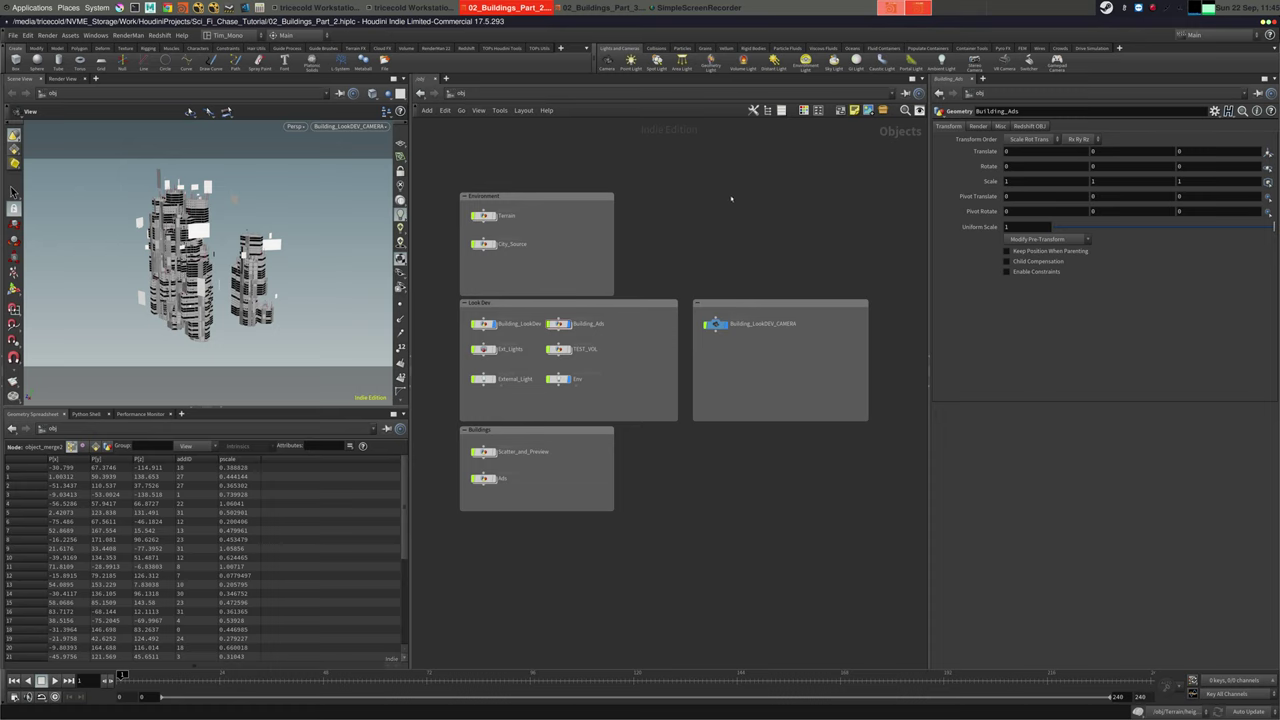
# Lay out the object network, narrow the Look Dev network box, and move the camera's network box next to it
pyautogui.press('l')
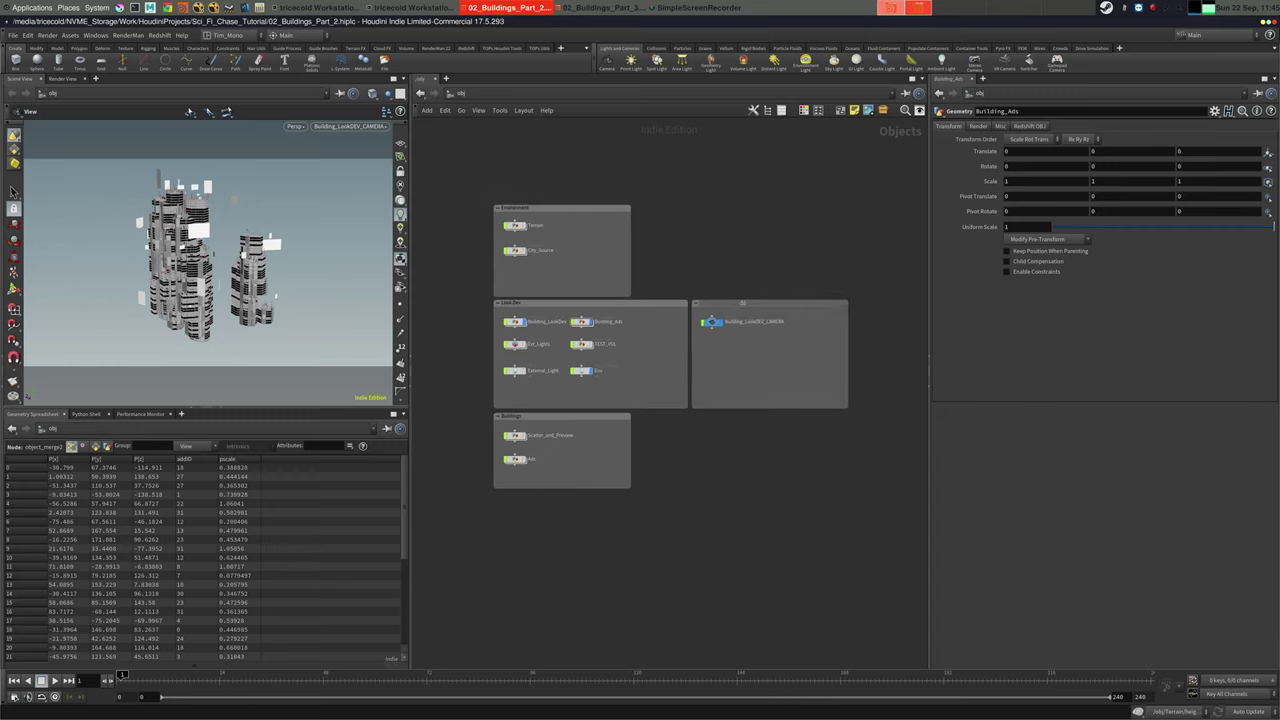
pyautogui.moveTo(688, 332); pyautogui.dragTo(656, 332)
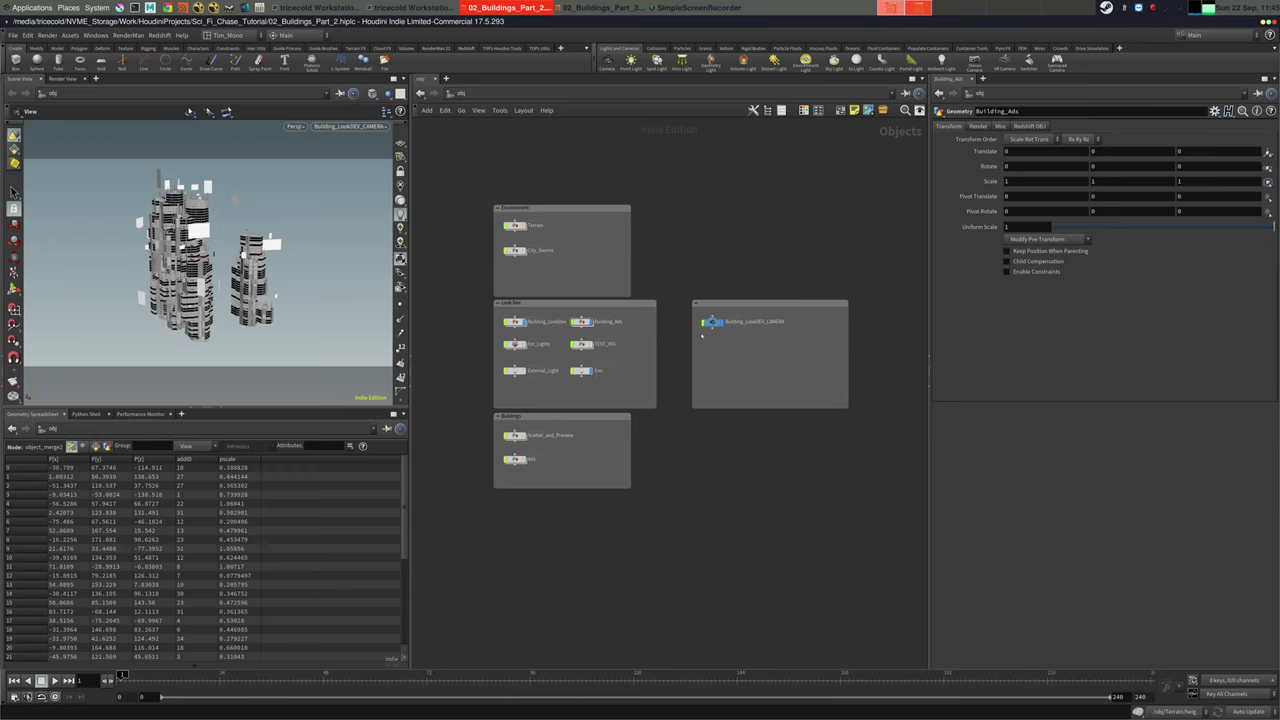
pyautogui.moveTo(748, 302); pyautogui.dragTo(717, 303)
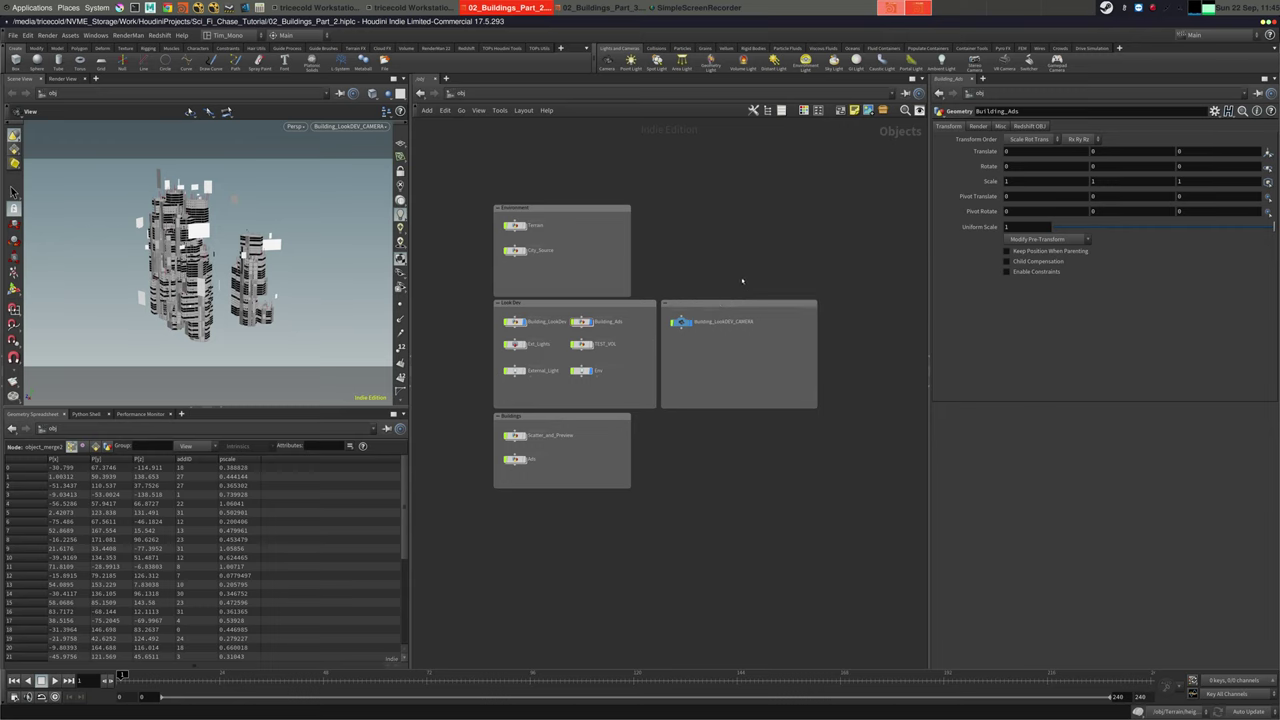
pyautogui.moveTo(704, 222); pyautogui.dragTo(714, 226, button='middle')
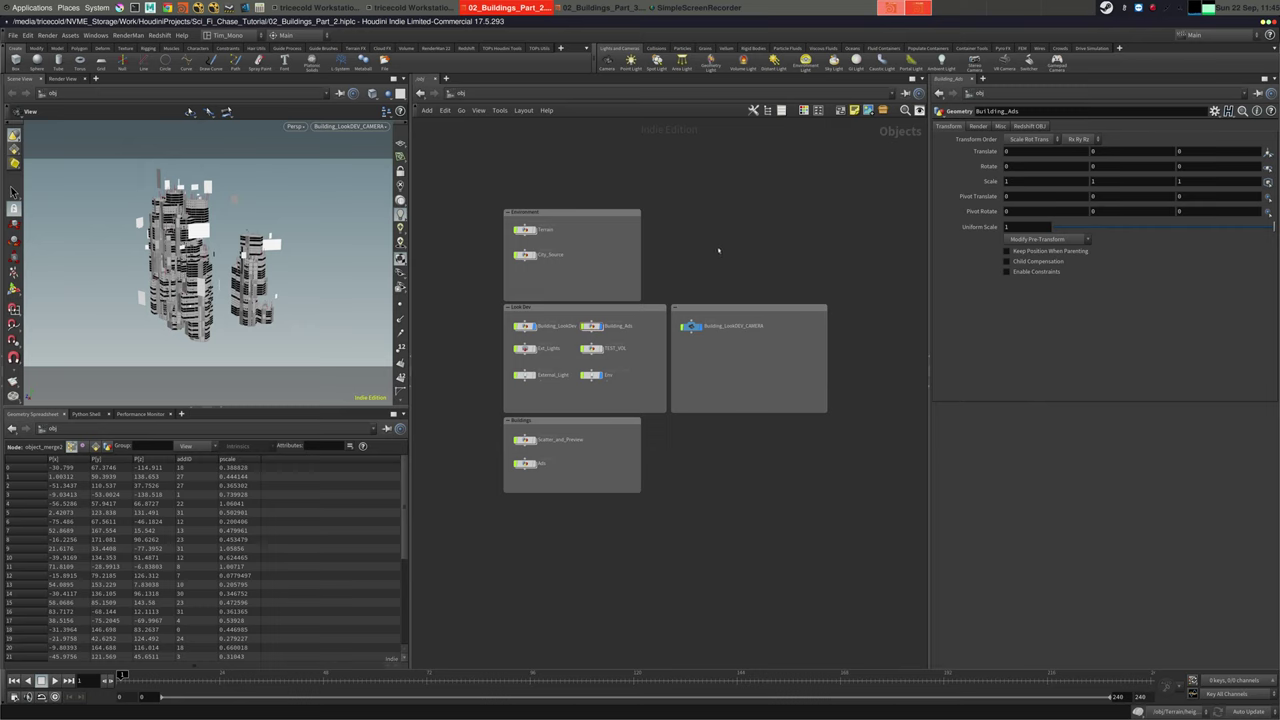
pyautogui.scroll(2, 712, 255)
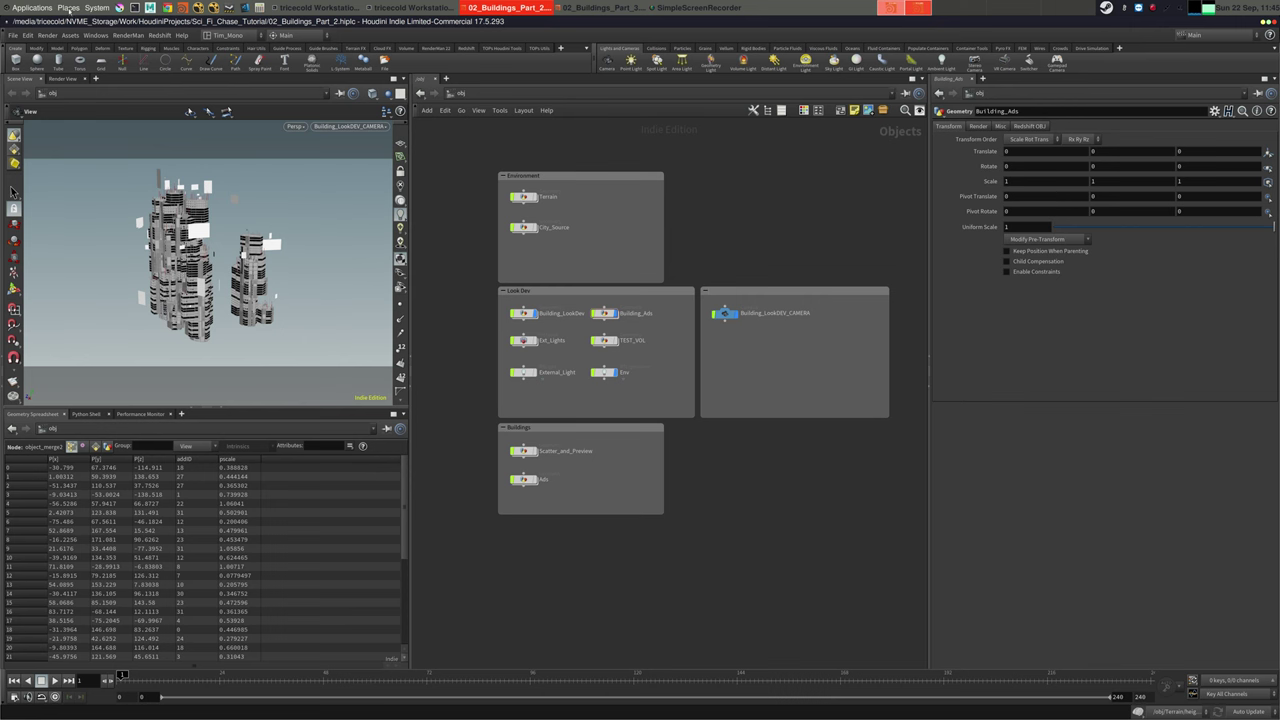
# Open the home folder in the file manager and go to the bookmarked SciFi_Chase folder
pyautogui.click(68, 12)
pyautogui.click(85, 30)
pyautogui.moveTo(407, 31); pyautogui.dragTo(645, 144)
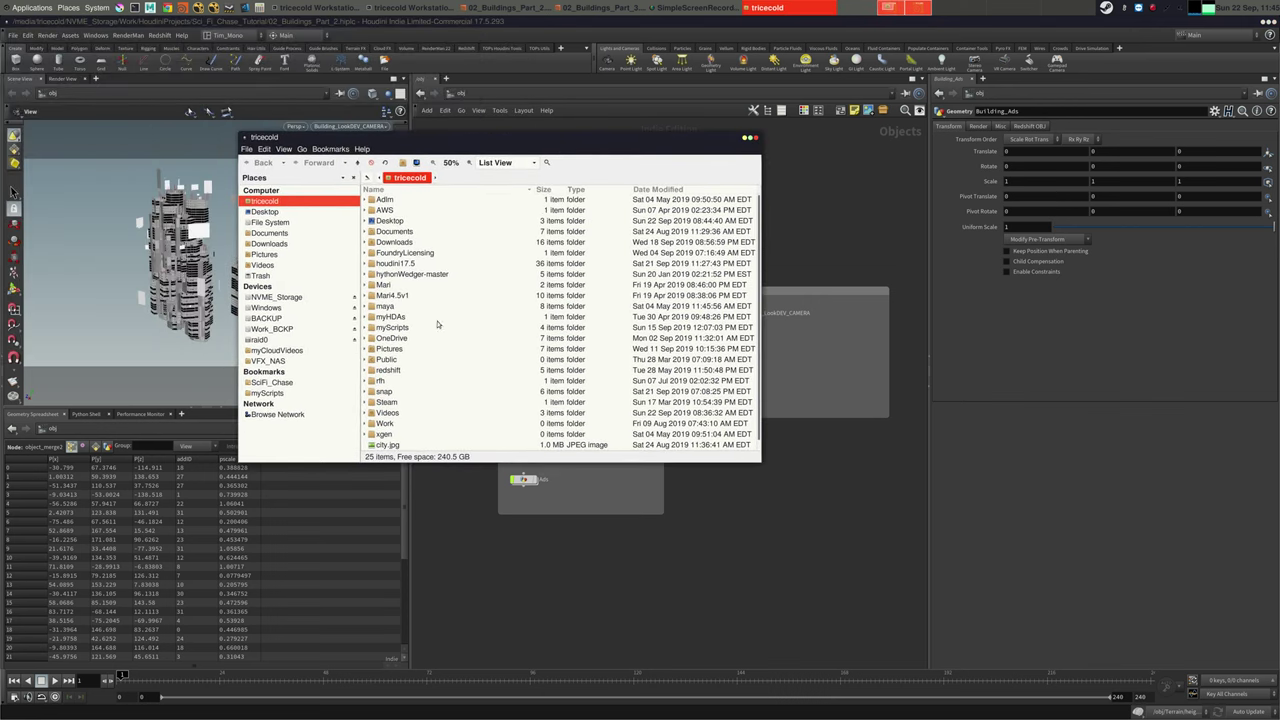
pyautogui.click(283, 265)
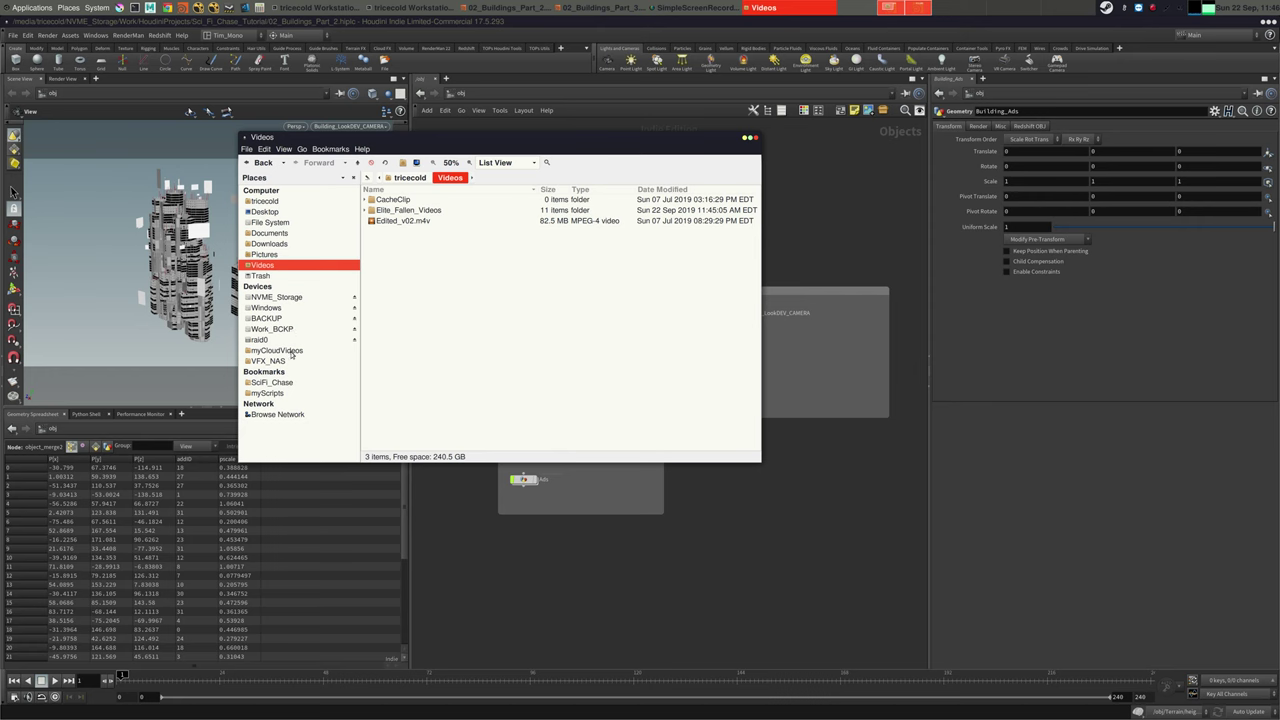
pyautogui.click(272, 383)
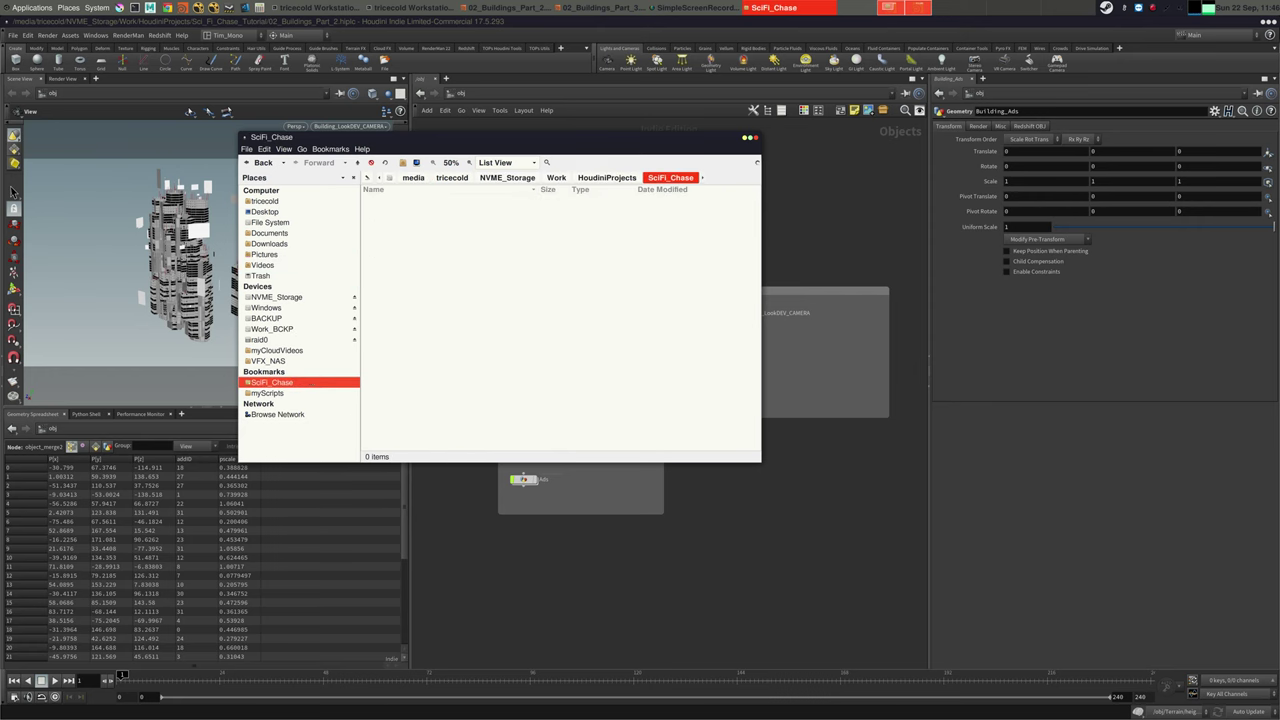
# Browse through the Work and HoudiniProjects folders on NVME_Storage to the Sci_Fi_Chase_Tutorial project folder
pyautogui.click(556, 177)
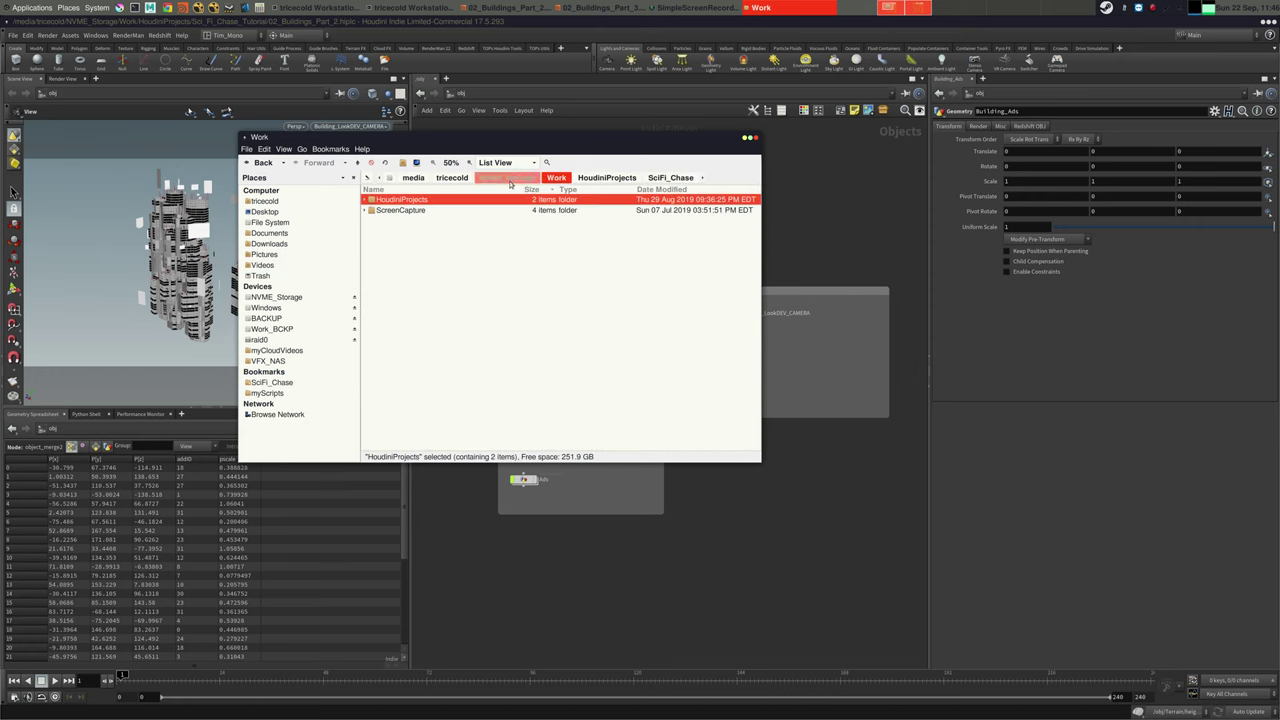
pyautogui.click(507, 178)
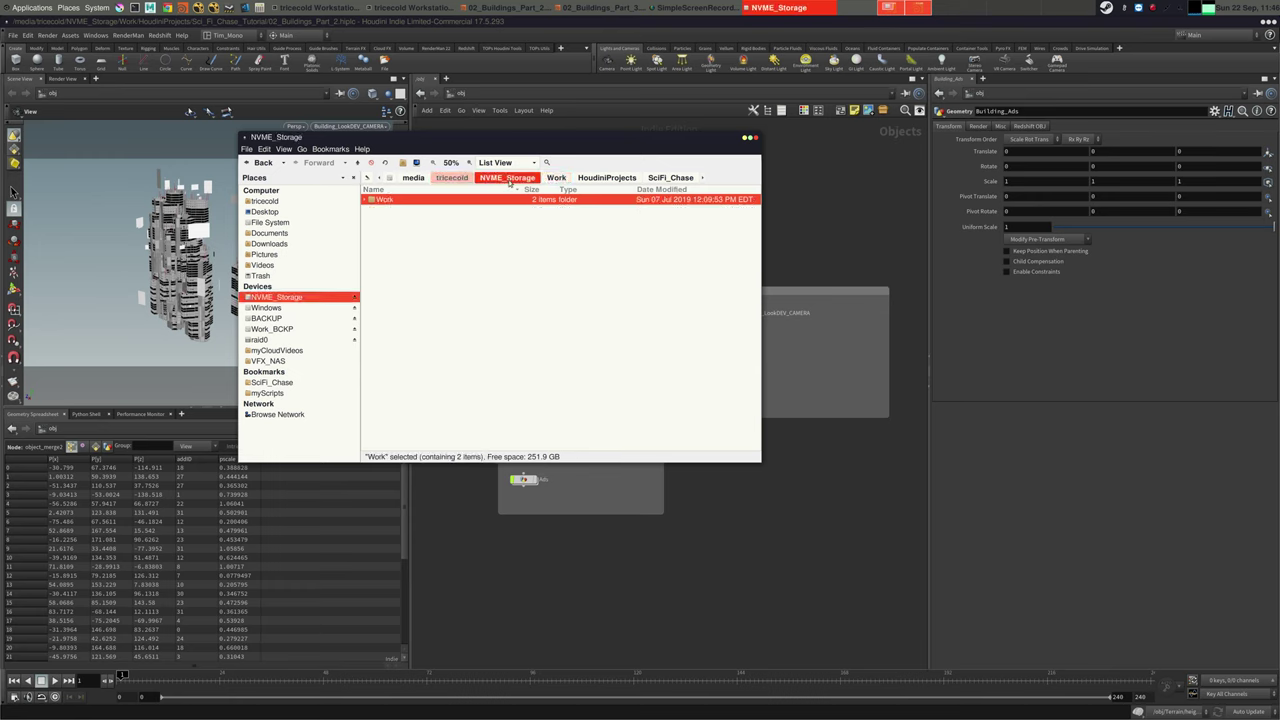
pyautogui.click(556, 178)
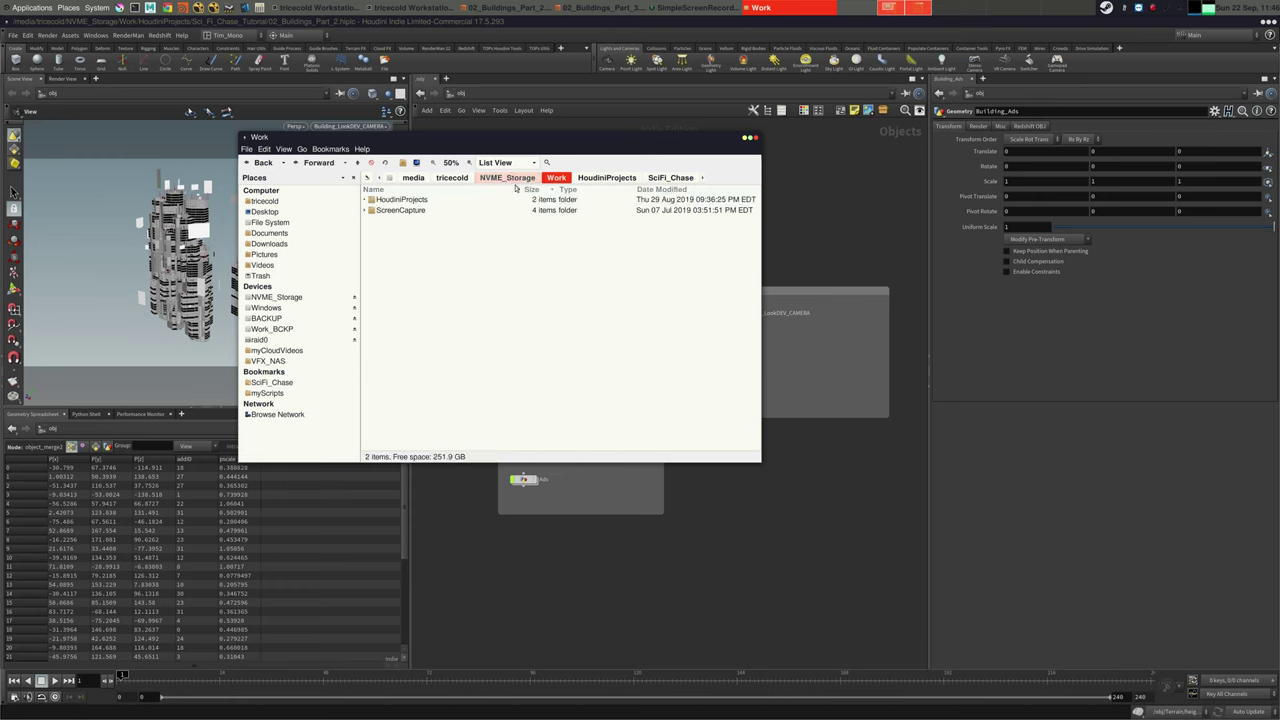
pyautogui.click(292, 393)
pyautogui.click(288, 383)
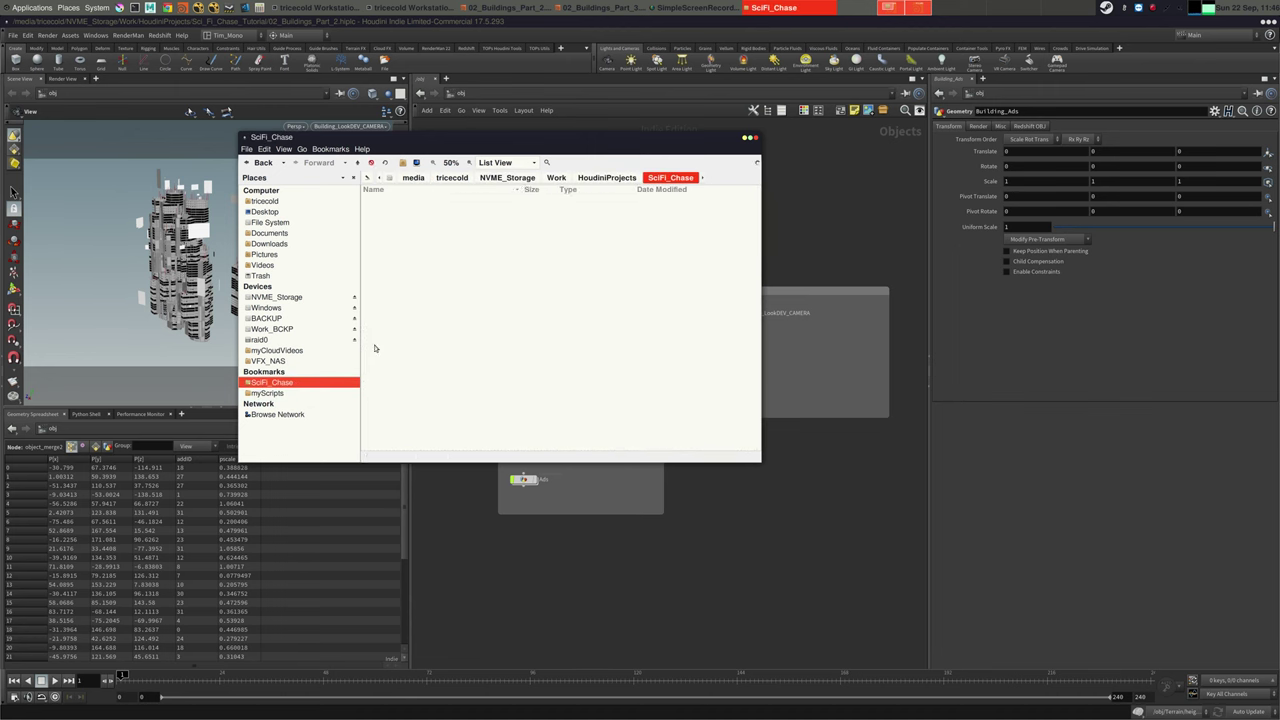
pyautogui.click(604, 177)
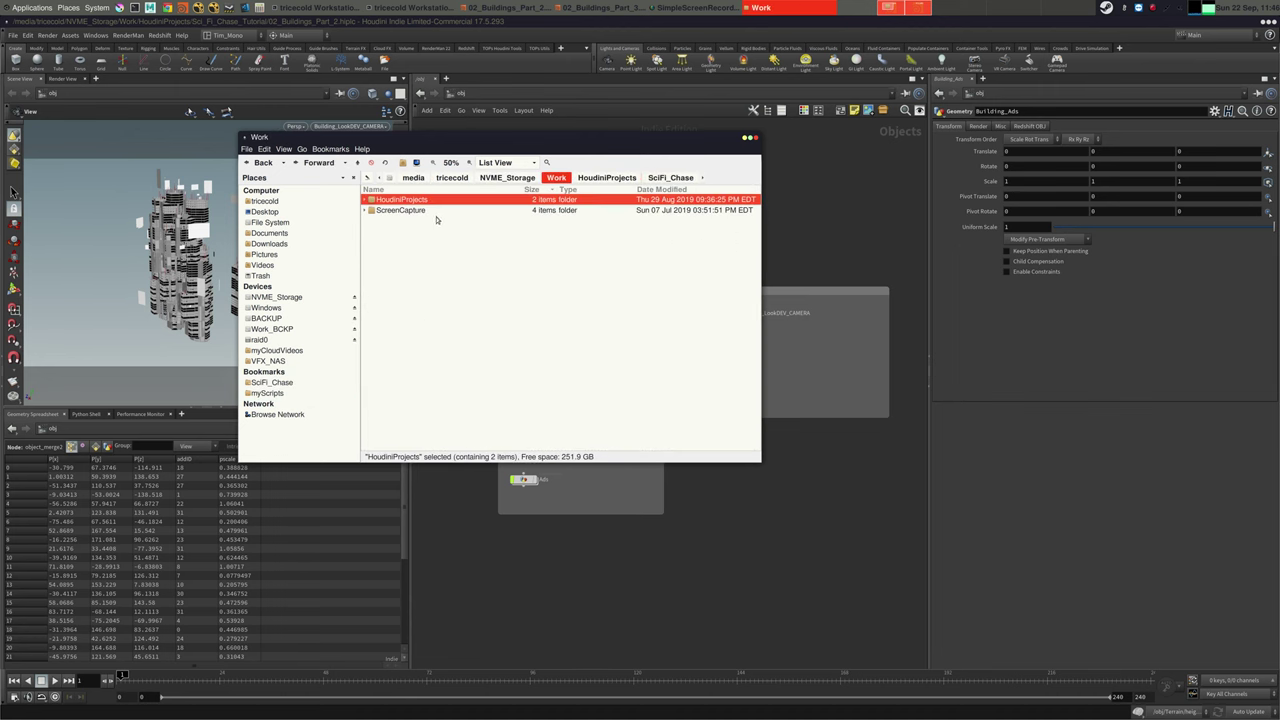
pyautogui.doubleClick(428, 211)
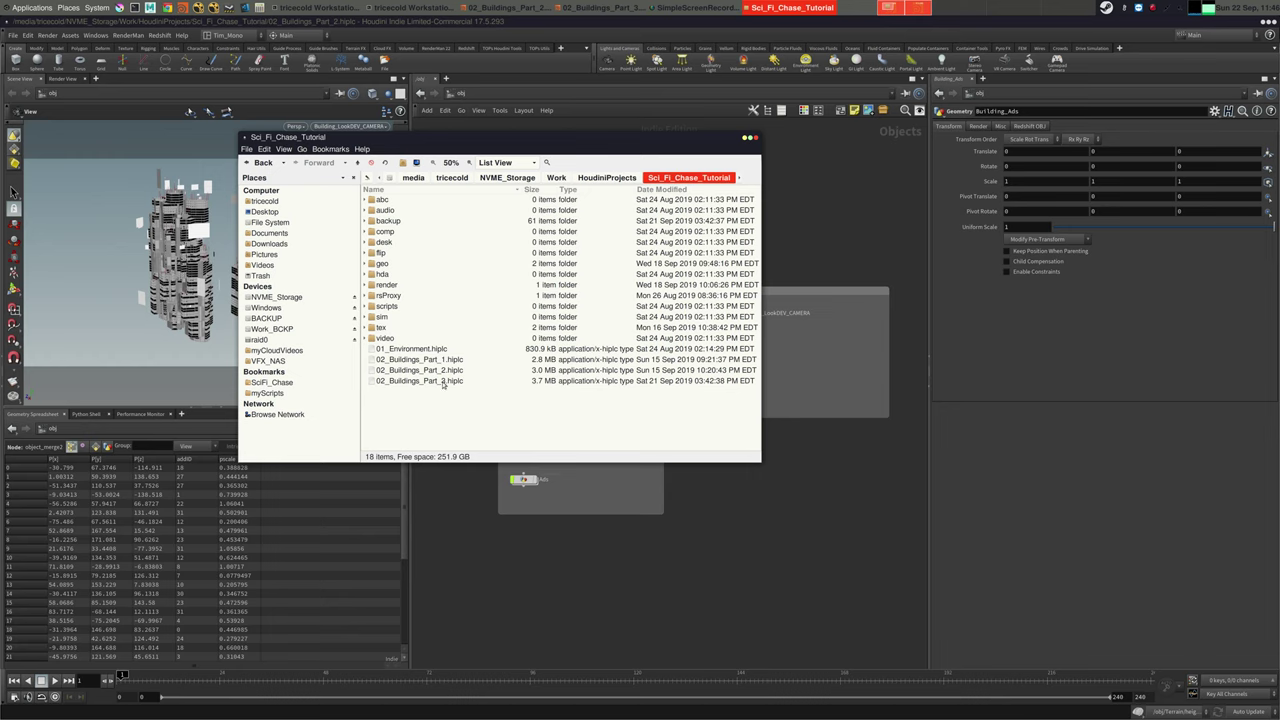
# Expand the render and Building_Turn_Table folders and look into the Building_0 and CS subfolders
pyautogui.click(365, 285)
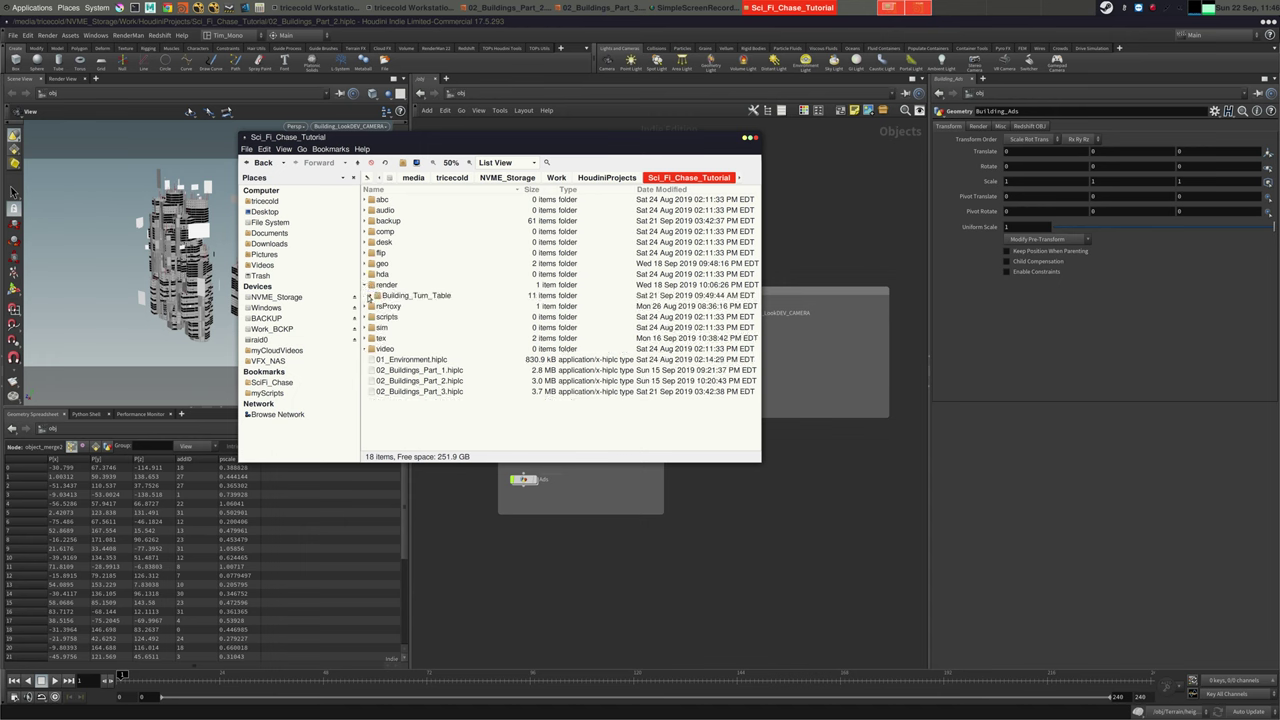
pyautogui.click(376, 295)
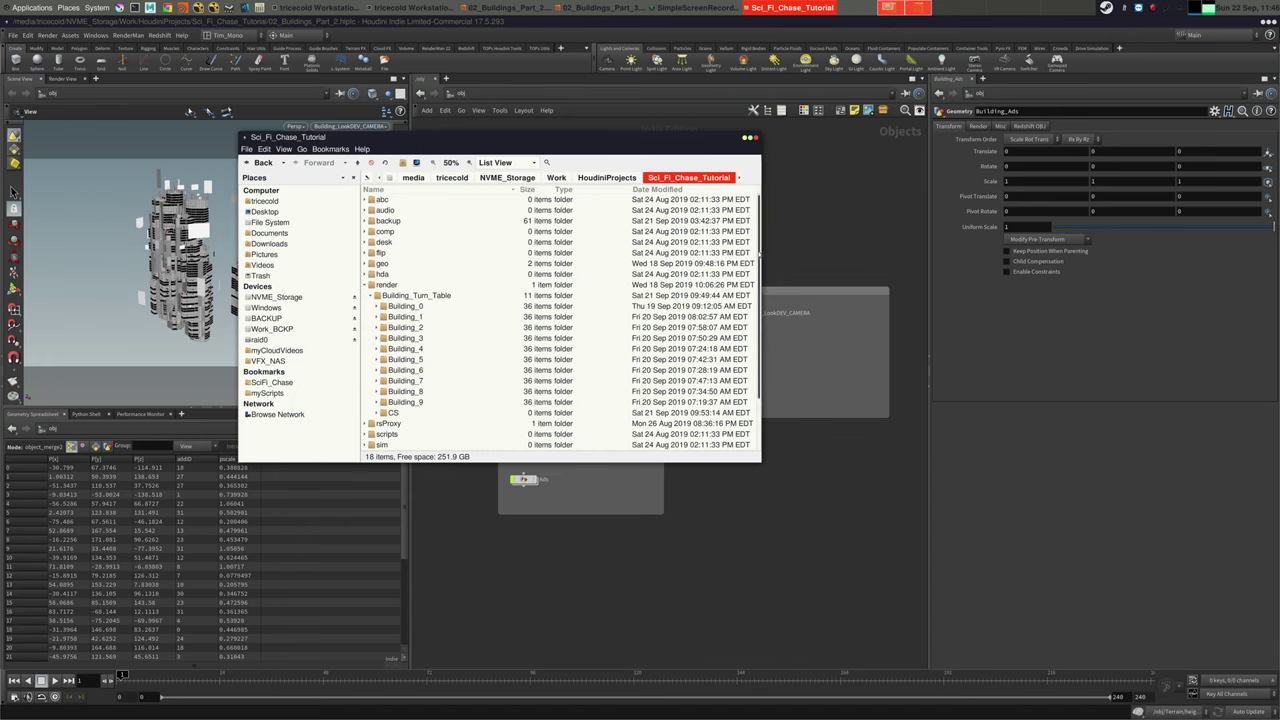
pyautogui.scroll(-1, 722, 273)
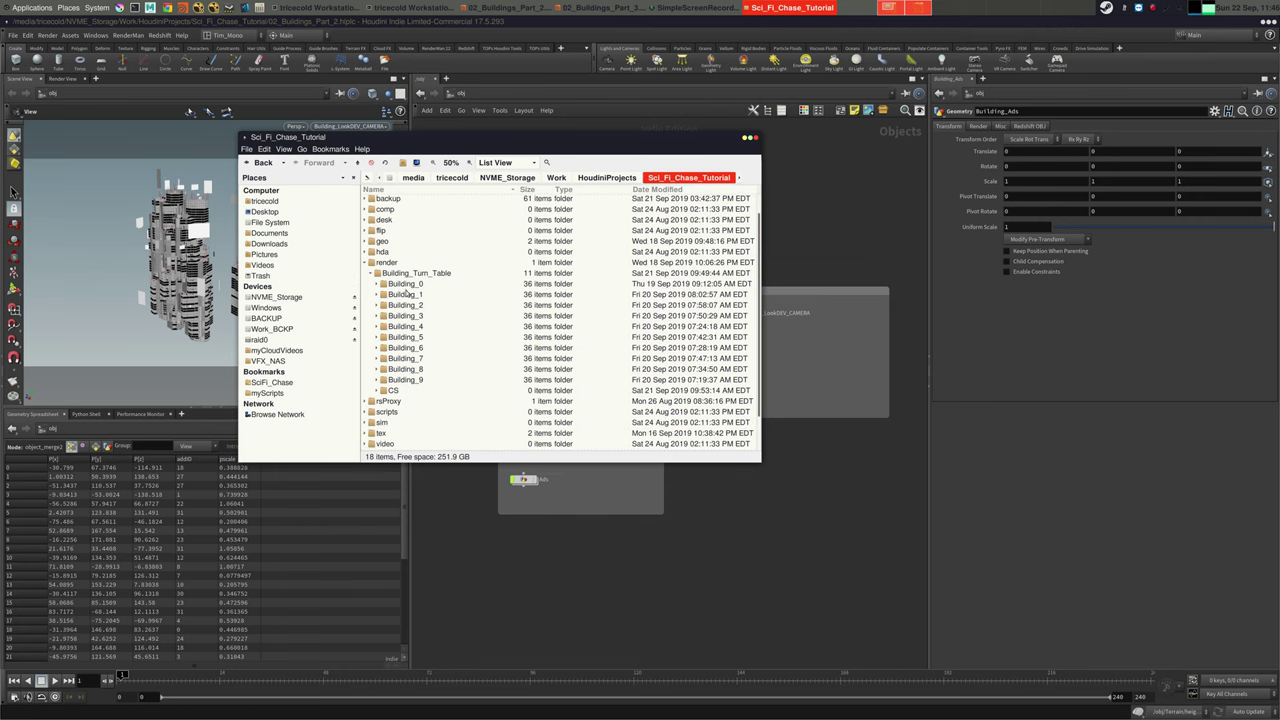
pyautogui.click(377, 284)
pyautogui.click(377, 284)
pyautogui.click(376, 390)
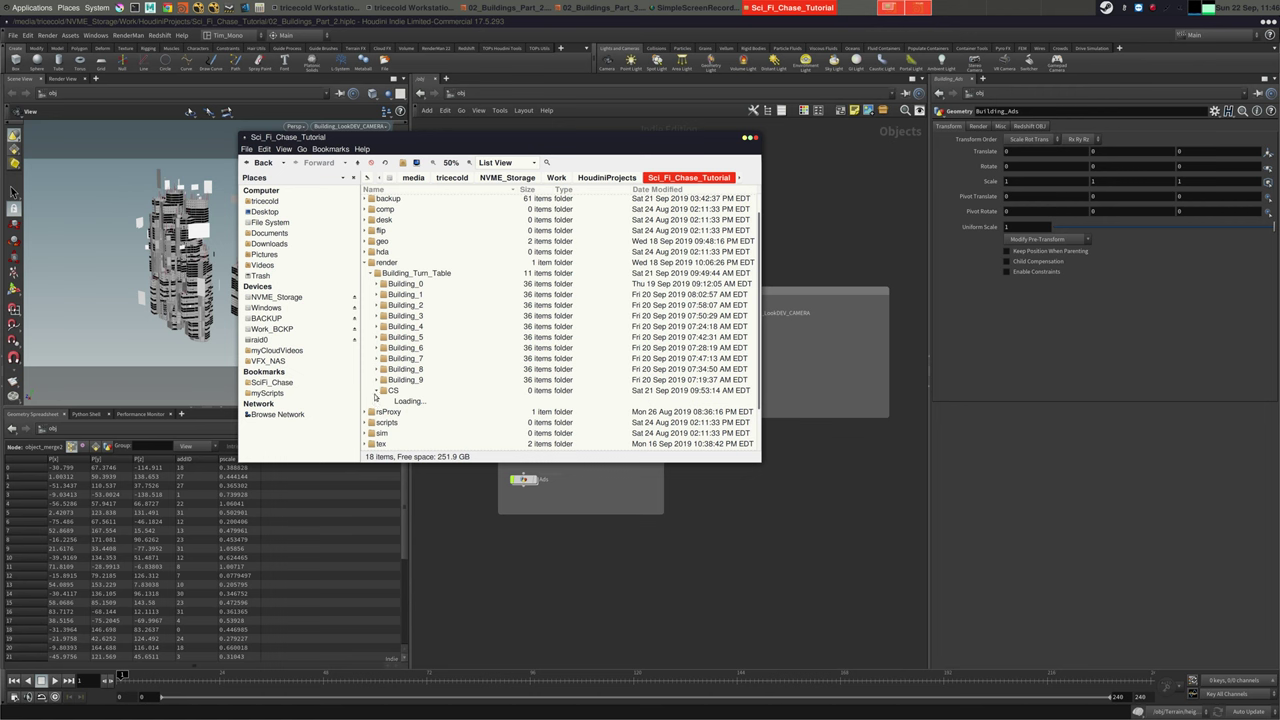
# Open the Building_0 turntable sequence from 0000.exr in djv_view
pyautogui.click(378, 284)
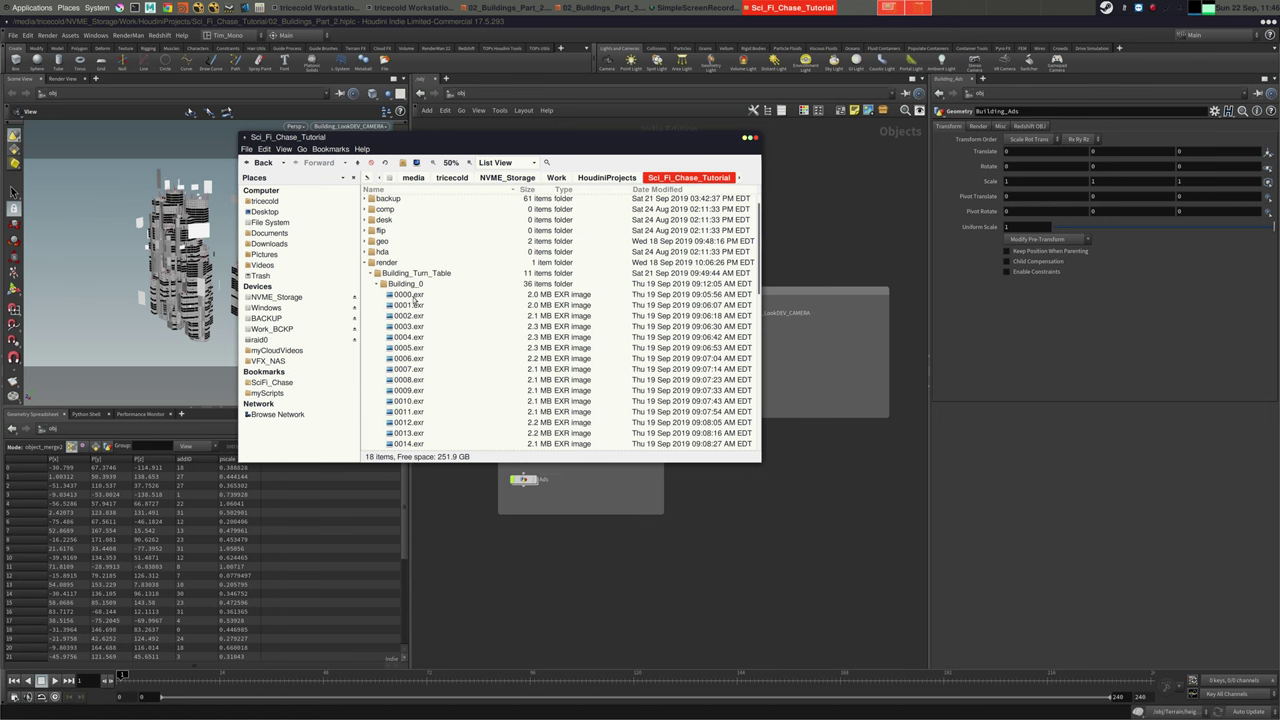
pyautogui.rightClick(414, 295)
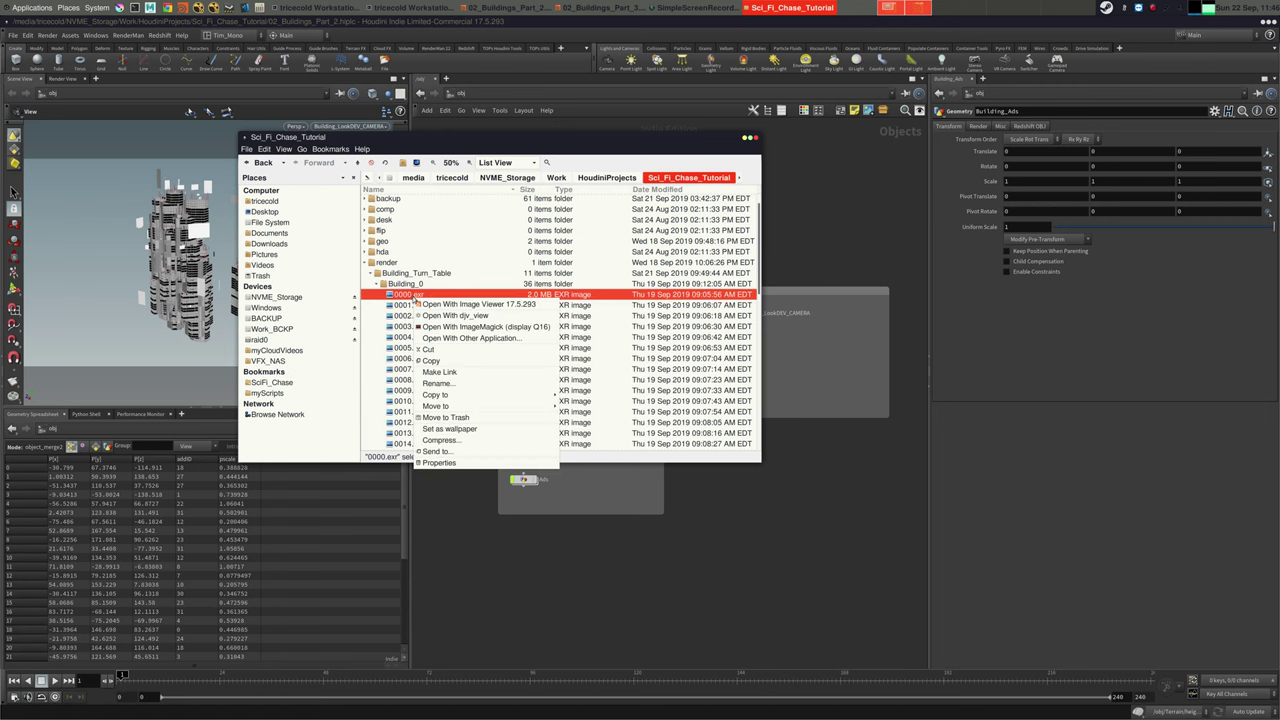
pyautogui.click(468, 316)
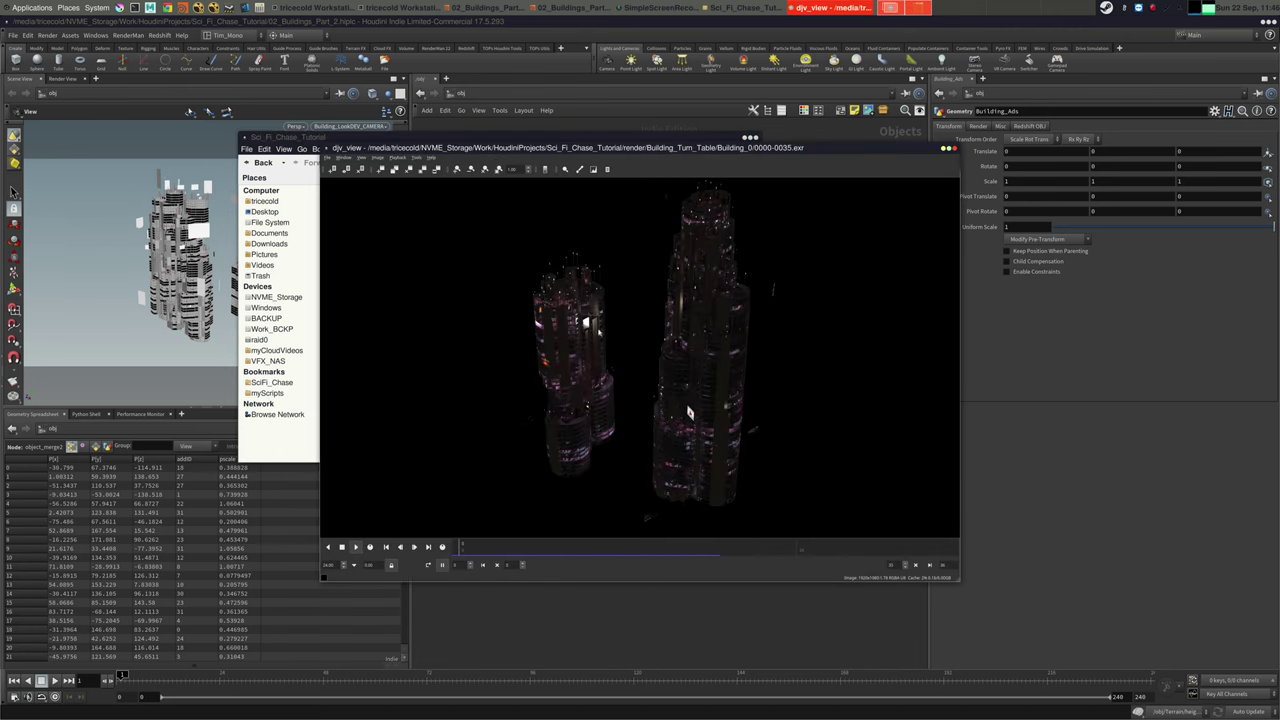
# Scrub back and forth through the Building_0 turntable frames to examine the render, then close the viewer
pyautogui.moveTo(466, 549); pyautogui.dragTo(782, 538)
pyautogui.moveTo(940, 531); pyautogui.dragTo(530, 549)
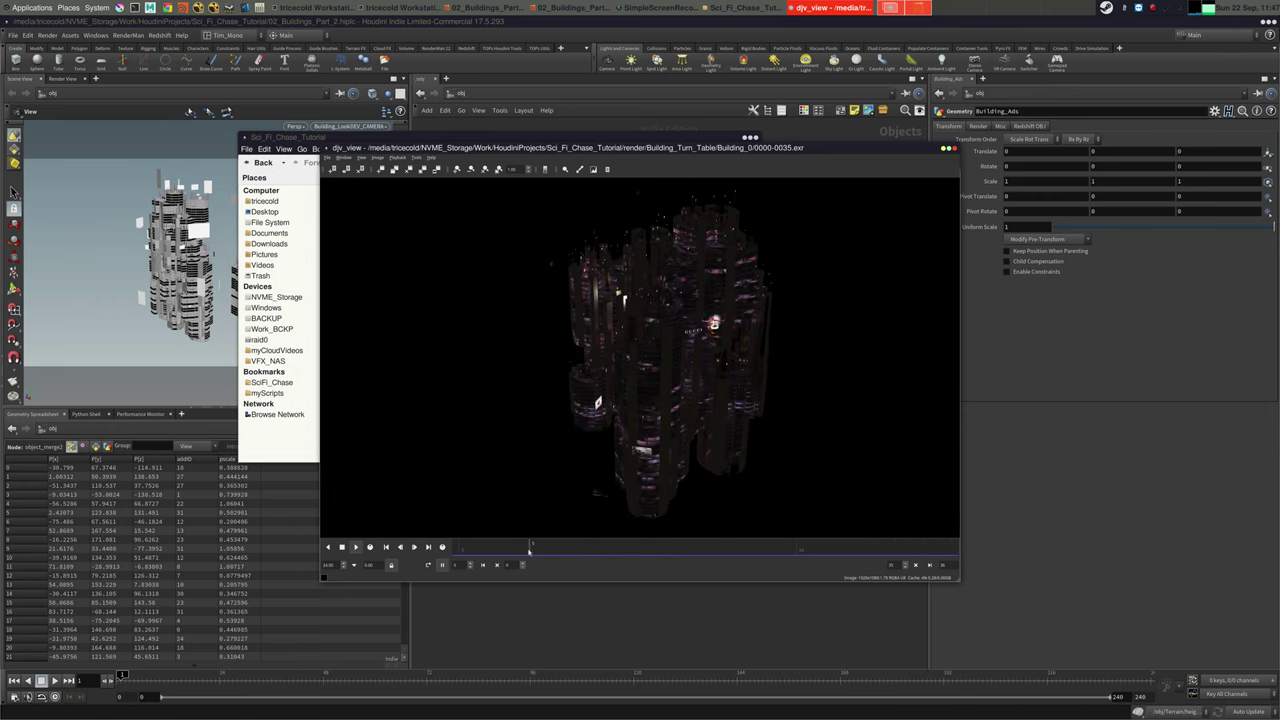
pyautogui.moveTo(909, 540); pyautogui.dragTo(587, 551)
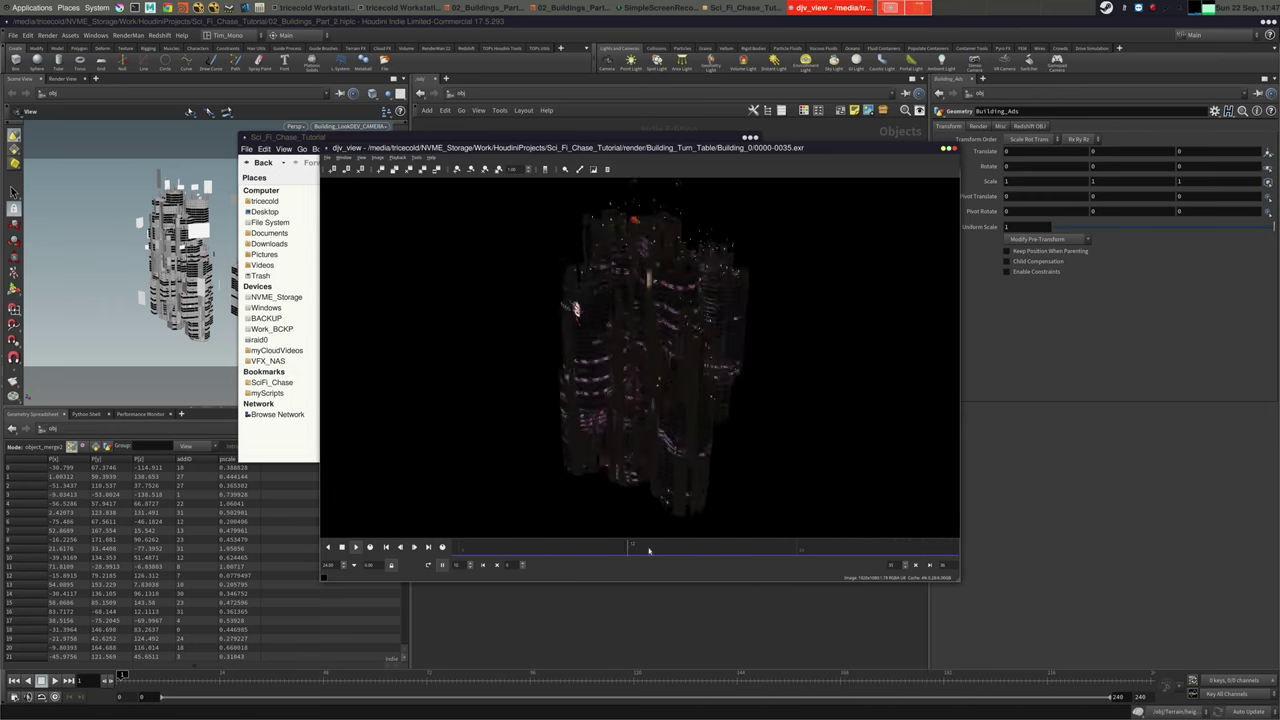
pyautogui.moveTo(863, 543); pyautogui.dragTo(890, 544)
pyautogui.moveTo(626, 549); pyautogui.dragTo(459, 549)
pyautogui.moveTo(886, 545); pyautogui.dragTo(676, 548)
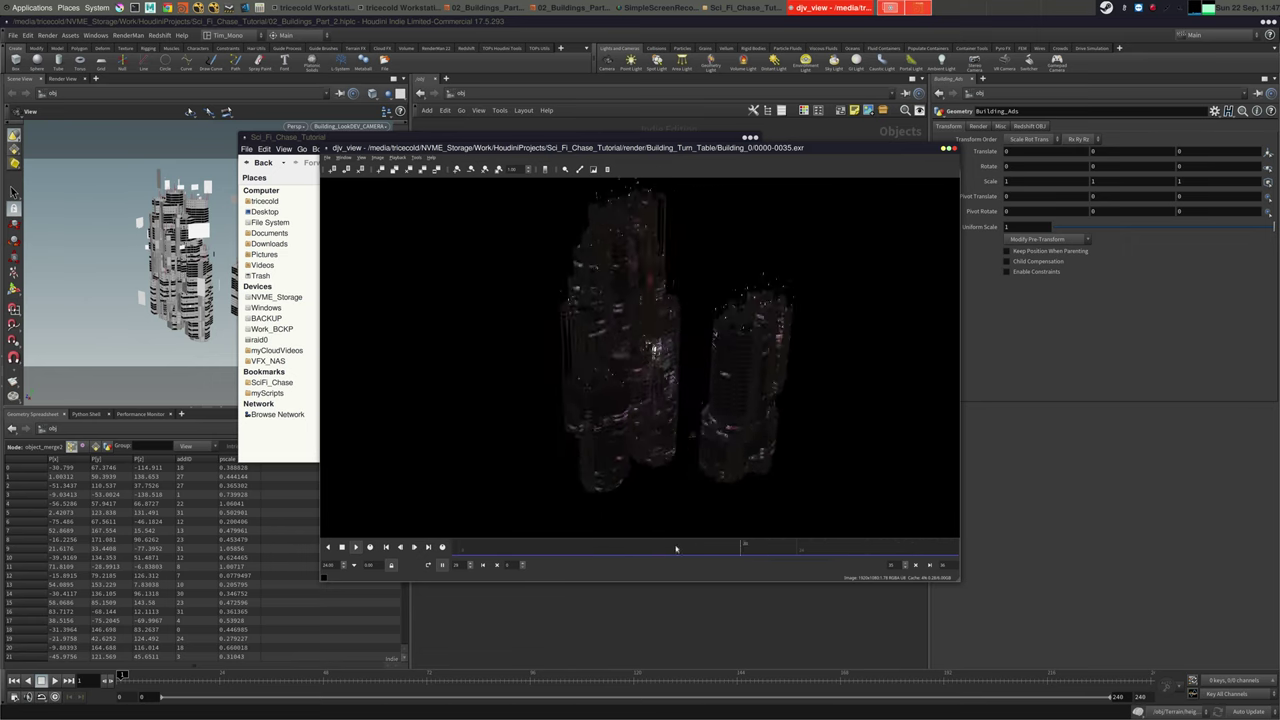
pyautogui.moveTo(498, 549); pyautogui.dragTo(553, 538)
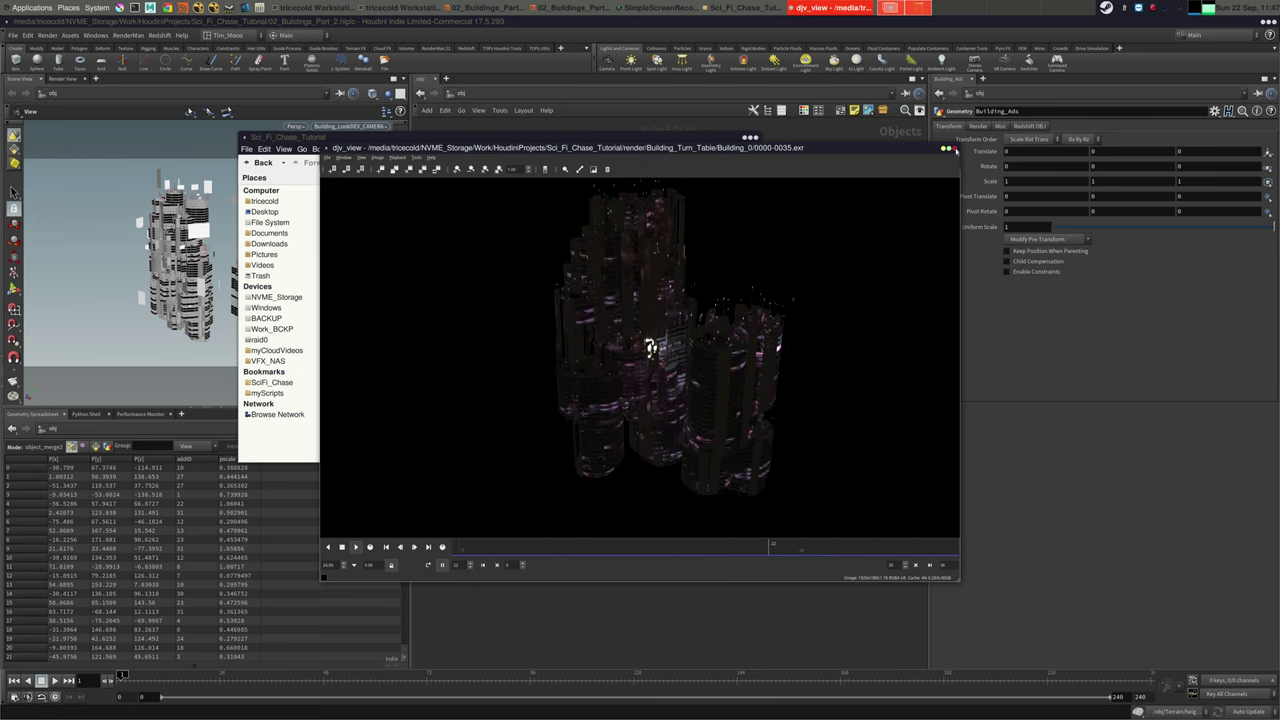
pyautogui.click(955, 149)
# Open the Building_2 turntable sequence from 0000.exr in djv_view and scrub through its first frames
pyautogui.click(378, 285)
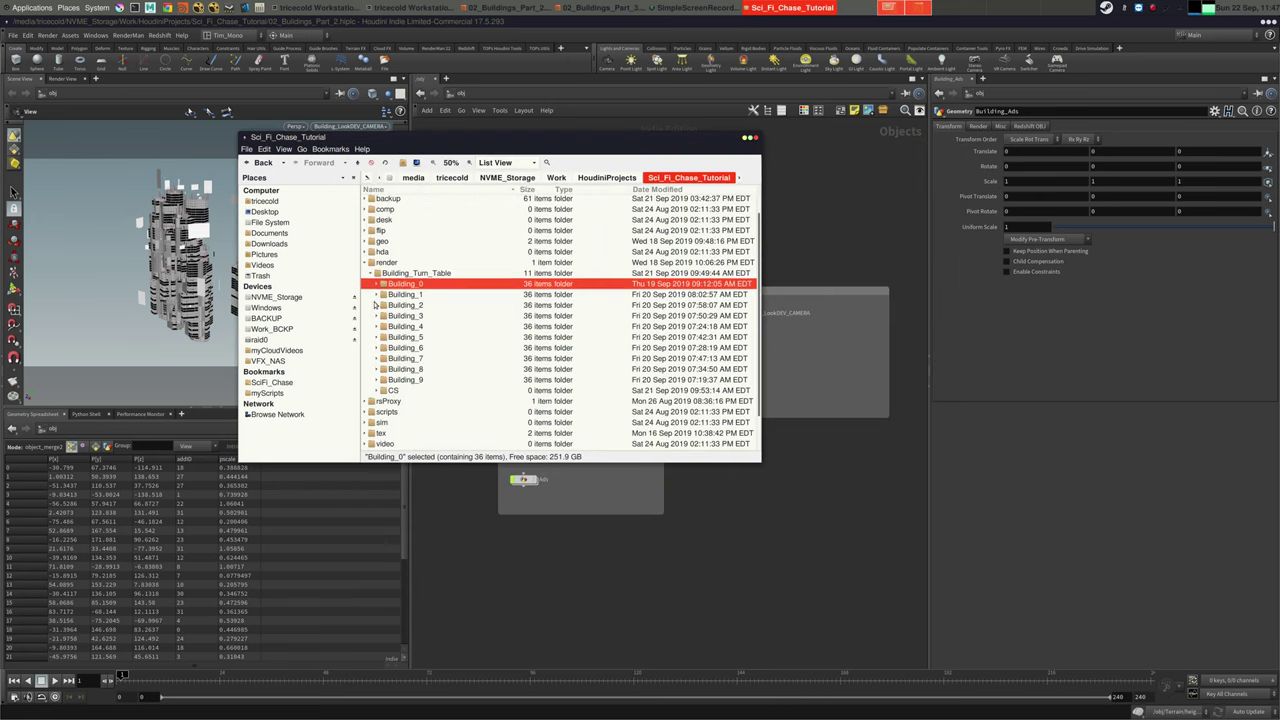
pyautogui.click(376, 305)
pyautogui.rightClick(420, 317)
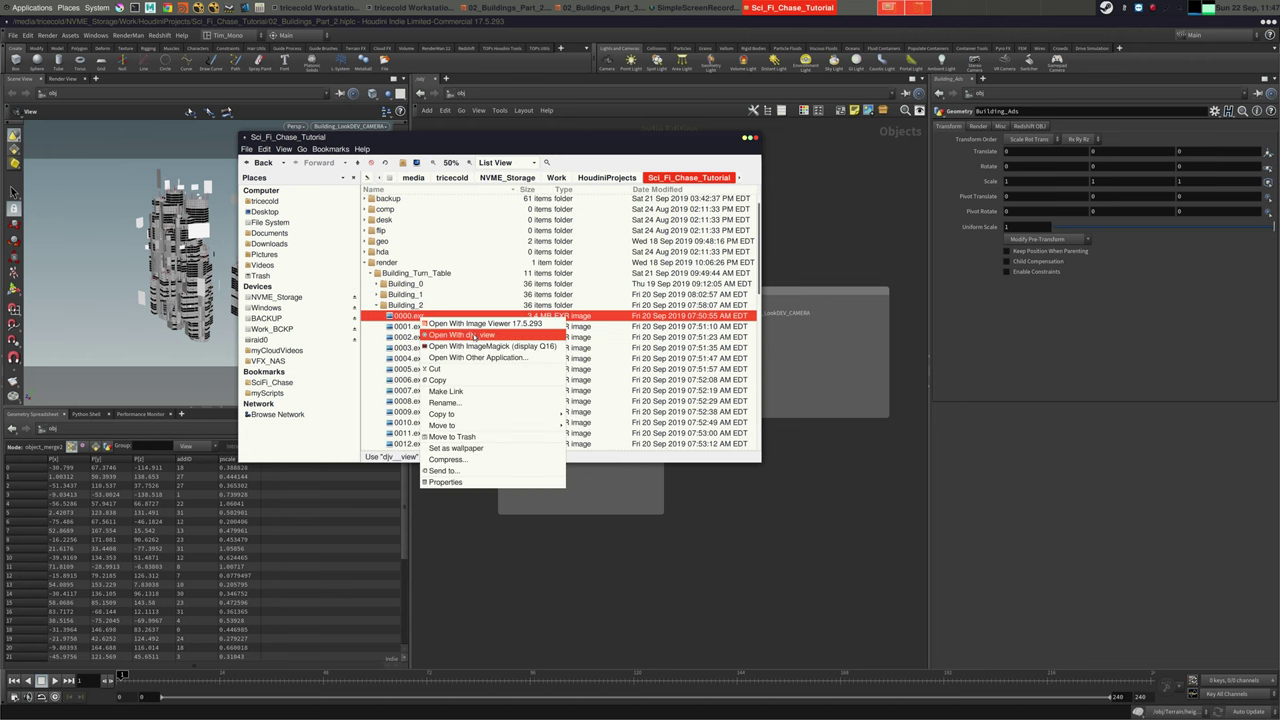
pyautogui.click(473, 336)
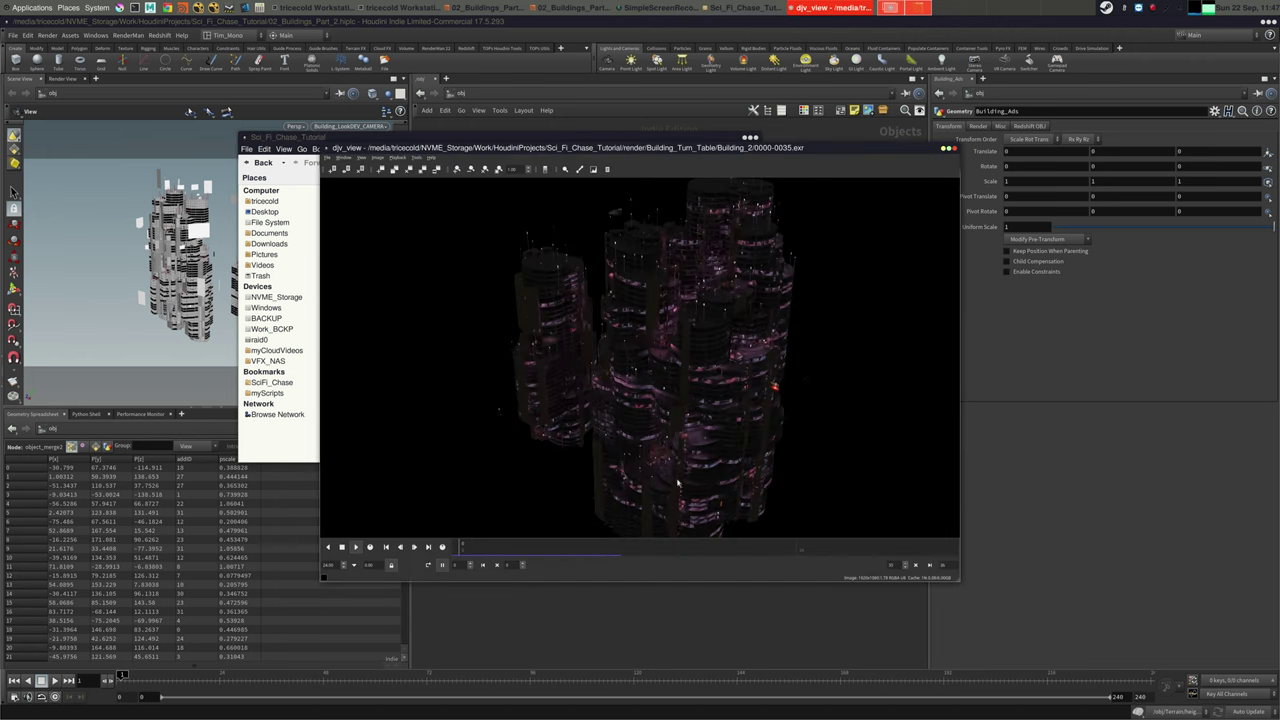
pyautogui.moveTo(456, 552); pyautogui.dragTo(588, 543)
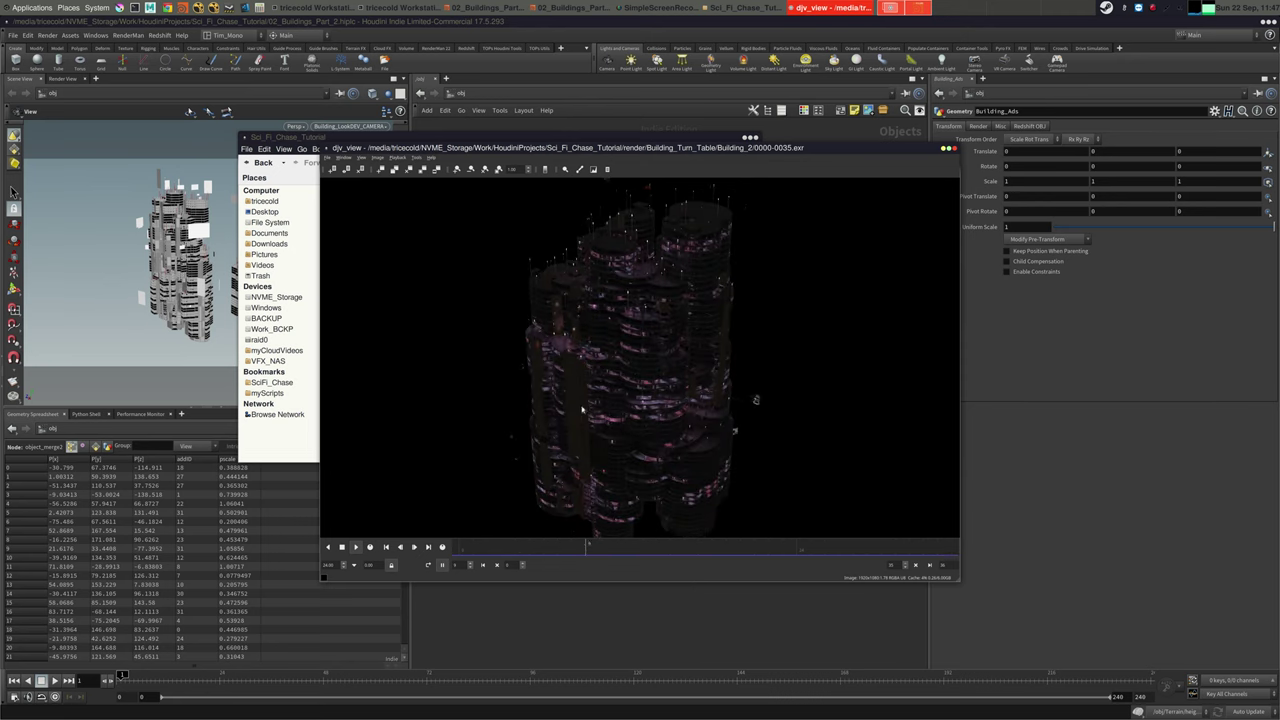
# Brighten the Building_2 preview by adjusting gamma and the upper input level and setting the upper output level to 2, and inspect another frame
pyautogui.click(545, 169)
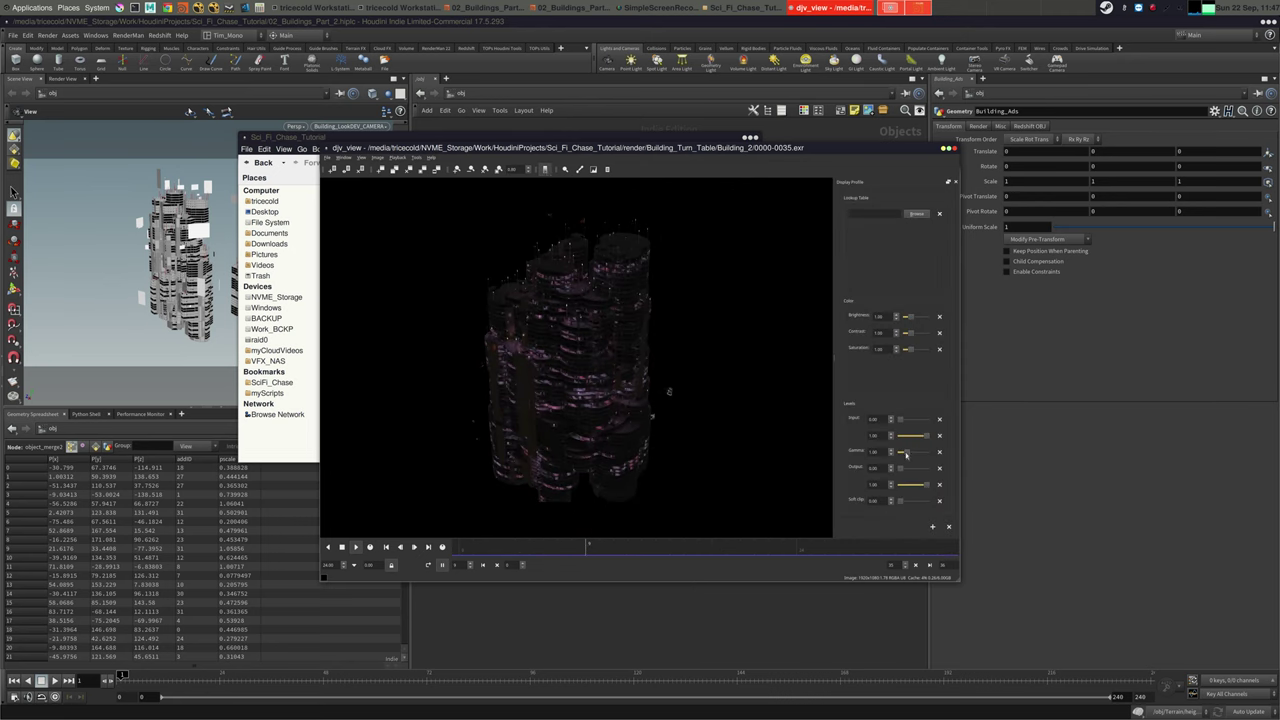
pyautogui.moveTo(906, 453)
pyautogui.mouseDown()
pyautogui.moveTo(918, 455)
pyautogui.moveTo(907, 461)
pyautogui.mouseUp()
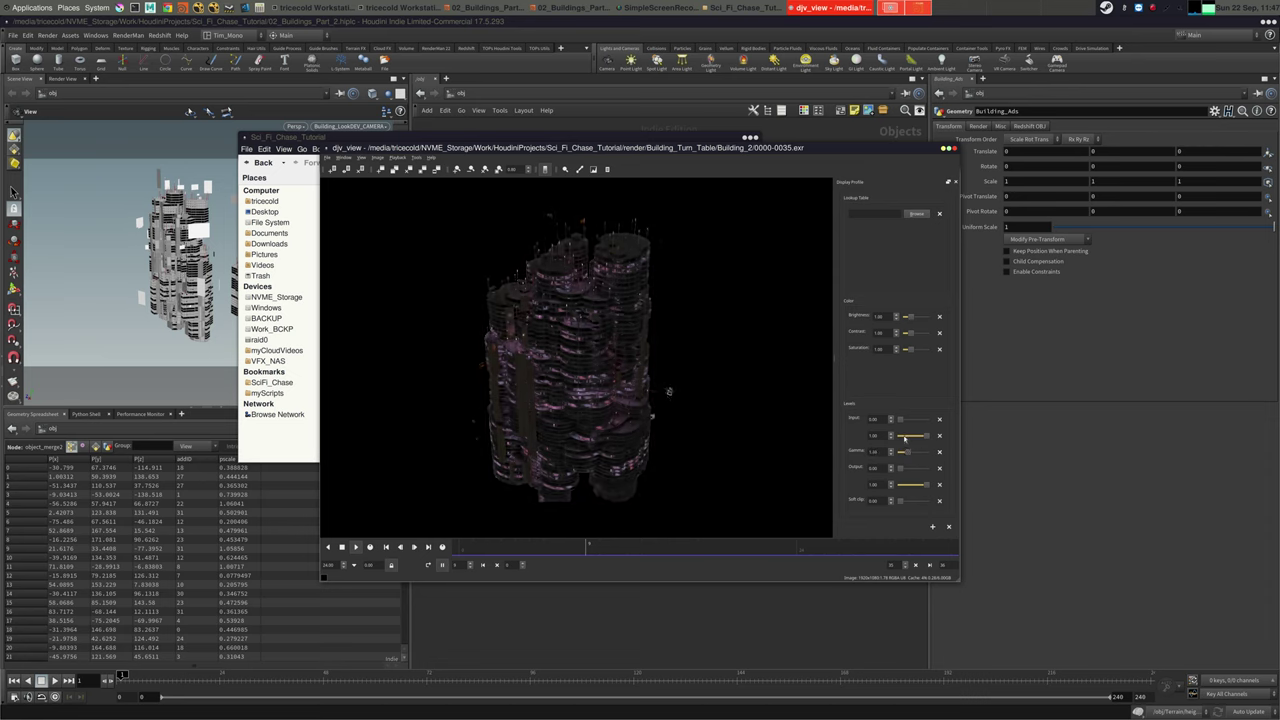
pyautogui.moveTo(905, 421)
pyautogui.mouseDown()
pyautogui.moveTo(887, 423)
pyautogui.moveTo(915, 438)
pyautogui.mouseUp()
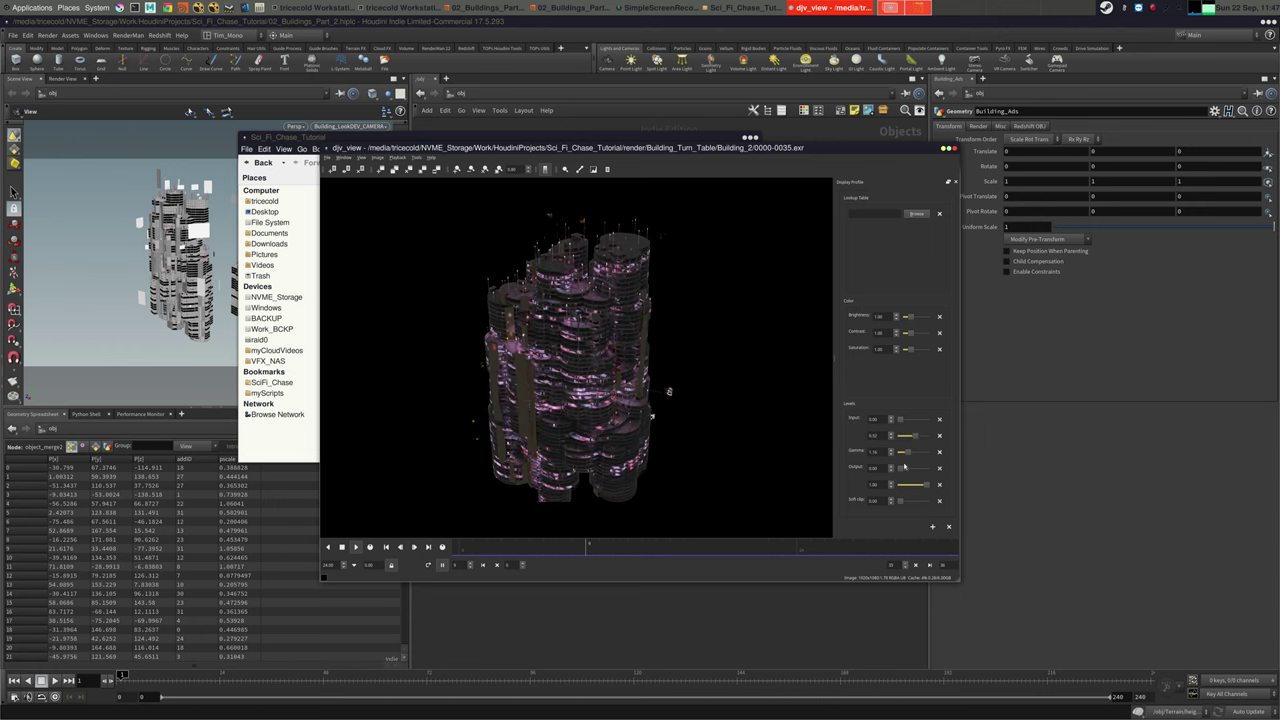
pyautogui.moveTo(887, 487); pyautogui.dragTo(907, 456)
pyautogui.write('2')
pyautogui.press('Return')
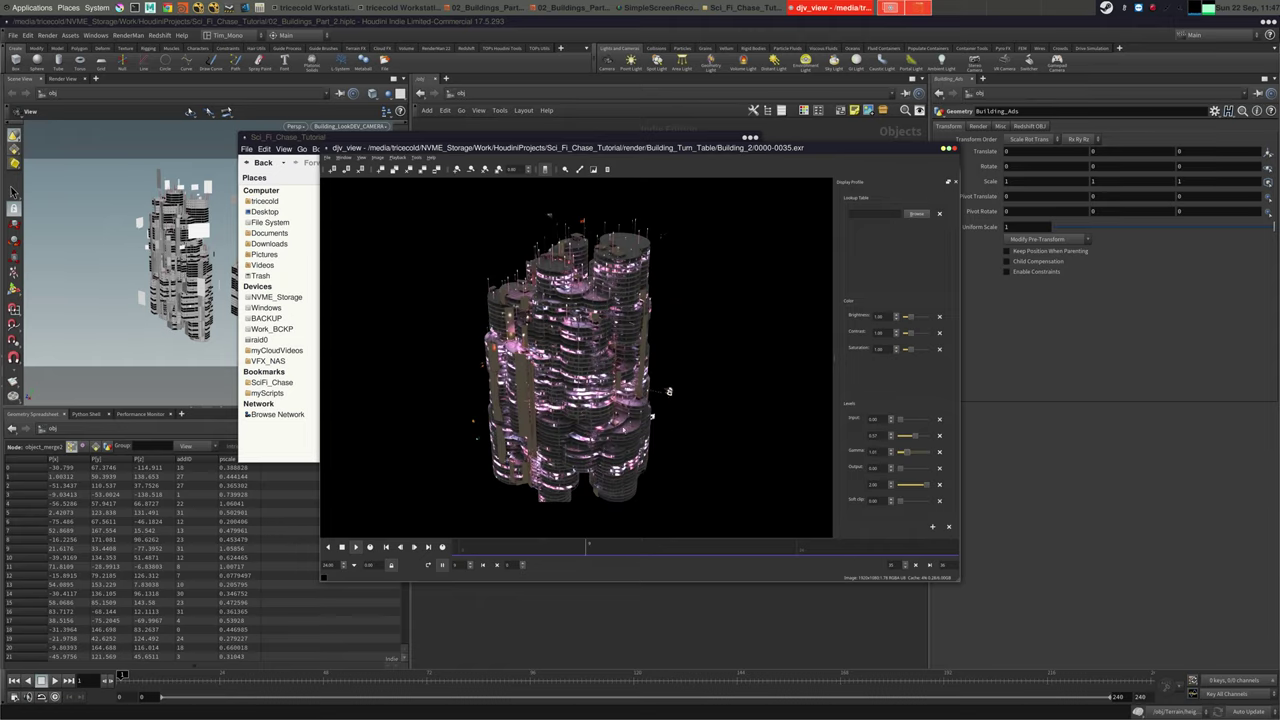
pyautogui.click(470, 548)
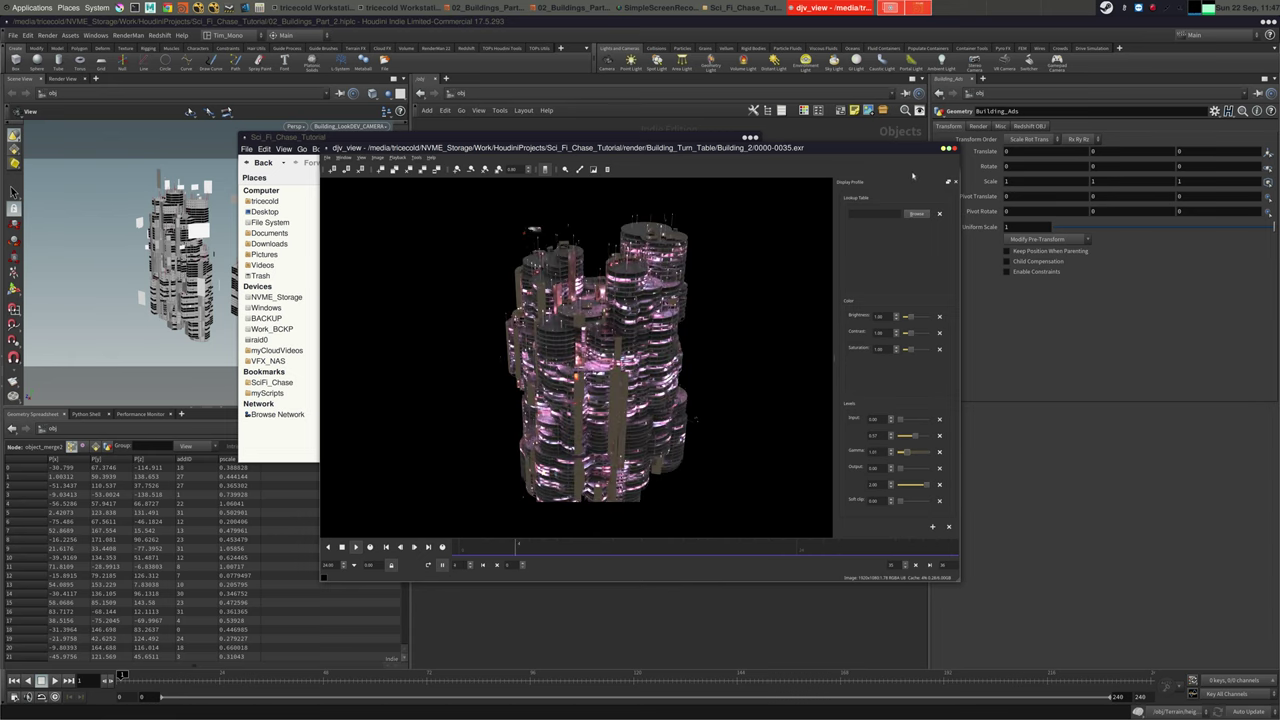
pyautogui.click(953, 148)
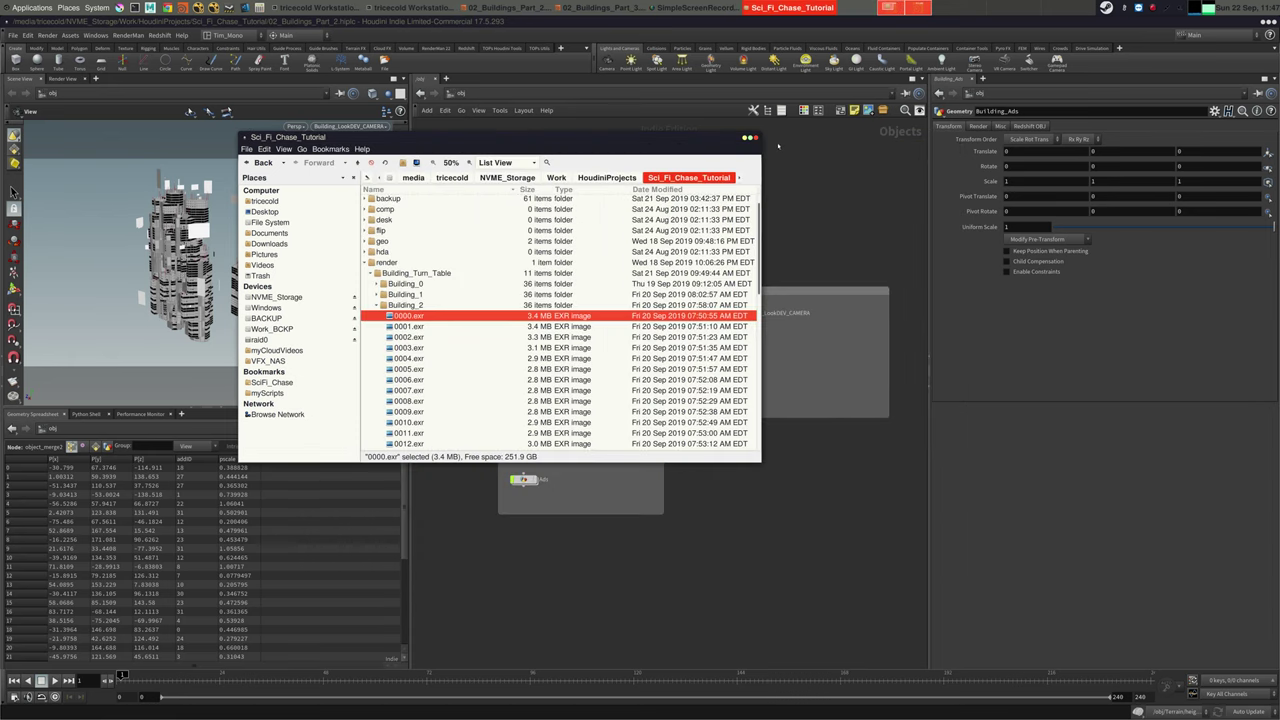
# Close the render folder window and open a new file browser window on the home folder
pyautogui.click(757, 139)
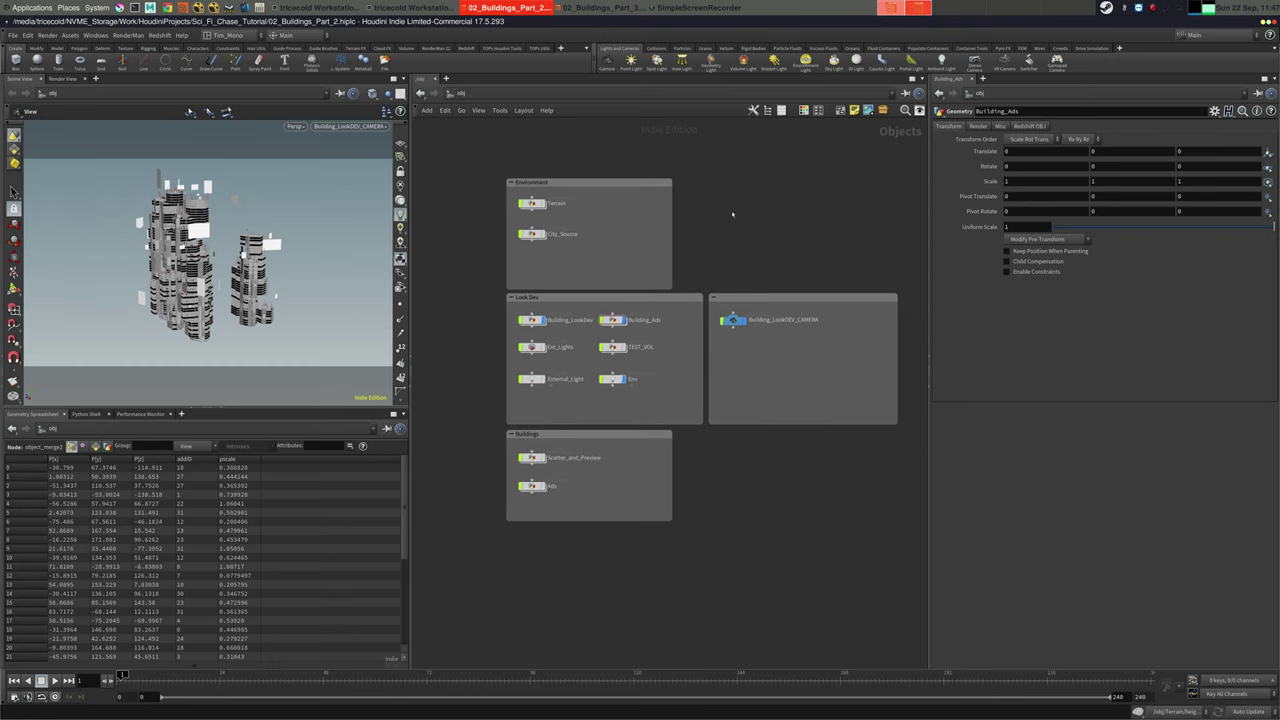
pyautogui.moveTo(779, 219); pyautogui.dragTo(764, 233, button='middle')
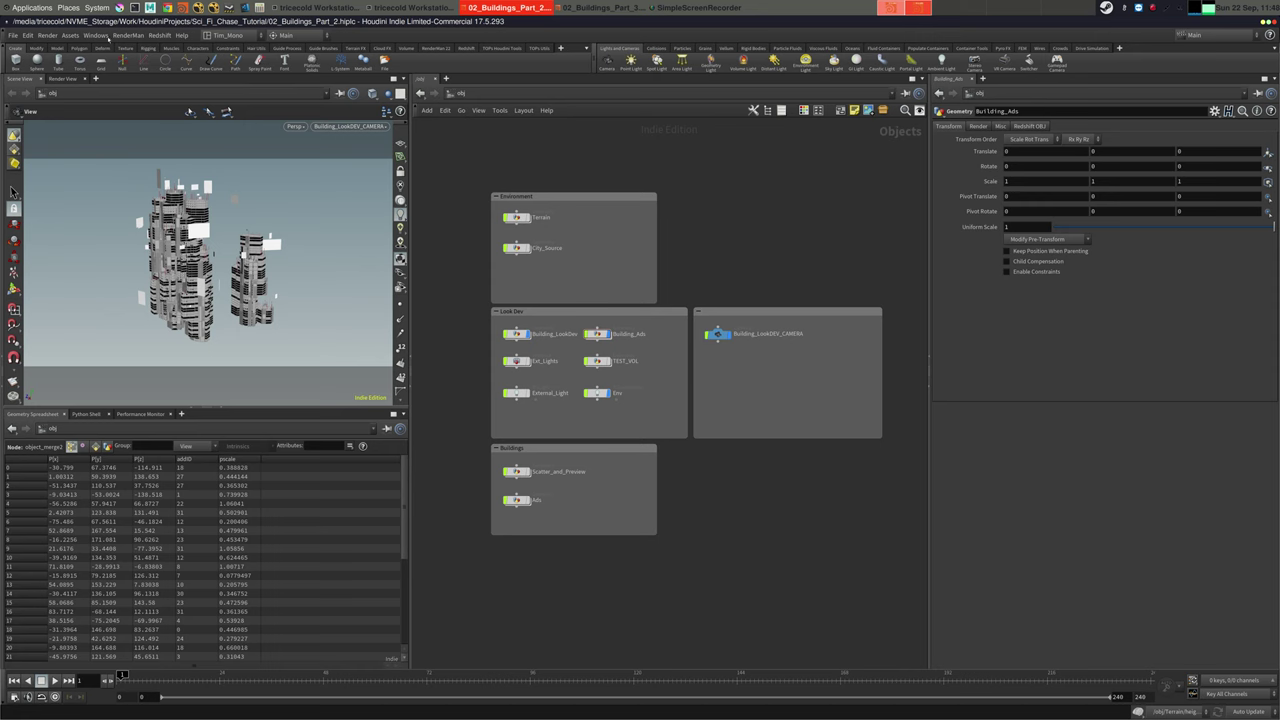
pyautogui.click(68, 7)
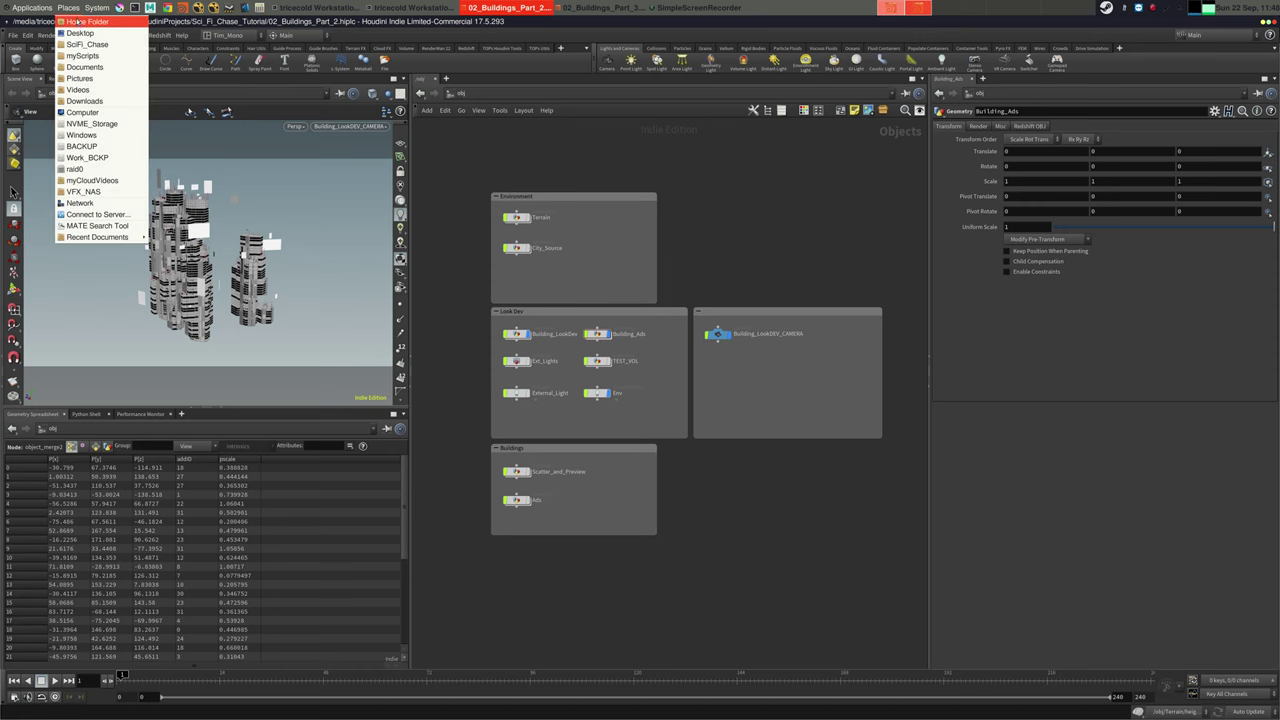
pyautogui.click(88, 28)
pyautogui.moveTo(265, 38); pyautogui.dragTo(499, 81)
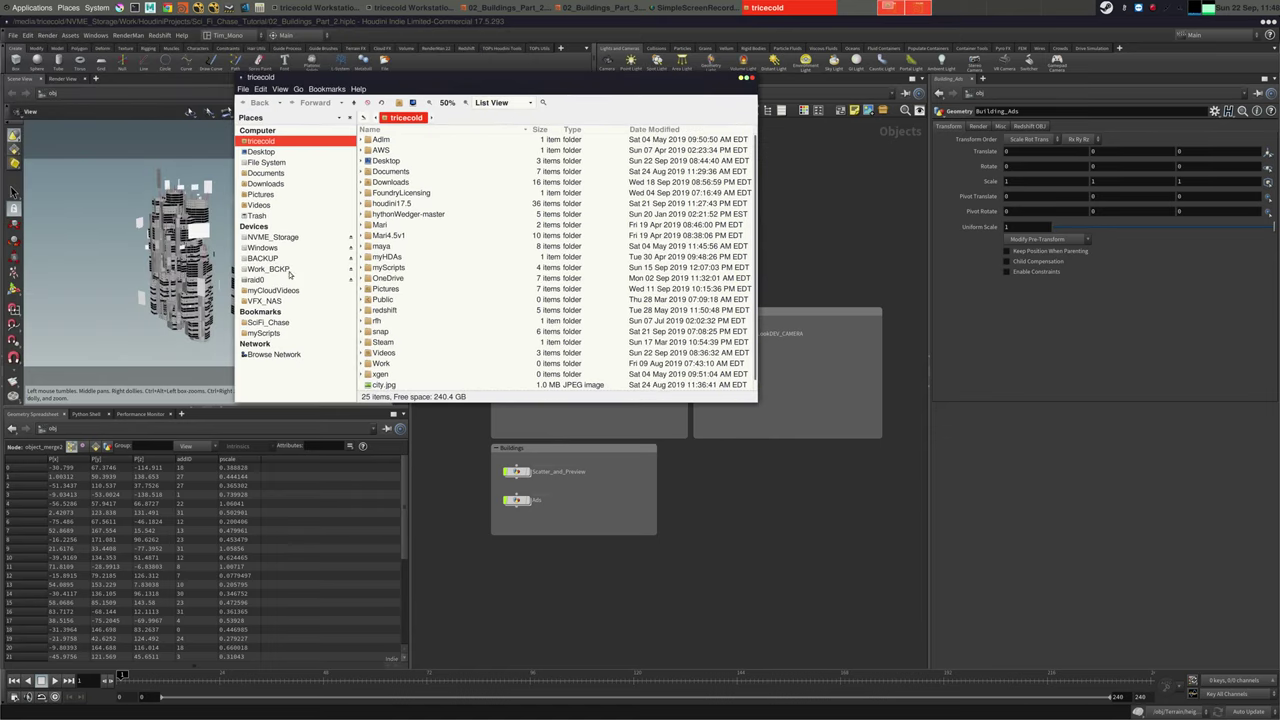
# Check the tex folder of the bookmarked SciFi_Chase project, and go back up to the HoudiniProjects folder
pyautogui.click(270, 323)
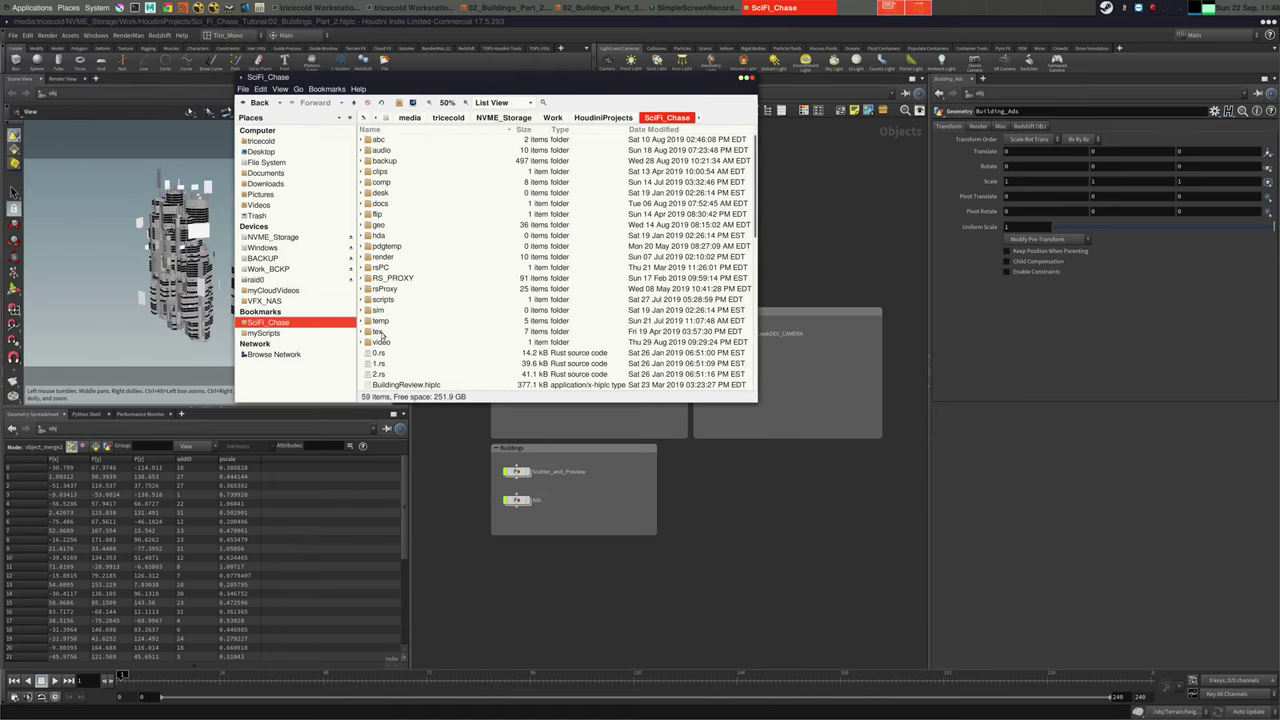
pyautogui.doubleClick(385, 331)
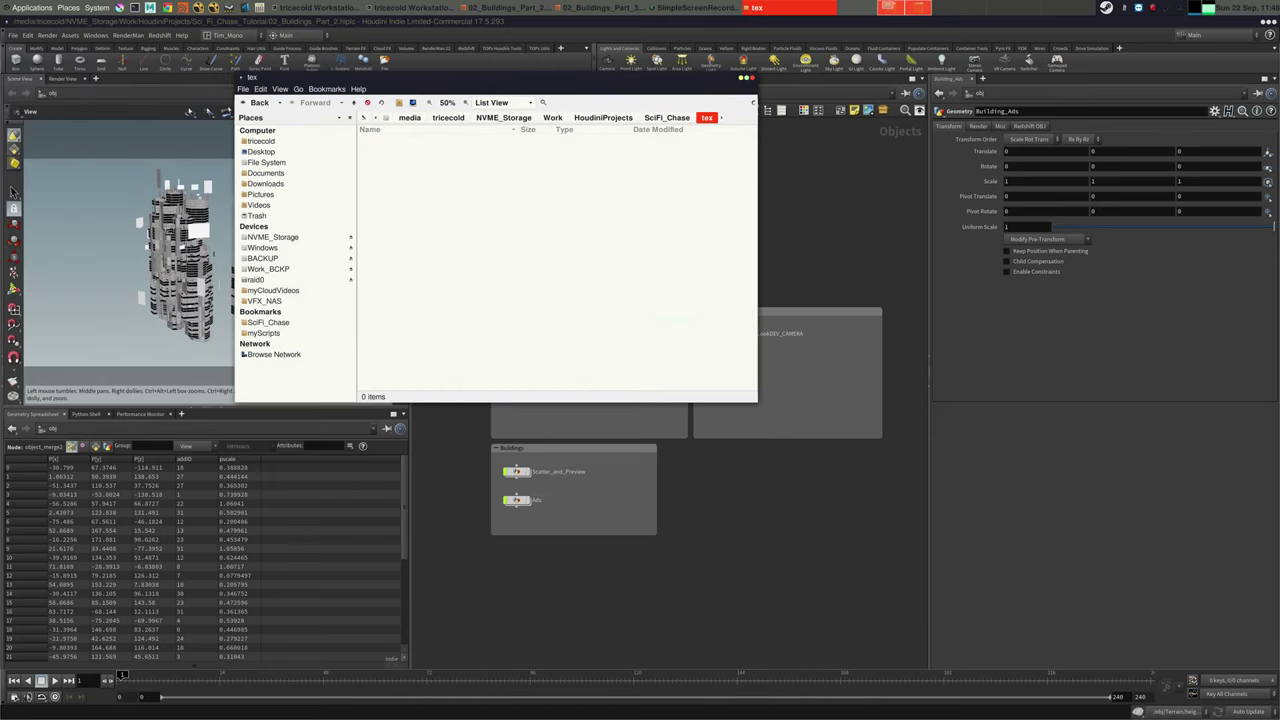
pyautogui.click(553, 117)
pyautogui.click(603, 119)
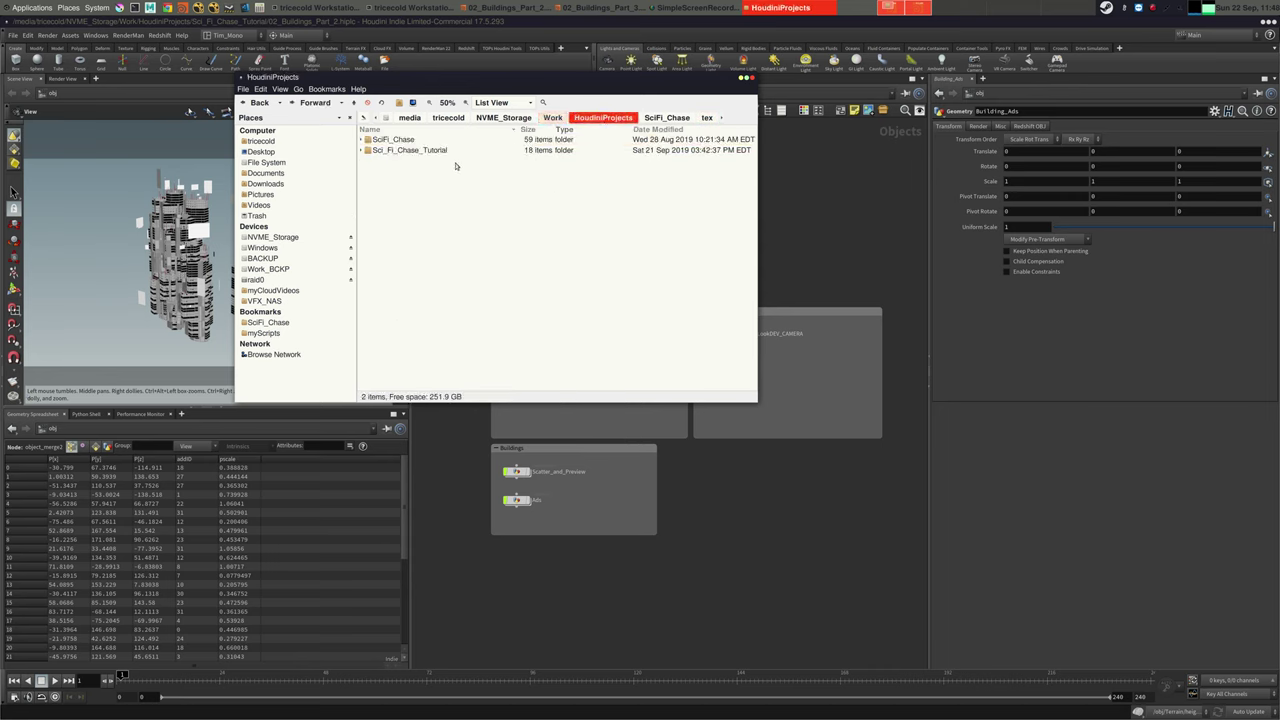
# Open the 0_1024 folder inside tex/buildings of the Sci_Fi_Chase_Tutorial project
pyautogui.doubleClick(433, 151)
pyautogui.click(378, 271)
pyautogui.doubleClick(377, 268)
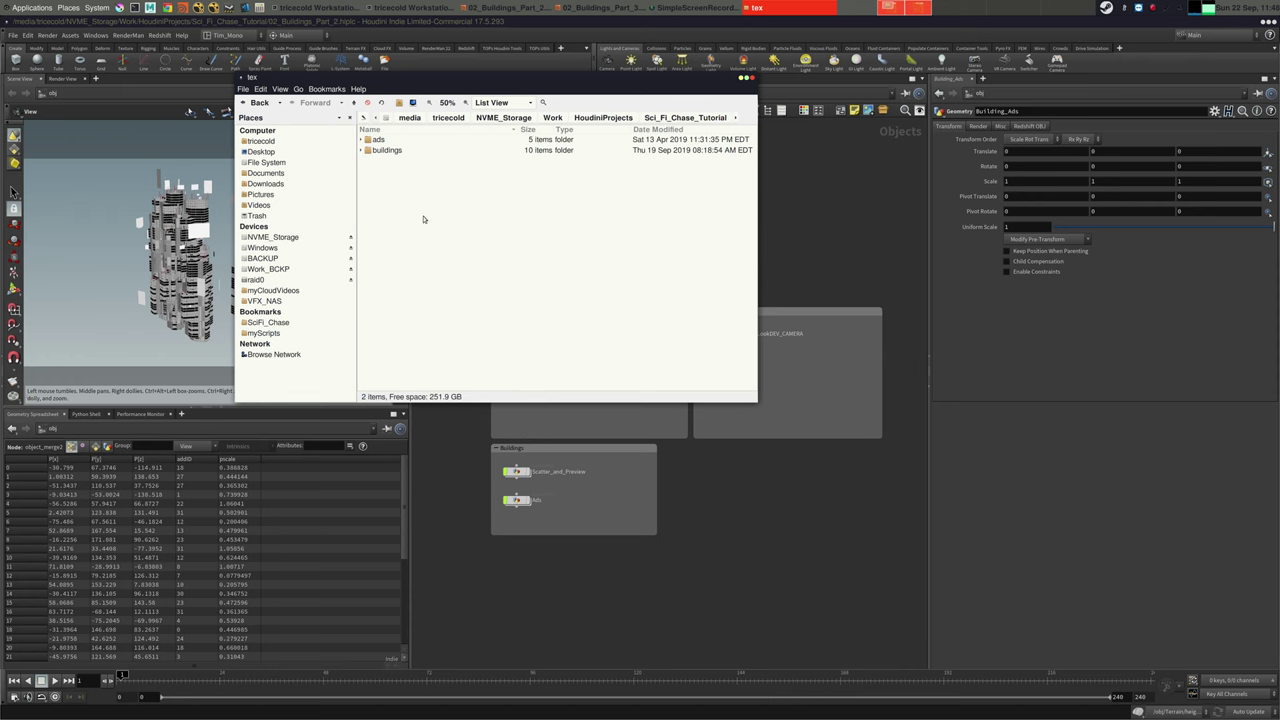
pyautogui.doubleClick(397, 152)
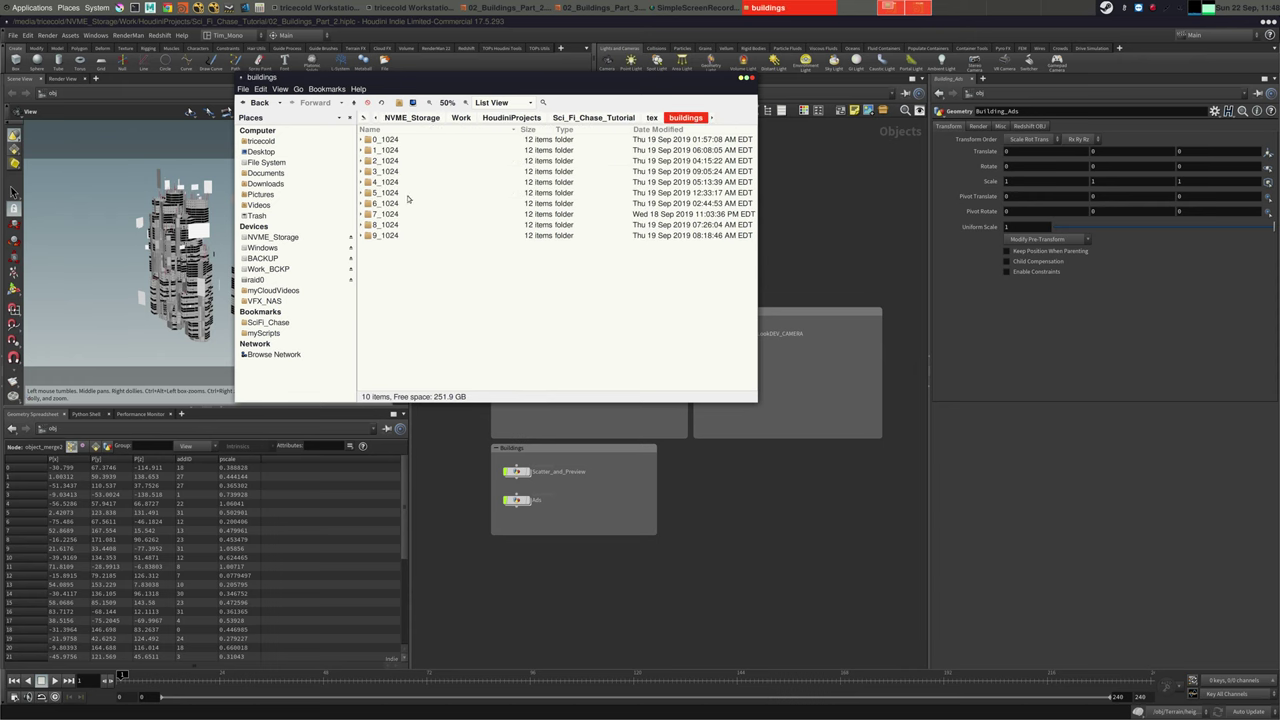
pyautogui.click(393, 143)
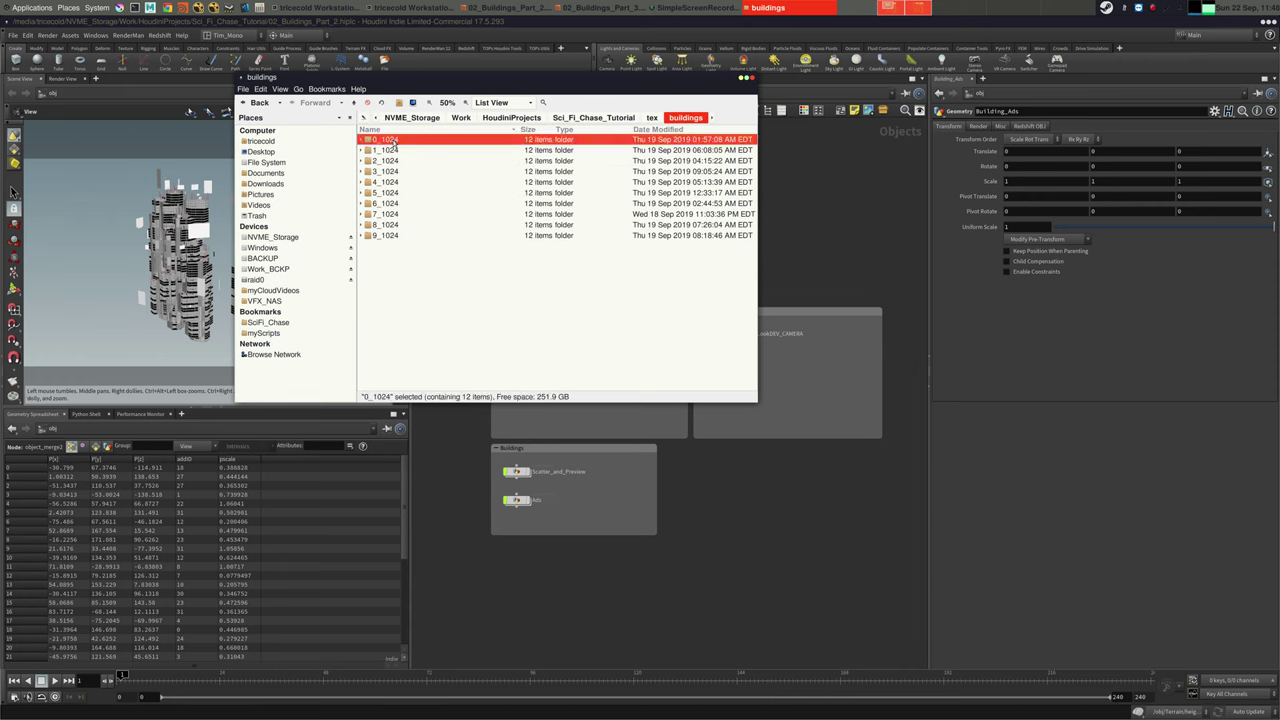
pyautogui.doubleClick(393, 143)
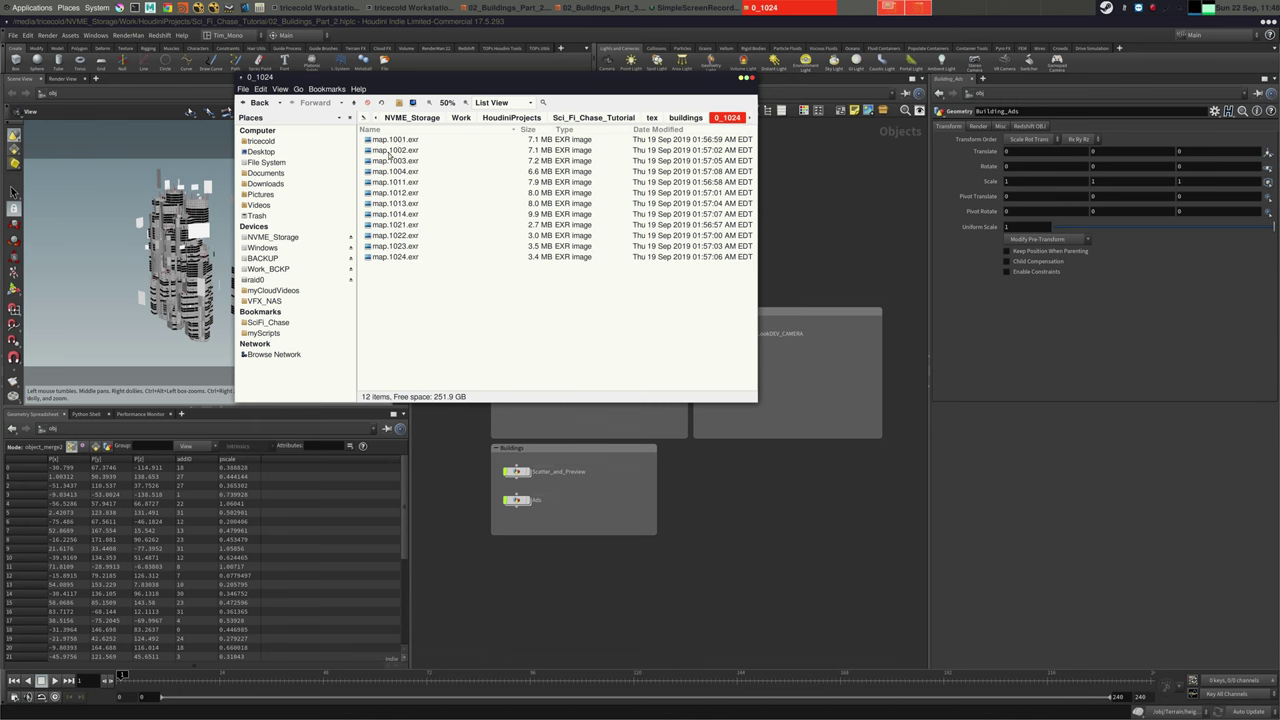
# Open the baked texture sequence from map.1001.exr in djv_view, scrub through its tiles, and return to Houdini
pyautogui.rightClick(401, 142)
pyautogui.click(440, 158)
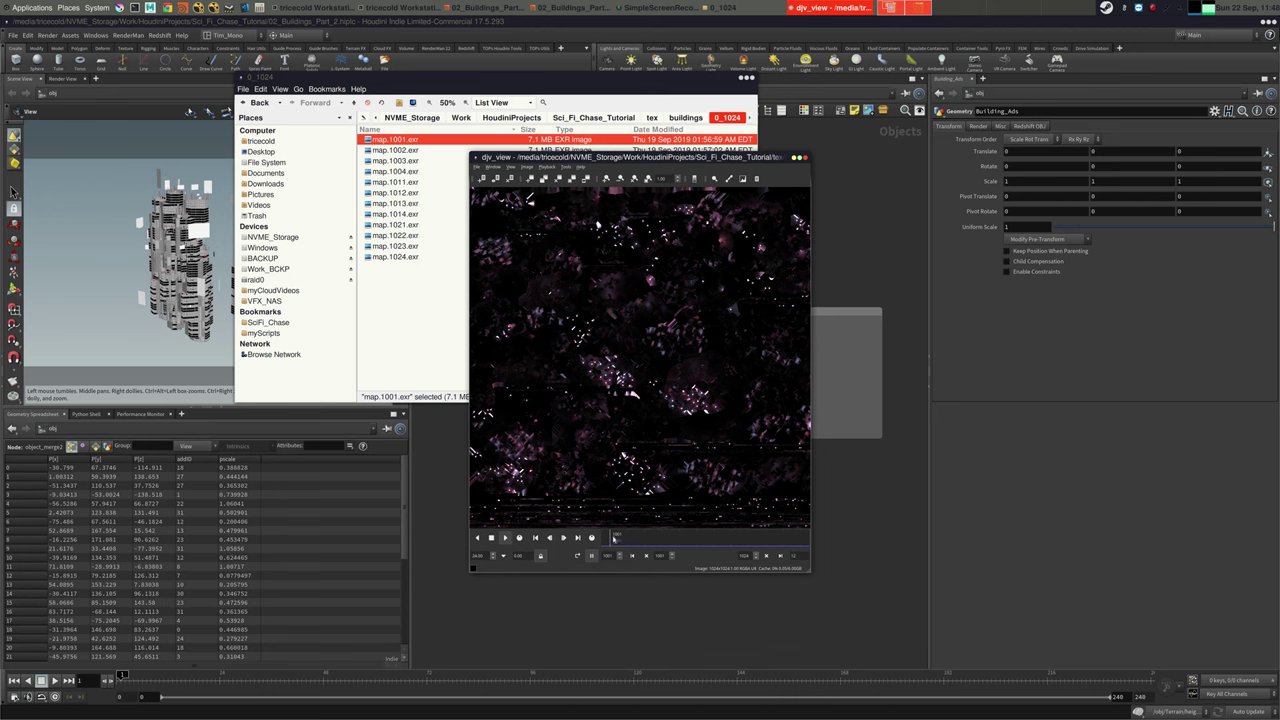
pyautogui.moveTo(614, 537); pyautogui.dragTo(800, 535)
pyautogui.click(426, 356)
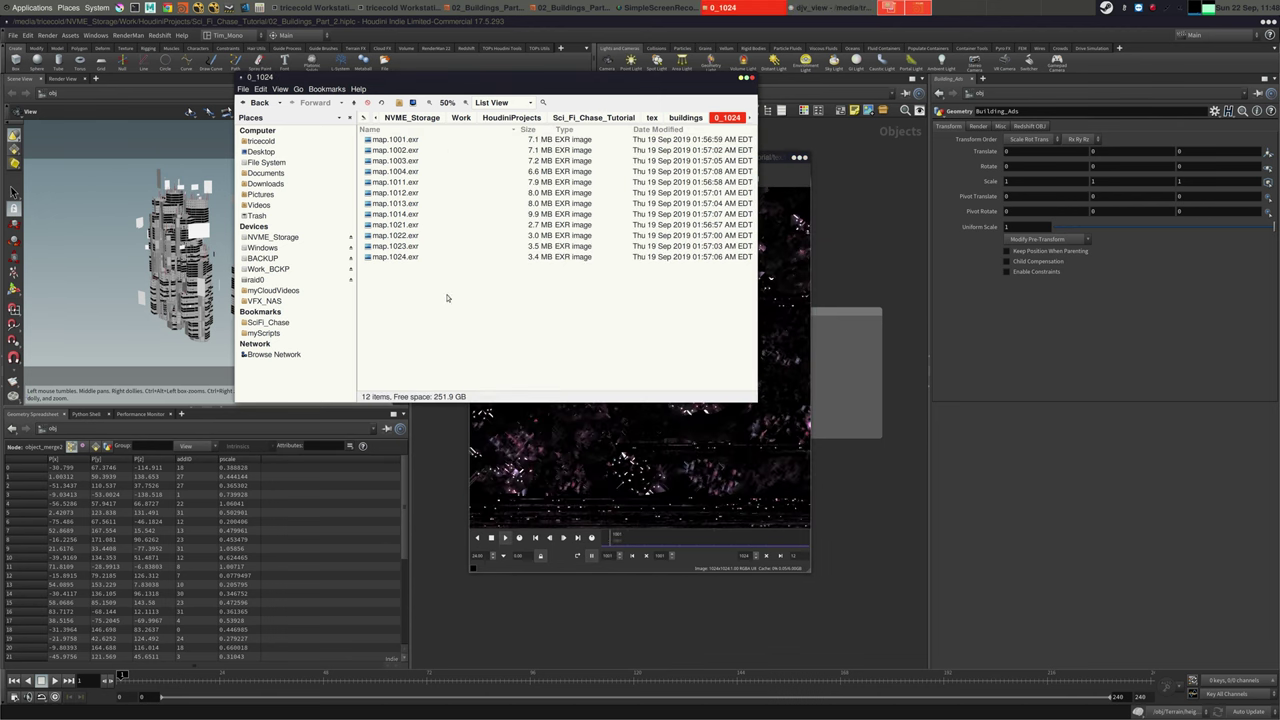
pyautogui.click(439, 475)
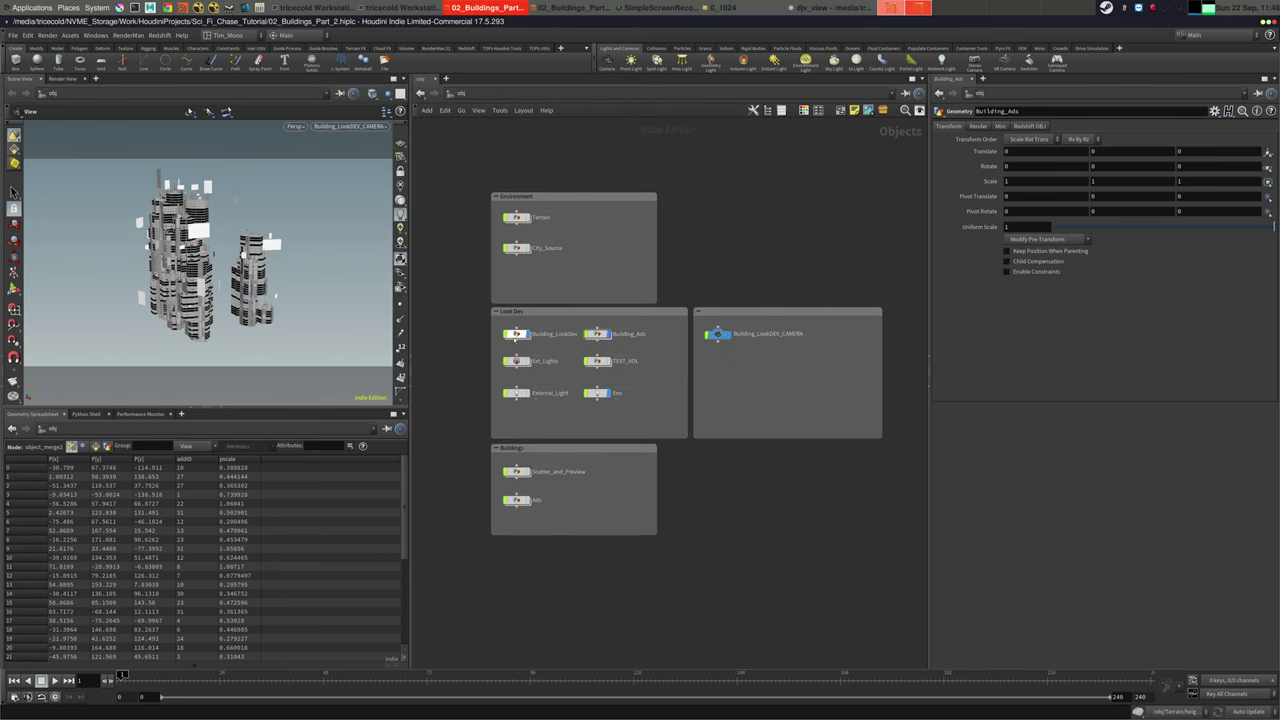
# Enter the Building_LookDev network and examine the building's UV tile layout in the UV viewport
pyautogui.doubleClick(505, 333)
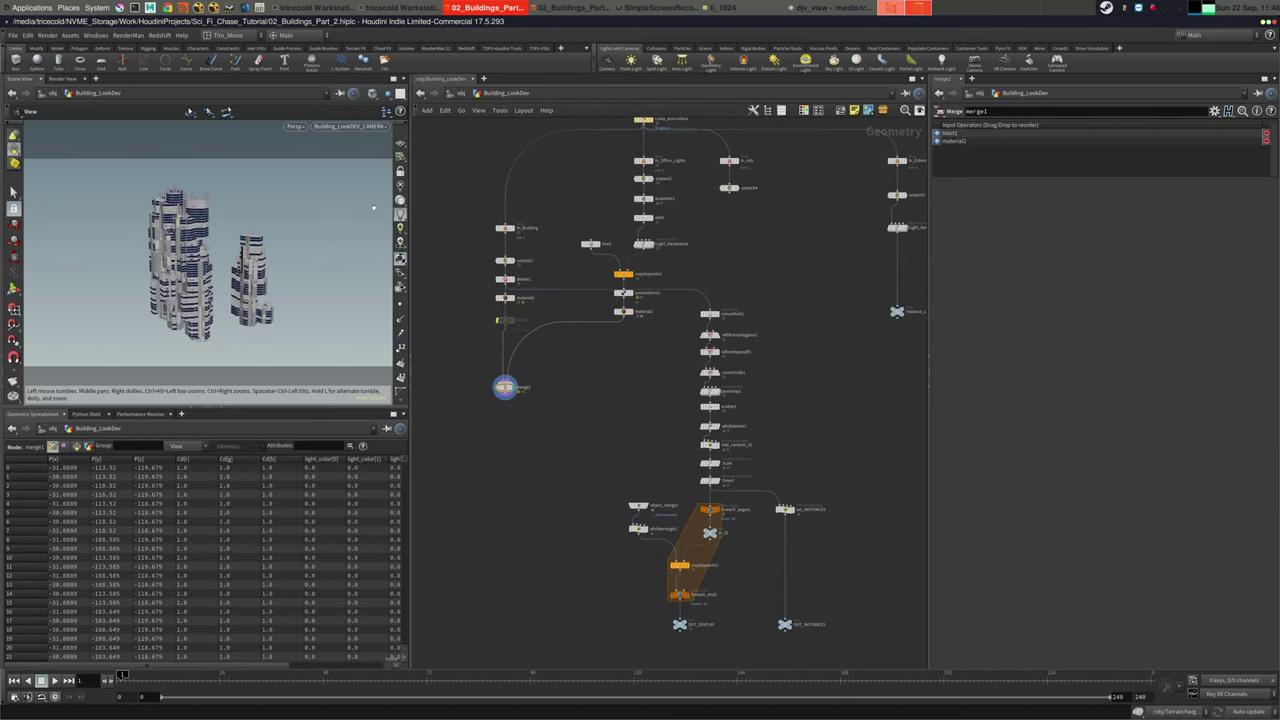
pyautogui.click(291, 127)
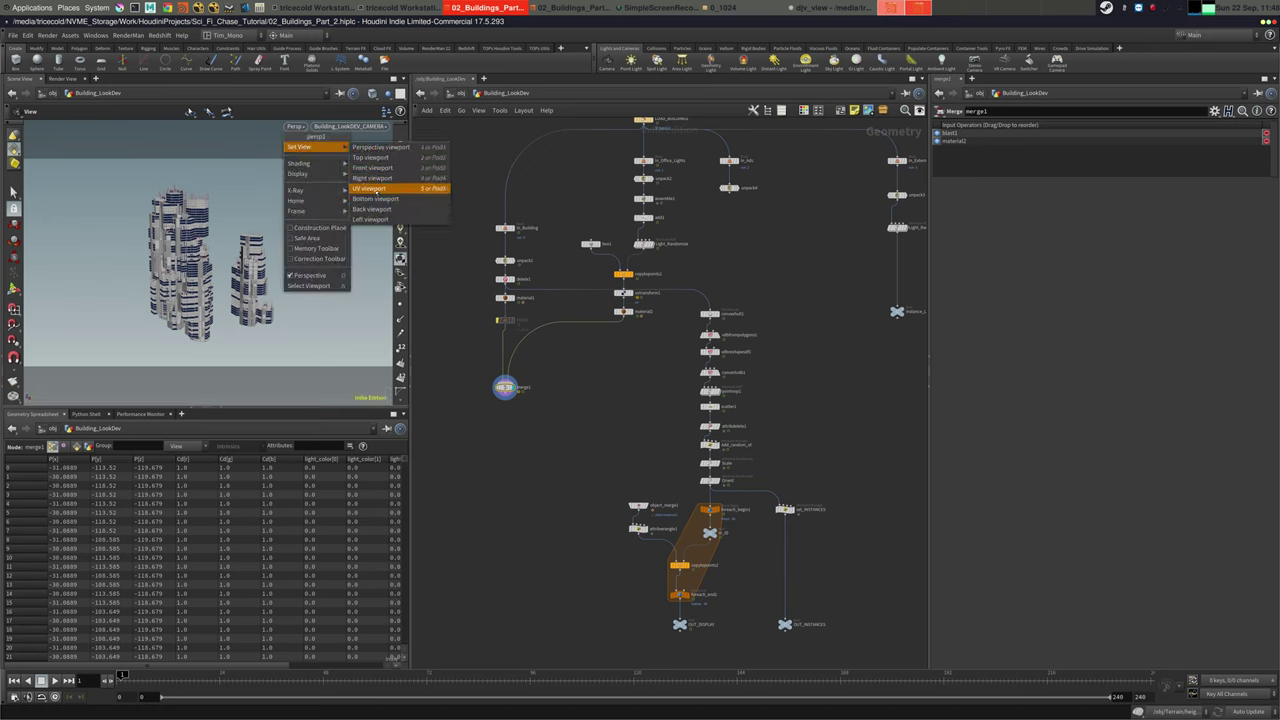
pyautogui.click(325, 211)
pyautogui.scroll(5, 252, 303)
pyautogui.moveTo(306, 220); pyautogui.dragTo(250, 300, button='middle')
pyautogui.scroll(2, 255, 296)
pyautogui.scroll(2, 261, 287)
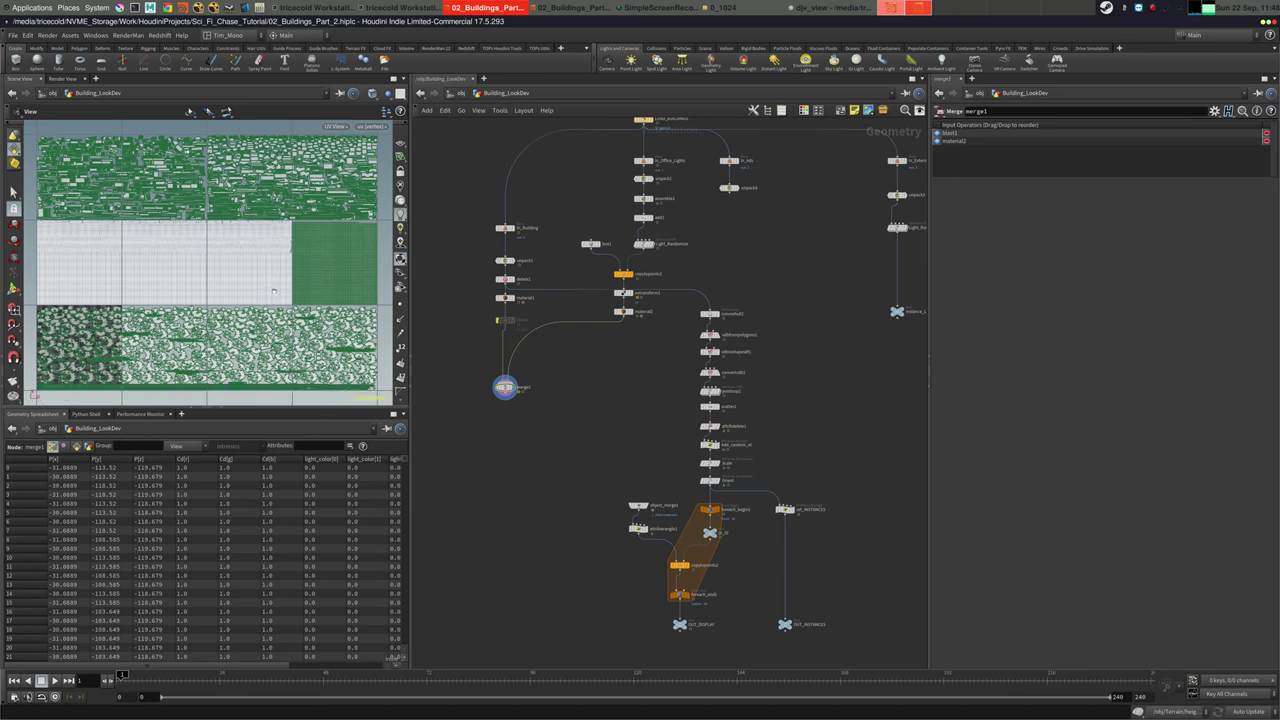
pyautogui.scroll(5, 264, 285)
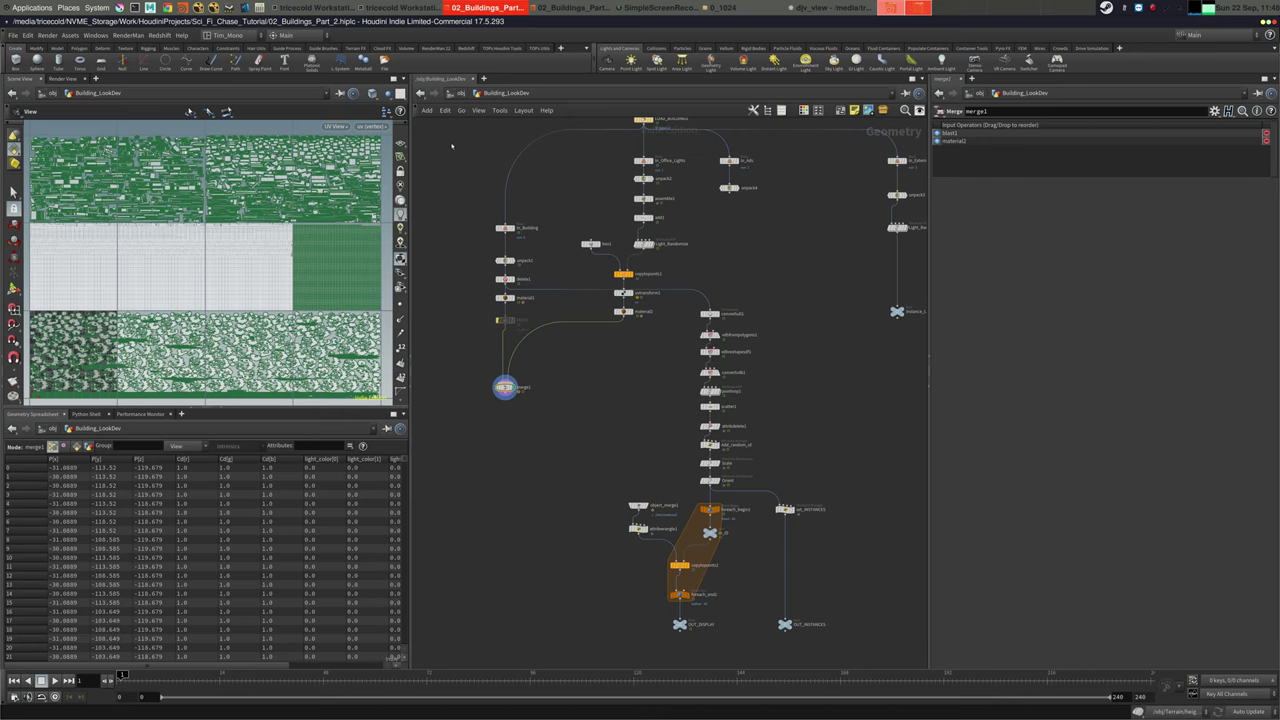
# Go to the out network to view the Look_DEV_TEXTURE_BAKE Redshift settings alongside the UV layout
pyautogui.click(459, 93)
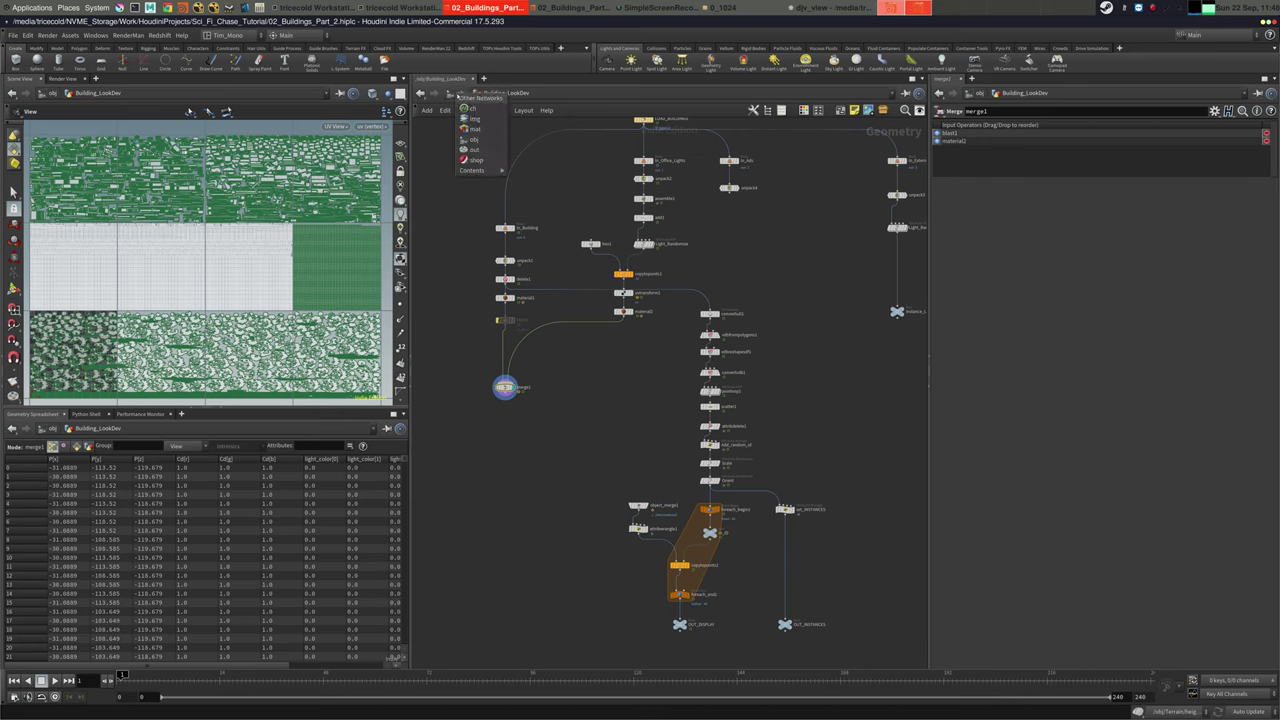
pyautogui.click(482, 146)
pyautogui.scroll(-3, 590, 233)
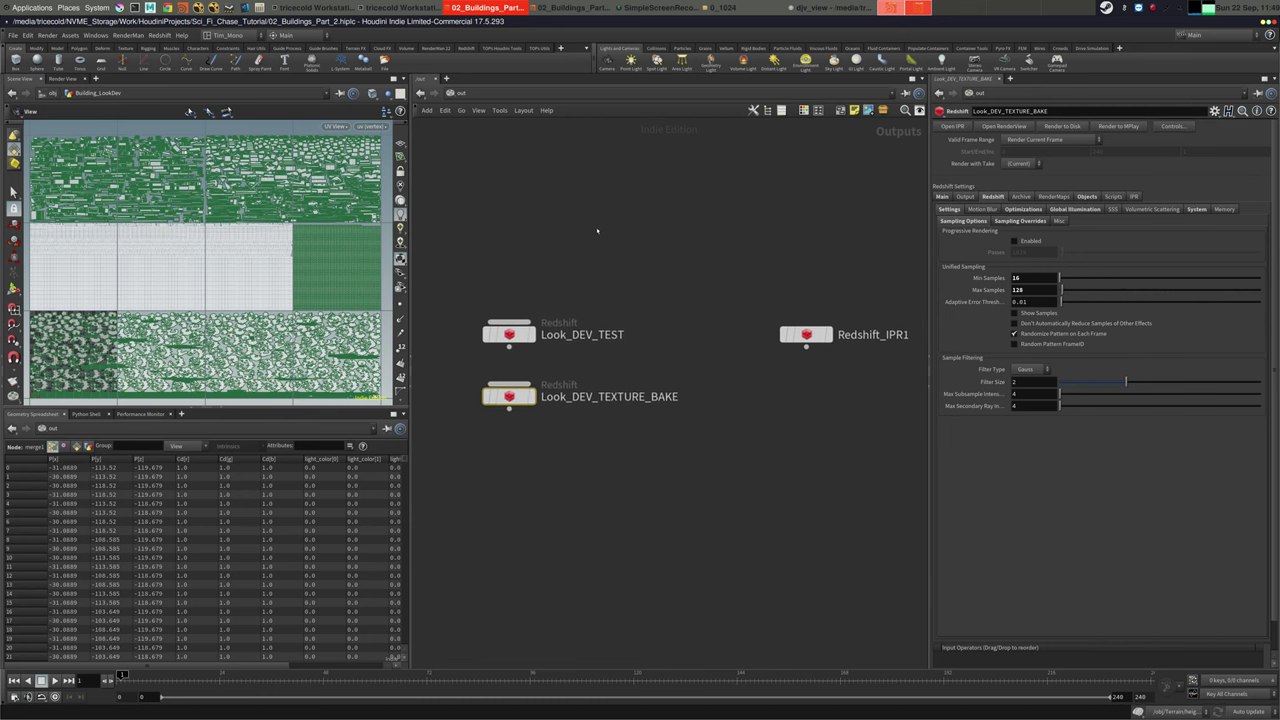
pyautogui.scroll(-2, 245, 249)
pyautogui.scroll(3, 245, 249)
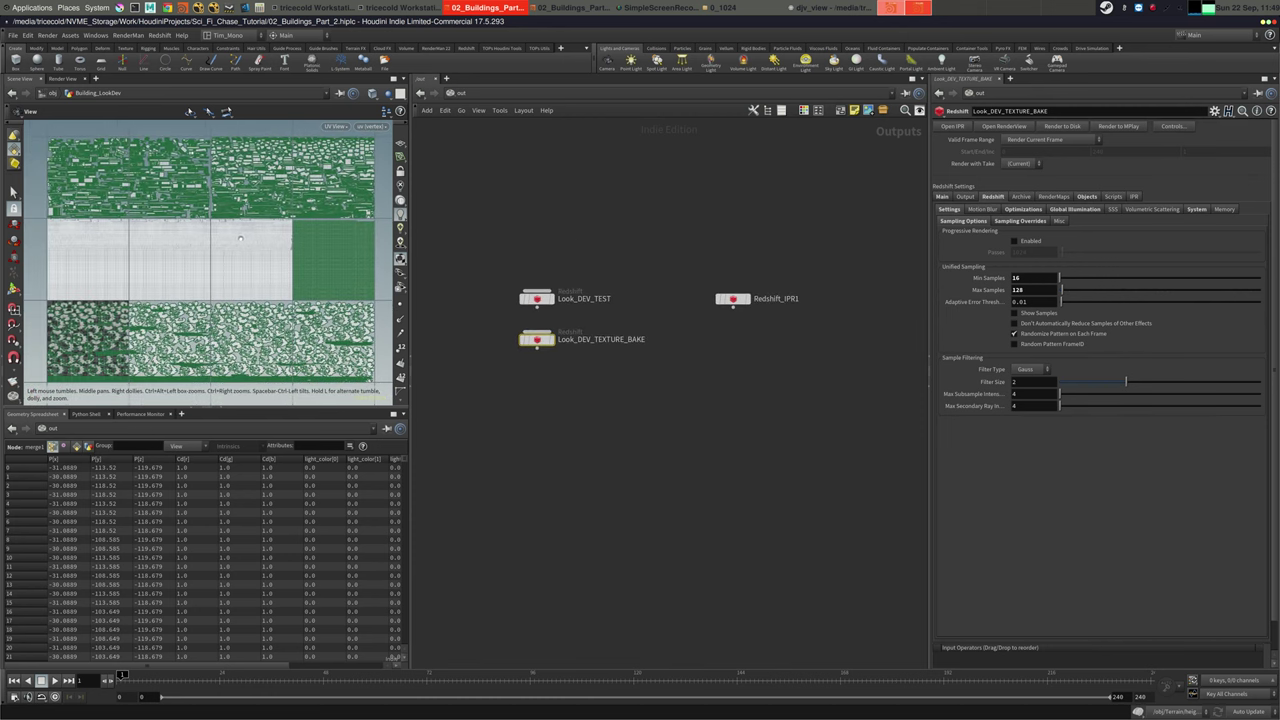
pyautogui.scroll(-2, 241, 243)
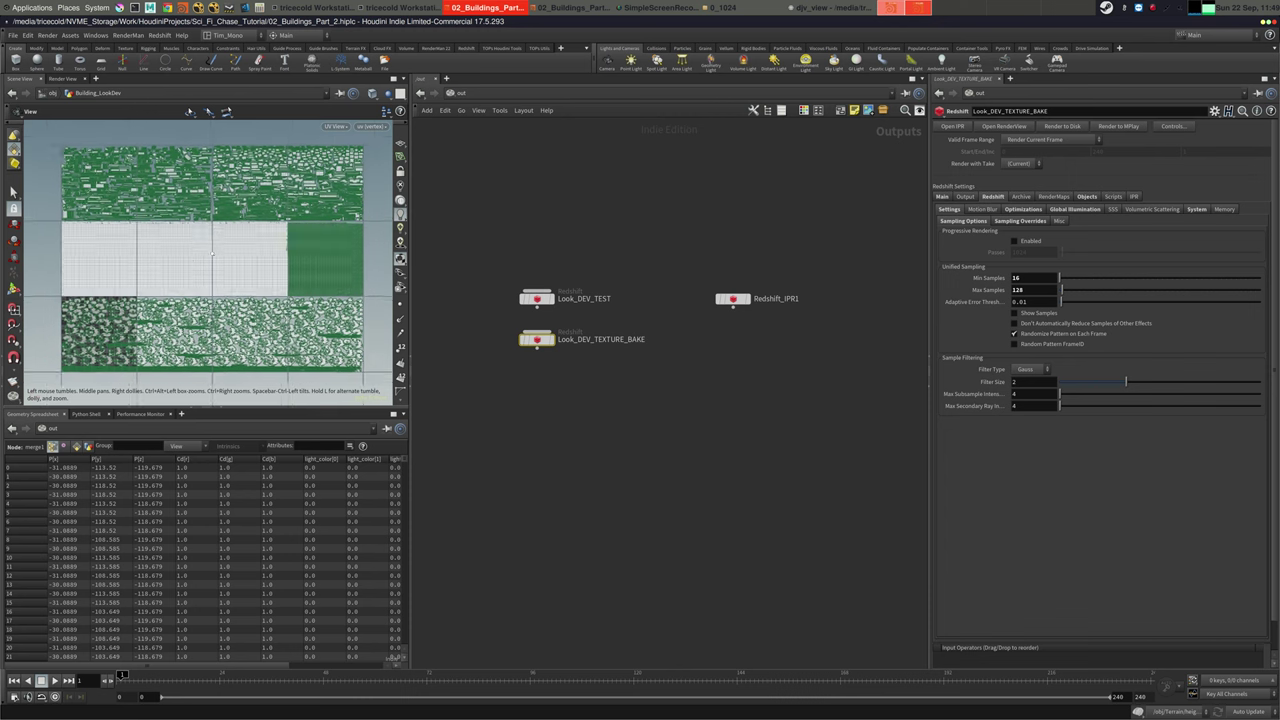
# Return to the obj network and switch the viewport back to the perspective view
pyautogui.click(506, 93)
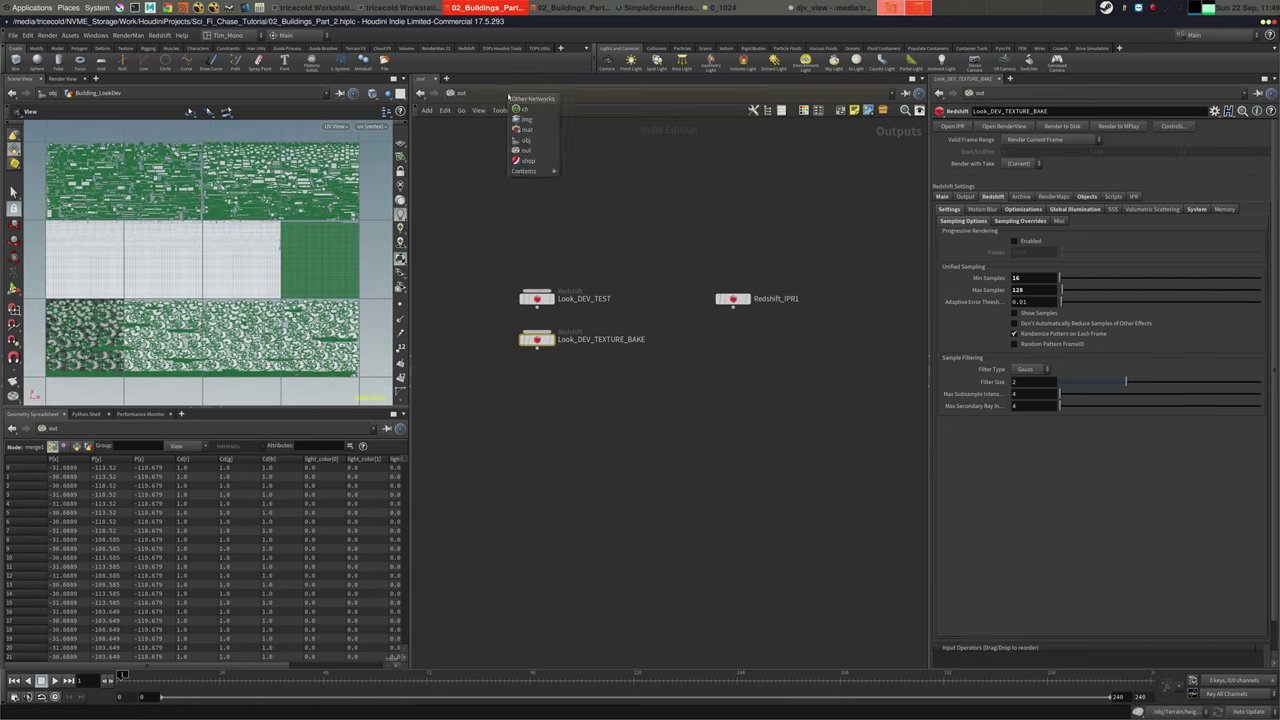
pyautogui.click(540, 141)
pyautogui.moveTo(660, 179); pyautogui.dragTo(669, 206, button='middle')
pyautogui.click(336, 126)
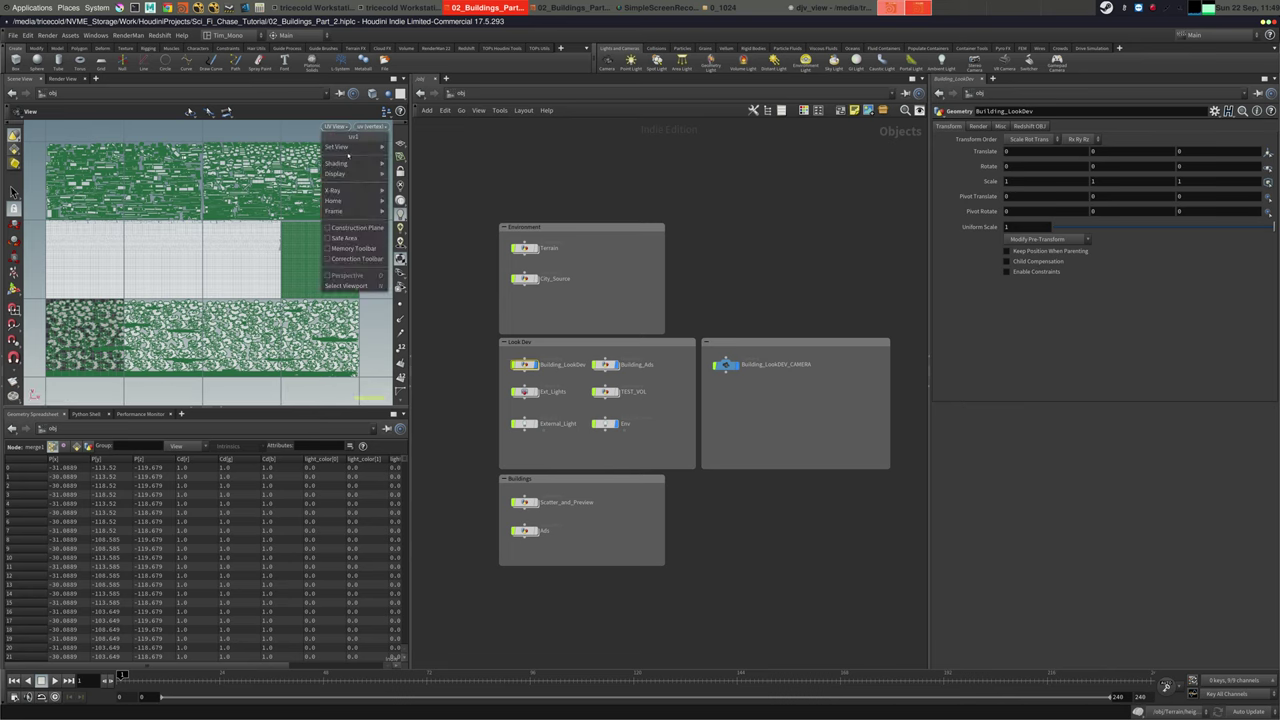
pyautogui.moveTo(345, 147)
pyautogui.click(425, 147)
# Turn off the display of the Building_LookDev, Building_Ads and Env objects in the Look Dev group
pyautogui.moveTo(622, 293); pyautogui.dragTo(586, 271, button='middle')
pyautogui.click(627, 287)
pyautogui.click(540, 333)
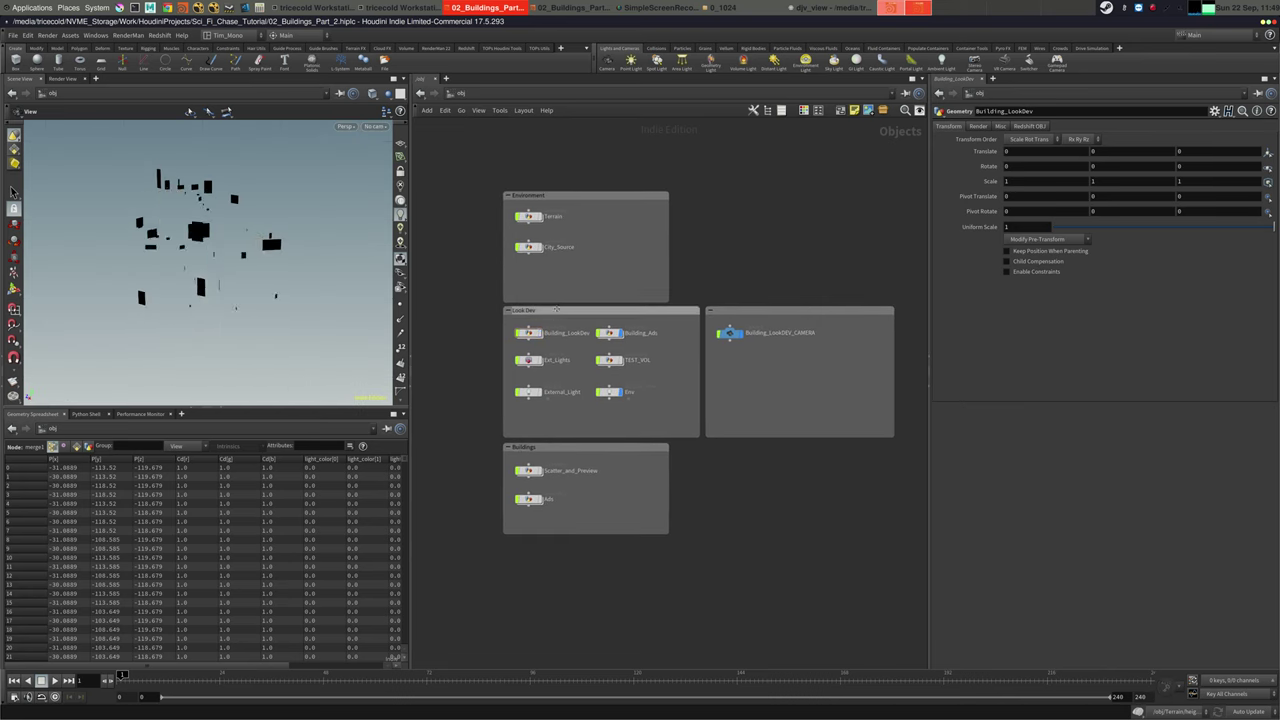
pyautogui.click(622, 320)
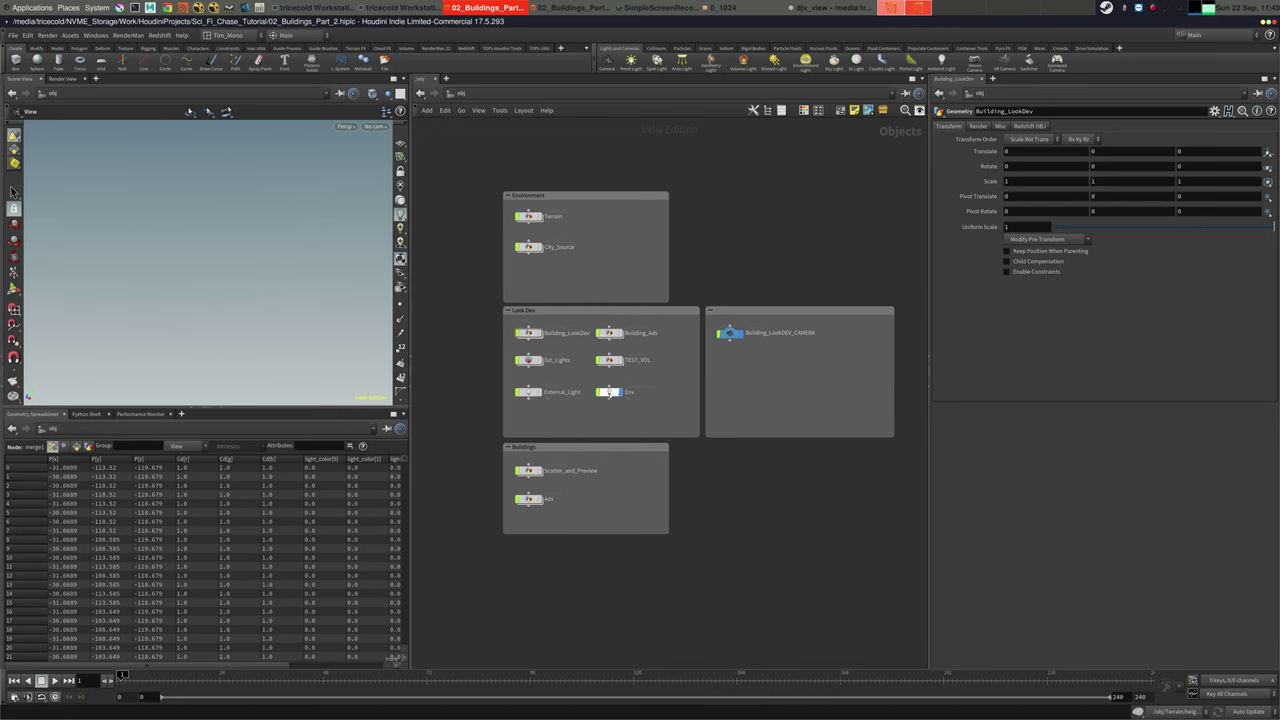
pyautogui.click(623, 378)
# Enter the City_Source network and examine its node groups down to the final merge and OUT_BUILDINGS
pyautogui.doubleClick(528, 247)
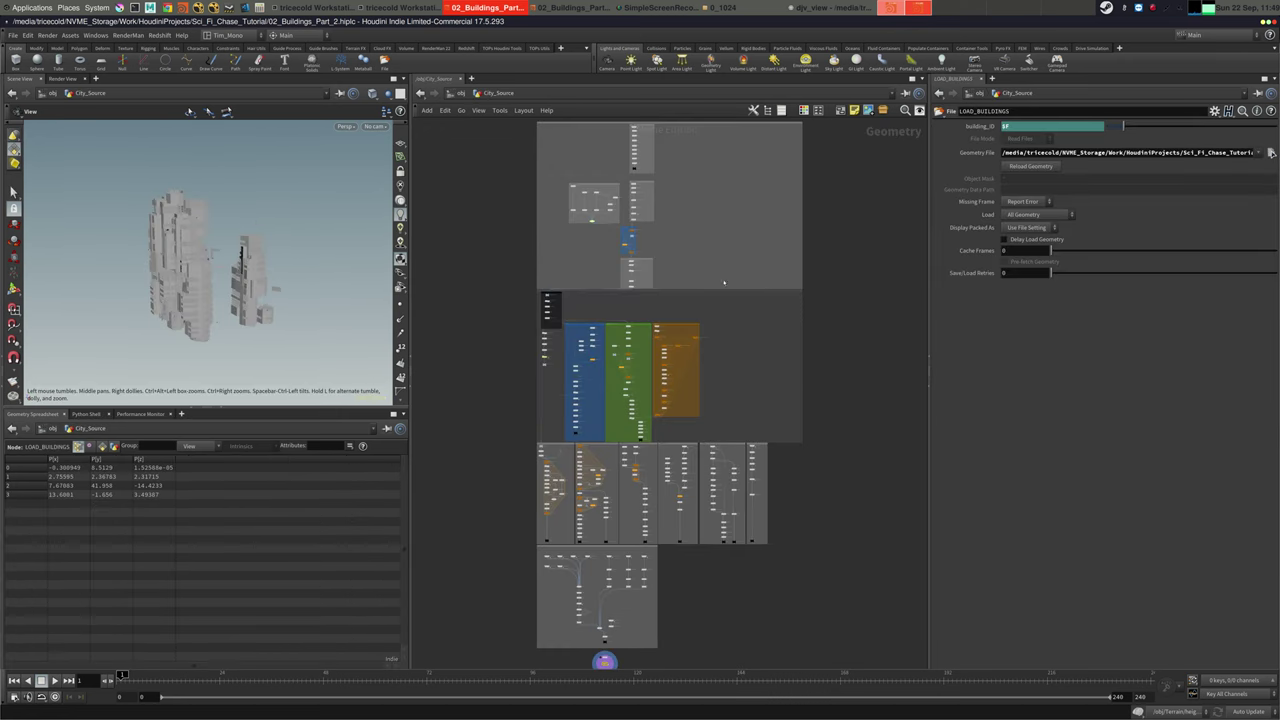
pyautogui.scroll(3, 733, 270)
pyautogui.moveTo(733, 271); pyautogui.dragTo(895, 329, button='middle')
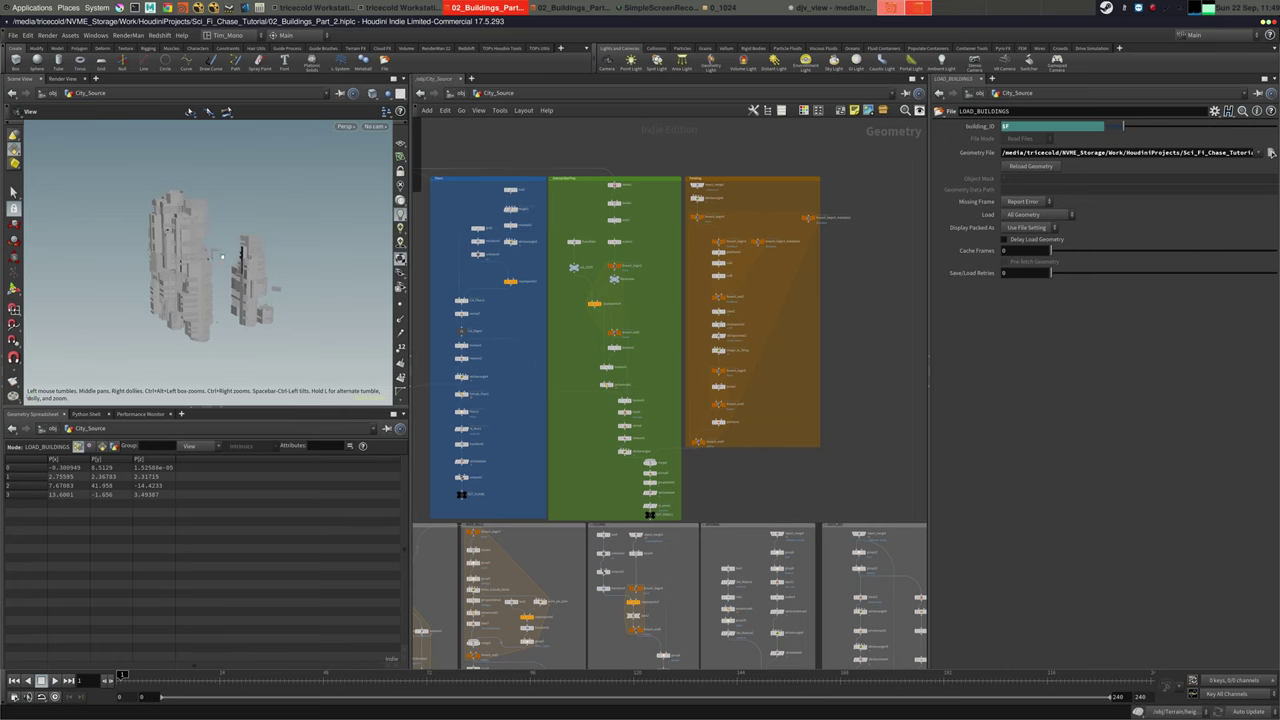
pyautogui.moveTo(222, 257); pyautogui.dragTo(256, 260)
pyautogui.moveTo(477, 465); pyautogui.dragTo(625, 177, button='middle')
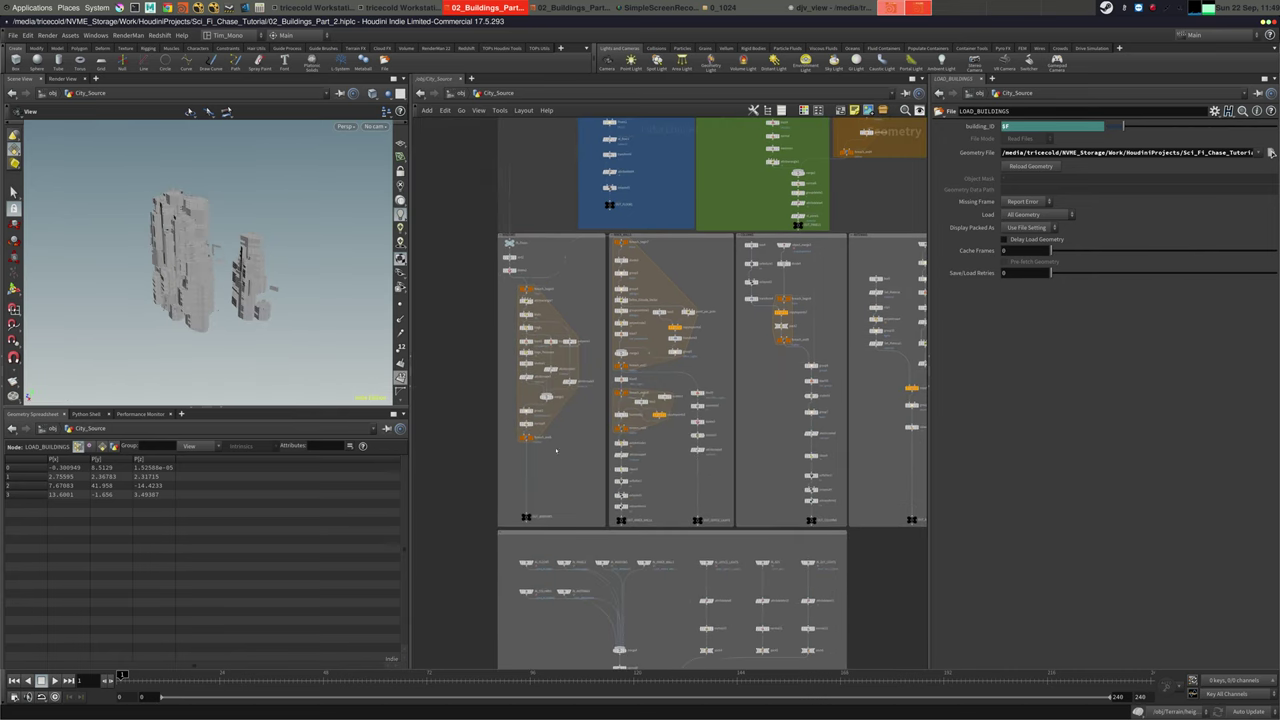
pyautogui.moveTo(598, 617); pyautogui.dragTo(606, 303, button='middle')
pyautogui.moveTo(569, 369); pyautogui.dragTo(560, 383, button='middle')
pyautogui.scroll(4, 567, 447)
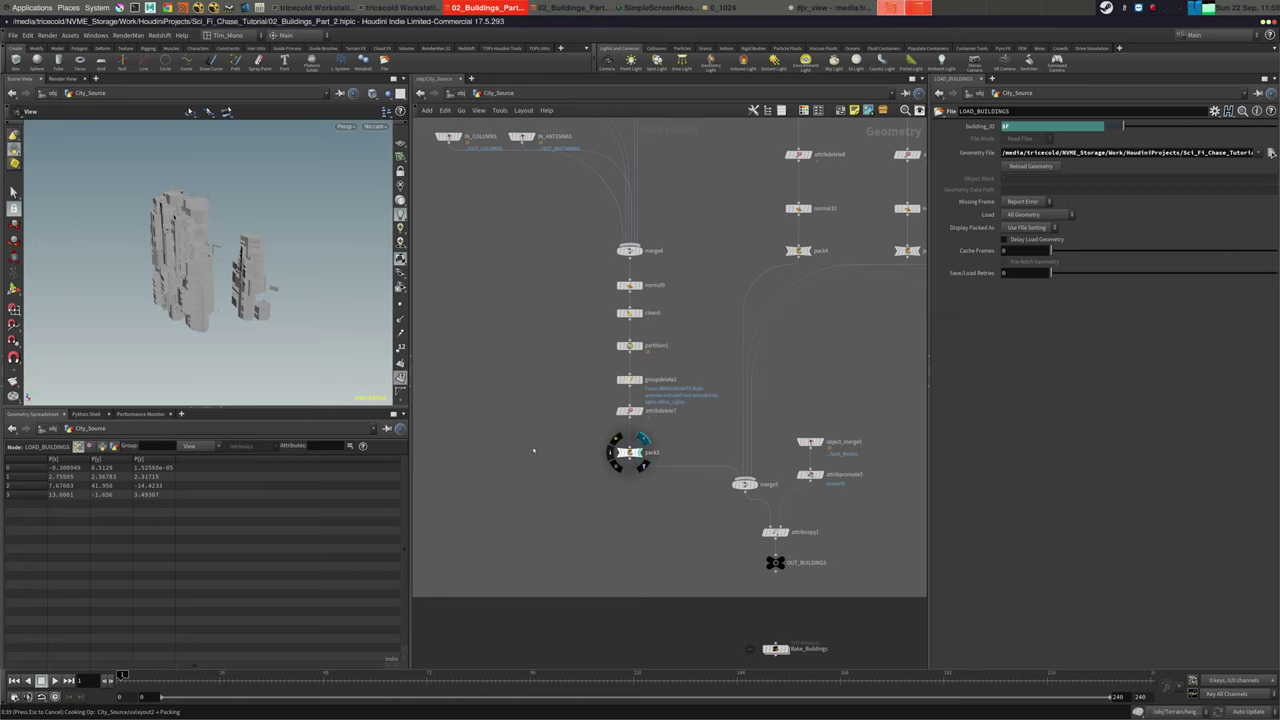
# Switch to the file browser and open the Building_6 folder in the project's render/Building_Turn_Table folder
pyautogui.click(722, 7)
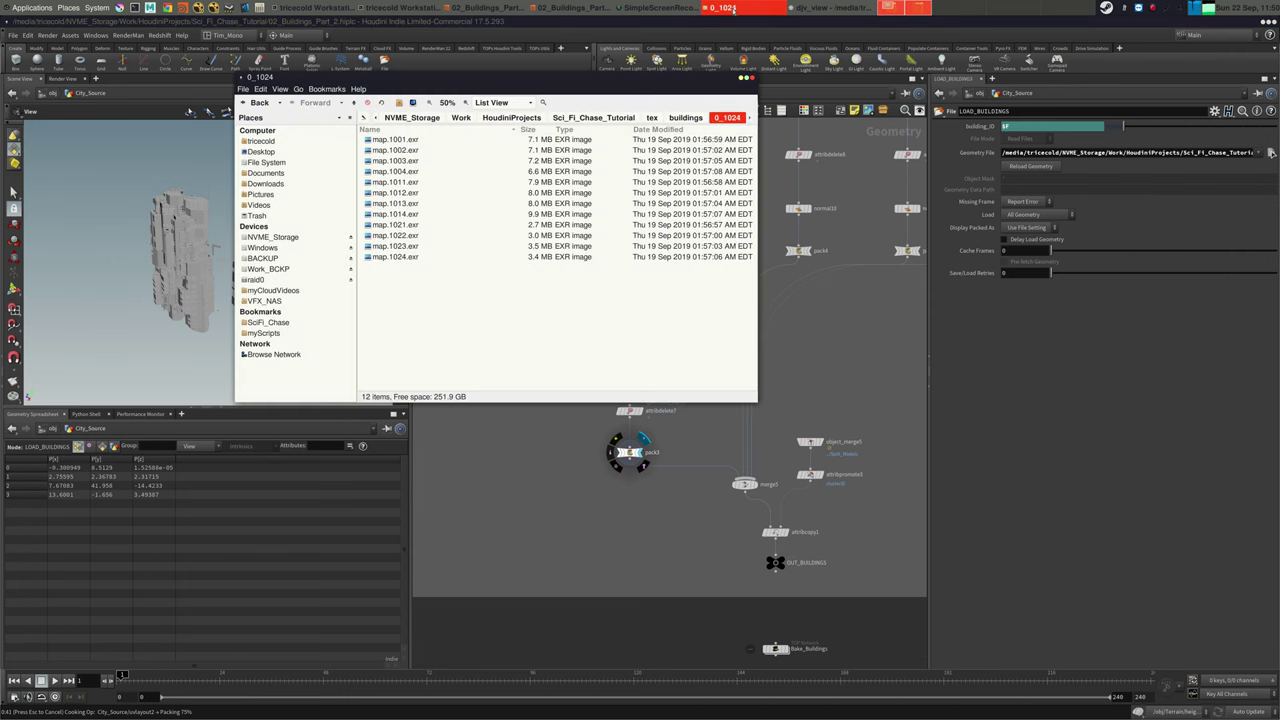
pyautogui.click(643, 118)
pyautogui.doubleClick(396, 228)
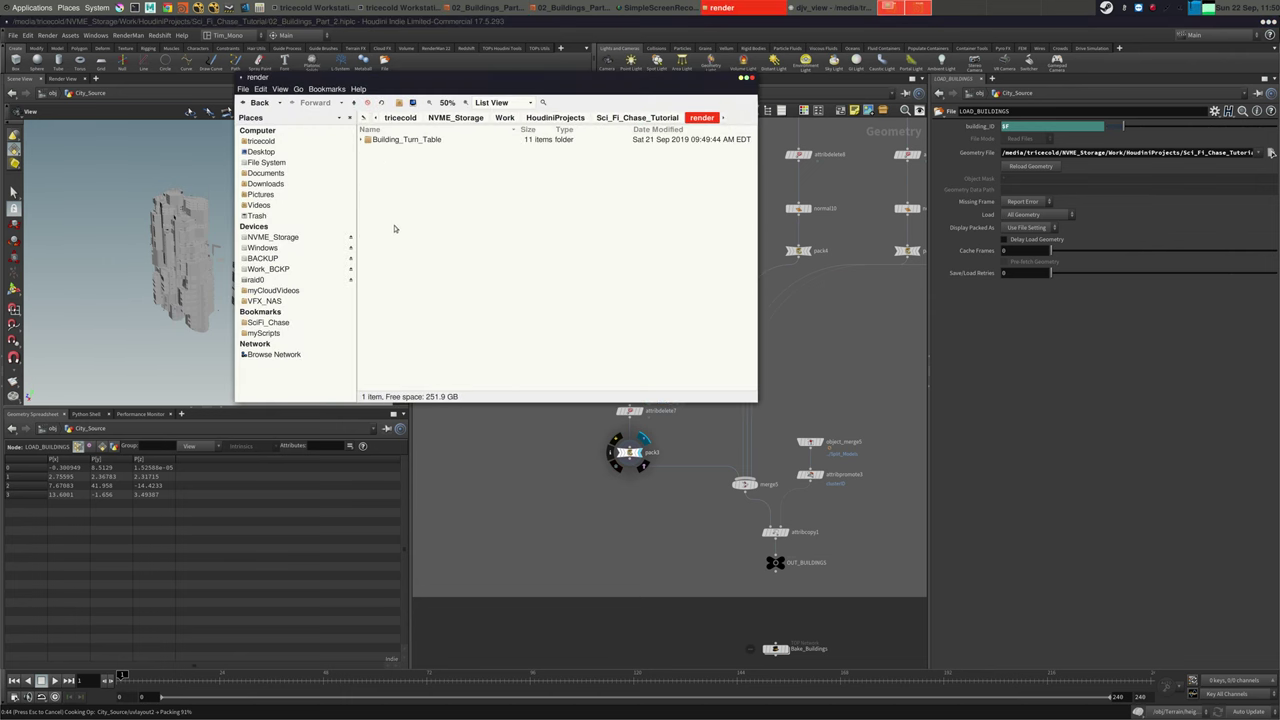
pyautogui.doubleClick(418, 140)
pyautogui.doubleClick(399, 202)
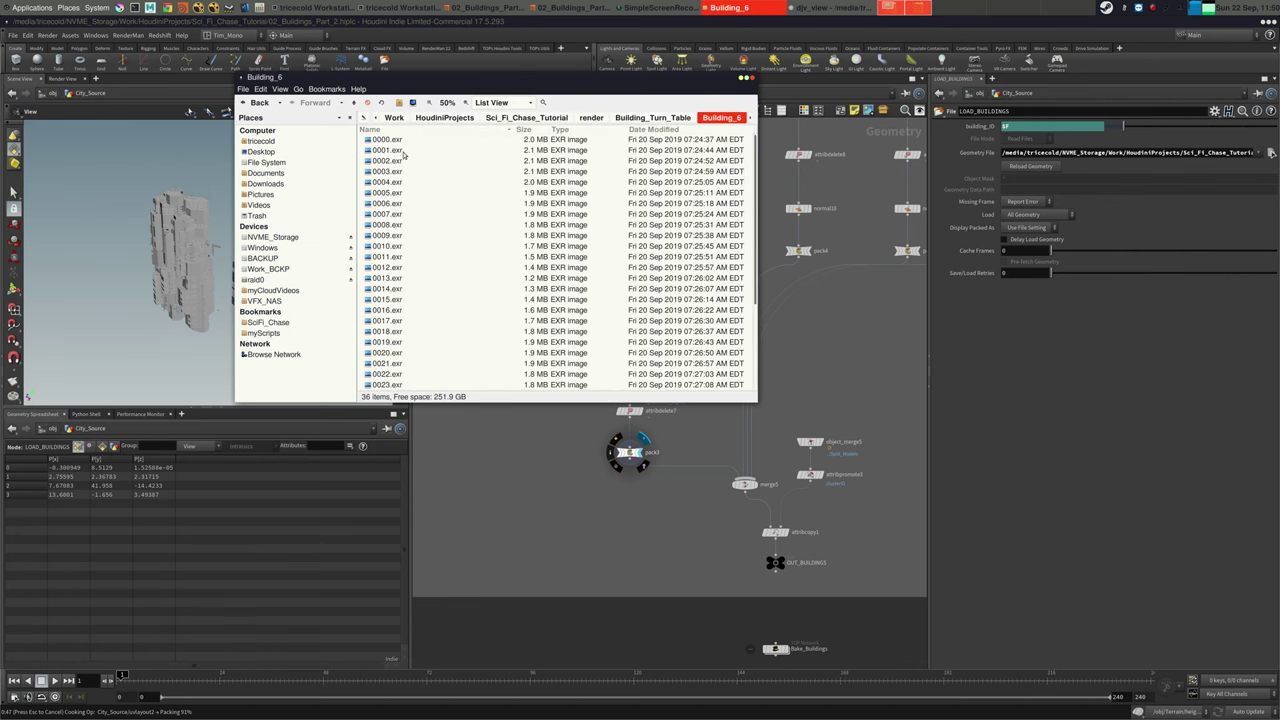
# Open the Building_6 turntable sequence from 0000.exr in djv_view and scrub through its frames
pyautogui.rightClick(397, 142)
pyautogui.click(430, 153)
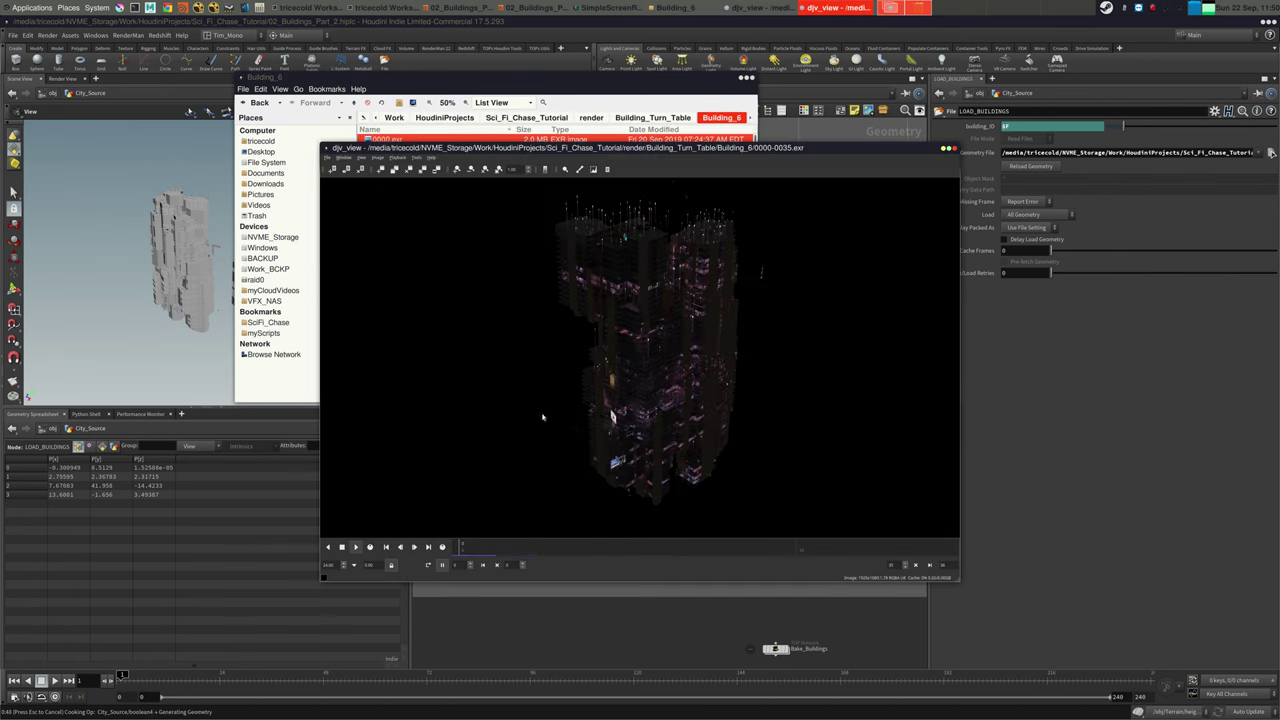
pyautogui.moveTo(462, 549); pyautogui.dragTo(806, 542)
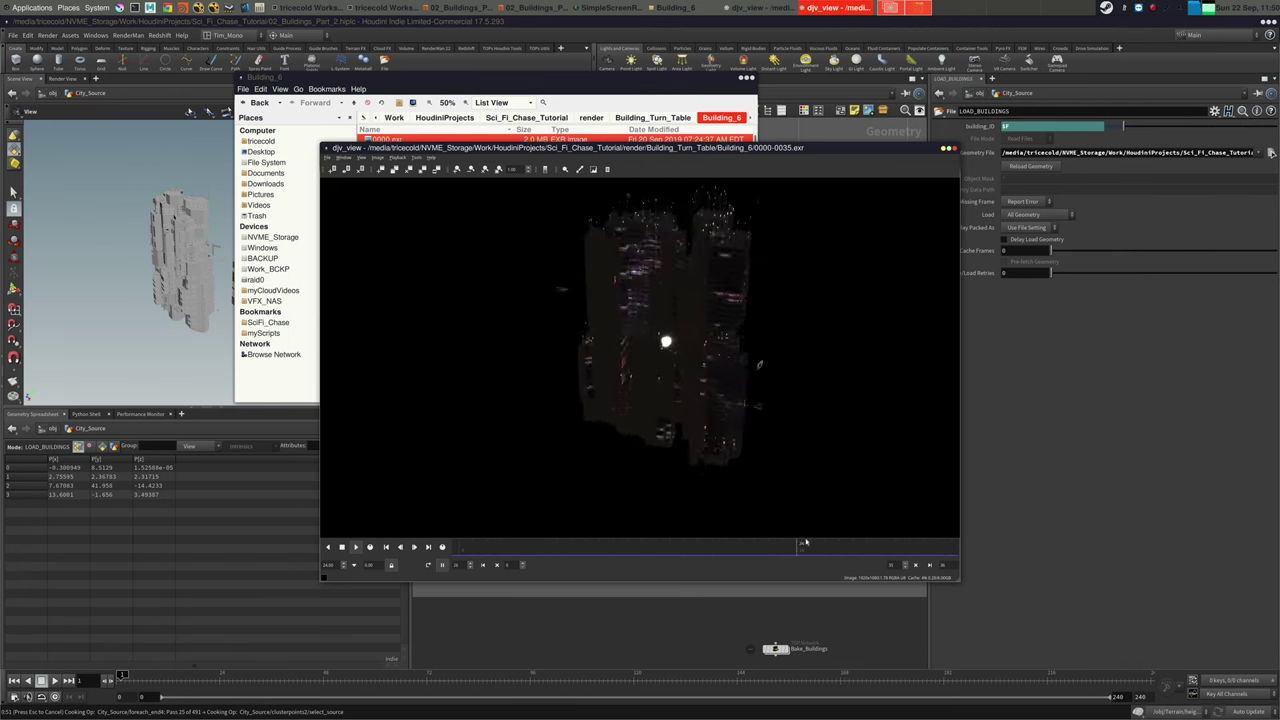
# Open the Building_7 folder in Building_Turn_Table and load its 0000.exr sequence in djv_view
pyautogui.click(630, 130)
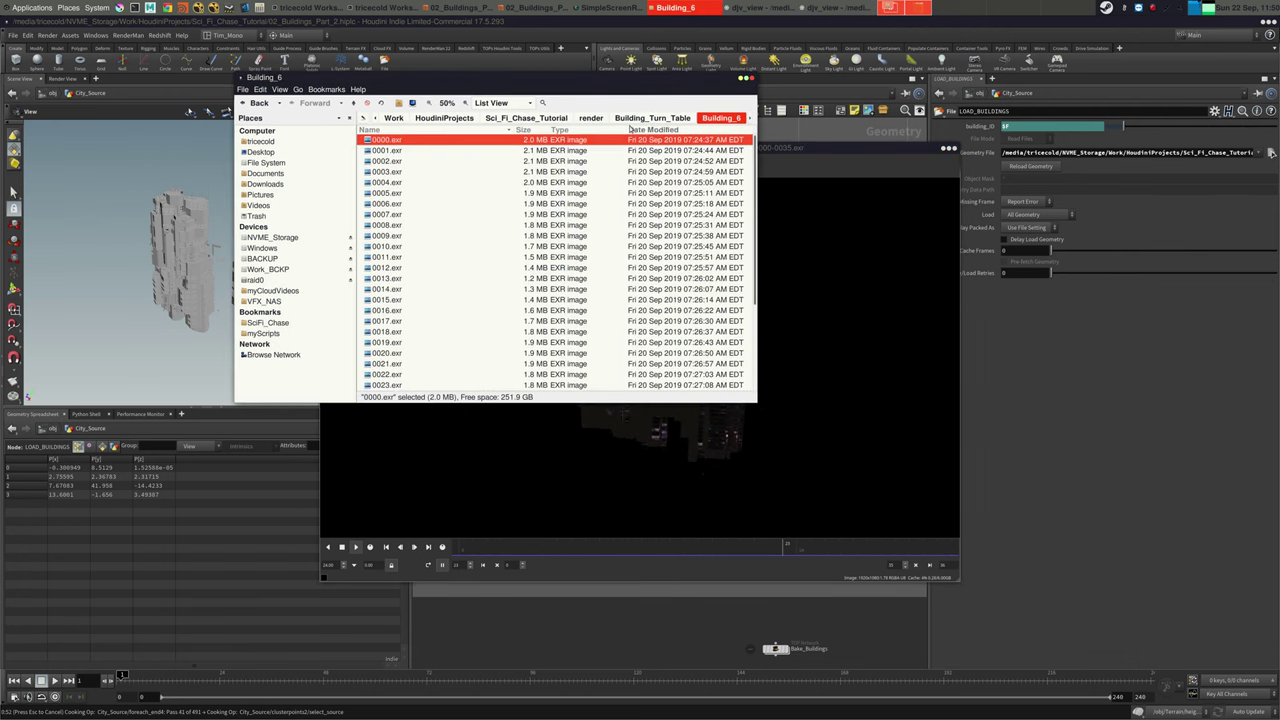
pyautogui.click(645, 118)
pyautogui.doubleClick(408, 212)
pyautogui.rightClick(389, 144)
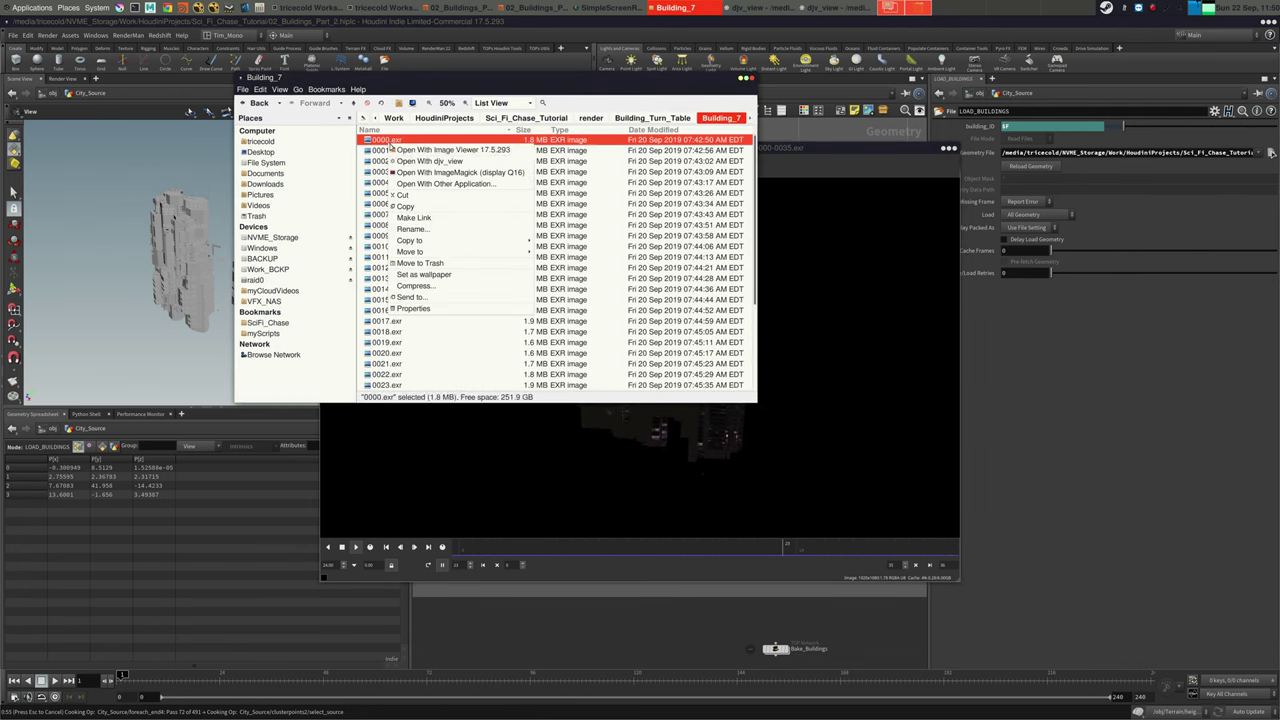
pyautogui.click(420, 161)
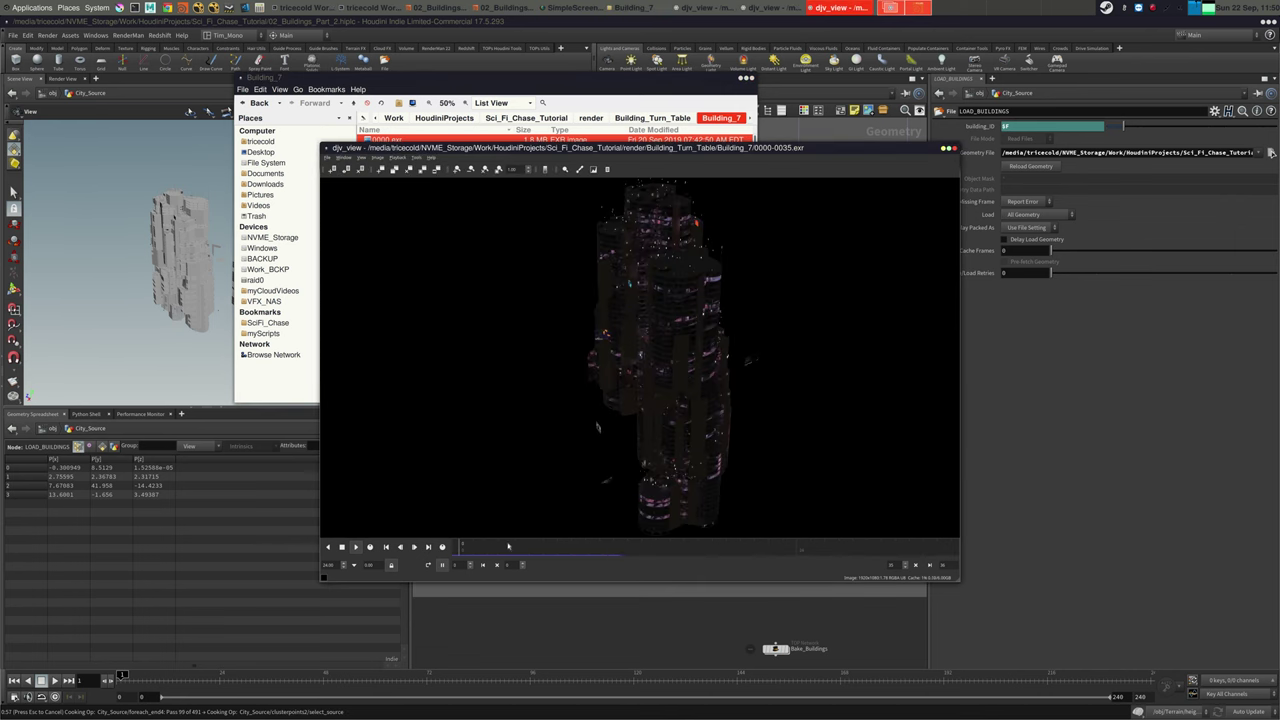
# Compare the Building_7 and Building_6 turntable sequences side by side, and clear both players off the Houdini window
pyautogui.moveTo(870, 148); pyautogui.dragTo(549, 306)
pyautogui.click(924, 280)
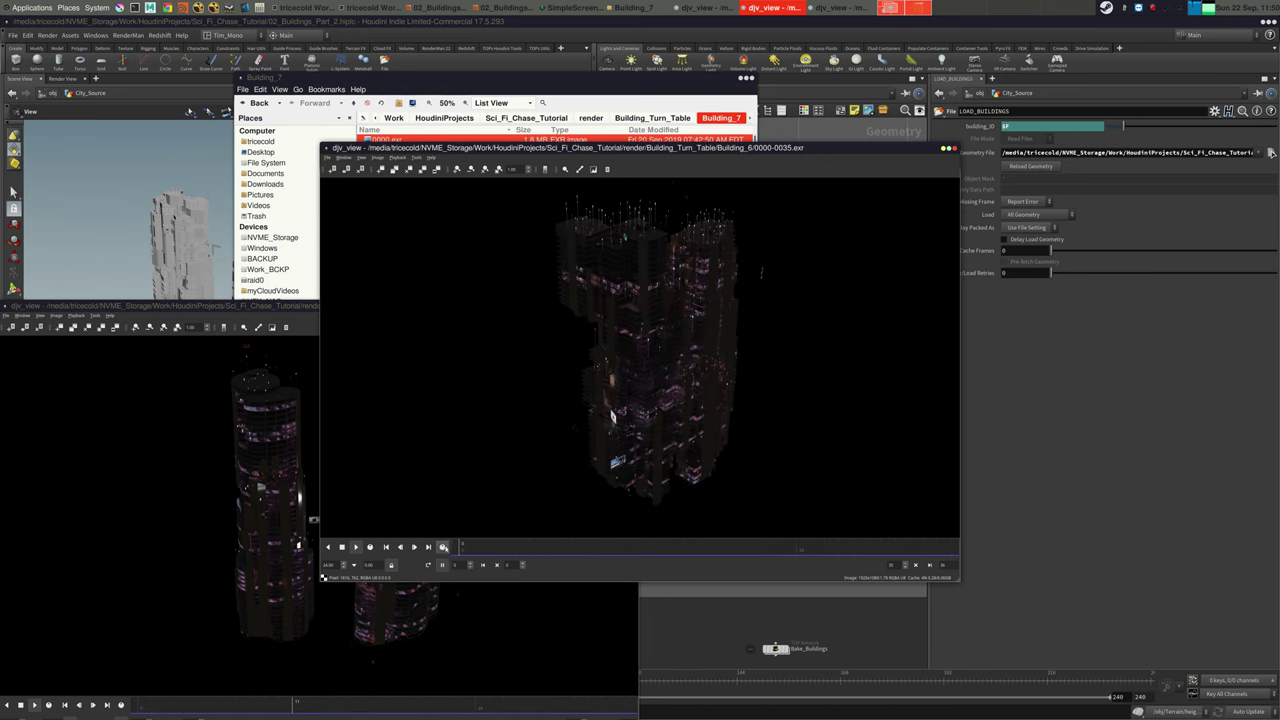
pyautogui.click(443, 547)
pyautogui.click(953, 148)
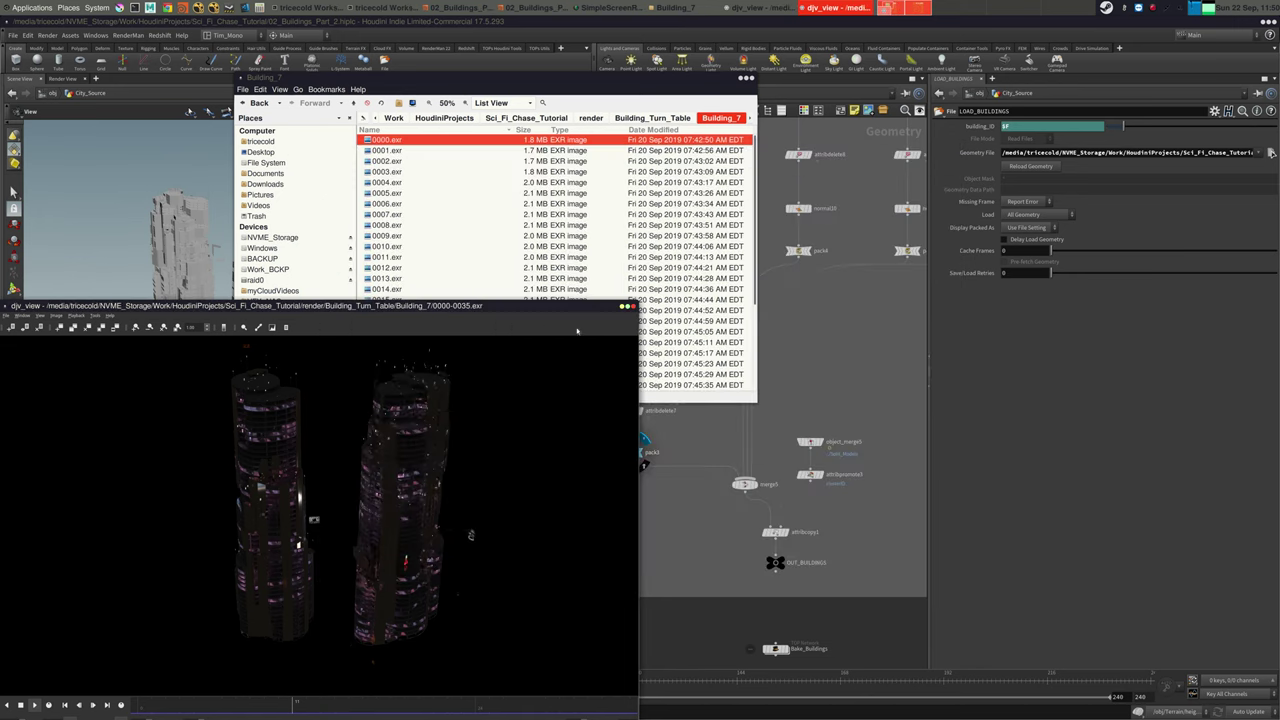
pyautogui.click(631, 306)
pyautogui.click(845, 373)
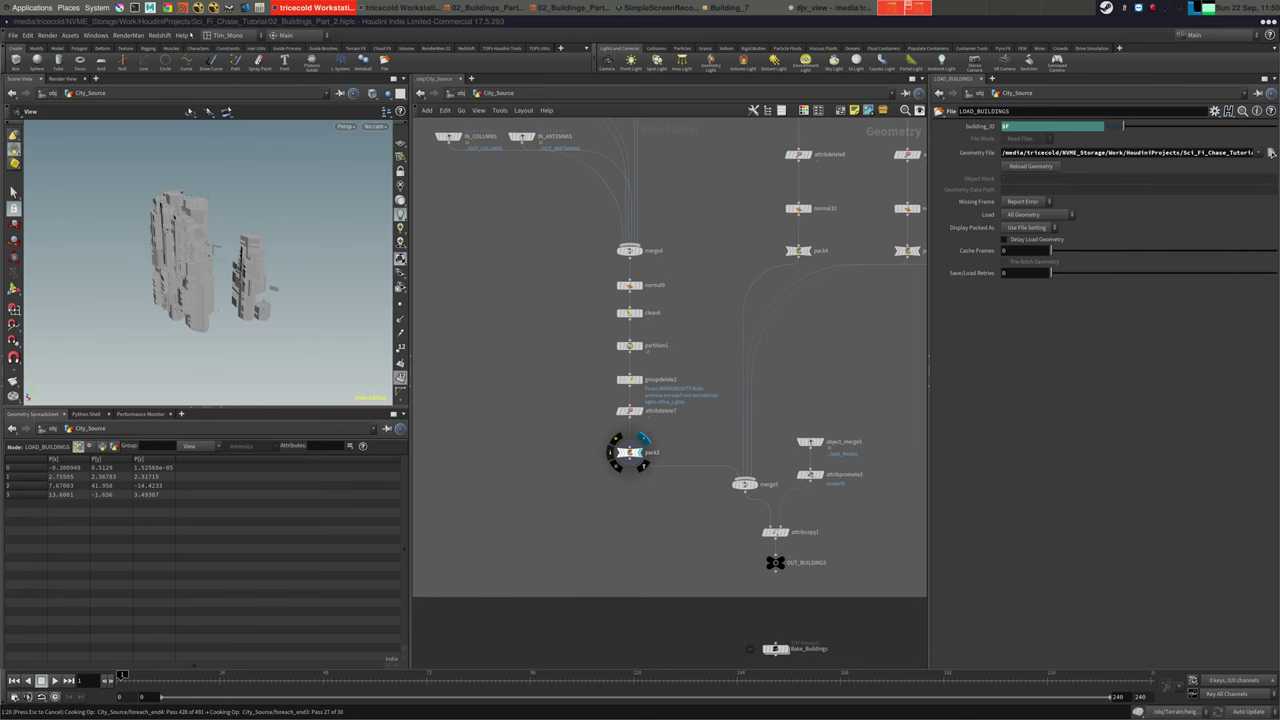
# Open a new terminal and run htop to inspect the processor and memory load
pyautogui.click(135, 8)
pyautogui.moveTo(201, 34); pyautogui.dragTo(669, 177)
pyautogui.write('hhtop')
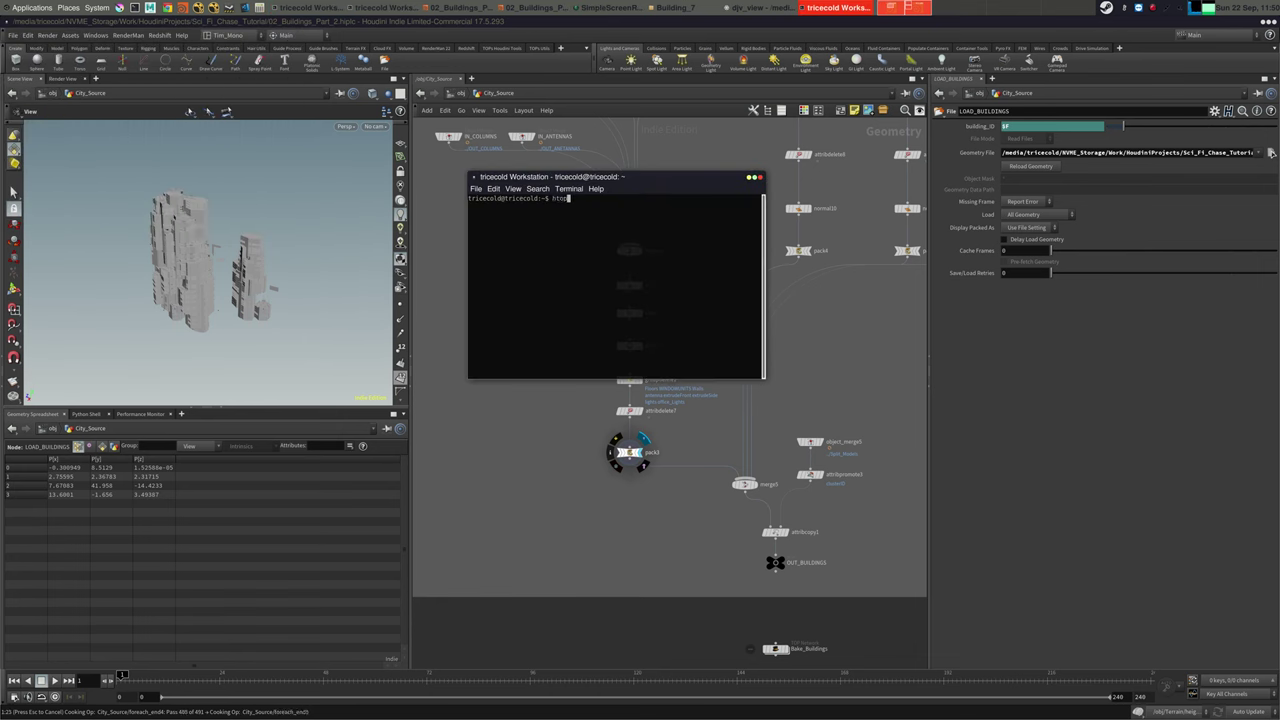
pyautogui.press('Return')
# Enlarge the htop terminal window and move it away from the Houdini network
pyautogui.click(732, 299)
pyautogui.rightClick(720, 342)
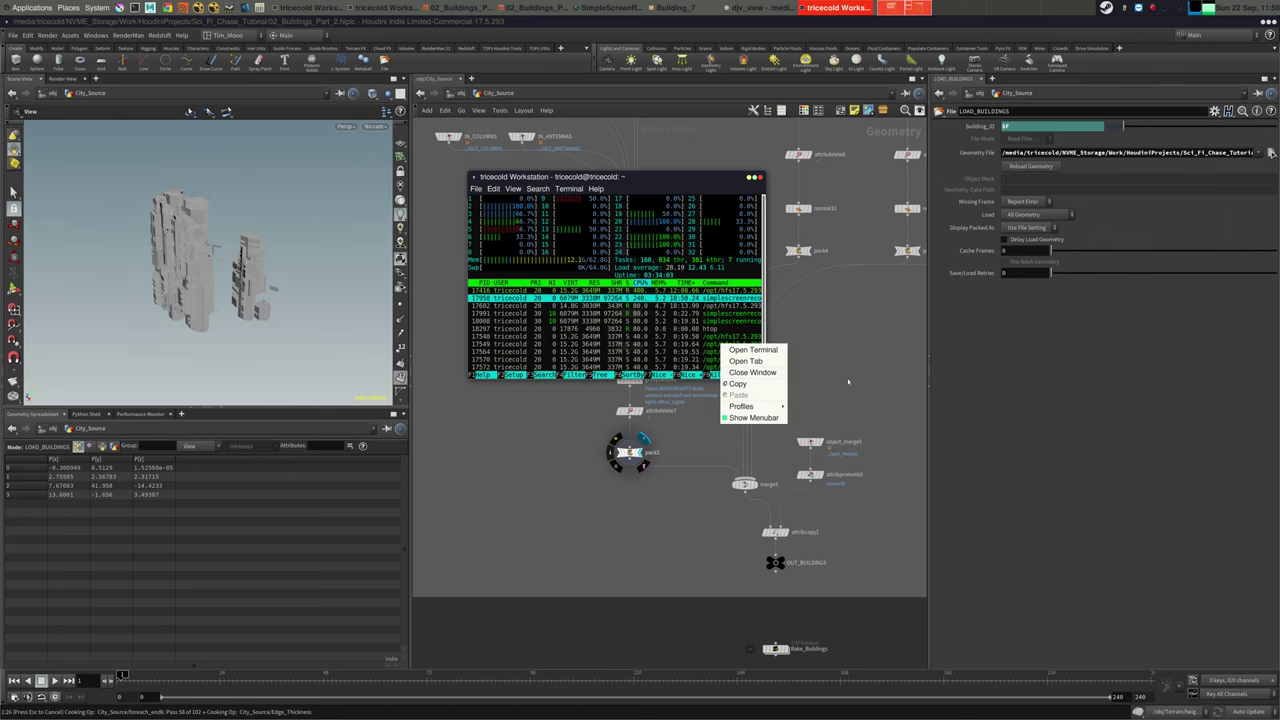
pyautogui.click(849, 380)
pyautogui.keyDown('alt'); pyautogui.moveTo(696, 339); pyautogui.dragTo(904, 447, button='right'); pyautogui.keyUp('alt')
pyautogui.moveTo(782, 176); pyautogui.dragTo(1279, 190)
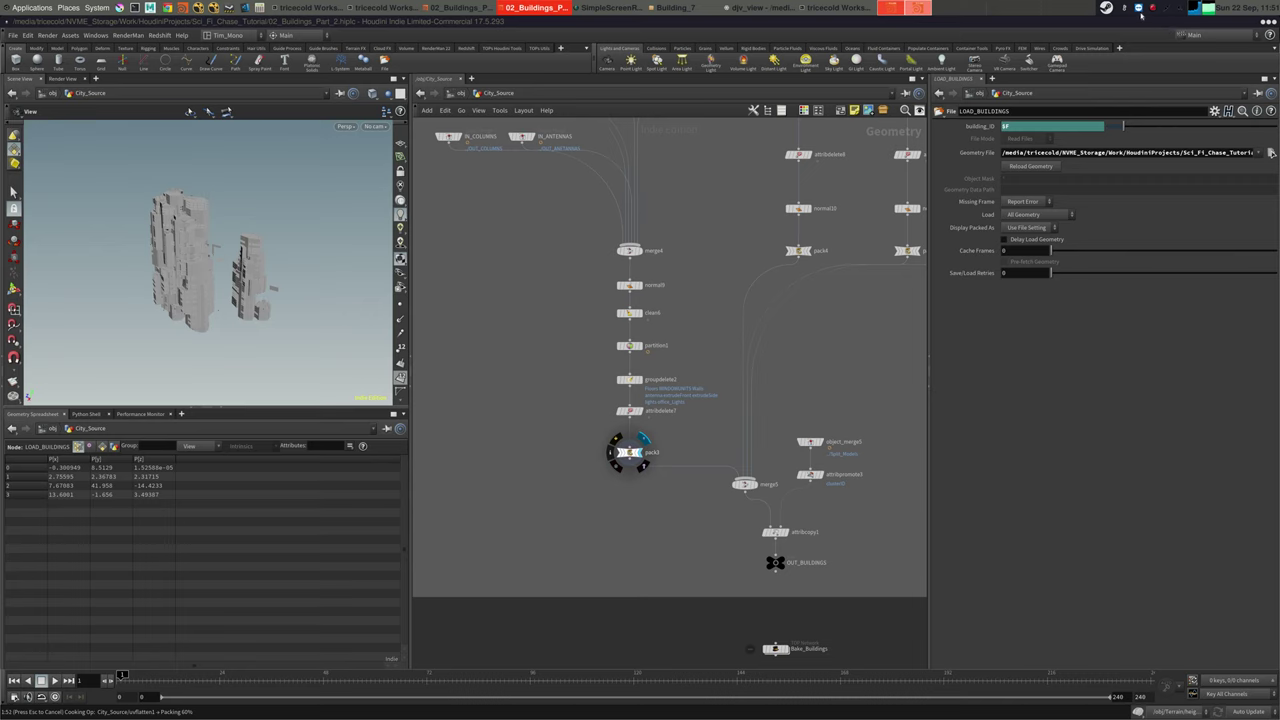
pyautogui.click(1152, 8)
pyautogui.click(1165, 20)
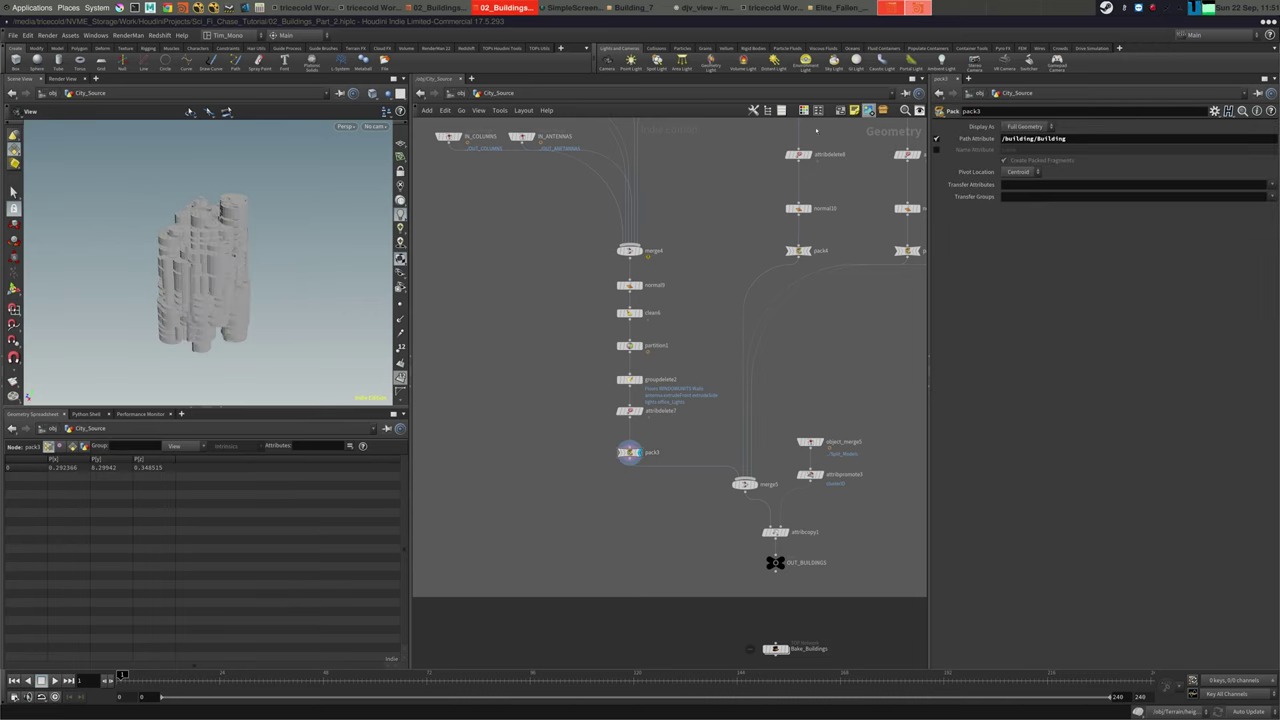
# Switch the viewport to the UV view and display the attribdelete7 node
pyautogui.moveTo(562, 447); pyautogui.dragTo(554, 414, button='middle')
pyautogui.click(344, 126)
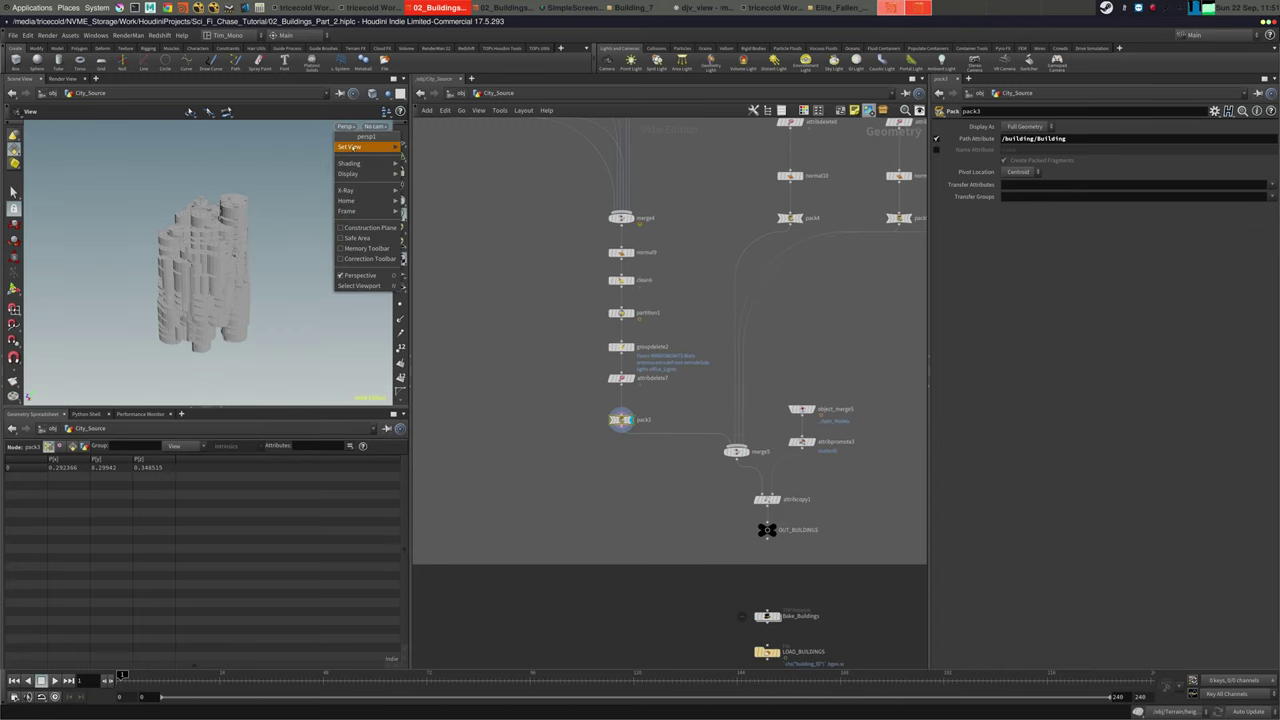
pyautogui.moveTo(360, 143)
pyautogui.click(443, 190)
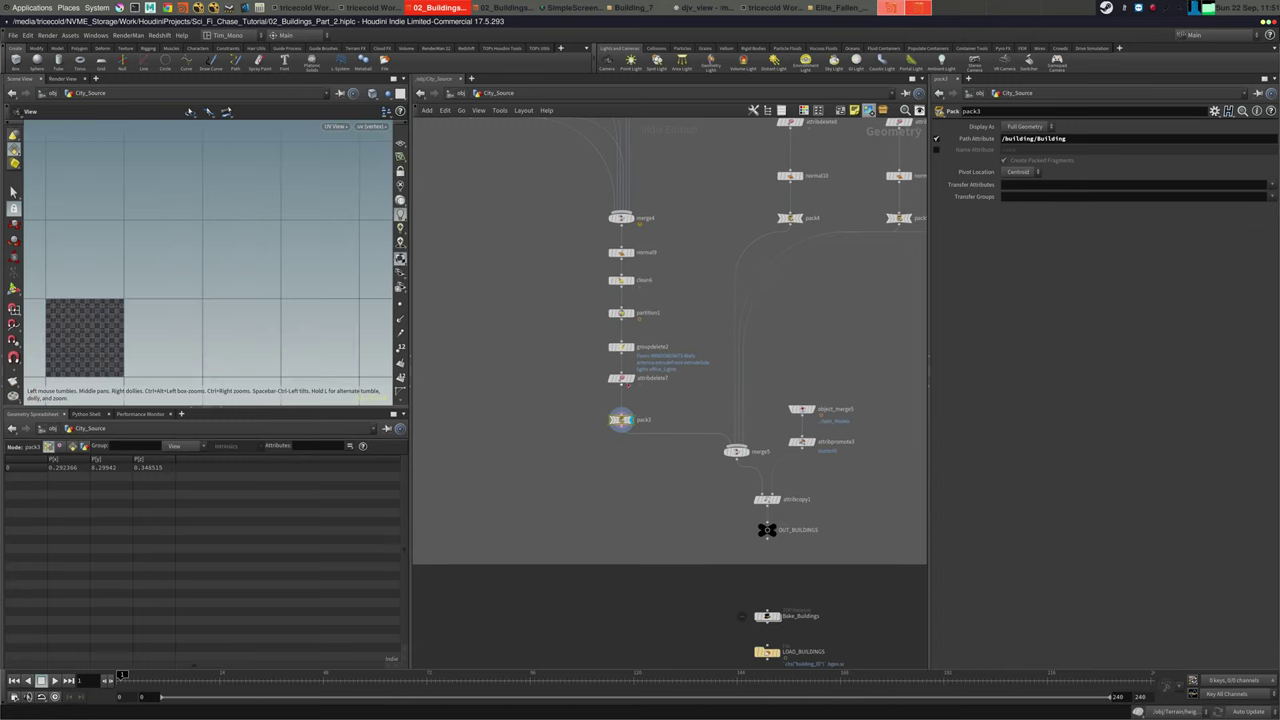
pyautogui.click(621, 378)
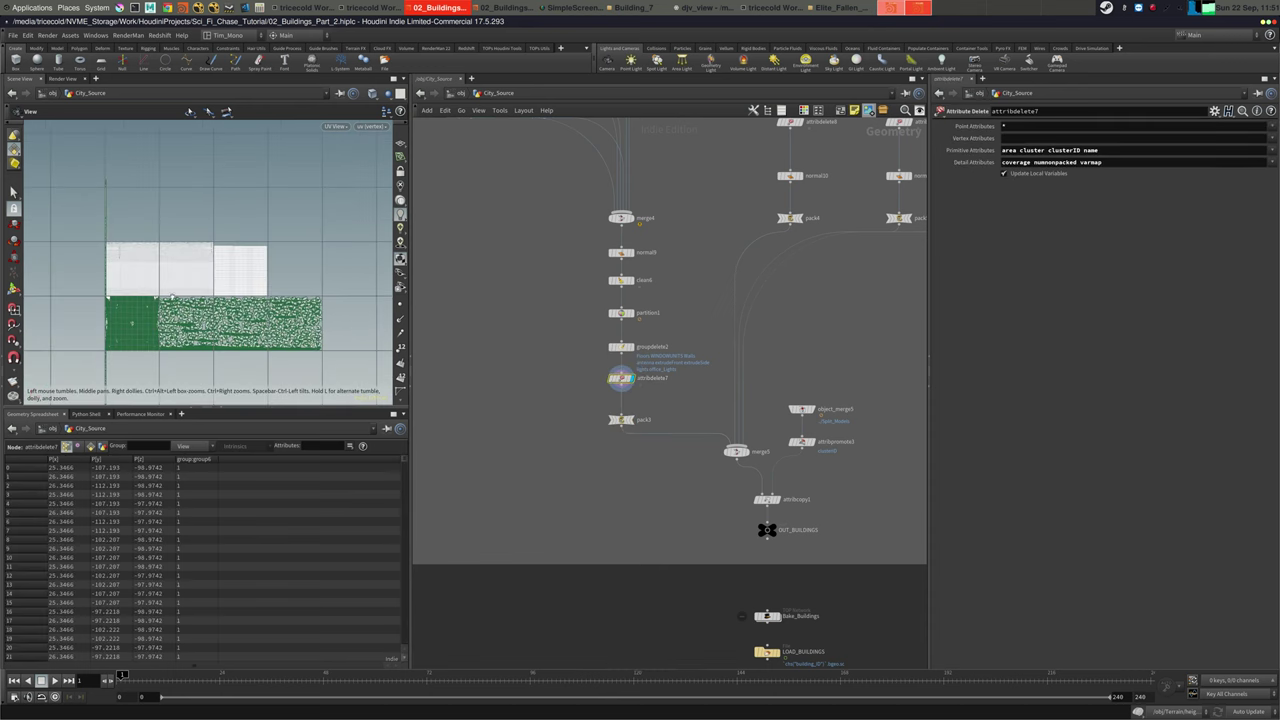
# Examine attribdelete7's UV tiles up close, including the boundary between the dense first tile and the neighbouring packed islands
pyautogui.moveTo(206, 298); pyautogui.dragTo(200, 243, button='middle')
pyautogui.moveTo(200, 243); pyautogui.dragTo(320, 207, button='right')
pyautogui.scroll(4, 100, 282)
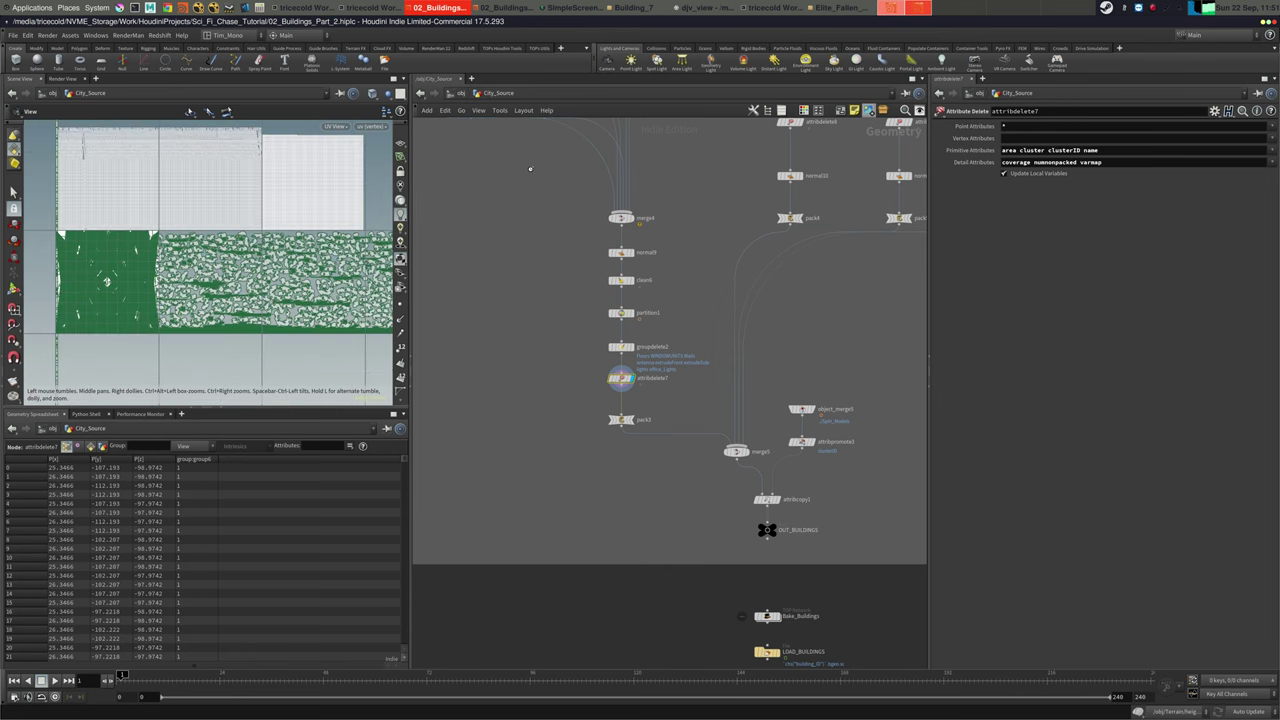
pyautogui.scroll(5, 97, 288)
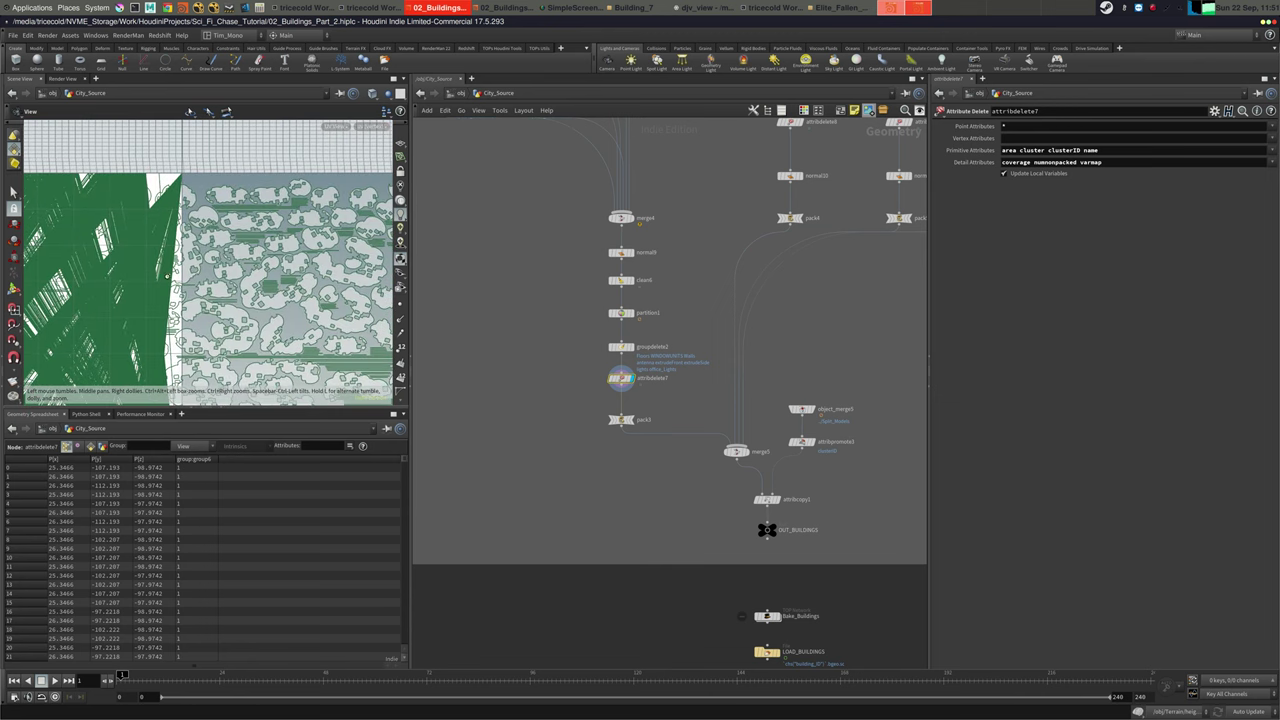
pyautogui.scroll(2, 168, 272)
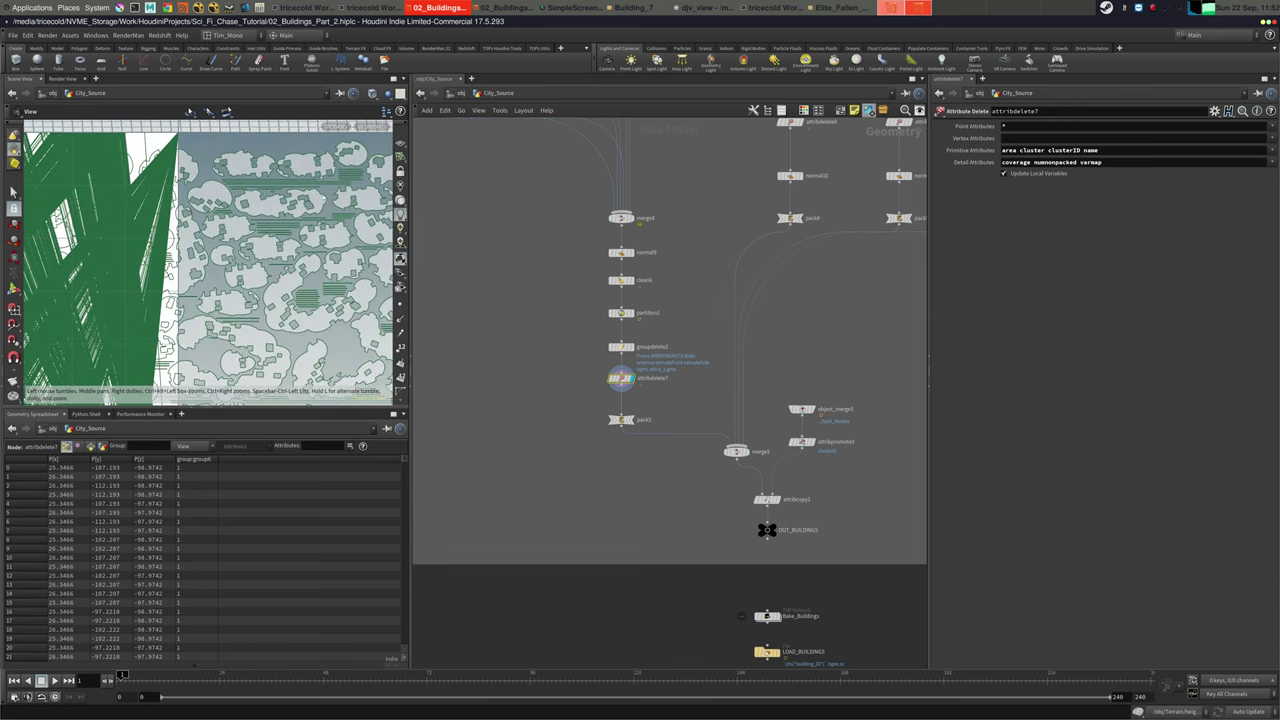
pyautogui.scroll(-2, 321, 226)
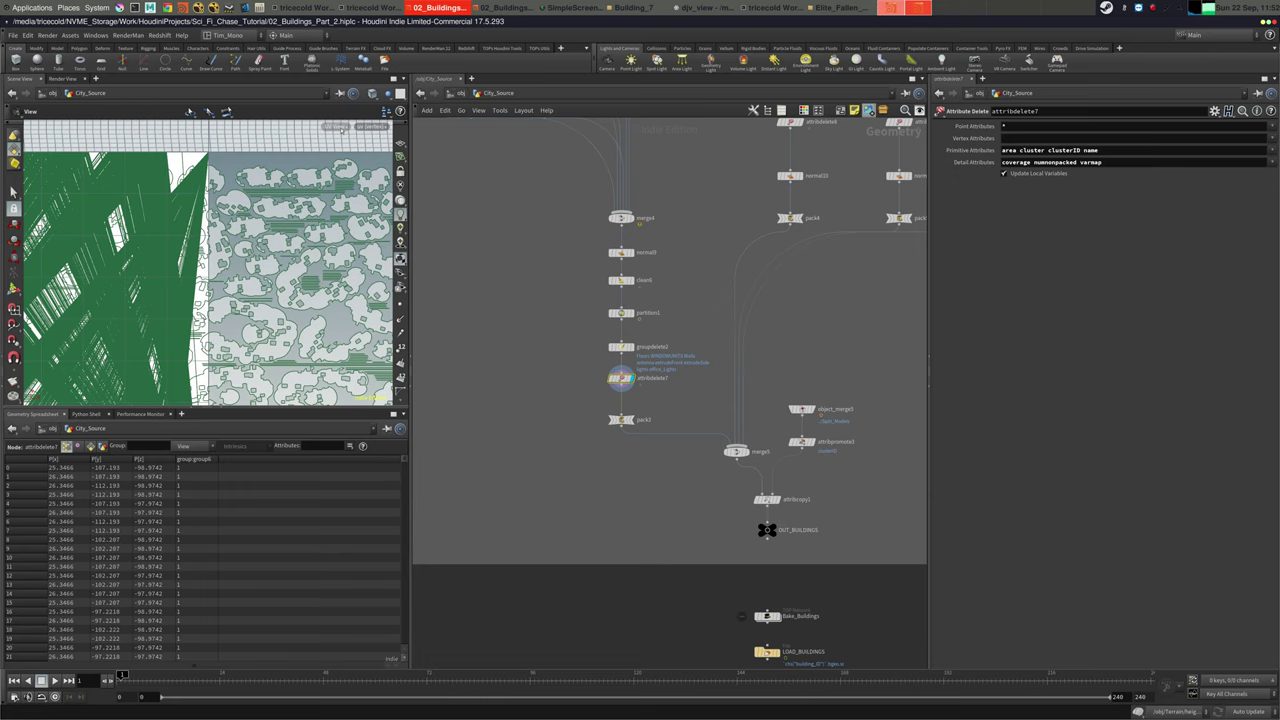
# Return the viewport to the perspective view, inspect the building and display the pack3 node again
pyautogui.click(338, 127)
pyautogui.moveTo(347, 148)
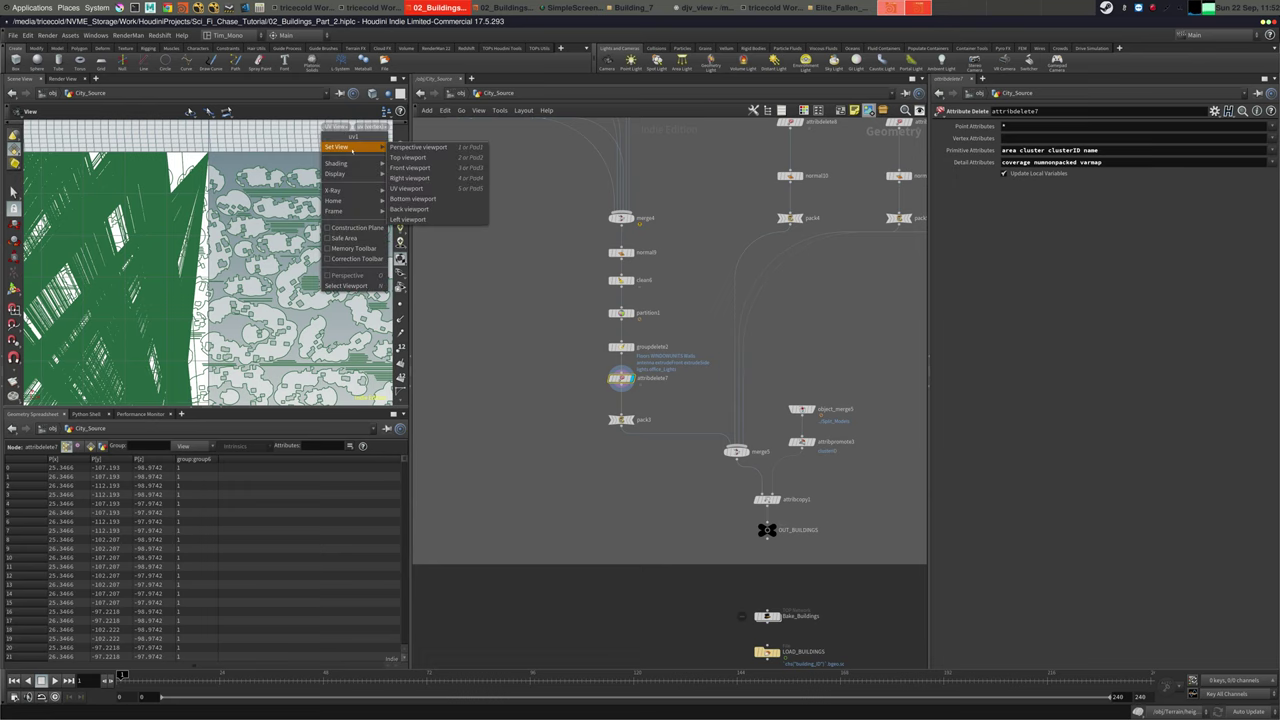
pyautogui.click(430, 148)
pyautogui.moveTo(272, 282); pyautogui.dragTo(287, 293)
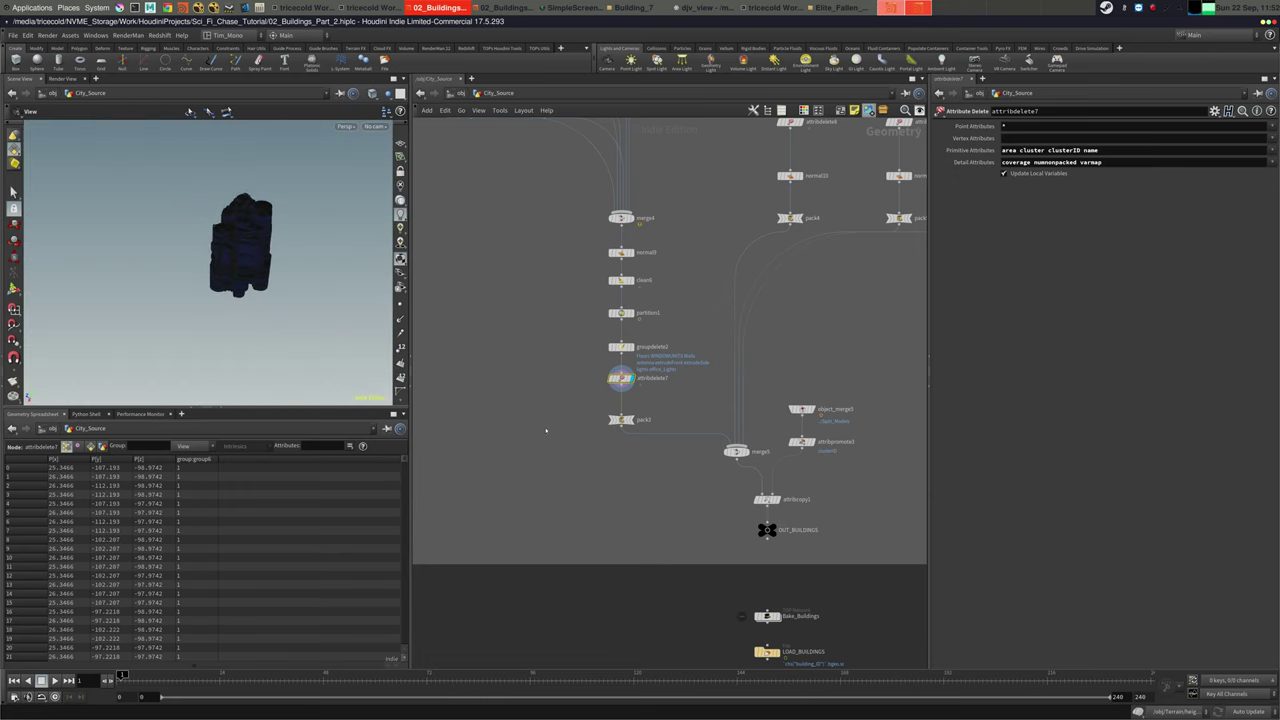
pyautogui.click(621, 420)
pyautogui.moveTo(696, 386); pyautogui.dragTo(652, 426, button='middle')
pyautogui.click(614, 446)
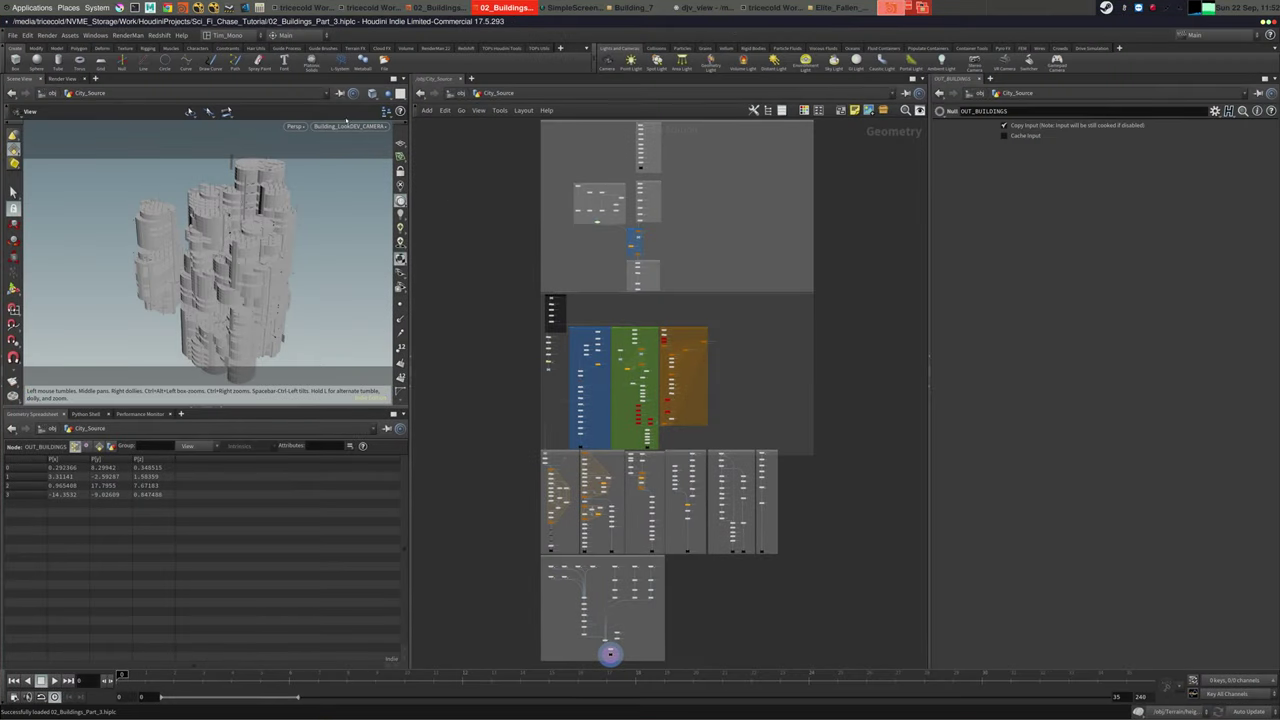
# Examine the City_Source network of the 02_Buildings_Part_3 scene from its node groups down to OUT_BUILDINGS
pyautogui.click(296, 127)
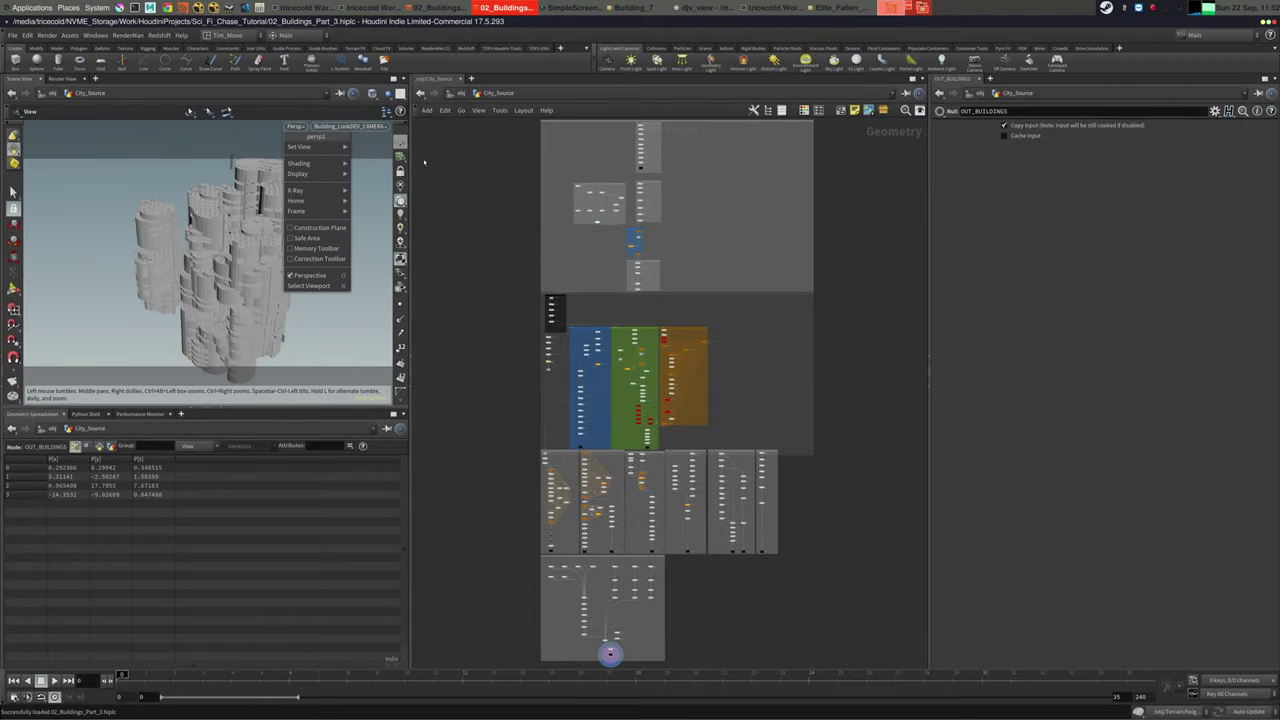
pyautogui.click(490, 294)
pyautogui.moveTo(479, 445); pyautogui.dragTo(522, 232, button='middle')
pyautogui.moveTo(632, 175); pyautogui.dragTo(608, 313, button='middle')
pyautogui.moveTo(526, 306); pyautogui.dragTo(591, 181, button='middle')
pyautogui.scroll(5, 565, 350)
pyautogui.moveTo(564, 351); pyautogui.dragTo(425, 297, button='middle')
pyautogui.moveTo(664, 642); pyautogui.dragTo(572, 412, button='middle')
pyautogui.scroll(8, 560, 430)
pyautogui.moveTo(732, 219); pyautogui.dragTo(592, 324, button='middle')
pyautogui.click(648, 343)
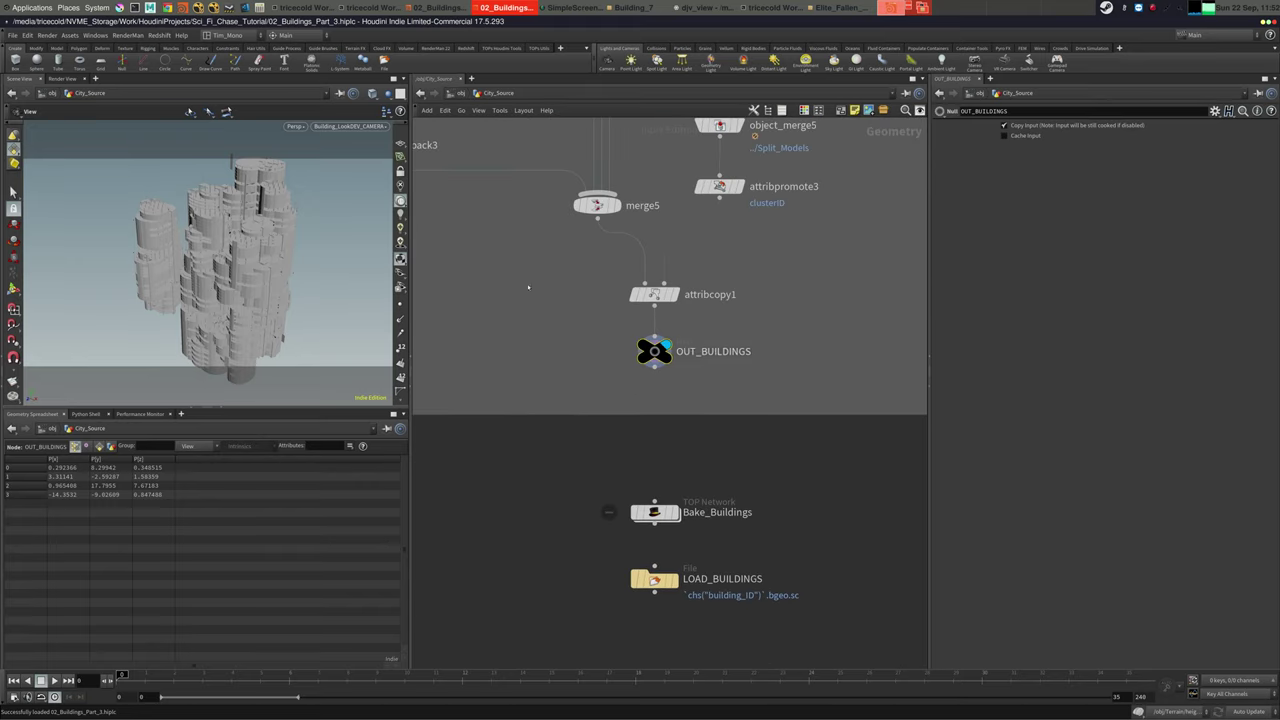
# Display the attribdelete7 node of the Part_3 scene and switch the viewport to the UV view
pyautogui.moveTo(463, 218); pyautogui.dragTo(603, 458, button='middle')
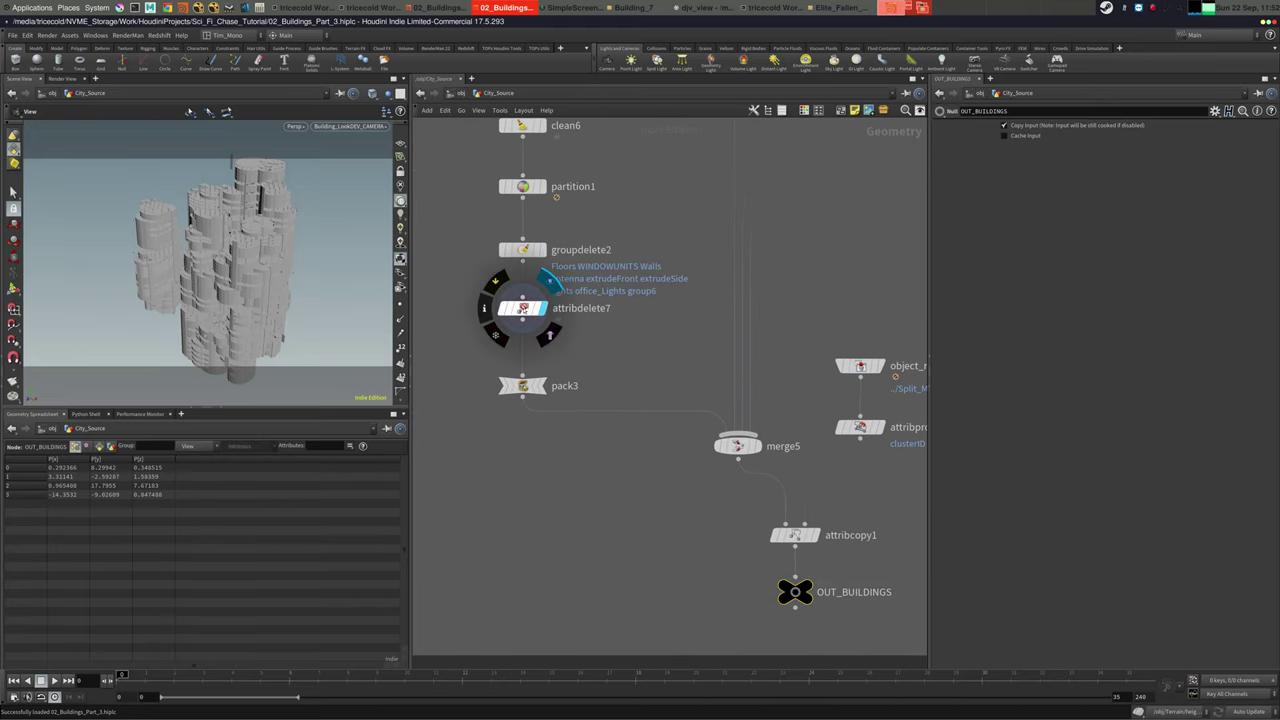
pyautogui.click(549, 283)
pyautogui.click(295, 126)
pyautogui.moveTo(320, 147)
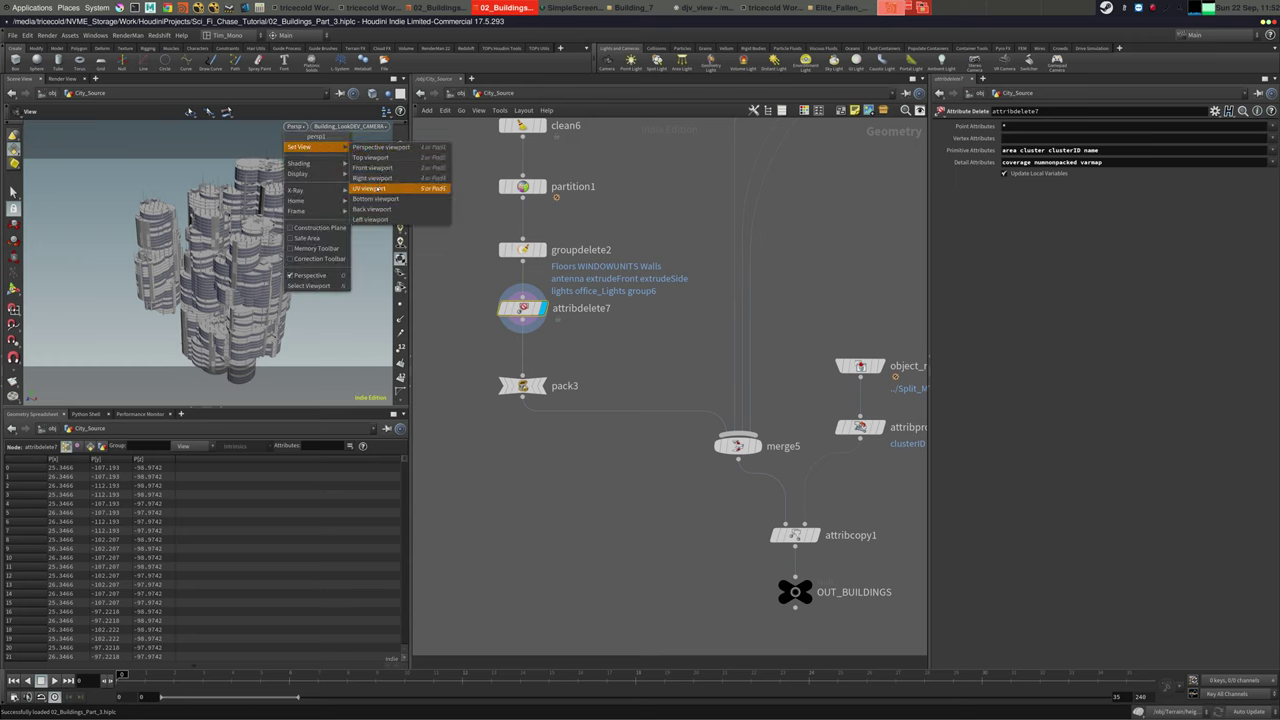
pyautogui.click(369, 188)
# Examine the packed island tiles and the regular grid tiles in the Part_3 building's UV layout
pyautogui.scroll(10, 295, 207)
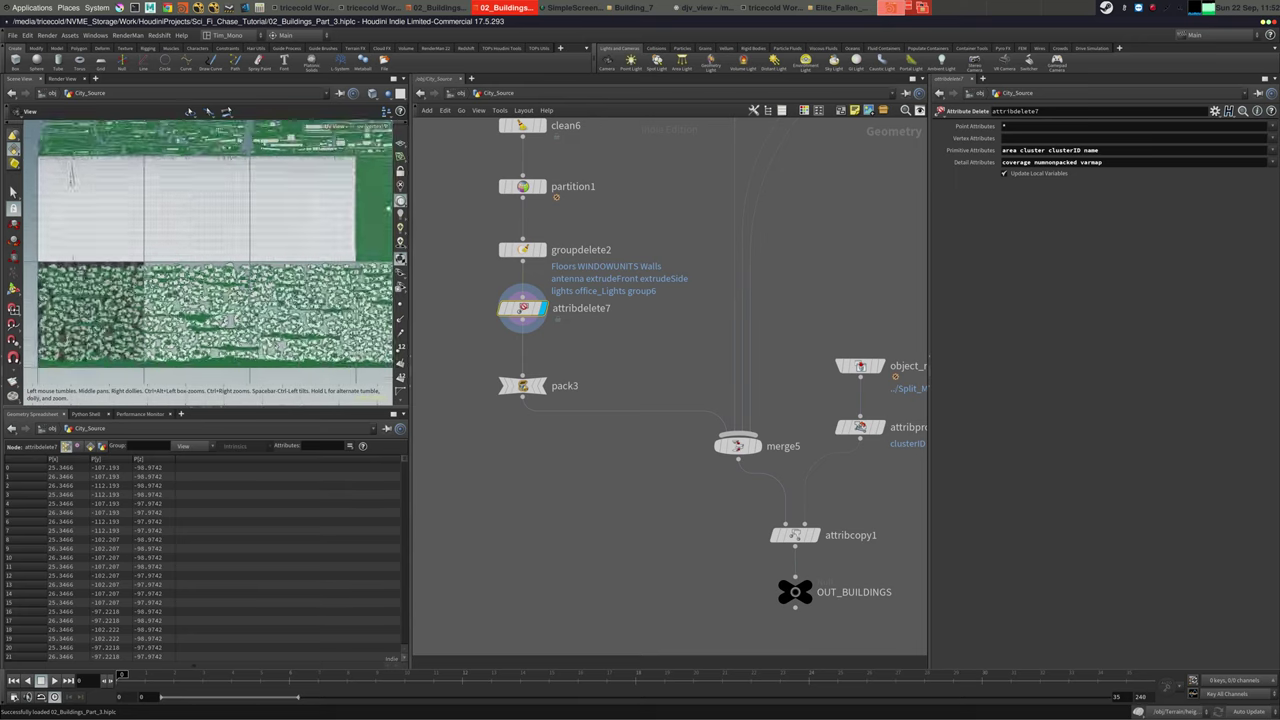
pyautogui.moveTo(248, 227); pyautogui.dragTo(417, 134, button='middle')
pyautogui.scroll(7, 327, 184)
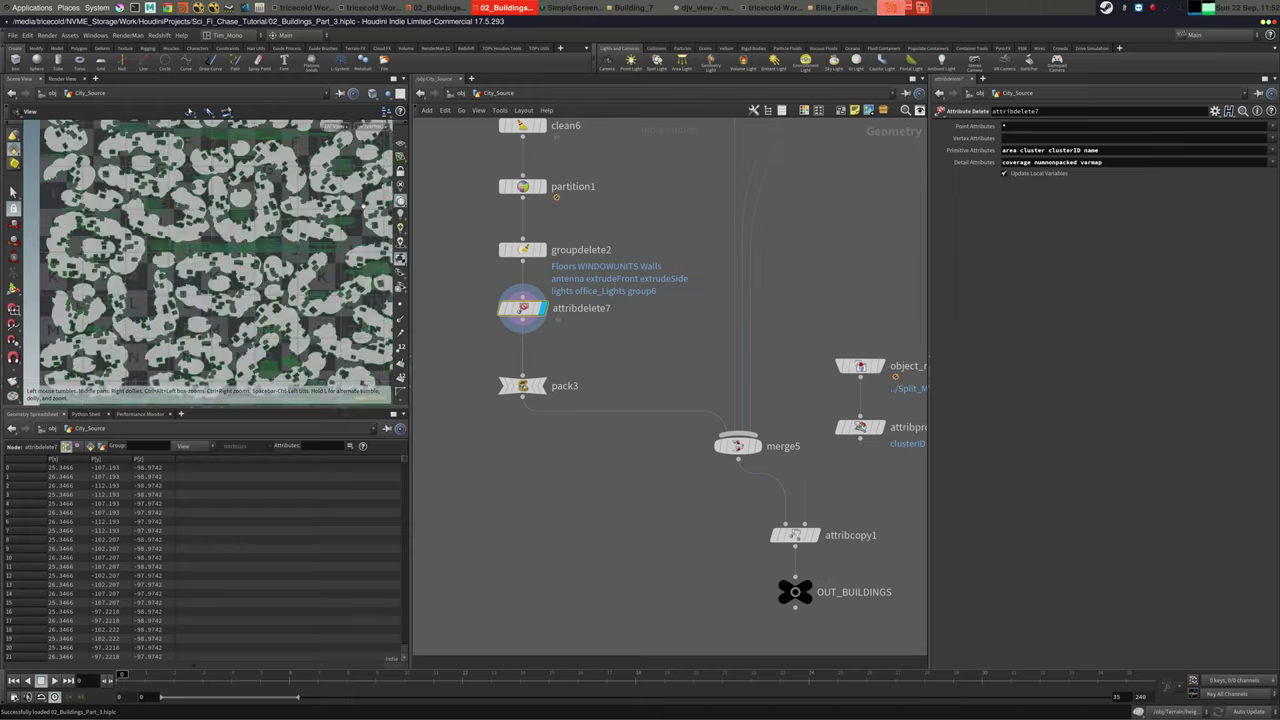
pyautogui.scroll(-3, 327, 184)
pyautogui.moveTo(327, 184); pyautogui.dragTo(151, 340, button='middle')
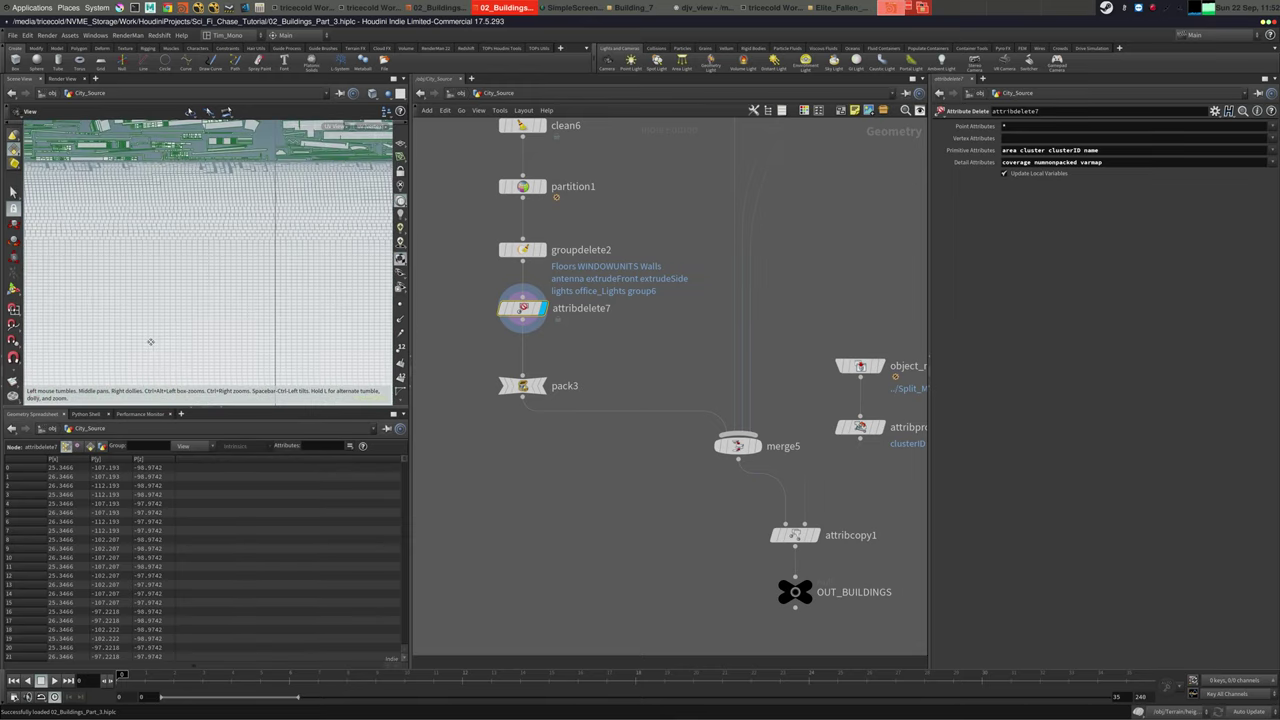
pyautogui.scroll(-8, 220, 260)
pyautogui.scroll(8, 171, 266)
pyautogui.moveTo(171, 266); pyautogui.dragTo(419, 177, button='middle')
pyautogui.scroll(8, 330, 190)
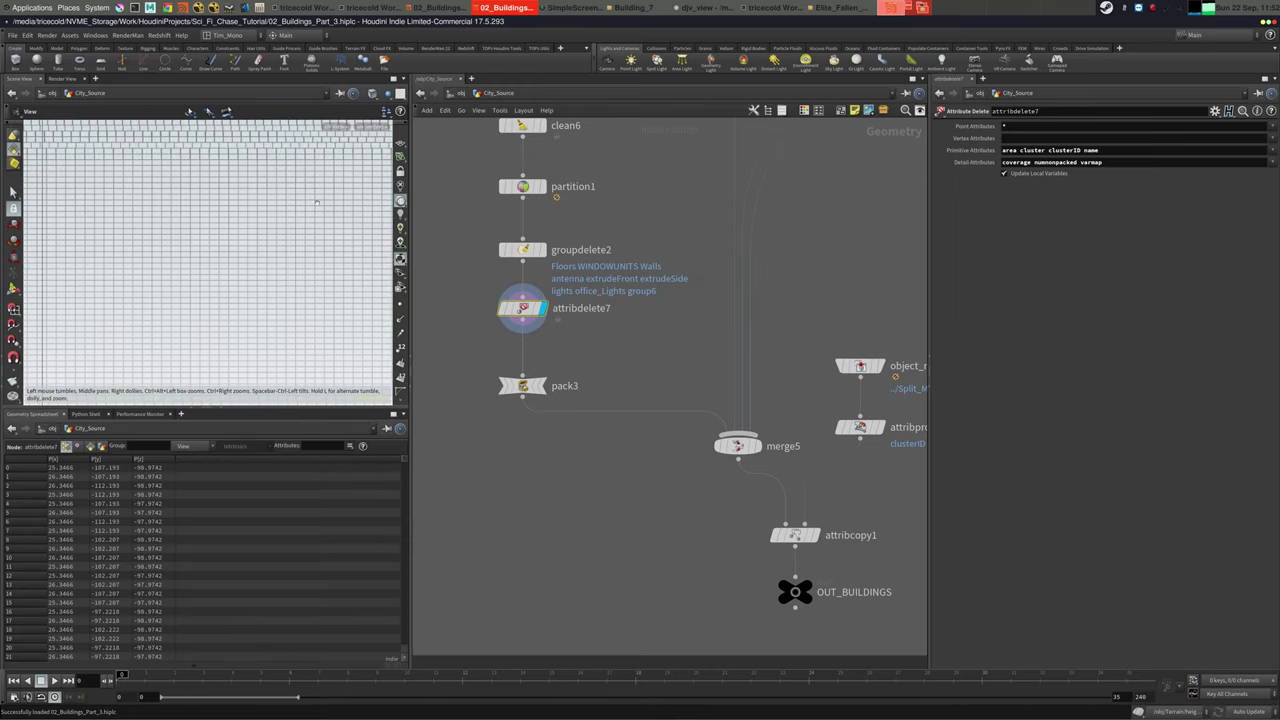
pyautogui.moveTo(330, 190); pyautogui.dragTo(694, 126, button='middle')
pyautogui.scroll(-4, 332, 188)
pyautogui.scroll(-3, 331, 187)
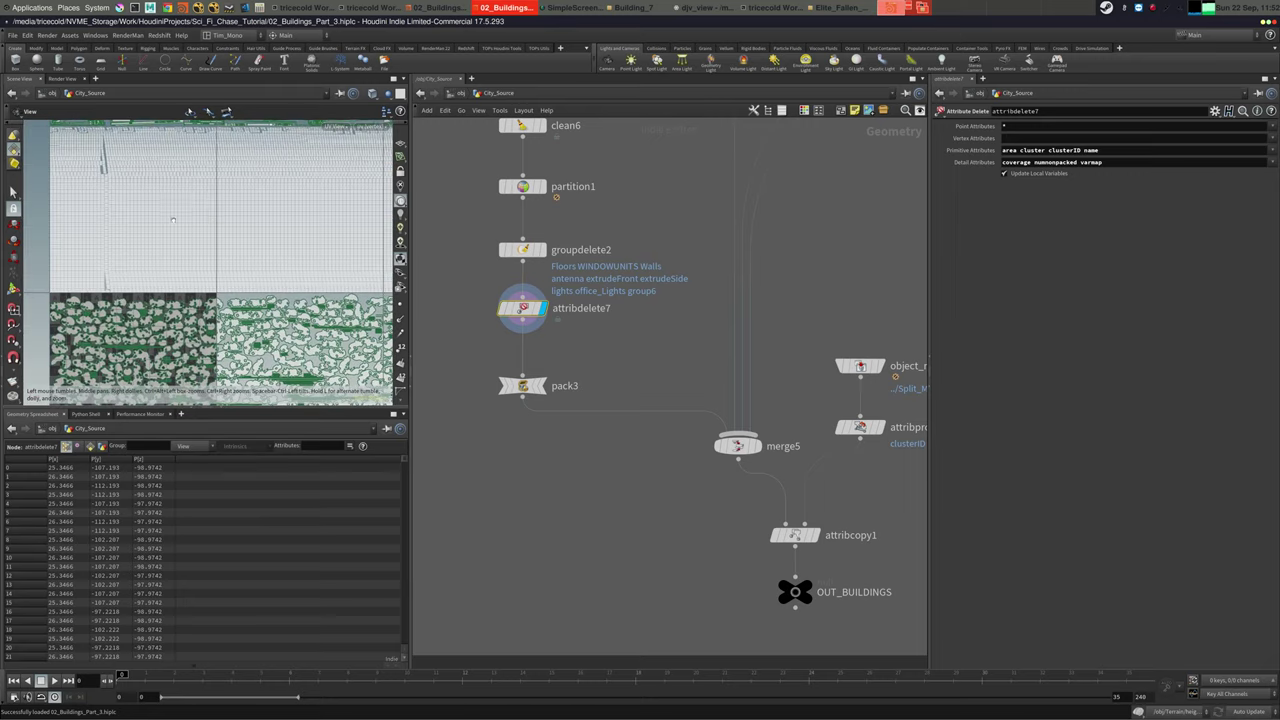
pyautogui.scroll(-3, 279, 201)
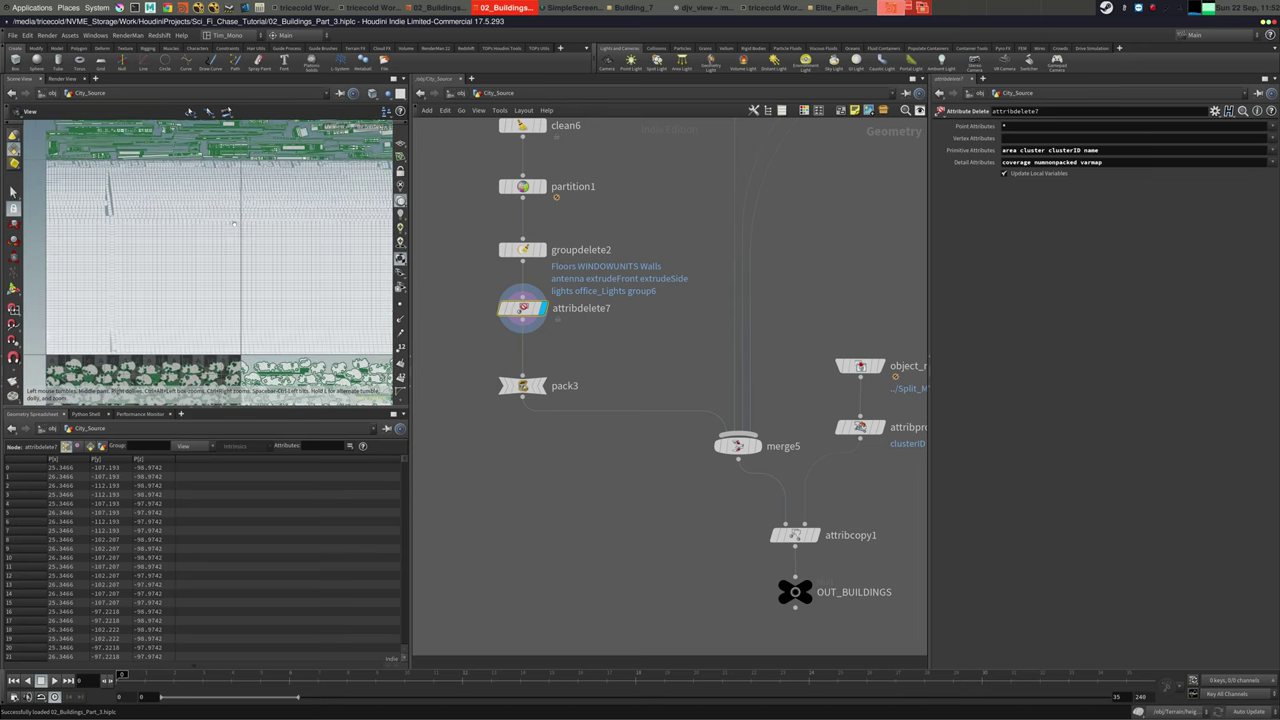
# Inspect individual cells of the UV grid row up close, and compare that row with the island tiles above and below
pyautogui.scroll(8, 233, 224)
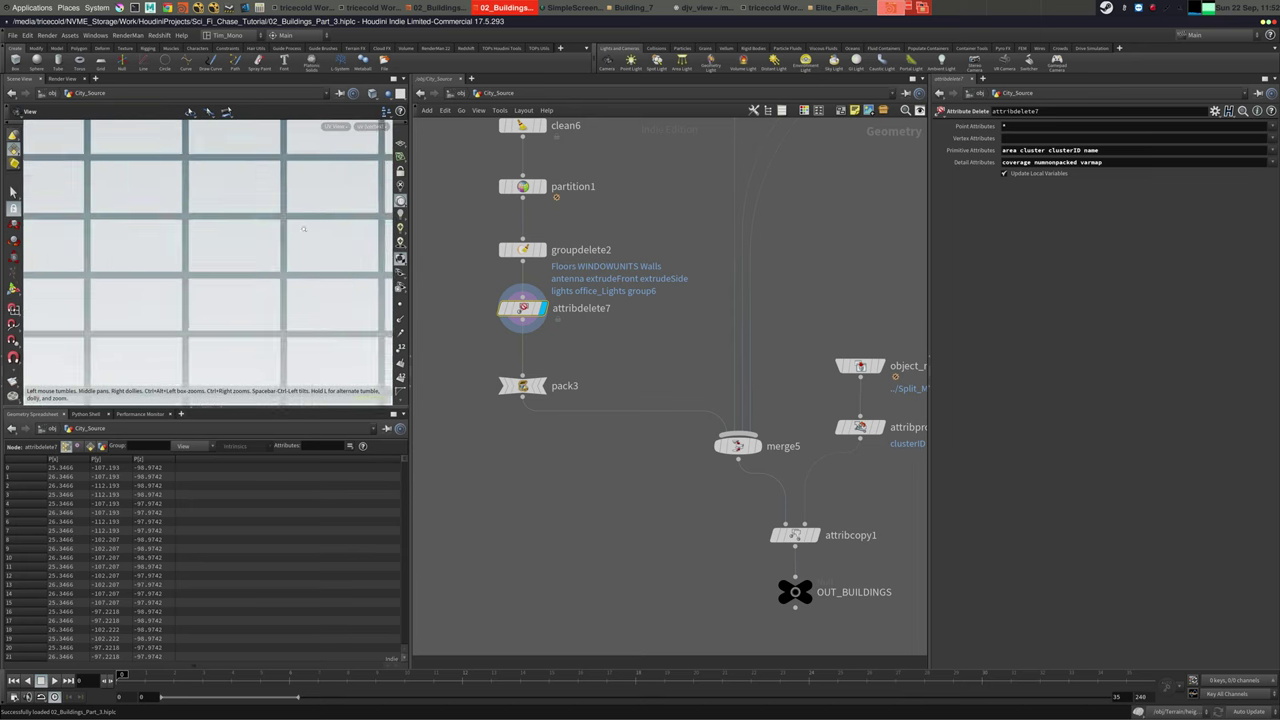
pyautogui.scroll(-8, 197, 256)
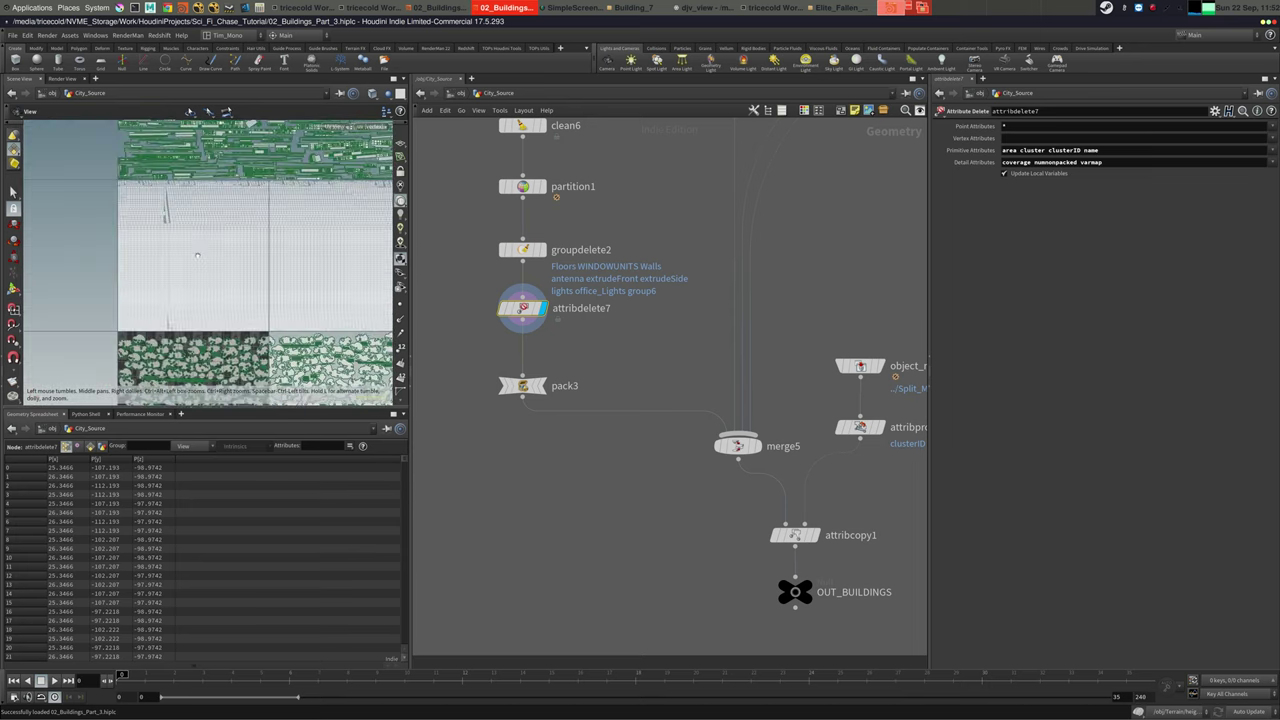
pyautogui.moveTo(376, 257); pyautogui.dragTo(223, 220, button='middle')
pyautogui.scroll(-4, 143, 246)
pyautogui.scroll(7, 143, 246)
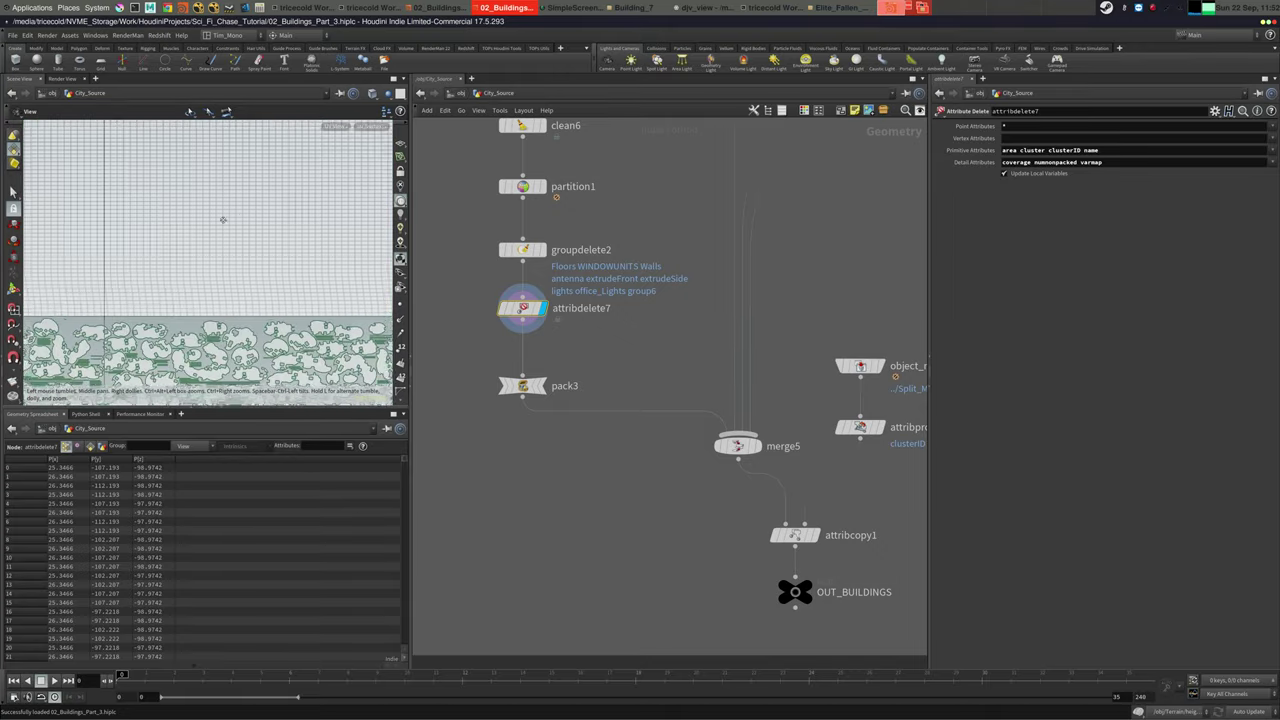
pyautogui.scroll(6, 271, 243)
pyautogui.scroll(-8, 69, 260)
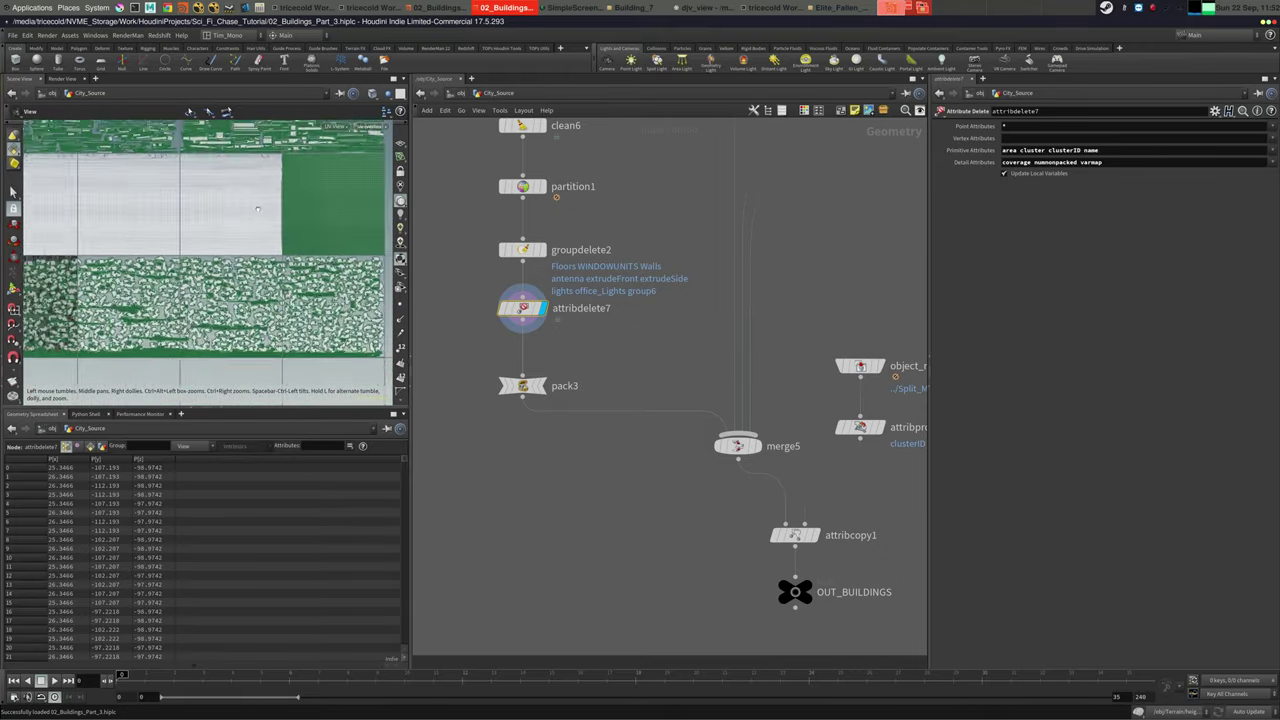
pyautogui.scroll(-3, 257, 209)
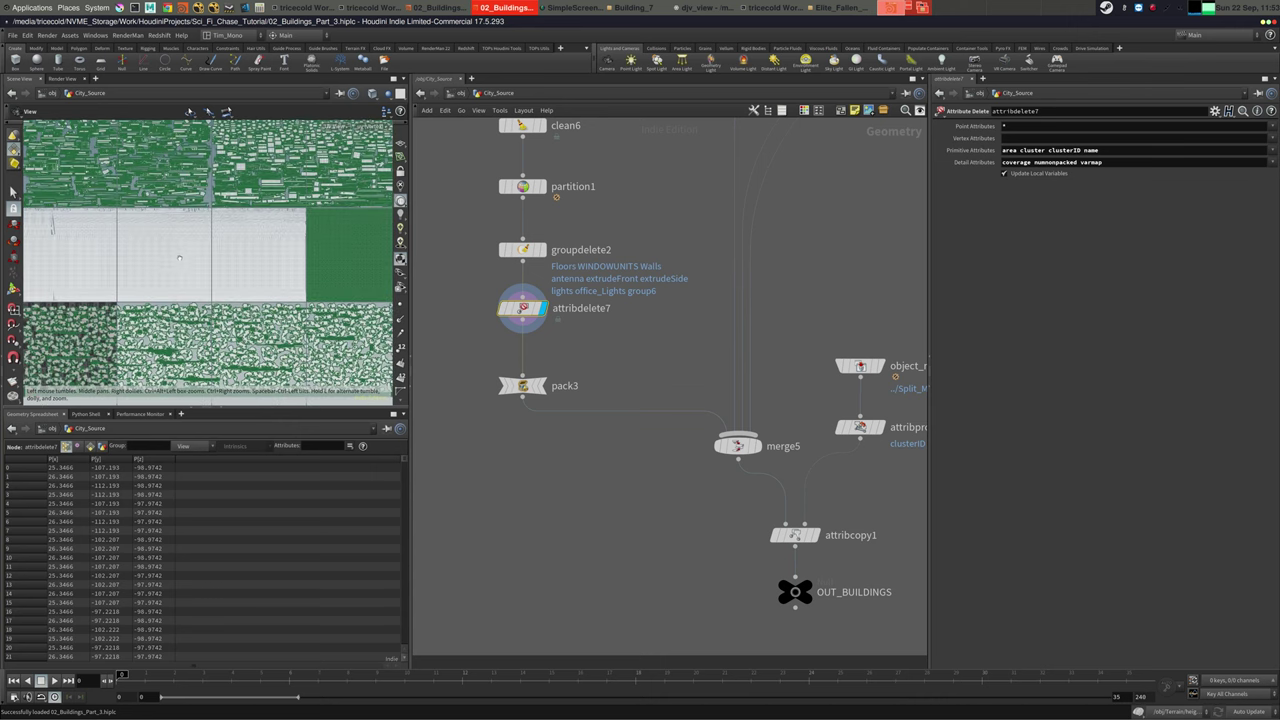
# Examine the dense island tiles of the Part_3 building's UV layout up close and compare them with the full three-row layout
pyautogui.scroll(-2, 149, 249)
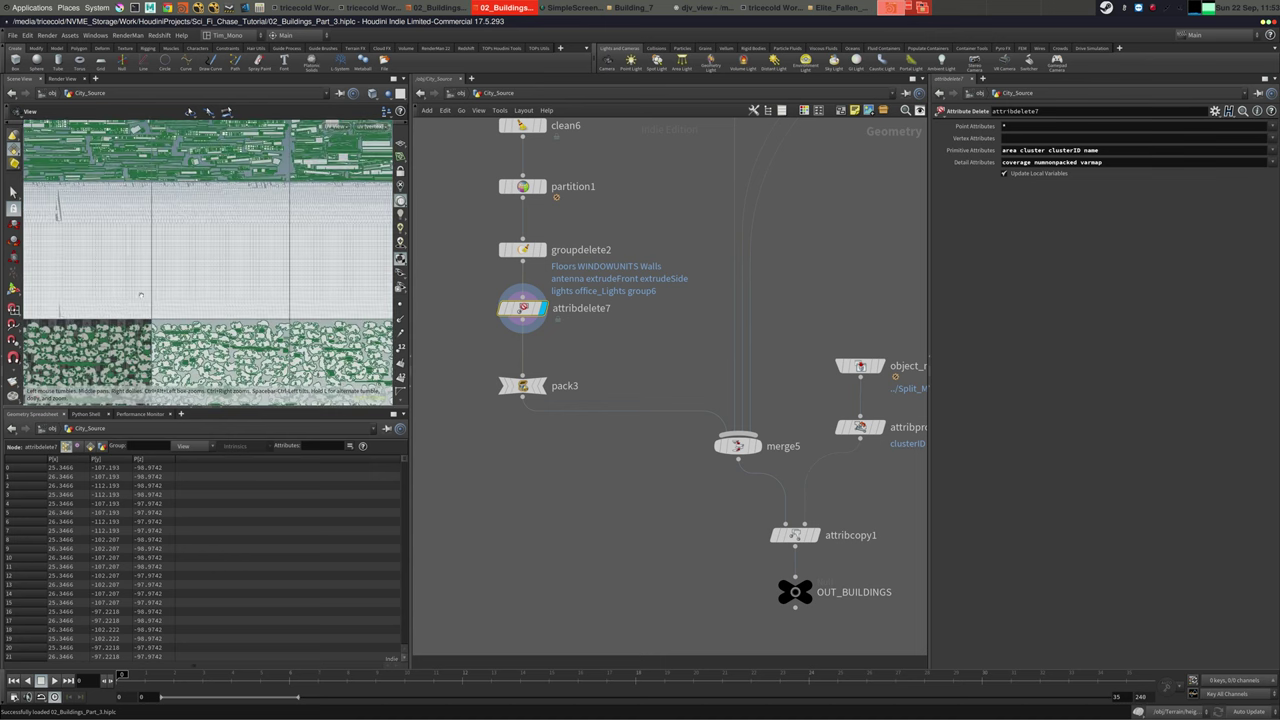
pyautogui.scroll(6, 140, 294)
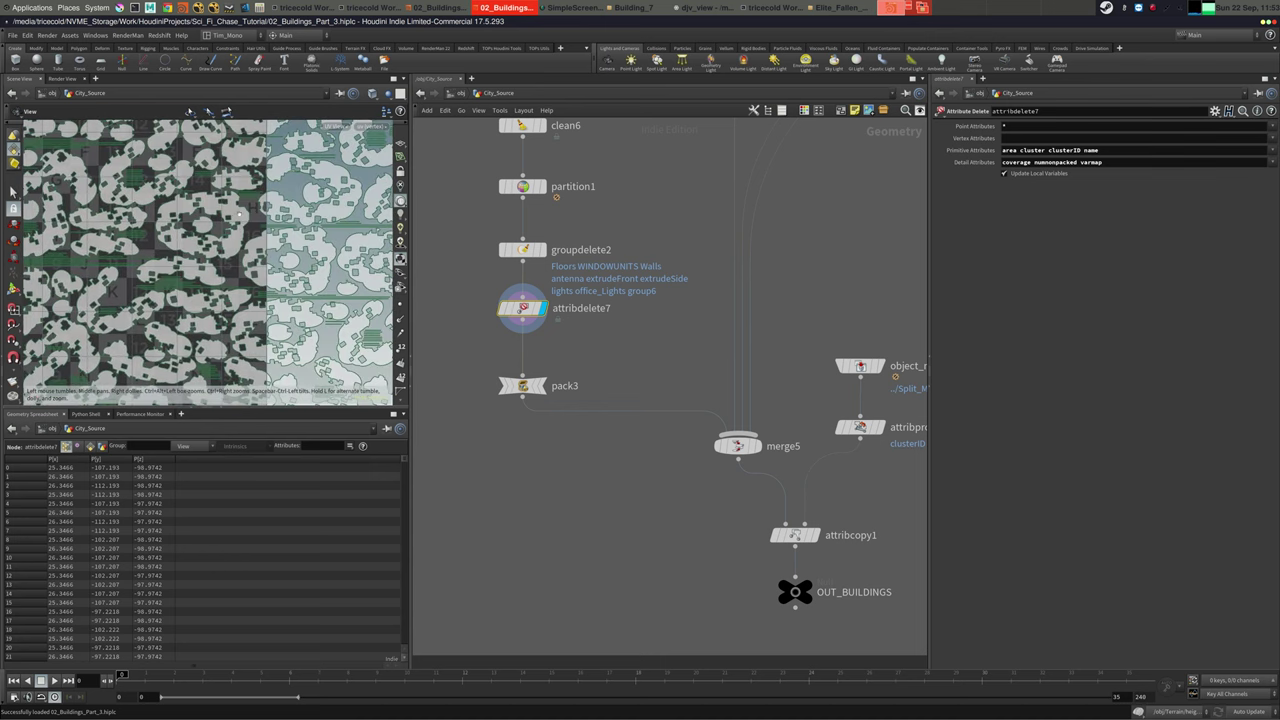
pyautogui.scroll(-8, 142, 225)
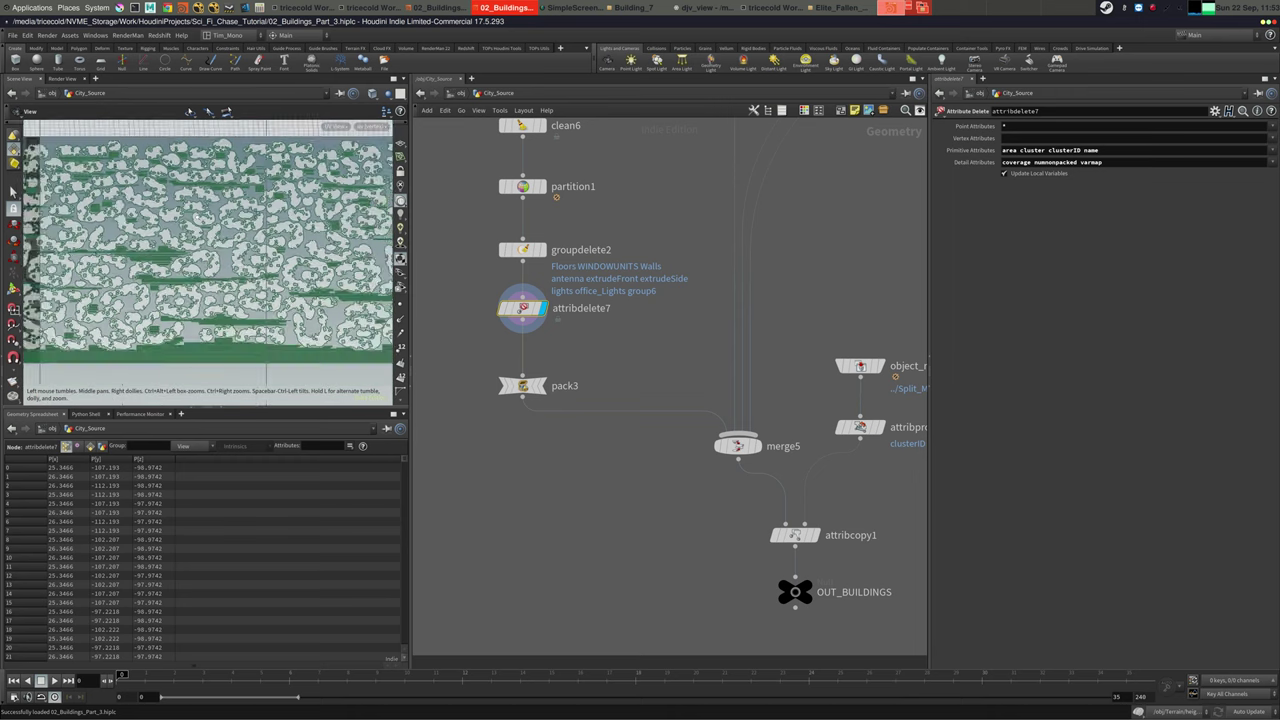
pyautogui.moveTo(142, 225); pyautogui.dragTo(74, 321, button='middle')
pyautogui.scroll(-5, 240, 277)
pyautogui.scroll(5, 240, 275)
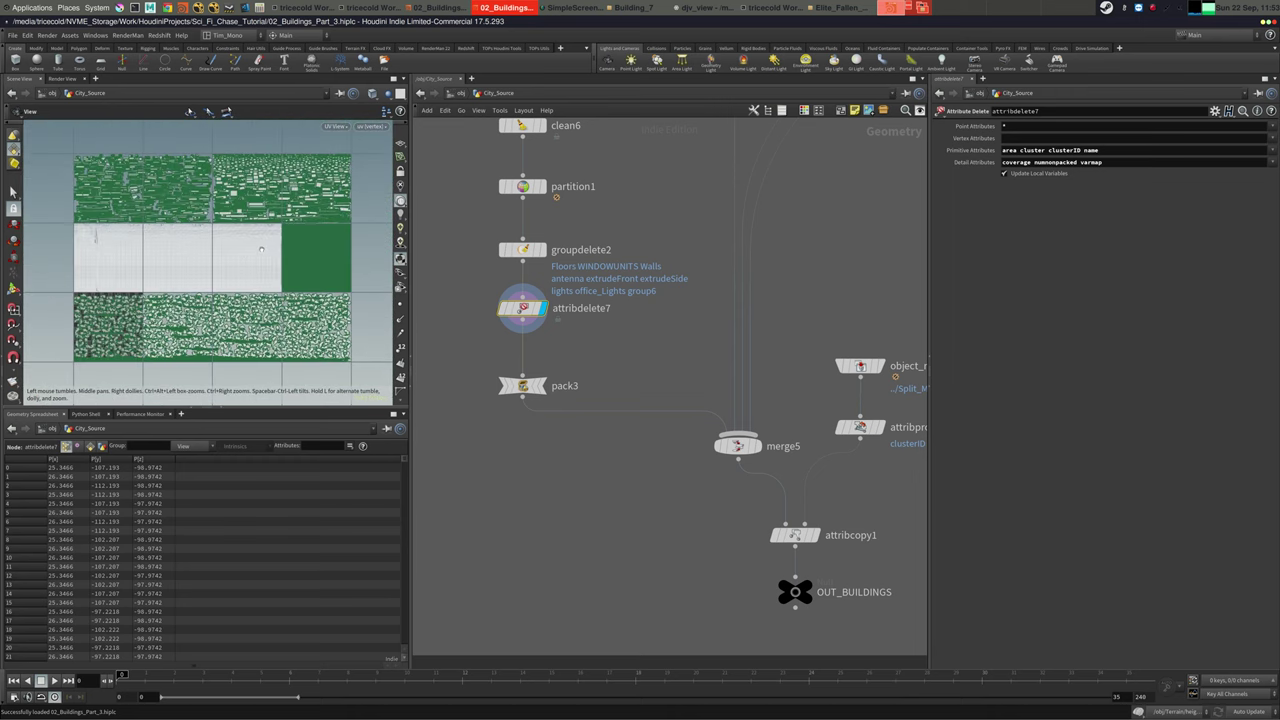
pyautogui.scroll(-1, 284, 269)
pyautogui.moveTo(284, 269); pyautogui.dragTo(283, 265, button='middle')
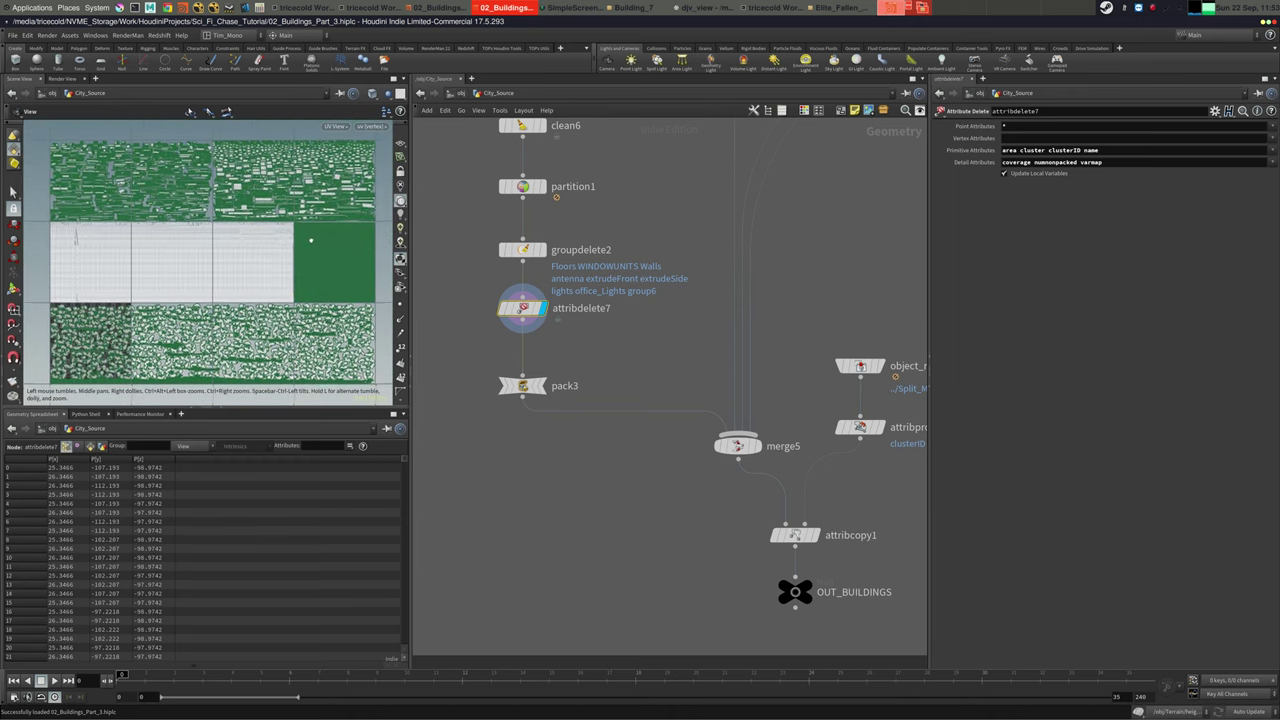
# Switch the viewport to the perspective view and look over the Part_3 building from closer angles
pyautogui.click(335, 126)
pyautogui.moveTo(352, 143)
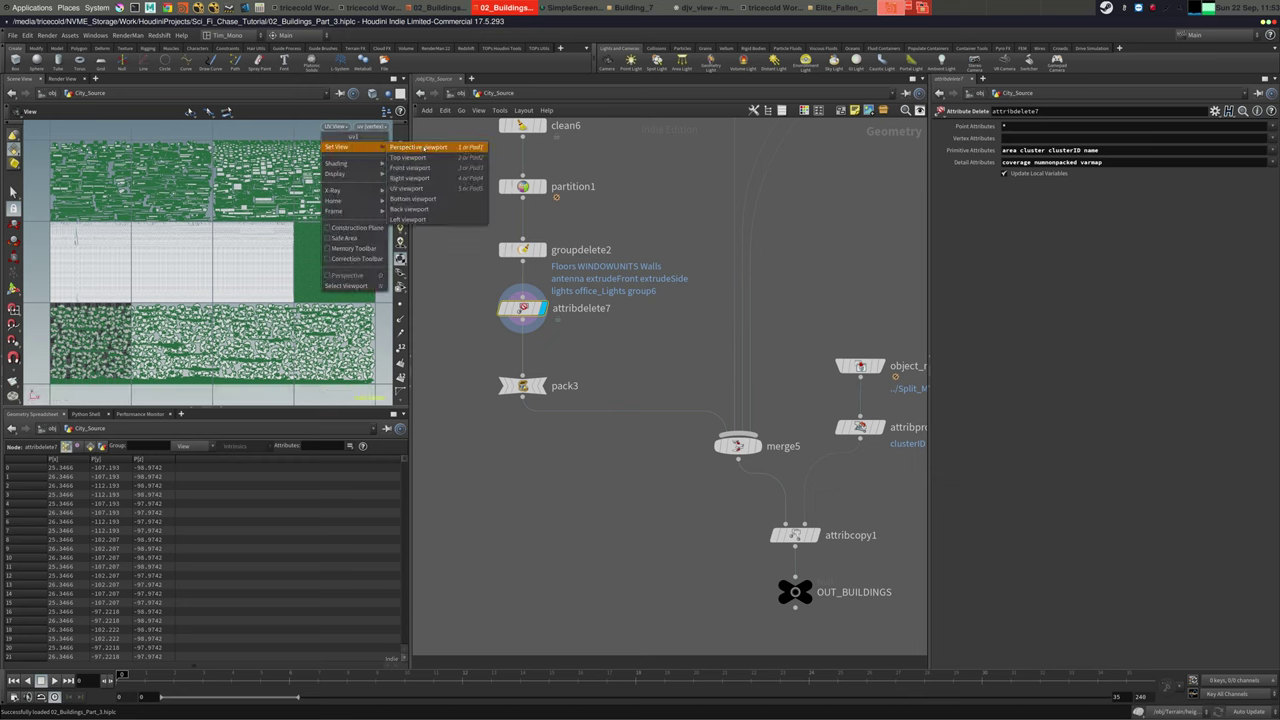
pyautogui.click(425, 144)
pyautogui.moveTo(196, 215); pyautogui.dragTo(222, 190)
pyautogui.moveTo(222, 190); pyautogui.dragTo(449, 169, button='right')
pyautogui.moveTo(240, 220); pyautogui.dragTo(138, 234)
pyautogui.moveTo(138, 234); pyautogui.dragTo(60, 242, button='right')
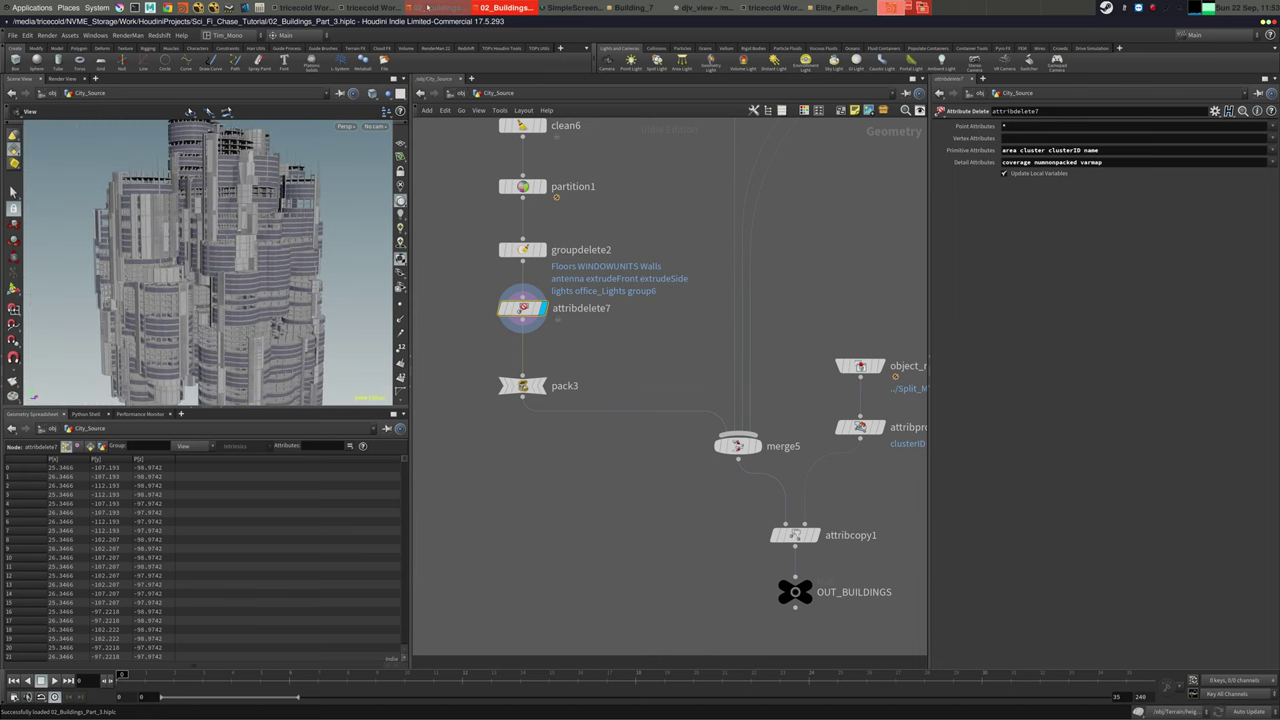
# Switch to the 02_Buildings_Part_2 scene and look over the node groups of its City_Source network
pyautogui.moveTo(428, 22); pyautogui.dragTo(1146, 35)
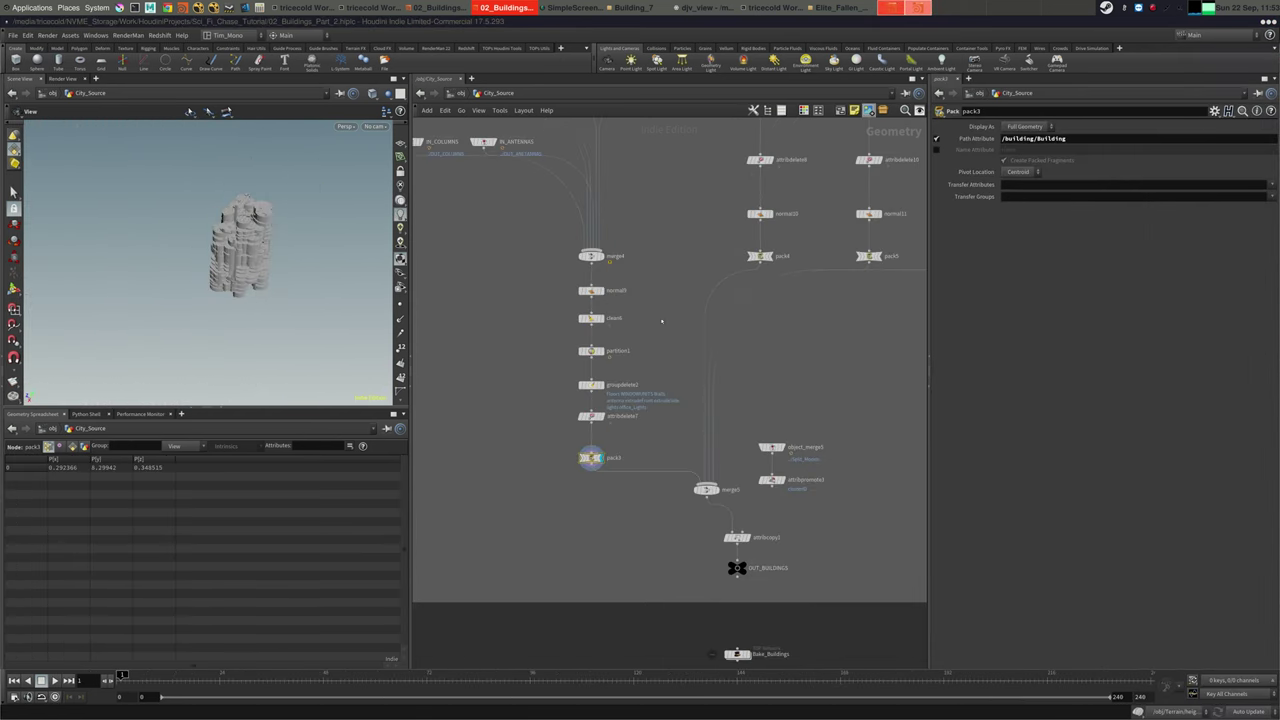
pyautogui.scroll(-5, 662, 321)
pyautogui.moveTo(671, 260); pyautogui.dragTo(565, 549, button='middle')
pyautogui.moveTo(787, 279); pyautogui.dragTo(739, 425, button='middle')
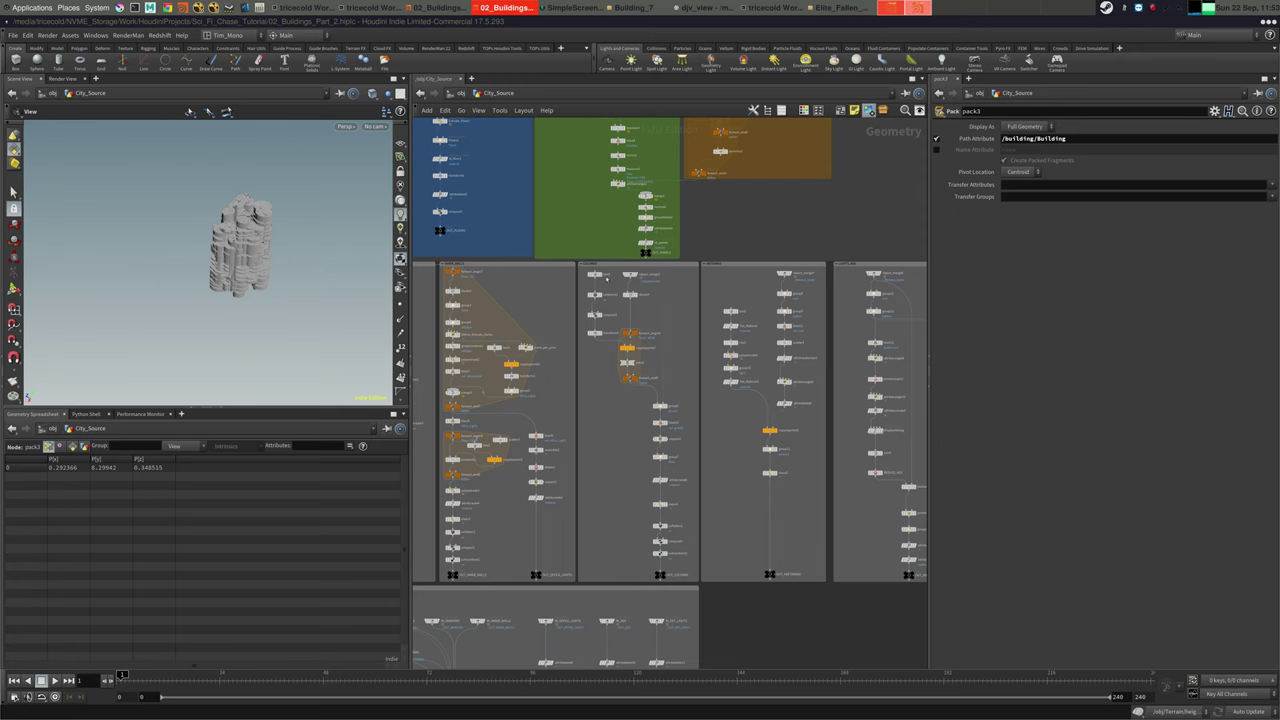
pyautogui.moveTo(606, 279); pyautogui.dragTo(589, 626, button='middle')
pyautogui.moveTo(530, 276); pyautogui.dragTo(549, 354, button='middle')
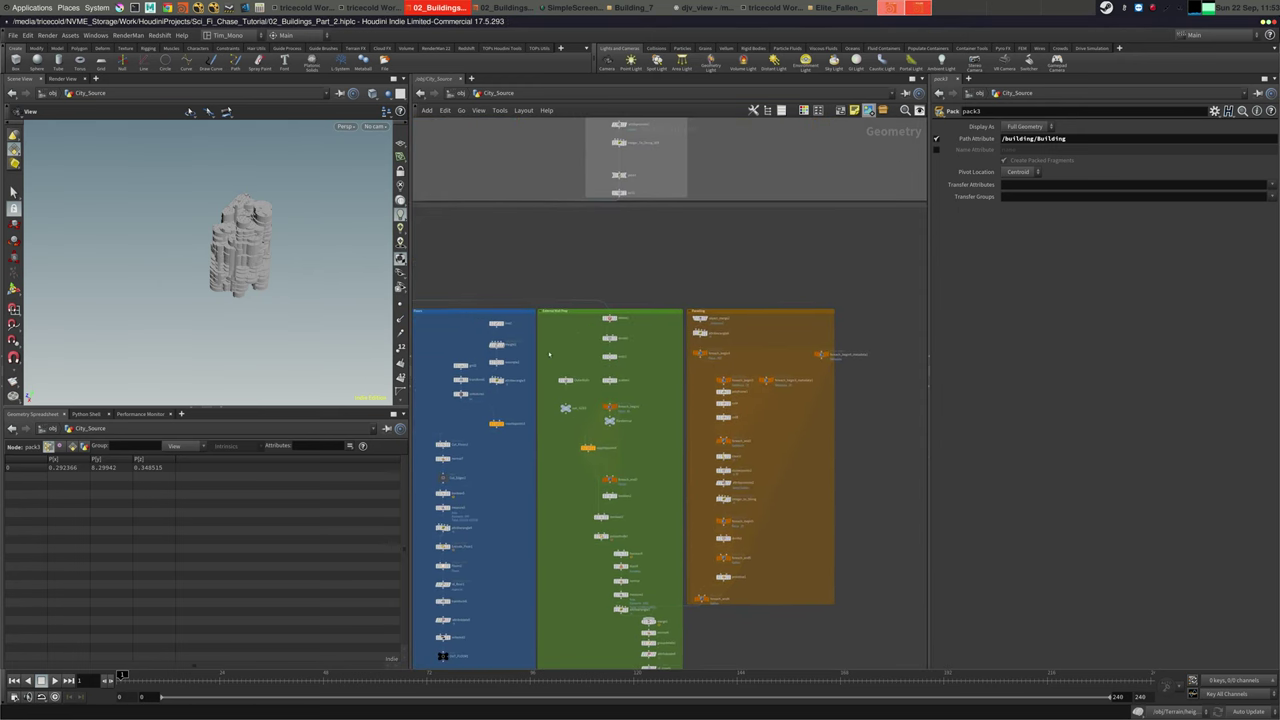
# Look through the External Wall Prep node chain from delete1 down to merge1
pyautogui.scroll(4, 548, 354)
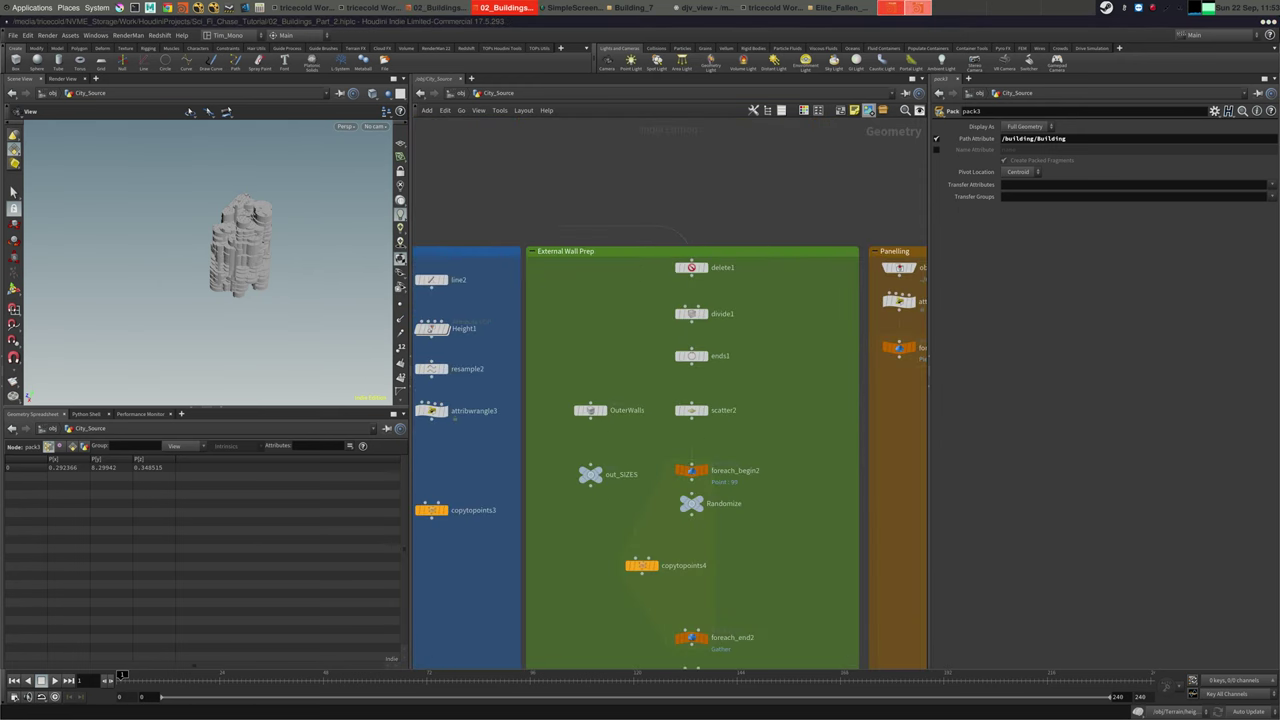
pyautogui.moveTo(582, 562); pyautogui.dragTo(554, 354, button='middle')
pyautogui.moveTo(586, 457); pyautogui.dragTo(575, 296, button='middle')
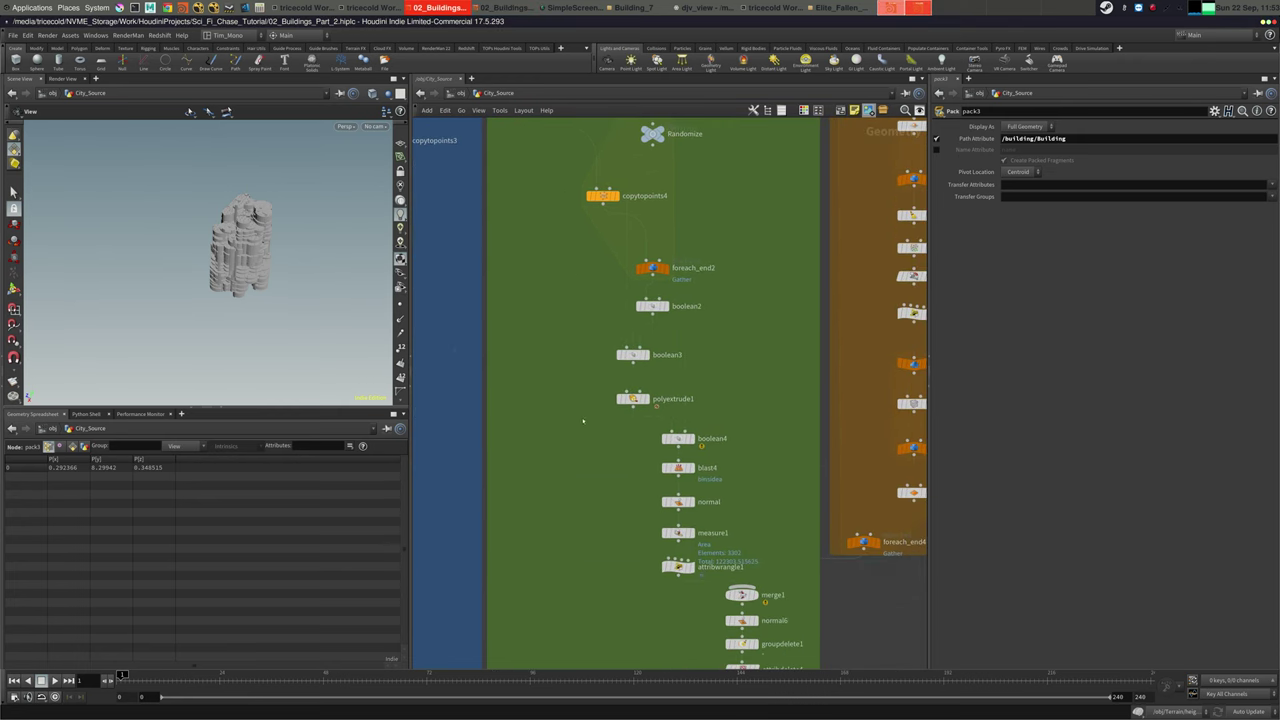
pyautogui.moveTo(583, 420); pyautogui.dragTo(569, 379, button='middle')
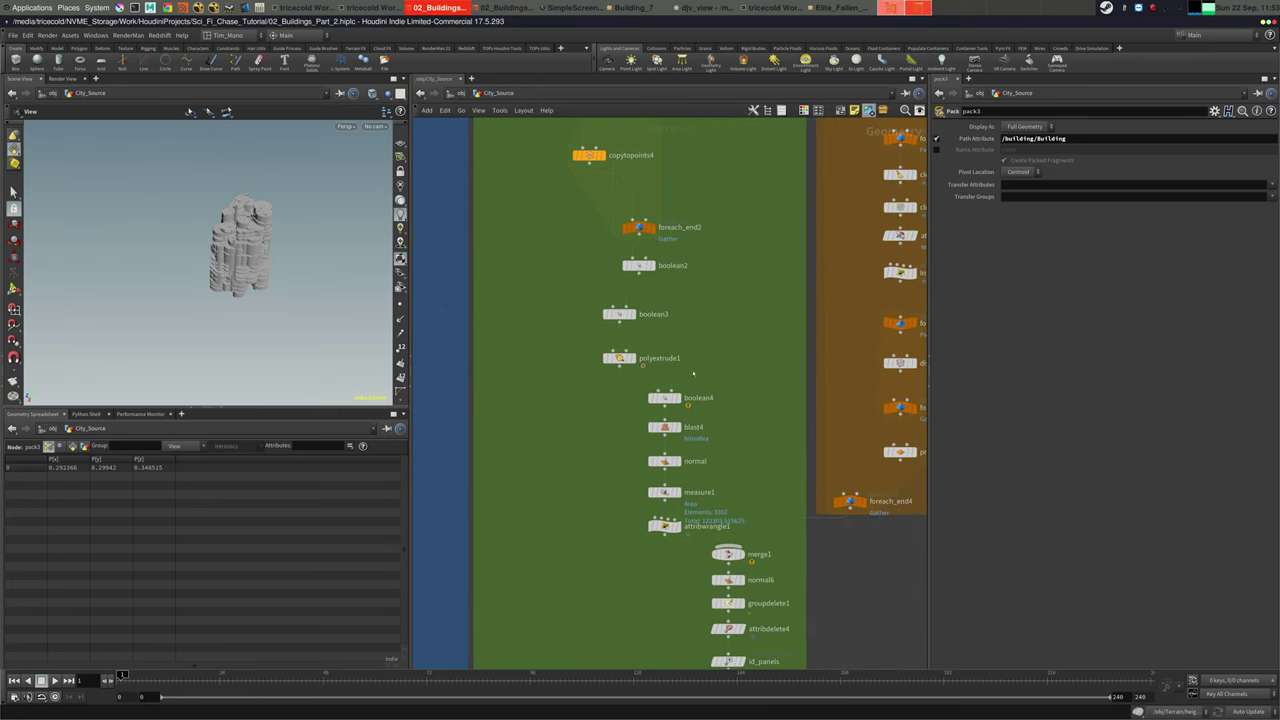
pyautogui.moveTo(734, 336); pyautogui.dragTo(746, 377, button='middle')
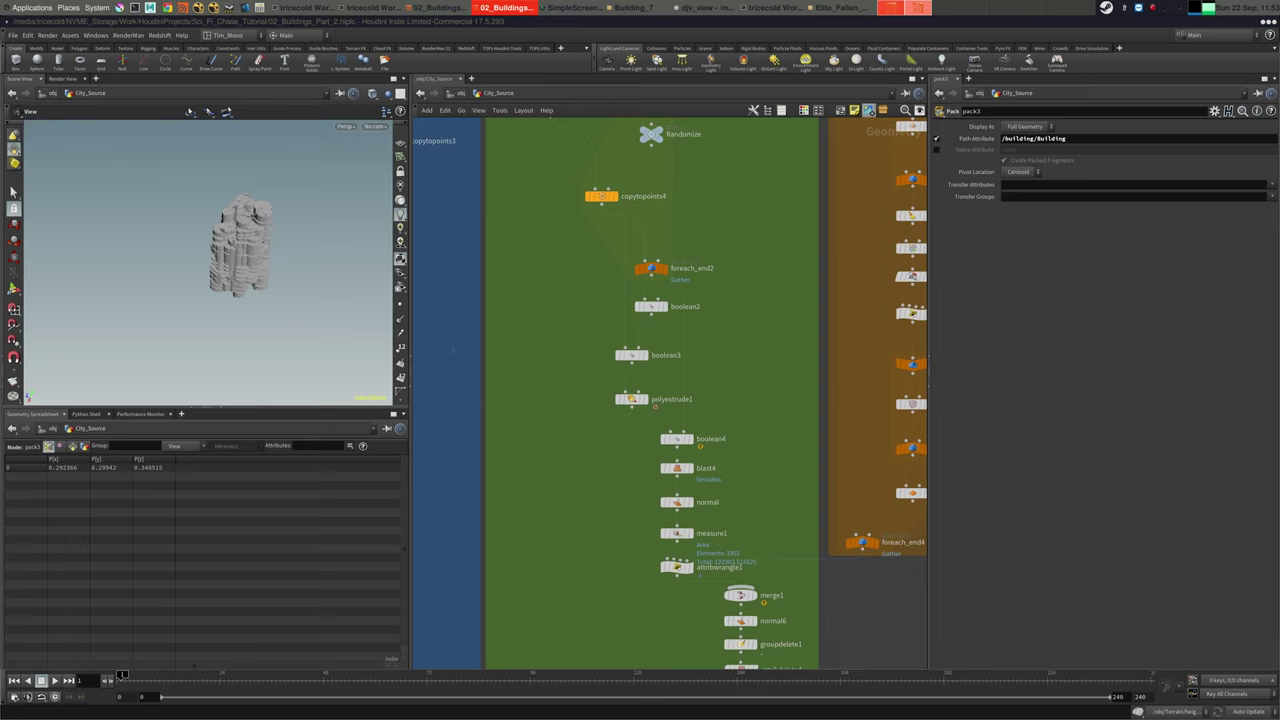
pyautogui.moveTo(687, 353); pyautogui.dragTo(687, 380, button='middle')
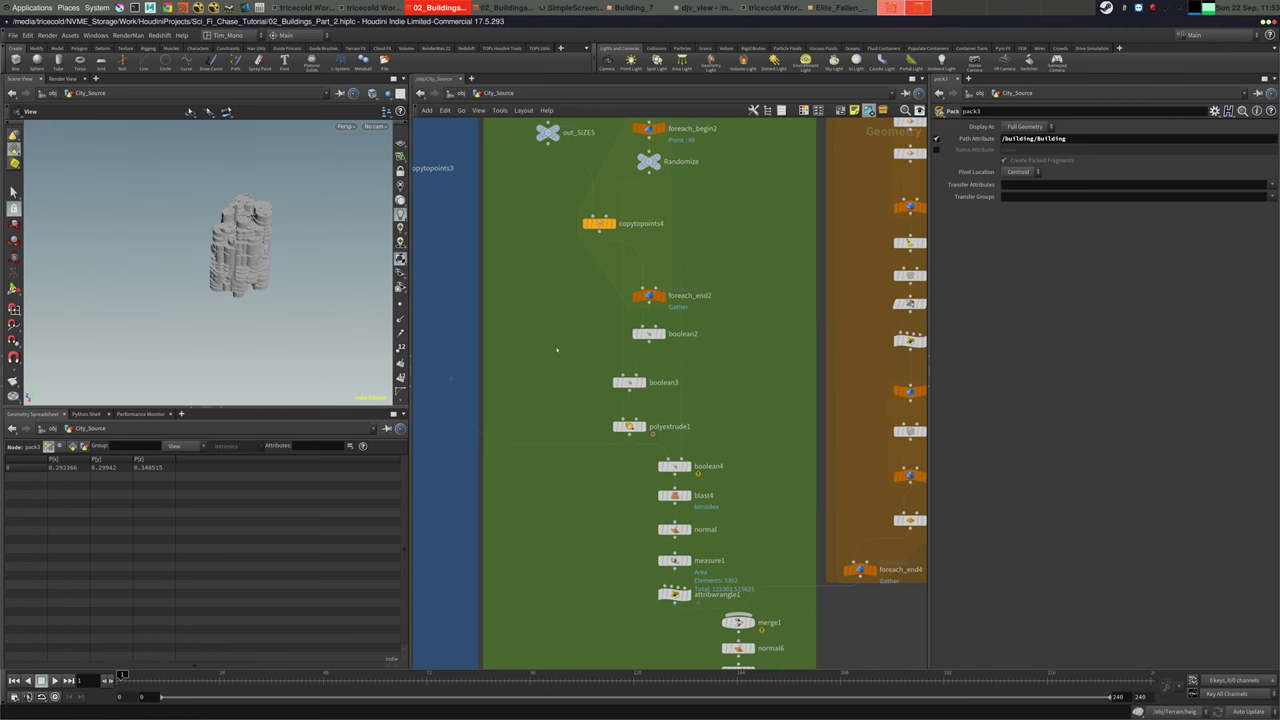
# Display the boolean2, boolean3 and polyextrude1 nodes in turn and inspect the extruded wall pieces up close
pyautogui.click(648, 332)
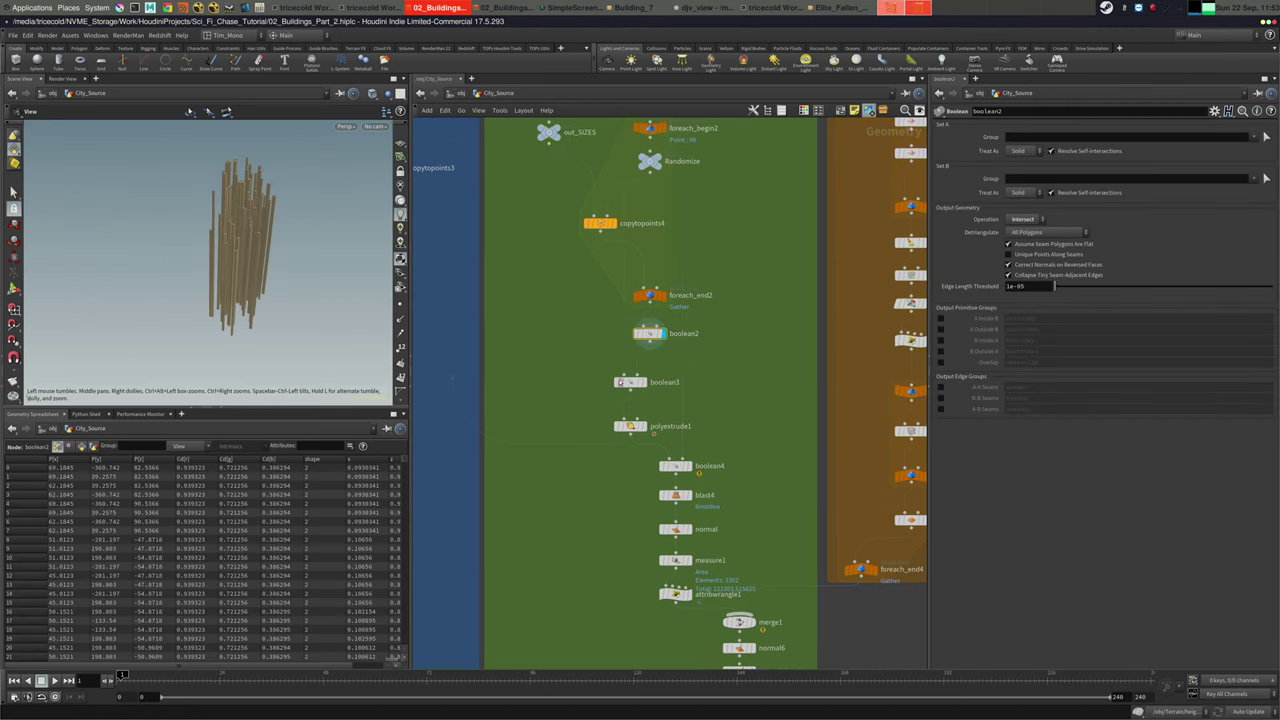
pyautogui.click(629, 382)
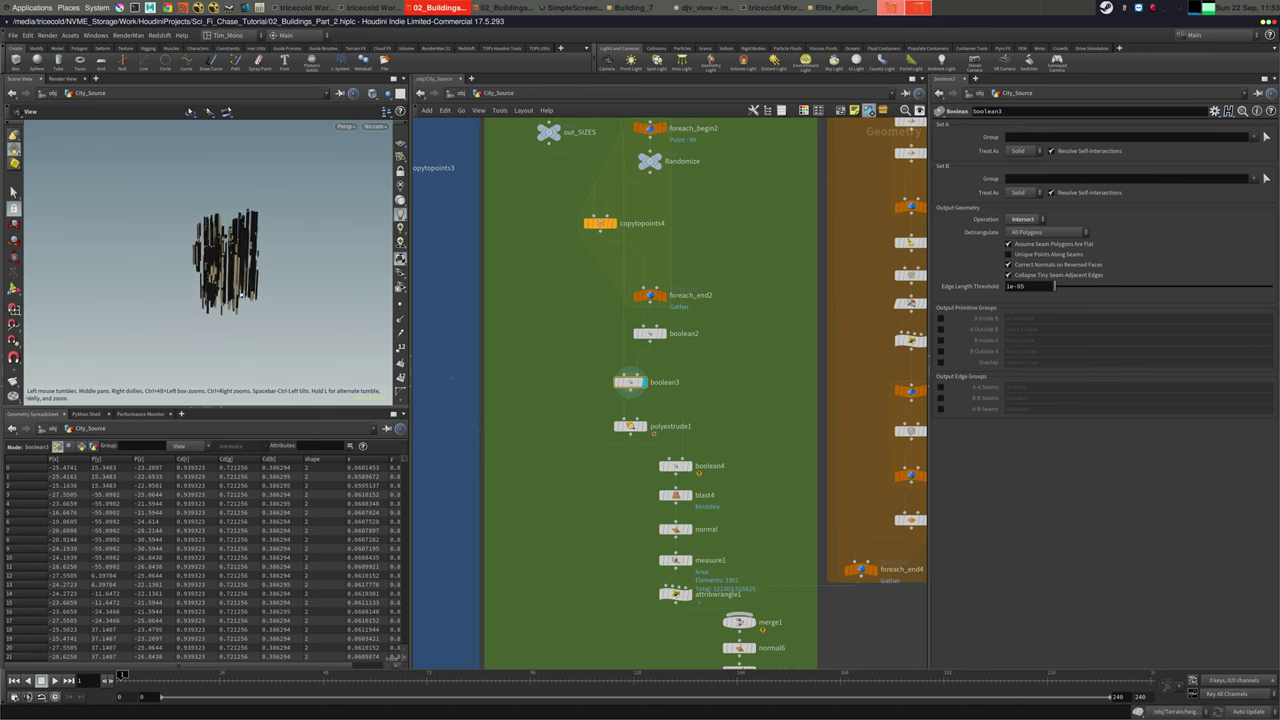
pyautogui.click(645, 427)
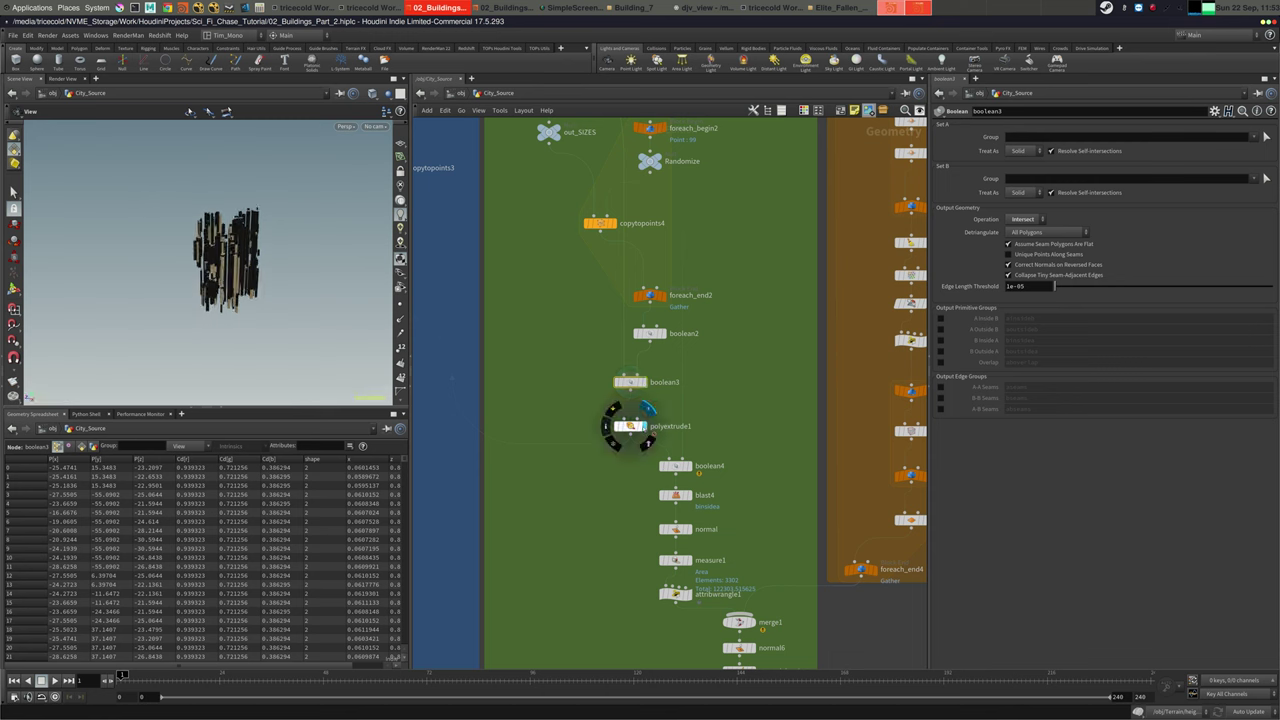
pyautogui.scroll(5, 130, 280)
pyautogui.keyDown('alt'); pyautogui.moveTo(130, 280); pyautogui.dragTo(70, 310); pyautogui.keyUp('alt')
pyautogui.moveTo(110, 250); pyautogui.dragTo(240, 260)
# Display the boolean4 result followed by the attribwrangle1 result, and read the wrangle's area threshold code
pyautogui.moveTo(670, 389); pyautogui.dragTo(629, 257, button='middle')
pyautogui.click(648, 333)
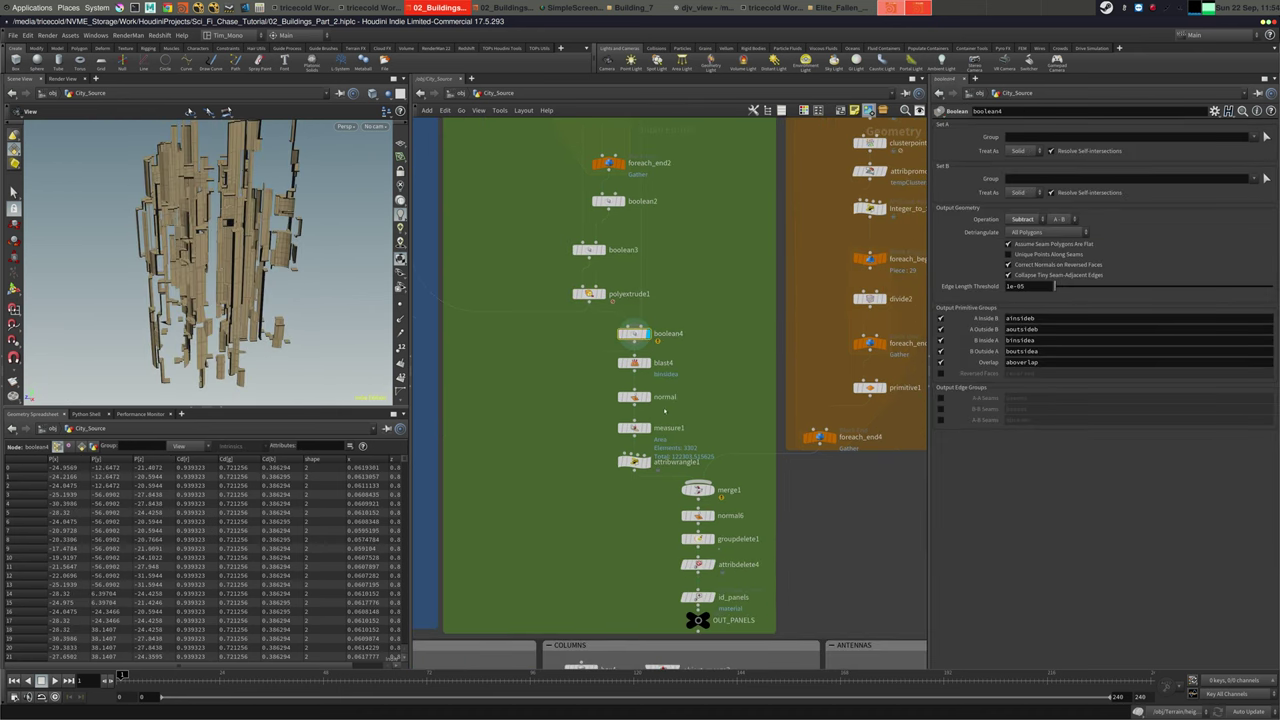
pyautogui.moveTo(703, 367); pyautogui.dragTo(695, 266, button='middle')
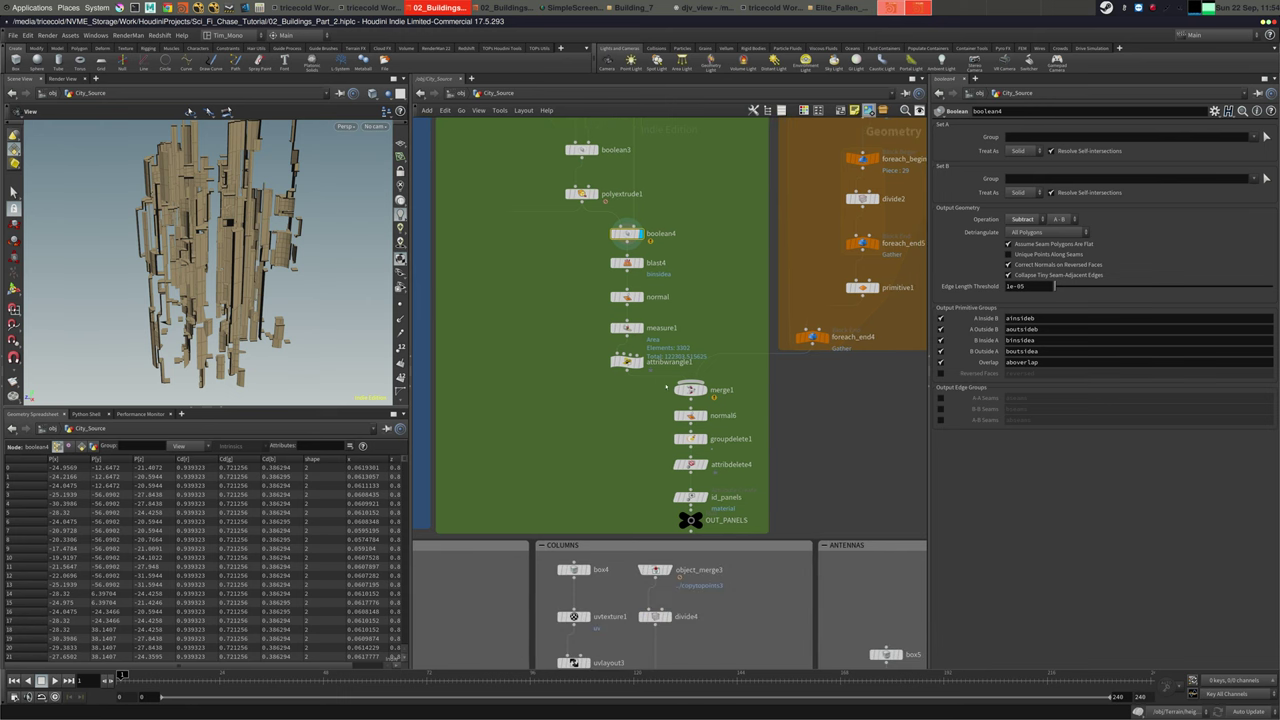
pyautogui.click(644, 344)
pyautogui.click(628, 365)
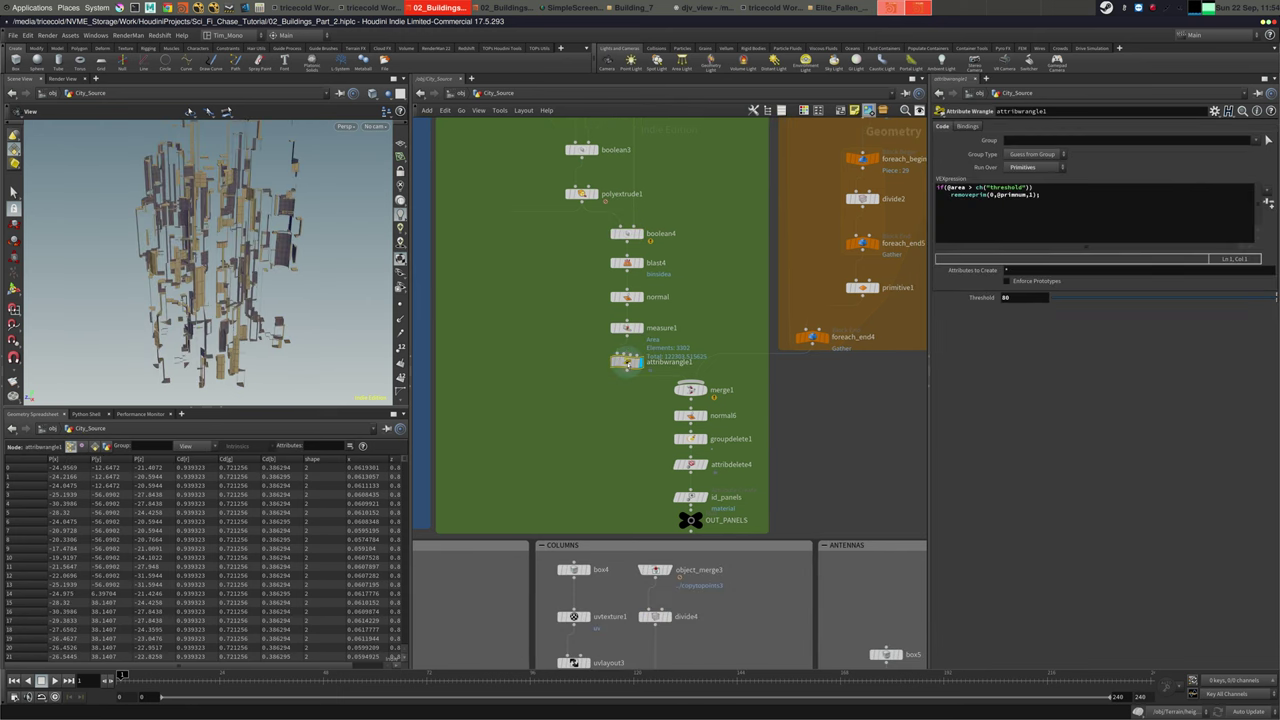
# Tighten the vertical spacing of the normal, measure1 and attribwrangle1 nodes below blast4
pyautogui.moveTo(628, 303); pyautogui.dragTo(627, 312)
pyautogui.moveTo(627, 361); pyautogui.dragTo(627, 345)
pyautogui.moveTo(535, 307); pyautogui.dragTo(553, 458, button='middle')
pyautogui.scroll(-2, 556, 370)
pyautogui.moveTo(532, 271); pyautogui.dragTo(506, 200, button='middle')
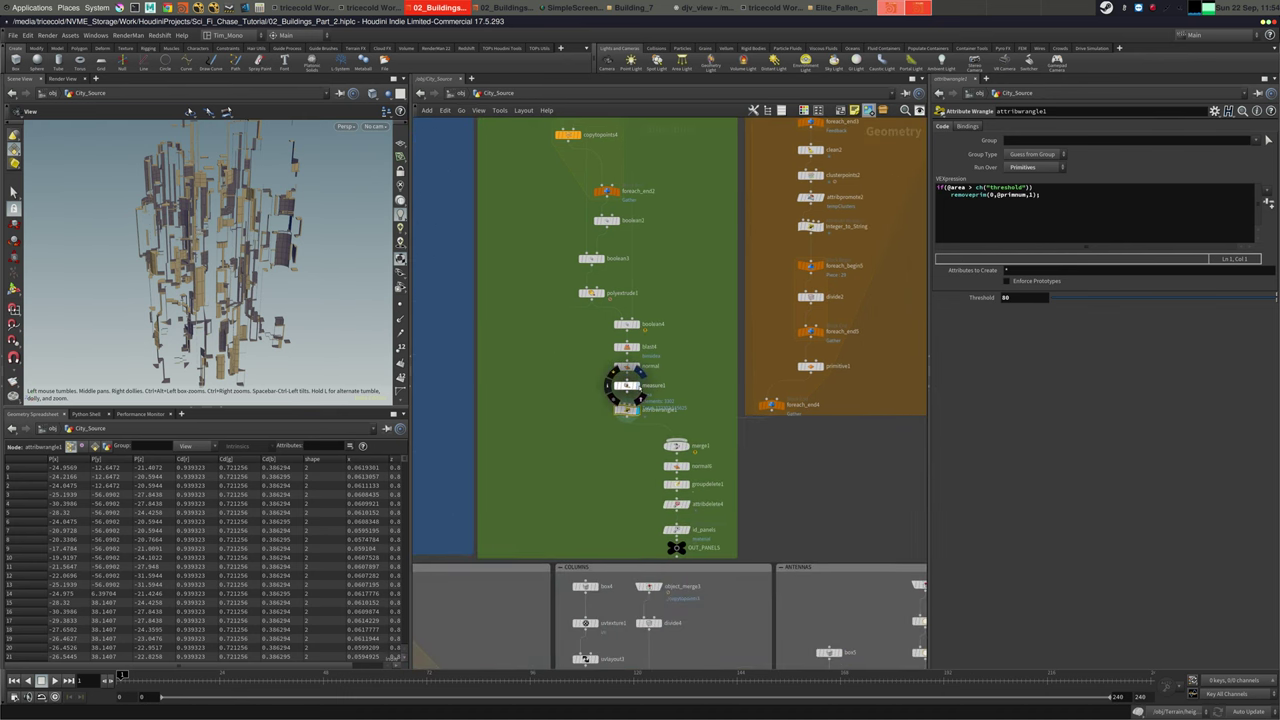
# Check the parameters of the measure1 node and those of attribwrangle1
pyautogui.click(627, 387)
pyautogui.click(637, 410)
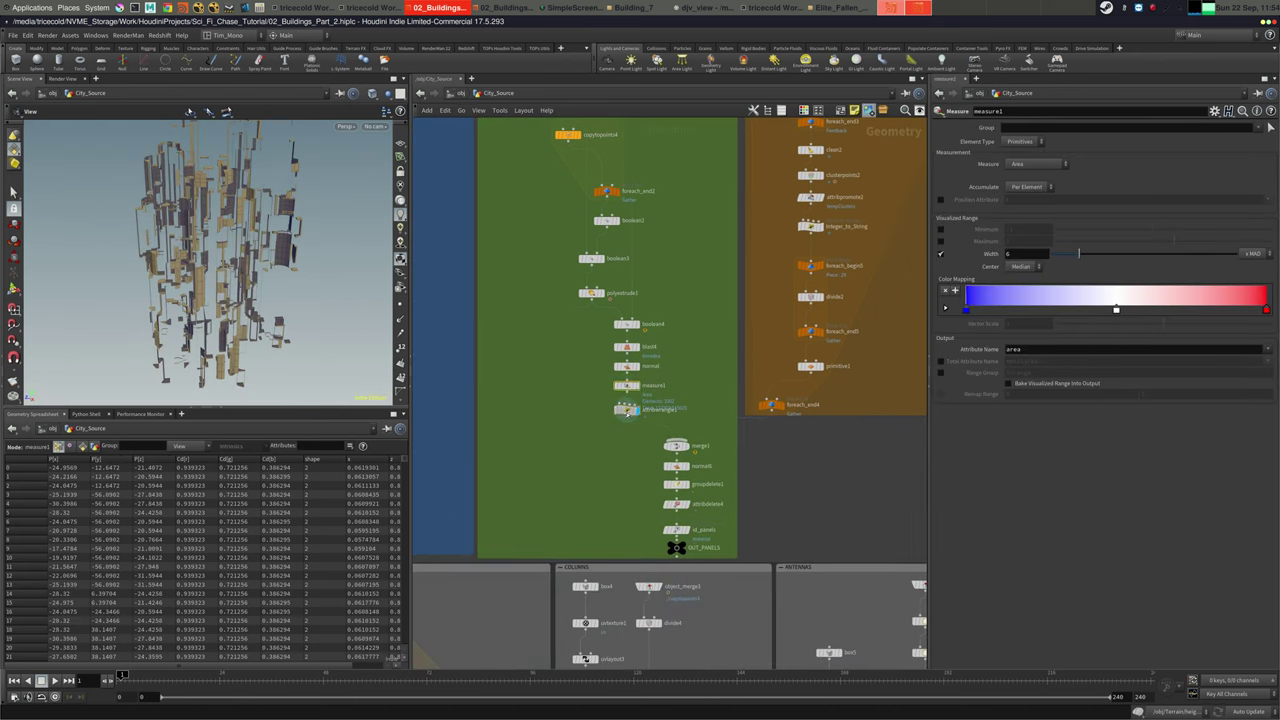
pyautogui.click(627, 410)
# Move boolean3 and polyextrude1 off to the side of boolean2, and move the boolean4 to attribwrangle1 chain up beside them
pyautogui.moveTo(711, 238)
pyautogui.mouseDown(button='middle')
pyautogui.moveTo(627, 504)
pyautogui.moveTo(725, 218)
pyautogui.mouseUp(button='middle')
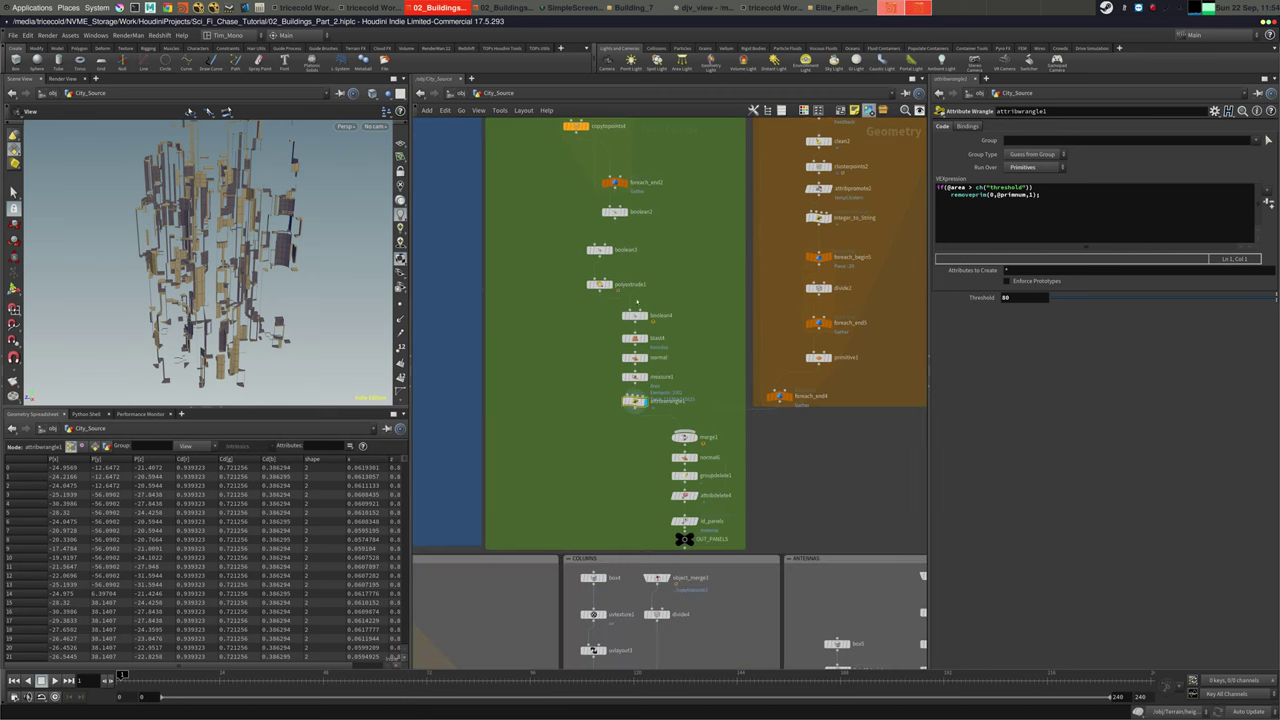
pyautogui.moveTo(549, 260); pyautogui.dragTo(574, 325, button='middle')
pyautogui.scroll(4, 574, 323)
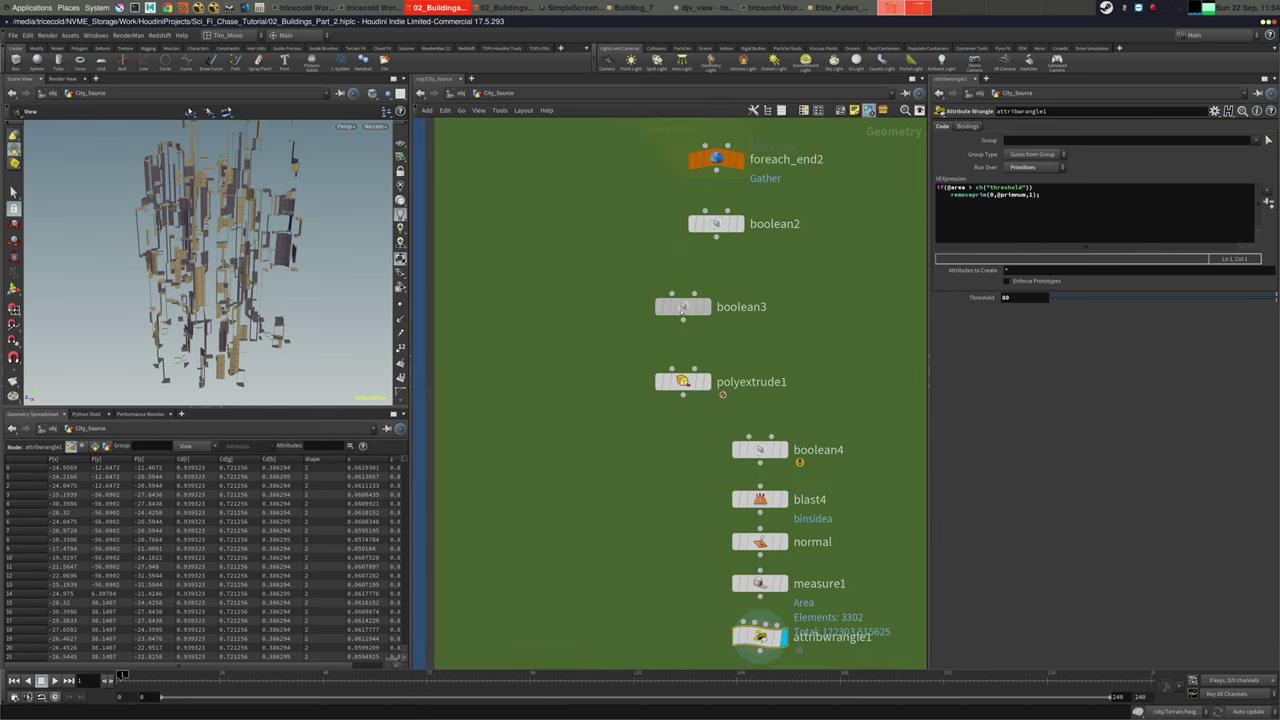
pyautogui.moveTo(683, 306); pyautogui.dragTo(570, 275)
pyautogui.moveTo(683, 381); pyautogui.dragTo(569, 323)
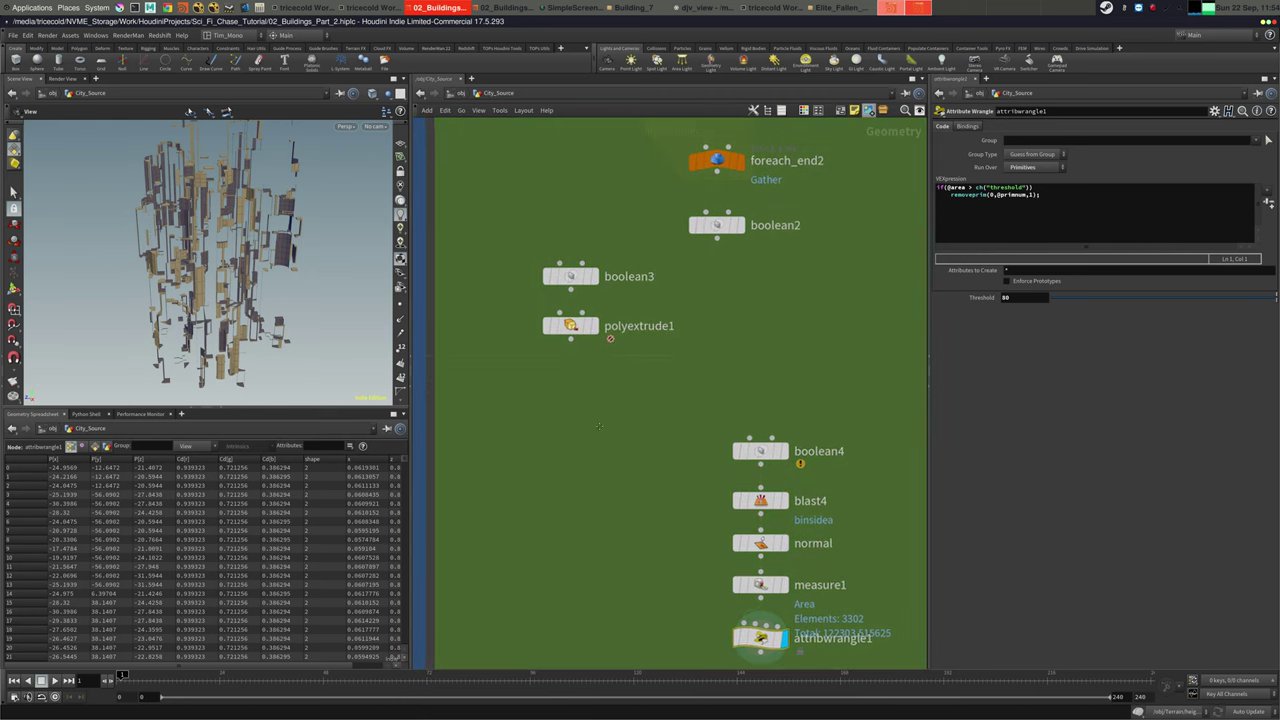
pyautogui.moveTo(869, 436); pyautogui.dragTo(845, 298, button='middle')
pyautogui.moveTo(845, 298); pyautogui.dragTo(690, 520)
pyautogui.moveTo(738, 312); pyautogui.dragTo(704, 189)
pyautogui.click(643, 323)
# Add a UV Unwrap node in the space below attribwrangle1 in the External Wall Prep group
pyautogui.moveTo(643, 323); pyautogui.dragTo(594, 224, button='middle')
pyautogui.press('Tab')
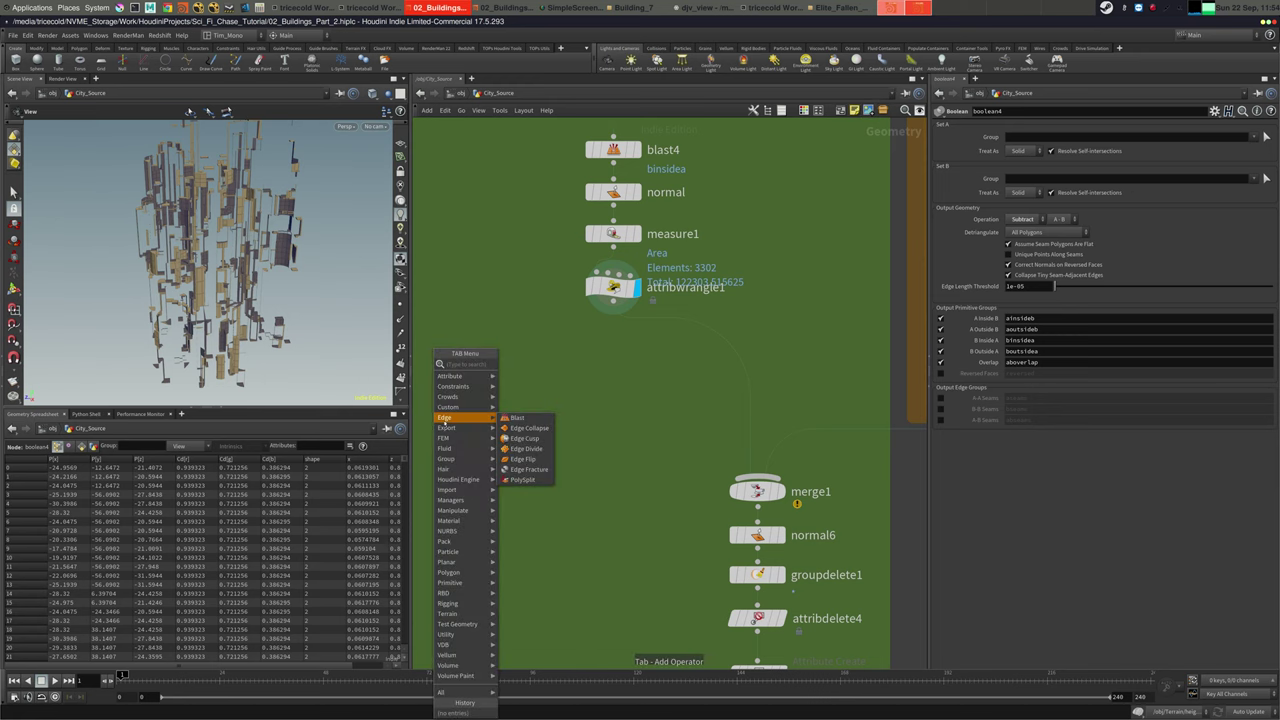
pyautogui.write('uvu')
pyautogui.press('Return')
pyautogui.click(629, 371)
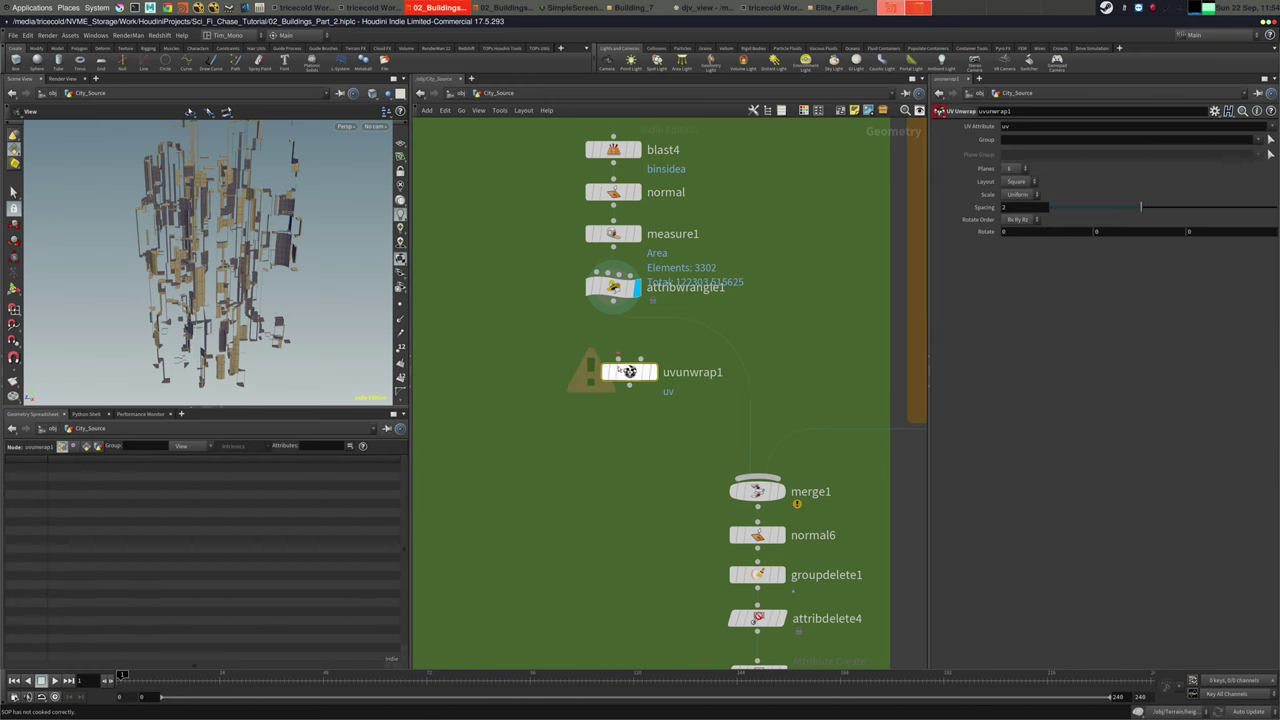
# Switch the viewport to the UV view and show the whole UV tile
pyautogui.click(346, 127)
pyautogui.moveTo(352, 148)
pyautogui.click(424, 188)
pyautogui.moveTo(336, 246); pyautogui.dragTo(278, 254, button='middle')
pyautogui.moveTo(278, 254); pyautogui.dragTo(201, 268, button='right')
pyautogui.scroll(-4, 201, 268)
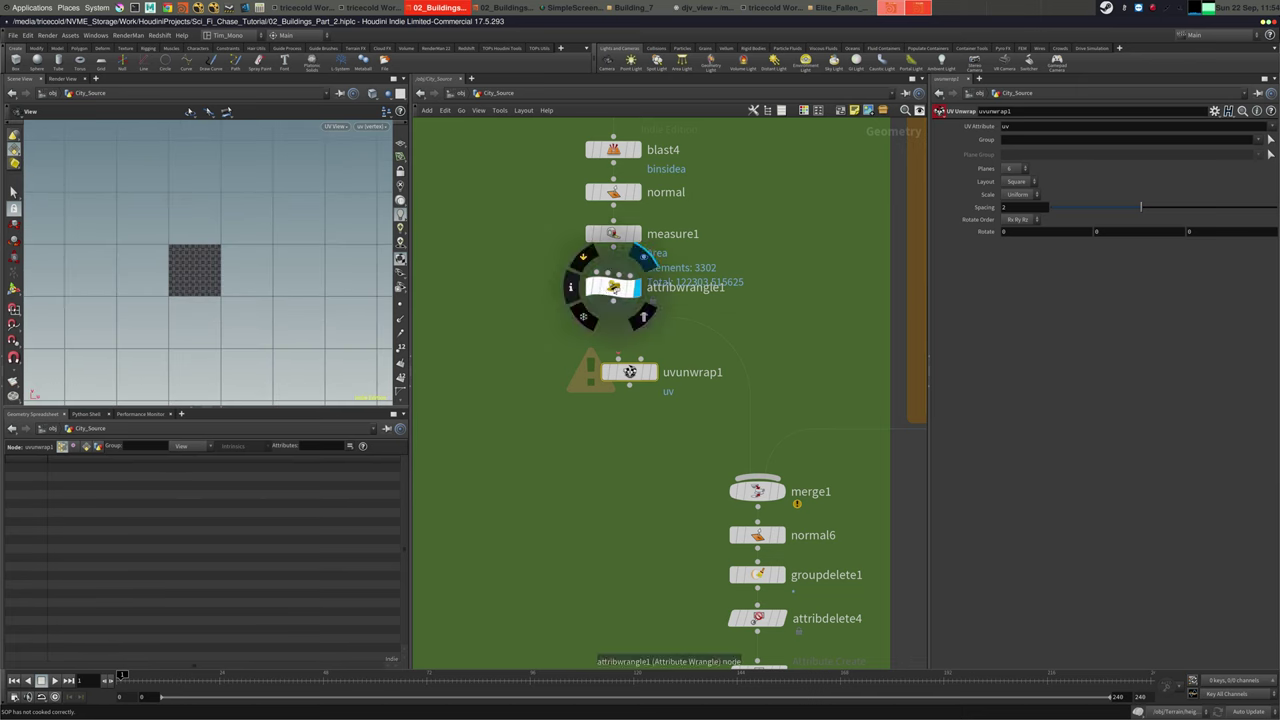
# Insert the UV Unwrap node into the connection between attribwrangle1 and merge1
pyautogui.middleClick(614, 287)
pyautogui.moveTo(570, 314); pyautogui.dragTo(546, 333, button='middle')
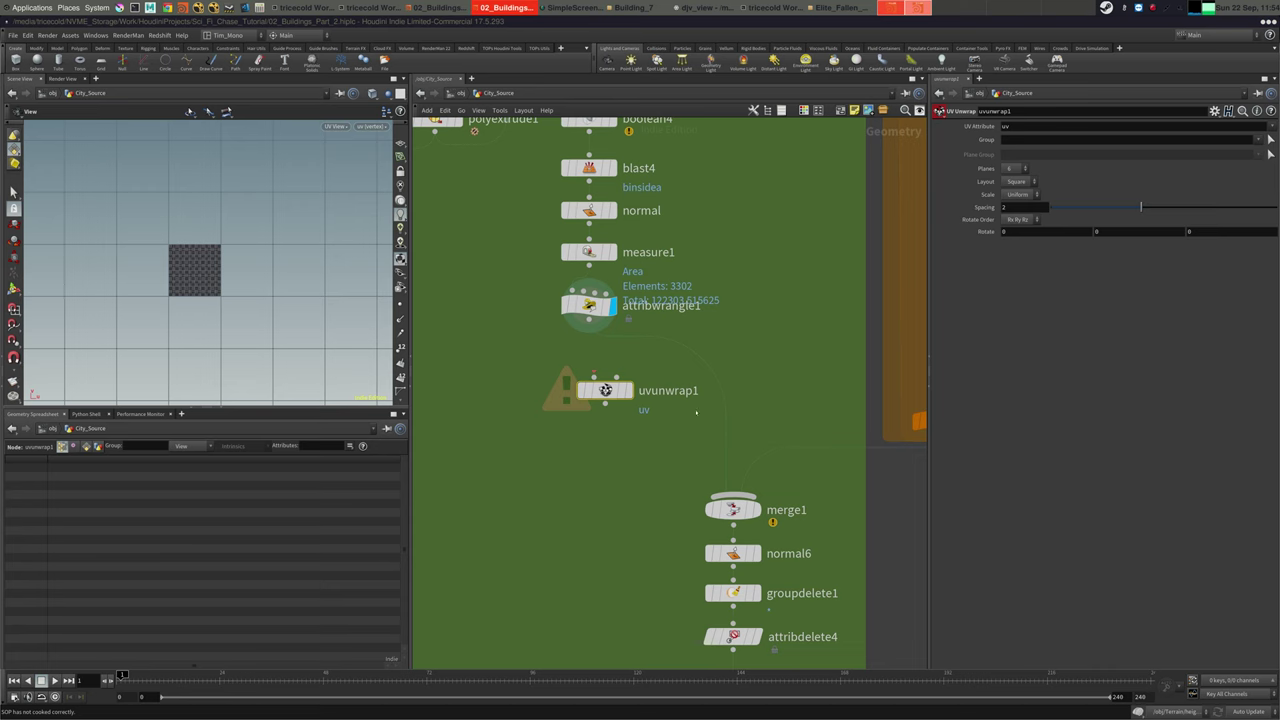
pyautogui.moveTo(606, 392); pyautogui.dragTo(595, 367)
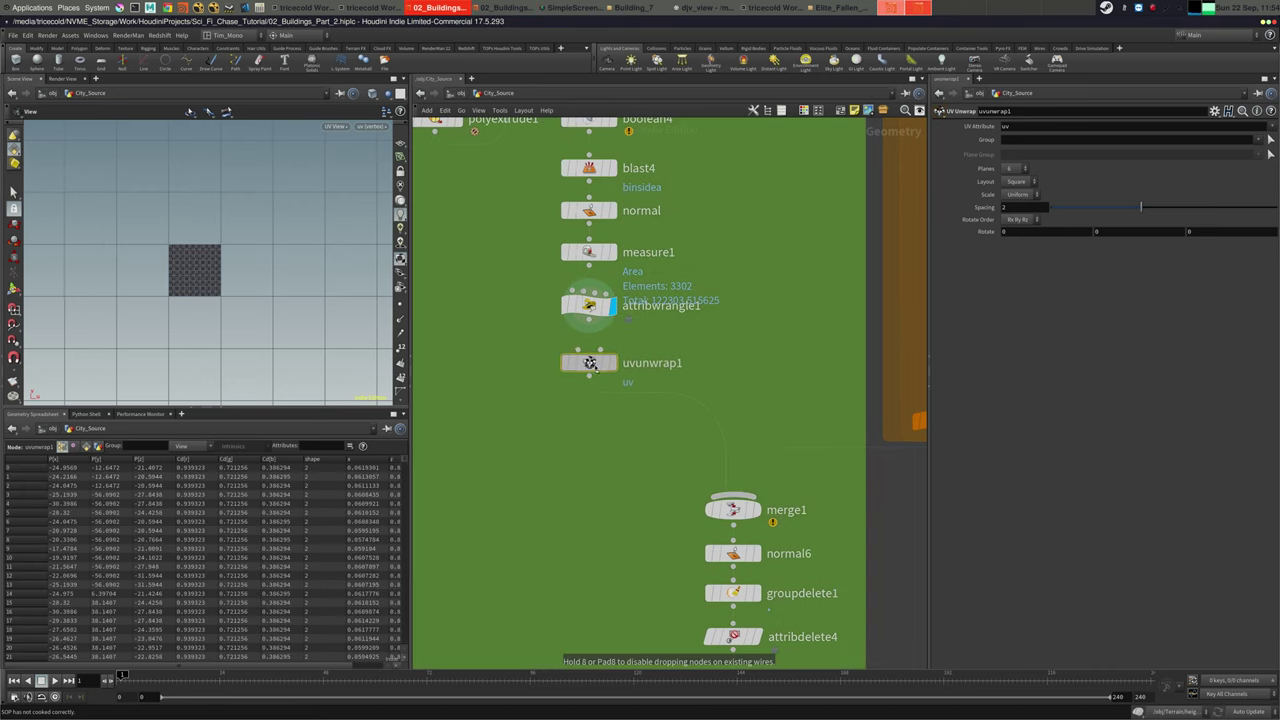
pyautogui.moveTo(590, 363)
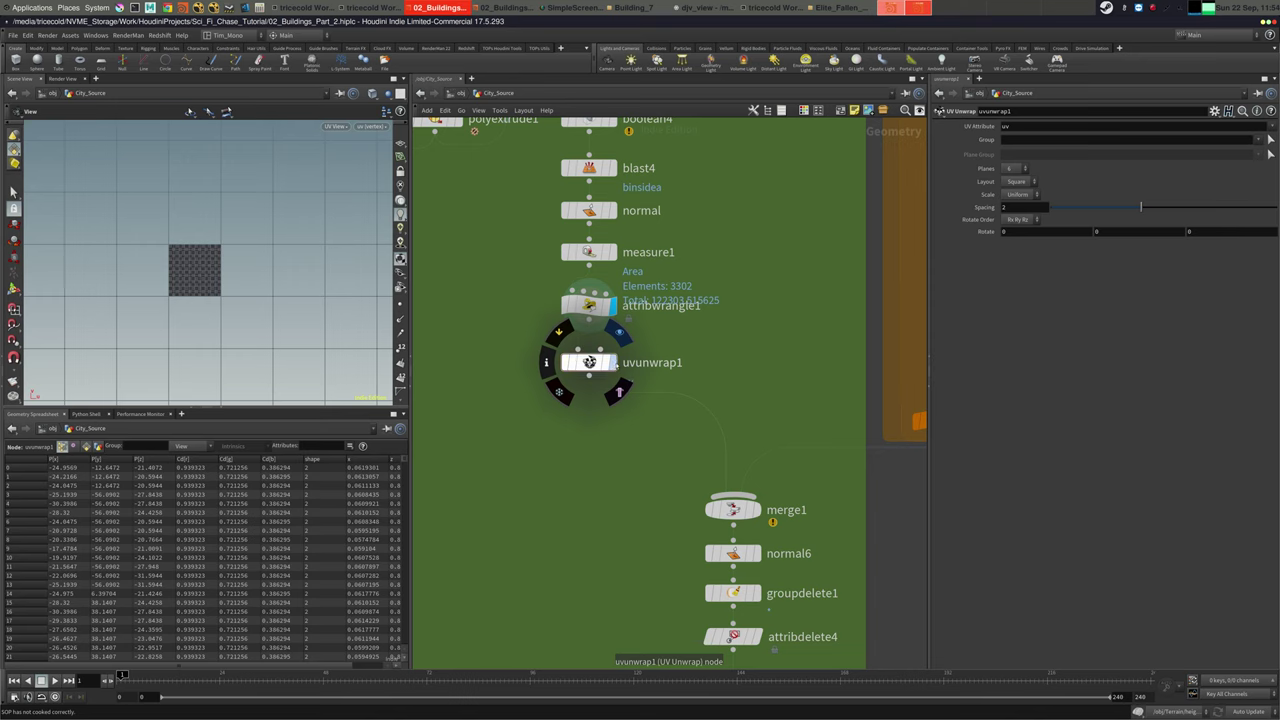
# Display the UV Unwrap result framed in the UV view and set its Spacing to 0
pyautogui.click(618, 335)
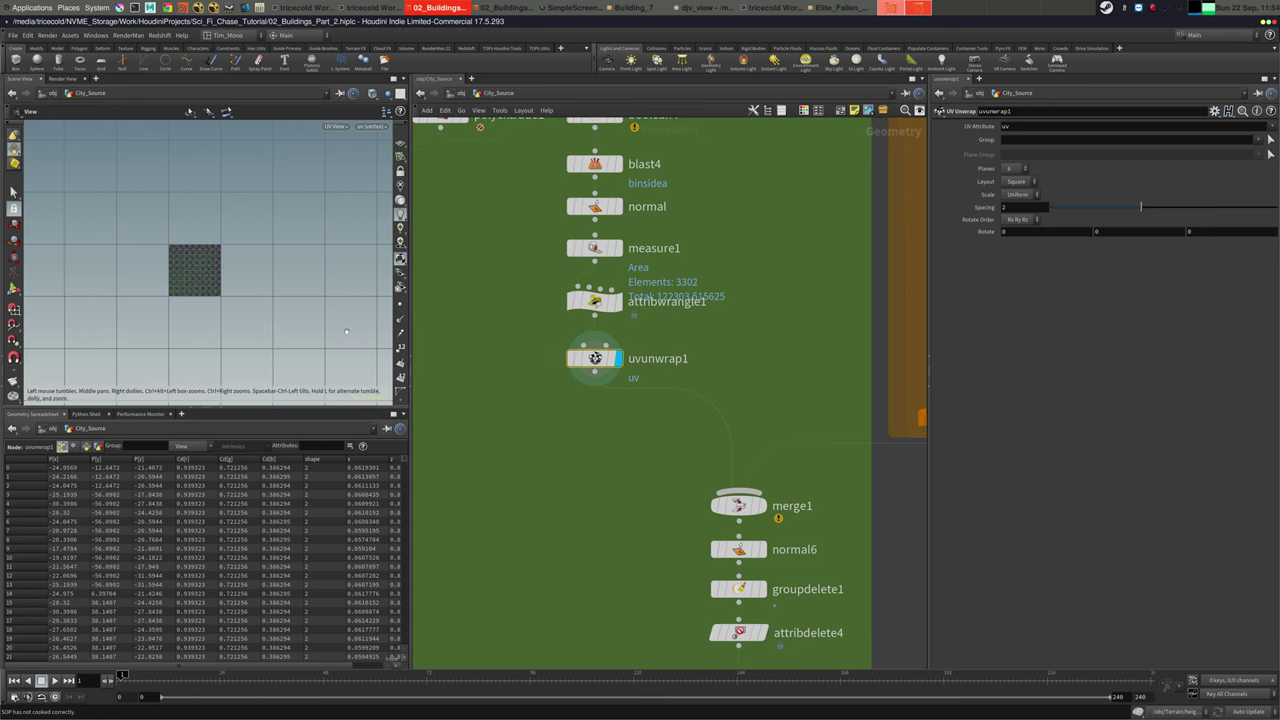
pyautogui.hotkey('space', 'g')
pyautogui.moveTo(1092, 212); pyautogui.dragTo(1040, 212)
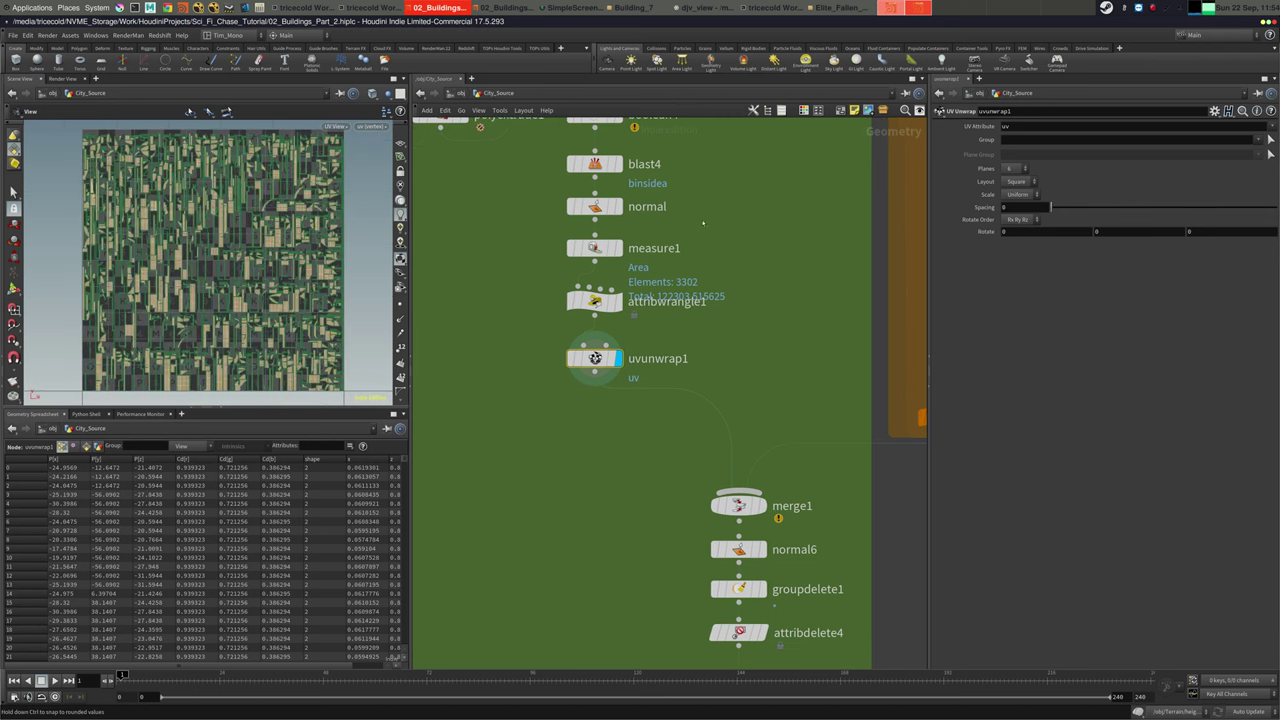
# Examine the unwrapped wall panel islands up close and in the maximized UV view
pyautogui.scroll(3, 180, 270)
pyautogui.moveTo(105, 280)
pyautogui.mouseDown(button='middle')
pyautogui.moveTo(185, 287)
pyautogui.moveTo(116, 282)
pyautogui.mouseUp(button='middle')
pyautogui.scroll(-3, 185, 287)
pyautogui.click(393, 79)
pyautogui.scroll(-5, 560, 308)
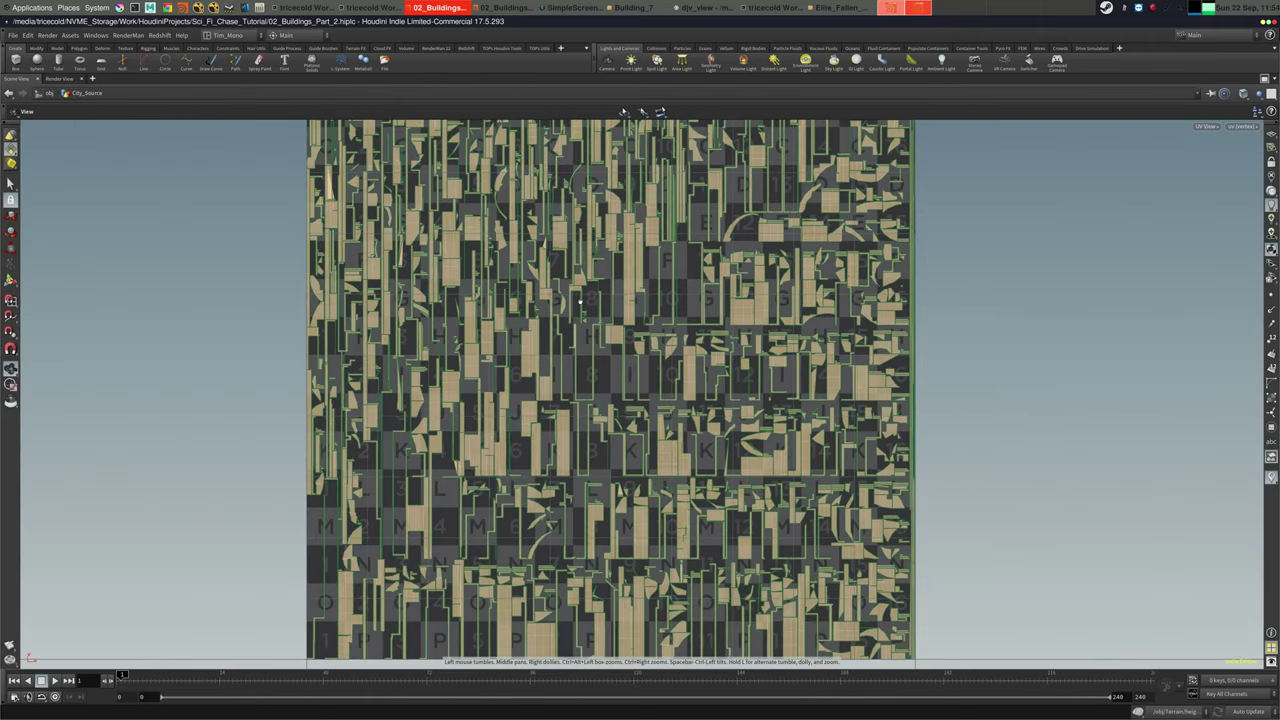
# Restore the full pane layout and add a UV Layout node below uvunwrap1
pyautogui.moveTo(560, 308); pyautogui.dragTo(503, 348, button='middle')
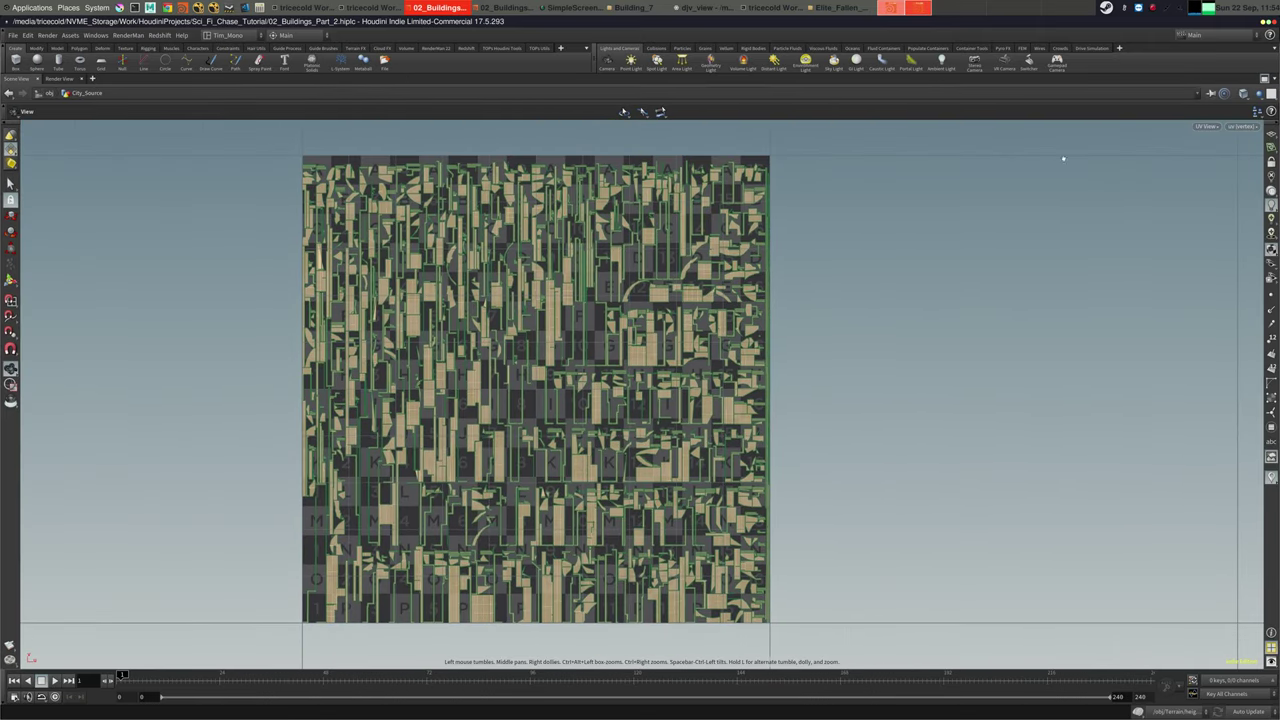
pyautogui.click(1264, 78)
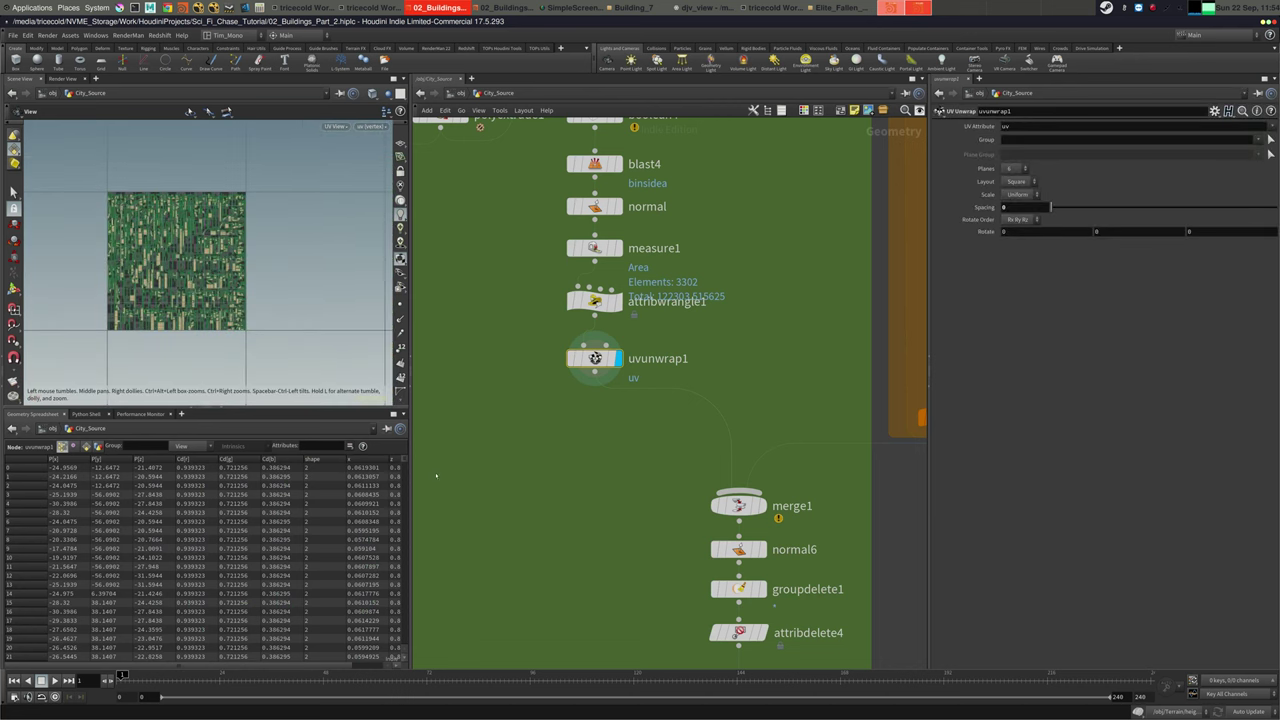
pyautogui.moveTo(436, 476); pyautogui.dragTo(423, 451, button='middle')
pyautogui.press('Tab')
pyautogui.write('uvl')
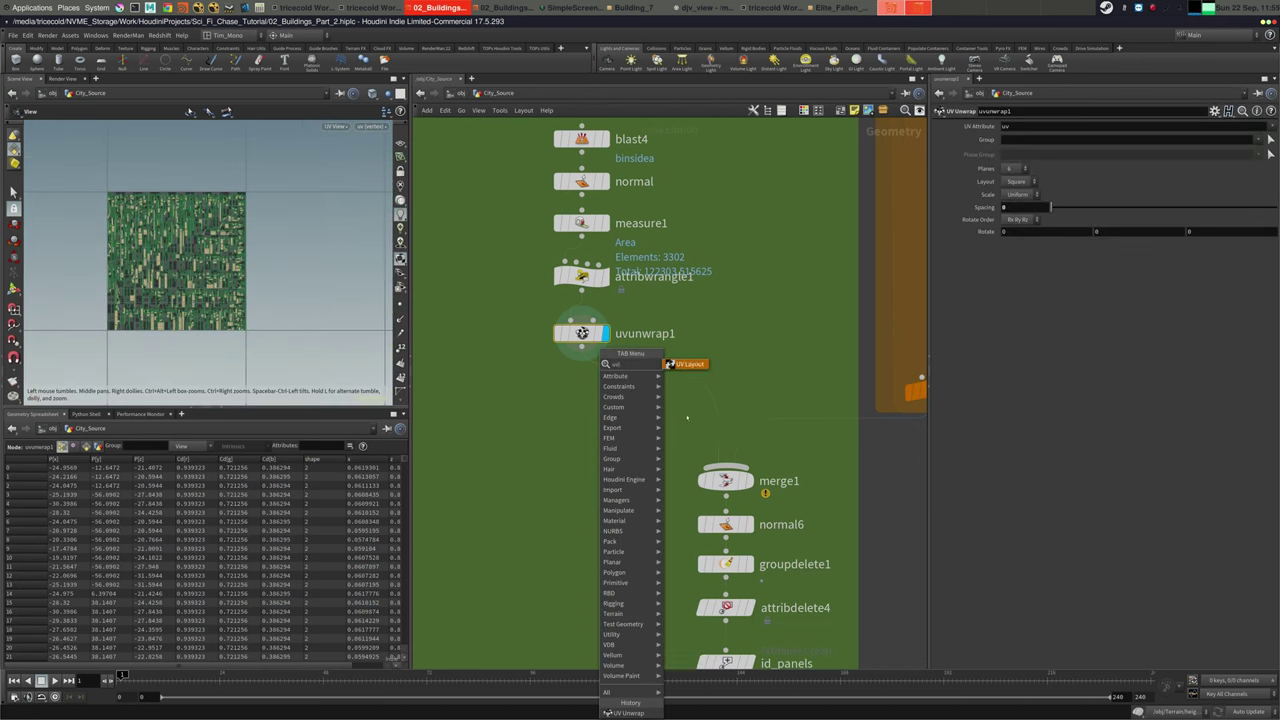
pyautogui.press('Return')
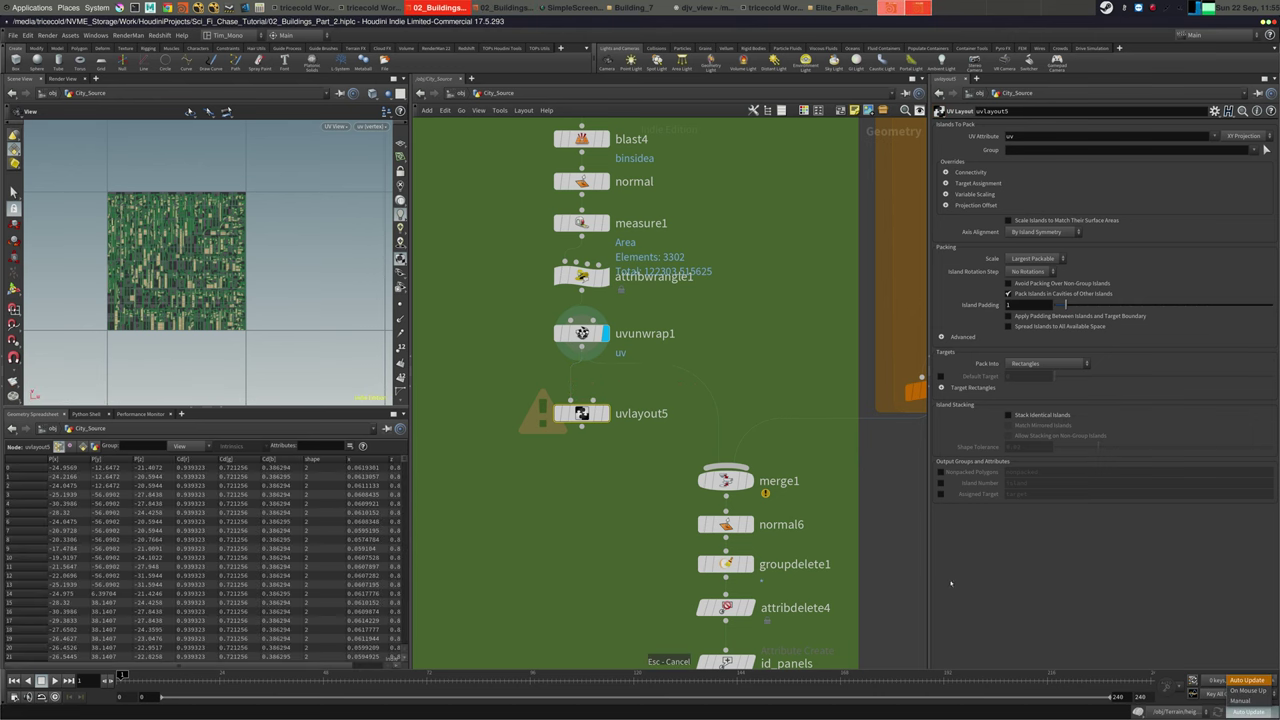
# Switch scene updating to Manual and make uvlayout5 pack into UDIM Tiles with a Tile Size of 2 by 1
pyautogui.click(1241, 701)
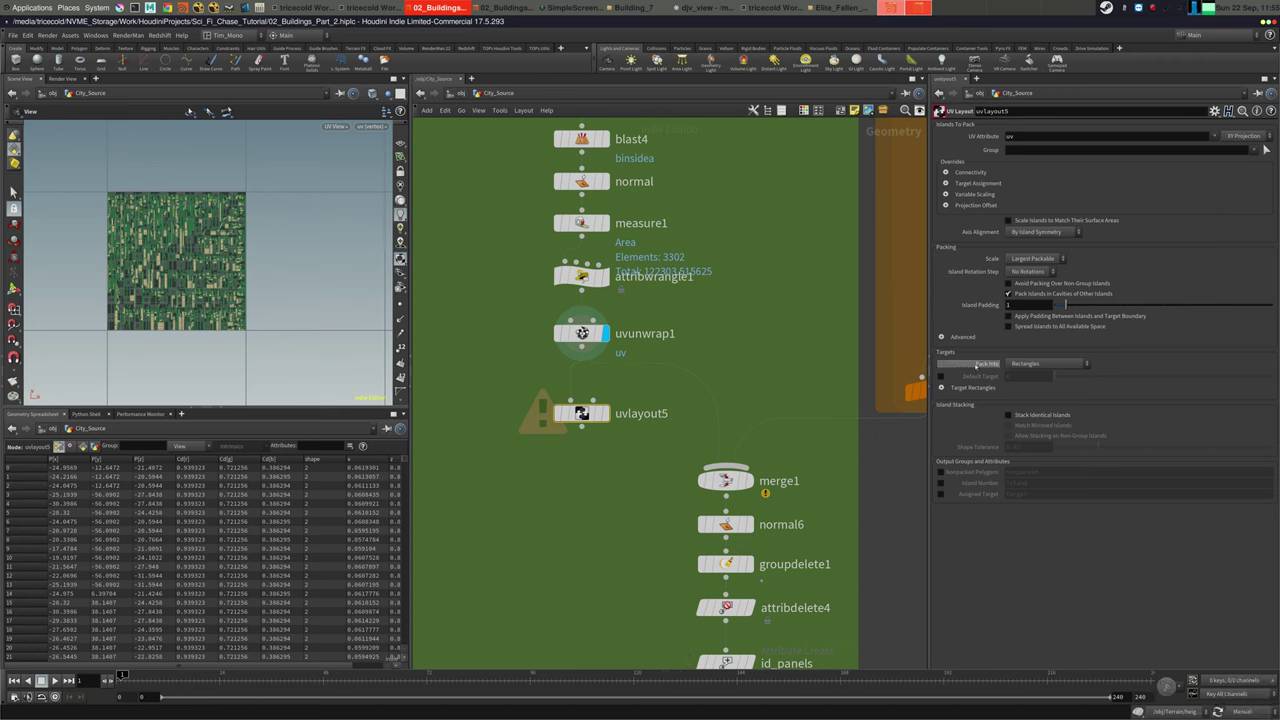
pyautogui.click(1045, 363)
pyautogui.click(1033, 376)
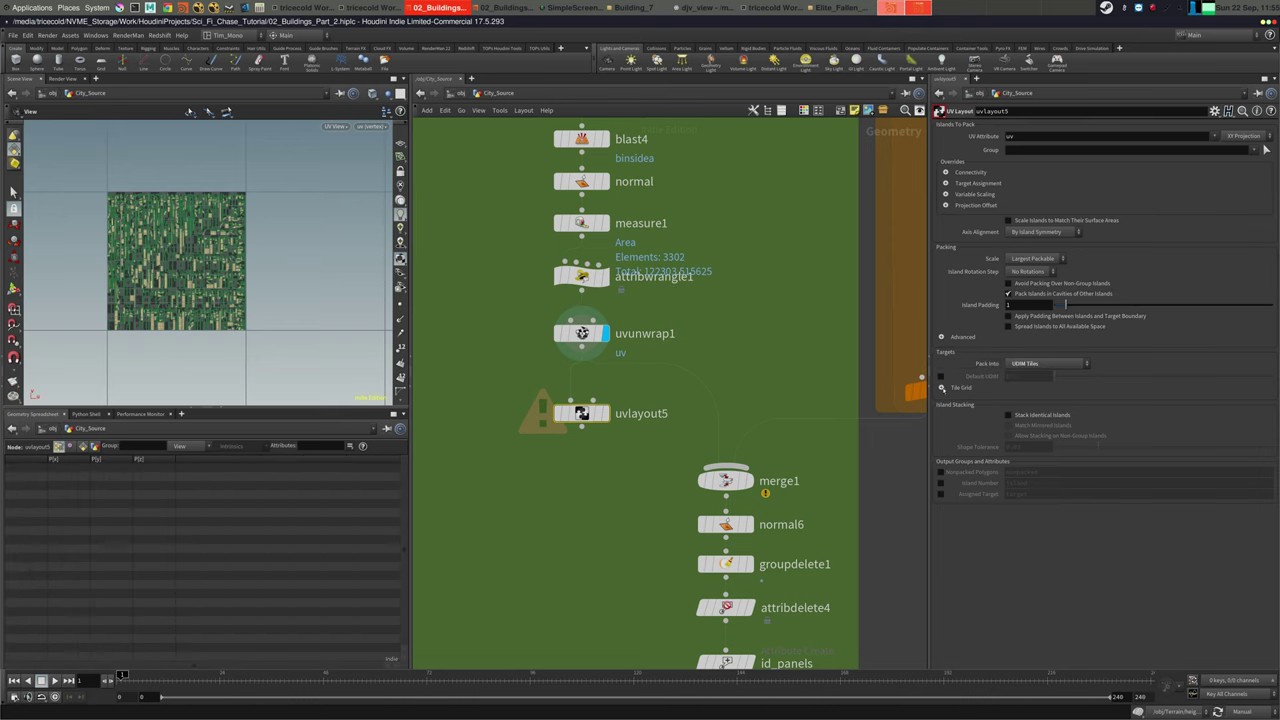
pyautogui.click(941, 387)
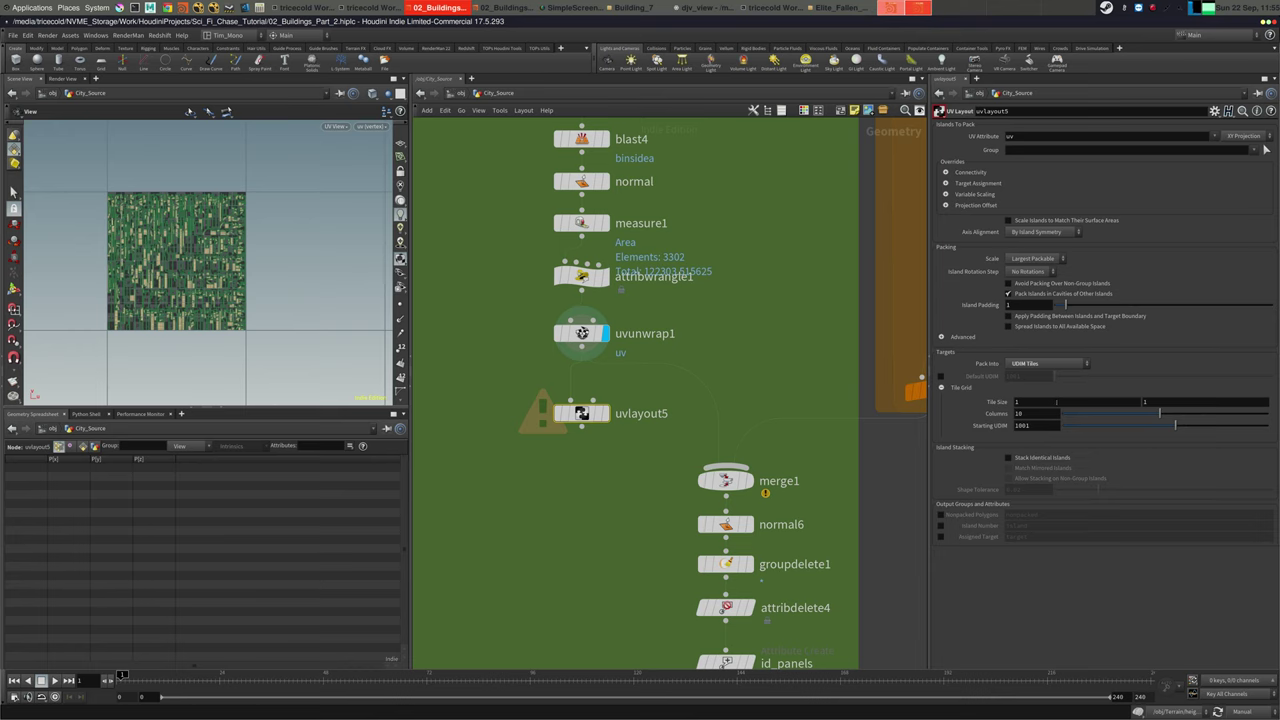
pyautogui.write('2')
pyautogui.press('Tab')
# Display uvlayout5 and return scene updating to Auto Update so the packed UVs cook in the UV view
pyautogui.moveTo(565, 527); pyautogui.dragTo(579, 474, button='middle')
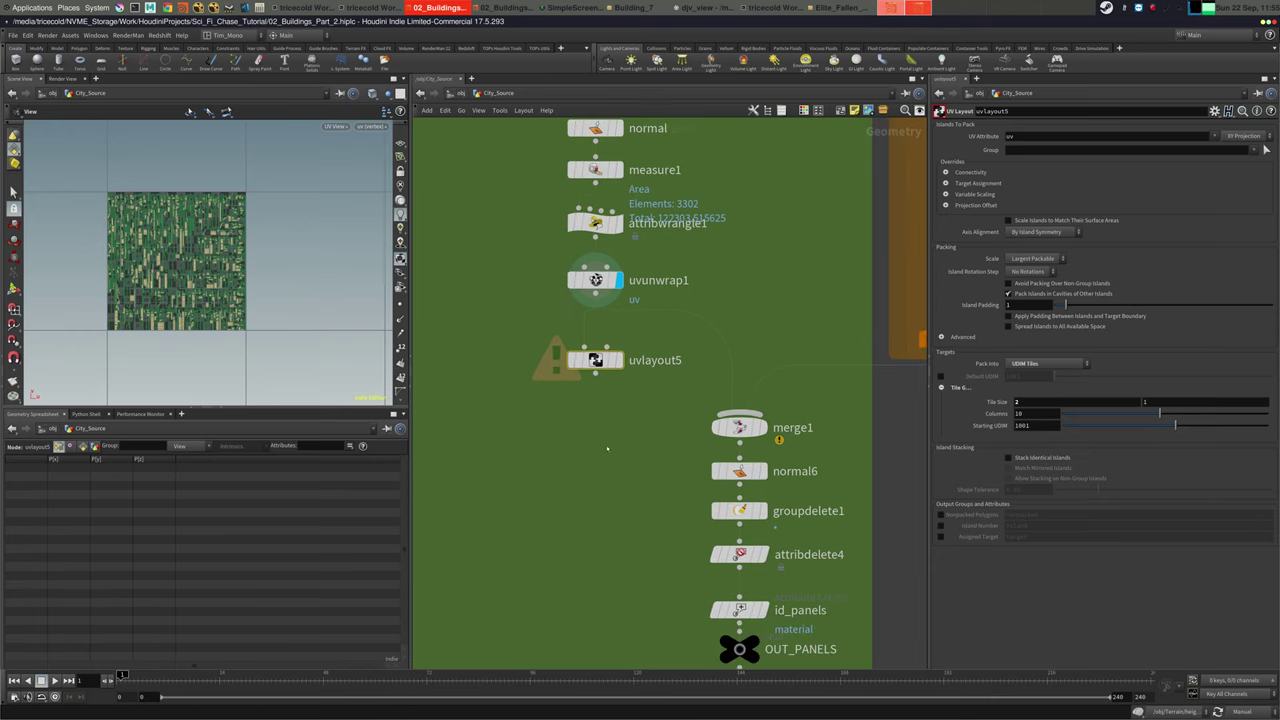
pyautogui.click(619, 360)
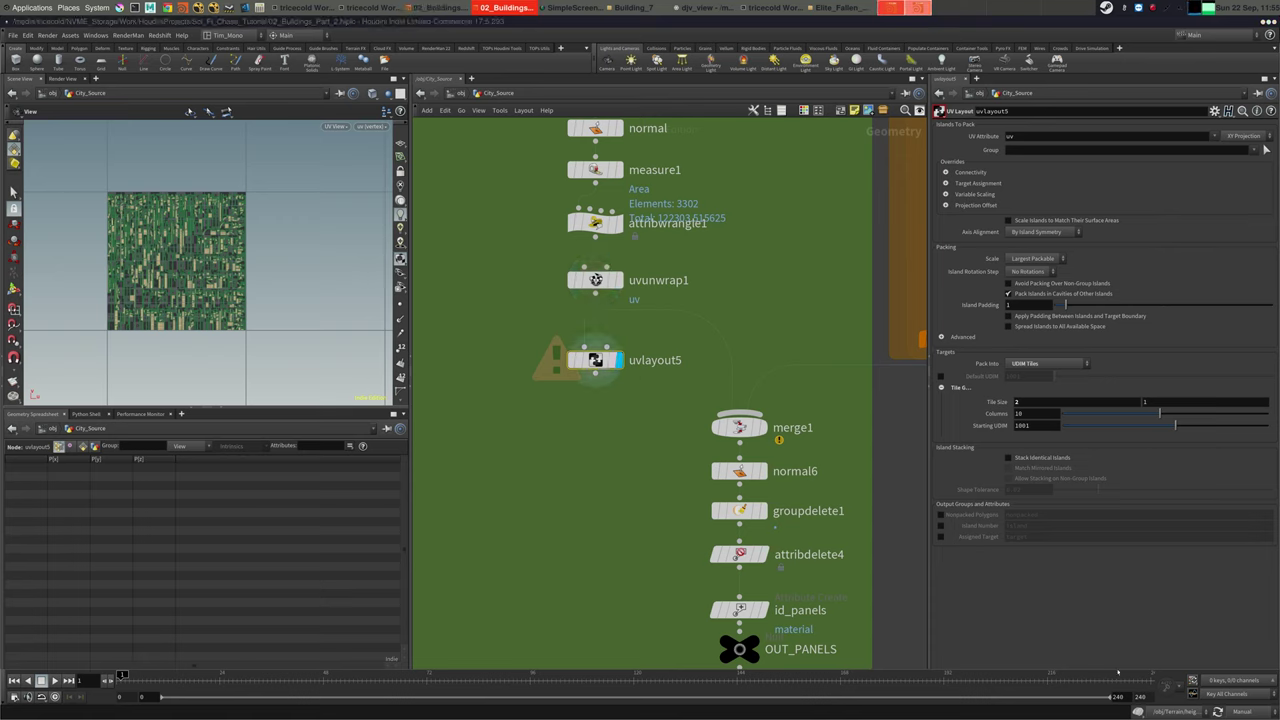
pyautogui.click(1241, 711)
pyautogui.click(1251, 679)
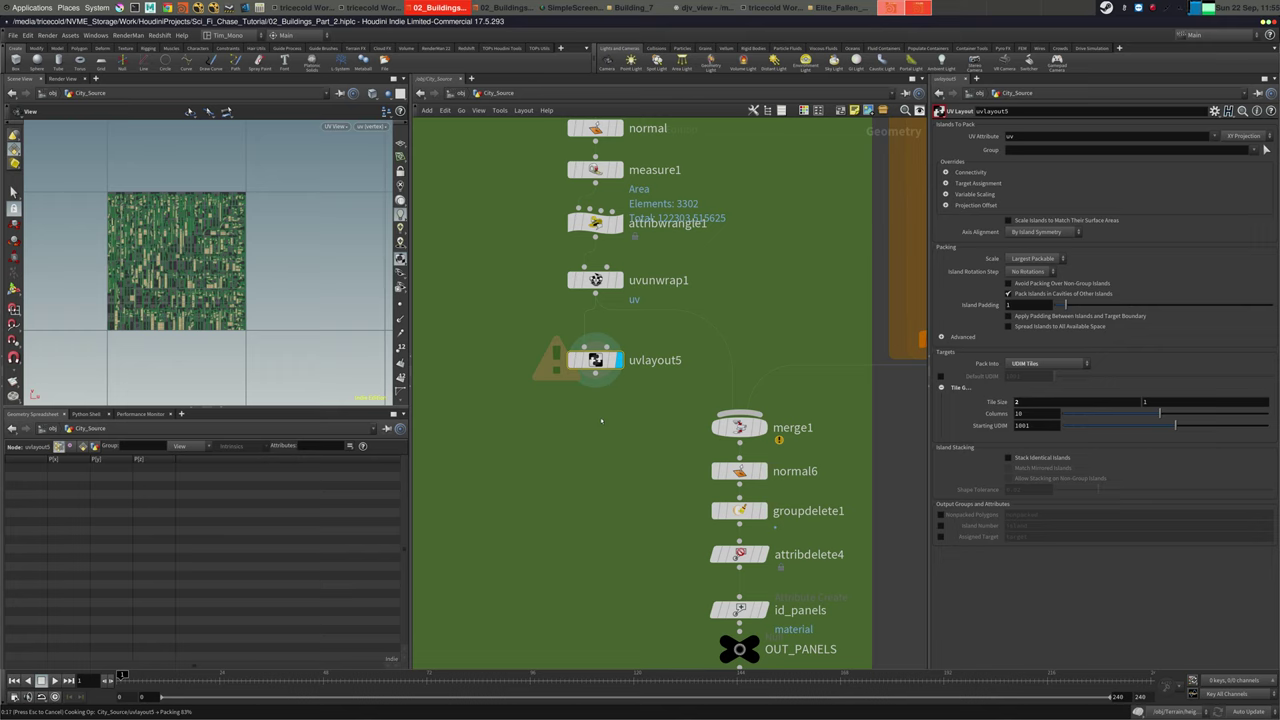
pyautogui.moveTo(254, 272); pyautogui.dragTo(210, 280, button='middle')
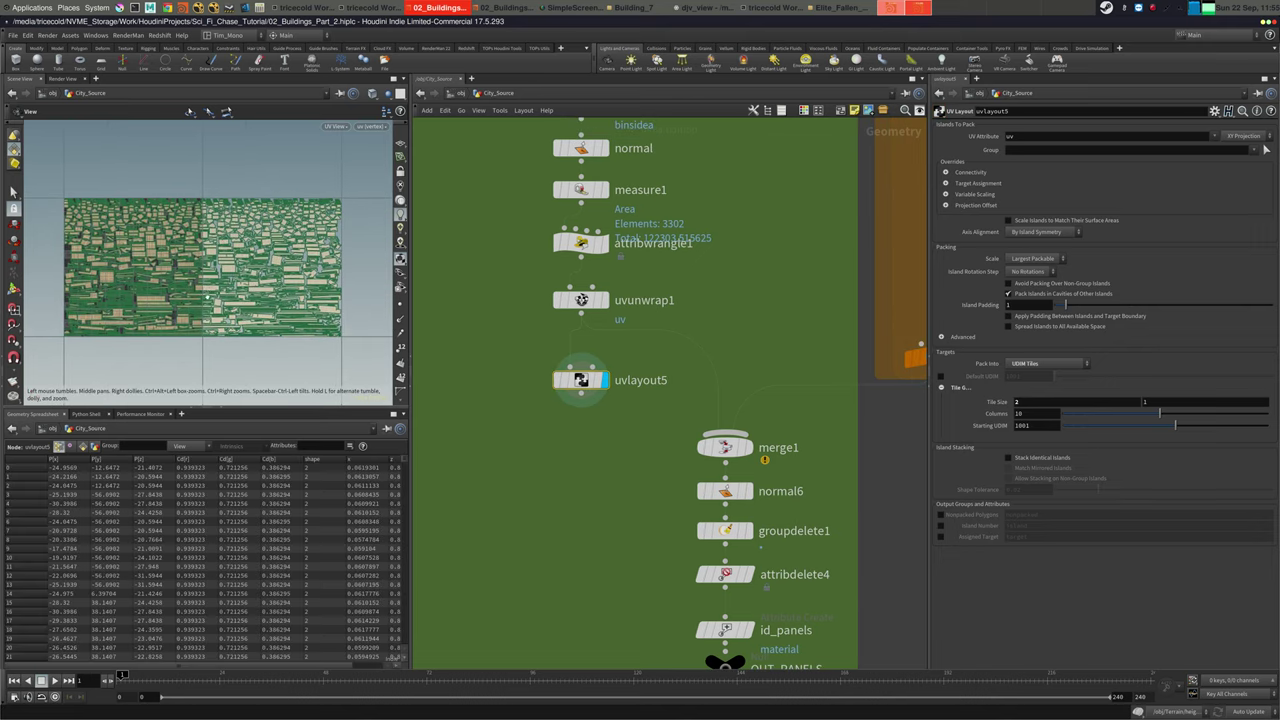
pyautogui.moveTo(210, 280)
pyautogui.mouseDown(button='right')
pyautogui.moveTo(531, 243)
pyautogui.moveTo(221, 295)
pyautogui.mouseUp(button='right')
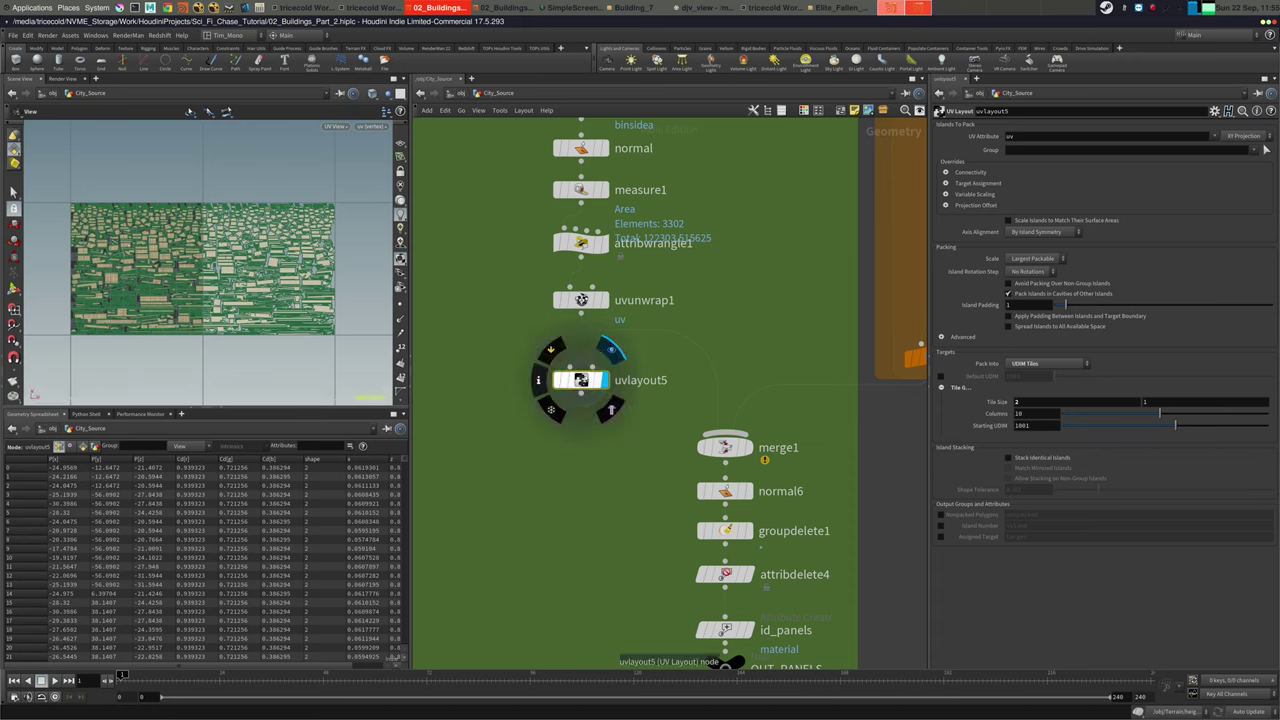
# Colour uvunwrap1 and uvlayout5 red and stack them together beside attribwrangle1
pyautogui.moveTo(578, 381); pyautogui.dragTo(578, 357)
pyautogui.moveTo(523, 272); pyautogui.dragTo(616, 391)
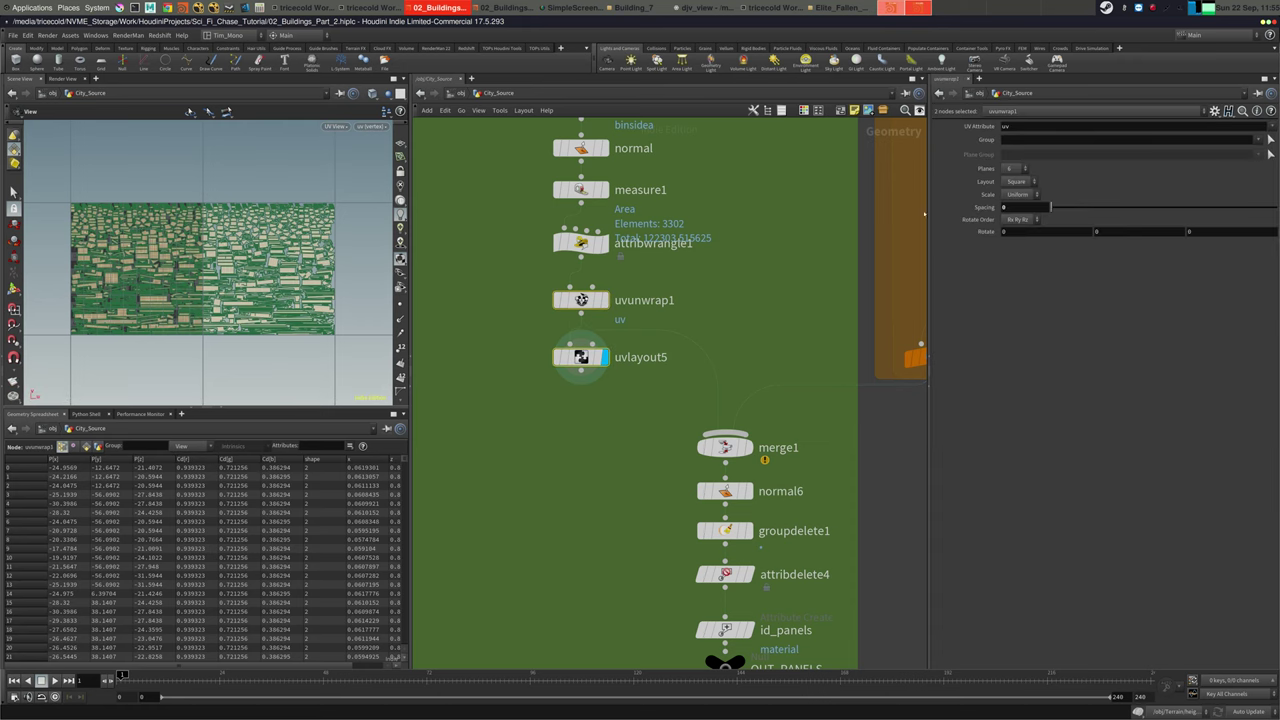
pyautogui.press('c')
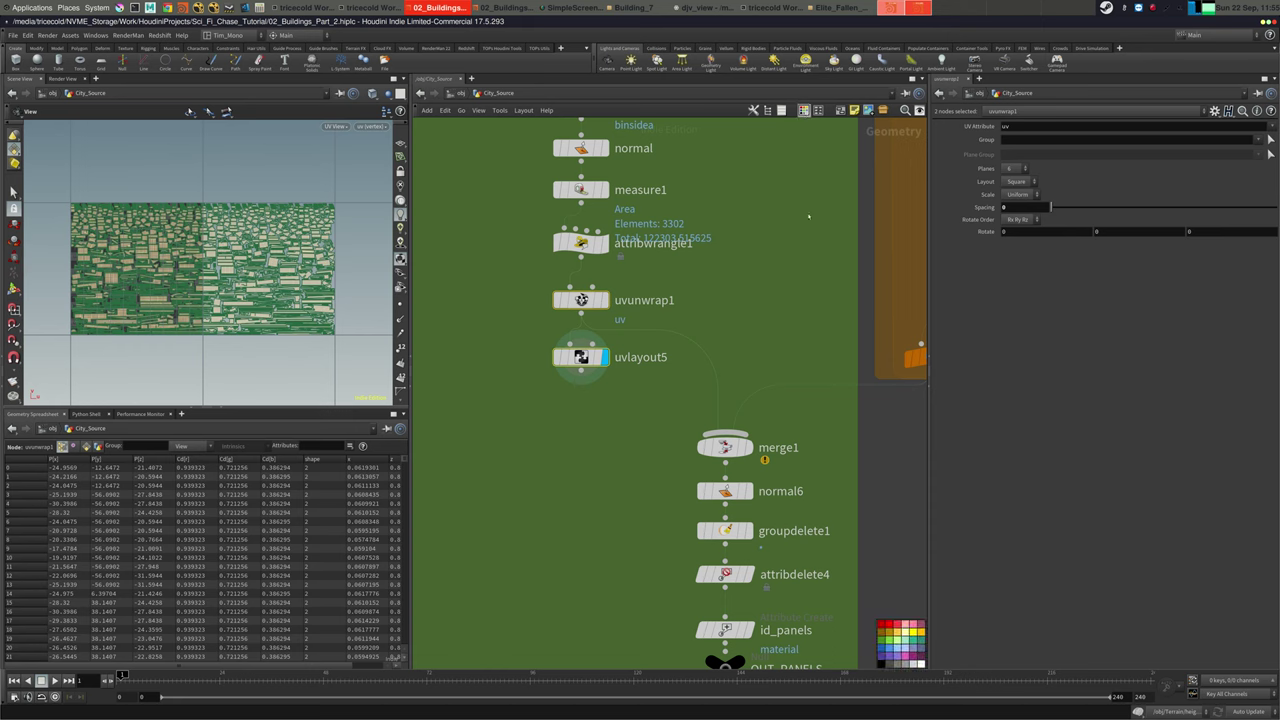
pyautogui.click(881, 624)
pyautogui.click(570, 322)
pyautogui.moveTo(570, 322); pyautogui.dragTo(472, 277)
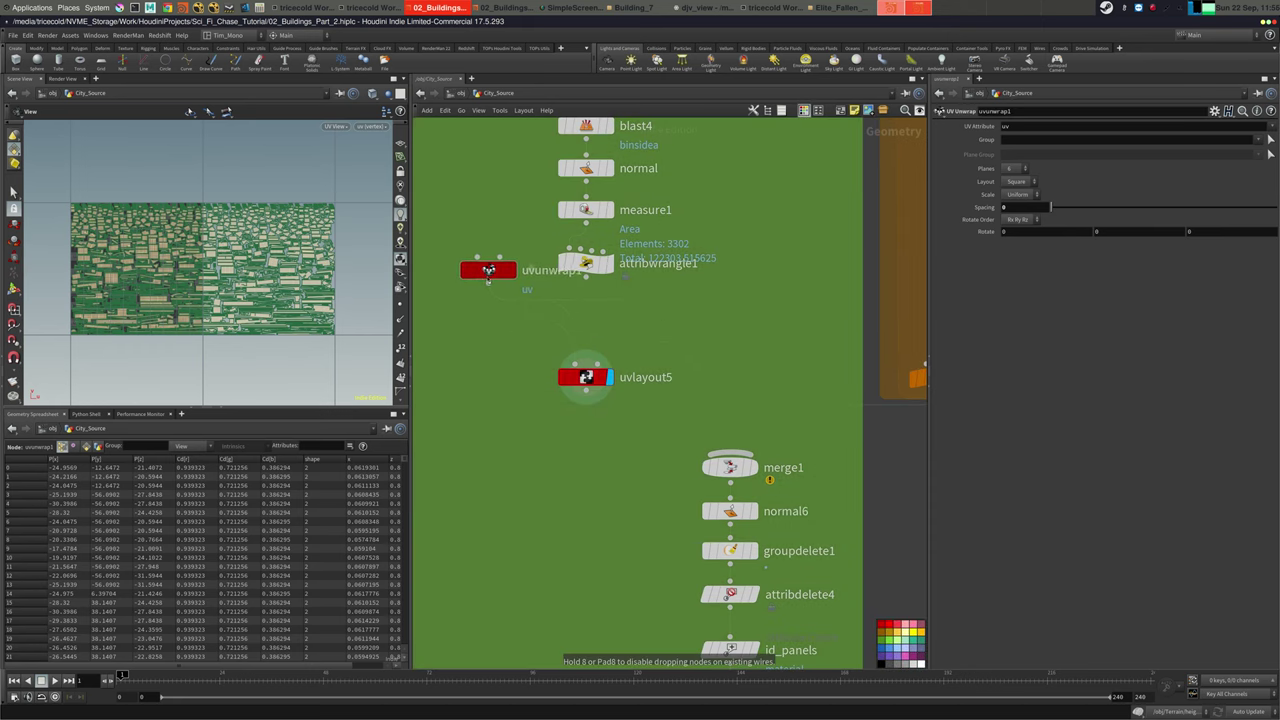
pyautogui.moveTo(586, 386); pyautogui.dragTo(487, 336)
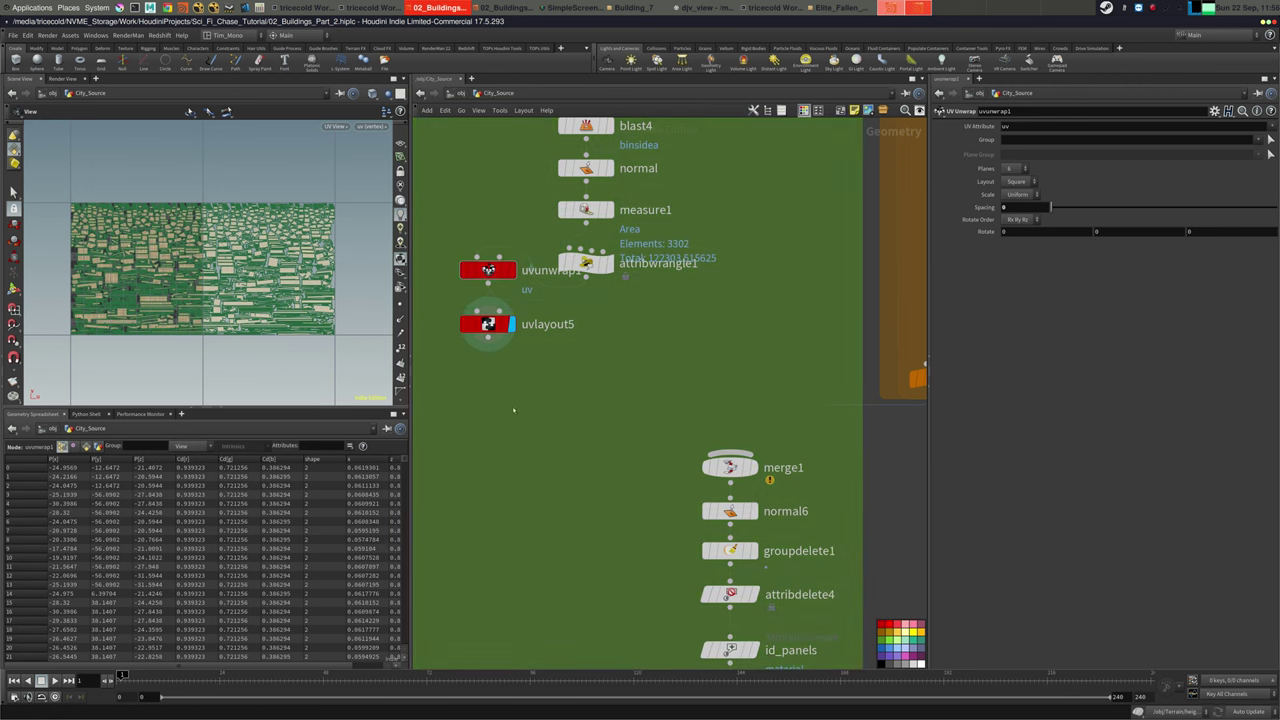
# Add a Group Delete node below uvlayout5, wire it to the layout output and display it
pyautogui.press('Tab')
pyautogui.write('group')
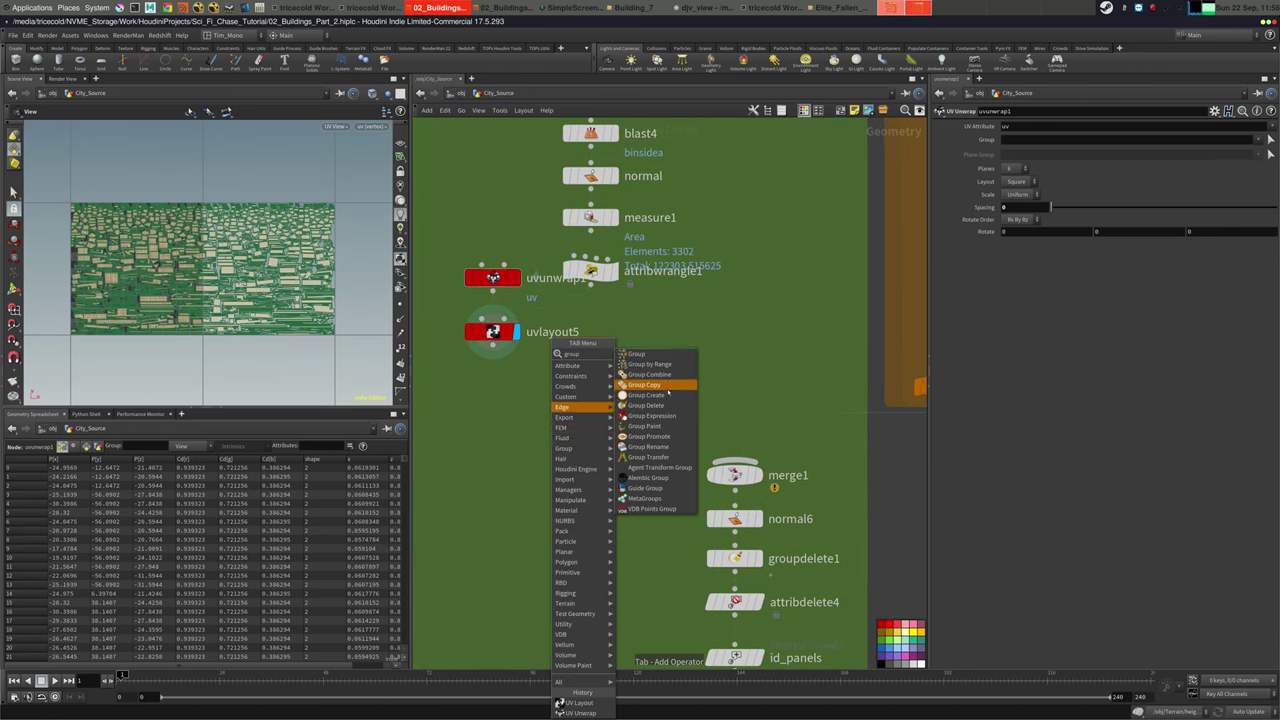
pyautogui.click(657, 406)
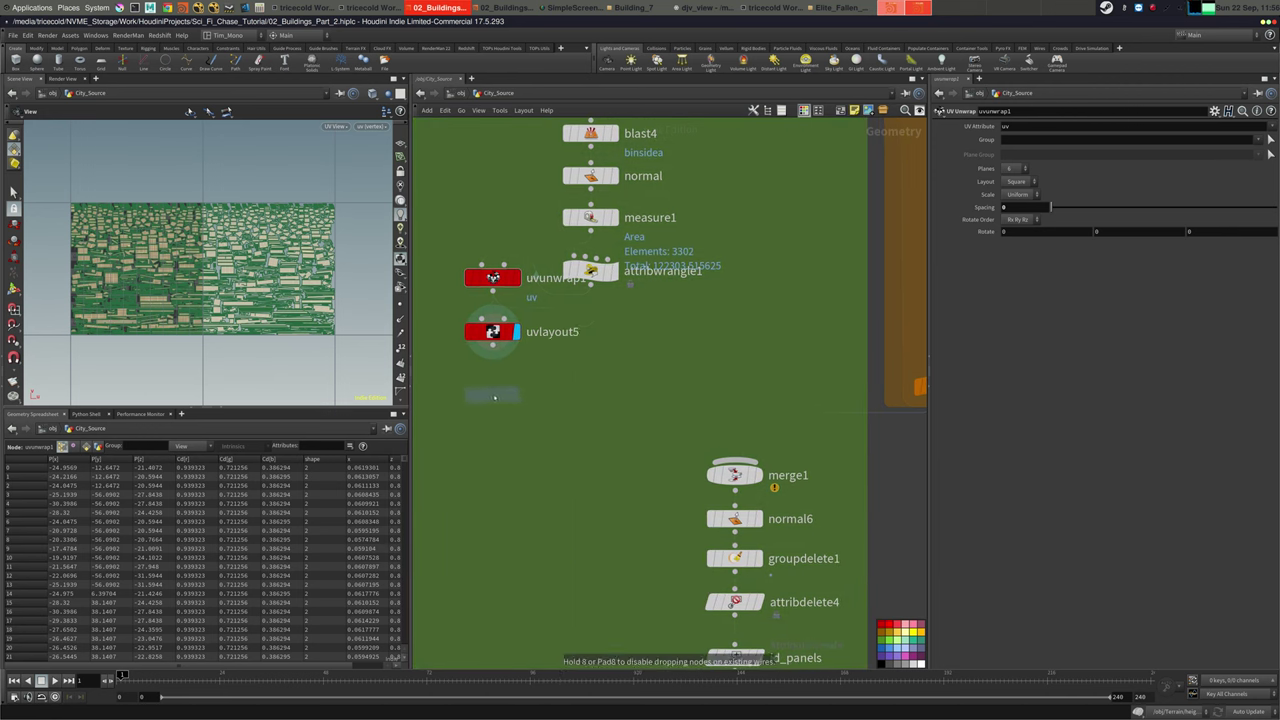
pyautogui.click(474, 398)
pyautogui.moveTo(493, 345); pyautogui.dragTo(493, 381)
pyautogui.click(516, 396)
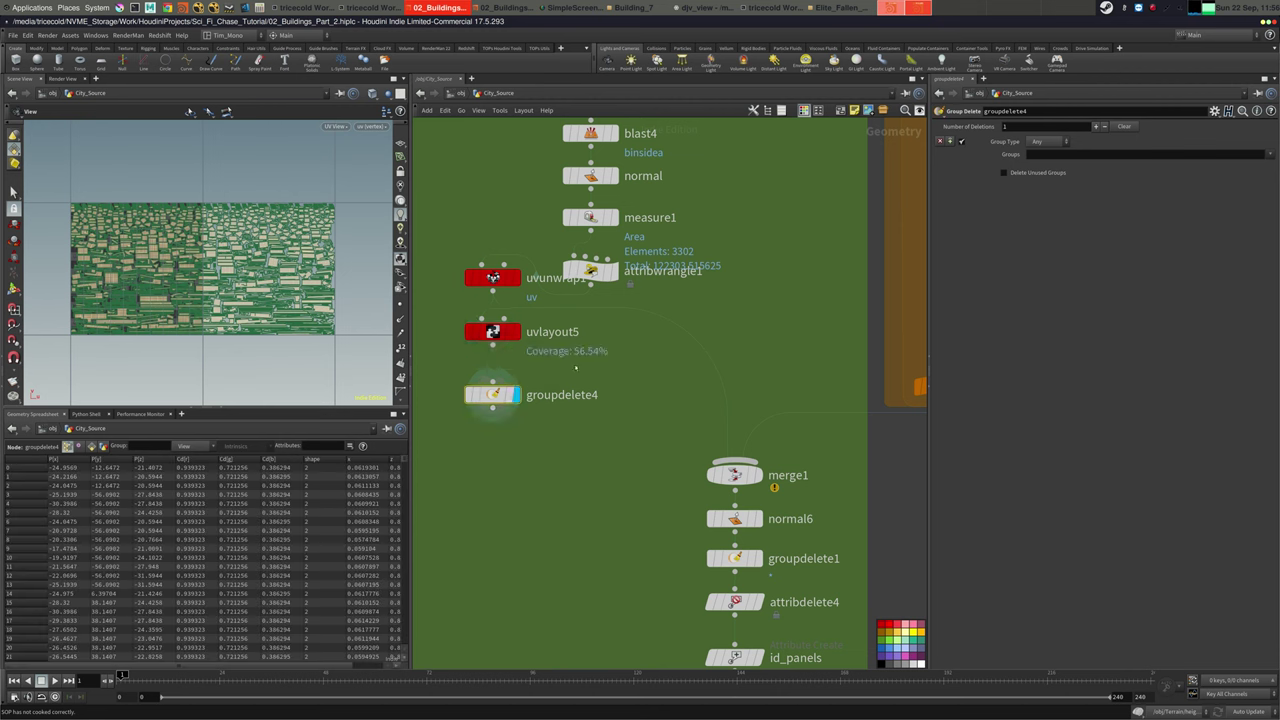
# Set groupdelete4 to remove all groups with *, compare its node info with uvlayout5's, and place it closer beneath
pyautogui.click(1041, 156)
pyautogui.middleClick(512, 337)
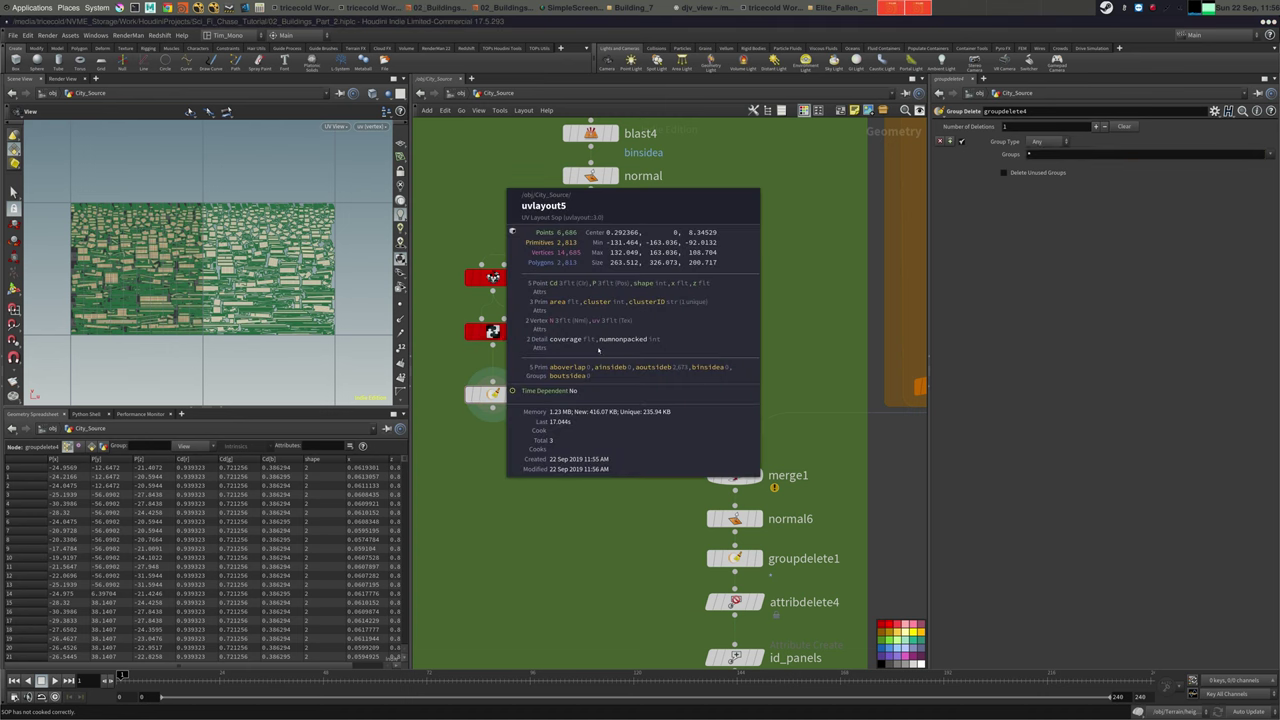
pyautogui.middleClick(494, 395)
pyautogui.moveTo(494, 395); pyautogui.dragTo(494, 385)
pyautogui.moveTo(575, 451)
pyautogui.mouseDown(button='middle')
pyautogui.moveTo(584, 426)
pyautogui.moveTo(583, 439)
pyautogui.mouseUp(button='middle')
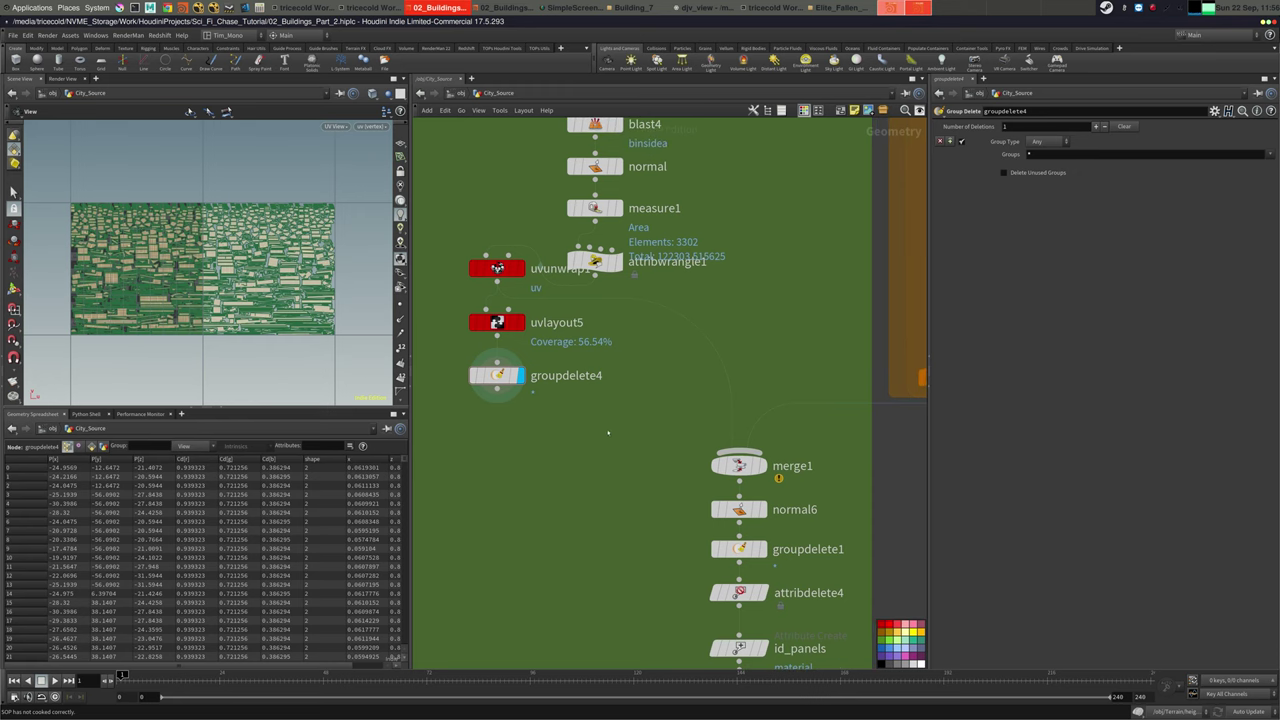
# Add a Group Create node after groupdelete4 and name its primitive group out
pyautogui.press('Tab')
pyautogui.write('group')
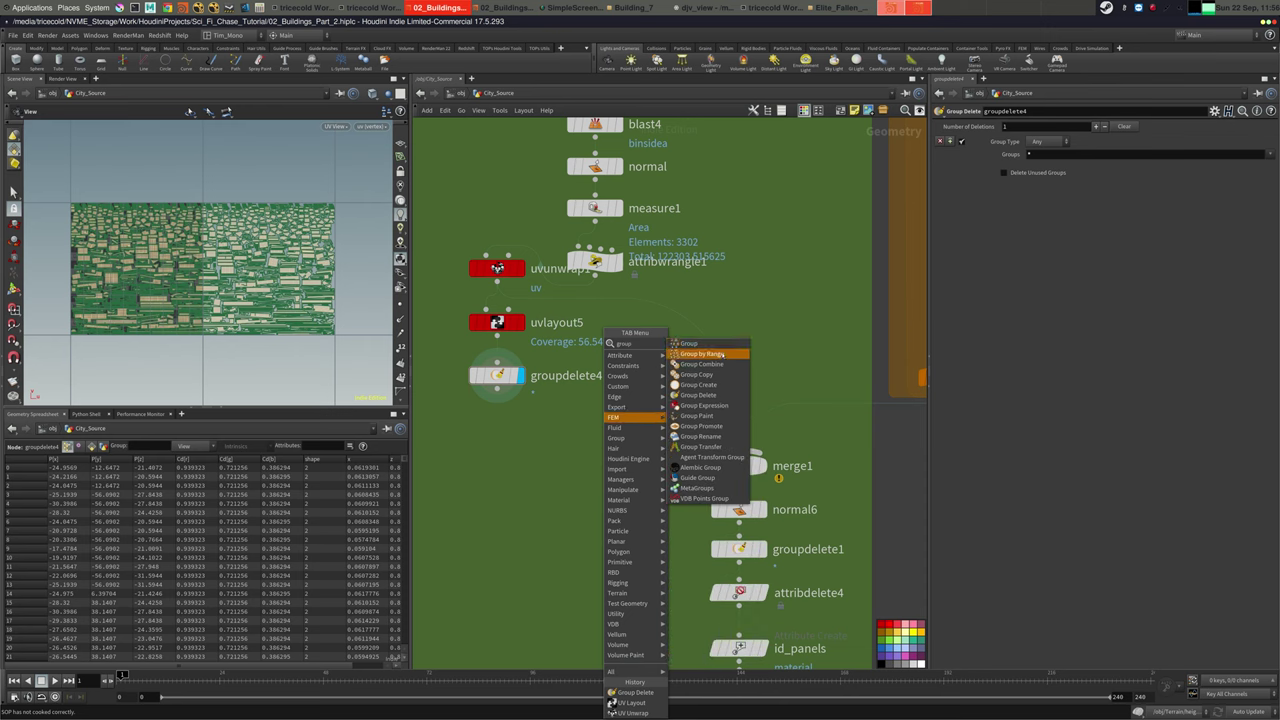
pyautogui.click(722, 355)
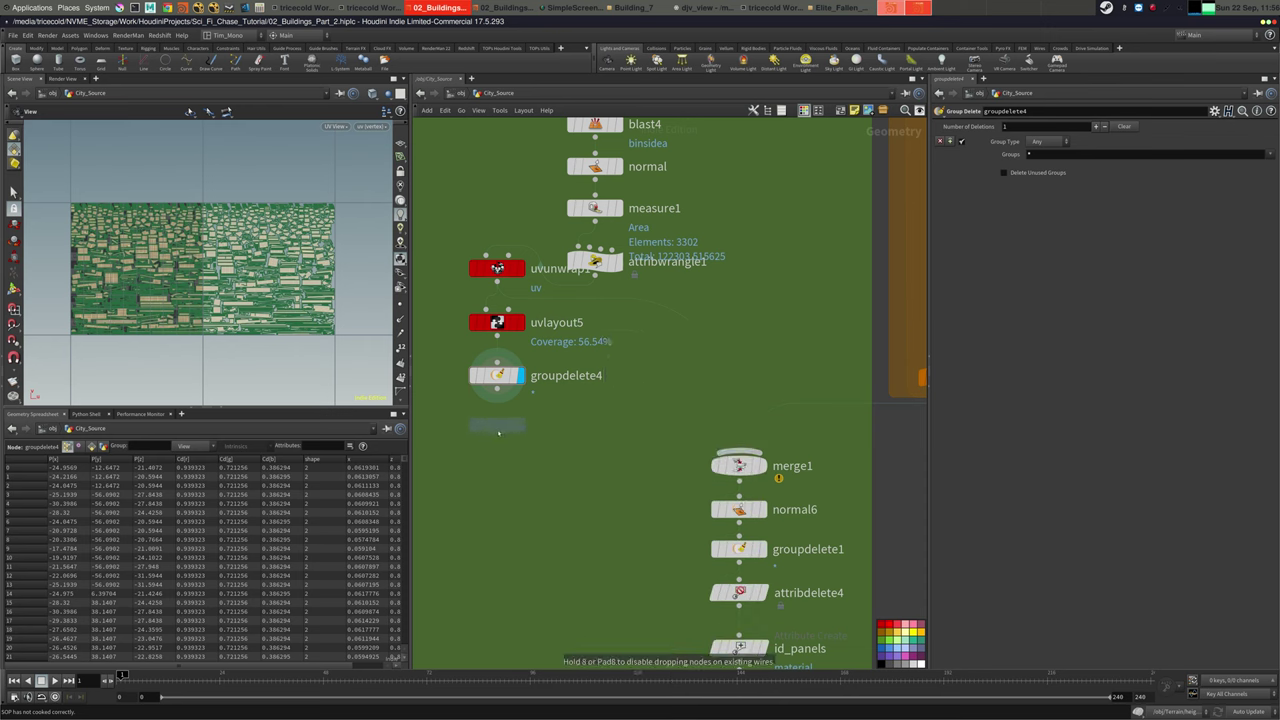
pyautogui.click(493, 428)
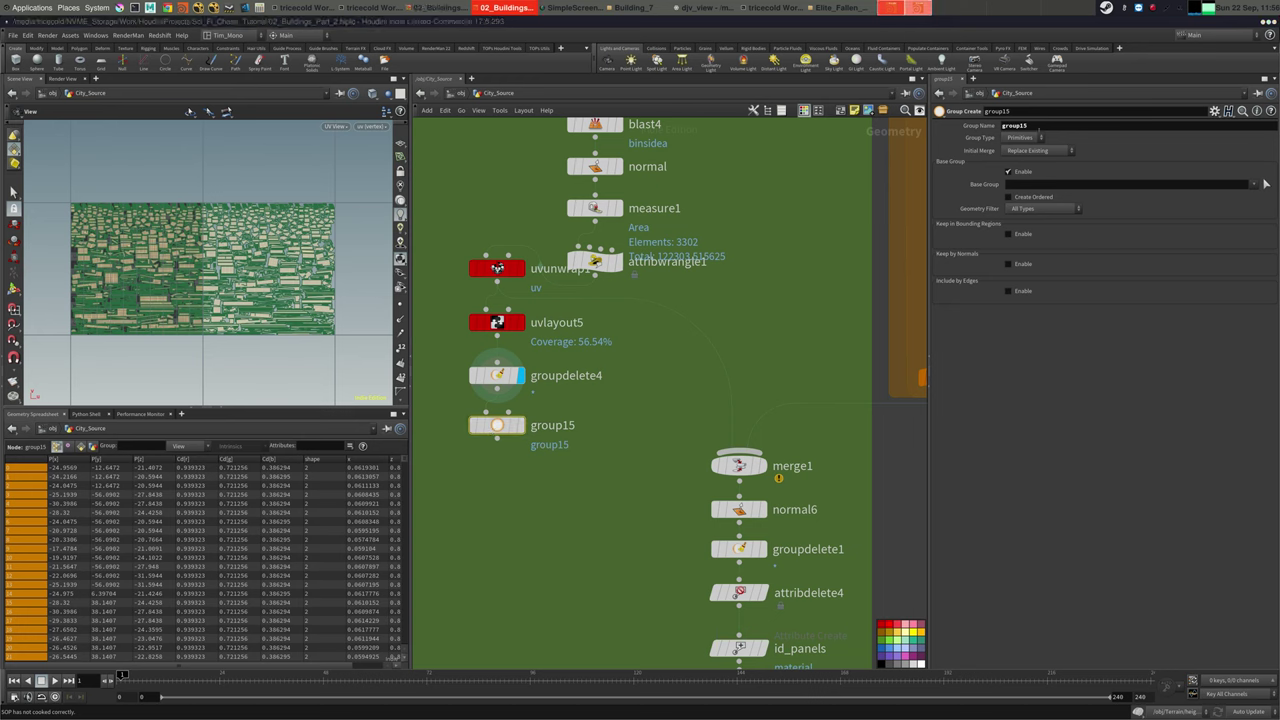
pyautogui.moveTo(1039, 128); pyautogui.dragTo(549, 70)
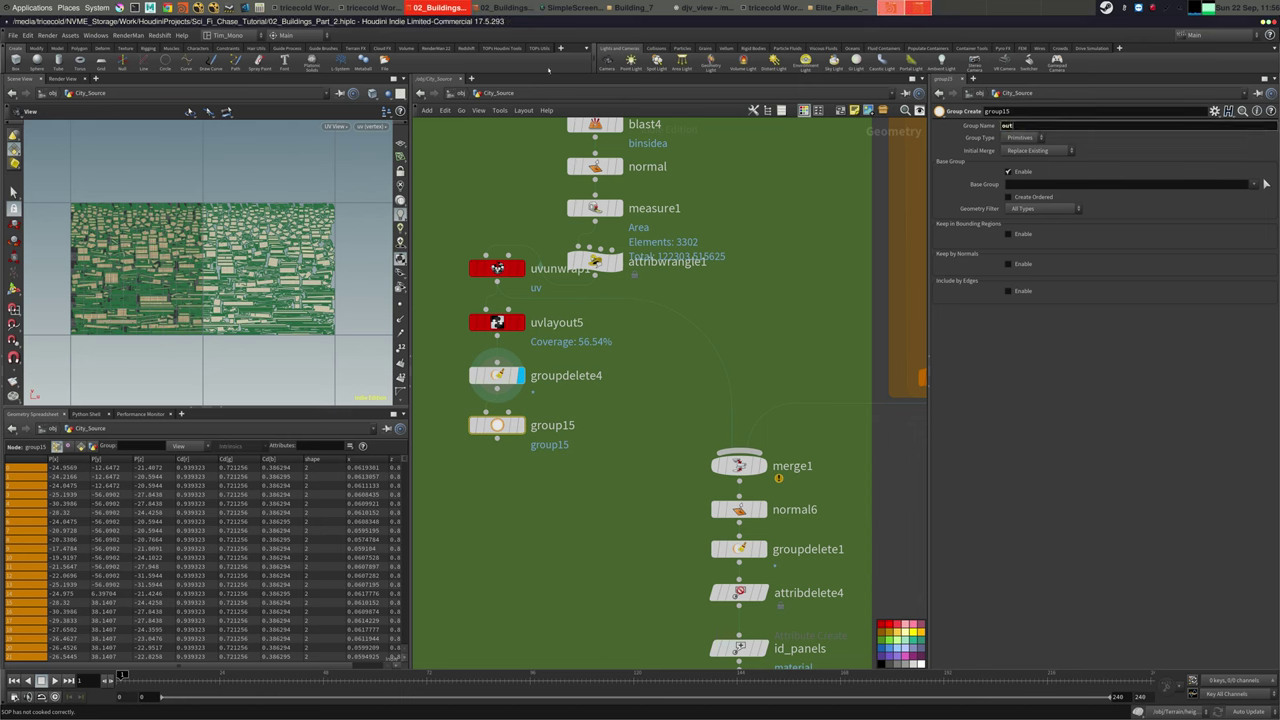
pyautogui.press('Tab')
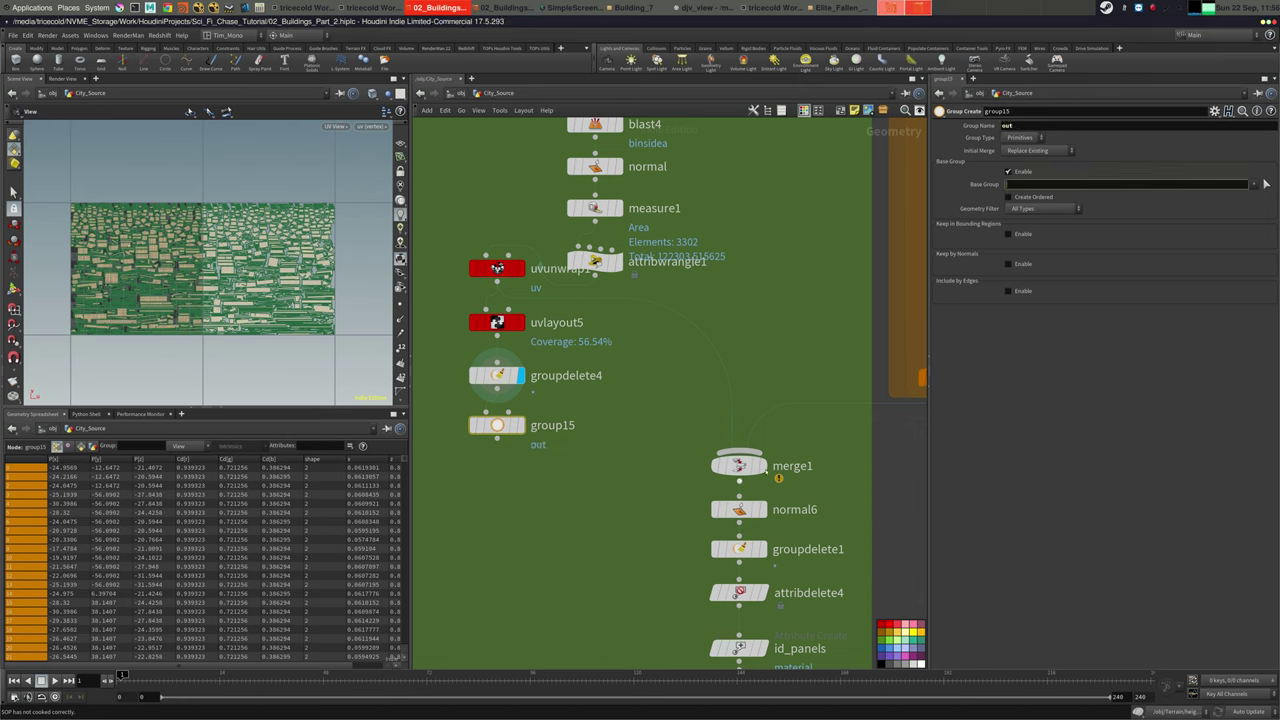
# Add a UV Transform node connected below group15
pyautogui.press('Tab')
pyautogui.write('uv')
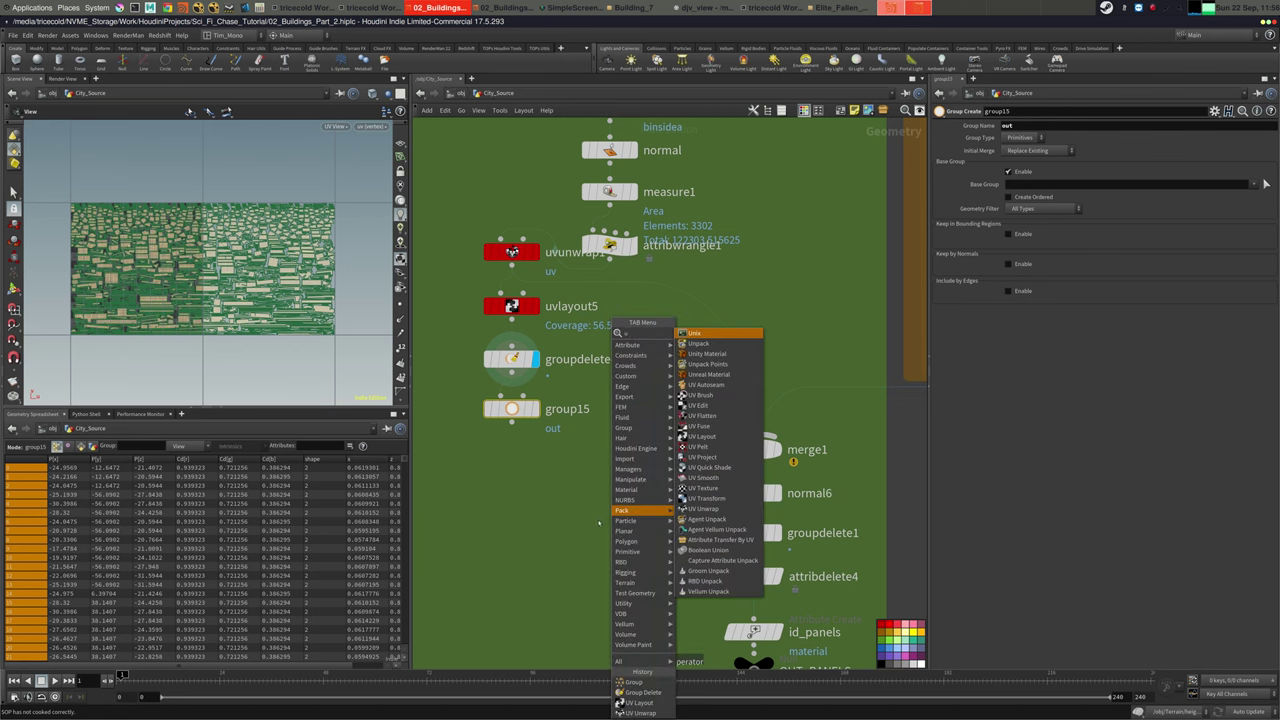
pyautogui.click(705, 343)
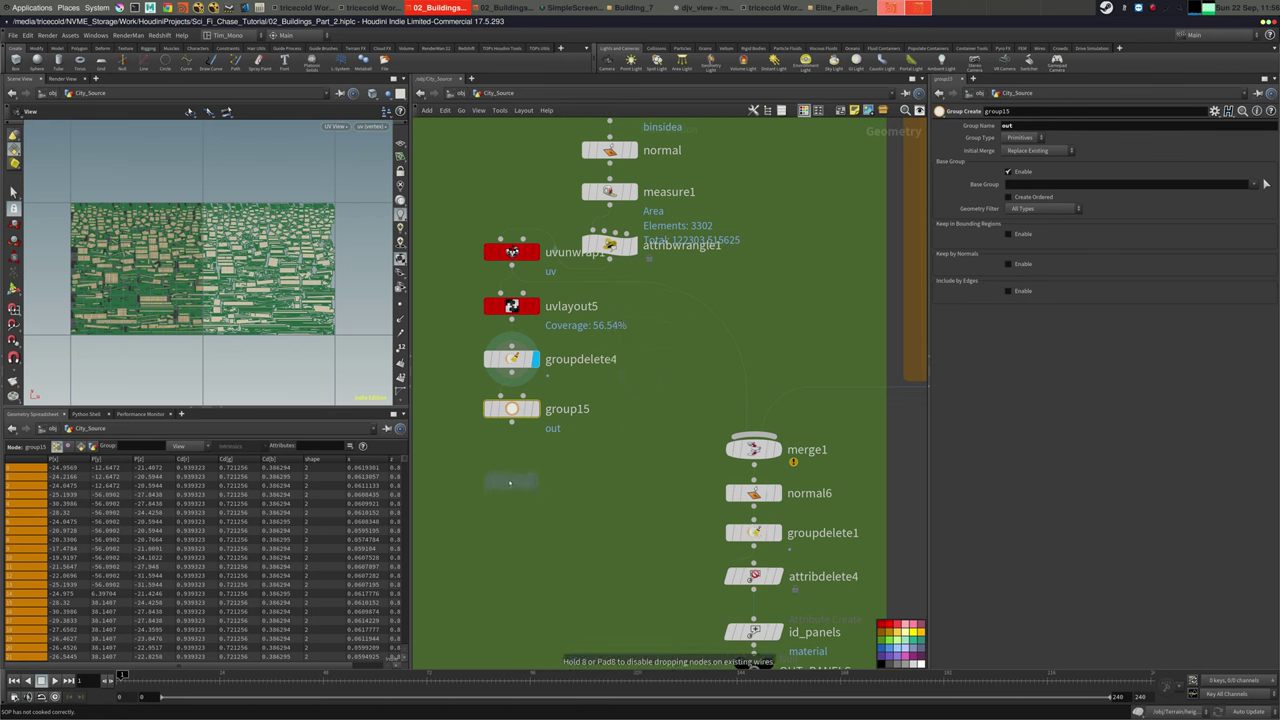
pyautogui.click(517, 437)
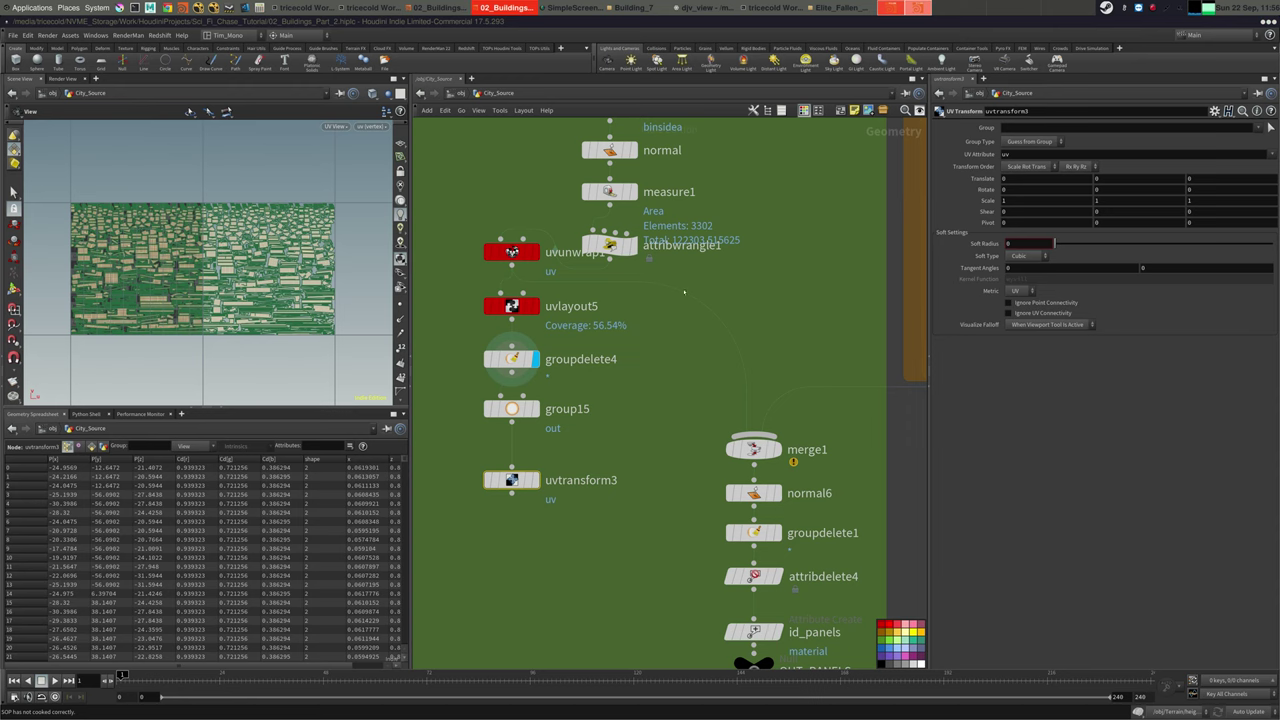
# Set uvtransform3's Translate to 2 in the first two axes and display the shifted UVs
pyautogui.moveTo(1046, 180); pyautogui.dragTo(966, 186)
pyautogui.write('2')
pyautogui.press('Tab')
pyautogui.write('2')
pyautogui.press('Tab')
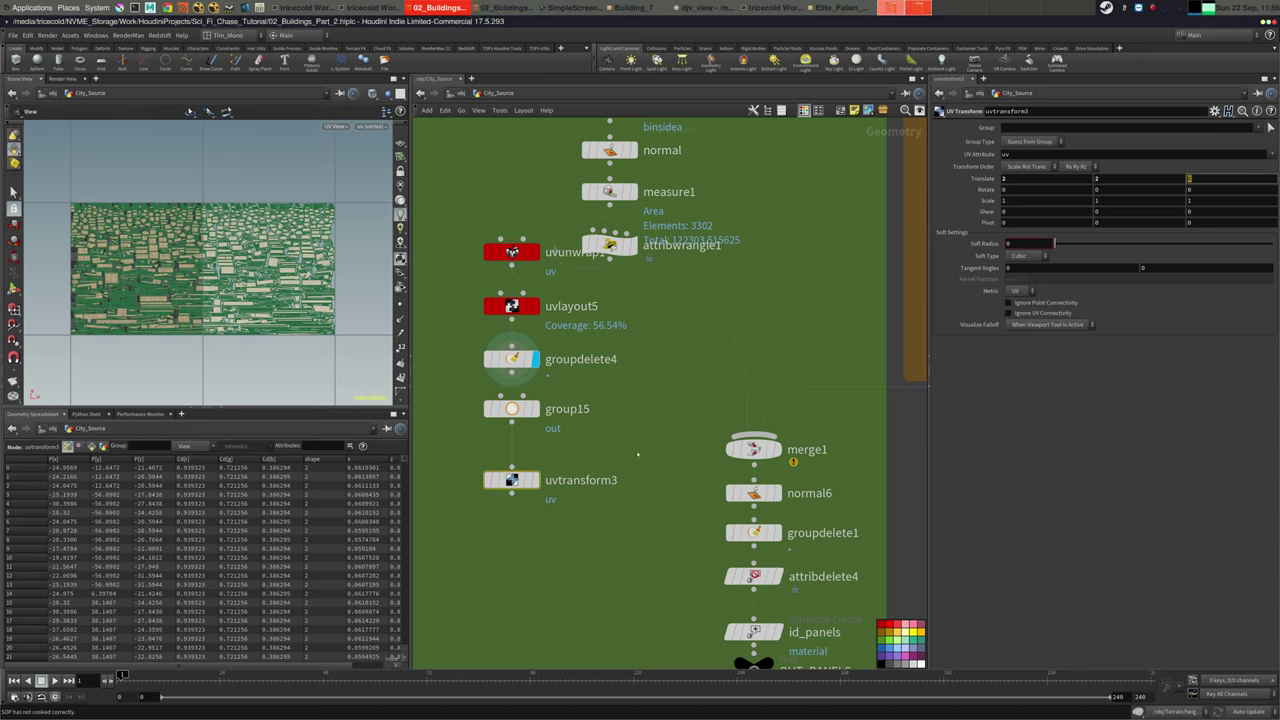
pyautogui.click(535, 480)
pyautogui.scroll(-3, 152, 311)
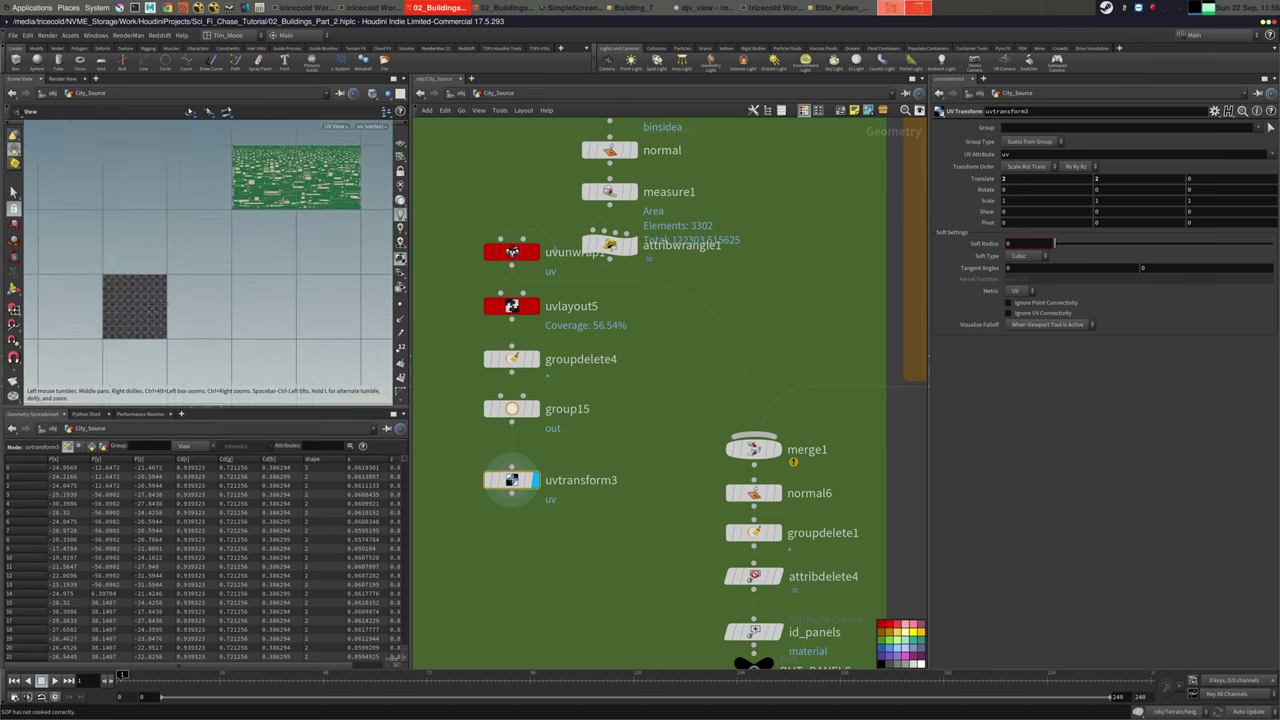
pyautogui.moveTo(152, 311); pyautogui.dragTo(128, 327, button='middle')
# Align uvtransform3 closely under group15 and colour groupdelete4, group15 and uvtransform3 red
pyautogui.moveTo(664, 428); pyautogui.dragTo(647, 448, button='middle')
pyautogui.click(647, 448)
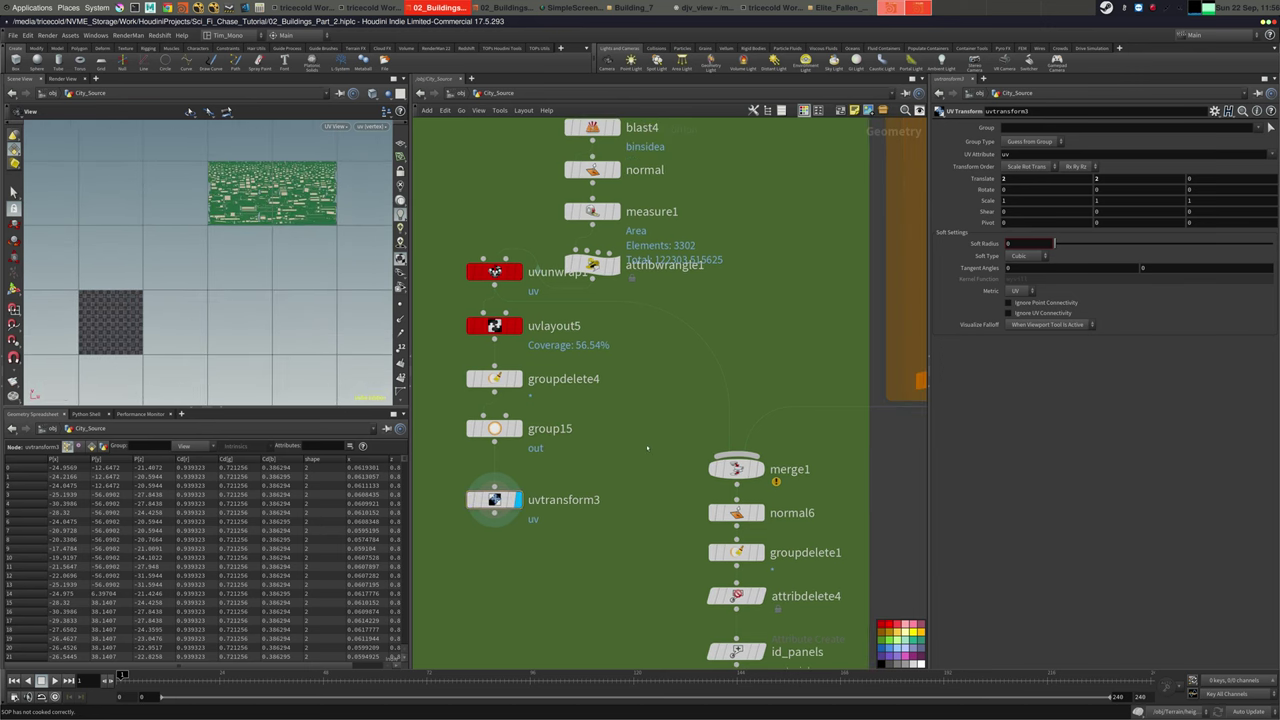
pyautogui.moveTo(503, 502); pyautogui.dragTo(503, 472)
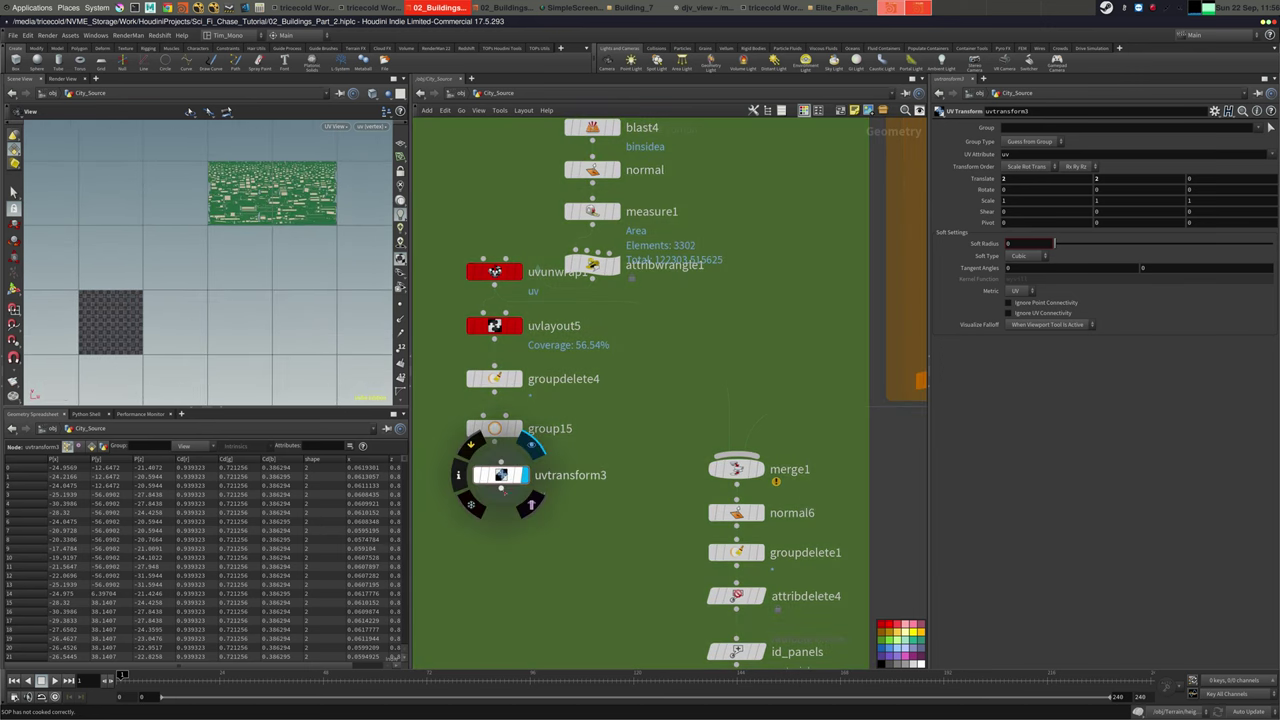
pyautogui.moveTo(564, 537); pyautogui.dragTo(444, 380)
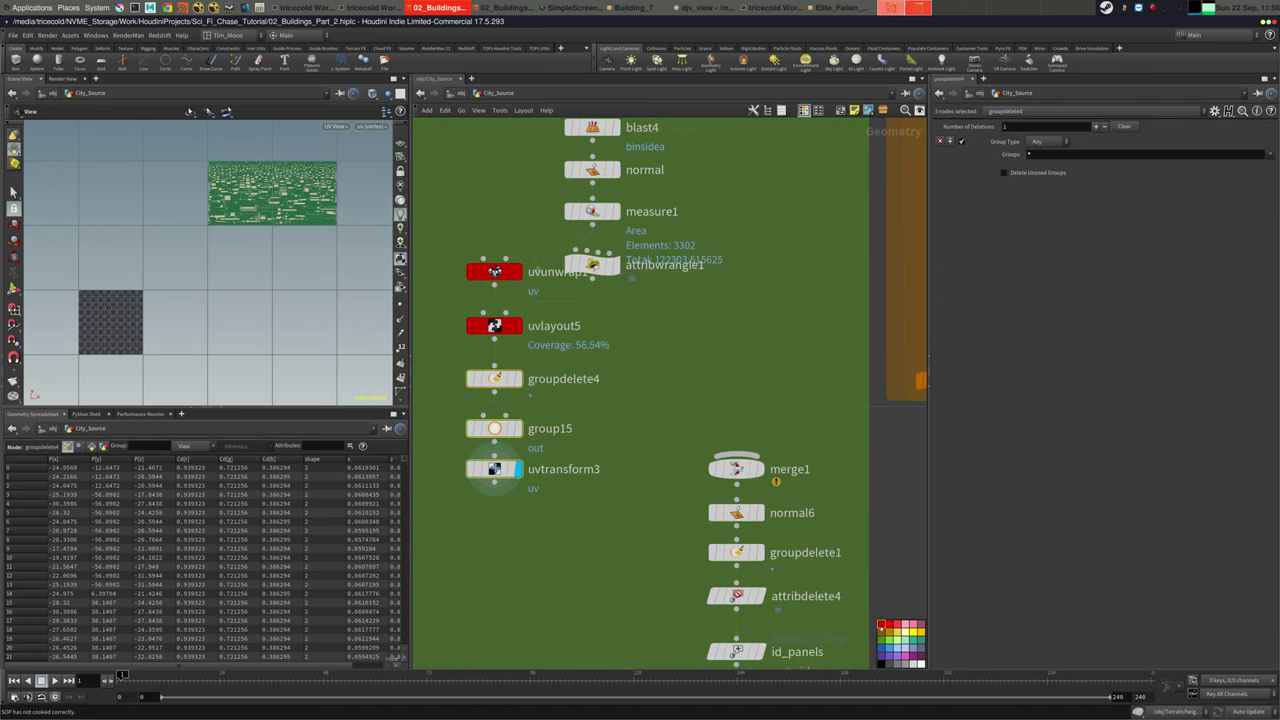
pyautogui.click(882, 626)
pyautogui.click(655, 420)
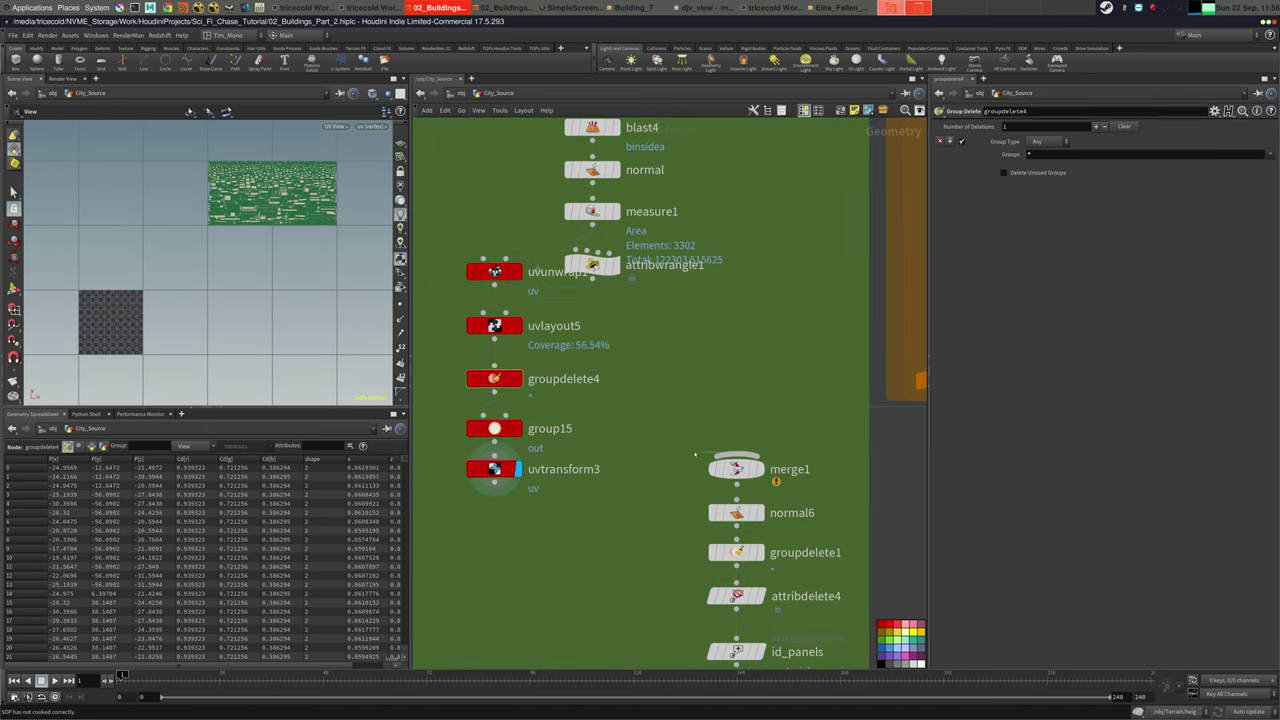
# Connect uvtransform3 into merge1 and place it ahead of foreach_end4 in the input order
pyautogui.click(736, 468)
pyautogui.moveTo(944, 142); pyautogui.dragTo(944, 130)
pyautogui.scroll(-4, 710, 282)
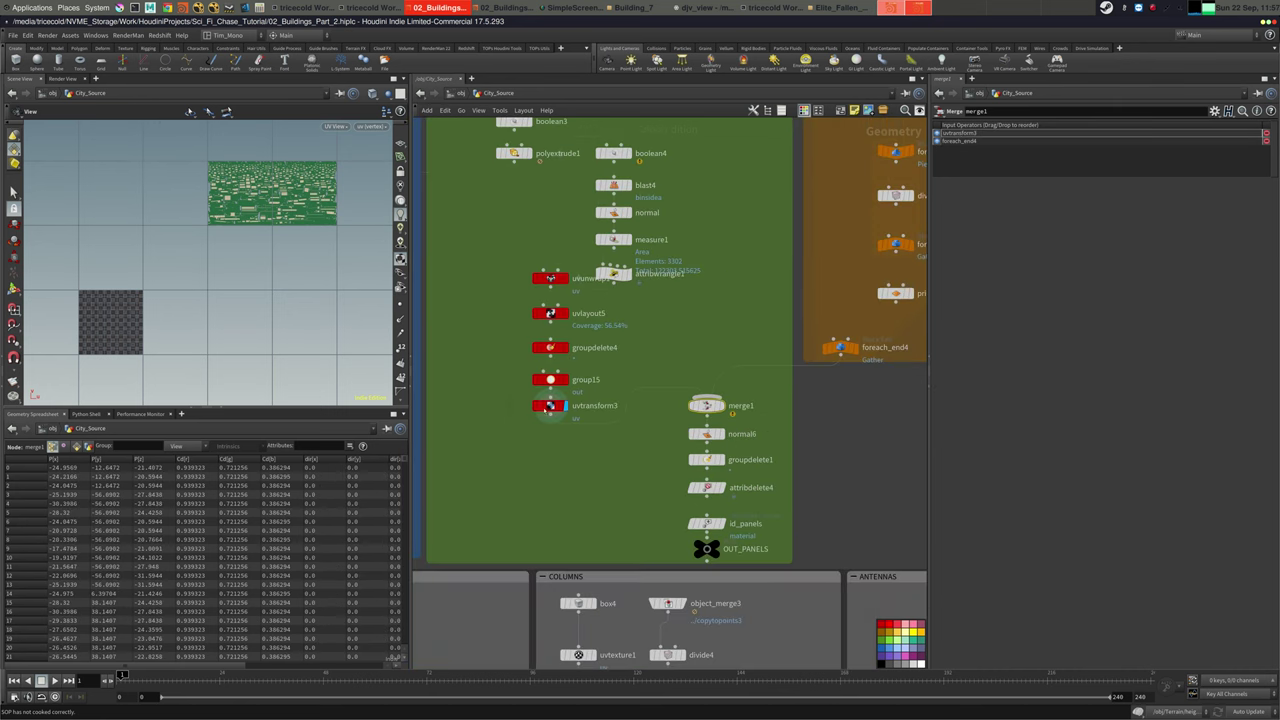
# Display foreach_end4 in the perspective view and examine the panels it outputs
pyautogui.click(548, 406)
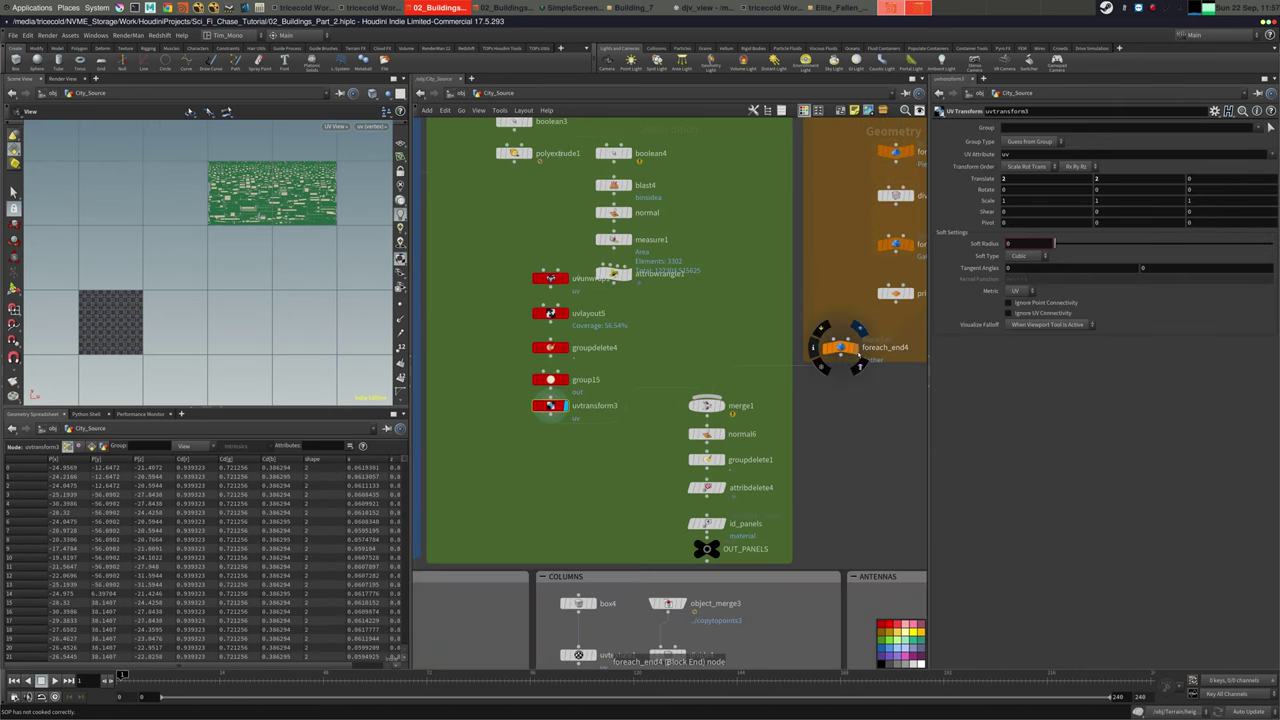
pyautogui.click(840, 347)
pyautogui.click(335, 127)
pyautogui.moveTo(340, 147)
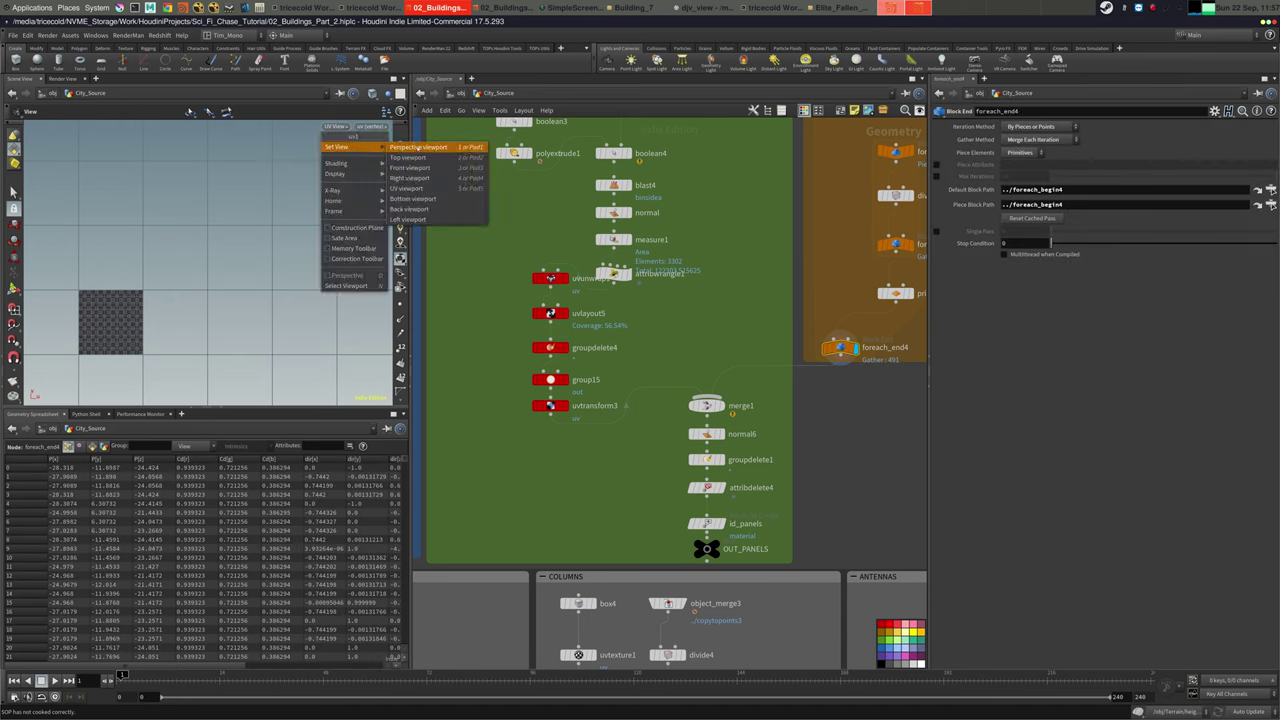
pyautogui.click(420, 147)
pyautogui.moveTo(228, 245); pyautogui.dragTo(258, 262, button='right')
pyautogui.moveTo(258, 262); pyautogui.dragTo(70, 252)
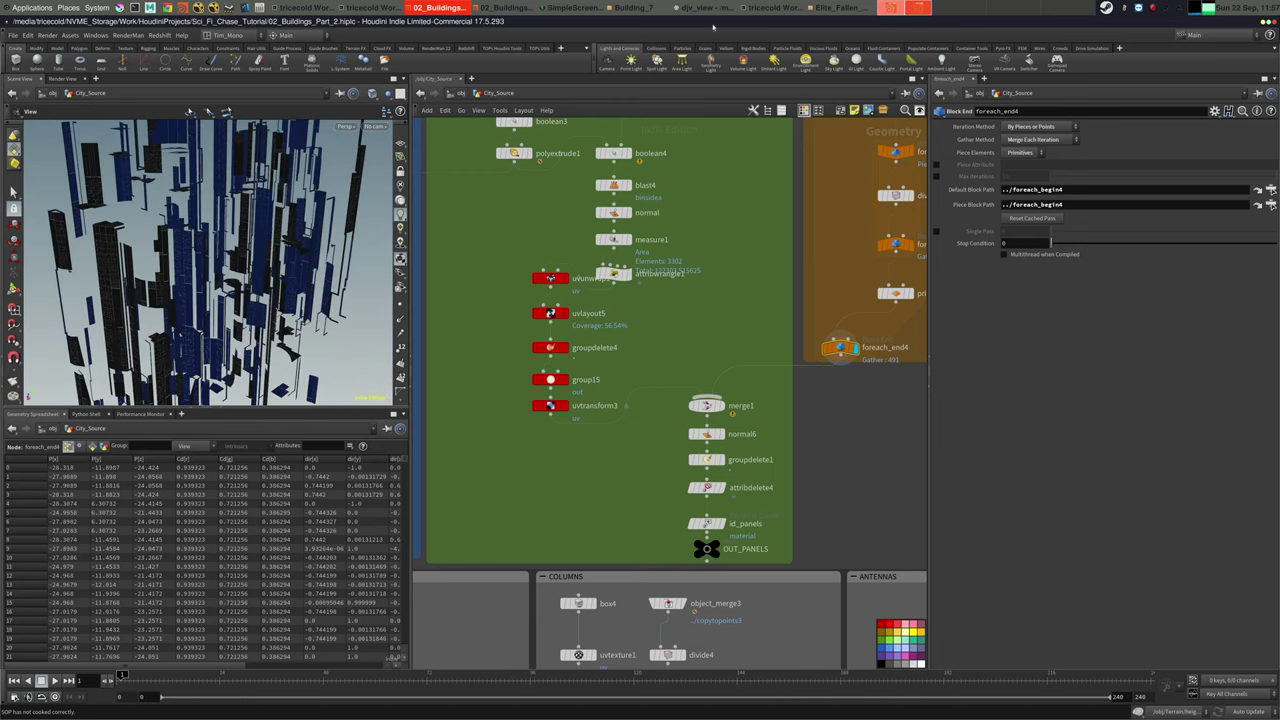
# Switch to the file manager and open the Building_9 turntable render, starting with 0000.exr, in djv_view
pyautogui.click(633, 7)
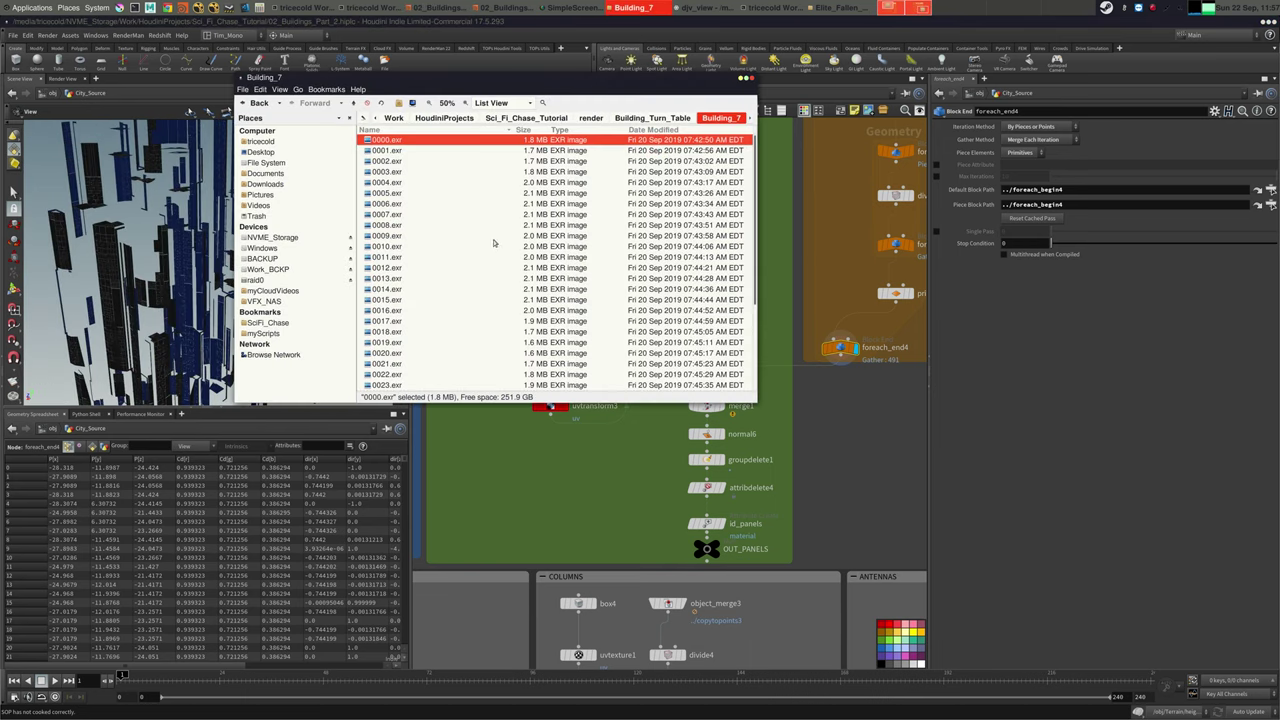
pyautogui.click(650, 120)
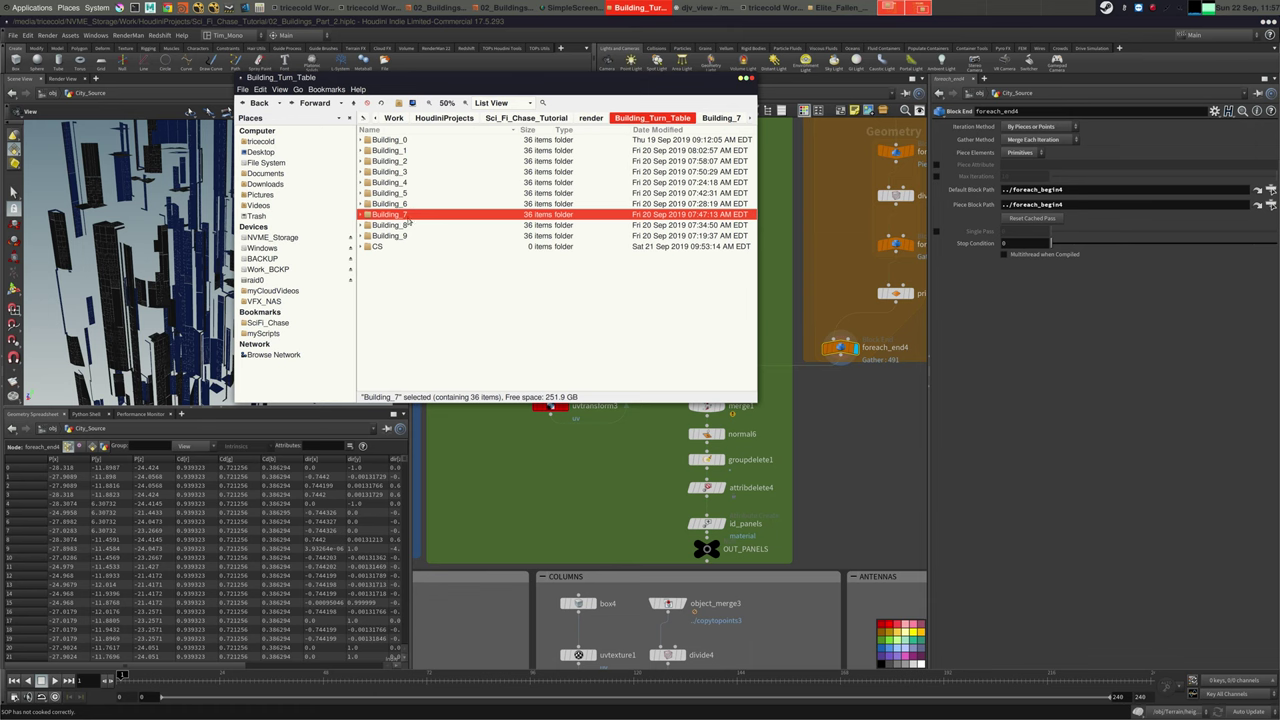
pyautogui.press('Down')
pyautogui.press('Down')
pyautogui.press('Return')
pyautogui.rightClick(410, 147)
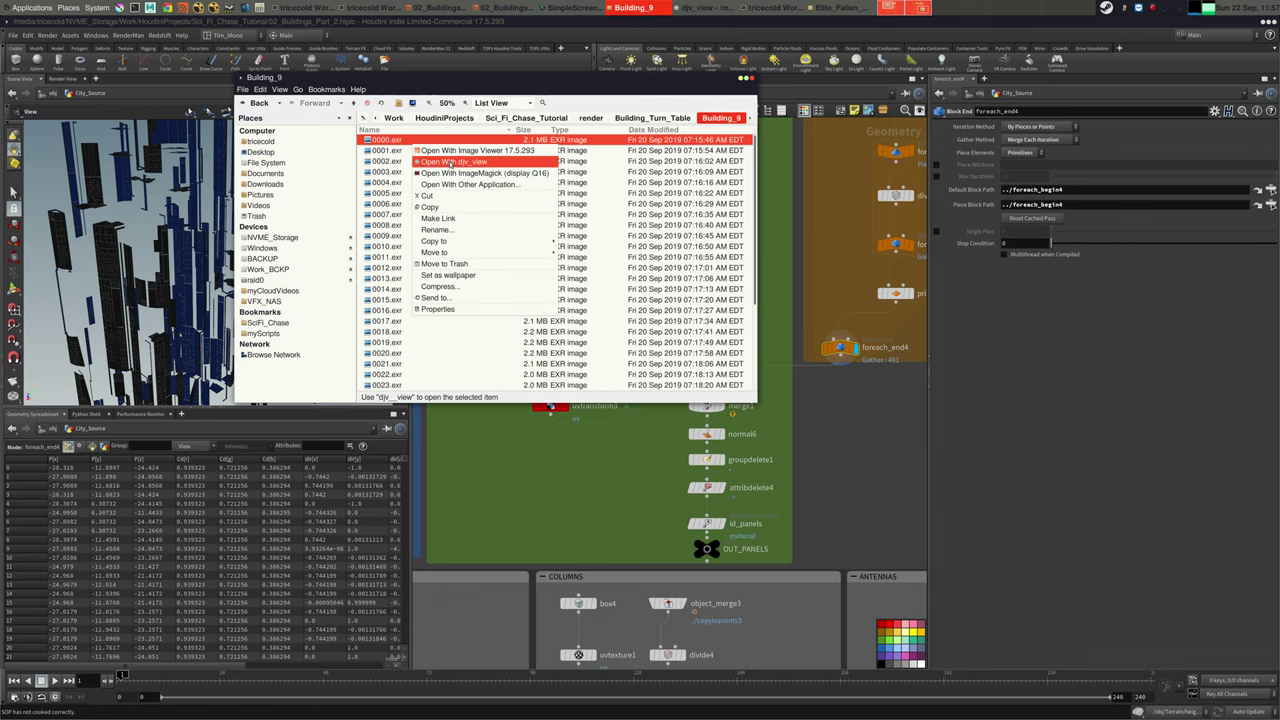
pyautogui.click(460, 152)
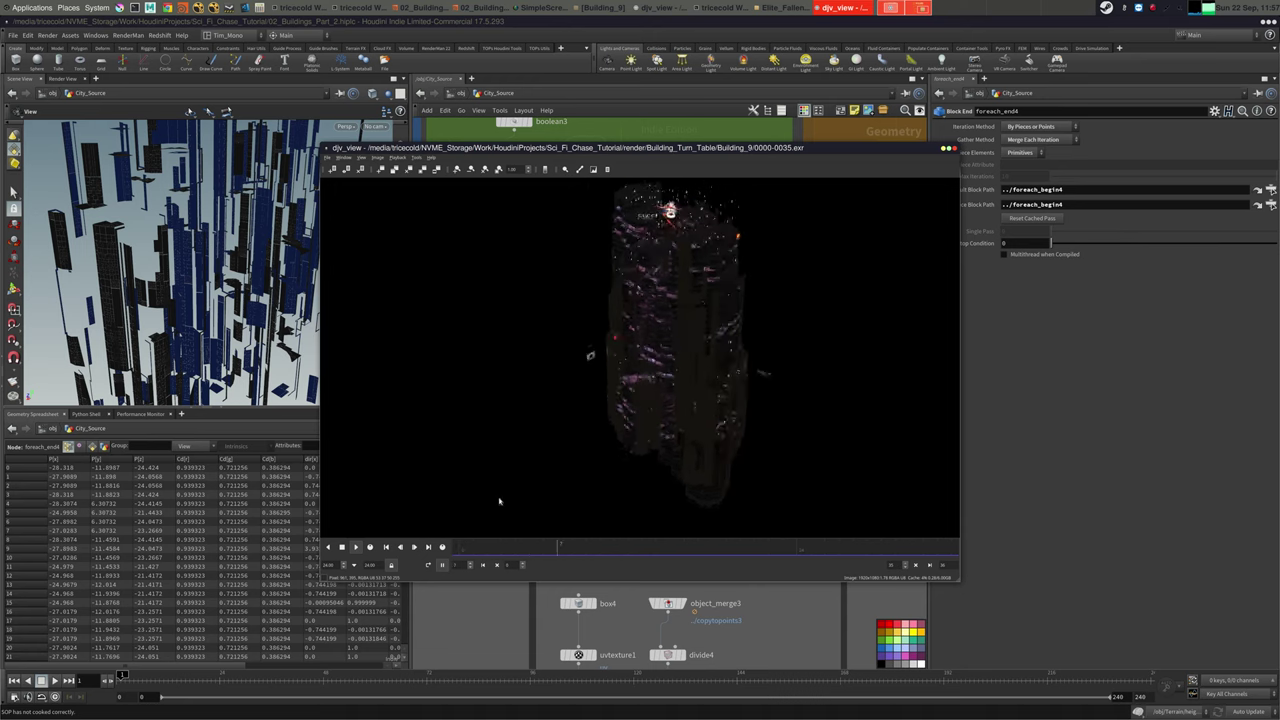
# Enlarge the viewer, inspect a Building_9 frame's wall panels at 4.00 zoom, and return to Houdini
pyautogui.click(530, 549)
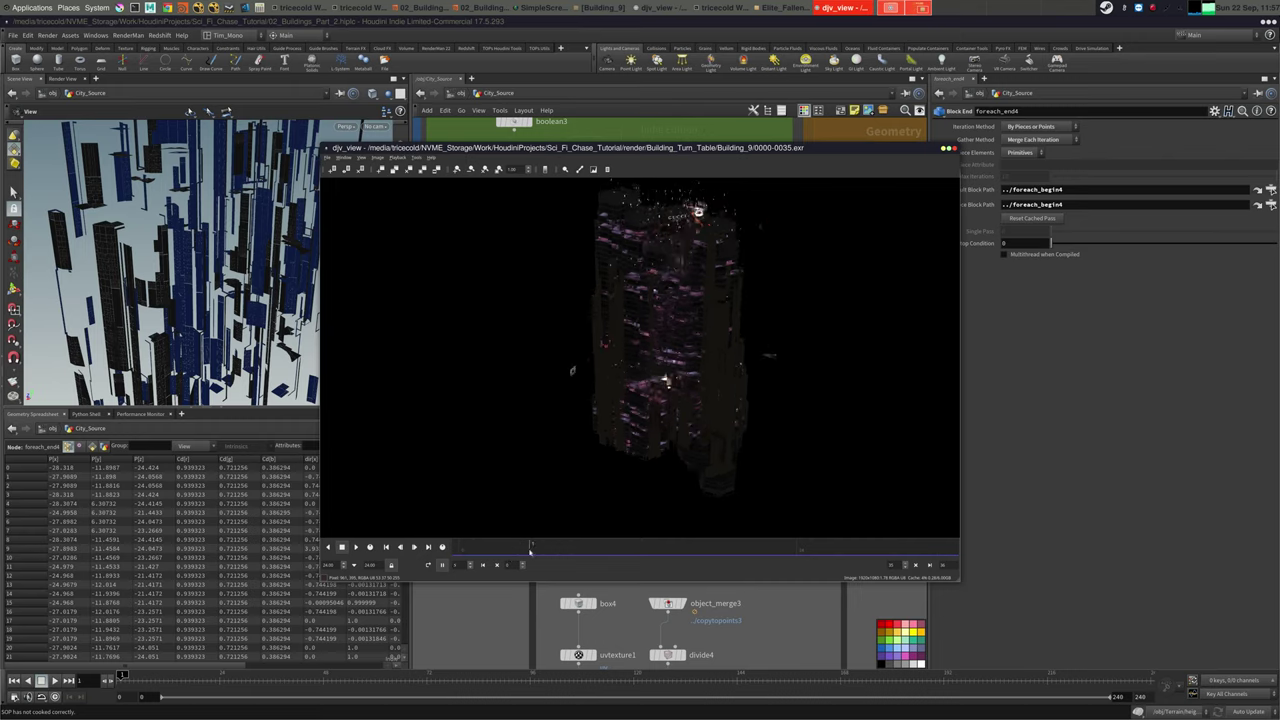
pyautogui.click(948, 150)
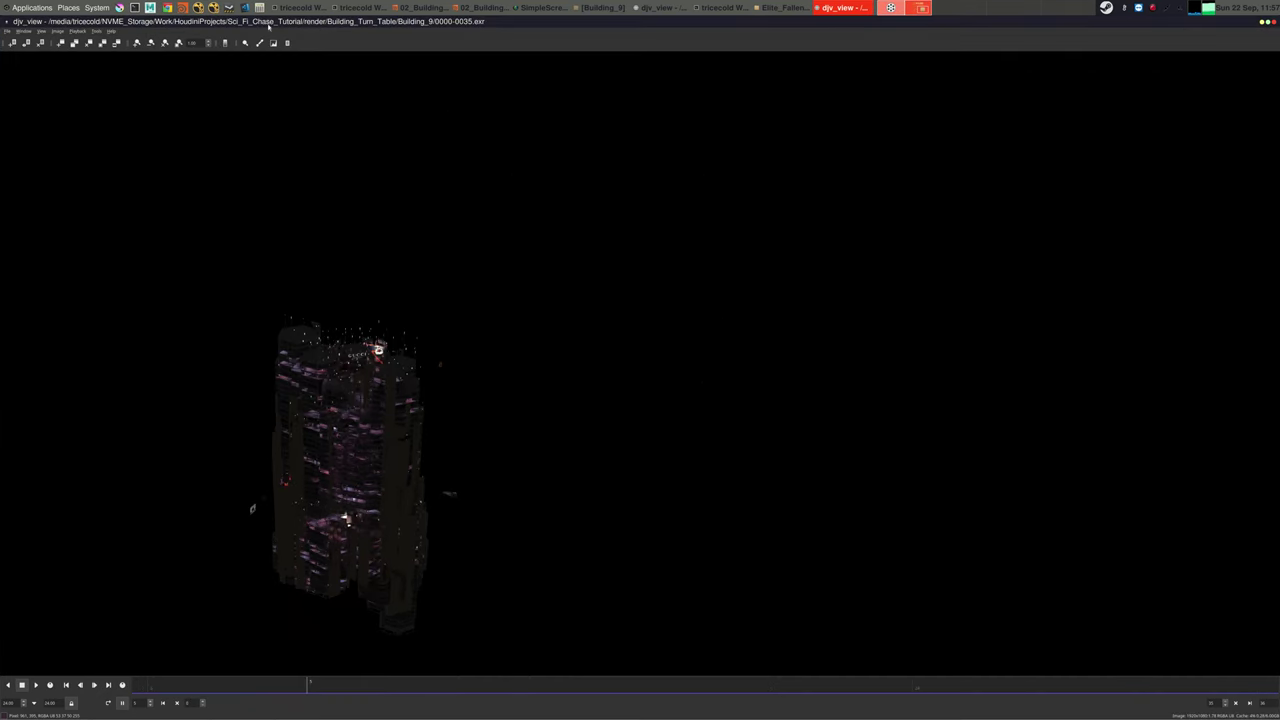
pyautogui.click(137, 43)
pyautogui.click(136, 43)
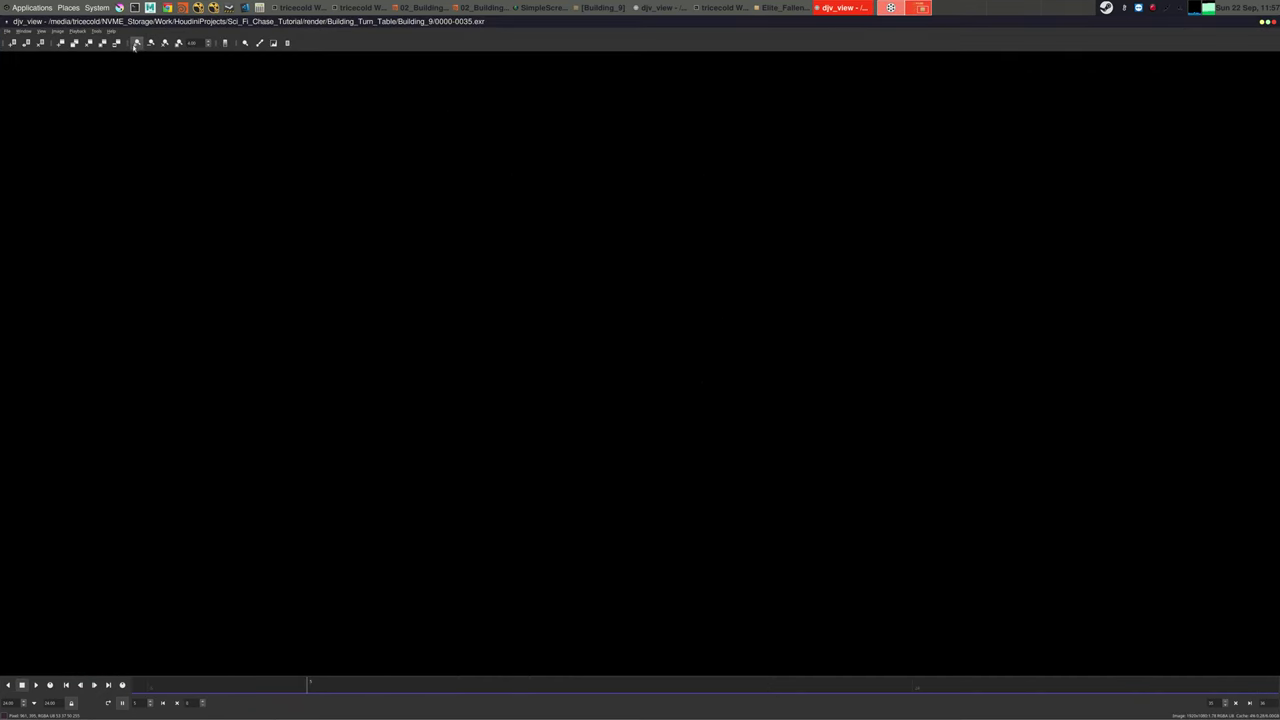
pyautogui.moveTo(158, 192)
pyautogui.mouseDown(button='middle')
pyautogui.moveTo(577, 97)
pyautogui.moveTo(816, 82)
pyautogui.mouseUp(button='middle')
pyautogui.moveTo(134, 640)
pyautogui.mouseDown(button='middle')
pyautogui.moveTo(561, 467)
pyautogui.moveTo(541, 397)
pyautogui.mouseUp(button='middle')
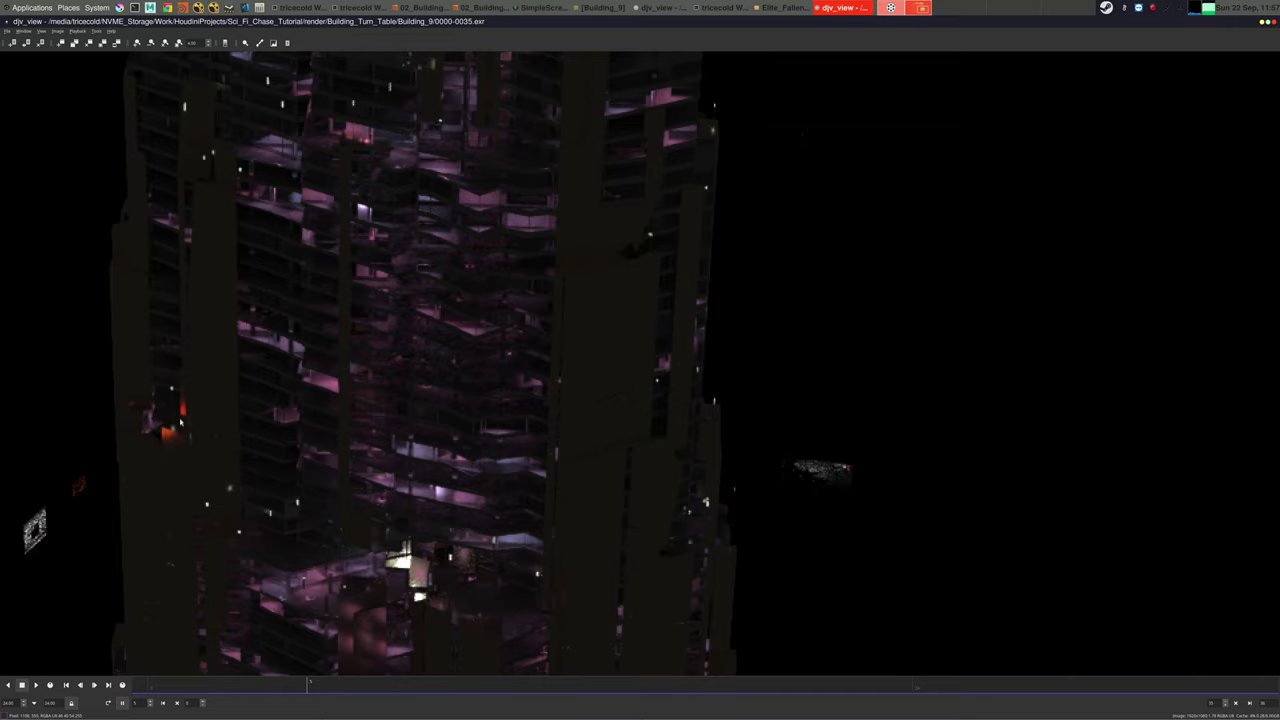
pyautogui.moveTo(1248, 23); pyautogui.dragTo(1069, 163)
pyautogui.click(1069, 161)
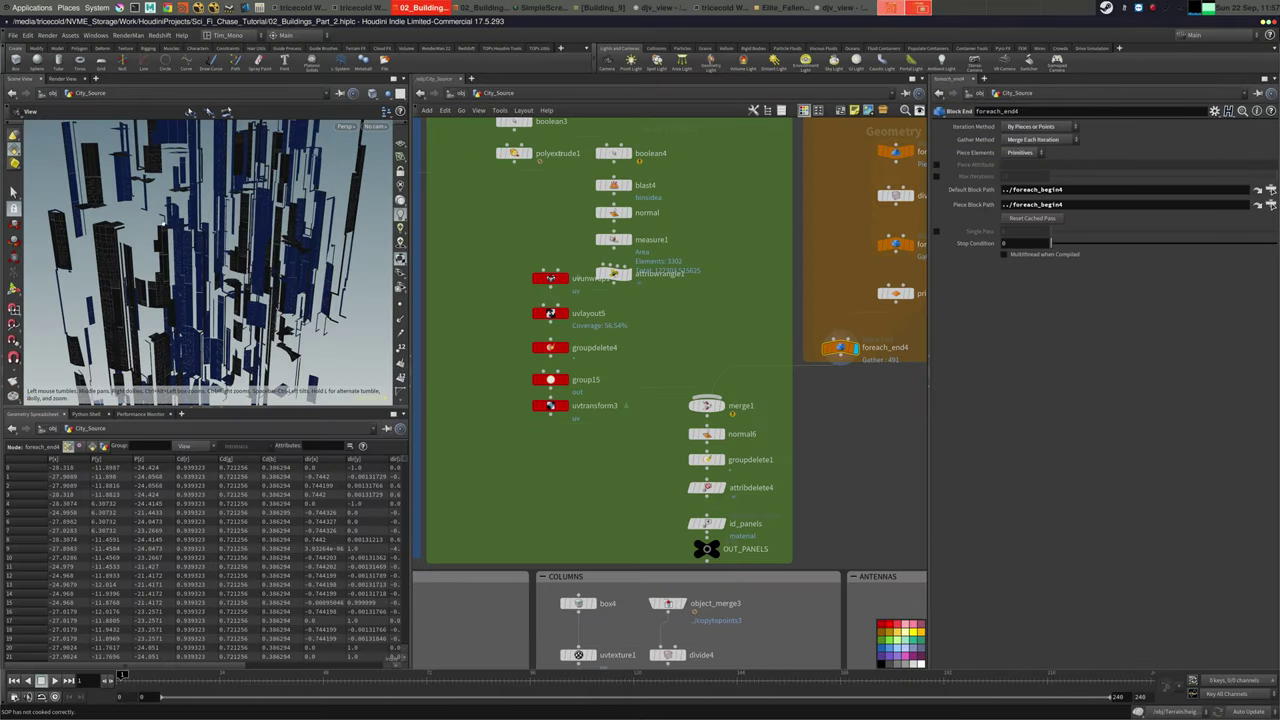
# Examine the foreach_end4 panels up close and review the node chain inside the Paneling box
pyautogui.moveTo(163, 223); pyautogui.dragTo(270, 228, button='right')
pyautogui.moveTo(270, 228); pyautogui.dragTo(240, 205)
pyautogui.scroll(-10, 644, 327)
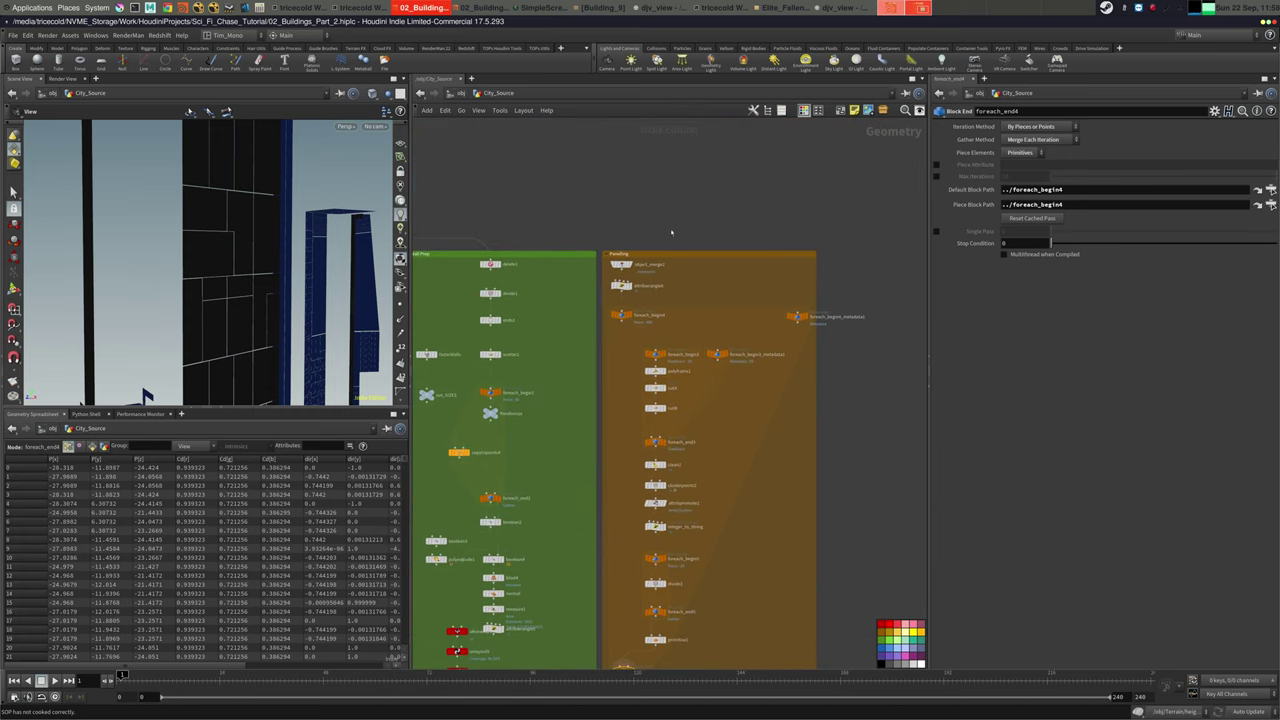
pyautogui.moveTo(672, 232); pyautogui.dragTo(699, 181, button='middle')
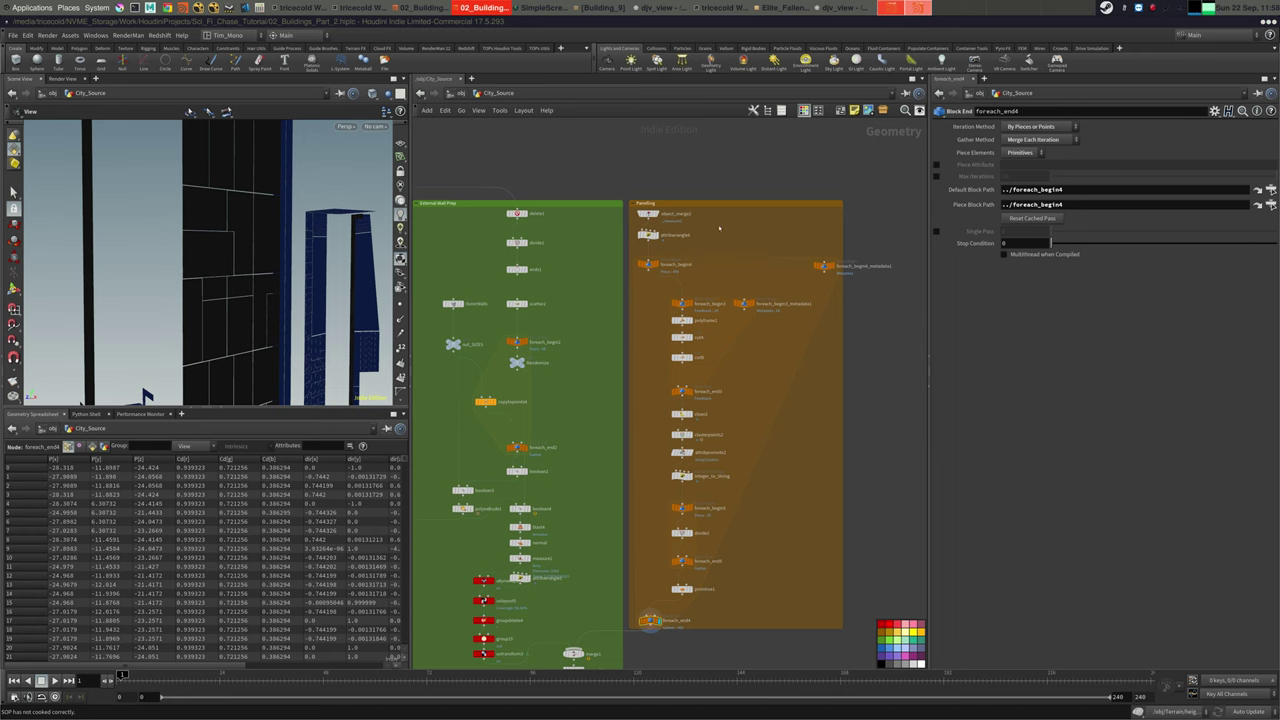
pyautogui.moveTo(719, 228); pyautogui.dragTo(722, 277, button='middle')
pyautogui.scroll(6, 726, 277)
pyautogui.moveTo(740, 350); pyautogui.dragTo(758, 207, button='middle')
pyautogui.scroll(-5, 831, 431)
pyautogui.moveTo(768, 616); pyautogui.dragTo(712, 402, button='middle')
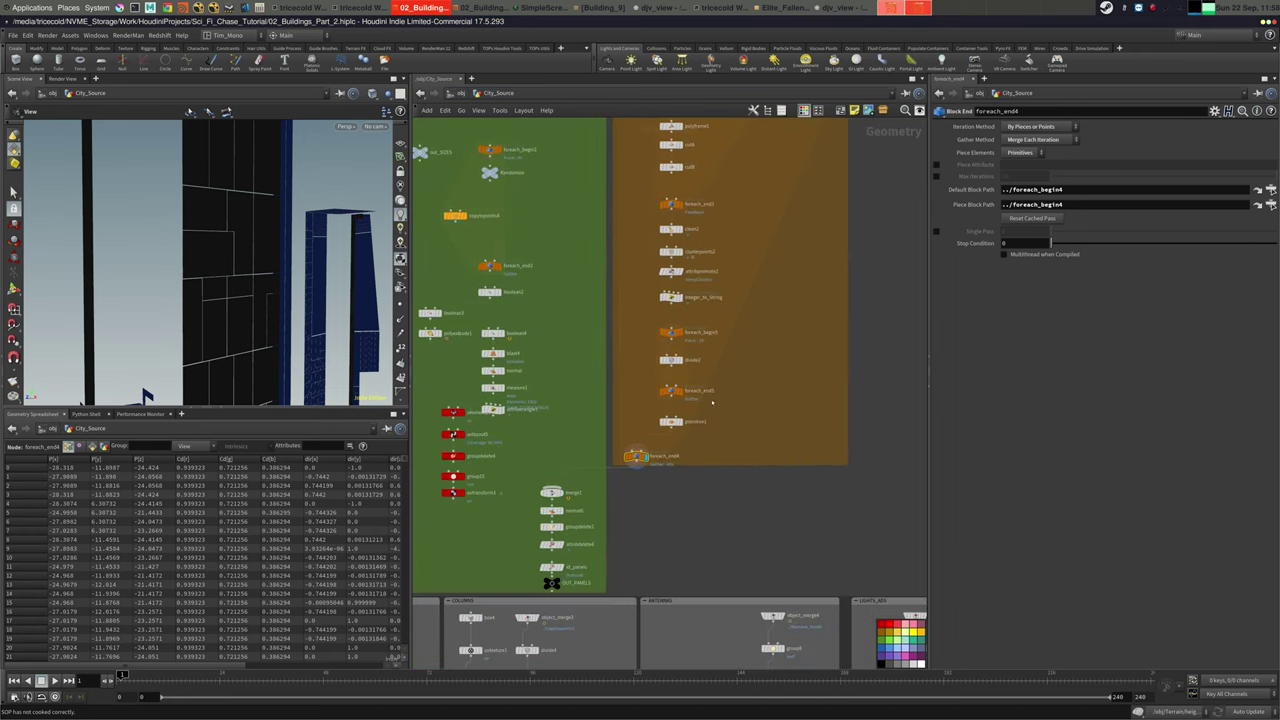
# Move foreach_end4 and the primitive node above it lower in the Paneling box
pyautogui.moveTo(636, 458); pyautogui.dragTo(638, 476)
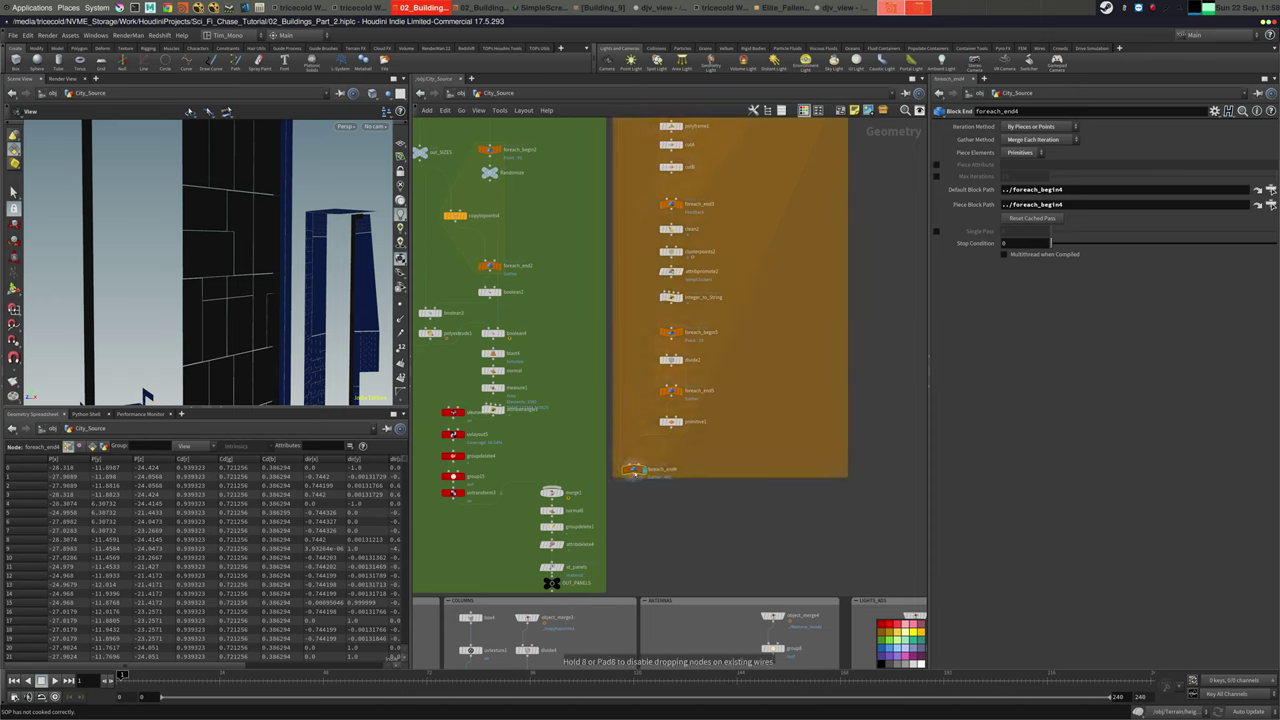
pyautogui.moveTo(670, 421); pyautogui.dragTo(670, 446)
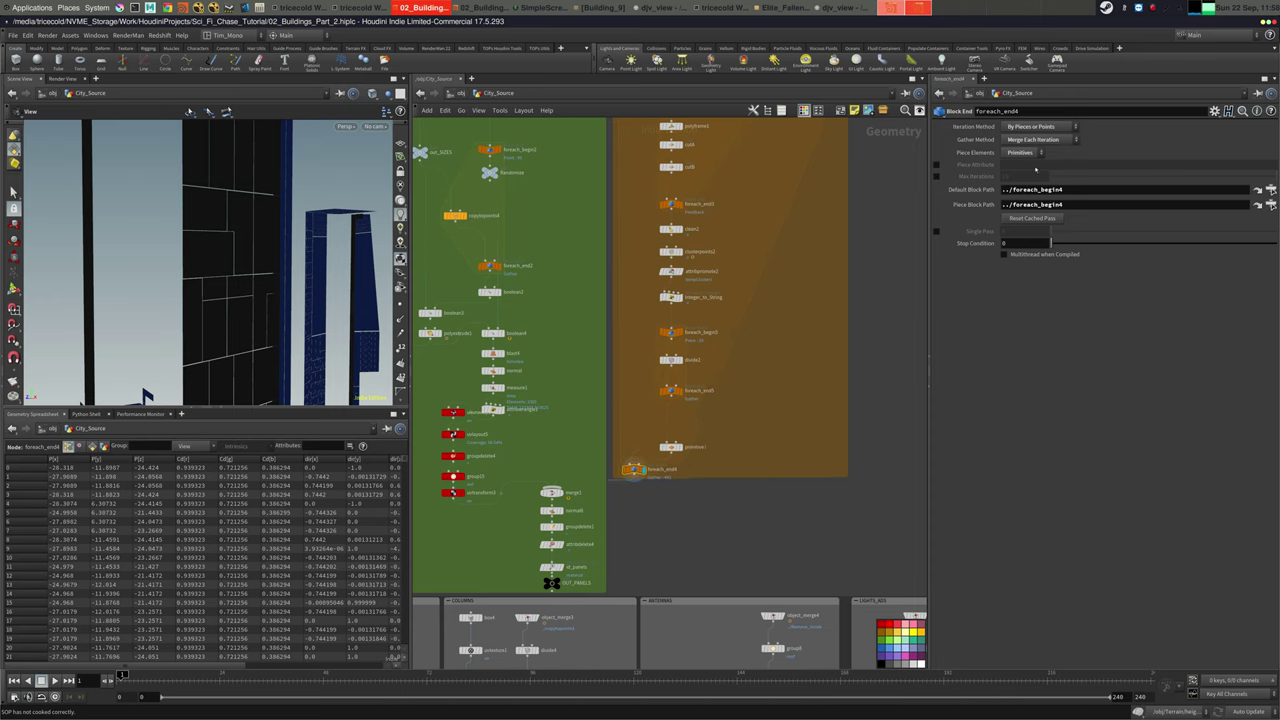
pyautogui.click(1156, 10)
pyautogui.click(1164, 21)
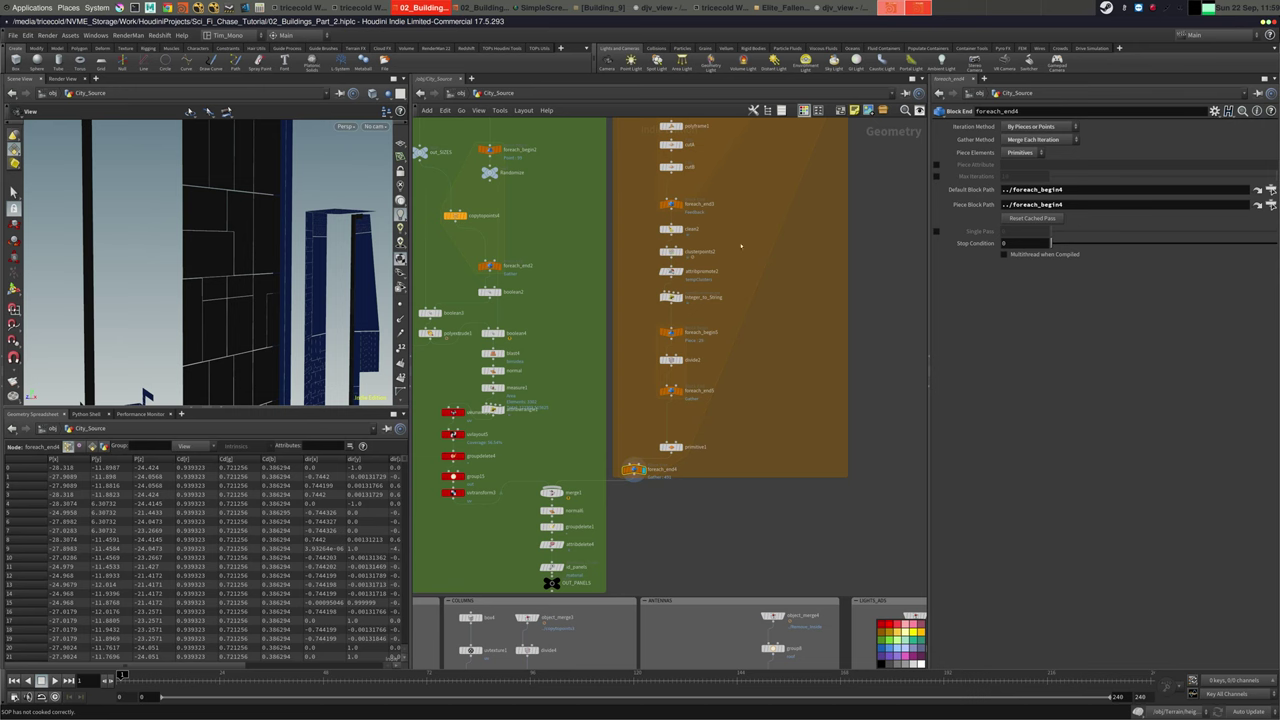
pyautogui.moveTo(771, 176); pyautogui.dragTo(745, 158, button='middle')
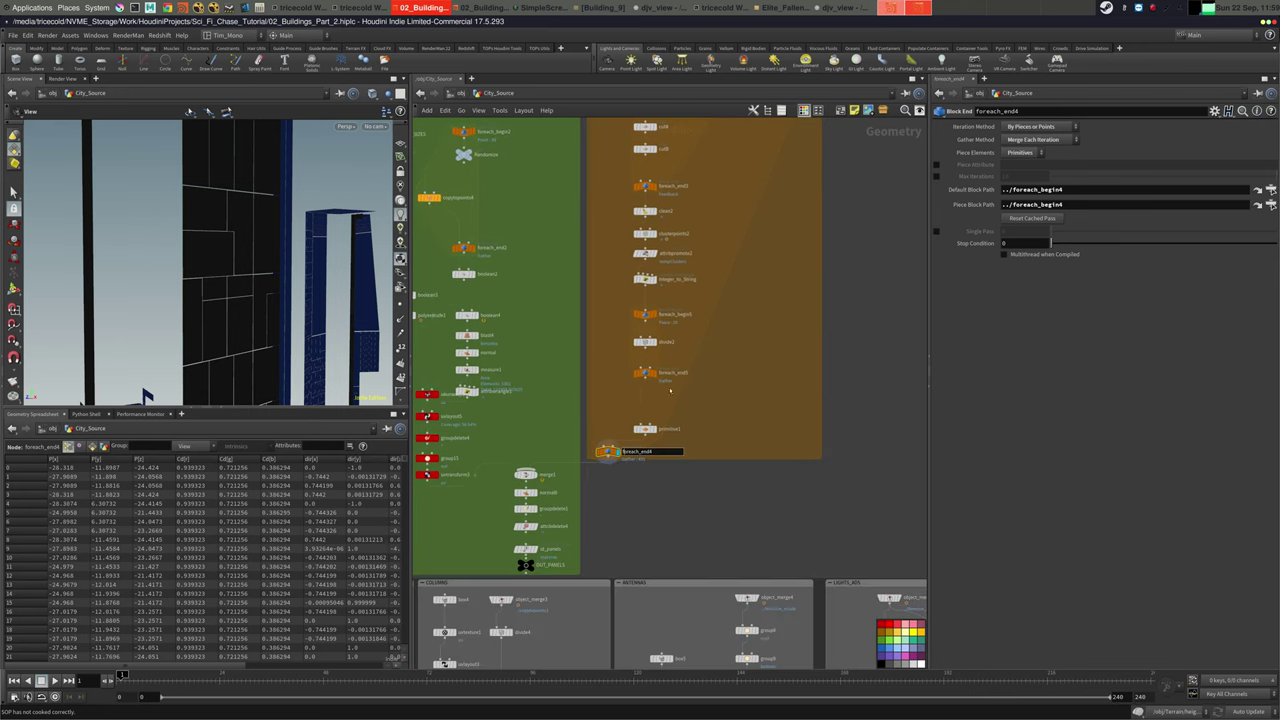
# Shift the Paneling box's lower for-each loop and the clean2 through integer_to_string nodes further down
pyautogui.moveTo(606, 306); pyautogui.dragTo(645, 405)
pyautogui.moveTo(602, 274); pyautogui.dragTo(619, 377, button='middle')
pyautogui.moveTo(626, 298); pyautogui.dragTo(672, 406)
pyautogui.moveTo(661, 316); pyautogui.dragTo(661, 358)
pyautogui.moveTo(658, 289); pyautogui.dragTo(649, 357, button='middle')
pyautogui.moveTo(649, 357); pyautogui.dragTo(649, 346)
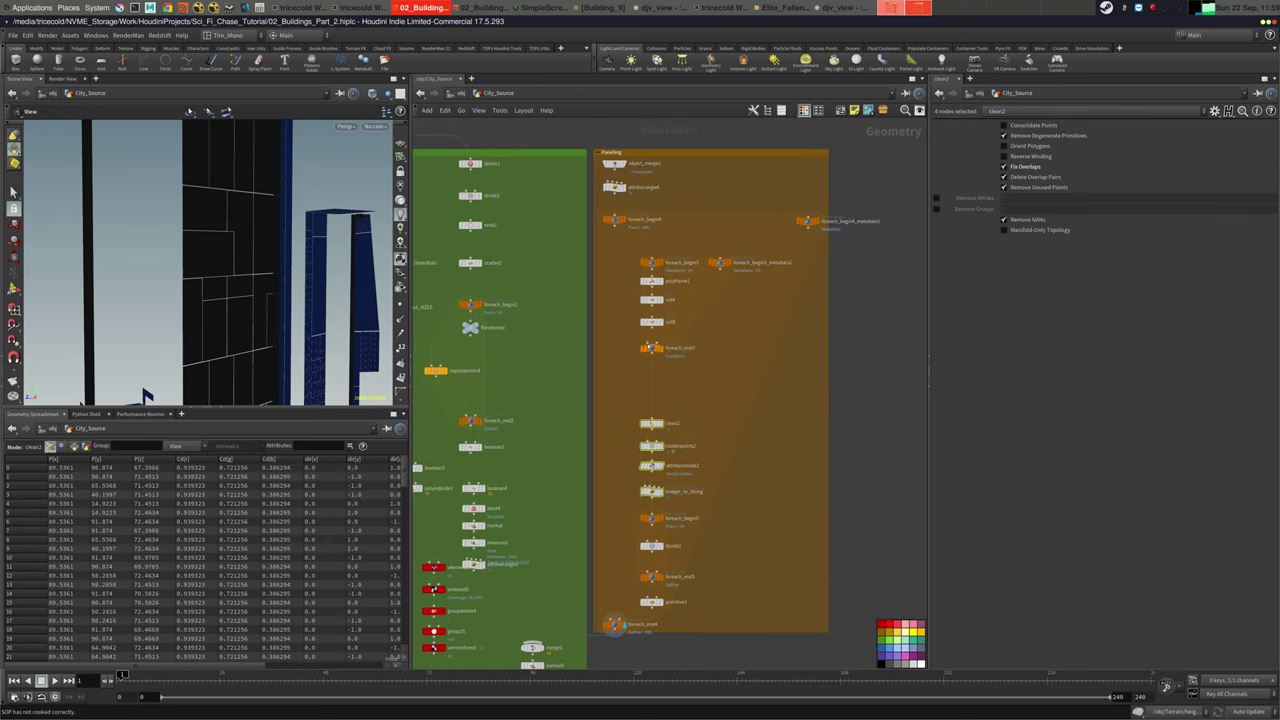
# Move the foreach_begin3 loop, foreach_begin4 and its metadata node down to clear space below attribwrangle6
pyautogui.moveTo(625, 257); pyautogui.dragTo(731, 372)
pyautogui.moveTo(651, 348); pyautogui.dragTo(653, 400)
pyautogui.moveTo(620, 228); pyautogui.dragTo(615, 265)
pyautogui.moveTo(808, 222); pyautogui.dragTo(808, 268)
pyautogui.moveTo(681, 235); pyautogui.dragTo(728, 267, button='middle')
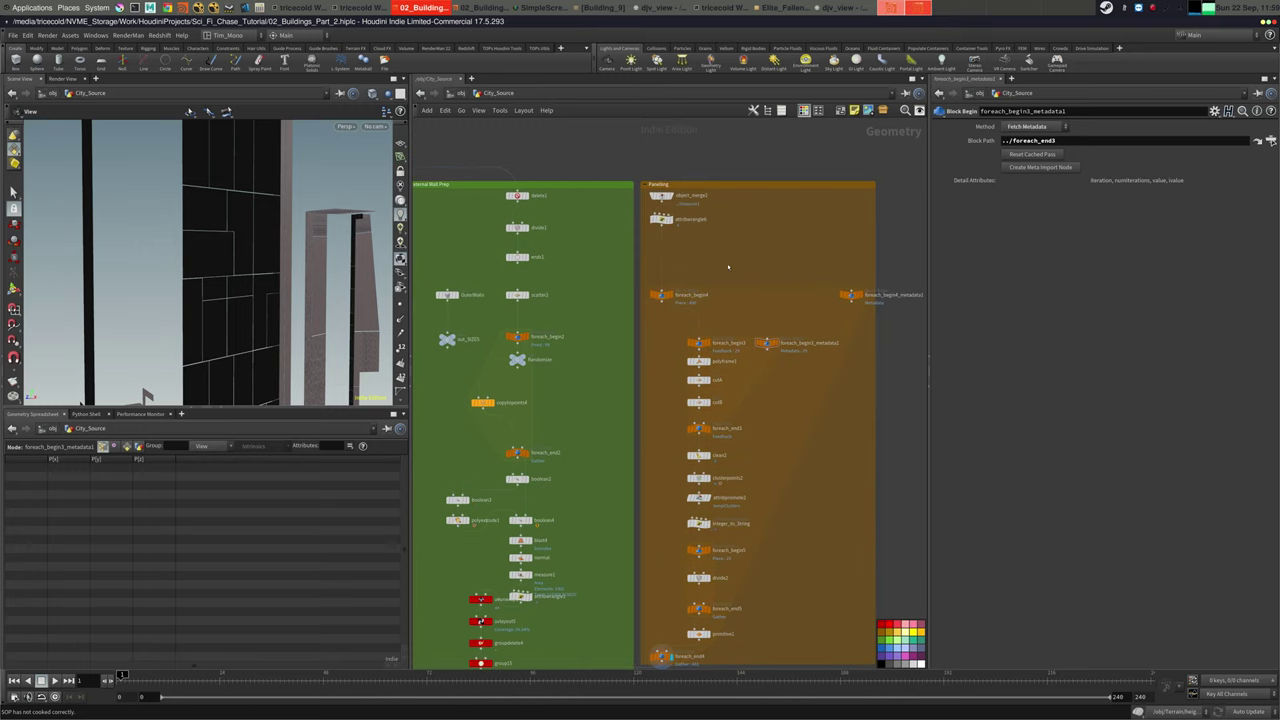
# Add a UV Unwrap node below attribwrangle6, connect it to that wrangle's output and display it
pyautogui.click(671, 219)
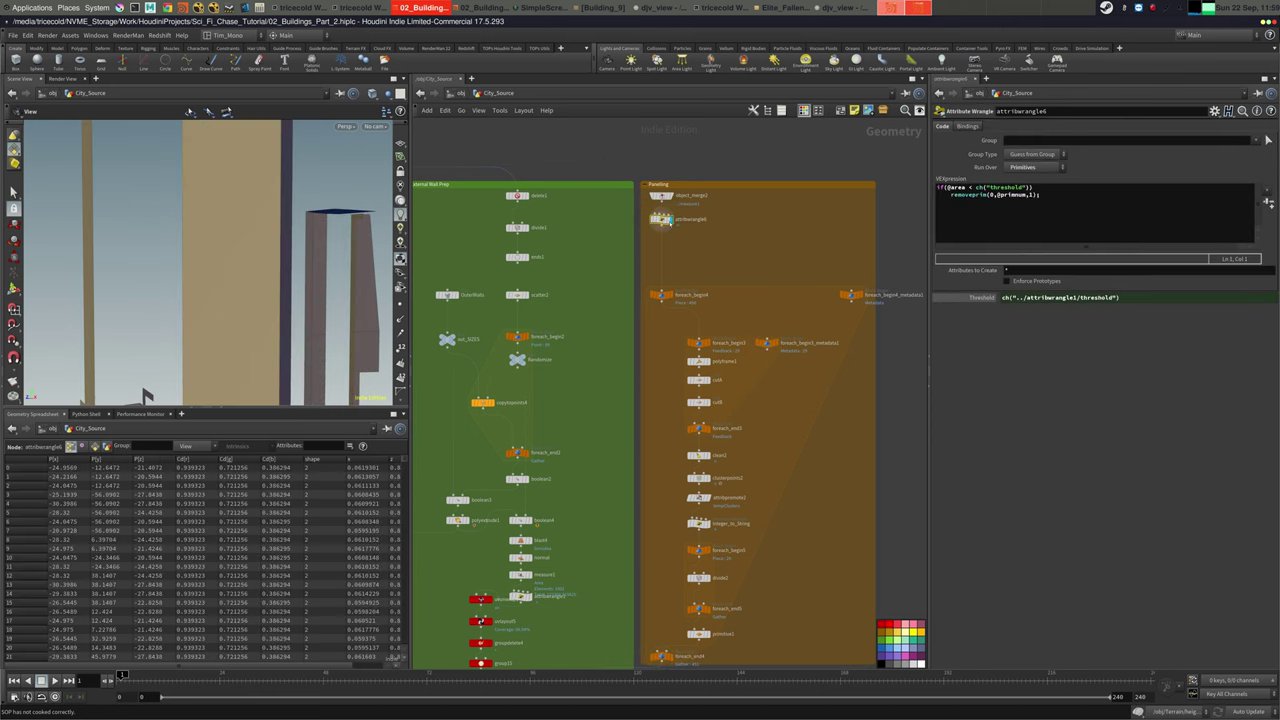
pyautogui.moveTo(708, 246); pyautogui.dragTo(718, 245, button='middle')
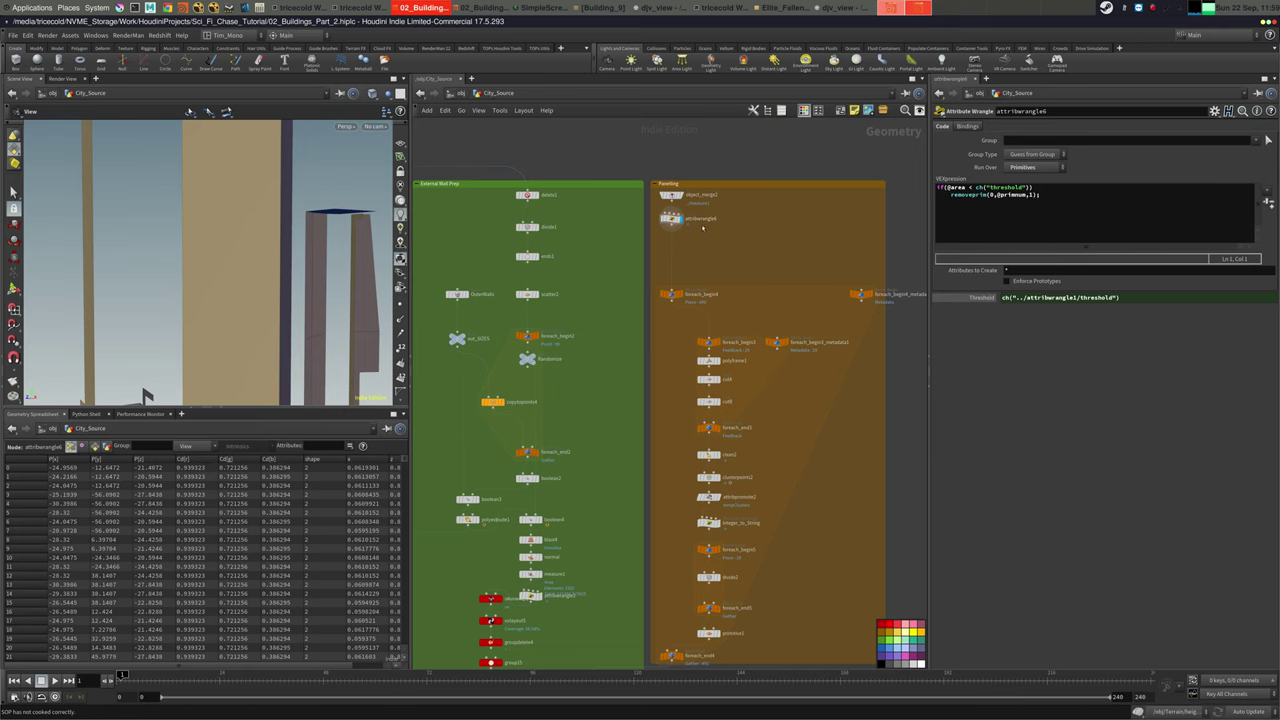
pyautogui.moveTo(750, 230); pyautogui.dragTo(789, 289, button='middle')
pyautogui.press('Tab')
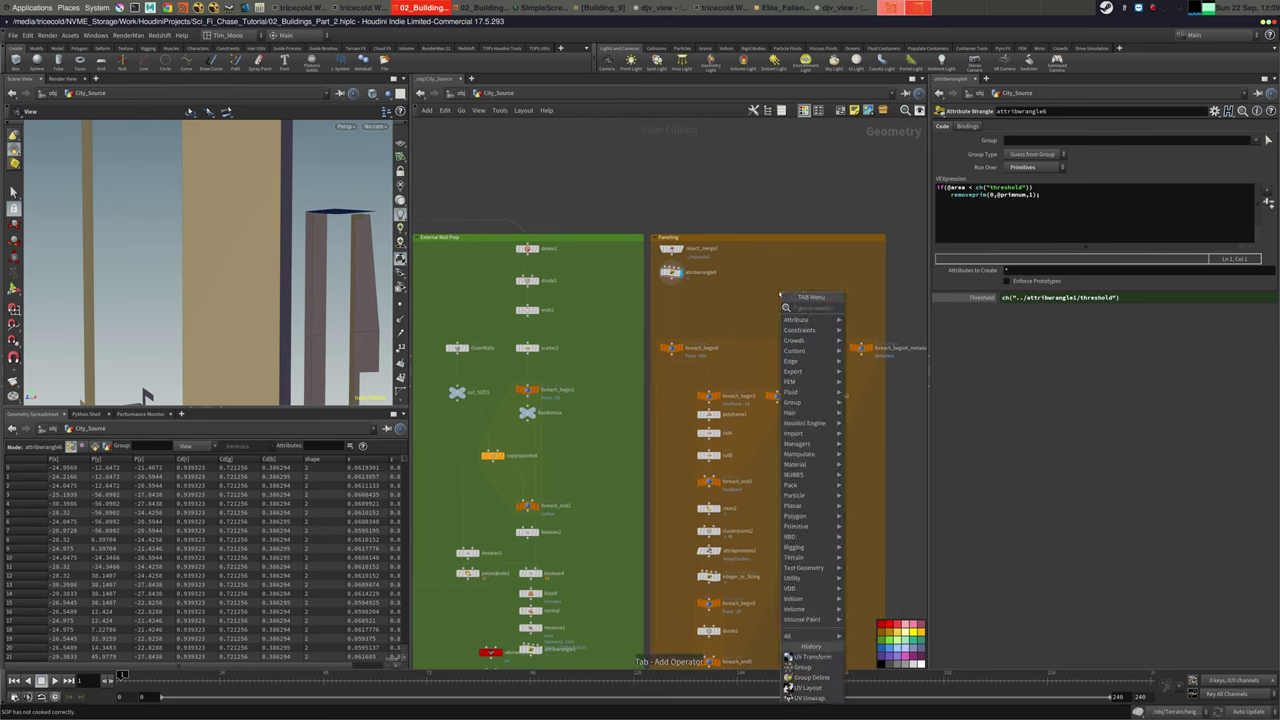
pyautogui.write('conn')
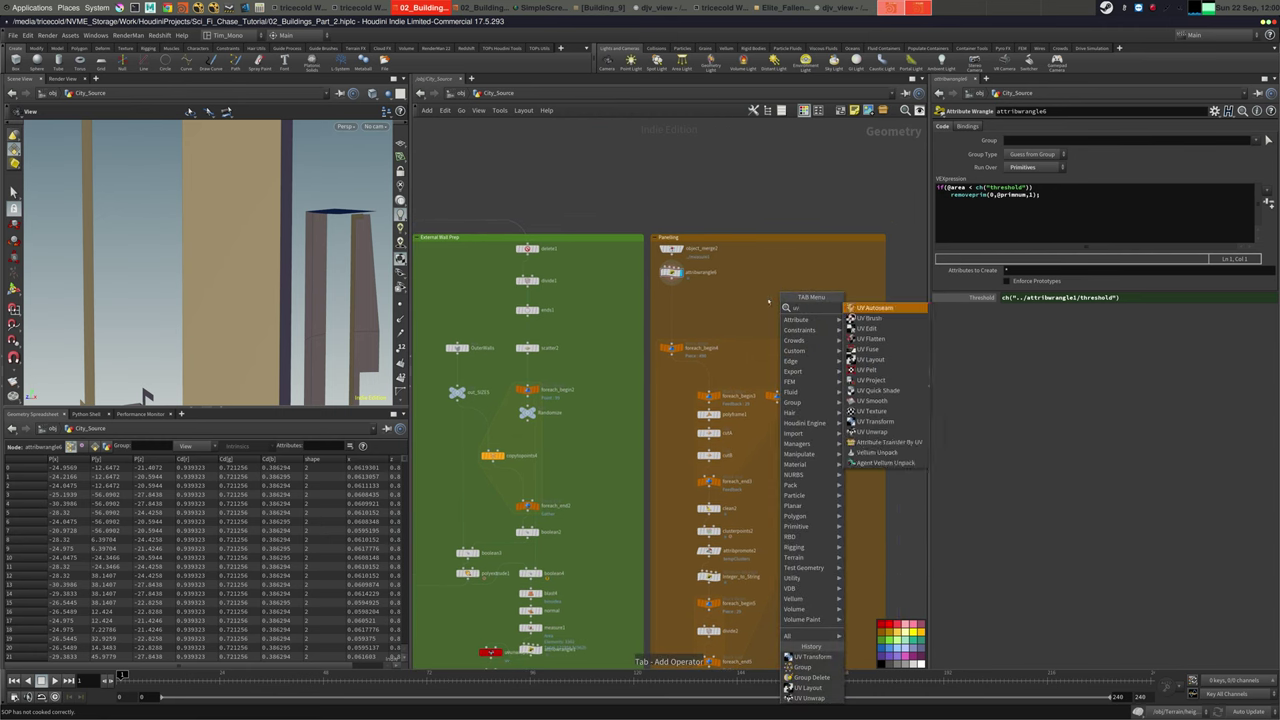
pyautogui.press('Return')
pyautogui.click(721, 302)
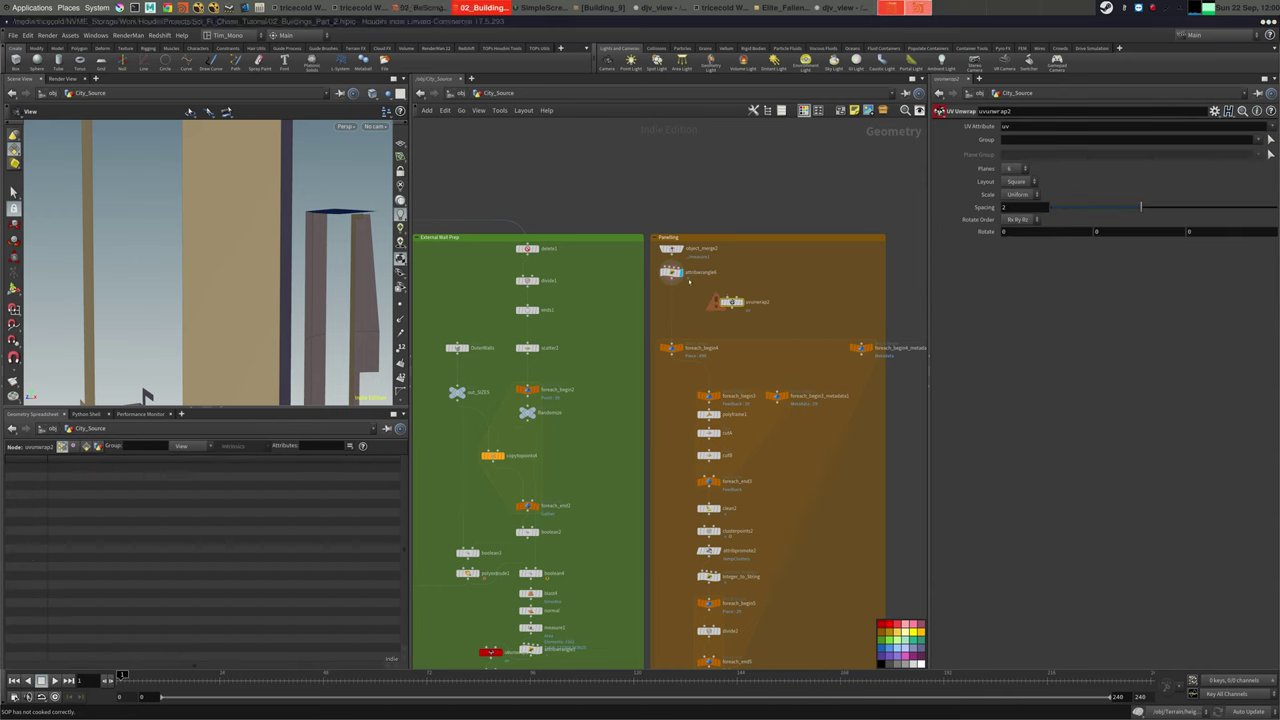
pyautogui.click(672, 279)
pyautogui.click(733, 299)
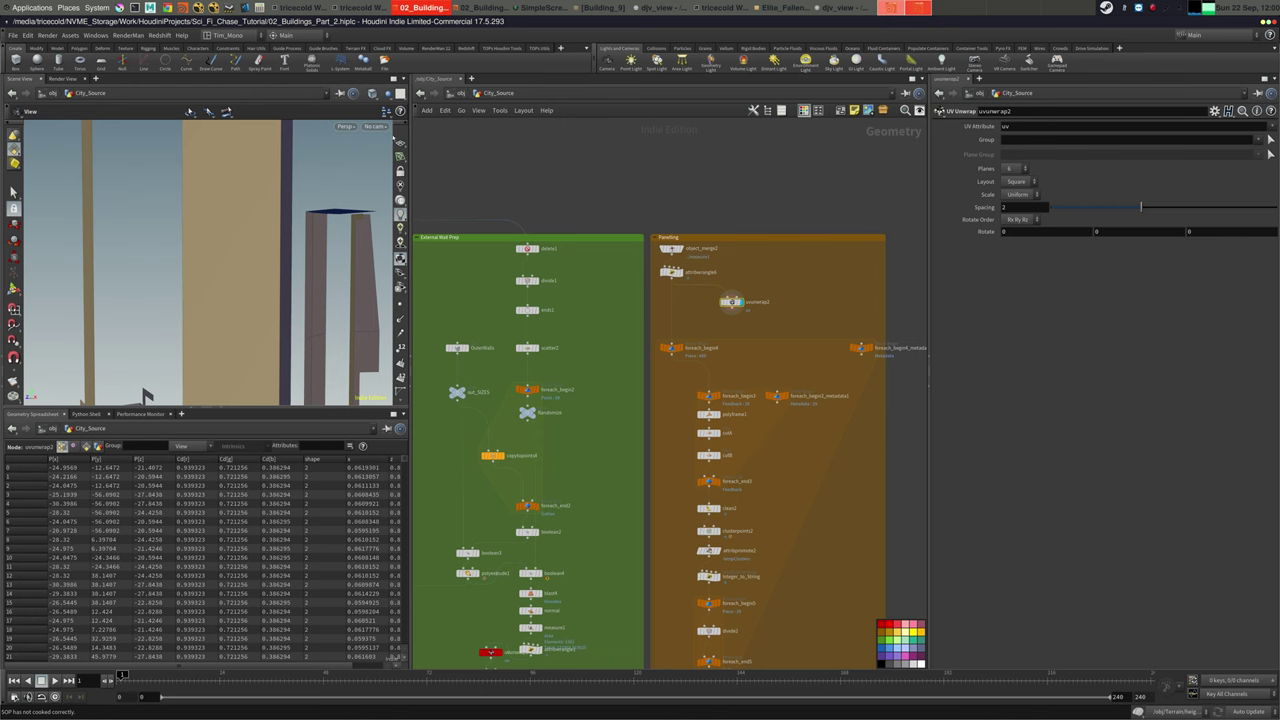
# Frame uvunwrap2's result in the UV view and set its Spacing to 0
pyautogui.click(345, 126)
pyautogui.click(422, 191)
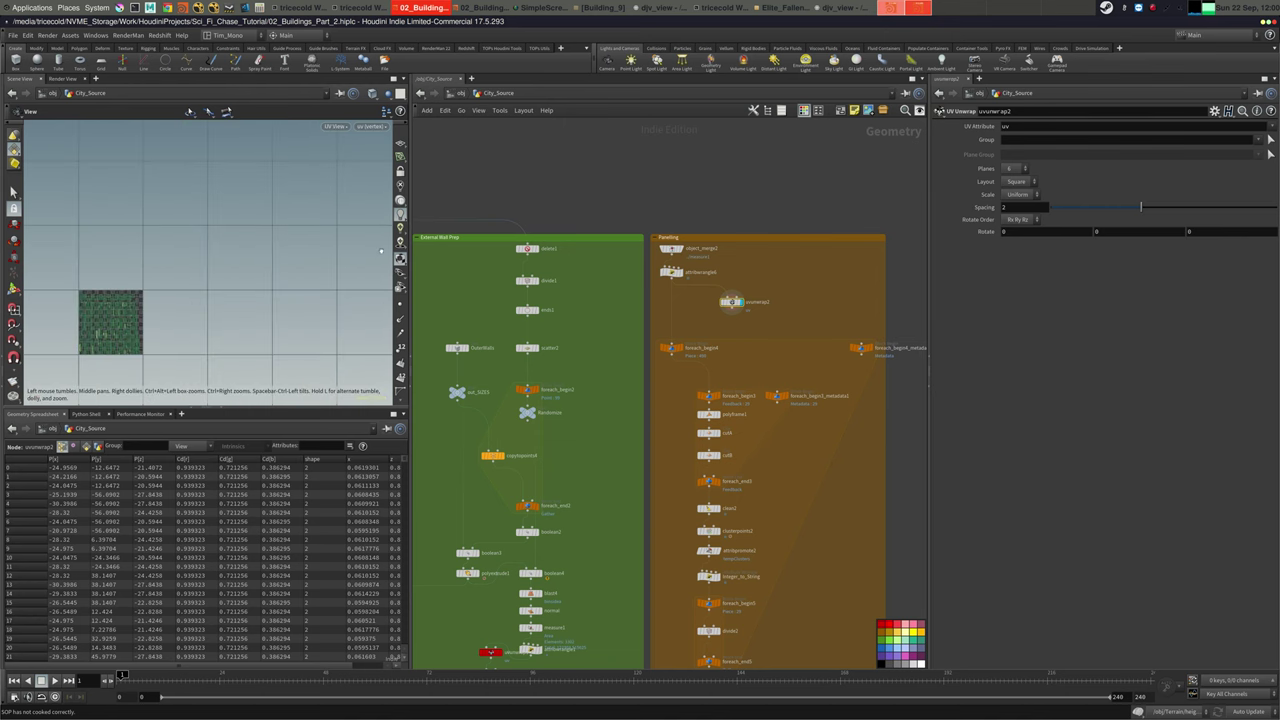
pyautogui.press('g')
pyautogui.moveTo(1105, 202); pyautogui.dragTo(1050, 207)
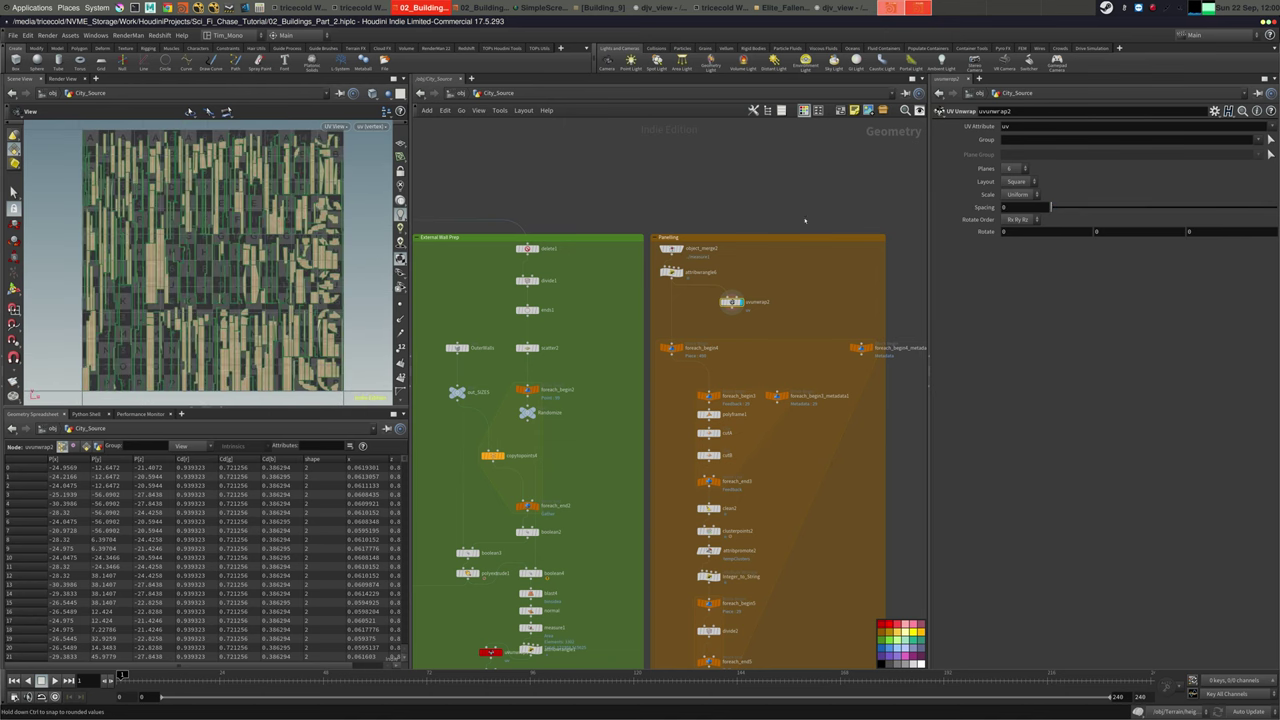
# Inspect the unwrapped UV islands up close and move uvunwrap2 nearer to attribwrangle6
pyautogui.scroll(5, 126, 333)
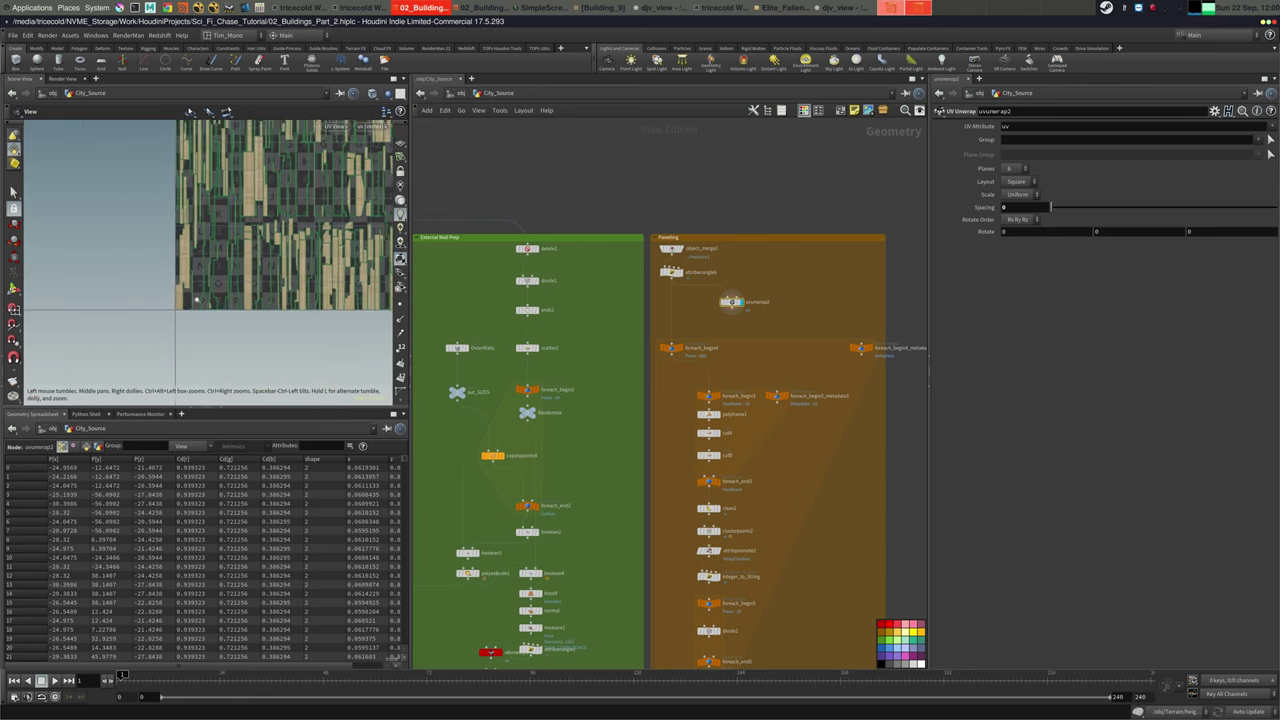
pyautogui.scroll(-5, 245, 260)
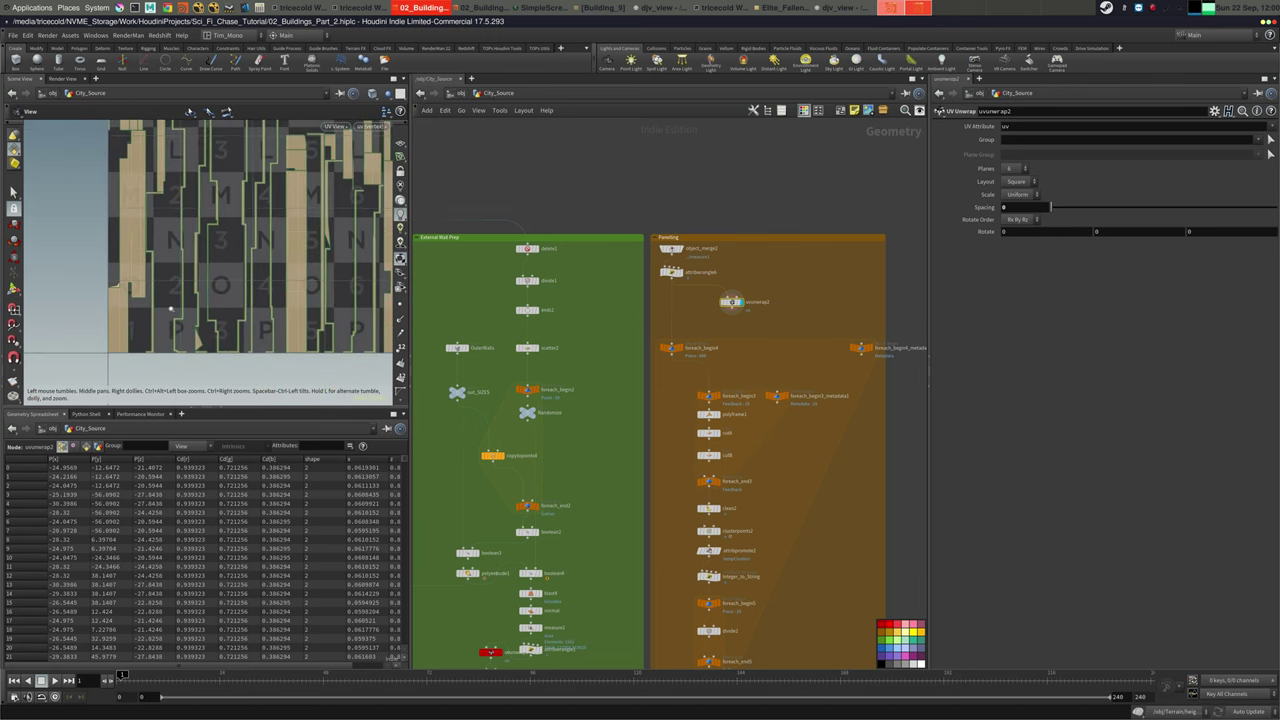
pyautogui.scroll(-5, 203, 283)
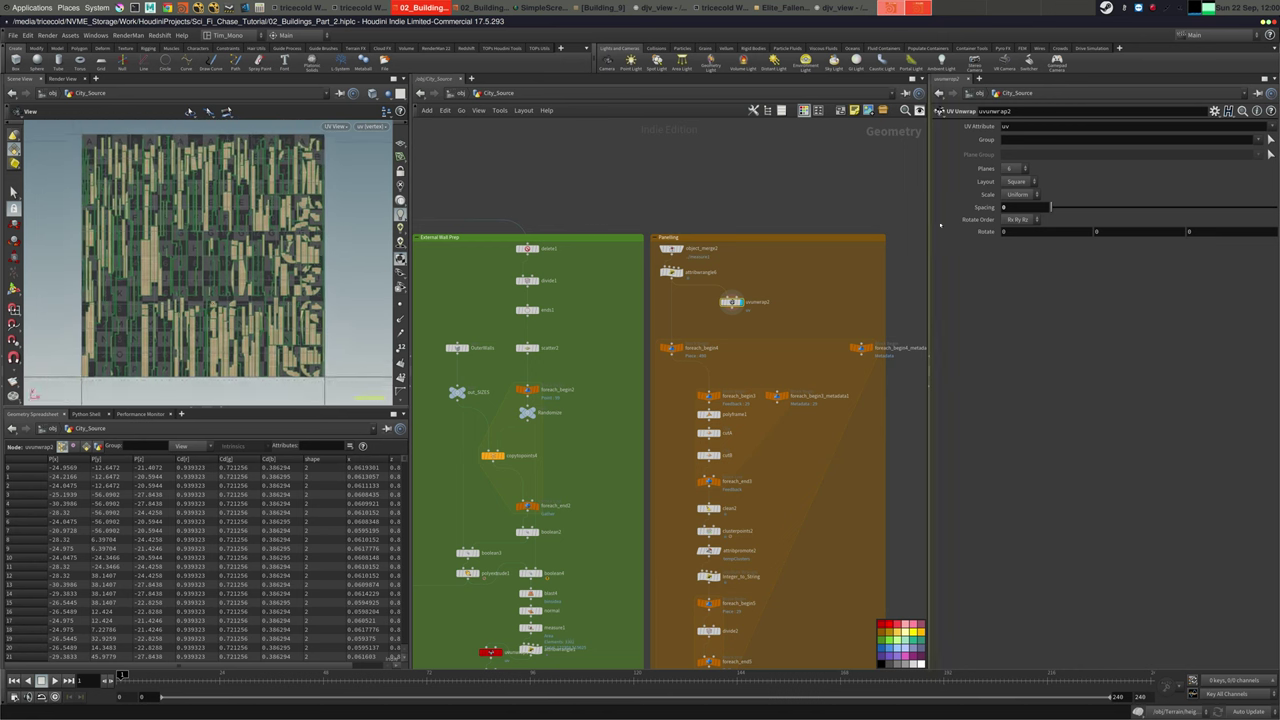
pyautogui.moveTo(1050, 207); pyautogui.dragTo(1000, 208)
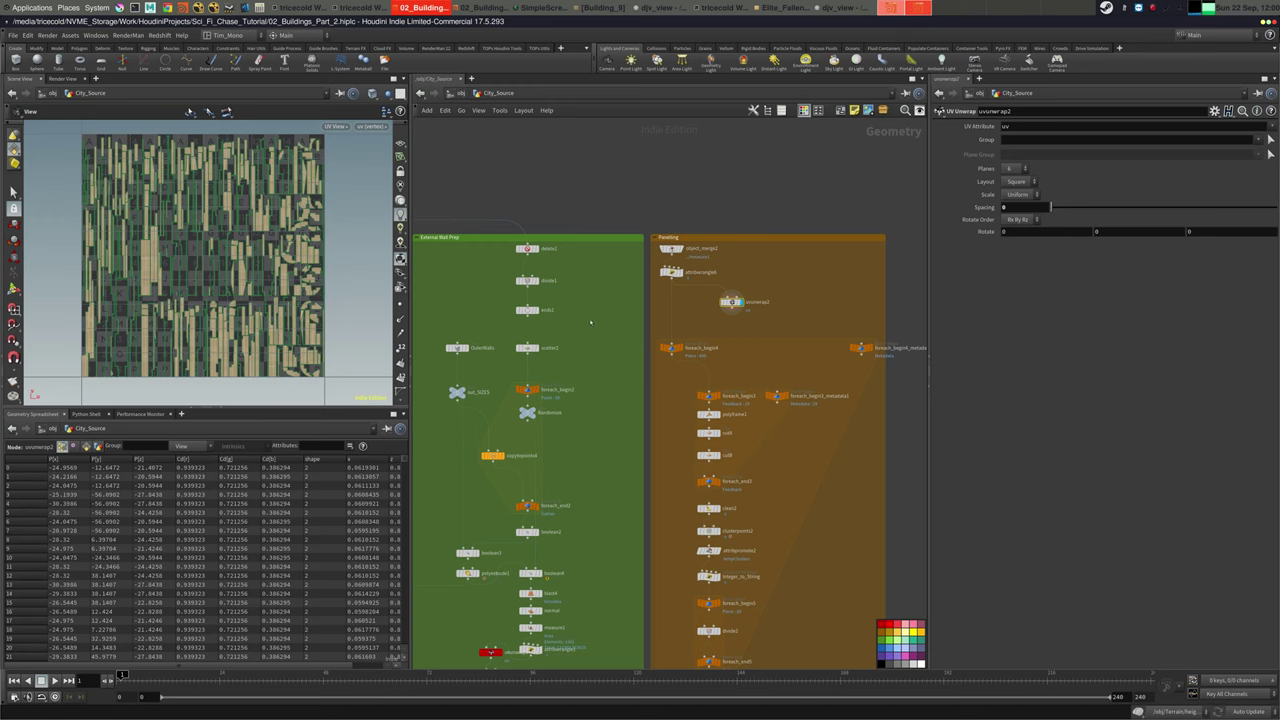
pyautogui.moveTo(731, 309); pyautogui.dragTo(697, 300)
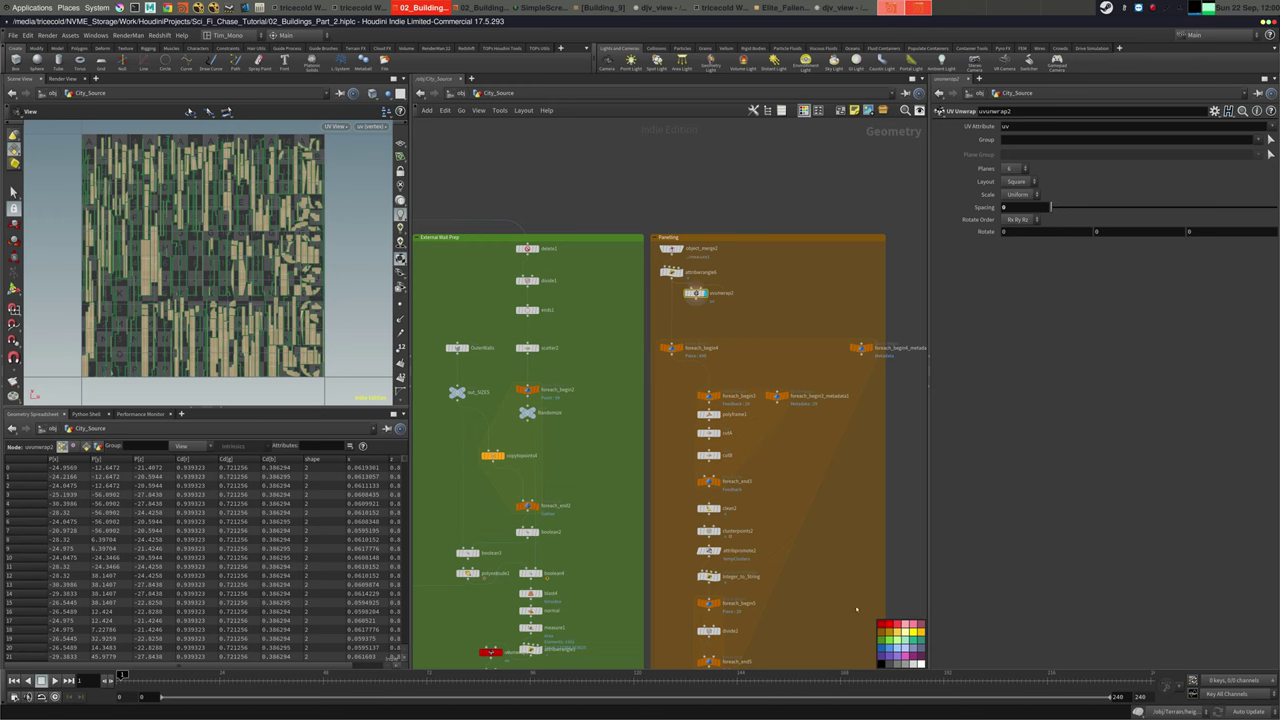
# Add a UV Layout node that packs into UDIM Tiles with a first Tile Size value of 2
pyautogui.press('Tab')
pyautogui.write('uvl')
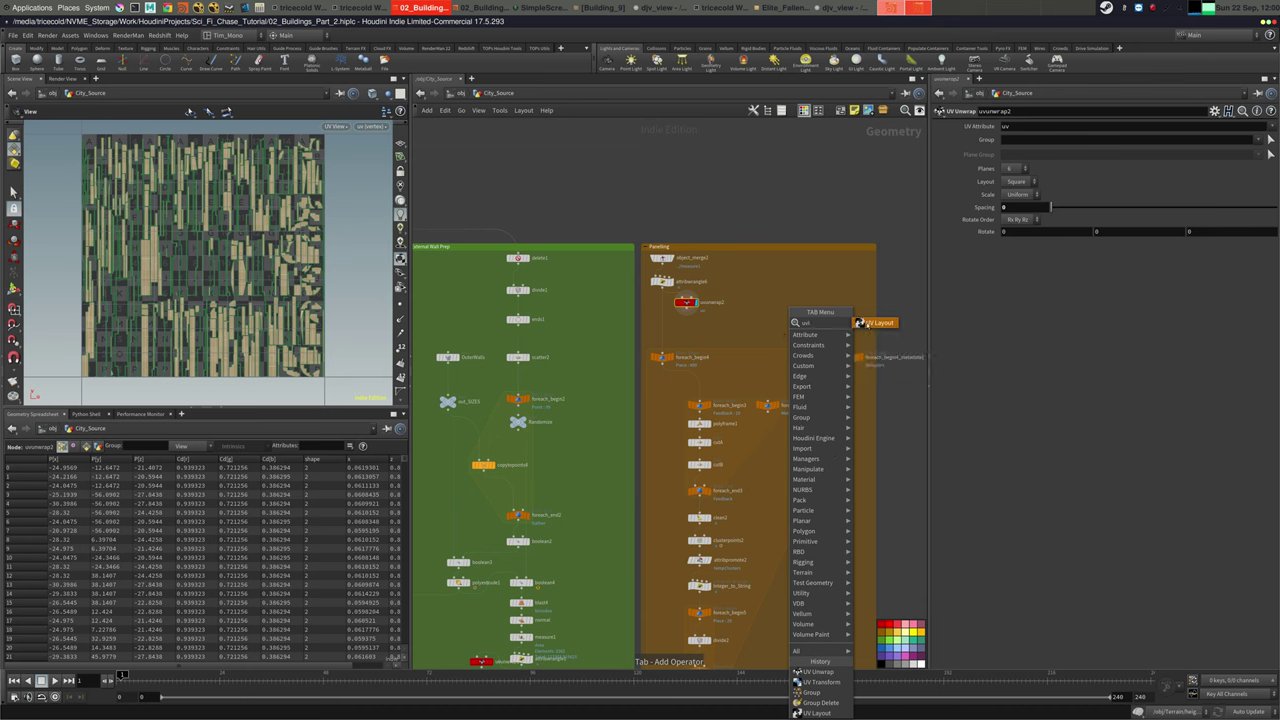
pyautogui.click(859, 323)
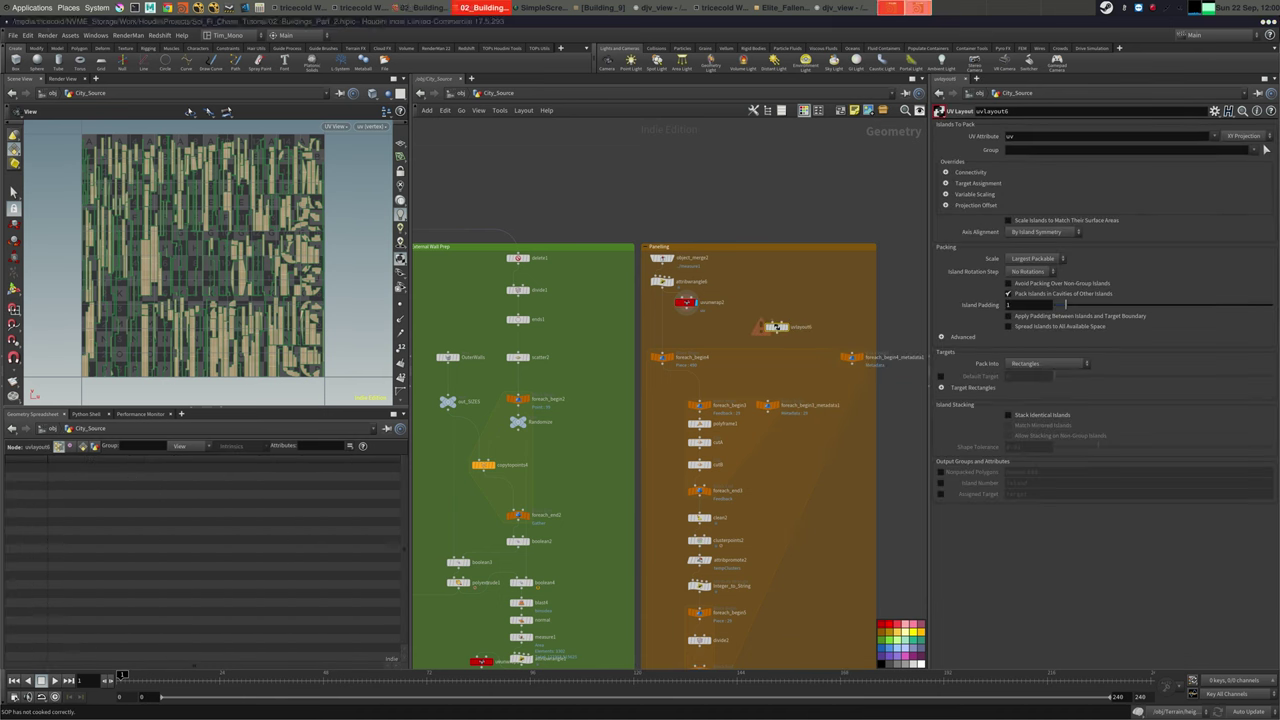
pyautogui.click(1045, 363)
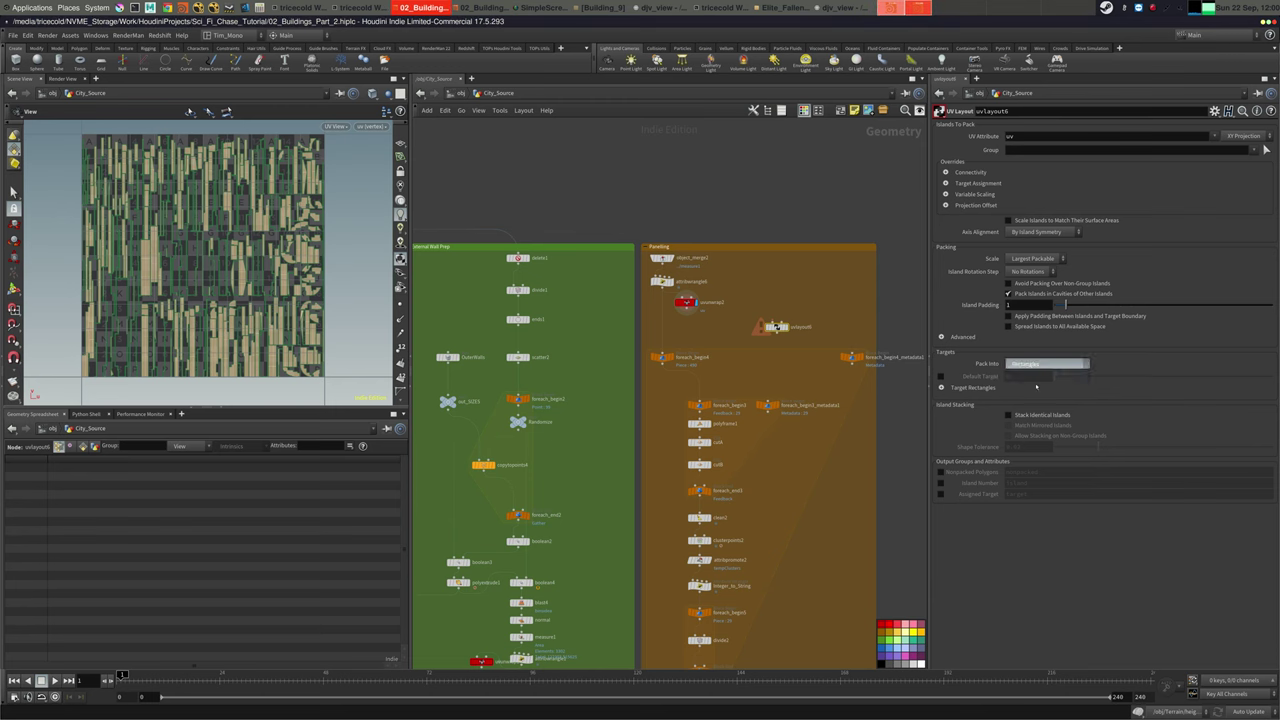
pyautogui.click(1040, 380)
pyautogui.press('BackSpace')
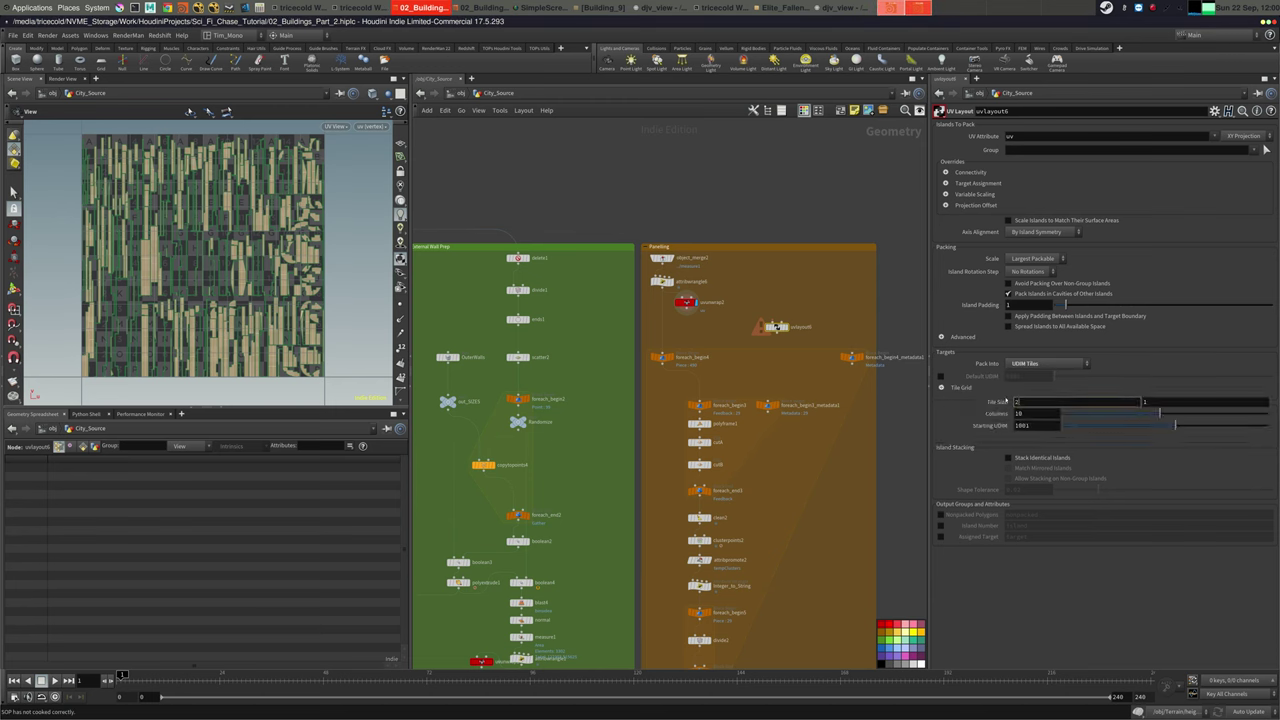
pyautogui.write('2')
pyautogui.press('Tab')
# Insert uvlayout6 directly below uvunwrap2 in the Paneling branch and display its packed UVs
pyautogui.click(778, 328)
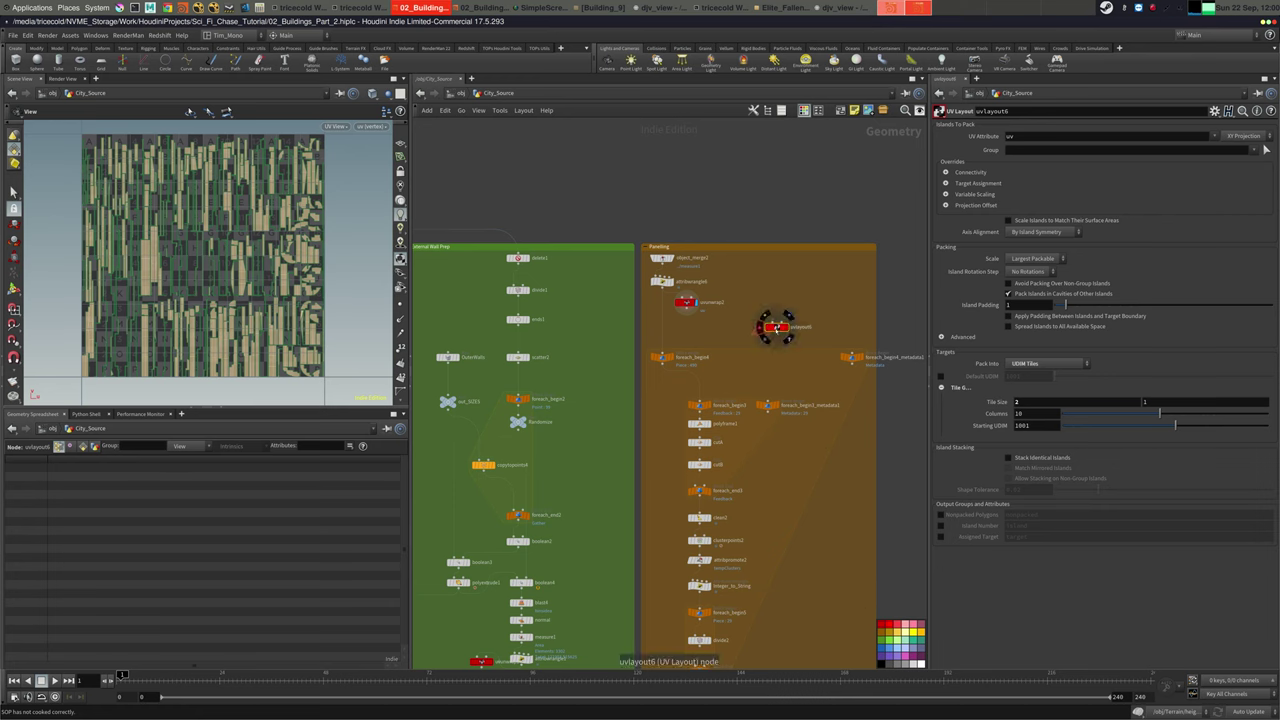
pyautogui.moveTo(776, 326); pyautogui.dragTo(686, 321)
pyautogui.click(685, 310)
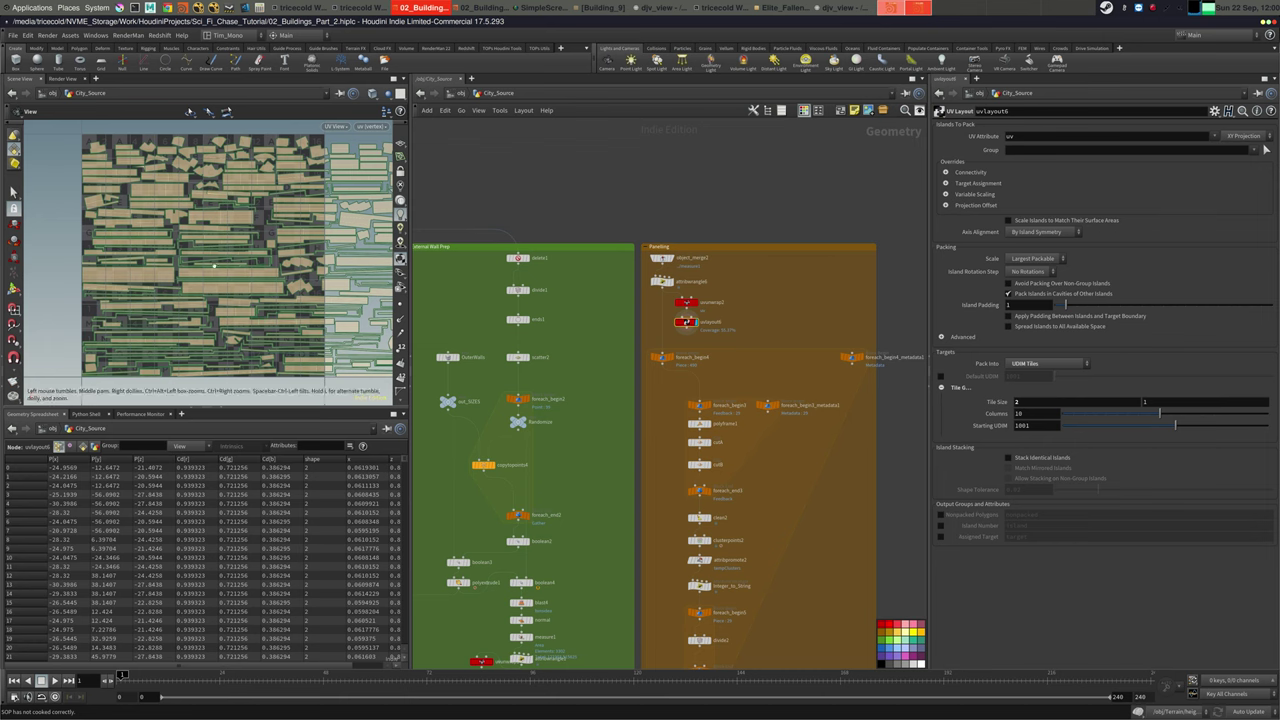
pyautogui.scroll(-5, 272, 265)
pyautogui.moveTo(345, 262); pyautogui.dragTo(217, 250, button='middle')
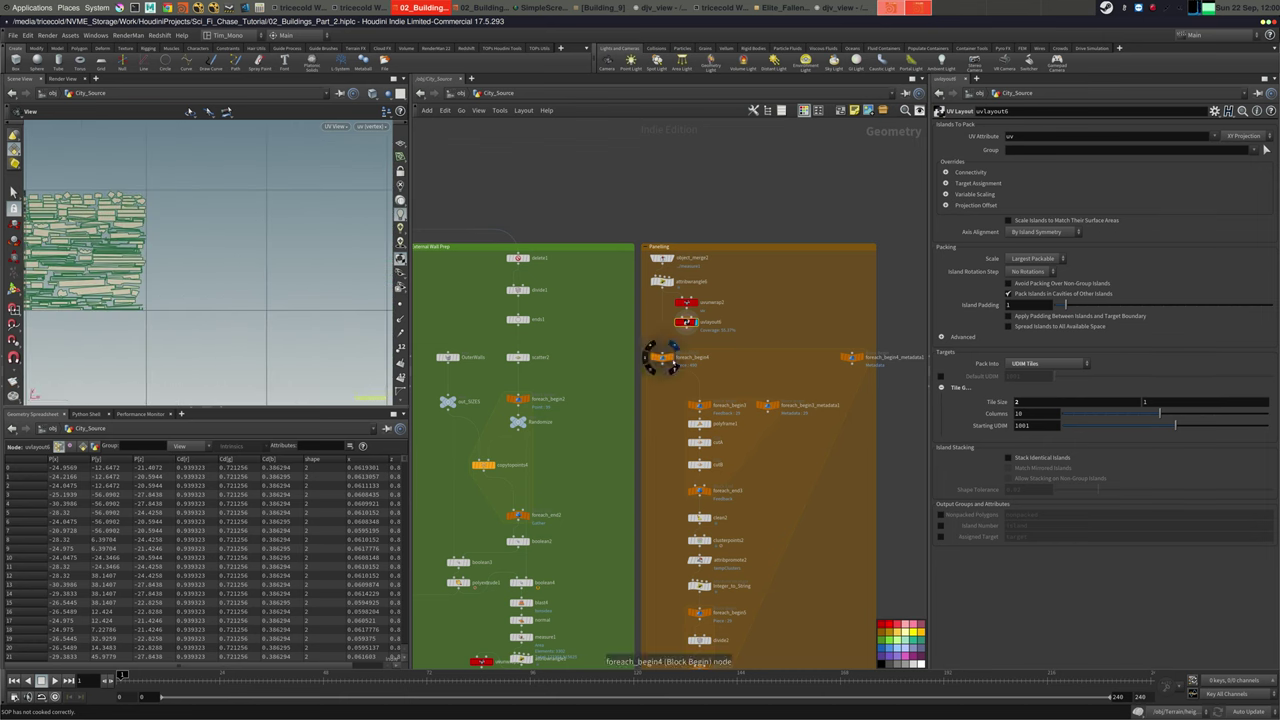
# Display and frame foreach_begin4's output, then switch the viewport to perspective
pyautogui.click(670, 359)
pyautogui.click(664, 358)
pyautogui.press('f')
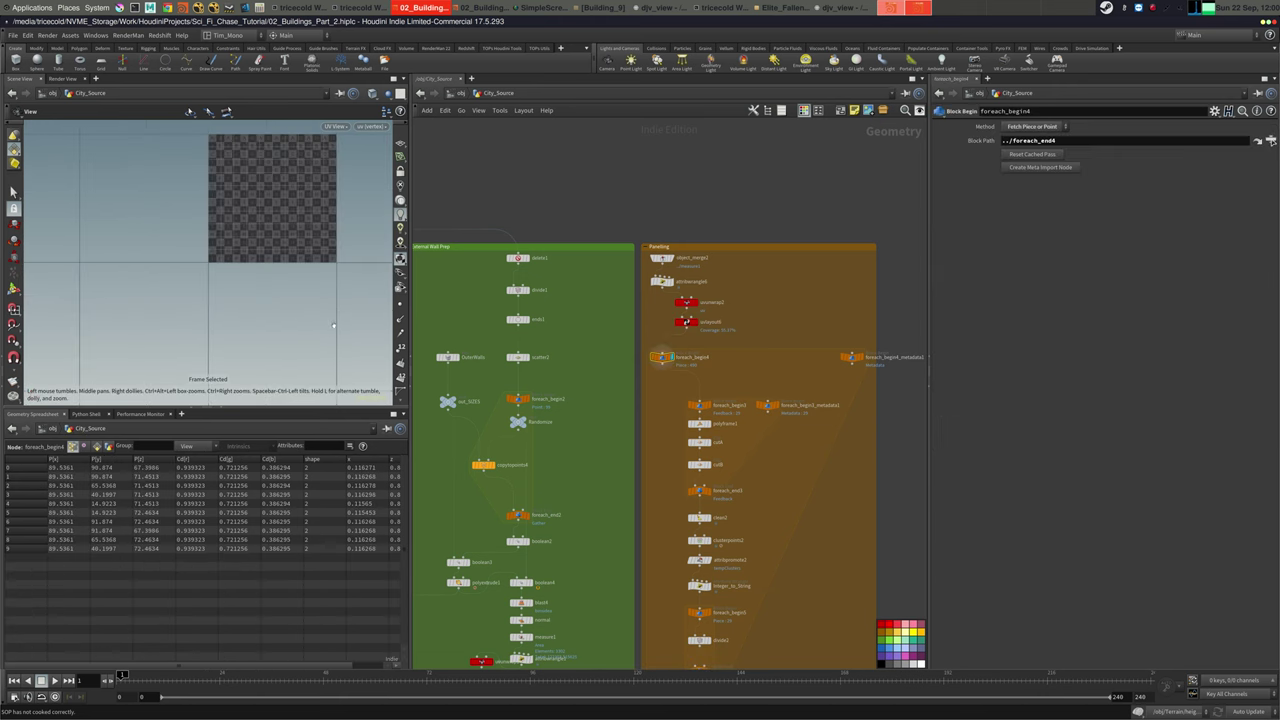
pyautogui.click(340, 130)
pyautogui.moveTo(350, 148)
pyautogui.click(412, 147)
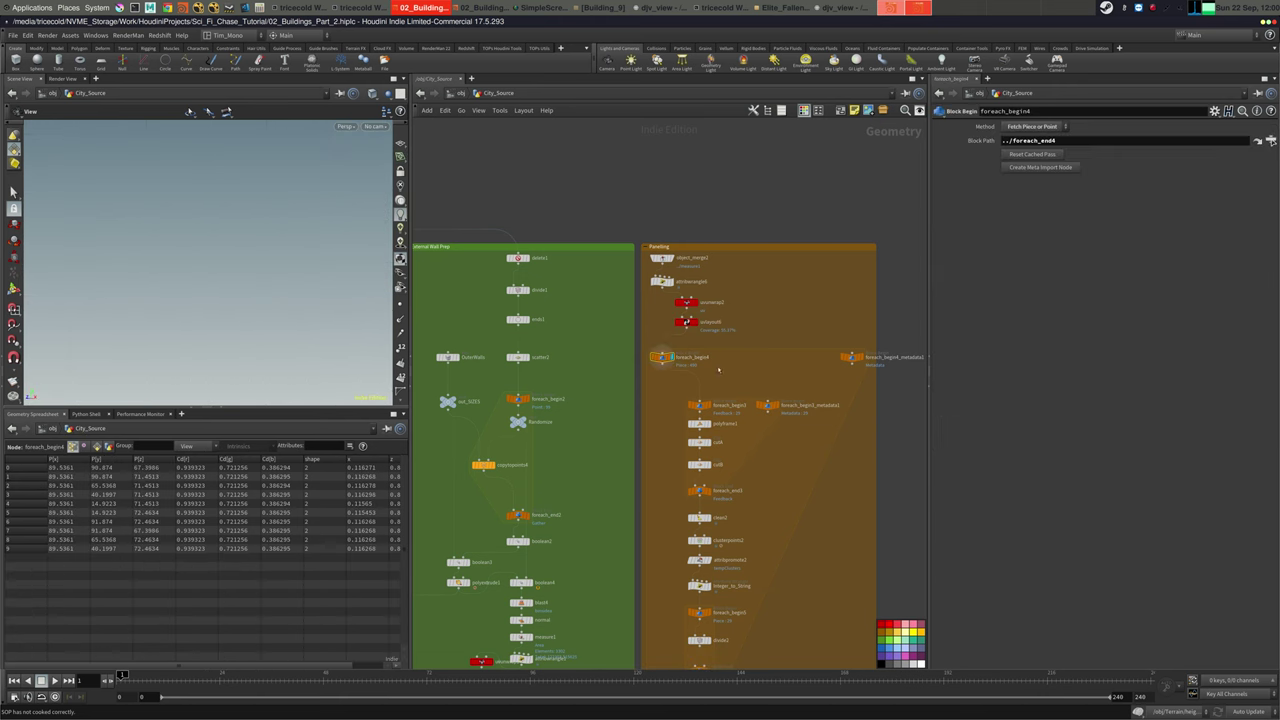
pyautogui.moveTo(657, 431); pyautogui.dragTo(638, 311, button='middle')
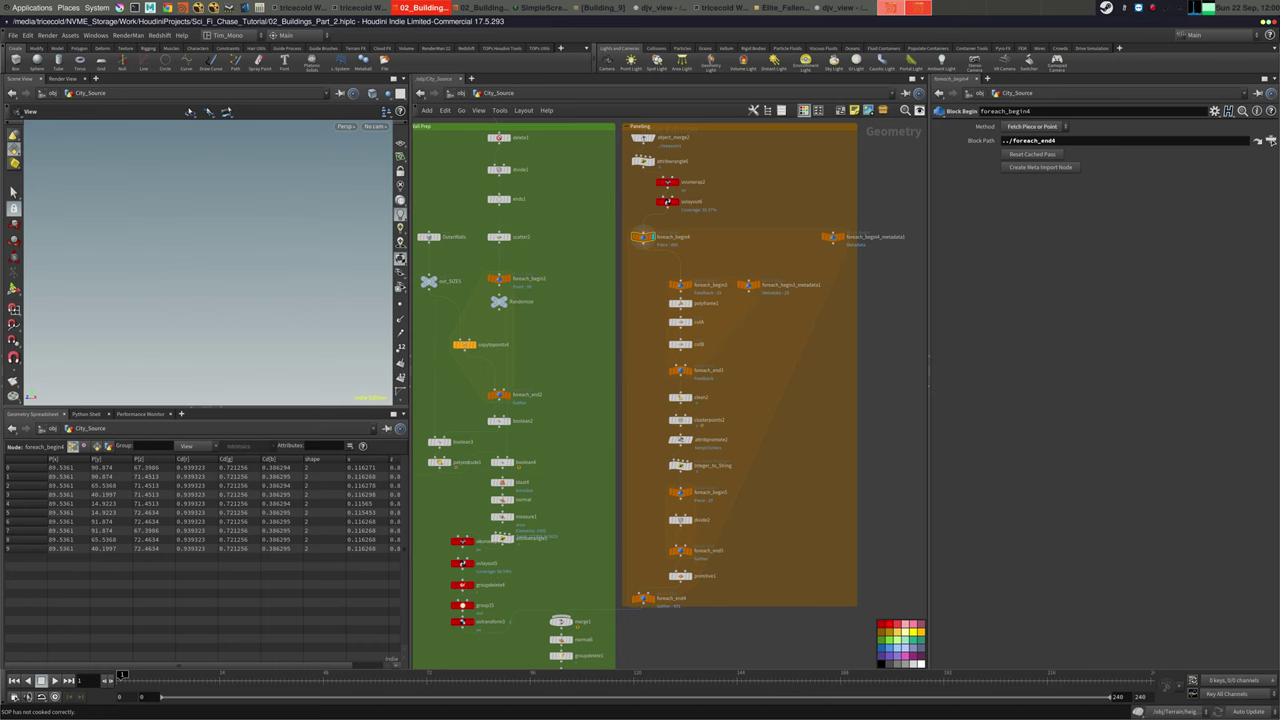
# Examine a single pass of foreach_end3 in the UV and perspective viewports, then turn Single Pass off again
pyautogui.click(681, 371)
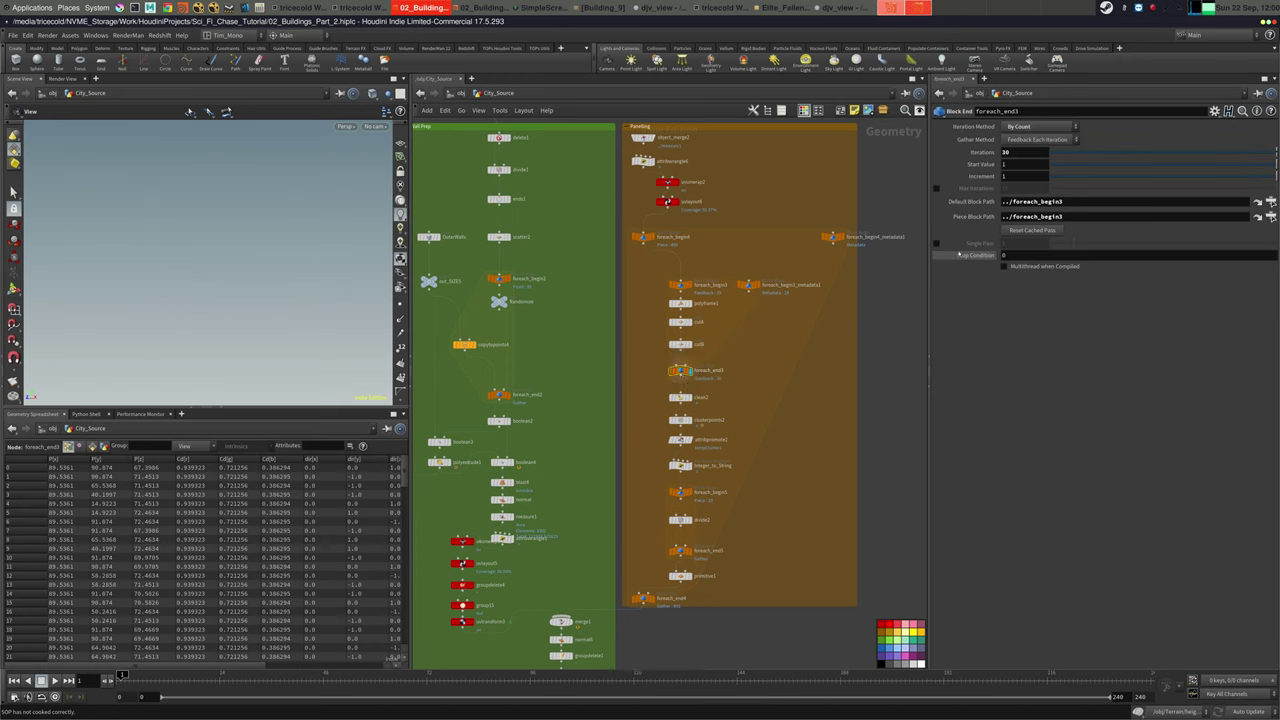
pyautogui.click(937, 243)
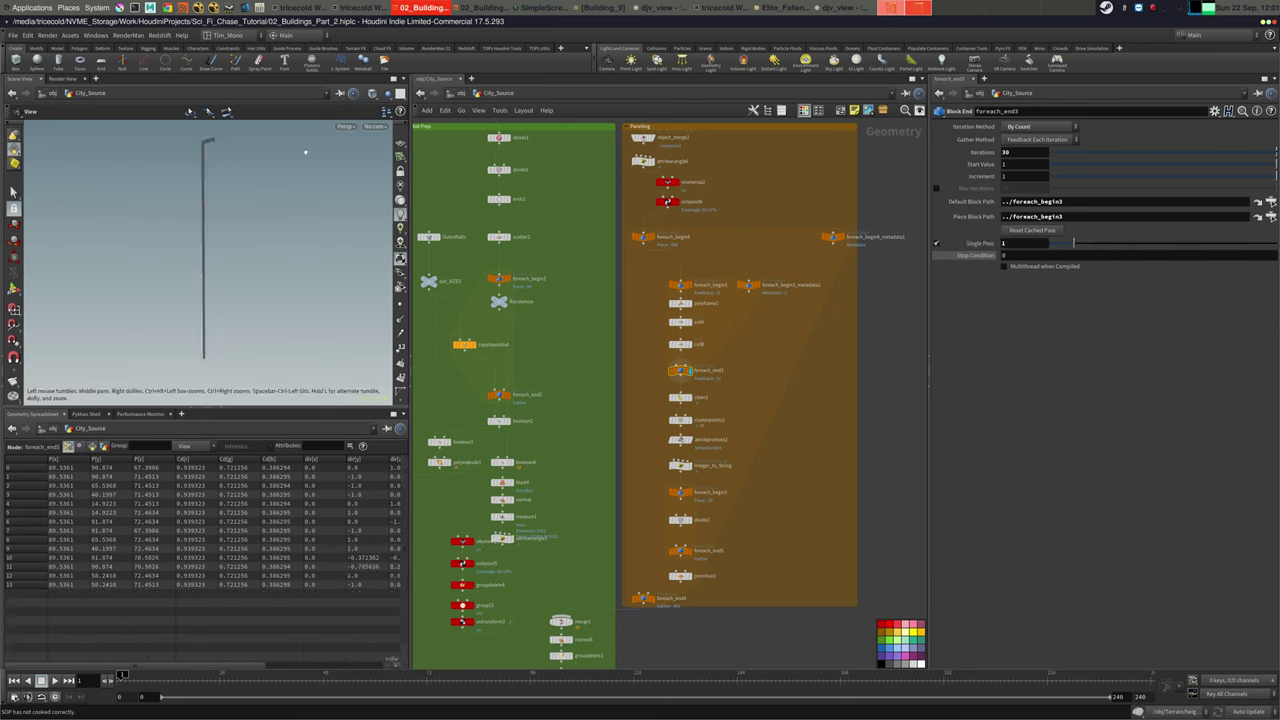
pyautogui.click(345, 126)
pyautogui.moveTo(370, 146)
pyautogui.click(445, 188)
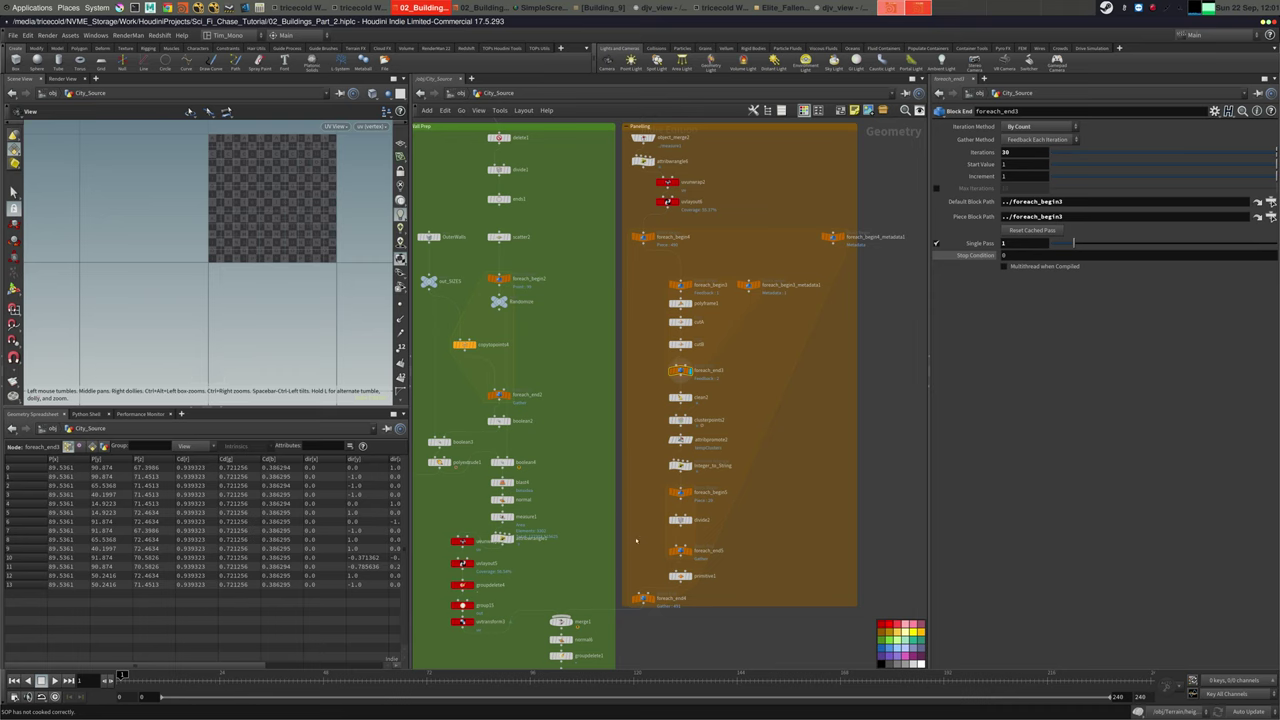
pyautogui.click(336, 127)
pyautogui.moveTo(360, 146)
pyautogui.click(425, 157)
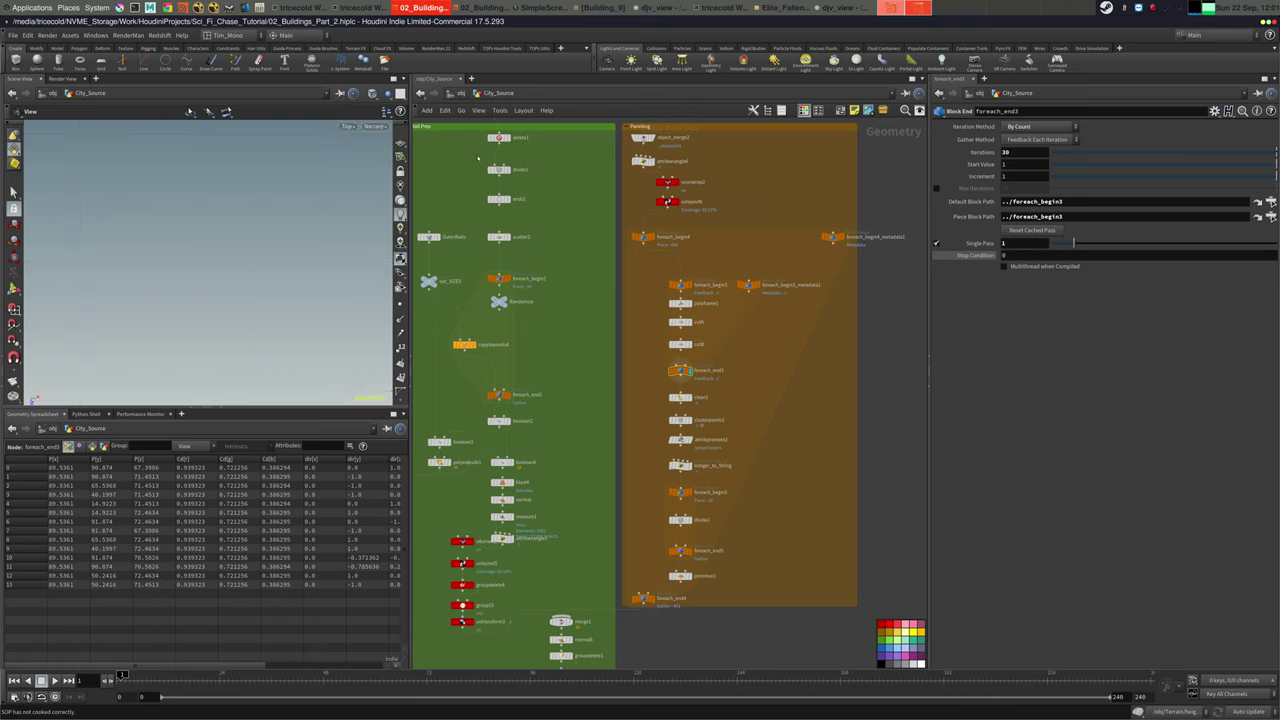
pyautogui.click(347, 126)
pyautogui.click(435, 147)
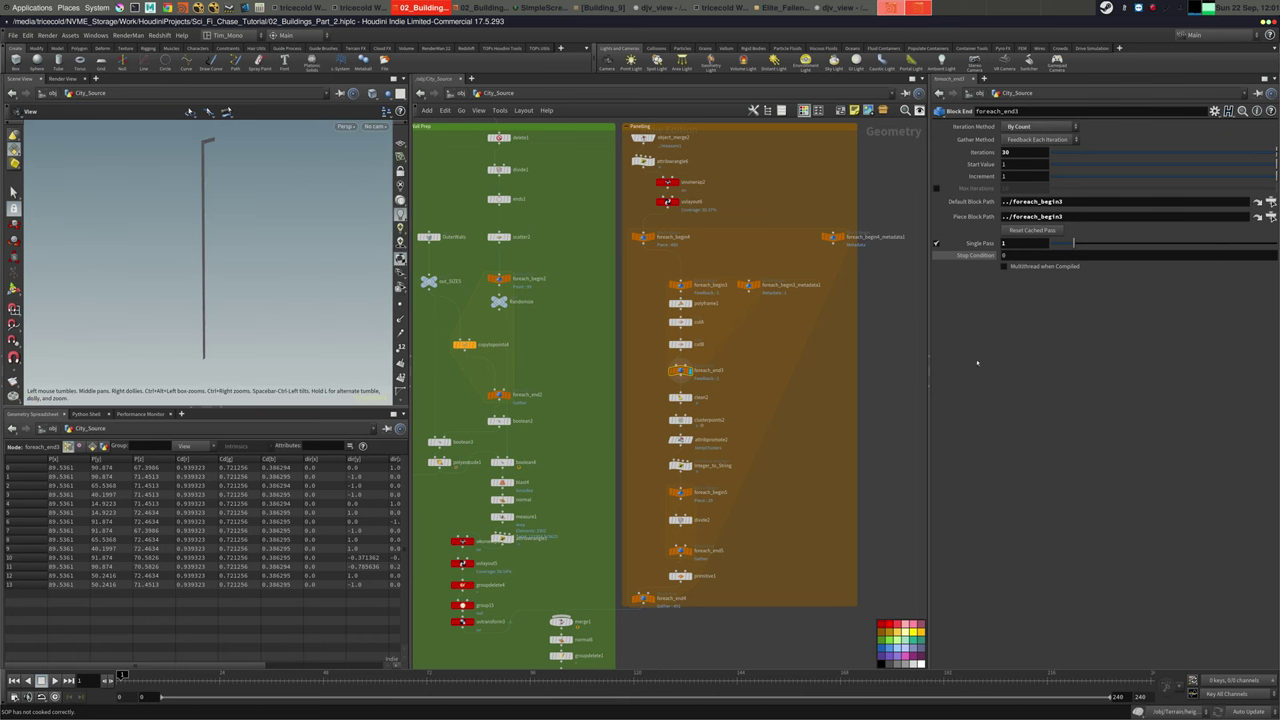
pyautogui.click(936, 244)
# Check Integer_to_String and foreach_end5 at the end of the Paneling branch and bypass the divide2 node
pyautogui.moveTo(737, 351); pyautogui.dragTo(717, 189, button='middle')
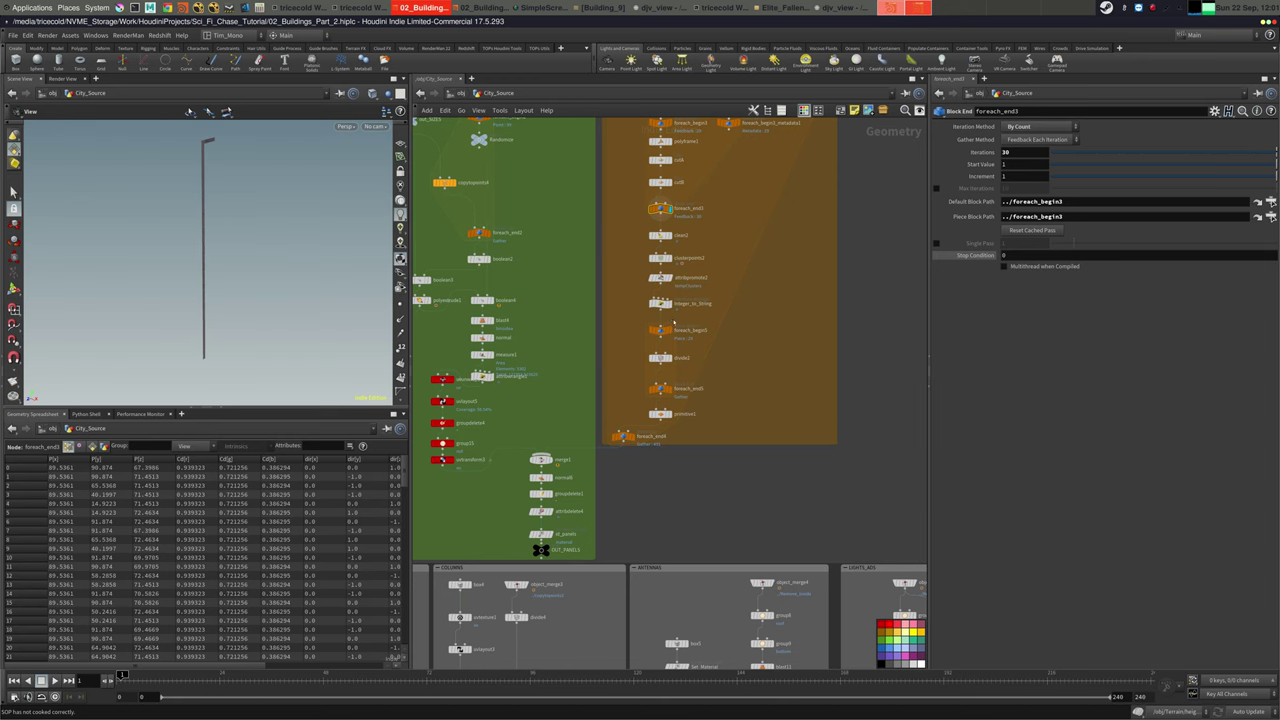
pyautogui.click(660, 303)
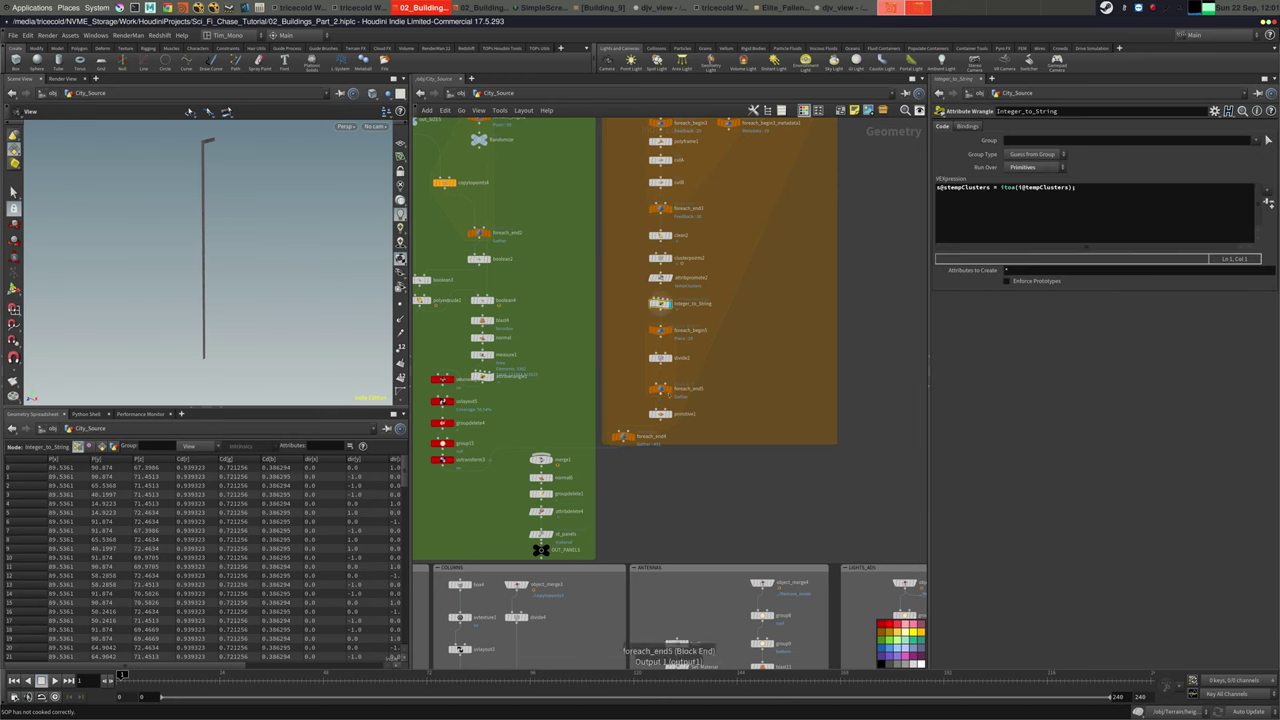
pyautogui.click(660, 388)
pyautogui.click(660, 358)
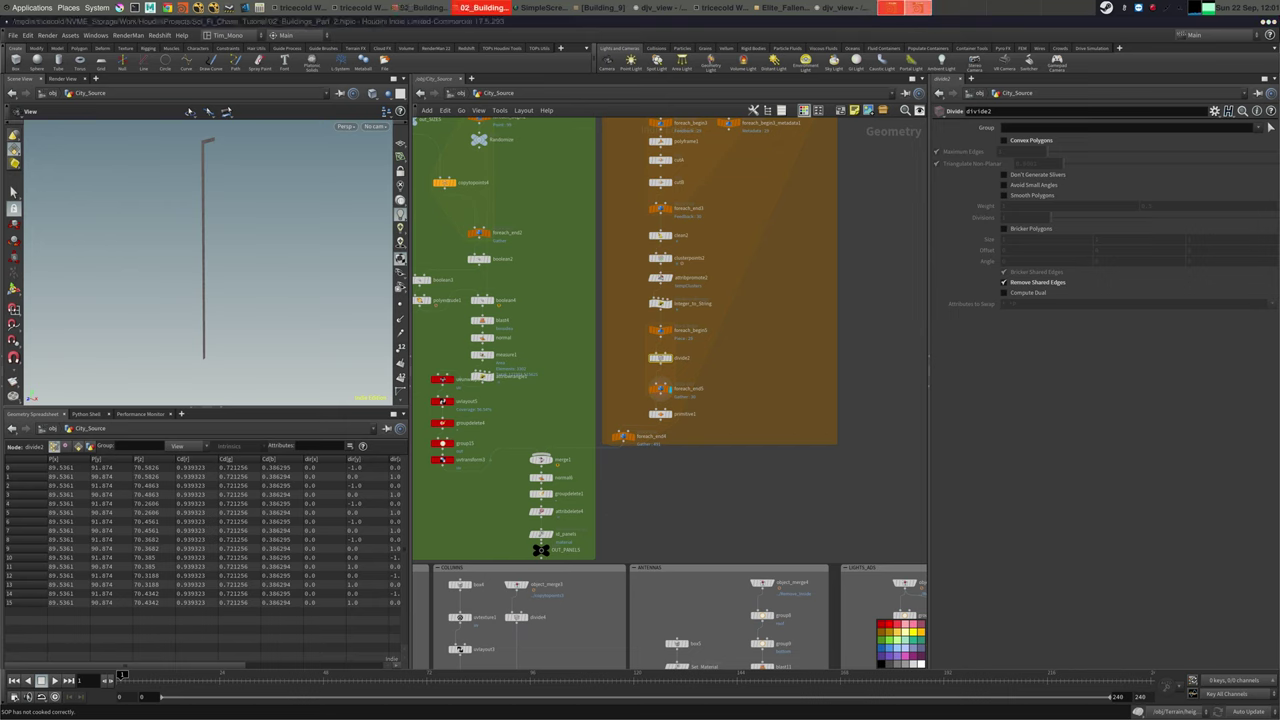
pyautogui.click(654, 357)
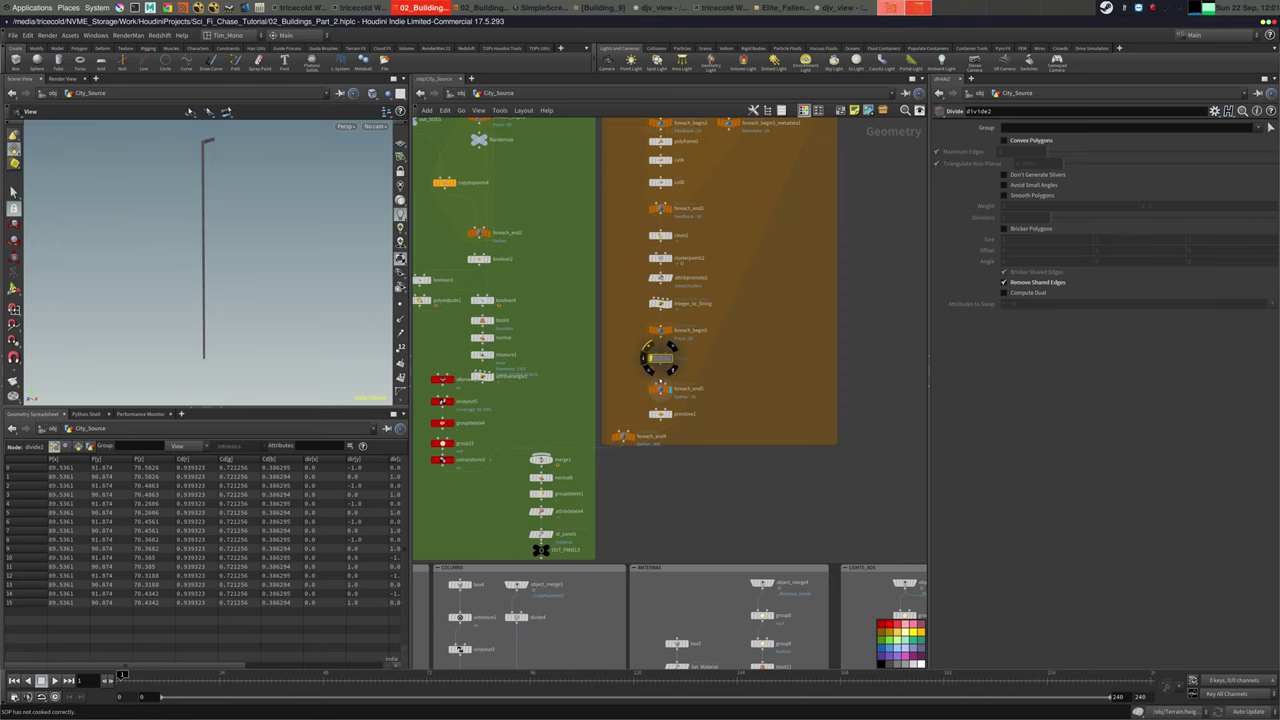
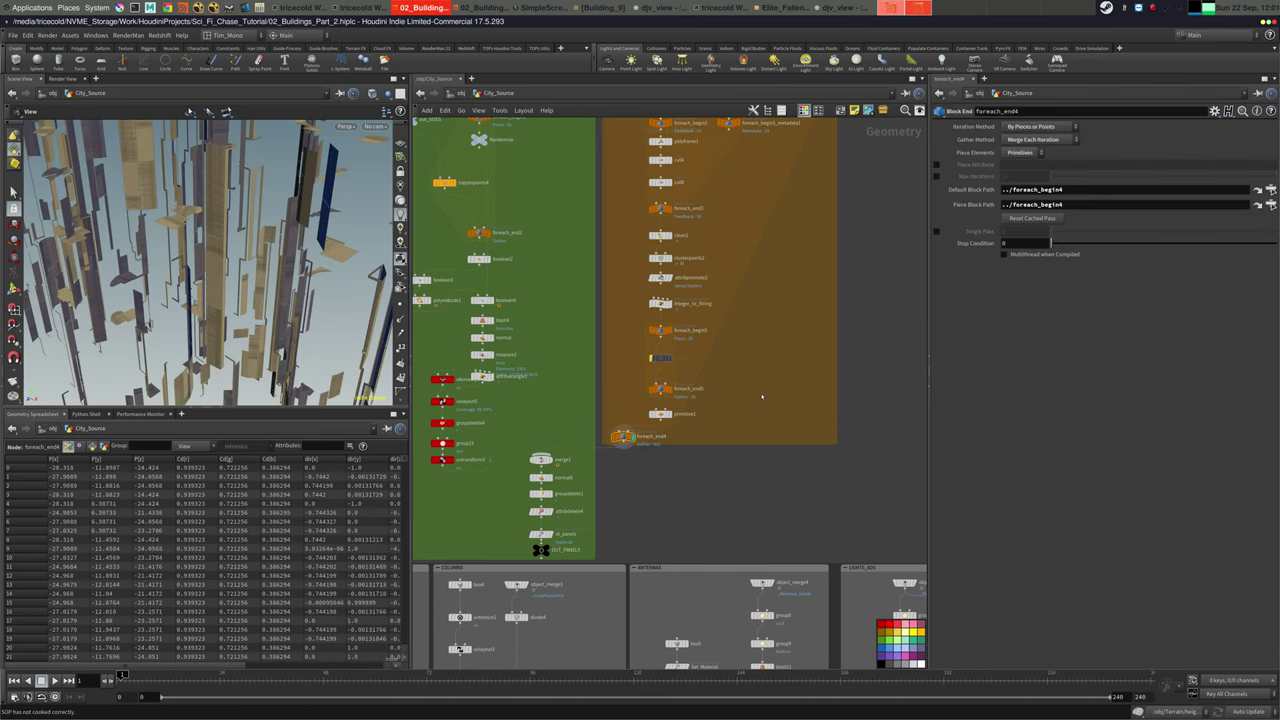
# Examine foreach_end4's result in the UV viewport and compare it with uvtransform3's offset UVs
pyautogui.click(345, 126)
pyautogui.moveTo(352, 147)
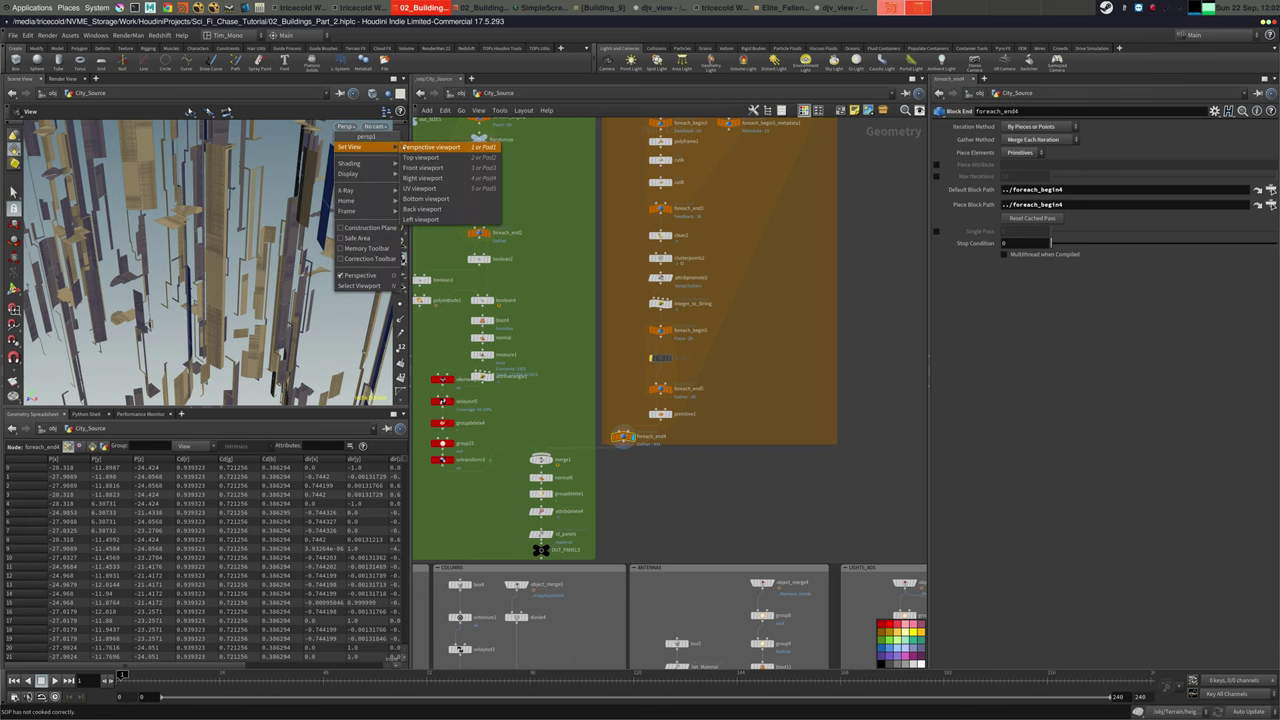
pyautogui.click(418, 188)
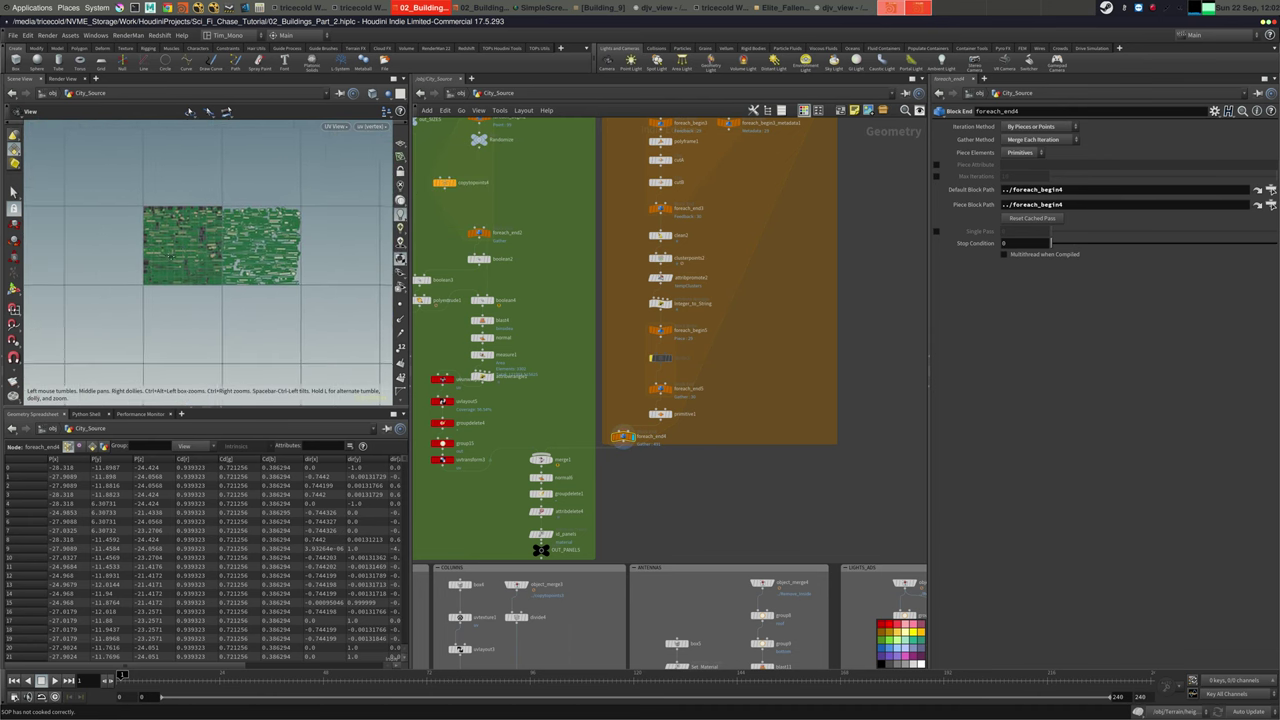
pyautogui.moveTo(466, 359); pyautogui.dragTo(516, 310, button='middle')
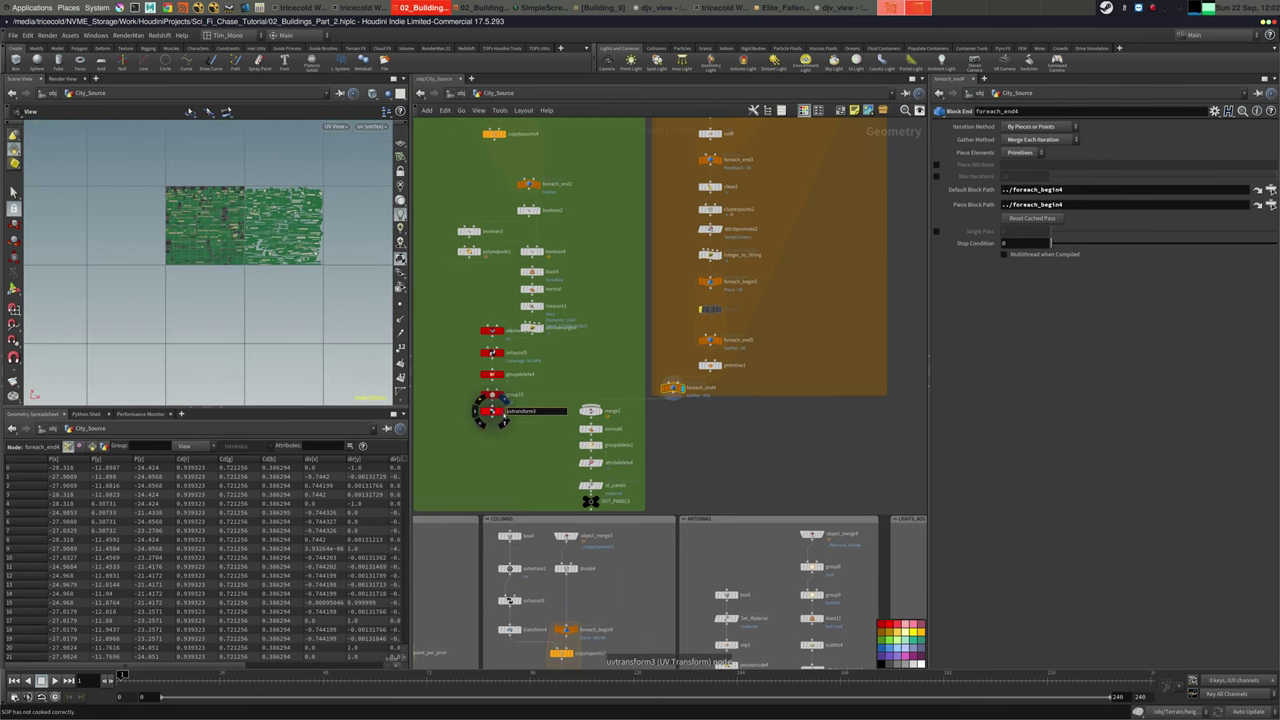
pyautogui.click(499, 412)
pyautogui.click(492, 411)
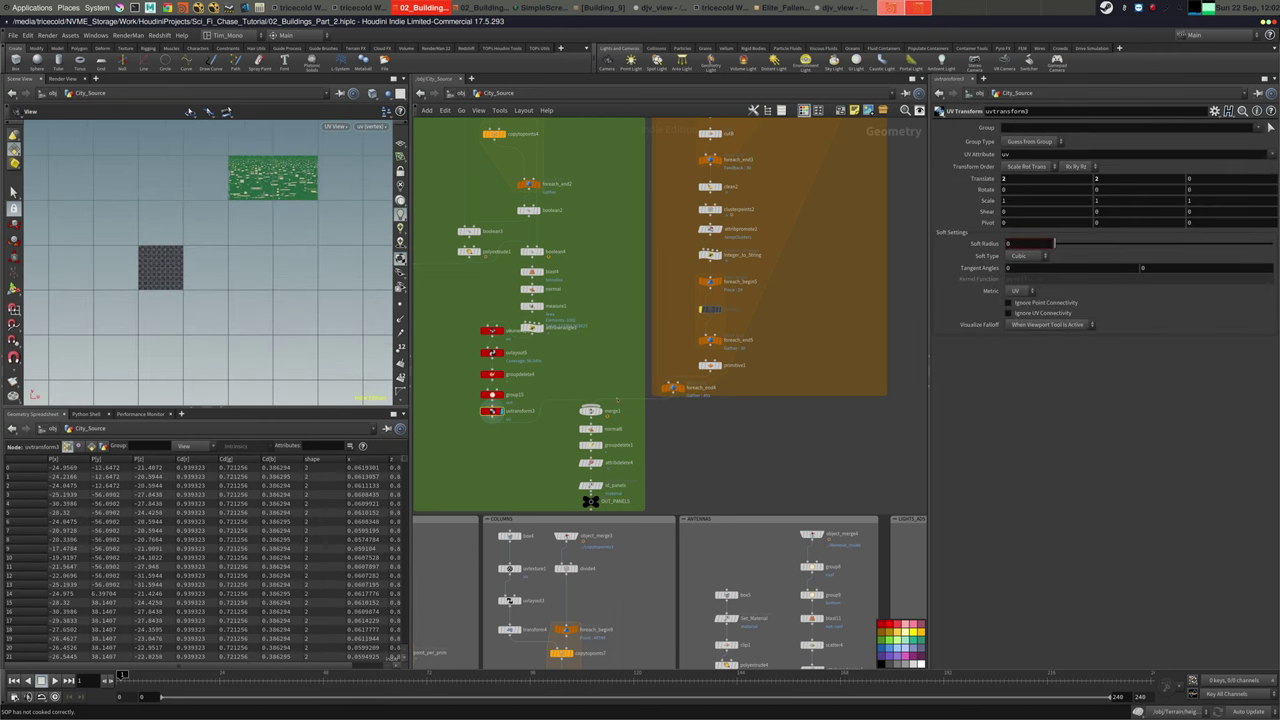
# Tighten the vertical spacing of divide2, foreach_end5, primitive1 and foreach_end4 at the end of the Paneling branch
pyautogui.moveTo(671, 332); pyautogui.dragTo(659, 364, button='middle')
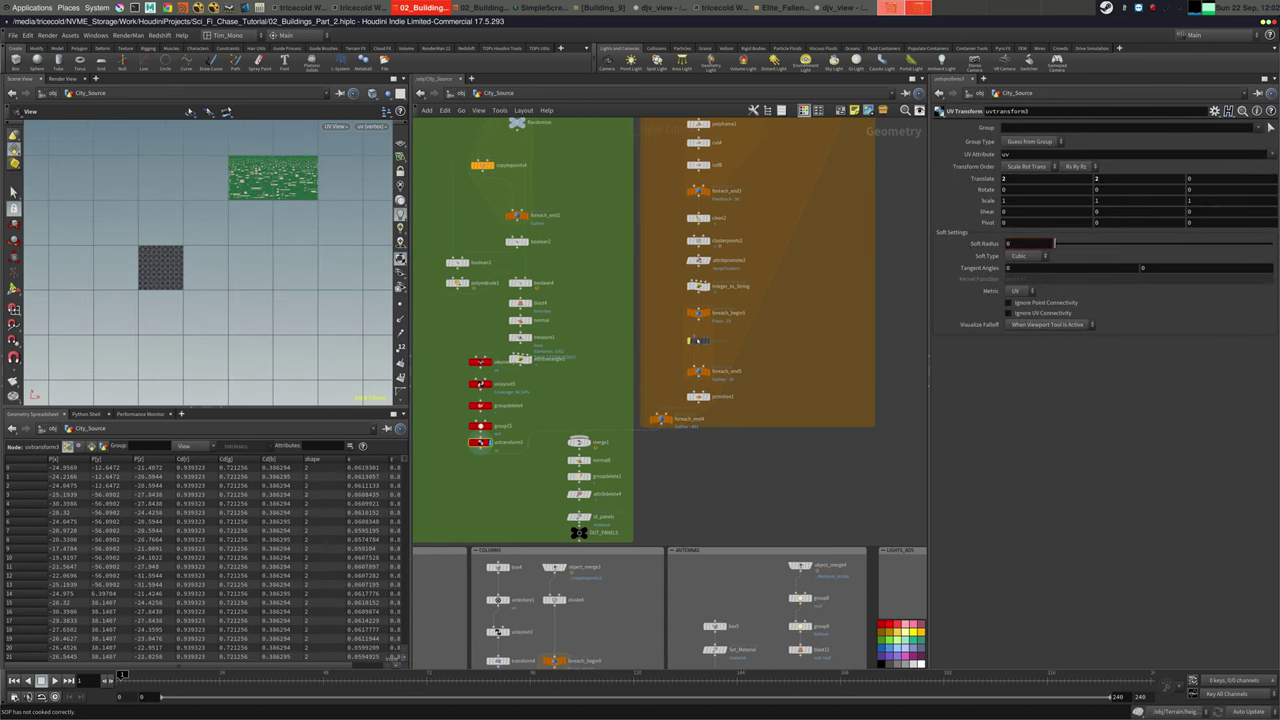
pyautogui.moveTo(701, 343); pyautogui.dragTo(700, 378)
pyautogui.moveTo(666, 418); pyautogui.dragTo(665, 399)
pyautogui.moveTo(577, 397); pyautogui.dragTo(575, 401, button='middle')
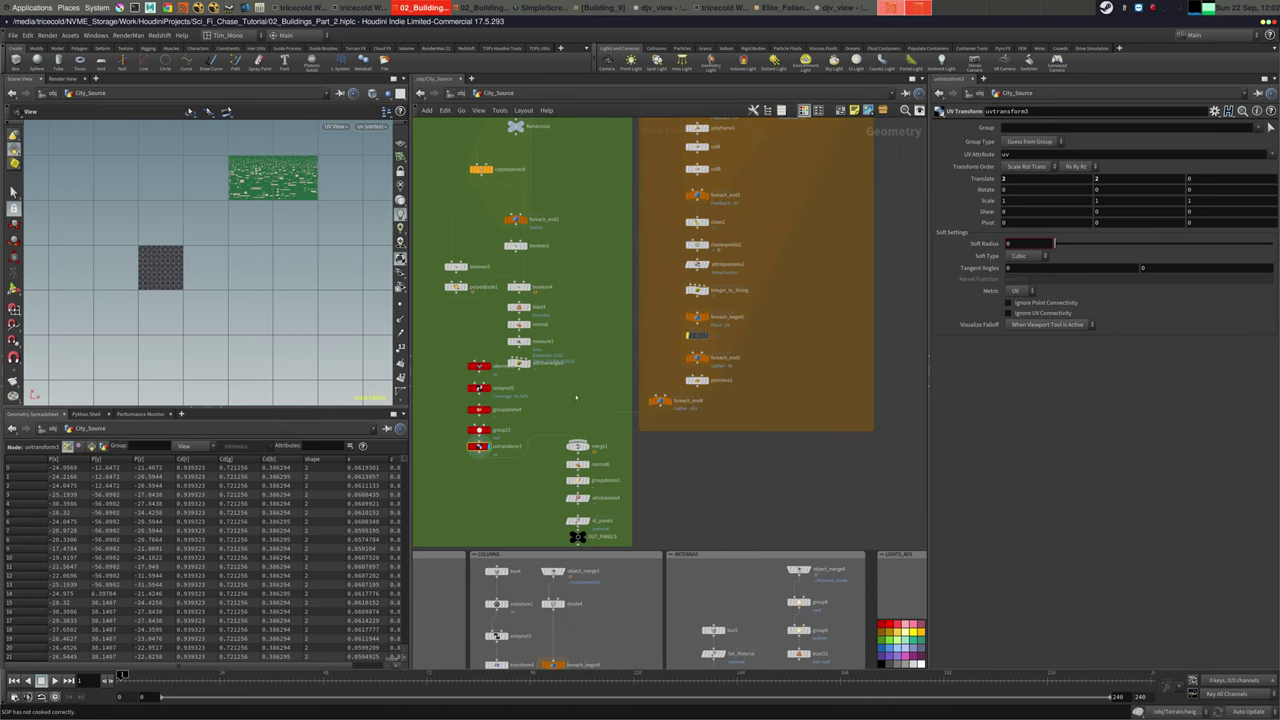
# Rename the Group Create node above uvtransform3 as out
pyautogui.press('Tab')
pyautogui.click(524, 406)
pyautogui.click(506, 428)
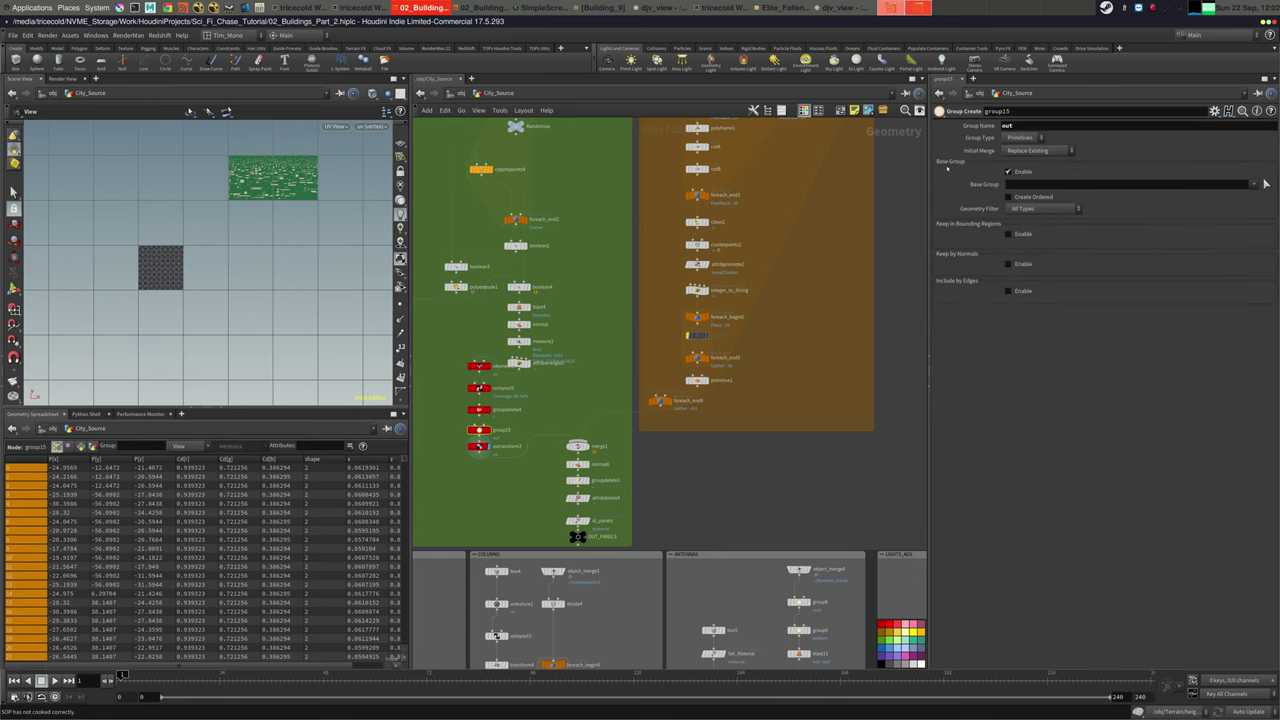
pyautogui.doubleClick(1031, 113)
pyautogui.write('ou')
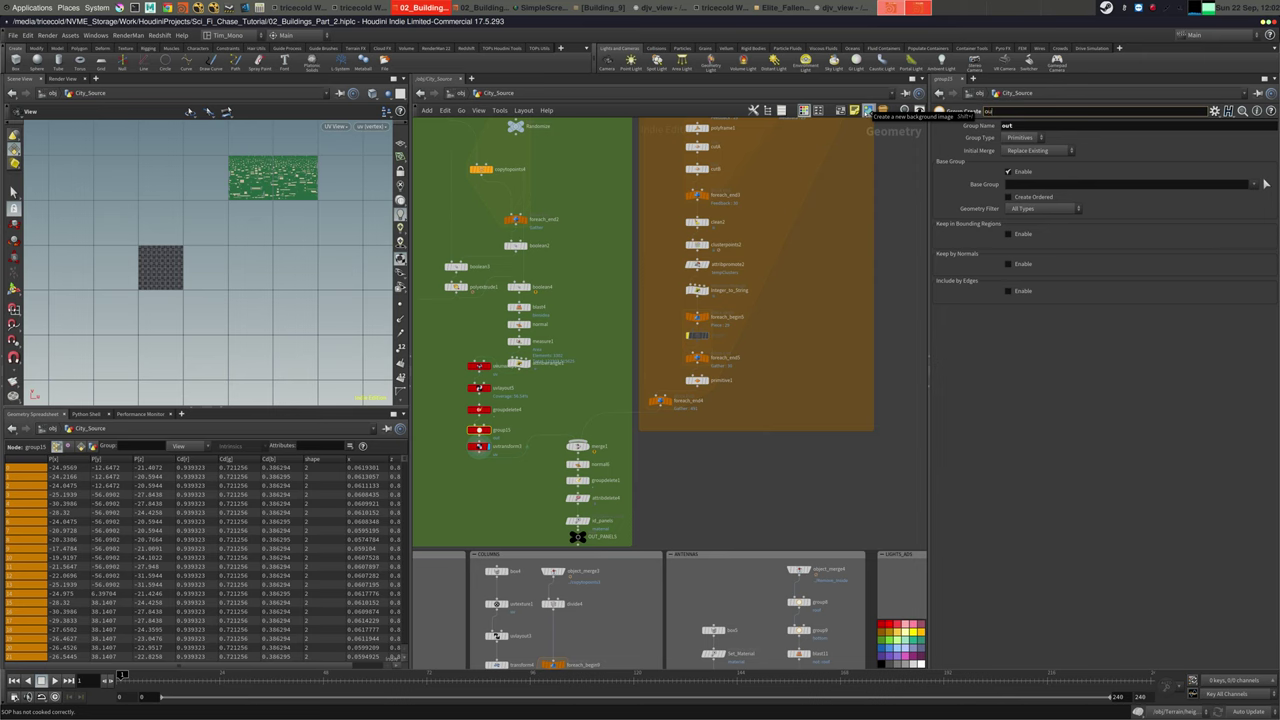
pyautogui.write('t')
pyautogui.press('Return')
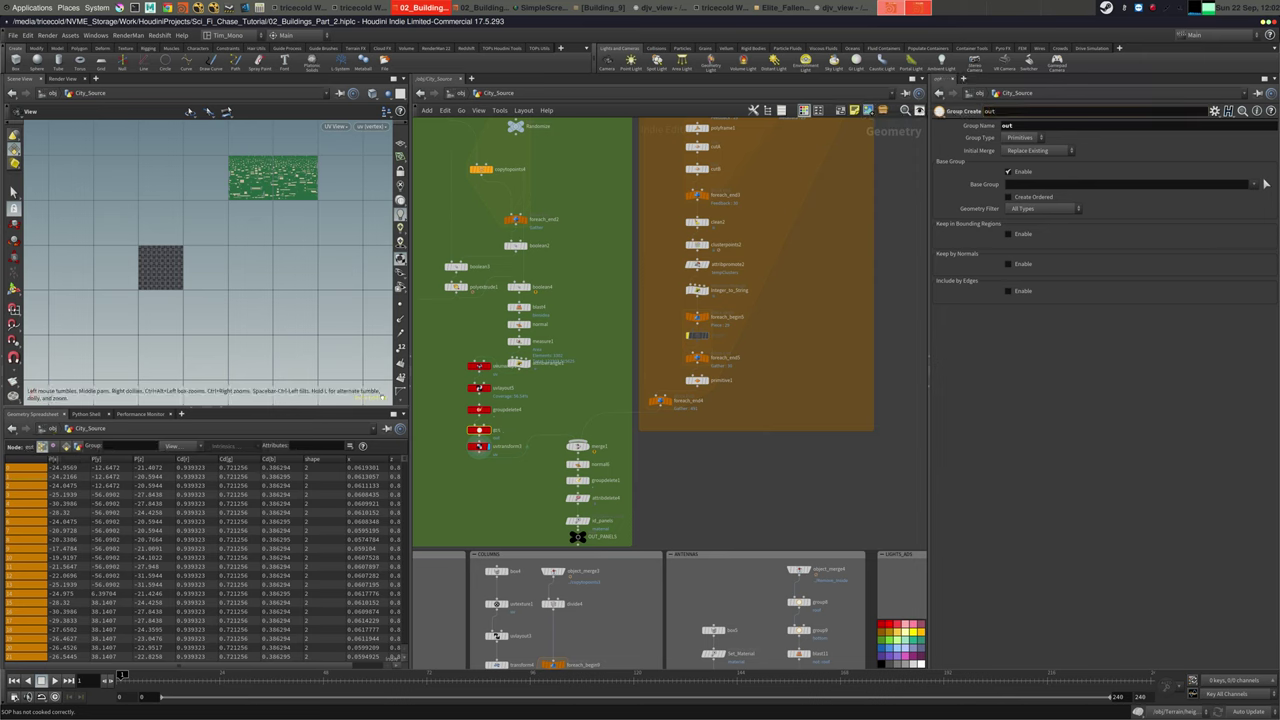
# Duplicate the out group node and insert the copy between foreach_end4 and merge1
pyautogui.hotkey('ctrl', 'c')
pyautogui.hotkey('ctrl', 'v')
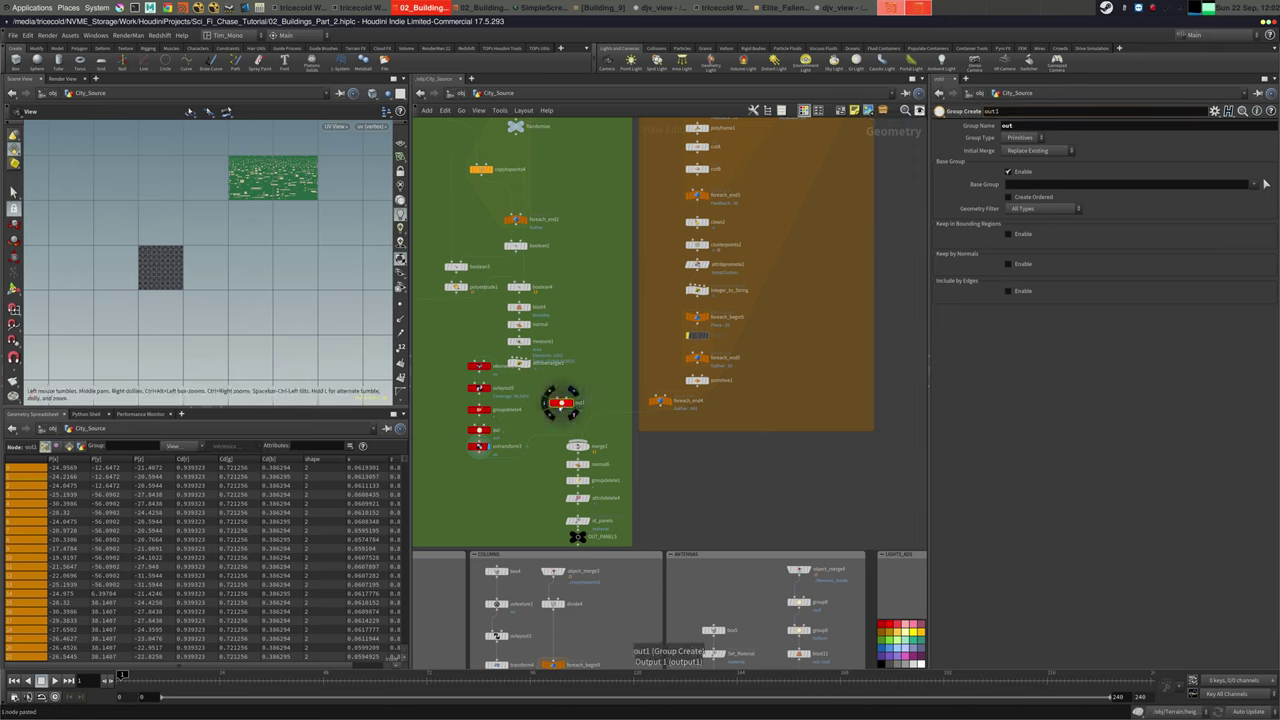
pyautogui.click(607, 426)
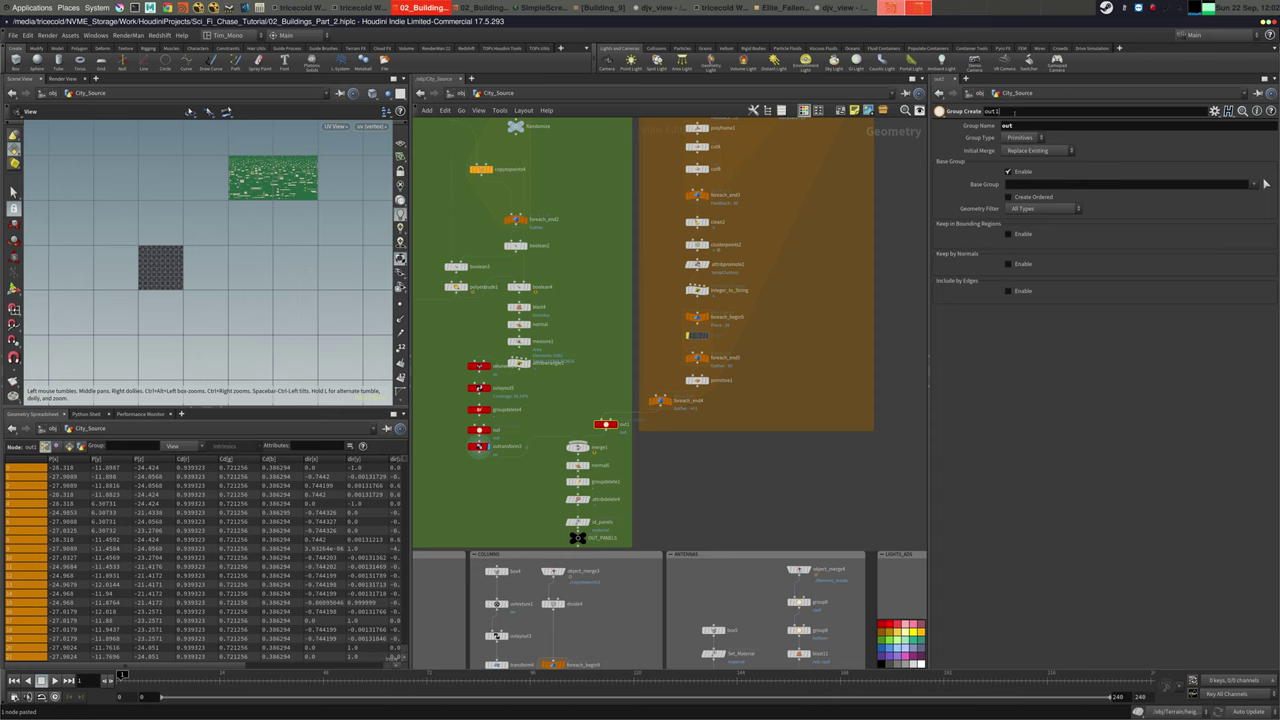
# Rename the copied Group Create node above merge1 as in
pyautogui.moveTo(1024, 111); pyautogui.dragTo(883, 111)
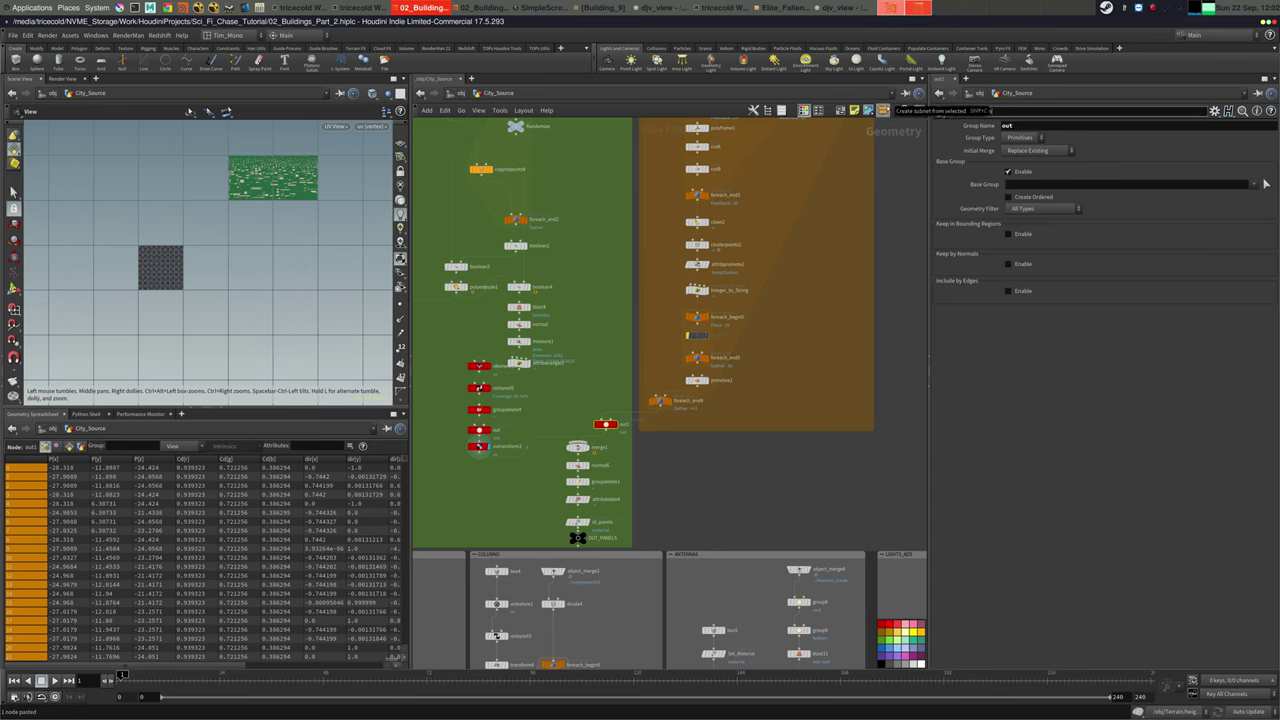
pyautogui.press('Tab')
pyautogui.write('in')
pyautogui.press('Tab')
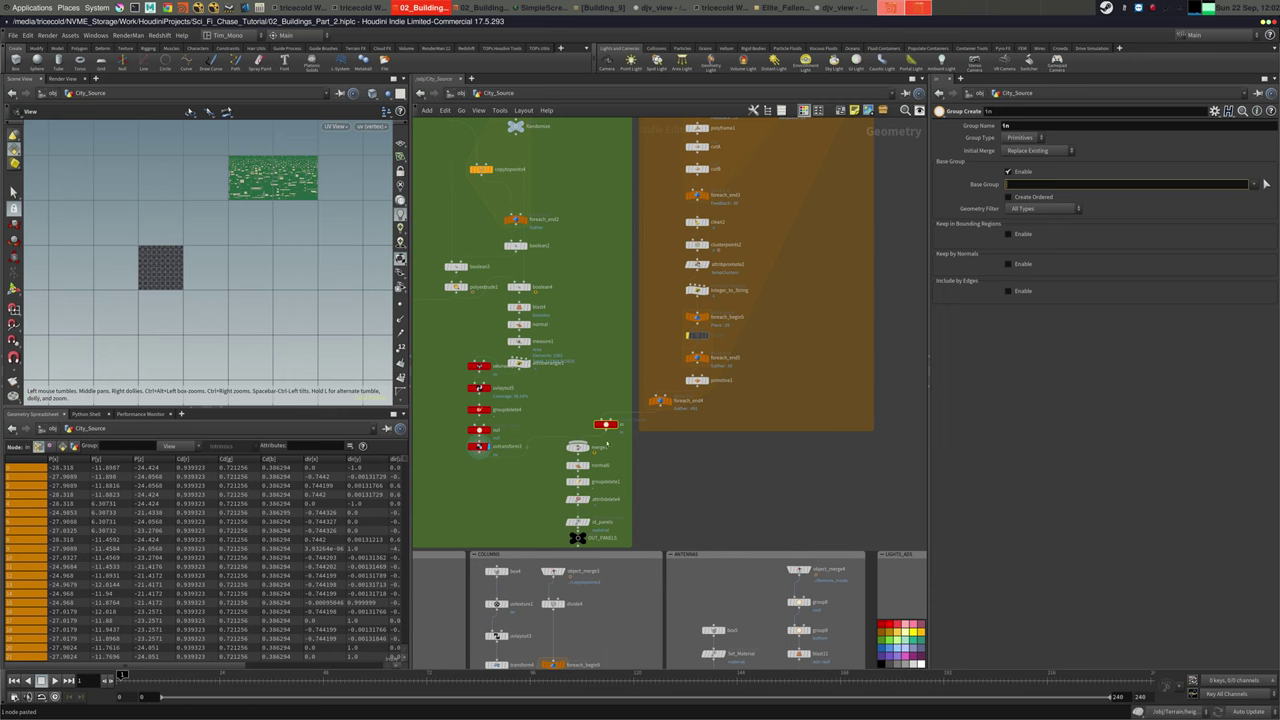
# Move the in node up and insert a displayed copy of uvtransform3 between it and merge1
pyautogui.moveTo(606, 425); pyautogui.dragTo(593, 406)
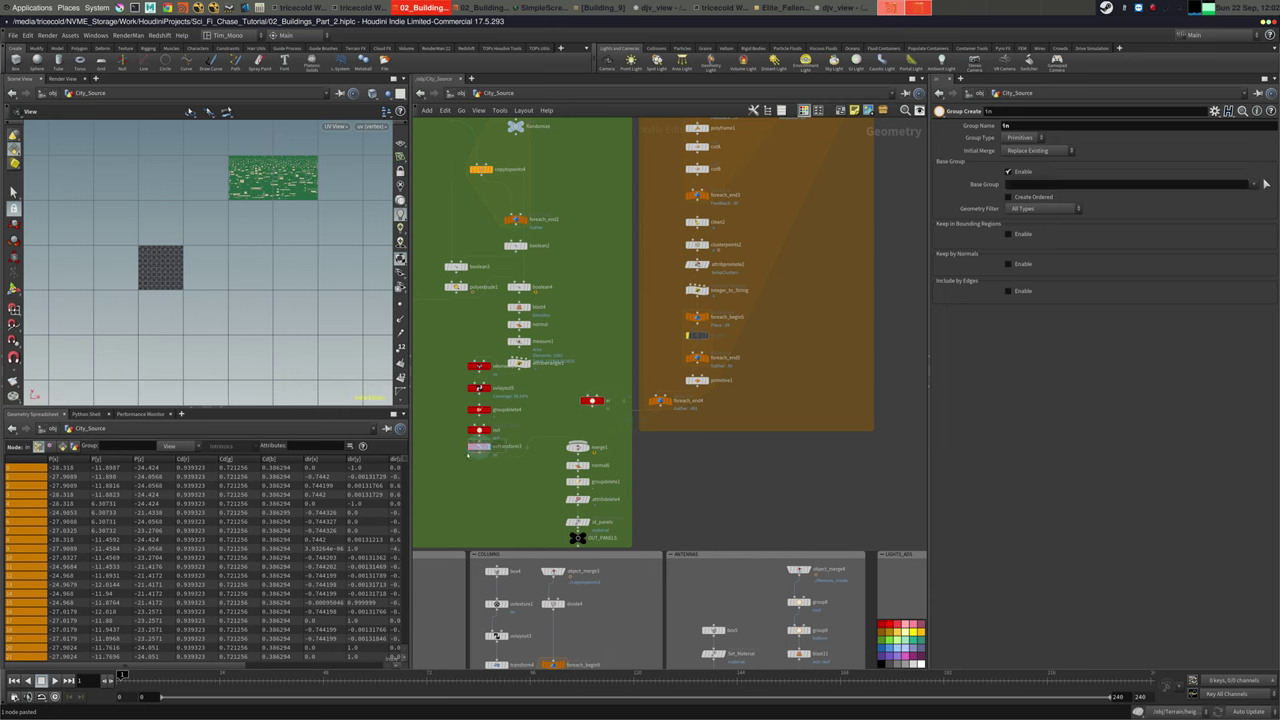
pyautogui.moveTo(478, 447); pyautogui.dragTo(625, 427)
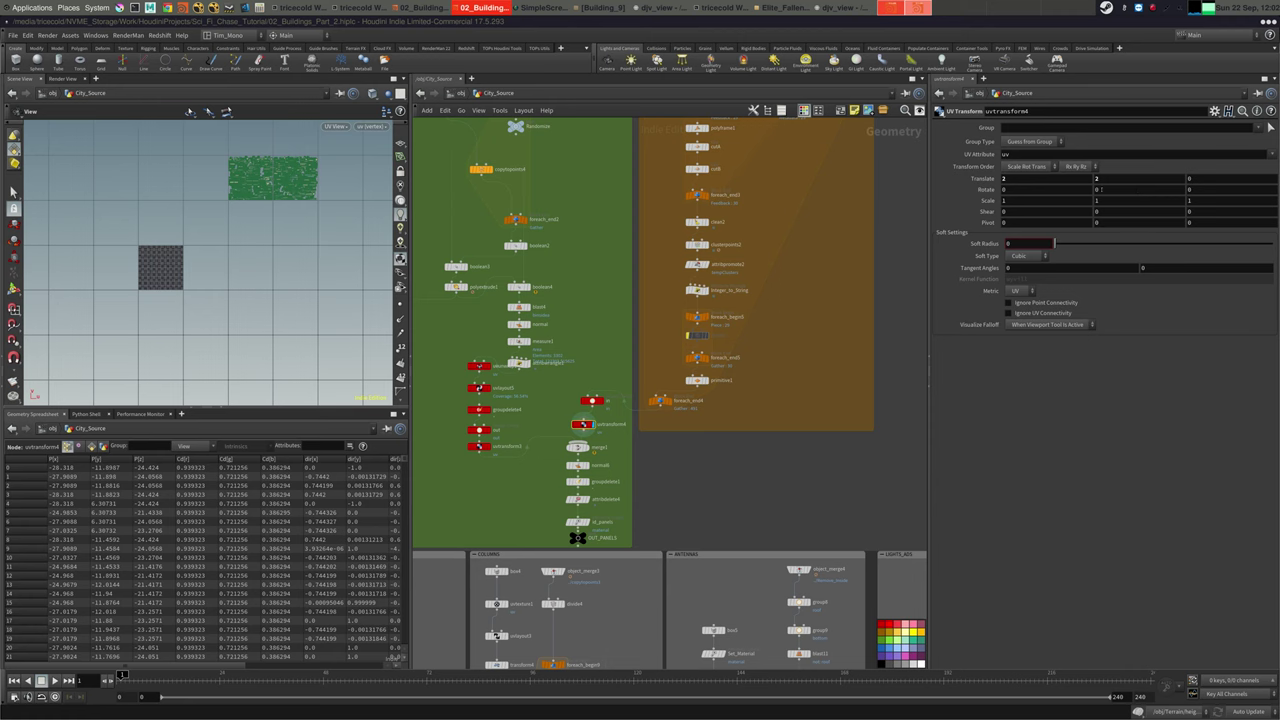
# Set uvtransform4's X translation to 0 and display merge1 to check the combined UV layout
pyautogui.press('Return')
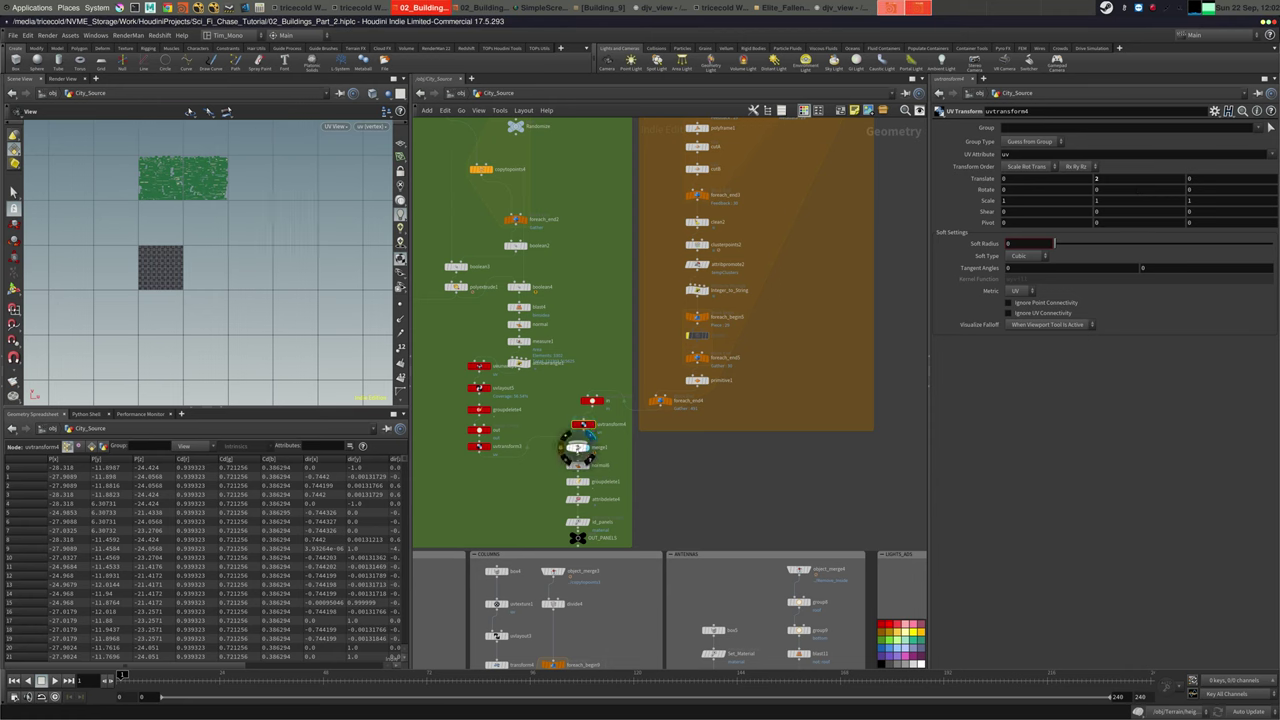
pyautogui.click(578, 447)
pyautogui.scroll(5, 168, 242)
pyautogui.scroll(-2, 232, 195)
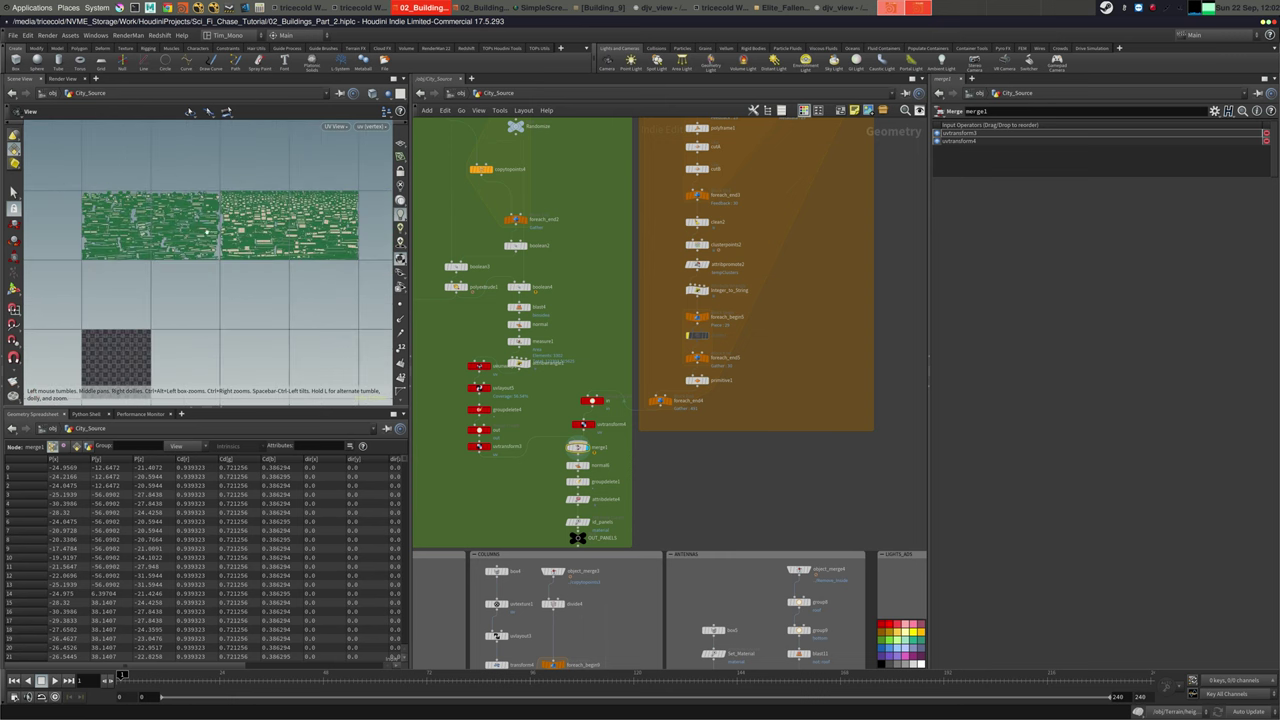
pyautogui.moveTo(240, 213); pyautogui.dragTo(230, 207, button='middle')
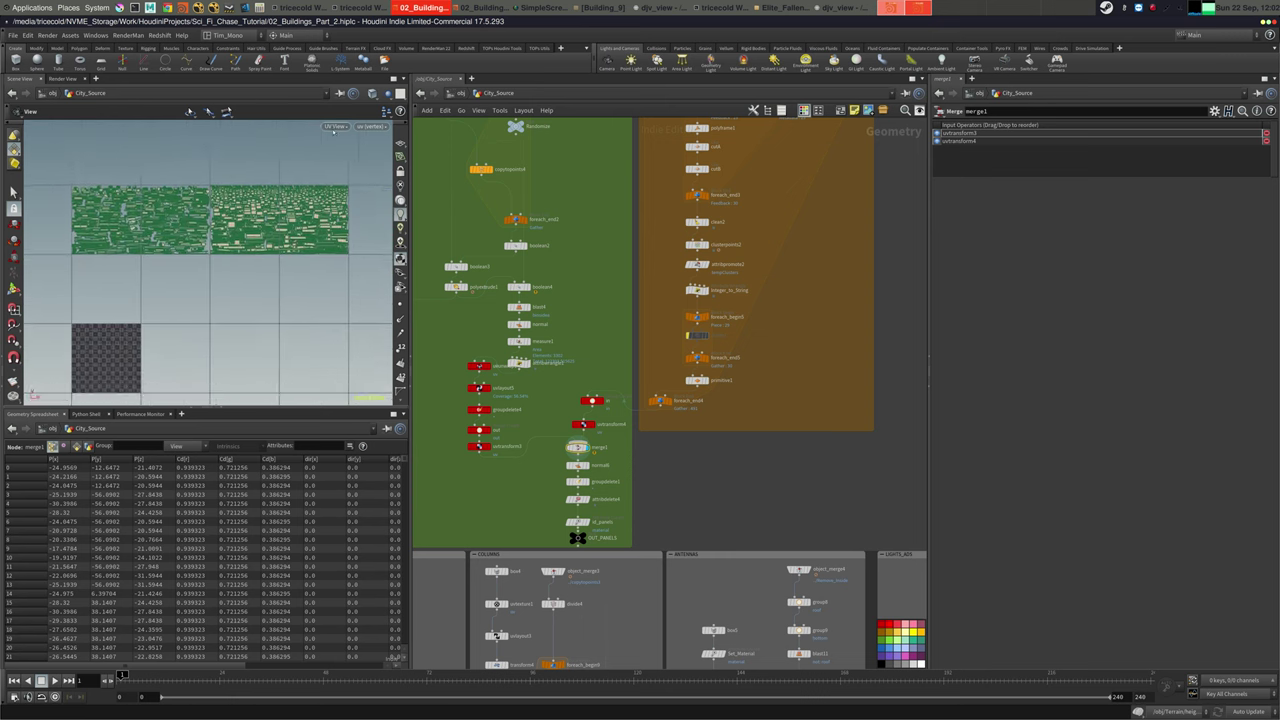
# Switch the viewport to perspective and examine the merged panel geometry in wireframe and up close
pyautogui.click(334, 129)
pyautogui.moveTo(350, 146)
pyautogui.click(408, 147)
pyautogui.moveTo(246, 274); pyautogui.dragTo(268, 240)
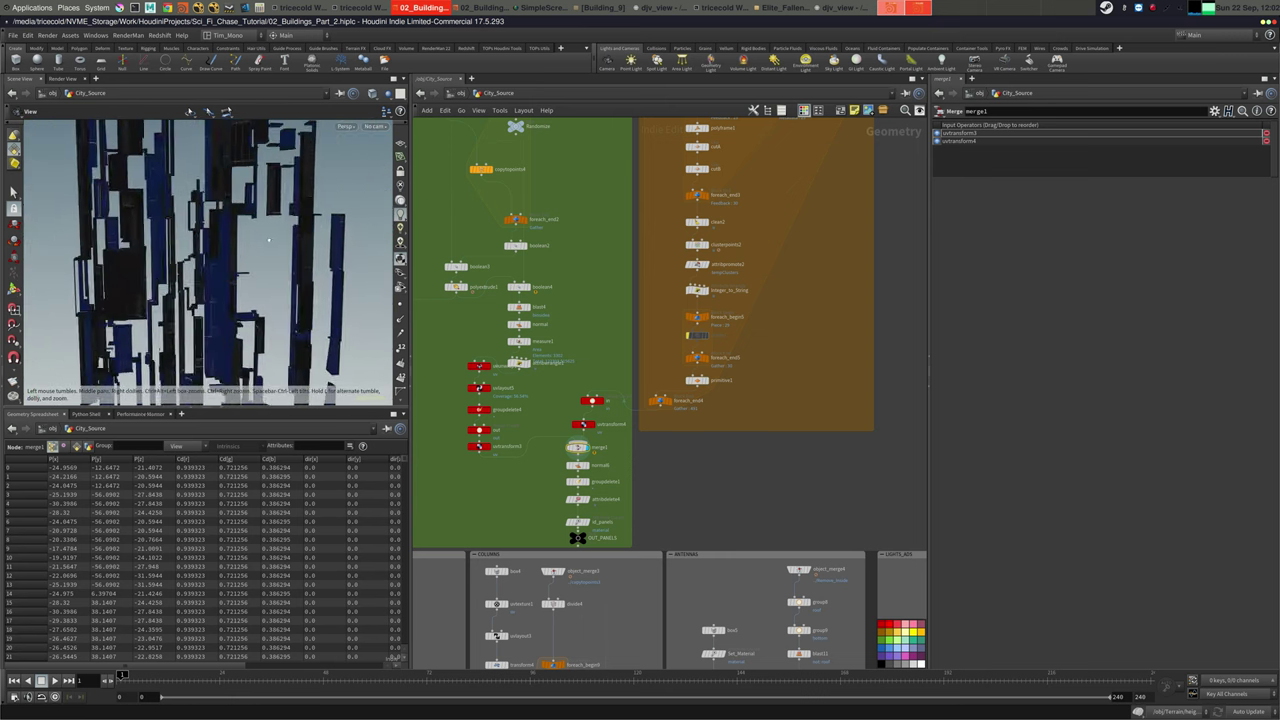
pyautogui.scroll(-5, 180, 213)
pyautogui.press('w')
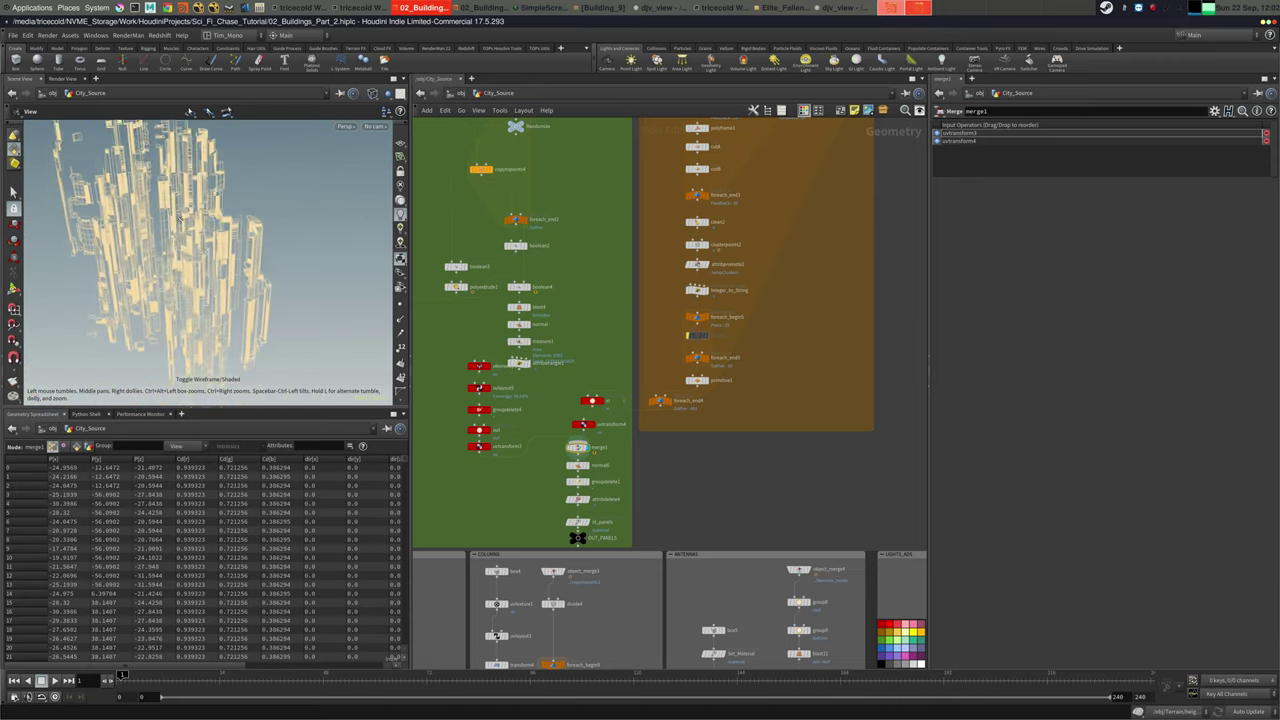
pyautogui.scroll(5, 181, 218)
pyautogui.moveTo(181, 218); pyautogui.dragTo(180, 246)
pyautogui.scroll(4, 180, 246)
# Examine the panel strip output at foreach_begin3, foreach_end3 and primitive1 in the Paneling network
pyautogui.moveTo(769, 149); pyautogui.dragTo(751, 358, button='middle')
pyautogui.click(679, 317)
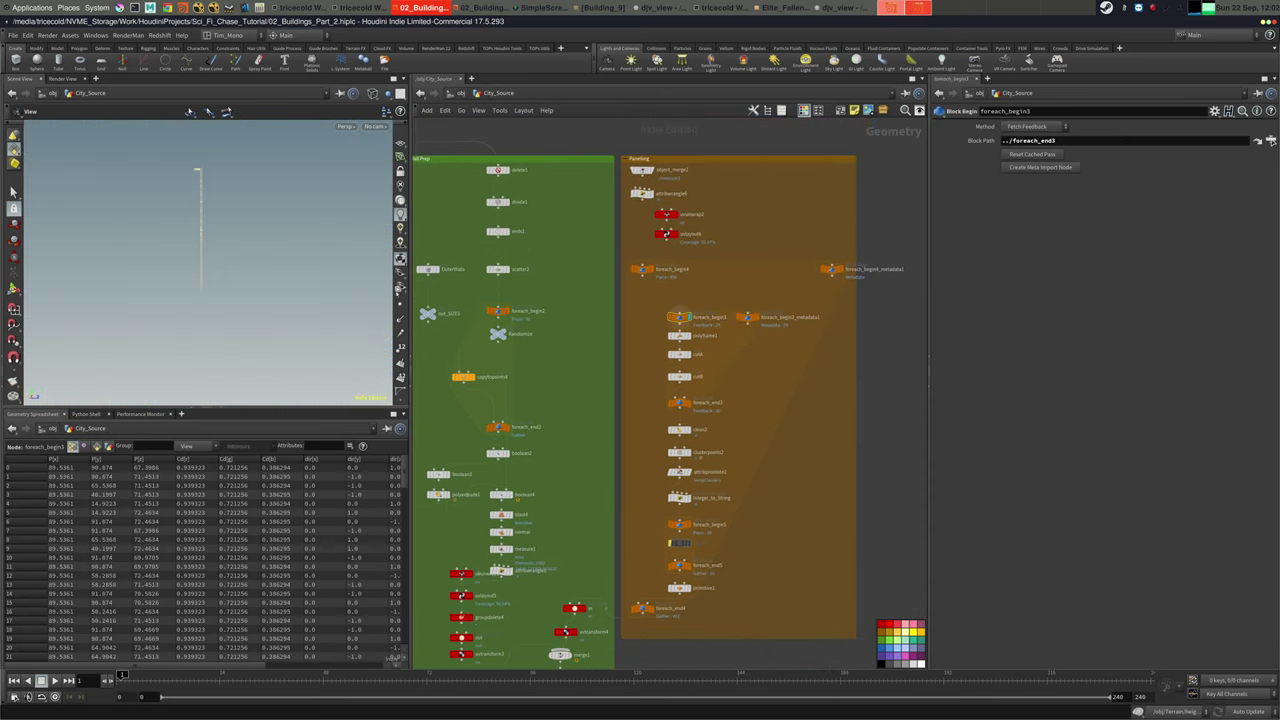
pyautogui.press('g')
pyautogui.scroll(5, 207, 260)
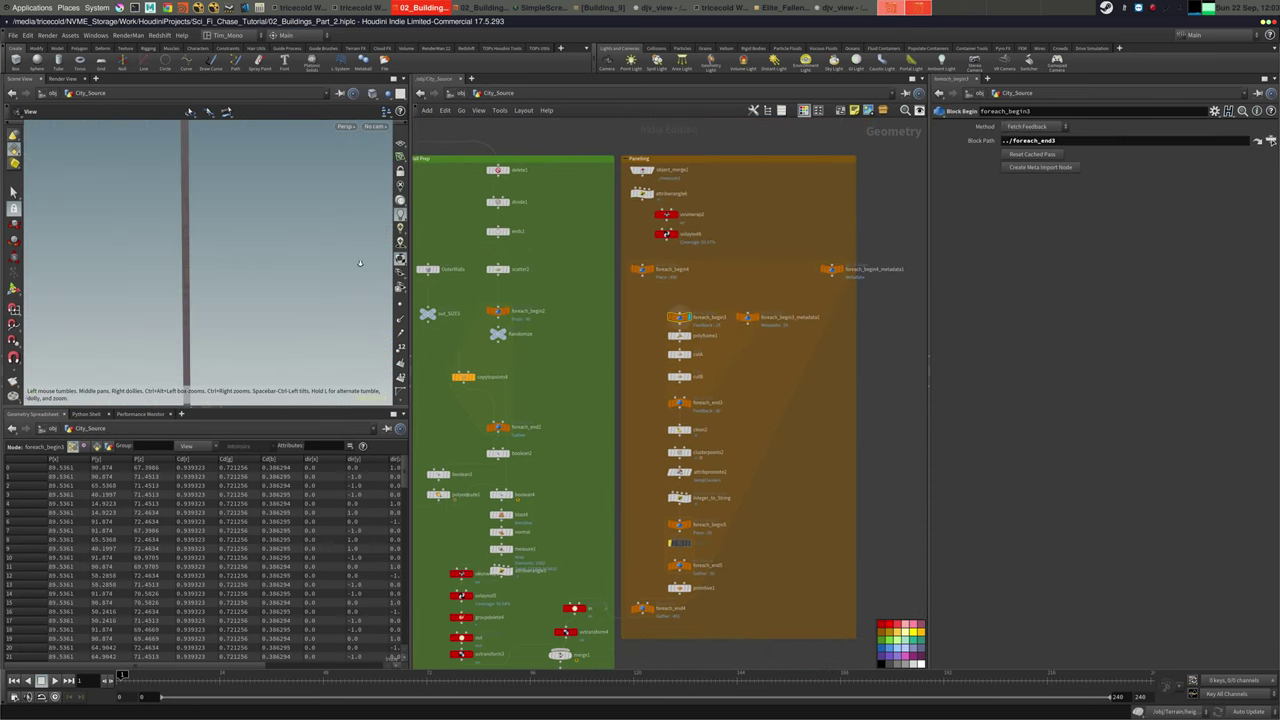
pyautogui.moveTo(725, 394); pyautogui.dragTo(757, 297, button='middle')
pyautogui.click(710, 305)
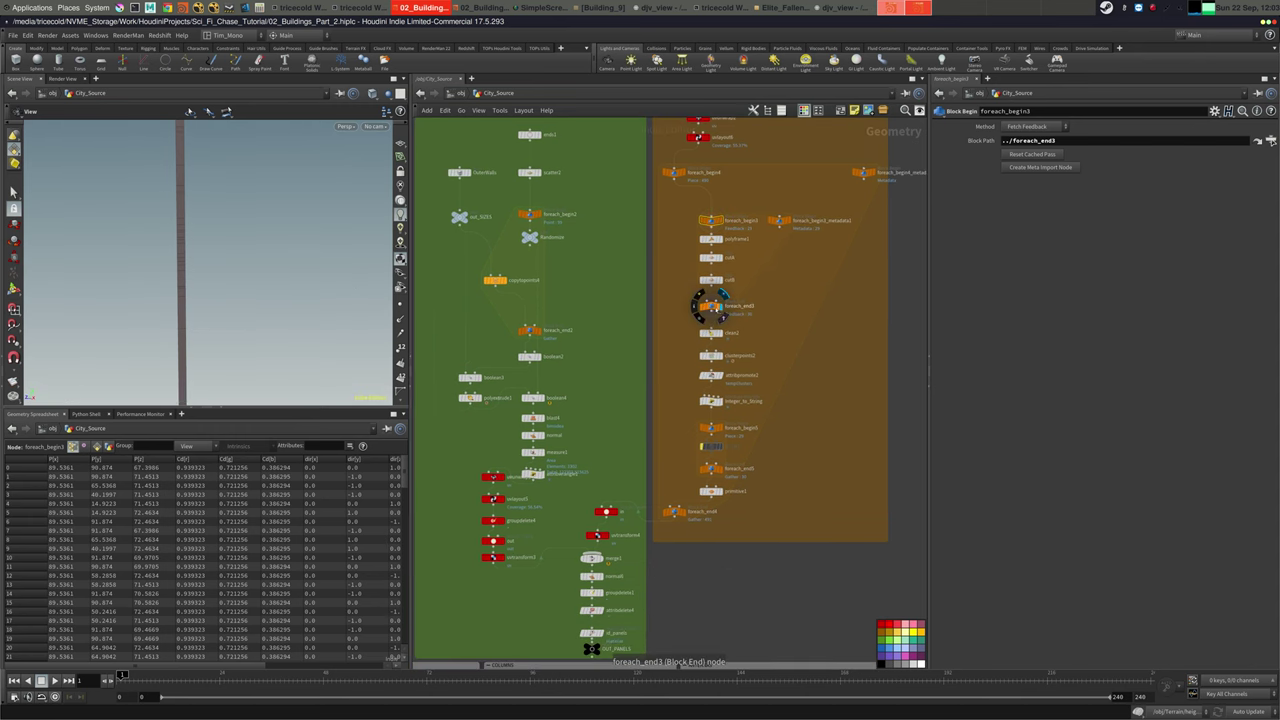
pyautogui.moveTo(760, 413); pyautogui.dragTo(766, 304, button='middle')
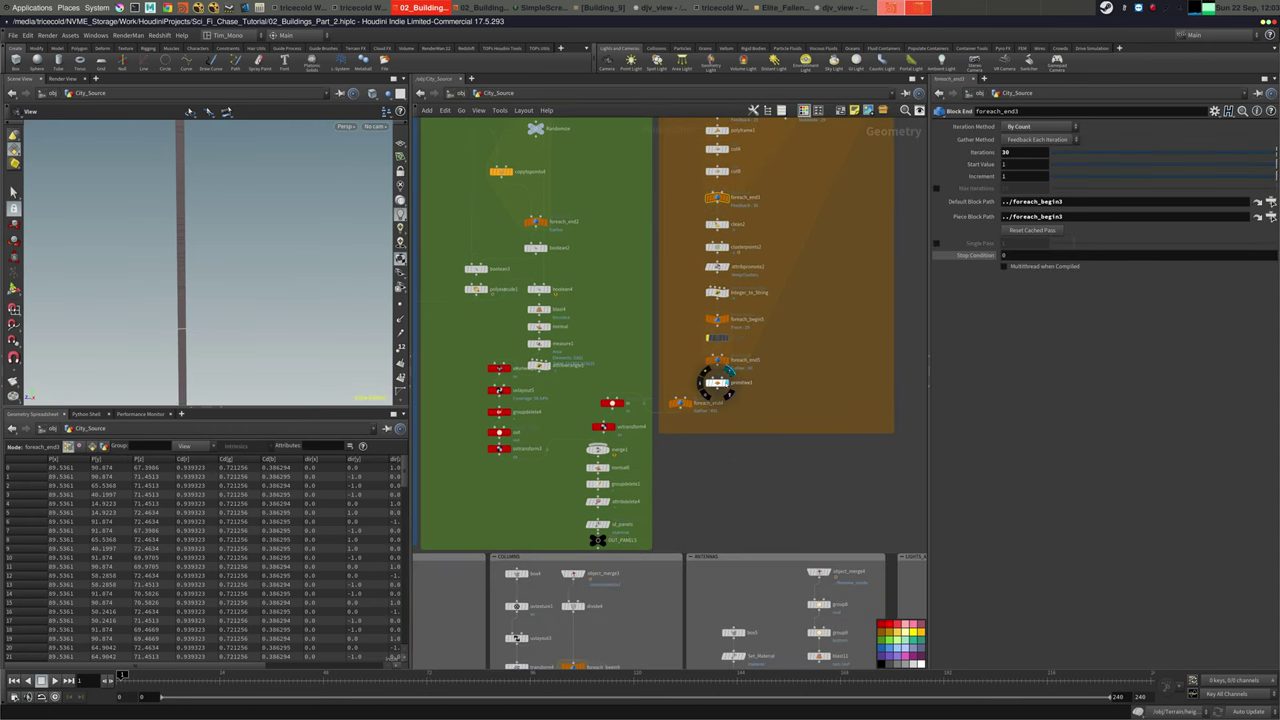
pyautogui.click(716, 382)
pyautogui.moveTo(157, 266); pyautogui.dragTo(190, 325)
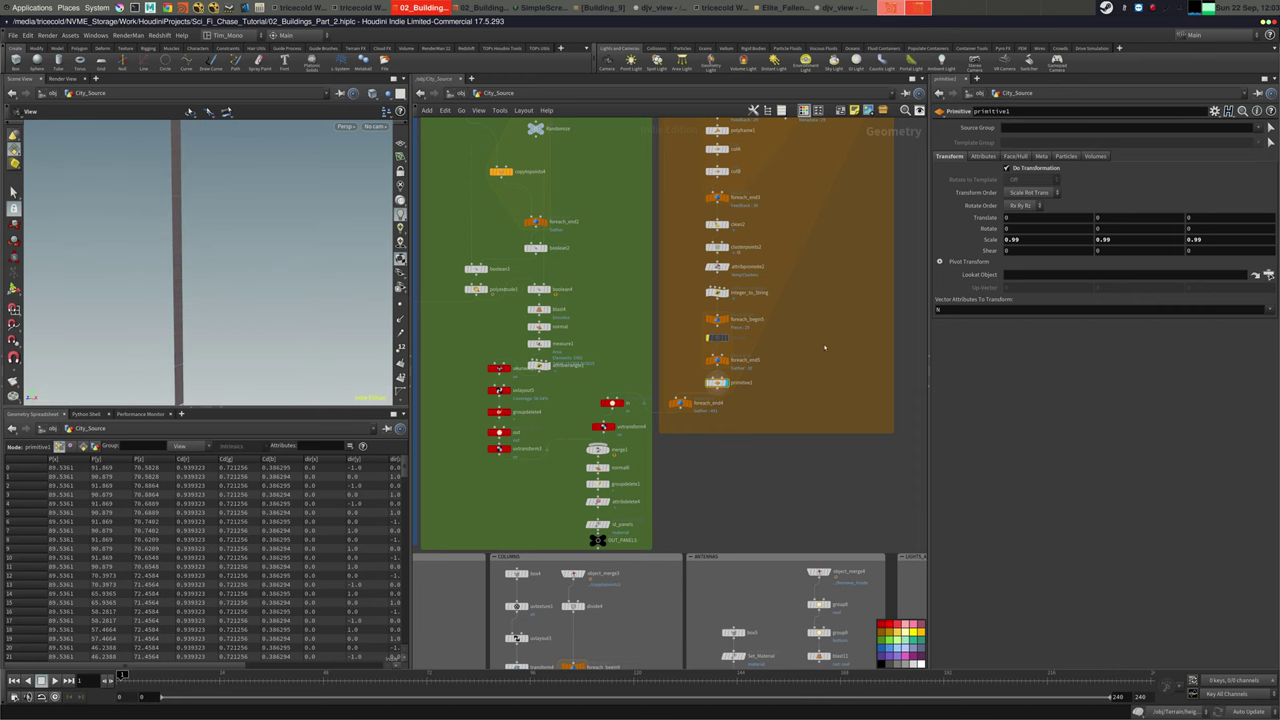
# Move the nodes of the foreach_begin3 to foreach_end3 loop up closer to foreach_begin4
pyautogui.moveTo(805, 202); pyautogui.dragTo(803, 378, button='middle')
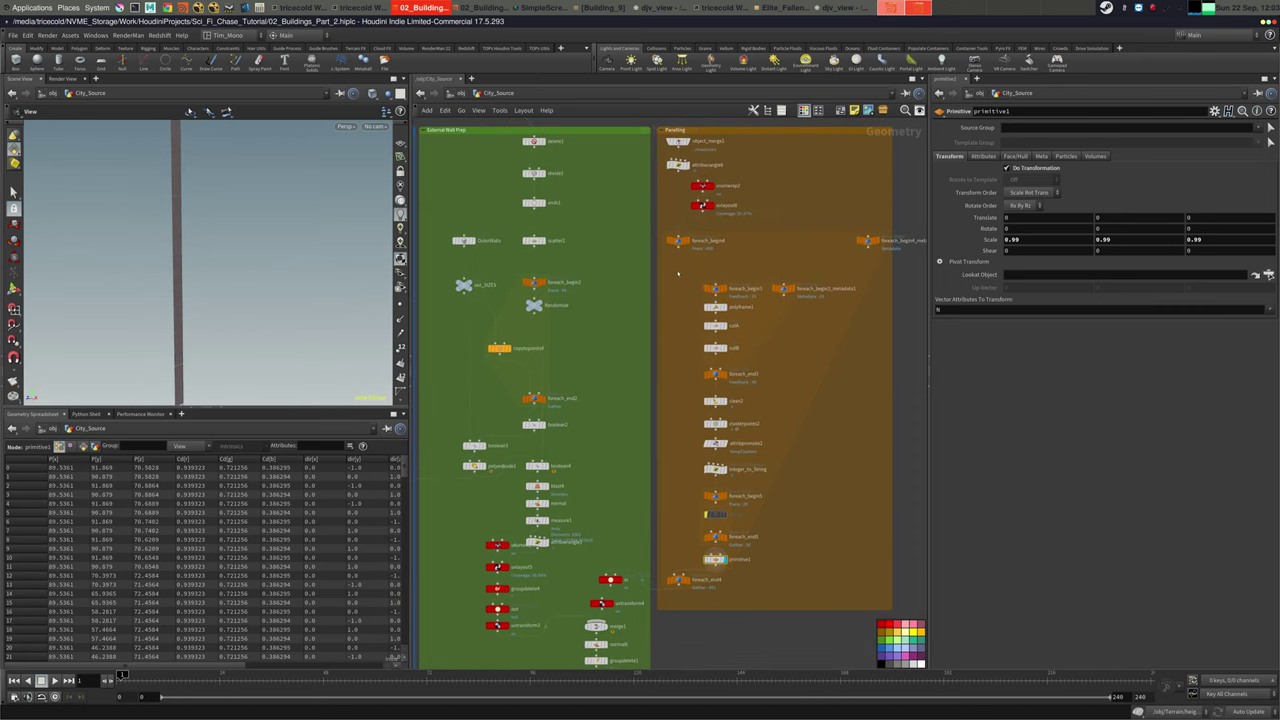
pyautogui.moveTo(678, 274); pyautogui.dragTo(821, 360)
pyautogui.moveTo(713, 290); pyautogui.dragTo(709, 260)
pyautogui.click(683, 350)
pyautogui.moveTo(715, 374); pyautogui.dragTo(716, 339)
pyautogui.moveTo(738, 374); pyautogui.dragTo(747, 314, button='middle')
# Move the clean2 to Integer_to_String chain and the foreach5 loop up beneath foreach_end3
pyautogui.moveTo(693, 325); pyautogui.dragTo(741, 396)
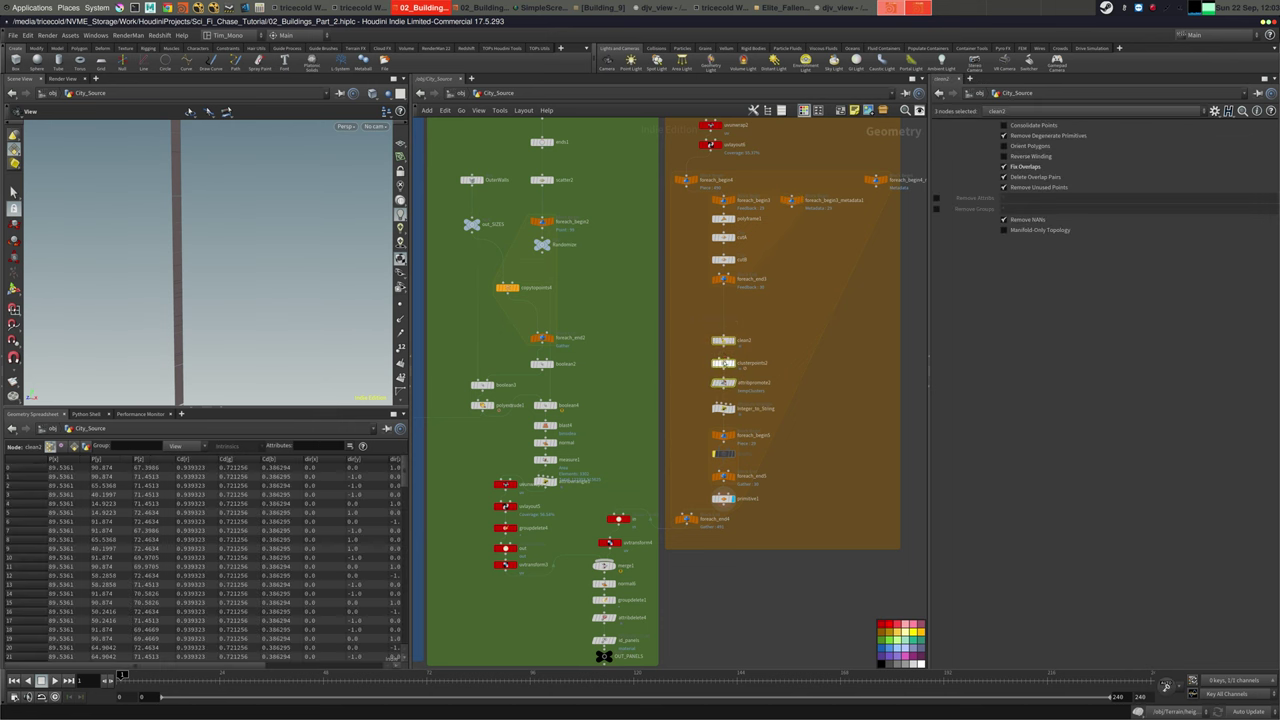
pyautogui.moveTo(724, 341); pyautogui.dragTo(691, 298)
pyautogui.moveTo(722, 408); pyautogui.dragTo(691, 360)
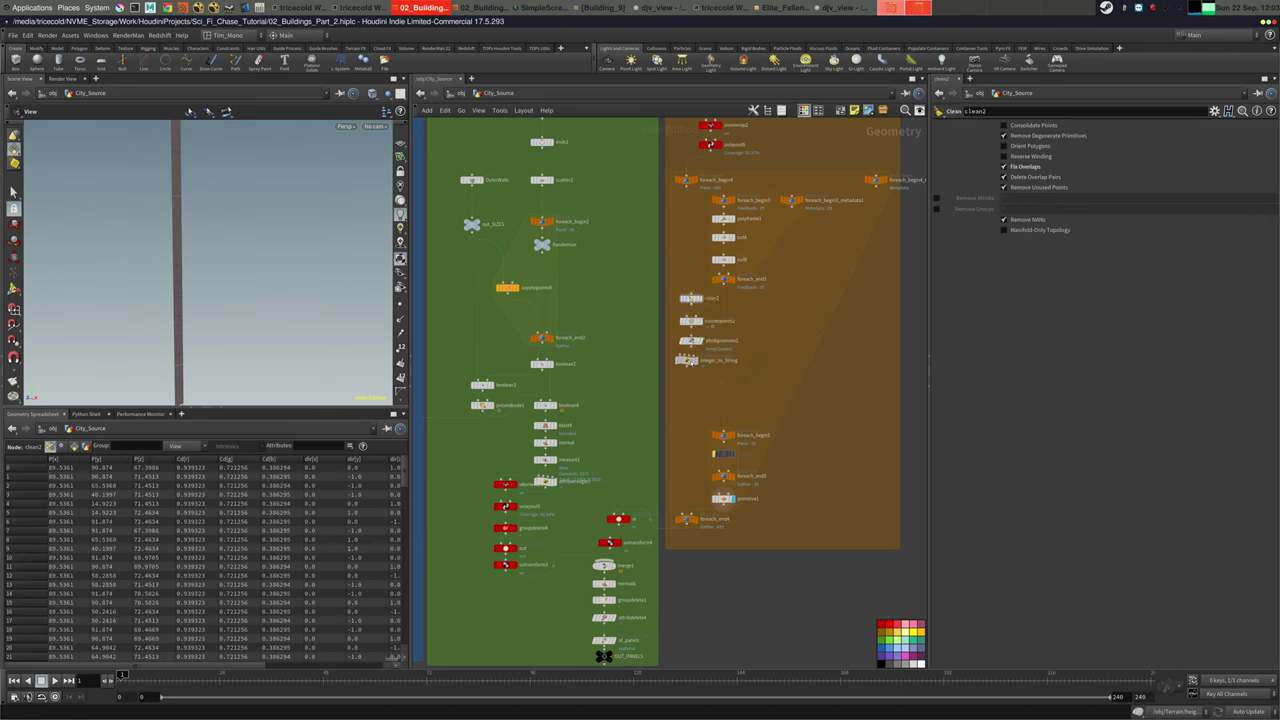
pyautogui.moveTo(762, 418); pyautogui.dragTo(705, 484)
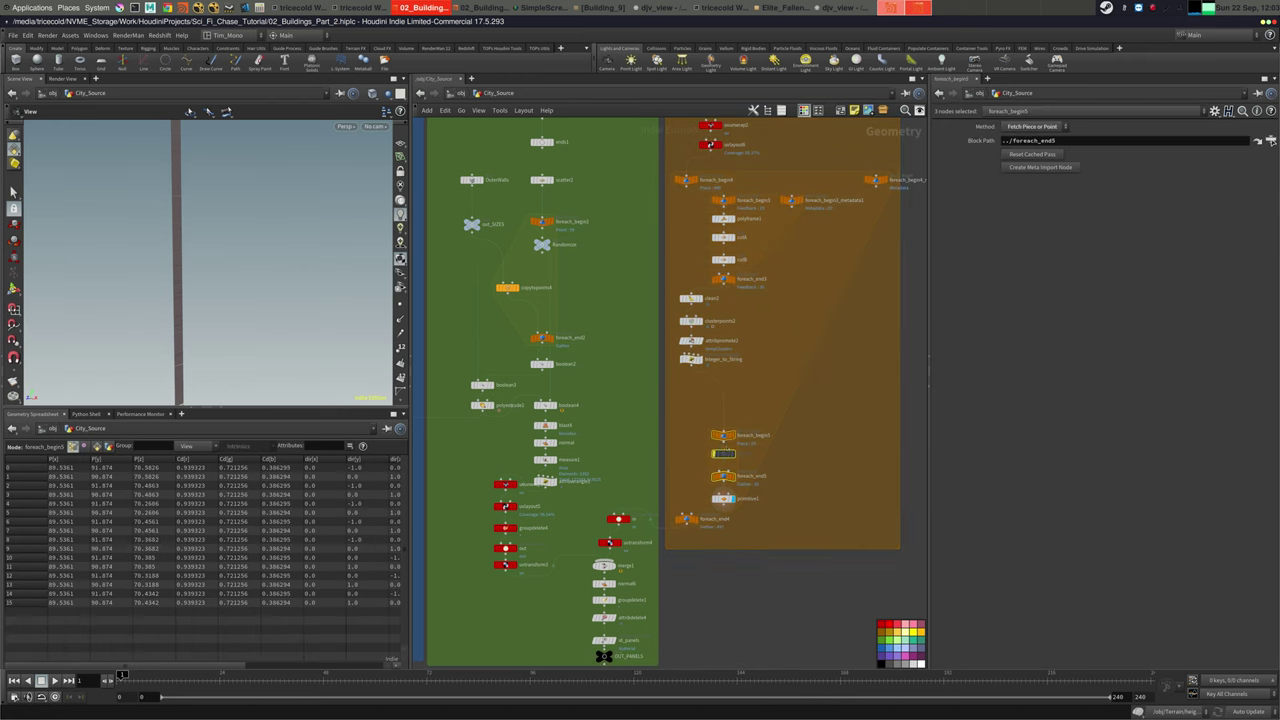
pyautogui.moveTo(724, 437); pyautogui.dragTo(693, 383)
pyautogui.click(691, 380)
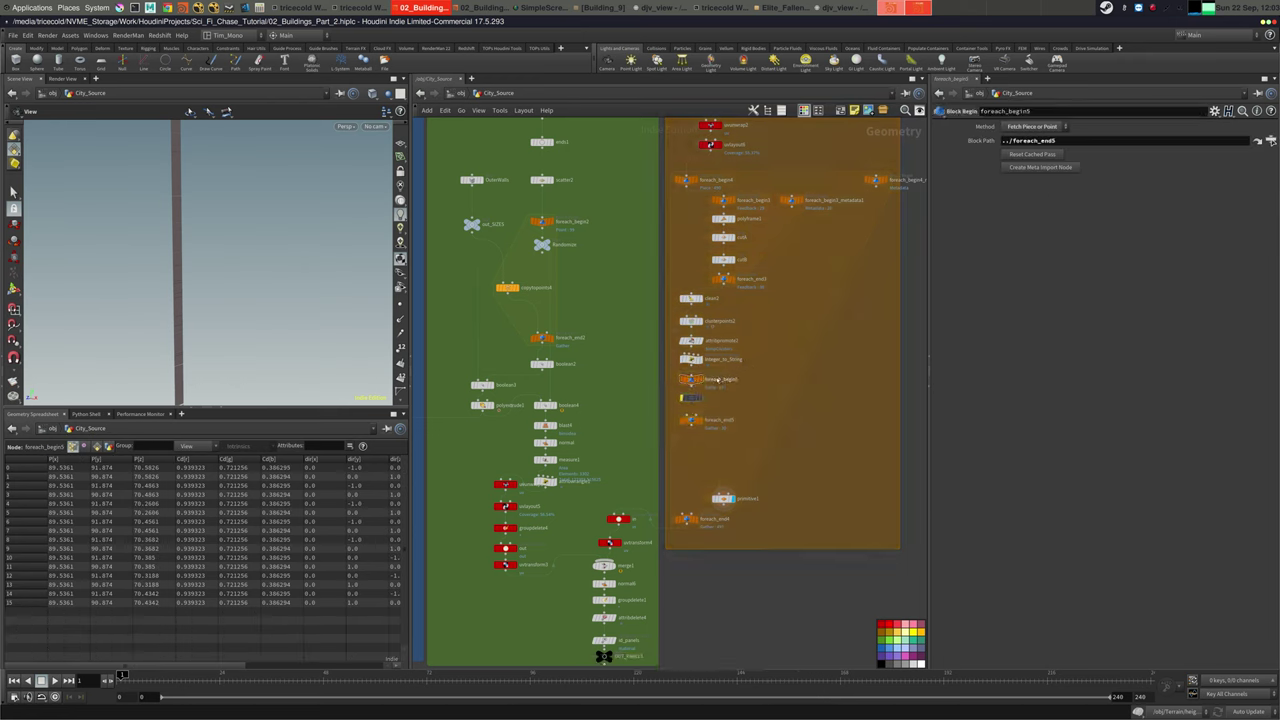
# Inspect the node information and geometry output of foreach_begin5 and foreach_end5
pyautogui.middleClick(690, 381)
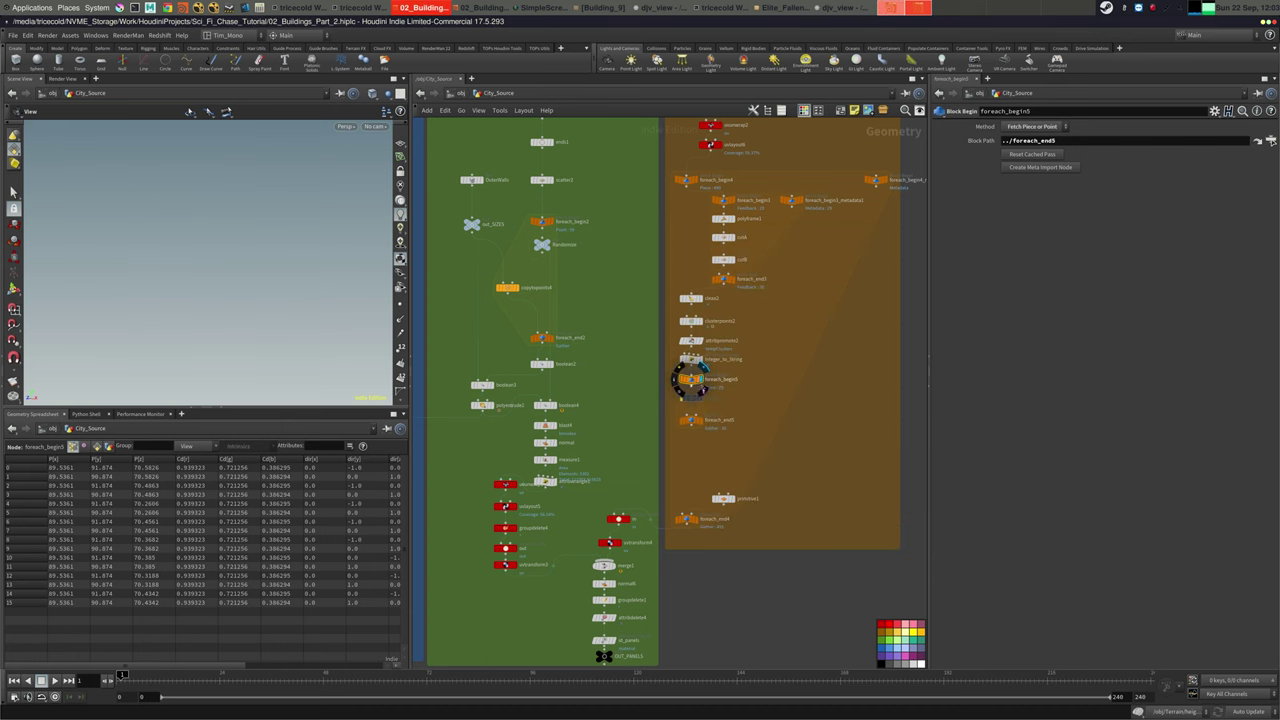
pyautogui.press('r')
pyautogui.click(689, 421)
pyautogui.click(690, 420)
pyautogui.middleClick(690, 420)
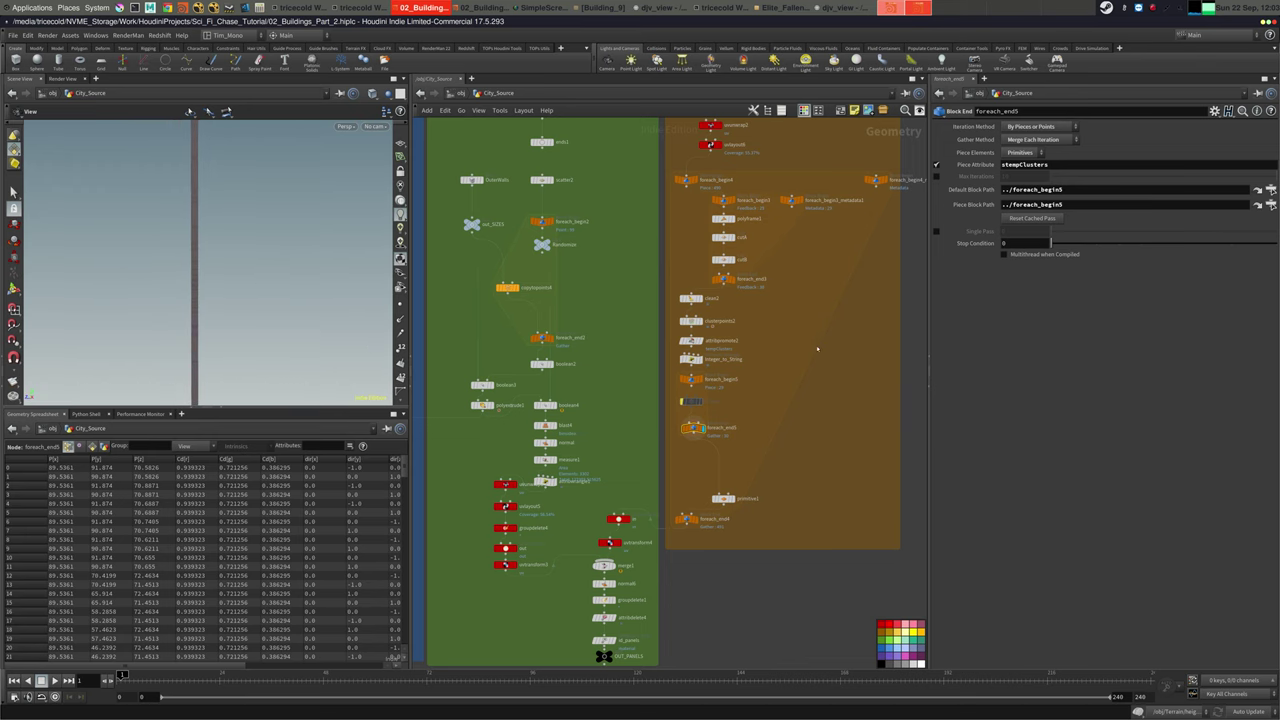
pyautogui.click(691, 358)
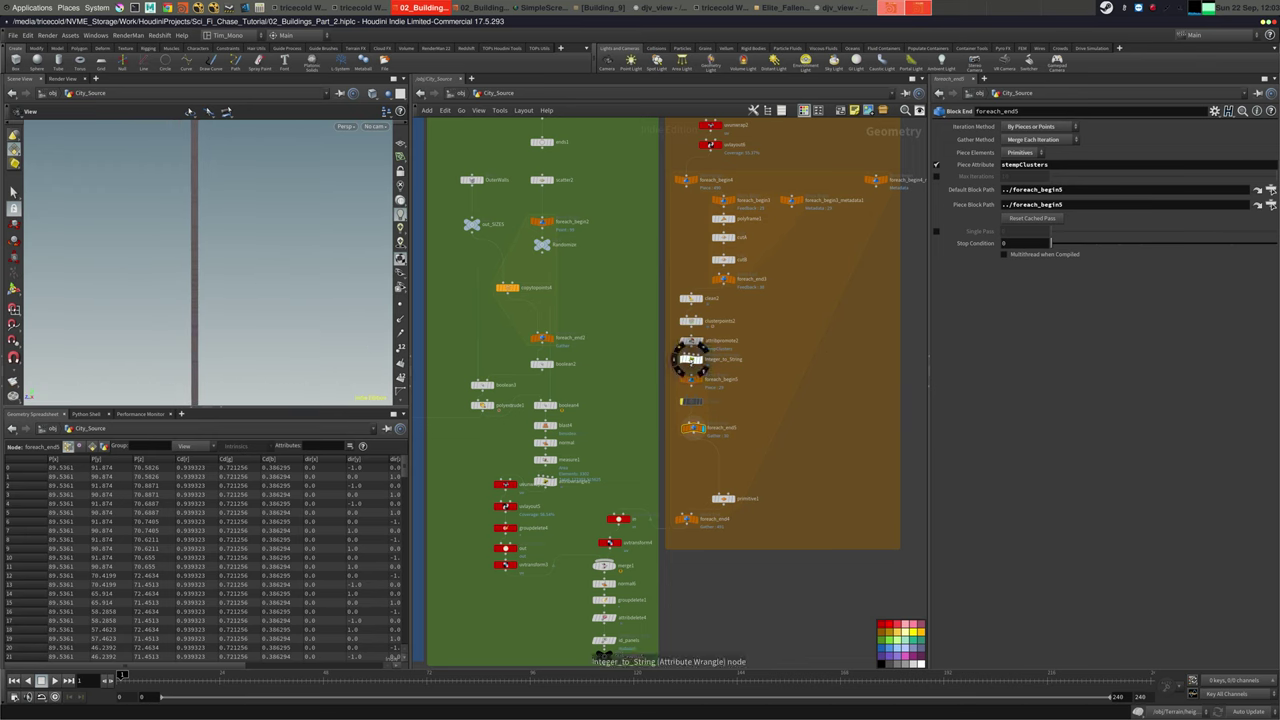
pyautogui.moveTo(759, 358); pyautogui.dragTo(757, 356, button='middle')
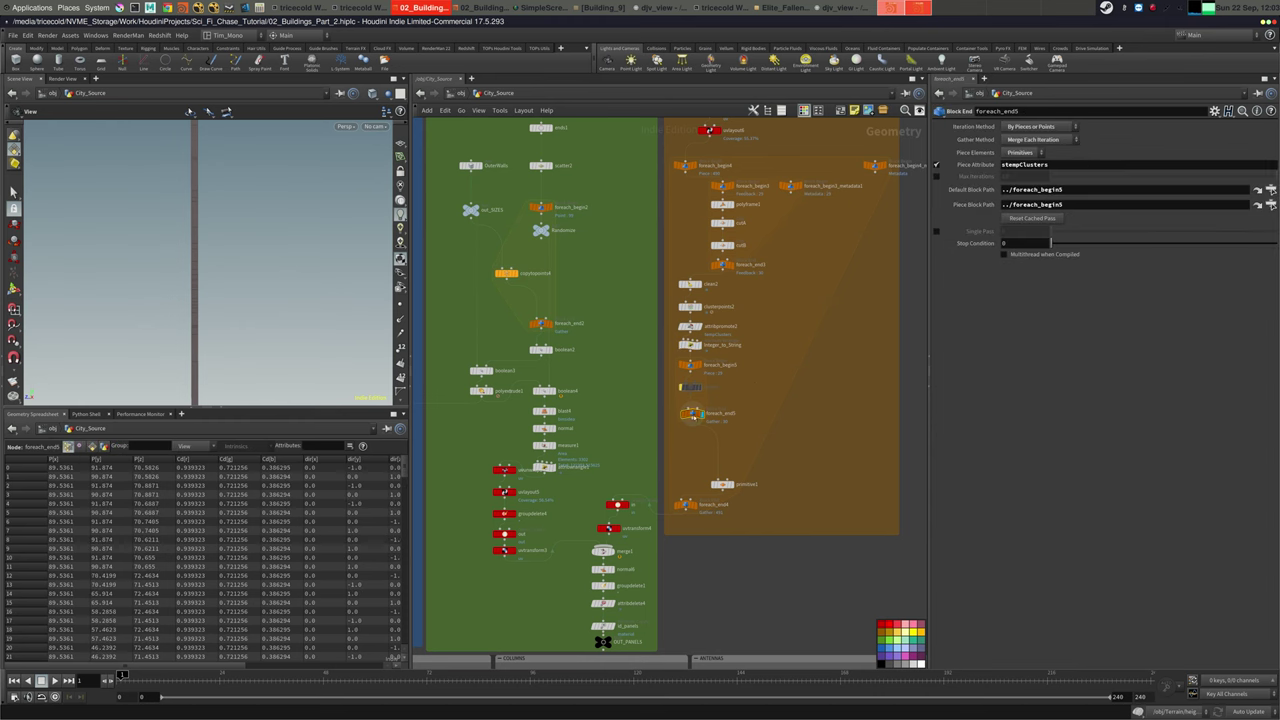
pyautogui.middleClick(690, 412)
pyautogui.middleClick(690, 412)
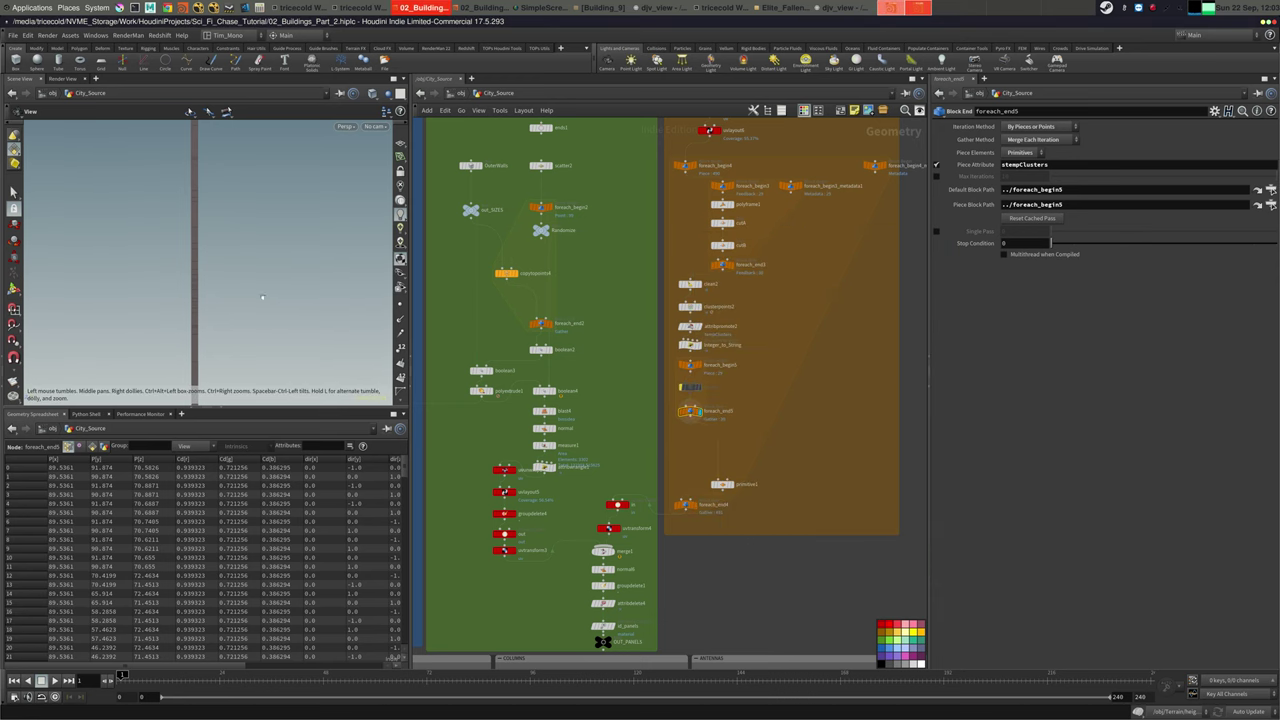
pyautogui.moveTo(263, 297); pyautogui.dragTo(290, 308)
pyautogui.click(700, 408)
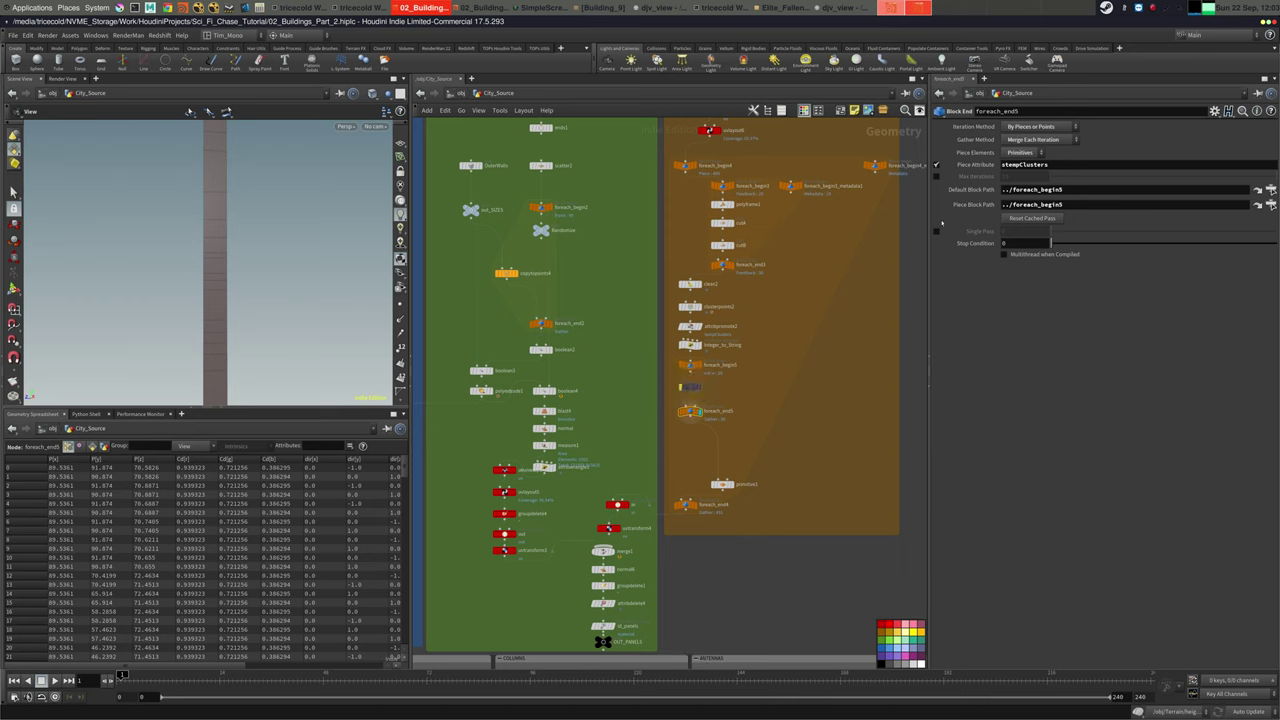
# Replace the foreach5 loop between Integer_to_String and primitive1 with a new For-Each Primitive loop
pyautogui.click(742, 365)
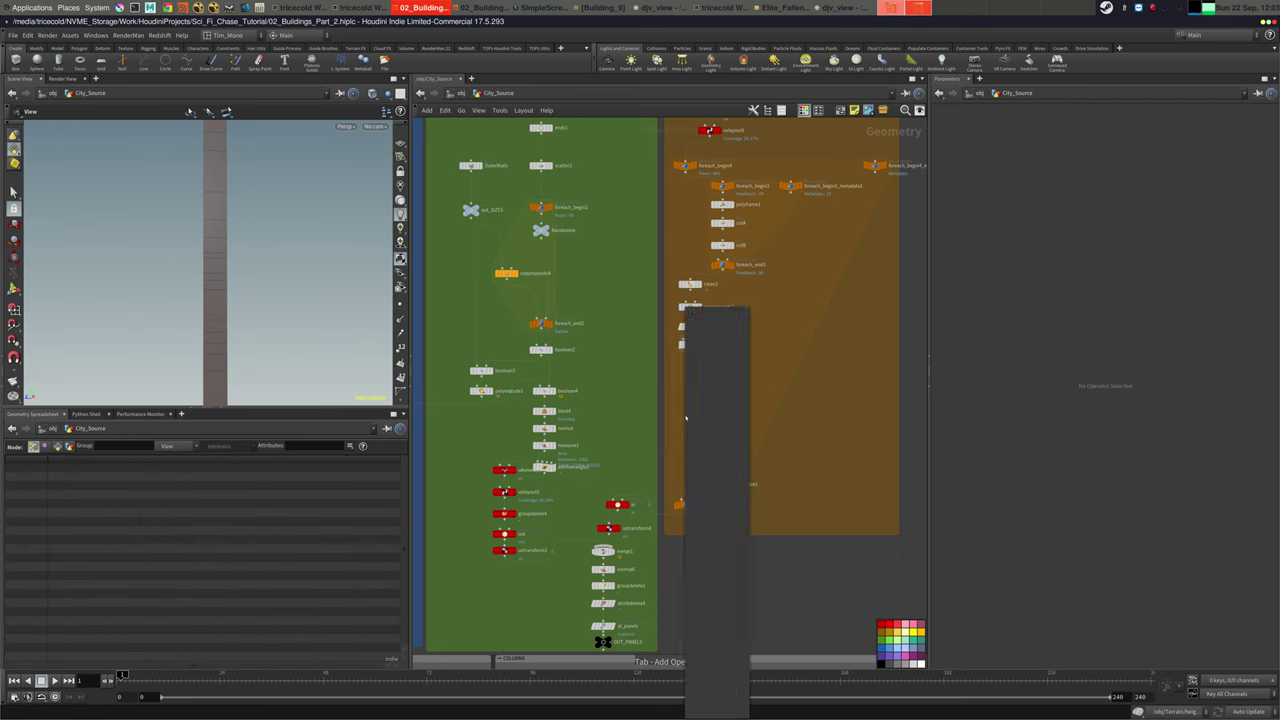
pyautogui.press('Tab')
pyautogui.write('fore')
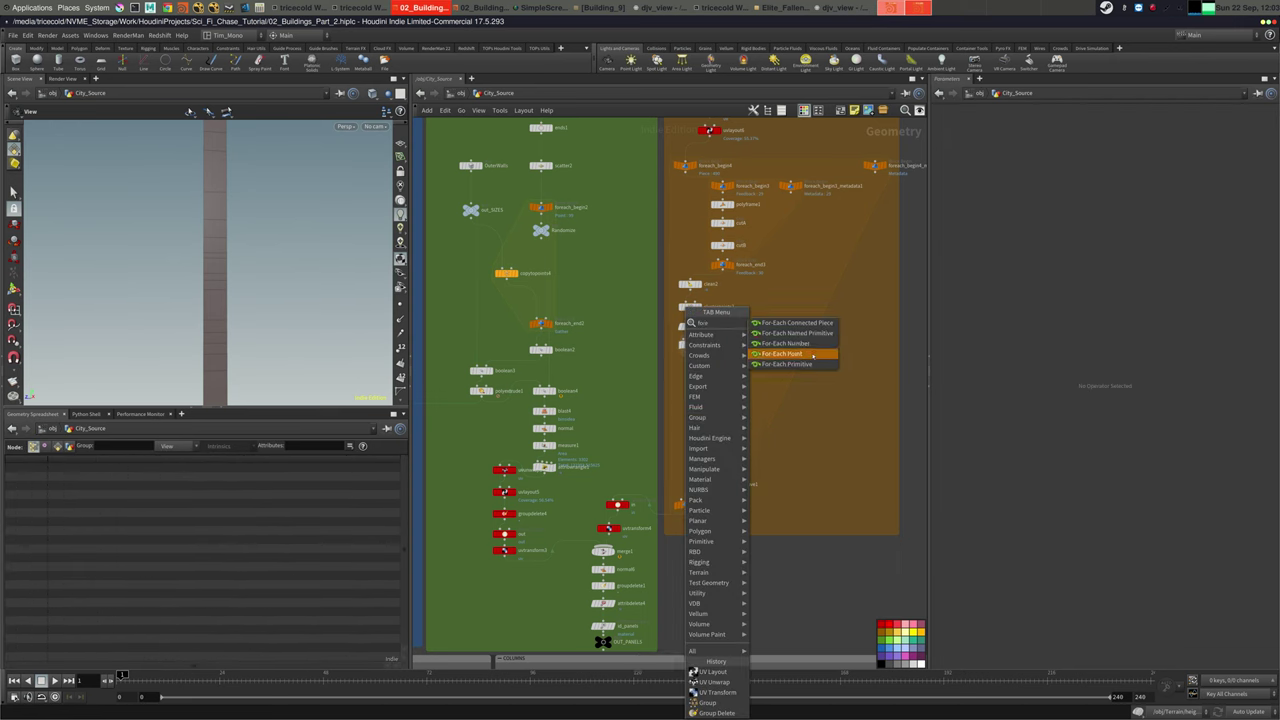
pyautogui.click(812, 354)
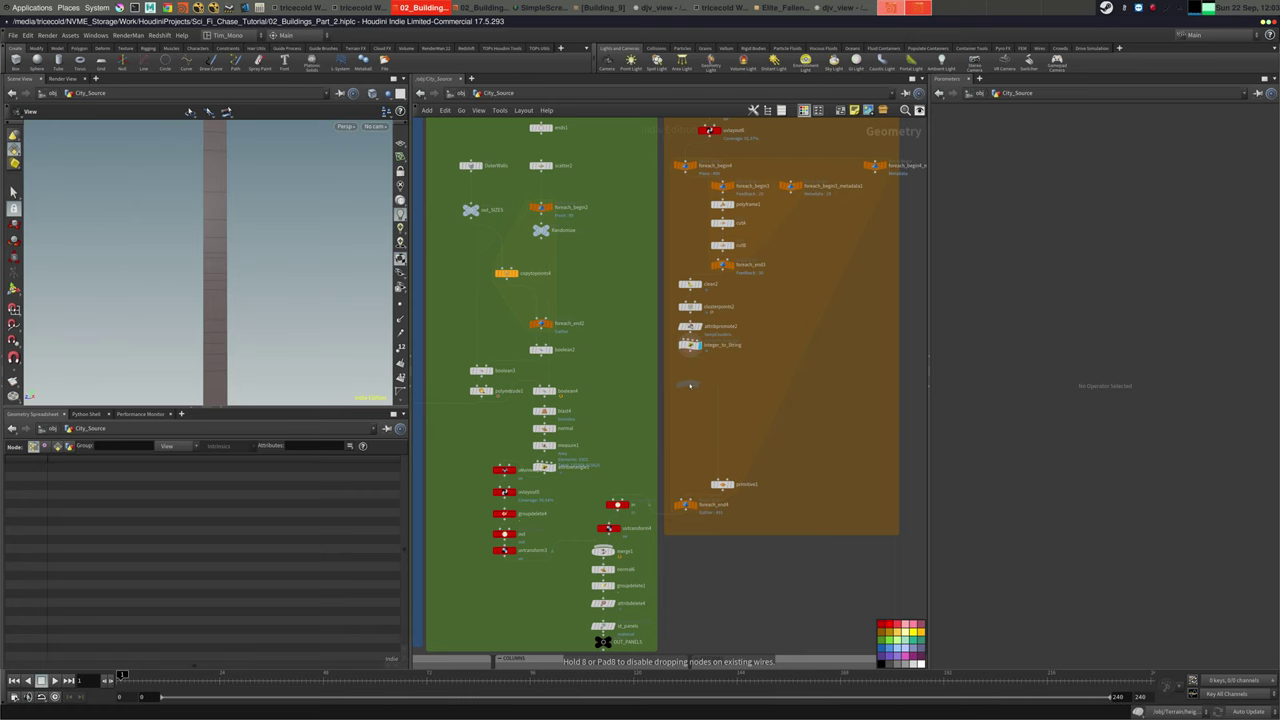
pyautogui.click(705, 385)
pyautogui.moveTo(690, 353); pyautogui.dragTo(691, 376)
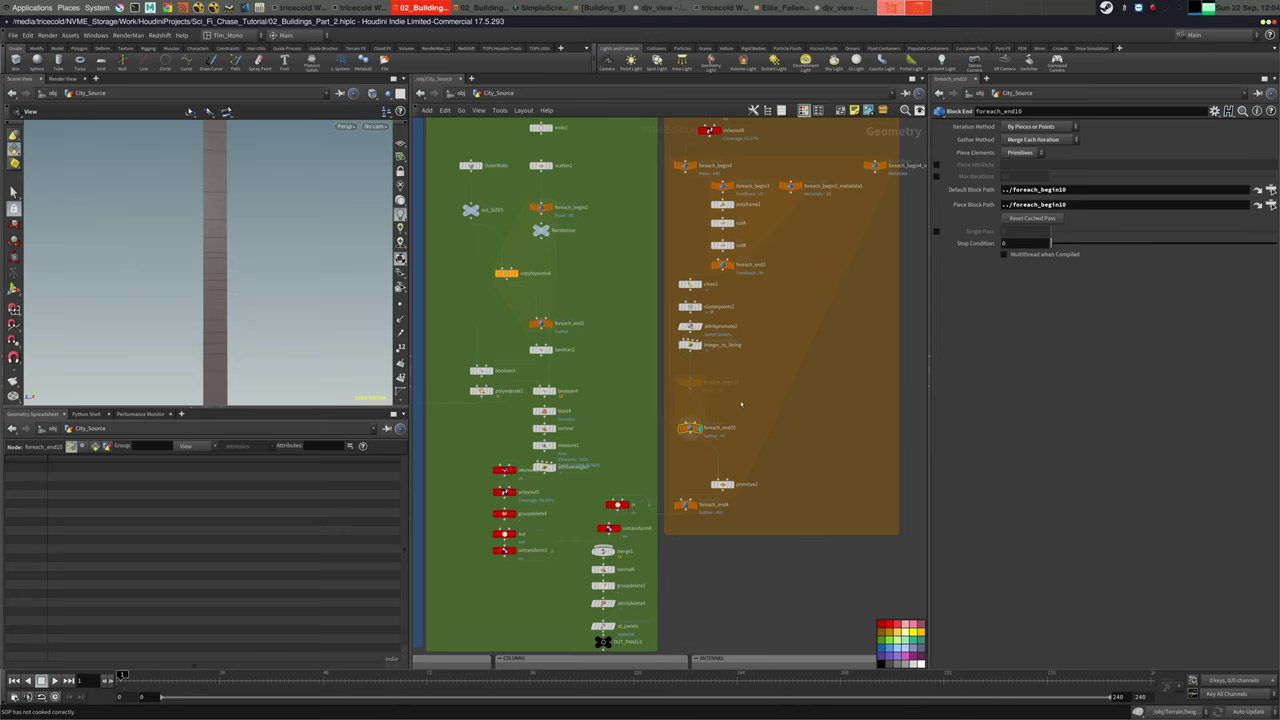
# Display the output of foreach_begin10 and move foreach_end10 lower to make room inside the loop
pyautogui.click(690, 382)
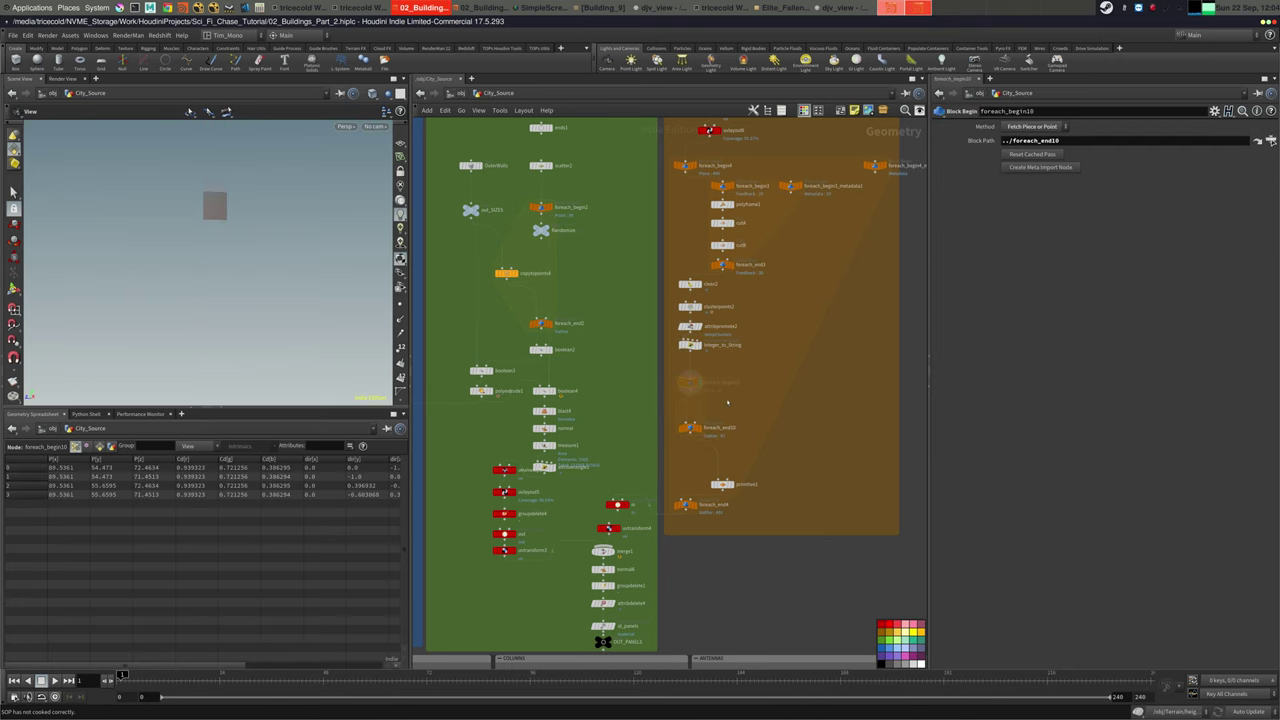
pyautogui.moveTo(728, 400); pyautogui.dragTo(739, 336, button='middle')
pyautogui.moveTo(701, 364); pyautogui.dragTo(701, 376)
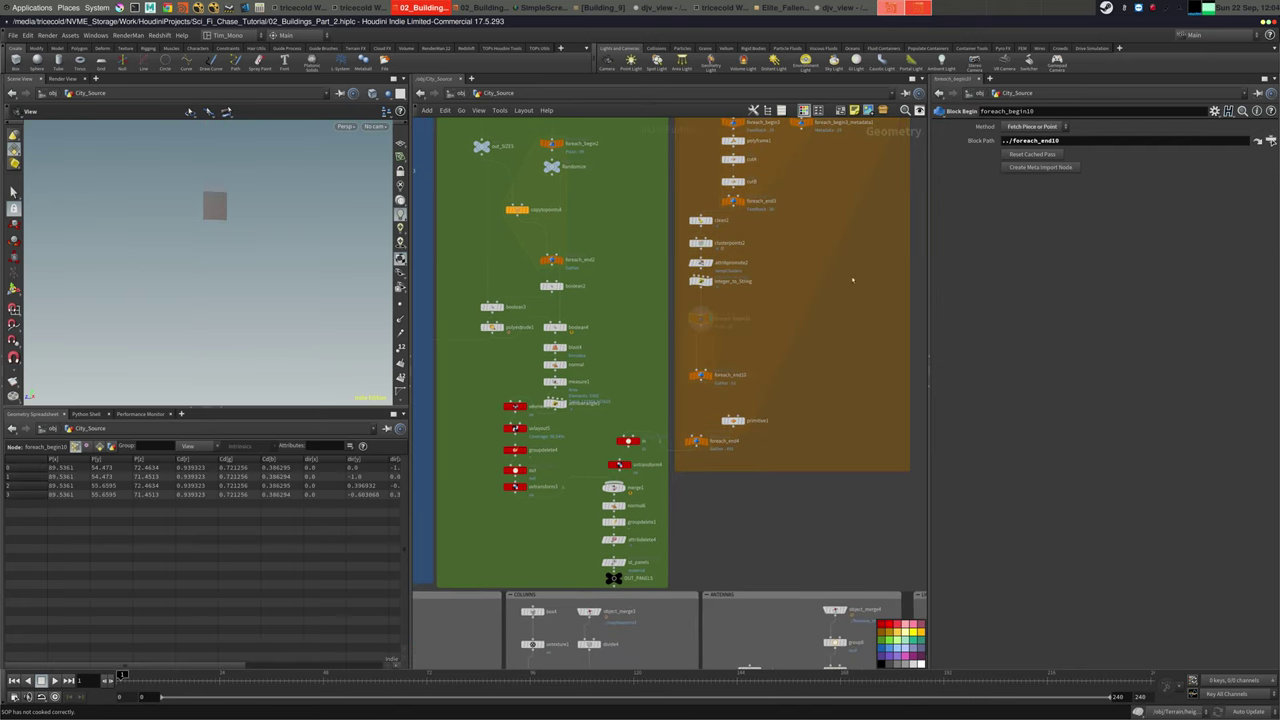
# Create a meta import node for foreach_begin10 and line up the loop nodes below Integer_to_String
pyautogui.click(1031, 167)
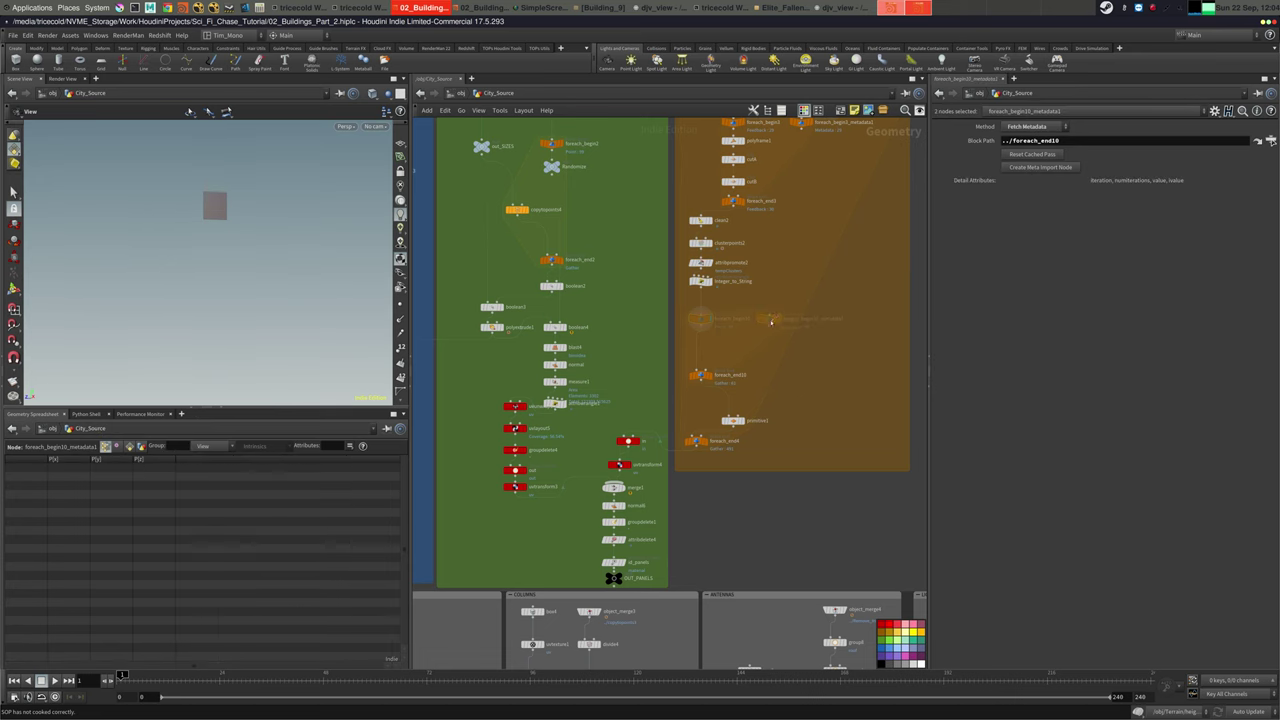
pyautogui.scroll(-3, 771, 321)
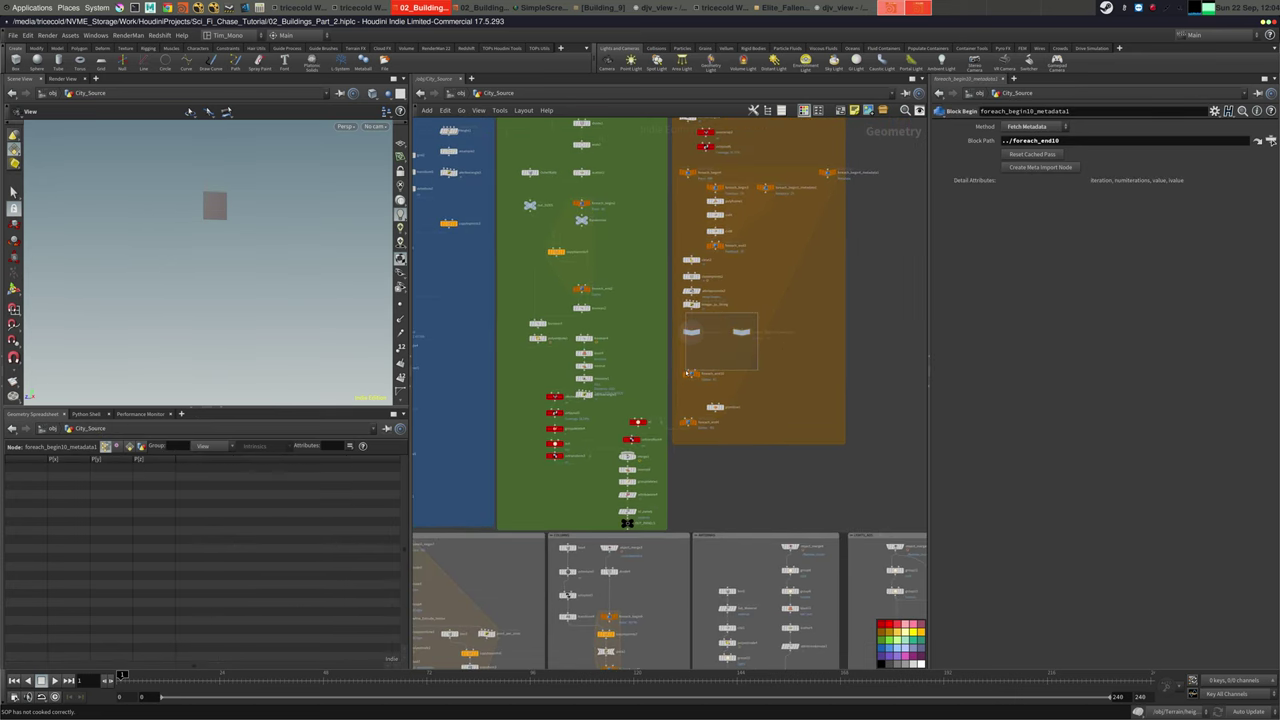
pyautogui.moveTo(687, 373); pyautogui.dragTo(684, 384)
pyautogui.moveTo(694, 335)
pyautogui.mouseDown()
pyautogui.moveTo(850, 362)
pyautogui.moveTo(830, 419)
pyautogui.moveTo(805, 386)
pyautogui.moveTo(676, 338)
pyautogui.moveTo(697, 334)
pyautogui.mouseUp()
pyautogui.moveTo(743, 304); pyautogui.dragTo(755, 312, button='middle')
pyautogui.scroll(3, 757, 309)
pyautogui.click(755, 311)
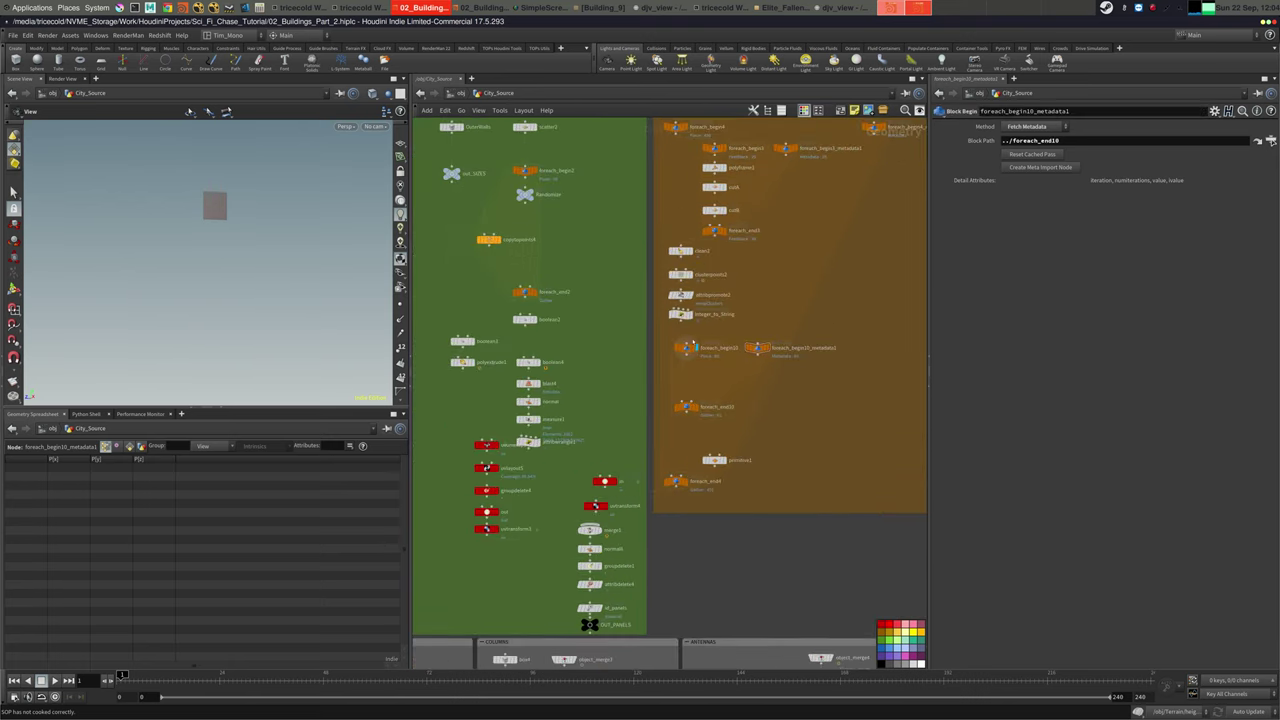
pyautogui.moveTo(688, 348); pyautogui.dragTo(682, 349)
pyautogui.moveTo(687, 408); pyautogui.dragTo(681, 408)
pyautogui.moveTo(703, 368); pyautogui.dragTo(698, 376, button='middle')
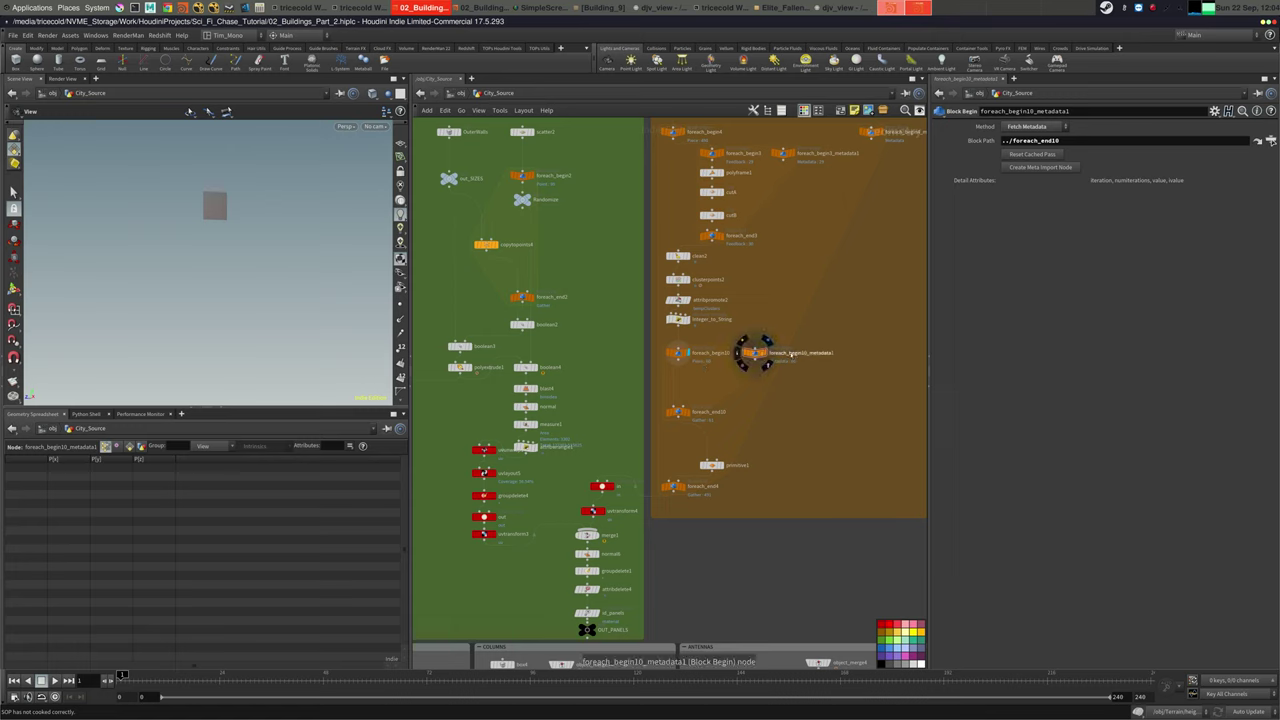
# Rename the meta import node beside foreach_begin10 as random_Ext_Iteration
pyautogui.doubleClick(800, 353)
pyautogui.write('random_Ext_iteration')
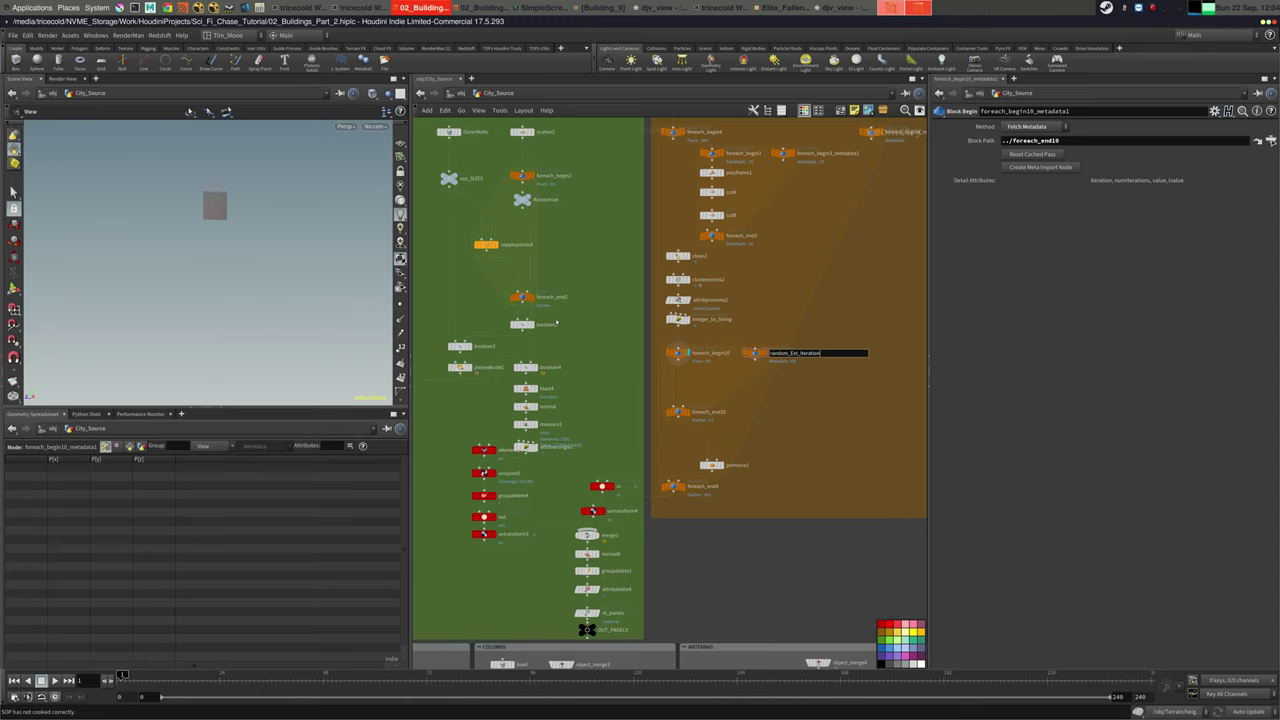
pyautogui.press('Return')
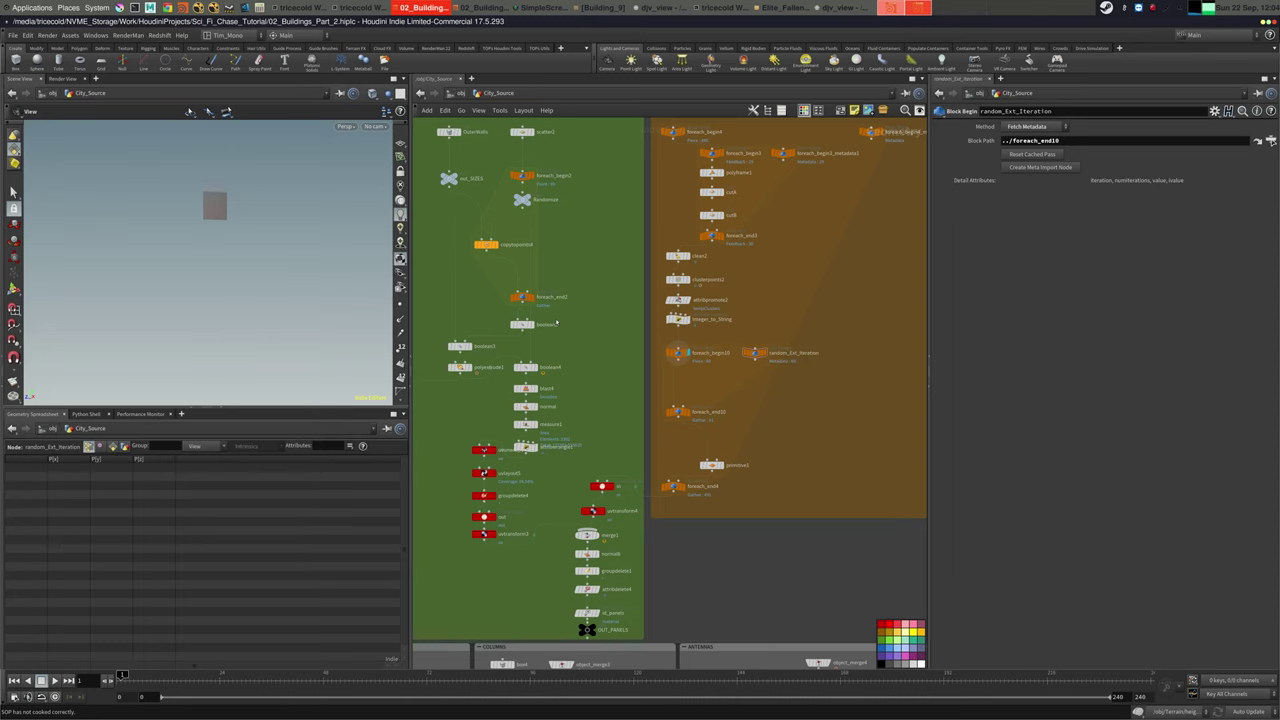
# Move foreach_end10 further down and delete the meta import node beside foreach_begin10
pyautogui.moveTo(695, 399); pyautogui.dragTo(707, 362, button='middle')
pyautogui.moveTo(690, 375); pyautogui.dragTo(690, 388)
pyautogui.moveTo(733, 331); pyautogui.dragTo(735, 354, button='middle')
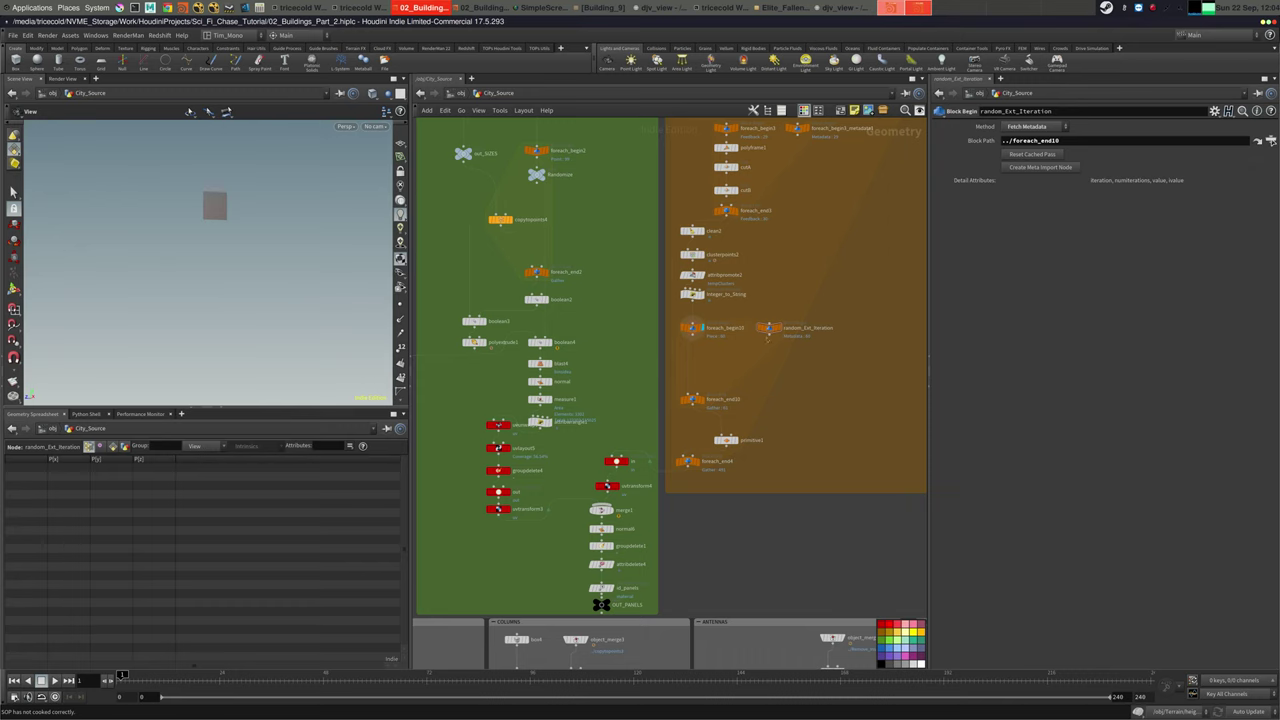
pyautogui.press('Delete')
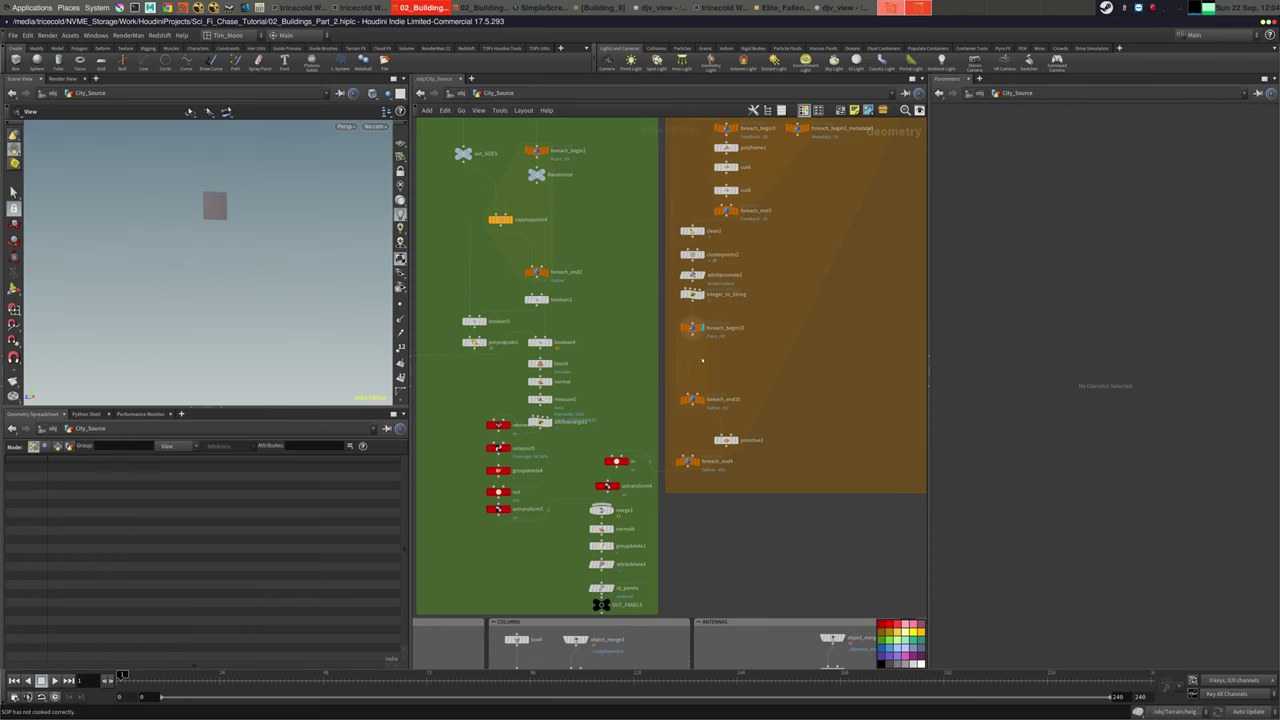
# Inspect the primitive and point attributes of foreach_begin10's output in the spreadsheet
pyautogui.click(690, 328)
pyautogui.middleClick(690, 328)
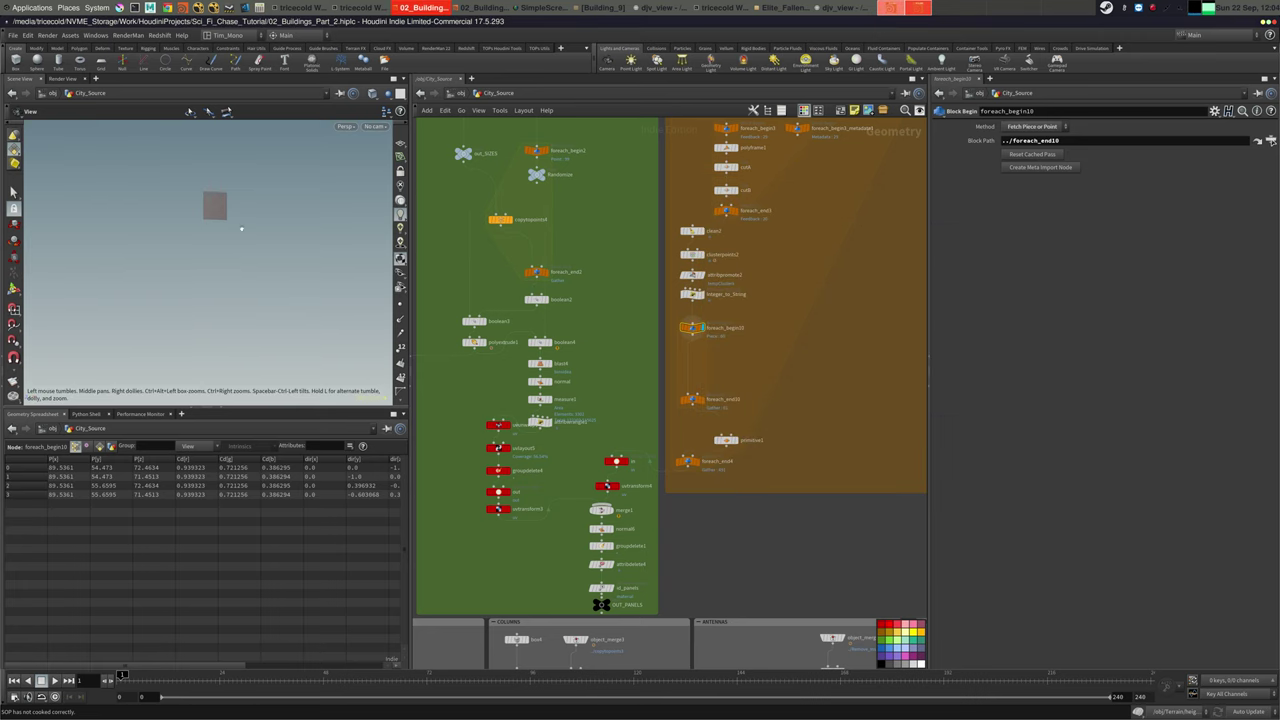
pyautogui.click(99, 446)
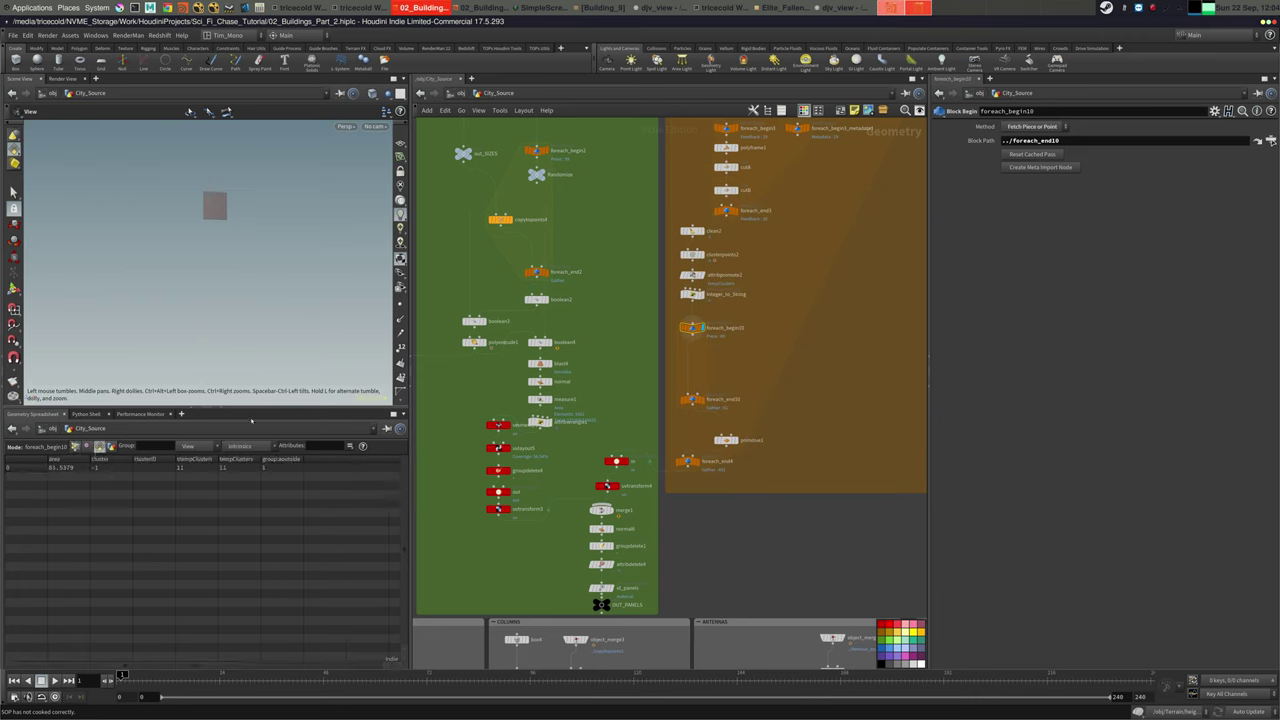
pyautogui.click(75, 446)
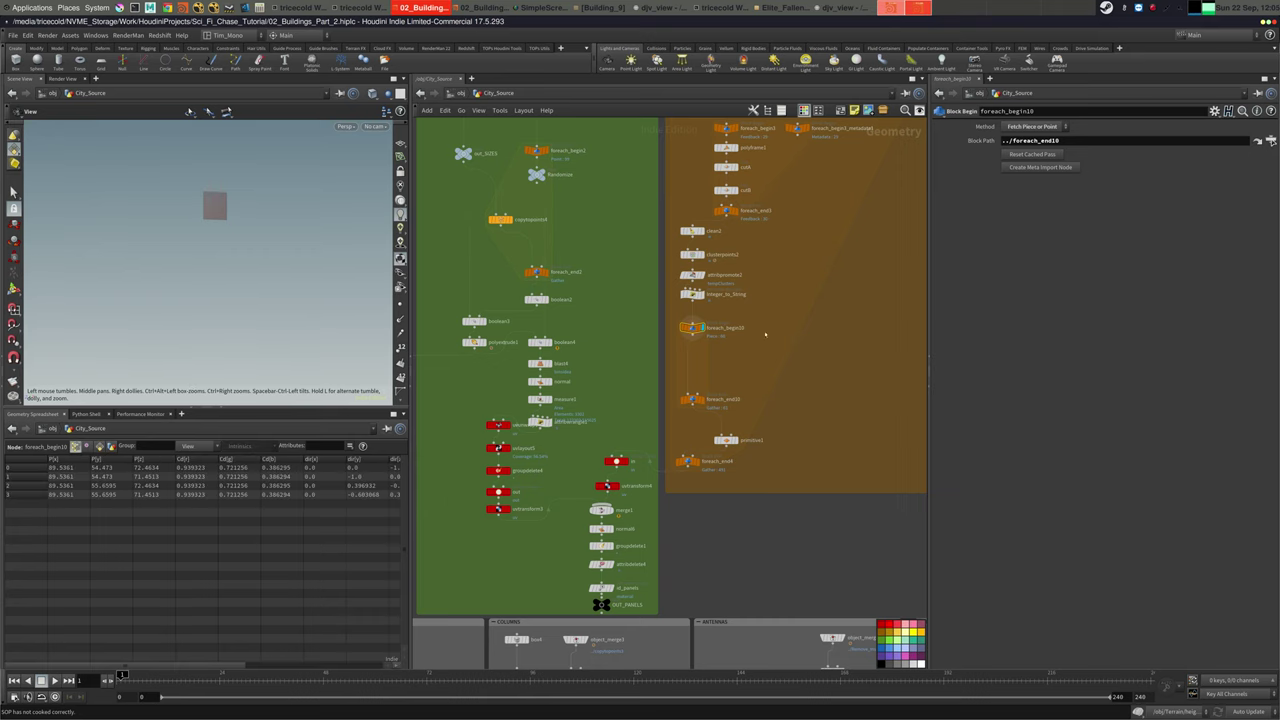
pyautogui.scroll(3, 691, 361)
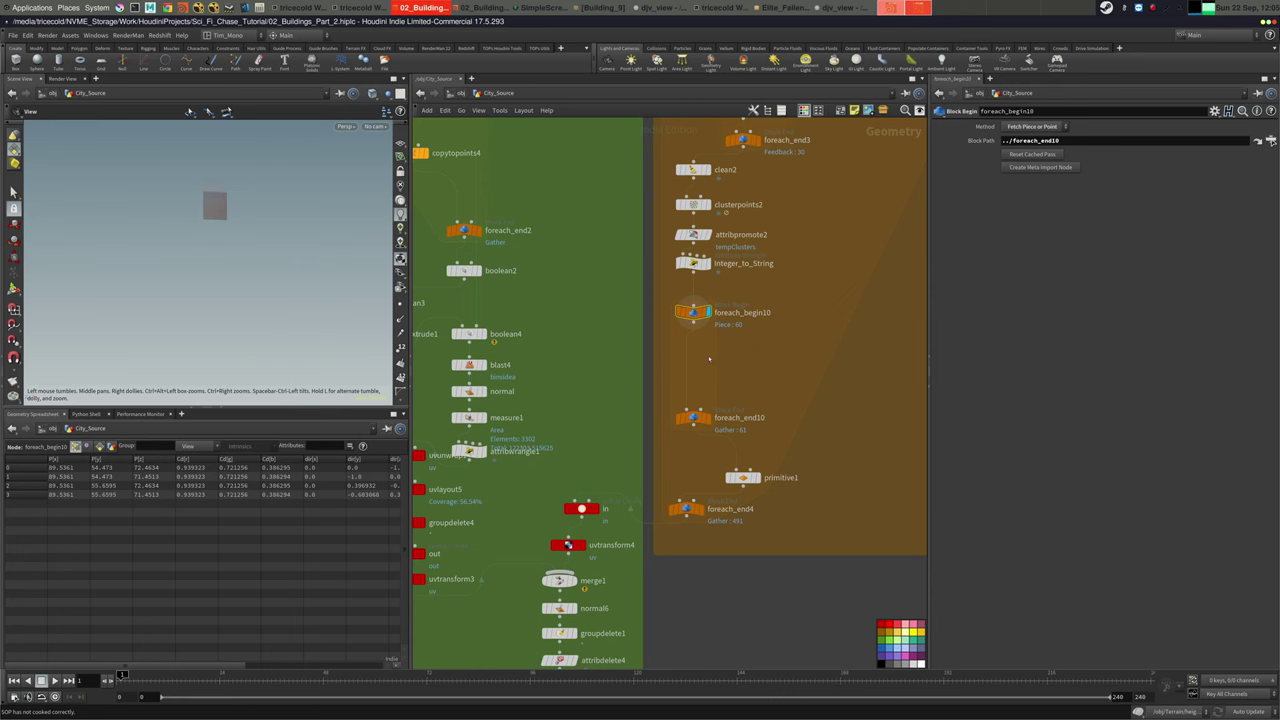
pyautogui.scroll(2, 695, 355)
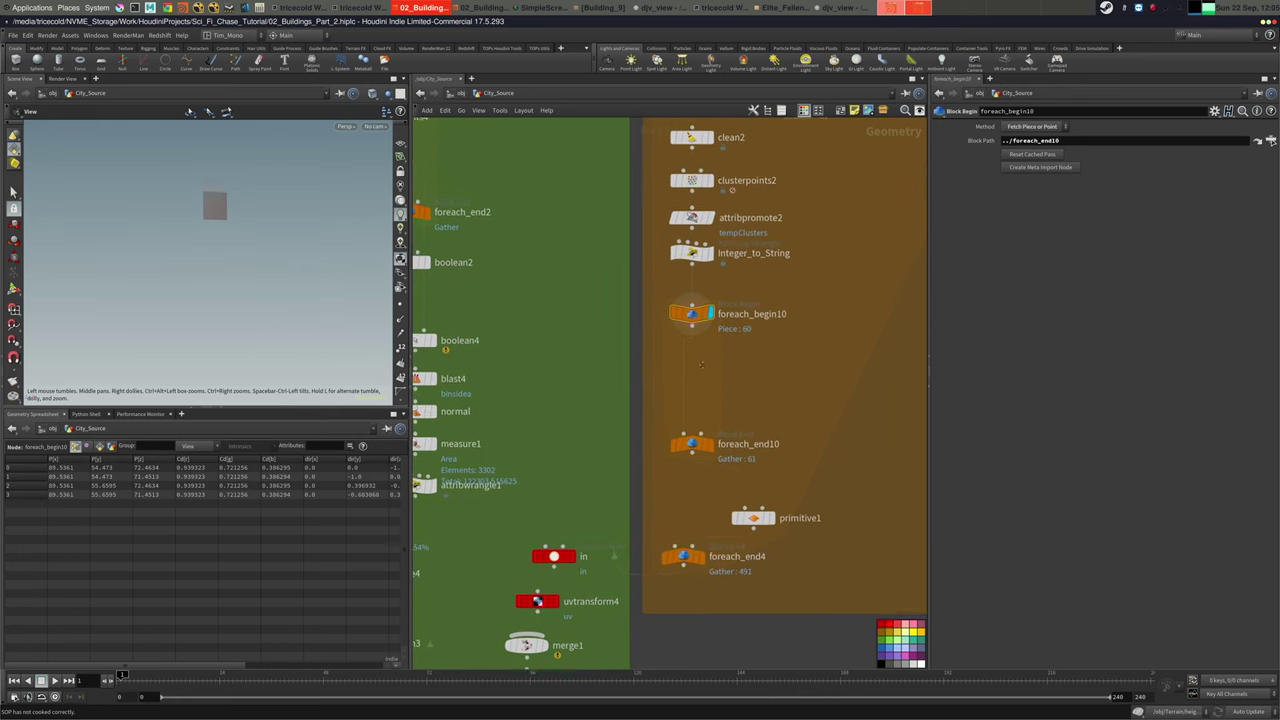
pyautogui.press('Tab')
pyautogui.write('attribw')
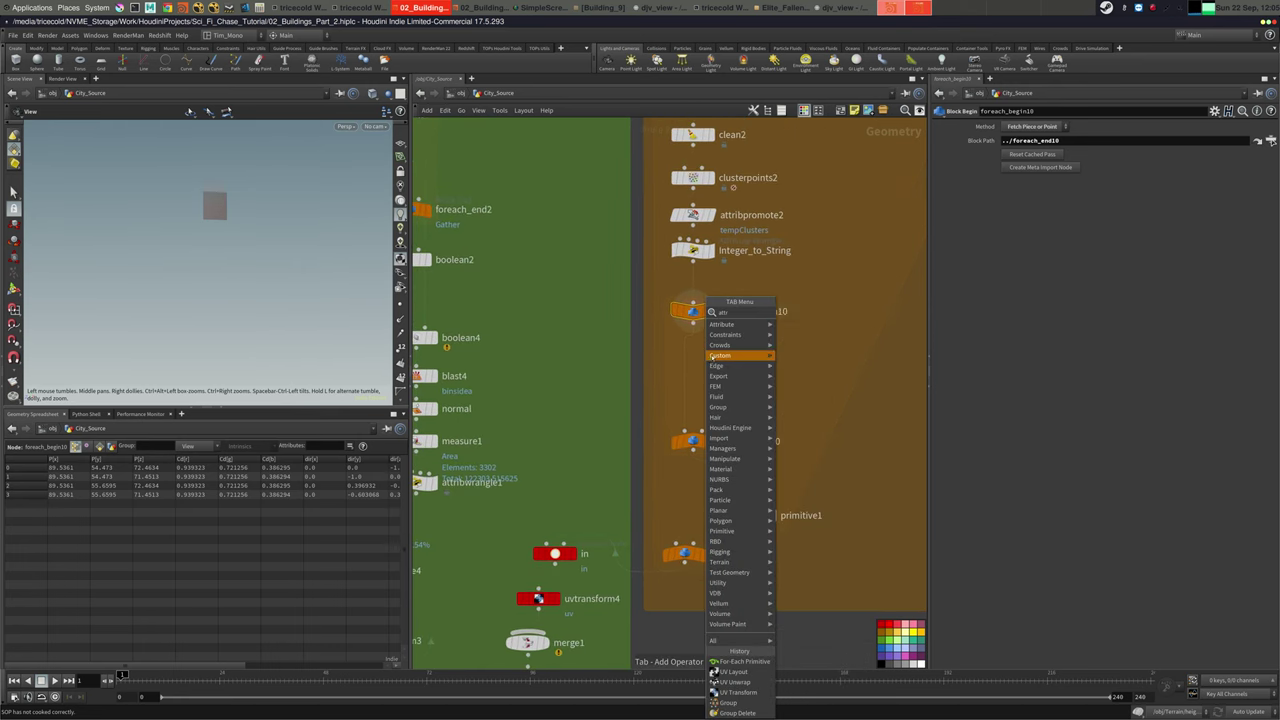
pyautogui.press('Return')
pyautogui.click(767, 348)
# Insert a PolyExtrude node between foreach_begin10 and foreach_end10 and display its output
pyautogui.press('Tab')
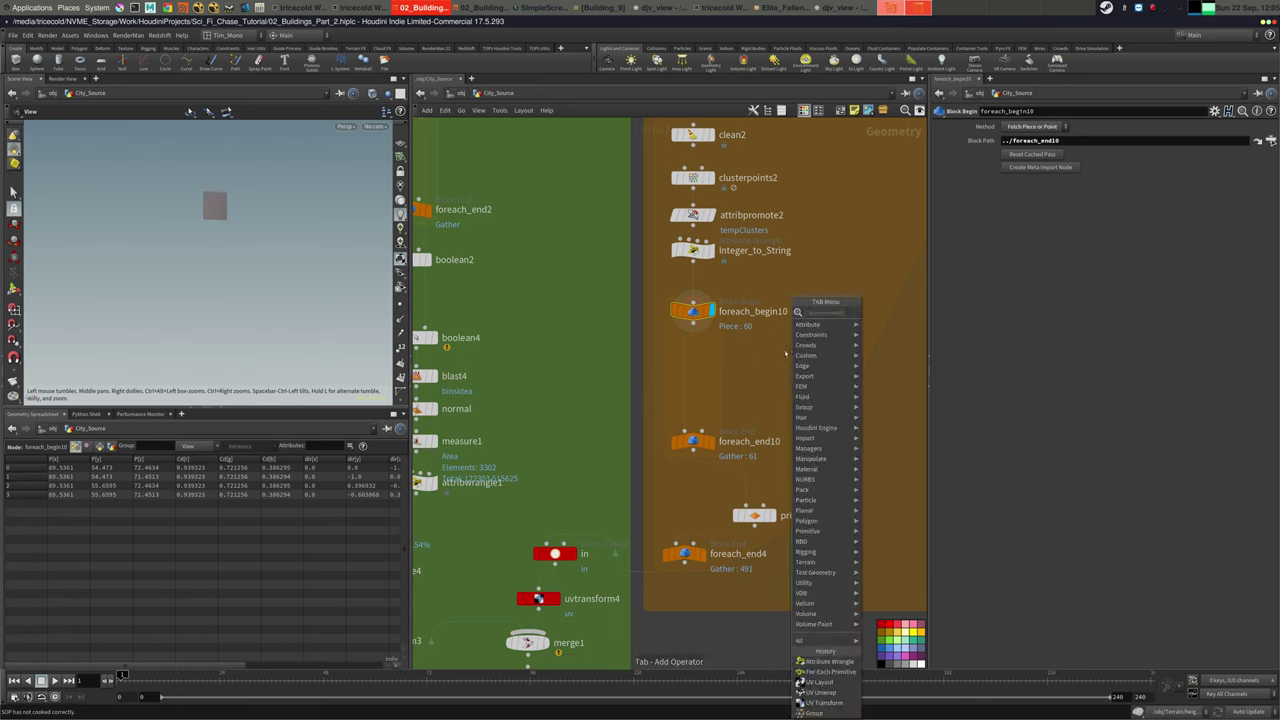
pyautogui.write('pol')
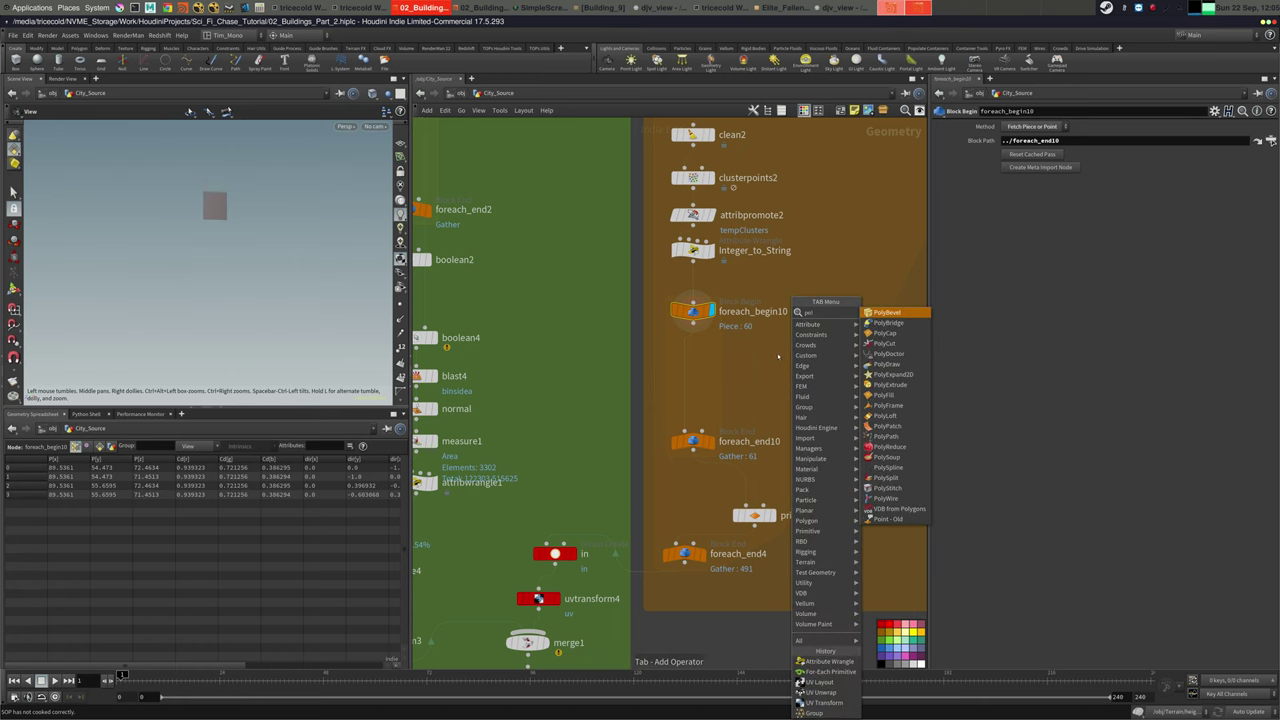
pyautogui.write('yext')
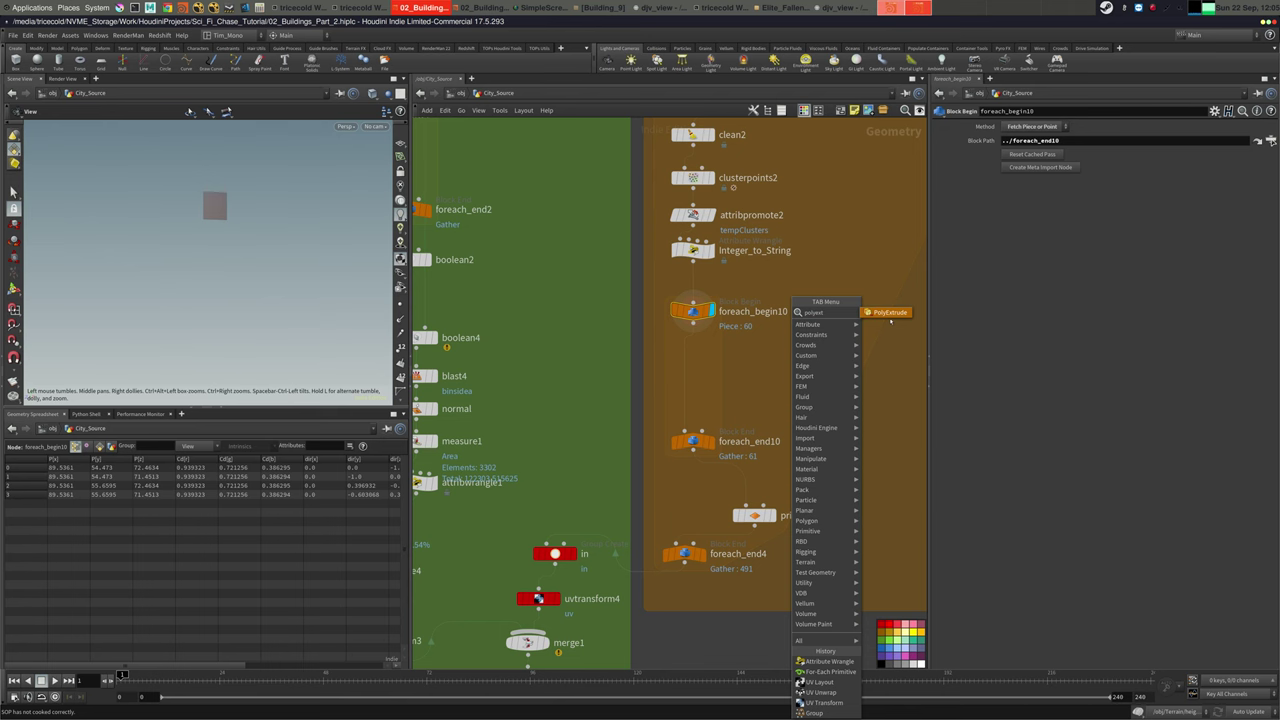
pyautogui.press('Return')
pyautogui.click(690, 352)
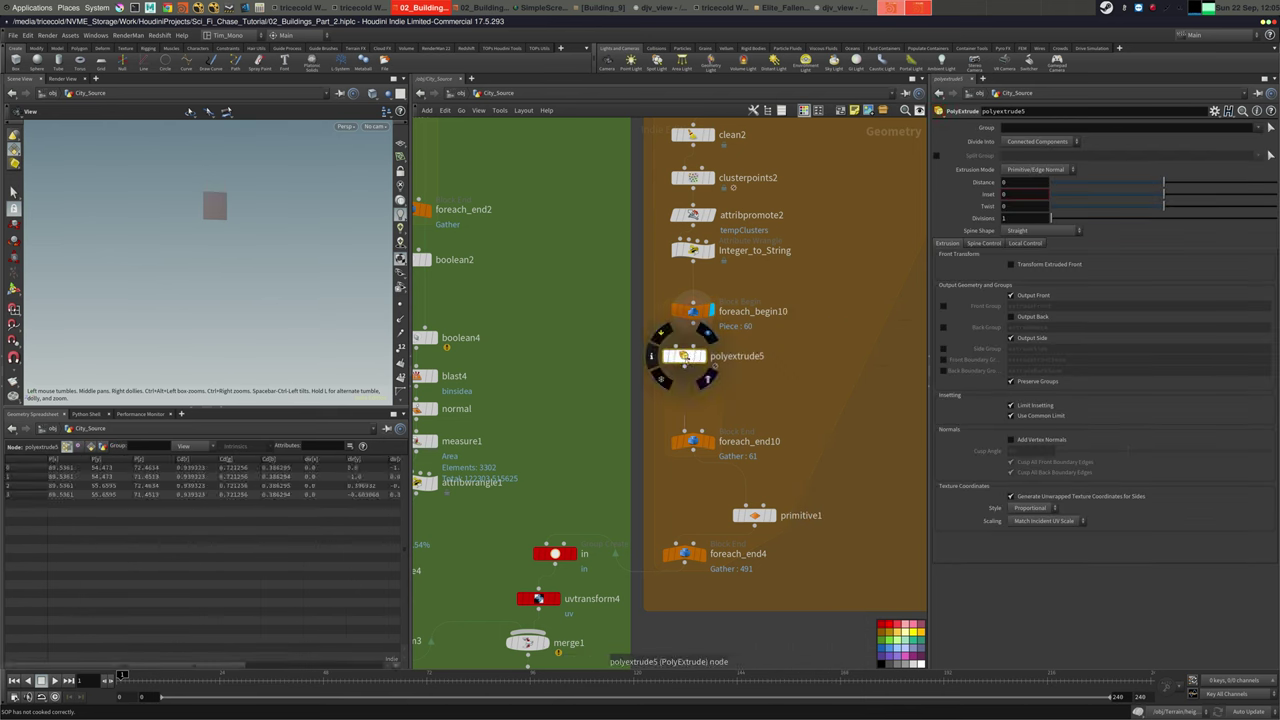
pyautogui.click(710, 351)
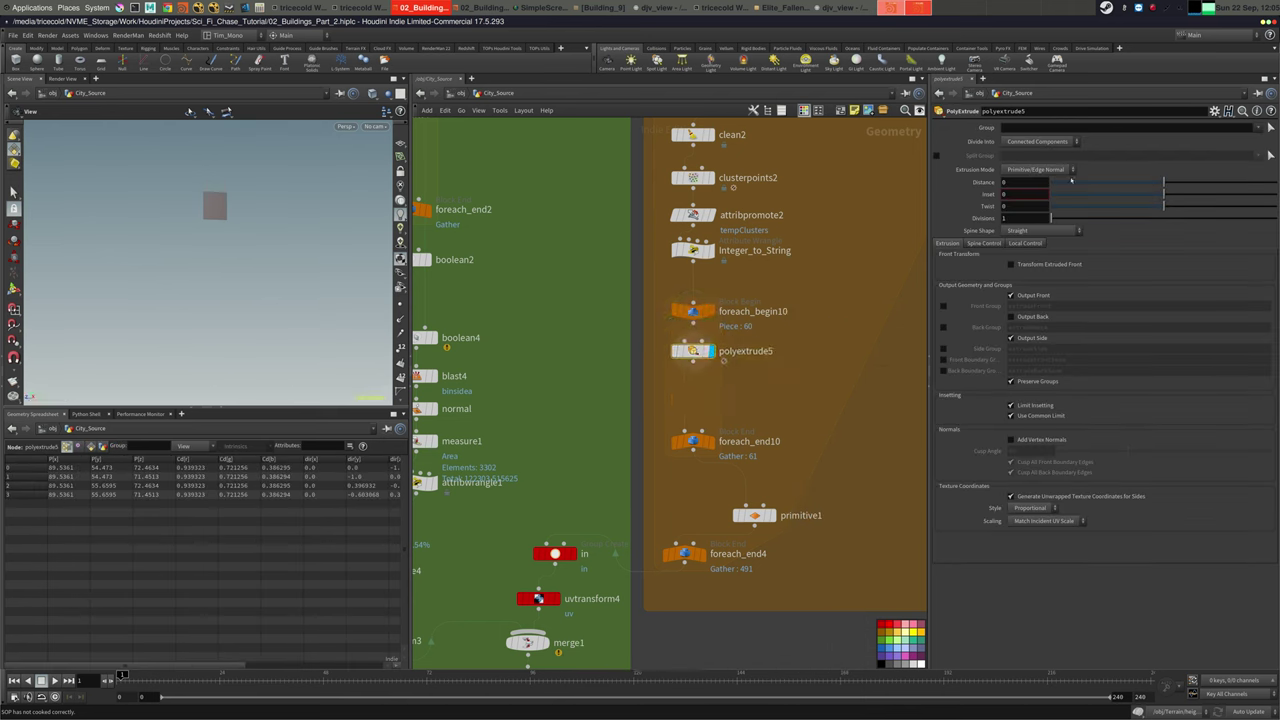
# Give polyextrude5 an extrusion distance of about -0.296 and enable its back output
pyautogui.moveTo(1163, 185); pyautogui.dragTo(1129, 198)
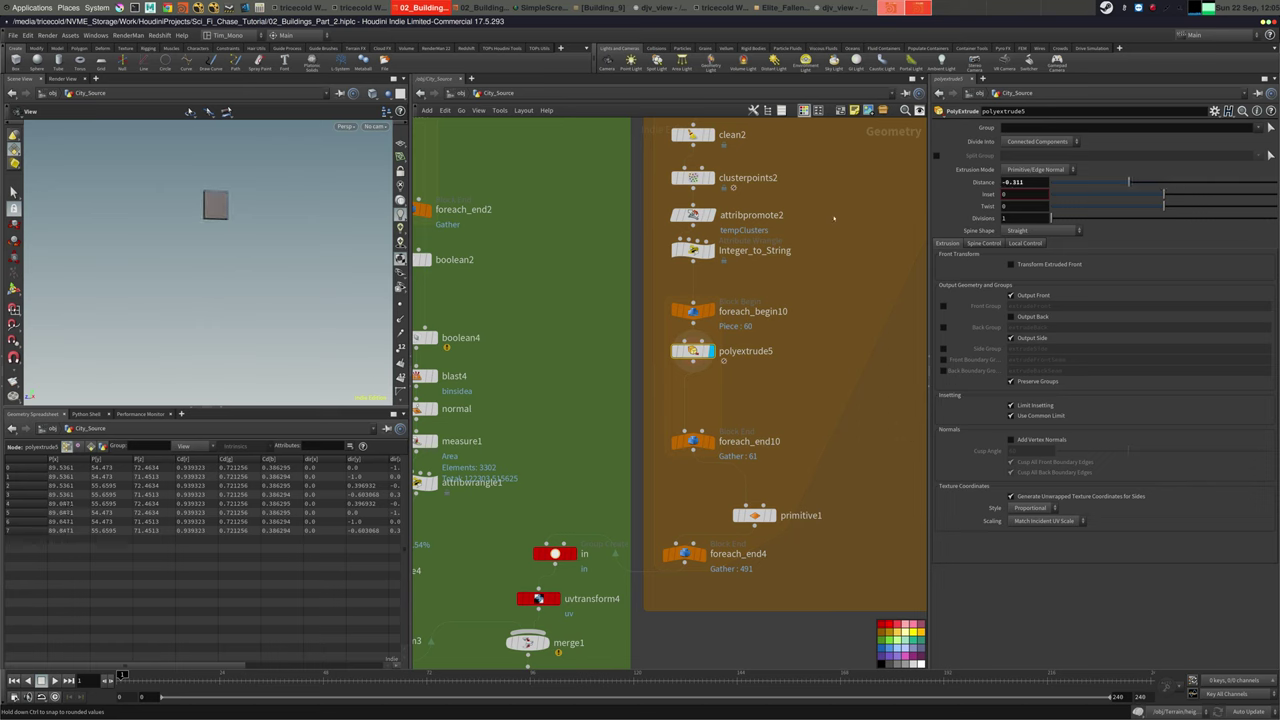
pyautogui.moveTo(248, 243); pyautogui.dragTo(288, 285)
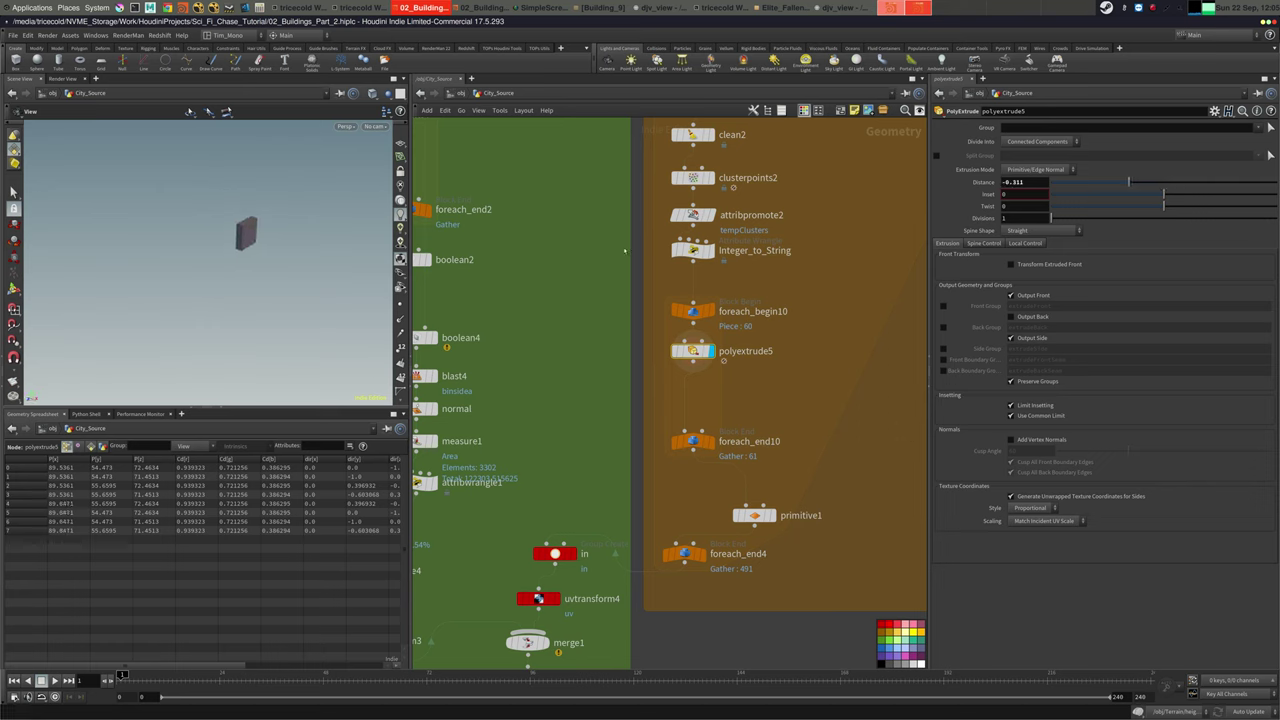
pyautogui.moveTo(150, 251); pyautogui.dragTo(275, 244)
pyautogui.click(1011, 317)
pyautogui.moveTo(831, 350); pyautogui.dragTo(765, 324, button='middle')
pyautogui.moveTo(1129, 182)
pyautogui.mouseDown()
pyautogui.moveTo(1189, 187)
pyautogui.moveTo(1131, 193)
pyautogui.mouseUp()
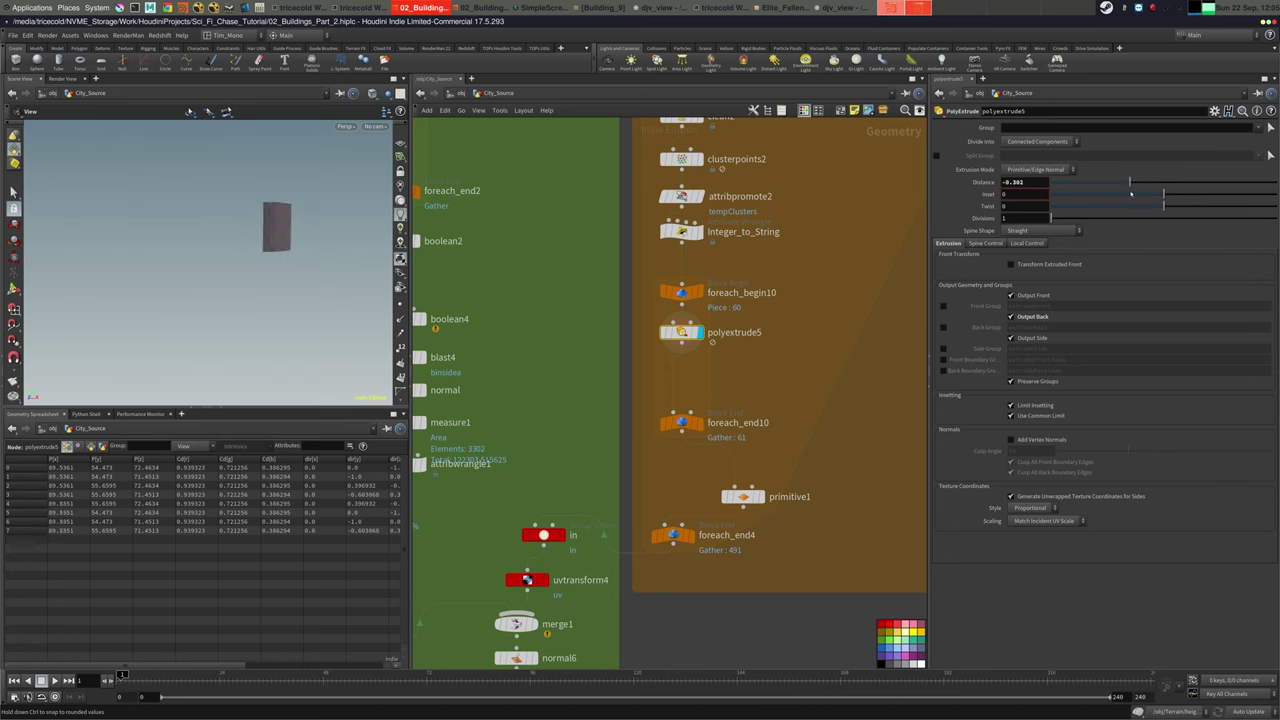
# Preview the whole loop's output at foreach_end10 and set polyextrude5's distance to about -0.278
pyautogui.click(701, 422)
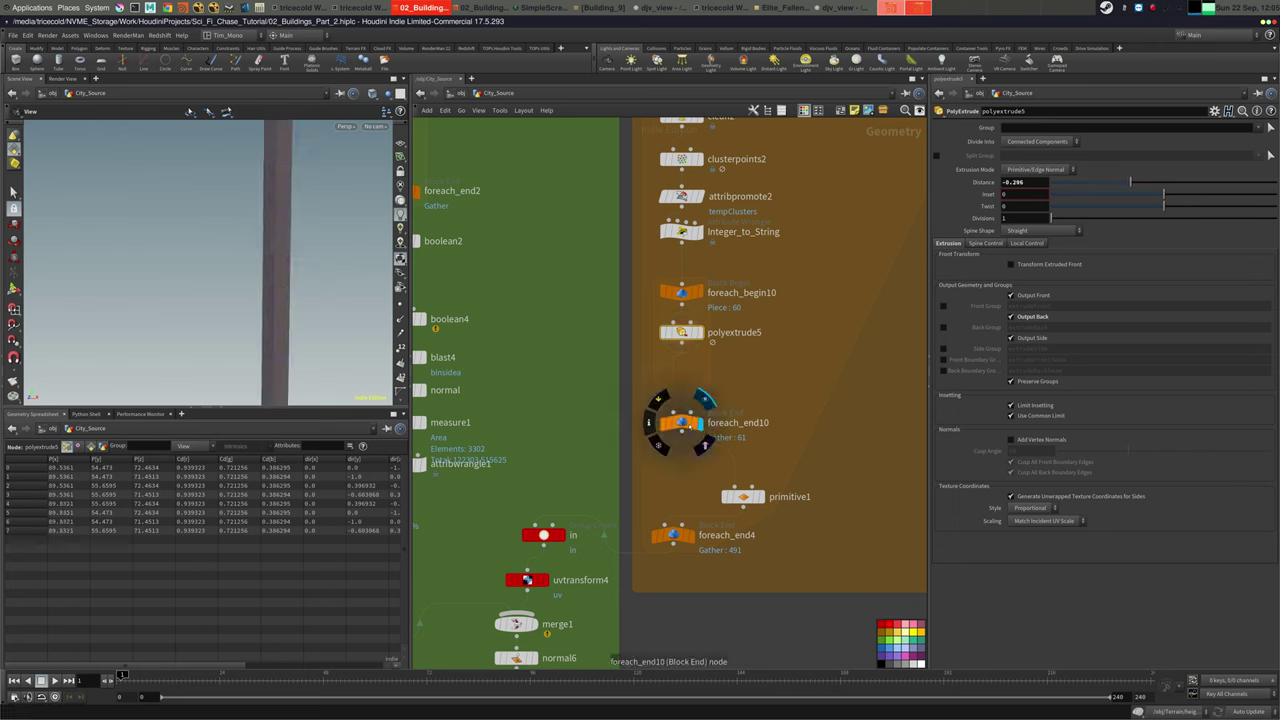
pyautogui.scroll(-3, 279, 292)
pyautogui.moveTo(279, 292)
pyautogui.mouseDown()
pyautogui.moveTo(248, 345)
pyautogui.moveTo(285, 290)
pyautogui.mouseUp()
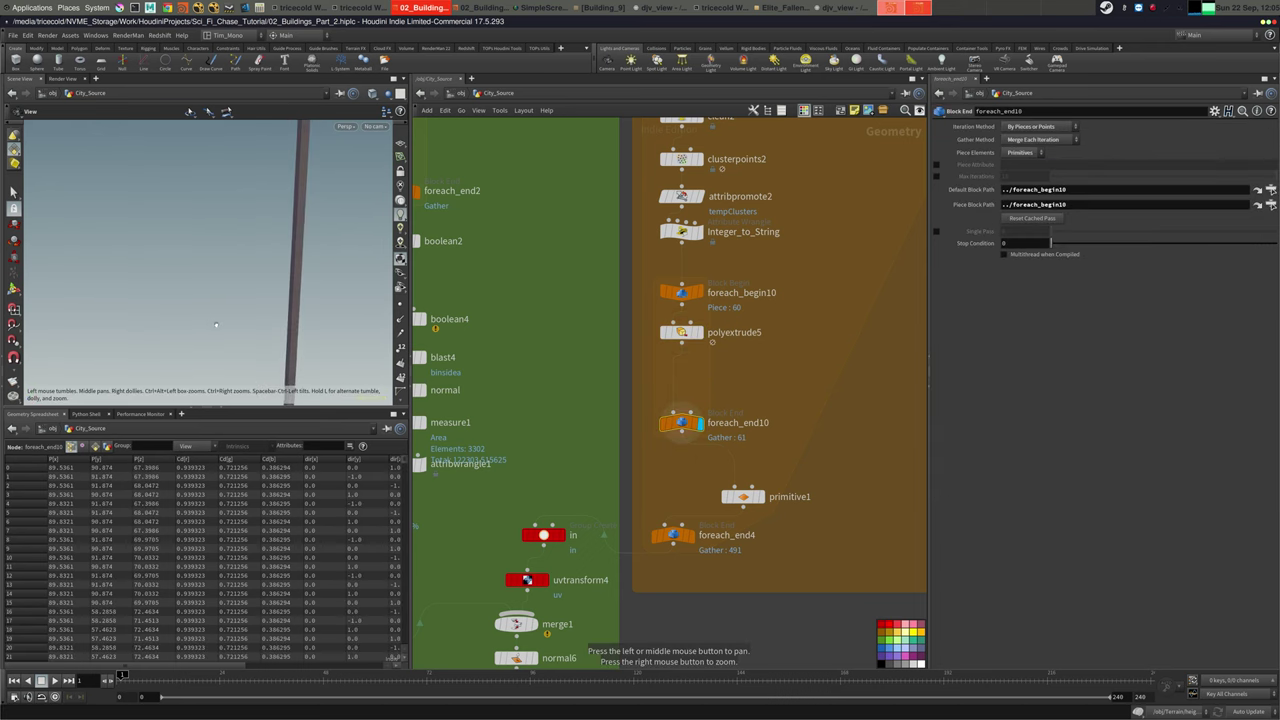
pyautogui.click(699, 332)
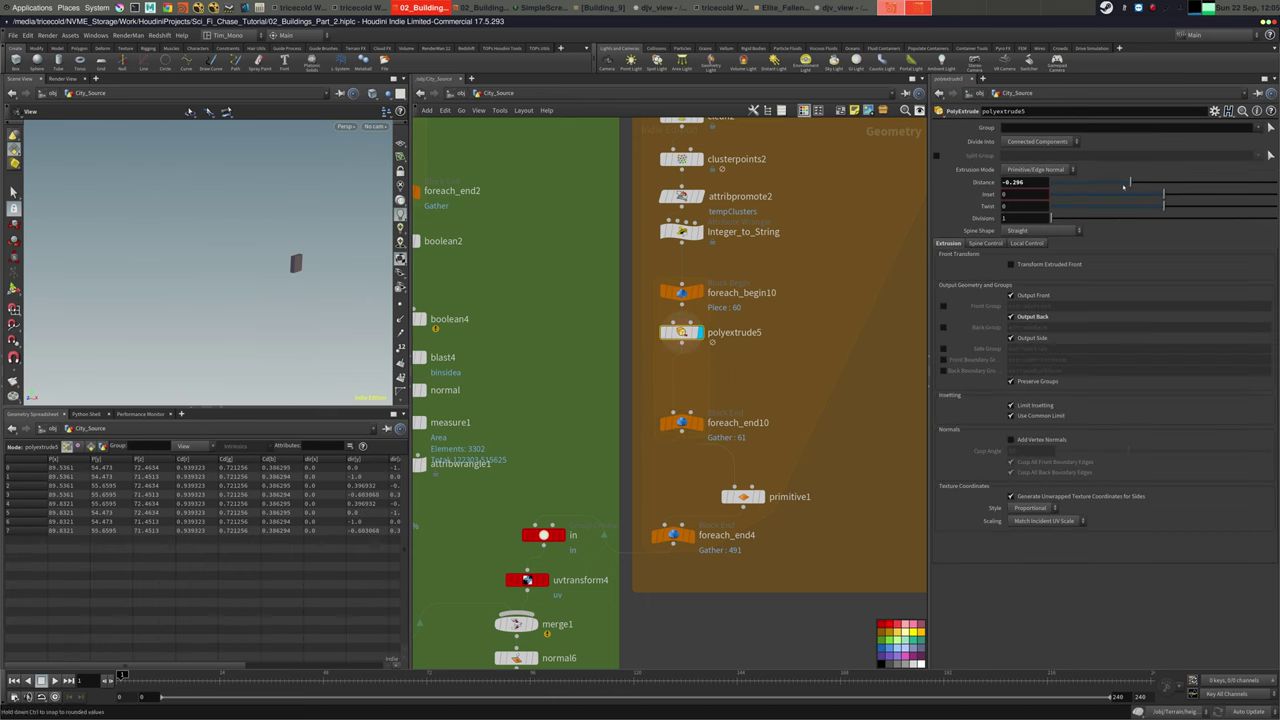
pyautogui.moveTo(1117, 182)
pyautogui.mouseDown()
pyautogui.moveTo(1165, 183)
pyautogui.moveTo(1118, 186)
pyautogui.moveTo(1132, 187)
pyautogui.mouseUp()
# Display the output of foreach_end10 and make room between foreach_begin10 and polyextrude5
pyautogui.moveTo(697, 374); pyautogui.dragTo(699, 356, button='middle')
pyautogui.scroll(3, 699, 356)
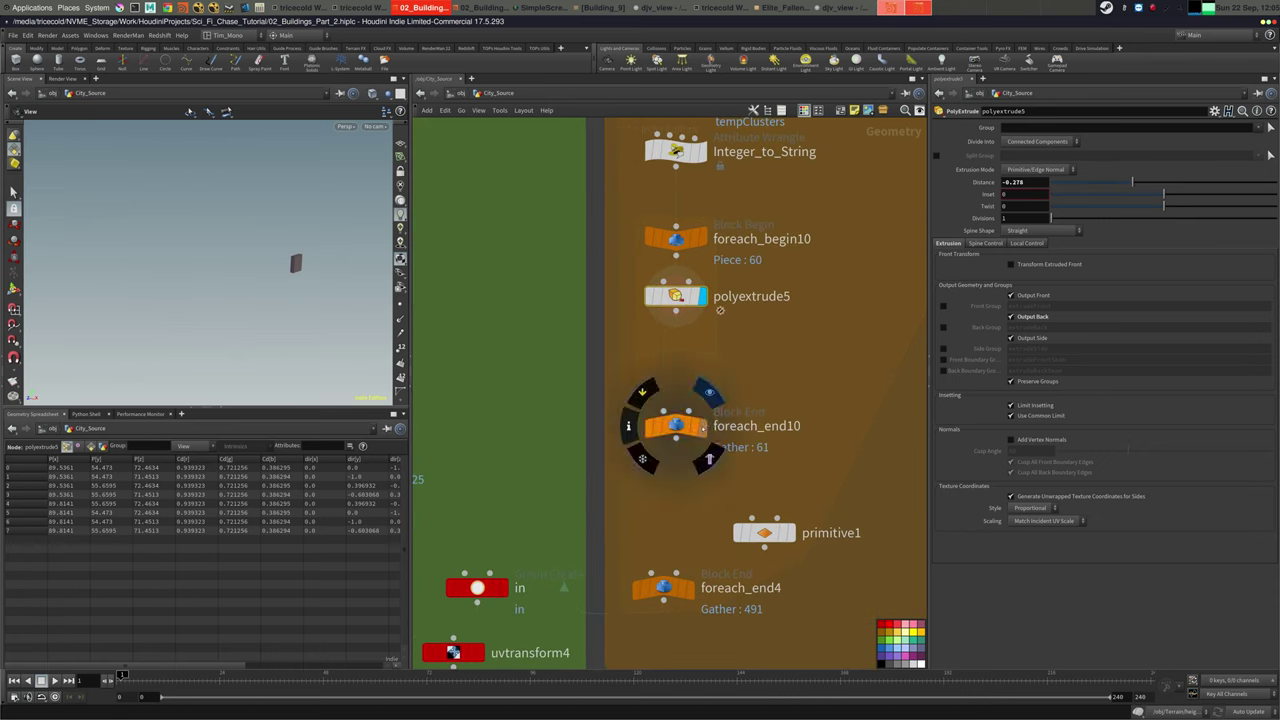
pyautogui.click(703, 426)
pyautogui.moveTo(689, 411); pyautogui.dragTo(681, 440, button='middle')
pyautogui.moveTo(670, 325); pyautogui.dragTo(672, 389)
pyautogui.moveTo(684, 321); pyautogui.dragTo(683, 346, button='middle')
pyautogui.press('Tab')
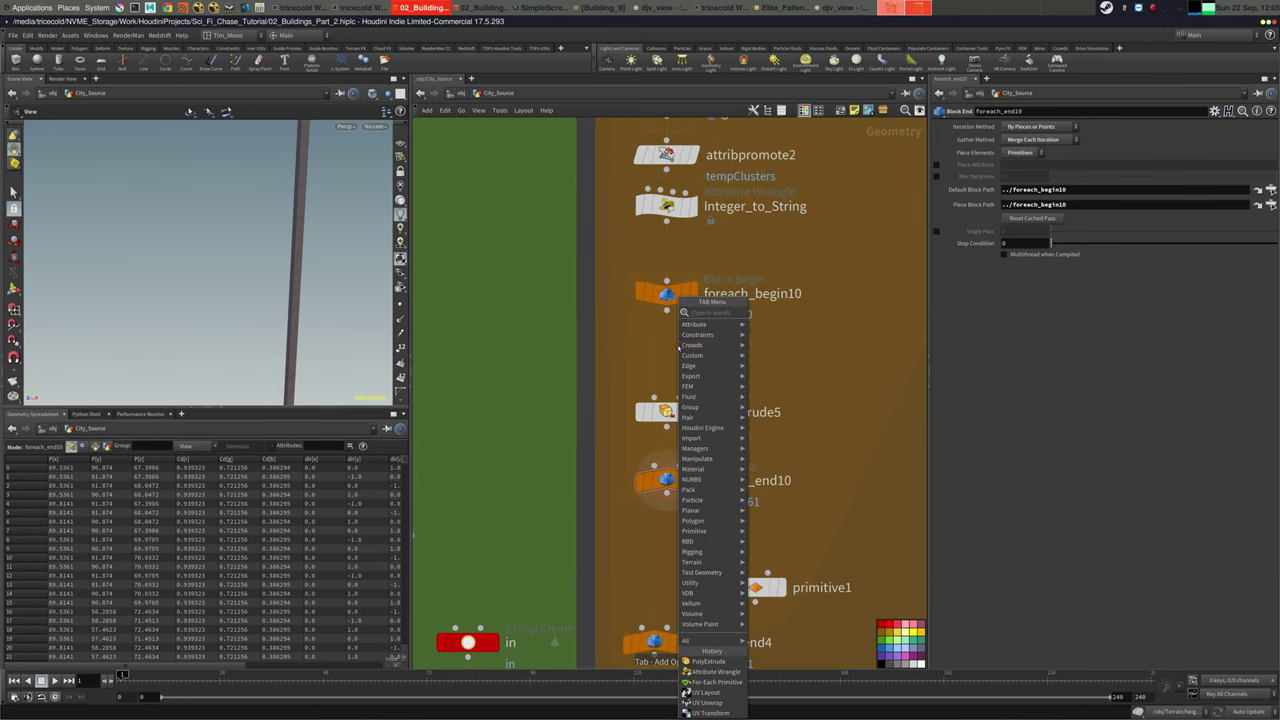
pyautogui.write('a')
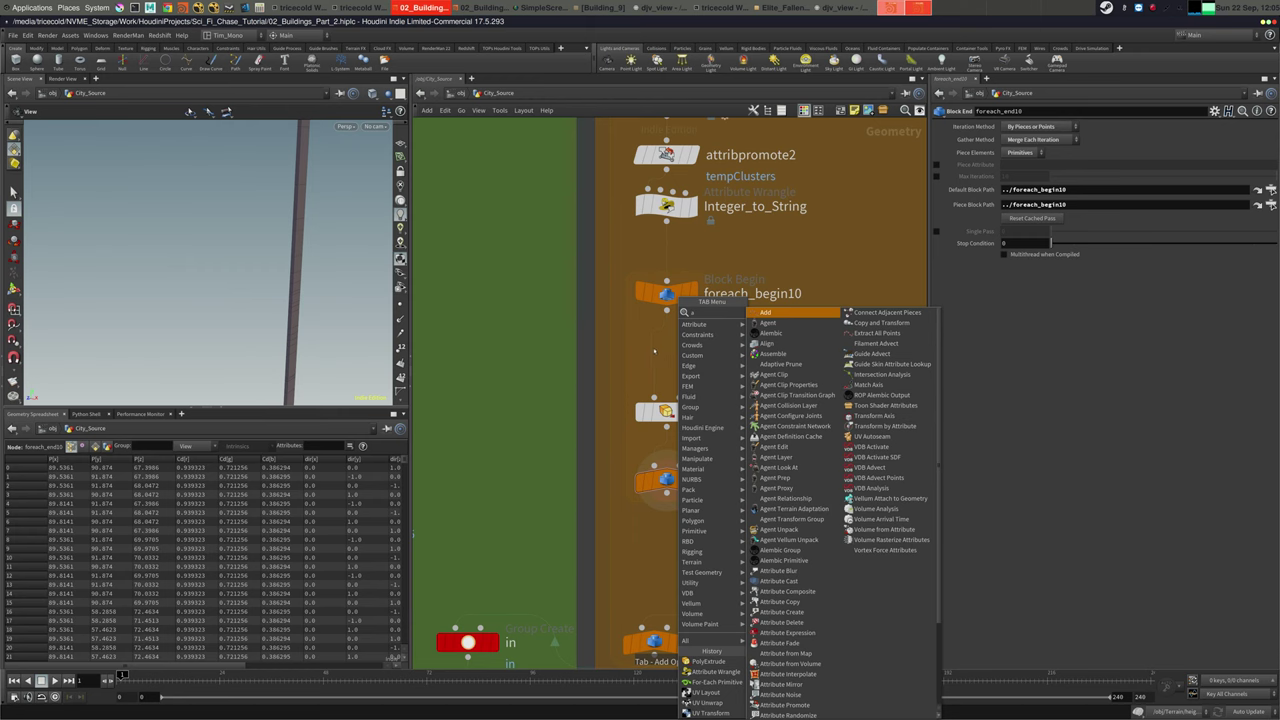
pyautogui.press('Escape')
# Insert a Null node between foreach_begin10 and polyextrude5 and name it In_PIECE
pyautogui.press('Tab')
pyautogui.write('nu')
pyautogui.press('Return')
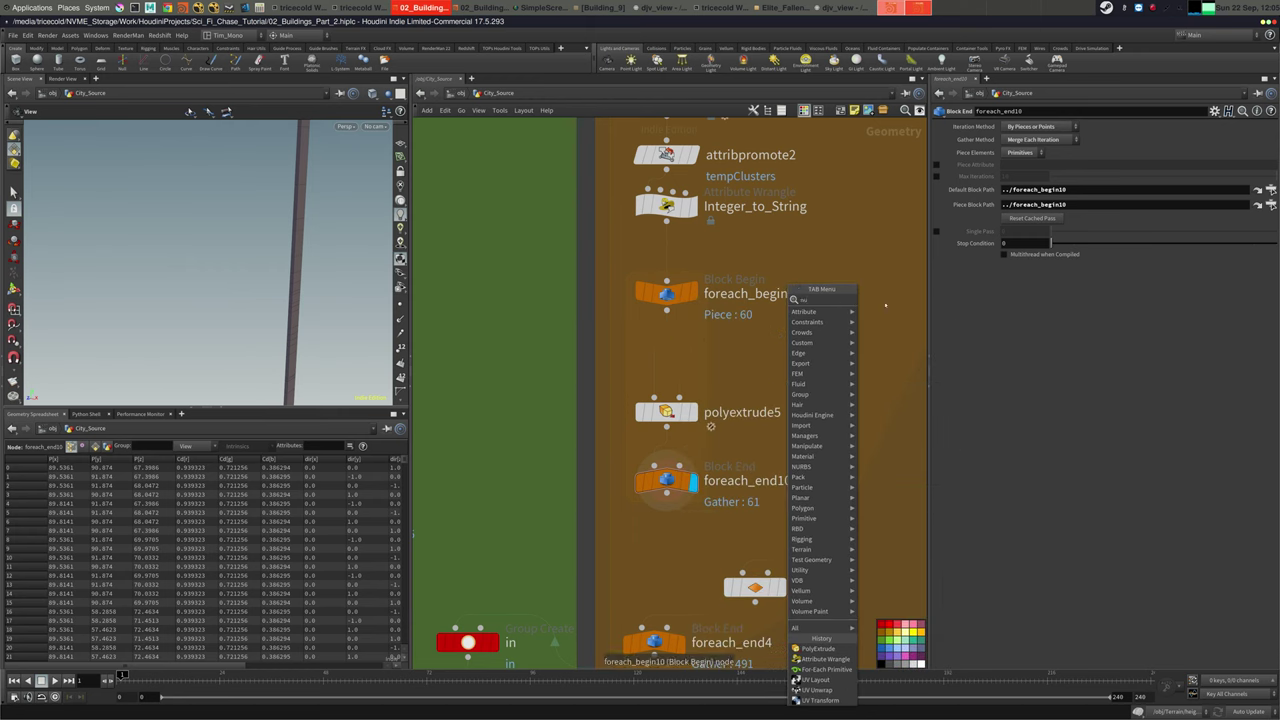
pyautogui.click(667, 338)
pyautogui.click(711, 364)
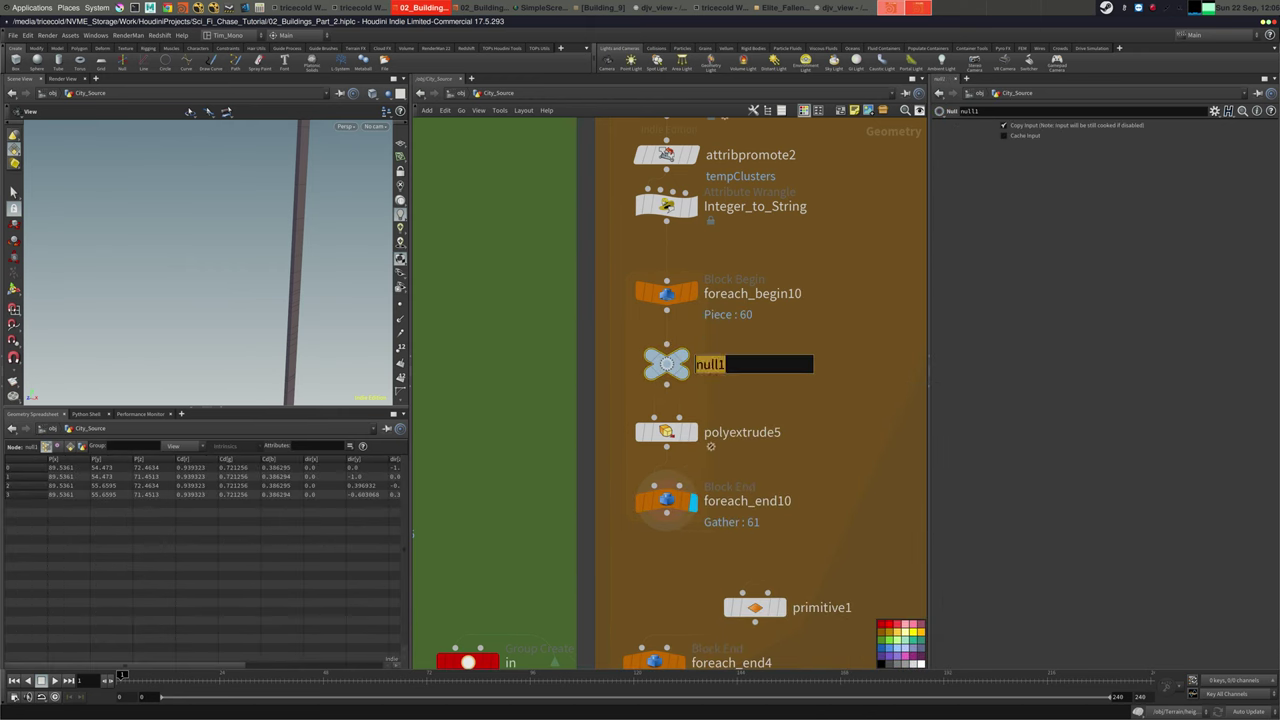
pyautogui.write('In_PIECE')
pyautogui.press('Return')
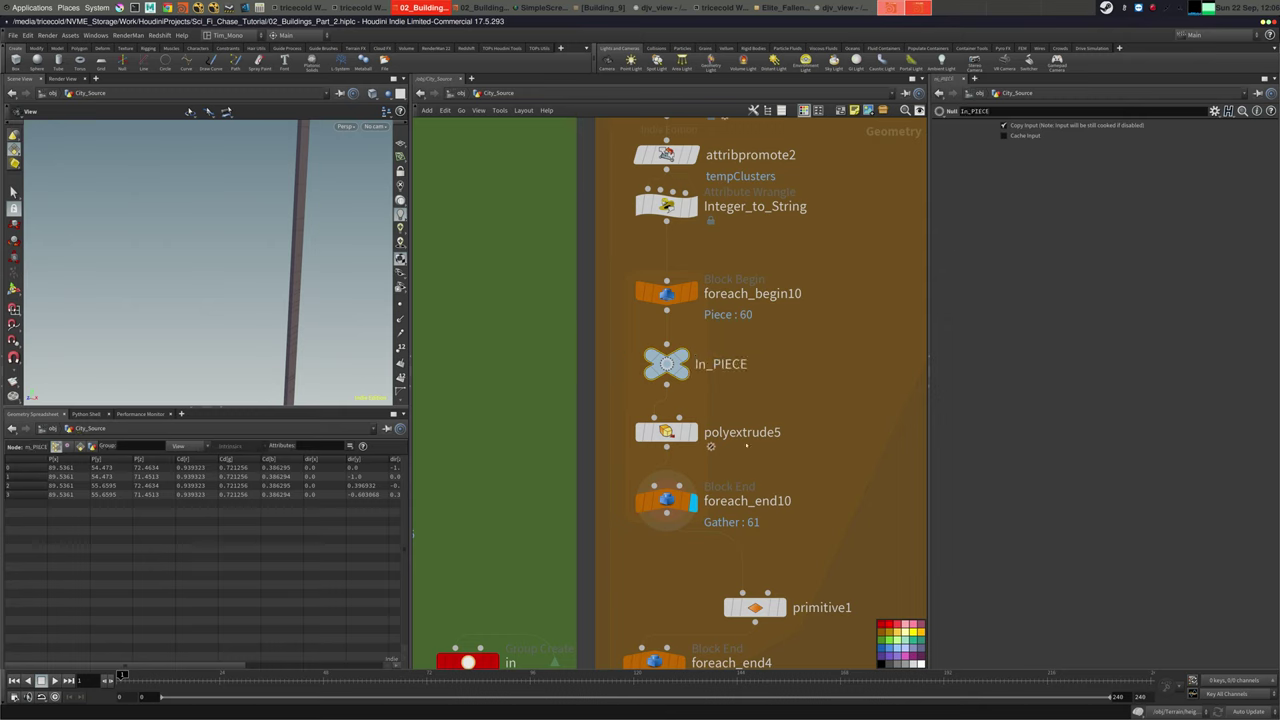
# Rename polyextrude5 as Extrude_Panel and display its output
pyautogui.doubleClick(745, 438)
pyautogui.write('Extr')
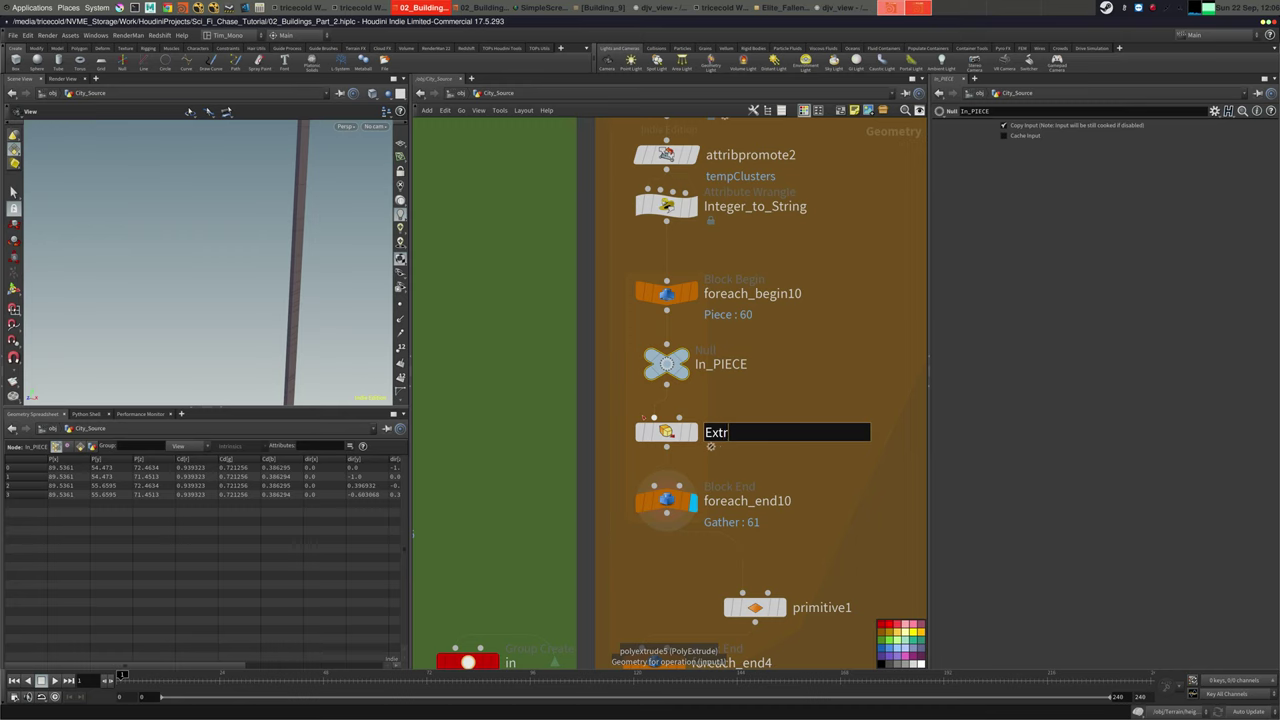
pyautogui.write('ude_Panel')
pyautogui.press('Return')
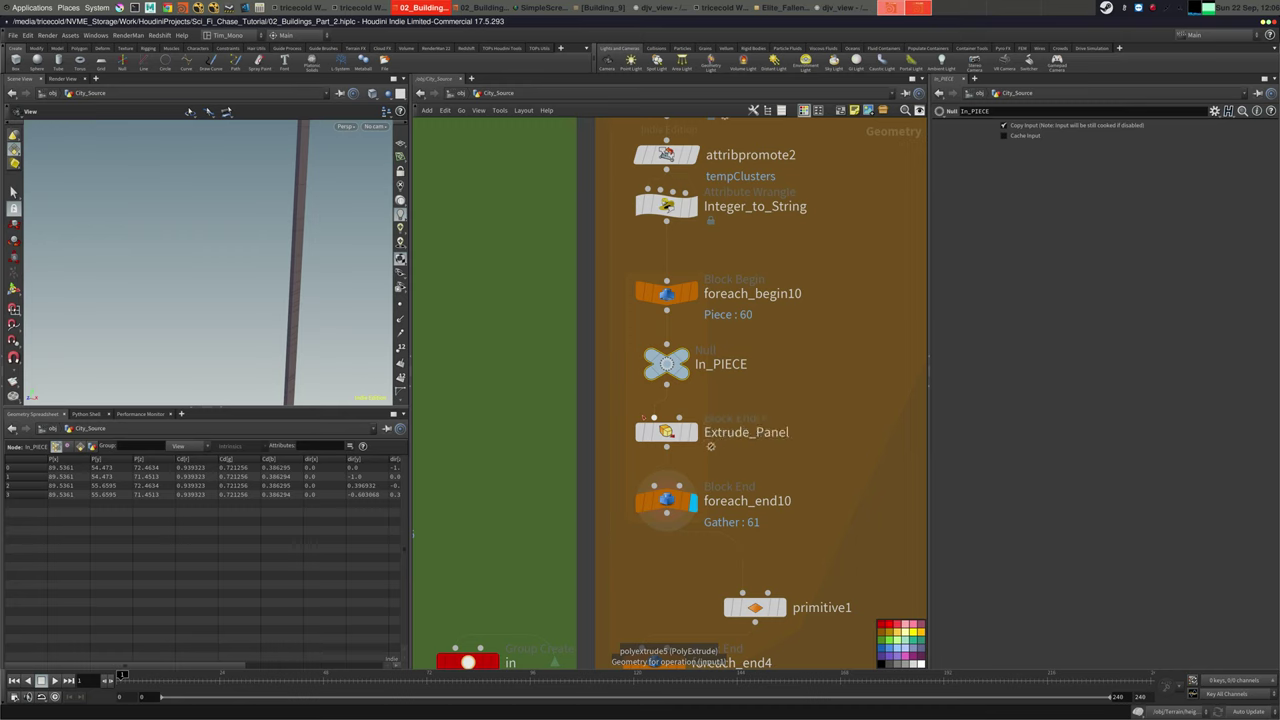
pyautogui.click(693, 432)
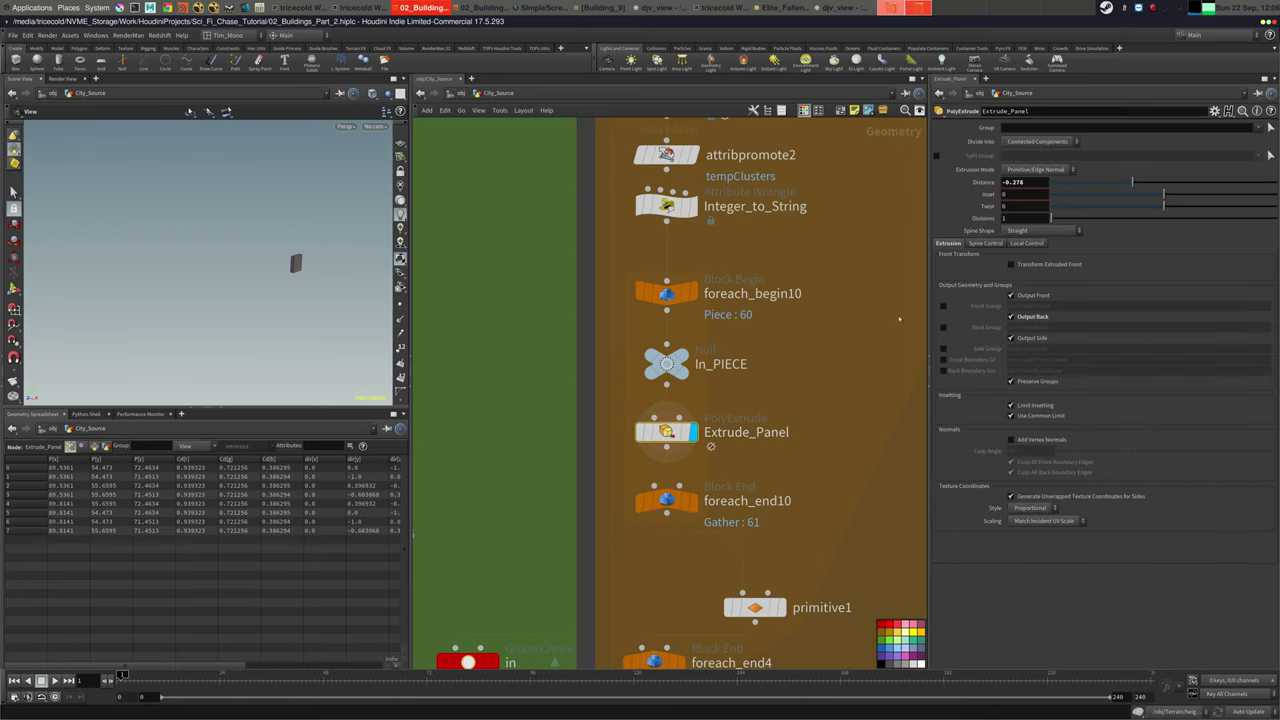
# Move In_PIECE closer to foreach_begin10 and Extrude_Panel slightly lower, leaving In_PIECE selected
pyautogui.moveTo(1028, 182); pyautogui.dragTo(905, 181)
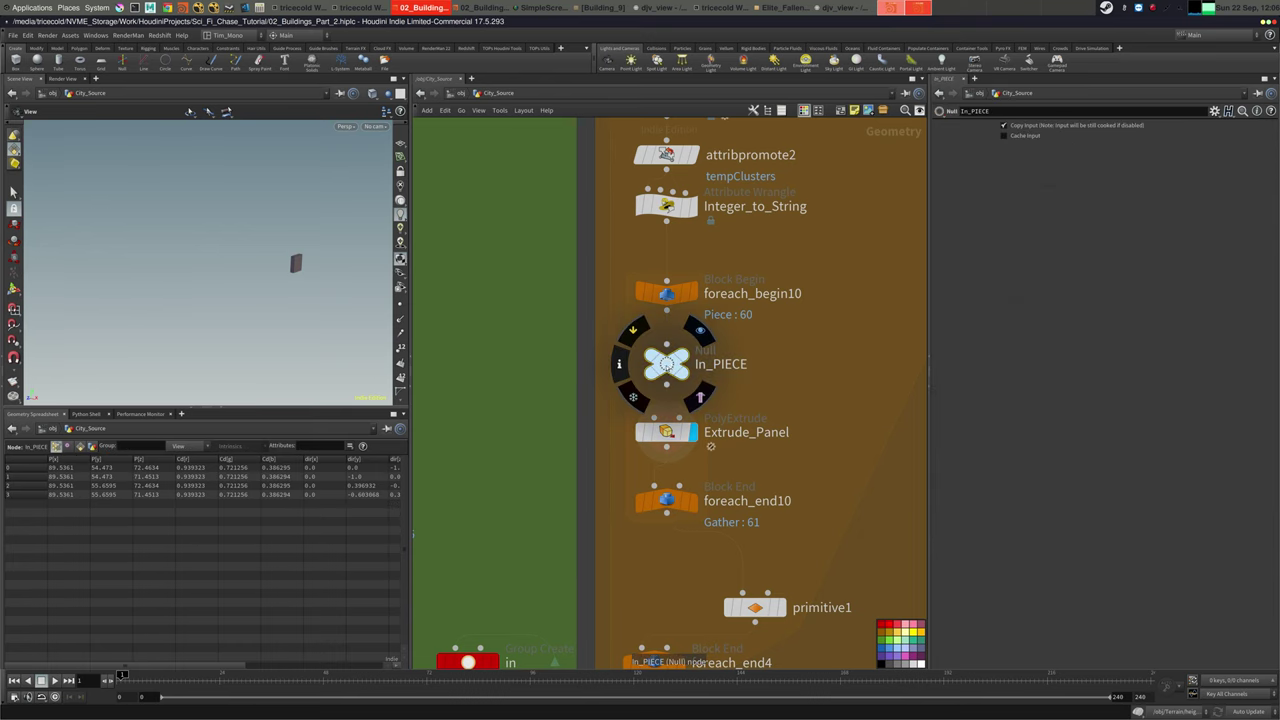
pyautogui.moveTo(667, 364); pyautogui.dragTo(668, 349)
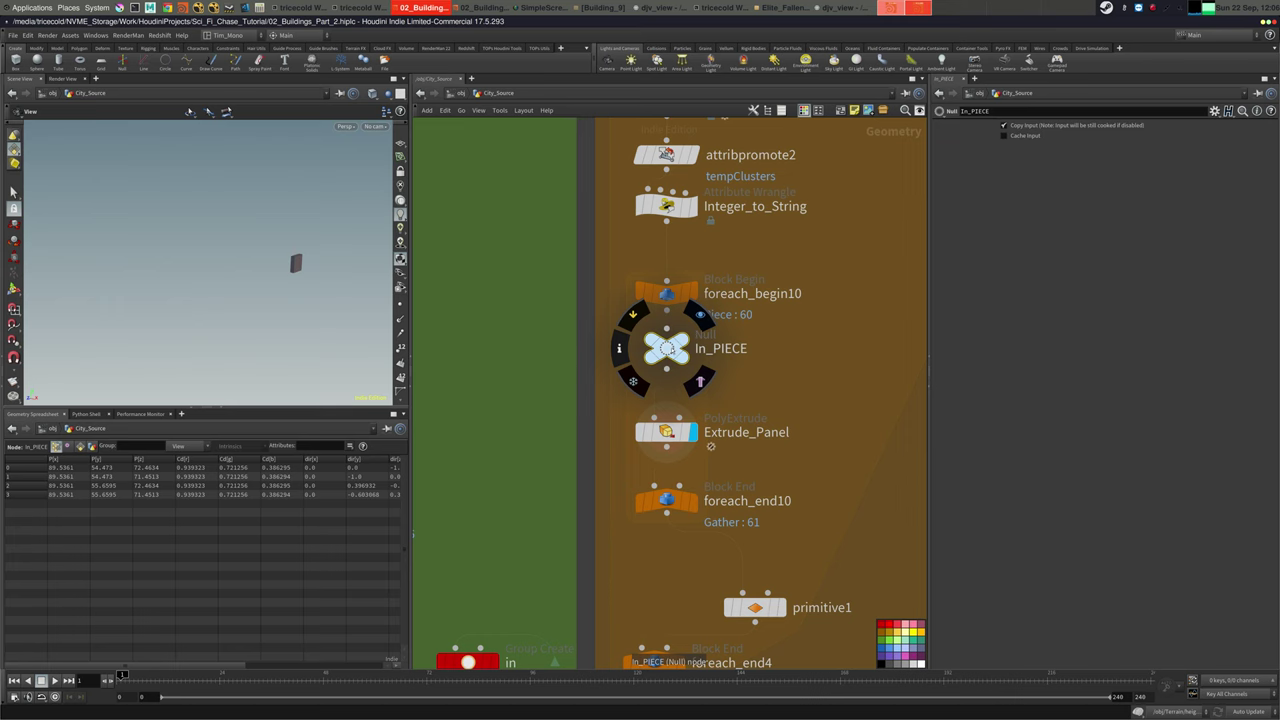
pyautogui.click(667, 432)
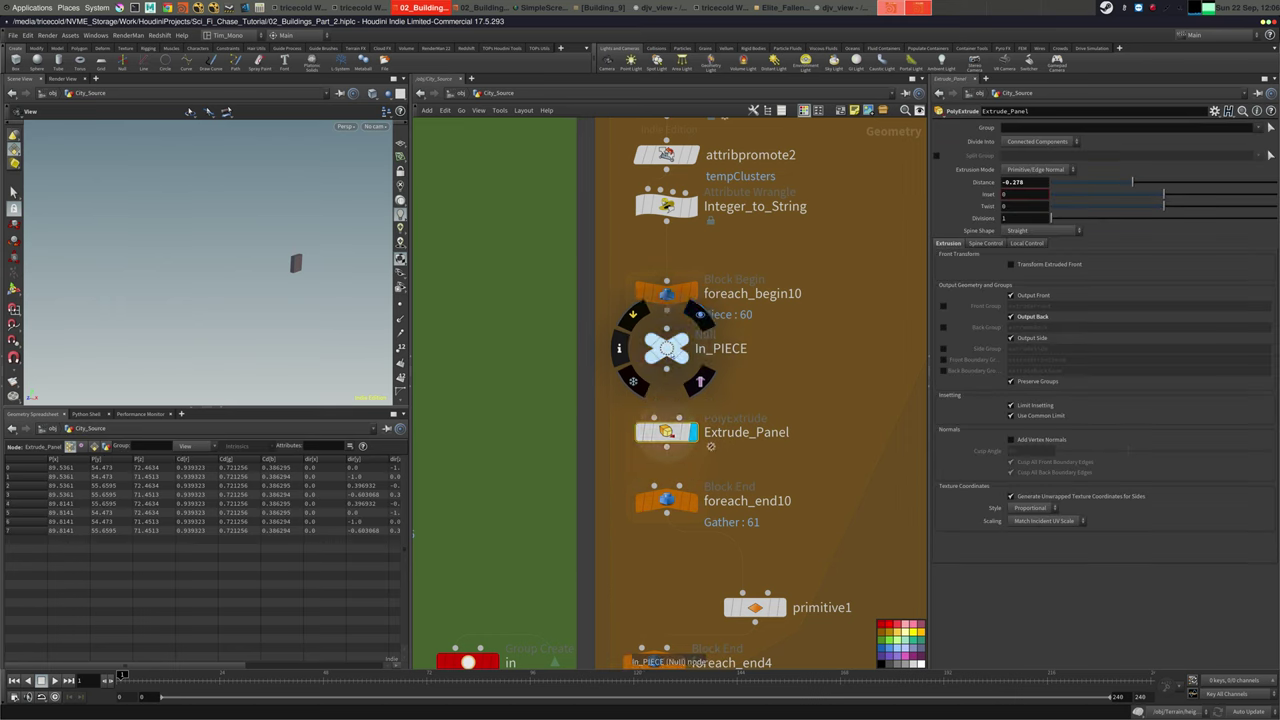
pyautogui.click(667, 348)
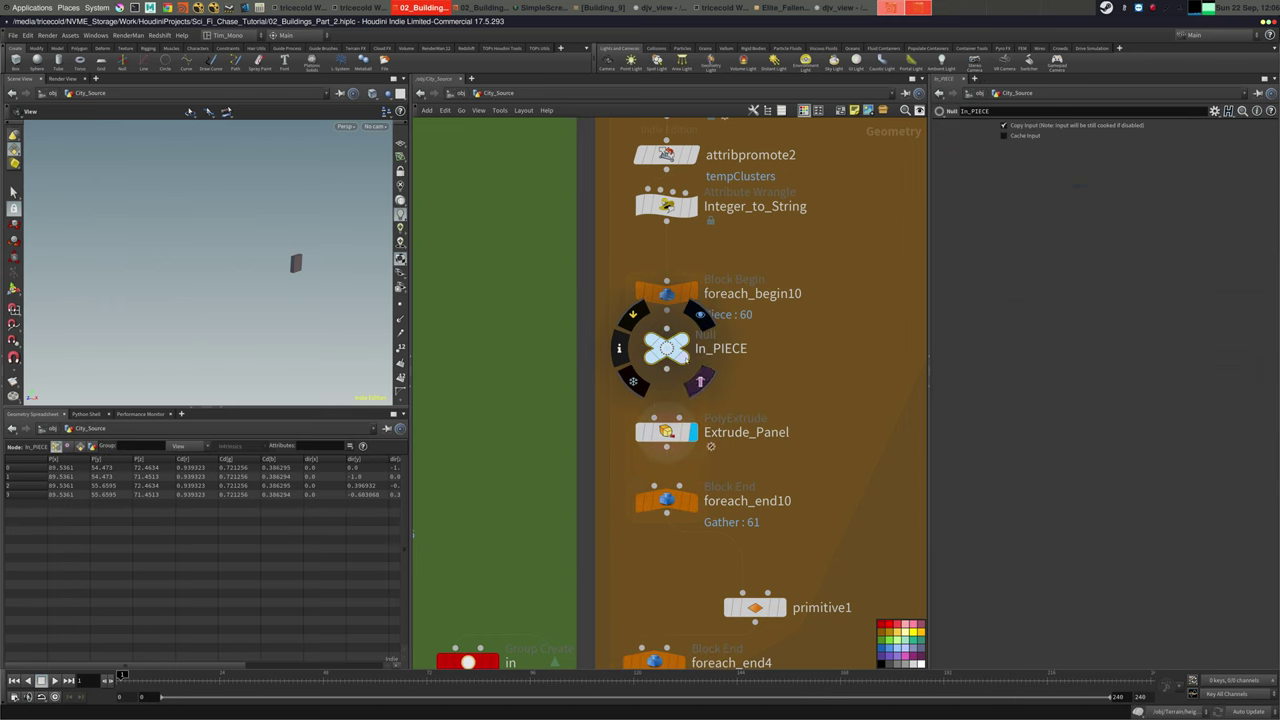
pyautogui.moveTo(671, 441); pyautogui.dragTo(671, 447)
pyautogui.click(669, 440)
pyautogui.click(667, 348)
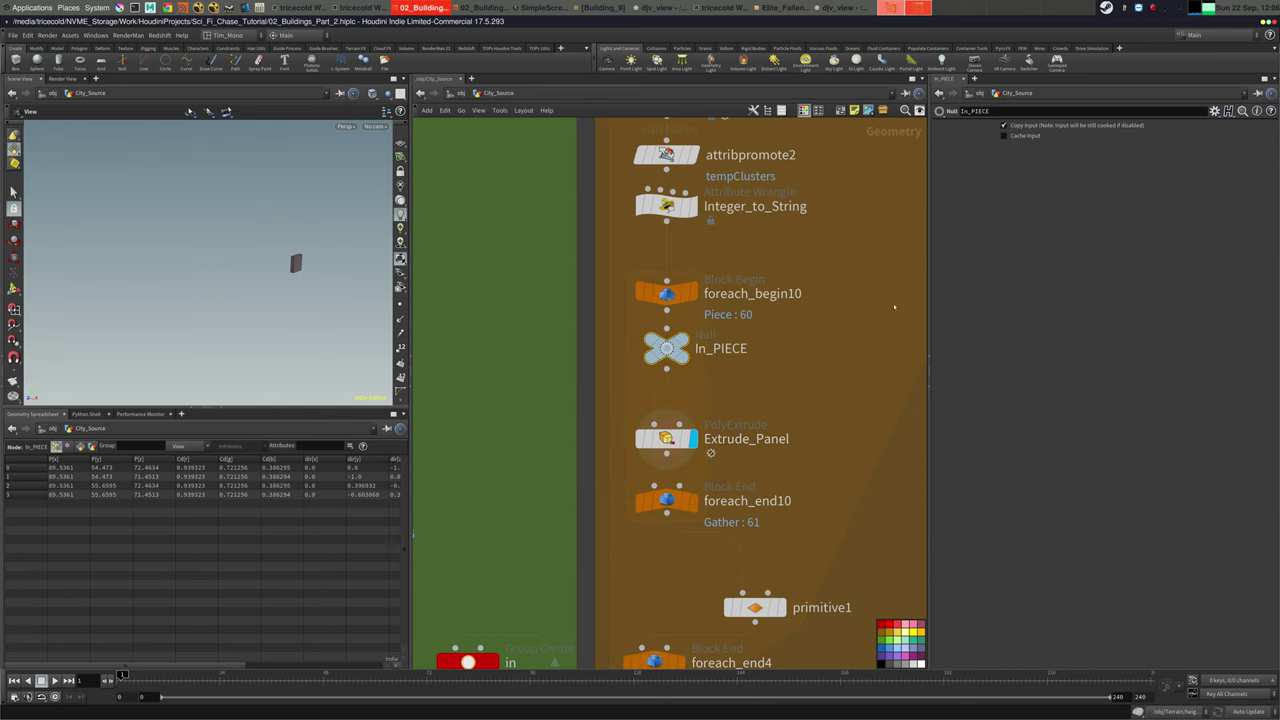
# Add a float parameter labelled Random_Value above the existing parameters in In_PIECE's parameter interface
pyautogui.click(1214, 110)
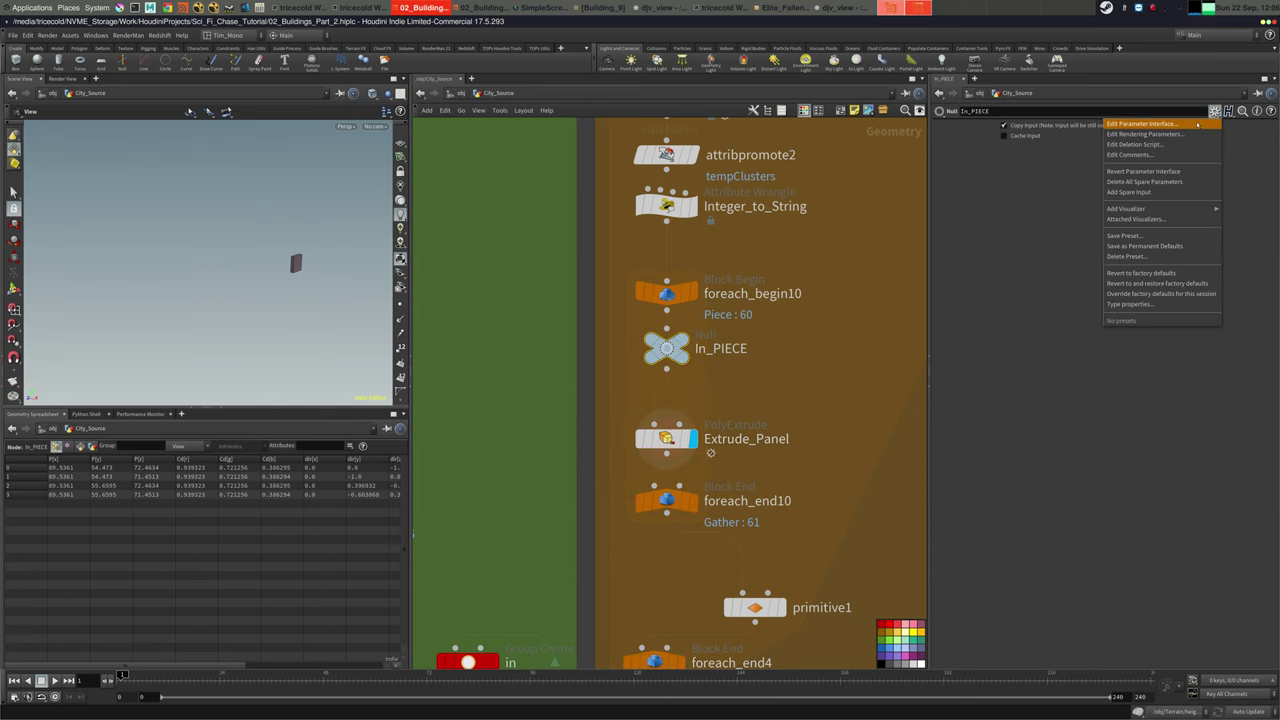
pyautogui.click(1190, 124)
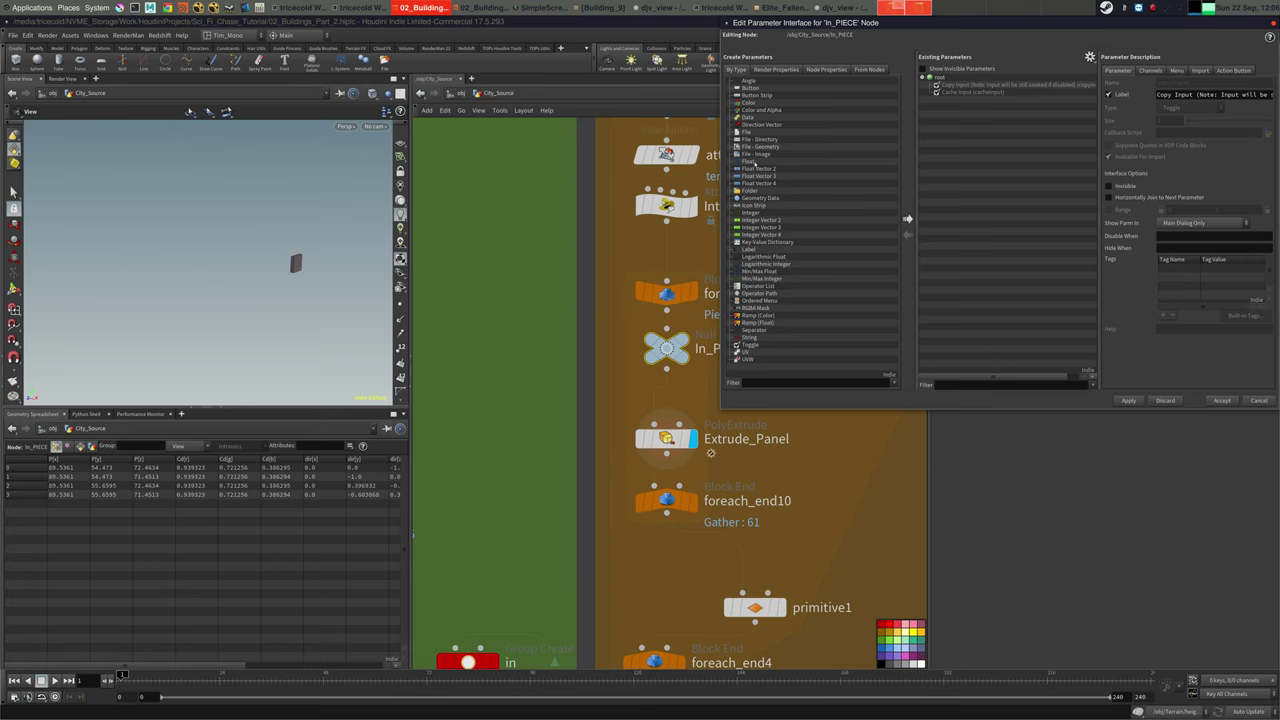
pyautogui.moveTo(750, 161); pyautogui.dragTo(900, 86)
pyautogui.doubleClick(970, 86)
pyautogui.write('Random_Value')
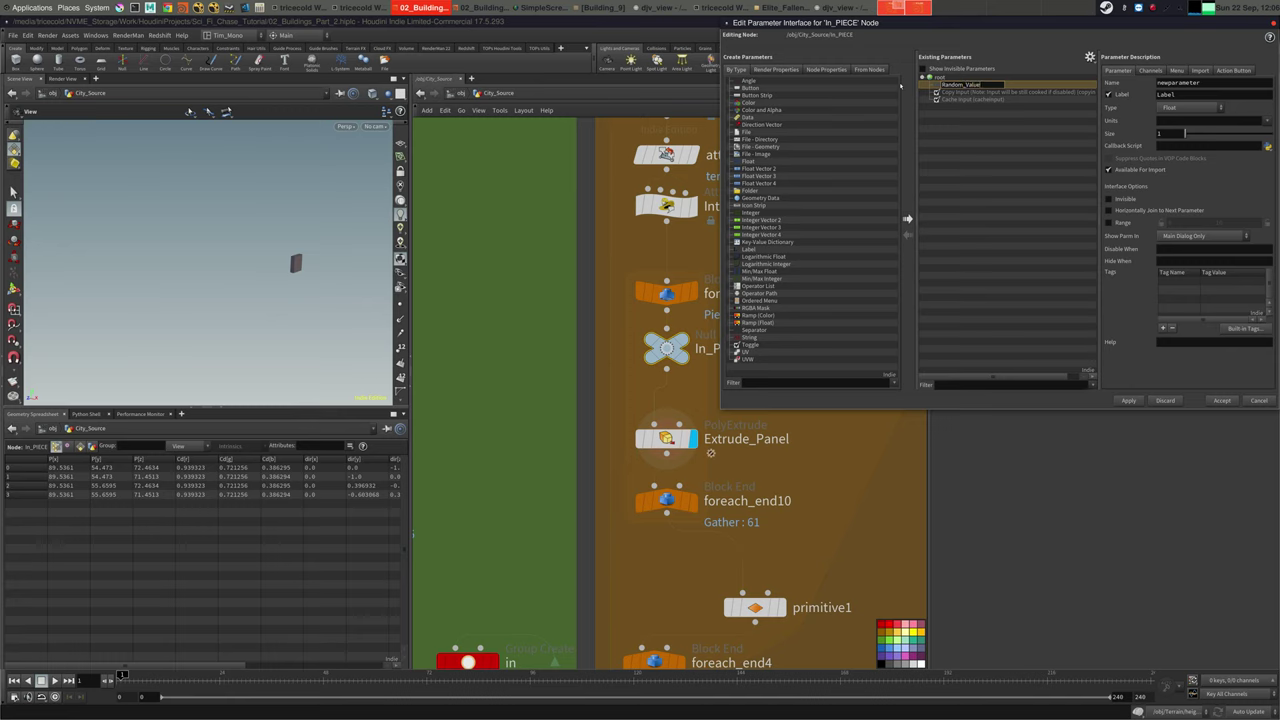
pyautogui.press('Return')
# Copy the new float parameter's label into its name so it is also called Random_Value
pyautogui.moveTo(1226, 96); pyautogui.dragTo(1126, 95)
pyautogui.hotkey('ctrl', 'c')
pyautogui.moveTo(1218, 83); pyautogui.dragTo(1148, 83)
pyautogui.hotkey('ctrl', 'v')
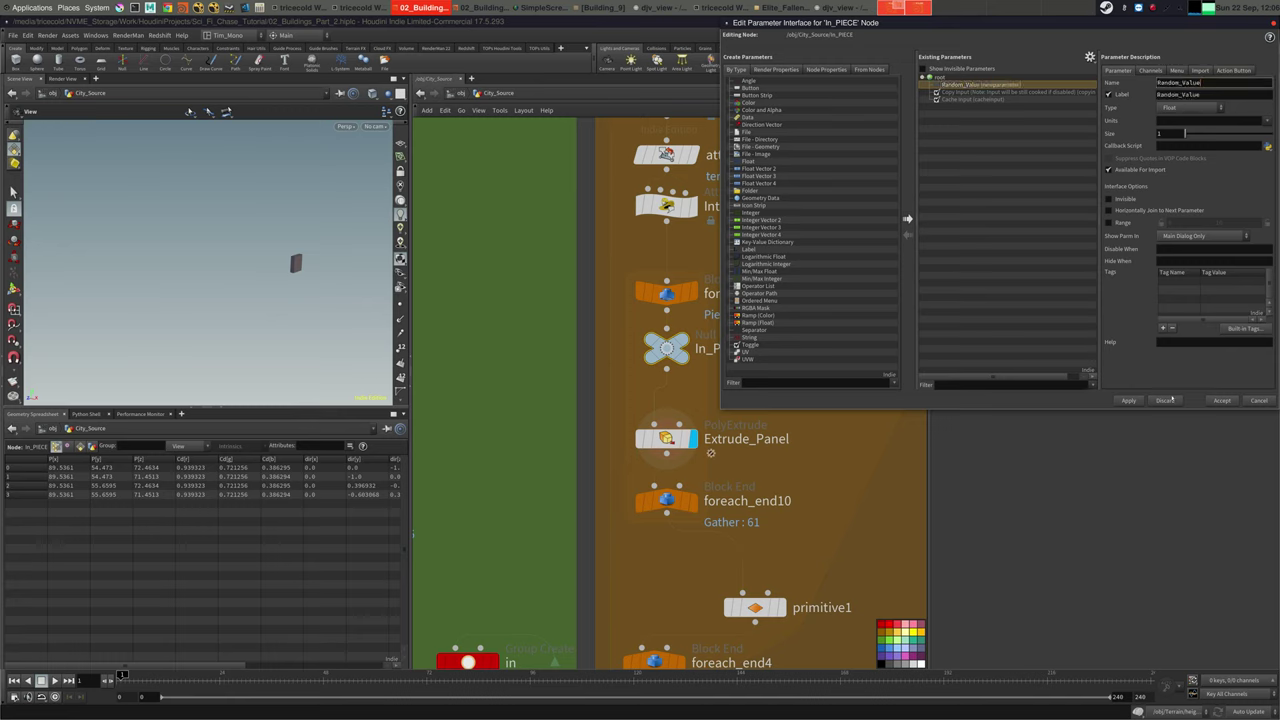
# Apply and accept the new Random_Value parameter on In_PIECE and move the node slightly lower
pyautogui.click(1129, 401)
pyautogui.click(1227, 402)
pyautogui.click(1224, 400)
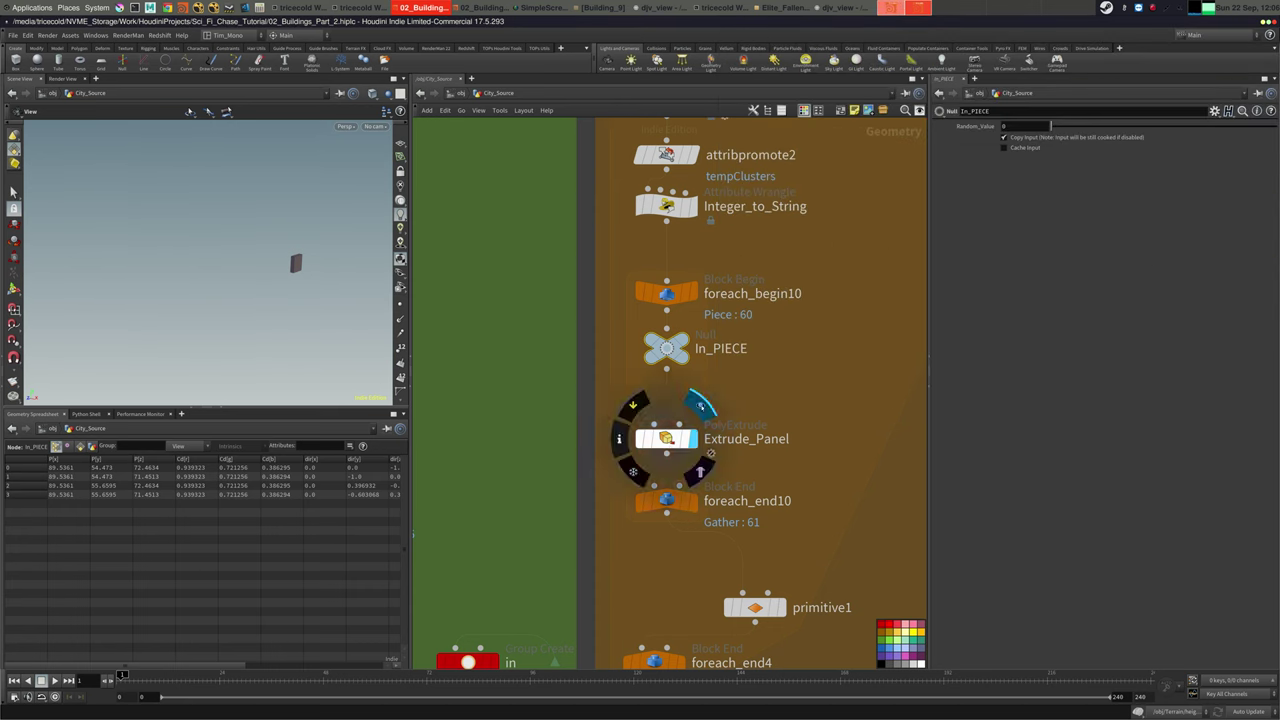
pyautogui.moveTo(667, 347); pyautogui.dragTo(667, 357)
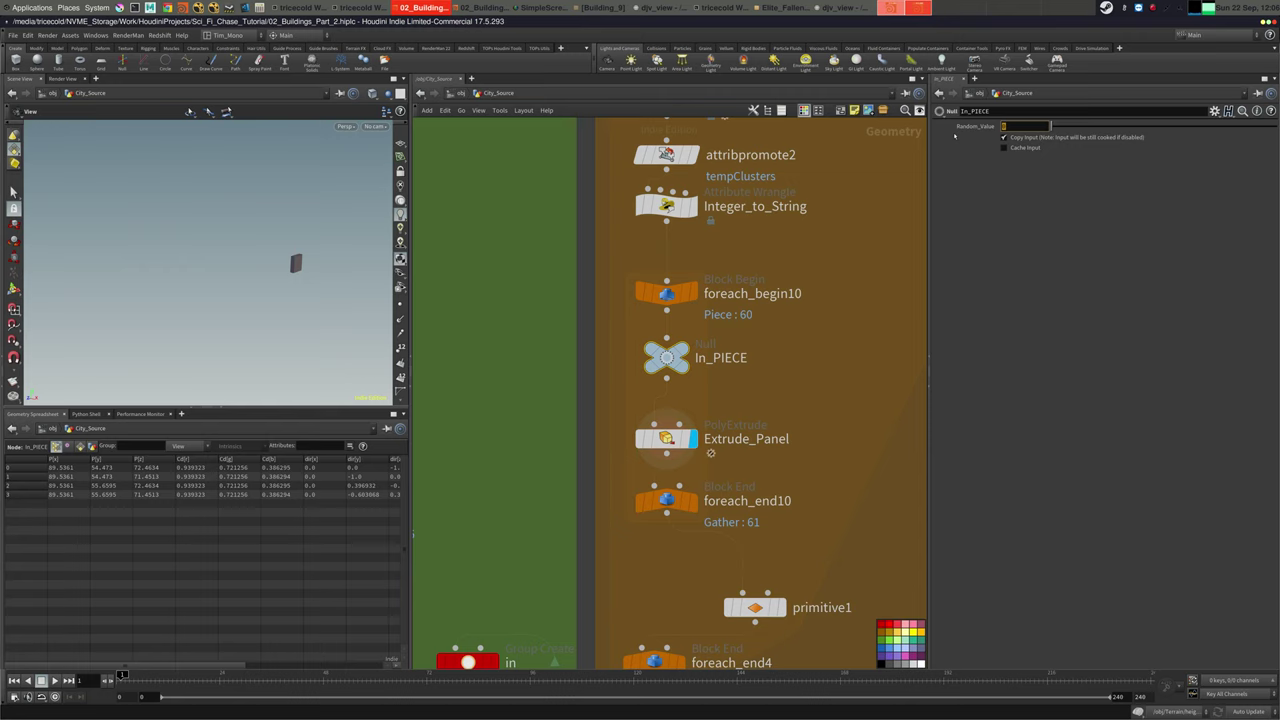
# Set In_PIECE's Random_Value to the expression point(0,0,"P",0)
pyautogui.write('point')
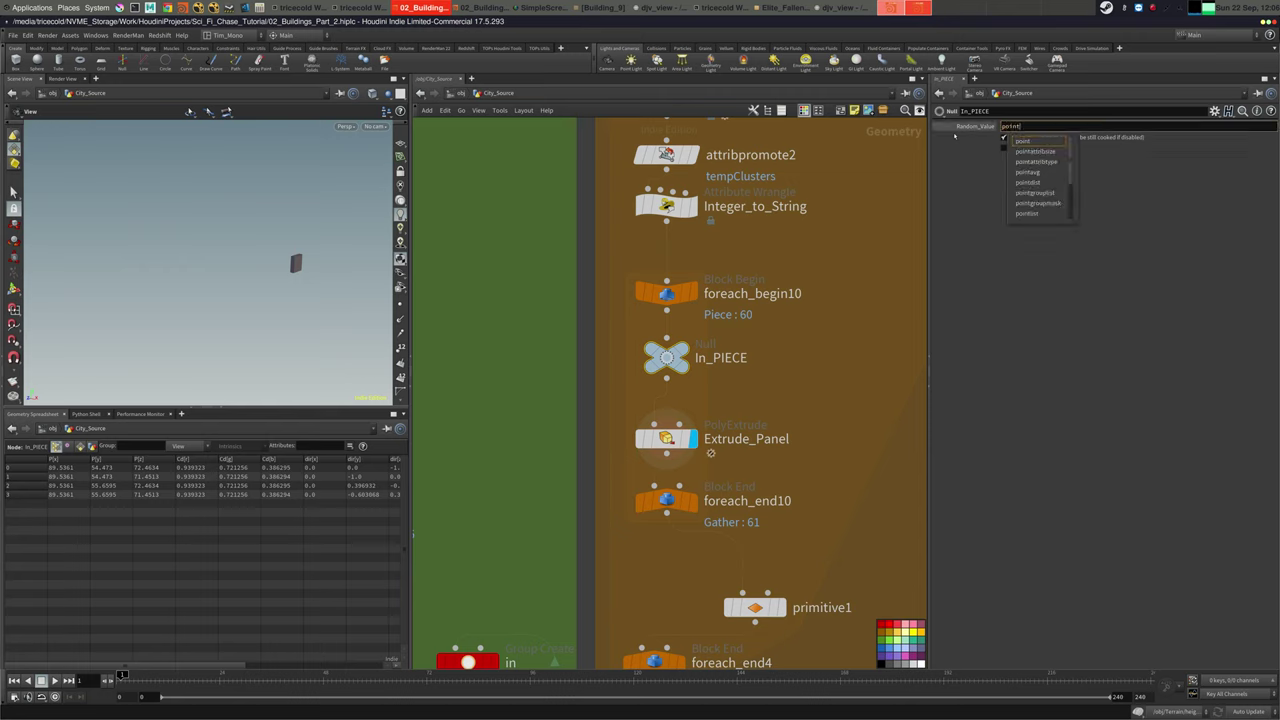
pyautogui.write('(')
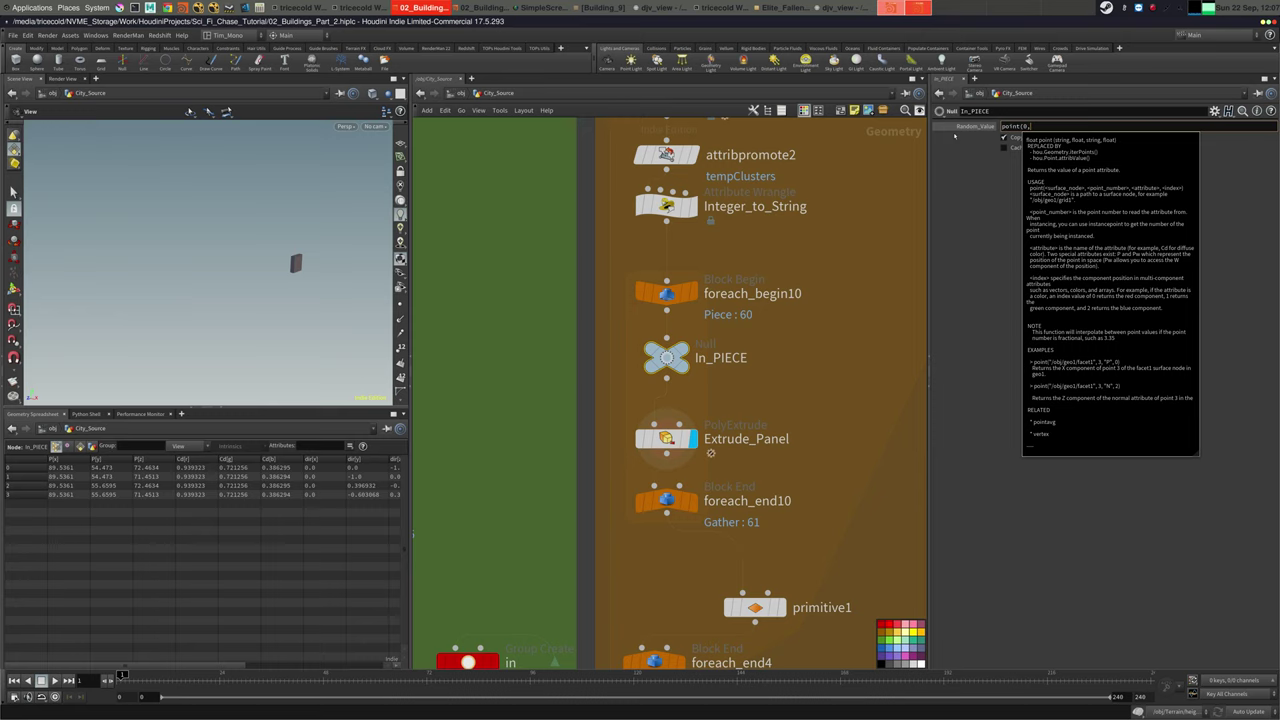
pyautogui.write('0')
pyautogui.write(',"P",0')
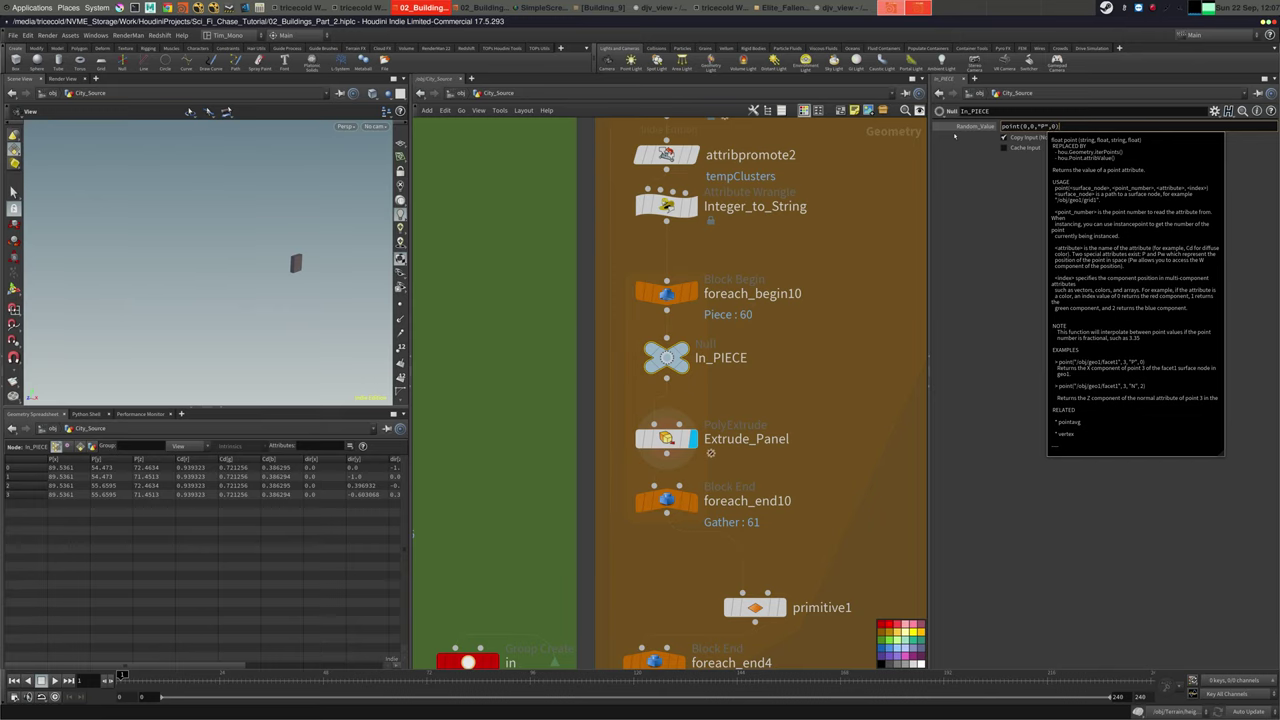
pyautogui.press('Return')
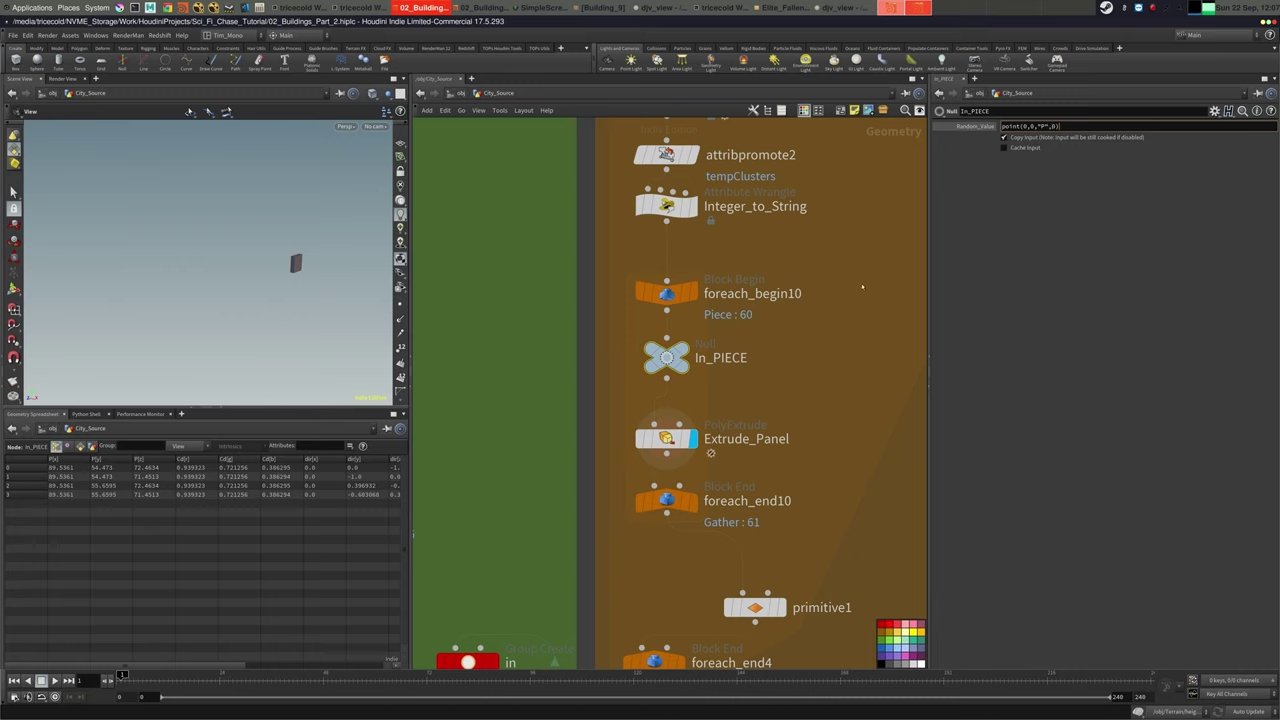
# Check the evaluated Random_Value and wrap its expression as rand(point(0,0,"P",0))
pyautogui.click(985, 127)
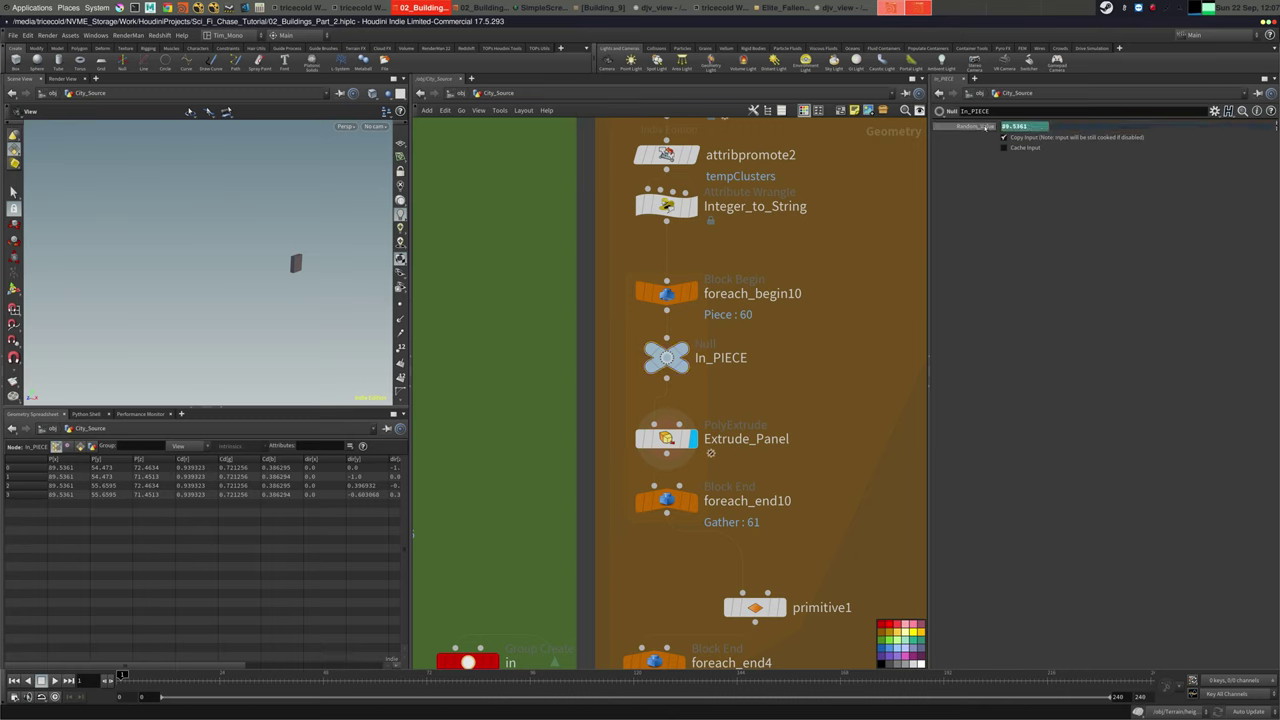
pyautogui.click(985, 127)
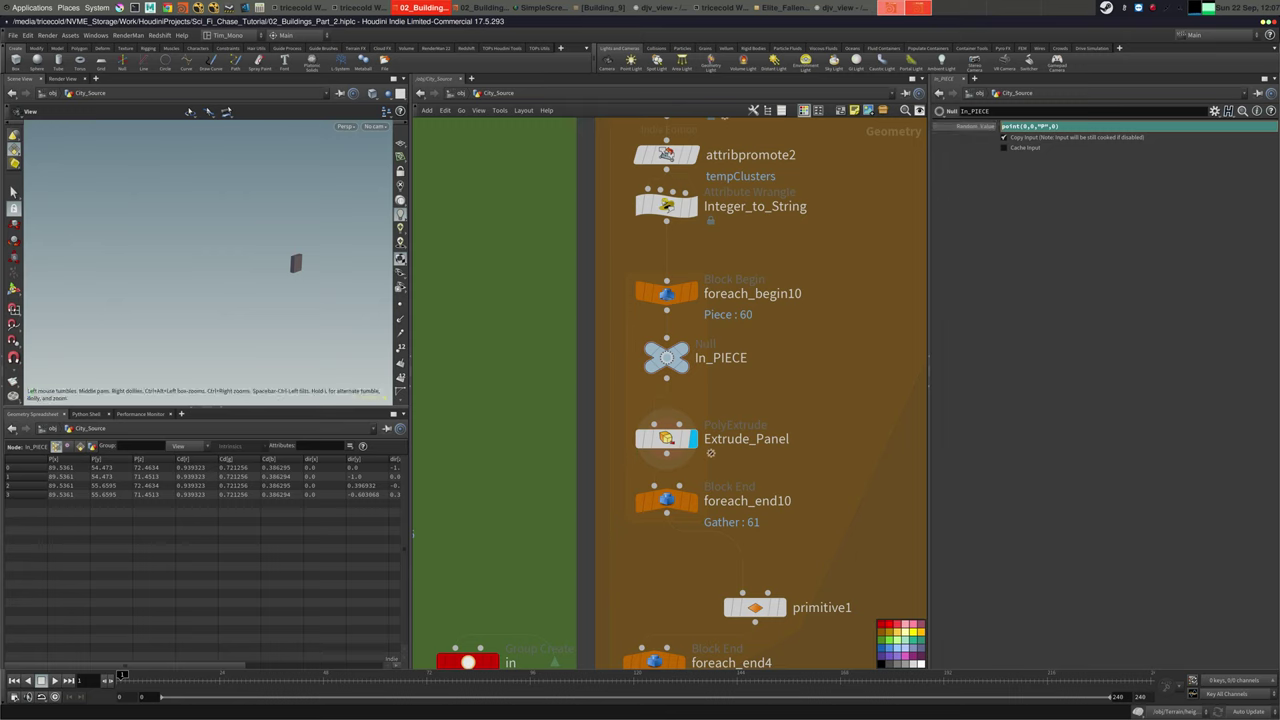
pyautogui.write('rand(')
pyautogui.press('End')
pyautogui.write(')')
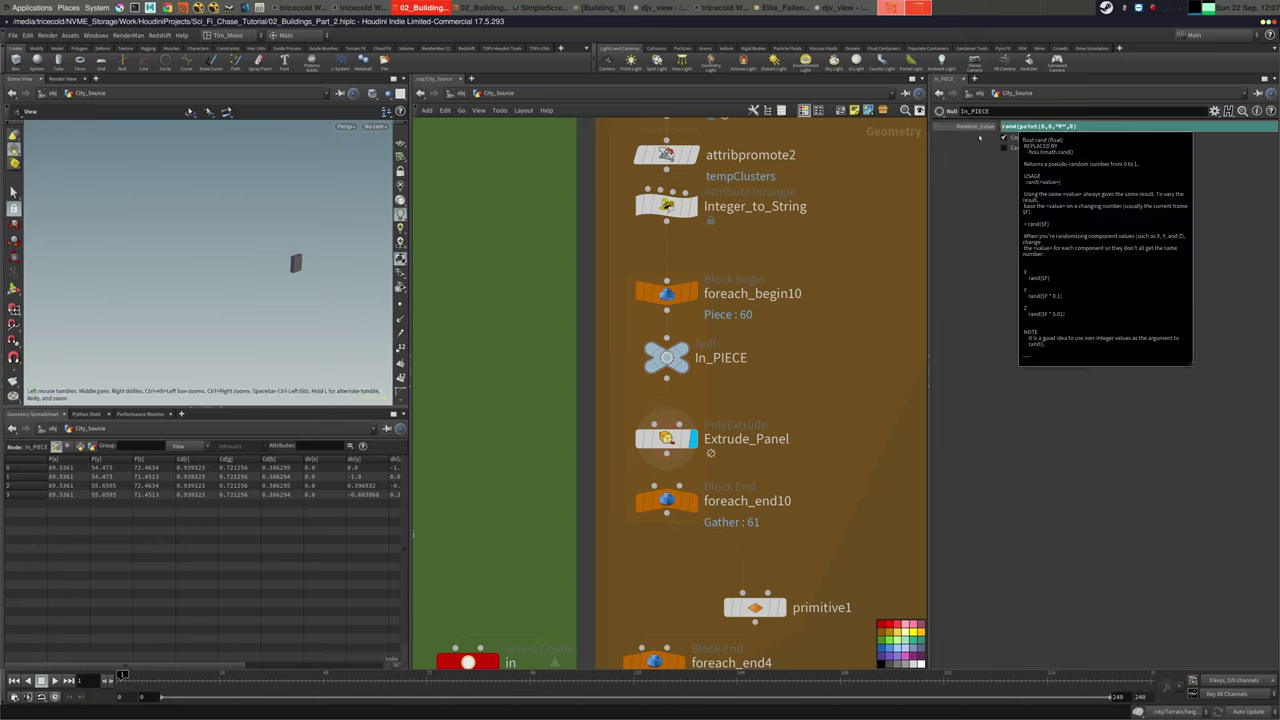
pyautogui.press('End')
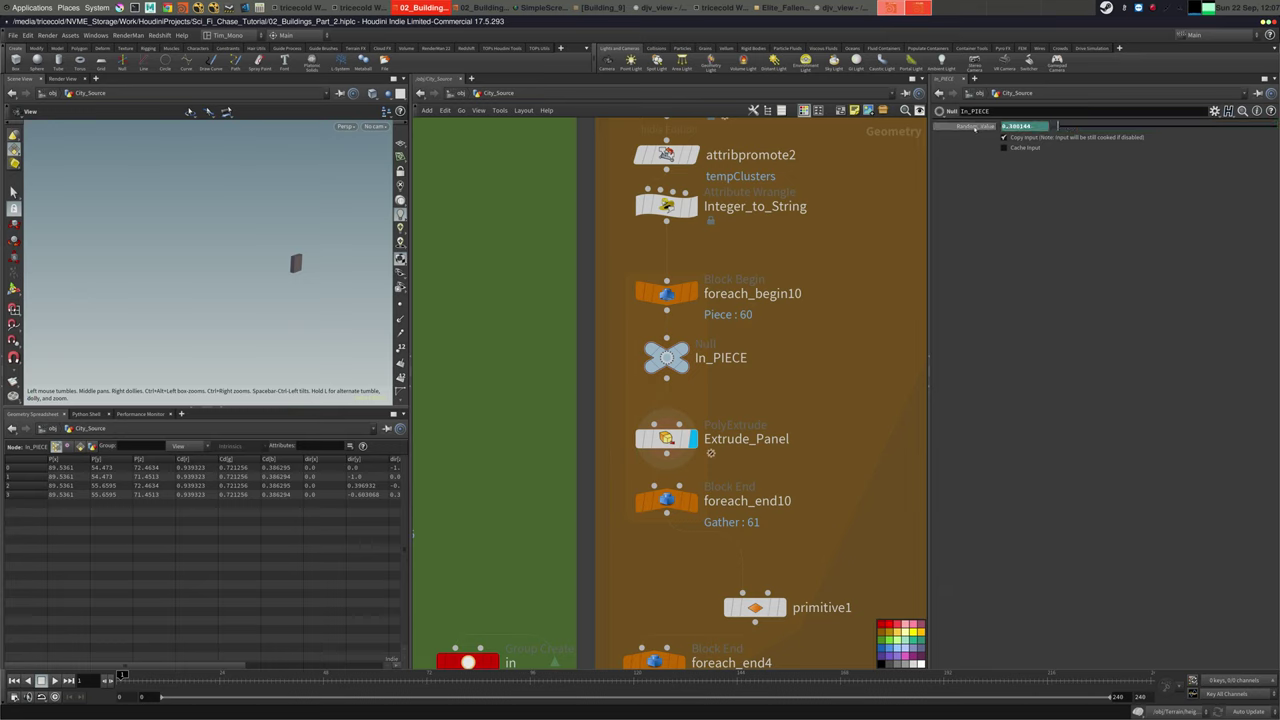
# Try an extrusion distance of 0.379 on Extrude_Panel
pyautogui.click(666, 438)
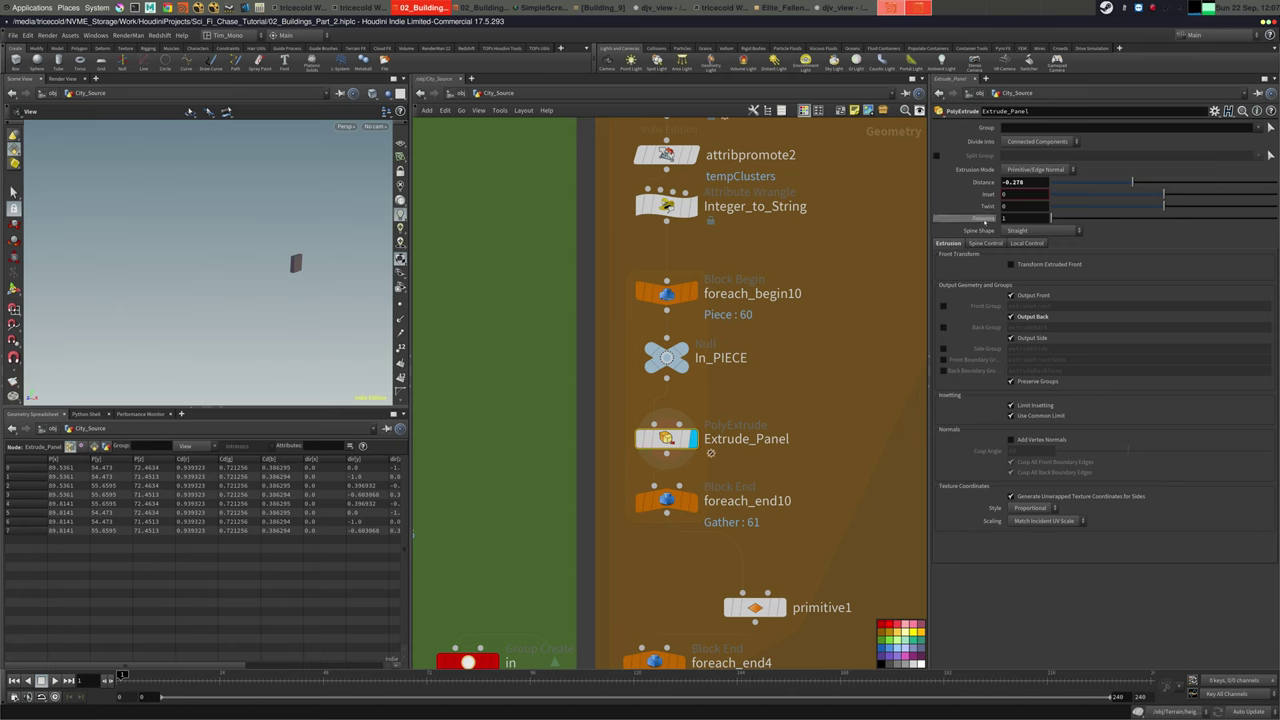
pyautogui.moveTo(1132, 183); pyautogui.dragTo(1206, 183)
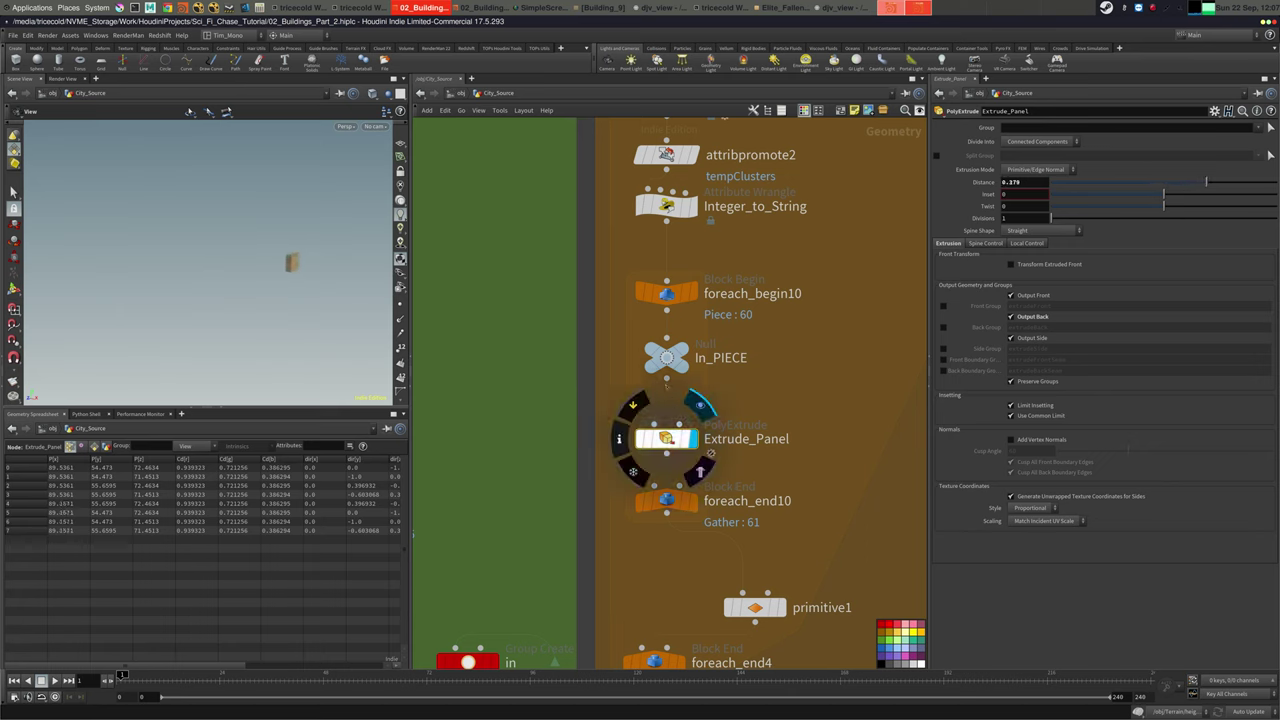
# Remap In_PIECE's Random_Value with fit, making the expression fit(rand(point(0,0,"P",0)),0,1,0,0.2)
pyautogui.click(667, 357)
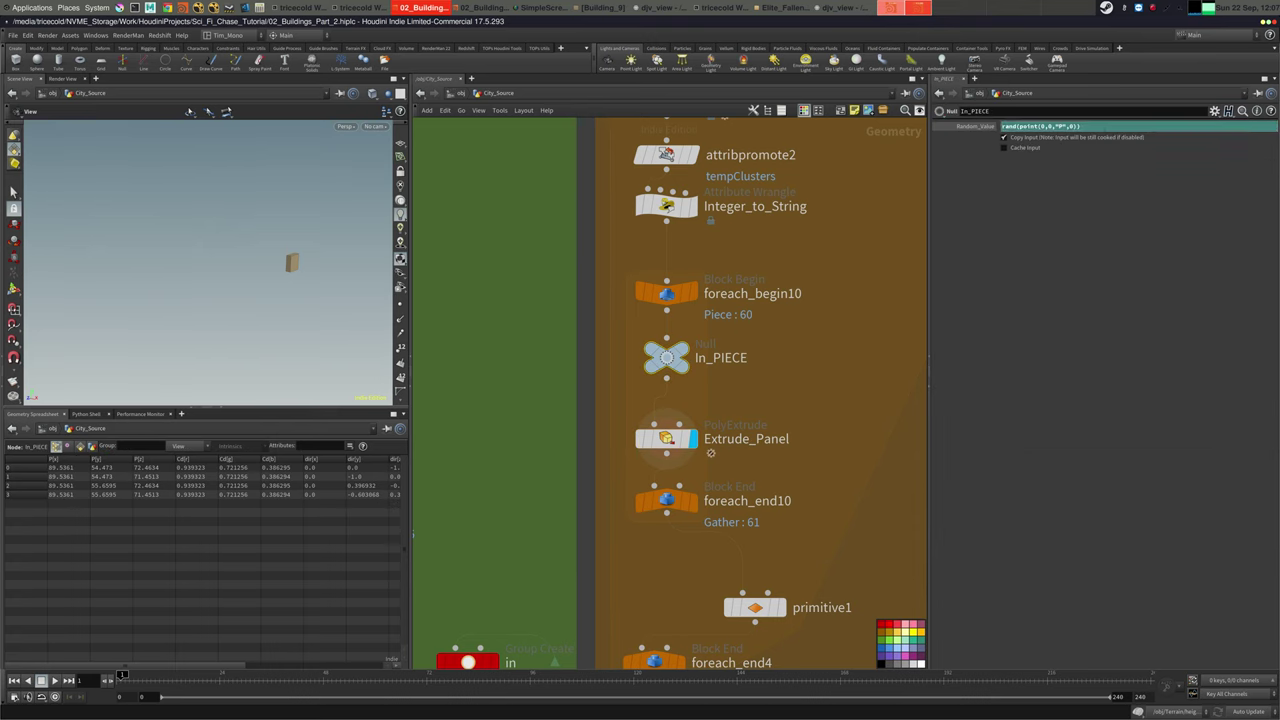
pyautogui.write('fit(')
pyautogui.press('End')
pyautogui.write(')')
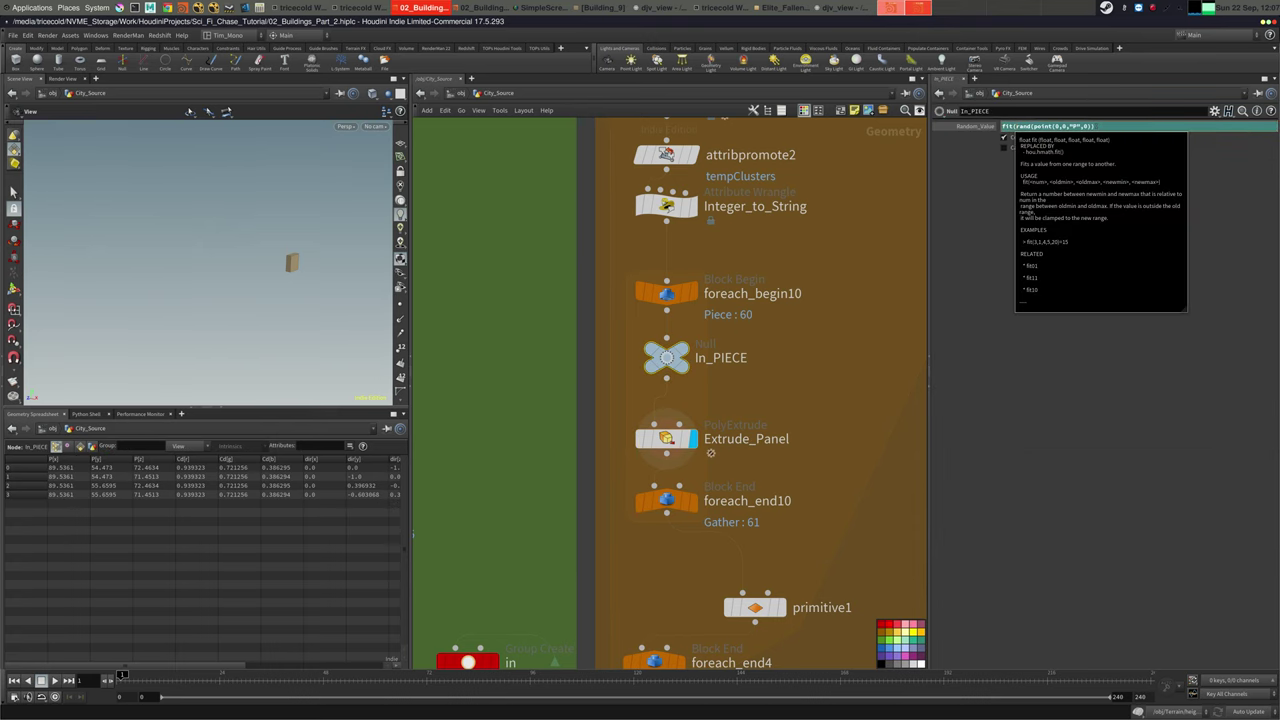
pyautogui.write(',0,1,0,0.2')
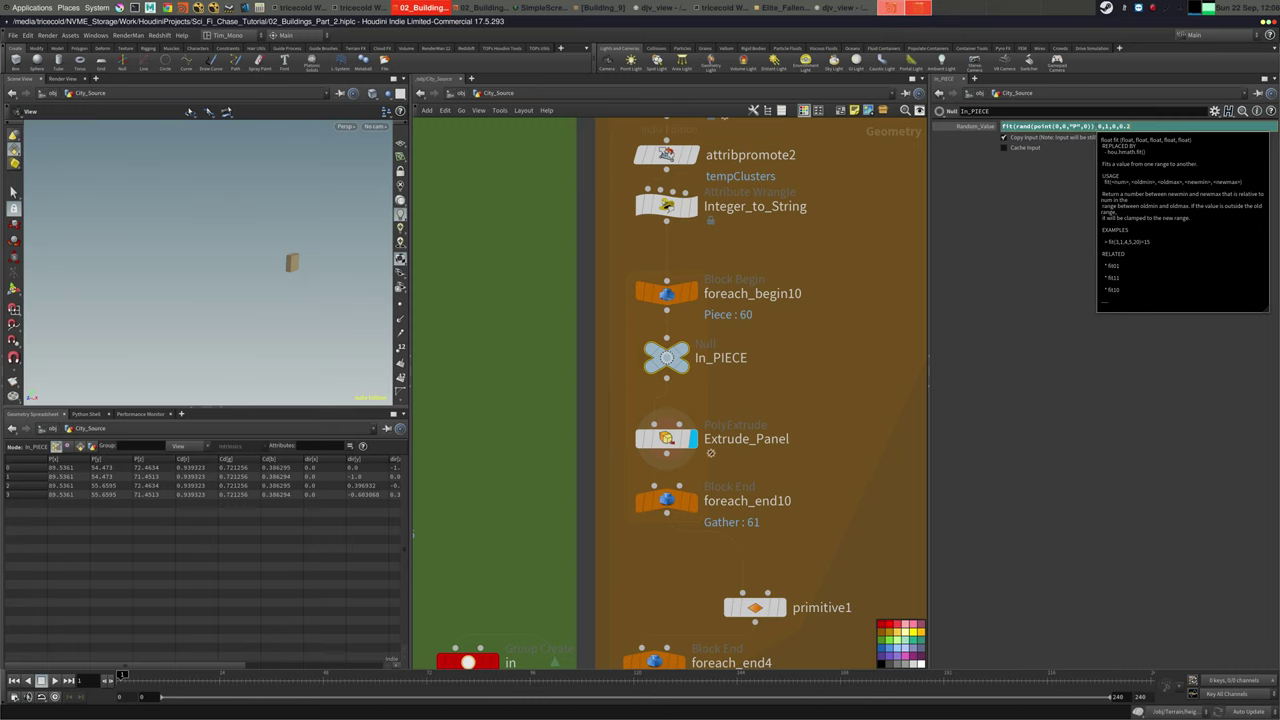
pyautogui.write(')')
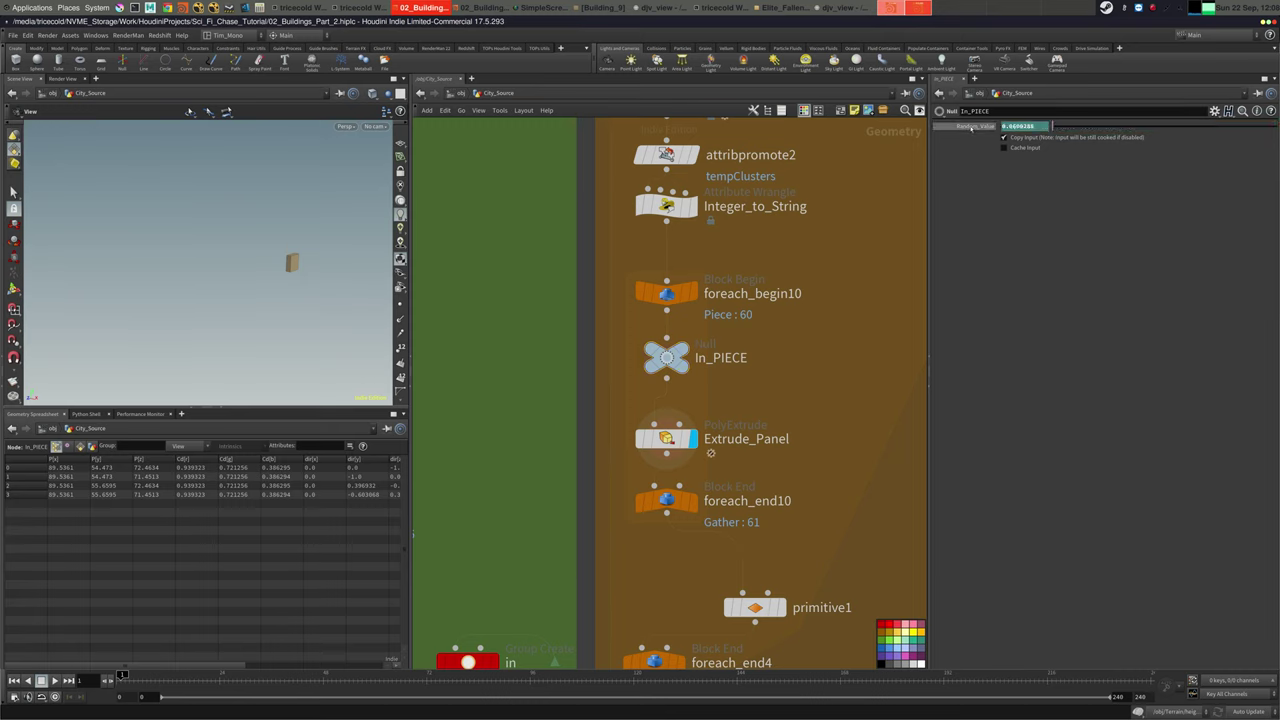
# Compare with Extrude_Panel's distance direction and negate In_PIECE's Random_Value expression with a leading minus before fit
pyautogui.click(667, 438)
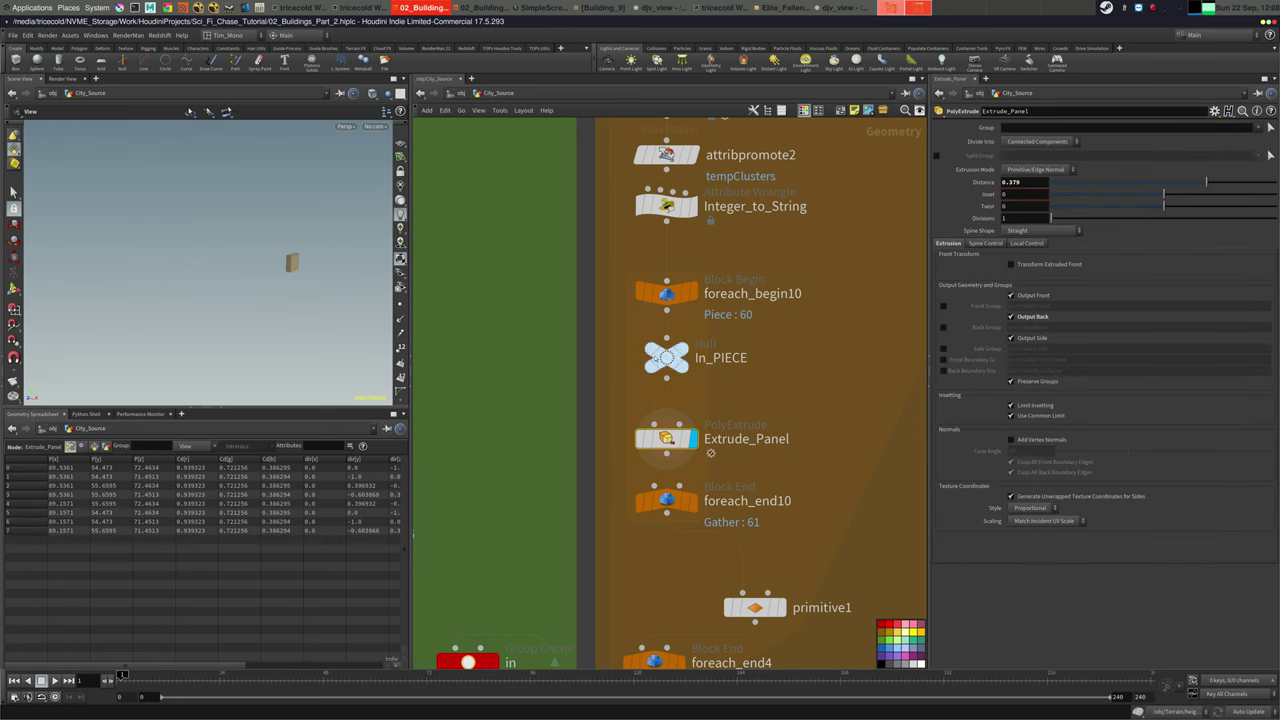
pyautogui.click(667, 357)
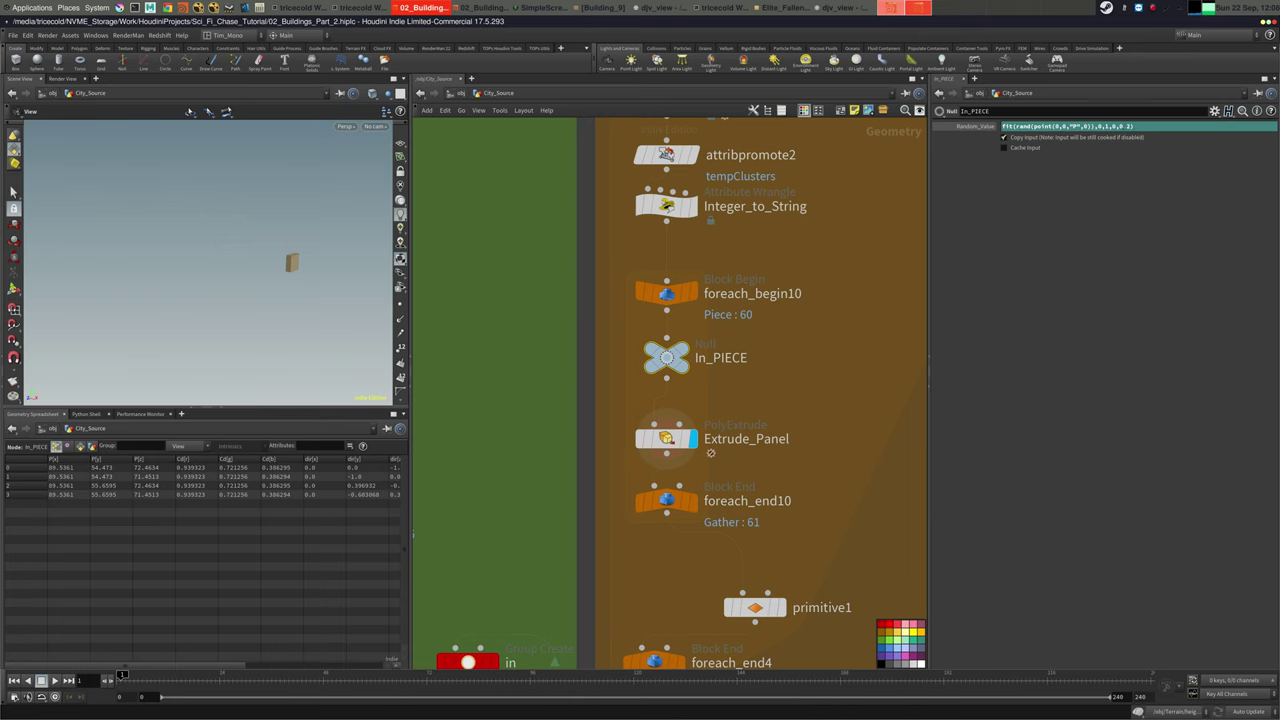
pyautogui.click(667, 438)
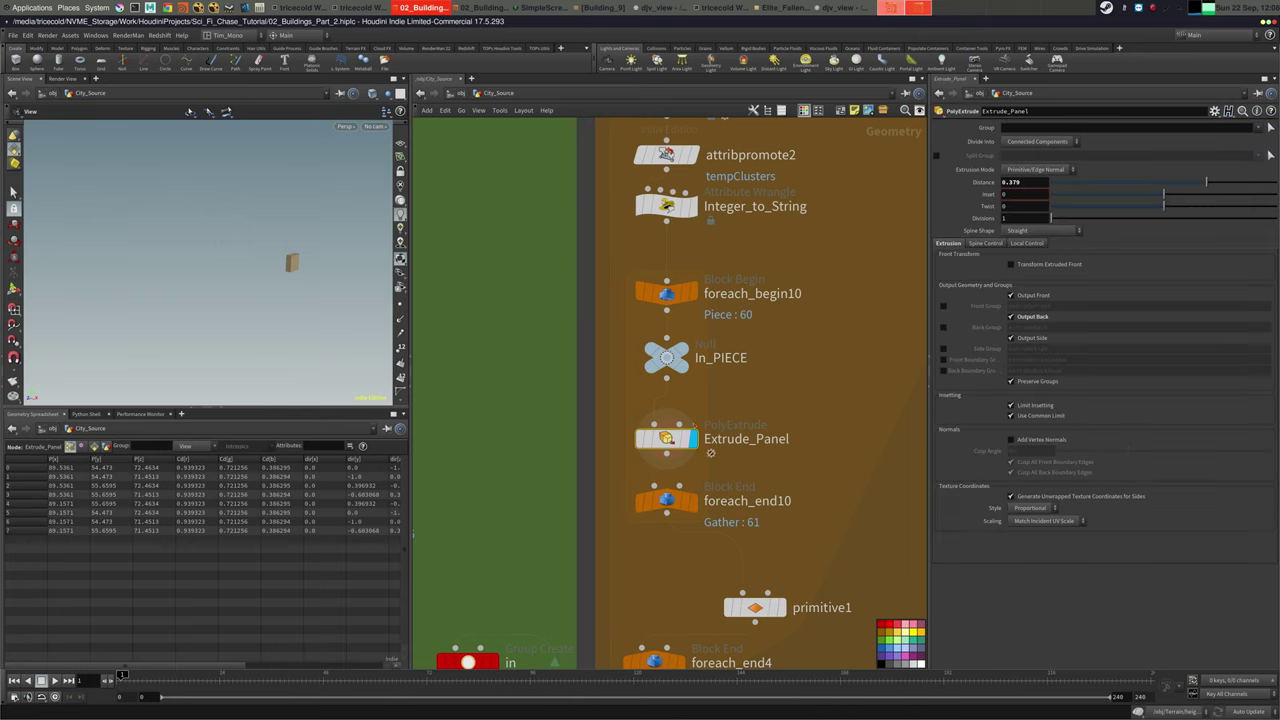
pyautogui.click(669, 359)
pyautogui.click(1003, 126)
pyautogui.write('-')
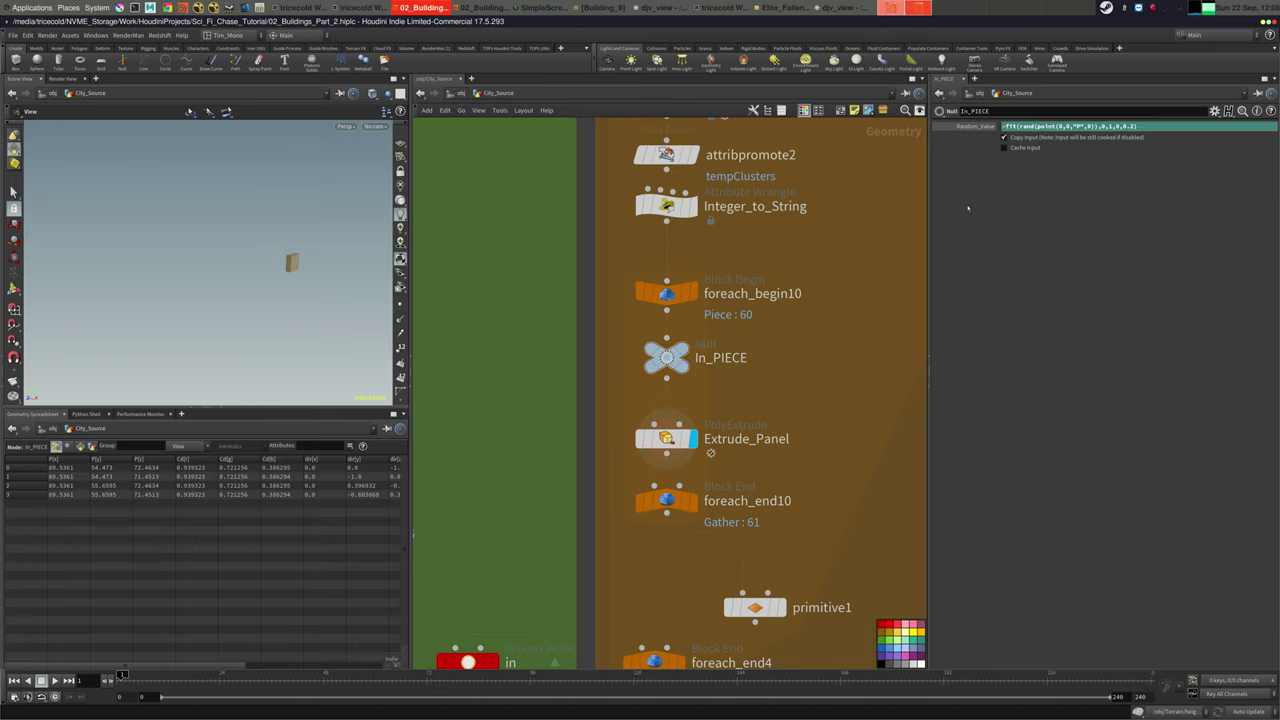
# Drive Extrude_Panel's Distance with a relative reference to In_PIECE's Random_Value, ch("../In_PIECE/Random_Value")
pyautogui.rightClick(973, 126)
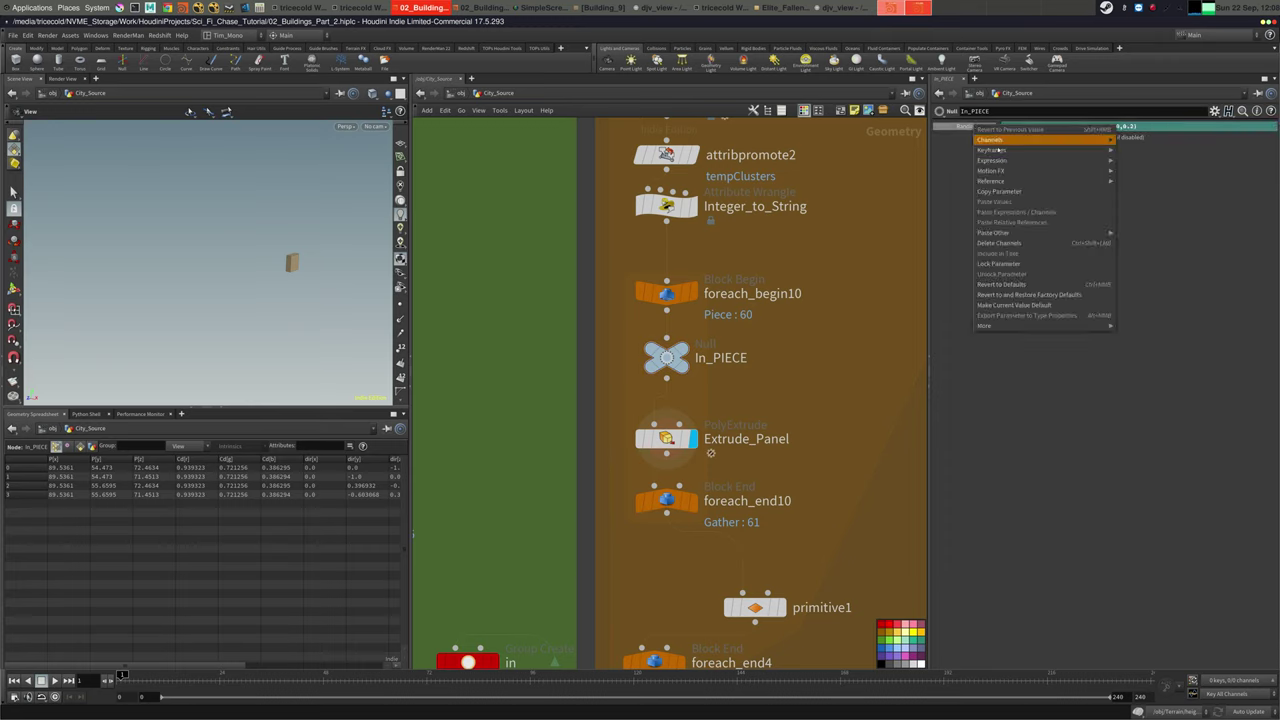
pyautogui.click(1004, 192)
pyautogui.click(688, 436)
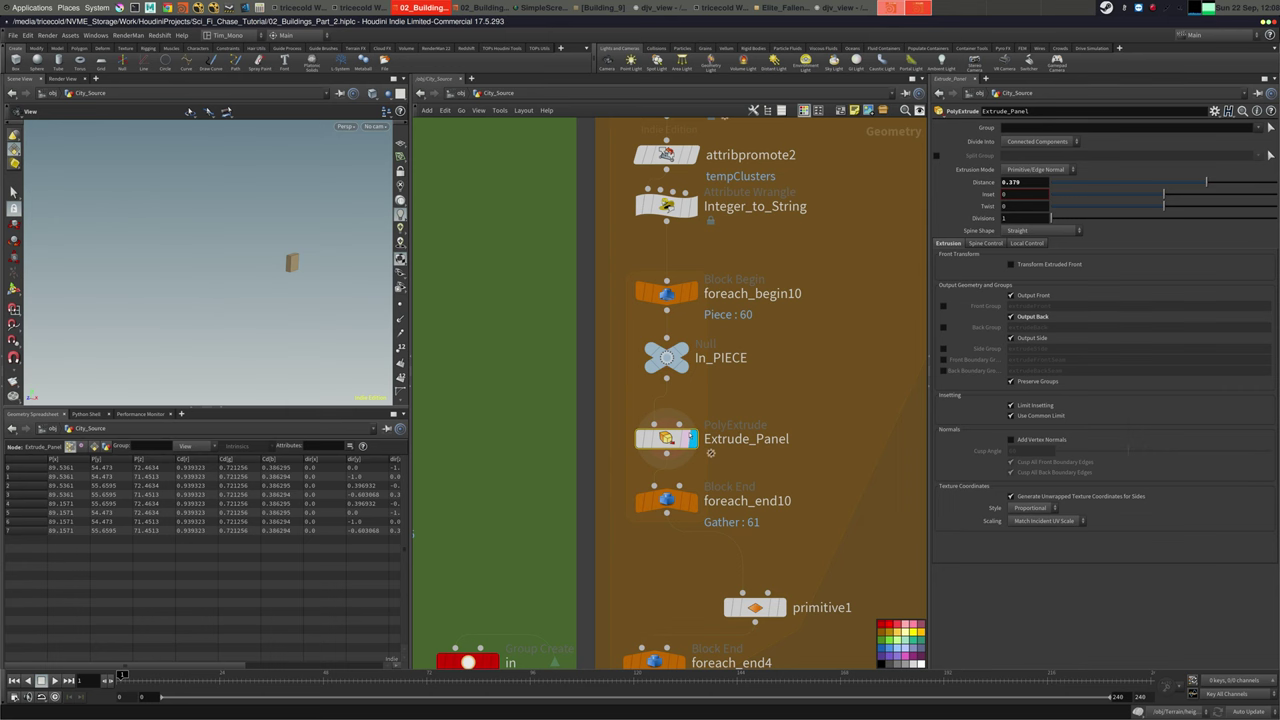
pyautogui.rightClick(969, 190)
pyautogui.click(1035, 277)
# Display the output of foreach_end10 and examine the extruded panels up close in the viewport
pyautogui.moveTo(778, 383); pyautogui.dragTo(791, 190, button='middle')
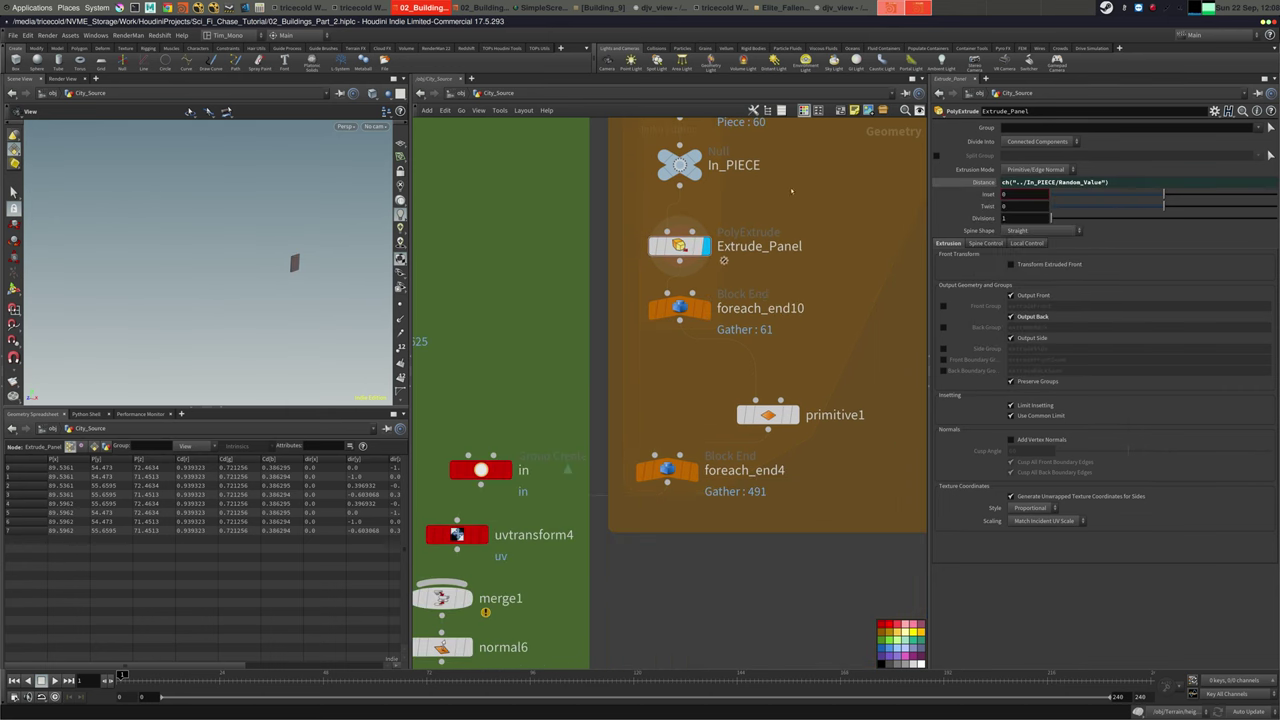
pyautogui.click(708, 315)
pyautogui.moveTo(195, 271); pyautogui.dragTo(376, 233)
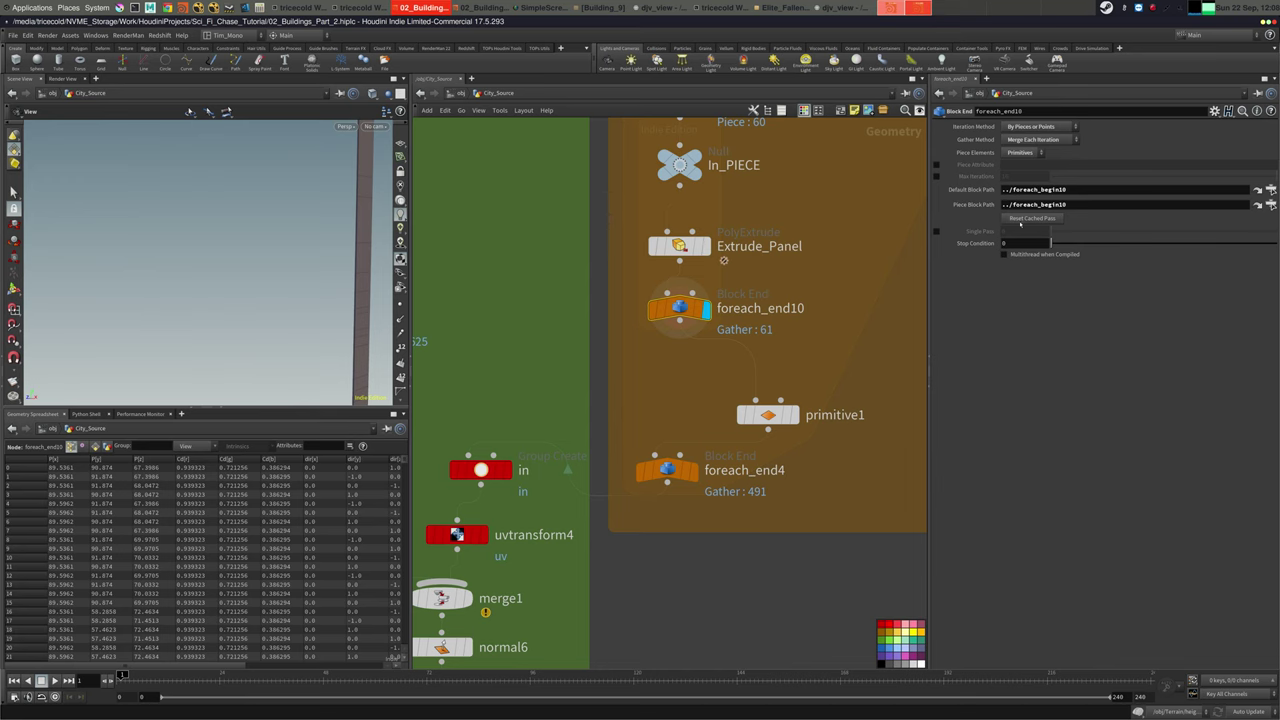
pyautogui.moveTo(215, 272); pyautogui.dragTo(170, 390)
# Move Extrude_Panel slightly closer to In_PIECE and leave foreach_end10 selected
pyautogui.moveTo(684, 236); pyautogui.dragTo(659, 314, button='middle')
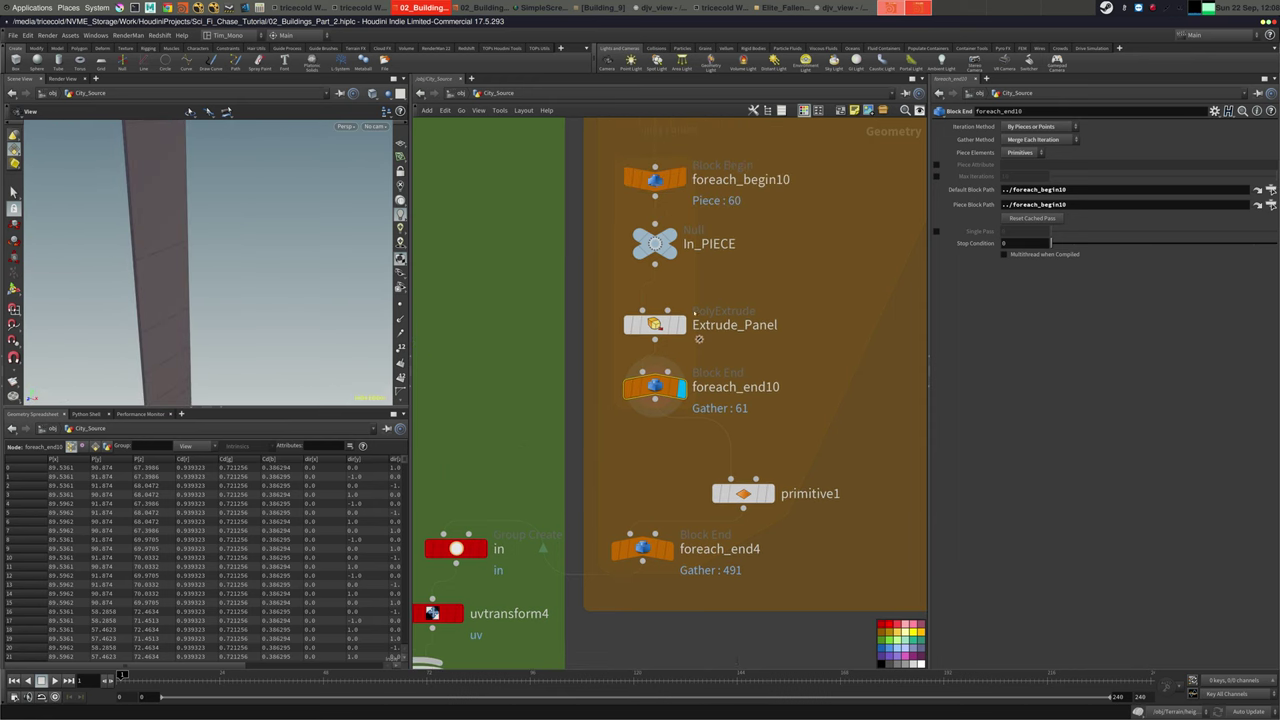
pyautogui.click(655, 243)
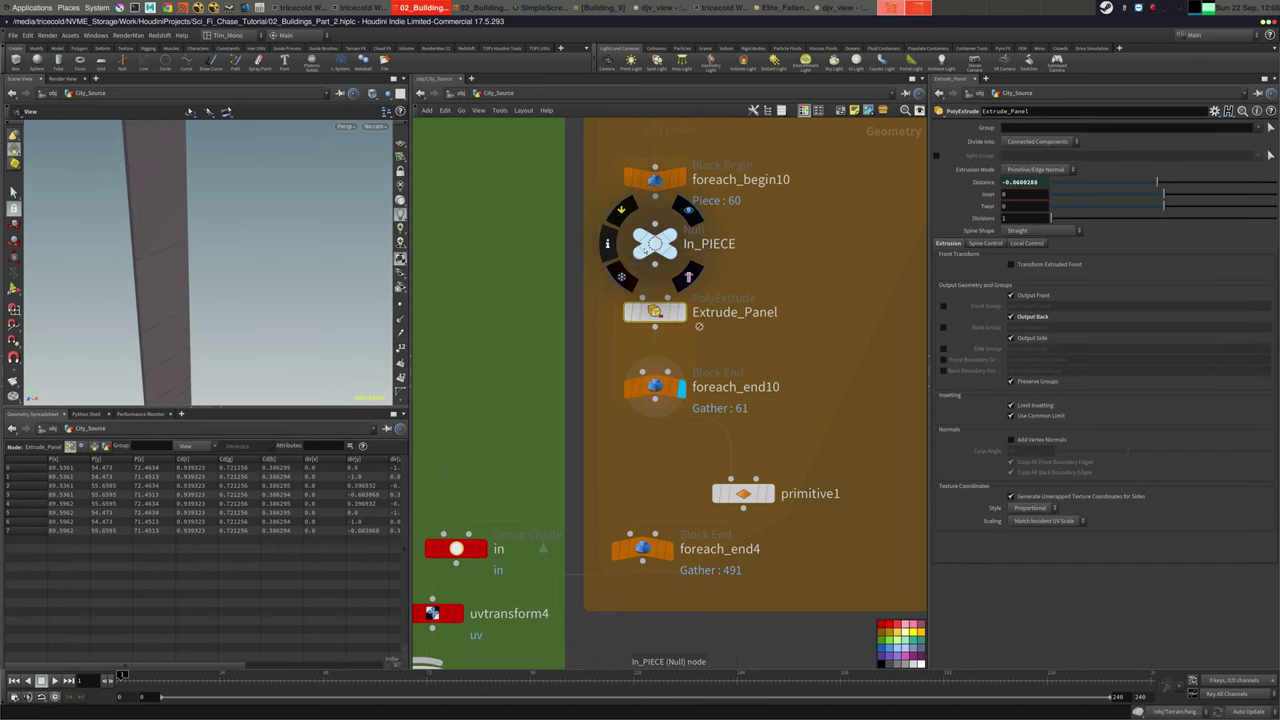
pyautogui.click(654, 385)
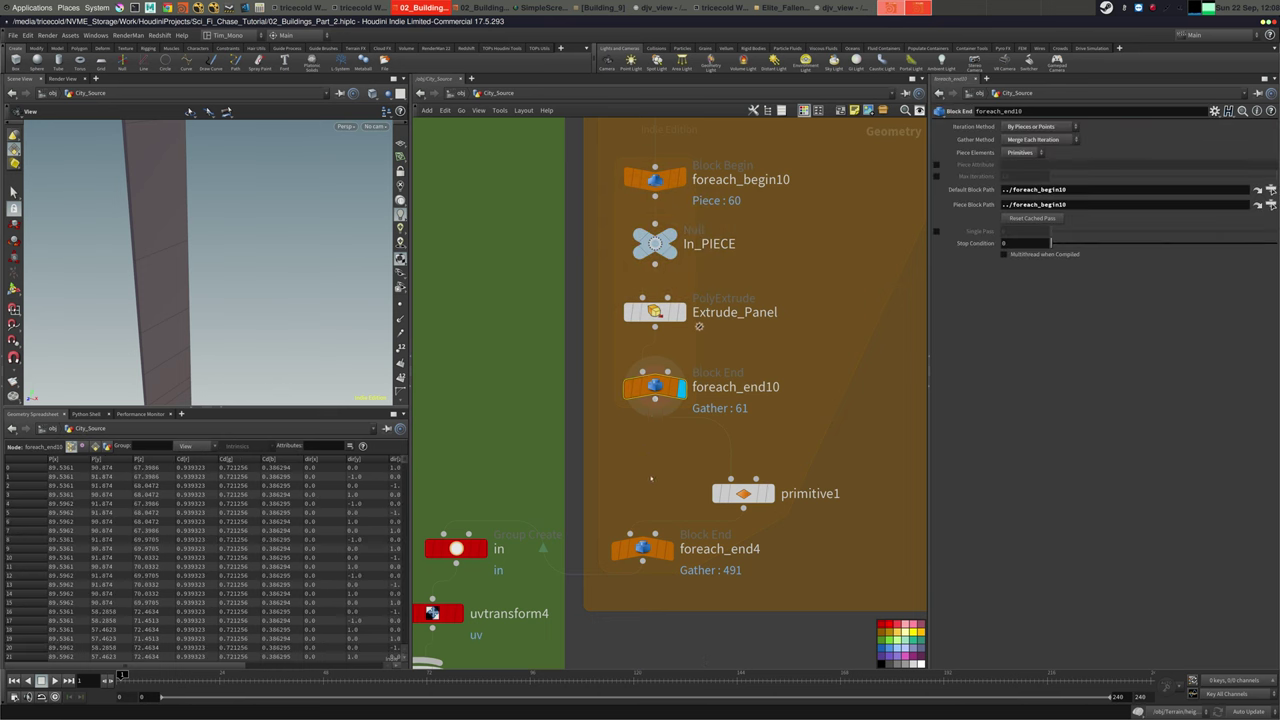
# Try to display the output of foreach_end4, interrupting its cooking
pyautogui.moveTo(675, 570); pyautogui.dragTo(663, 460, button='middle')
pyautogui.moveTo(632, 440)
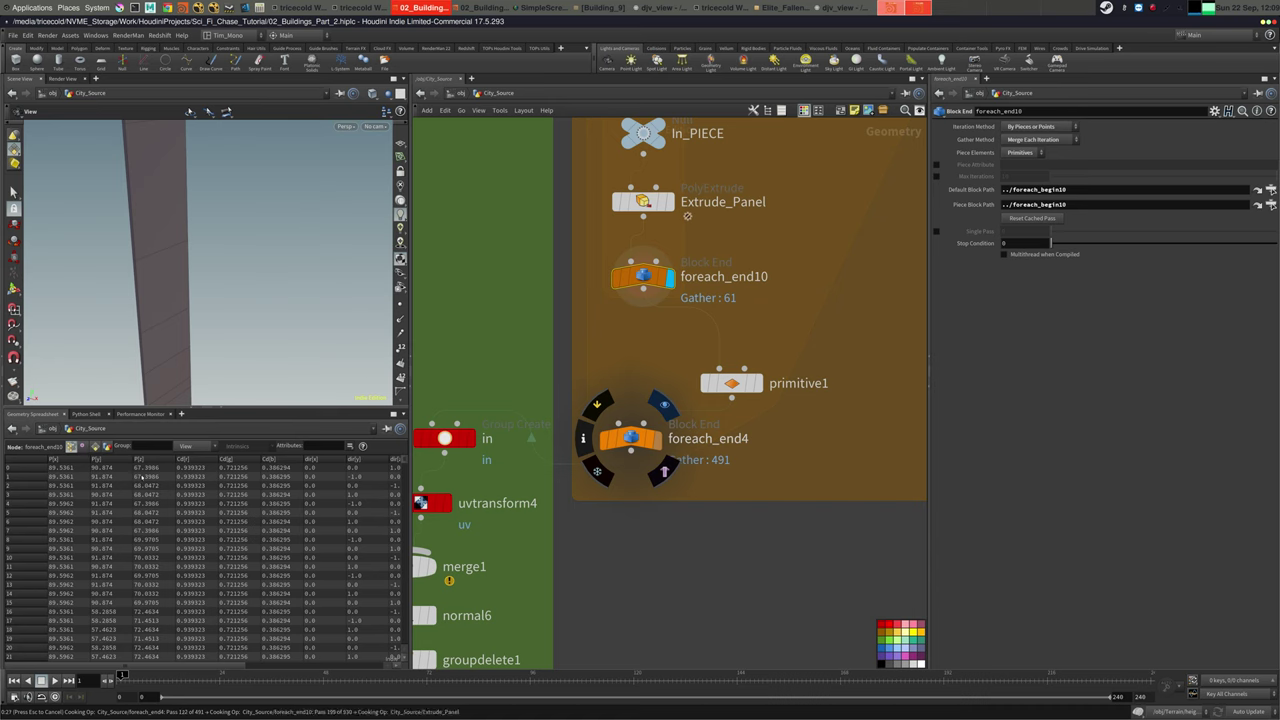
pyautogui.press('Escape')
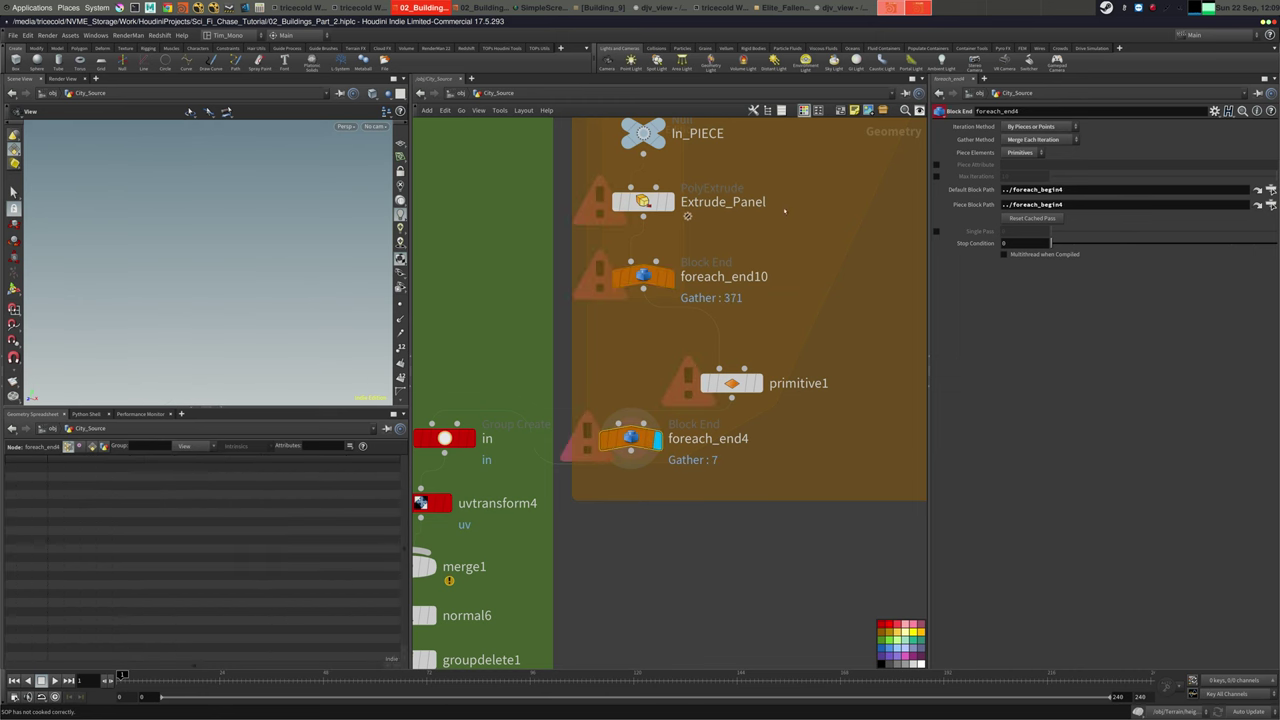
# Display the output of In_PIECE
pyautogui.moveTo(785, 210); pyautogui.dragTo(767, 305, button='middle')
pyautogui.click(659, 195)
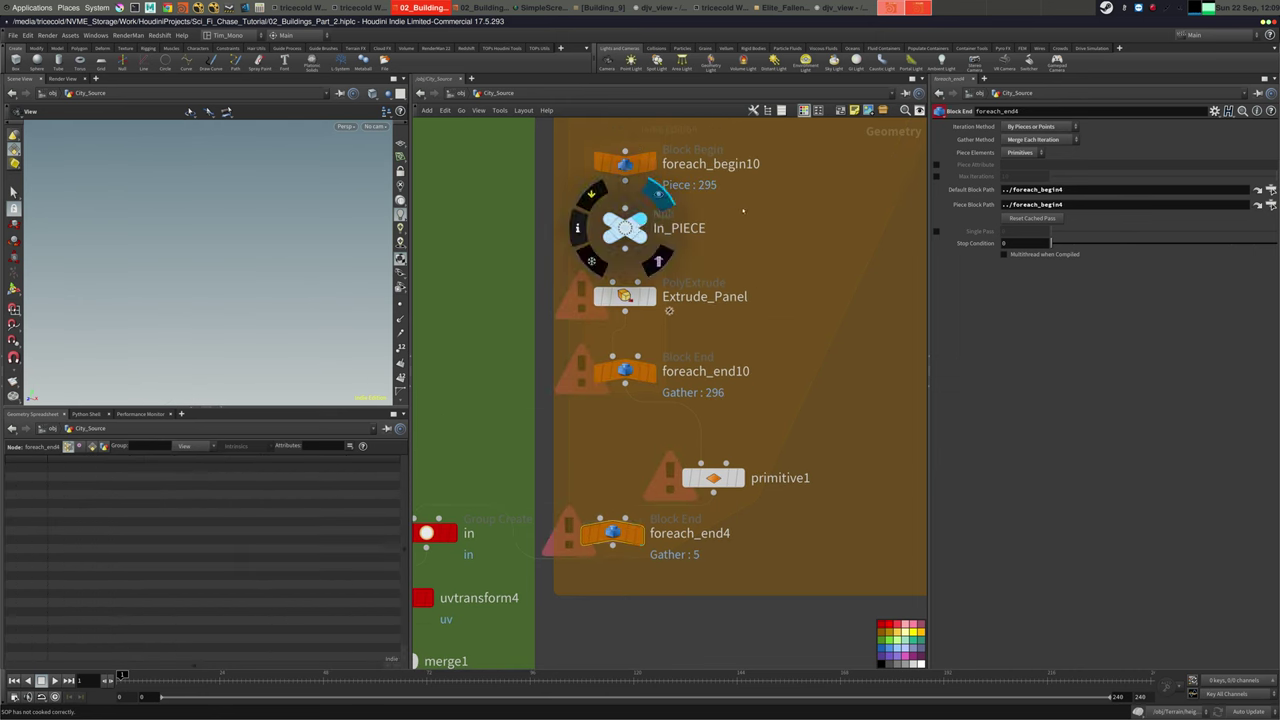
# Set In_PIECE's Random_Value expression to -fit(rand(point(0,0,"P",0)*point(0,0,"P",1)*point(0,0,"P",2)),0,1,0,0.2)
pyautogui.moveTo(749, 217); pyautogui.dragTo(737, 266, button='middle')
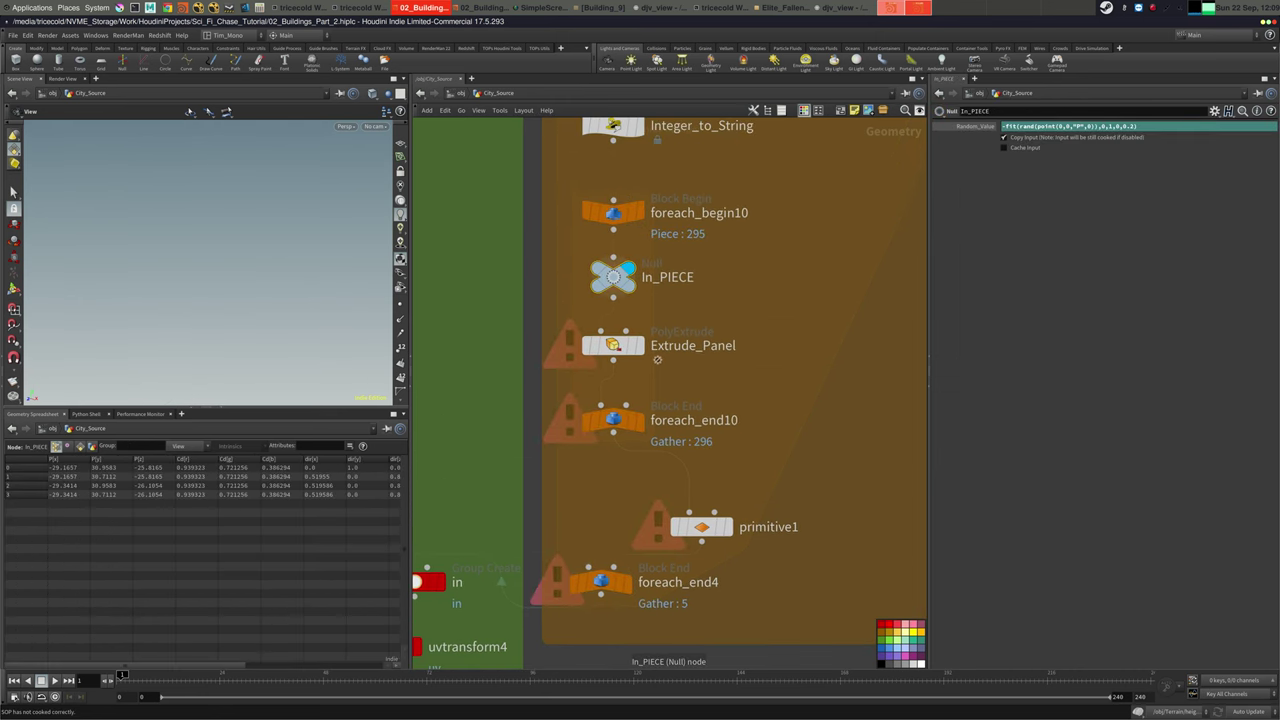
pyautogui.moveTo(1034, 126); pyautogui.dragTo(1092, 126)
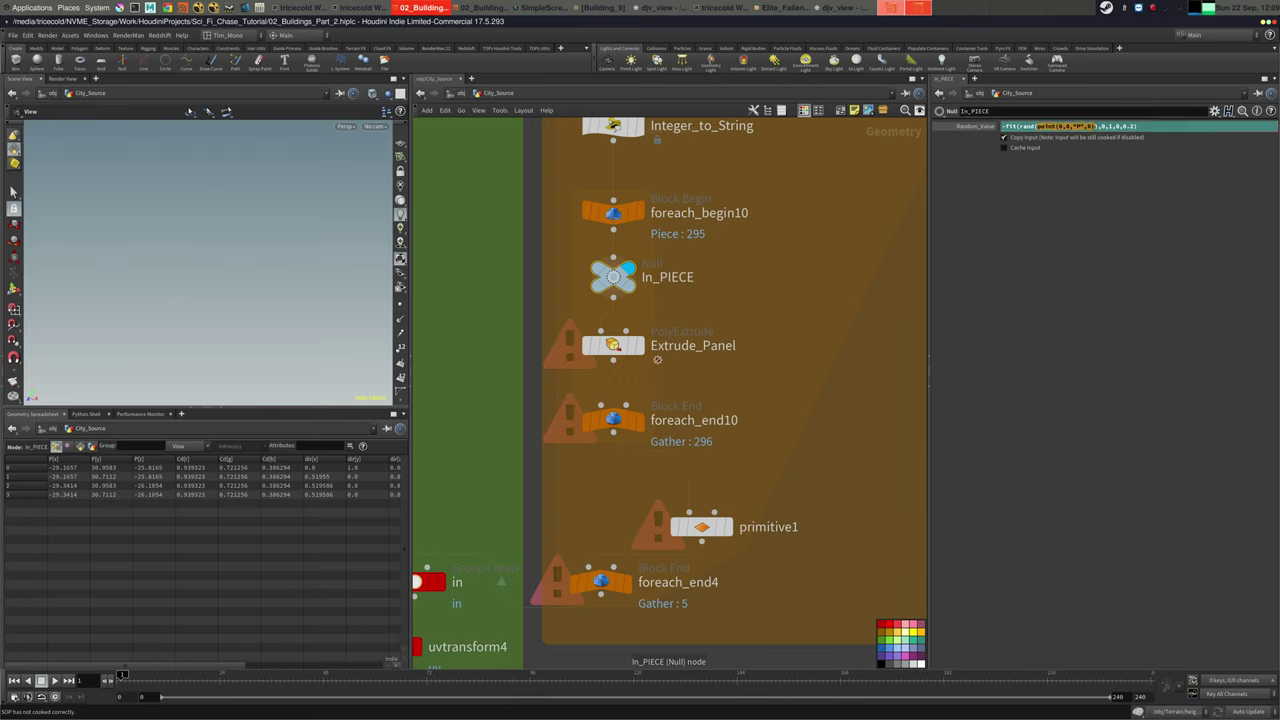
pyautogui.click(1097, 127)
pyautogui.write('*point(0,0,"P",0)')
pyautogui.write('1')
pyautogui.press('Delete')
pyautogui.write('*point(0,0,"P",0)')
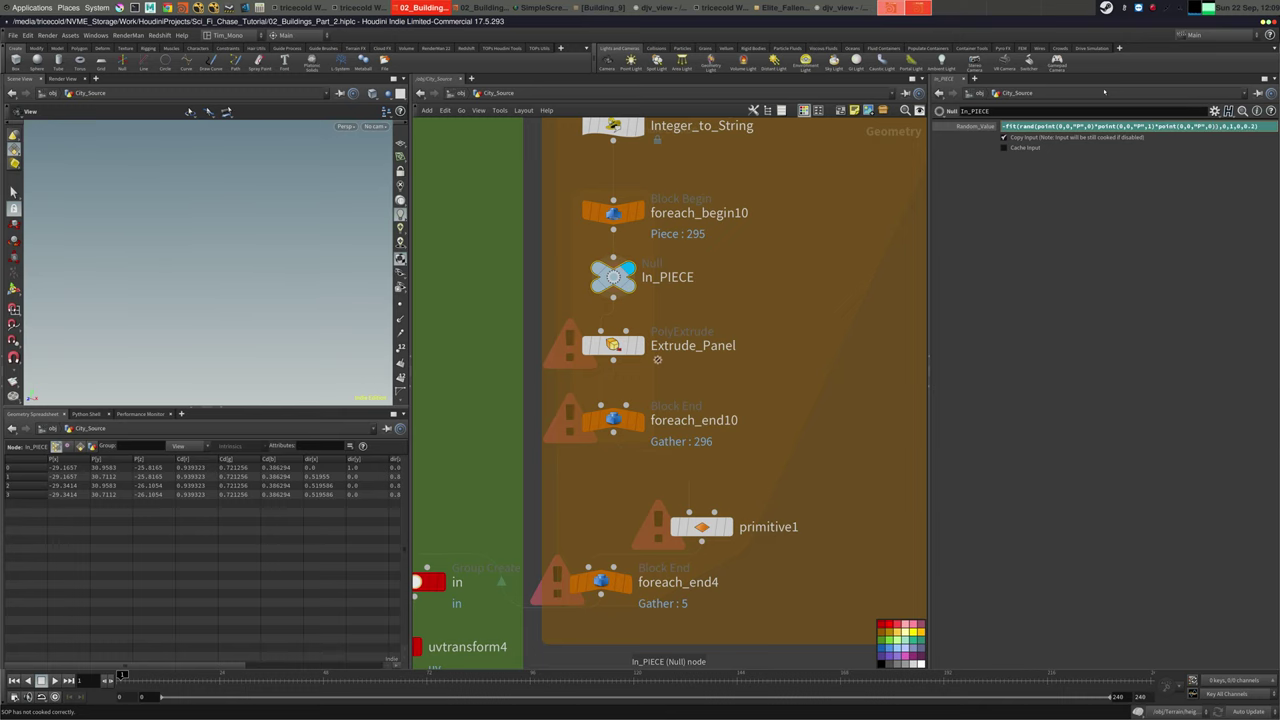
pyautogui.press('BackSpace')
pyautogui.write('2')
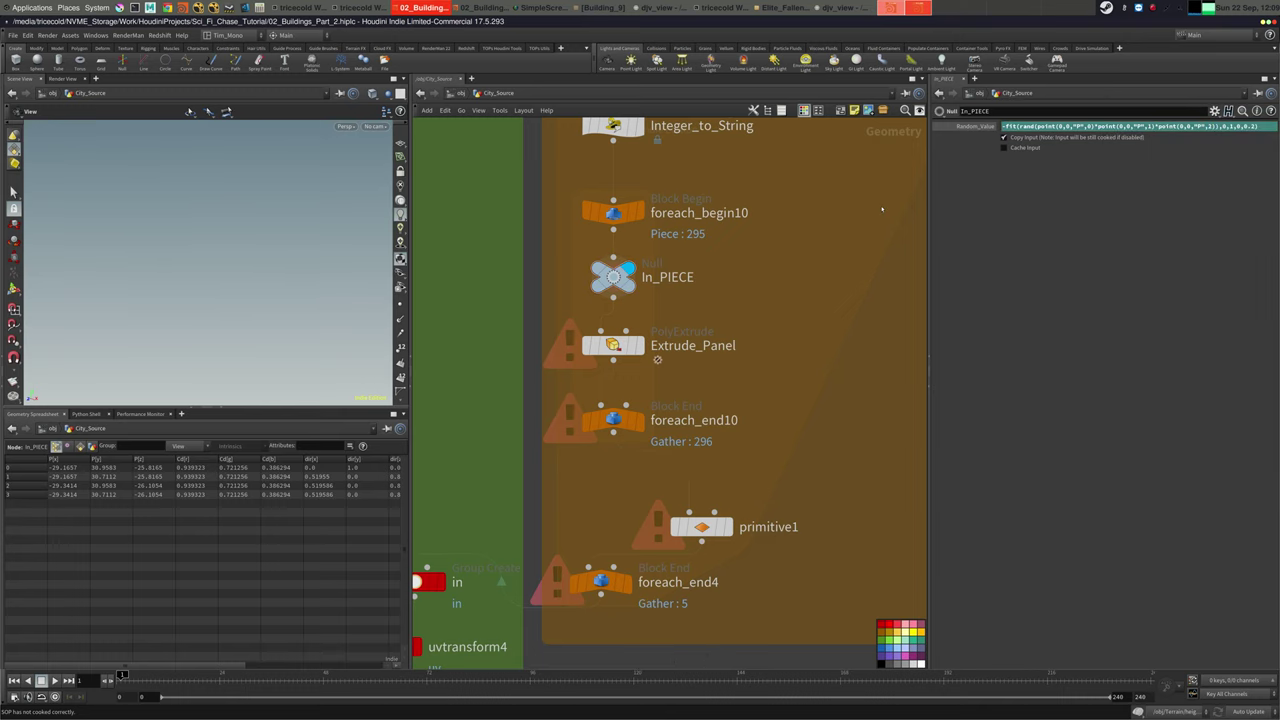
pyautogui.click(972, 127)
pyautogui.click(972, 127)
# Display the output of Extrude_Panel and then foreach_end10, and inspect the extrusion depths of the panels
pyautogui.click(640, 345)
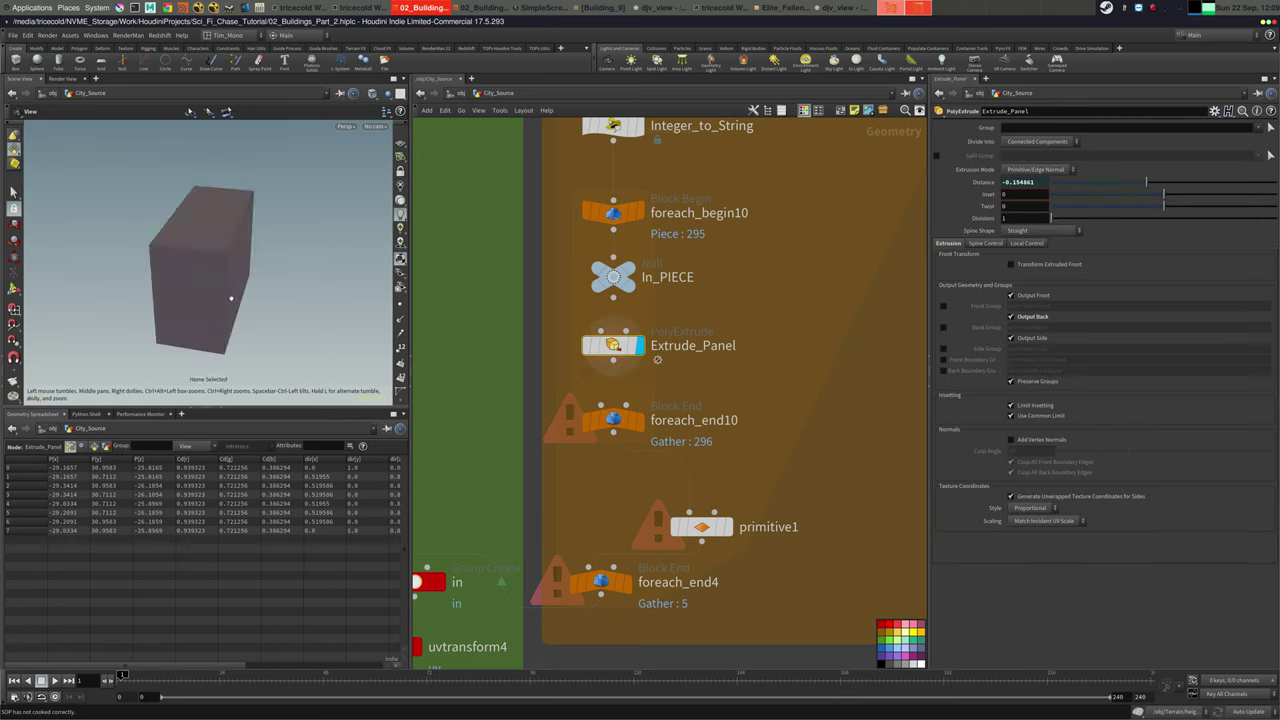
pyautogui.click(640, 420)
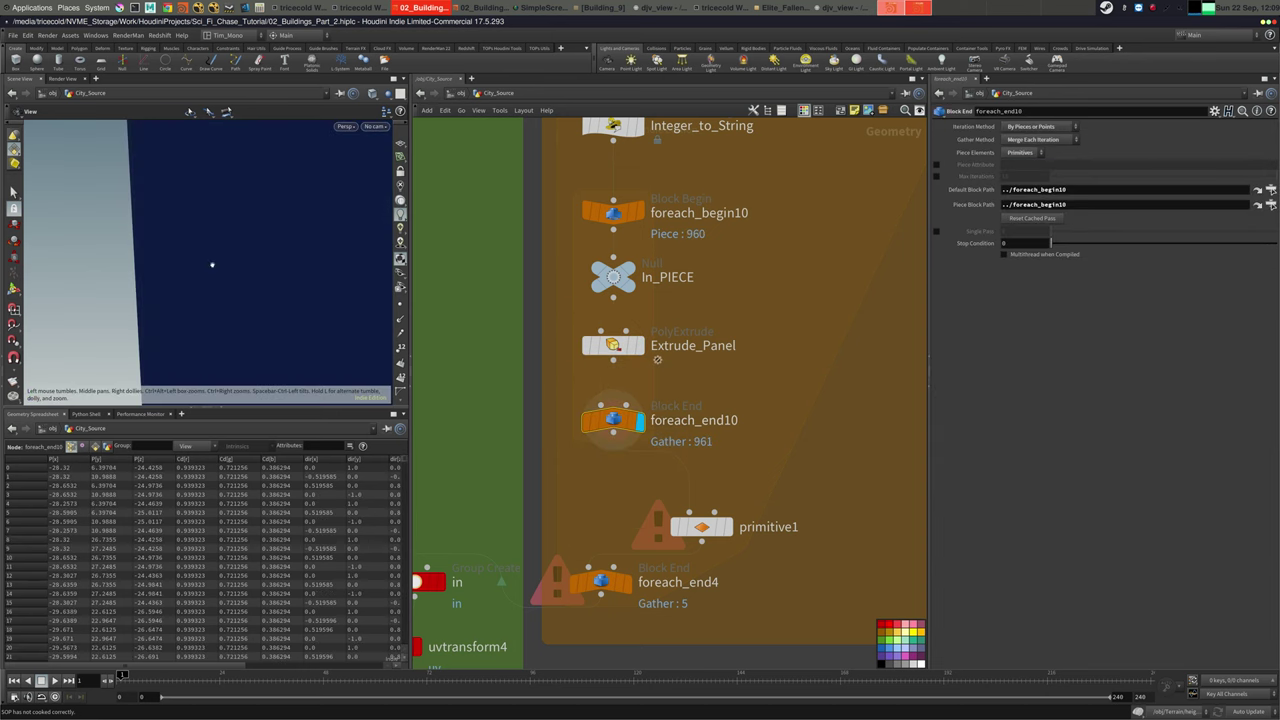
pyautogui.hotkey('space', 'g')
pyautogui.moveTo(240, 251); pyautogui.dragTo(126, 251)
pyautogui.moveTo(126, 251); pyautogui.dragTo(263, 217, button='right')
pyautogui.moveTo(263, 217); pyautogui.dragTo(246, 180)
pyautogui.moveTo(246, 180); pyautogui.dragTo(314, 197, button='right')
pyautogui.moveTo(314, 197); pyautogui.dragTo(390, 168)
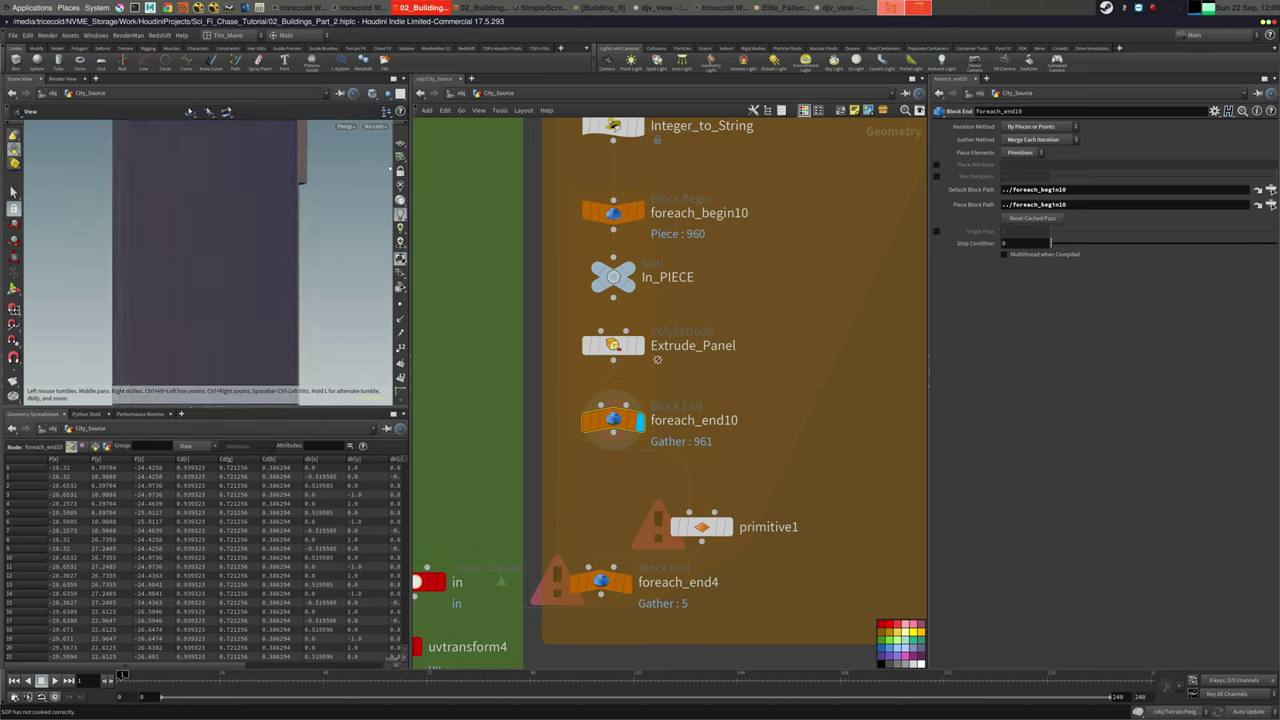
pyautogui.moveTo(180, 190); pyautogui.dragTo(249, 201)
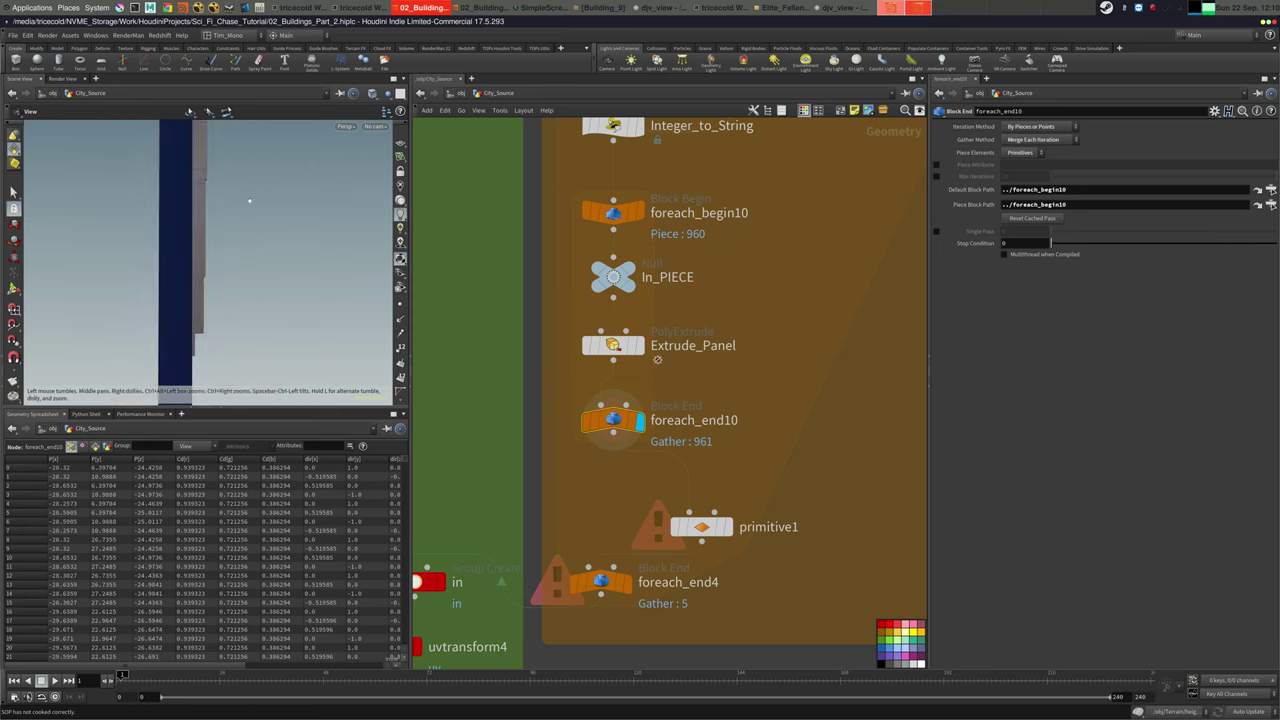
# Set the fit function's output minimum in In_PIECE's Random_Value to -0.2 and check the panels from the side
pyautogui.click(613, 277)
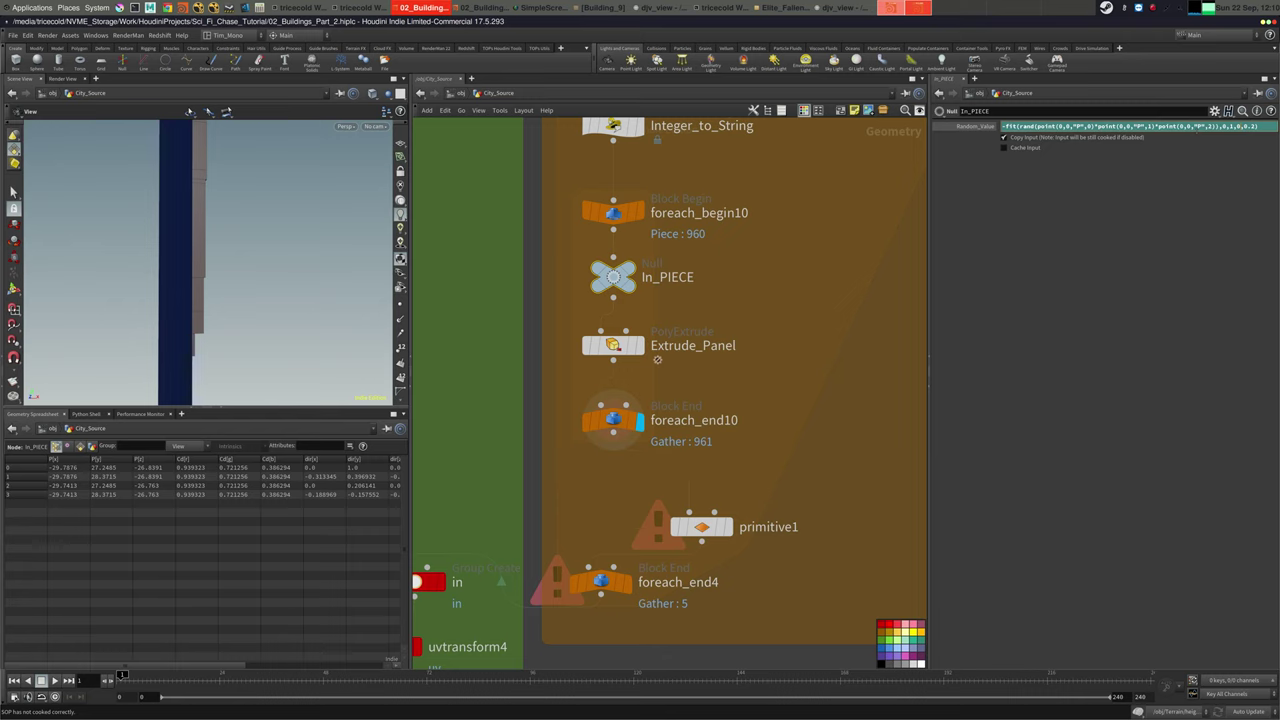
pyautogui.press('BackSpace')
pyautogui.write('-0.2')
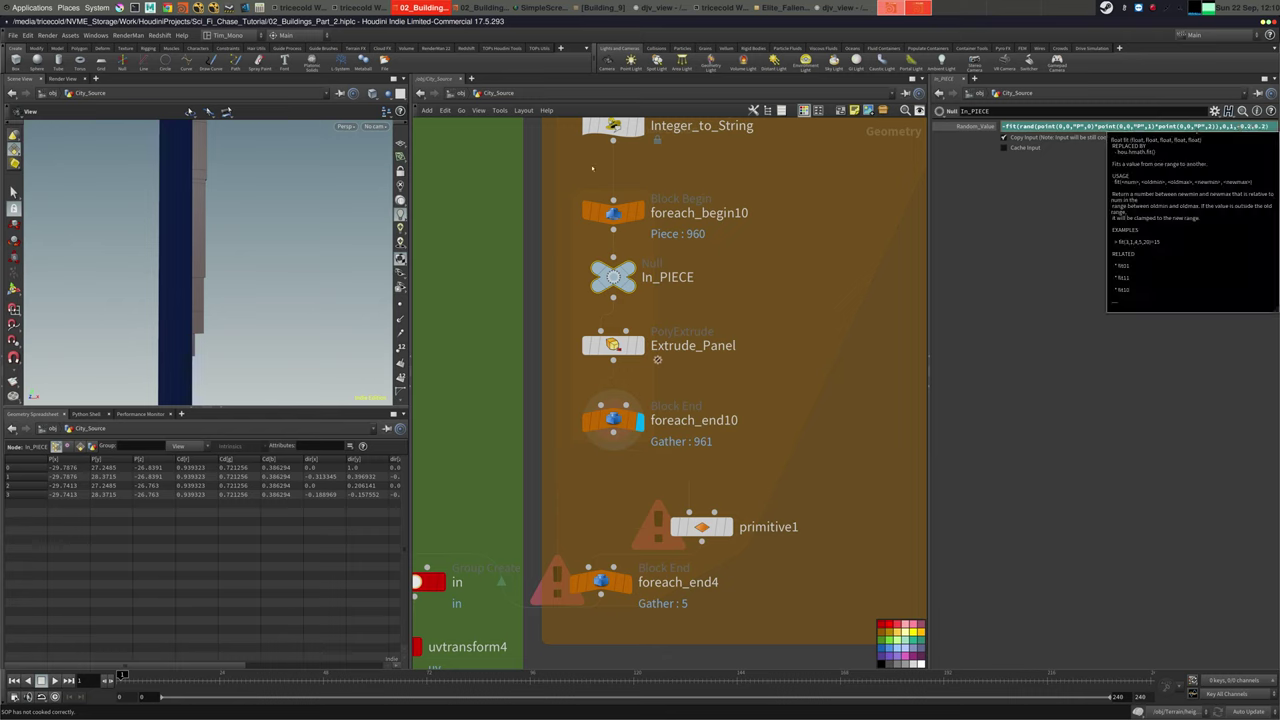
pyautogui.press('Return')
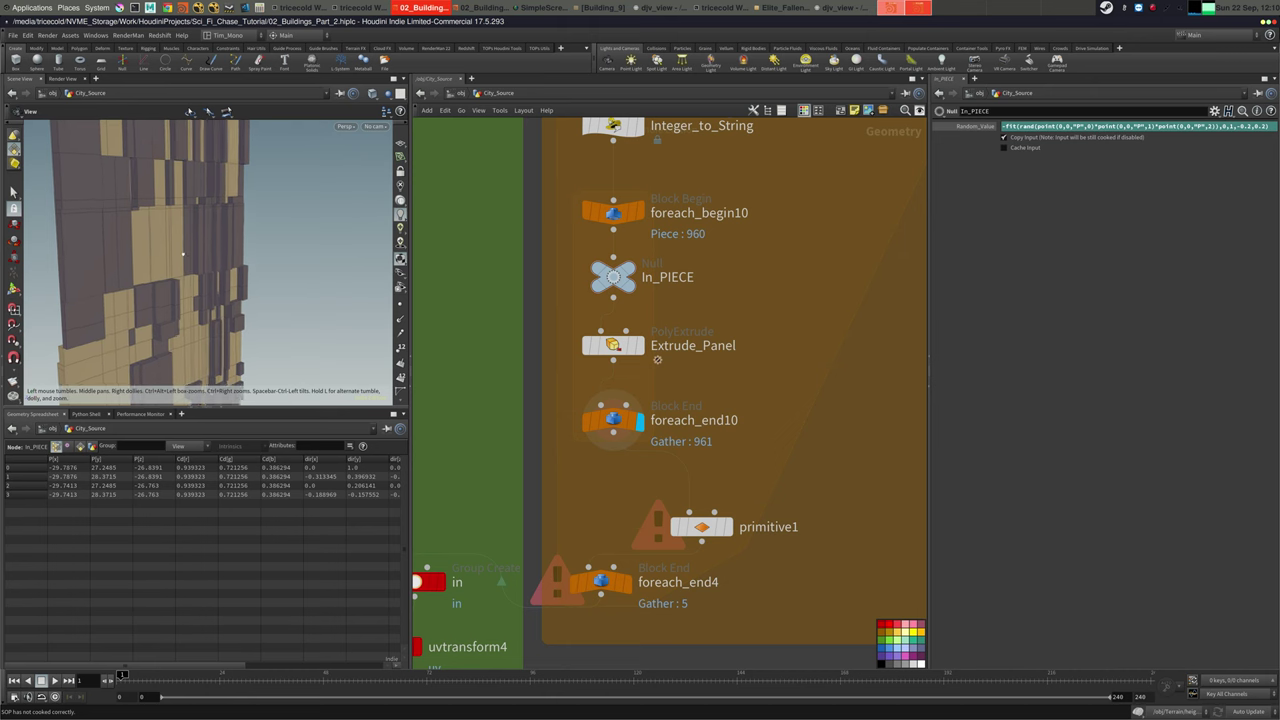
pyautogui.moveTo(196, 239); pyautogui.dragTo(214, 269)
pyautogui.moveTo(90, 253); pyautogui.dragTo(98, 254)
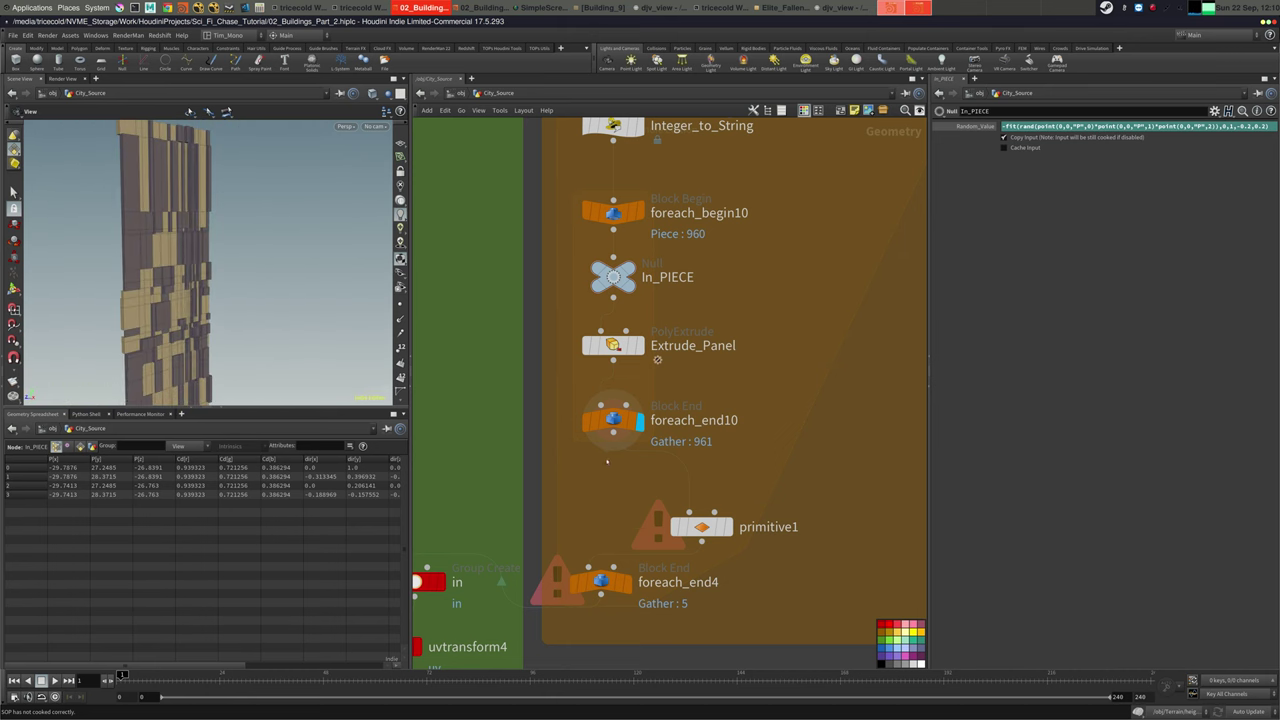
# Display primitive1 and compare its scaled panels with foreach_end10, also viewing the complete foreach_end4 result
pyautogui.moveTo(618, 474); pyautogui.dragTo(660, 330, button='middle')
pyautogui.click(769, 385)
pyautogui.moveTo(748, 384); pyautogui.dragTo(745, 370)
pyautogui.click(744, 369)
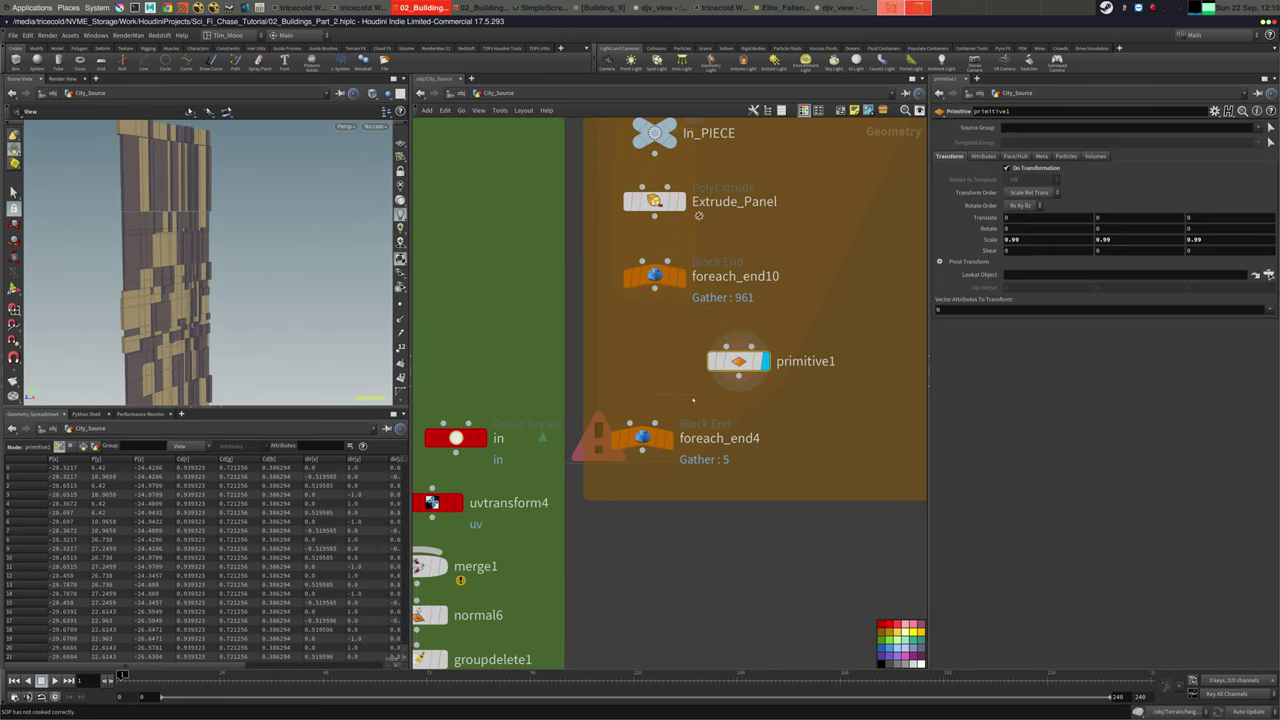
pyautogui.moveTo(658, 440)
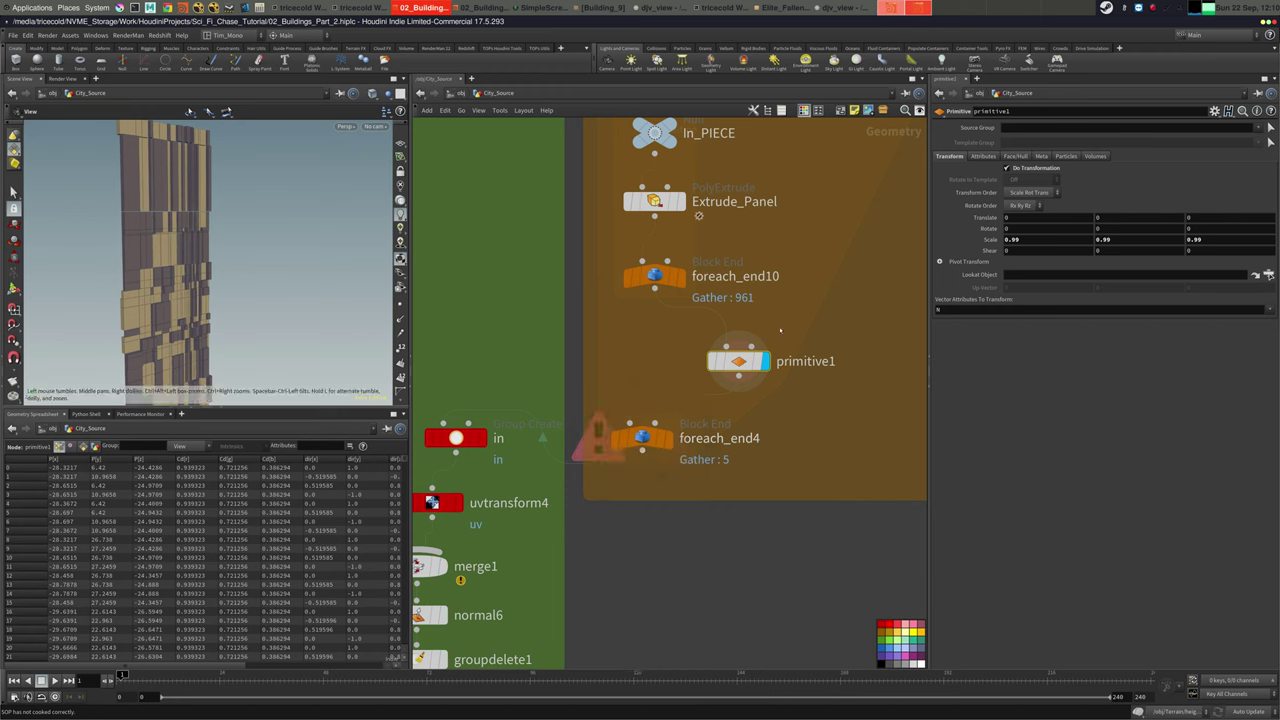
pyautogui.moveTo(99, 280); pyautogui.dragTo(222, 262)
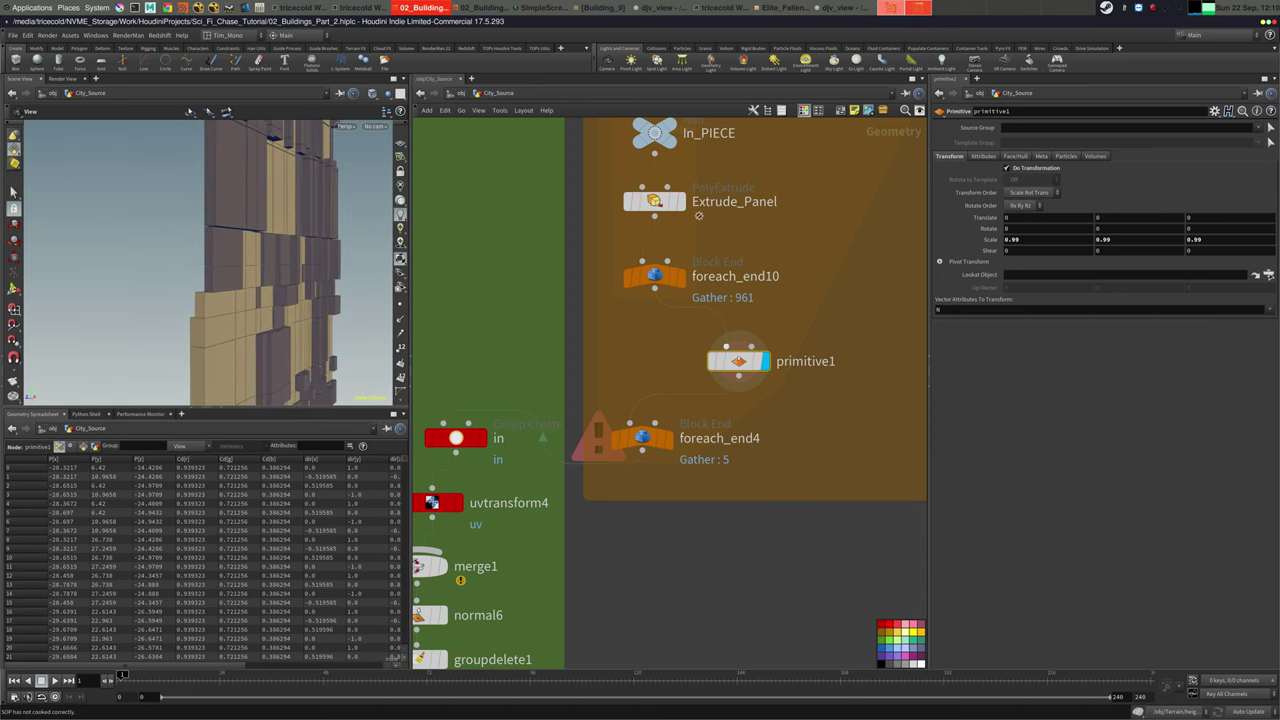
pyautogui.click(681, 276)
pyautogui.click(765, 361)
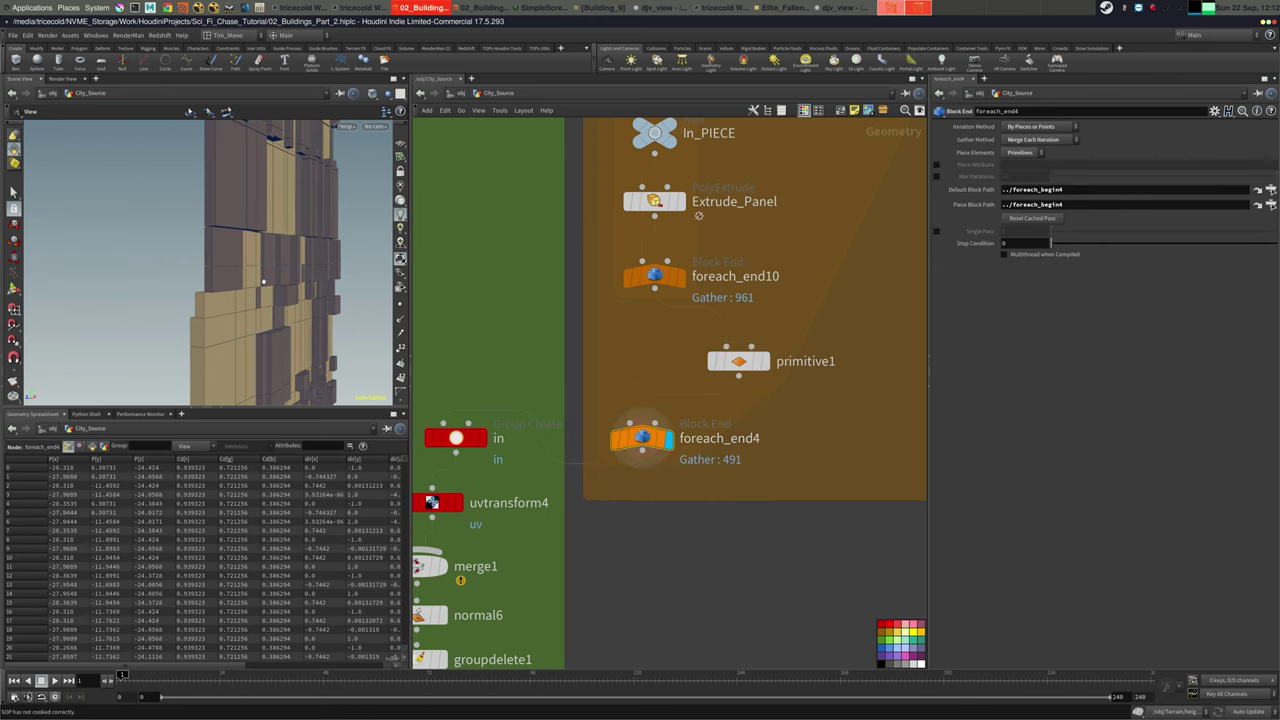
pyautogui.moveTo(264, 281); pyautogui.dragTo(276, 192)
# Align the uvtransform4 node beneath the in group node and display its output
pyautogui.moveTo(524, 390); pyautogui.dragTo(682, 246, button='middle')
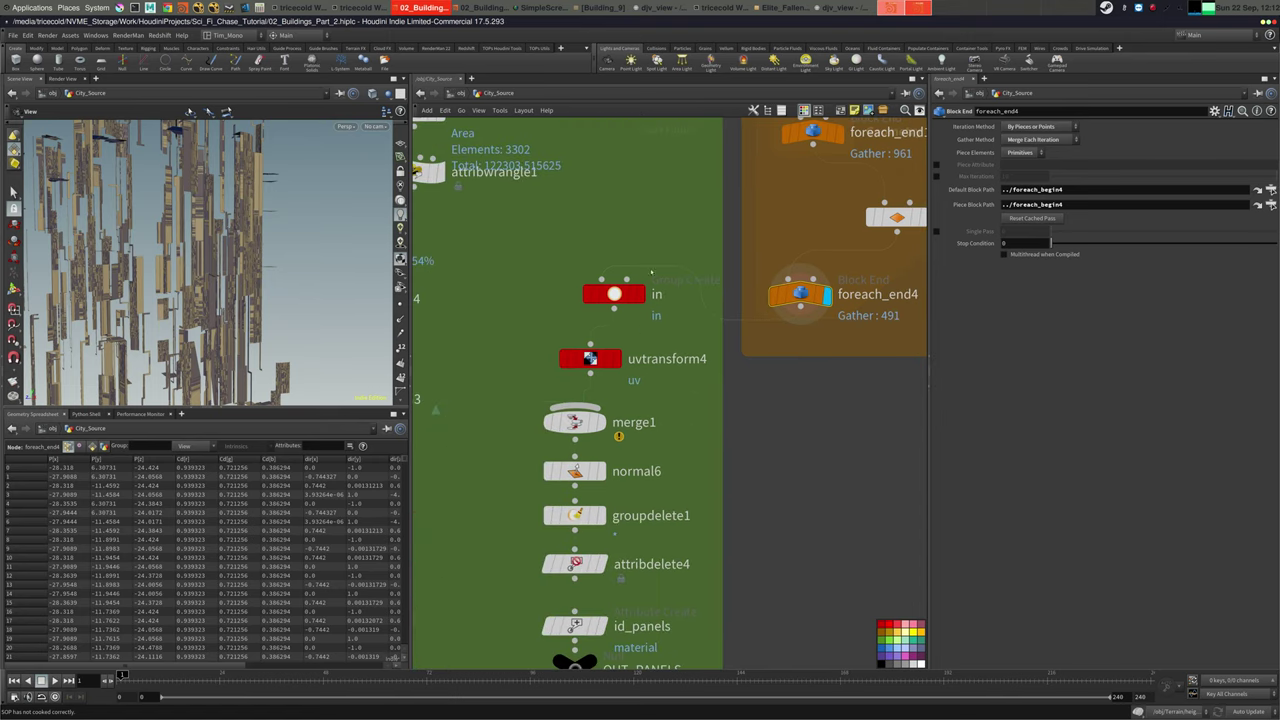
pyautogui.moveTo(615, 365); pyautogui.dragTo(643, 356)
pyautogui.click(648, 380)
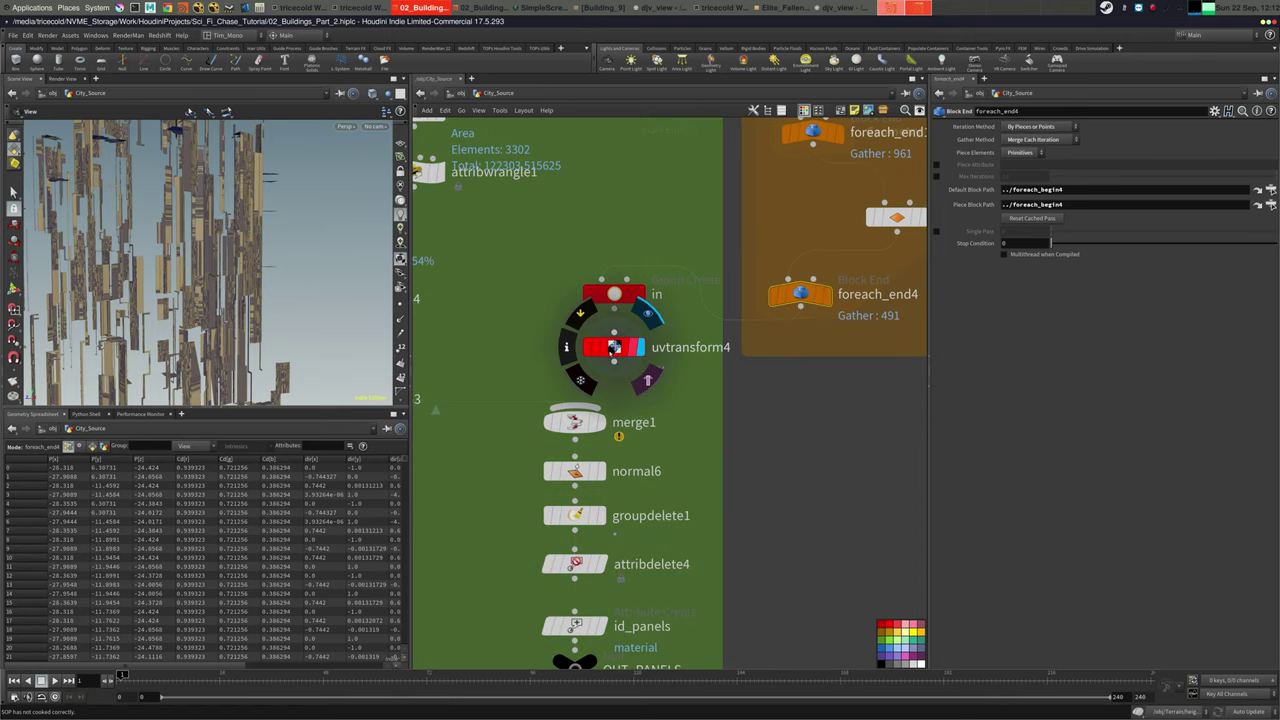
pyautogui.click(614, 347)
# Inspect the panel UV layout of uvtransform4 in the UV viewport and return to the perspective view
pyautogui.click(345, 127)
pyautogui.moveTo(350, 147)
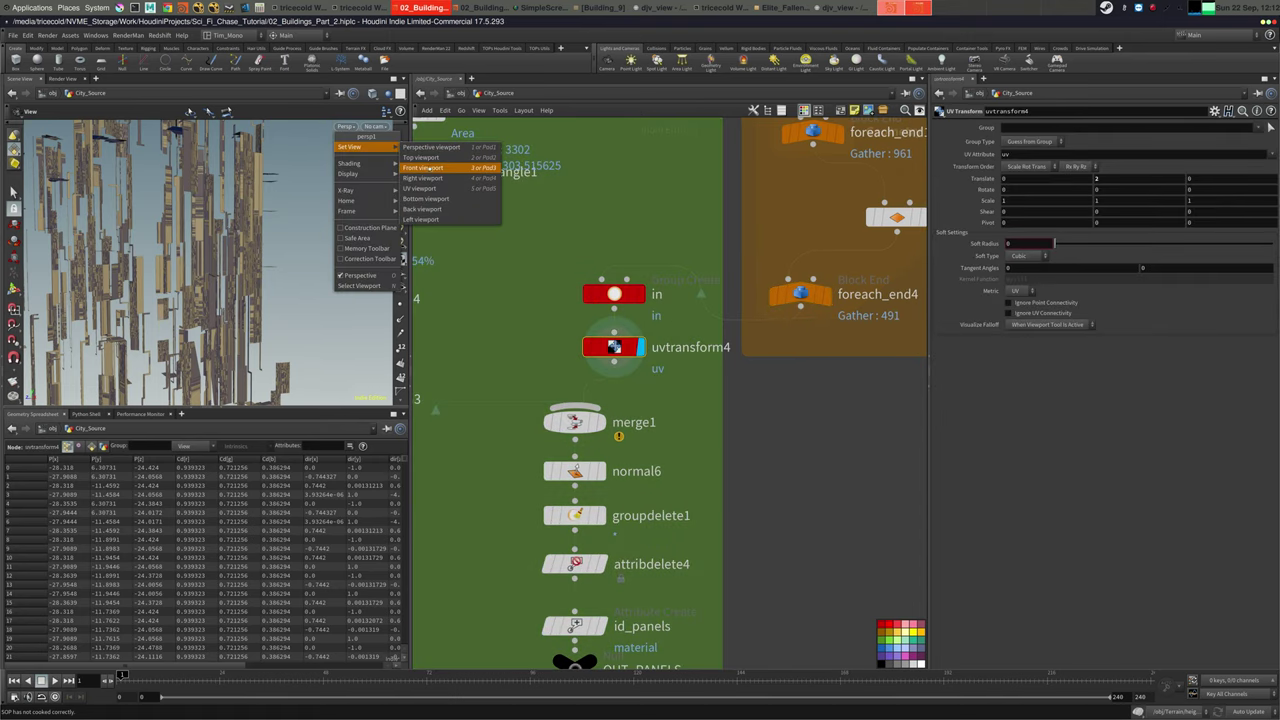
pyautogui.click(428, 188)
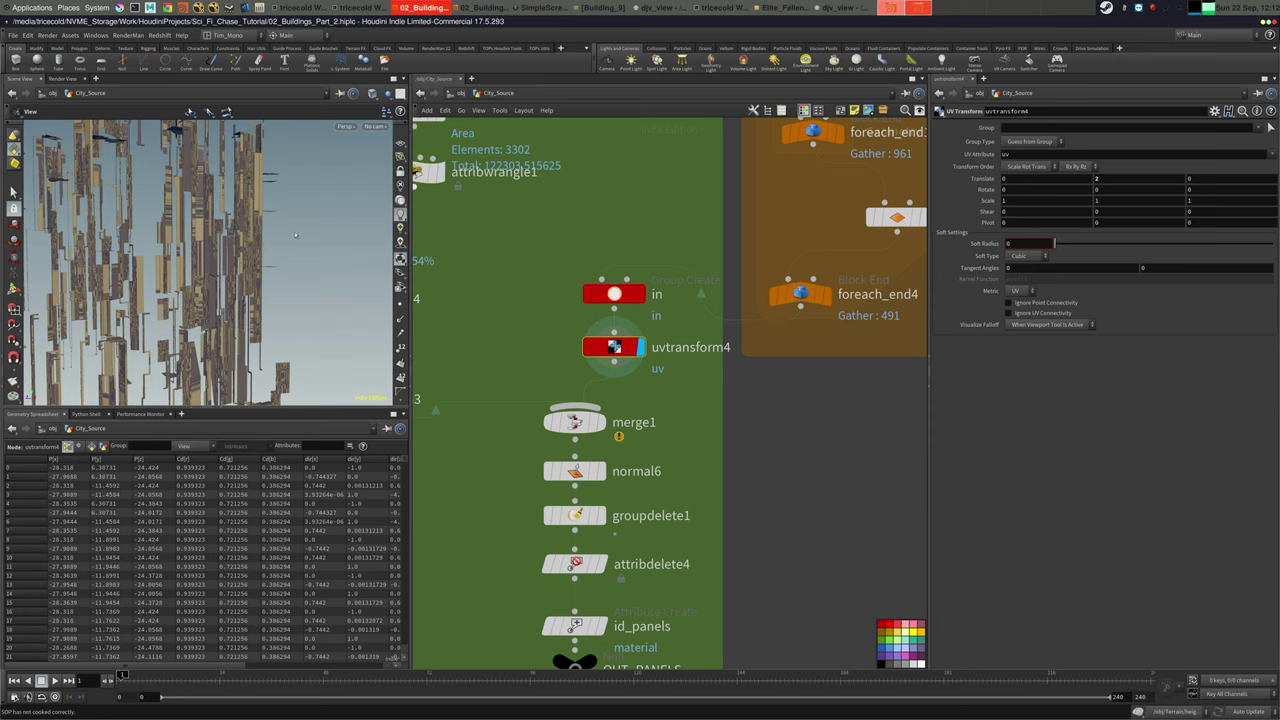
pyautogui.moveTo(295, 235); pyautogui.dragTo(329, 277, button='middle')
pyautogui.moveTo(329, 277); pyautogui.dragTo(690, 215, button='right')
pyautogui.moveTo(205, 195); pyautogui.dragTo(232, 238, button='middle')
pyautogui.moveTo(232, 238); pyautogui.dragTo(416, 221, button='right')
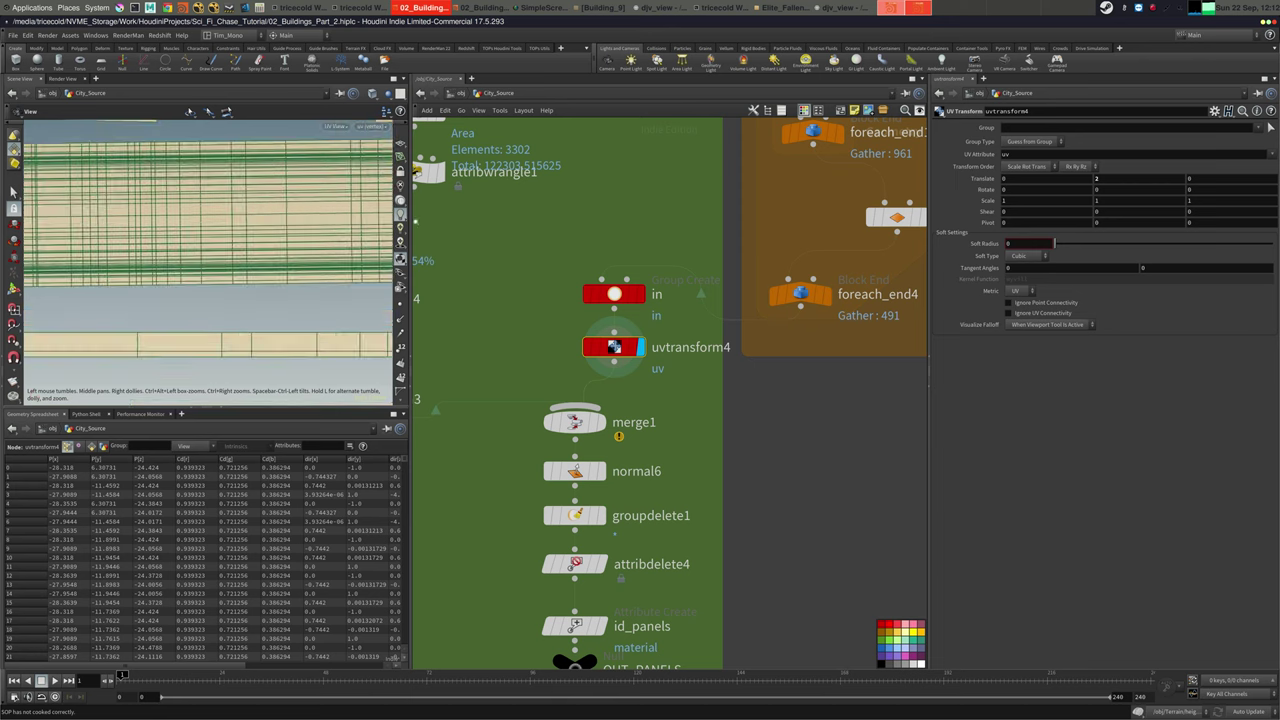
pyautogui.scroll(-10, 352, 147)
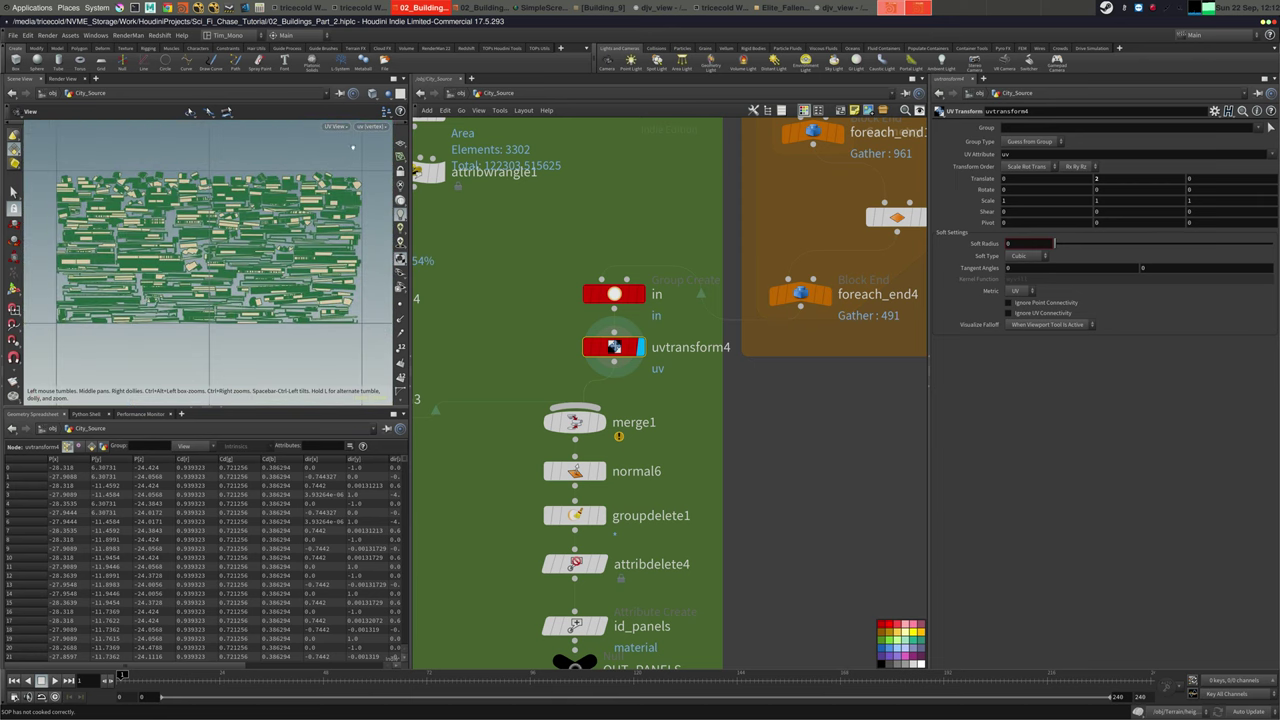
pyautogui.click(338, 127)
pyautogui.moveTo(346, 146)
pyautogui.click(424, 146)
# Display merge1 to view the combined inner and outer panels
pyautogui.moveTo(487, 416); pyautogui.dragTo(470, 231, button='middle')
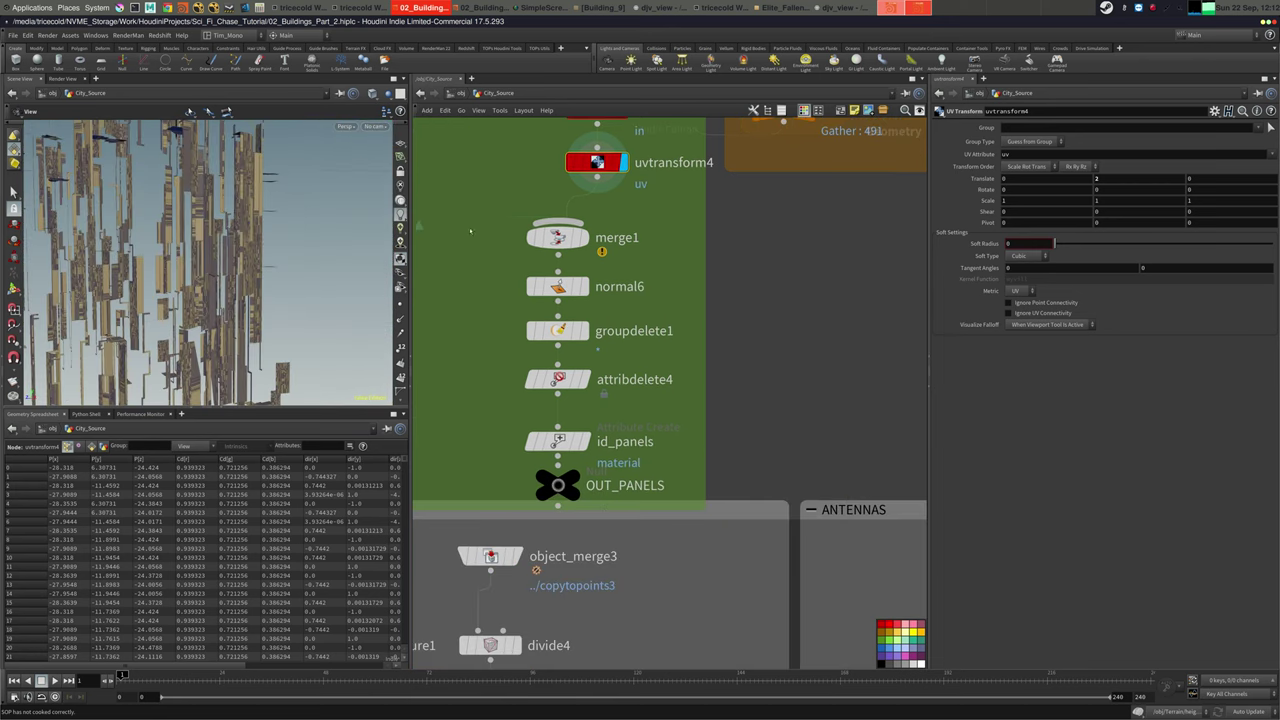
pyautogui.moveTo(557, 238)
pyautogui.click(557, 238)
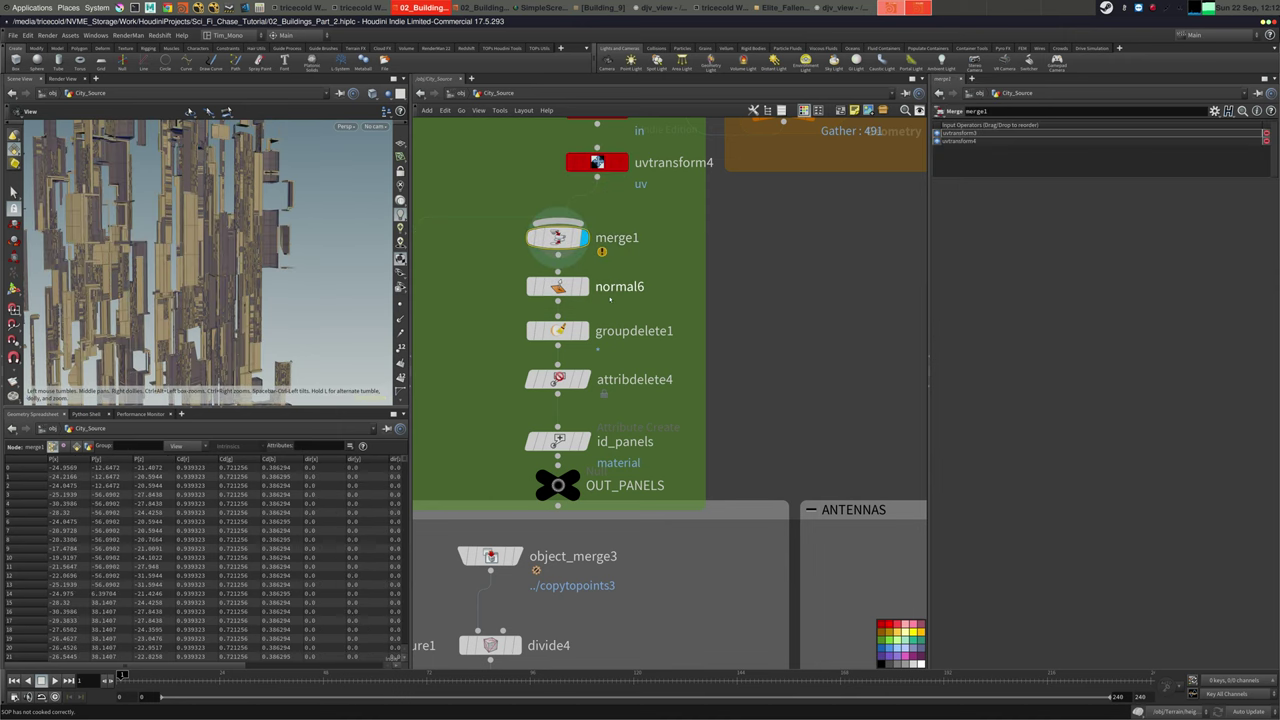
pyautogui.scroll(-8, 612, 297)
pyautogui.moveTo(568, 349); pyautogui.dragTo(566, 297, button='middle')
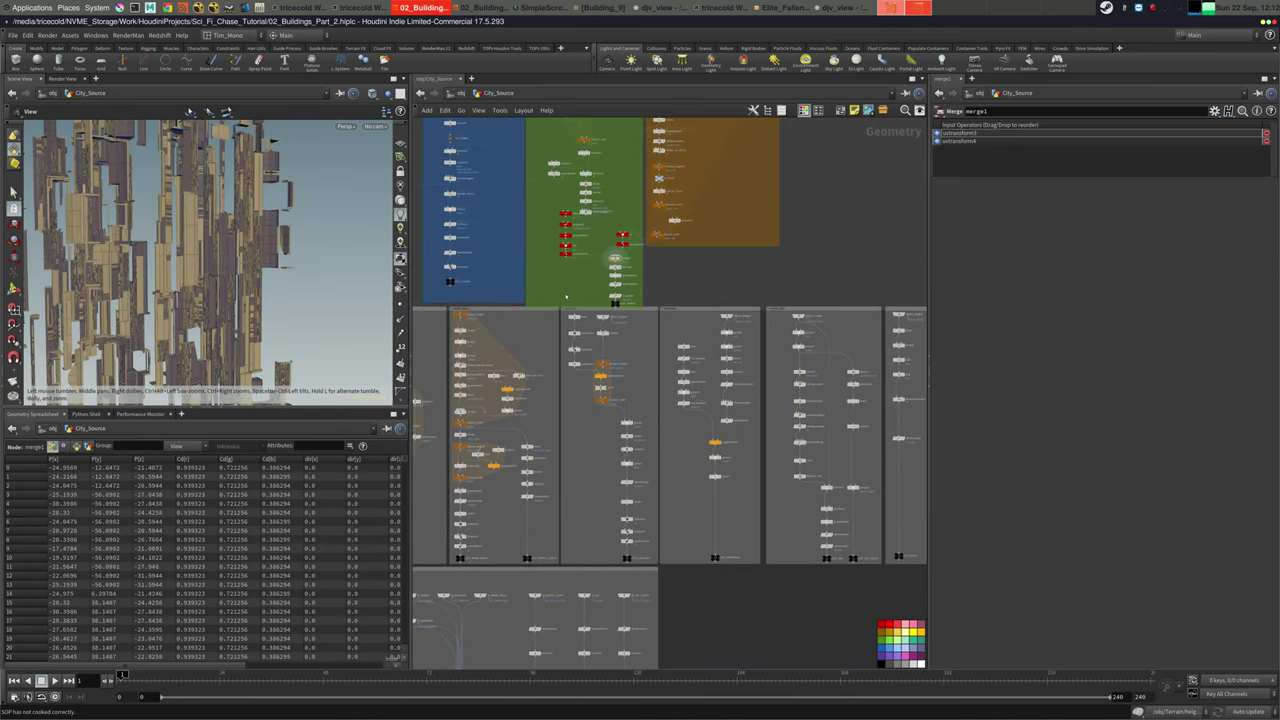
pyautogui.moveTo(449, 281)
pyautogui.scroll(8, 613, 297)
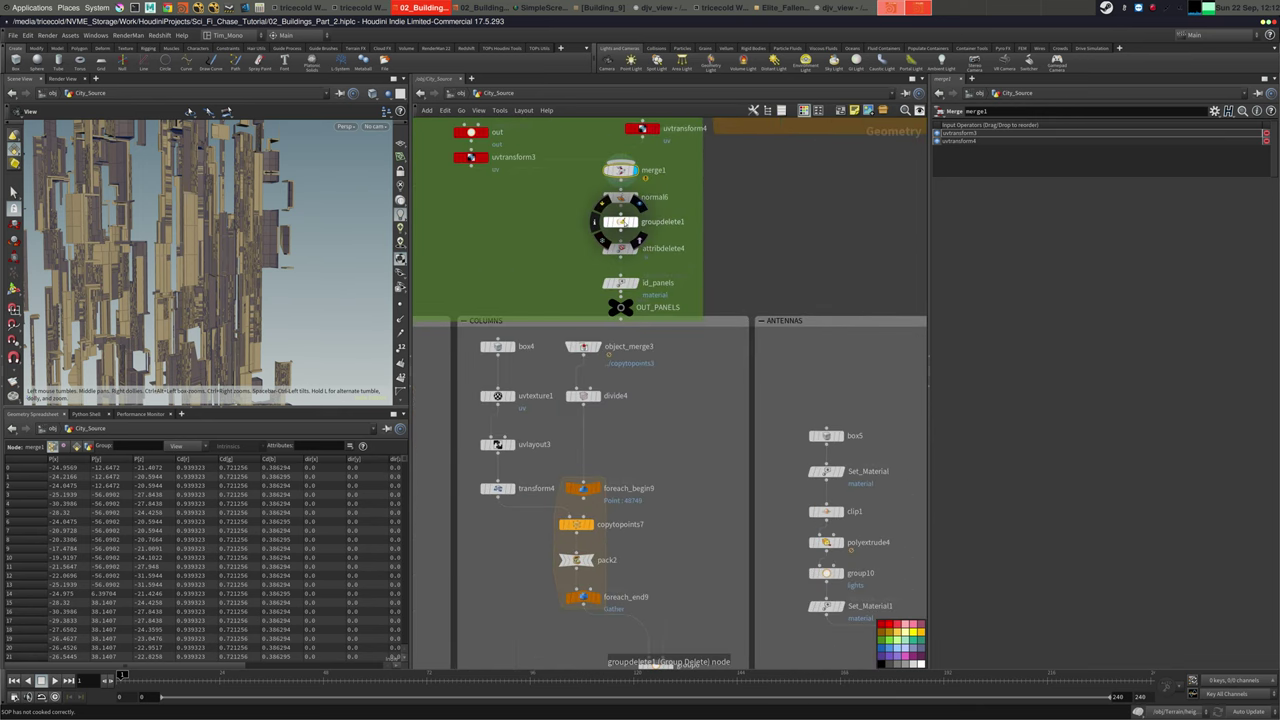
# Move the lower panel nodes, including OUT_PANELS, closer up the chain and display OUT_PANELS to view the full building
pyautogui.moveTo(617, 223); pyautogui.dragTo(622, 295)
pyautogui.click(640, 275)
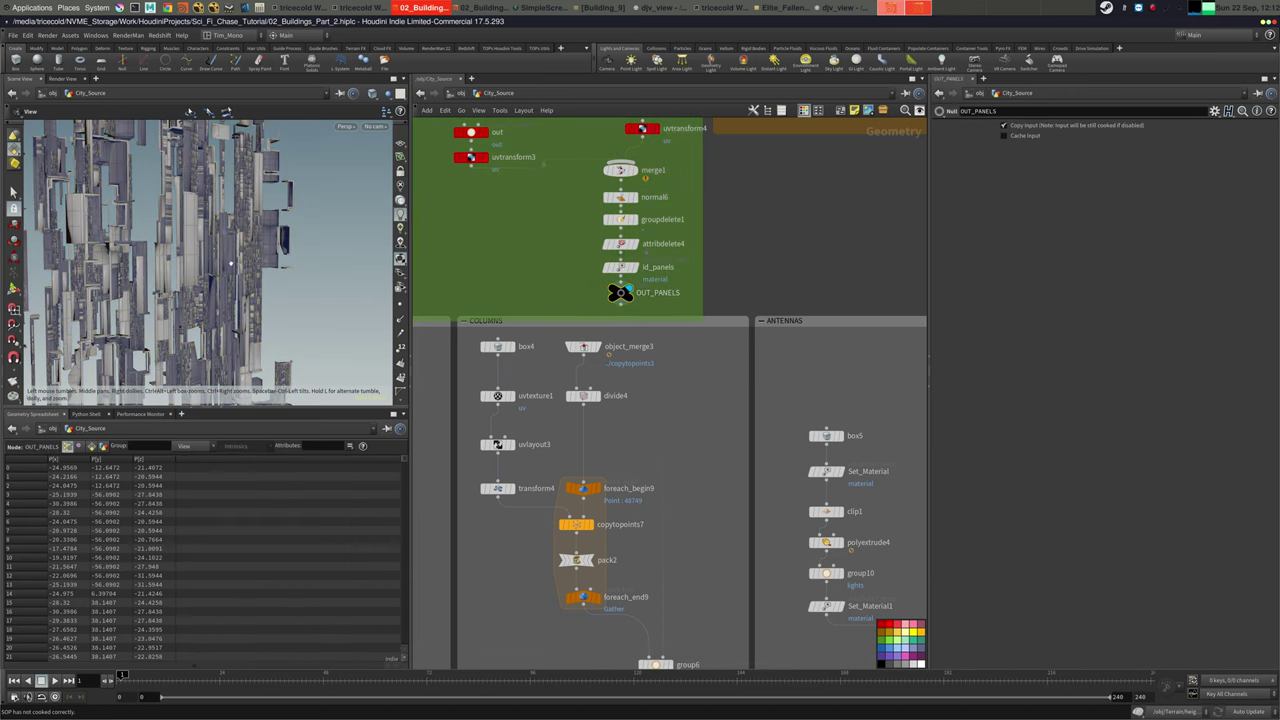
pyautogui.scroll(-5, 255, 270)
pyautogui.moveTo(255, 265); pyautogui.dragTo(235, 300)
pyautogui.moveTo(533, 290); pyautogui.dragTo(568, 267, button='middle')
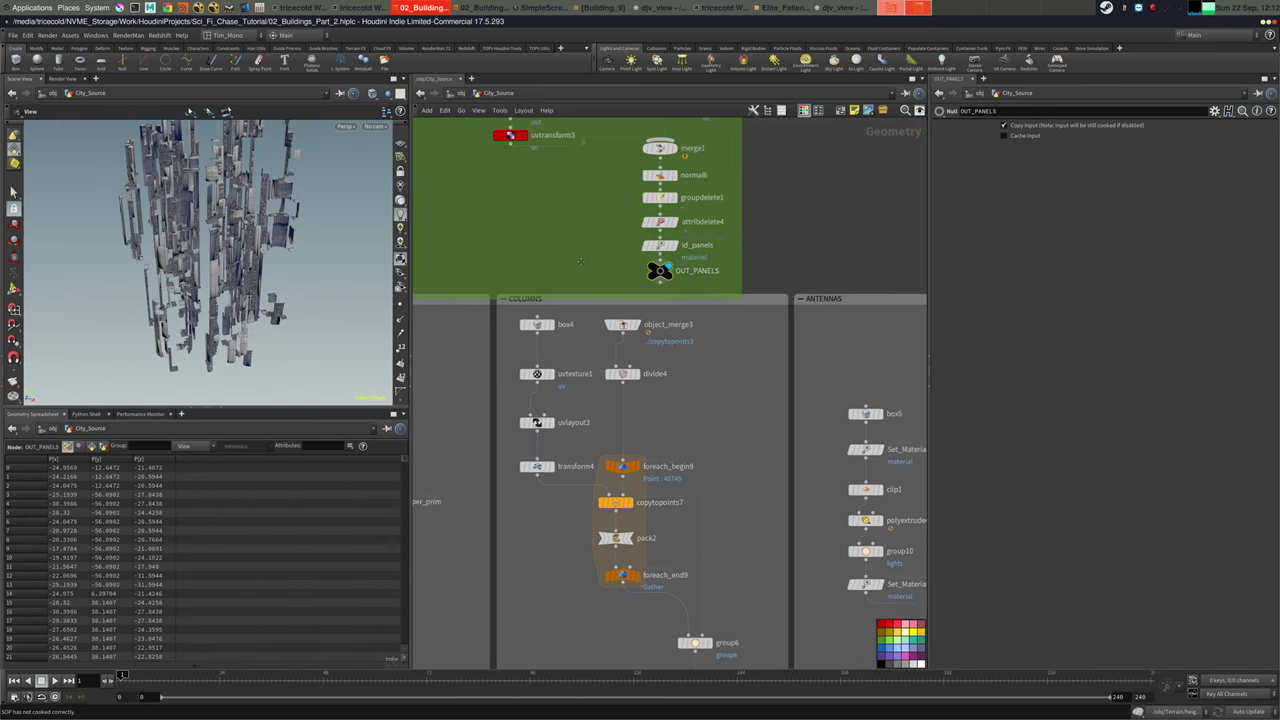
# Review the settings of normal6 and attribdelete4 and look over the neighbouring network sections
pyautogui.click(655, 174)
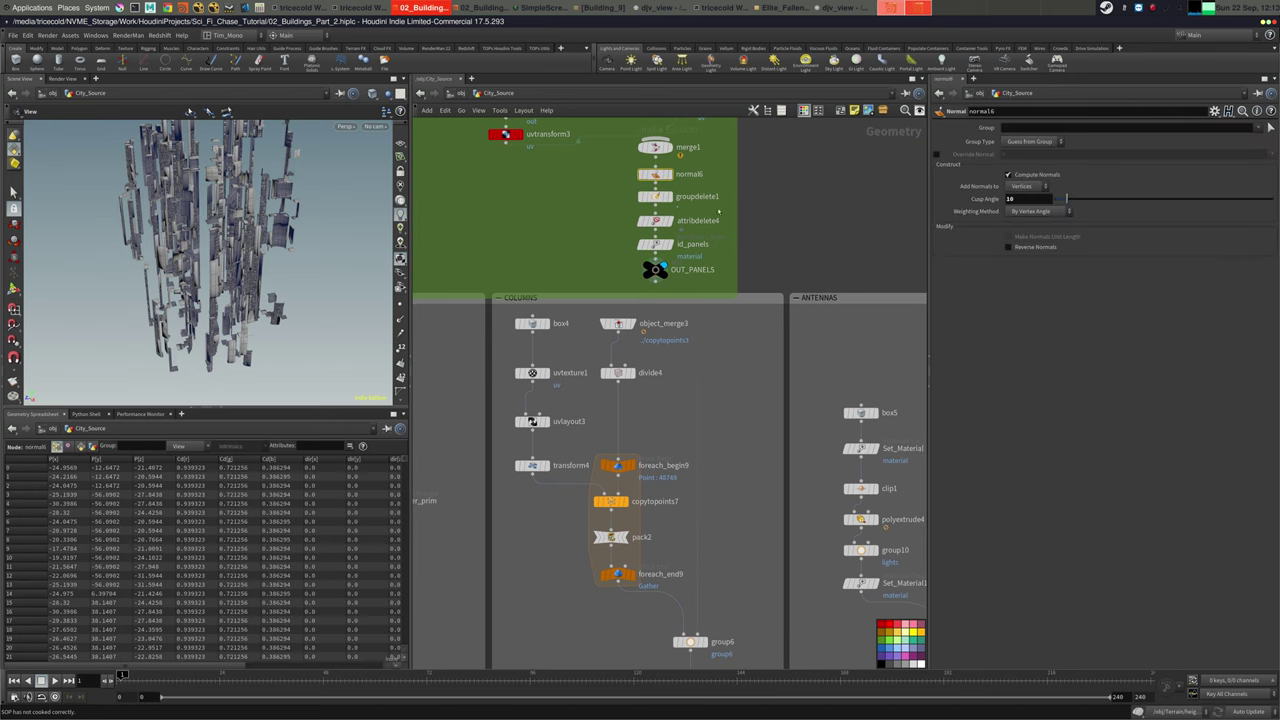
pyautogui.moveTo(719, 211); pyautogui.dragTo(709, 251, button='middle')
pyautogui.click(645, 261)
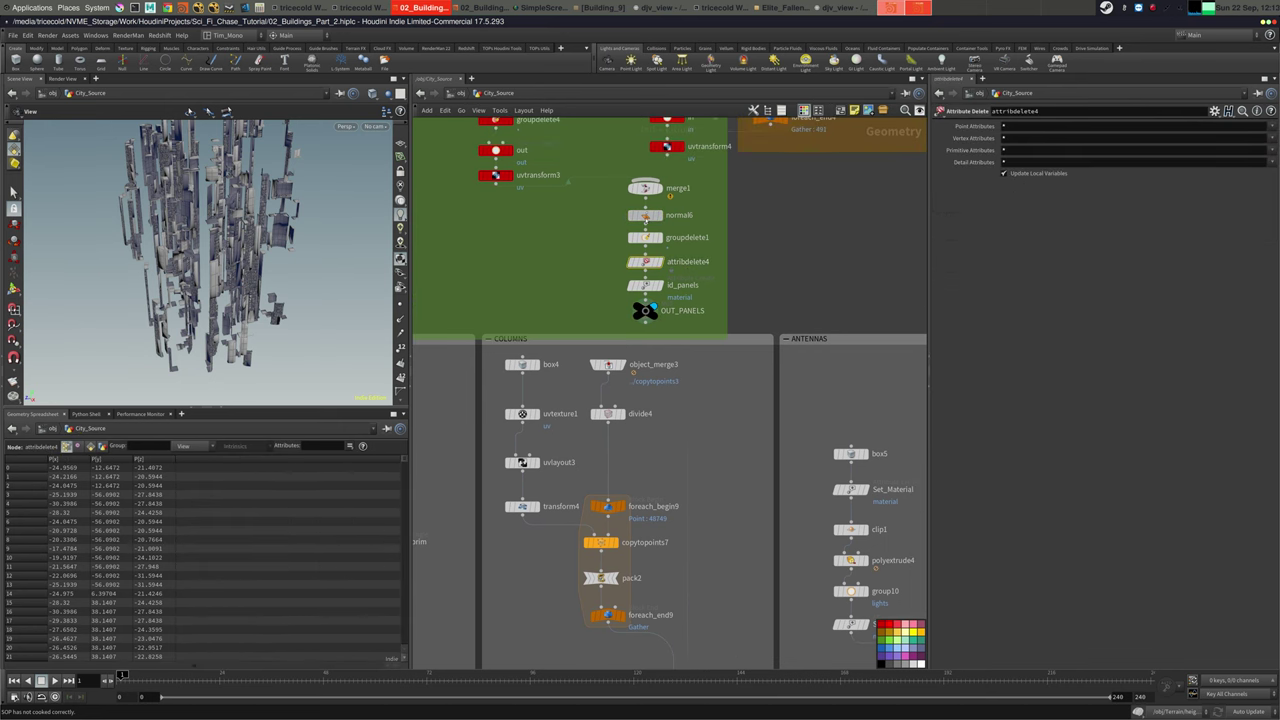
pyautogui.click(645, 219)
pyautogui.moveTo(491, 297); pyautogui.dragTo(671, 174, button='middle')
pyautogui.moveTo(554, 575); pyautogui.dragTo(800, 361, button='middle')
pyautogui.scroll(-3, 798, 362)
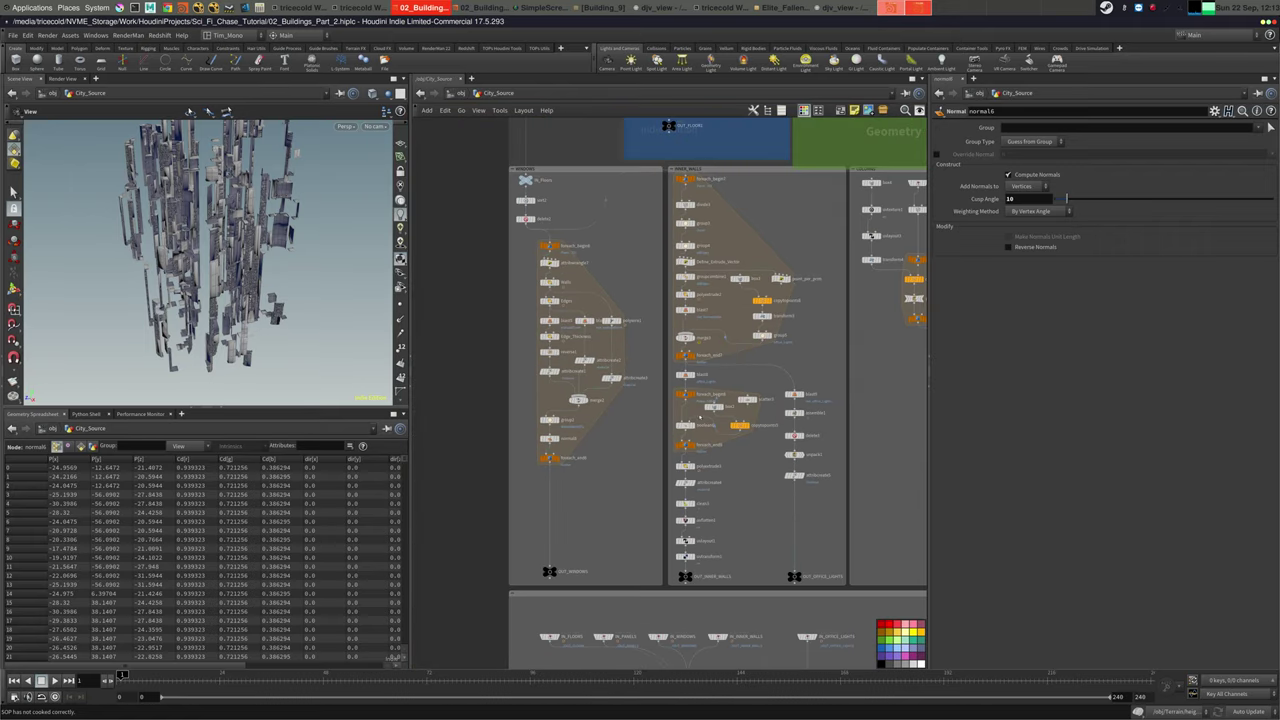
pyautogui.moveTo(700, 417); pyautogui.dragTo(650, 148, button='middle')
pyautogui.moveTo(770, 150); pyautogui.dragTo(661, 315, button='middle')
pyautogui.moveTo(719, 130); pyautogui.dragTo(601, 366, button='middle')
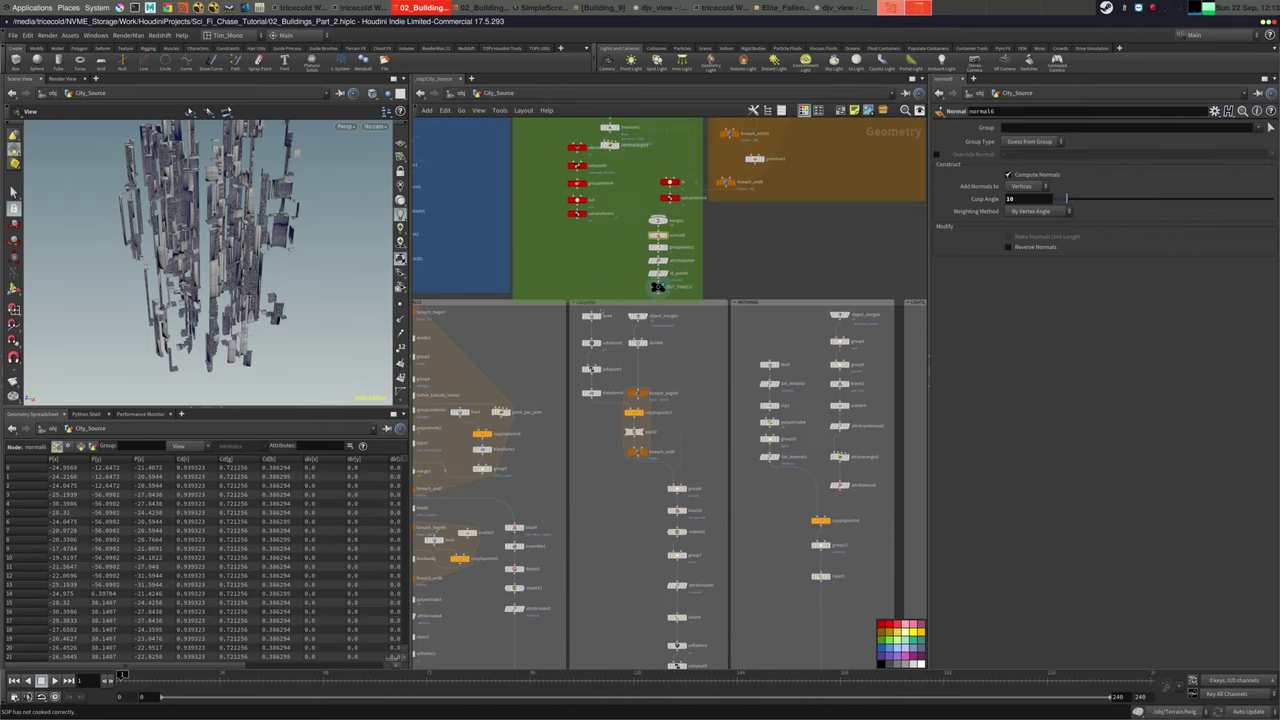
pyautogui.moveTo(602, 254); pyautogui.dragTo(523, 360, button='middle')
# Detach normal6 from between merge1 and groupdelete1, and shift groupdelete1, attribdelete4 and id_panels up to close the gap
pyautogui.scroll(5, 522, 361)
pyautogui.moveTo(733, 285); pyautogui.dragTo(562, 410)
pyautogui.moveTo(733, 325); pyautogui.dragTo(733, 280)
pyautogui.moveTo(733, 372); pyautogui.dragTo(733, 331)
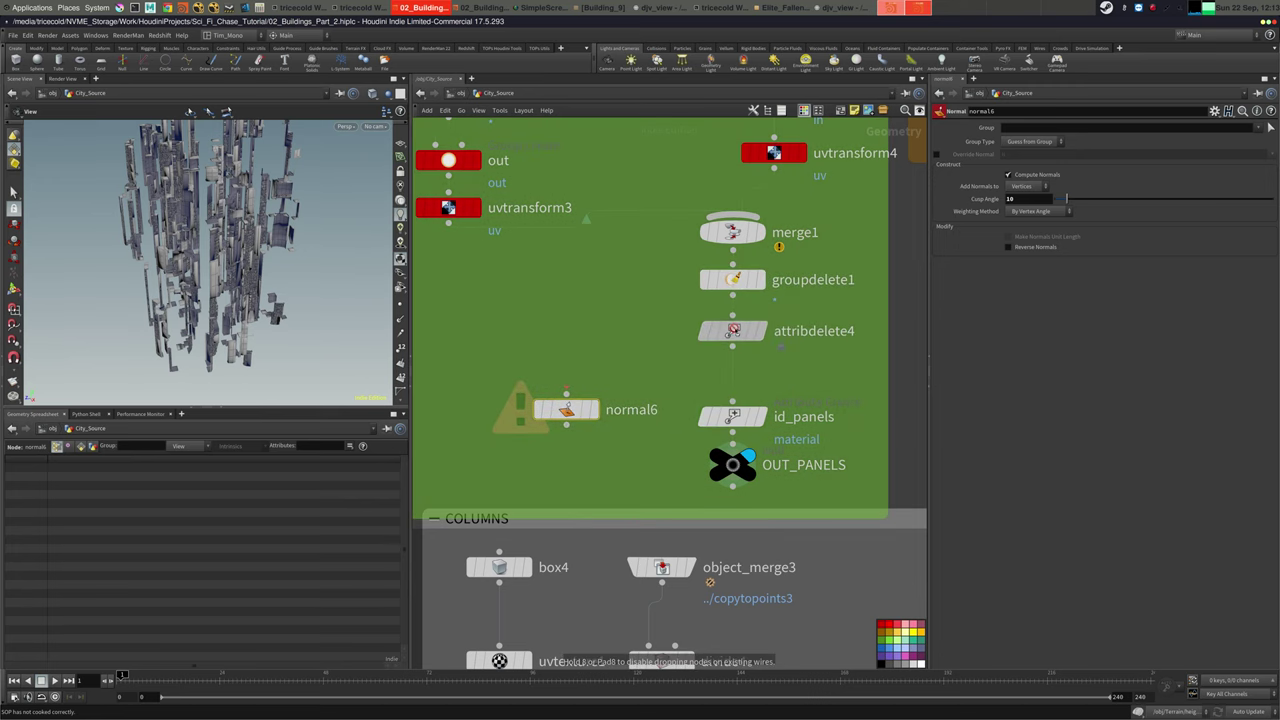
pyautogui.moveTo(733, 416); pyautogui.dragTo(733, 381)
# Insert normal6 between id_panels and OUT_PANELS, and shrink the green network box to end just below OUT_PANELS
pyautogui.moveTo(592, 413); pyautogui.dragTo(757, 428)
pyautogui.moveTo(725, 517); pyautogui.dragTo(733, 474)
pyautogui.moveTo(733, 492)
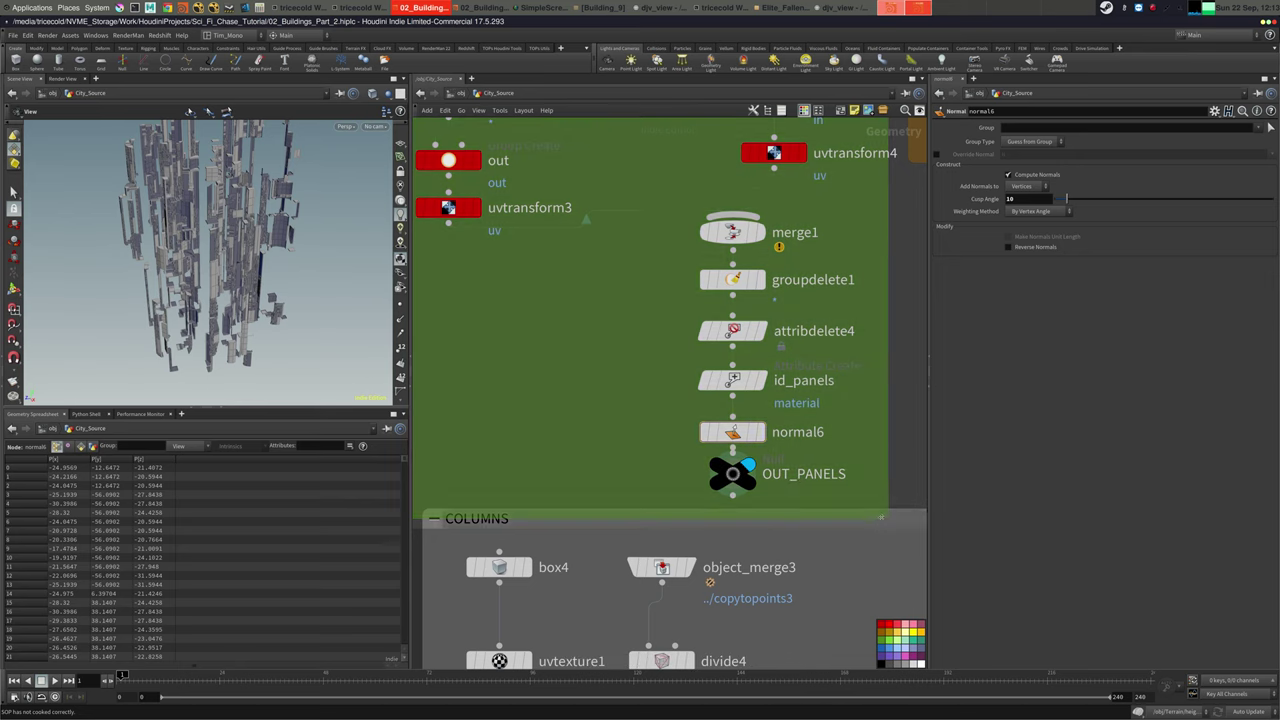
pyautogui.moveTo(869, 519); pyautogui.dragTo(869, 499)
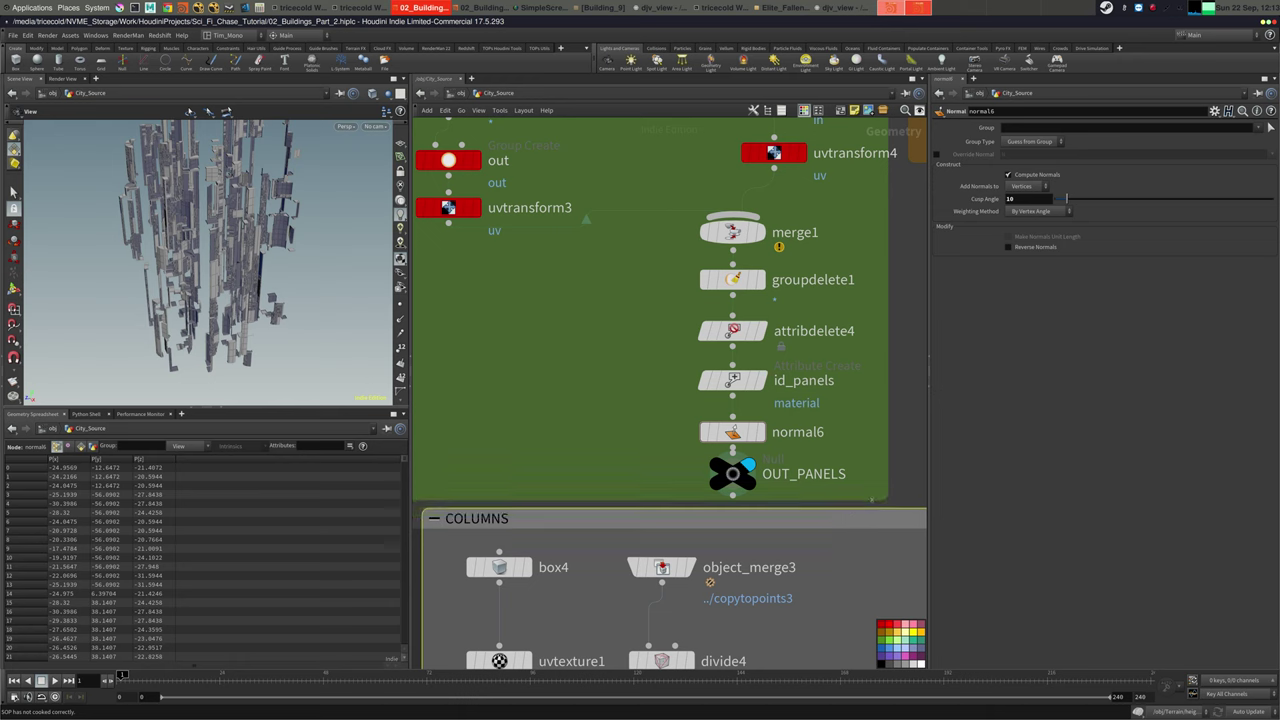
# Examine the shading of the facade panels up close in the 3D view
pyautogui.moveTo(184, 322); pyautogui.dragTo(195, 296)
pyautogui.scroll(10, 308, 265)
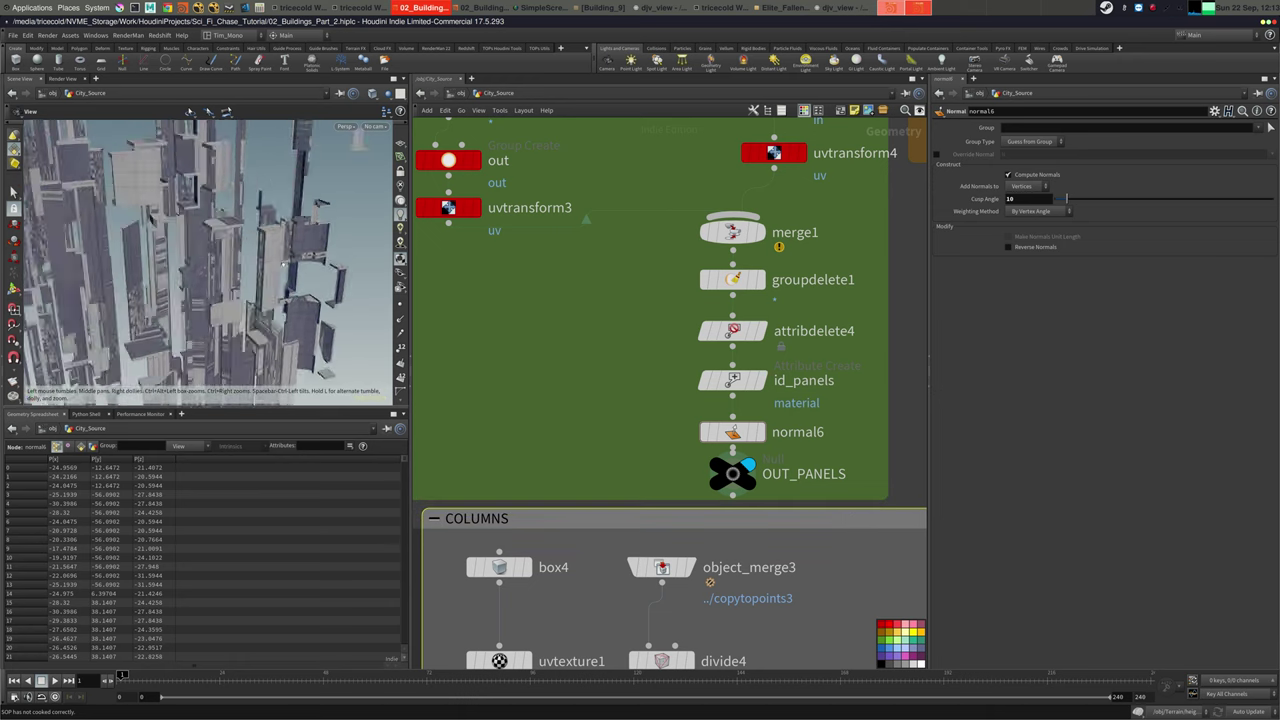
pyautogui.moveTo(308, 265); pyautogui.dragTo(272, 268)
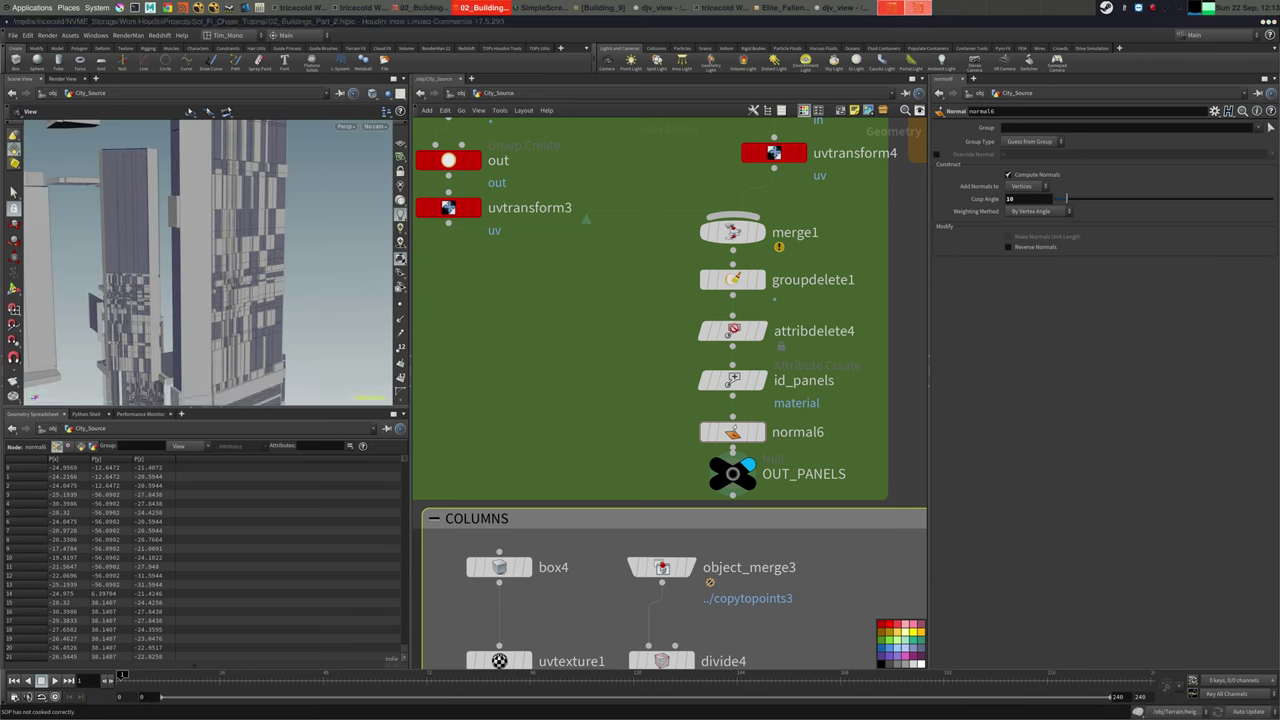
# Display the OUT_WINDOWS node at the end of the windows network section
pyautogui.moveTo(600, 435); pyautogui.dragTo(749, 314, button='middle')
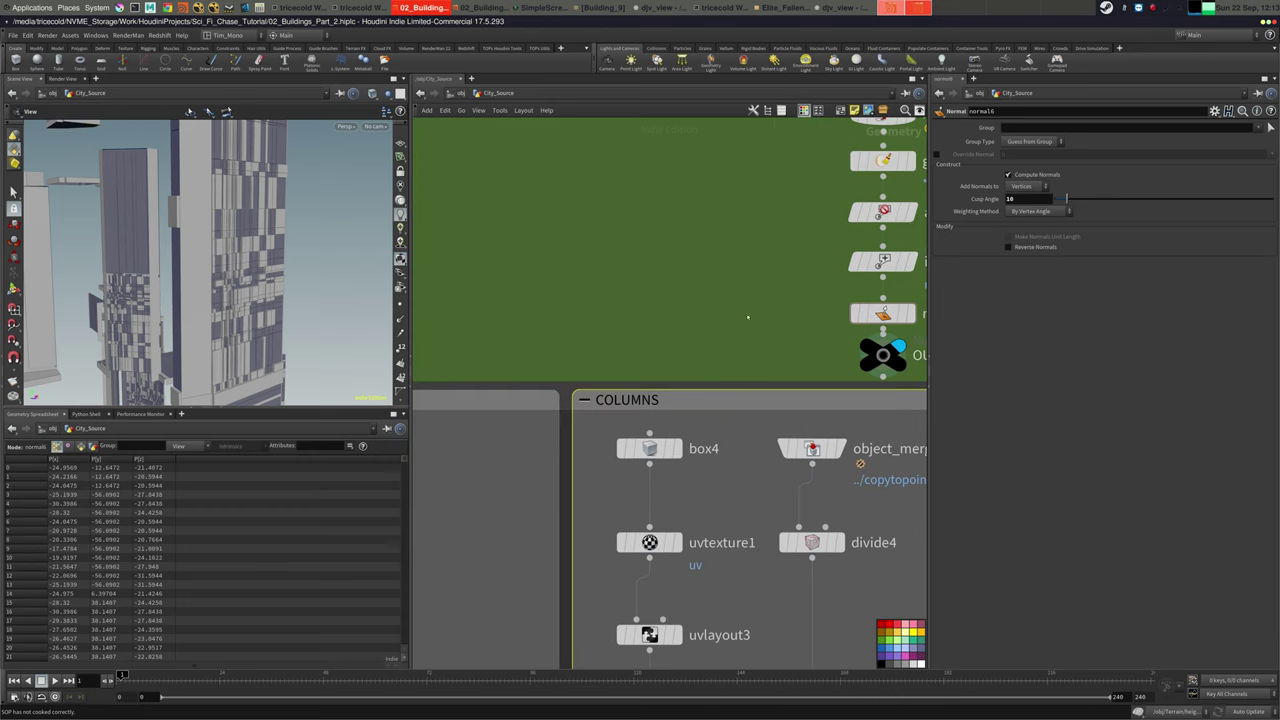
pyautogui.scroll(-6, 729, 330)
pyautogui.moveTo(629, 403); pyautogui.dragTo(849, 234, button='middle')
pyautogui.scroll(4, 684, 490)
pyautogui.moveTo(680, 493); pyautogui.dragTo(614, 363, button='middle')
pyautogui.scroll(1, 730, 344)
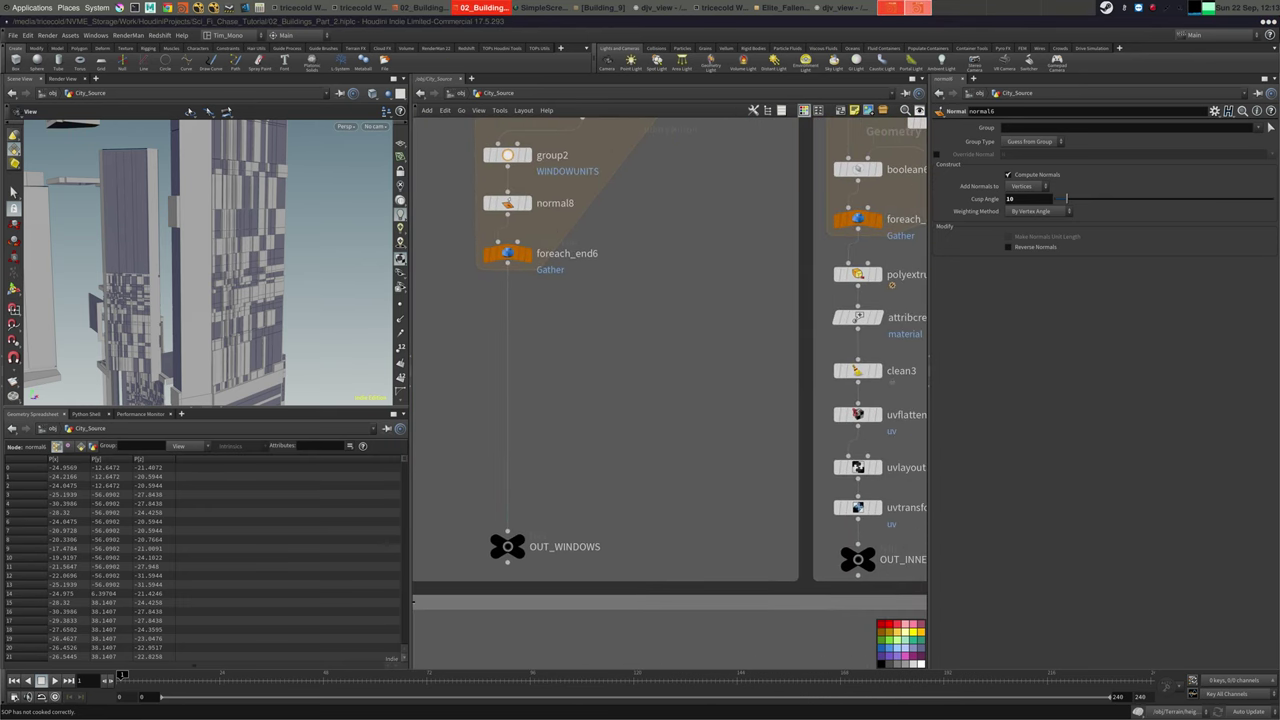
pyautogui.moveTo(677, 279); pyautogui.dragTo(624, 399, button='middle')
pyautogui.moveTo(624, 399); pyautogui.dragTo(606, 411, button='right')
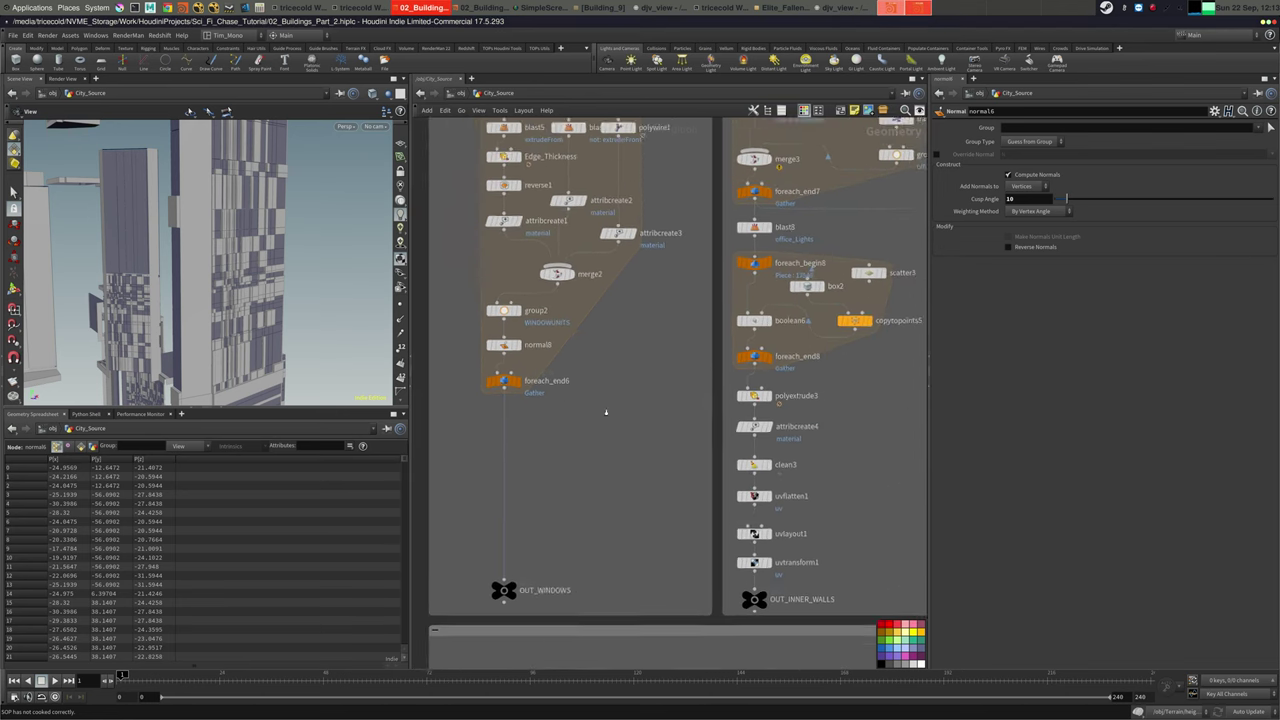
pyautogui.moveTo(606, 411); pyautogui.dragTo(638, 441, button='middle')
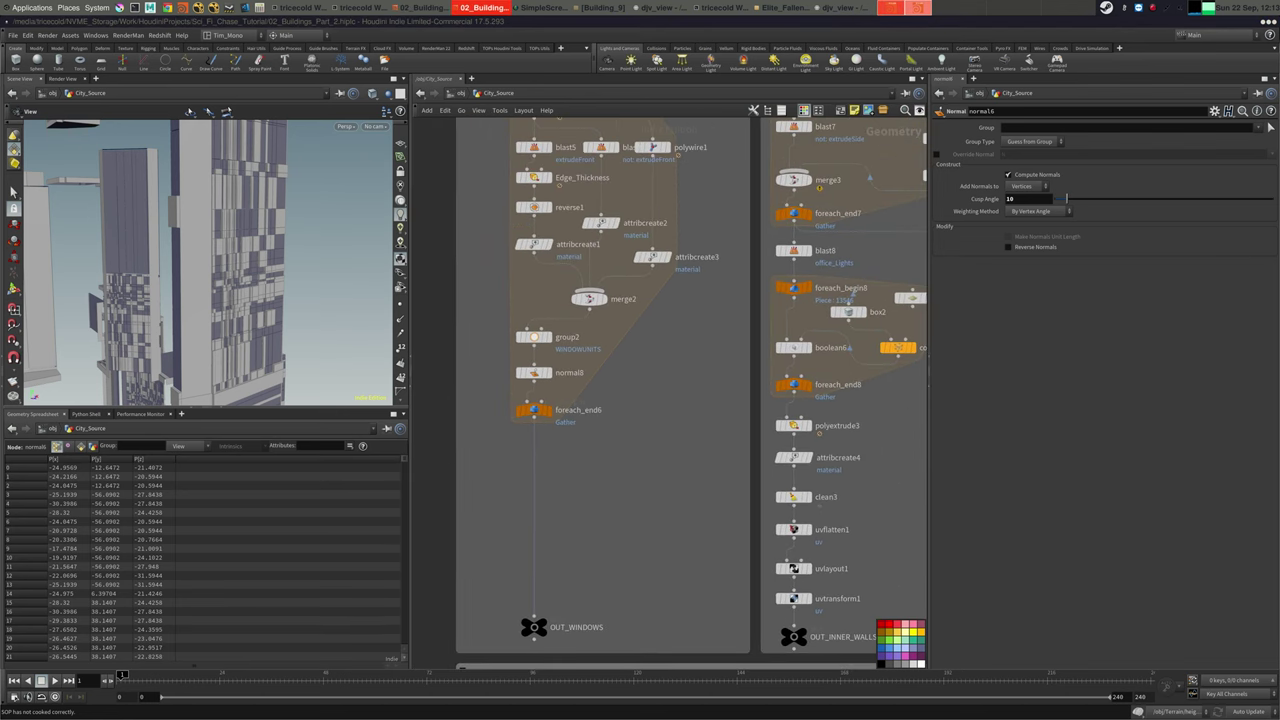
pyautogui.moveTo(551, 476); pyautogui.dragTo(591, 281, button='middle')
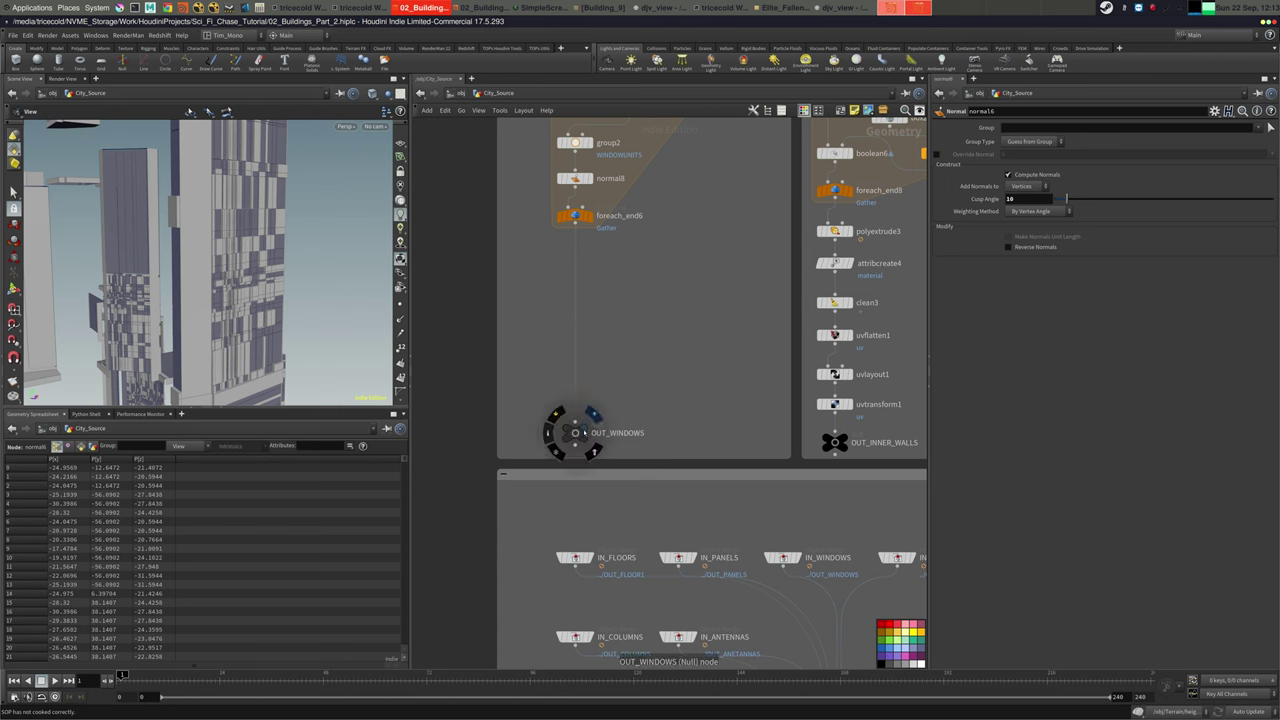
pyautogui.click(580, 432)
# Examine the window geometry of the building from a distance and up close, and look over the inner walls and columns network sections
pyautogui.moveTo(281, 309); pyautogui.dragTo(153, 320)
pyautogui.moveTo(153, 321); pyautogui.dragTo(122, 321, button='right')
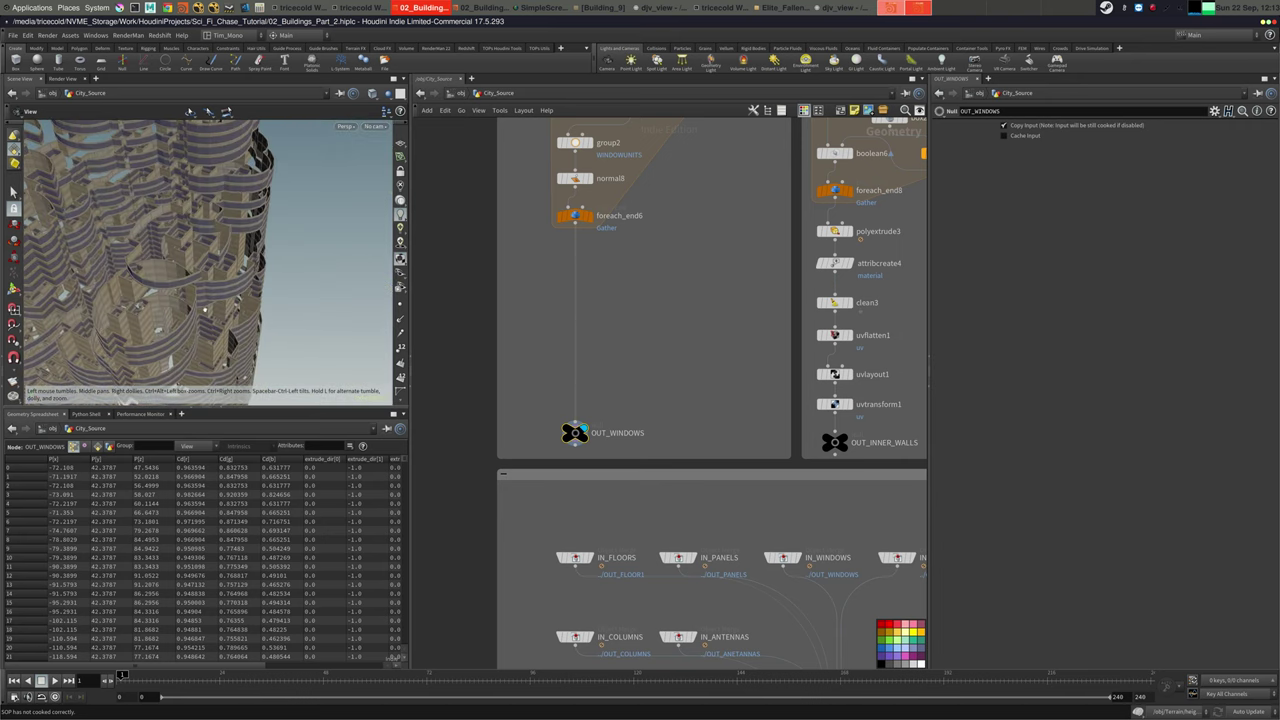
pyautogui.moveTo(122, 321); pyautogui.dragTo(150, 318)
pyautogui.moveTo(150, 318); pyautogui.dragTo(175, 305, button='right')
pyautogui.moveTo(175, 305); pyautogui.dragTo(305, 278, button='middle')
pyautogui.moveTo(306, 277); pyautogui.dragTo(262, 276)
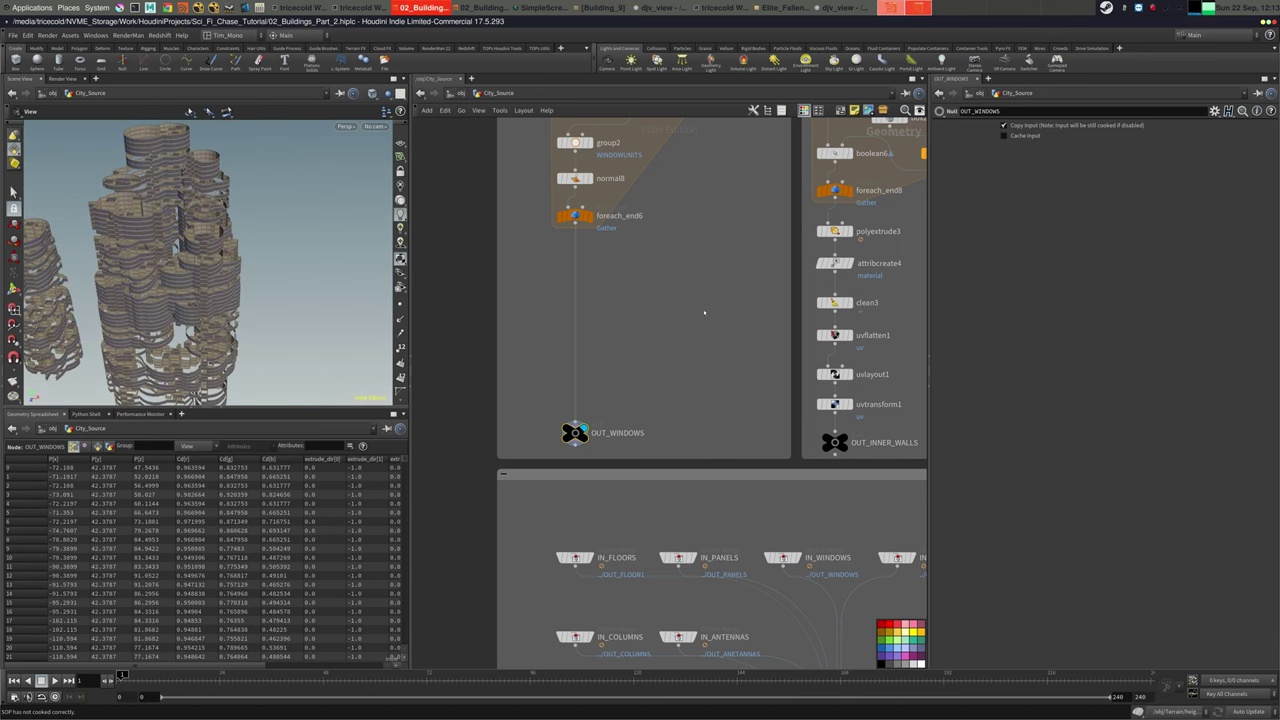
pyautogui.scroll(-4, 596, 338)
pyautogui.moveTo(596, 338); pyautogui.dragTo(431, 432, button='middle')
pyautogui.moveTo(725, 277); pyautogui.dragTo(680, 366, button='middle')
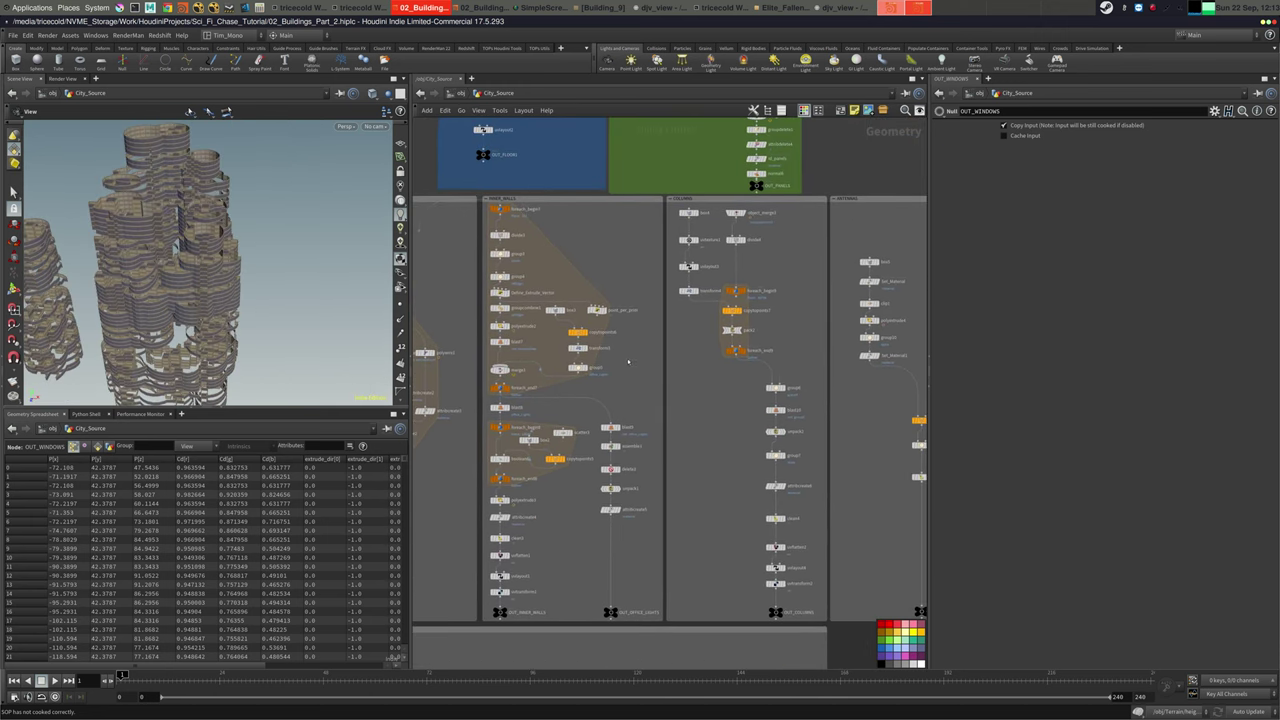
pyautogui.moveTo(158, 291); pyautogui.dragTo(212, 280, button='right')
pyautogui.moveTo(212, 280); pyautogui.dragTo(298, 266)
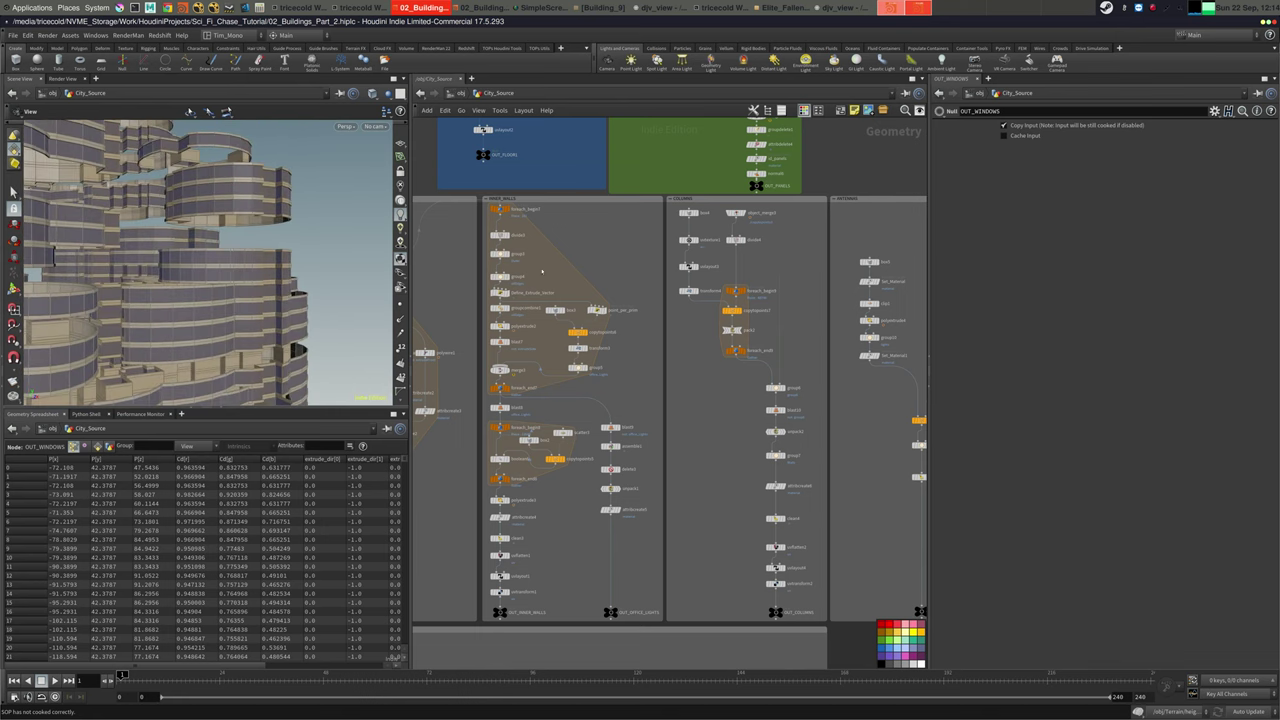
# Display merge1 in the green panels section and examine the merged panels across the full building
pyautogui.moveTo(700, 175); pyautogui.dragTo(638, 349, button='middle')
pyautogui.scroll(5, 637, 347)
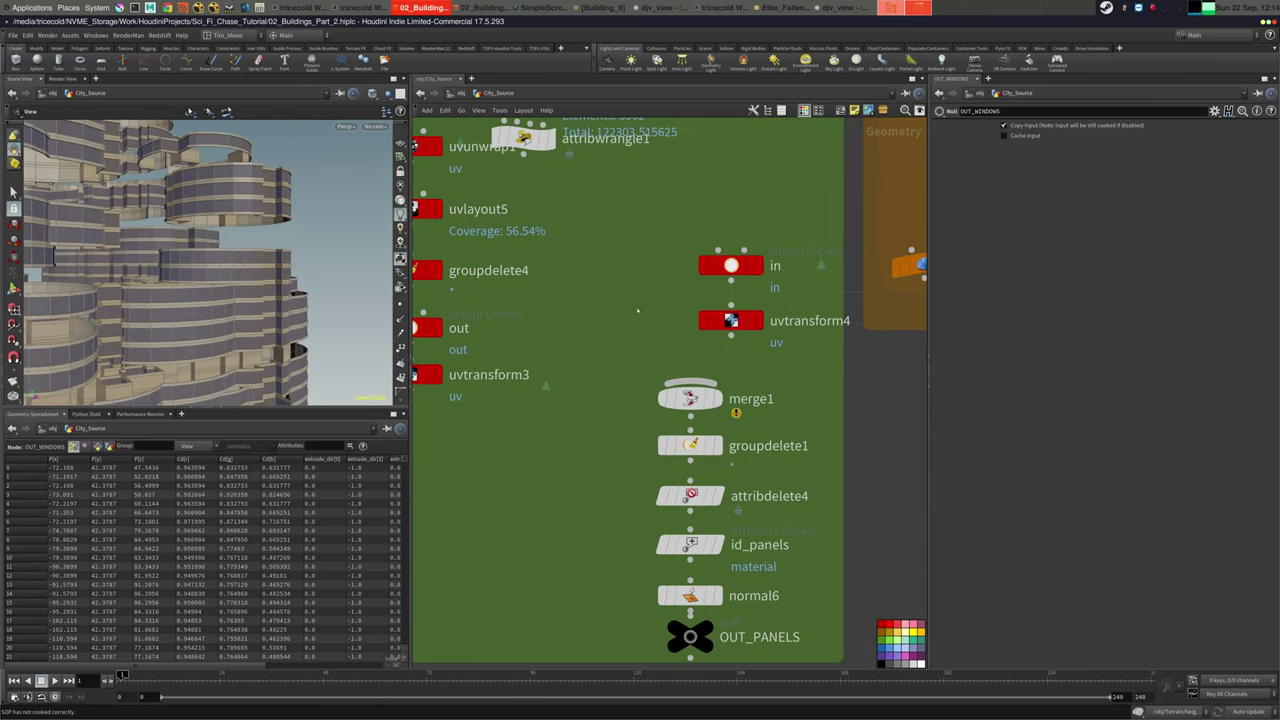
pyautogui.click(680, 399)
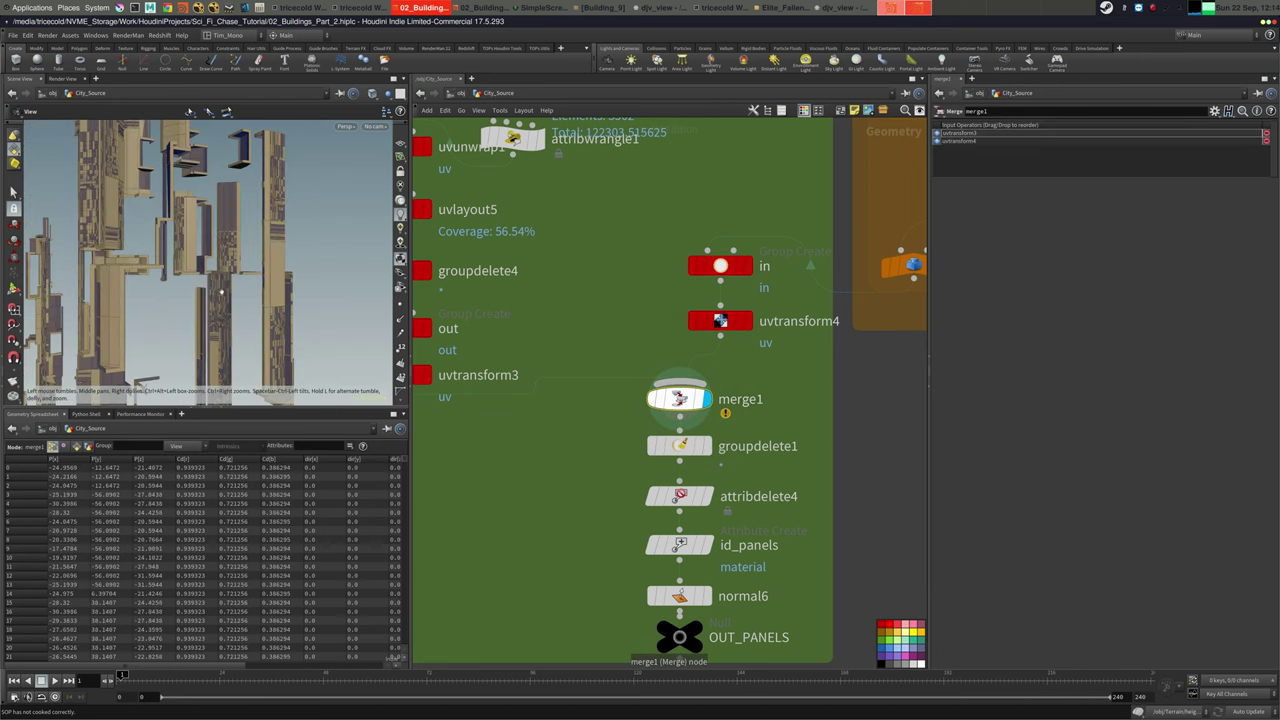
pyautogui.scroll(-8, 222, 291)
pyautogui.moveTo(222, 291); pyautogui.dragTo(222, 225)
pyautogui.scroll(5, 196, 292)
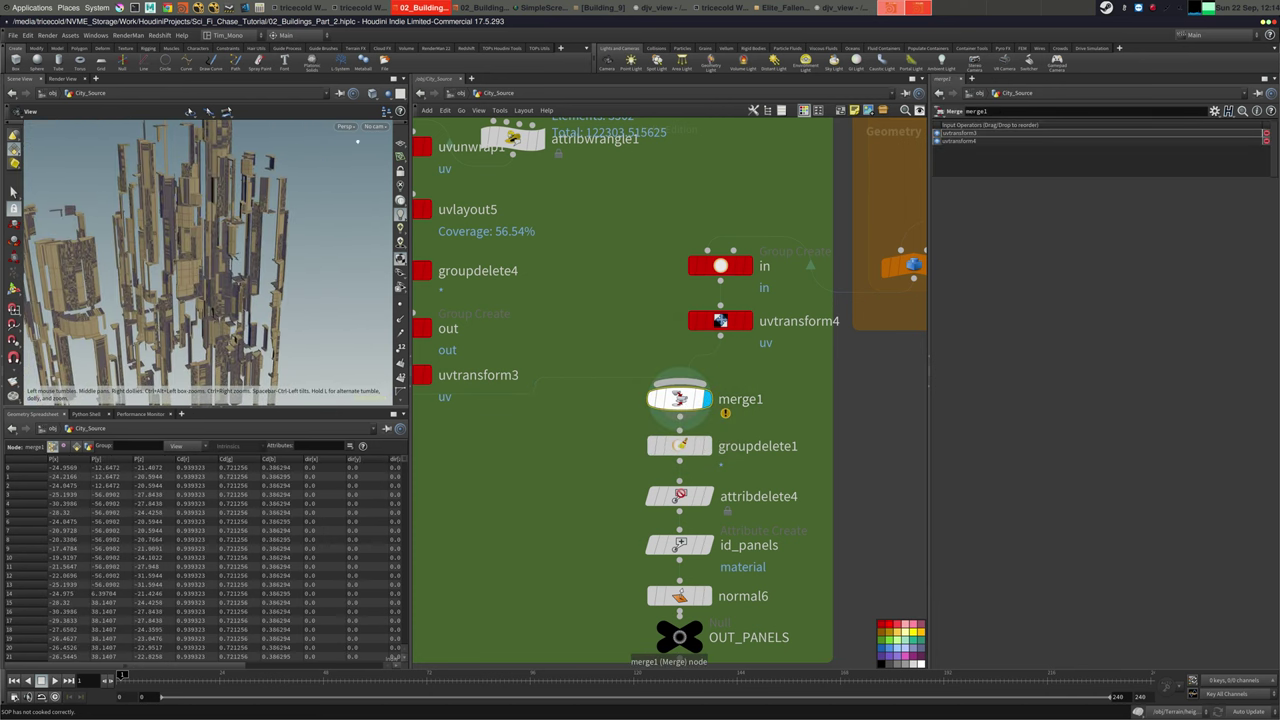
pyautogui.click(348, 127)
pyautogui.moveTo(354, 147)
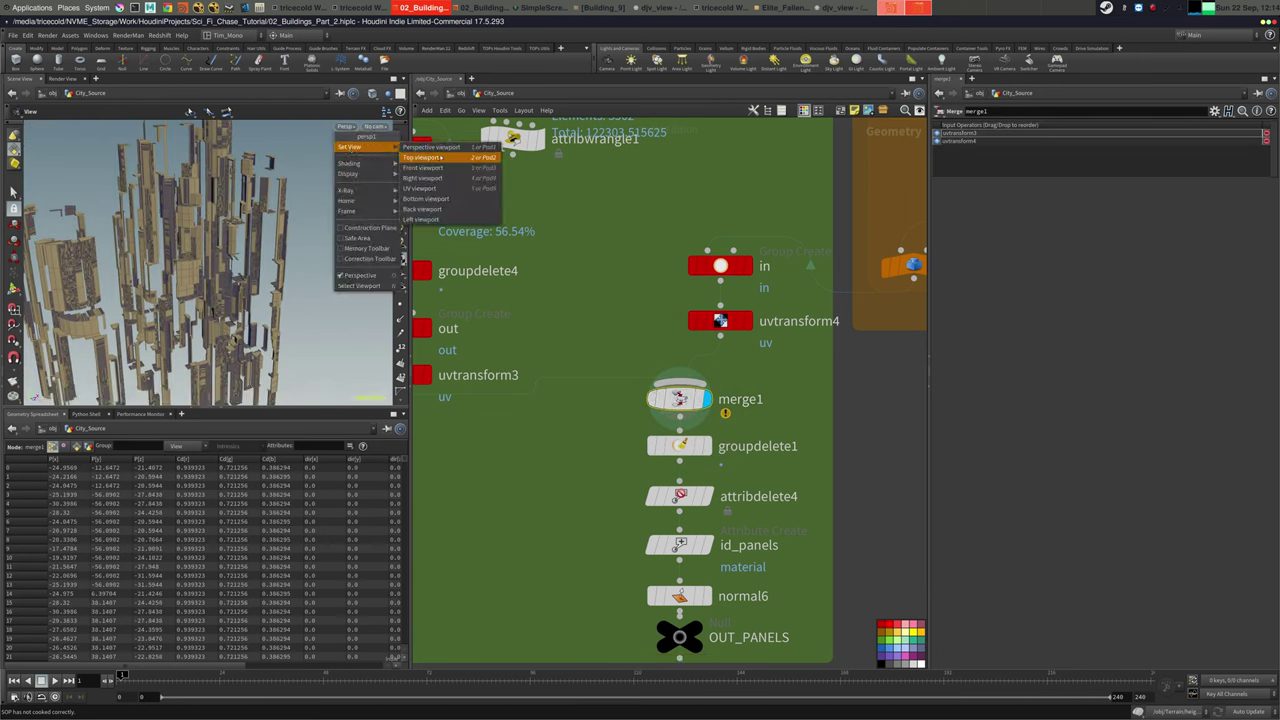
pyautogui.click(262, 198)
pyautogui.moveTo(258, 202); pyautogui.dragTo(110, 226)
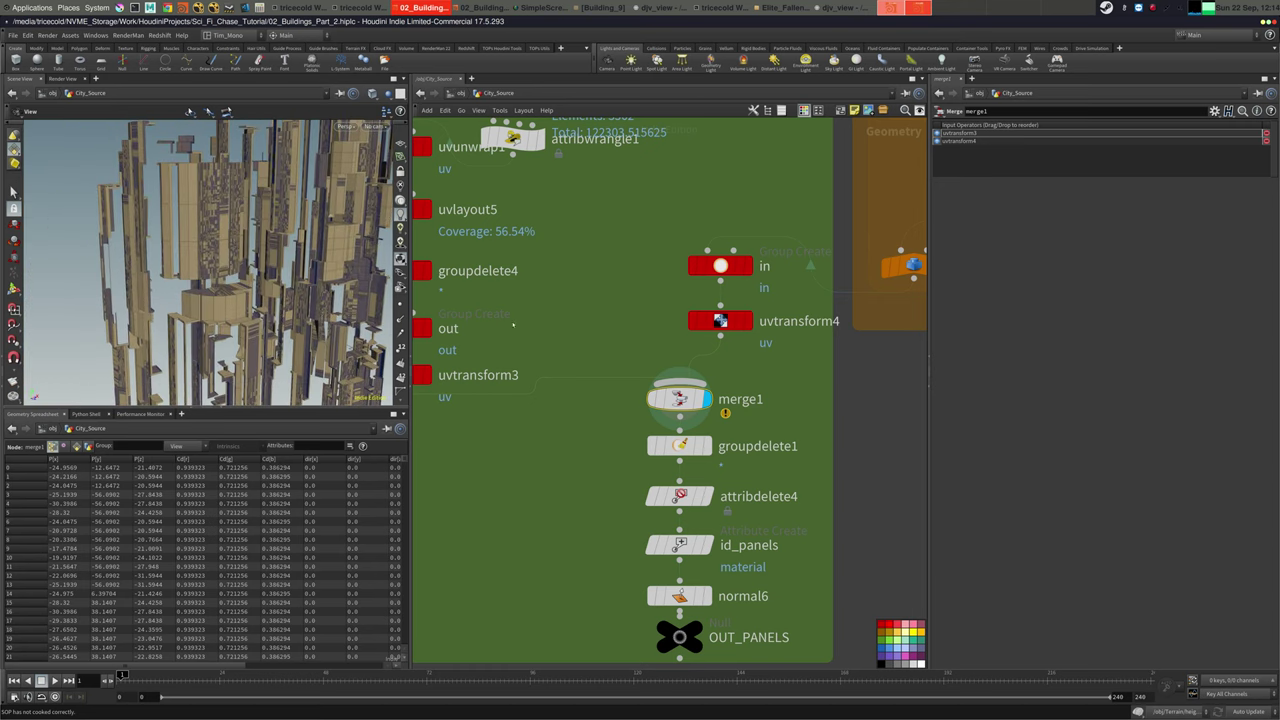
pyautogui.scroll(-3, 615, 238)
# Switch the viewport to the UV view and frame the UV tiles of merge1
pyautogui.click(342, 128)
pyautogui.moveTo(358, 147)
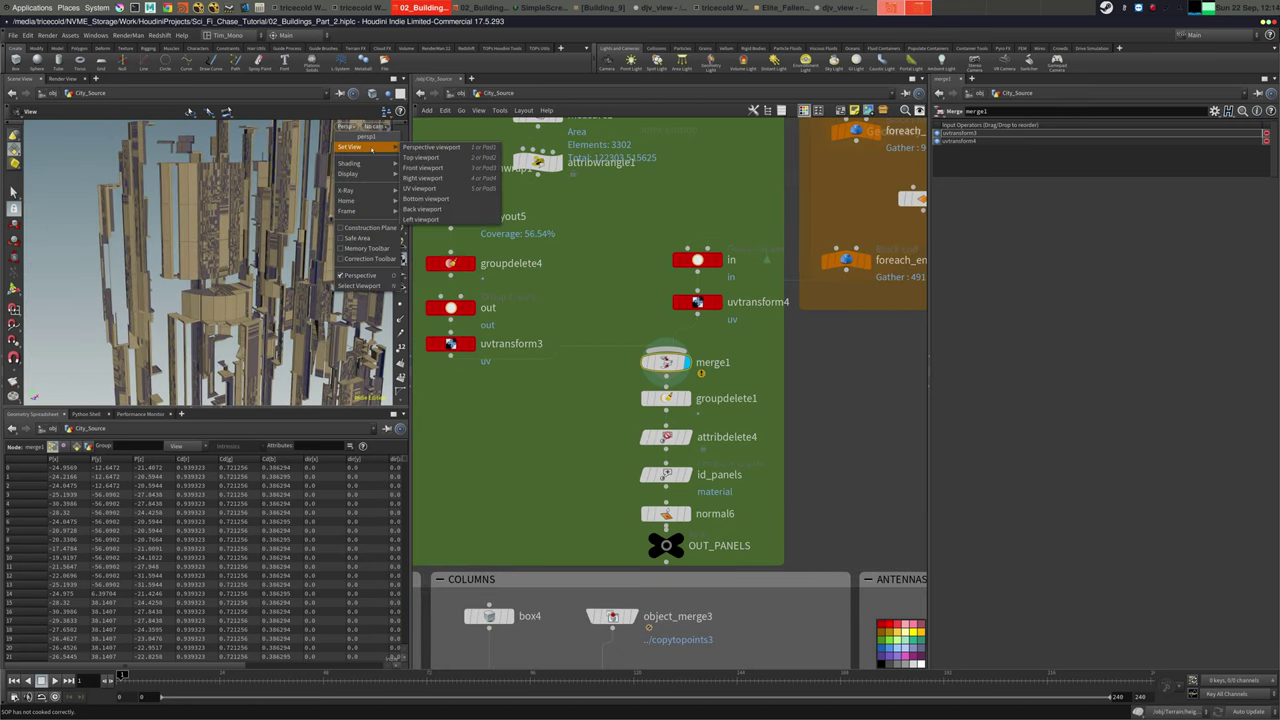
pyautogui.click(430, 190)
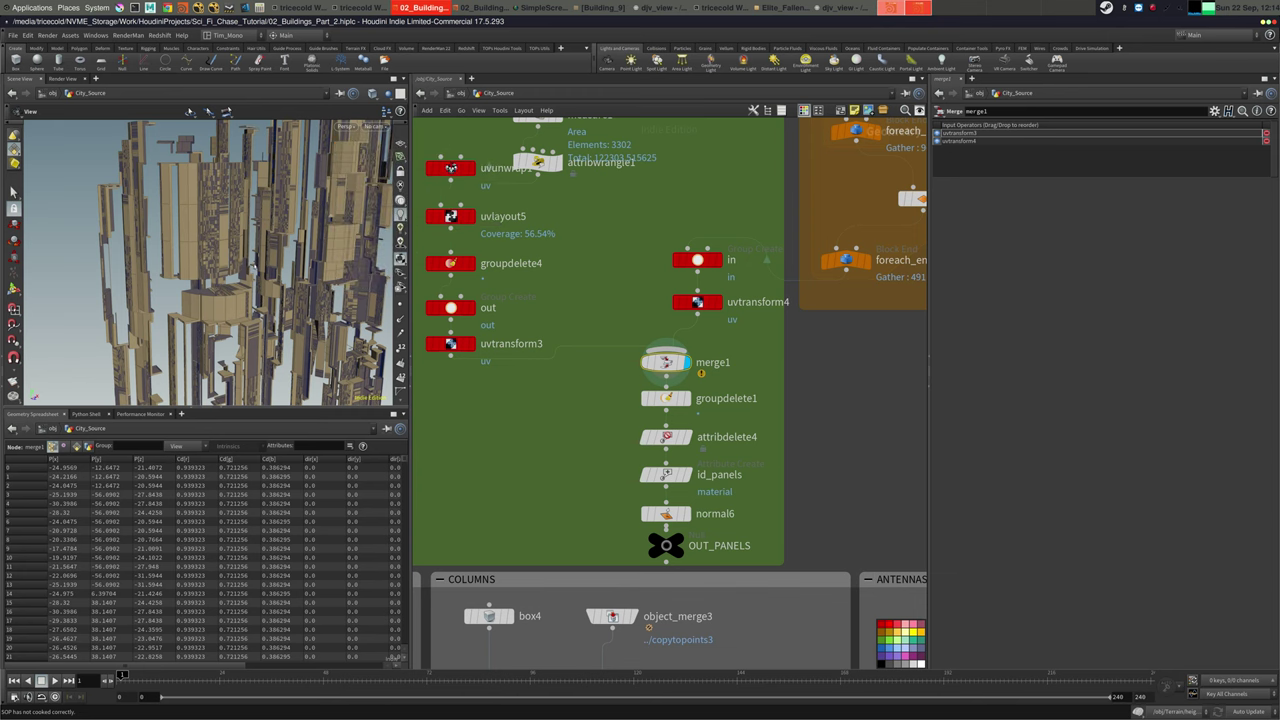
pyautogui.scroll(-5, 252, 268)
pyautogui.moveTo(195, 294); pyautogui.dragTo(113, 235, button='middle')
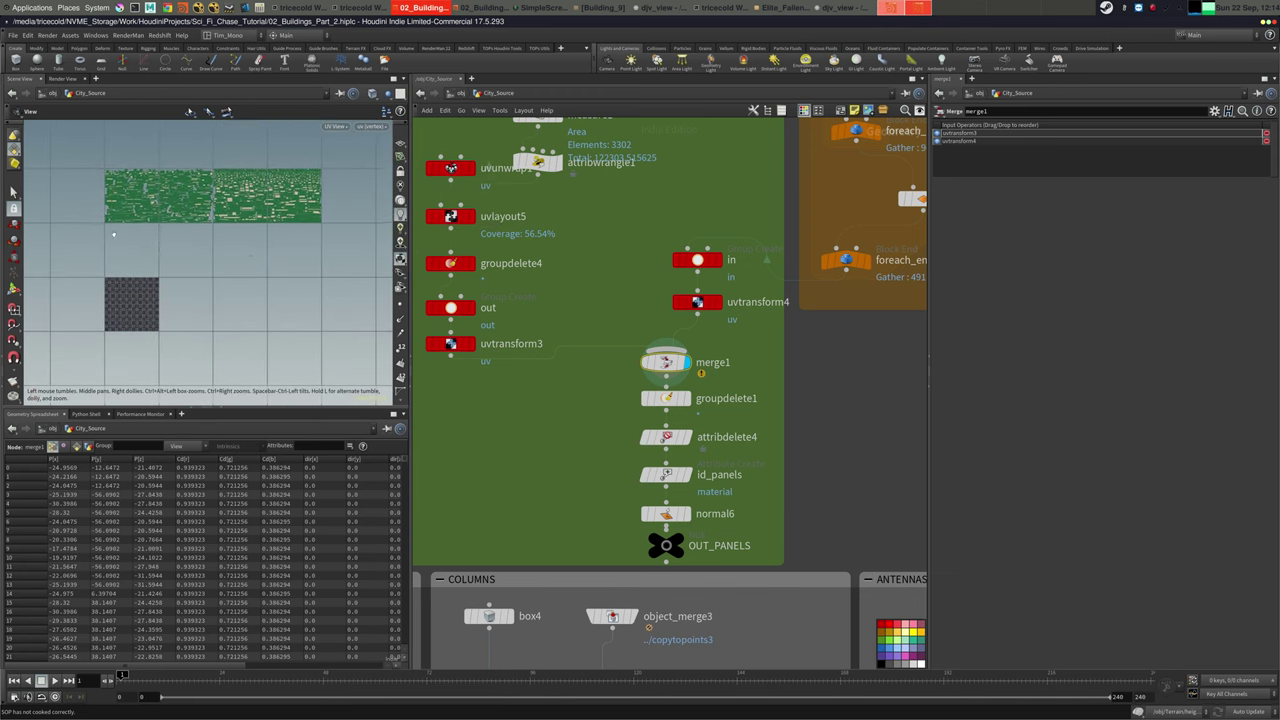
pyautogui.press('h')
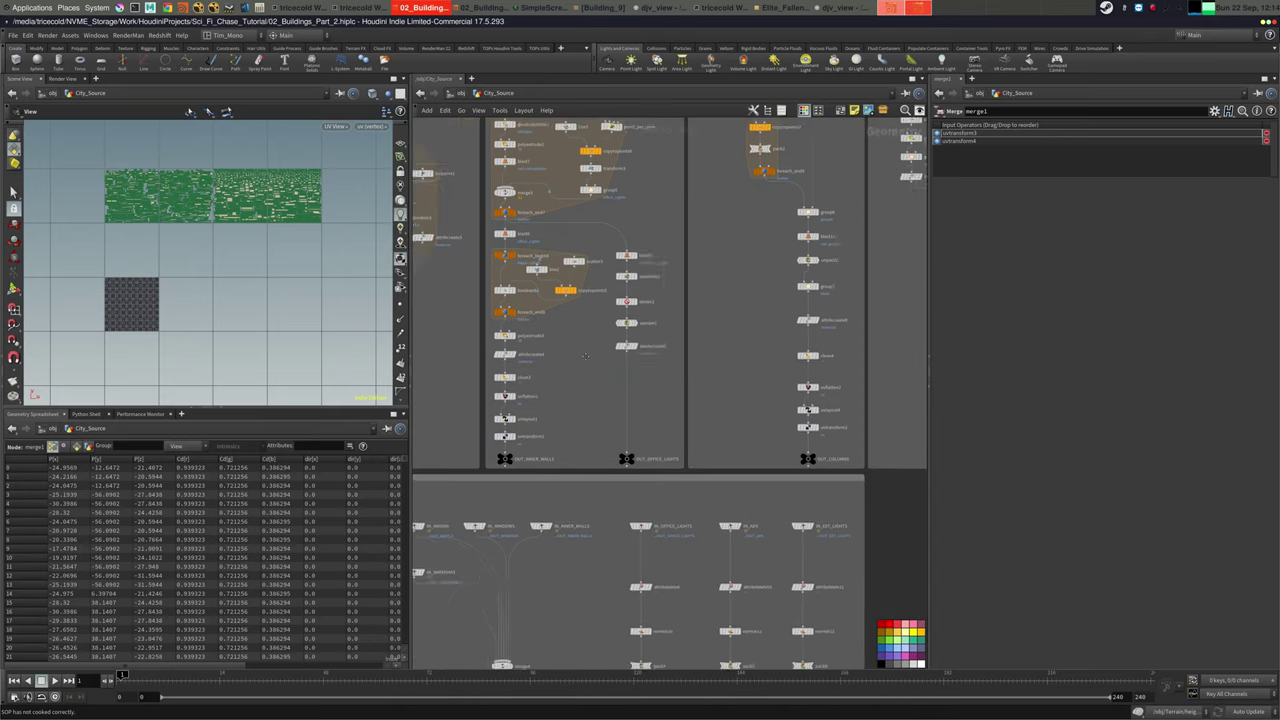
# Display normal9 below merge4 to check the combined UV layout of all building parts, and view its node information
pyautogui.moveTo(586, 356); pyautogui.dragTo(600, 214, button='middle')
pyautogui.moveTo(546, 498); pyautogui.dragTo(643, 366, button='middle')
pyautogui.scroll(4, 647, 386)
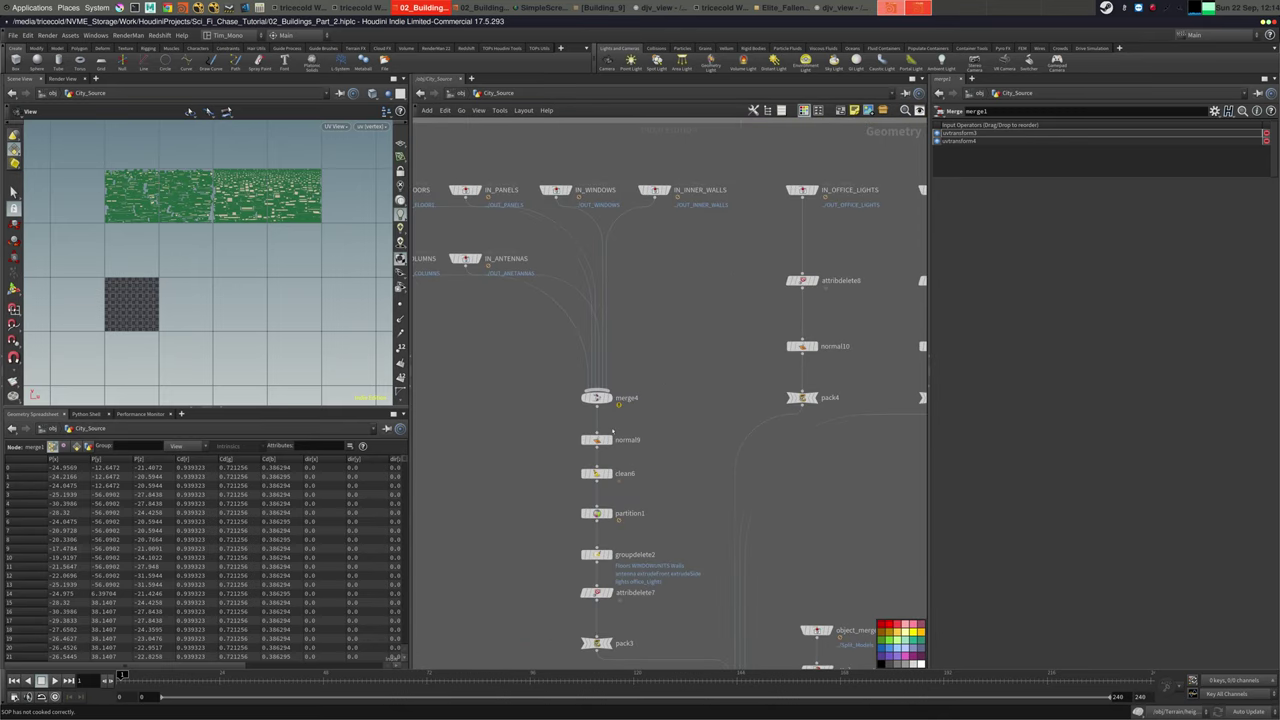
pyautogui.moveTo(612, 442)
pyautogui.press('Down')
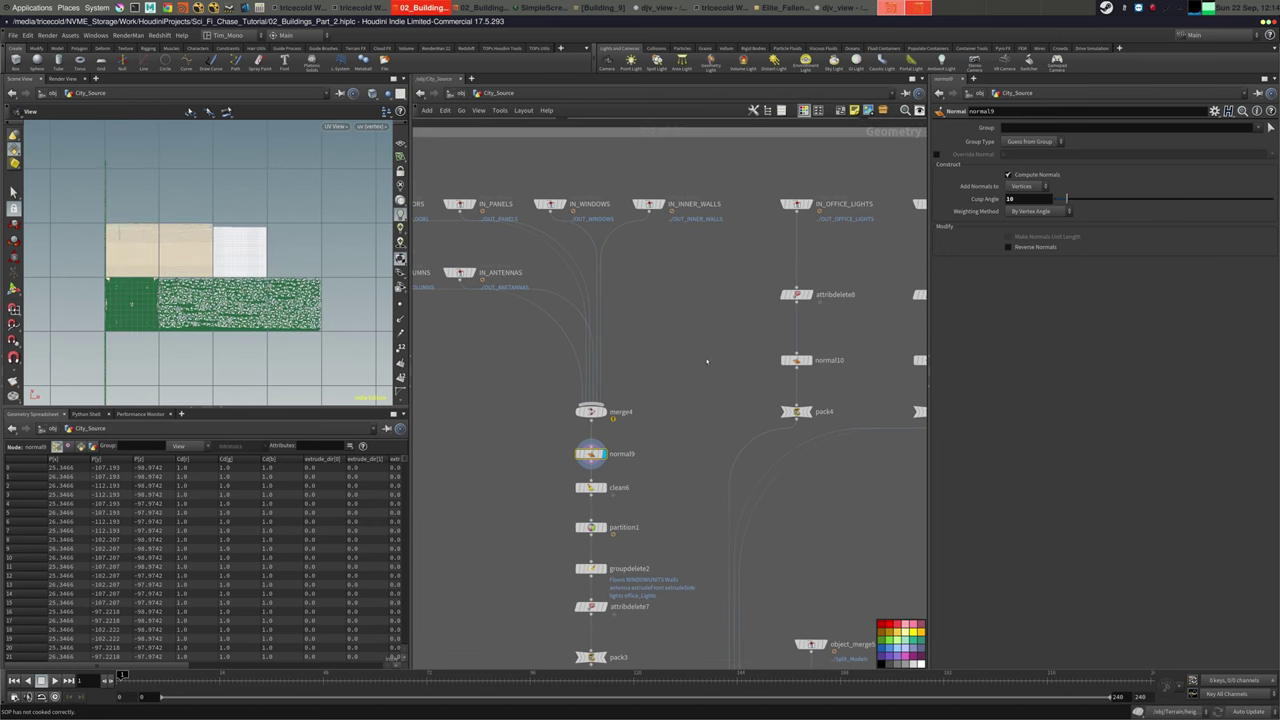
pyautogui.scroll(-4, 705, 354)
pyautogui.scroll(1, 680, 377)
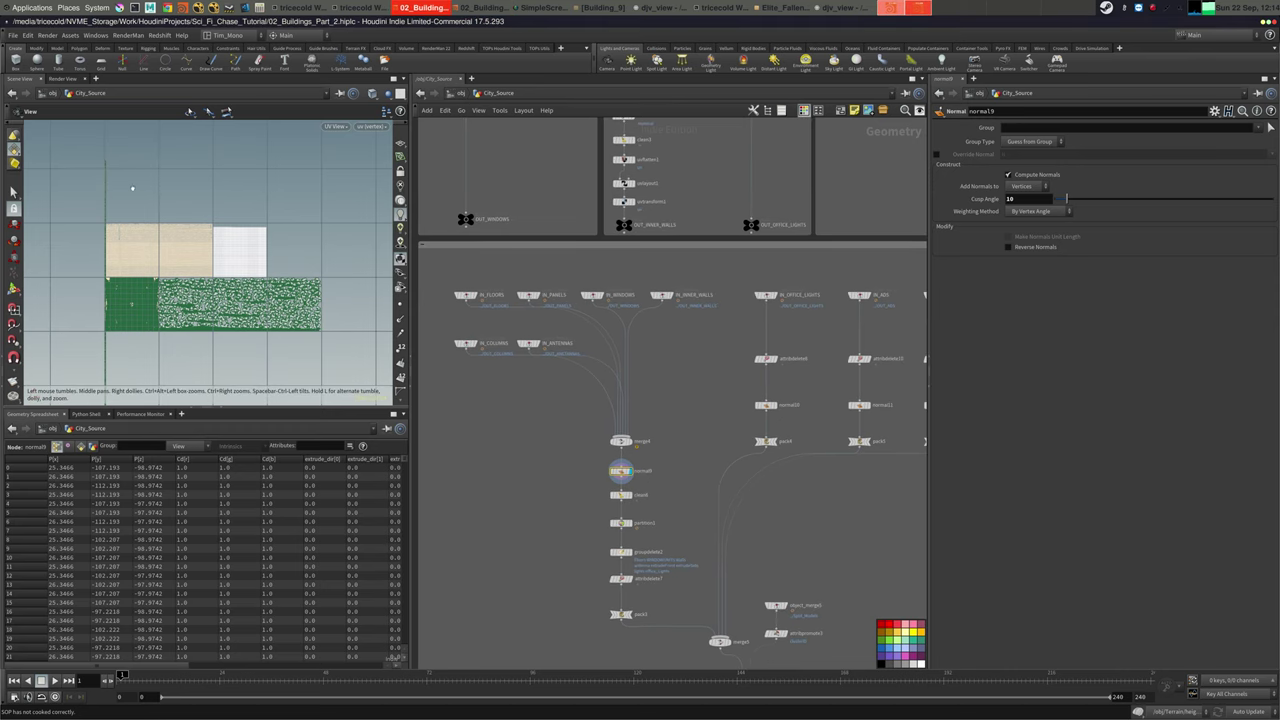
pyautogui.scroll(2, 486, 383)
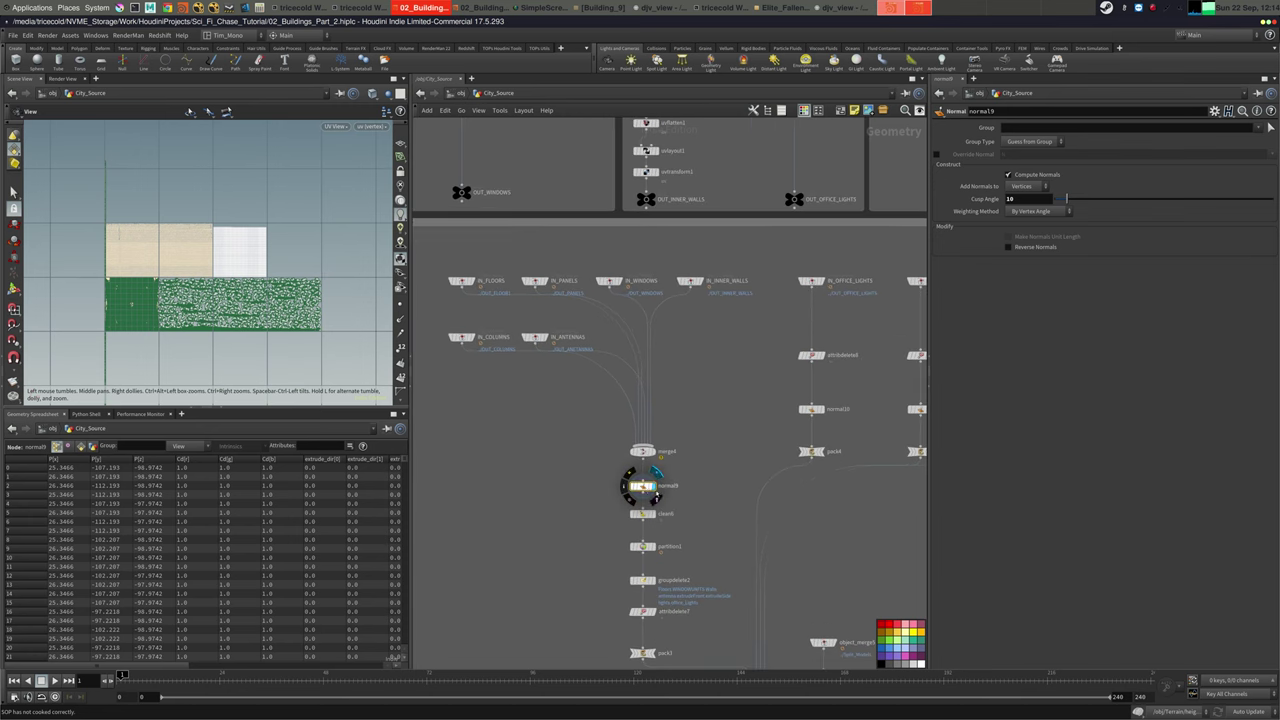
pyautogui.middleClick(643, 486)
# Display OUT_PANELS and then merge1 in the green panels section to compare their UVs
pyautogui.moveTo(468, 400); pyautogui.dragTo(477, 416, button='middle')
pyautogui.scroll(4, 510, 320)
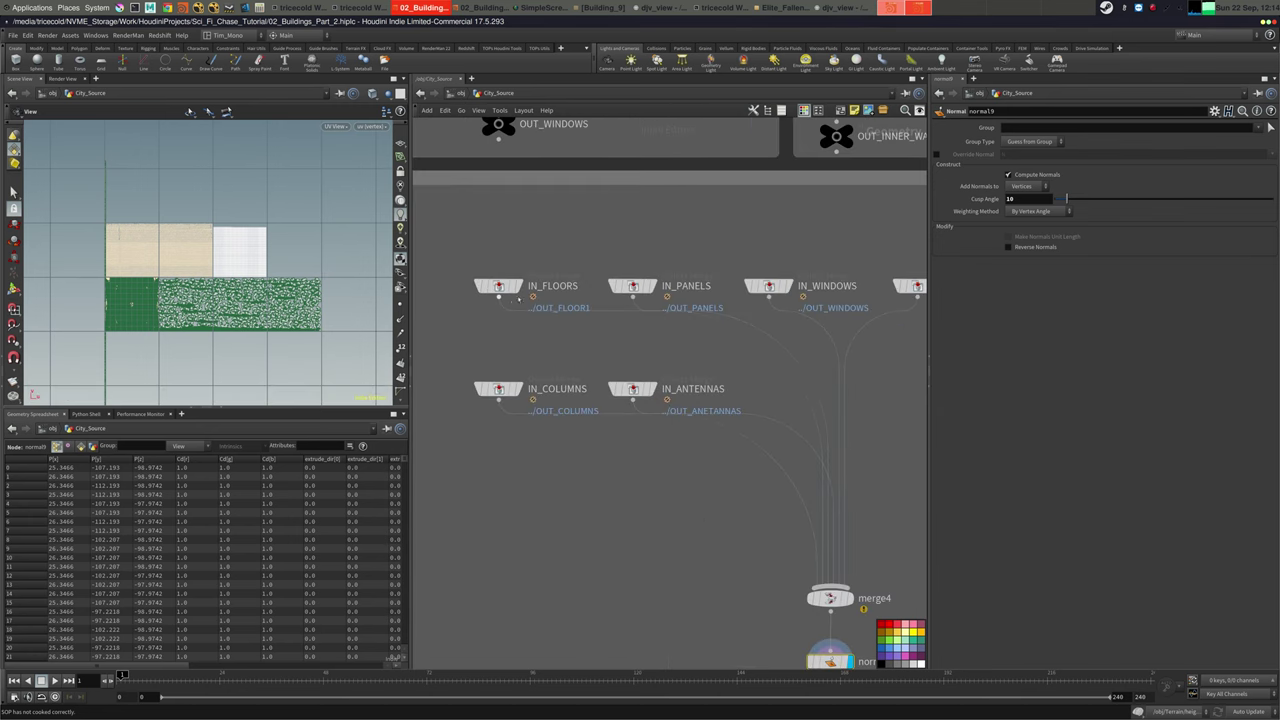
pyautogui.scroll(-5, 577, 343)
pyautogui.moveTo(577, 343); pyautogui.dragTo(497, 397, button='middle')
pyautogui.moveTo(706, 234); pyautogui.dragTo(663, 388, button='middle')
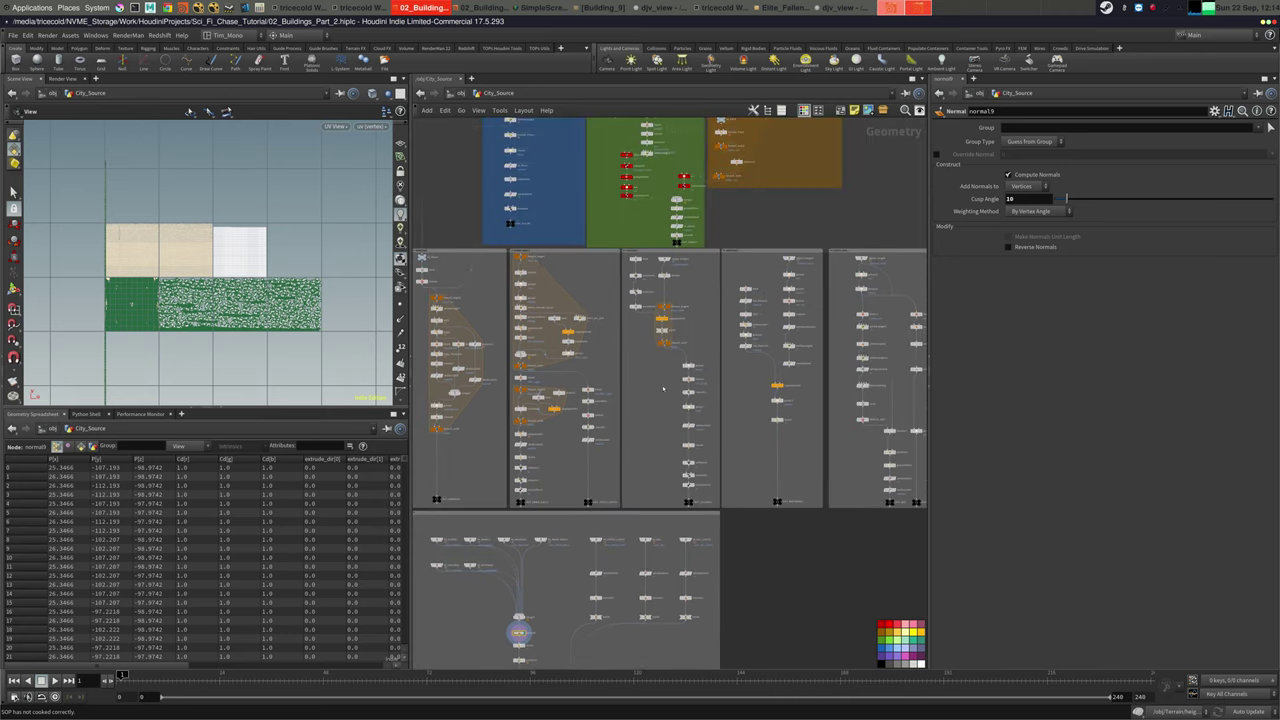
pyautogui.moveTo(617, 248); pyautogui.dragTo(607, 264, button='middle')
pyautogui.scroll(2, 607, 264)
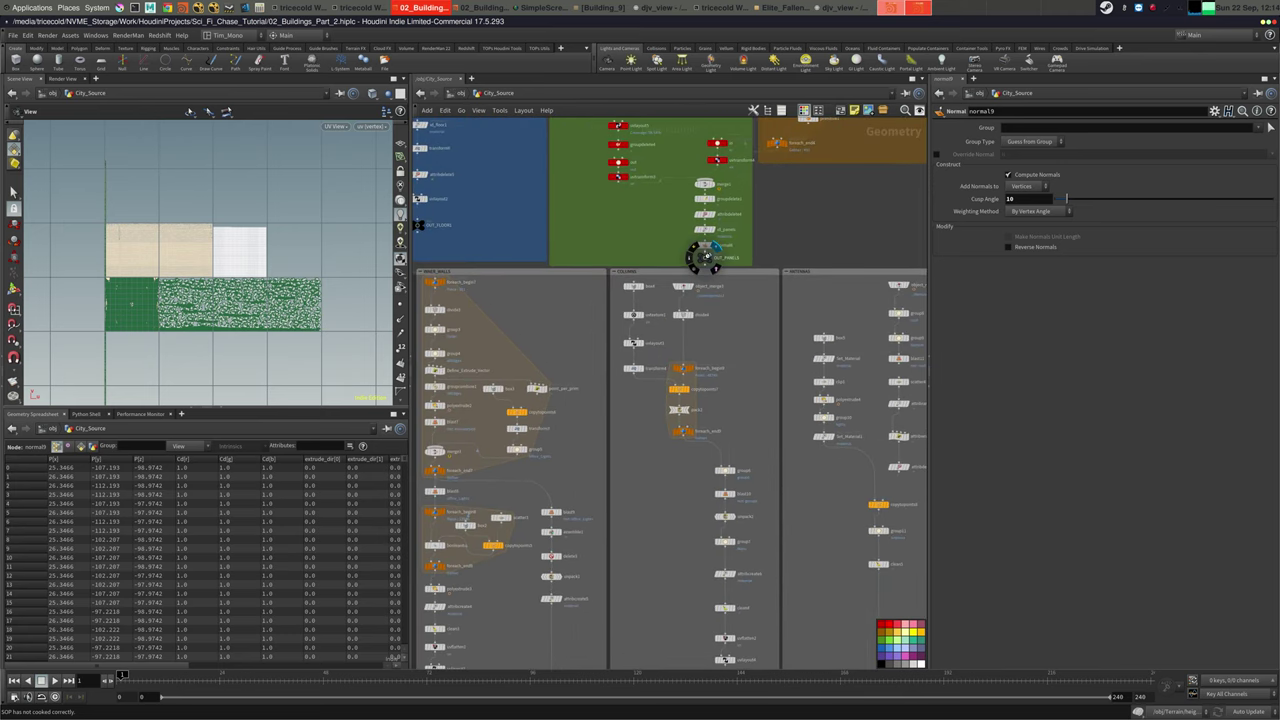
pyautogui.click(714, 248)
pyautogui.scroll(4, 705, 250)
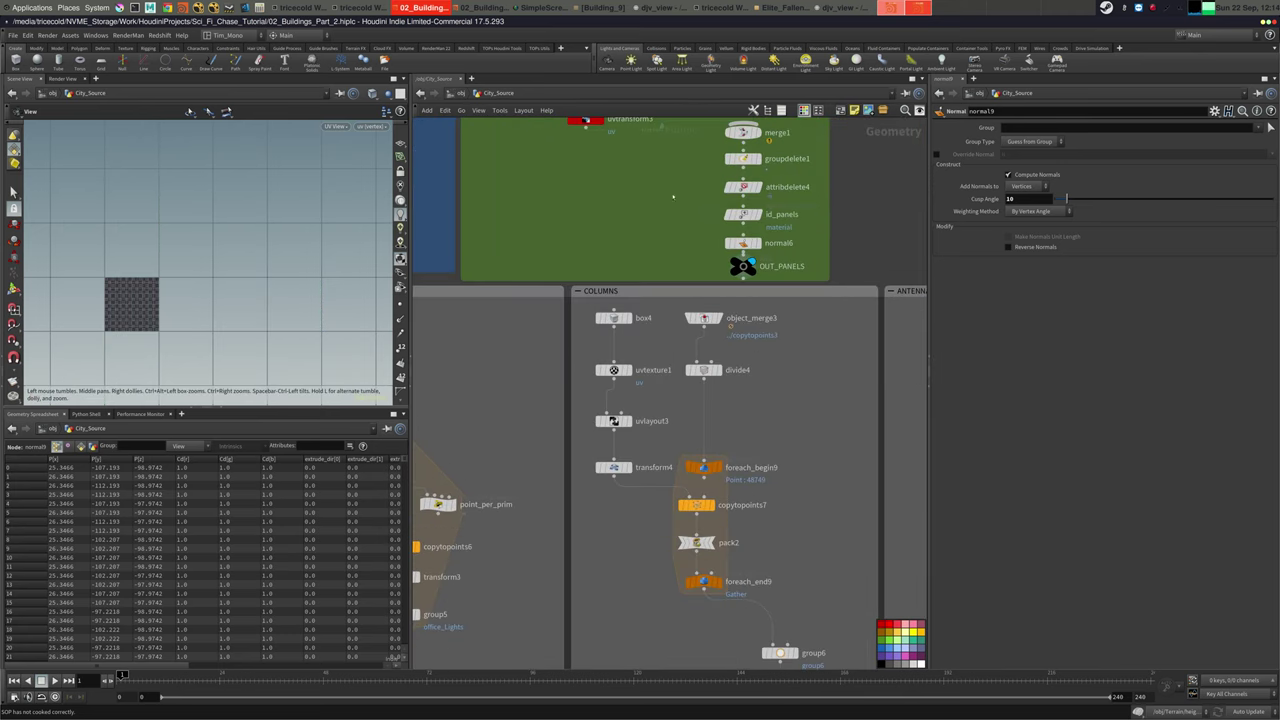
pyautogui.click(731, 183)
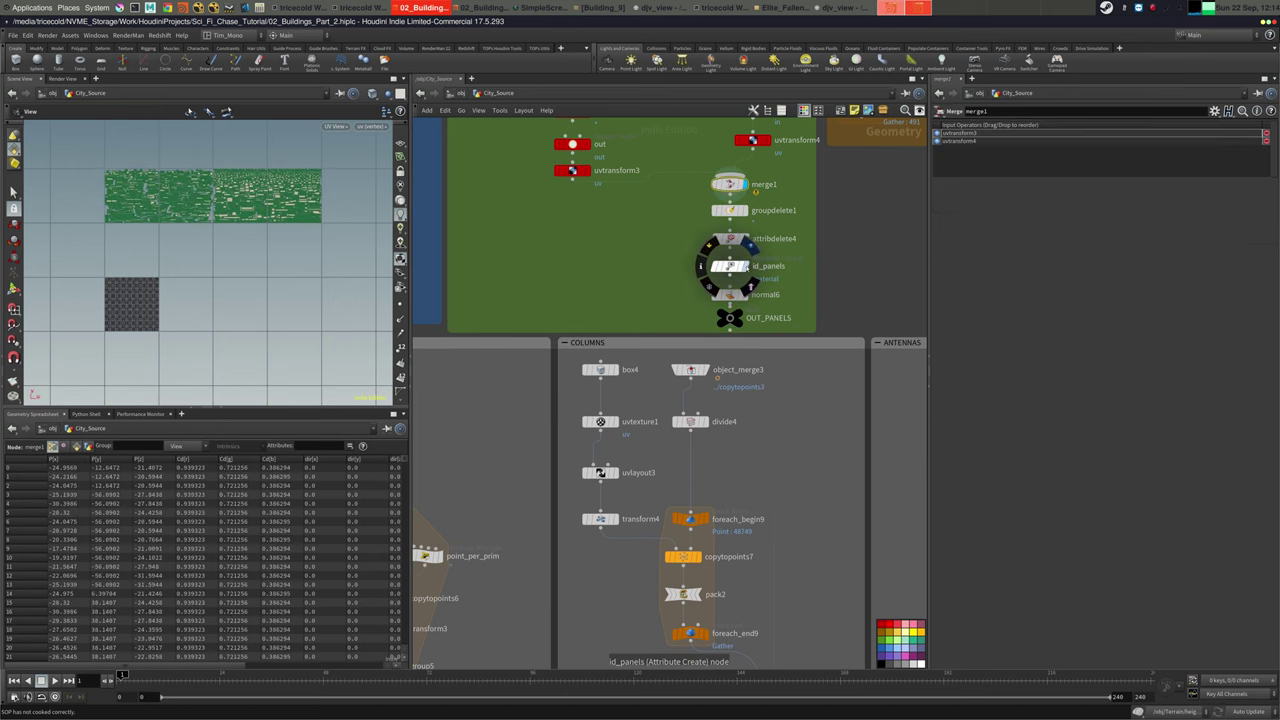
# Check the UVs at id_panels and set the Vertex Attributes of attribdelete4 to "* ^uv"
pyautogui.click(729, 266)
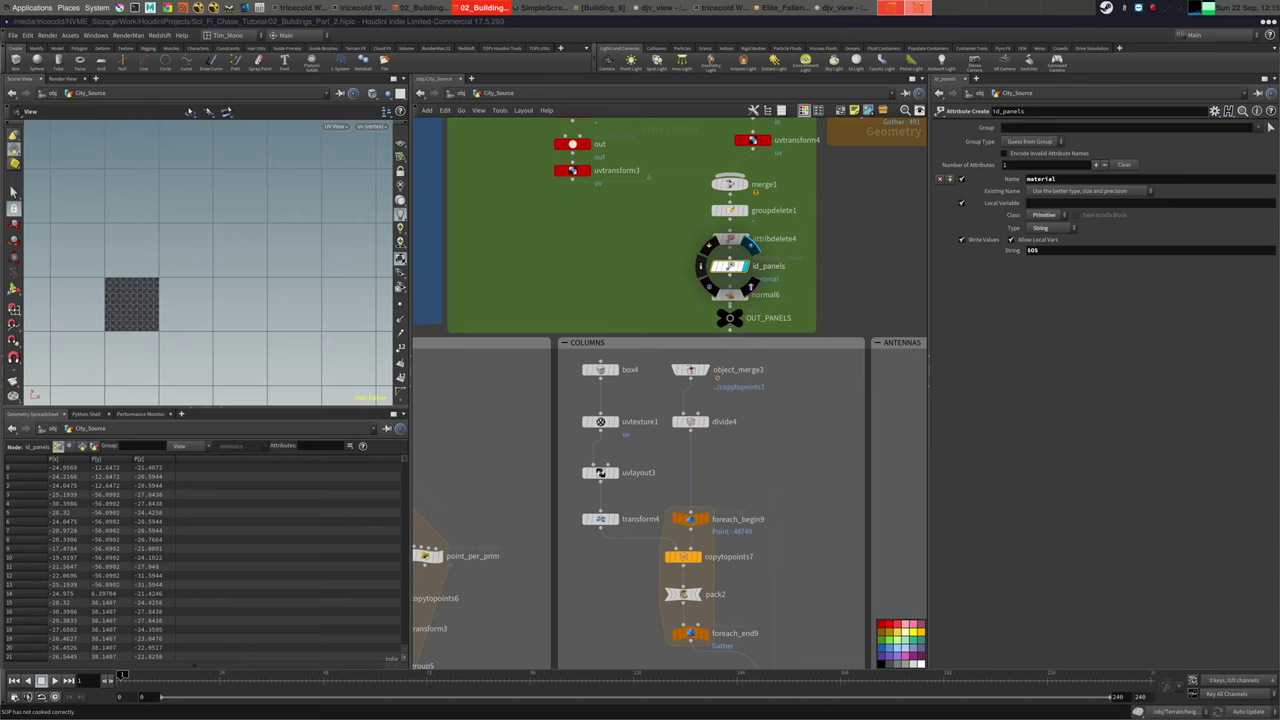
pyautogui.click(729, 238)
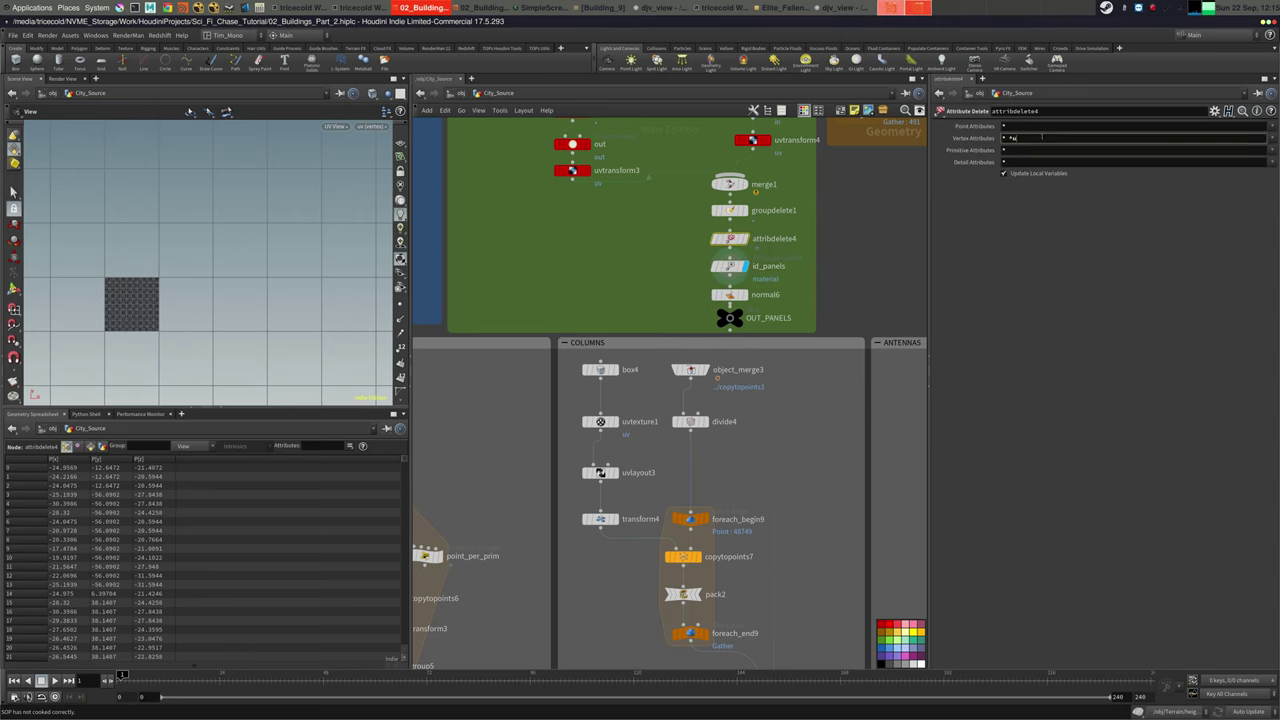
pyautogui.click(621, 275)
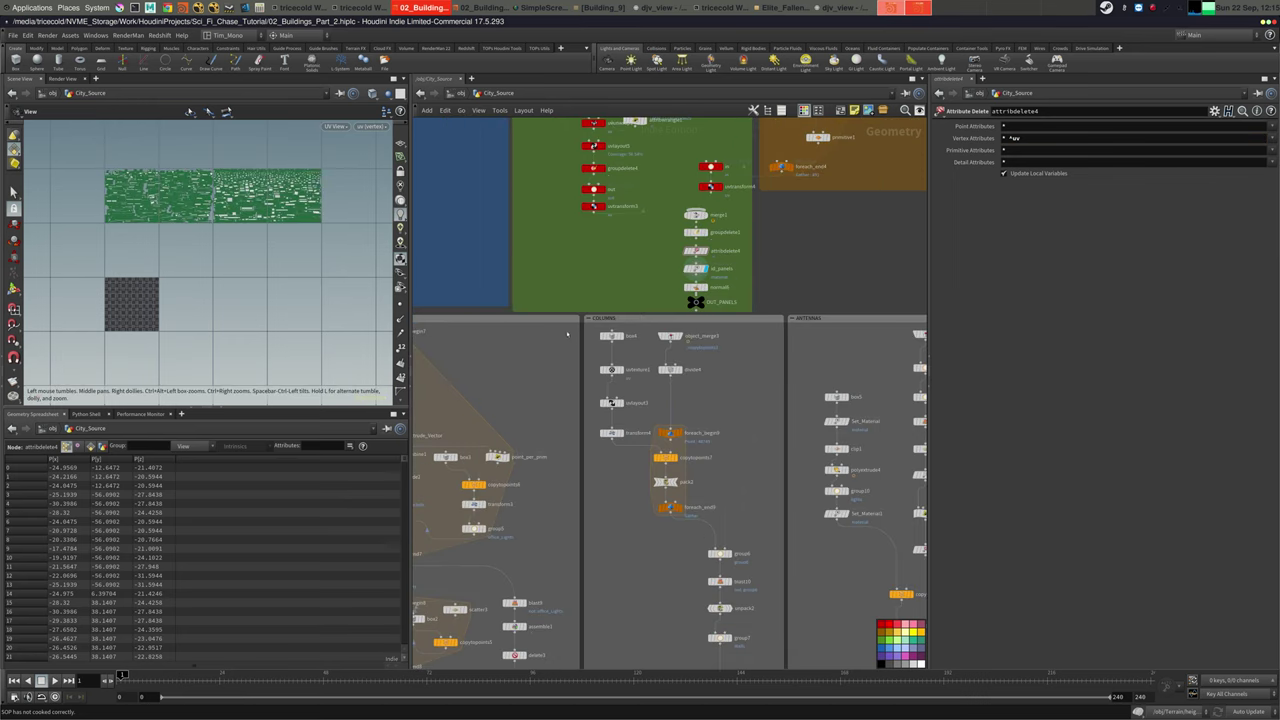
# Display clean6 below normal9 in the final merge section to check the UV layout of the combined building
pyautogui.scroll(-10, 629, 333)
pyautogui.scroll(8, 629, 333)
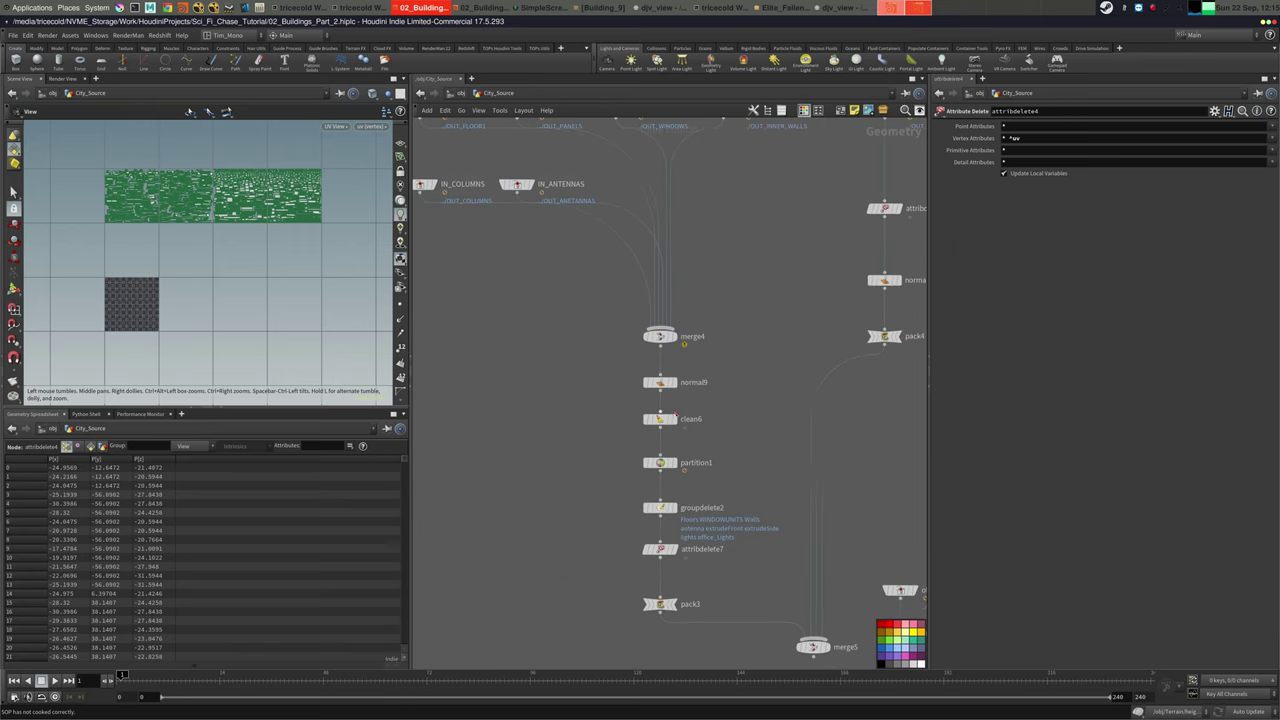
pyautogui.moveTo(675, 413)
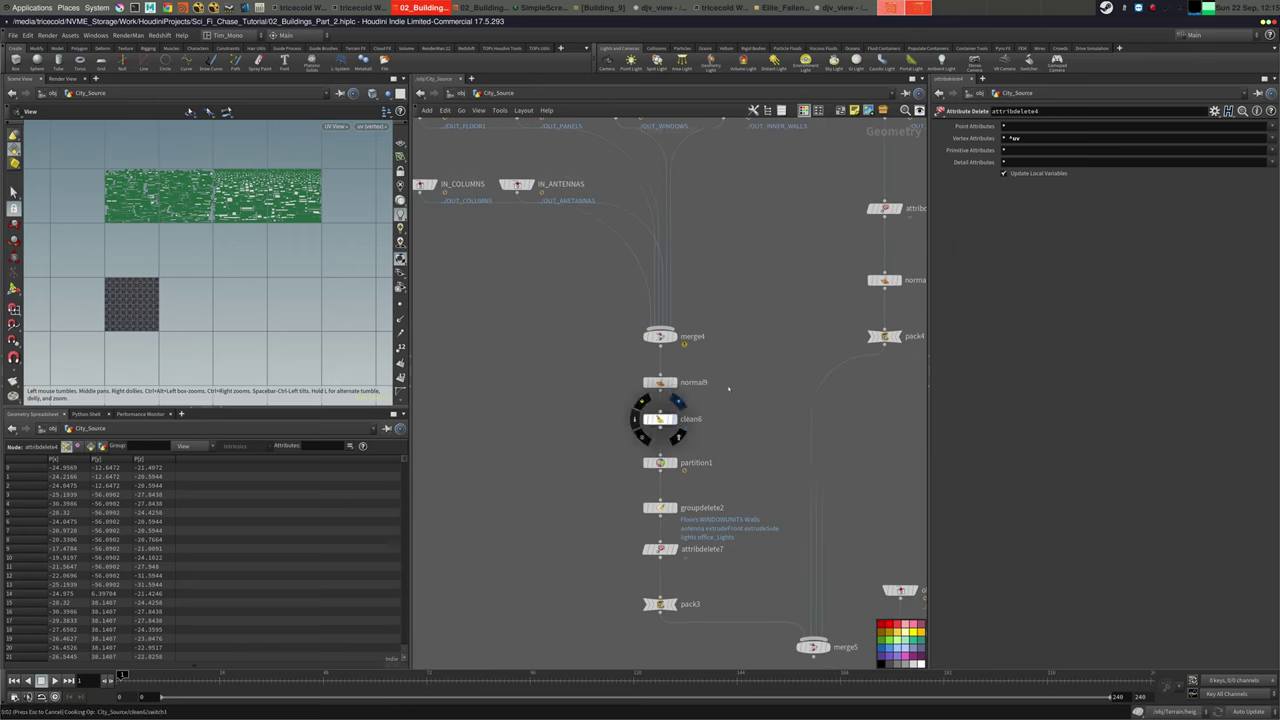
pyautogui.click(660, 419)
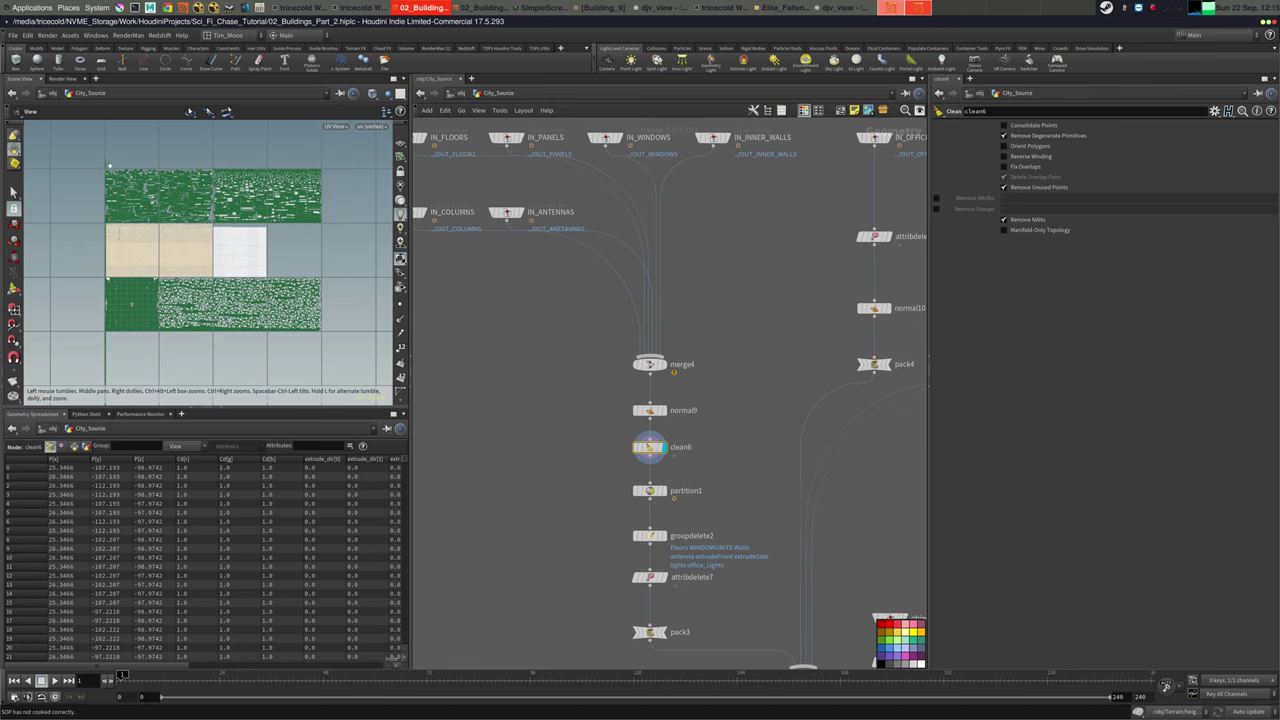
# Display the columns, antennas, floors, panels, windows and inner walls object merges one by one to check each part's UVs
pyautogui.moveTo(561, 304); pyautogui.dragTo(631, 374, button='middle')
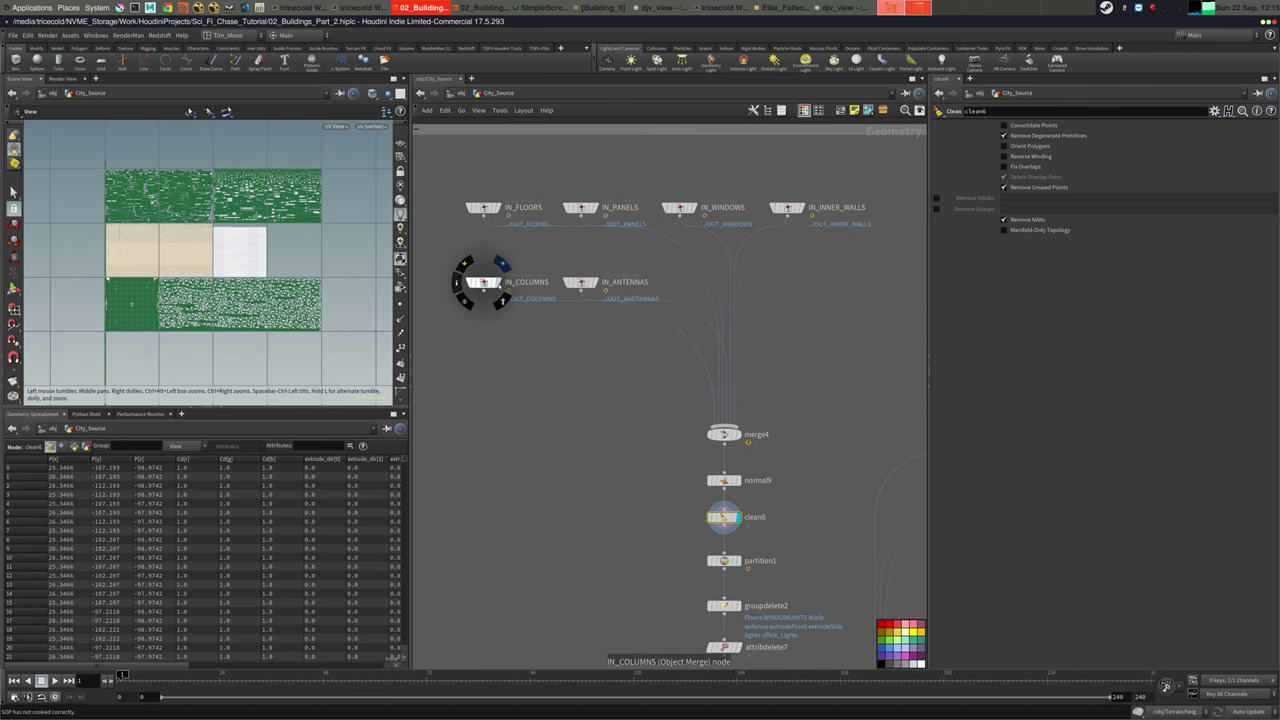
pyautogui.click(483, 282)
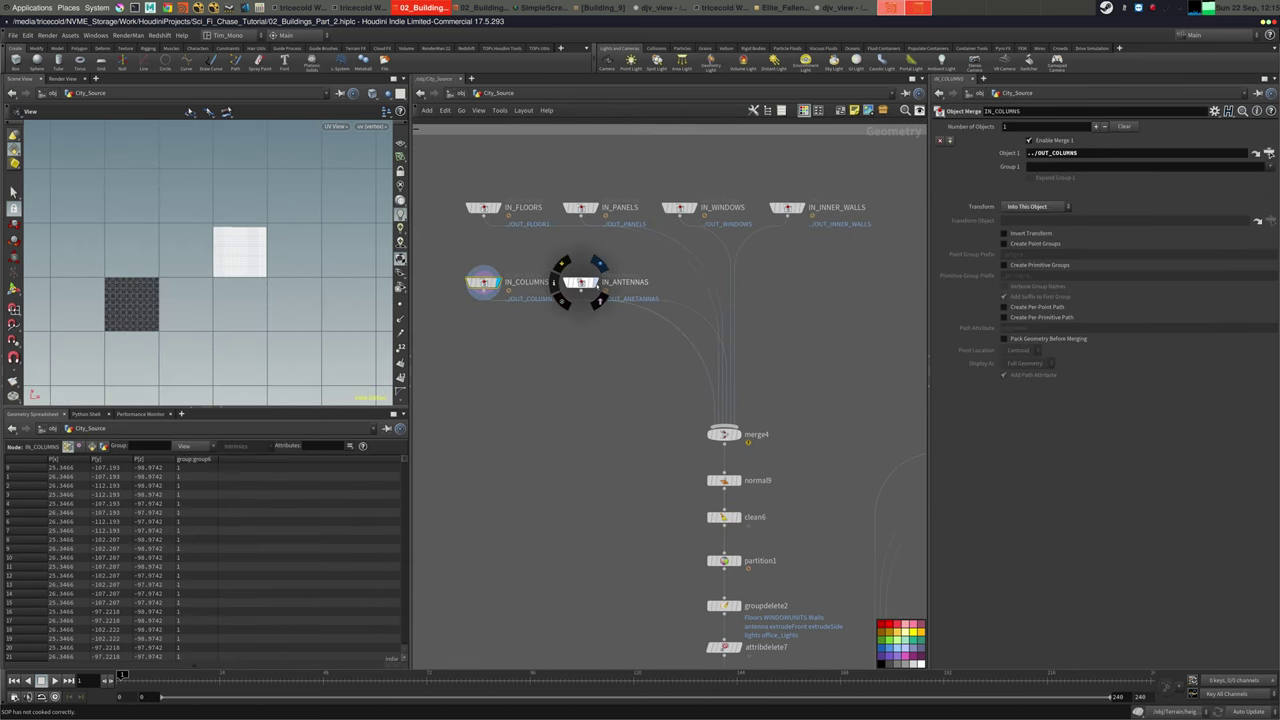
pyautogui.click(581, 283)
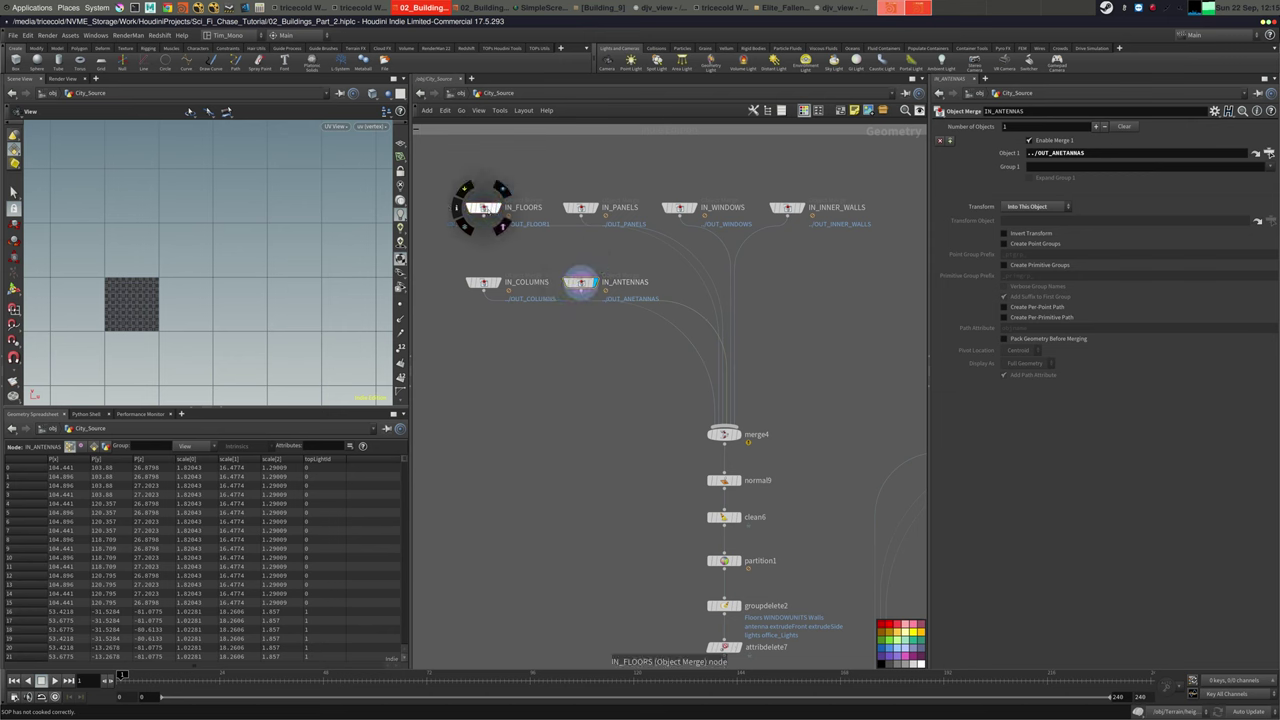
pyautogui.click(483, 208)
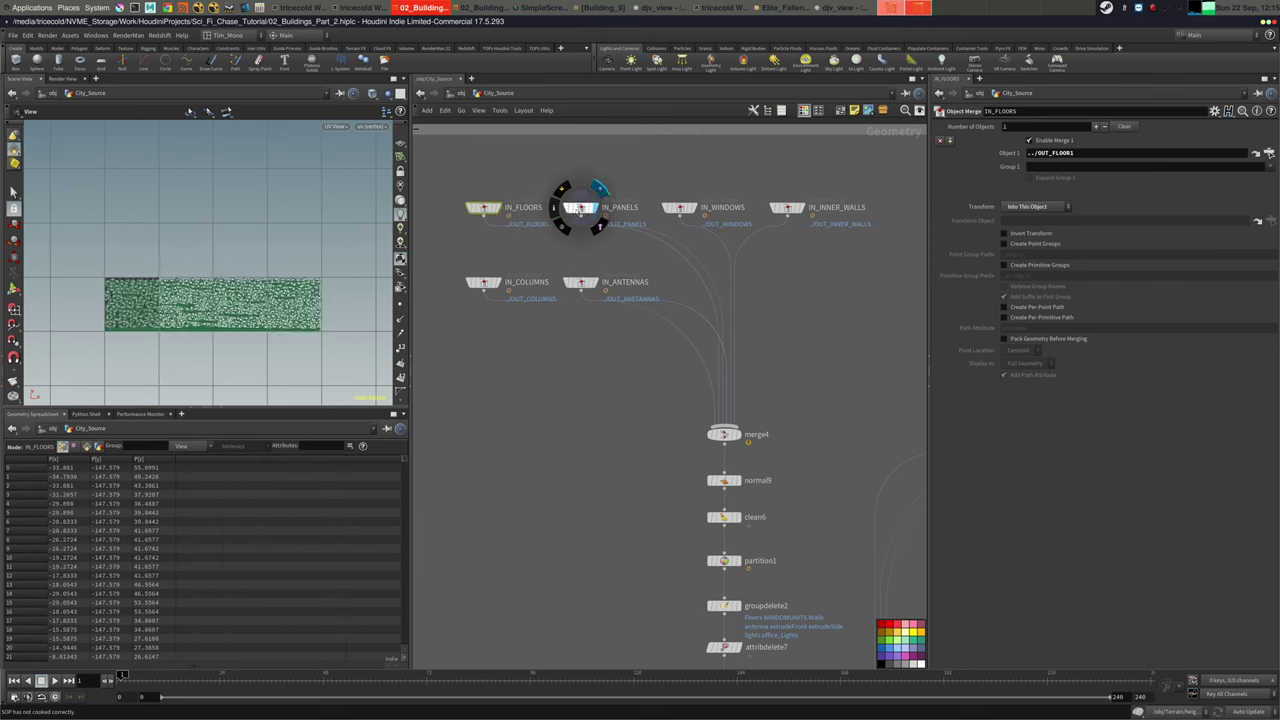
pyautogui.click(580, 207)
pyautogui.moveTo(580, 207); pyautogui.dragTo(510, 220, button='middle')
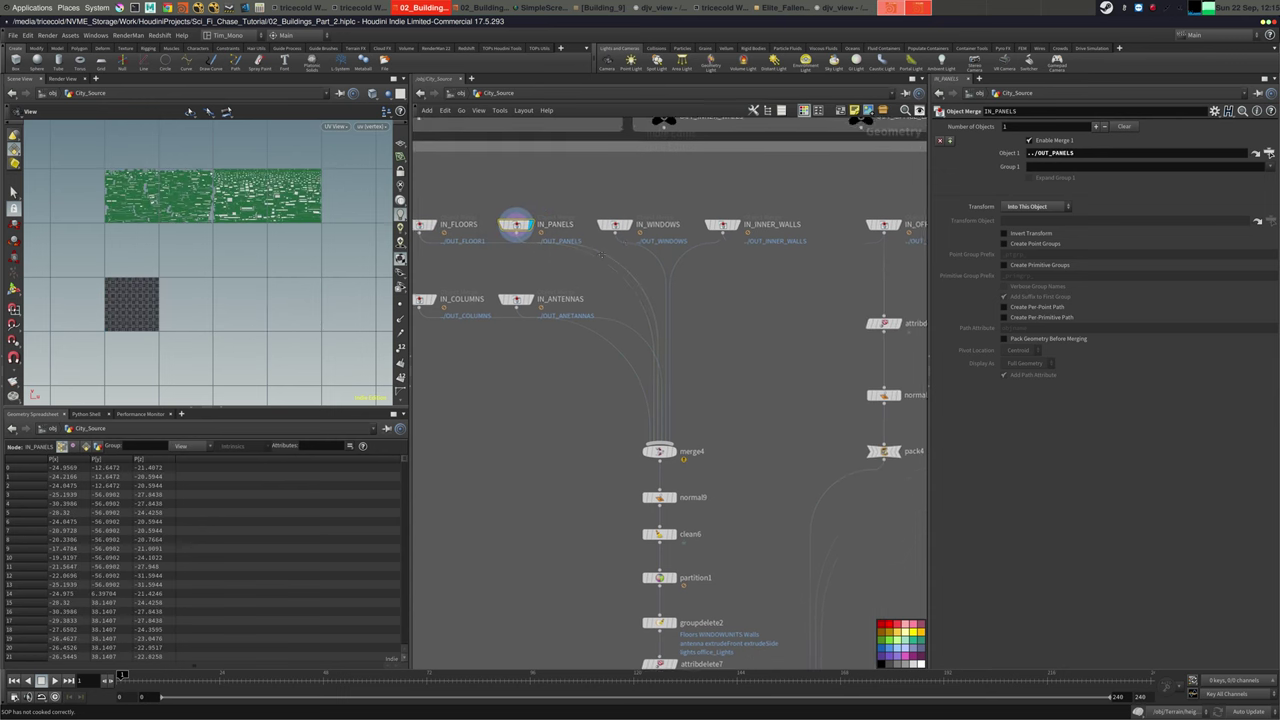
pyautogui.click(608, 220)
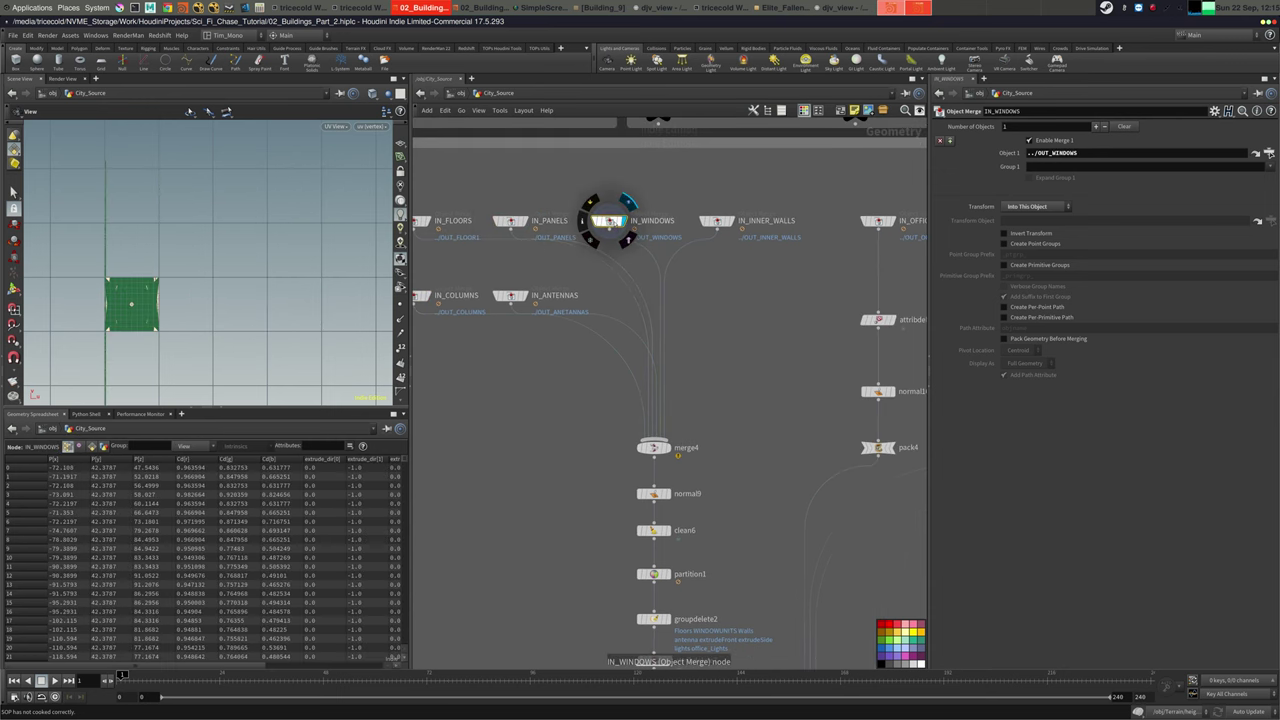
pyautogui.moveTo(608, 222); pyautogui.dragTo(615, 247, button='middle')
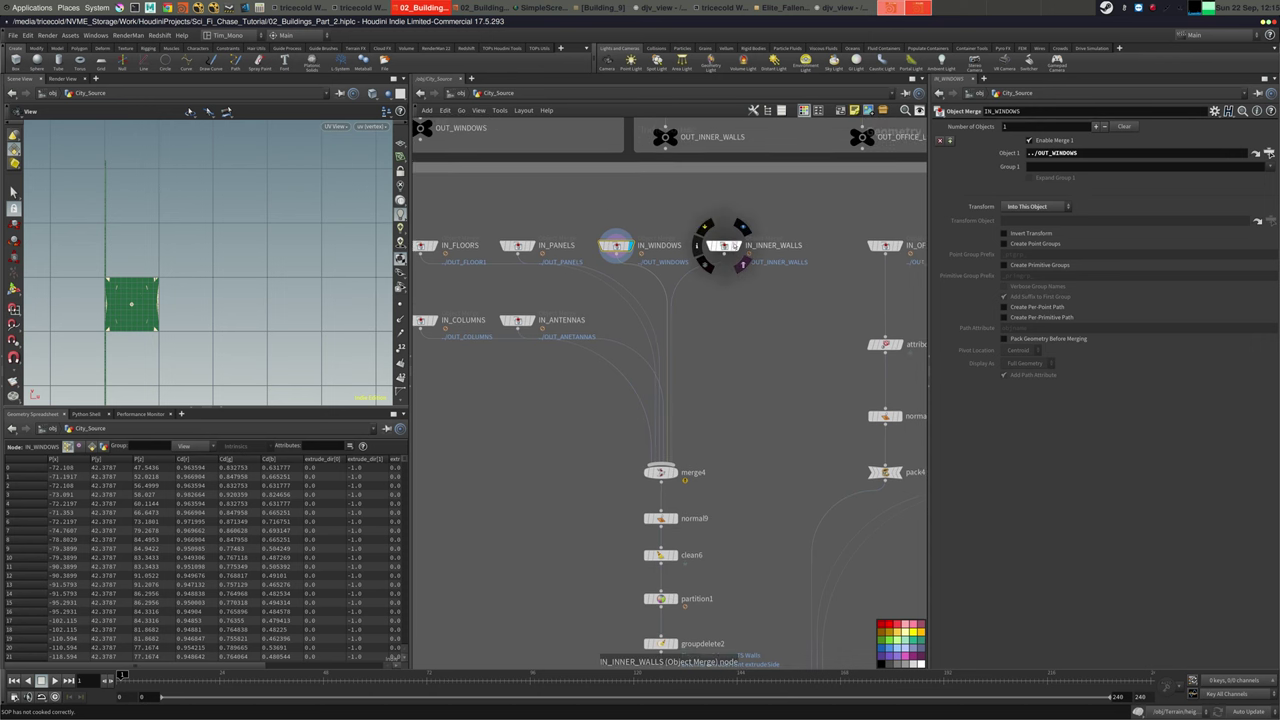
pyautogui.click(722, 246)
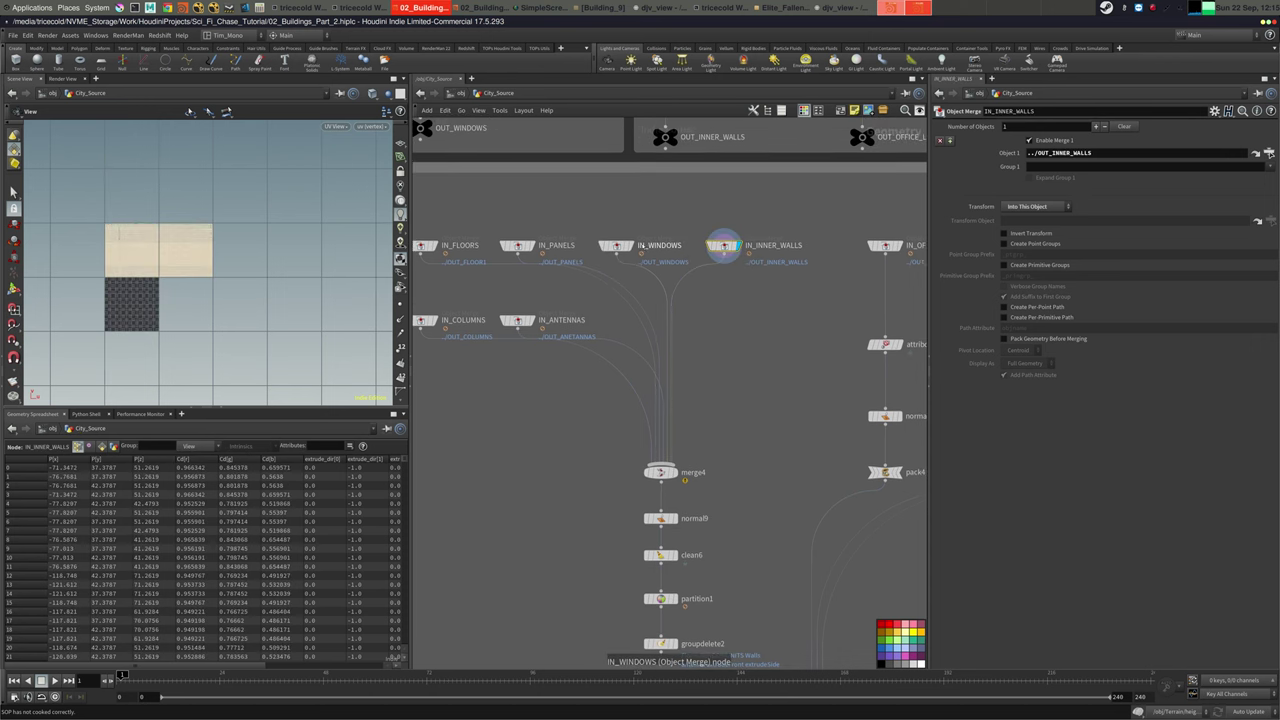
pyautogui.click(617, 245)
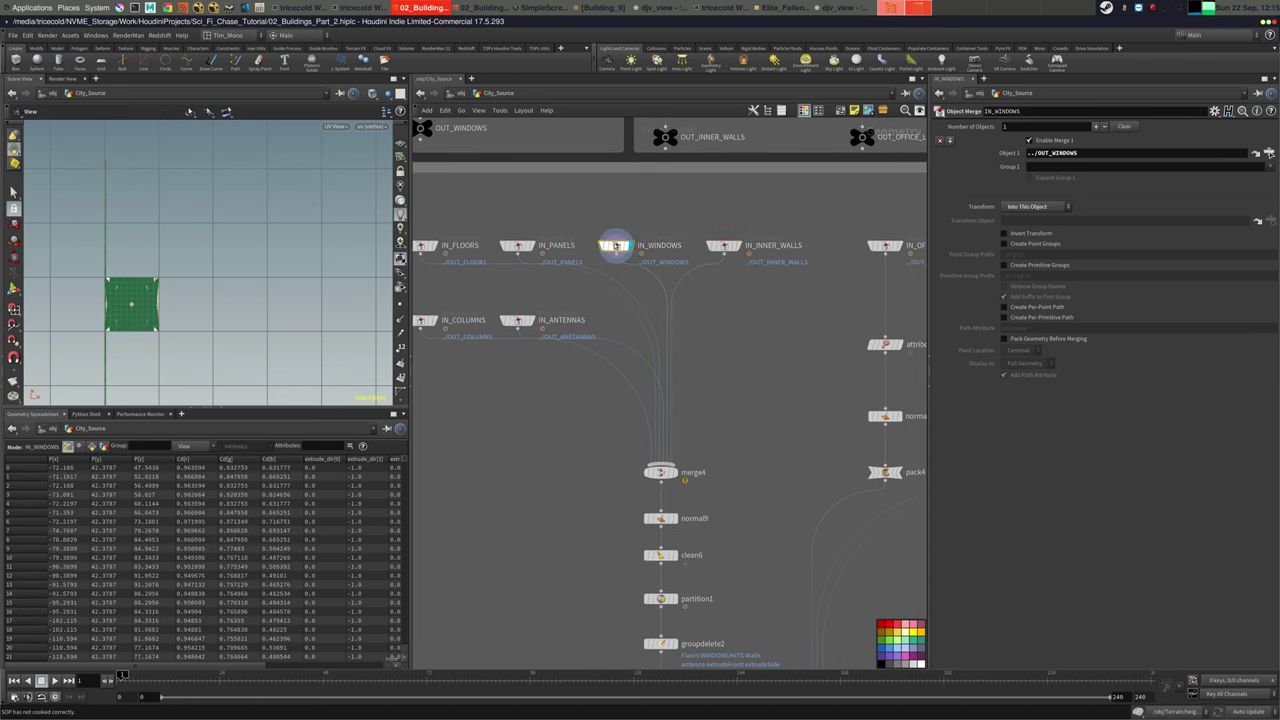
# Display foreach_end6 in the WINDOWS section, examine the node chain above it and view its node information
pyautogui.scroll(-5, 600, 400)
pyautogui.scroll(5, 565, 300)
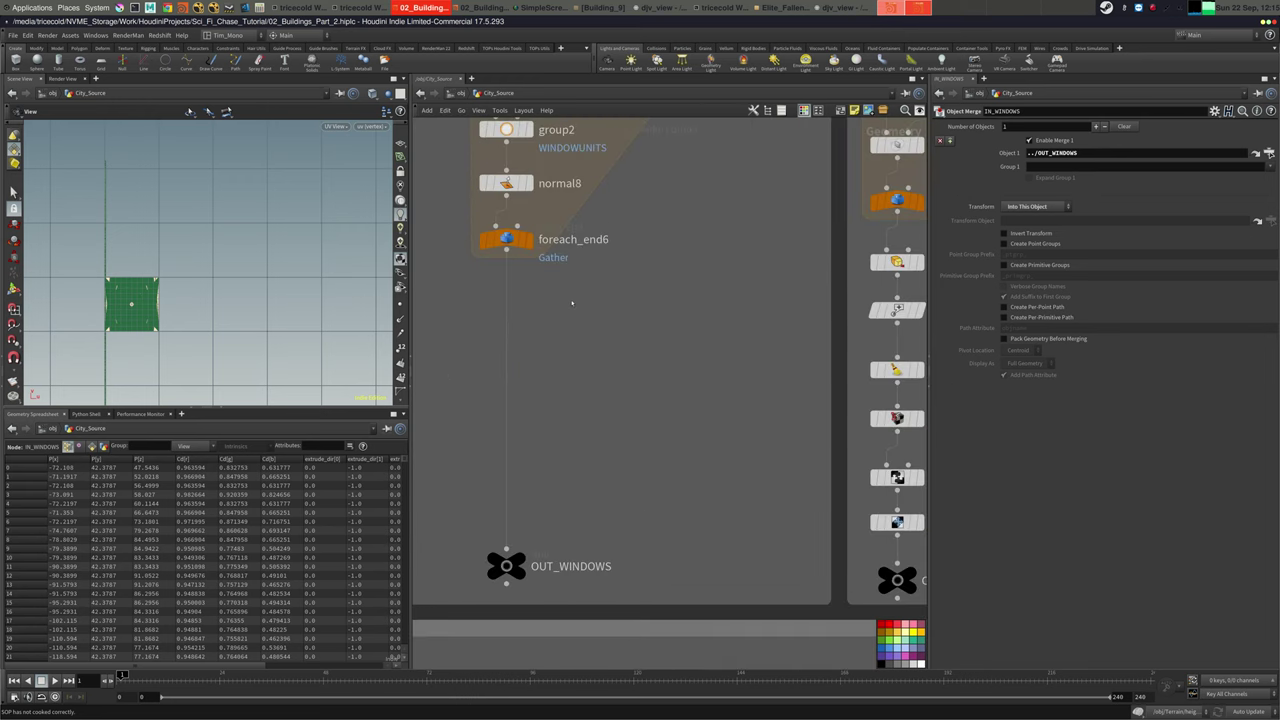
pyautogui.scroll(-4, 580, 320)
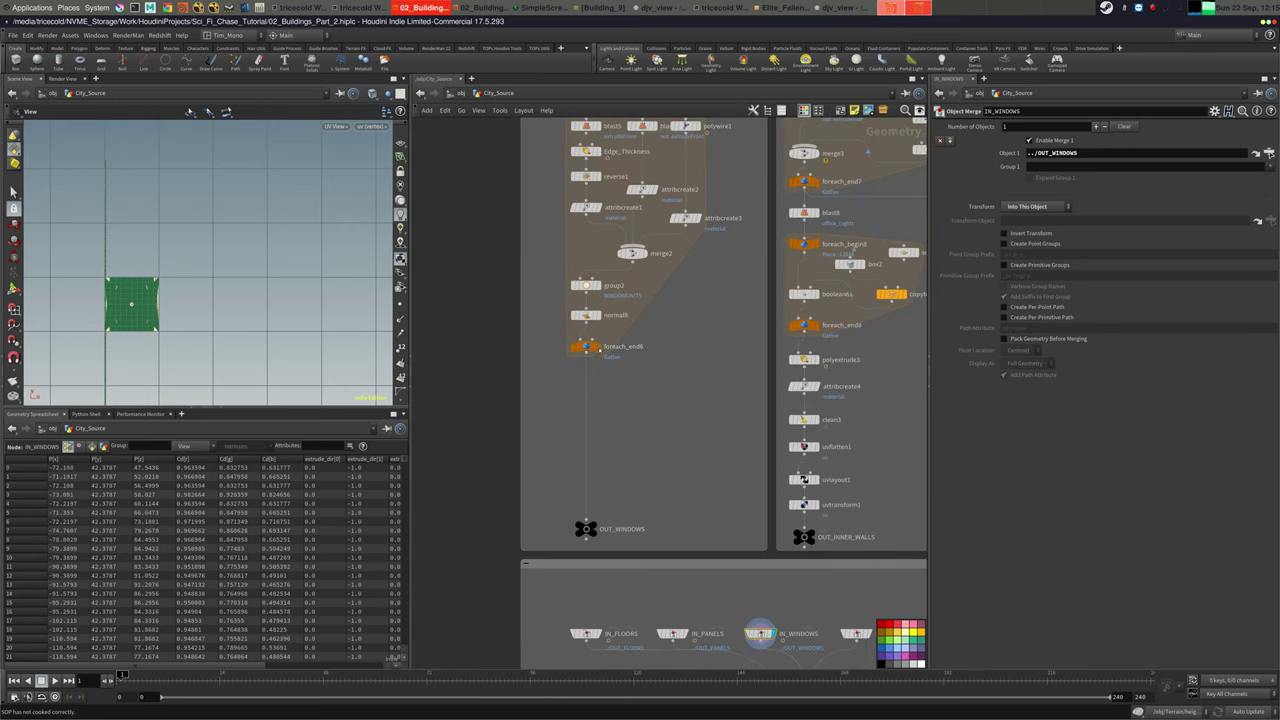
pyautogui.click(585, 347)
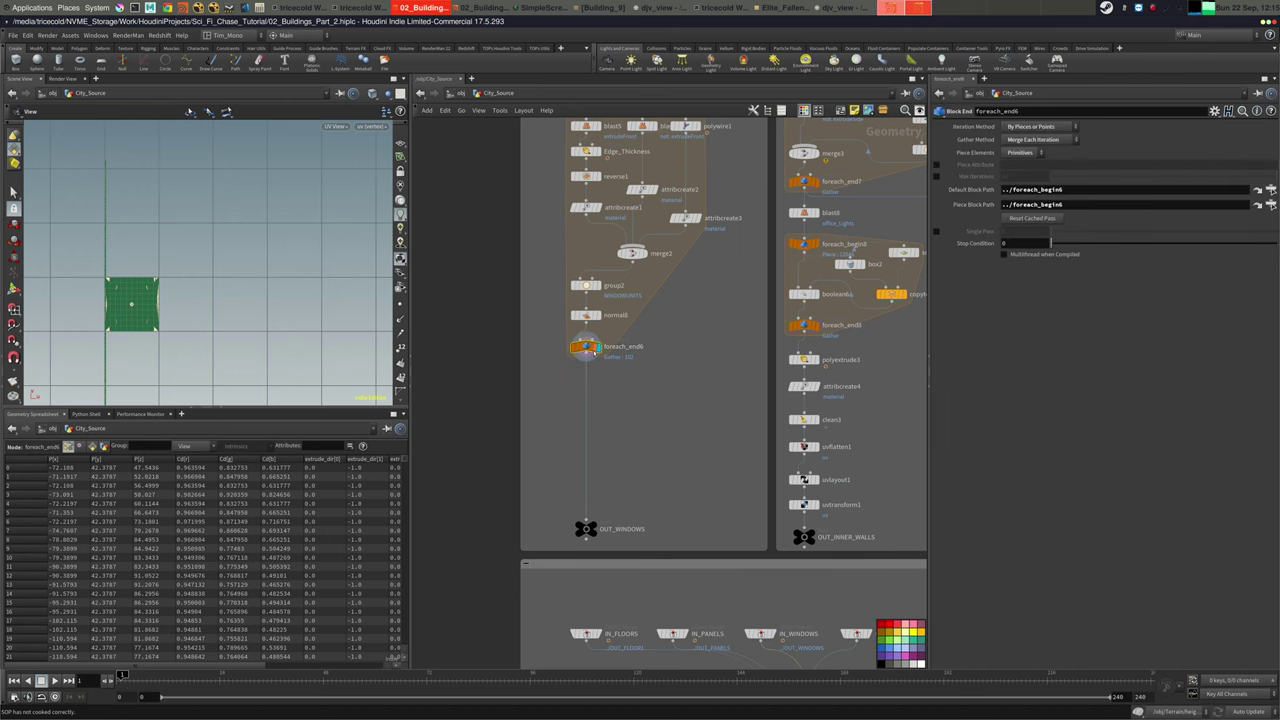
pyautogui.moveTo(636, 381); pyautogui.dragTo(624, 468, button='middle')
pyautogui.moveTo(660, 146); pyautogui.dragTo(634, 240, button='middle')
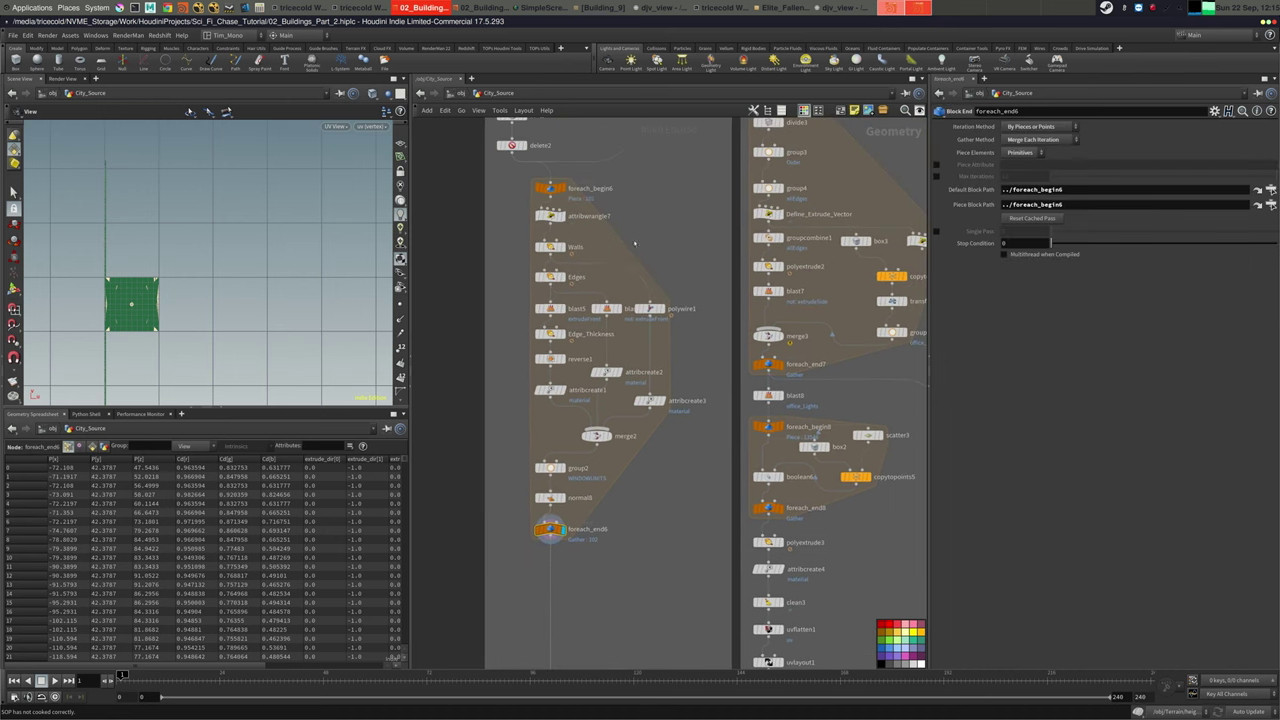
pyautogui.moveTo(601, 149); pyautogui.dragTo(587, 290, button='middle')
pyautogui.scroll(8, 559, 265)
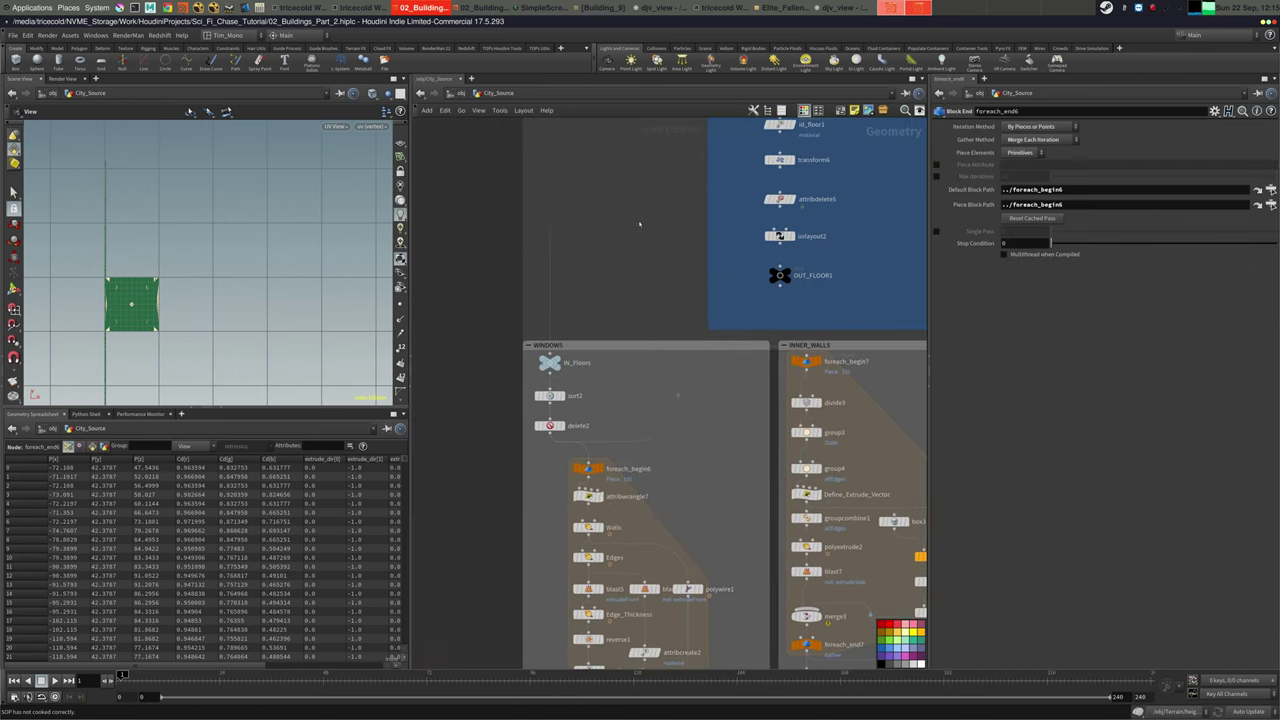
pyautogui.moveTo(514, 241); pyautogui.dragTo(620, 162, button='middle')
pyautogui.moveTo(548, 552); pyautogui.dragTo(649, 148, button='middle')
pyautogui.scroll(-3, 706, 249)
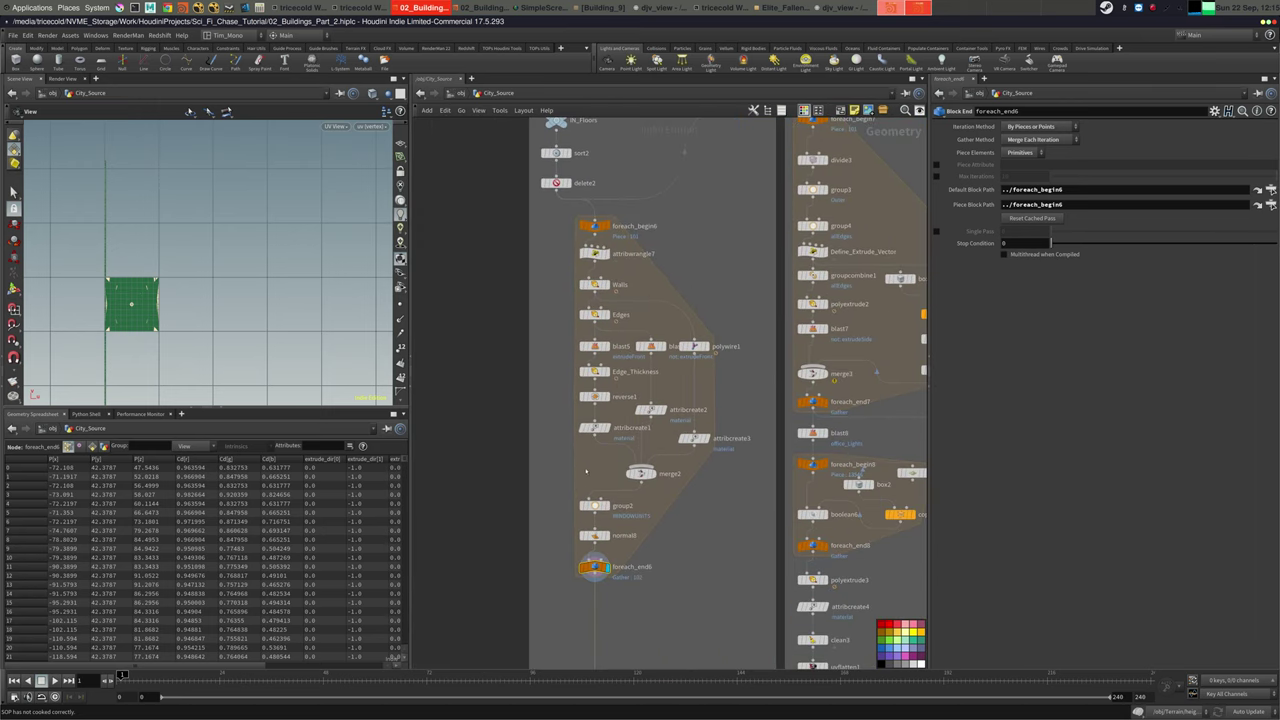
pyautogui.scroll(3, 587, 471)
pyautogui.moveTo(587, 471); pyautogui.dragTo(566, 454, button='middle')
pyautogui.moveTo(595, 570); pyautogui.dragTo(612, 370, button='middle')
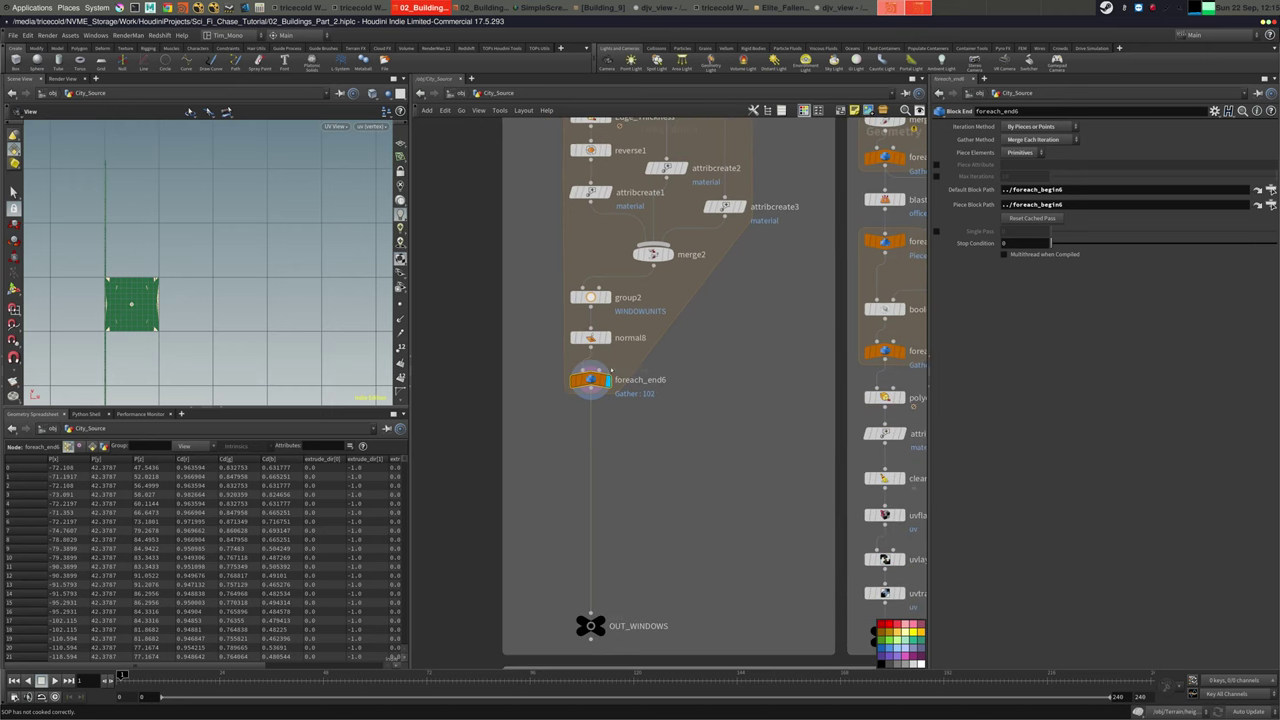
pyautogui.middleClick(593, 381)
# Insert an Attribute Delete node between foreach_end6 and OUT_WINDOWS and set its Vertex Attributes to uv
pyautogui.moveTo(640, 447); pyautogui.dragTo(623, 417, button='middle')
pyautogui.press('Tab')
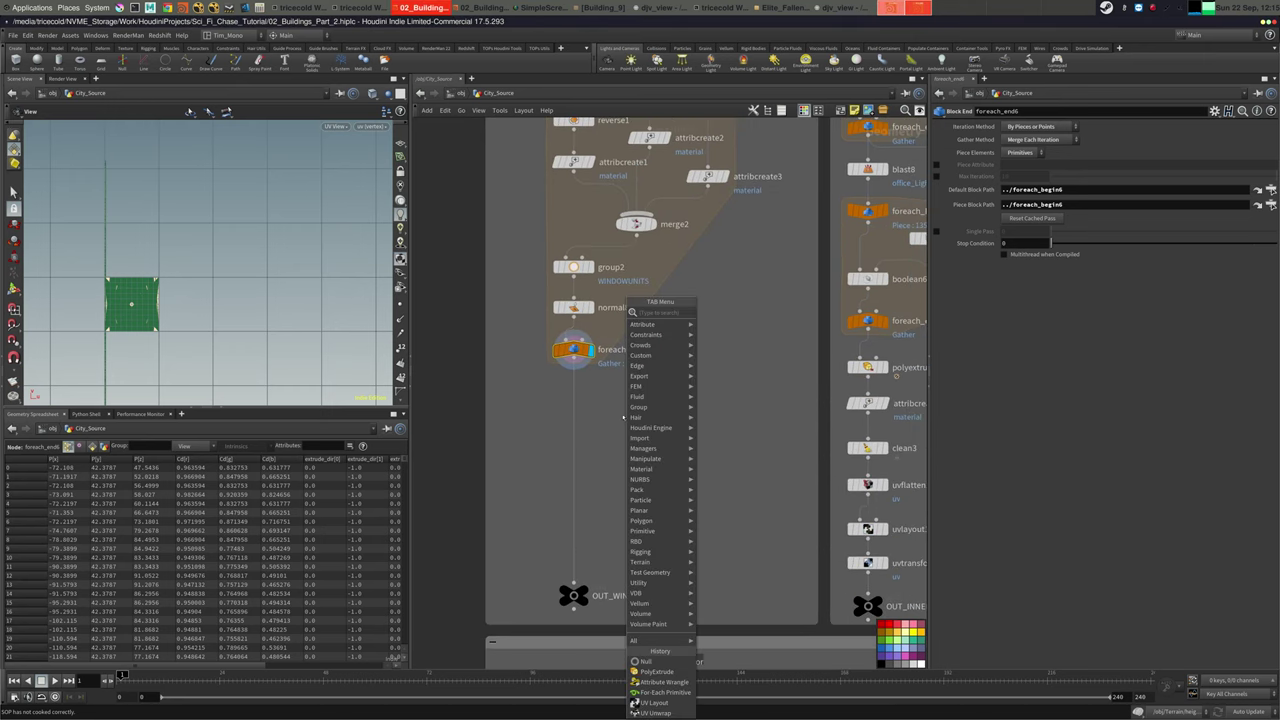
pyautogui.write('atrd')
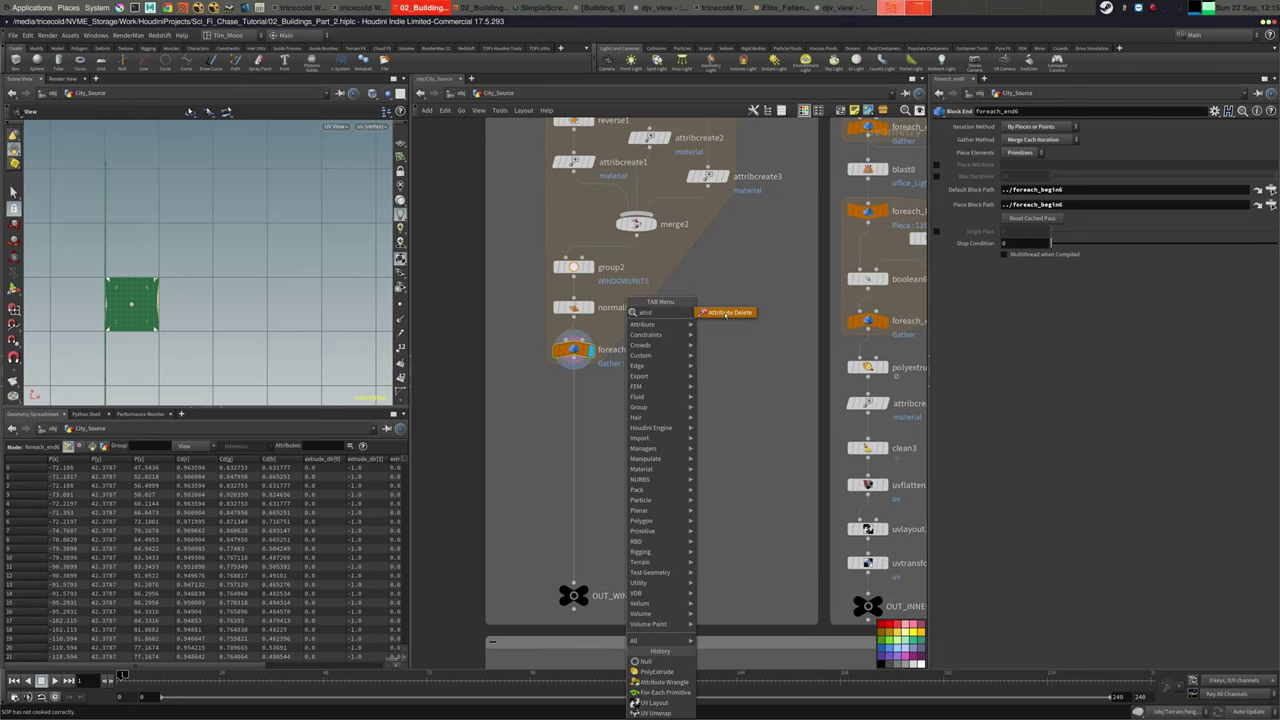
pyautogui.click(727, 312)
pyautogui.click(575, 402)
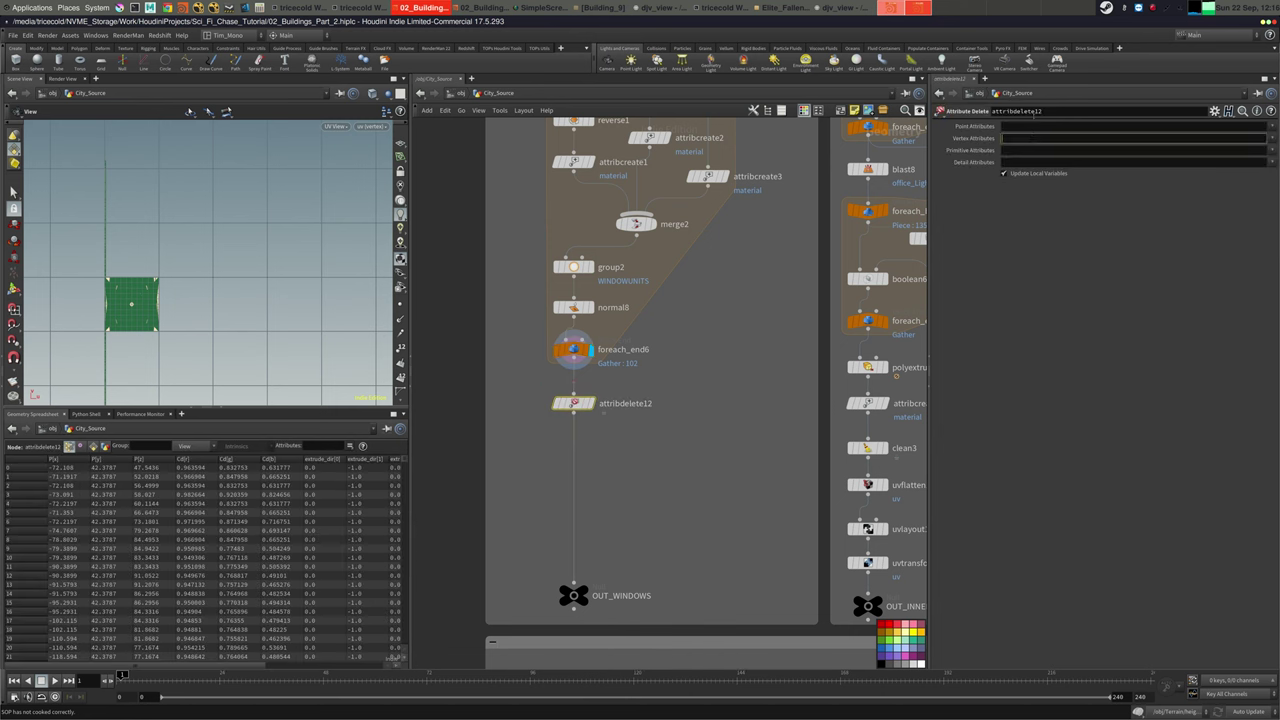
pyautogui.click(1272, 139)
pyautogui.click(1262, 160)
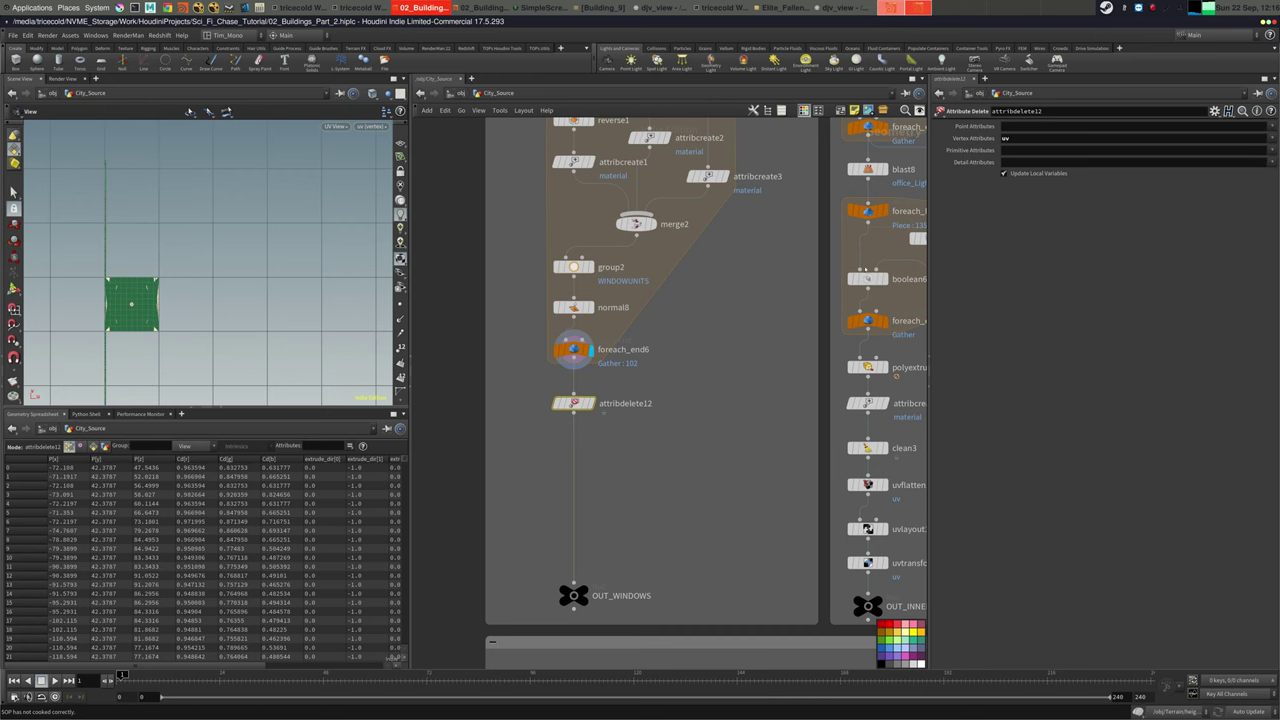
pyautogui.scroll(-1, 575, 390)
# Display merge4 in the final merge section and examine the combined UV layout up close
pyautogui.moveTo(575, 381)
pyautogui.moveTo(602, 525); pyautogui.dragTo(616, 240, button='middle')
pyautogui.moveTo(805, 610); pyautogui.dragTo(608, 299, button='middle')
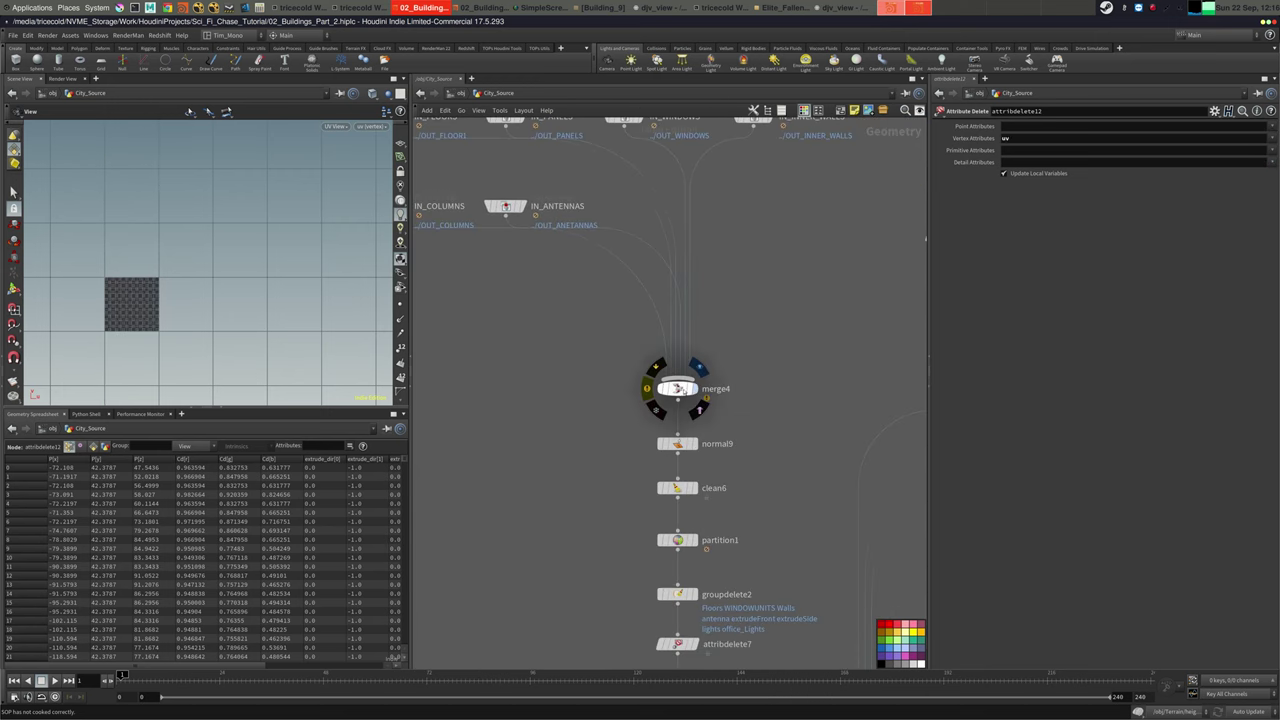
pyautogui.click(674, 387)
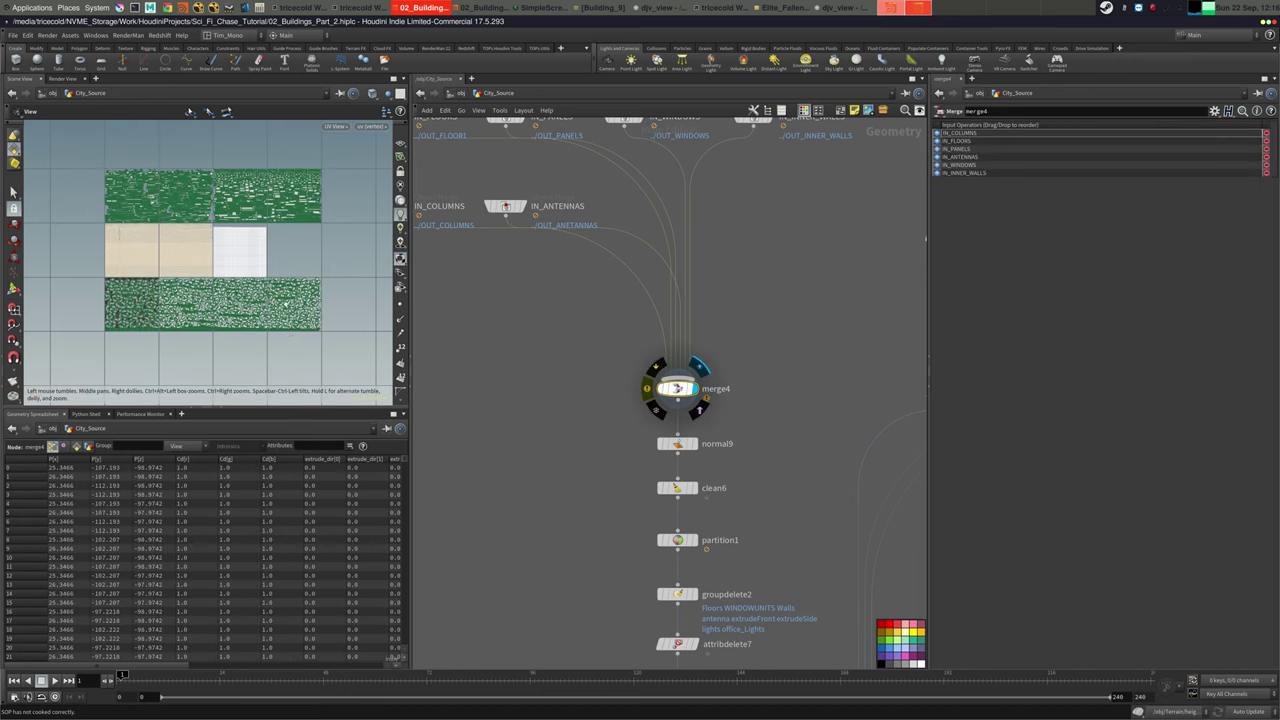
pyautogui.moveTo(286, 304); pyautogui.dragTo(292, 316, button='middle')
pyautogui.scroll(3, 260, 314)
pyautogui.scroll(-1, 325, 285)
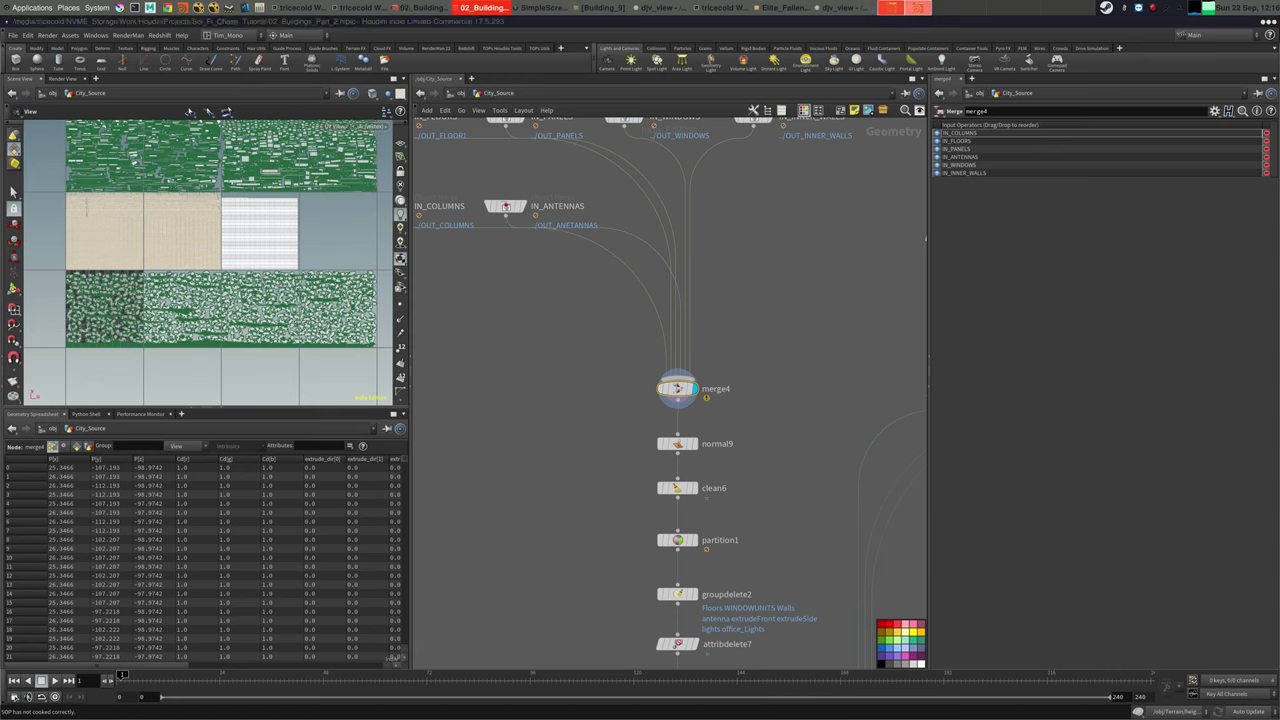
pyautogui.moveTo(645, 291); pyautogui.dragTo(669, 355, button='middle')
pyautogui.moveTo(292, 260); pyautogui.dragTo(246, 242, button='middle')
pyautogui.moveTo(246, 242); pyautogui.dragTo(412, 252, button='right')
pyautogui.moveTo(249, 322); pyautogui.dragTo(229, 299, button='middle')
pyautogui.moveTo(229, 299); pyautogui.dragTo(222, 262, button='right')
pyautogui.scroll(-10, 222, 259)
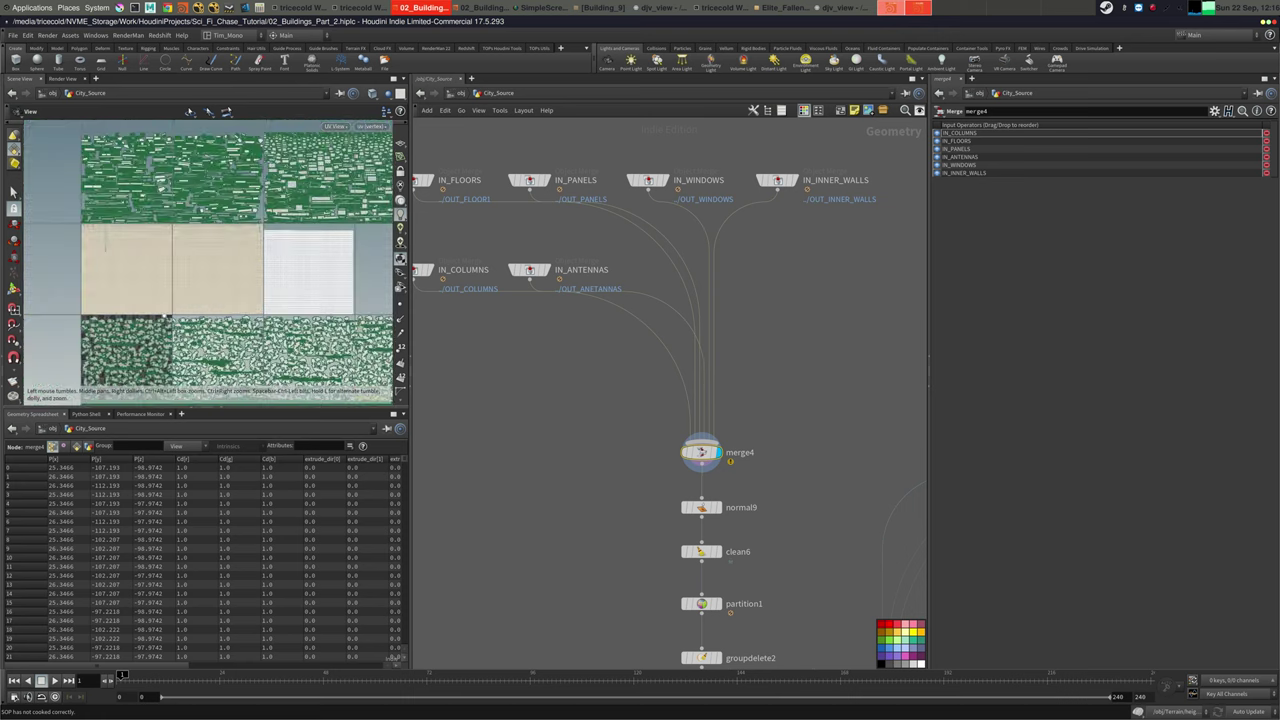
pyautogui.moveTo(141, 183); pyautogui.dragTo(210, 225, button='right')
# Display IN_PANELS on its own to compare the panel UVs with the combined layout
pyautogui.moveTo(554, 343); pyautogui.dragTo(605, 388, button='middle')
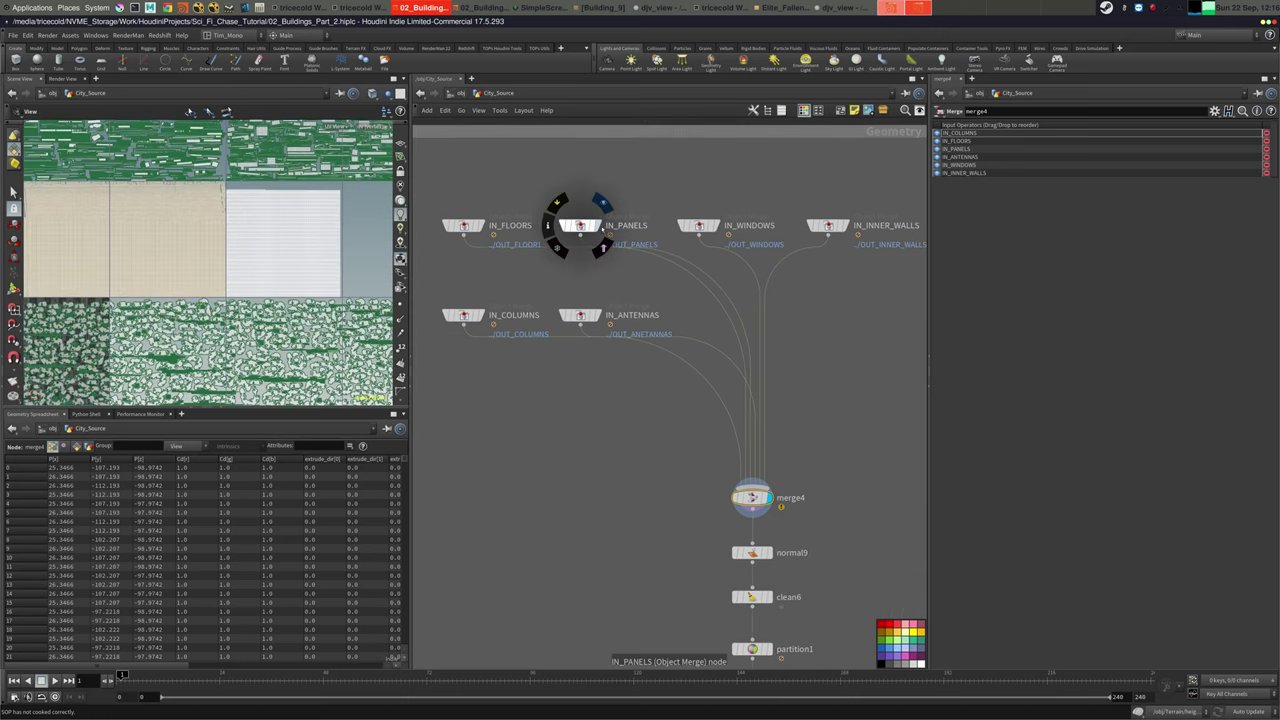
pyautogui.click(580, 226)
pyautogui.scroll(5, 343, 226)
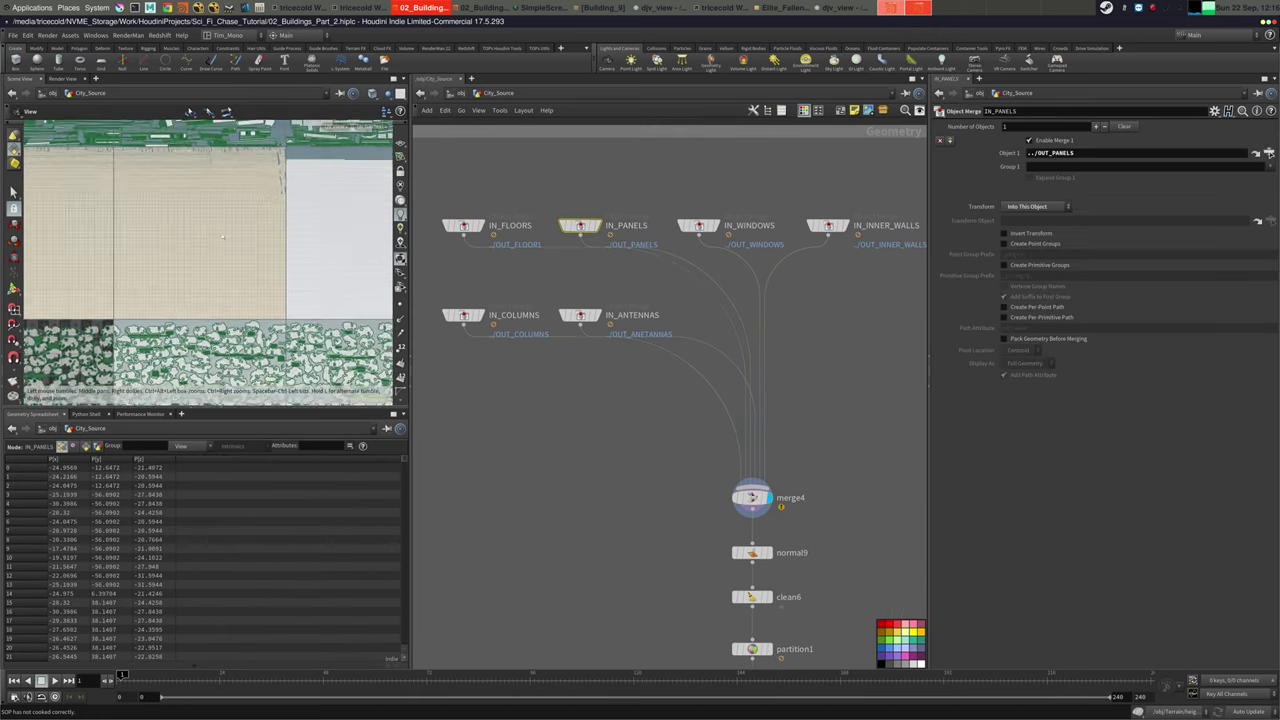
pyautogui.scroll(-5, 343, 227)
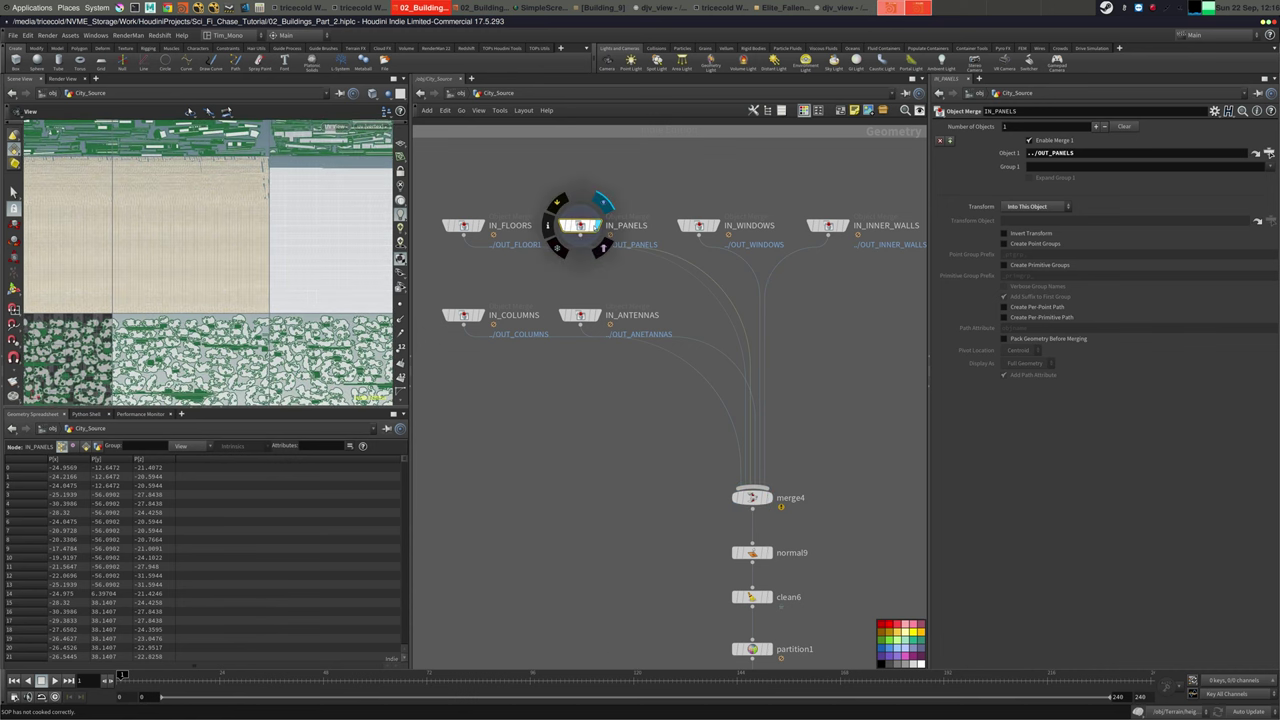
pyautogui.press('h')
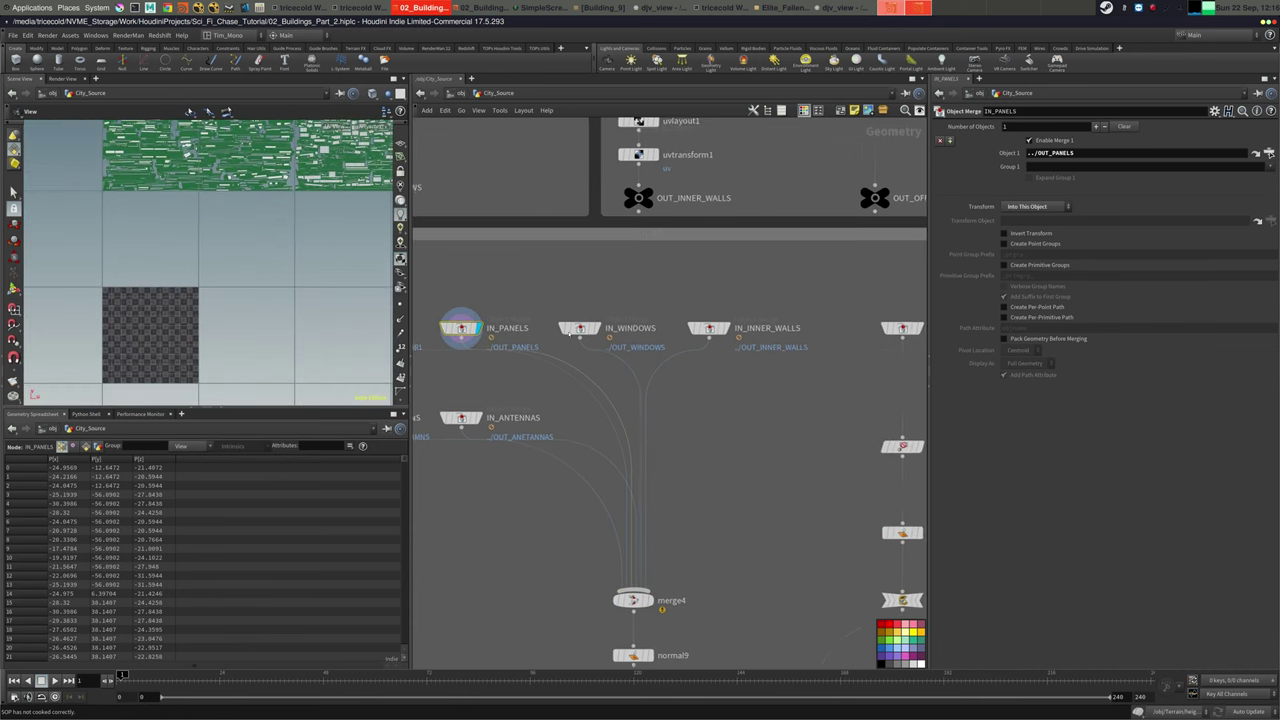
# Display OUT_COLUMNS and set the X Translate of uvtransform2 in the columns section to 3
pyautogui.moveTo(671, 279); pyautogui.dragTo(631, 277, button='middle')
pyautogui.scroll(5, 685, 262)
pyautogui.click(749, 311)
pyautogui.click(705, 277)
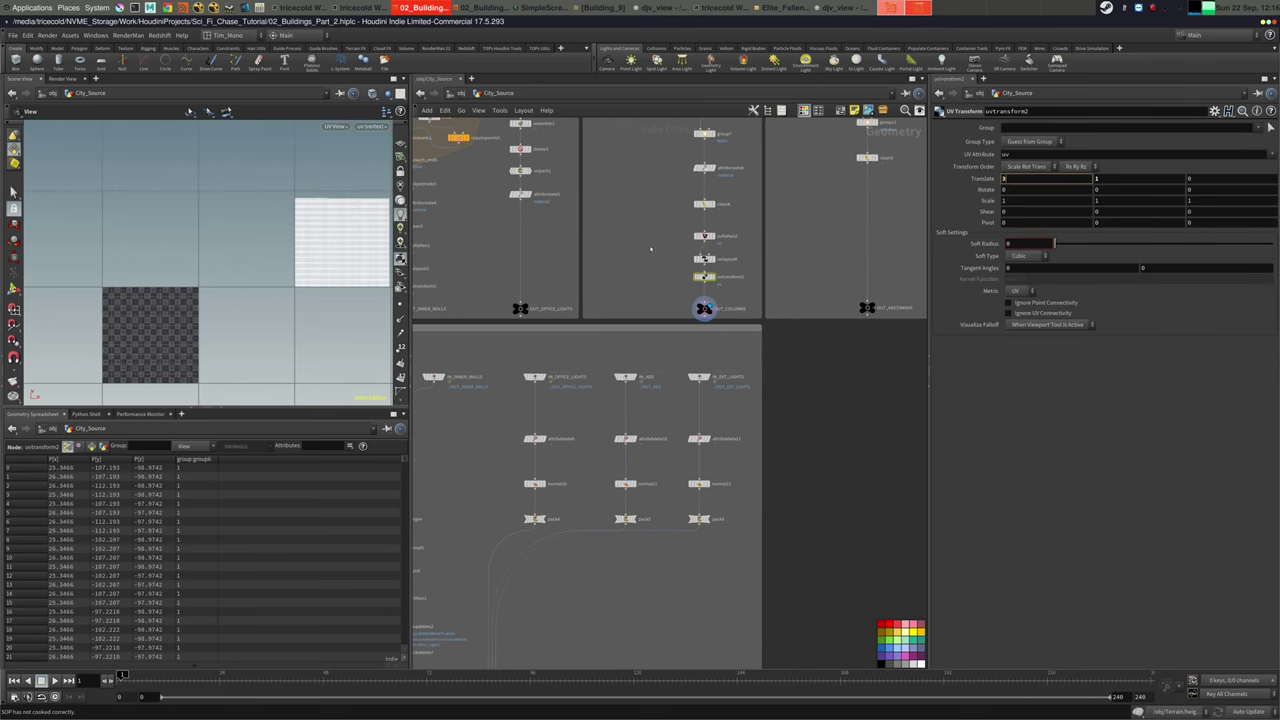
pyautogui.press('Return')
pyautogui.moveTo(299, 260); pyautogui.dragTo(211, 242, button='middle')
# Display OUT_INNER_WALLS and set the horizontal UDIM Tile Size of uvlayout1 in the inner walls section to 3
pyautogui.scroll(-2, 520, 274)
pyautogui.moveTo(521, 275); pyautogui.dragTo(629, 252, button='middle')
pyautogui.scroll(3, 572, 258)
pyautogui.moveTo(515, 285); pyautogui.dragTo(607, 336, button='middle')
pyautogui.click(560, 299)
pyautogui.click(545, 313)
pyautogui.click(602, 285)
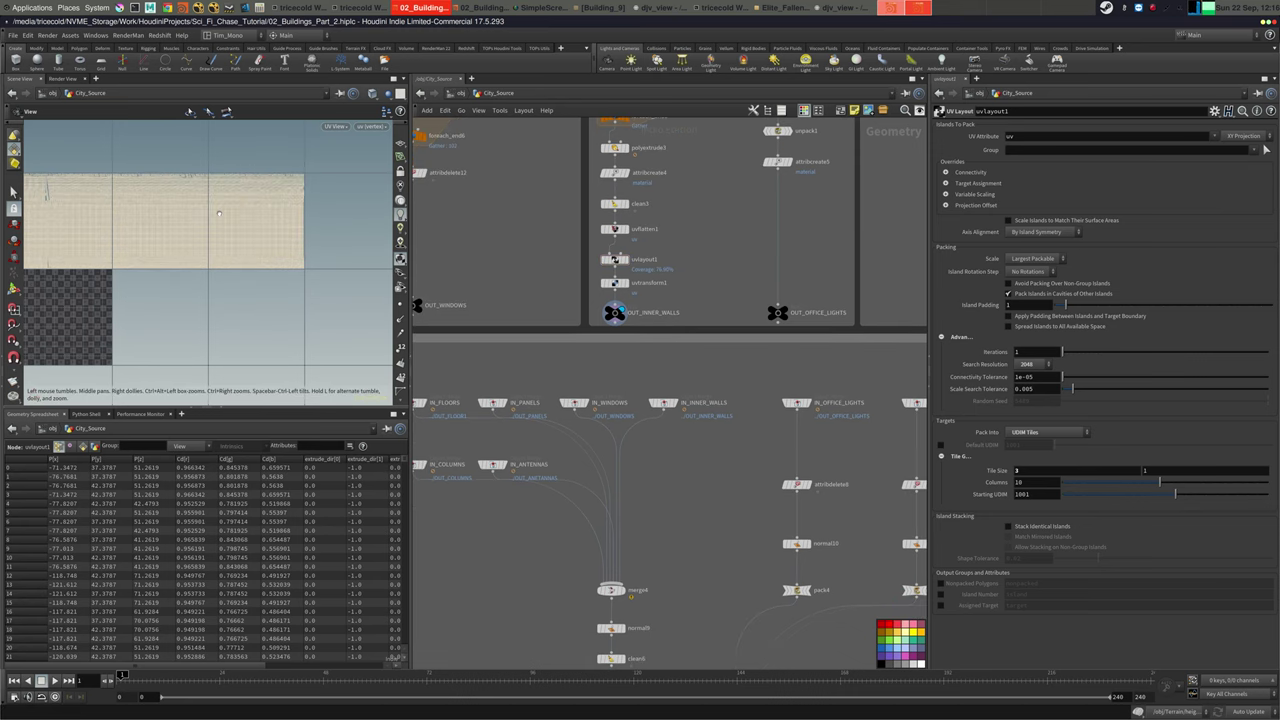
# Display merge4 again to check the combined UV layout with the adjusted inner walls and columns
pyautogui.moveTo(557, 548); pyautogui.dragTo(577, 478, button='middle')
pyautogui.click(659, 486)
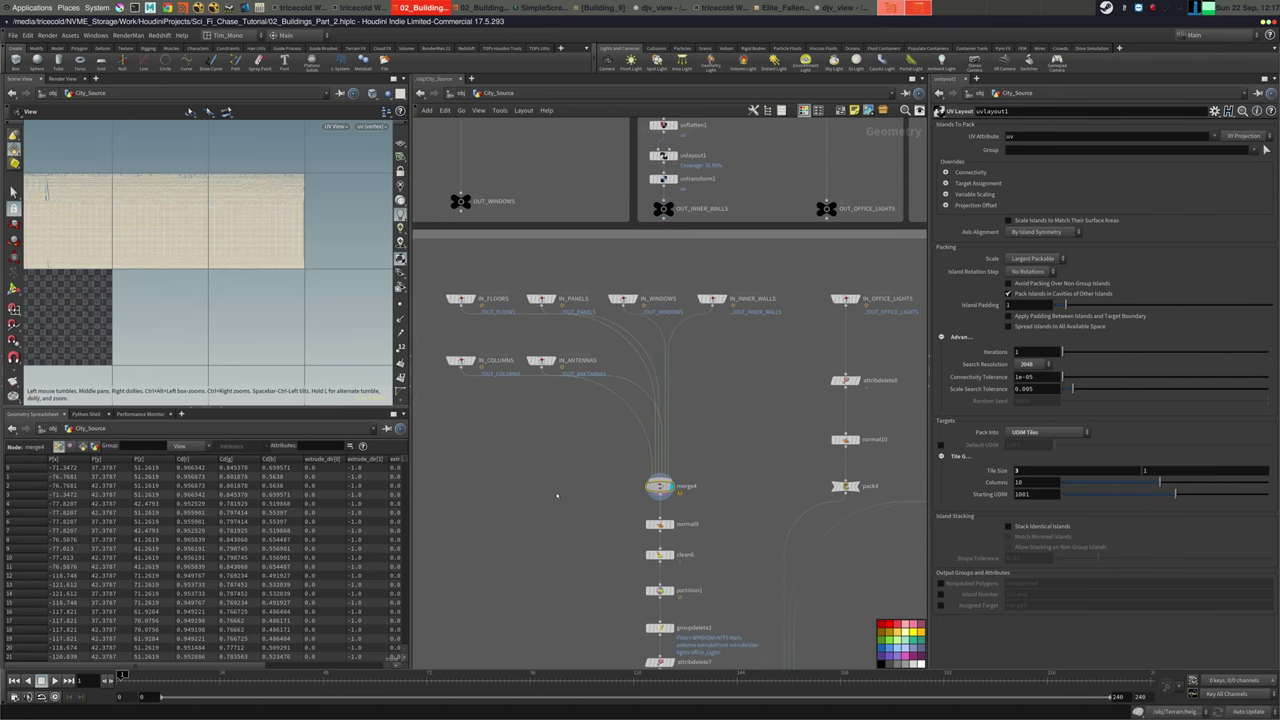
pyautogui.moveTo(510, 529); pyautogui.dragTo(544, 491, button='middle')
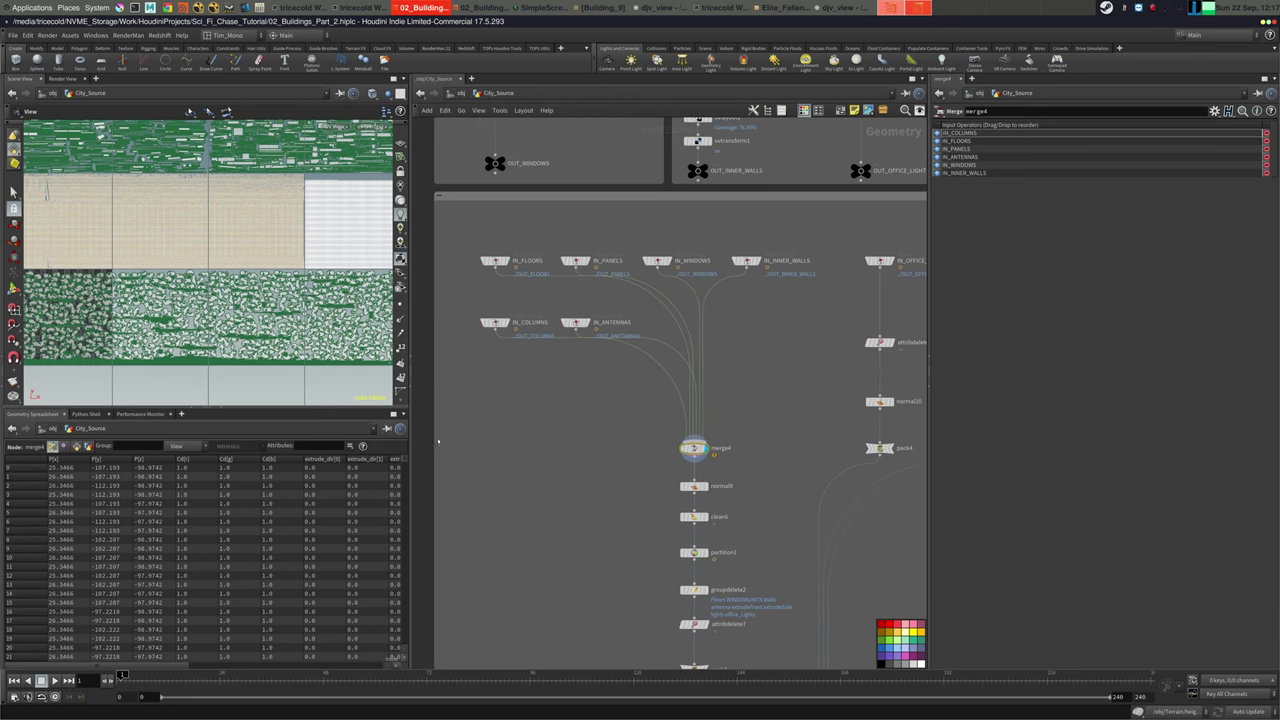
pyautogui.scroll(-4, 230, 312)
pyautogui.scroll(2, 226, 312)
pyautogui.moveTo(250, 290)
pyautogui.mouseDown(button='middle')
pyautogui.moveTo(224, 307)
pyautogui.moveTo(244, 271)
pyautogui.mouseUp(button='middle')
pyautogui.scroll(2, 280, 298)
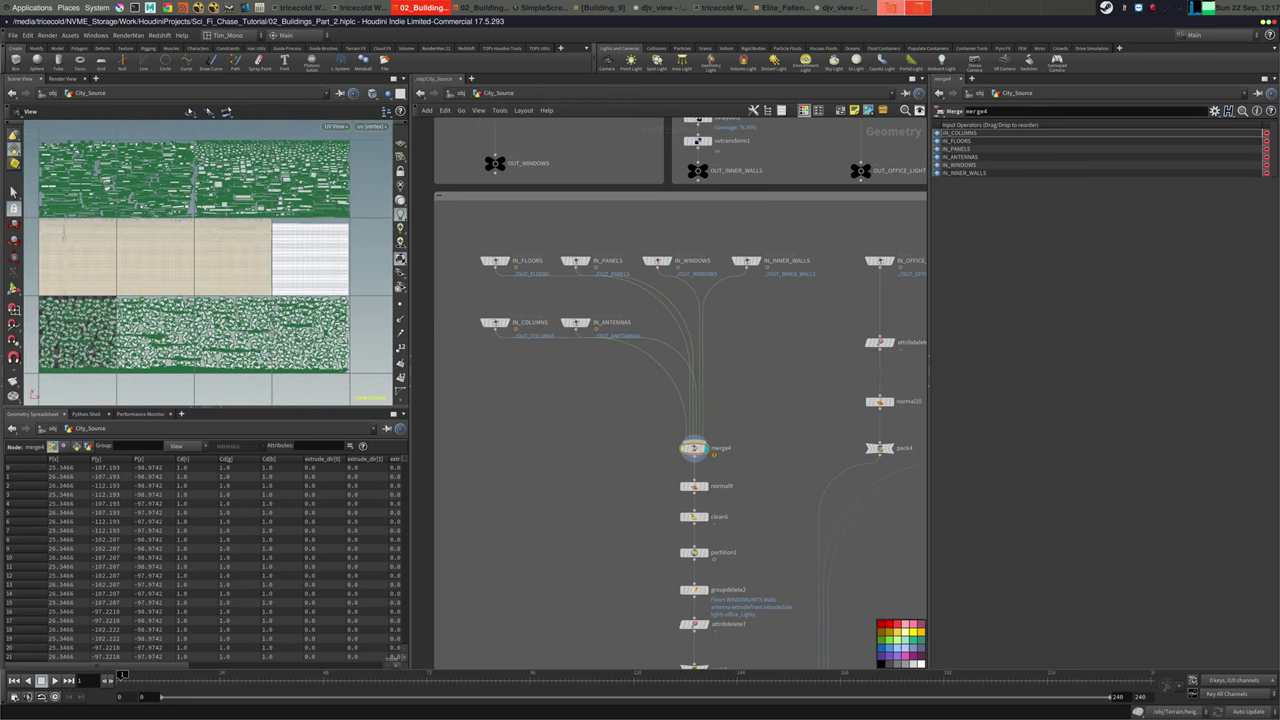
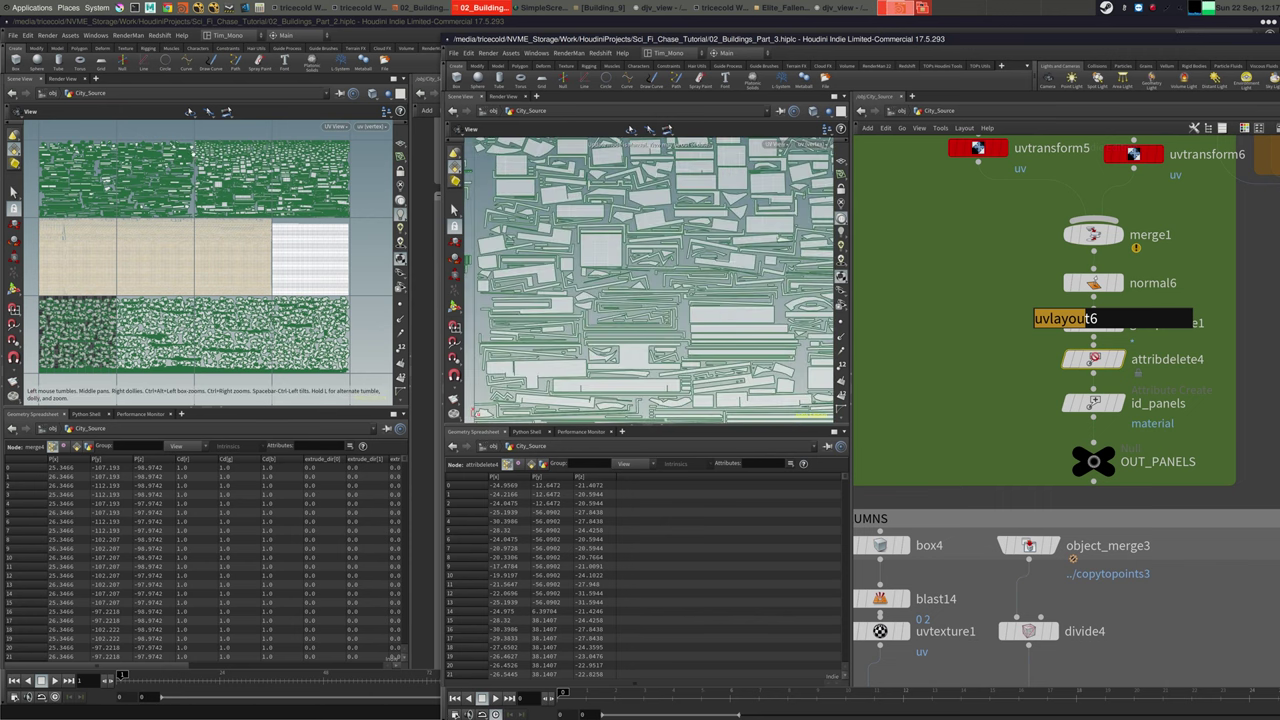
pyautogui.scroll(-10, 267, 188)
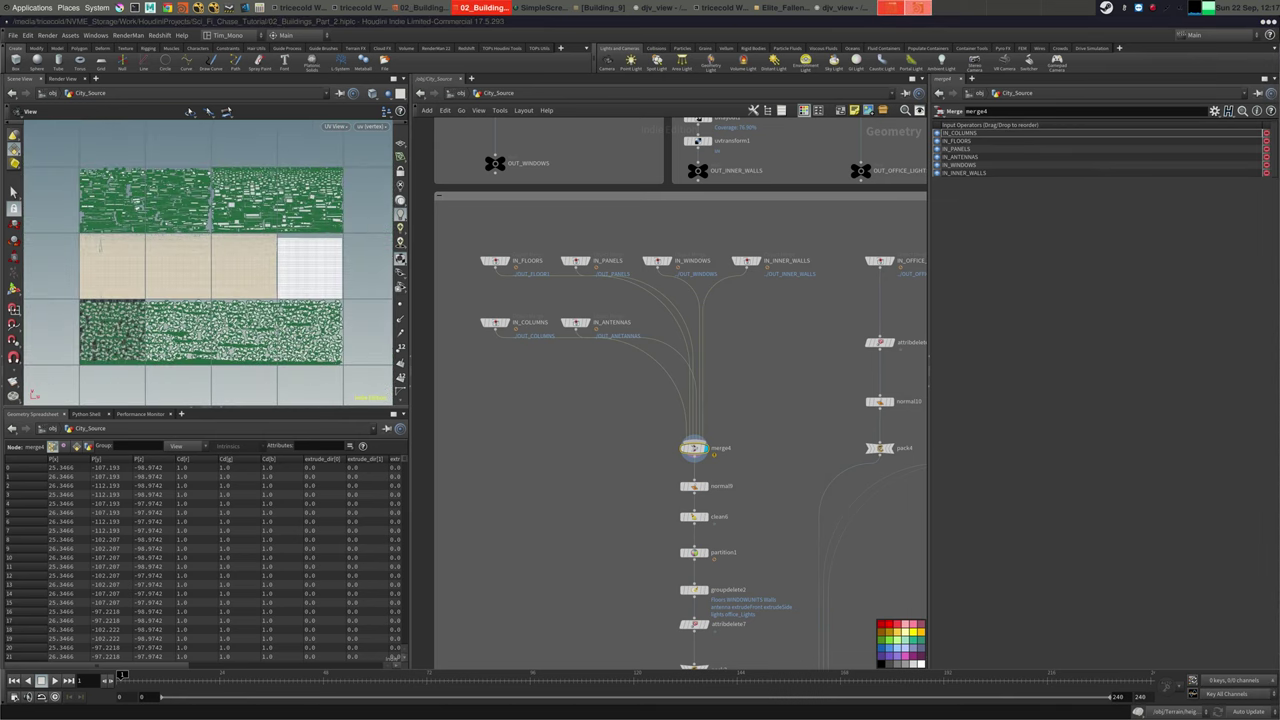
# Switch the viewport from the UV view to the perspective view and look over the whole merged building
pyautogui.moveTo(764, 381); pyautogui.dragTo(734, 229, button='middle')
pyautogui.scroll(-5, 700, 246)
pyautogui.moveTo(660, 450); pyautogui.dragTo(424, 337, button='middle')
pyautogui.scroll(3, 591, 400)
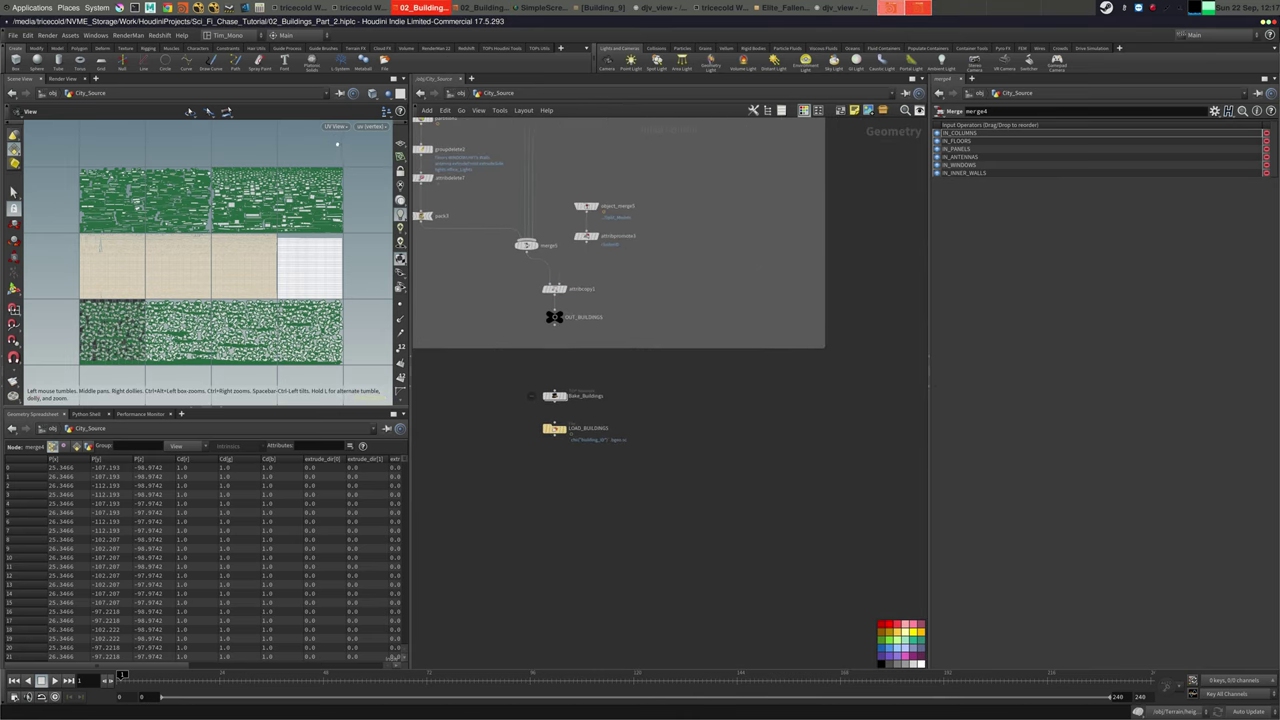
pyautogui.click(336, 126)
pyautogui.moveTo(350, 147)
pyautogui.click(430, 148)
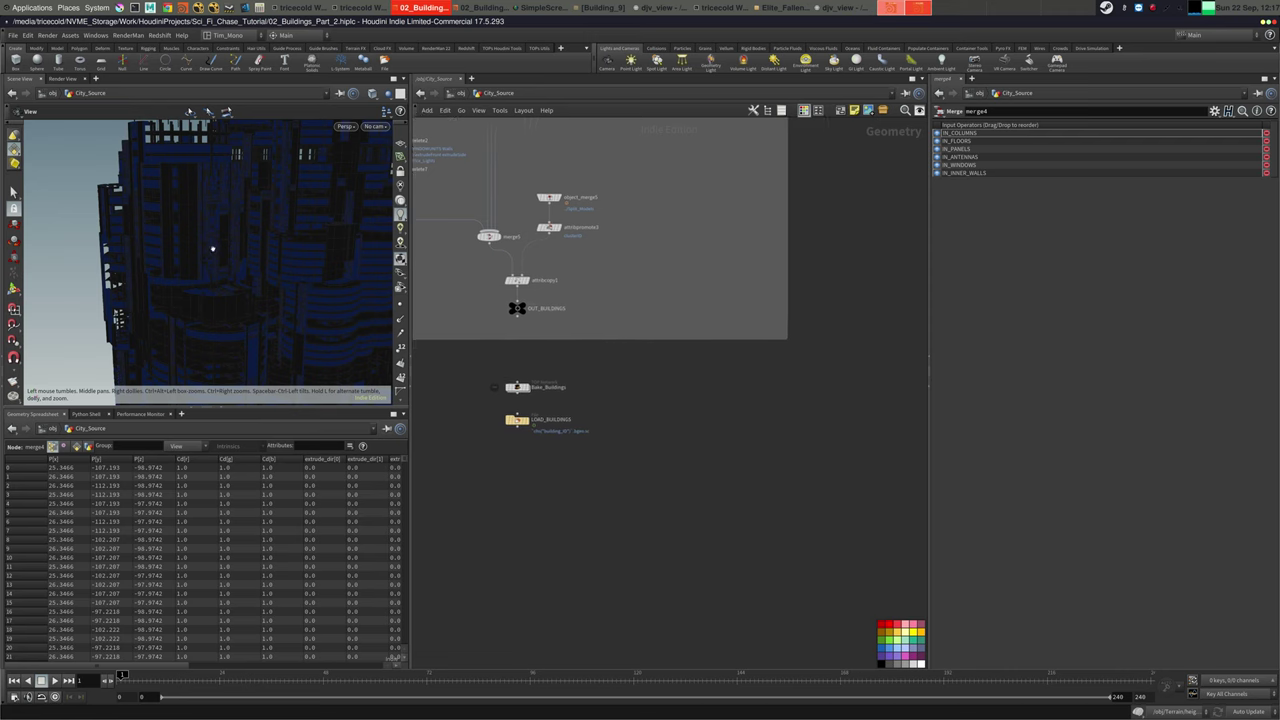
pyautogui.moveTo(209, 249); pyautogui.dragTo(214, 283)
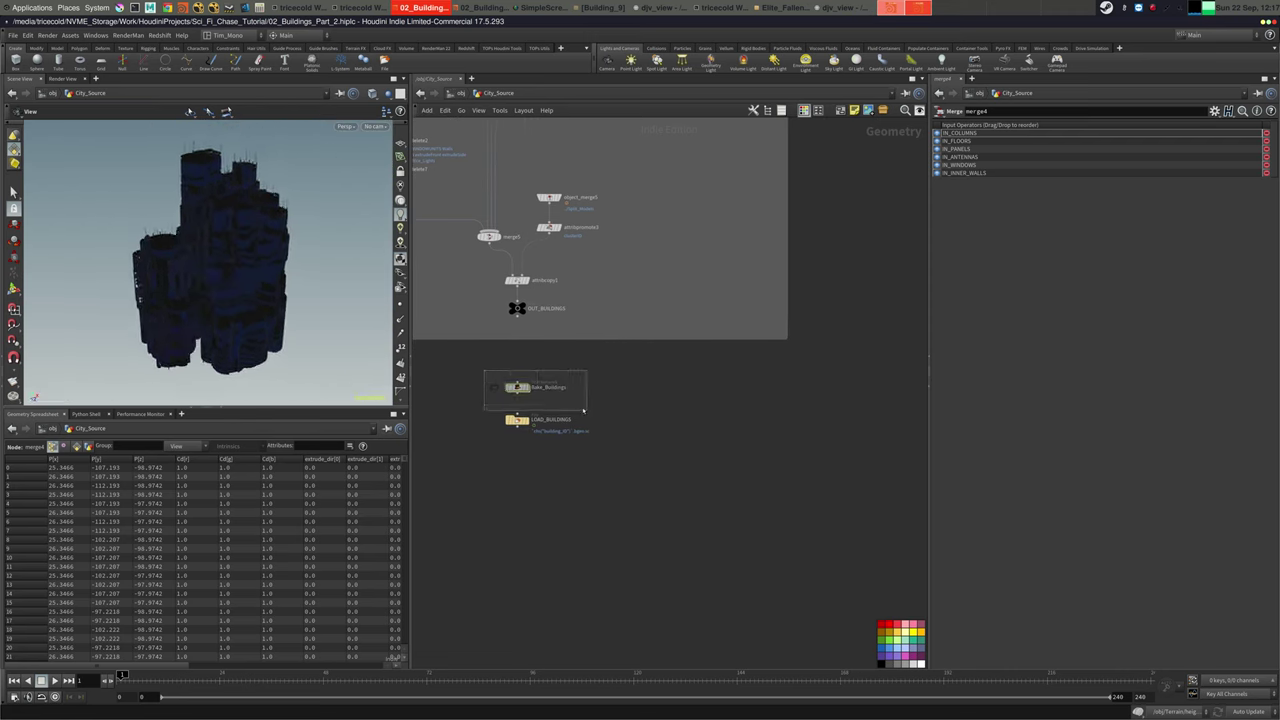
# Open the Bake_Buildings network to look at its scheduler, wedge and geometry output nodes, and return to City_Source
pyautogui.click(516, 388)
pyautogui.doubleClick(516, 388)
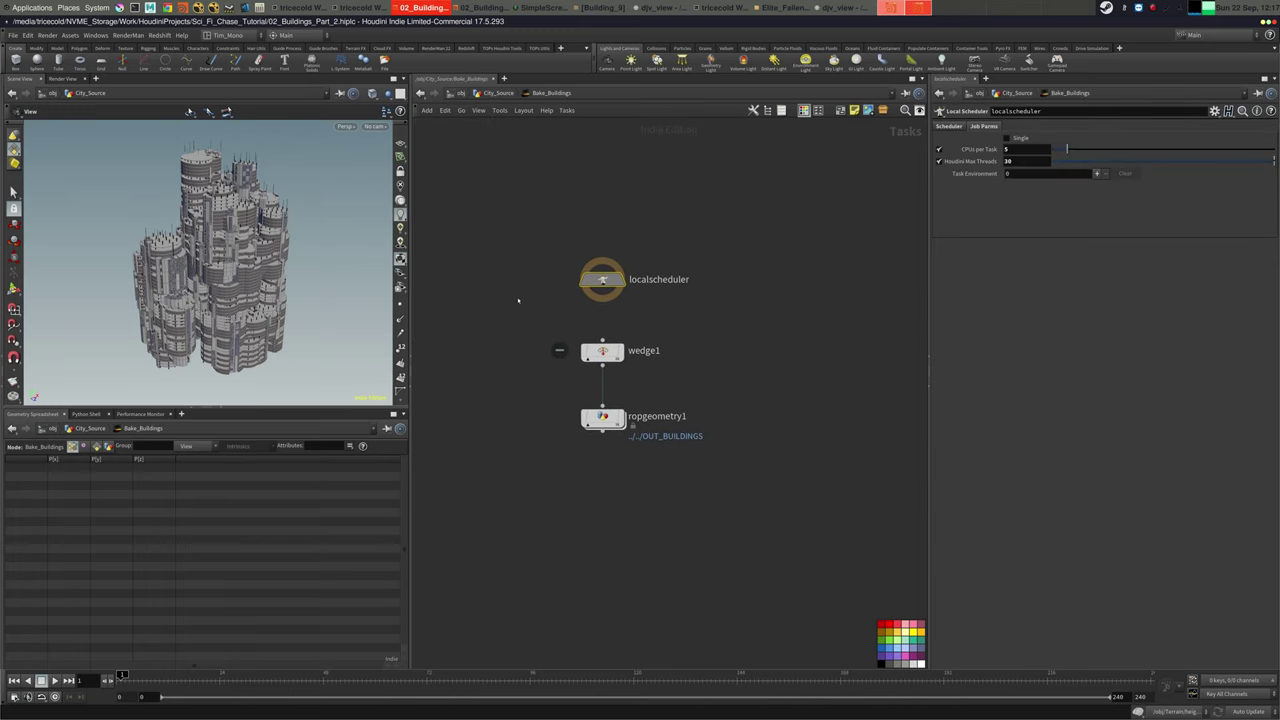
pyautogui.click(491, 94)
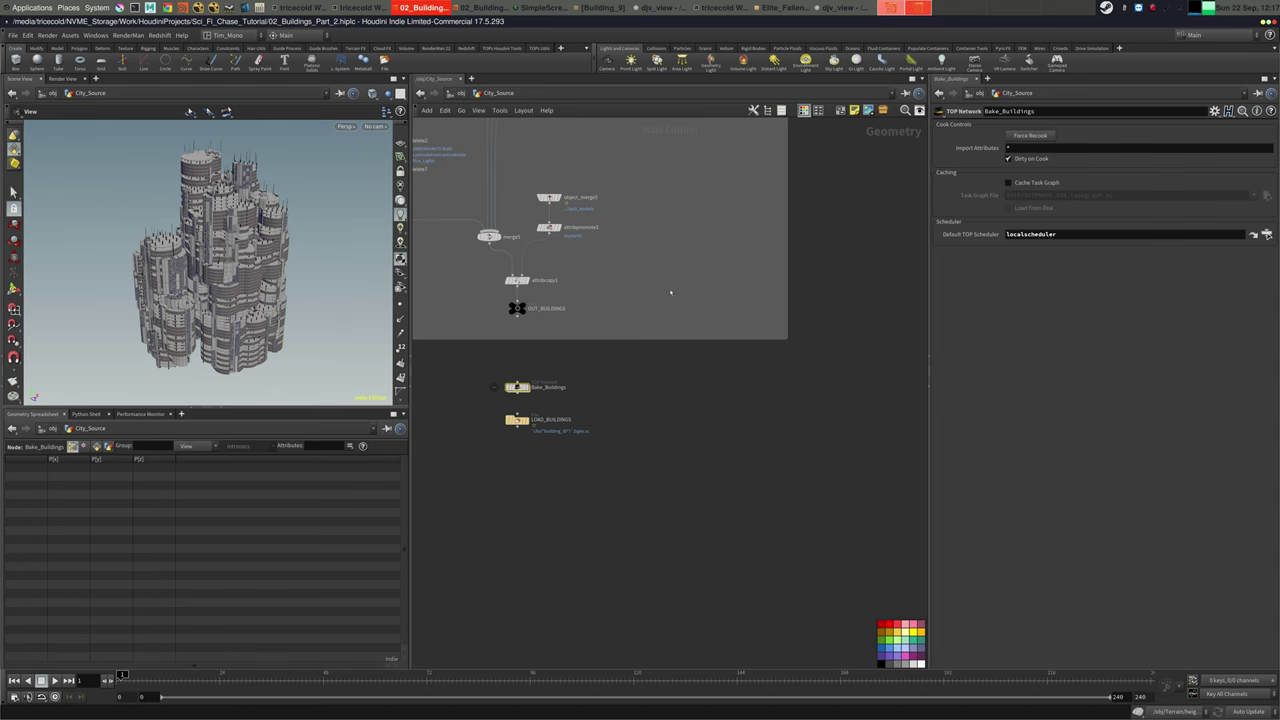
pyautogui.moveTo(671, 293); pyautogui.dragTo(744, 320, button='middle')
pyautogui.scroll(-3, 712, 305)
pyautogui.moveTo(686, 240); pyautogui.dragTo(674, 282, button='middle')
# Go up to the object level, select Building_LookDev and inspect the previously baked building from several angles
pyautogui.click(459, 94)
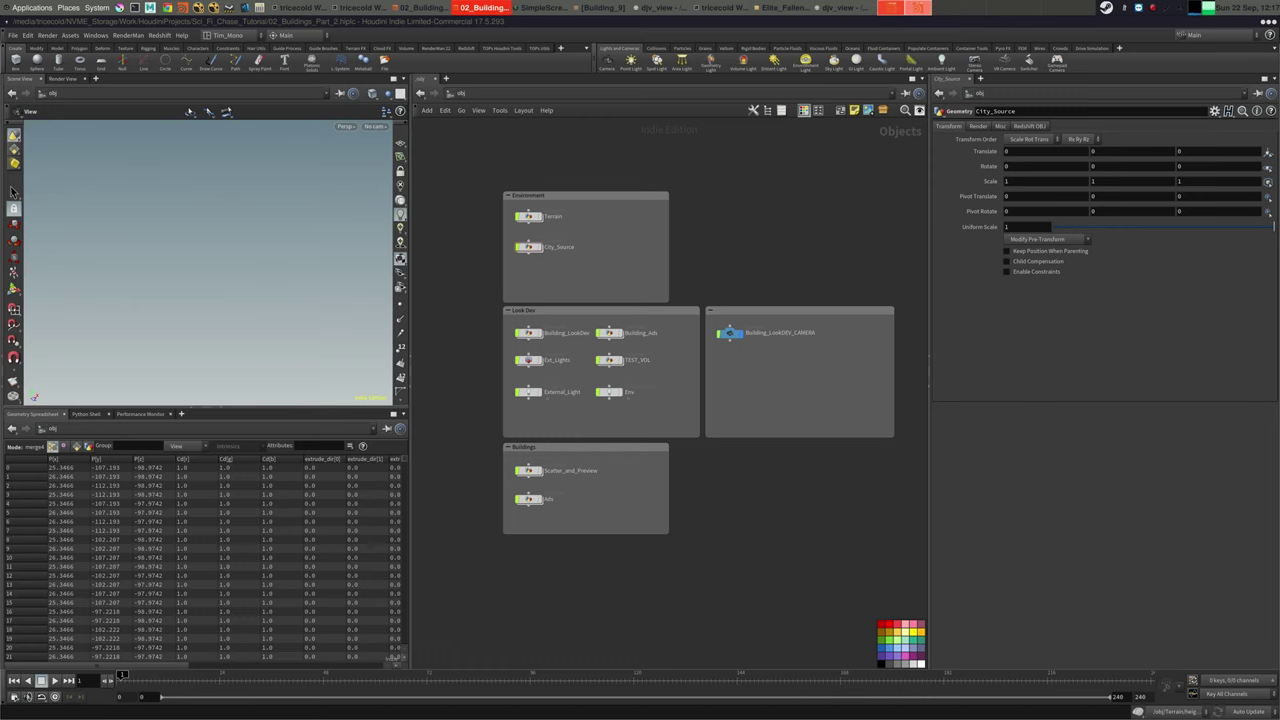
pyautogui.click(533, 331)
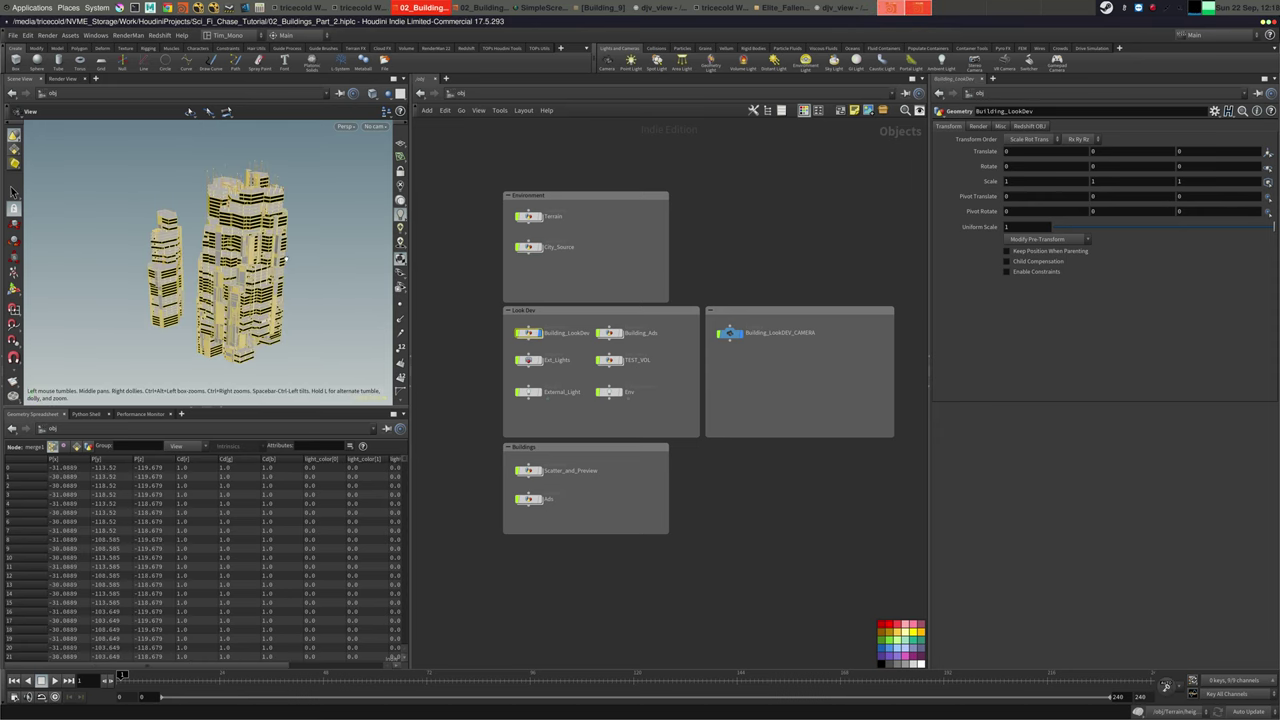
pyautogui.moveTo(245, 264); pyautogui.dragTo(290, 280)
pyautogui.moveTo(290, 280); pyautogui.dragTo(335, 310, button='right')
pyautogui.moveTo(335, 310); pyautogui.dragTo(310, 250)
# Go back into City_Source and open the Bake_Buildings network
pyautogui.doubleClick(529, 247)
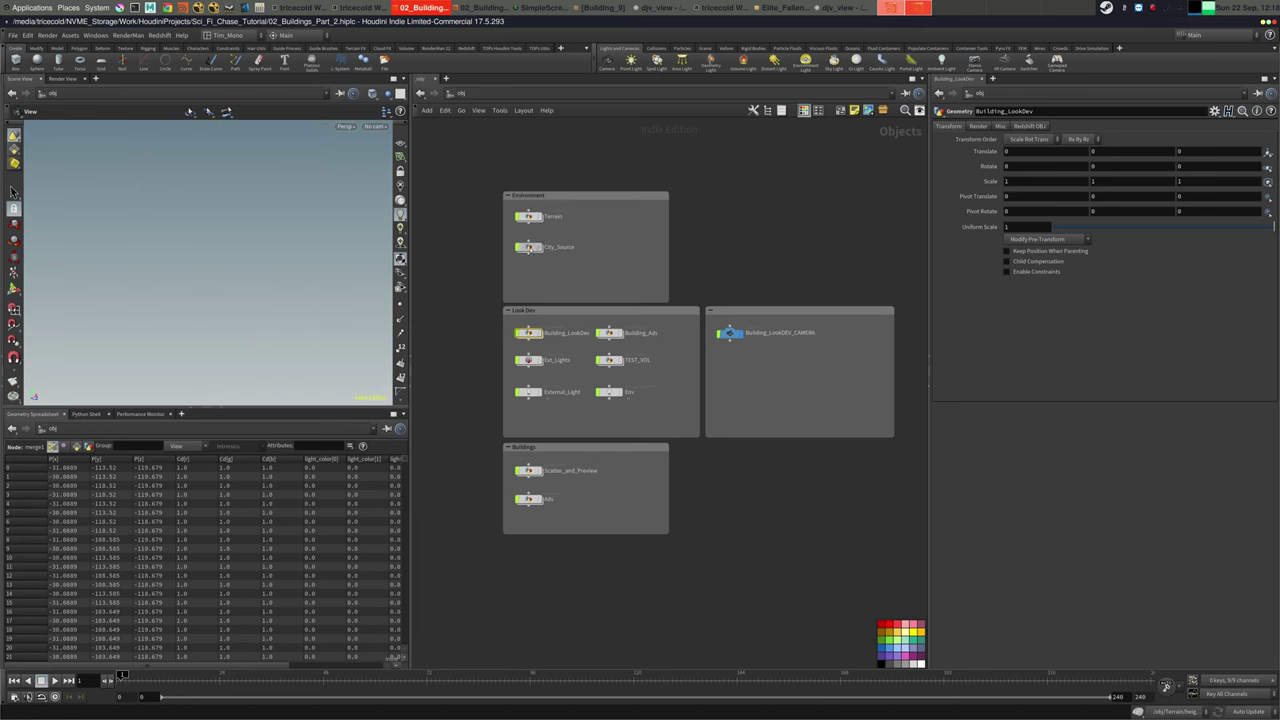
pyautogui.moveTo(663, 442); pyautogui.dragTo(586, 374, button='middle')
pyautogui.scroll(6, 622, 350)
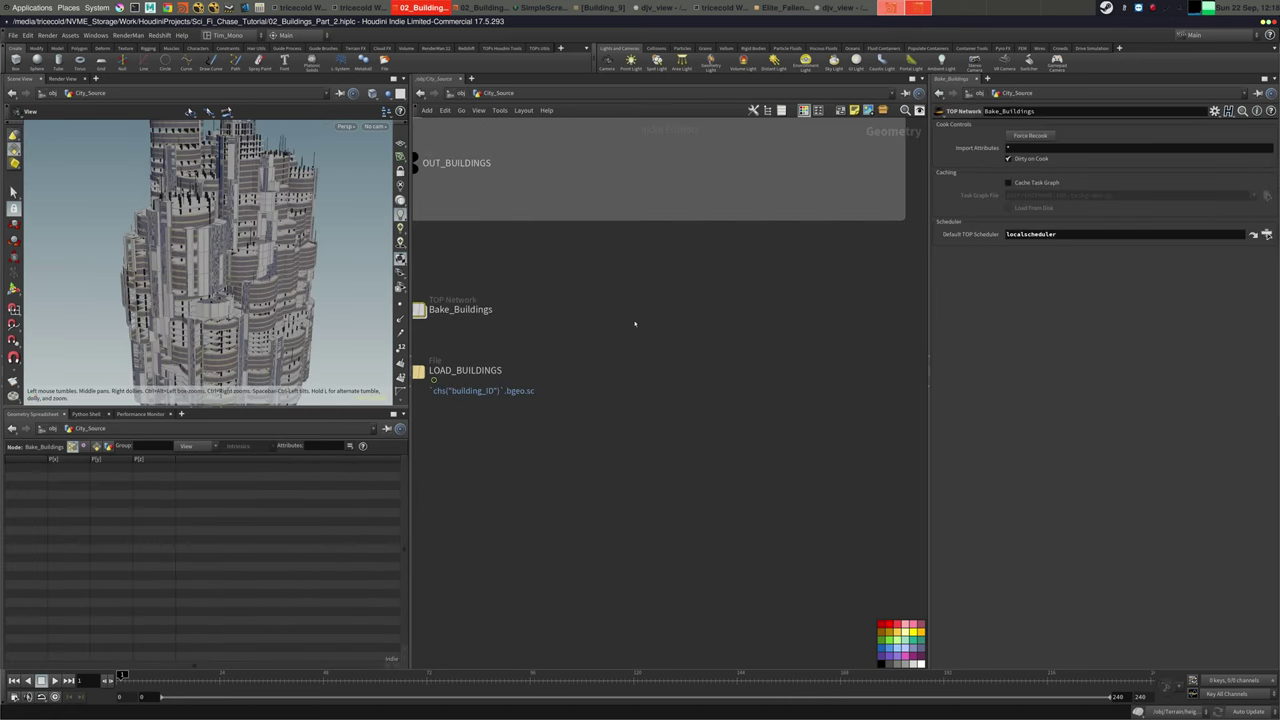
pyautogui.moveTo(634, 323); pyautogui.dragTo(800, 343, button='middle')
pyautogui.doubleClick(584, 331)
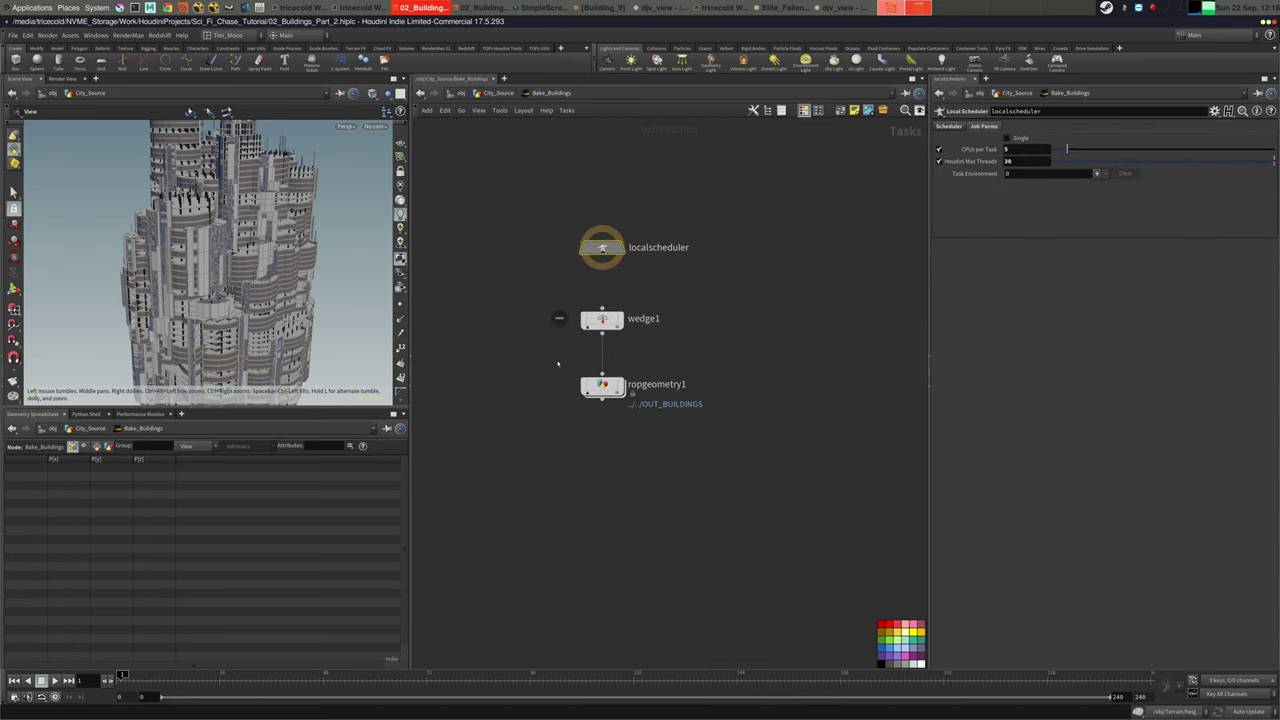
# Replace the Render View pane with a Task Graph Table for Bake_Buildings and enlarge that pane
pyautogui.click(63, 78)
pyautogui.click(80, 78)
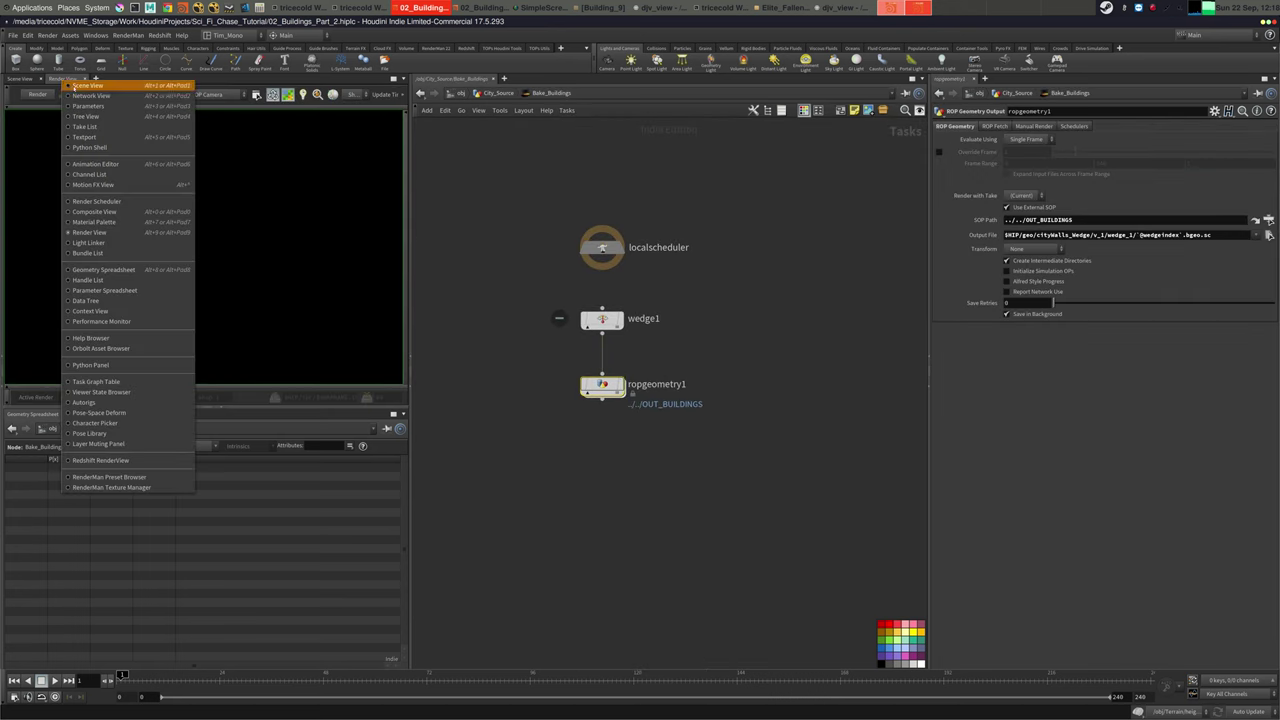
pyautogui.click(96, 381)
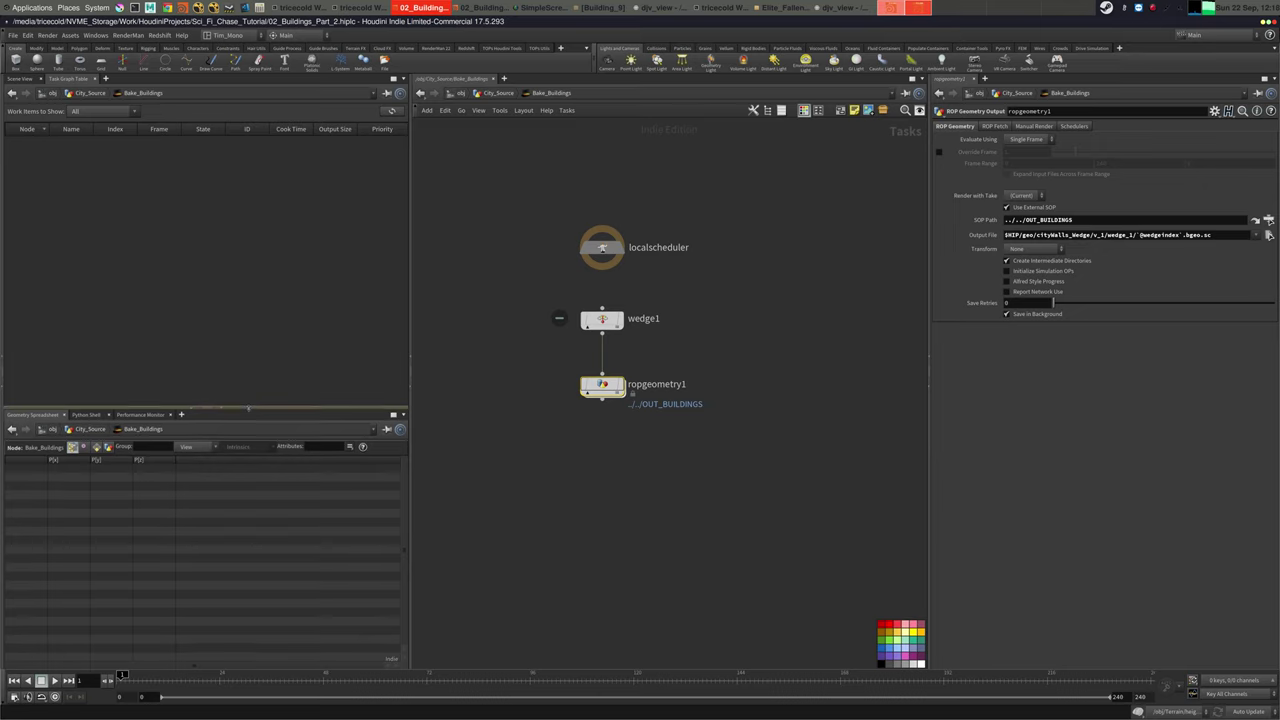
pyautogui.moveTo(247, 407); pyautogui.dragTo(252, 465)
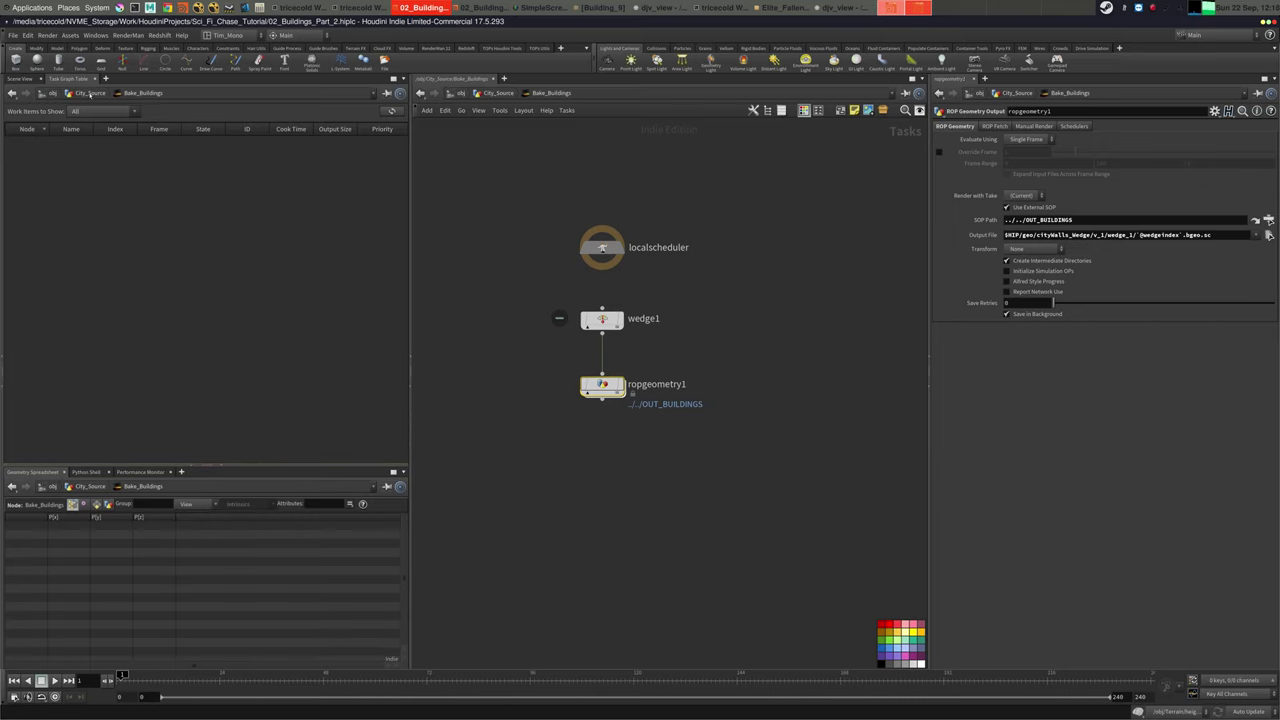
pyautogui.click(90, 93)
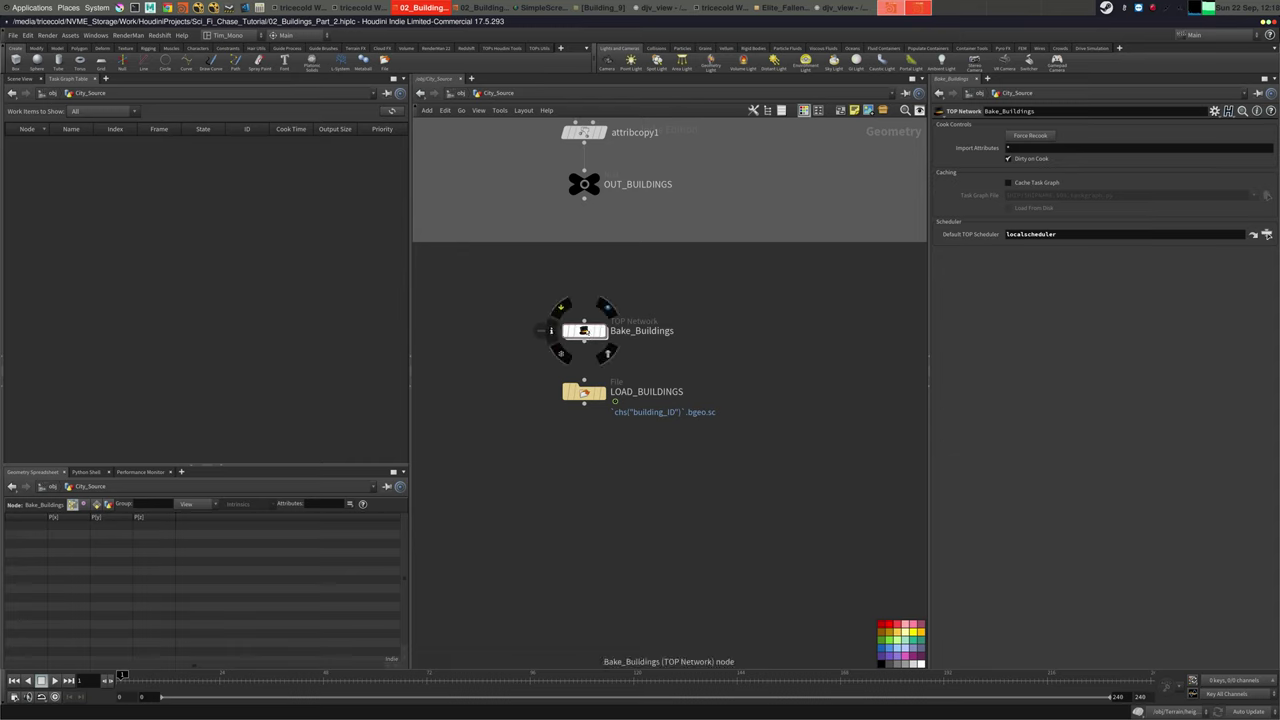
pyautogui.doubleClick(565, 335)
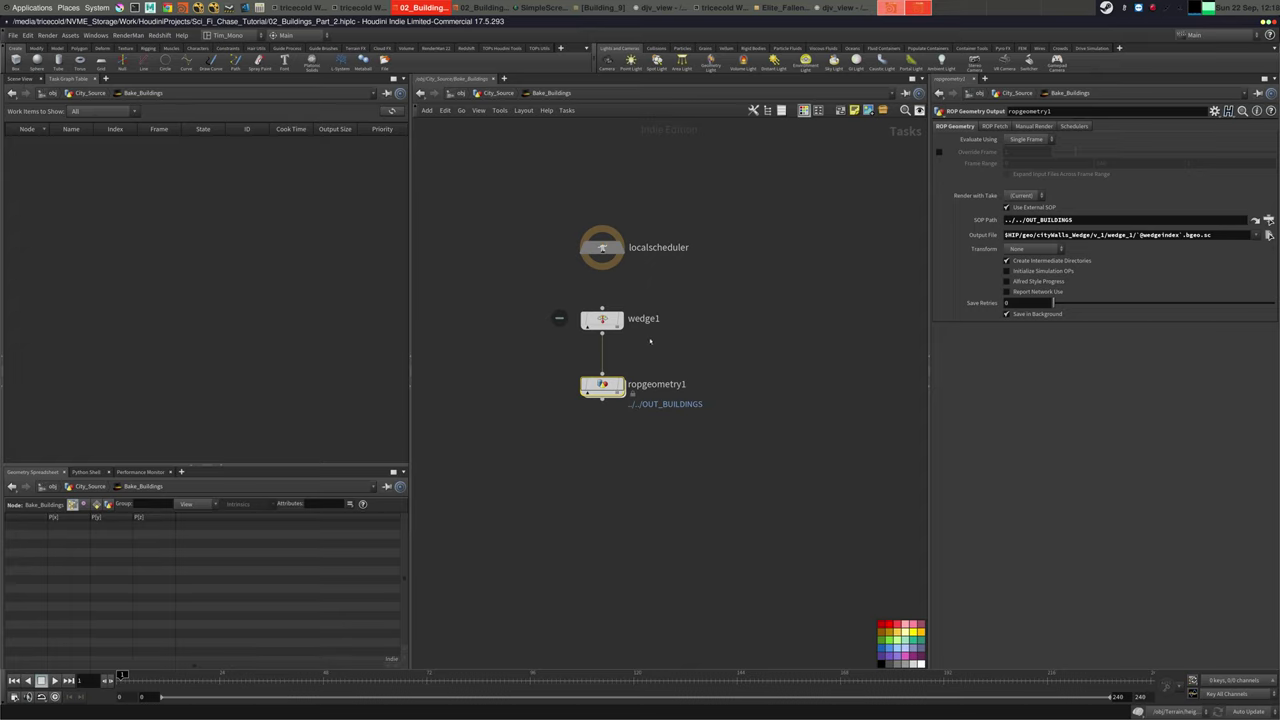
# Check the output file path of ropgeometry1, then switch to the file browser and go to the Sci_Fi_Chase_Tutorial project folder
pyautogui.click(985, 236)
pyautogui.tripleClick(1060, 236)
pyautogui.click(600, 7)
pyautogui.click(657, 118)
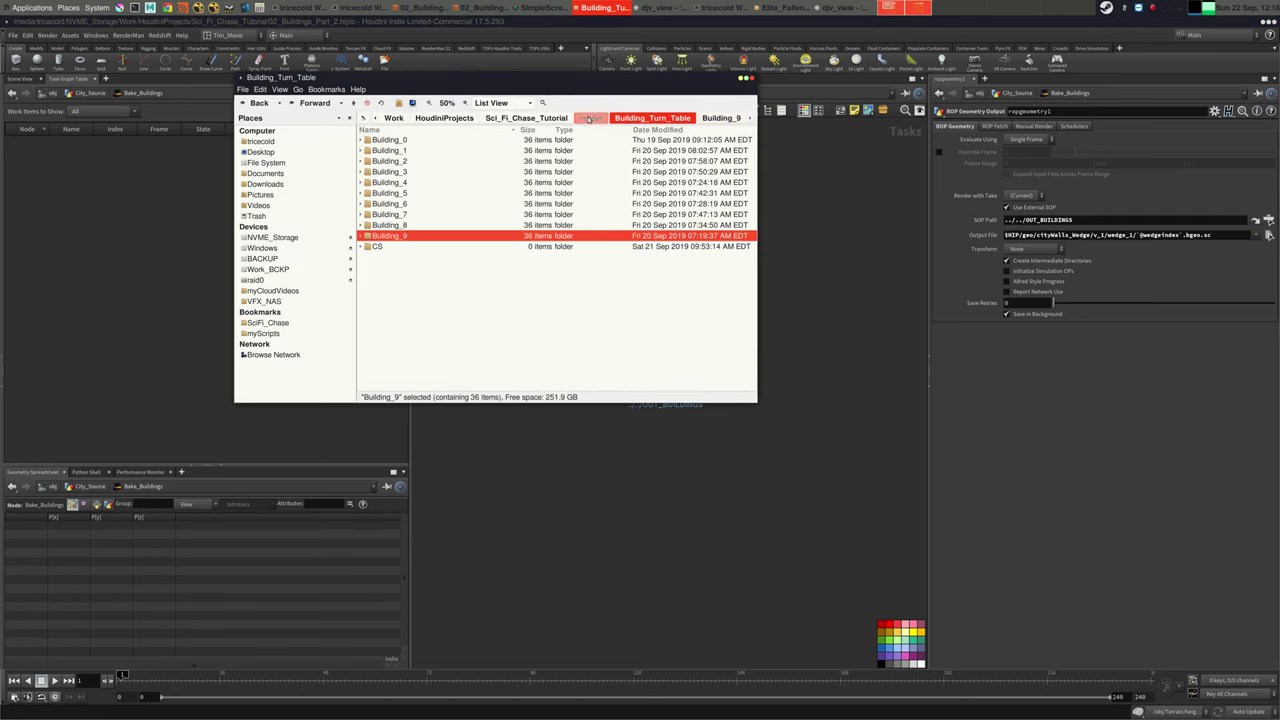
pyautogui.click(592, 118)
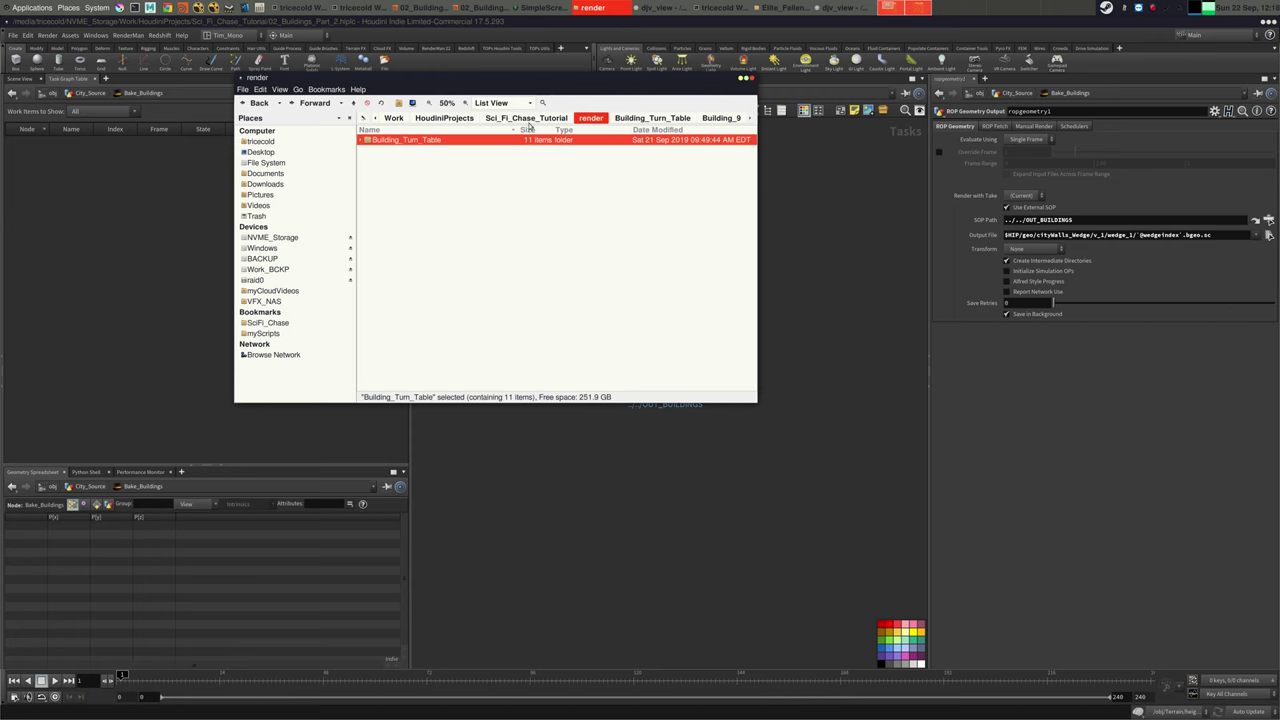
pyautogui.moveTo(616, 79); pyautogui.dragTo(750, 277)
pyautogui.click(677, 314)
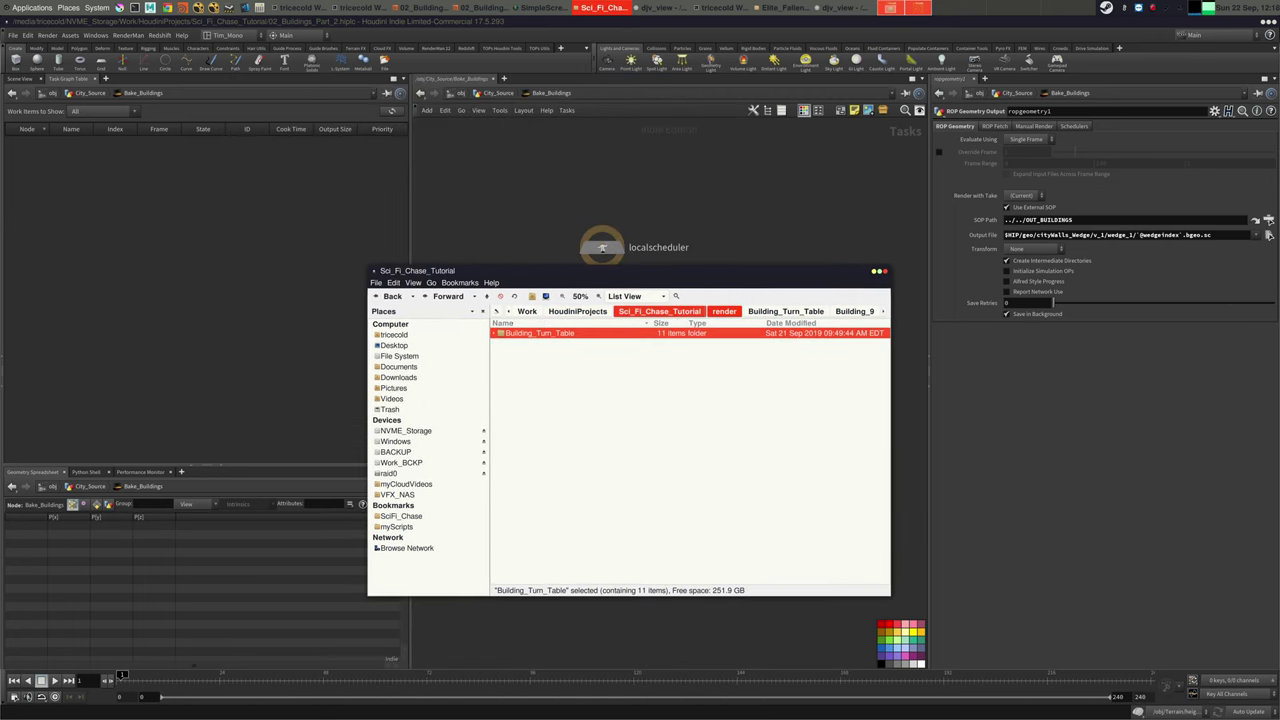
pyautogui.doubleClick(525, 429)
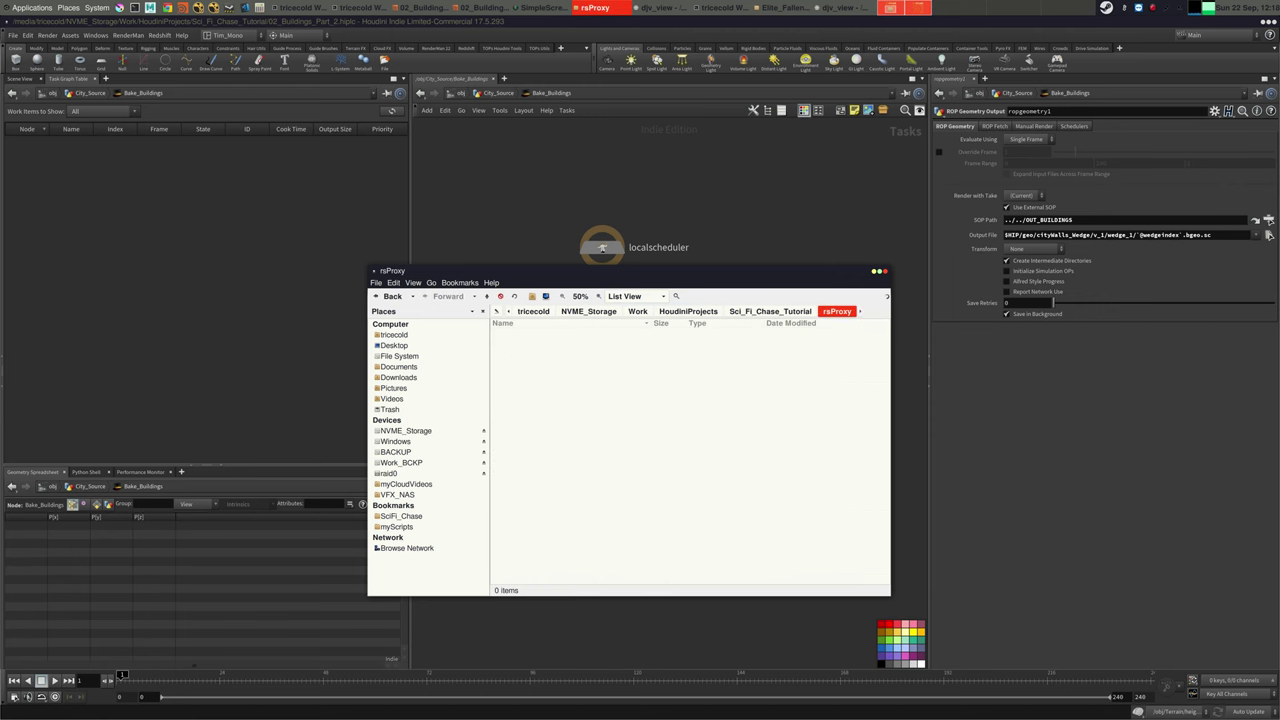
pyautogui.click(762, 313)
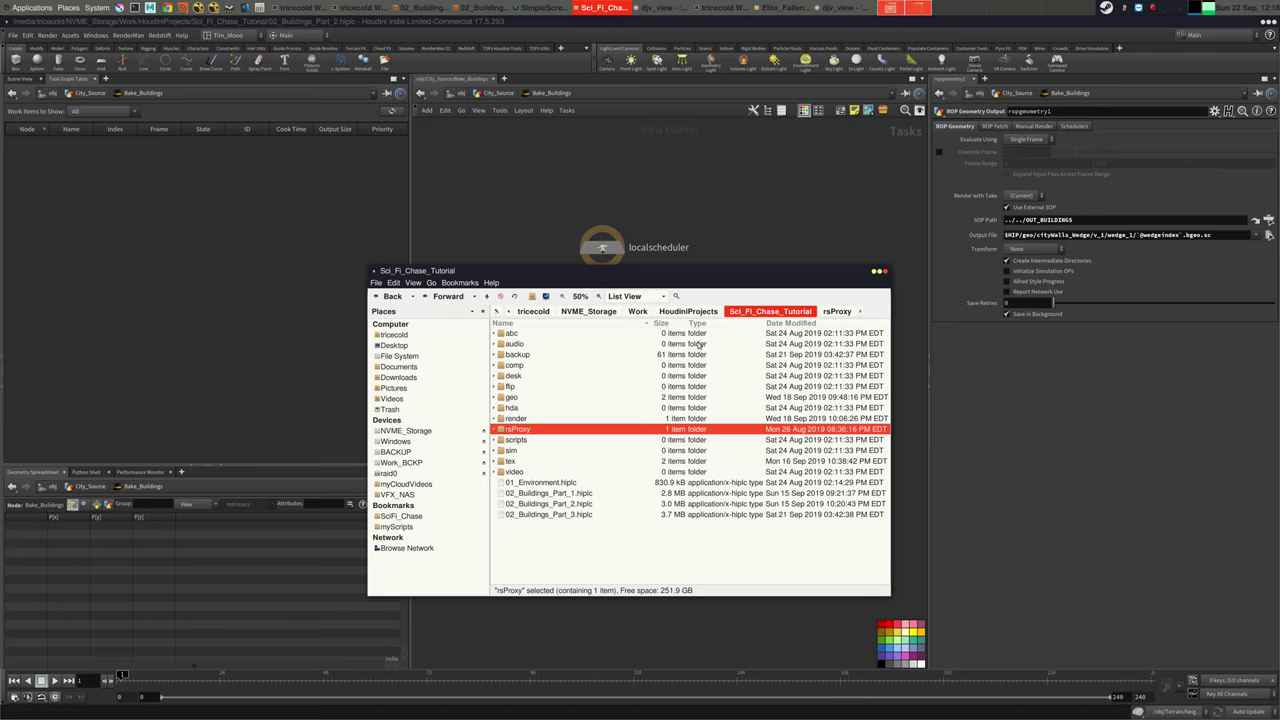
# Delete the wedge_1 folder inside geo/cityWalls_Wedge/v_1 and move the file browser window out of the way
pyautogui.doubleClick(528, 397)
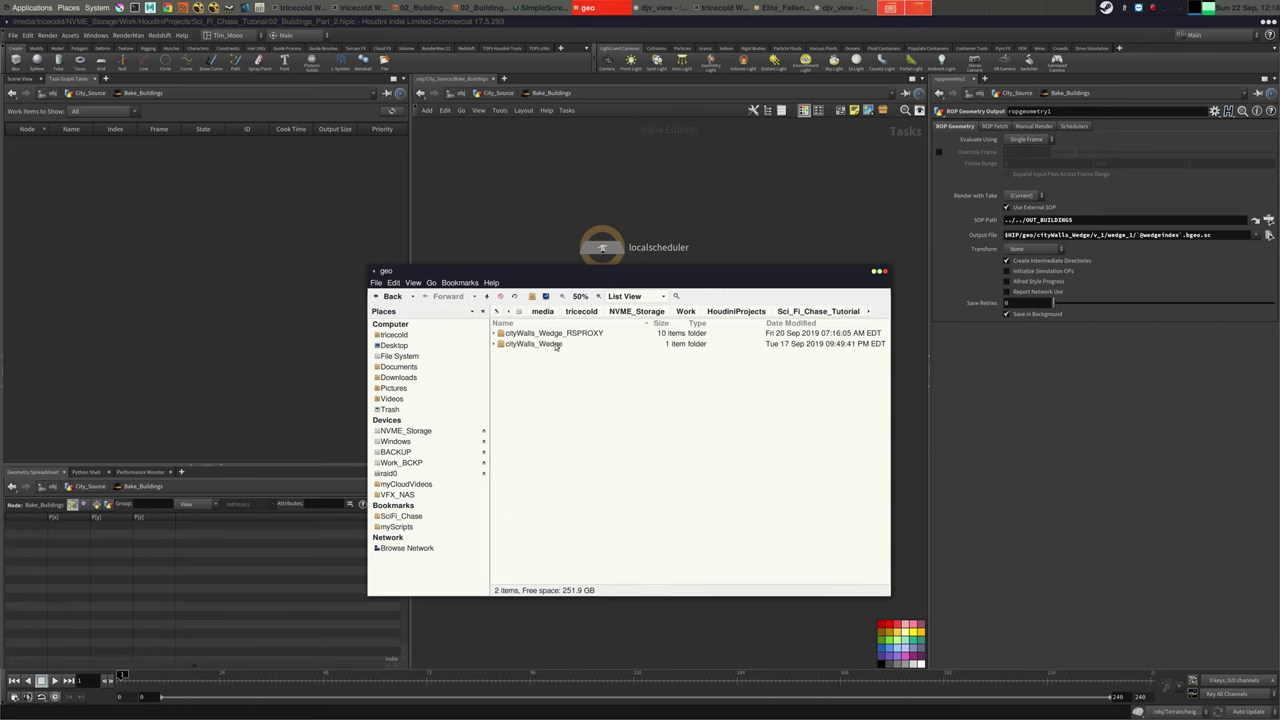
pyautogui.doubleClick(534, 344)
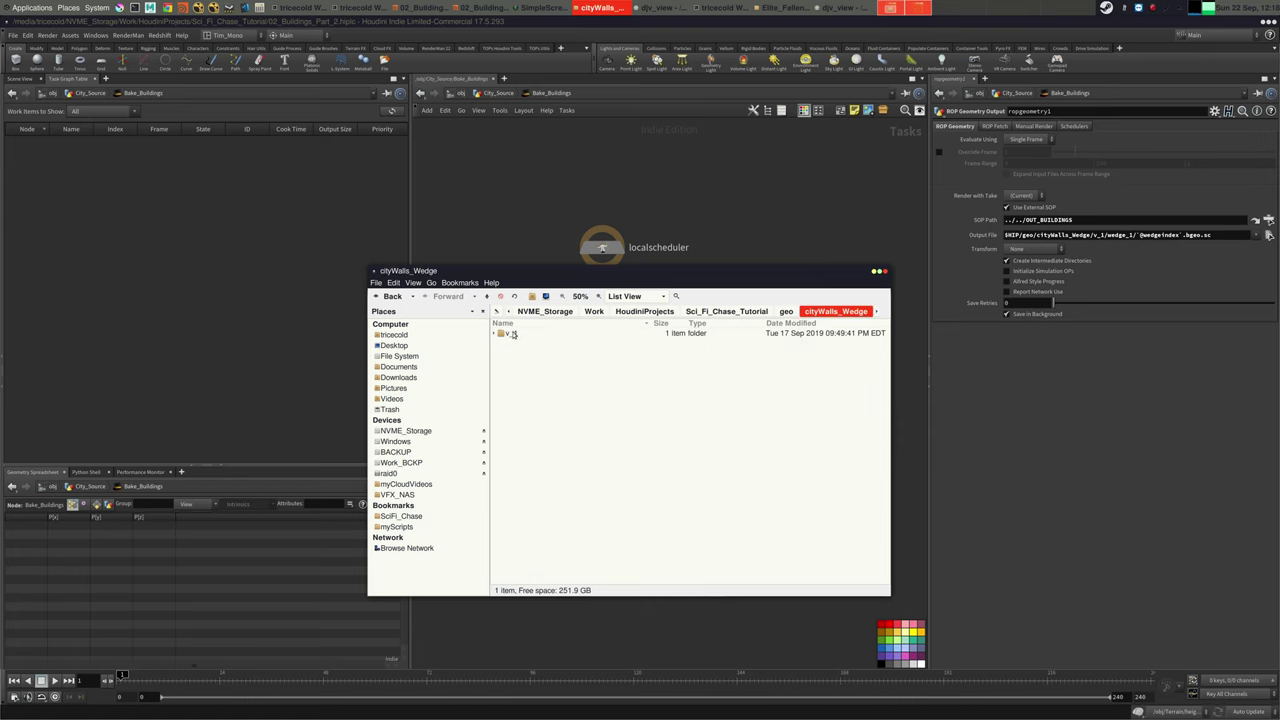
pyautogui.doubleClick(516, 335)
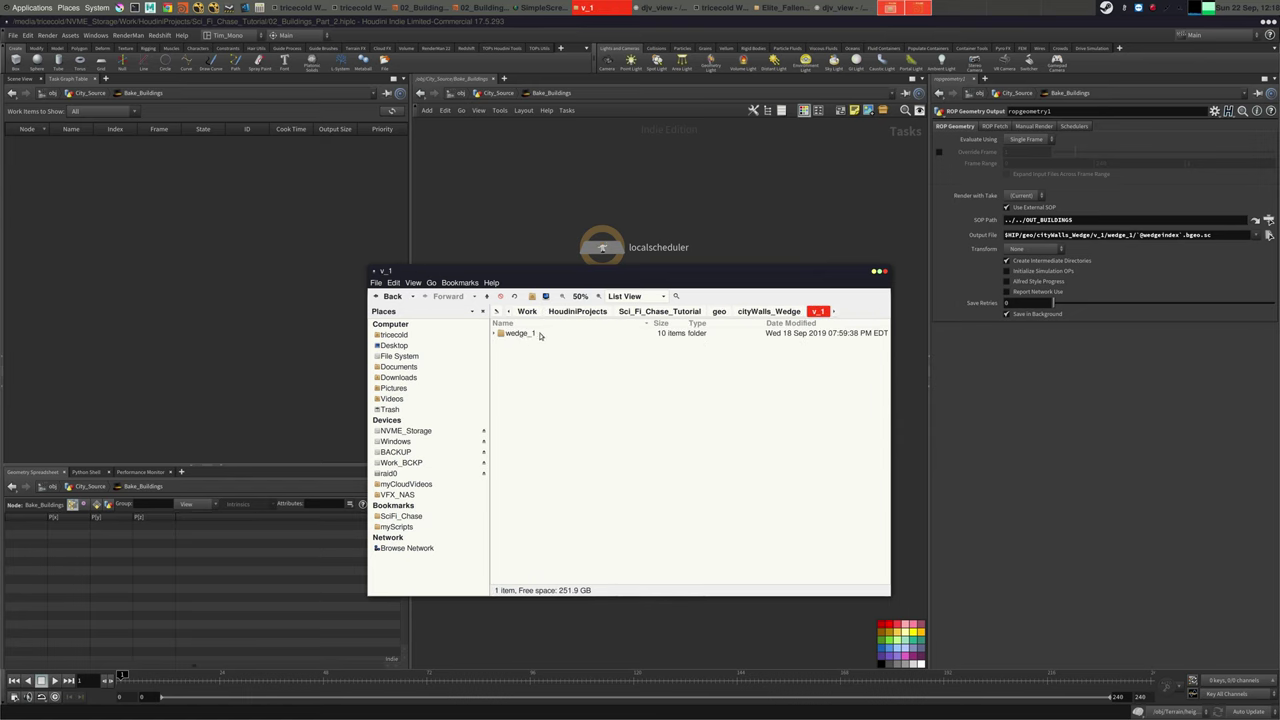
pyautogui.click(536, 334)
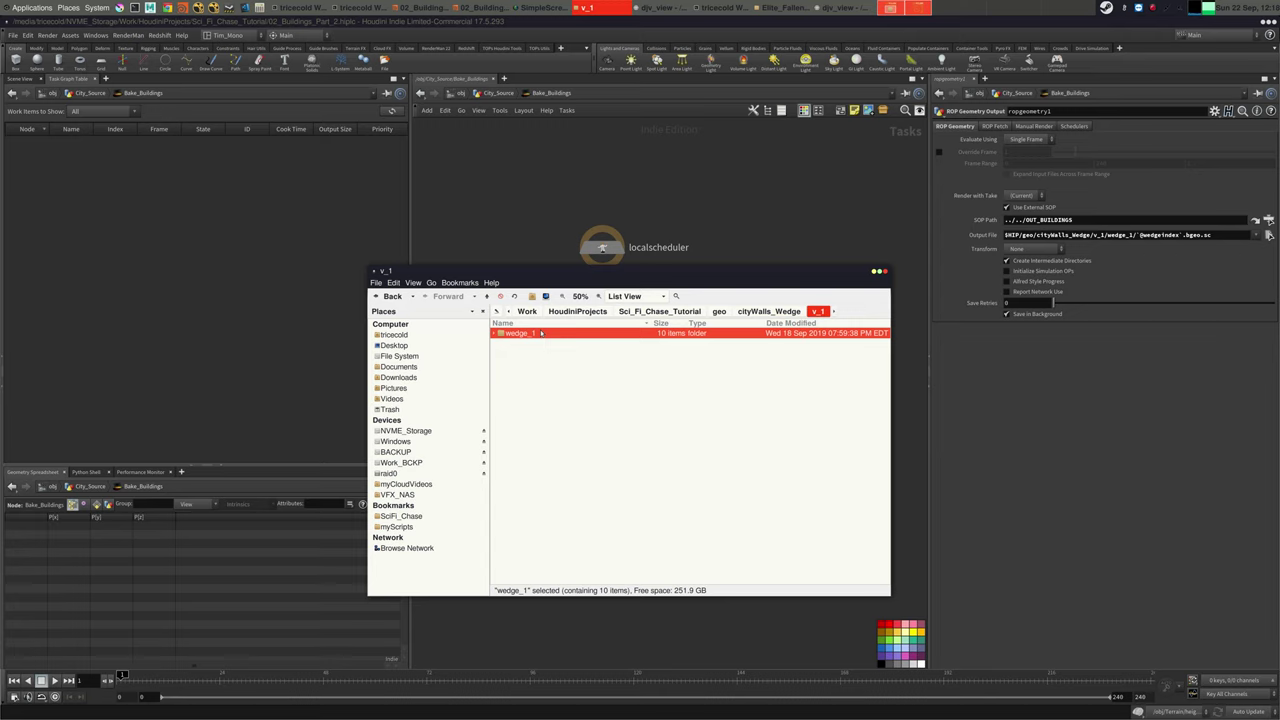
pyautogui.press('Delete')
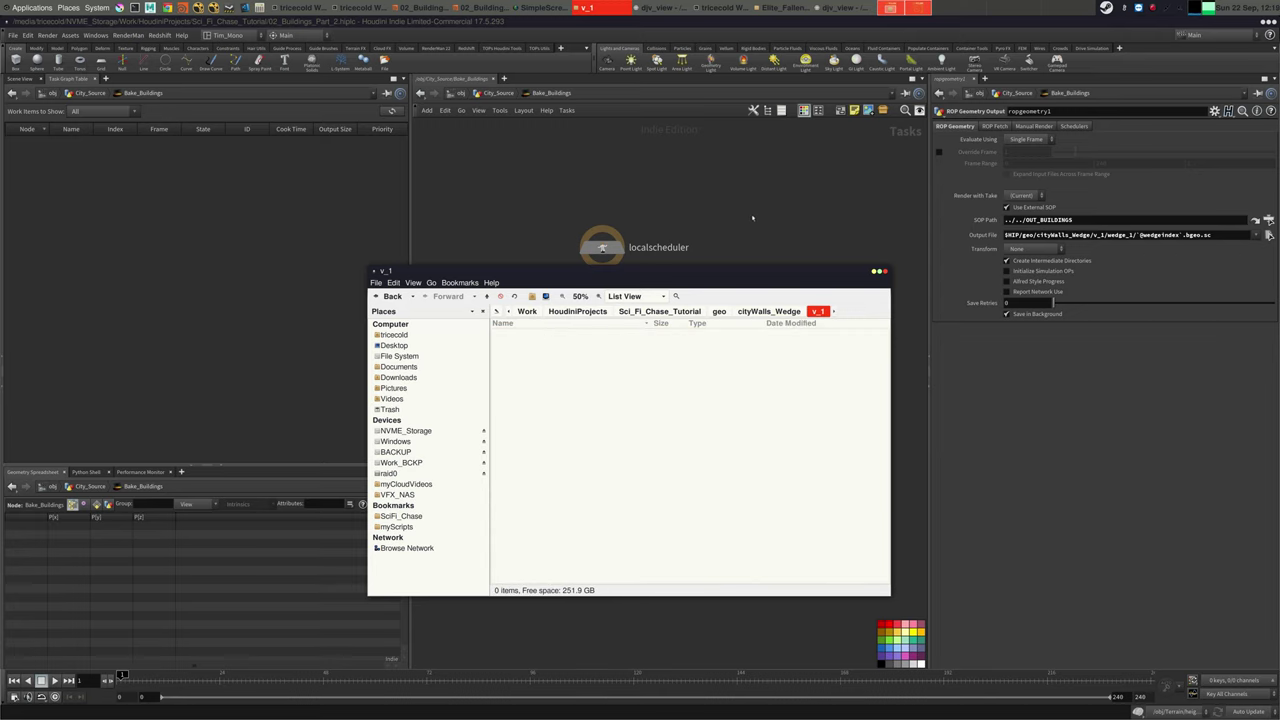
pyautogui.moveTo(706, 272); pyautogui.dragTo(1279, 299)
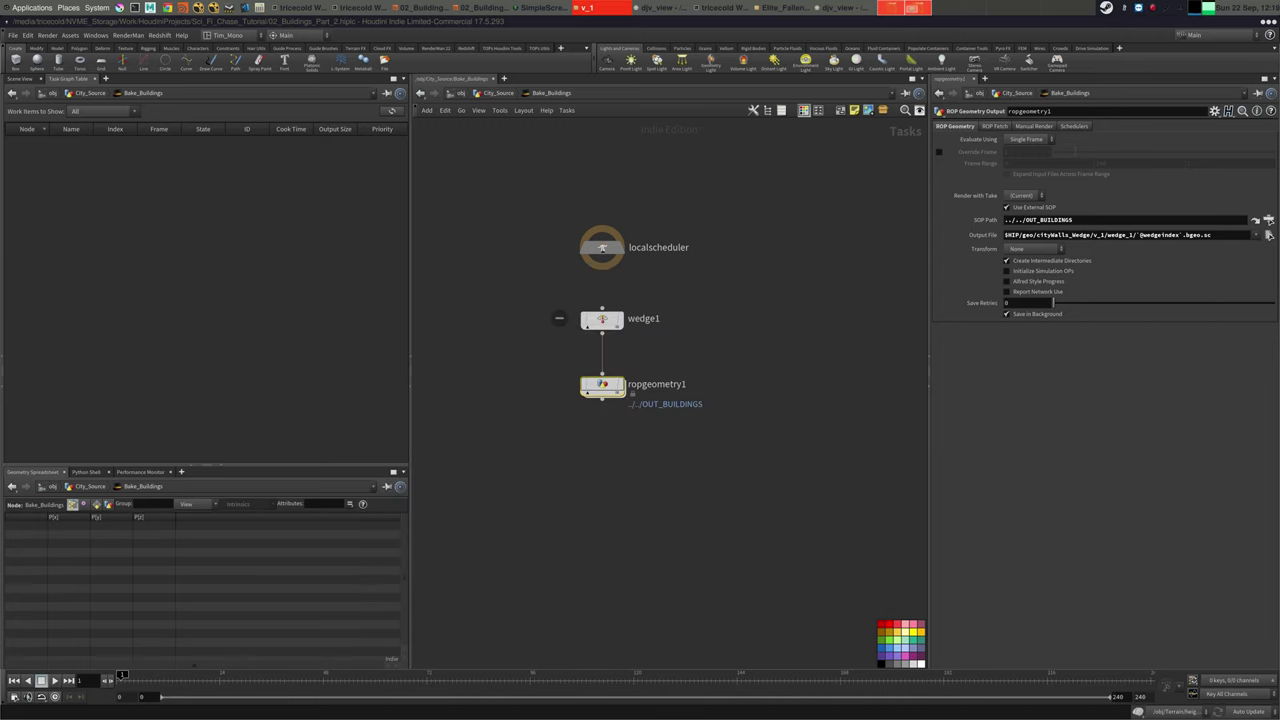
# Switch back to Houdini and save the scene file 02_Buildings_Part_2.hiplc
pyautogui.click(603, 386)
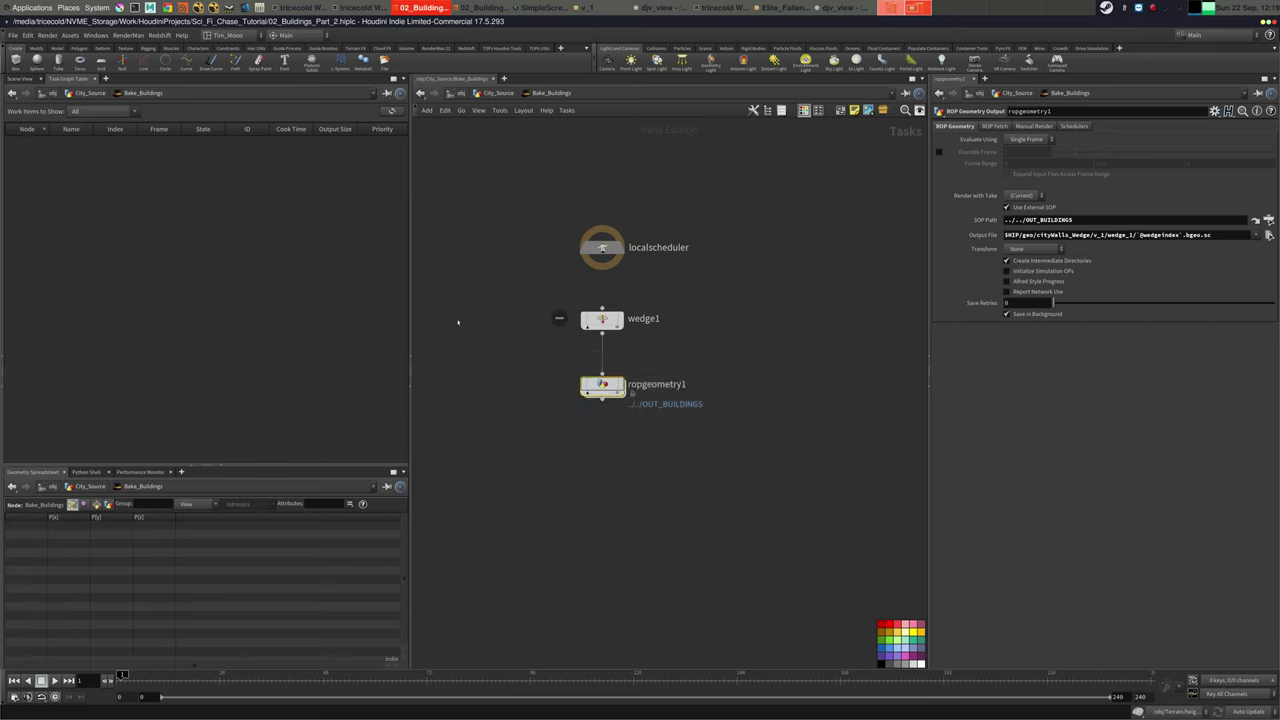
pyautogui.click(13, 35)
pyautogui.click(30, 86)
# Review the localscheduler job settings, then dirty and cook ropgeometry1 to bake all building wedges to disk
pyautogui.rightClick(603, 385)
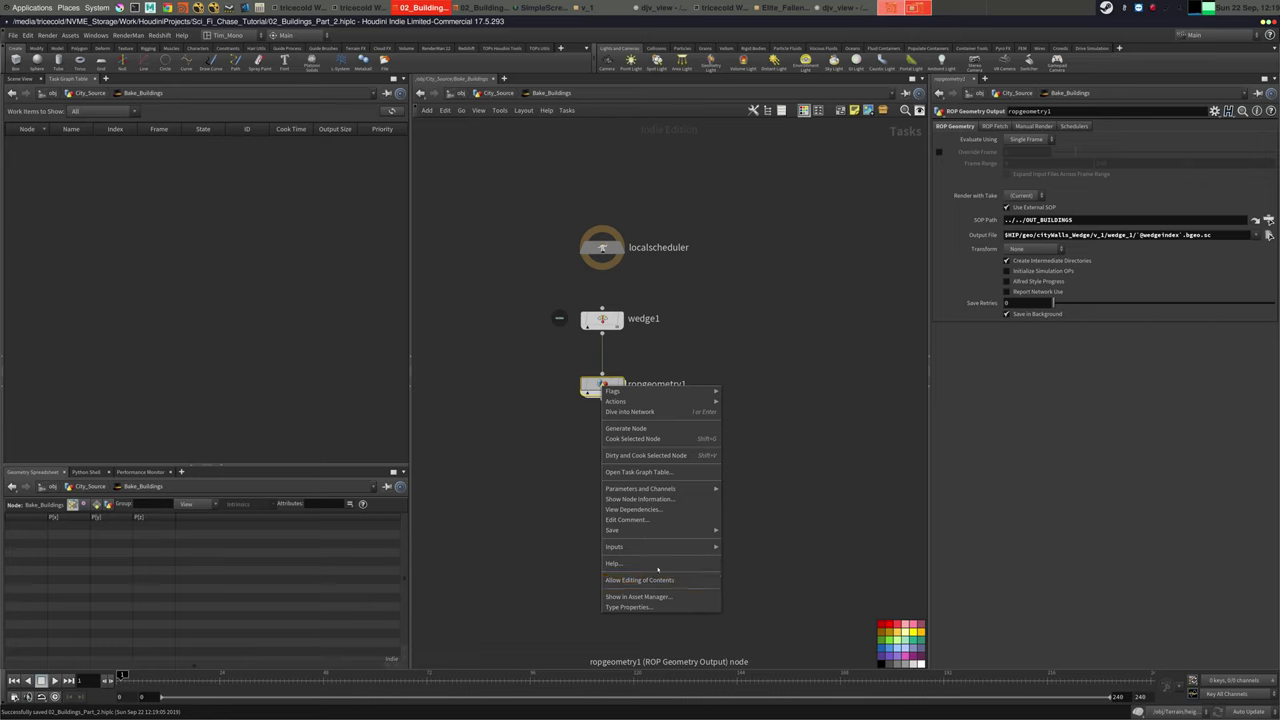
pyautogui.click(500, 449)
pyautogui.click(655, 247)
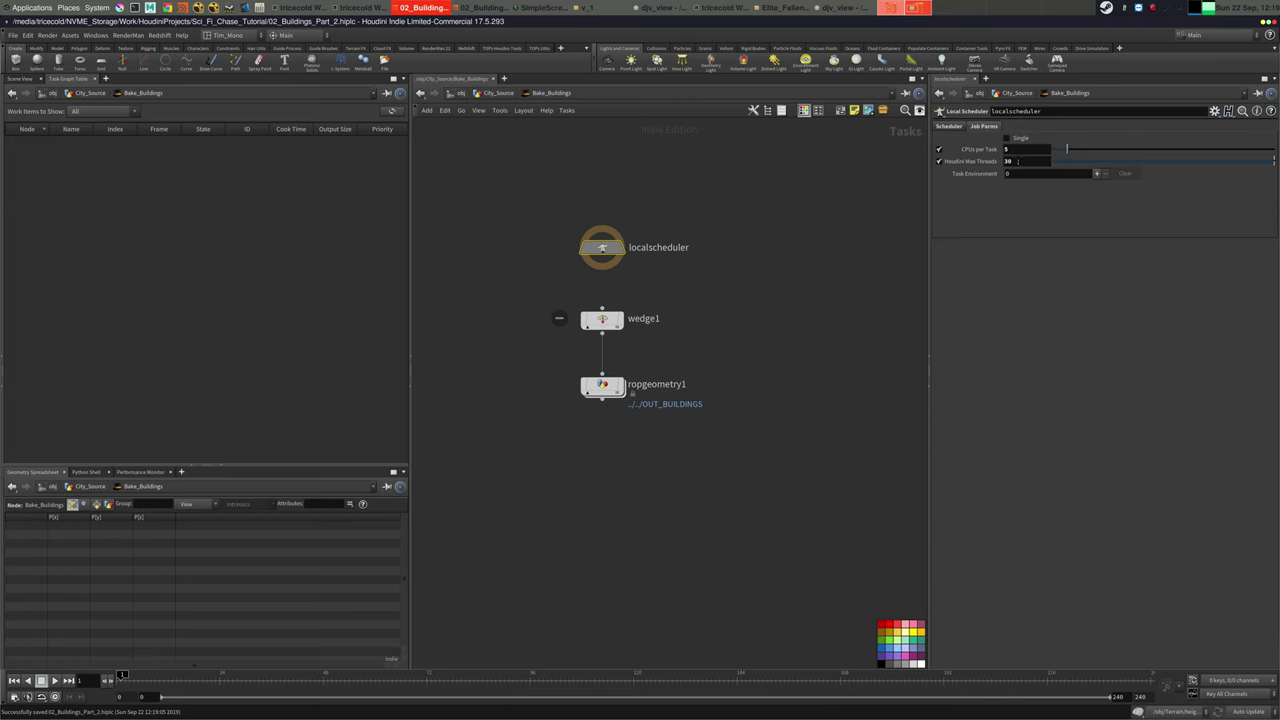
pyautogui.click(602, 385)
pyautogui.rightClick(598, 387)
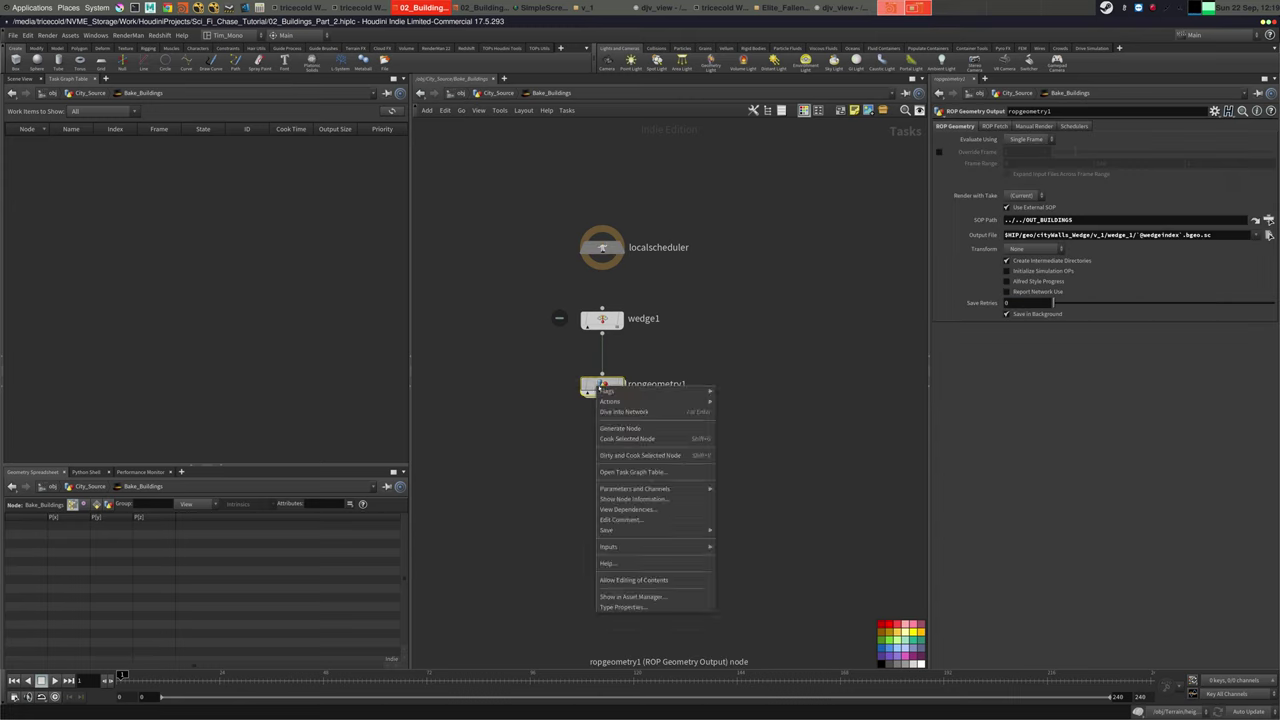
pyautogui.click(640, 455)
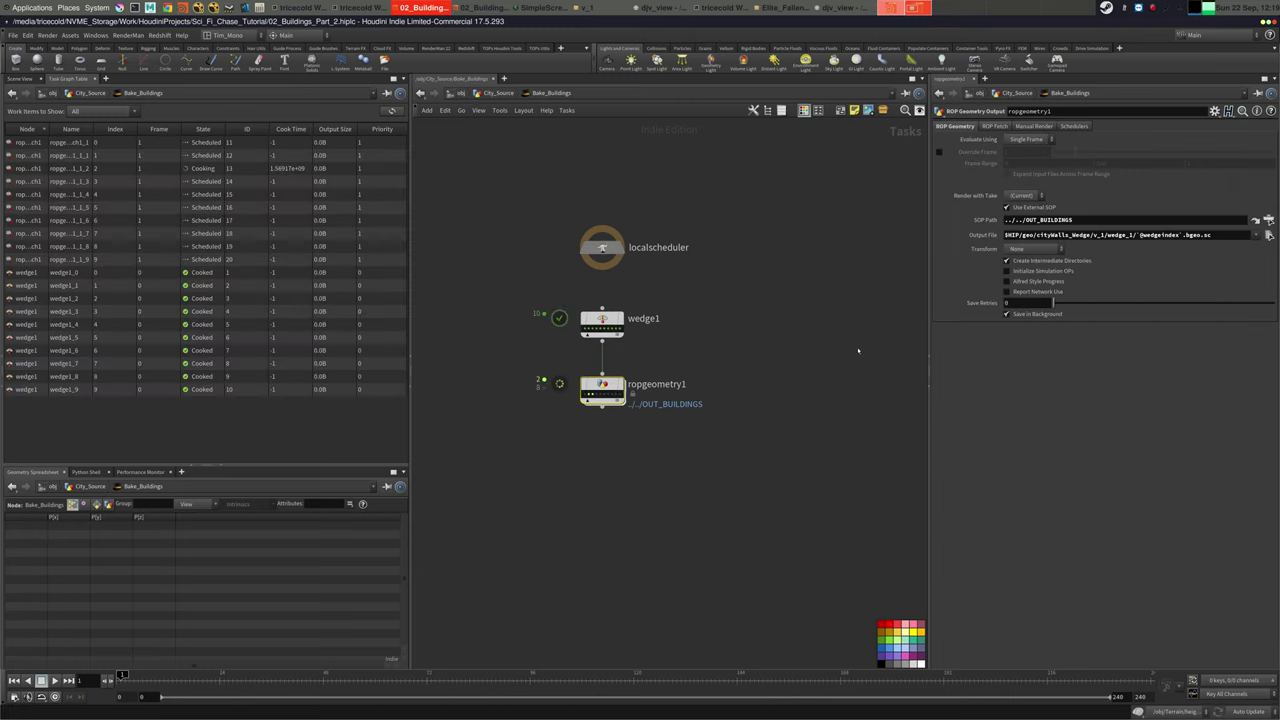
# Bring the file browser showing the v_1 folder back into view to watch for the baked output
pyautogui.moveTo(1279, 240); pyautogui.dragTo(898, 312)
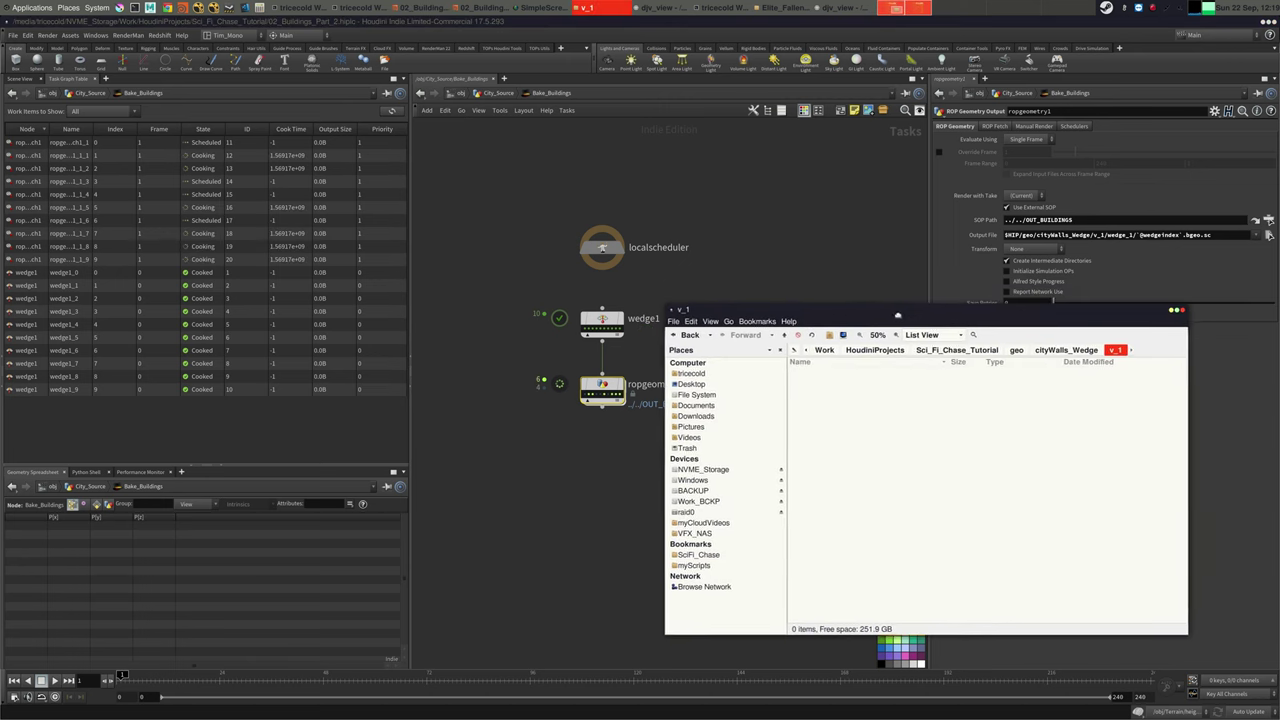
pyautogui.rightClick(1152, 11)
pyautogui.click(1168, 20)
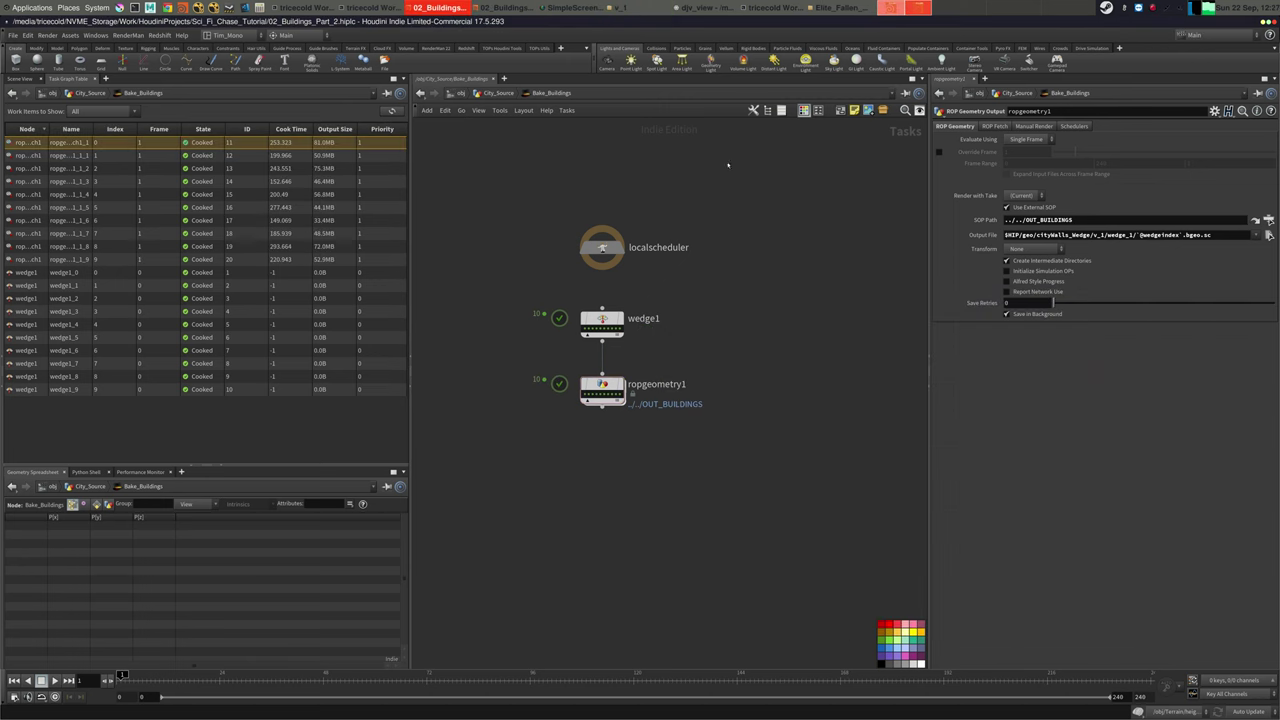
# Leave the Bake_Buildings network for City_Source and show the Scene View in place of the Task Graph Table
pyautogui.moveTo(708, 231); pyautogui.dragTo(755, 233, button='middle')
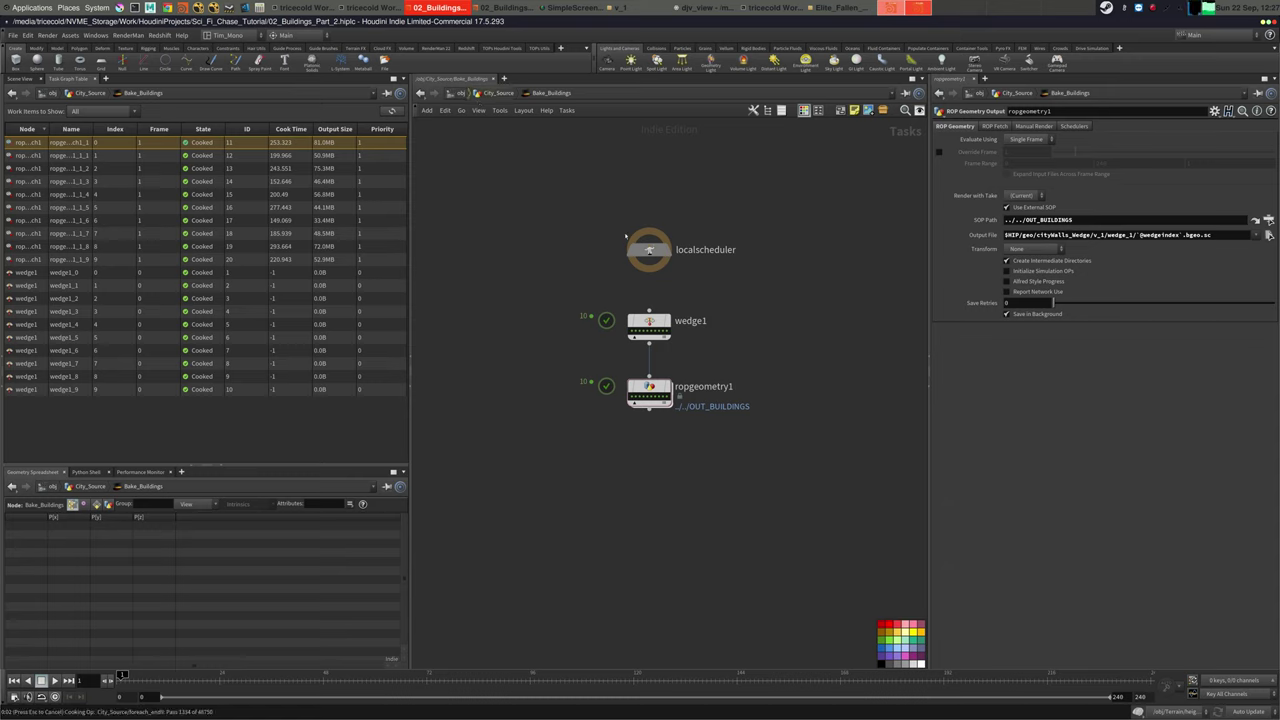
pyautogui.press('u')
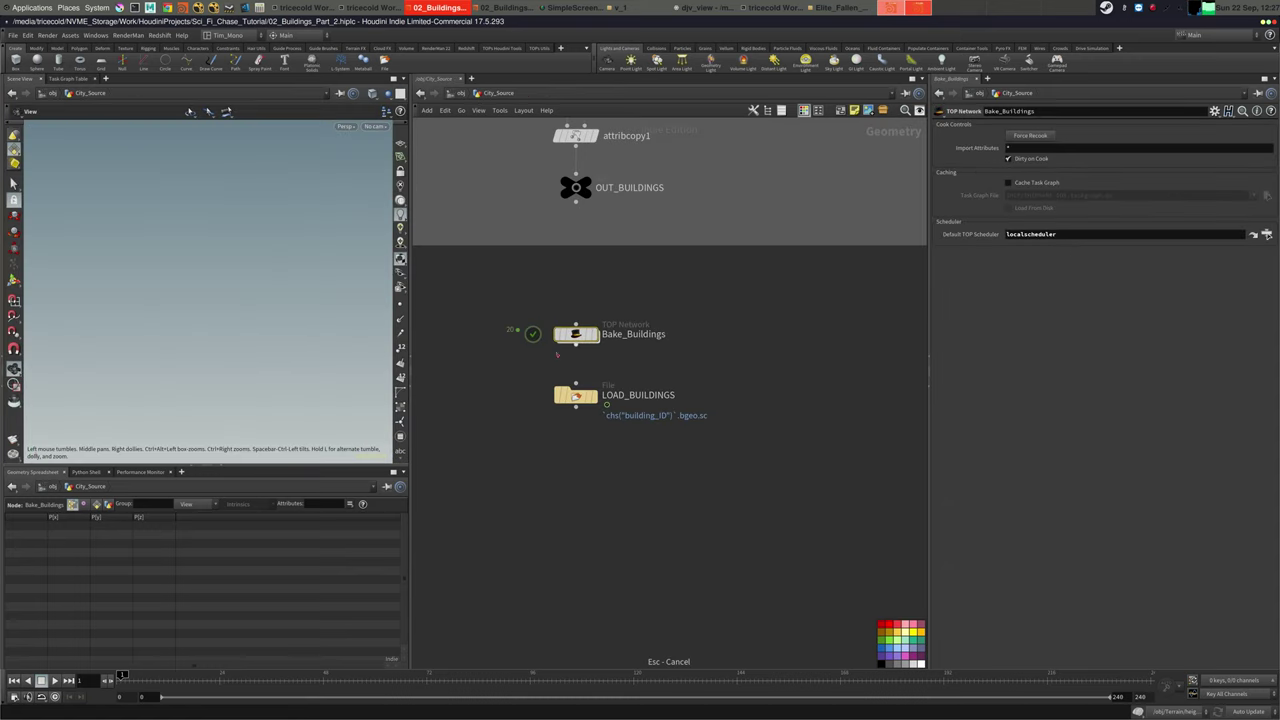
# Display the LOAD_BUILDINGS file node in City_Source and go to frame 0 to load the first baked building
pyautogui.click(595, 395)
pyautogui.click(577, 396)
pyautogui.moveTo(491, 368); pyautogui.dragTo(501, 354, button='middle')
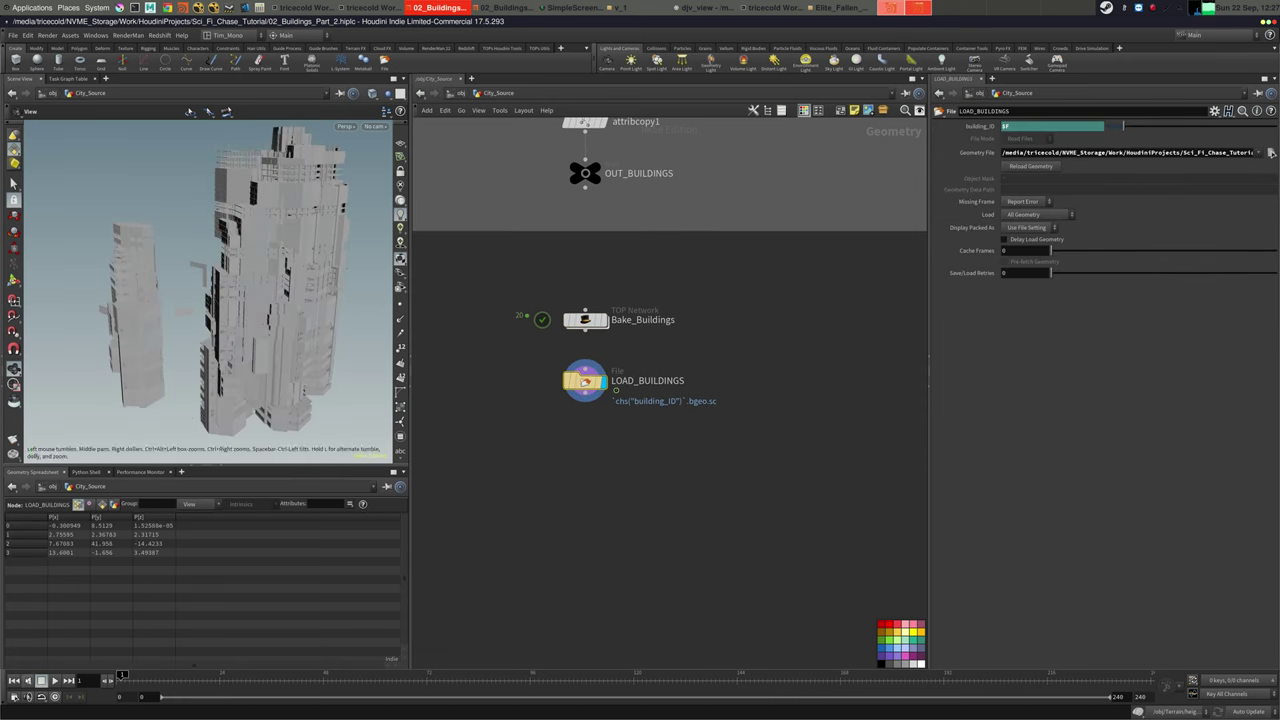
pyautogui.click(14, 681)
pyautogui.scroll(10, 298, 250)
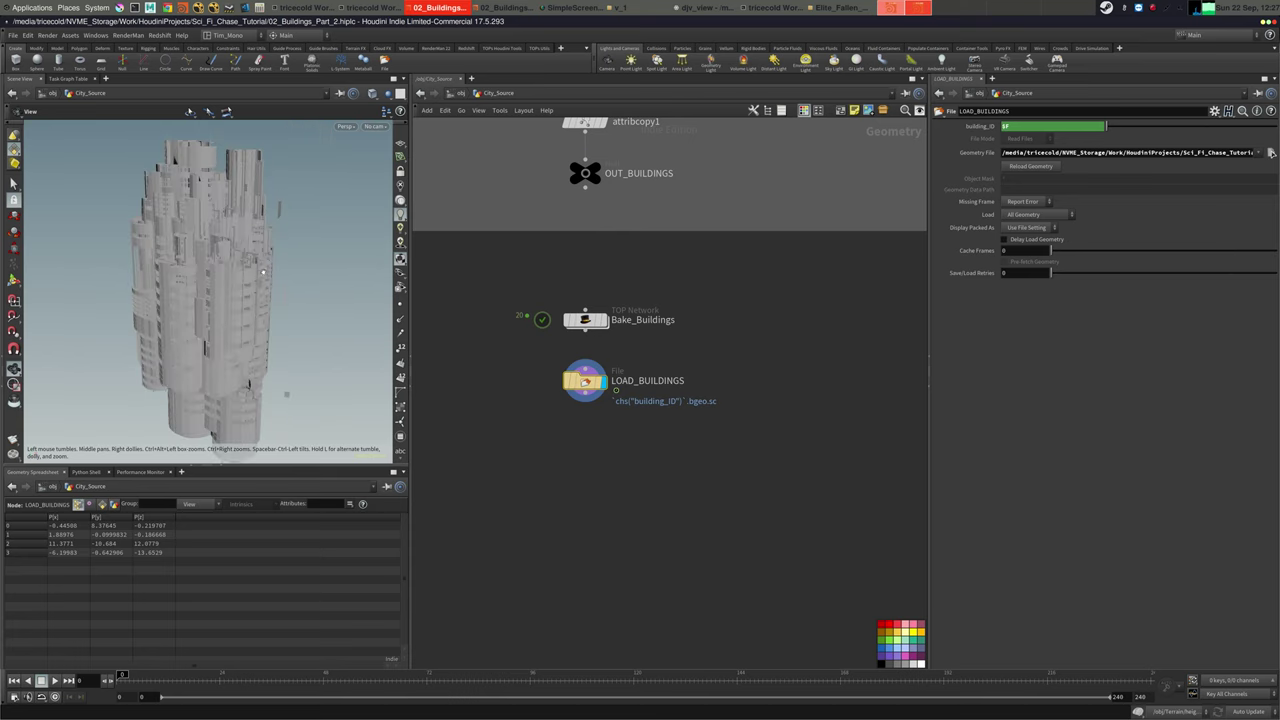
# Inspect the frame 0 building from several angles, briefly trying another viewport lighting mode
pyautogui.moveTo(302, 248); pyautogui.dragTo(240, 198)
pyautogui.click(401, 229)
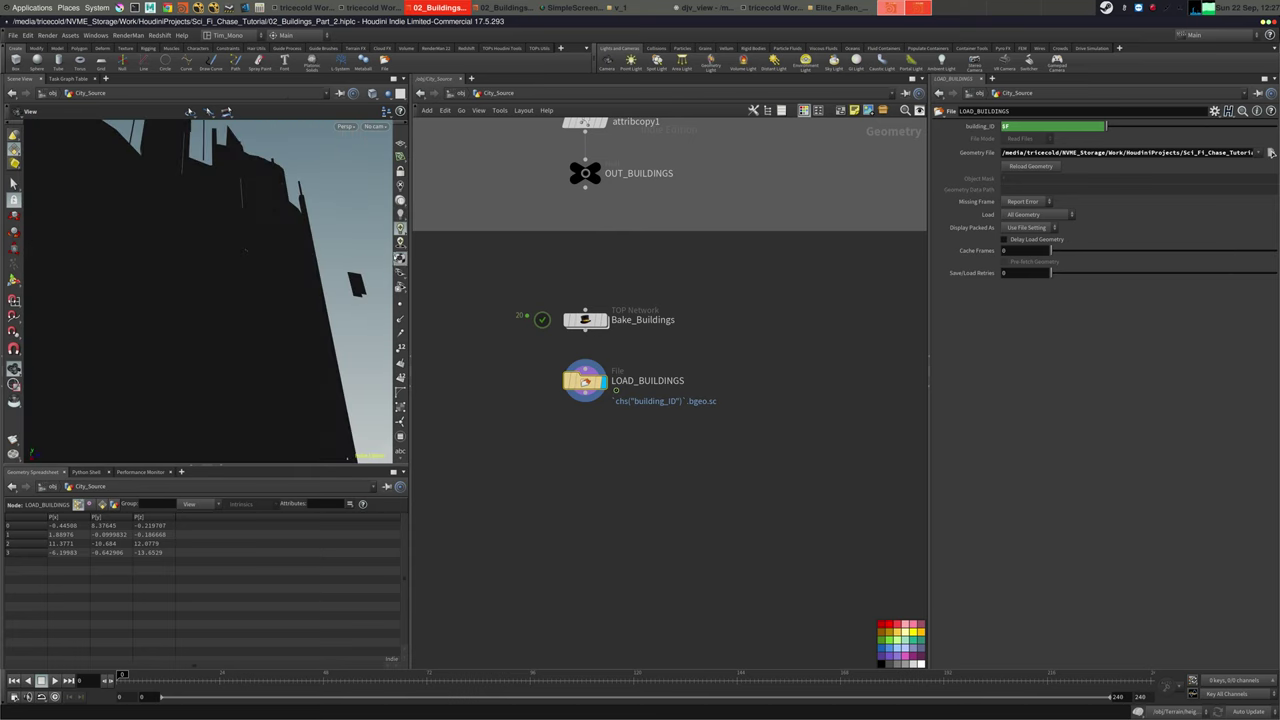
pyautogui.click(401, 215)
pyautogui.moveTo(310, 250); pyautogui.dragTo(153, 229)
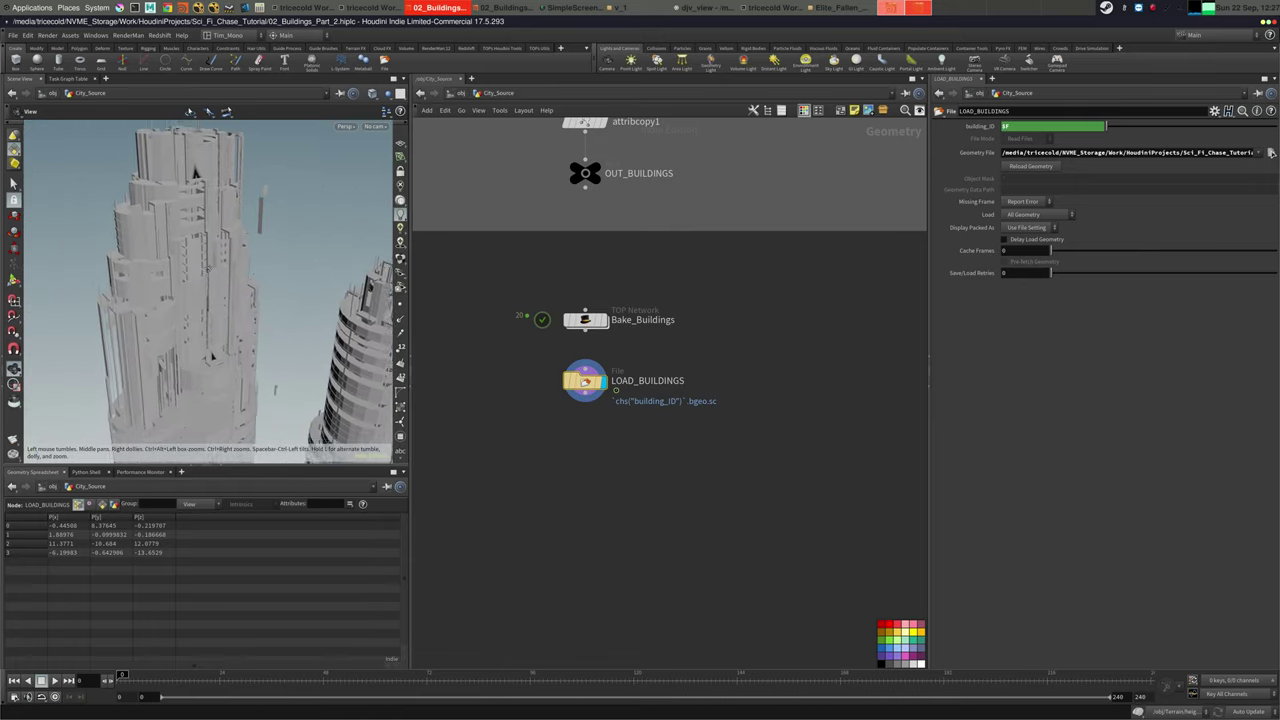
pyautogui.moveTo(289, 225); pyautogui.dragTo(171, 245)
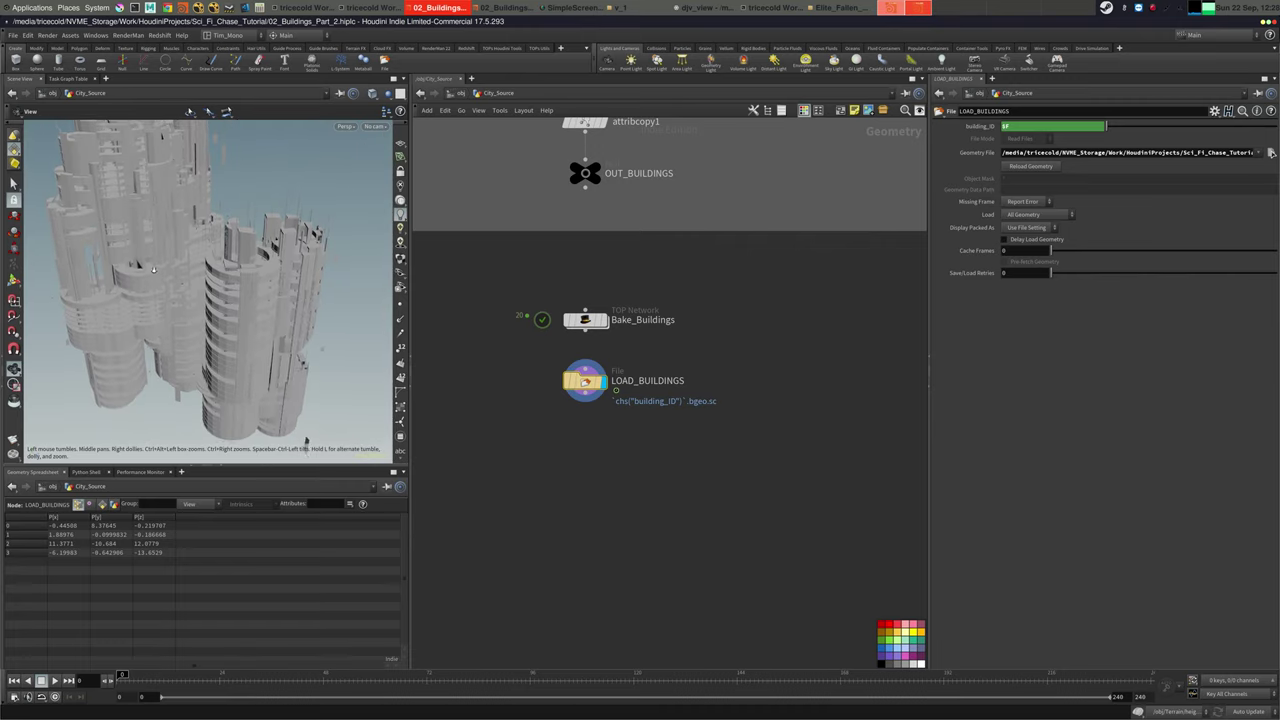
# Step through frames 1 to 5 to examine the baked building variations from several angles, then return to frame 0
pyautogui.press('Right')
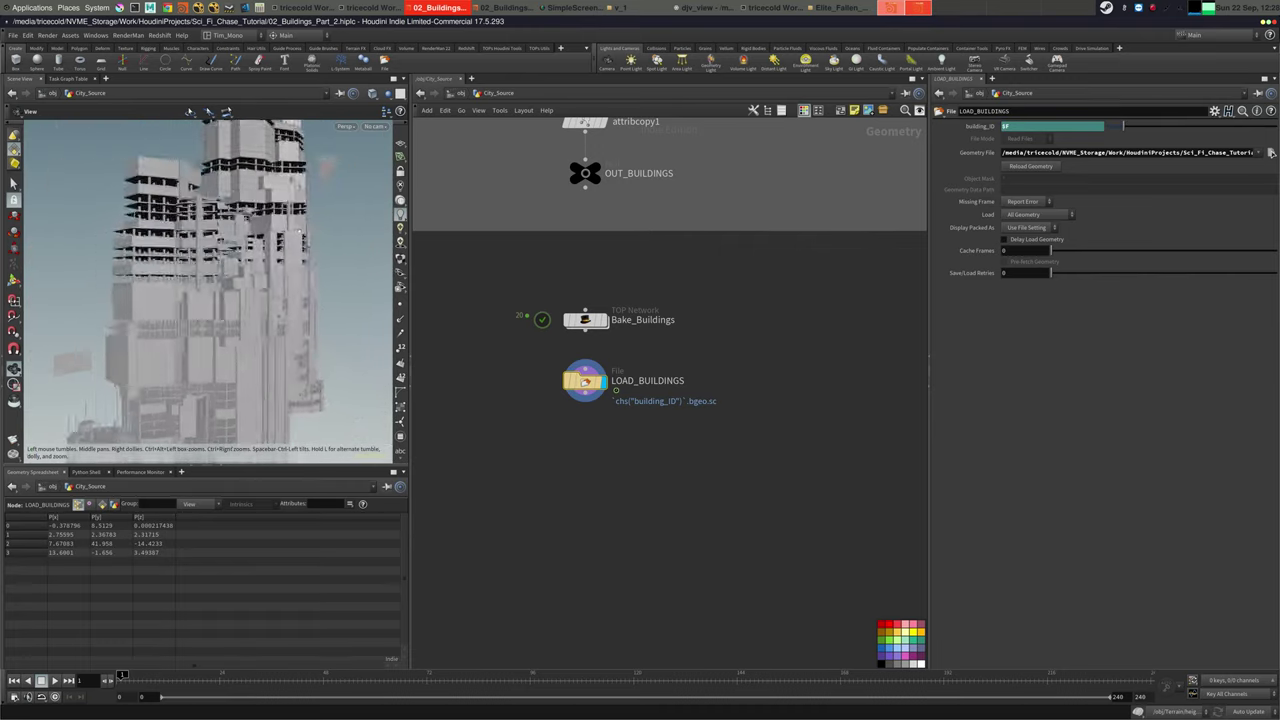
pyautogui.moveTo(299, 231); pyautogui.dragTo(311, 209)
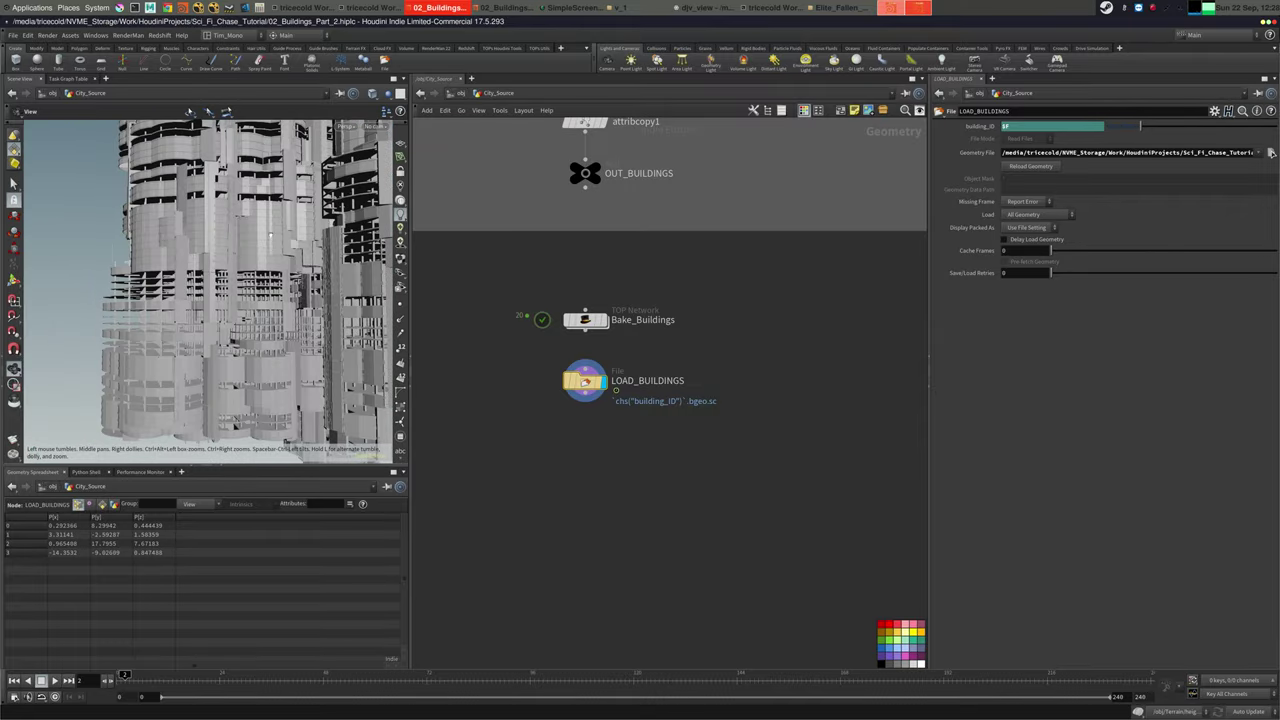
pyautogui.moveTo(270, 235); pyautogui.dragTo(239, 220)
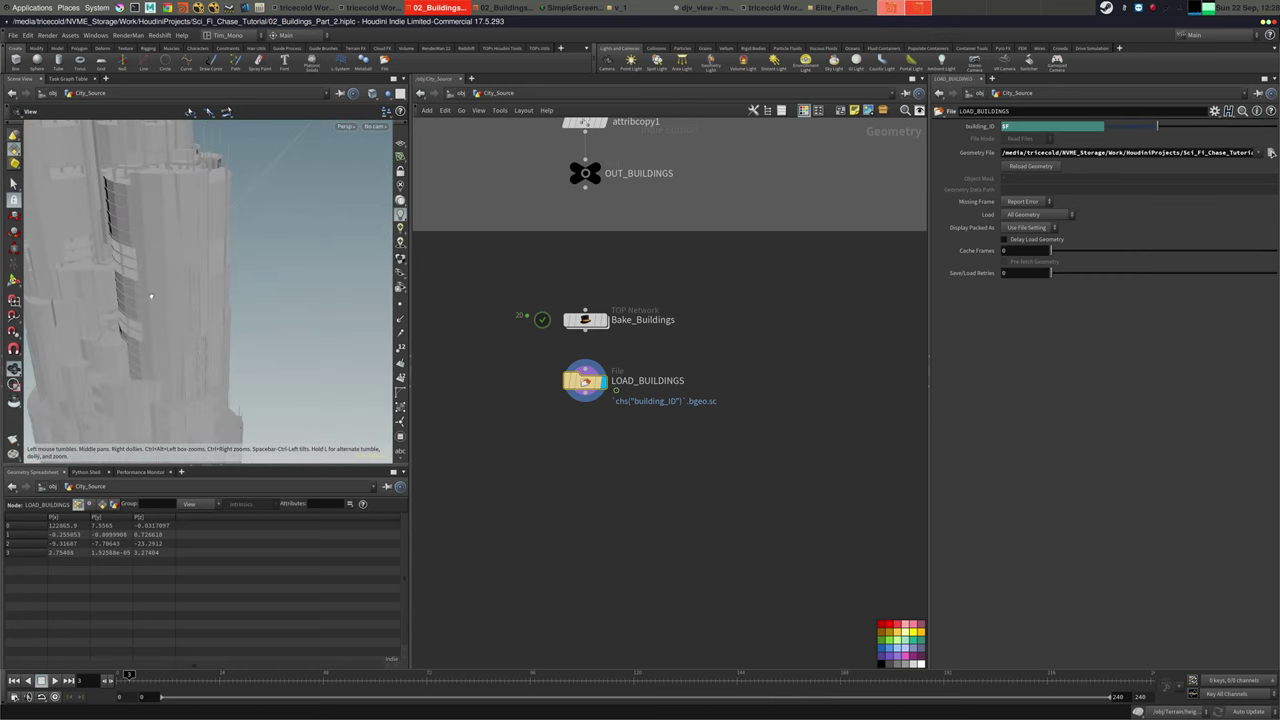
pyautogui.moveTo(151, 296); pyautogui.dragTo(268, 170)
pyautogui.moveTo(279, 153); pyautogui.dragTo(115, 289)
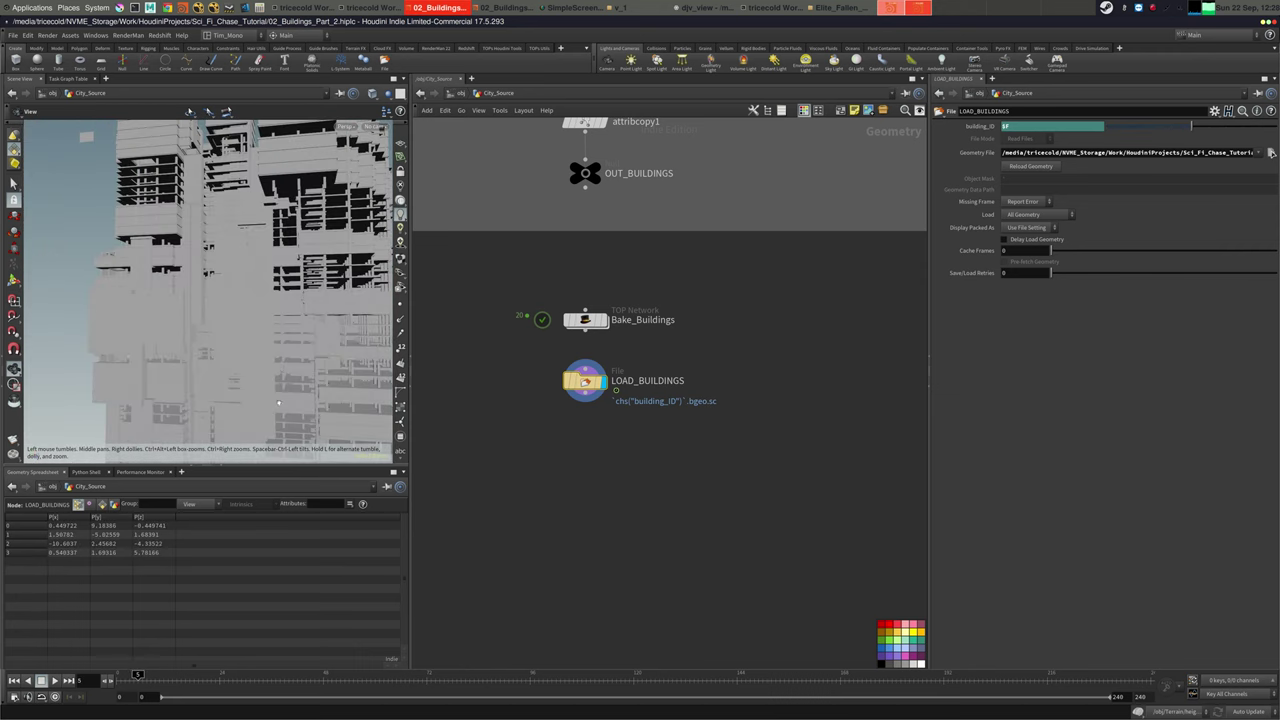
pyautogui.scroll(-5, 196, 299)
pyautogui.moveTo(196, 299); pyautogui.dragTo(298, 282)
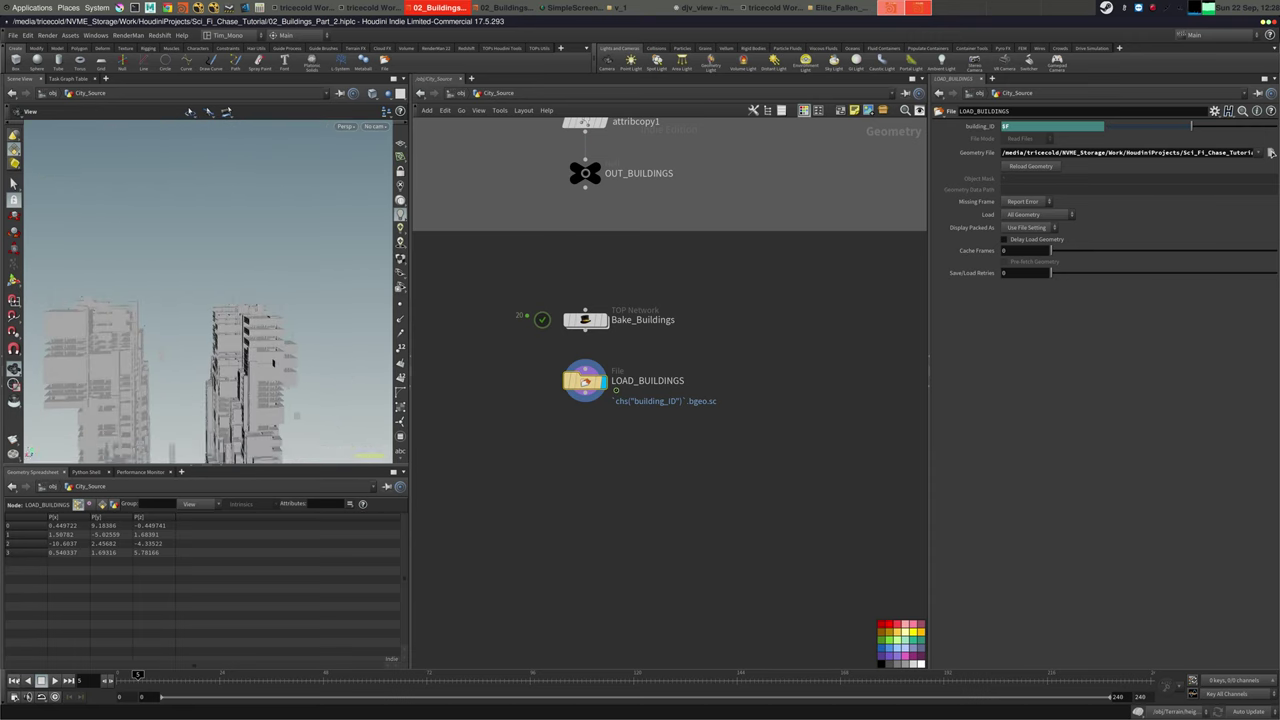
pyautogui.click(14, 681)
# Switch the network view from City_Source to the out context and on to the shop context
pyautogui.click(460, 94)
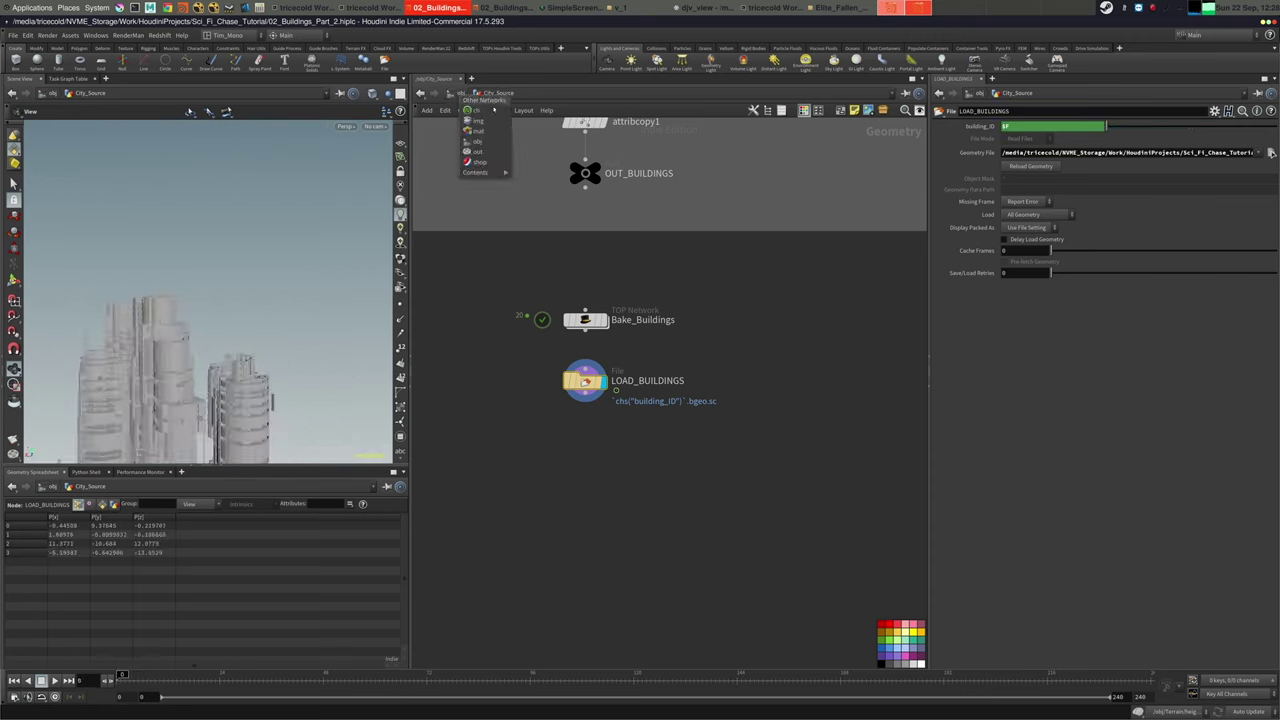
pyautogui.click(480, 149)
pyautogui.click(550, 97)
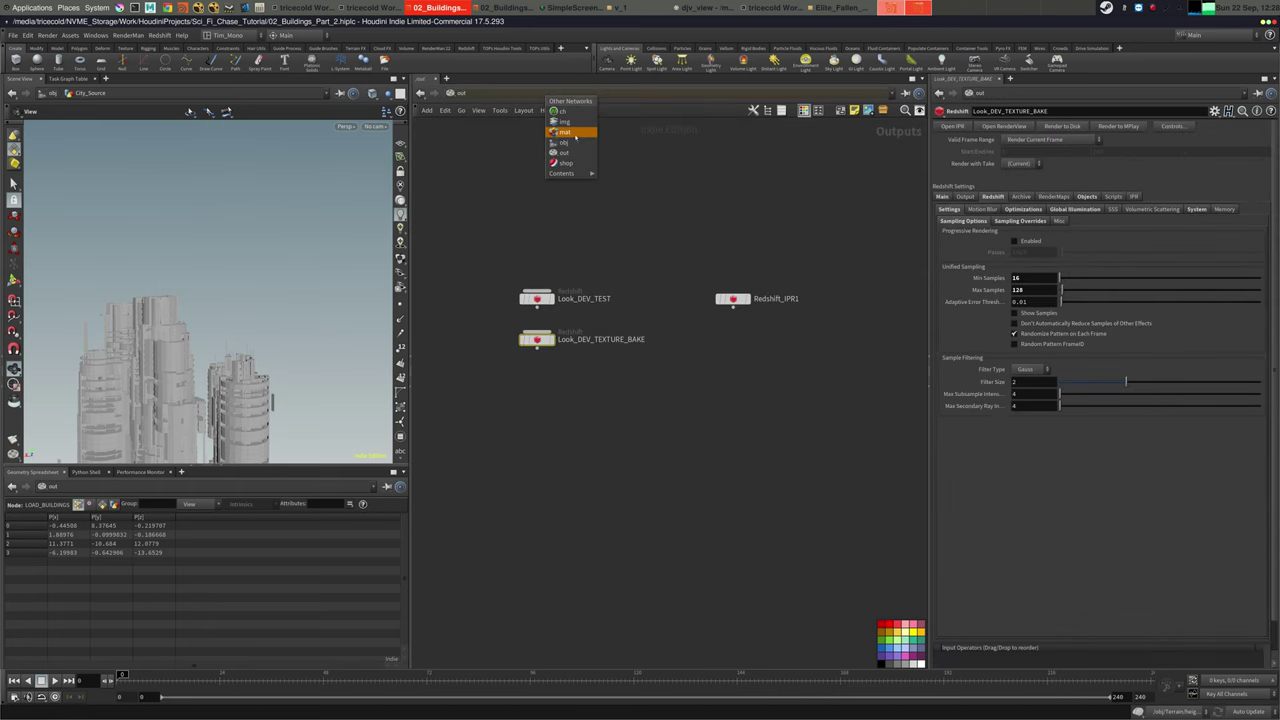
pyautogui.click(563, 163)
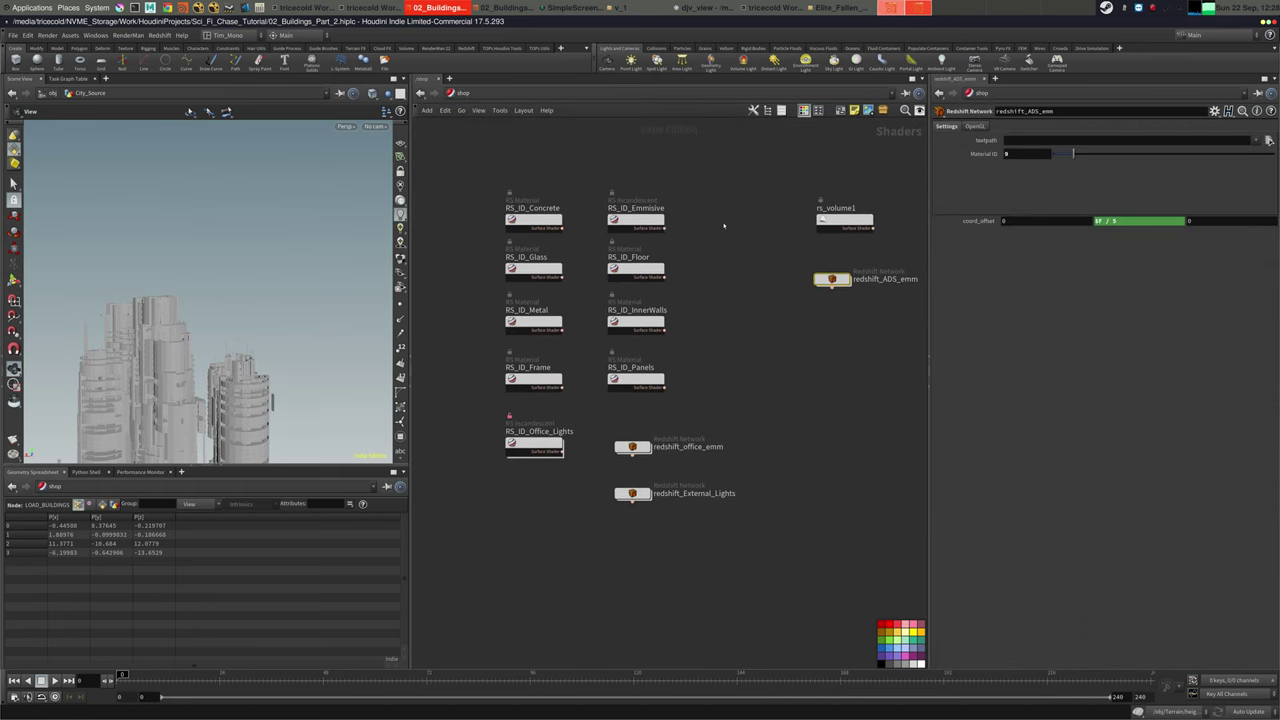
# Go through the RS_ID Redshift materials row by row, from Concrete and Emmisive down to Frame, Panels and Office_Lights
pyautogui.moveTo(731, 181); pyautogui.dragTo(520, 250)
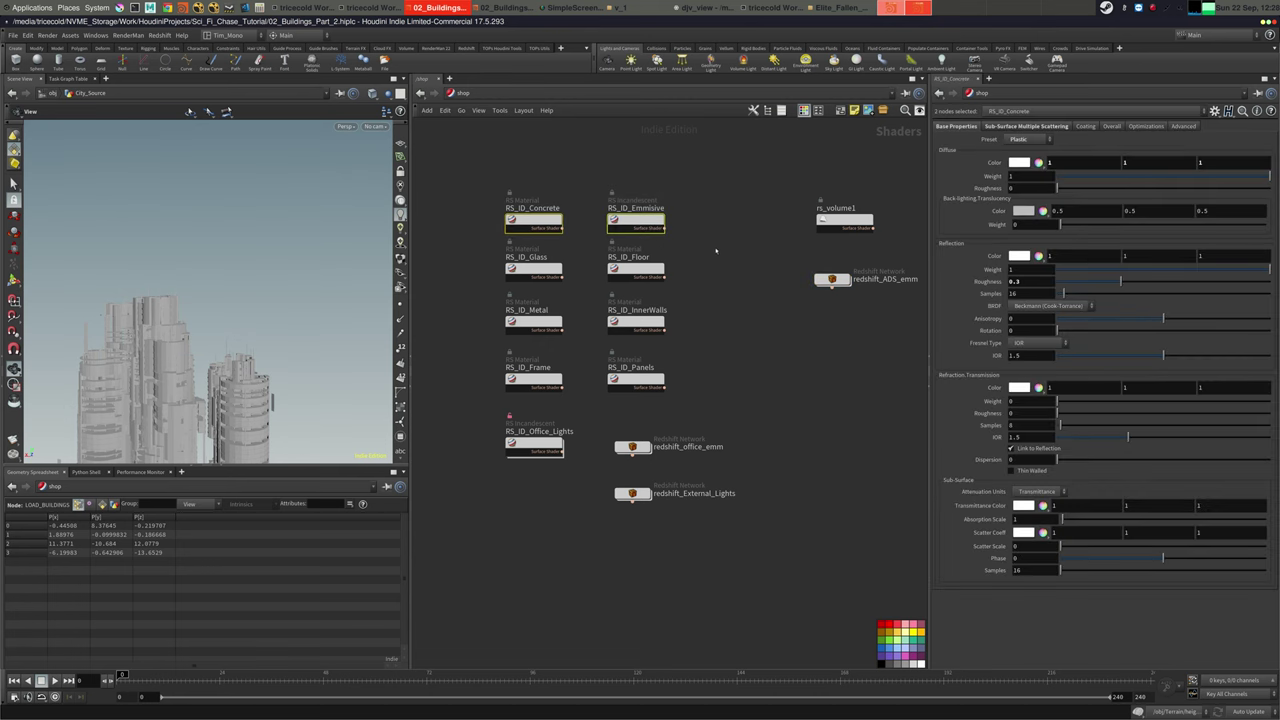
pyautogui.moveTo(704, 247); pyautogui.dragTo(478, 293)
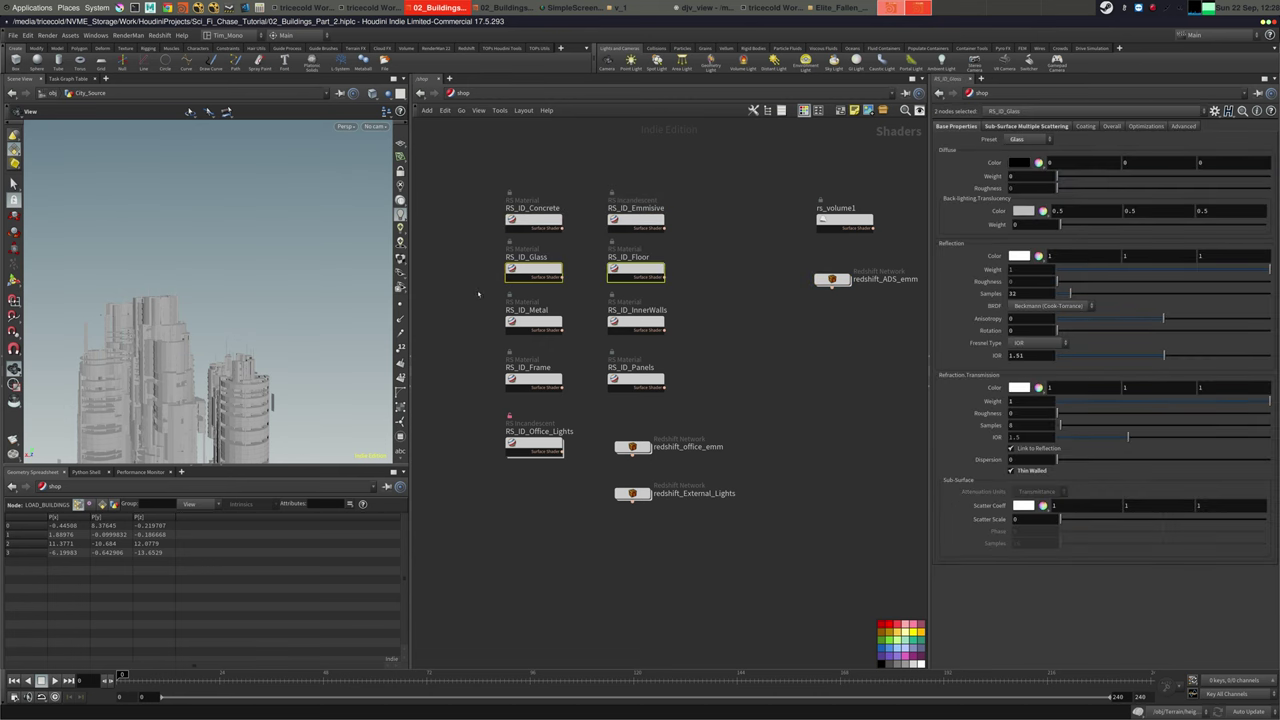
pyautogui.click(735, 294)
pyautogui.moveTo(727, 287); pyautogui.dragTo(725, 256, button='middle')
pyautogui.moveTo(746, 140); pyautogui.dragTo(490, 204)
pyautogui.moveTo(726, 219); pyautogui.dragTo(462, 262)
pyautogui.moveTo(731, 275); pyautogui.dragTo(474, 316)
pyautogui.moveTo(720, 318); pyautogui.dragTo(470, 377)
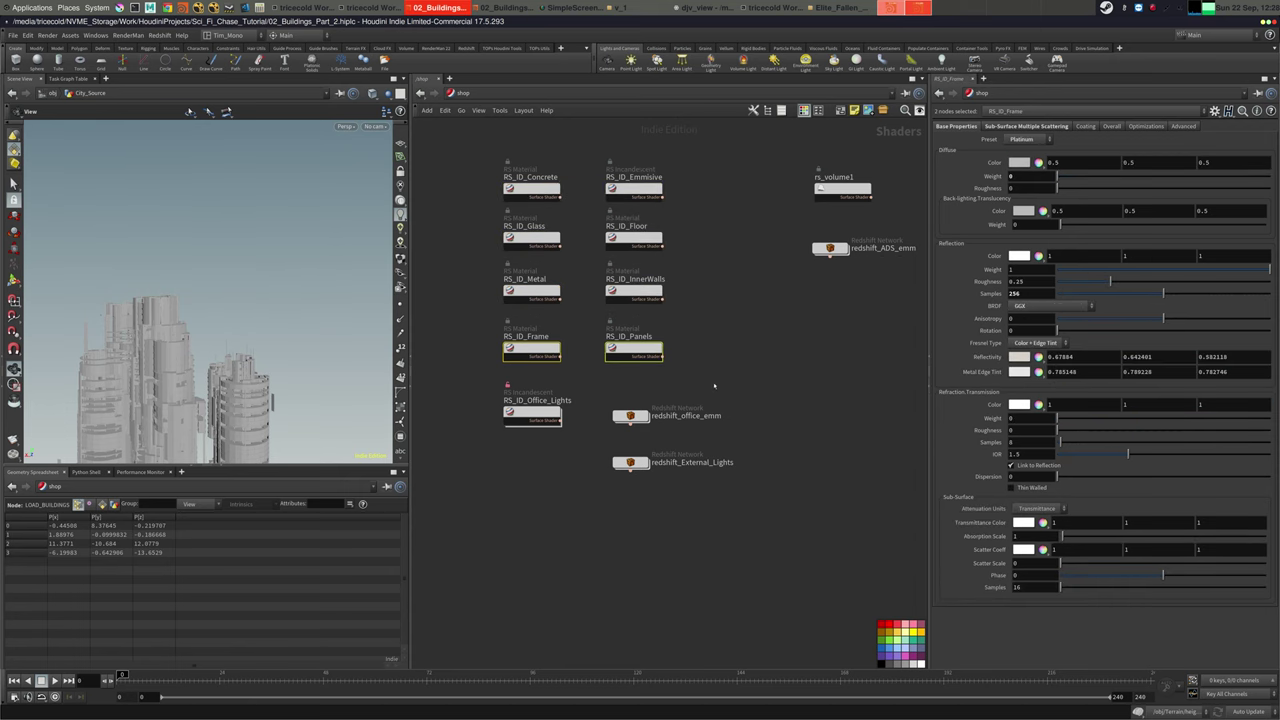
pyautogui.moveTo(714, 386); pyautogui.dragTo(692, 354, button='middle')
pyautogui.moveTo(572, 354); pyautogui.dragTo(477, 376)
pyautogui.moveTo(454, 267); pyautogui.dragTo(476, 337, button='middle')
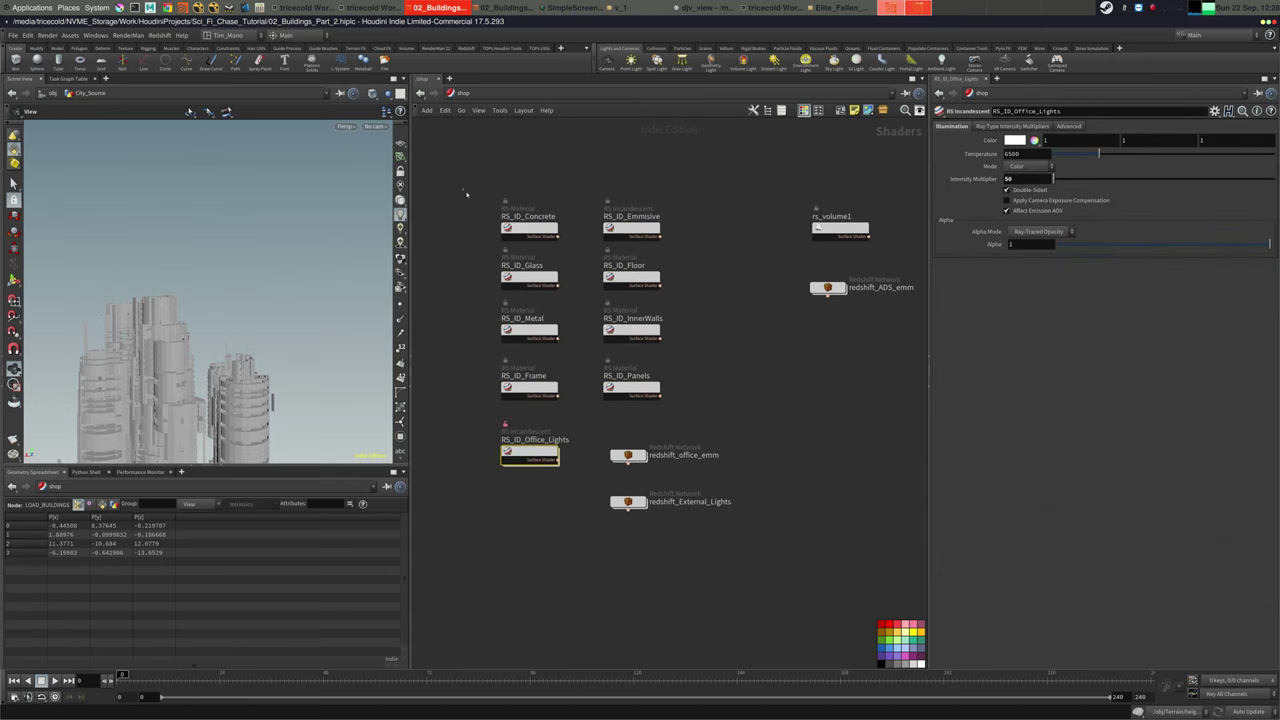
pyautogui.moveTo(465, 193); pyautogui.dragTo(590, 254)
pyautogui.moveTo(594, 190); pyautogui.dragTo(465, 305)
pyautogui.moveTo(568, 309); pyautogui.dragTo(474, 347)
pyautogui.moveTo(697, 313); pyautogui.dragTo(482, 406)
pyautogui.keyDown('shift'); pyautogui.moveTo(690, 370); pyautogui.dragTo(542, 402); pyautogui.keyUp('shift')
# Open the Building_LookDev network from the obj context, frame its geometry and select the material1 node
pyautogui.click(463, 92)
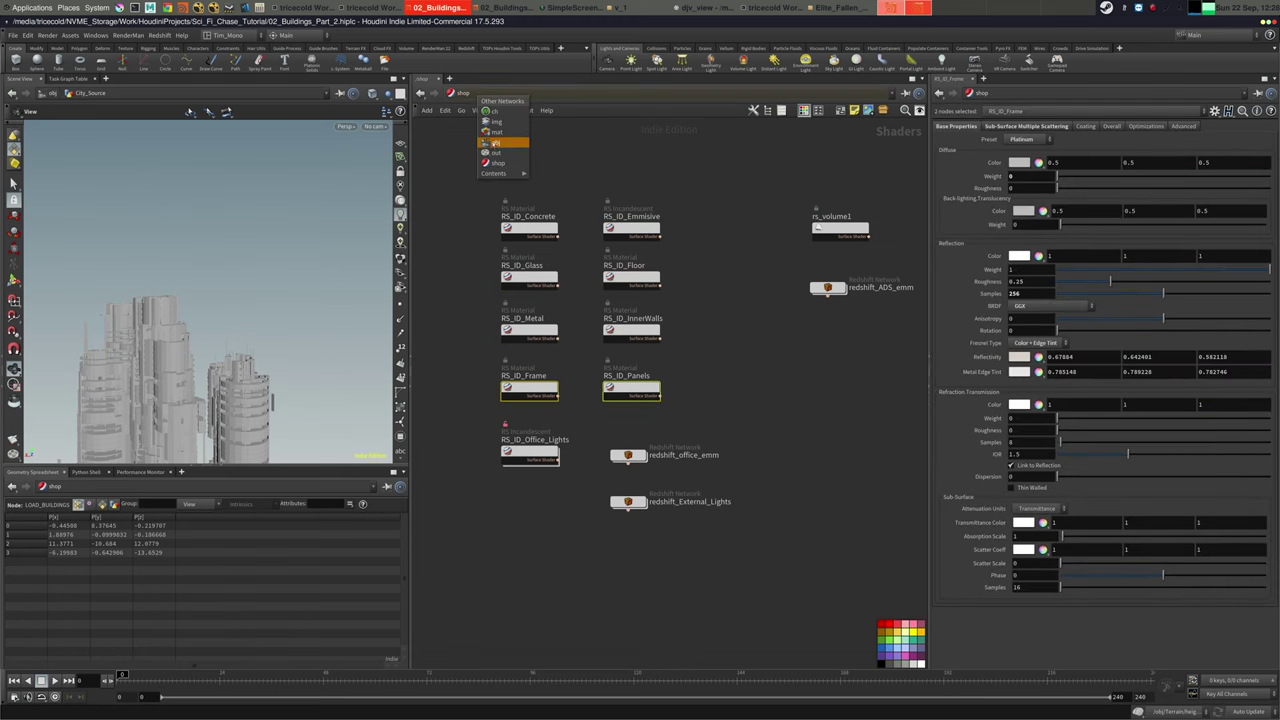
pyautogui.click(495, 144)
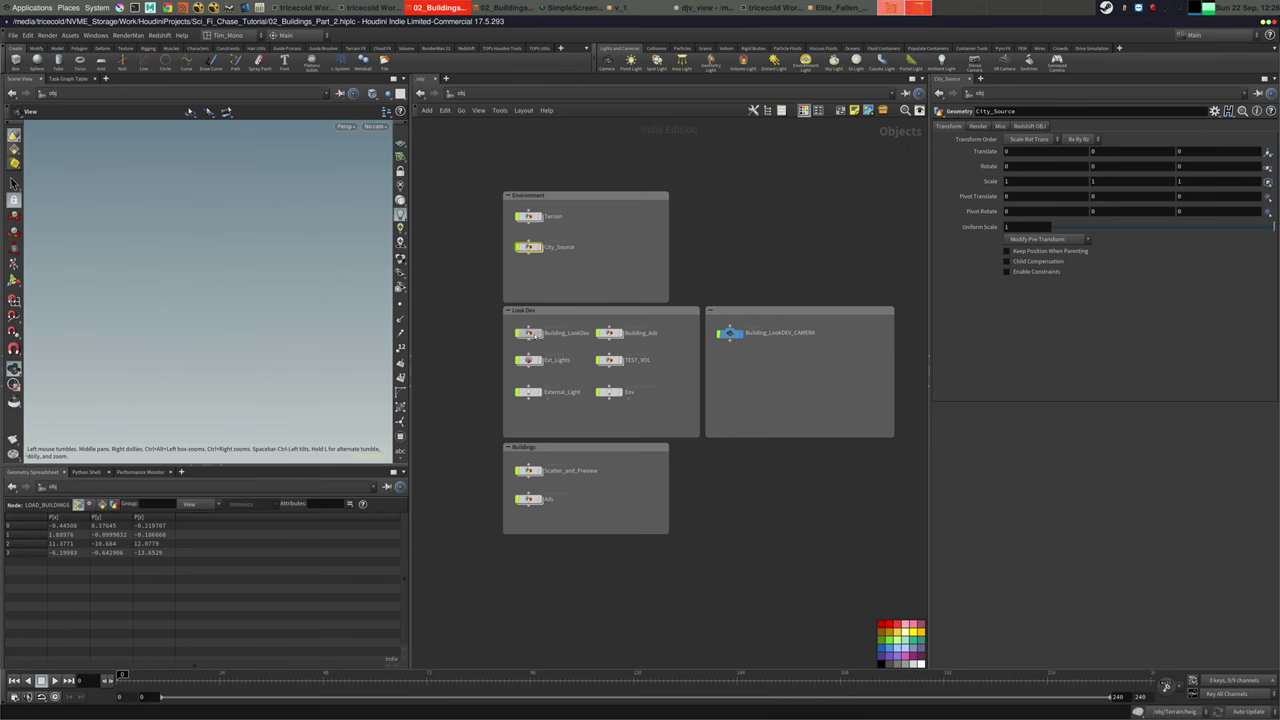
pyautogui.doubleClick(538, 334)
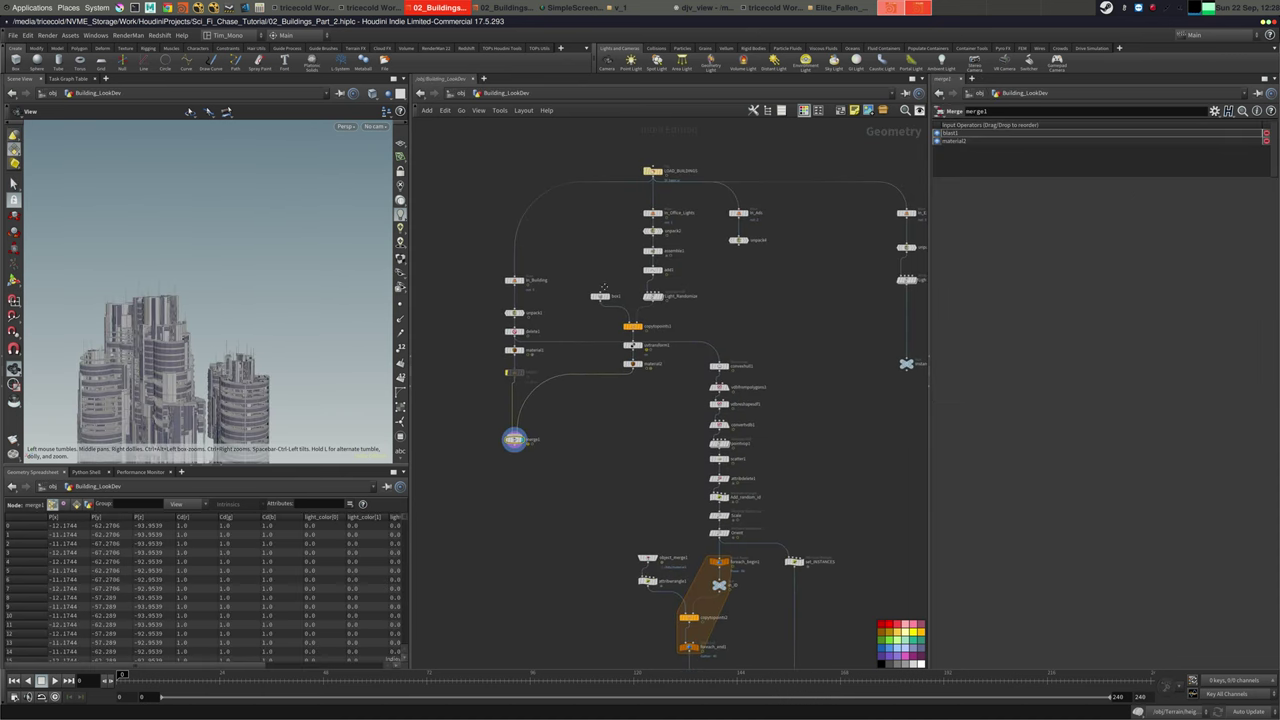
pyautogui.press('g')
pyautogui.click(543, 314)
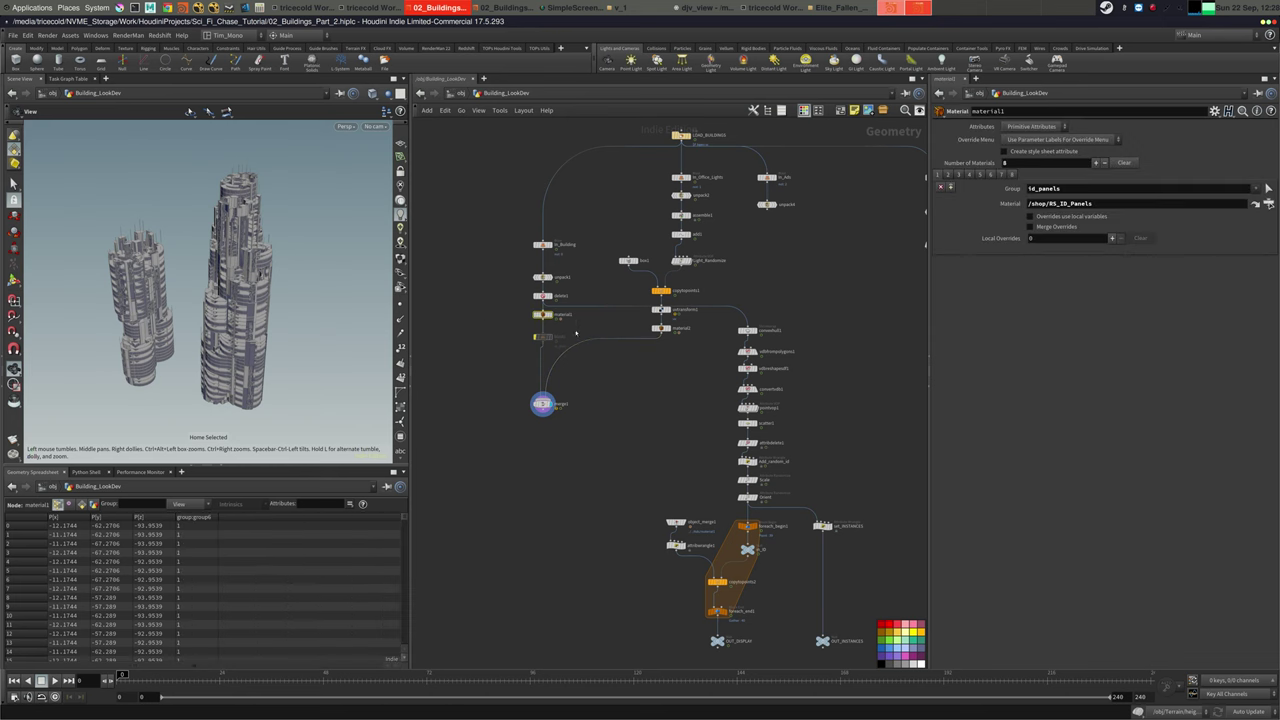
pyautogui.scroll(3, 600, 262)
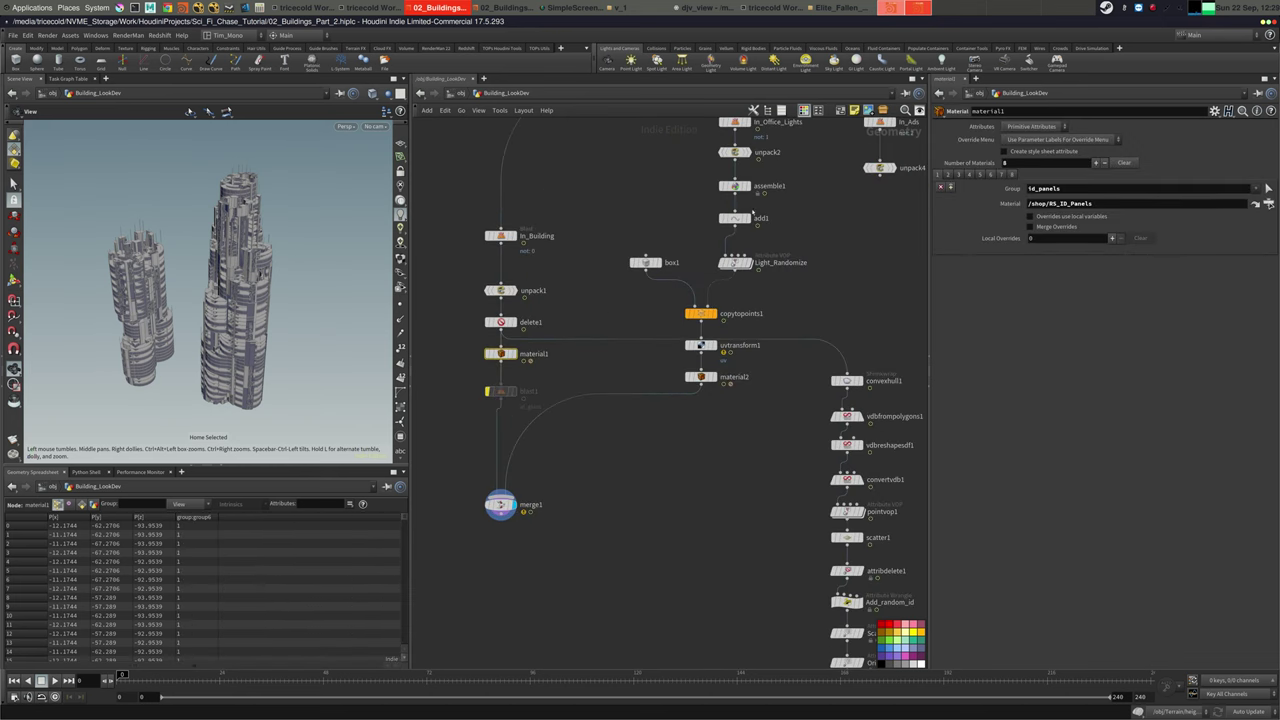
pyautogui.moveTo(689, 364); pyautogui.dragTo(671, 462, button='middle')
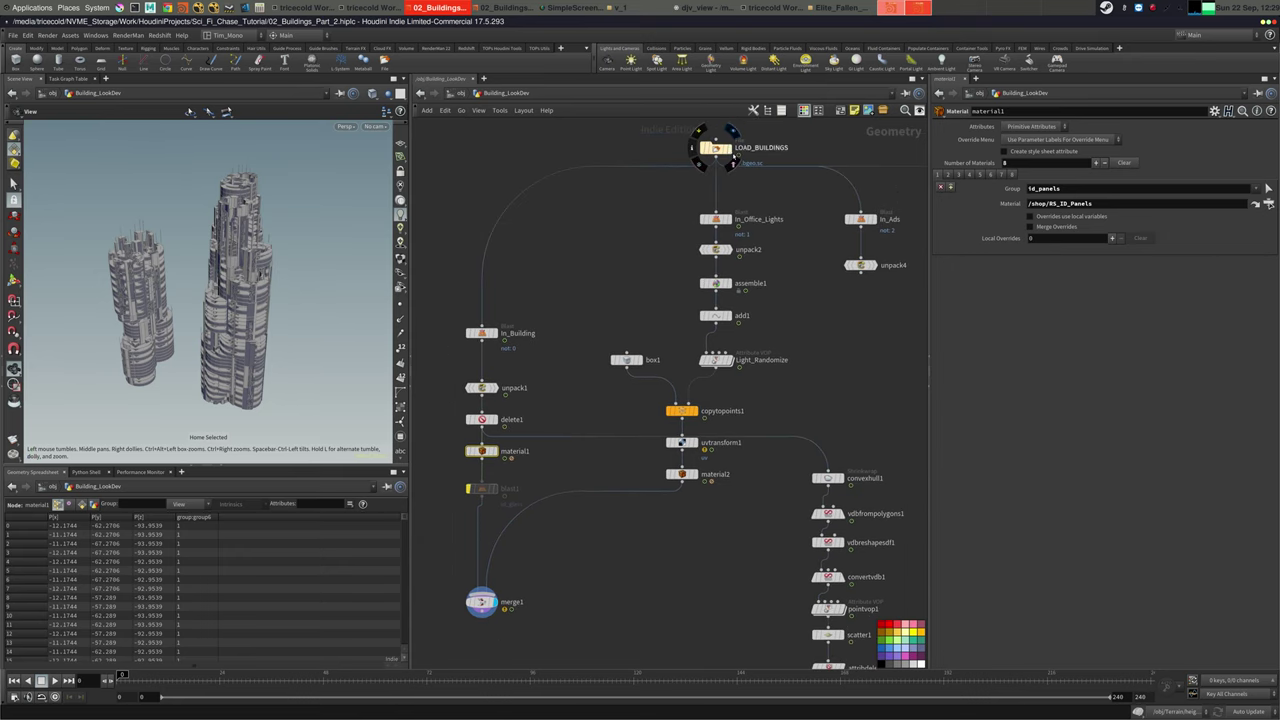
# Display the LOAD_BUILDINGS node in Building_LookDev and reload its geometry from disk
pyautogui.click(731, 149)
pyautogui.click(714, 148)
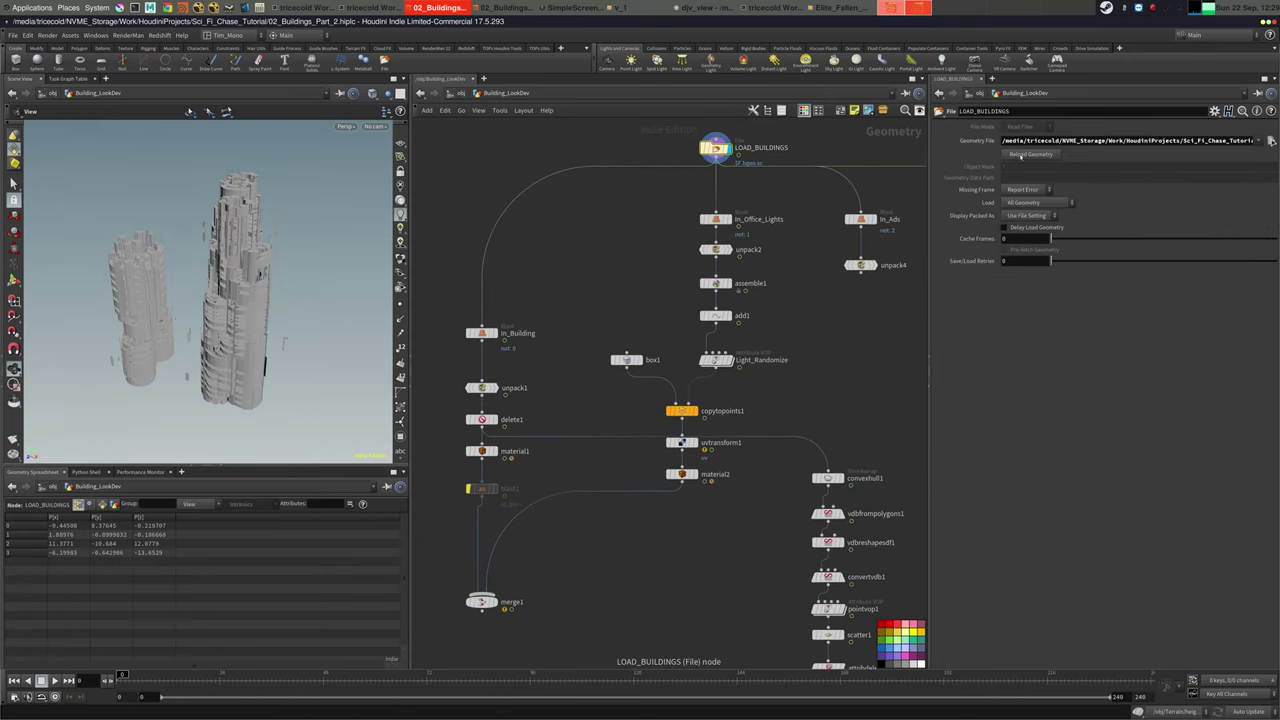
pyautogui.click(1021, 157)
# Display the In_Building blast node and check its node info and primitive attributes in the Geometry Spreadsheet
pyautogui.moveTo(535, 305)
pyautogui.mouseDown(button='middle')
pyautogui.moveTo(566, 277)
pyautogui.moveTo(536, 306)
pyautogui.mouseUp(button='middle')
pyautogui.click(513, 304)
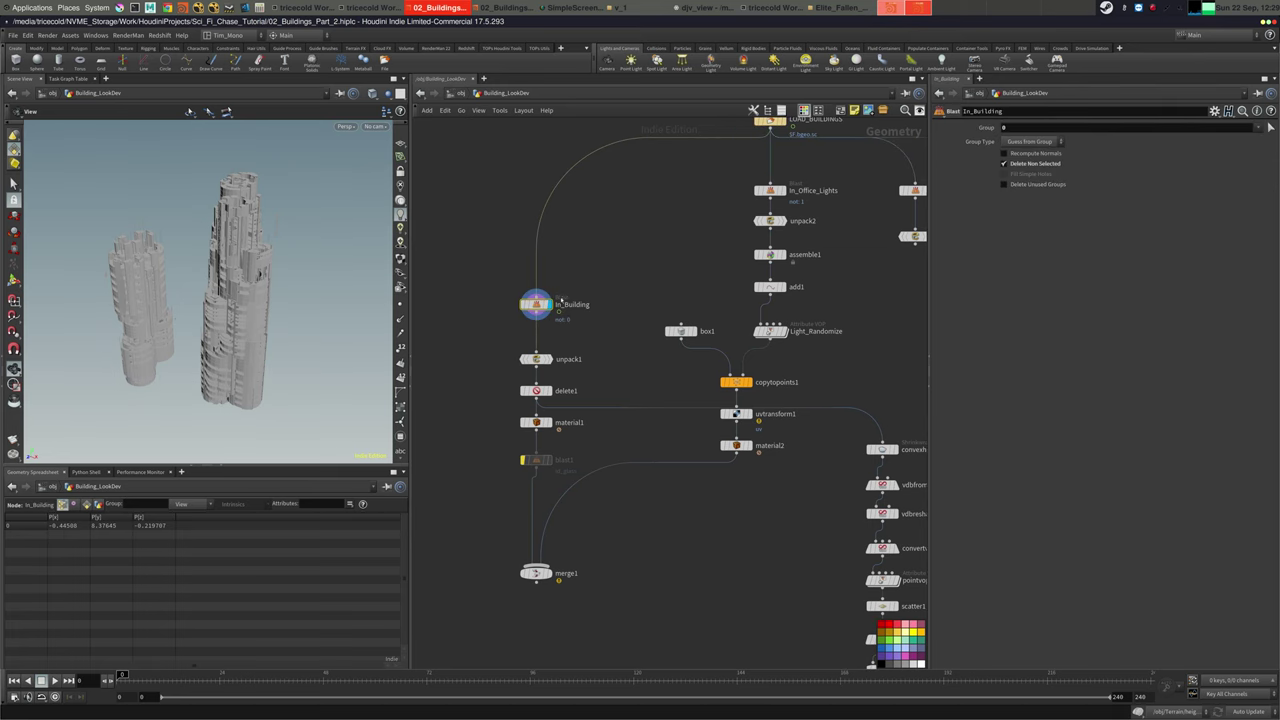
pyautogui.middleClick(536, 304)
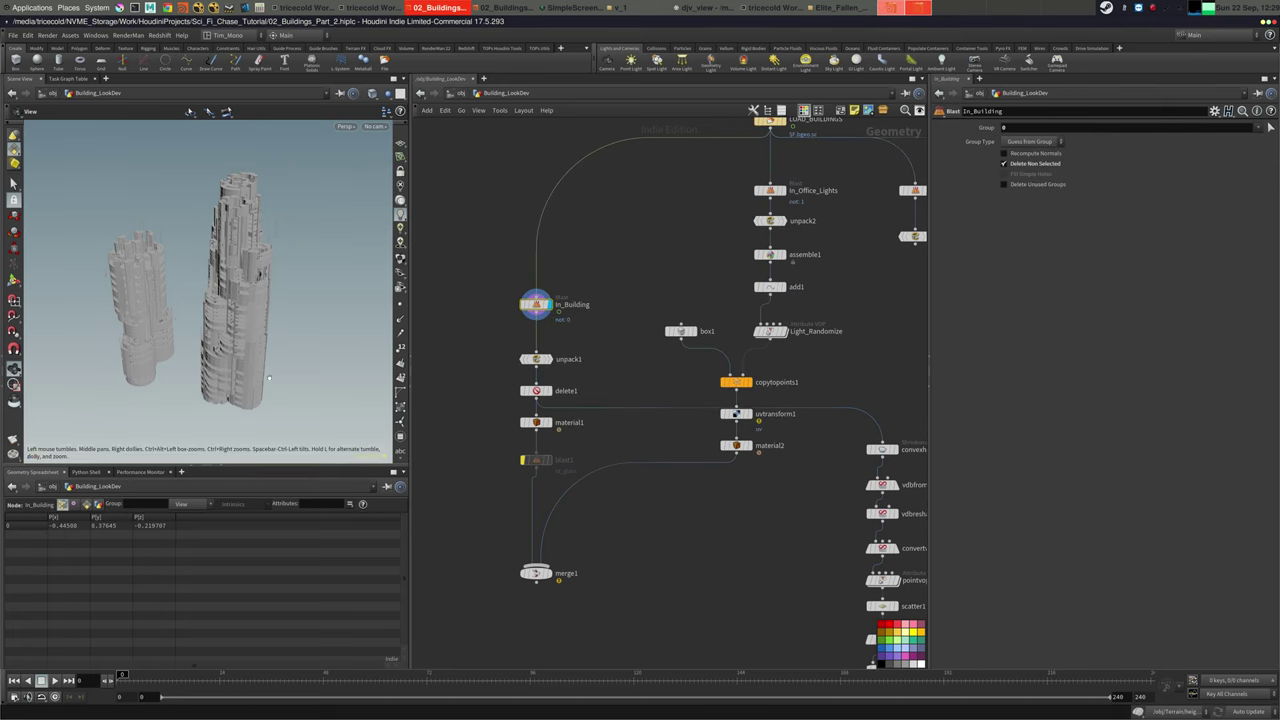
pyautogui.click(86, 504)
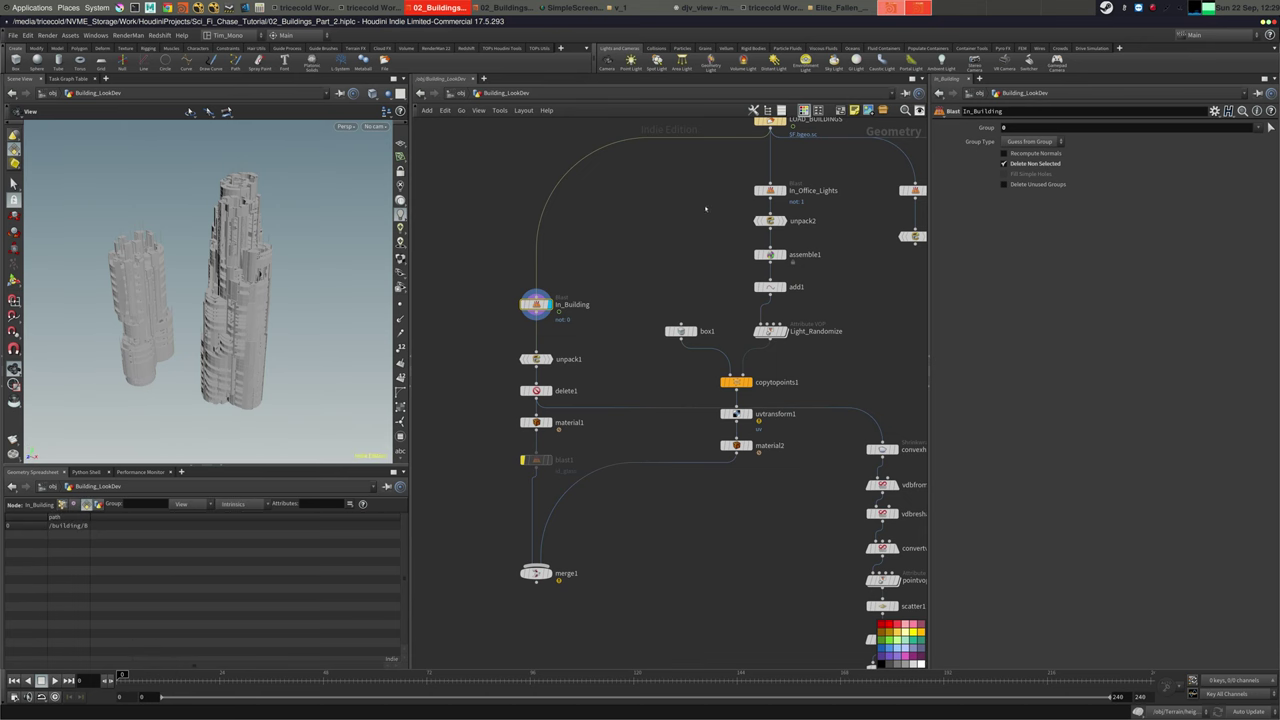
# Display LOAD_BUILDINGS, set its Missing Frame option to No Geometry with the parameter pane widened, and widen the spreadsheet's path column
pyautogui.moveTo(773, 151); pyautogui.dragTo(750, 208, button='middle')
pyautogui.click(745, 176)
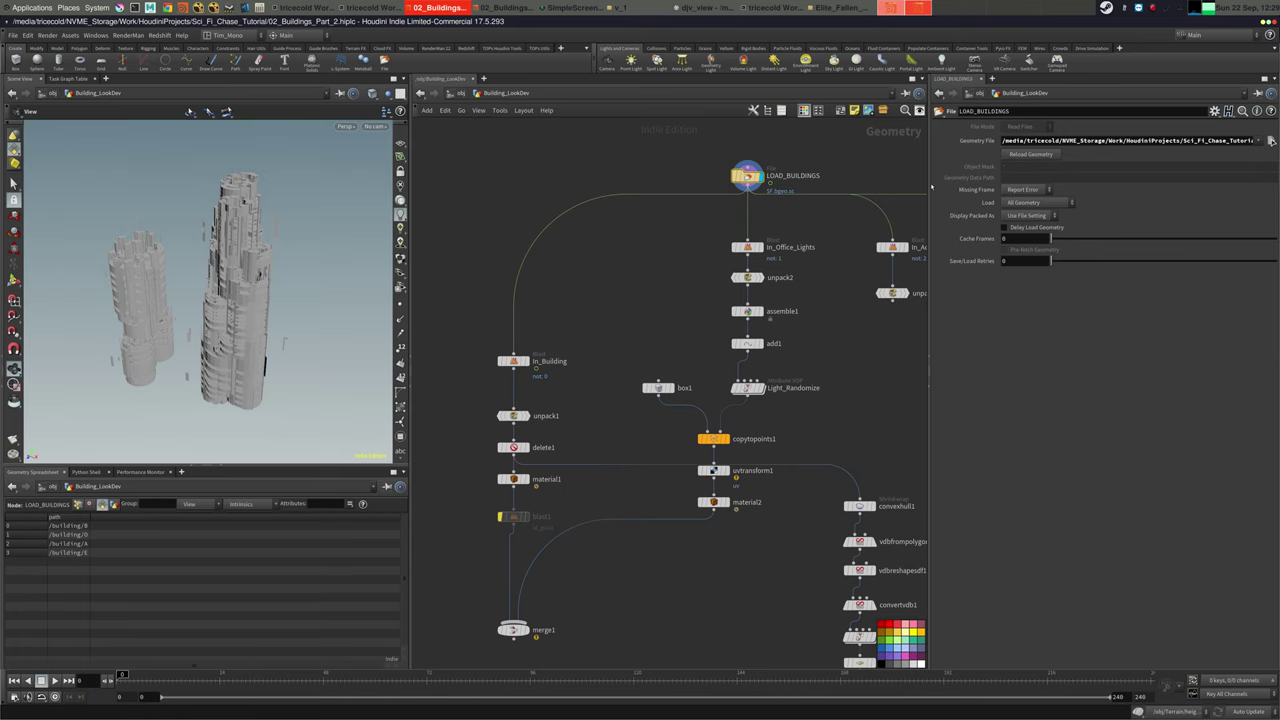
pyautogui.moveTo(927, 186); pyautogui.dragTo(772, 186)
pyautogui.click(866, 189)
pyautogui.click(857, 210)
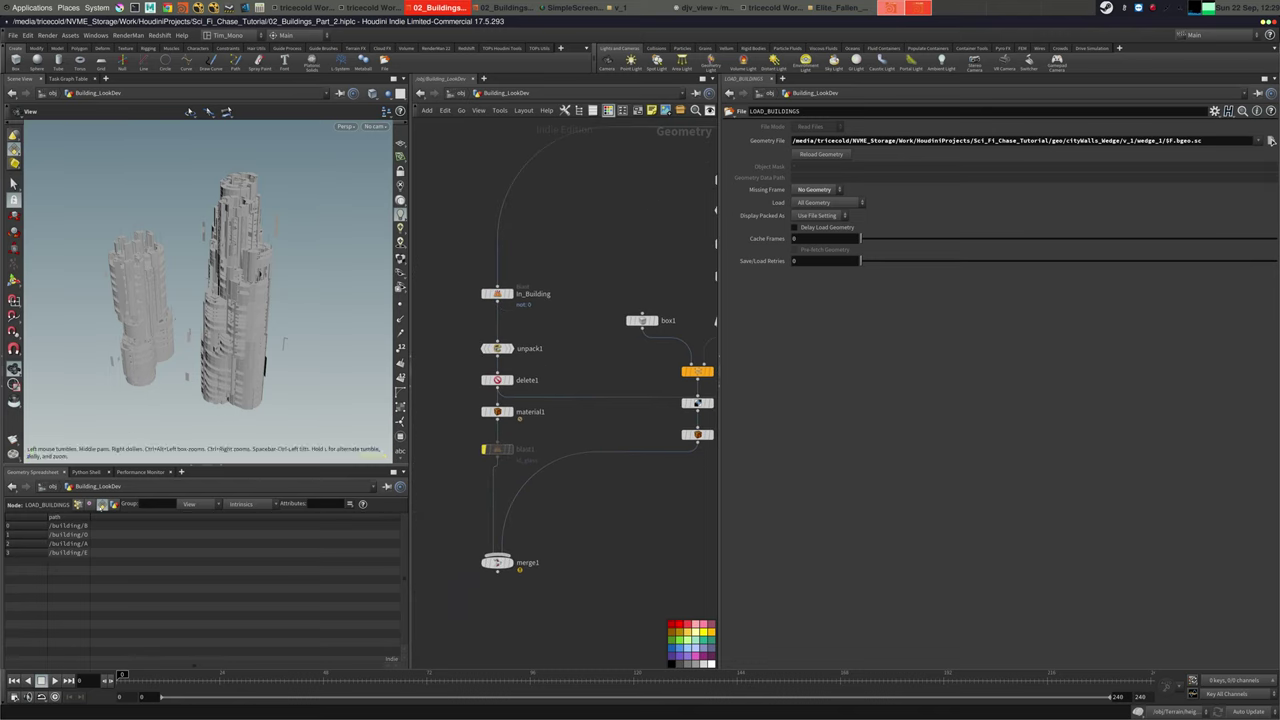
pyautogui.moveTo(90, 521); pyautogui.dragTo(127, 524)
# Display the unpack1 node and examine the unpacked building geometry and its node info
pyautogui.moveTo(555, 355); pyautogui.dragTo(563, 337, button='middle')
pyautogui.moveTo(508, 330)
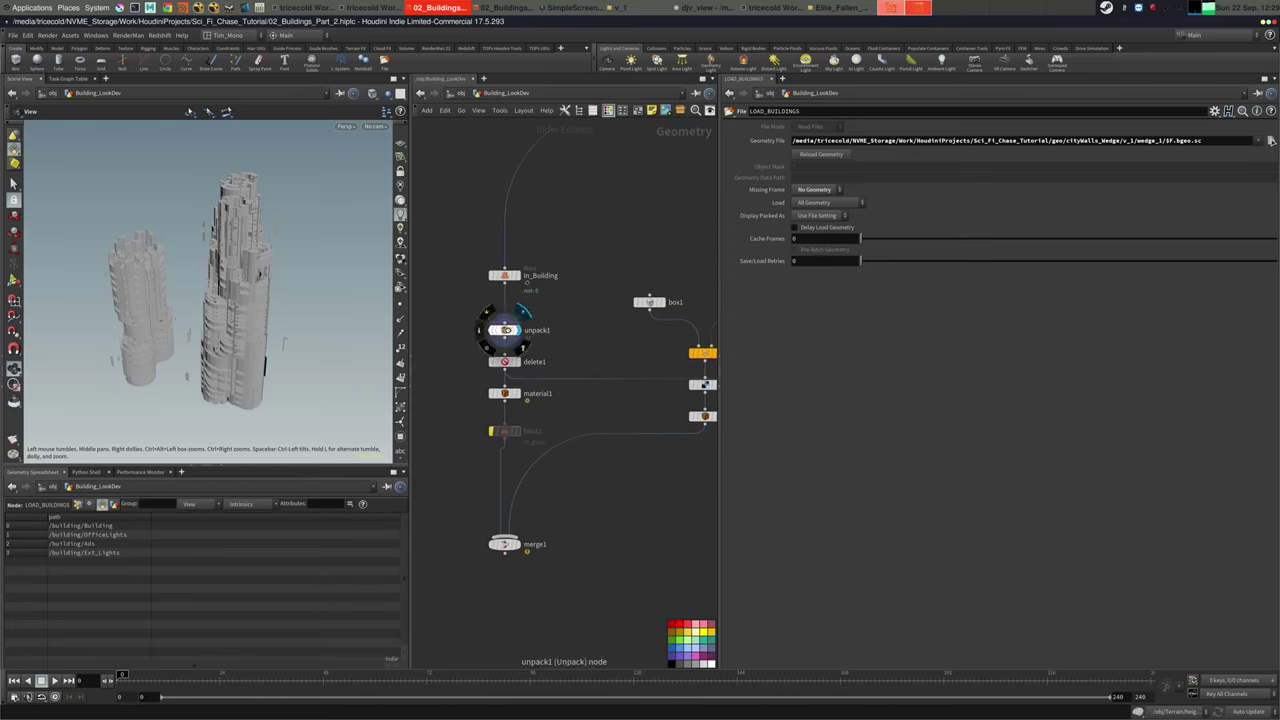
pyautogui.scroll(3, 160, 291)
pyautogui.moveTo(168, 296); pyautogui.dragTo(245, 387)
pyautogui.middleClick(504, 330)
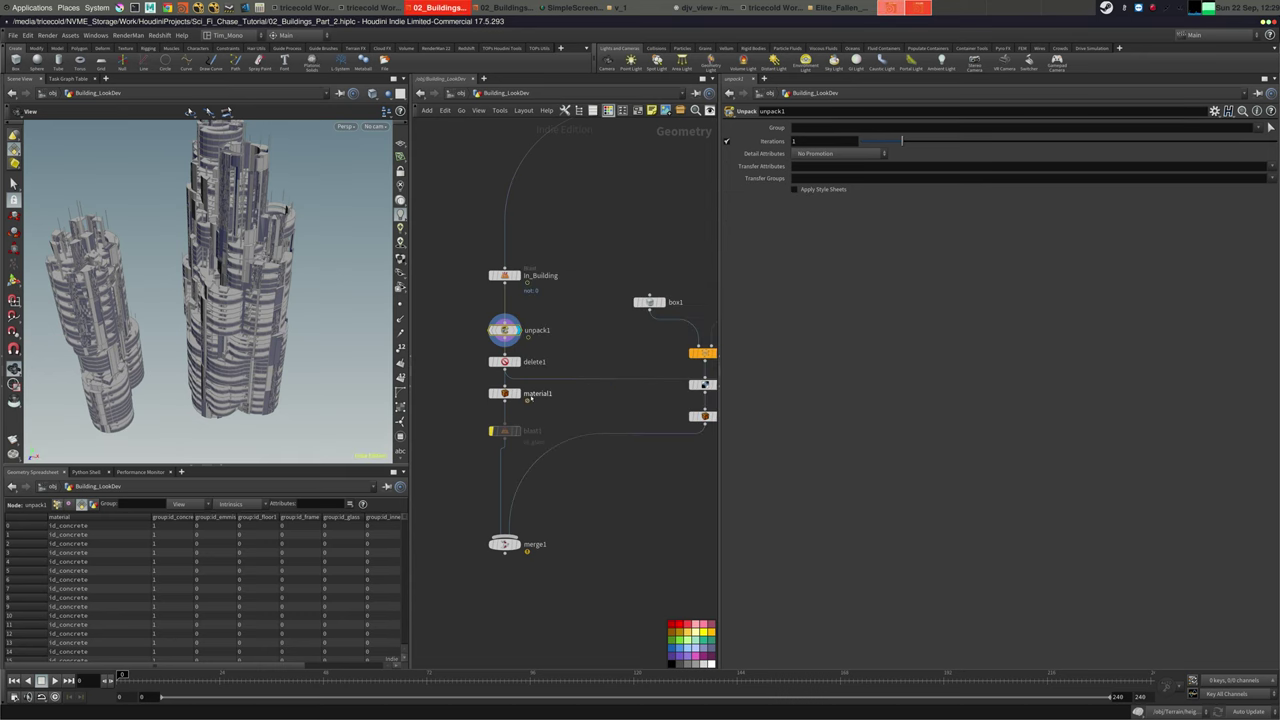
# Display material1 and review its group-to-material assignments one by one, along with its node info and the assigned building geometry
pyautogui.click(506, 393)
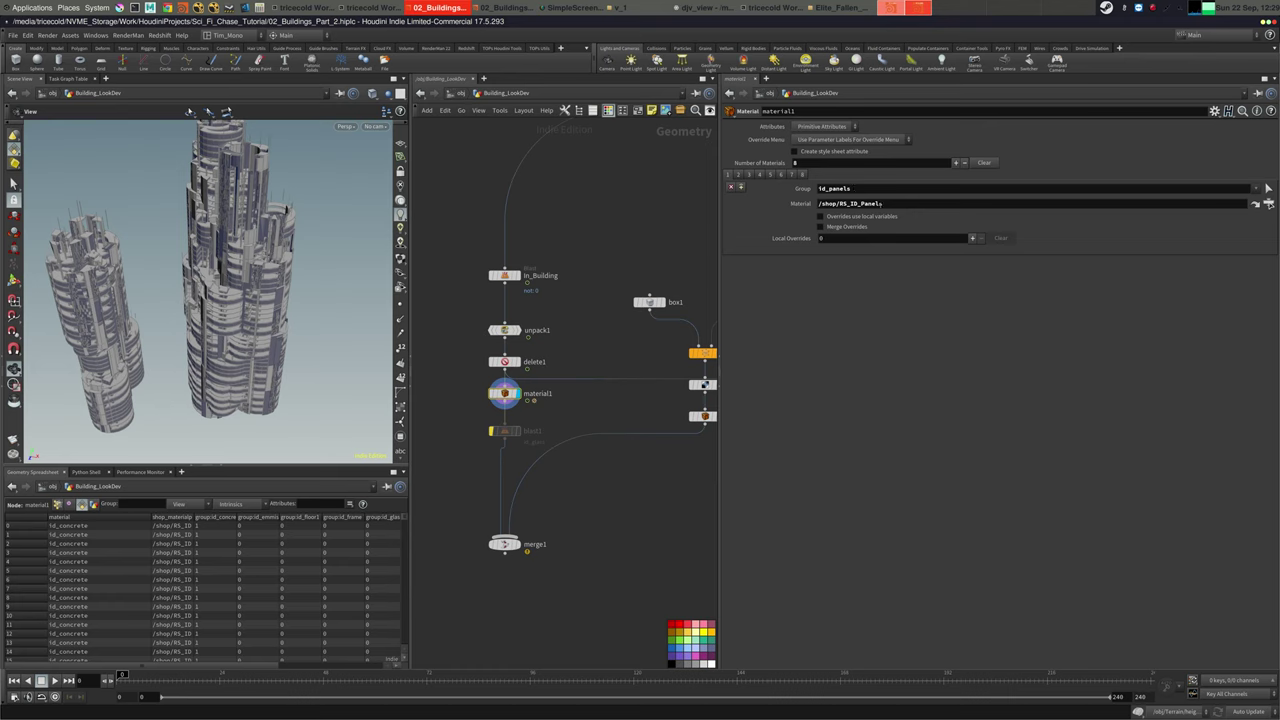
pyautogui.click(749, 174)
pyautogui.click(759, 174)
pyautogui.click(769, 174)
pyautogui.click(780, 175)
pyautogui.click(790, 175)
pyautogui.middleClick(502, 397)
pyautogui.scroll(-3, 290, 320)
pyautogui.moveTo(290, 320); pyautogui.dragTo(300, 296)
# Display In_Office_Lights and then unpack2 to examine the office light geometry branch
pyautogui.moveTo(575, 386); pyautogui.dragTo(450, 446, button='middle')
pyautogui.moveTo(506, 294); pyautogui.dragTo(517, 350, button='middle')
pyautogui.click(605, 313)
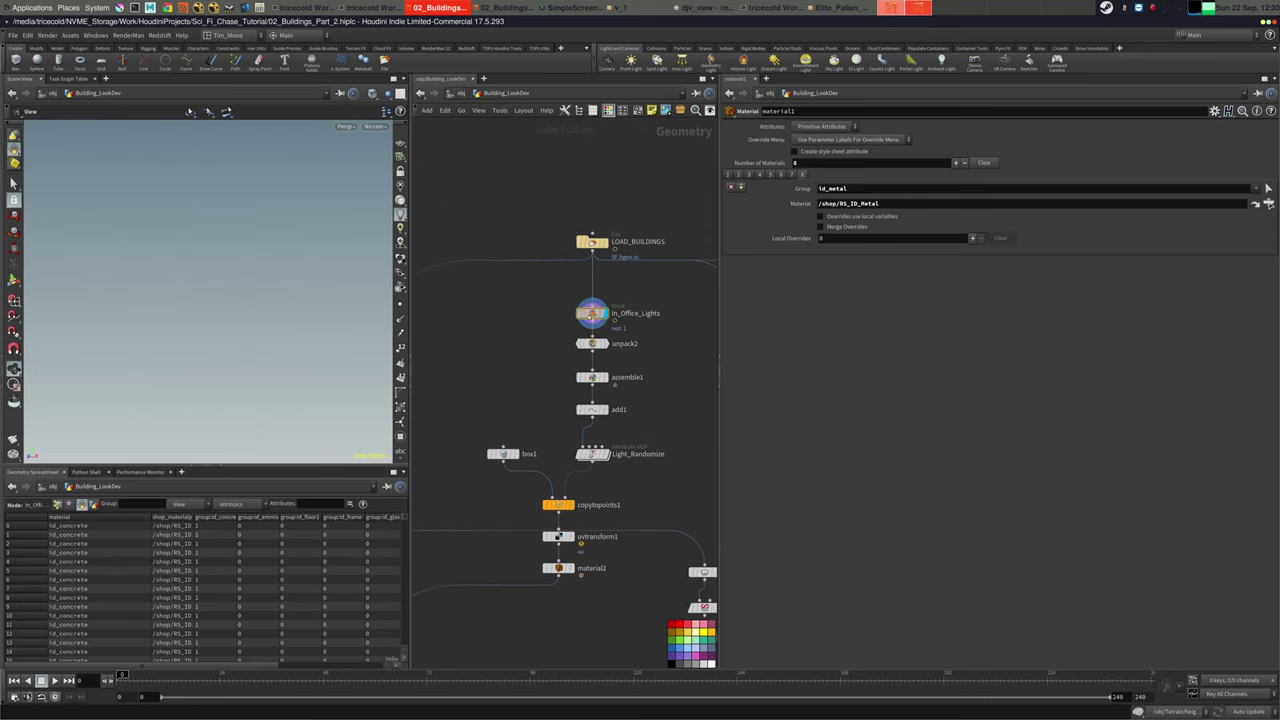
pyautogui.hotkey('space', 'g')
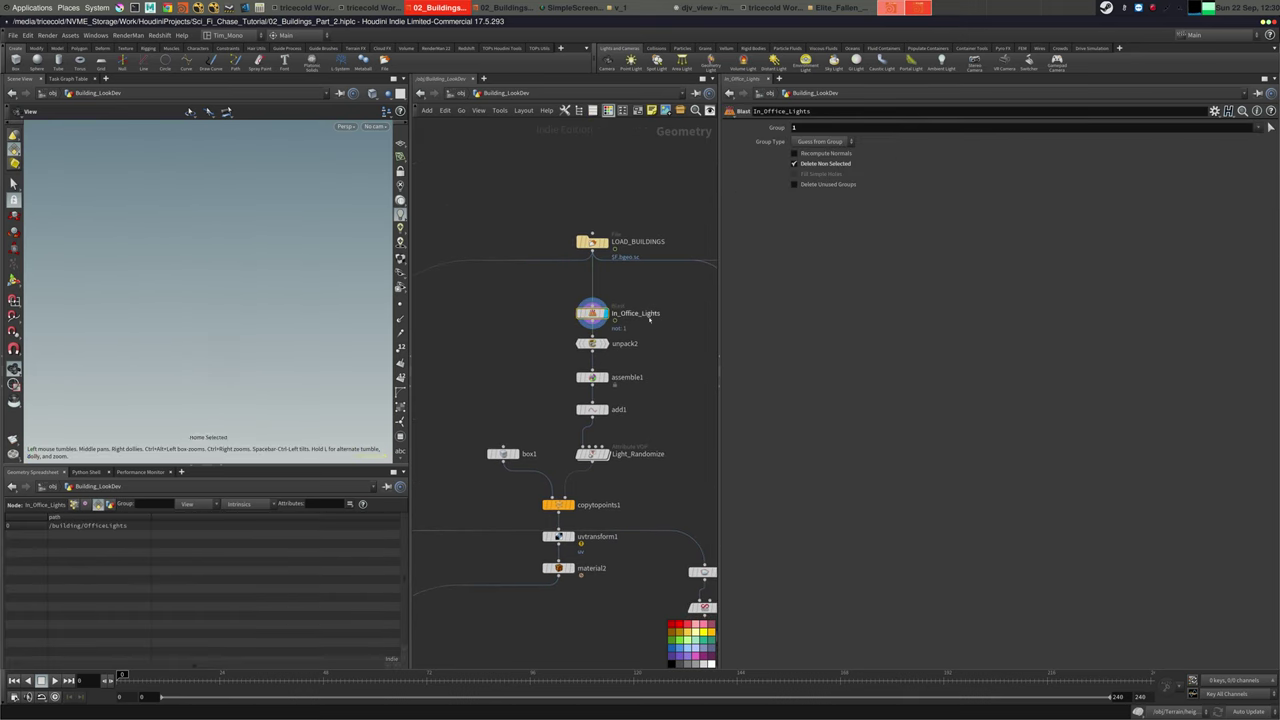
pyautogui.click(606, 343)
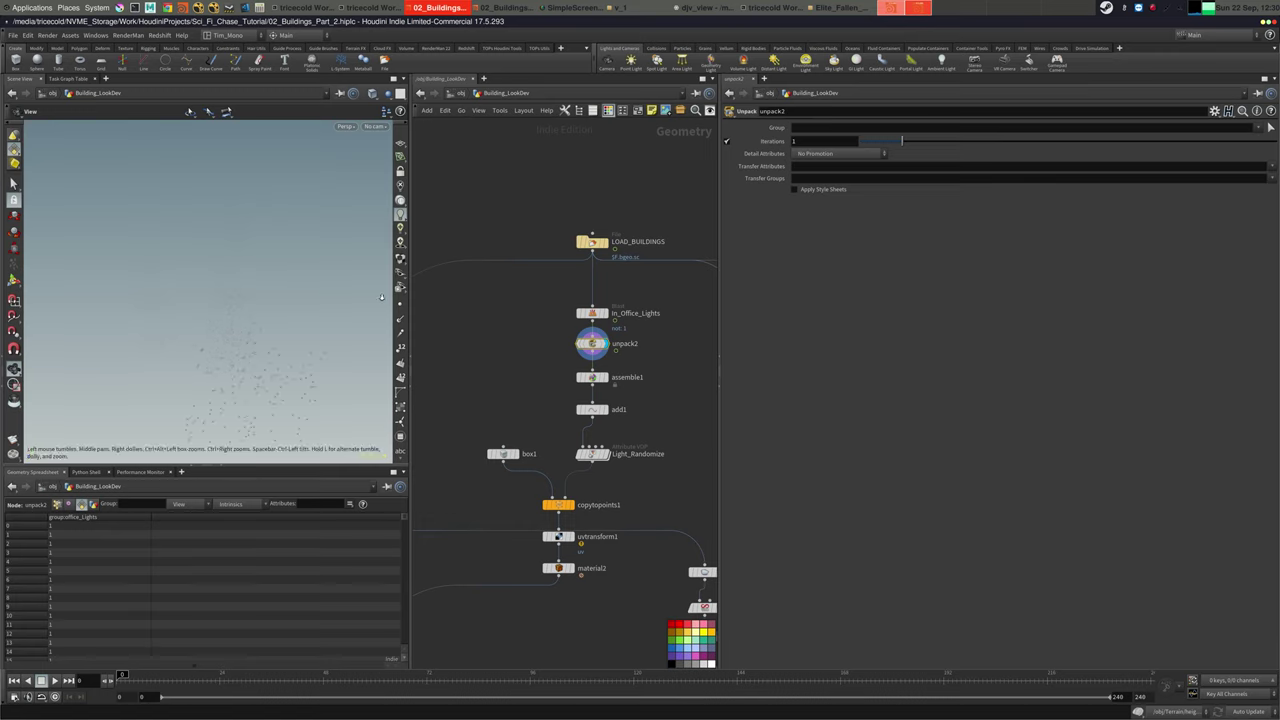
# Examine the unpacked office light geometry up close, then display assemble1 and check its node info
pyautogui.moveTo(343, 307); pyautogui.dragTo(385, 292, button='right')
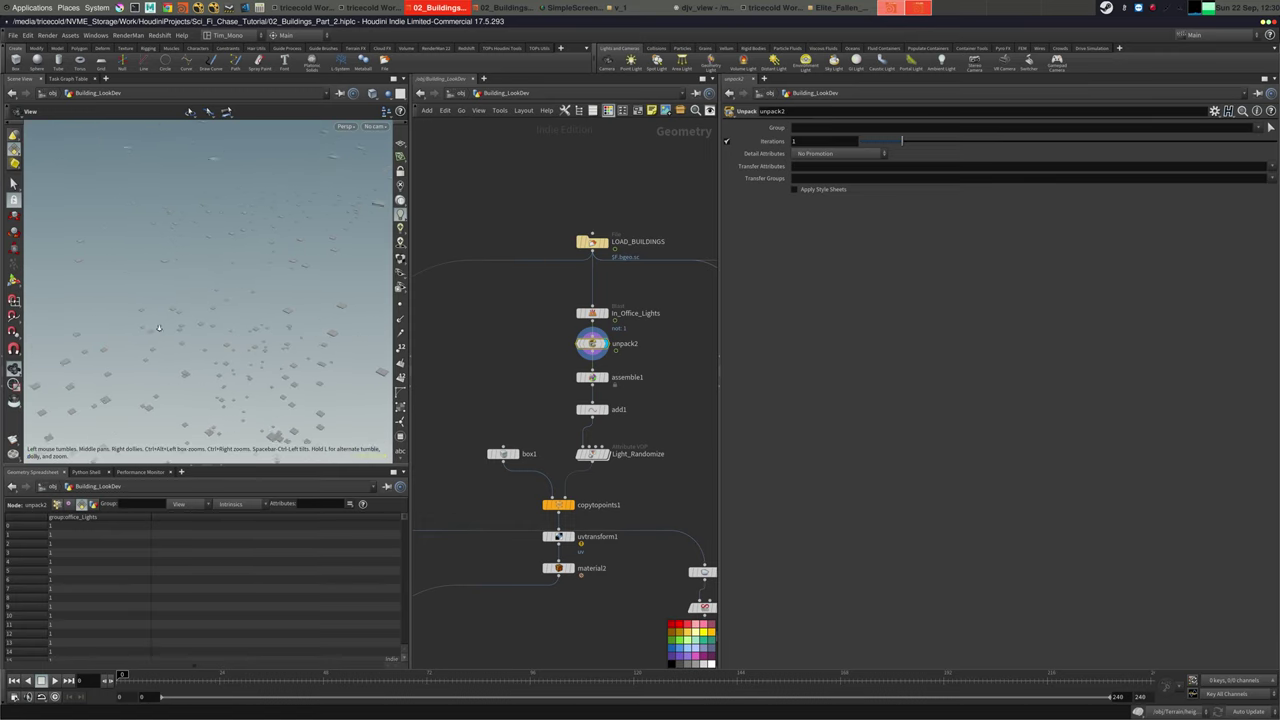
pyautogui.moveTo(245, 300); pyautogui.dragTo(210, 377)
pyautogui.scroll(-8, 210, 377)
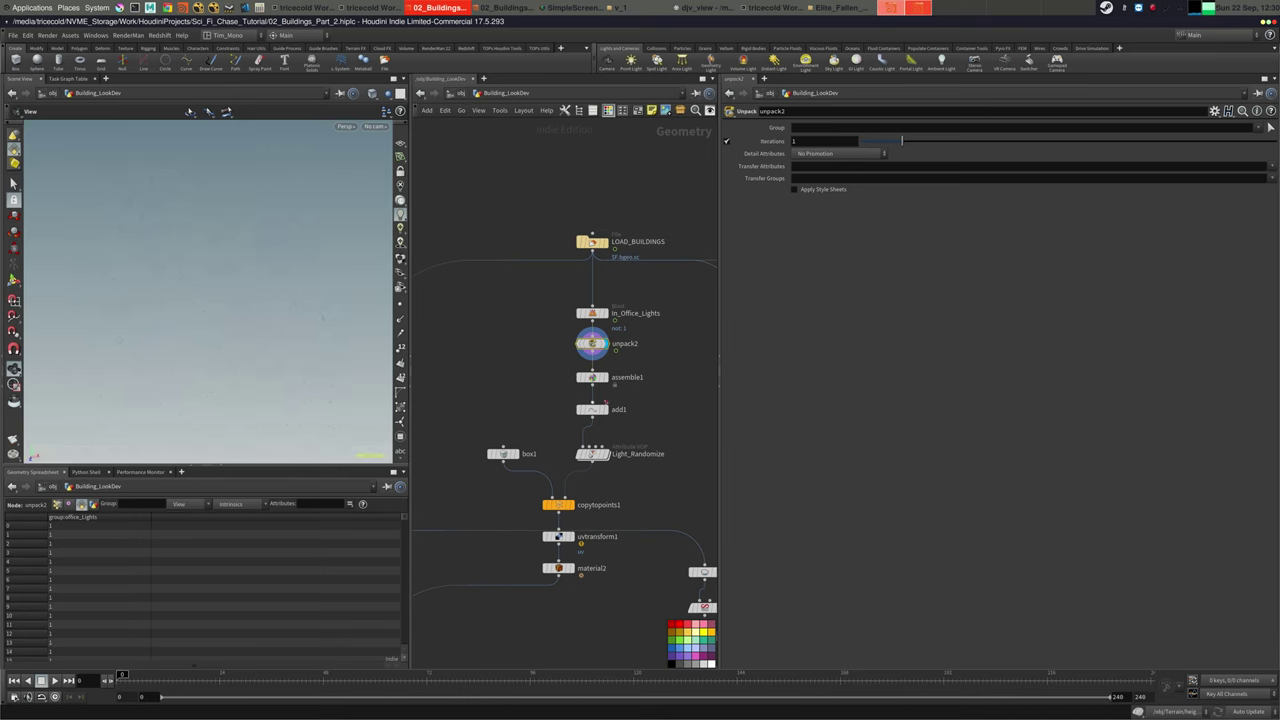
pyautogui.click(598, 378)
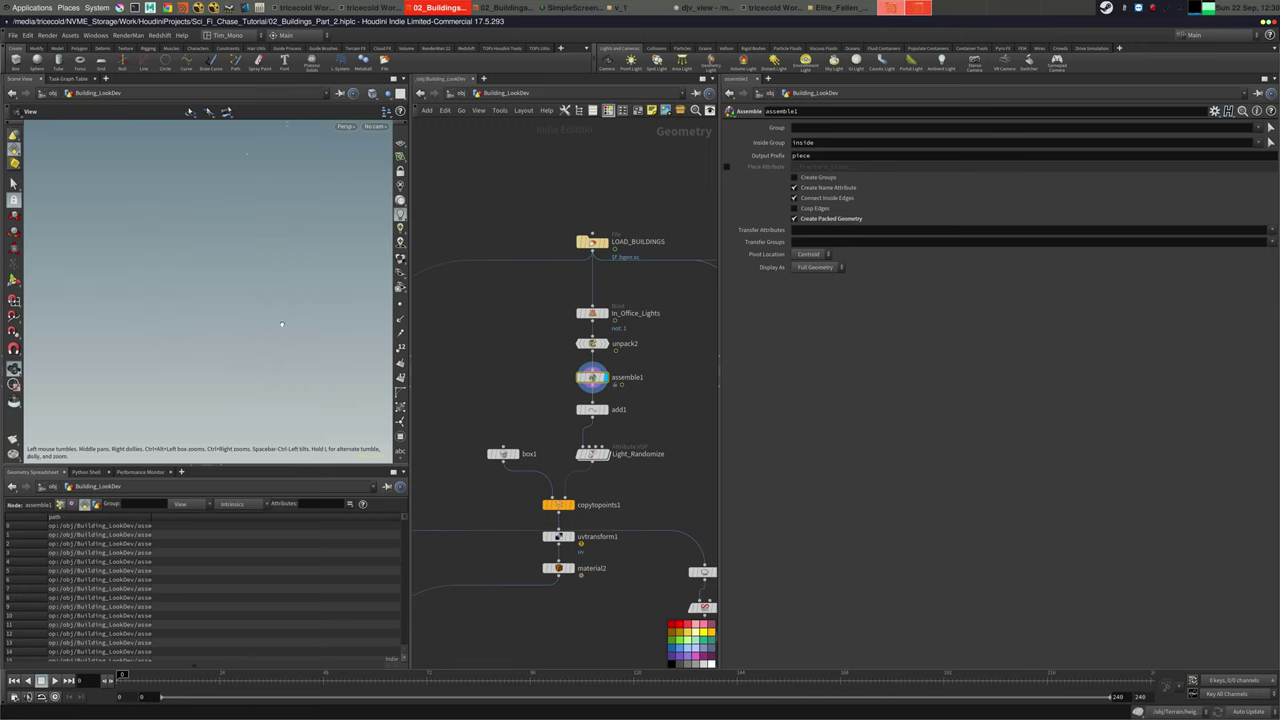
pyautogui.middleClick(598, 377)
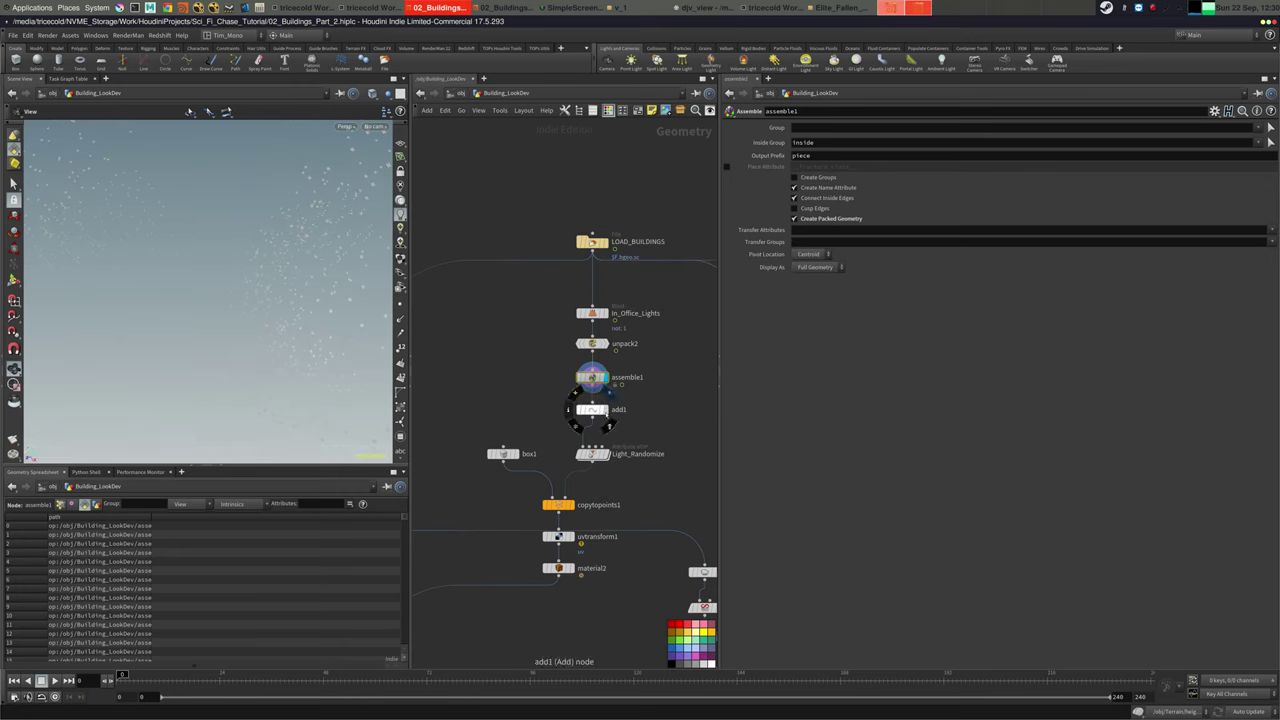
# Display add1 and then Light_Randomize, and examine the VOP network inside Light_Randomize before returning to Building_LookDev
pyautogui.click(598, 409)
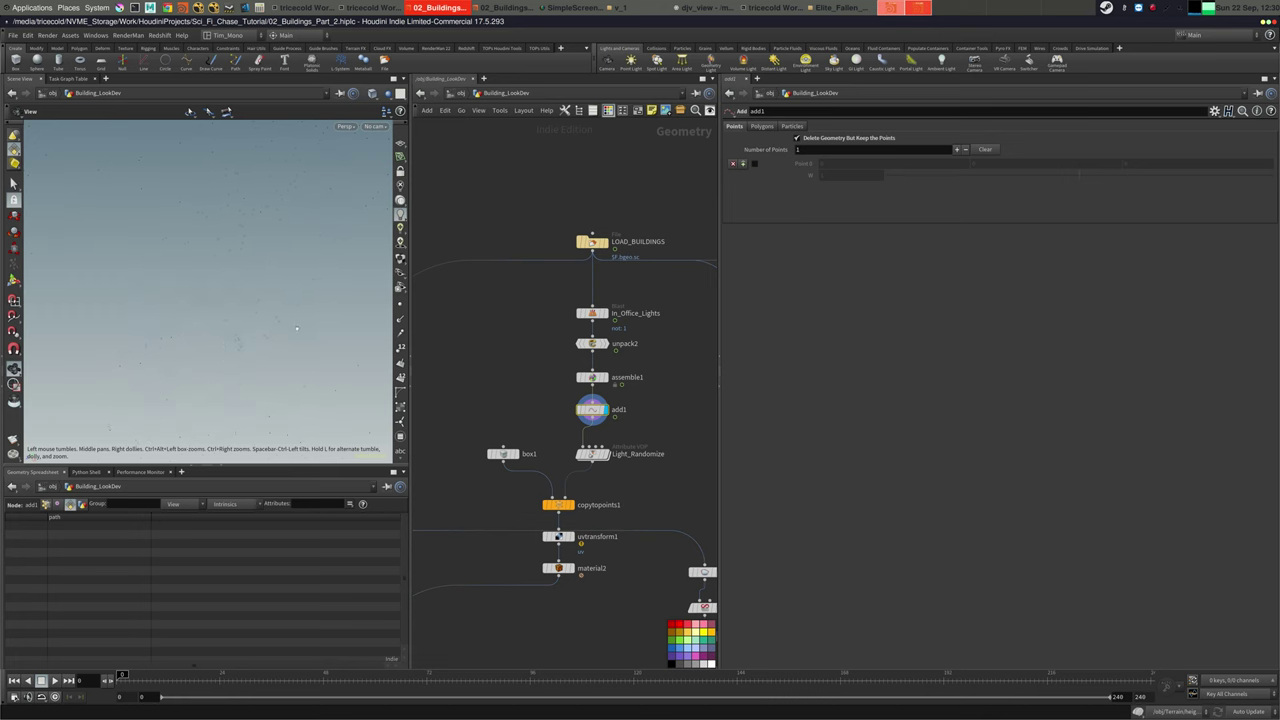
pyautogui.click(598, 453)
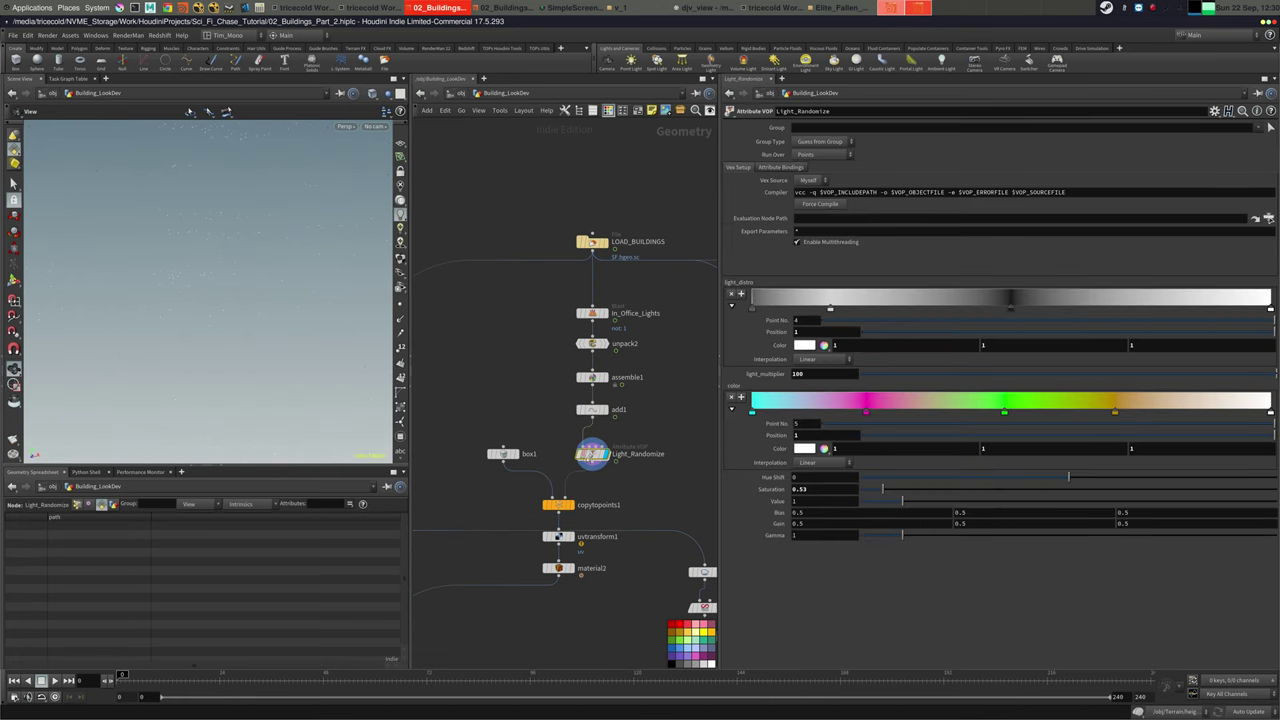
pyautogui.doubleClick(591, 455)
pyautogui.moveTo(579, 392)
pyautogui.mouseDown(button='middle')
pyautogui.moveTo(608, 377)
pyautogui.moveTo(591, 370)
pyautogui.mouseUp(button='middle')
pyautogui.moveTo(720, 313); pyautogui.dragTo(727, 401)
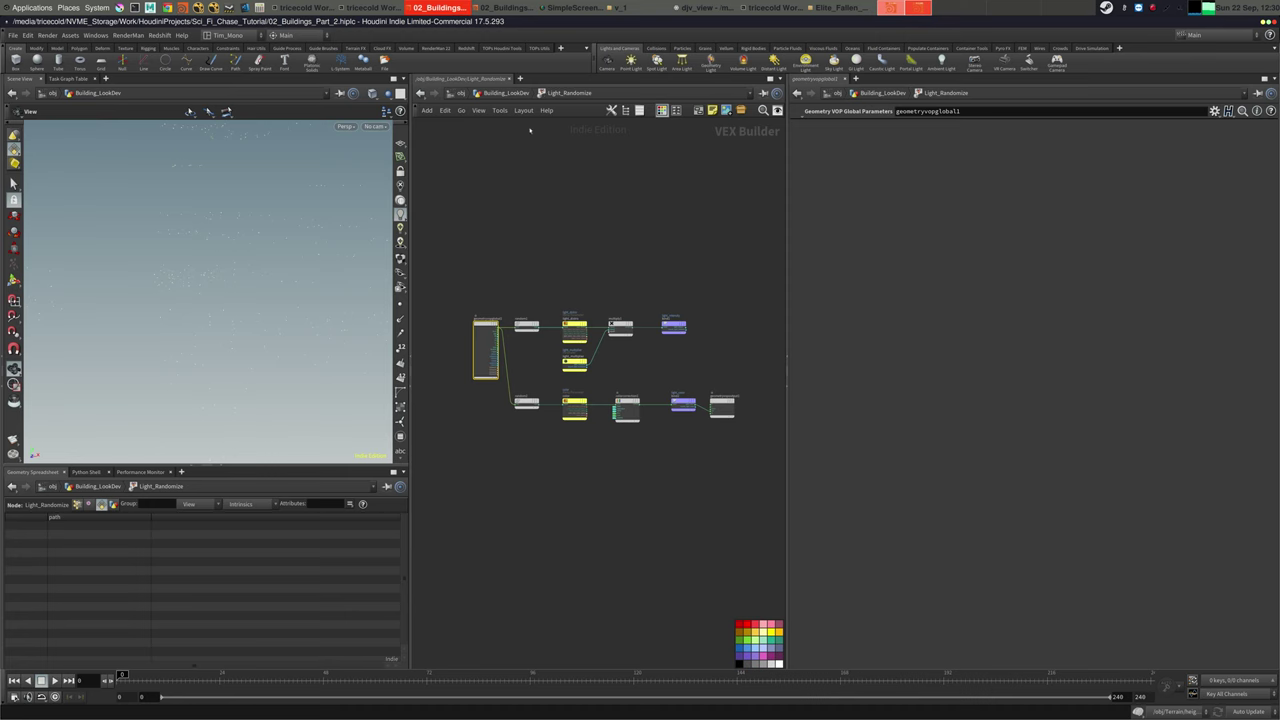
pyautogui.click(509, 93)
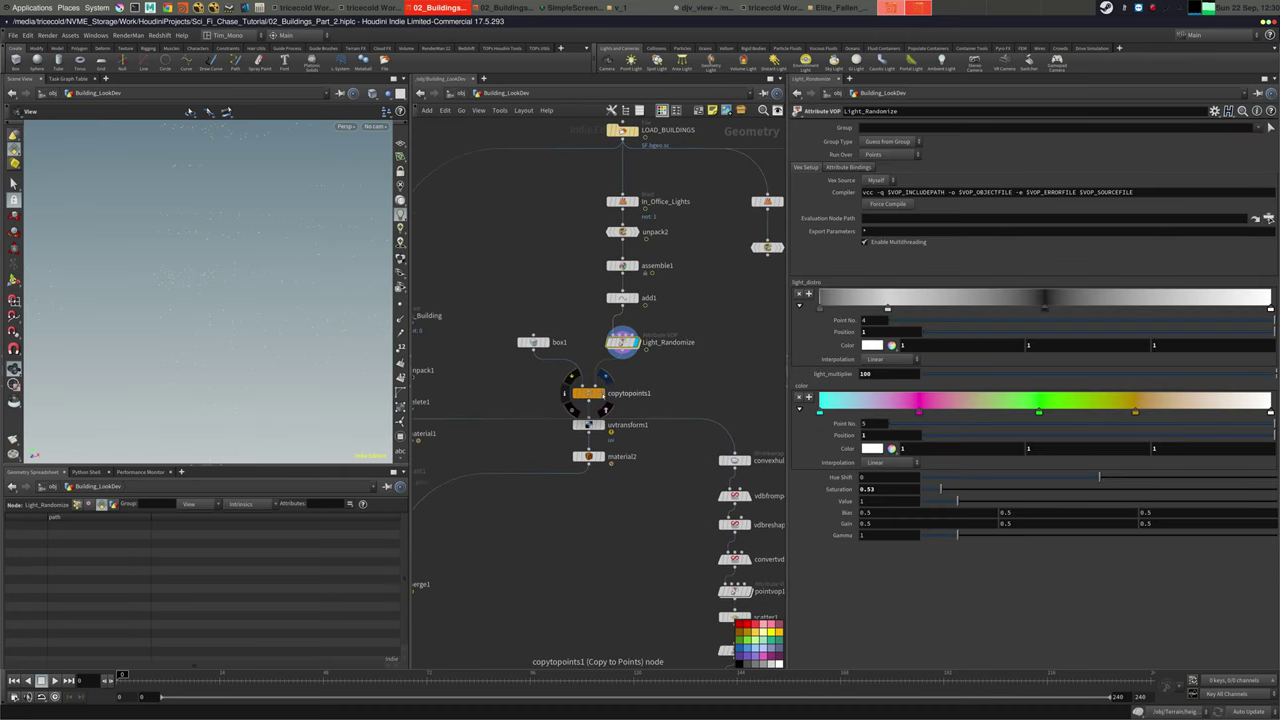
# Display copytopoints1 and examine the boxes copied onto the office light points
pyautogui.click(588, 393)
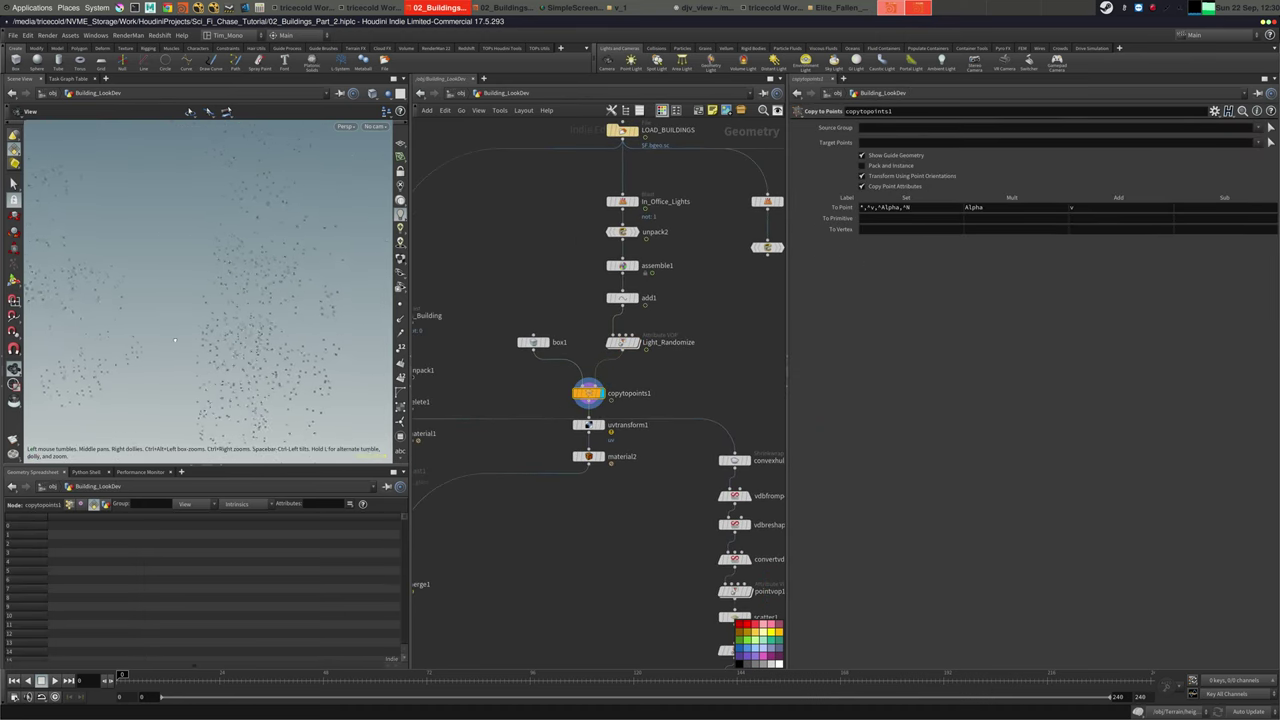
pyautogui.moveTo(216, 335); pyautogui.dragTo(236, 330)
pyautogui.moveTo(236, 330); pyautogui.dragTo(268, 318, button='right')
pyautogui.moveTo(268, 318); pyautogui.dragTo(280, 282)
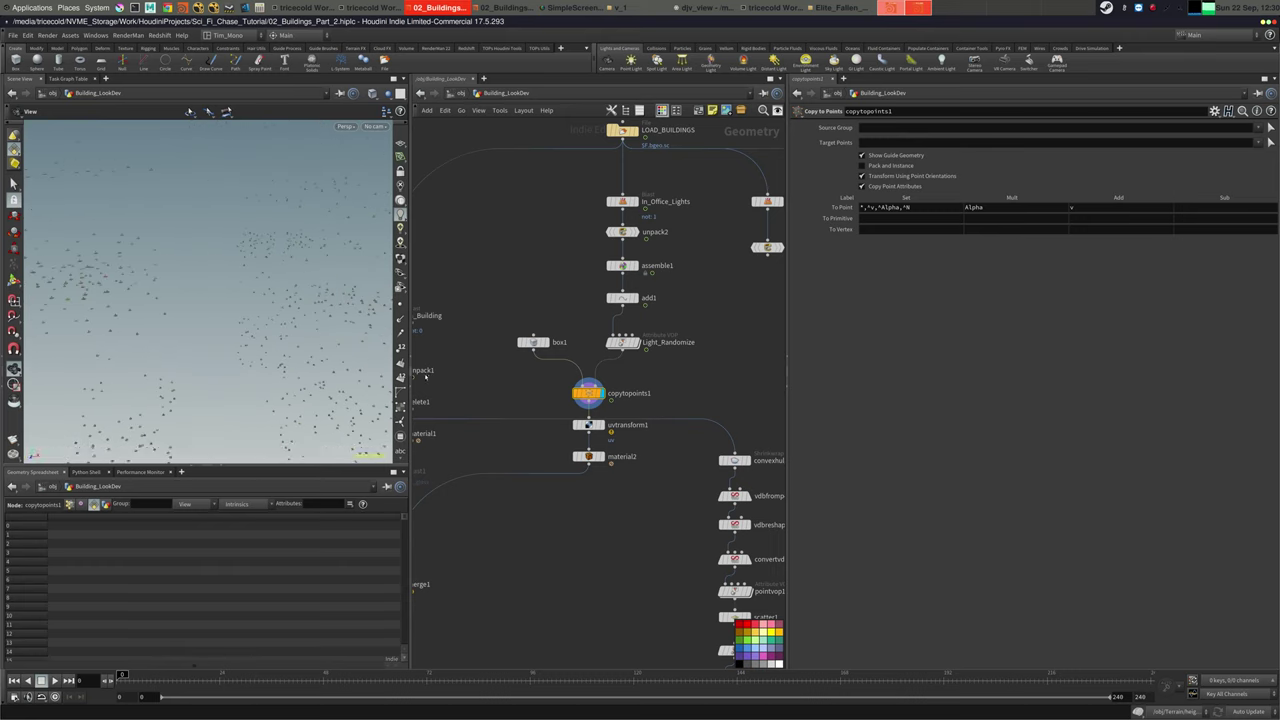
# Display and bypass uvtransform1, then select material2 to show its material assignment
pyautogui.moveTo(621, 448); pyautogui.dragTo(608, 326, button='middle')
pyautogui.click(729, 318)
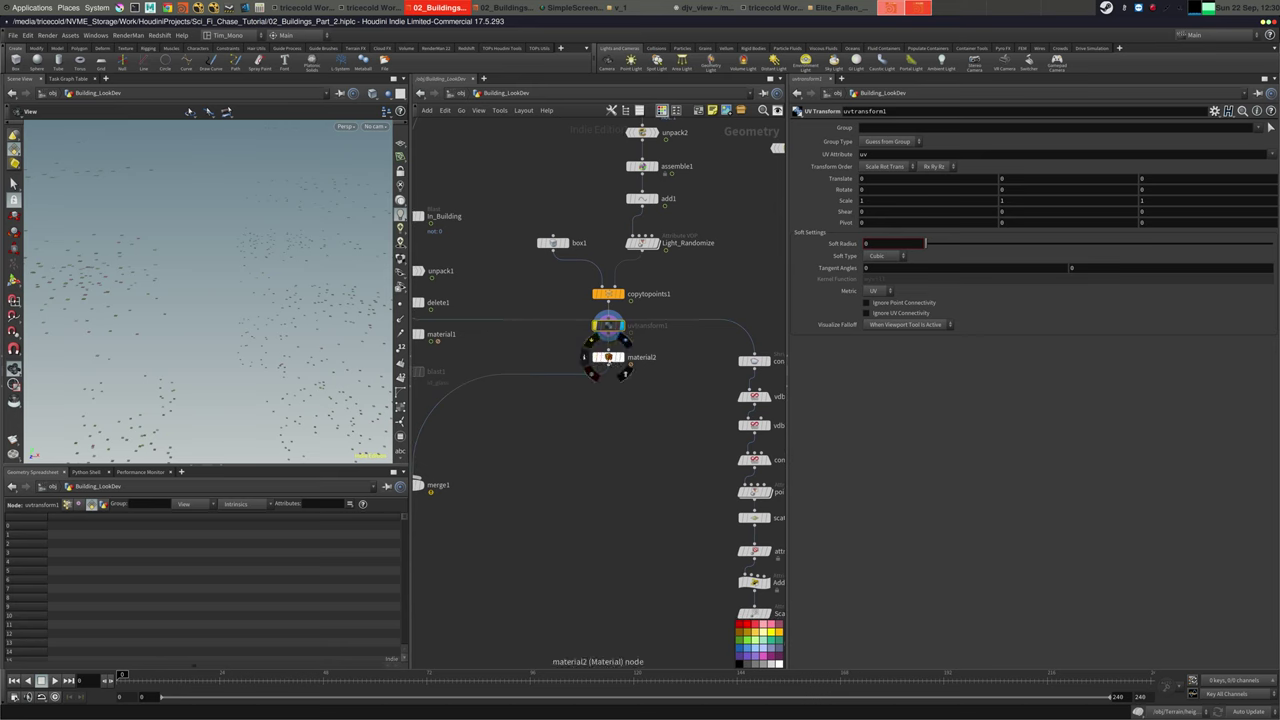
pyautogui.click(608, 357)
pyautogui.moveTo(535, 350); pyautogui.dragTo(561, 334, button='middle')
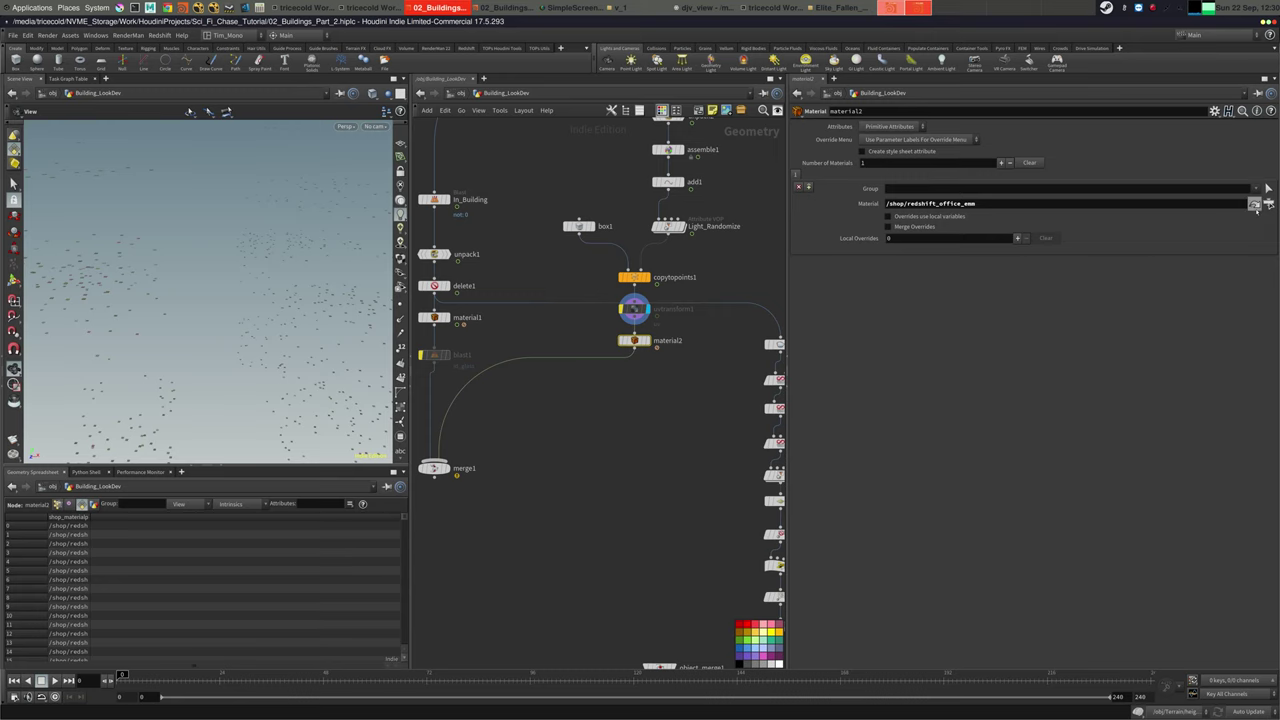
# Open the redshift_office_emm material assigned in material2 and examine its noise, color correction and material nodes, nudging them slightly
pyautogui.click(1255, 203)
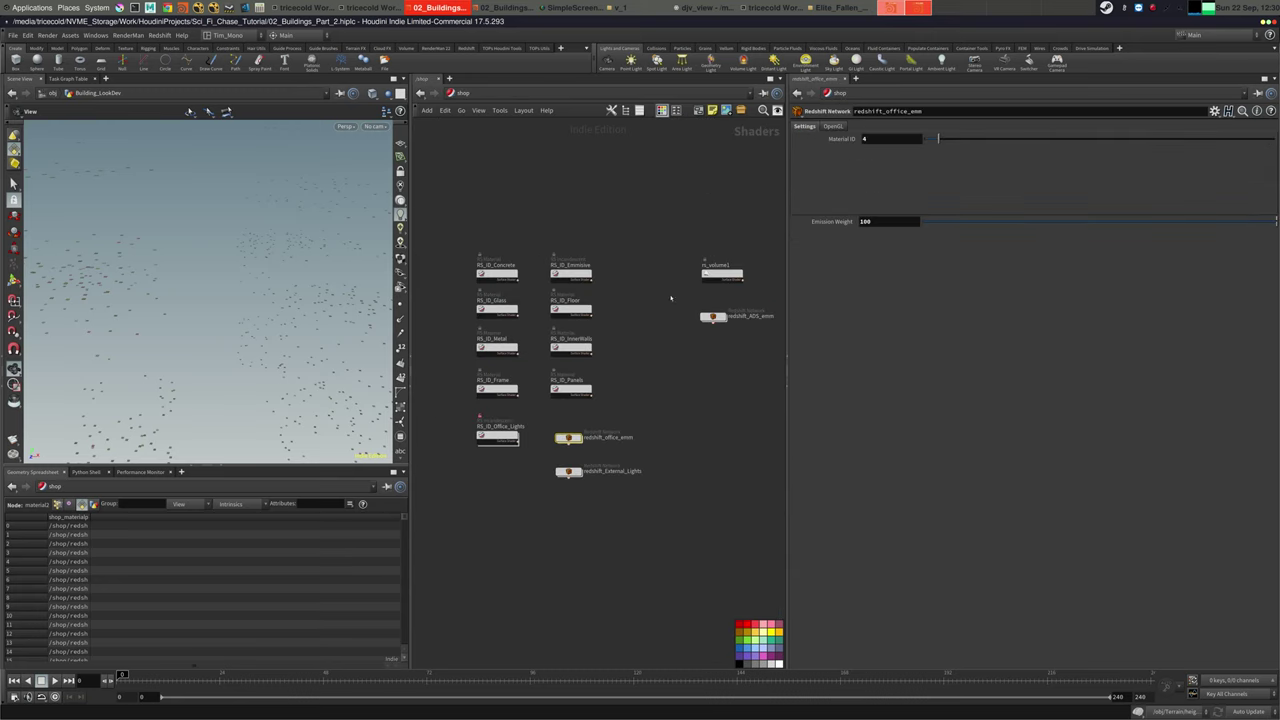
pyautogui.doubleClick(568, 438)
pyautogui.moveTo(457, 309); pyautogui.dragTo(451, 309)
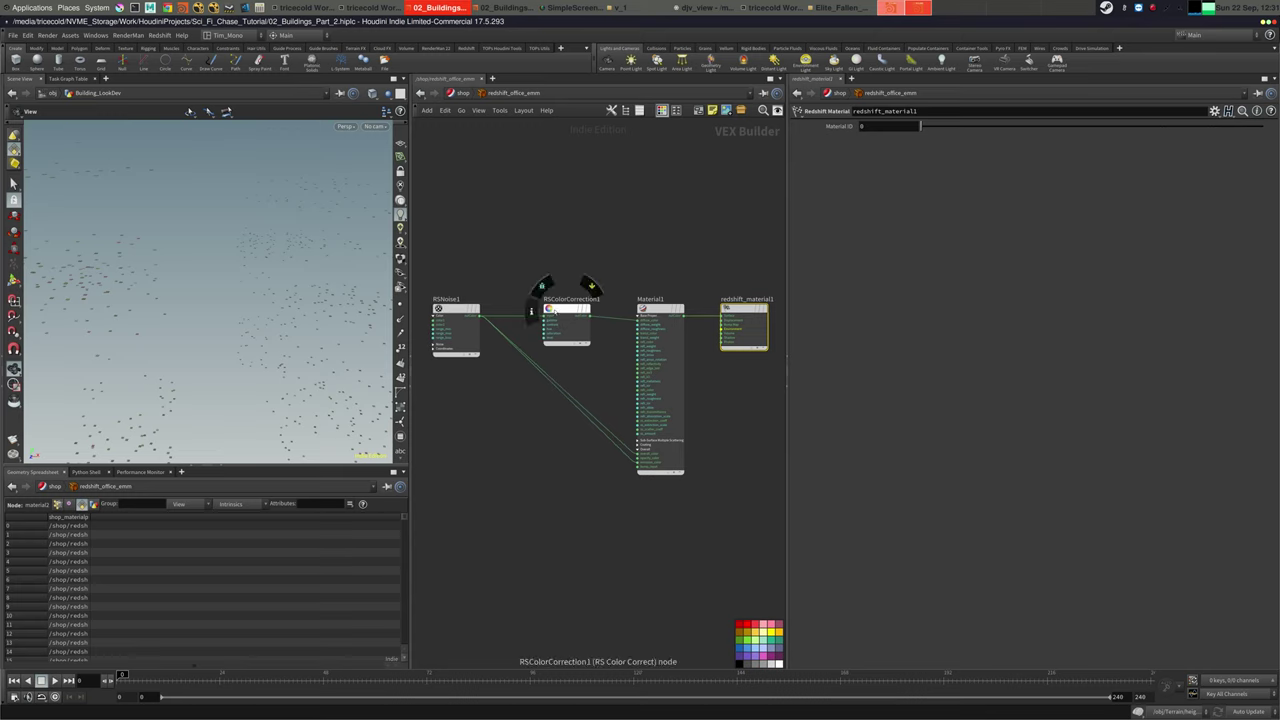
pyautogui.moveTo(572, 309); pyautogui.dragTo(562, 309)
pyautogui.click(563, 309)
pyautogui.moveTo(671, 310); pyautogui.dragTo(668, 306)
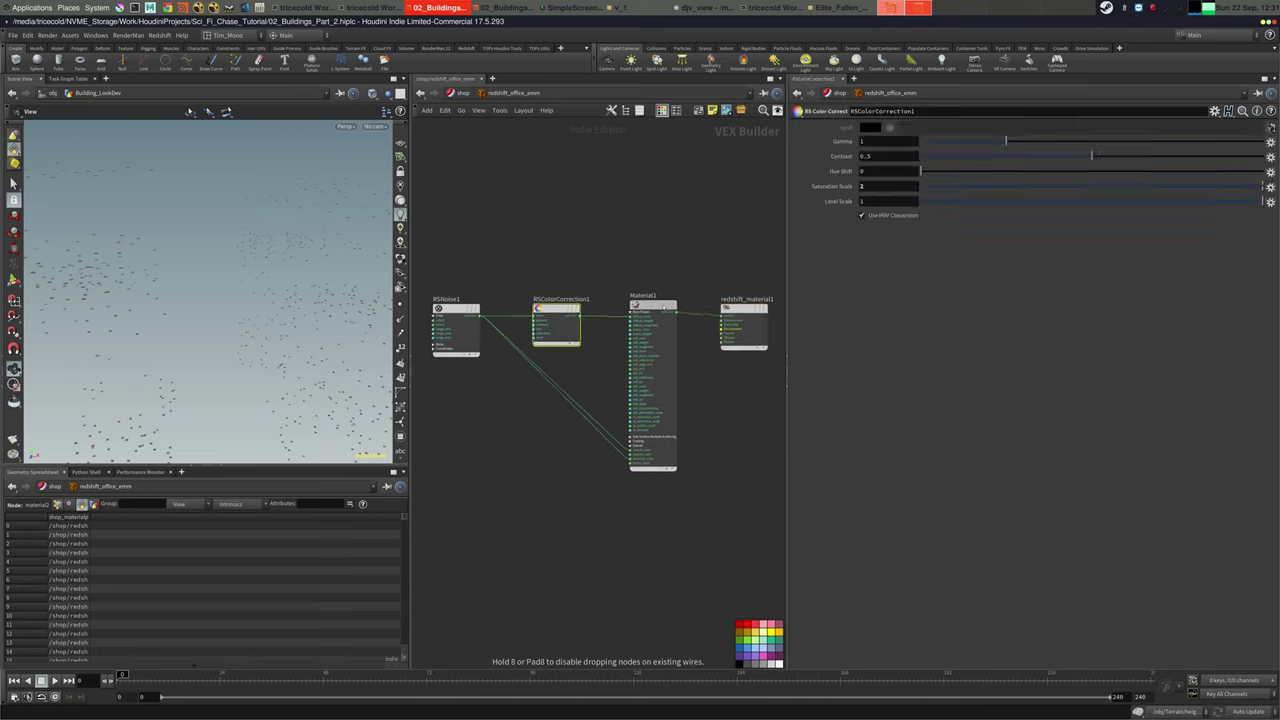
pyautogui.scroll(2, 625, 420)
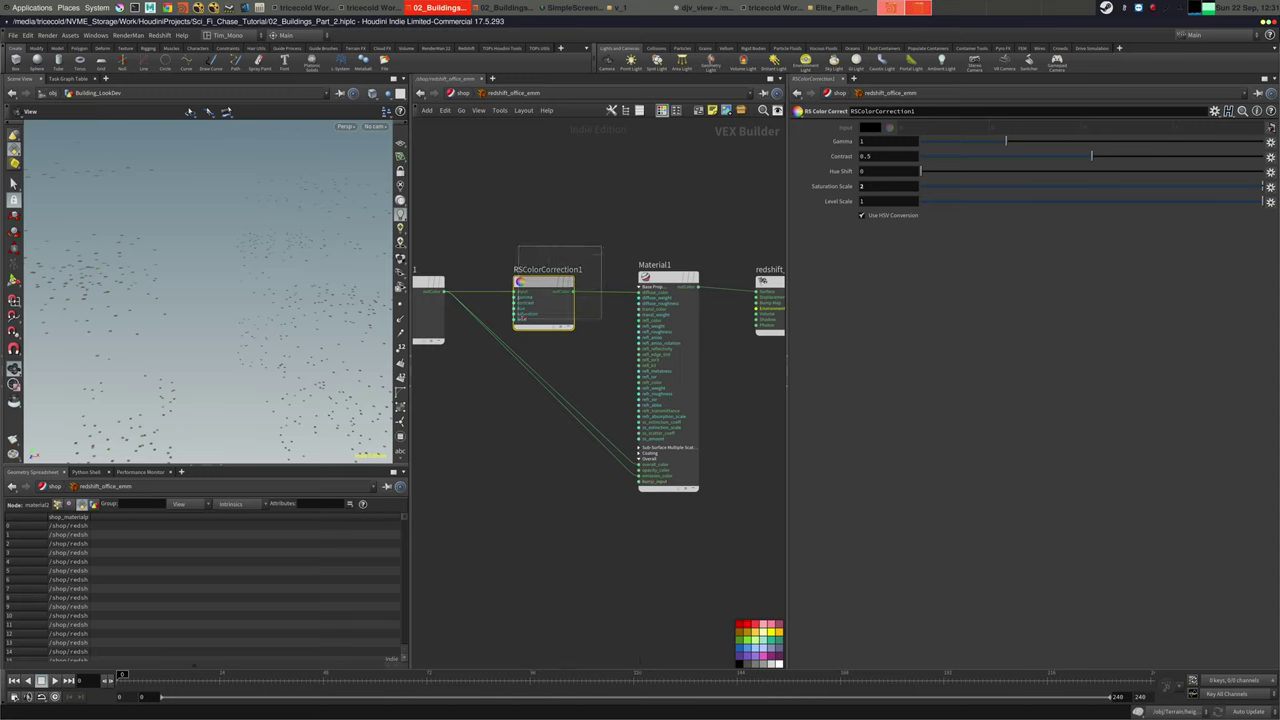
pyautogui.moveTo(697, 233); pyautogui.dragTo(594, 236, button='middle')
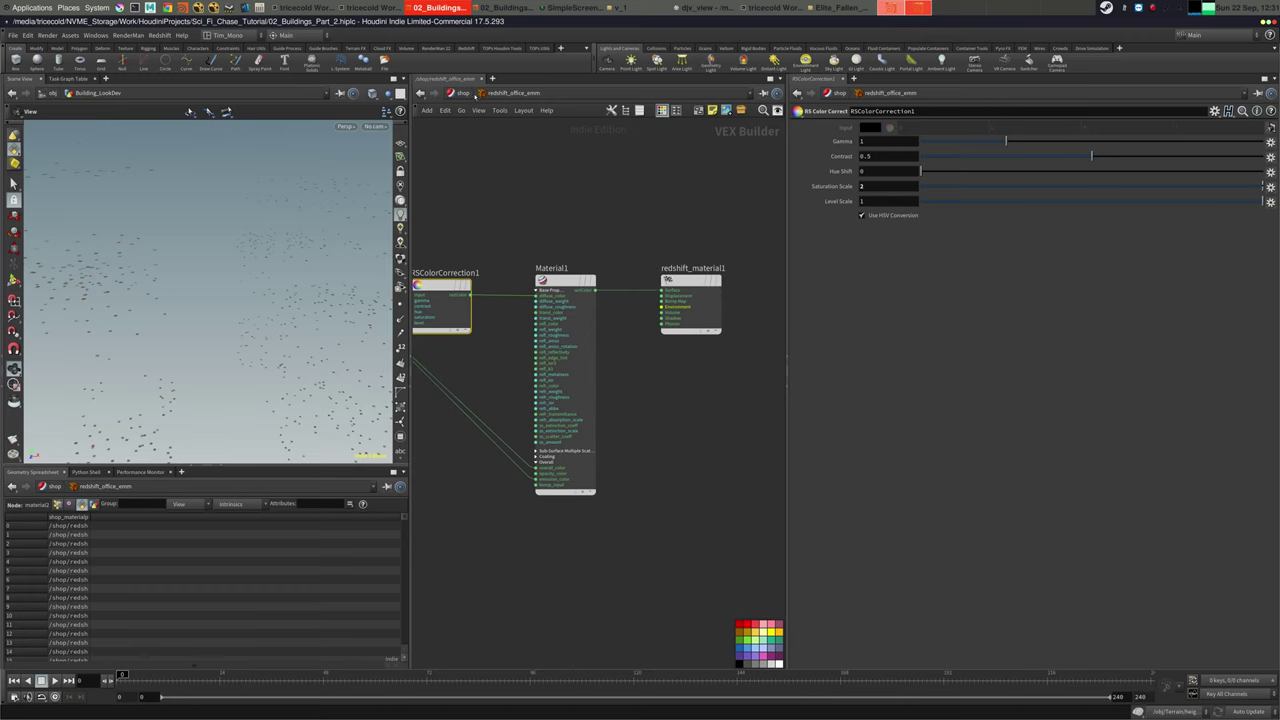
# Return to the Building_LookDev geometry network and display merge1
pyautogui.click(466, 93)
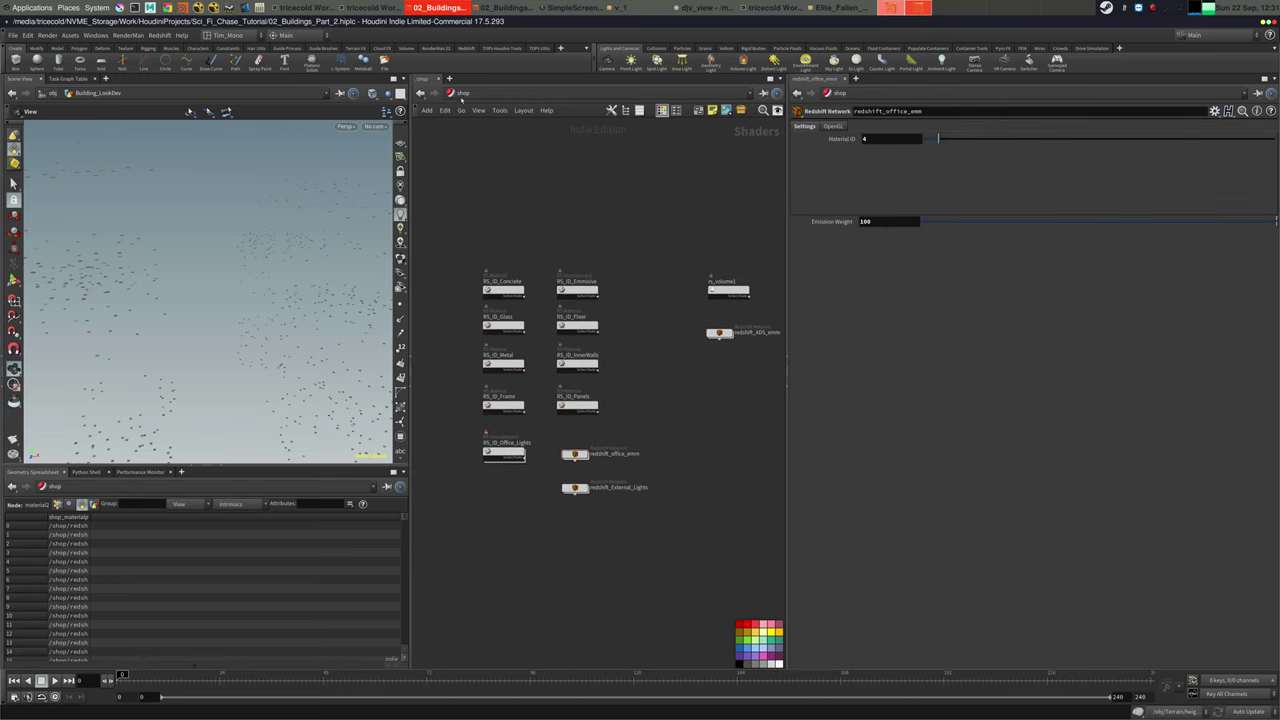
pyautogui.click(462, 95)
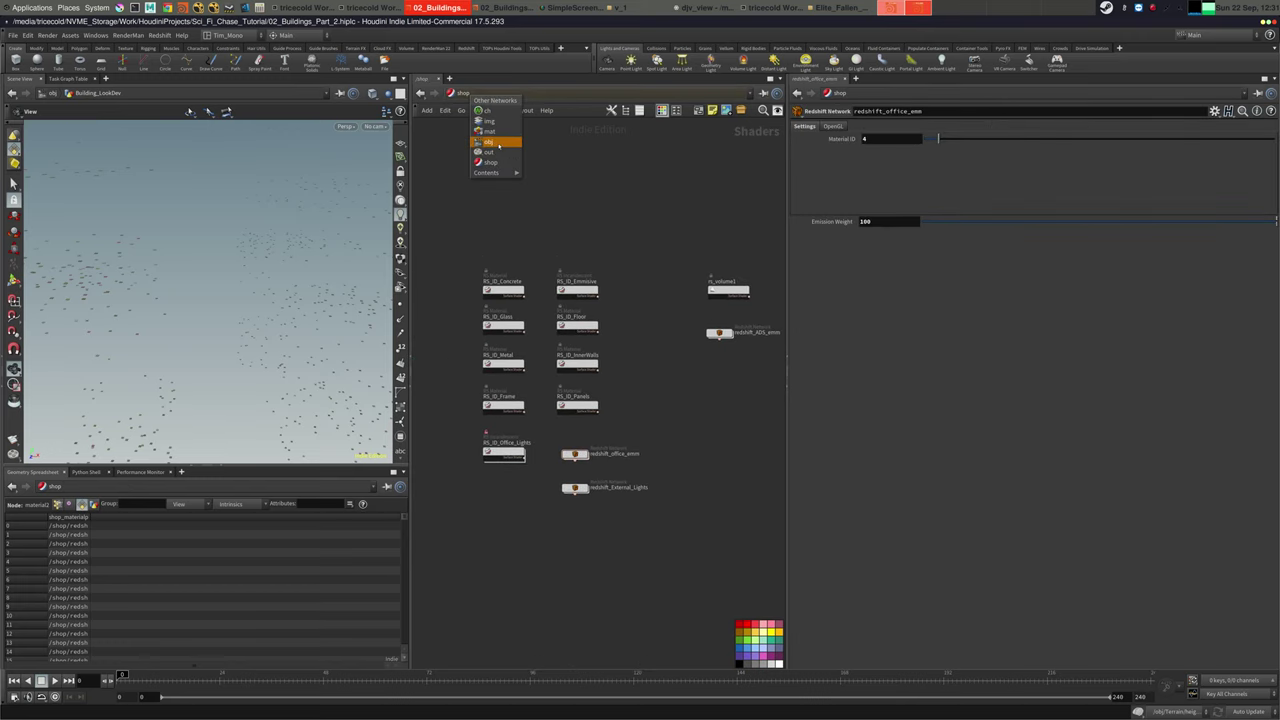
pyautogui.click(499, 146)
pyautogui.doubleClick(496, 350)
pyautogui.moveTo(480, 403); pyautogui.dragTo(552, 363, button='middle')
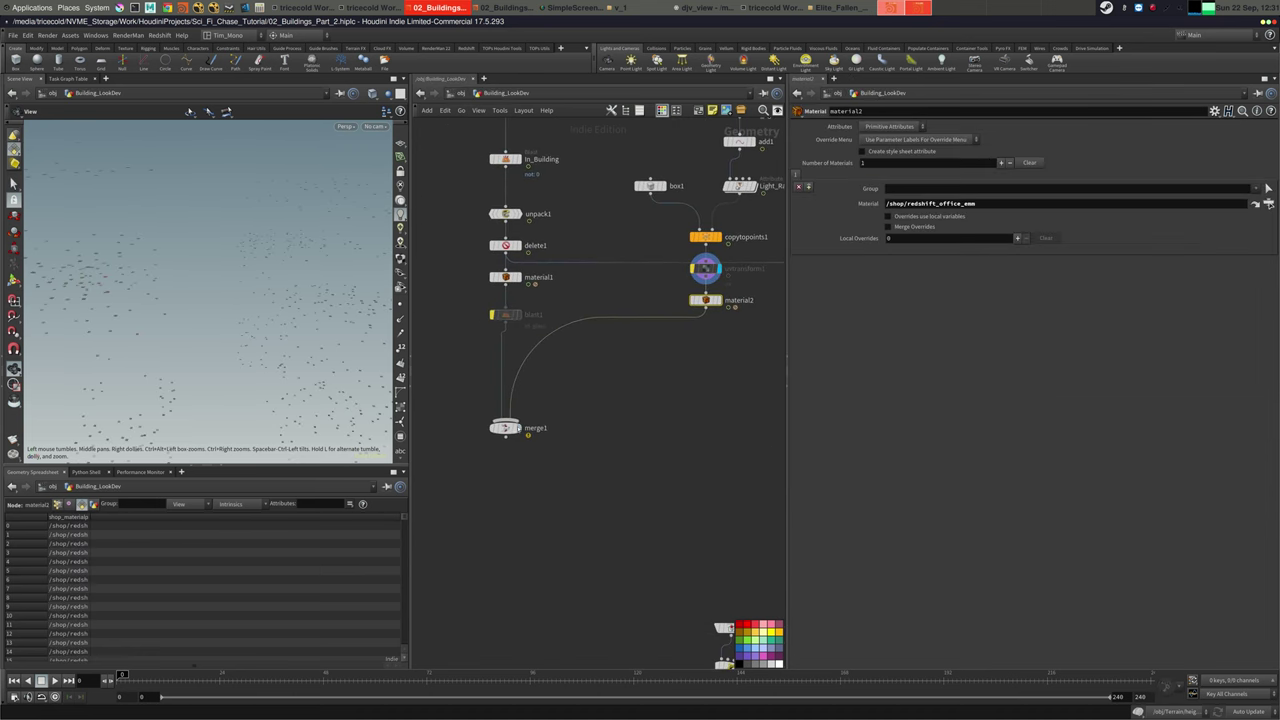
pyautogui.click(518, 429)
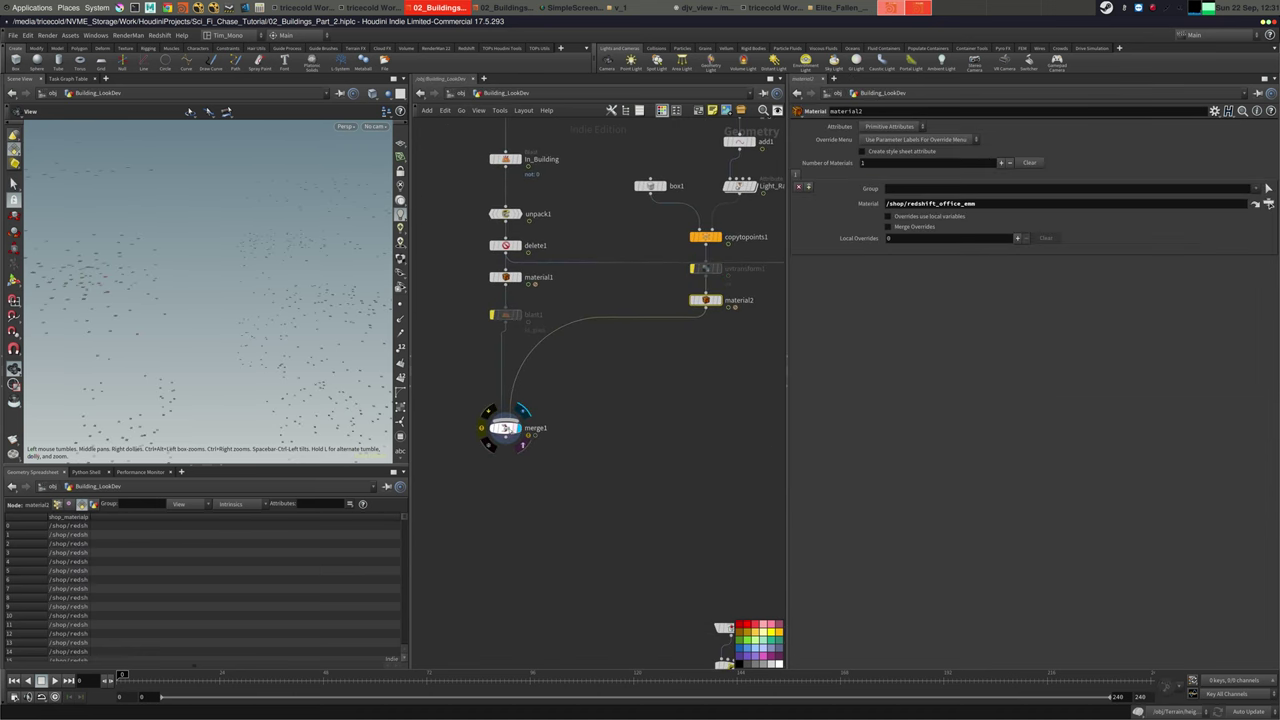
pyautogui.click(521, 411)
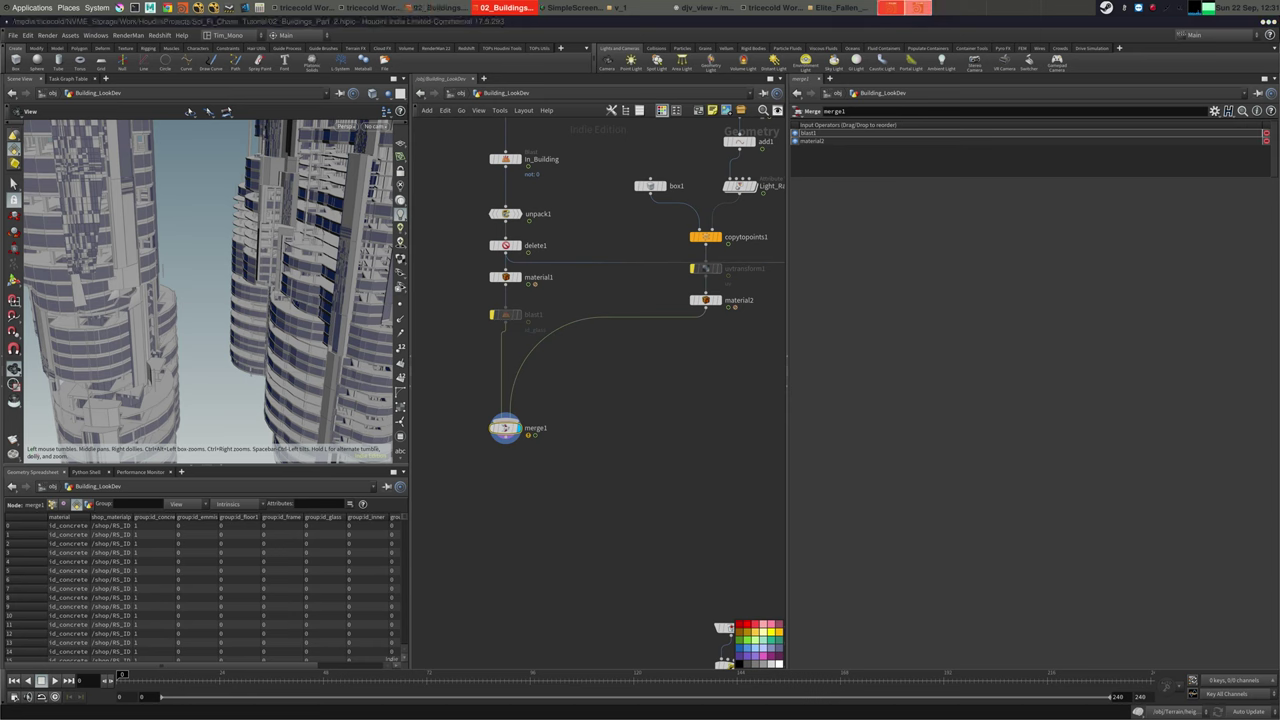
# Add an Attribute Delete node directly after merge1 and display it
pyautogui.press('Tab')
pyautogui.write('attr')
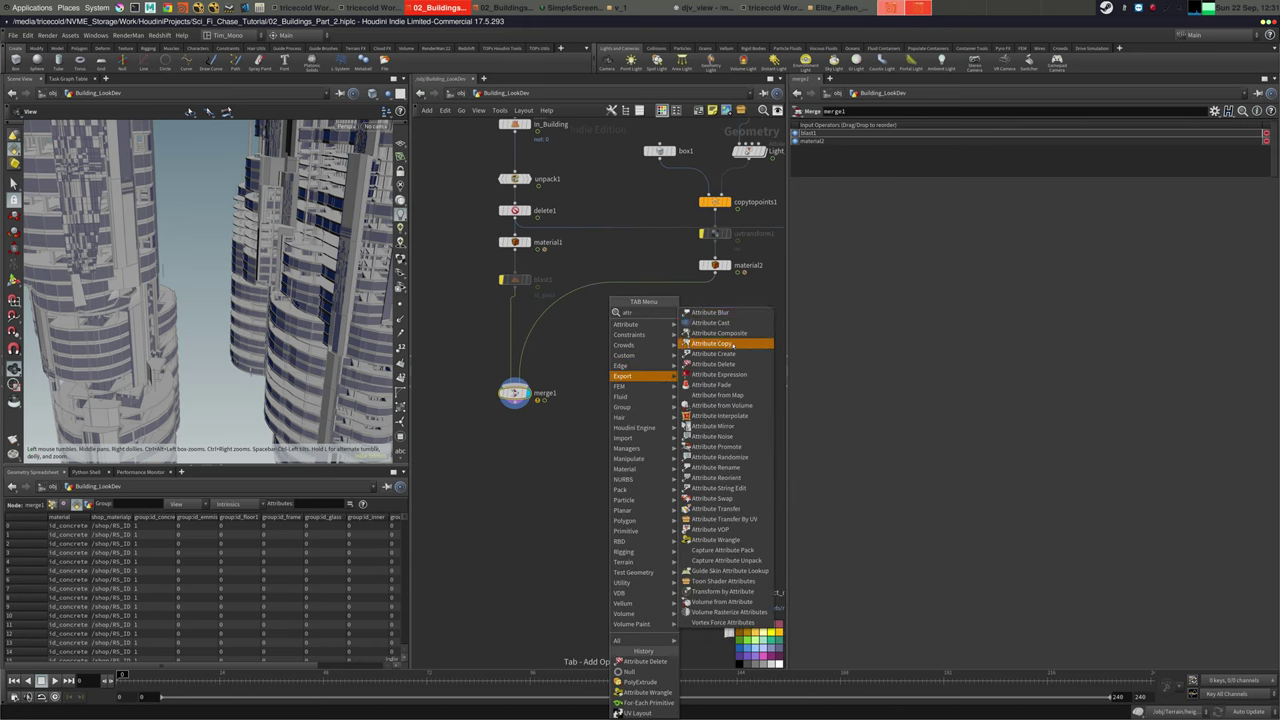
pyautogui.click(713, 364)
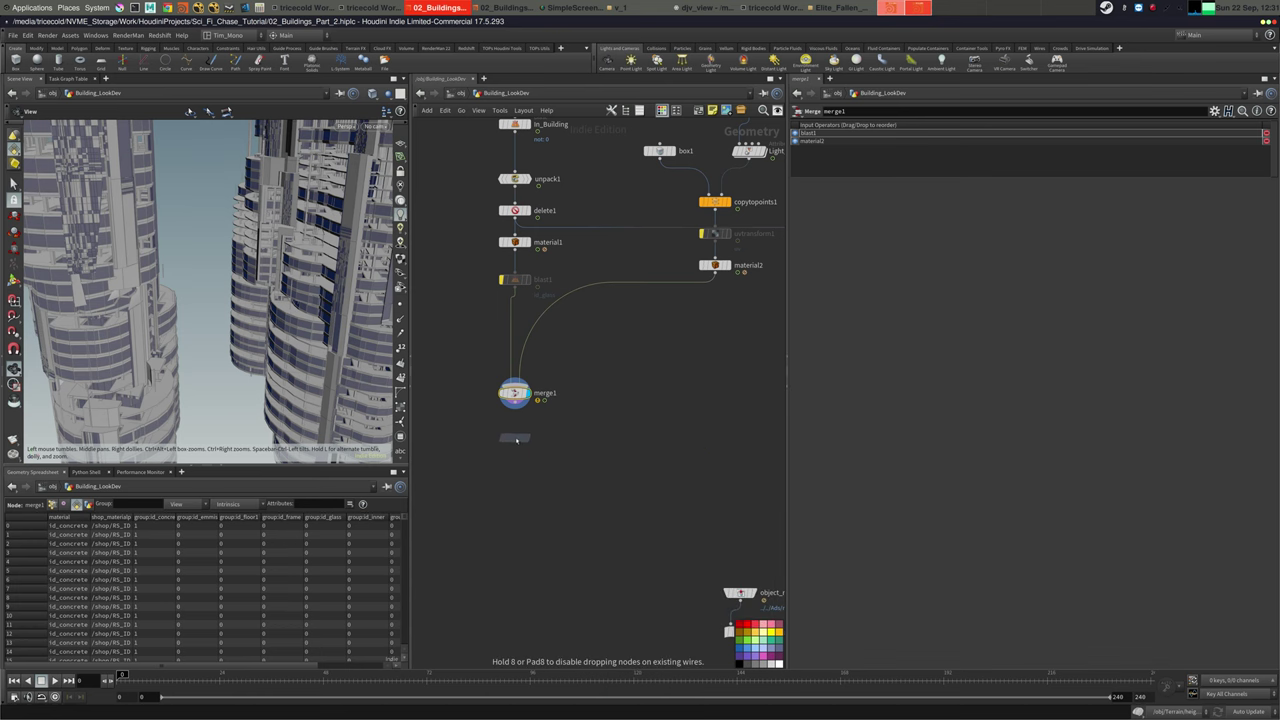
pyautogui.click(515, 437)
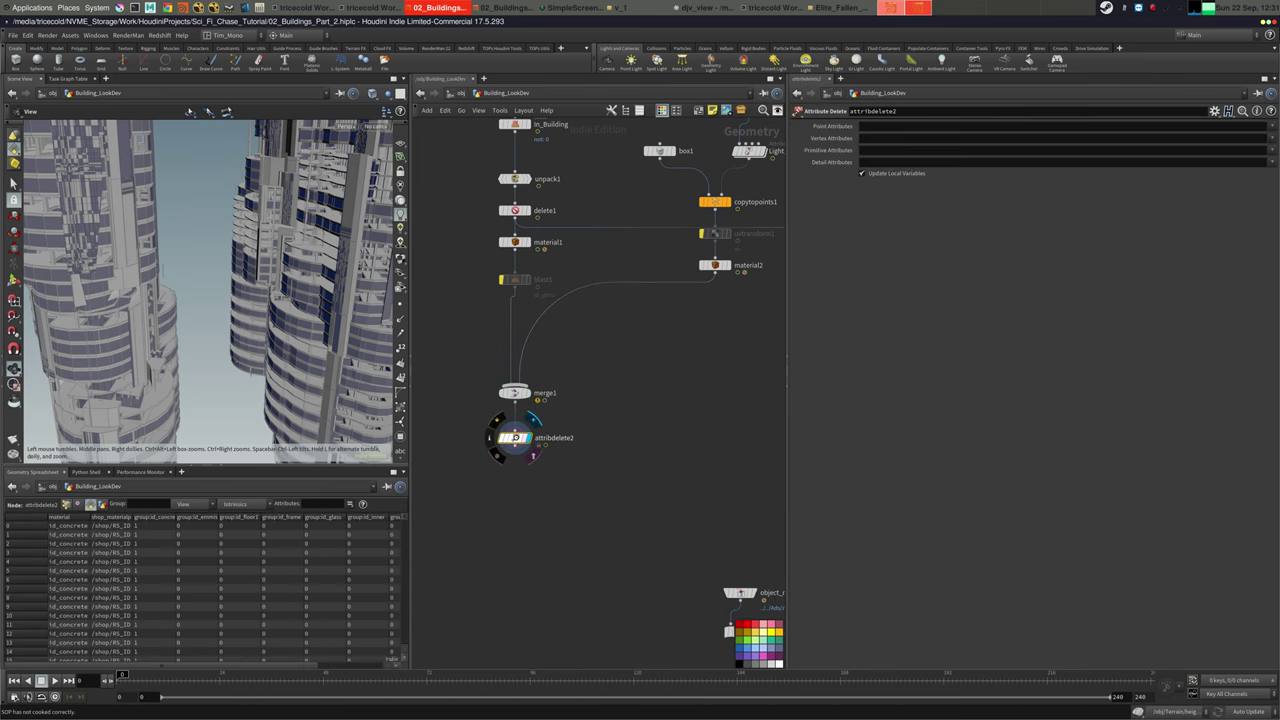
# Set the new Attribute Delete node's Point Attributes to light_color and light_intensity
pyautogui.middleClick(515, 437)
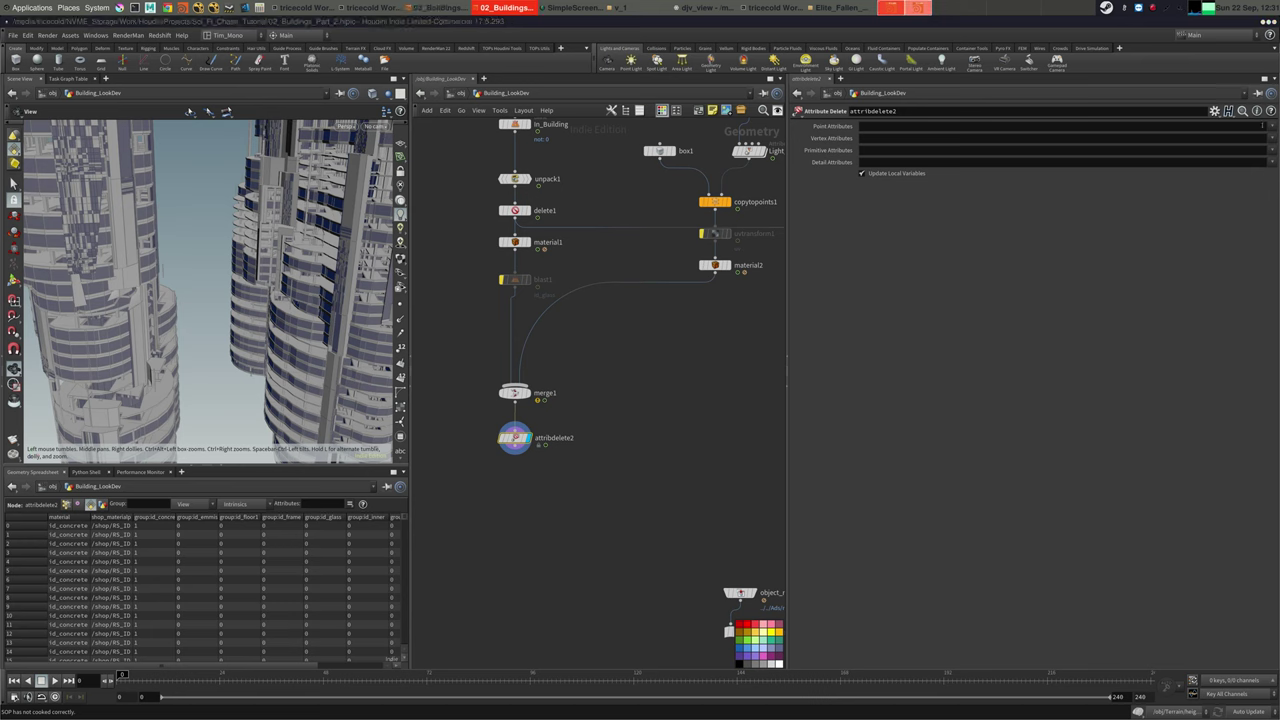
pyautogui.click(1266, 126)
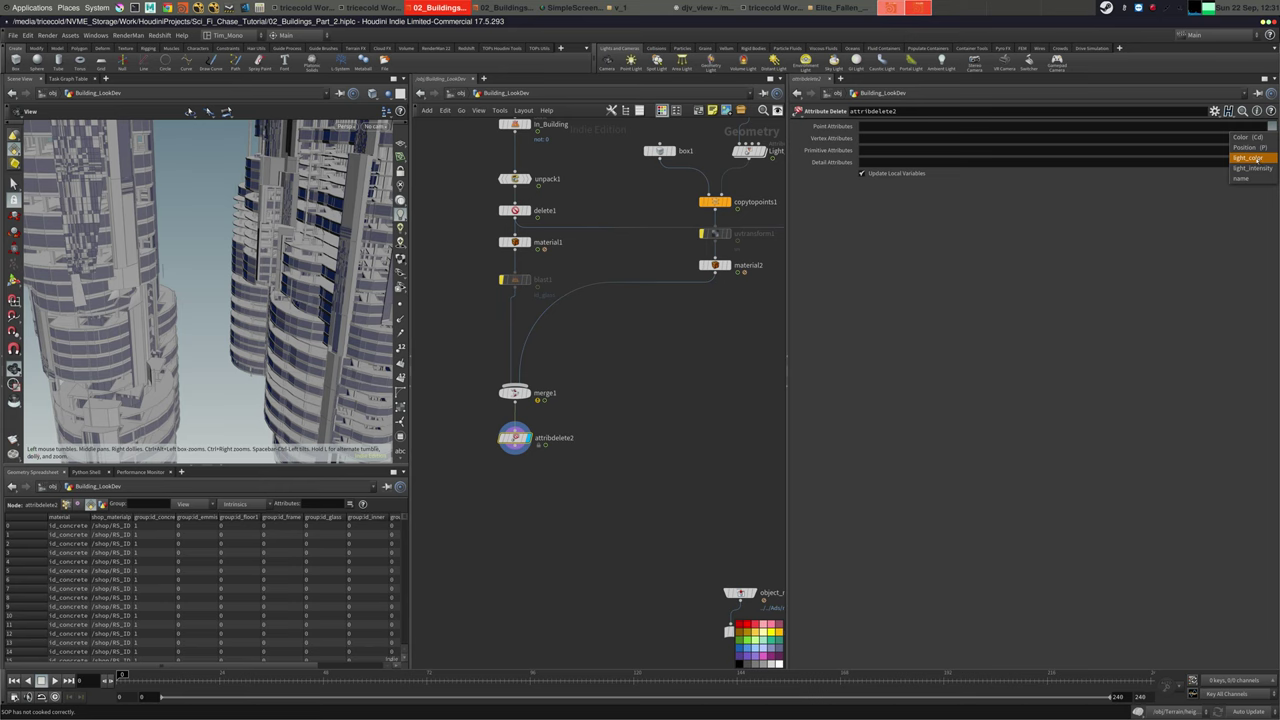
pyautogui.click(1256, 158)
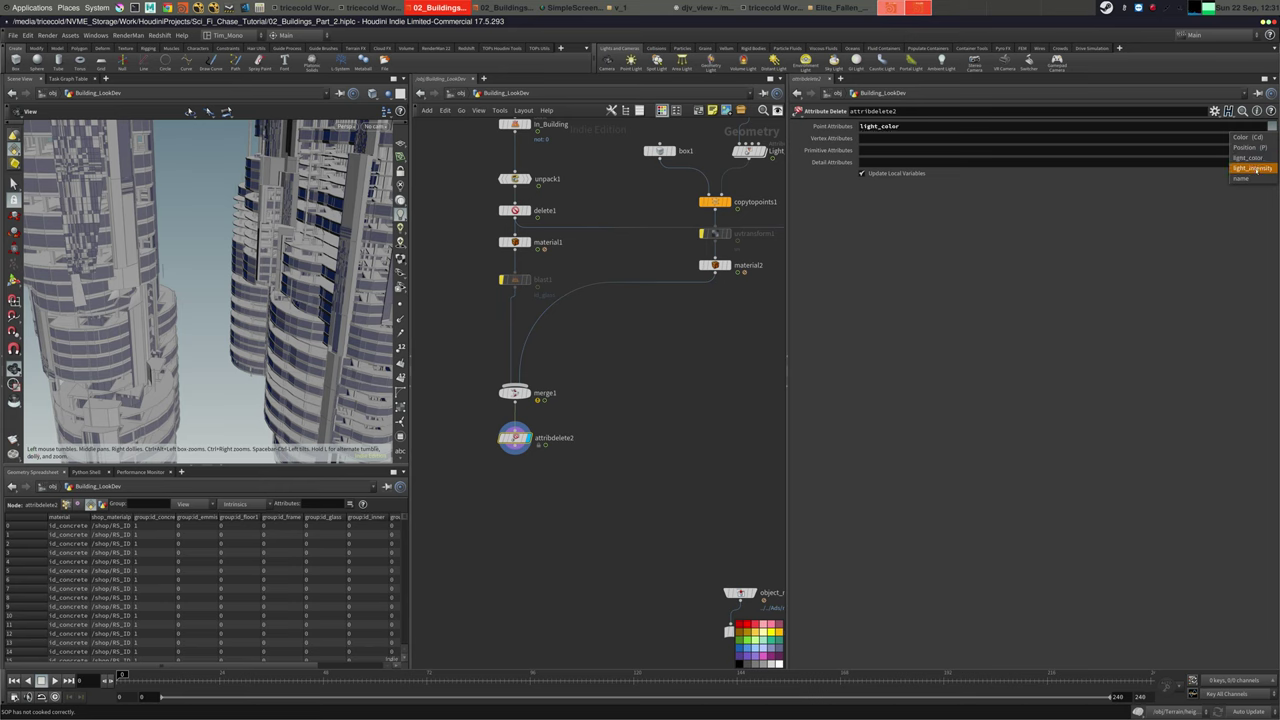
# Review the node info of material2 and of the Attribute Delete node to compare their attributes
pyautogui.moveTo(703, 313); pyautogui.dragTo(671, 326, button='middle')
pyautogui.click(682, 280)
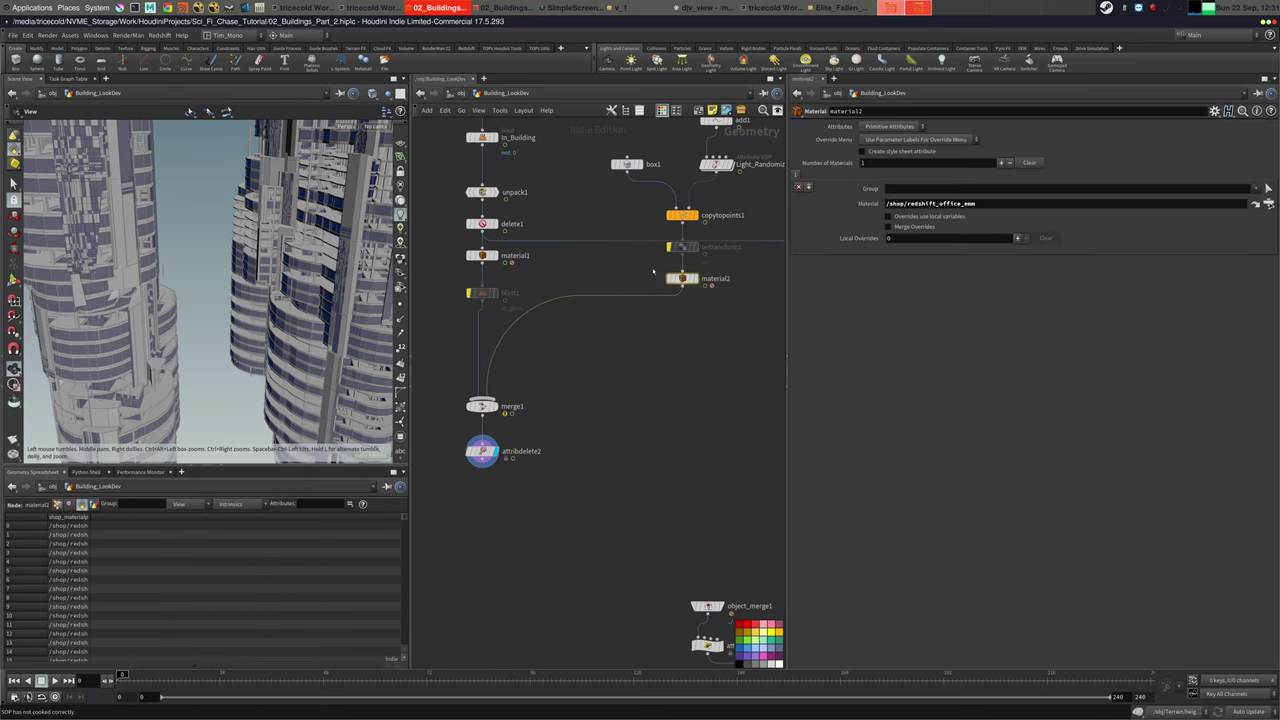
pyautogui.middleClick(683, 282)
pyautogui.moveTo(748, 330); pyautogui.dragTo(674, 373, button='middle')
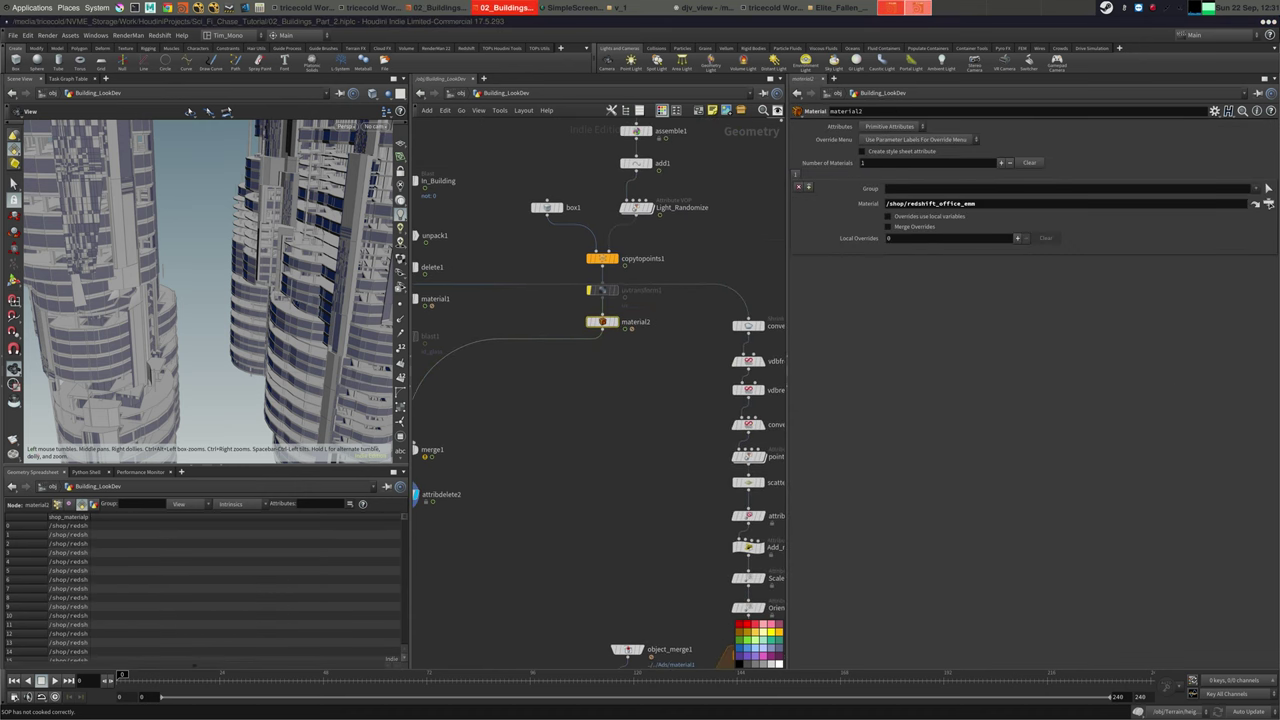
pyautogui.scroll(-4, 629, 425)
pyautogui.moveTo(629, 425); pyautogui.dragTo(632, 371, button='middle')
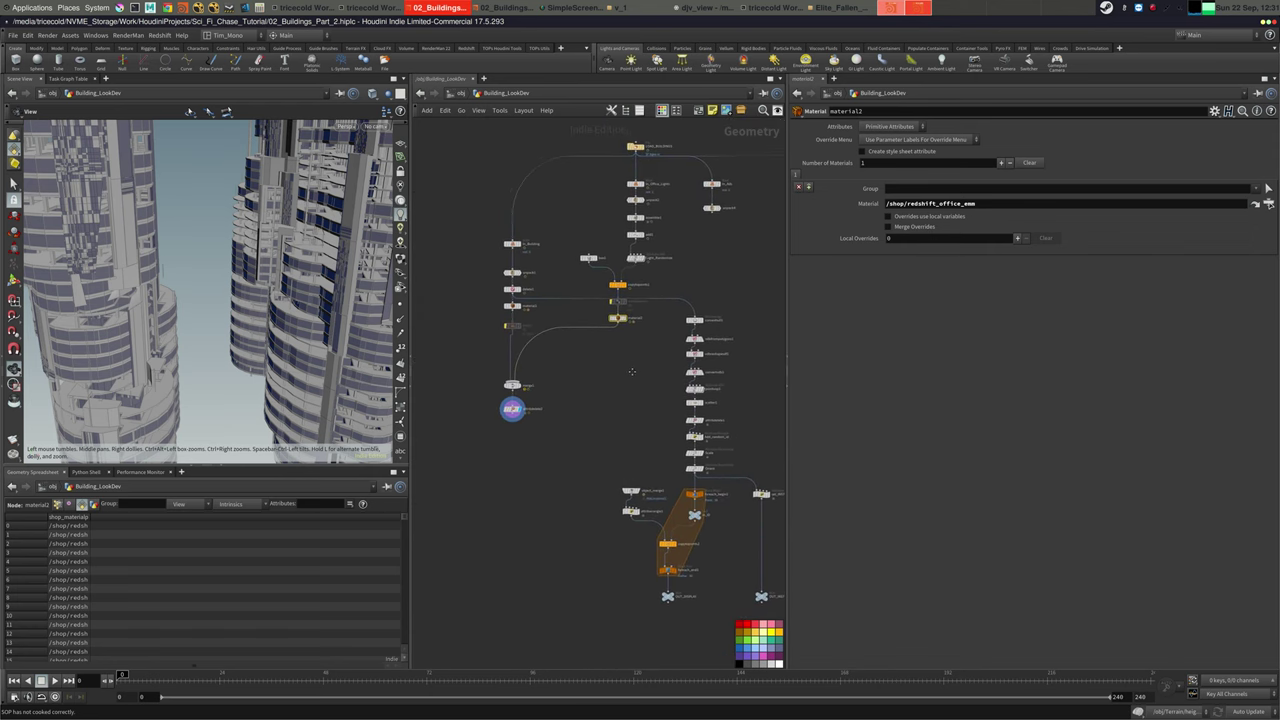
pyautogui.click(512, 385)
pyautogui.middleClick(512, 385)
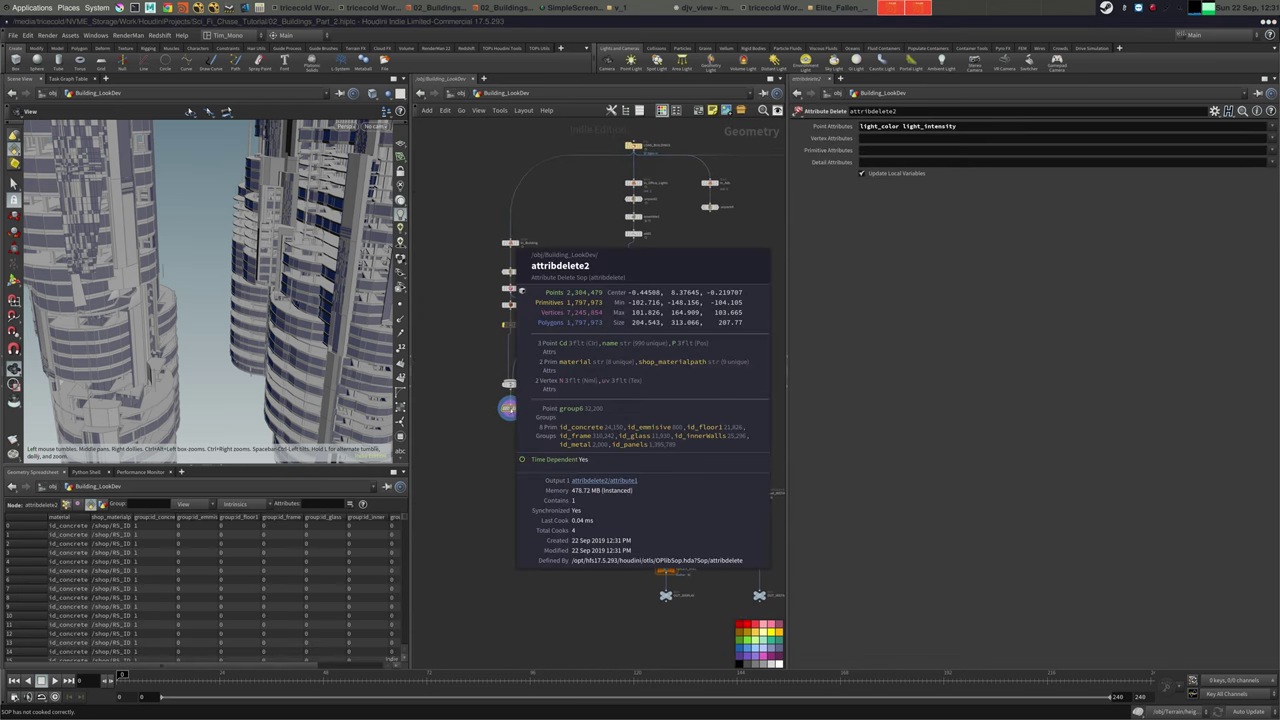
pyautogui.scroll(3, 566, 382)
pyautogui.moveTo(590, 375); pyautogui.dragTo(617, 363, button='middle')
pyautogui.scroll(2, 619, 363)
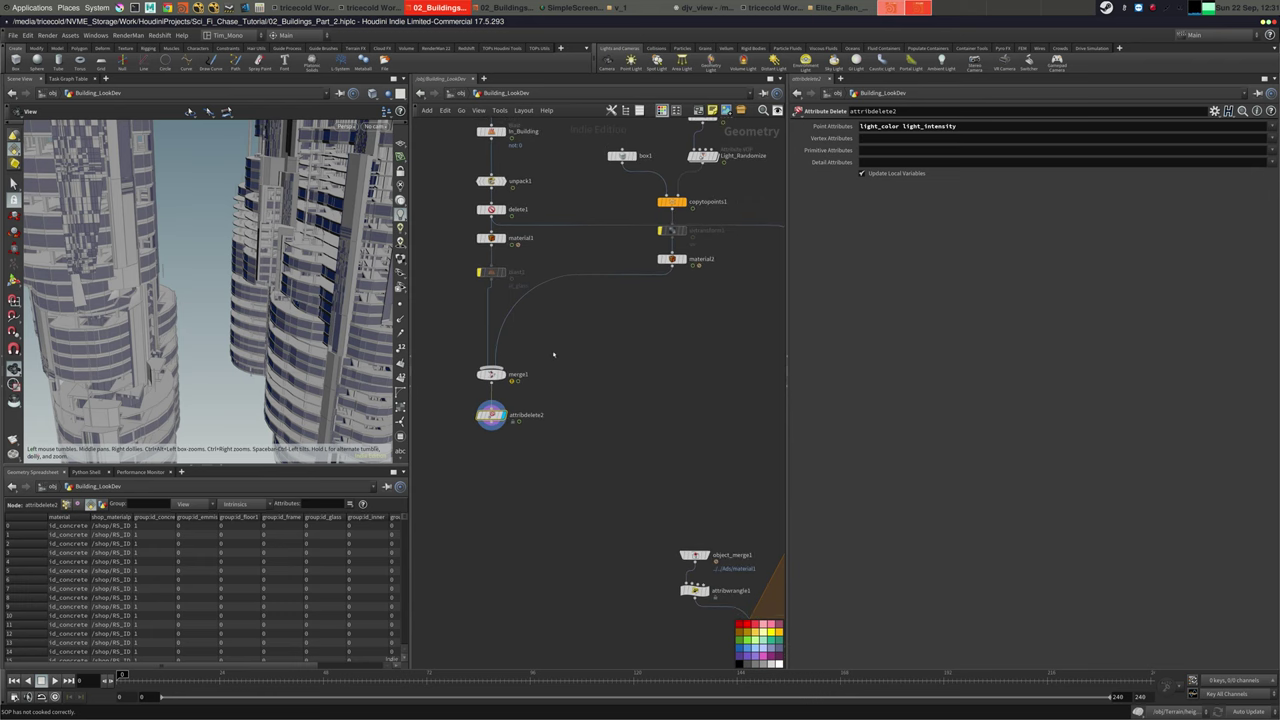
# Add a Null node directly below the Attribute Delete node that follows merge1
pyautogui.click(504, 375)
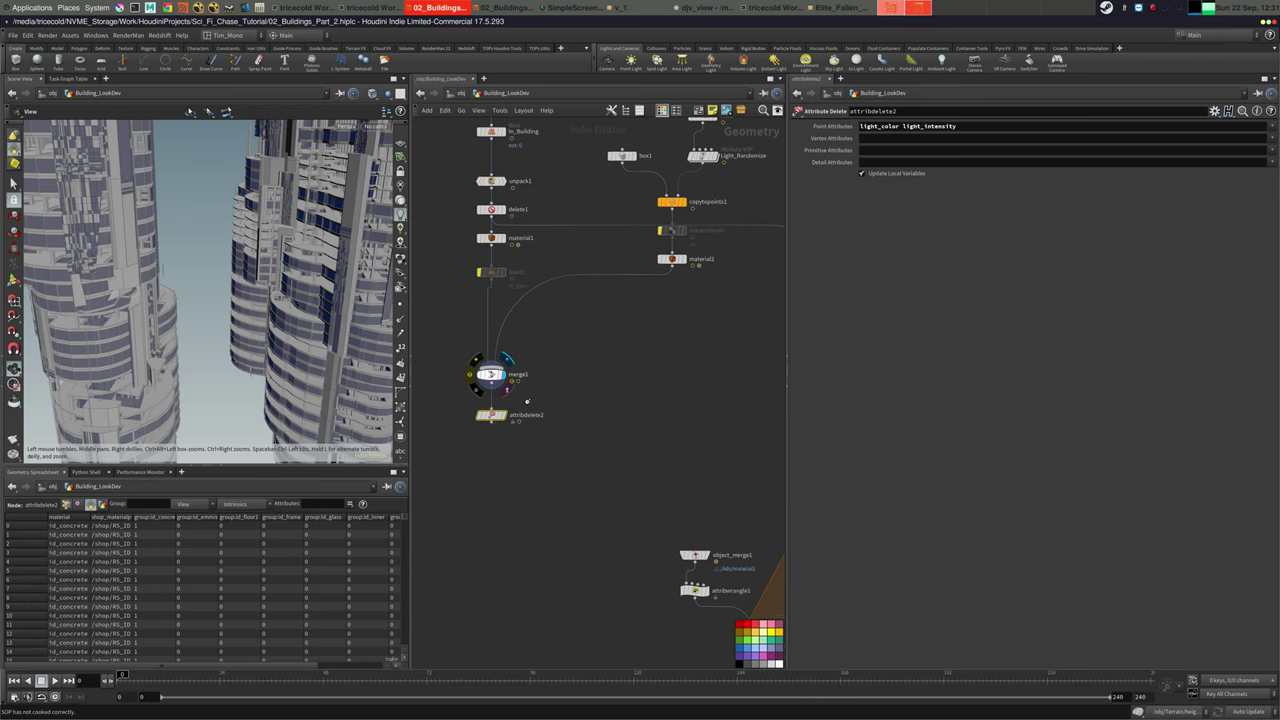
pyautogui.moveTo(502, 453); pyautogui.dragTo(523, 436, button='middle')
pyautogui.press('Tab')
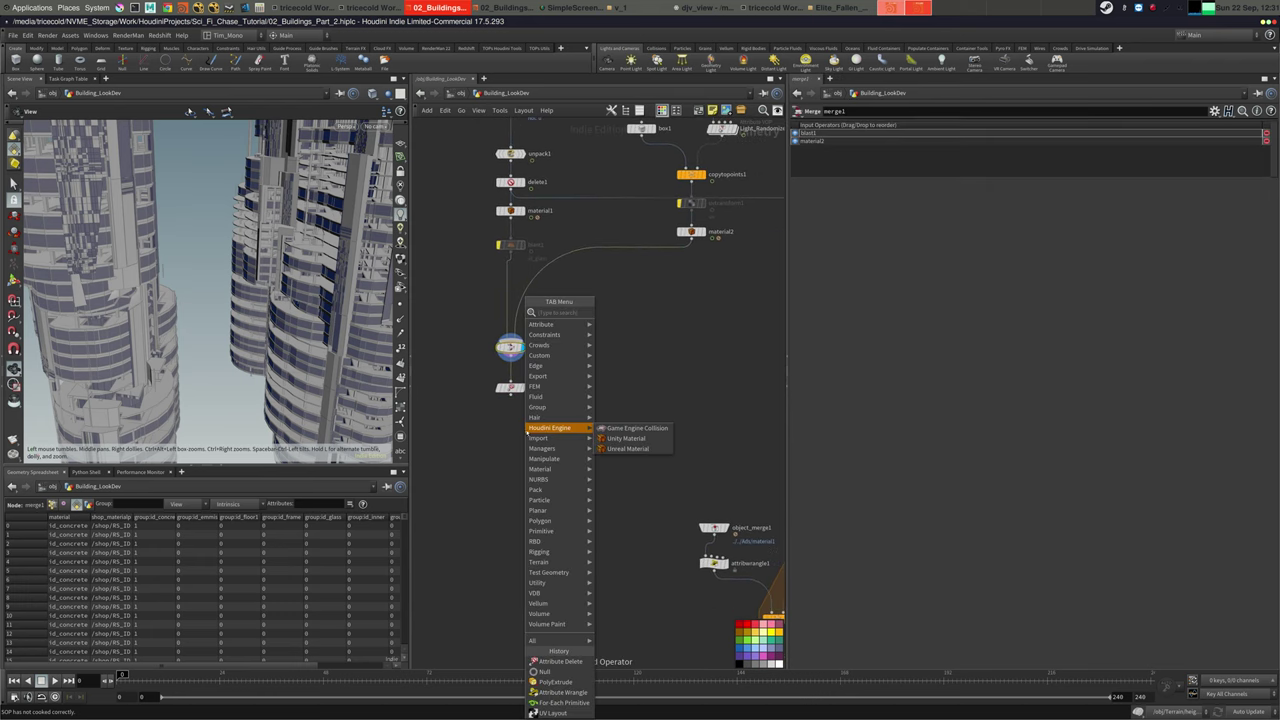
pyautogui.write('nu')
pyautogui.click(632, 316)
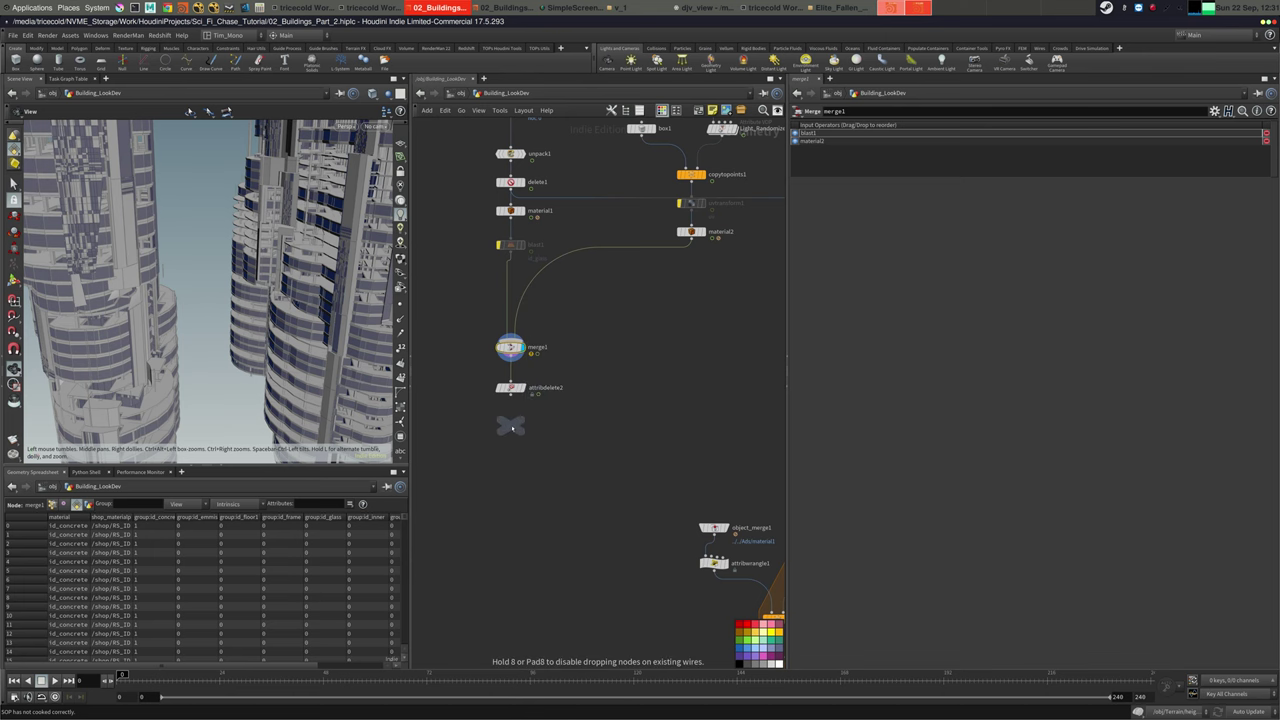
pyautogui.click(511, 424)
# Rename the new Null node to BAKE_PROXIES
pyautogui.click(521, 423)
pyautogui.moveTo(526, 425); pyautogui.dragTo(532, 425)
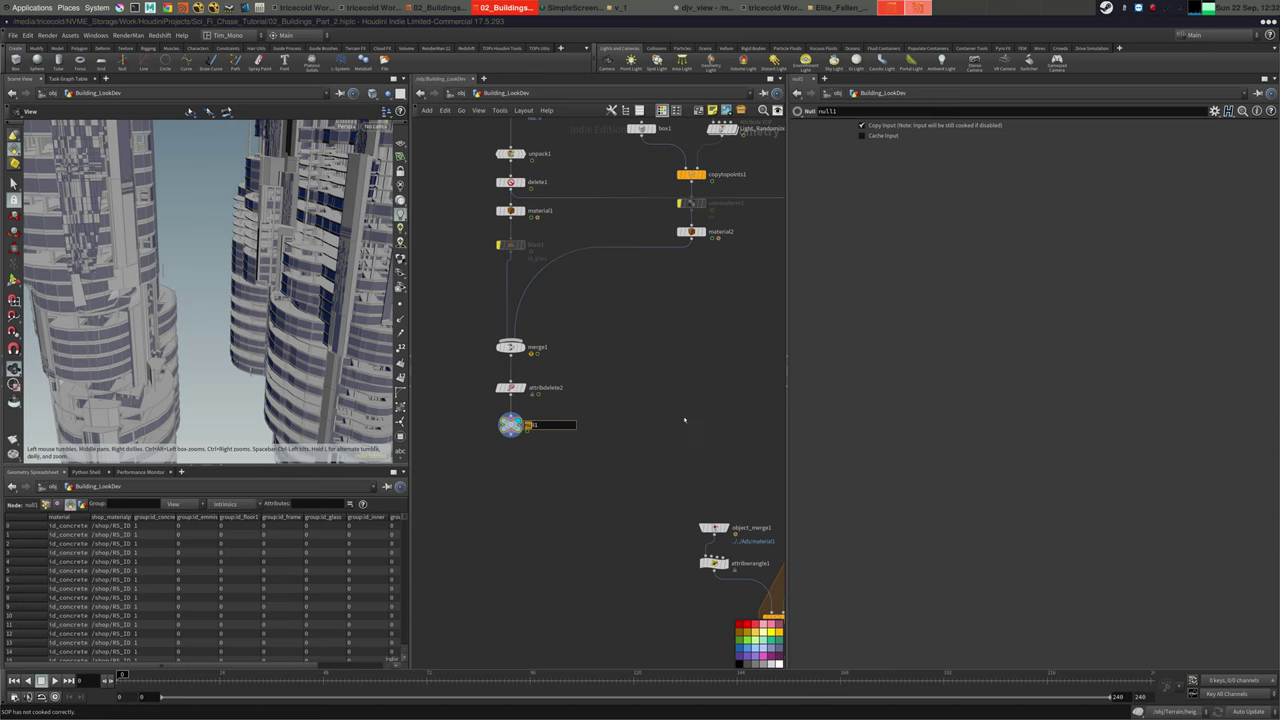
pyautogui.write('BAKED_')
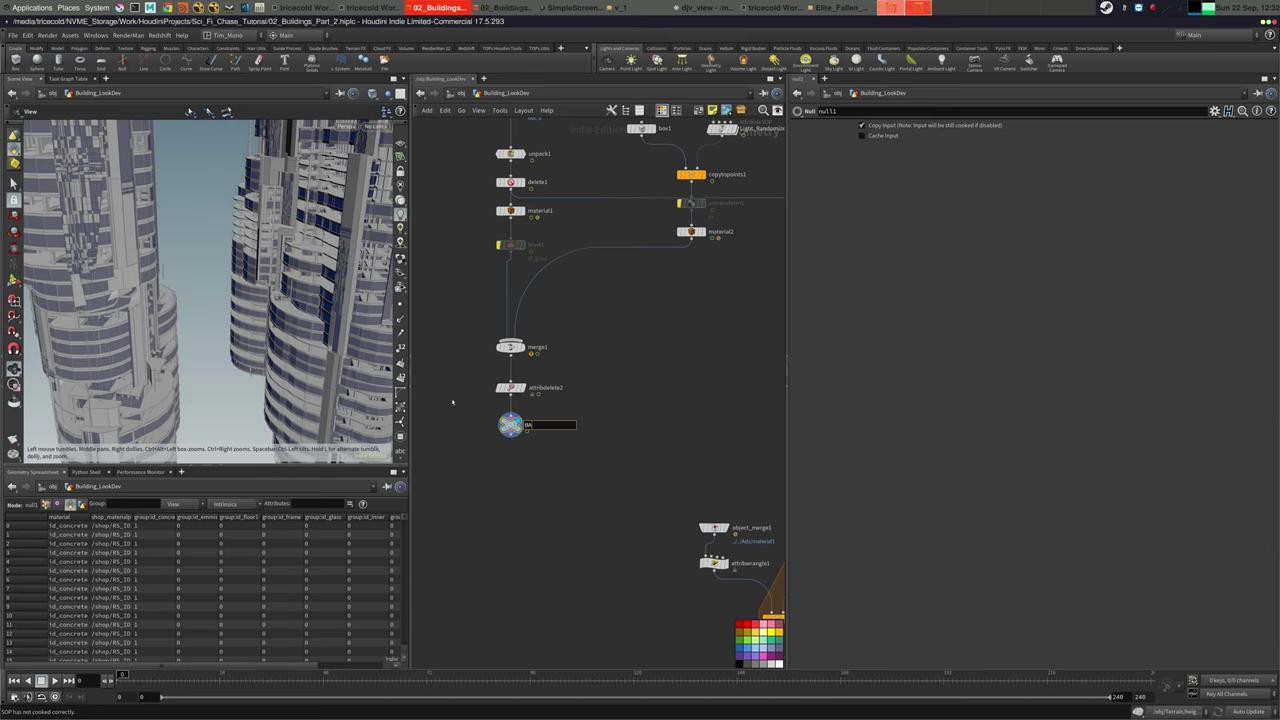
pyautogui.press('BackSpace')
pyautogui.press('BackSpace')
pyautogui.write('_PROXIES')
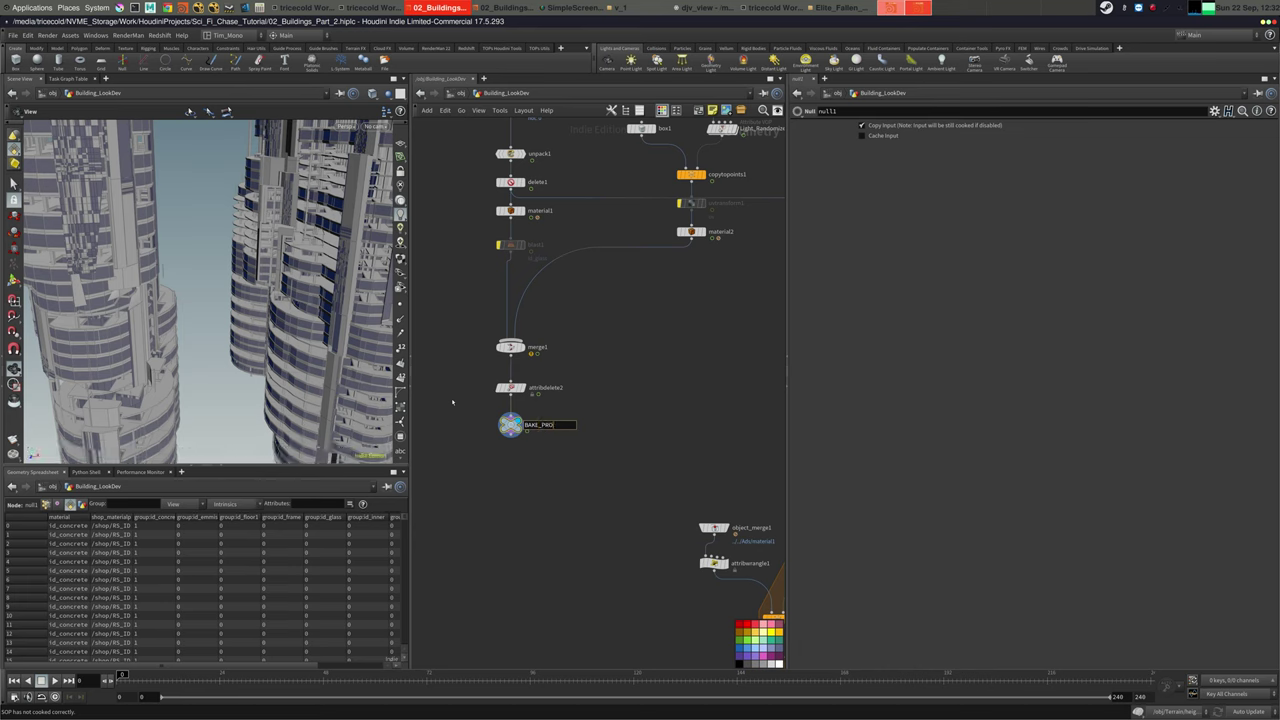
pyautogui.press('Return')
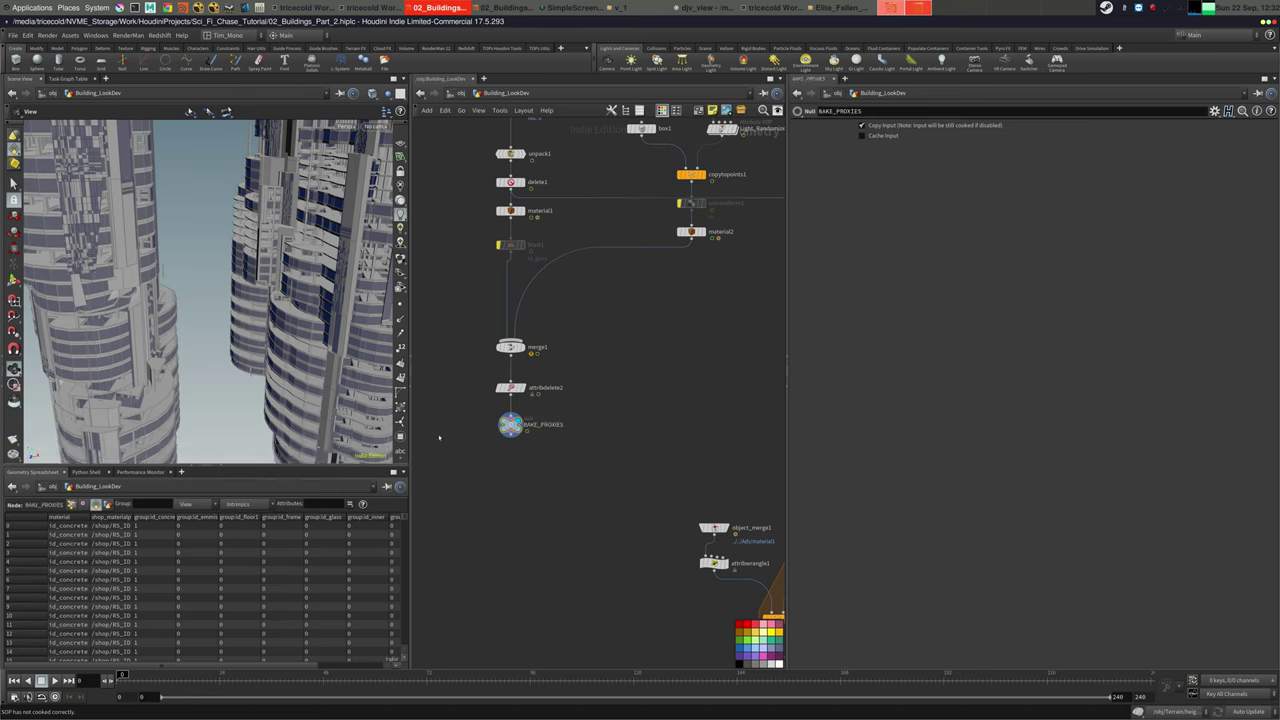
# Rename the merge1 node to To_RENDER
pyautogui.click(523, 345)
pyautogui.click(546, 348)
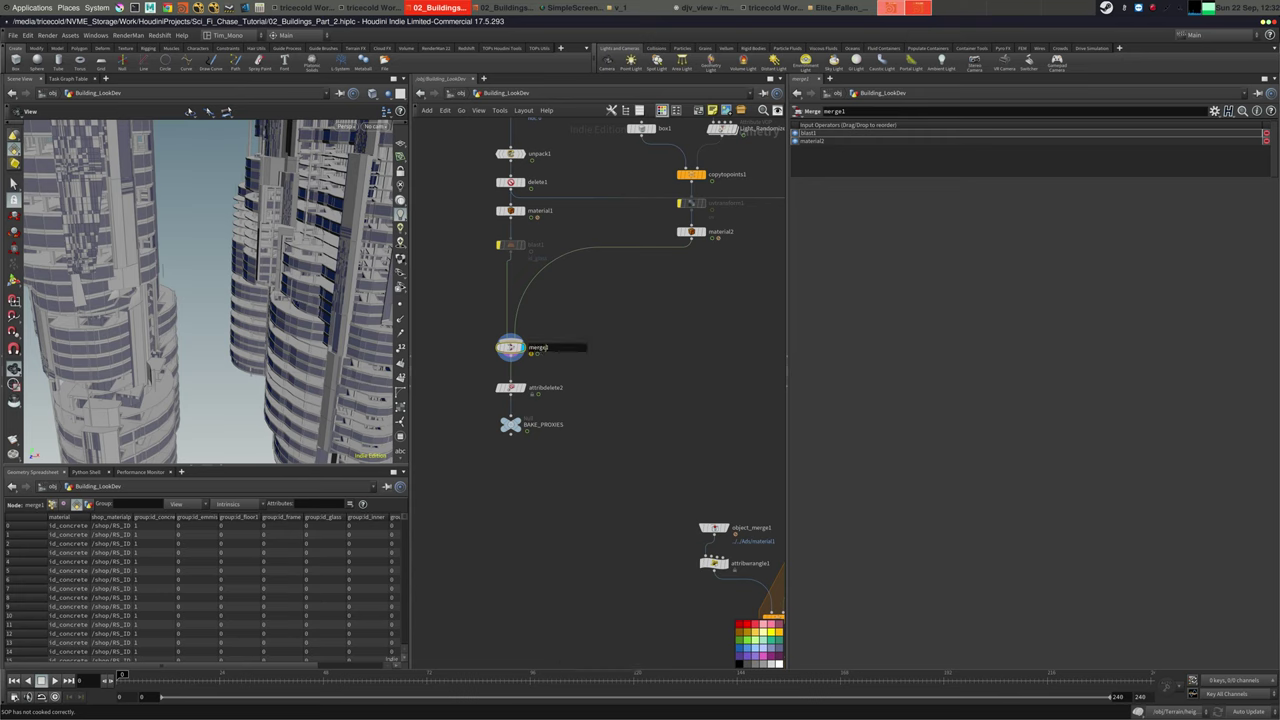
pyautogui.write('To_RENDER')
pyautogui.press('Return')
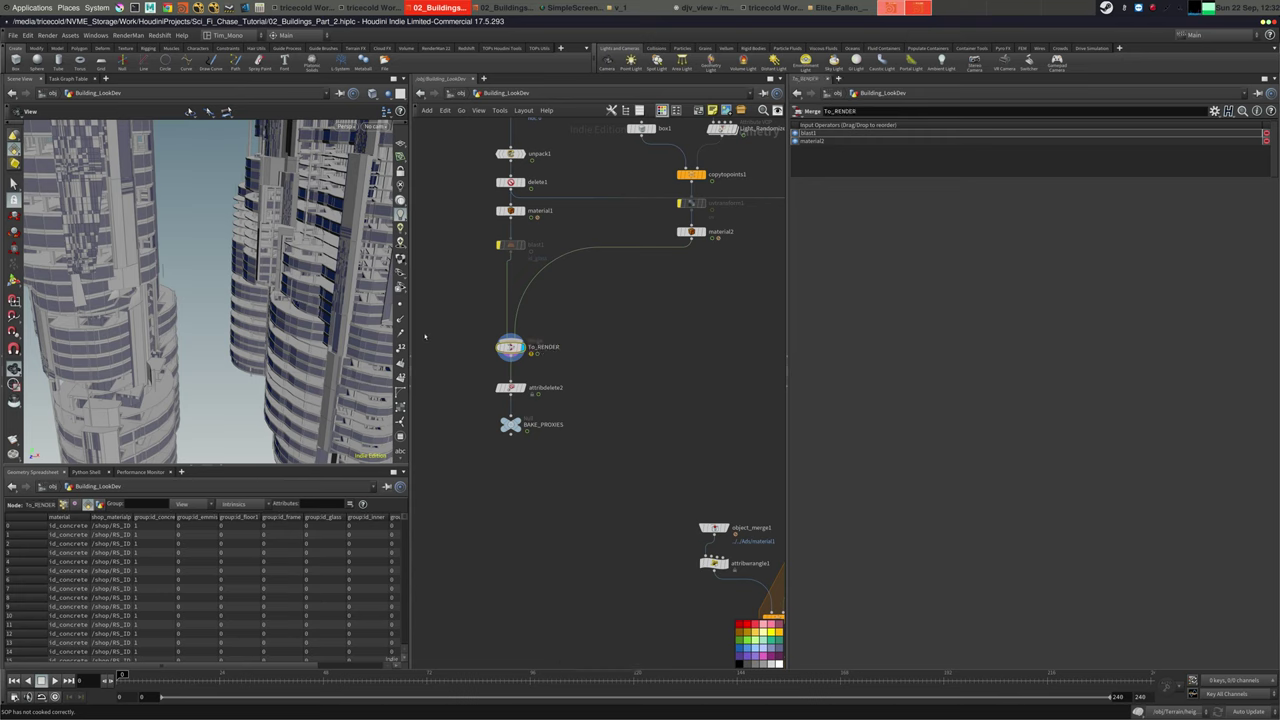
# Display the BAKE_PROXIES node and show the parameters of the Attribute Delete node above it
pyautogui.click(510, 424)
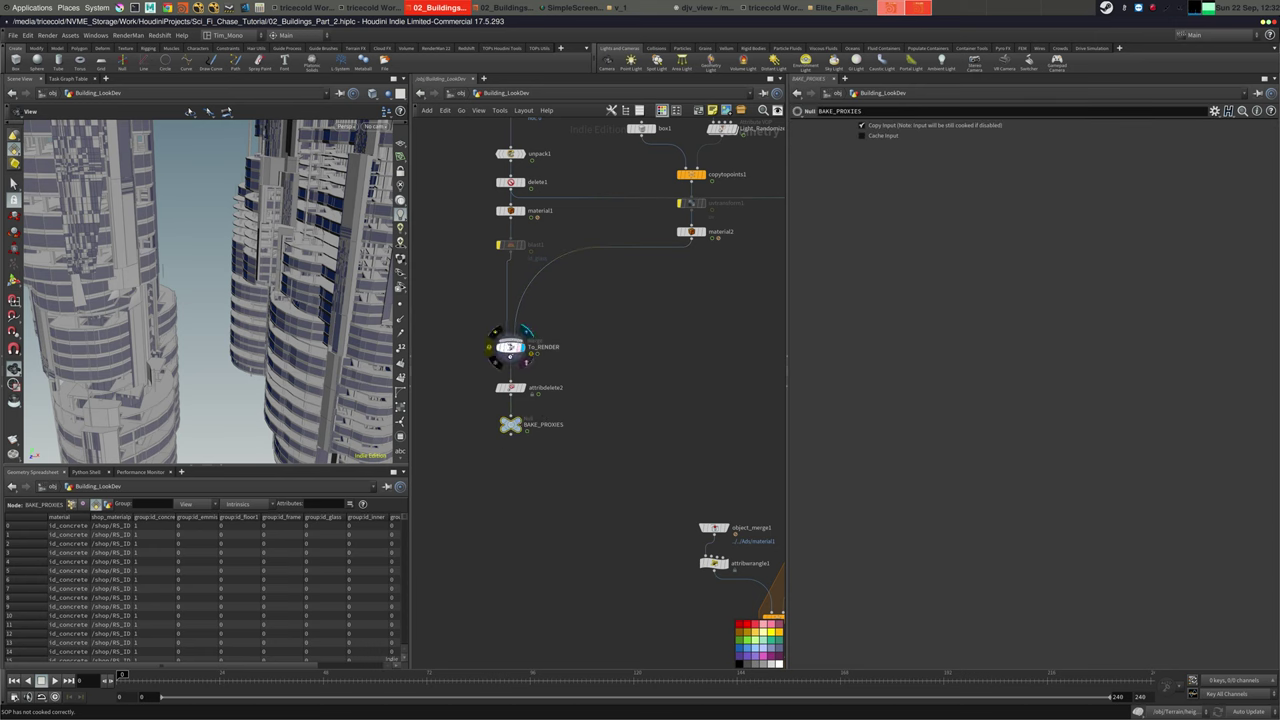
pyautogui.click(510, 347)
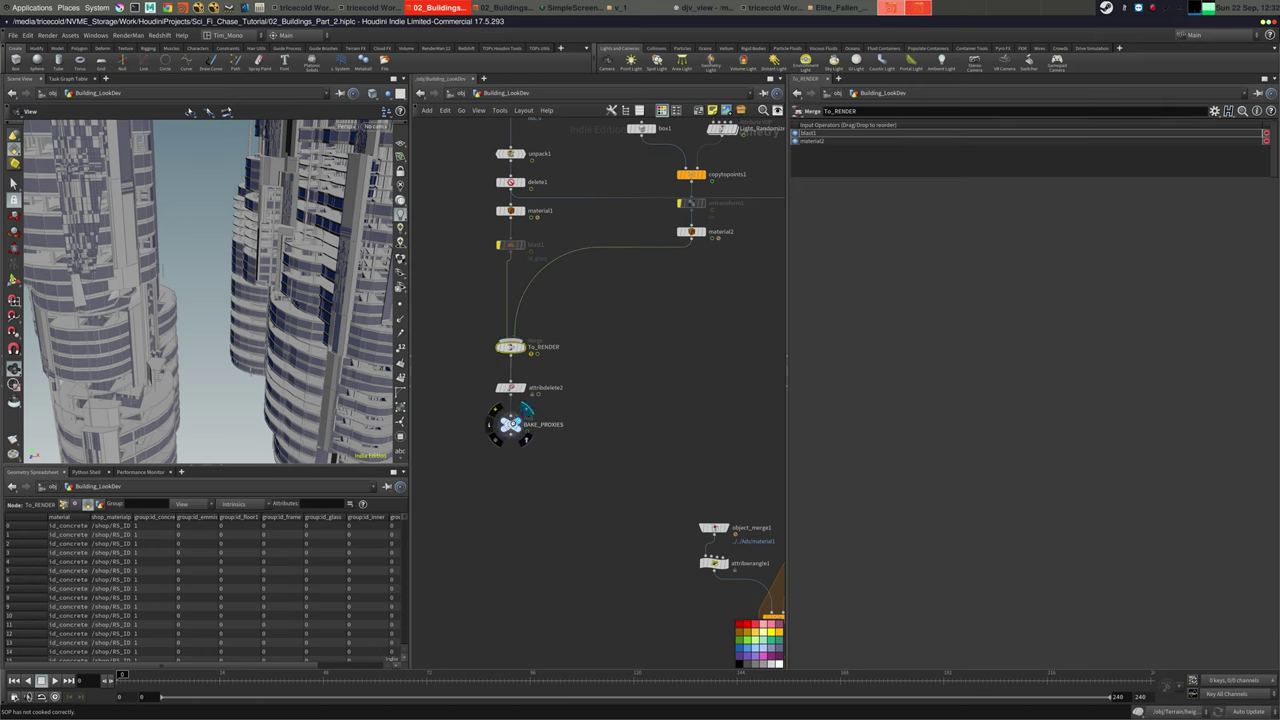
pyautogui.click(510, 387)
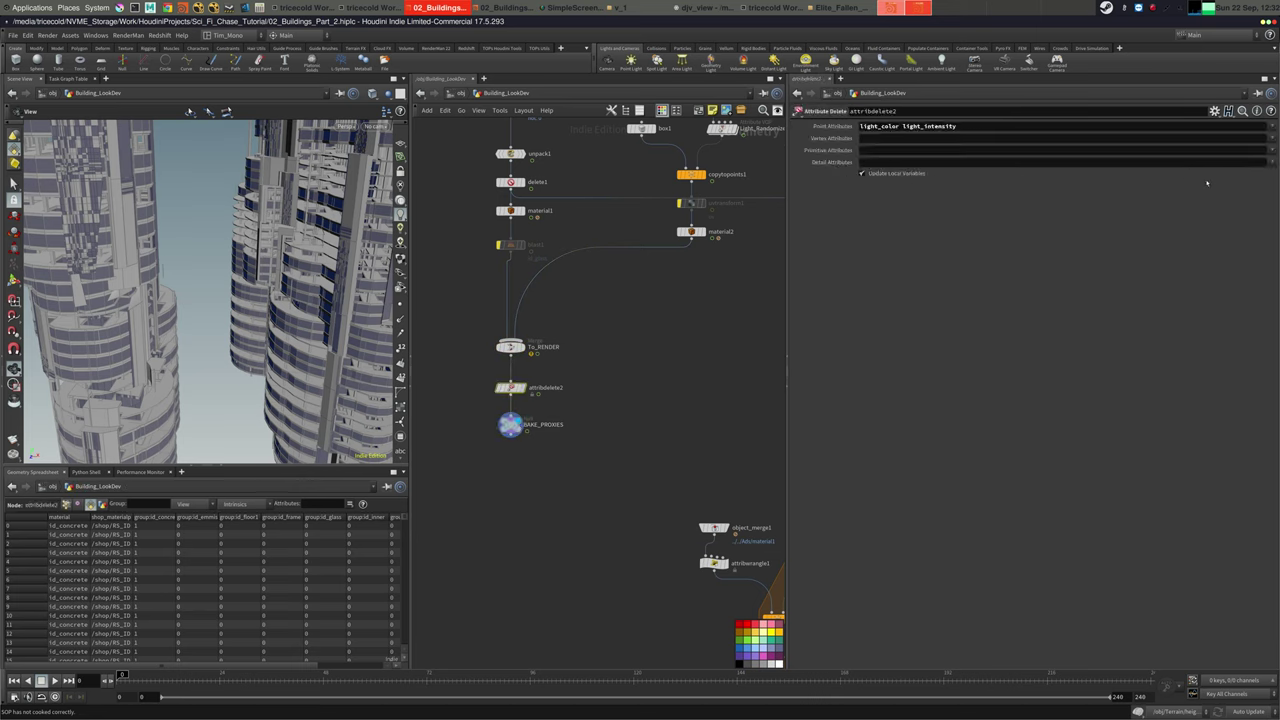
pyautogui.hotkey('alt', 'Tab')
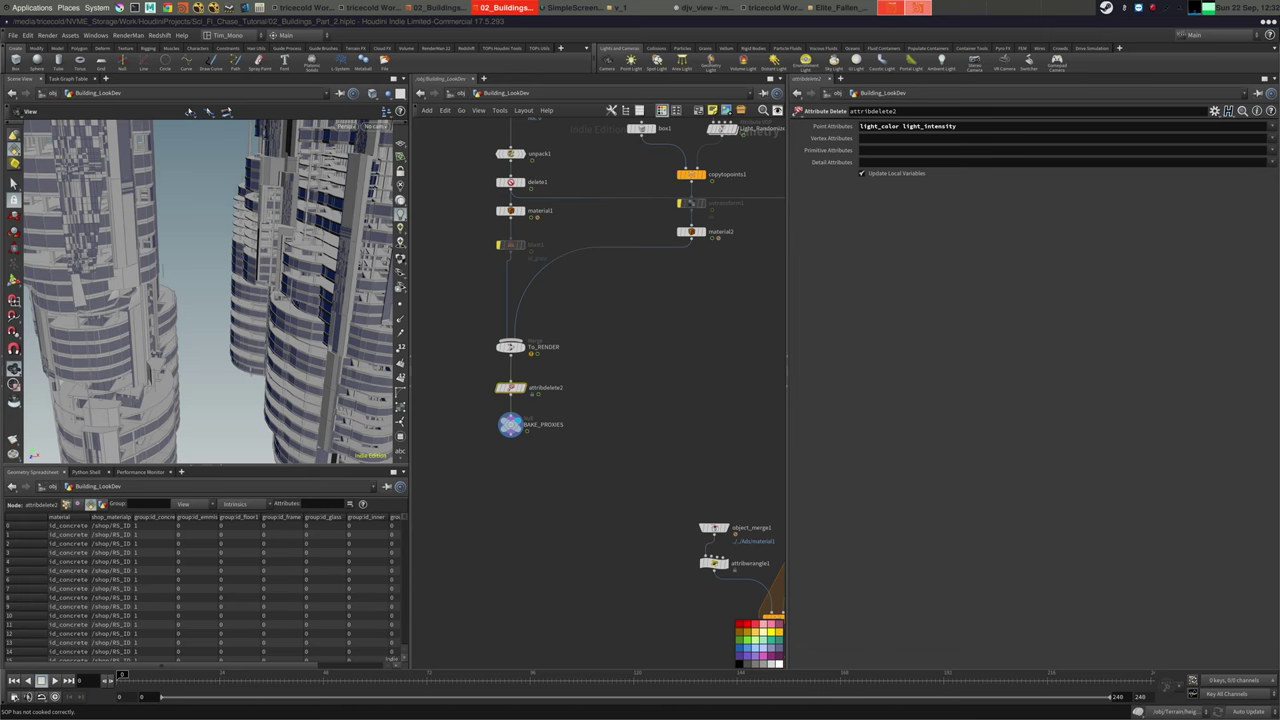
# Frame the whole building cluster, and switch the viewport to look through Building_LookDEV_CAMERA
pyautogui.moveTo(628, 356); pyautogui.dragTo(603, 414, button='middle')
pyautogui.scroll(-5, 235, 305)
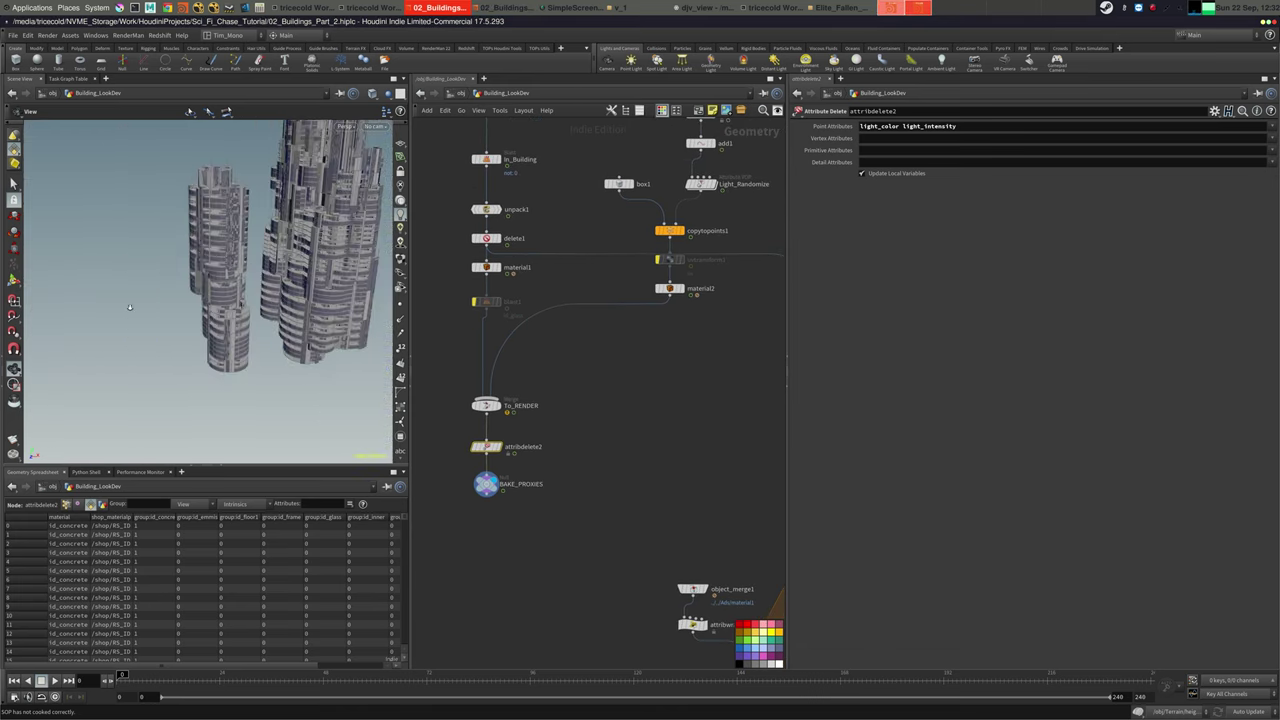
pyautogui.moveTo(238, 308); pyautogui.dragTo(263, 294)
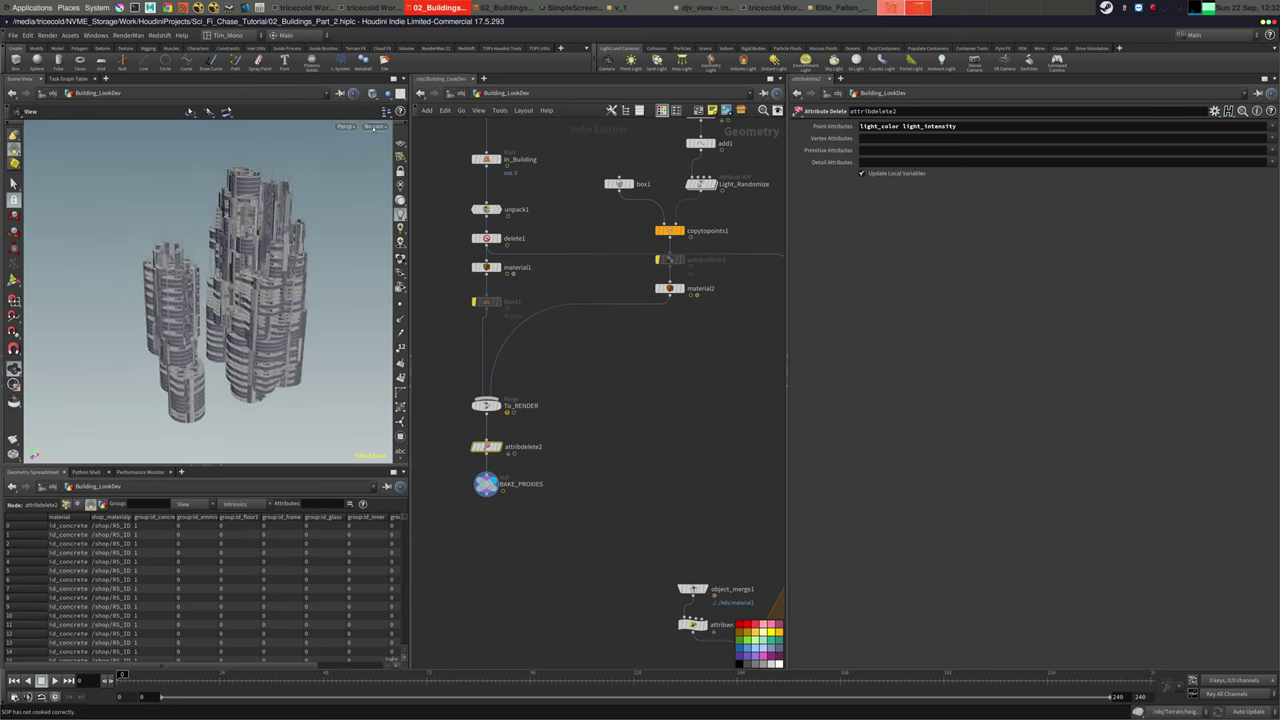
pyautogui.click(372, 128)
pyautogui.click(385, 175)
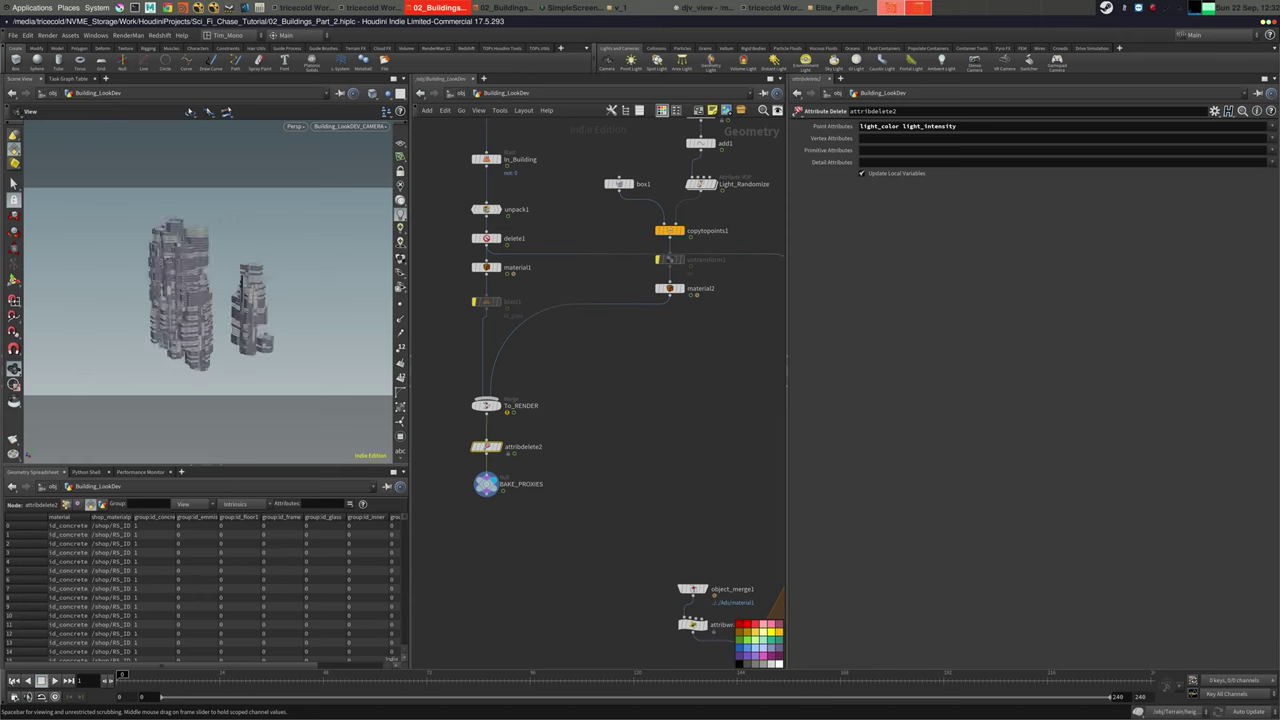
# Return to the object level and turn on the display of the Building_LookDev object
pyautogui.click(461, 94)
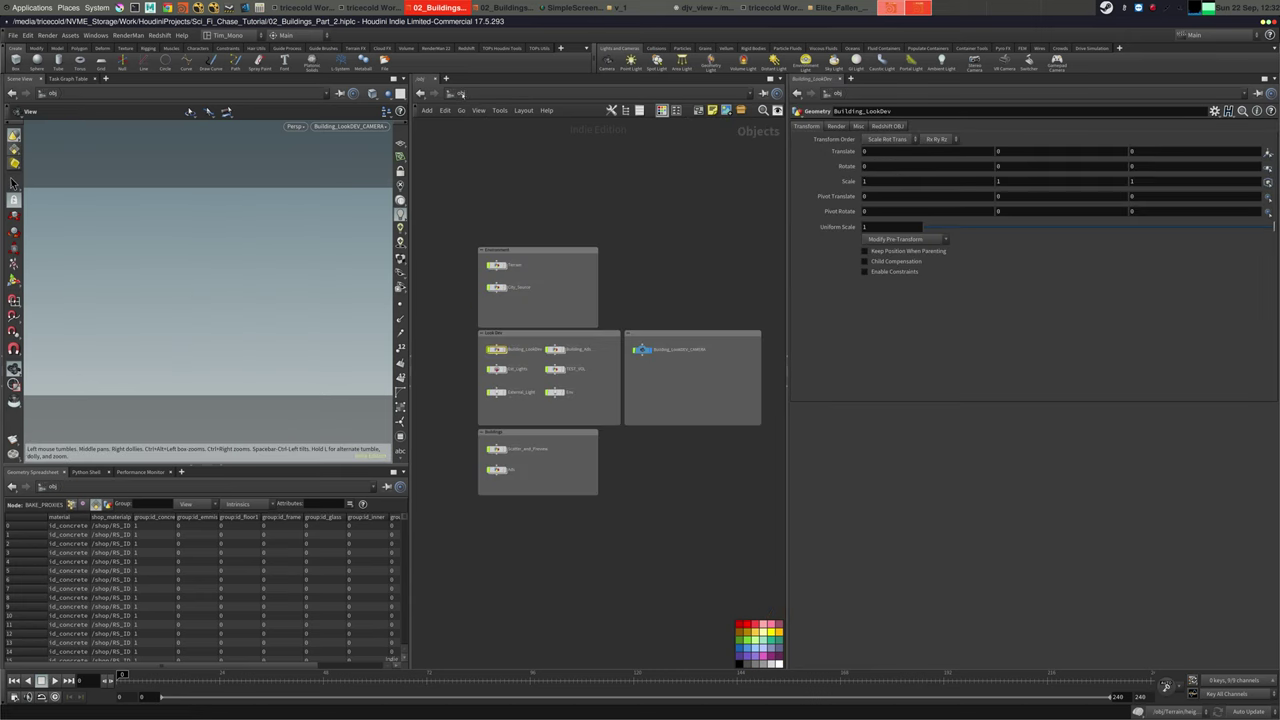
pyautogui.scroll(3, 542, 373)
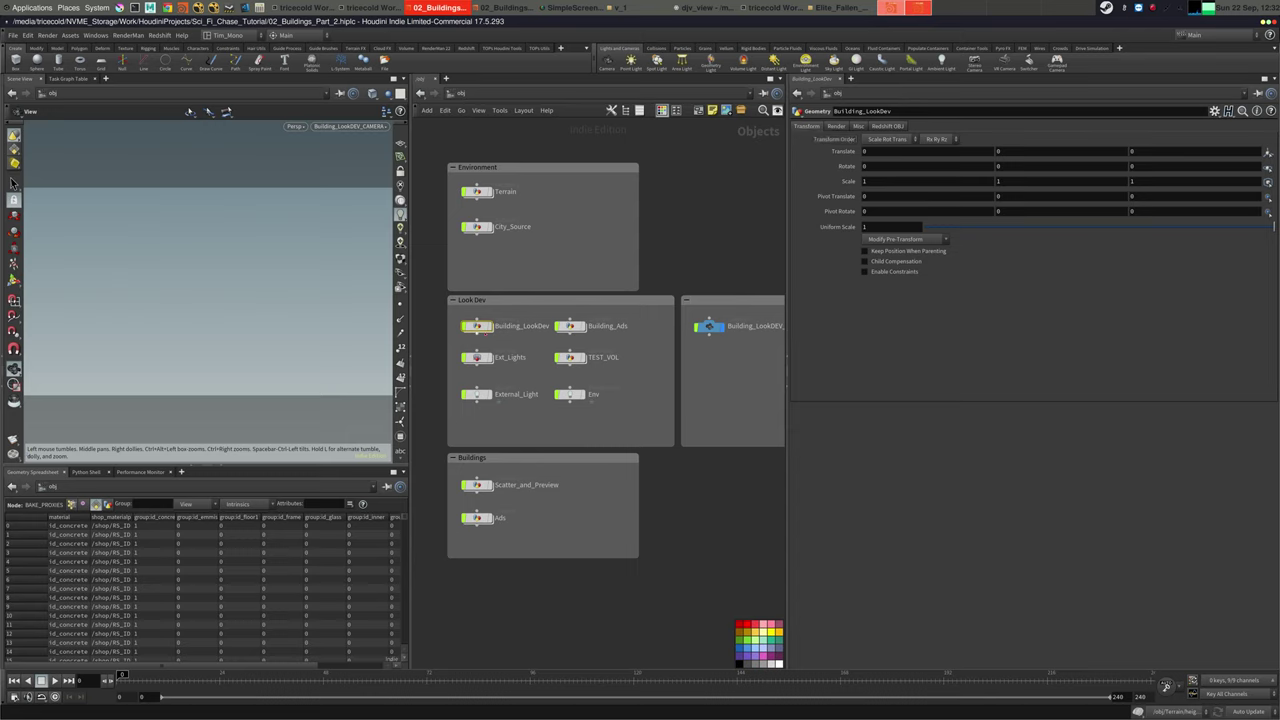
pyautogui.moveTo(501, 376); pyautogui.dragTo(507, 380, button='middle')
pyautogui.click(494, 331)
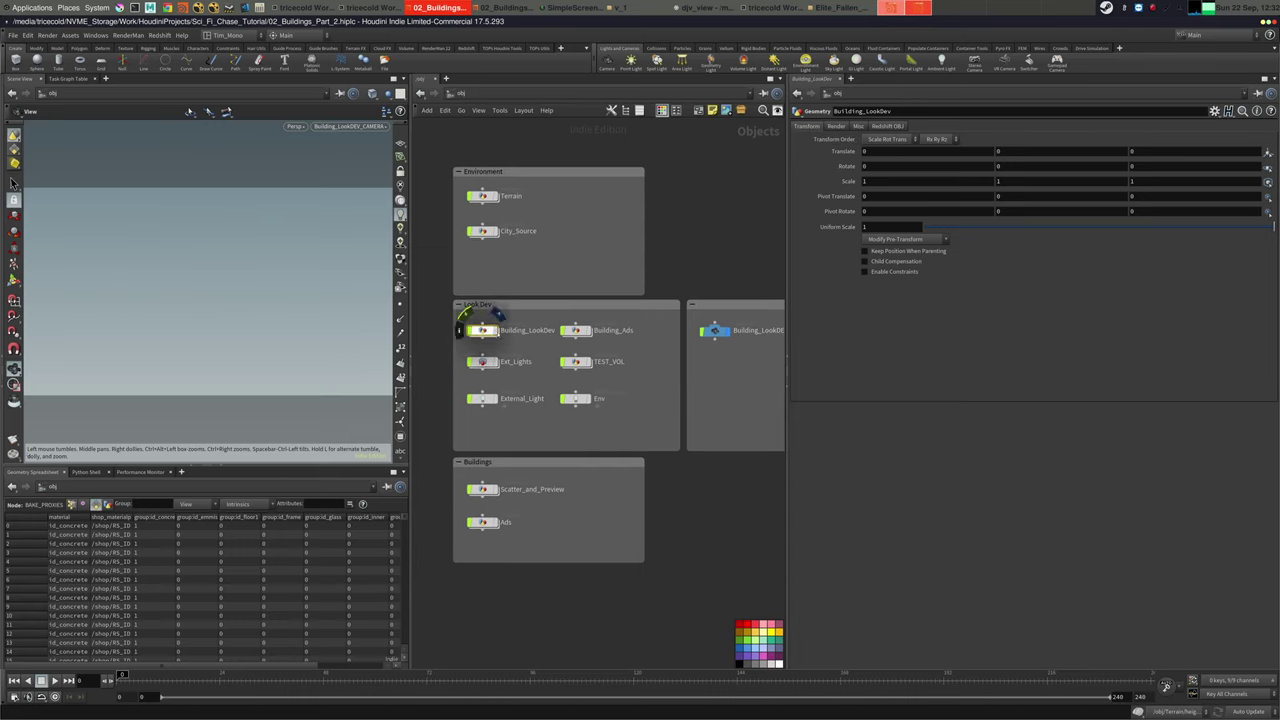
# In the out network, set Look_DEV_TEST's render map UV Tiling Mode to UDIM (Mari) and disable Bake Render Map
pyautogui.click(562, 90)
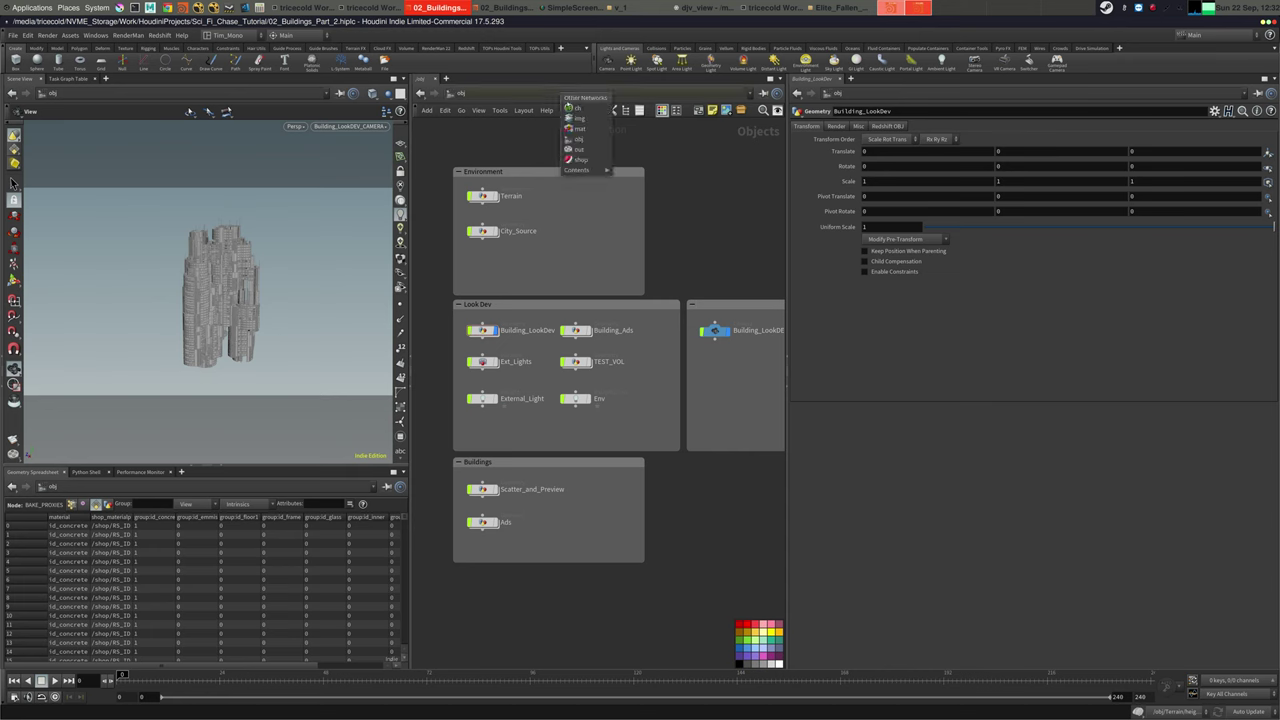
pyautogui.click(586, 150)
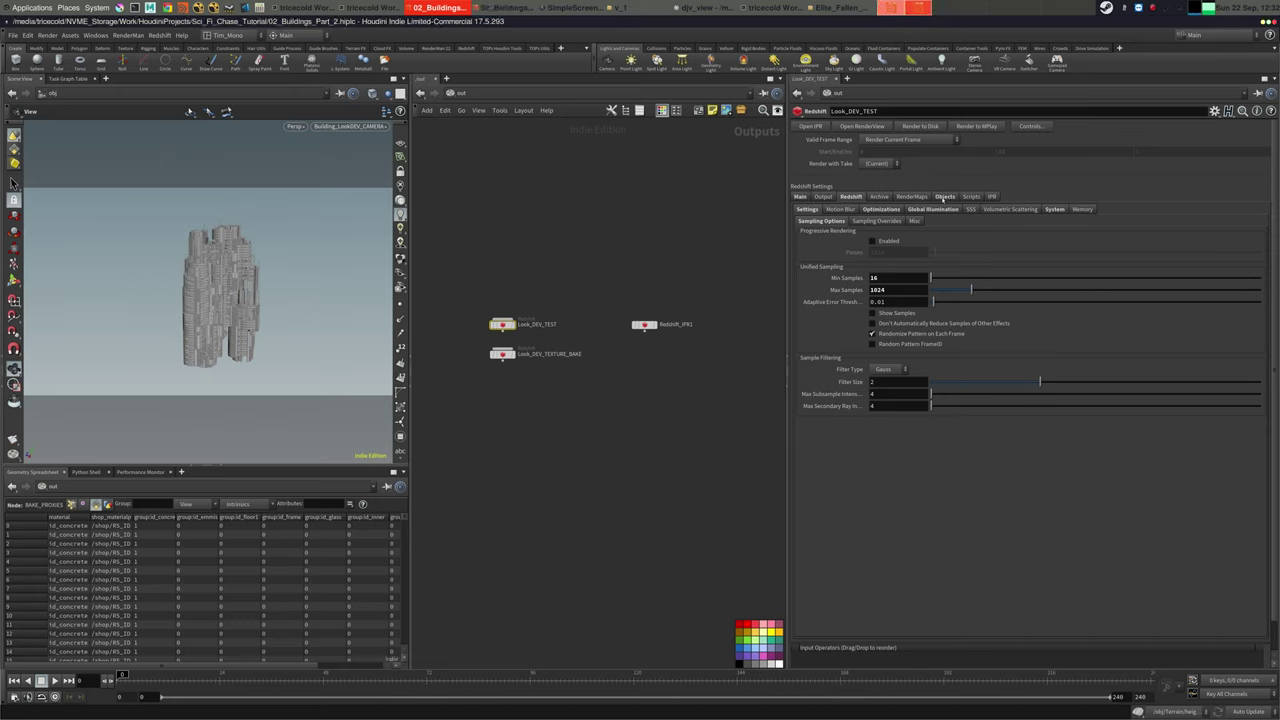
pyautogui.click(944, 197)
pyautogui.click(908, 197)
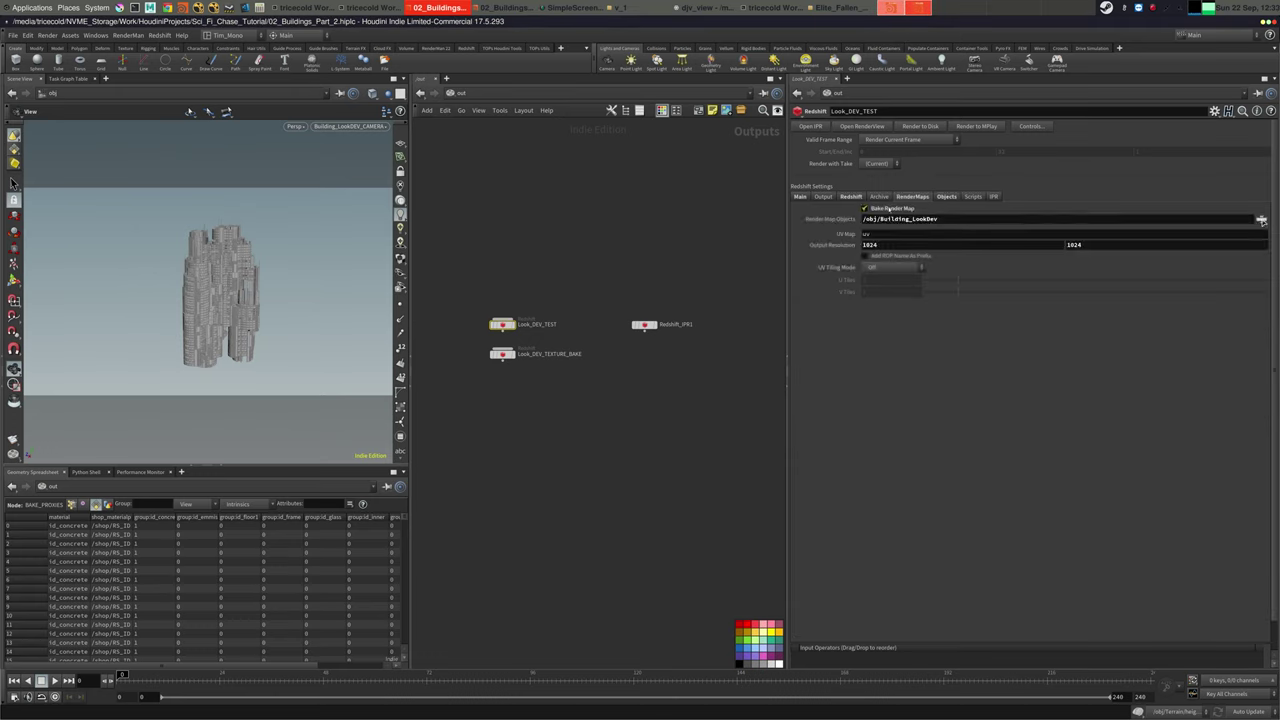
pyautogui.click(892, 267)
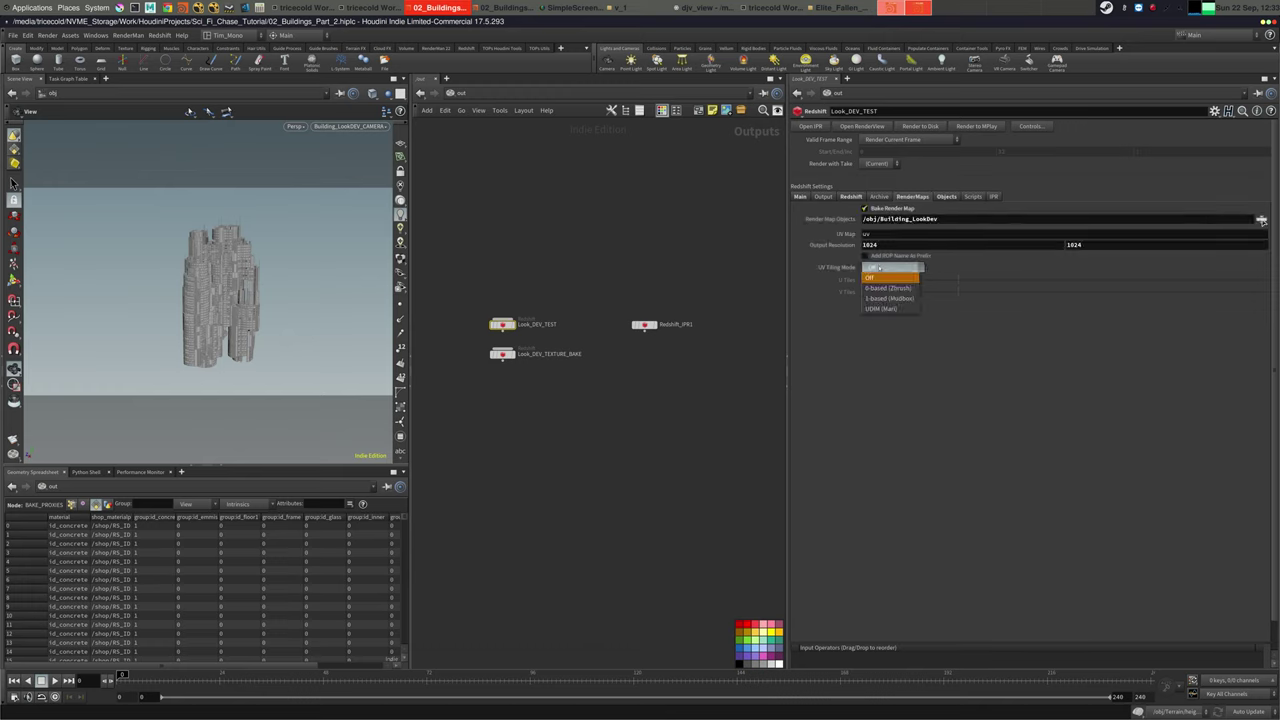
pyautogui.click(882, 300)
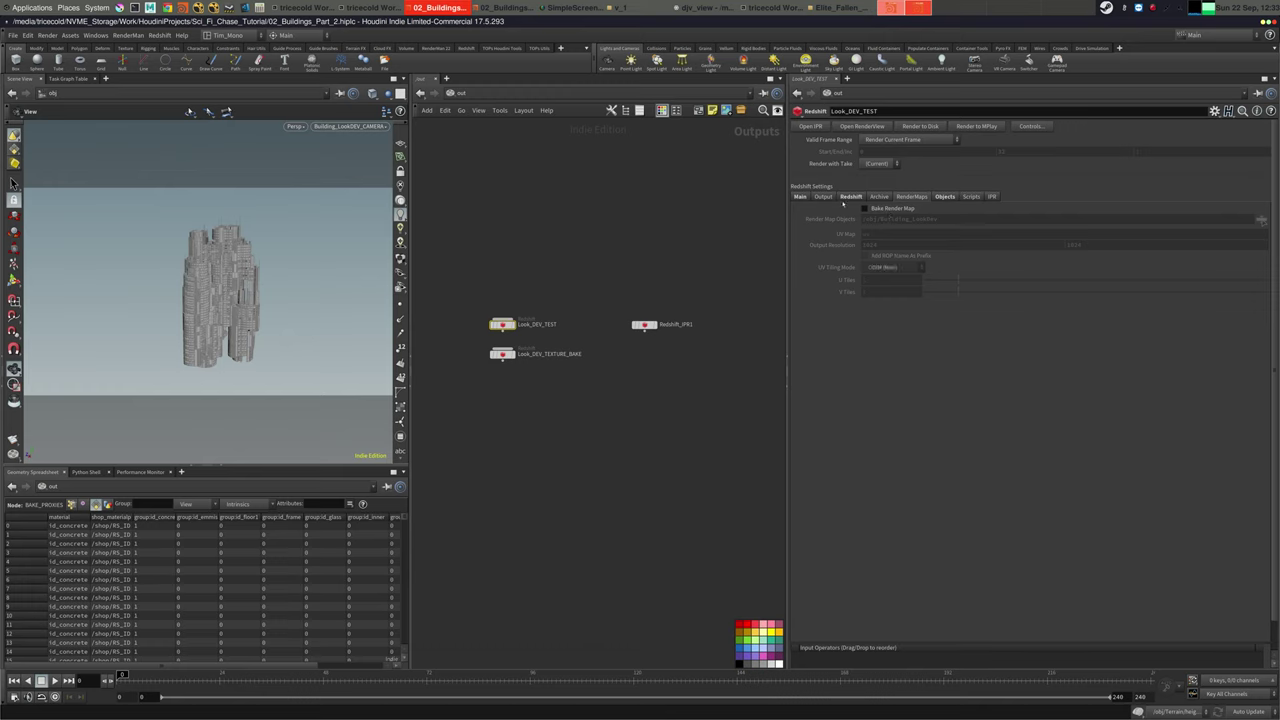
# Set Look_DEV_TEST's Primary GI Engine to Brute Force and its Secondary GI Engine to Irradiance Point Cloud
pyautogui.click(945, 196)
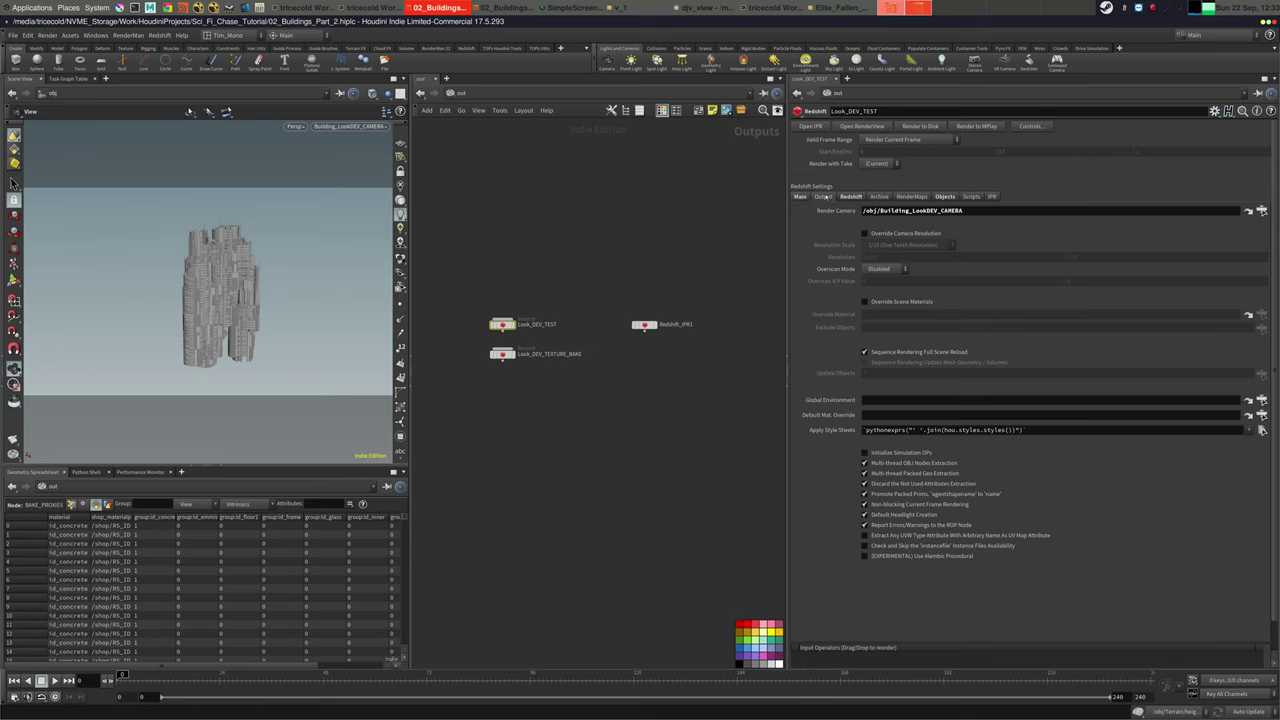
pyautogui.click(823, 197)
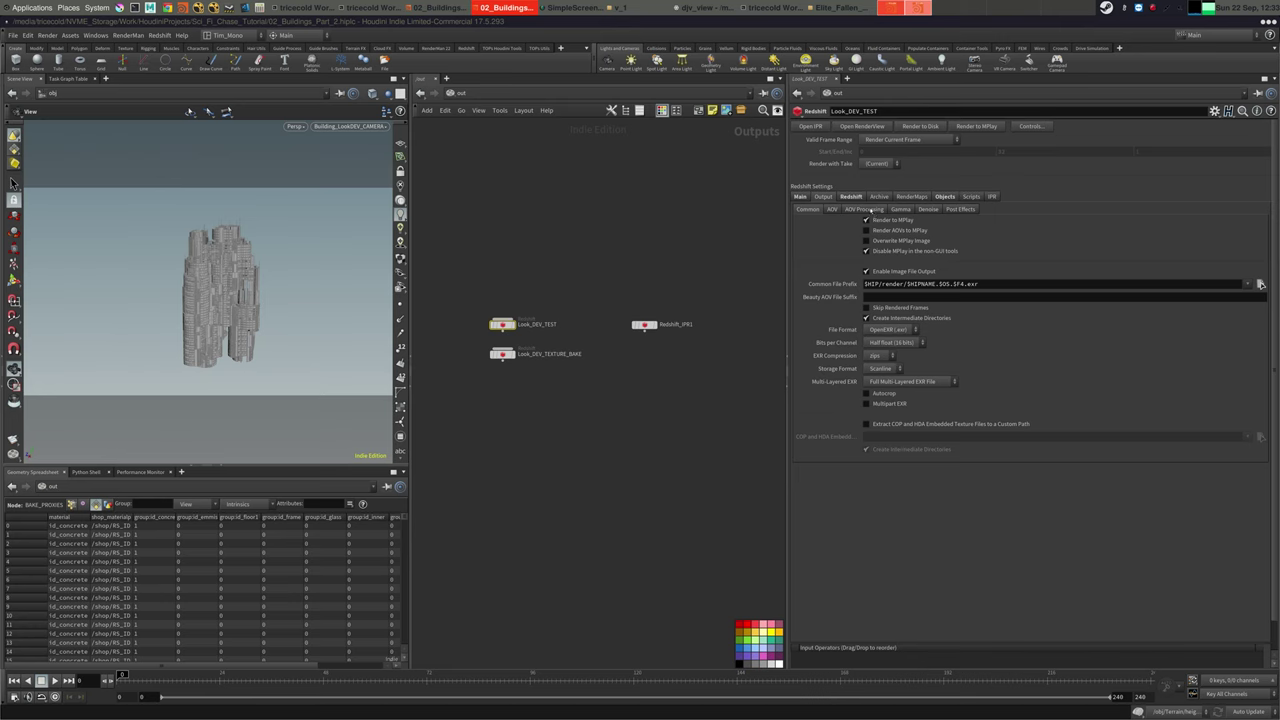
pyautogui.click(851, 197)
pyautogui.click(918, 210)
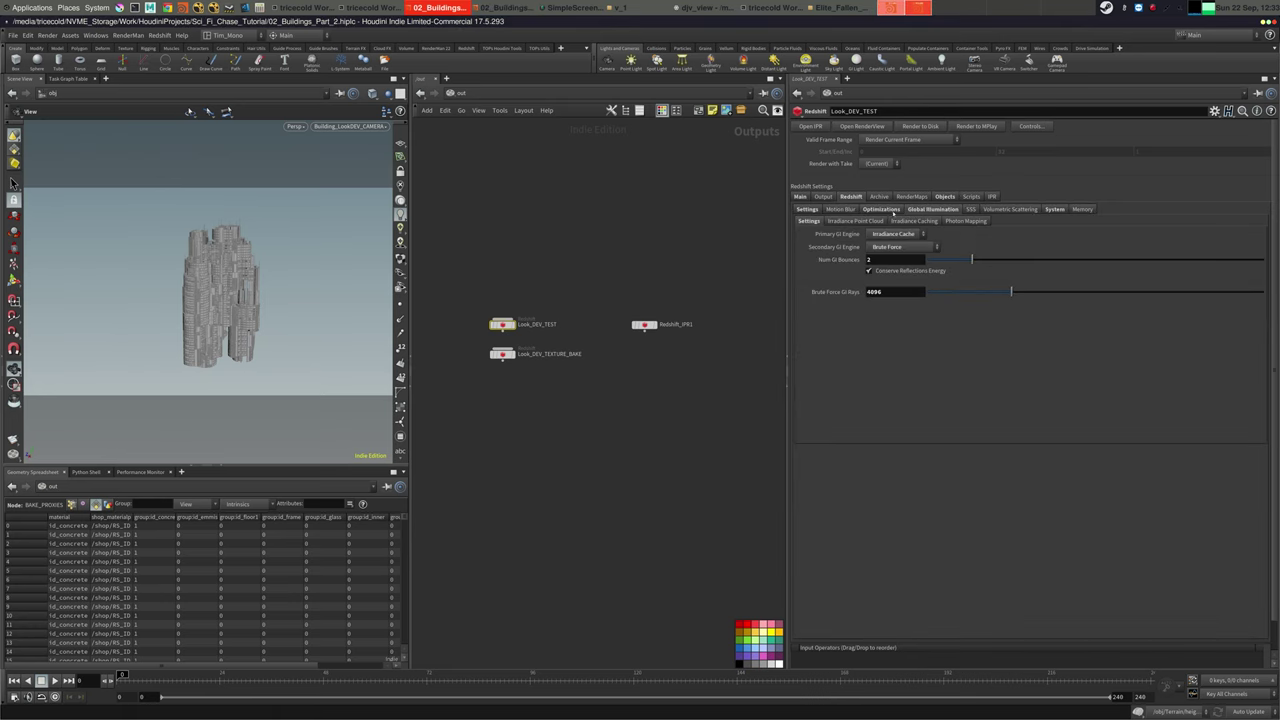
pyautogui.click(900, 234)
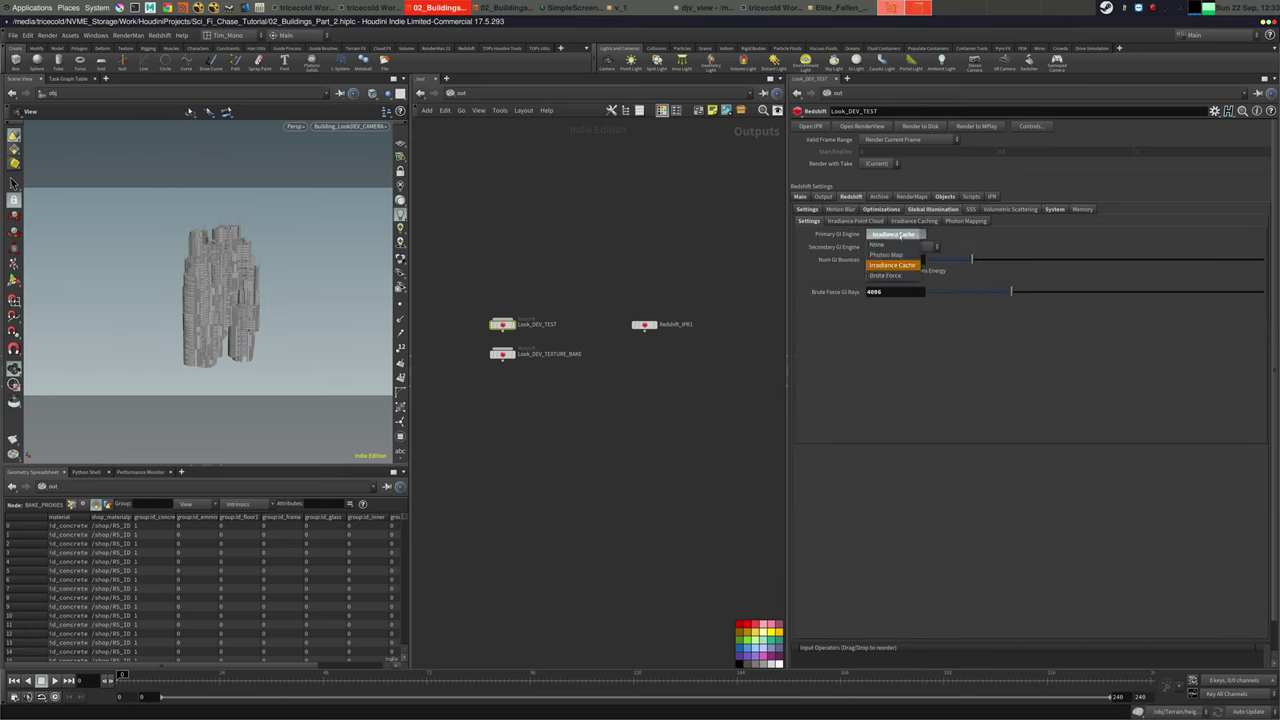
pyautogui.click(911, 252)
pyautogui.click(911, 247)
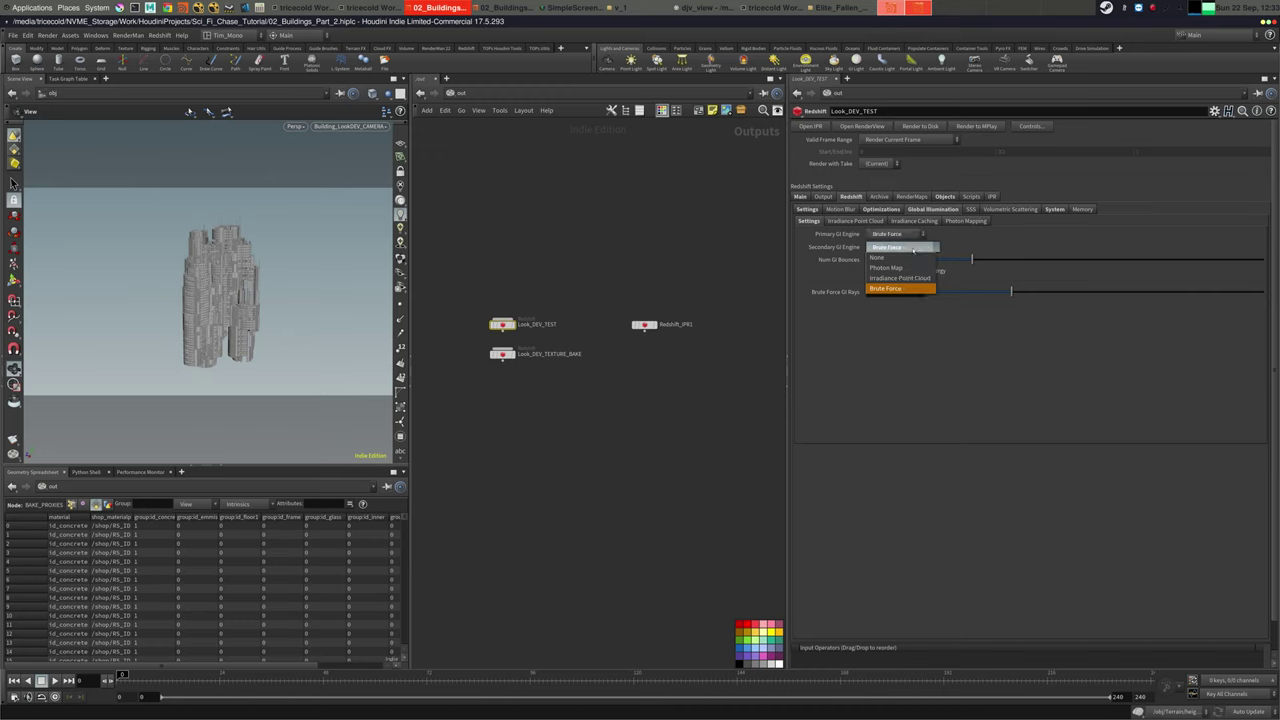
pyautogui.click(899, 277)
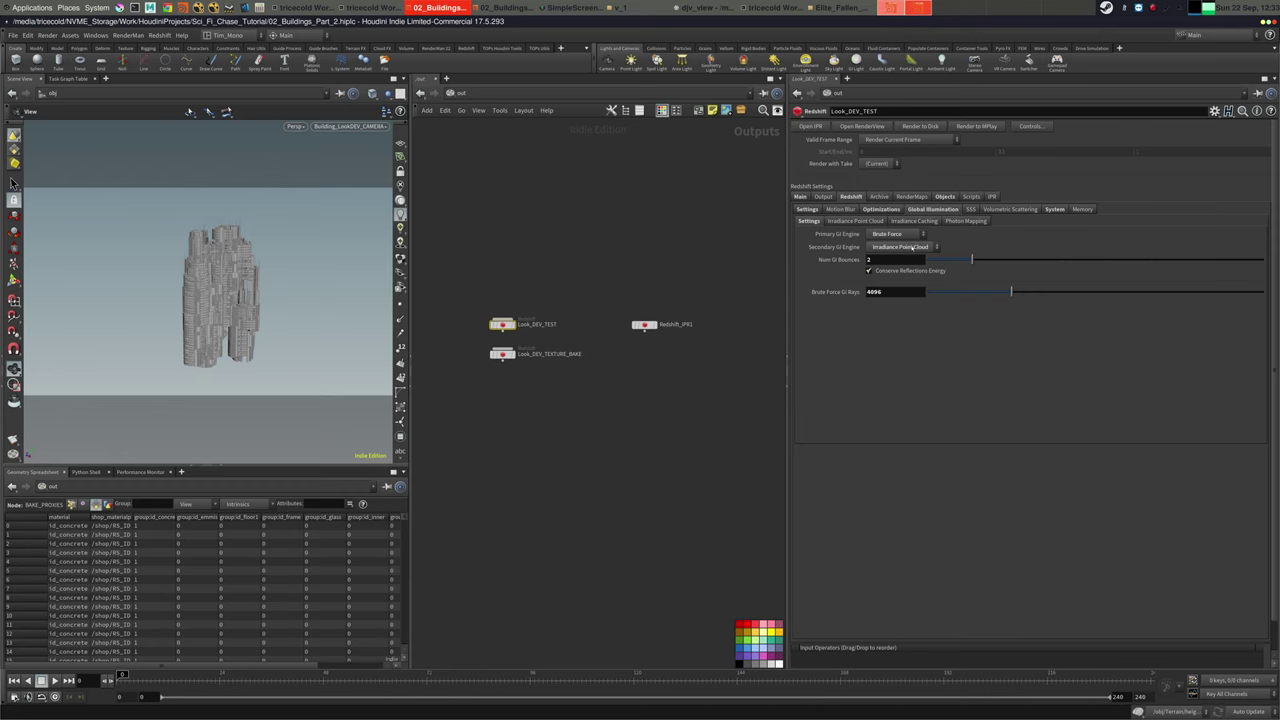
# Set the Irradiance Point Cloud's Samples per Pixel to 32 in the Global Illumination settings
pyautogui.click(866, 221)
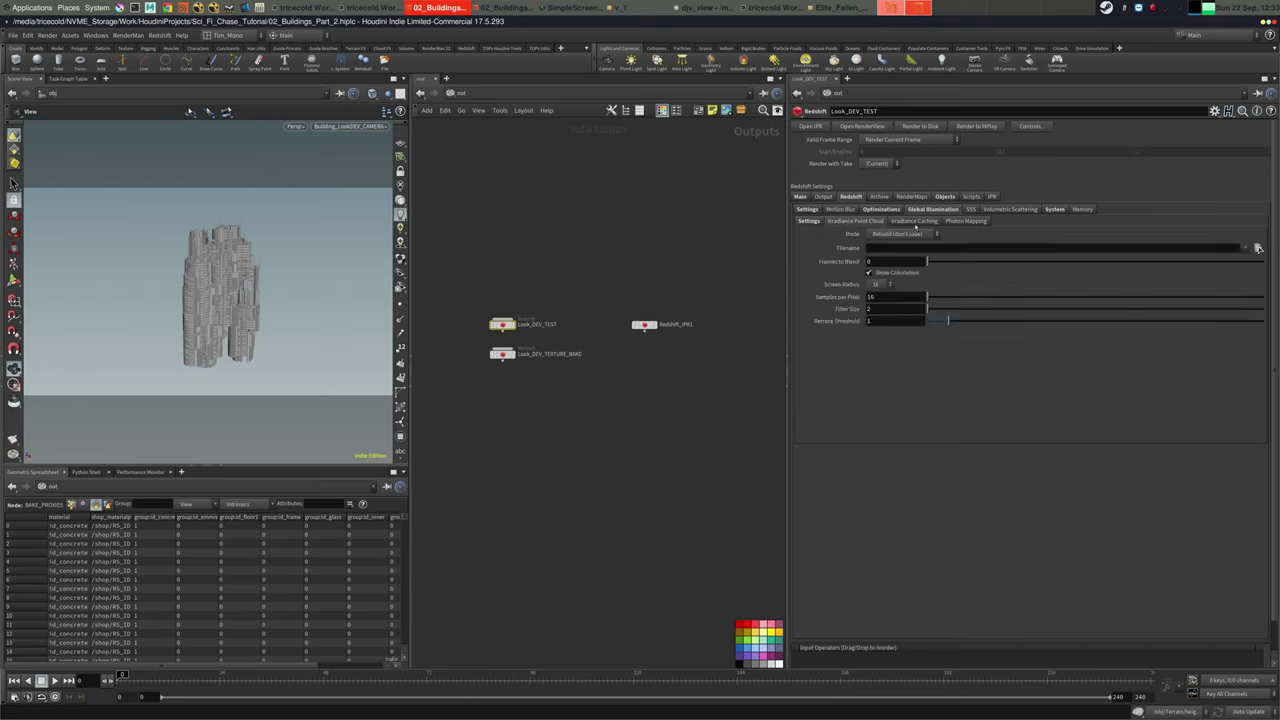
pyautogui.click(1259, 248)
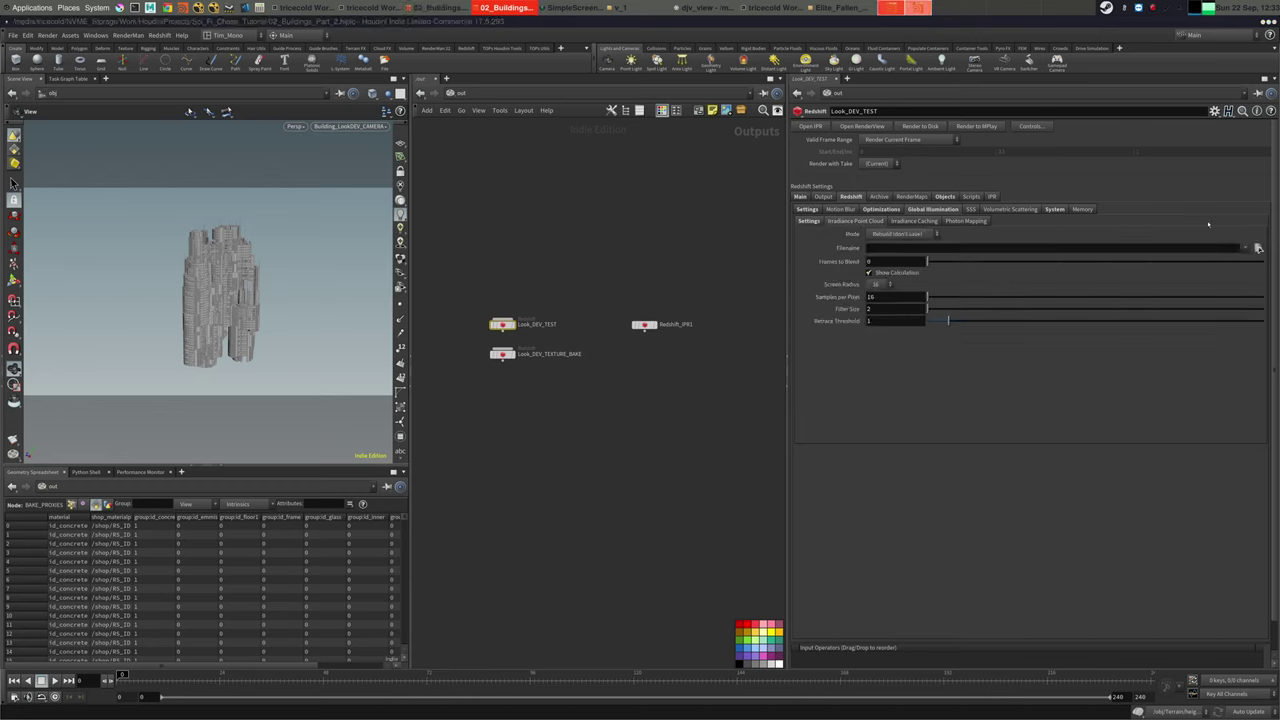
pyautogui.moveTo(880, 297); pyautogui.dragTo(857, 297)
pyautogui.write('32')
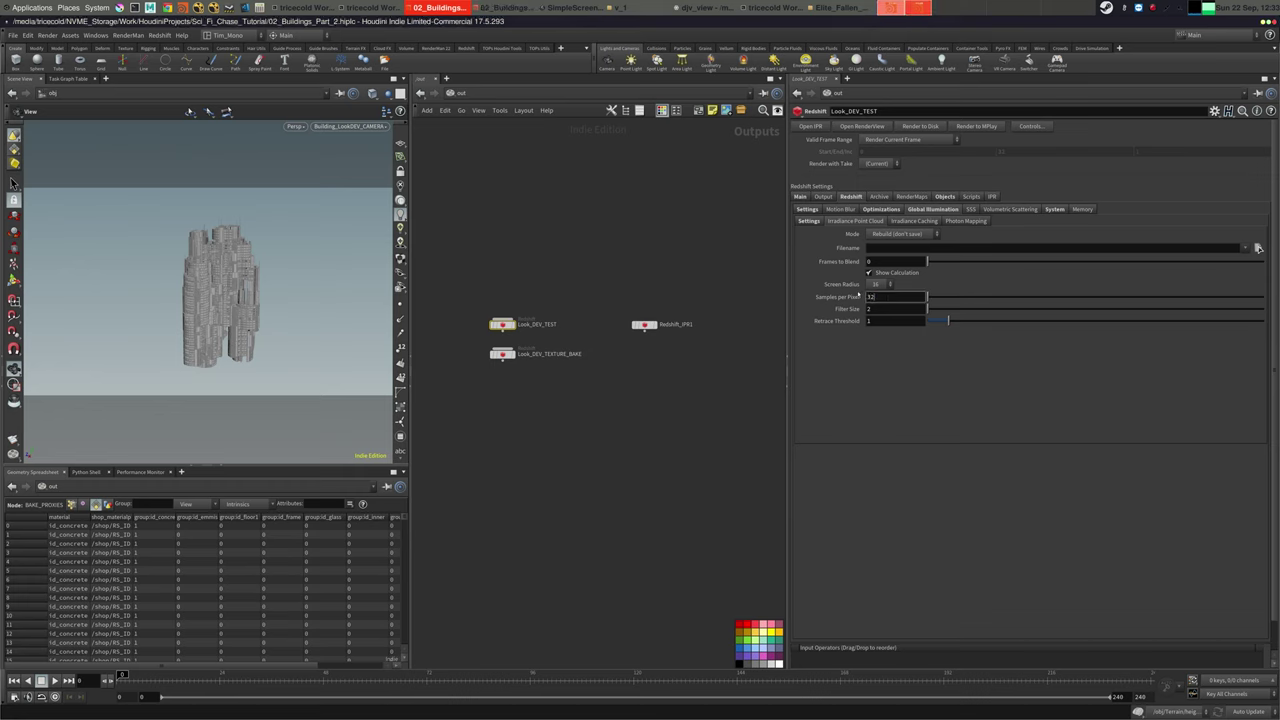
pyautogui.press('Tab')
pyautogui.click(735, 356)
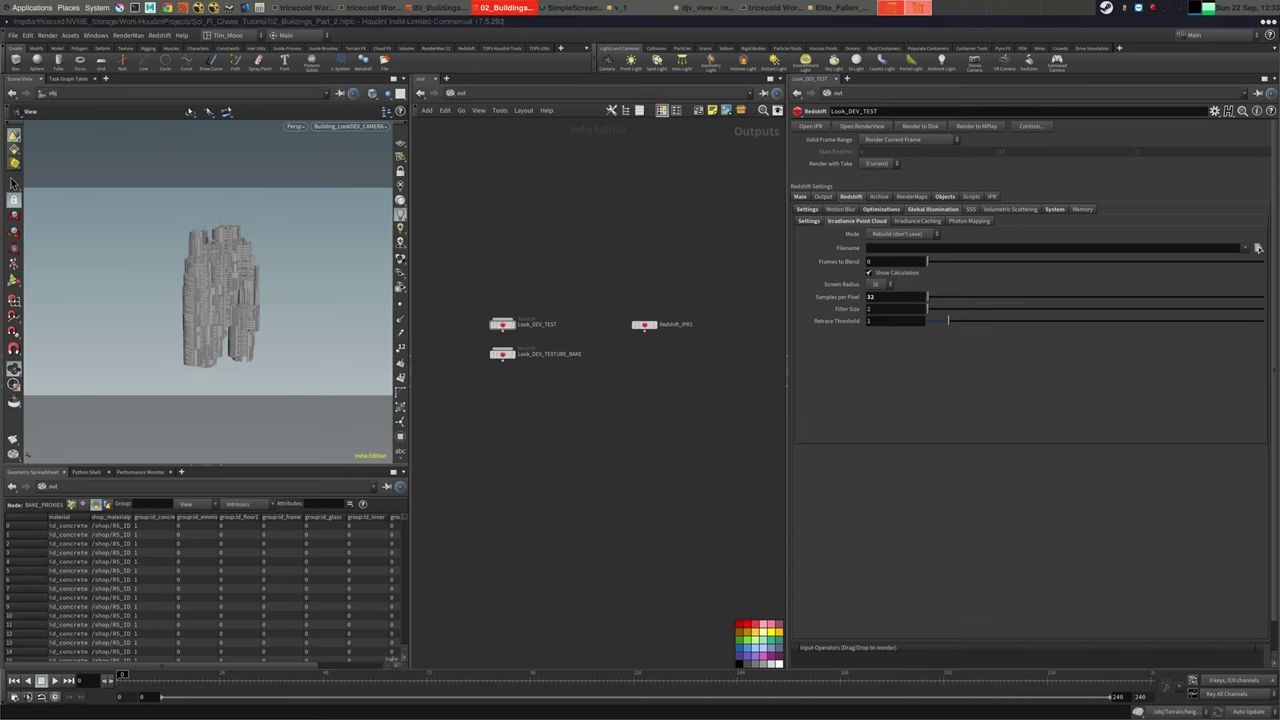
pyautogui.click(941, 212)
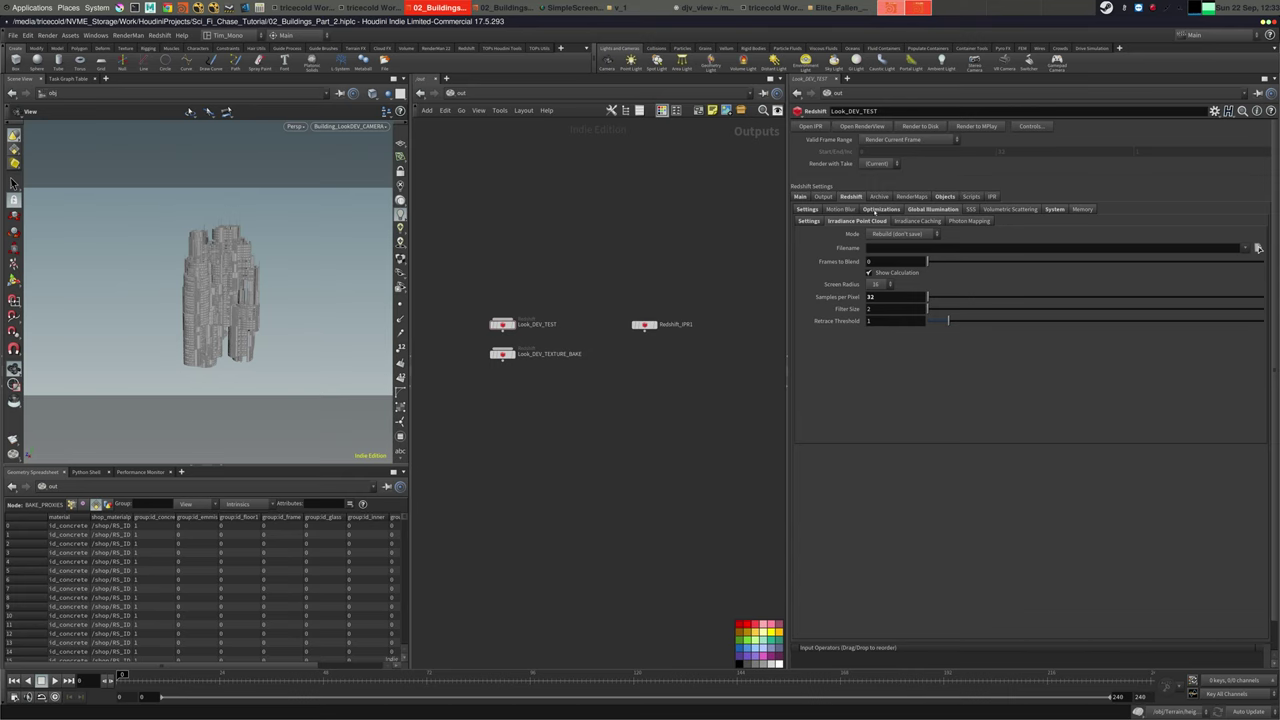
# Set Look_DEV_TEST's unified sampling to 2 Min Samples and 256 Max Samples
pyautogui.click(876, 209)
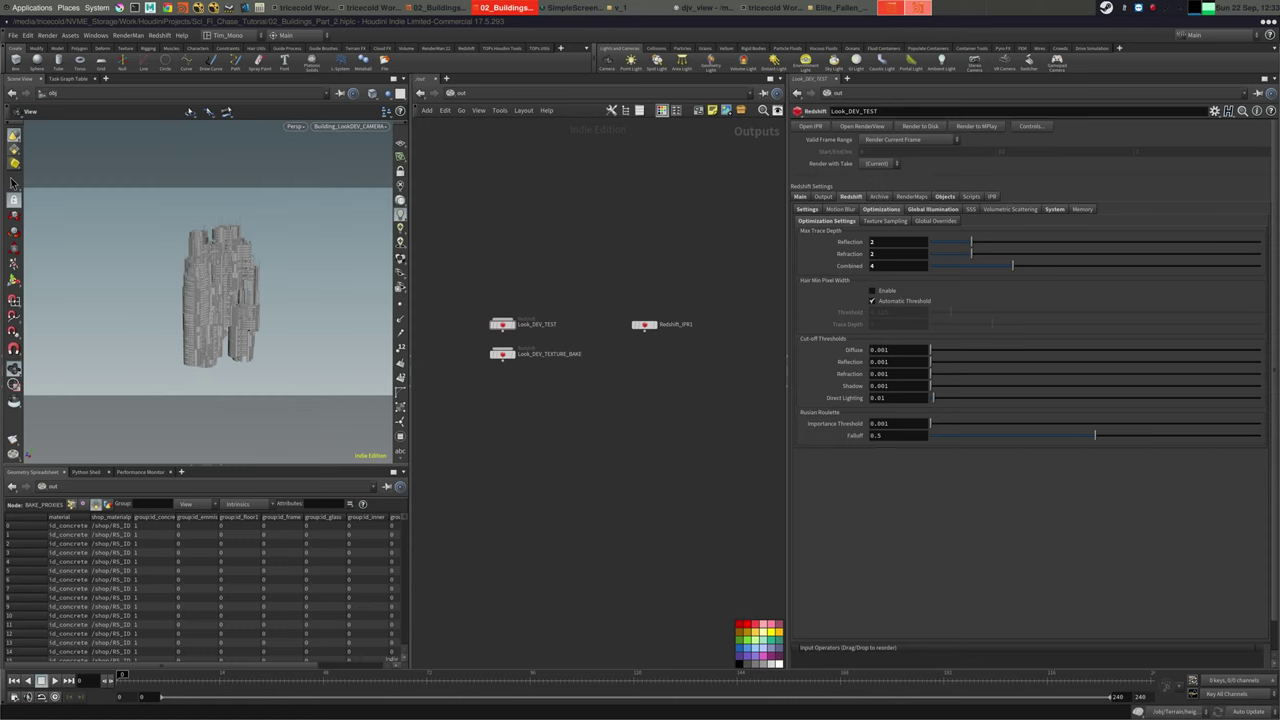
pyautogui.click(808, 210)
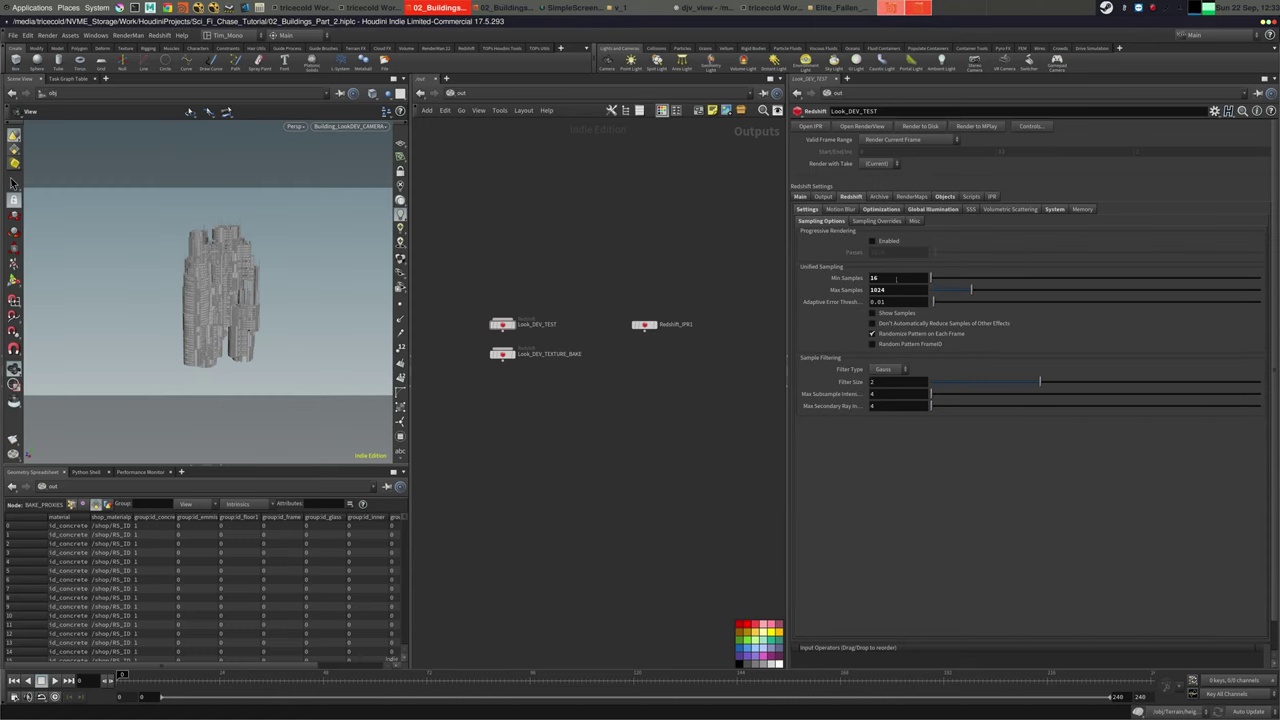
pyautogui.moveTo(556, 307); pyautogui.dragTo(574, 297, button='middle')
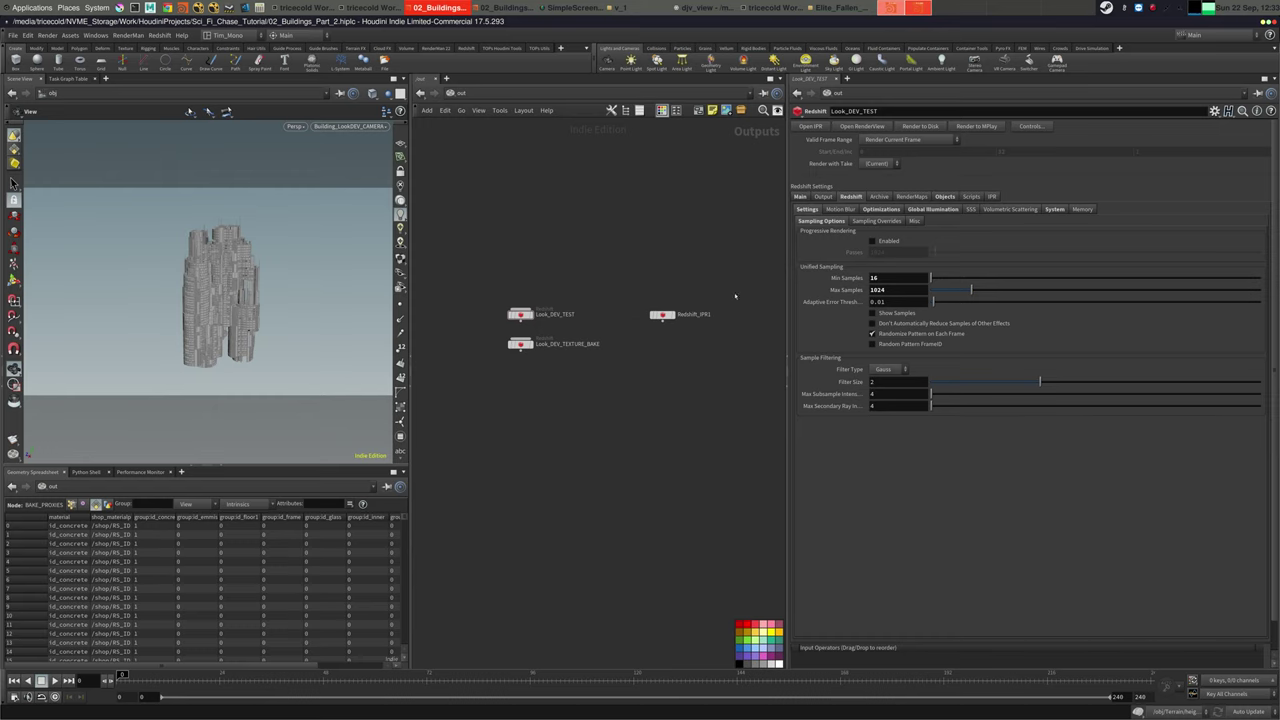
pyautogui.moveTo(890, 278); pyautogui.dragTo(805, 267)
pyautogui.write('4')
pyautogui.press('BackSpace')
pyautogui.write('2')
pyautogui.press('Tab')
pyautogui.write('256')
pyautogui.press('Tab')
# Remove Building_Ads from Look_DEV_TEST's Force Objects and clear its Force Lights entry
pyautogui.click(945, 196)
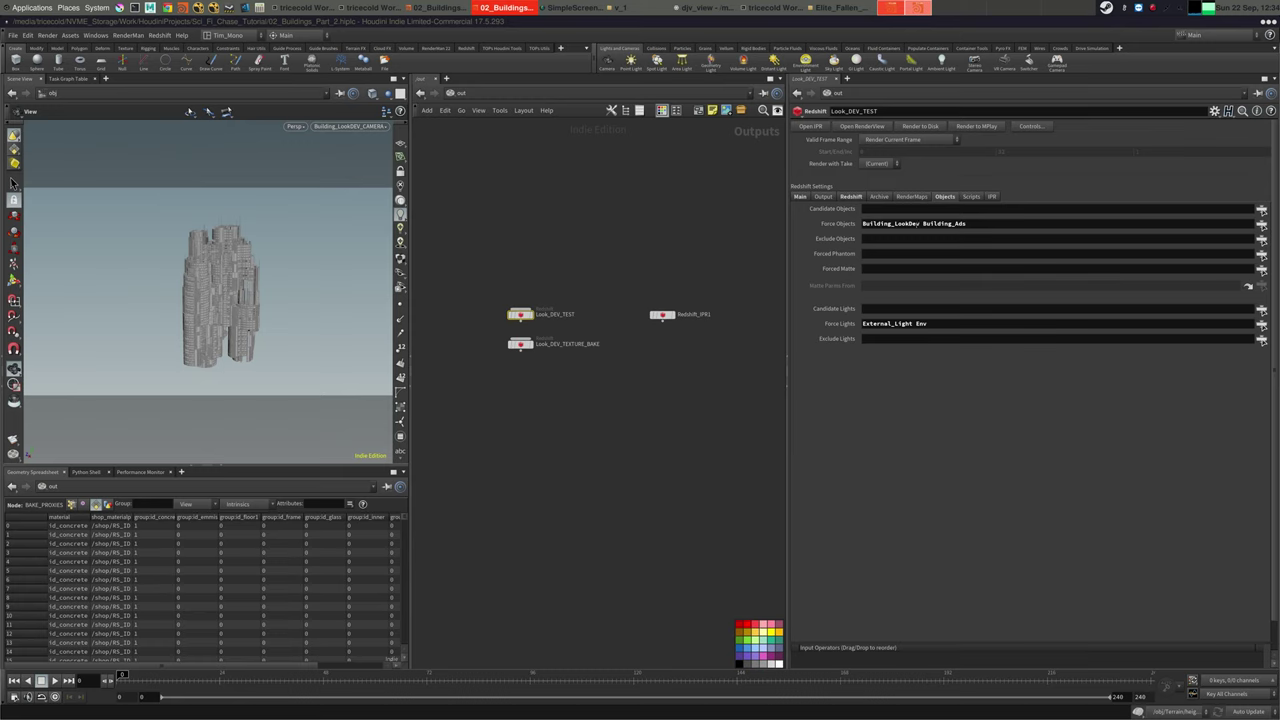
pyautogui.moveTo(921, 223); pyautogui.dragTo(985, 236)
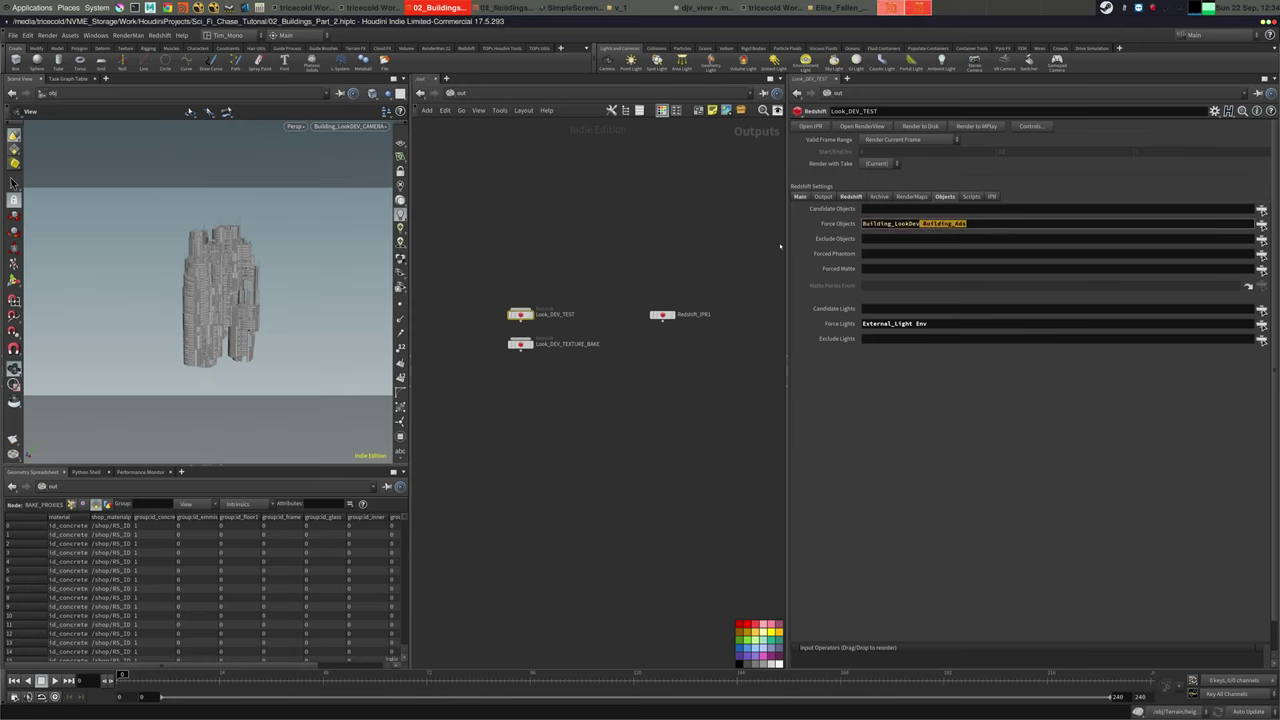
pyautogui.press('BackSpace')
pyautogui.press('Return')
pyautogui.moveTo(940, 324); pyautogui.dragTo(790, 338)
pyautogui.press('BackSpace')
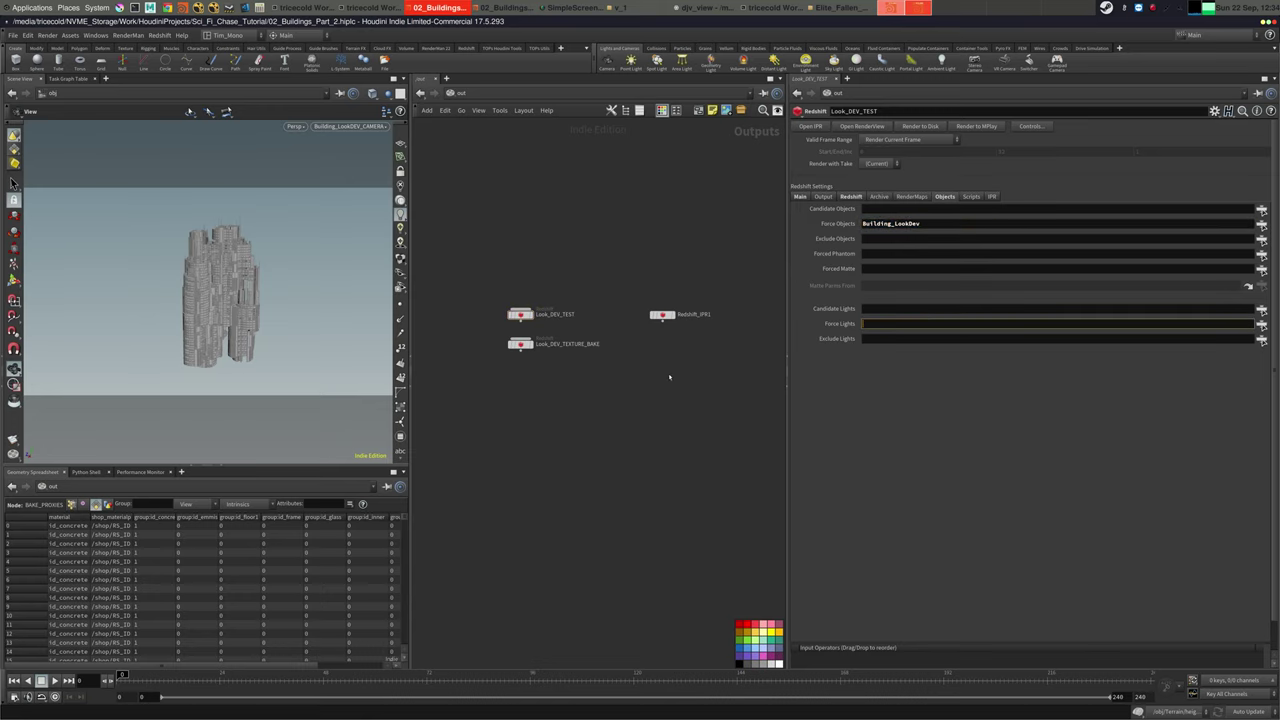
pyautogui.press('Return')
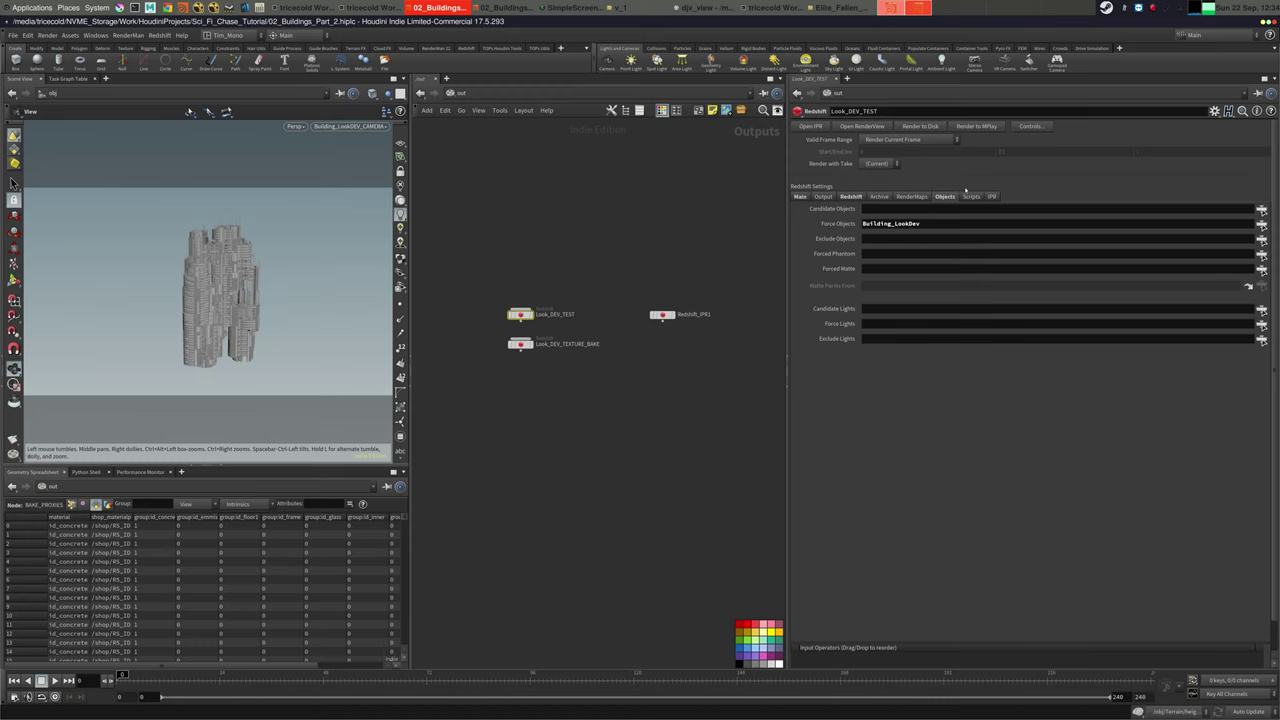
# Show Look_DEV_TEST's main render camera settings and save the scene file
pyautogui.click(808, 198)
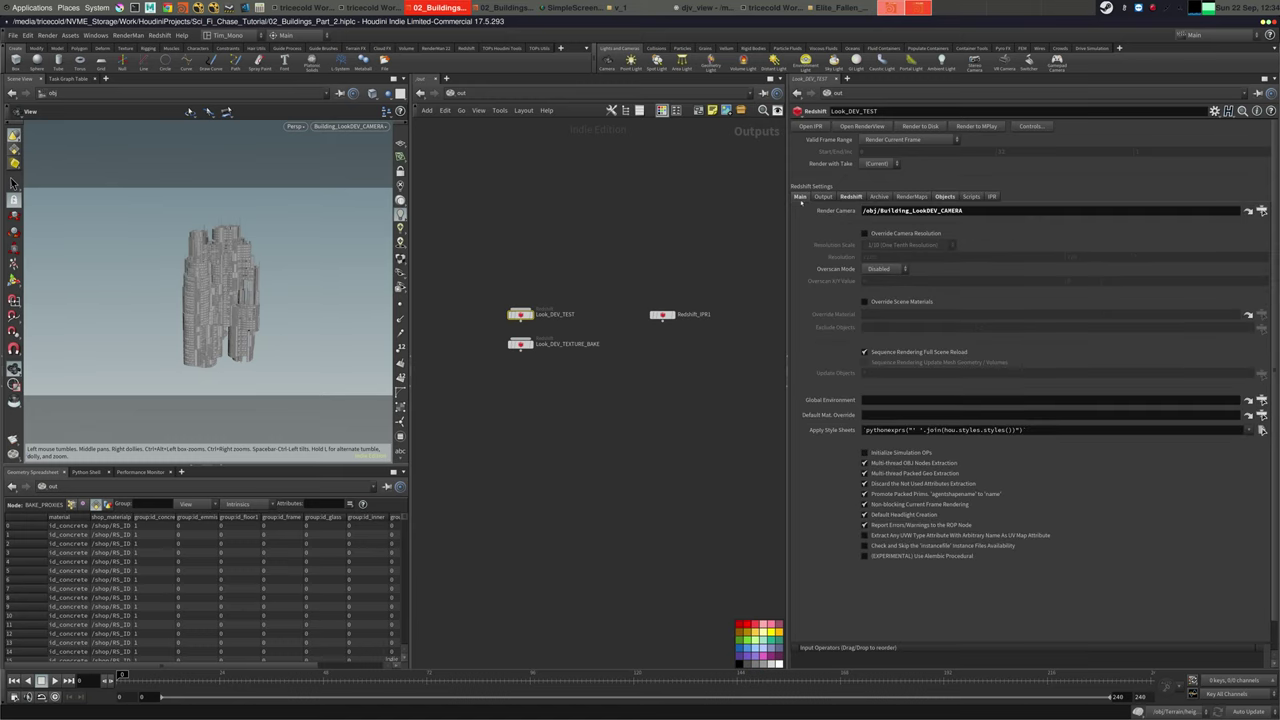
pyautogui.click(14, 36)
pyautogui.click(22, 84)
pyautogui.click(945, 197)
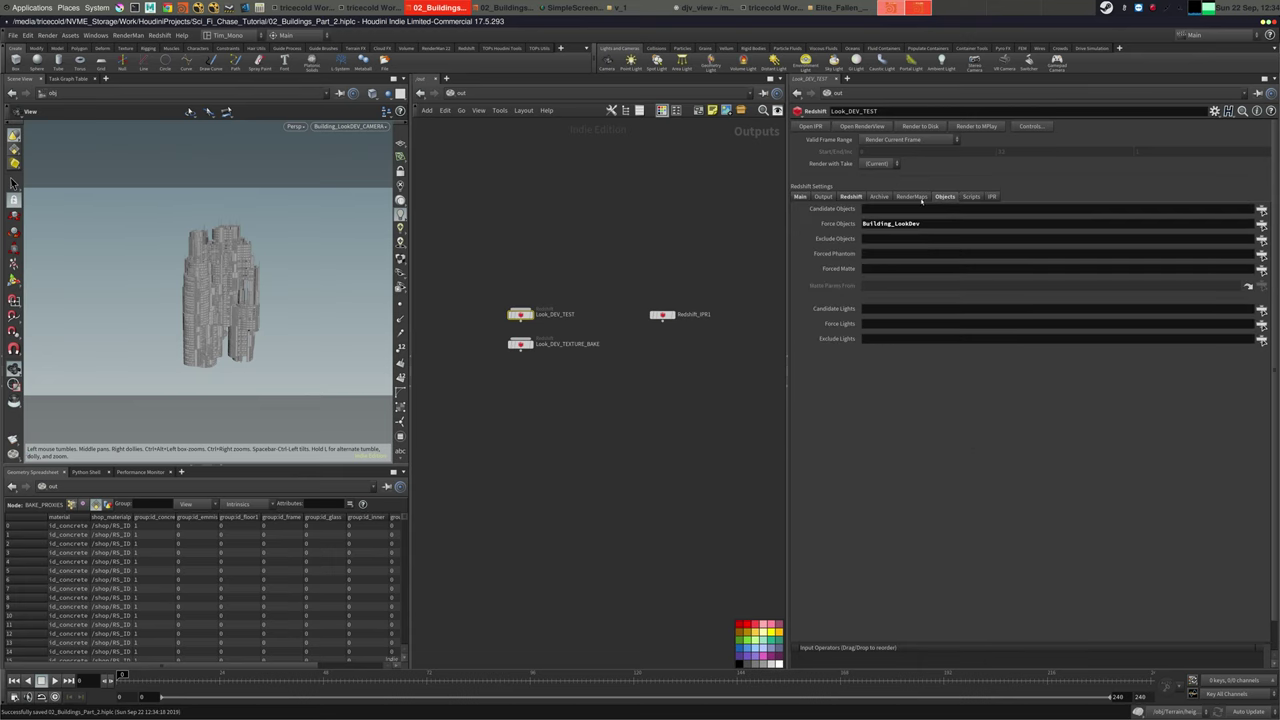
pyautogui.click(922, 200)
pyautogui.click(883, 199)
pyautogui.click(861, 198)
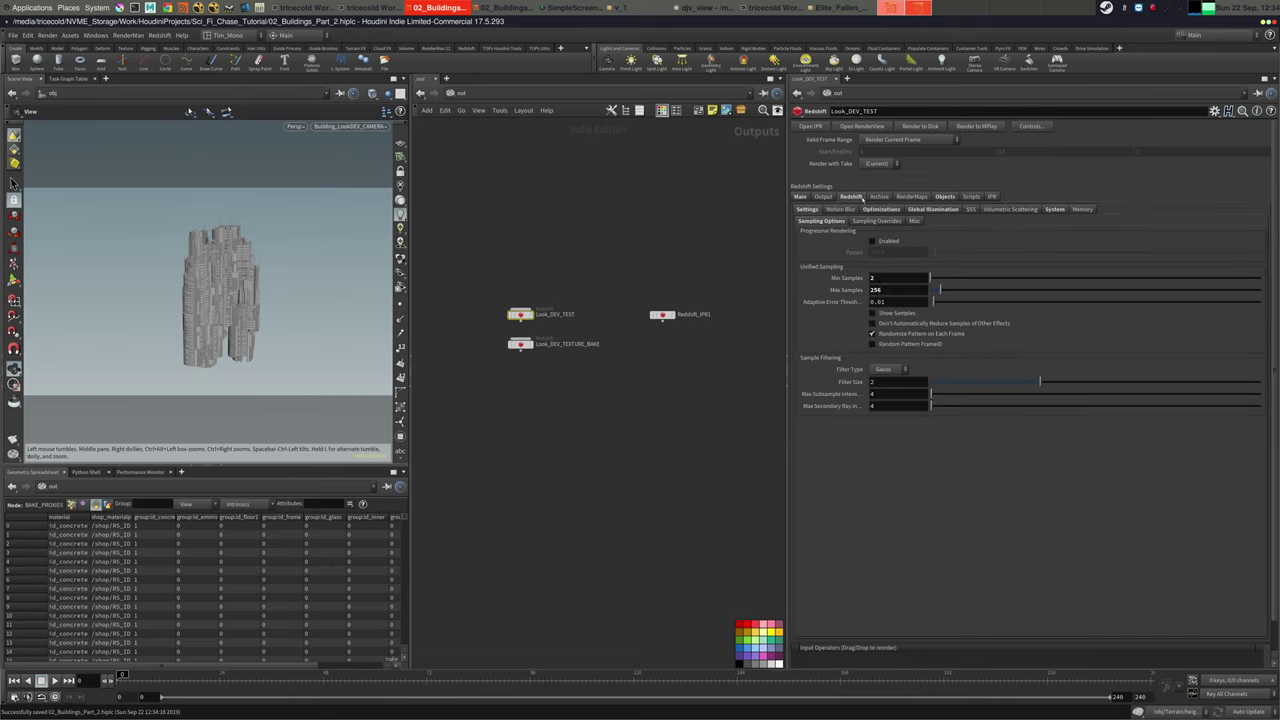
pyautogui.click(1055, 209)
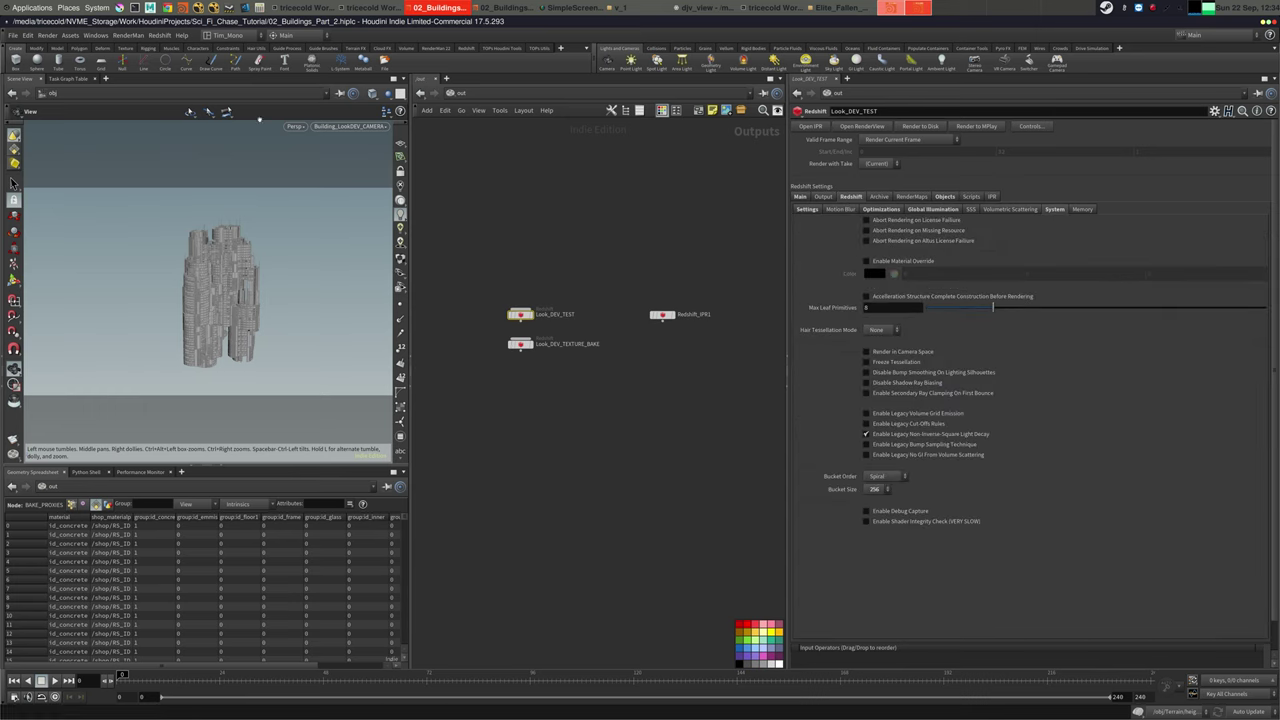
# Look up the installed Redshift plugin version in its About information, and dismiss the dialog
pyautogui.click(160, 35)
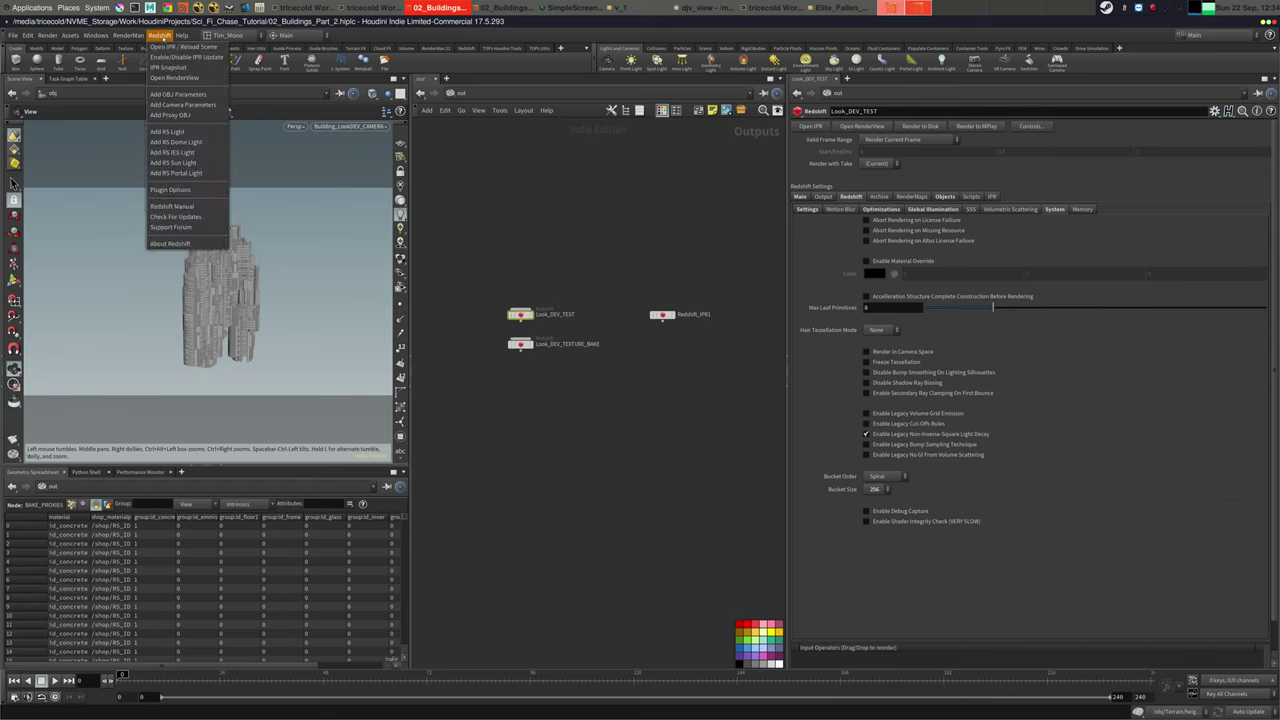
pyautogui.click(185, 245)
pyautogui.moveTo(186, 221); pyautogui.dragTo(327, 208)
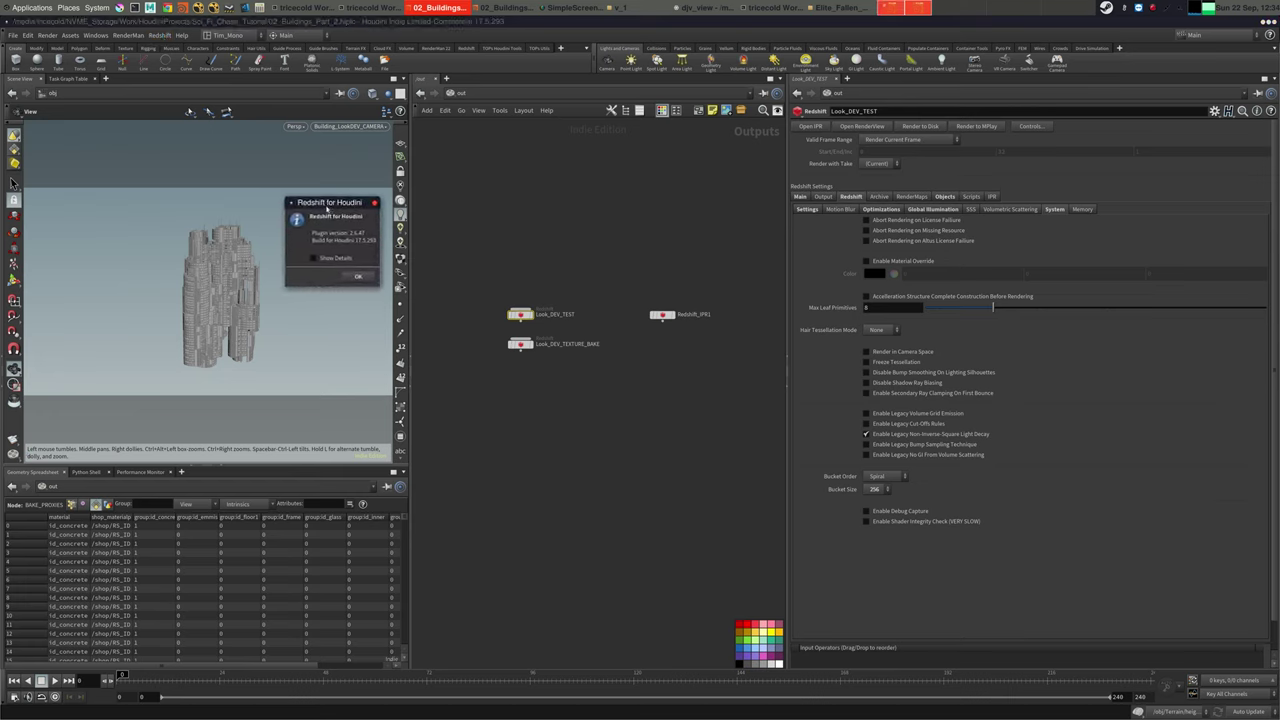
pyautogui.click(358, 276)
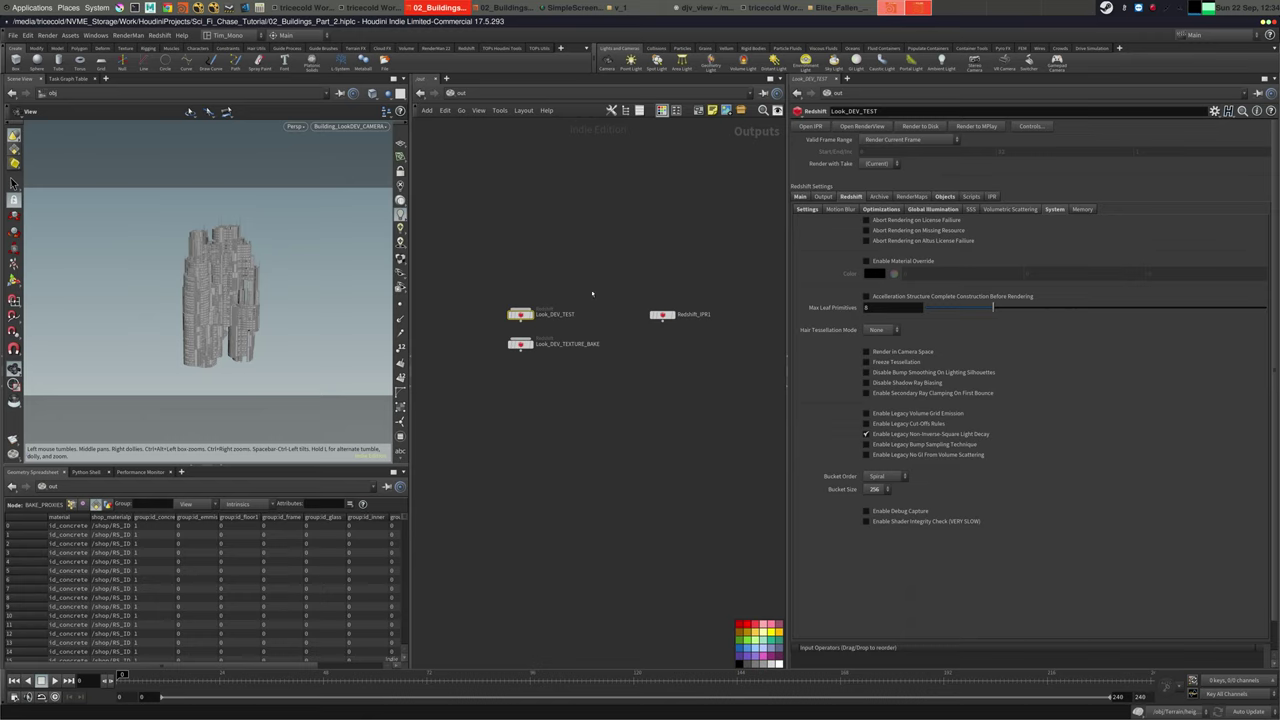
# Review Look_DEV_TEST's object lists, main camera options, output options and sampling settings
pyautogui.click(945, 197)
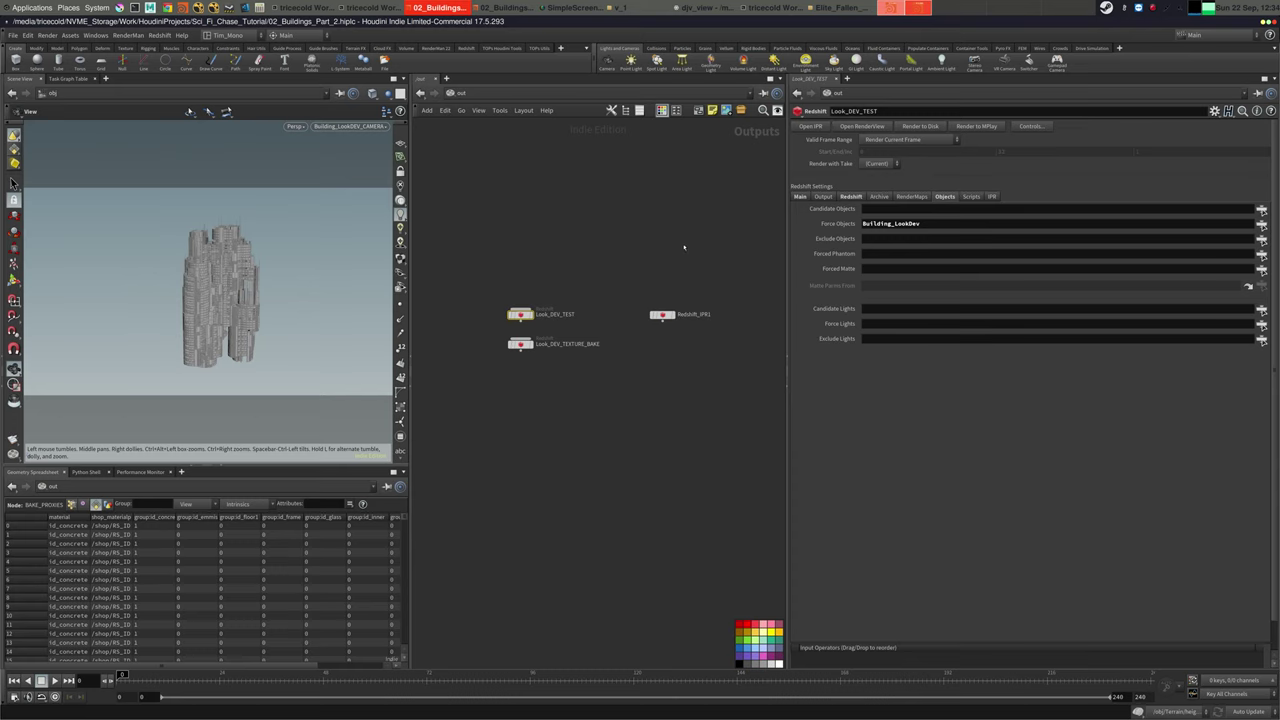
pyautogui.click(575, 287)
pyautogui.moveTo(584, 284); pyautogui.dragTo(474, 330)
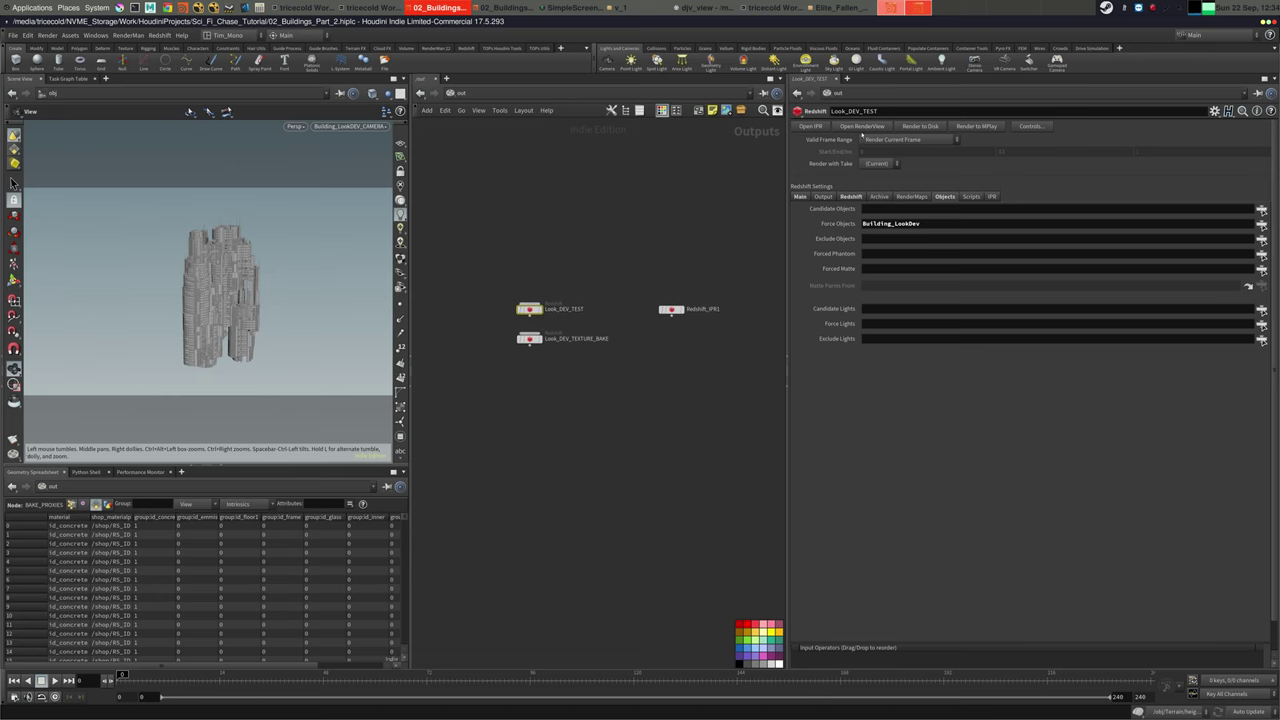
pyautogui.click(800, 197)
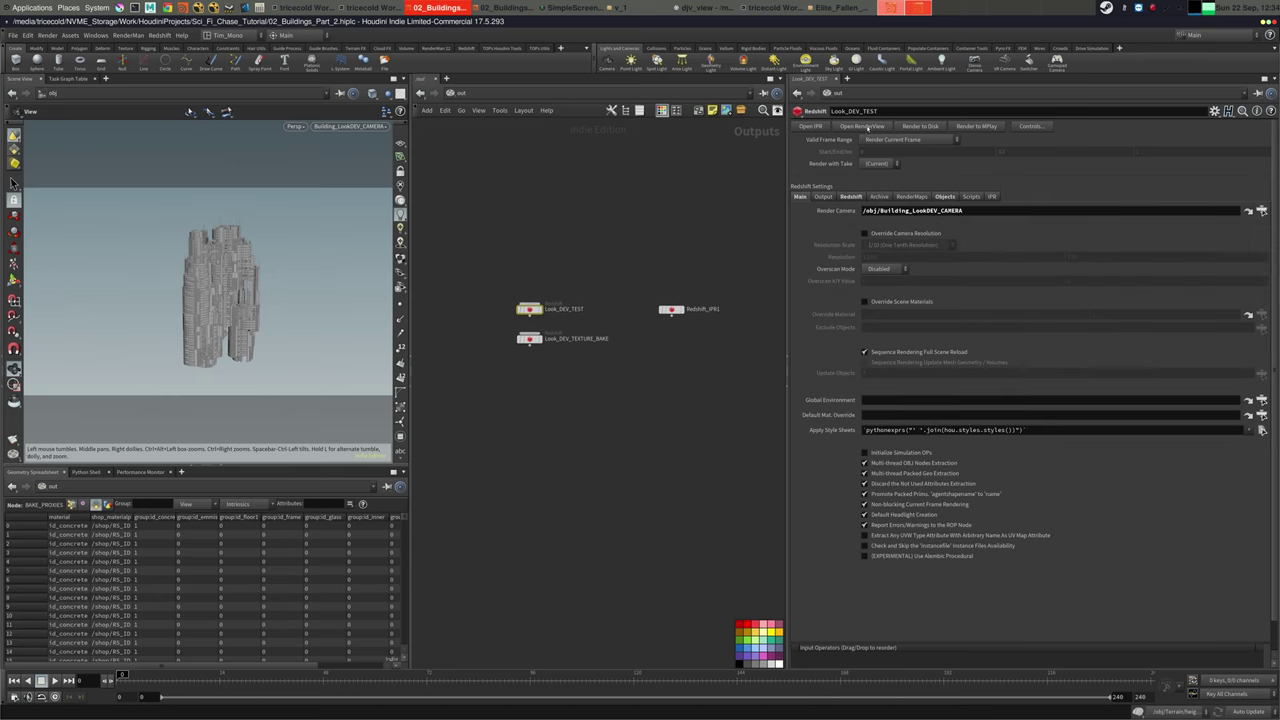
pyautogui.click(820, 197)
pyautogui.click(802, 197)
pyautogui.click(823, 197)
pyautogui.click(850, 197)
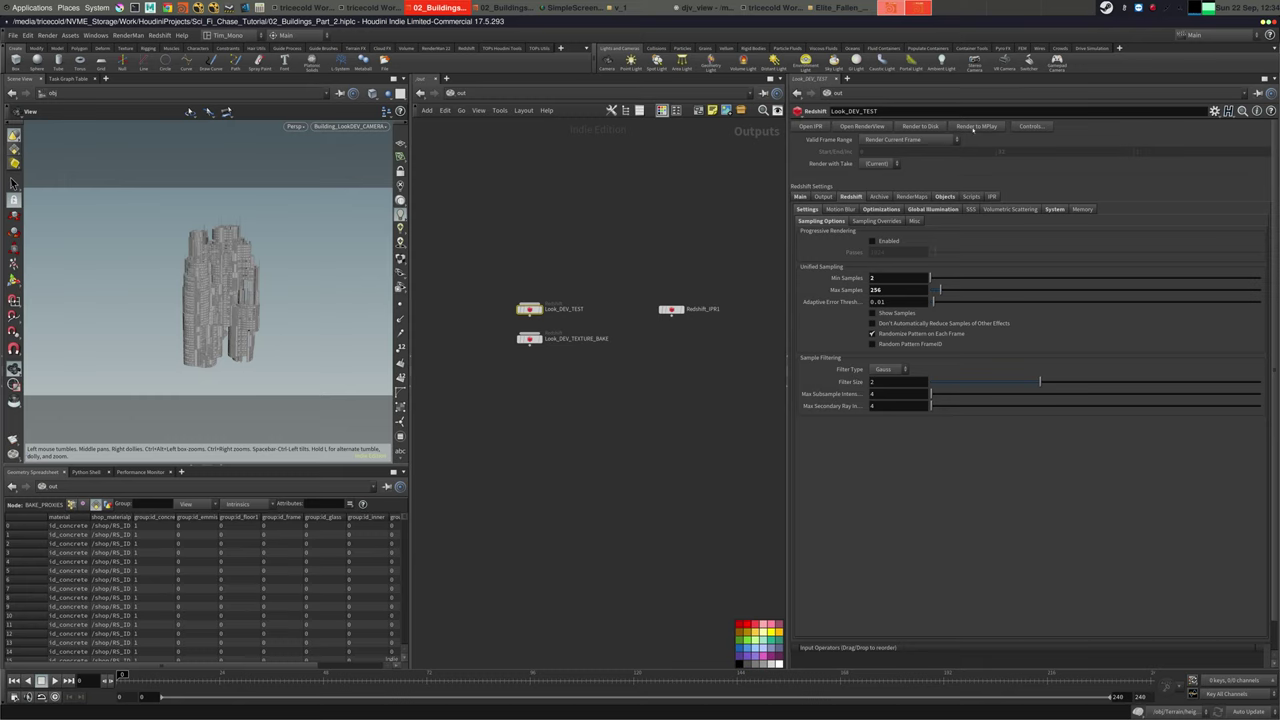
# Try Irradiance Cache as Look_DEV_TEST's Primary GI Engine with Brute Force as secondary, and review the point cloud and irradiance caching settings
pyautogui.click(919, 209)
pyautogui.click(807, 221)
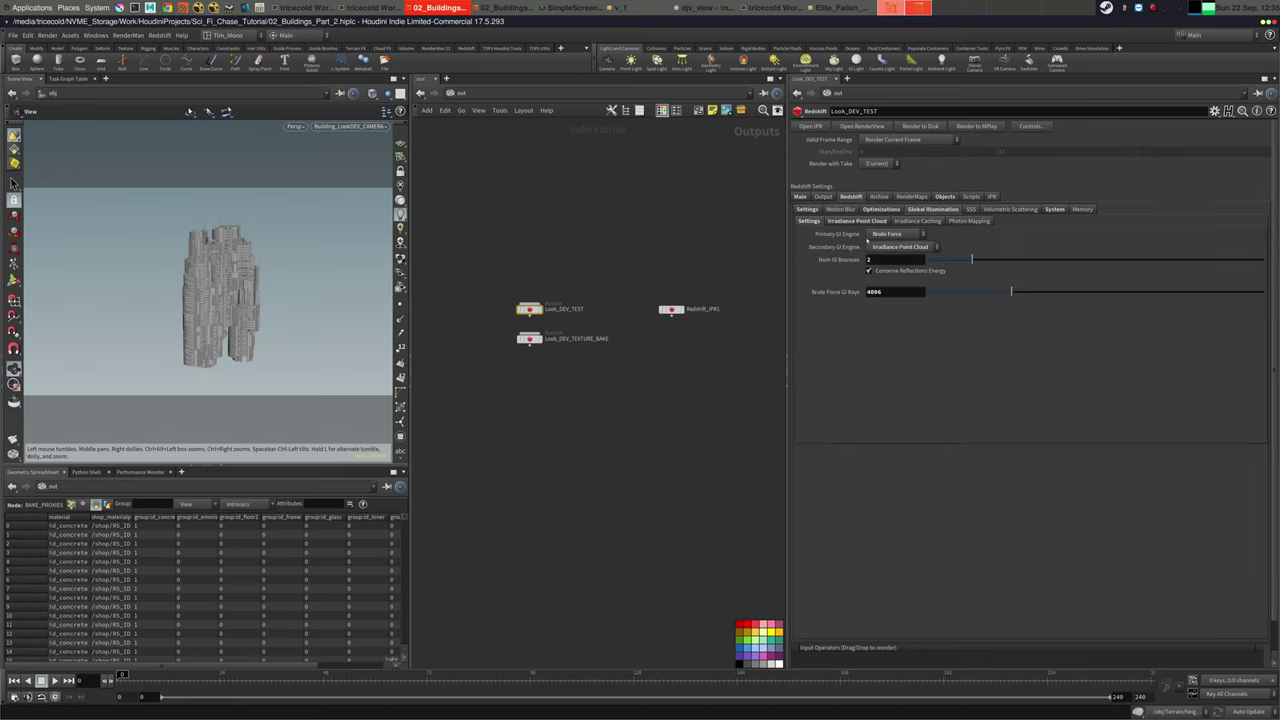
pyautogui.click(895, 233)
pyautogui.click(888, 264)
pyautogui.click(900, 247)
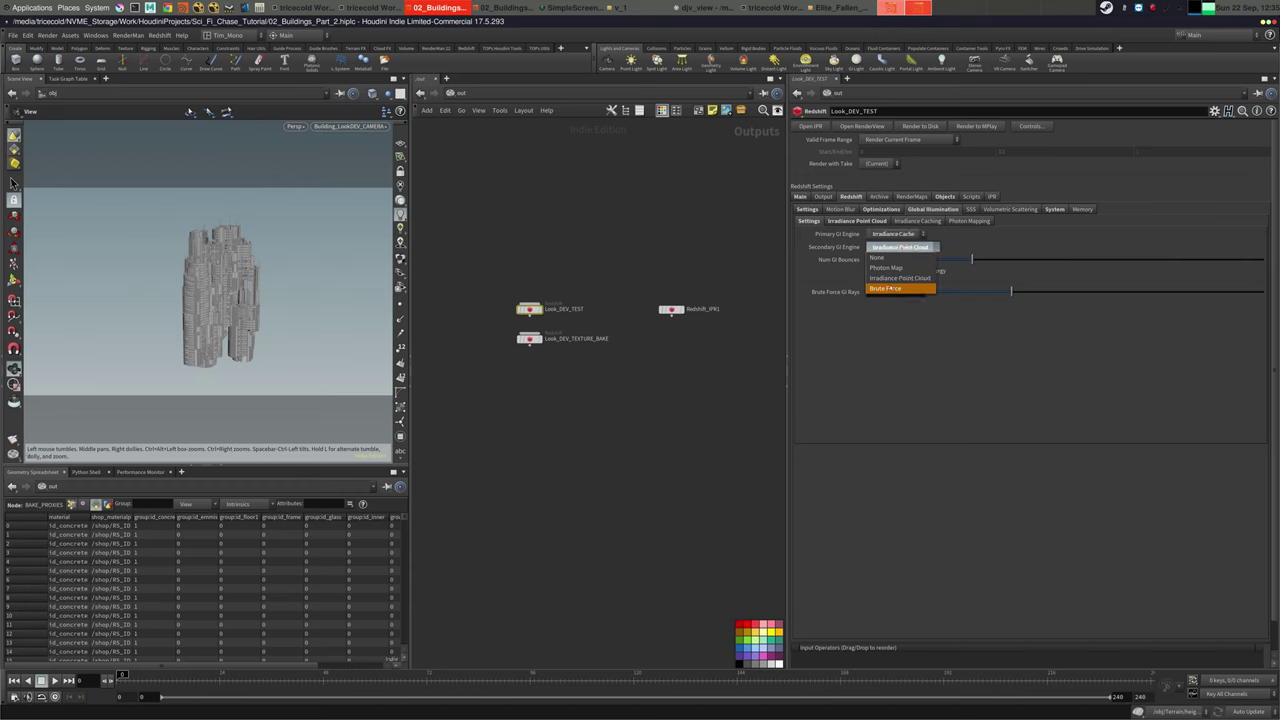
pyautogui.click(885, 288)
pyautogui.click(872, 225)
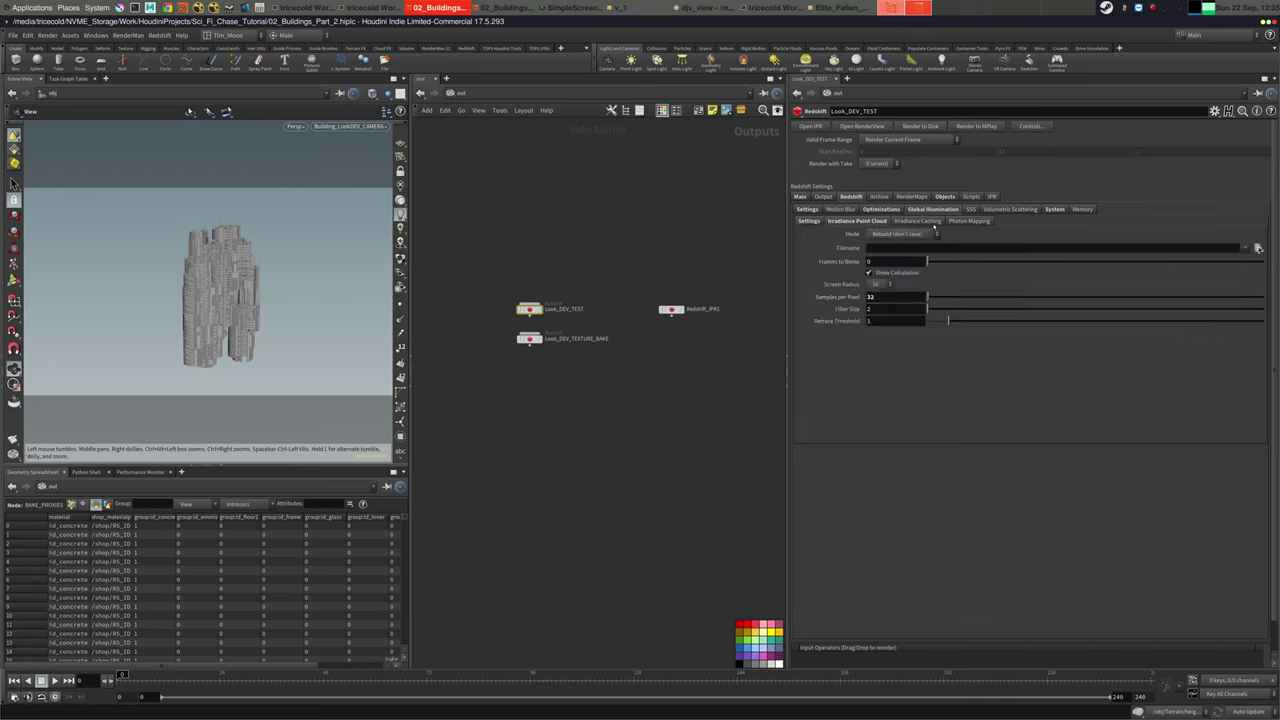
pyautogui.click(932, 222)
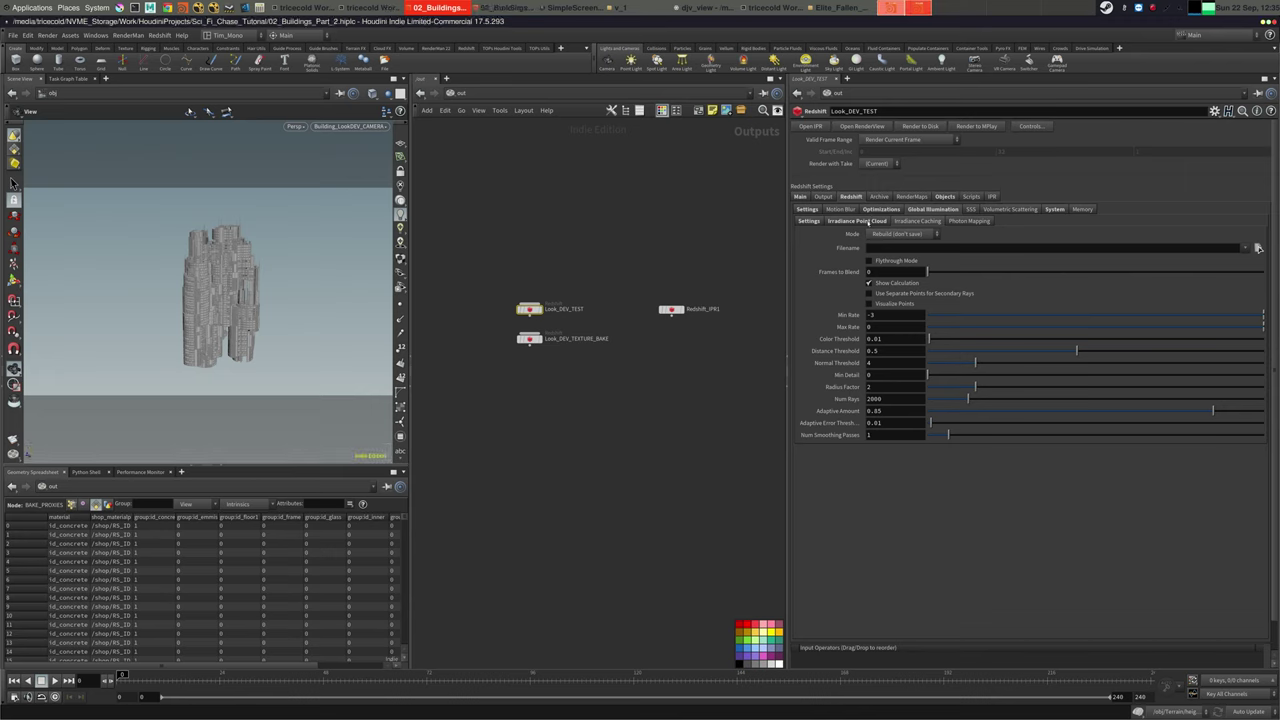
pyautogui.click(873, 222)
pyautogui.click(809, 221)
# Switch the Primary GI Engine to Brute Force and the secondary to Irradiance Point Cloud, and render Look_DEV_TEST to MPlay
pyautogui.click(894, 235)
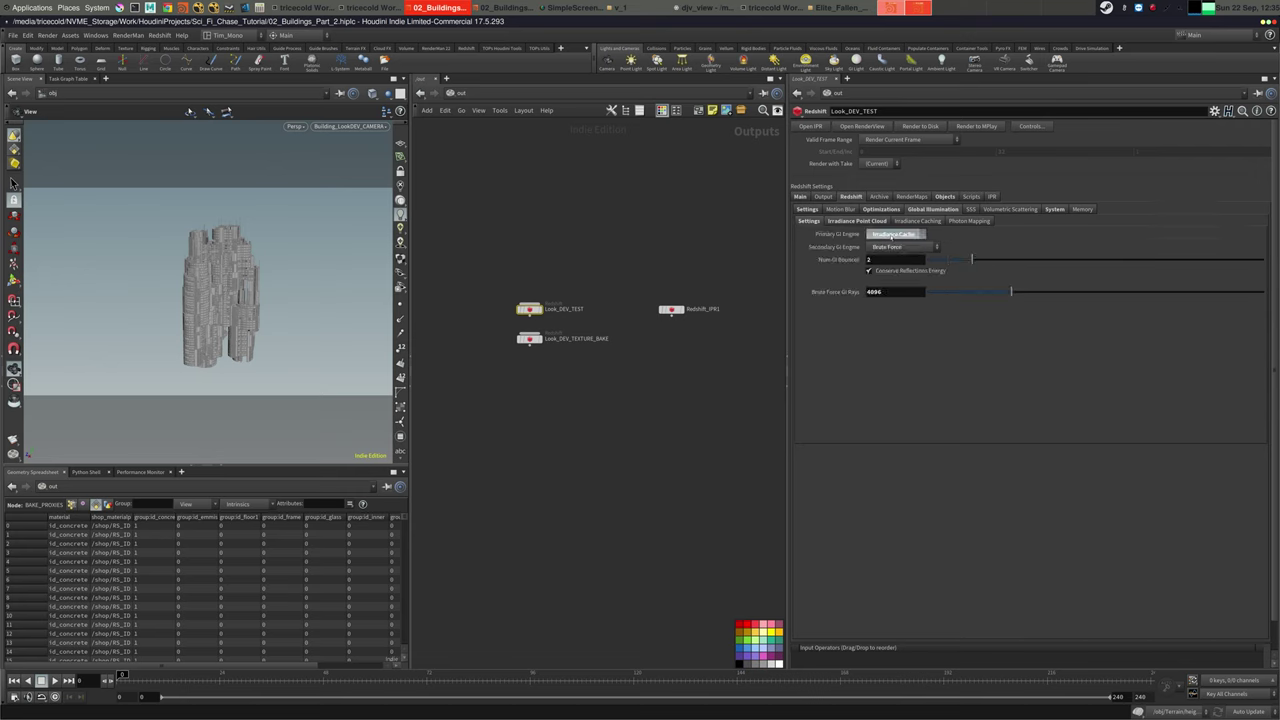
pyautogui.click(895, 277)
pyautogui.click(900, 247)
pyautogui.click(900, 268)
pyautogui.click(969, 127)
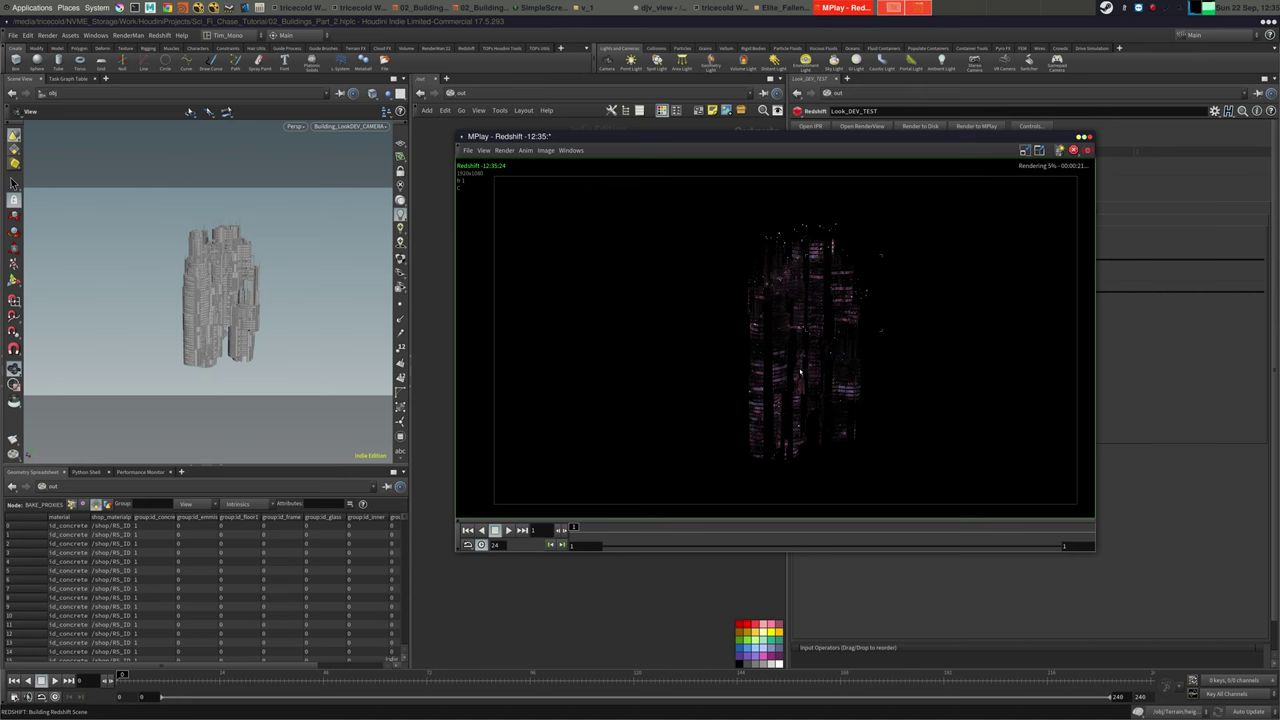
# Inspect the noise and window lighting of the rendered building up close in MPlay, and close the render window
pyautogui.scroll(6, 853, 307)
pyautogui.scroll(2, 849, 314)
pyautogui.moveTo(865, 267); pyautogui.dragTo(821, 305, button='middle')
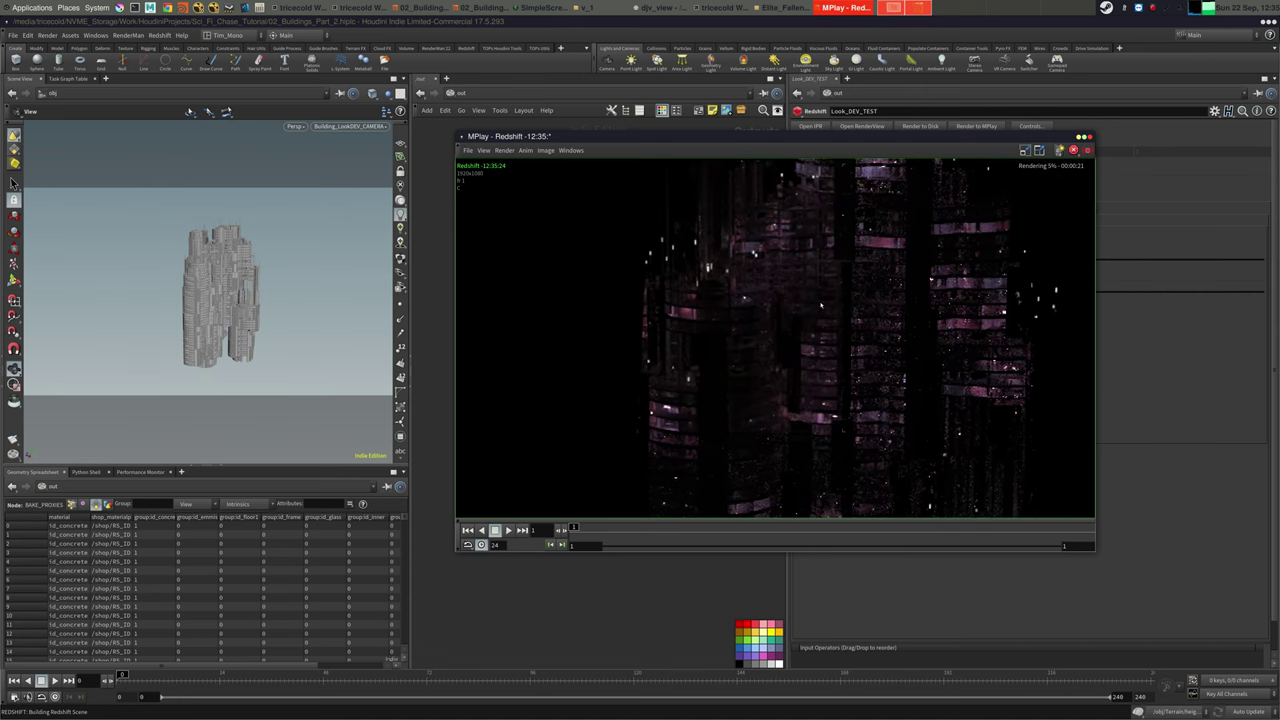
pyautogui.moveTo(820, 310); pyautogui.dragTo(757, 325, button='right')
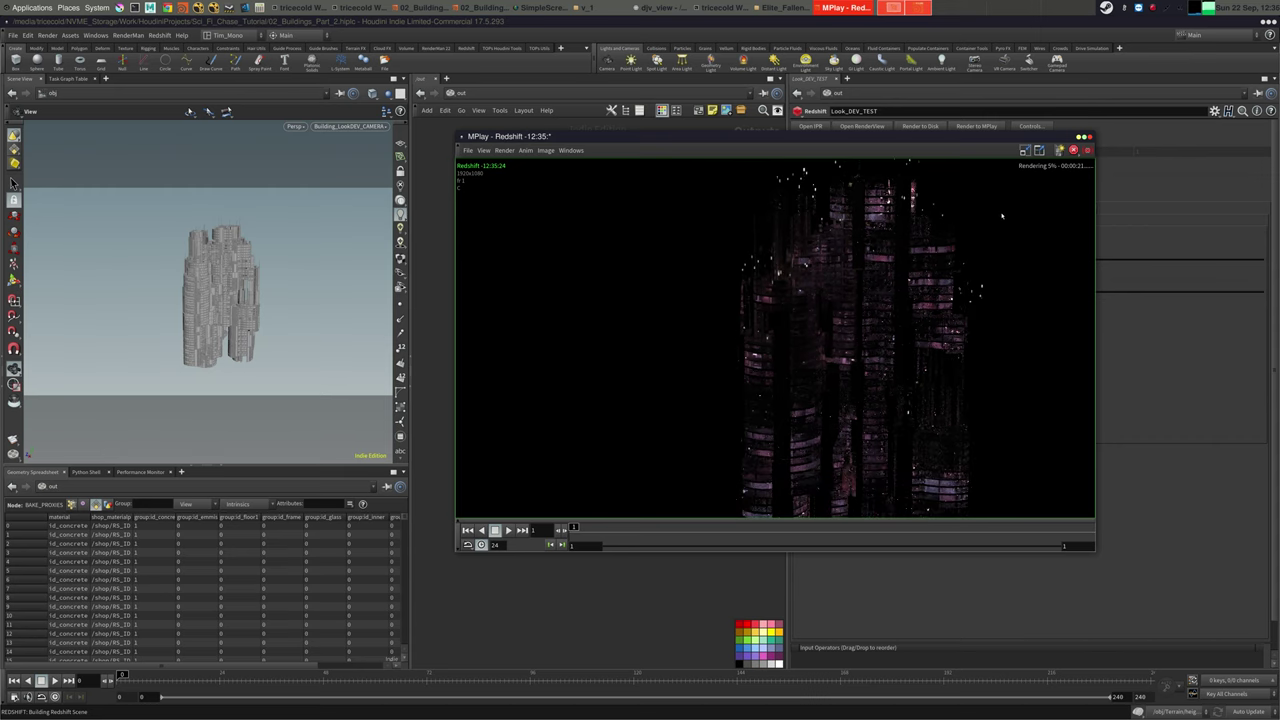
pyautogui.click(1089, 138)
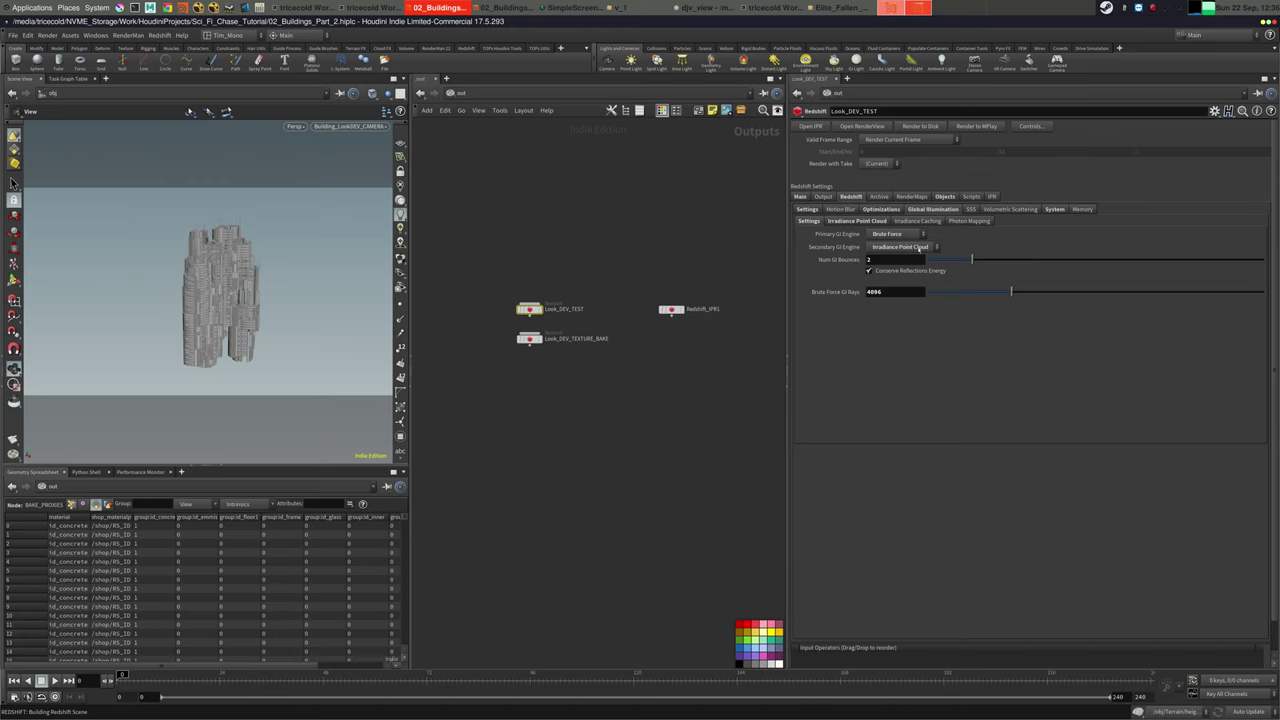
# Set Look_DEV_TEST's Primary GI Engine to Irradiance Cache and its Secondary GI Engine to Brute Force
pyautogui.click(893, 233)
pyautogui.click(884, 260)
pyautogui.click(898, 246)
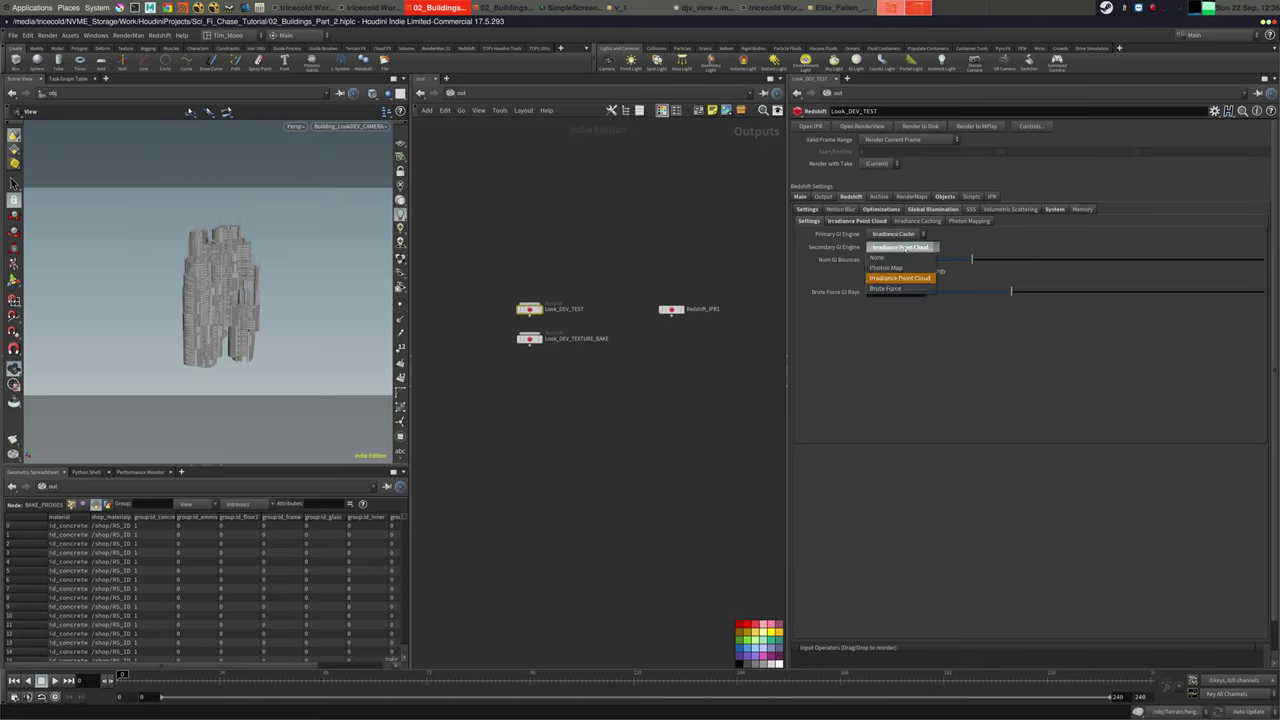
pyautogui.click(886, 275)
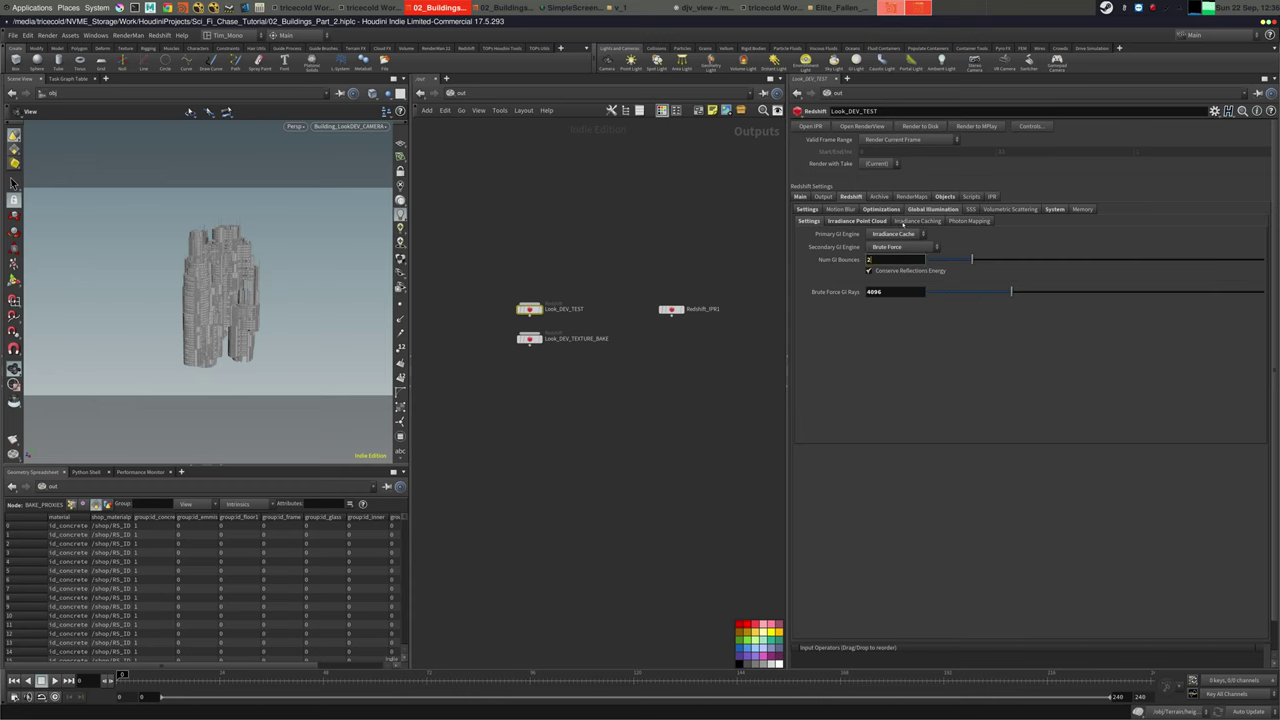
# Set the Irradiance Caching Num Rays to 8192 and Min Rate to -2
pyautogui.click(904, 222)
pyautogui.doubleClick(878, 398)
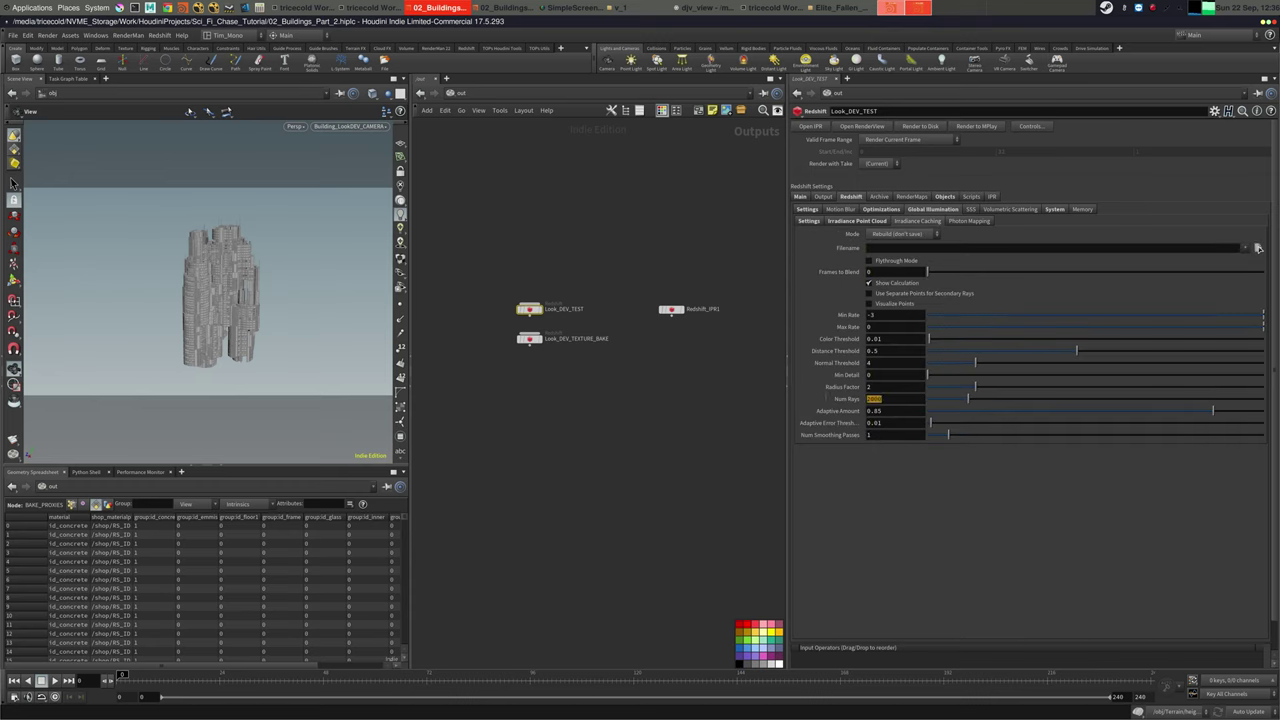
pyautogui.write('8192')
pyautogui.press('Return')
pyautogui.doubleClick(873, 316)
pyautogui.write('2')
pyautogui.click(661, 397)
pyautogui.moveTo(705, 400); pyautogui.dragTo(702, 402, button='middle')
# Render Look_DEV_TEST to MPlay and examine the building's towers and lit windows up close
pyautogui.click(984, 126)
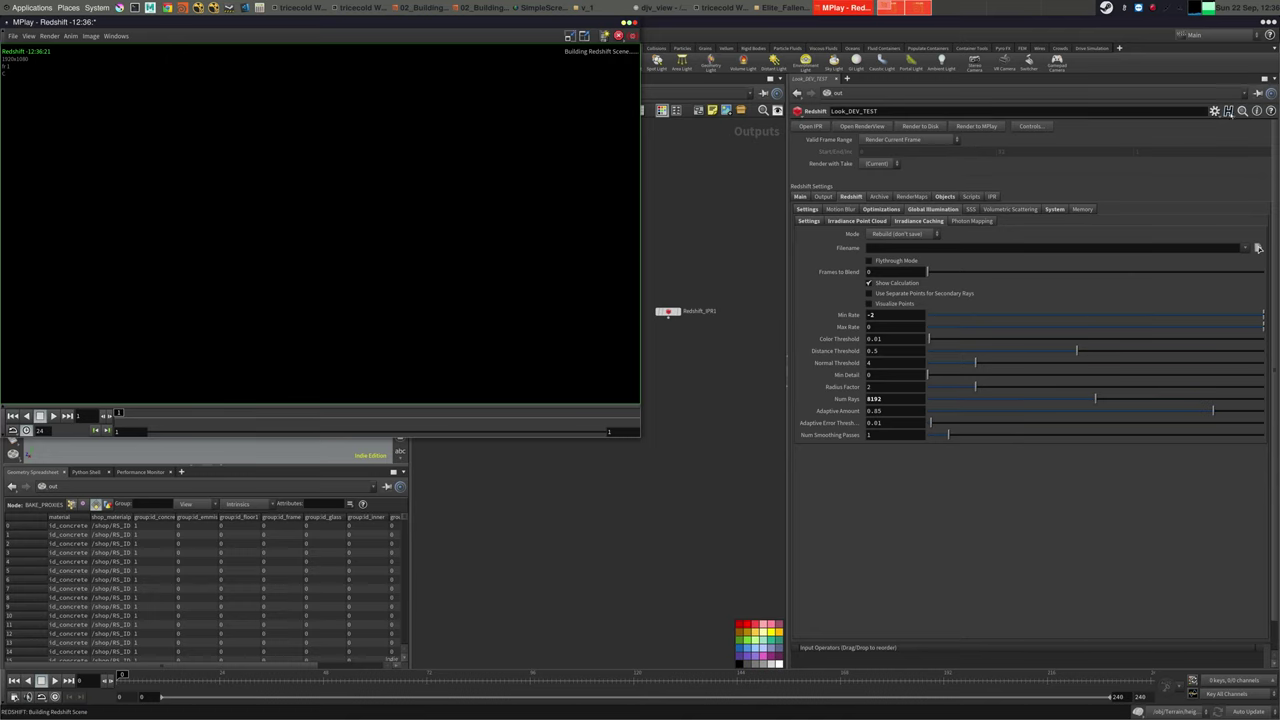
pyautogui.moveTo(506, 21); pyautogui.dragTo(628, 169)
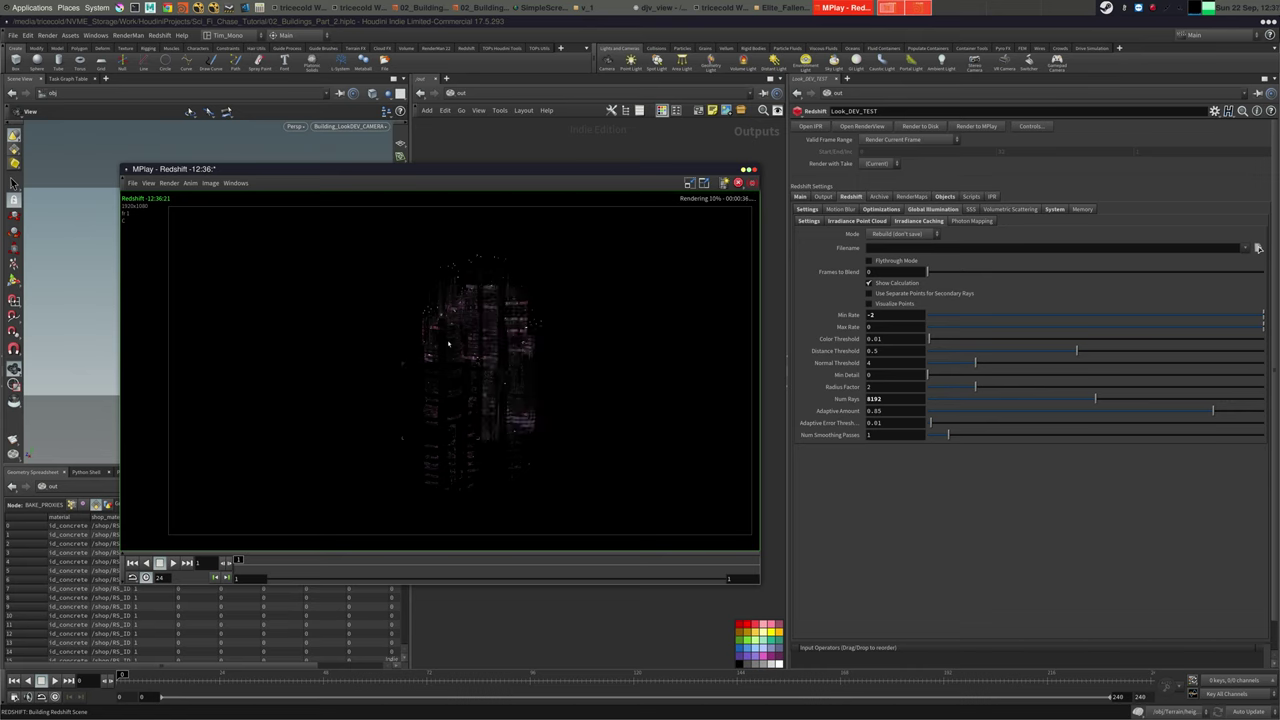
pyautogui.moveTo(446, 353); pyautogui.dragTo(681, 319, button='right')
pyautogui.moveTo(477, 377); pyautogui.dragTo(432, 396, button='middle')
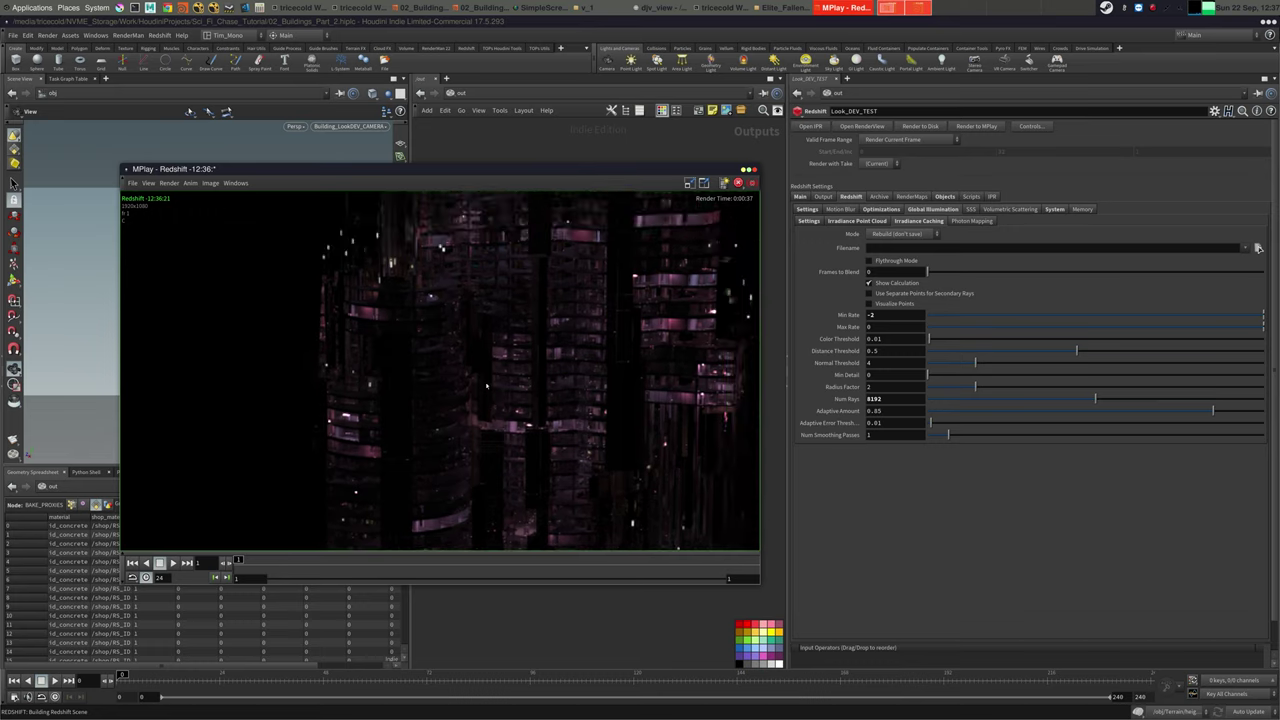
pyautogui.moveTo(485, 370); pyautogui.dragTo(525, 351, button='right')
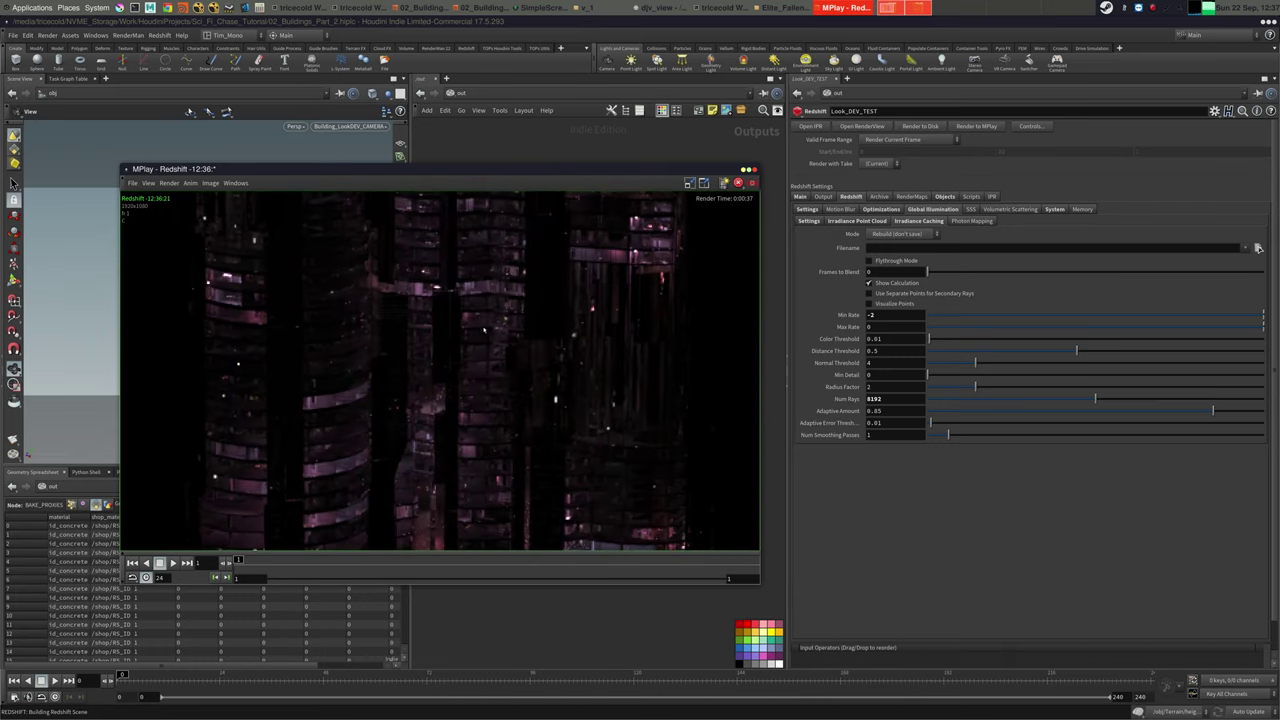
pyautogui.scroll(-3, 466, 375)
pyautogui.scroll(5, 466, 375)
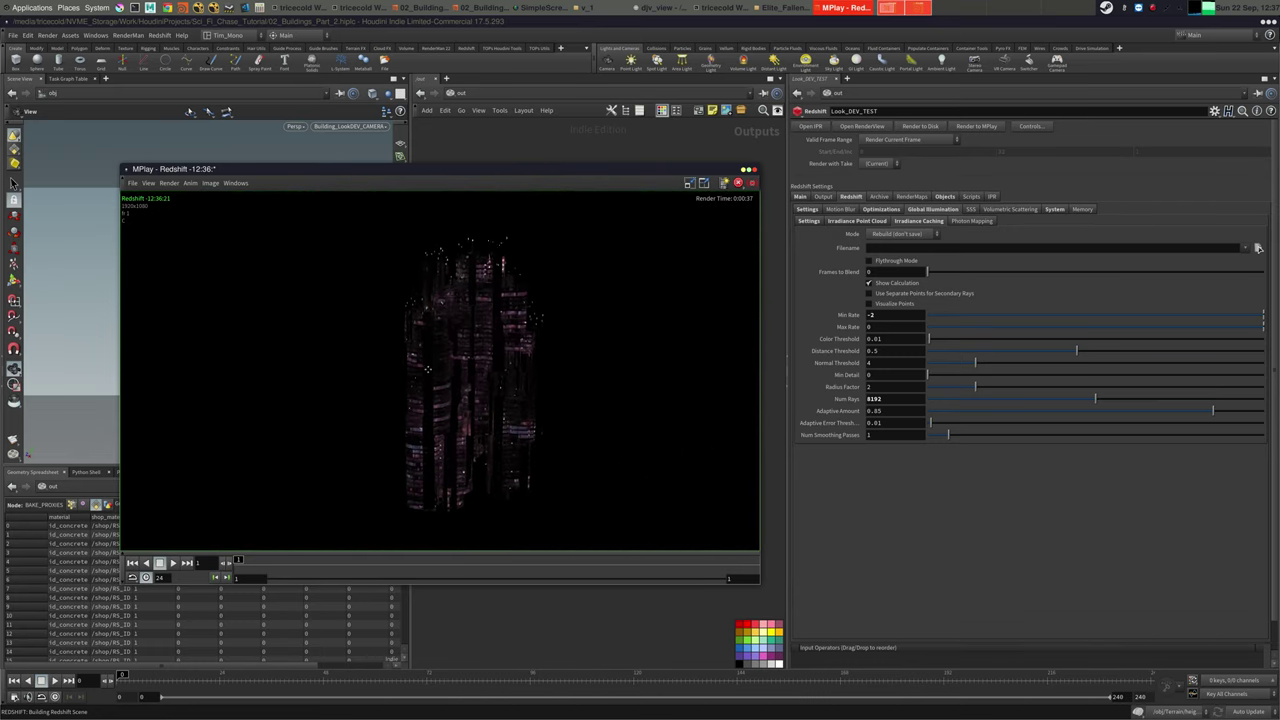
# Examine the MPlay render's towers, window bands and dark gaps for noise and lighting quality, from the whole building to close-up areas
pyautogui.scroll(-5, 566, 351)
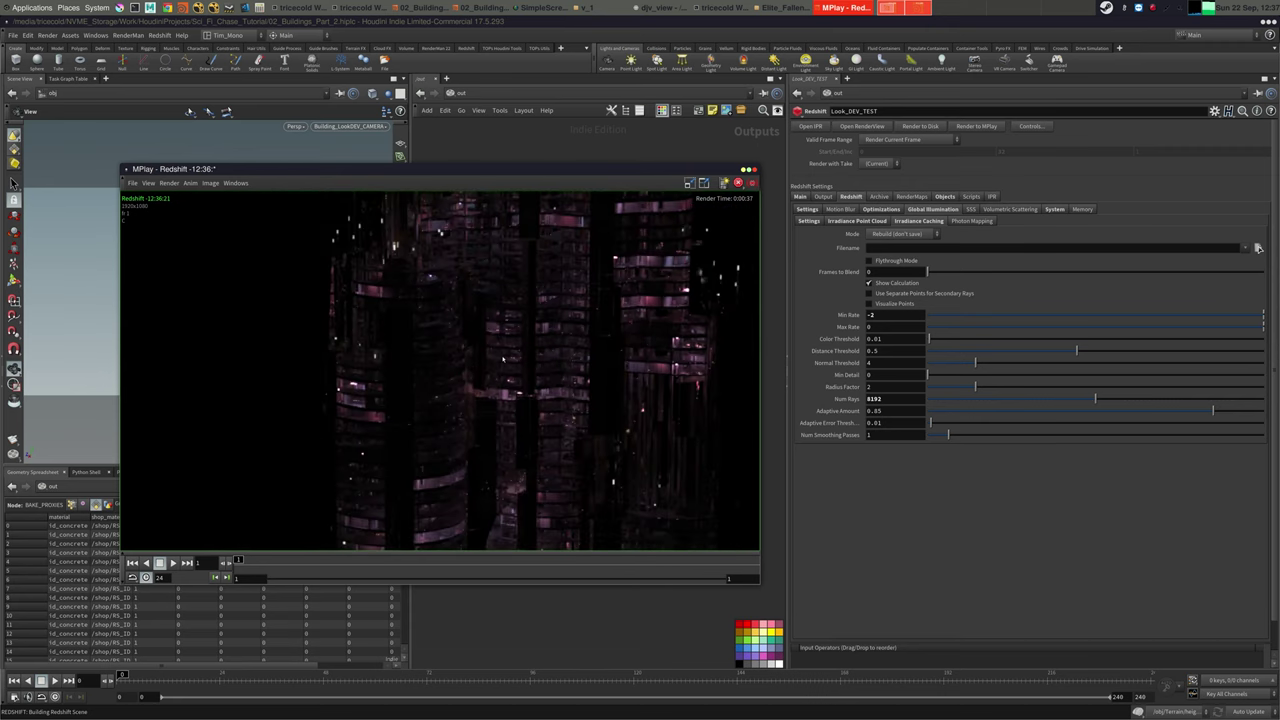
pyautogui.moveTo(635, 272); pyautogui.dragTo(532, 338, button='middle')
pyautogui.moveTo(434, 296); pyautogui.dragTo(431, 328, button='middle')
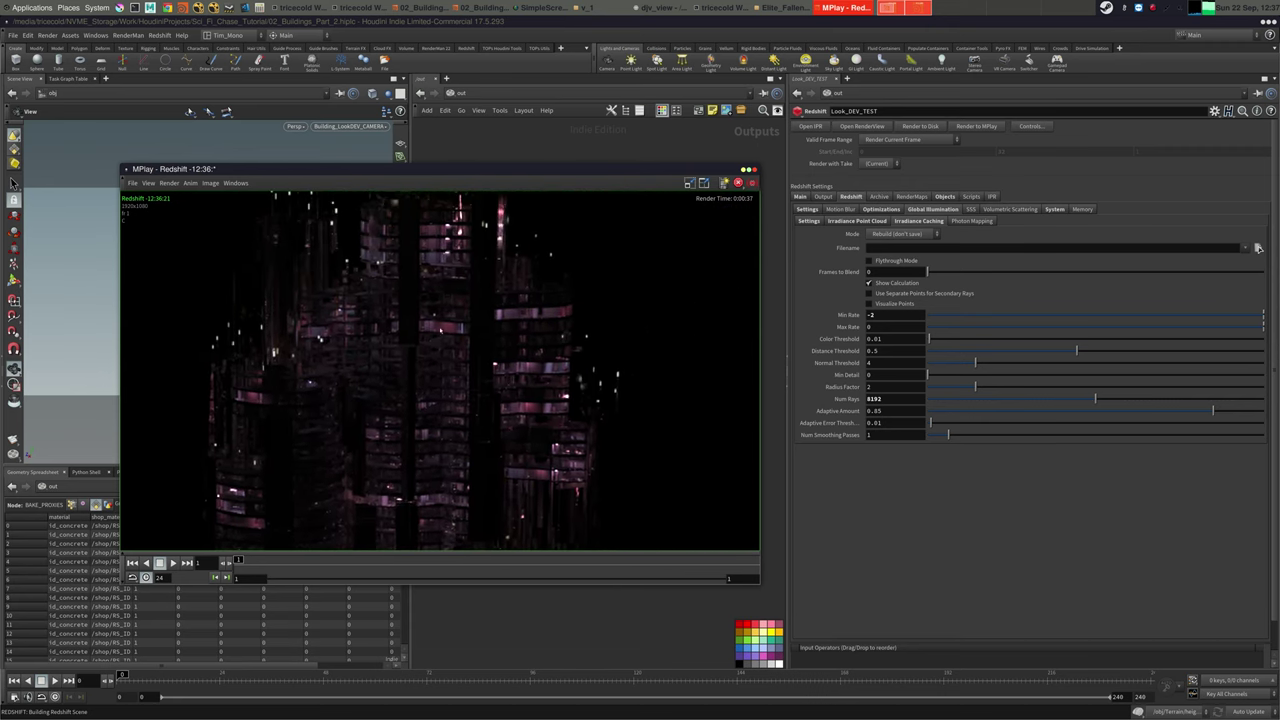
pyautogui.scroll(-2, 400, 365)
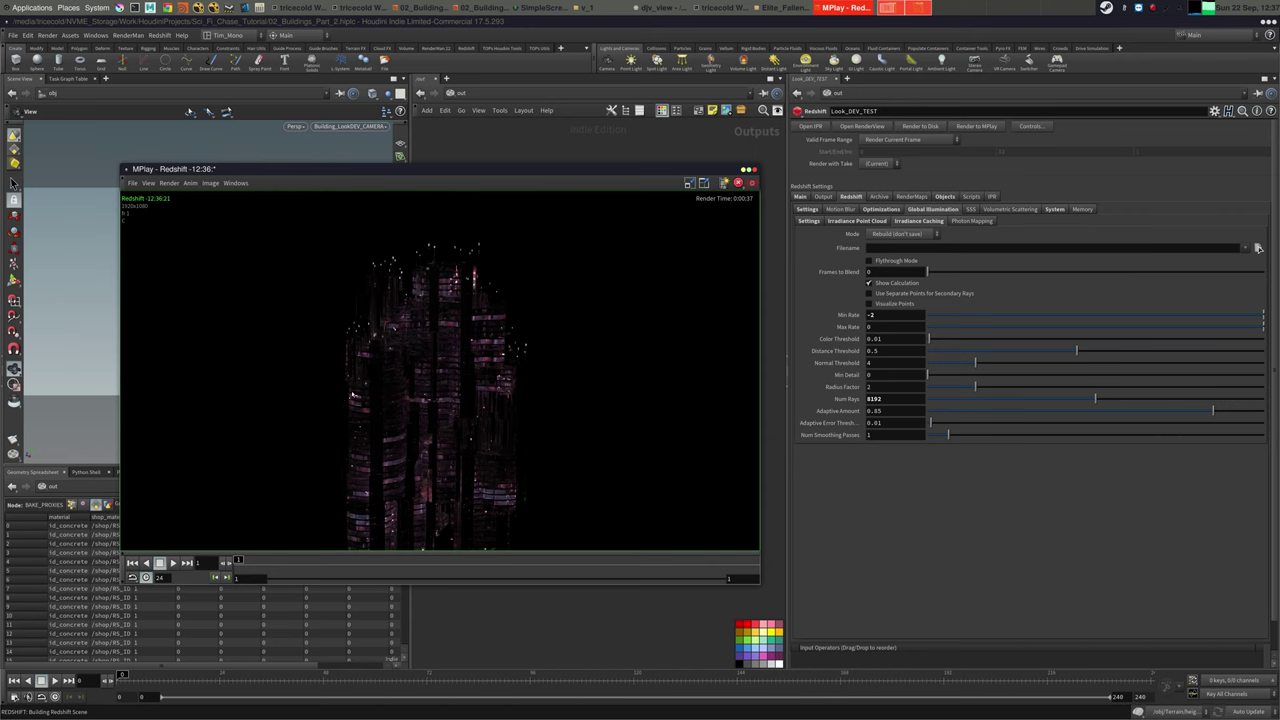
pyautogui.scroll(2, 392, 361)
pyautogui.scroll(3, 364, 397)
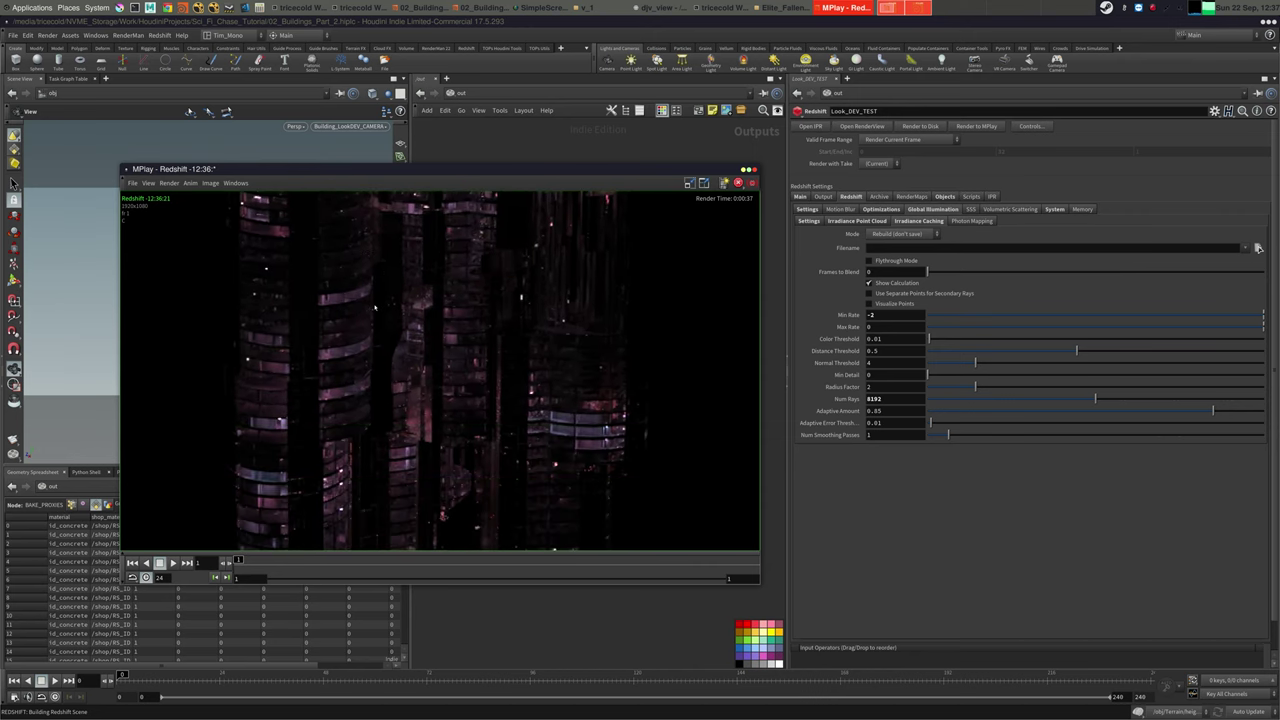
pyautogui.scroll(2, 597, 342)
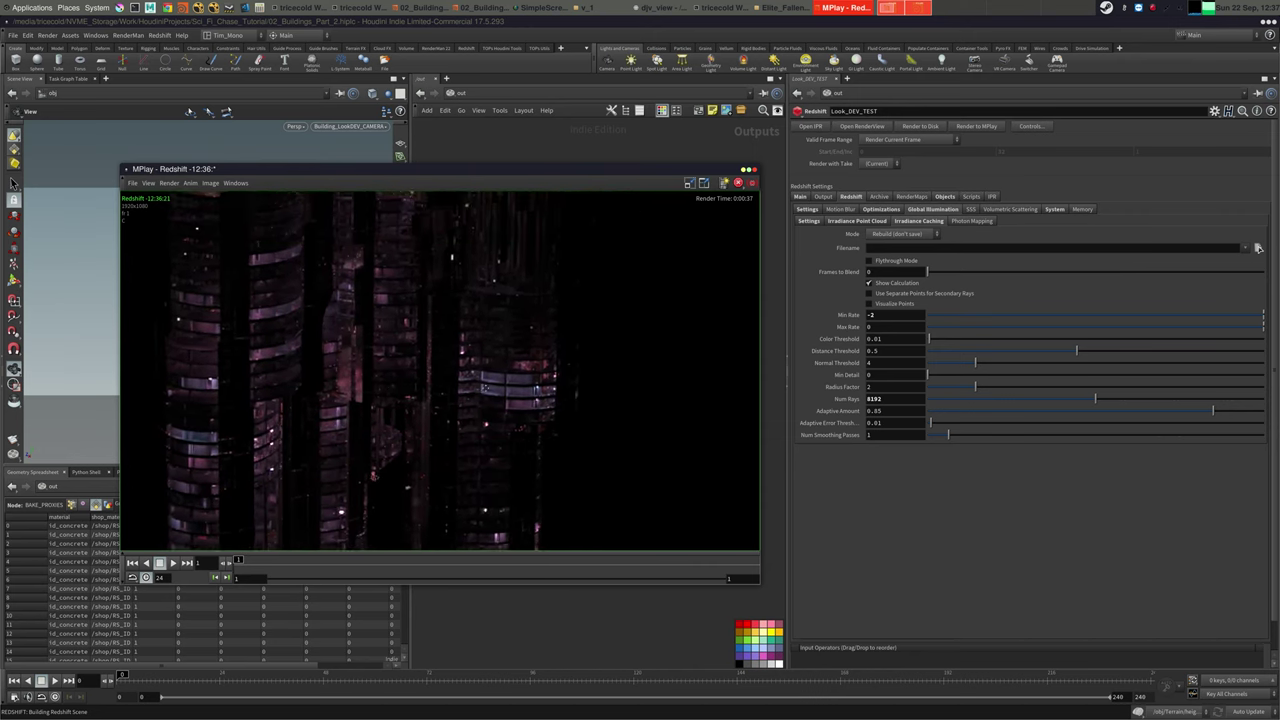
pyautogui.scroll(-5, 515, 420)
pyautogui.scroll(2, 356, 411)
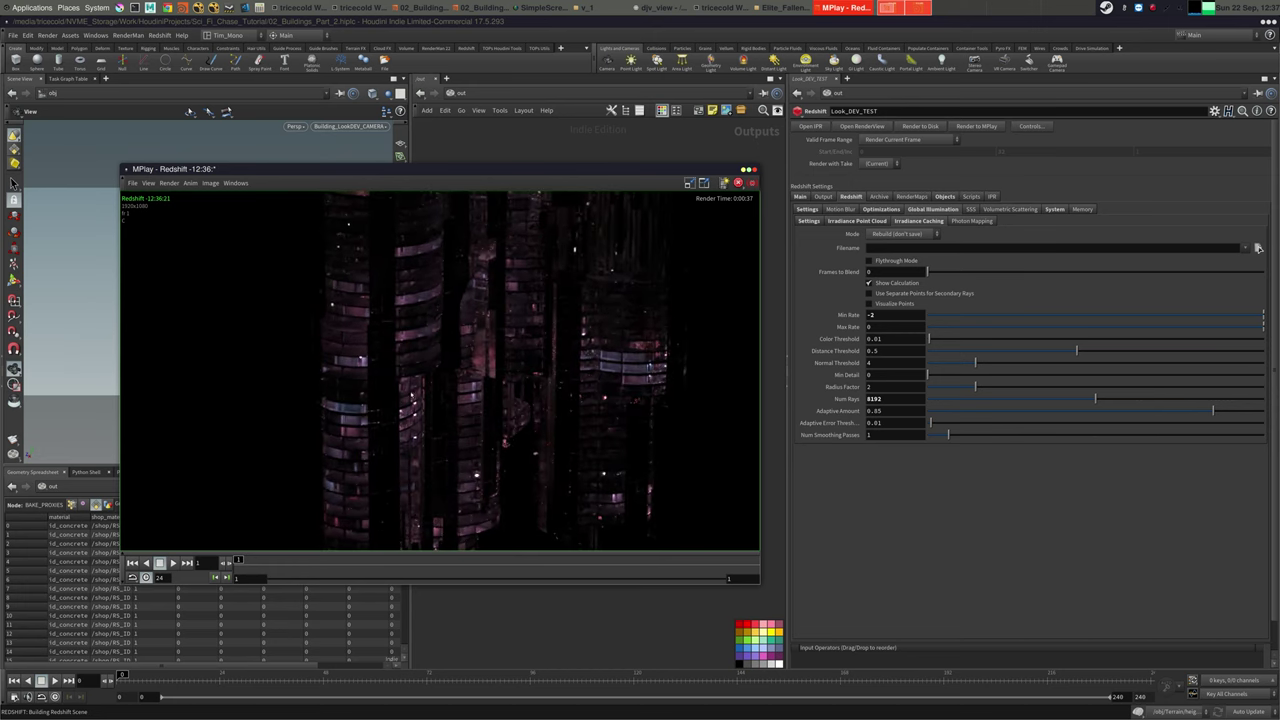
pyautogui.scroll(4, 445, 391)
pyautogui.scroll(-5, 459, 391)
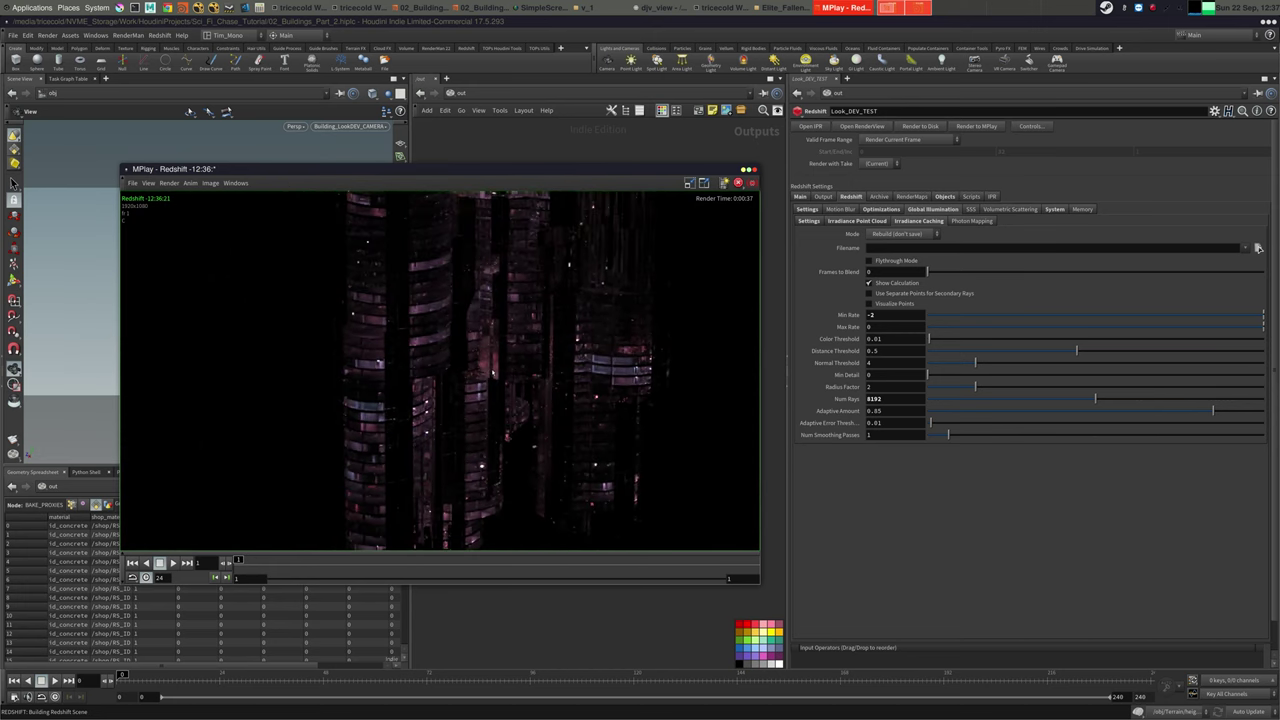
pyautogui.moveTo(492, 373); pyautogui.dragTo(473, 384, button='middle')
pyautogui.scroll(2, 500, 370)
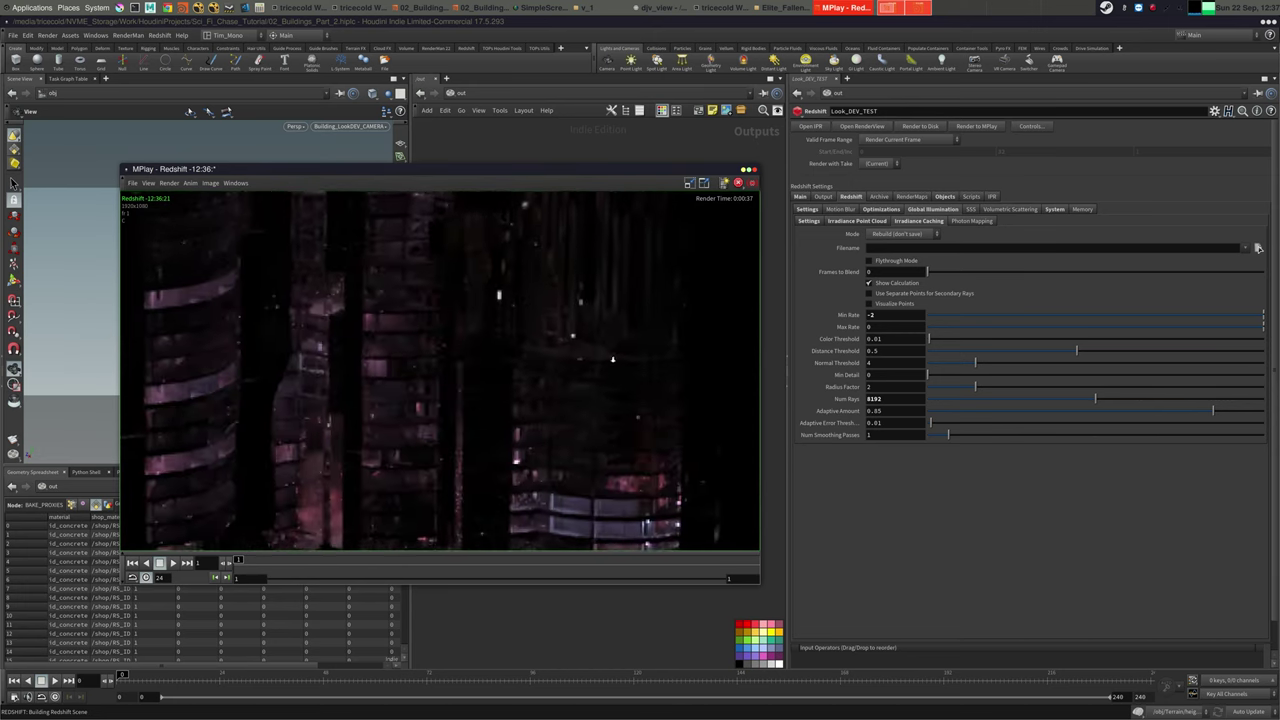
pyautogui.scroll(1, 600, 328)
pyautogui.moveTo(610, 322); pyautogui.dragTo(547, 390, button='middle')
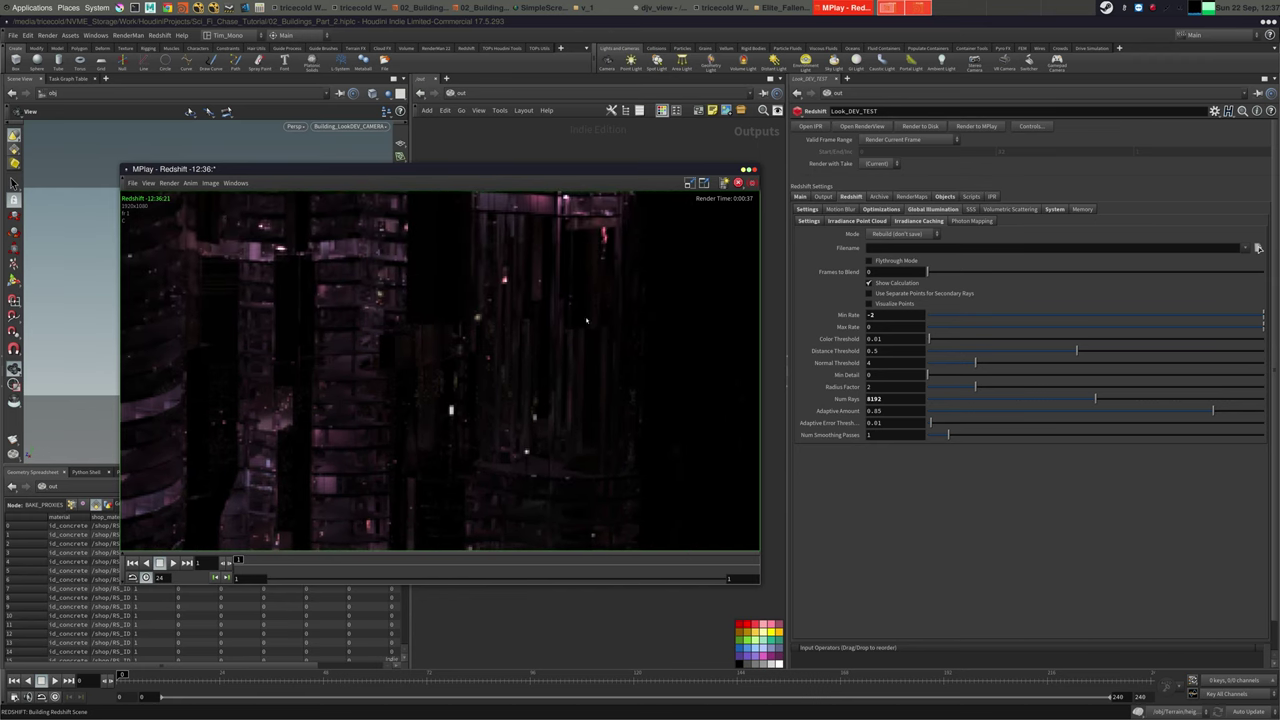
pyautogui.scroll(-3, 406, 351)
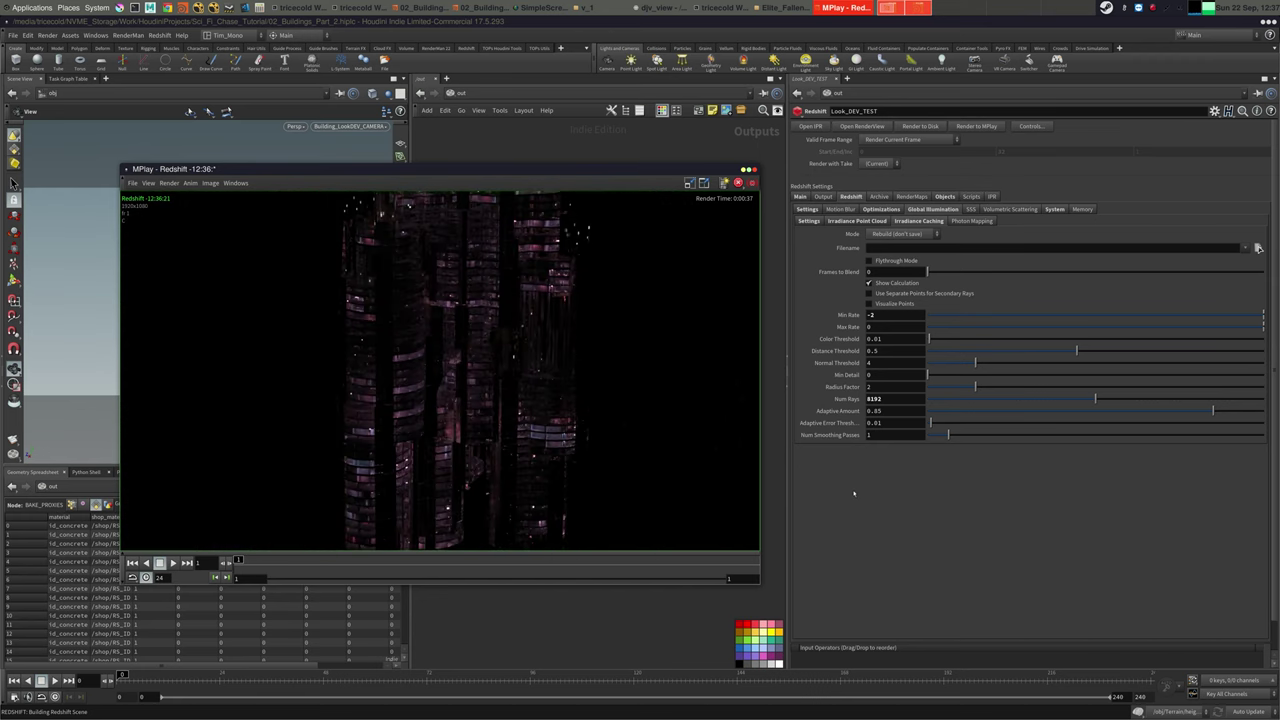
pyautogui.click(853, 492)
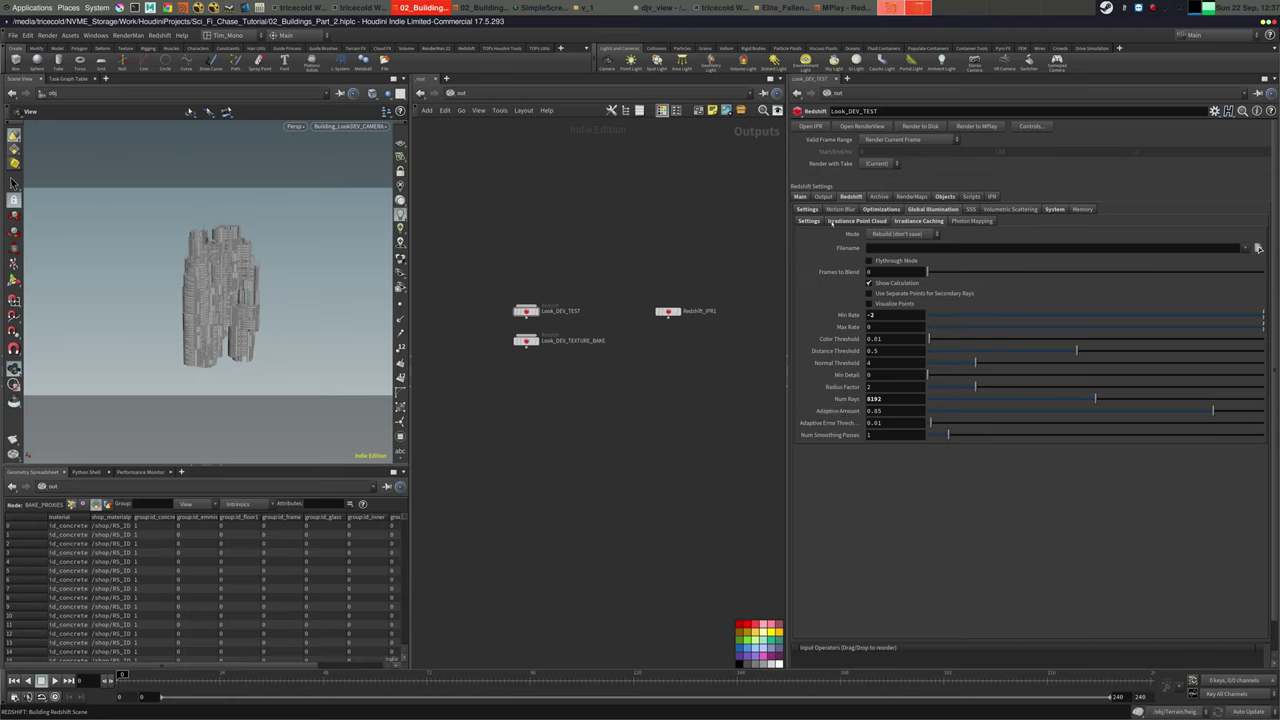
# Review Look_DEV_TEST's GI engine settings and Irradiance Caching ray count, check the whole render in MPlay again, and close it
pyautogui.click(824, 221)
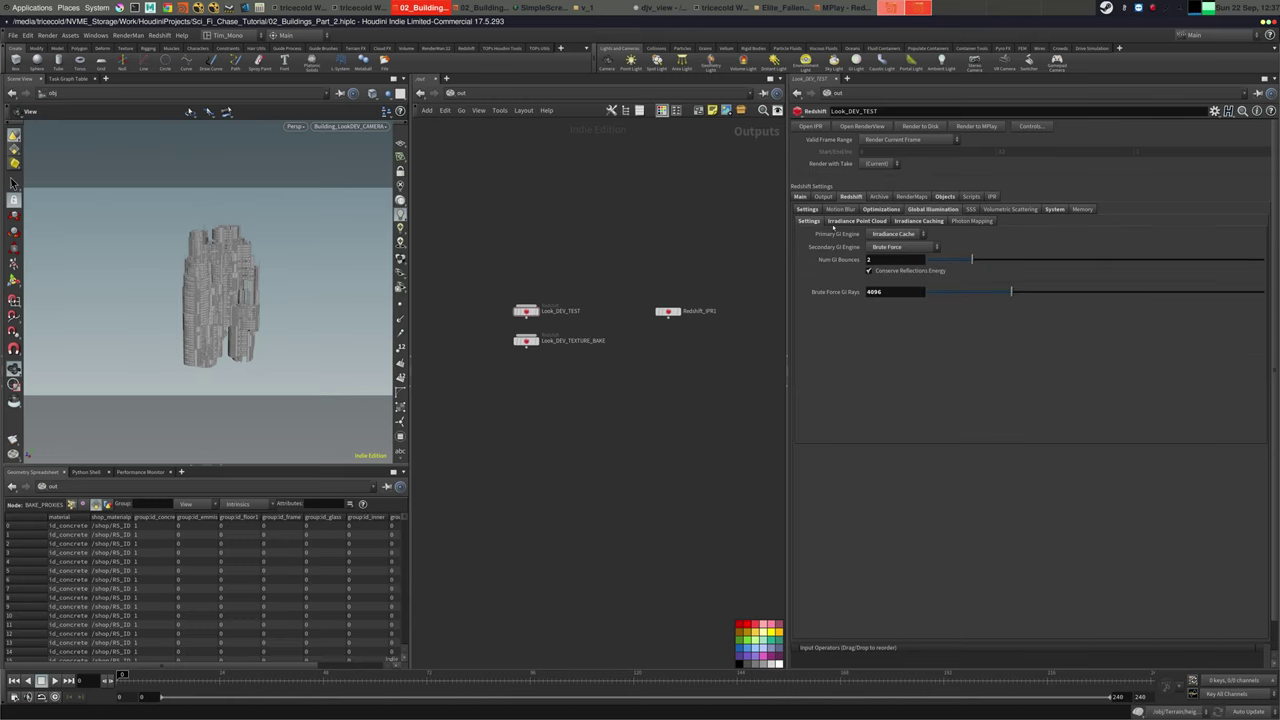
pyautogui.click(918, 221)
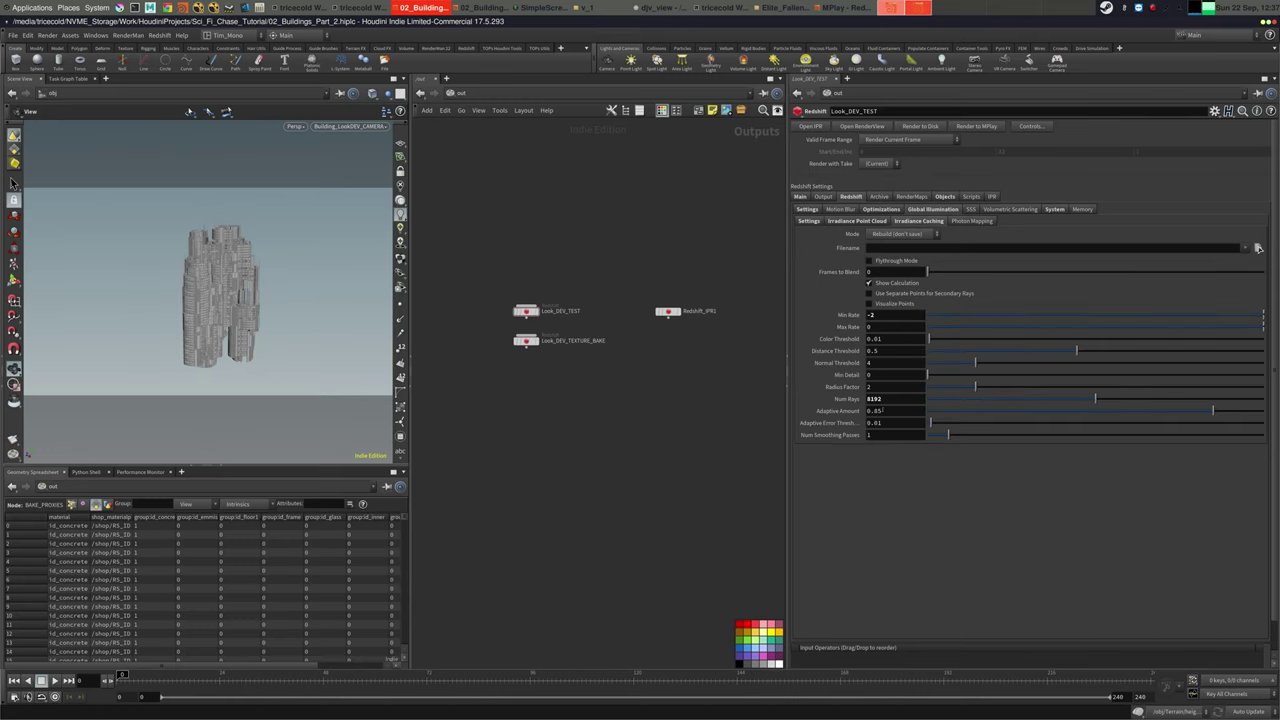
pyautogui.doubleClick(900, 399)
pyautogui.click(843, 13)
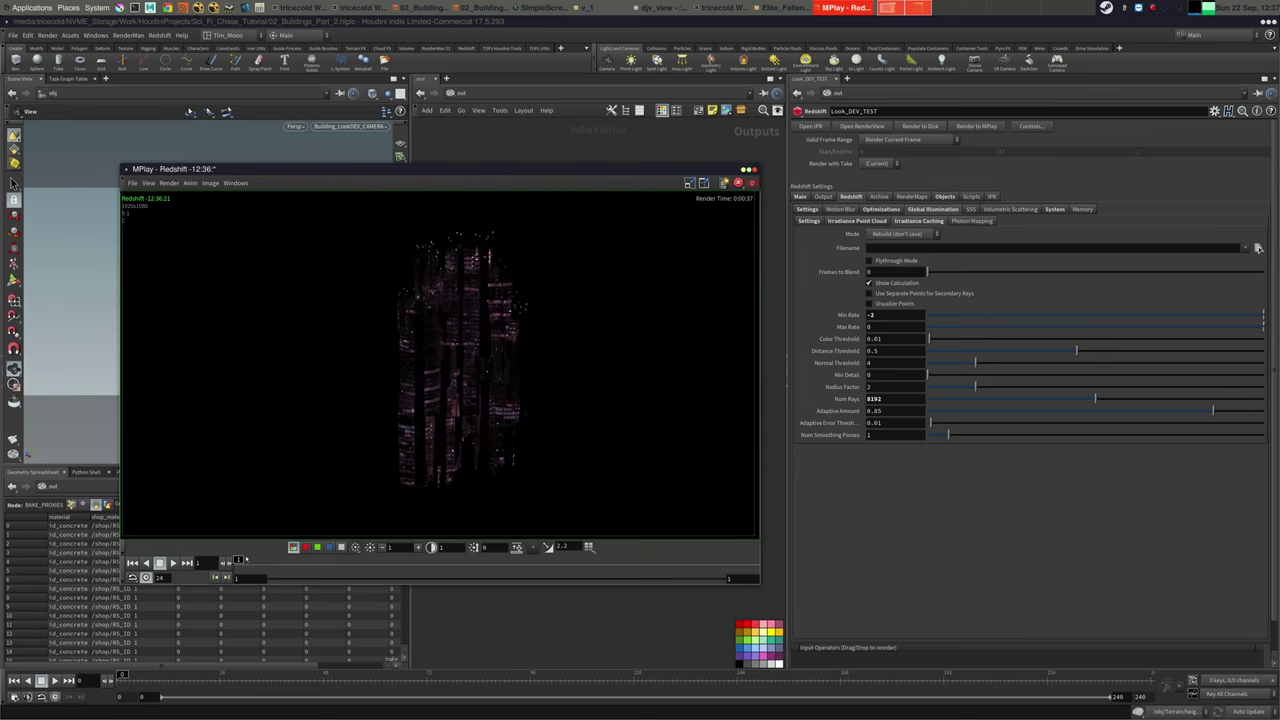
pyautogui.click(738, 182)
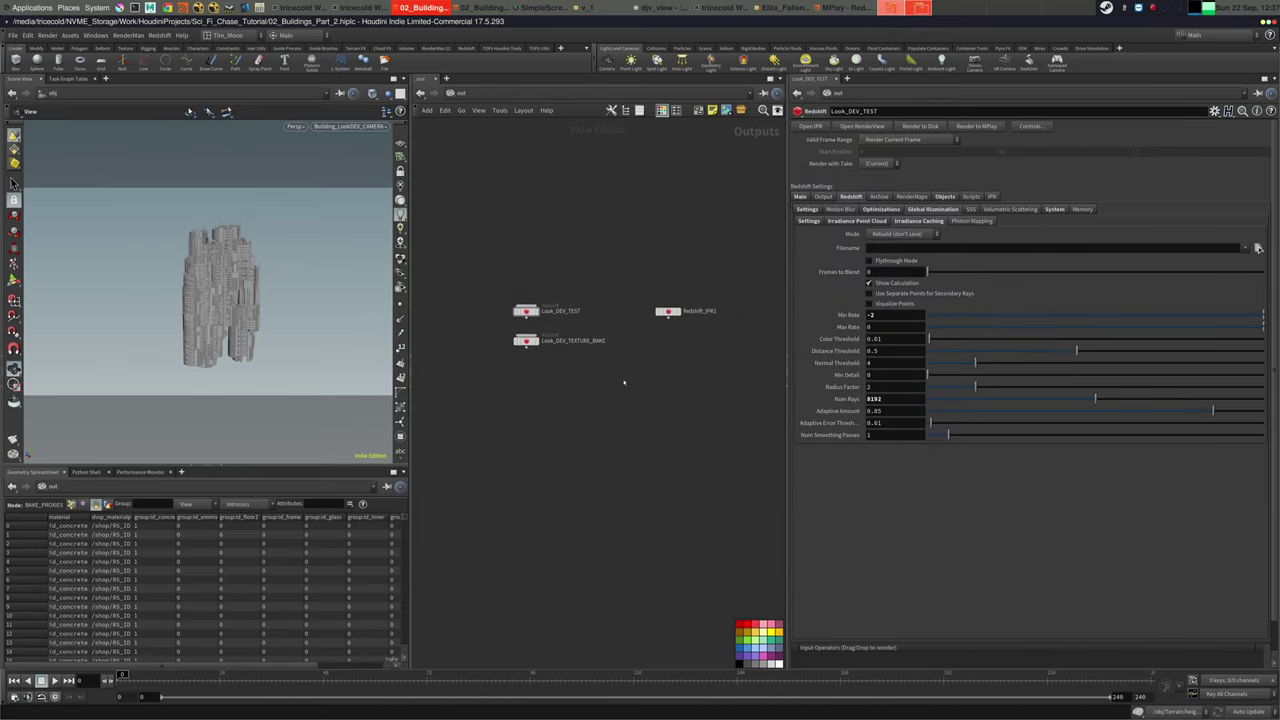
# Set Look_DEV_TEST's output Common File Prefix to $HIP/tex/buildings/0_1024/map.exr, using a fixed building number 0 instead of the chs expression
pyautogui.moveTo(626, 380); pyautogui.dragTo(621, 394, button='middle')
pyautogui.moveTo(572, 298); pyautogui.dragTo(524, 318)
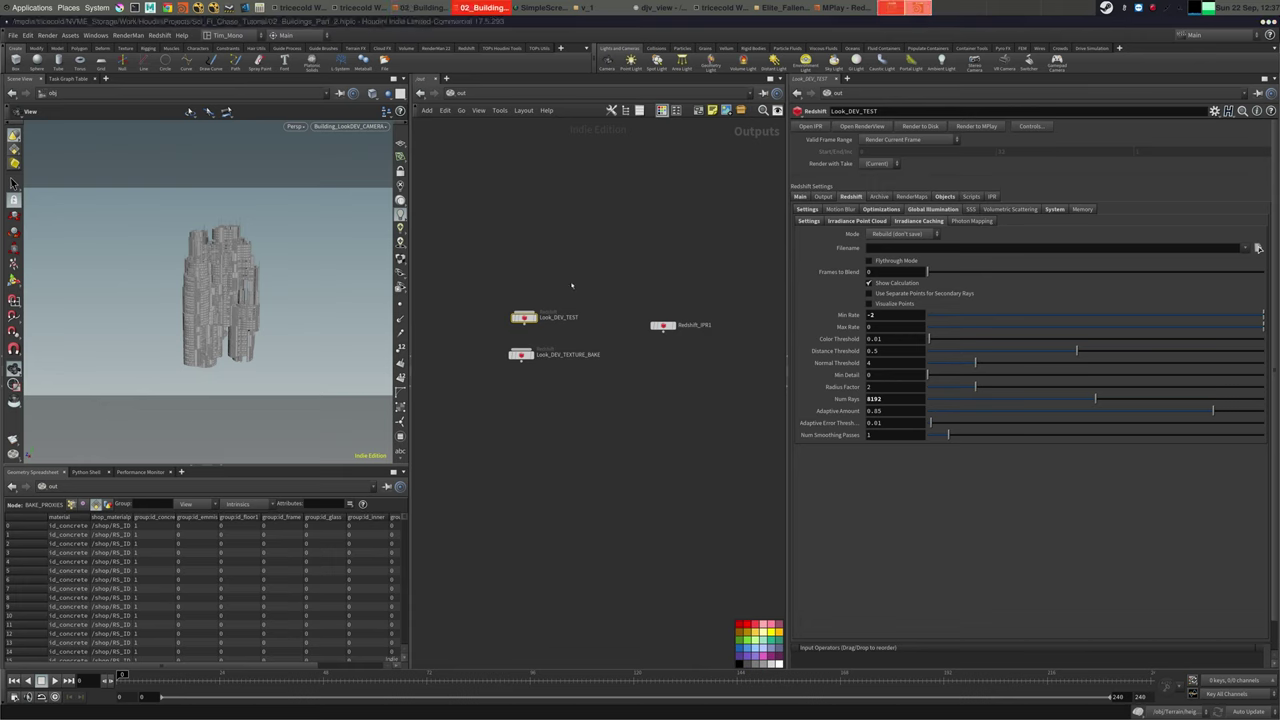
pyautogui.moveTo(524, 318); pyautogui.dragTo(521, 319)
pyautogui.click(806, 209)
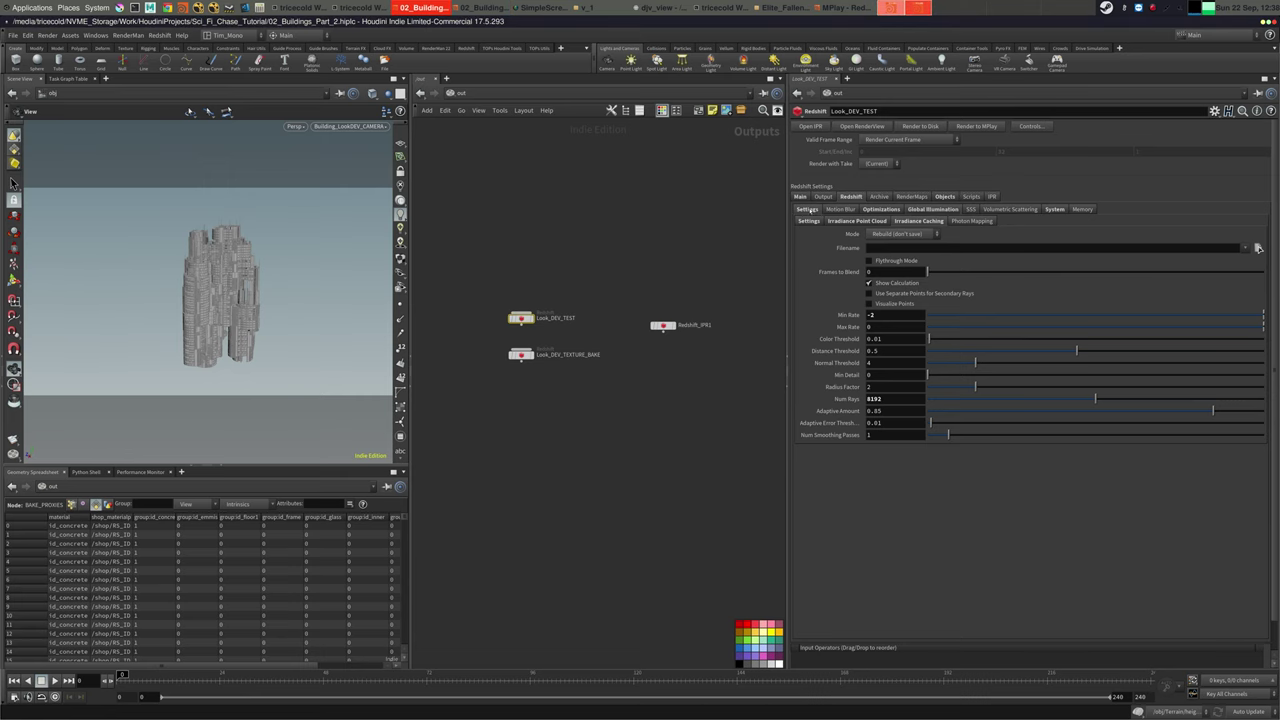
pyautogui.click(824, 197)
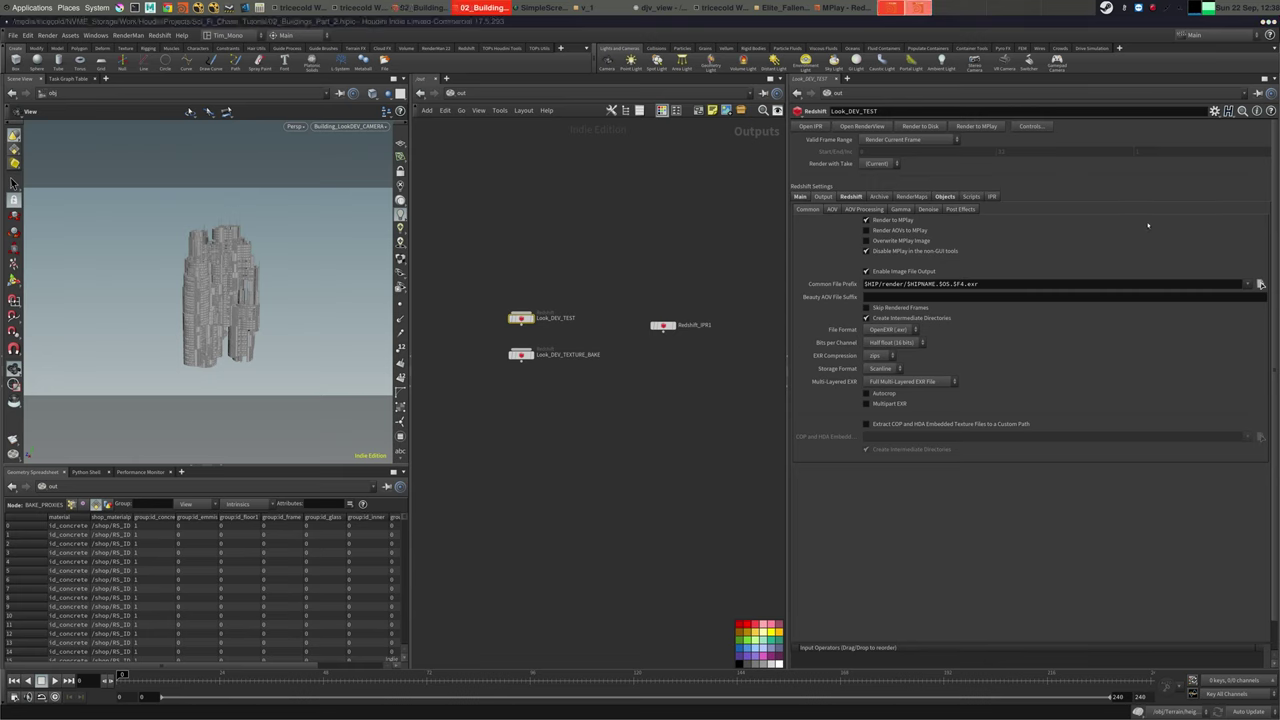
pyautogui.write('$HIP/tex/buildings/`chs("../../obj/Building_LookDev/Load_Buildings/load")`_1024/map.exr')
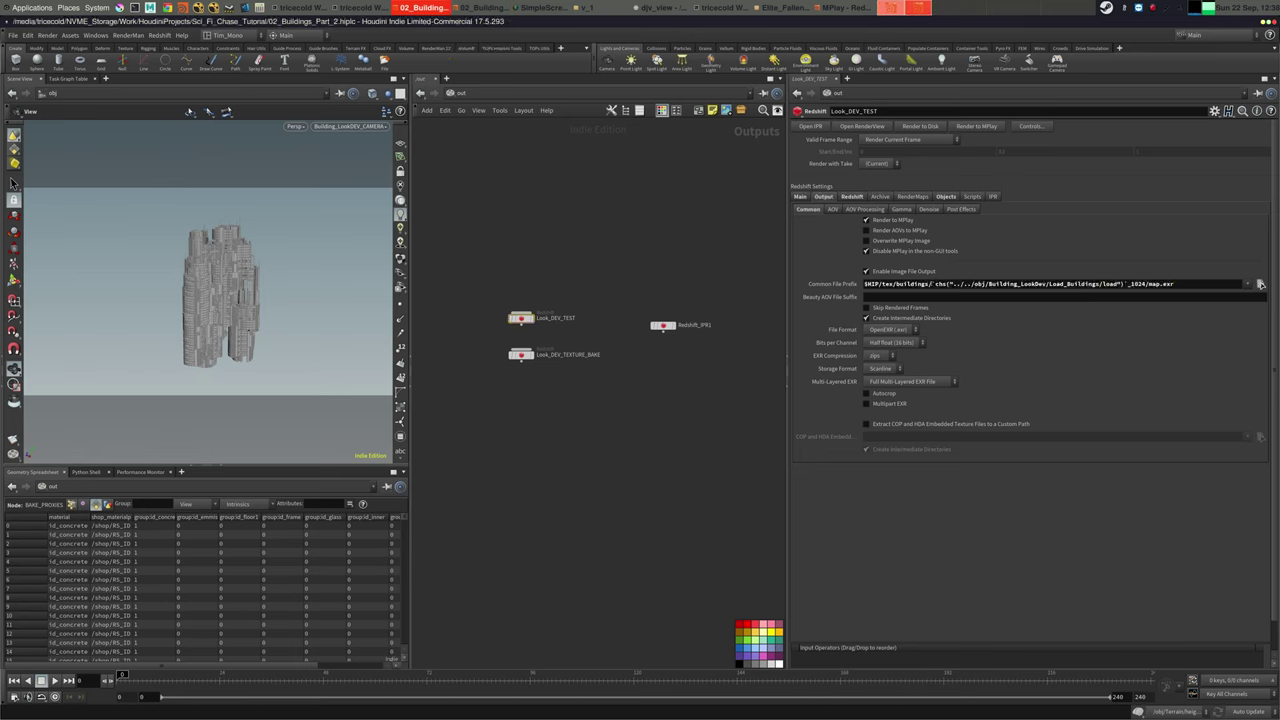
pyautogui.moveTo(932, 284); pyautogui.dragTo(1126, 284)
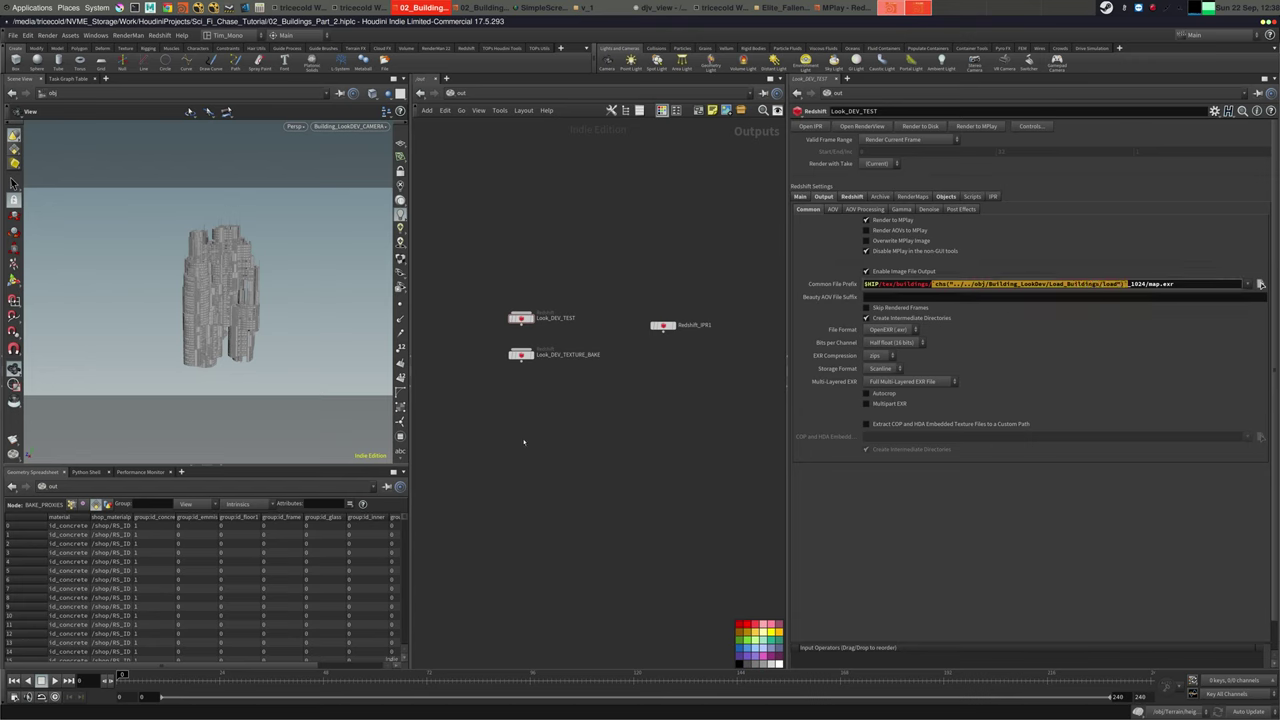
pyautogui.write('0')
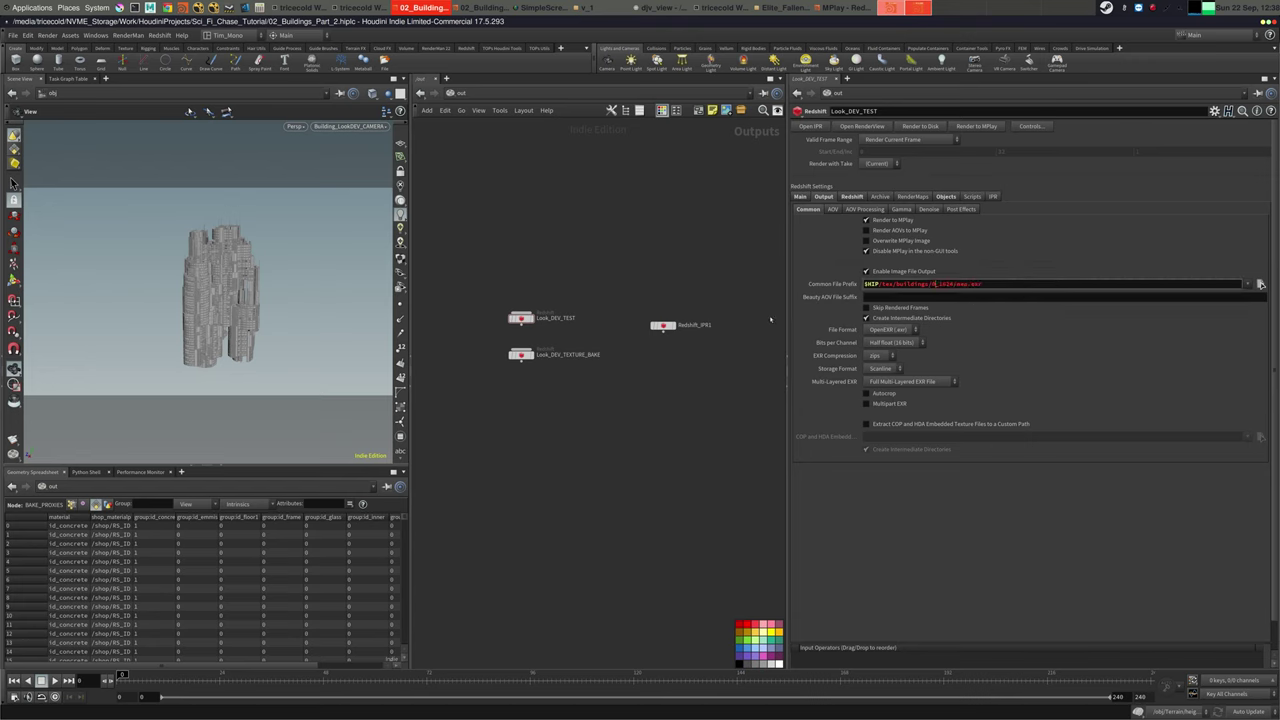
# Switch the scene viewport from the camera to the UV view to show the building's UV tile layout
pyautogui.moveTo(680, 246); pyautogui.dragTo(695, 250, button='middle')
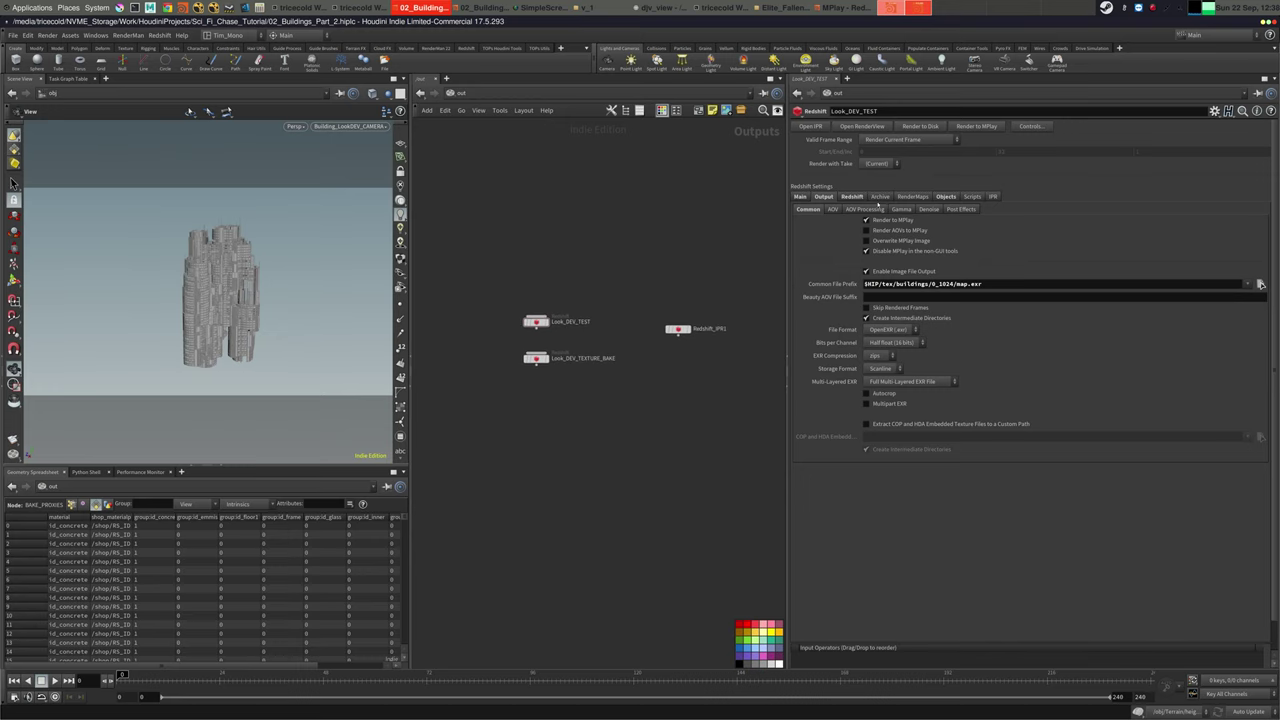
pyautogui.click(296, 127)
pyautogui.moveTo(308, 146)
pyautogui.click(366, 190)
pyautogui.hotkey('space', '5')
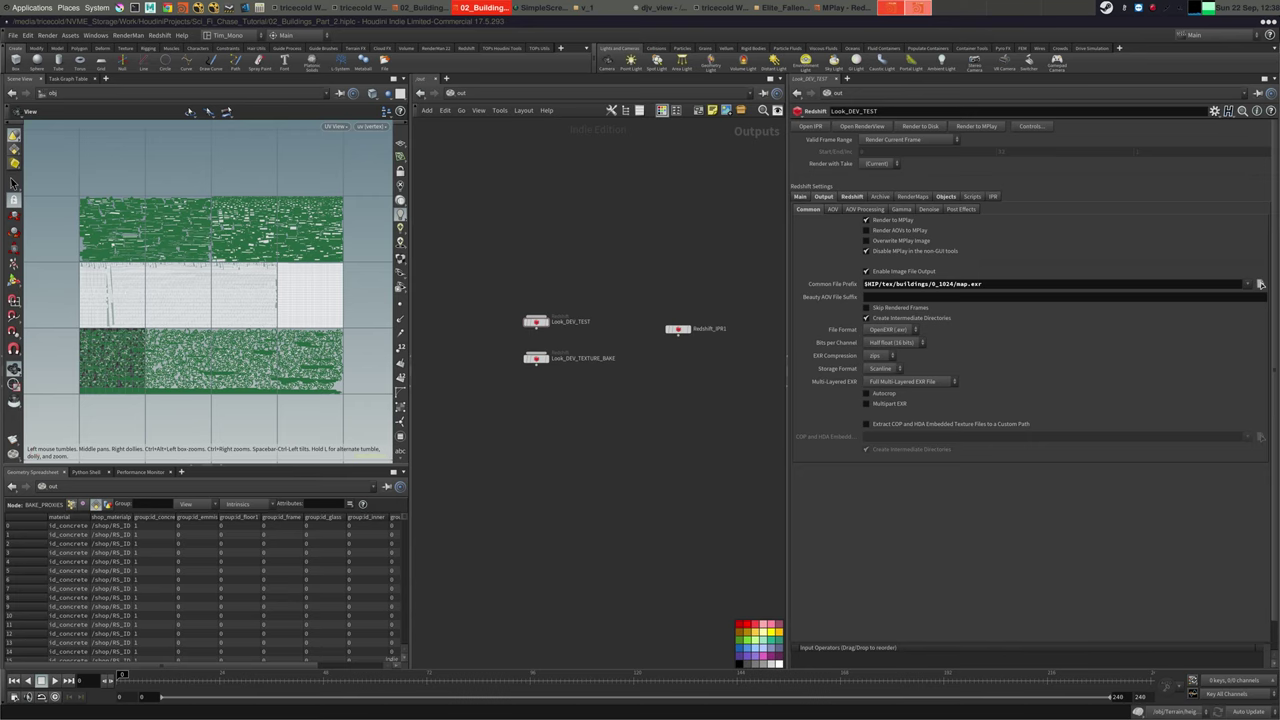
# Enable Bake Render Map for /obj/Building_LookDev with UDIM (Mari) tiling, 4 U Tiles and 3 V Tiles
pyautogui.click(946, 197)
pyautogui.click(914, 197)
pyautogui.click(892, 209)
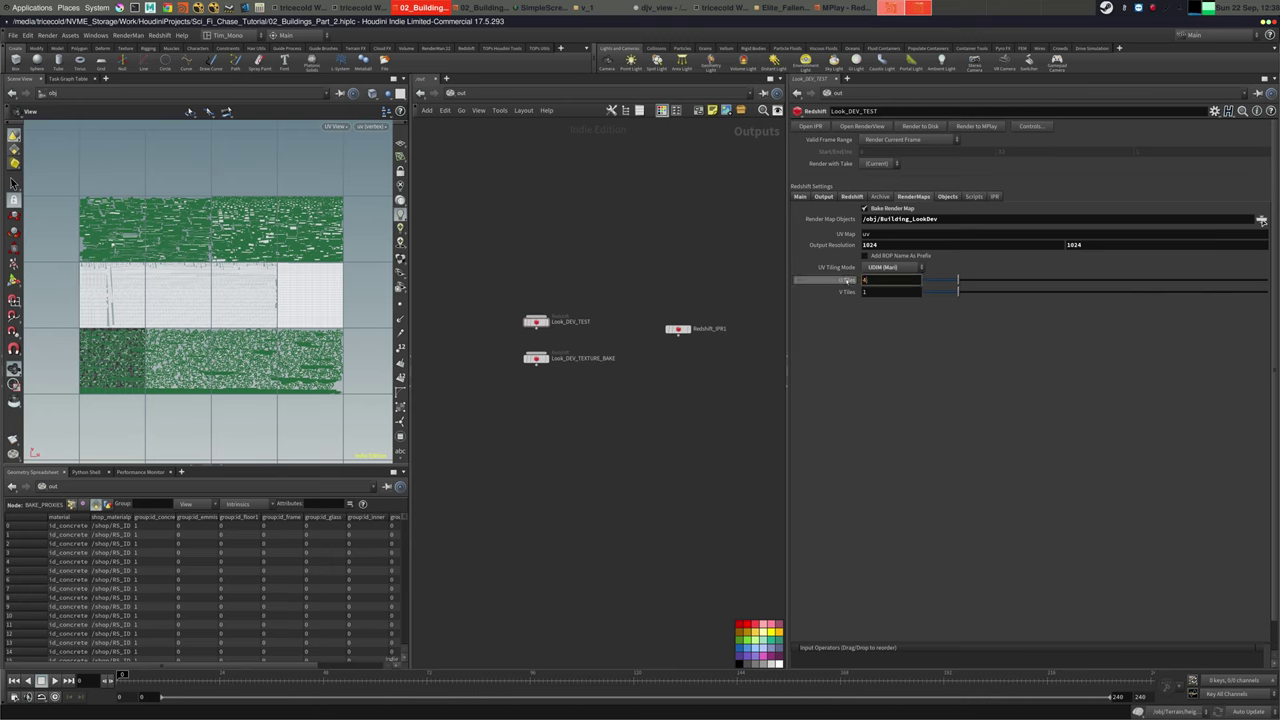
pyautogui.press('Tab')
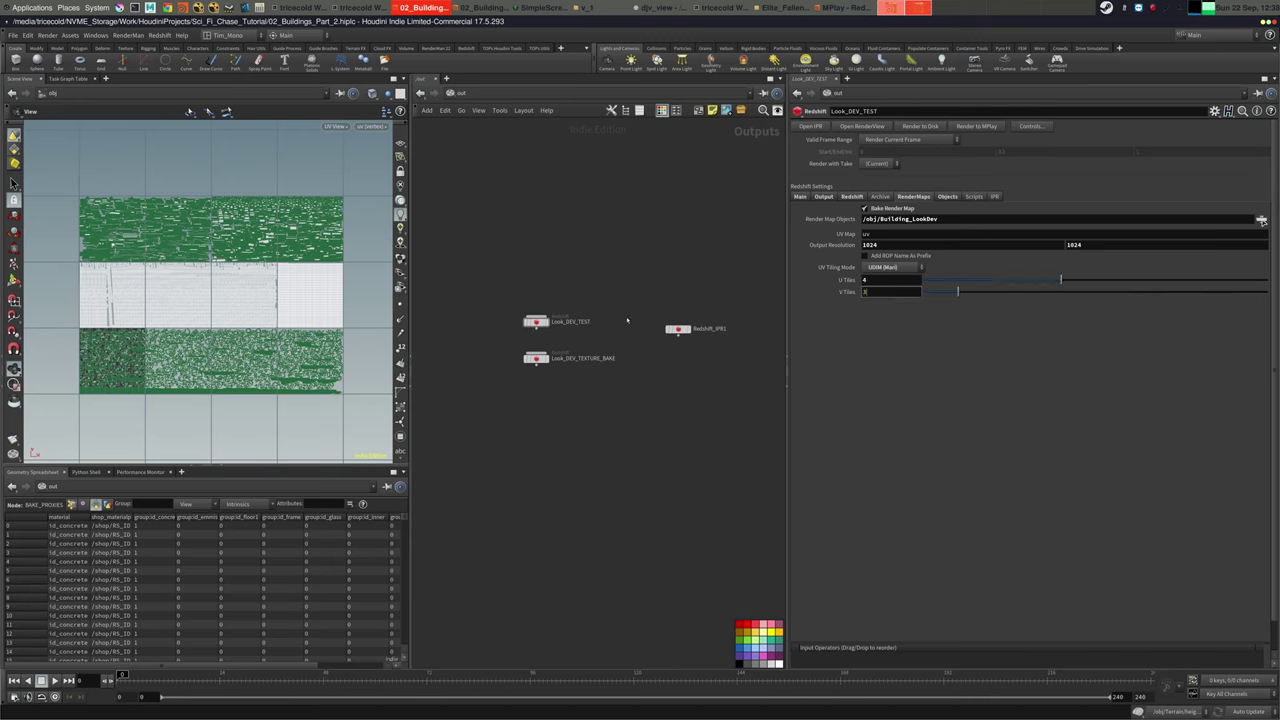
pyautogui.write('3')
pyautogui.press('Return')
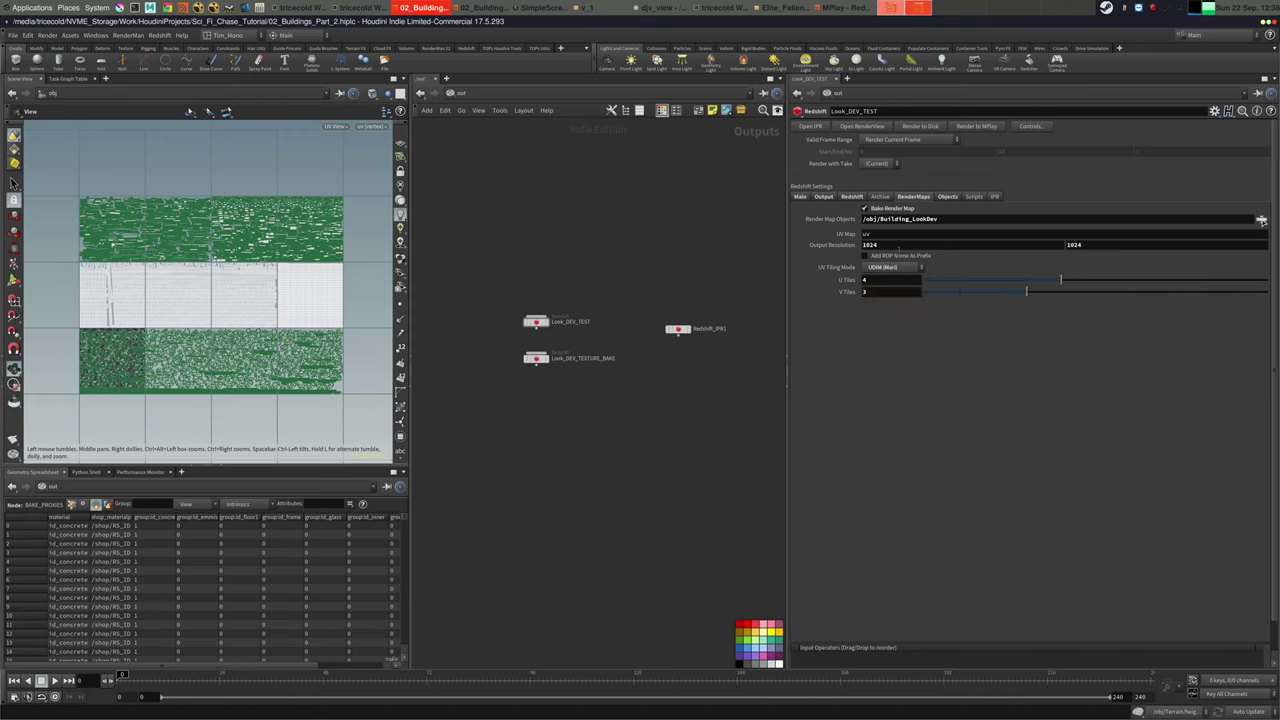
# Set the render map Output Resolution to 256 by 256 and start rendering Look_DEV_TEST to disk
pyautogui.doubleClick(898, 248)
pyautogui.write('256')
pyautogui.press('Tab')
pyautogui.press('Tab')
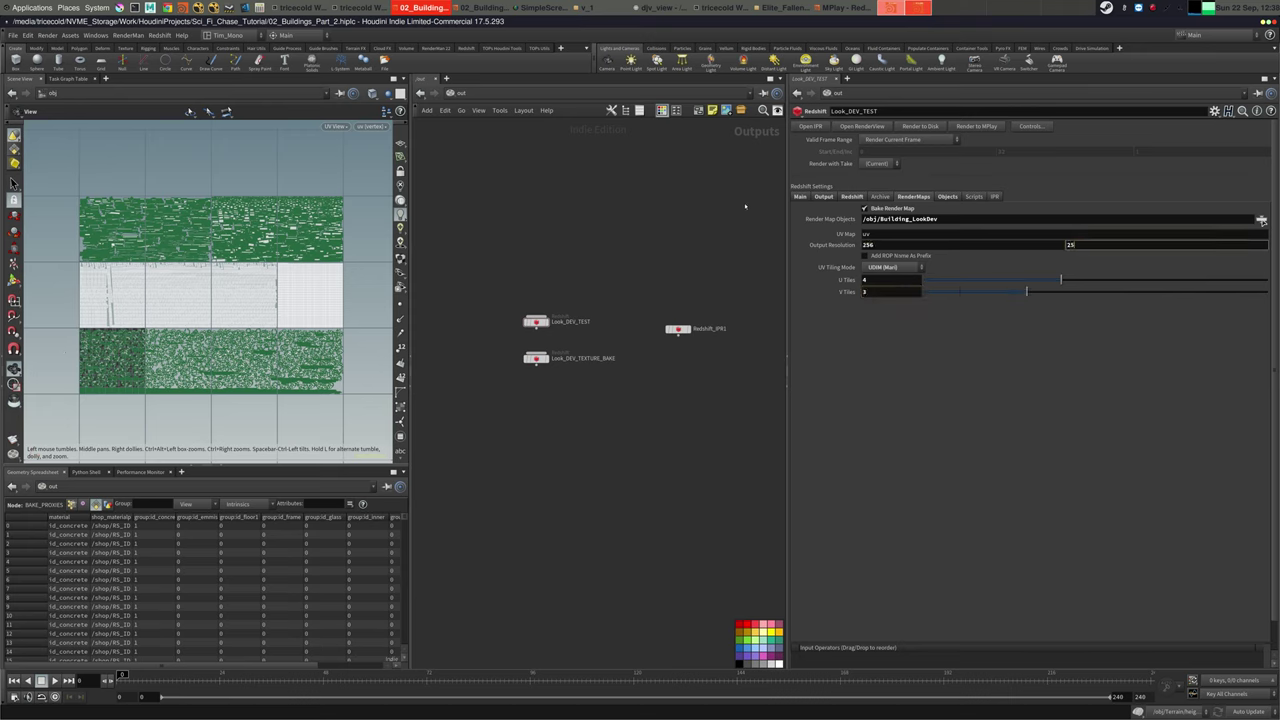
pyautogui.click(613, 217)
pyautogui.click(823, 197)
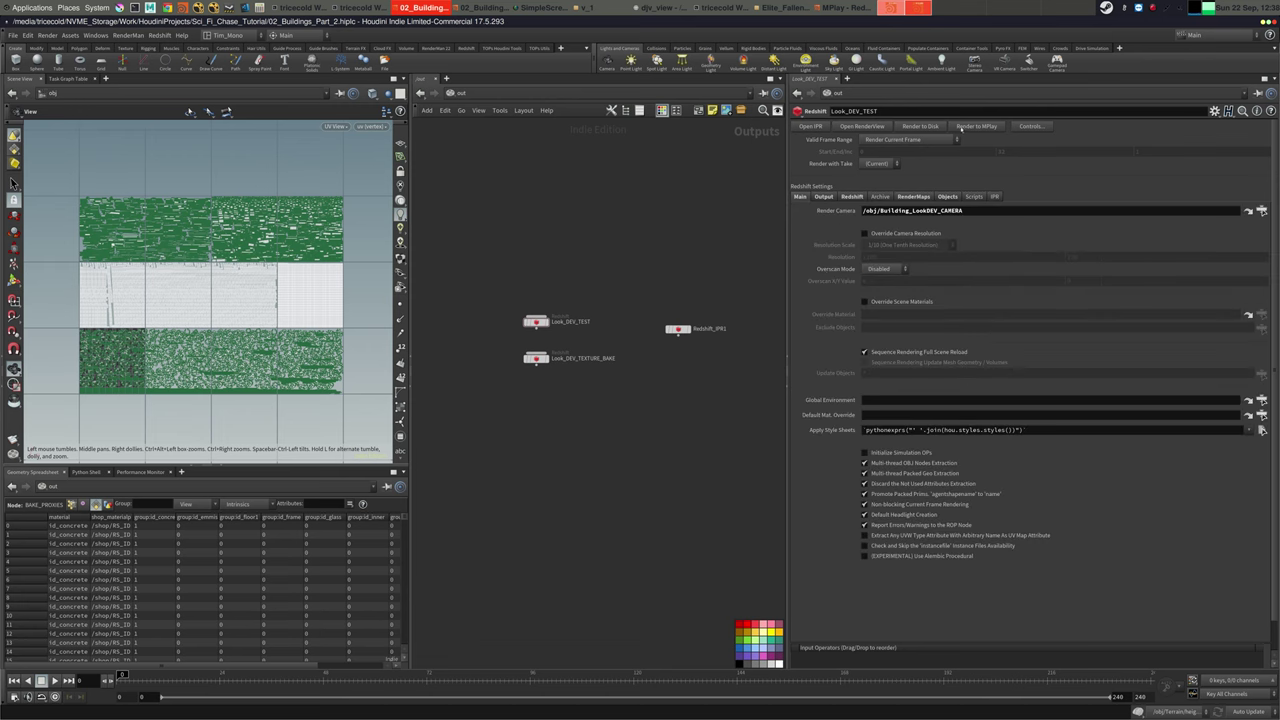
pyautogui.click(921, 127)
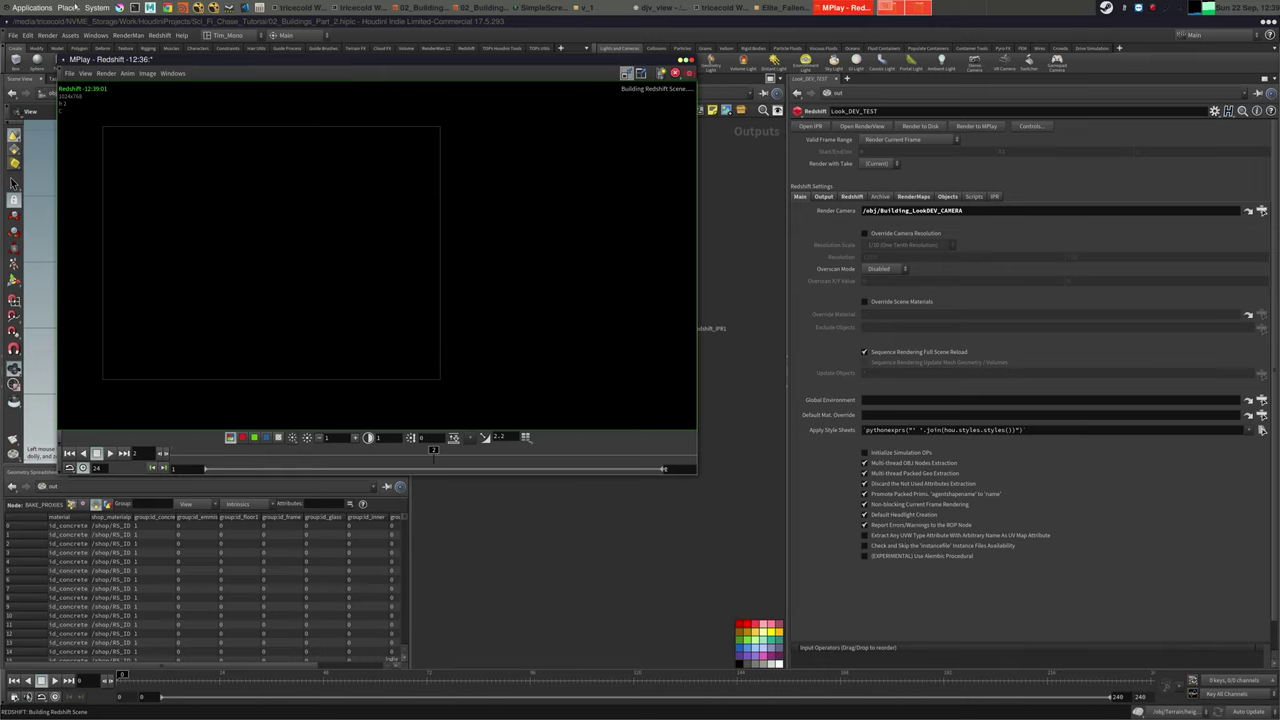
# Open a file browser window beside the running render and go to the NVME_Storage drive
pyautogui.click(75, 8)
pyautogui.click(79, 24)
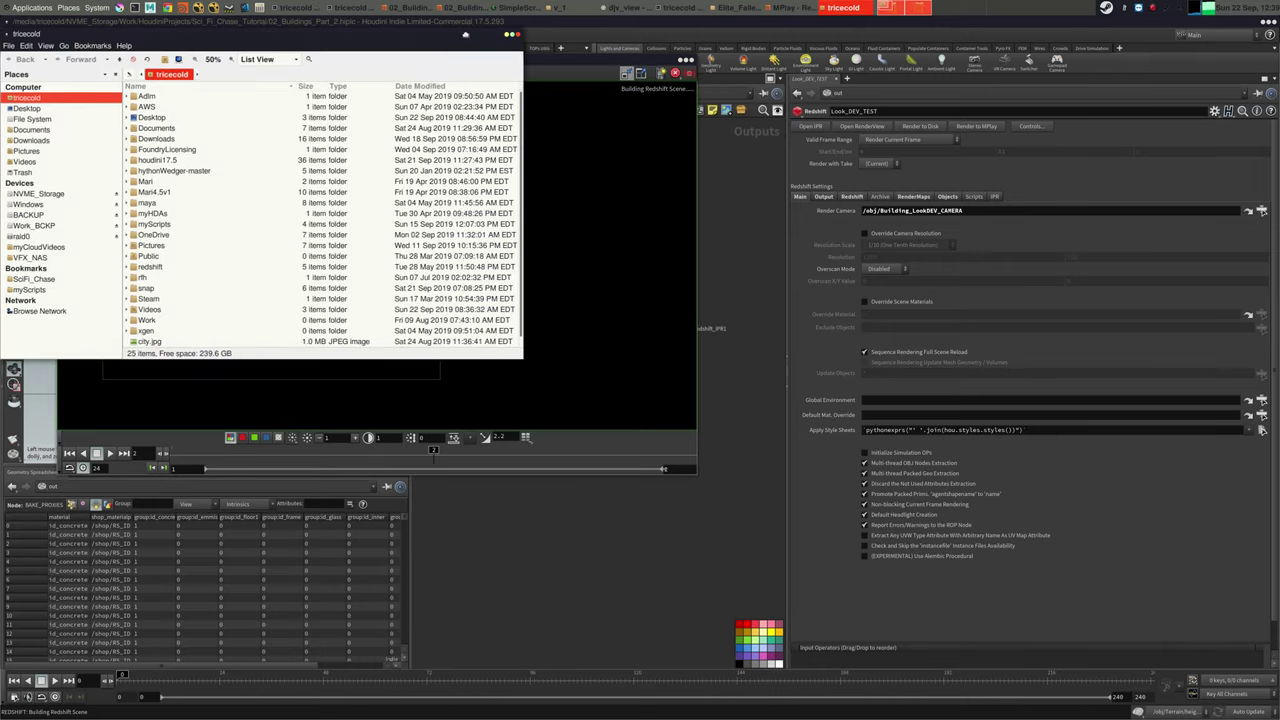
pyautogui.moveTo(465, 34); pyautogui.dragTo(1177, 262)
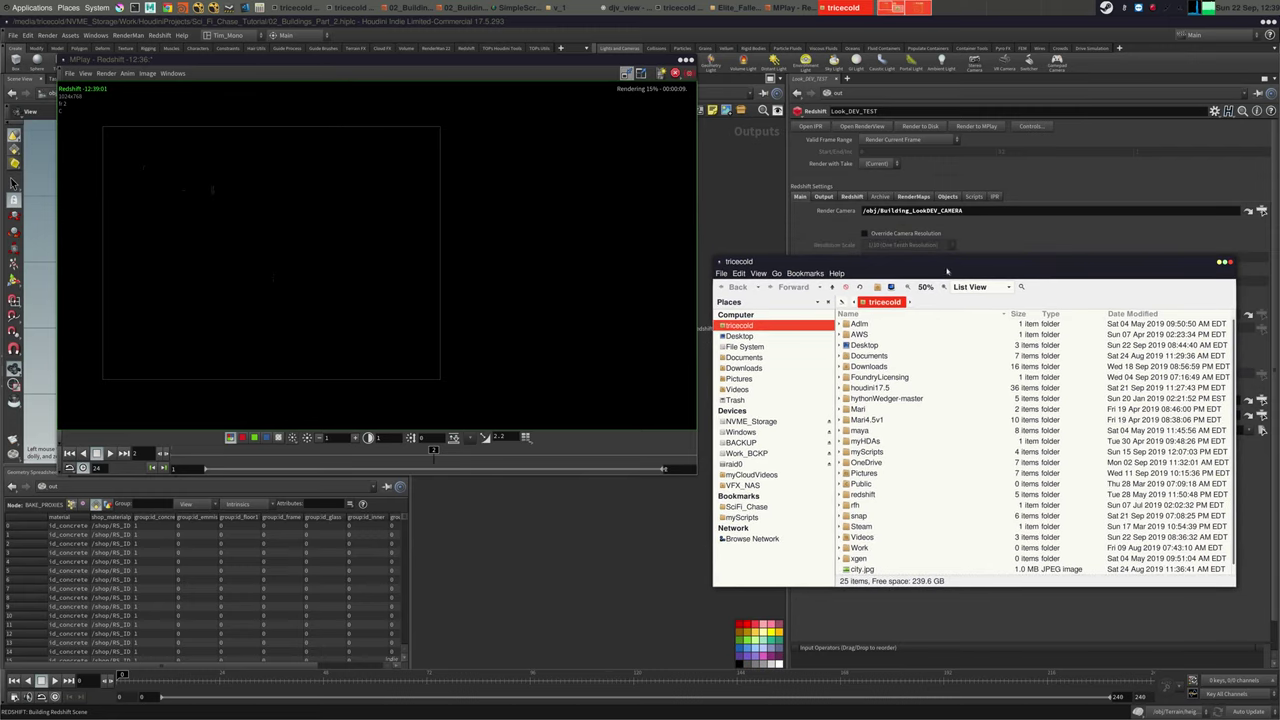
pyautogui.click(944, 287)
pyautogui.moveTo(982, 263); pyautogui.dragTo(939, 293)
pyautogui.click(712, 453)
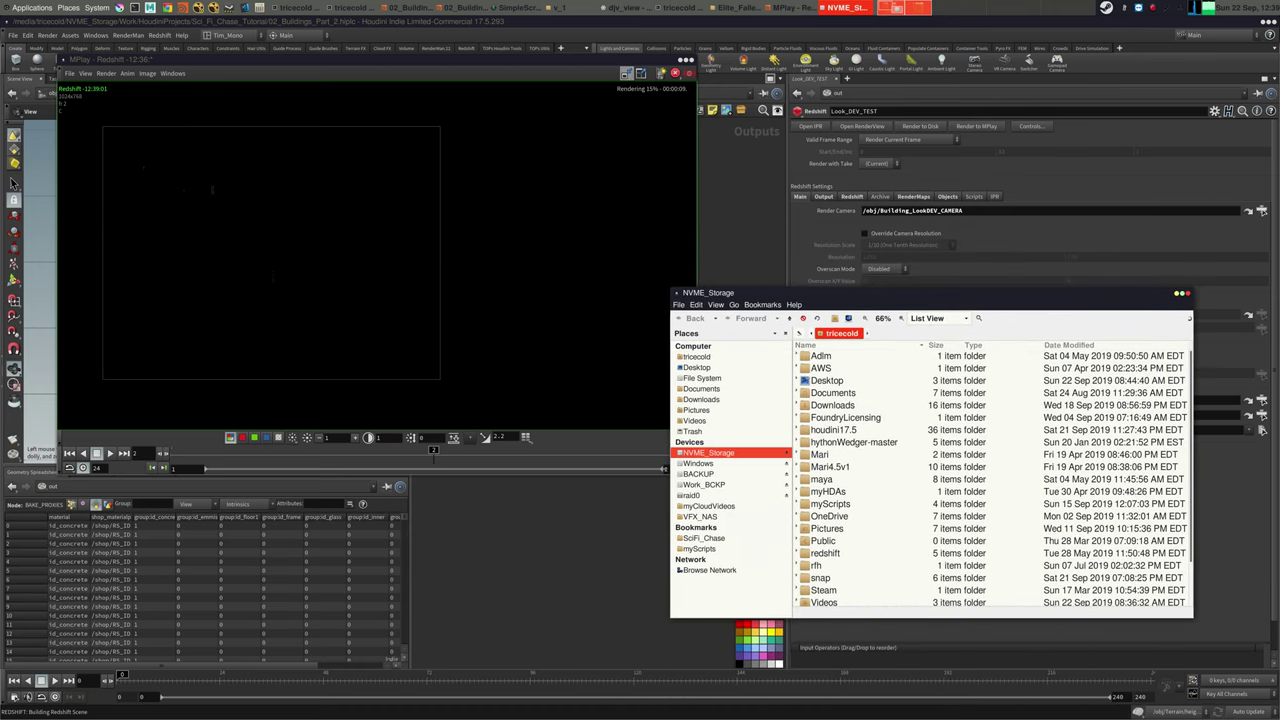
# Browse to the tex/Buildings folder of the bookmarked SciFi_Chase project
pyautogui.click(706, 538)
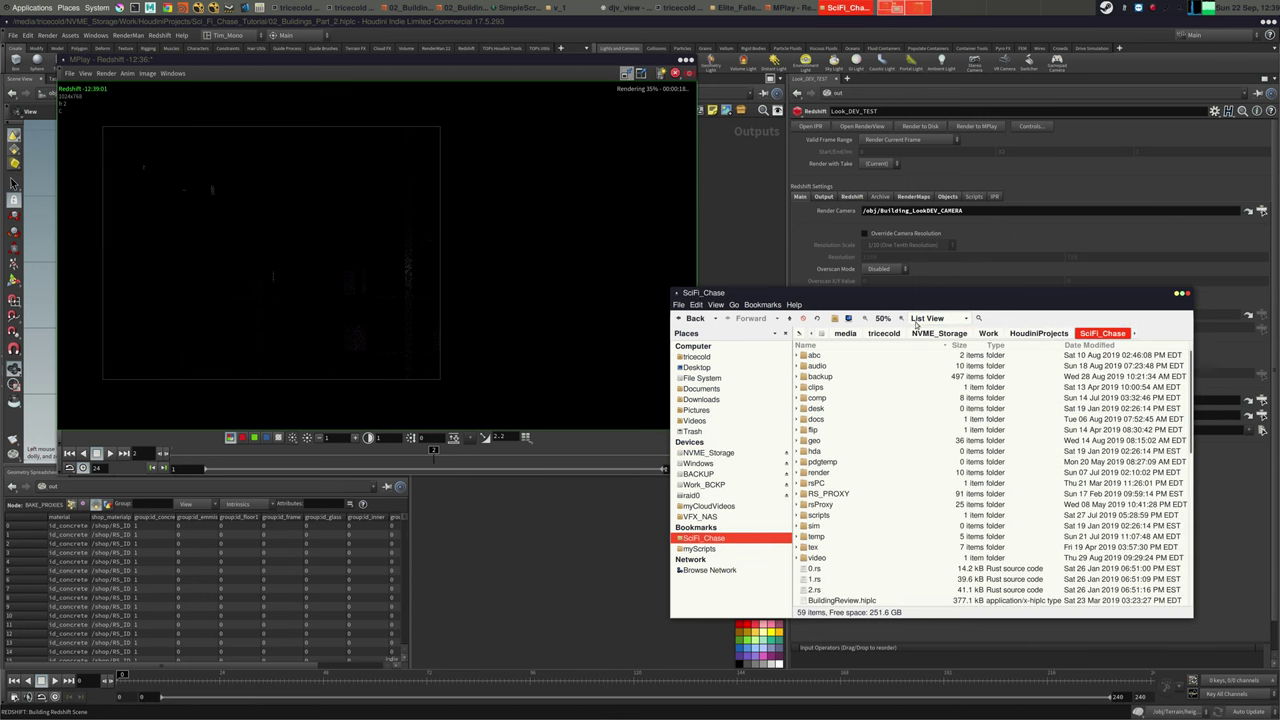
pyautogui.click(1208, 333)
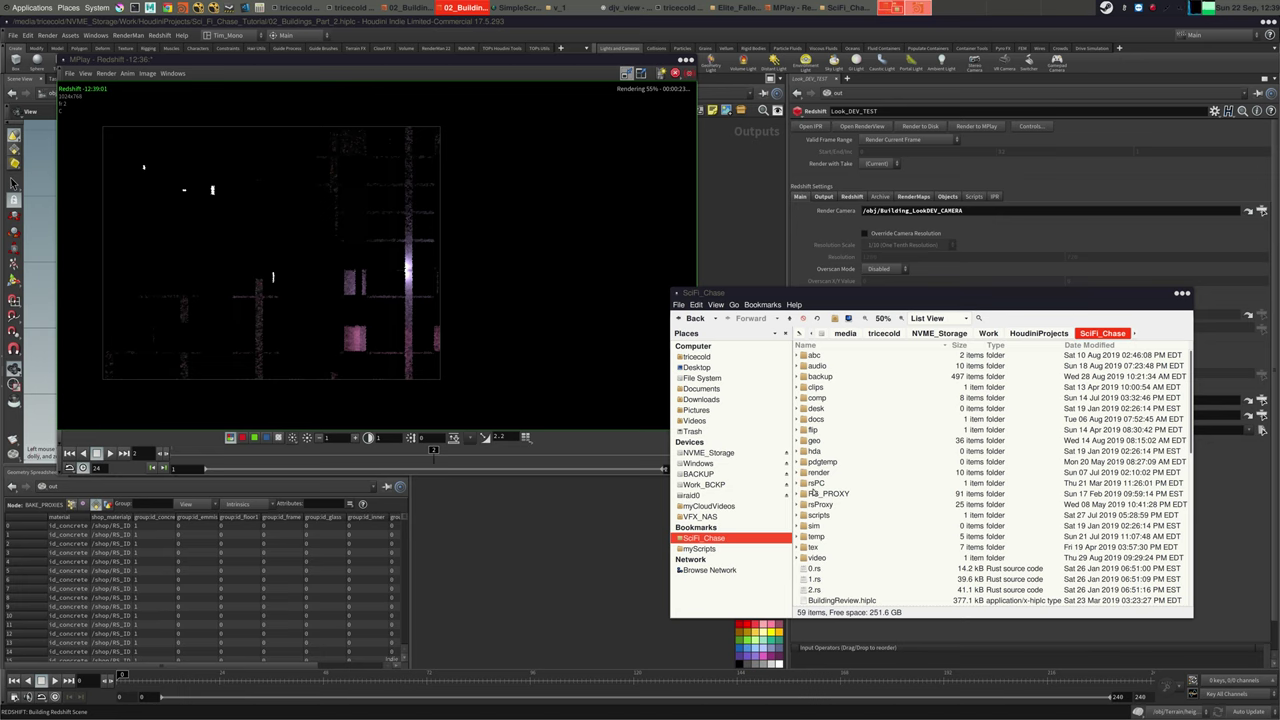
pyautogui.doubleClick(814, 548)
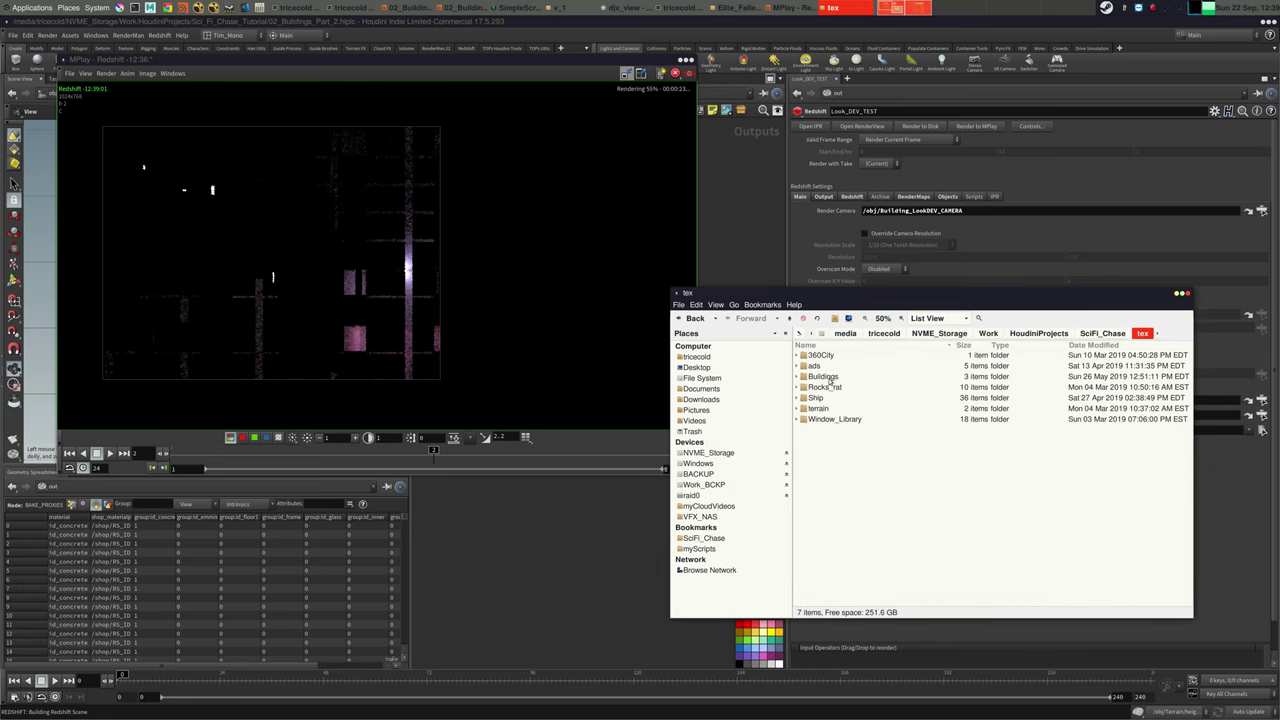
pyautogui.click(828, 377)
pyautogui.doubleClick(828, 377)
# Browse to HoudiniProjects/Sci_Fi_Chase_Tutorial/tex/buildings and expand the 0_1024 folder to check the baked maps
pyautogui.click(1024, 333)
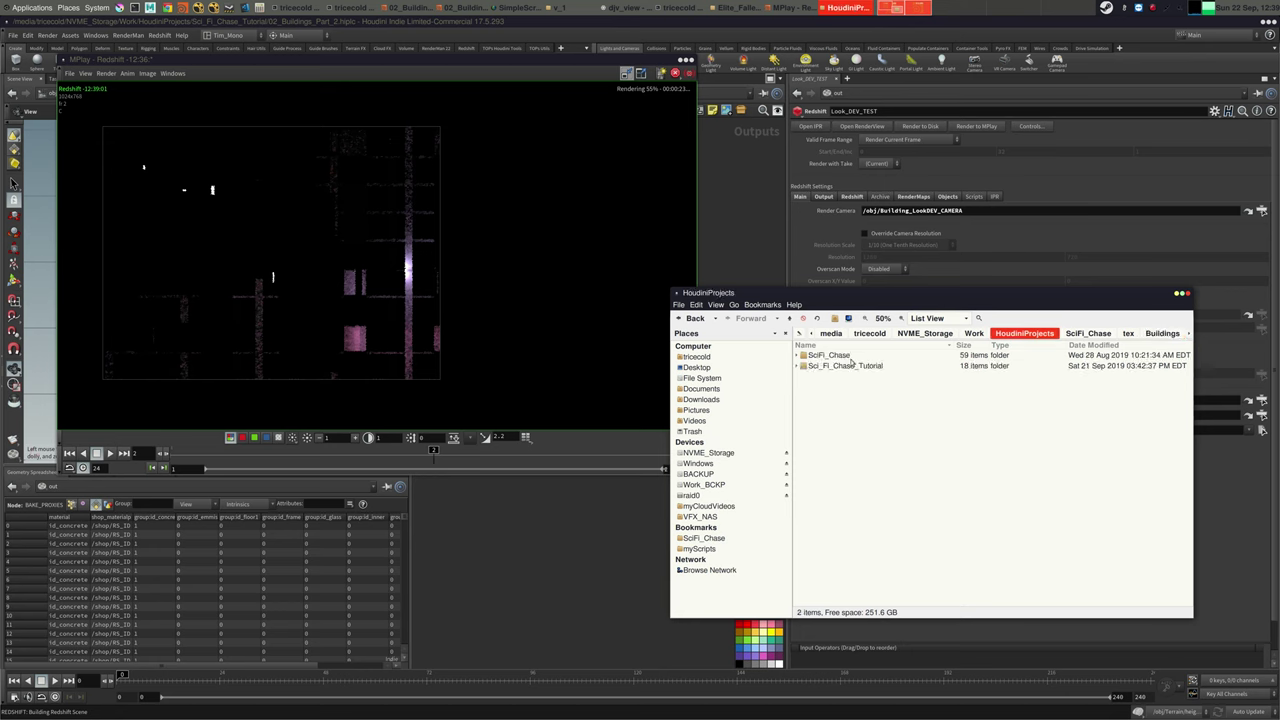
pyautogui.click(852, 366)
pyautogui.doubleClick(852, 366)
pyautogui.click(822, 484)
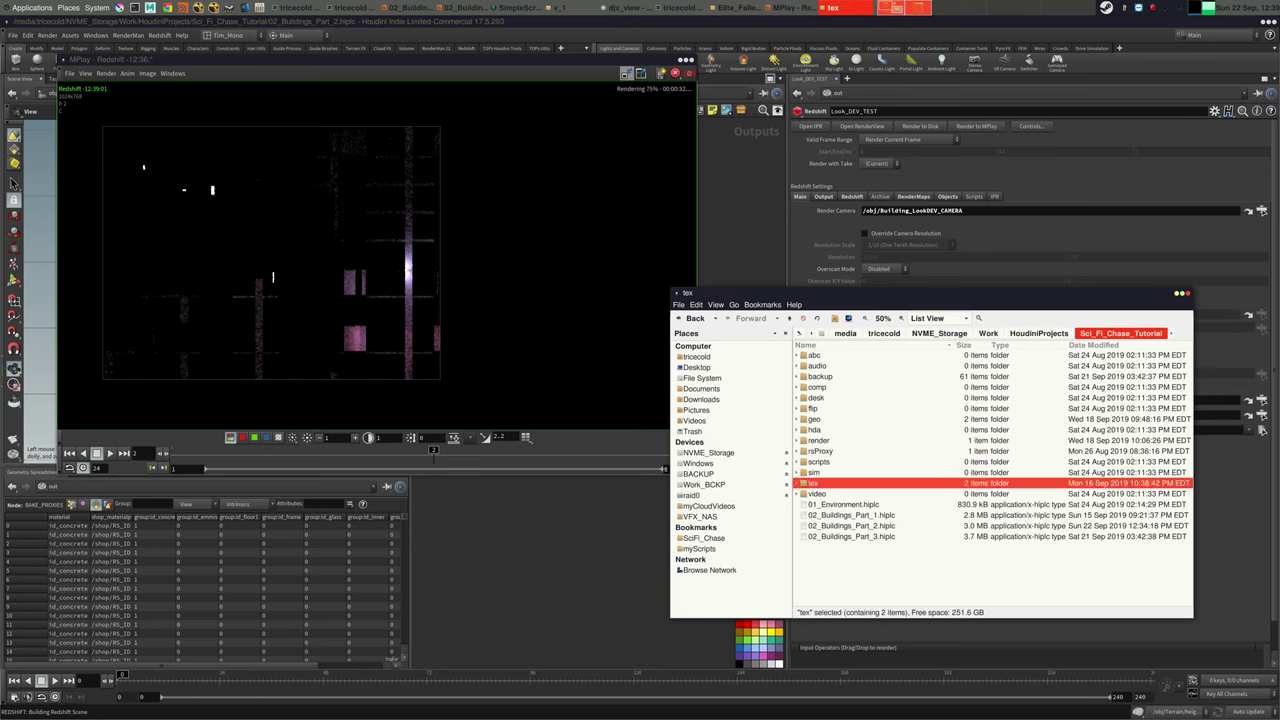
pyautogui.doubleClick(822, 484)
pyautogui.doubleClick(822, 367)
pyautogui.click(822, 358)
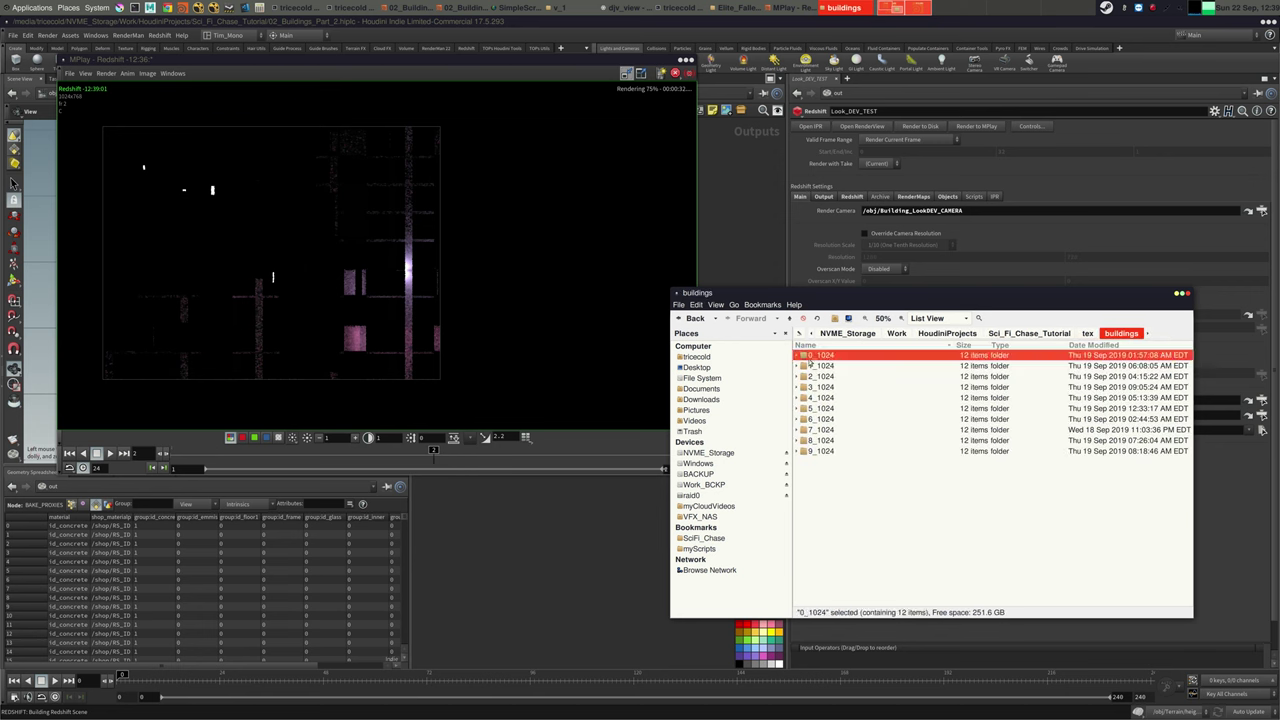
pyautogui.click(797, 355)
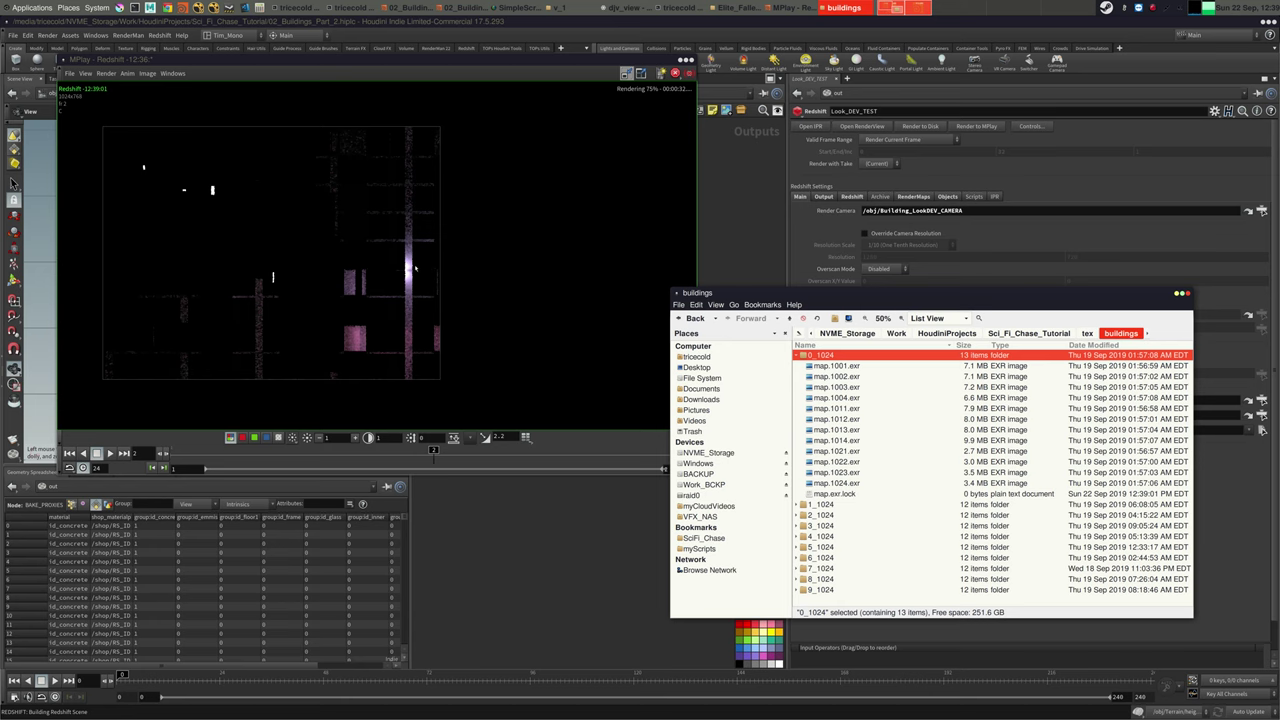
pyautogui.click(1154, 8)
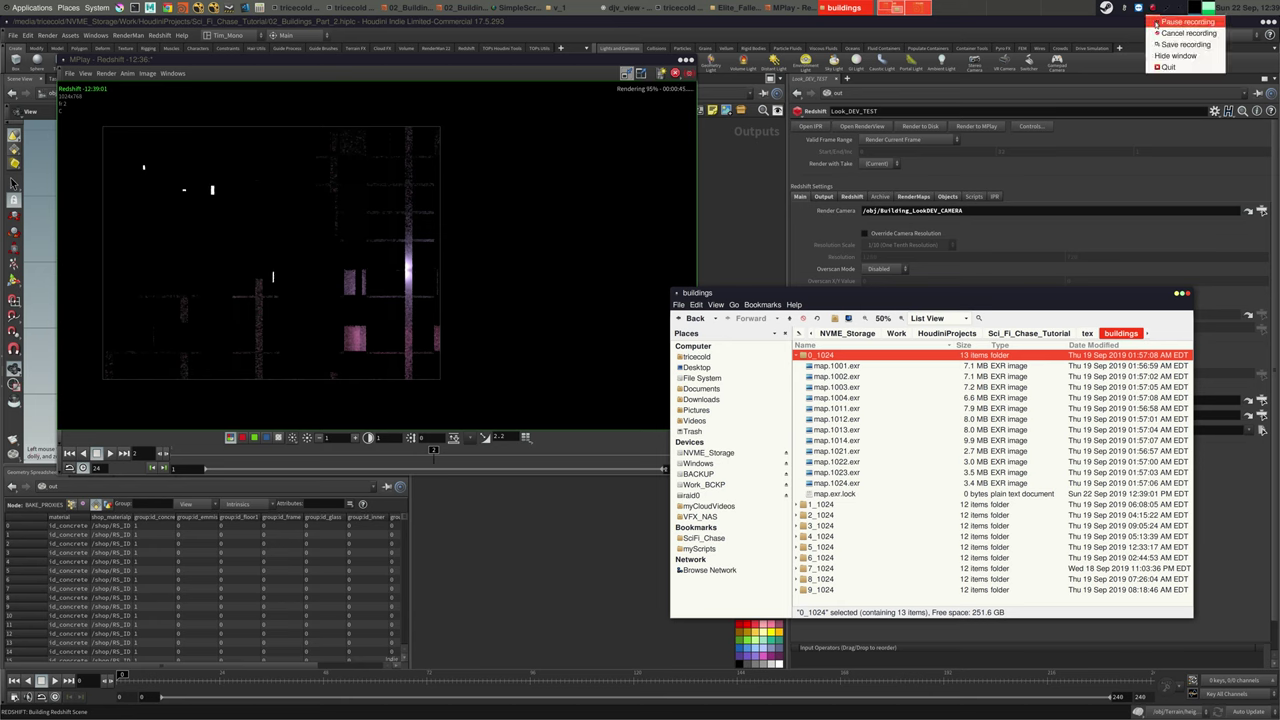
pyautogui.click(1187, 21)
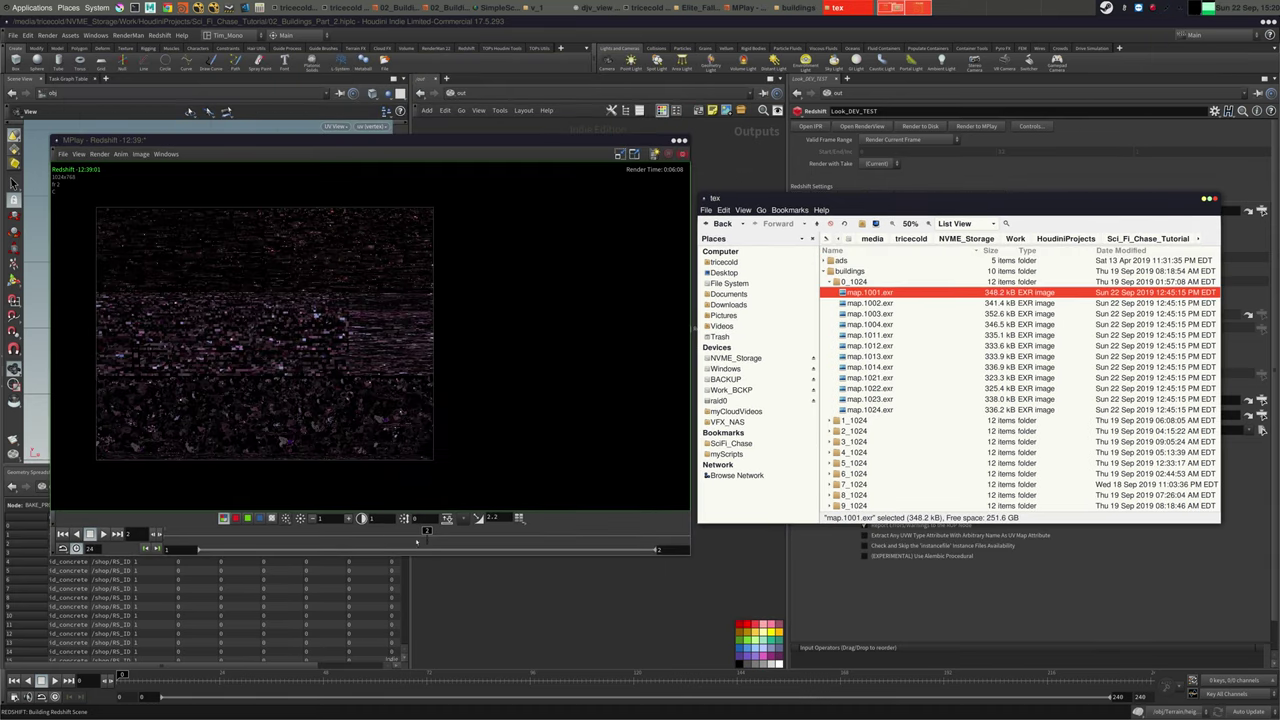
# Open map.1001.exr from the 0_1024 folder in djv_view and scrub through the baked UDIM tiles
pyautogui.click(417, 541)
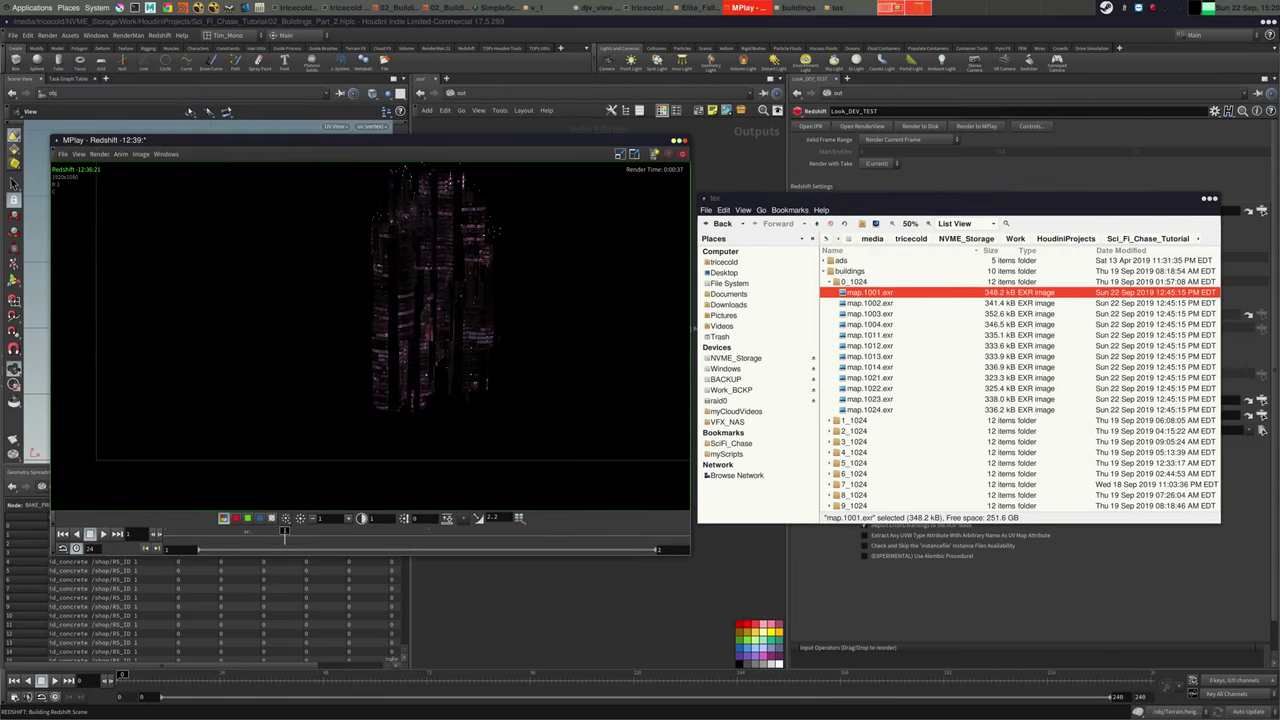
pyautogui.rightClick(862, 291)
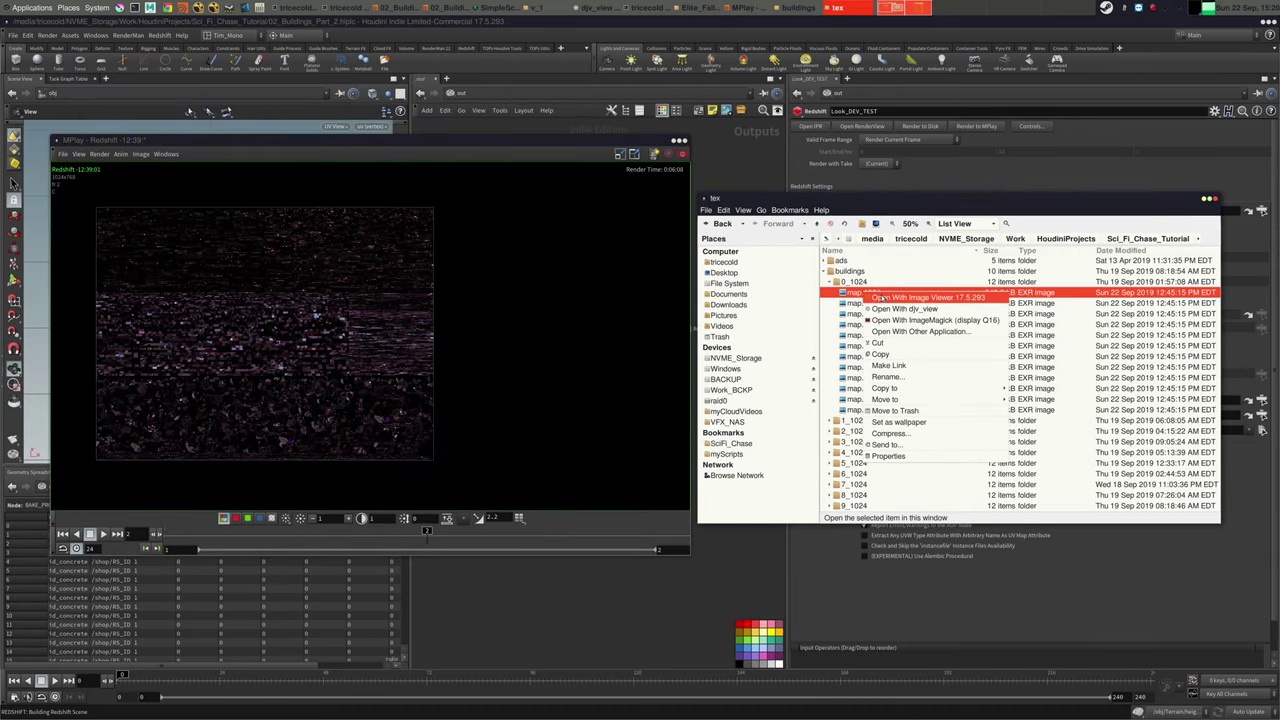
pyautogui.click(867, 309)
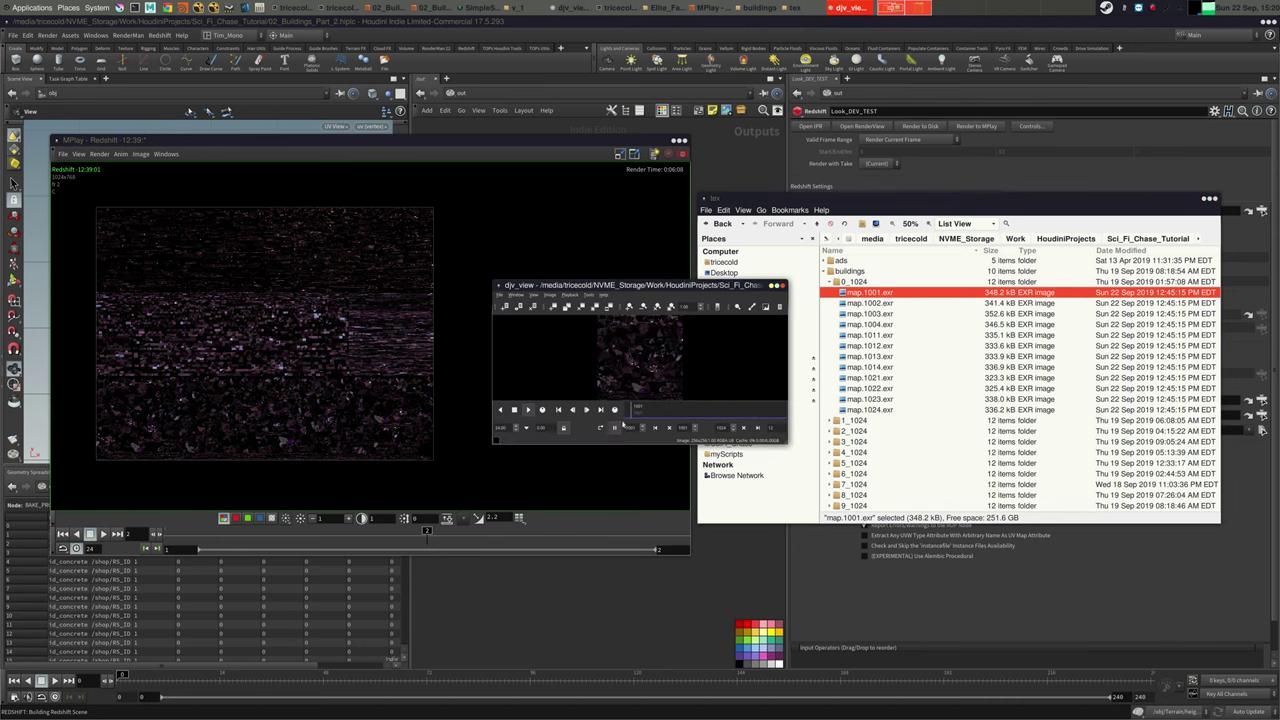
pyautogui.moveTo(492, 281); pyautogui.dragTo(430, 132)
pyautogui.moveTo(577, 412)
pyautogui.mouseDown()
pyautogui.moveTo(783, 420)
pyautogui.moveTo(556, 412)
pyautogui.moveTo(802, 404)
pyautogui.mouseUp()
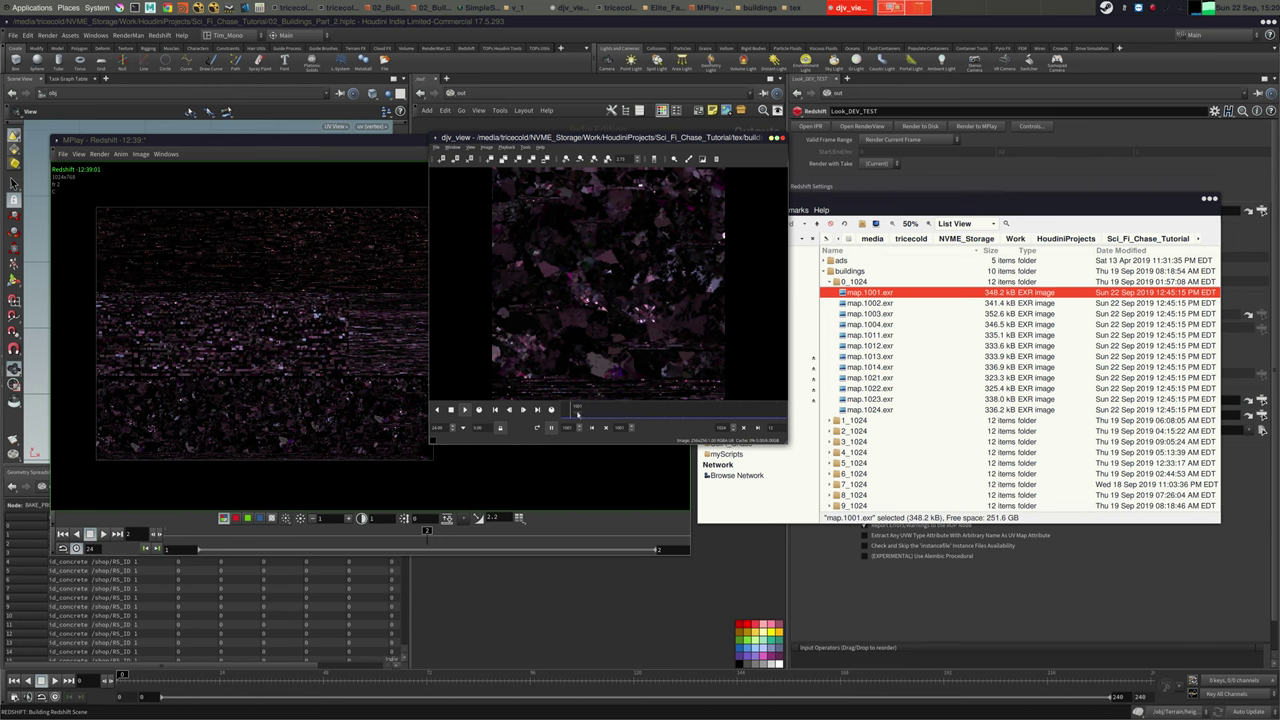
pyautogui.moveTo(577, 412); pyautogui.dragTo(653, 340)
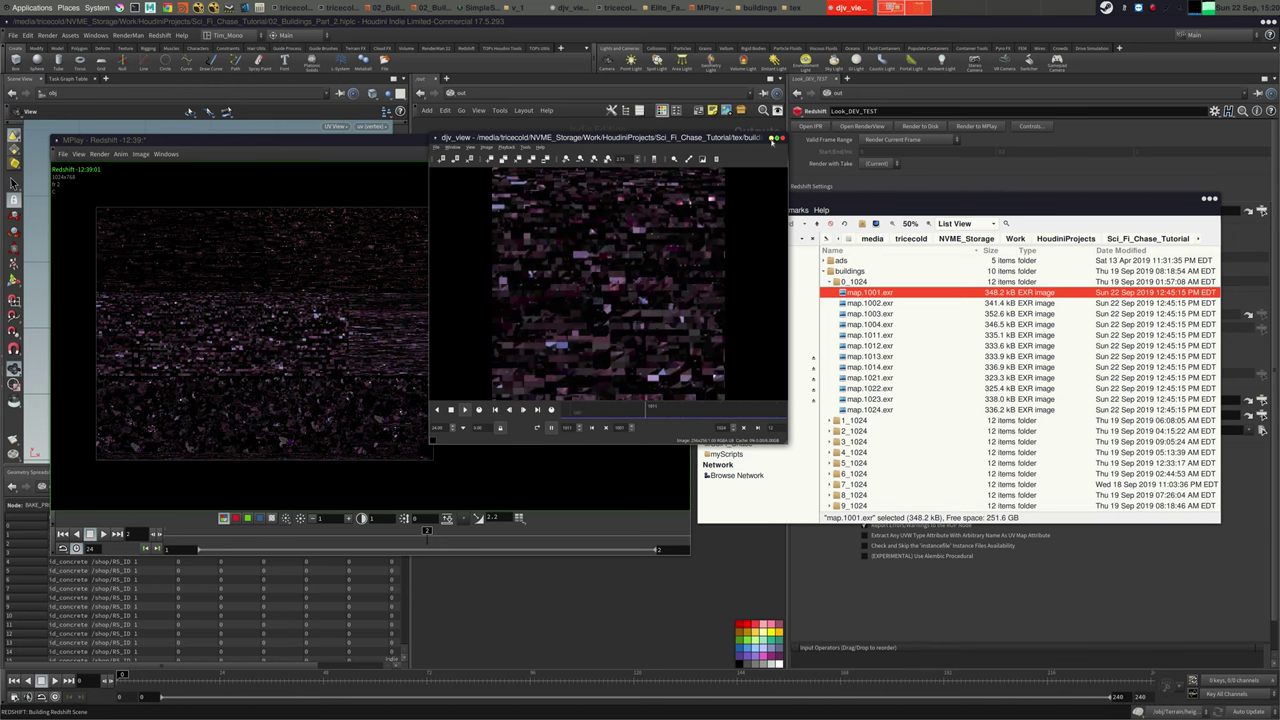
pyautogui.moveTo(766, 138); pyautogui.dragTo(521, 104)
pyautogui.moveTo(377, 375); pyautogui.dragTo(324, 377)
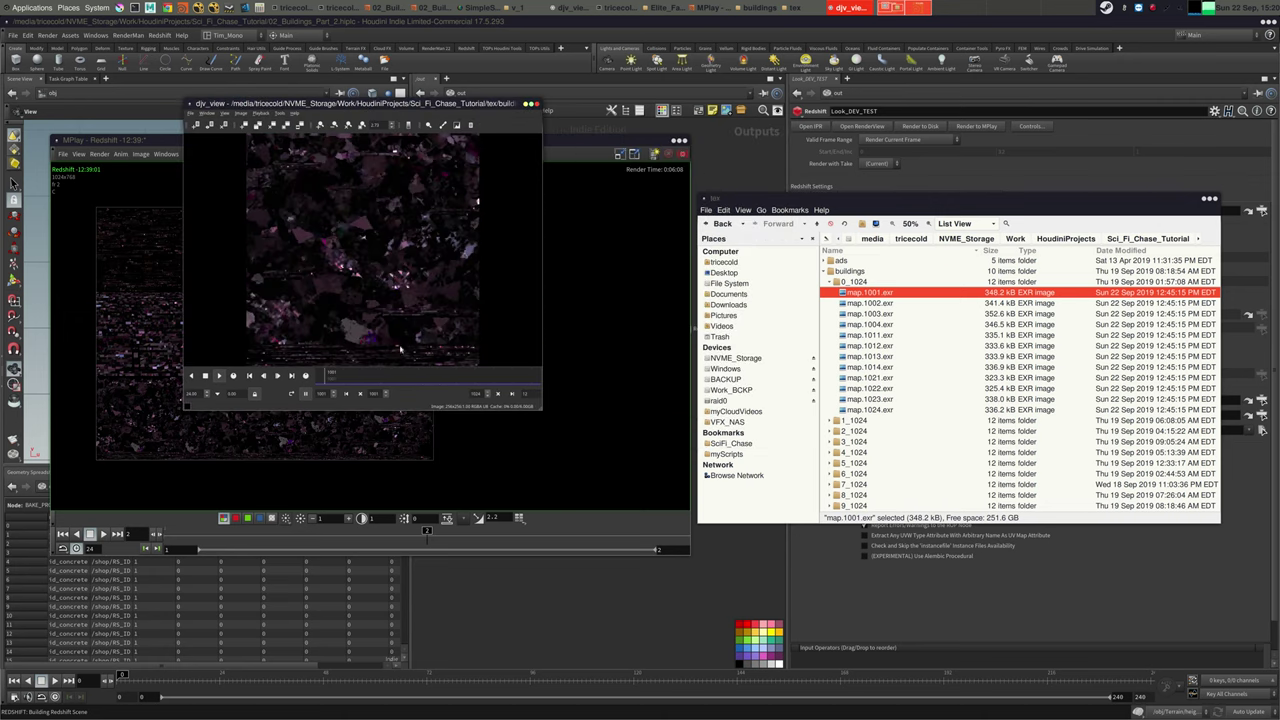
# Expand the 1_1024 folder and review Look_DEV_TEST's RenderMaps settings against the test-baked texture
pyautogui.click(834, 421)
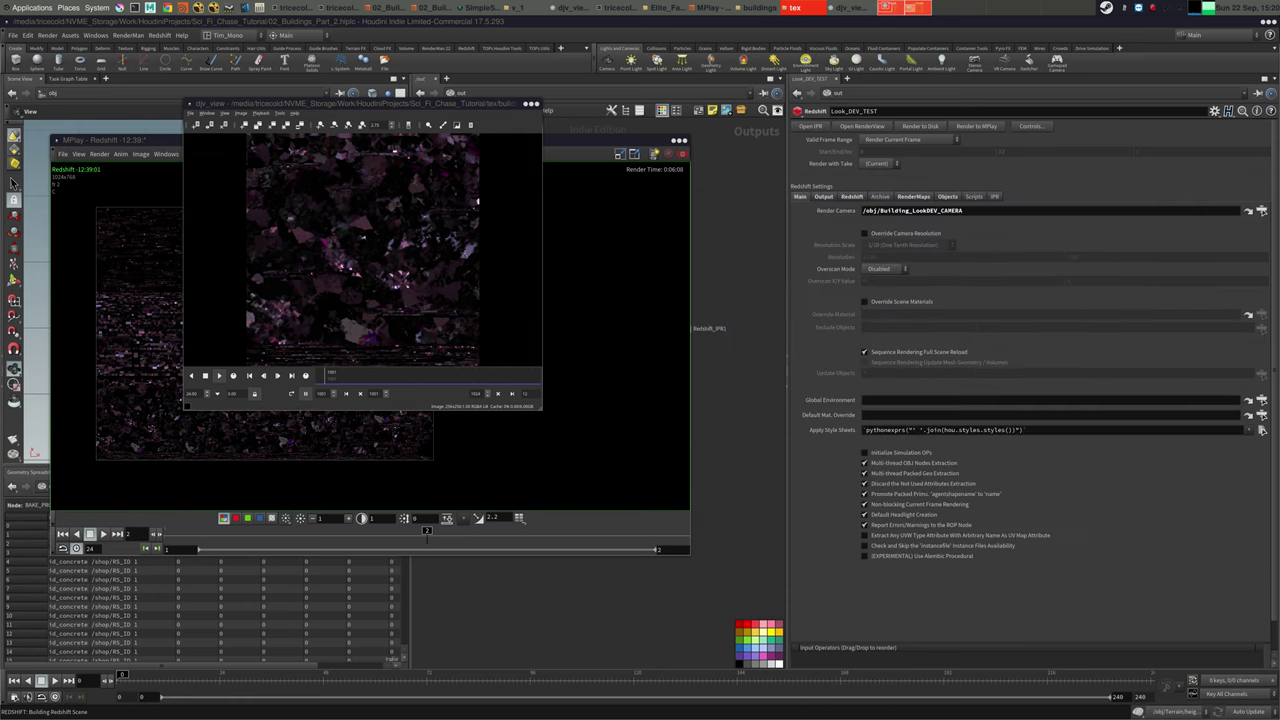
pyautogui.click(916, 197)
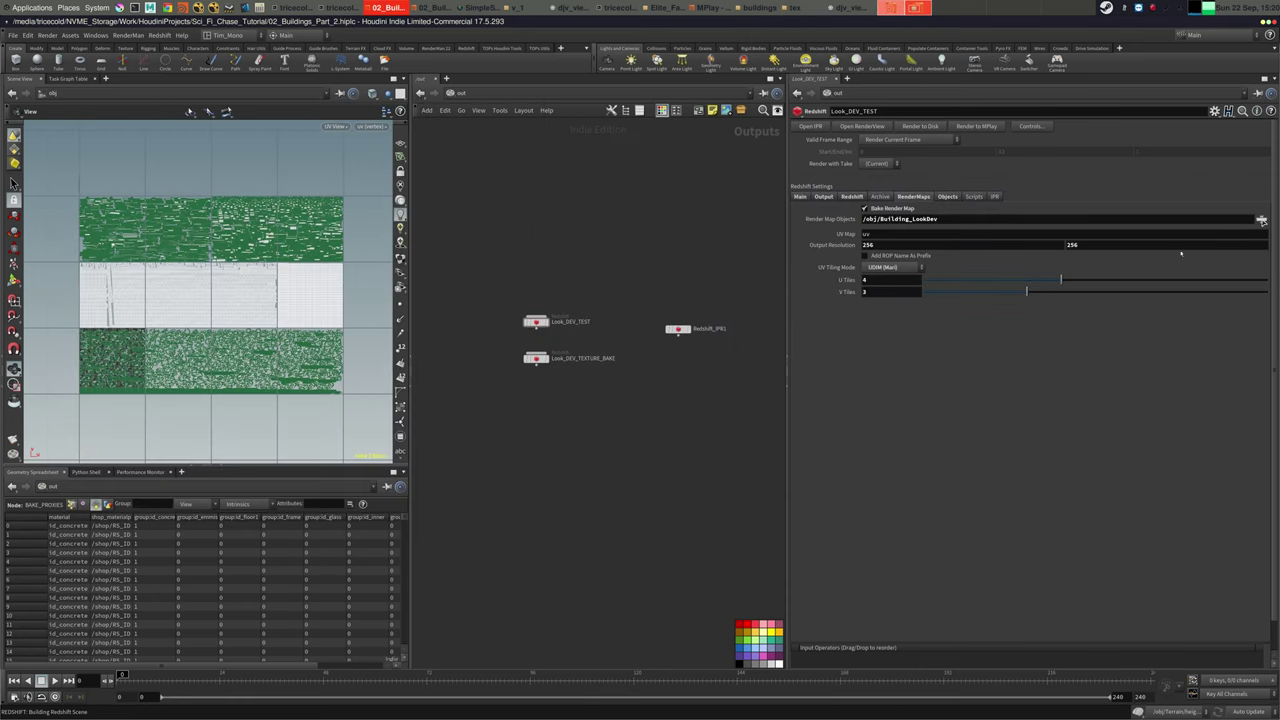
pyautogui.click(850, 8)
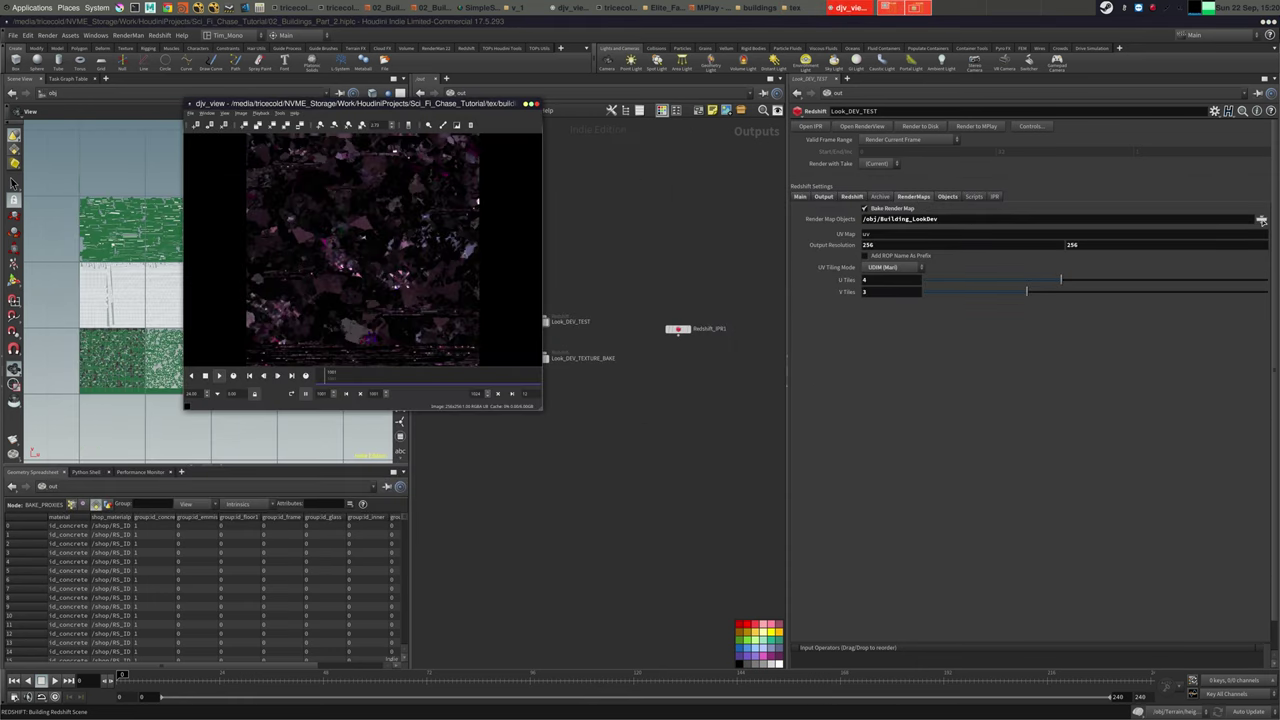
# Open map.1001.exr from the 1_1024 folder in djv_view, scrub through its tiles, and return to Houdini
pyautogui.click(795, 8)
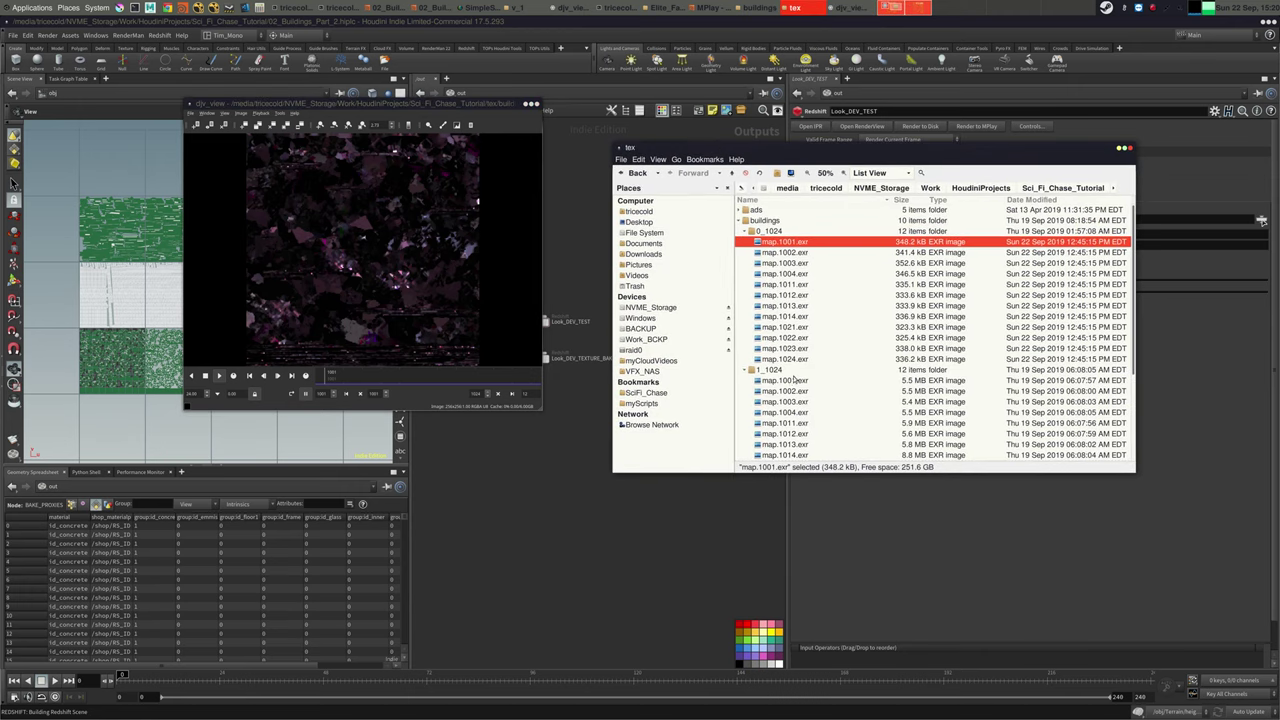
pyautogui.rightClick(795, 383)
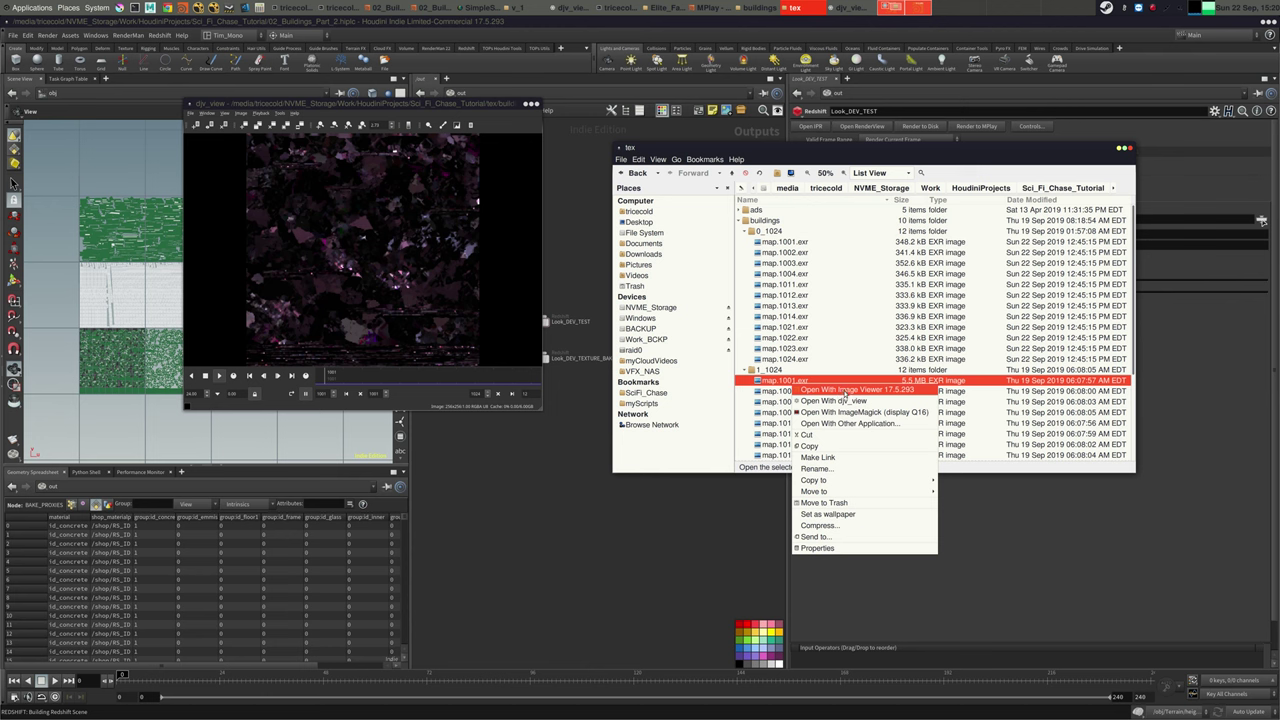
pyautogui.click(841, 403)
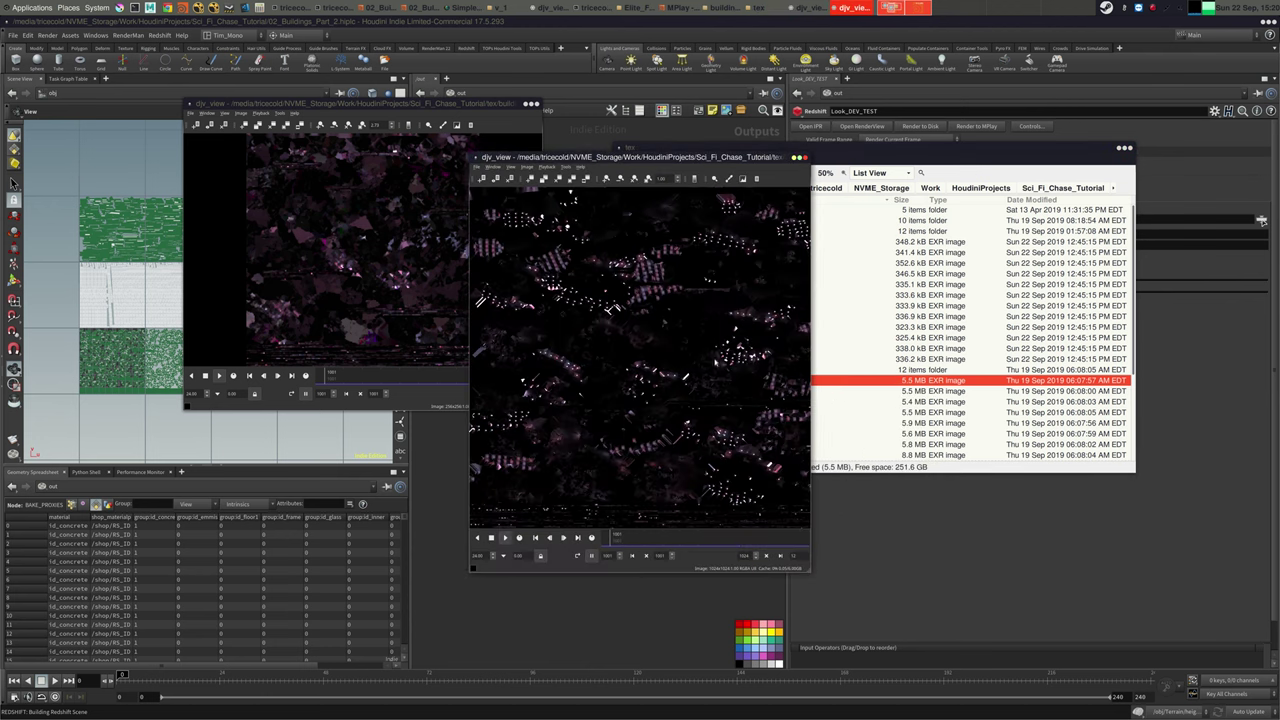
pyautogui.click(621, 542)
pyautogui.moveTo(623, 542); pyautogui.dragTo(677, 556)
pyautogui.click(568, 597)
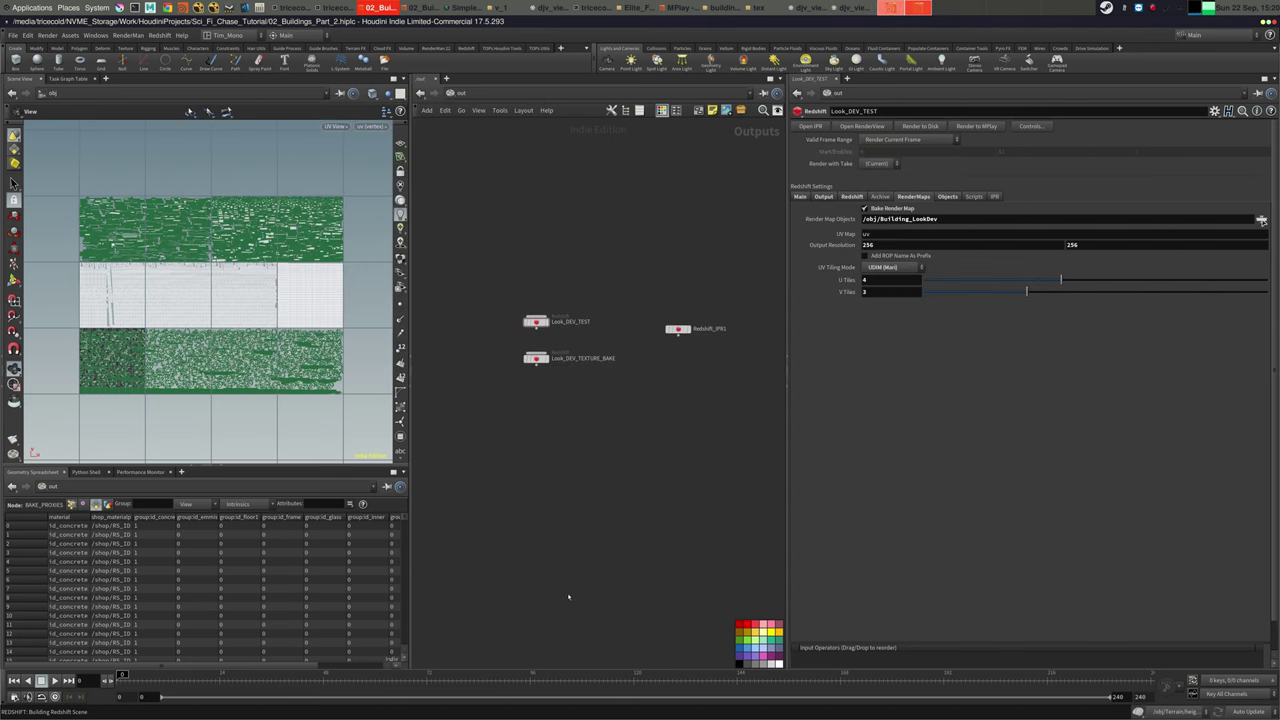
# Switch the scene viewport from the UV view to perspective and look through Building_LookDEV_CAMERA
pyautogui.click(336, 126)
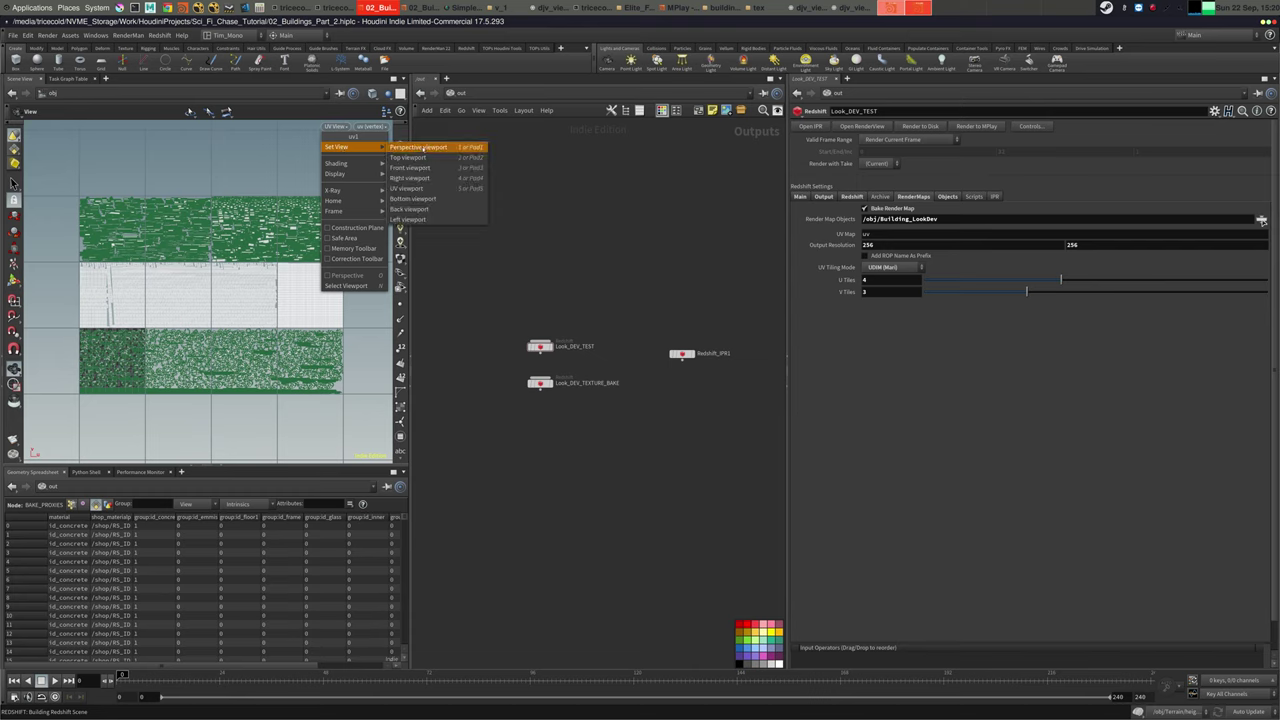
pyautogui.click(370, 147)
pyautogui.click(375, 126)
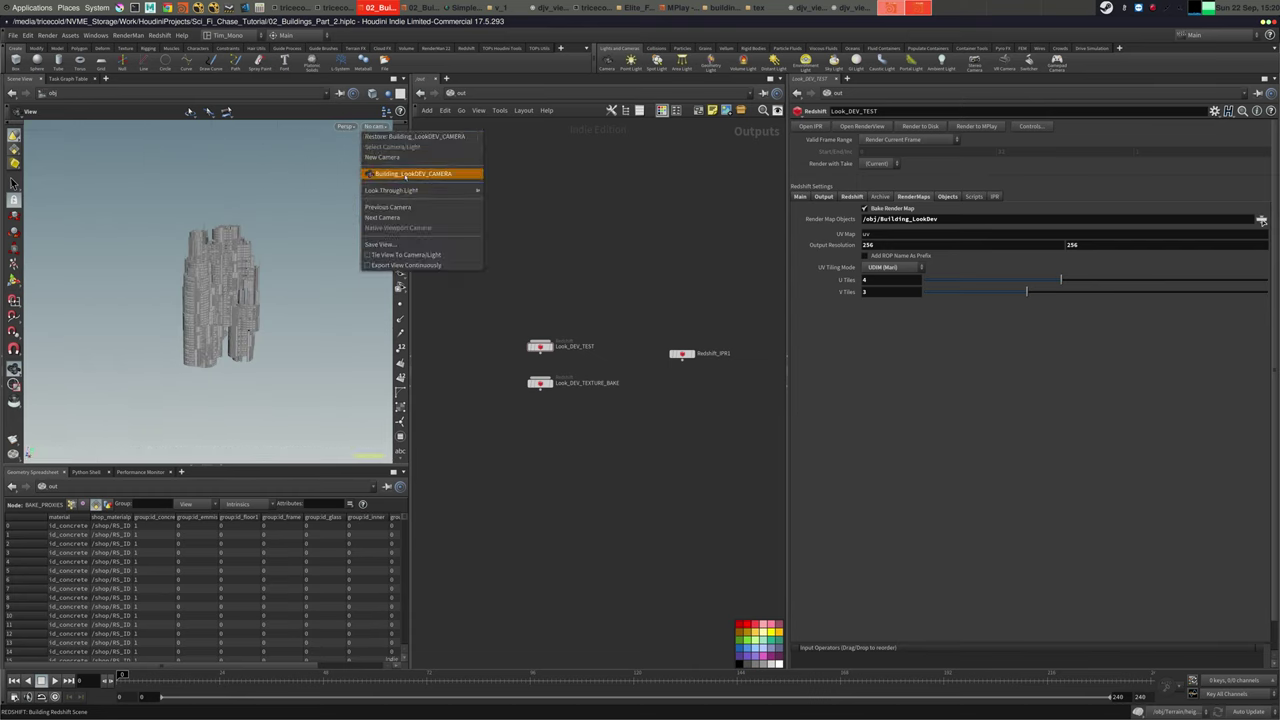
pyautogui.click(400, 173)
# Review the building's earlier camera render in MPlay and move its window out of the way
pyautogui.moveTo(574, 228); pyautogui.dragTo(564, 246, button='middle')
pyautogui.click(515, 93)
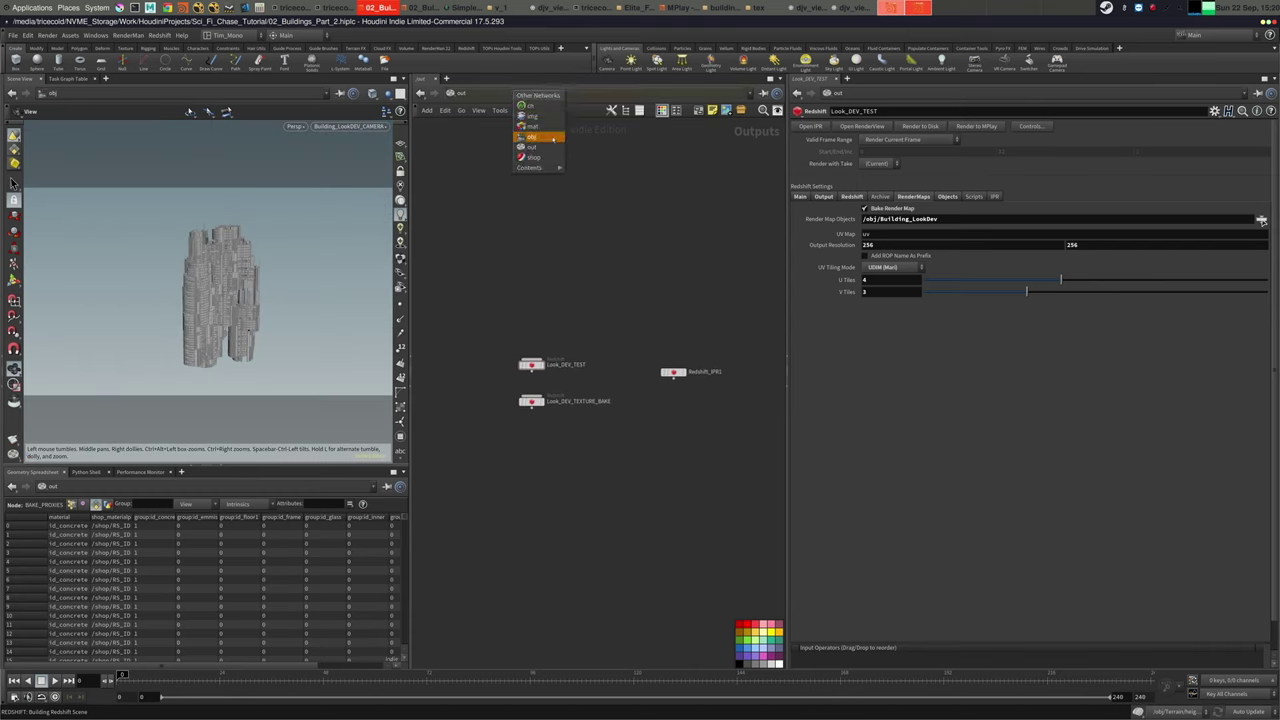
pyautogui.click(537, 148)
pyautogui.click(680, 8)
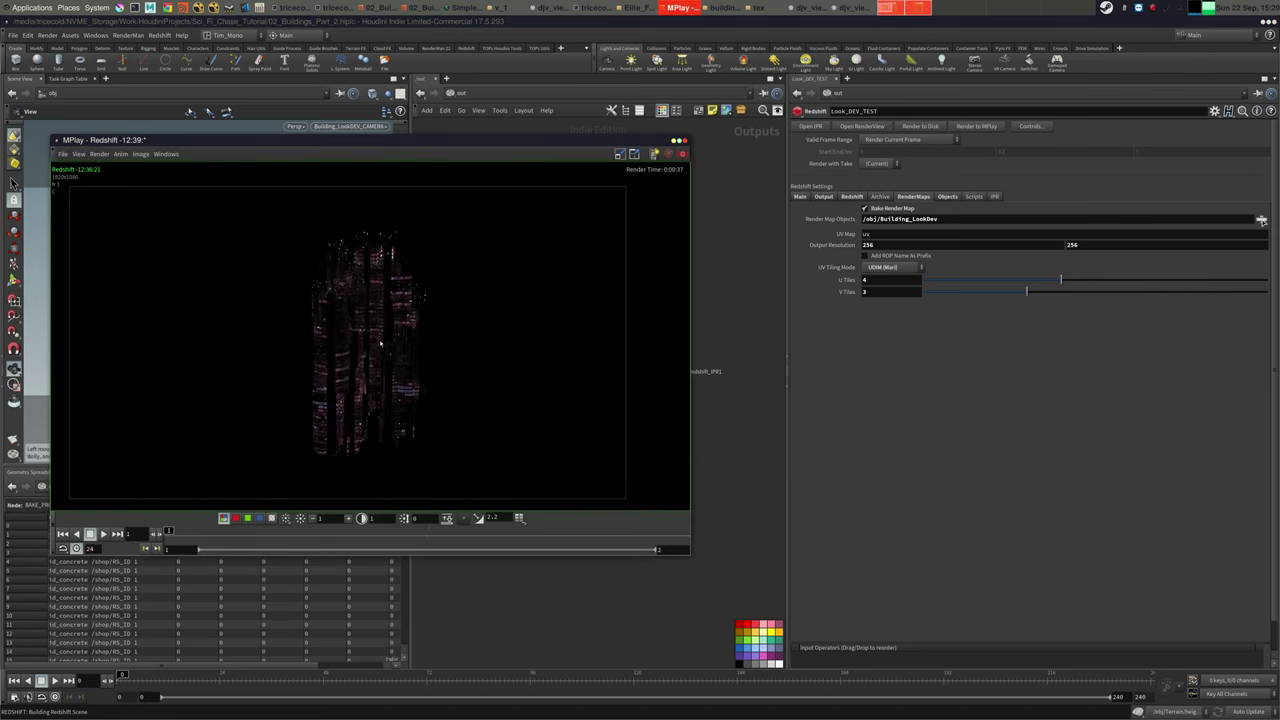
pyautogui.moveTo(405, 140); pyautogui.dragTo(1279, 135)
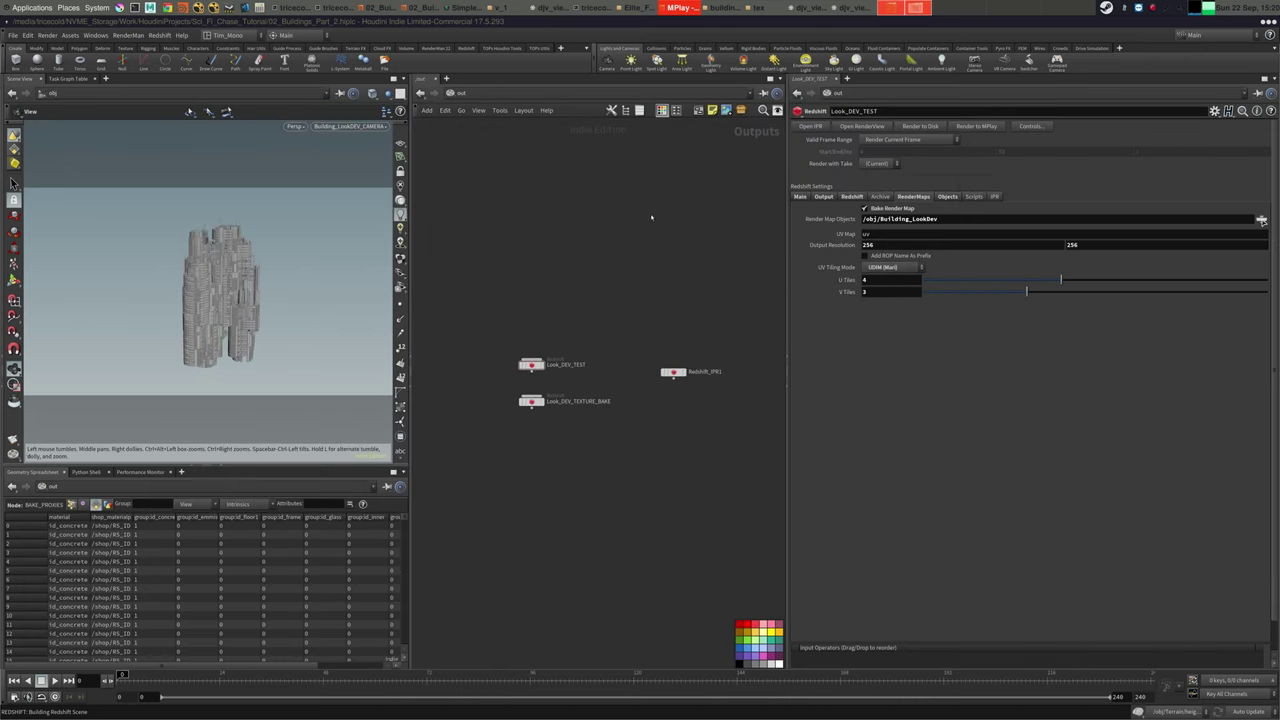
# Tidy the out network by aligning the Redshift_IPR1 node level with Look_DEV_TEST
pyautogui.moveTo(592, 321); pyautogui.dragTo(545, 364)
pyautogui.moveTo(569, 266); pyautogui.dragTo(590, 234, button='middle')
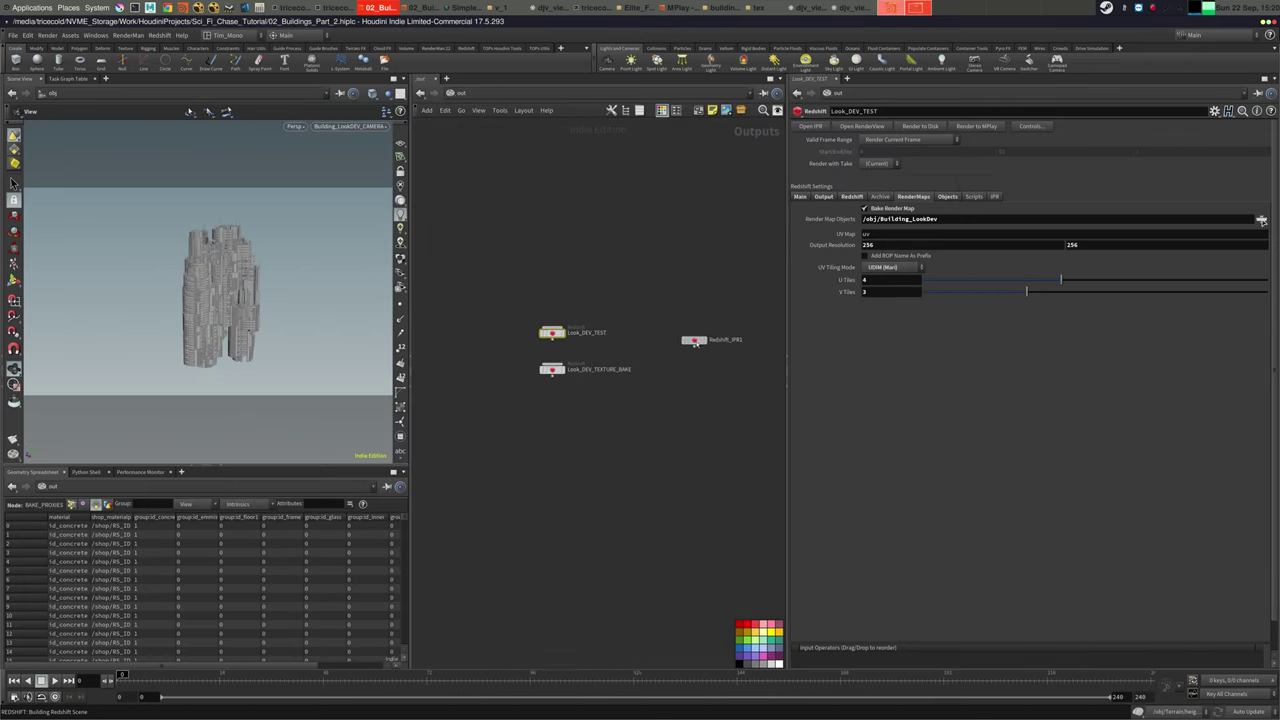
pyautogui.moveTo(696, 343); pyautogui.dragTo(677, 337)
pyautogui.click(685, 379)
pyautogui.moveTo(685, 379)
pyautogui.mouseDown(button='middle')
pyautogui.moveTo(669, 383)
pyautogui.moveTo(682, 369)
pyautogui.mouseUp(button='middle')
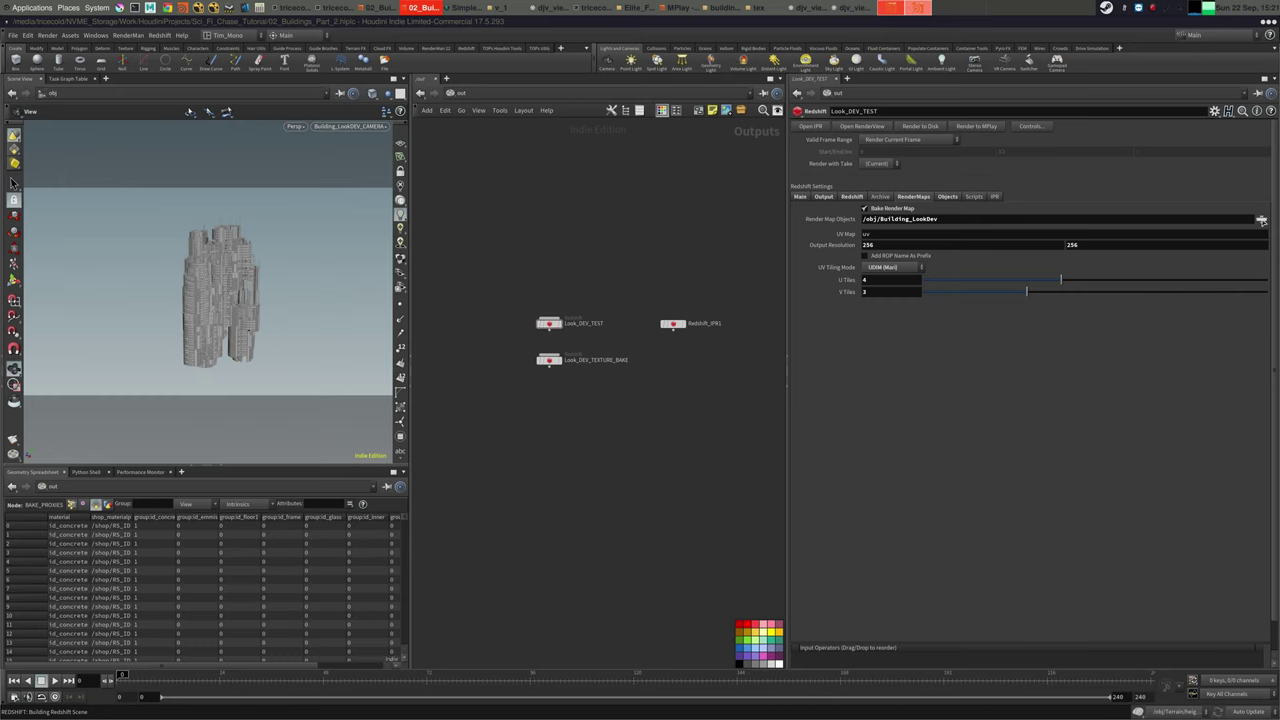
# Switch the network editor from out to the shop network holding the Redshift shaders
pyautogui.click(563, 97)
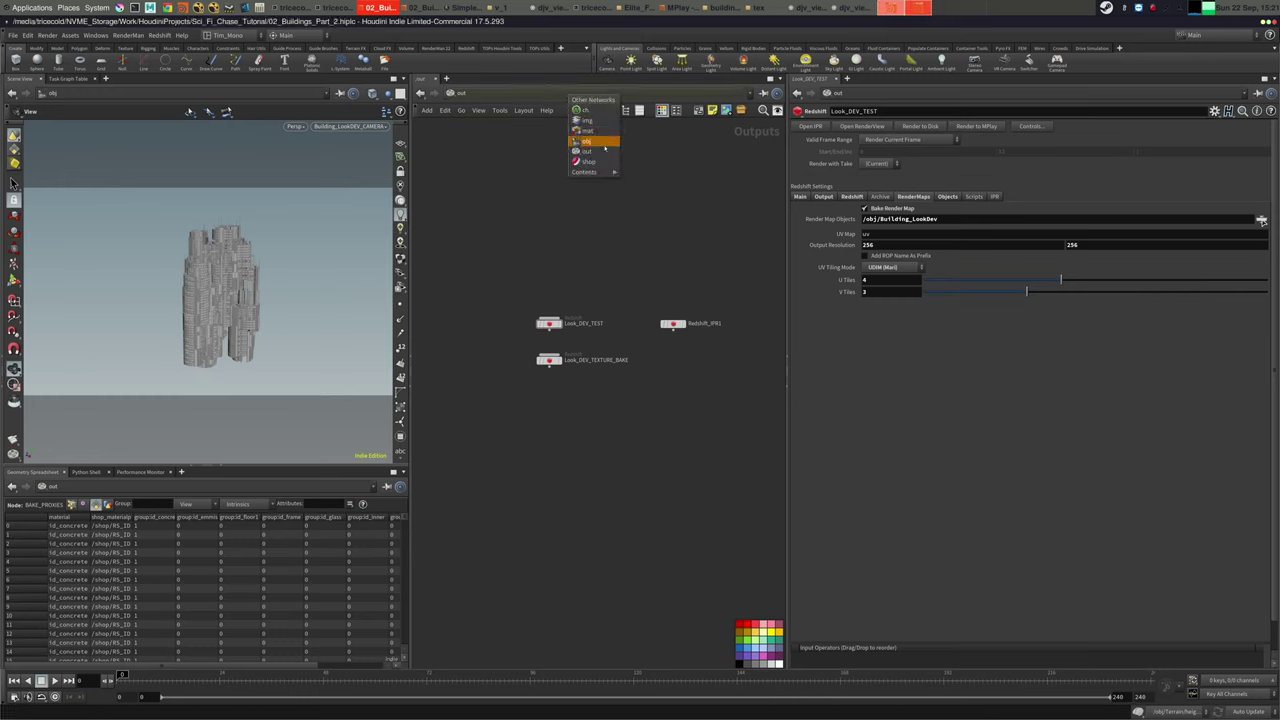
pyautogui.click(592, 152)
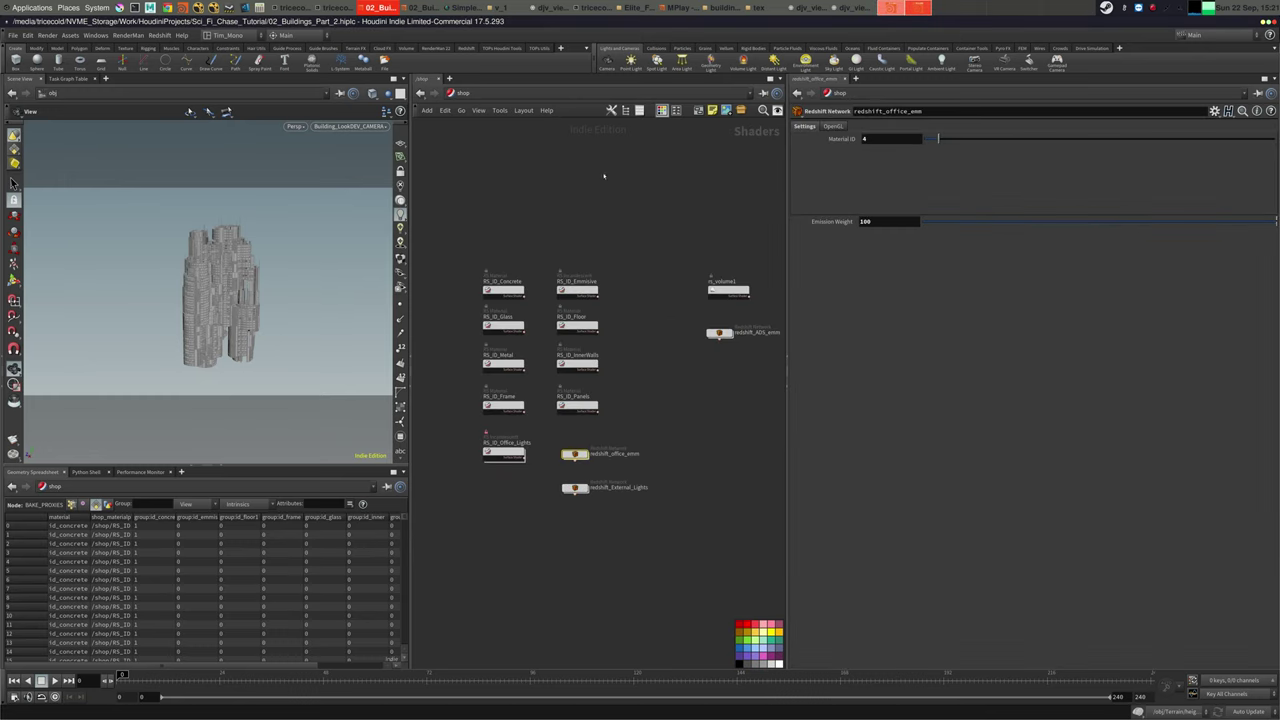
pyautogui.click(637, 312)
pyautogui.moveTo(678, 313); pyautogui.dragTo(671, 309, button='middle')
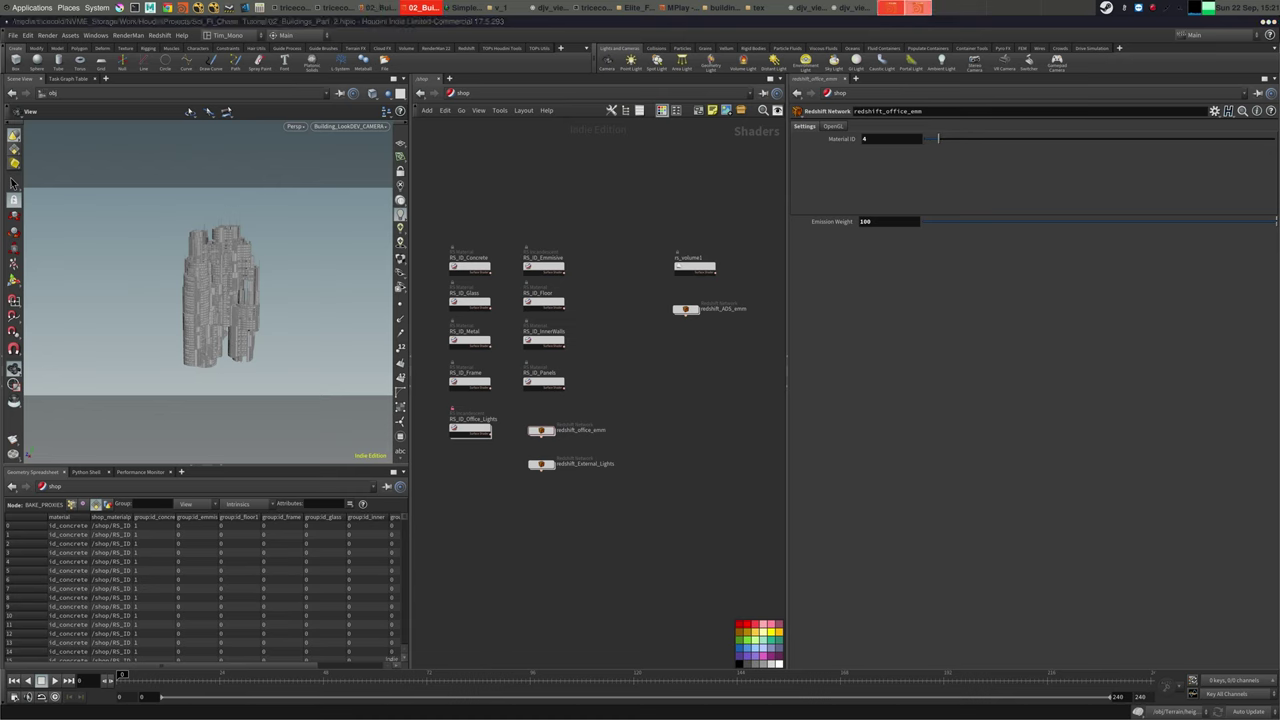
# Add a Redshift Network shader node below redshift_ADS_emm and open its name for editing
pyautogui.moveTo(680, 342); pyautogui.dragTo(655, 332, button='middle')
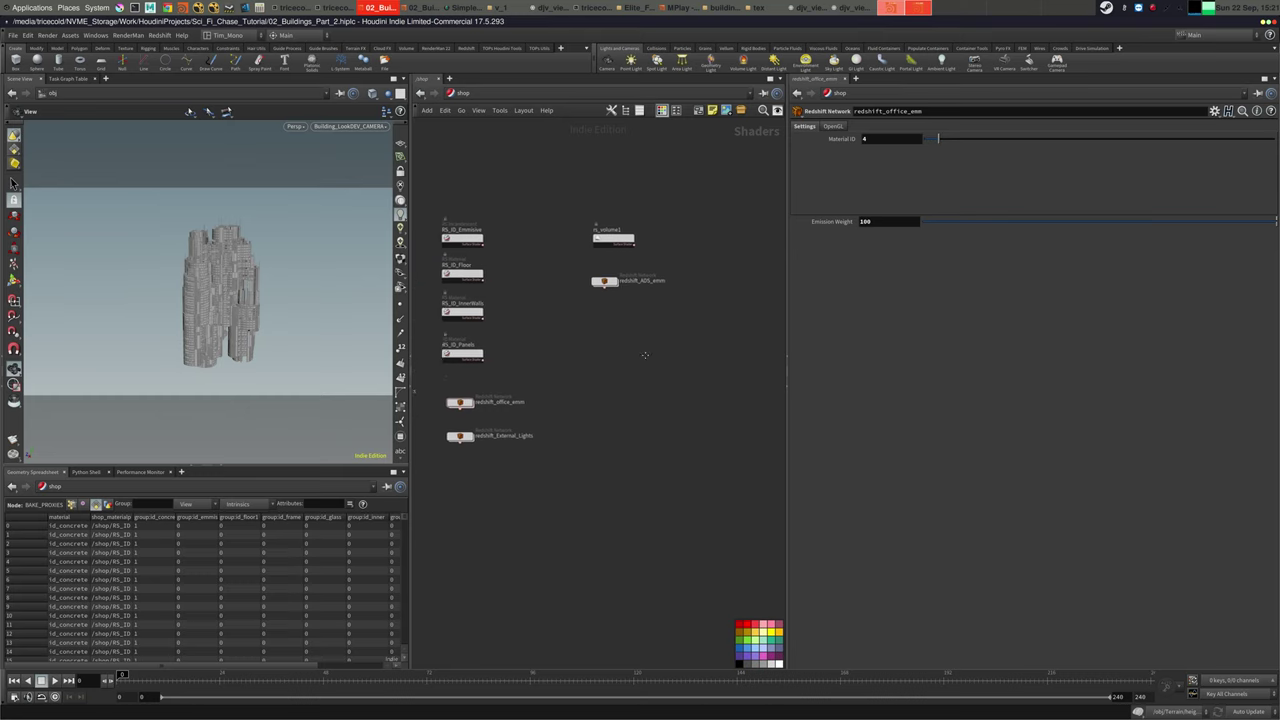
pyautogui.press('Tab')
pyautogui.click(700, 362)
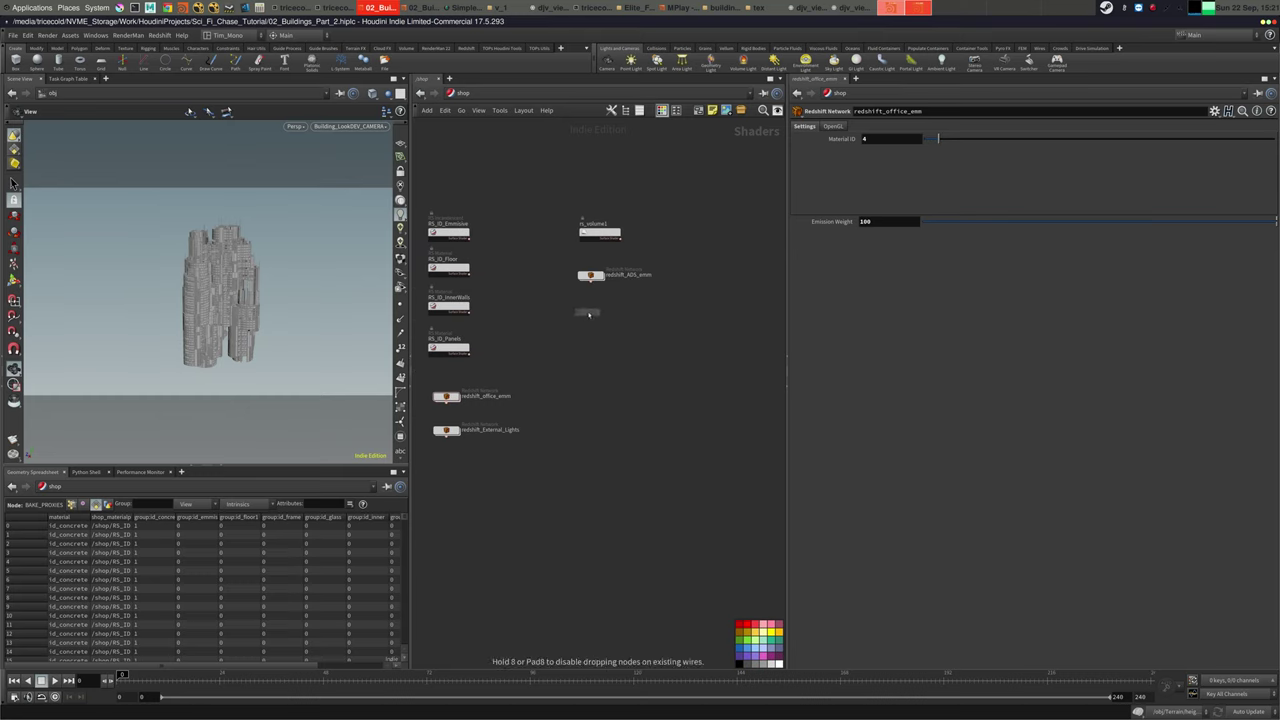
pyautogui.click(590, 310)
pyautogui.doubleClick(624, 309)
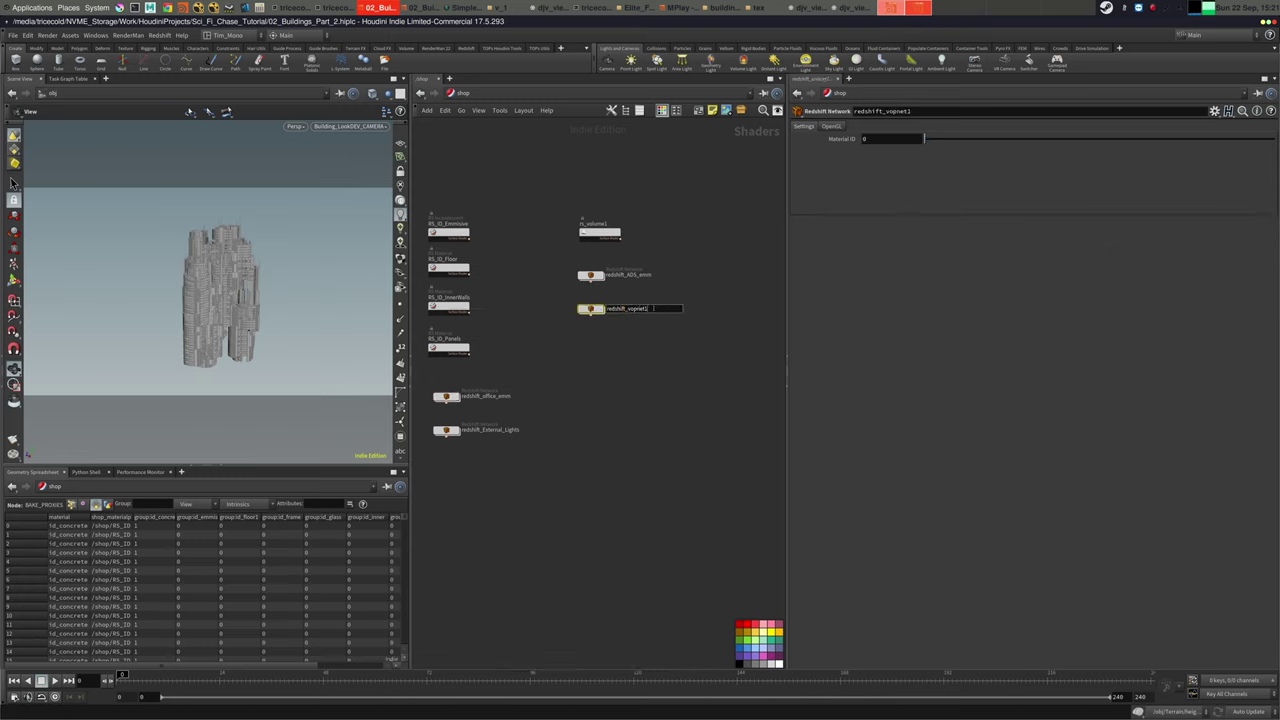
# Rename the new Redshift network redshift_vopnet1 to OPTIMIZED_TEXTURES and go inside it
pyautogui.moveTo(658, 309); pyautogui.dragTo(523, 308)
pyautogui.write('BAKED')
pyautogui.press('BackSpace')
pyautogui.press('BackSpace')
pyautogui.press('BackSpace')
pyautogui.press('BackSpace')
pyautogui.write('OPTIMIZED_TEXTURRES')
pyautogui.press('Return')
pyautogui.press('Return')
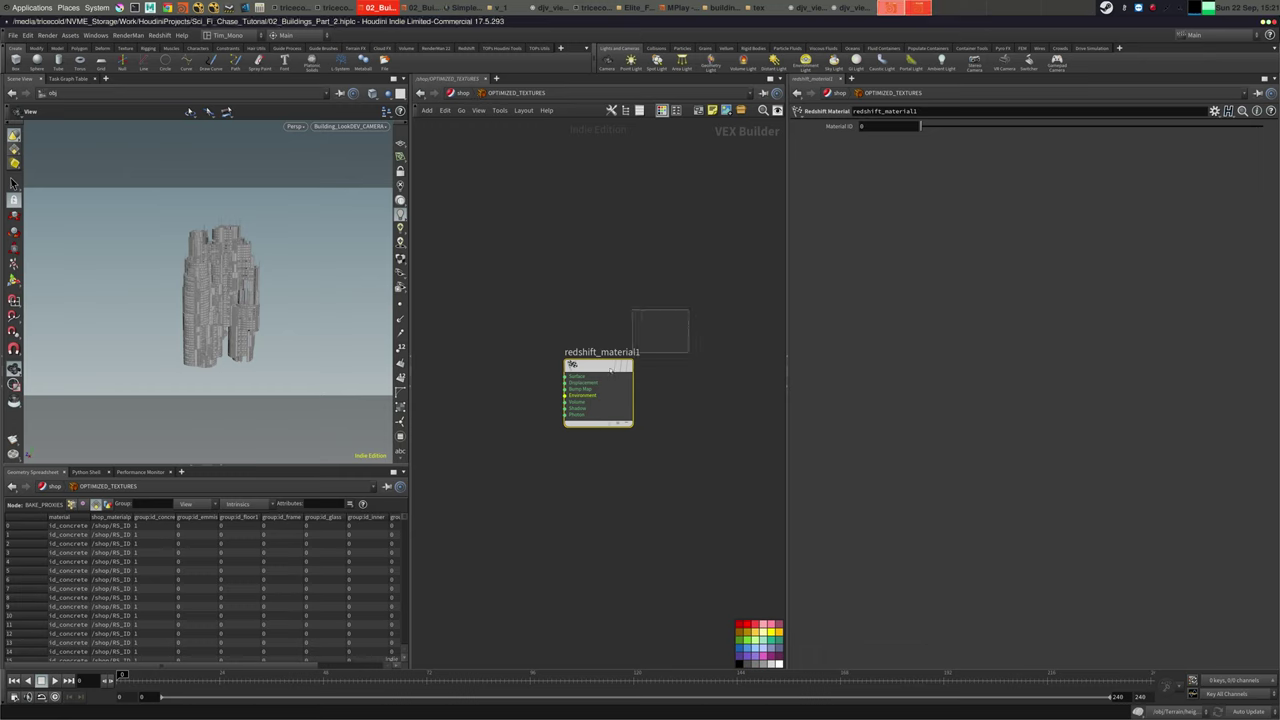
# Add an RS Texture node inside the OPTIMIZED_TEXTURES network and place it before redshift_material1
pyautogui.click(462, 93)
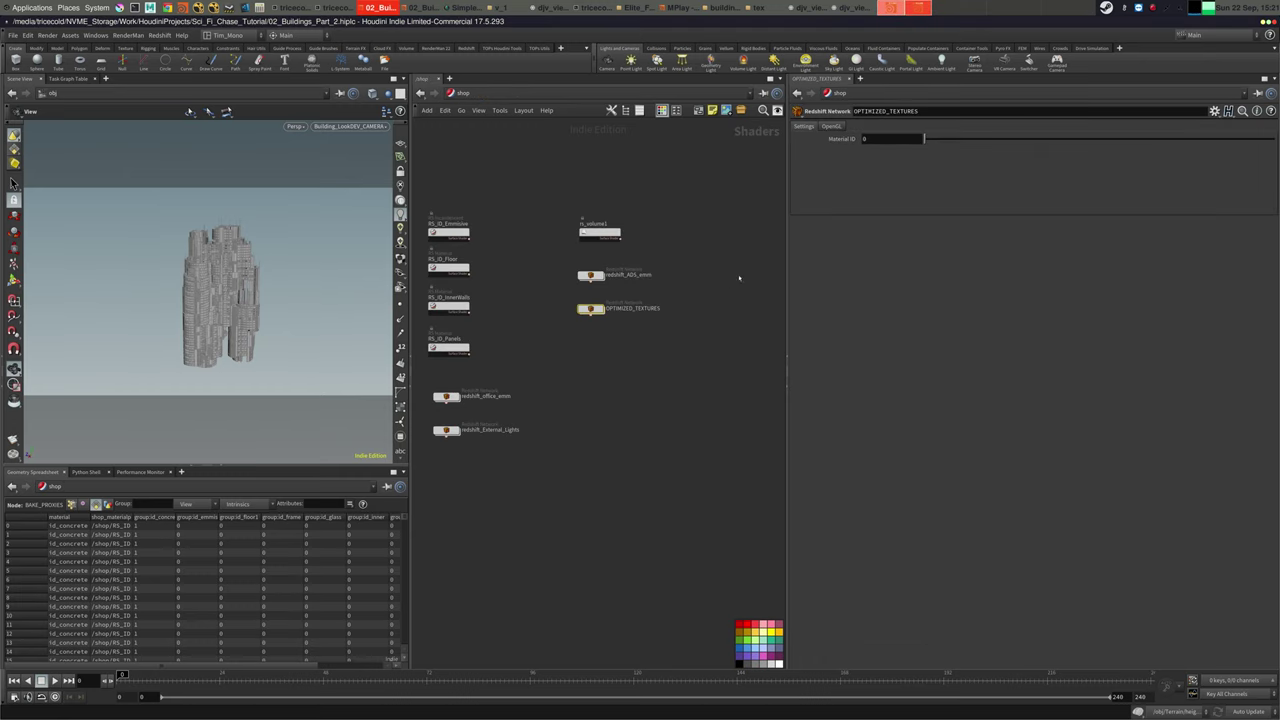
pyautogui.doubleClick(596, 310)
pyautogui.hotkey('alt', 'Tab')
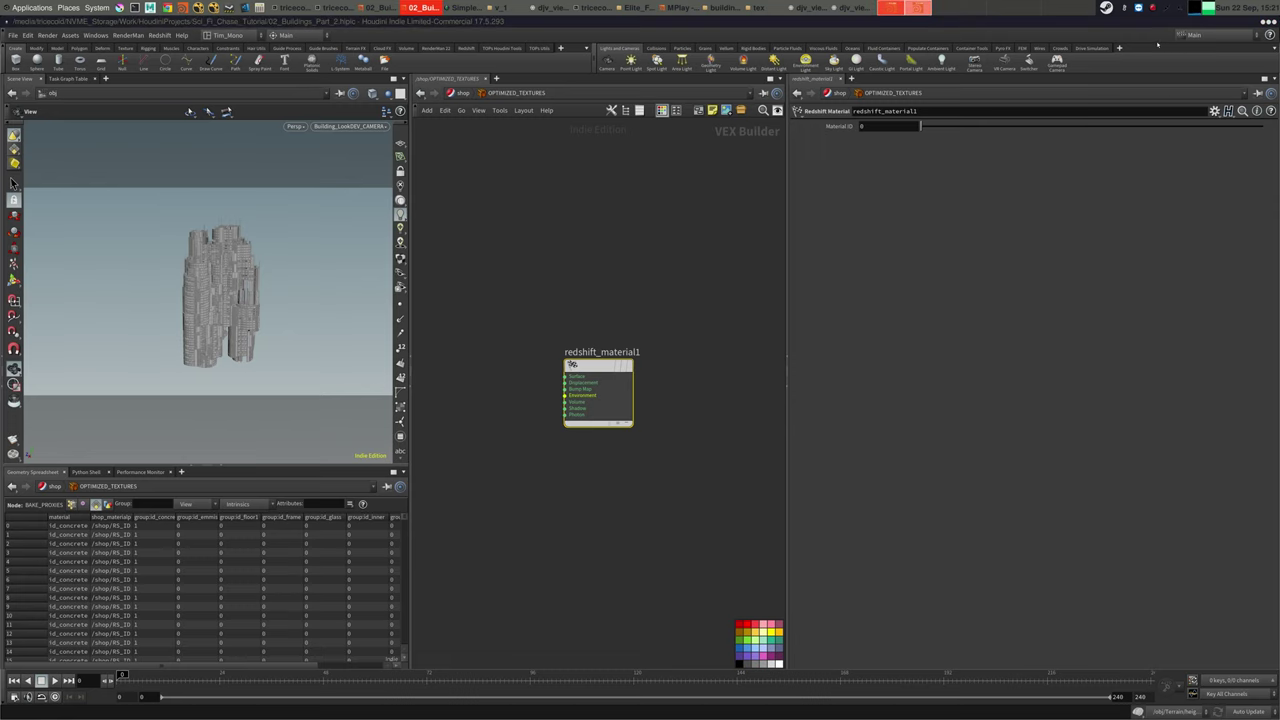
pyautogui.click(701, 210)
pyautogui.press('Tab')
pyautogui.write('tex')
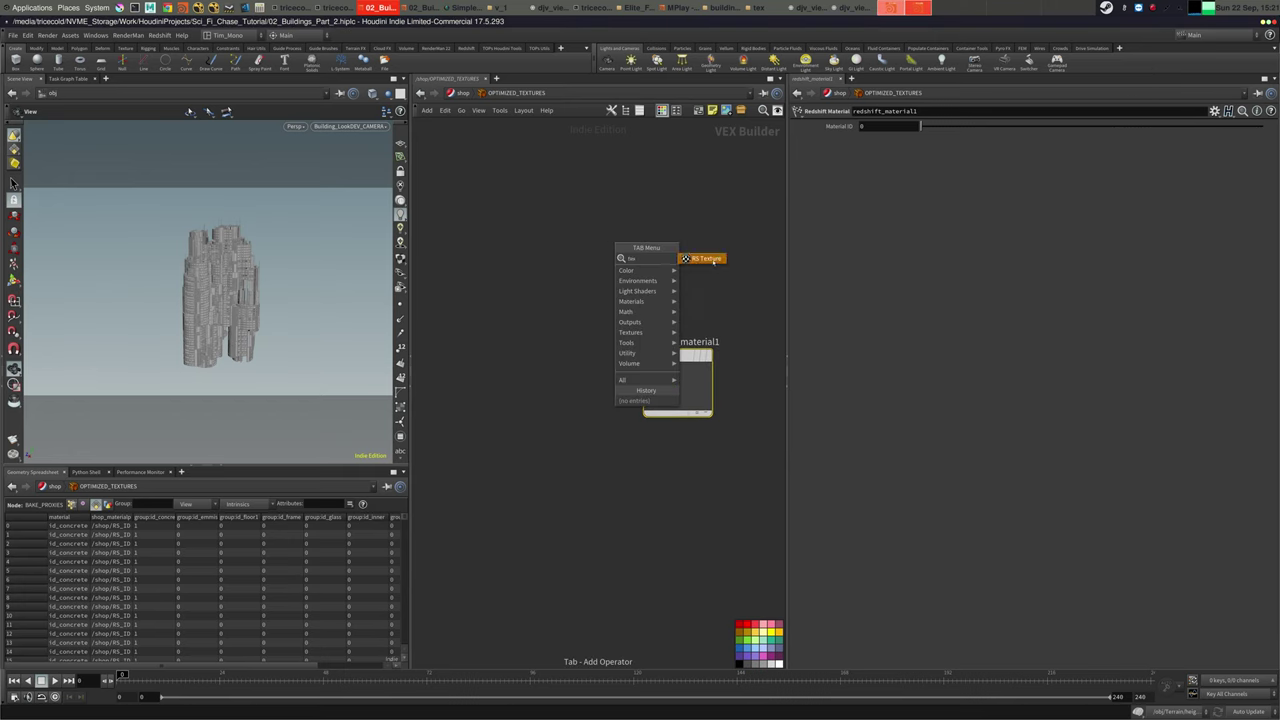
pyautogui.click(706, 258)
pyautogui.click(486, 347)
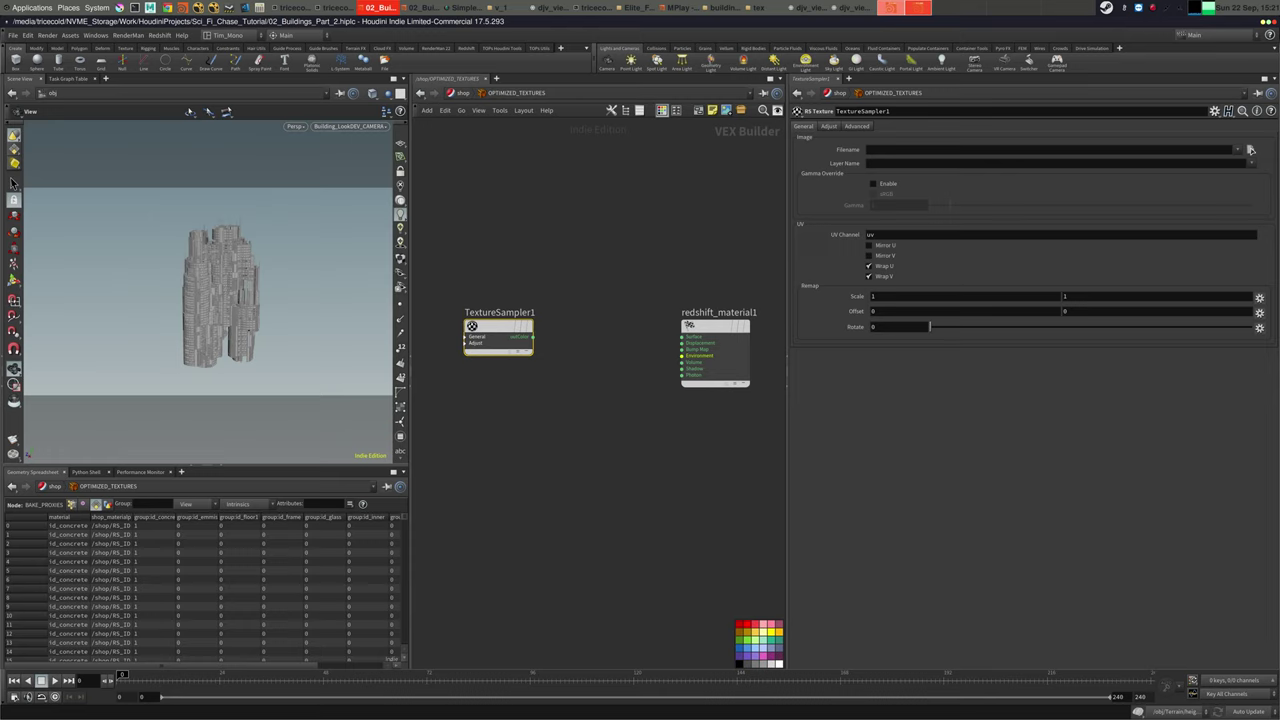
pyautogui.click(1251, 150)
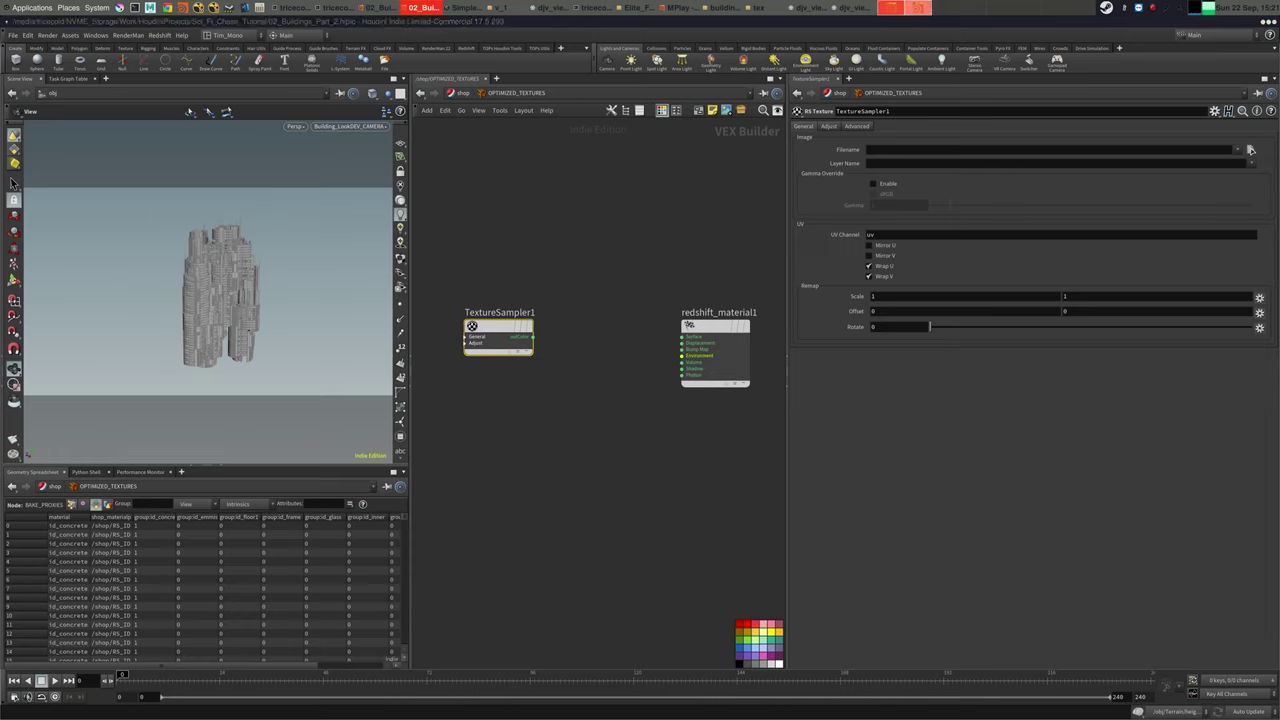
# Add an RS Material node between TextureSampler1 and redshift_material1
pyautogui.press('Tab')
pyautogui.write('rsma')
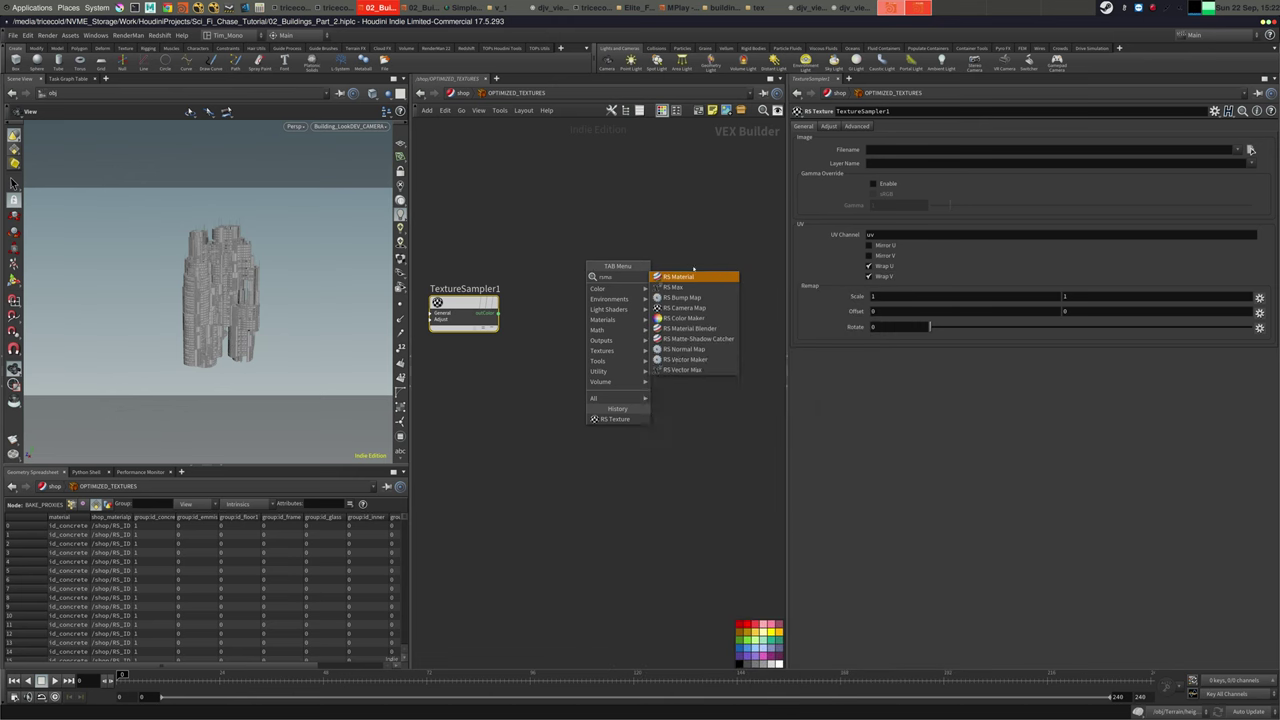
pyautogui.press('Return')
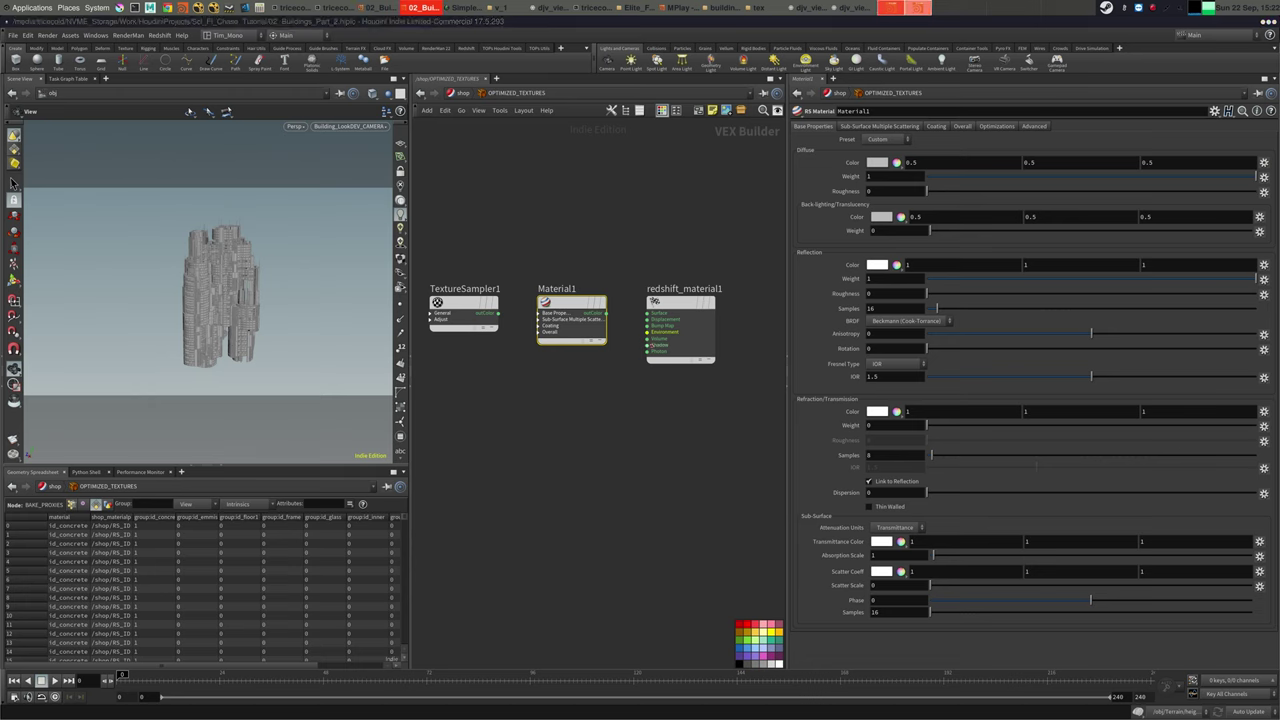
# Wire the texture's outColor into Material1's emission_color input, and Material1's outColor into the Surface input of redshift_material1
pyautogui.click(497, 313)
pyautogui.click(537, 333)
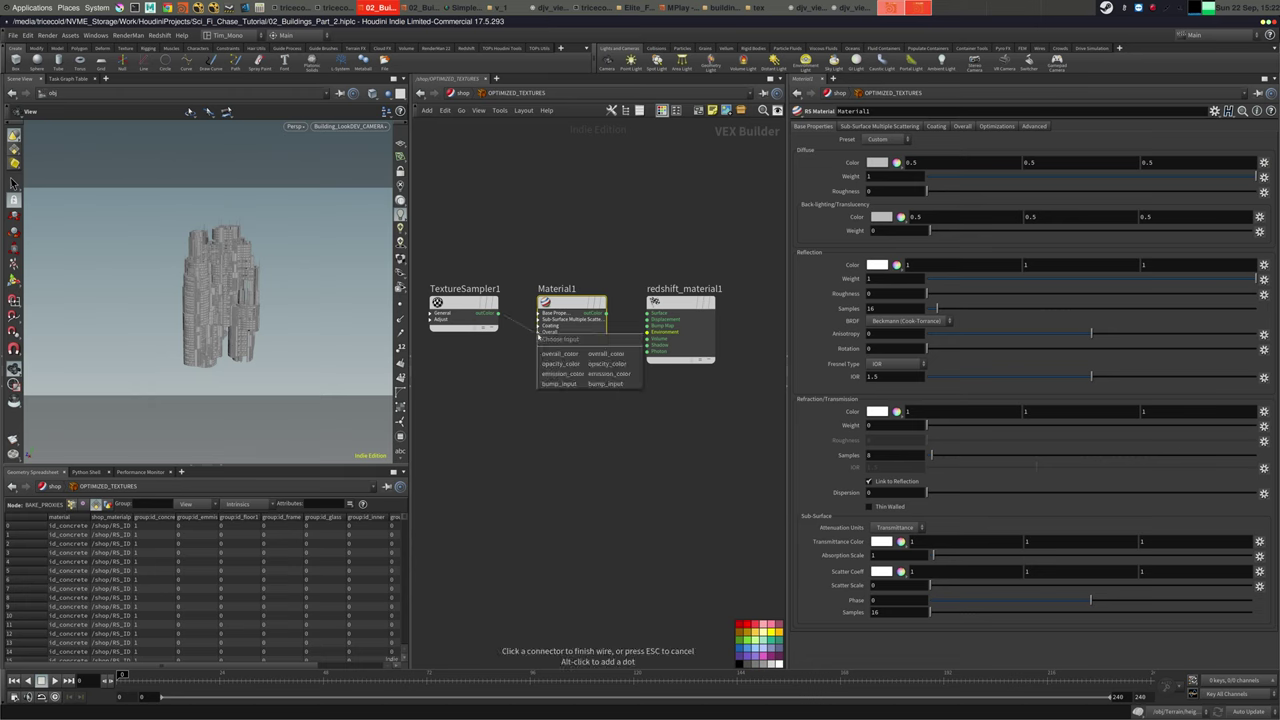
pyautogui.click(570, 375)
pyautogui.click(605, 313)
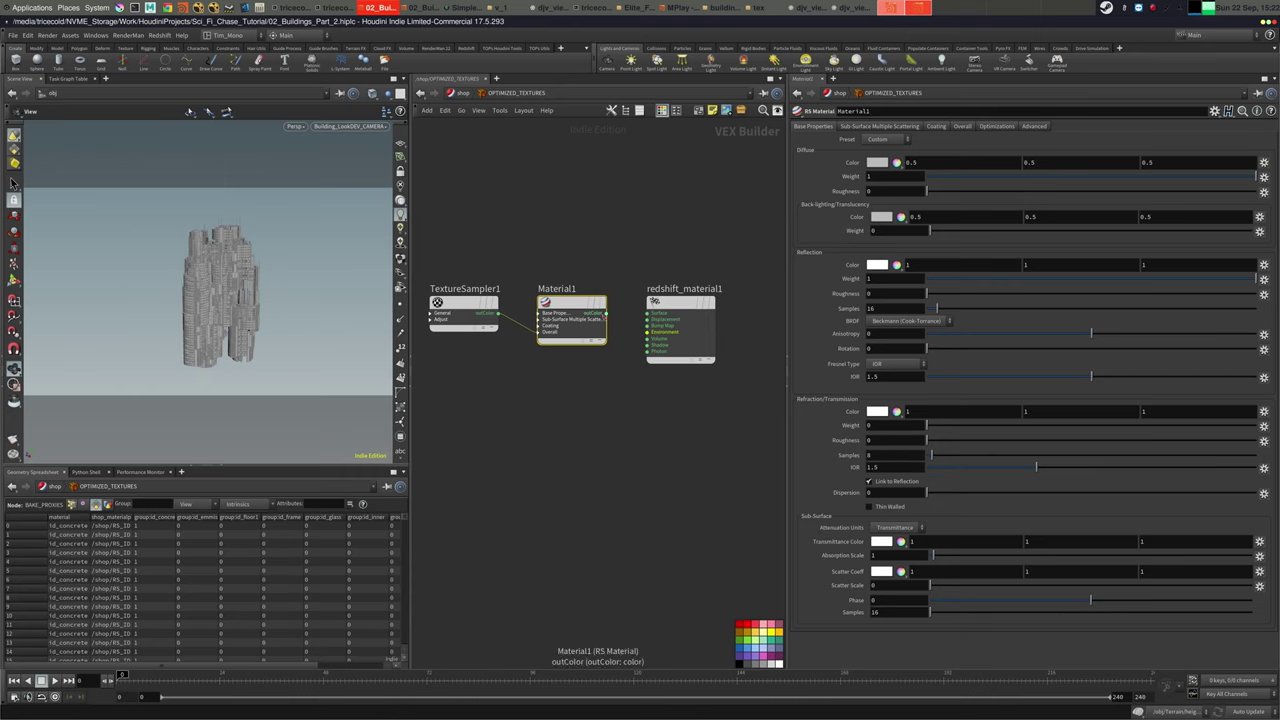
pyautogui.click(647, 314)
pyautogui.moveTo(601, 222); pyautogui.dragTo(676, 209, button='middle')
pyautogui.moveTo(584, 245); pyautogui.dragTo(541, 311)
pyautogui.click(551, 300)
pyautogui.click(495, 313)
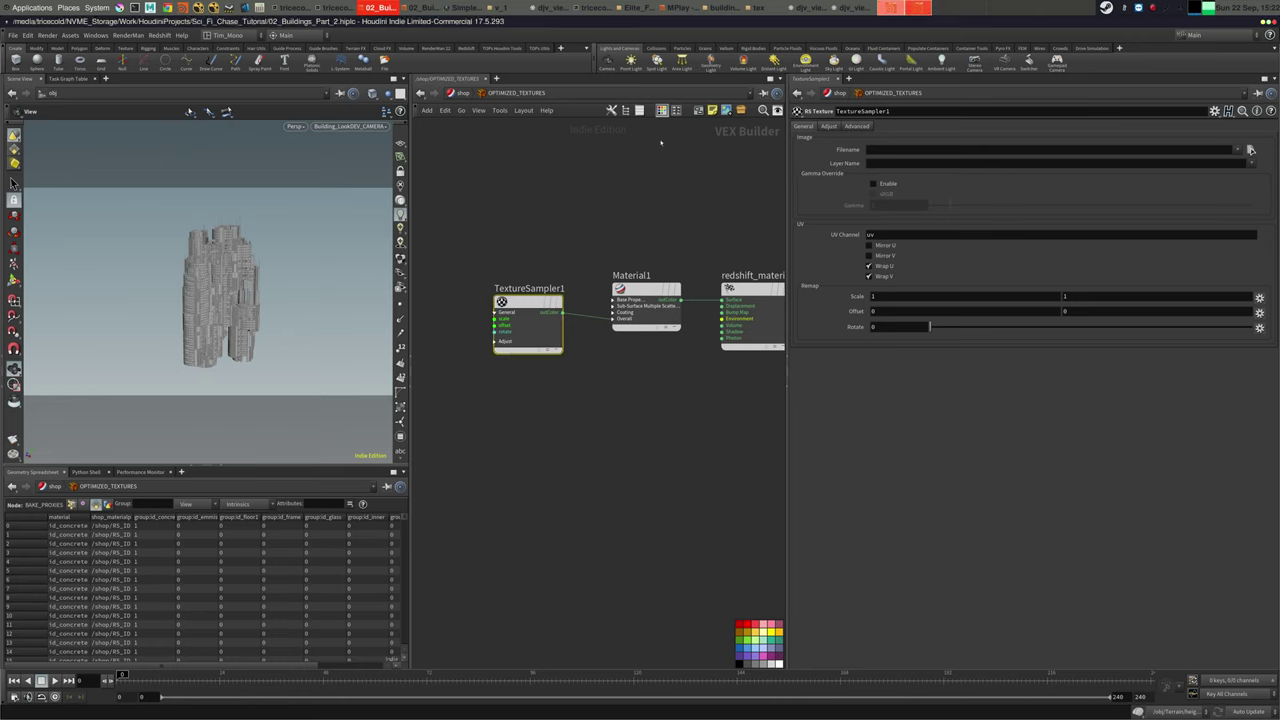
# Open the parameter interface editor for OPTIMIZED_TEXTURES and list the network's inner nodes as parameter sources
pyautogui.click(459, 93)
pyautogui.click(480, 151)
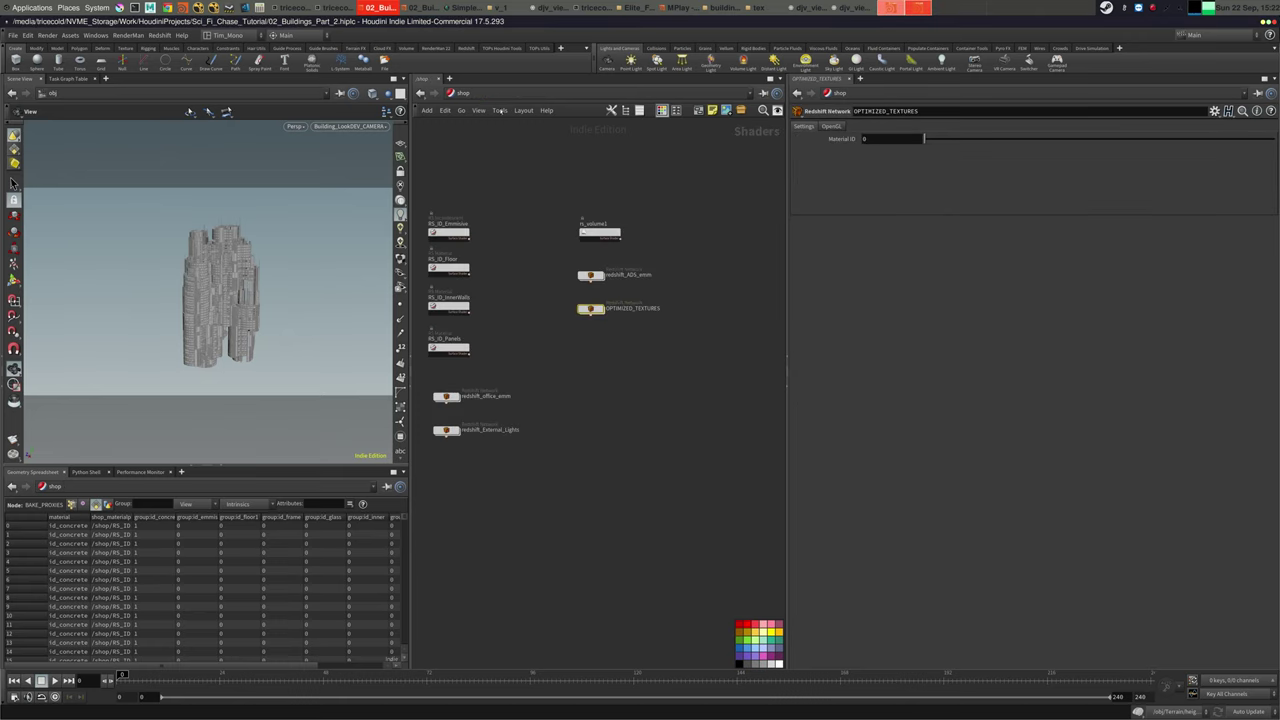
pyautogui.click(1214, 110)
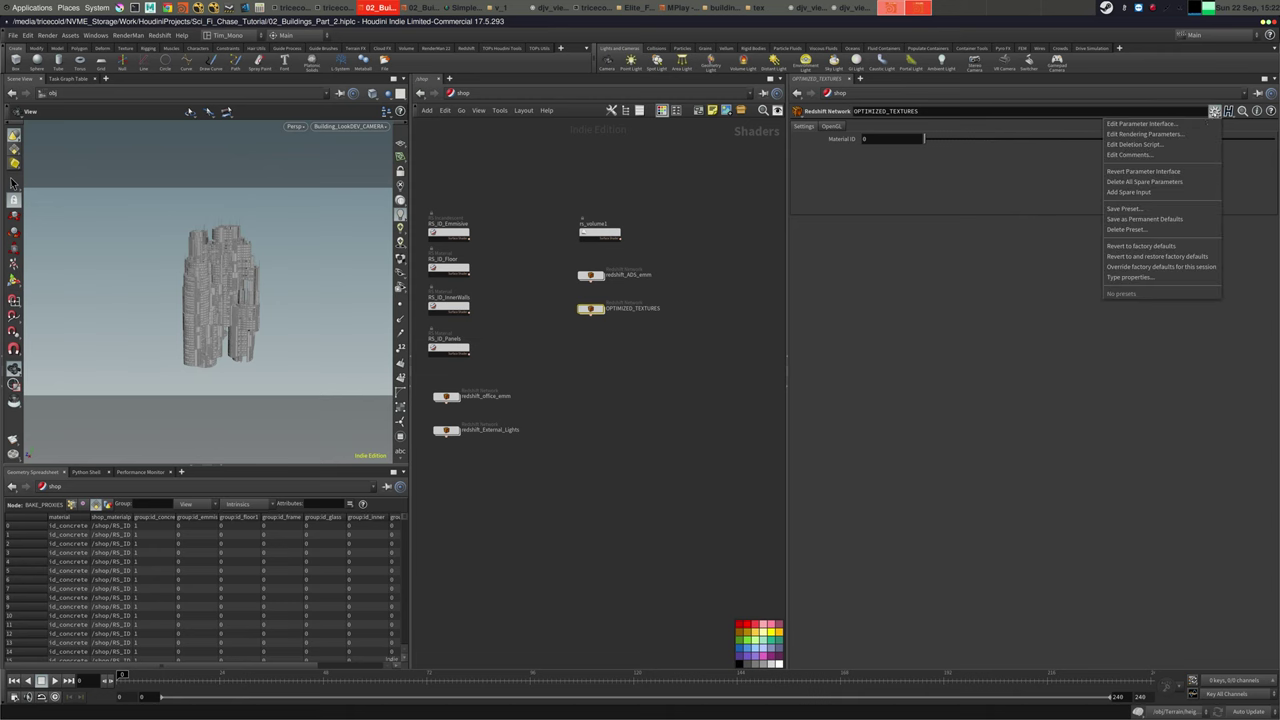
pyautogui.click(1187, 124)
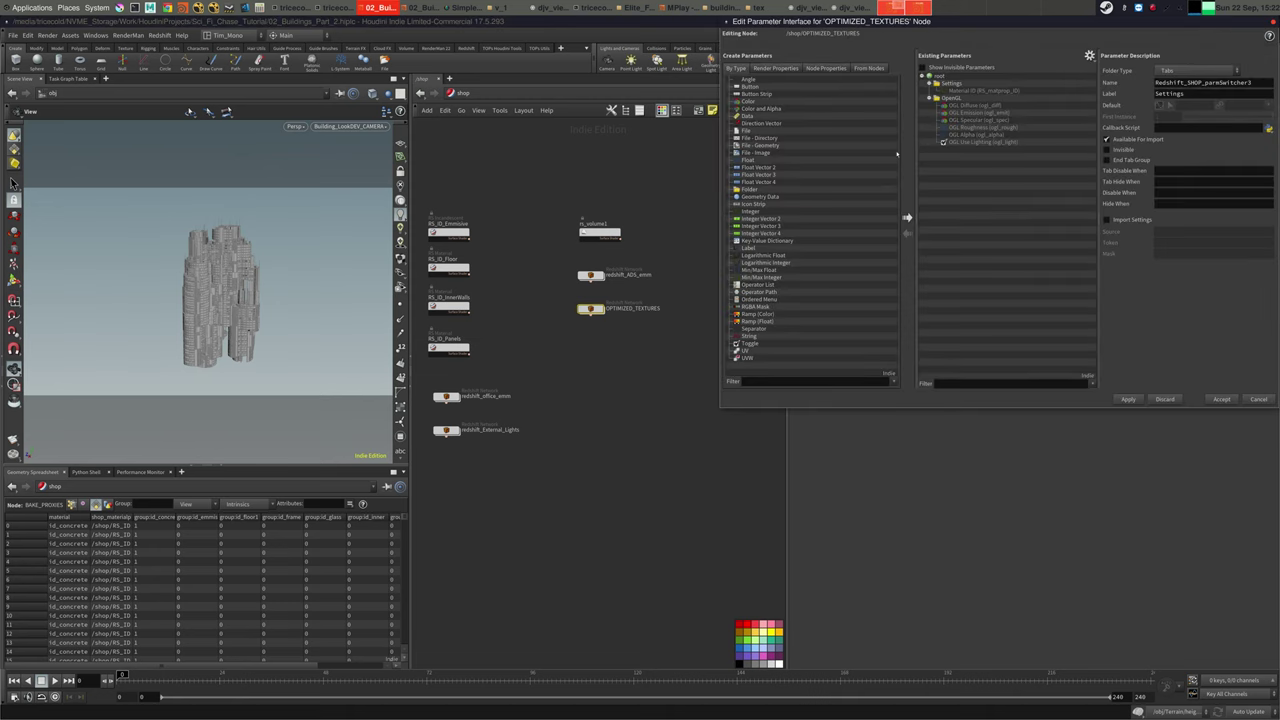
pyautogui.click(868, 68)
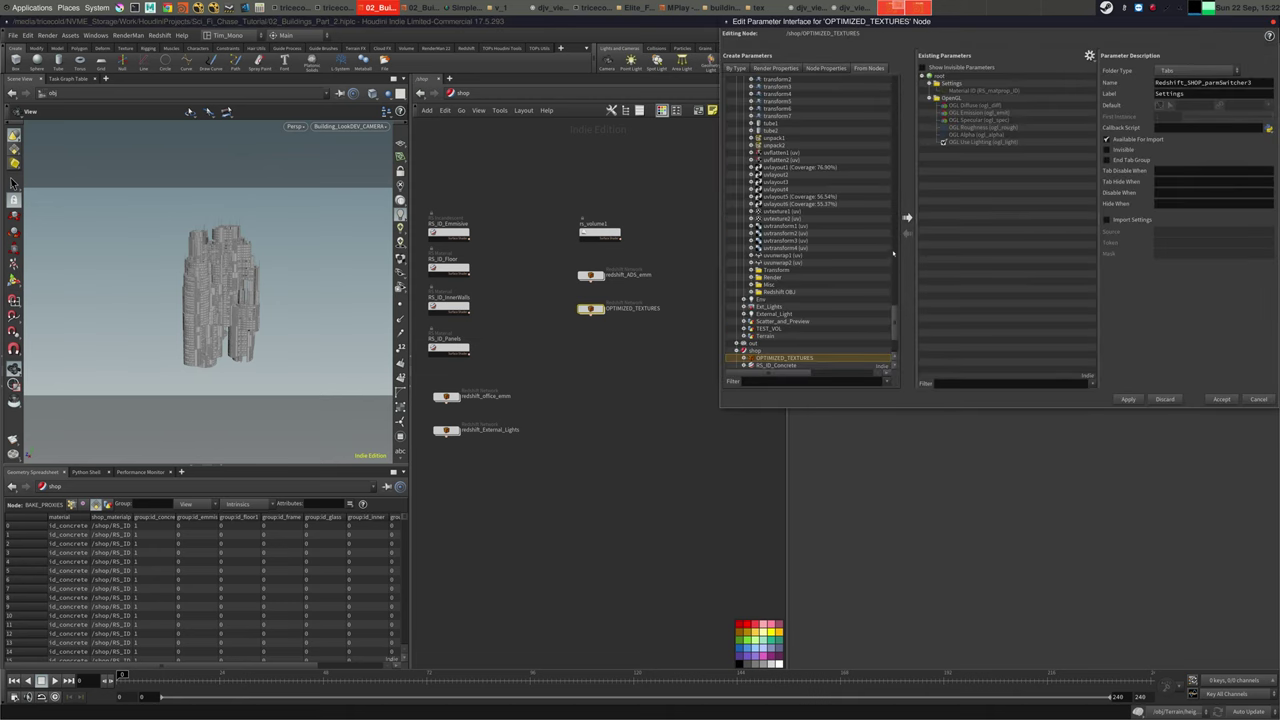
pyautogui.moveTo(895, 320); pyautogui.dragTo(895, 329)
pyautogui.click(744, 262)
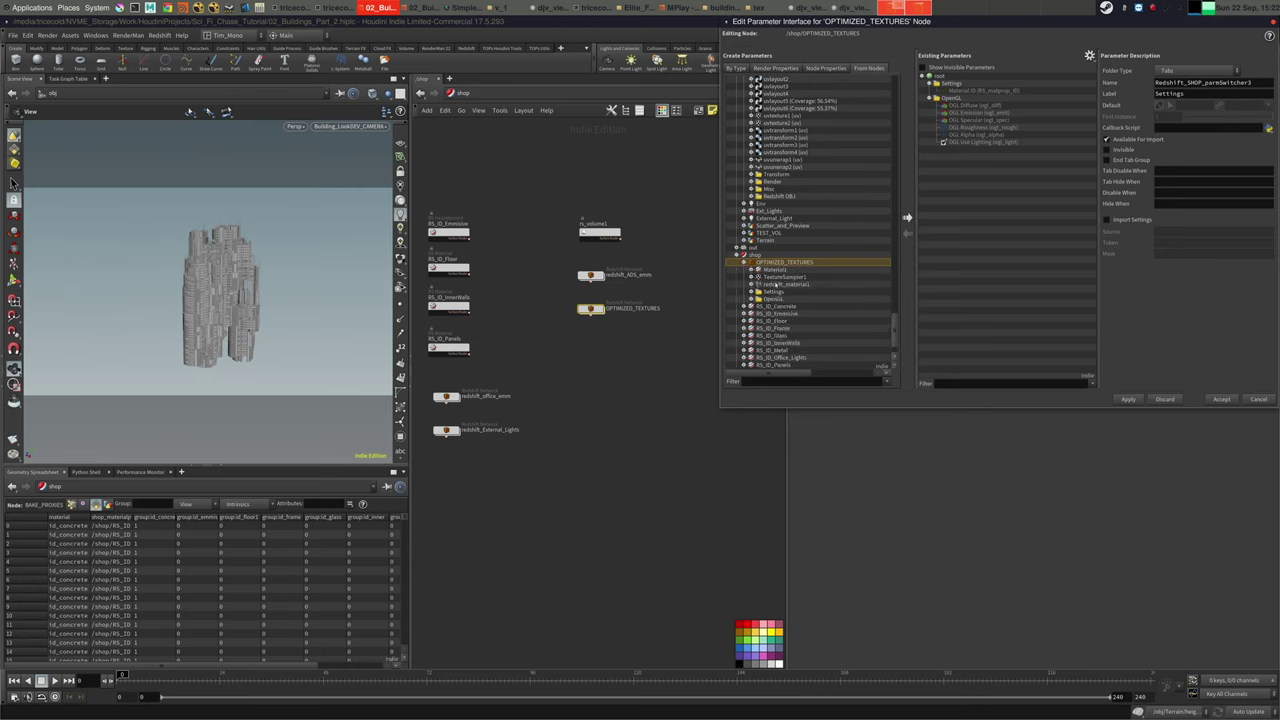
# Add all of Material1's parameters to the OPTIMIZED_TEXTURES interface and accept the changes
pyautogui.click(753, 285)
pyautogui.click(750, 285)
pyautogui.click(751, 285)
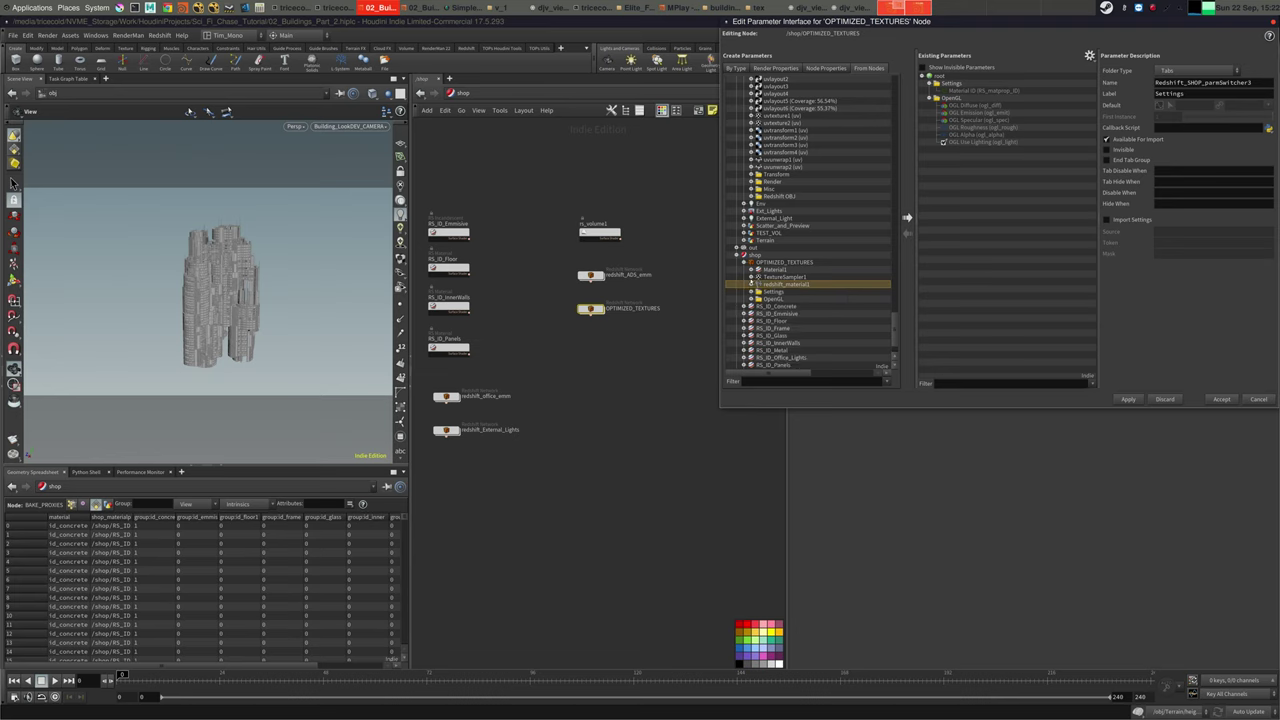
pyautogui.click(751, 270)
pyautogui.click(772, 270)
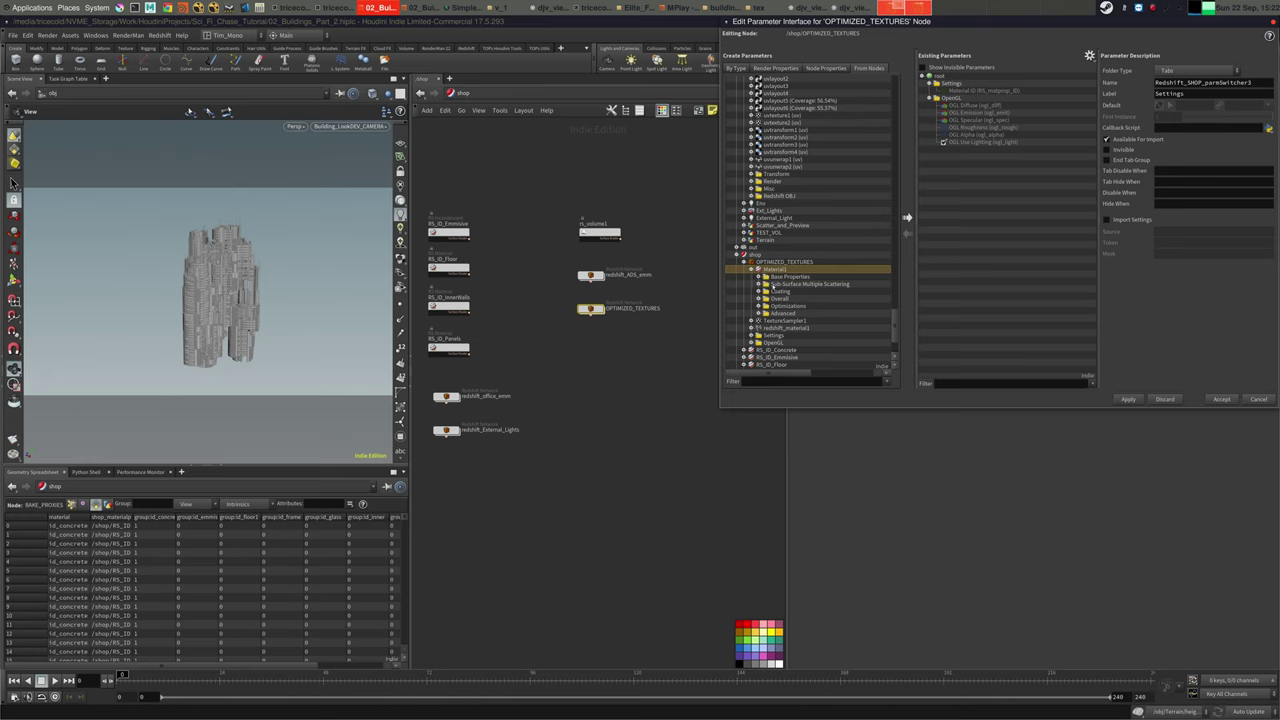
pyautogui.click(906, 217)
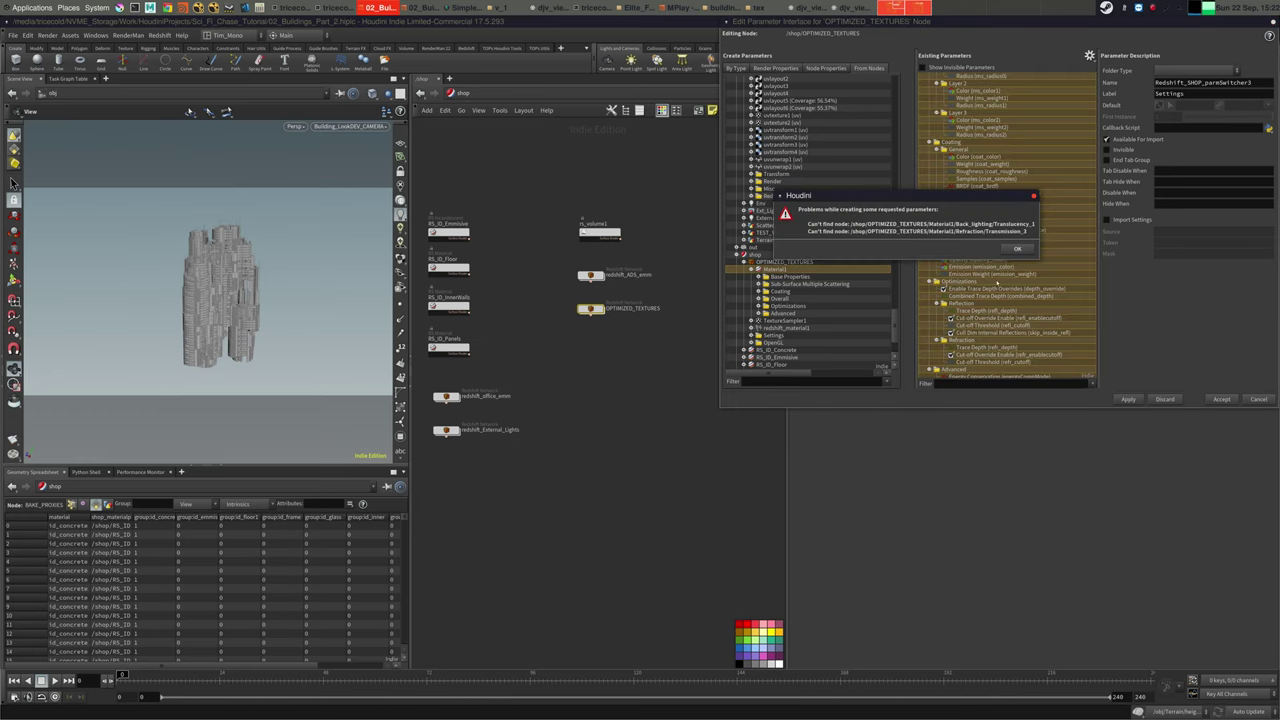
pyautogui.click(1017, 248)
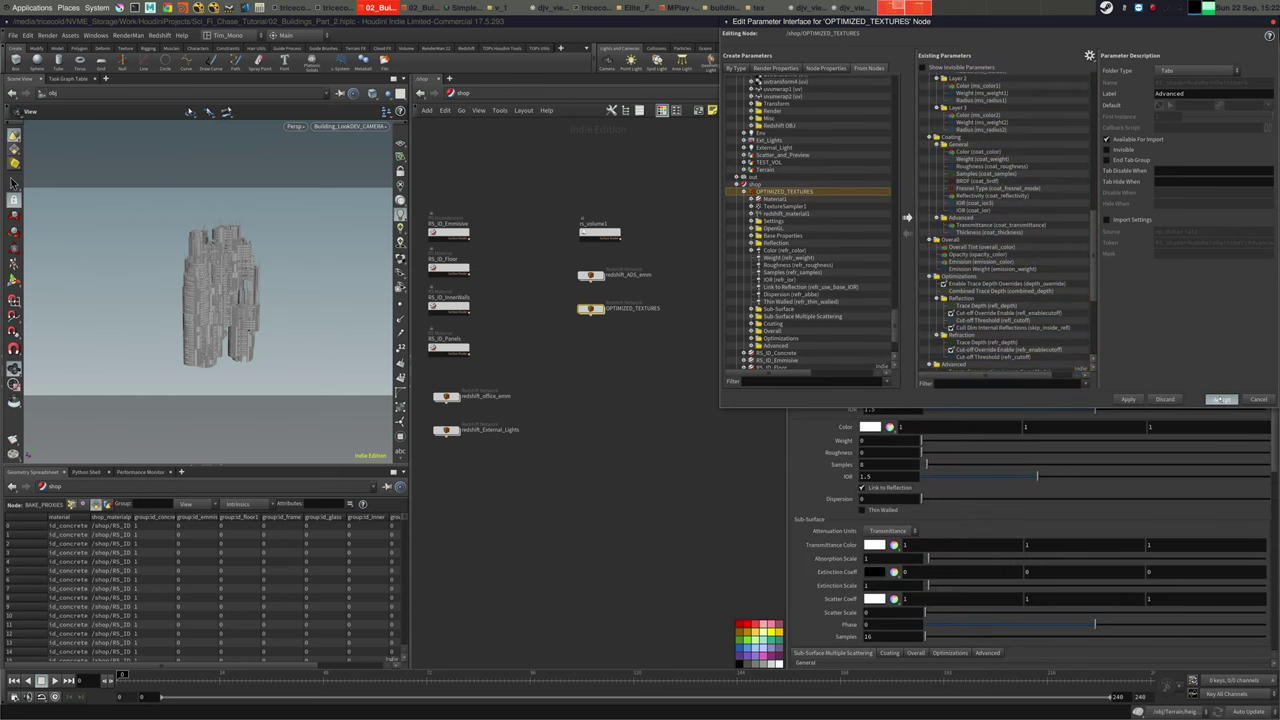
pyautogui.click(1221, 399)
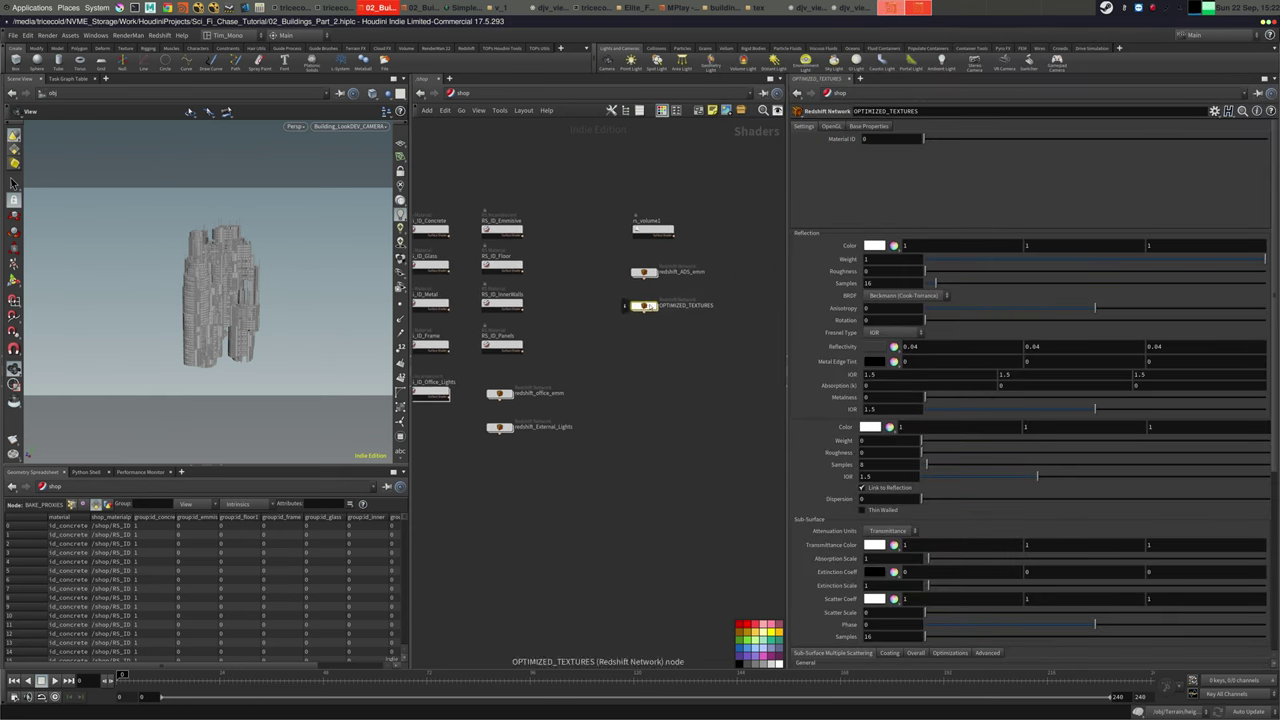
# Reopen the OPTIMIZED_TEXTURES parameter interface with its inner nodes listed, and collapse the existing Settings, OpenGL and Base Properties folders
pyautogui.doubleClick(648, 305)
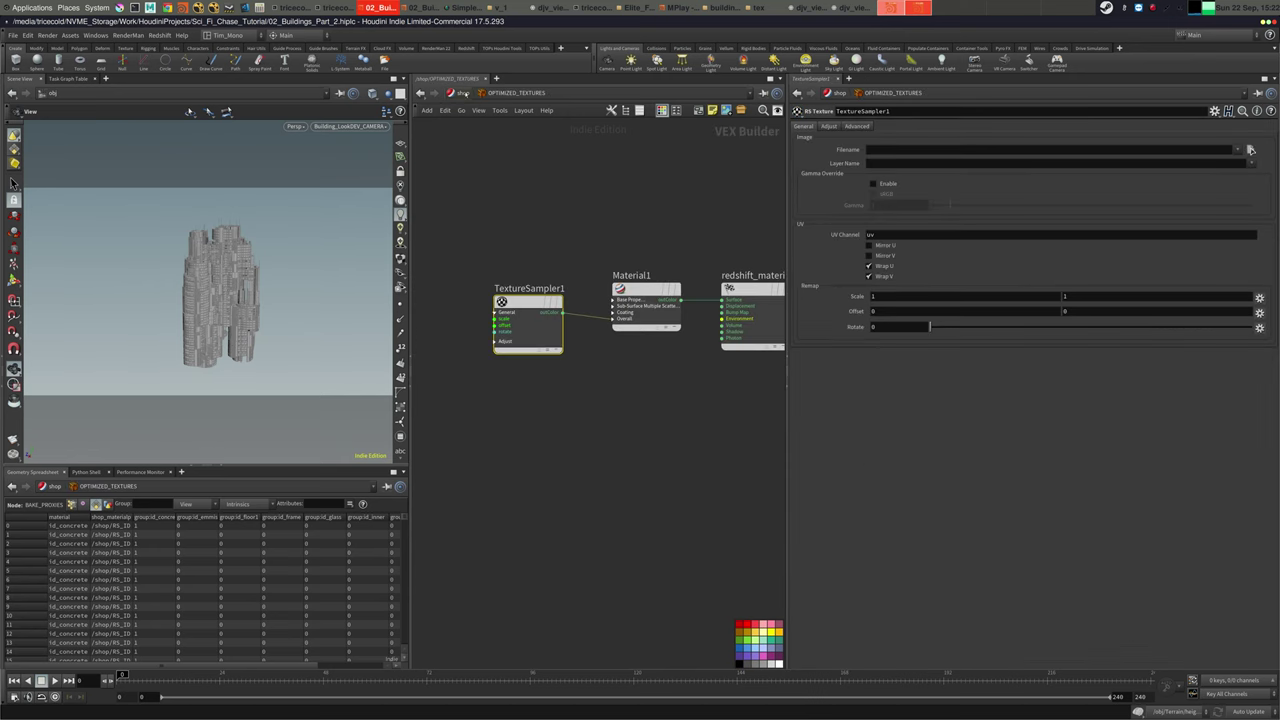
pyautogui.click(462, 92)
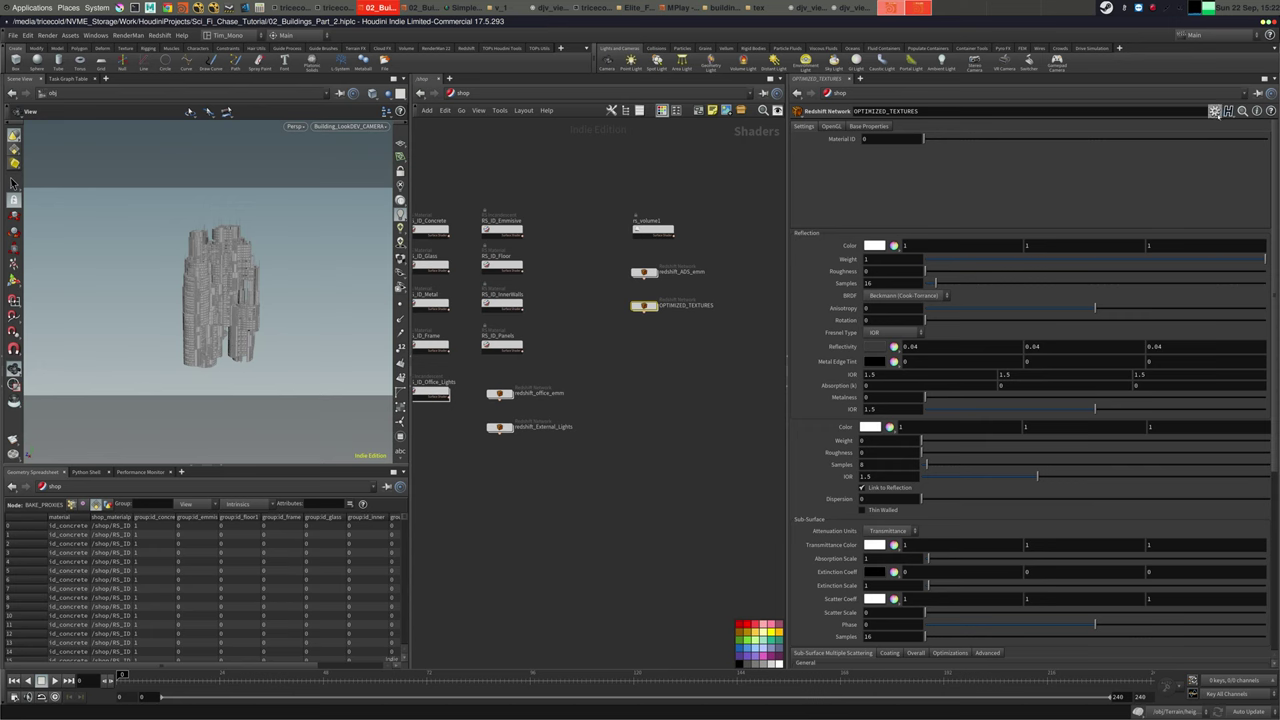
pyautogui.click(1214, 110)
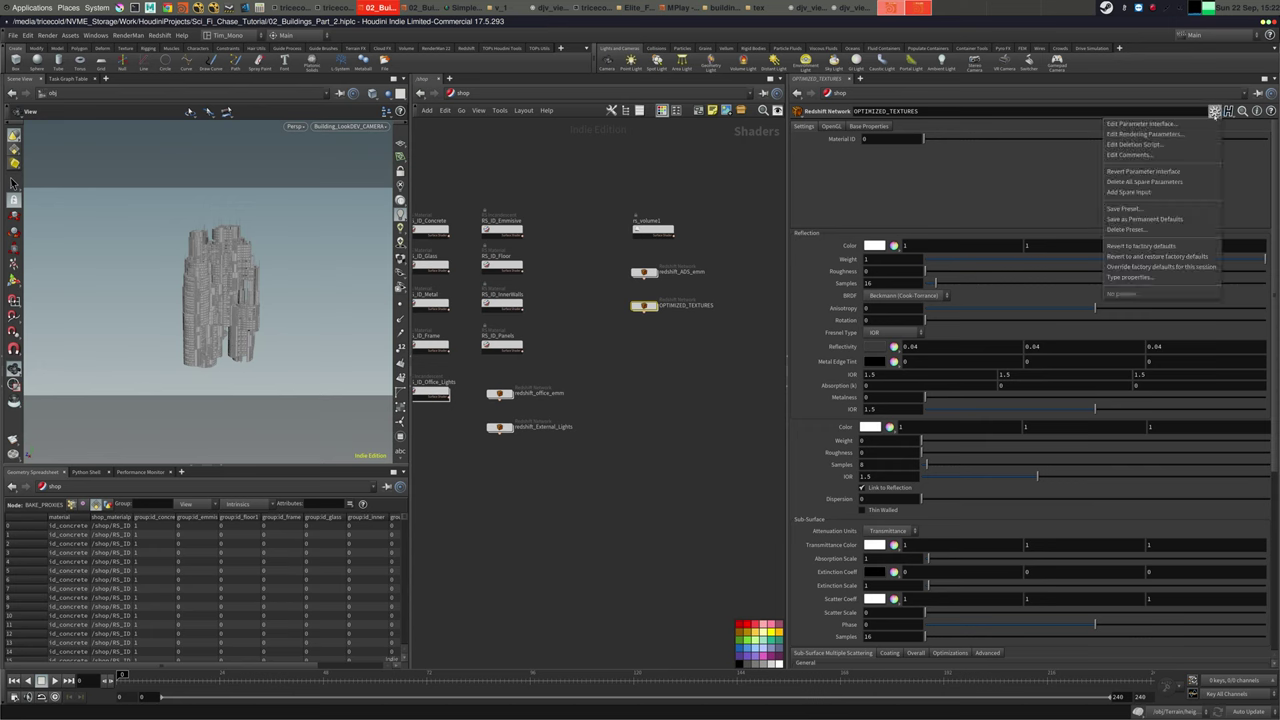
pyautogui.click(1195, 126)
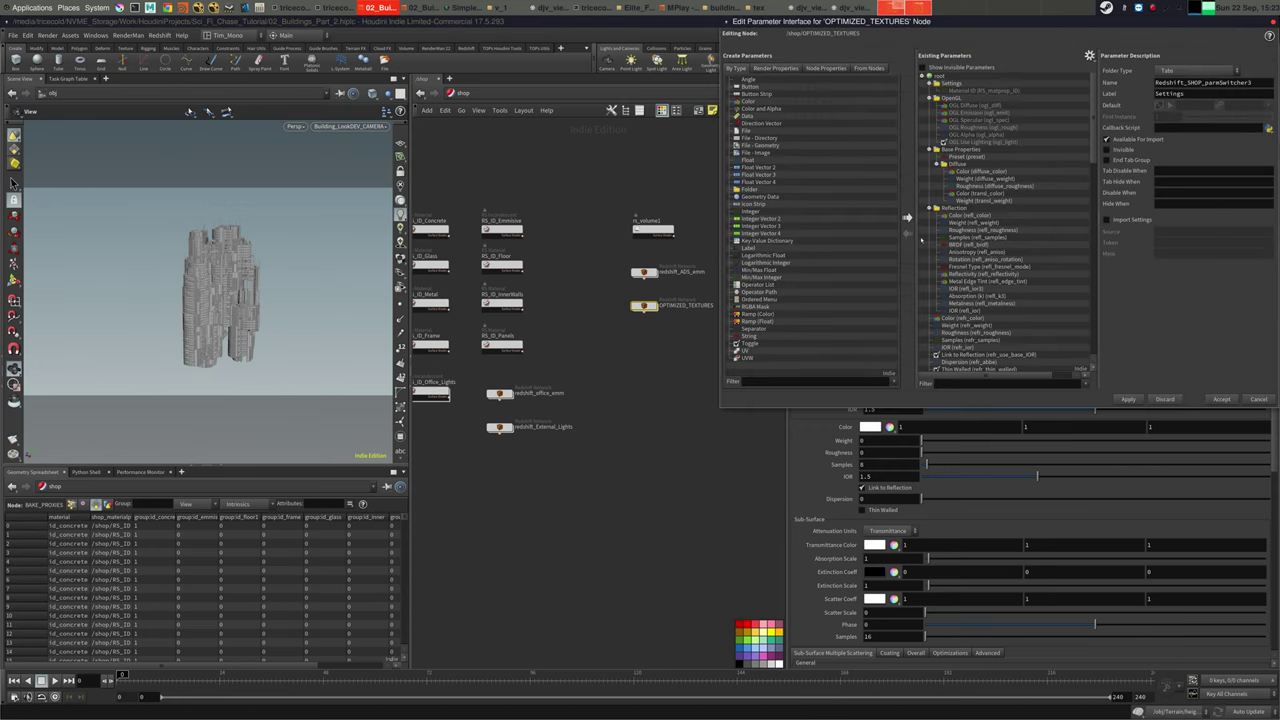
pyautogui.click(868, 70)
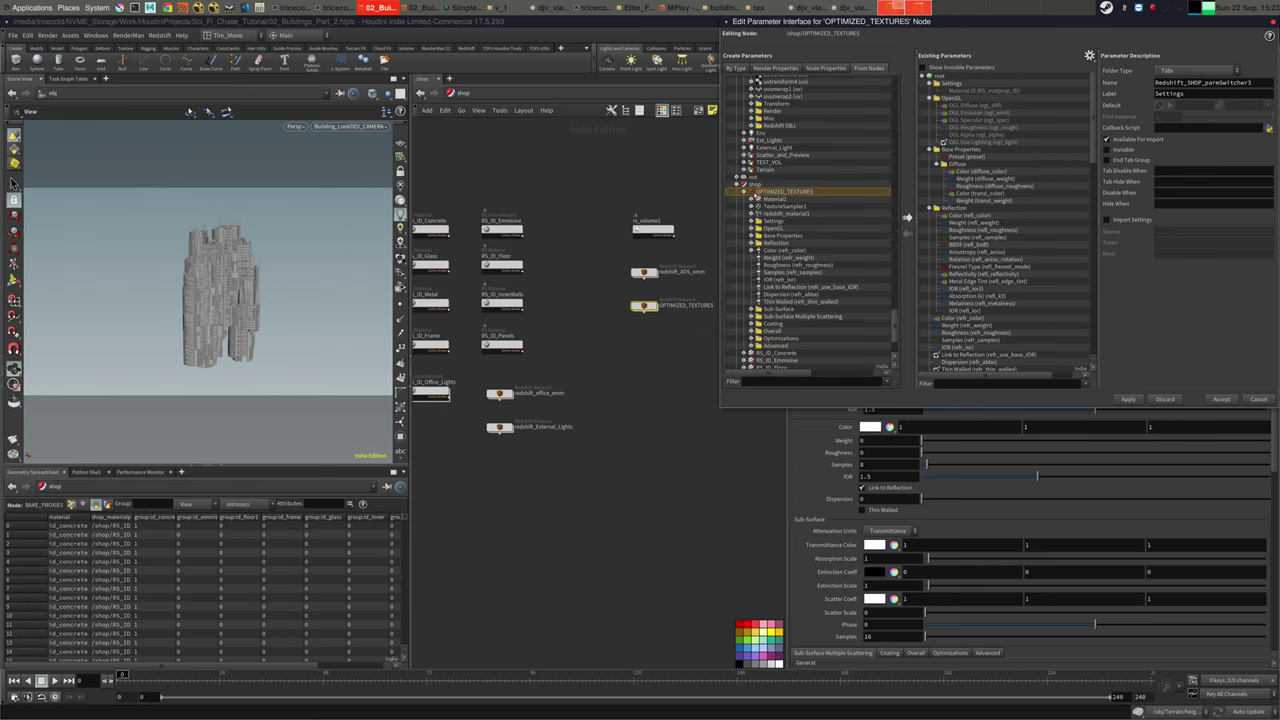
pyautogui.click(783, 206)
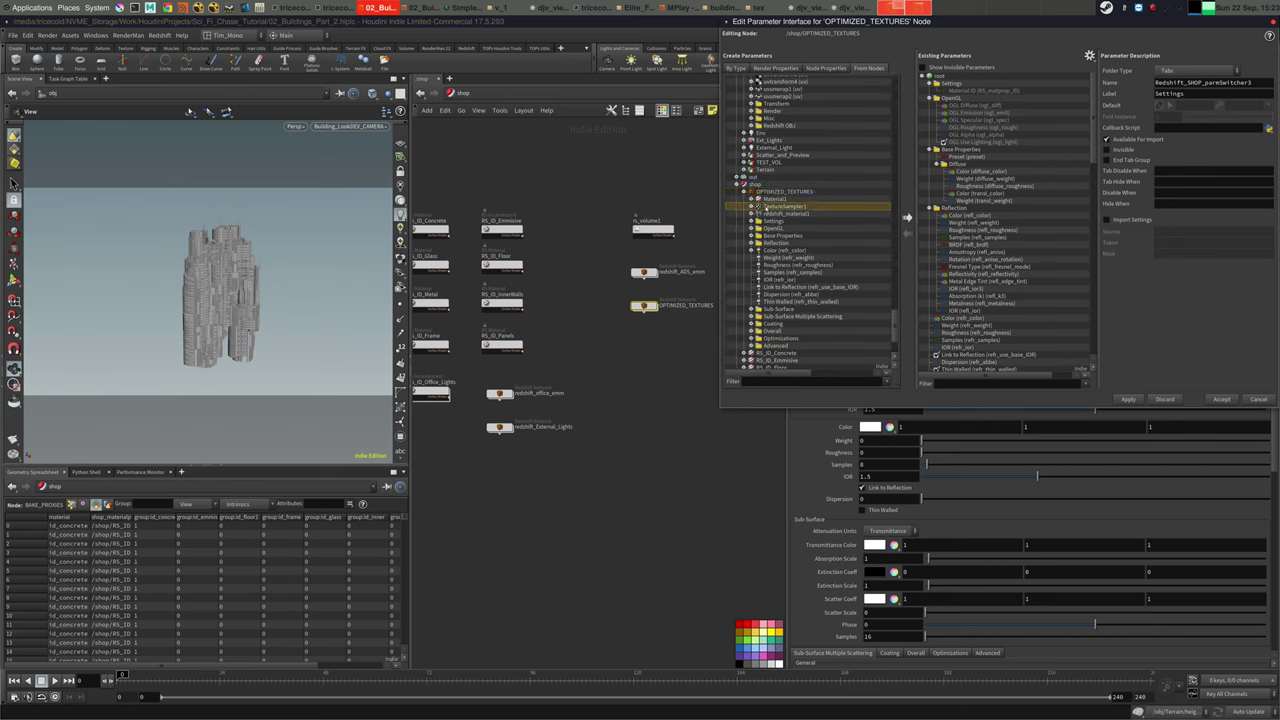
pyautogui.click(929, 98)
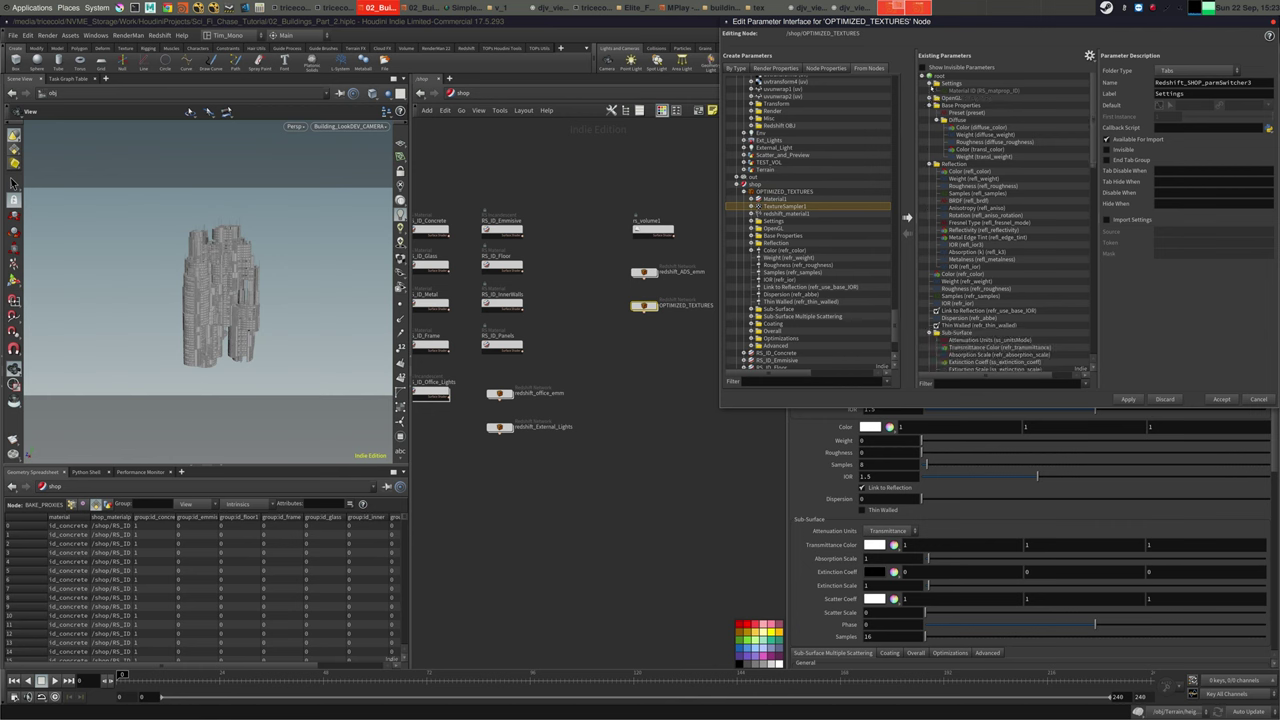
pyautogui.click(929, 84)
pyautogui.click(929, 98)
pyautogui.click(929, 105)
# Add TextureSampler1's Filename (tex0) image parameter to the OPTIMIZED_TEXTURES interface and accept the changes
pyautogui.click(752, 207)
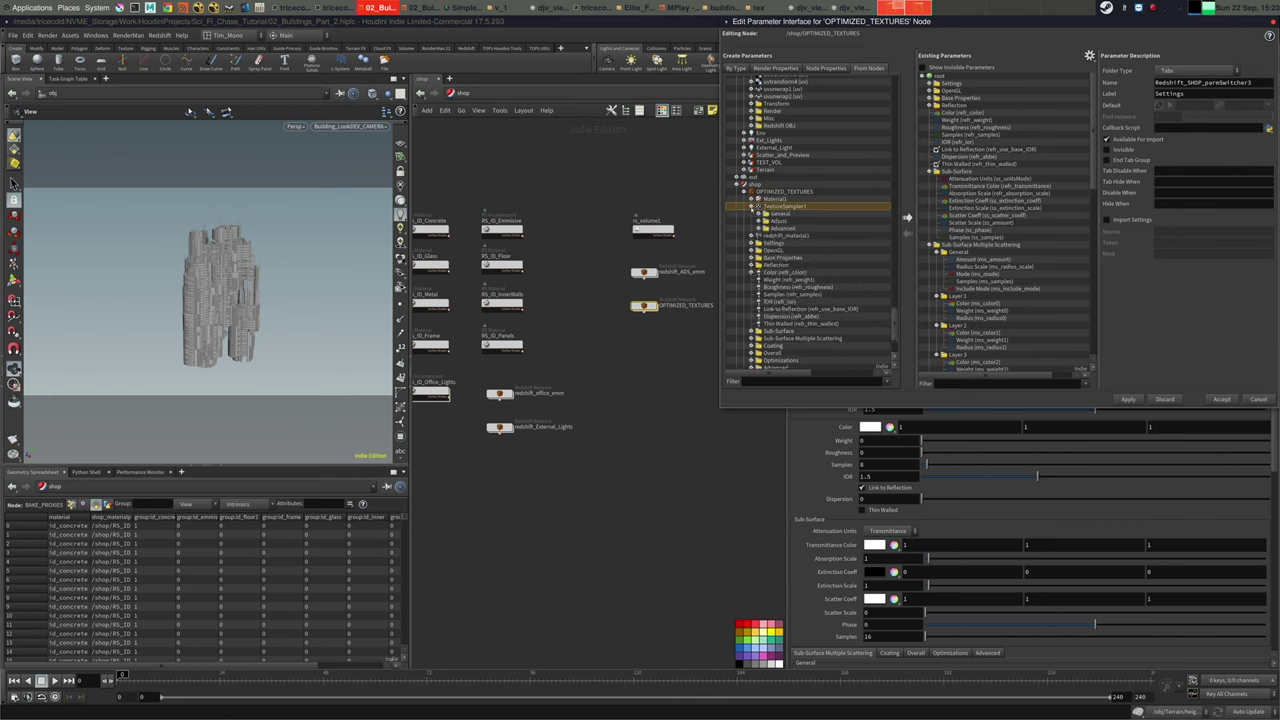
pyautogui.click(759, 214)
pyautogui.click(766, 221)
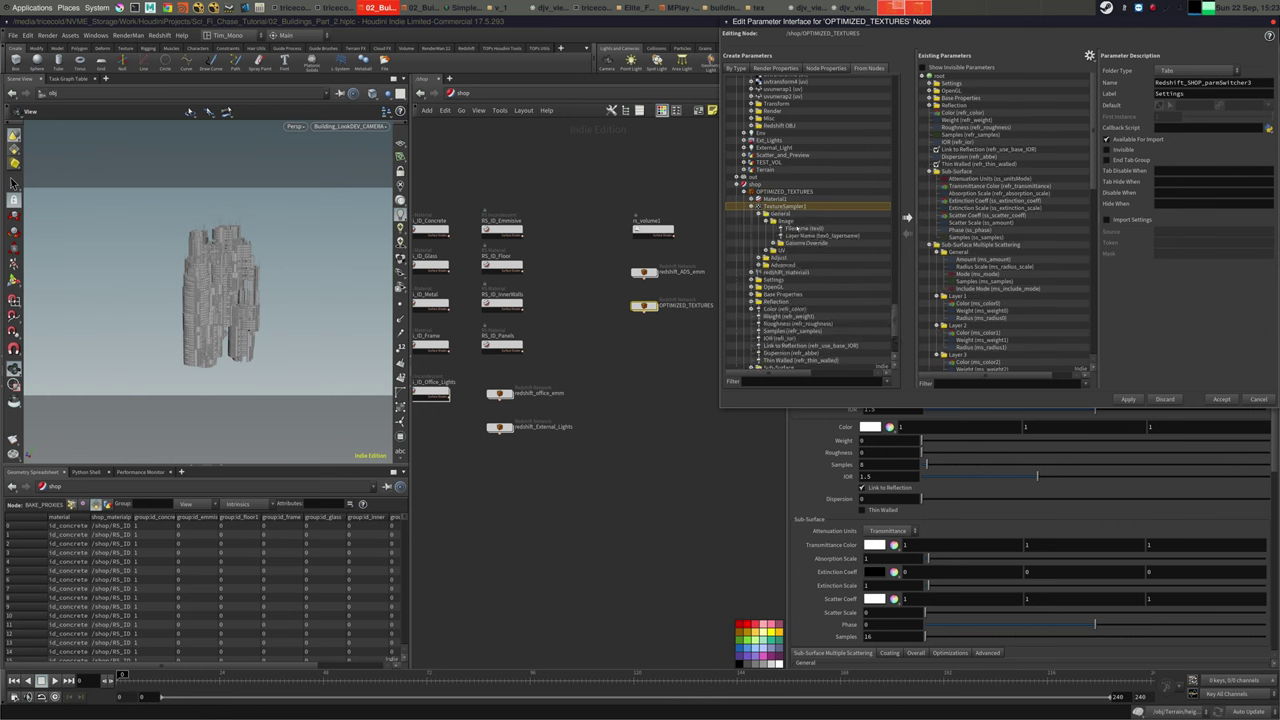
pyautogui.click(803, 228)
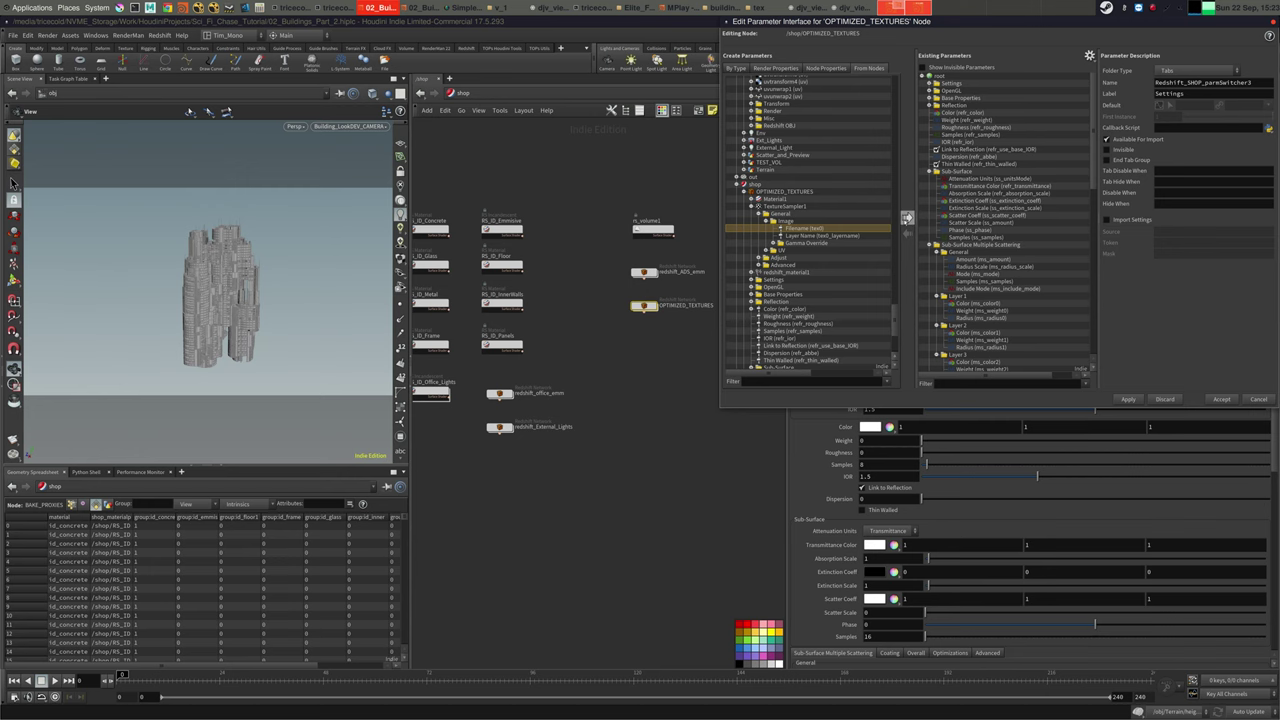
pyautogui.click(907, 217)
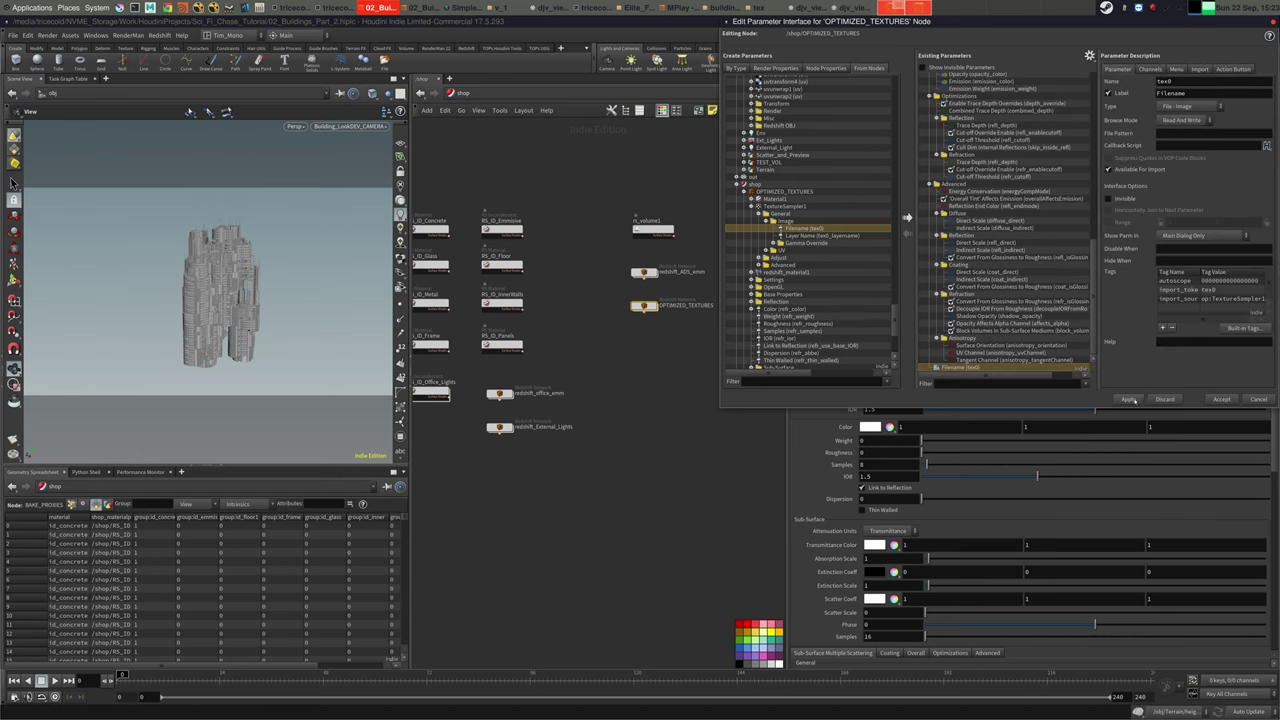
pyautogui.click(1221, 399)
# Check the OPTIMIZED_TEXTURES parameters for the Filename entry and reopen the network's parameter interface editor
pyautogui.scroll(-2, 1234, 468)
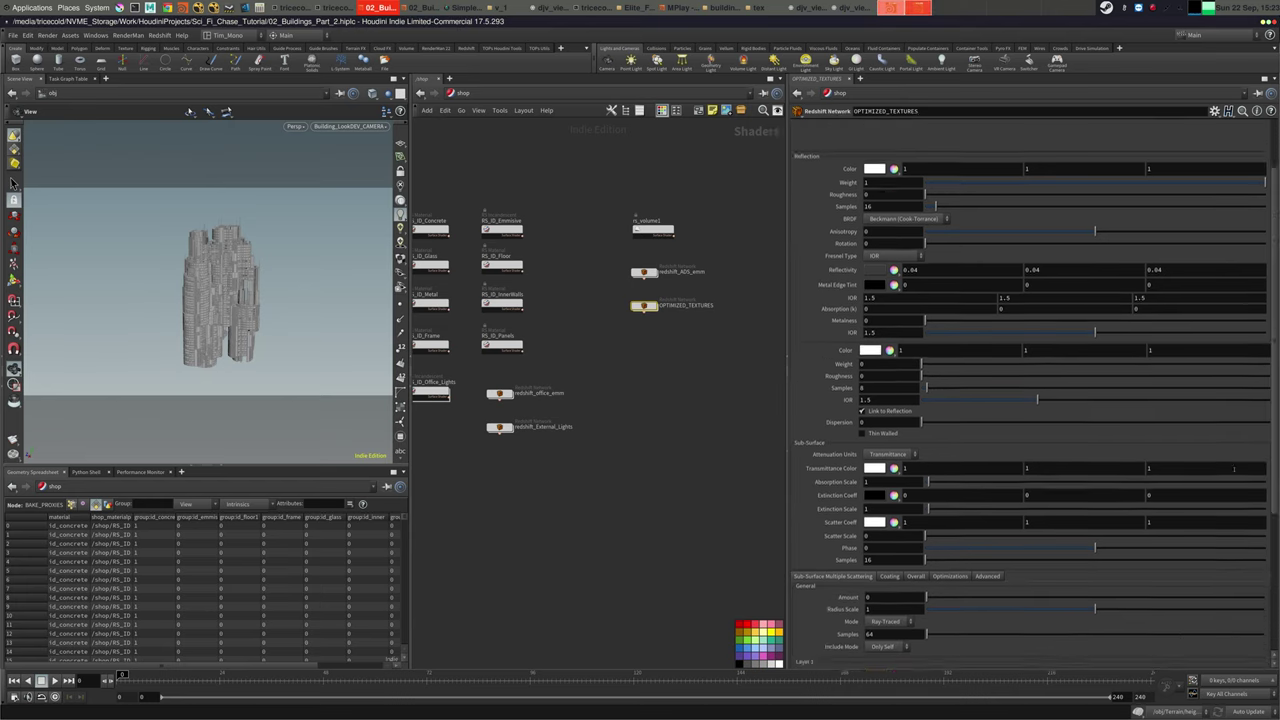
pyautogui.scroll(-5, 1234, 468)
pyautogui.scroll(8, 1159, 214)
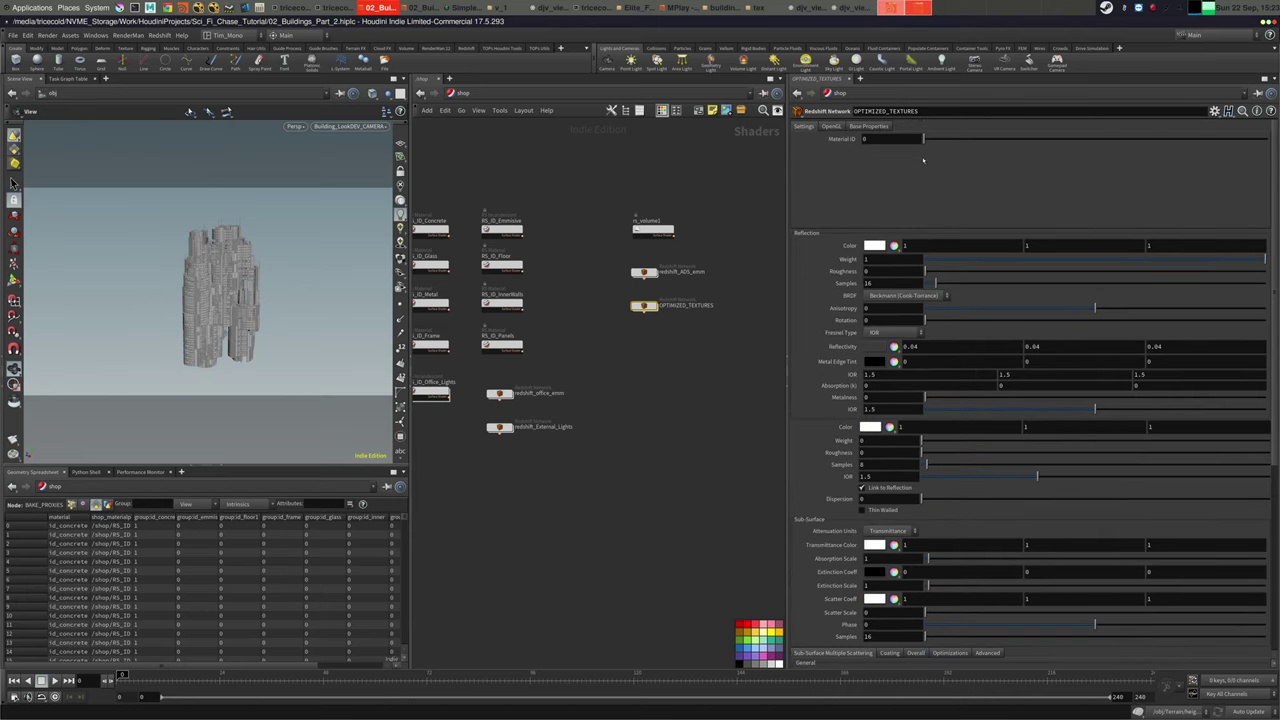
pyautogui.click(1214, 110)
pyautogui.click(1150, 124)
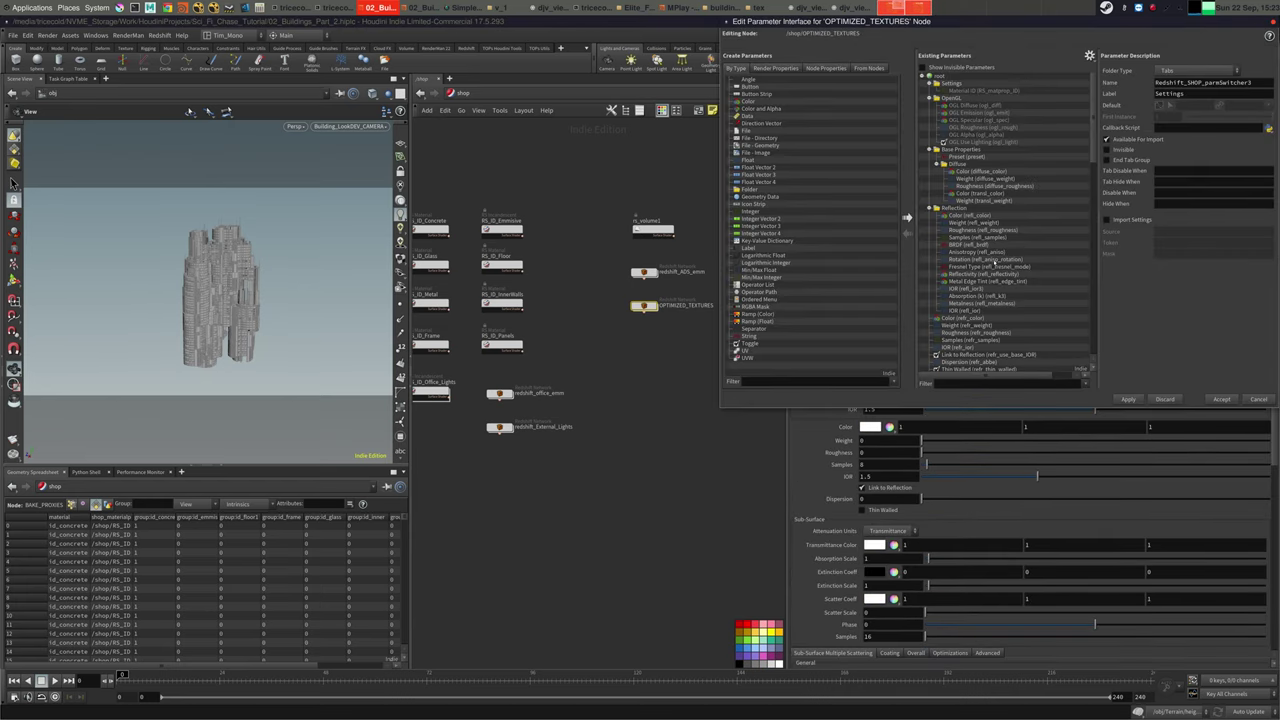
# Collapse the folders from Settings through Advanced in the existing parameters tree to bring the Filename parameter near them
pyautogui.click(929, 84)
pyautogui.click(929, 91)
pyautogui.click(929, 98)
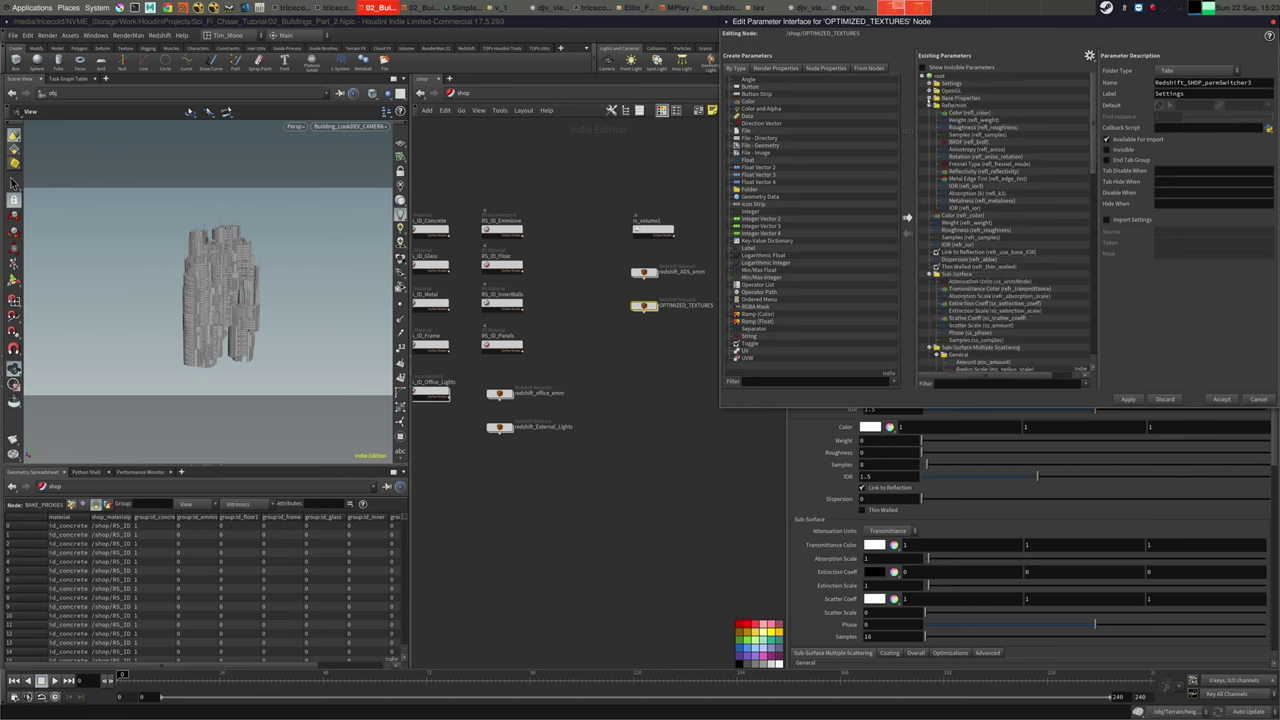
pyautogui.click(929, 105)
pyautogui.click(931, 171)
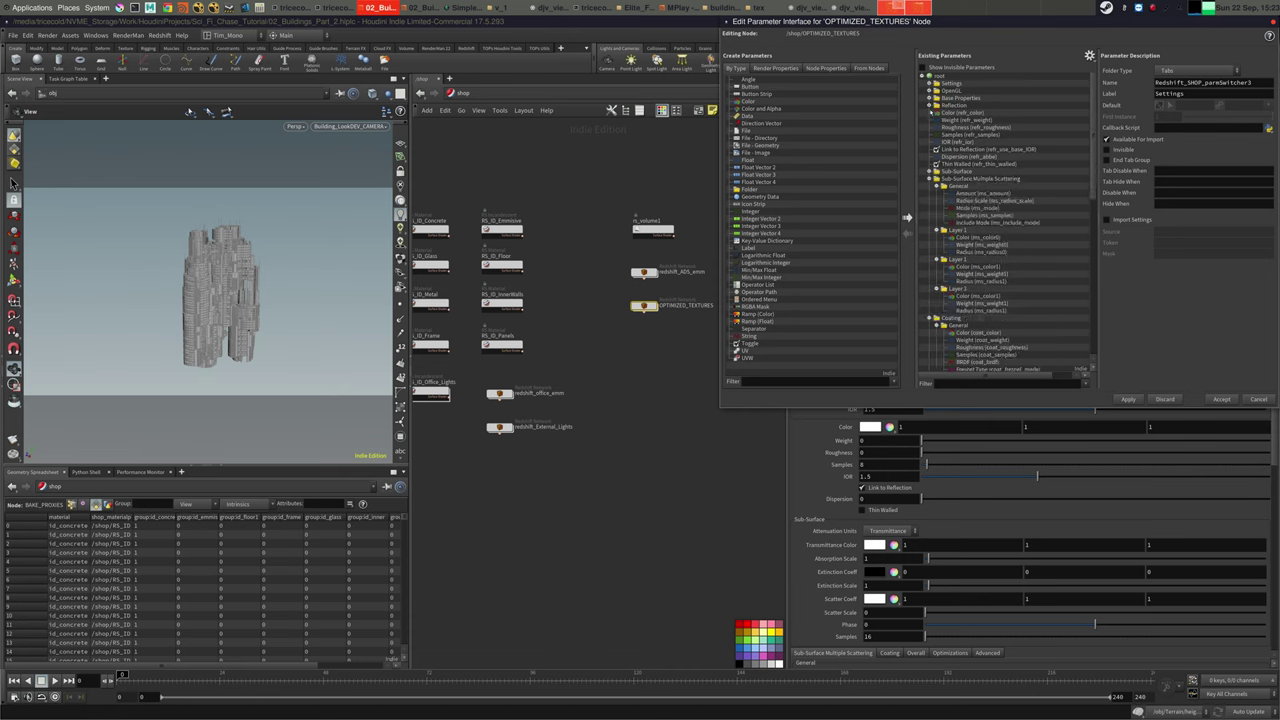
pyautogui.click(929, 179)
pyautogui.click(929, 186)
pyautogui.click(929, 193)
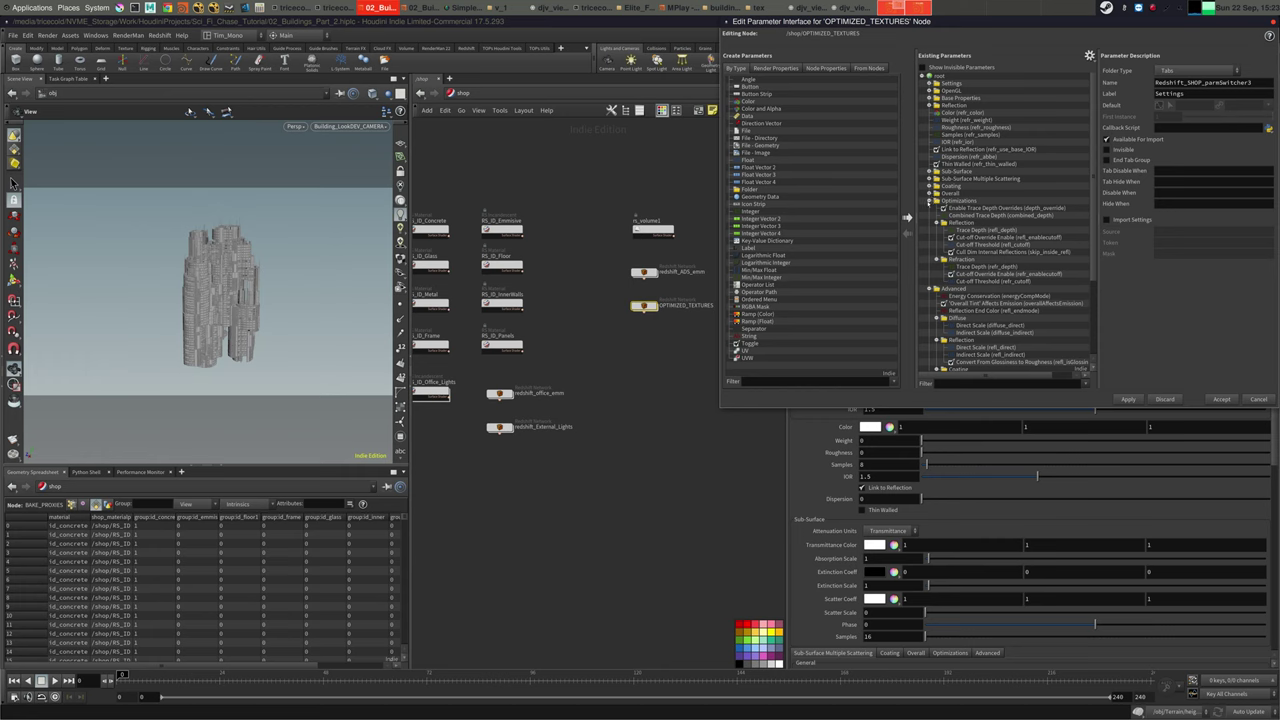
pyautogui.click(929, 201)
pyautogui.click(929, 208)
# Move the Filename (tex0) parameter into the Settings folder of the OPTIMIZED_TEXTURES interface and accept the changes
pyautogui.click(948, 210)
pyautogui.moveTo(946, 216); pyautogui.dragTo(941, 85)
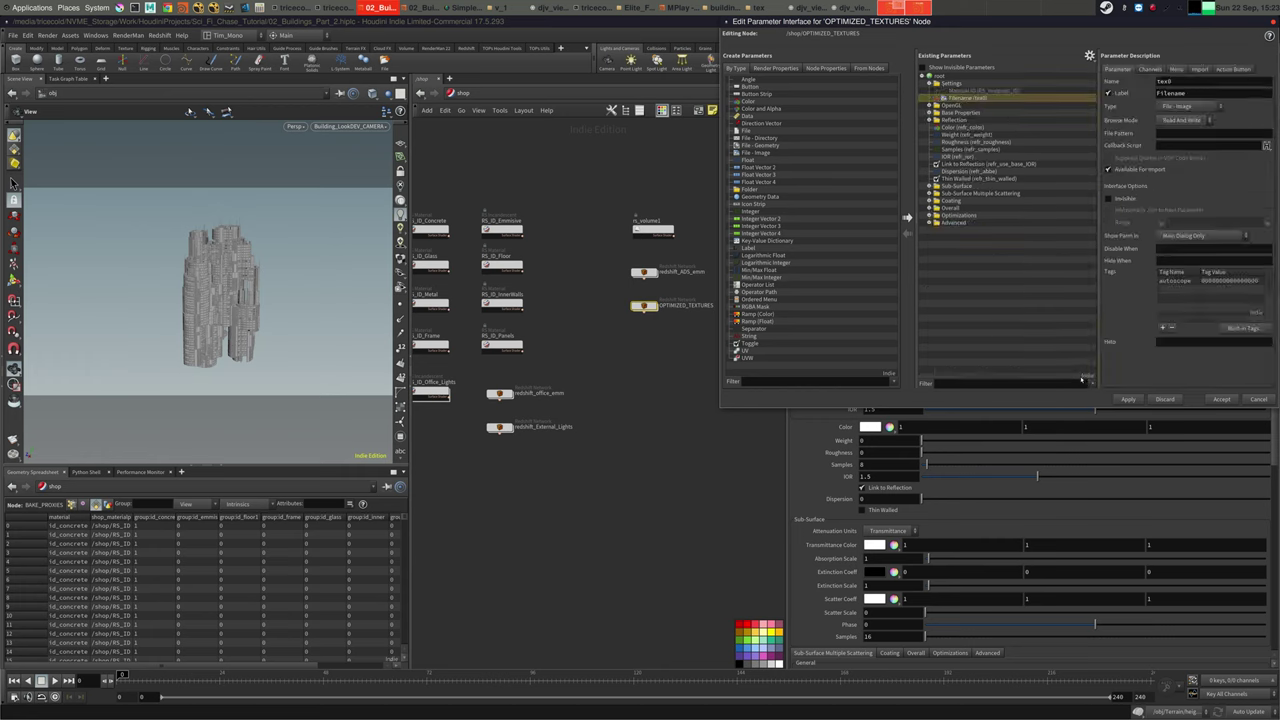
pyautogui.click(1128, 399)
pyautogui.click(1216, 399)
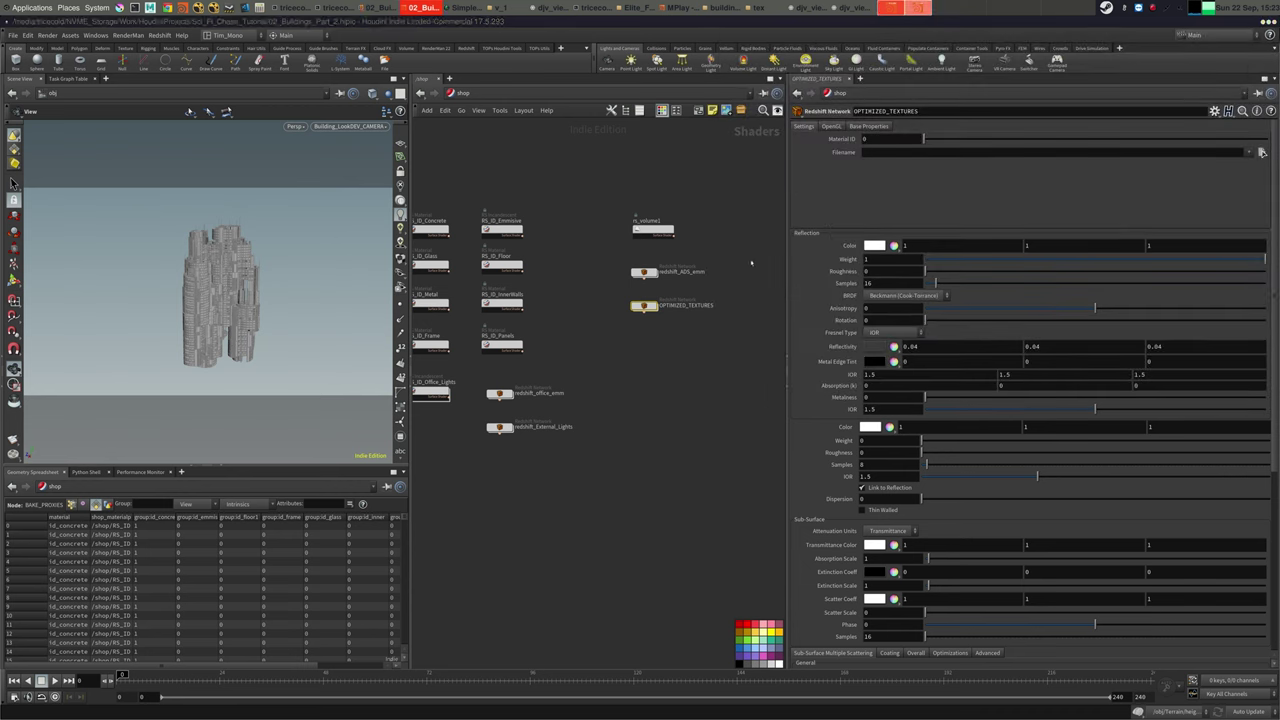
pyautogui.moveTo(671, 288); pyautogui.dragTo(675, 291, button='middle')
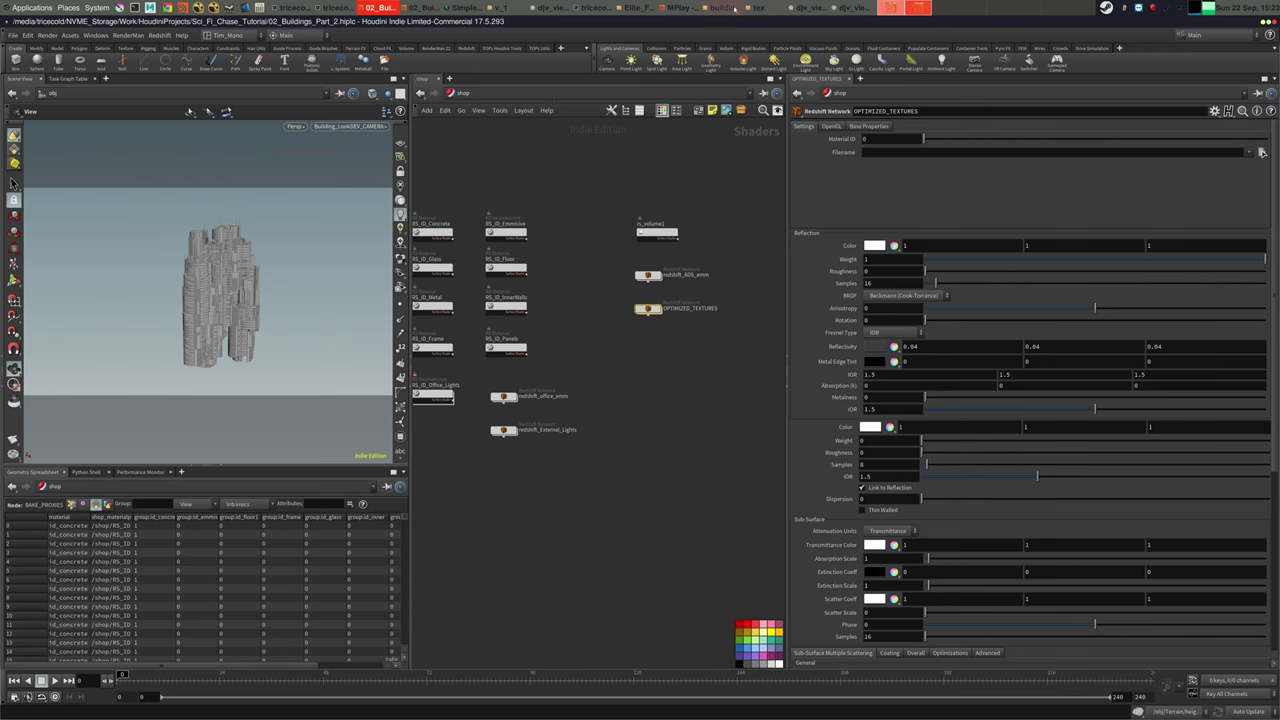
# Copy the path of the tex/buildings folder from the file manager and paste it into the Filename parameter of OPTIMIZED_TEXTURES
pyautogui.click(722, 8)
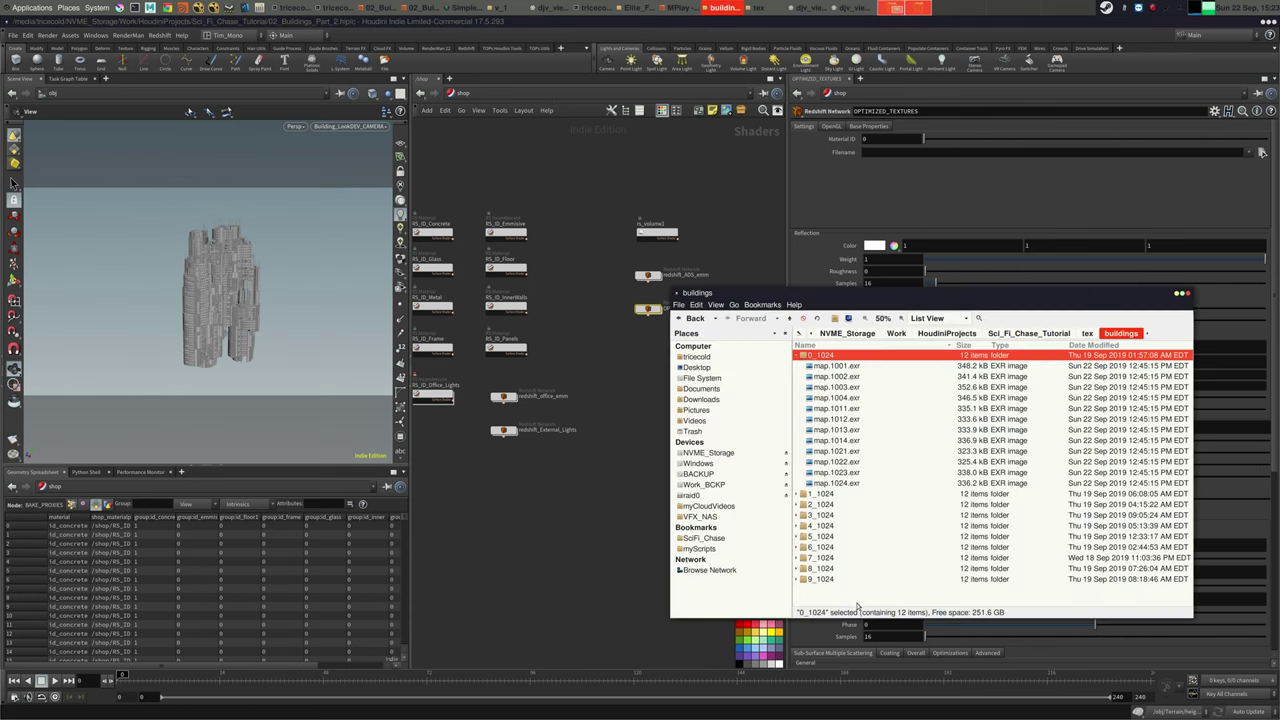
pyautogui.click(856, 592)
pyautogui.hotkey('ctrl', 'l')
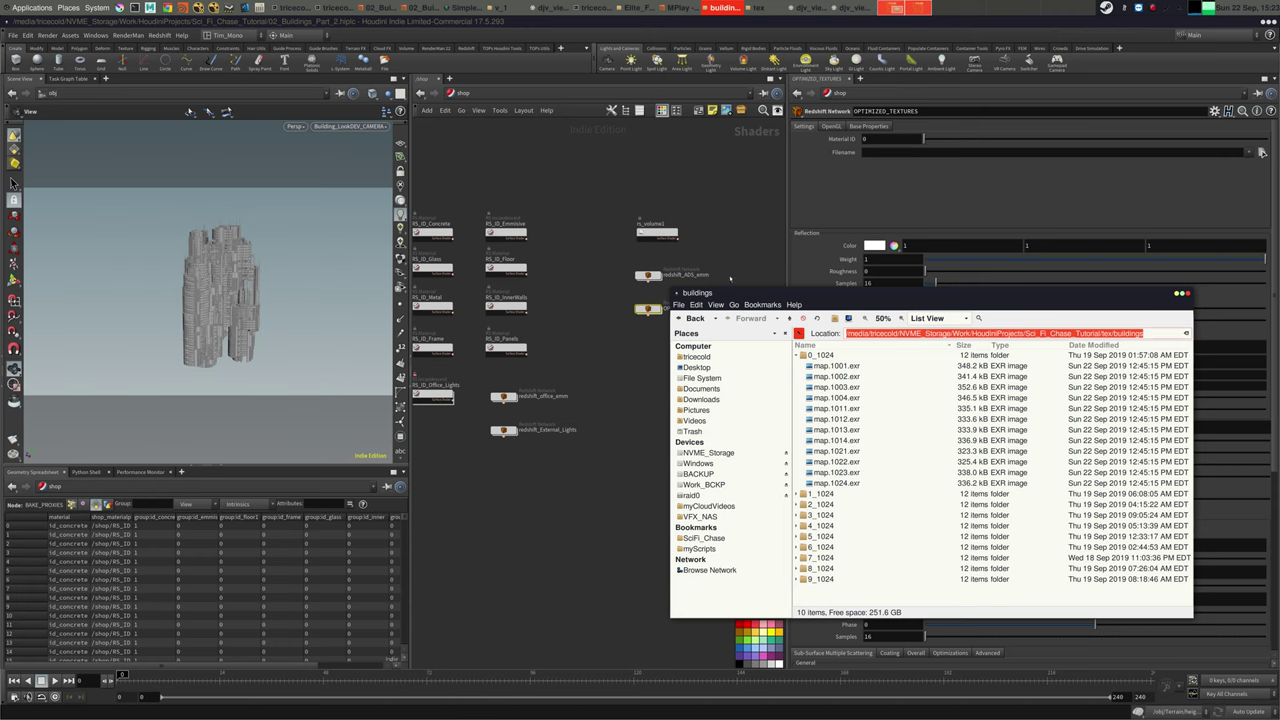
pyautogui.click(1161, 336)
pyautogui.moveTo(1161, 337); pyautogui.dragTo(774, 314)
pyautogui.hotkey('ctrl', 'c')
pyautogui.click(1050, 152)
pyautogui.hotkey('ctrl', 'v')
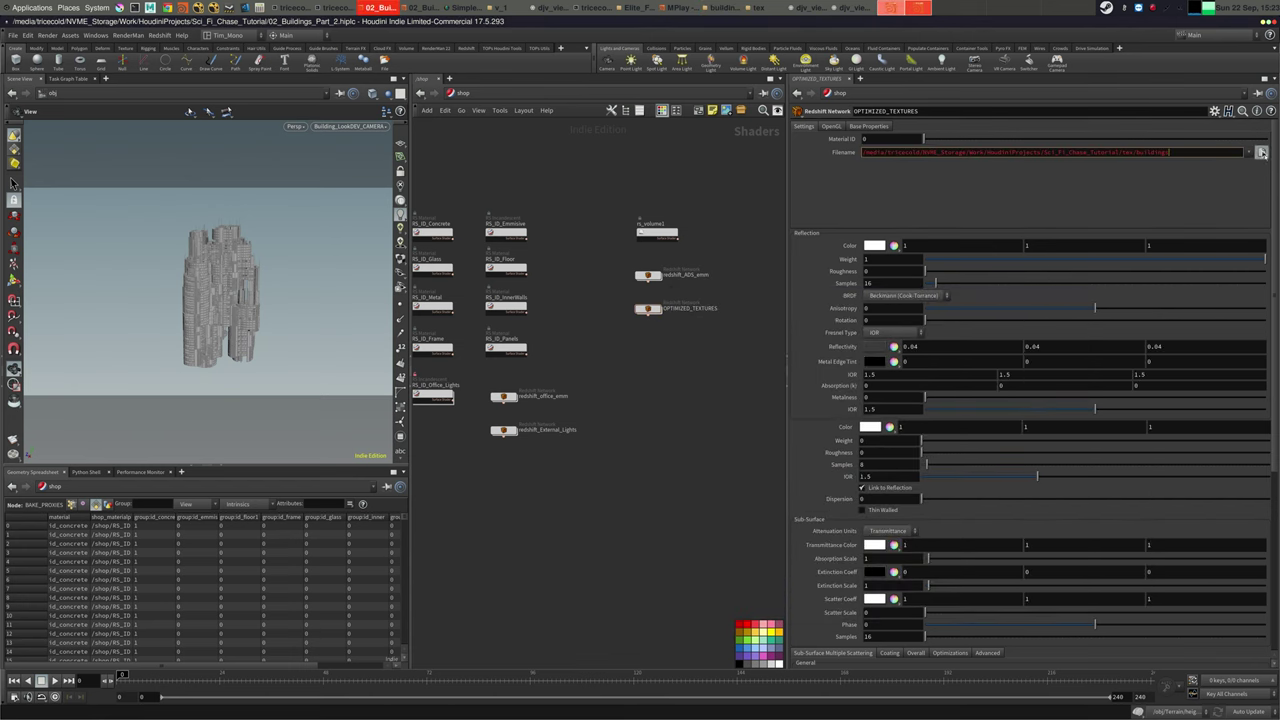
# Browse from the Filename parameter into the 0_1024 folder and choose the map.$F.exr image sequence
pyautogui.click(1261, 152)
pyautogui.doubleClick(1050, 86)
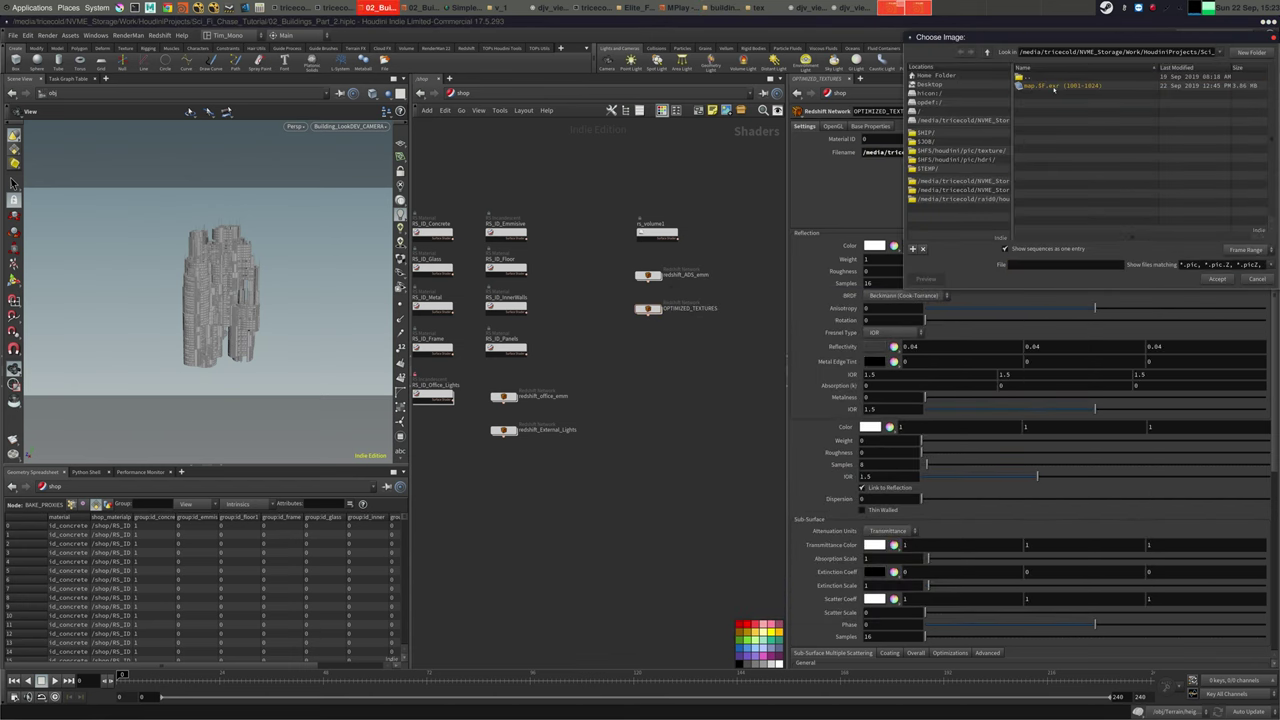
pyautogui.click(1060, 86)
pyautogui.click(1217, 279)
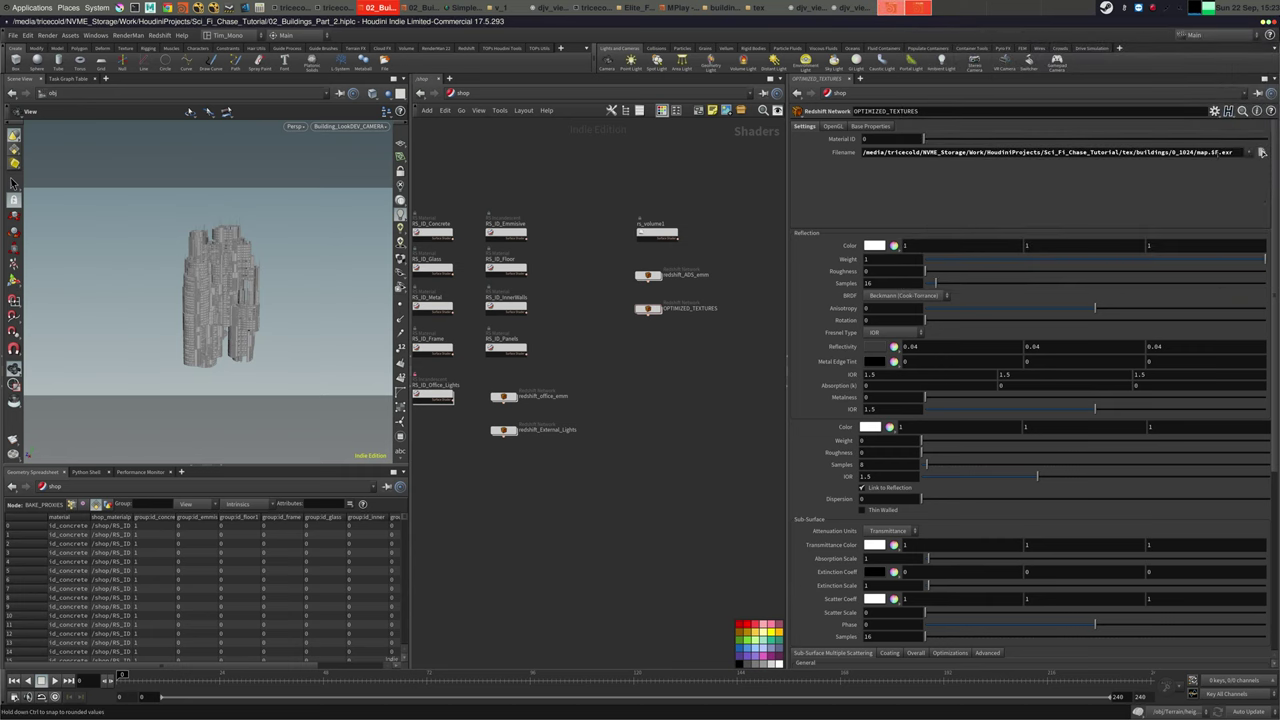
# Replace $F with <UDIM> in the Filename path so that it points to map.<UDIM>.exr
pyautogui.click(1215, 152)
pyautogui.doubleClick(1215, 152)
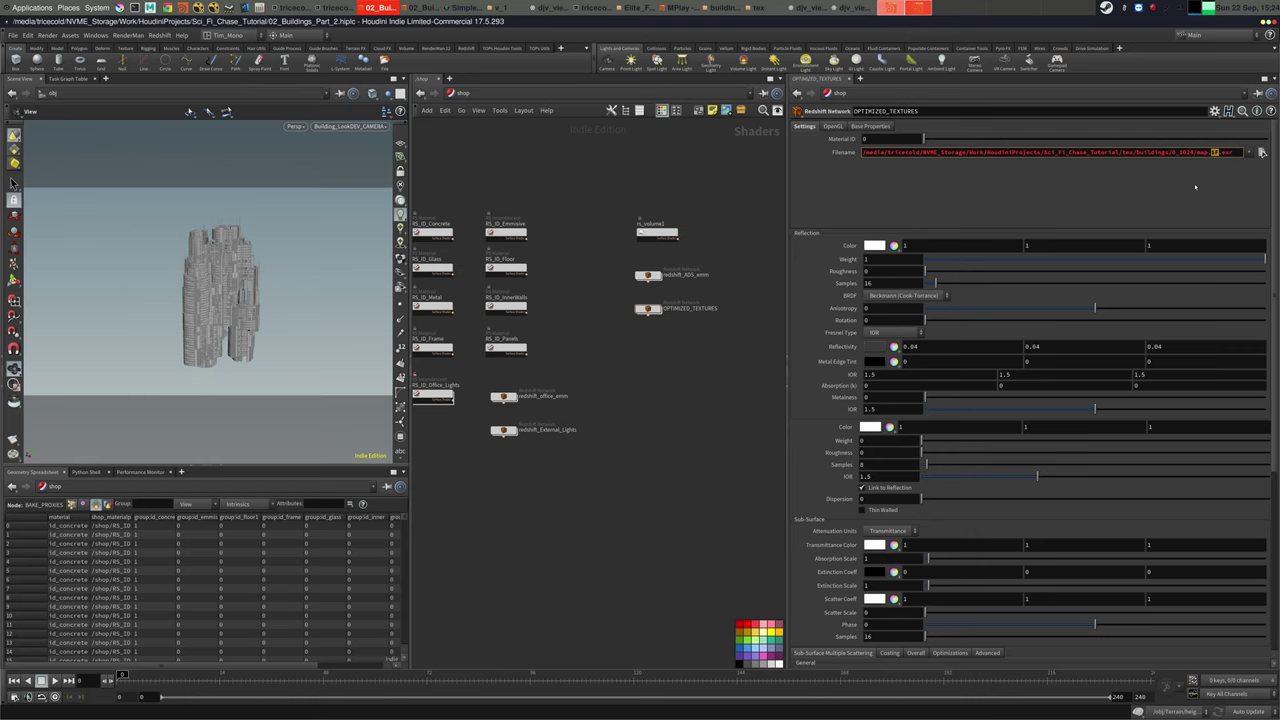
pyautogui.press('BackSpace')
pyautogui.write('<UDIM>')
pyautogui.write('>')
pyautogui.moveTo(746, 179); pyautogui.dragTo(812, 186, button='middle')
pyautogui.scroll(-2, 749, 200)
pyautogui.moveTo(716, 199); pyautogui.dragTo(700, 220, button='middle')
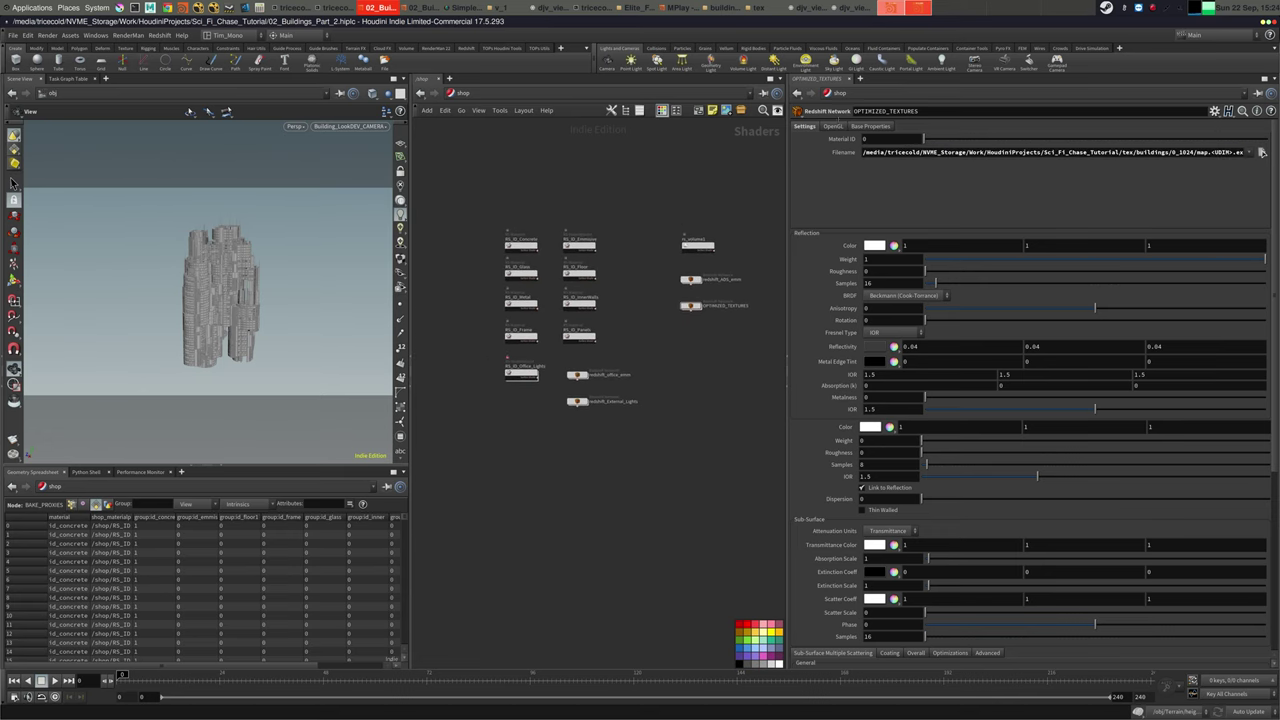
# Review the exposed parameters of OPTIMIZED_TEXTURES and the texture sampler and material nodes inside it
pyautogui.click(1152, 8)
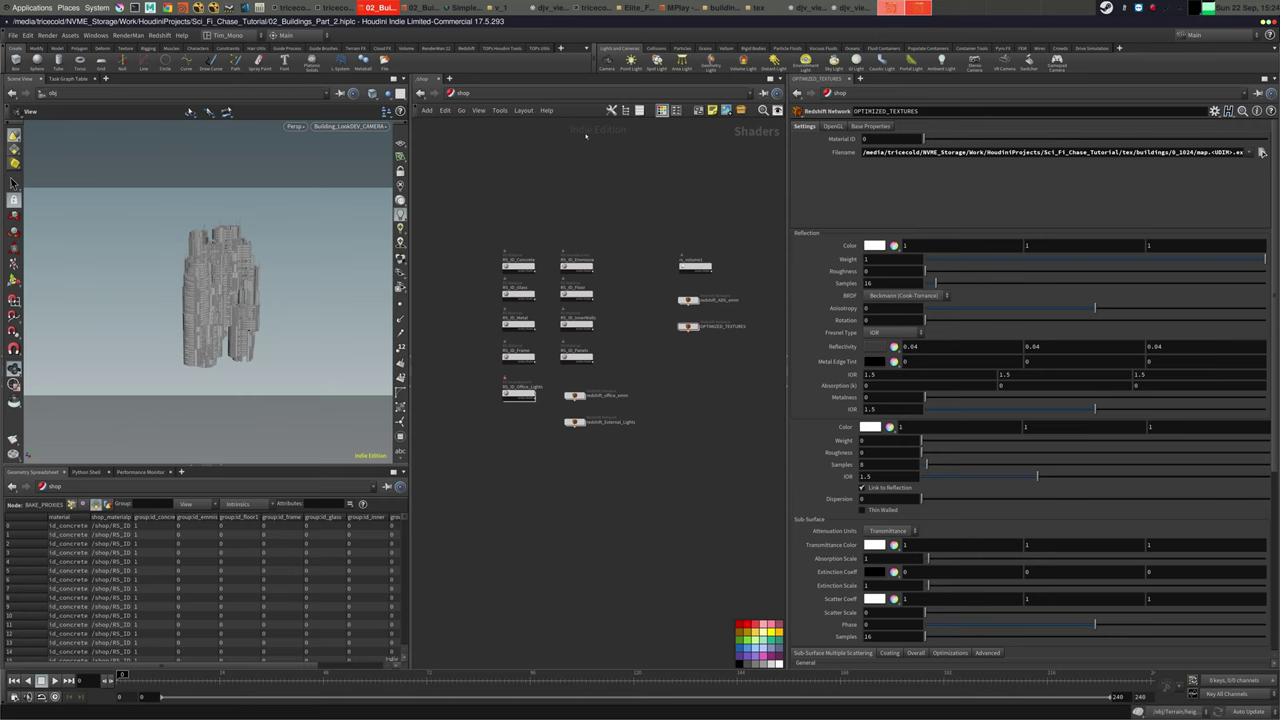
pyautogui.click(551, 94)
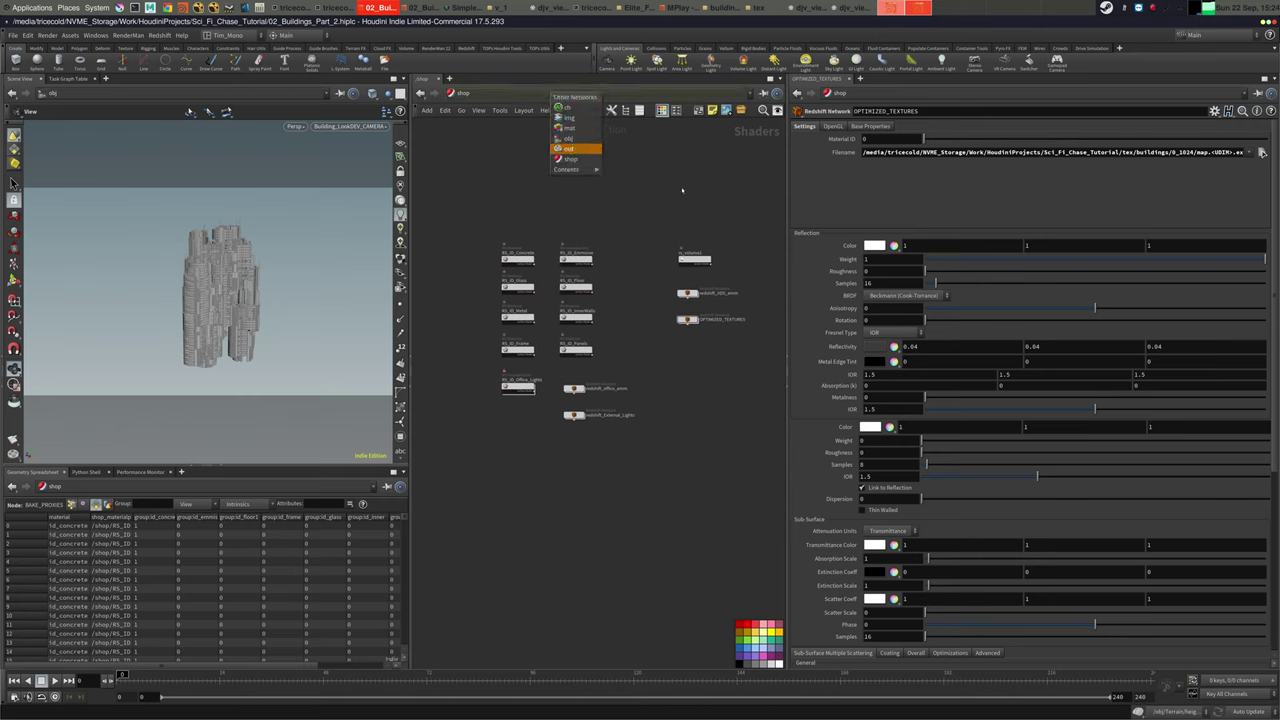
pyautogui.click(740, 209)
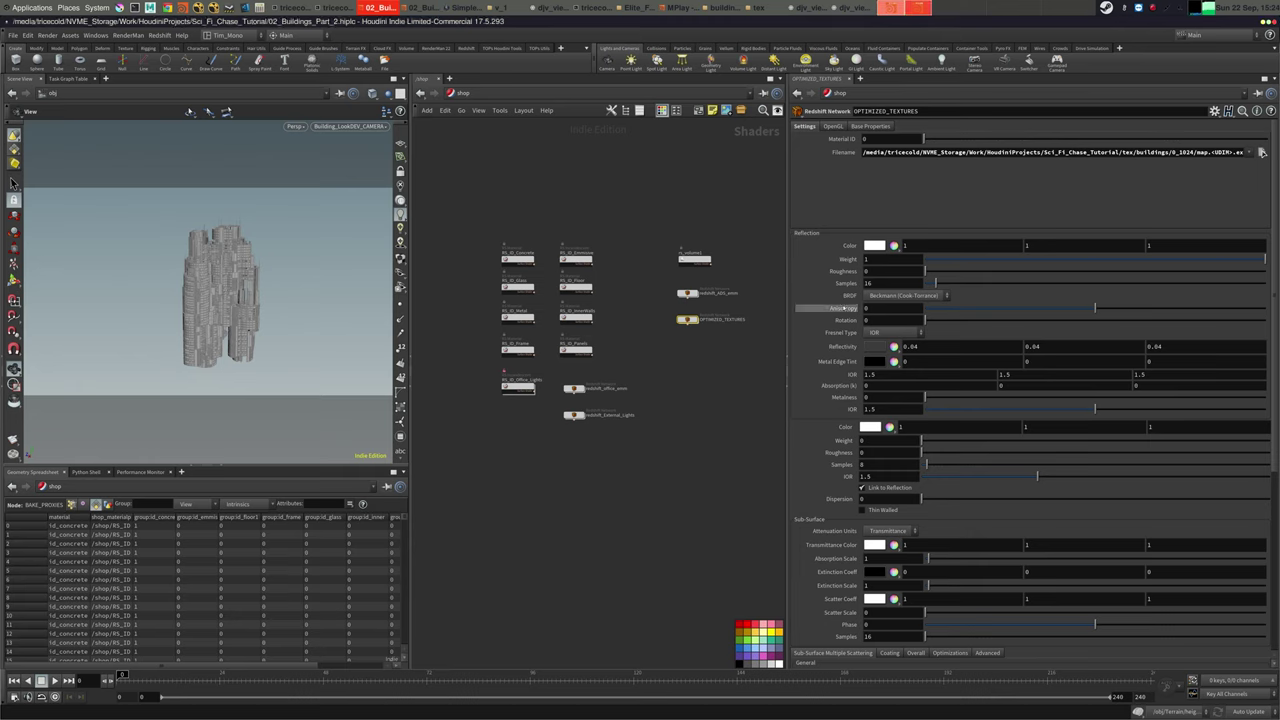
pyautogui.moveTo(850, 245); pyautogui.dragTo(836, 248, button='middle')
pyautogui.scroll(-5, 1233, 367)
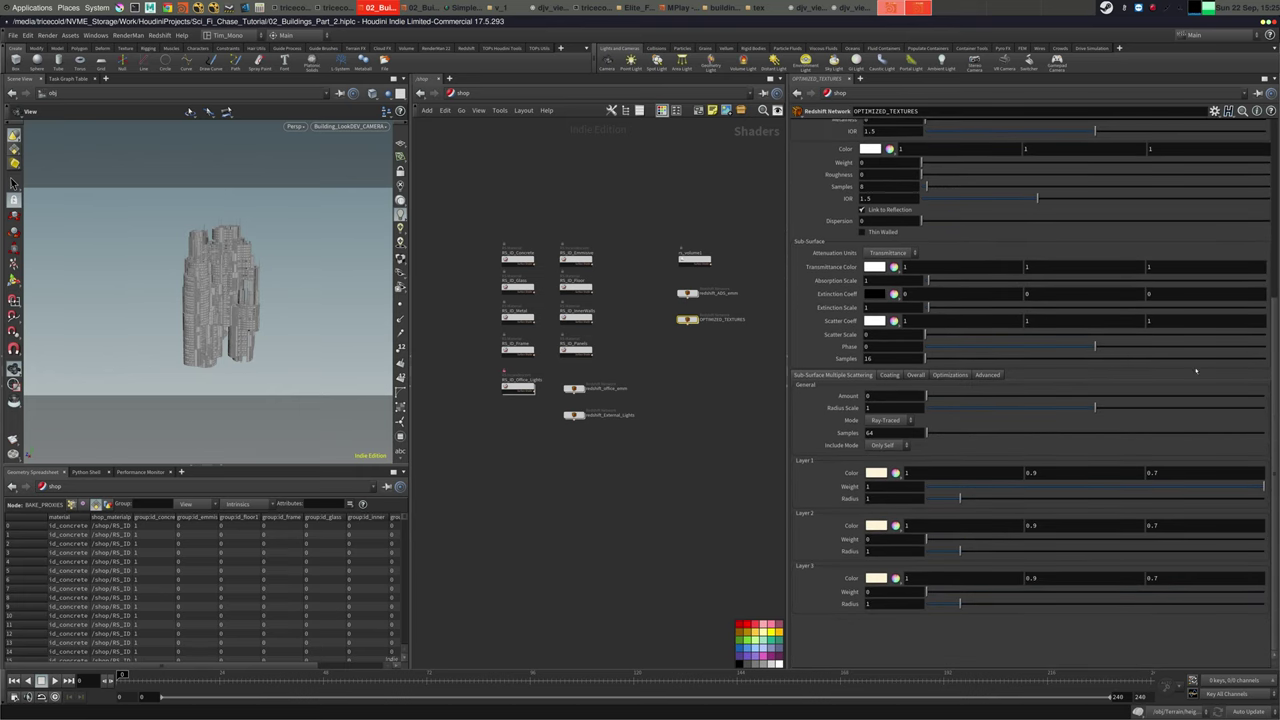
pyautogui.scroll(6, 1271, 327)
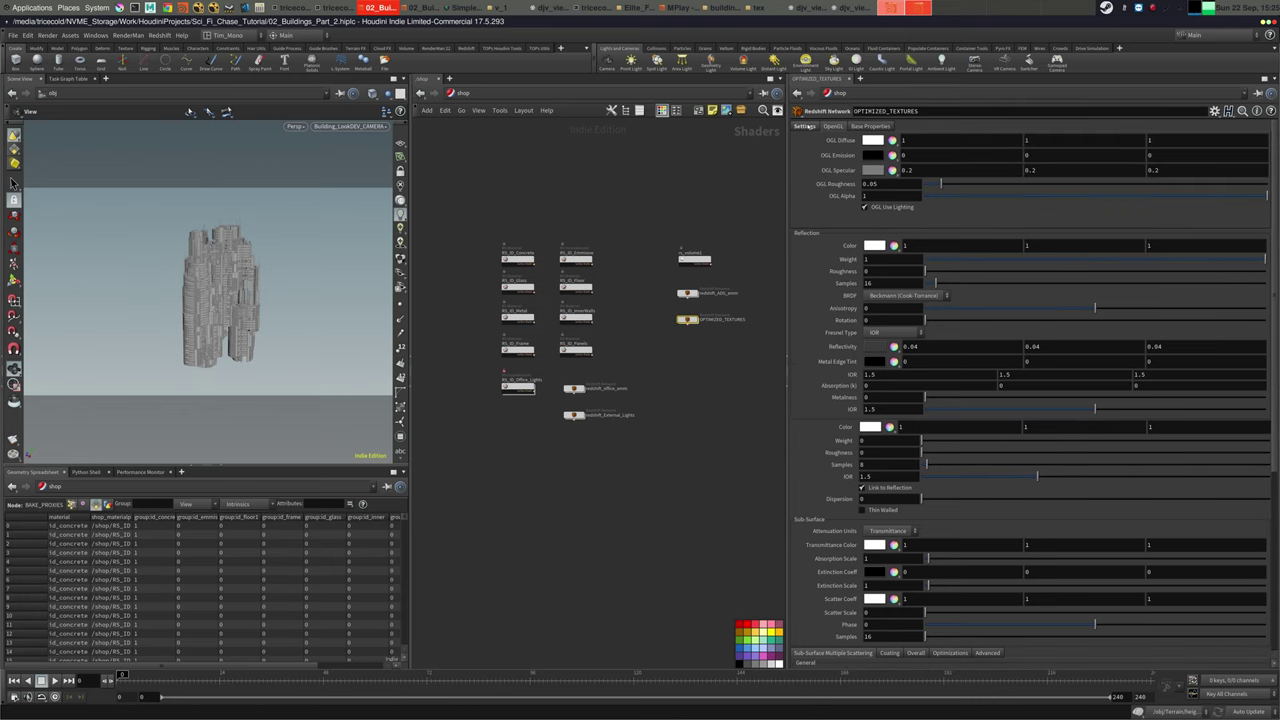
pyautogui.doubleClick(688, 320)
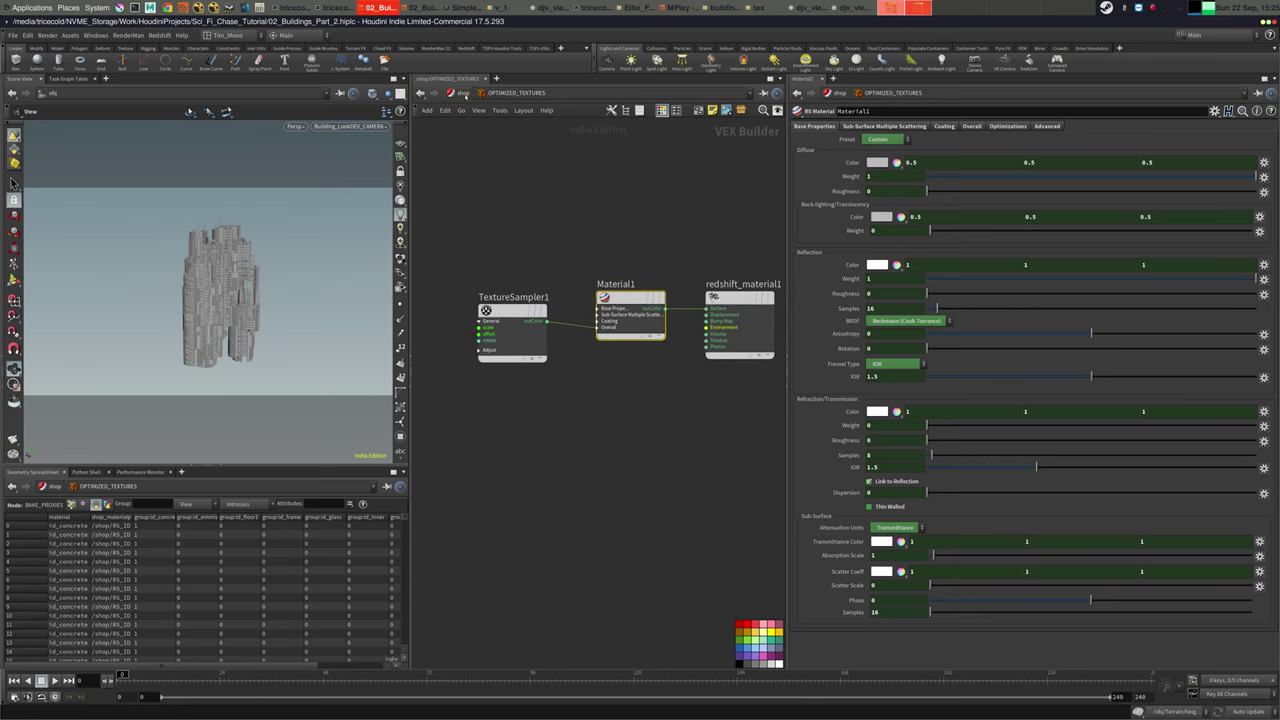
pyautogui.click(462, 92)
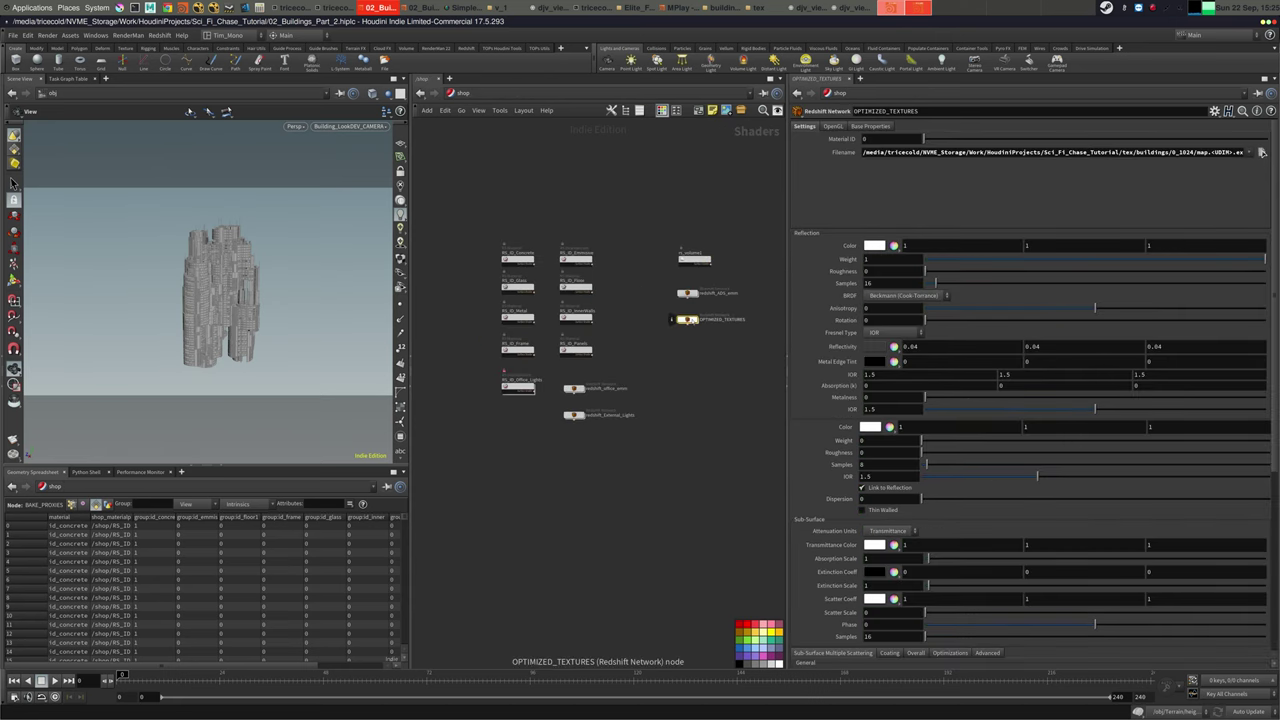
pyautogui.doubleClick(695, 320)
pyautogui.click(738, 322)
pyautogui.click(462, 92)
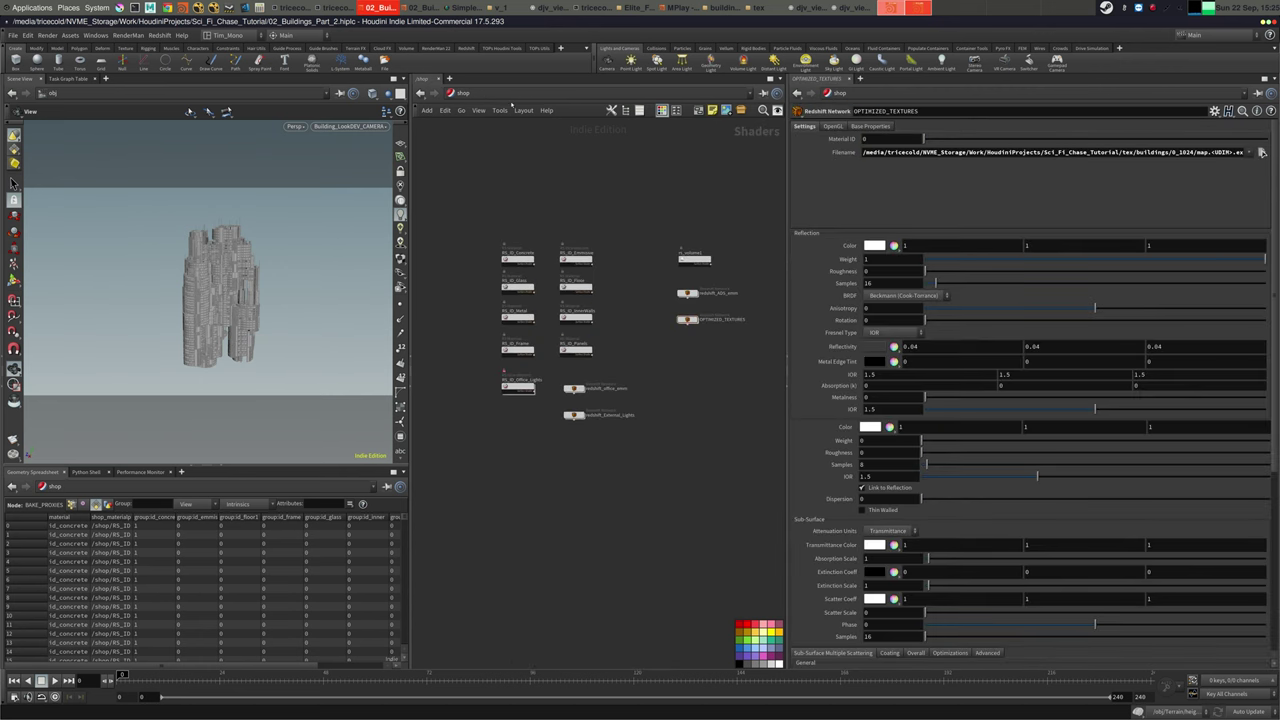
# Go to the object network, move the Buildings box down and extend the Look Dev box downward
pyautogui.click(604, 93)
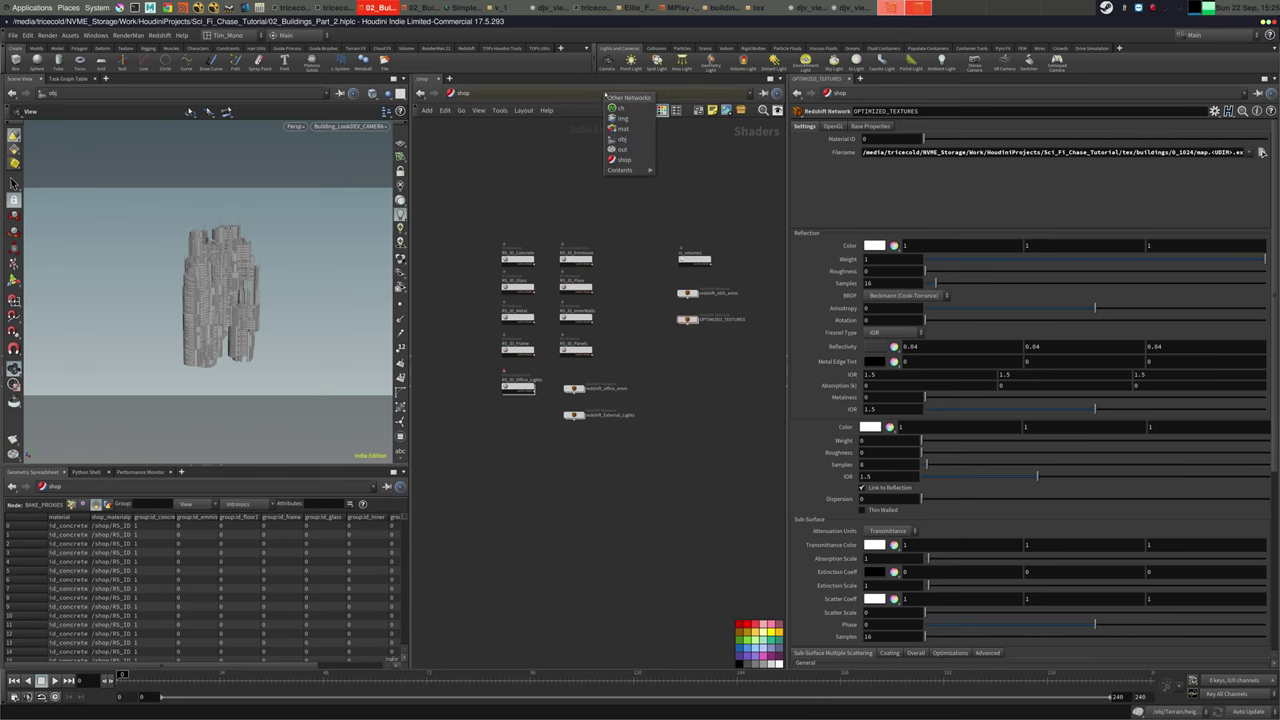
pyautogui.click(626, 140)
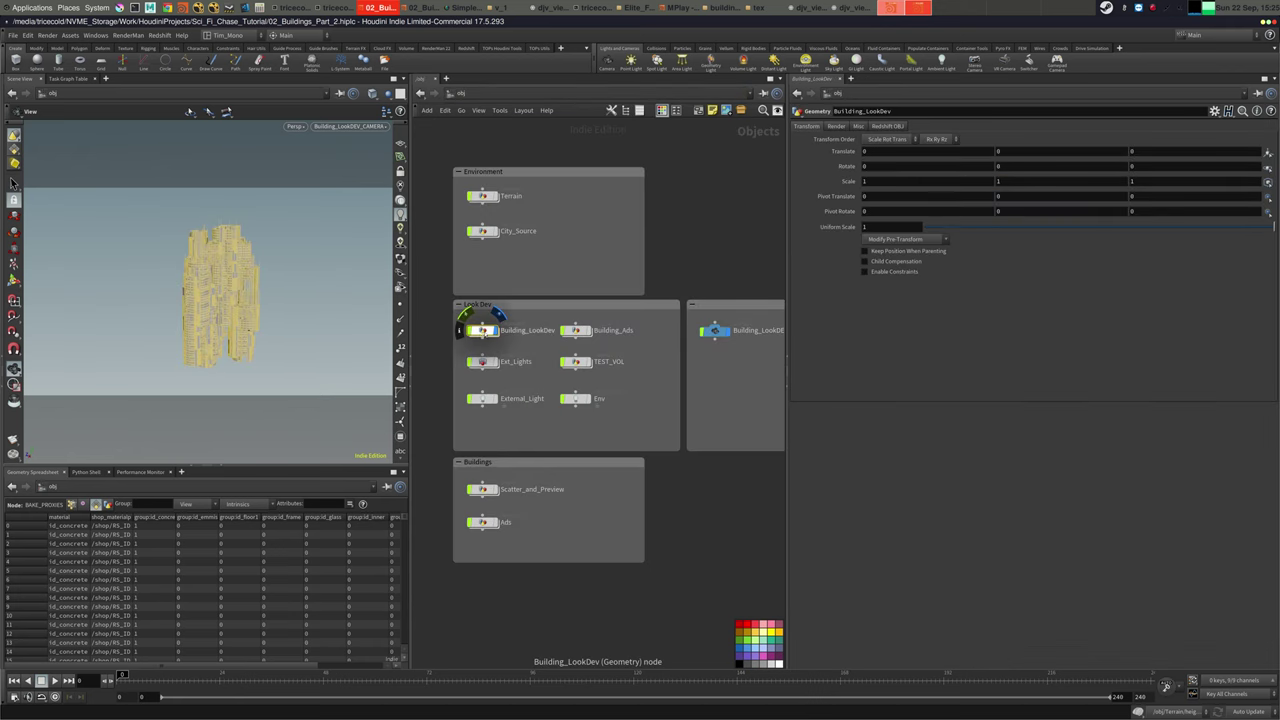
pyautogui.moveTo(544, 426); pyautogui.dragTo(579, 239, button='middle')
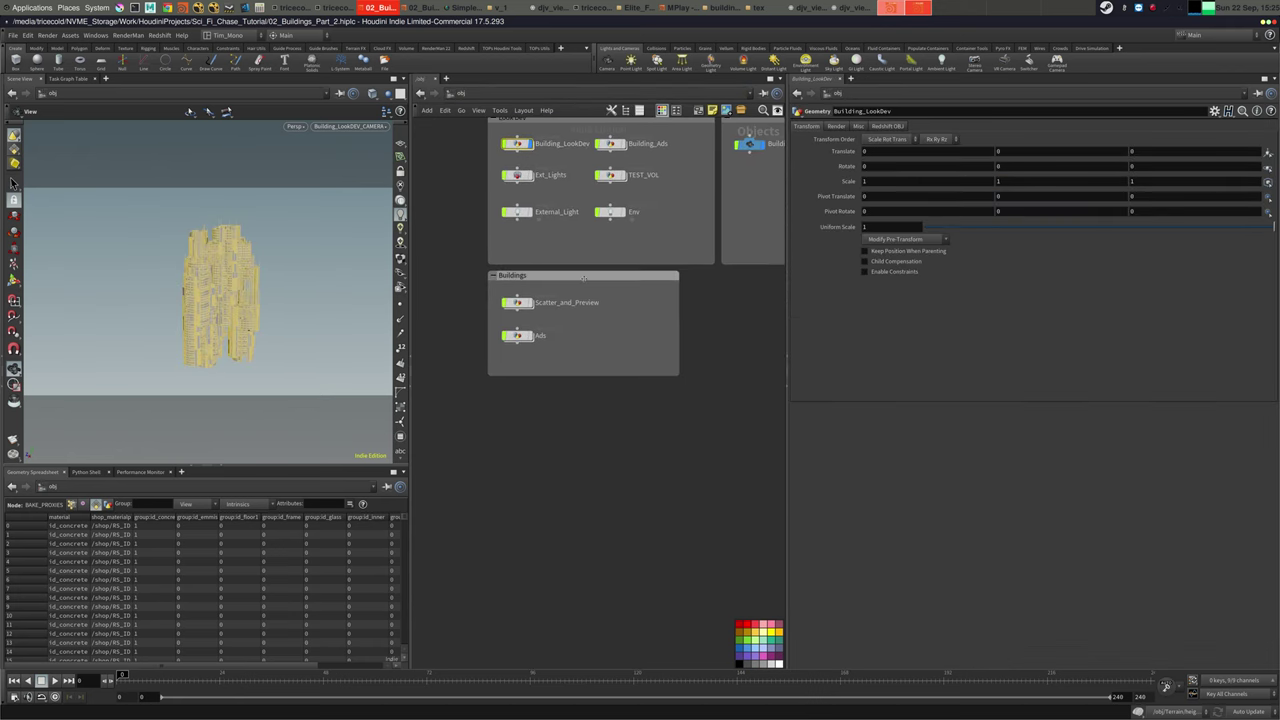
pyautogui.moveTo(583, 276); pyautogui.dragTo(583, 349)
pyautogui.moveTo(538, 127); pyautogui.dragTo(511, 197, button='middle')
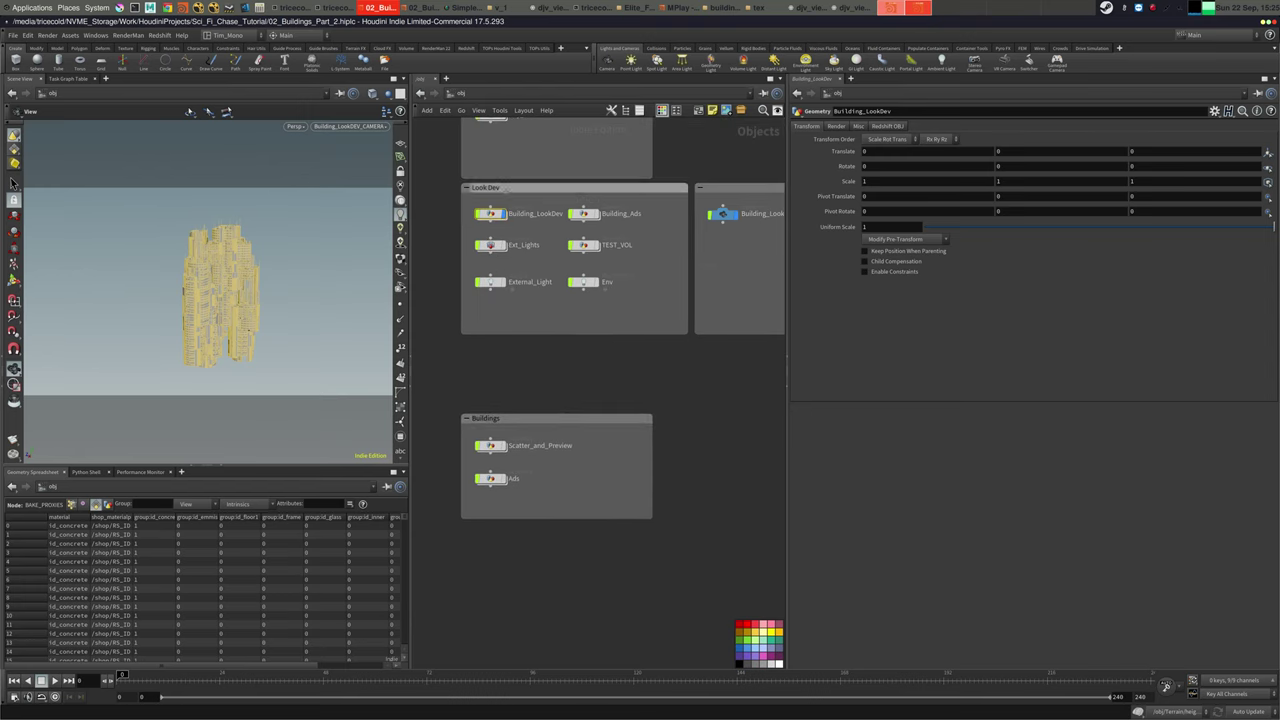
pyautogui.moveTo(542, 334); pyautogui.dragTo(538, 397)
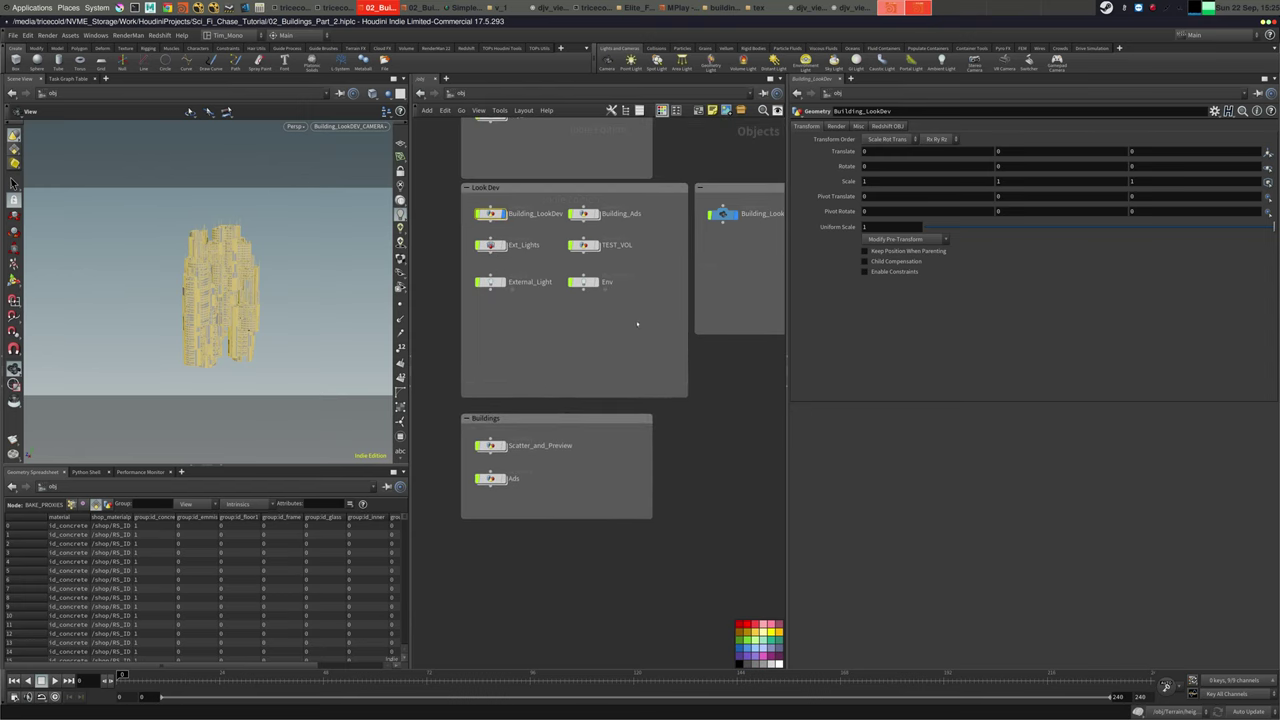
# Move the Ext_Lights, TEST_VOL, External_Light and Env nodes down within the Look Dev box to free a row
pyautogui.moveTo(637, 321); pyautogui.dragTo(487, 237)
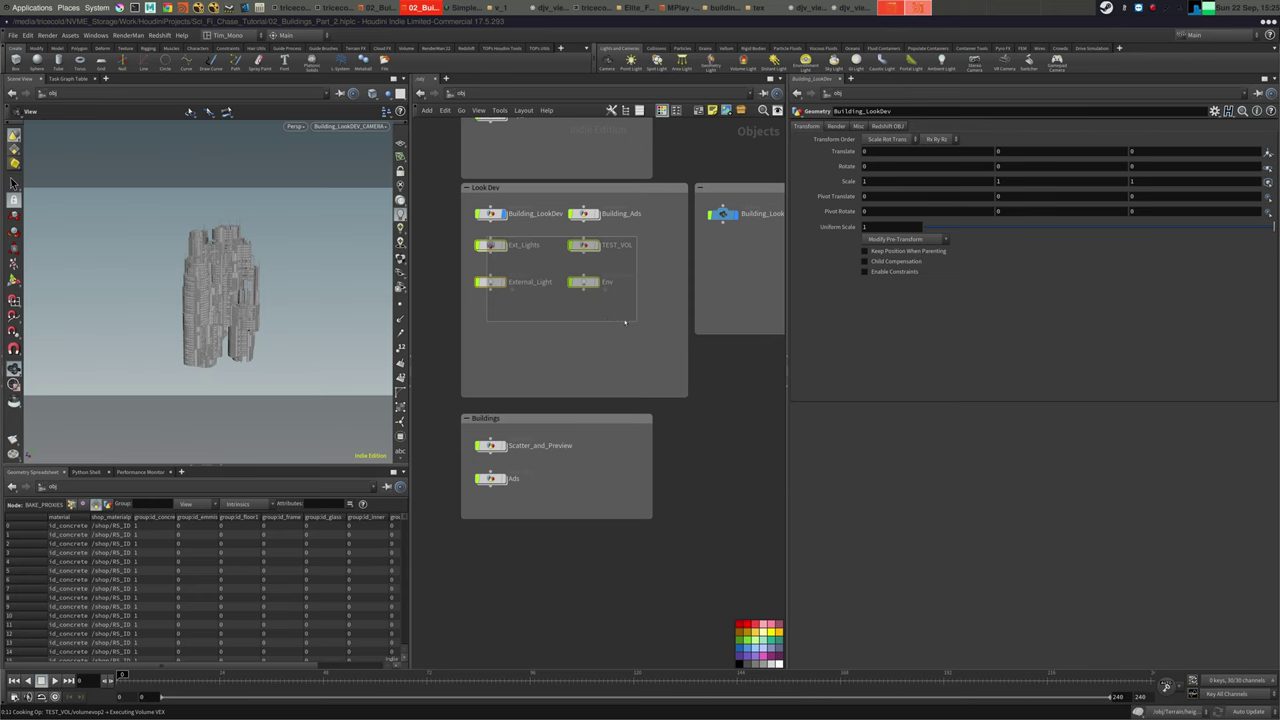
pyautogui.click(547, 269)
pyautogui.moveTo(547, 269); pyautogui.dragTo(531, 307, button='middle')
# Add a Geometry object below Building_LookDev in the Look Dev box and name it Building_Optimized
pyautogui.press('Tab')
pyautogui.write('geo')
pyautogui.press('Return')
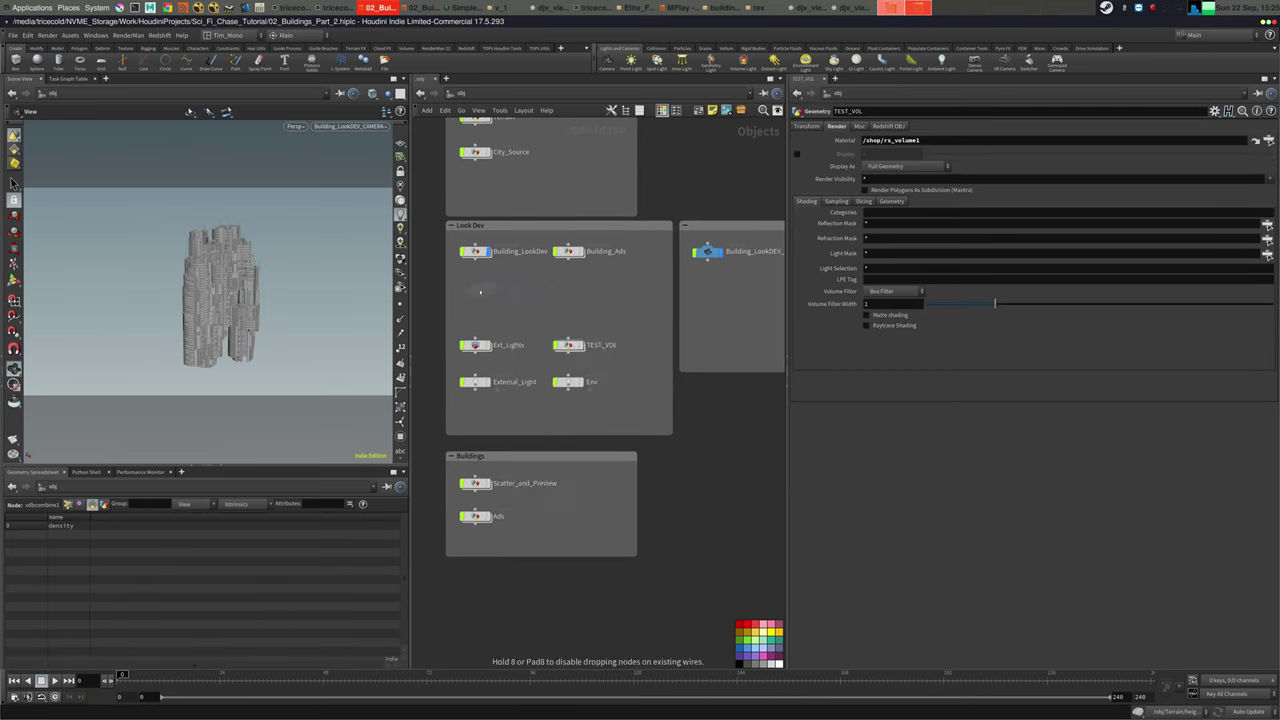
pyautogui.click(480, 292)
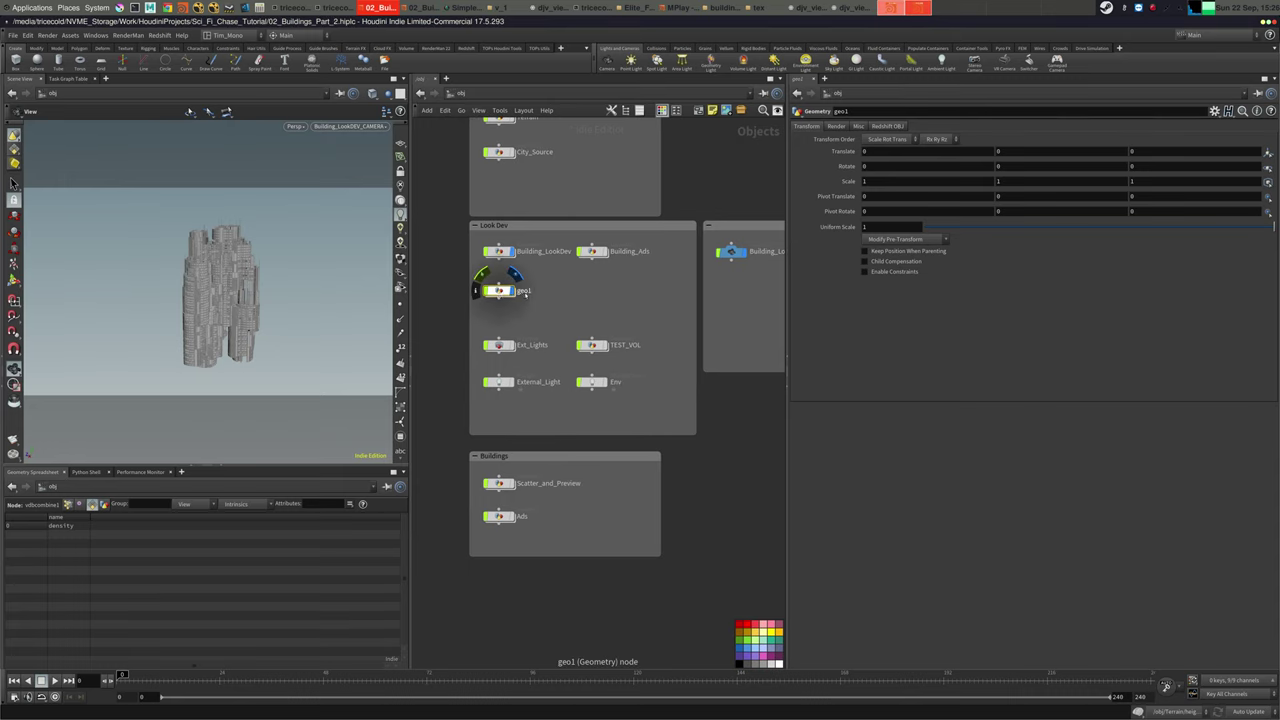
pyautogui.doubleClick(522, 290)
pyautogui.write('Building')
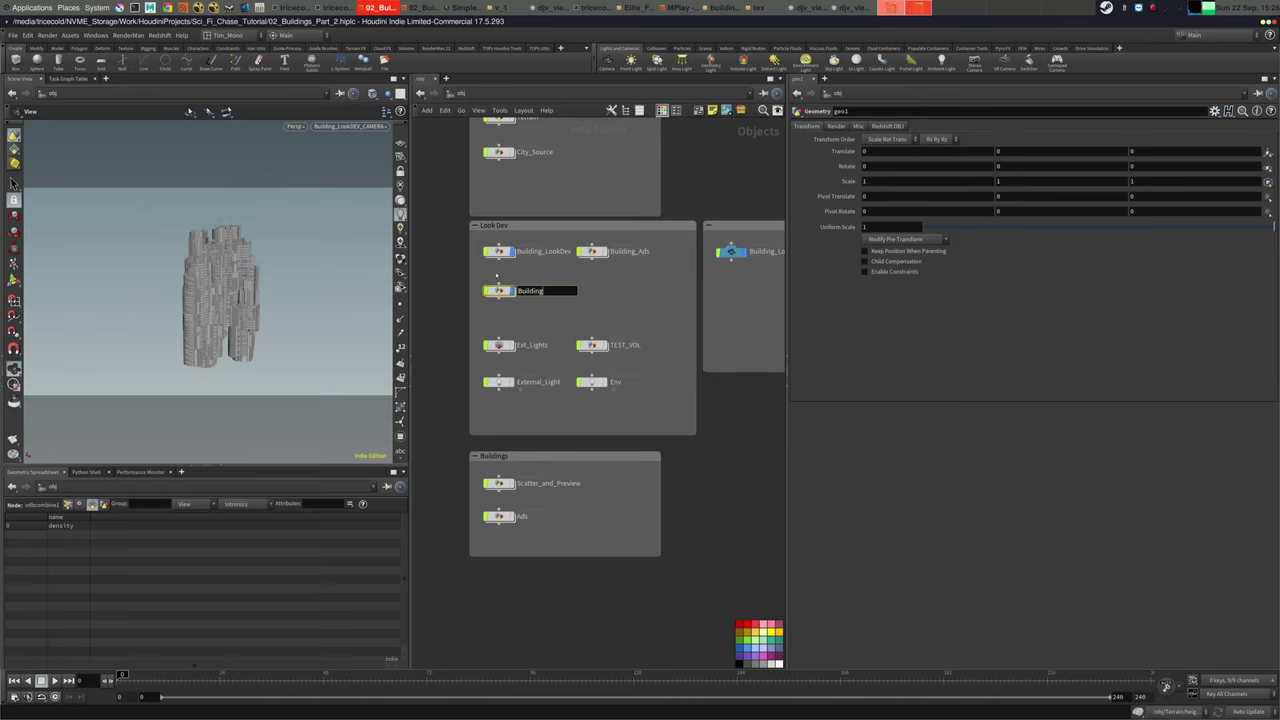
pyautogui.write('_Optimized')
pyautogui.press('Return')
# Add an Object Merge node inside Building_Optimized and set its transform to Into This Object
pyautogui.press('Return')
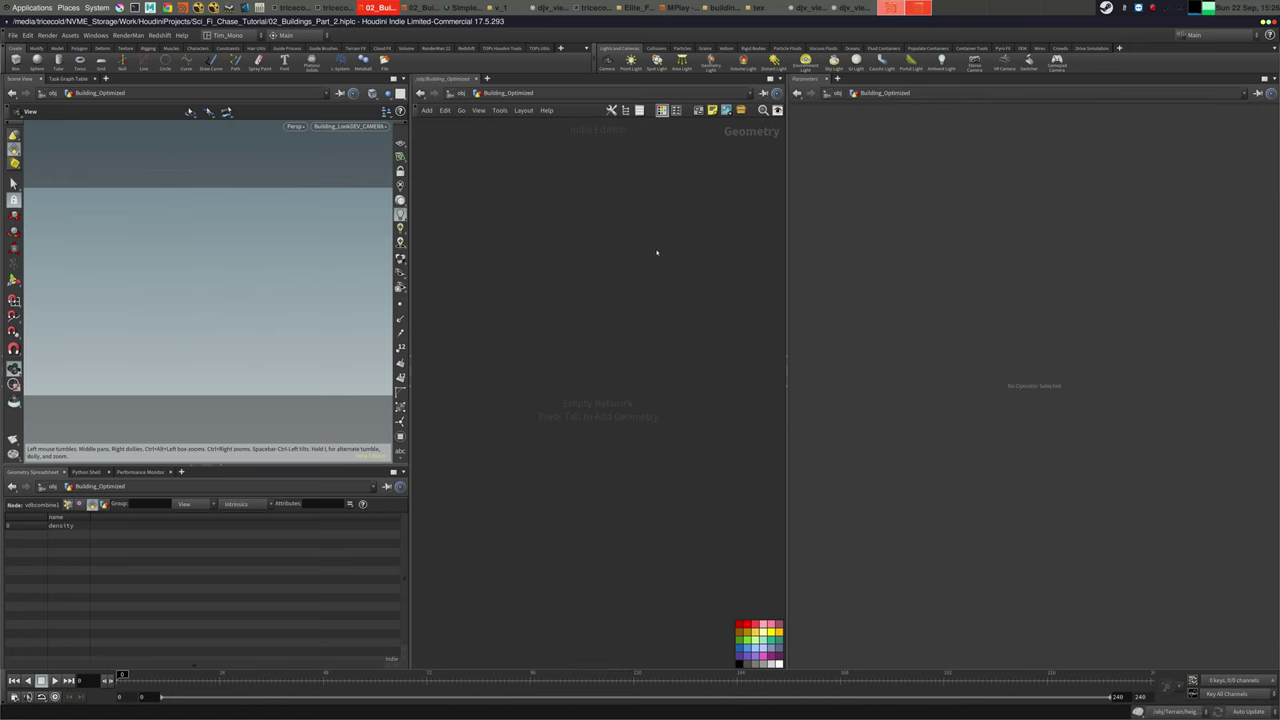
pyautogui.press('Tab')
pyautogui.write('obj')
pyautogui.press('Return')
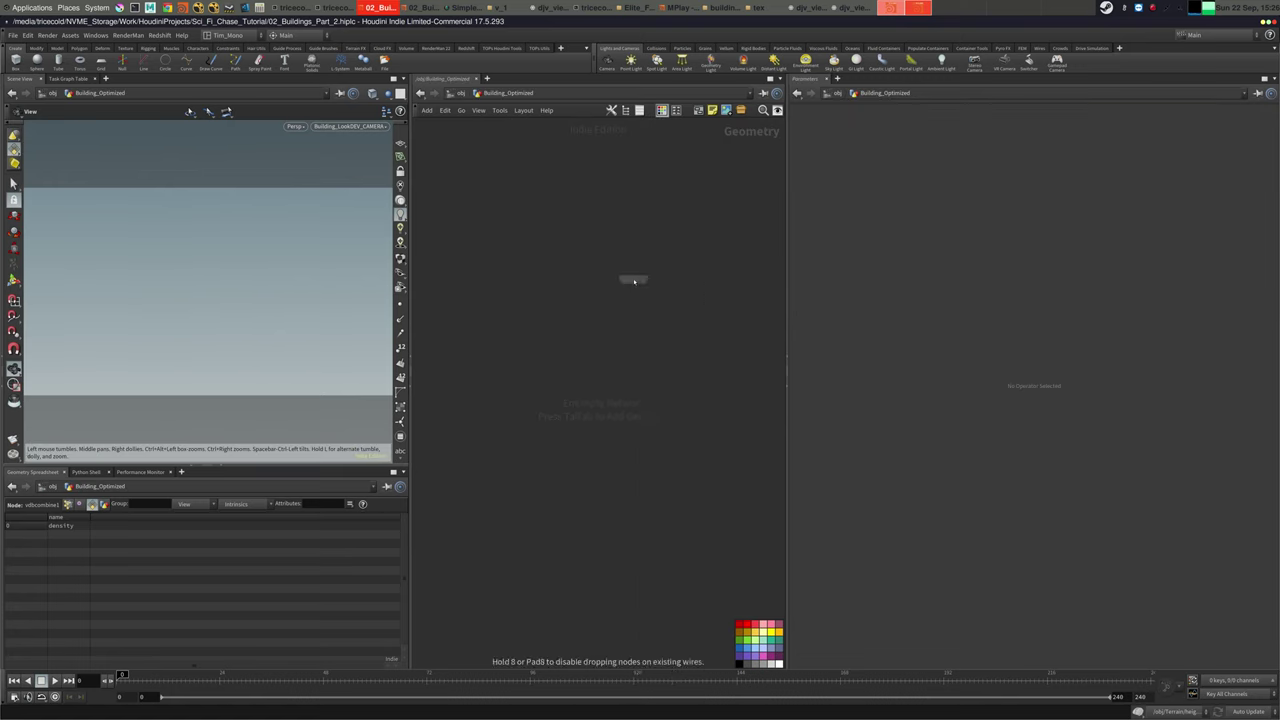
pyautogui.click(591, 334)
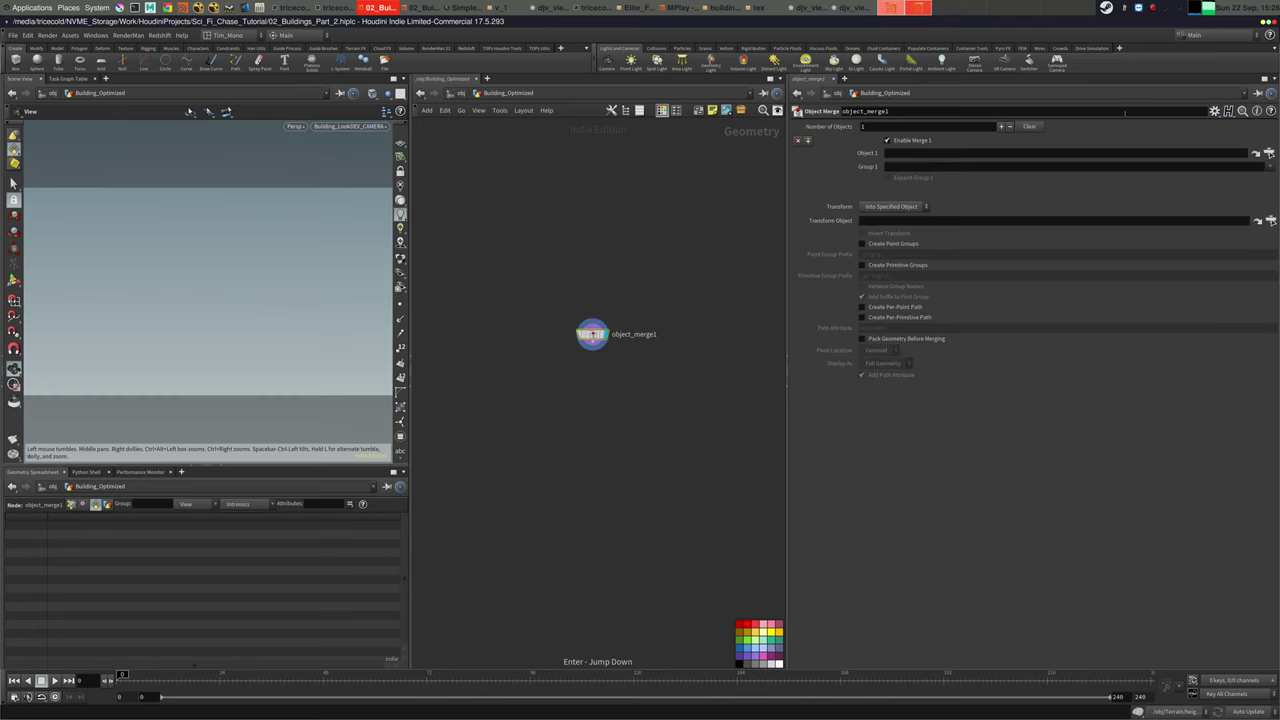
pyautogui.click(909, 206)
pyautogui.click(892, 222)
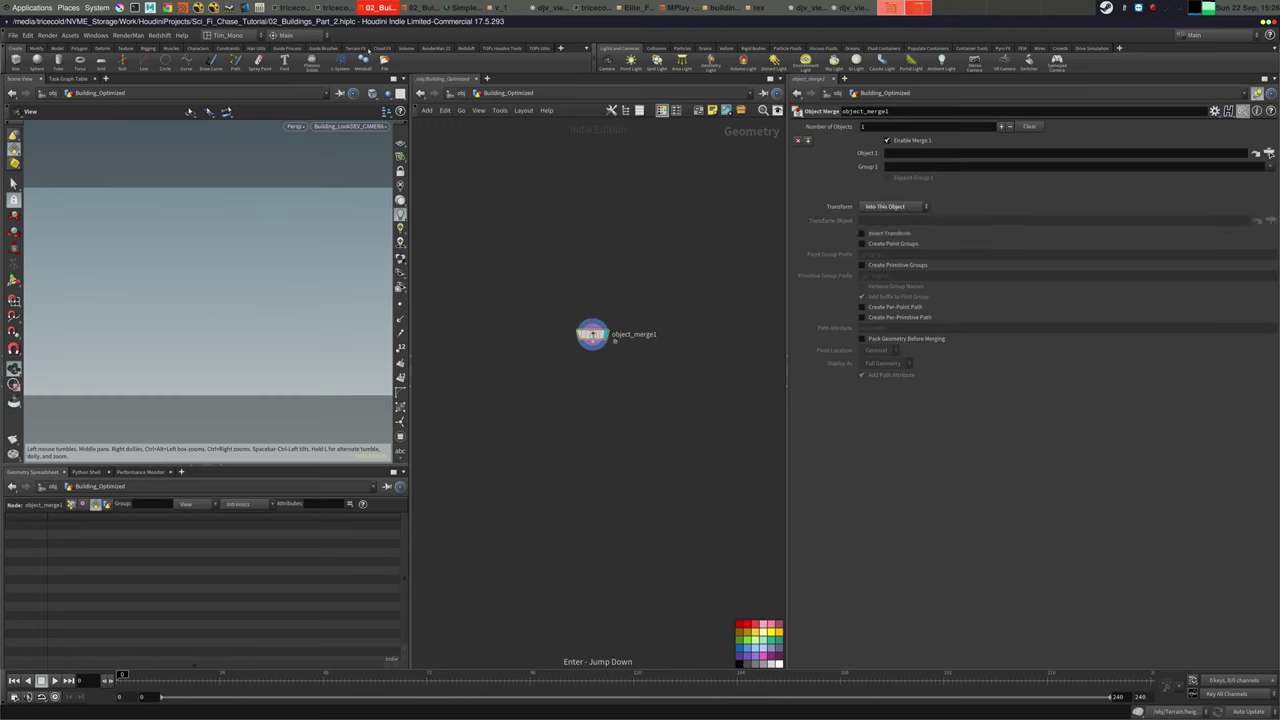
# Set the Object Merge's Object 1 to the To_RENDER node of Building_LookDev
pyautogui.press('u')
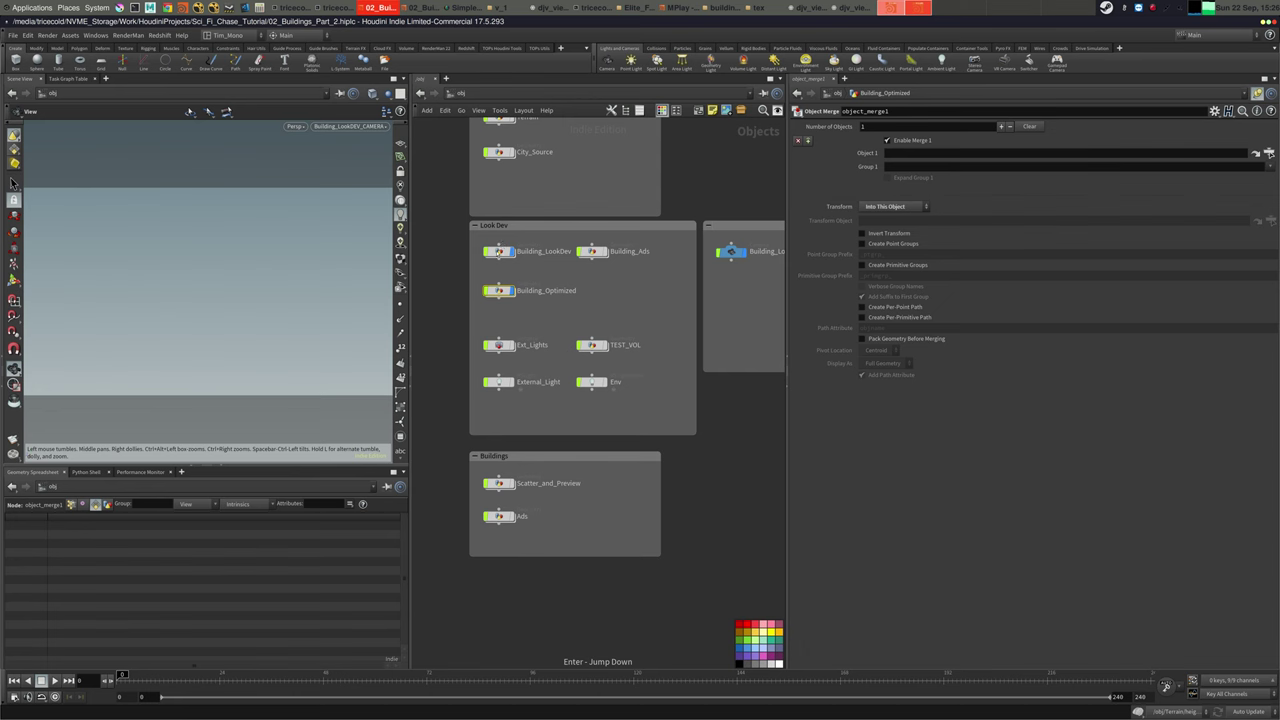
pyautogui.press('Return')
pyautogui.moveTo(555, 384); pyautogui.dragTo(594, 286, button='middle')
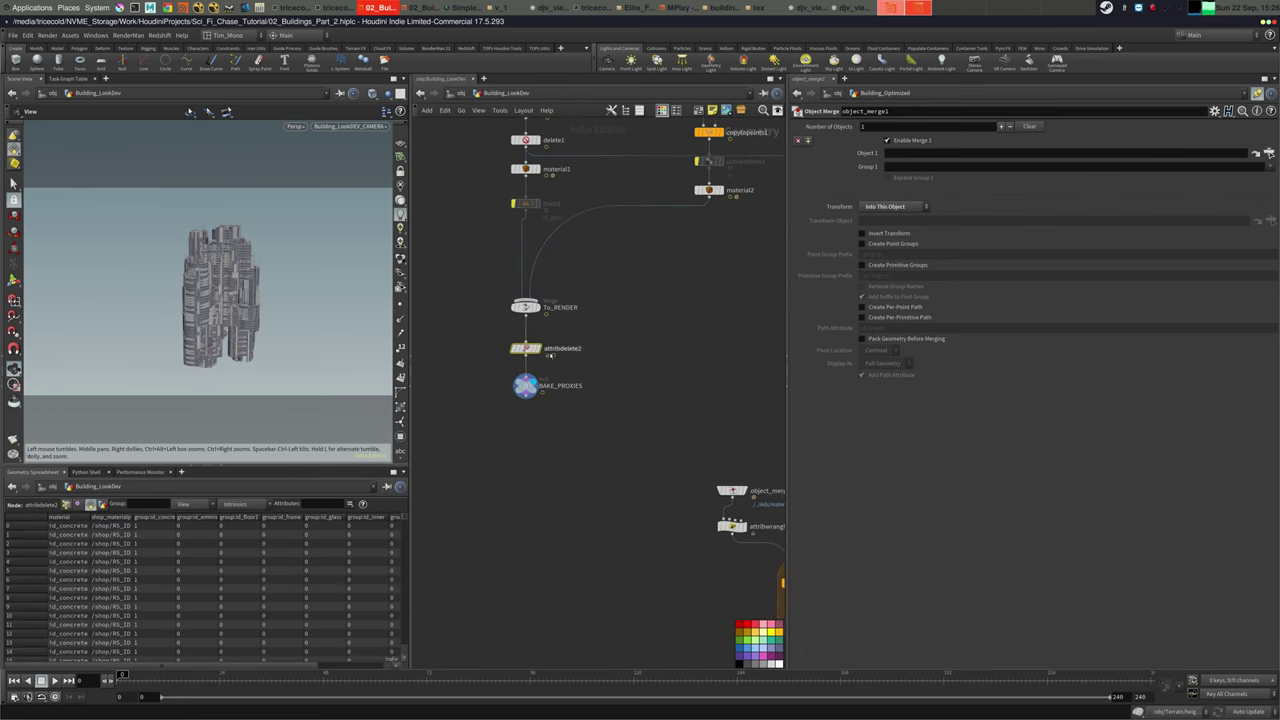
pyautogui.moveTo(483, 366); pyautogui.dragTo(541, 425)
pyautogui.moveTo(528, 309); pyautogui.dragTo(960, 153)
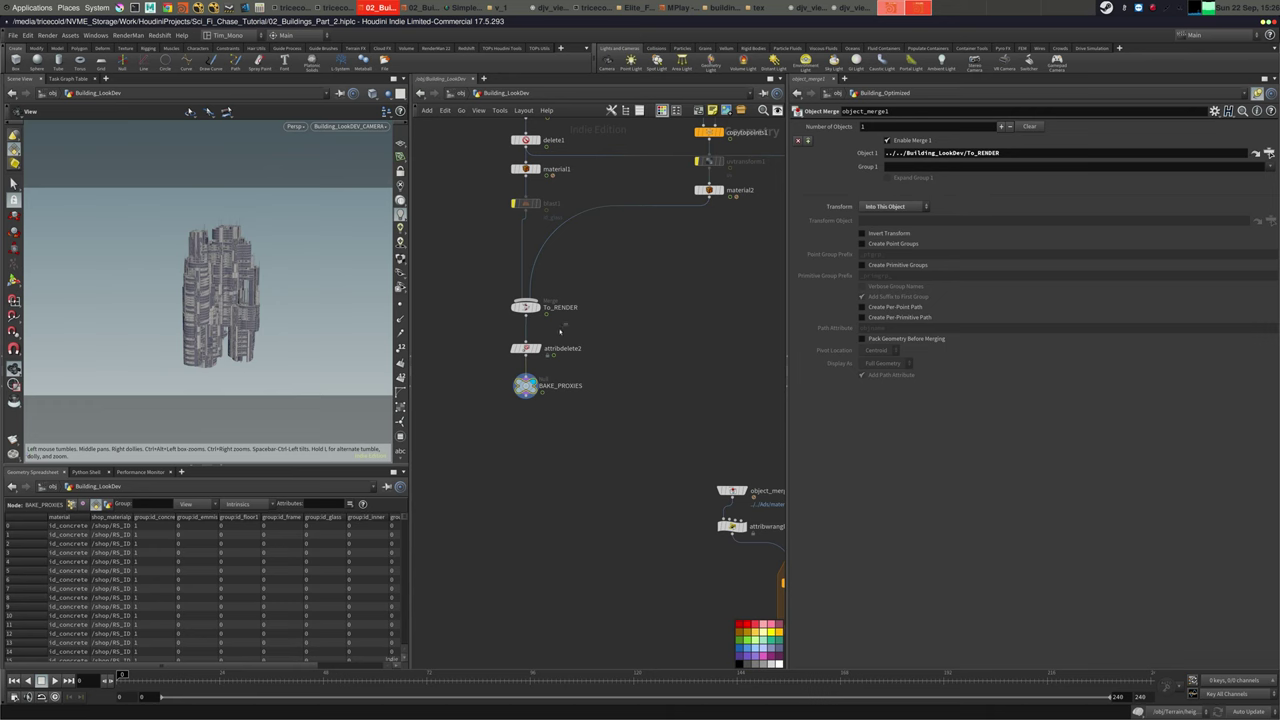
# Try BAKE_PROXIES as the Object Merge's Object 1 source and switch it back to To_RENDER
pyautogui.click(520, 348)
pyautogui.middleClick(517, 350)
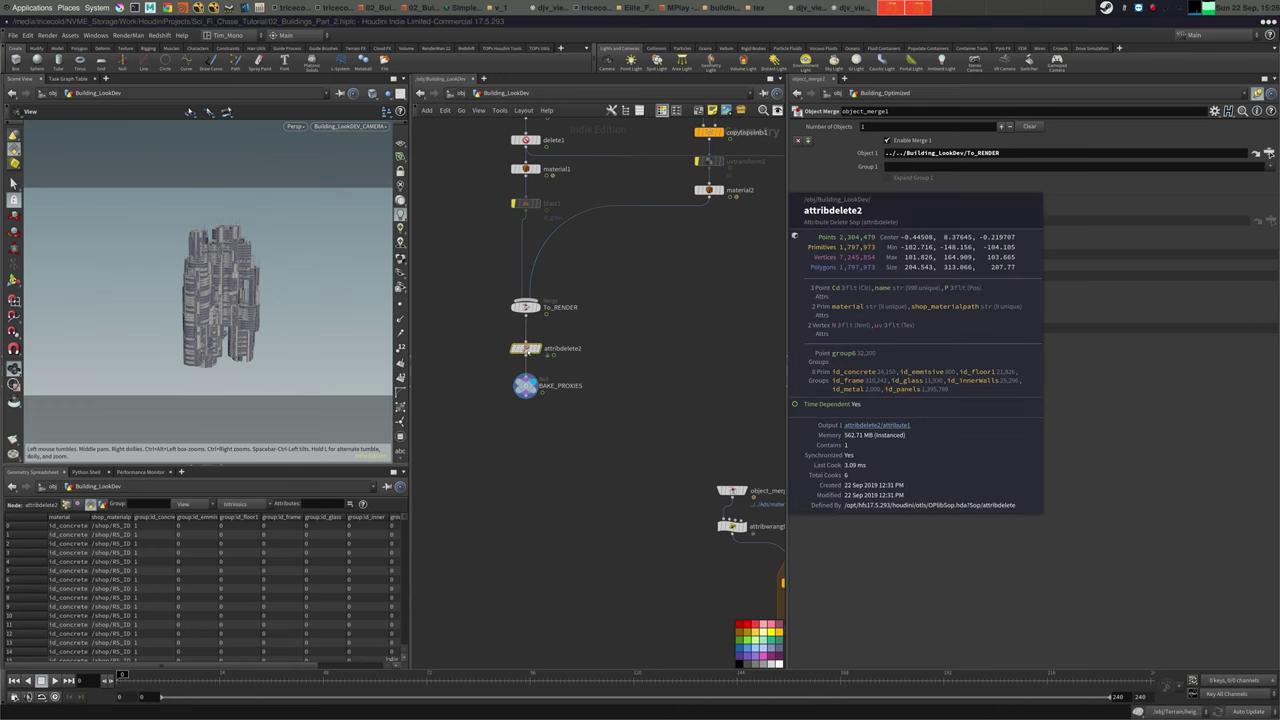
pyautogui.click(525, 385)
pyautogui.middleClick(525, 385)
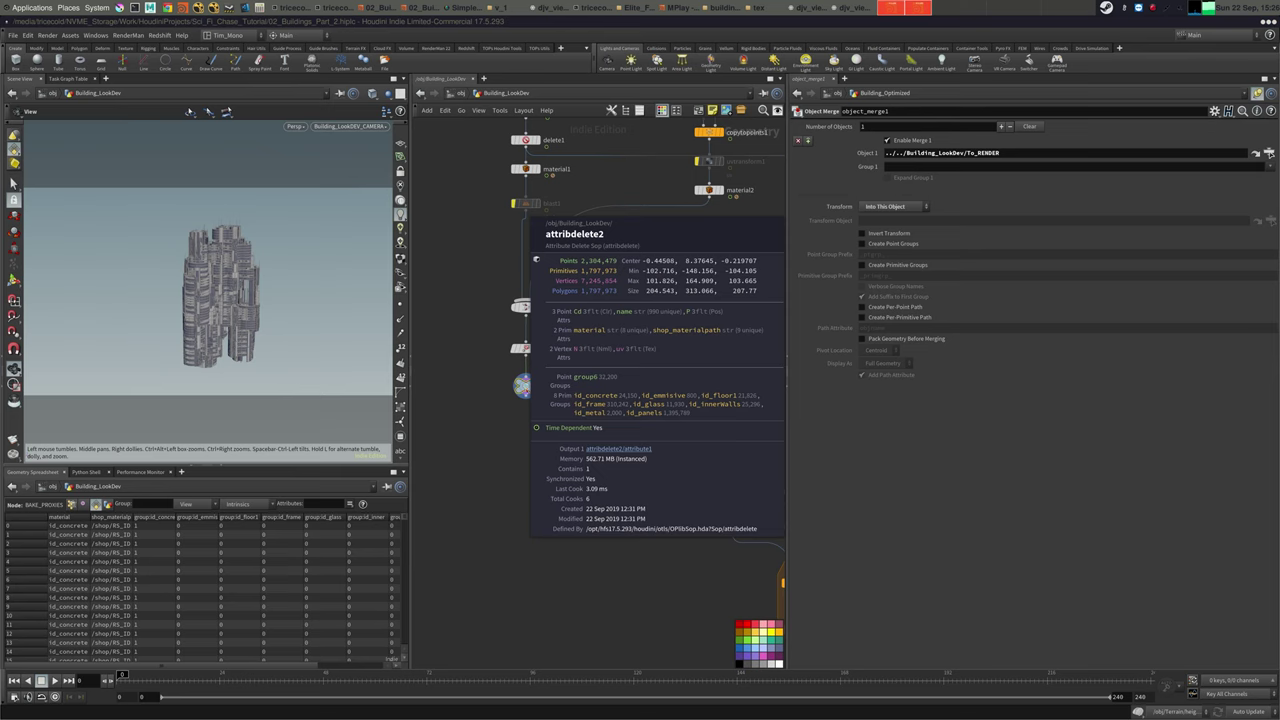
pyautogui.moveTo(525, 385); pyautogui.dragTo(940, 153)
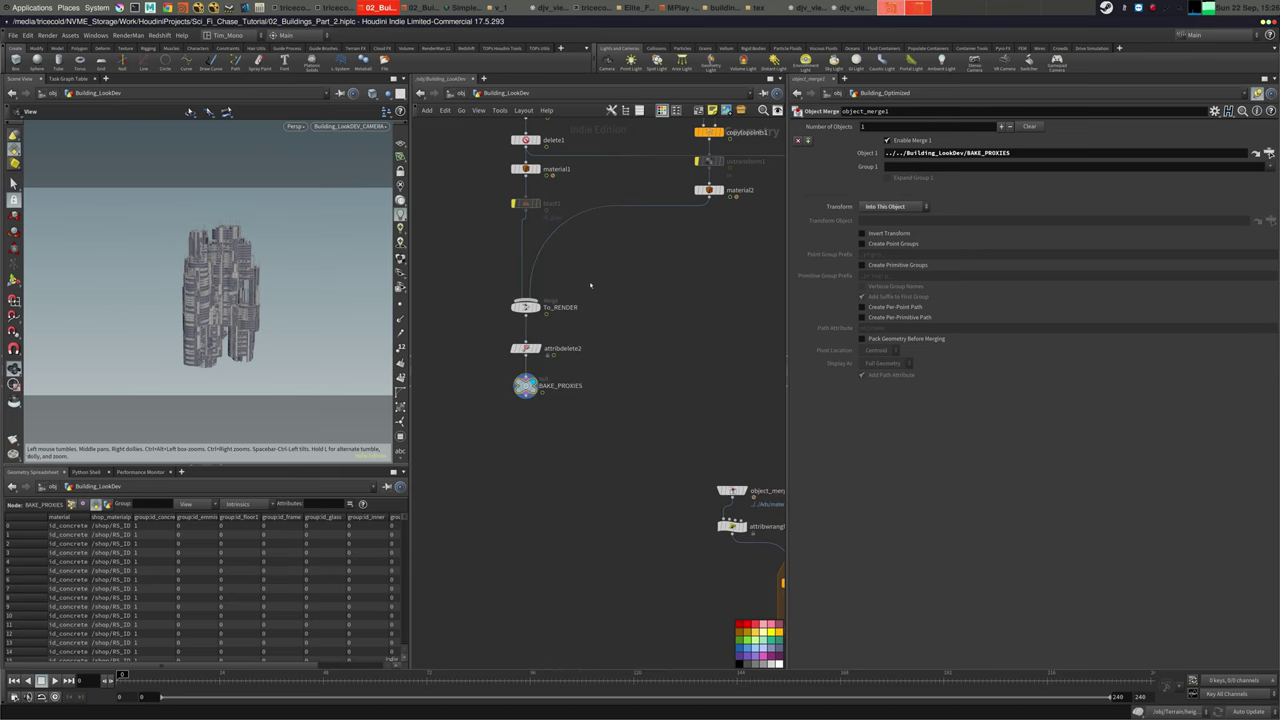
pyautogui.moveTo(607, 272); pyautogui.dragTo(602, 288, button='middle')
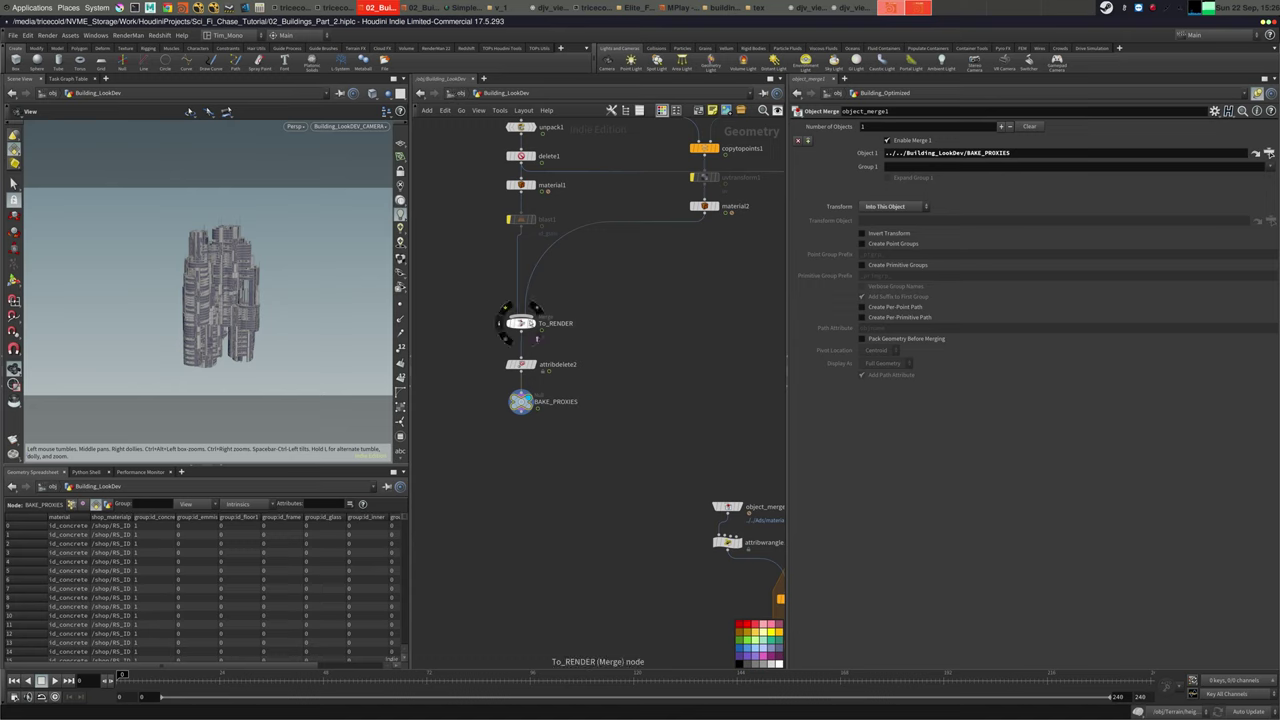
pyautogui.moveTo(521, 323); pyautogui.dragTo(973, 154)
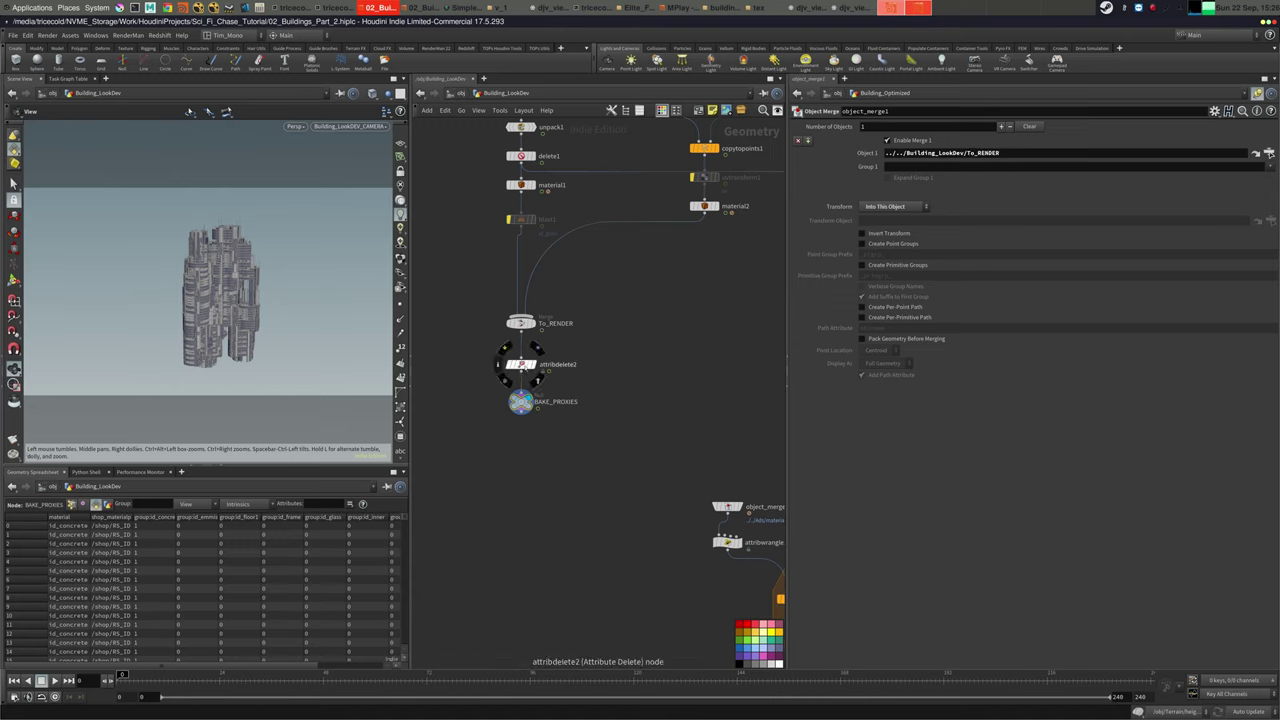
# Examine attribdelete2 in Building_LookDev to see which attributes it removes before BAKE_PROXIES
pyautogui.click(521, 365)
pyautogui.middleClick(521, 366)
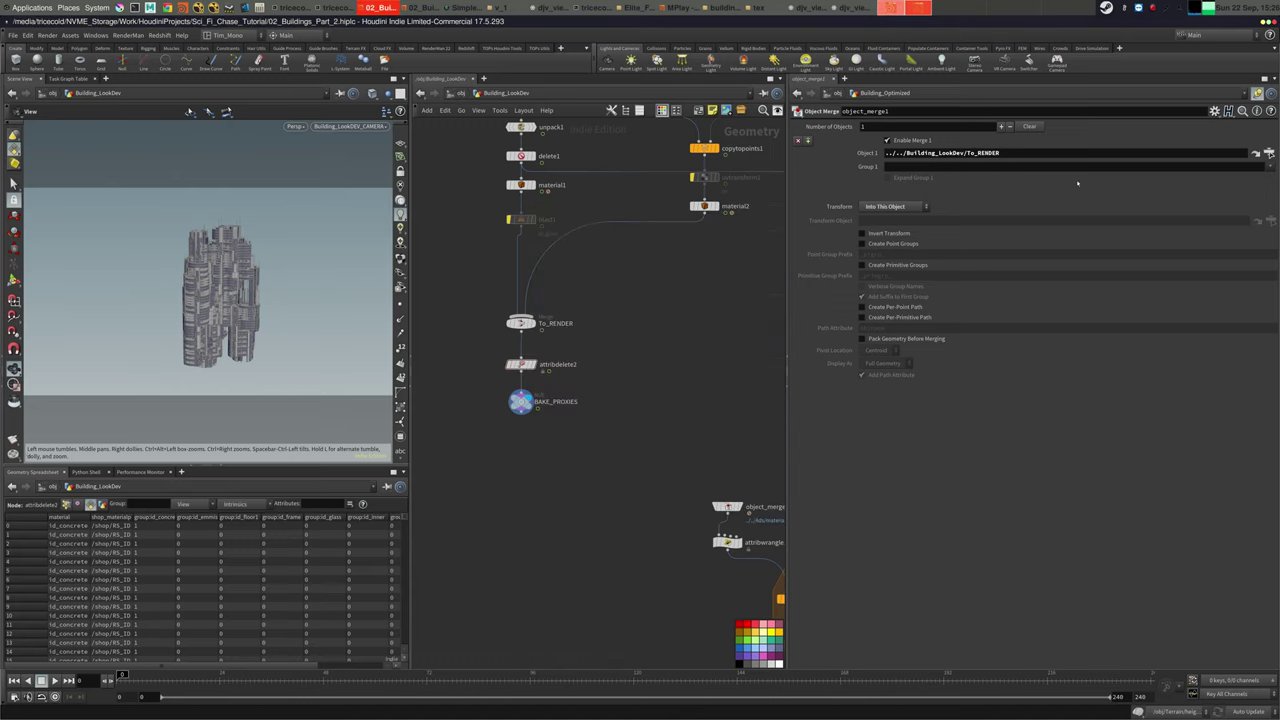
pyautogui.click(1257, 92)
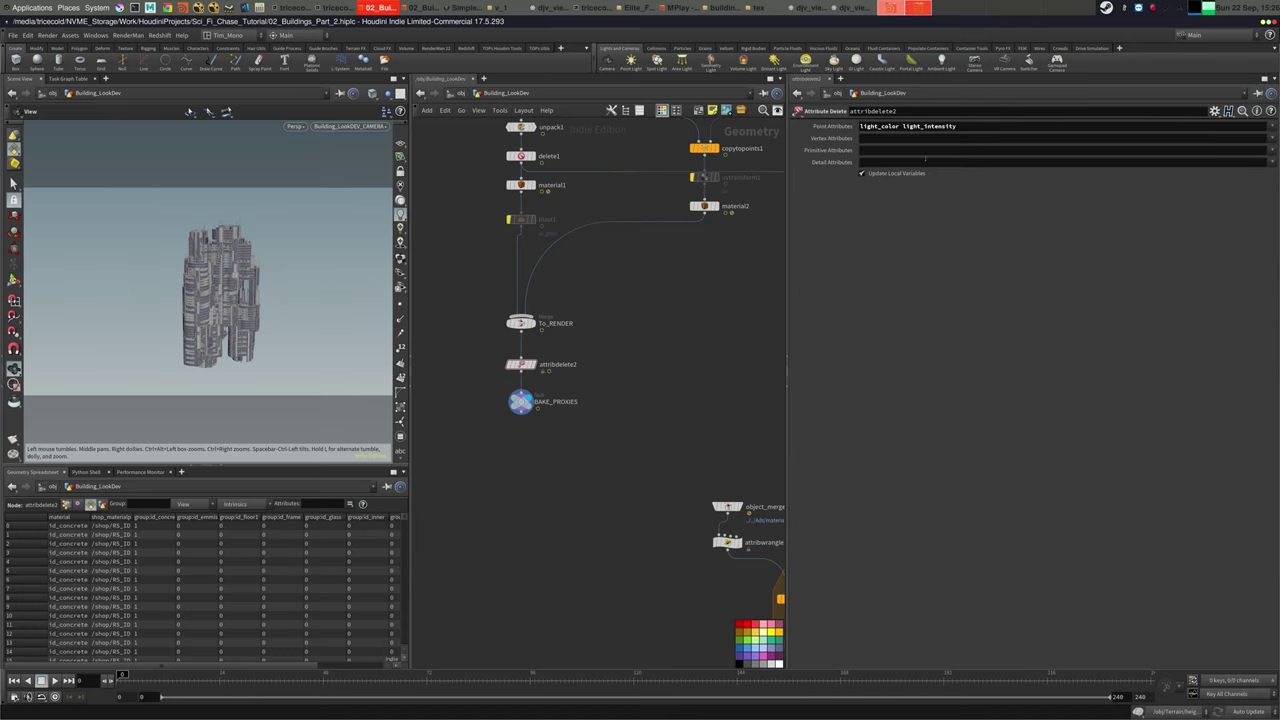
pyautogui.moveTo(749, 245); pyautogui.dragTo(701, 300, button='middle')
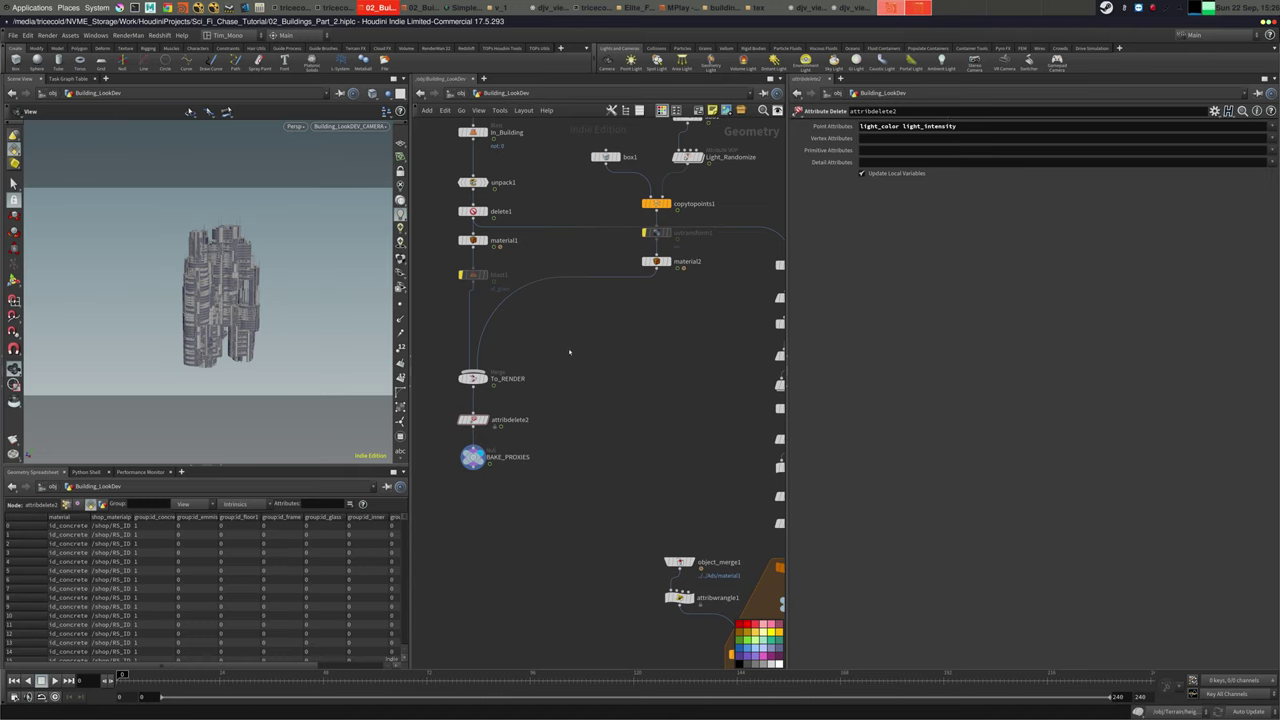
pyautogui.moveTo(570, 352); pyautogui.dragTo(634, 306, button='middle')
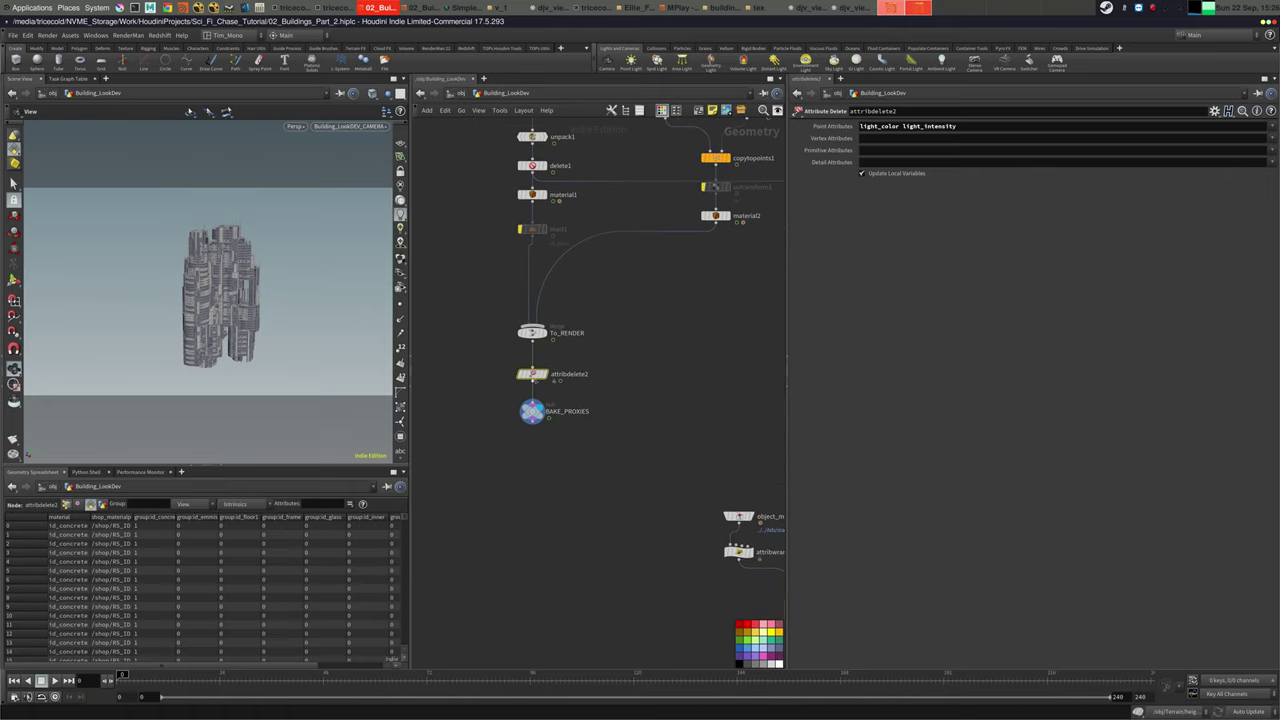
pyautogui.moveTo(642, 332); pyautogui.dragTo(618, 350, button='middle')
# Try deleting attribdelete2 from the chain below To_RENDER and undo the deletion
pyautogui.press('Delete')
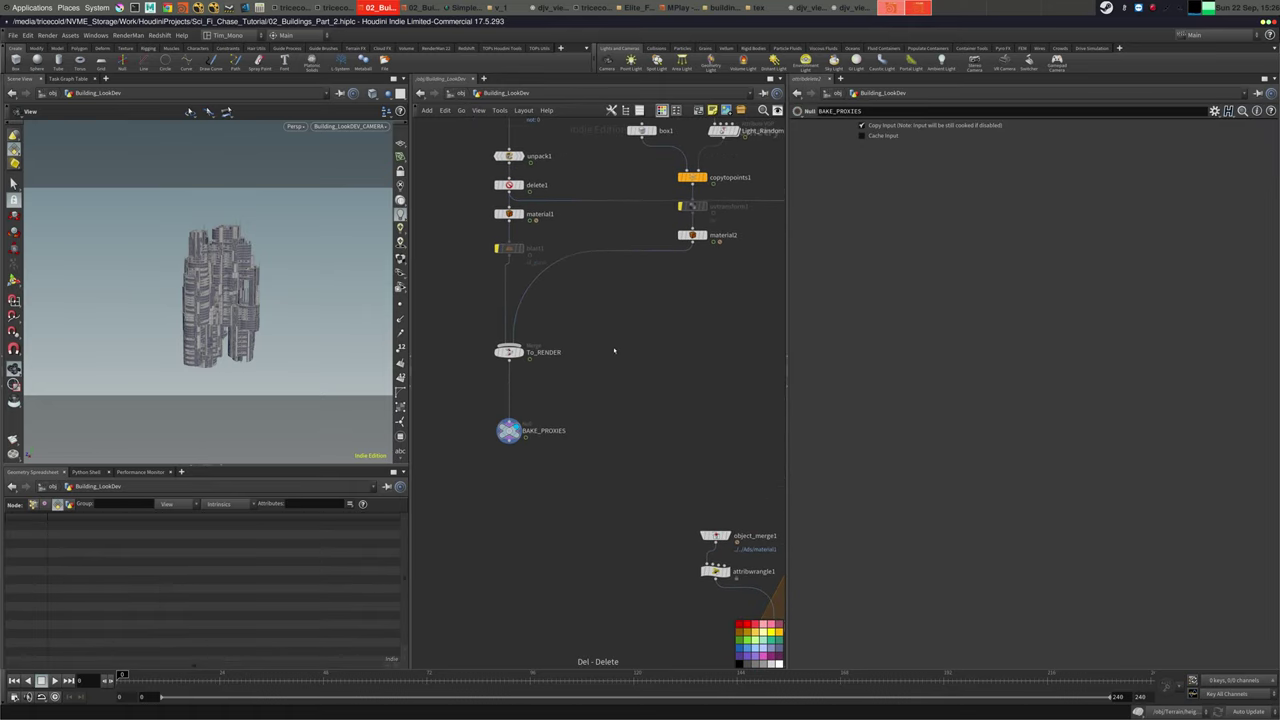
pyautogui.hotkey('ctrl', 'z')
pyautogui.click(563, 392)
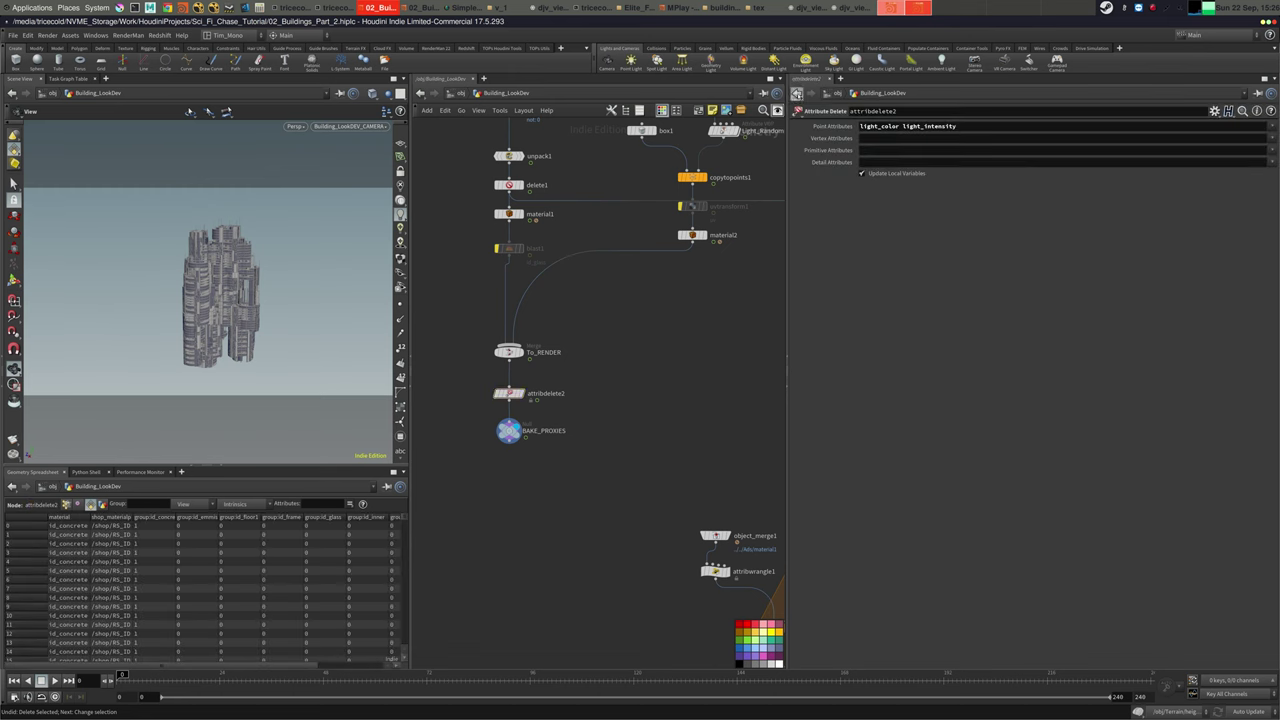
# Return to object_merge1 in Building_Optimized and check its source path and geometry info
pyautogui.click(797, 93)
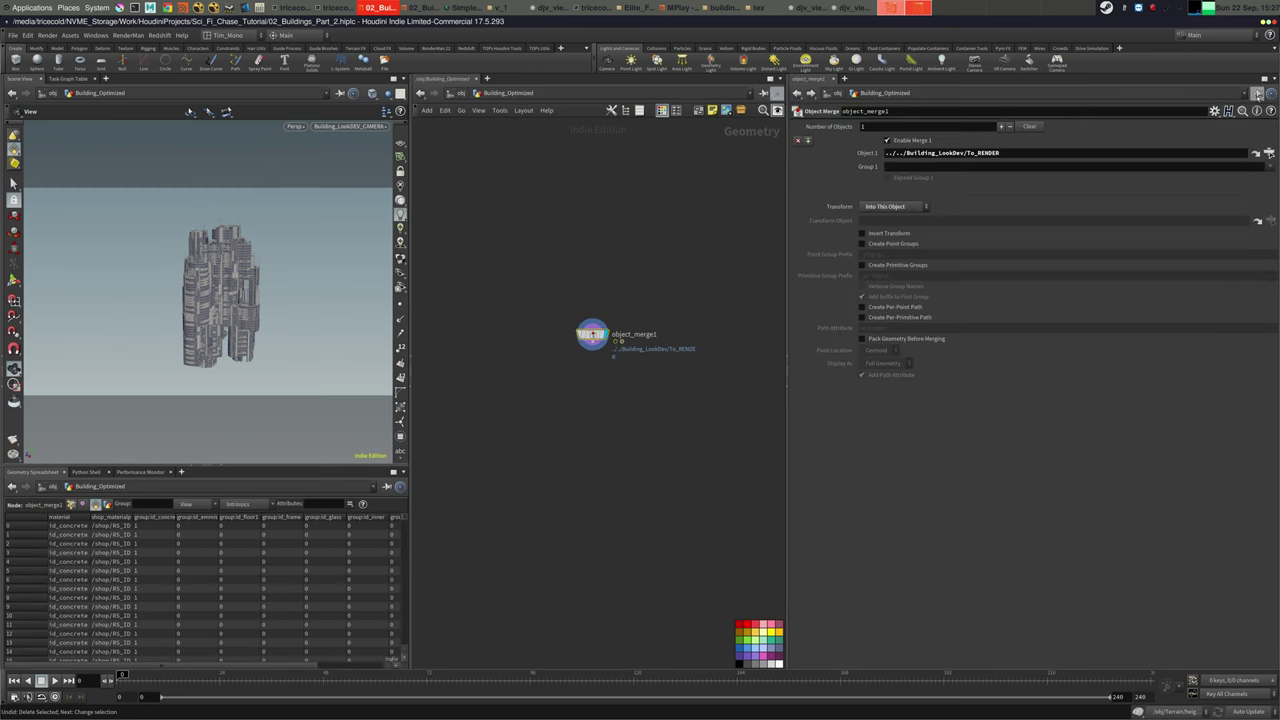
pyautogui.click(1268, 152)
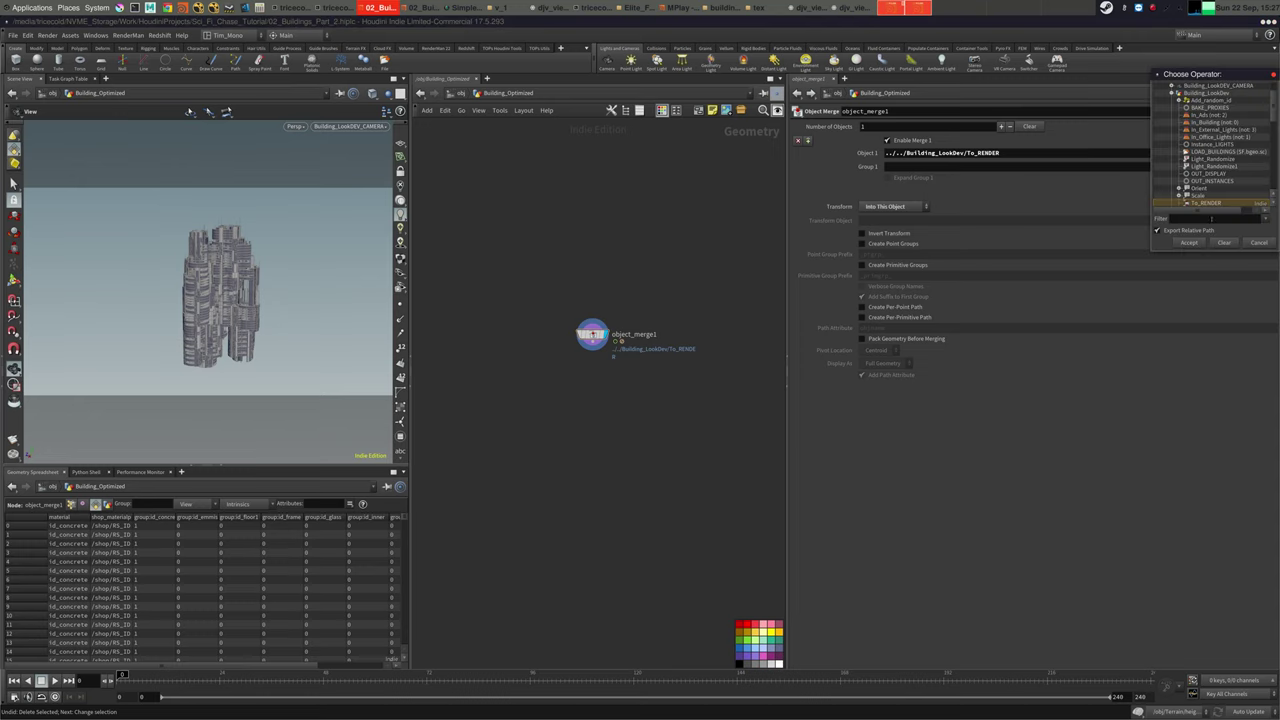
pyautogui.click(1258, 242)
pyautogui.moveTo(588, 240); pyautogui.dragTo(557, 222, button='middle')
pyautogui.moveTo(624, 244); pyautogui.dragTo(510, 346)
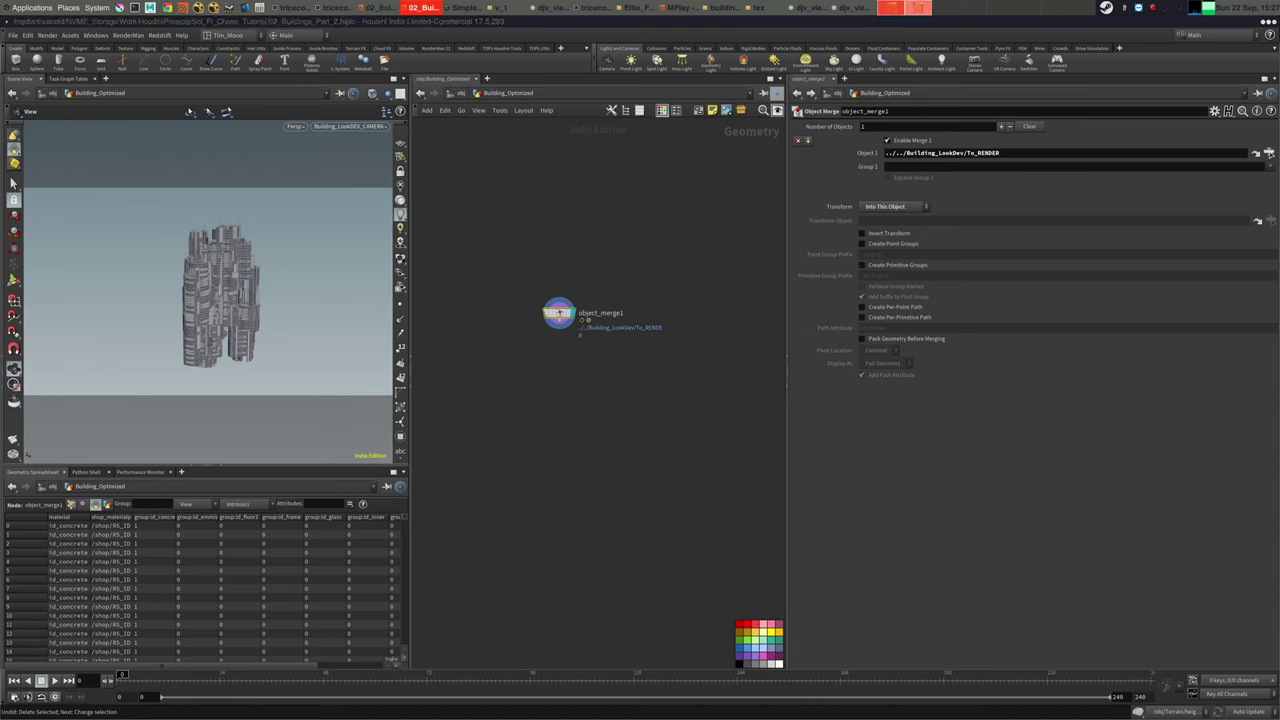
pyautogui.middleClick(558, 314)
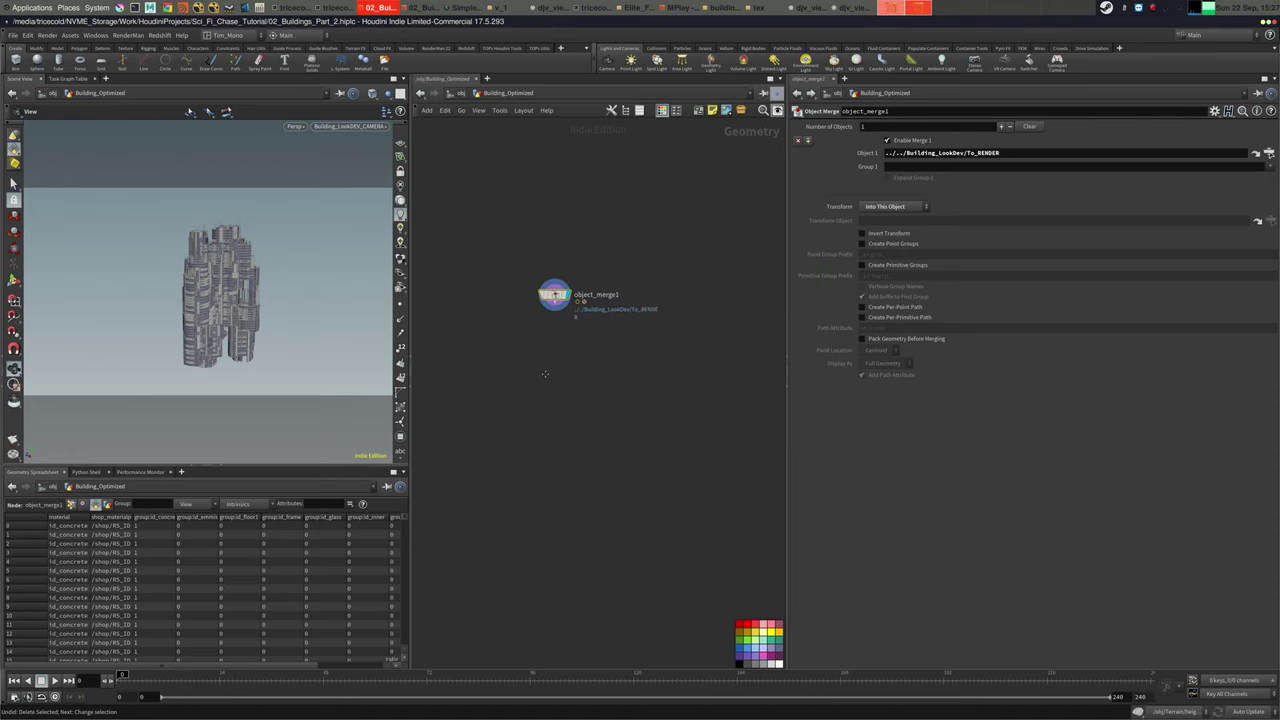
# Add an Attribute Delete node below object_merge1, wire it to the merge's output and display it
pyautogui.press('Tab')
pyautogui.write('attrde')
pyautogui.press('Return')
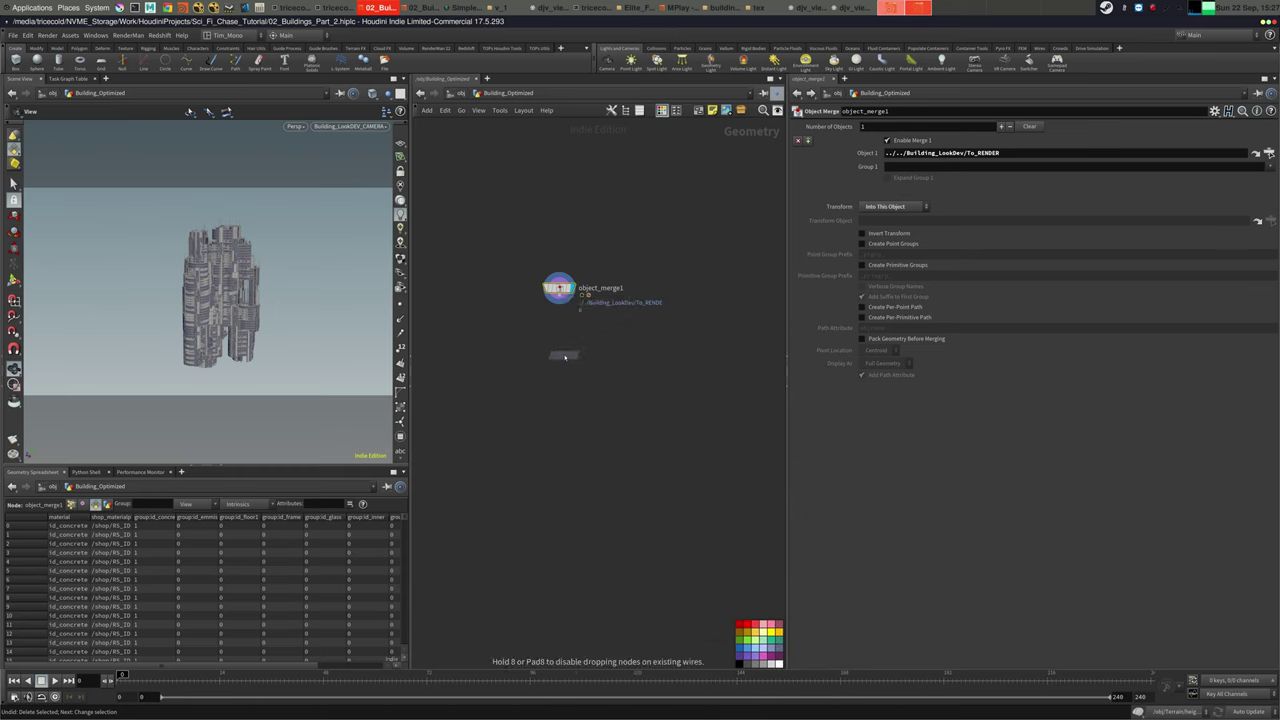
pyautogui.click(565, 357)
pyautogui.moveTo(564, 357); pyautogui.dragTo(559, 297)
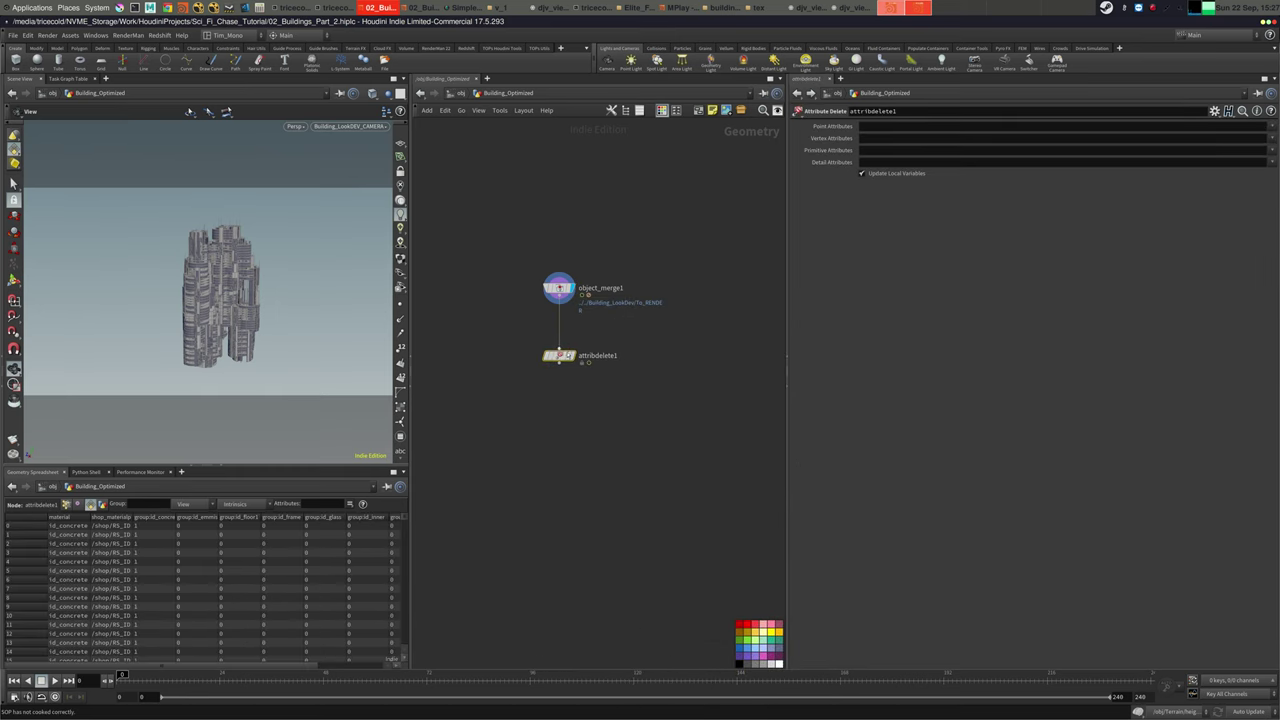
pyautogui.click(573, 357)
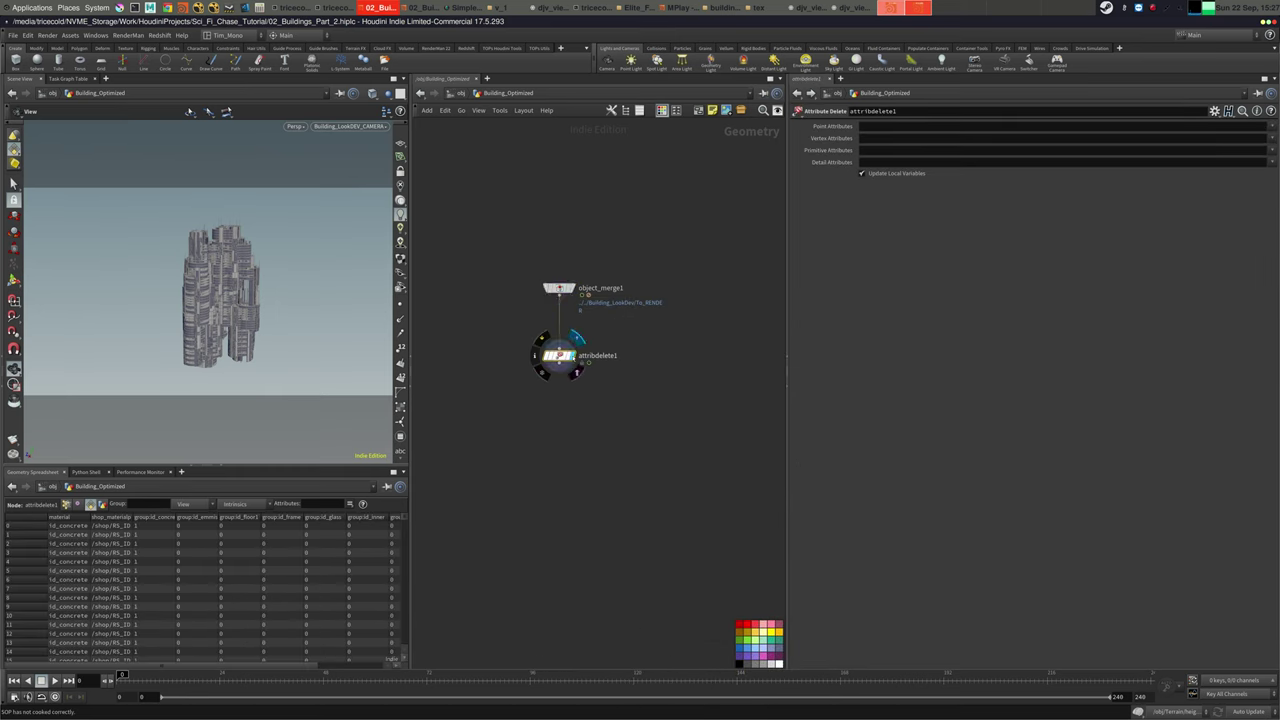
# Set the Attribute Delete's point attributes to Cd, light_color, light_intensity and name
pyautogui.click(1273, 127)
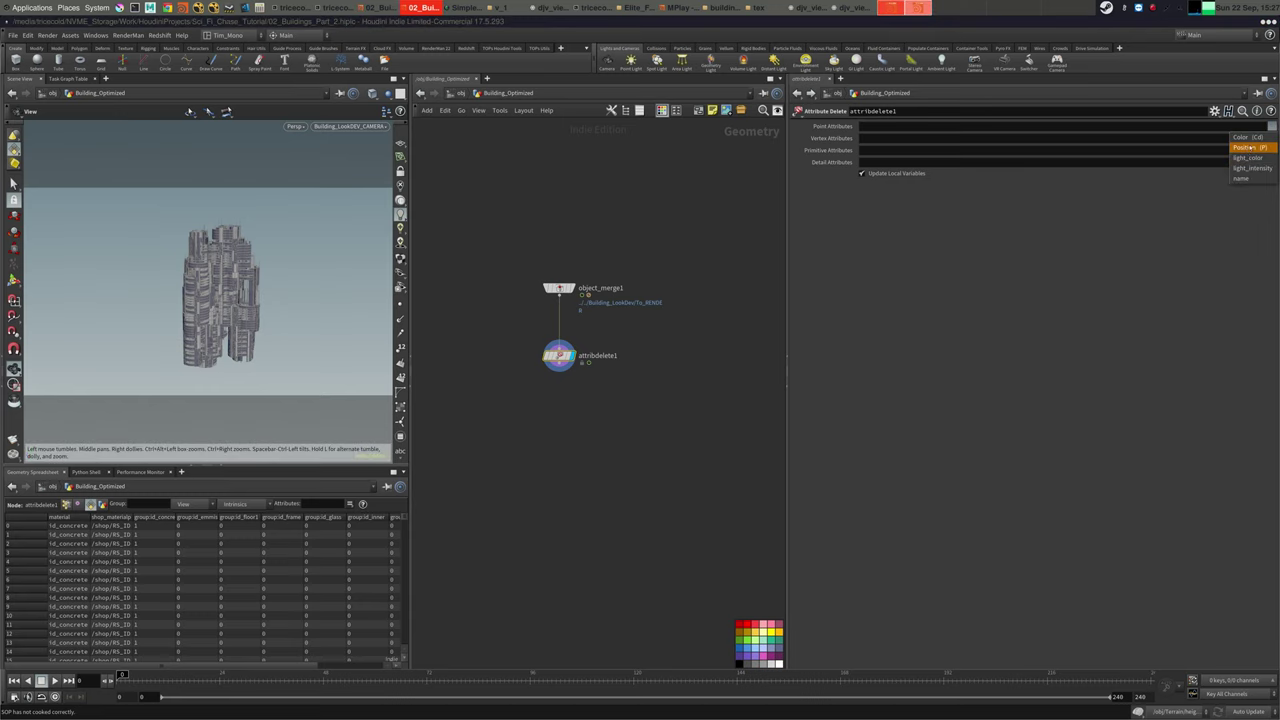
pyautogui.click(1248, 138)
pyautogui.click(1272, 127)
pyautogui.click(1248, 157)
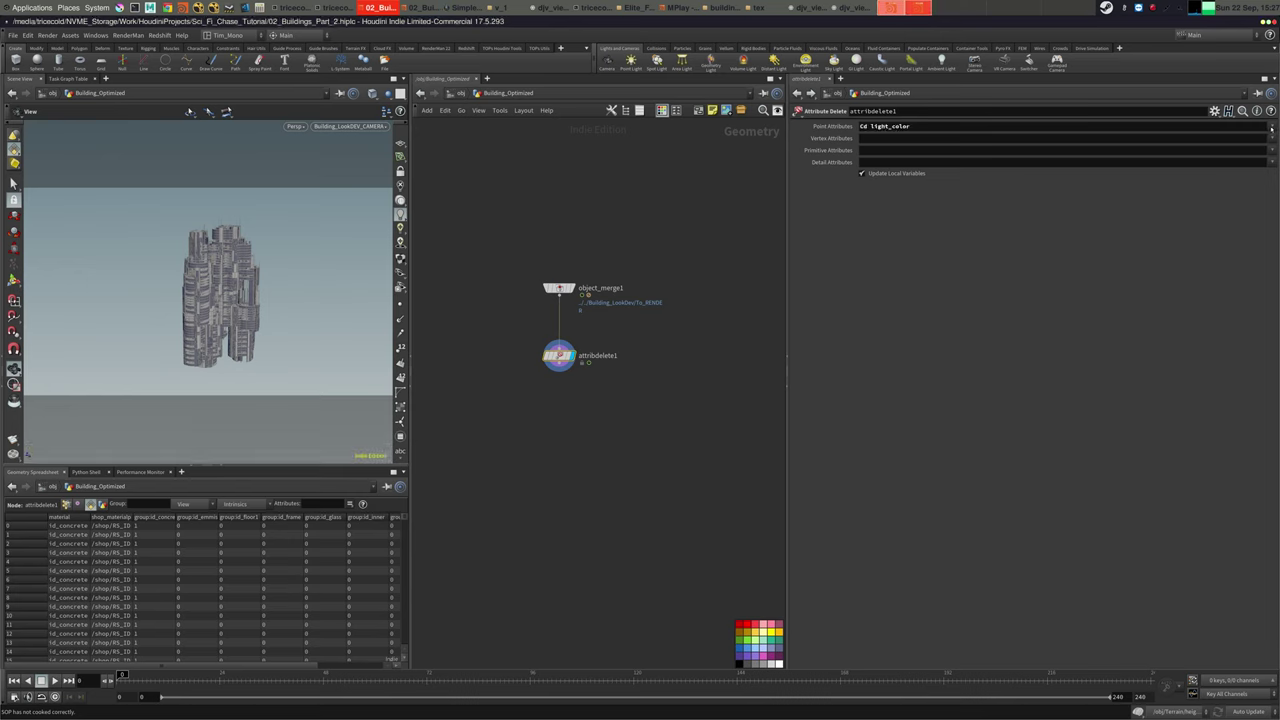
pyautogui.click(1272, 127)
pyautogui.click(1268, 158)
pyautogui.click(1272, 127)
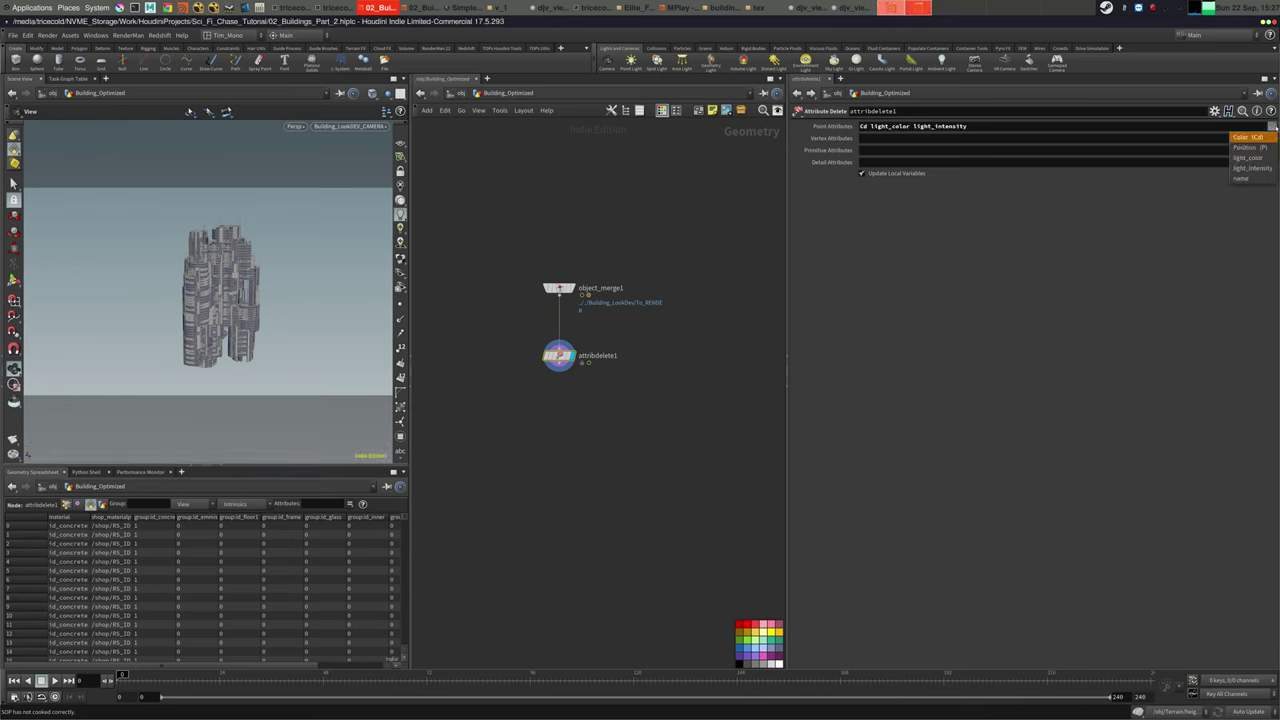
pyautogui.click(1268, 148)
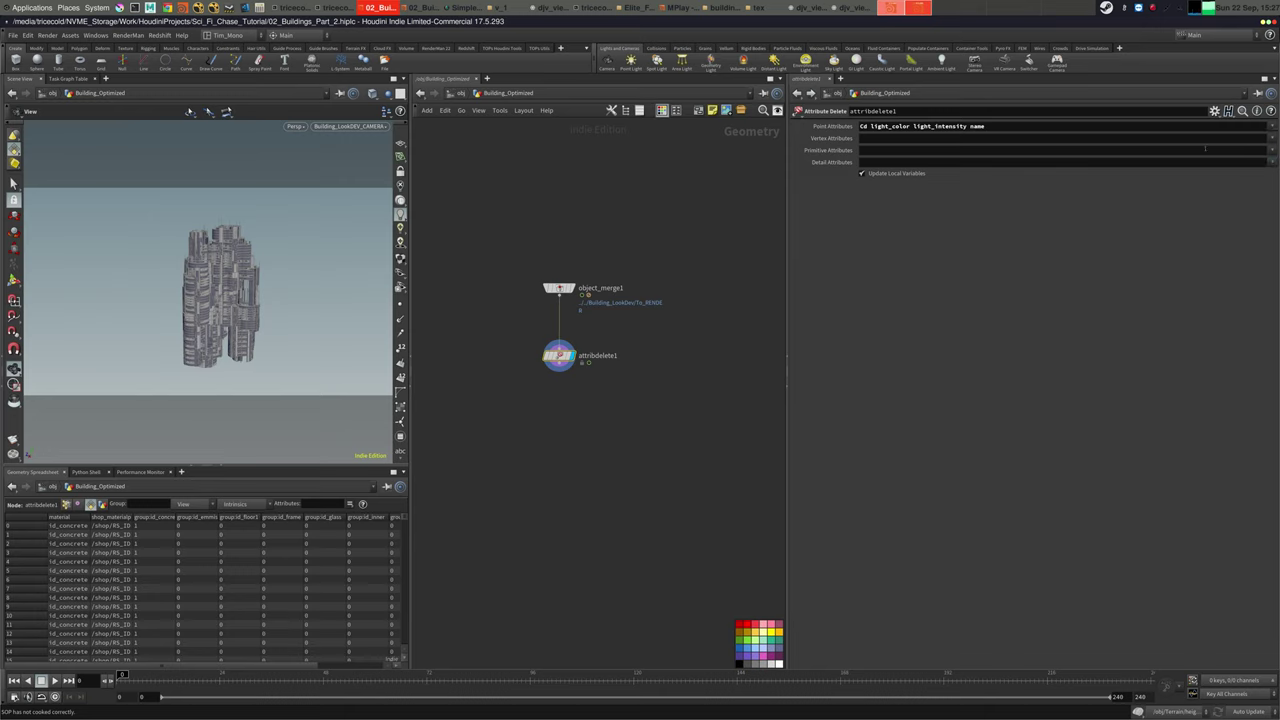
# Check the available vertex and detail attributes and set the Attribute Delete's primitive attributes to material
pyautogui.click(1272, 138)
pyautogui.click(1177, 187)
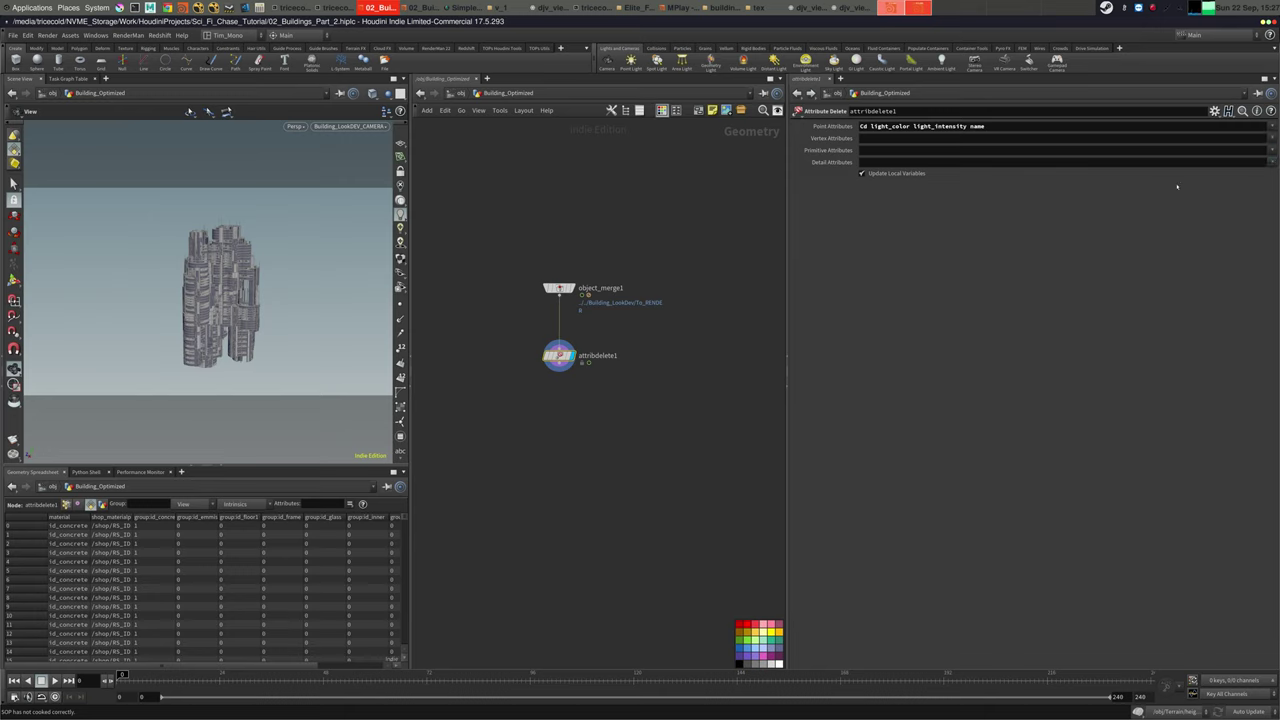
pyautogui.click(1272, 150)
pyautogui.click(1228, 162)
pyautogui.click(1272, 162)
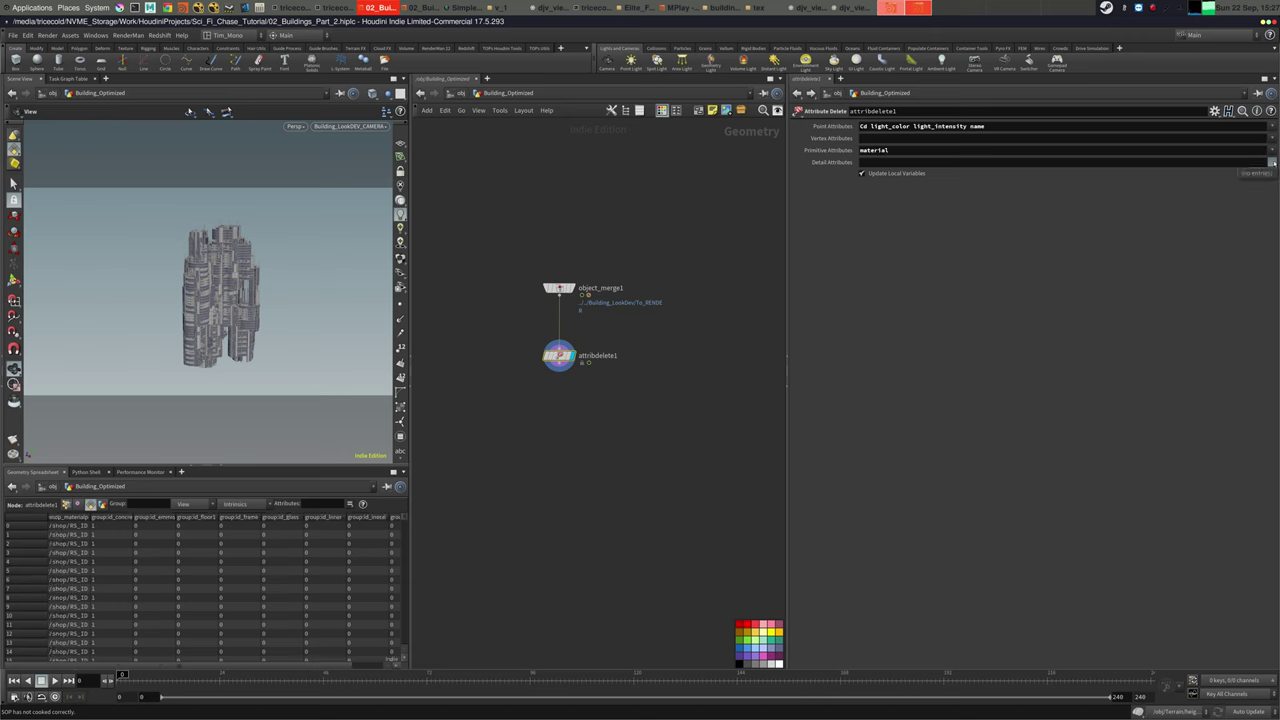
# Check attribdelete1's remaining attributes and groups, and add a Group Delete node directly below it
pyautogui.middleClick(559, 356)
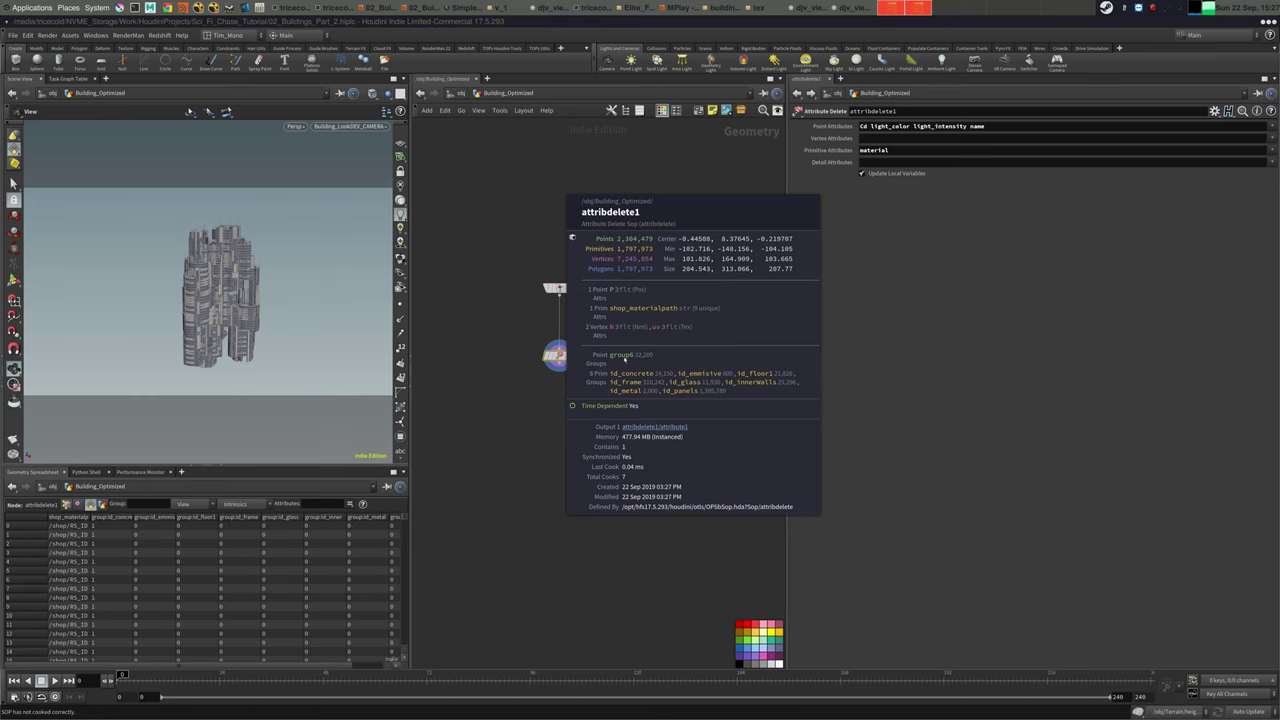
pyautogui.press('Tab')
pyautogui.write('gr')
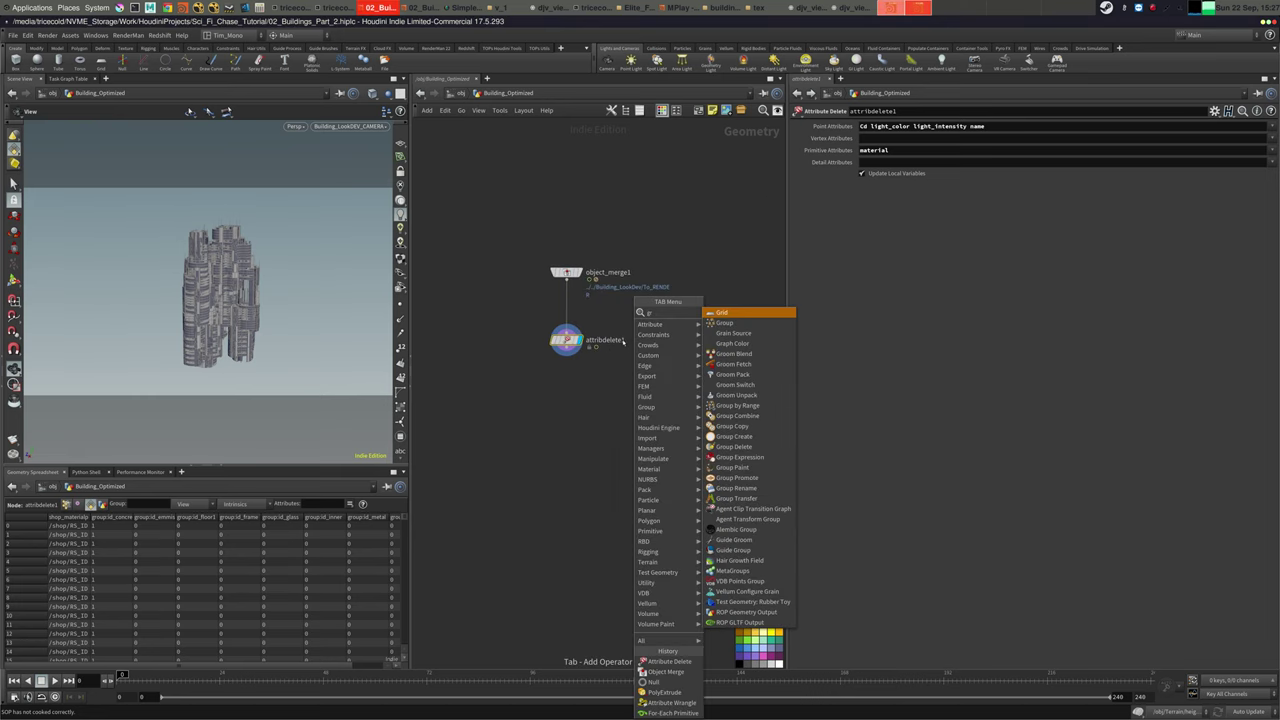
pyautogui.write('oup de')
pyautogui.press('Return')
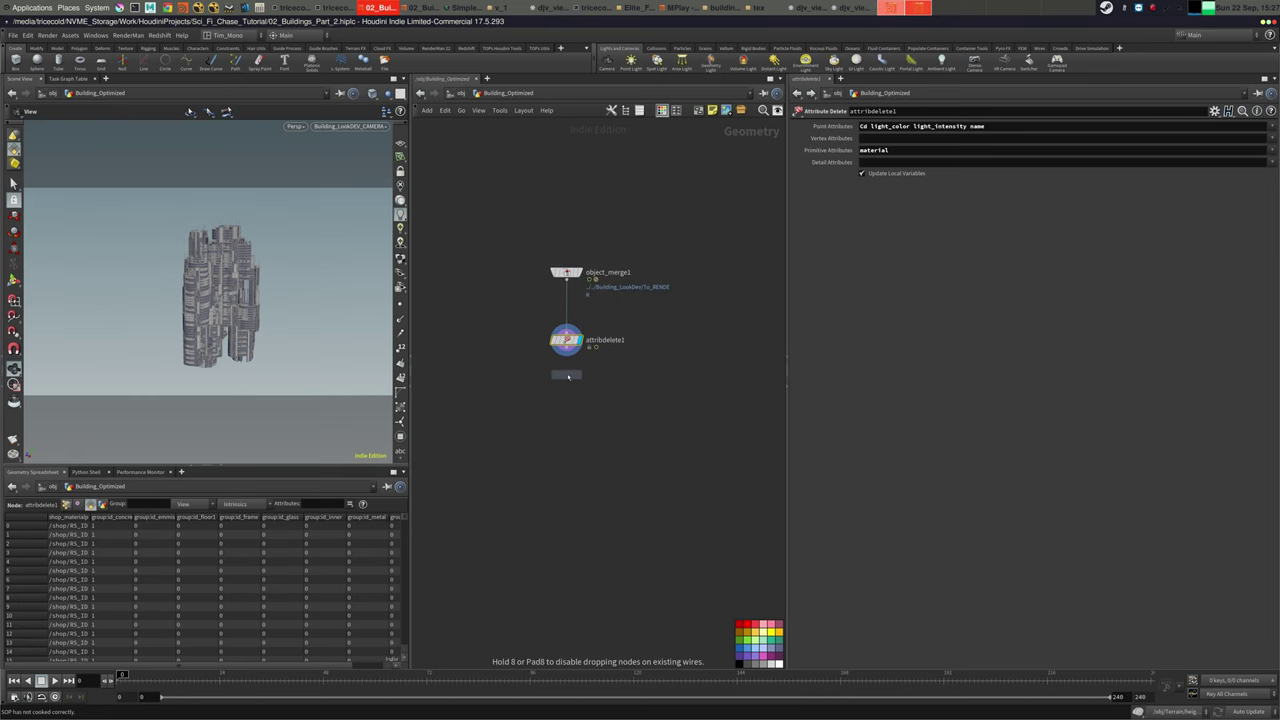
pyautogui.click(567, 373)
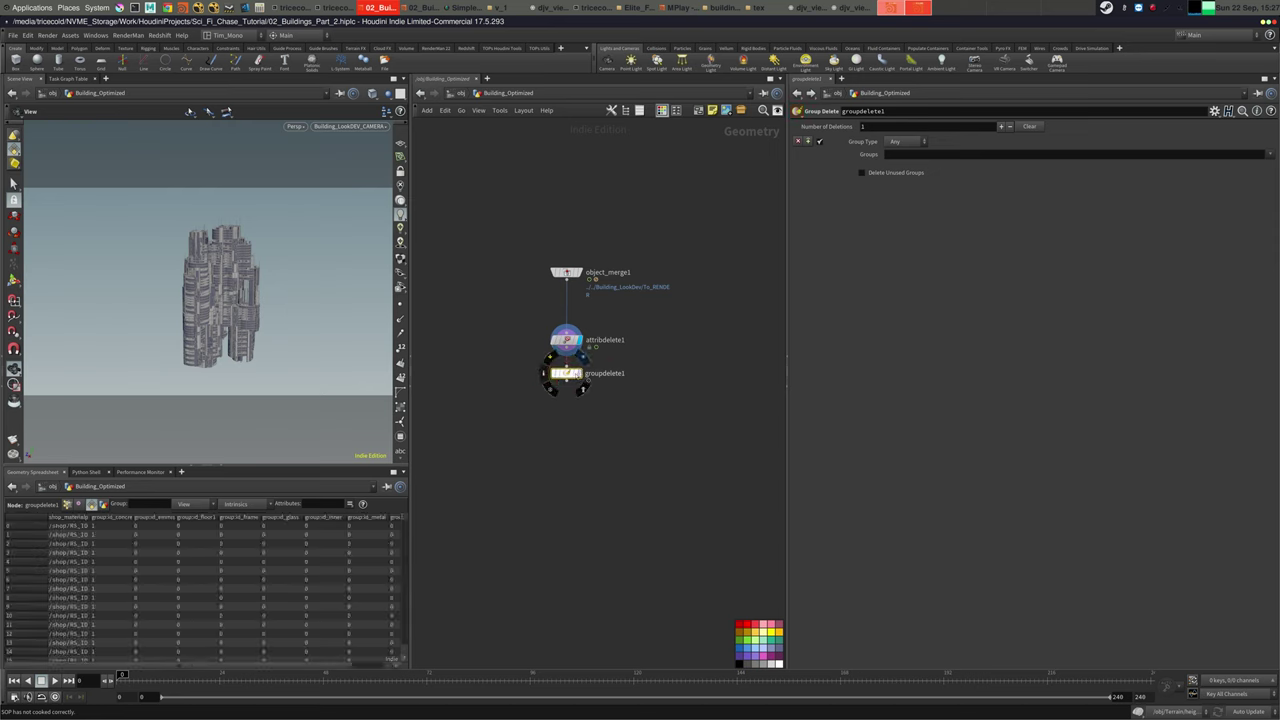
# Set the Group Delete node's groups to group6 and inspect its remaining attributes and groups
pyautogui.click(1269, 154)
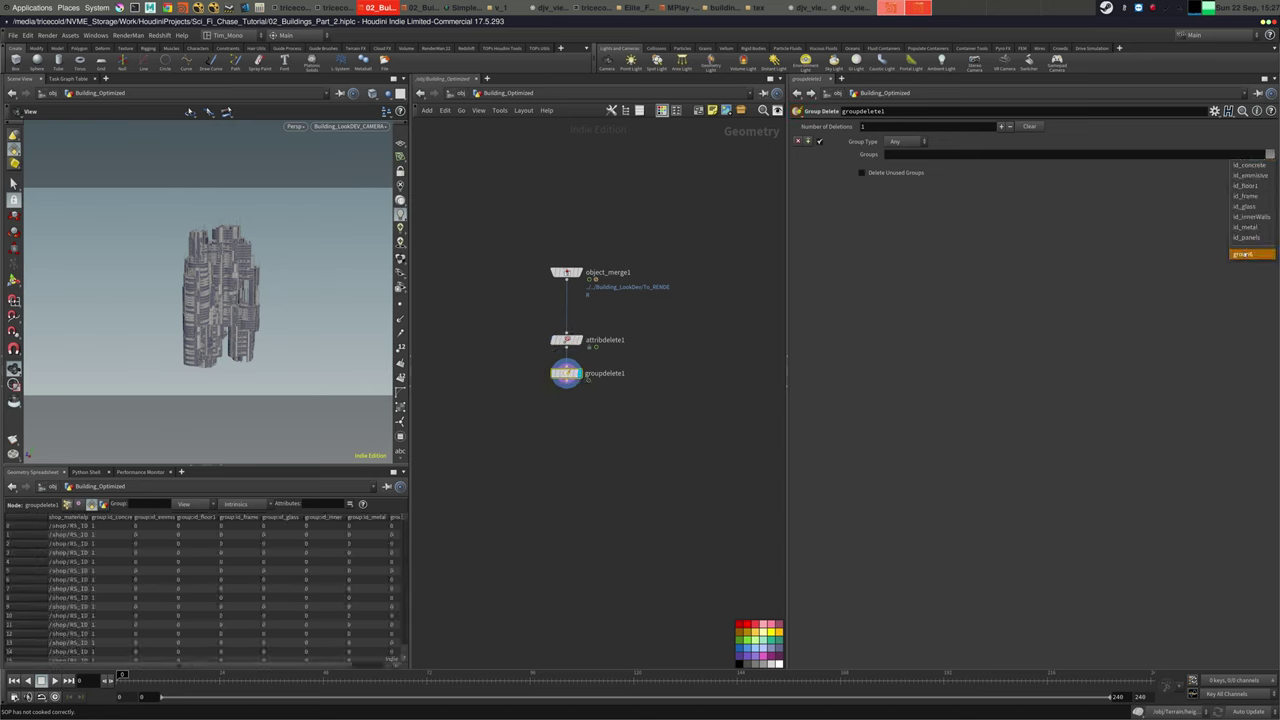
pyautogui.click(1250, 253)
pyautogui.middleClick(566, 375)
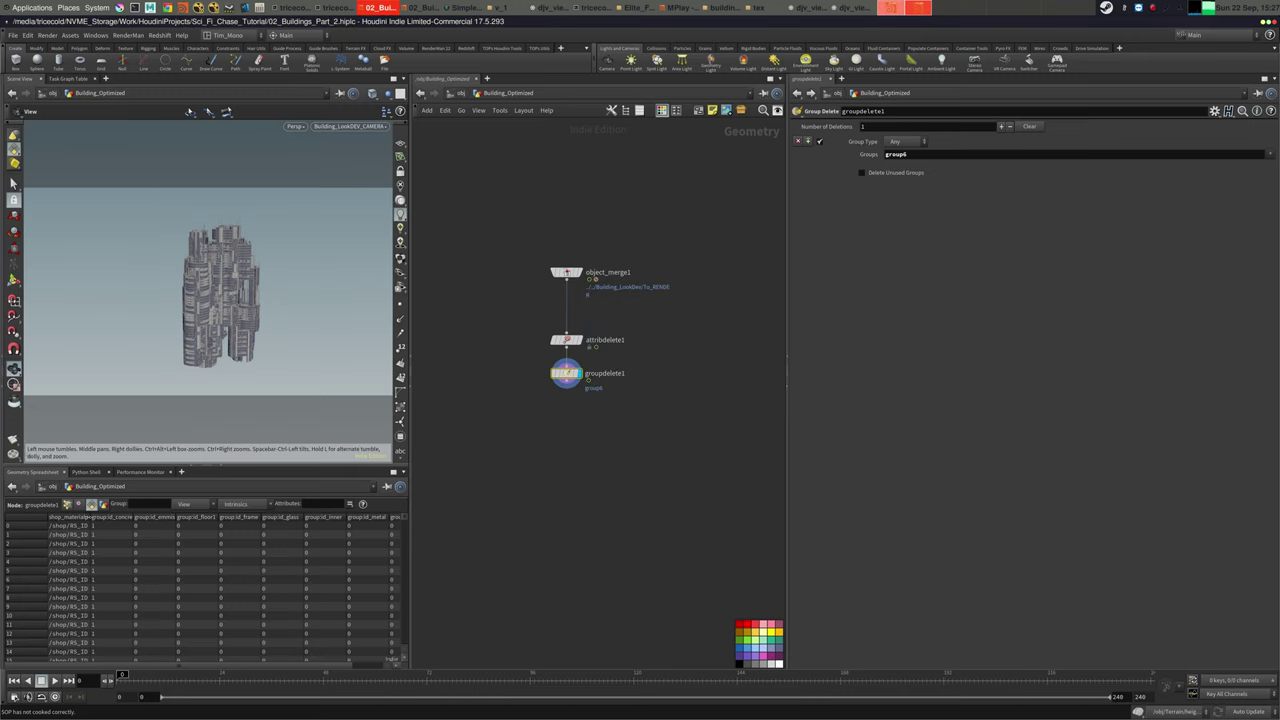
pyautogui.moveTo(91, 517); pyautogui.dragTo(131, 520)
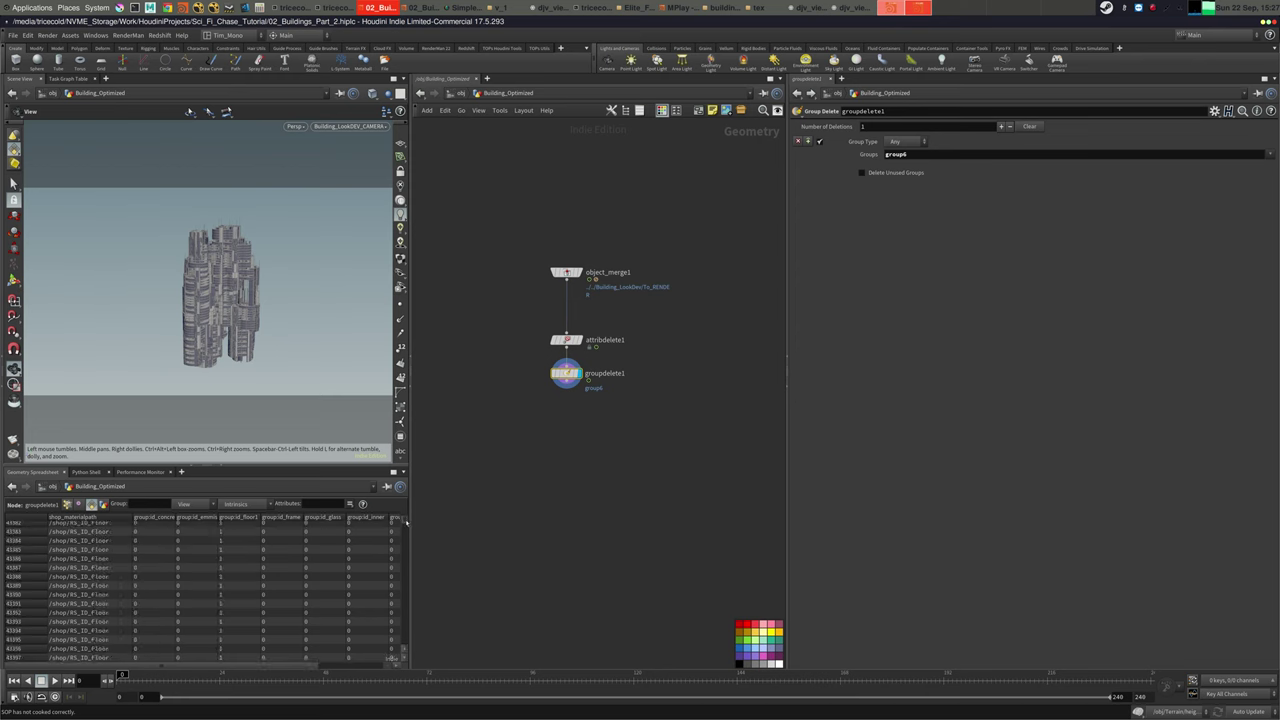
pyautogui.middleClick(566, 374)
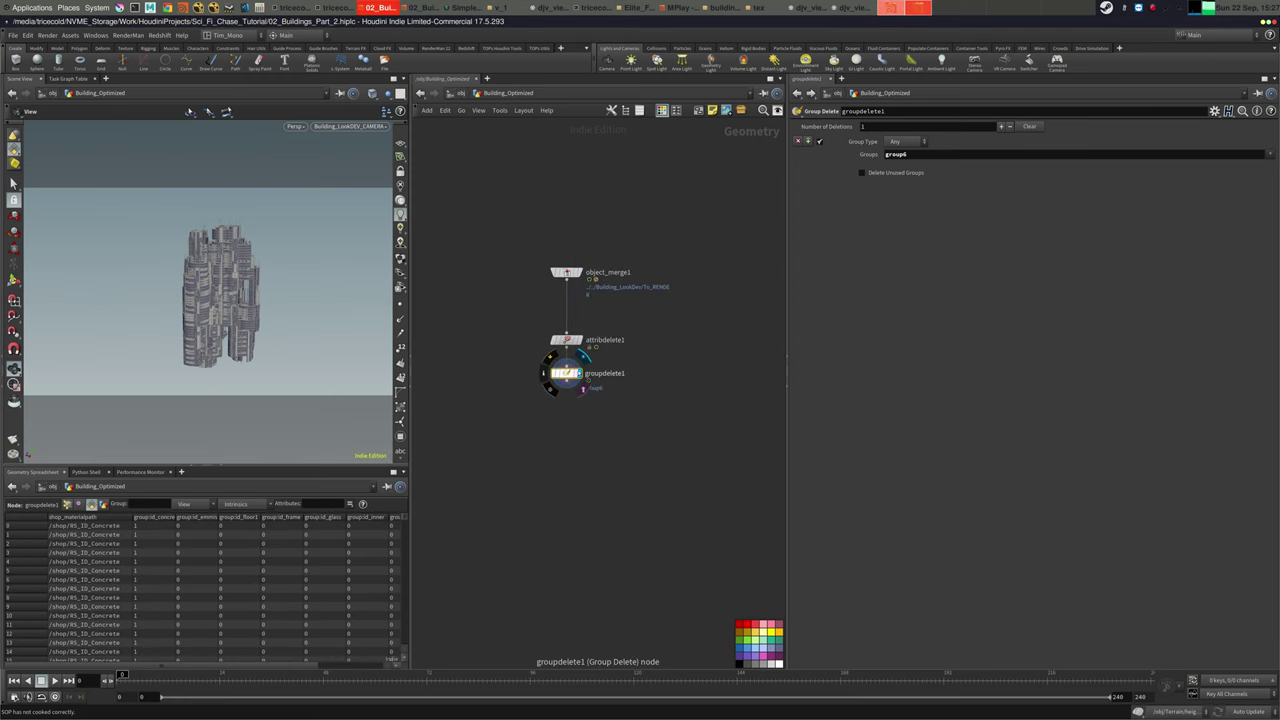
# Add shop_materialpath to the primitive attributes that attribdelete1 removes
pyautogui.click(566, 340)
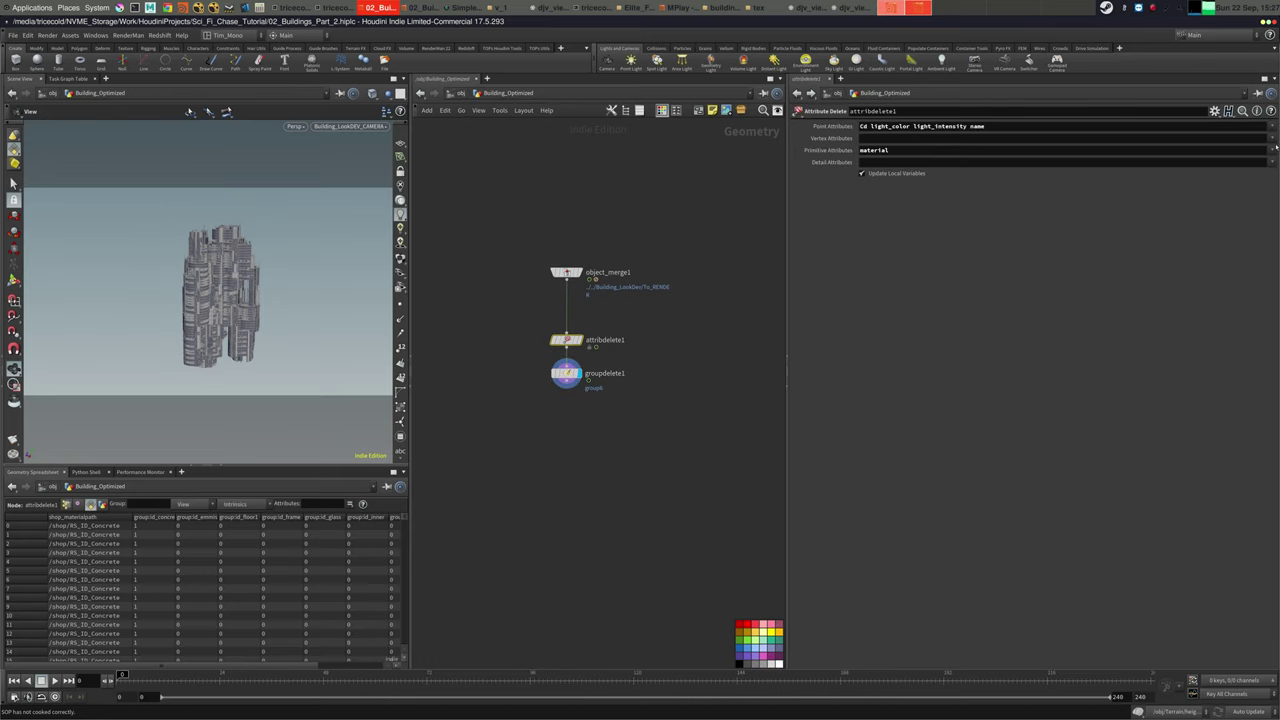
pyautogui.click(1273, 149)
pyautogui.click(1267, 160)
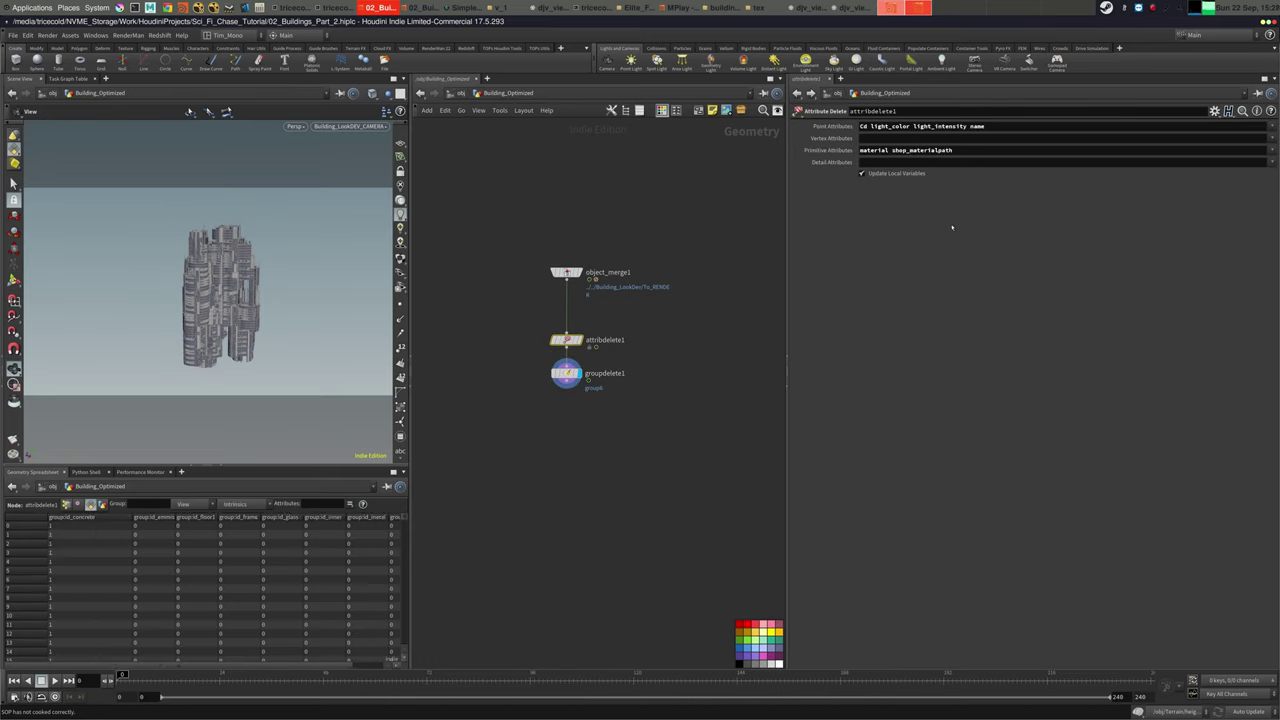
# Move attribdelete1 and groupdelete1 up closer to object_merge1 and inspect groupdelete1's node information
pyautogui.moveTo(635, 361); pyautogui.dragTo(663, 327, button='middle')
pyautogui.moveTo(673, 318); pyautogui.dragTo(547, 375)
pyautogui.moveTo(670, 278); pyautogui.dragTo(529, 377)
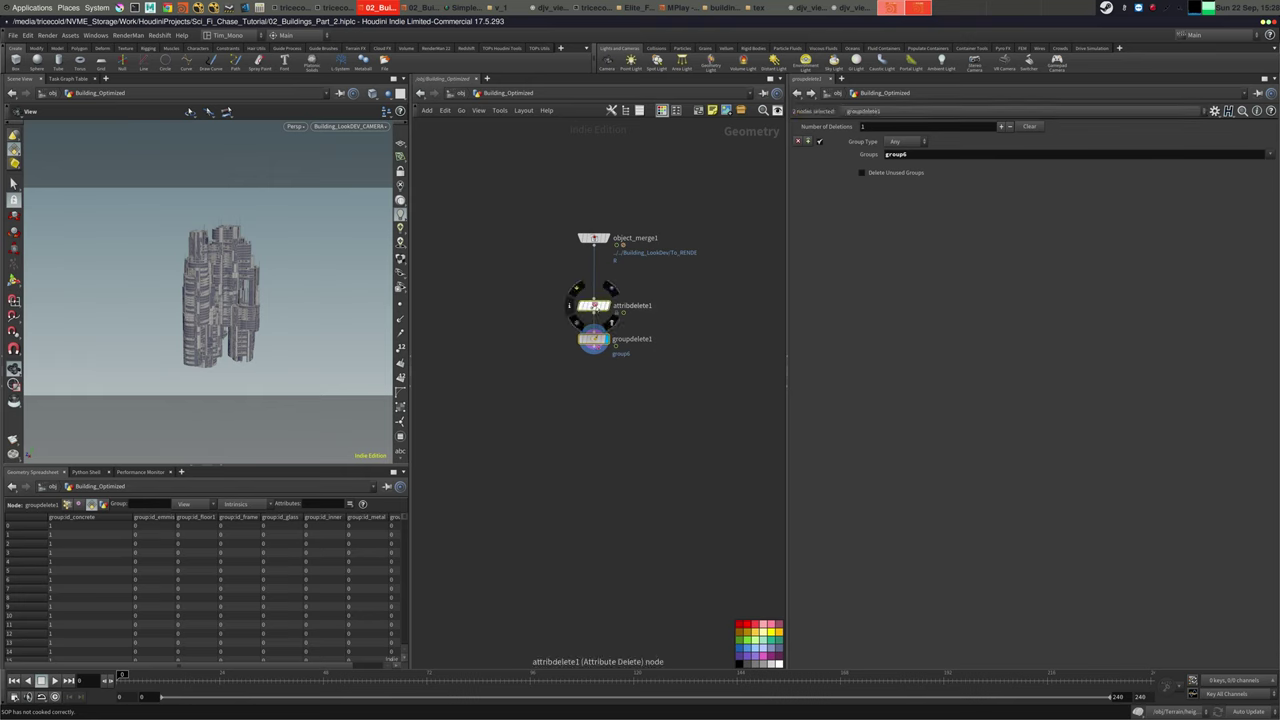
pyautogui.moveTo(596, 307); pyautogui.dragTo(596, 269)
pyautogui.click(593, 301)
pyautogui.middleClick(593, 301)
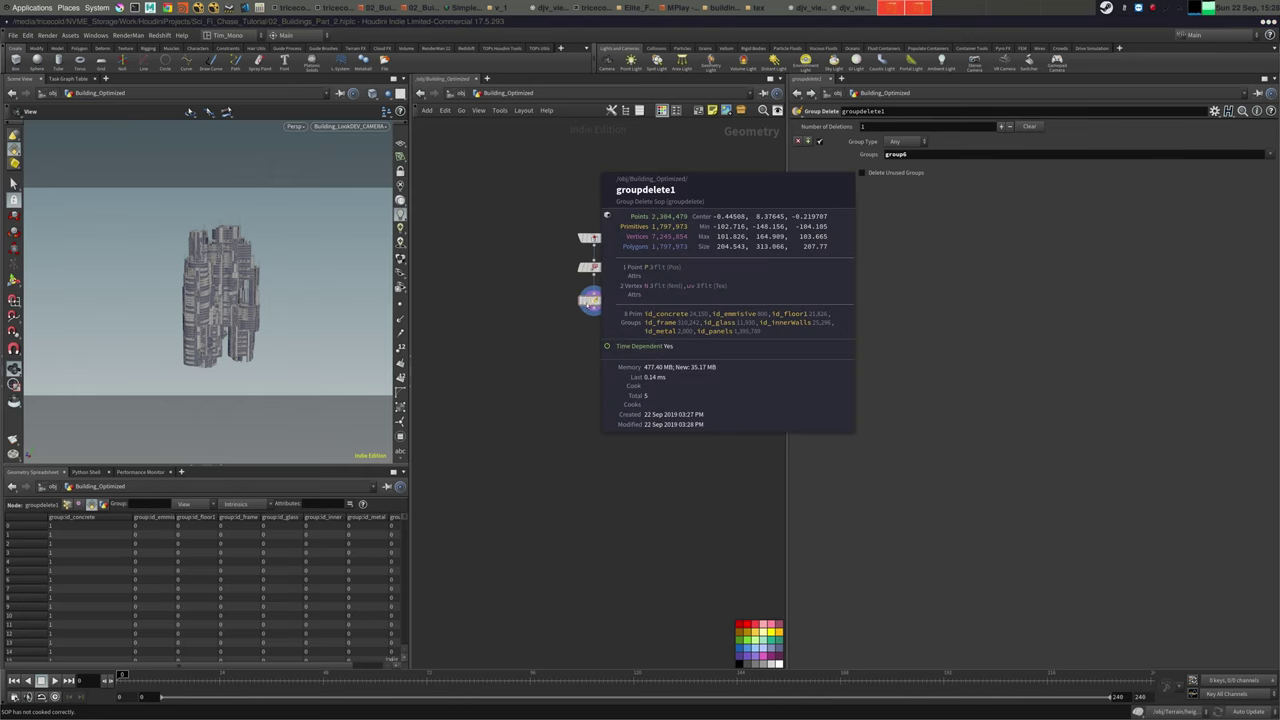
# Add a Material node directly below groupdelete1, wire it to that node's output and display it
pyautogui.moveTo(665, 319); pyautogui.dragTo(643, 365, button='middle')
pyautogui.press('Tab')
pyautogui.write('mater')
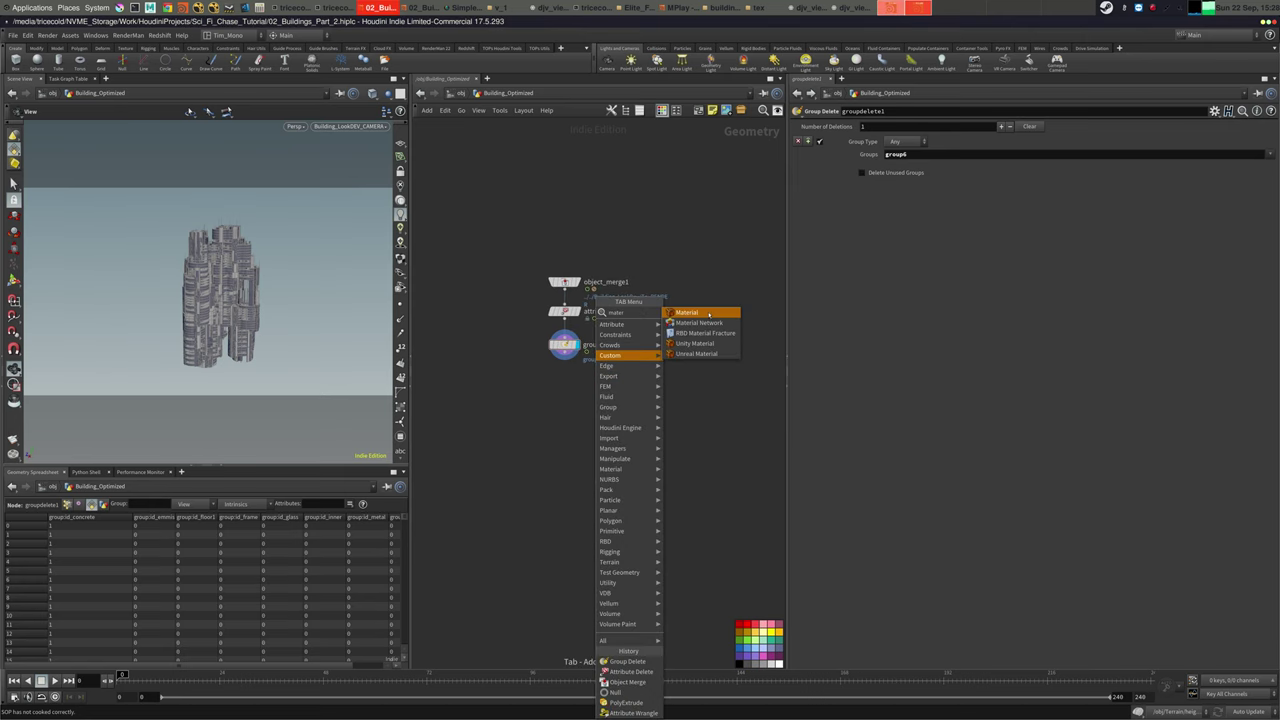
pyautogui.press('Return')
pyautogui.click(582, 395)
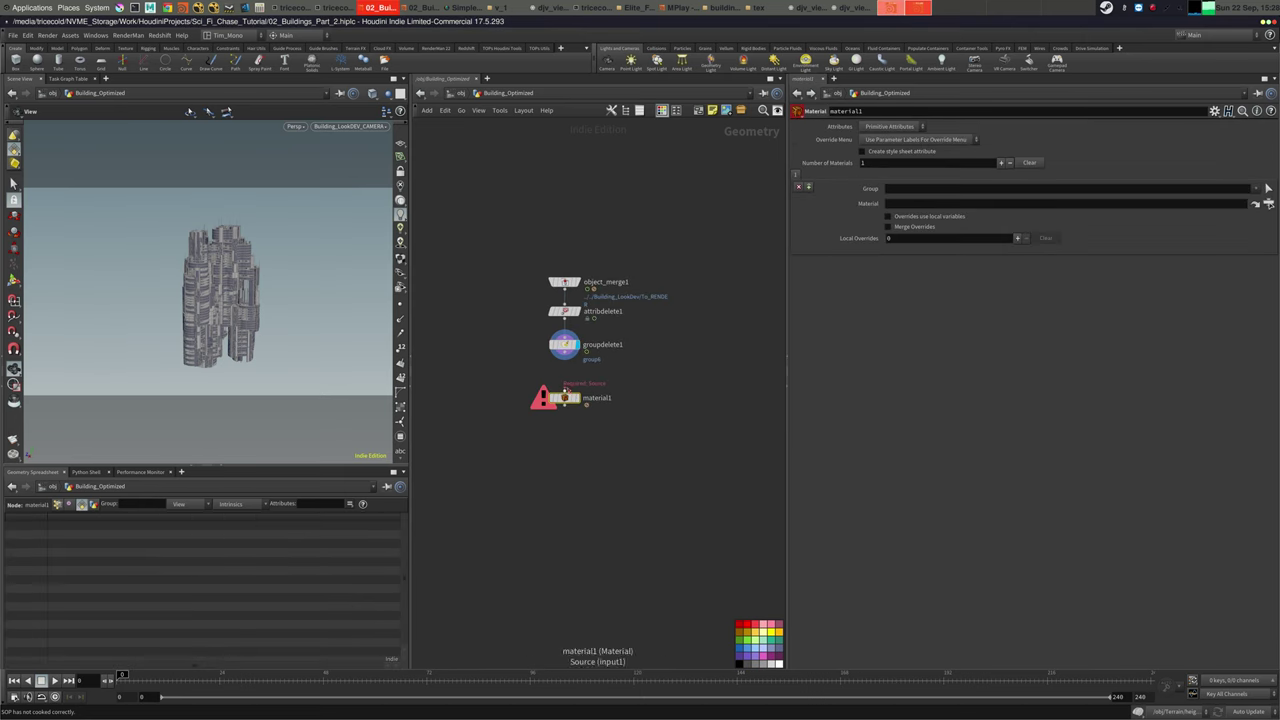
pyautogui.moveTo(581, 382)
pyautogui.moveTo(567, 397); pyautogui.dragTo(567, 380)
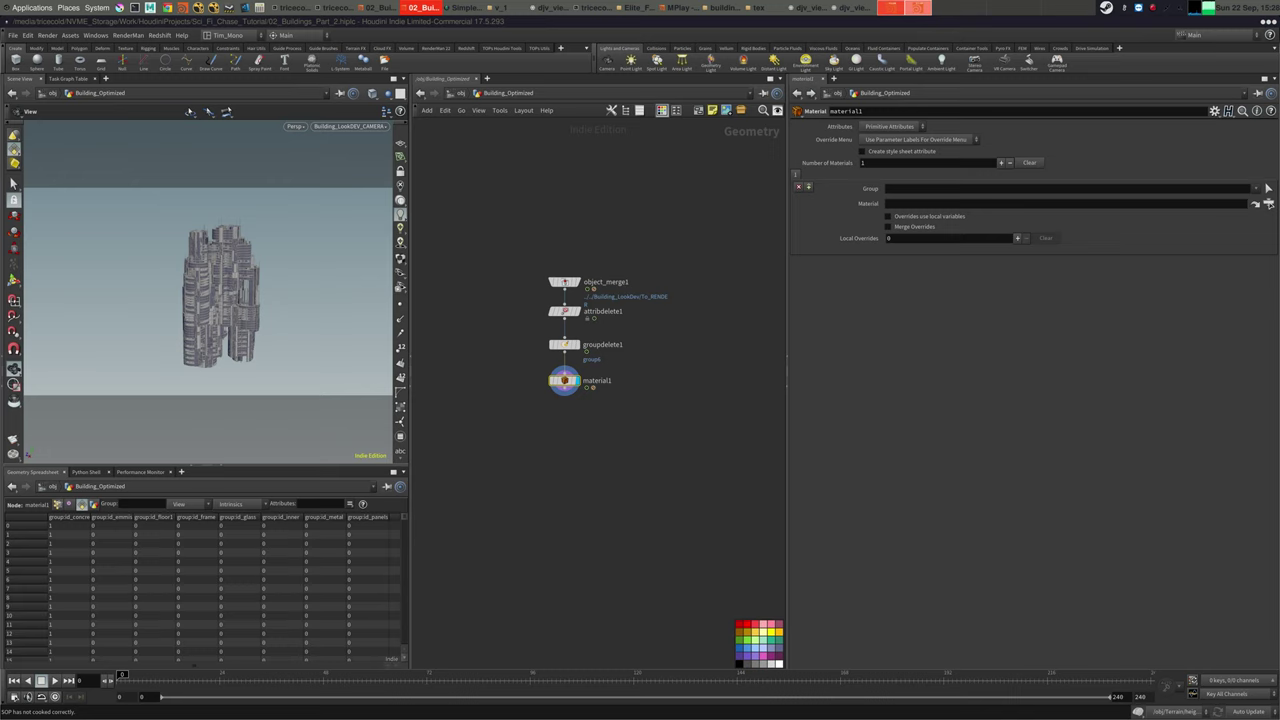
# Increase the Material node's number of materials to 5
pyautogui.click(809, 188)
pyautogui.click(809, 188)
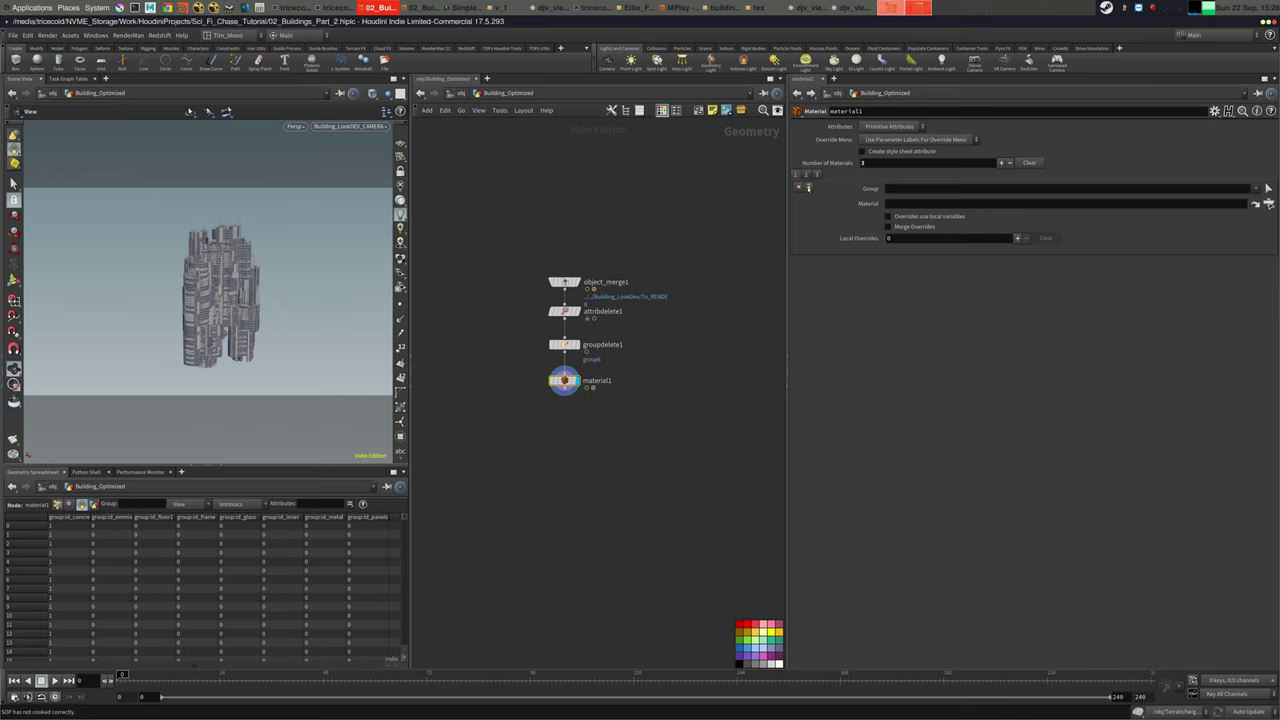
pyautogui.click(809, 188)
pyautogui.click(809, 188)
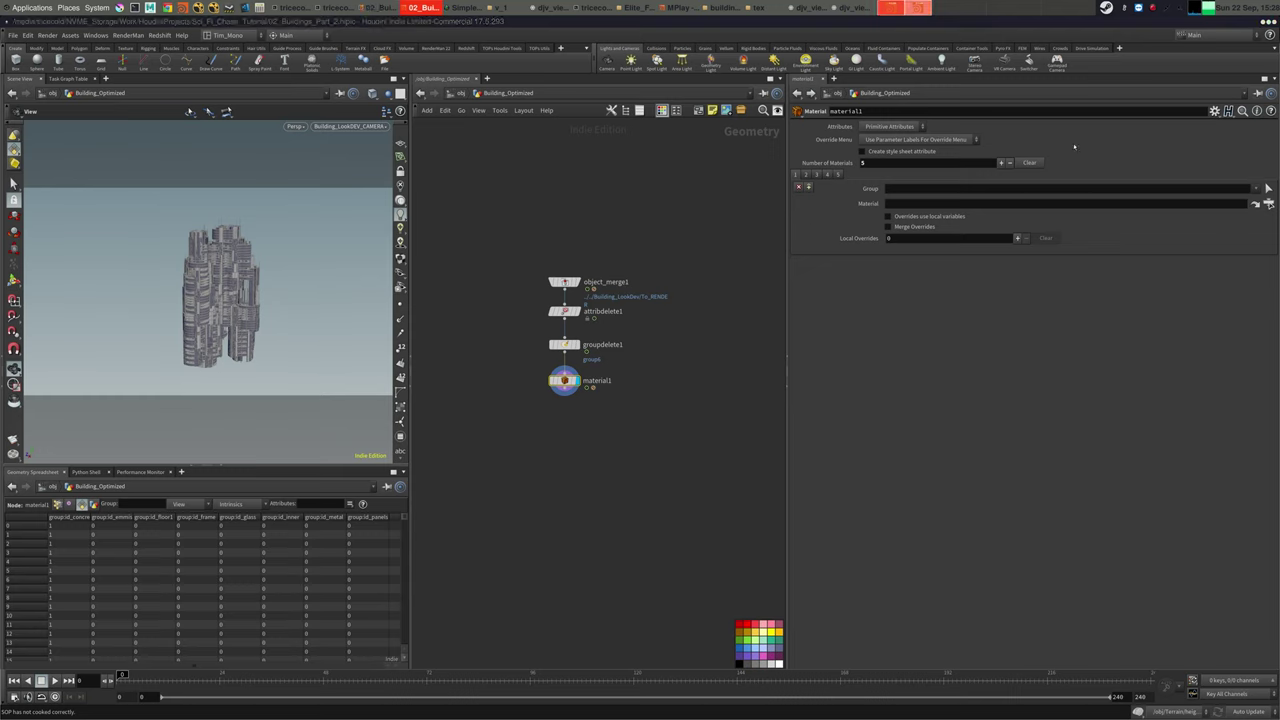
# In the first material entry, assign the RS_ID_Emmisive shader to the id_emmisive group
pyautogui.click(1256, 189)
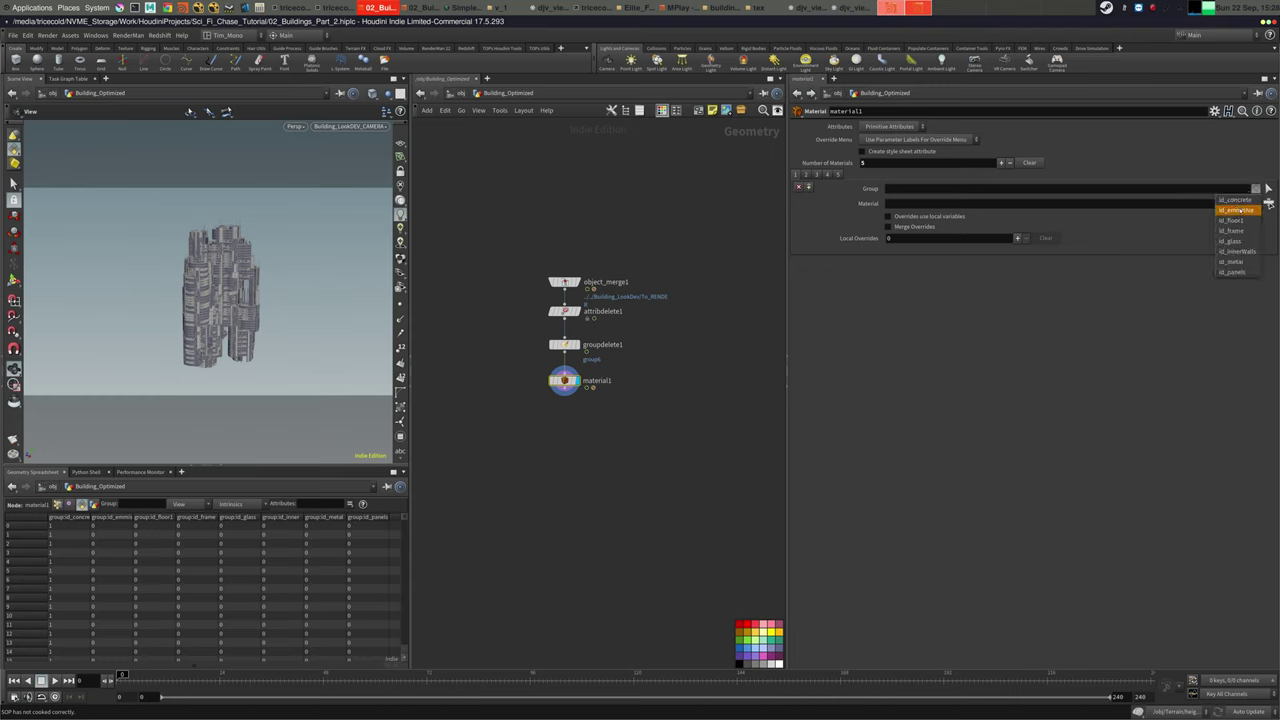
pyautogui.click(1244, 211)
pyautogui.click(1268, 203)
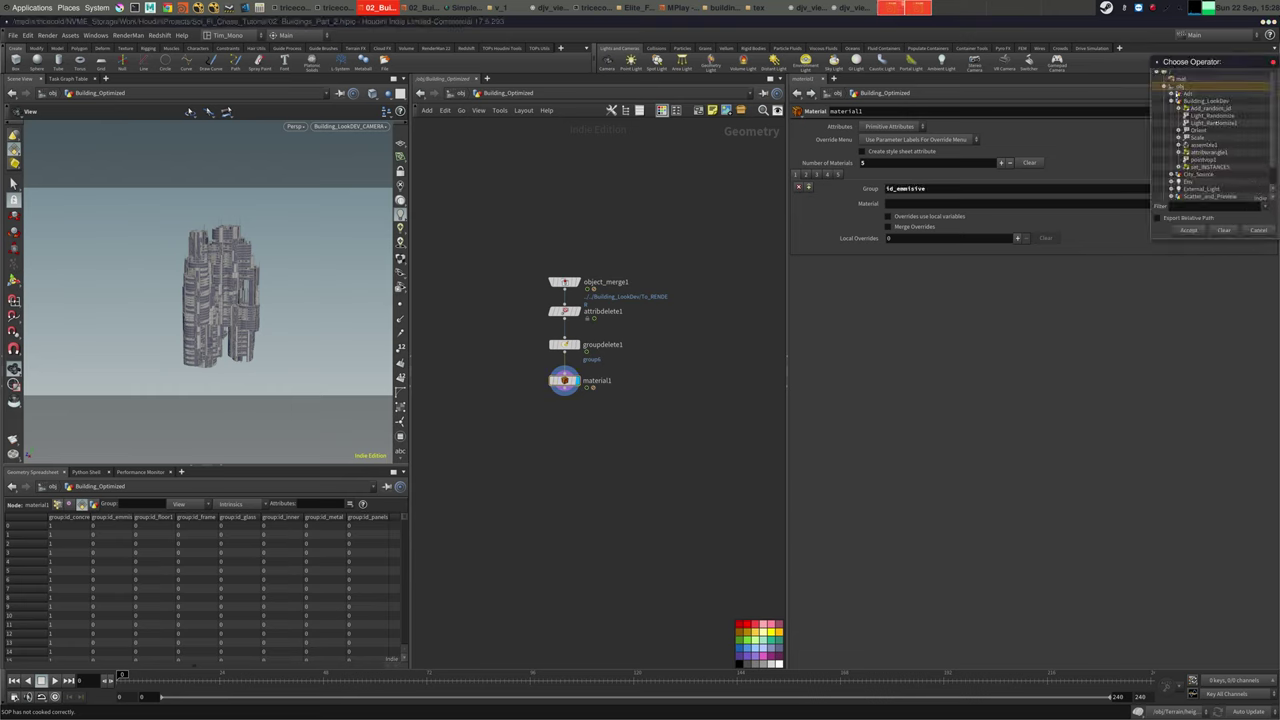
pyautogui.click(1178, 101)
pyautogui.click(1165, 156)
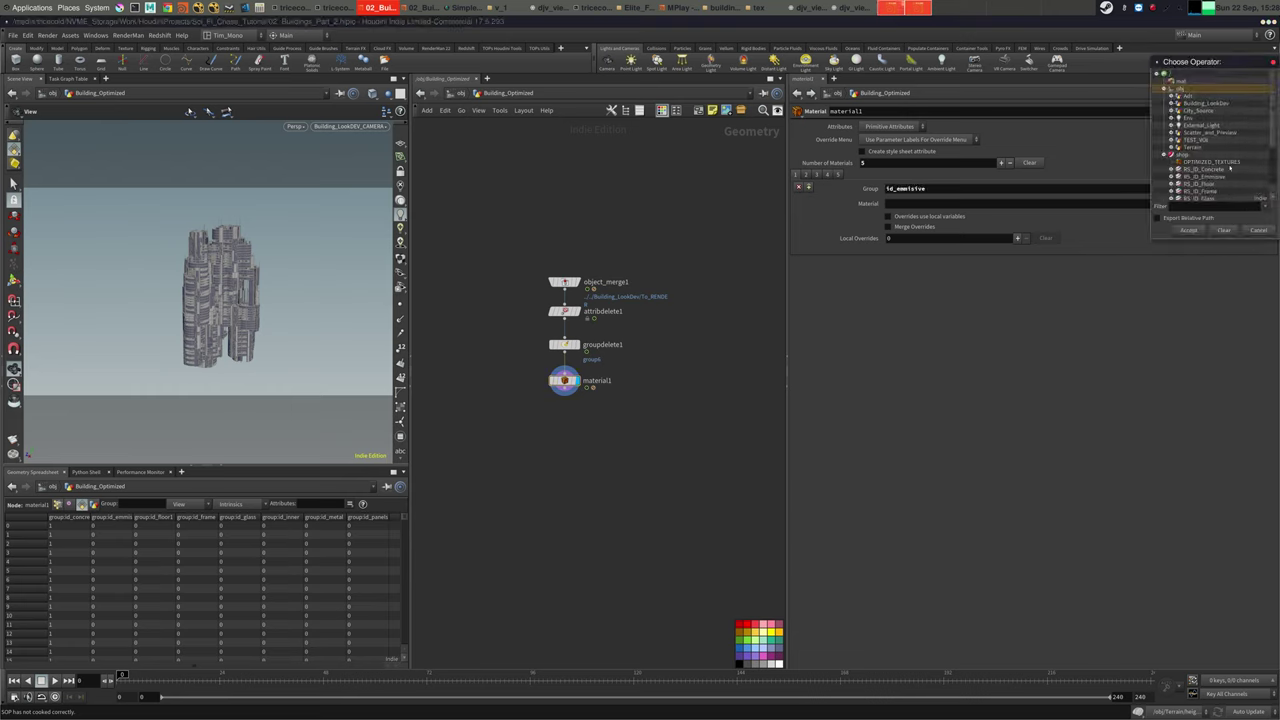
pyautogui.moveTo(1273, 140); pyautogui.dragTo(1269, 175)
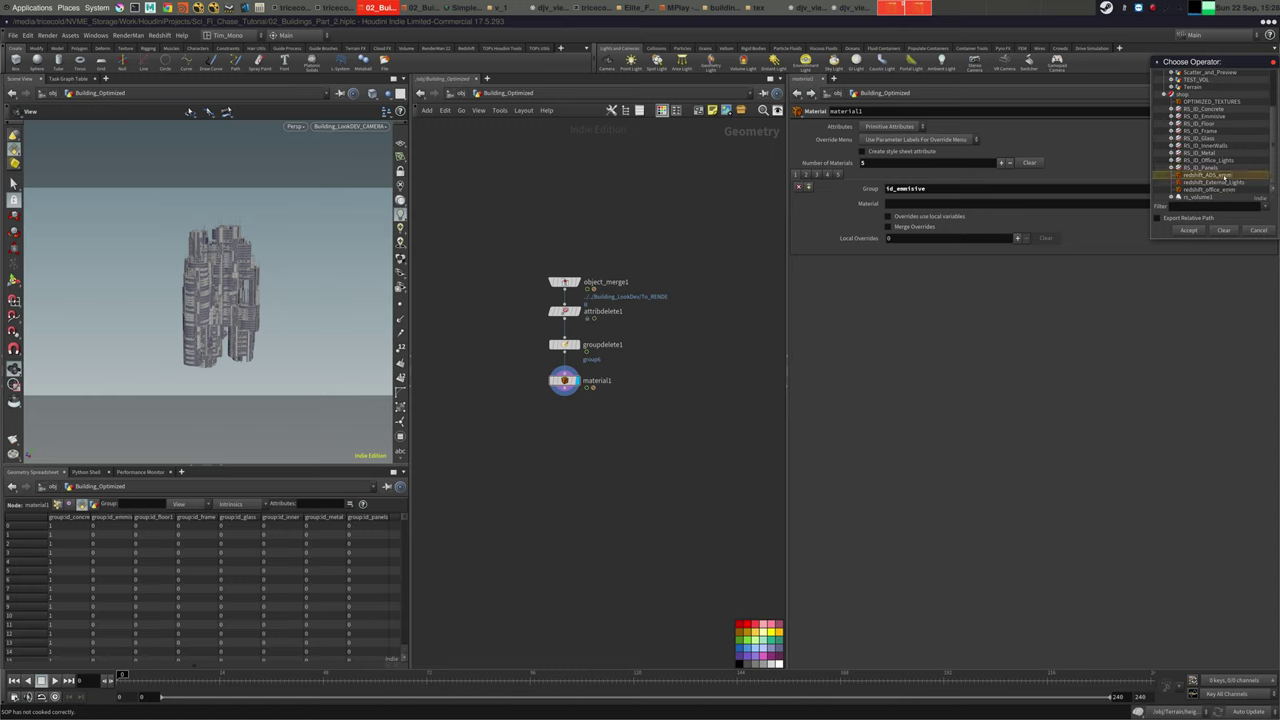
pyautogui.click(1219, 117)
pyautogui.click(1188, 230)
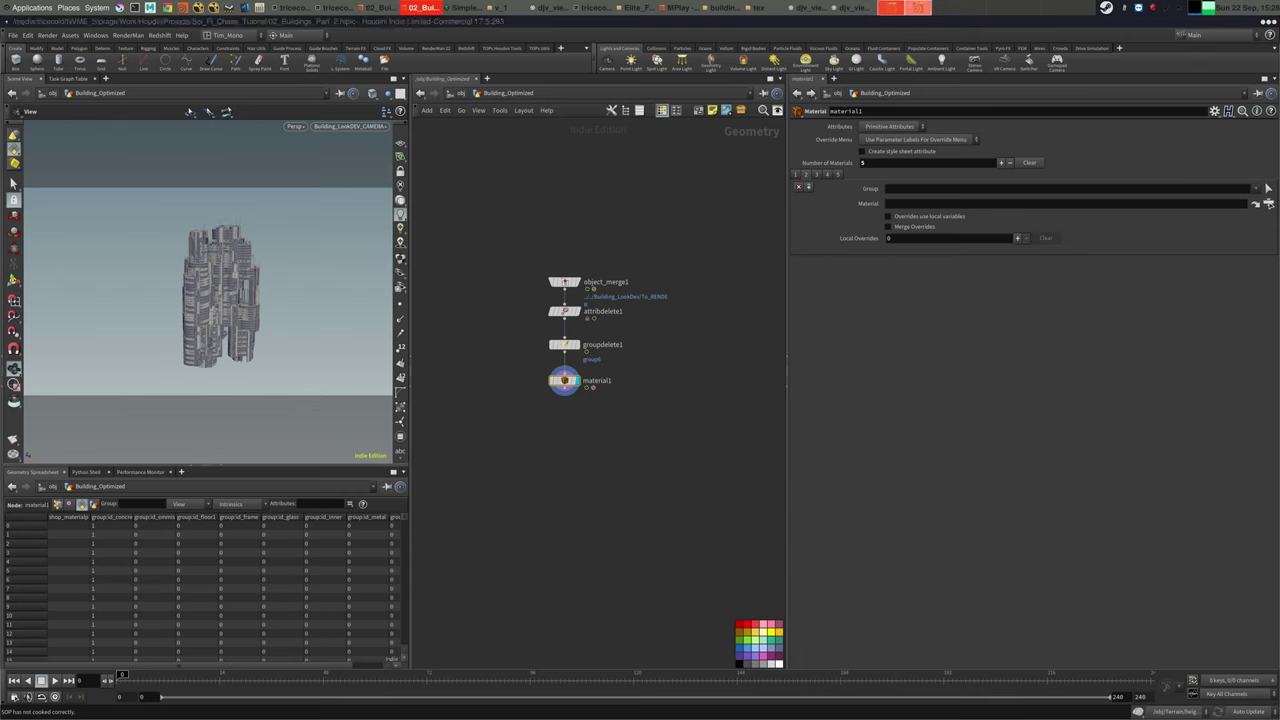
# In the second material entry, assign /shop/RS_ID_Glass to the id_glass group
pyautogui.click(1267, 188)
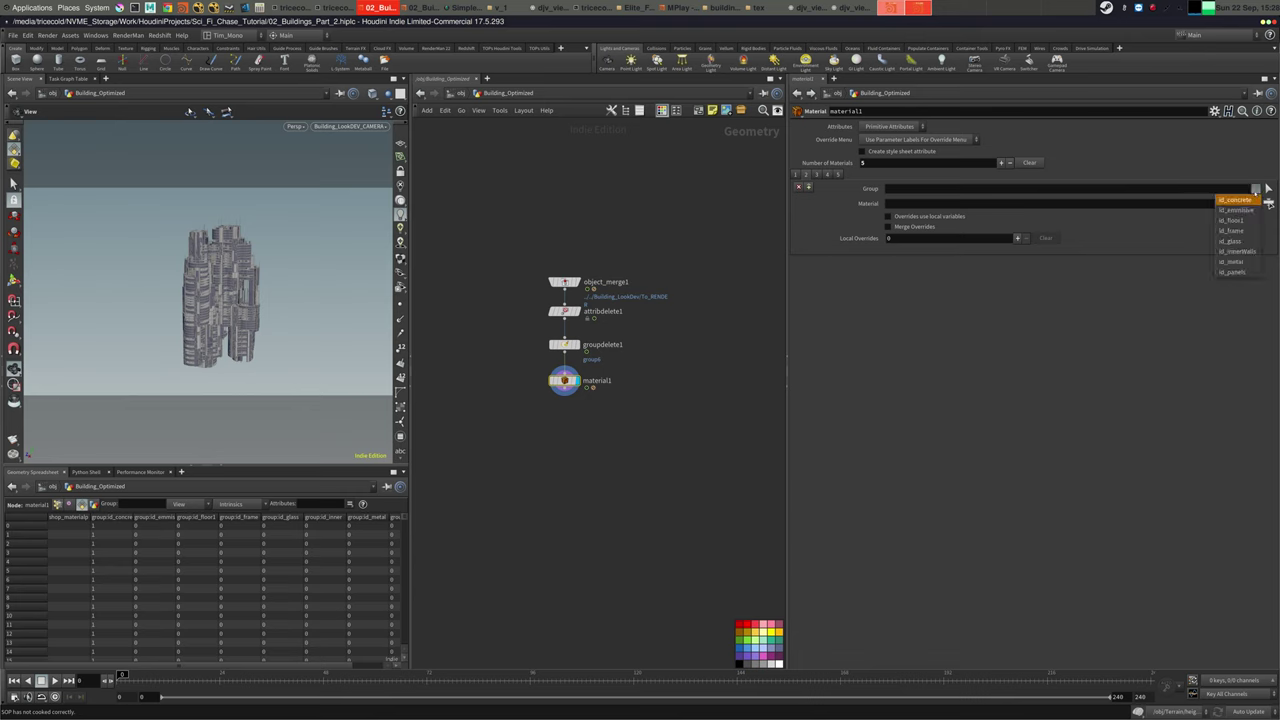
pyautogui.click(1255, 247)
pyautogui.click(1268, 203)
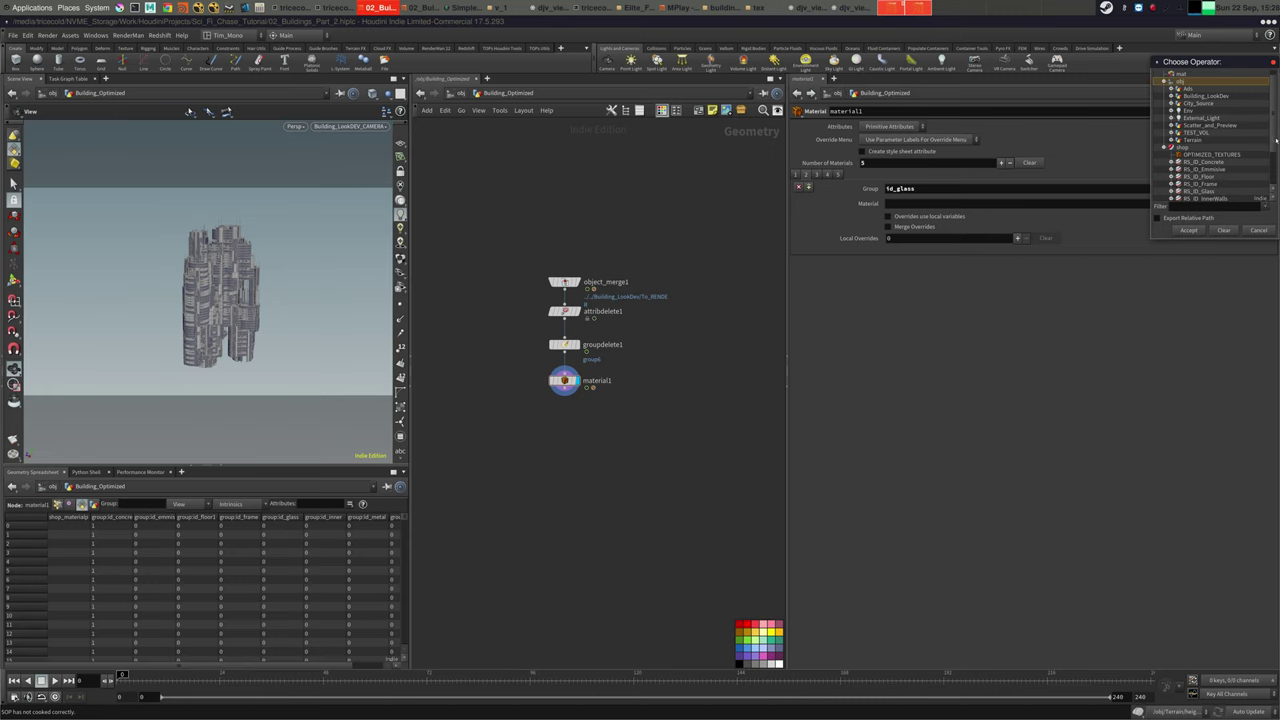
pyautogui.moveTo(1275, 139); pyautogui.dragTo(1275, 151)
pyautogui.click(1221, 173)
pyautogui.click(1184, 230)
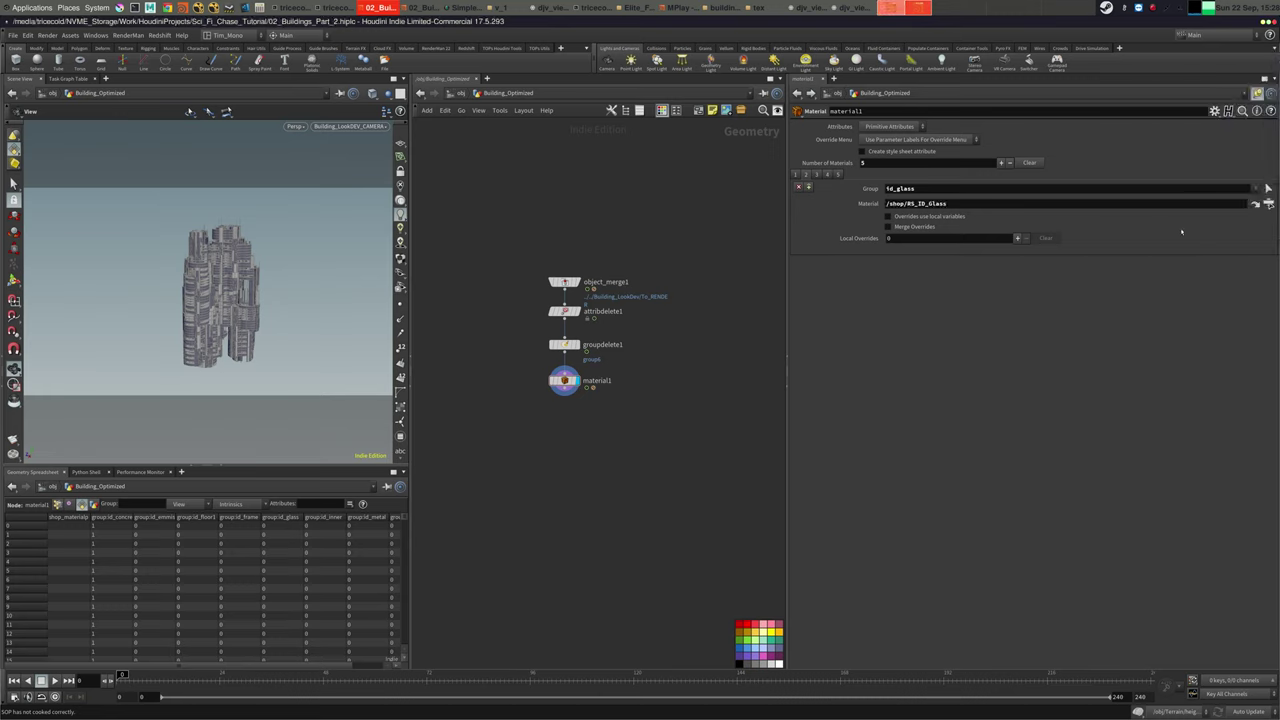
# In the third material entry, assign /shop/RS_ID_Panels to the id_panels group
pyautogui.click(834, 179)
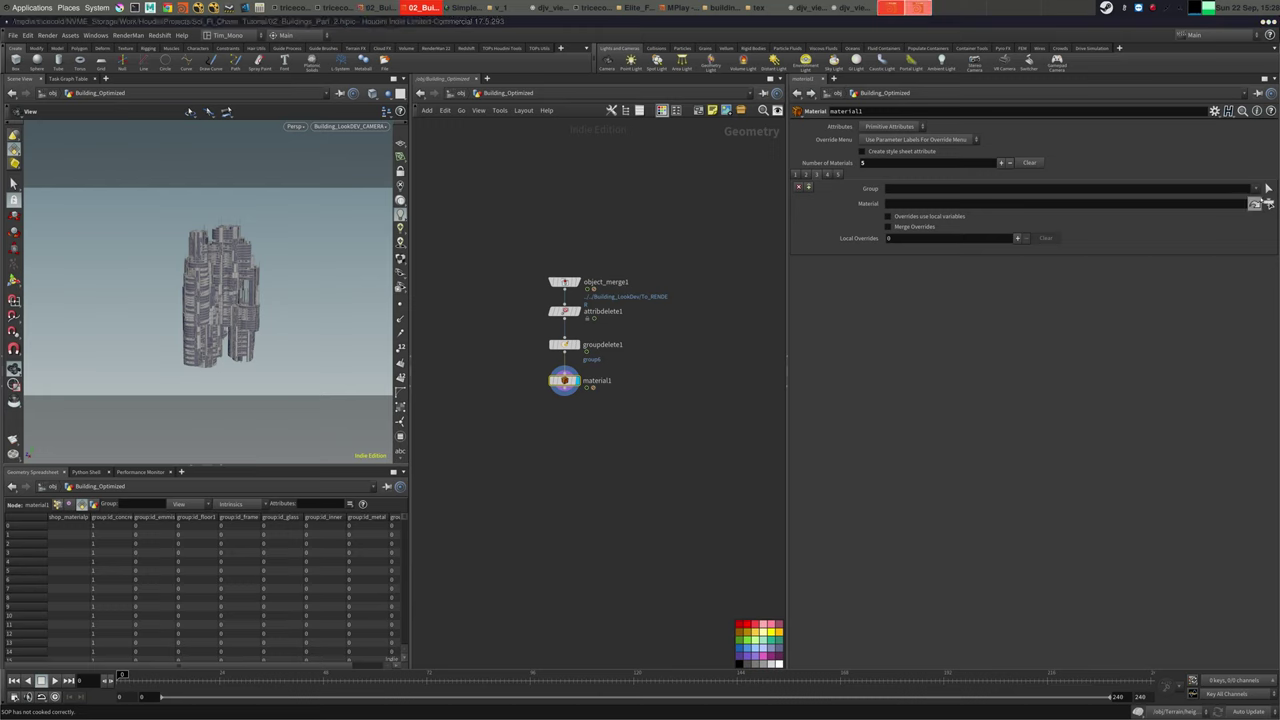
pyautogui.click(1256, 188)
pyautogui.click(1236, 272)
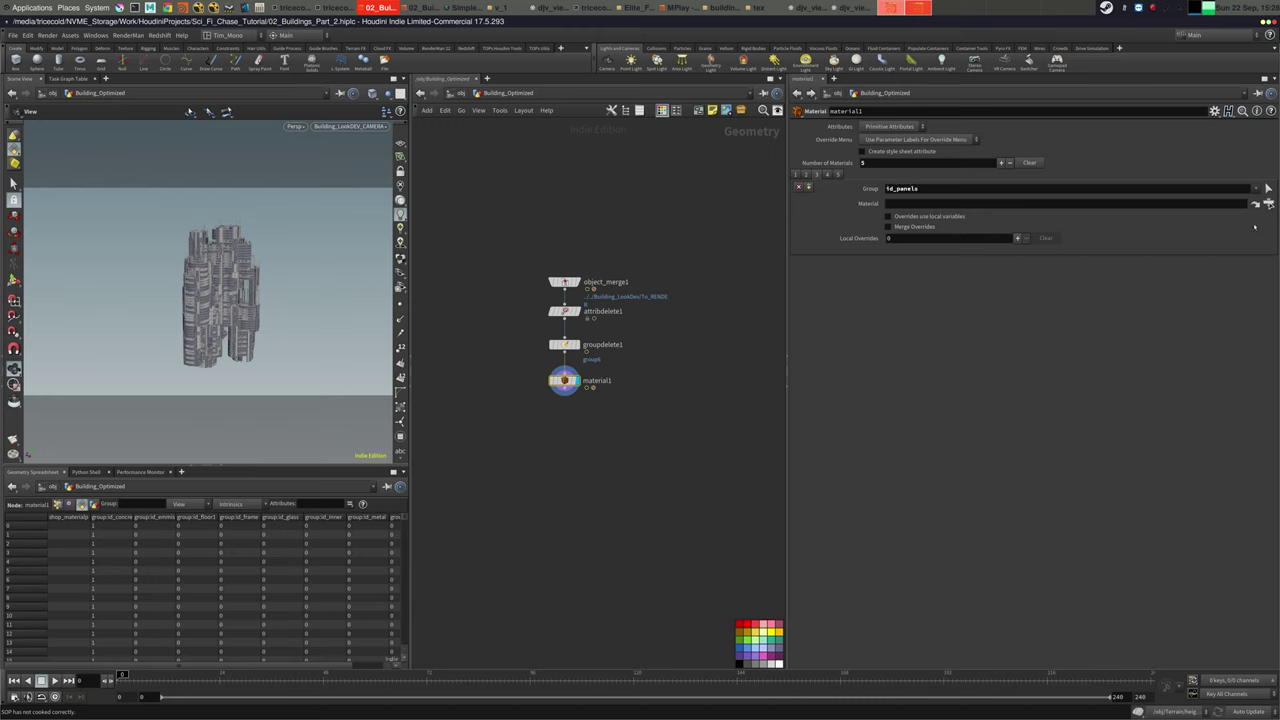
pyautogui.click(1268, 203)
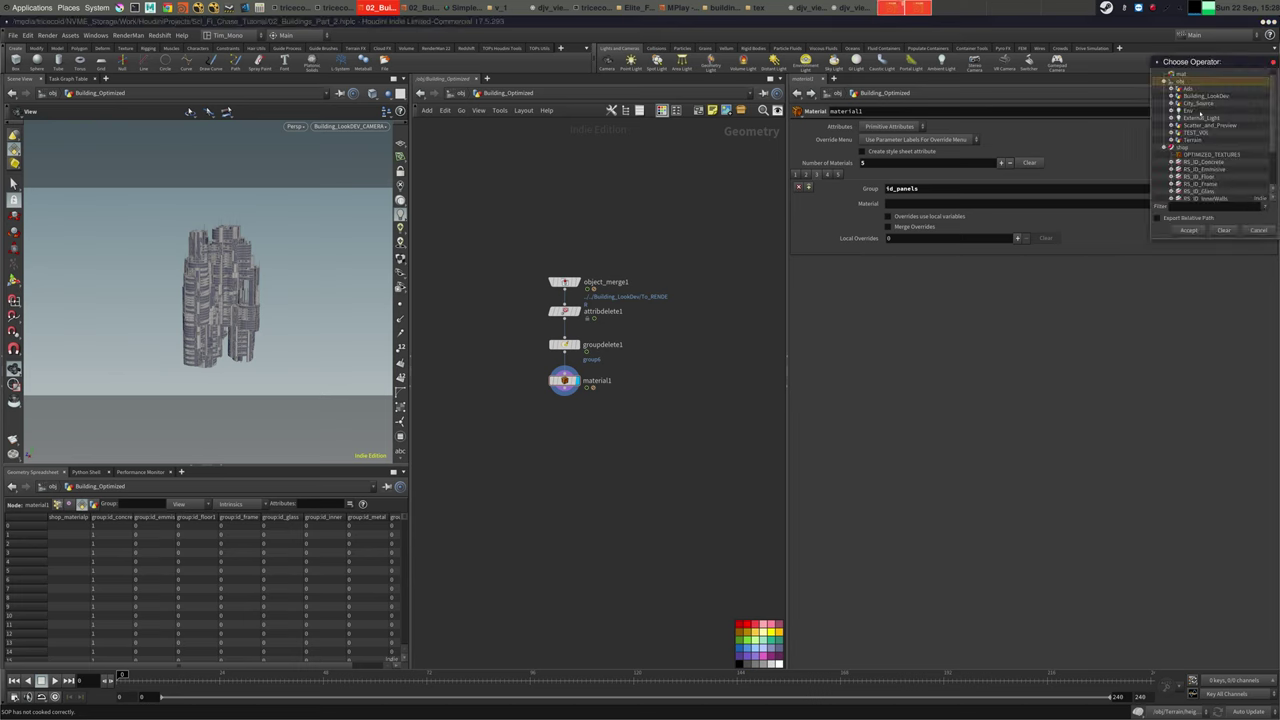
pyautogui.scroll(-2, 1270, 125)
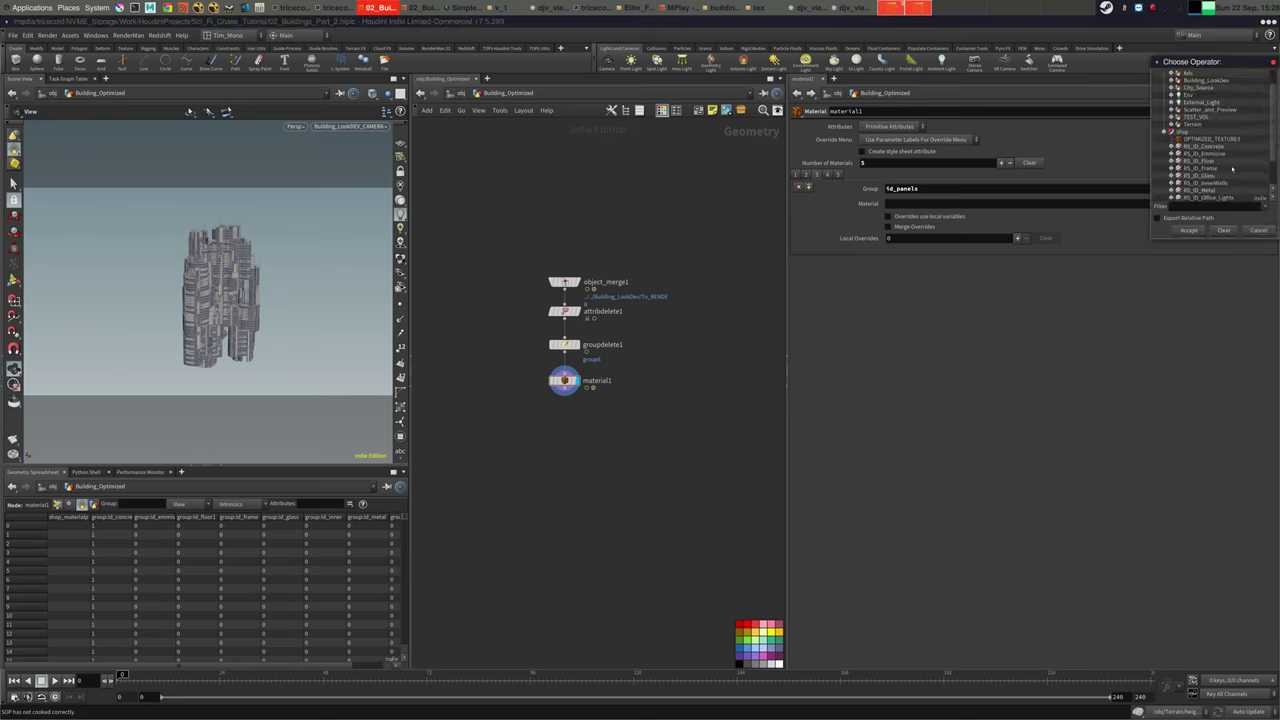
pyautogui.moveTo(1275, 153); pyautogui.dragTo(1275, 163)
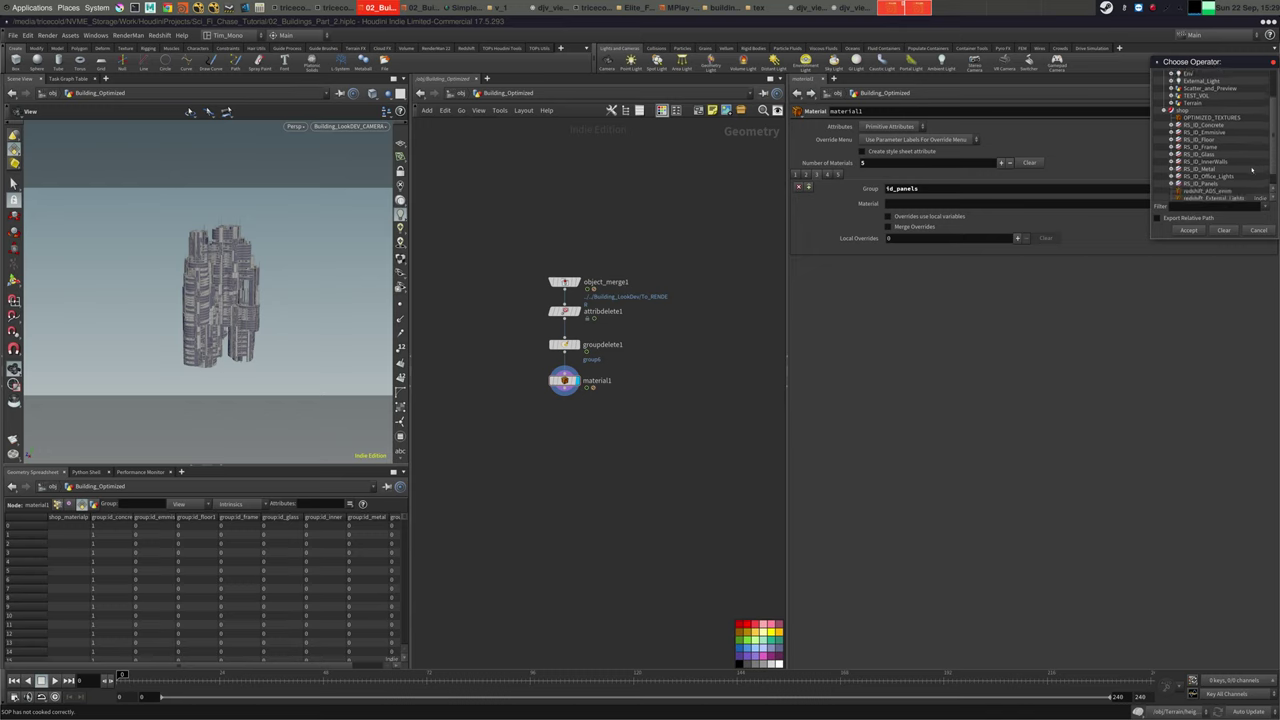
pyautogui.click(1216, 185)
pyautogui.click(1188, 230)
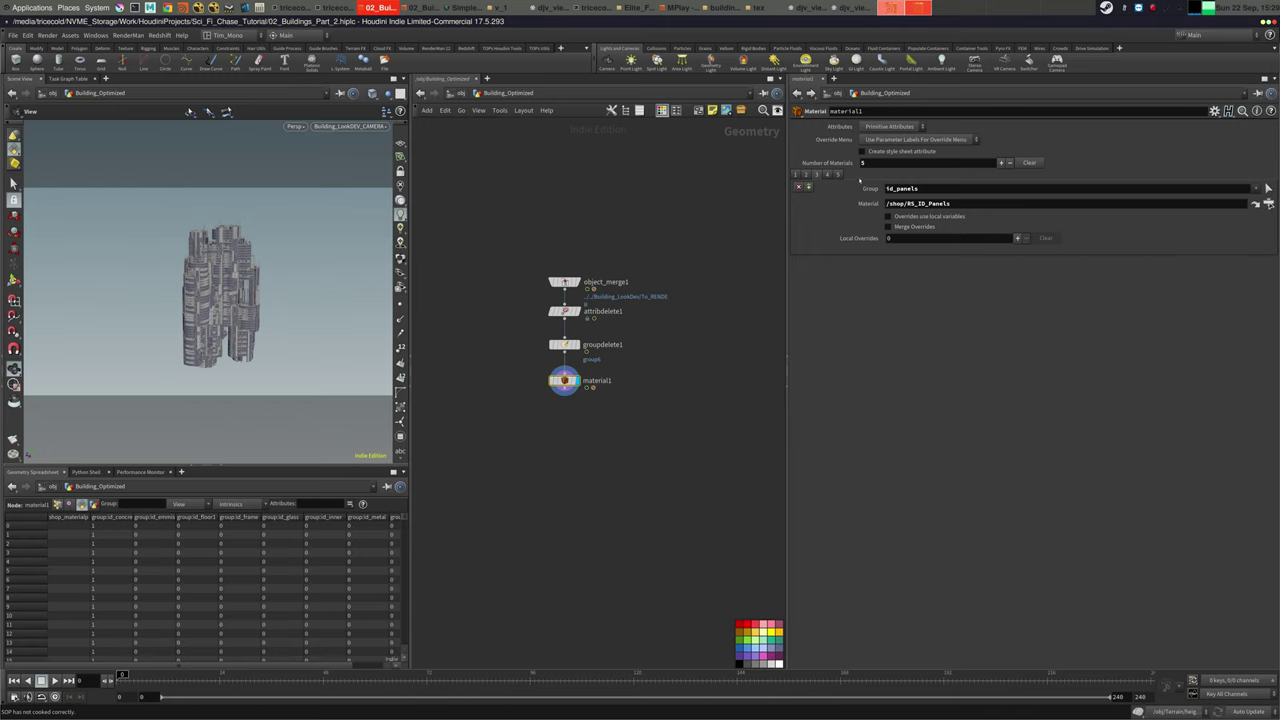
# In the fourth material entry, assign the RS_ID_Frame shader to the id_frame group
pyautogui.click(827, 175)
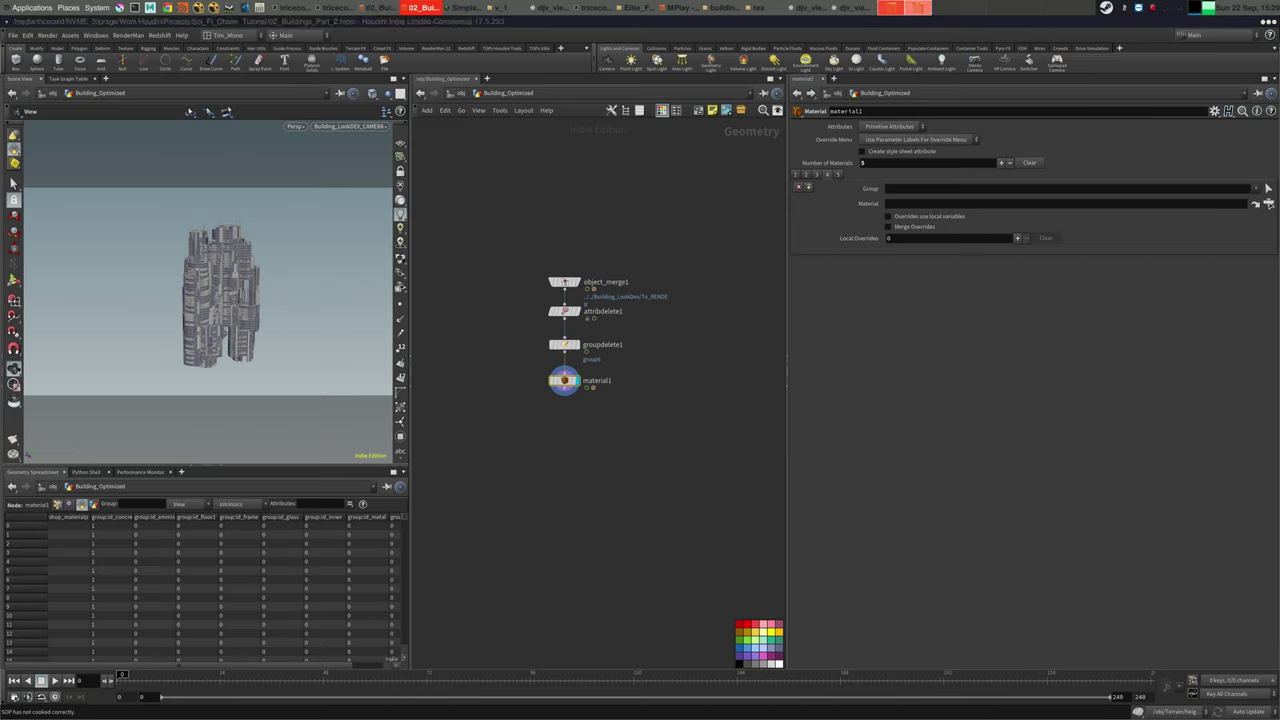
pyautogui.click(1268, 188)
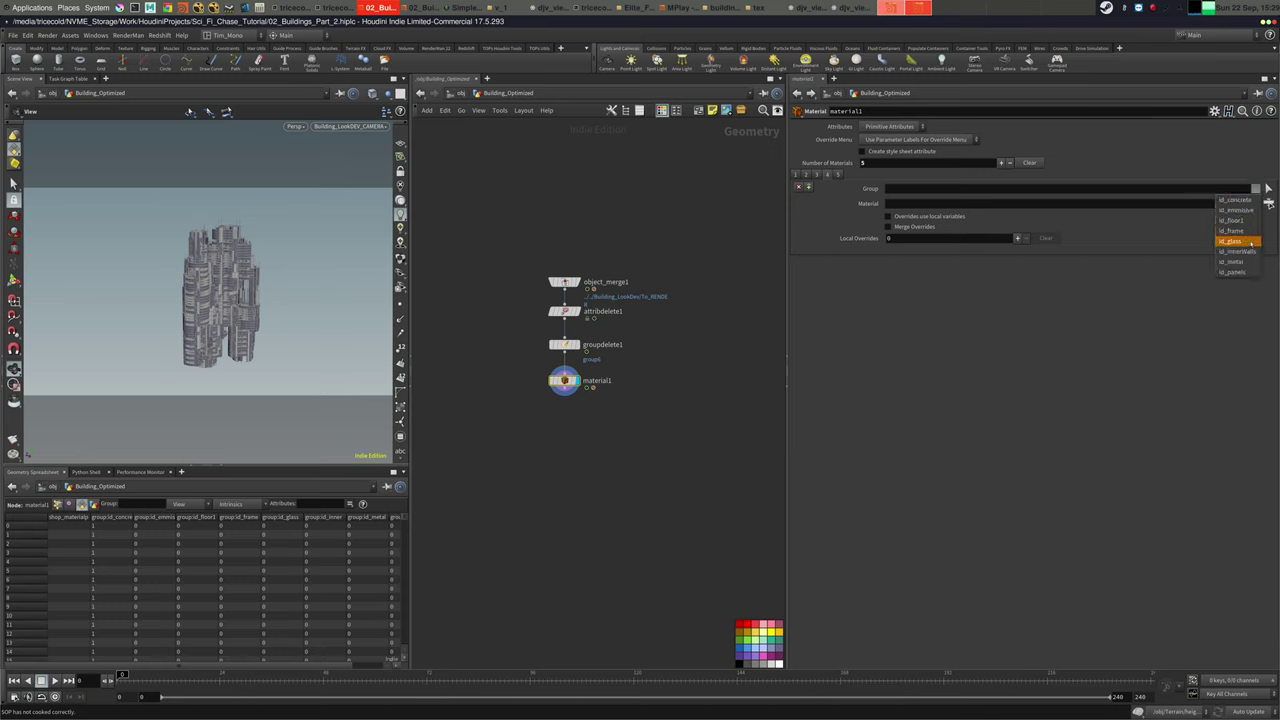
pyautogui.click(1232, 230)
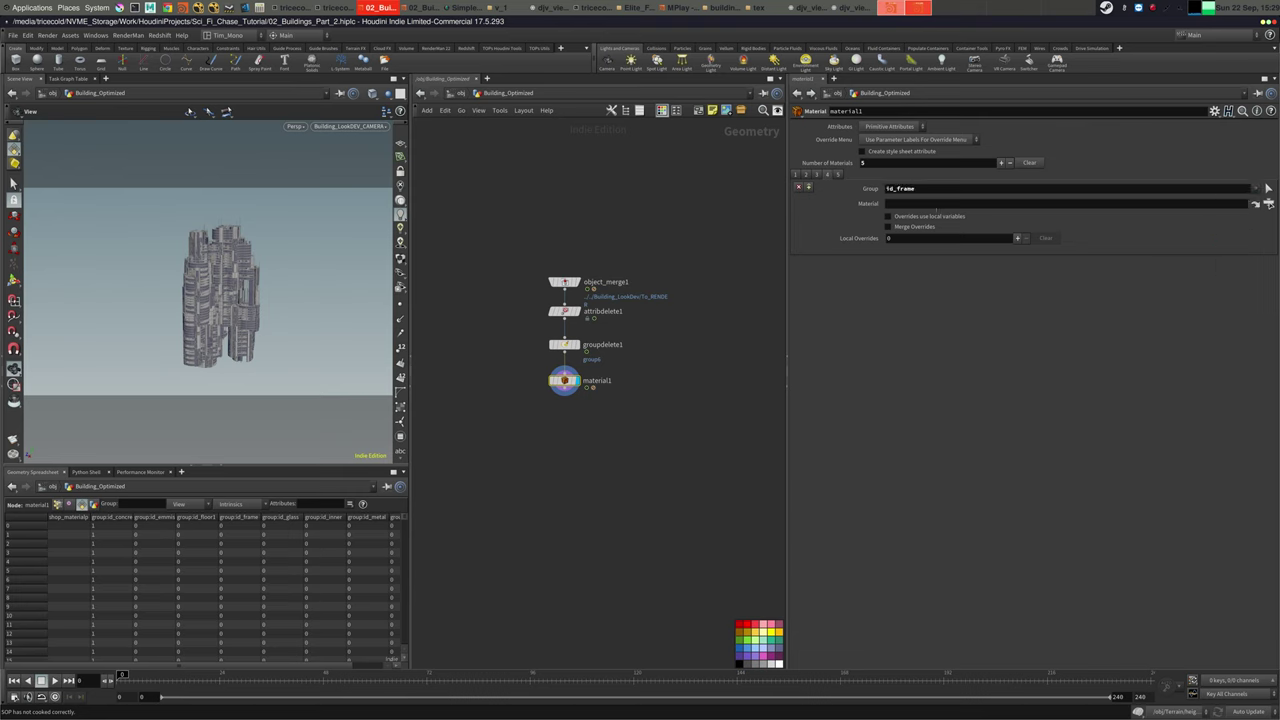
pyautogui.click(1268, 203)
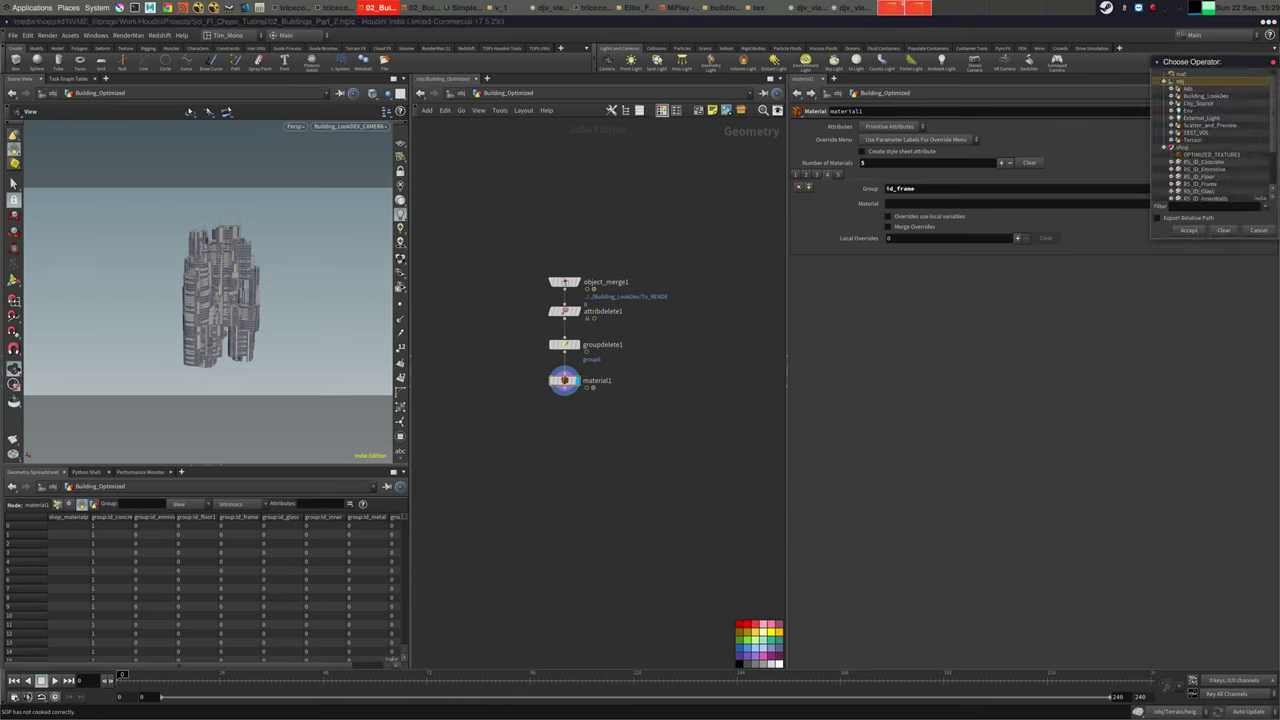
pyautogui.scroll(-3, 1265, 160)
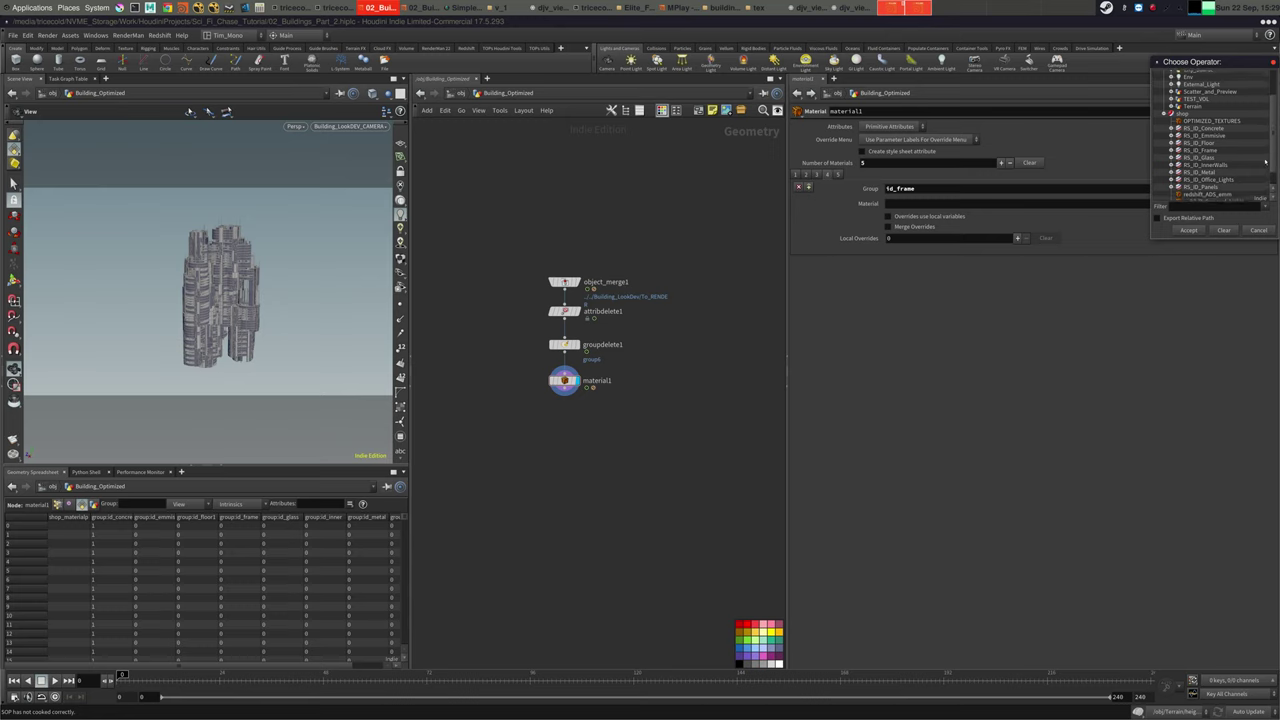
pyautogui.click(1200, 150)
pyautogui.click(1188, 230)
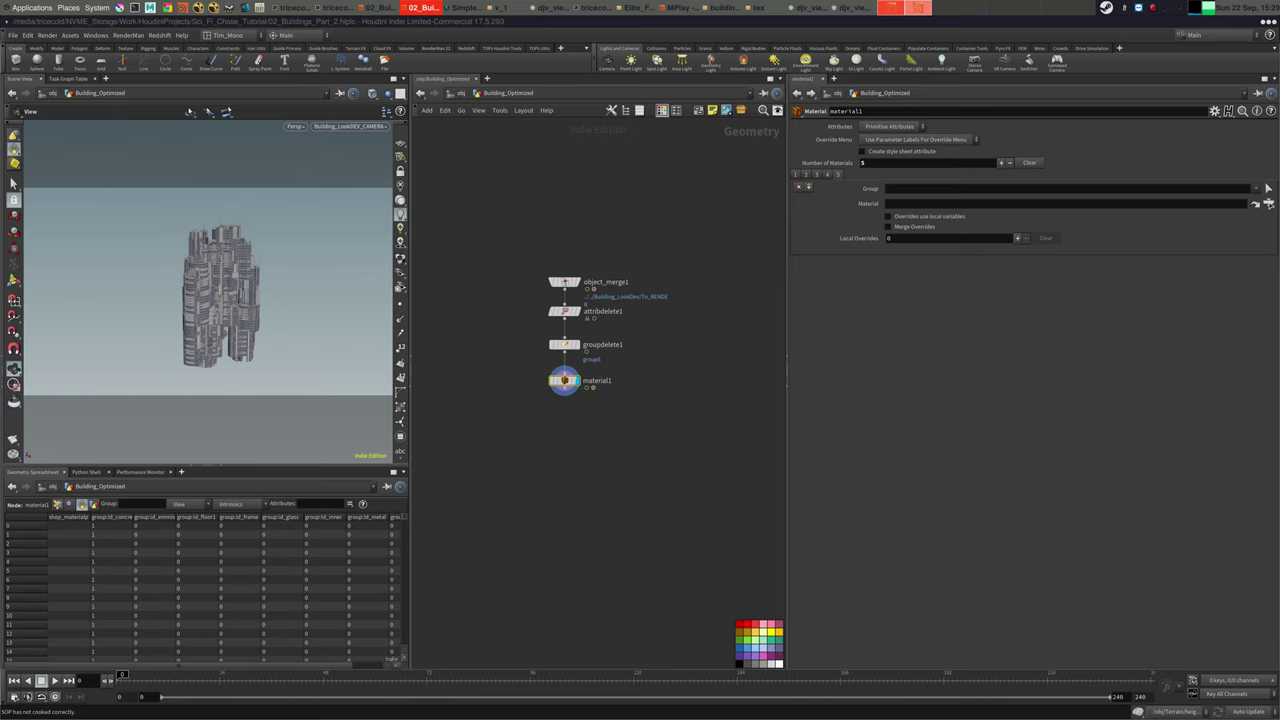
# In the fifth material entry, assign /shop/OPTIMIZED_TEXTURES to the group pattern * ^id_glass ^id_panels ^id_frame ^id_emmisive
pyautogui.click(1102, 188)
pyautogui.write('* ^id_glass ^id_panels ^id_frame ^id_emmisive')
pyautogui.click(714, 175)
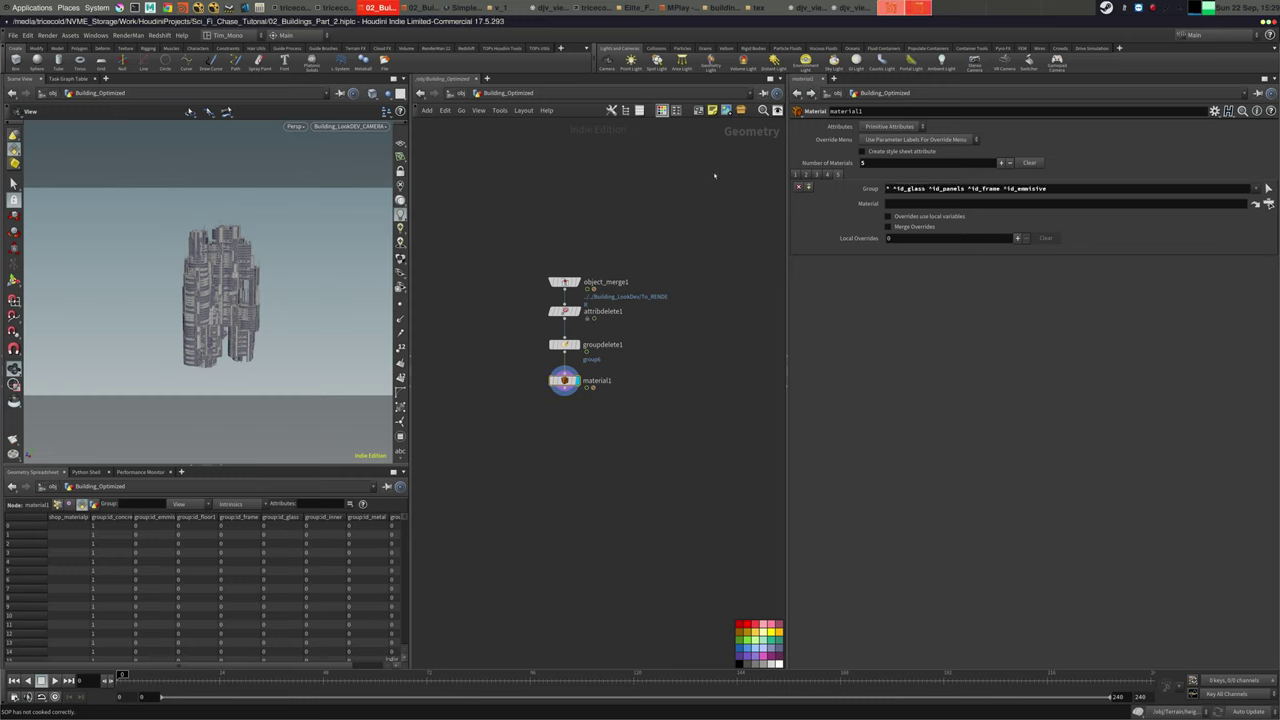
pyautogui.click(1267, 203)
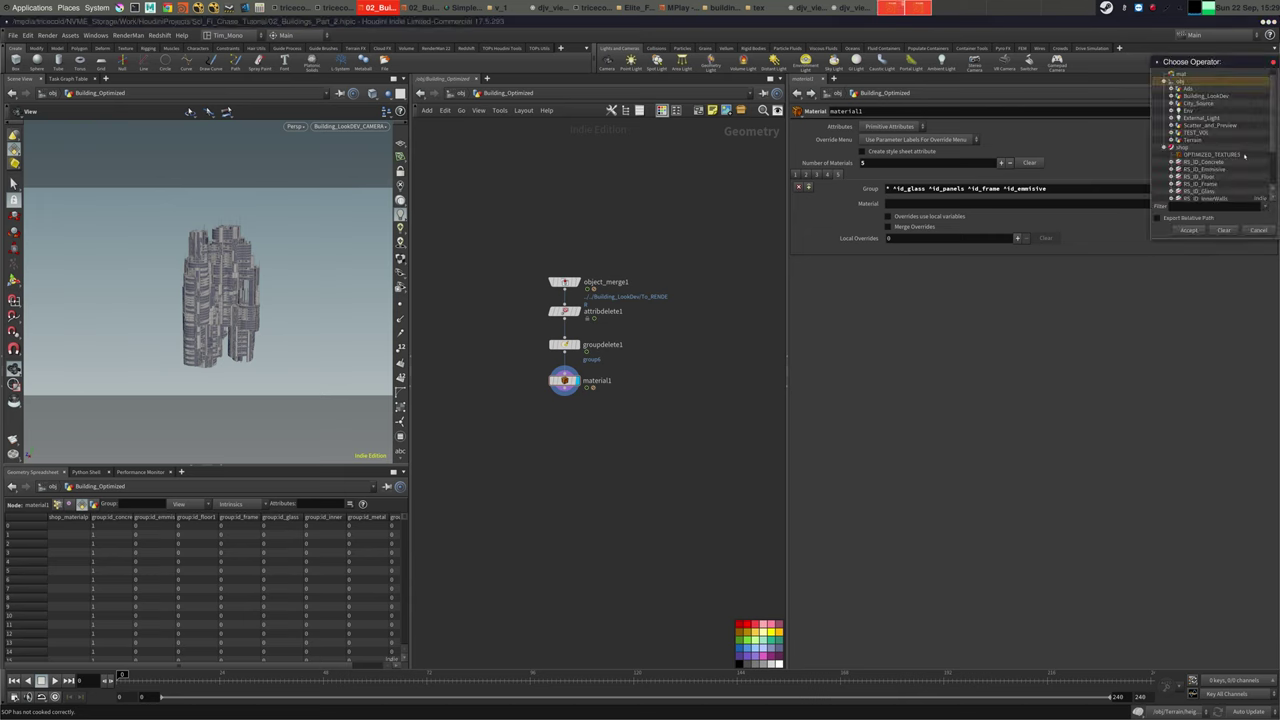
pyautogui.click(1243, 155)
pyautogui.click(1197, 230)
pyautogui.moveTo(707, 213); pyautogui.dragTo(720, 204, button='middle')
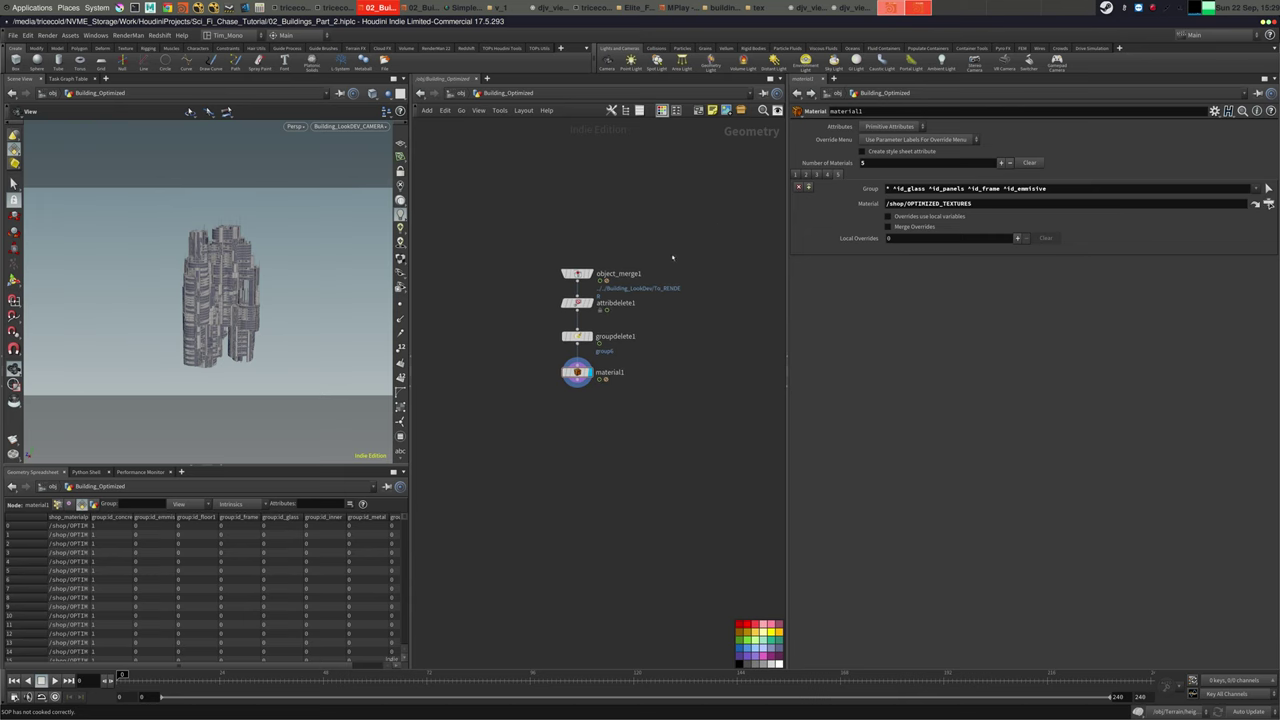
# In the out network, rename the Look_DEV_TEXTURE_BAKE render node to Look_DEV_OPTIMIZED
pyautogui.click(462, 94)
pyautogui.click(463, 94)
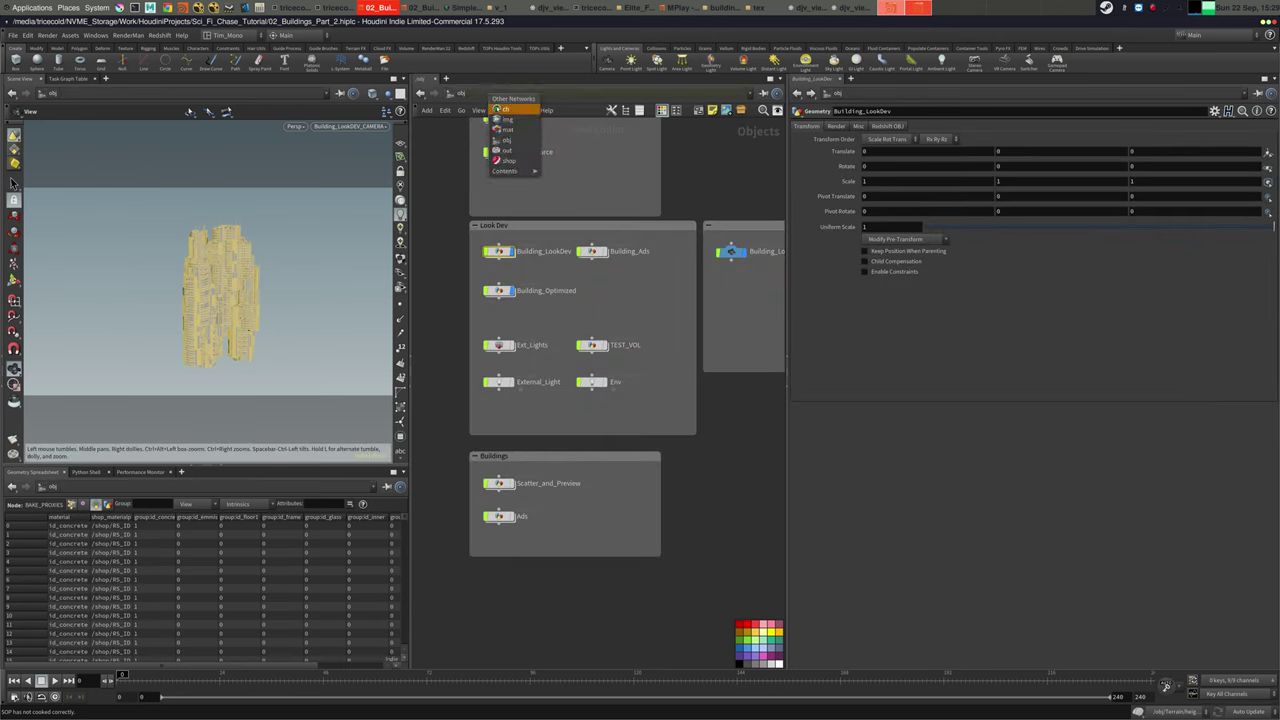
pyautogui.click(512, 149)
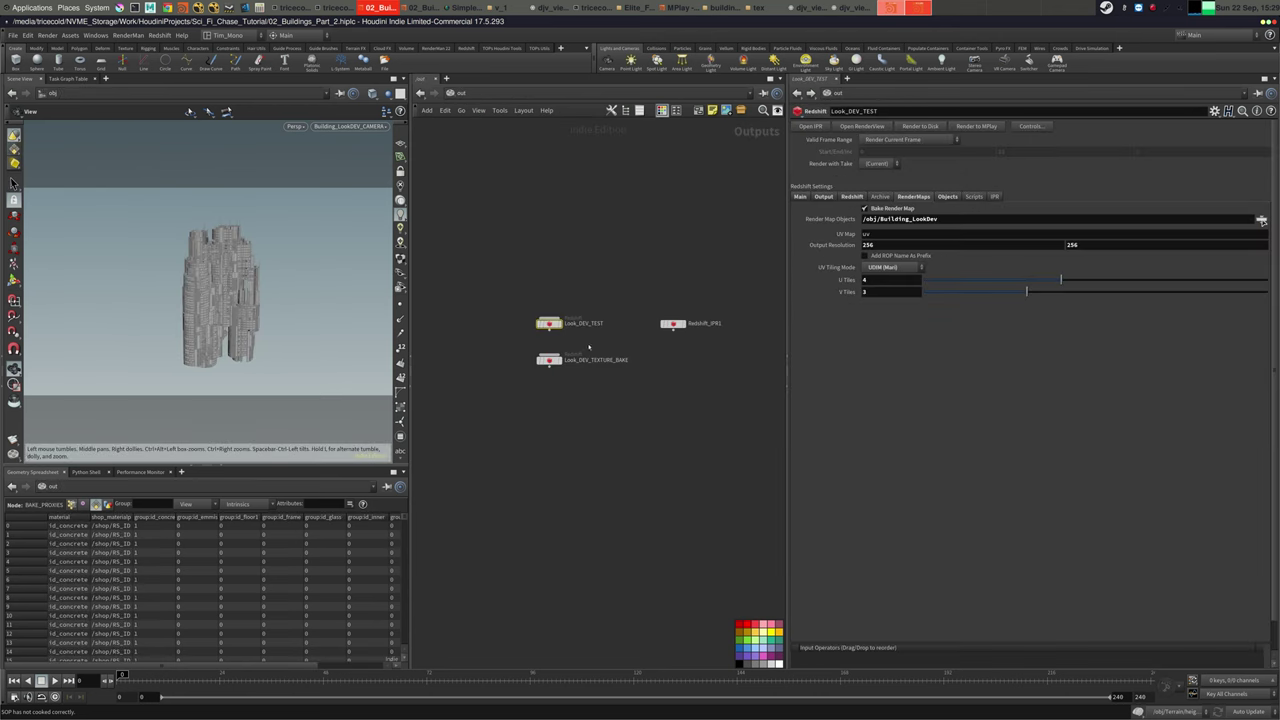
pyautogui.click(548, 359)
pyautogui.click(548, 323)
pyautogui.doubleClick(596, 359)
pyautogui.moveTo(592, 360); pyautogui.dragTo(661, 346)
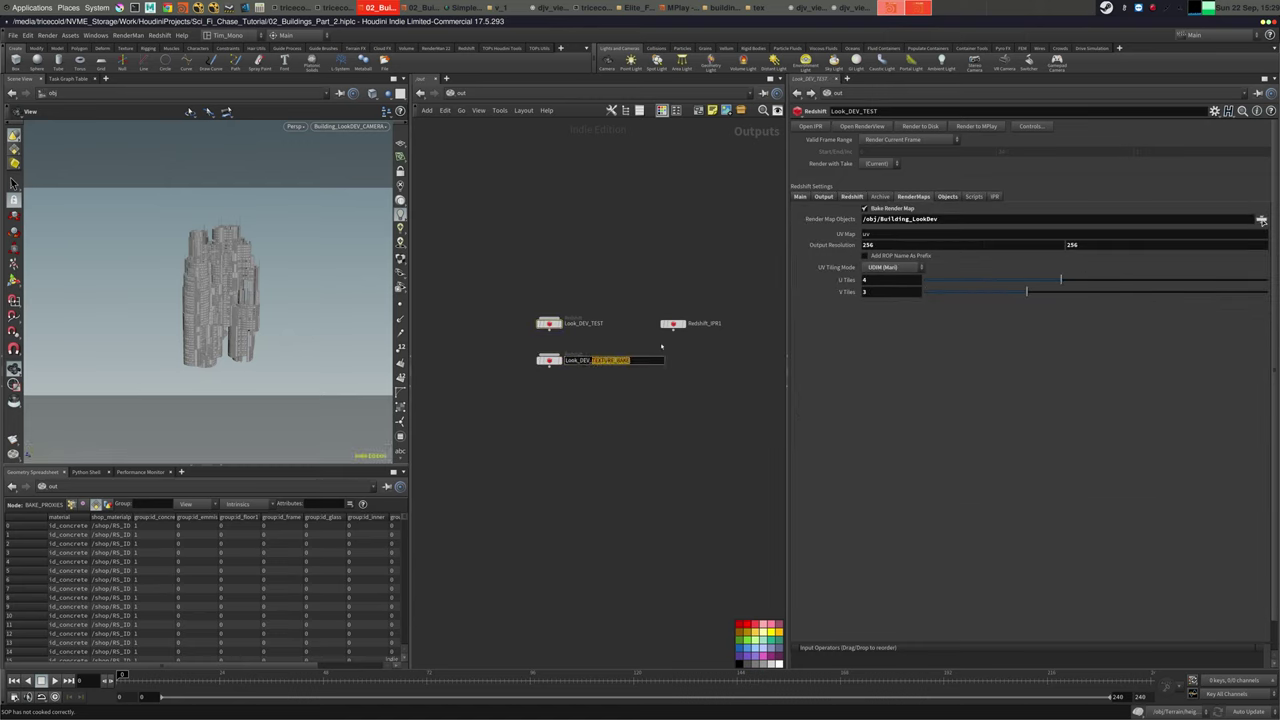
pyautogui.write('OPTIMIZED')
pyautogui.press('Return')
# Remove Building_Ads from the forced objects of Look_DEV_OPTIMIZED and clear its forced lights
pyautogui.click(549, 360)
pyautogui.click(944, 196)
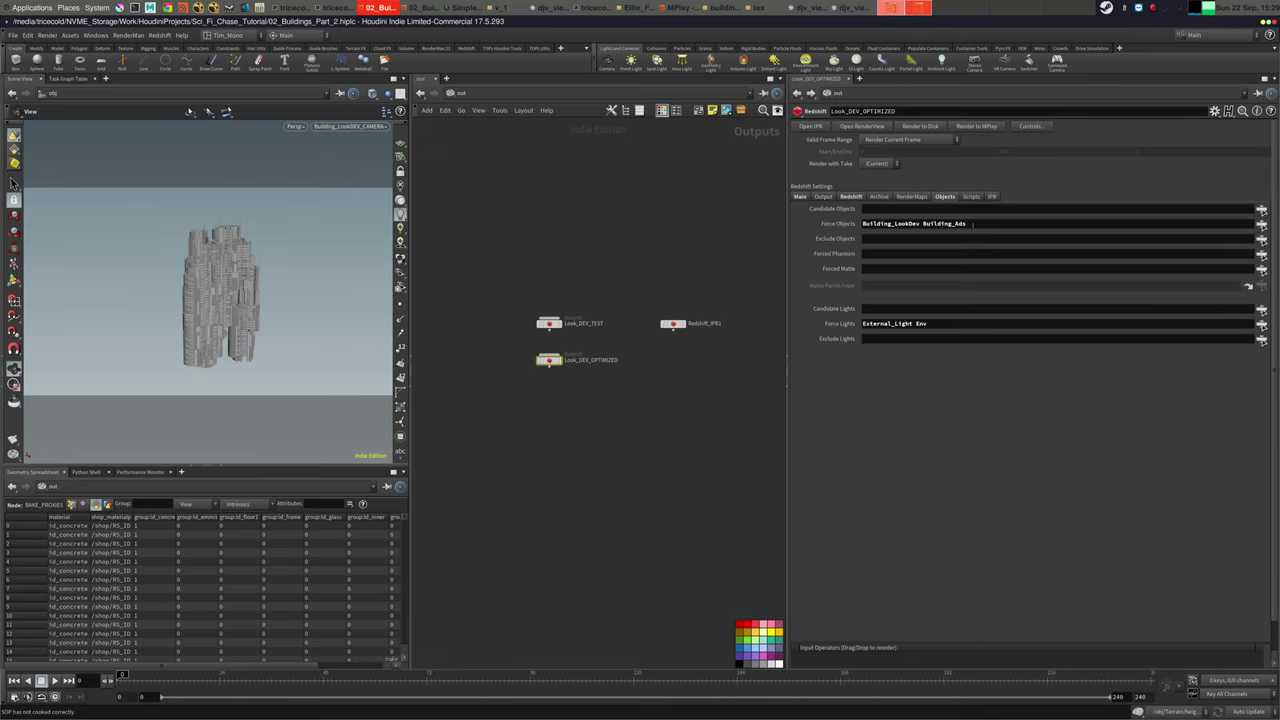
pyautogui.moveTo(967, 226); pyautogui.dragTo(919, 226)
pyautogui.press('BackSpace')
pyautogui.moveTo(929, 324); pyautogui.dragTo(875, 323)
pyautogui.press('BackSpace')
# Replace the forced object of Look_DEV_OPTIMIZED with Building_Optimized
pyautogui.click(879, 196)
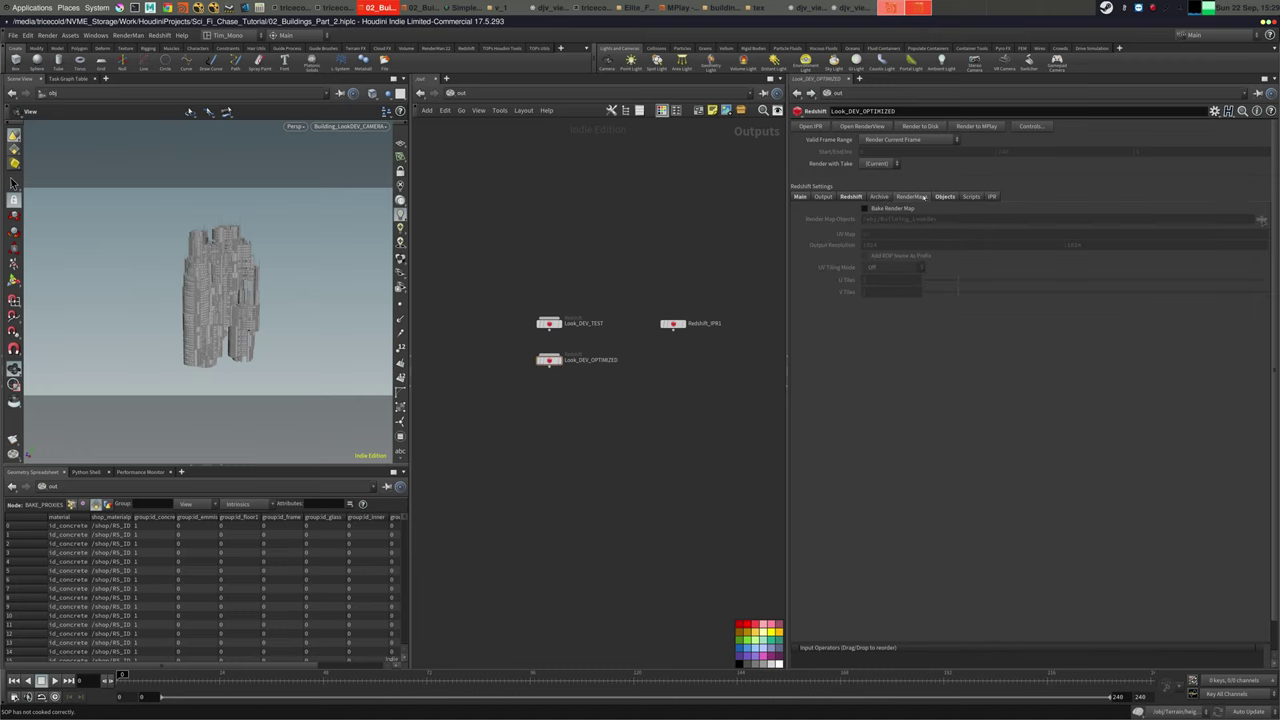
pyautogui.click(849, 196)
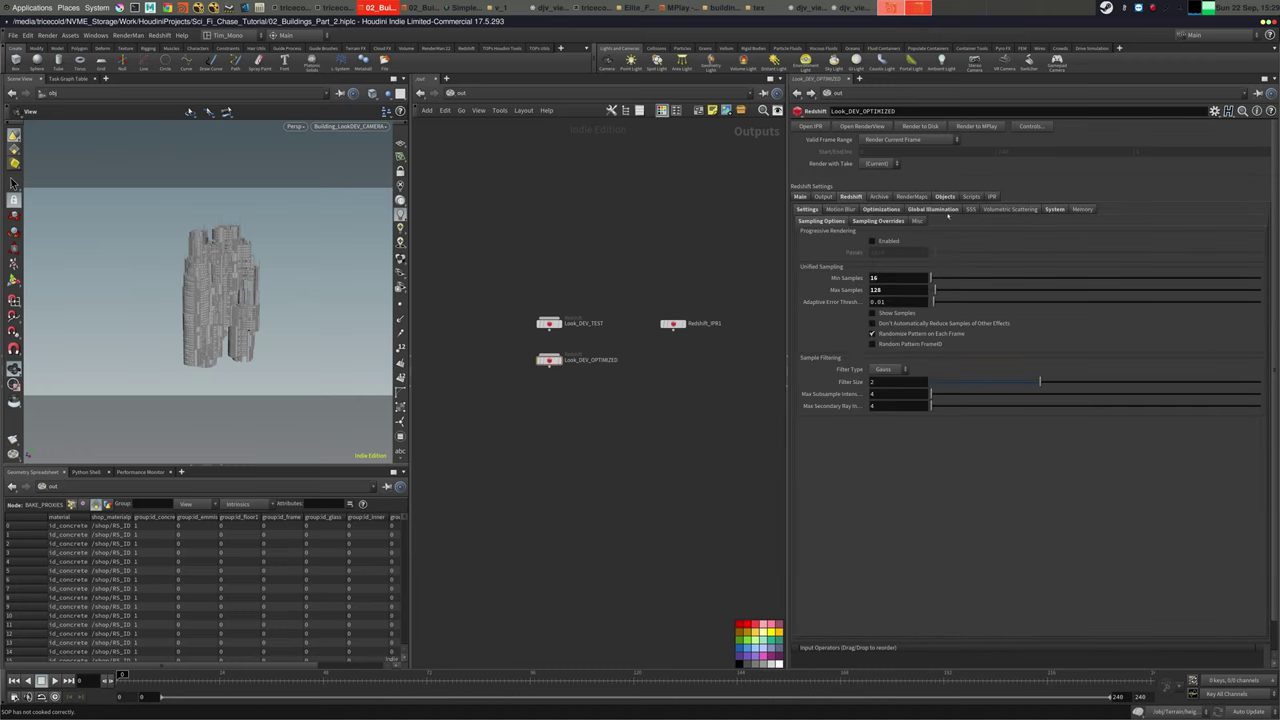
pyautogui.click(944, 196)
pyautogui.click(1261, 224)
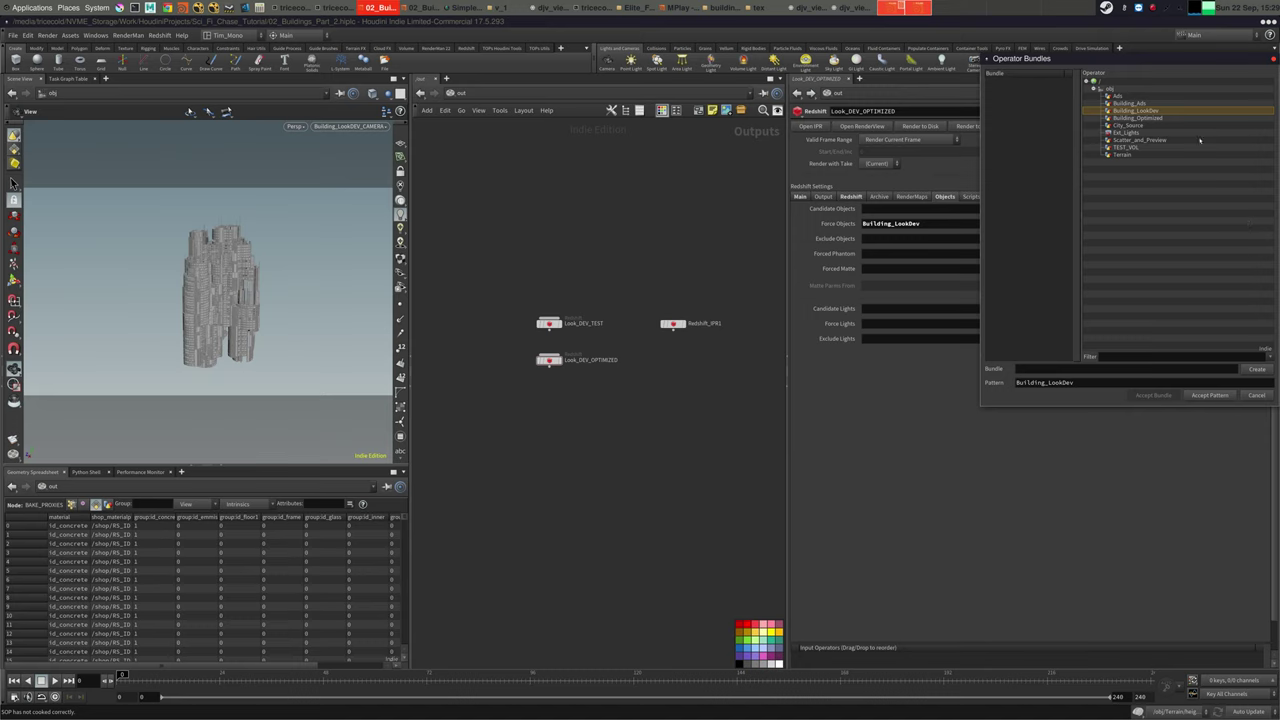
pyautogui.click(1138, 117)
pyautogui.click(1209, 395)
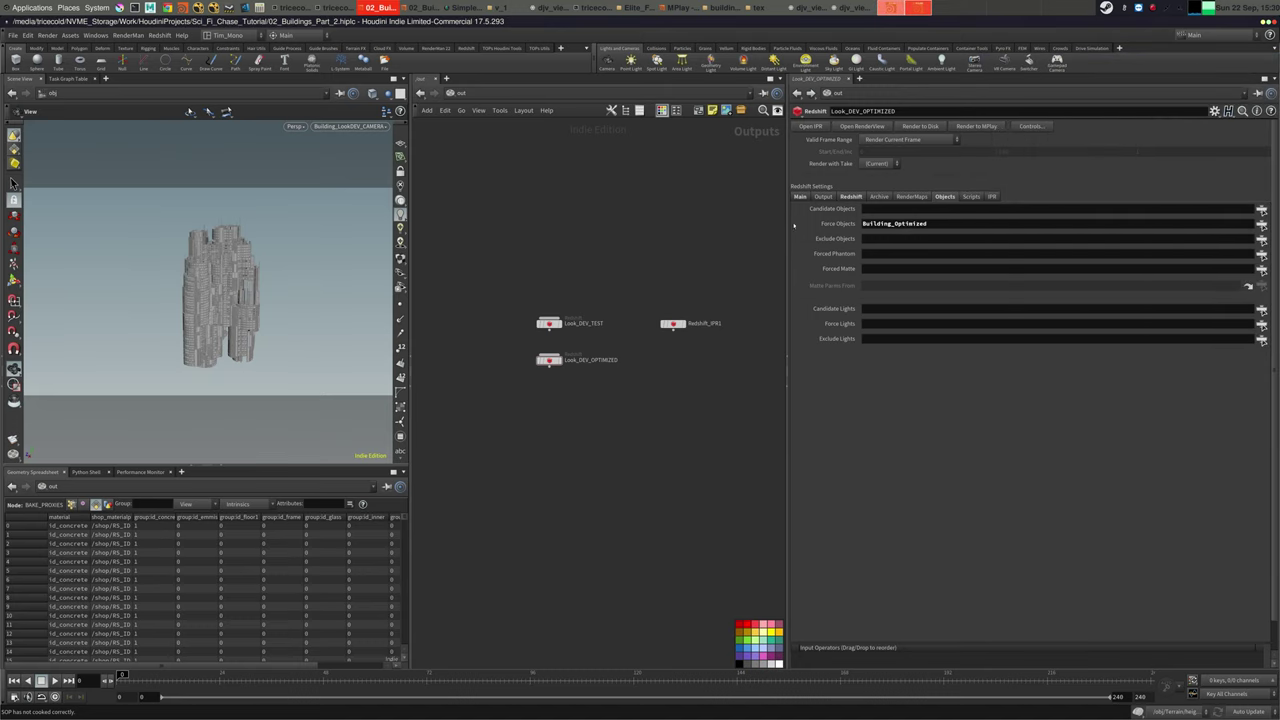
pyautogui.moveTo(596, 346); pyautogui.dragTo(469, 409)
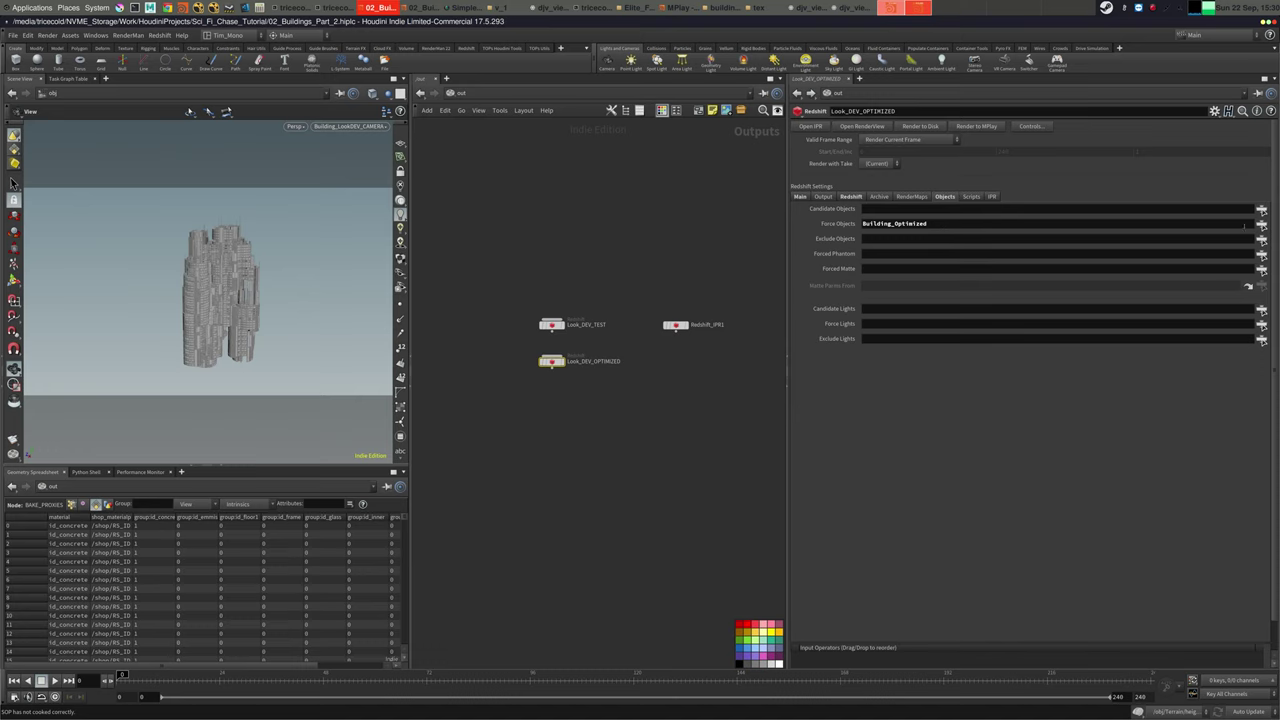
# Close the two leftover djv_view windows and the old MPlay window
pyautogui.rightClick(855, 8)
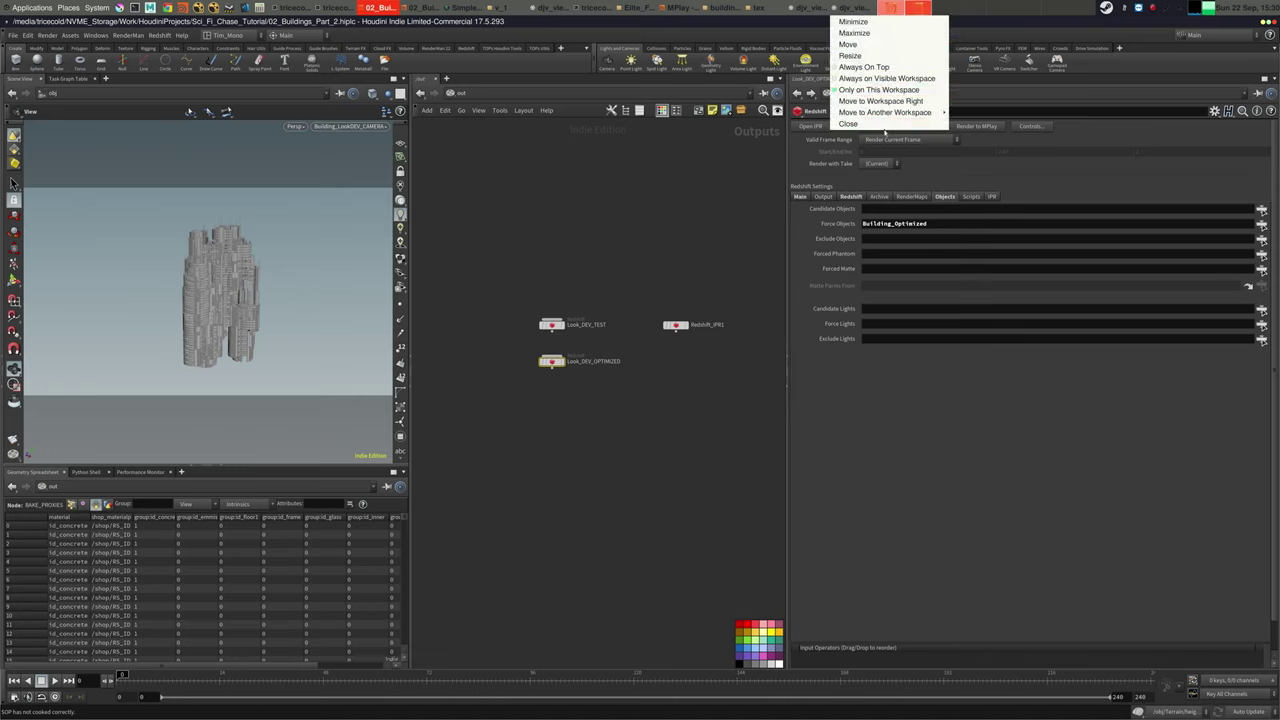
pyautogui.click(862, 124)
pyautogui.rightClick(855, 8)
pyautogui.click(845, 123)
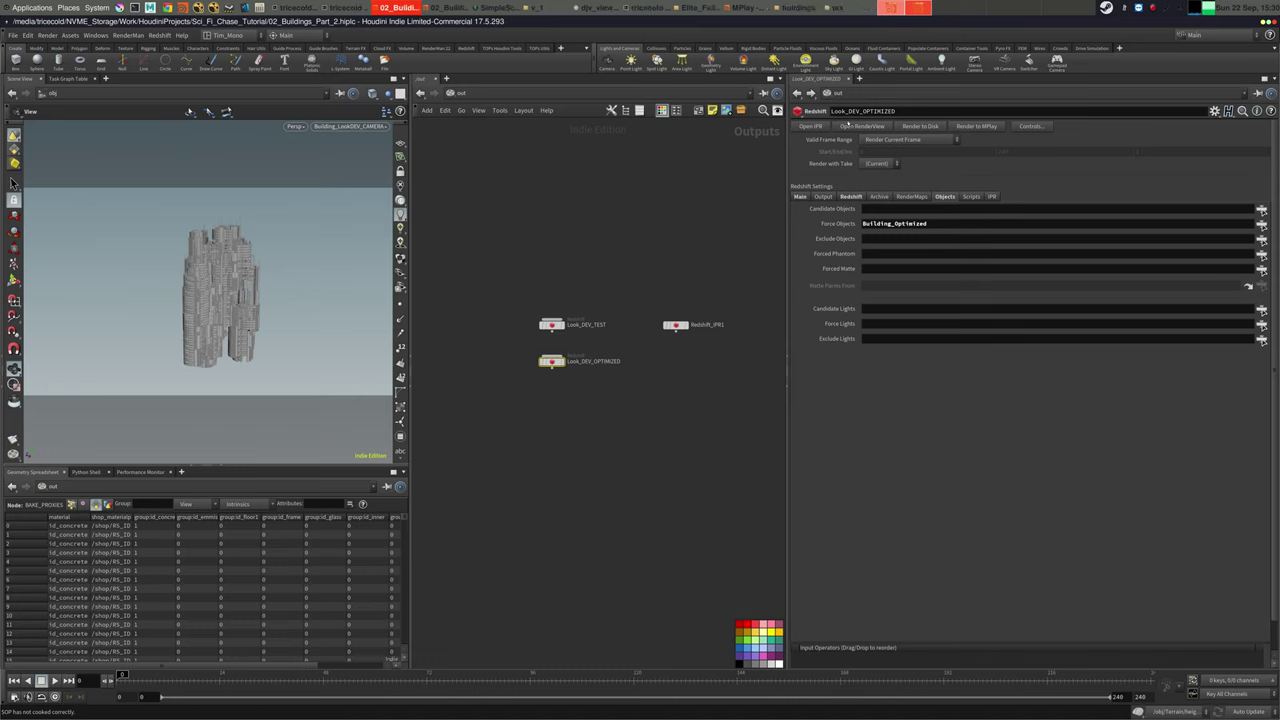
pyautogui.rightClick(760, 8)
pyautogui.click(740, 123)
# Set the forced object of Look_DEV_OPTIMIZED to Building_LookDev
pyautogui.click(1260, 224)
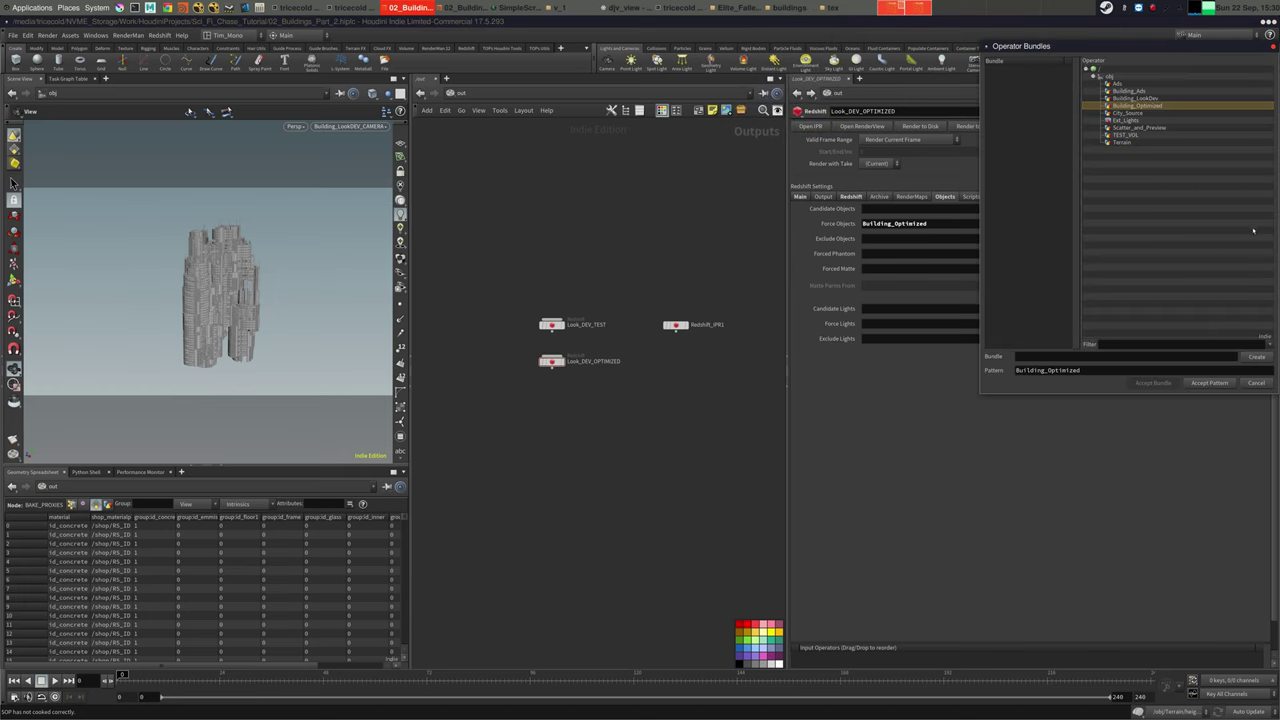
pyautogui.click(1145, 99)
pyautogui.click(1209, 383)
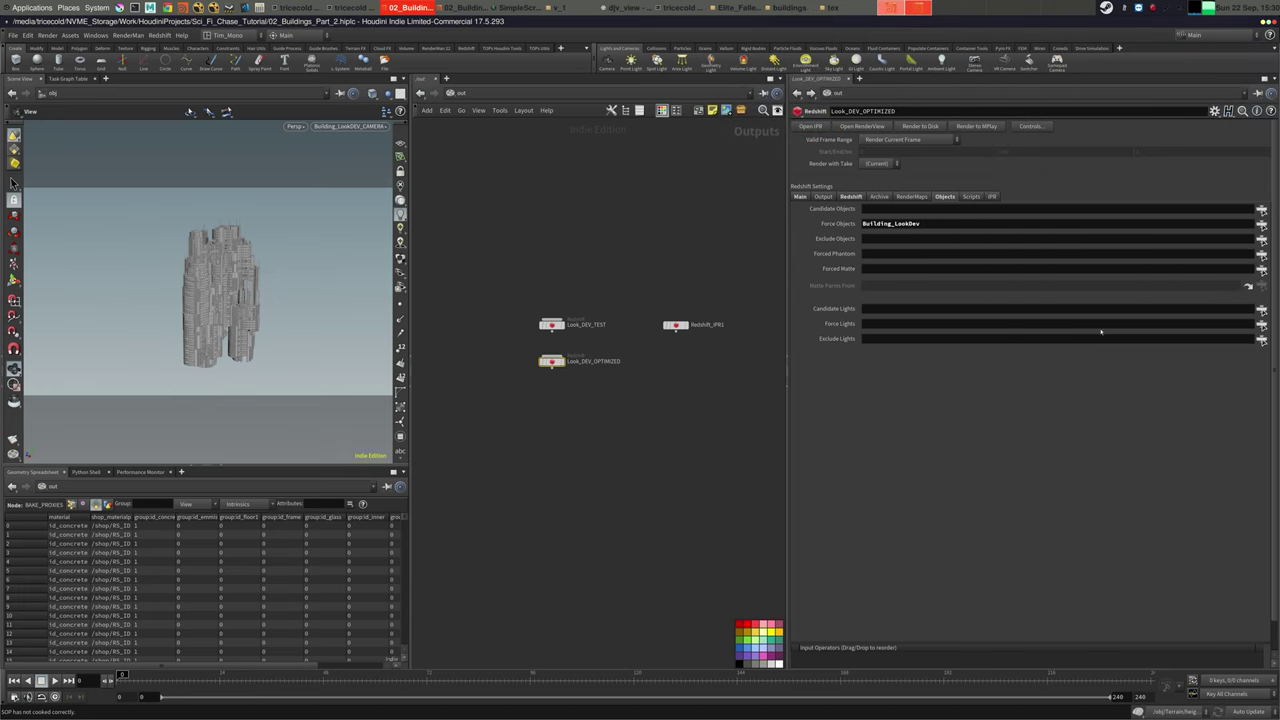
# Inside Building_LookDev, preview the To_RENDER node and return the display to BAKE_PROXIES
pyautogui.click(470, 94)
pyautogui.click(500, 141)
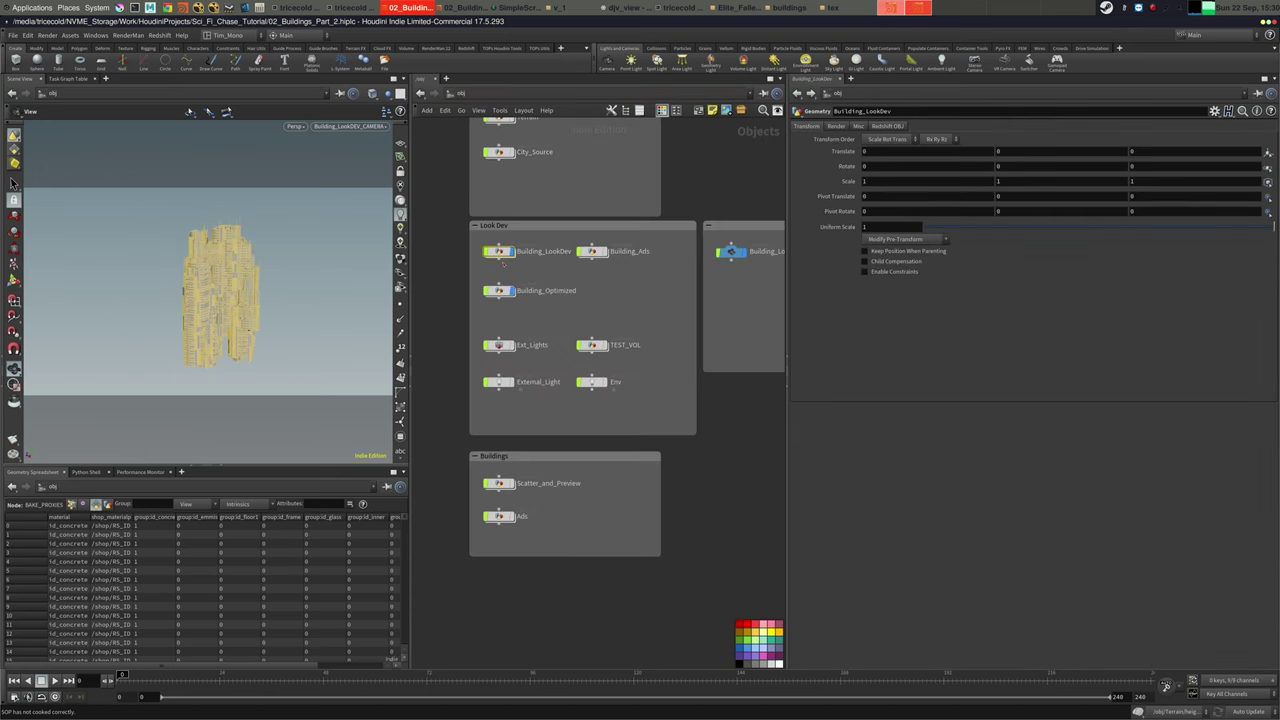
pyautogui.doubleClick(498, 251)
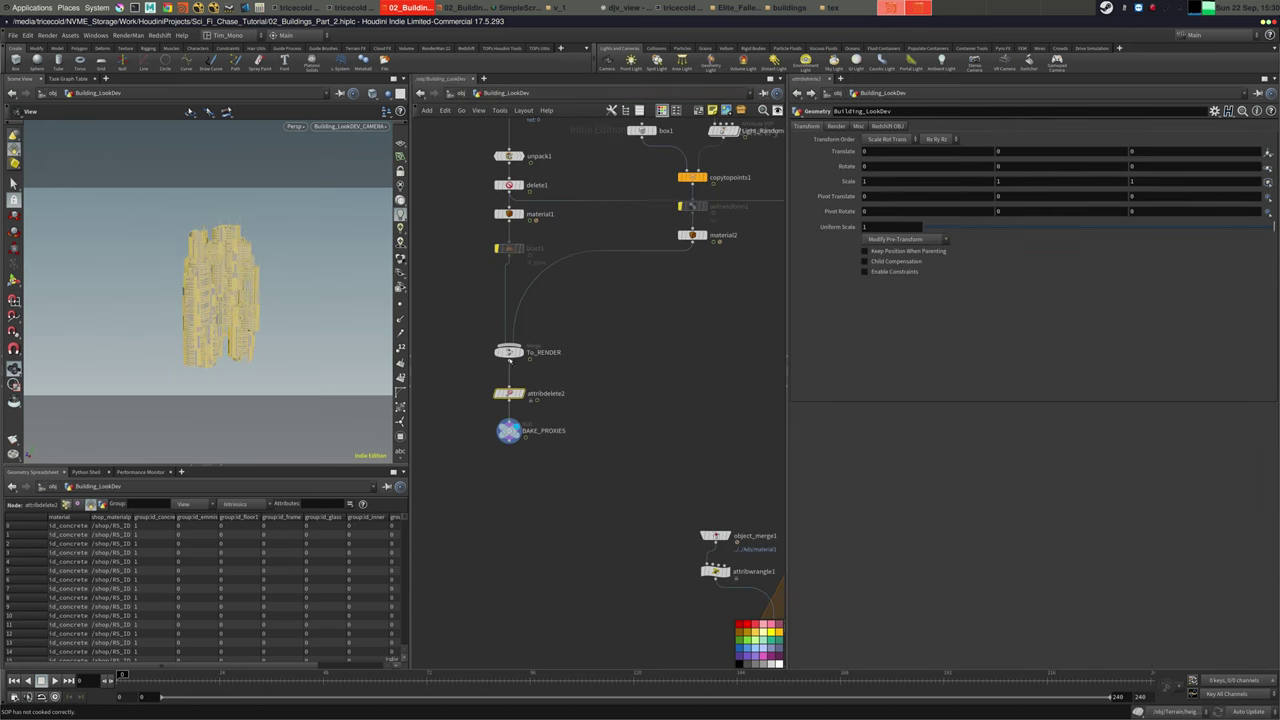
pyautogui.moveTo(510, 361); pyautogui.dragTo(539, 326, button='middle')
pyautogui.click(548, 317)
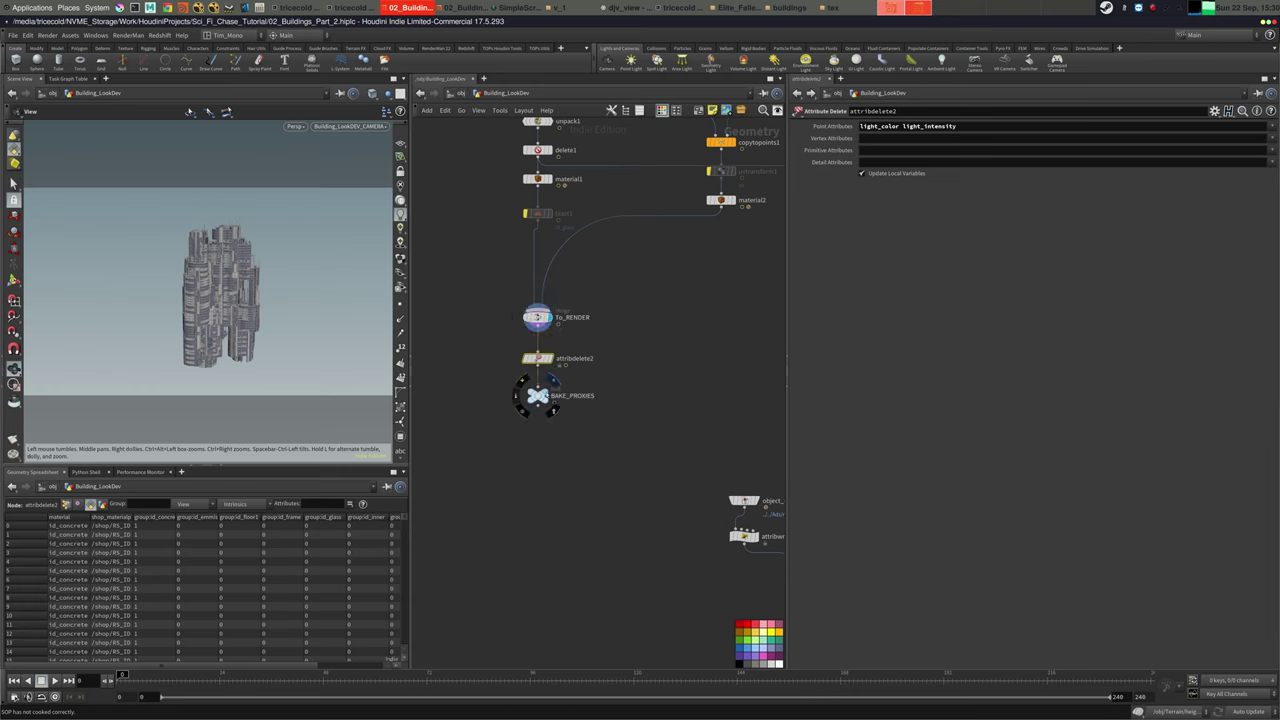
pyautogui.click(538, 396)
pyautogui.scroll(-3, 665, 352)
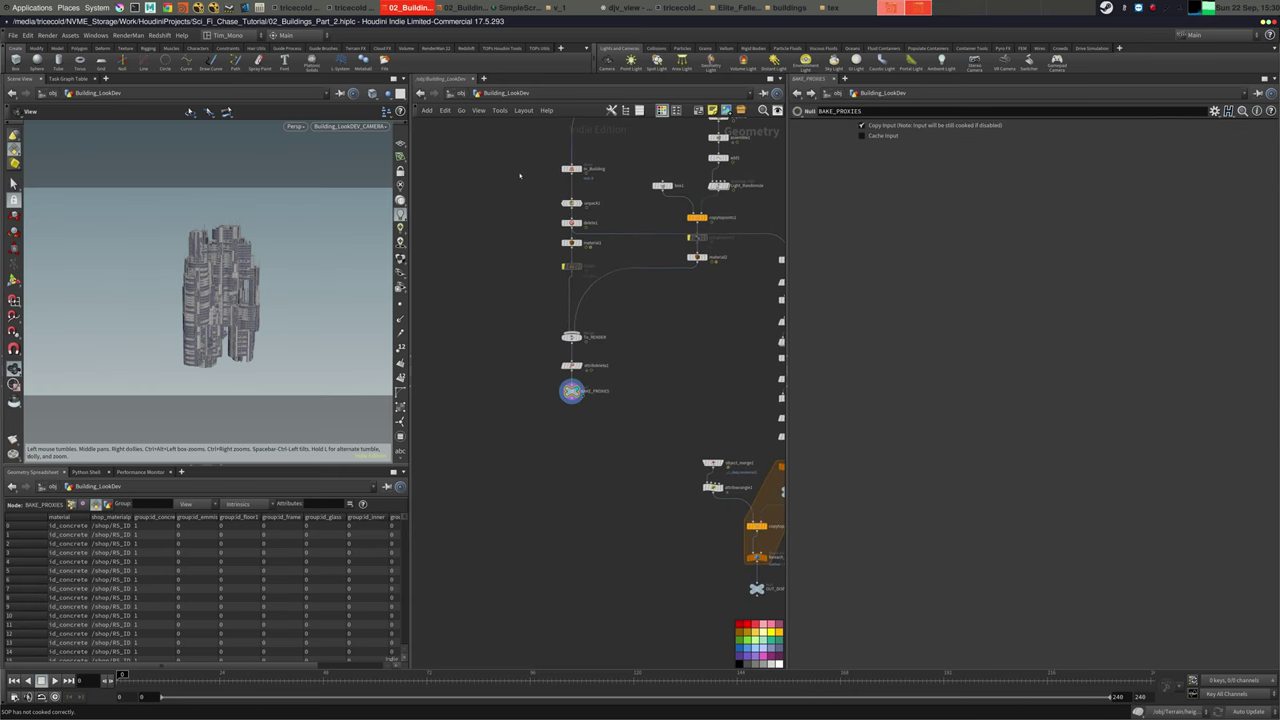
# Back in the out network, set the brute force GI rays of Look_DEV_OPTIMIZED to 2048
pyautogui.click(466, 93)
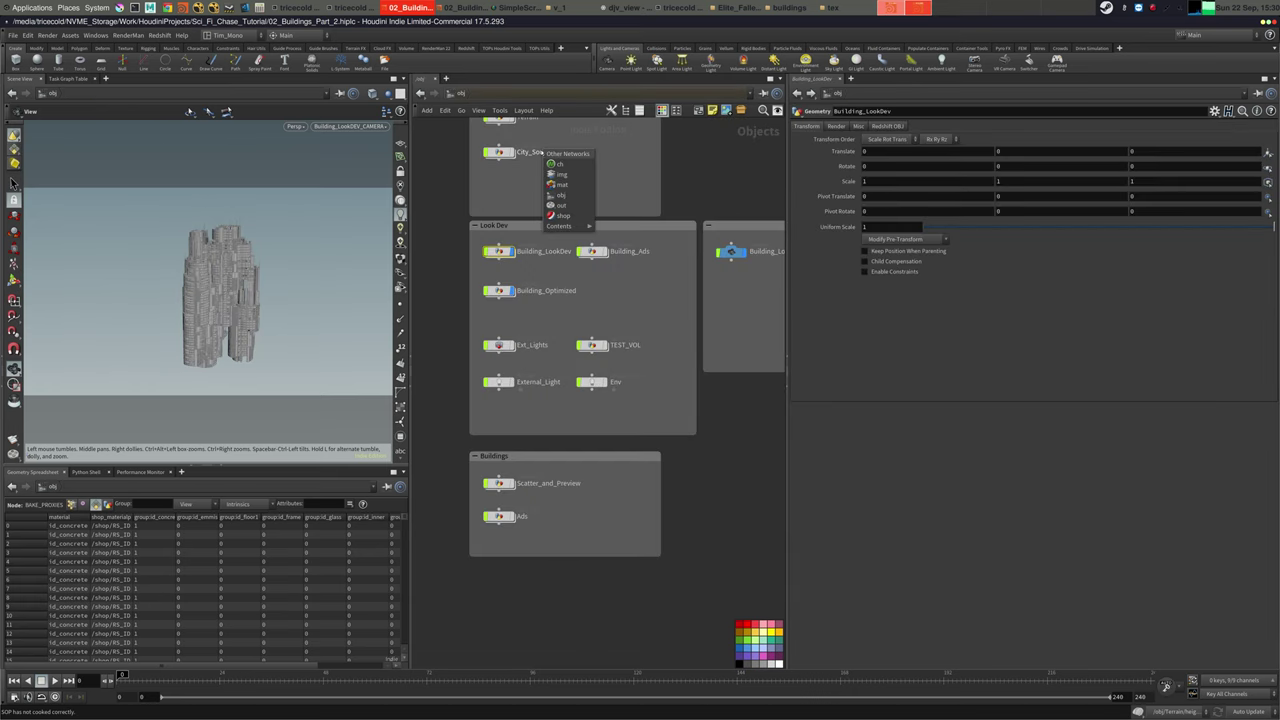
pyautogui.click(572, 197)
pyautogui.click(593, 95)
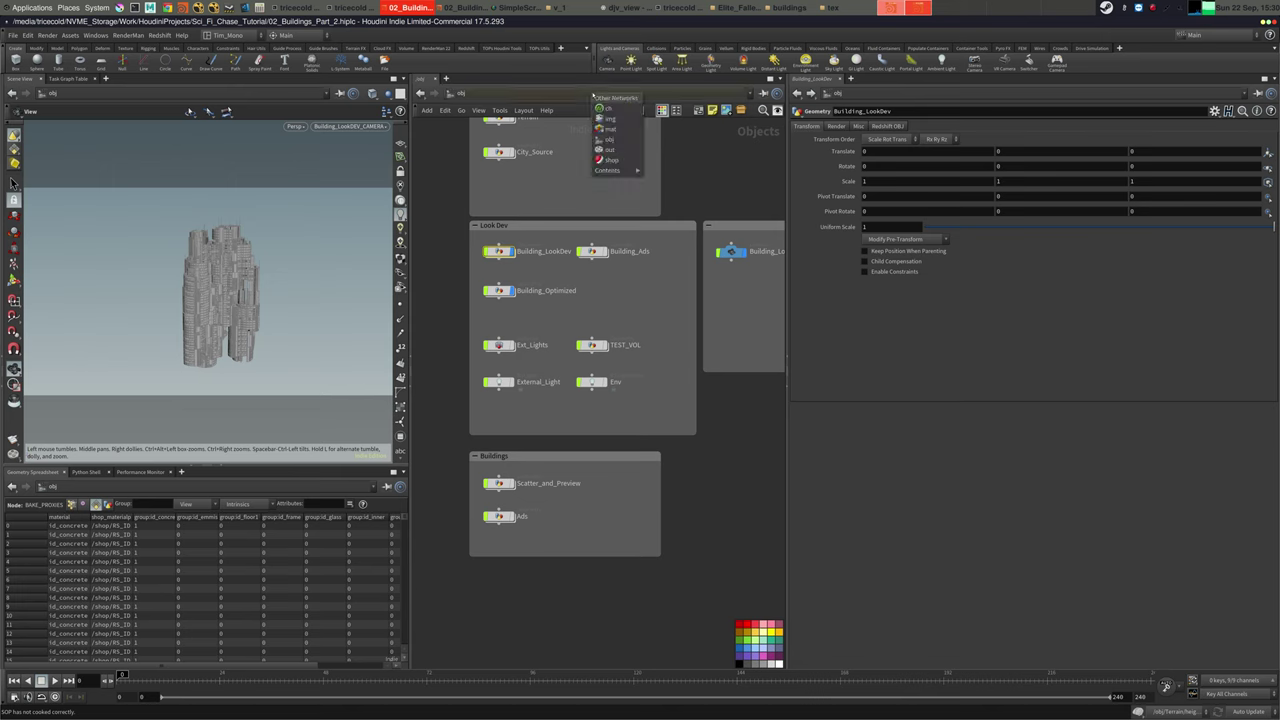
pyautogui.click(609, 149)
pyautogui.moveTo(540, 292); pyautogui.dragTo(632, 334)
pyautogui.click(551, 361)
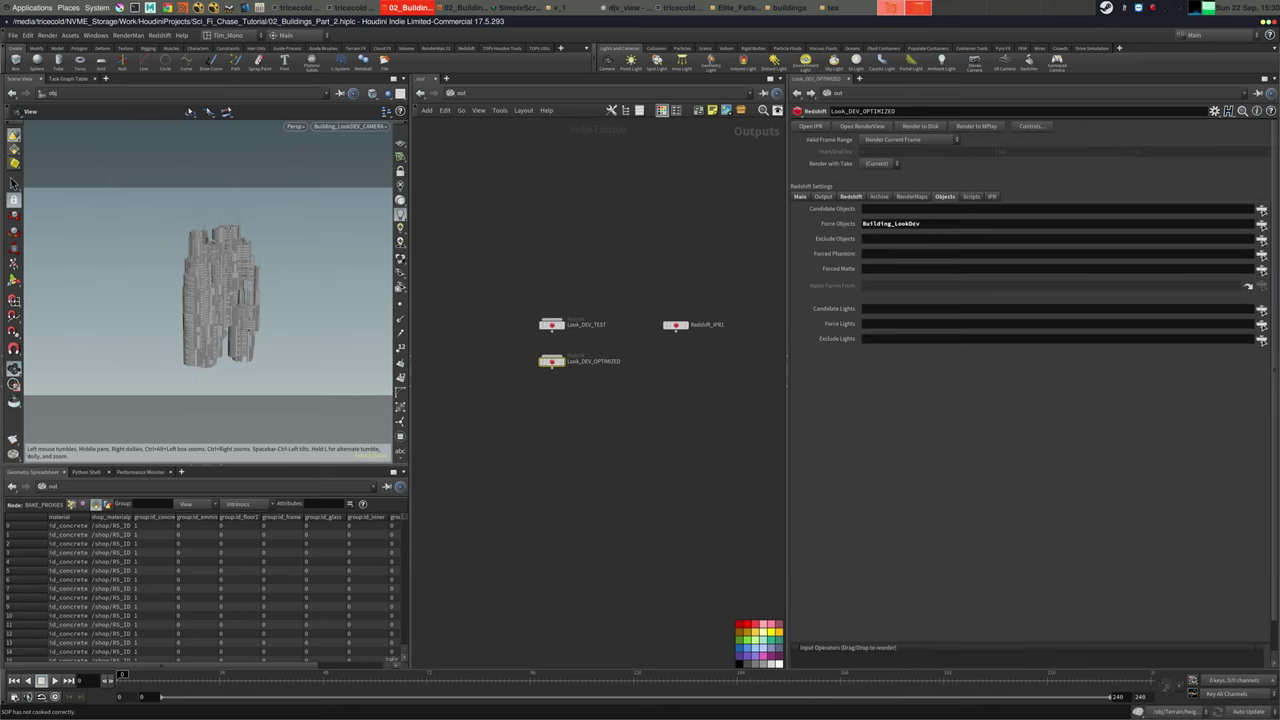
pyautogui.click(849, 197)
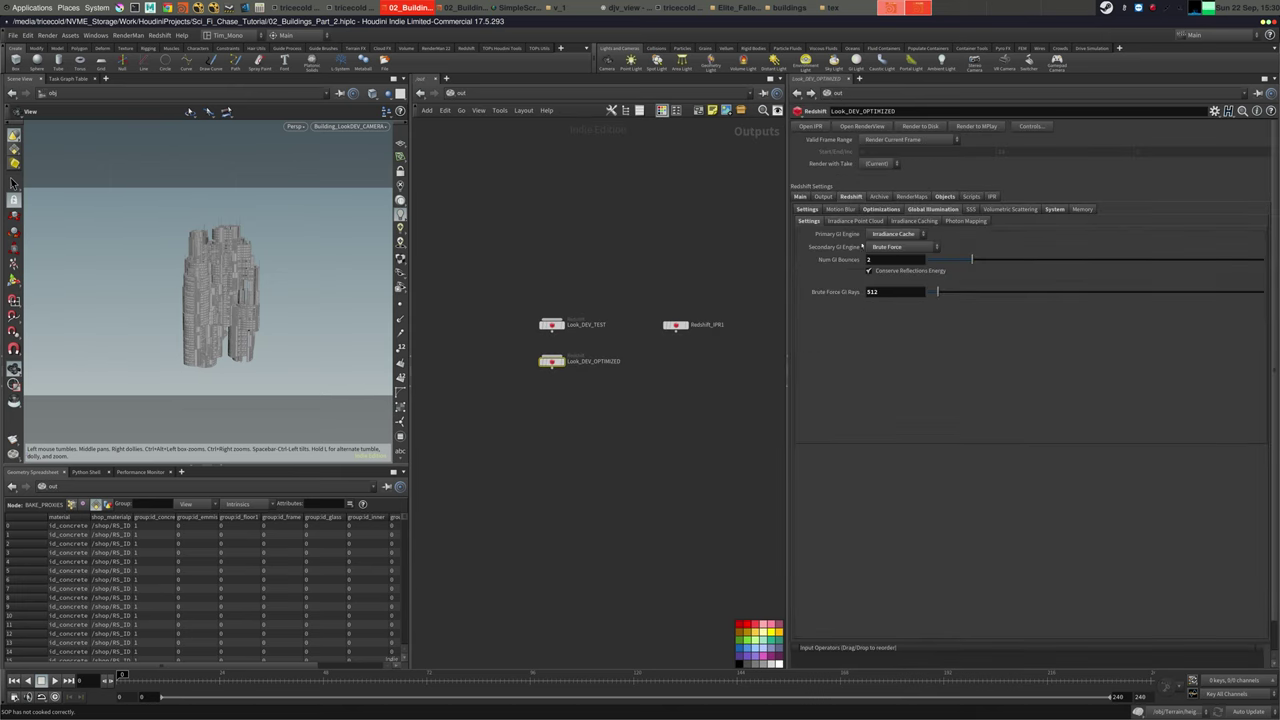
pyautogui.moveTo(602, 300); pyautogui.dragTo(561, 361)
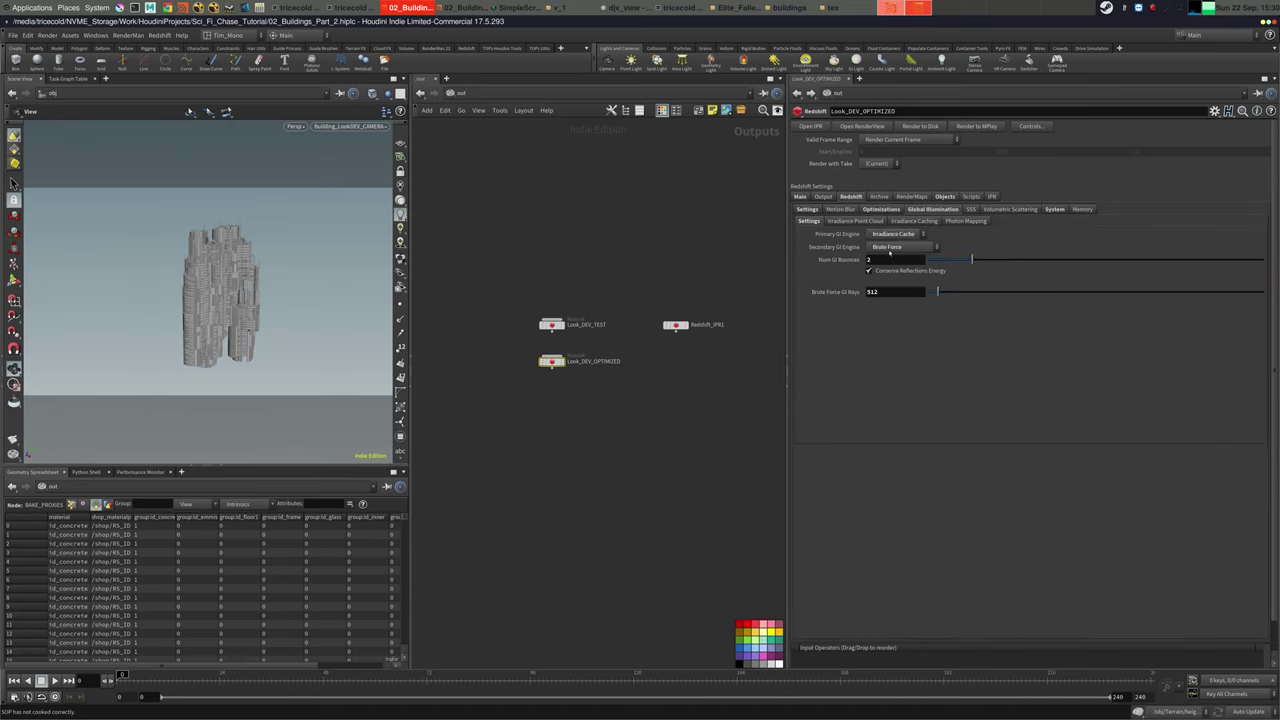
pyautogui.click(899, 291)
pyautogui.write('2048')
pyautogui.press('Return')
# Set the minimum unified samples of Look_DEV_OPTIMIZED to 4 and render it to MPlay
pyautogui.moveTo(606, 303); pyautogui.dragTo(499, 341)
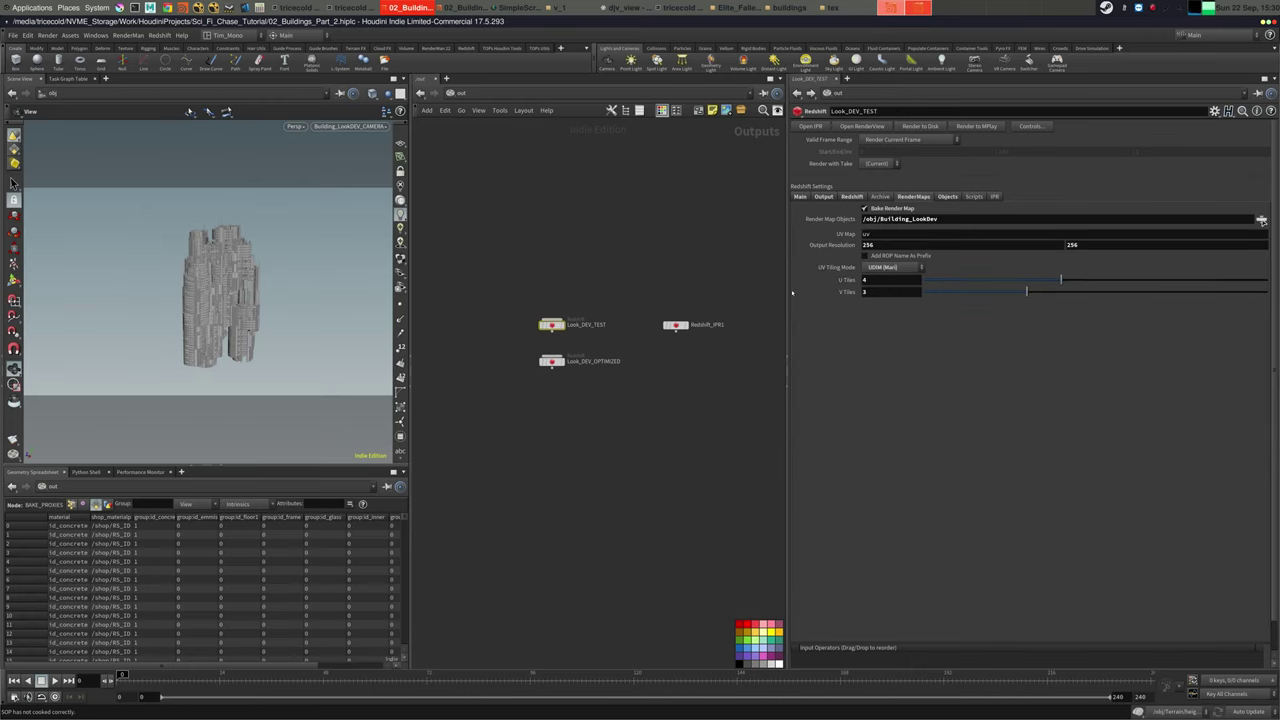
pyautogui.click(551, 361)
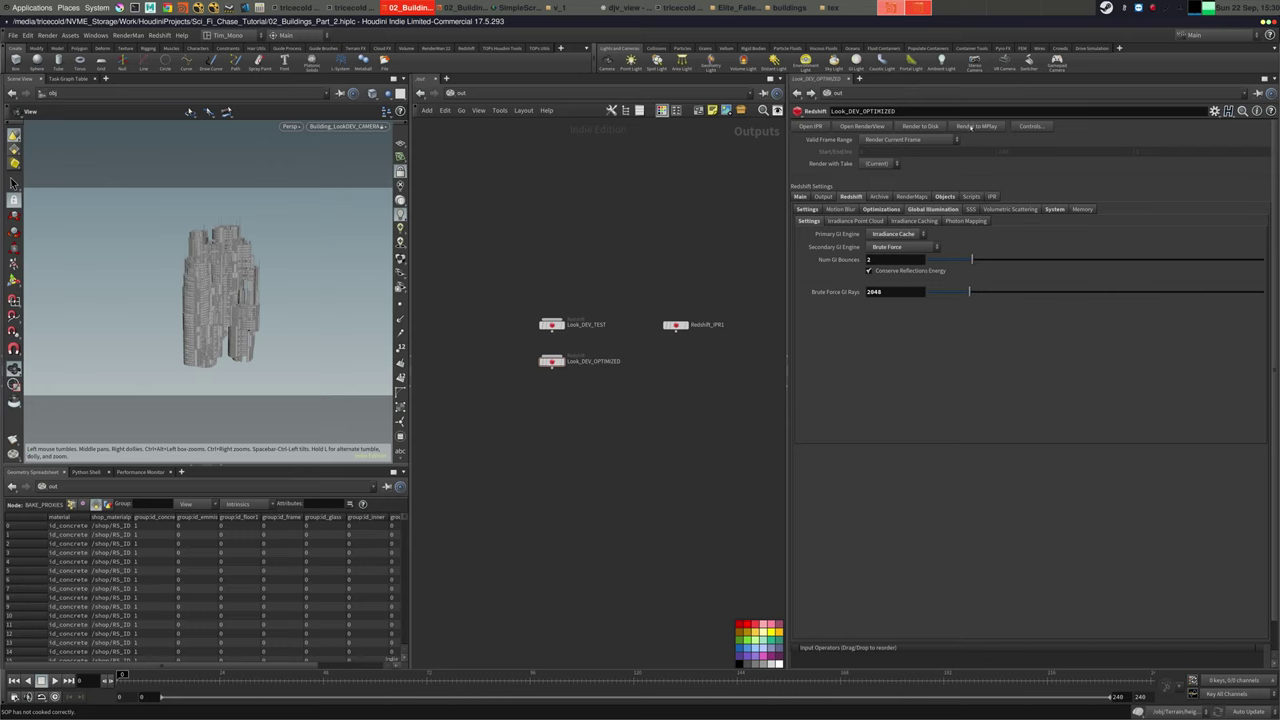
pyautogui.click(823, 197)
pyautogui.click(801, 197)
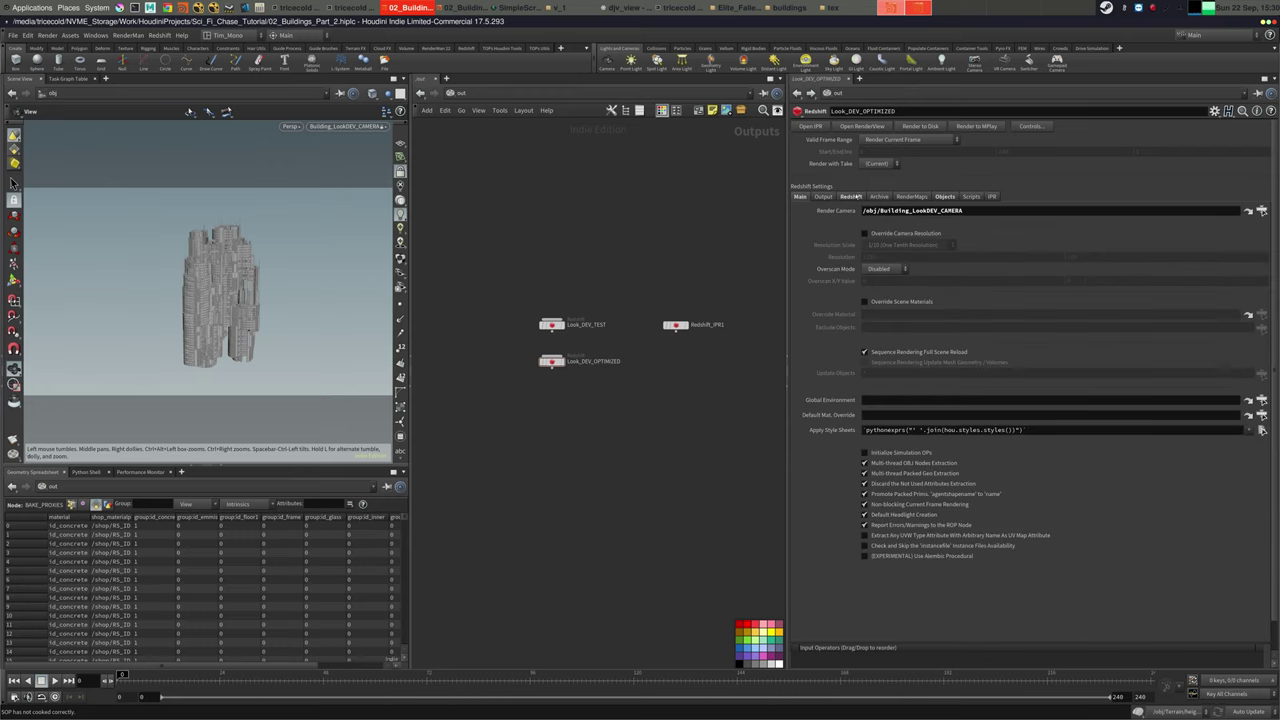
pyautogui.click(850, 197)
pyautogui.click(818, 210)
pyautogui.click(892, 277)
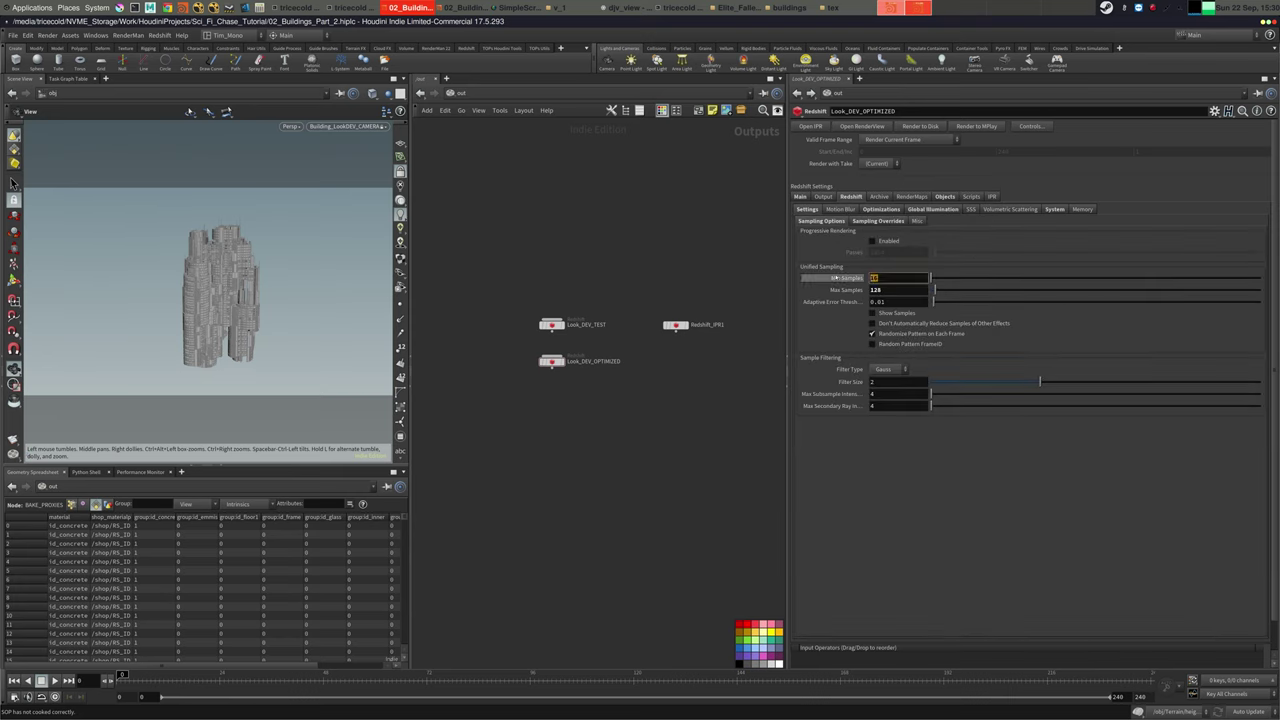
pyautogui.write('4')
pyautogui.click(967, 127)
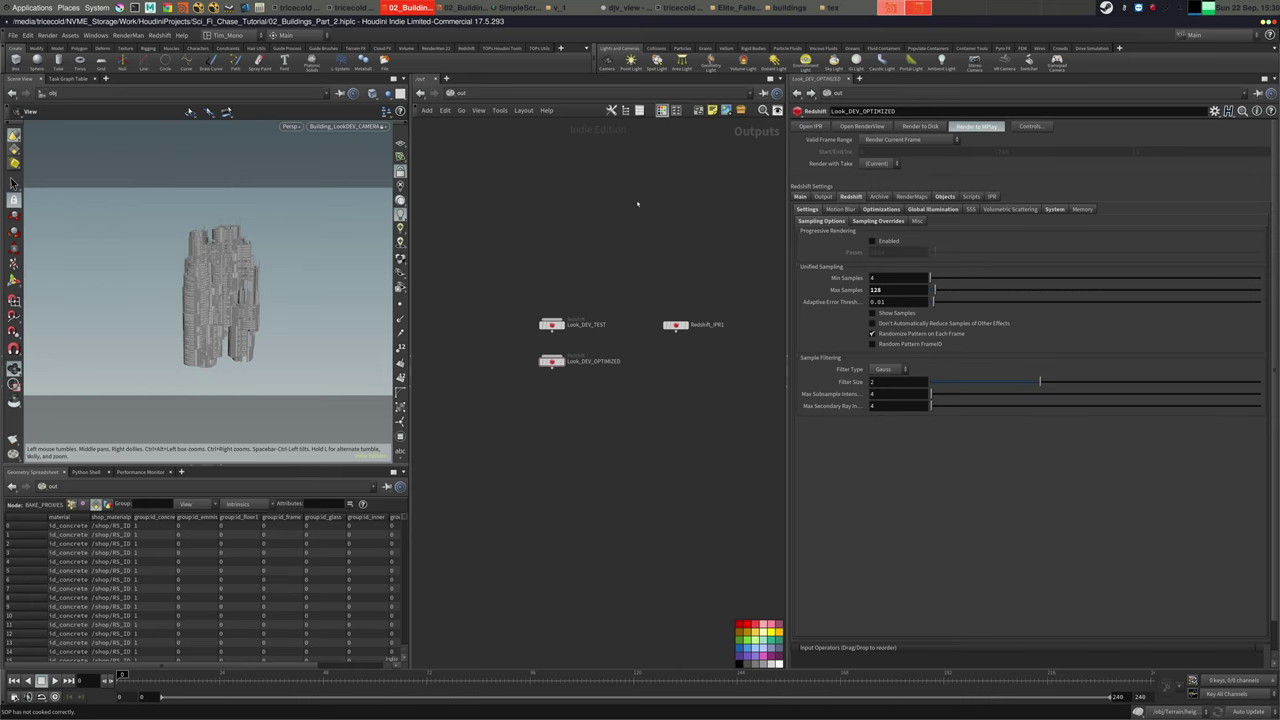
# Close the leftover buildings and tex windows and reposition the MPlay render window over the network view
pyautogui.rightClick(848, 8)
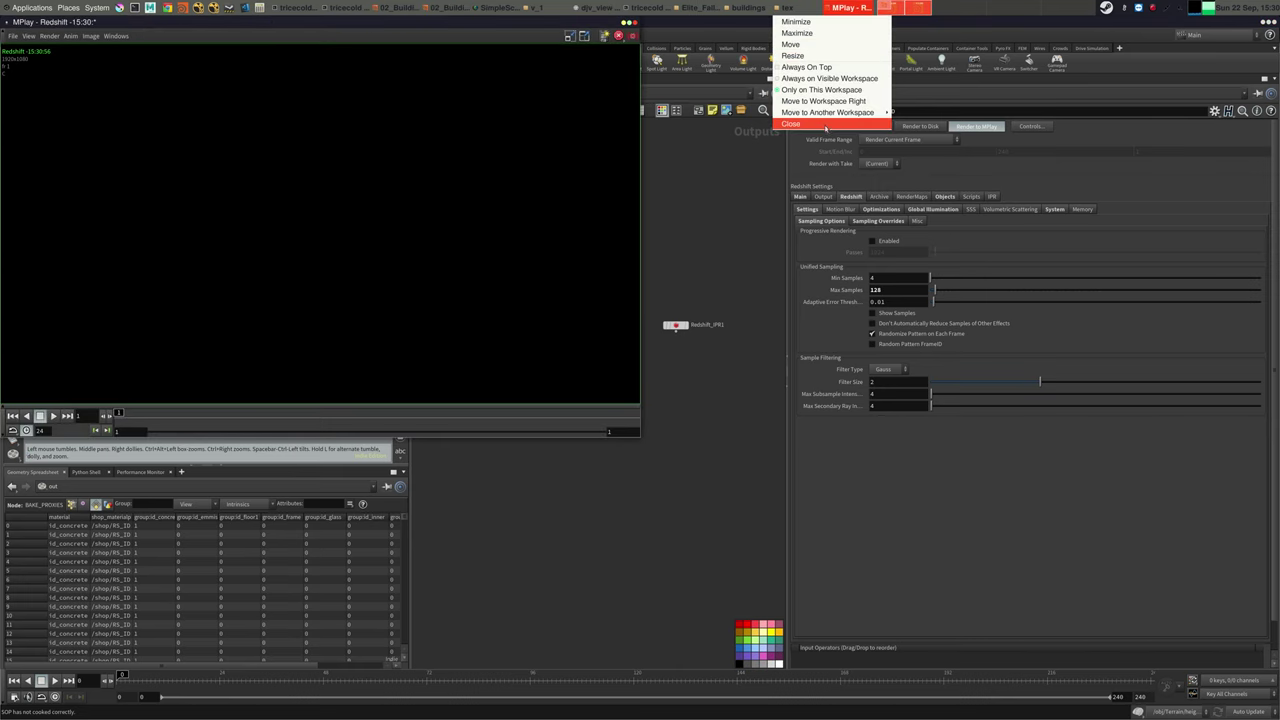
pyautogui.click(826, 127)
pyautogui.rightClick(798, 8)
pyautogui.click(825, 126)
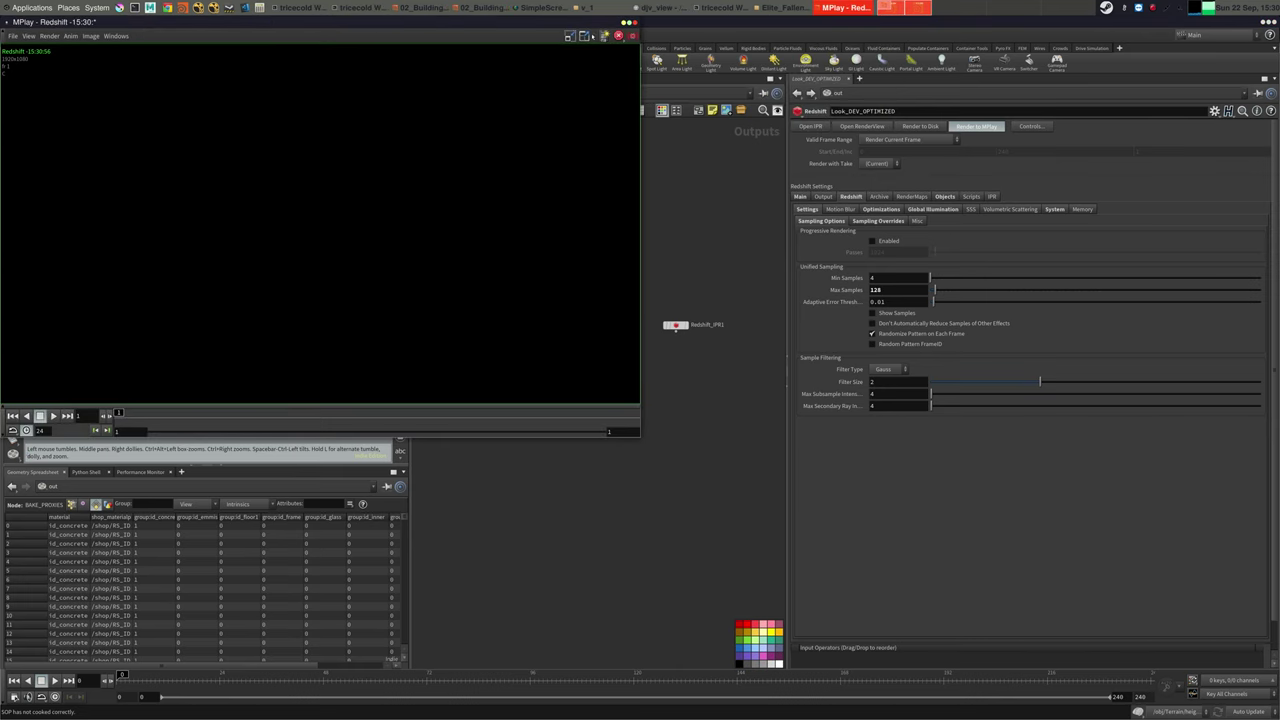
pyautogui.moveTo(602, 22); pyautogui.dragTo(700, 138)
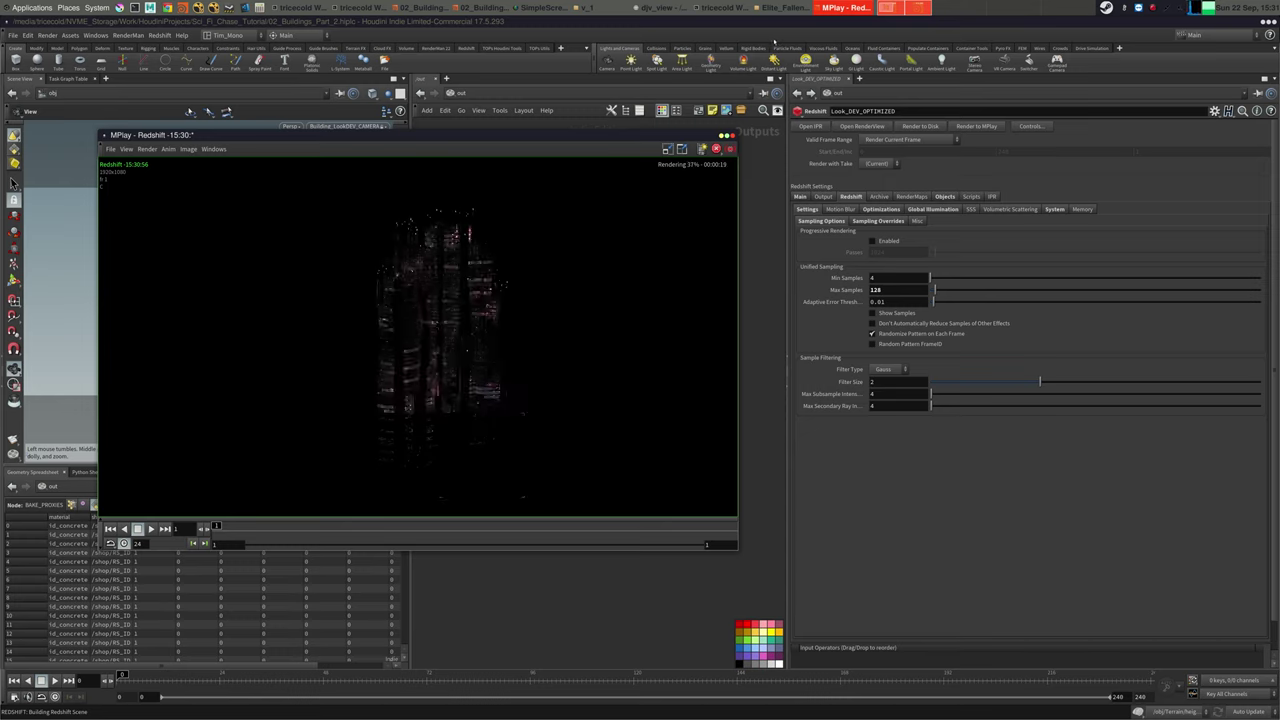
# Show the object settings of Look_DEV_OPTIMIZED, keep the MPlay render window always on top and move it off the node network
pyautogui.click(945, 196)
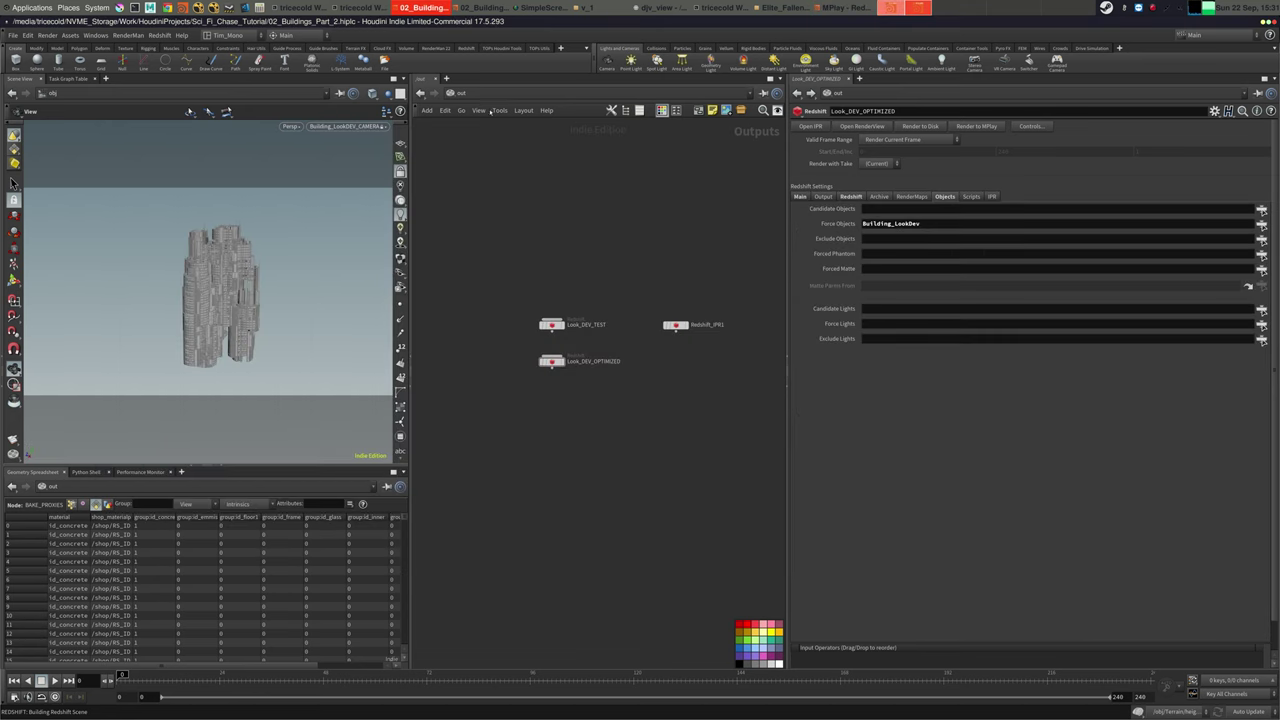
pyautogui.click(845, 7)
pyautogui.rightClick(581, 135)
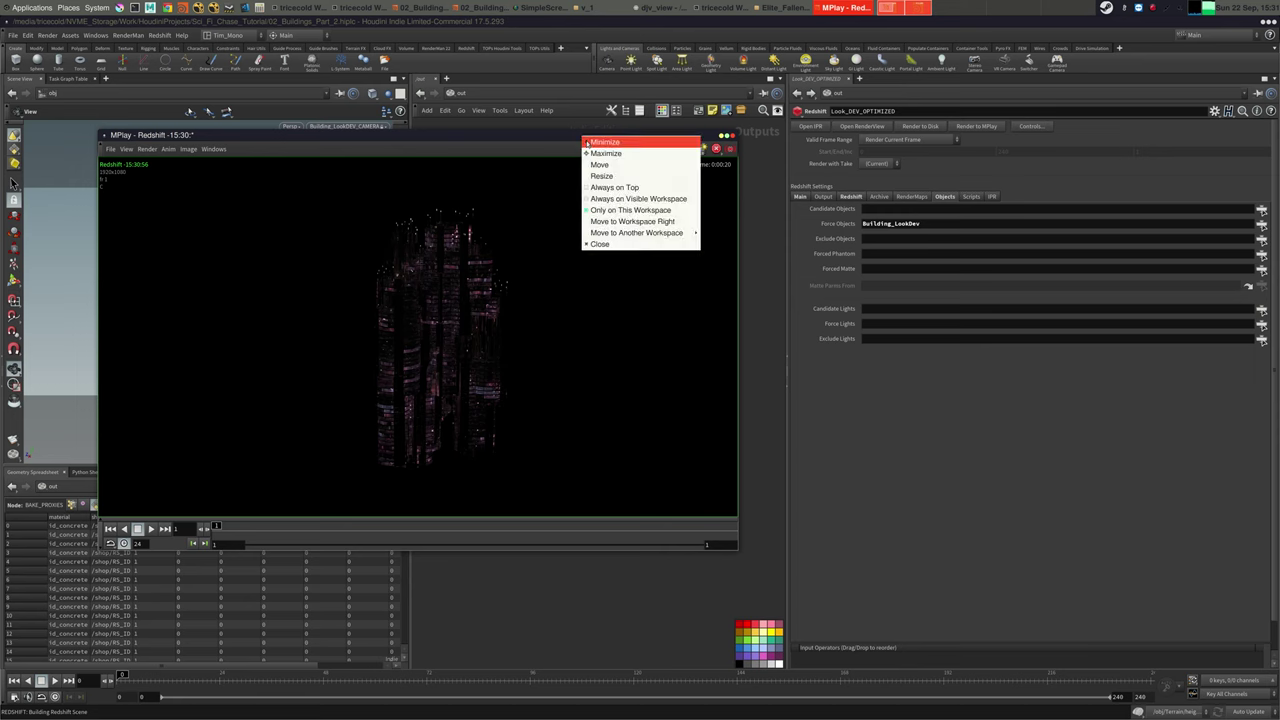
pyautogui.click(609, 187)
pyautogui.moveTo(607, 136); pyautogui.dragTo(493, 282)
# Check the look-dev building objects at the object level and return to the out network
pyautogui.click(606, 93)
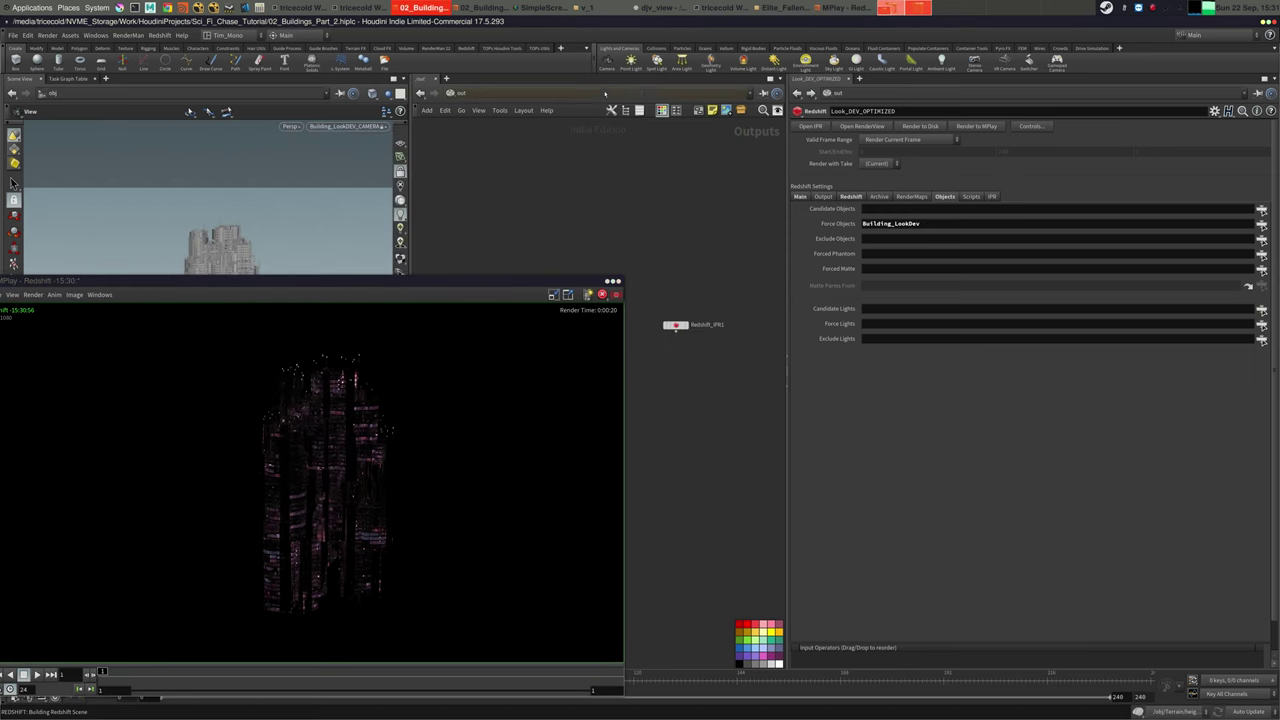
pyautogui.click(620, 137)
pyautogui.moveTo(628, 300); pyautogui.dragTo(674, 194, button='middle')
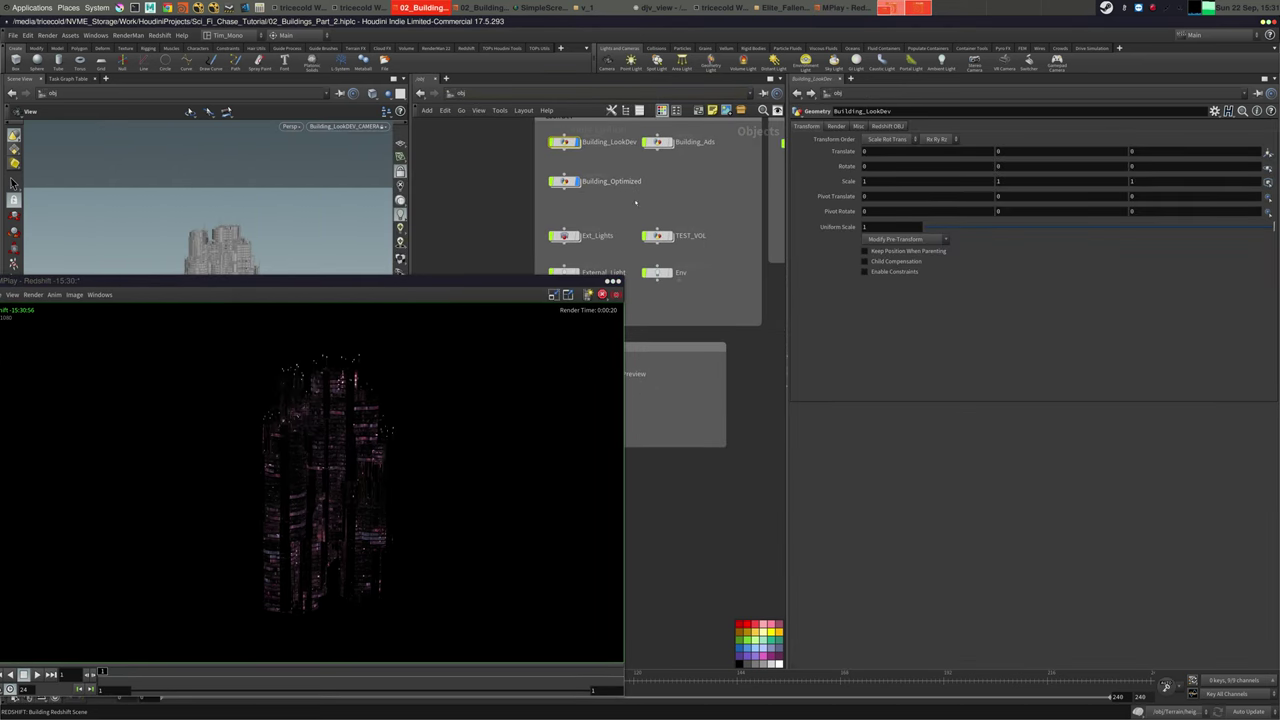
pyautogui.moveTo(535, 155); pyautogui.dragTo(517, 203, button='middle')
pyautogui.click(483, 95)
pyautogui.click(500, 148)
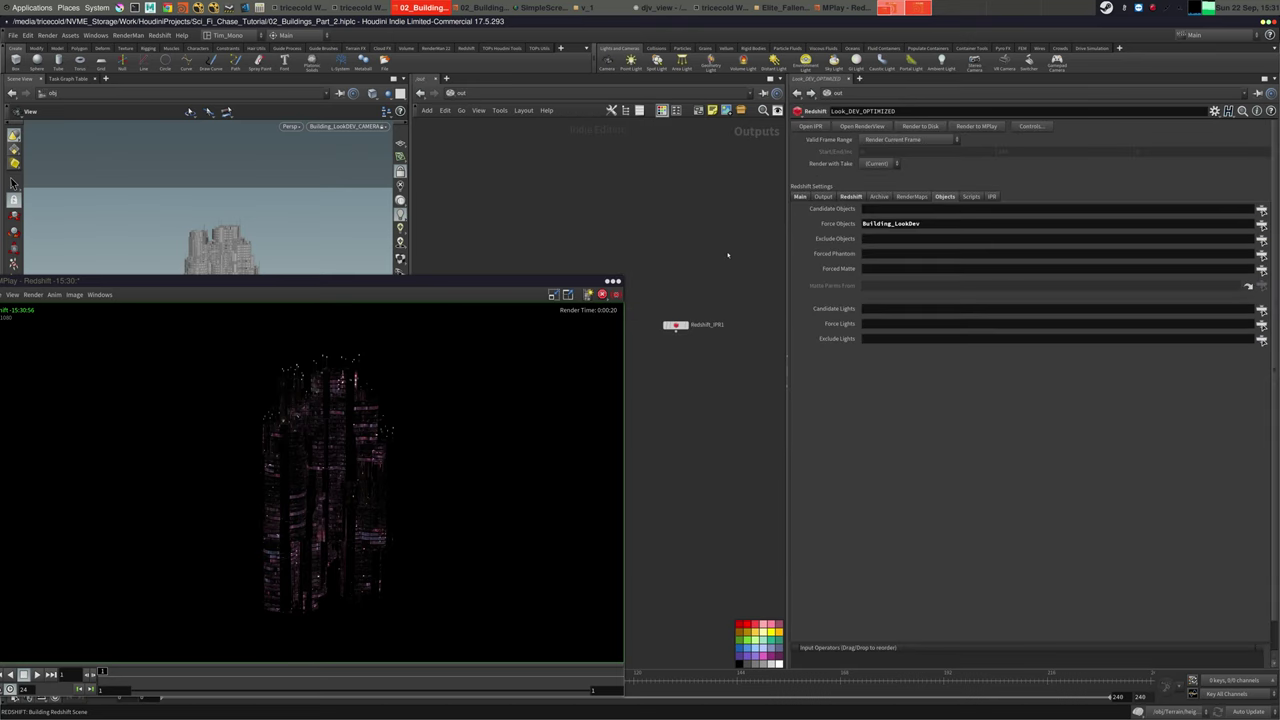
# Set the force objects of Look_DEV_OPTIMIZED to Building_Optimized
pyautogui.moveTo(694, 223); pyautogui.dragTo(775, 131, button='middle')
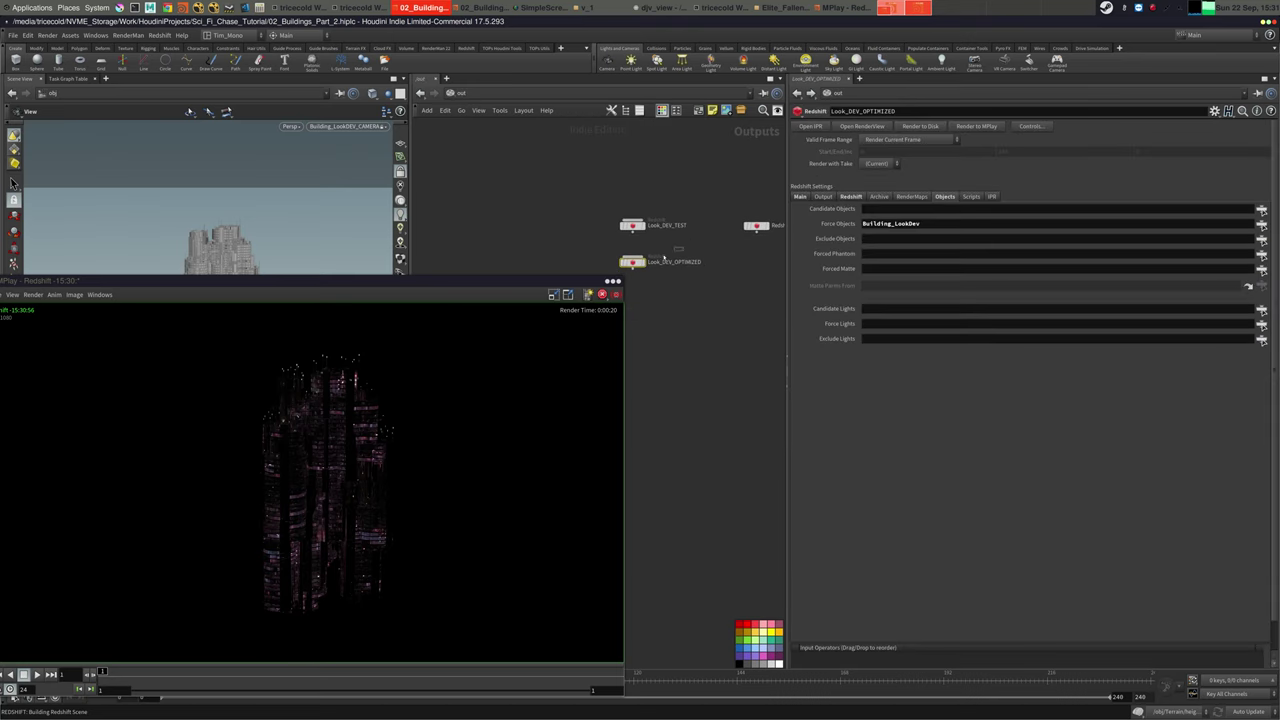
pyautogui.click(1261, 224)
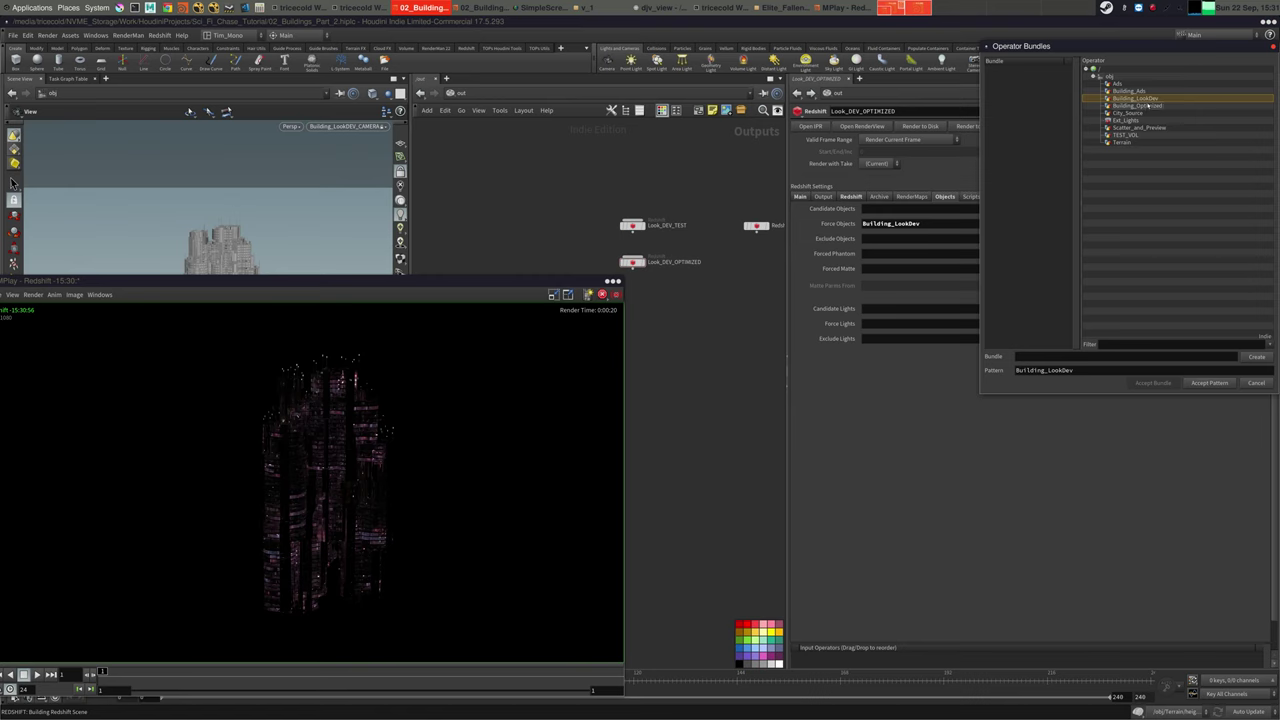
pyautogui.click(1138, 105)
pyautogui.click(1207, 382)
# Set both the primary and secondary GI engines of Look_DEV_OPTIMIZED to None
pyautogui.click(851, 196)
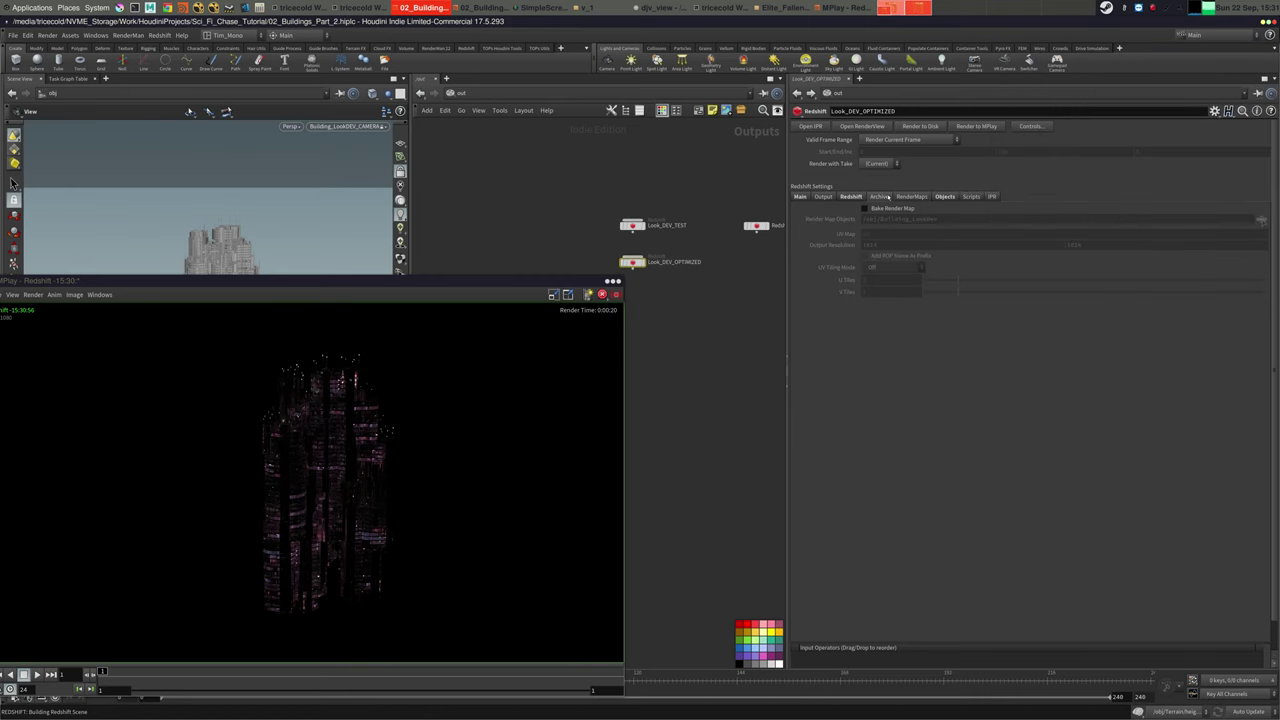
pyautogui.click(932, 209)
pyautogui.click(905, 234)
pyautogui.click(895, 240)
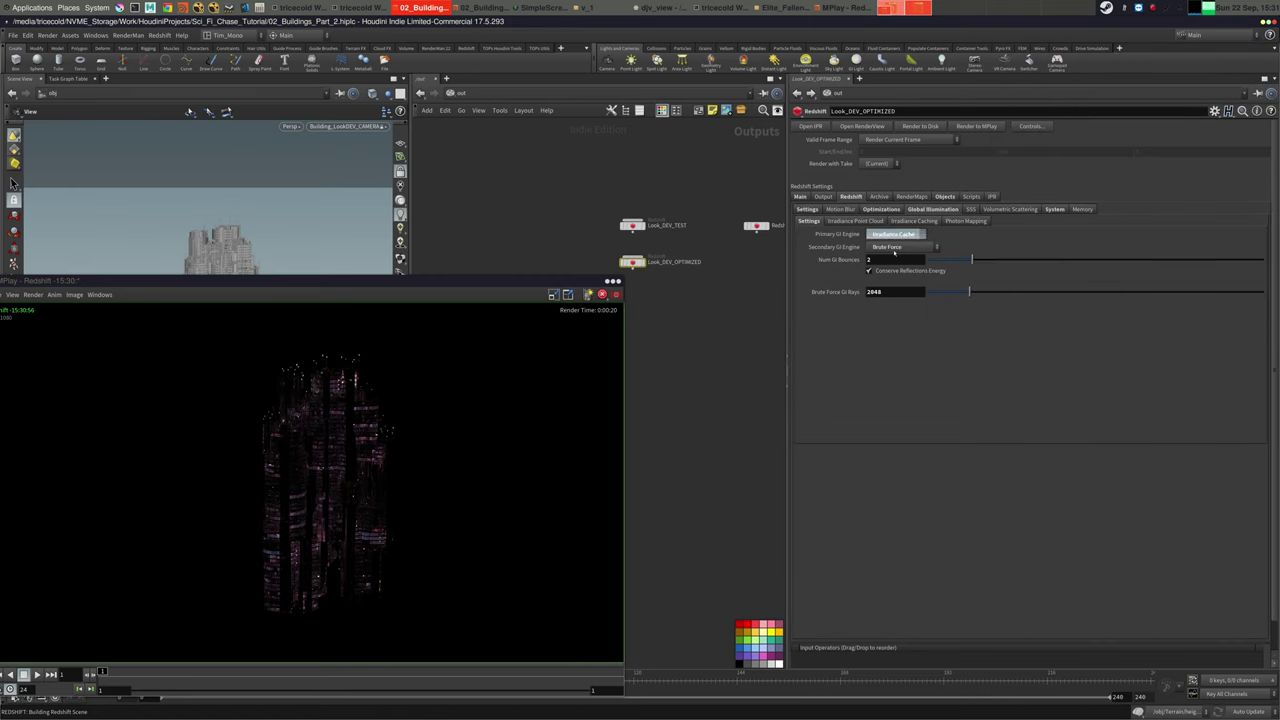
pyautogui.click(900, 247)
pyautogui.click(895, 252)
pyautogui.moveTo(510, 285); pyautogui.dragTo(595, 200)
# Set the unified samples of Look_DEV_OPTIMIZED to a minimum of 2 and maximum of 32, and render it to MPlay
pyautogui.click(821, 220)
pyautogui.doubleClick(882, 277)
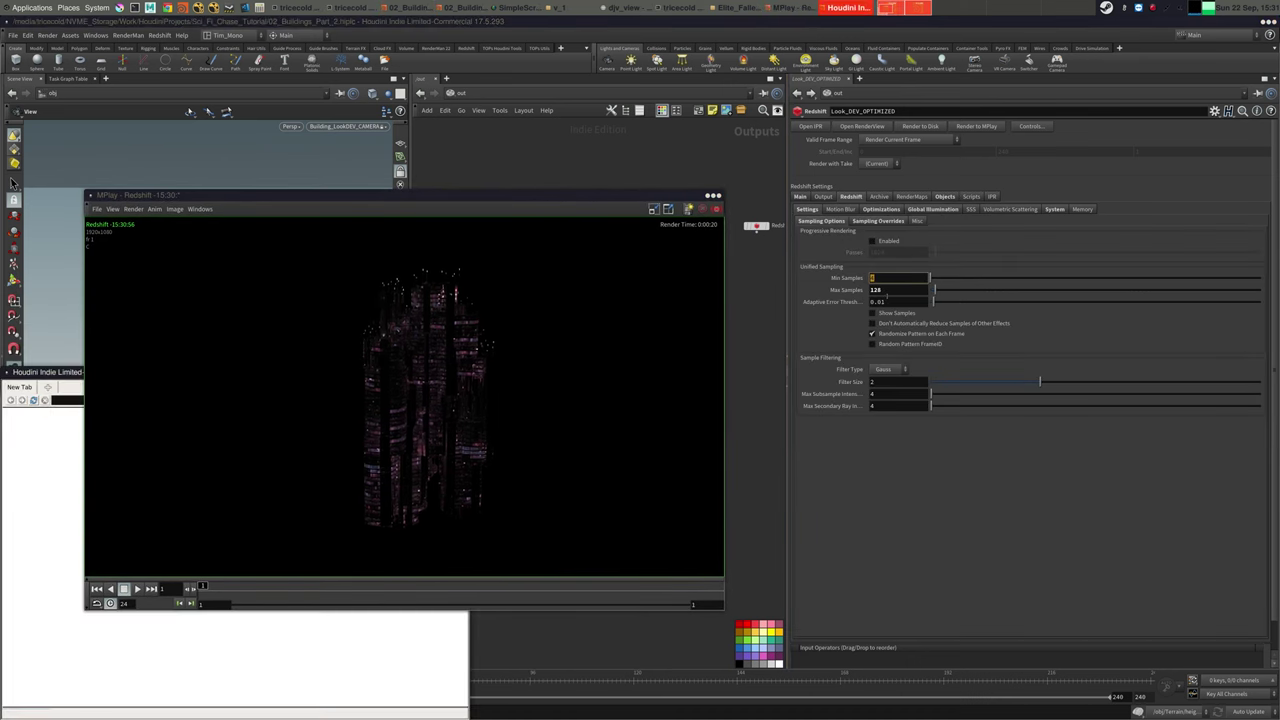
pyautogui.write('2')
pyautogui.press('Tab')
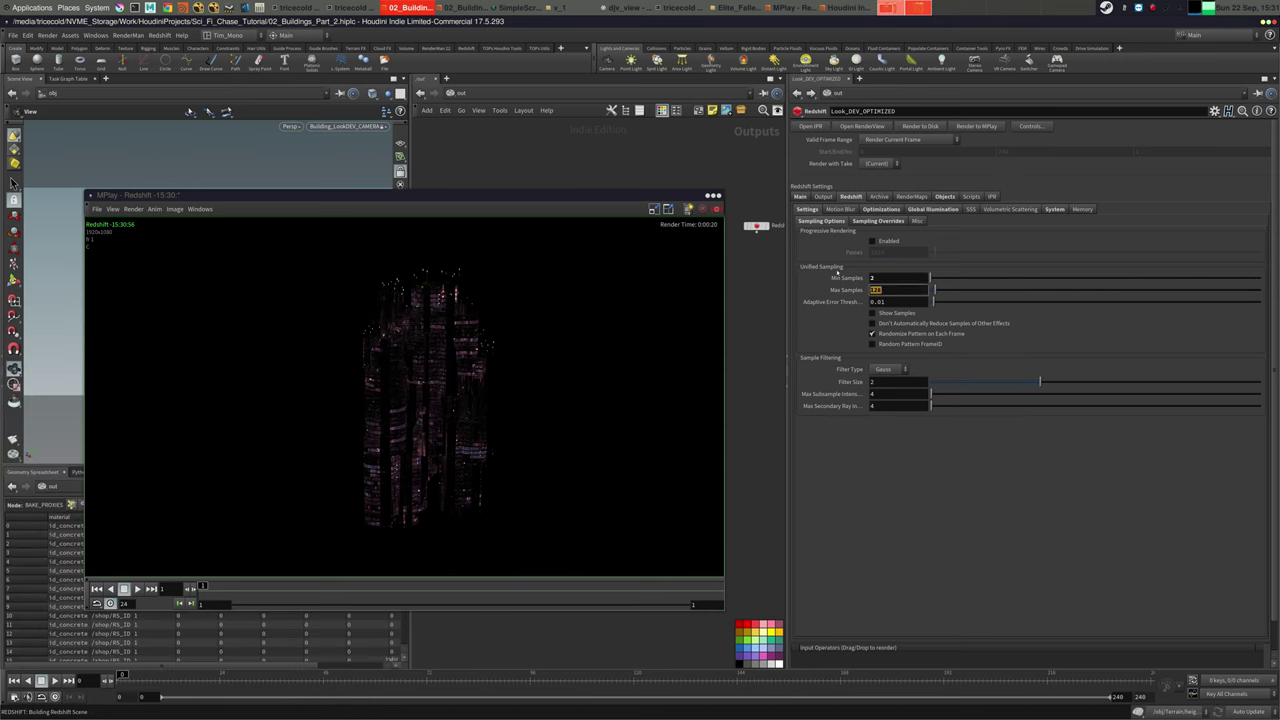
pyautogui.write('32')
pyautogui.click(977, 126)
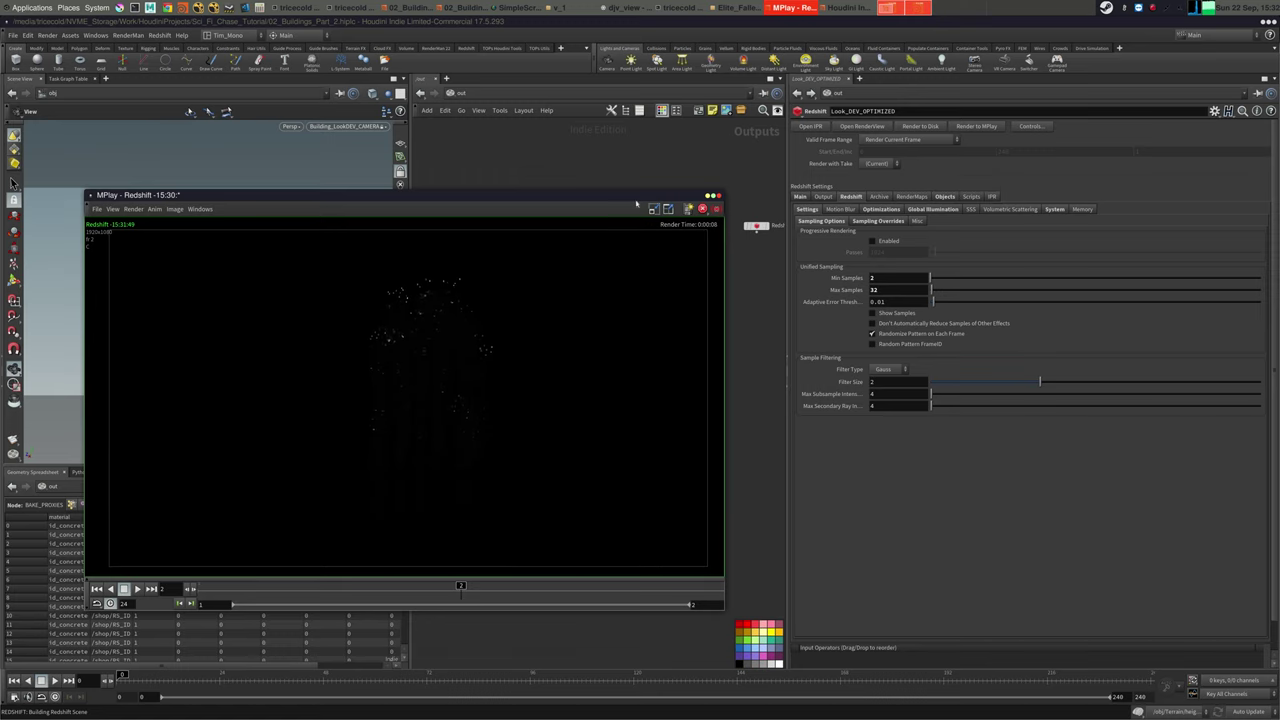
# Return the network to the object level and compare the new MPlay render with the first one
pyautogui.moveTo(634, 197); pyautogui.dragTo(541, 242)
pyautogui.click(620, 94)
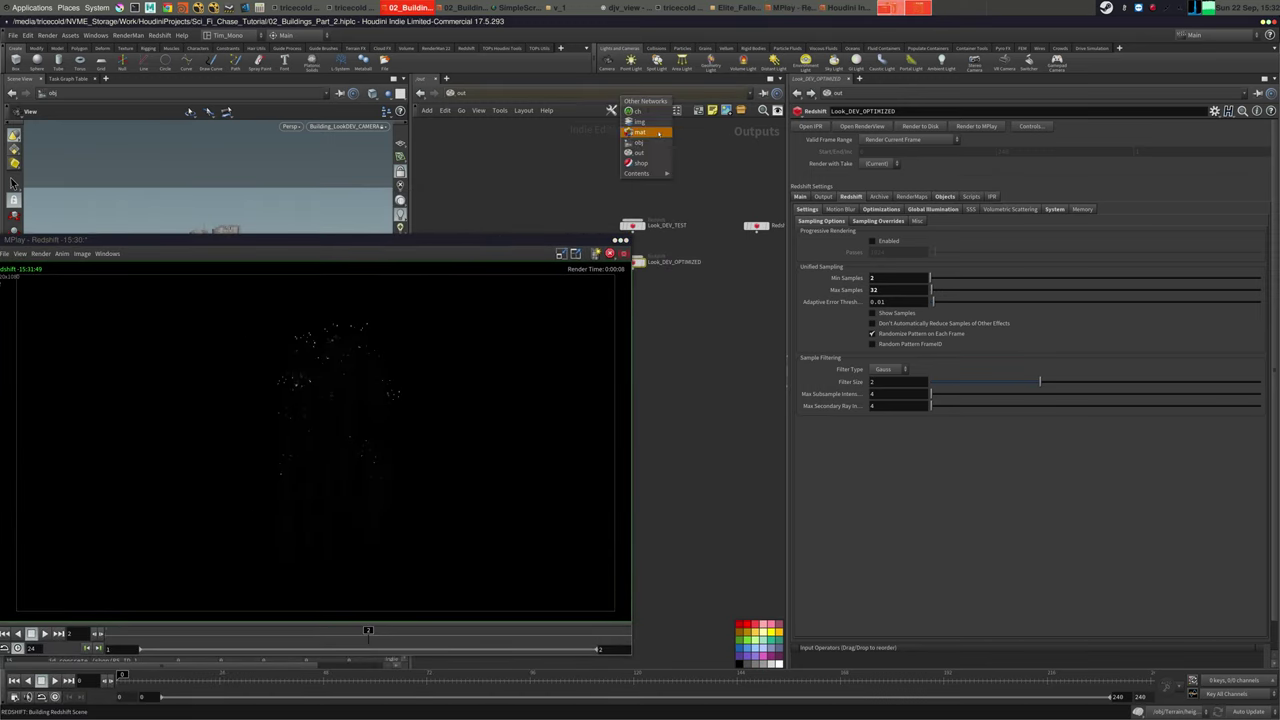
pyautogui.click(640, 142)
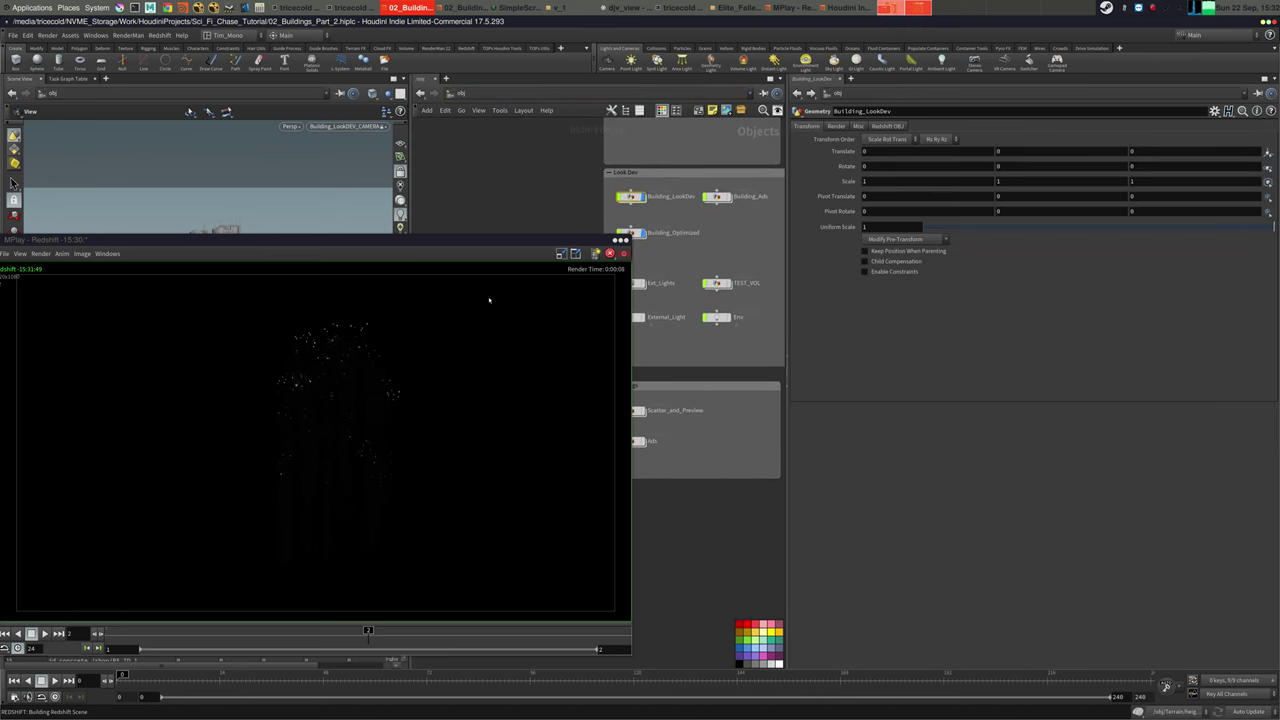
pyautogui.moveTo(368, 634)
pyautogui.mouseDown()
pyautogui.moveTo(114, 634)
pyautogui.moveTo(425, 623)
pyautogui.mouseUp()
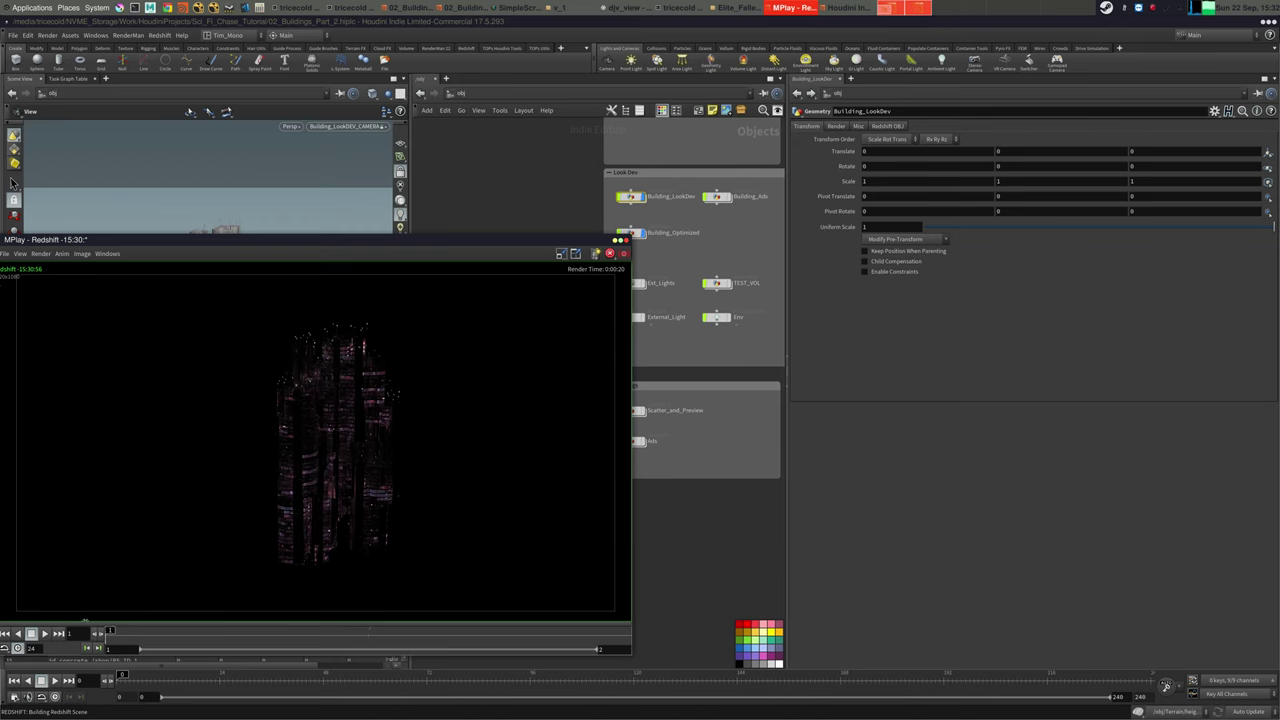
# From the material node in Building_Optimized, open the OPTIMIZED_TEXTURES shader and set its overall emission weight to 1
pyautogui.moveTo(660, 234); pyautogui.dragTo(688, 249, button='middle')
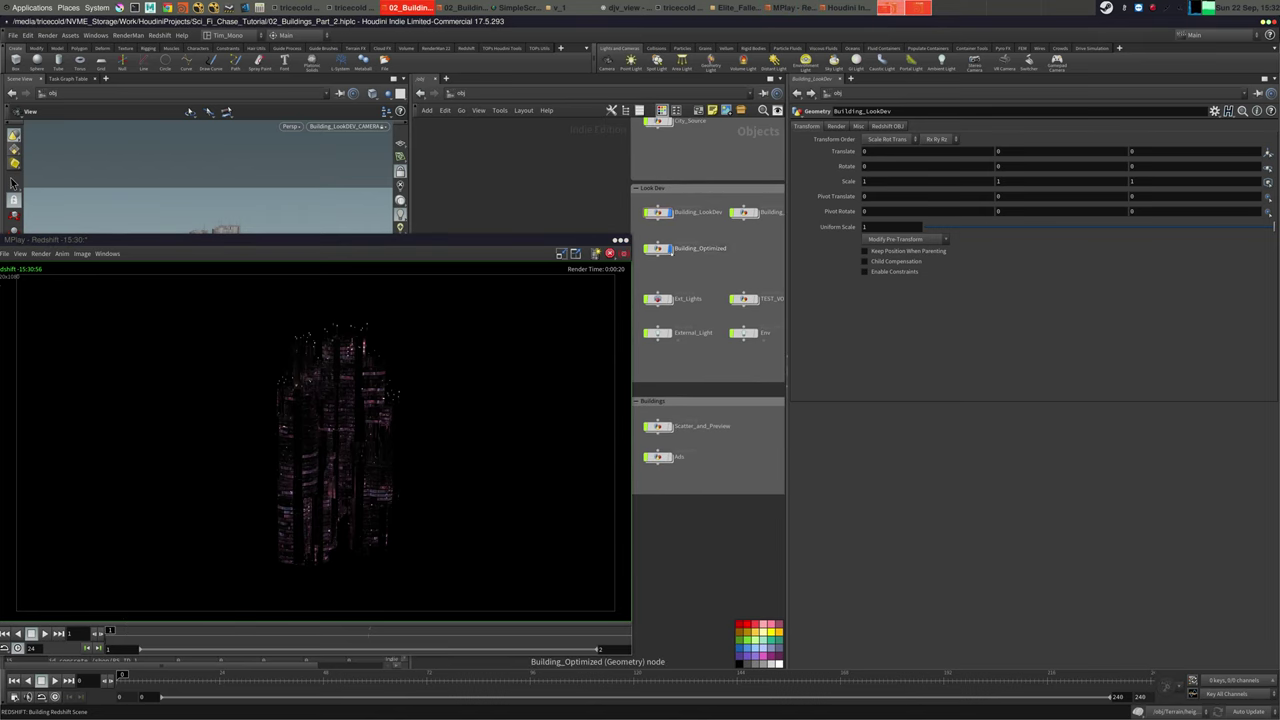
pyautogui.click(668, 250)
pyautogui.doubleClick(657, 248)
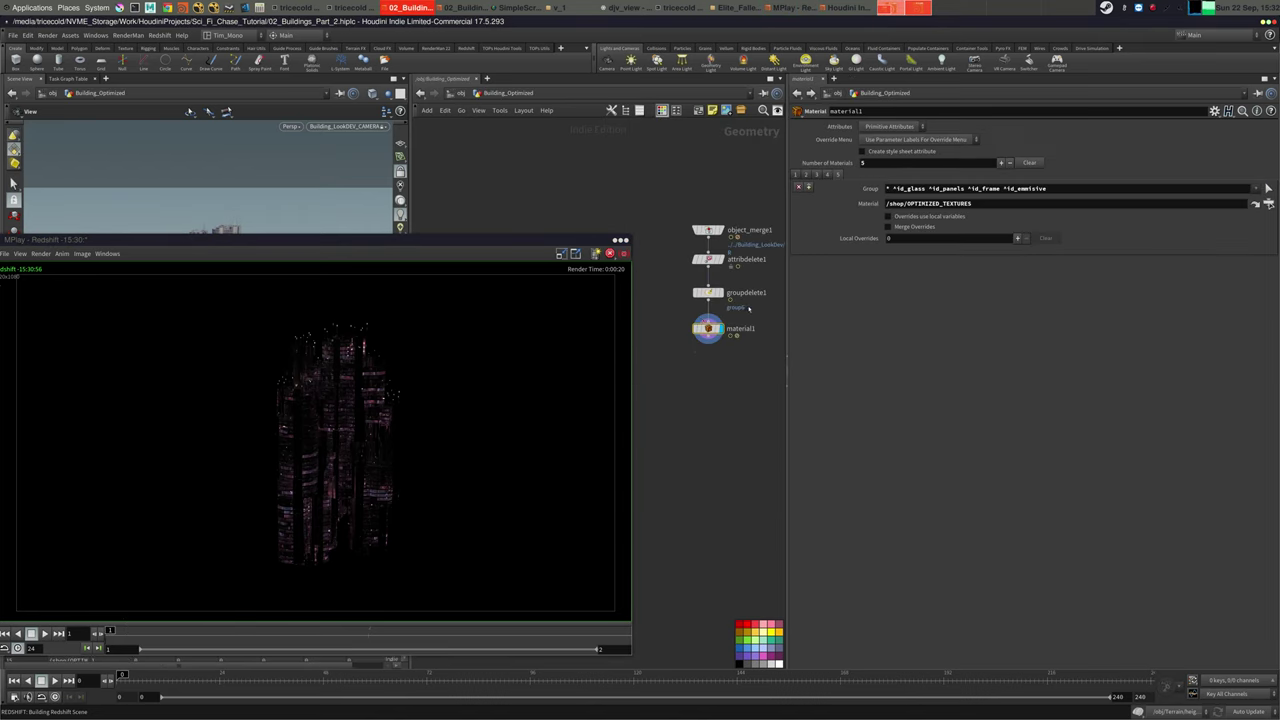
pyautogui.click(1255, 203)
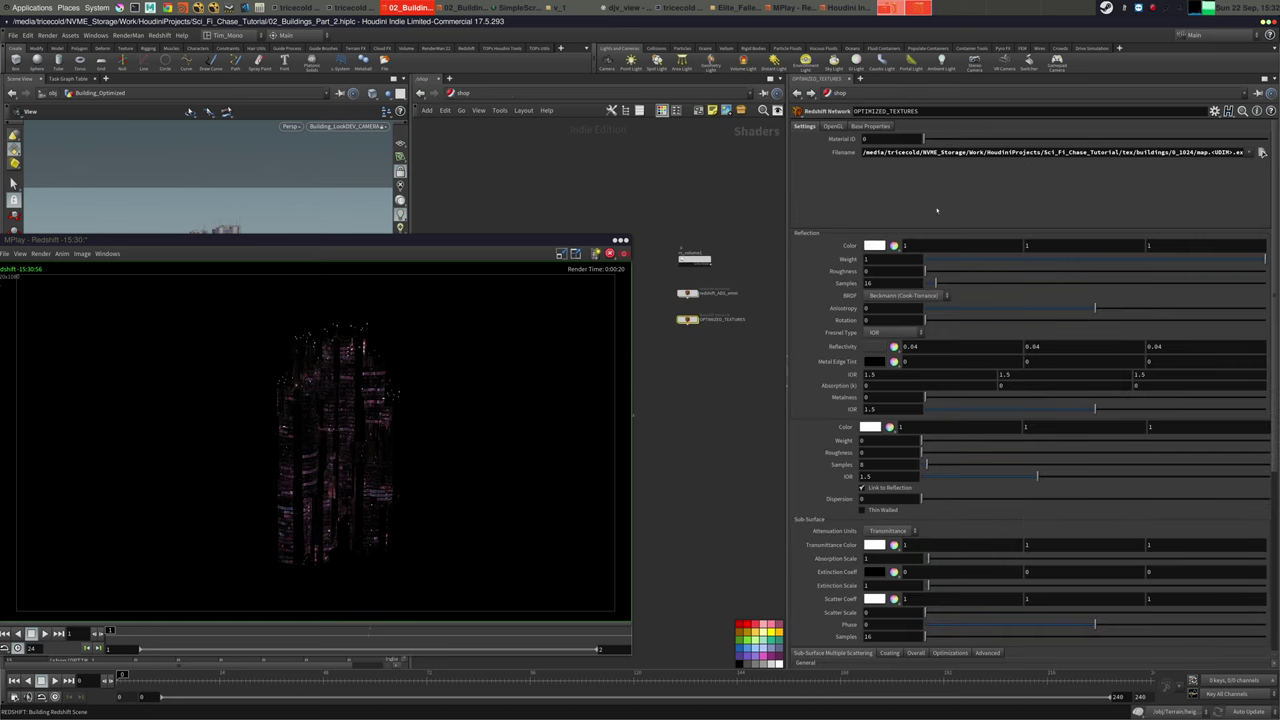
pyautogui.scroll(-5, 908, 602)
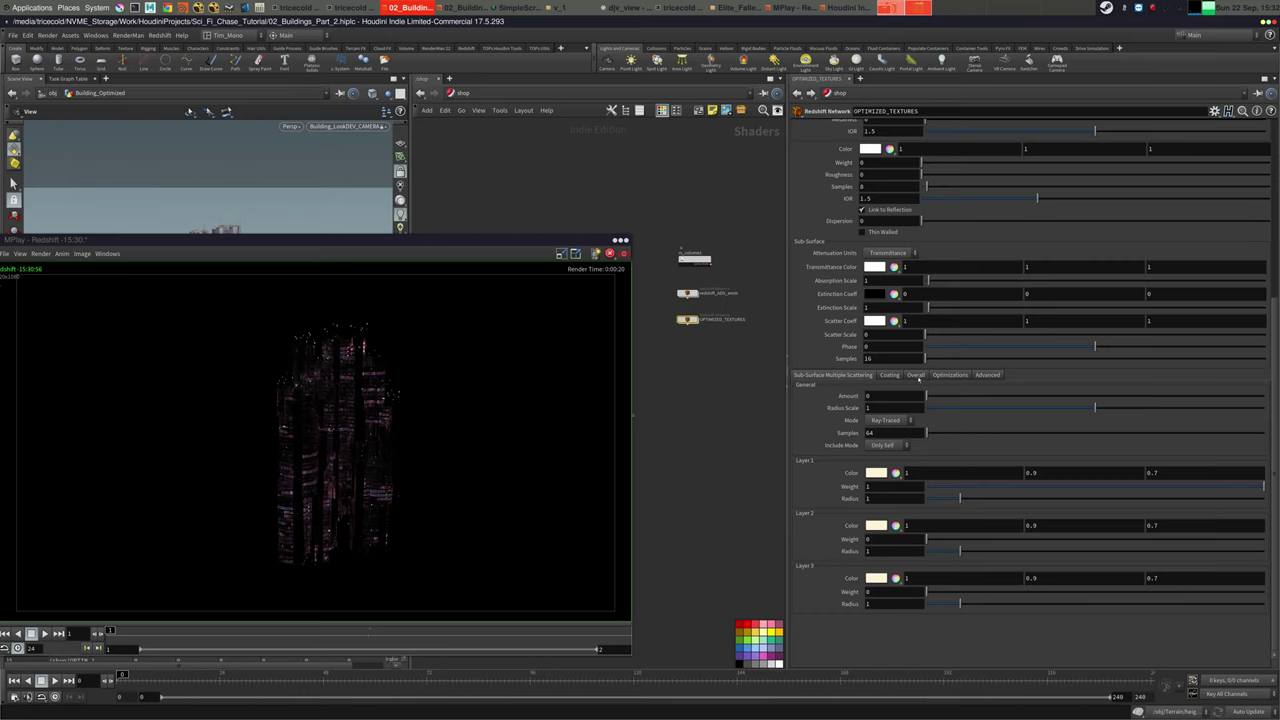
pyautogui.click(916, 375)
pyautogui.write('1')
pyautogui.press('Return')
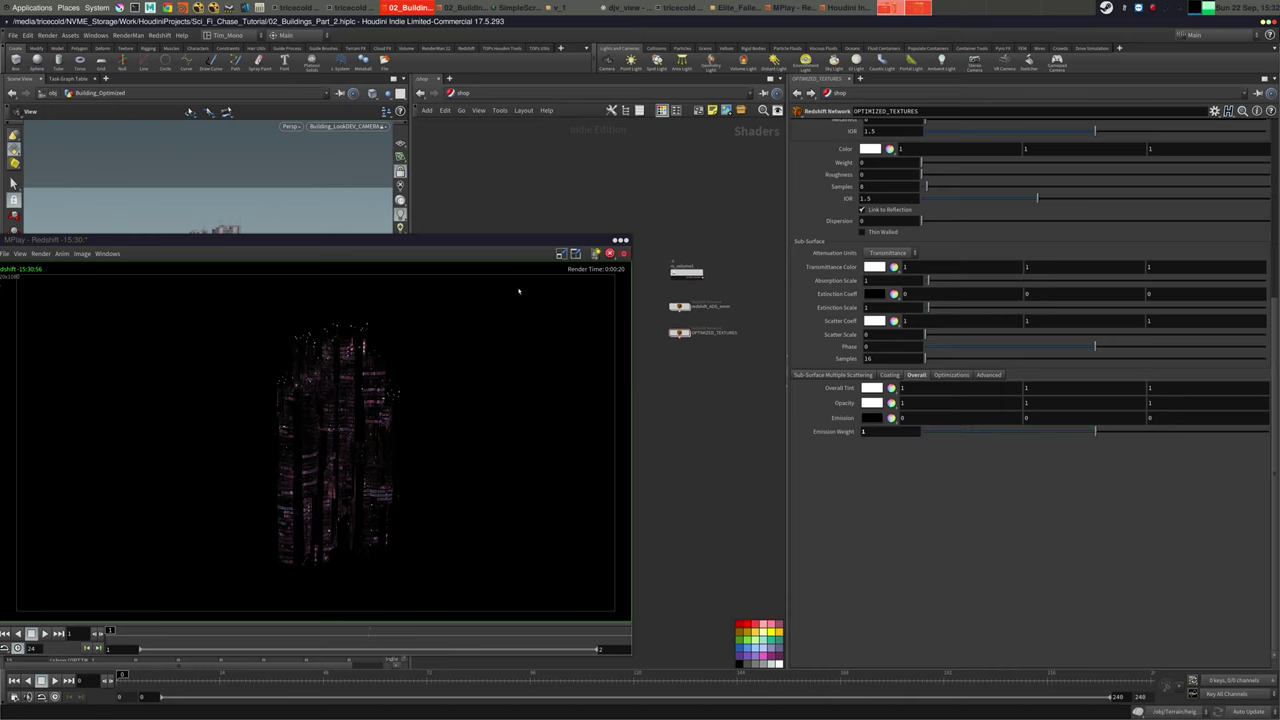
# Back in the out network, render Look_DEV_OPTIMIZED to MPlay again and compare the result with the first render
pyautogui.moveTo(528, 242); pyautogui.dragTo(636, 173)
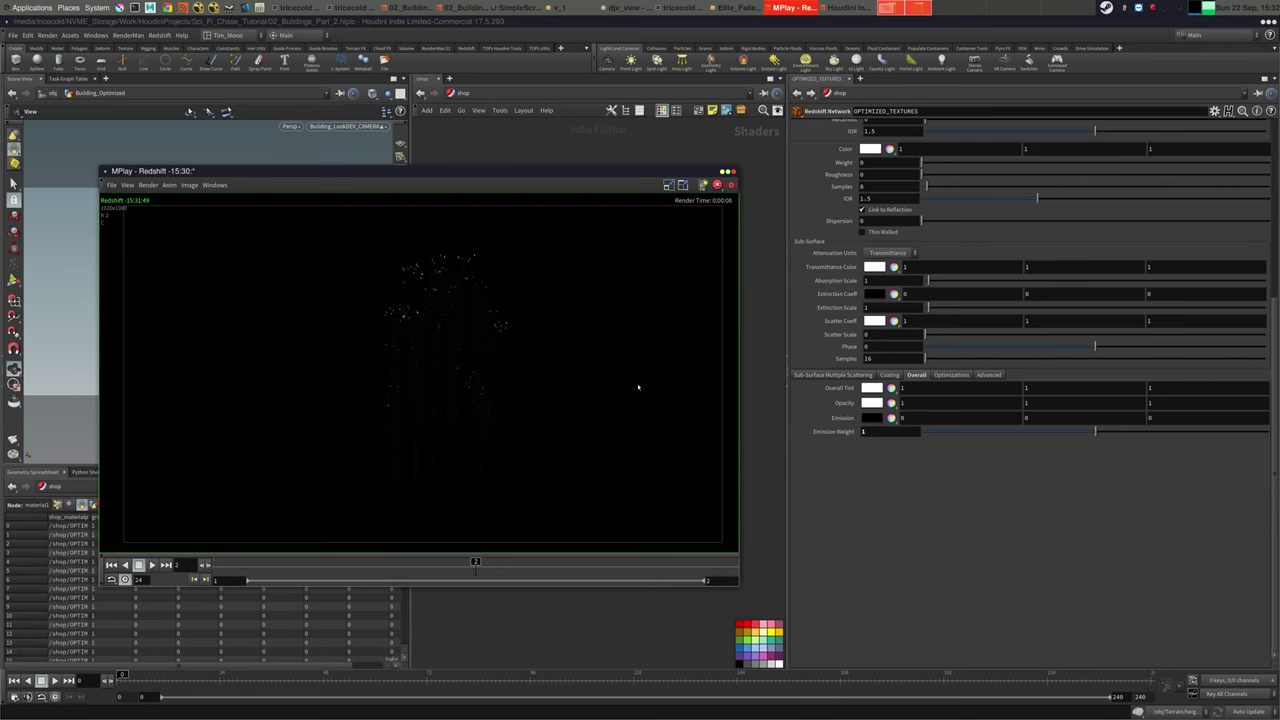
pyautogui.click(567, 95)
pyautogui.click(573, 152)
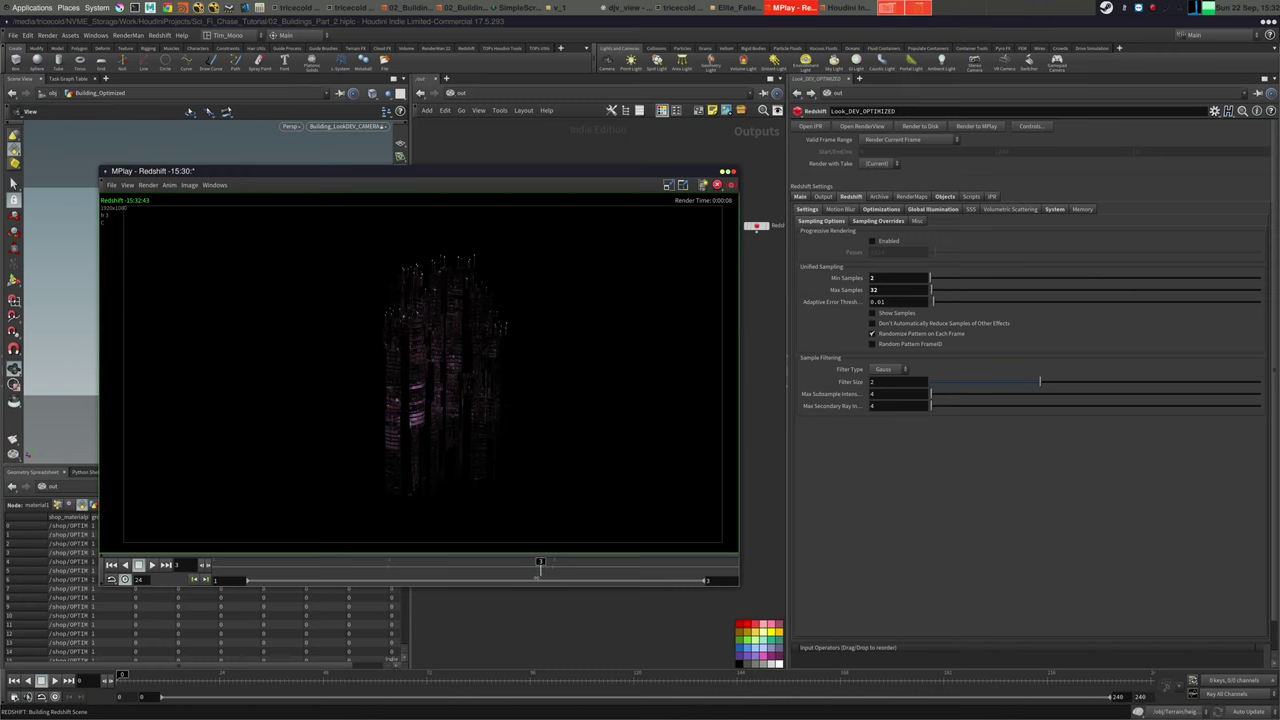
pyautogui.moveTo(537, 577); pyautogui.dragTo(221, 551)
# Review the global illumination settings of Look_DEV_OPTIMIZED and the sampling and irradiance caching settings of Look_DEV_TEST
pyautogui.click(946, 210)
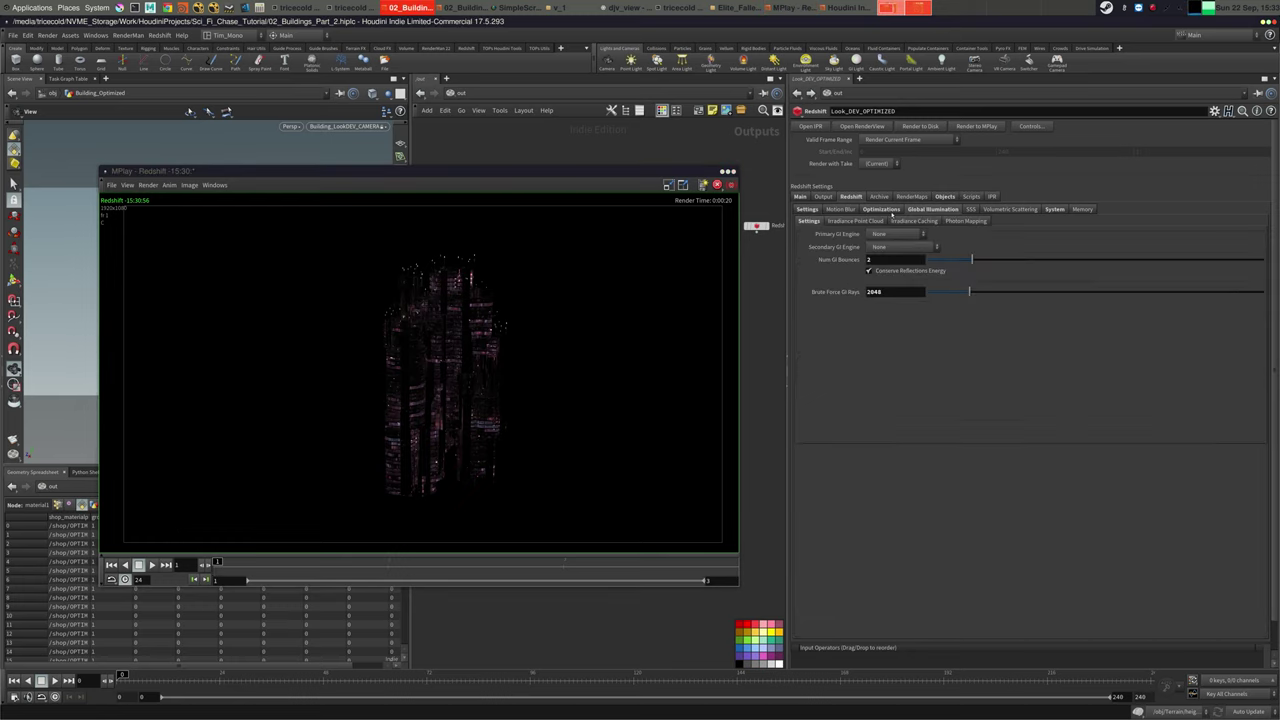
pyautogui.moveTo(683, 172); pyautogui.dragTo(496, 204)
pyautogui.click(638, 225)
pyautogui.click(884, 198)
pyautogui.click(851, 196)
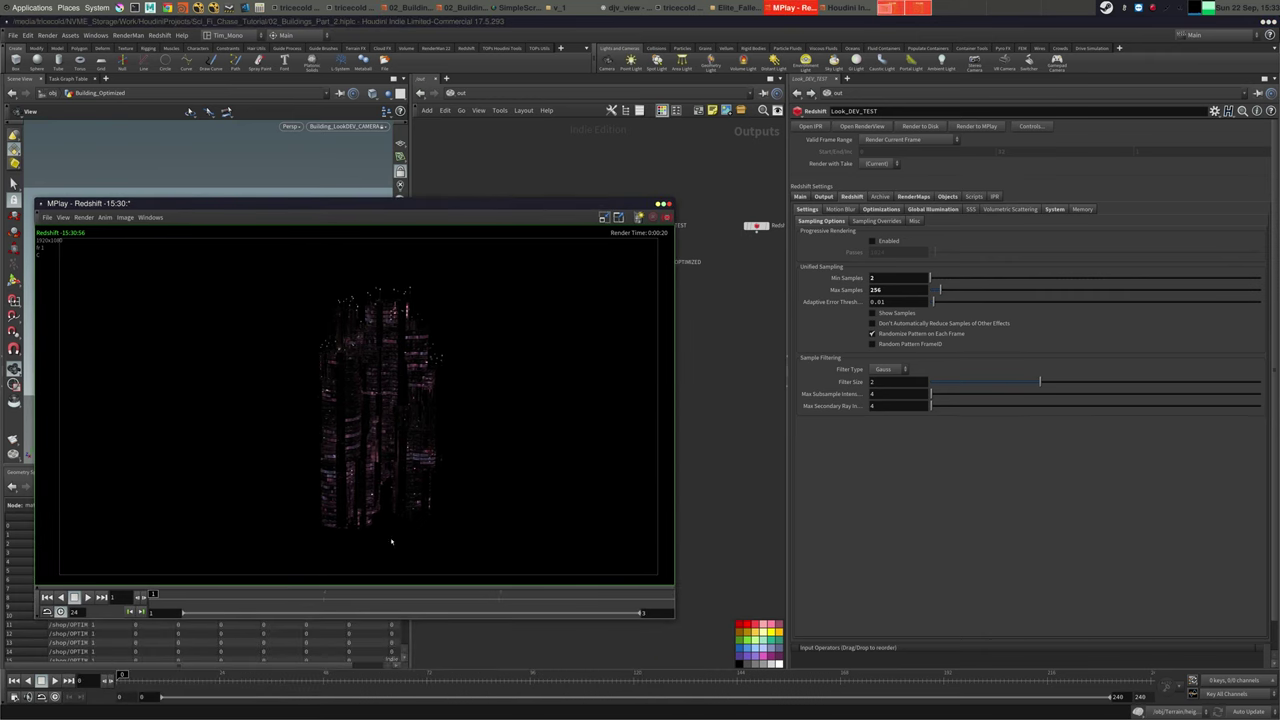
pyautogui.moveTo(402, 598); pyautogui.dragTo(153, 598)
pyautogui.click(933, 209)
pyautogui.click(881, 210)
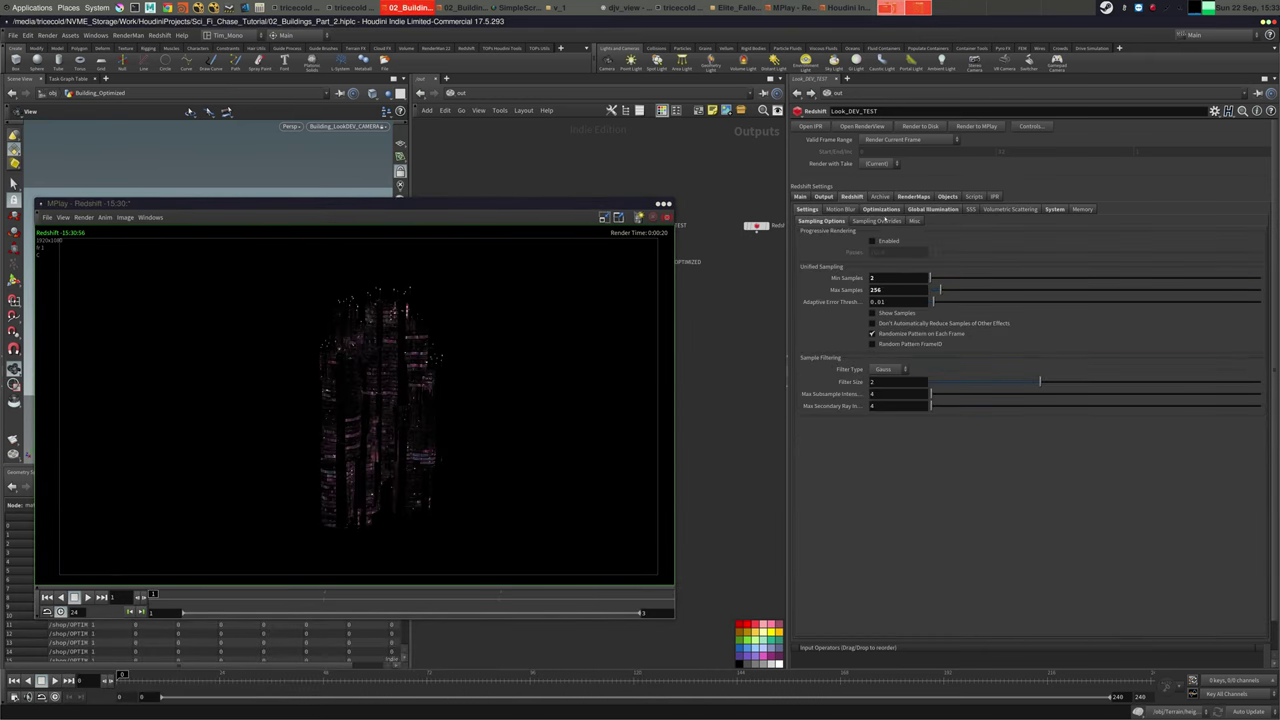
pyautogui.click(933, 209)
pyautogui.click(899, 221)
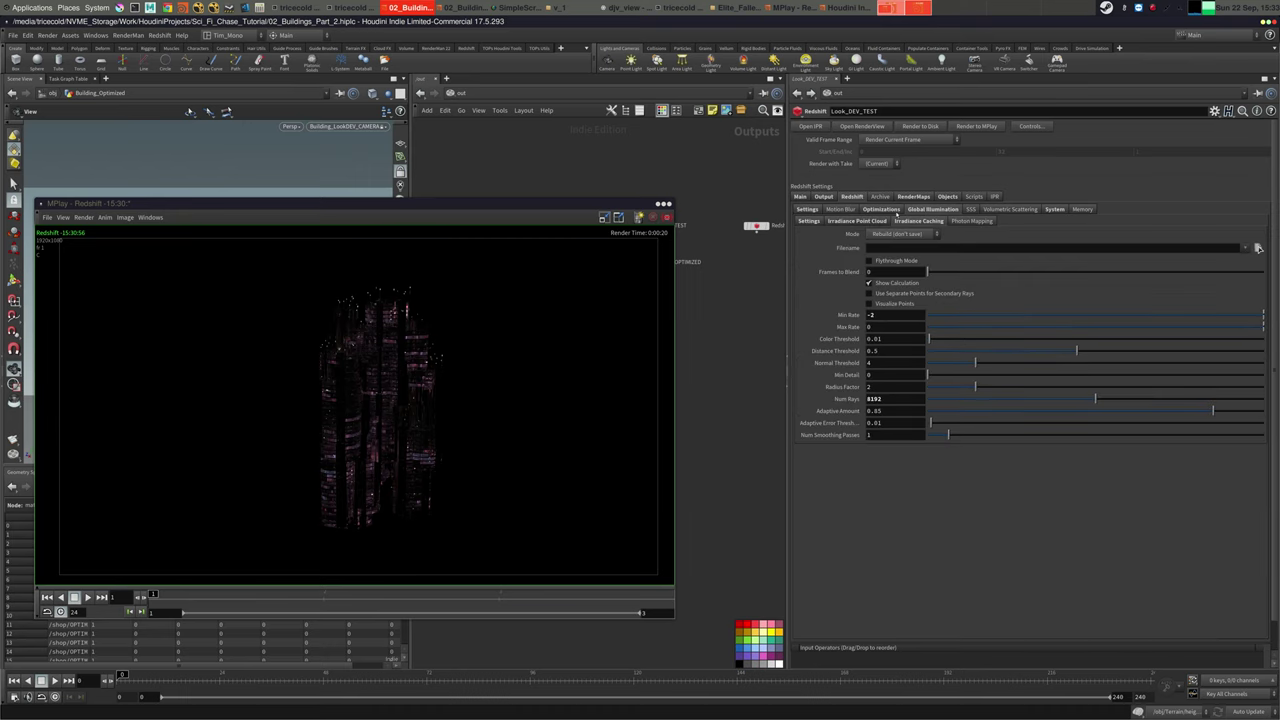
pyautogui.click(893, 210)
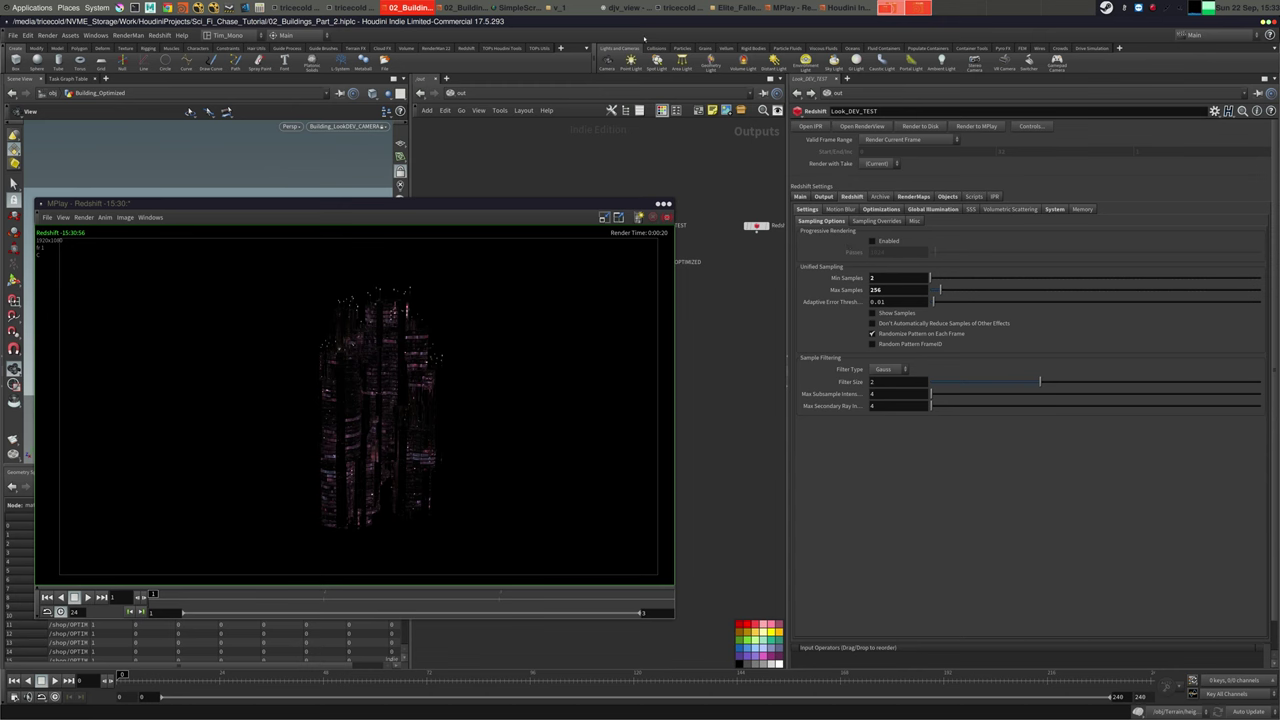
# In the file manager, browse to render/Building_Turn_Table/Building_3 and open the EXR sequence from 0000.exr in djv_view
pyautogui.click(575, 9)
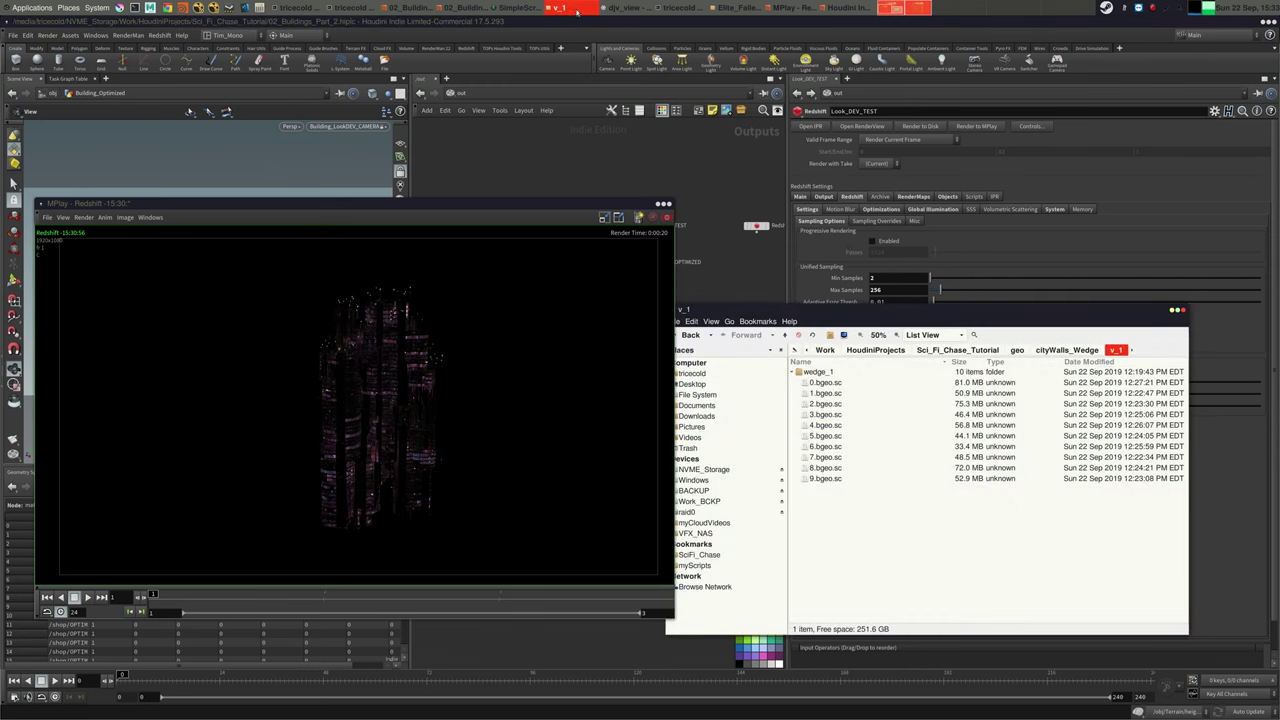
pyautogui.click(1020, 351)
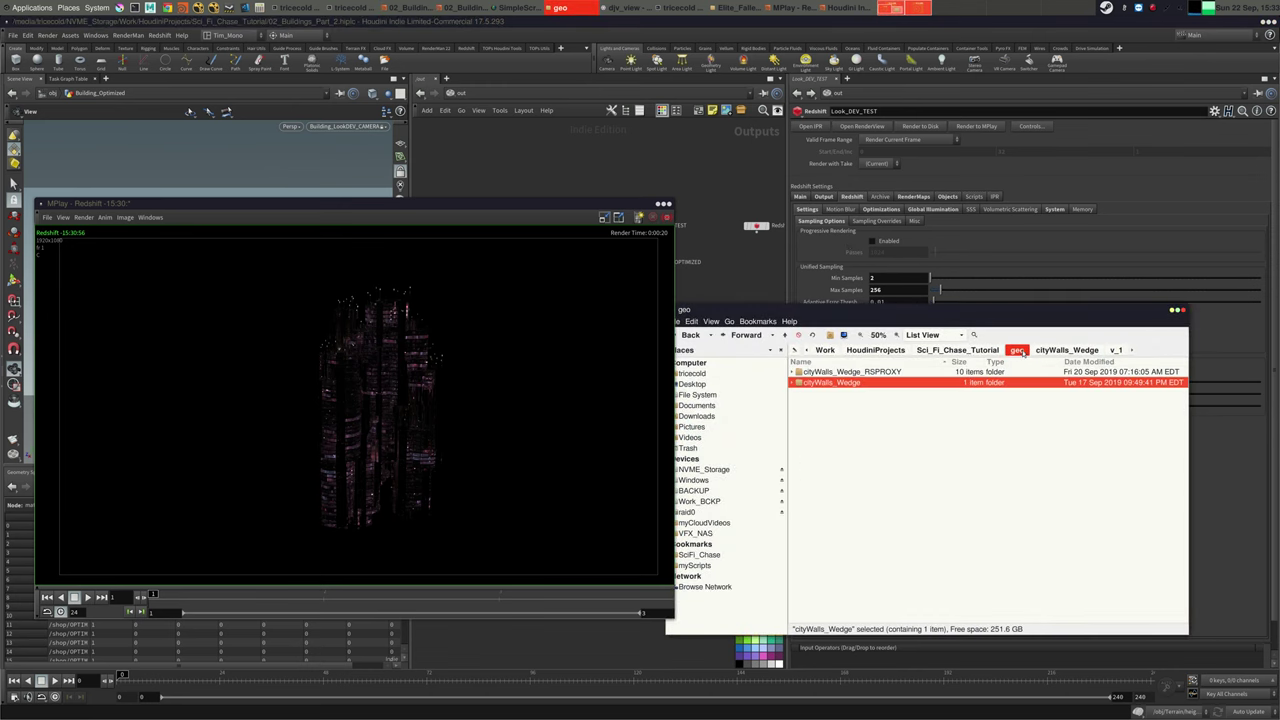
pyautogui.click(968, 353)
pyautogui.doubleClick(830, 458)
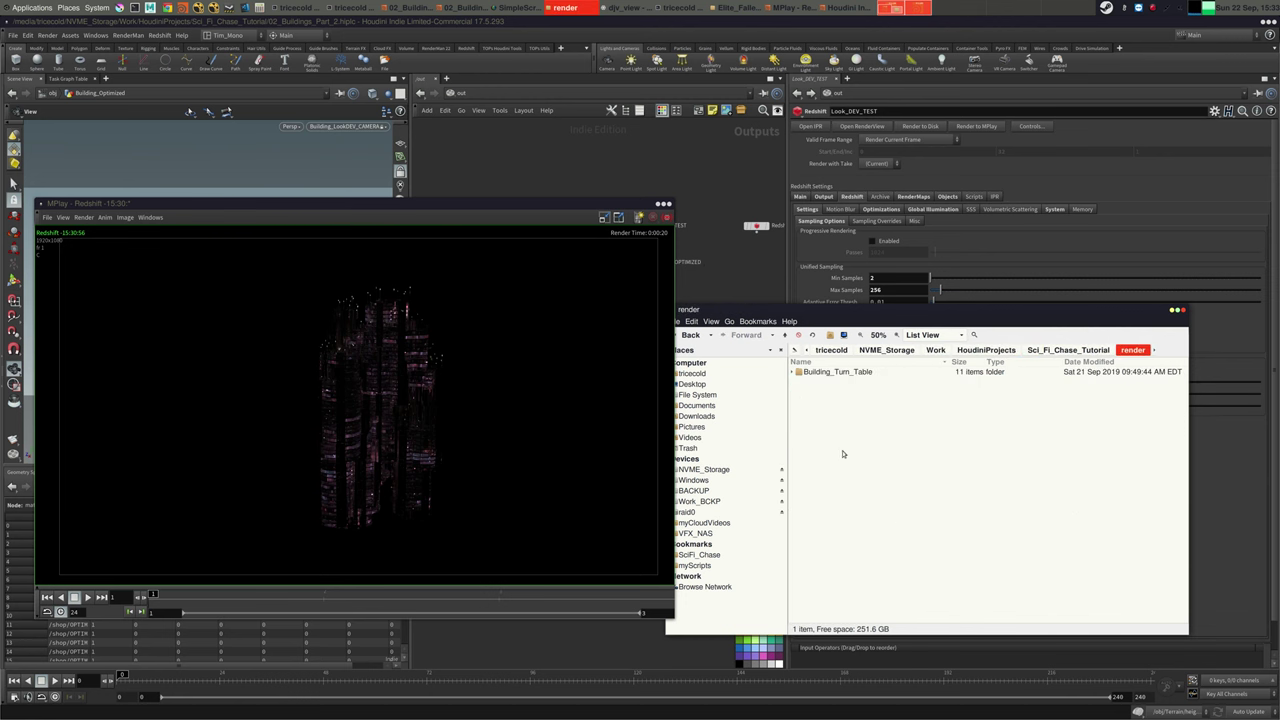
pyautogui.doubleClick(838, 372)
pyautogui.doubleClick(832, 405)
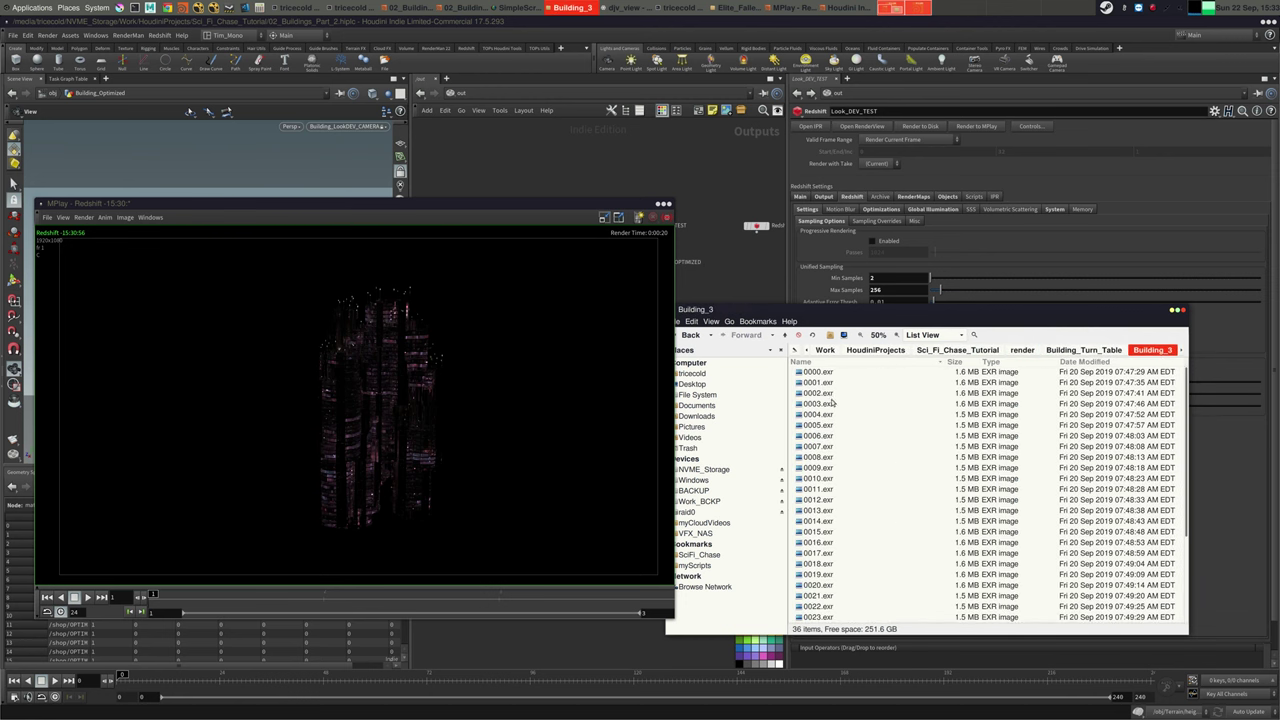
pyautogui.rightClick(826, 376)
pyautogui.click(866, 393)
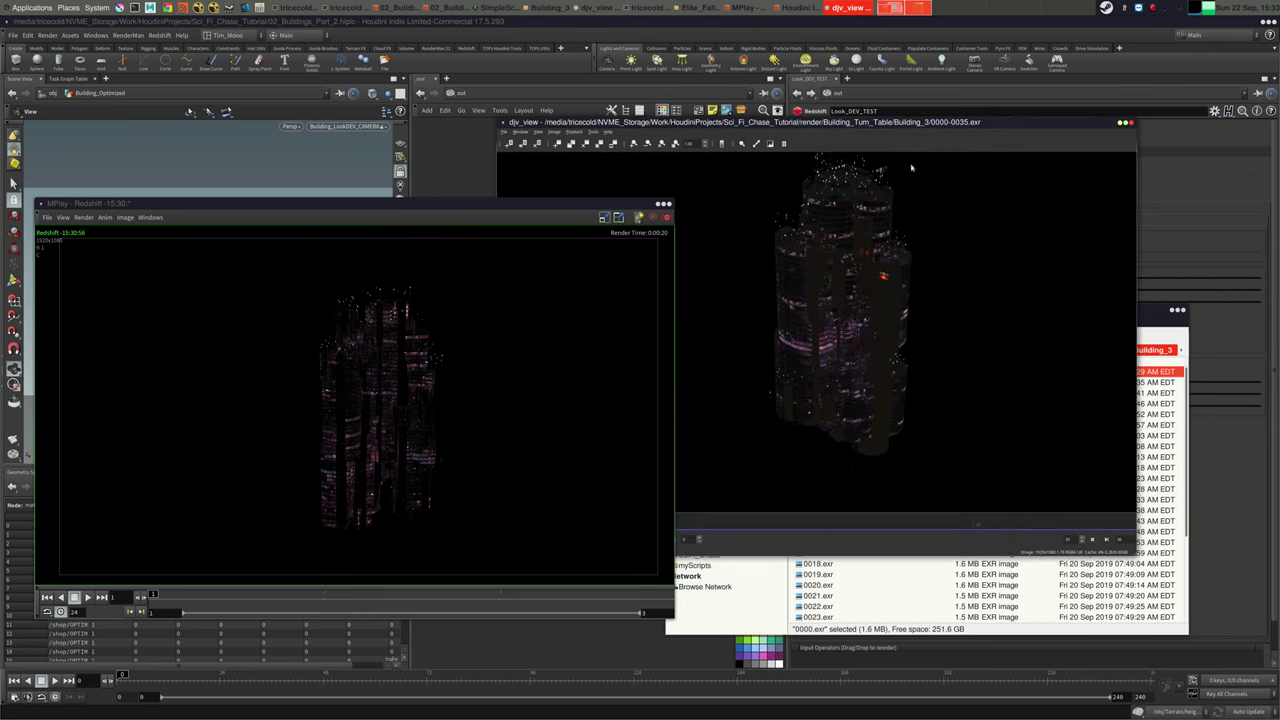
# Scrub the Building_3 turntable and the MPlay renders to compare them, close djv_view and return to Houdini
pyautogui.moveTo(801, 531)
pyautogui.mouseDown()
pyautogui.moveTo(664, 526)
pyautogui.moveTo(1062, 555)
pyautogui.moveTo(770, 442)
pyautogui.mouseUp()
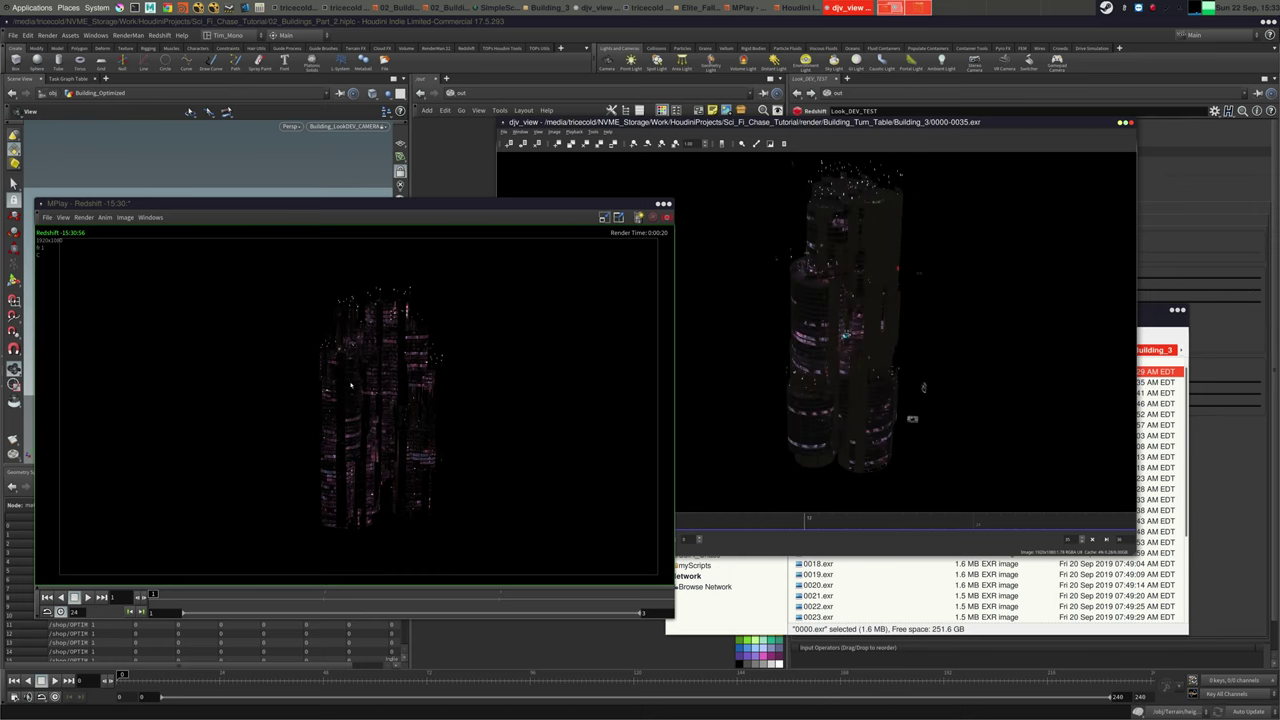
pyautogui.moveTo(327, 596); pyautogui.dragTo(661, 612)
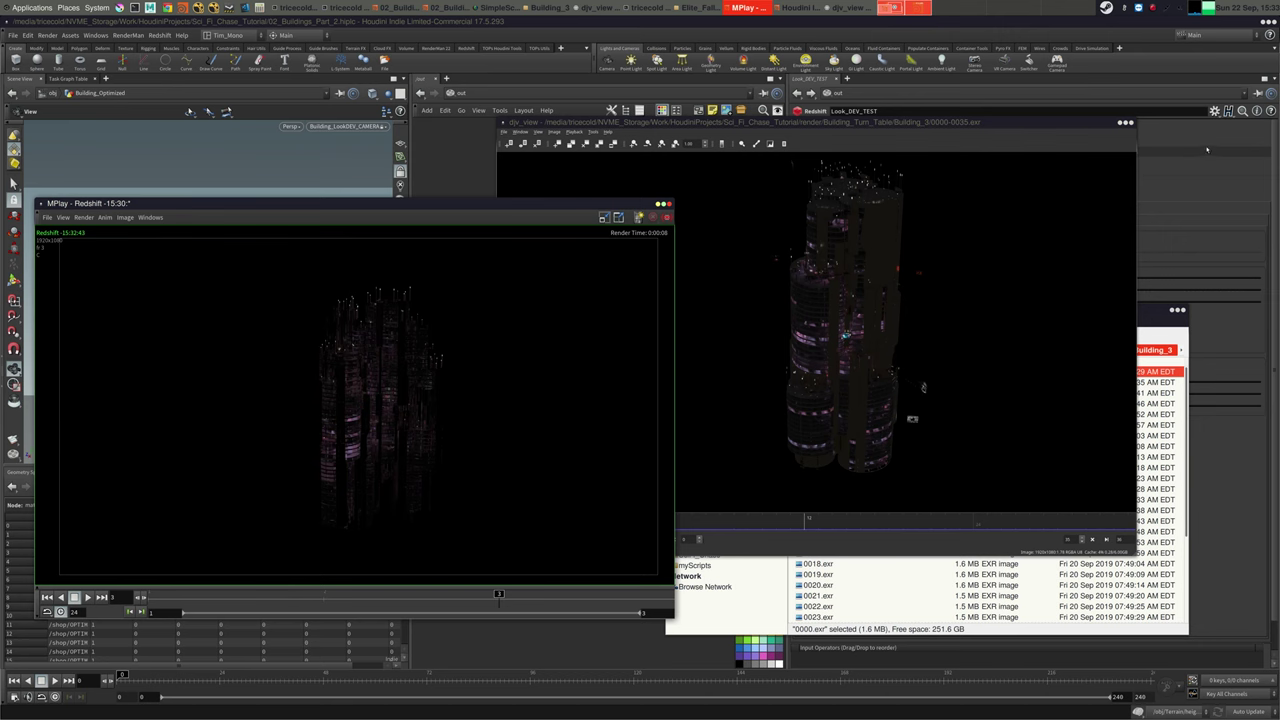
pyautogui.click(1131, 122)
pyautogui.click(673, 148)
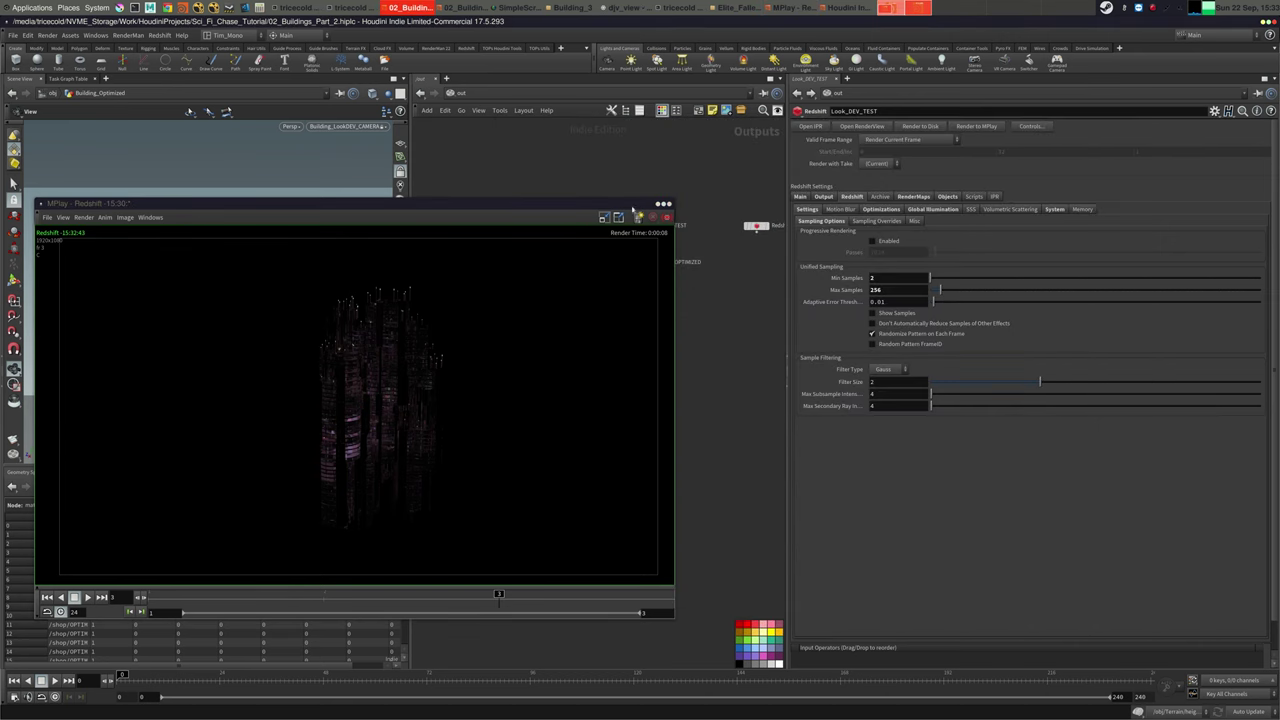
# Add Building_Ads to the force objects of Look_DEV_OPTIMIZED alongside Building_Optimized
pyautogui.moveTo(632, 206); pyautogui.dragTo(597, 296)
pyautogui.click(632, 262)
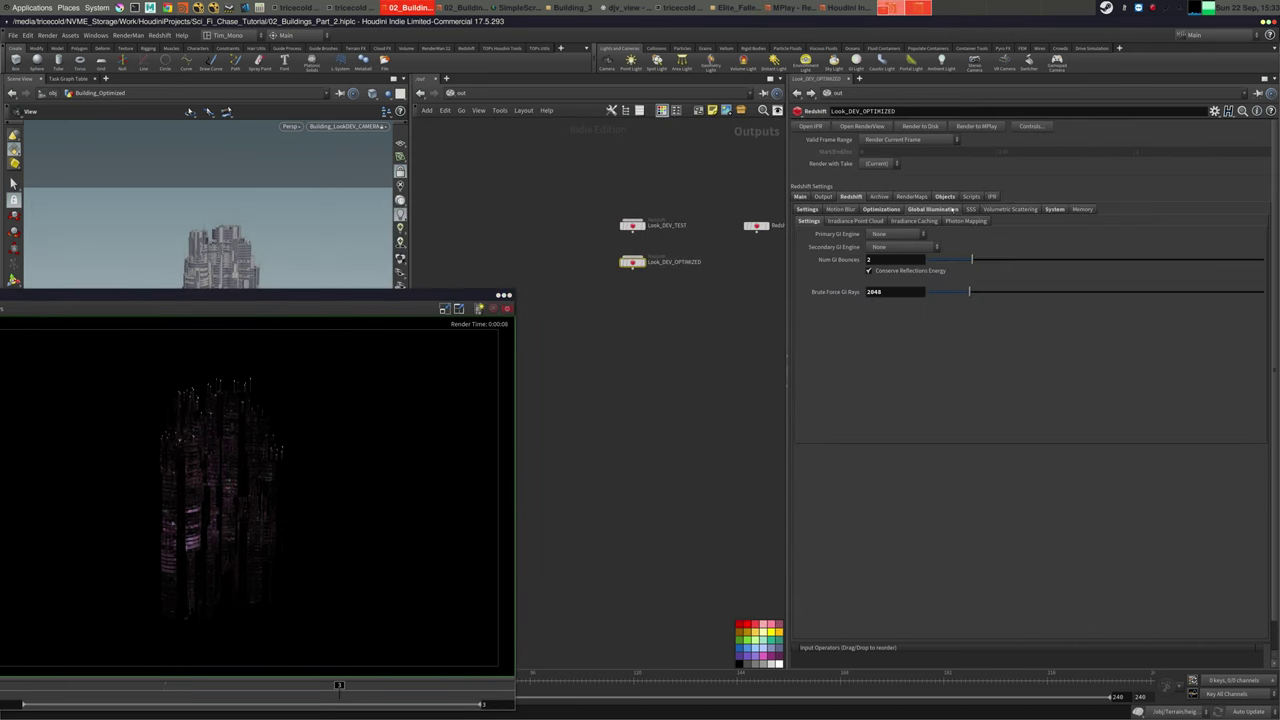
pyautogui.click(945, 196)
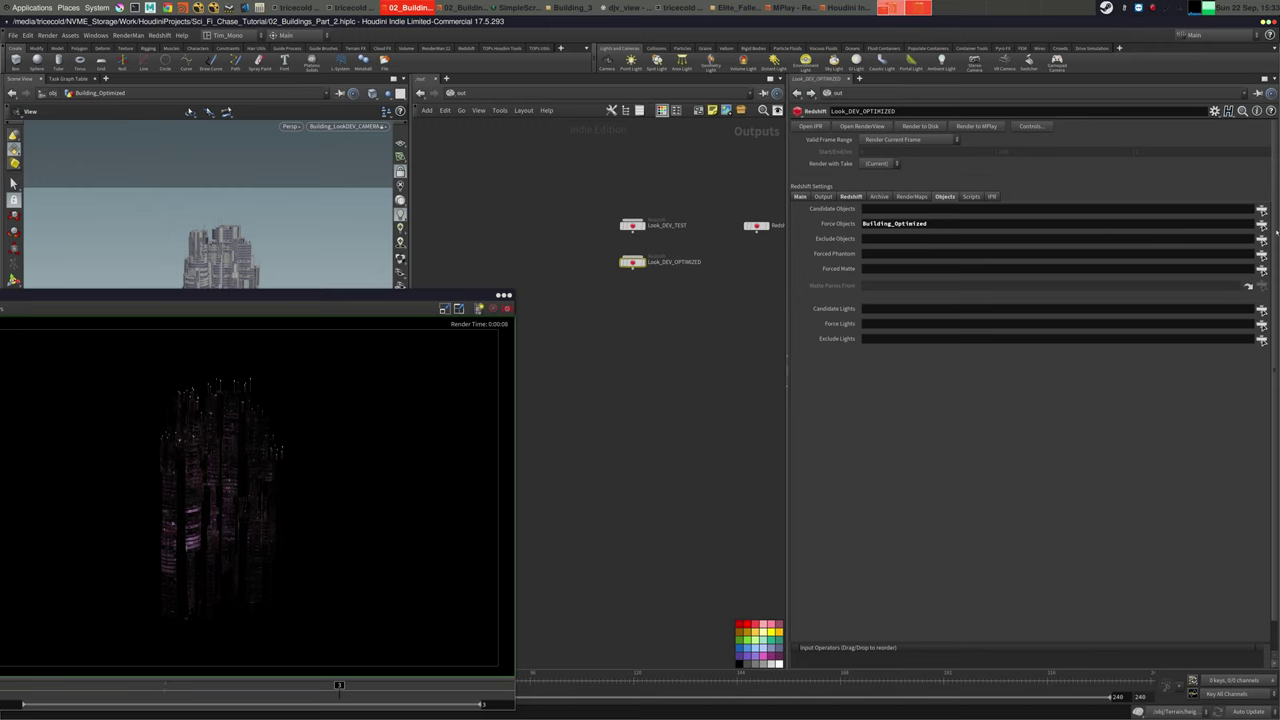
pyautogui.click(1261, 225)
pyautogui.keyDown('ctrl'); pyautogui.click(1145, 92); pyautogui.keyUp('ctrl')
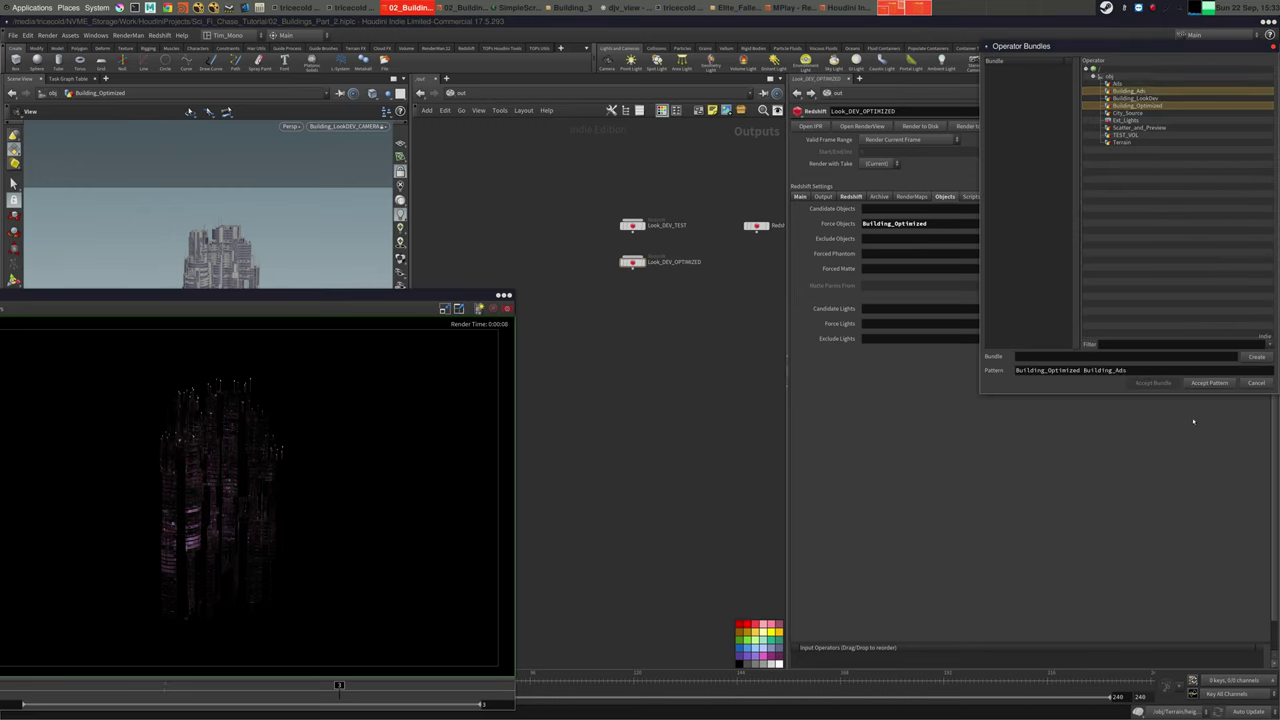
pyautogui.click(1209, 382)
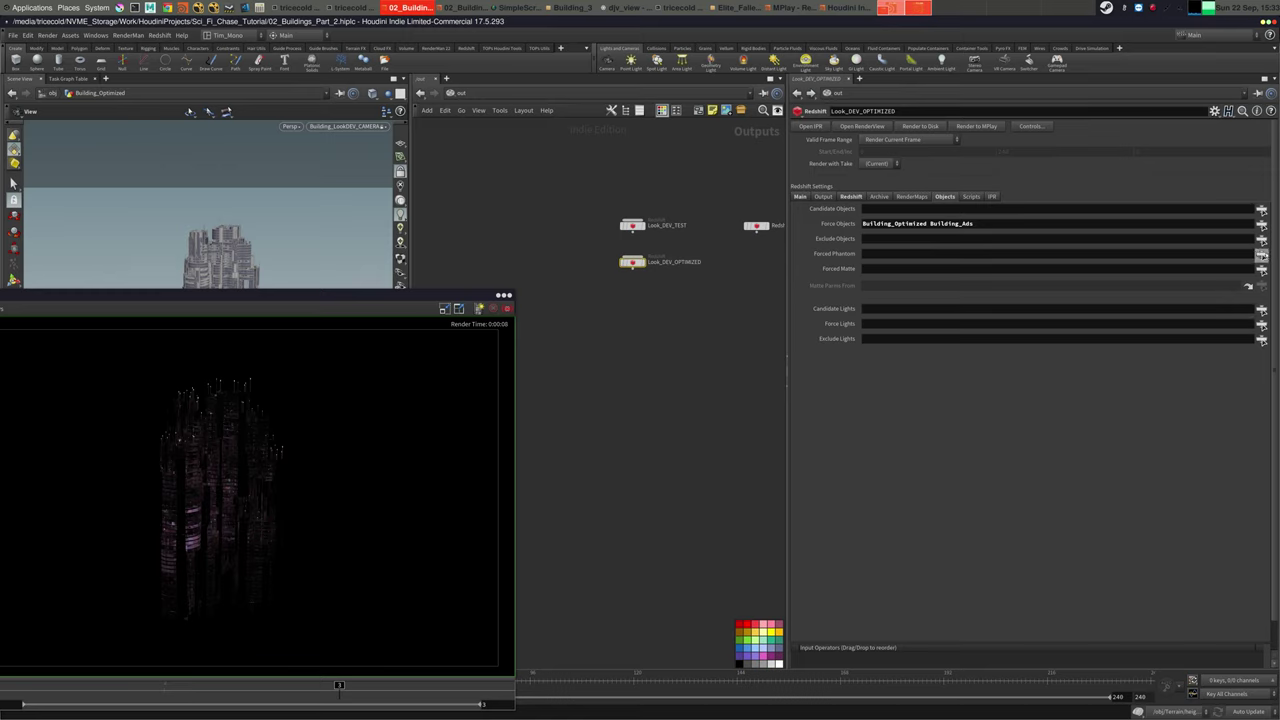
# Set the candidate lights of Look_DEV_OPTIMIZED to External_Light and Env
pyautogui.click(1261, 308)
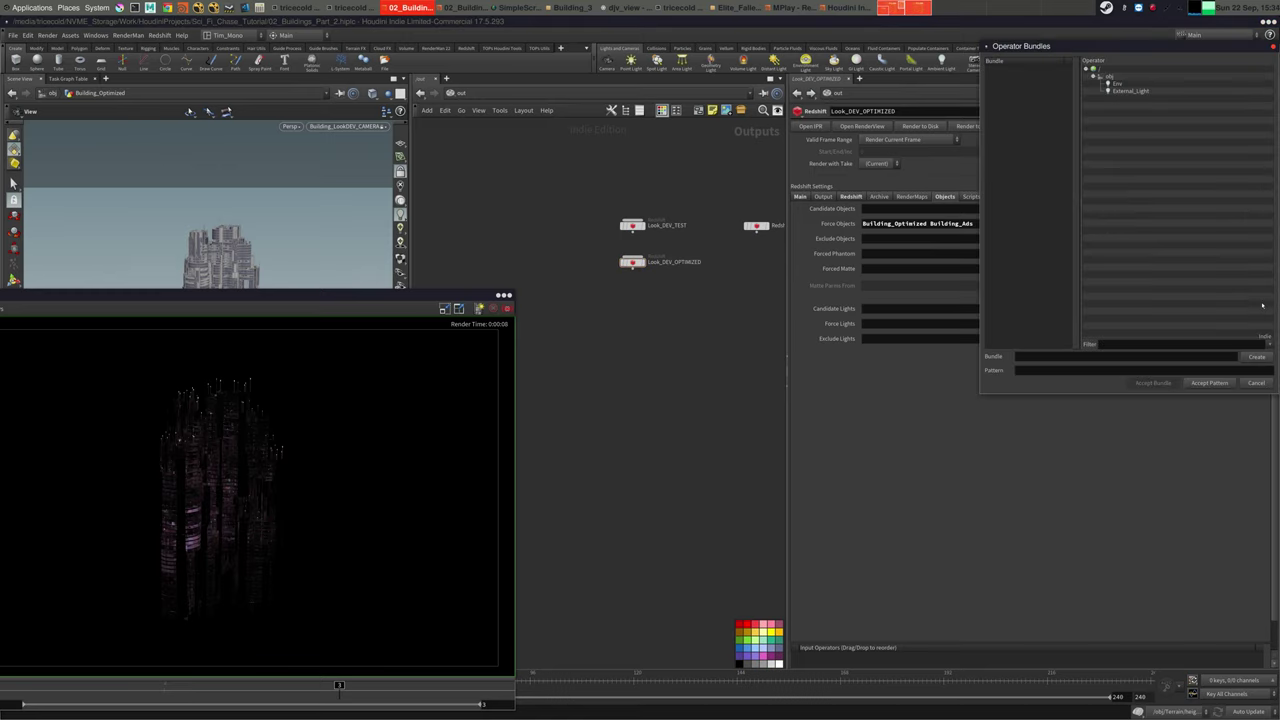
pyautogui.click(1129, 91)
pyautogui.keyDown('ctrl'); pyautogui.click(1129, 84); pyautogui.keyUp('ctrl')
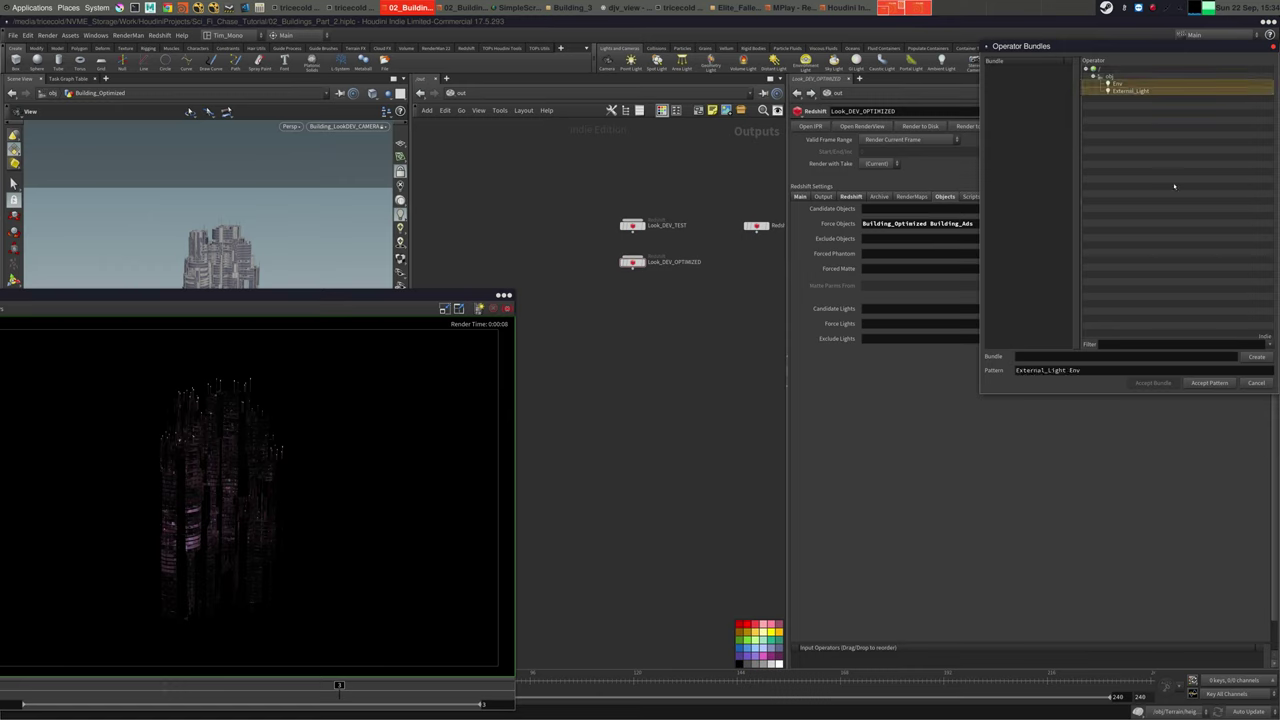
pyautogui.click(1210, 383)
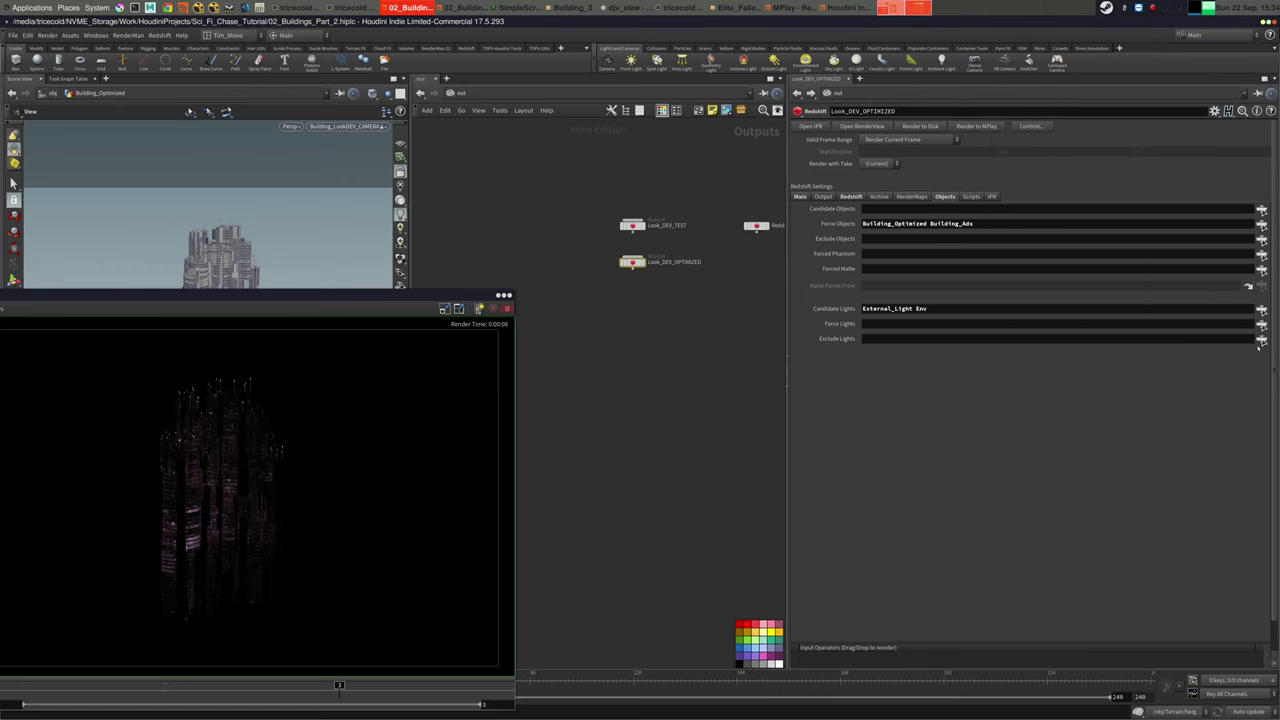
# In the object network, set the Env dome light's intensity multiplier to 0.001
pyautogui.click(504, 94)
pyautogui.click(542, 142)
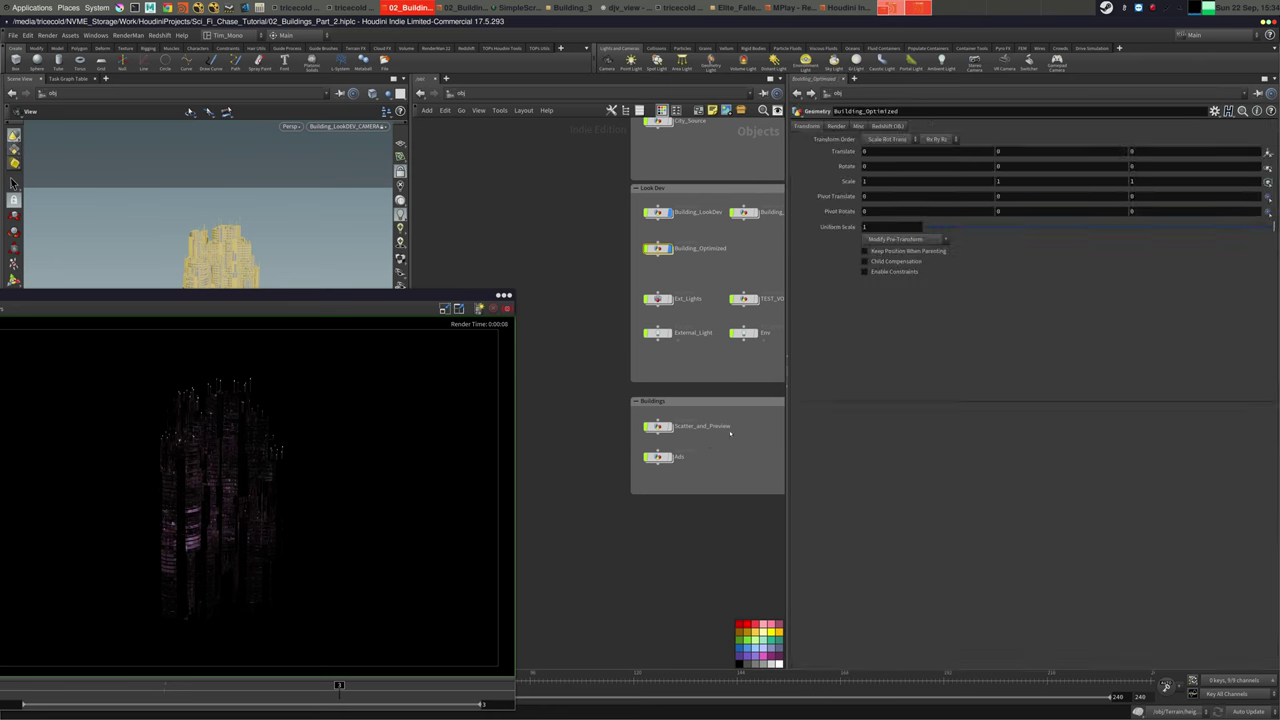
pyautogui.press('h')
pyautogui.click(640, 380)
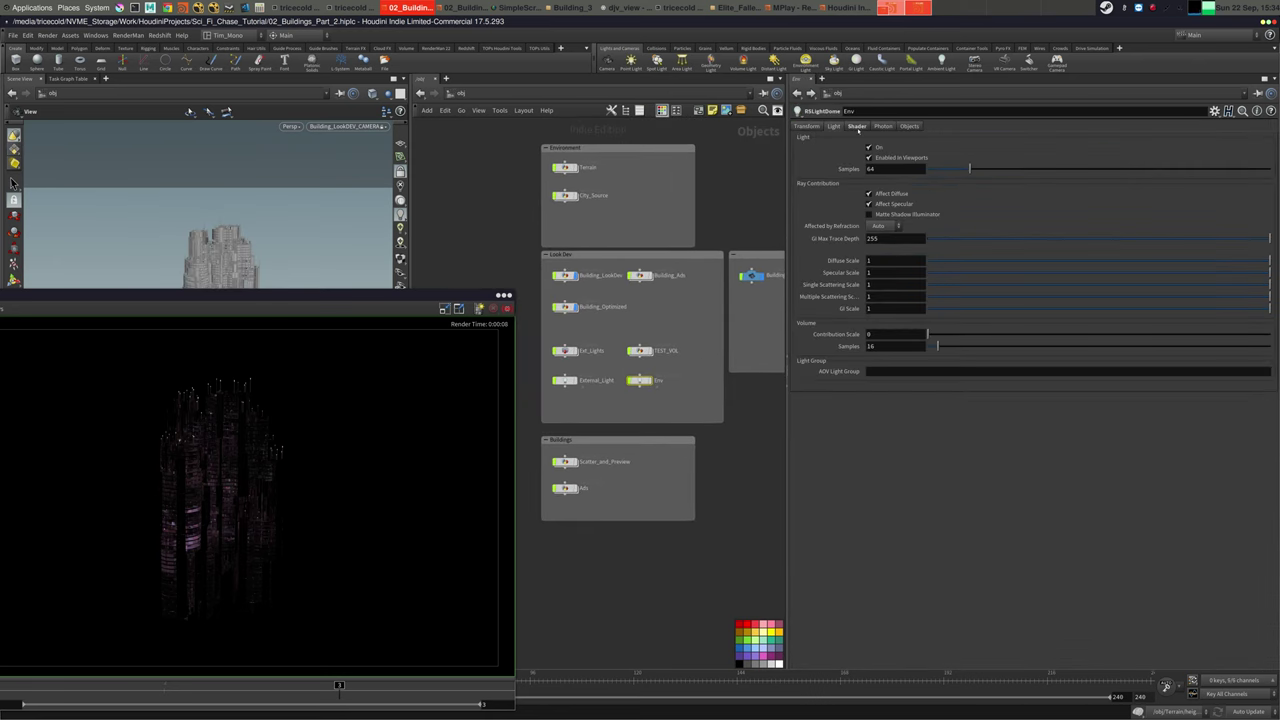
pyautogui.click(857, 127)
pyautogui.click(887, 217)
pyautogui.press('BackSpace')
pyautogui.write('1')
pyautogui.press('Return')
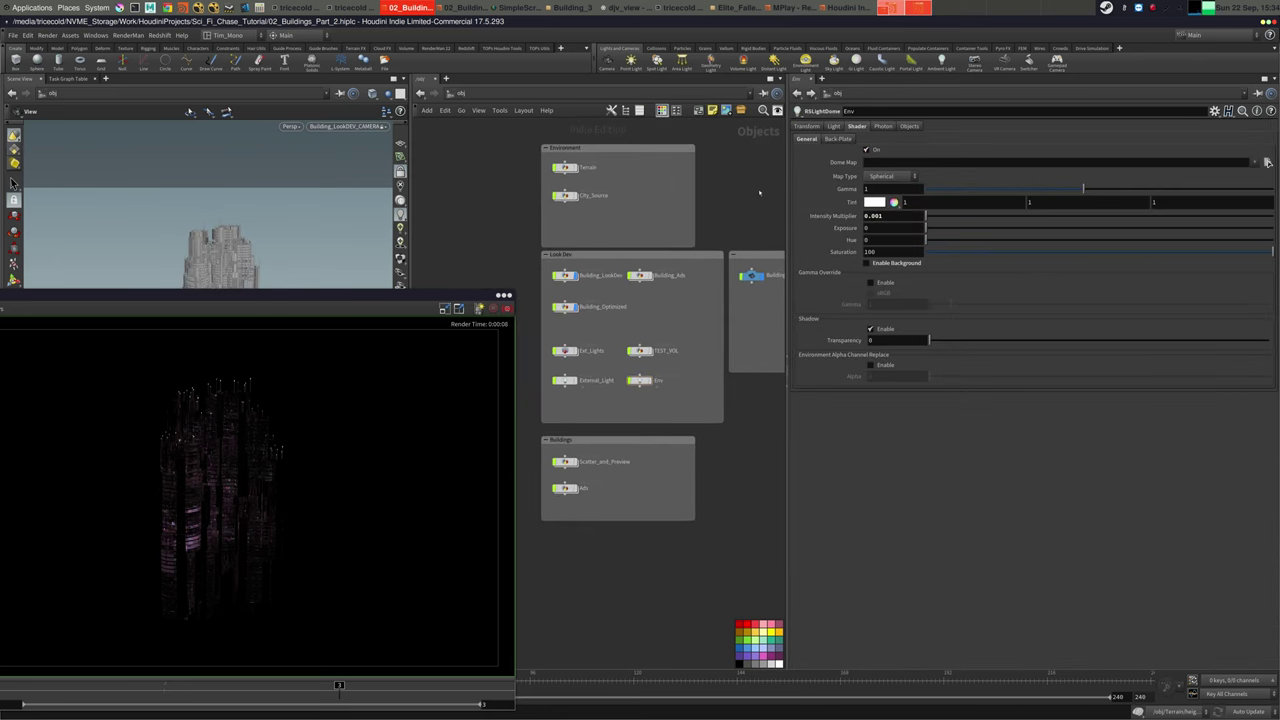
# Back in the out network, render Look_DEV_OPTIMIZED to MPlay, inspect the new frame and close MPlay
pyautogui.moveTo(358, 297); pyautogui.dragTo(556, 229)
pyautogui.click(636, 94)
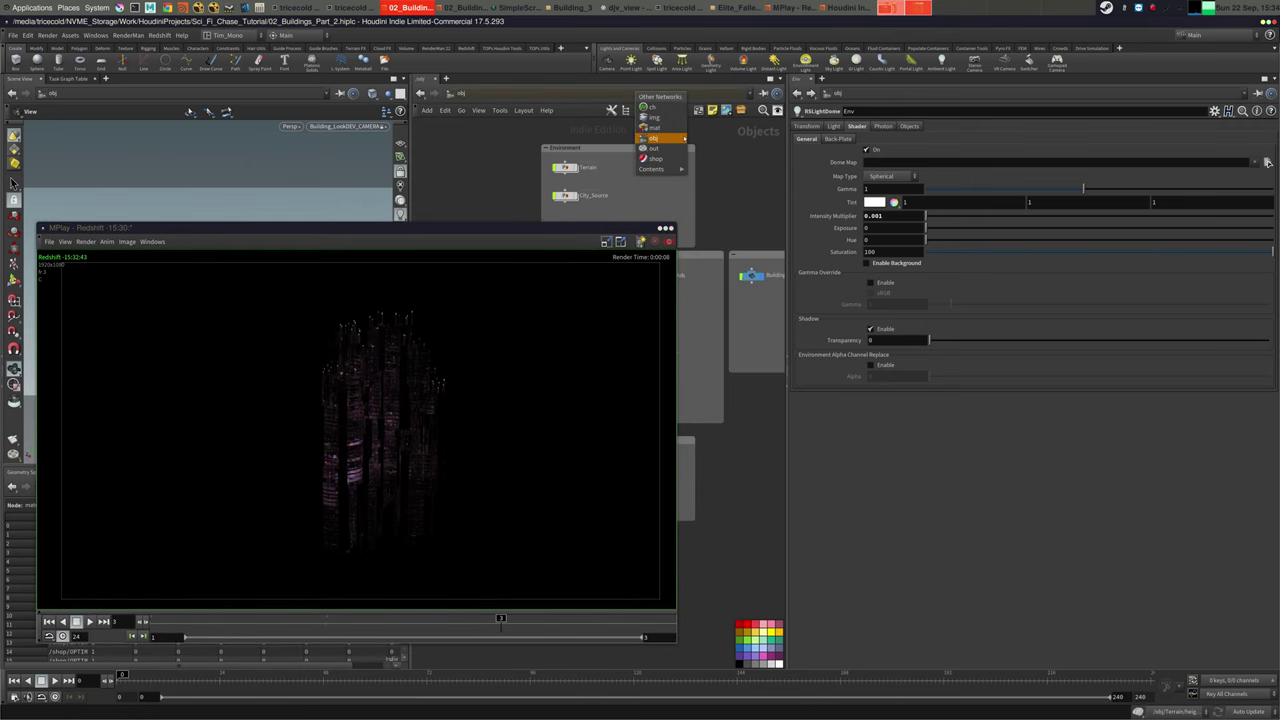
pyautogui.click(650, 147)
pyautogui.click(976, 126)
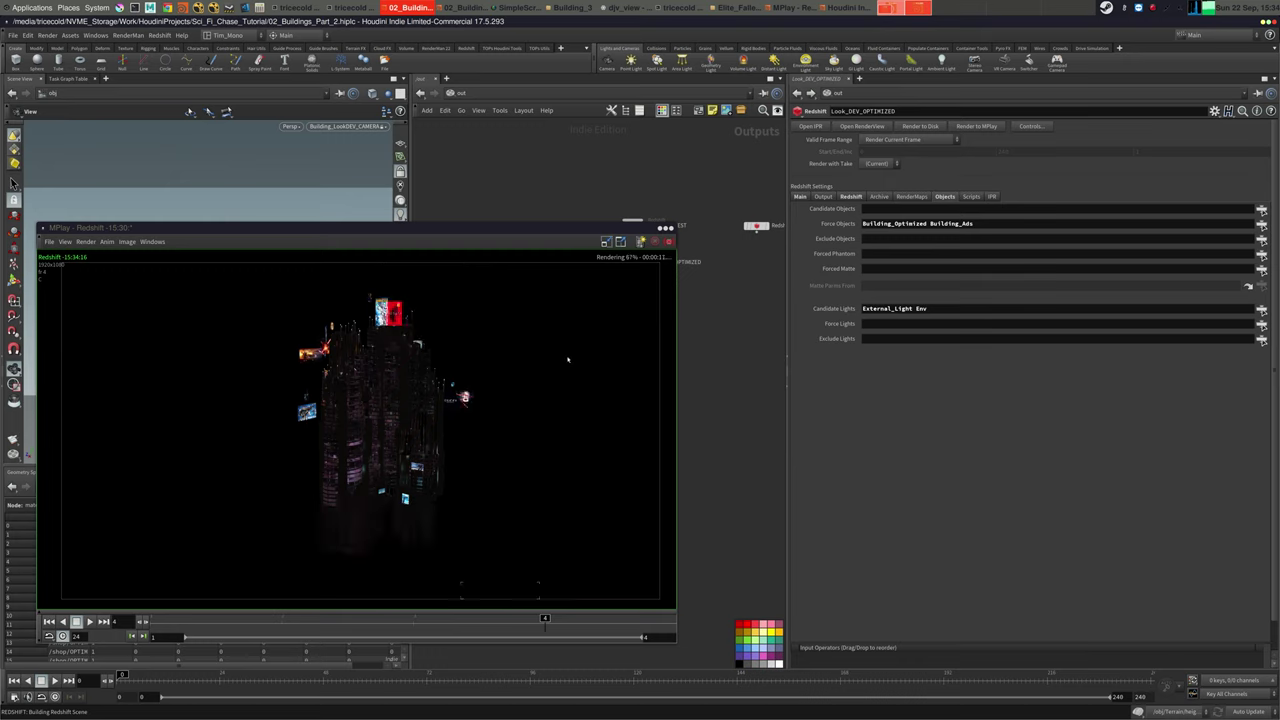
pyautogui.moveTo(534, 620)
pyautogui.mouseDown()
pyautogui.moveTo(96, 618)
pyautogui.moveTo(544, 626)
pyautogui.moveTo(150, 624)
pyautogui.moveTo(544, 627)
pyautogui.moveTo(333, 631)
pyautogui.moveTo(475, 637)
pyautogui.moveTo(545, 619)
pyautogui.mouseUp()
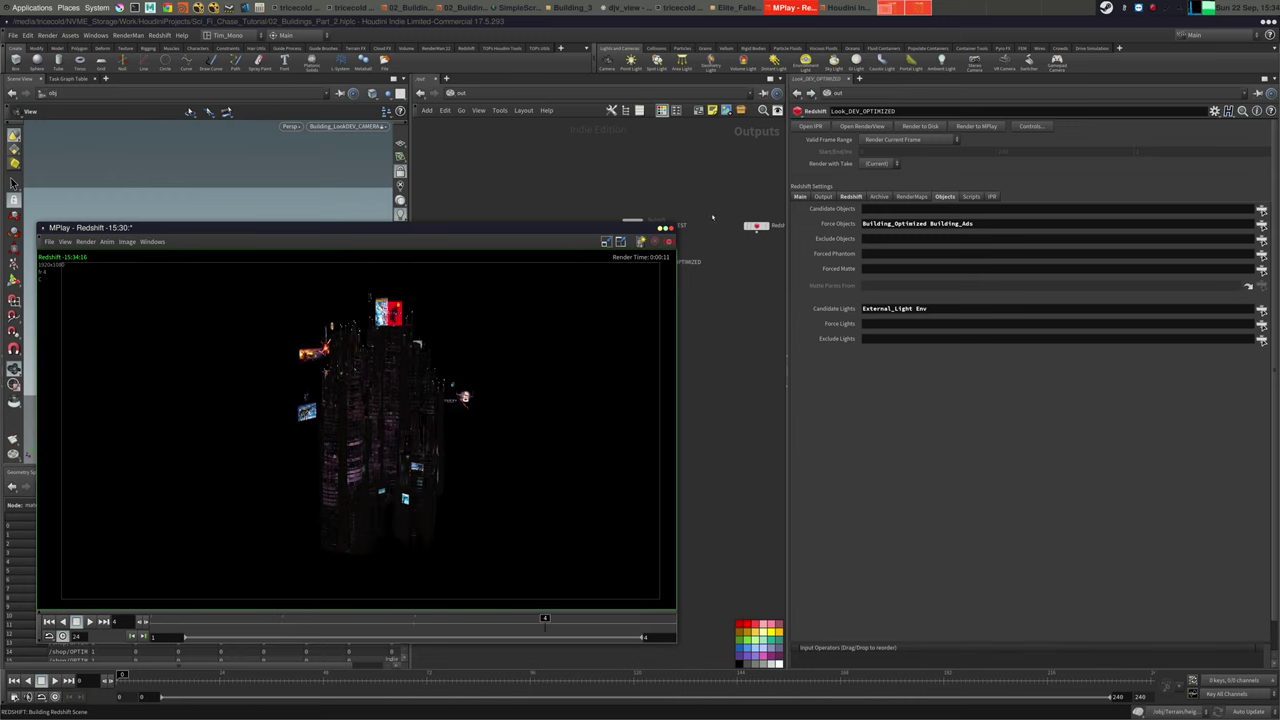
pyautogui.click(670, 228)
# Switch to the 02_Buildings_Part_3 scene, open the Bake_Buildings task network from the object level and select the Change_Building wedge
pyautogui.press('h')
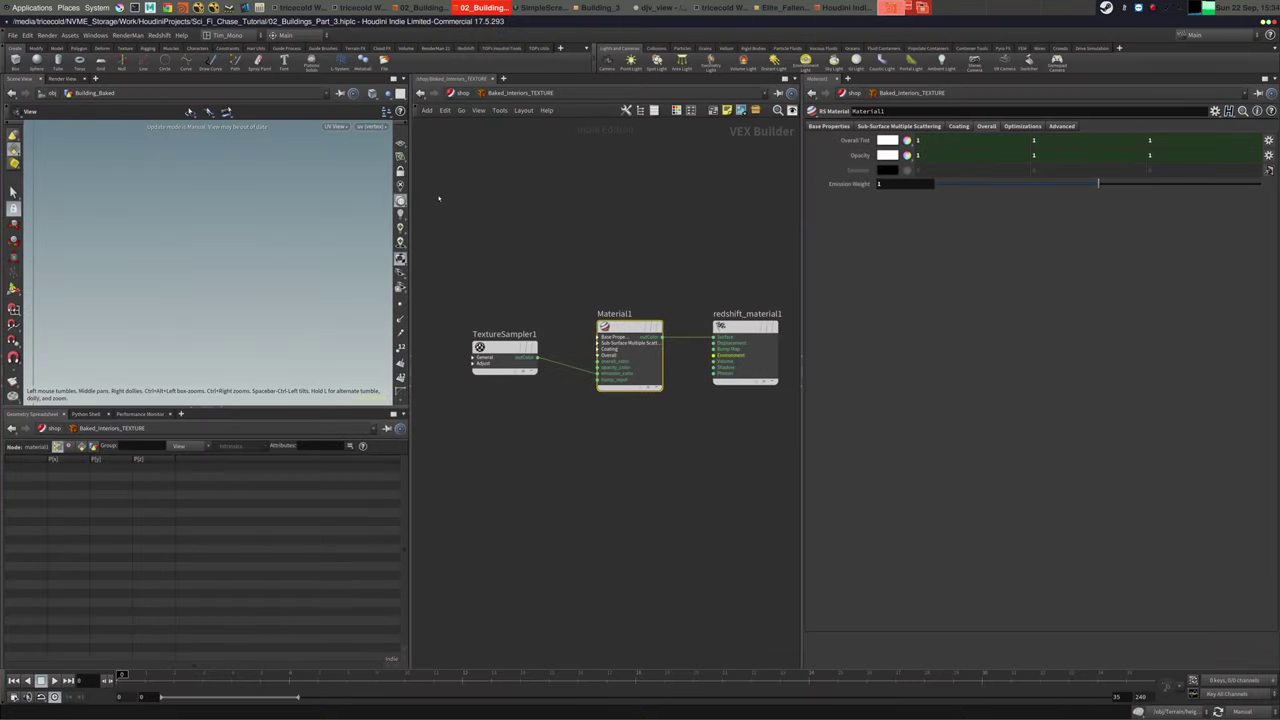
pyautogui.press('u')
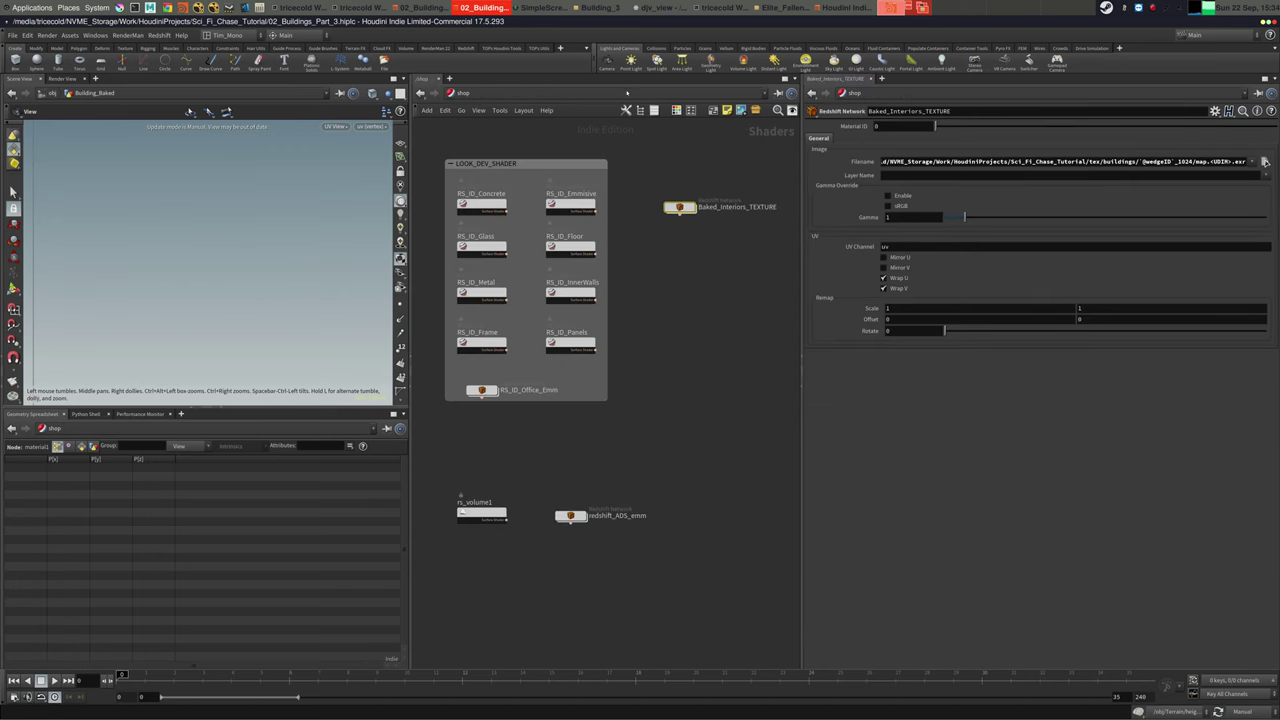
pyautogui.click(627, 92)
pyautogui.click(655, 136)
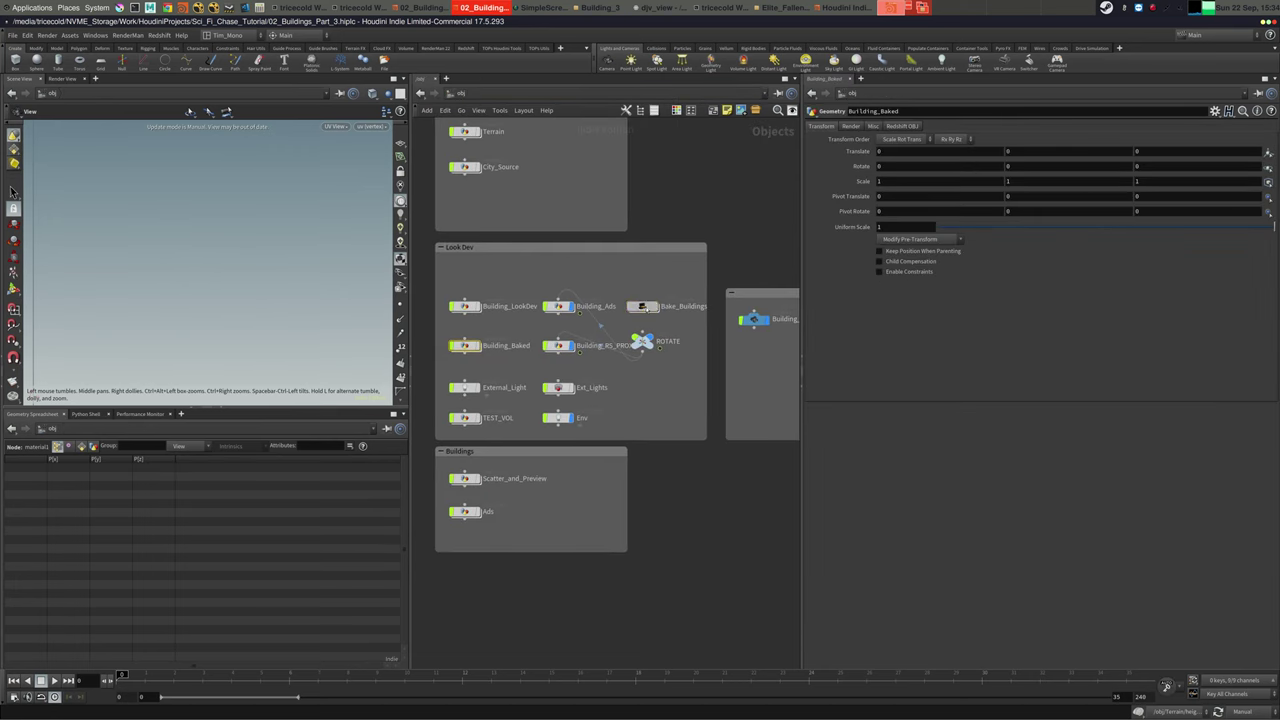
pyautogui.doubleClick(643, 306)
pyautogui.moveTo(620, 158); pyautogui.dragTo(505, 204)
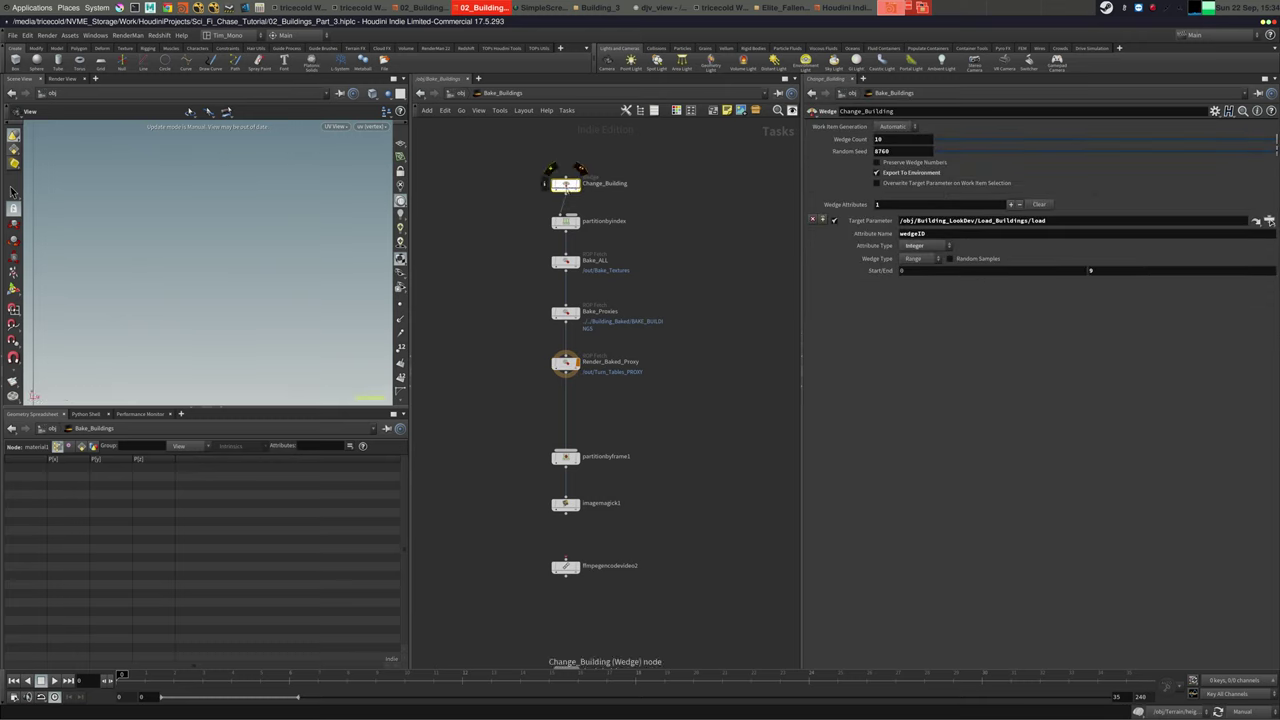
# Review the parameters of the Bake_ALL, Bake_Proxies, Render_Baked_Proxy and imagemagick1 task nodes
pyautogui.moveTo(668, 214); pyautogui.dragTo(686, 190, button='middle')
pyautogui.moveTo(656, 214); pyautogui.dragTo(500, 266)
pyautogui.moveTo(559, 269); pyautogui.dragTo(533, 263, button='middle')
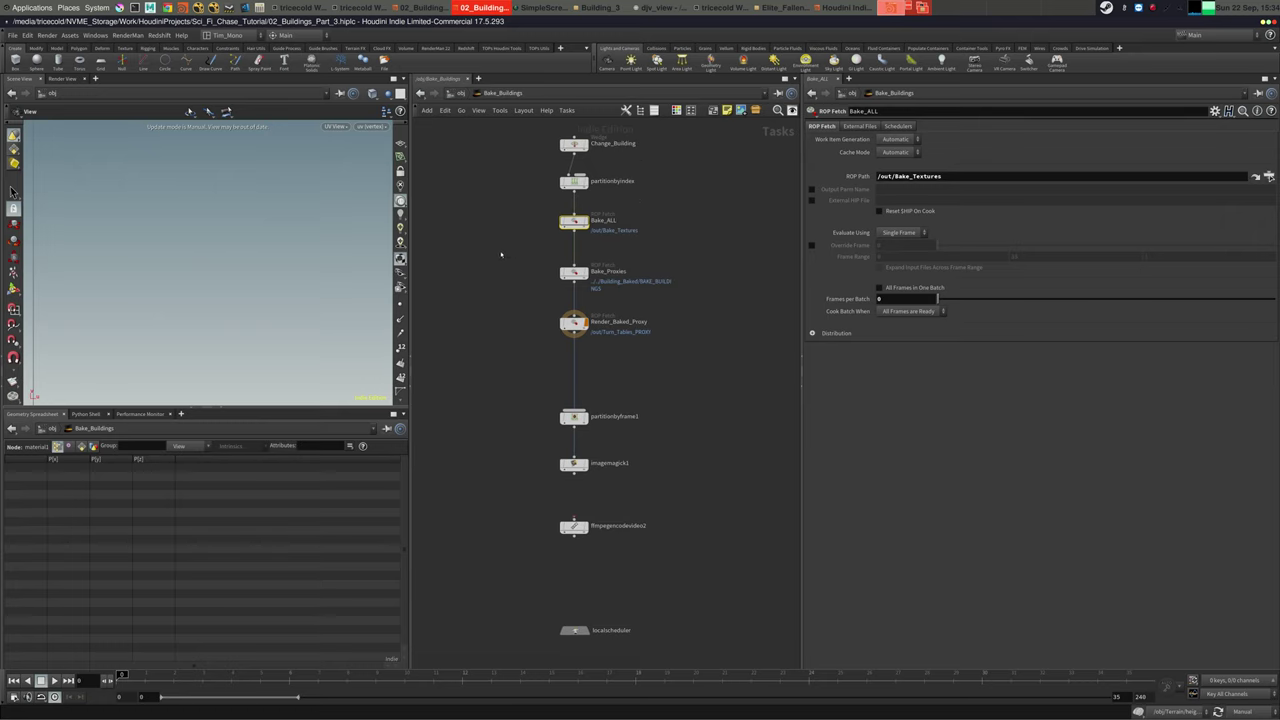
pyautogui.moveTo(502, 255); pyautogui.dragTo(694, 302)
pyautogui.moveTo(705, 292); pyautogui.dragTo(705, 276, button='middle')
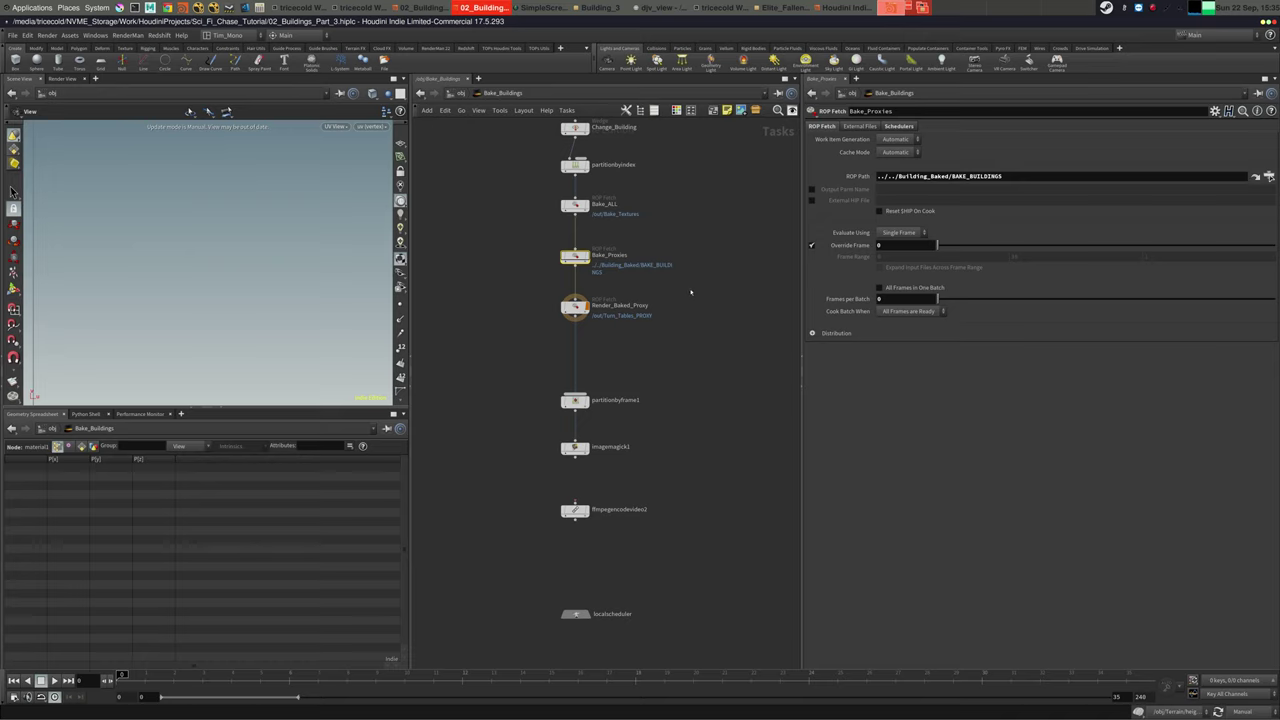
pyautogui.moveTo(690, 292); pyautogui.dragTo(509, 325)
pyautogui.moveTo(505, 329); pyautogui.dragTo(481, 267, button='middle')
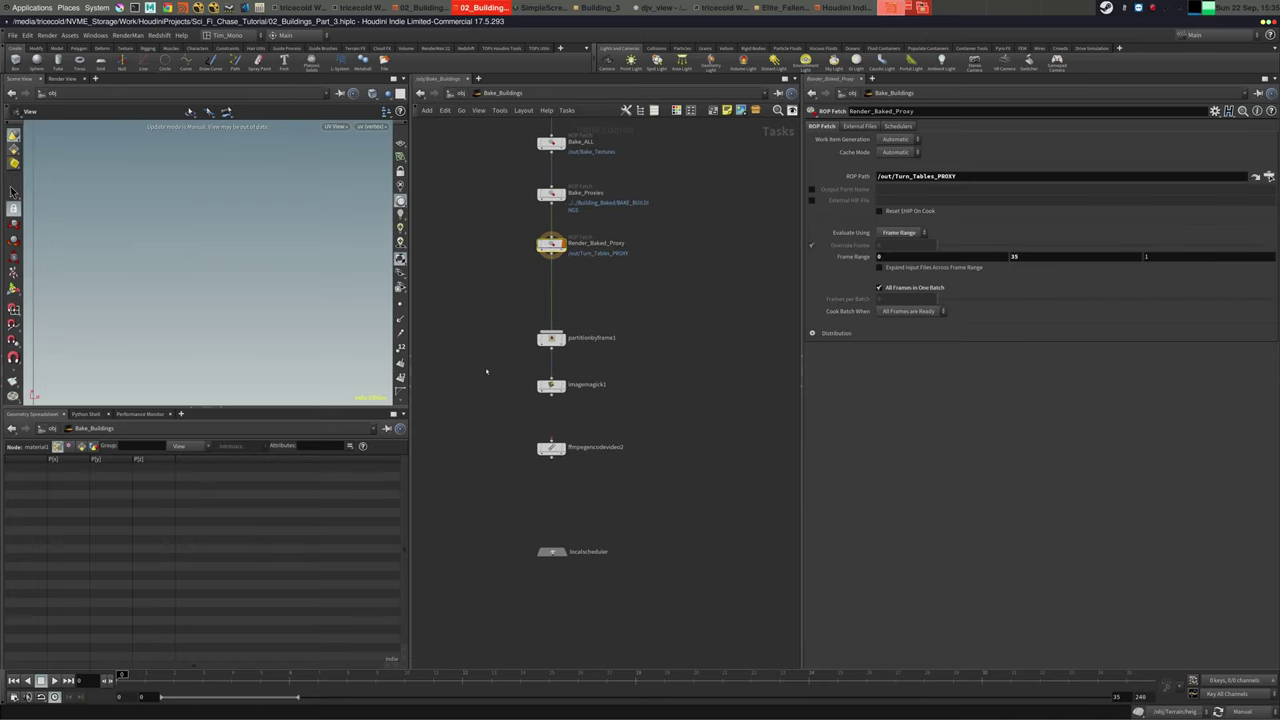
pyautogui.moveTo(485, 369); pyautogui.dragTo(637, 410)
# In the file manager, look inside the CS folder of Building_Turn_Table for the montage output, then return to Houdini
pyautogui.click(600, 7)
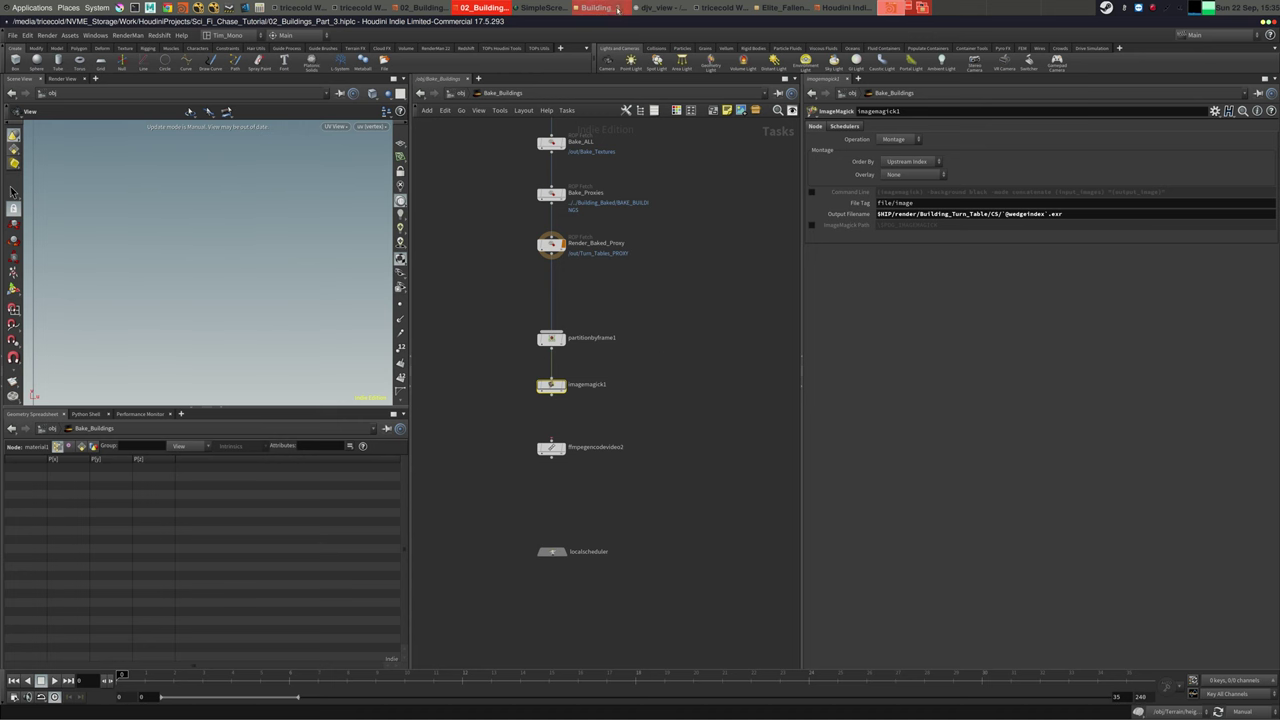
pyautogui.moveTo(965, 326); pyautogui.dragTo(763, 247)
pyautogui.click(881, 269)
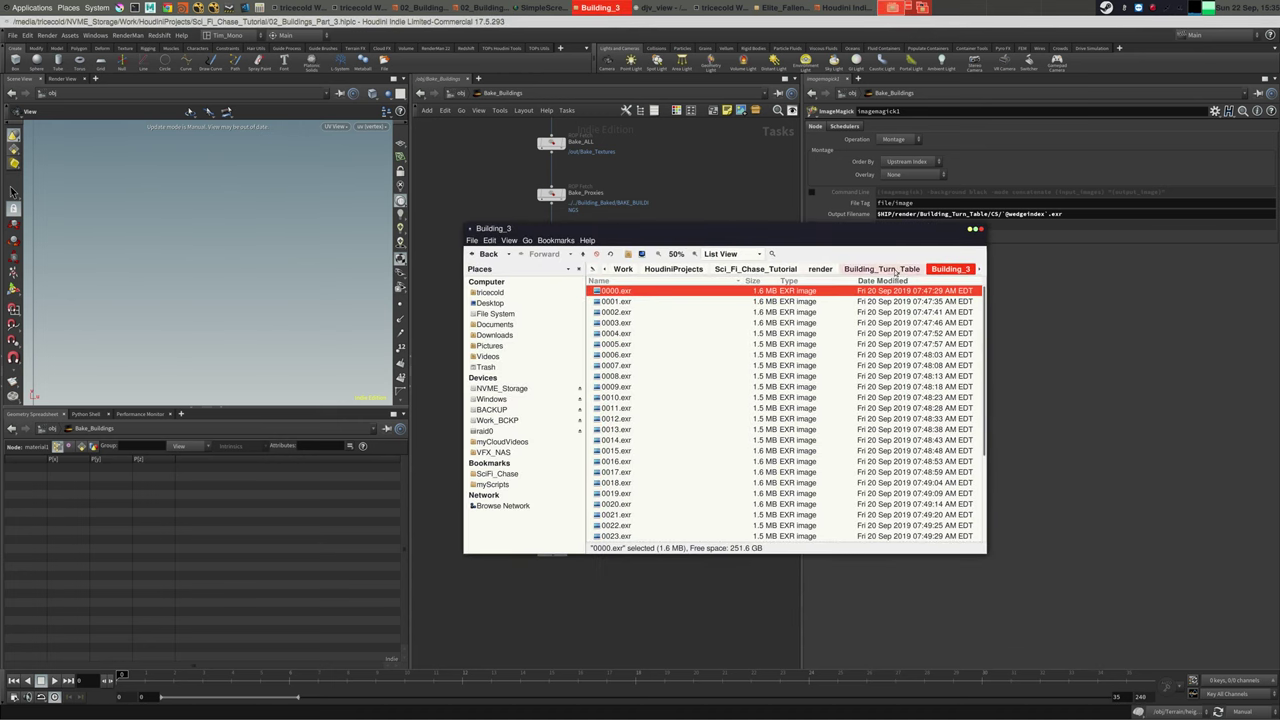
pyautogui.click(590, 398)
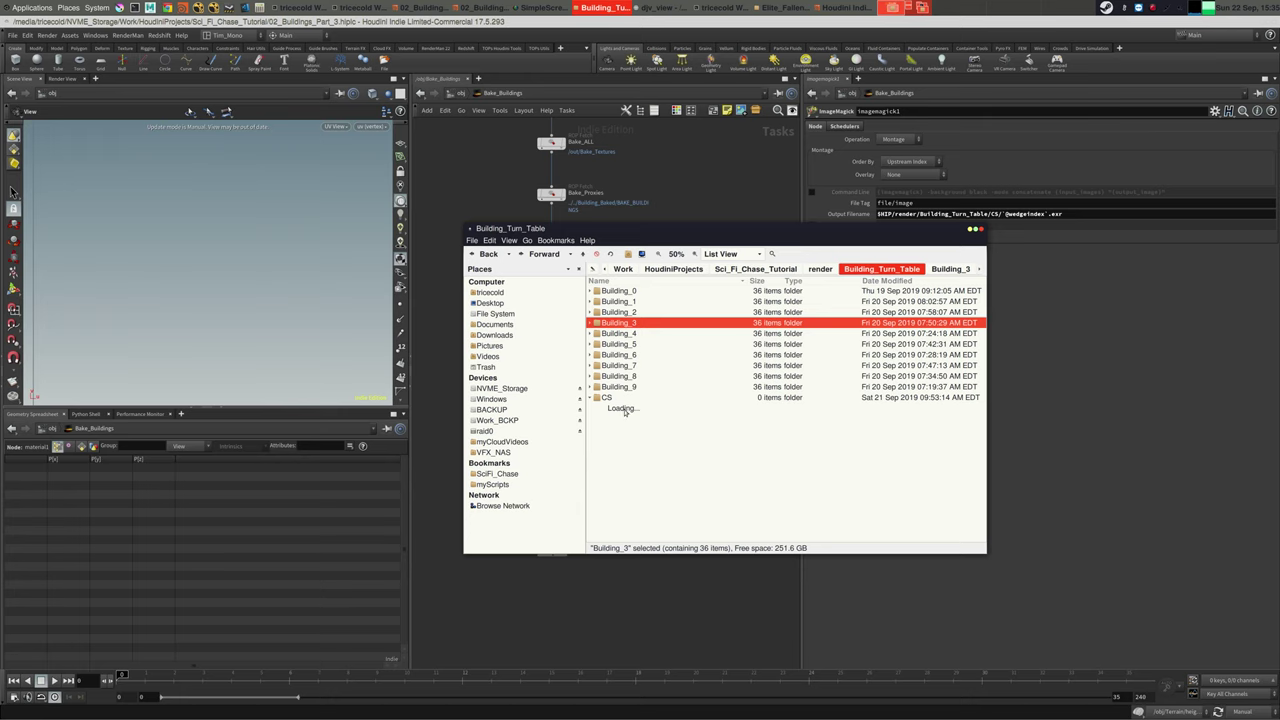
pyautogui.click(625, 411)
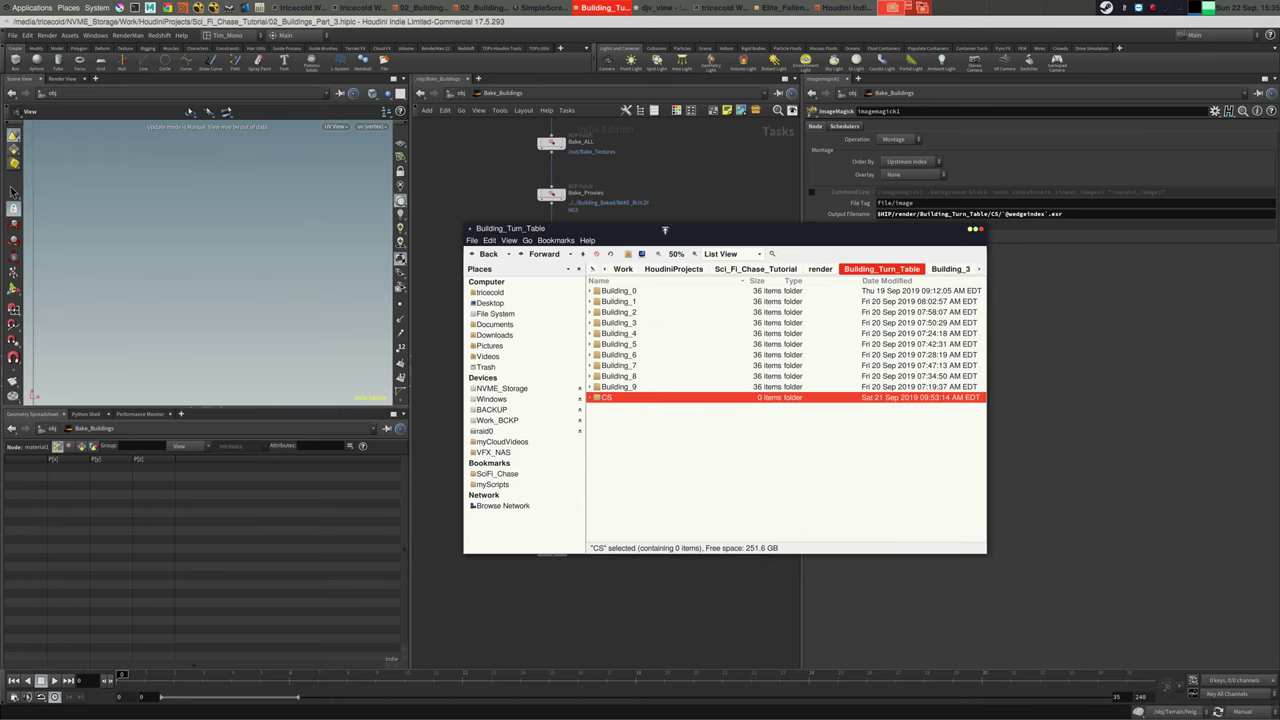
pyautogui.click(590, 398)
pyautogui.click(632, 412)
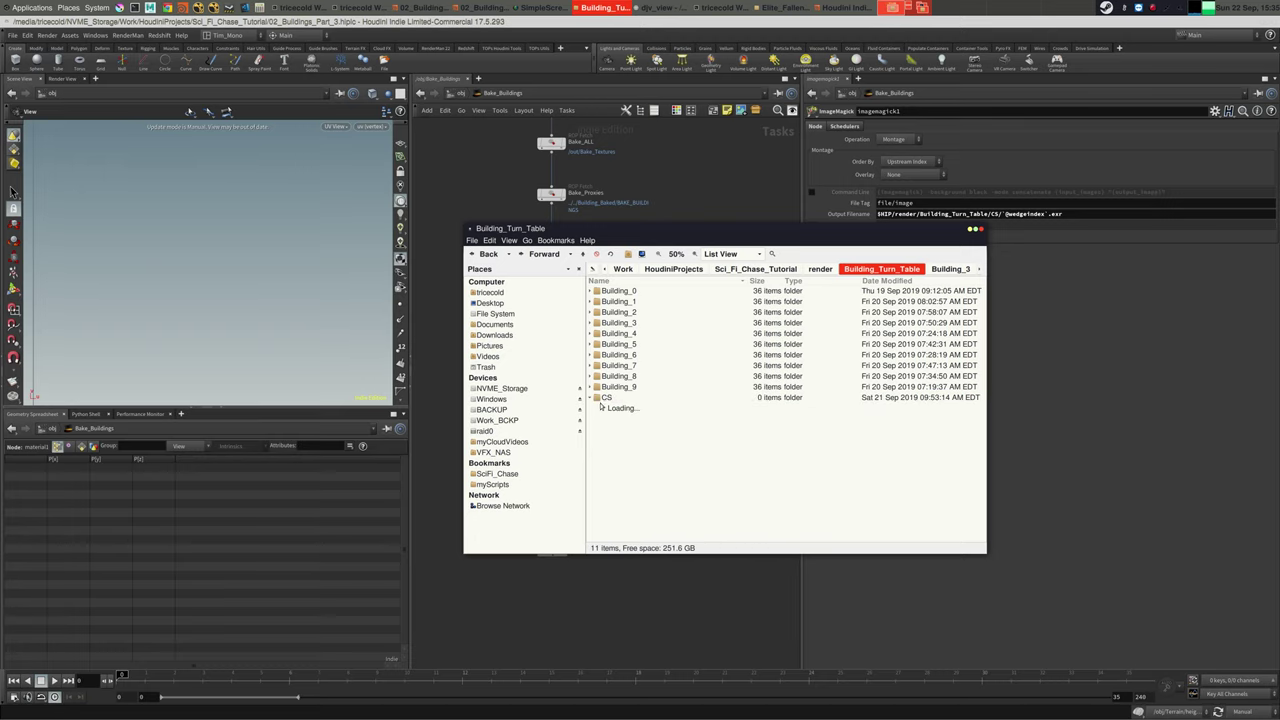
pyautogui.click(606, 399)
pyautogui.click(678, 594)
# Lay out the Bake_Buildings task nodes automatically and move ffmpegencodevideo2 below imagemagick1
pyautogui.moveTo(725, 307); pyautogui.dragTo(737, 342, button='middle')
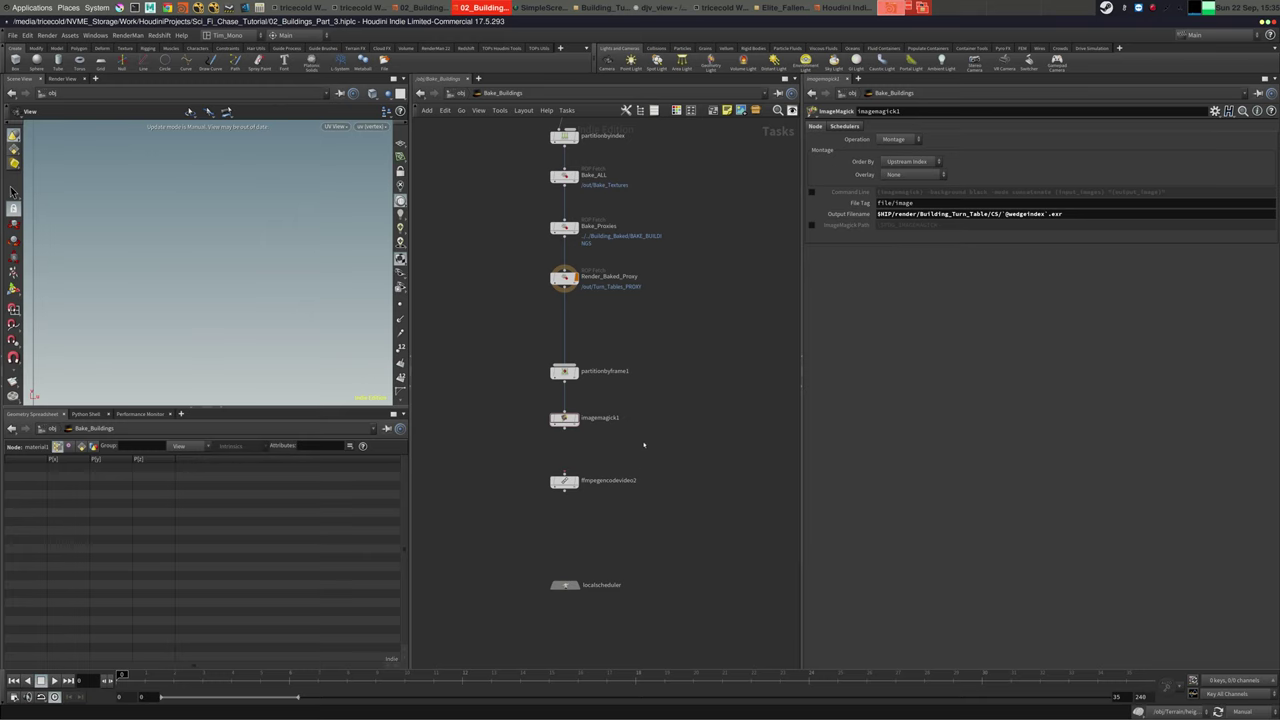
pyautogui.click(564, 481)
pyautogui.click(551, 422)
pyautogui.moveTo(607, 461); pyautogui.dragTo(613, 417, button='middle')
pyautogui.click(570, 437)
pyautogui.moveTo(570, 437); pyautogui.dragTo(446, 376)
pyautogui.moveTo(496, 286); pyautogui.dragTo(564, 375, button='middle')
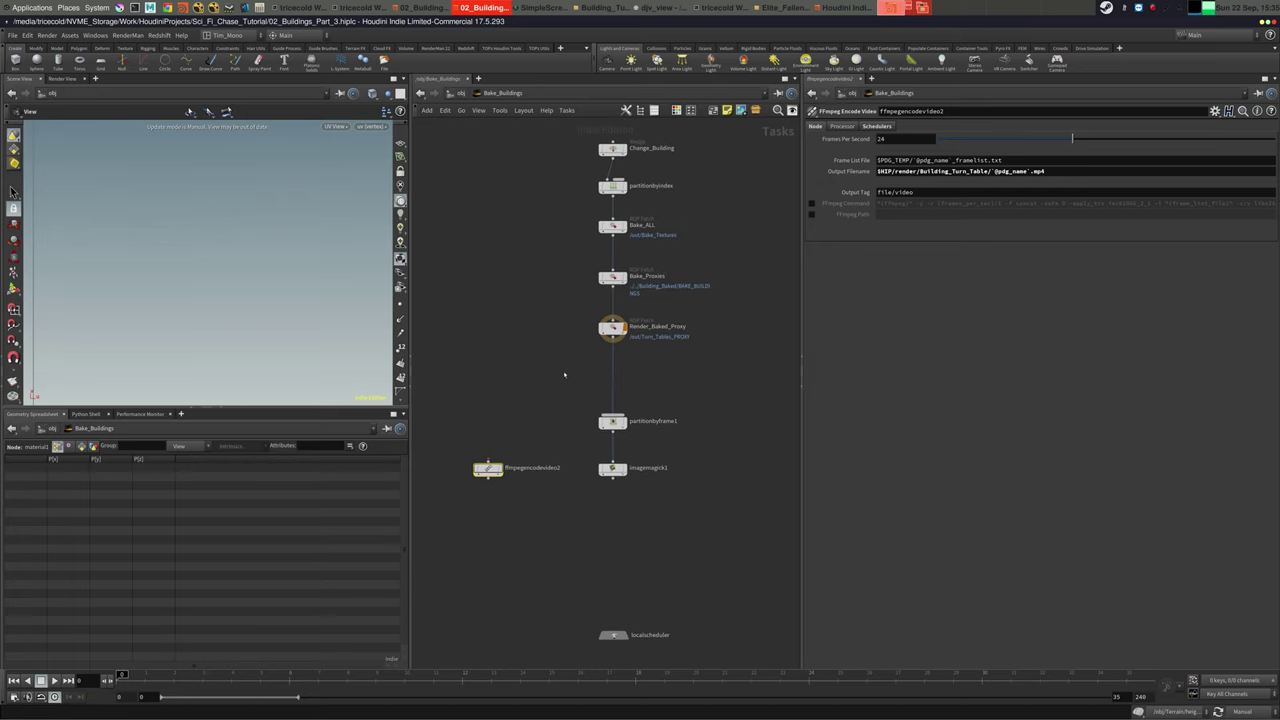
pyautogui.press('l')
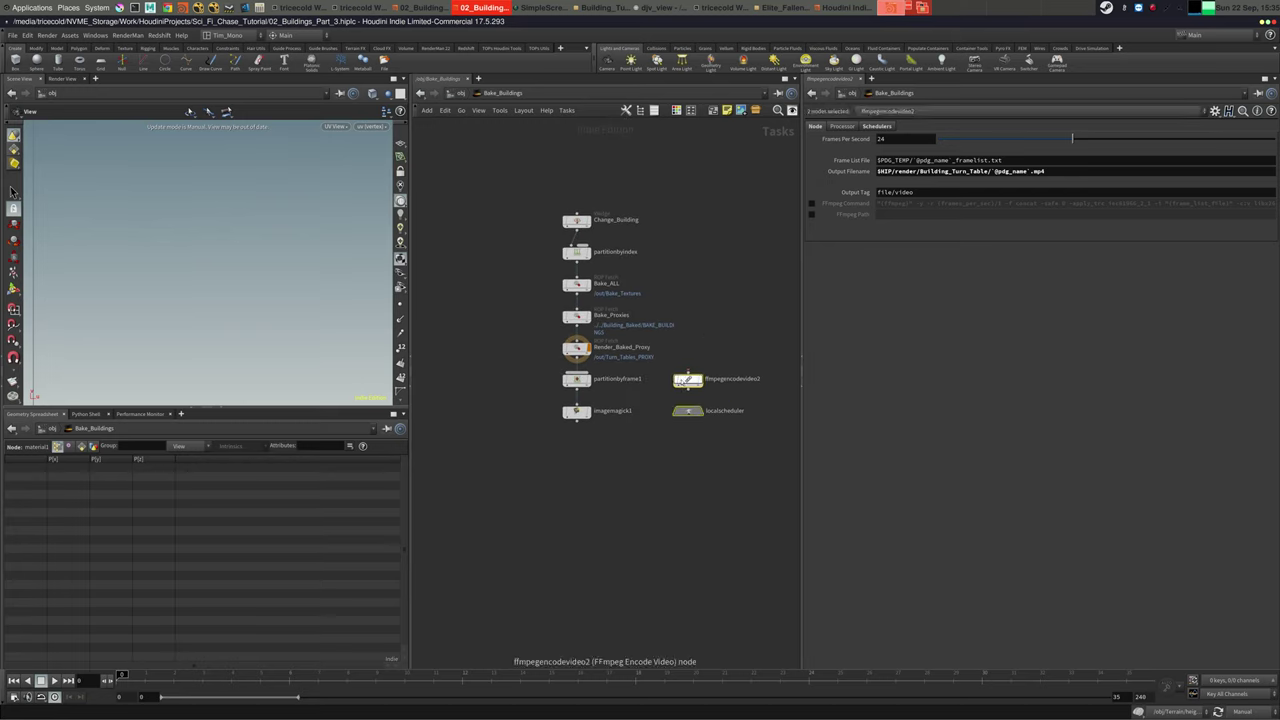
pyautogui.moveTo(688, 380); pyautogui.dragTo(576, 454)
pyautogui.press('Delete')
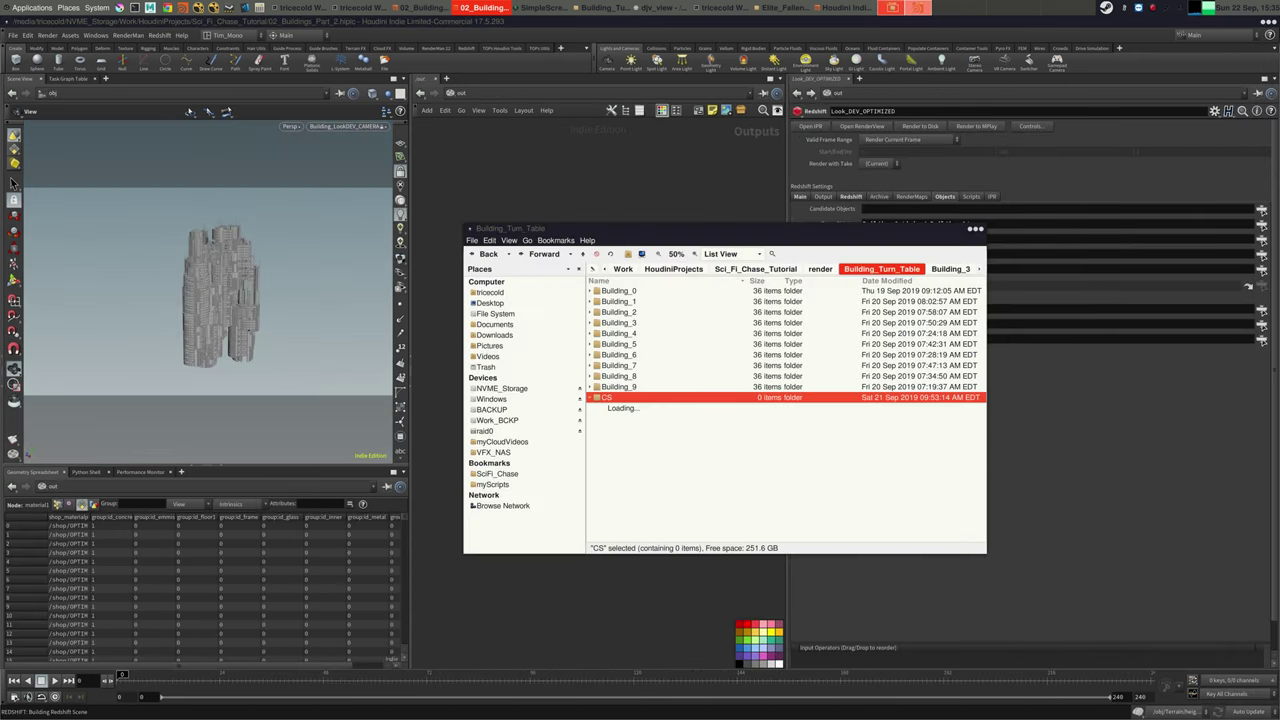
# Return to the 02_Buildings_Part_2 scene, go to the object network and start browsing for the Env light's dome map
pyautogui.click(669, 216)
pyautogui.moveTo(534, 169); pyautogui.dragTo(560, 176, button='middle')
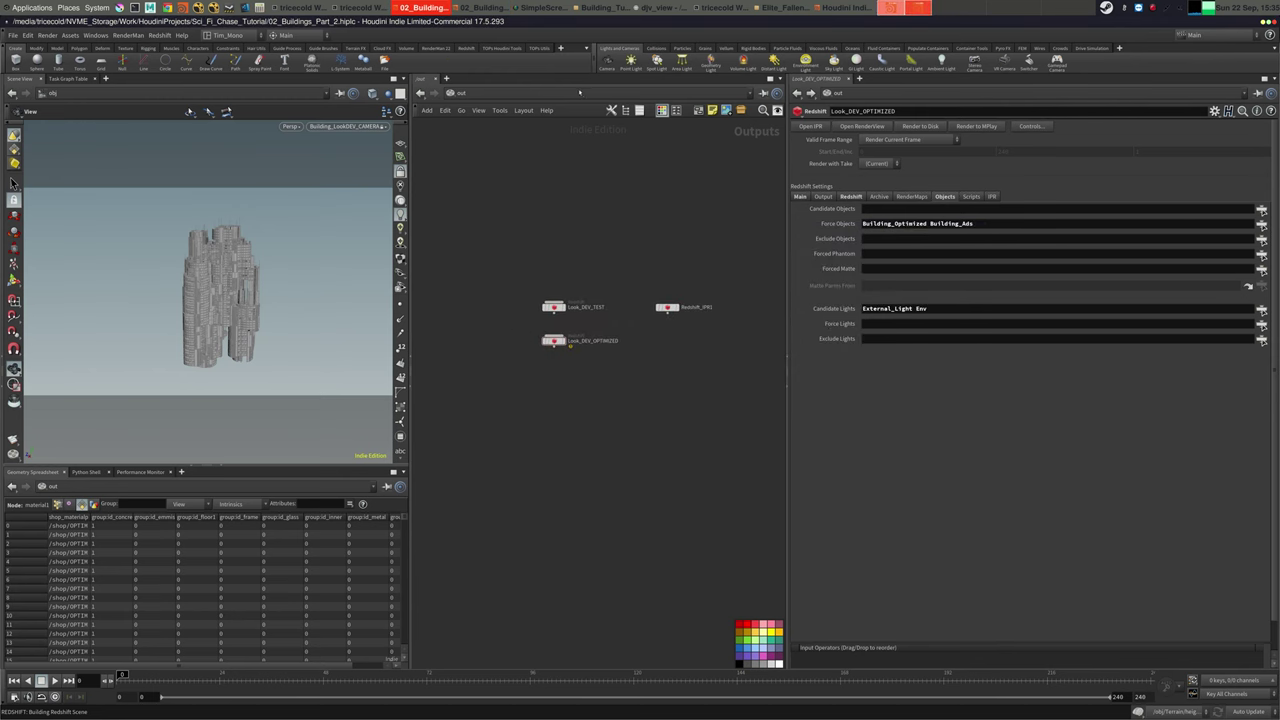
pyautogui.click(600, 94)
pyautogui.click(600, 138)
pyautogui.moveTo(685, 267); pyautogui.dragTo(666, 309, button='middle')
pyautogui.click(649, 280)
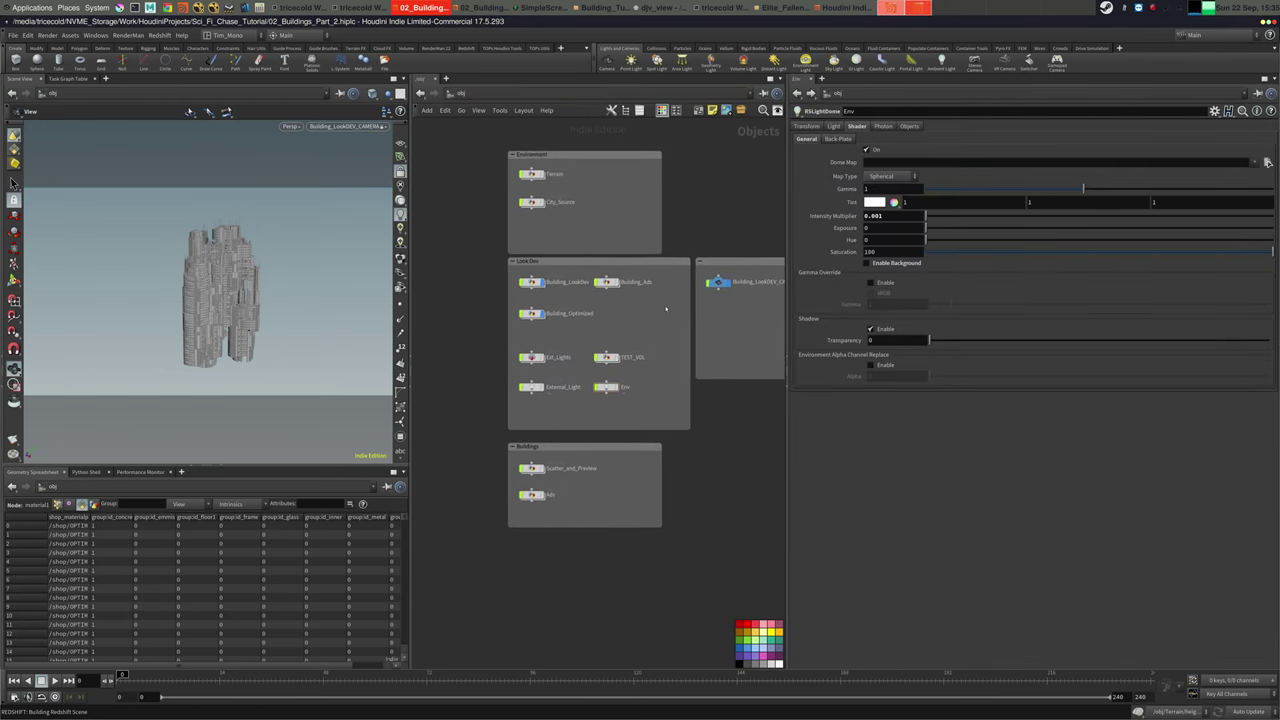
pyautogui.click(1267, 162)
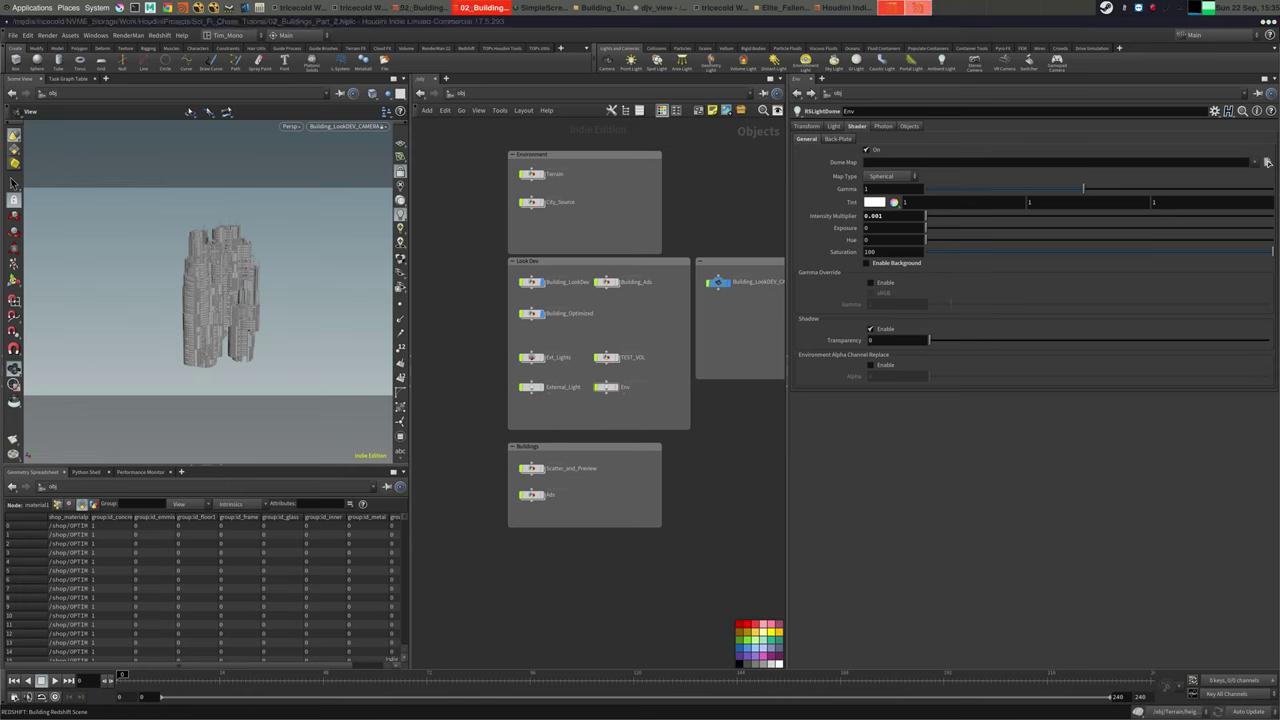
# Open Building_Optimized and review its node chain from object_merge1 to material1, including the geometry info of groupdelete1
pyautogui.click(553, 312)
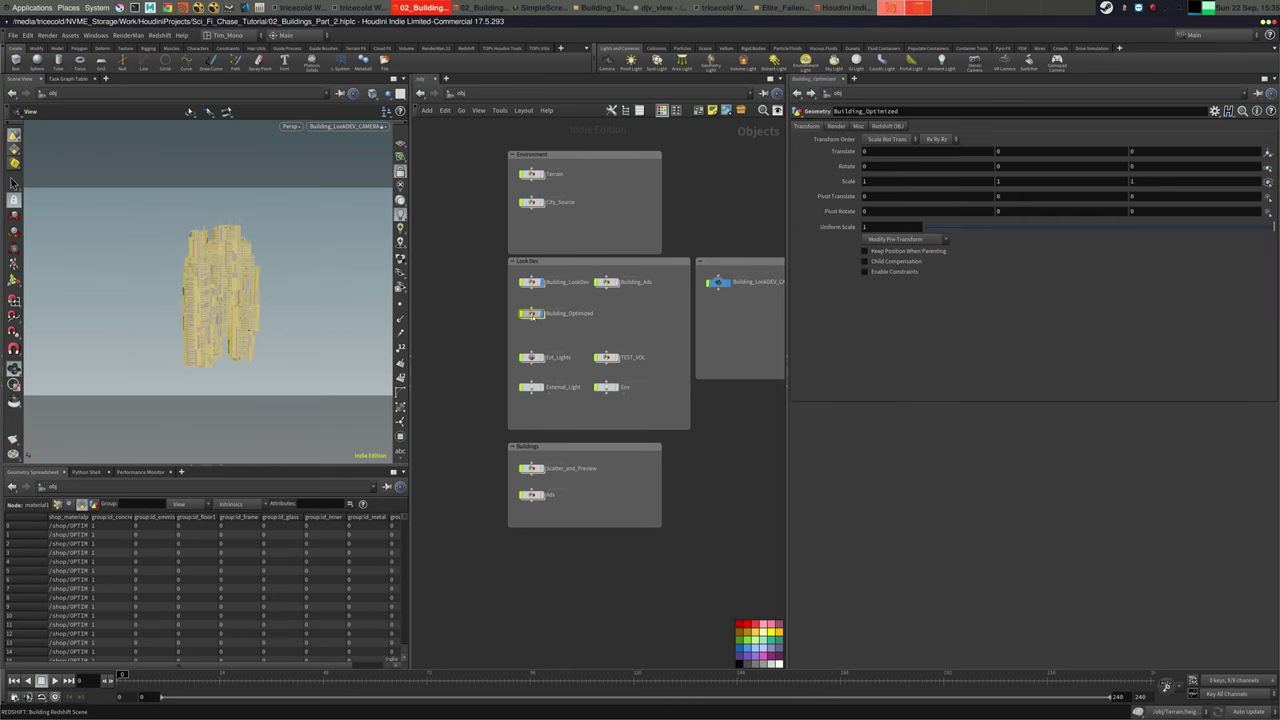
pyautogui.doubleClick(552, 313)
pyautogui.moveTo(599, 341); pyautogui.dragTo(479, 335, button='middle')
pyautogui.middleClick(588, 287)
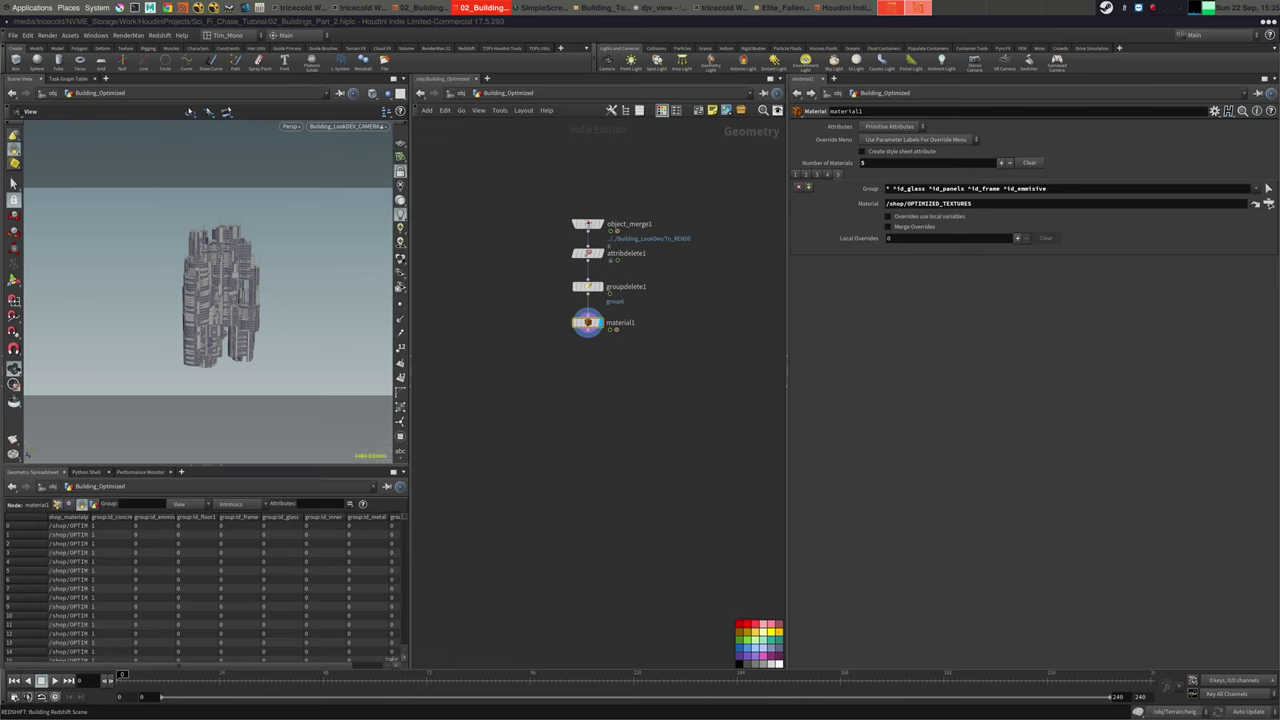
pyautogui.moveTo(565, 359); pyautogui.dragTo(610, 384, button='middle')
pyautogui.scroll(1, 561, 351)
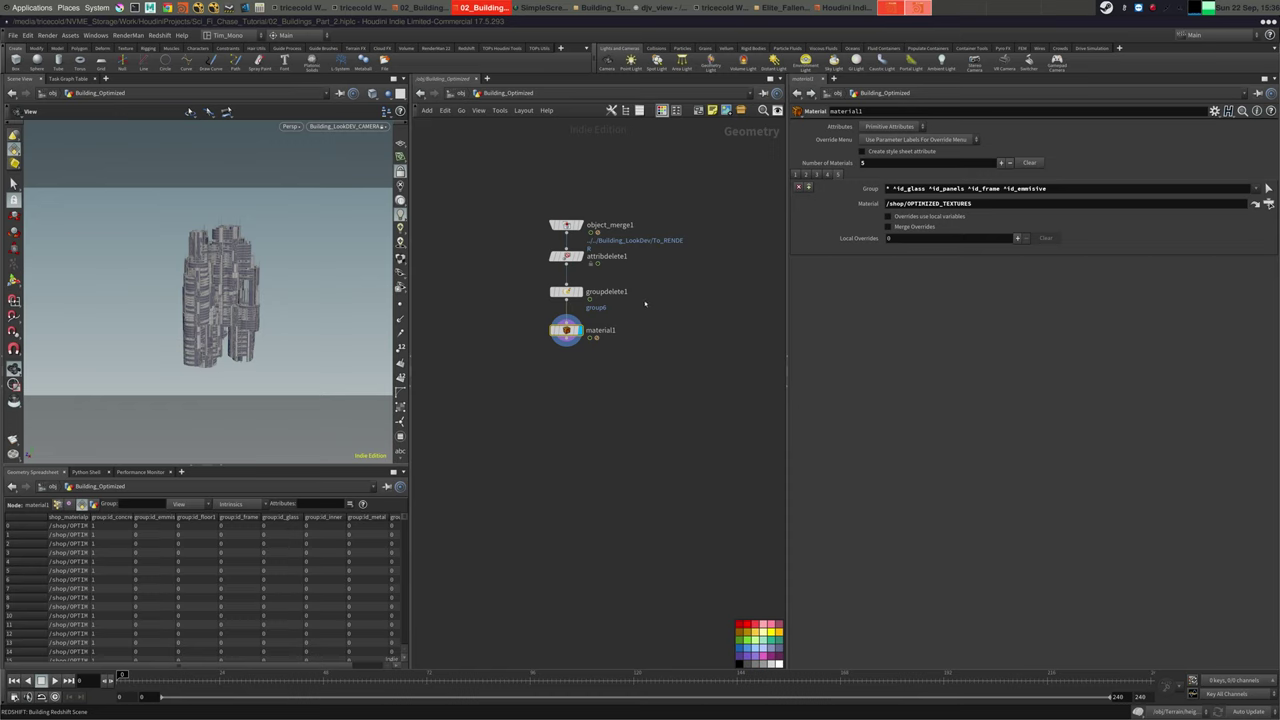
# Add a null named OUT_MESH below material1 in Building_Optimized and make it the displayed node
pyautogui.moveTo(626, 381); pyautogui.dragTo(617, 393, button='middle')
pyautogui.press('Tab')
pyautogui.write('null')
pyautogui.press('Return')
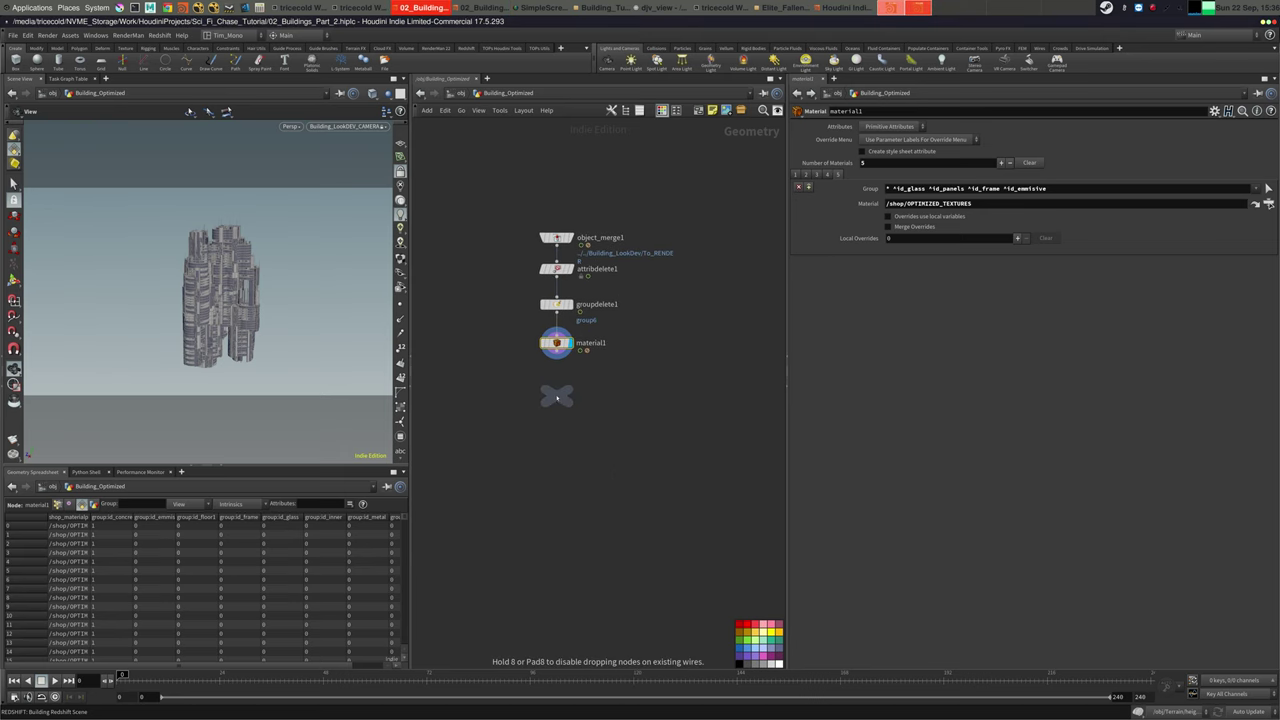
pyautogui.click(557, 396)
pyautogui.click(577, 398)
pyautogui.write('OUT_MESH')
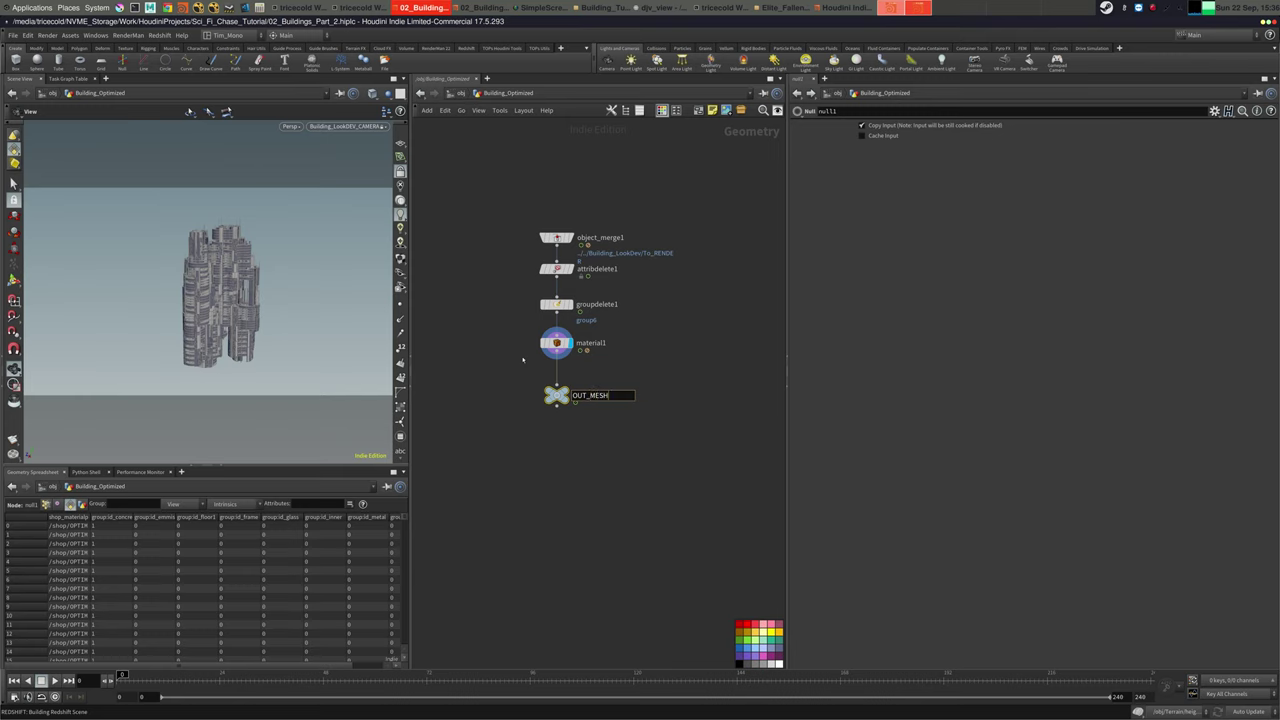
pyautogui.press('Return')
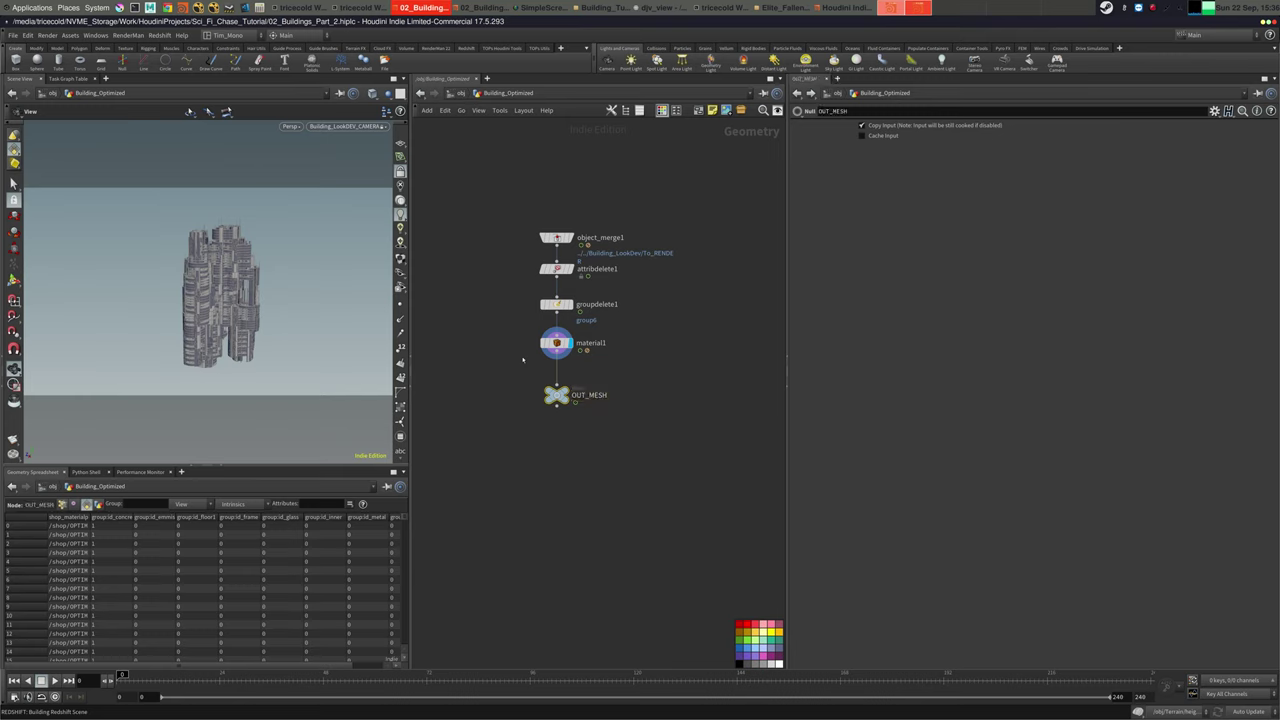
pyautogui.moveTo(558, 397); pyautogui.dragTo(558, 389)
pyautogui.click(574, 370)
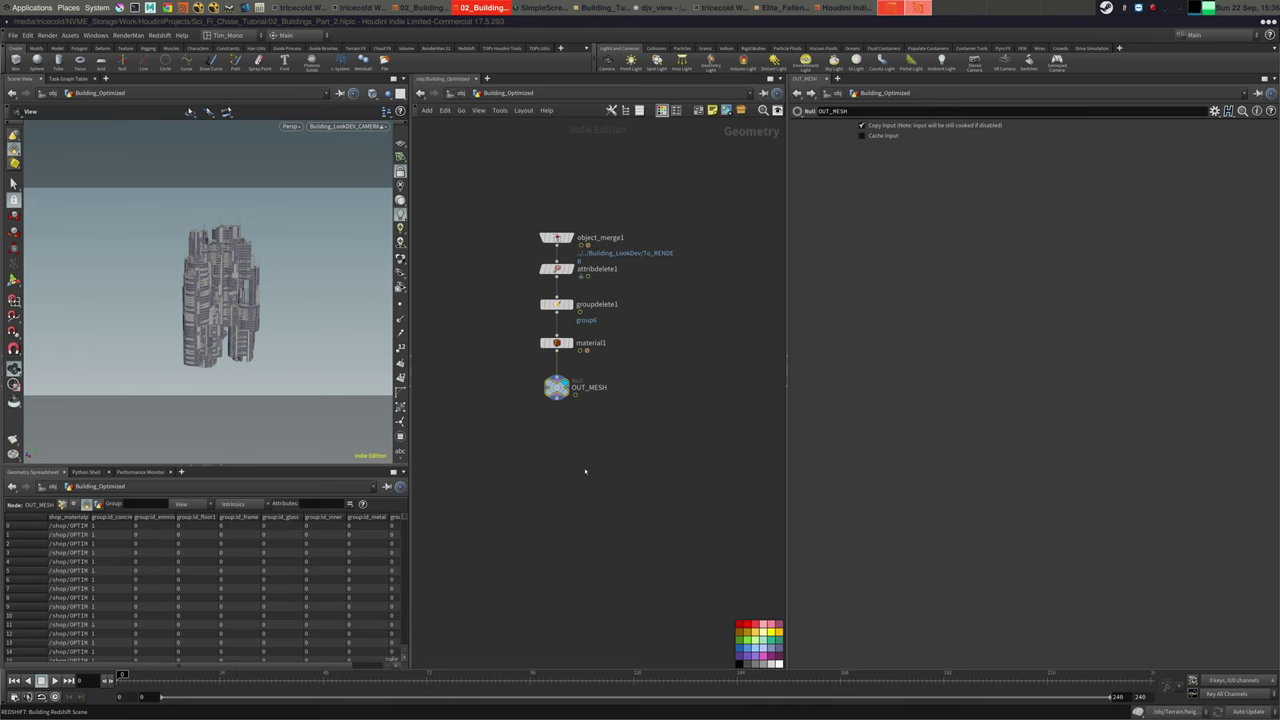
# Add a Redshift Proxy Output below OUT_MESH, set its archive SOP path to ../OUT_MESH, and tidy the node spacing
pyautogui.press('Tab')
pyautogui.write('redsh')
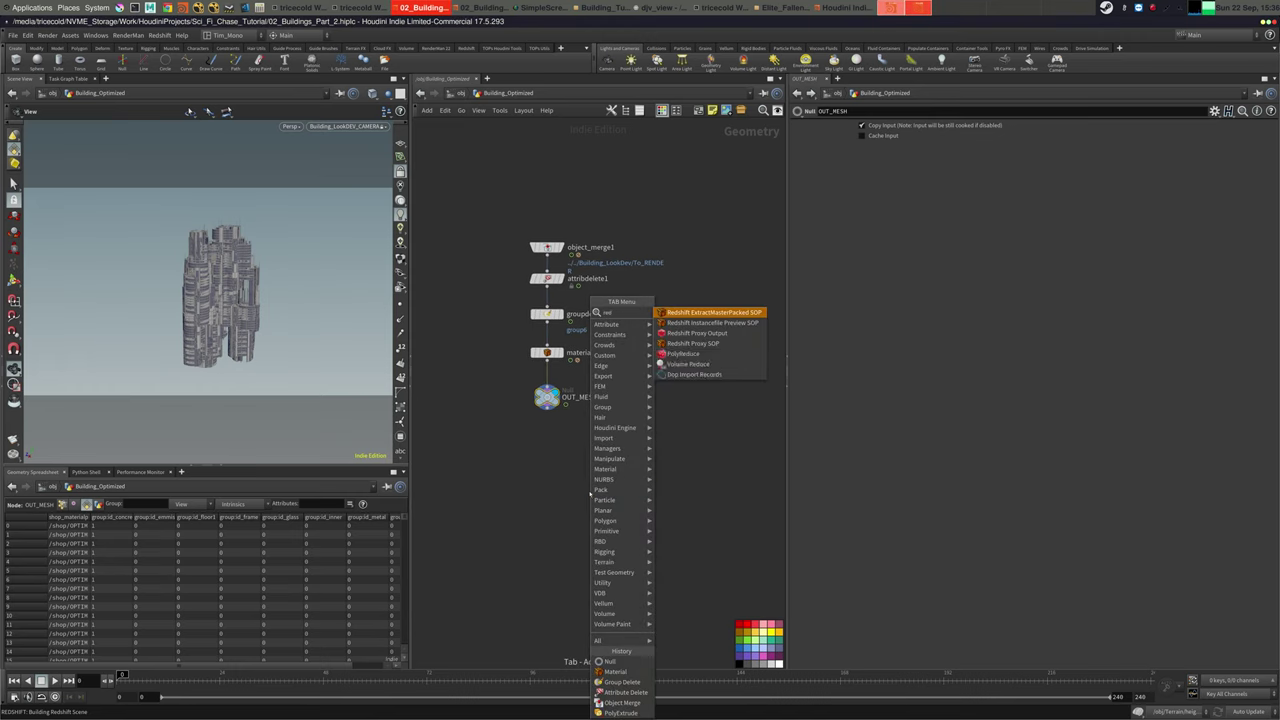
pyautogui.click(698, 333)
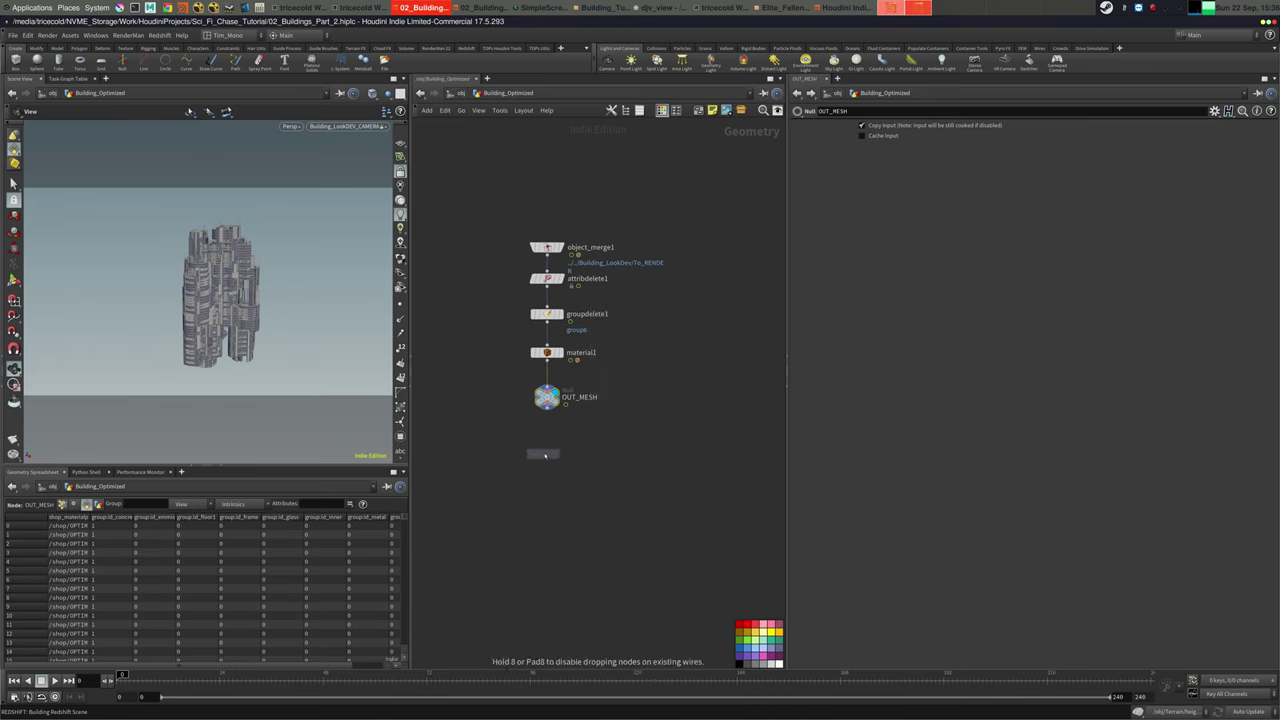
pyautogui.click(576, 435)
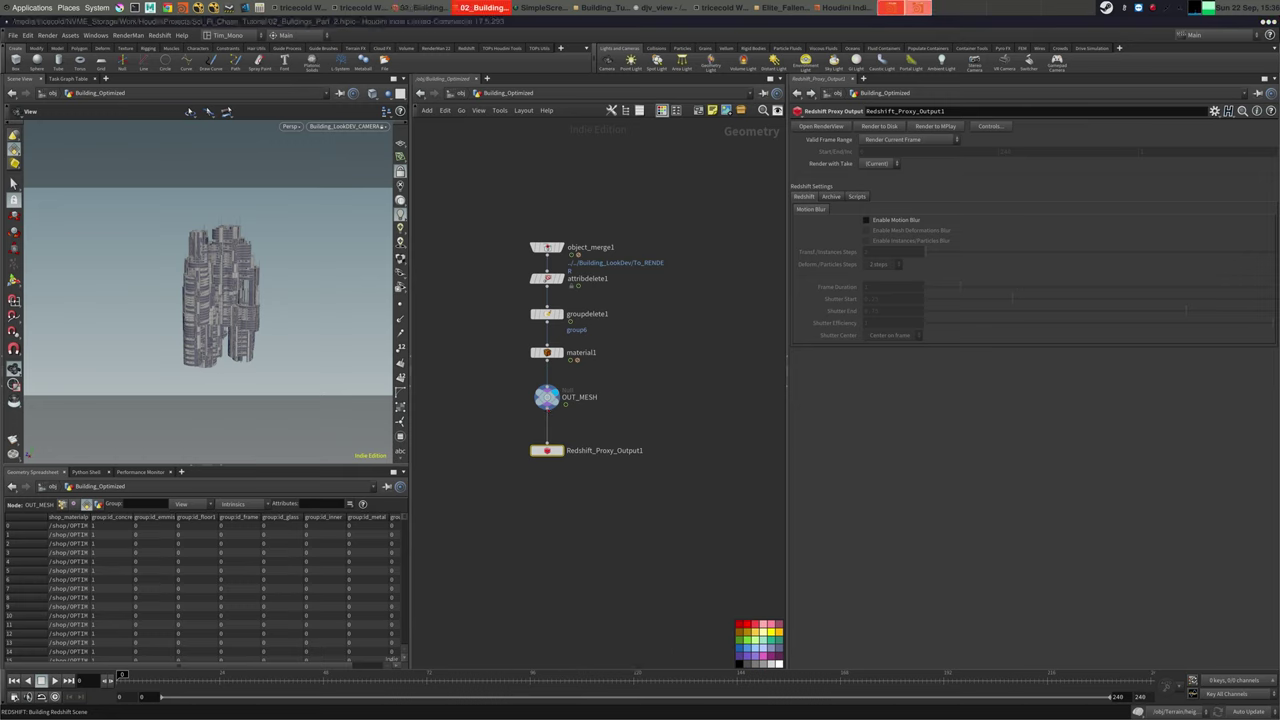
pyautogui.click(831, 196)
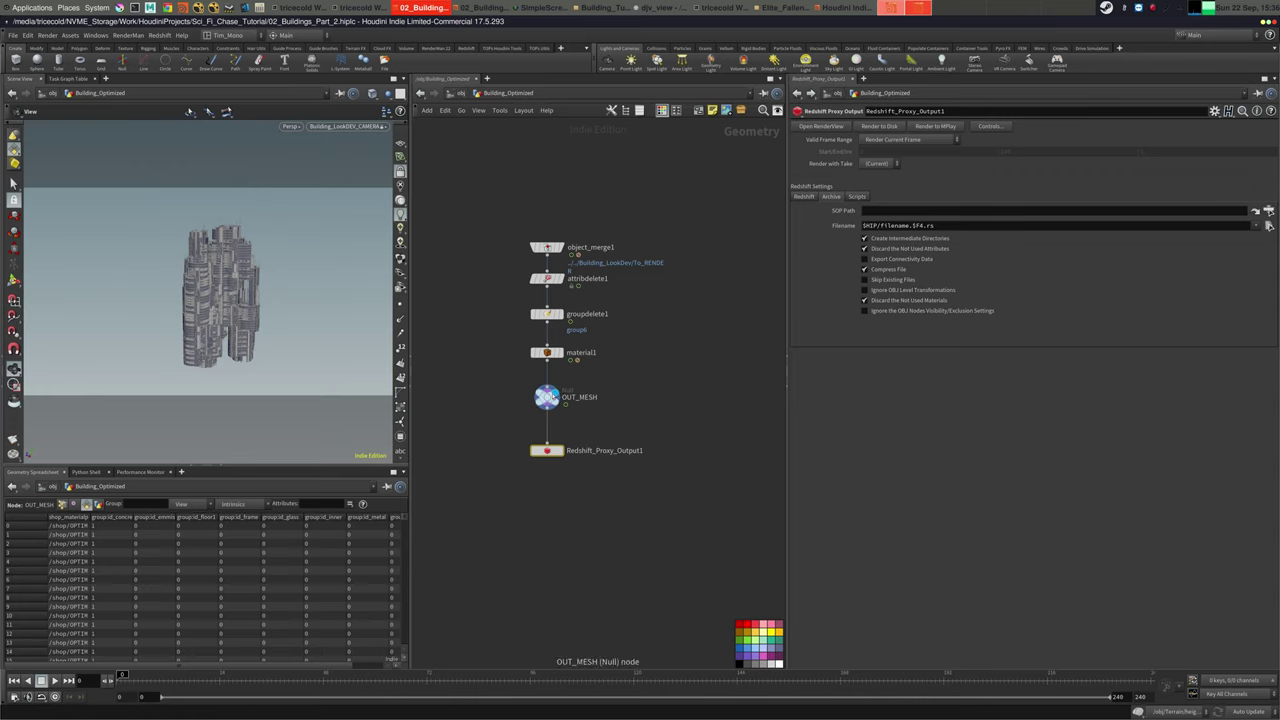
pyautogui.moveTo(890, 238); pyautogui.dragTo(890, 211)
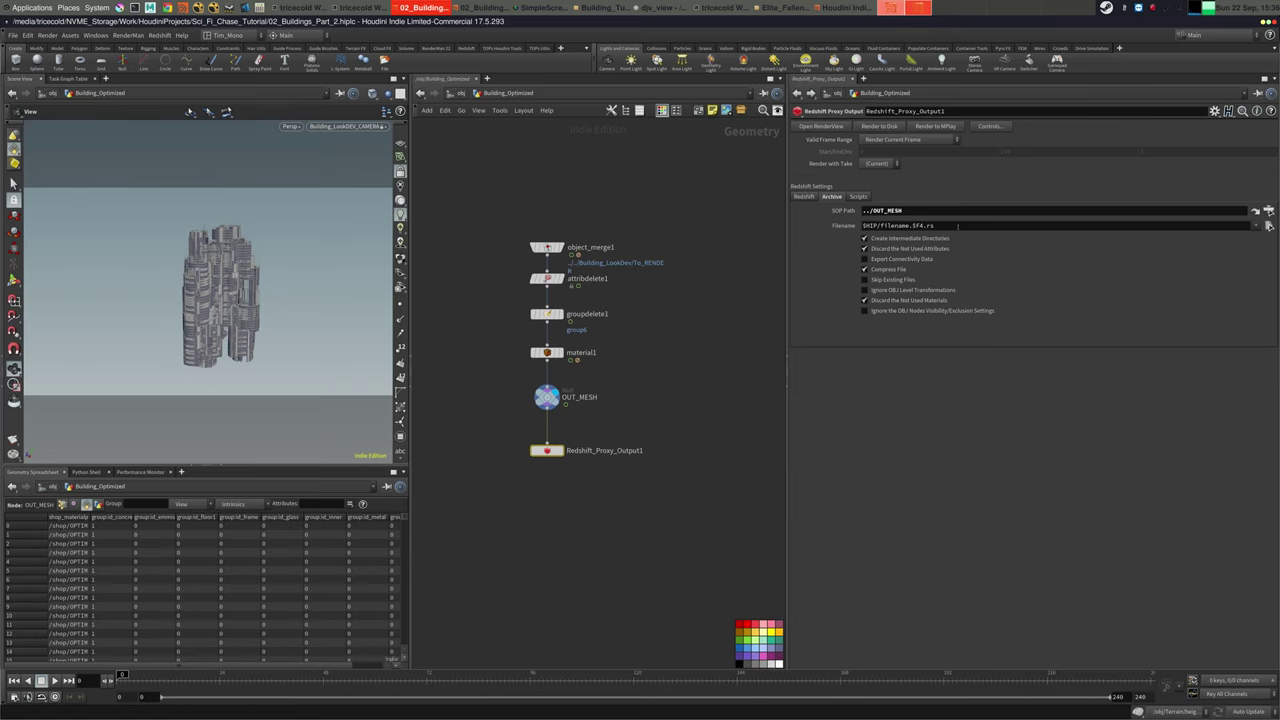
pyautogui.moveTo(547, 397); pyautogui.dragTo(547, 384)
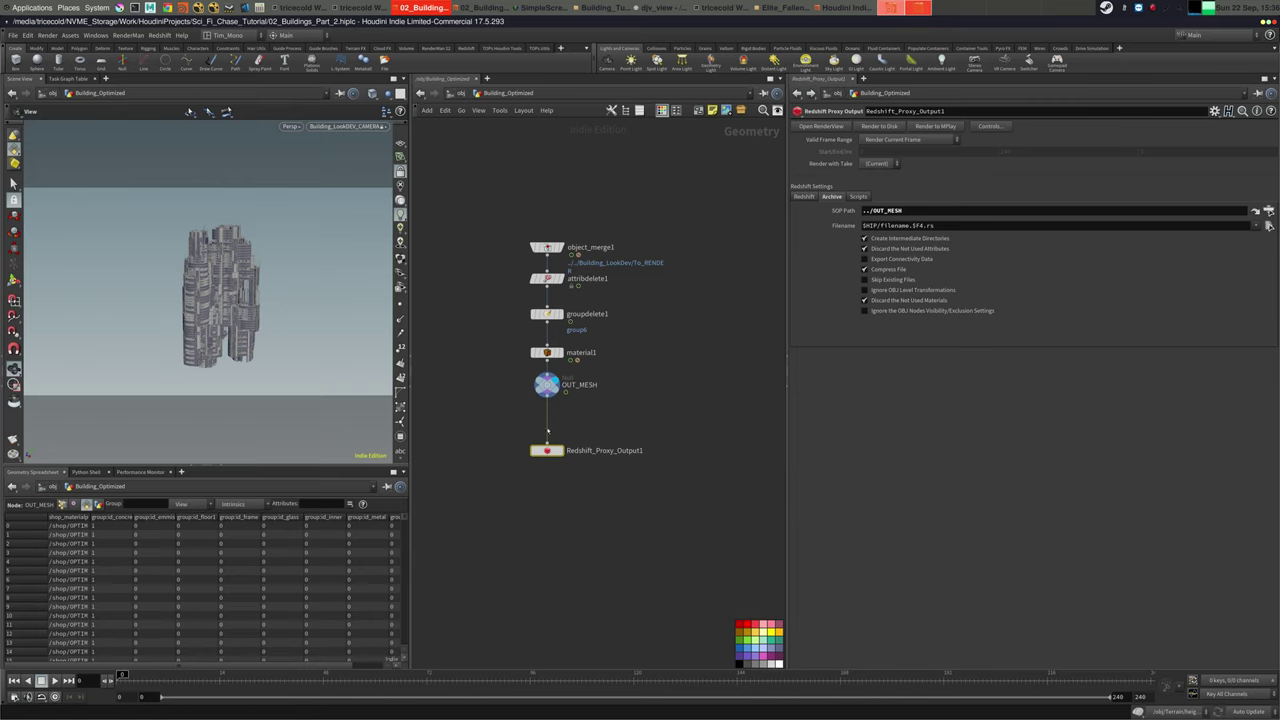
pyautogui.moveTo(547, 450); pyautogui.dragTo(547, 428)
# Set the proxy output's archive filename to $HIP/geo/cityWalls_Wedge_RSPROXY/0.rsproxy
pyautogui.click(461, 94)
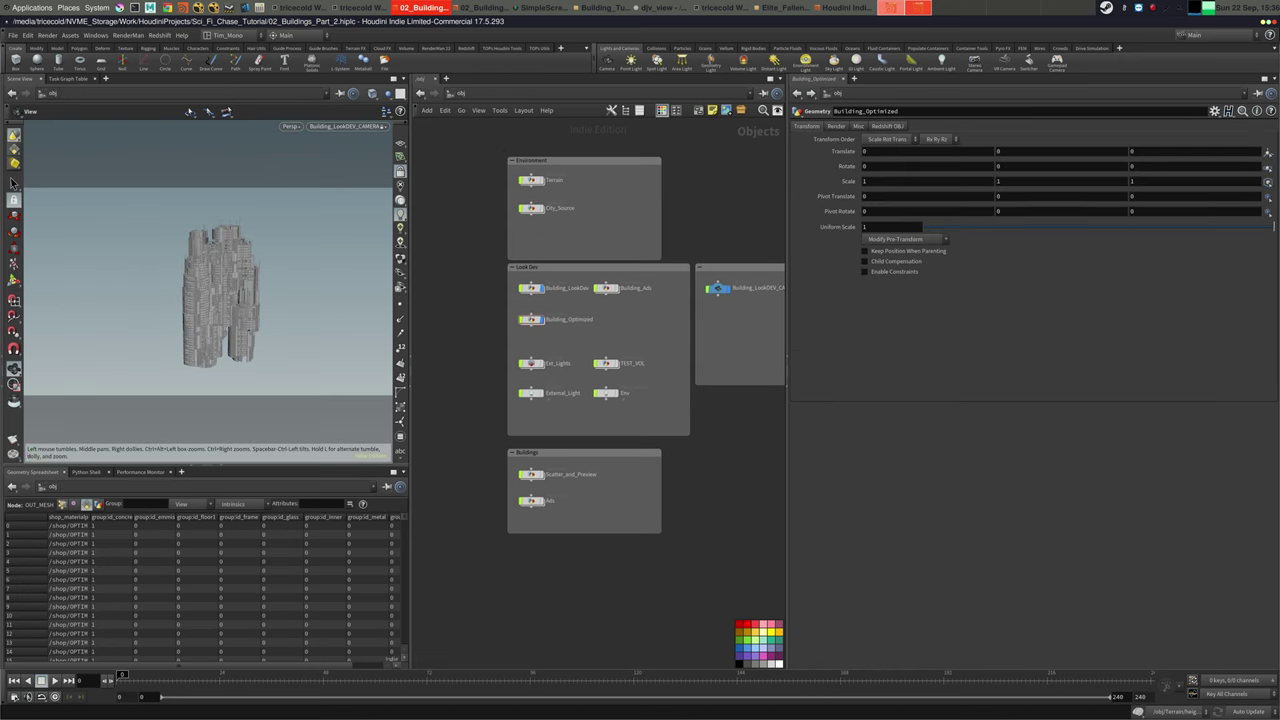
pyautogui.doubleClick(531, 319)
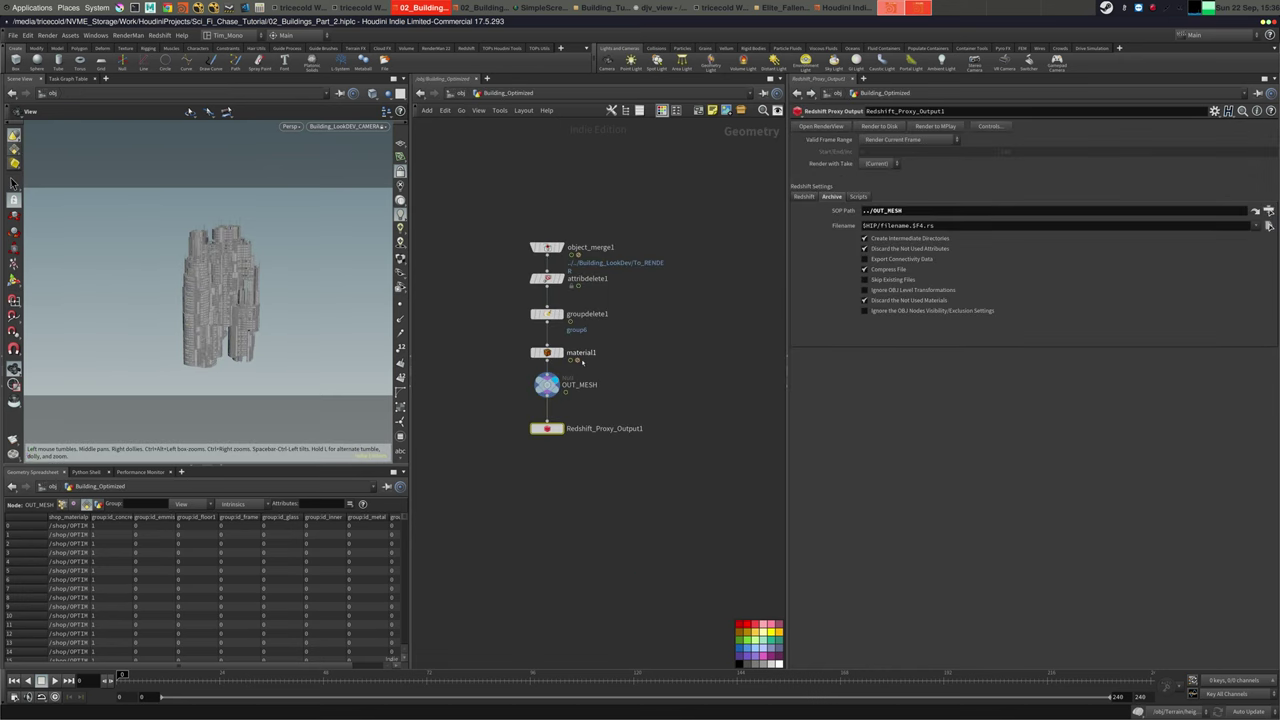
pyautogui.moveTo(611, 404); pyautogui.dragTo(450, 484)
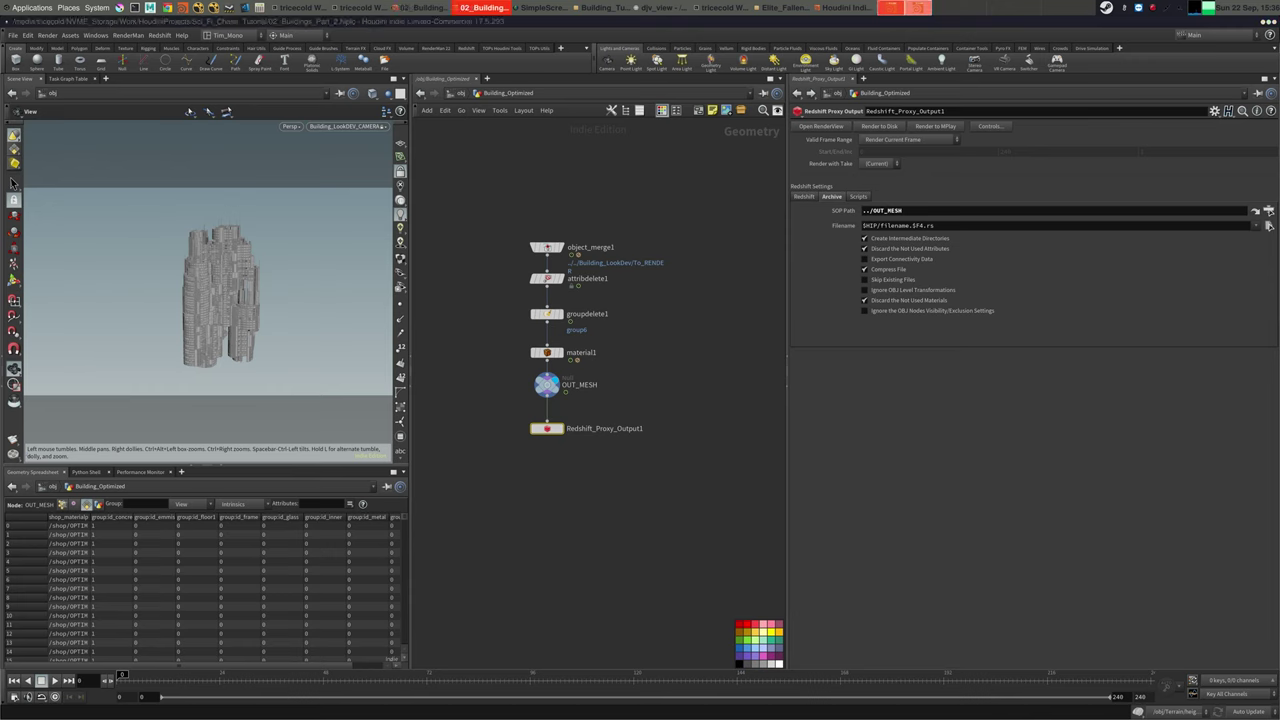
pyautogui.hotkey('ctrl', 'v')
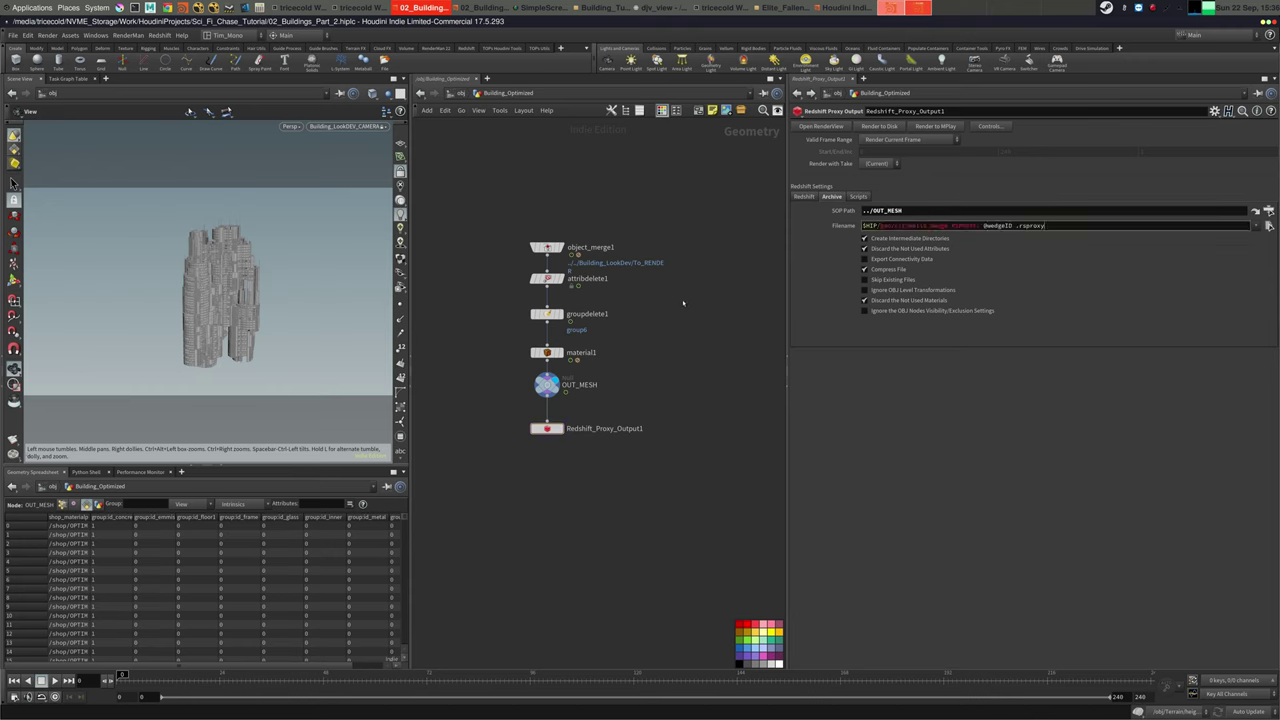
pyautogui.click(1268, 226)
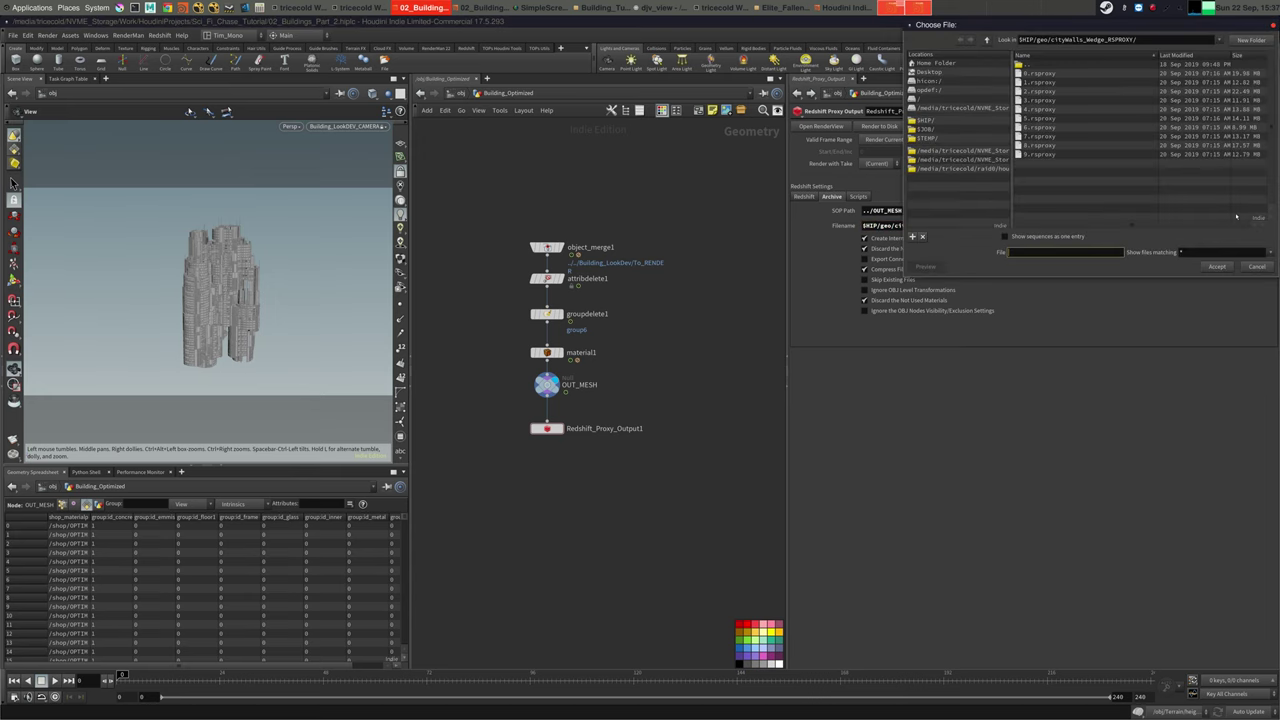
pyautogui.click(1055, 75)
pyautogui.click(1217, 267)
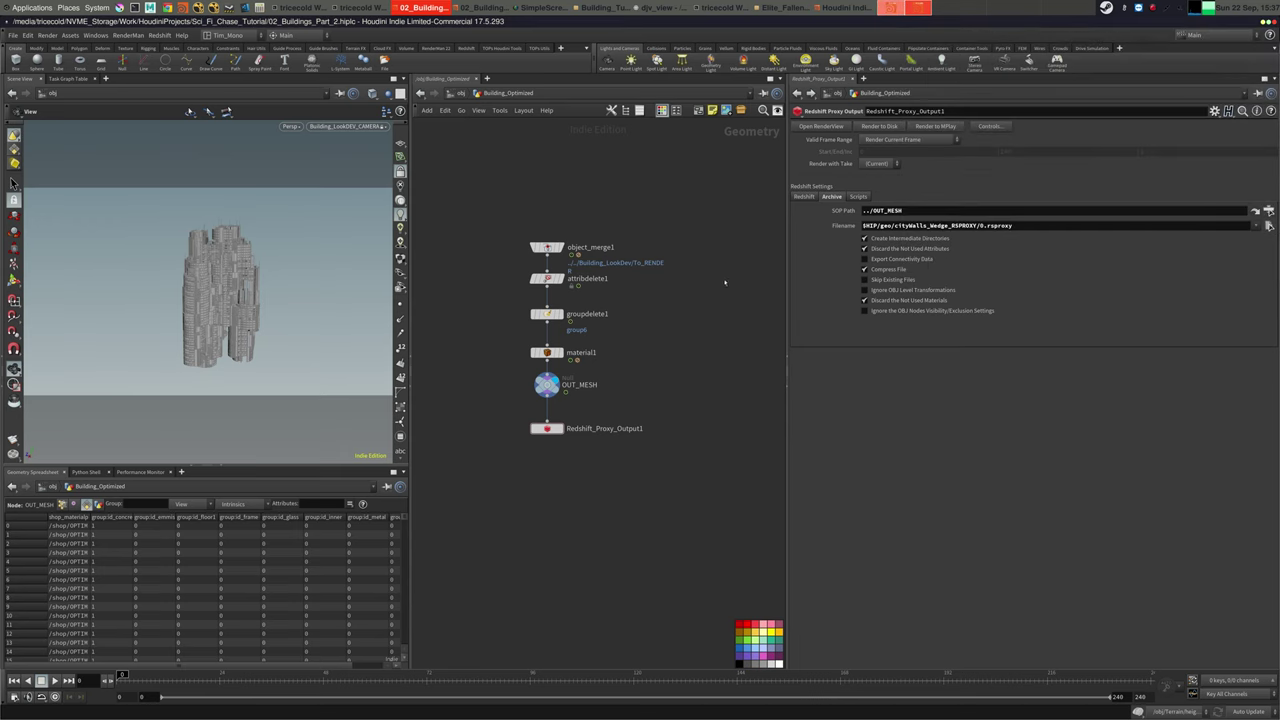
# Render the Redshift proxy to disk and check 0.rsproxy in the cityWalls_Wedge_RSPROXY folder
pyautogui.moveTo(626, 401); pyautogui.dragTo(490, 466)
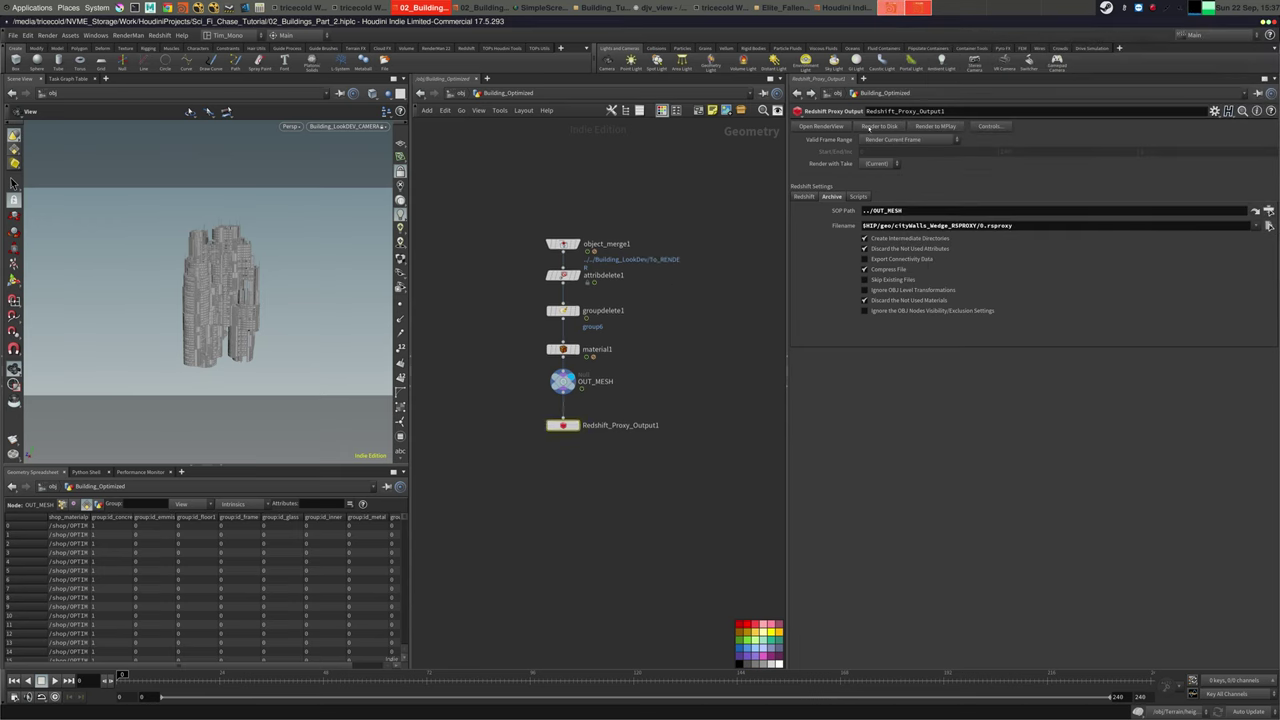
pyautogui.click(875, 127)
pyautogui.click(1269, 227)
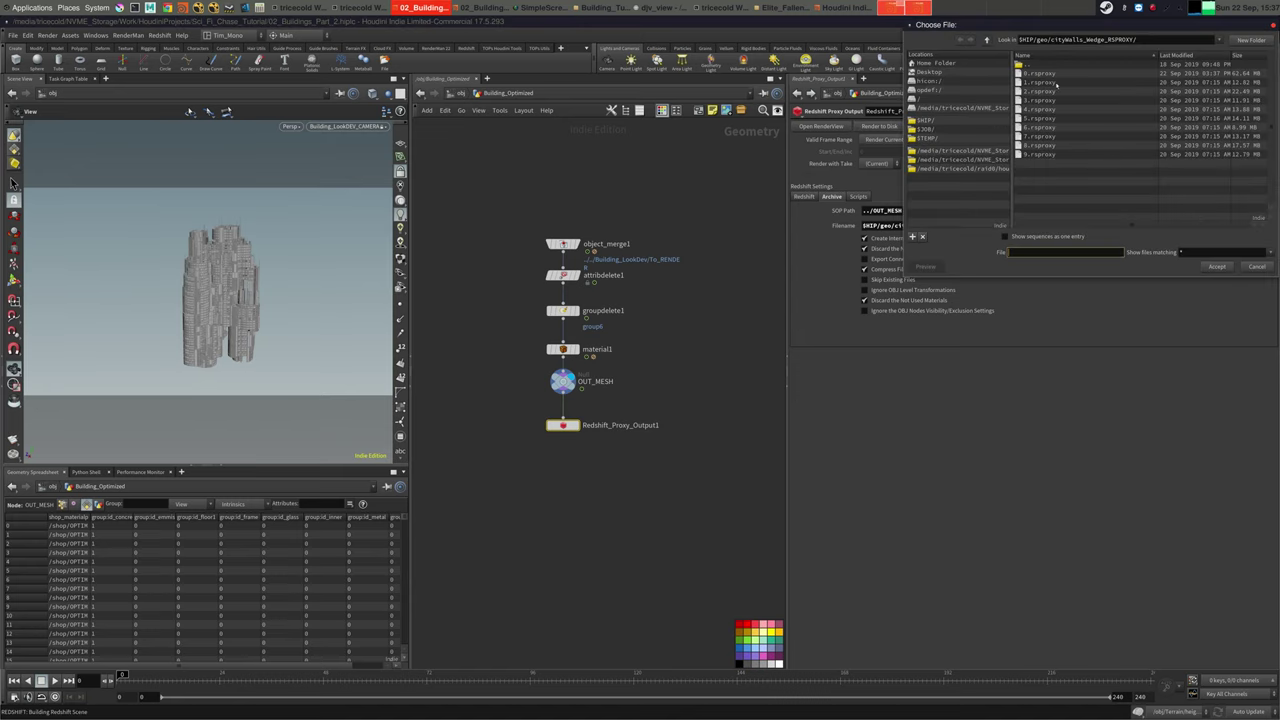
pyautogui.click(1261, 267)
# Return to the object network and hide Building_Optimized and Building_LookDev in the viewport
pyautogui.moveTo(640, 387); pyautogui.dragTo(527, 456)
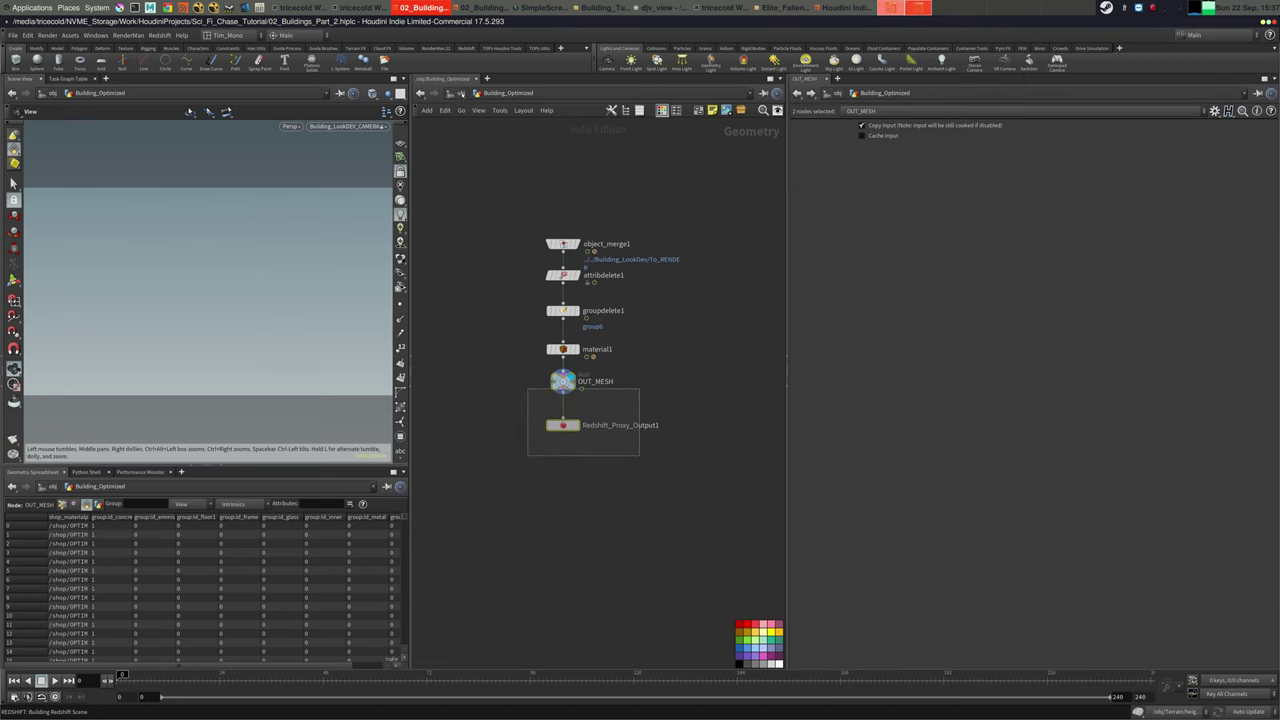
pyautogui.press('u')
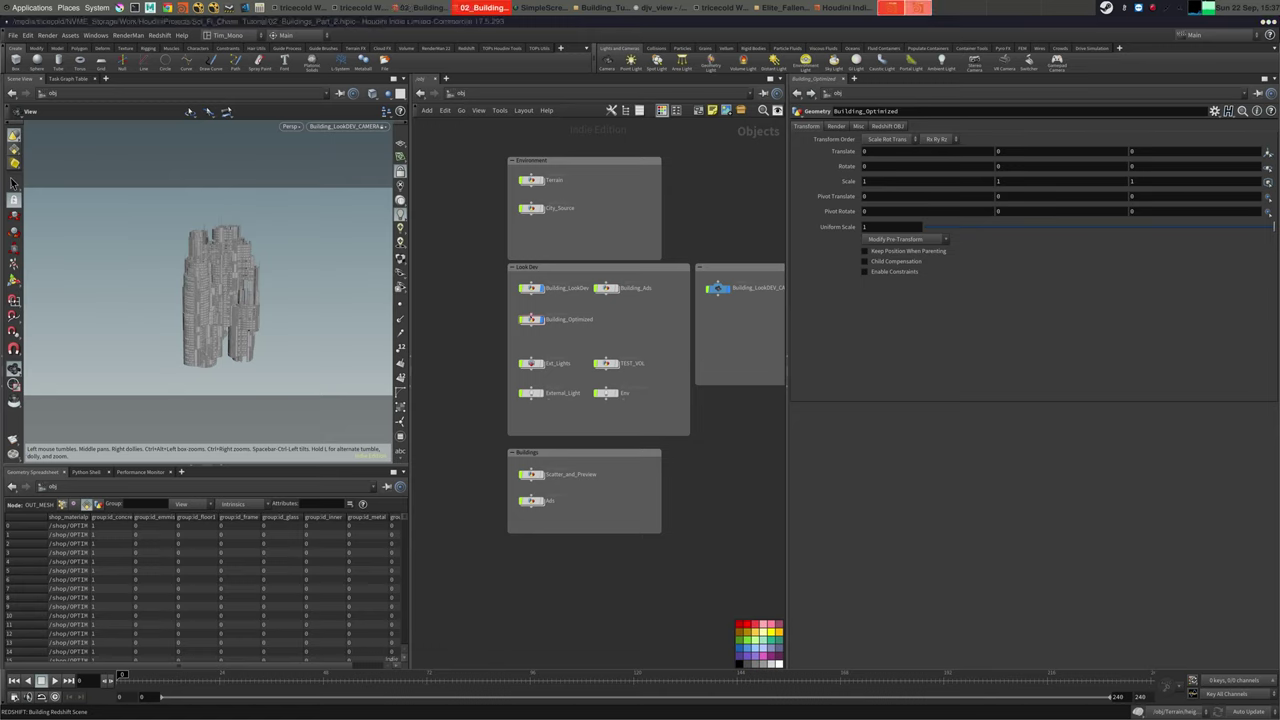
pyautogui.click(541, 319)
pyautogui.click(541, 288)
pyautogui.moveTo(641, 329); pyautogui.dragTo(645, 321, button='middle')
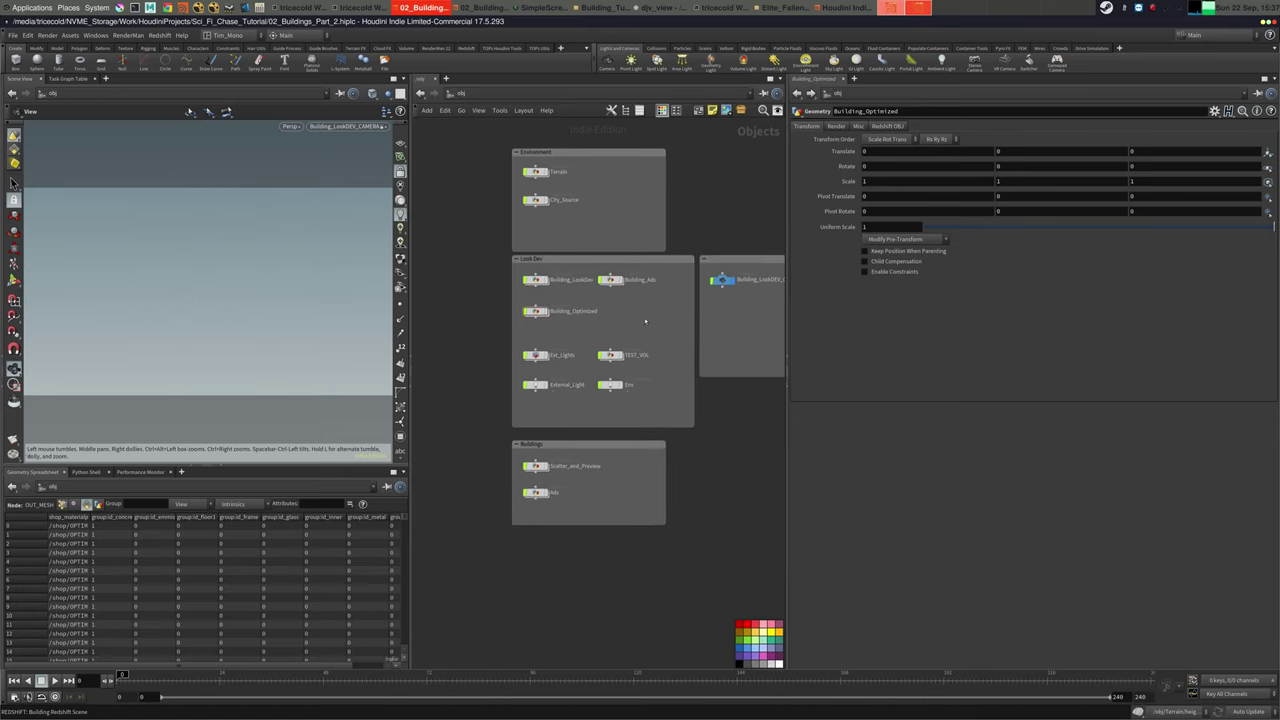
# Add a Geometry object beside Building_Optimized in the Look Dev box and name it Building_RS_Proxy
pyautogui.scroll(3, 645, 321)
pyautogui.press('Tab')
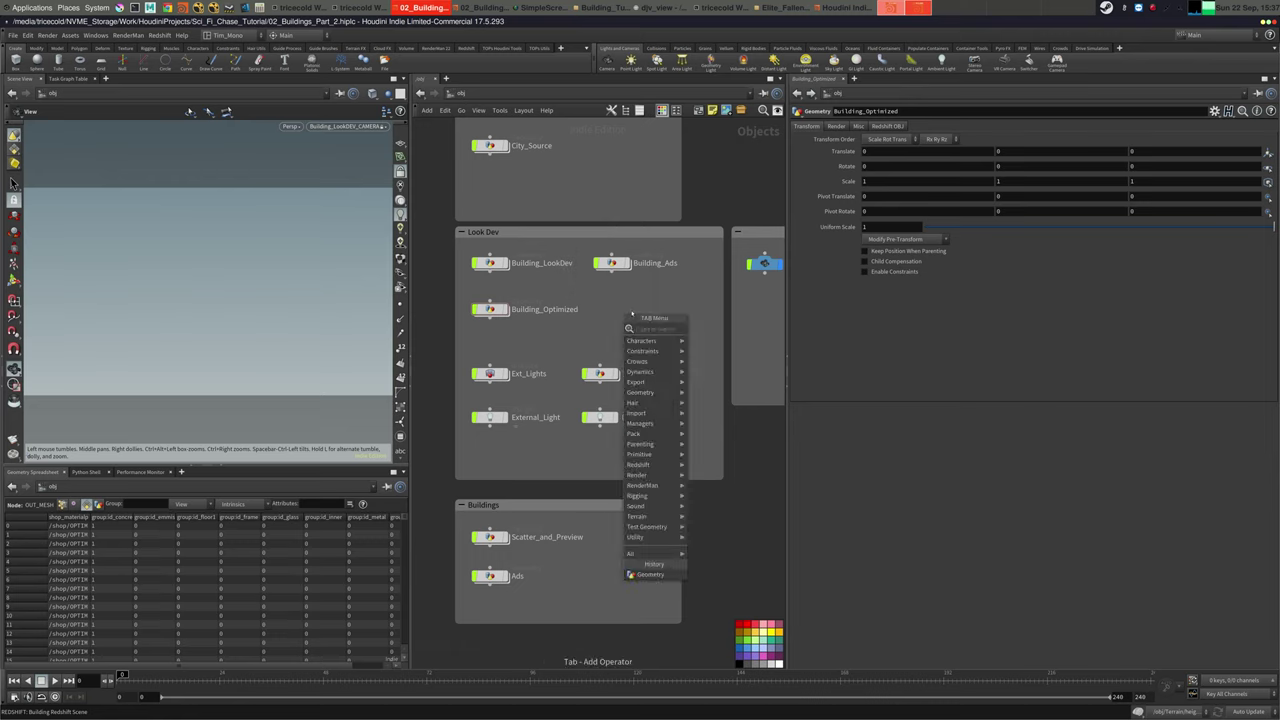
pyautogui.write('geo')
pyautogui.press('Return')
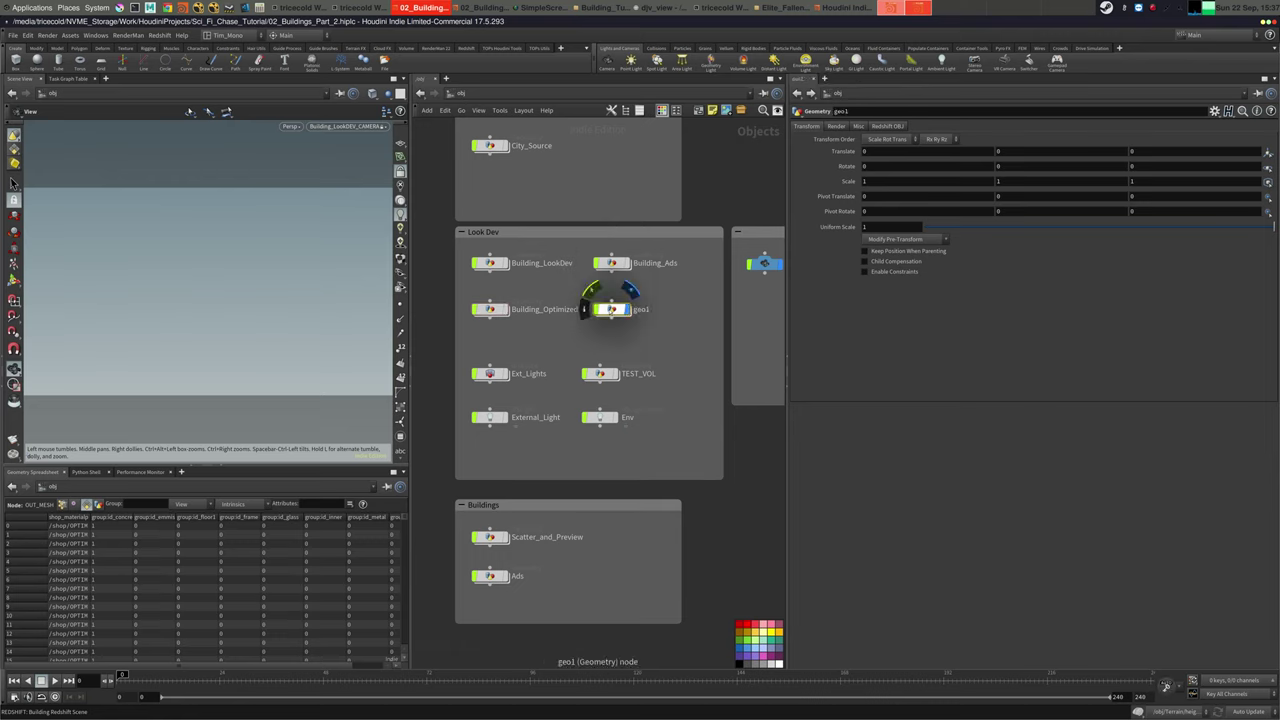
pyautogui.click(610, 311)
pyautogui.doubleClick(640, 309)
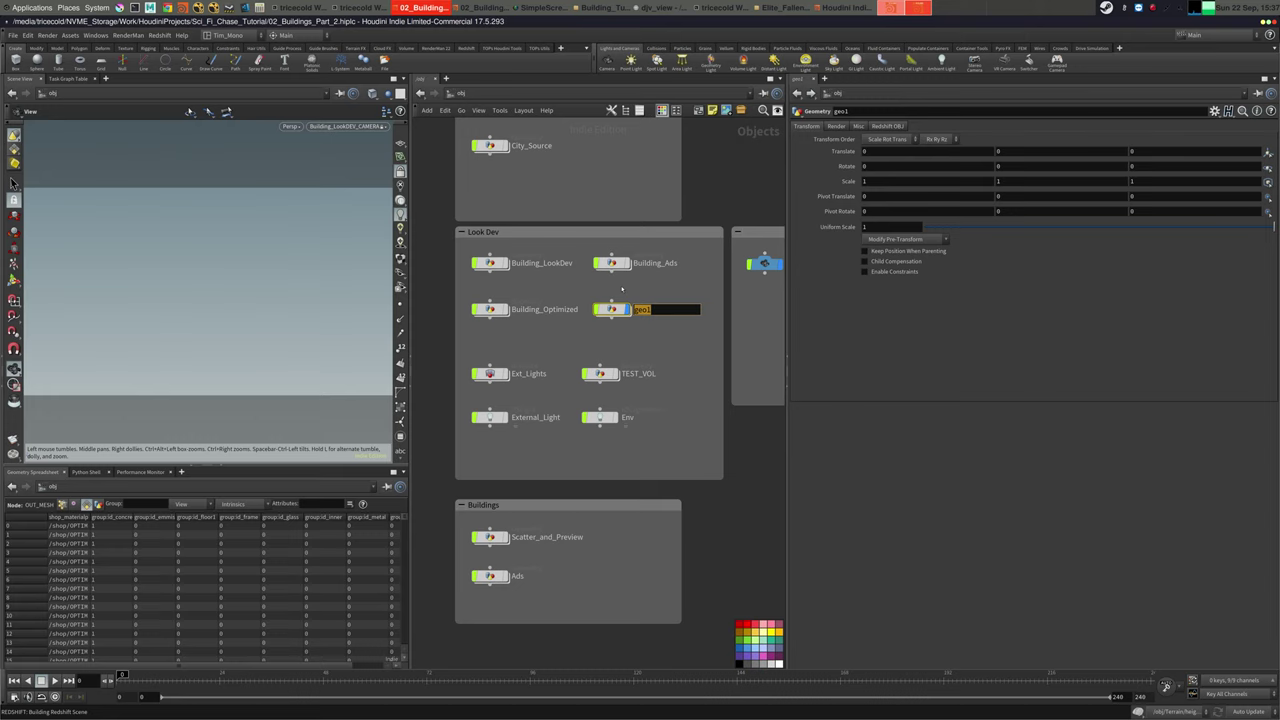
pyautogui.write('Building_RS_Proxy')
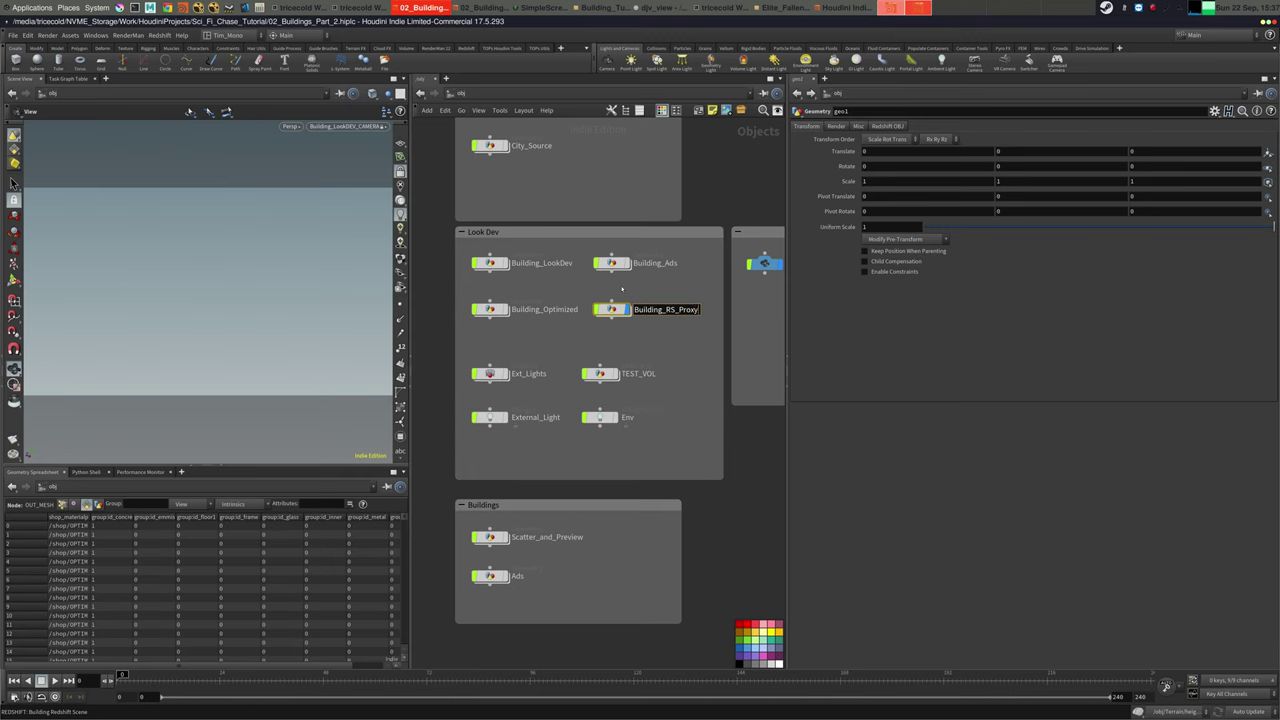
pyautogui.press('Return')
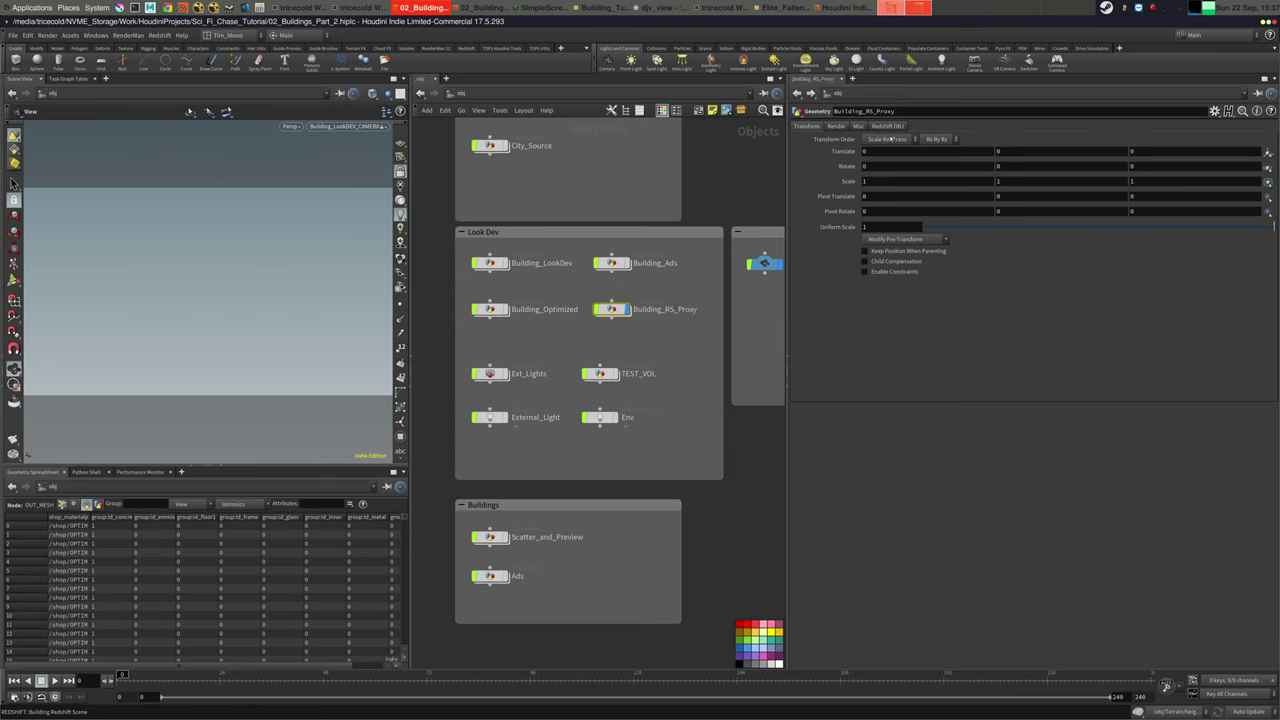
# Enable the Redshift proxy file on Building_RS_Proxy and point it to geo/cityWalls_Wedge_RSPROXY/0.rsproxy in the project folder
pyautogui.click(887, 126)
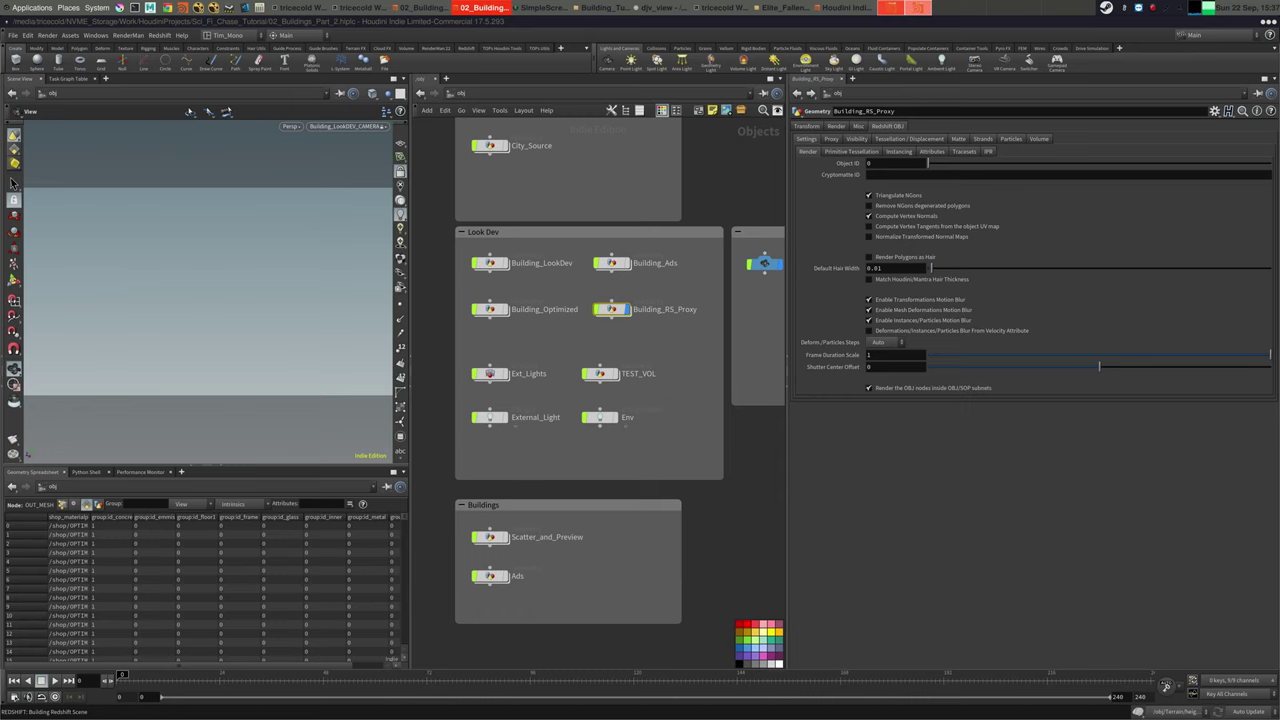
pyautogui.click(834, 141)
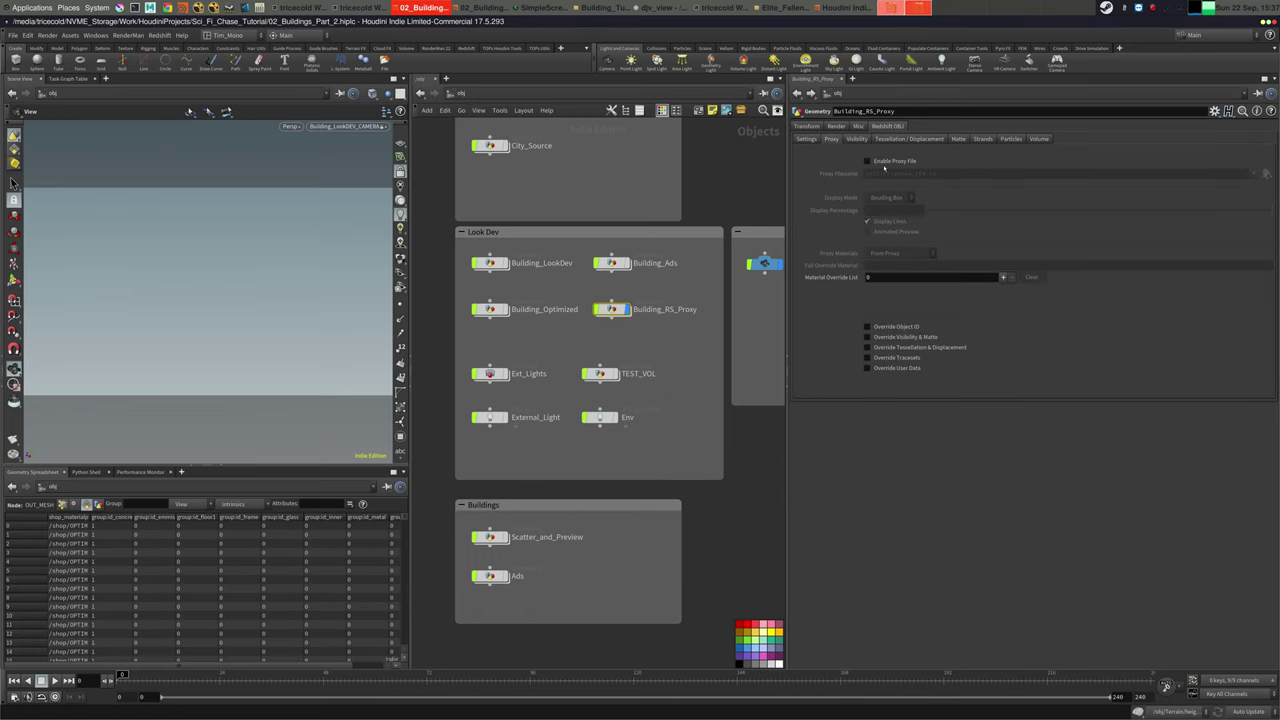
pyautogui.click(884, 163)
pyautogui.moveTo(948, 174); pyautogui.dragTo(772, 186)
pyautogui.write('/media/tricecold/NVME_Storage/Work/HoudiniProjects/Sci_Fi_Chase_Tutorial/geo/citywalls_Wedge_RSPROXY/`@wedgeID`.rsproxy')
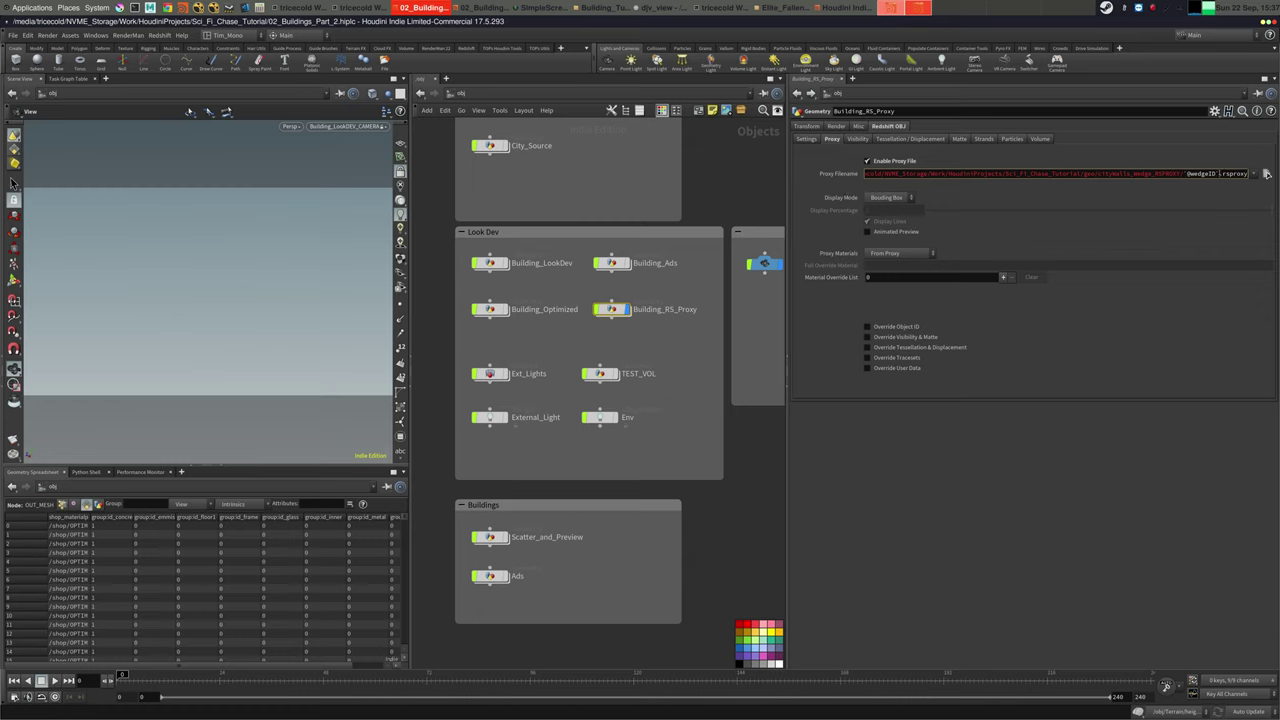
pyautogui.moveTo(1220, 174); pyautogui.dragTo(1184, 174)
pyautogui.write('0')
pyautogui.press('Return')
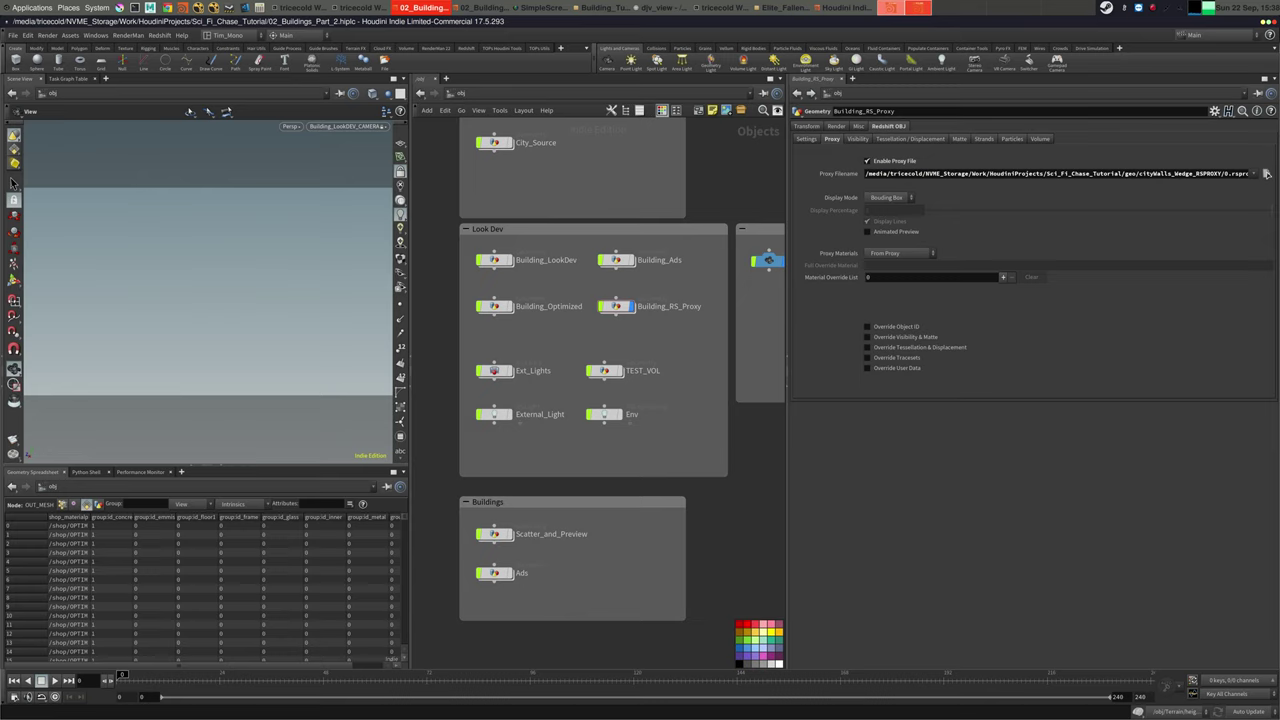
# Add a Redshift Proxy SOP inside Building_RS_Proxy
pyautogui.doubleClick(617, 307)
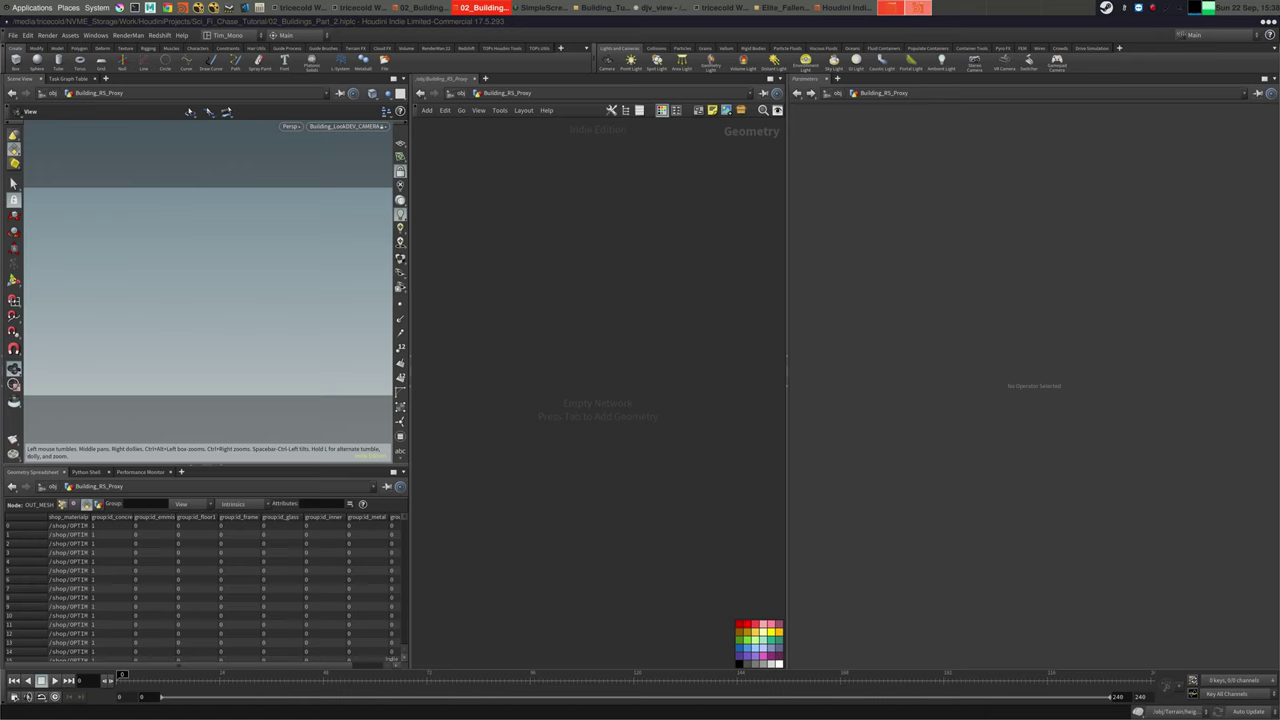
pyautogui.press('Tab')
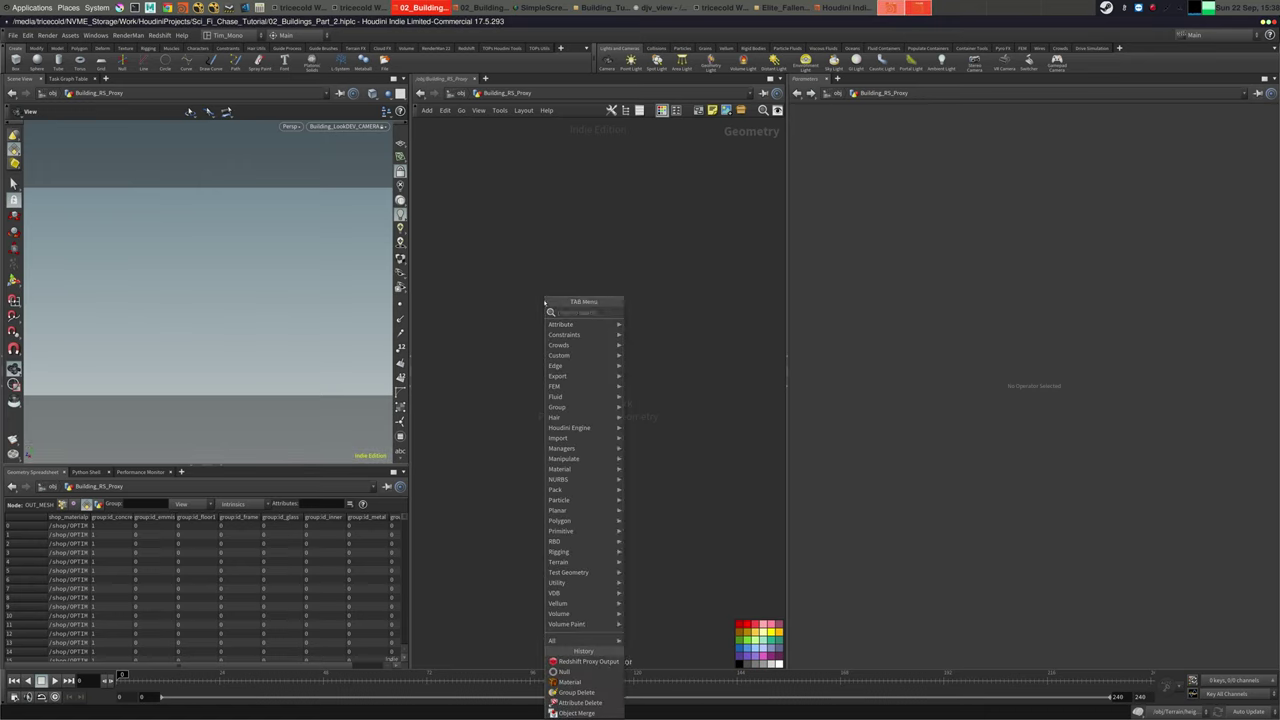
pyautogui.write('reds')
pyautogui.click(684, 343)
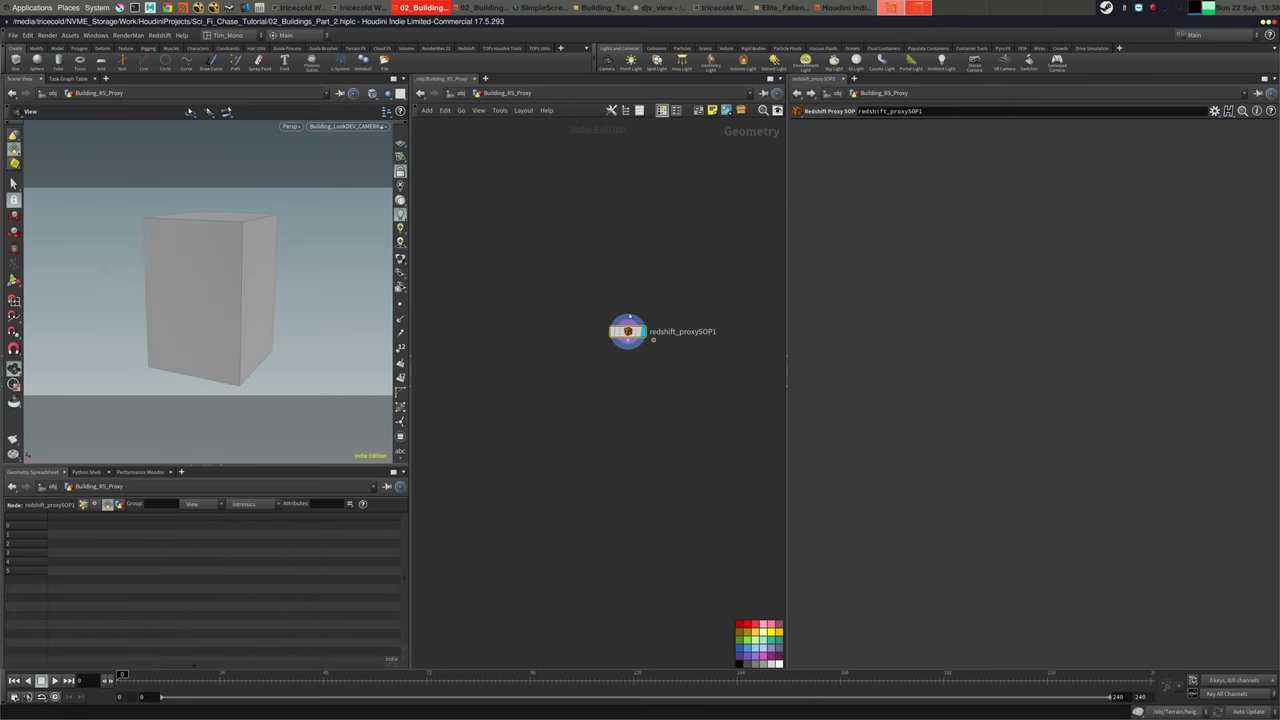
# Make Building_RS_Proxy the only forced object in the Look_DEV_OPTIMIZED render node and test-render it to MPlay
pyautogui.press('u')
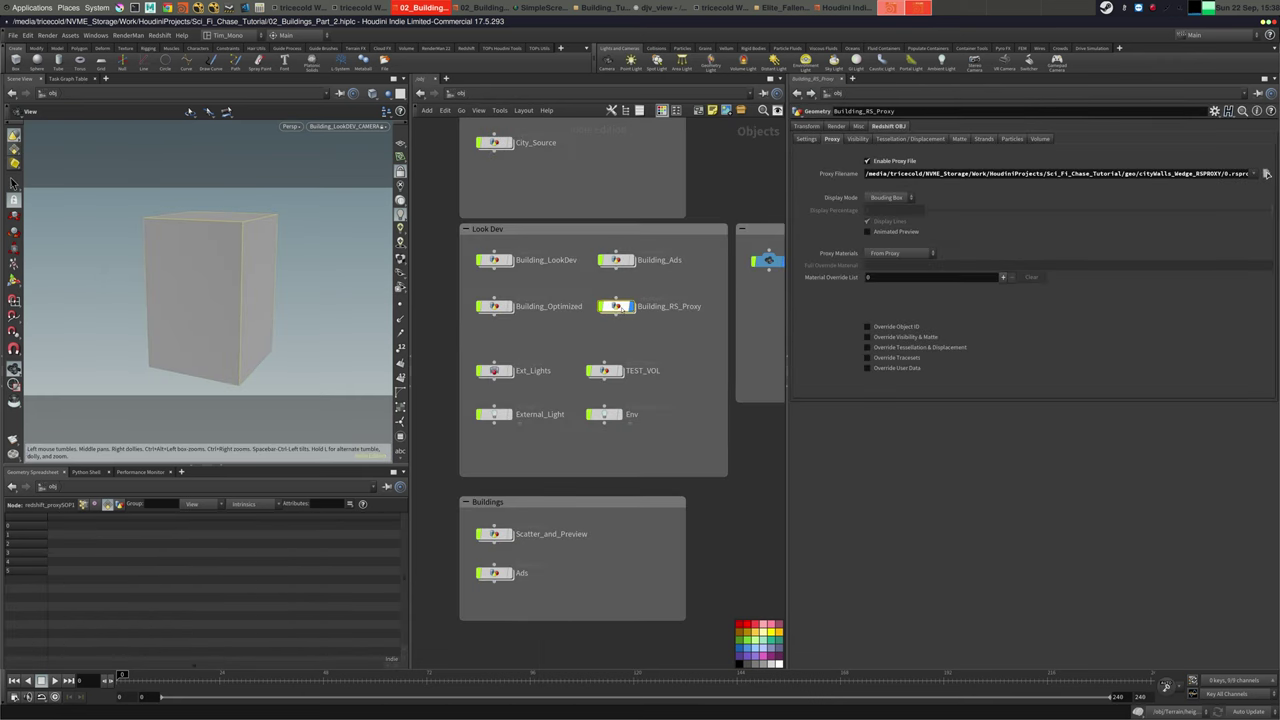
pyautogui.click(600, 94)
pyautogui.click(612, 151)
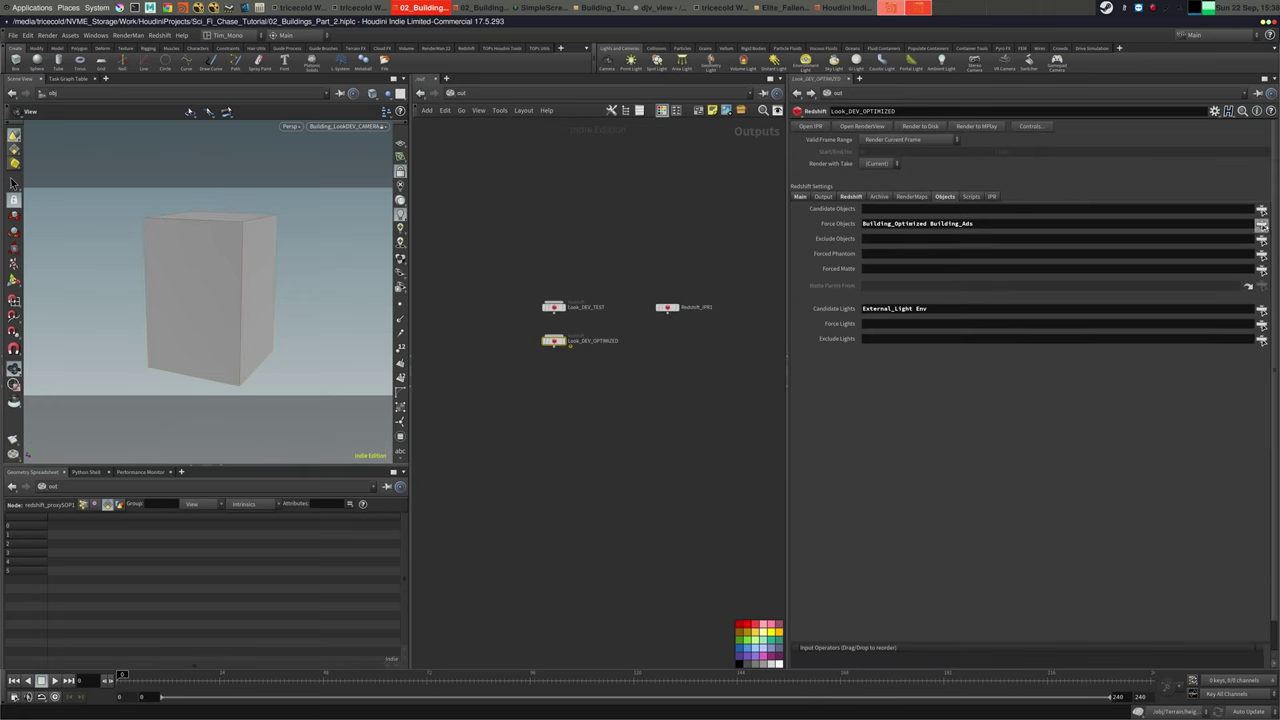
pyautogui.click(1261, 223)
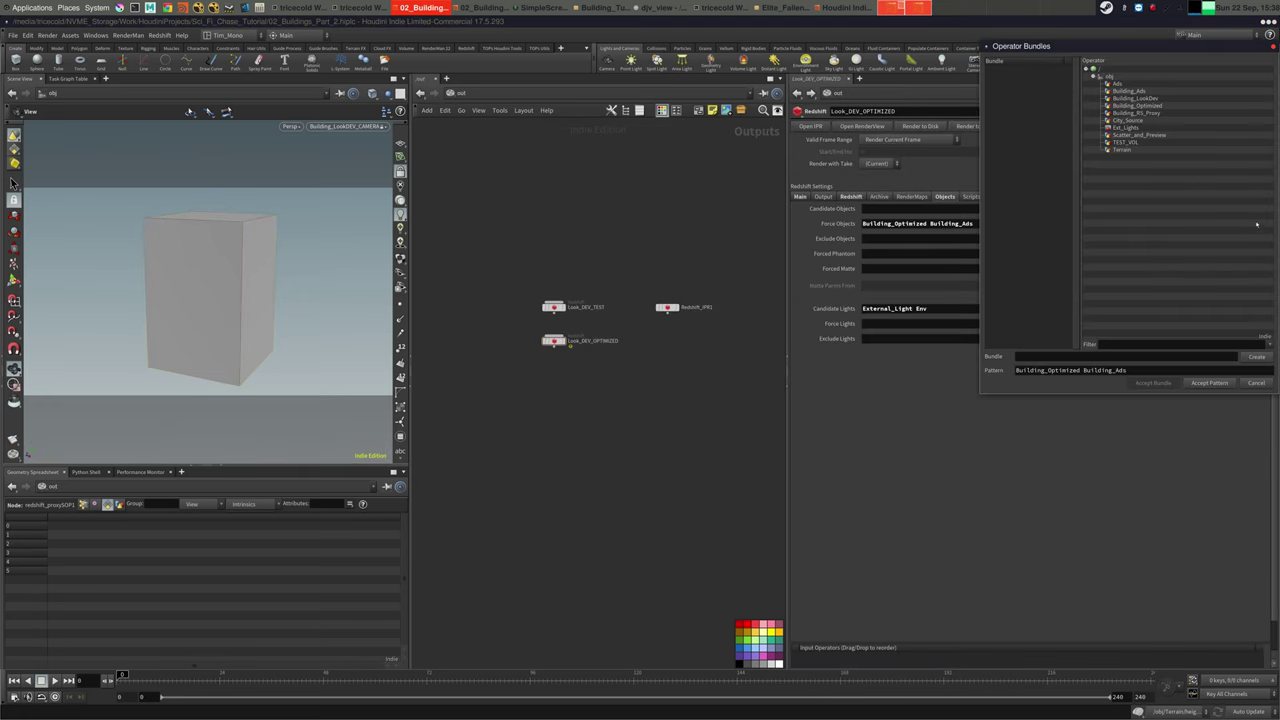
pyautogui.keyDown('ctrl'); pyautogui.click(1155, 114); pyautogui.keyUp('ctrl')
pyautogui.click(1161, 113)
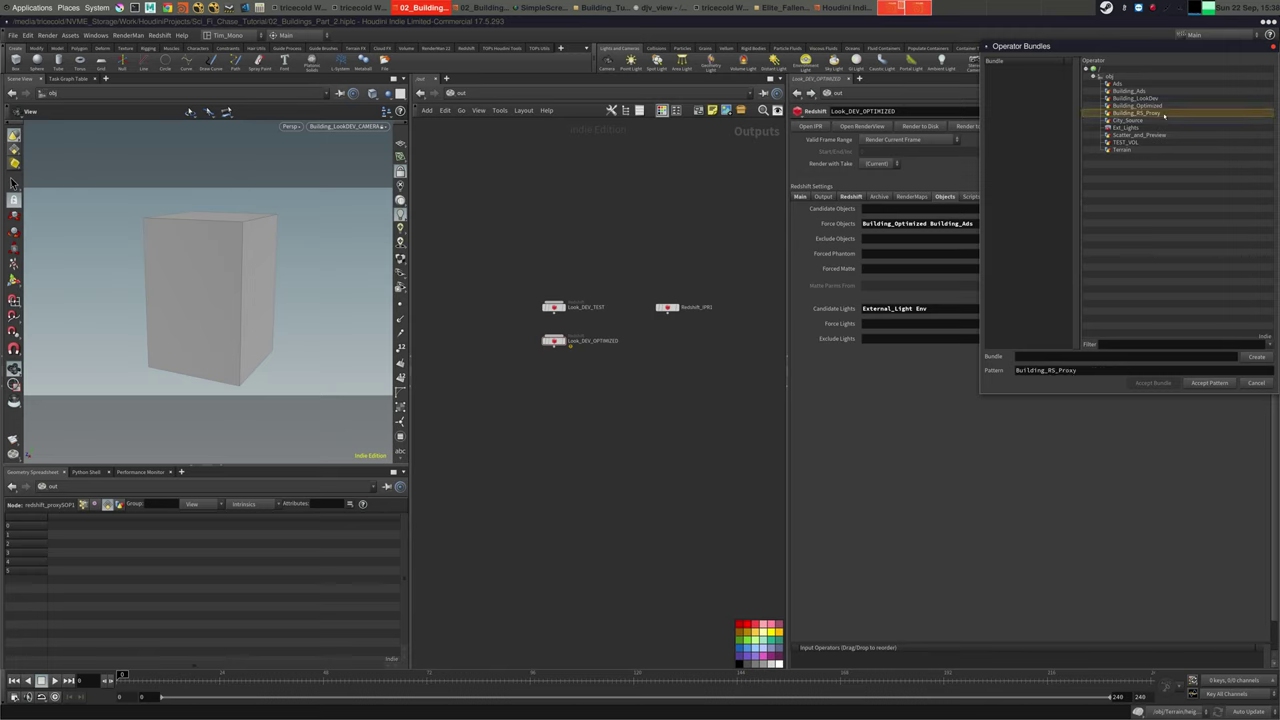
pyautogui.click(1209, 382)
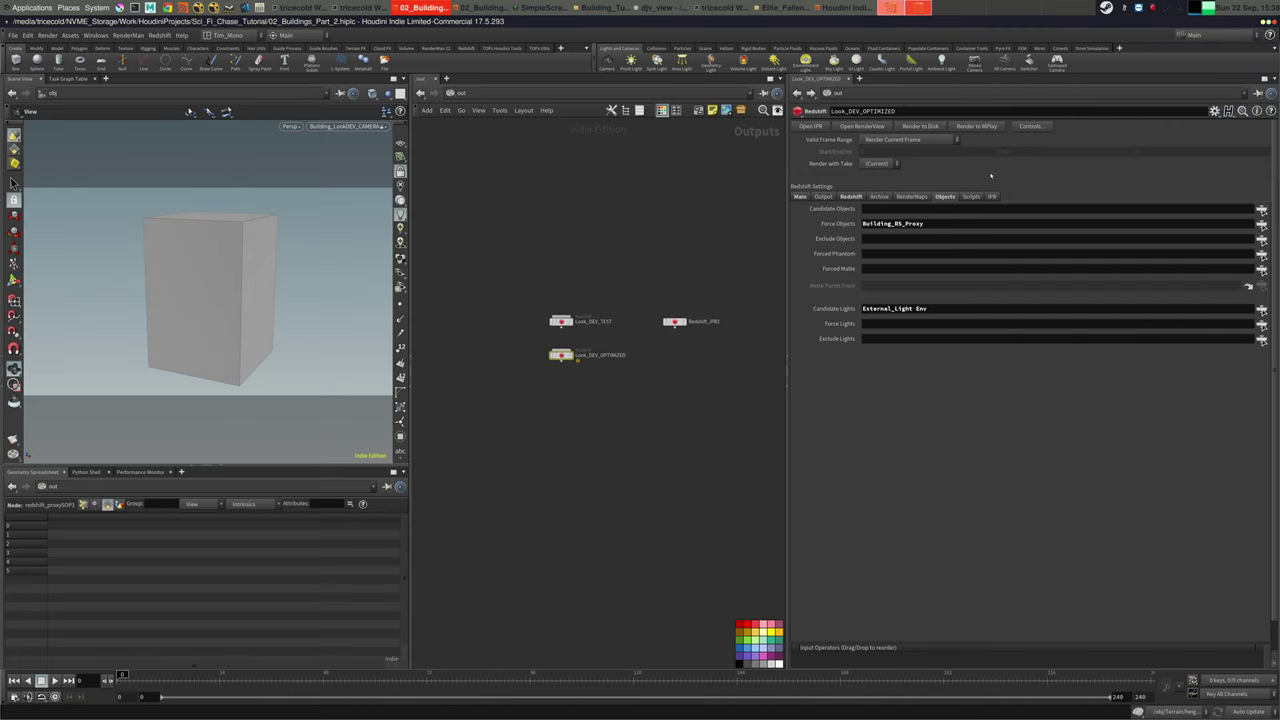
pyautogui.click(968, 126)
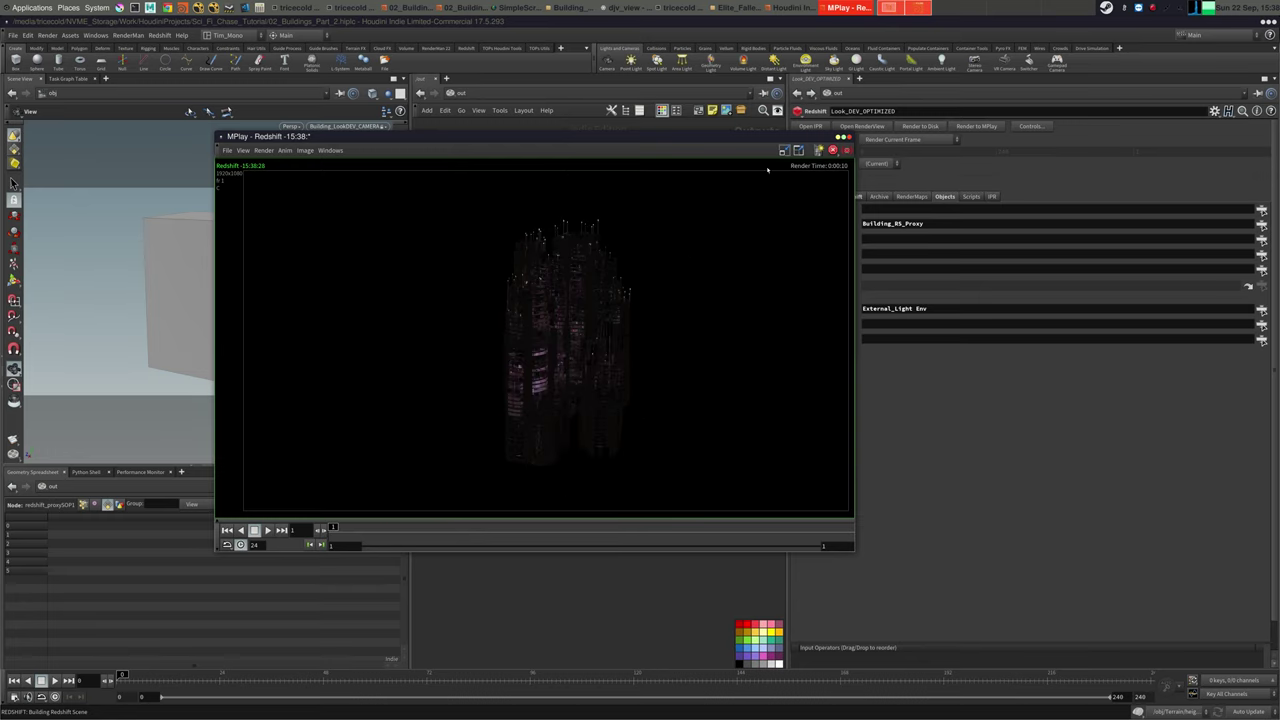
pyautogui.click(848, 138)
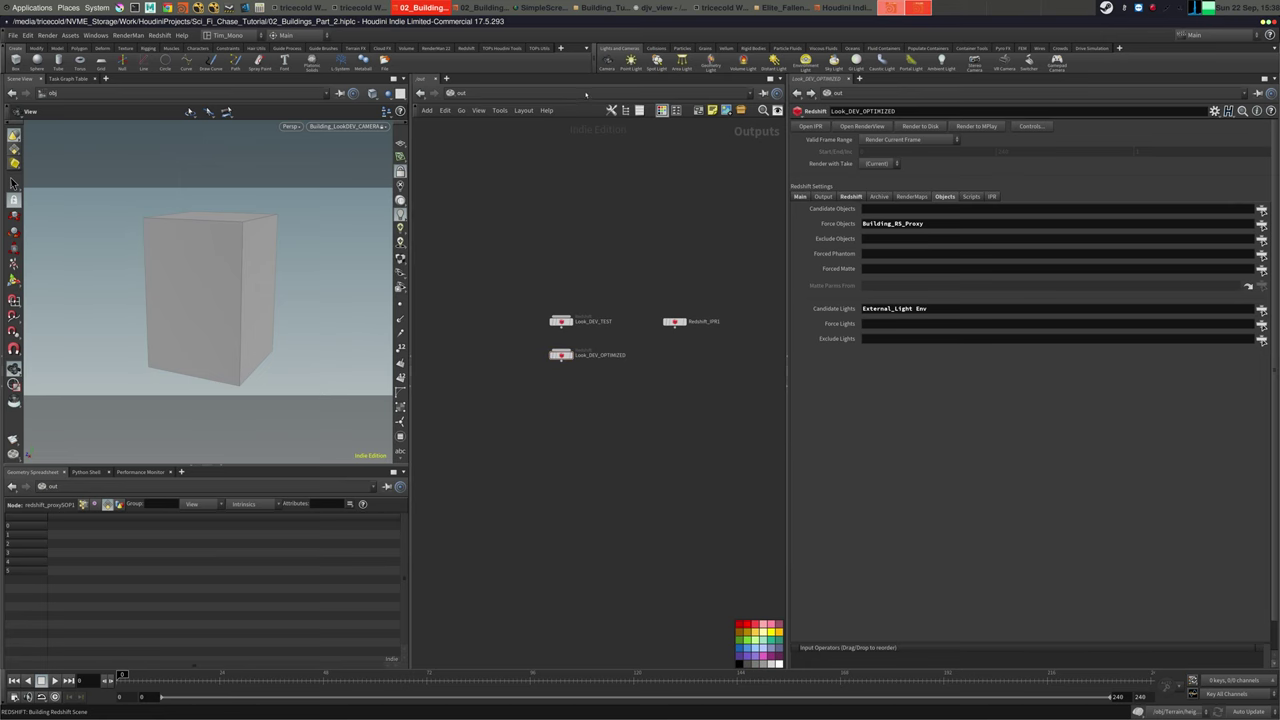
# Return to the object network, hide Building_RS_Proxy in the viewport, and set the scene's update mode to Manual
pyautogui.click(587, 93)
pyautogui.click(602, 138)
pyautogui.click(684, 339)
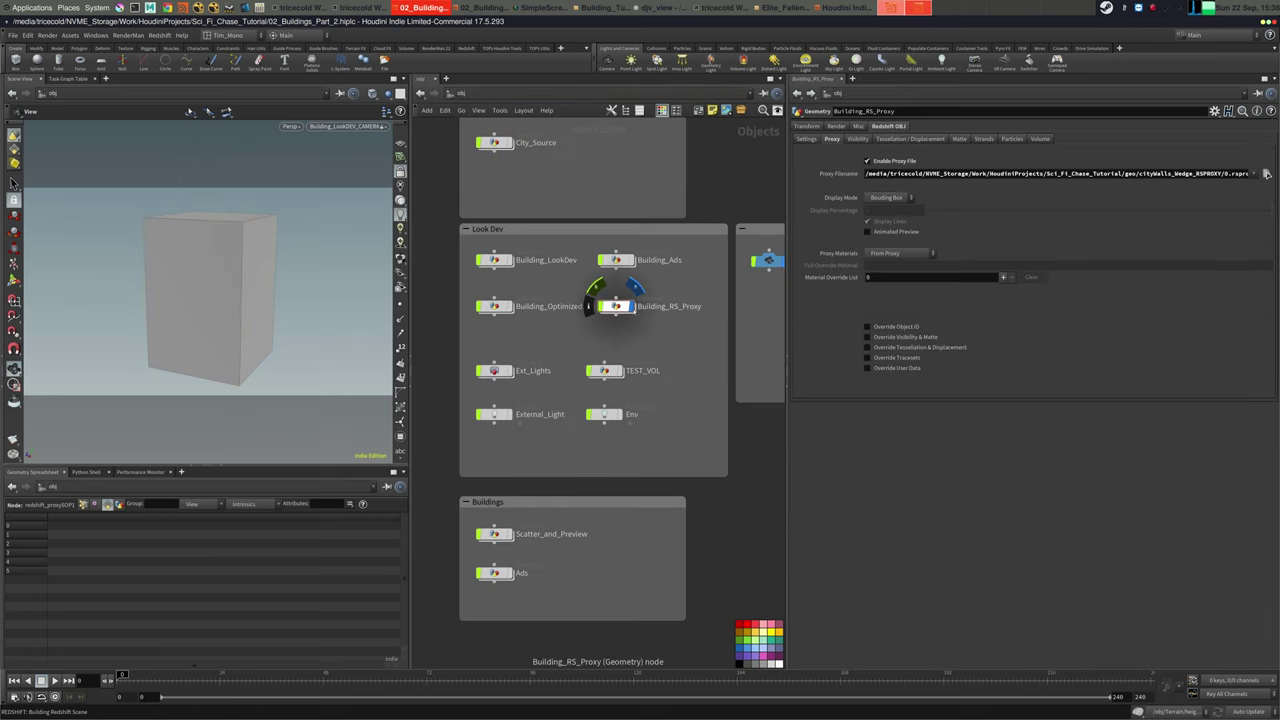
pyautogui.click(631, 306)
pyautogui.moveTo(660, 345); pyautogui.dragTo(683, 264, button='middle')
pyautogui.scroll(-2, 620, 272)
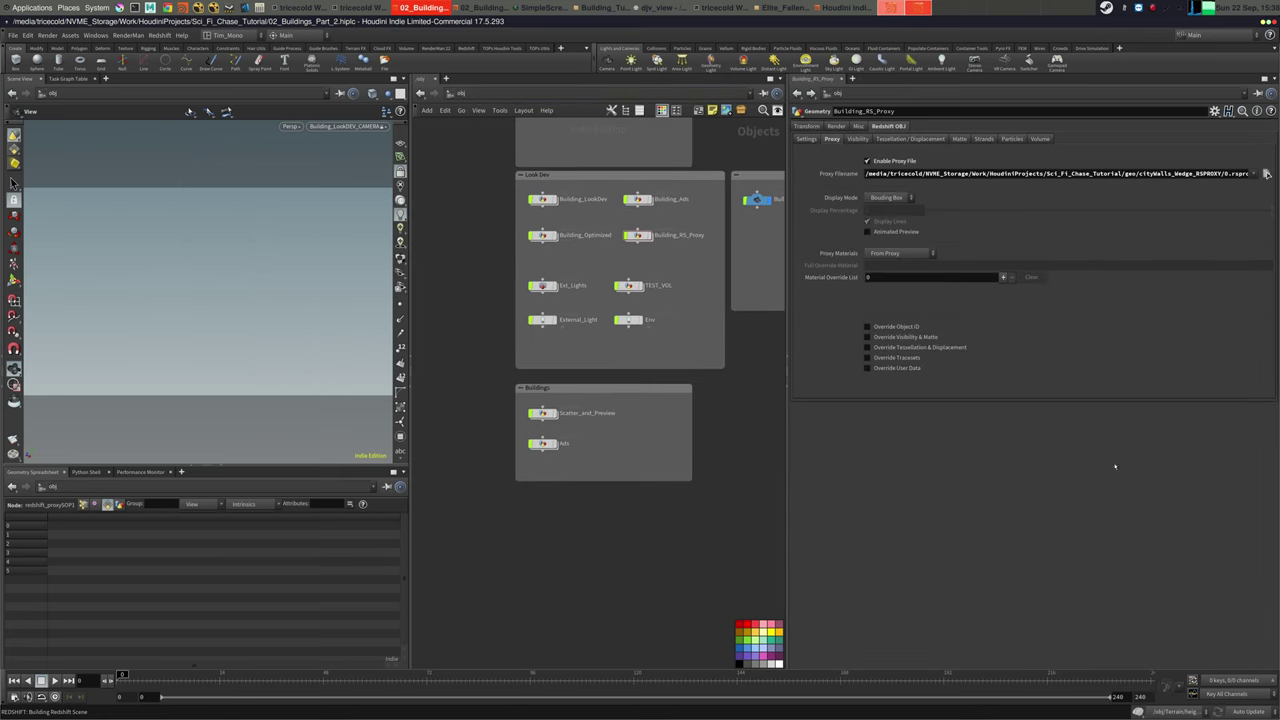
pyautogui.click(1249, 711)
pyautogui.click(1250, 713)
# Move the light and volume nodes lower in the Look Dev box and line up TEST_VOL and Env beneath Building_RS_Proxy
pyautogui.moveTo(686, 258); pyautogui.dragTo(549, 320)
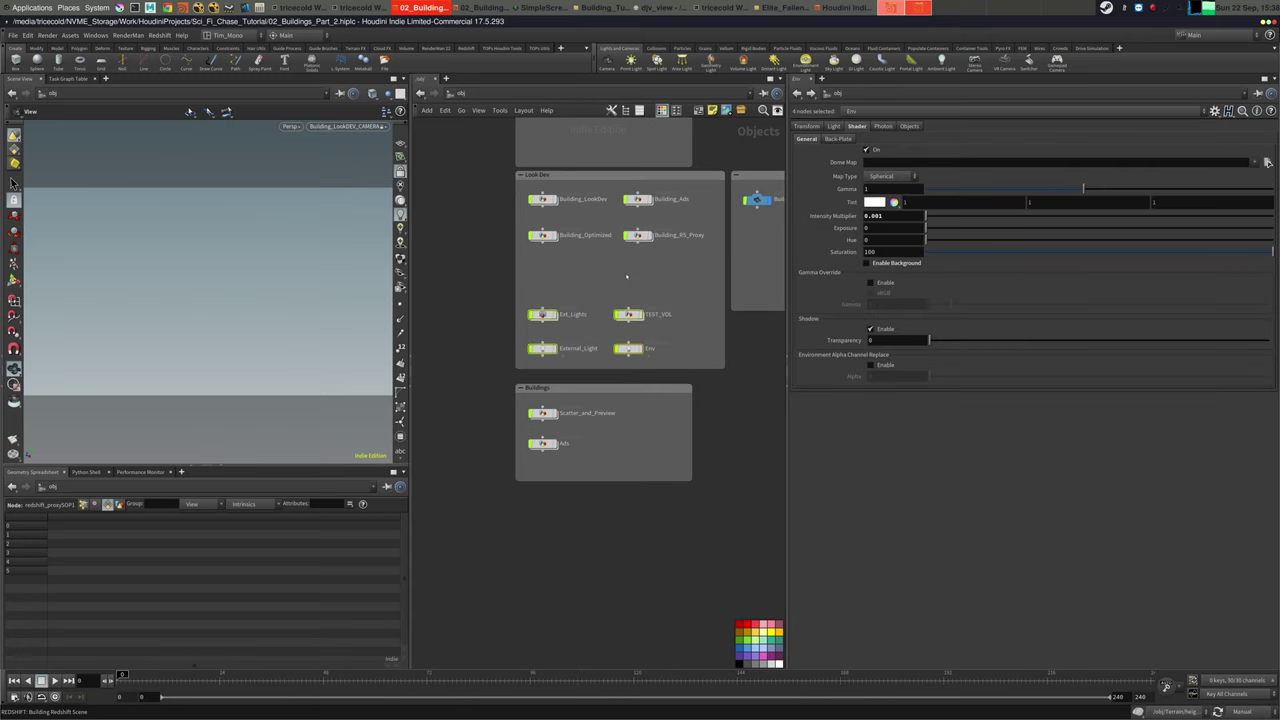
pyautogui.click(623, 277)
pyautogui.moveTo(617, 276); pyautogui.dragTo(609, 286, button='middle')
pyautogui.moveTo(603, 295); pyautogui.dragTo(667, 371)
pyautogui.moveTo(622, 325); pyautogui.dragTo(635, 326)
pyautogui.click(600, 290)
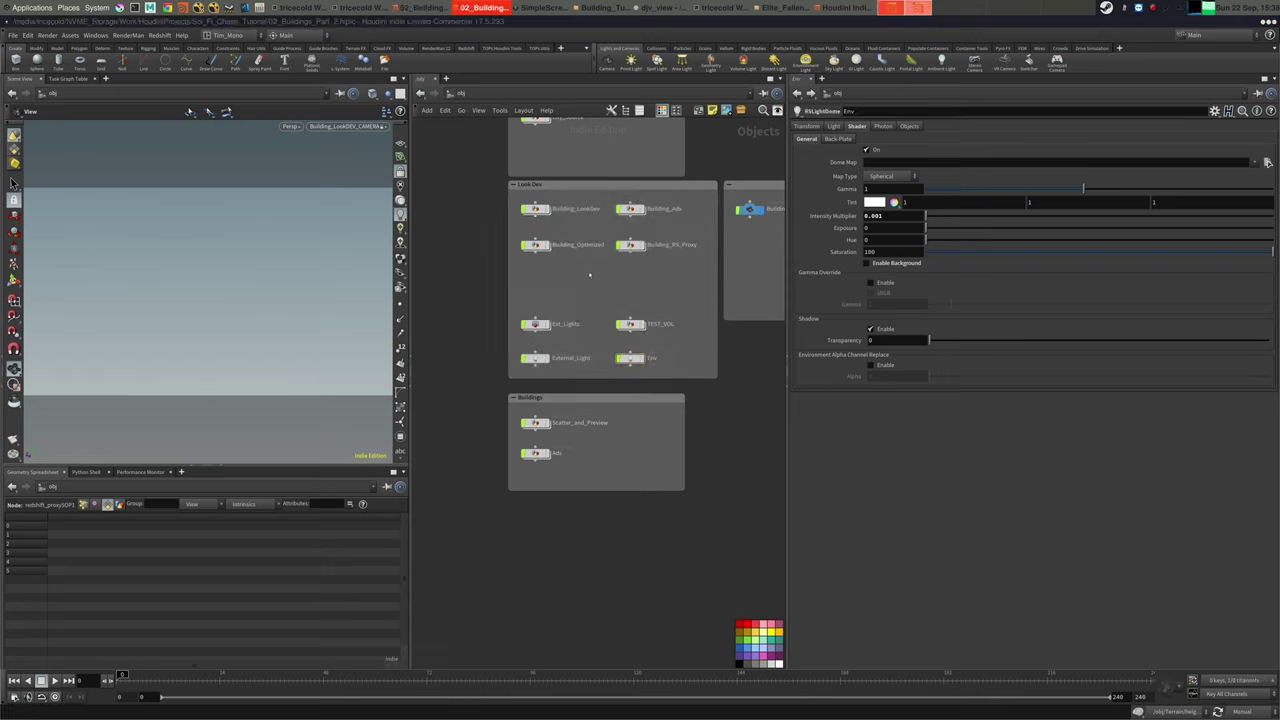
# Add a TOP Network in the Look Dev box, between the building nodes and the light nodes
pyautogui.moveTo(591, 277); pyautogui.dragTo(586, 292, button='middle')
pyautogui.press('Tab')
pyautogui.write('to')
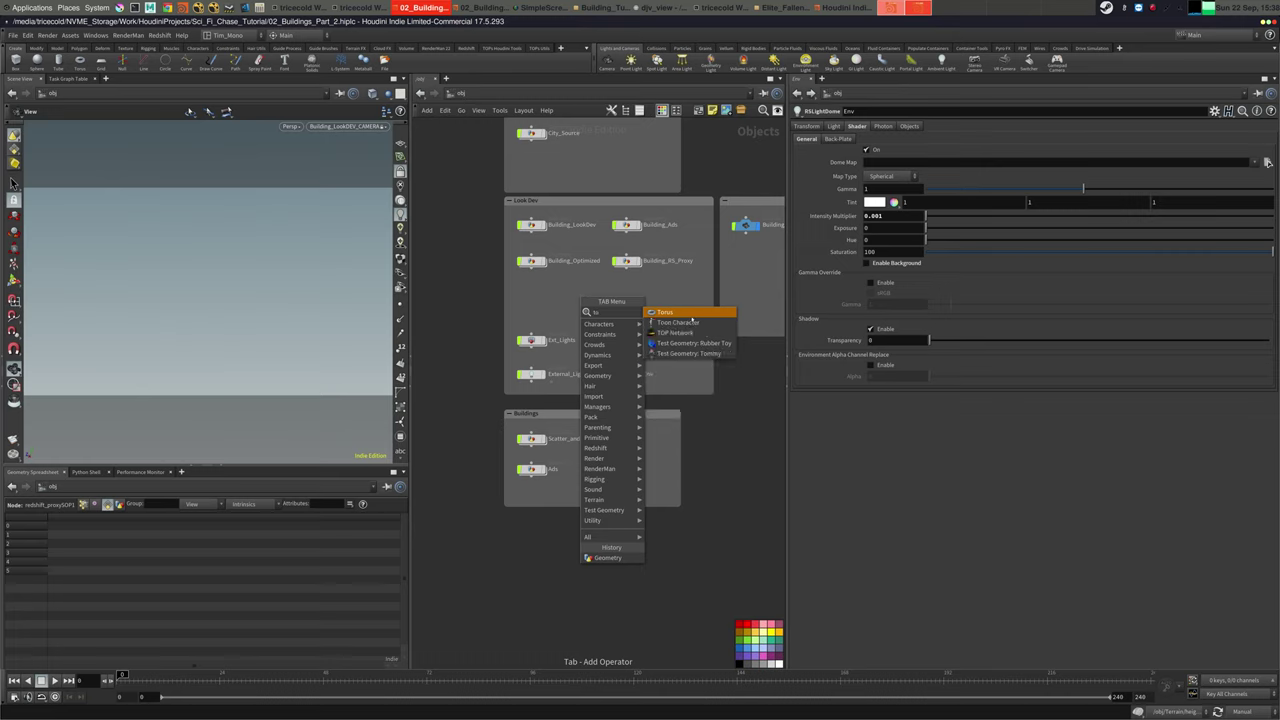
pyautogui.click(663, 323)
pyautogui.click(586, 301)
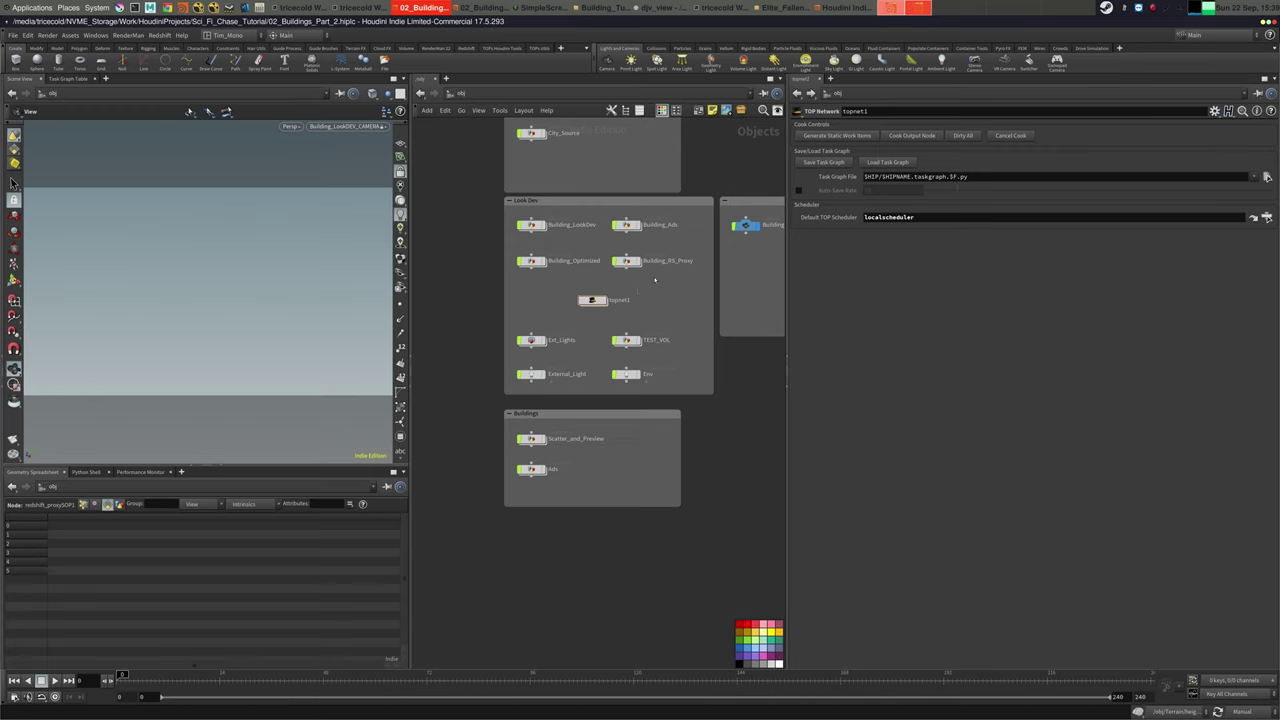
# Move the four light and volume nodes further down in the Look Dev box and lower the TOP network slightly
pyautogui.moveTo(610, 396); pyautogui.dragTo(611, 380, button='middle')
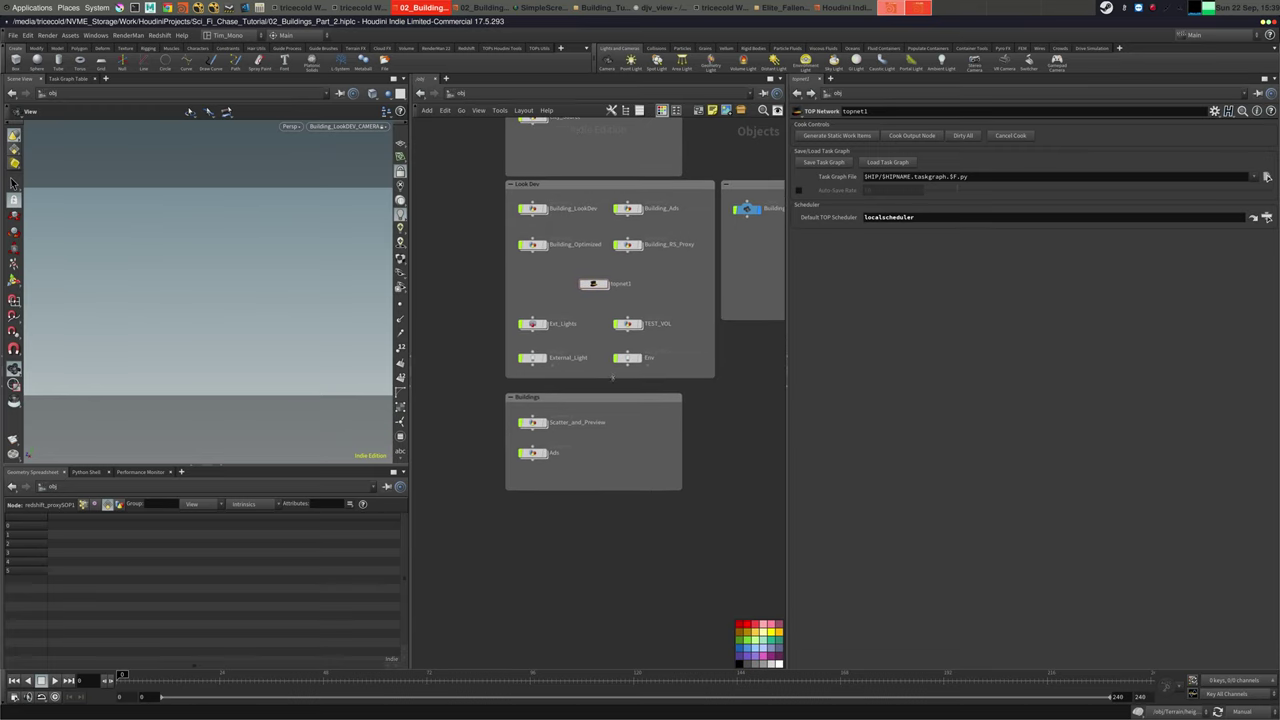
pyautogui.moveTo(612, 377); pyautogui.dragTo(517, 306)
pyautogui.moveTo(533, 330); pyautogui.dragTo(538, 354)
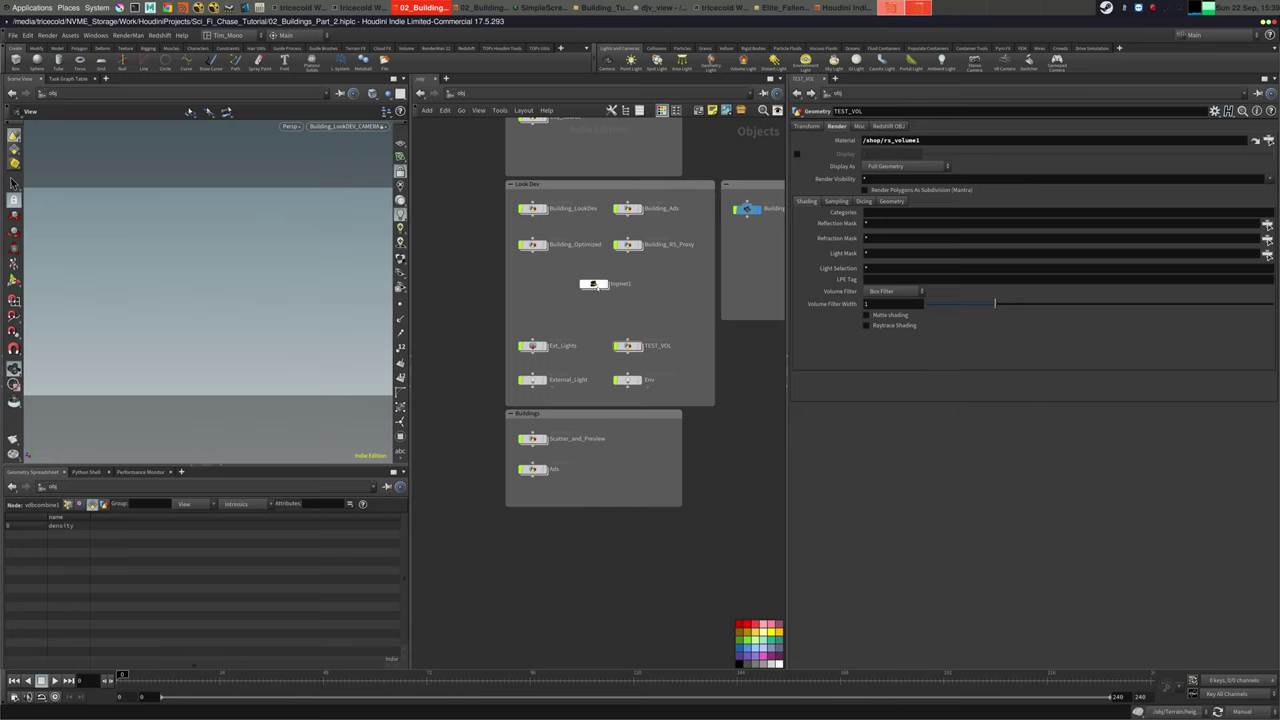
pyautogui.moveTo(593, 284); pyautogui.dragTo(592, 296)
pyautogui.moveTo(628, 272); pyautogui.dragTo(648, 314, button='middle')
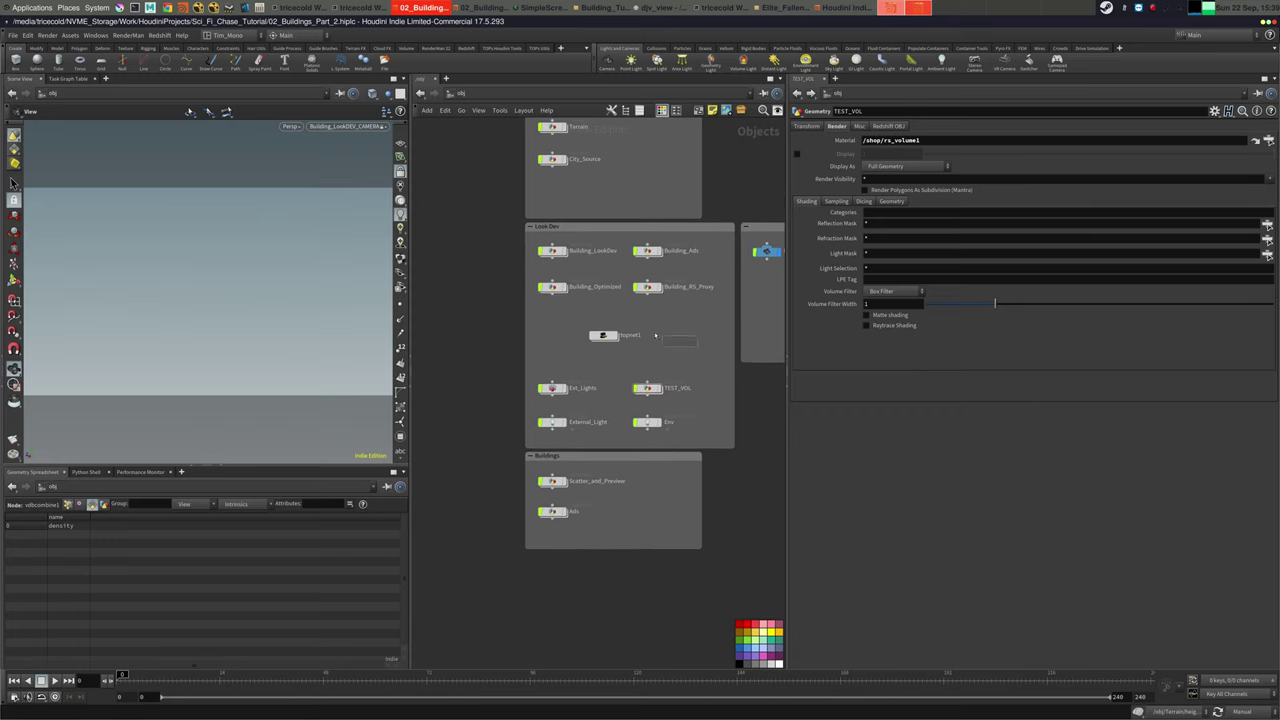
# Create a network box around the four building nodes and the TOP network inside Look Dev, and widen it
pyautogui.moveTo(655, 335); pyautogui.dragTo(535, 238)
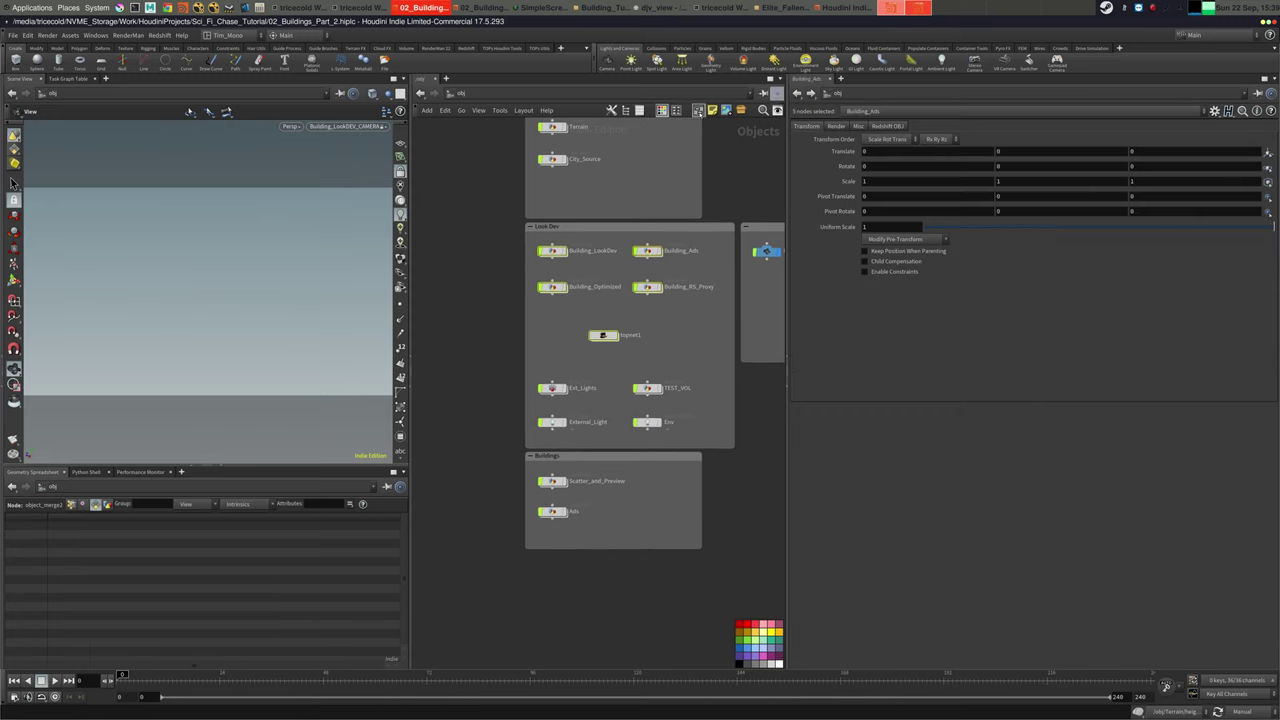
pyautogui.click(699, 111)
pyautogui.click(692, 316)
pyautogui.moveTo(674, 314); pyautogui.dragTo(722, 313)
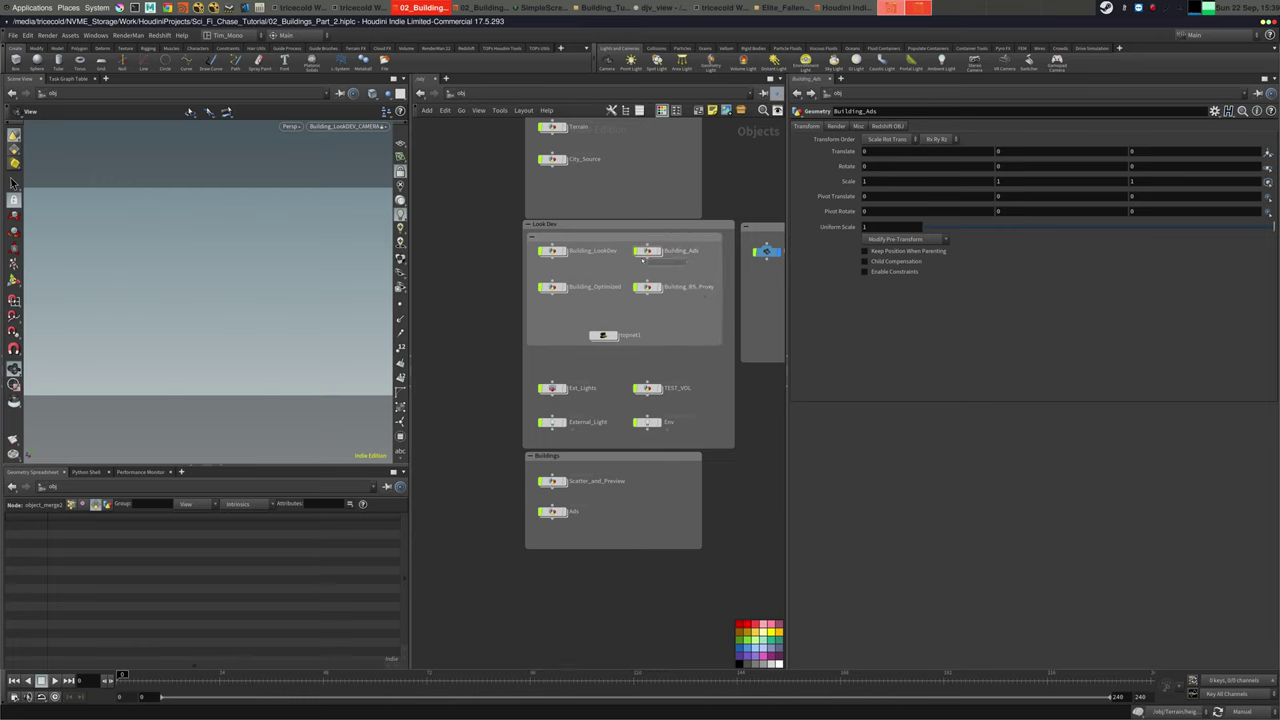
# Colour Building_LookDev and Building_Ads blue, and Building_Optimized and Building_RS_Proxy purple
pyautogui.moveTo(643, 261); pyautogui.dragTo(539, 246)
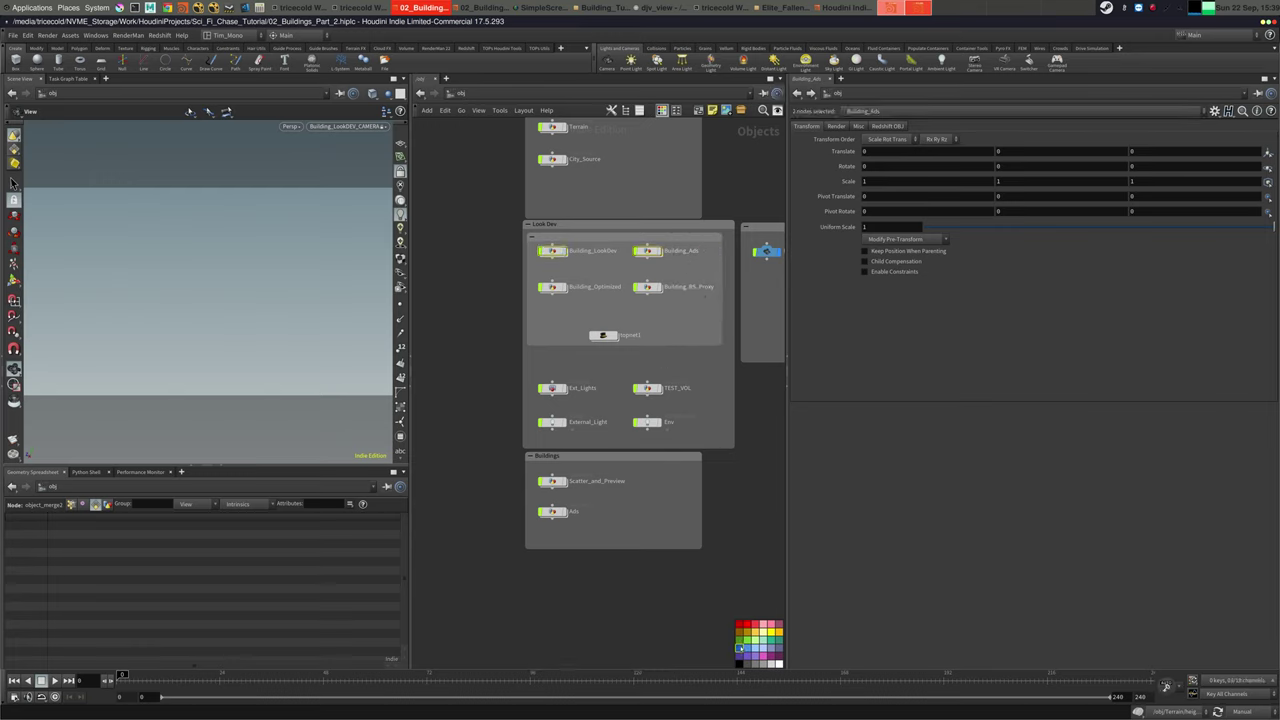
pyautogui.click(739, 648)
pyautogui.moveTo(702, 276); pyautogui.dragTo(614, 319)
pyautogui.click(738, 654)
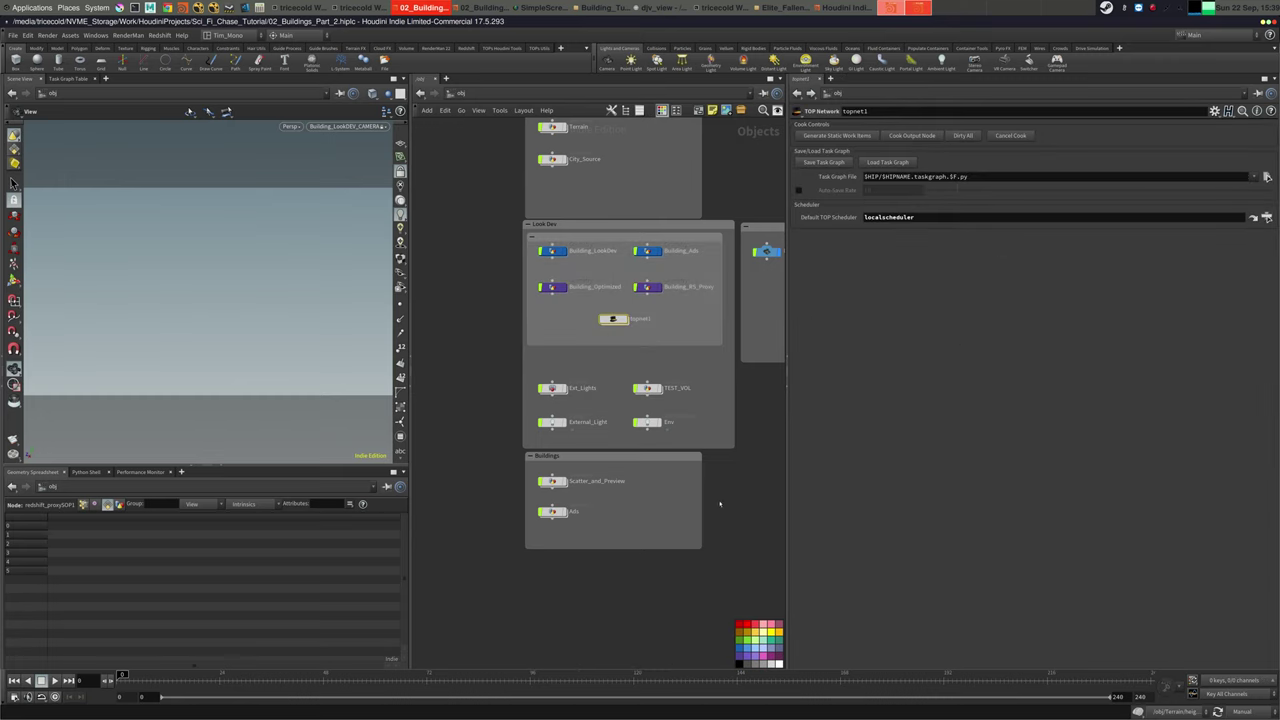
# Colour the TOP network node black and rename it Bake_and_Render
pyautogui.doubleClick(646, 320)
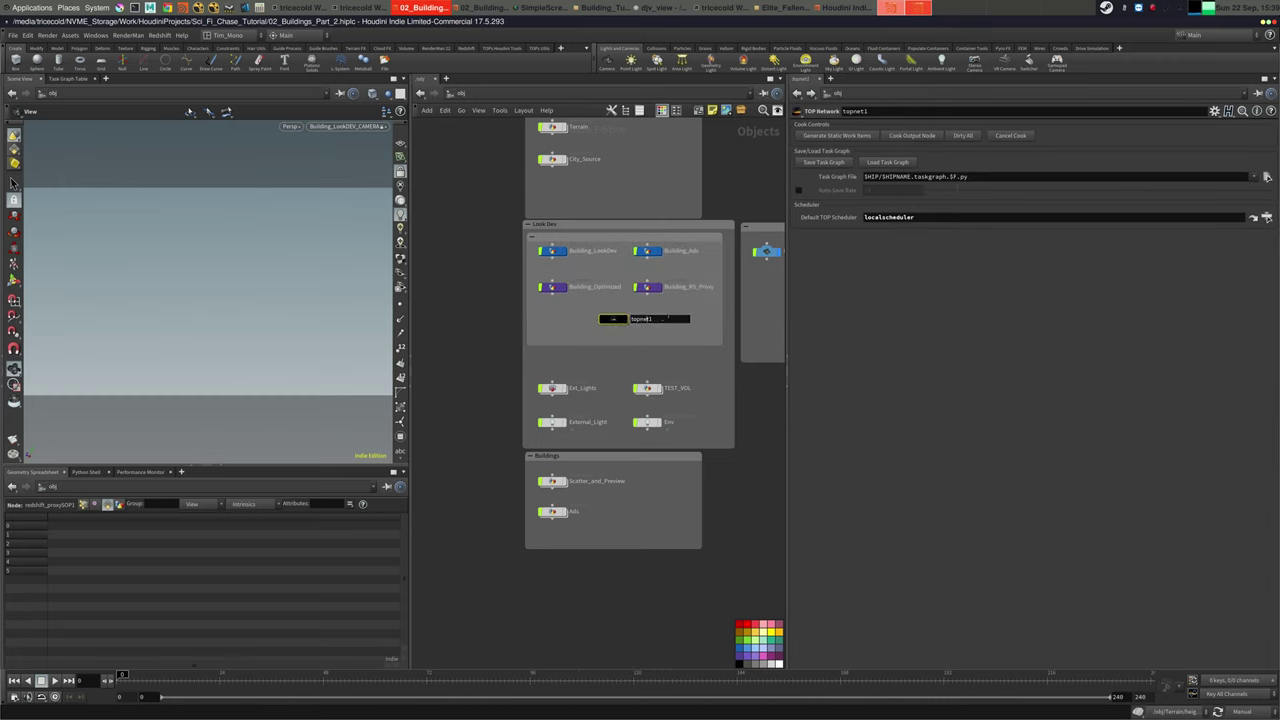
pyautogui.write('Bake_a')
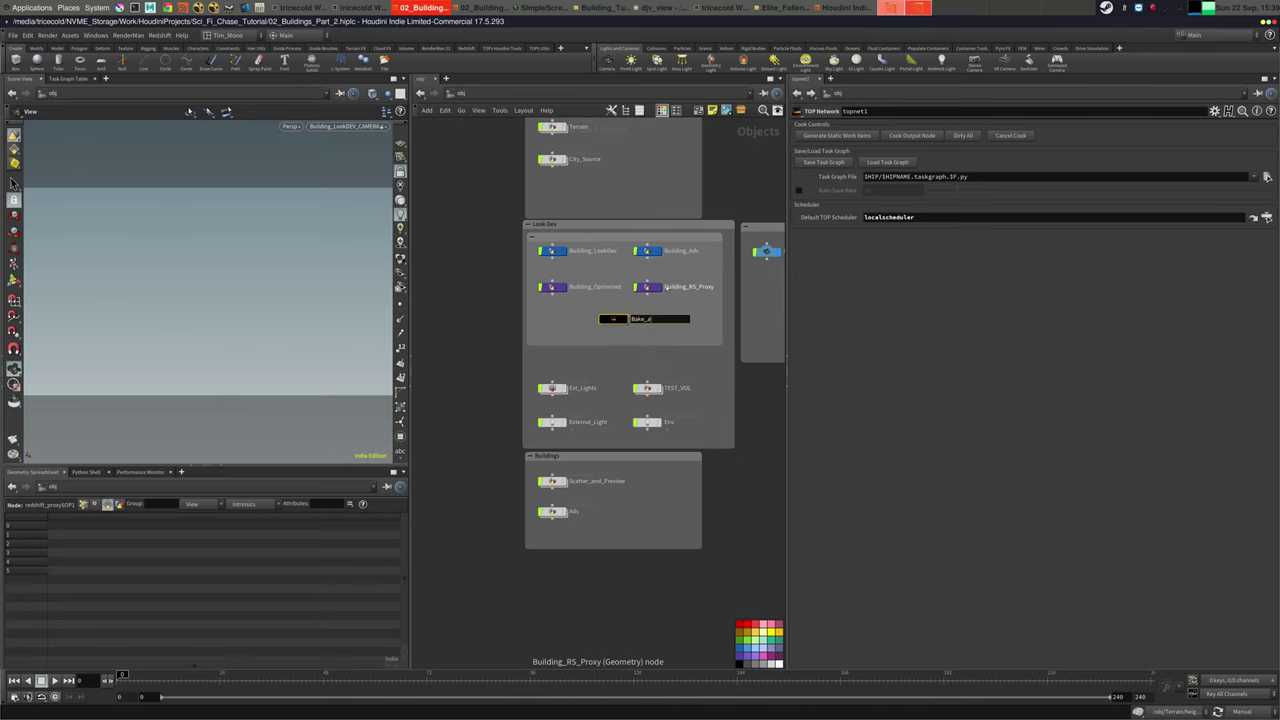
pyautogui.write('nd_Render')
pyautogui.press('Return')
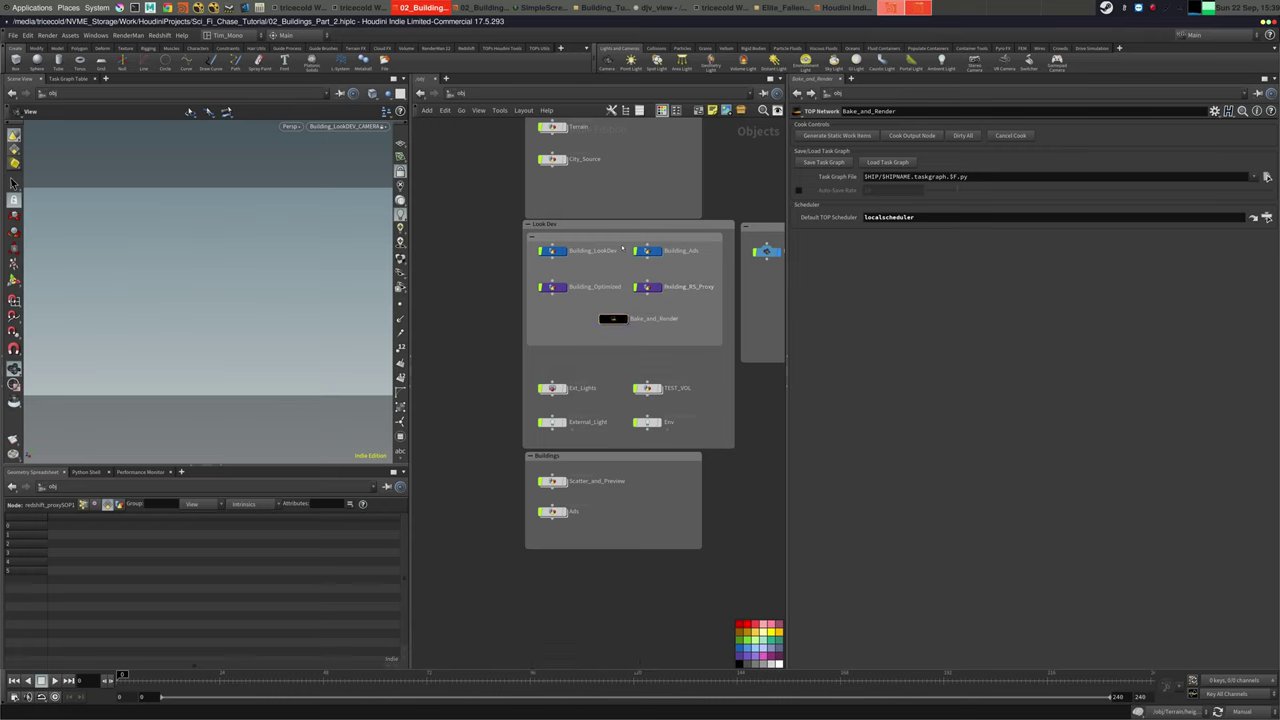
# Shift the Look Dev and Buildings network boxes so they line up under the Environment box with small gaps
pyautogui.click(648, 224)
pyautogui.moveTo(648, 224); pyautogui.dragTo(658, 229)
pyautogui.moveTo(586, 456); pyautogui.dragTo(586, 463)
pyautogui.click(711, 367)
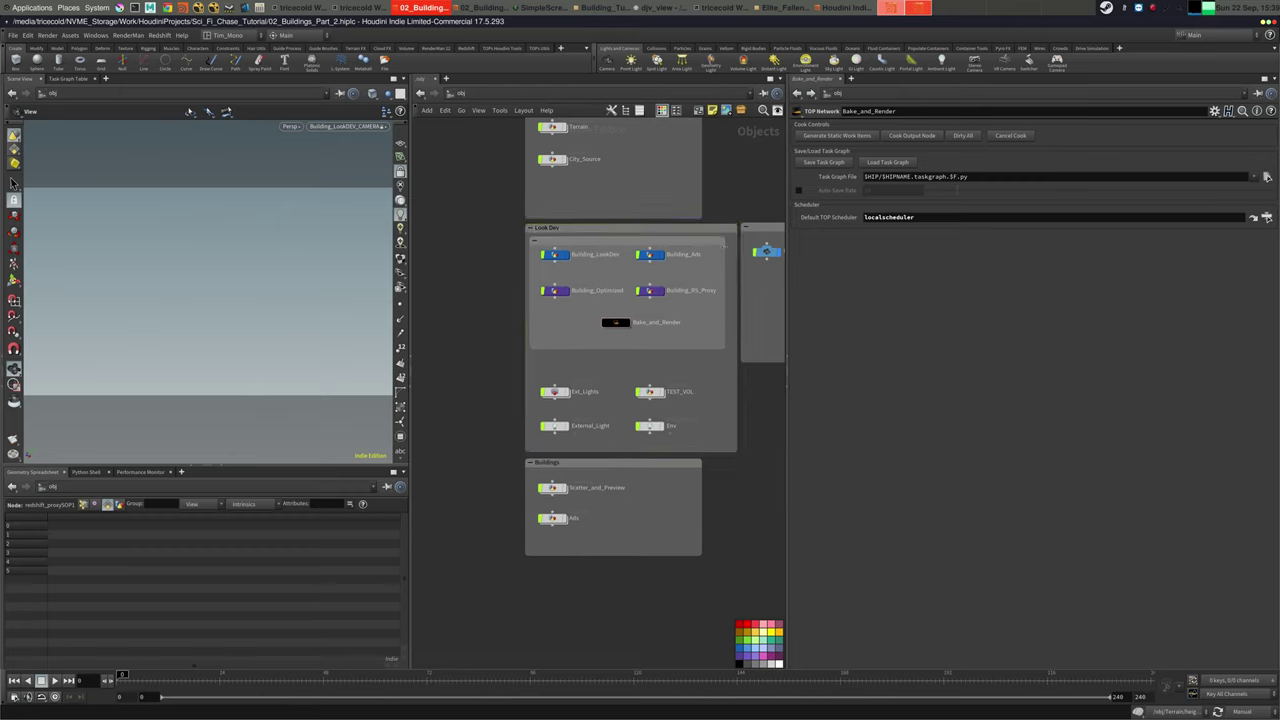
pyautogui.click(720, 228)
# Colour the Environment network box green and the Look Dev network box blue
pyautogui.scroll(-2, 684, 249)
pyautogui.moveTo(735, 204); pyautogui.dragTo(664, 258, button='middle')
pyautogui.scroll(3, 684, 249)
pyautogui.scroll(-2, 662, 222)
pyautogui.click(584, 168)
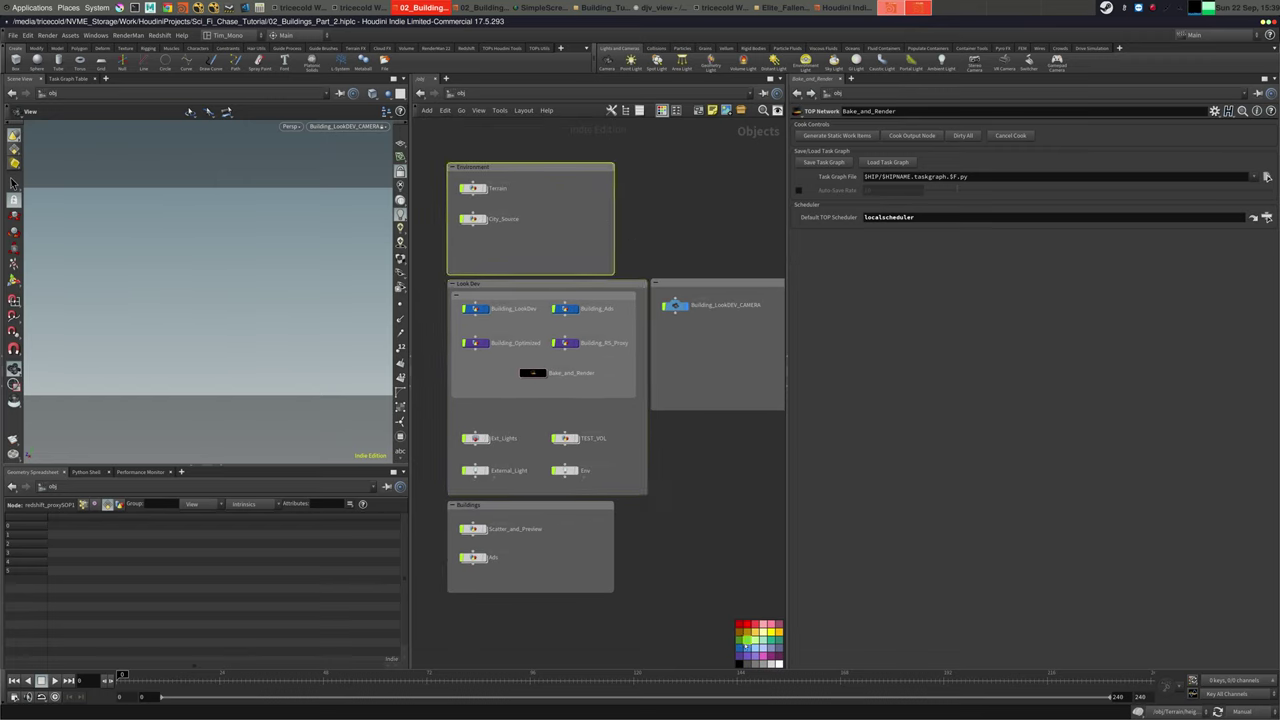
pyautogui.moveTo(741, 640); pyautogui.dragTo(574, 251)
pyautogui.click(525, 284)
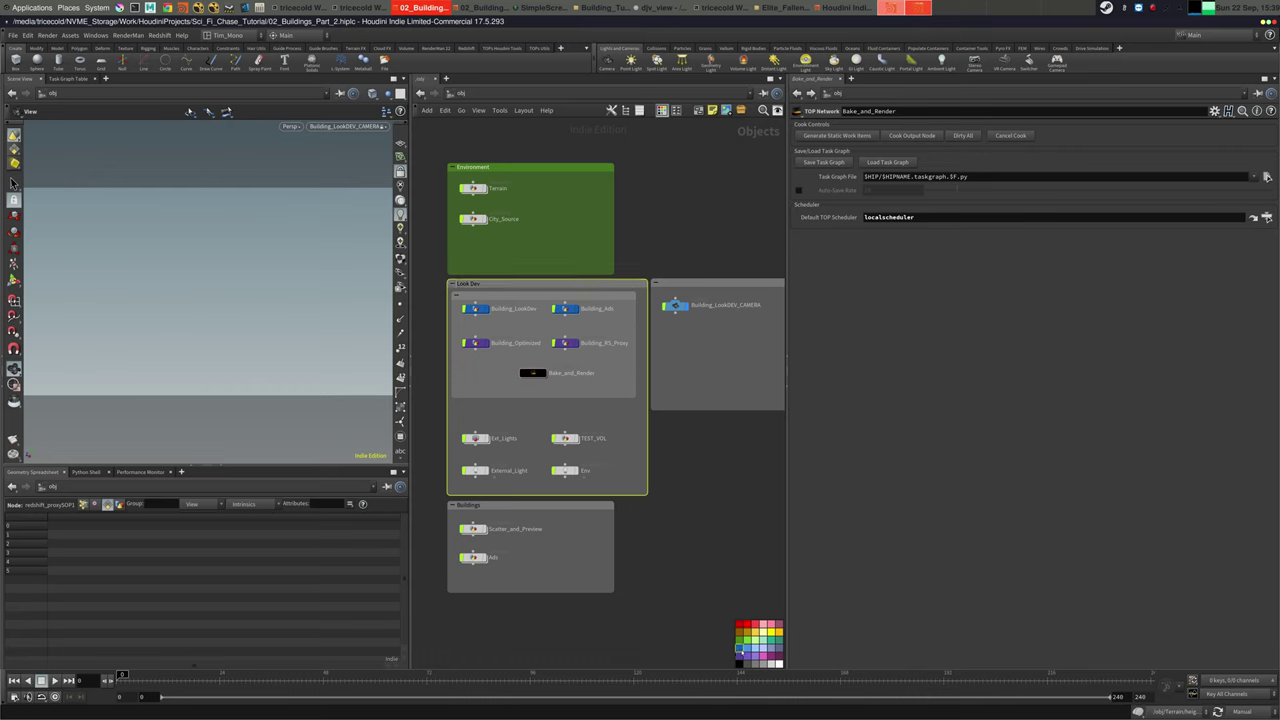
pyautogui.click(739, 649)
# Colour the nested network box around the building nodes purple
pyautogui.click(564, 396)
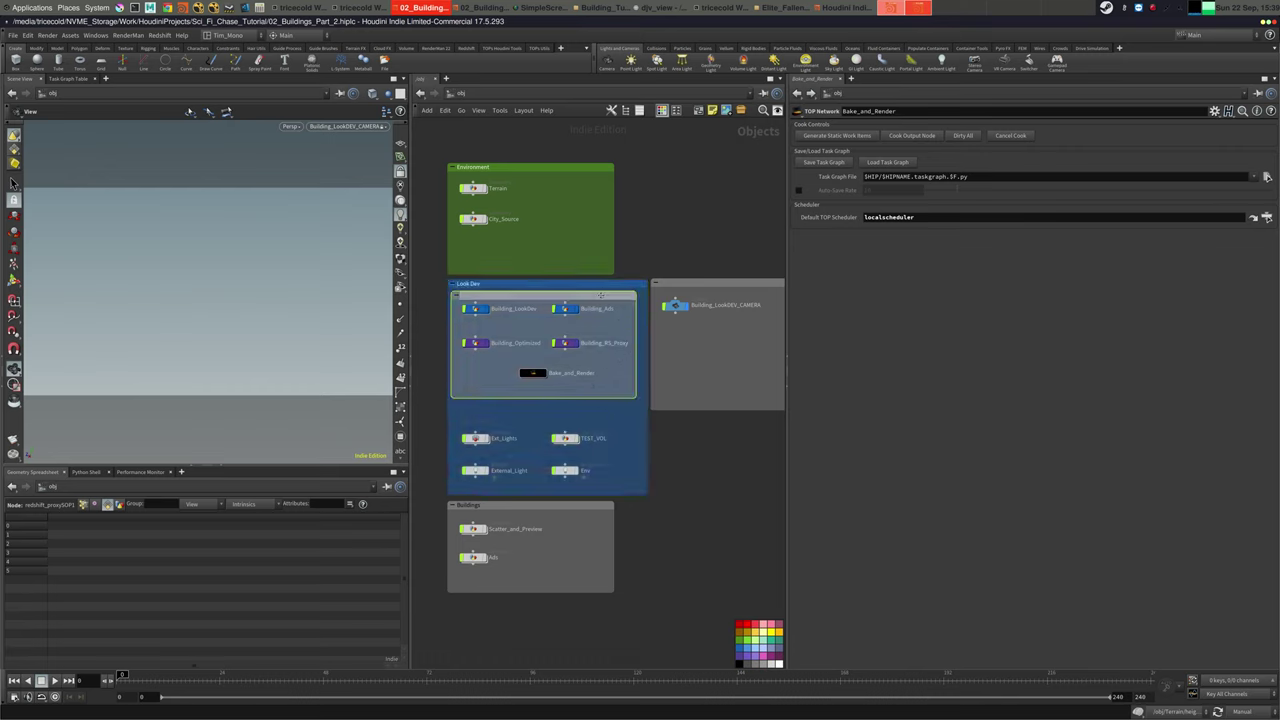
pyautogui.click(739, 657)
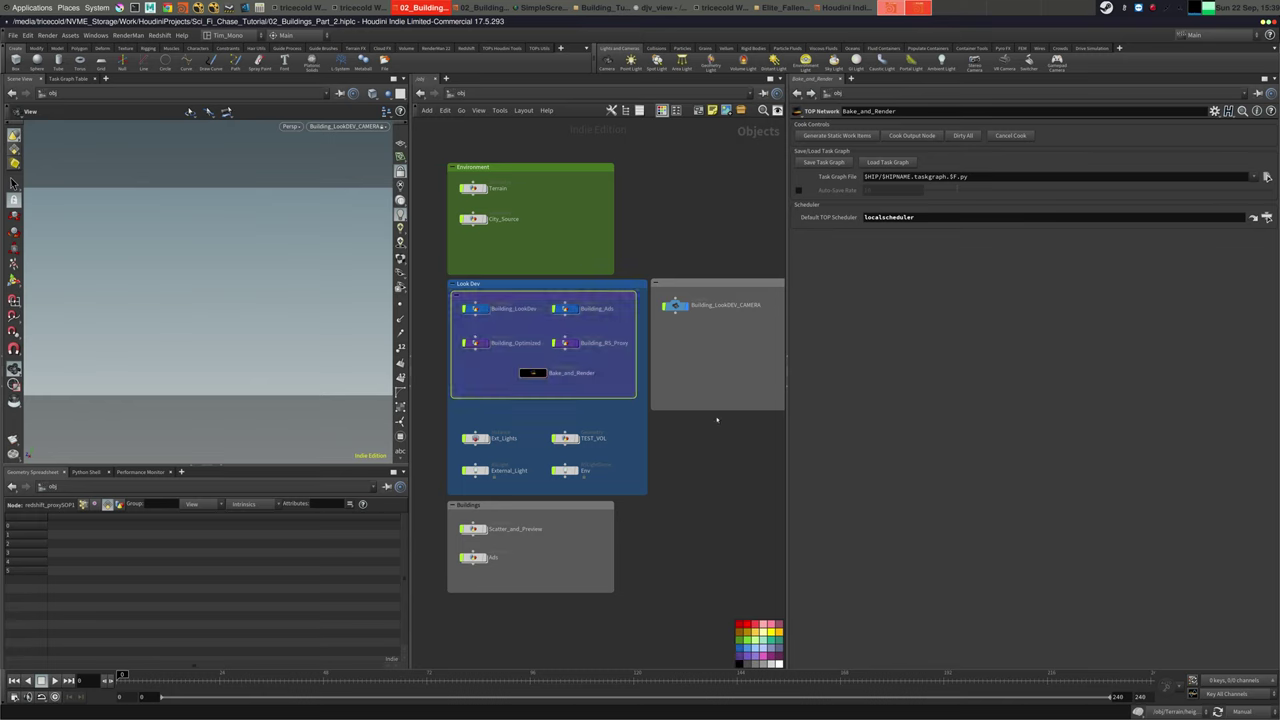
pyautogui.click(716, 424)
# Move the Scatter_and_Preview and Ads nodes slightly lower inside the Buildings box
pyautogui.moveTo(605, 473); pyautogui.dragTo(608, 412, button='middle')
pyautogui.click(556, 444)
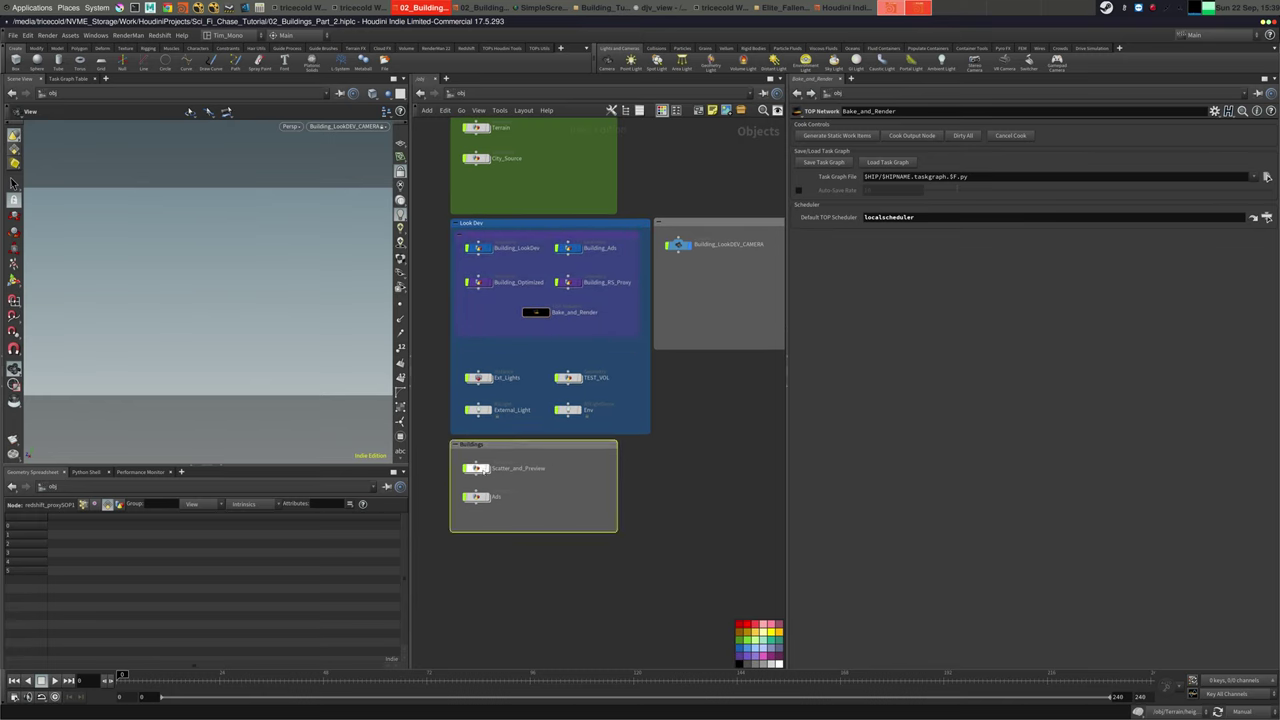
pyautogui.moveTo(477, 468); pyautogui.dragTo(476, 505)
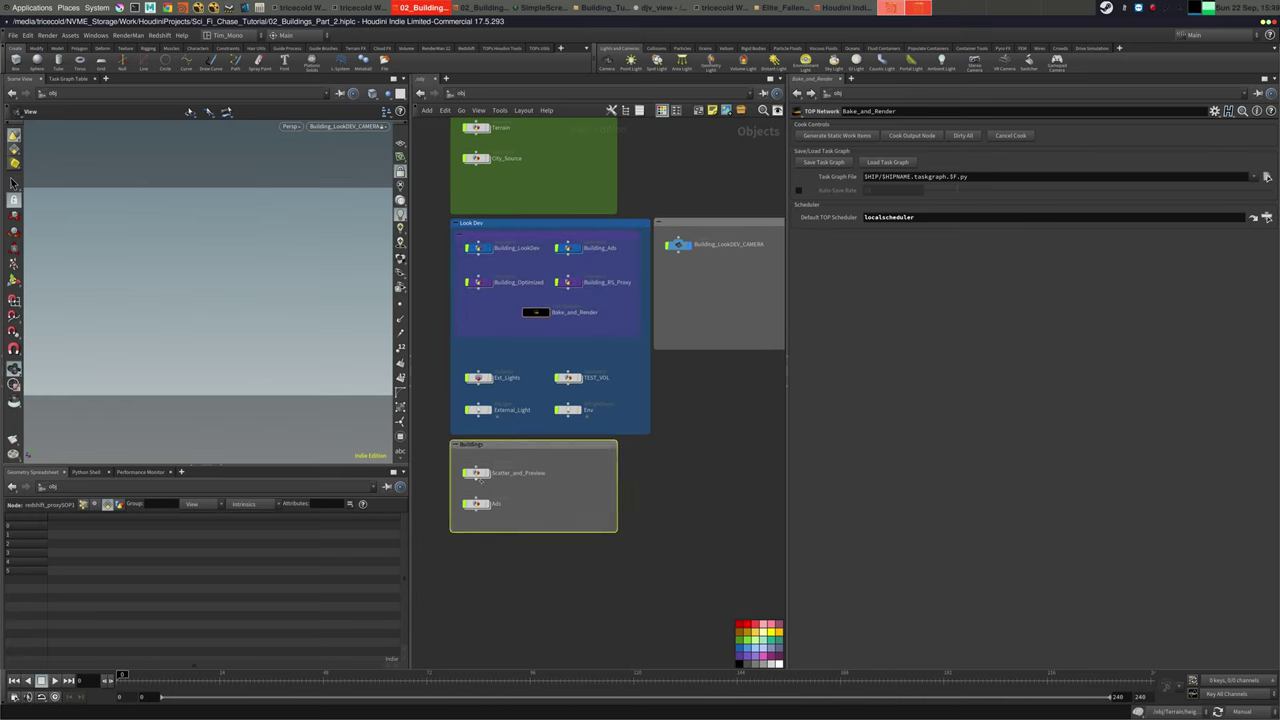
pyautogui.click(485, 474)
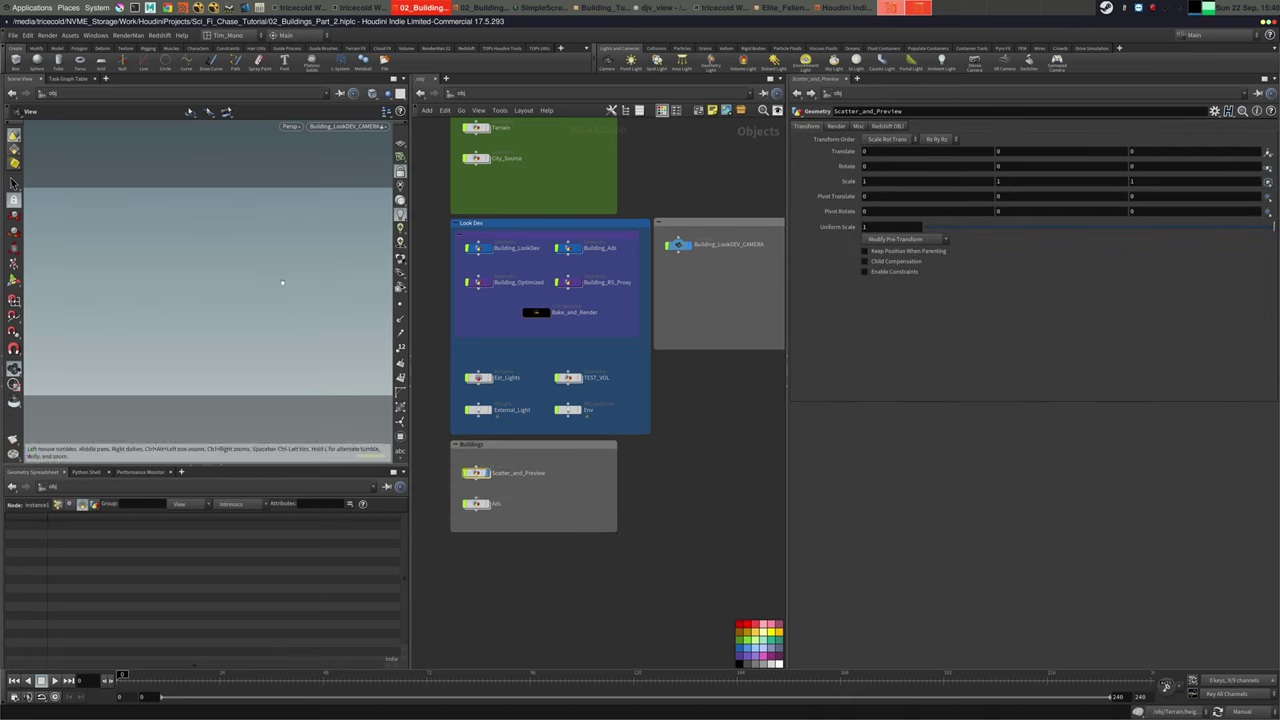
pyautogui.moveTo(491, 478); pyautogui.dragTo(515, 470, button='middle')
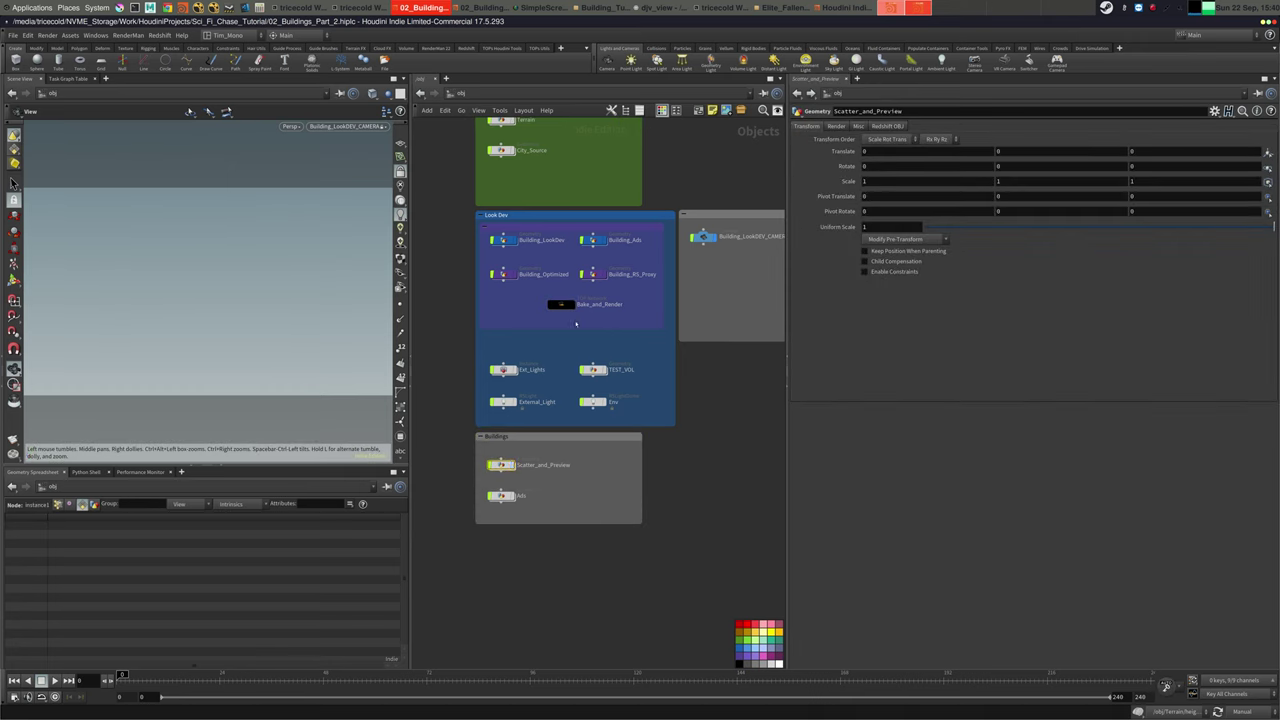
# Move the Bake_and_Render node directly beneath Building_Optimized
pyautogui.moveTo(567, 306); pyautogui.dragTo(512, 311)
pyautogui.moveTo(512, 311); pyautogui.dragTo(521, 360, button='middle')
pyautogui.click(521, 360)
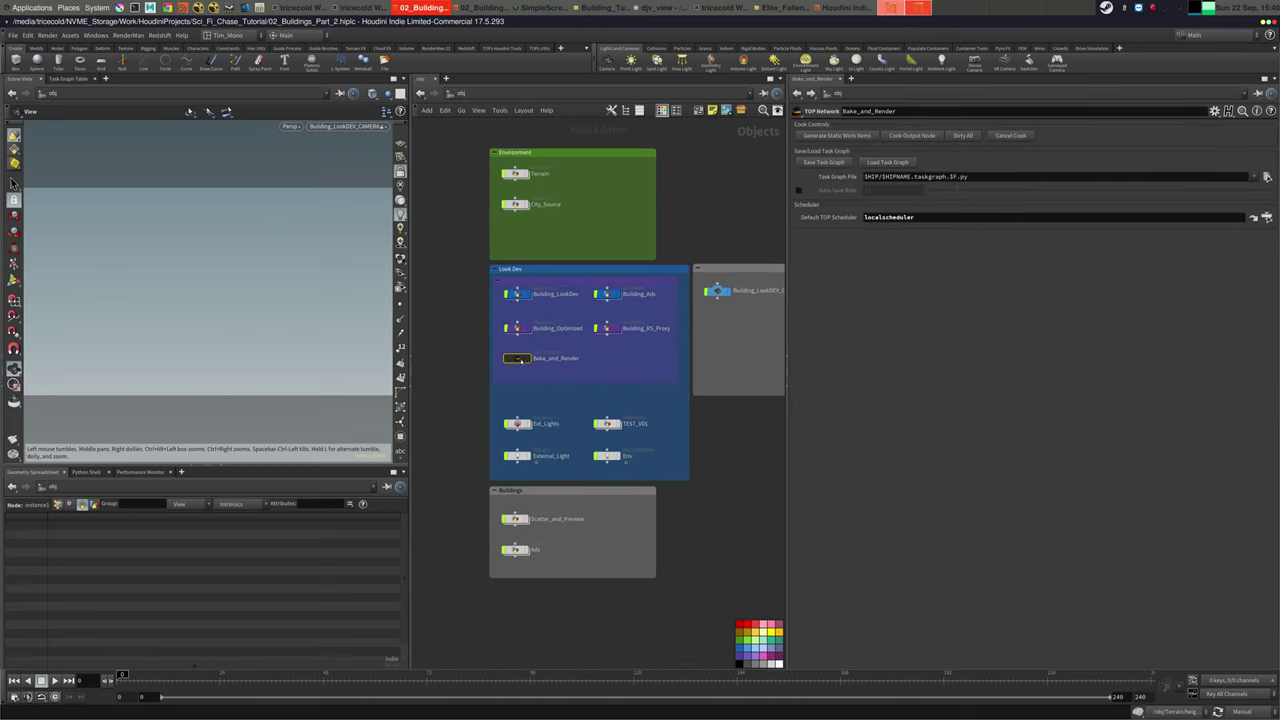
# Add a Wedge node above the local scheduler inside the Bake_and_Render network
pyautogui.doubleClick(519, 360)
pyautogui.press('Tab')
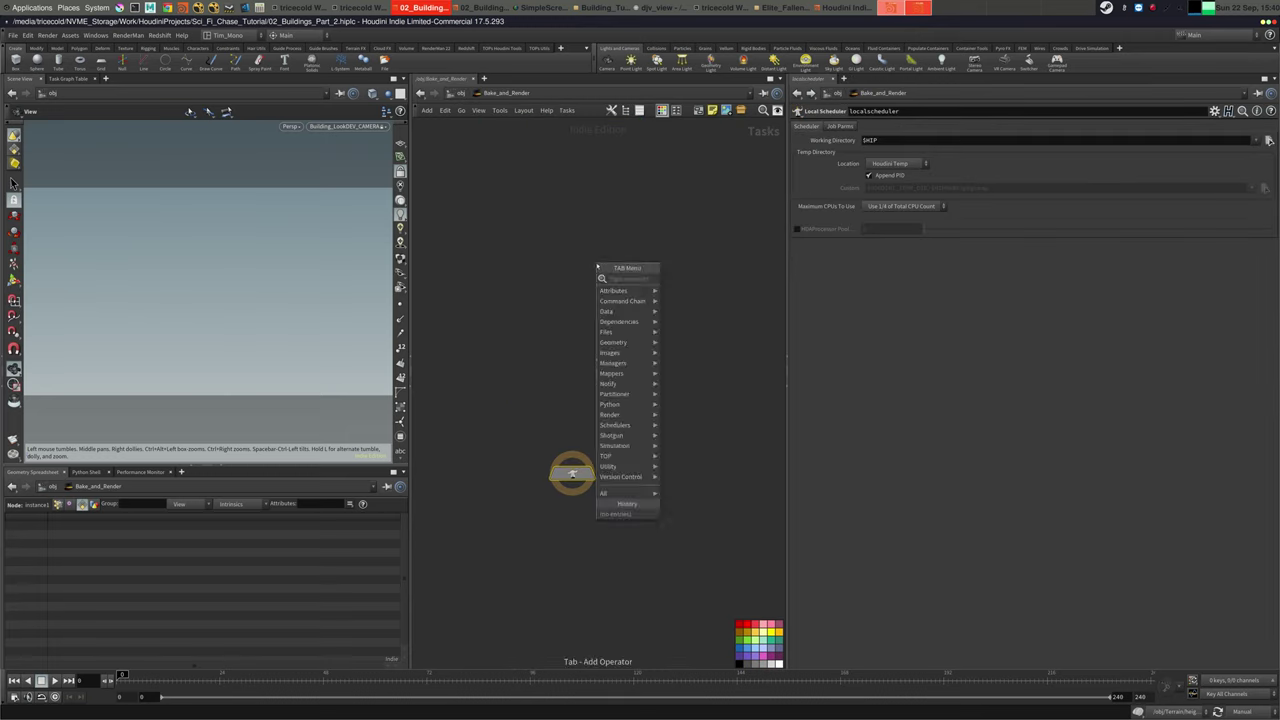
pyautogui.write('wed')
pyautogui.click(663, 277)
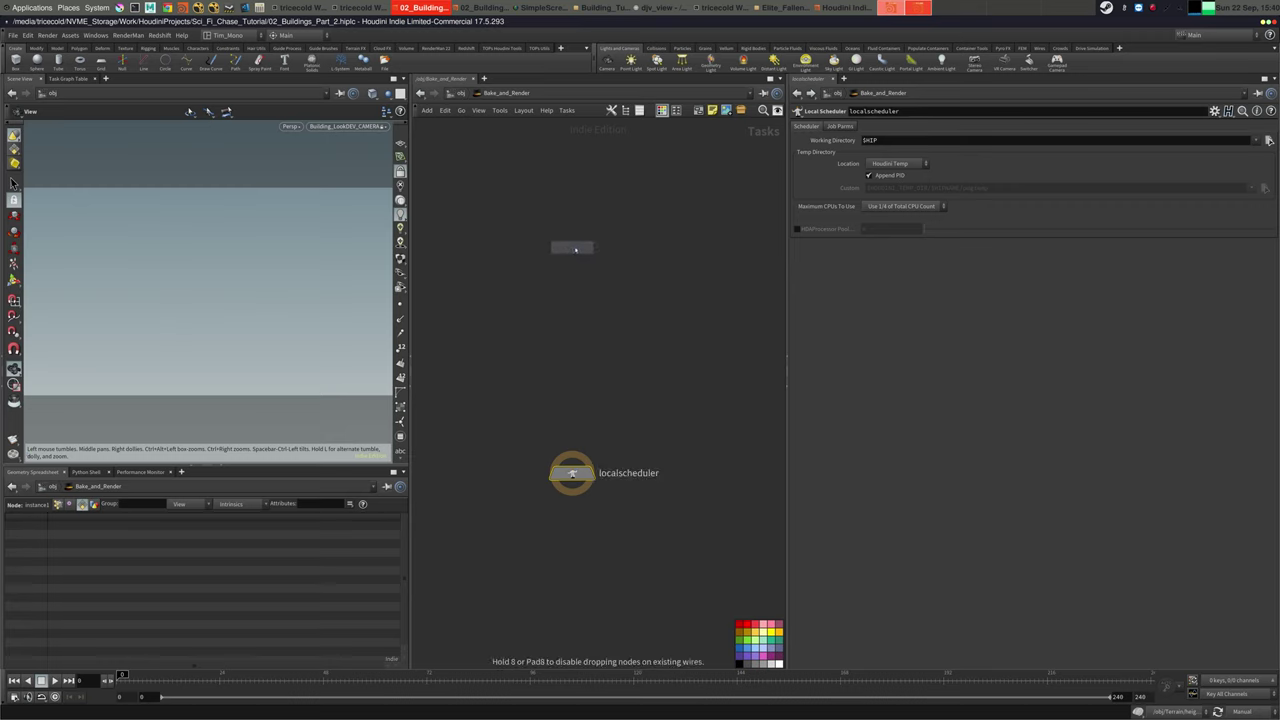
pyautogui.click(575, 249)
pyautogui.moveTo(651, 260); pyautogui.dragTo(646, 285, button='middle')
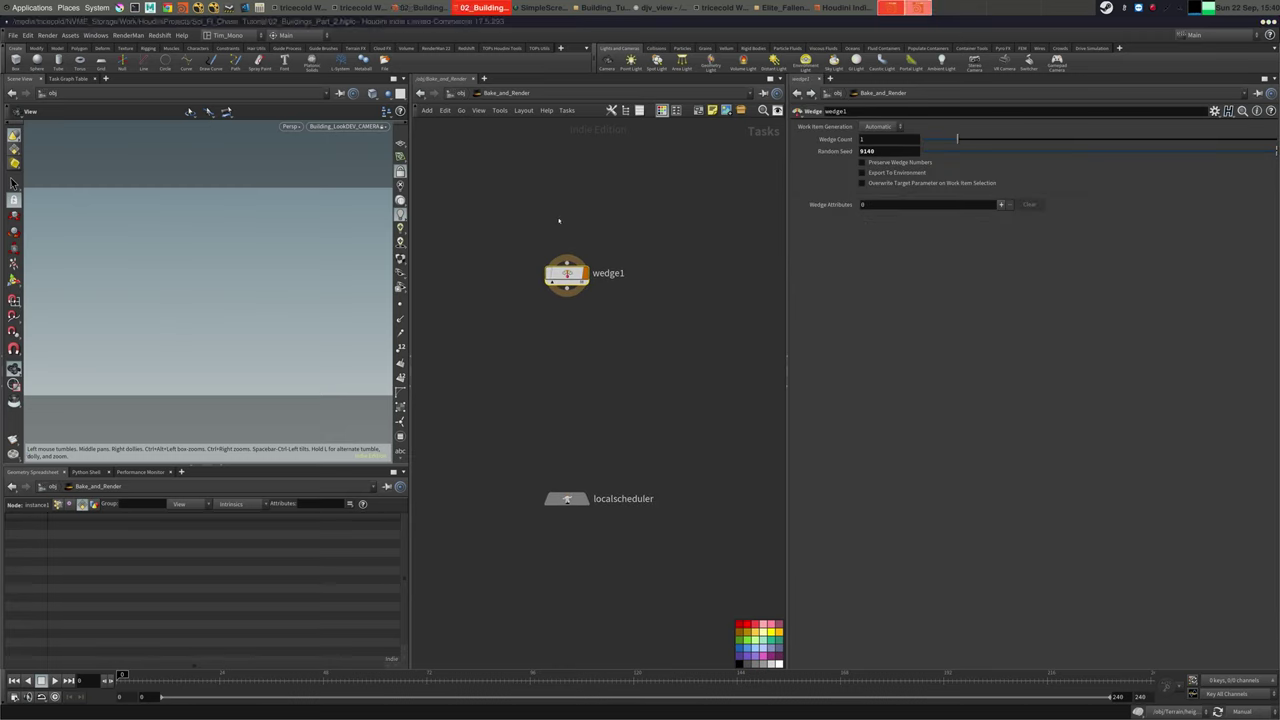
# Rename the new wedge node as Change_Buillding
pyautogui.press('F2')
pyautogui.write('Chang')
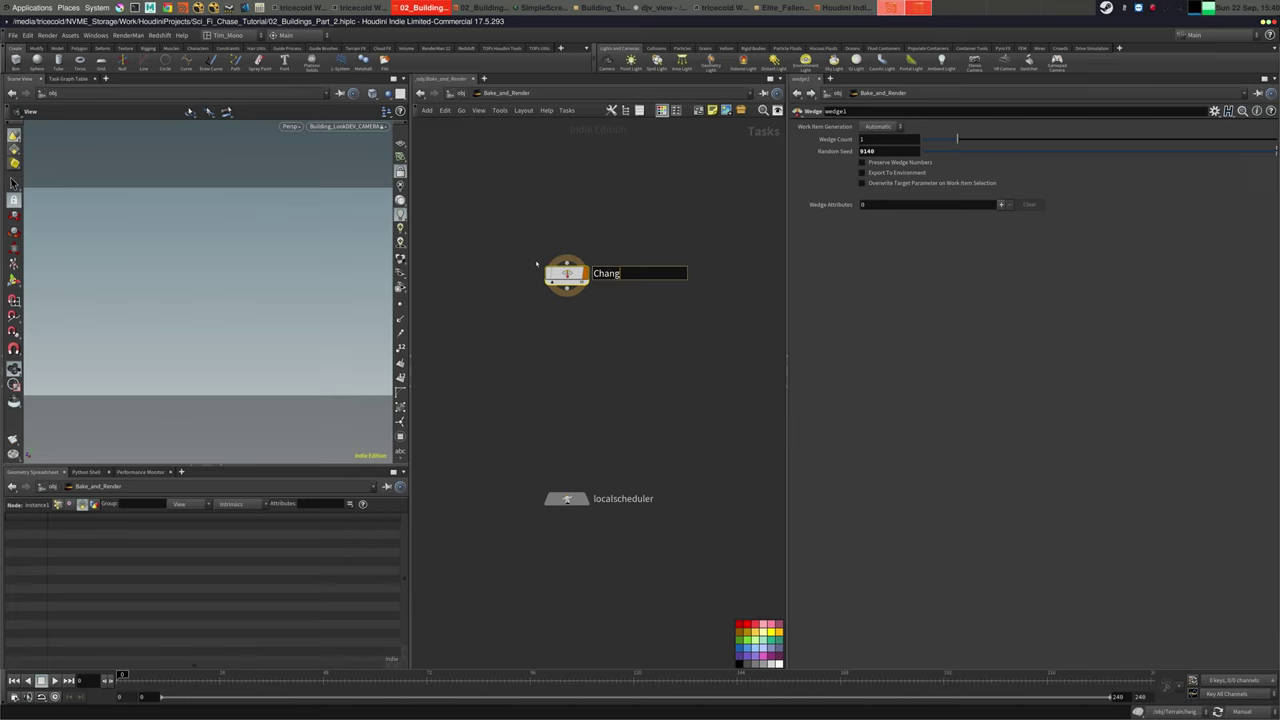
pyautogui.write('ing')
pyautogui.press('BackSpace')
pyautogui.press('BackSpace')
pyautogui.press('BackSpace')
pyautogui.write('e_Buillding')
pyautogui.press('Return')
pyautogui.click(1165, 9)
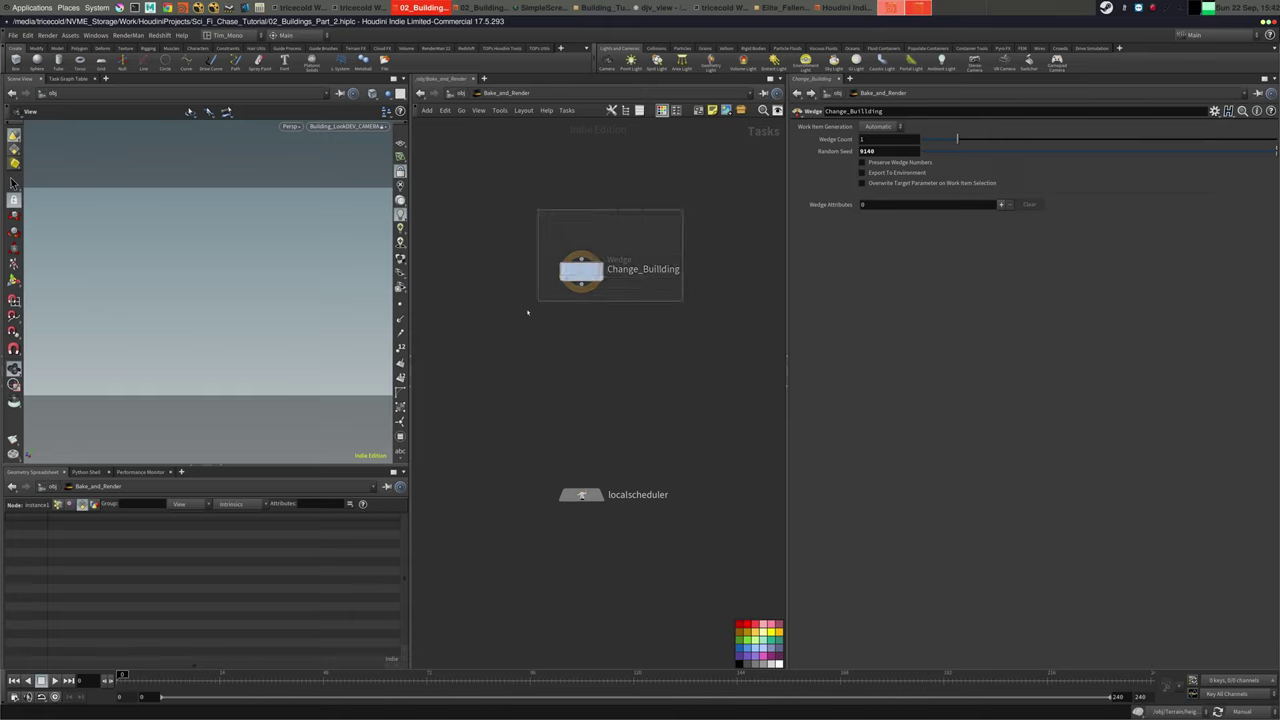
pyautogui.moveTo(698, 240); pyautogui.dragTo(686, 234, button='middle')
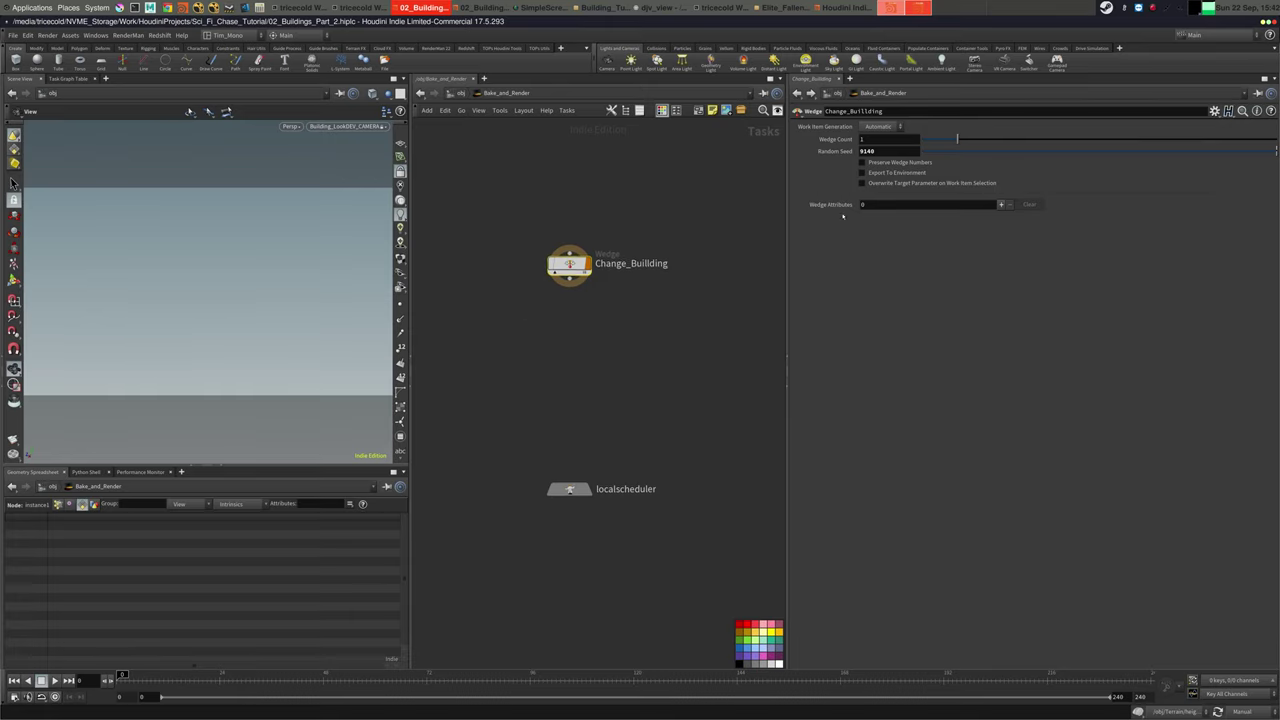
# Set the wedge count to 10, enable Export To Environment and add one wedge attribute
pyautogui.click(907, 139)
pyautogui.write('0')
pyautogui.press('Return')
pyautogui.click(903, 174)
pyautogui.click(1001, 204)
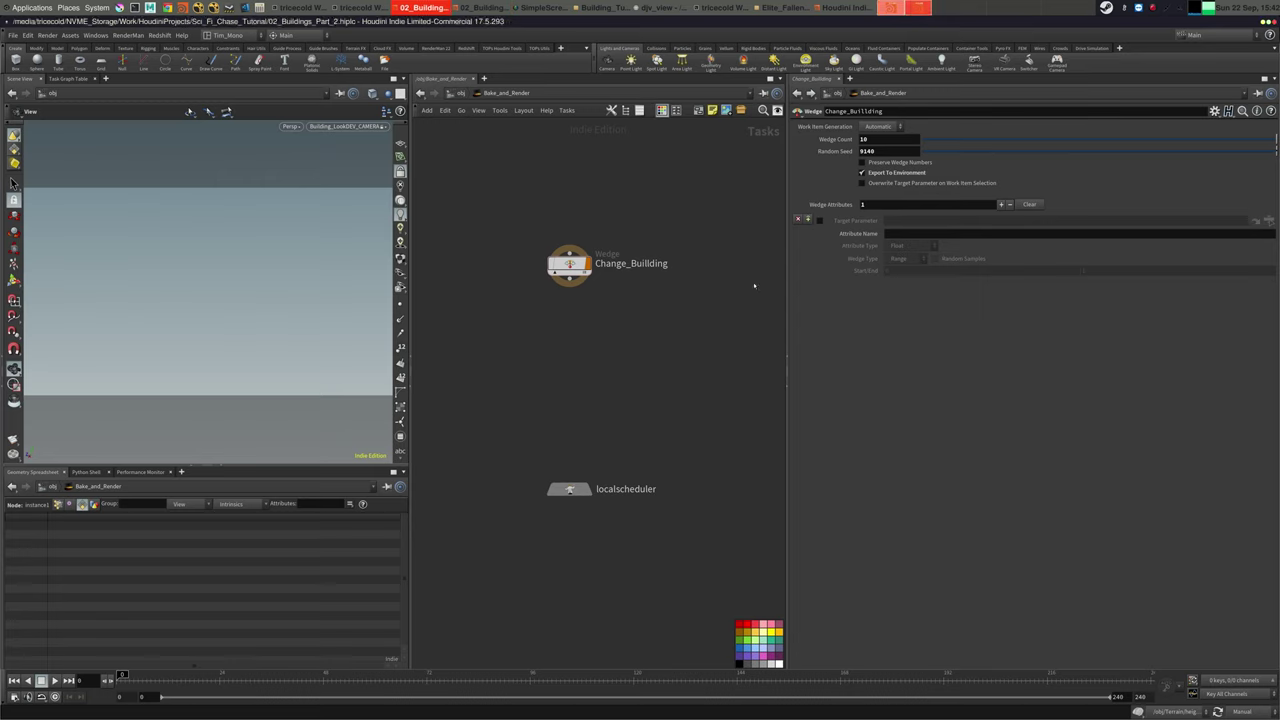
# Enable the wedge attribute's target parameter, name the attribute wedgeID, and make it an integer range ending at 9
pyautogui.click(820, 220)
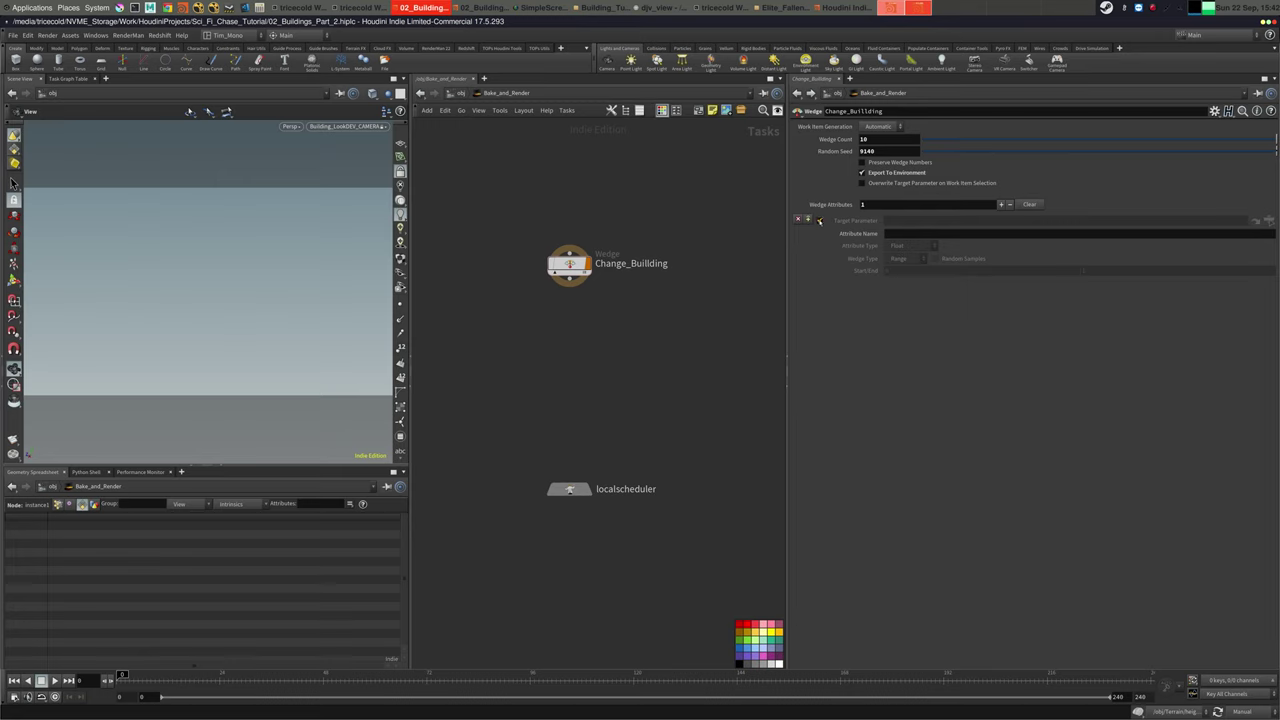
pyautogui.click(941, 233)
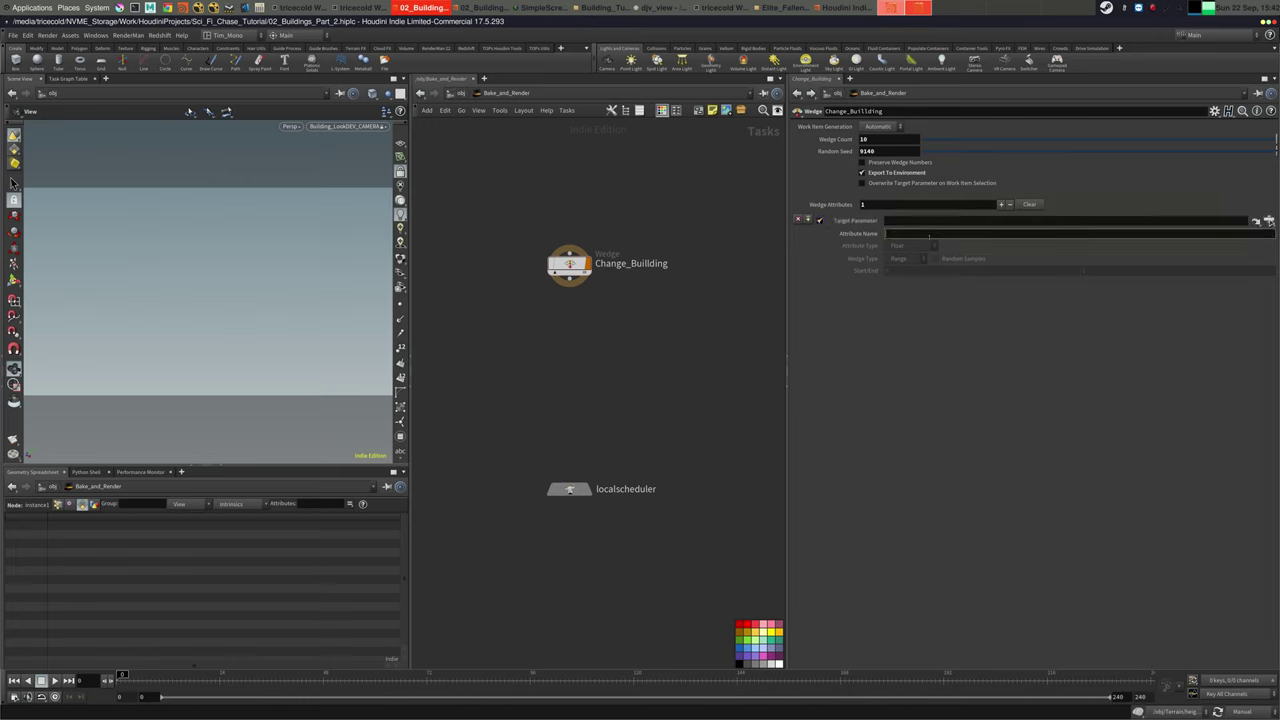
pyautogui.write('wedgeID')
pyautogui.press('Return')
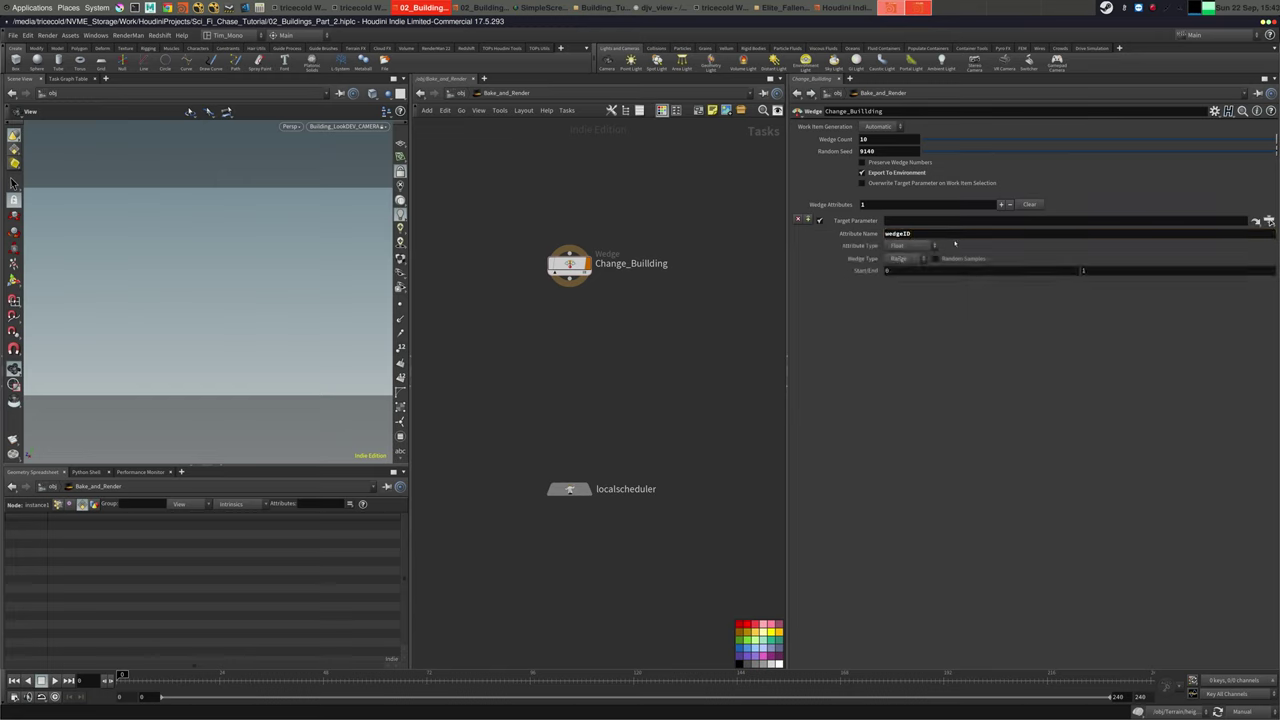
pyautogui.click(912, 246)
pyautogui.click(908, 277)
pyautogui.click(1083, 270)
pyautogui.write('9')
pyautogui.press('Return')
pyautogui.moveTo(735, 307); pyautogui.dragTo(741, 313, button='middle')
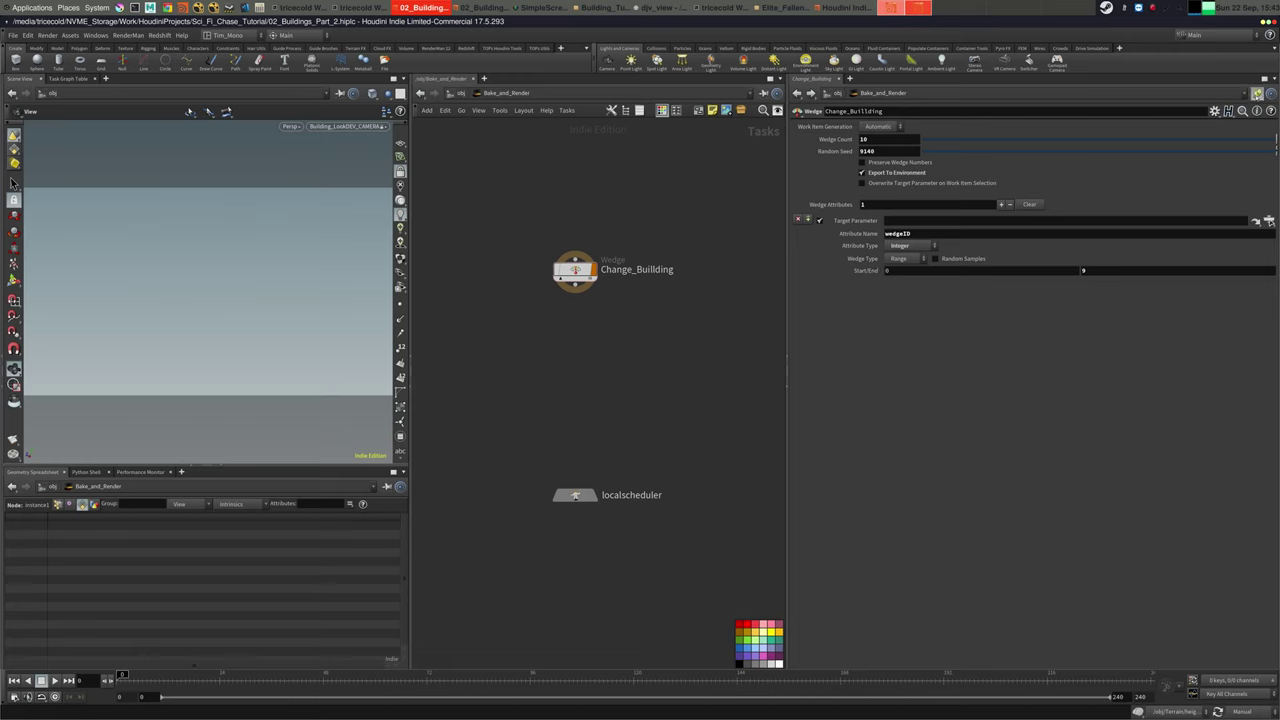
# Open the Building_LookDev network and show the LOAD_BUILDINGS node's parameters in a wider parameter pane
pyautogui.click(452, 93)
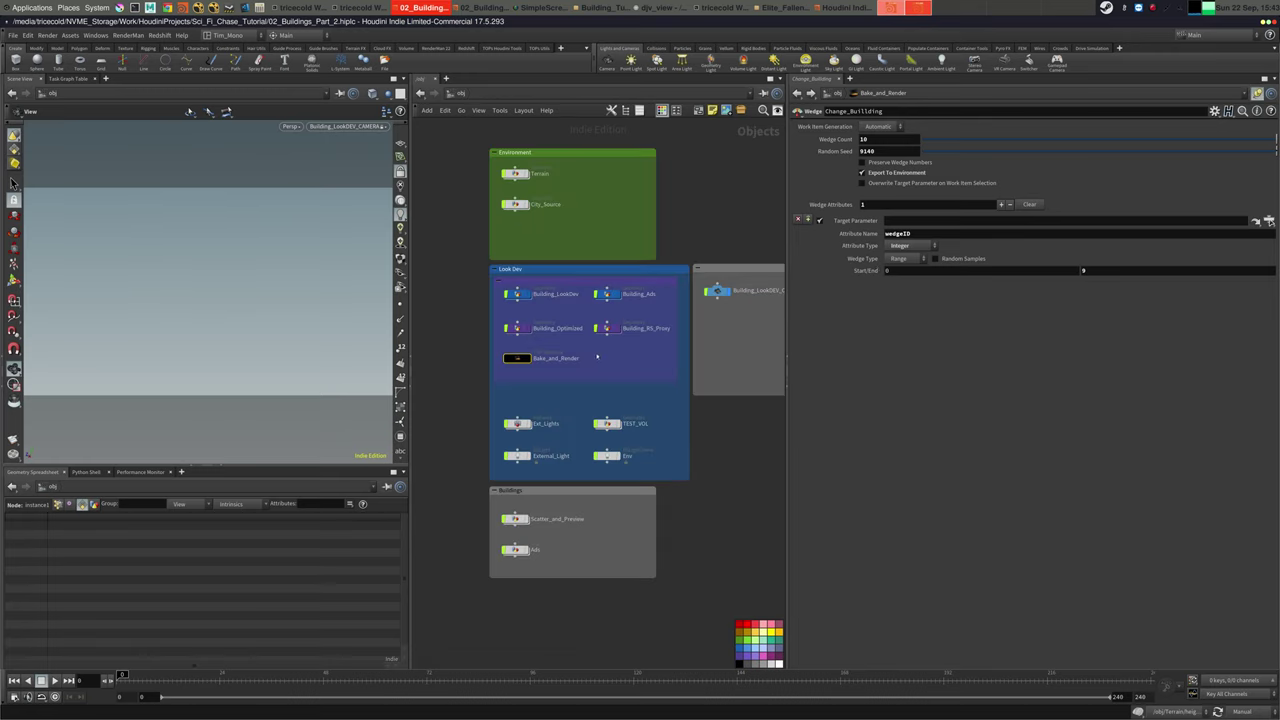
pyautogui.doubleClick(540, 293)
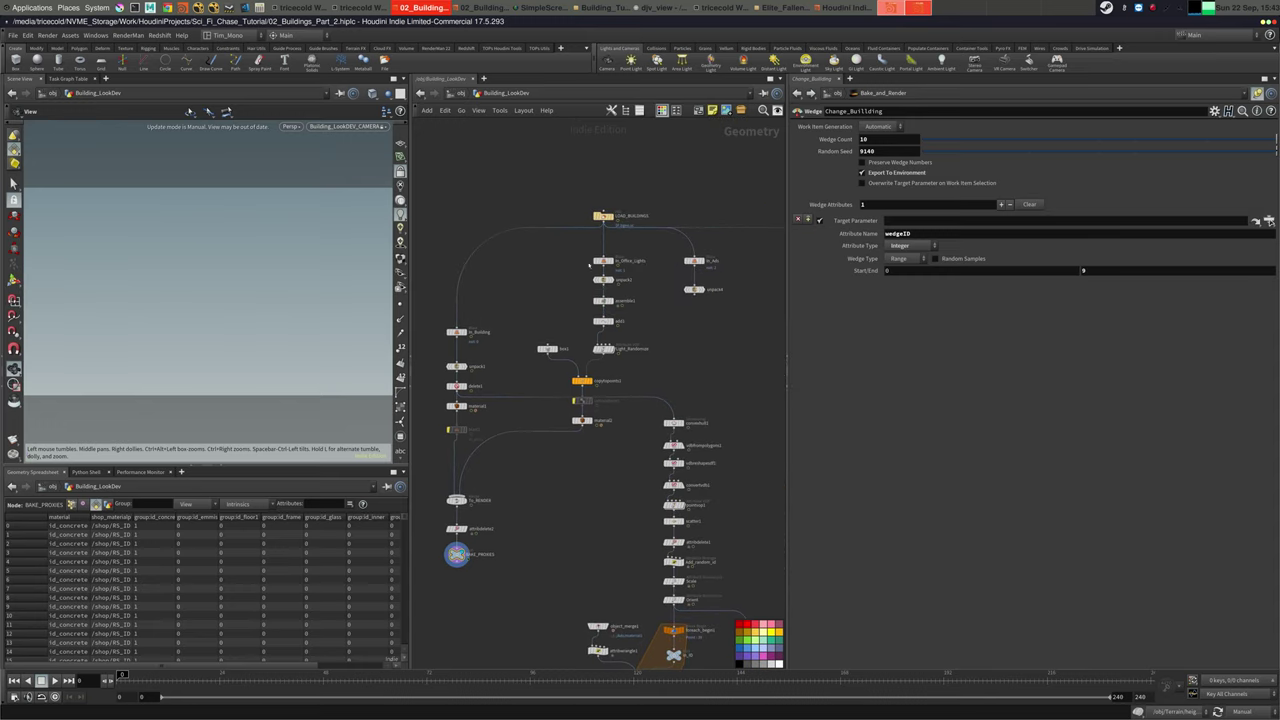
pyautogui.click(603, 217)
pyautogui.moveTo(652, 237); pyautogui.dragTo(660, 267, button='middle')
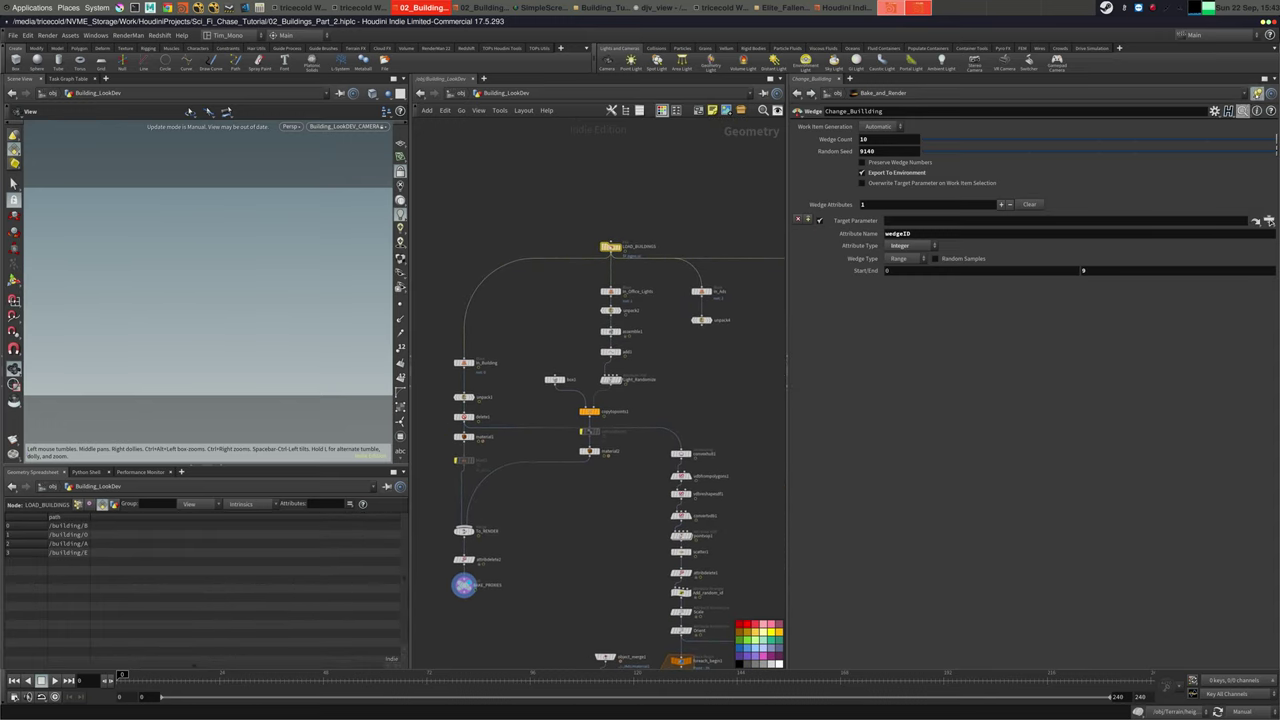
pyautogui.click(1259, 94)
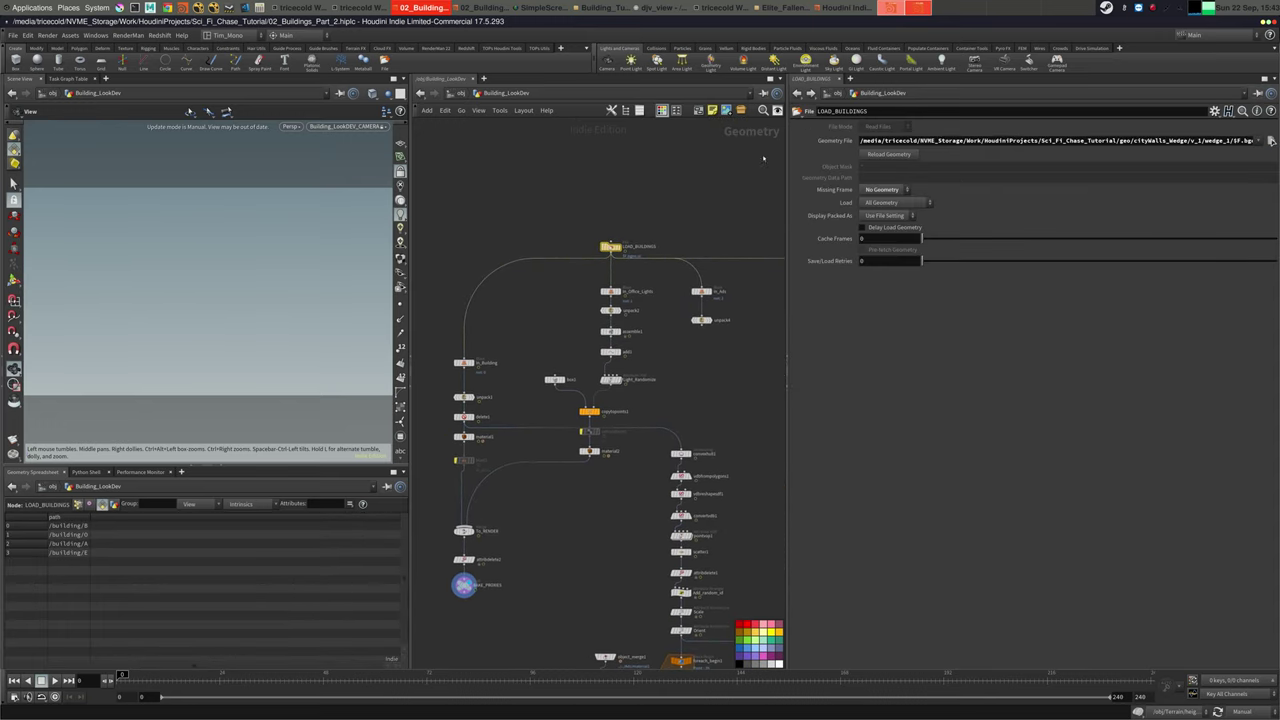
pyautogui.moveTo(763, 157); pyautogui.dragTo(757, 162, button='middle')
pyautogui.moveTo(786, 187); pyautogui.dragTo(681, 187)
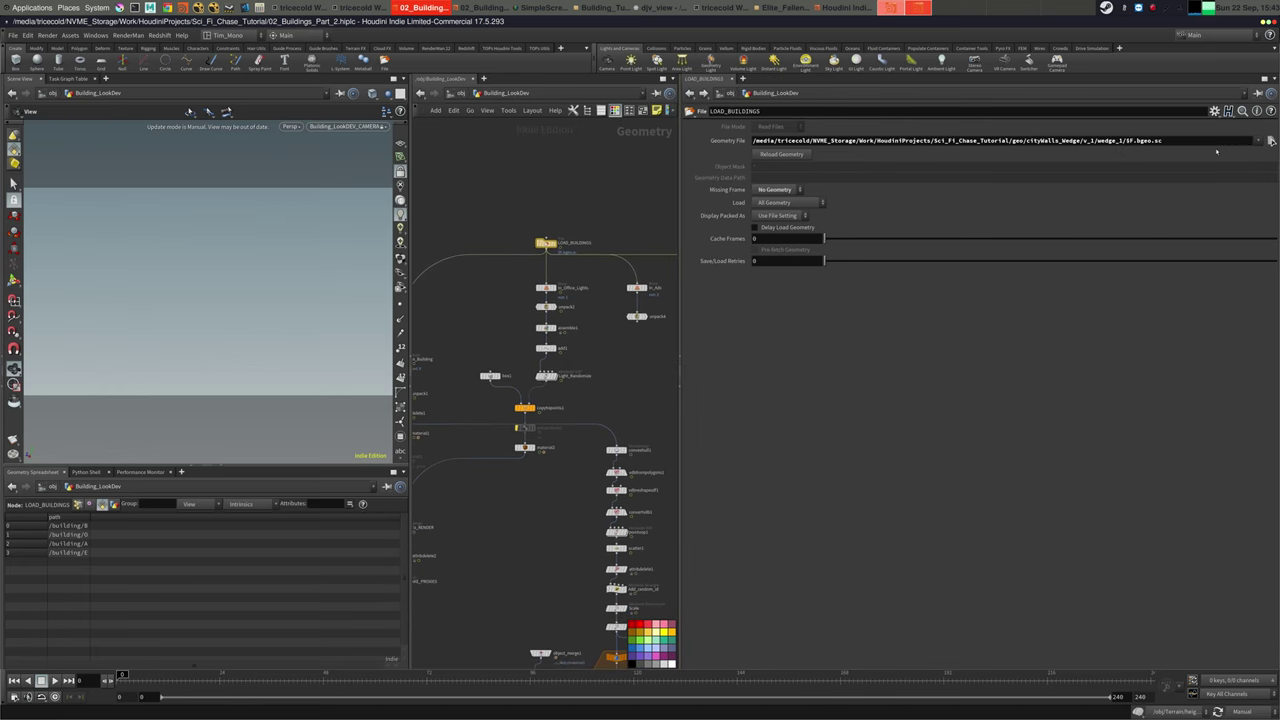
# Check the individual geometry files in the wedge_1 folder for LOAD_BUILDINGS, leaving the file selection as it is
pyautogui.click(1271, 141)
pyautogui.doubleClick(1095, 66)
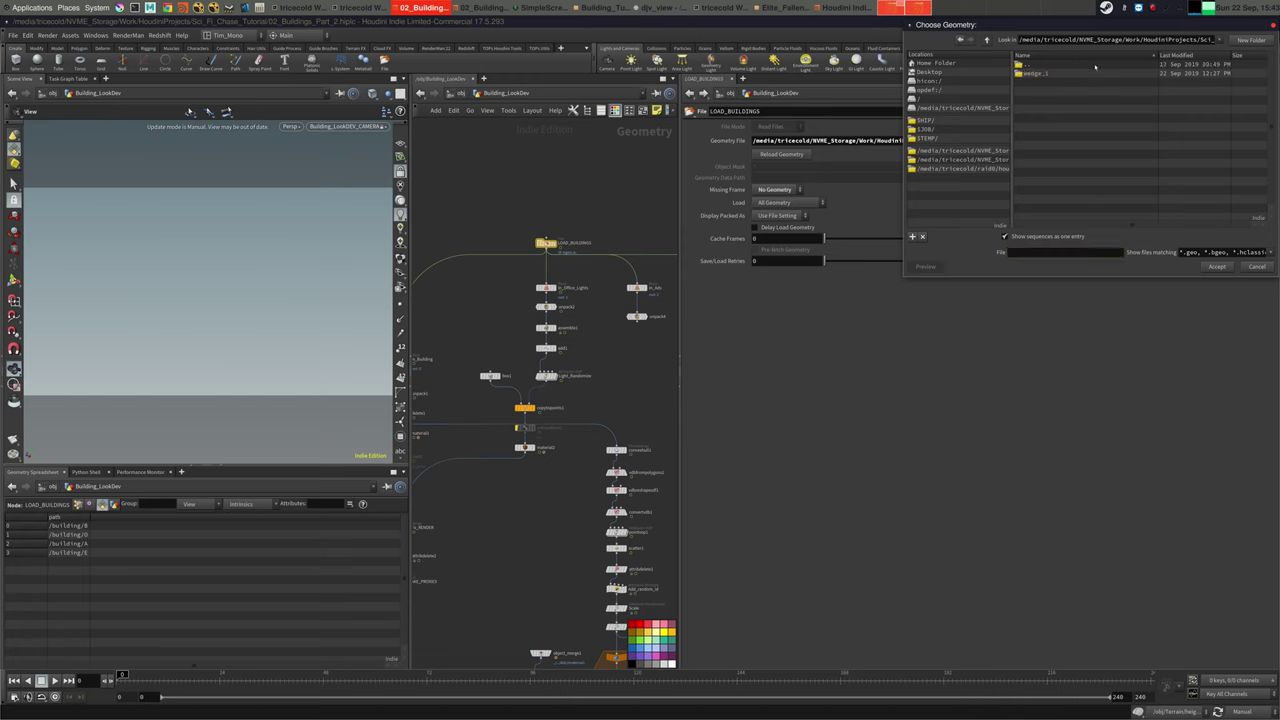
pyautogui.doubleClick(1064, 73)
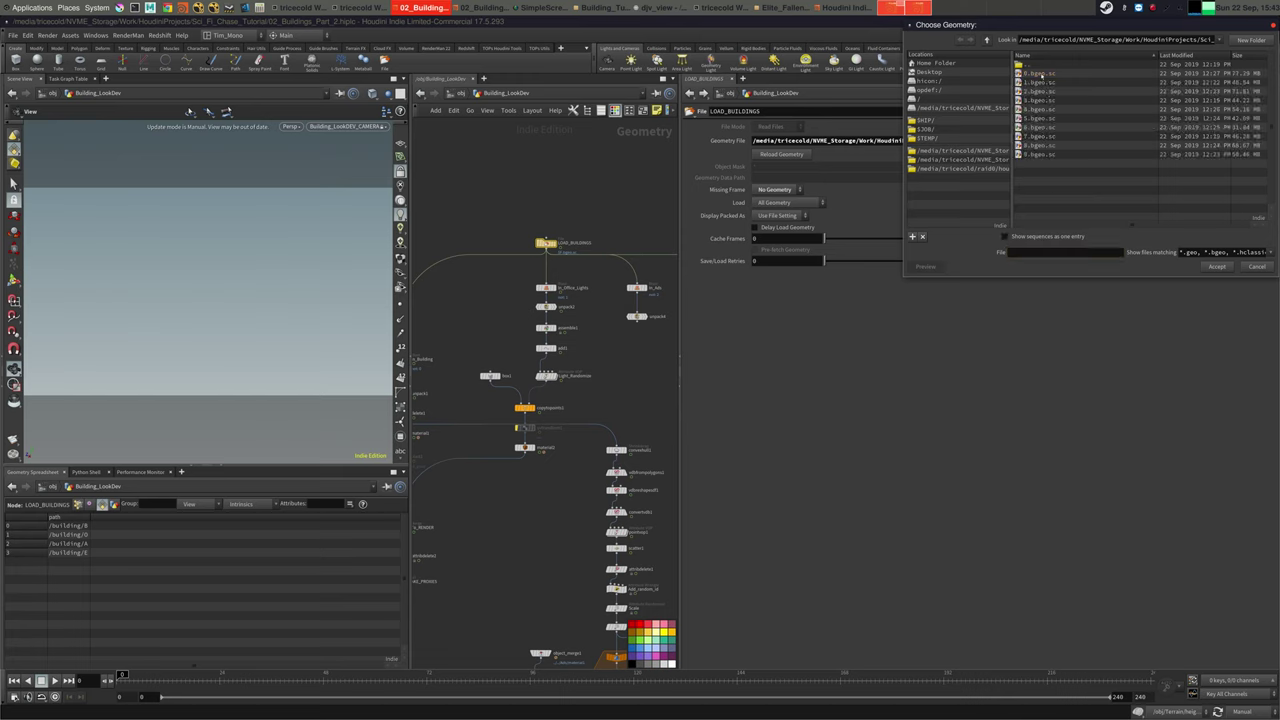
pyautogui.click(1256, 267)
# Remove the $F frame variable from the LOAD_BUILDINGS geometry file path
pyautogui.doubleClick(1131, 140)
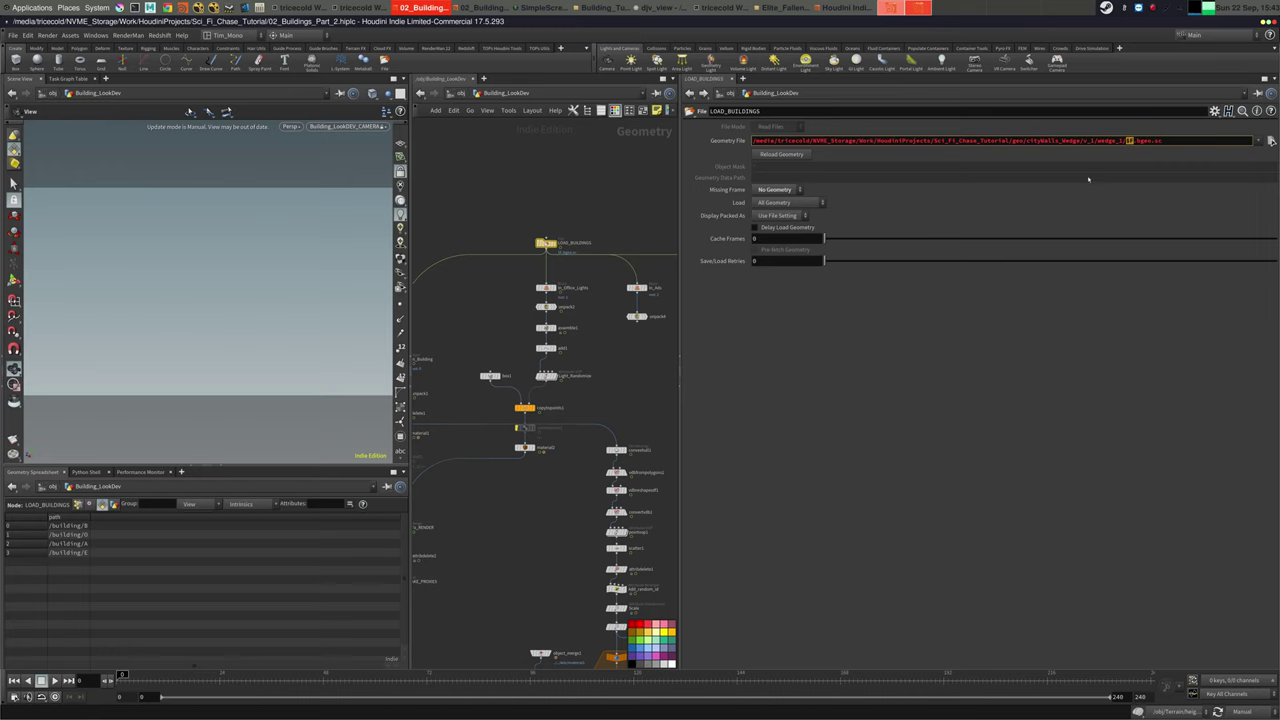
pyautogui.write('`')
pyautogui.write('@')
pyautogui.write('wd')
pyautogui.write('d')
pyautogui.write('geID')
pyautogui.press('BackSpace')
pyautogui.press('BackSpace')
pyautogui.press('BackSpace')
pyautogui.press('BackSpace')
pyautogui.press('BackSpace')
pyautogui.press('BackSpace')
pyautogui.press('BackSpace')
pyautogui.press('BackSpace')
pyautogui.press('Return')
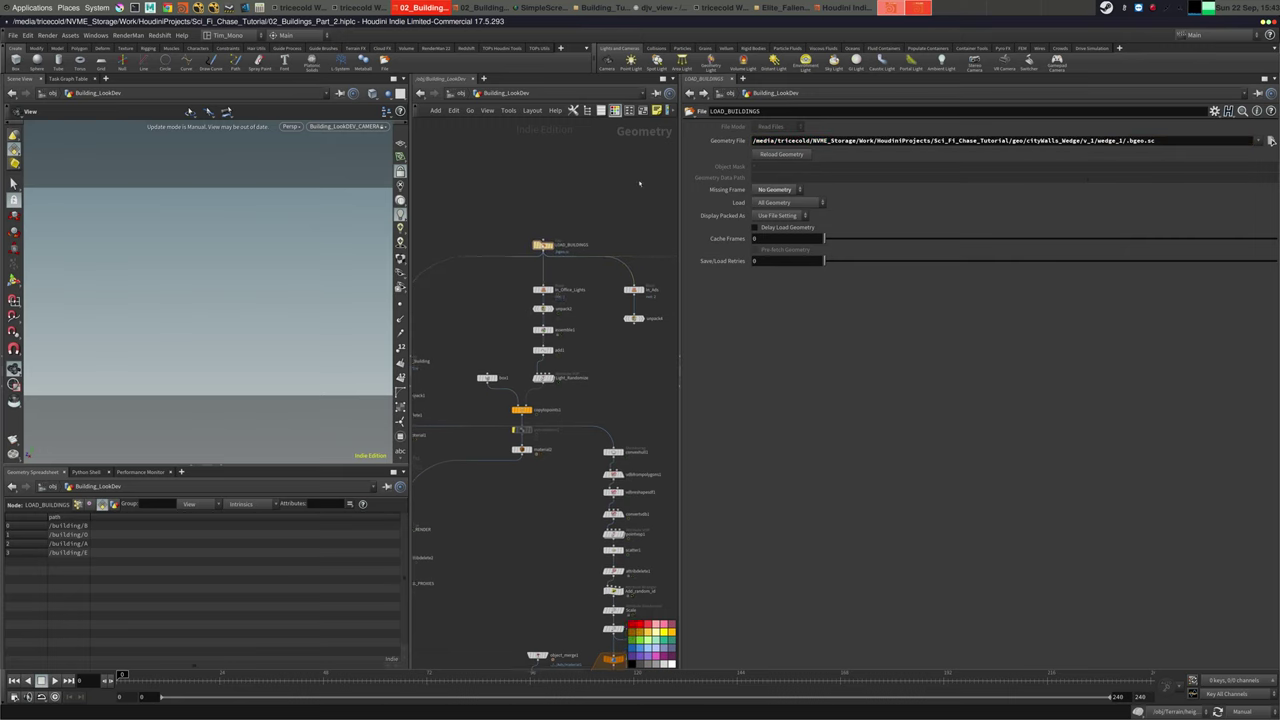
# Add an integer parameter with name and label wedgeID at the top of the LOAD_BUILDINGS interface
pyautogui.click(1214, 110)
pyautogui.click(1198, 124)
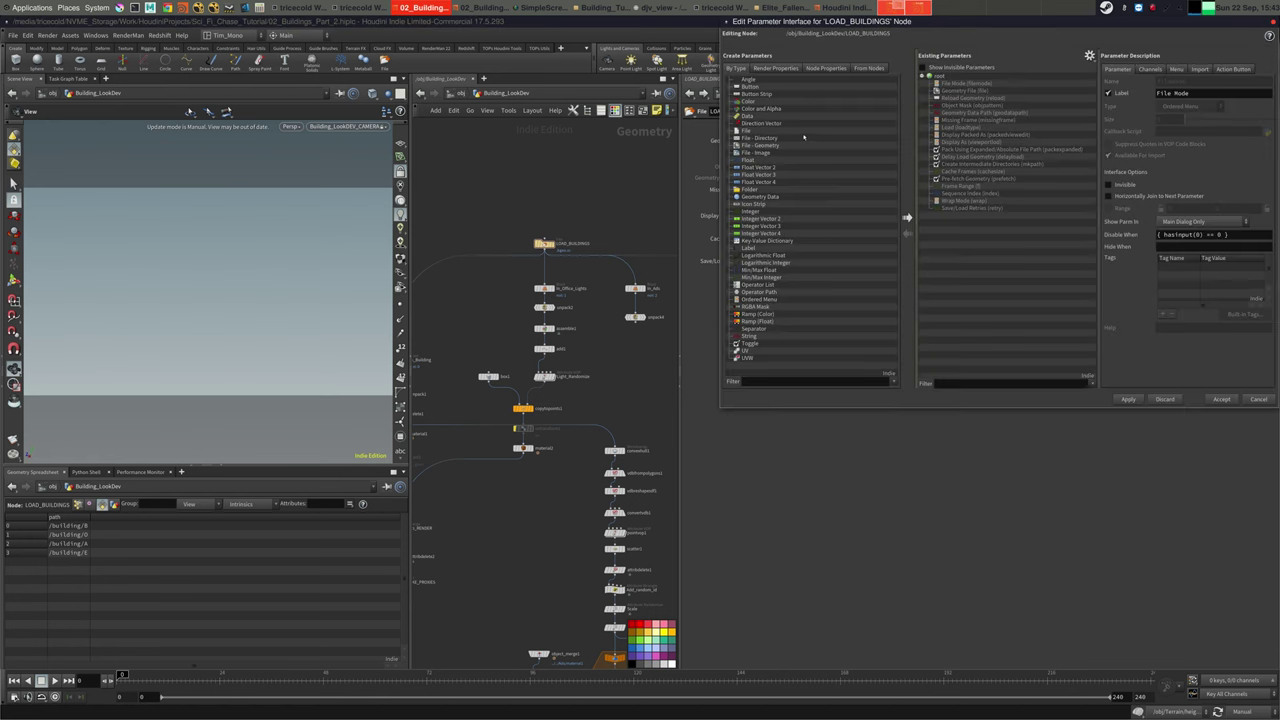
pyautogui.moveTo(752, 214); pyautogui.dragTo(970, 97)
pyautogui.write('w')
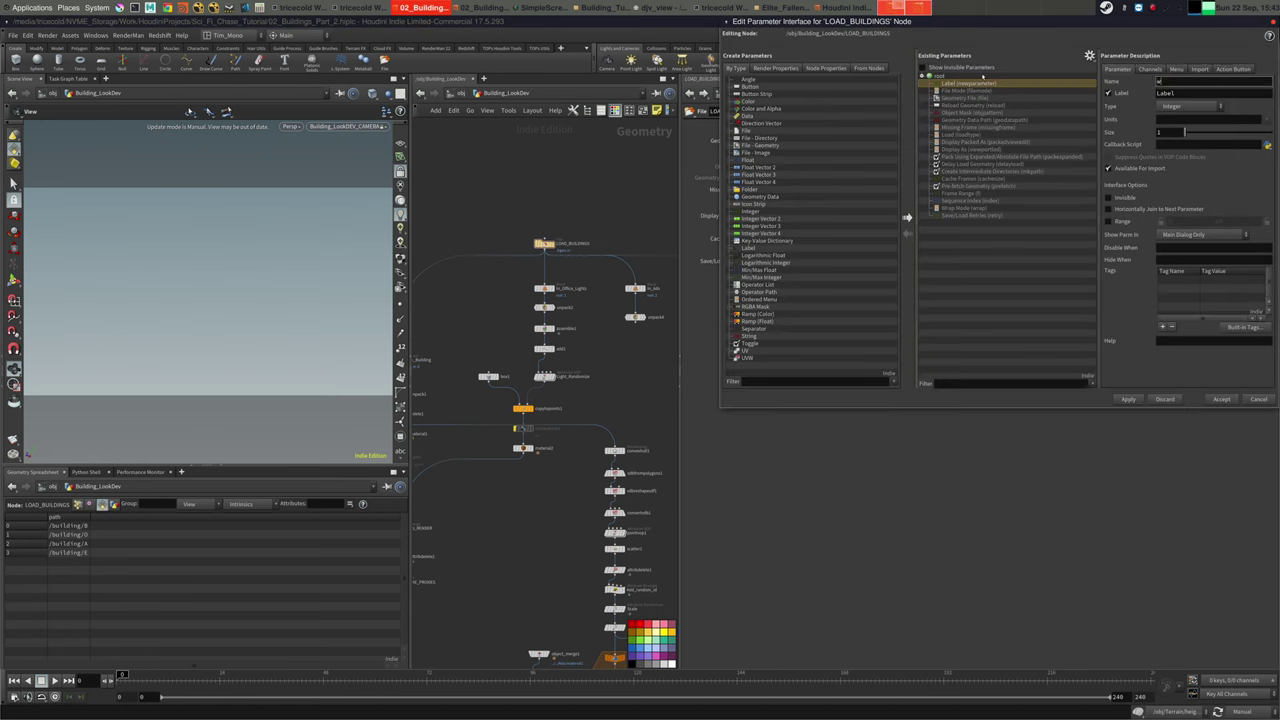
pyautogui.write('edgeID')
pyautogui.press('Tab')
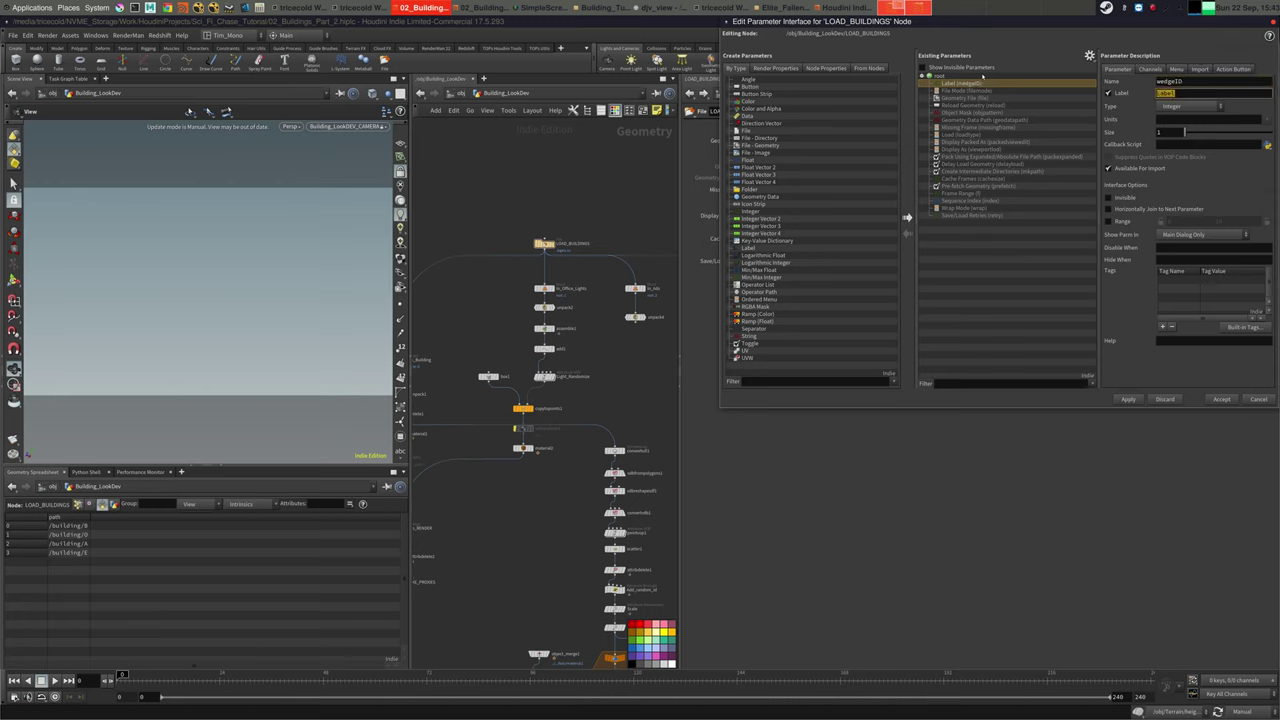
pyautogui.write('wedgeID')
pyautogui.press('Return')
pyautogui.click(1128, 399)
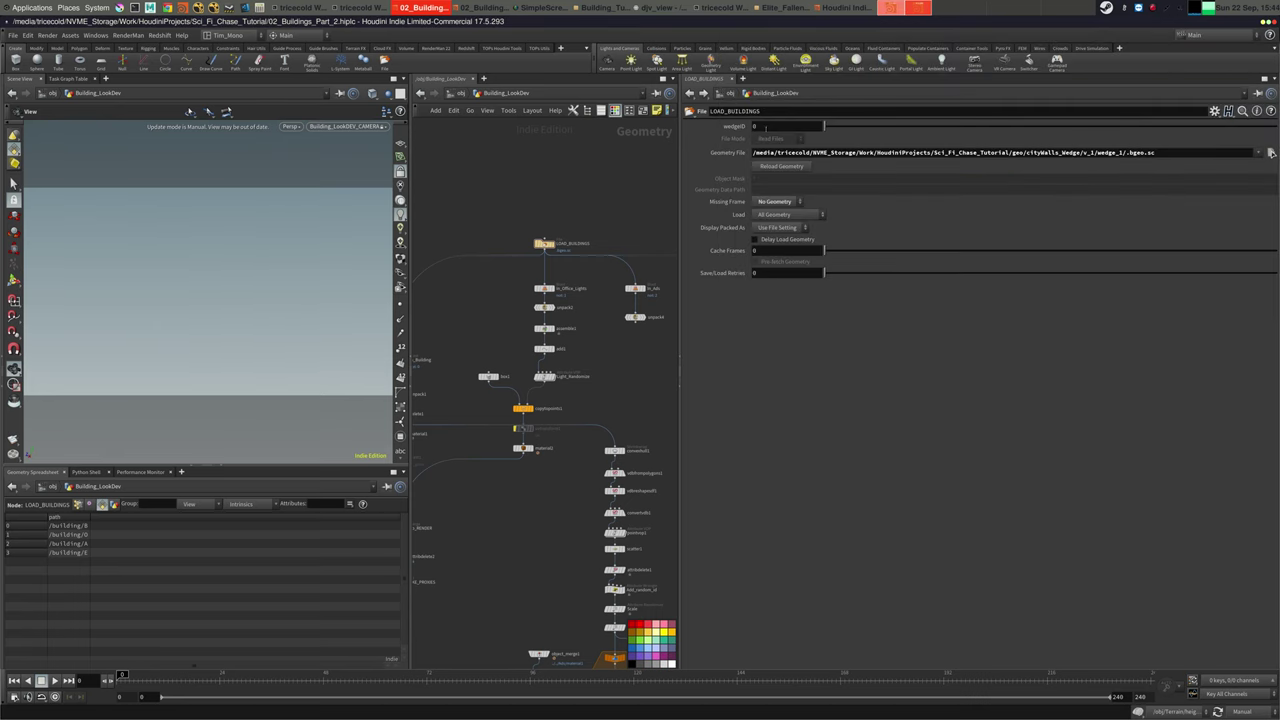
pyautogui.click(755, 126)
pyautogui.write('@')
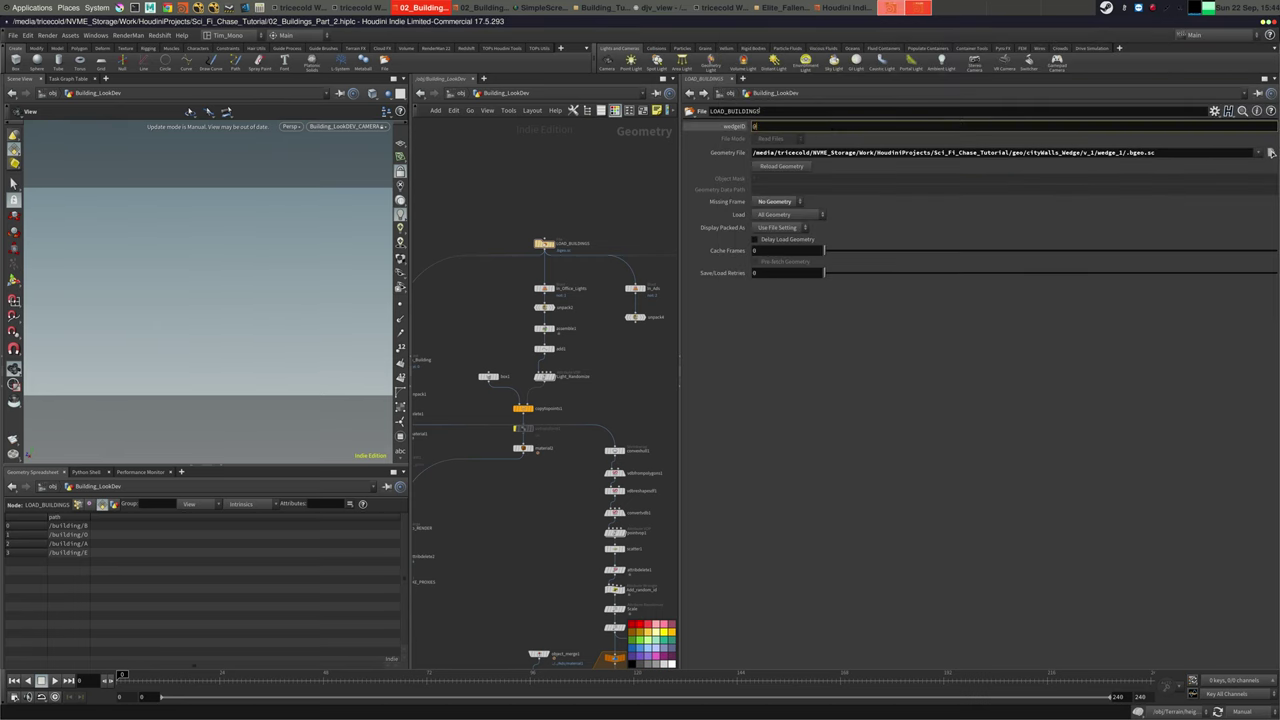
pyautogui.write('wedgeID')
pyautogui.press('Return')
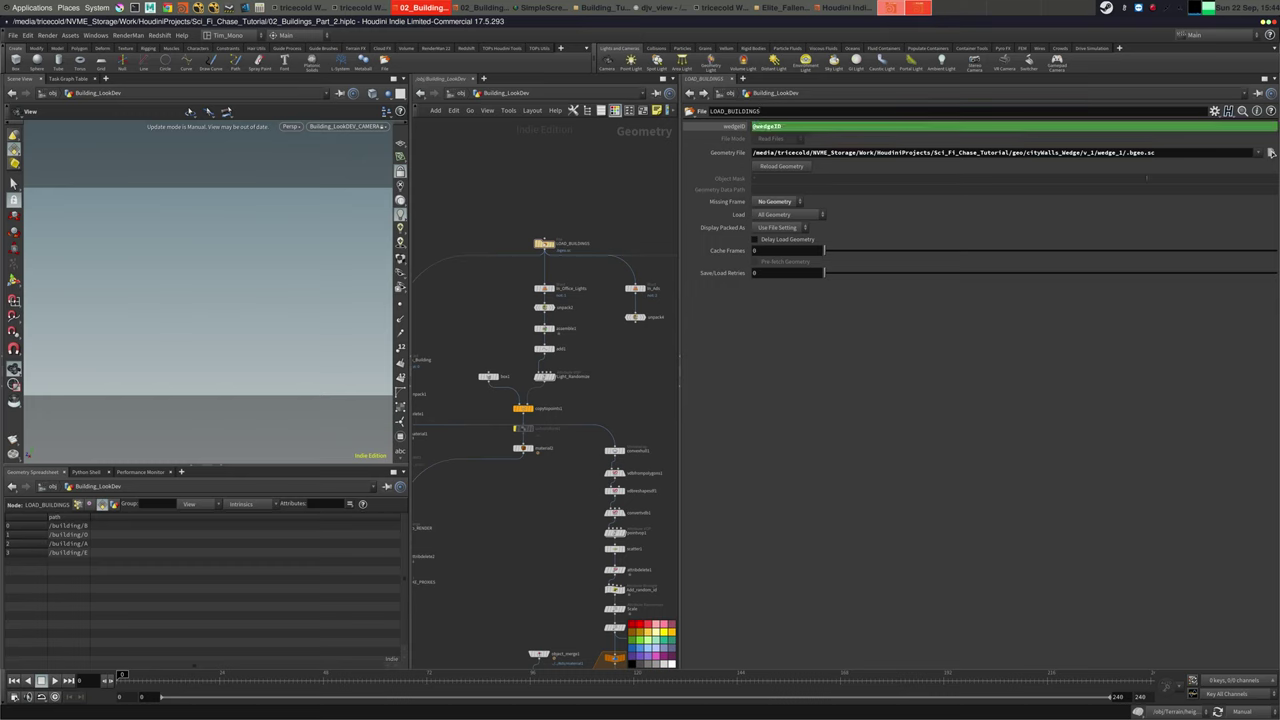
# Insert a relative reference to wedgeID before .bgeo.sc in the LOAD_BUILDINGS geometry file path
pyautogui.rightClick(733, 126)
pyautogui.click(741, 196)
pyautogui.click(1128, 152)
pyautogui.rightClick(1128, 152)
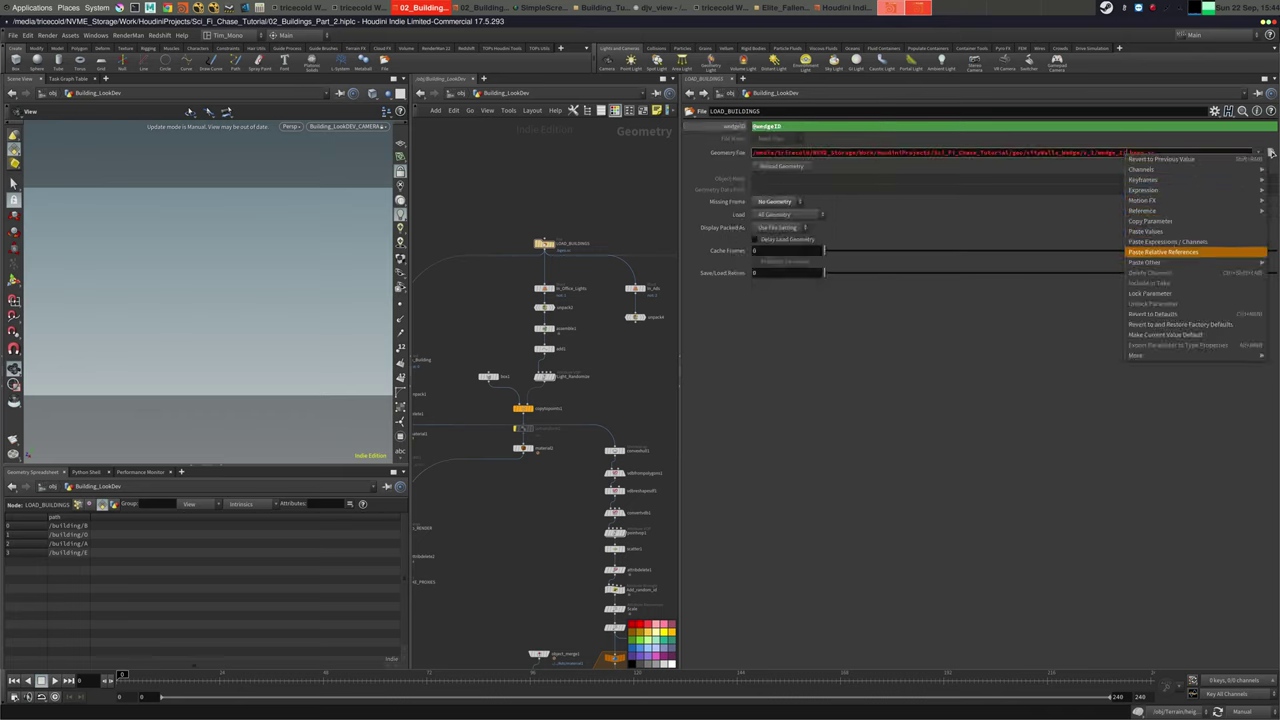
pyautogui.click(1195, 251)
pyautogui.press('Return')
pyautogui.click(718, 127)
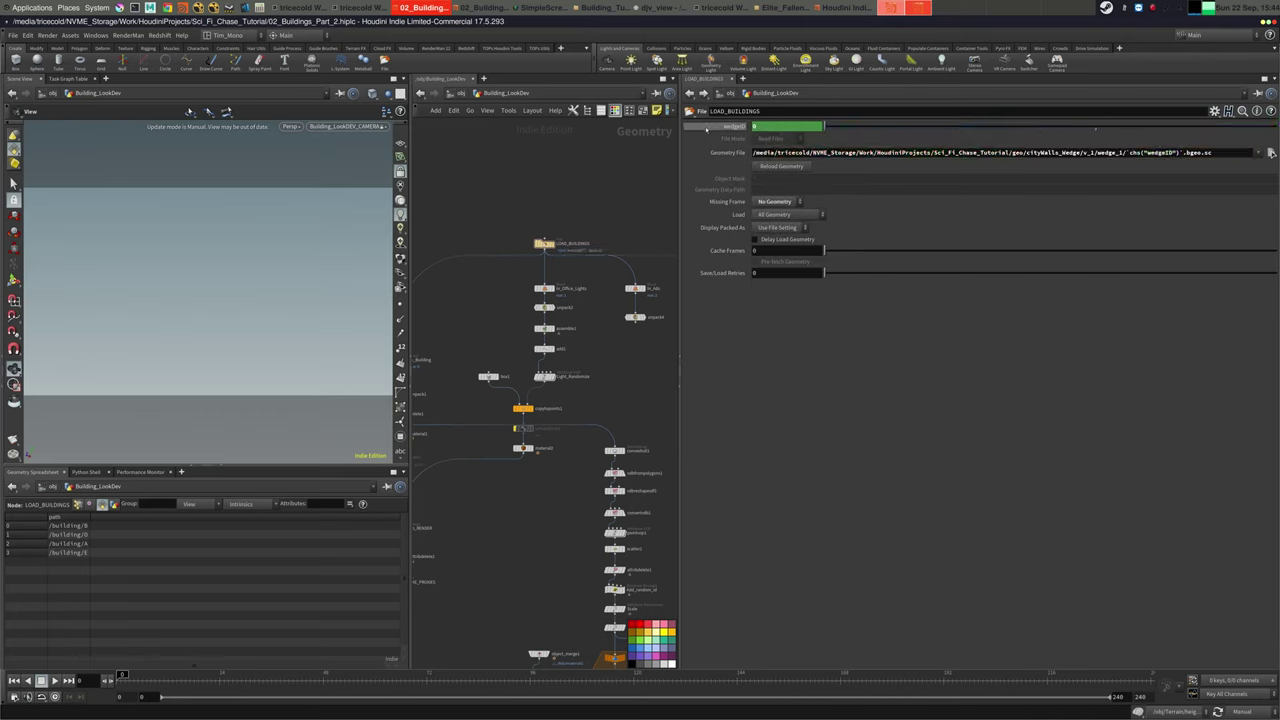
pyautogui.moveTo(527, 192); pyautogui.dragTo(549, 178, button='middle')
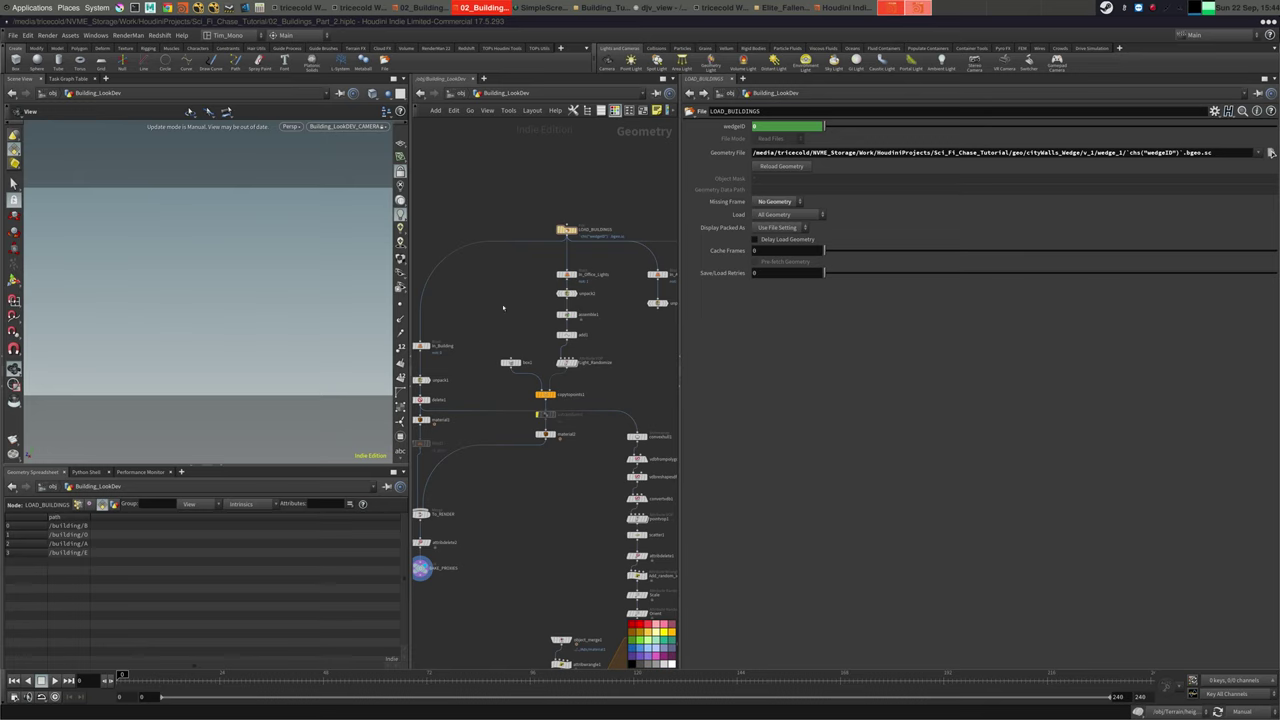
# Look over the Redshift render nodes in the out network
pyautogui.click(462, 93)
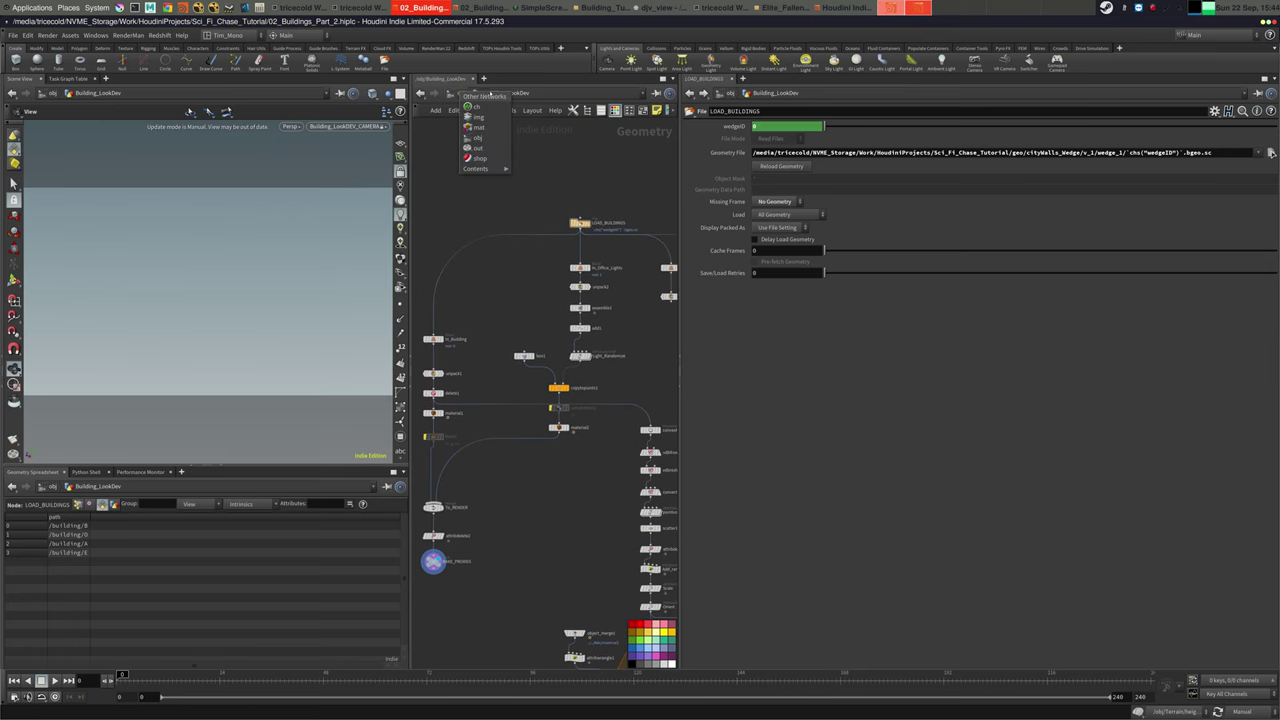
pyautogui.click(502, 93)
pyautogui.click(464, 93)
pyautogui.click(464, 93)
pyautogui.click(481, 152)
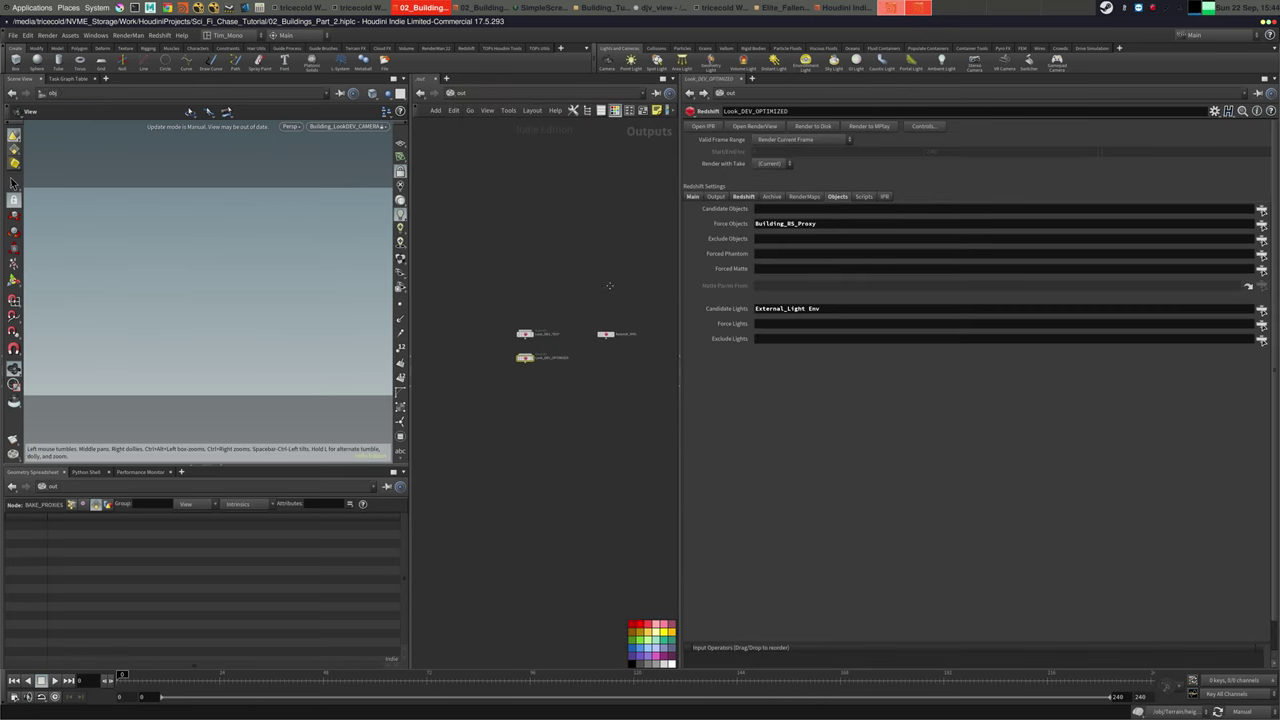
pyautogui.moveTo(610, 286); pyautogui.dragTo(638, 234, button='middle')
pyautogui.scroll(3, 604, 259)
# Return to the Bake_and_Render network and widen the network editor around the building wedge node
pyautogui.click(462, 93)
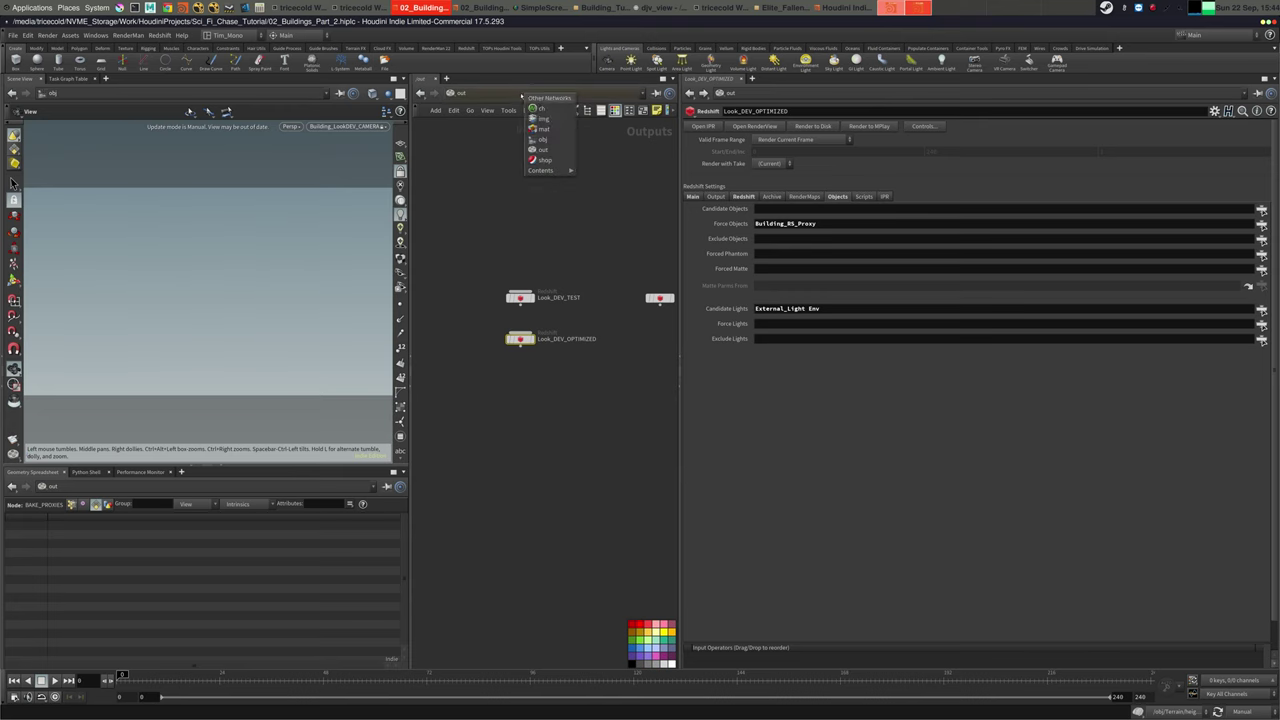
pyautogui.click(478, 137)
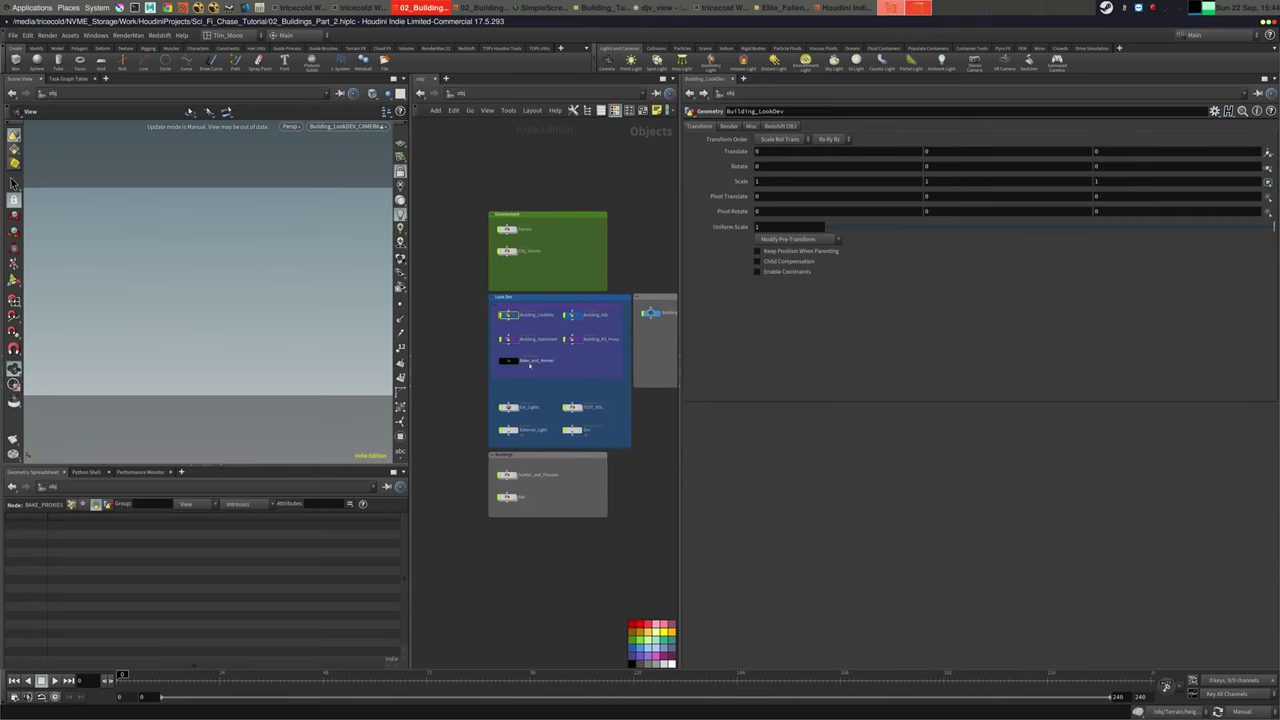
pyautogui.doubleClick(498, 377)
pyautogui.moveTo(680, 326); pyautogui.dragTo(813, 327)
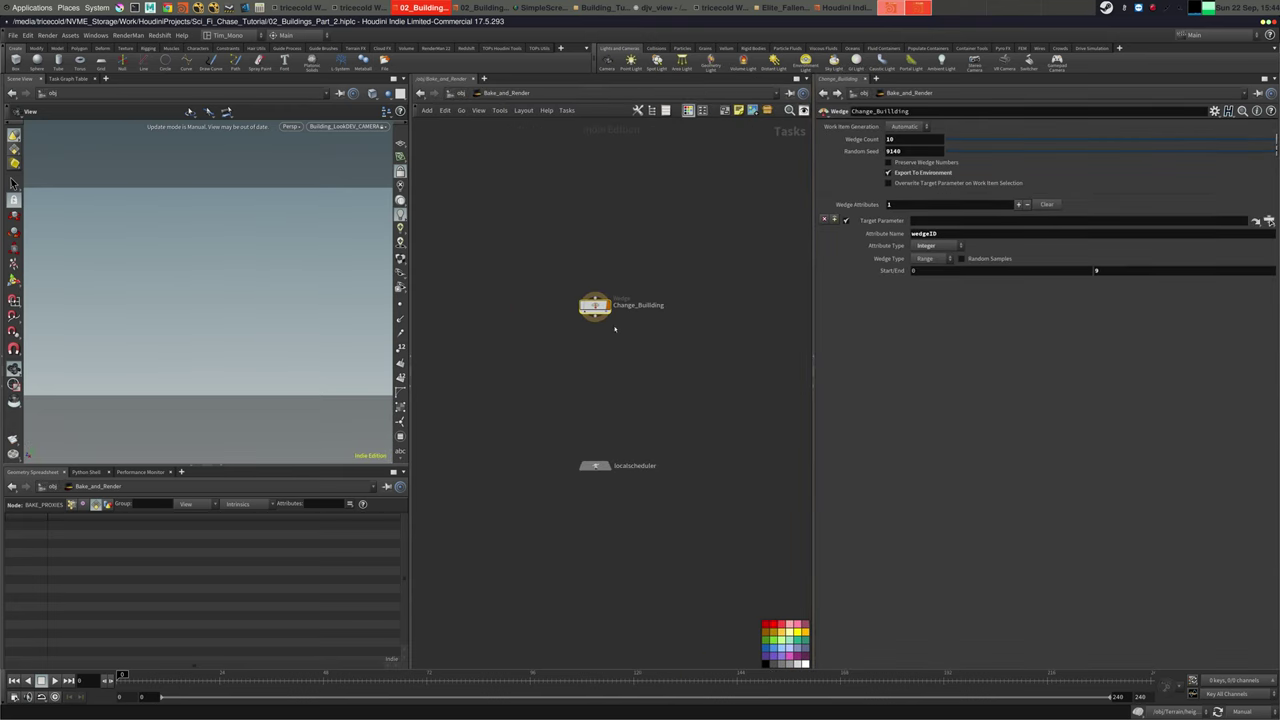
pyautogui.scroll(5, 602, 331)
pyautogui.moveTo(691, 321); pyautogui.dragTo(659, 303, button='middle')
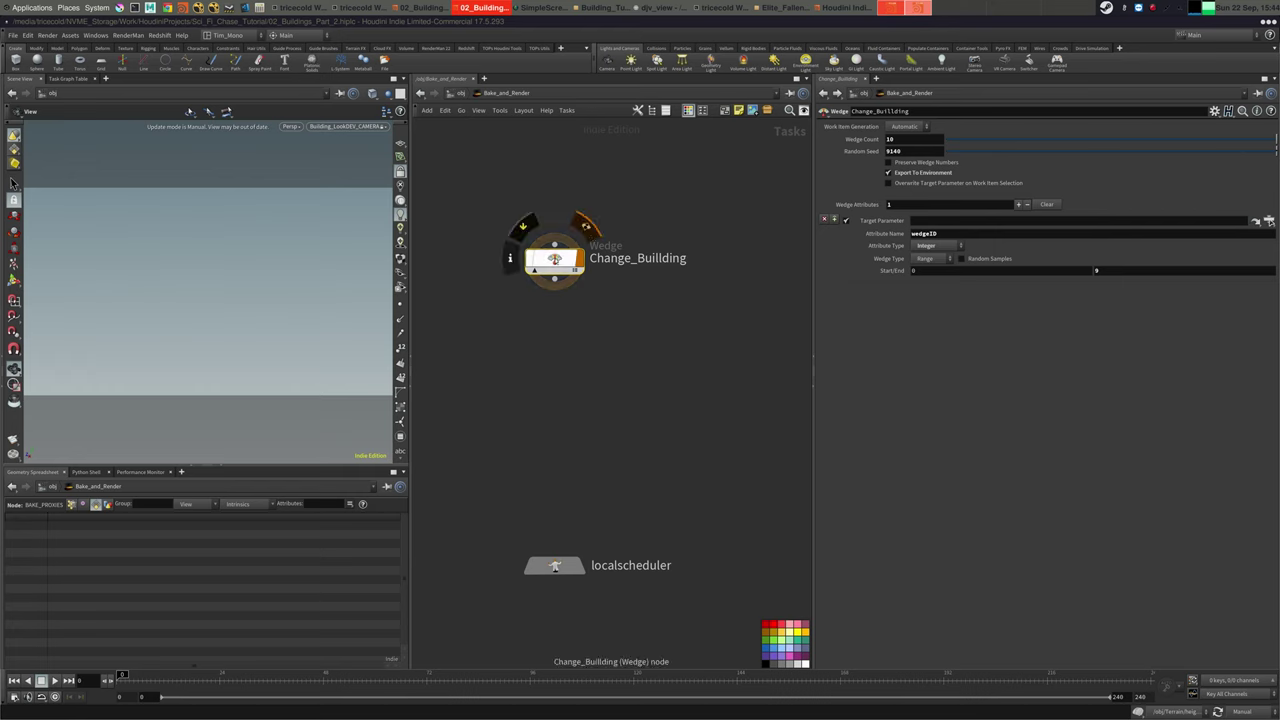
# Add a Partition by Index node, wire it directly below the building wedge node, and show its parameters
pyautogui.middleClick(562, 265)
pyautogui.press('Tab')
pyautogui.write('pa')
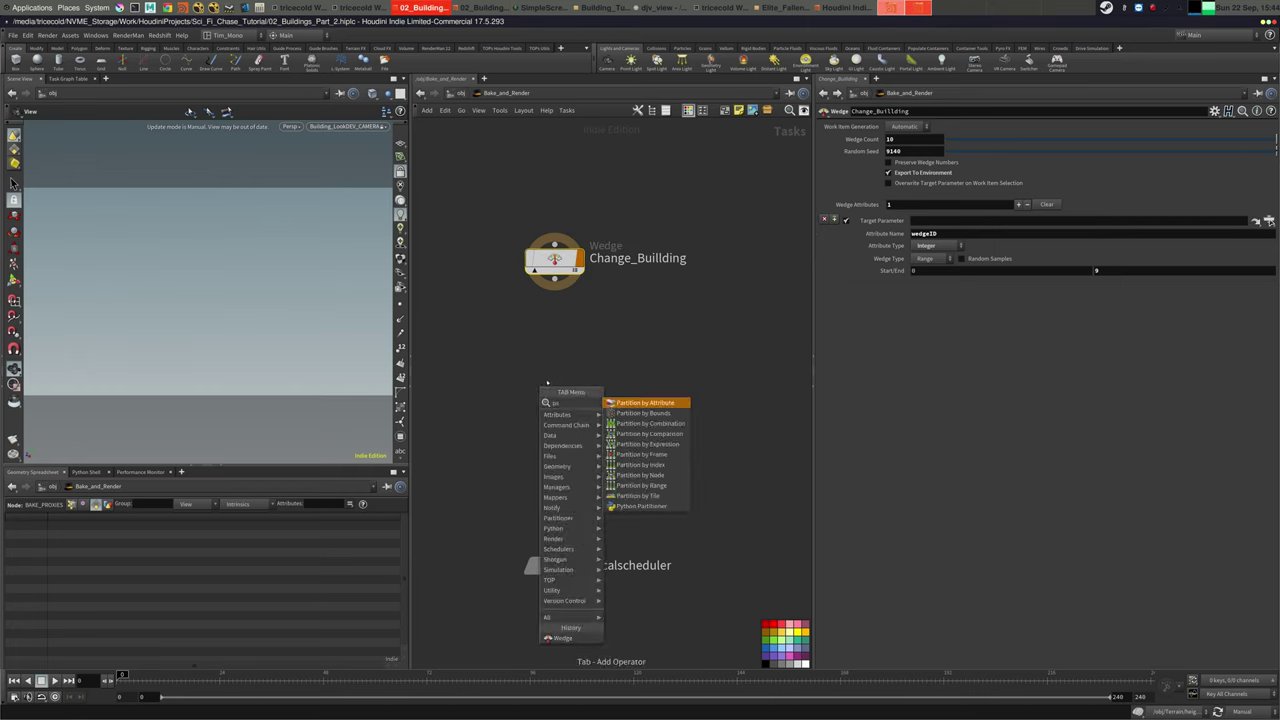
pyautogui.click(672, 465)
pyautogui.click(554, 344)
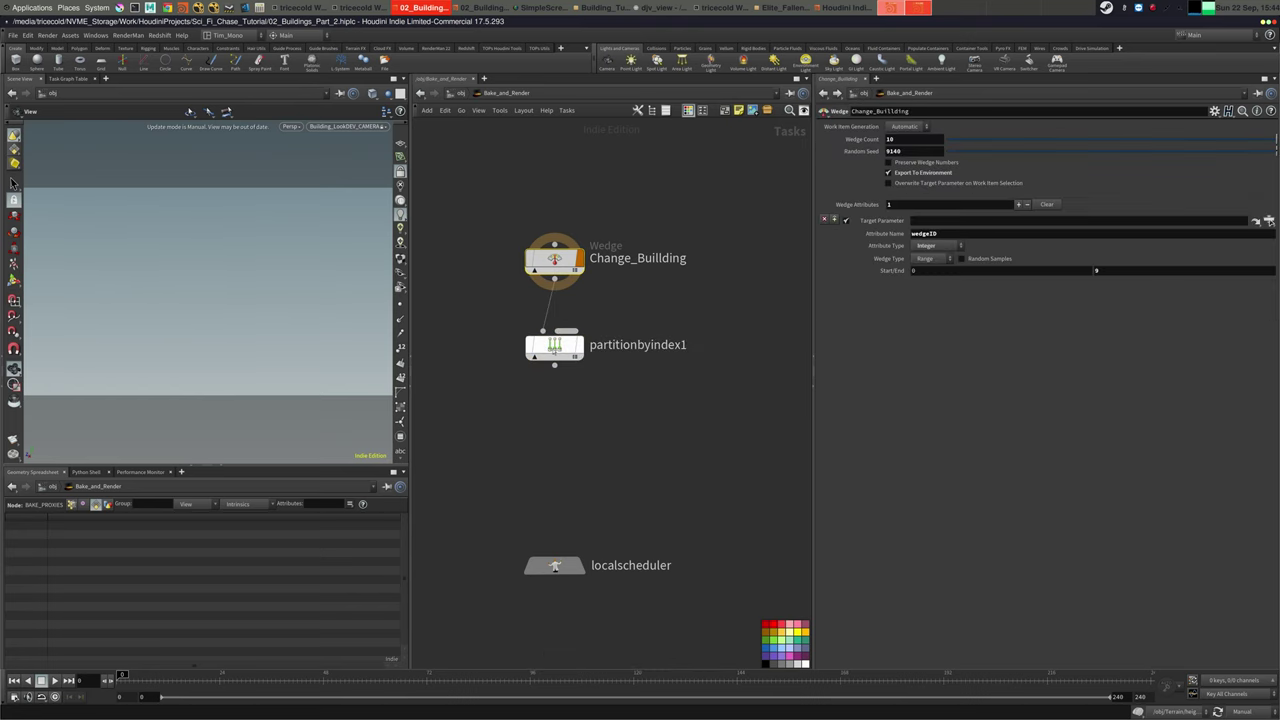
pyautogui.middleClick(555, 258)
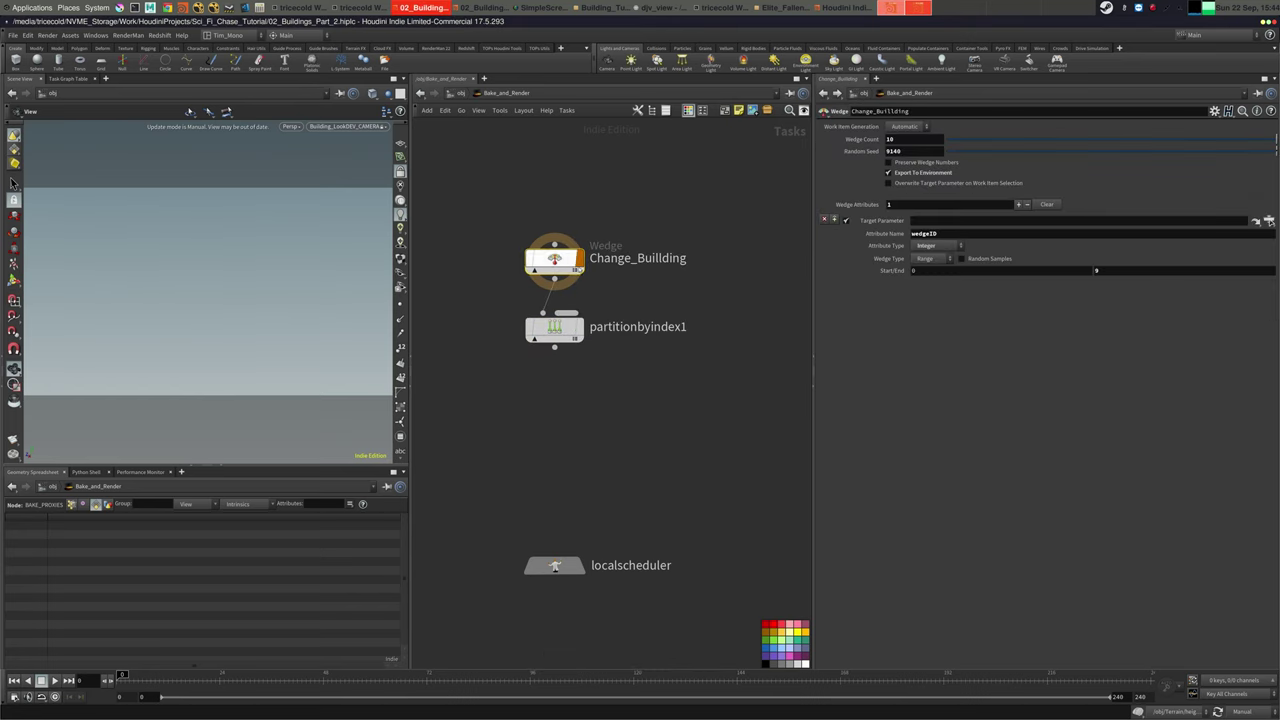
pyautogui.click(570, 330)
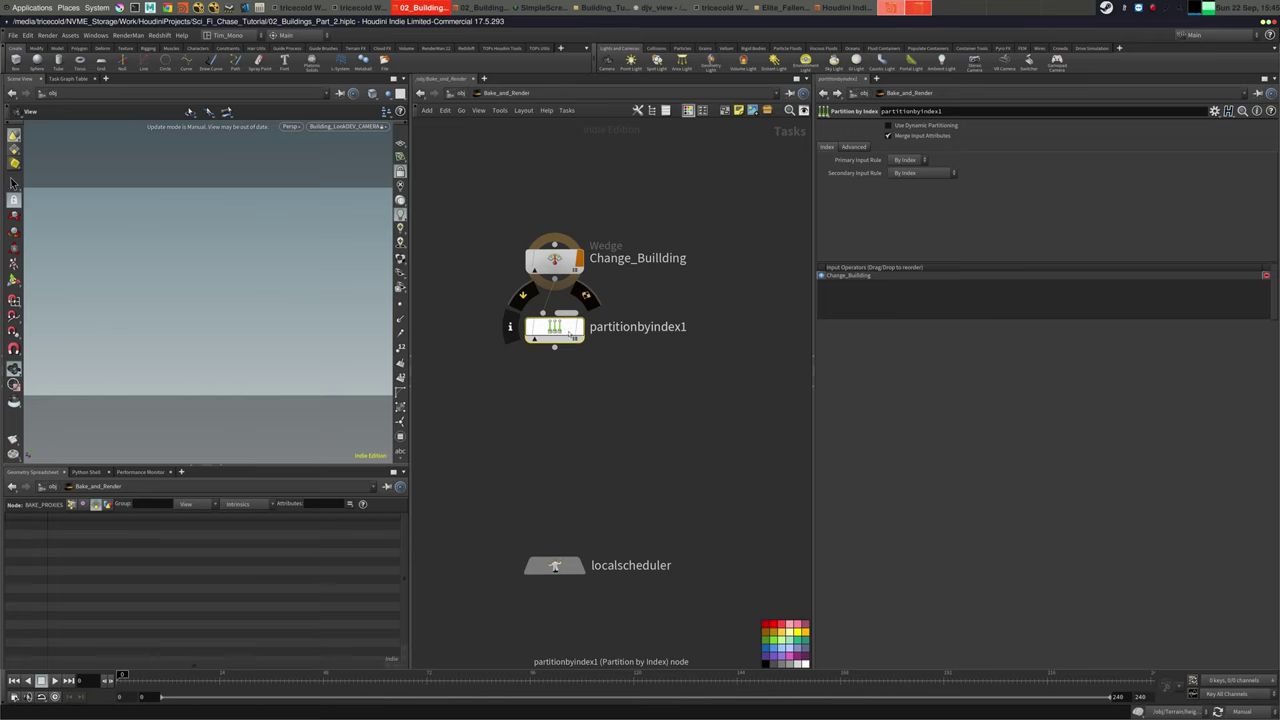
# Search the available TOP operators for "mant" to find the ROP Mantra Render node
pyautogui.moveTo(638, 382); pyautogui.dragTo(643, 351, button='middle')
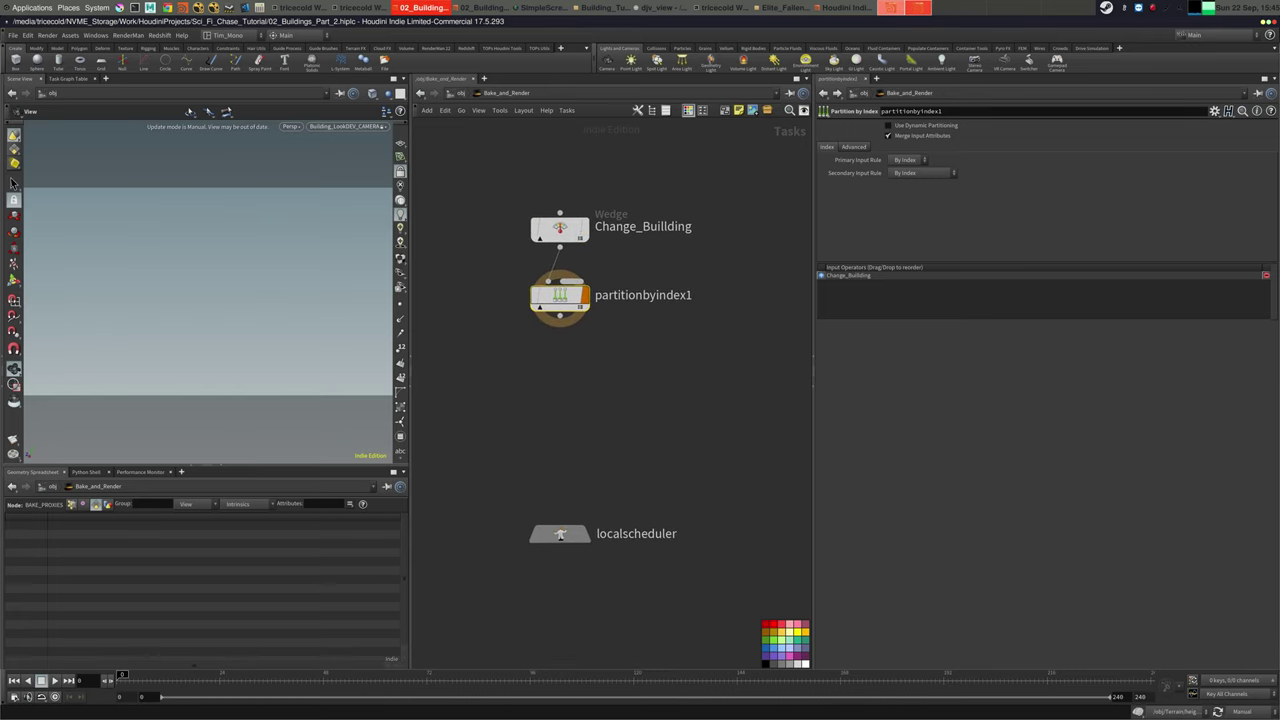
pyautogui.moveTo(633, 370); pyautogui.dragTo(626, 383, button='middle')
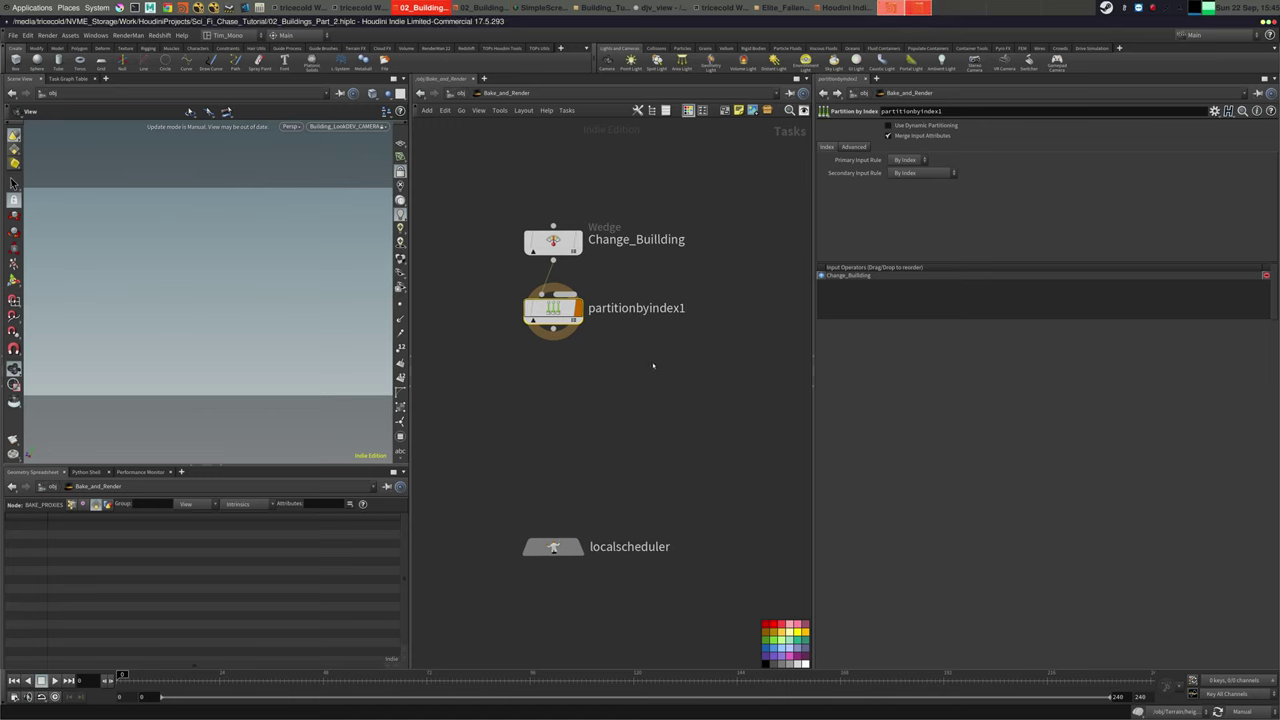
pyautogui.press('Tab')
pyautogui.write('mant')
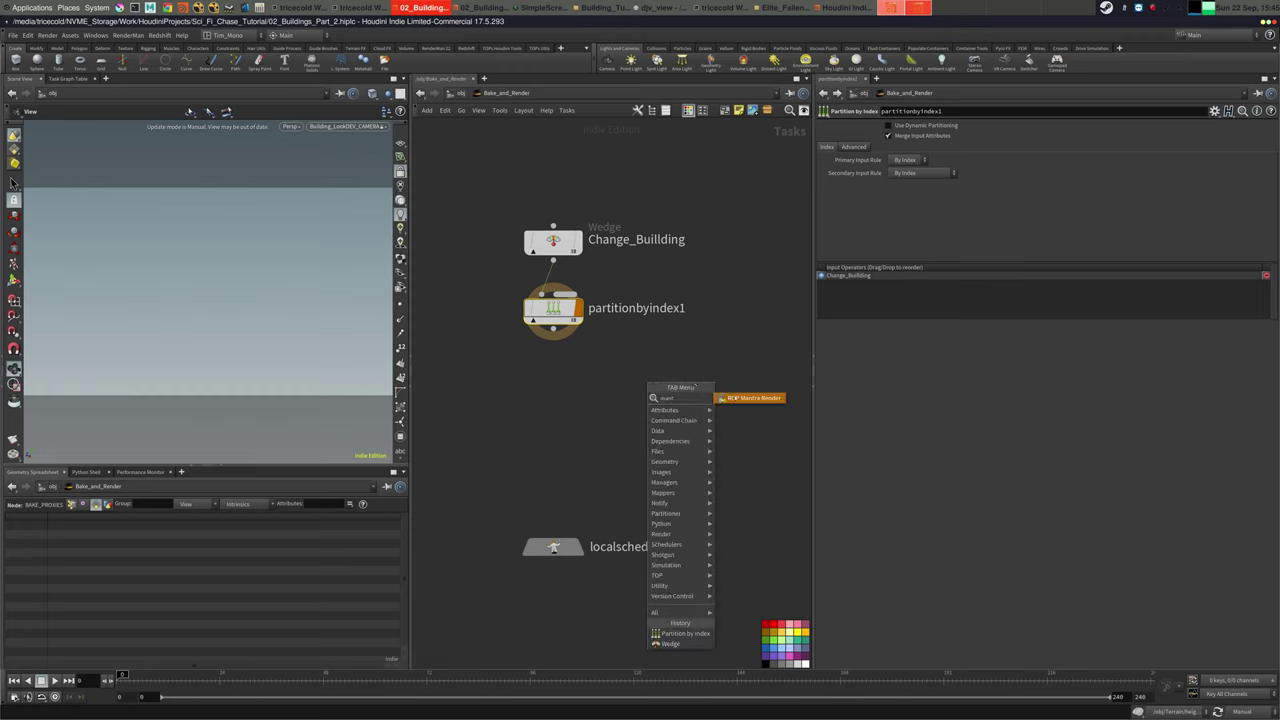
pyautogui.press('Return')
pyautogui.click(553, 392)
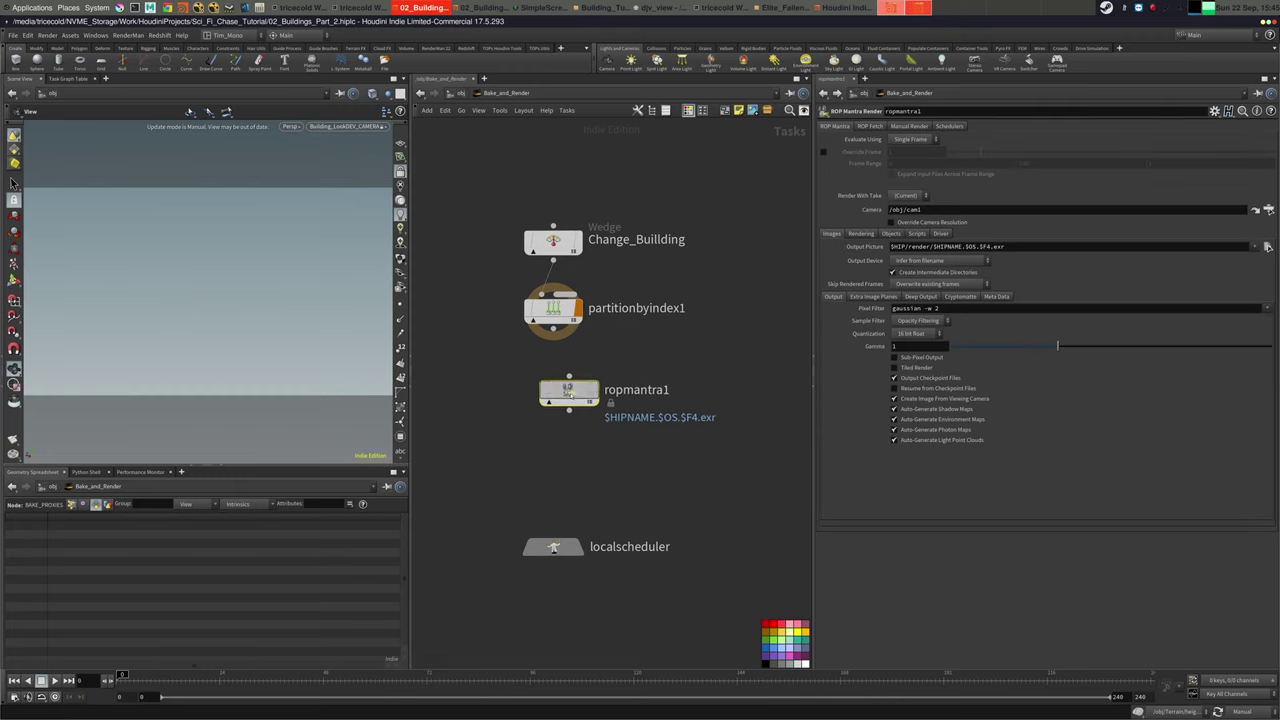
pyautogui.moveTo(561, 397); pyautogui.dragTo(561, 394)
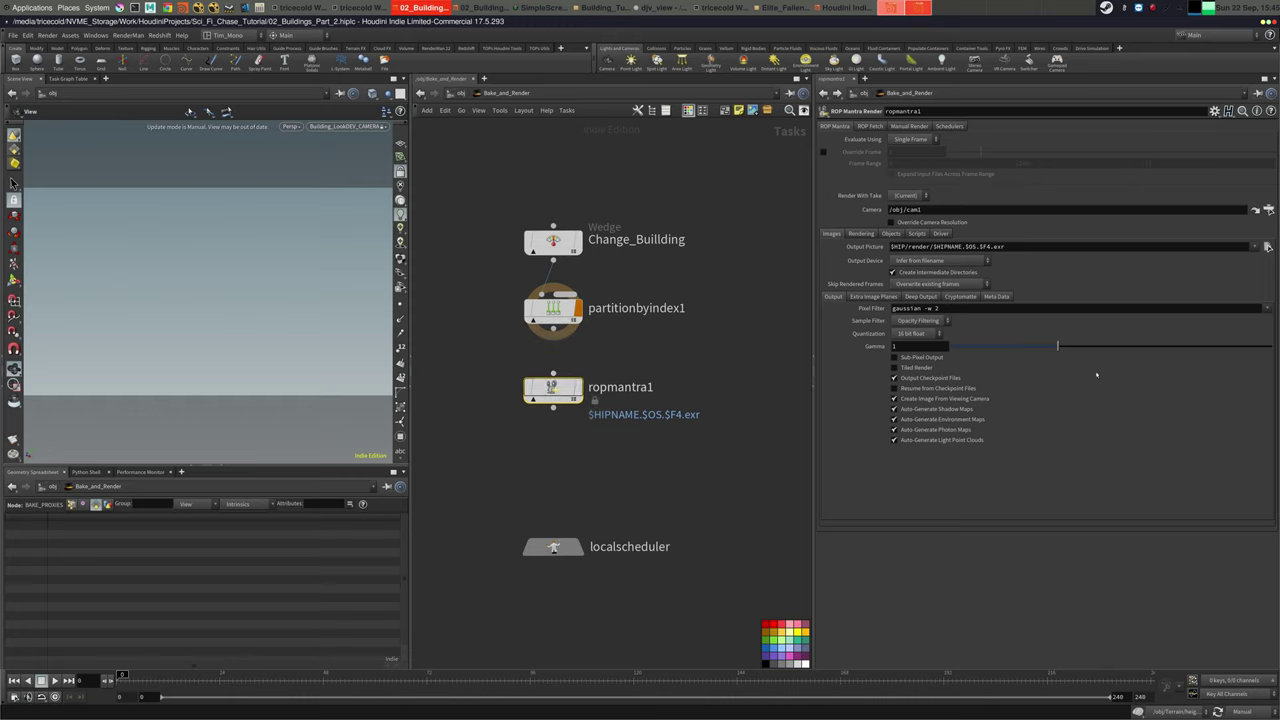
pyautogui.moveTo(598, 360); pyautogui.dragTo(469, 452)
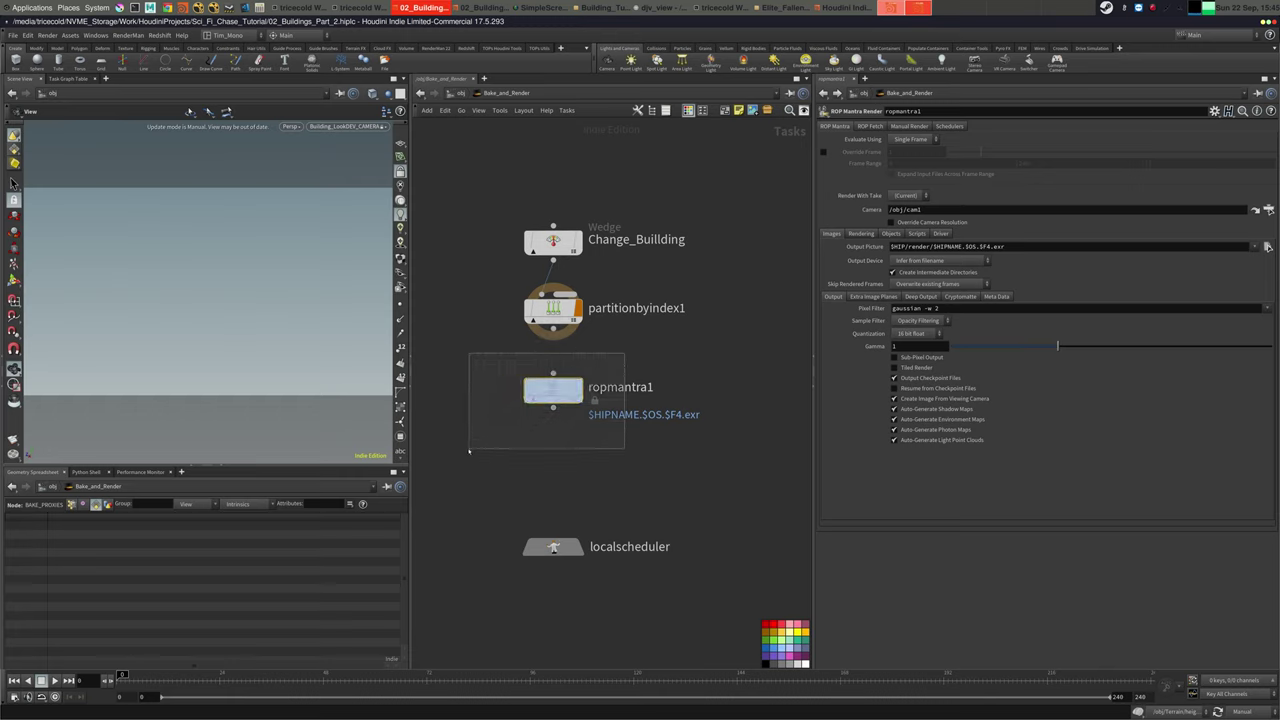
pyautogui.press('Delete')
pyautogui.press('Tab')
pyautogui.write('re')
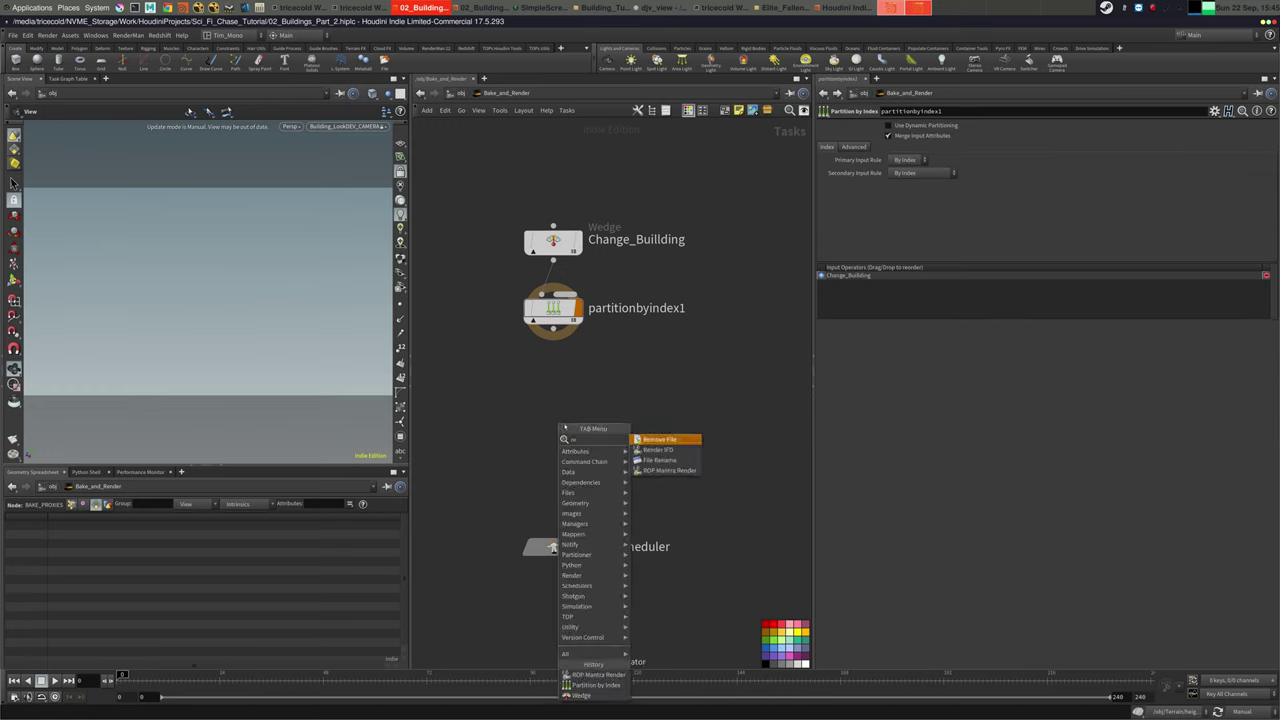
pyautogui.press('Escape')
# Add a ROP Fetch node wired below partitionbyindex1 and name it Bake_All_Textures
pyautogui.press('Tab')
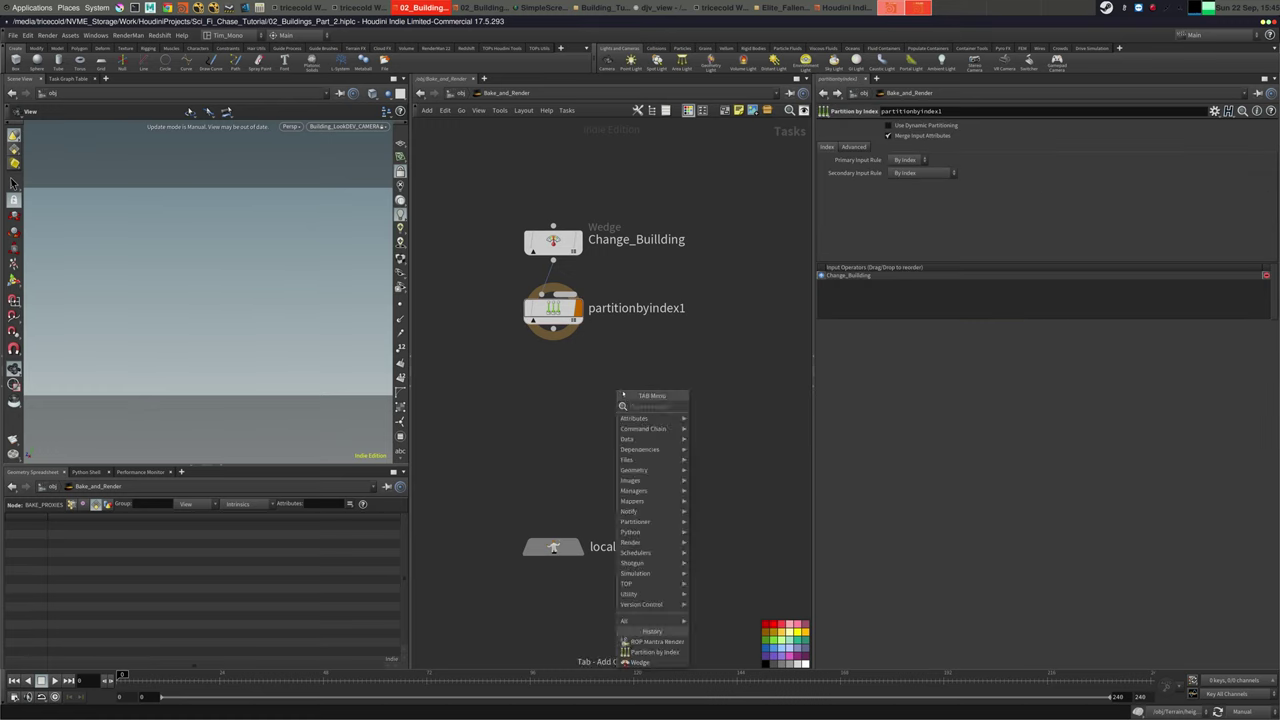
pyautogui.write('fe')
pyautogui.click(716, 407)
pyautogui.click(555, 400)
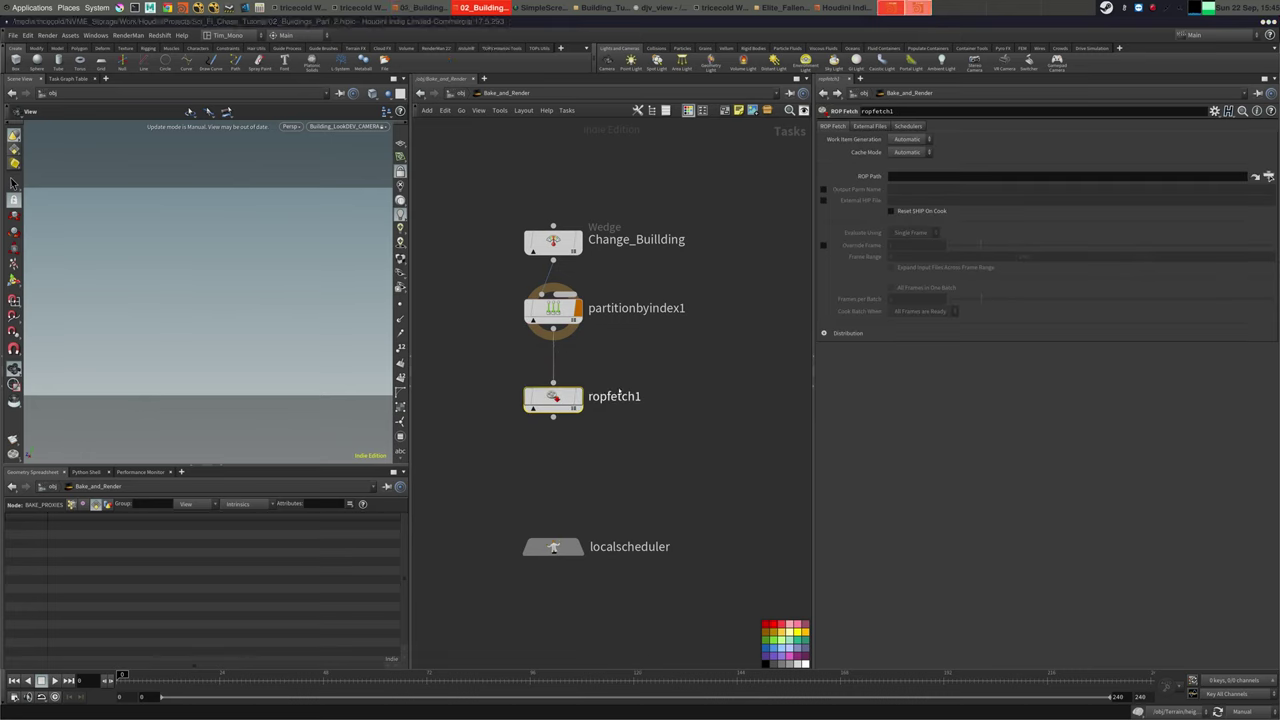
pyautogui.doubleClick(614, 396)
pyautogui.write('Bake')
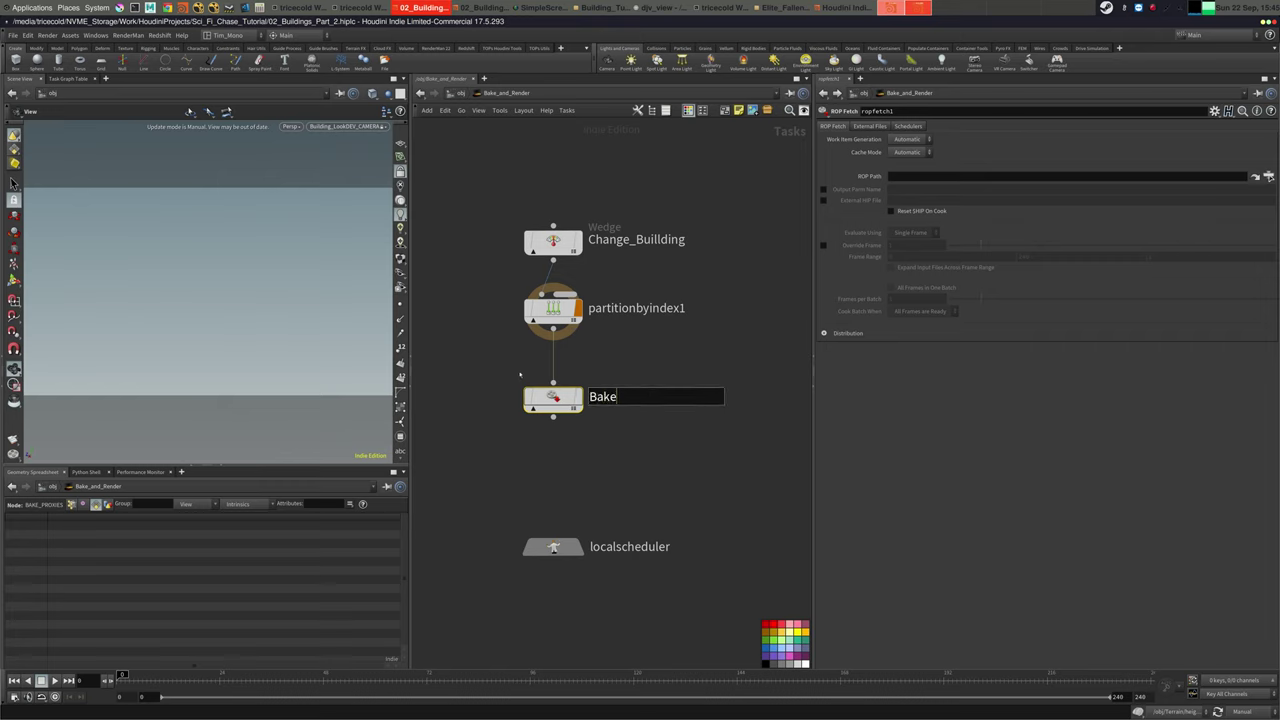
pyautogui.write('_All_Textures')
pyautogui.press('Return')
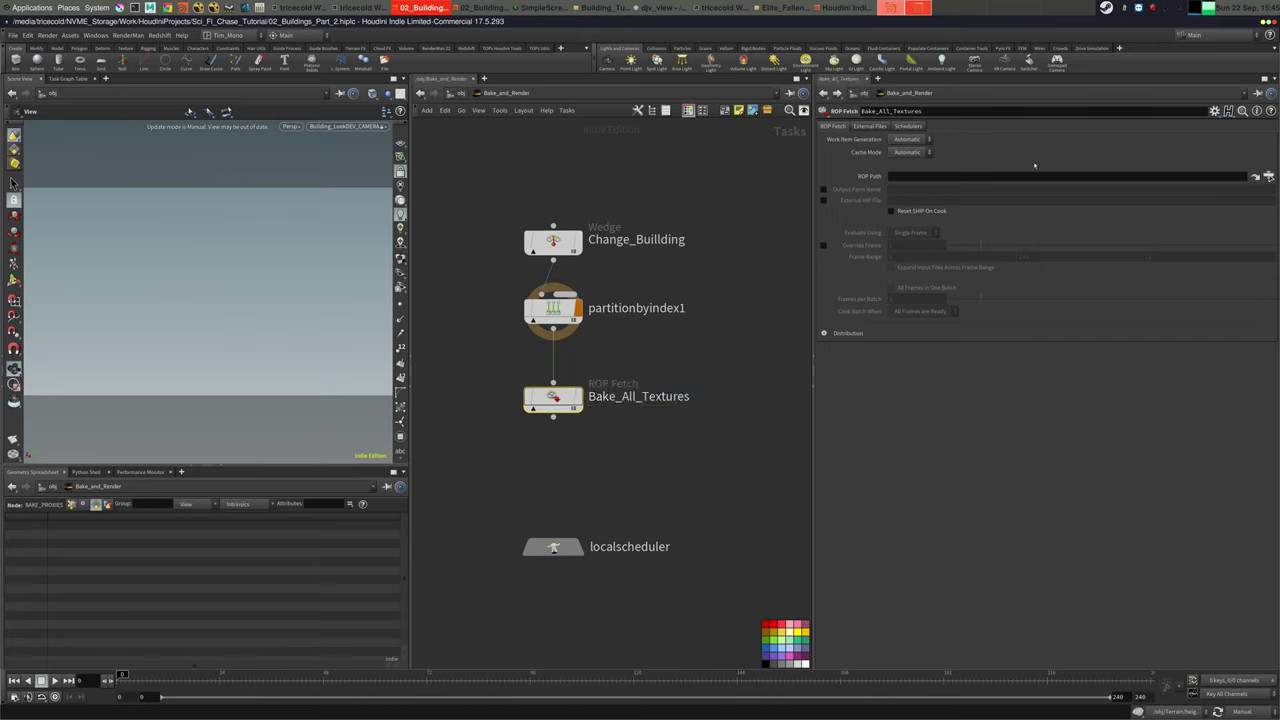
# Pin the Bake_All_Textures parameters and assign the Look_DEV_TEST Redshift node from the out network as its ROP Path
pyautogui.click(1257, 93)
pyautogui.click(460, 93)
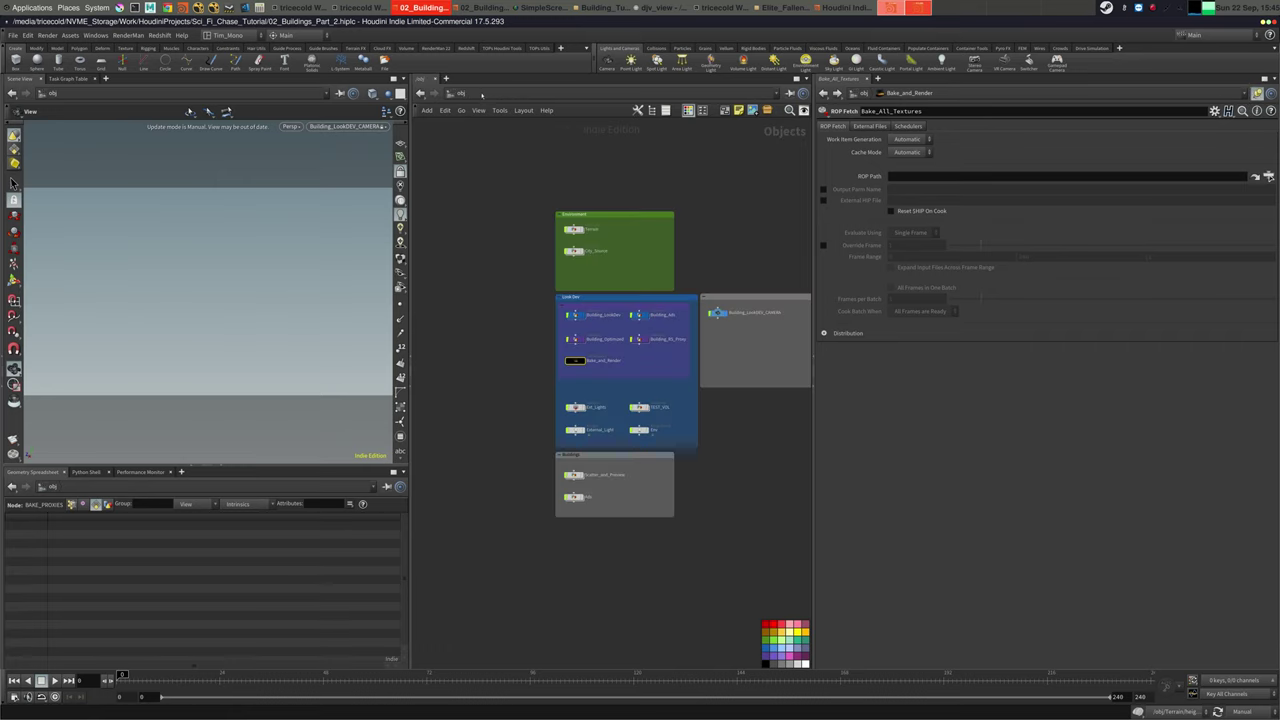
pyautogui.click(482, 93)
pyautogui.click(511, 149)
pyautogui.click(589, 298)
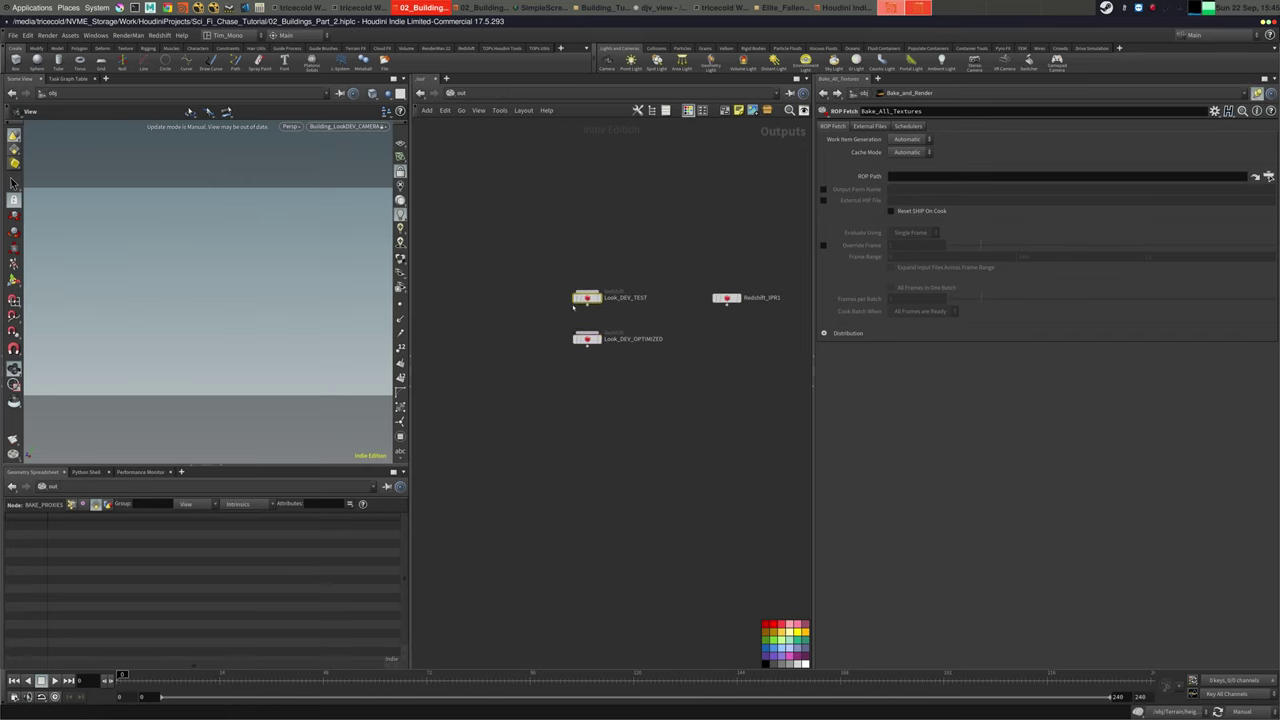
pyautogui.click(589, 339)
pyautogui.moveTo(654, 313); pyautogui.dragTo(654, 329, button='middle')
pyautogui.moveTo(644, 295); pyautogui.dragTo(538, 332)
pyautogui.moveTo(638, 332); pyautogui.dragTo(598, 332, button='middle')
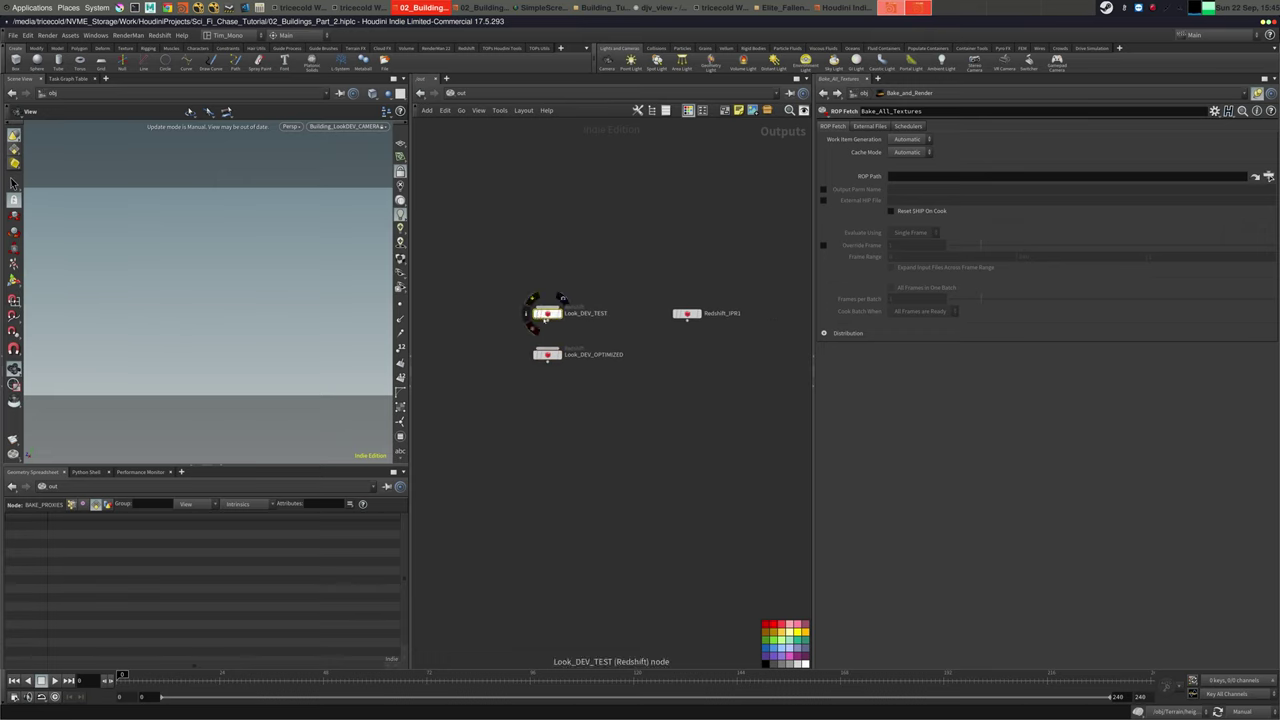
pyautogui.moveTo(548, 313); pyautogui.dragTo(962, 177)
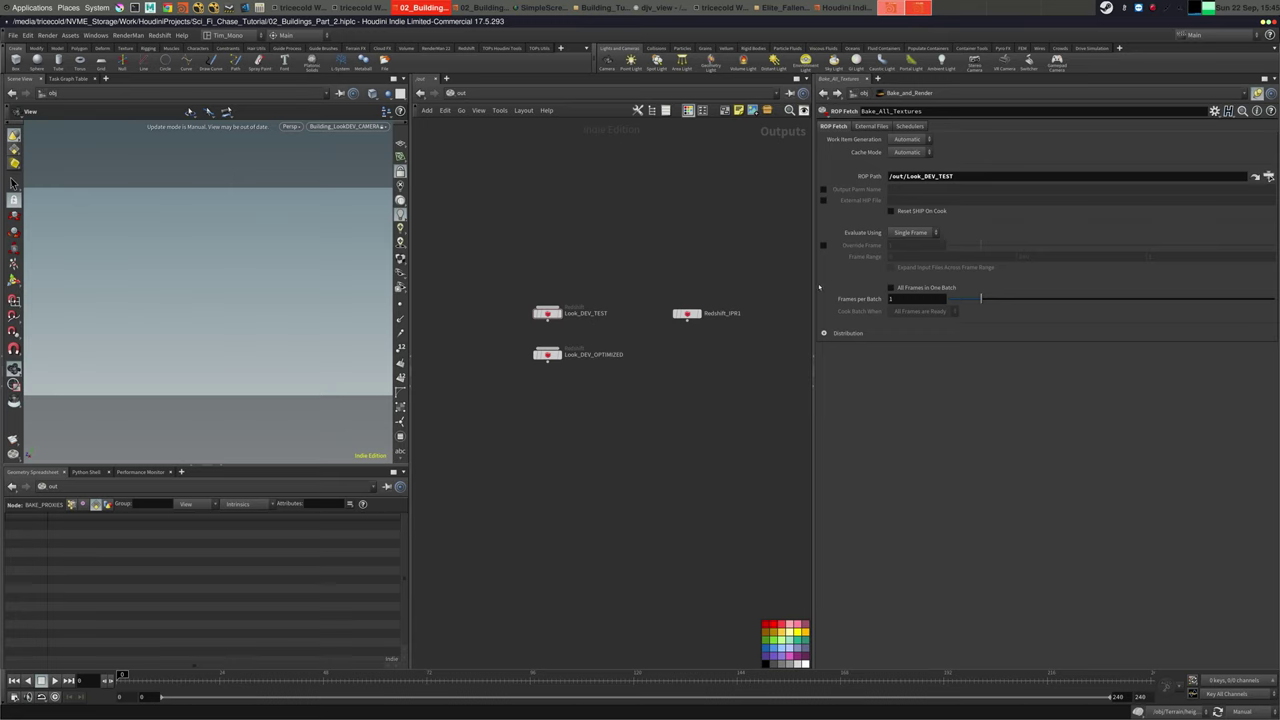
# Rename the Look_DEV_TEST Redshift node in the out network to Bake_Textures
pyautogui.doubleClick(583, 313)
pyautogui.doubleClick(583, 313)
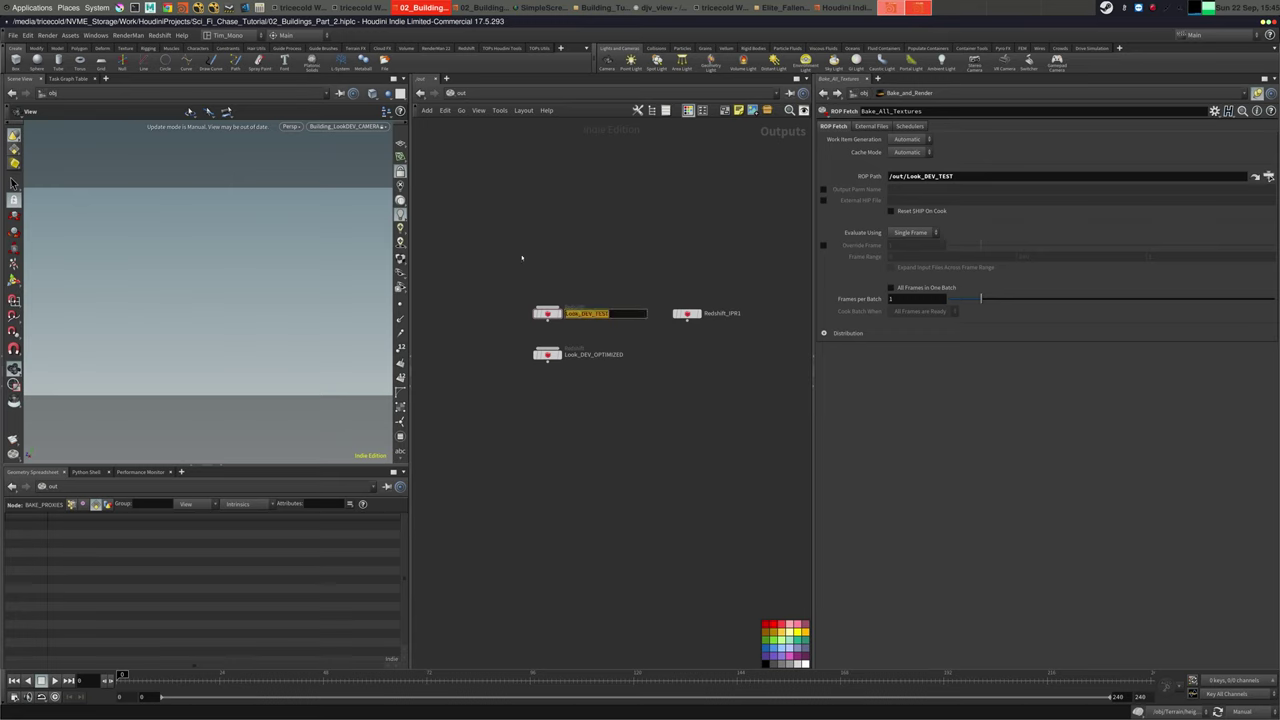
pyautogui.write('Bake_Textures')
pyautogui.press('Return')
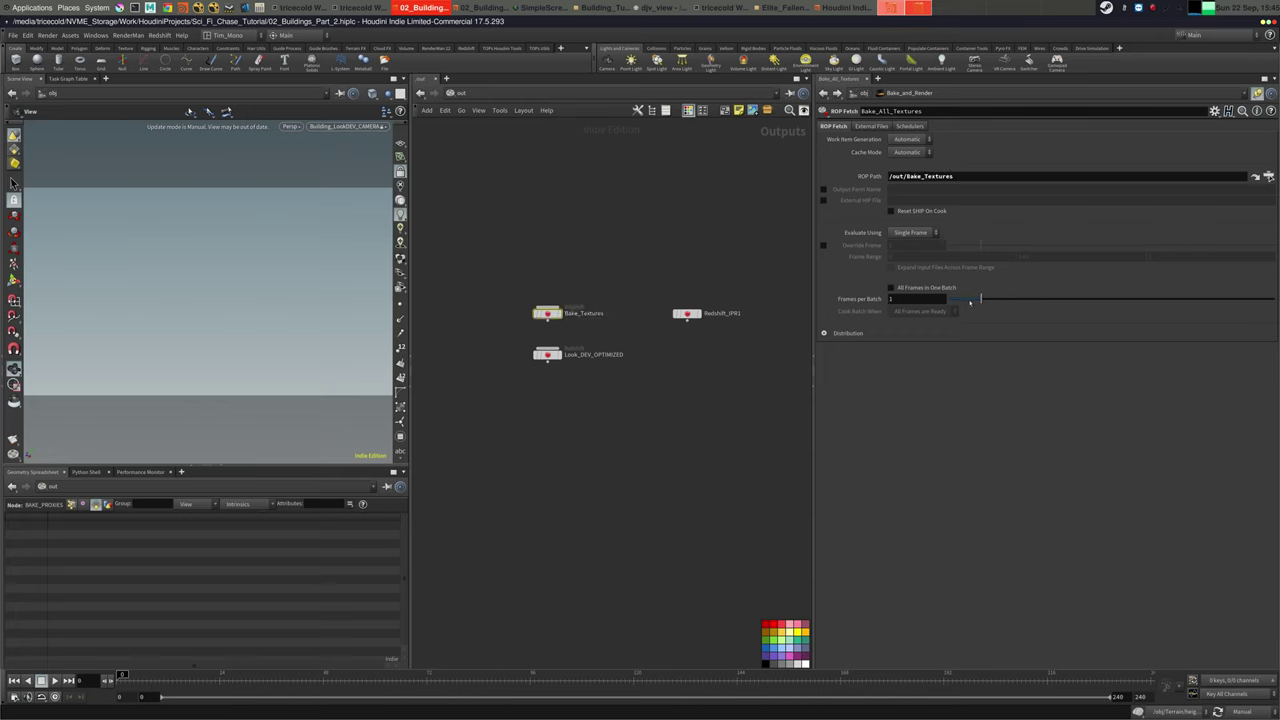
# Set Frames per Batch of the Bake_All_Textures ROP Fetch to 0
pyautogui.moveTo(969, 302); pyautogui.dragTo(862, 304)
pyautogui.moveTo(873, 300)
pyautogui.moveTo(670, 243); pyautogui.dragTo(686, 243, button='middle')
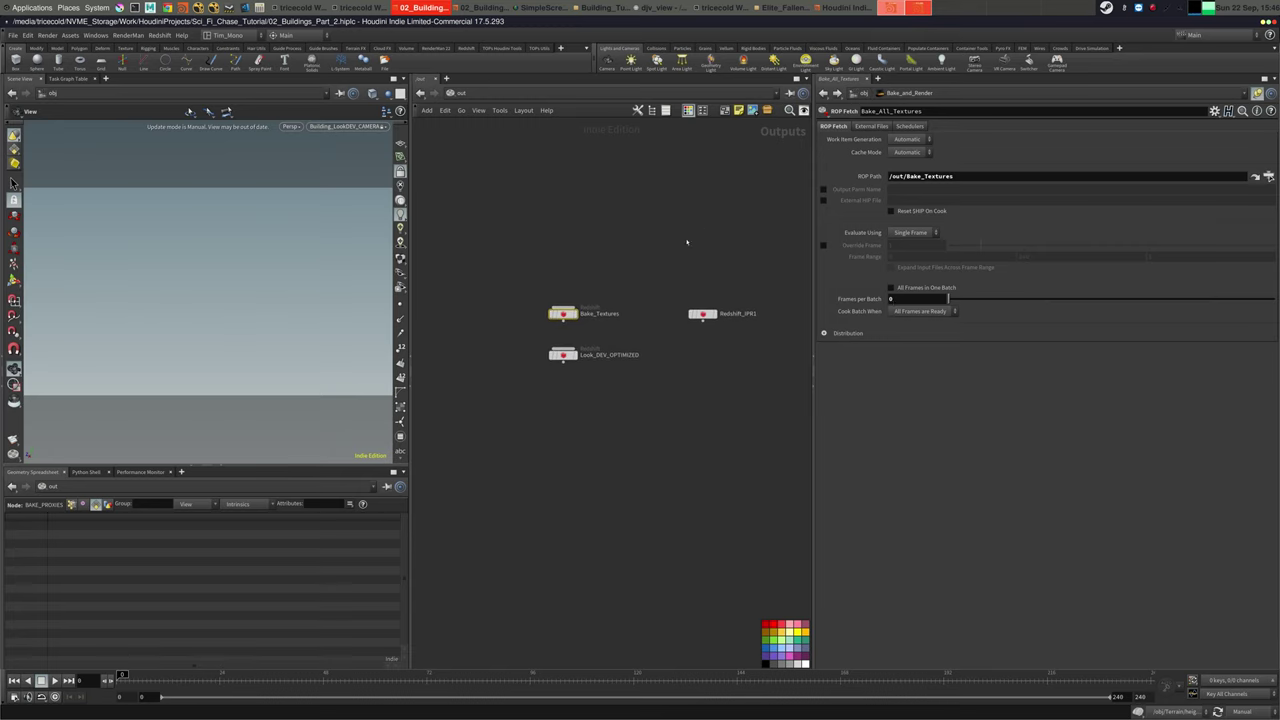
# Return to the Bake_and_Render network in obj and move Bake_All_Textures slightly closer to partitionbyindex1
pyautogui.moveTo(653, 283); pyautogui.dragTo(661, 272, button='middle')
pyautogui.click(461, 110)
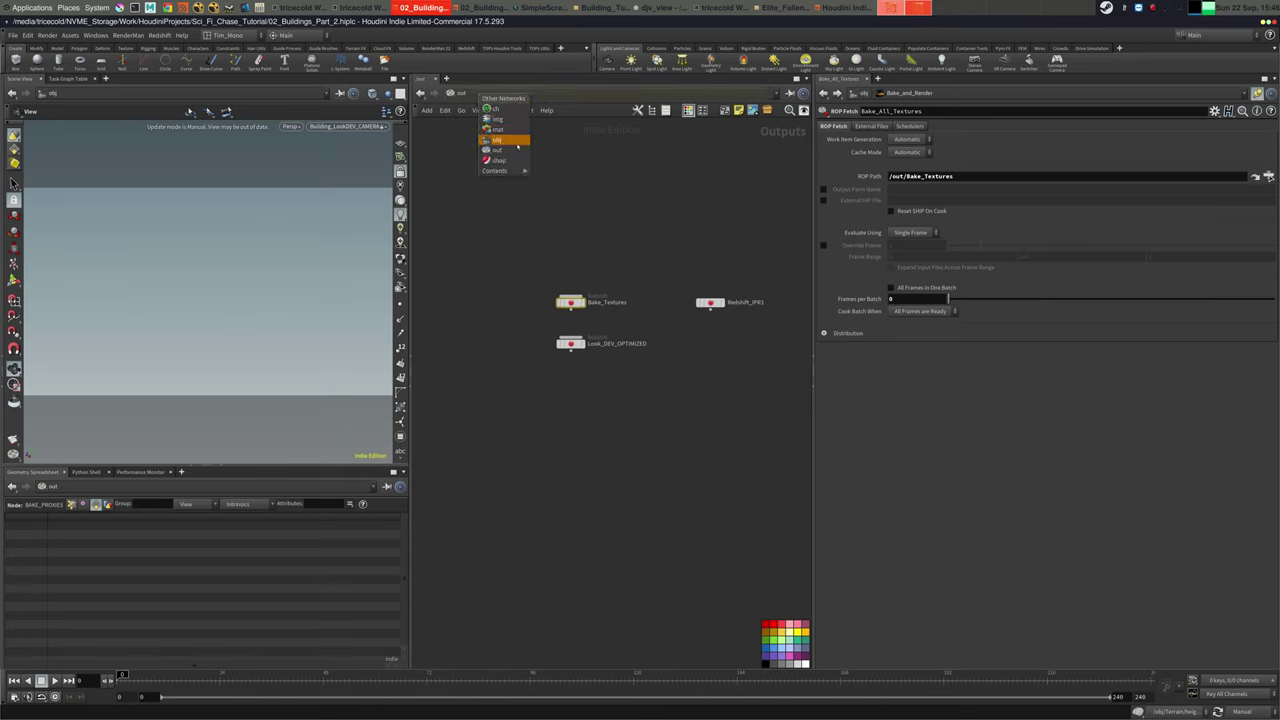
pyautogui.click(495, 141)
pyautogui.doubleClick(578, 362)
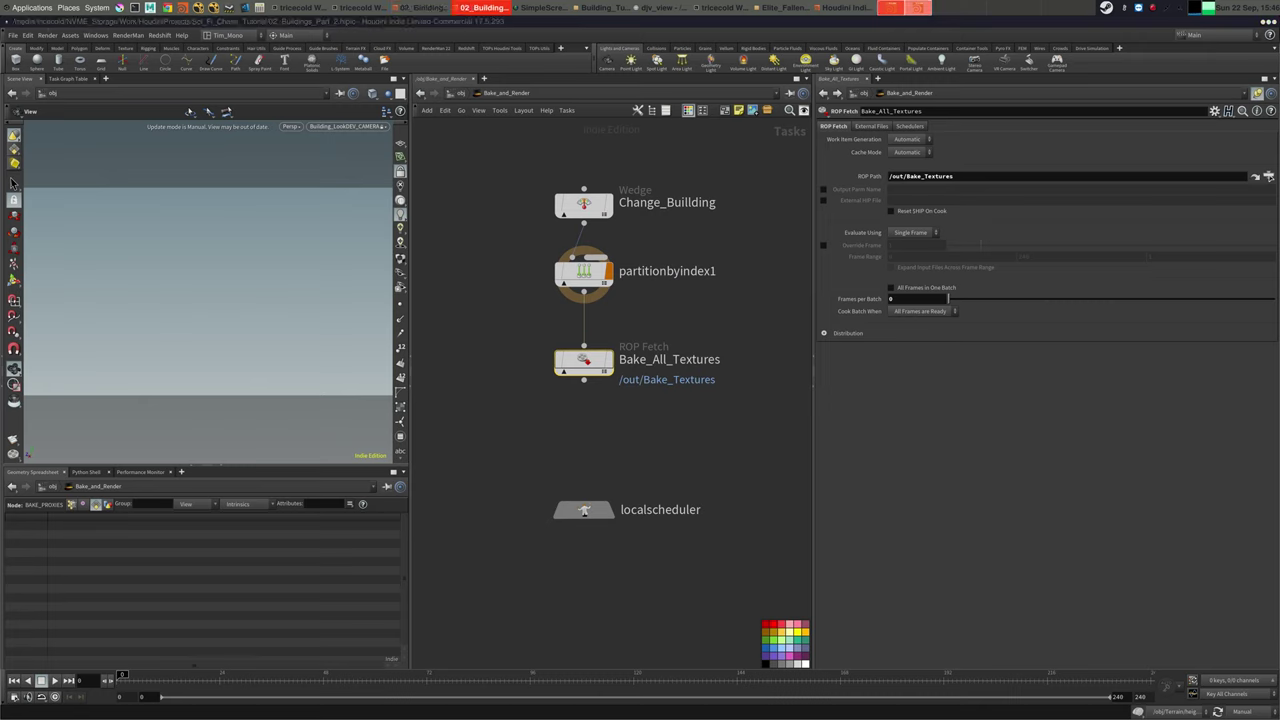
pyautogui.moveTo(584, 362); pyautogui.dragTo(584, 345)
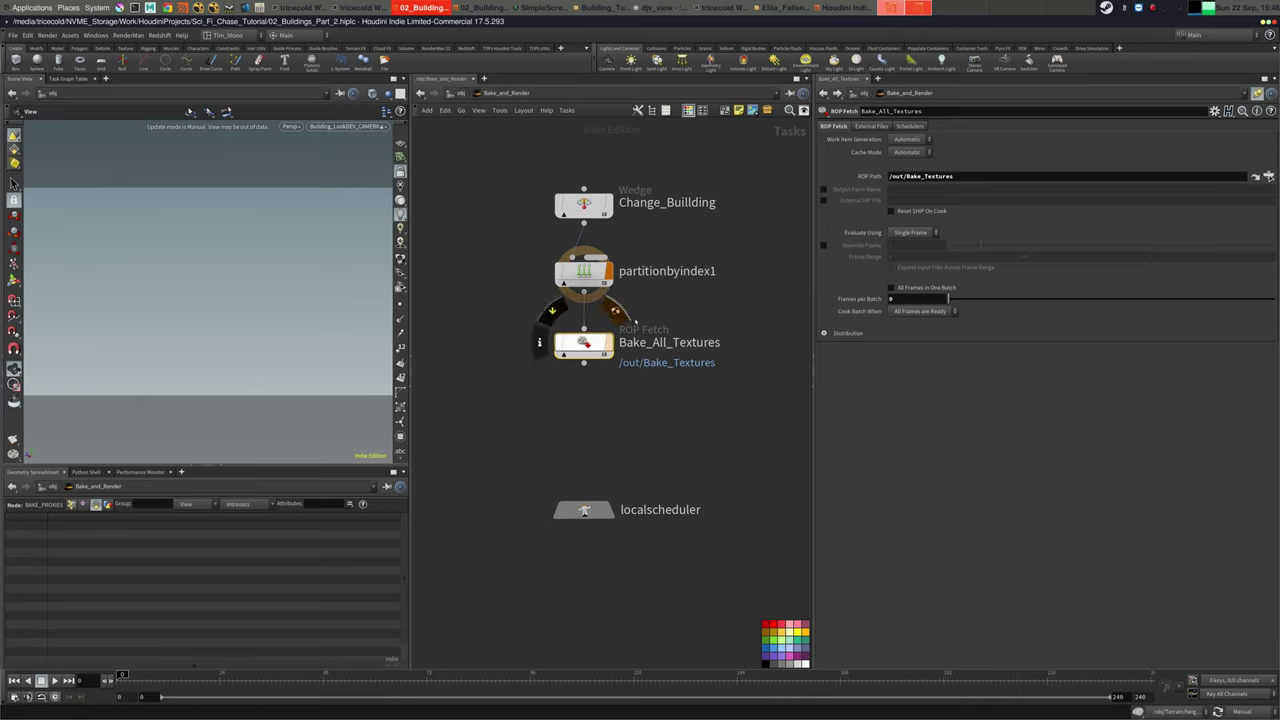
pyautogui.moveTo(667, 314); pyautogui.dragTo(668, 336, button='middle')
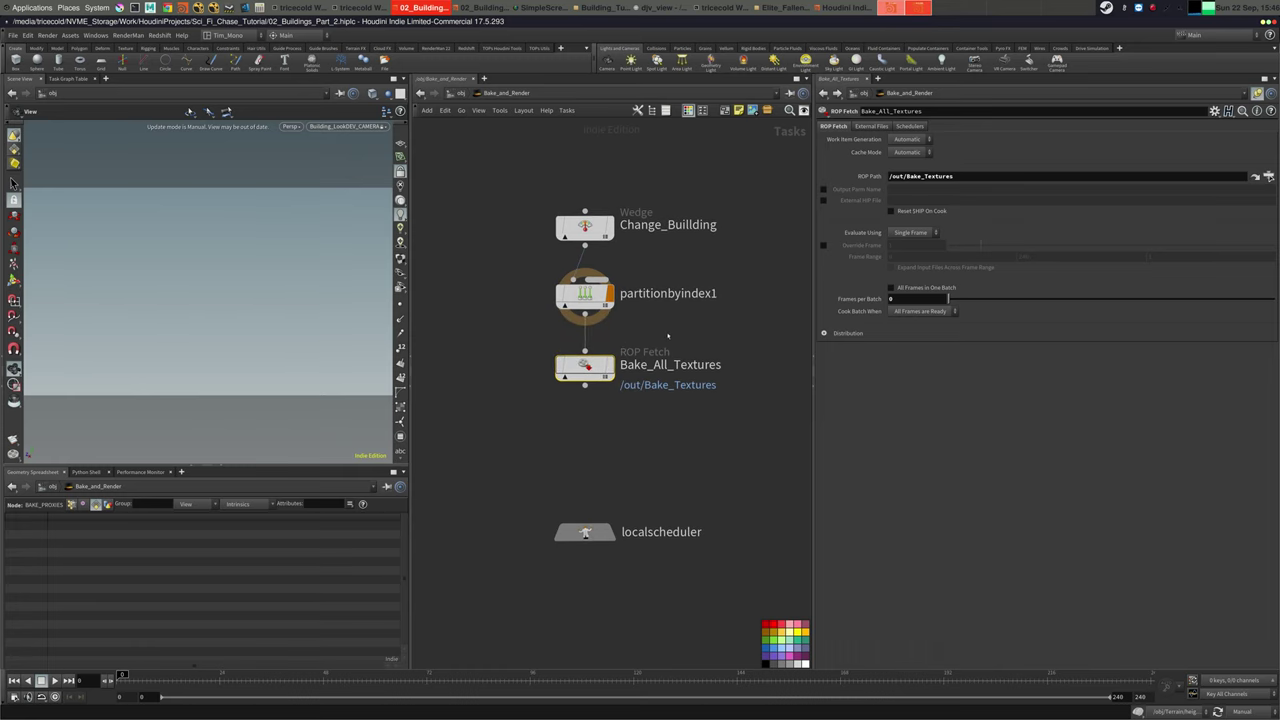
# Jump to the Bake_Textures Redshift node and set its Common File Prefix to $HIP/tex/buildings/`chs("../../obj/Building_LookDev/Load_Buildings/load")`_1024/map.exr
pyautogui.click(1255, 176)
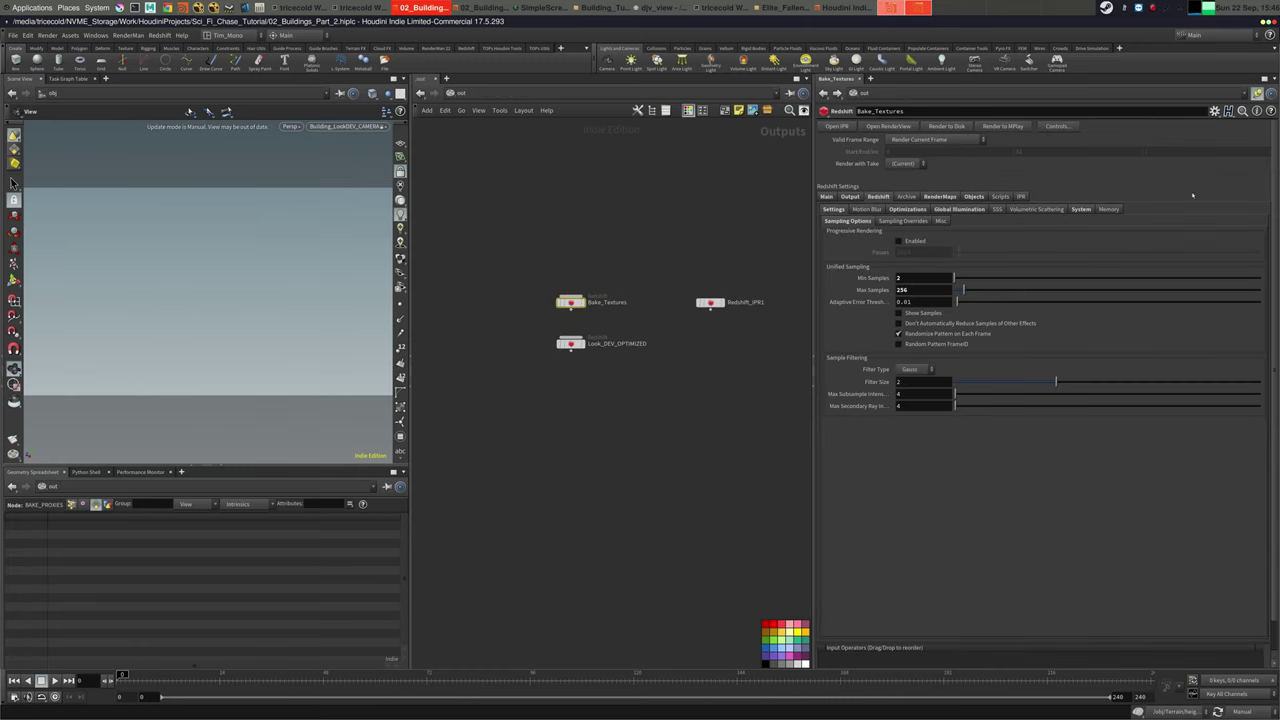
pyautogui.click(849, 197)
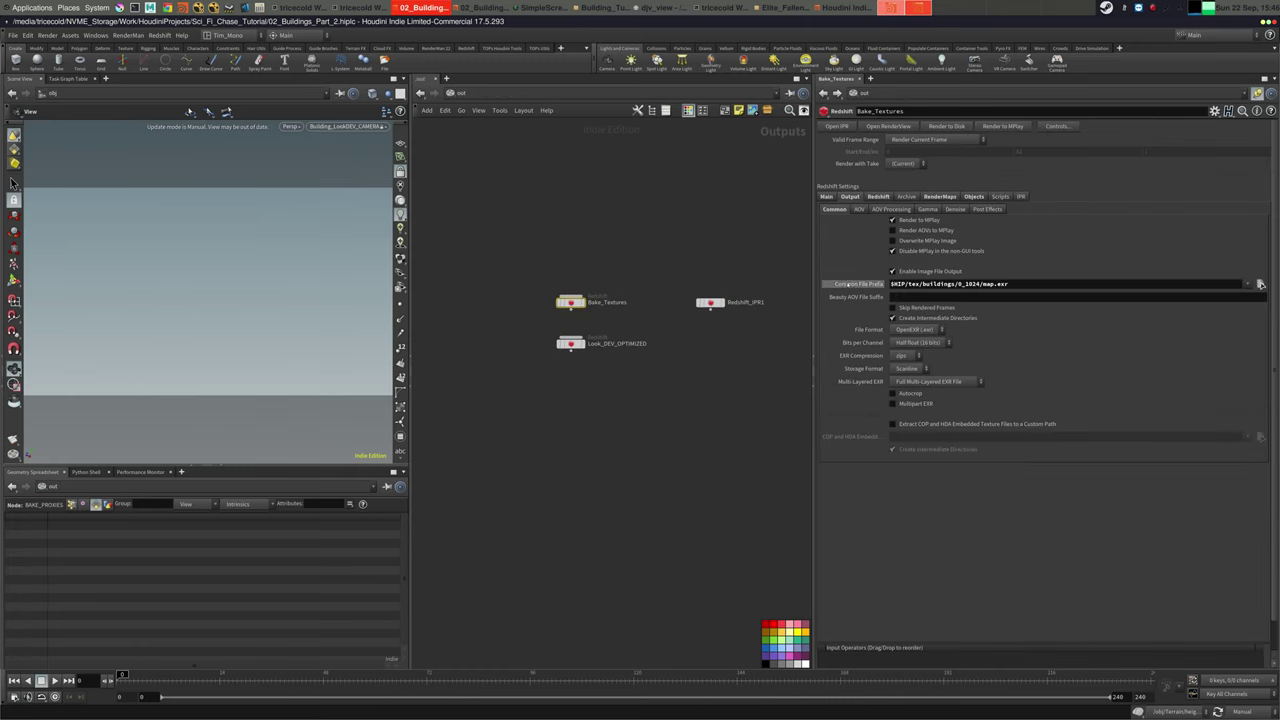
pyautogui.click(1261, 285)
pyautogui.moveTo(1036, 284); pyautogui.dragTo(706, 266)
pyautogui.write('$HIP/tex/buildings/`chs("../../obj/Building_LookDev/Load_Buildings/load")`_1024/map.exr')
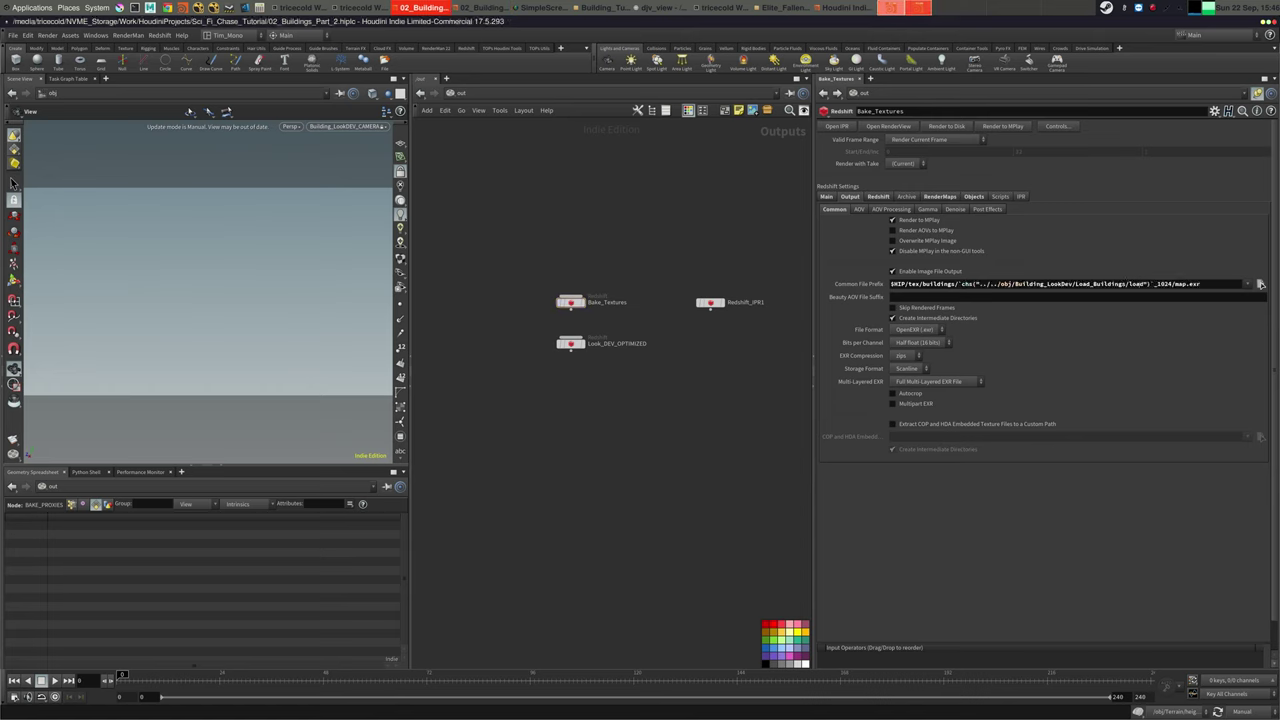
pyautogui.click(838, 285)
pyautogui.click(838, 285)
pyautogui.click(857, 285)
pyautogui.click(857, 285)
# Set the render map output resolution of Bake_Textures to 1024 by 1024
pyautogui.click(938, 197)
pyautogui.write('10')
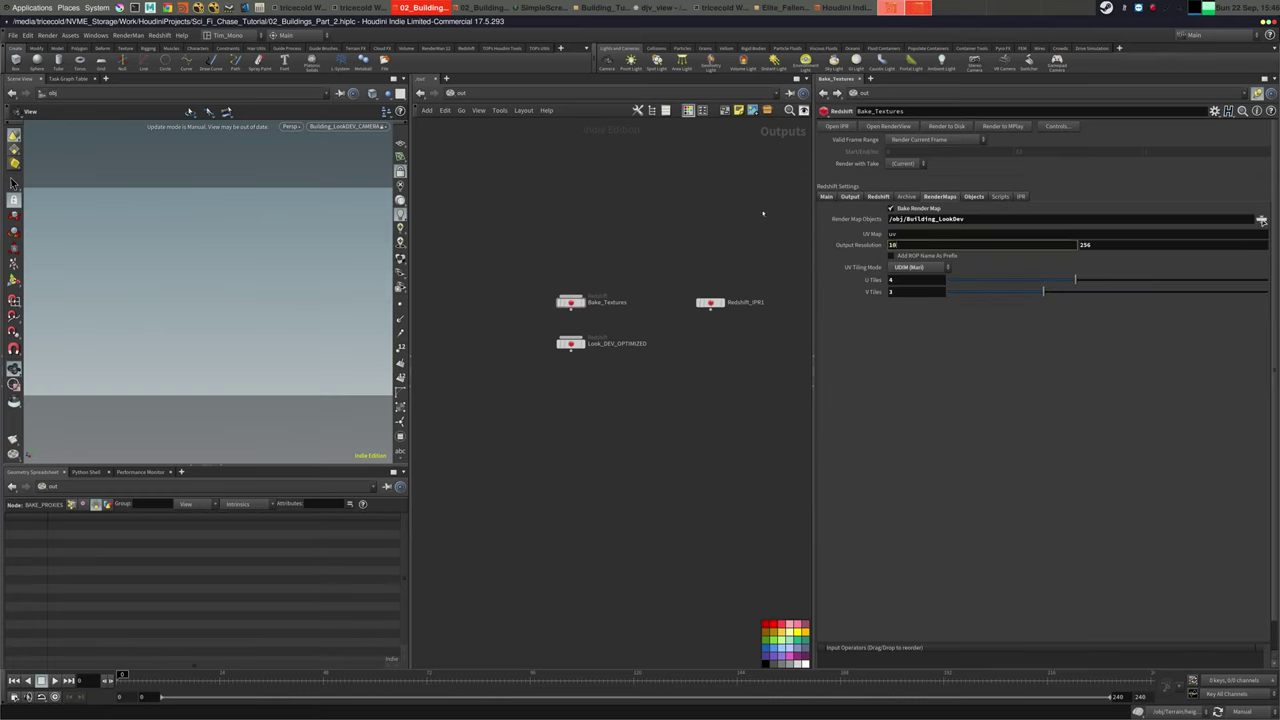
pyautogui.write('24')
pyautogui.press('Tab')
pyautogui.write('1024')
pyautogui.press('Tab')
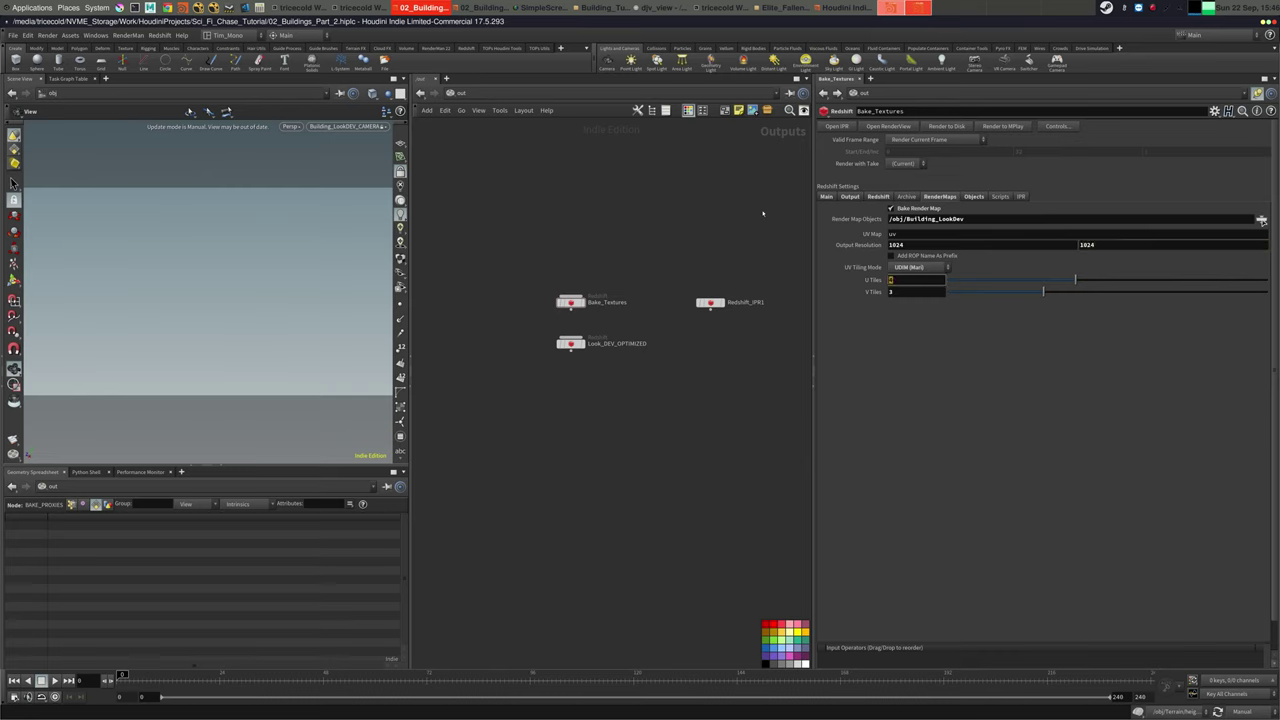
# Review the output and object settings of the Bake_Textures Redshift node
pyautogui.click(618, 277)
pyautogui.click(574, 343)
pyautogui.click(573, 302)
pyautogui.click(850, 196)
pyautogui.click(974, 196)
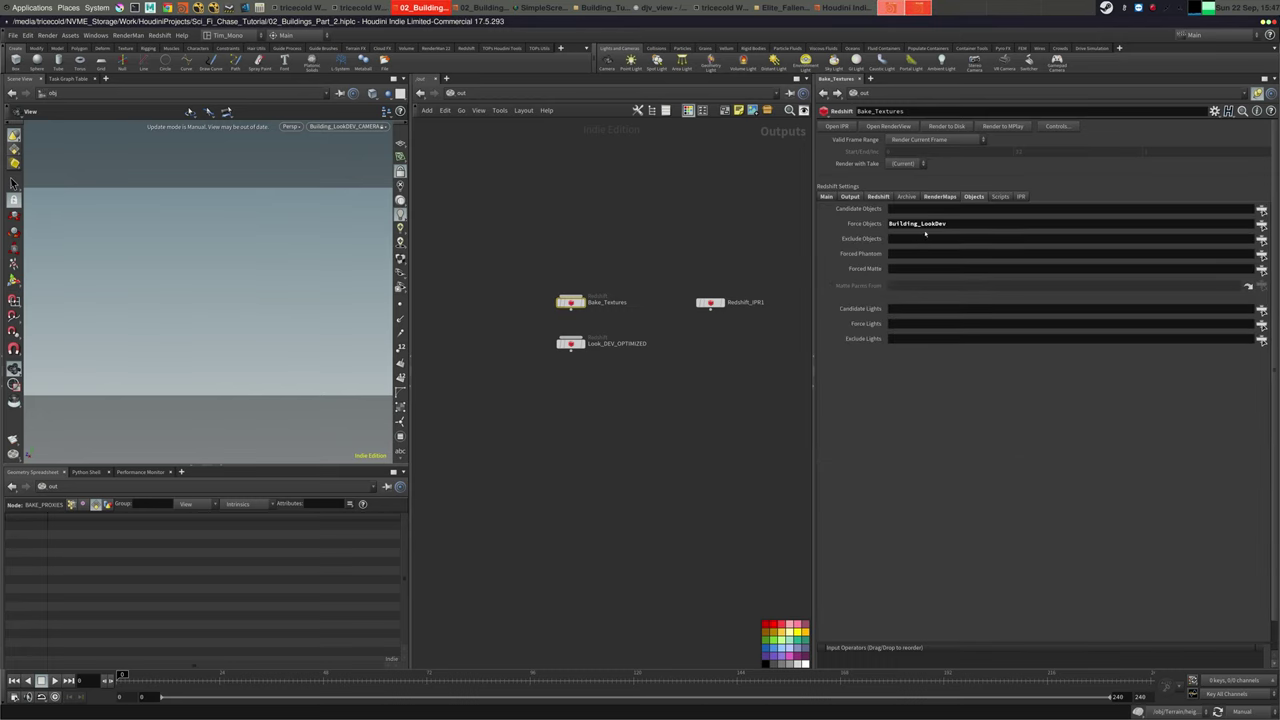
# Return to the Bake_and_Render network and move the localscheduler node further down to make room below Bake_All_Textures
pyautogui.click(492, 95)
pyautogui.click(518, 142)
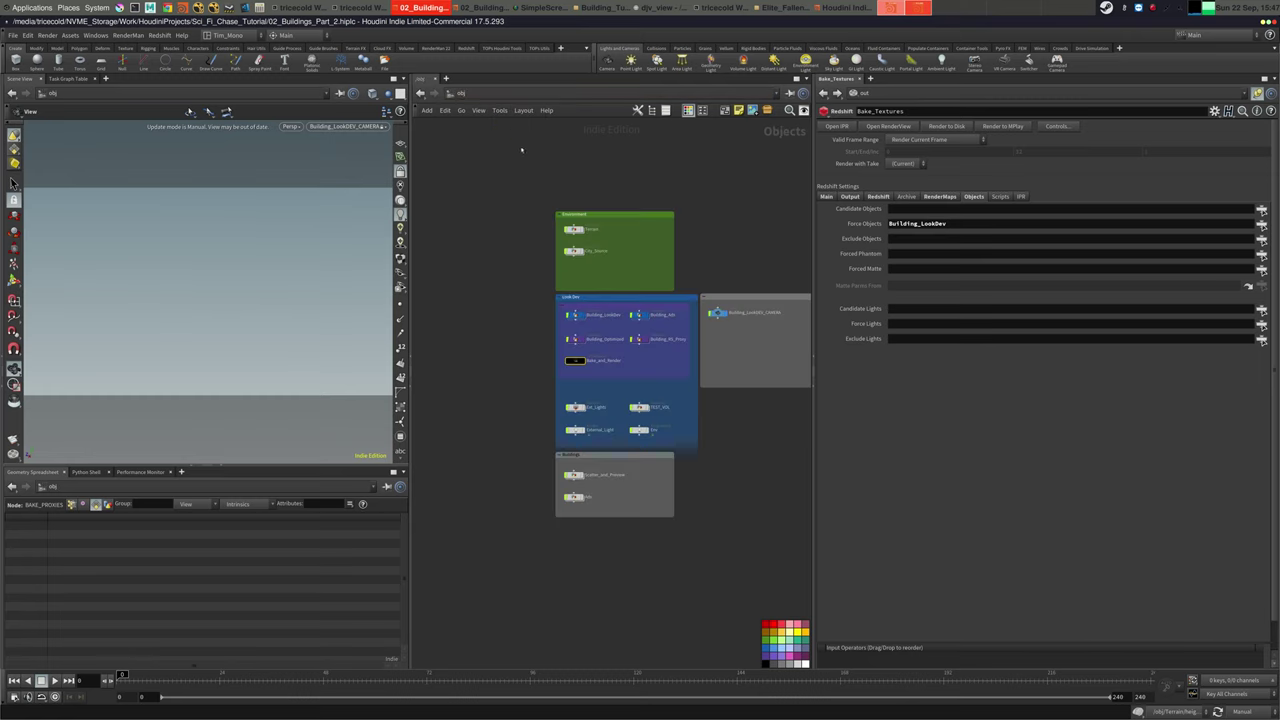
pyautogui.doubleClick(572, 360)
pyautogui.moveTo(587, 340); pyautogui.dragTo(587, 263, button='middle')
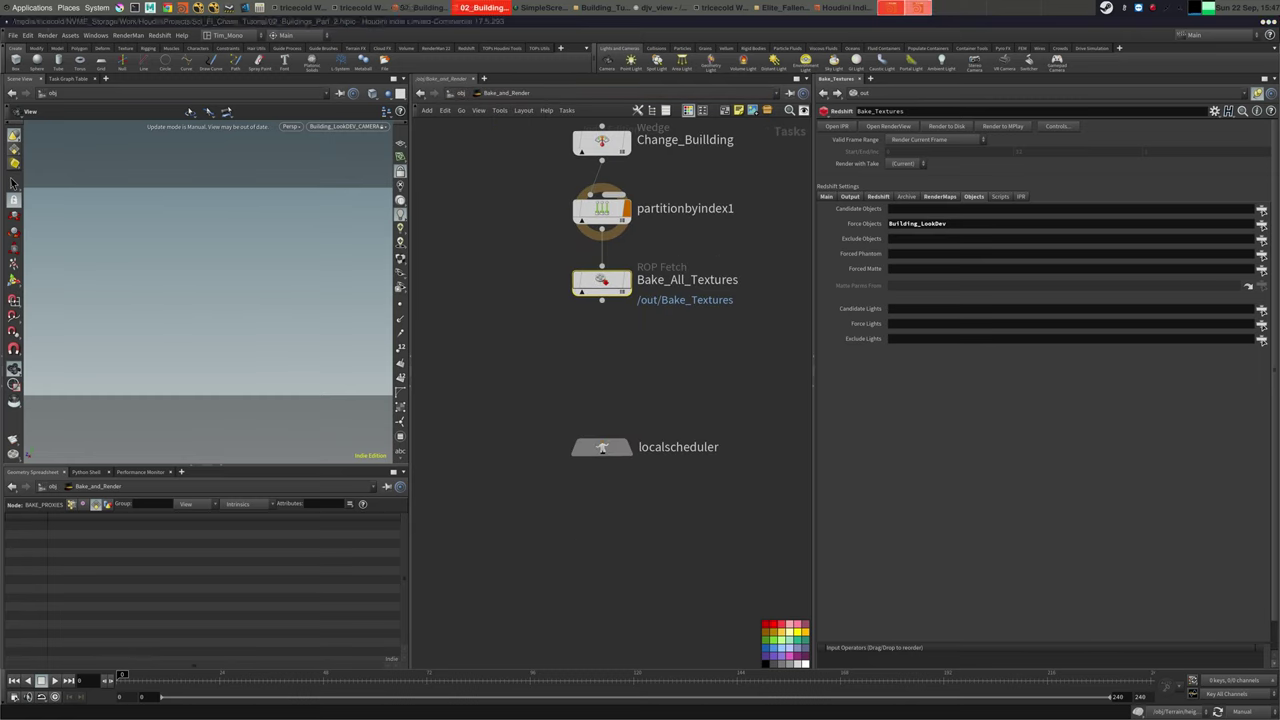
pyautogui.moveTo(670, 146); pyautogui.dragTo(660, 205, button='middle')
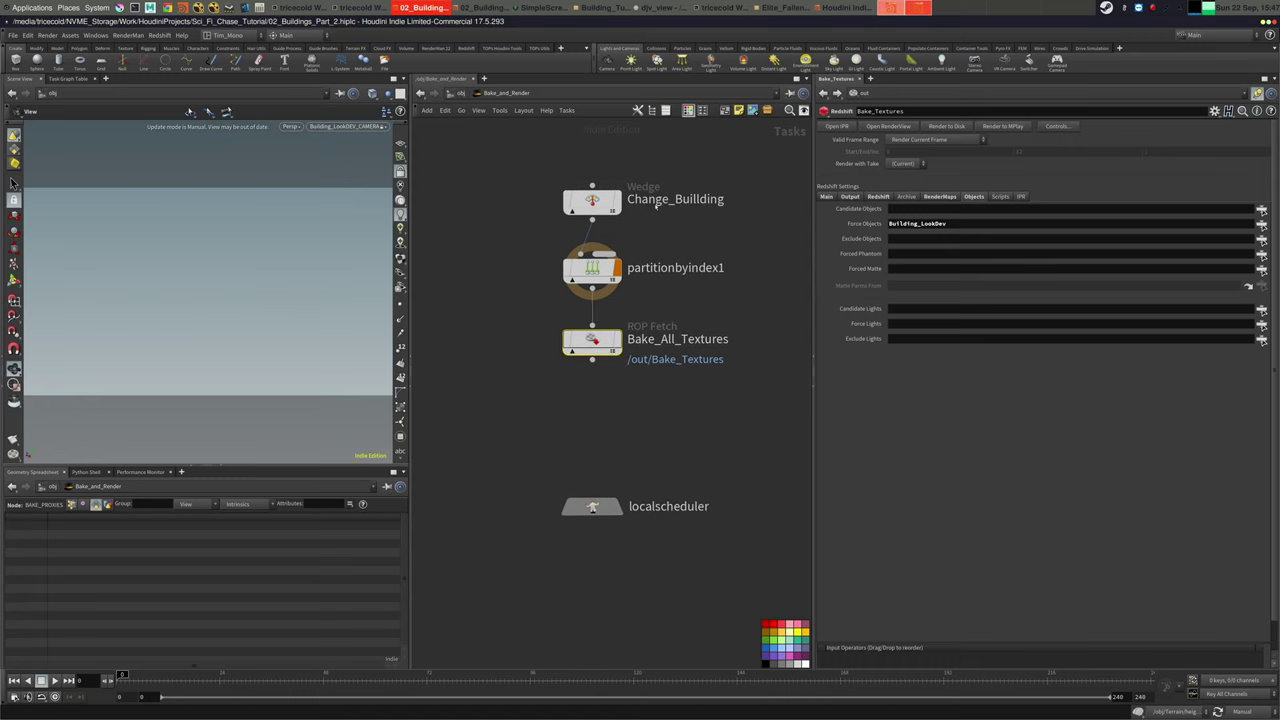
pyautogui.click(597, 204)
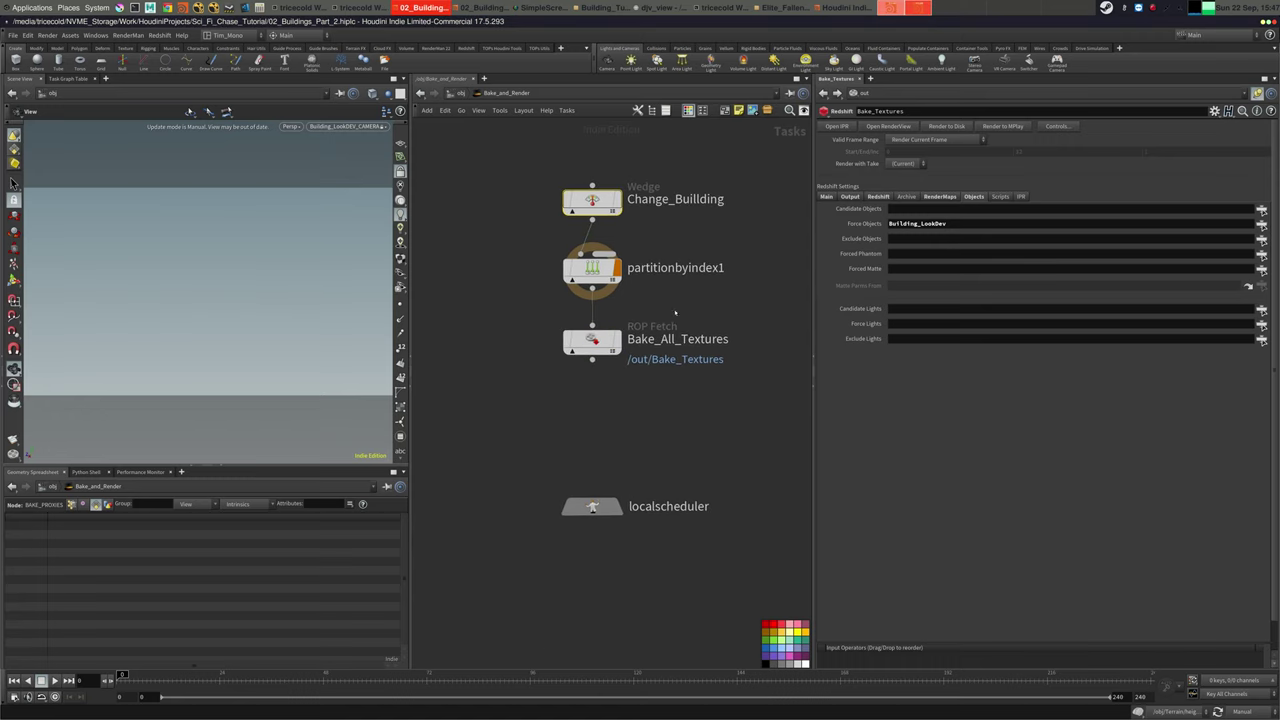
pyautogui.click(595, 345)
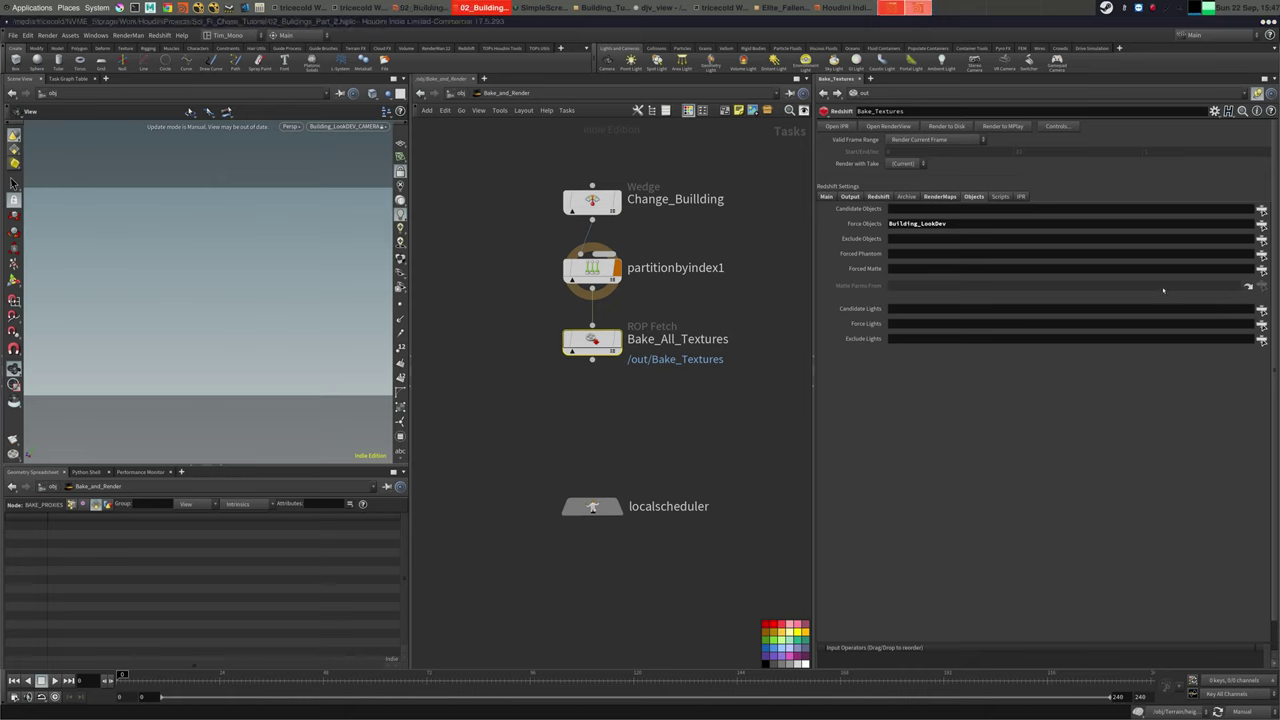
pyautogui.moveTo(700, 398); pyautogui.dragTo(671, 316, button='middle')
pyautogui.click(565, 425)
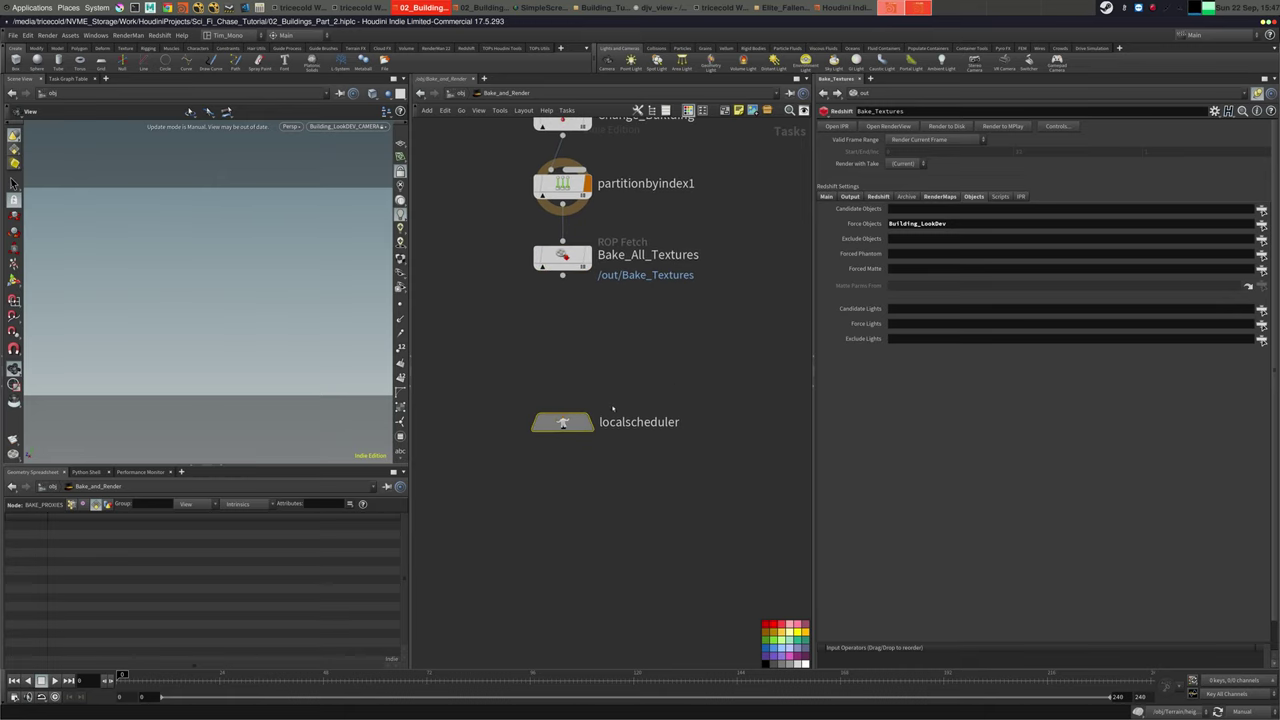
pyautogui.moveTo(566, 422); pyautogui.dragTo(565, 483)
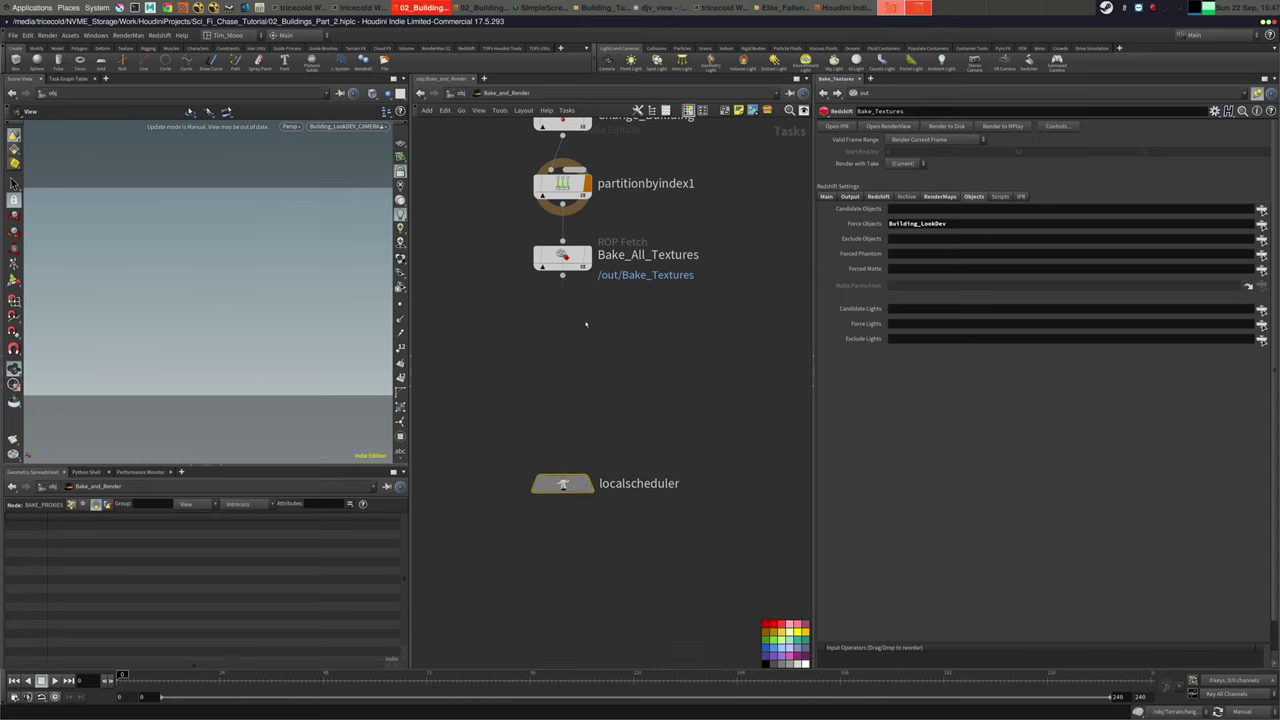
pyautogui.moveTo(586, 323); pyautogui.dragTo(584, 393, button='middle')
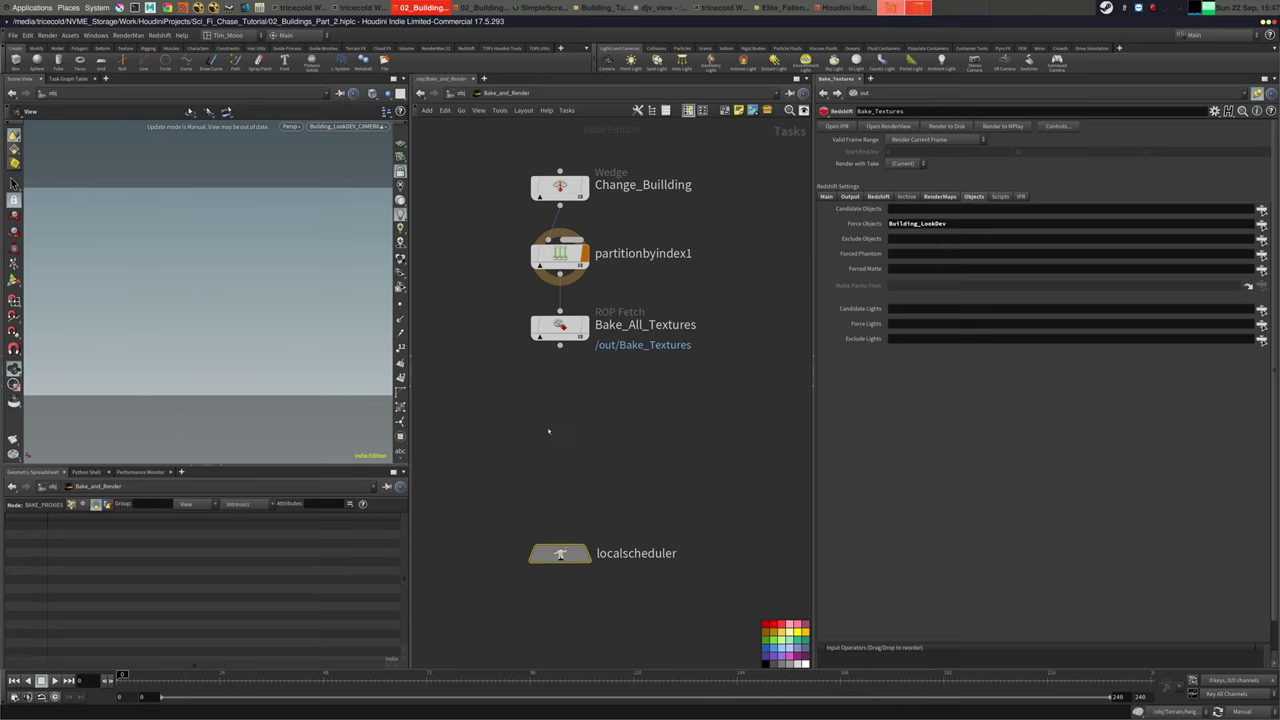
# Add a ROP Fetch node below Bake_All_Textures and connect it to that node's output
pyautogui.moveTo(551, 429); pyautogui.dragTo(562, 405, button='middle')
pyautogui.press('Tab')
pyautogui.write('rop')
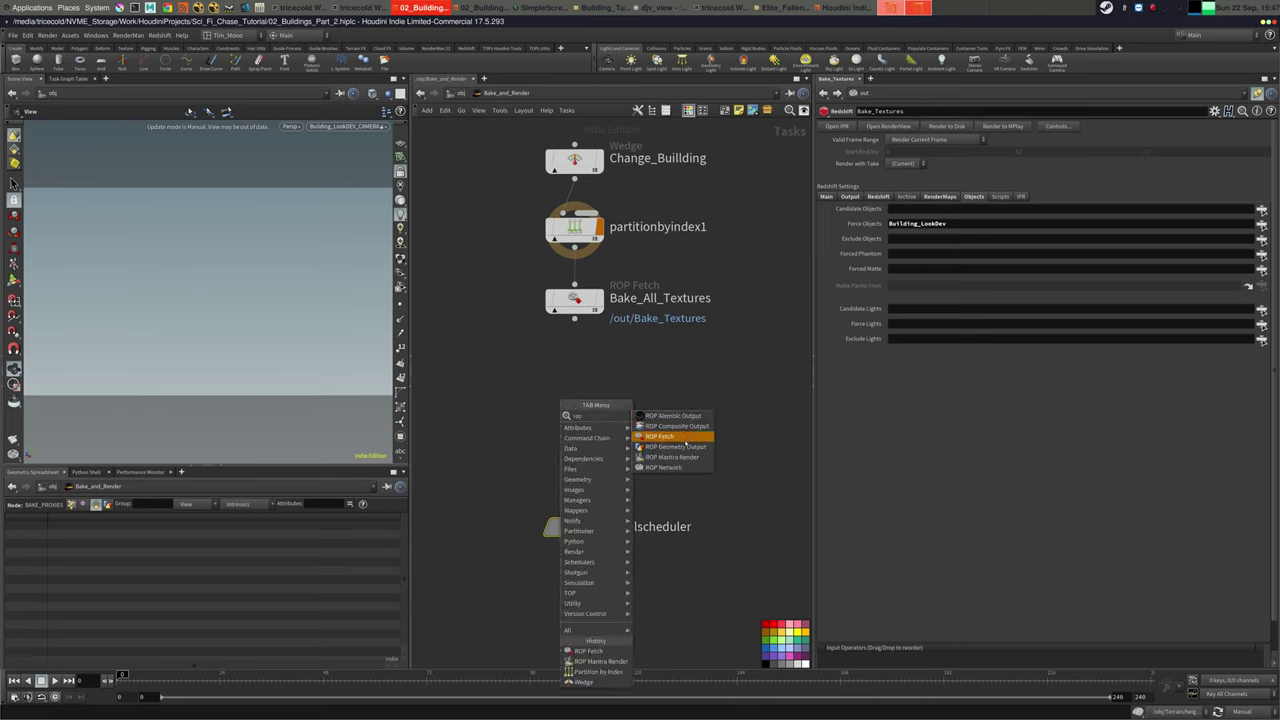
pyautogui.click(686, 442)
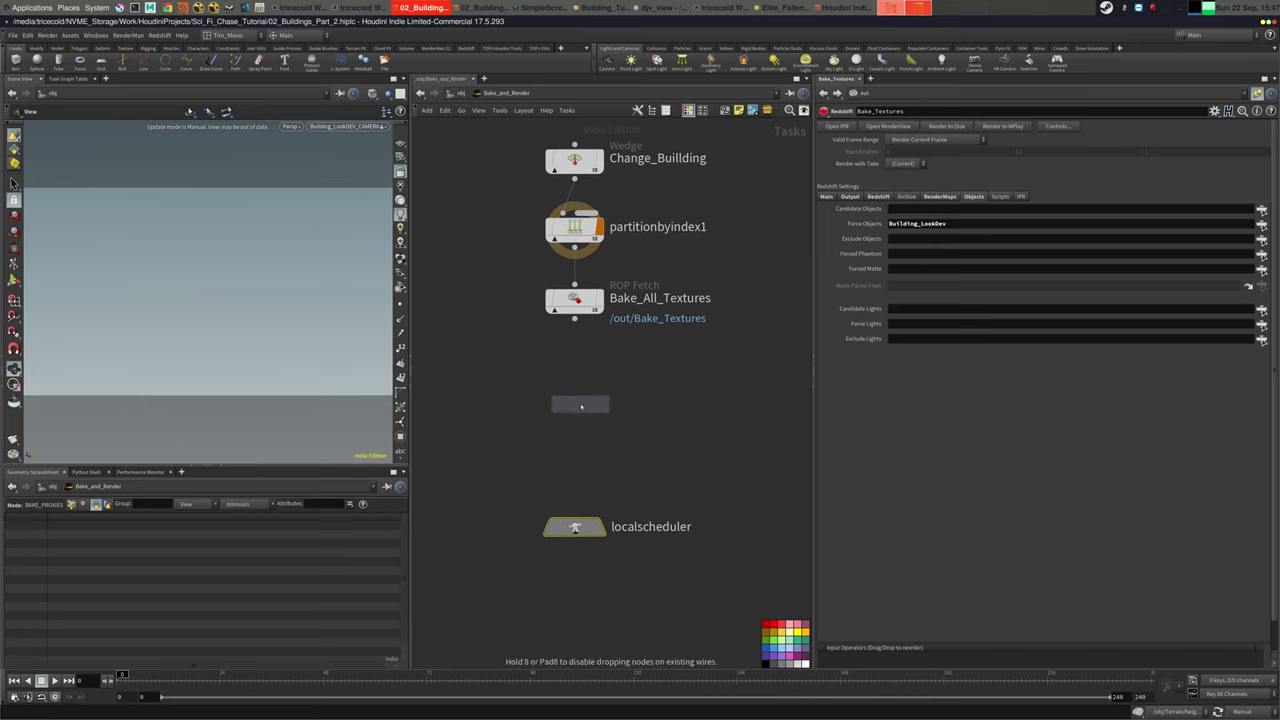
pyautogui.click(577, 404)
pyautogui.moveTo(574, 316); pyautogui.dragTo(574, 390)
# Rename the new ROP Fetch node as Bake_All_Proxies, reusing the name of the Bake_All_Textures node
pyautogui.doubleClick(660, 298)
pyautogui.doubleClick(658, 298)
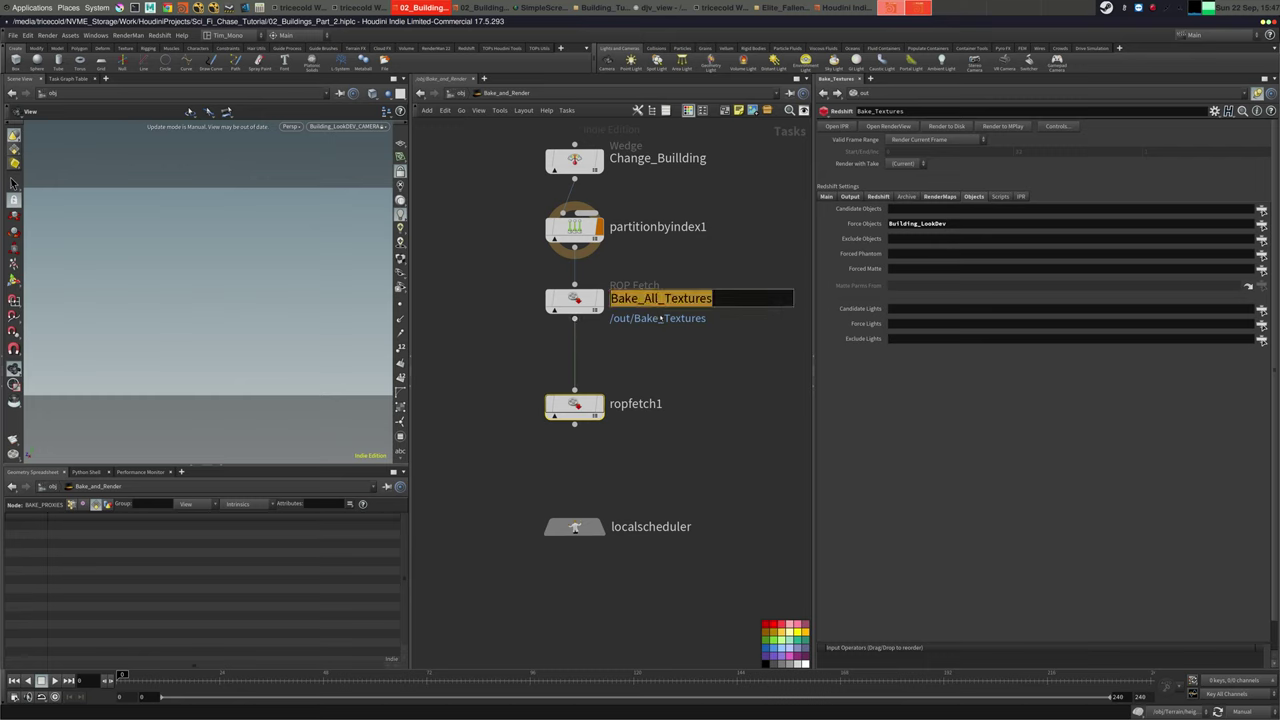
pyautogui.hotkey('ctrl', 'c')
pyautogui.doubleClick(636, 403)
pyautogui.hotkey('ctrl', 'v')
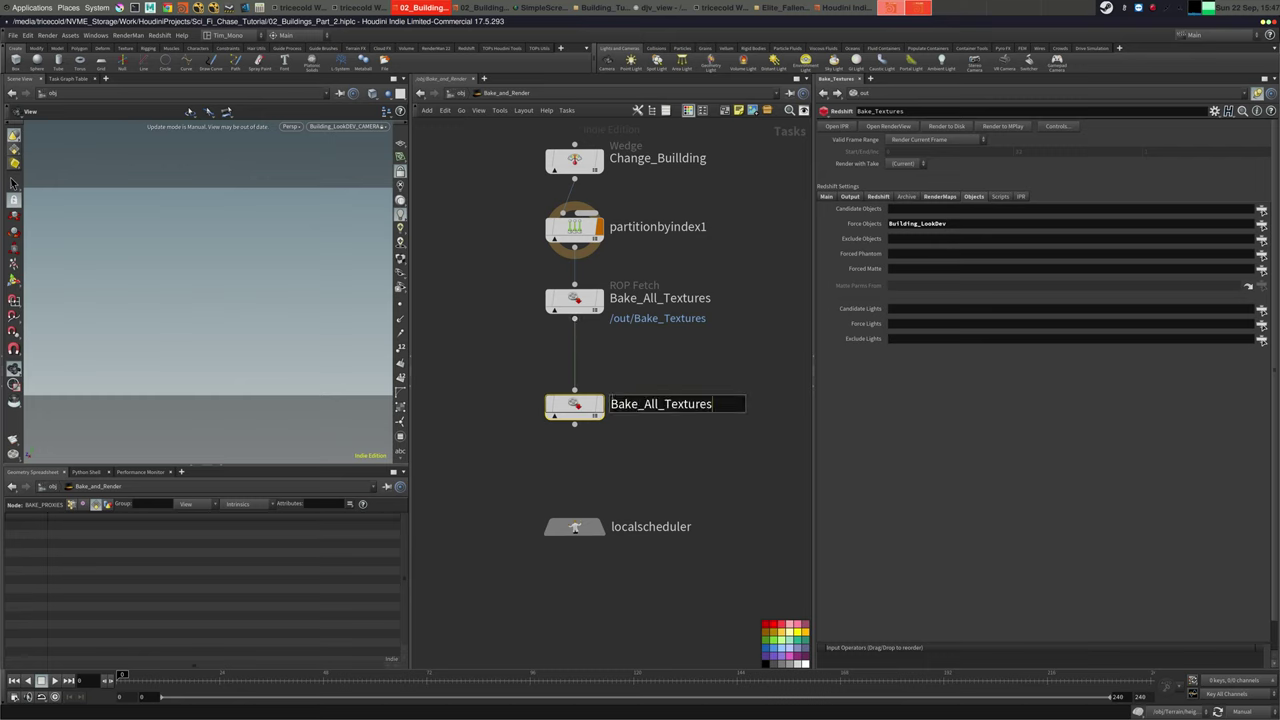
pyautogui.press('BackSpace')
pyautogui.press('BackSpace')
pyautogui.press('BackSpace')
pyautogui.press('BackSpace')
pyautogui.press('BackSpace')
pyautogui.press('BackSpace')
pyautogui.press('BackSpace')
pyautogui.press('BackSpace')
pyautogui.write('Proxies')
pyautogui.press('Return')
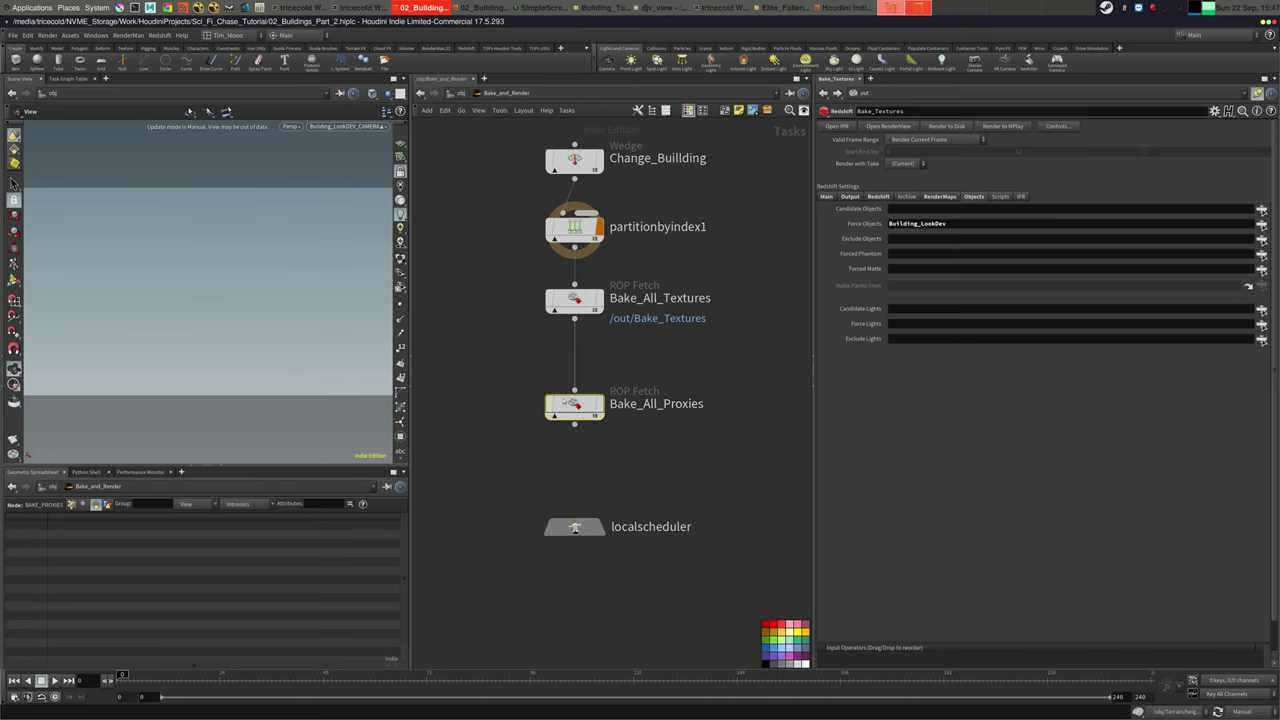
# Move Bake_All_Proxies up closer to Bake_All_Textures to tidy the node chain
pyautogui.moveTo(584, 404); pyautogui.dragTo(584, 384)
pyautogui.moveTo(635, 425); pyautogui.dragTo(637, 407, button='middle')
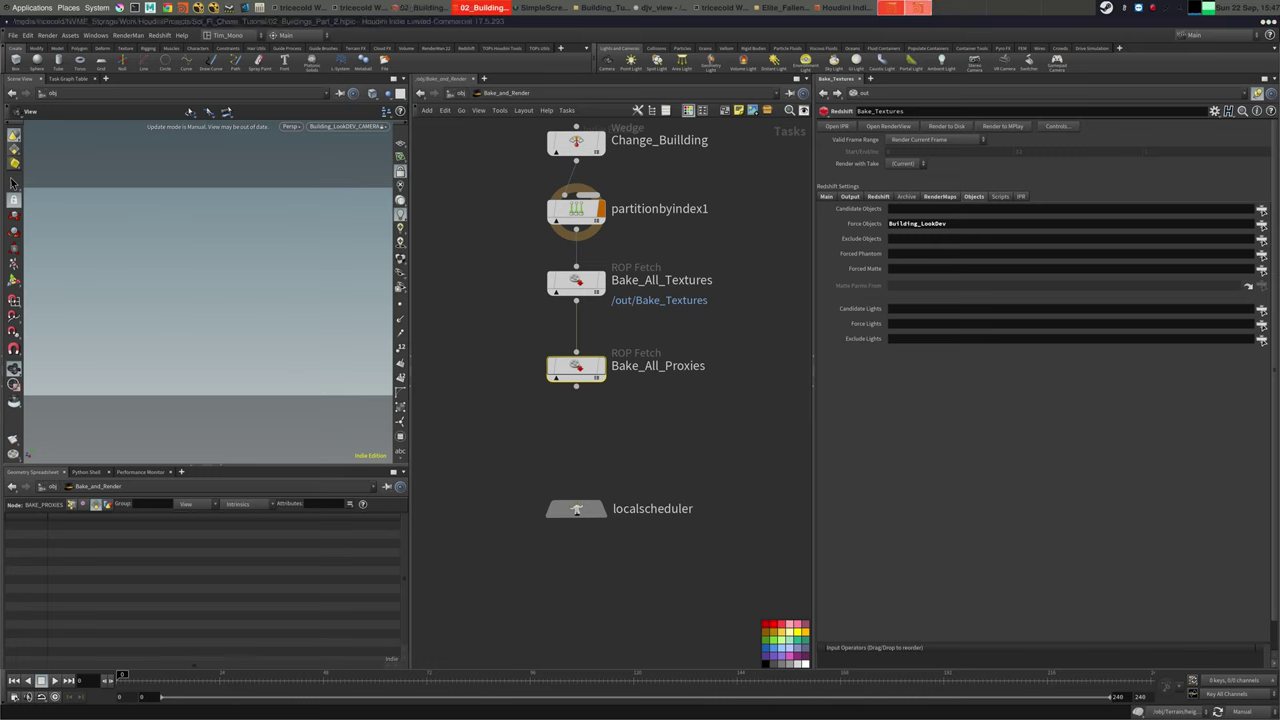
pyautogui.moveTo(629, 418); pyautogui.dragTo(601, 449, button='middle')
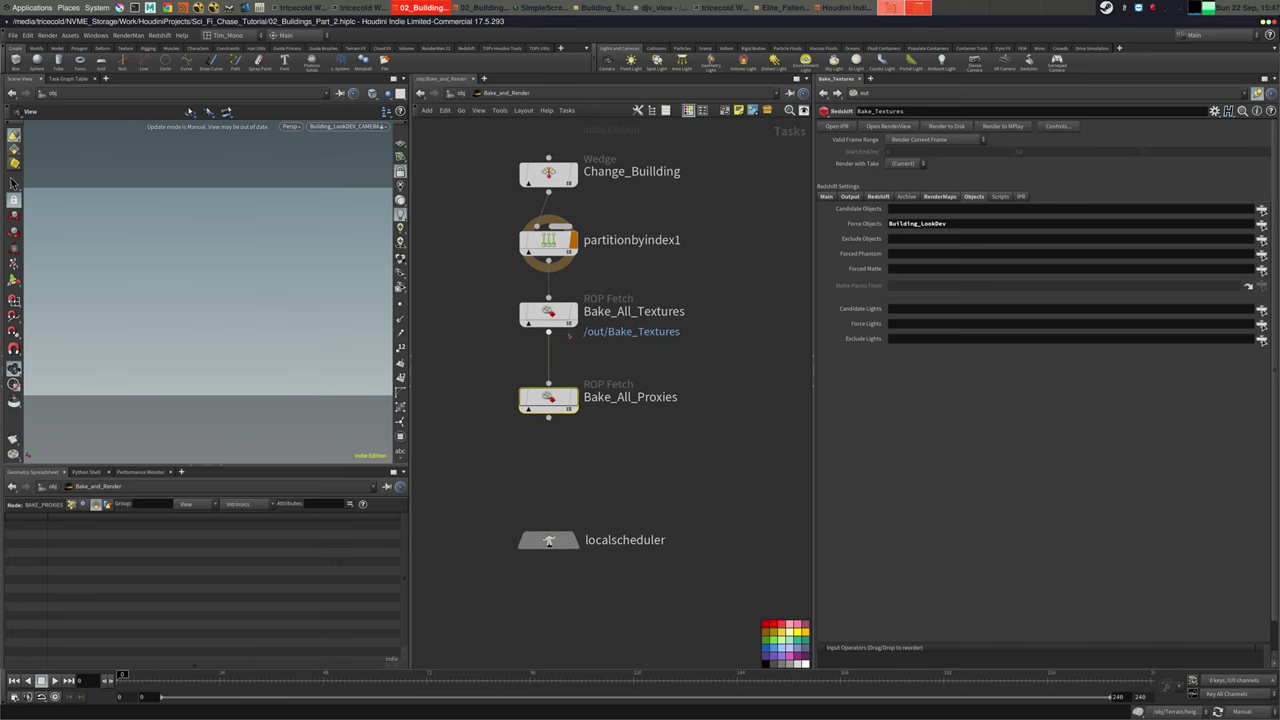
pyautogui.moveTo(556, 312); pyautogui.dragTo(556, 317)
pyautogui.click(605, 366)
pyautogui.moveTo(604, 367); pyautogui.dragTo(646, 364, button='middle')
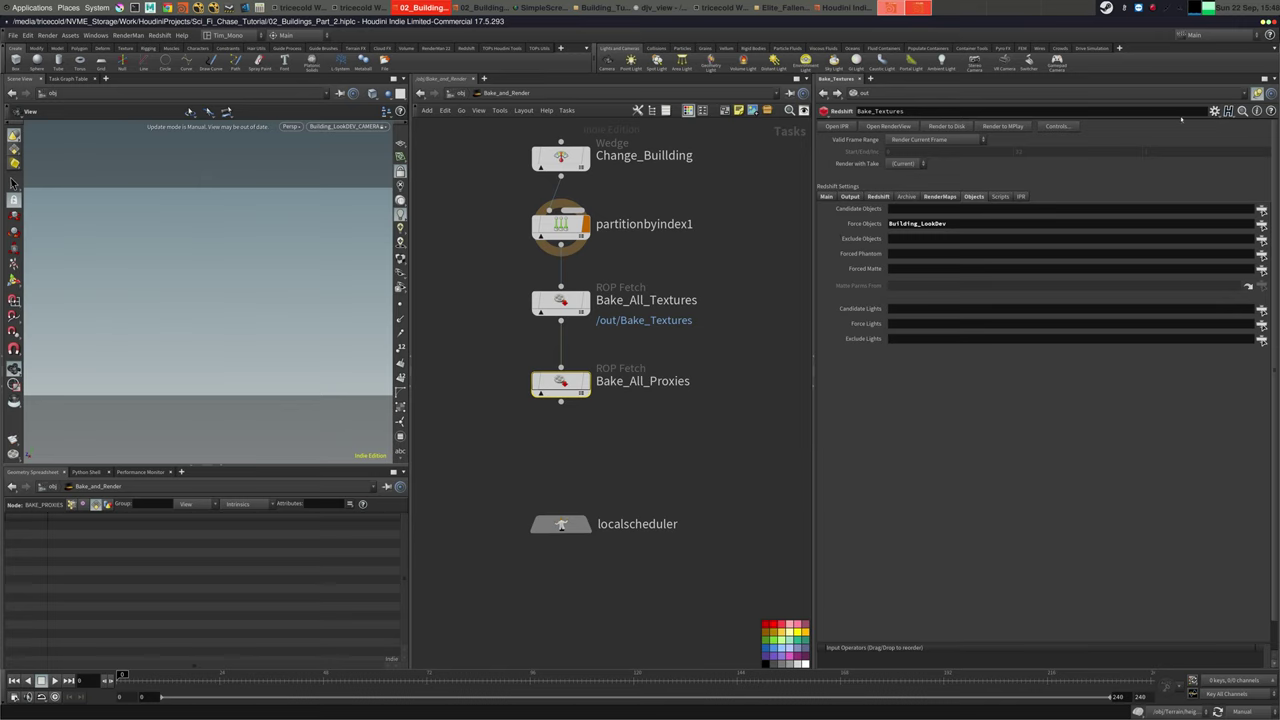
# Unpin the parameter display and enable Single in the job parameters of the localscheduler node
pyautogui.click(1259, 94)
pyautogui.moveTo(482, 348); pyautogui.dragTo(603, 409)
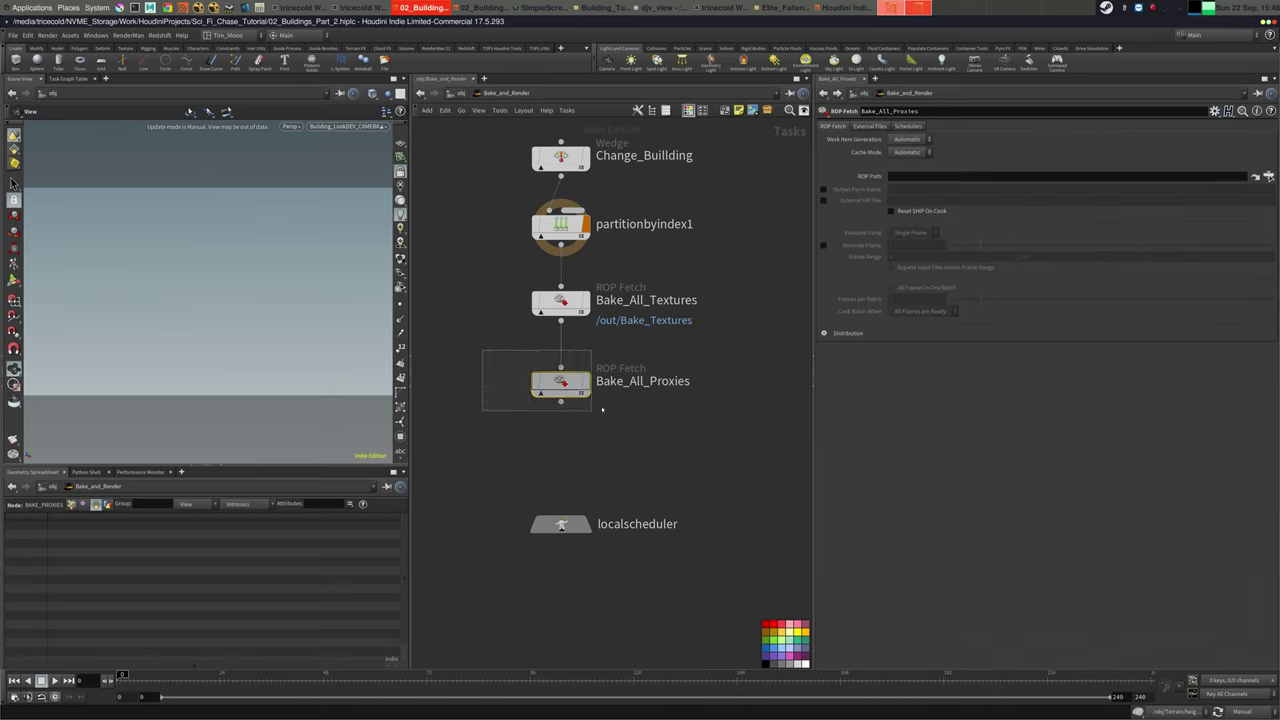
pyautogui.moveTo(664, 477)
pyautogui.mouseDown(button='middle')
pyautogui.moveTo(694, 437)
pyautogui.moveTo(707, 456)
pyautogui.mouseUp(button='middle')
pyautogui.click(591, 483)
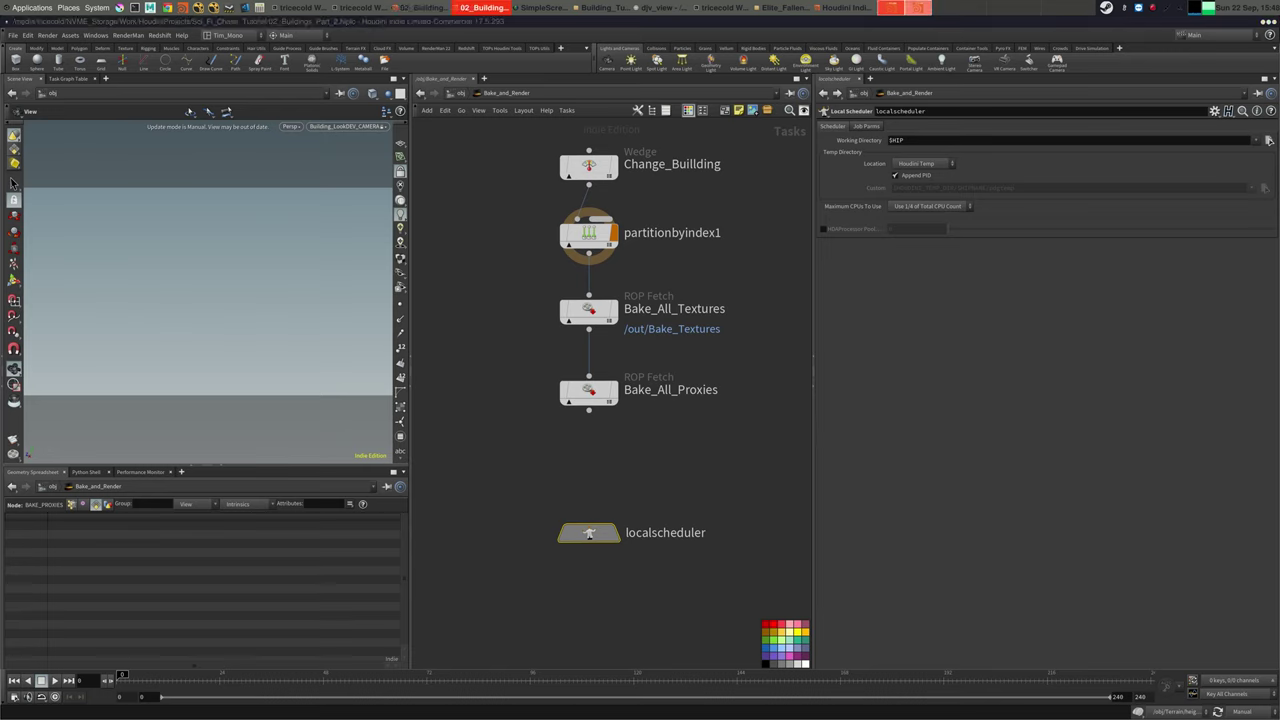
pyautogui.click(857, 127)
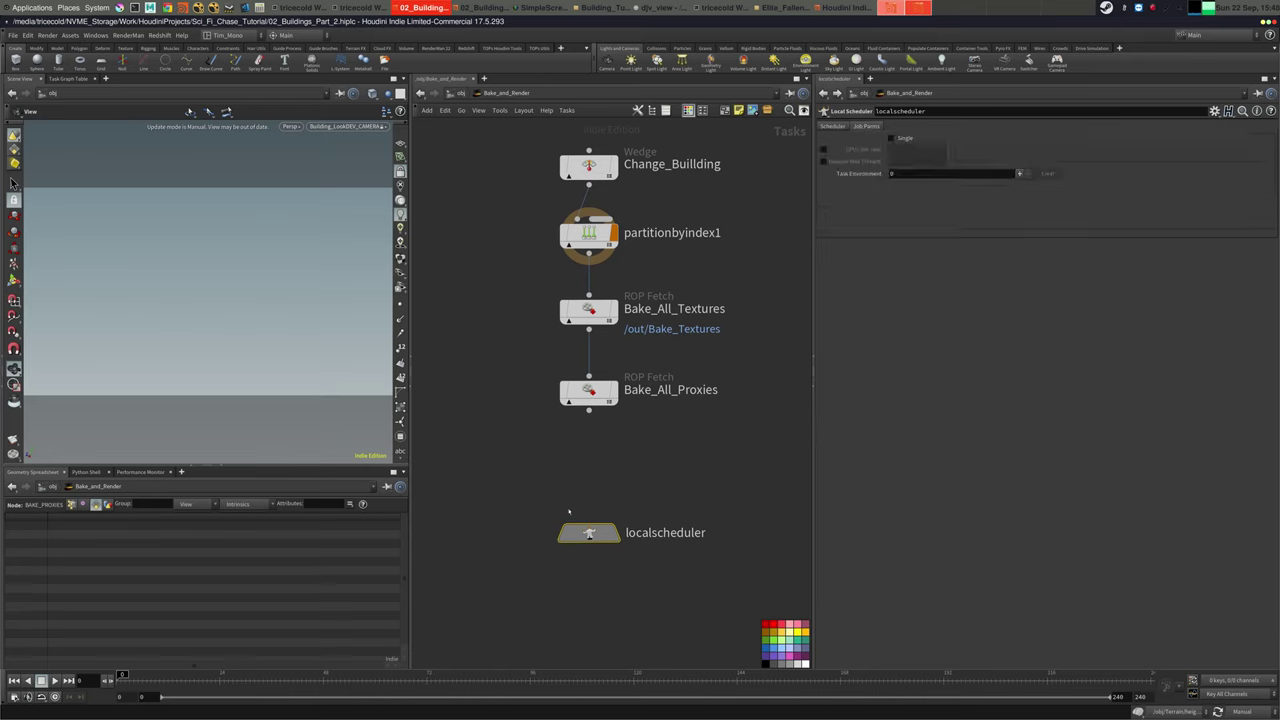
pyautogui.moveTo(596, 440); pyautogui.dragTo(592, 412, button='middle')
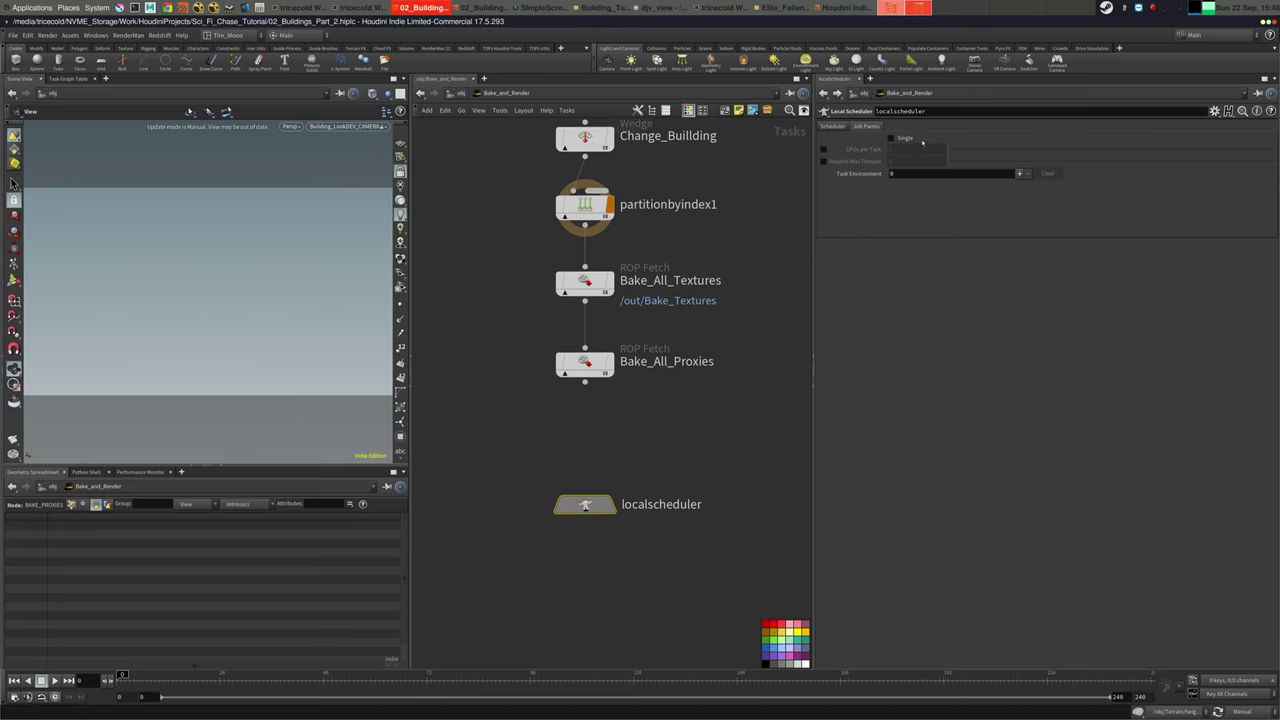
pyautogui.moveTo(719, 240); pyautogui.dragTo(705, 284, button='middle')
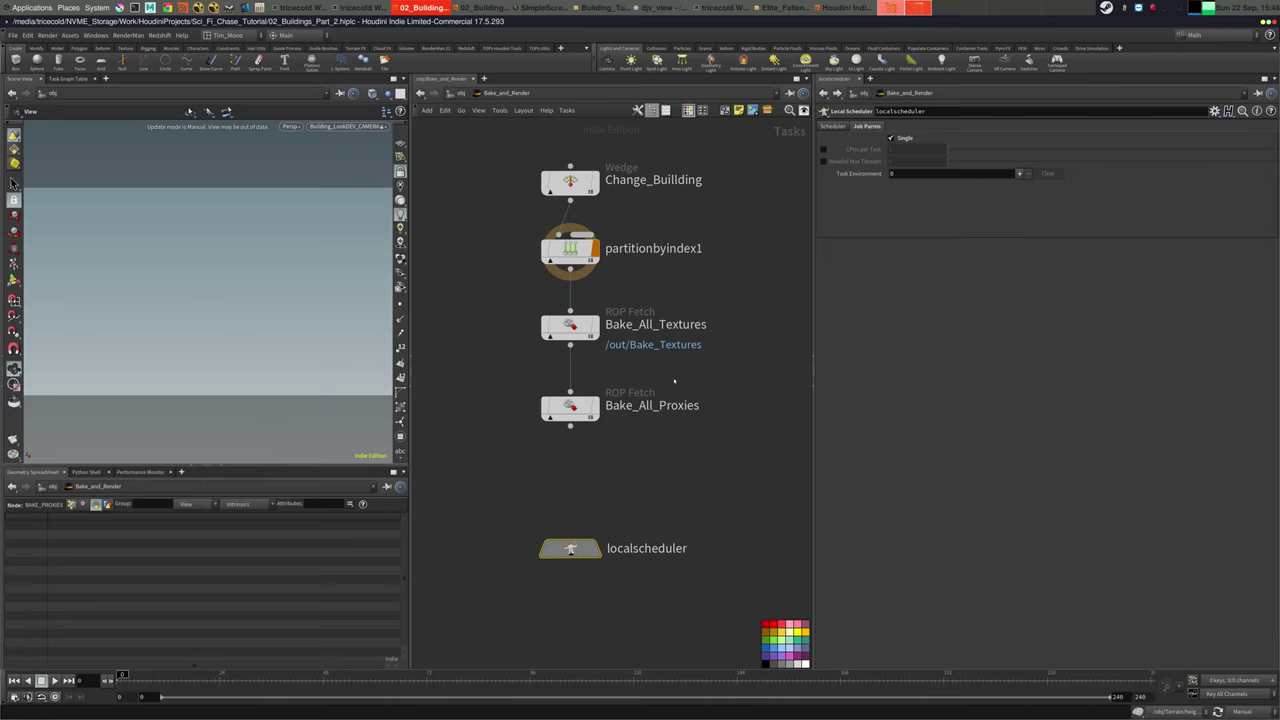
# Override the local scheduler job parameters of Bake_All_Proxies with 4 CPUs per Task and 30 Houdini Max Threads
pyautogui.moveTo(713, 380); pyautogui.dragTo(508, 452)
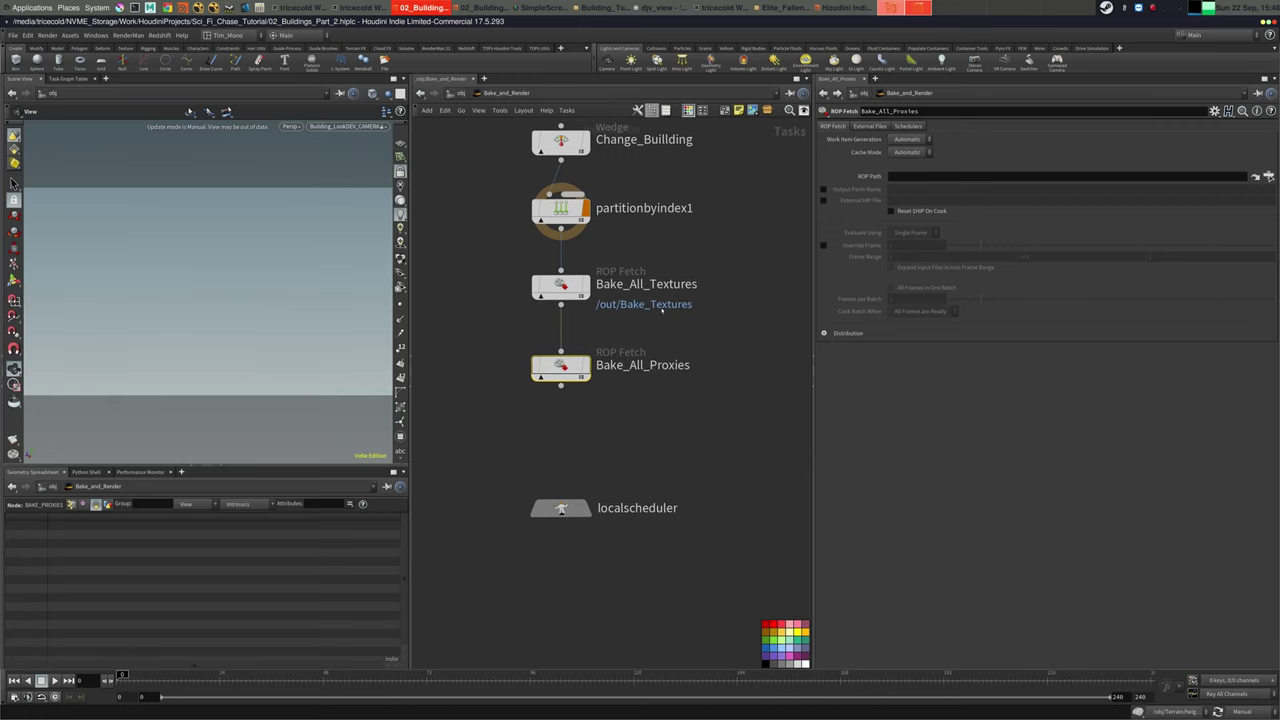
pyautogui.moveTo(702, 355)
pyautogui.mouseDown(button='middle')
pyautogui.moveTo(698, 389)
pyautogui.moveTo(702, 373)
pyautogui.mouseUp(button='middle')
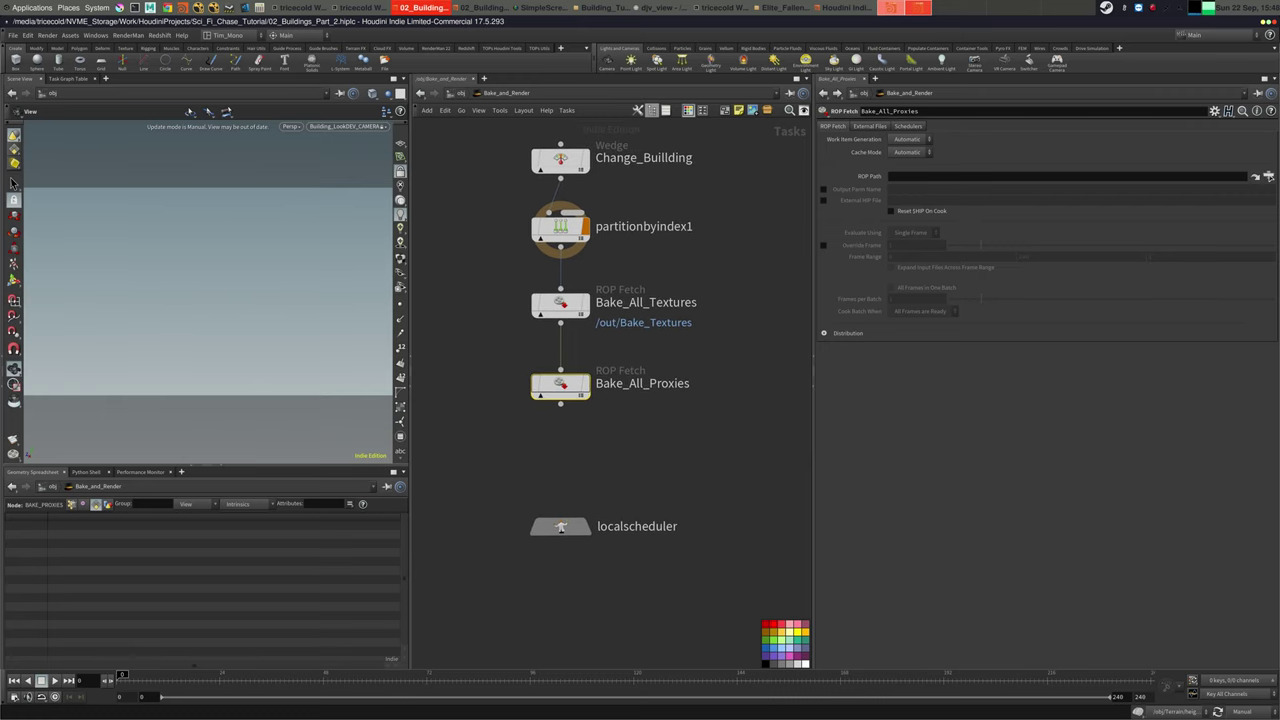
pyautogui.click(898, 127)
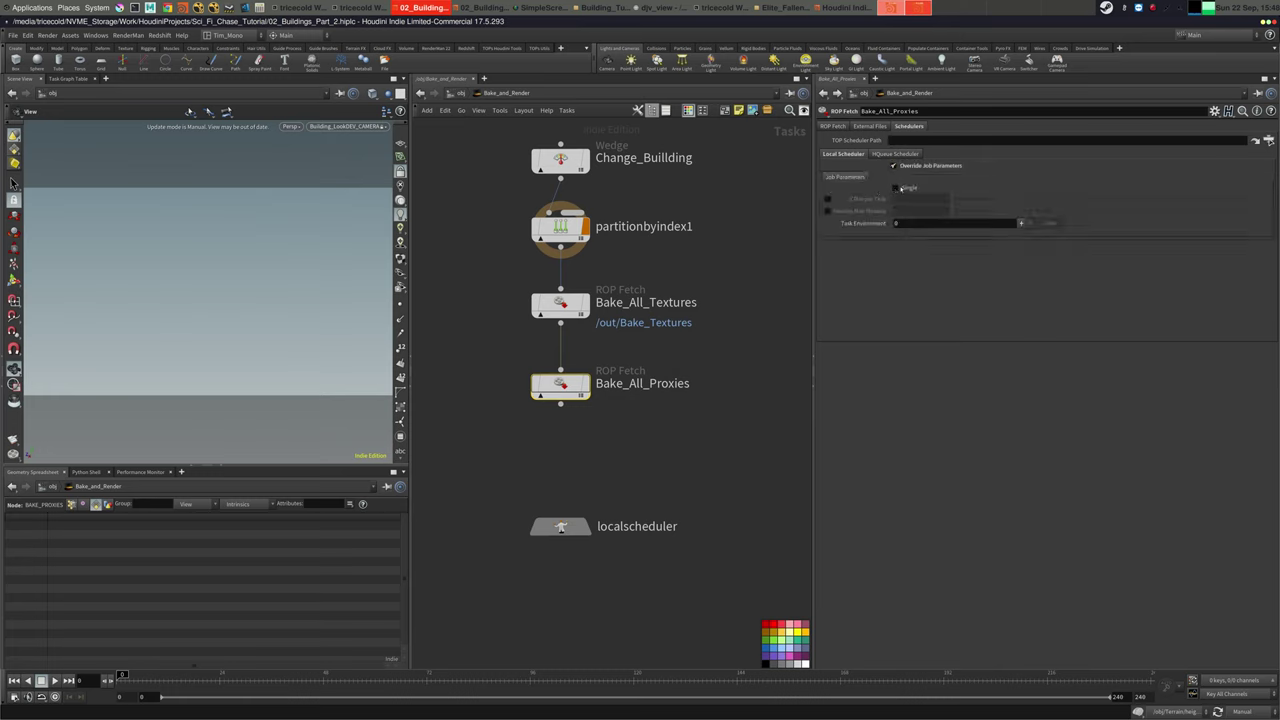
pyautogui.click(828, 199)
pyautogui.moveTo(908, 199); pyautogui.dragTo(884, 201)
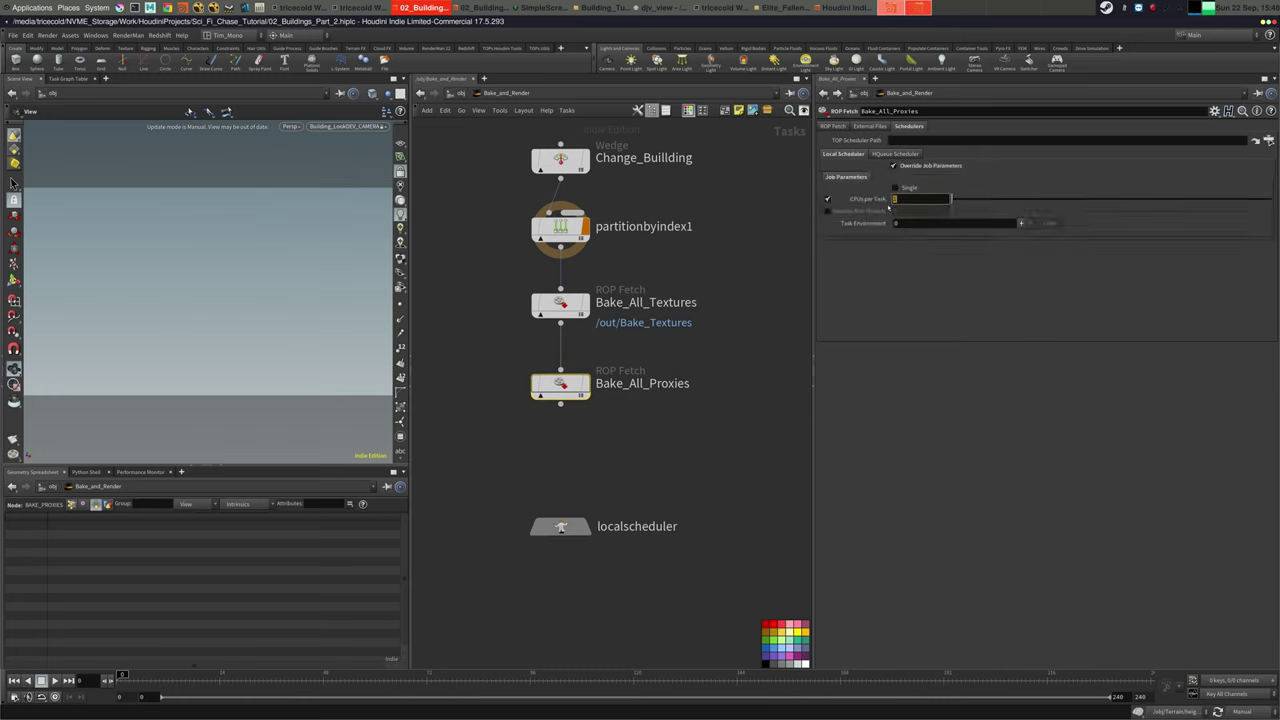
pyautogui.write('4')
pyautogui.click(828, 211)
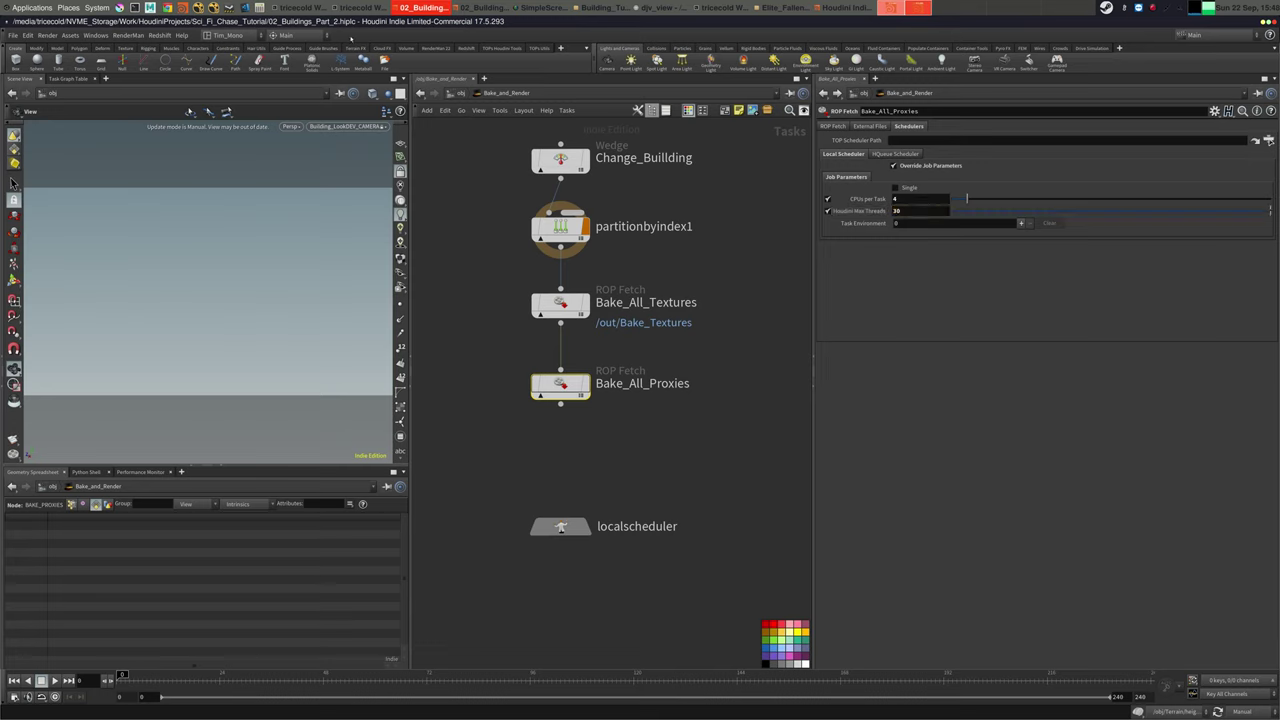
# Switch to a terminal, run htop in an enlarged window to examine the CPU thread usage, and put the window away
pyautogui.click(134, 9)
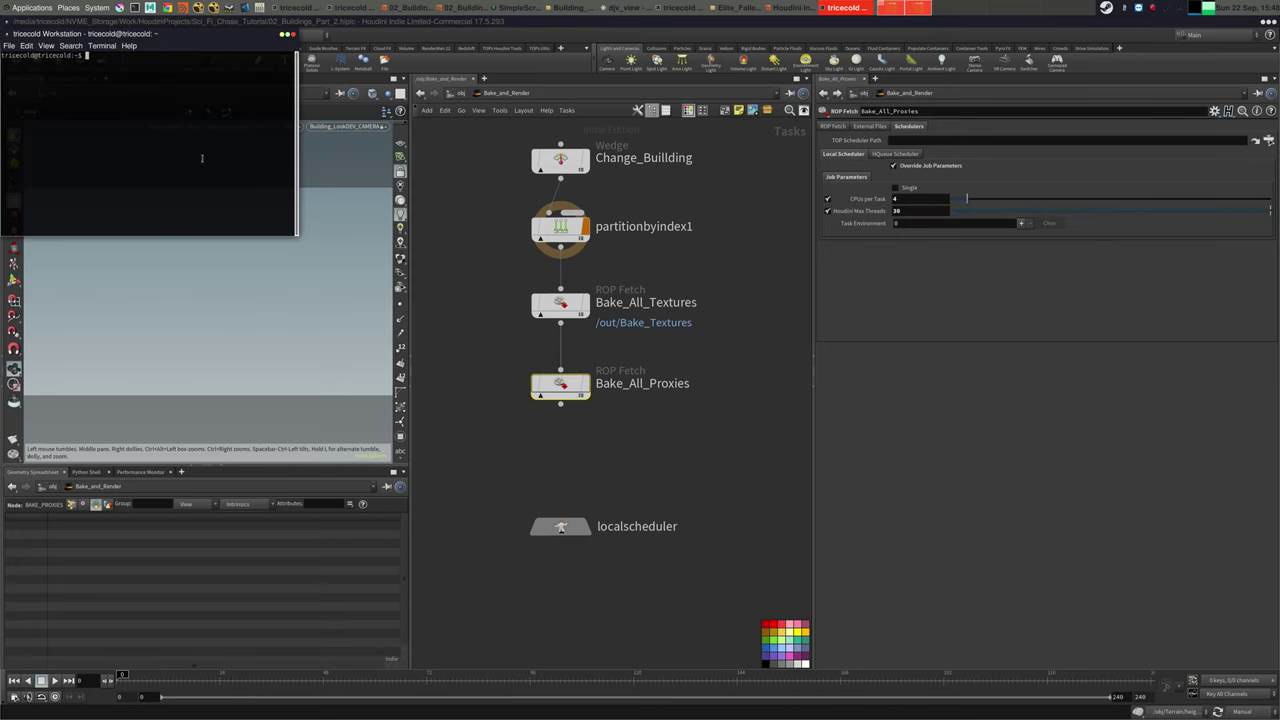
pyautogui.write('htop')
pyautogui.press('Return')
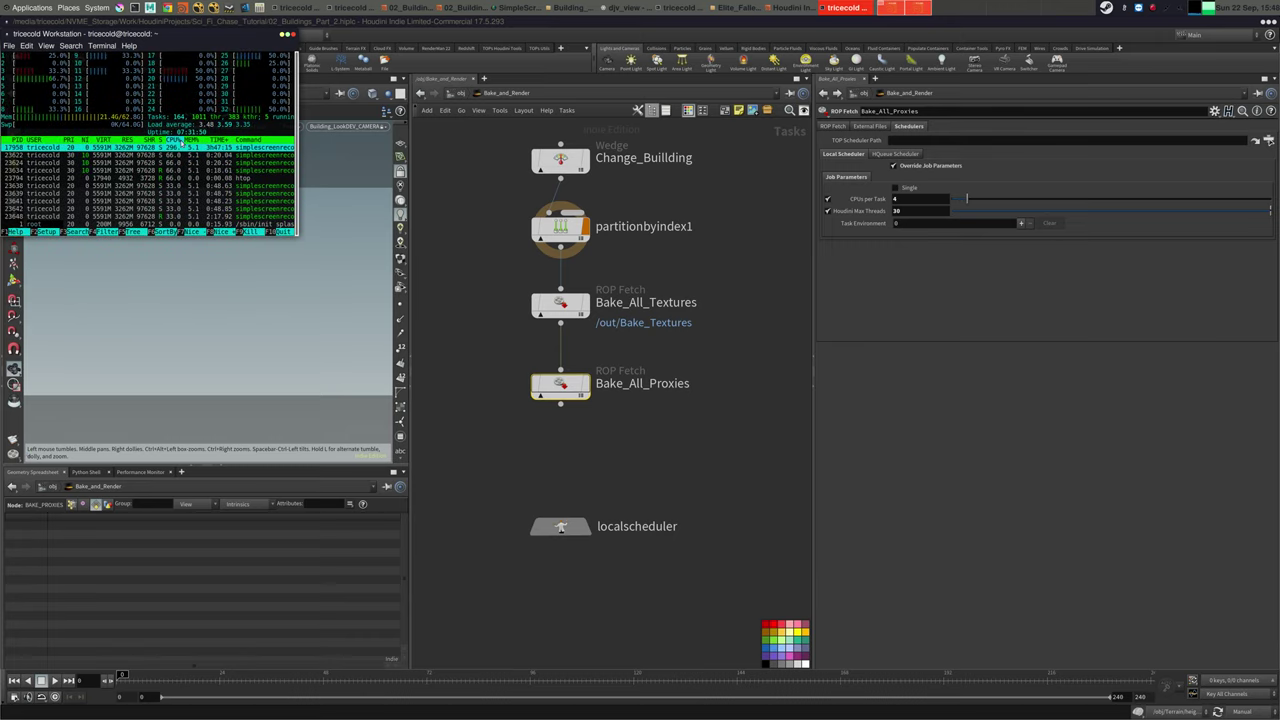
pyautogui.moveTo(298, 237); pyautogui.dragTo(623, 343)
pyautogui.moveTo(488, 38); pyautogui.dragTo(1031, 266)
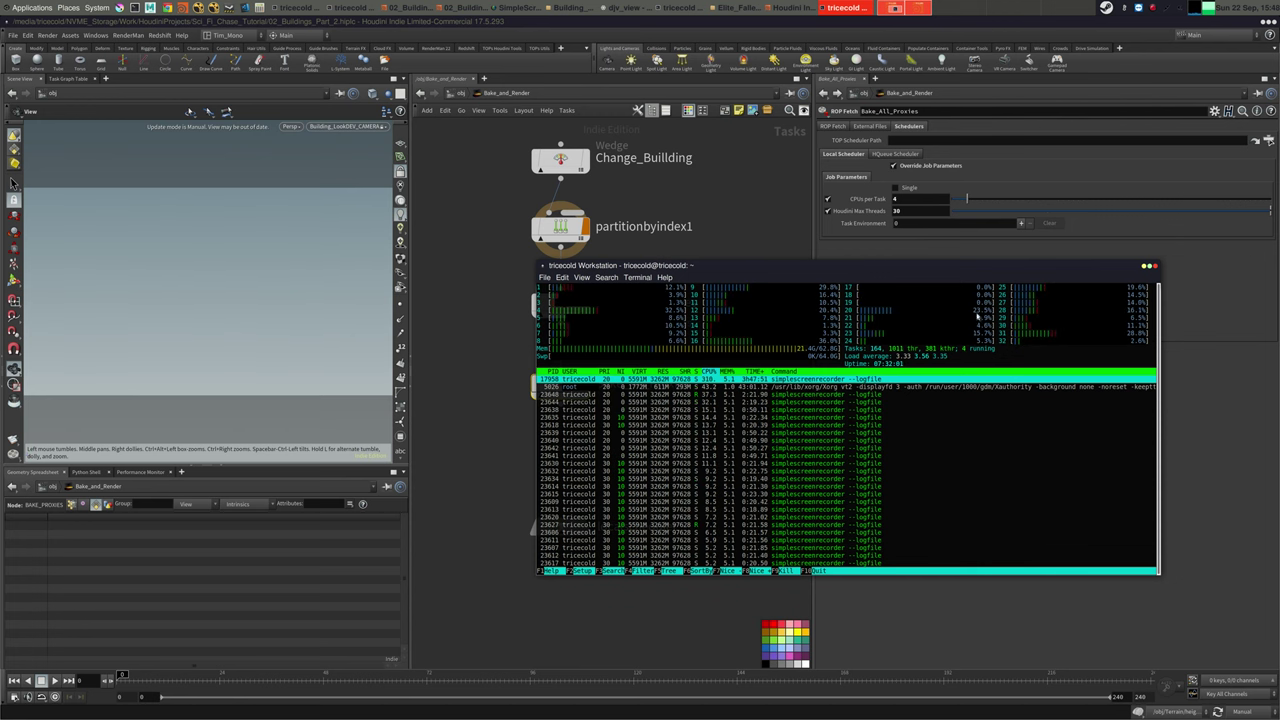
pyautogui.moveTo(806, 270); pyautogui.dragTo(849, 330)
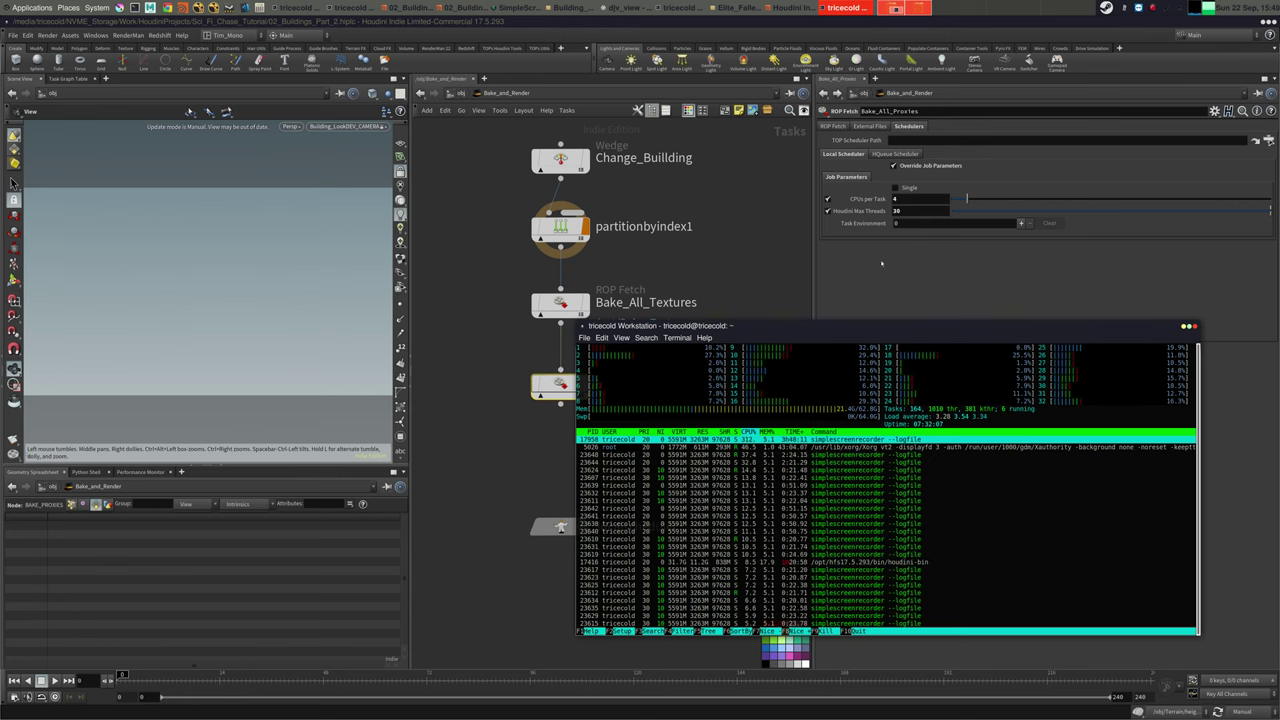
pyautogui.click(1181, 327)
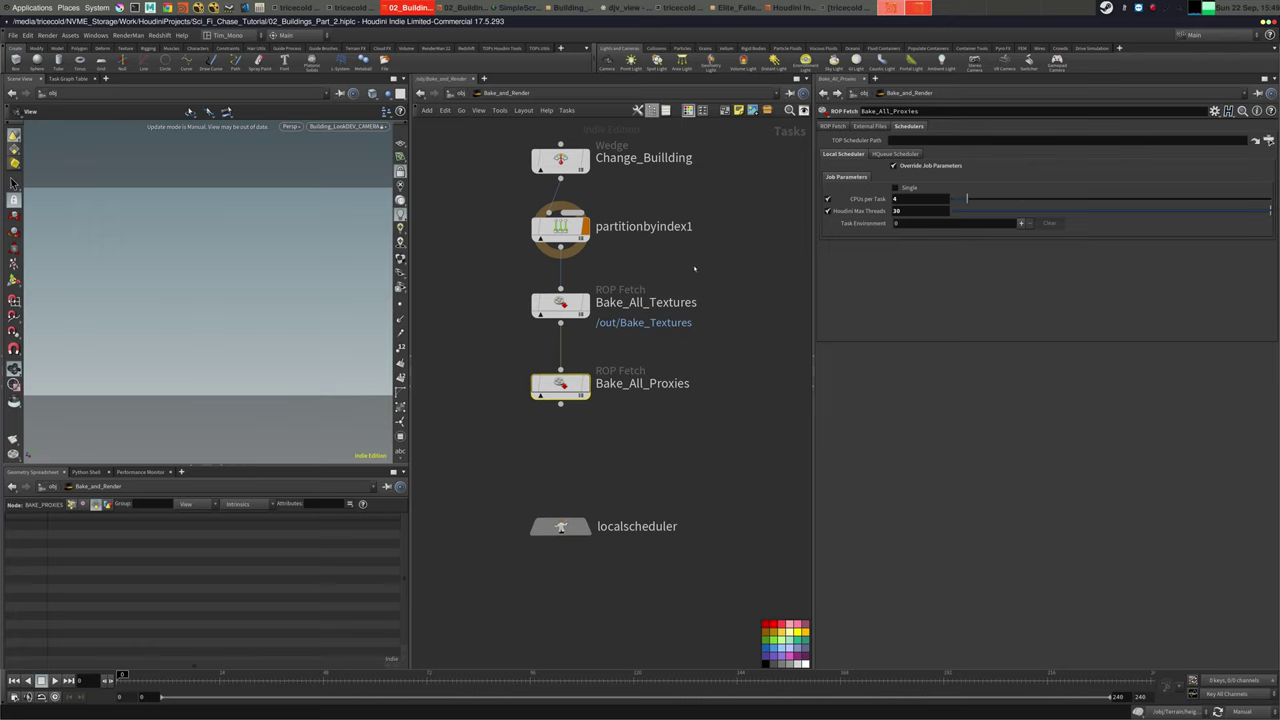
# Set the ROP Path of Bake_All_Proxies to the Redshift_Proxy_Output1 node inside Building_Optimized, keeping its parameters displayed while changing networks
pyautogui.moveTo(718, 291); pyautogui.dragTo(715, 312, button='middle')
pyautogui.moveTo(680, 369); pyautogui.dragTo(560, 415)
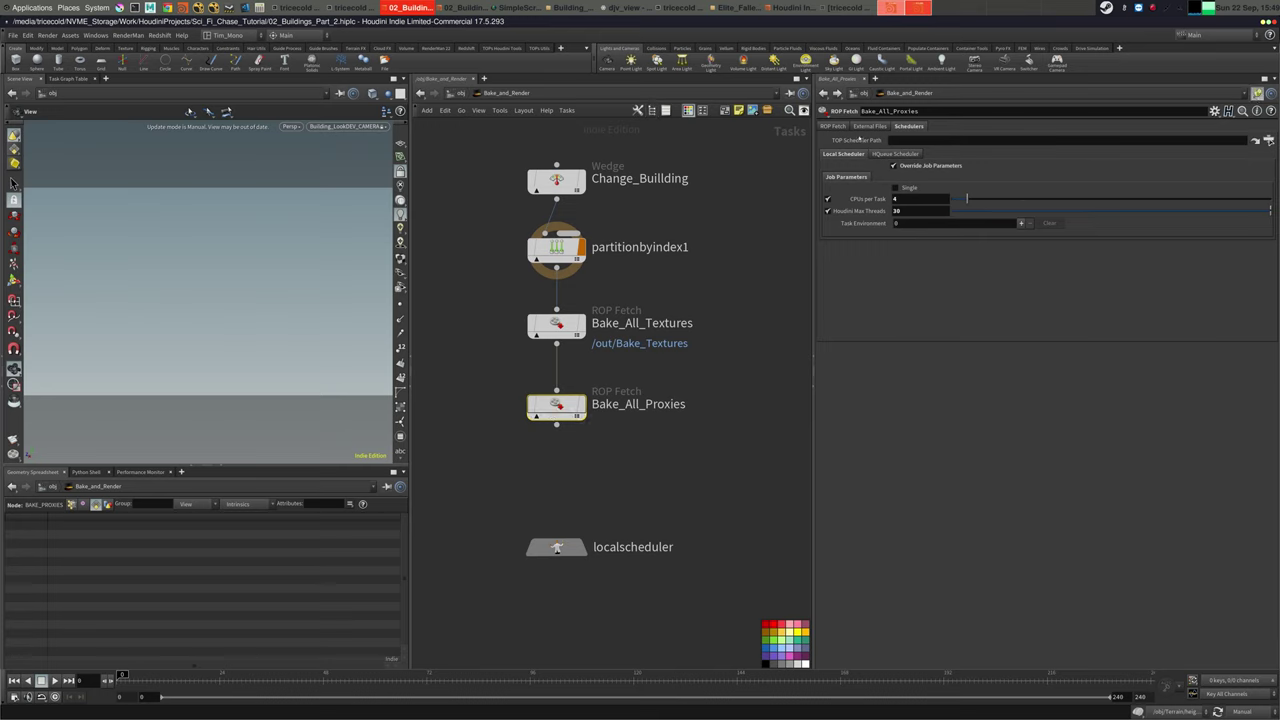
pyautogui.click(834, 127)
pyautogui.press('u')
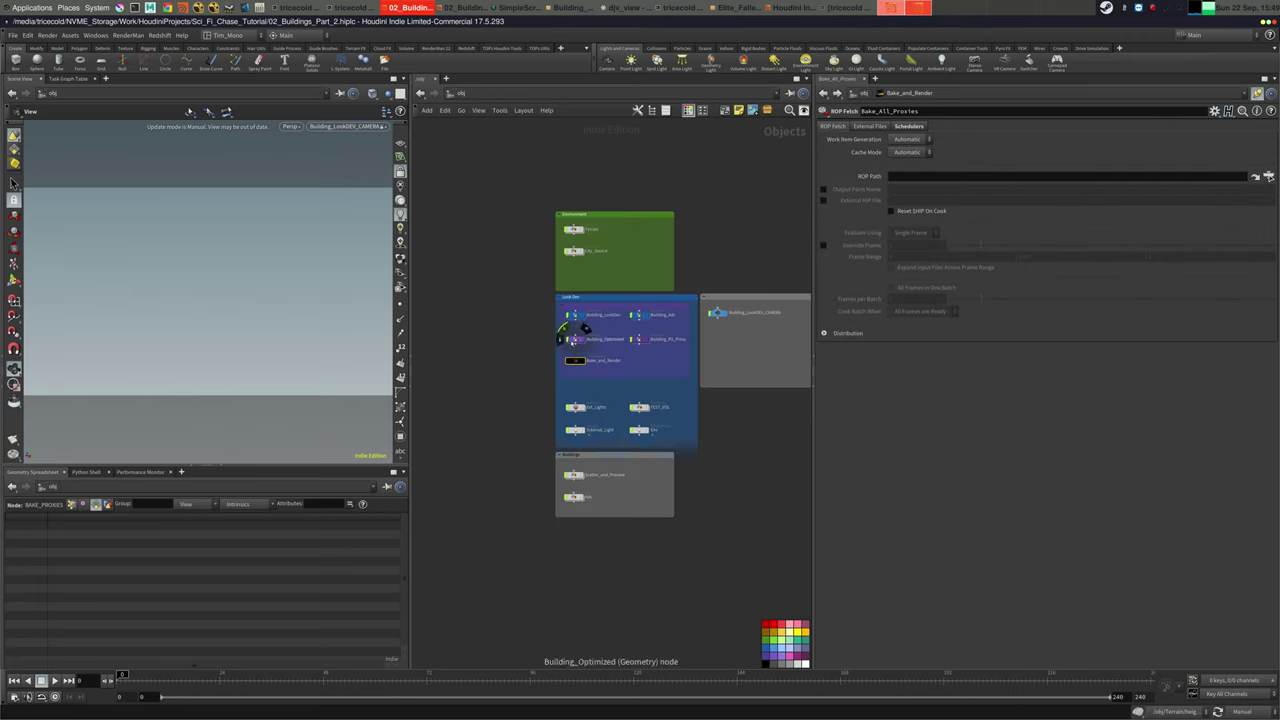
pyautogui.press('i')
pyautogui.click(578, 425)
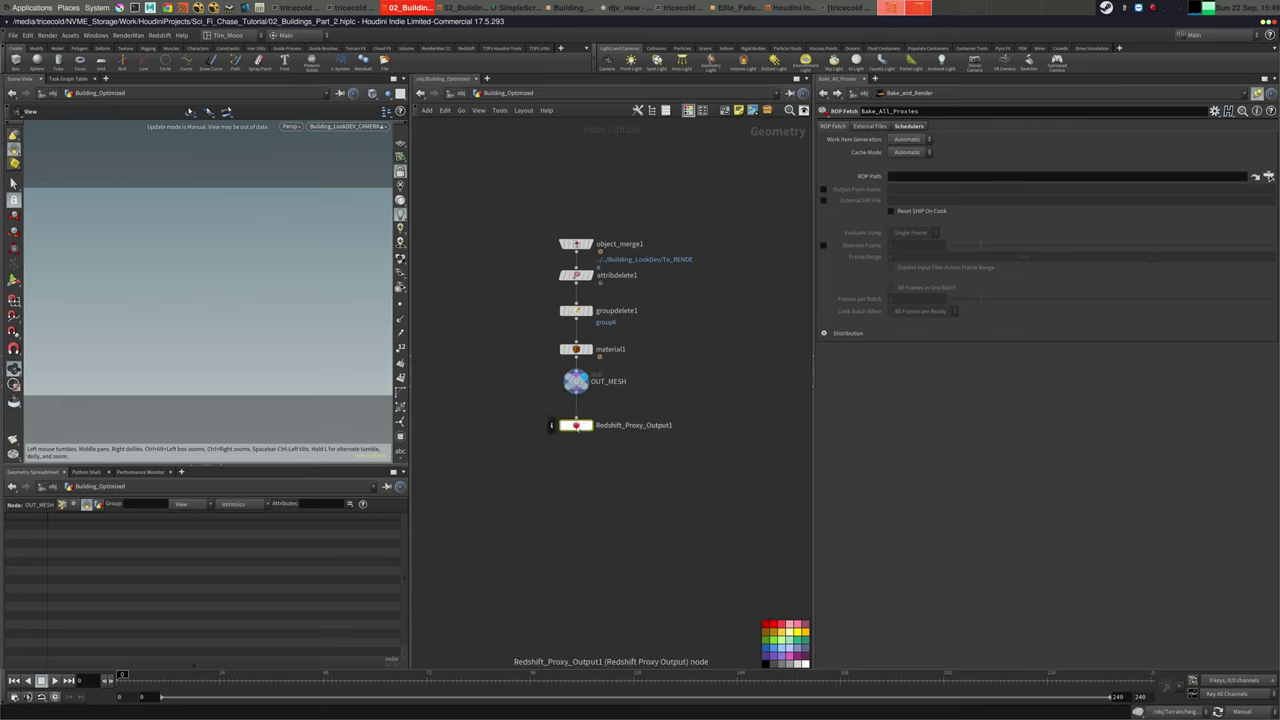
pyautogui.moveTo(927, 178); pyautogui.dragTo(927, 178)
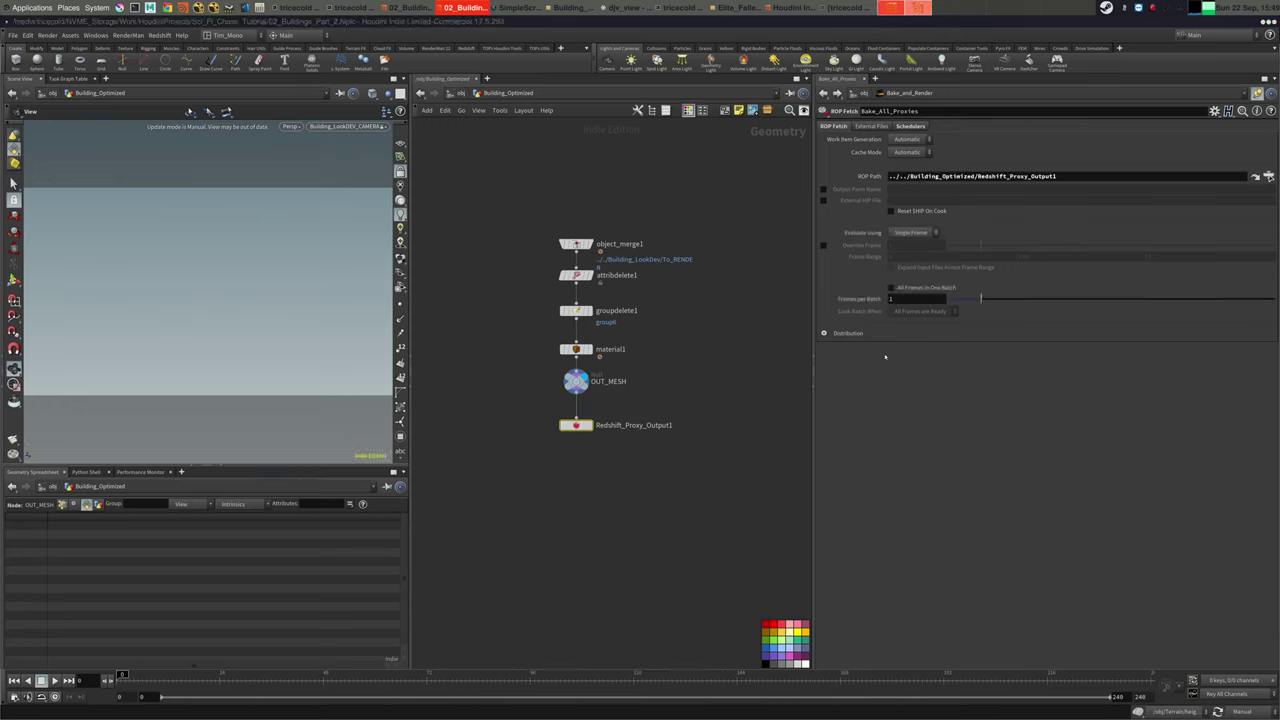
# Set Bake_All_Proxies to evaluate a Single Frame with Override Frame 0, Frames per Batch 0 and All Frames in One Batch off
pyautogui.click(906, 288)
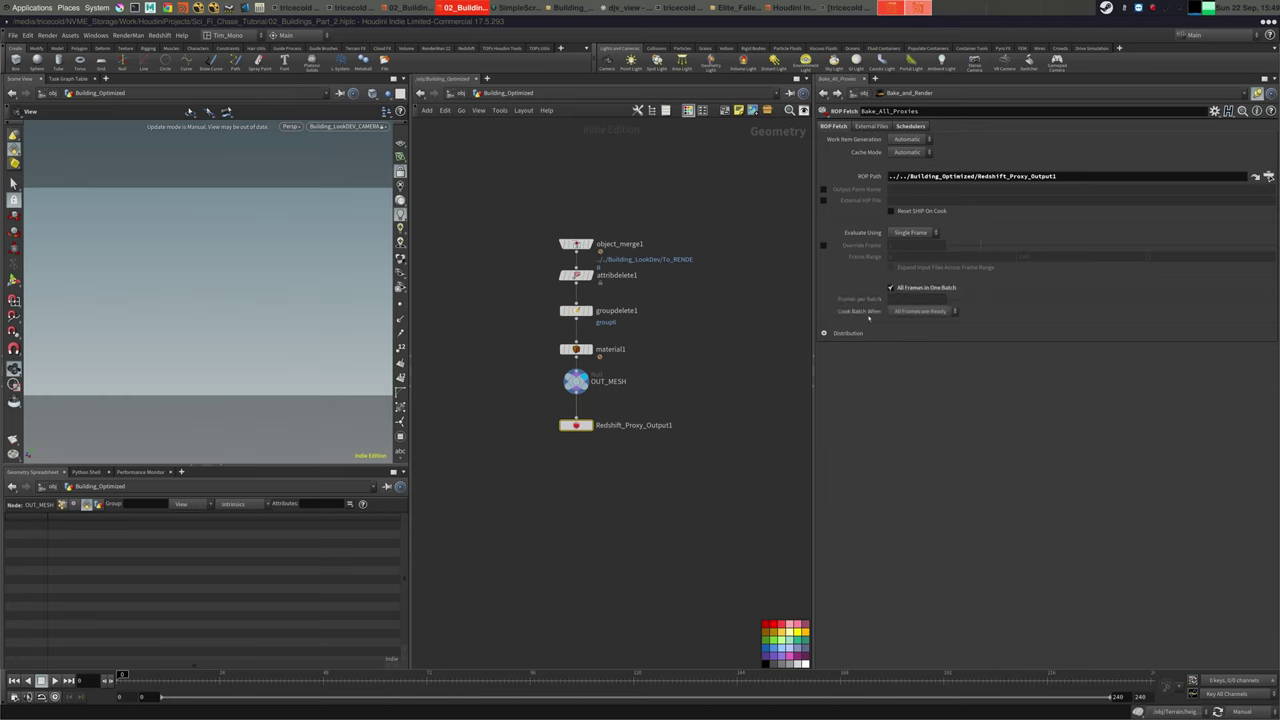
pyautogui.click(891, 288)
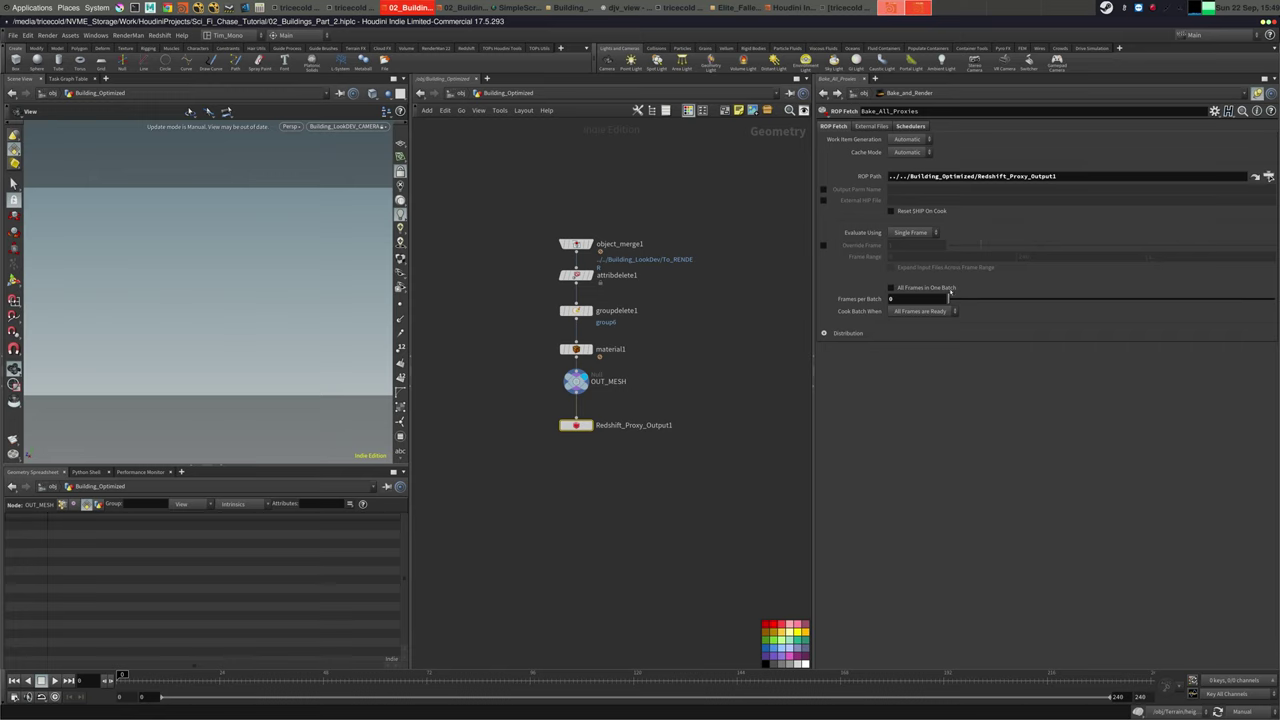
pyautogui.click(924, 233)
pyautogui.click(907, 242)
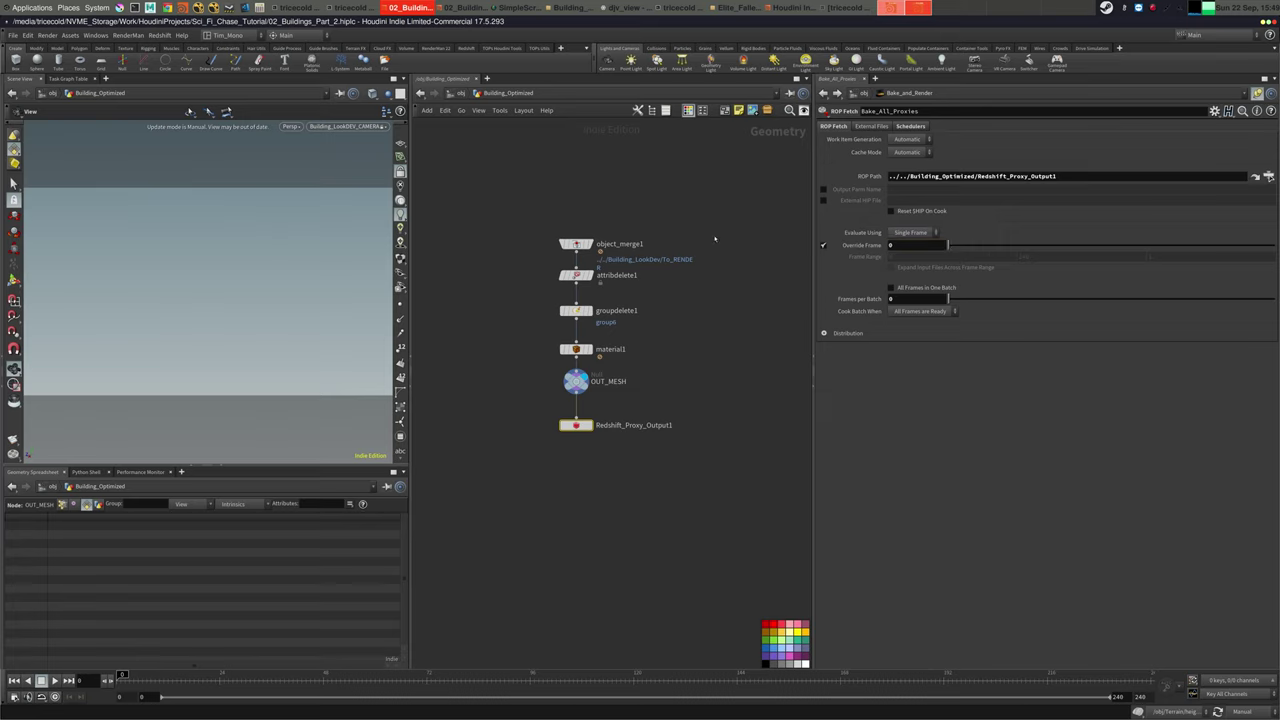
pyautogui.click(1255, 177)
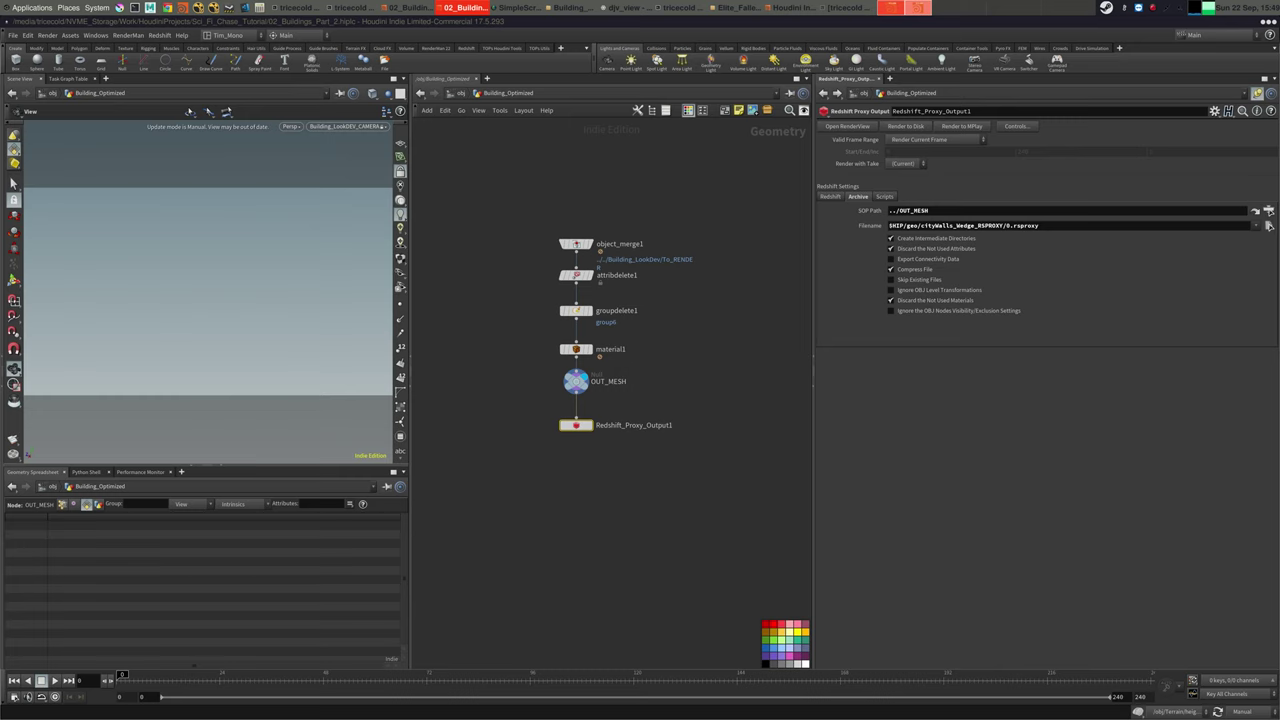
pyautogui.doubleClick(1008, 226)
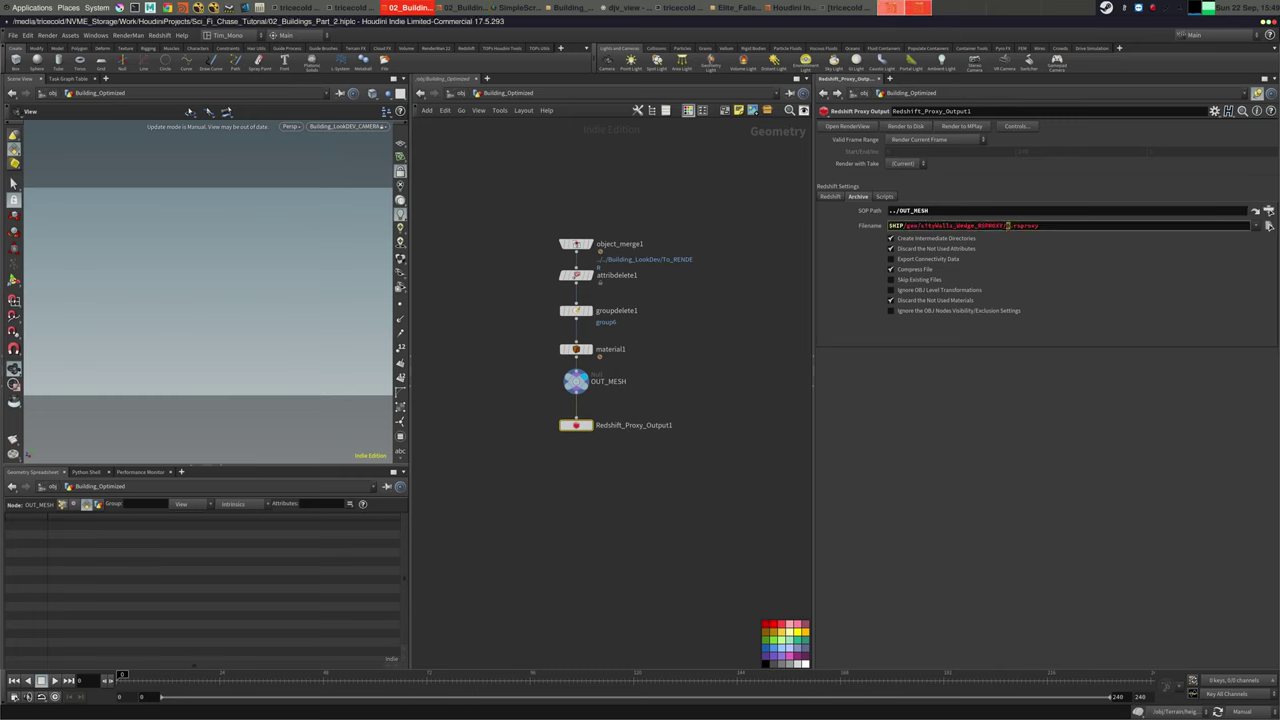
pyautogui.write('`@wedgeID`')
pyautogui.click(648, 340)
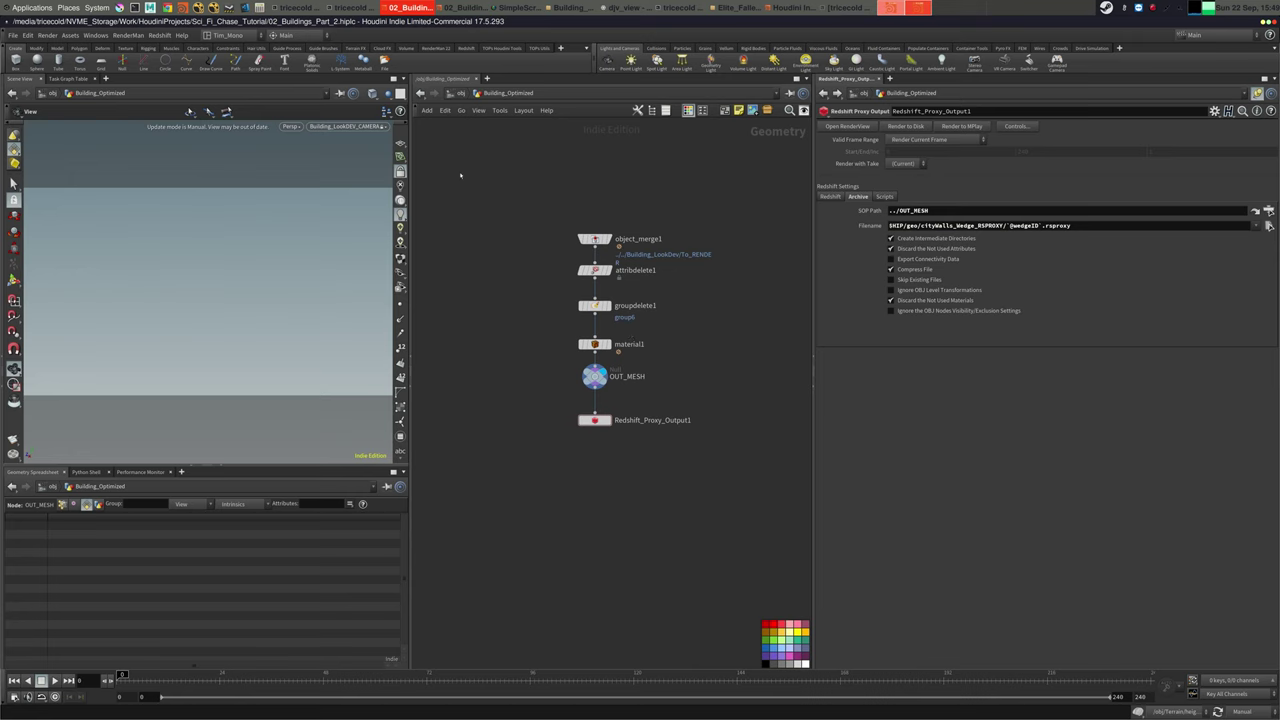
pyautogui.press('u')
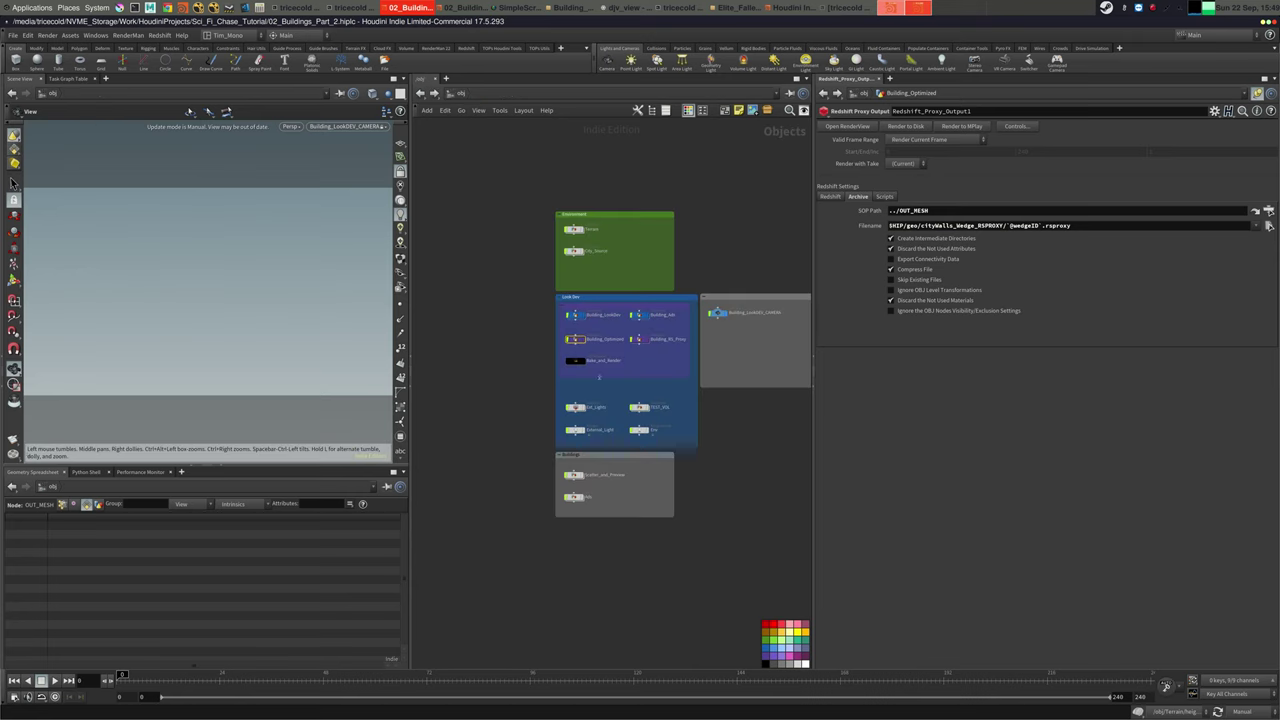
pyautogui.doubleClick(578, 361)
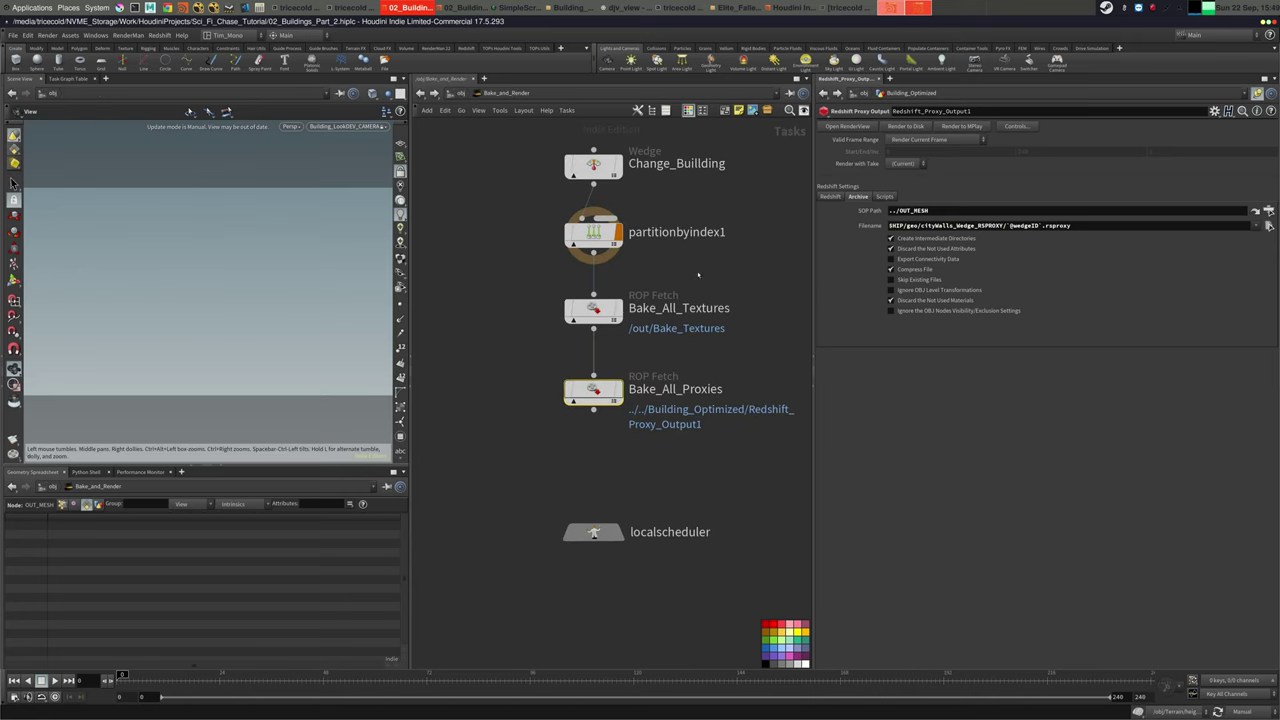
# Compare the ROP Fetch parameters of Bake_All_Textures and Bake_All_Proxies, inspect the fetched Redshift_Proxy_Output1 node, and return to Bake_and_Render
pyautogui.click(593, 310)
pyautogui.click(1257, 92)
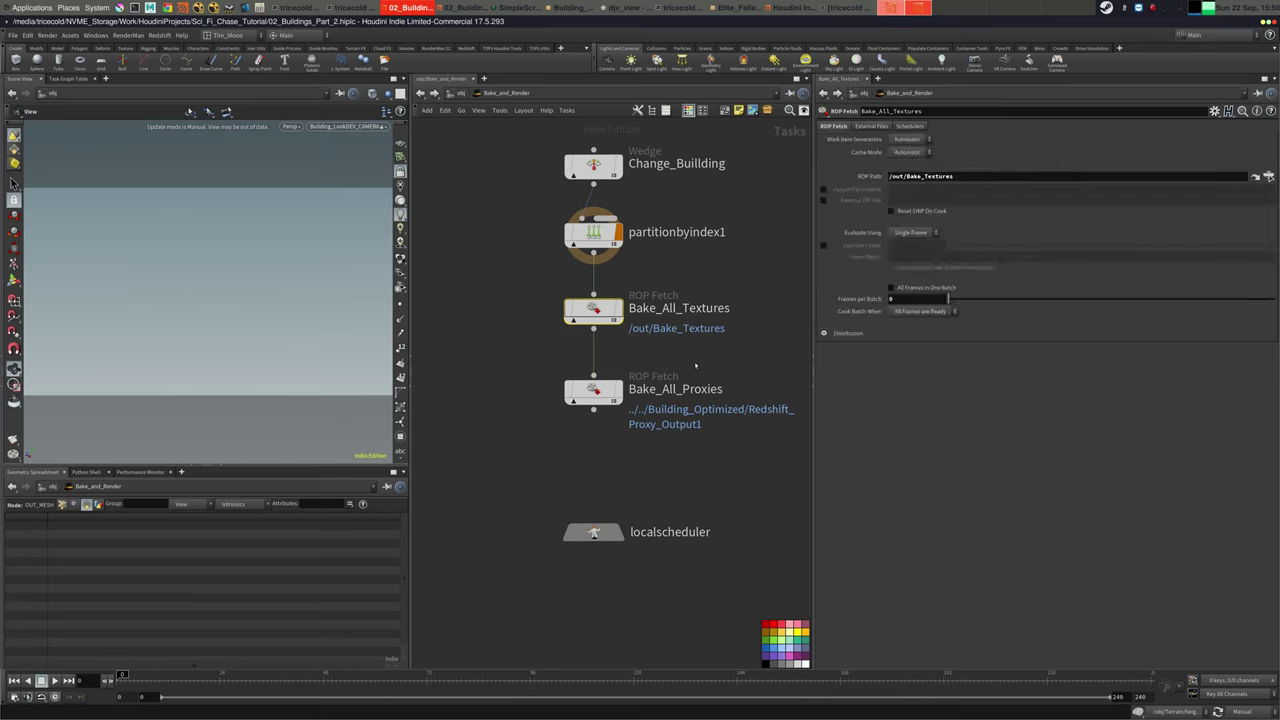
pyautogui.click(608, 393)
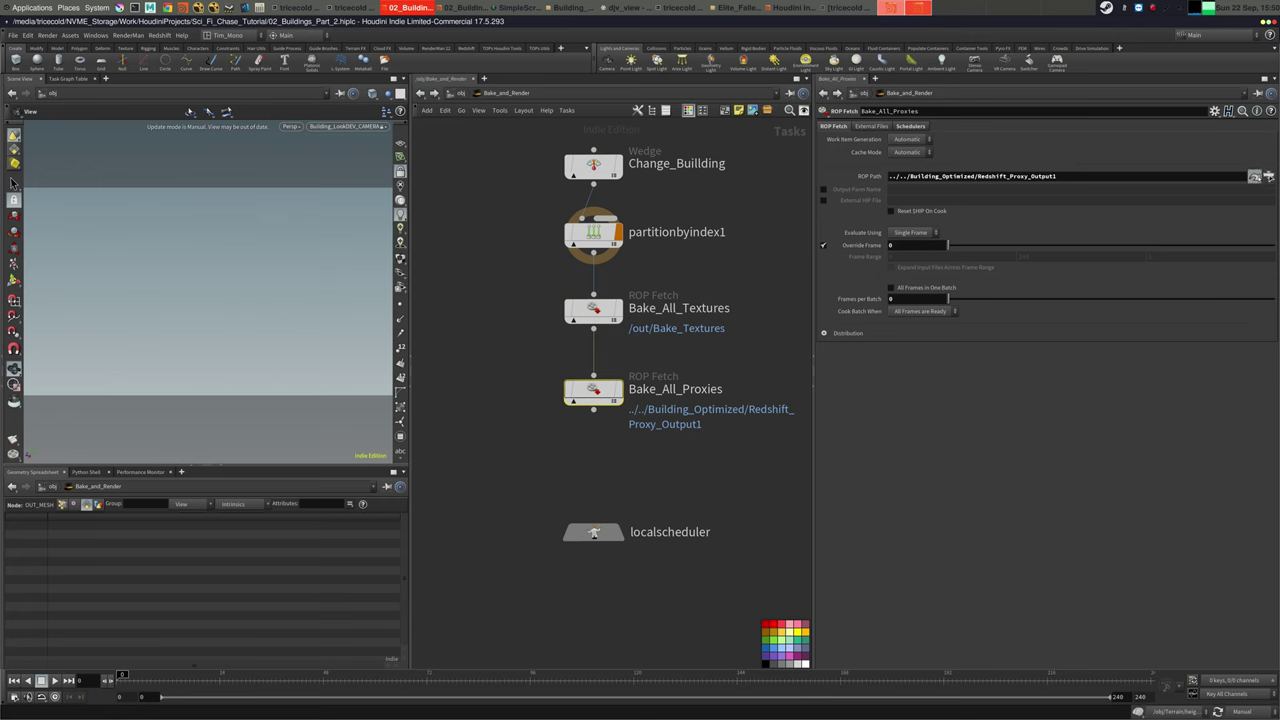
pyautogui.click(1256, 176)
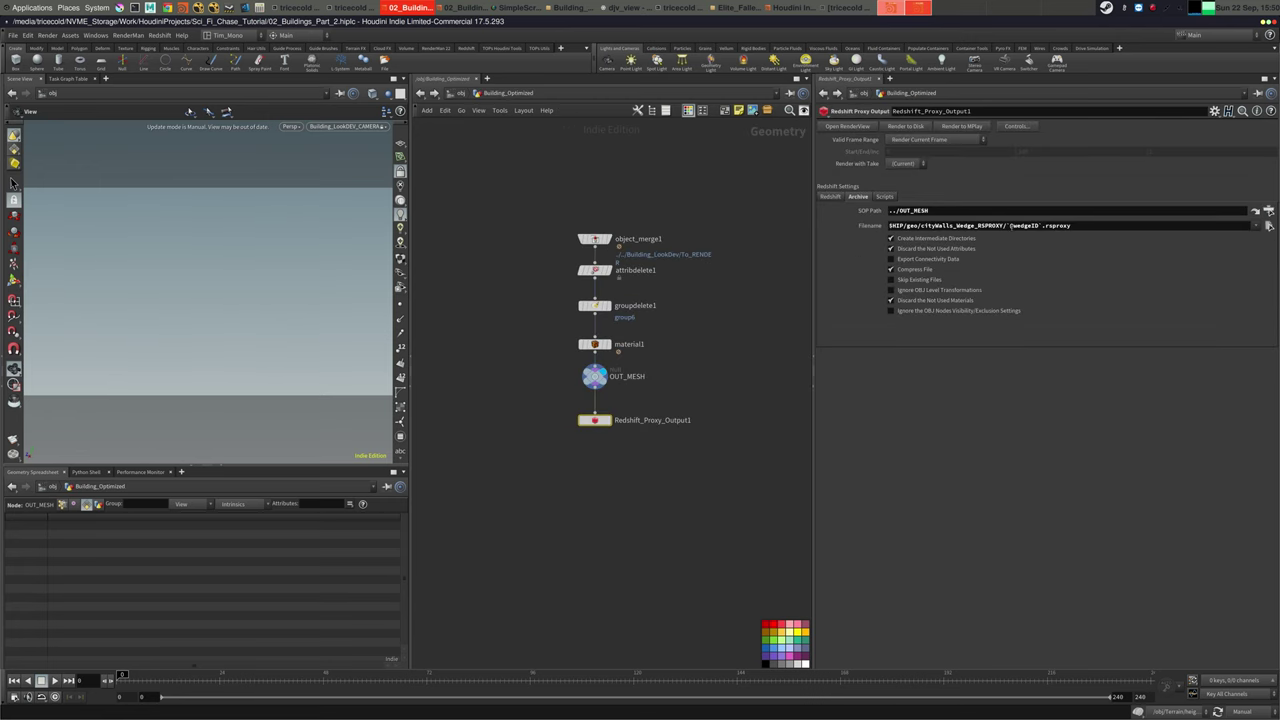
pyautogui.click(434, 93)
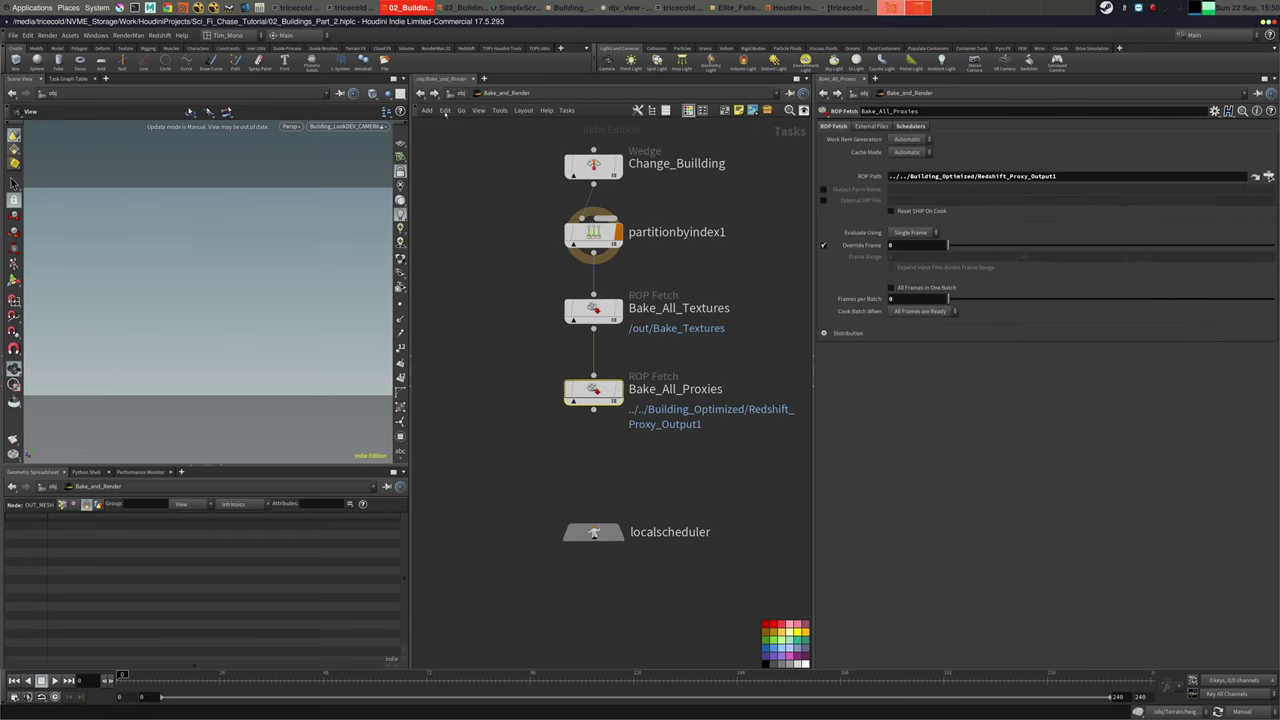
pyautogui.click(620, 308)
pyautogui.click(1256, 176)
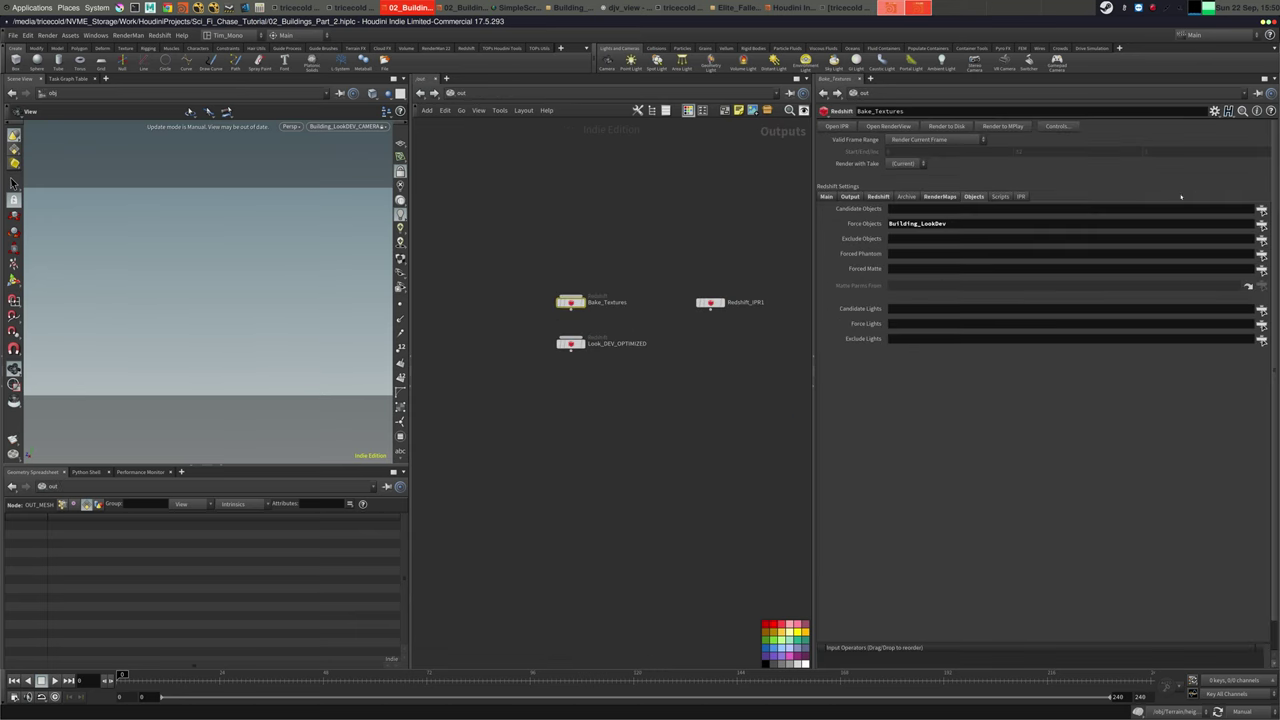
pyautogui.click(849, 196)
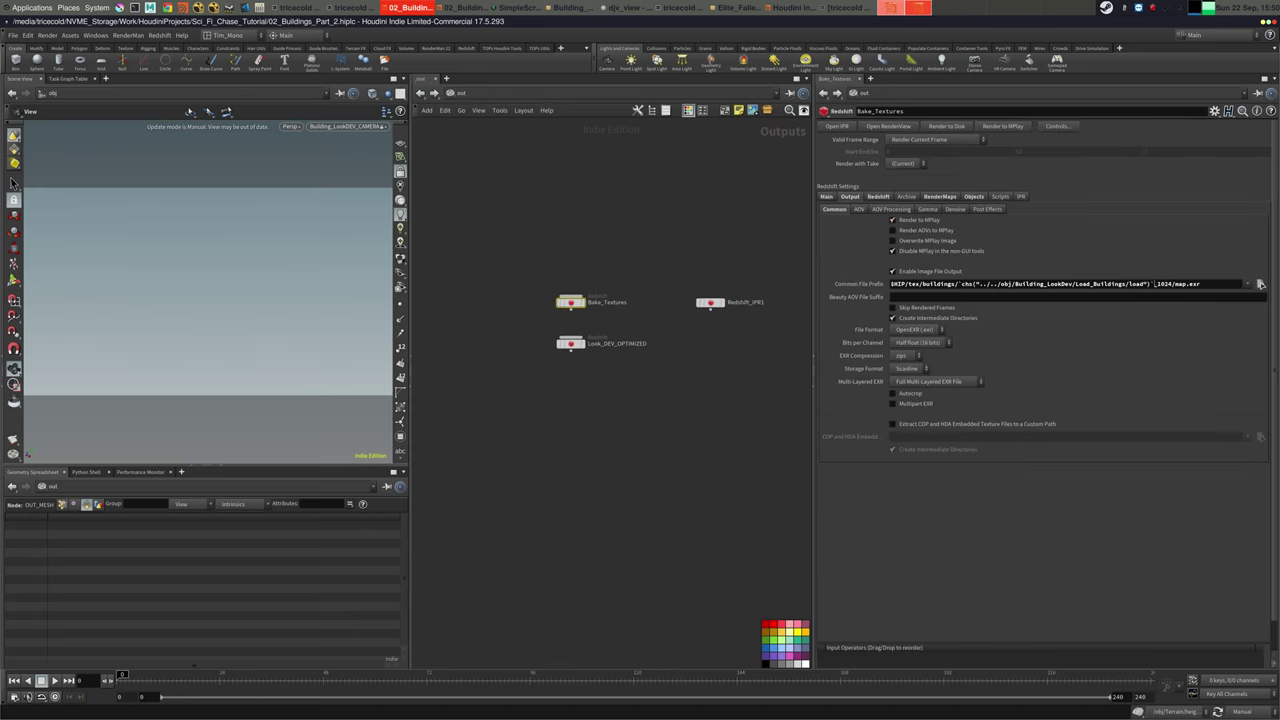
pyautogui.moveTo(1153, 284); pyautogui.dragTo(958, 284)
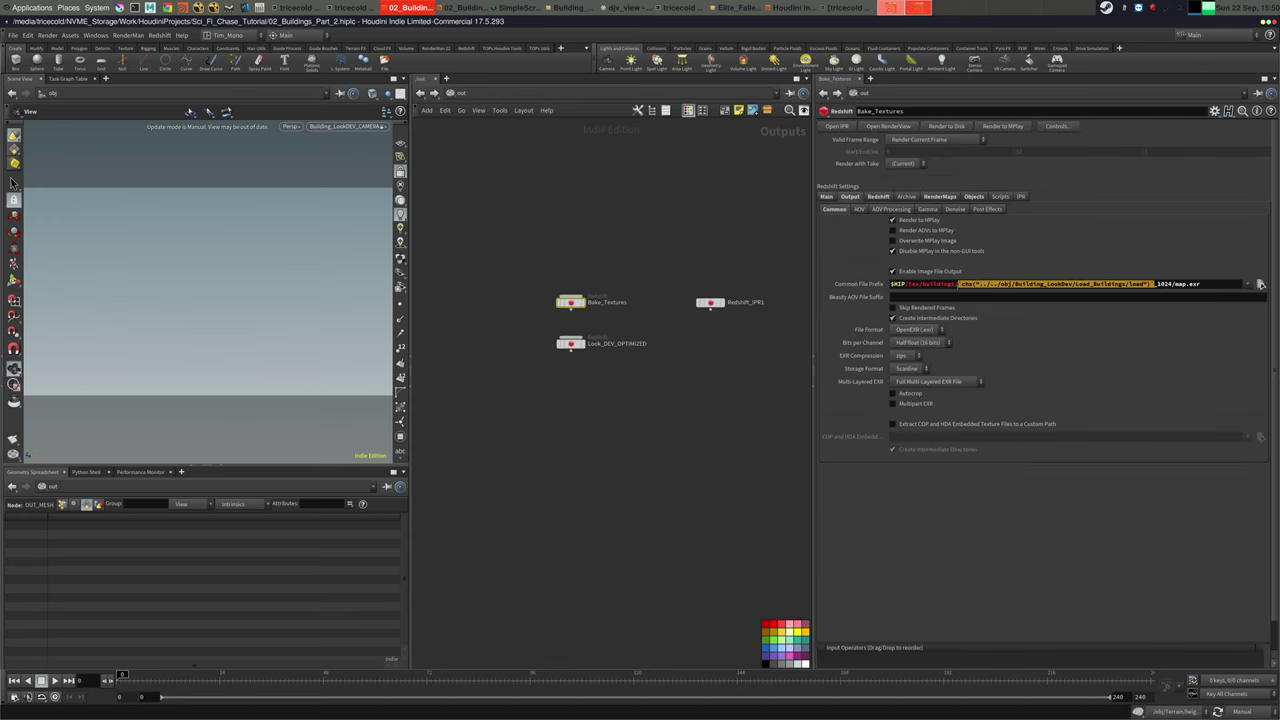
pyautogui.write('@wedgeID')
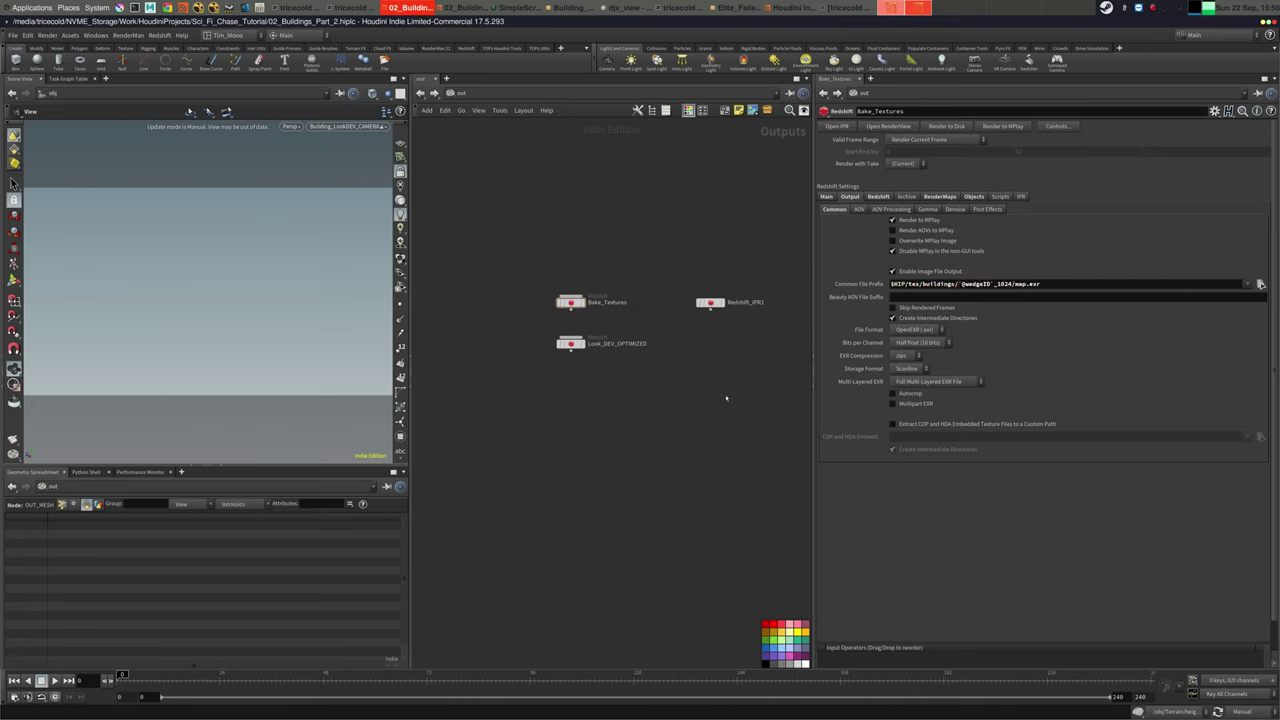
pyautogui.hotkey('ctrl', 'z')
pyautogui.hotkey('ctrl', 'z')
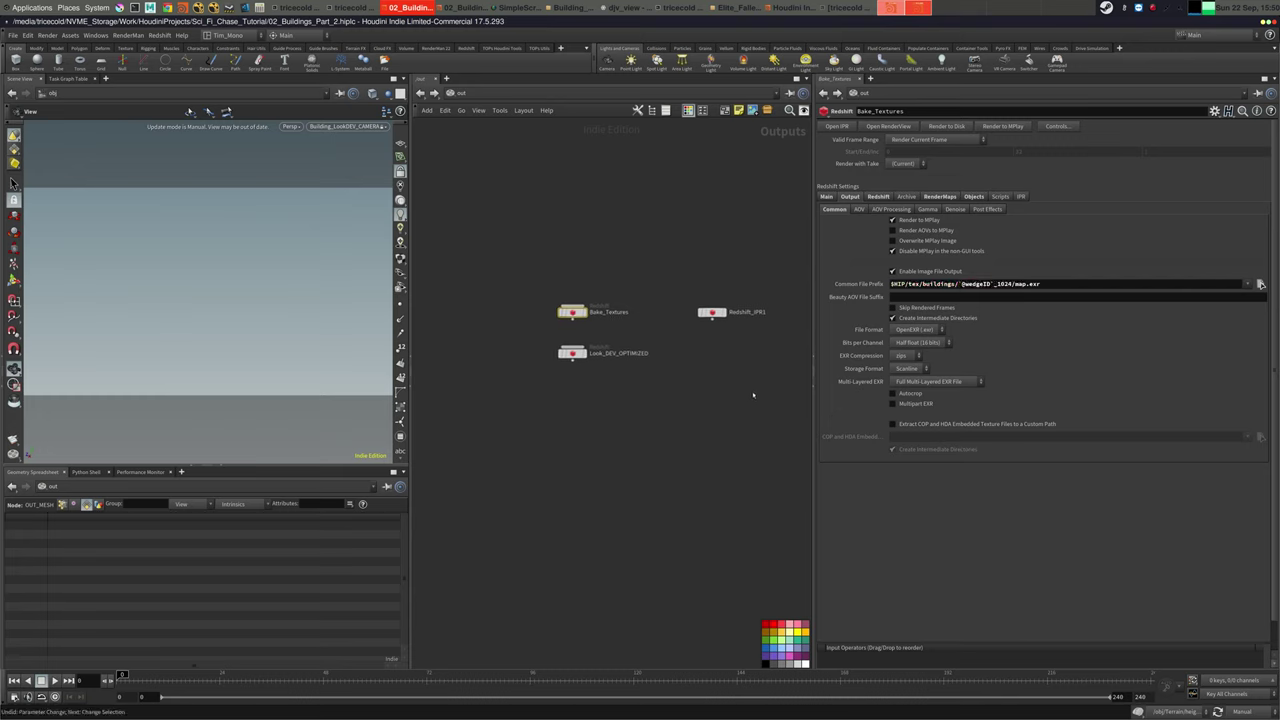
# Go to the Building_Optimized network and open the OPTIMIZED_TEXTURES shader assigned in material1
pyautogui.click(462, 93)
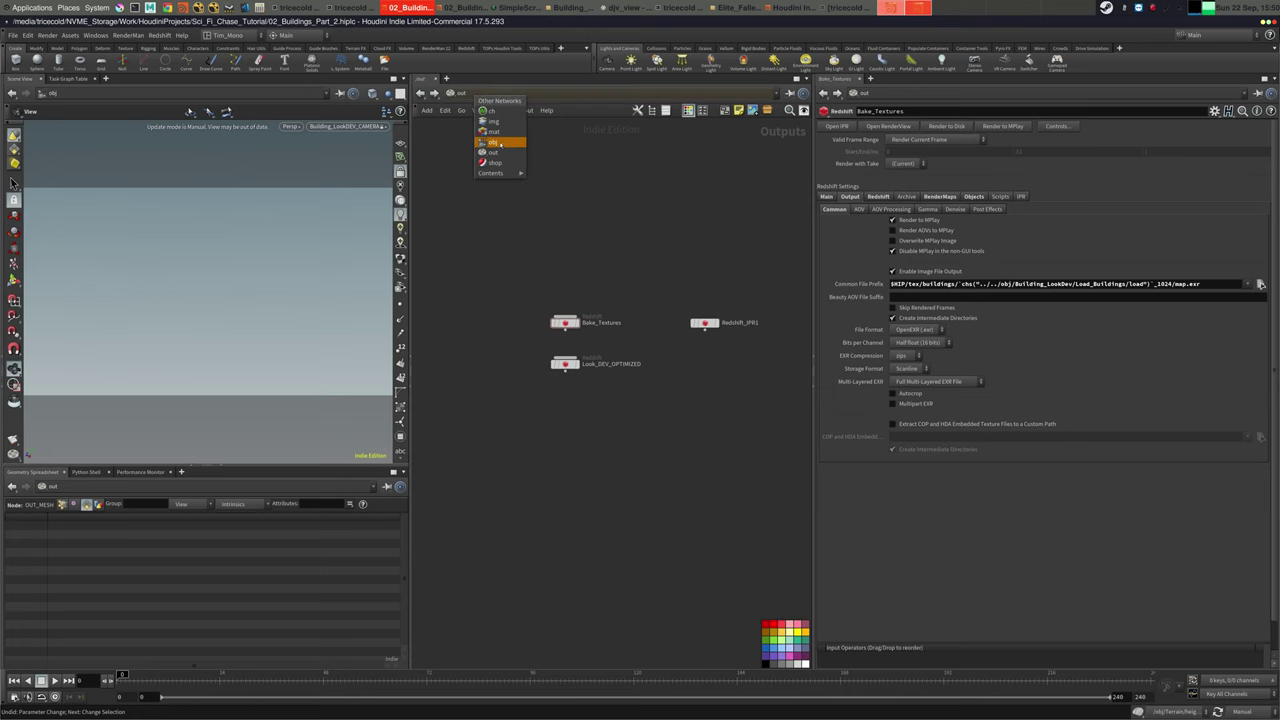
pyautogui.click(500, 141)
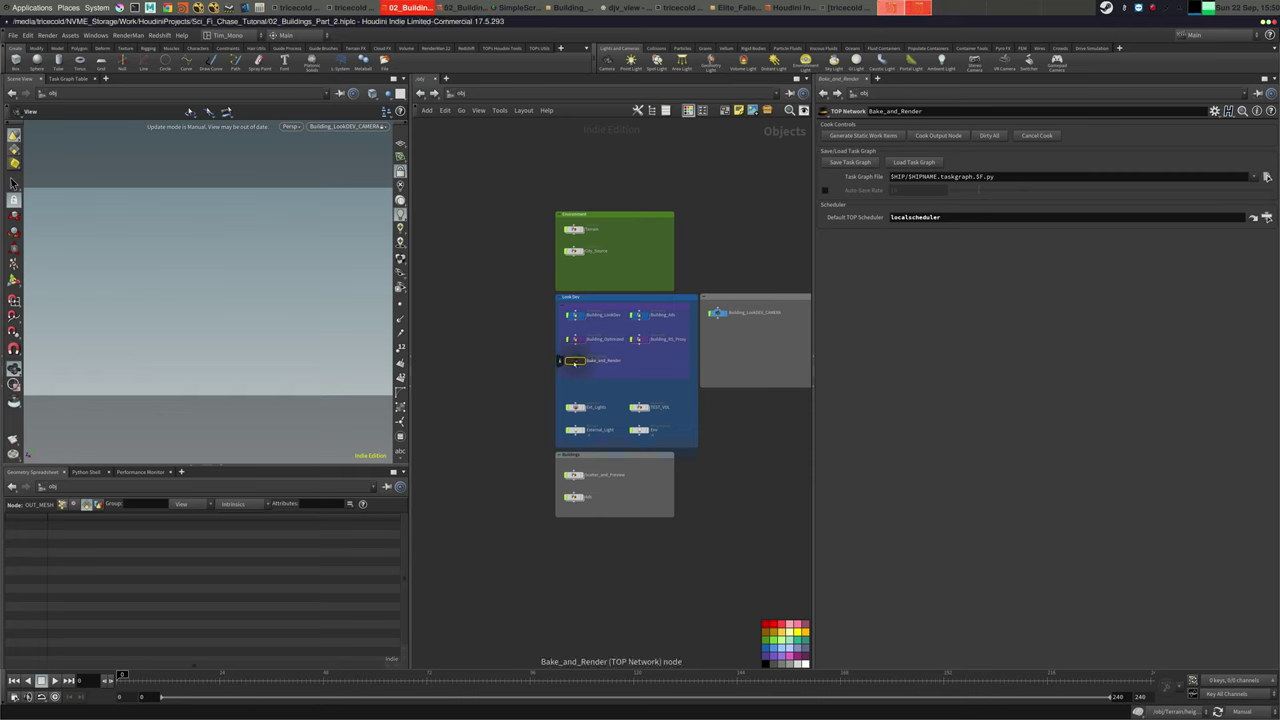
pyautogui.doubleClick(578, 361)
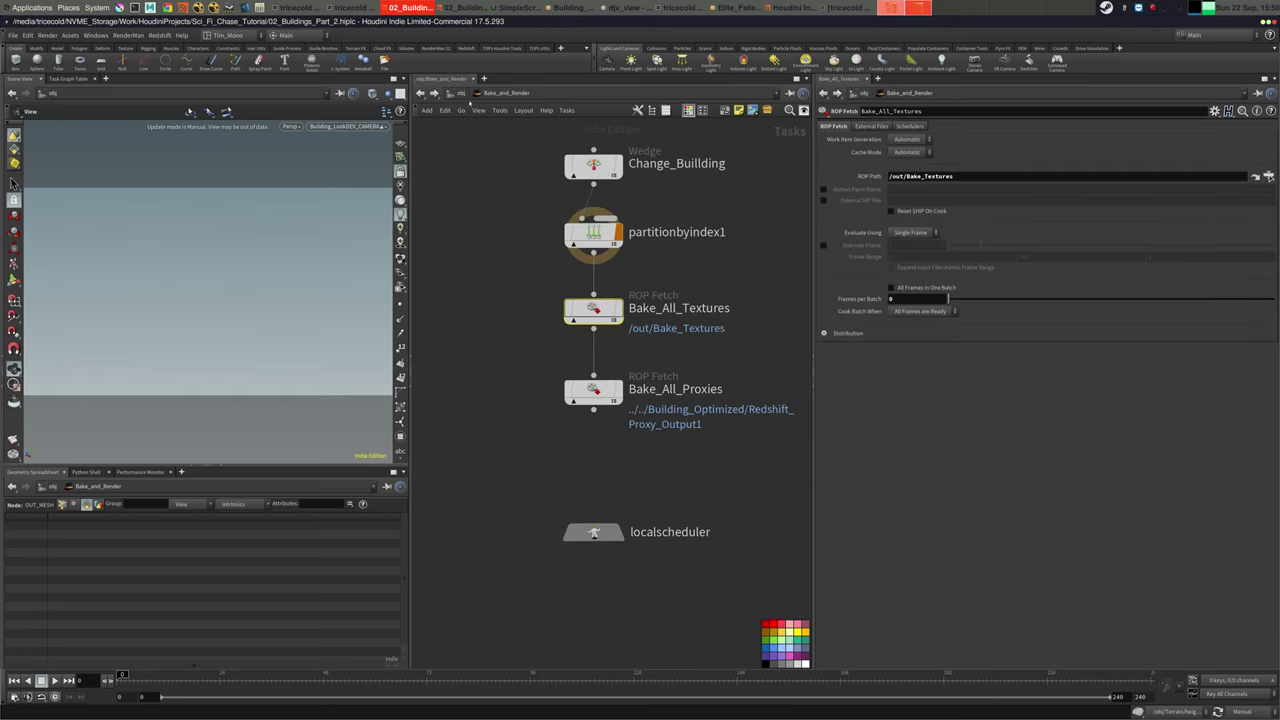
pyautogui.click(458, 93)
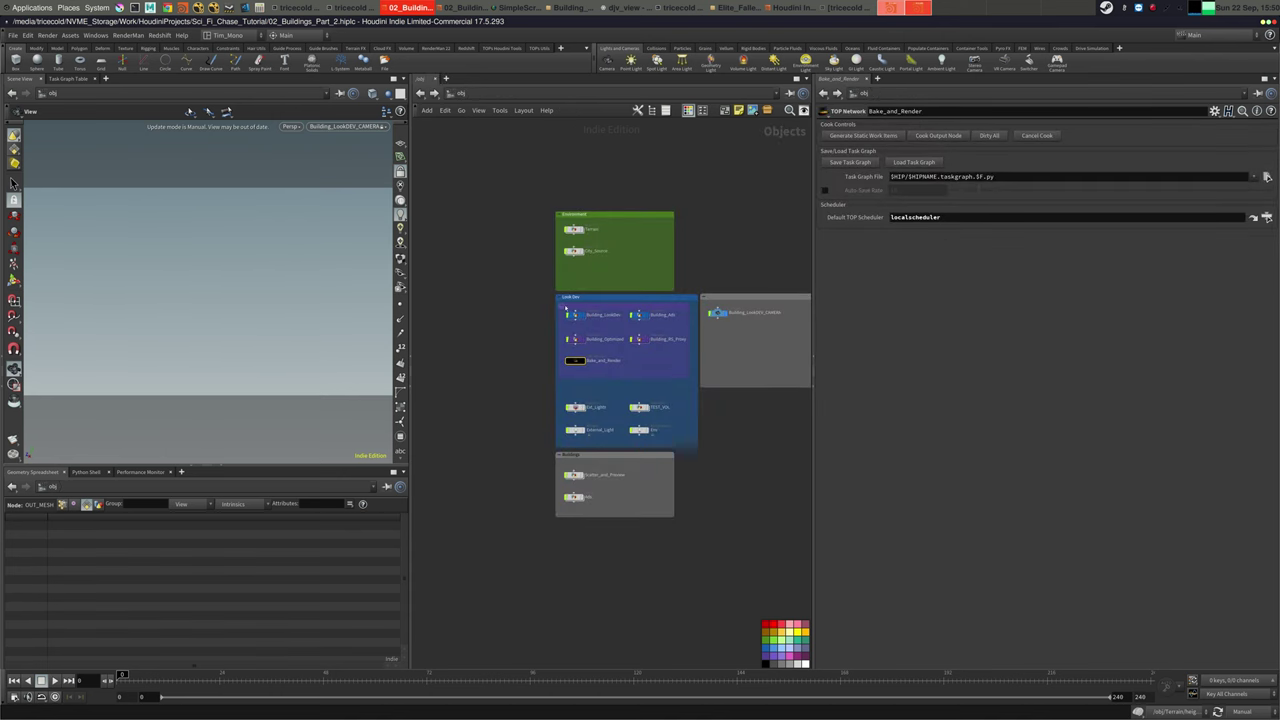
pyautogui.doubleClick(570, 338)
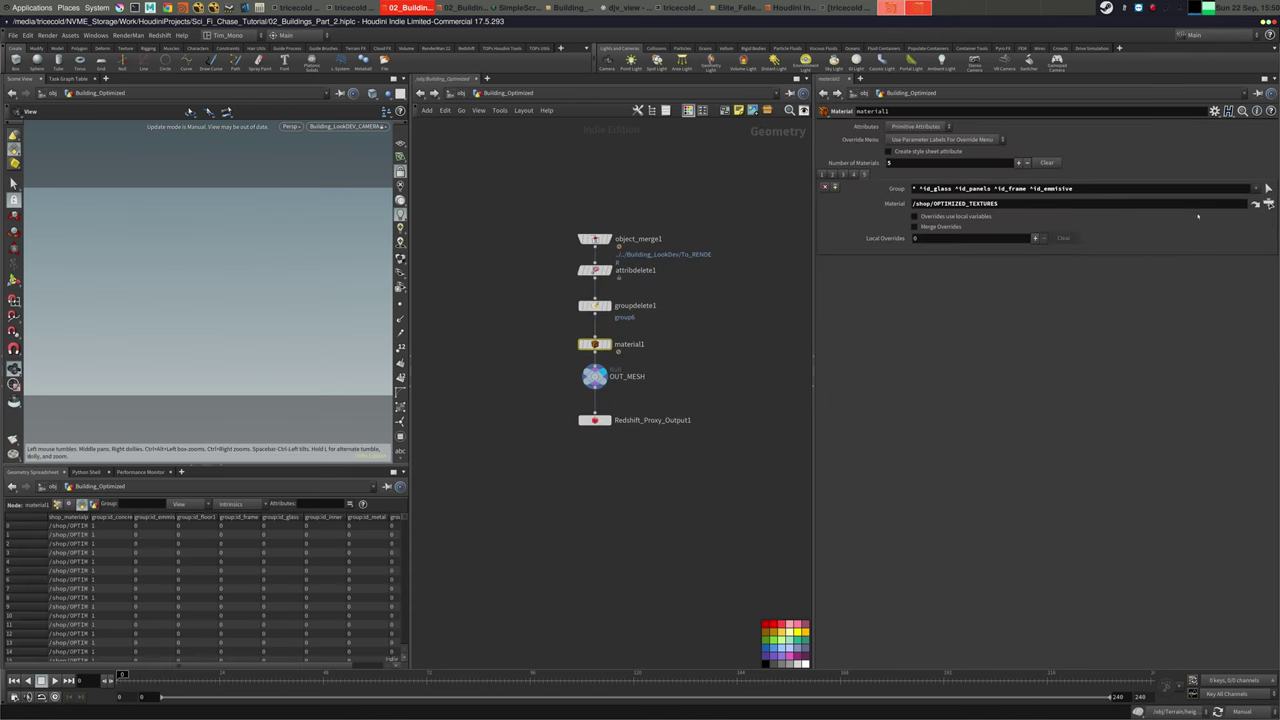
pyautogui.click(1255, 203)
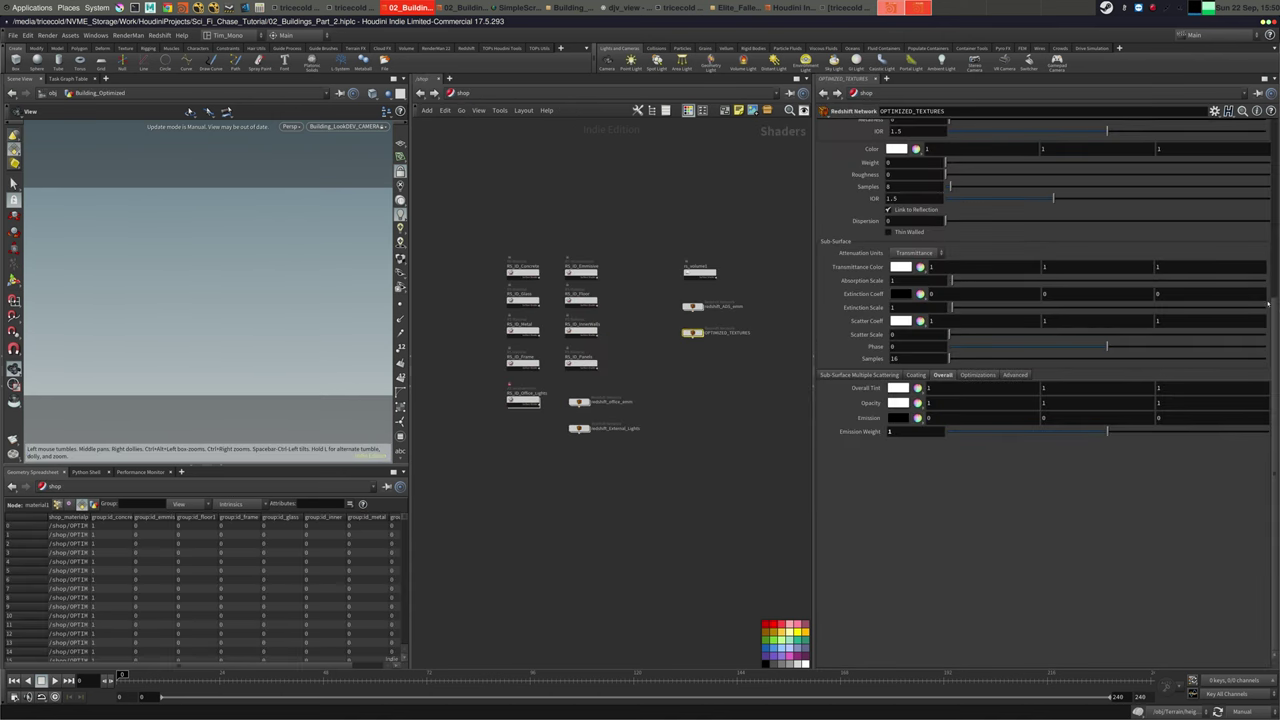
pyautogui.scroll(5, 1268, 304)
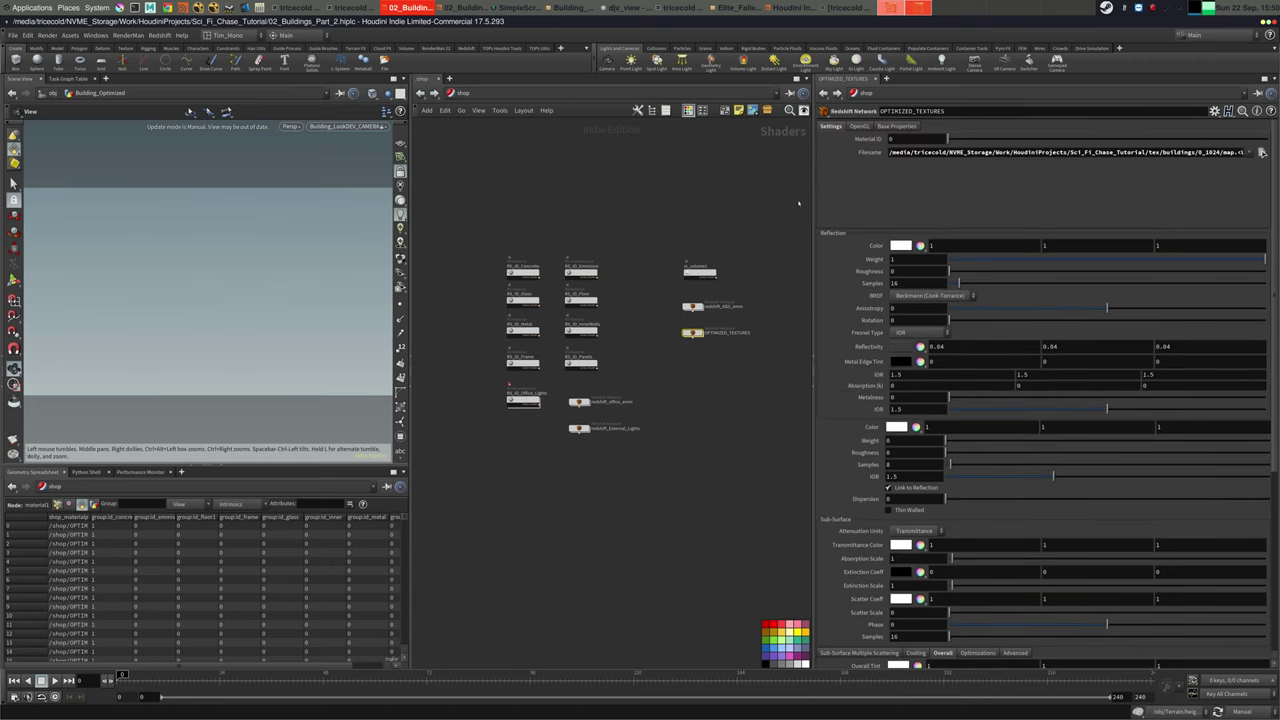
pyautogui.moveTo(813, 203); pyautogui.dragTo(680, 200)
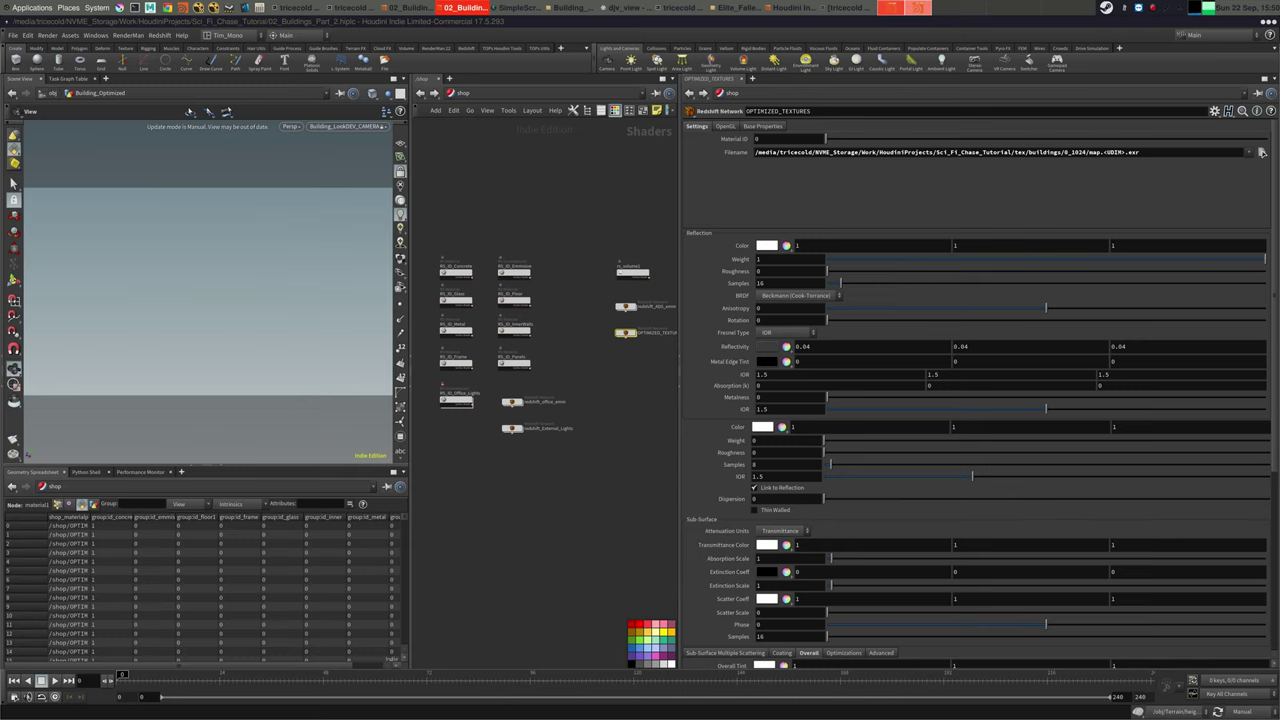
pyautogui.moveTo(1070, 152); pyautogui.dragTo(1063, 154)
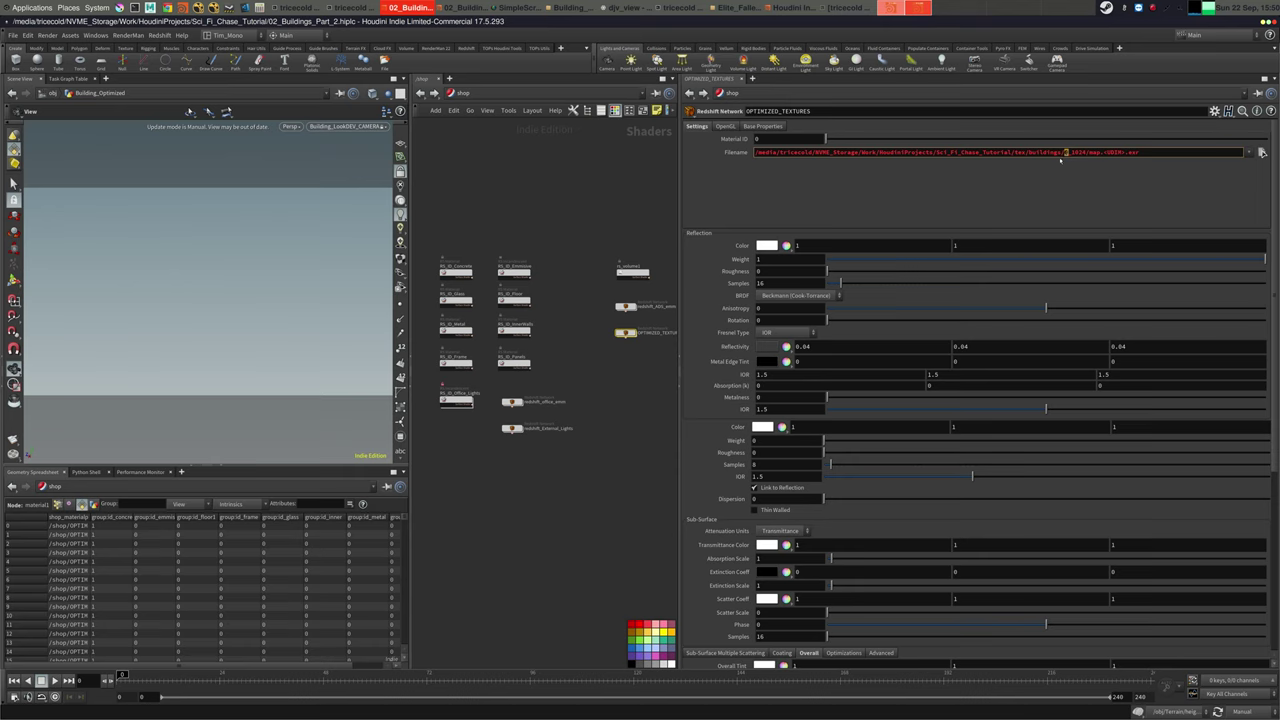
pyautogui.write('`@wedgeID`')
pyautogui.press('Return')
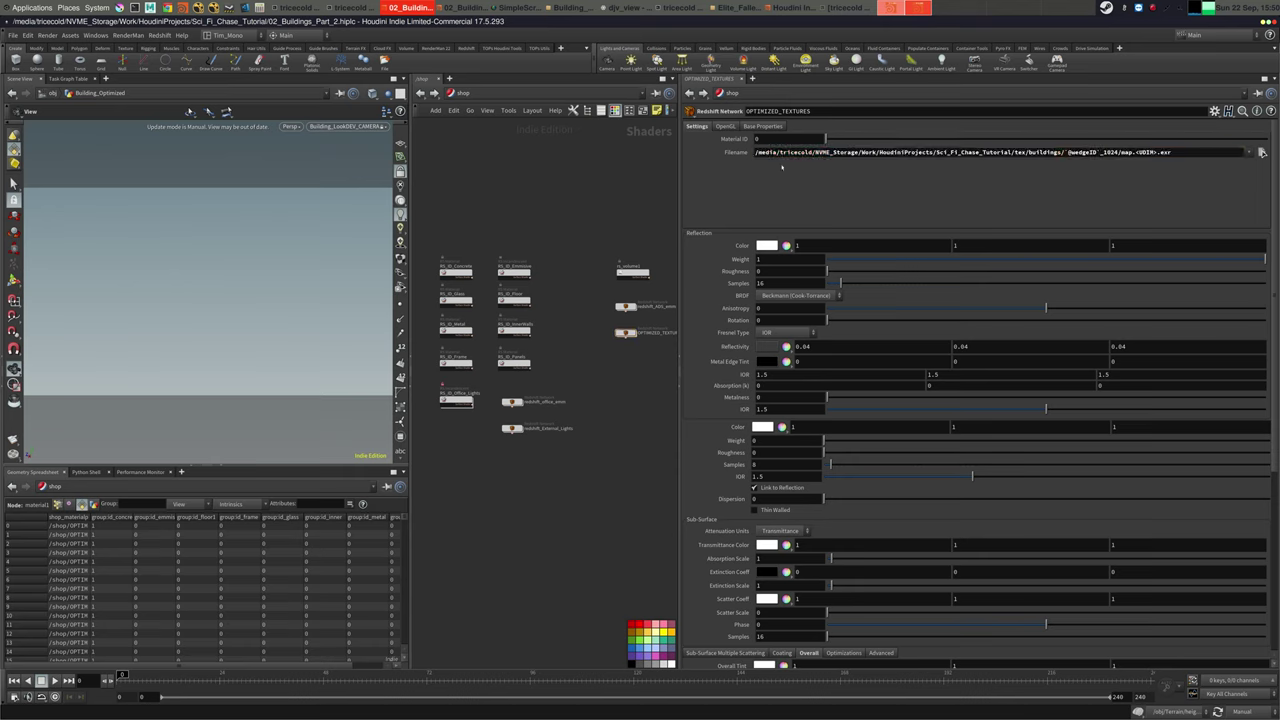
pyautogui.click(1262, 153)
pyautogui.click(1256, 266)
# Set the reflection weight of OPTIMIZED_TEXTURES to 0 and its reflection roughness to about 0.221
pyautogui.moveTo(681, 176); pyautogui.dragTo(817, 220)
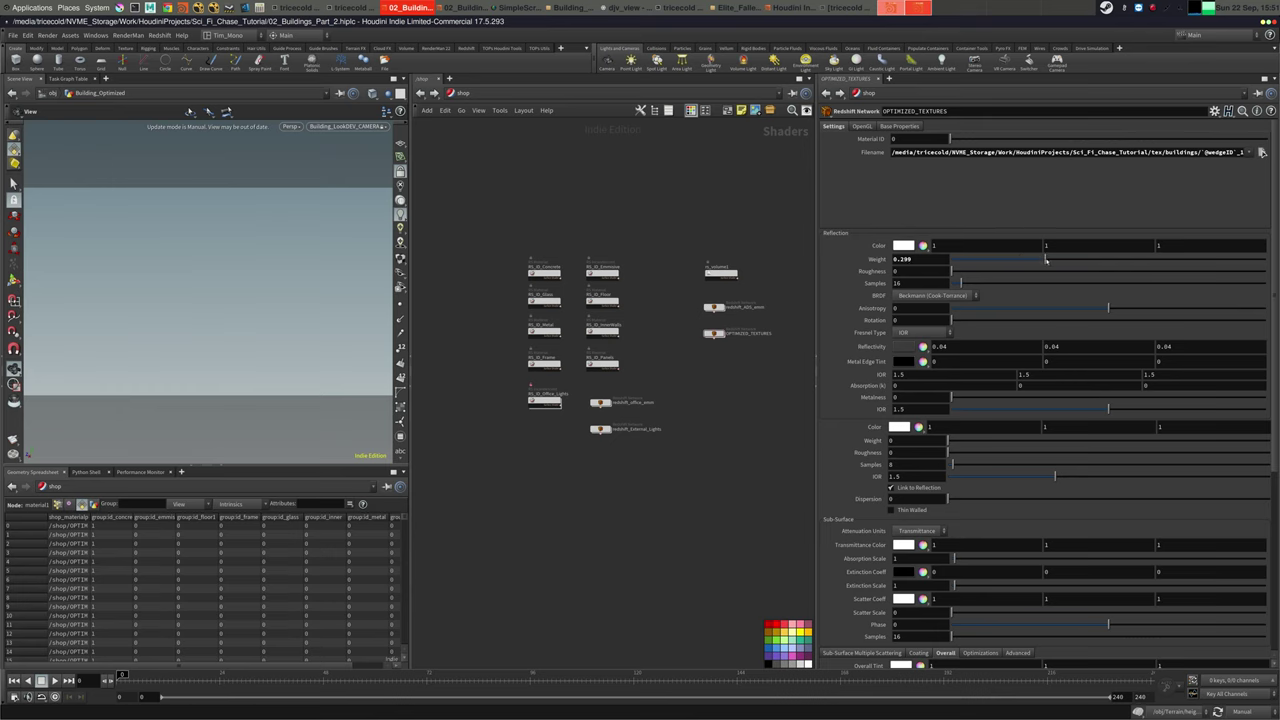
pyautogui.moveTo(656, 382); pyautogui.dragTo(639, 341, button='middle')
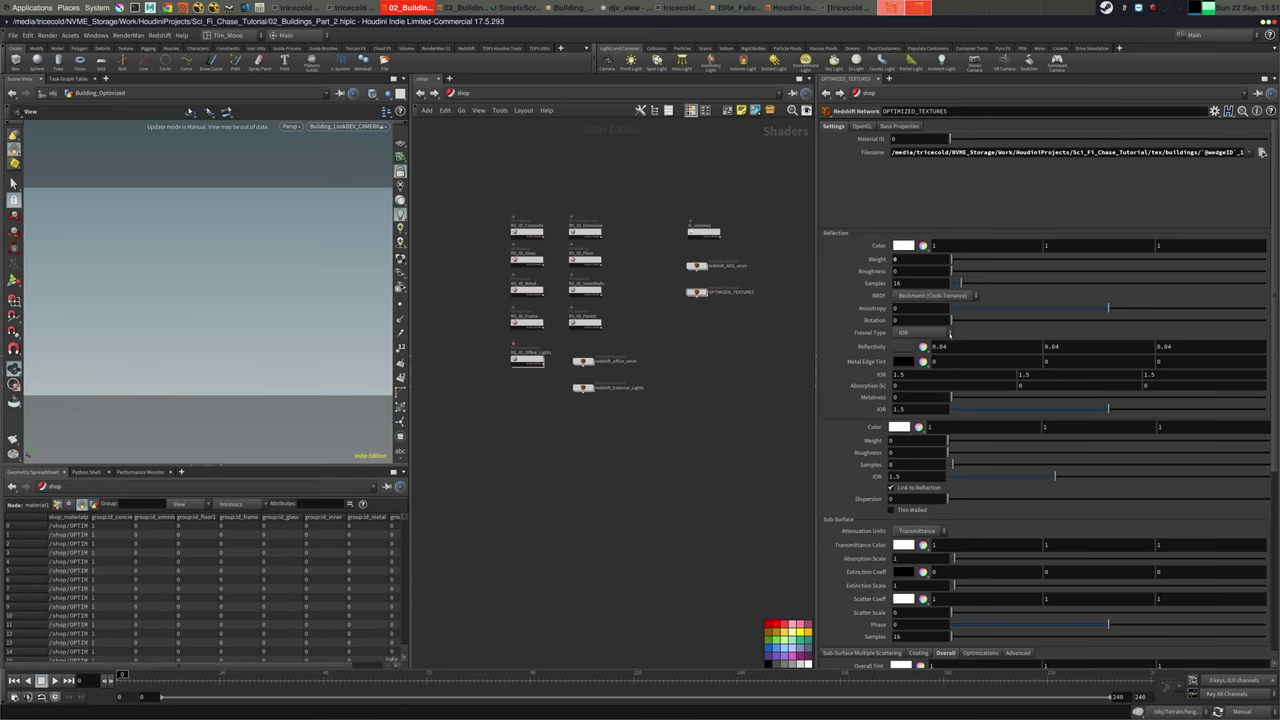
pyautogui.moveTo(964, 274); pyautogui.dragTo(1020, 271)
# Look inside the RS_ID_Frame material, return to the shop network, and select the groups of RS_ID materials to examine their base properties
pyautogui.click(589, 97)
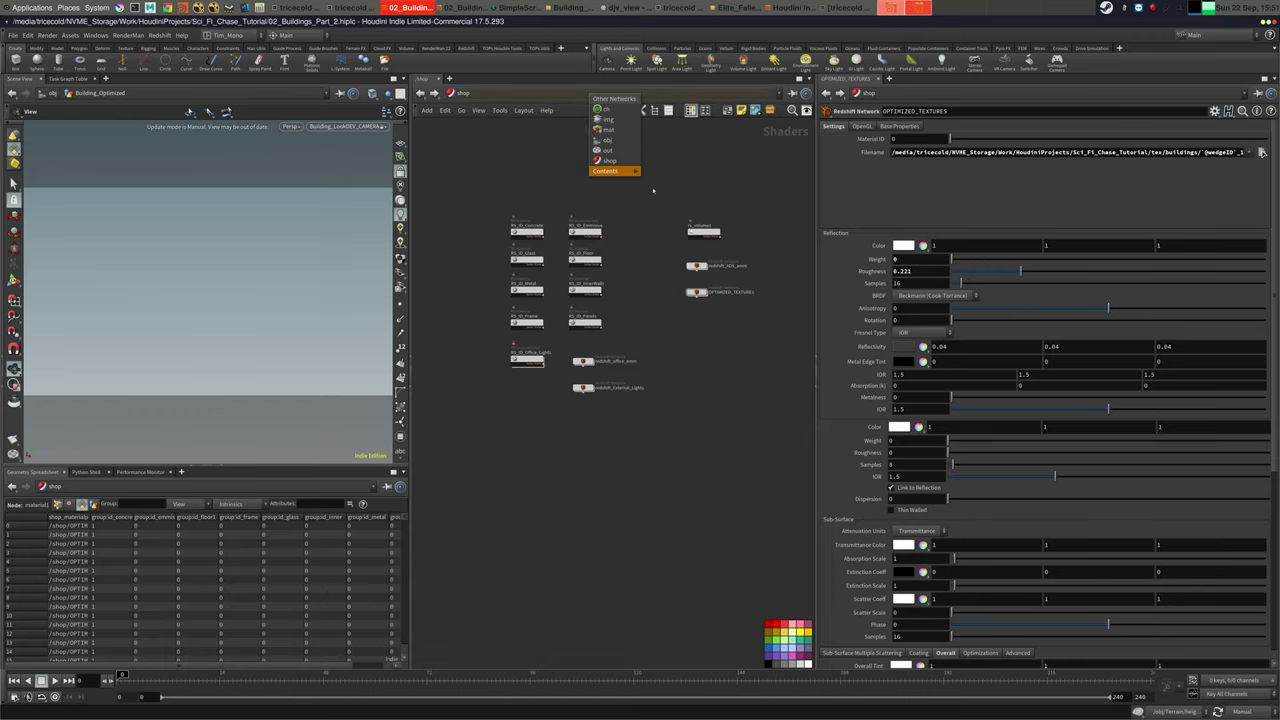
pyautogui.click(610, 166)
pyautogui.click(463, 95)
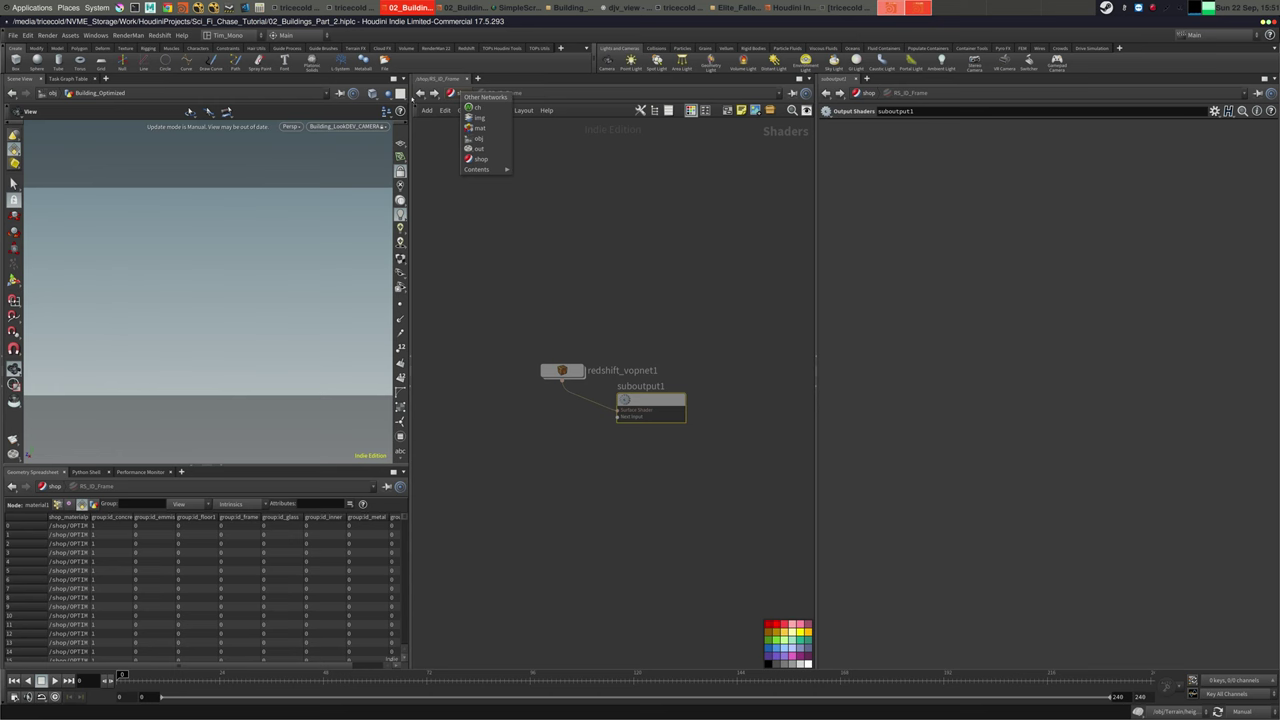
pyautogui.click(421, 94)
pyautogui.click(421, 94)
pyautogui.moveTo(645, 195); pyautogui.dragTo(532, 386)
pyautogui.moveTo(493, 173); pyautogui.dragTo(629, 334)
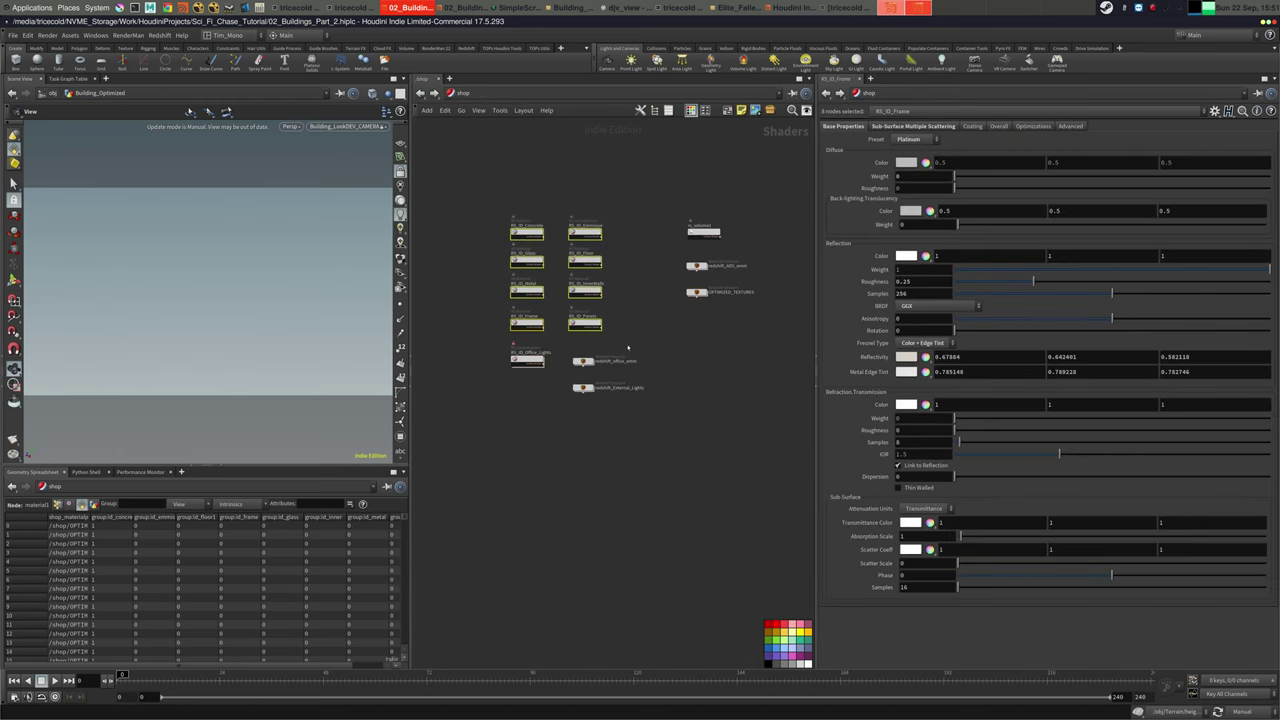
pyautogui.moveTo(555, 388); pyautogui.dragTo(483, 179)
pyautogui.moveTo(636, 187); pyautogui.dragTo(556, 344)
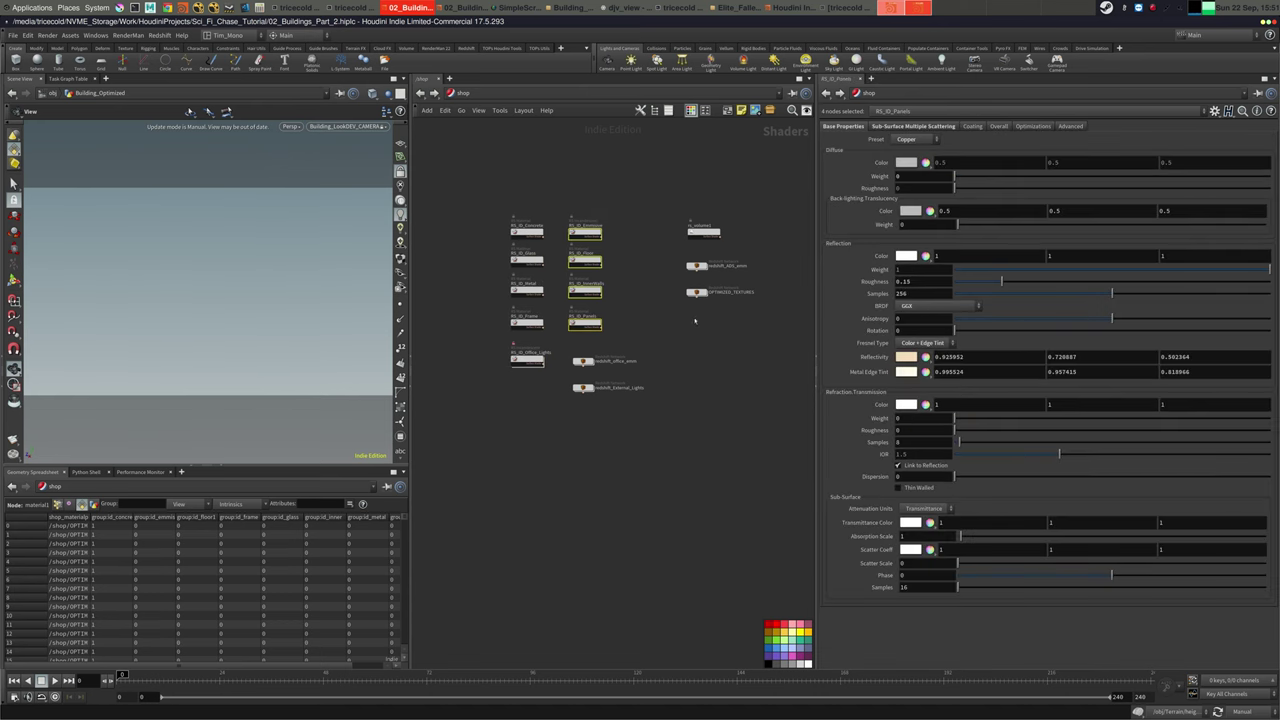
# Examine the nodes inside OPTIMIZED_TEXTURES and the Diffuse Color parameter of Material1, and return to the shop network
pyautogui.click(697, 292)
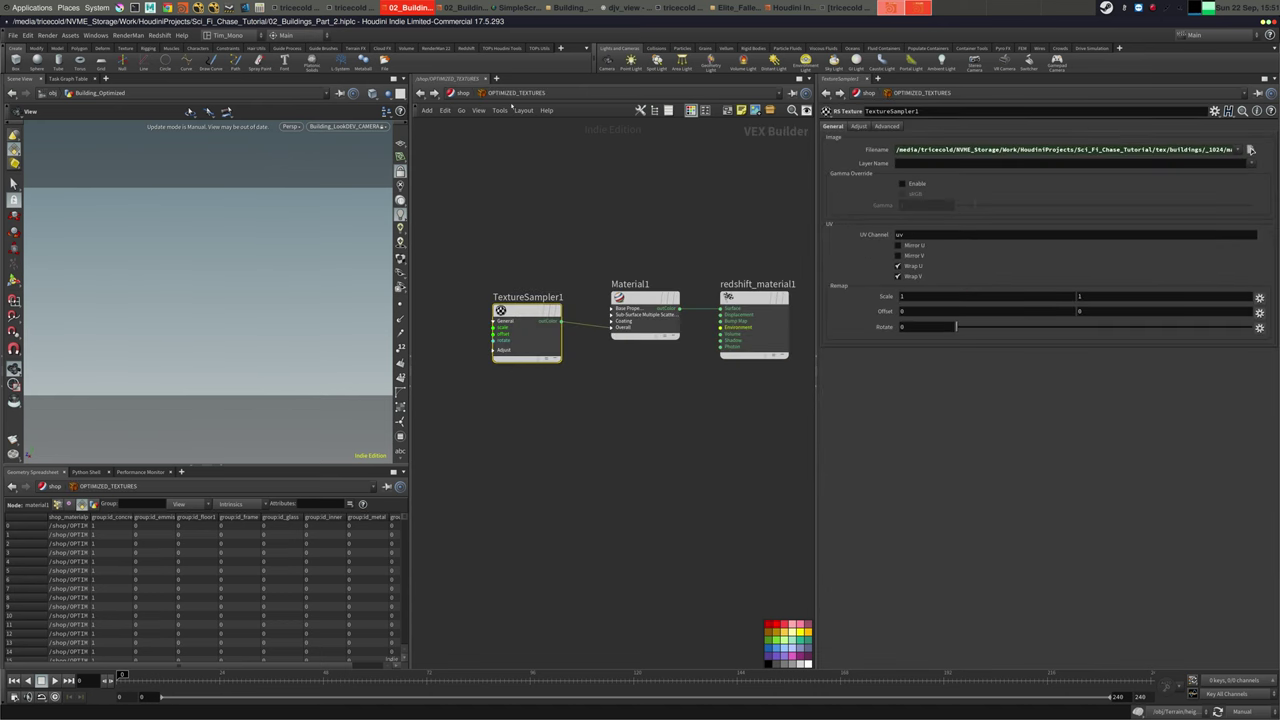
pyautogui.doubleClick(697, 292)
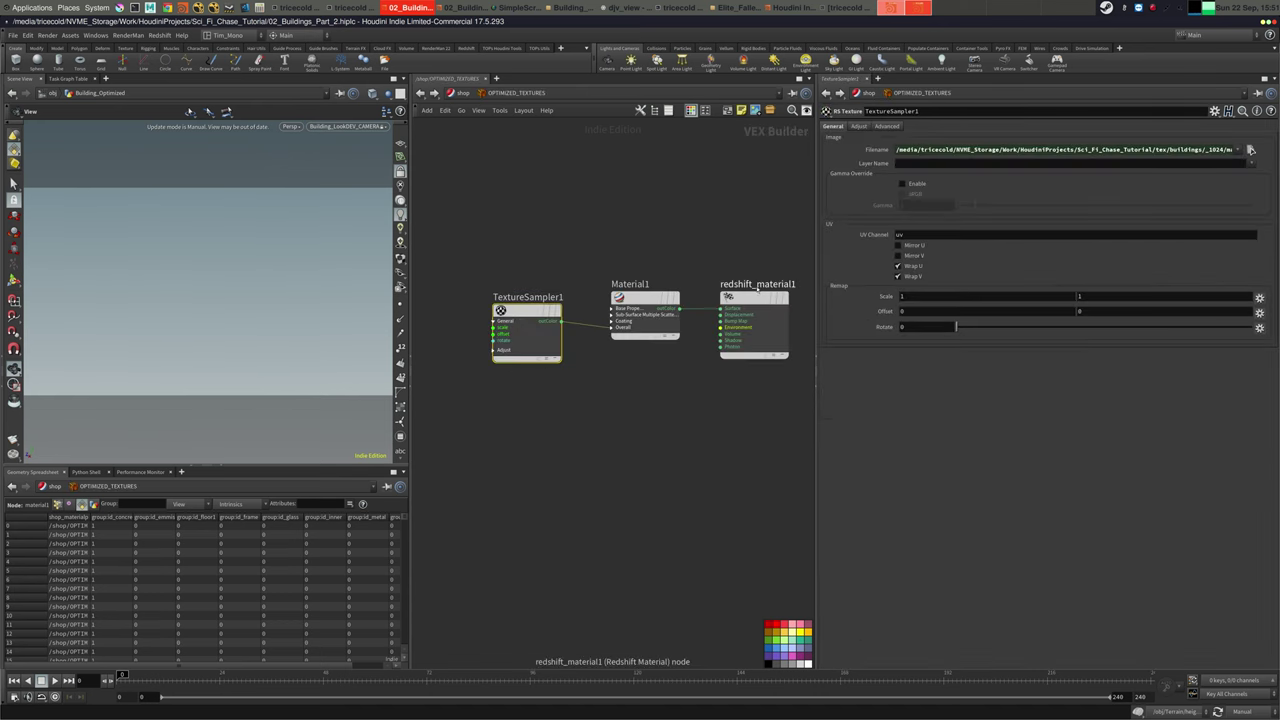
pyautogui.click(742, 297)
pyautogui.click(660, 299)
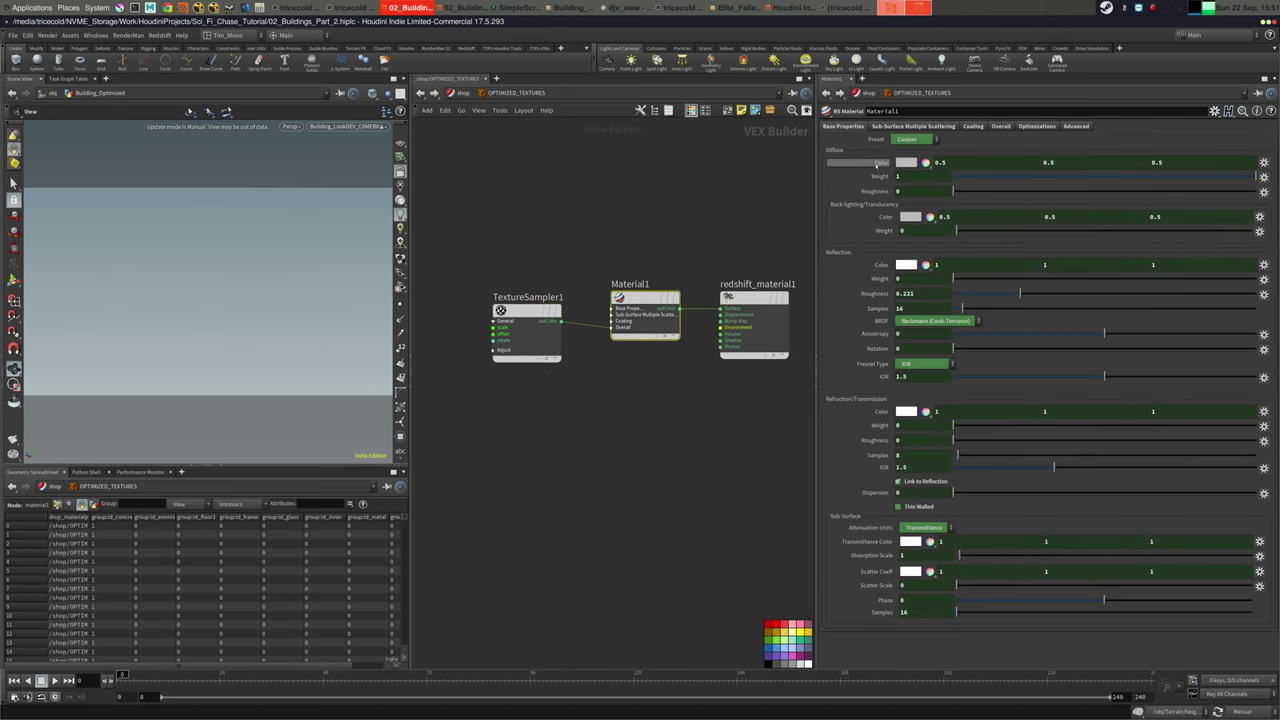
pyautogui.rightClick(877, 166)
pyautogui.click(908, 262)
pyautogui.press('u')
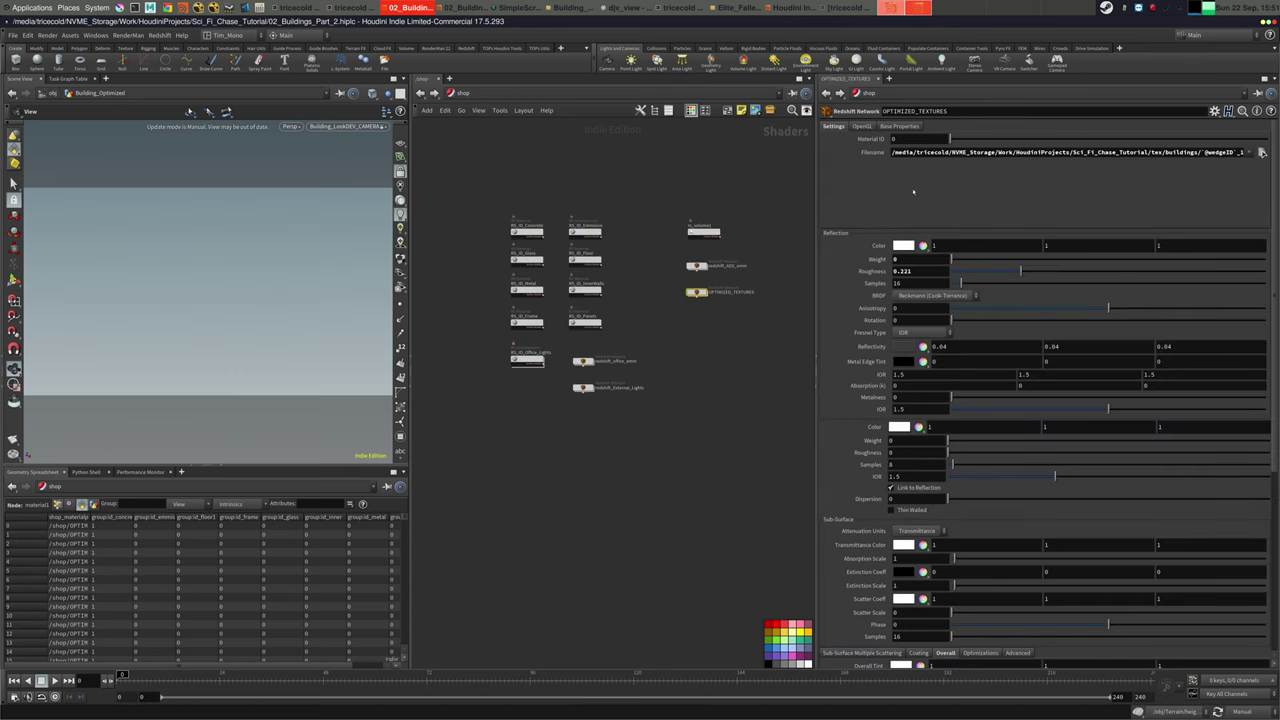
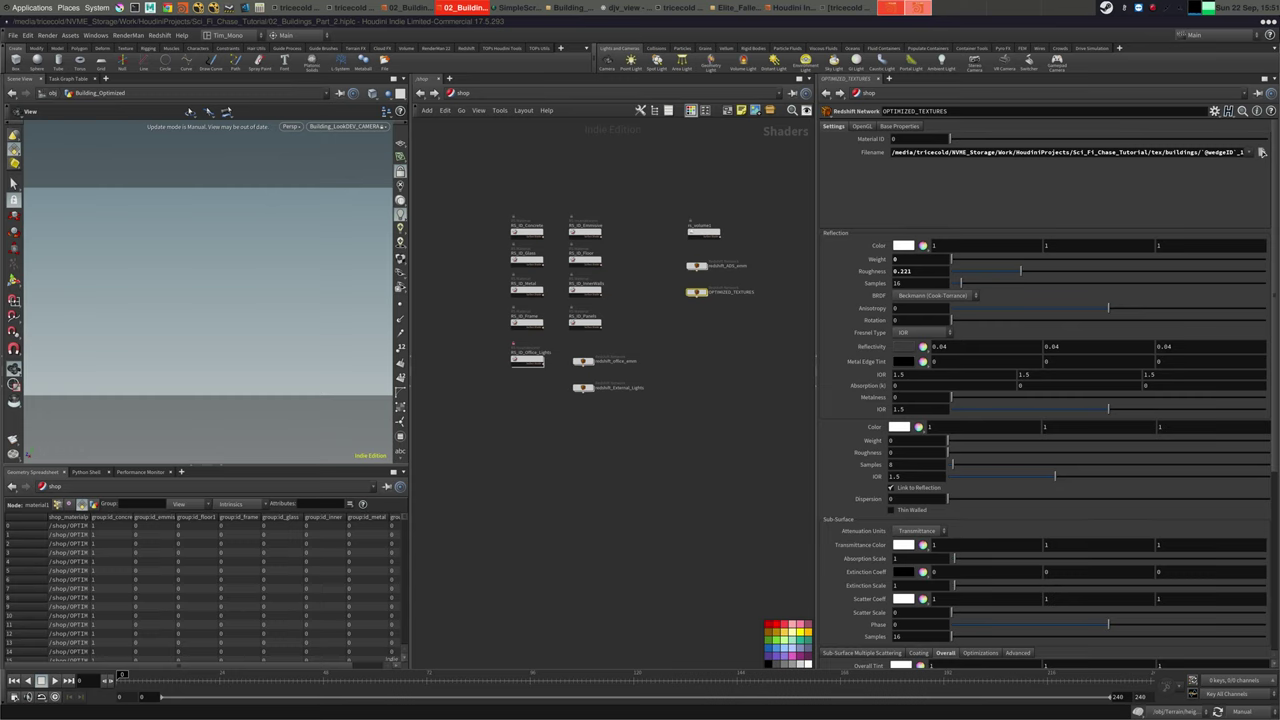
# Return through the obj network to Bake_and_Render and display the parameters of the Wedge node at the start of the chain
pyautogui.doubleClick(697, 292)
pyautogui.click(463, 93)
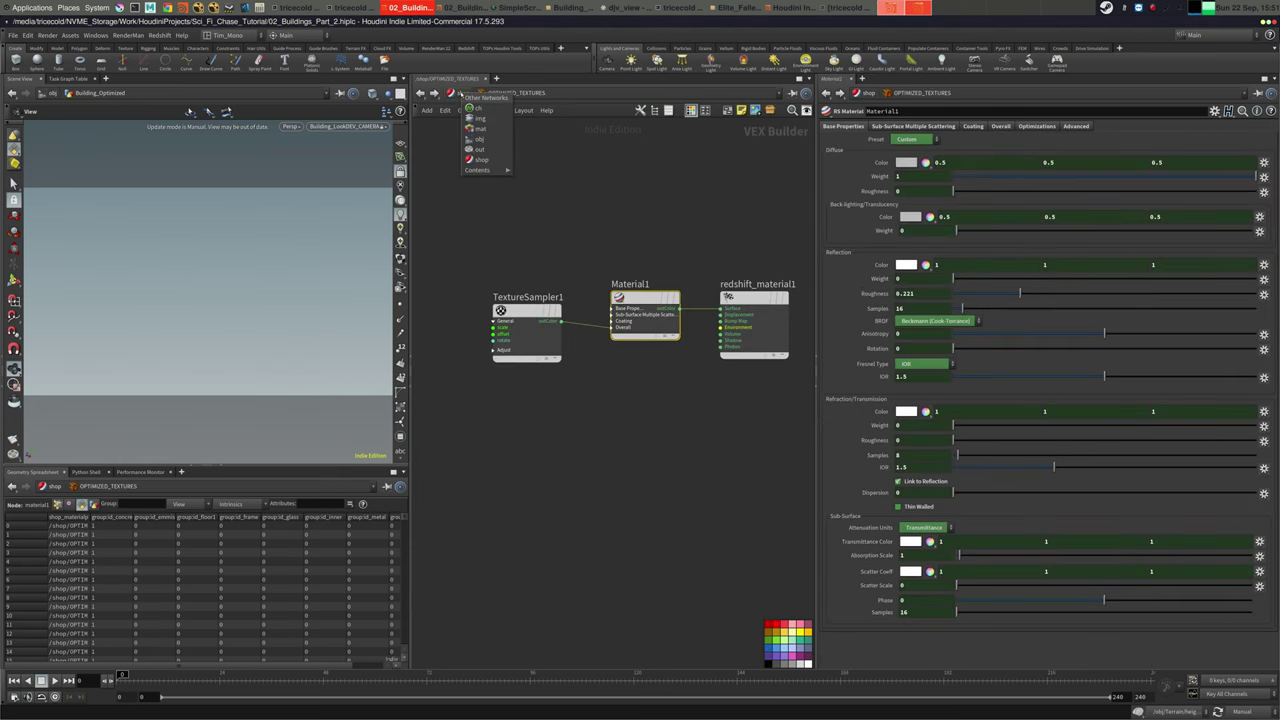
pyautogui.click(481, 140)
pyautogui.moveTo(715, 254); pyautogui.dragTo(712, 252, button='middle')
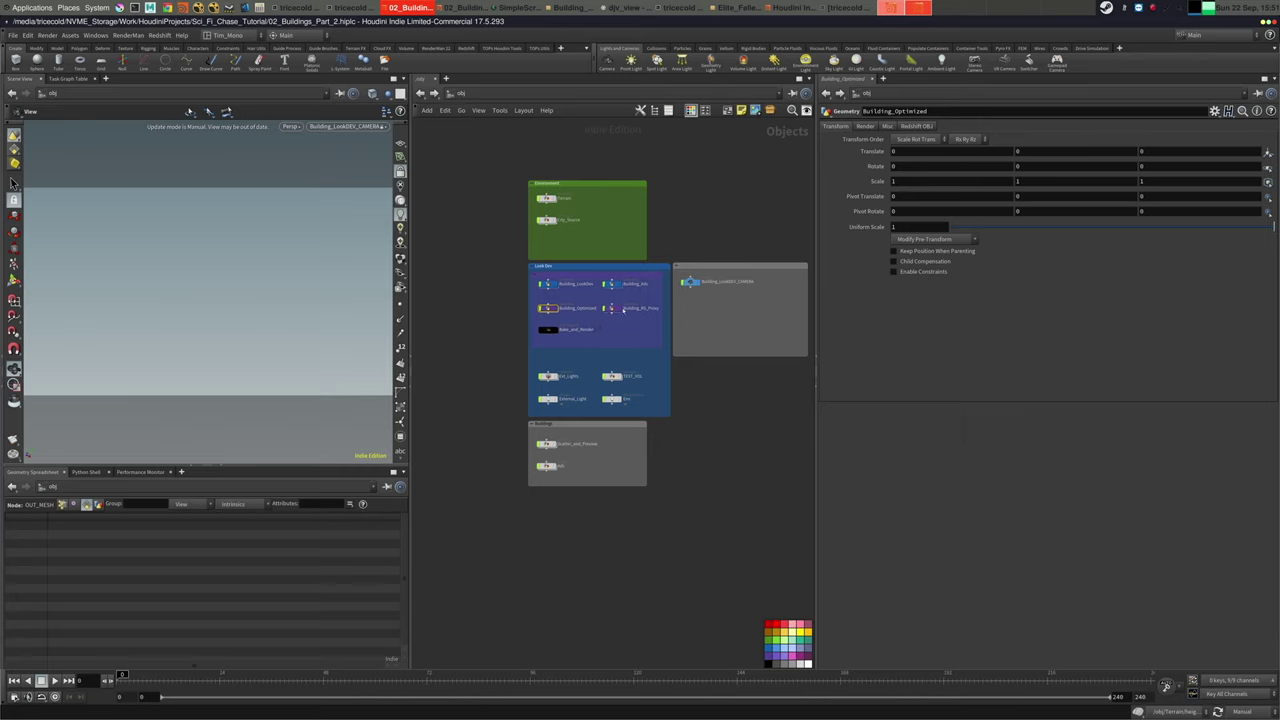
pyautogui.rightClick(1152, 9)
pyautogui.click(1183, 23)
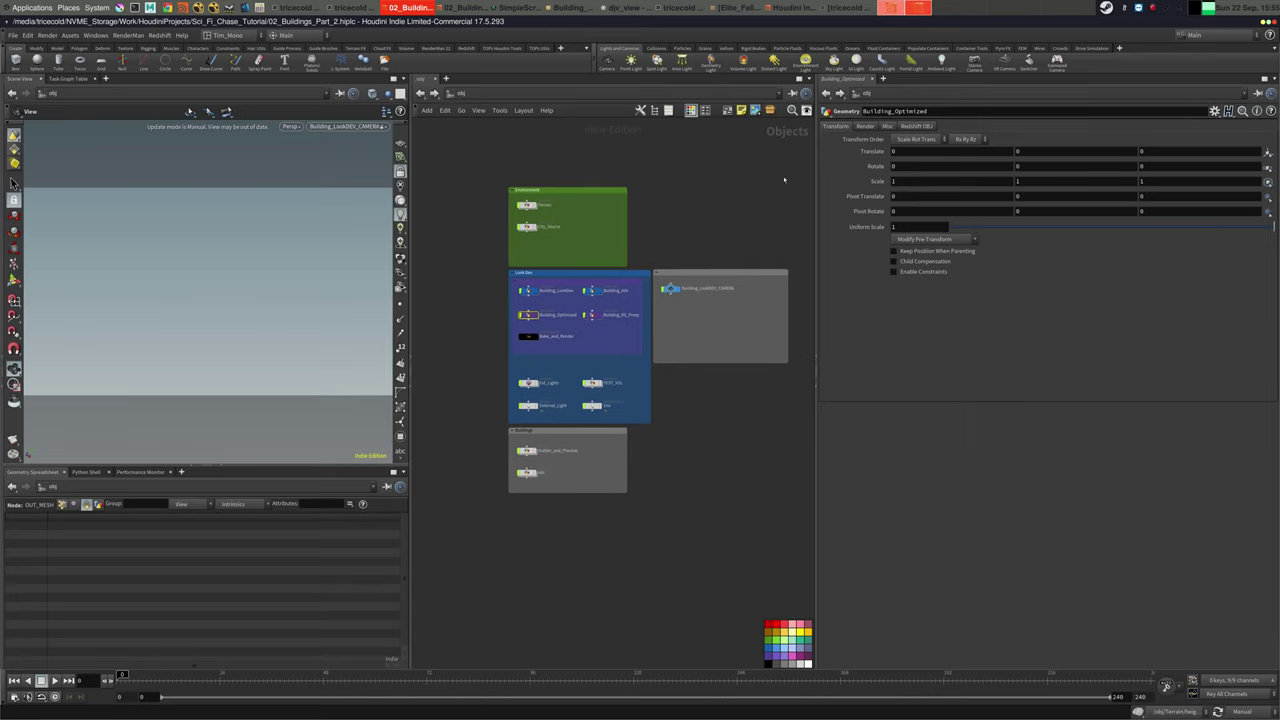
pyautogui.click(734, 210)
pyautogui.moveTo(734, 210); pyautogui.dragTo(721, 206, button='middle')
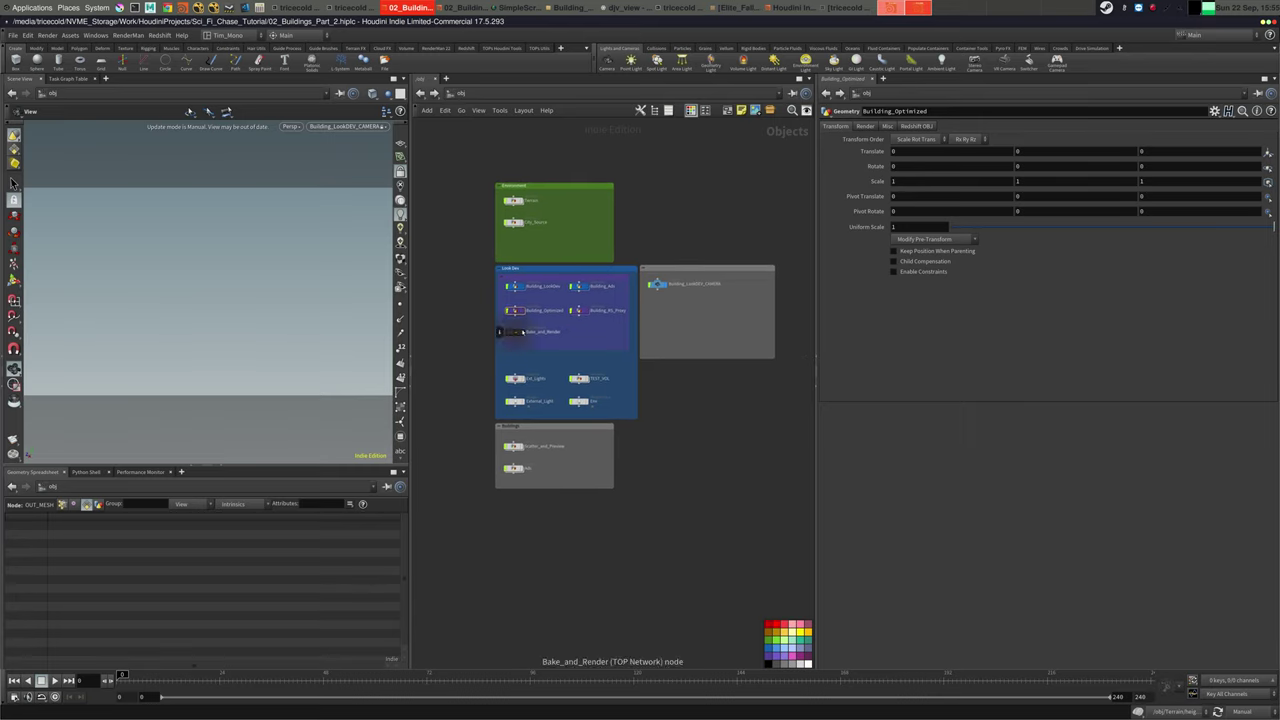
pyautogui.doubleClick(519, 333)
pyautogui.click(594, 209)
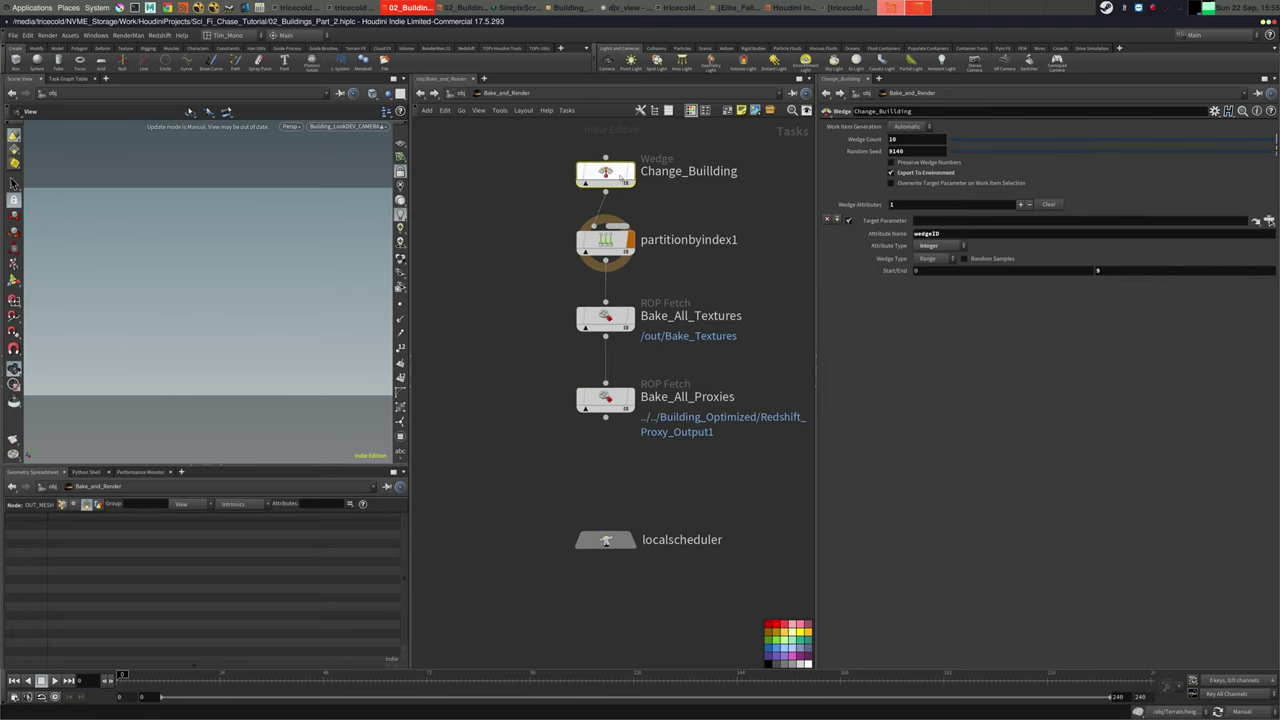
# Examine the parameters of partitionbyindex1, Bake_All_Textures and the Bake_Textures output node it fetches, and return to the obj network
pyautogui.click(604, 241)
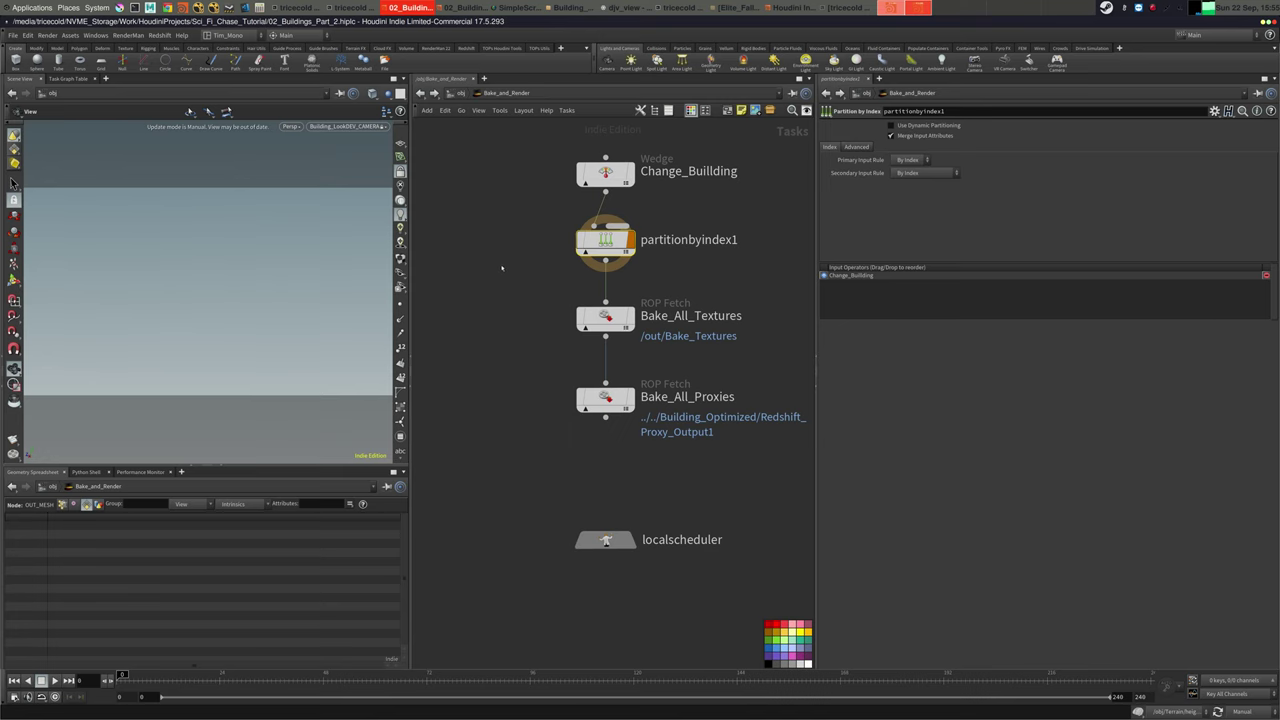
pyautogui.click(598, 318)
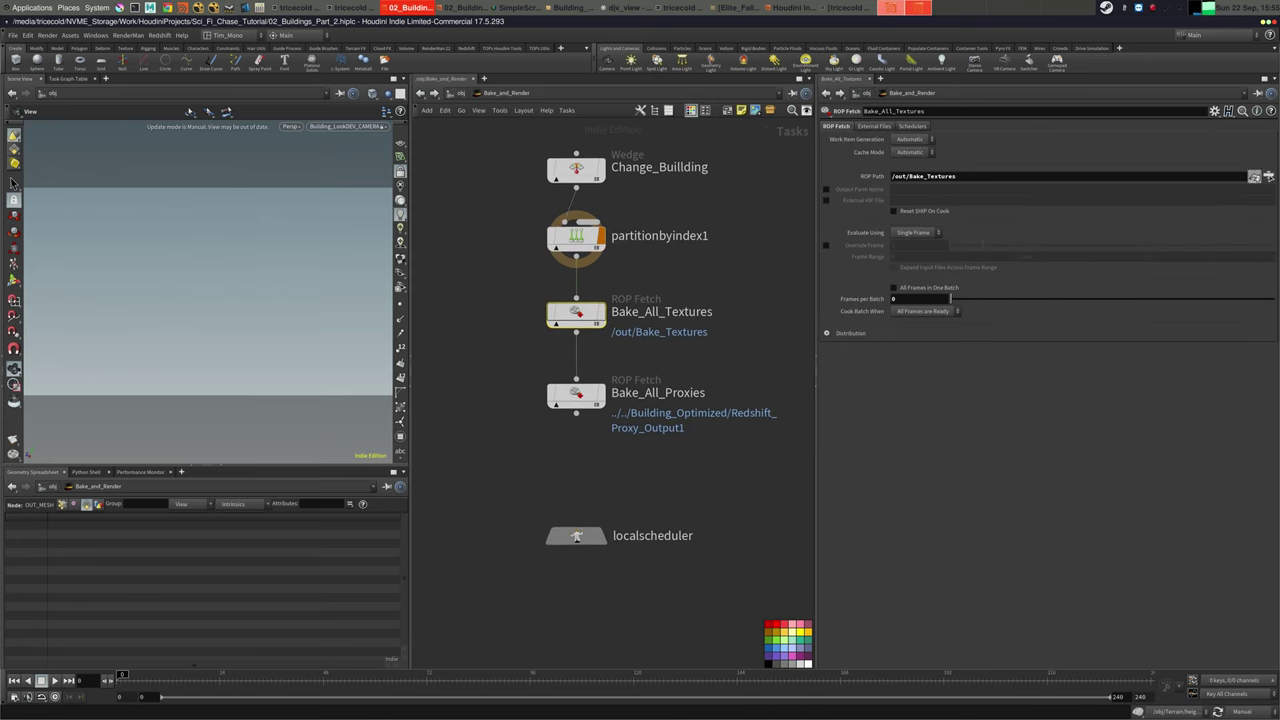
pyautogui.click(1255, 176)
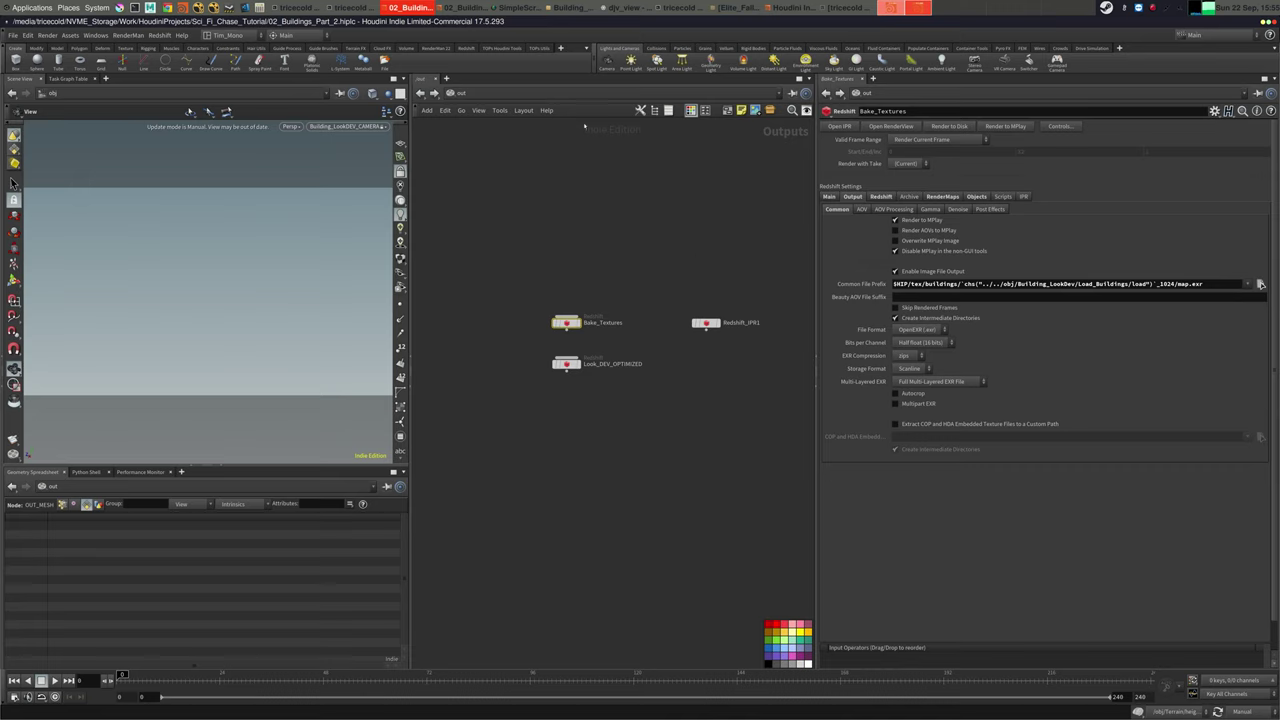
pyautogui.click(552, 94)
pyautogui.click(574, 153)
pyautogui.click(615, 95)
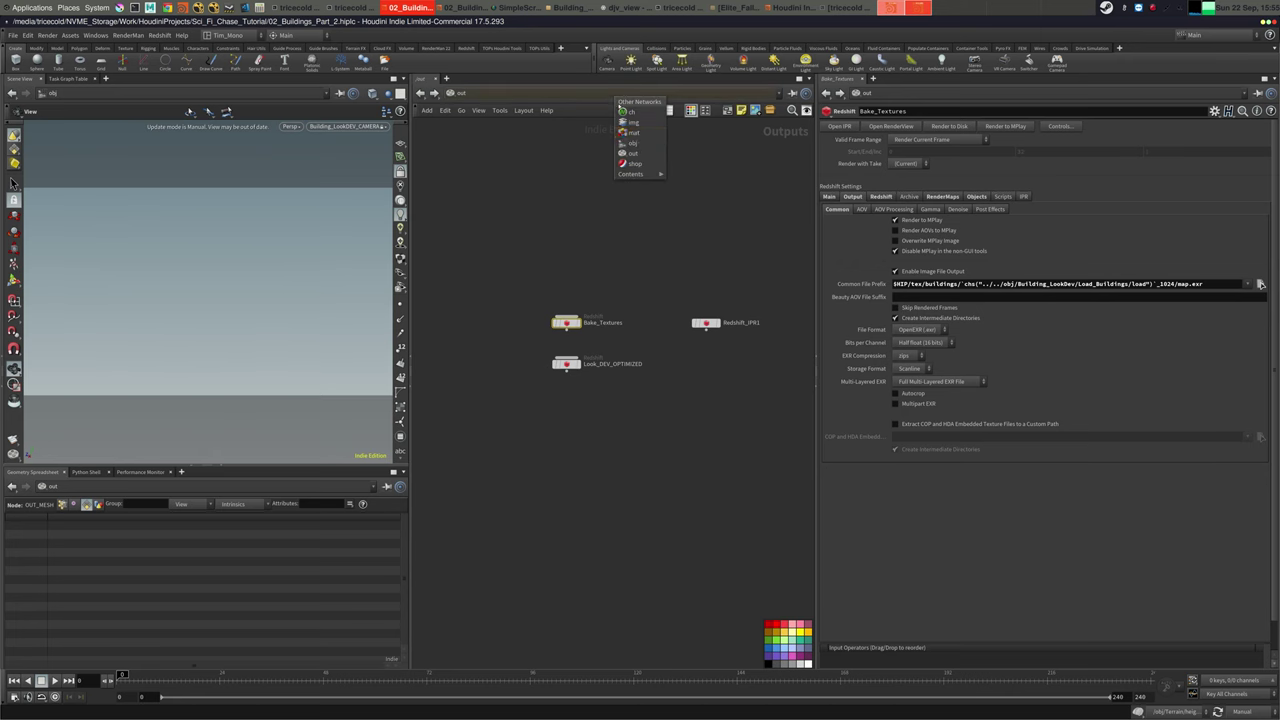
pyautogui.click(634, 143)
# Check OPTIMIZED_TEXTURES in the shop network and display the Redshift proxy settings of Building_RS_Proxy in the obj network
pyautogui.click(540, 110)
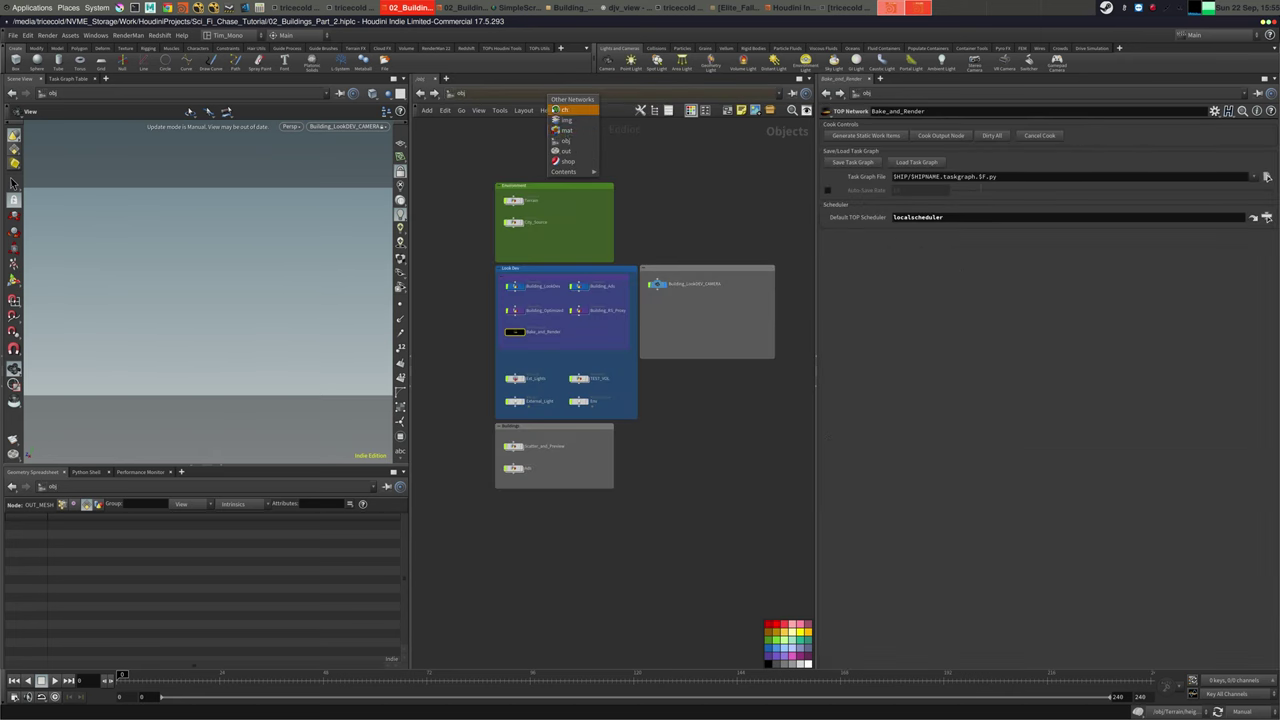
pyautogui.click(576, 162)
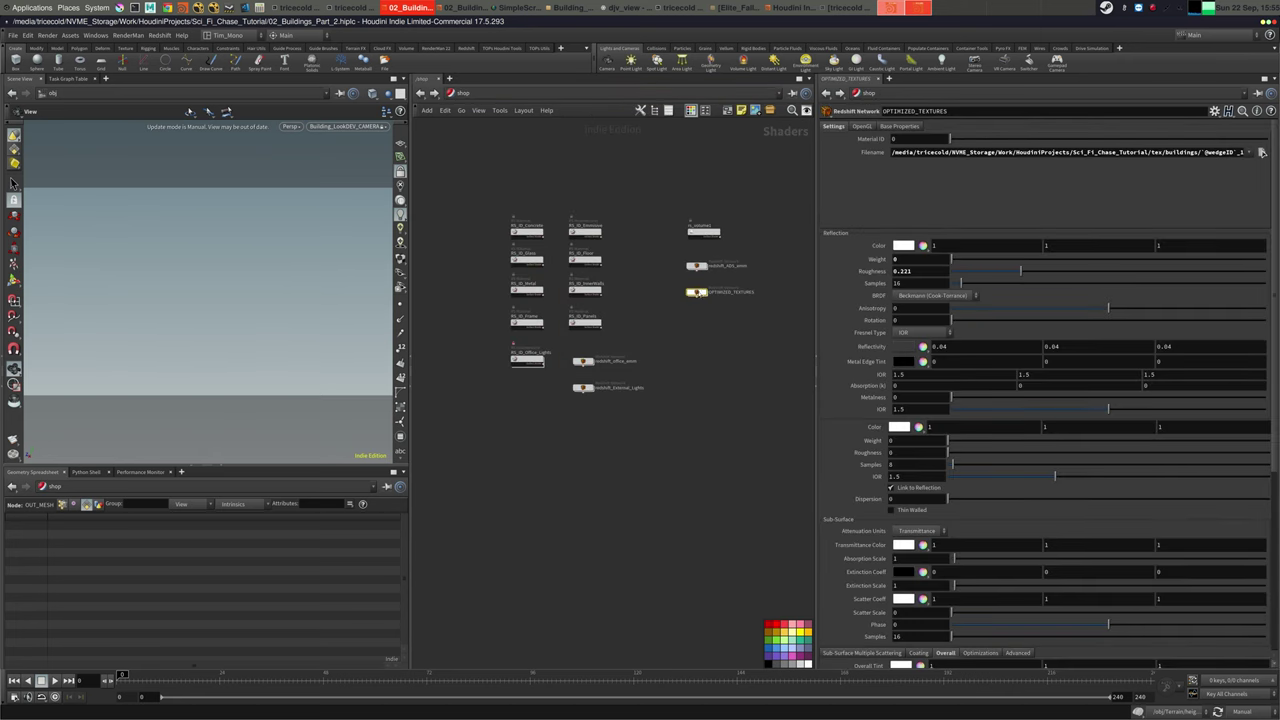
pyautogui.click(532, 103)
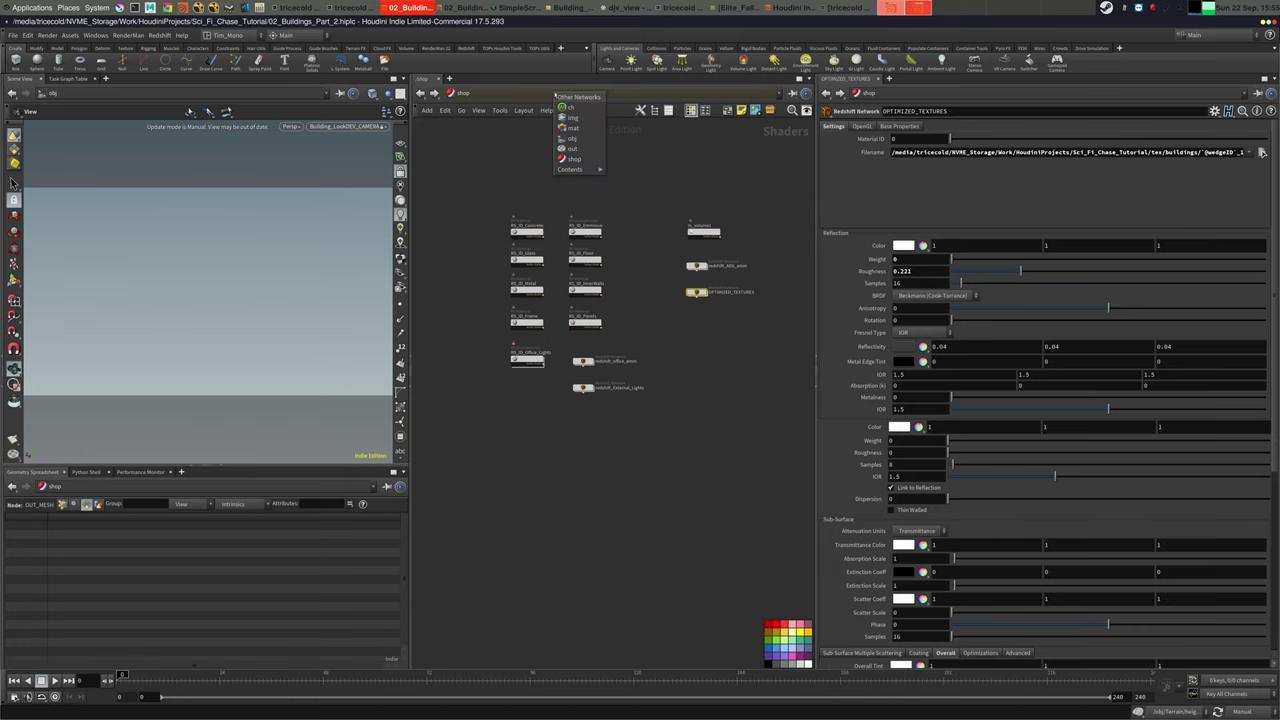
pyautogui.click(578, 159)
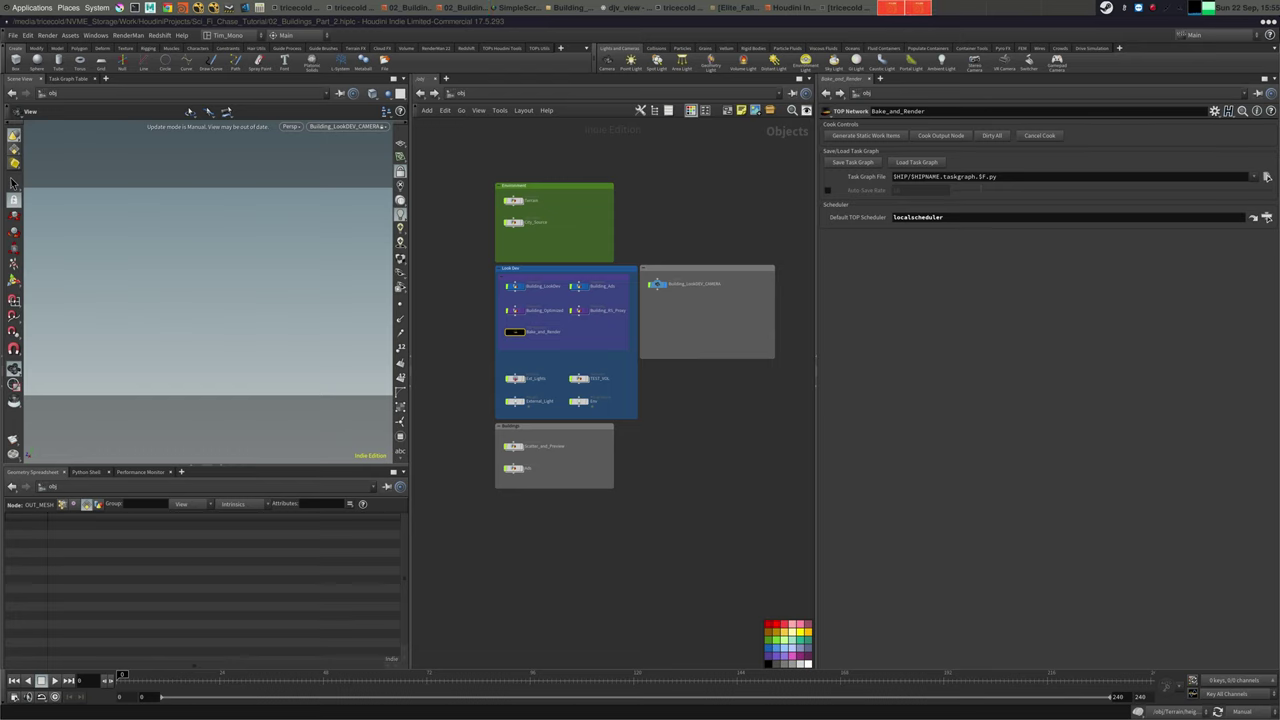
pyautogui.scroll(4, 563, 337)
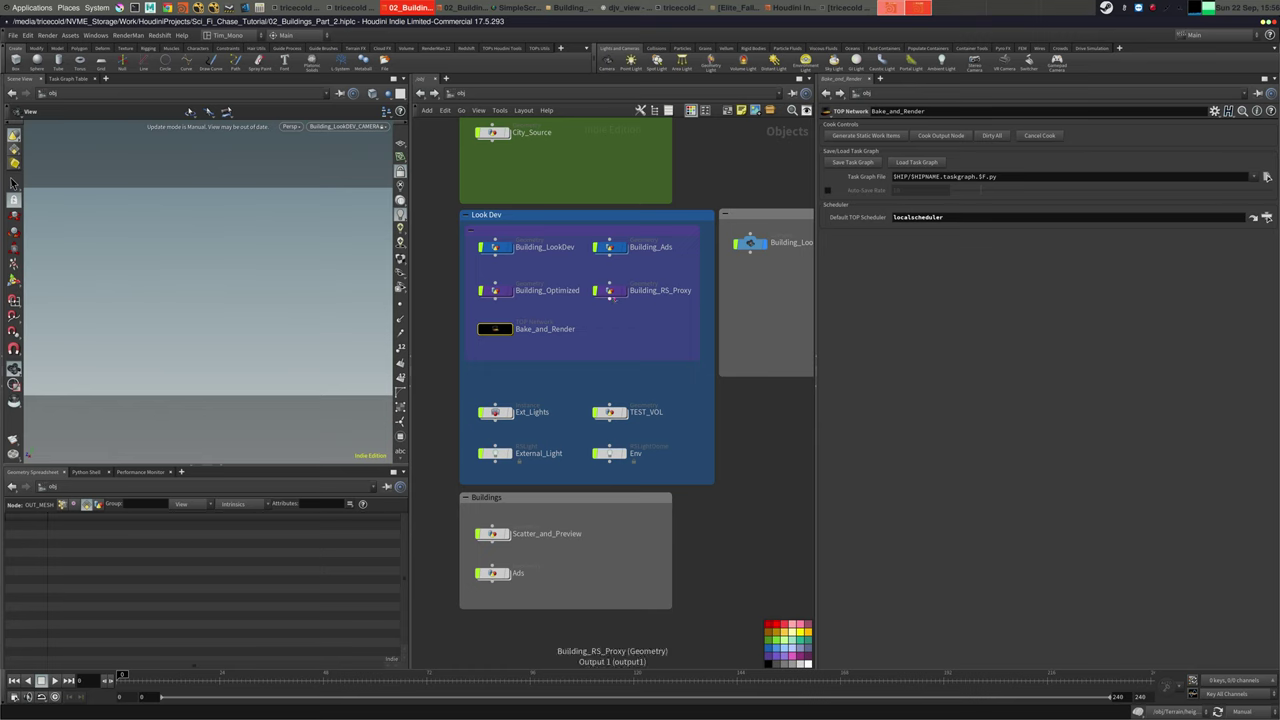
pyautogui.click(606, 289)
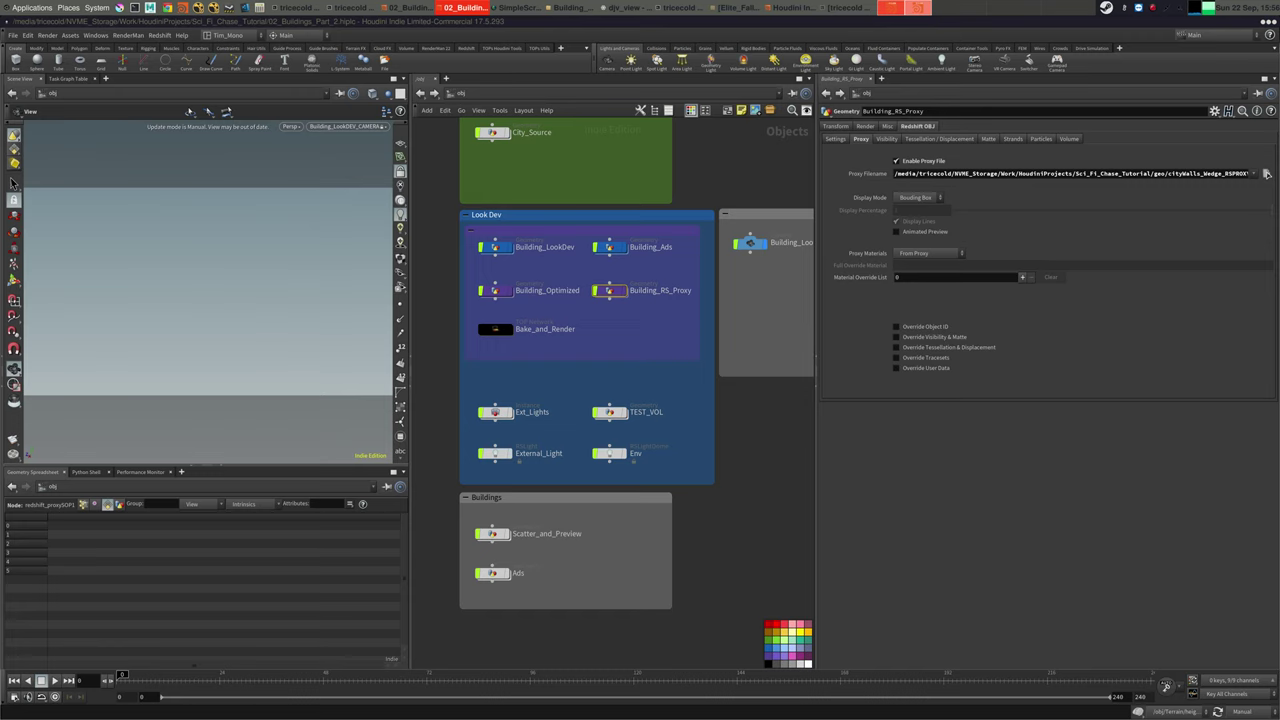
# Duplicate the Look_DEV_OPTIMIZED Redshift node in the out network and place the copy directly below the original
pyautogui.click(641, 96)
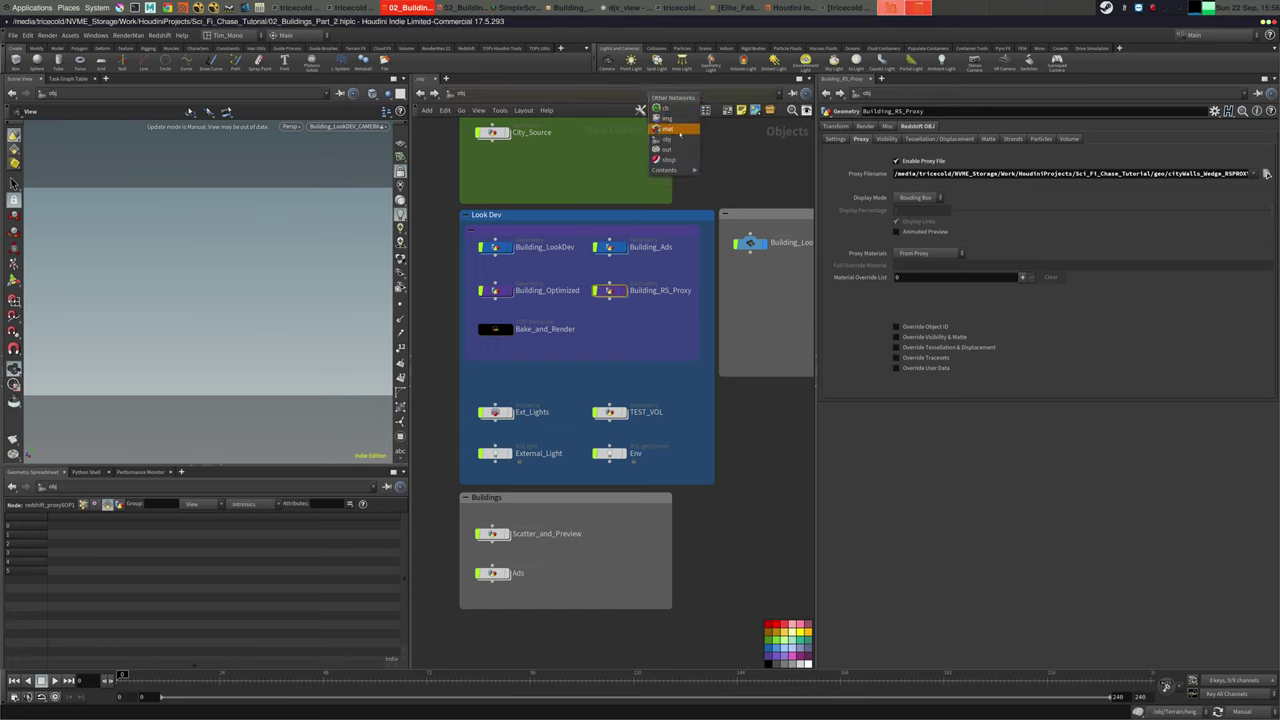
pyautogui.click(672, 148)
pyautogui.click(628, 290)
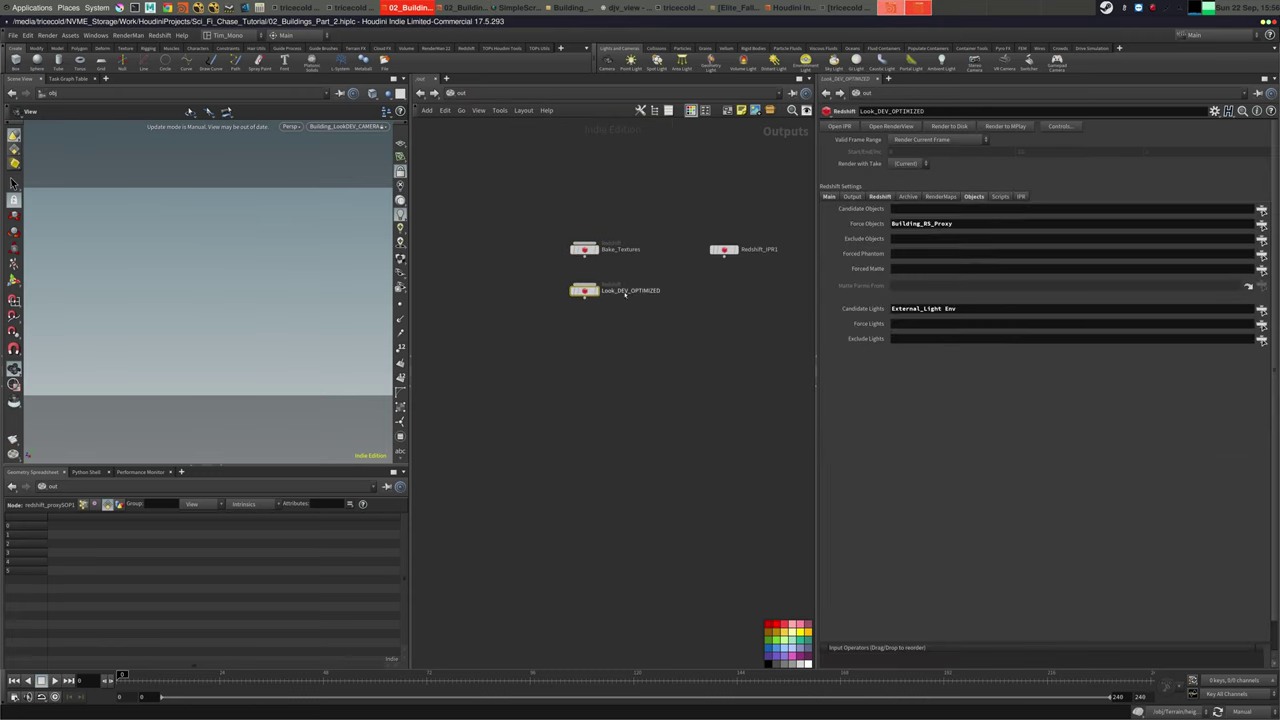
pyautogui.moveTo(632, 284); pyautogui.dragTo(618, 296, button='middle')
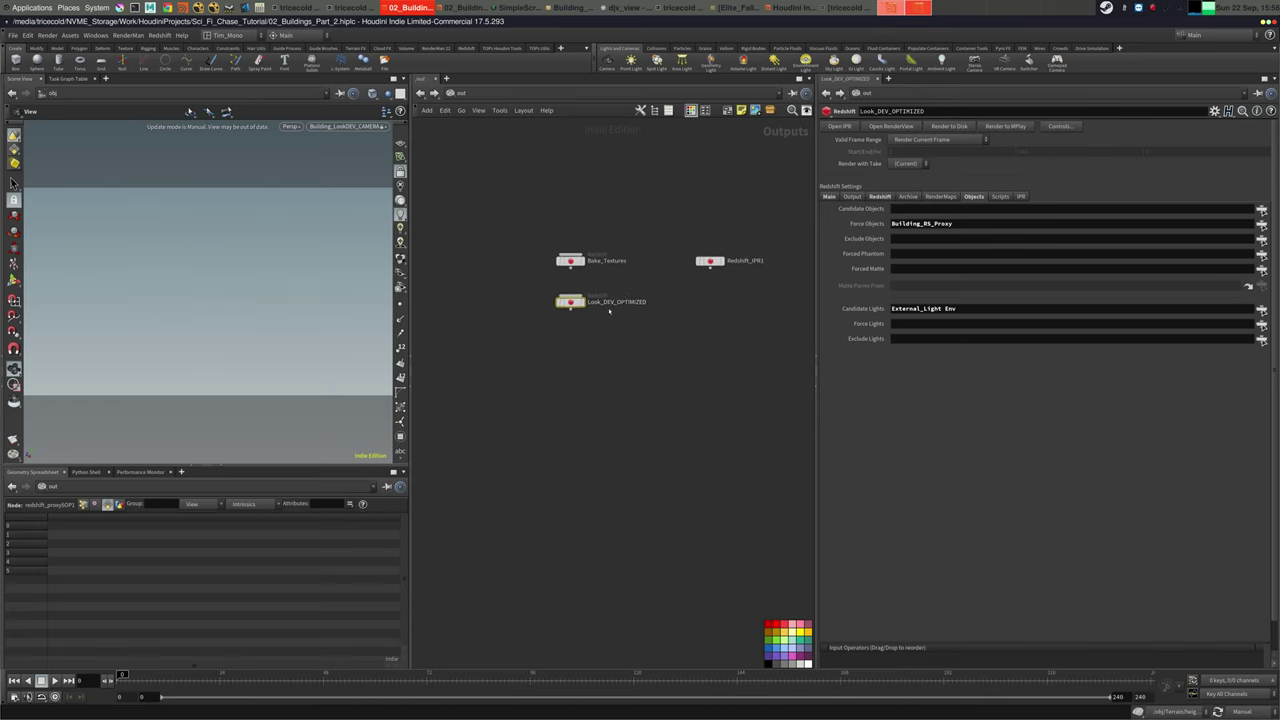
pyautogui.hotkey('ctrl', 'c')
pyautogui.hotkey('ctrl', 'v')
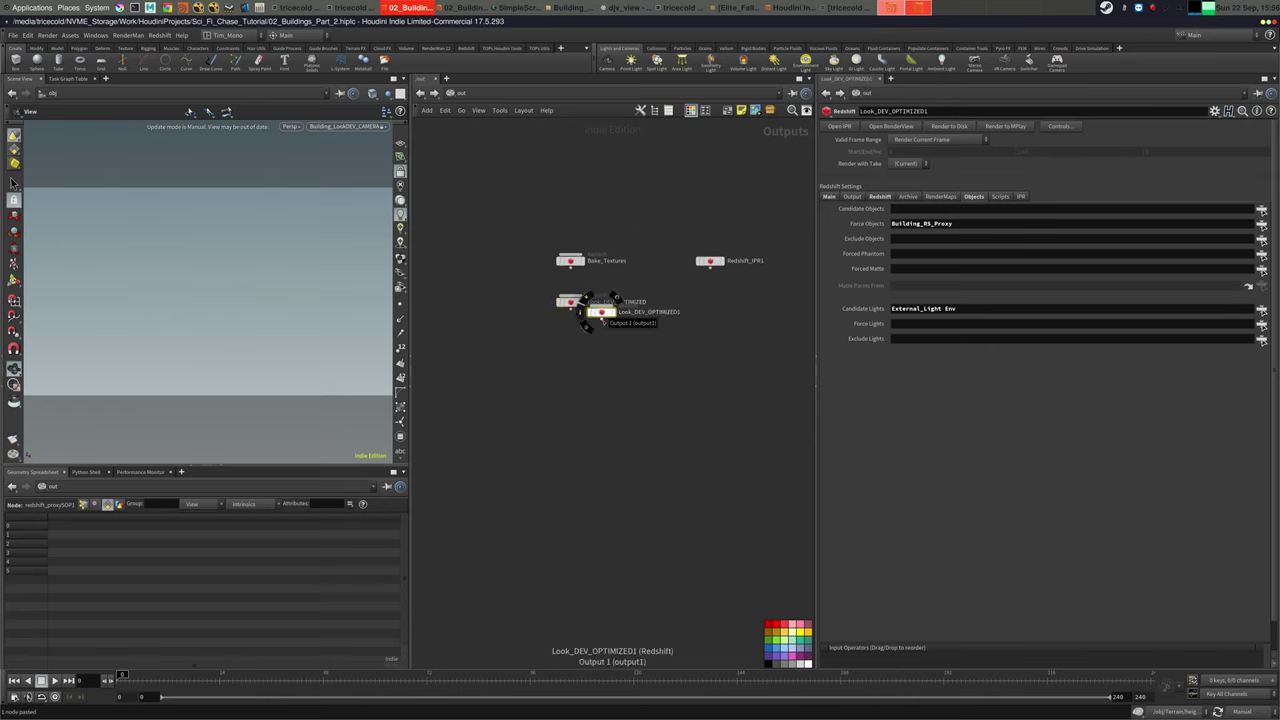
pyautogui.moveTo(601, 315); pyautogui.dragTo(570, 343)
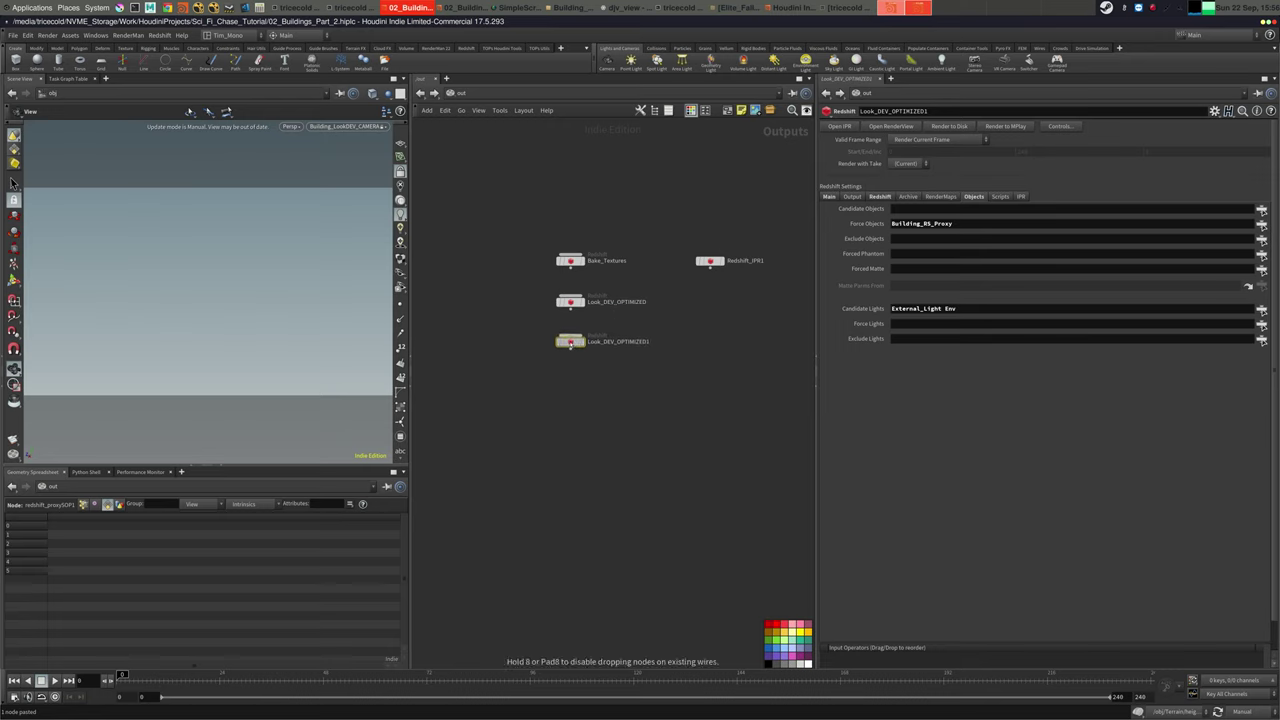
# Rename the copied Redshift output node to Baked_TurnTable
pyautogui.doubleClick(620, 341)
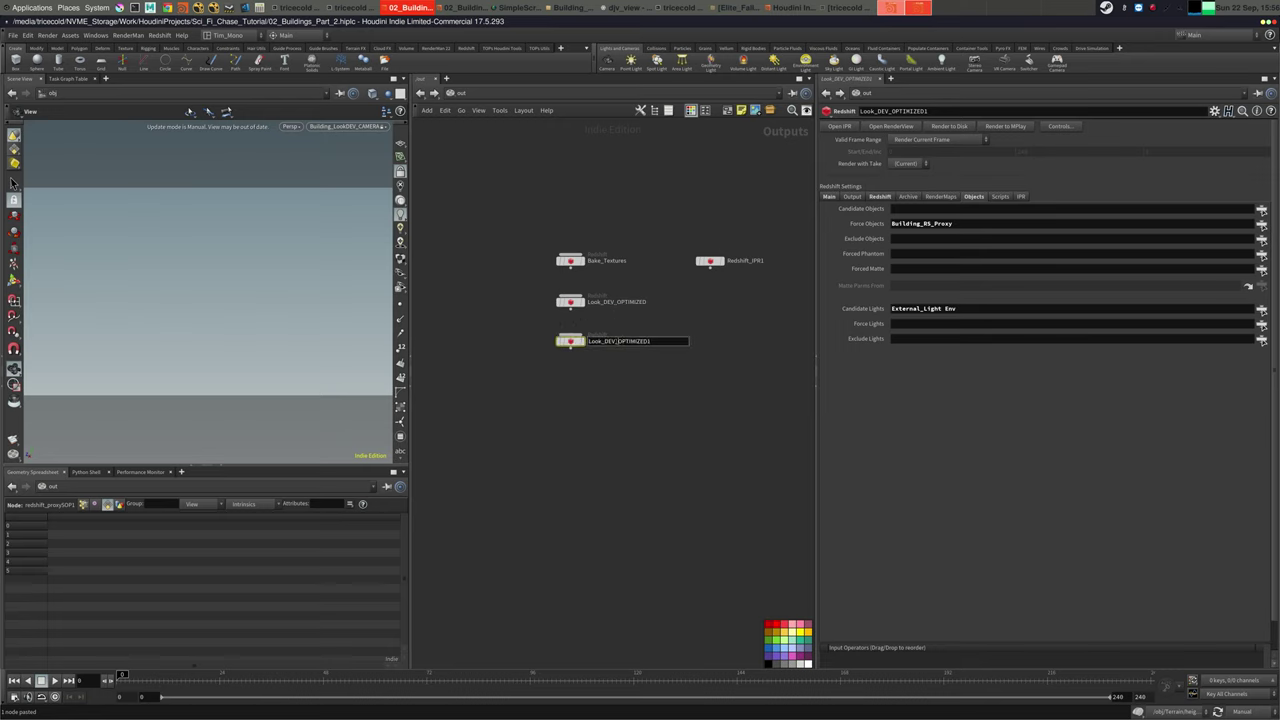
pyautogui.moveTo(605, 341); pyautogui.dragTo(463, 332)
pyautogui.write('Rake')
pyautogui.write('d_TurnTable')
pyautogui.press('Return')
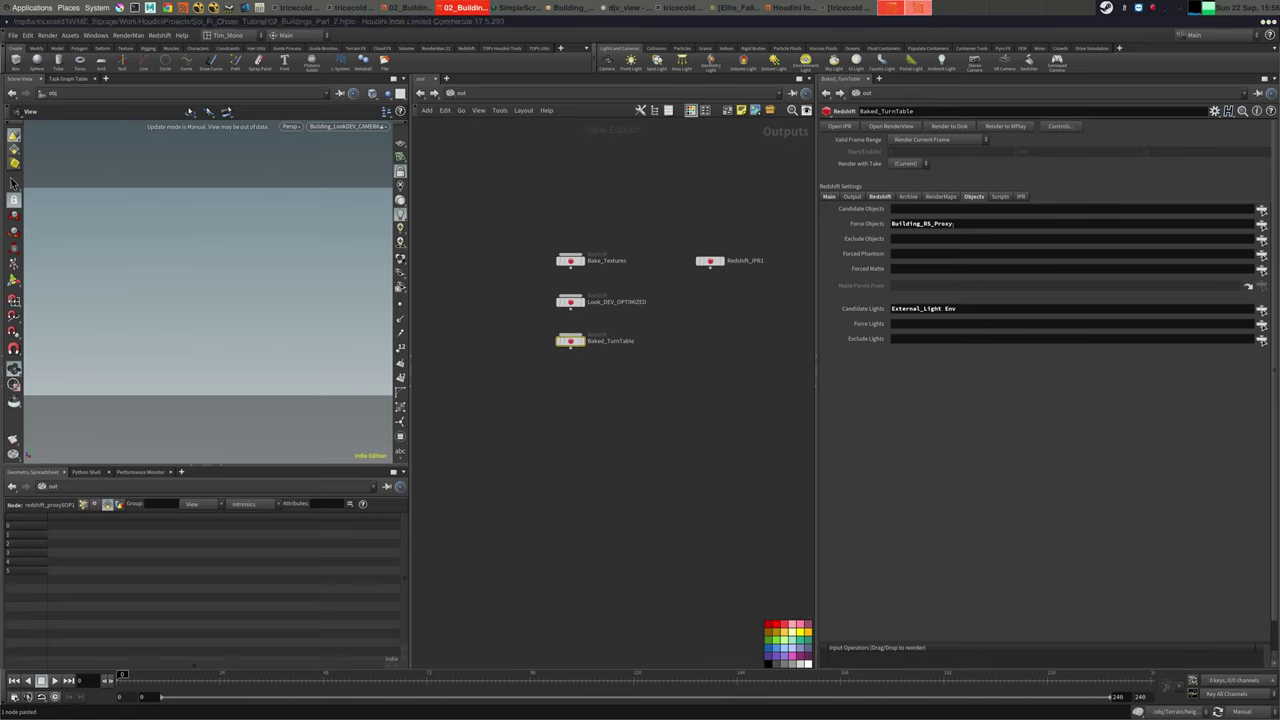
# Move the External_Light Env entry of Baked_TurnTable from Candidate Lights to Force Lights
pyautogui.moveTo(960, 309); pyautogui.dragTo(889, 309)
pyautogui.hotkey('ctrl', 'x')
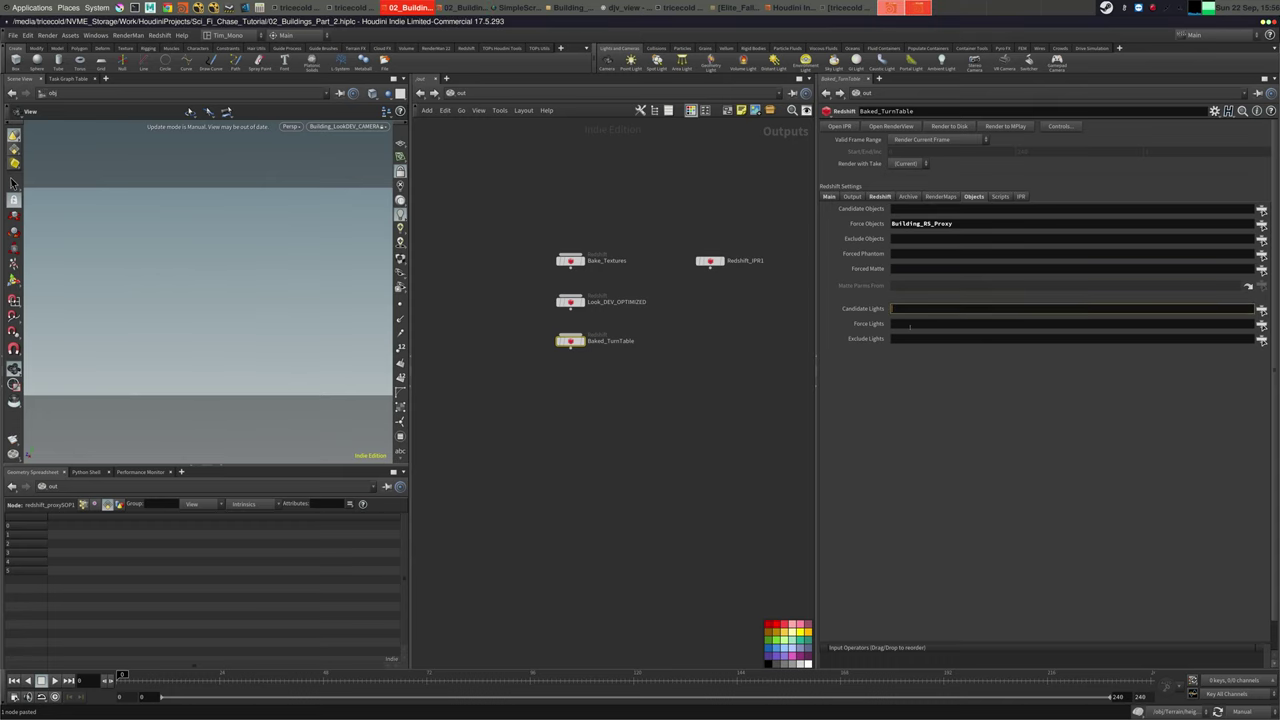
pyautogui.click(908, 324)
pyautogui.hotkey('ctrl', 'v')
pyautogui.click(751, 369)
pyautogui.click(570, 340)
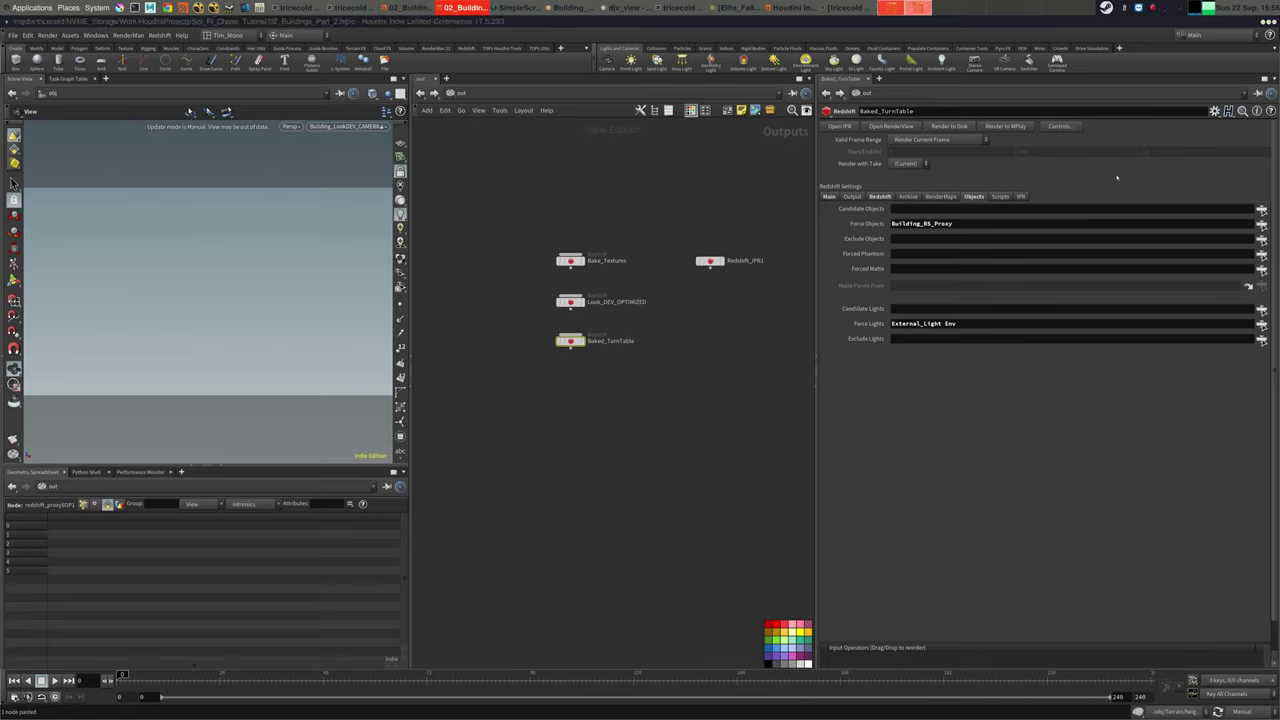
# Review the global illumination, motion blur and sampling settings of the Baked_TurnTable render node
pyautogui.click(948, 196)
pyautogui.click(909, 196)
pyautogui.click(881, 196)
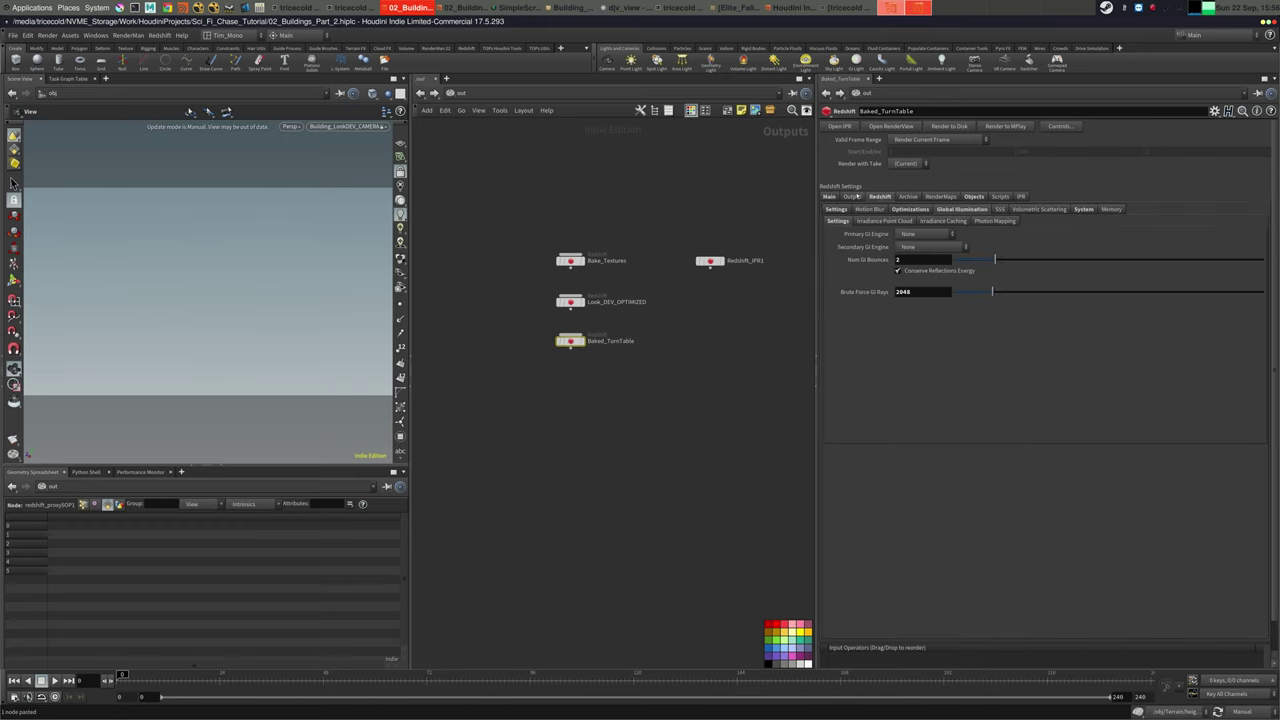
pyautogui.scroll(2, 882, 212)
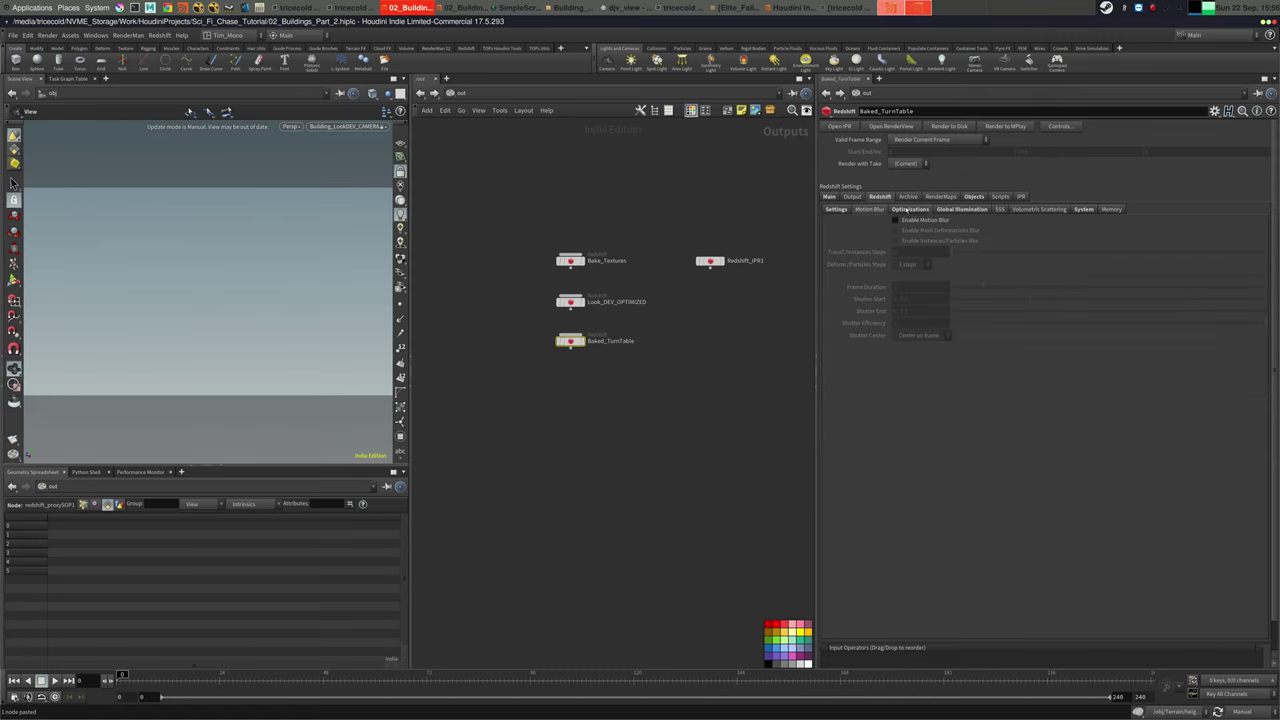
pyautogui.scroll(-1, 884, 213)
pyautogui.scroll(2, 885, 213)
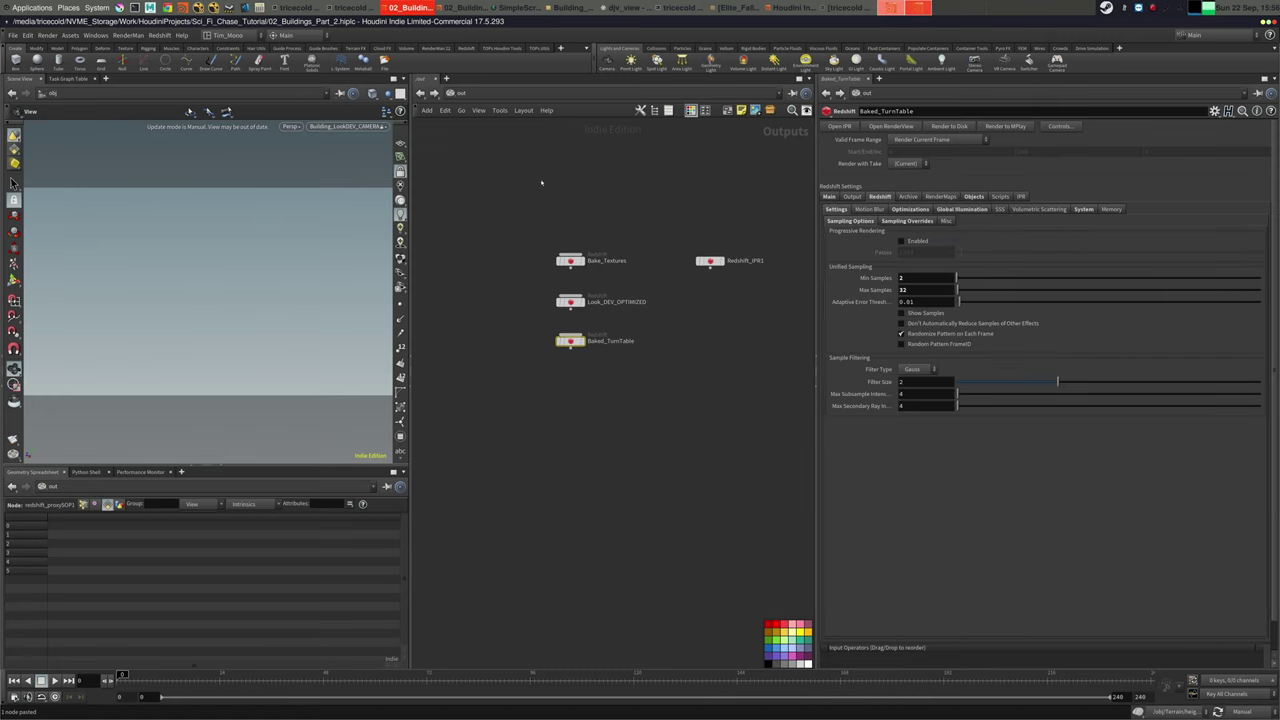
# Return to the Bake_and_Render TOP network, add a ROP Fetch node below Bake_All_Proxies and connect it to that node's output
pyautogui.click(497, 98)
pyautogui.click(528, 142)
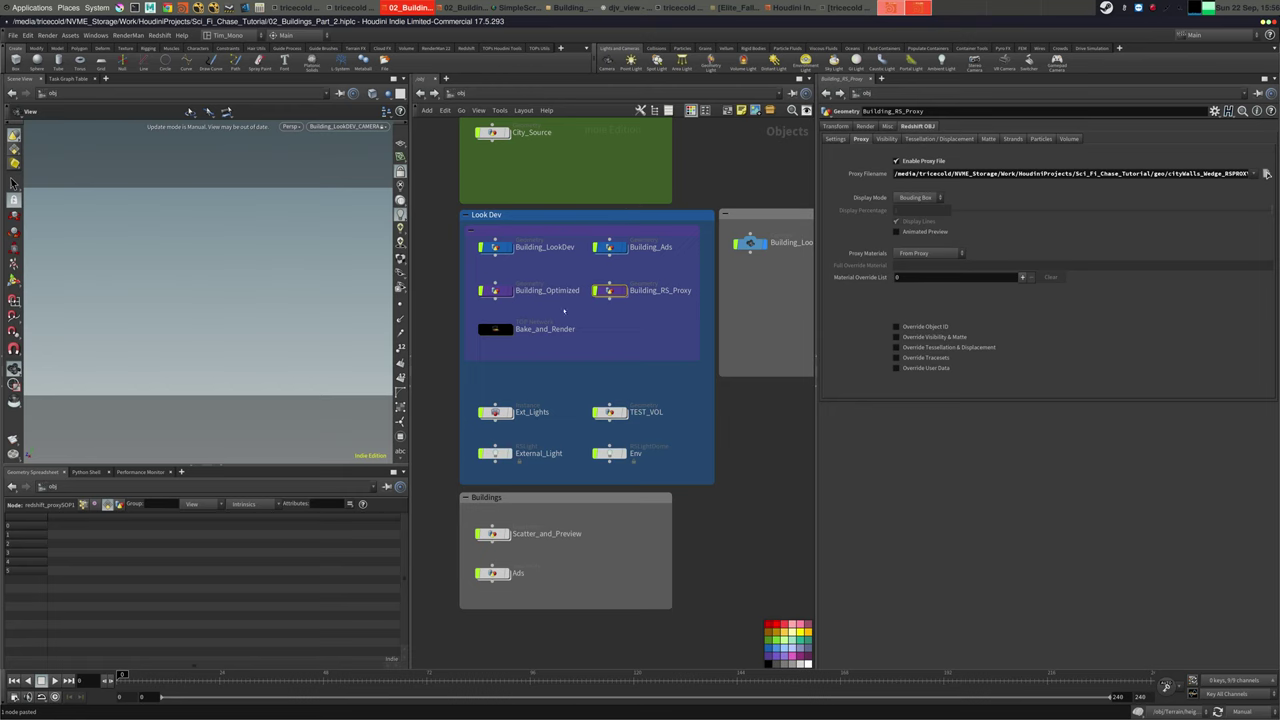
pyautogui.click(516, 343)
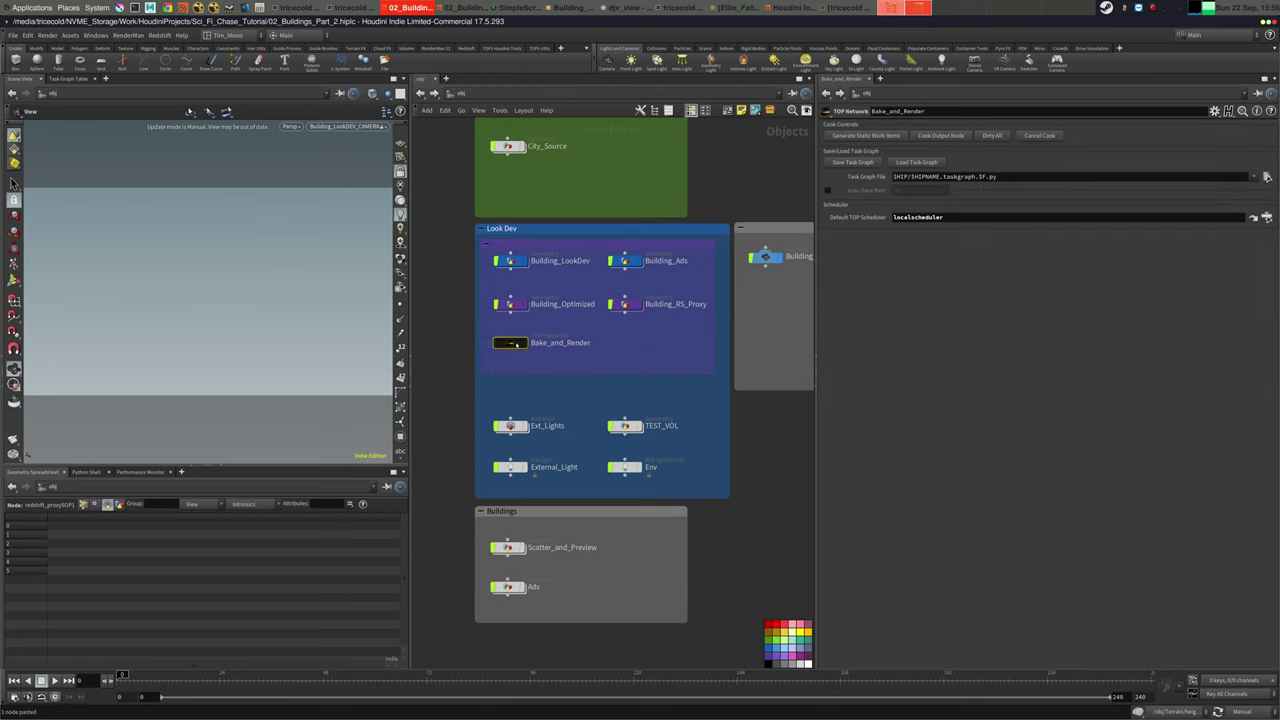
pyautogui.doubleClick(516, 343)
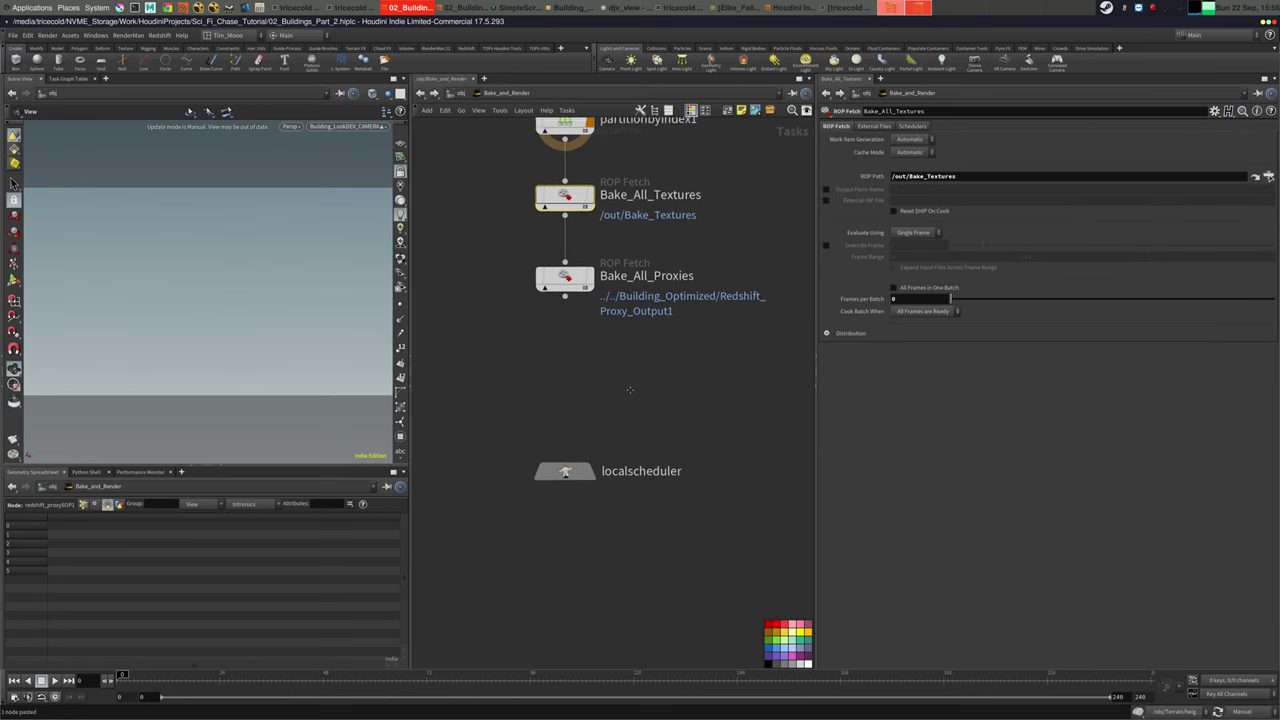
pyautogui.press('Tab')
pyautogui.write('fet')
pyautogui.click(720, 402)
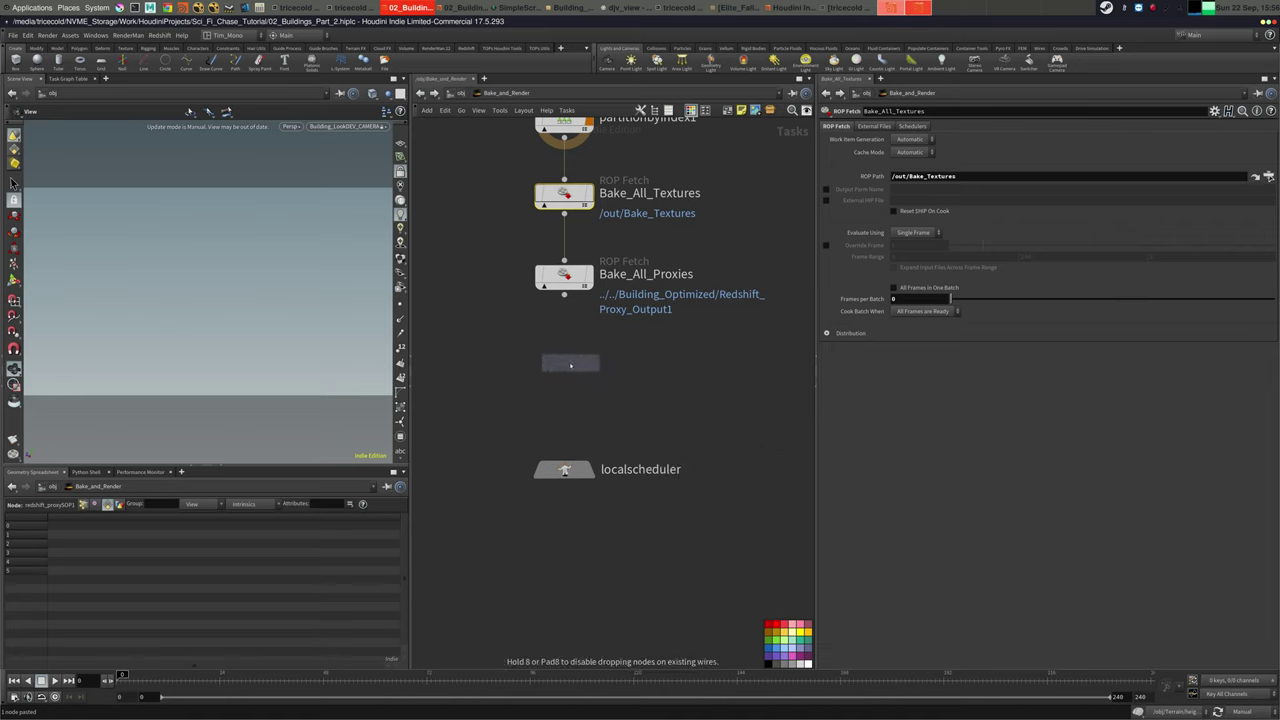
pyautogui.click(565, 366)
pyautogui.moveTo(564, 350); pyautogui.dragTo(564, 295)
# Rename the new ROP Fetch node to Render_Turntables
pyautogui.click(645, 275)
pyautogui.hotkey('ctrl', 'a')
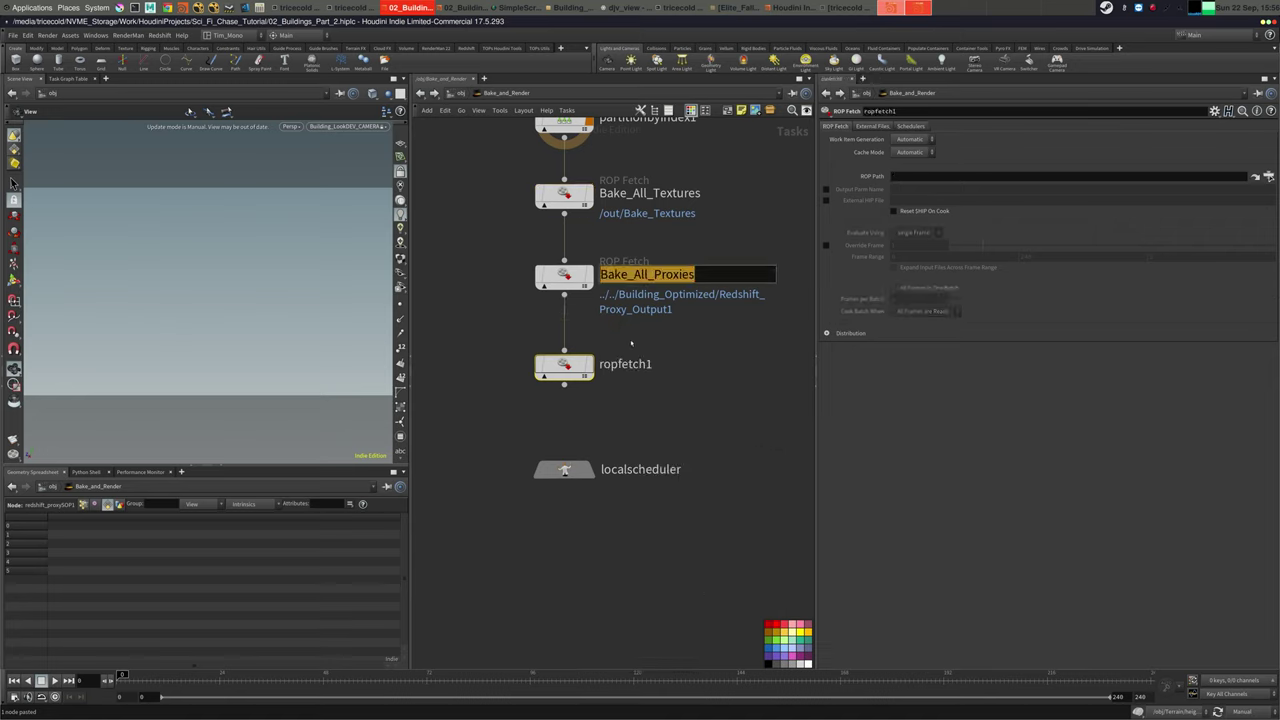
pyautogui.hotkey('ctrl', 'c')
pyautogui.doubleClick(624, 364)
pyautogui.hotkey('ctrl', 'a')
pyautogui.hotkey('ctrl', 'v')
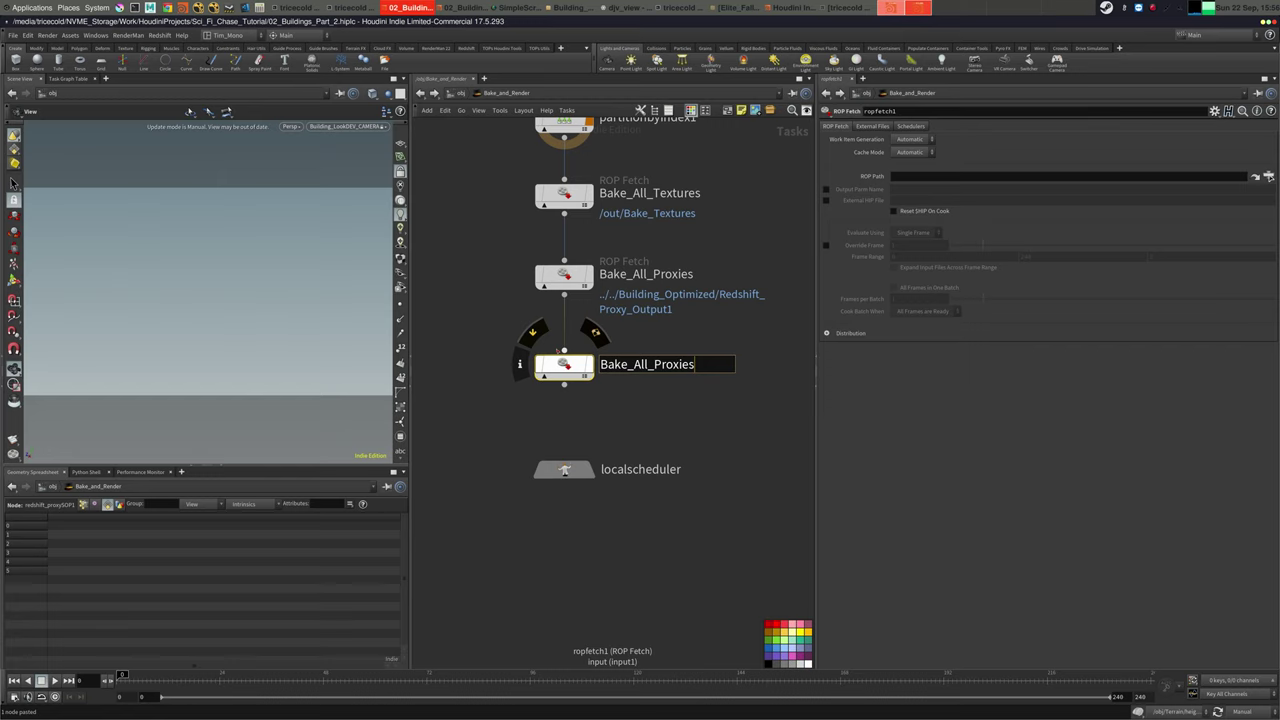
pyautogui.hotkey('ctrl', 'a')
pyautogui.write('Render_Turntable')
pyautogui.press('BackSpace')
pyautogui.write('les')
pyautogui.press('Return')
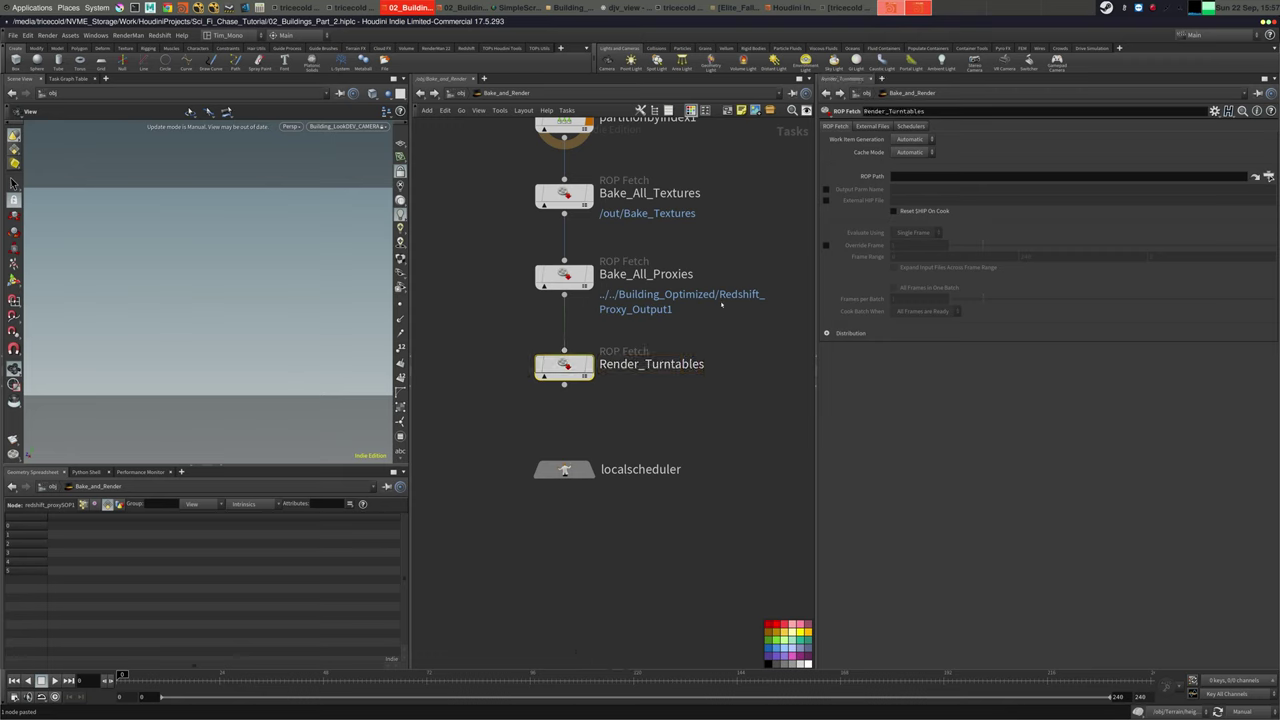
# Set the ROP path of Render_Turntables to /out/Baked_TurnTable by choosing that node from the out network
pyautogui.moveTo(745, 335); pyautogui.dragTo(748, 382, button='middle')
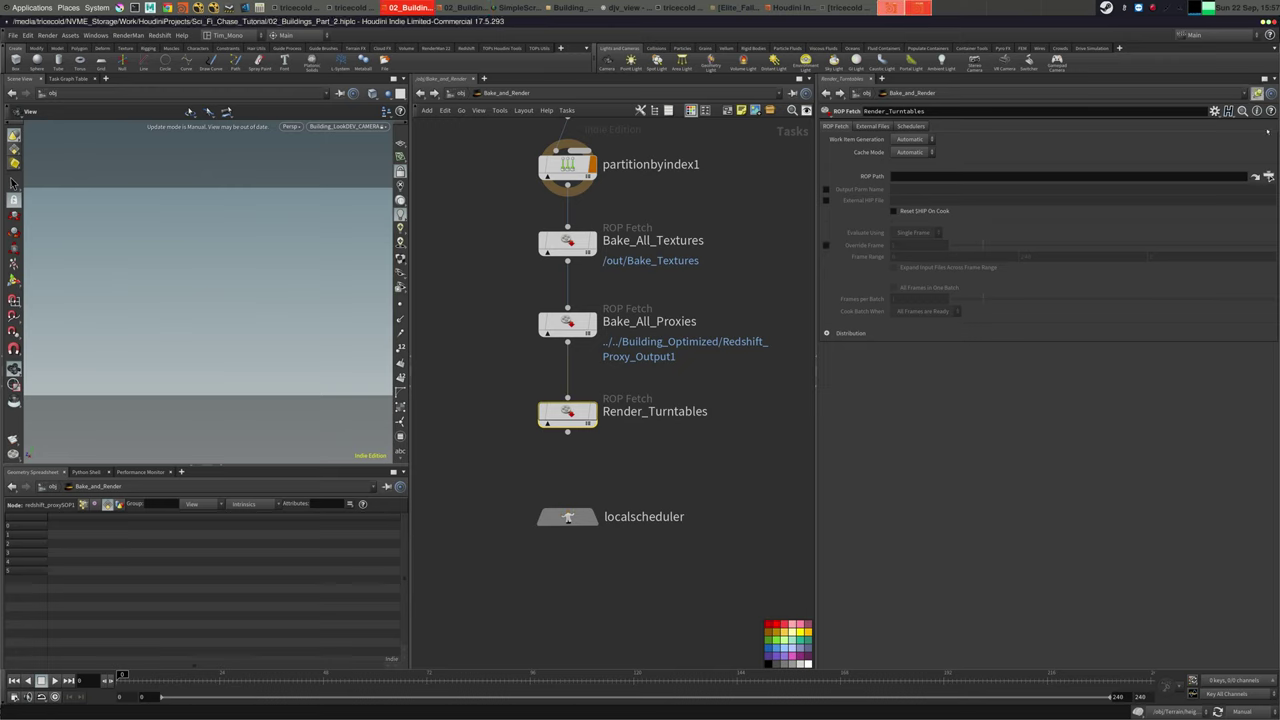
pyautogui.click(1269, 176)
pyautogui.scroll(2, 1179, 111)
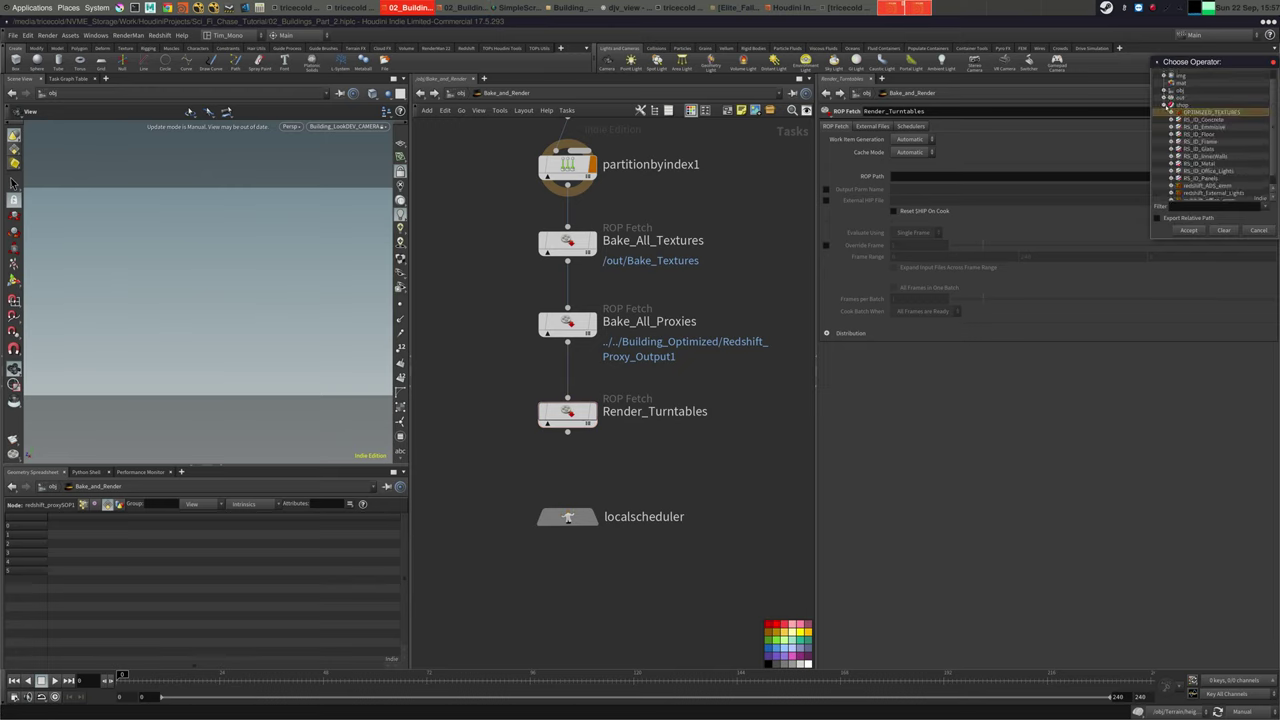
pyautogui.click(1164, 103)
pyautogui.click(1164, 111)
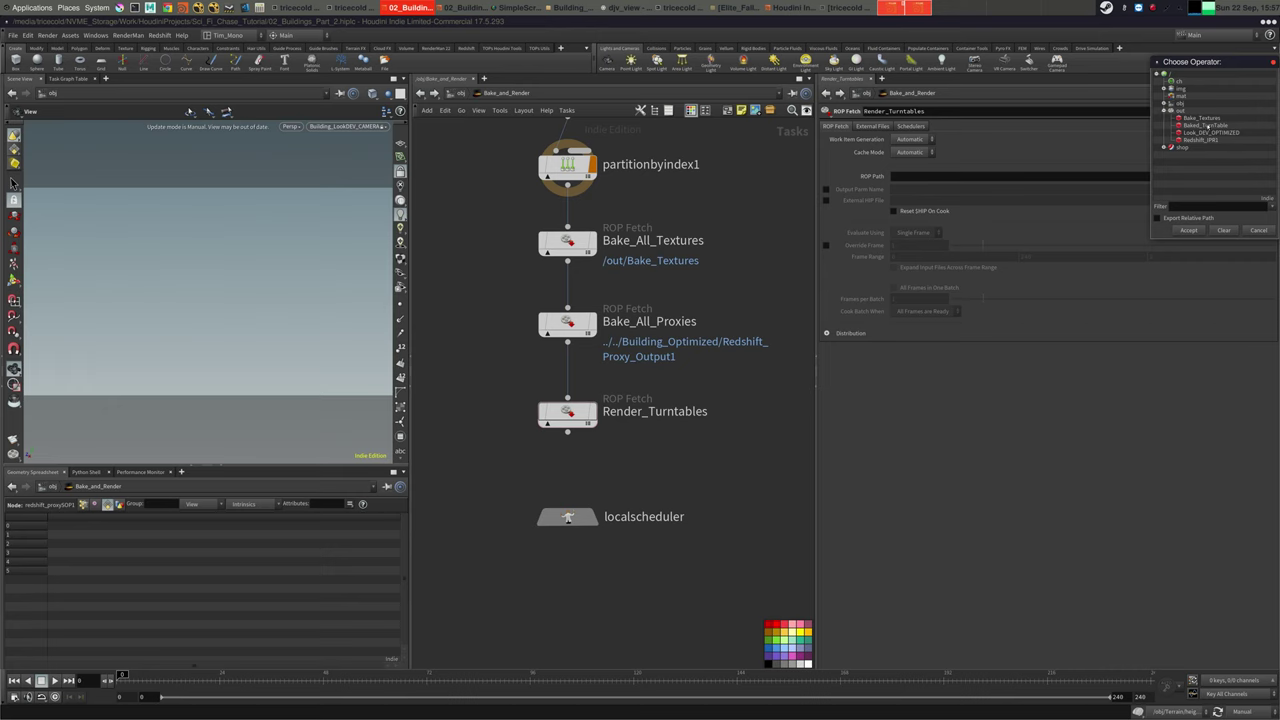
pyautogui.click(1205, 125)
pyautogui.click(1188, 230)
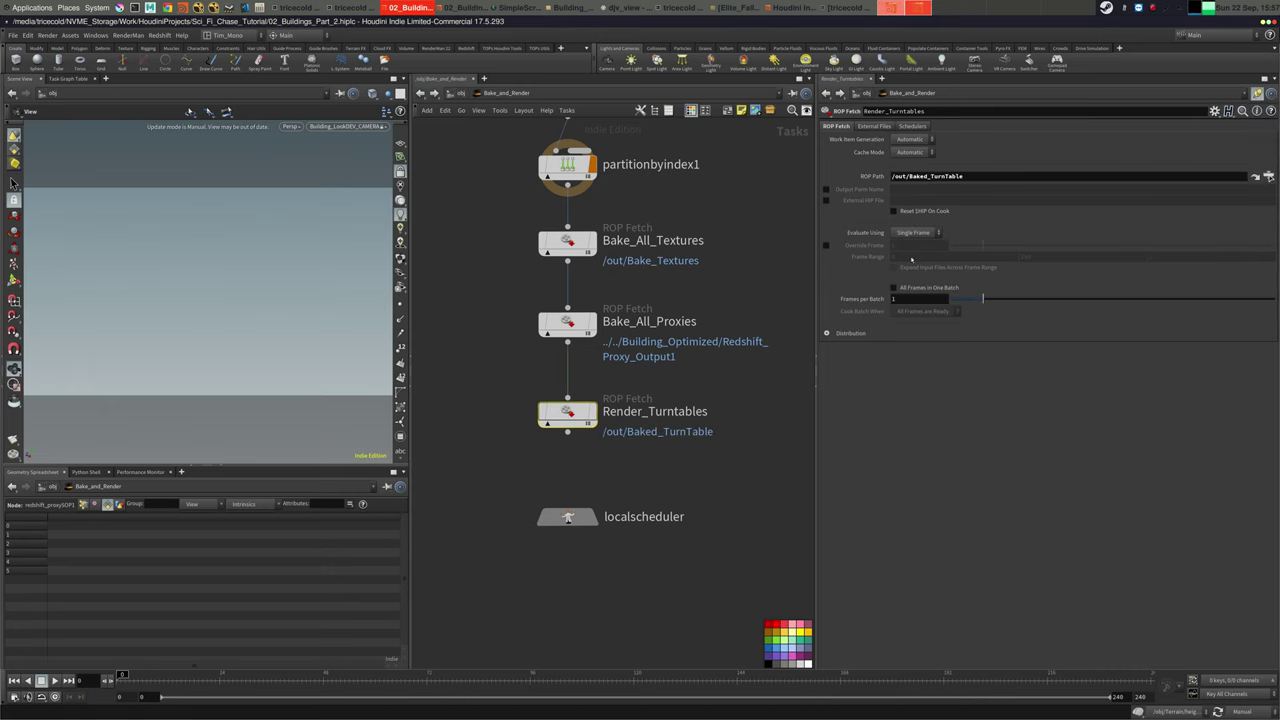
# Set Render_Turntables to evaluate using Frame Range, delete the range's channels and set its end frame to 35
pyautogui.click(916, 232)
pyautogui.click(933, 254)
pyautogui.rightClick(880, 258)
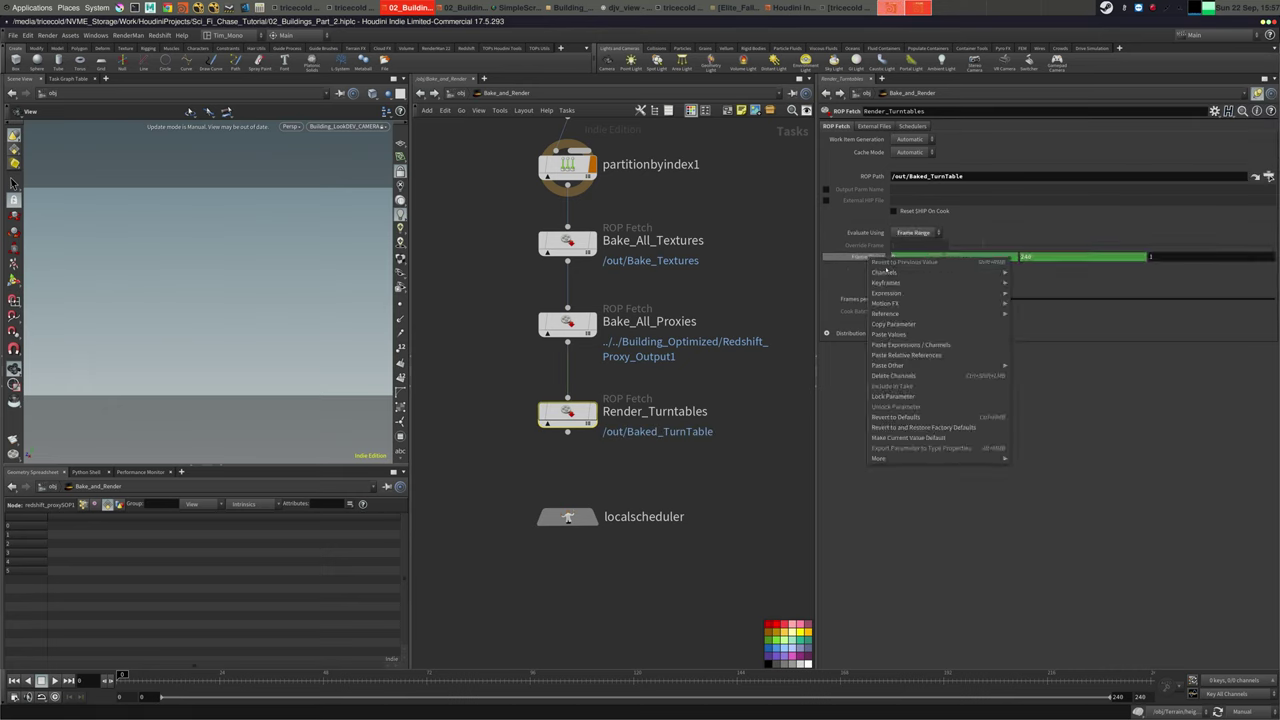
pyautogui.click(949, 366)
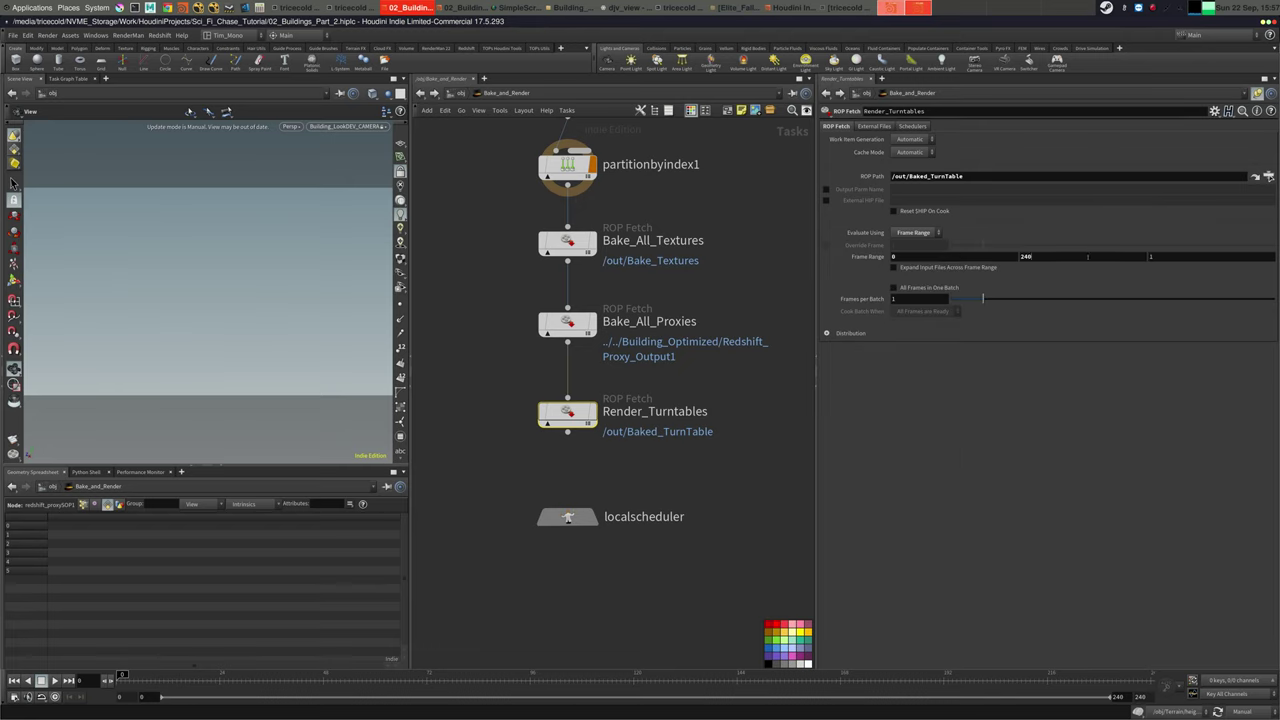
pyautogui.doubleClick(1088, 257)
pyautogui.write('35')
pyautogui.press('Return')
pyautogui.moveTo(748, 390); pyautogui.dragTo(719, 395, button='middle')
pyautogui.scroll(-1, 728, 340)
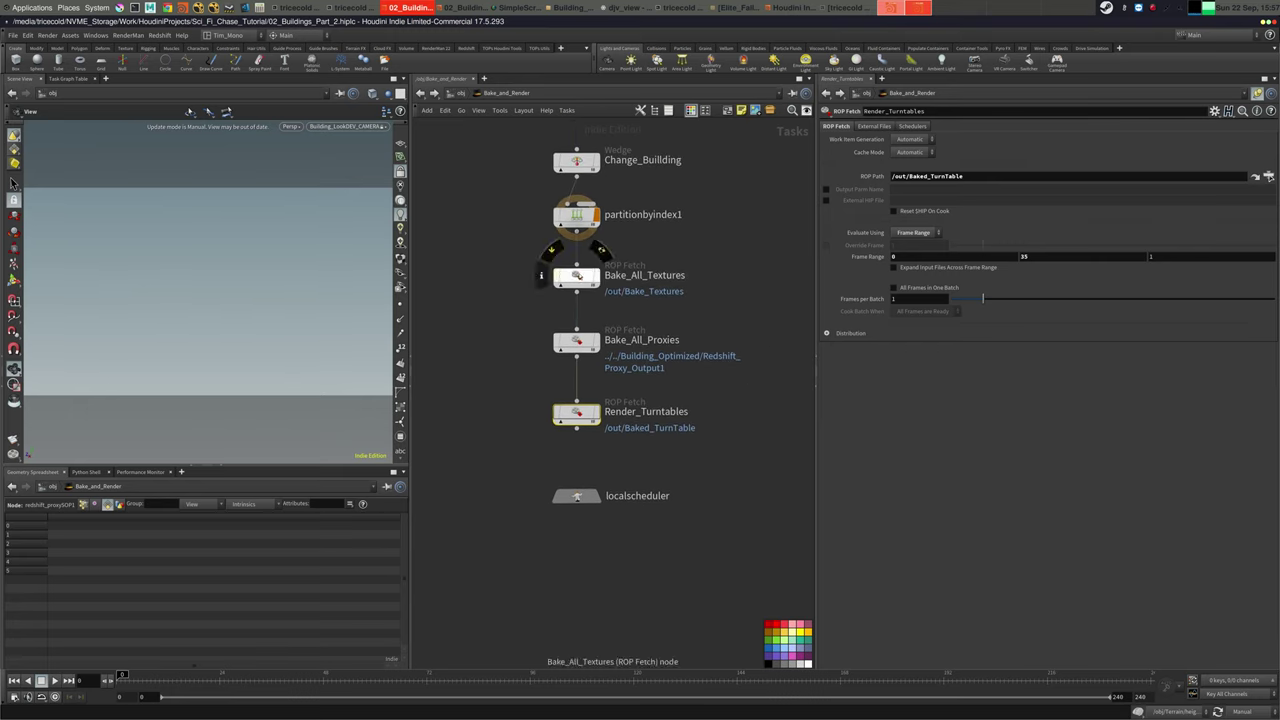
# Tighten the vertical spacing of the TOP nodes and enable All Frames in One Batch on Render_Turntables
pyautogui.moveTo(579, 277); pyautogui.dragTo(579, 269)
pyautogui.moveTo(578, 342); pyautogui.dragTo(578, 323)
pyautogui.moveTo(527, 370); pyautogui.dragTo(553, 328, button='middle')
pyautogui.moveTo(613, 376); pyautogui.dragTo(612, 346)
pyautogui.moveTo(518, 318); pyautogui.dragTo(526, 351, button='middle')
pyautogui.scroll(-1, 511, 382)
pyautogui.moveTo(596, 467); pyautogui.dragTo(596, 449)
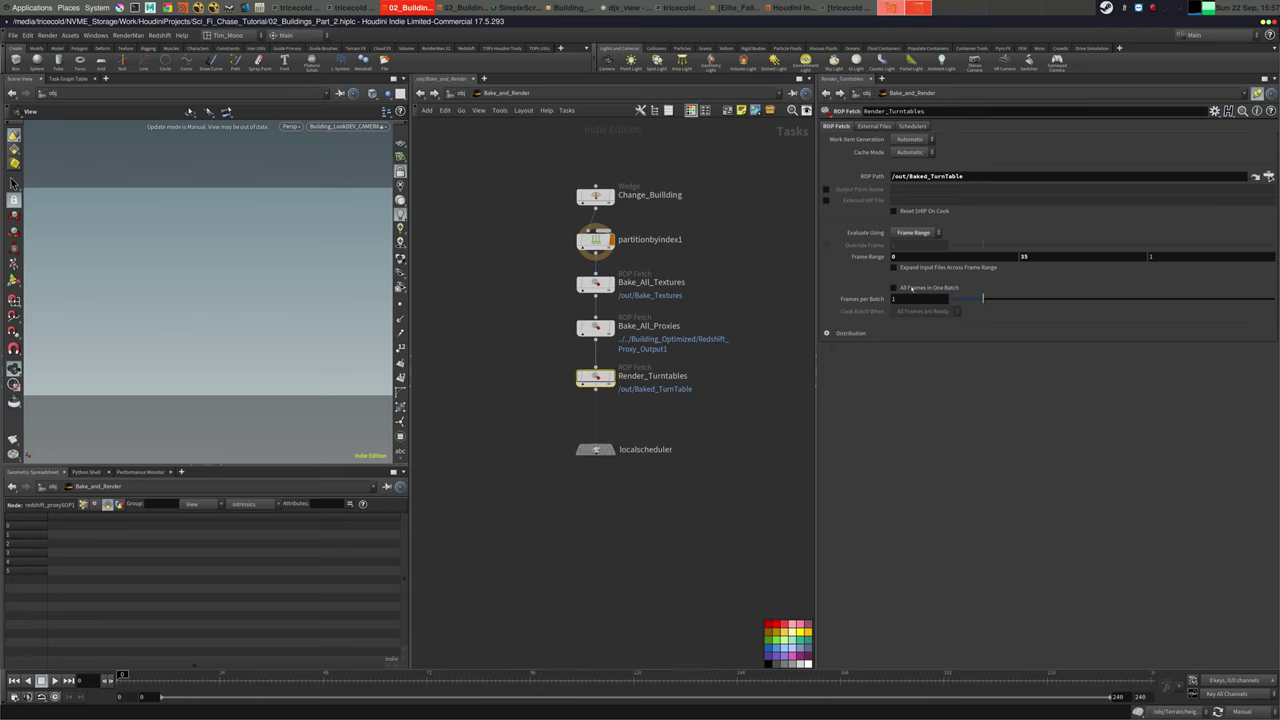
pyautogui.click(894, 288)
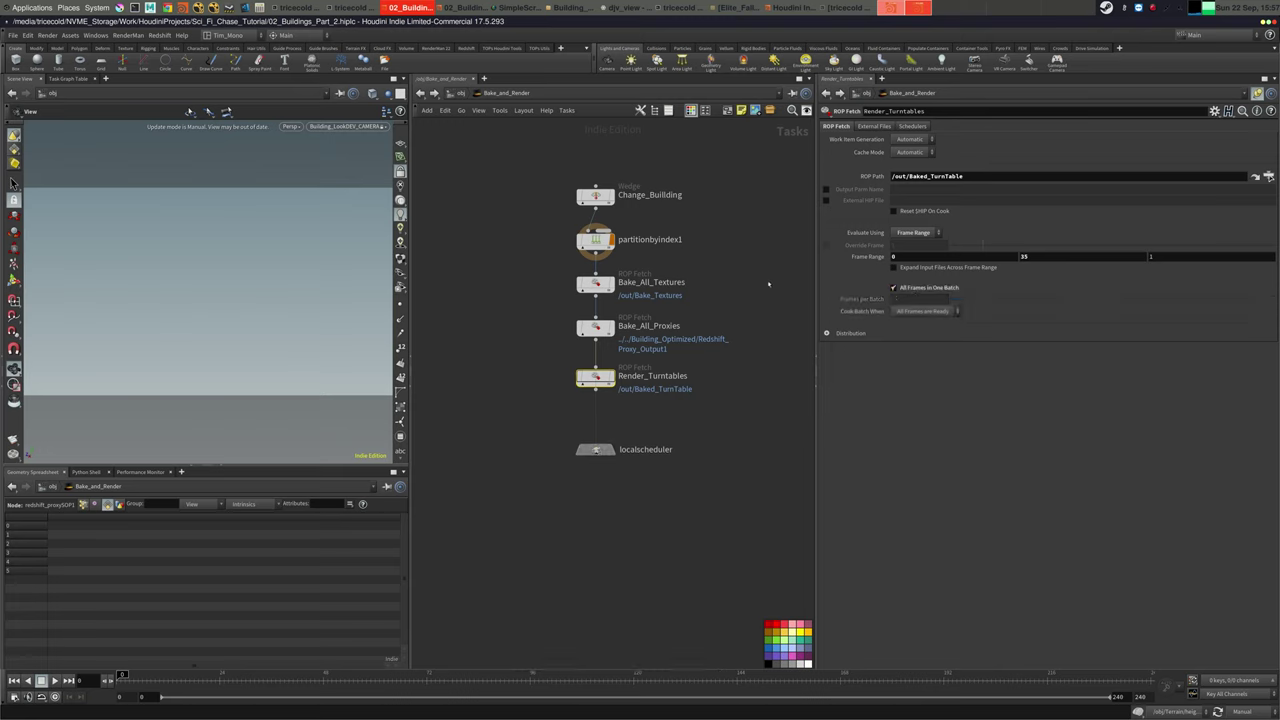
# Review the TOP chain from the wedge node through Bake_All_Textures and Bake_All_Proxies to Render_Turntables
pyautogui.moveTo(768, 284); pyautogui.dragTo(762, 298, button='middle')
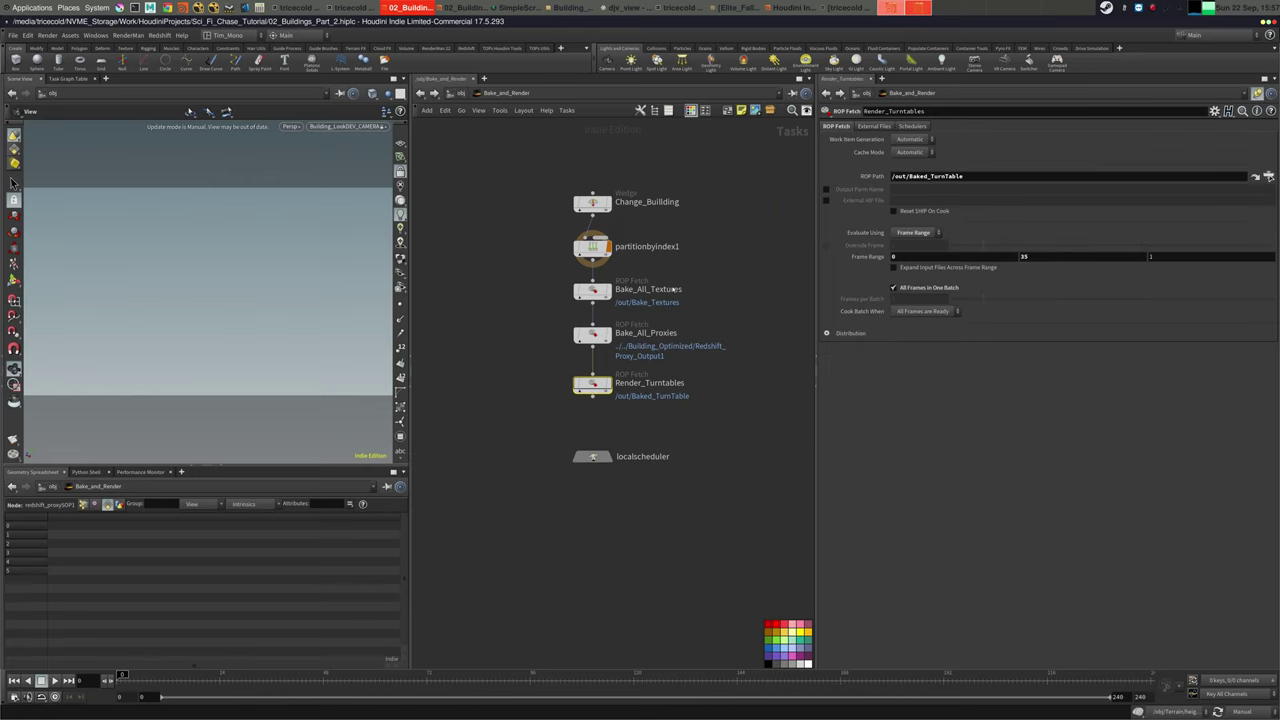
pyautogui.click(667, 350)
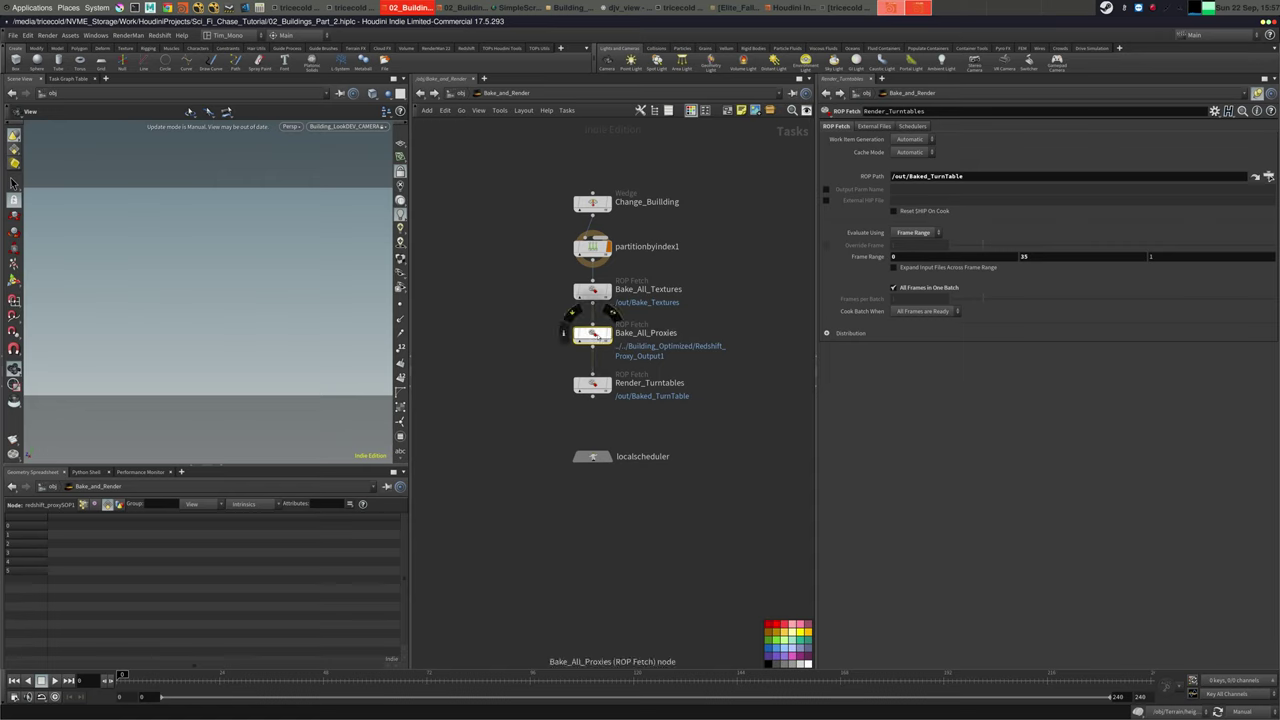
pyautogui.moveTo(523, 265); pyautogui.dragTo(612, 303)
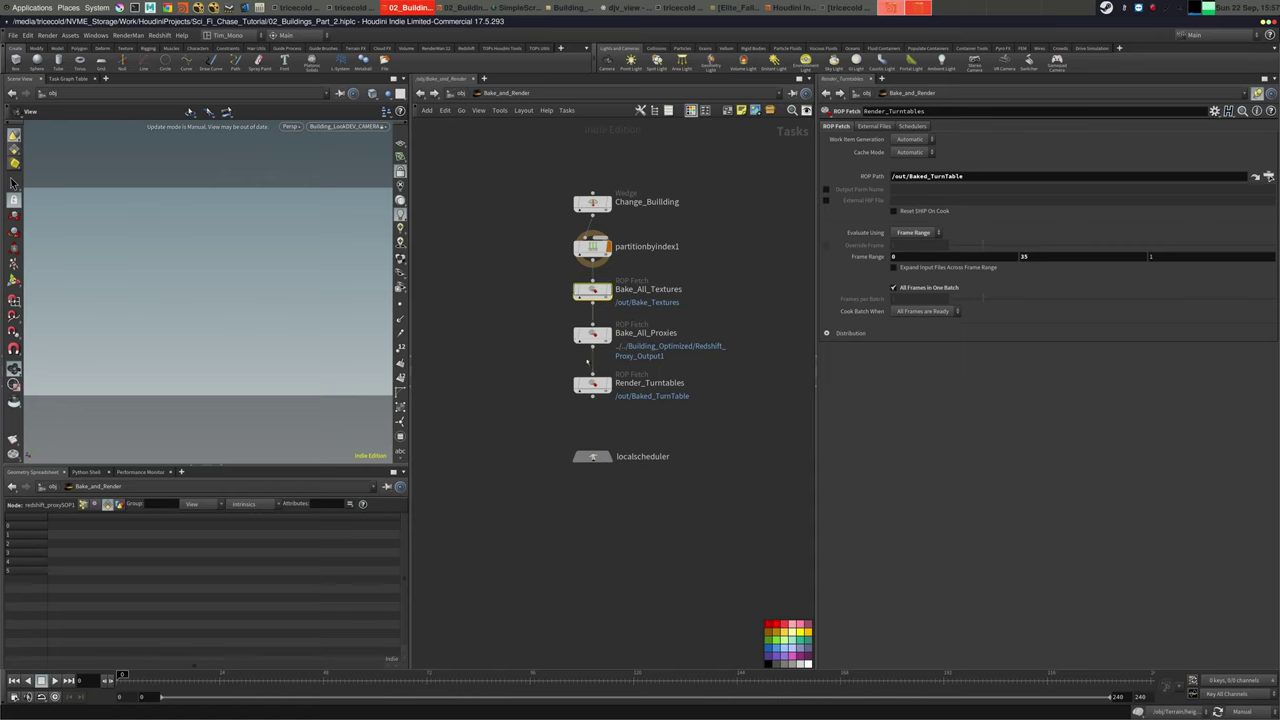
pyautogui.moveTo(533, 310); pyautogui.dragTo(628, 346)
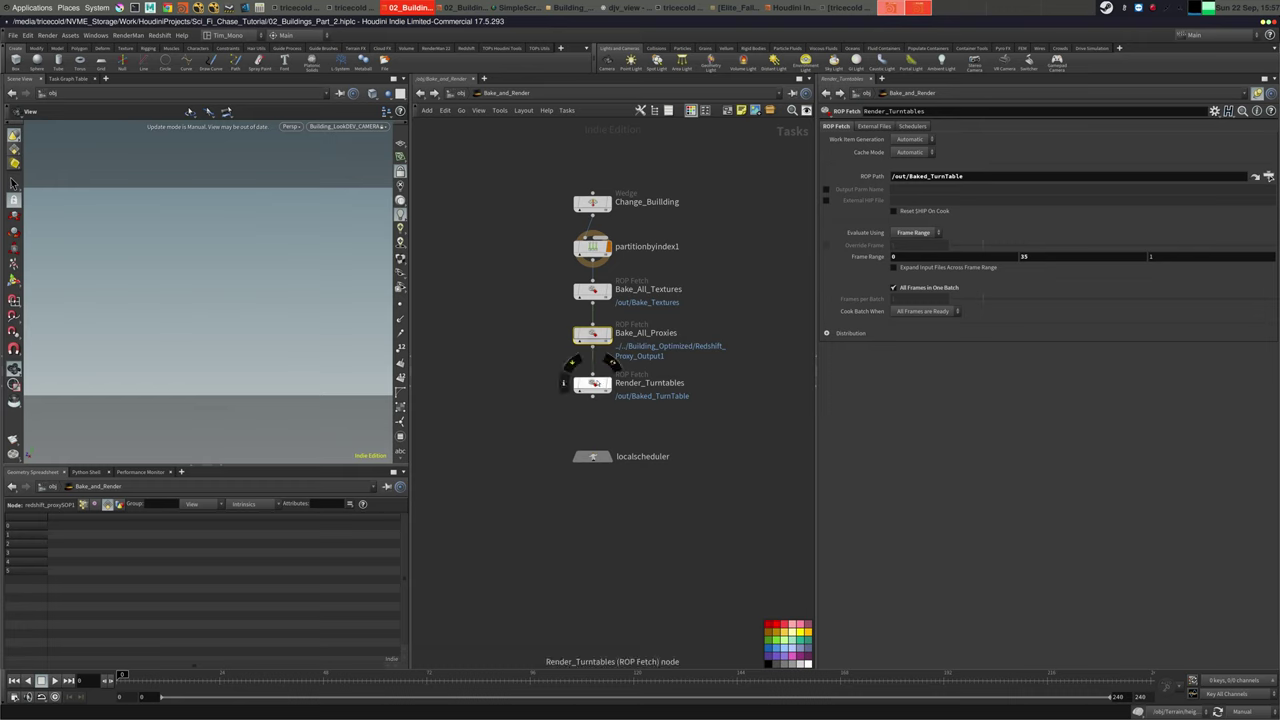
pyautogui.moveTo(528, 375); pyautogui.dragTo(630, 413)
pyautogui.click(738, 275)
pyautogui.moveTo(735, 268); pyautogui.dragTo(727, 294, button='middle')
pyautogui.moveTo(625, 201); pyautogui.dragTo(631, 216, button='middle')
pyautogui.moveTo(571, 152); pyautogui.dragTo(614, 214)
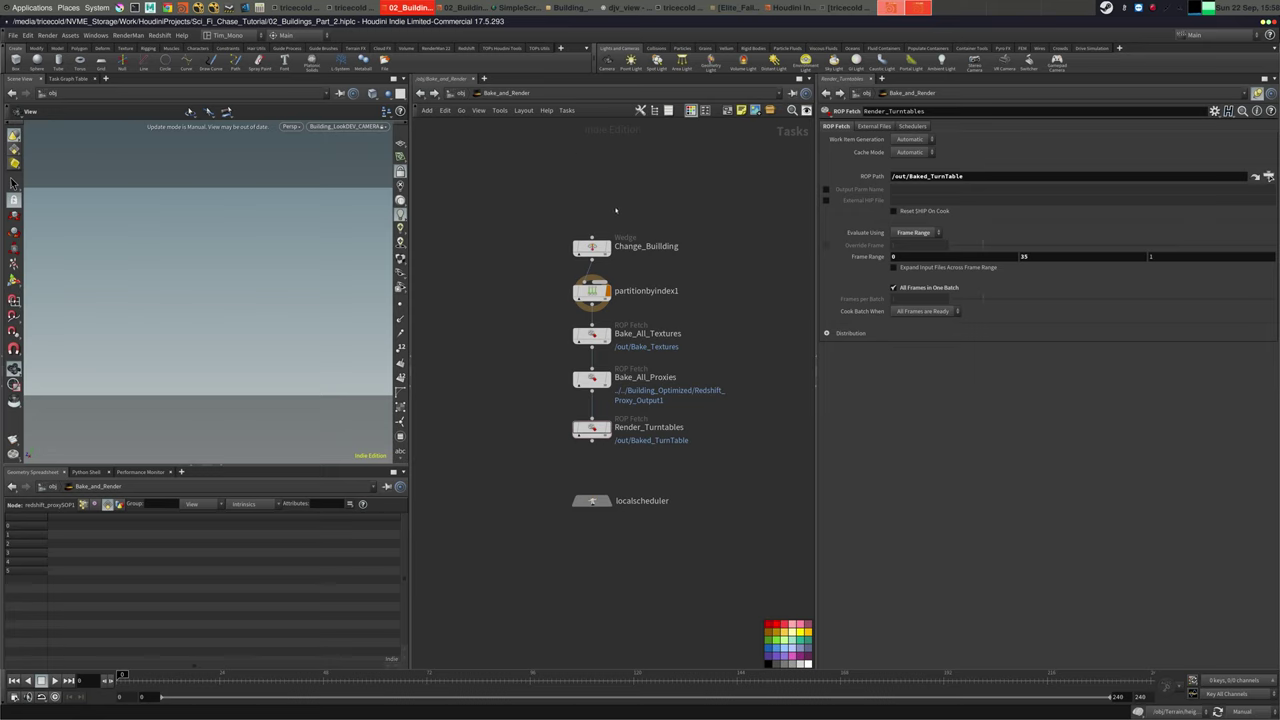
pyautogui.moveTo(616, 192); pyautogui.dragTo(624, 203, button='middle')
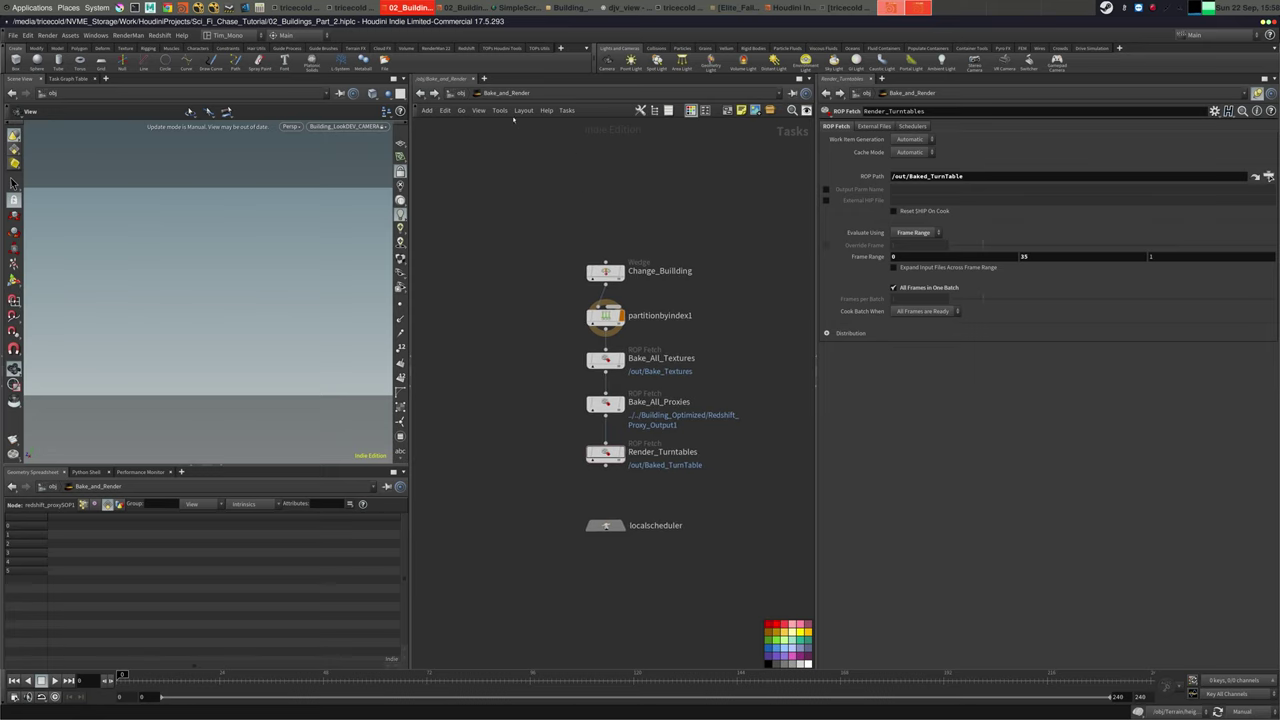
# Look at the Bake_Buildings TOP network inside City_Source and return to the Bake_and_Render network
pyautogui.press('u')
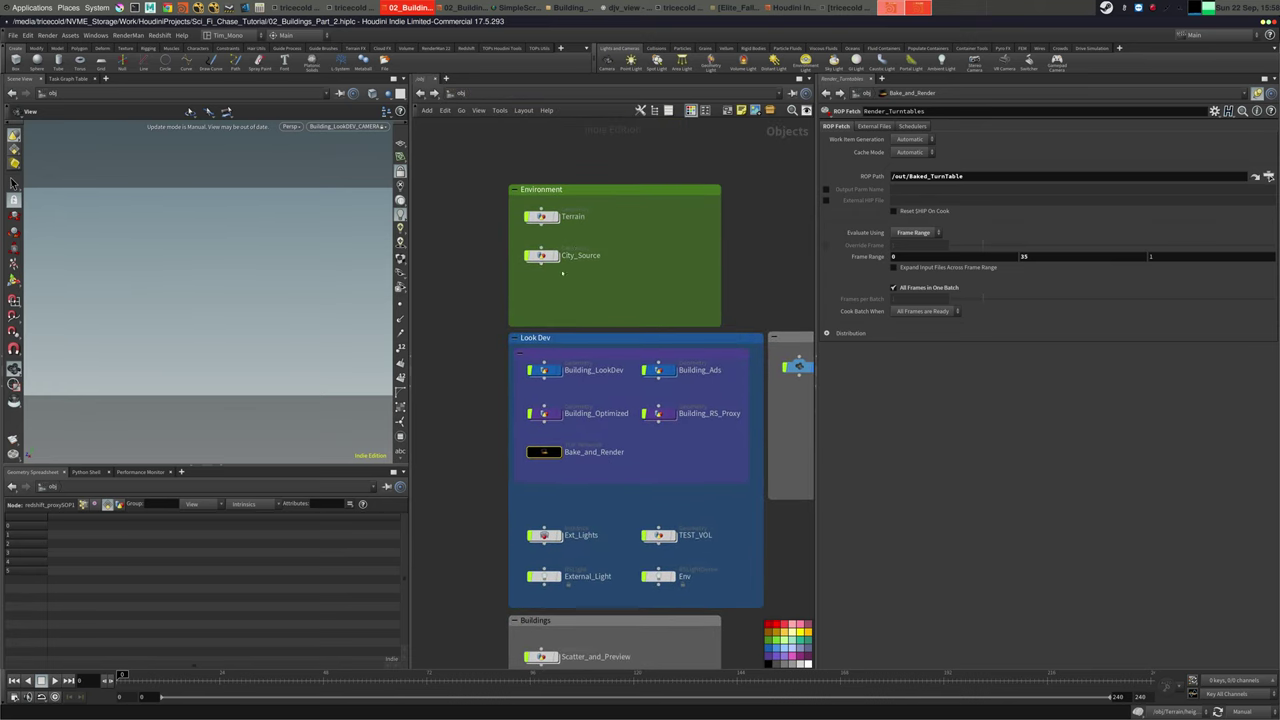
pyautogui.moveTo(619, 251); pyautogui.dragTo(601, 245, button='middle')
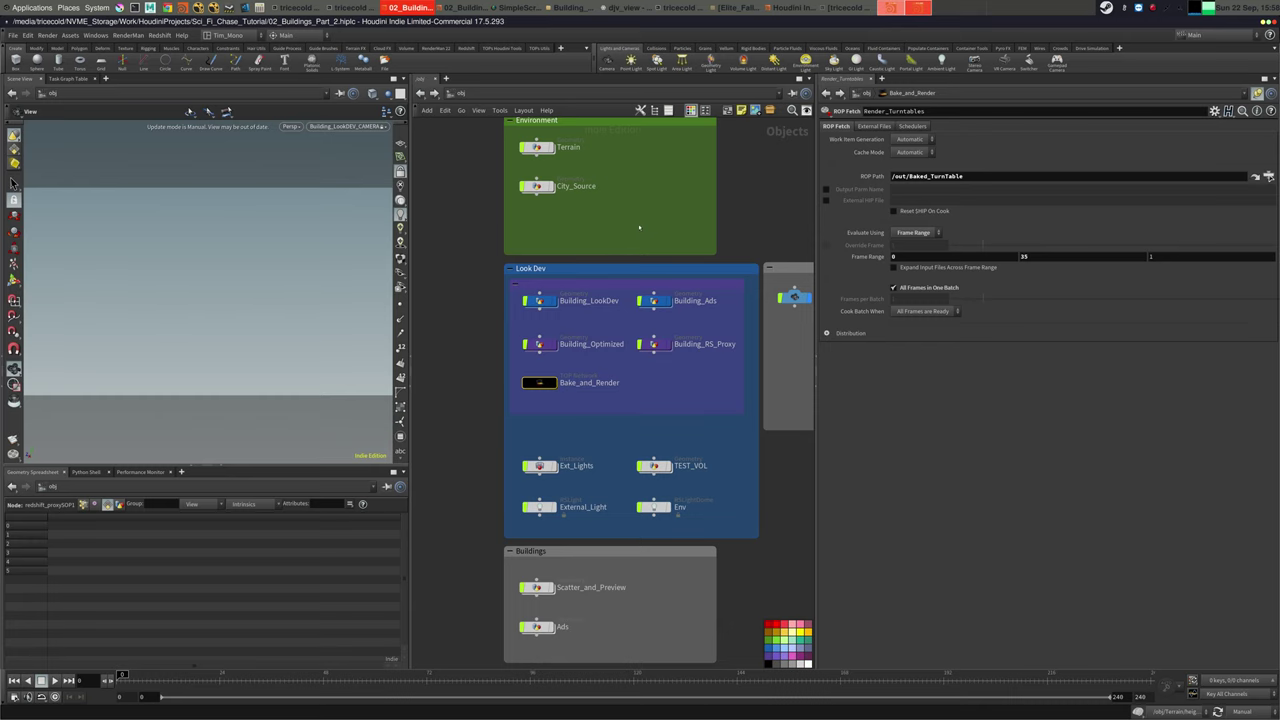
pyautogui.moveTo(640, 228); pyautogui.dragTo(652, 245, button='middle')
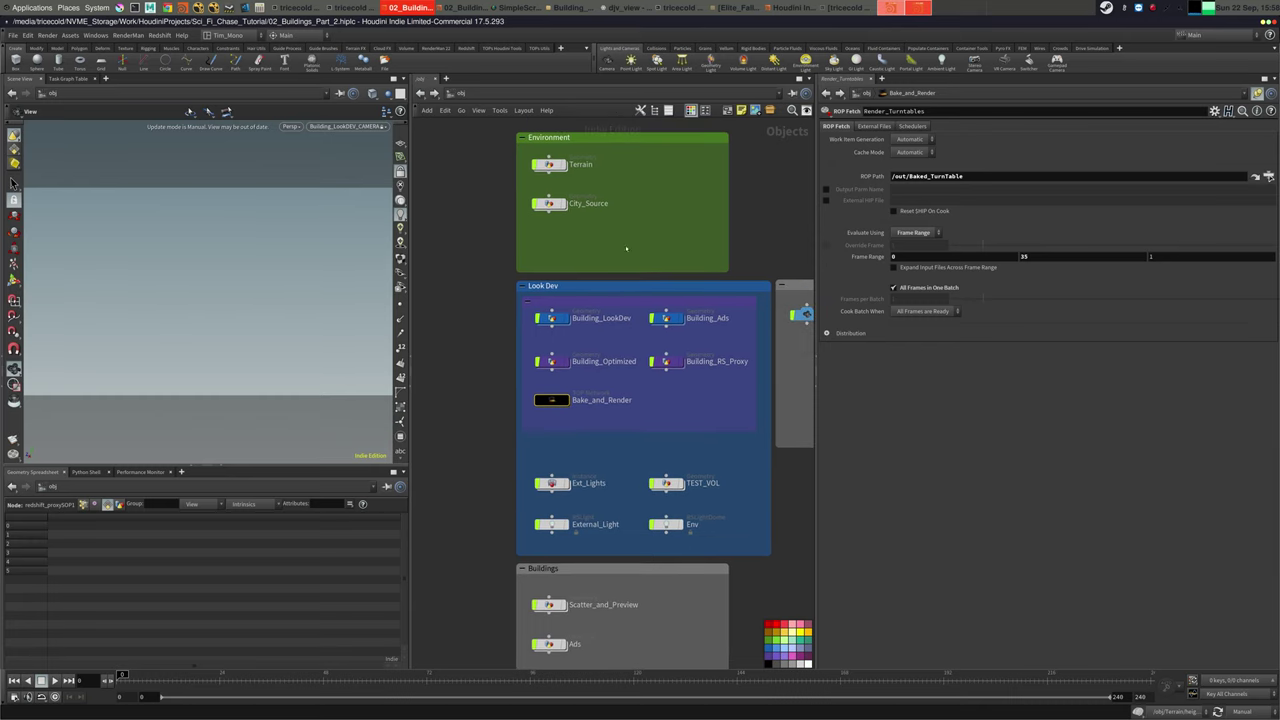
pyautogui.doubleClick(549, 205)
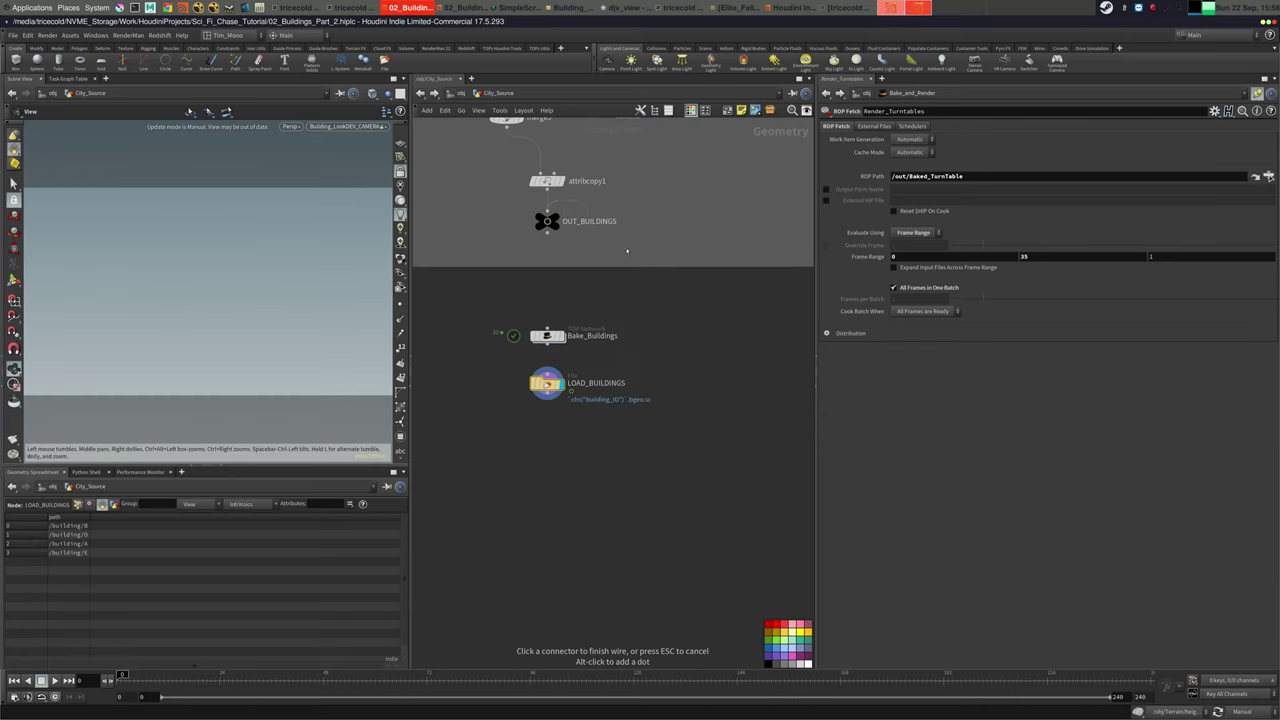
pyautogui.click(547, 336)
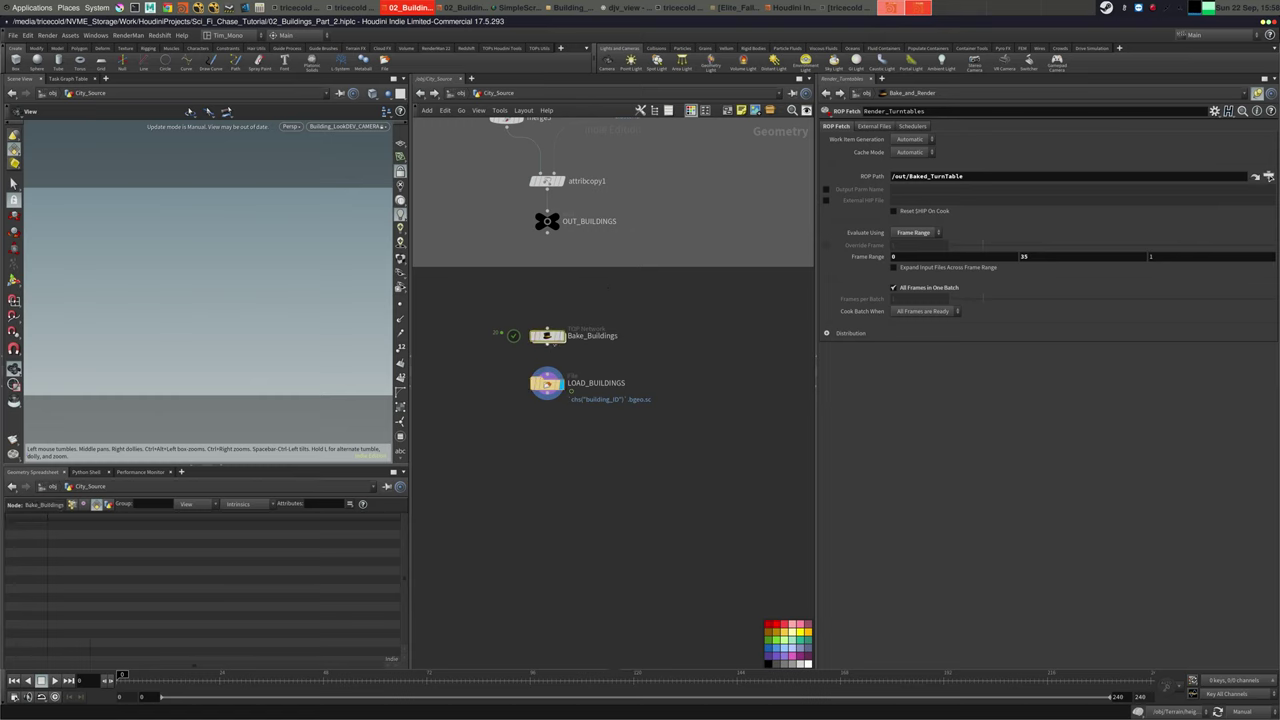
pyautogui.press('u')
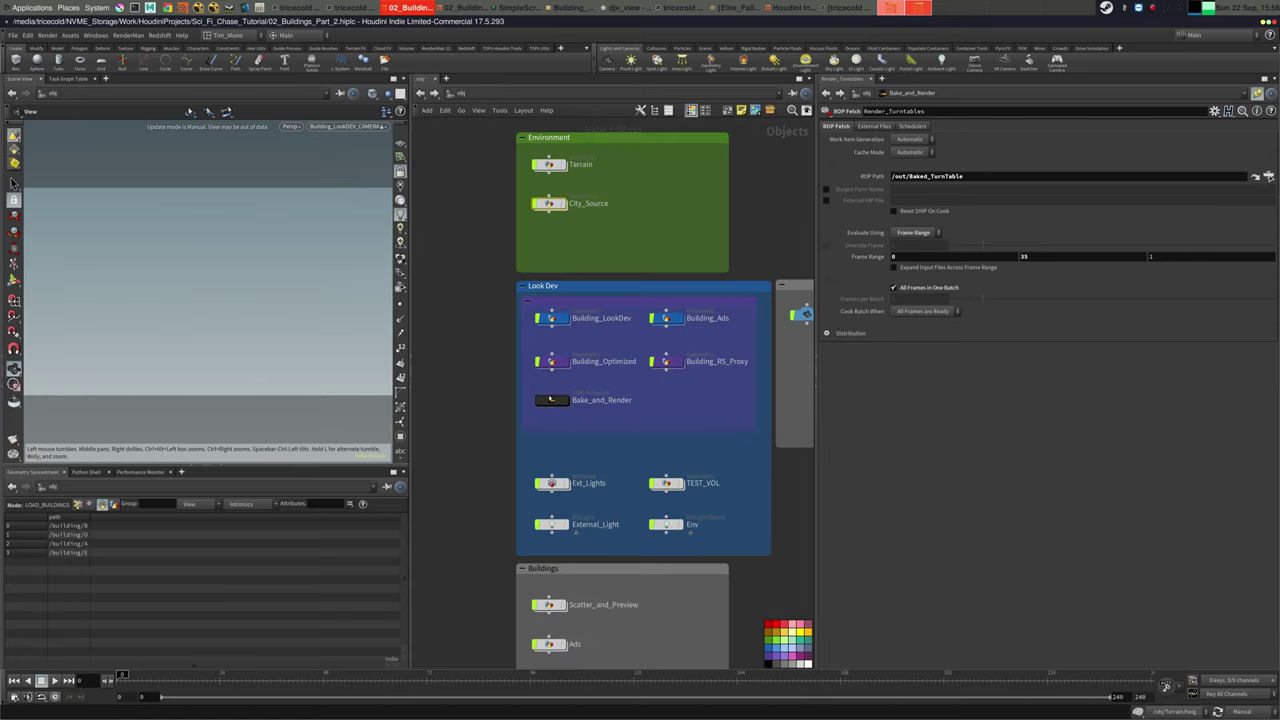
pyautogui.doubleClick(553, 402)
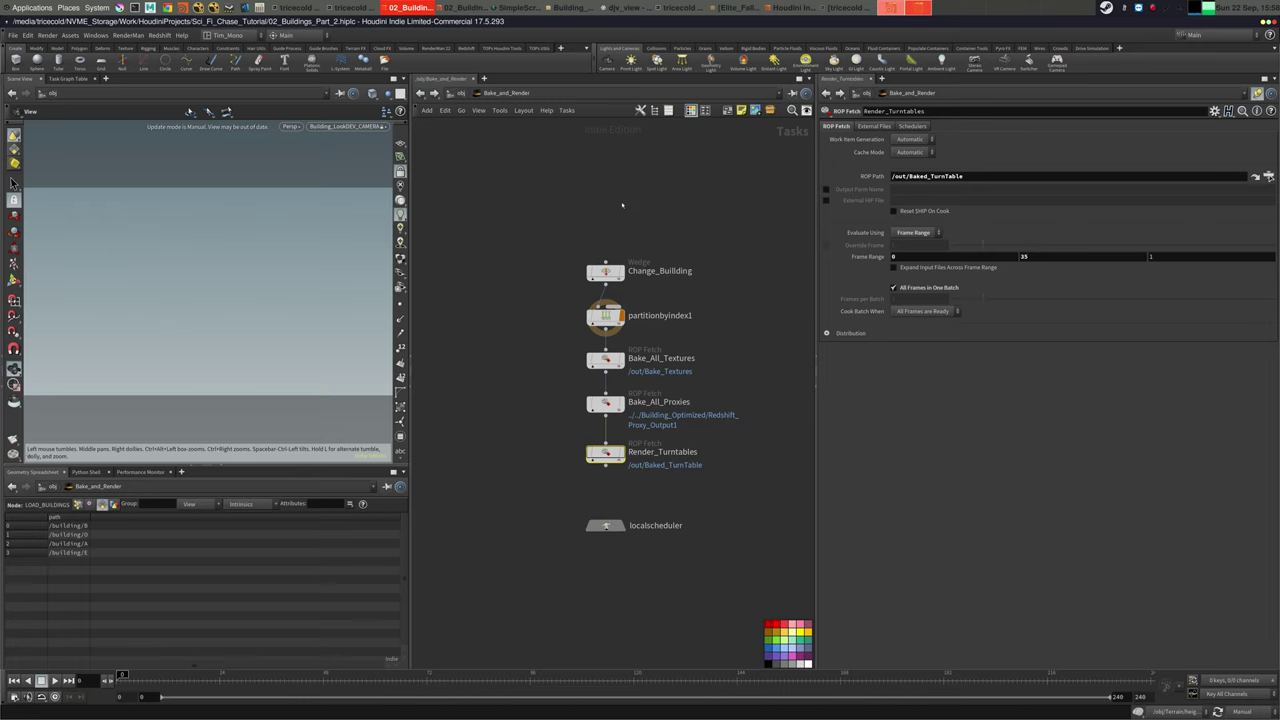
# Try adding a TOP Fetch node above the wedge node, and delete it again
pyautogui.press('Tab')
pyautogui.write('loc')
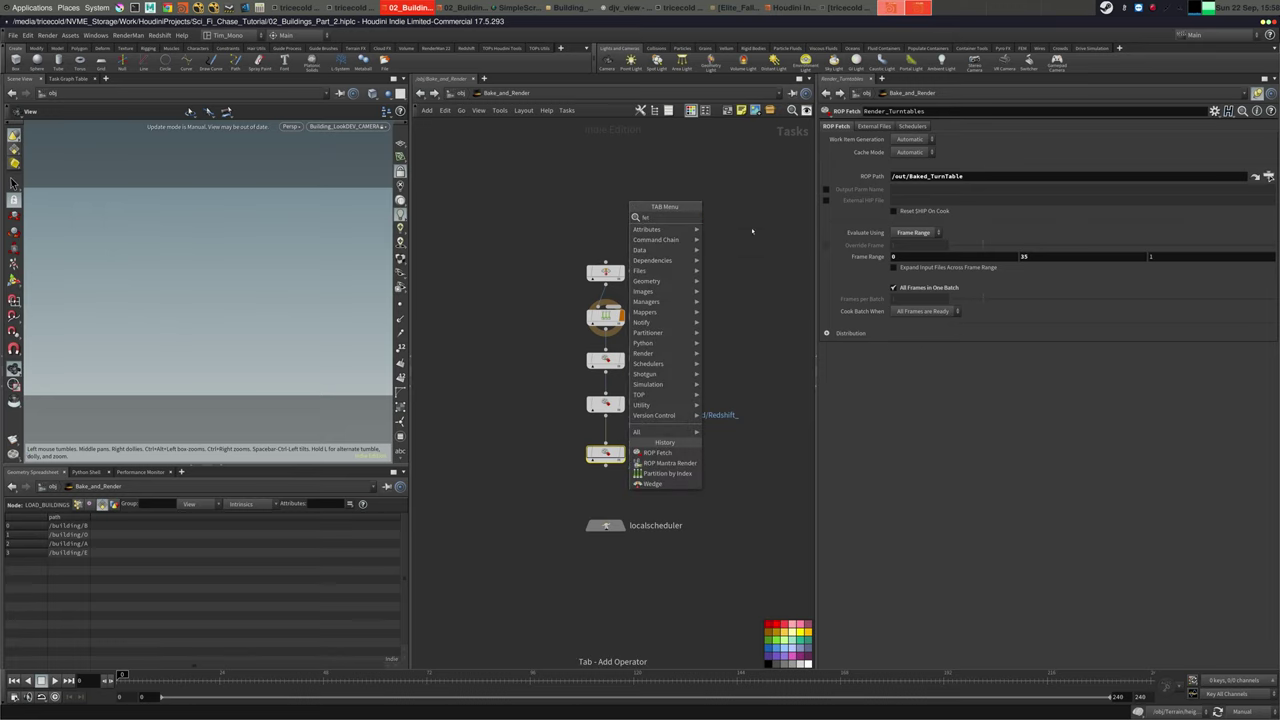
pyautogui.press('Return')
pyautogui.click(608, 209)
pyautogui.moveTo(609, 210); pyautogui.dragTo(602, 214)
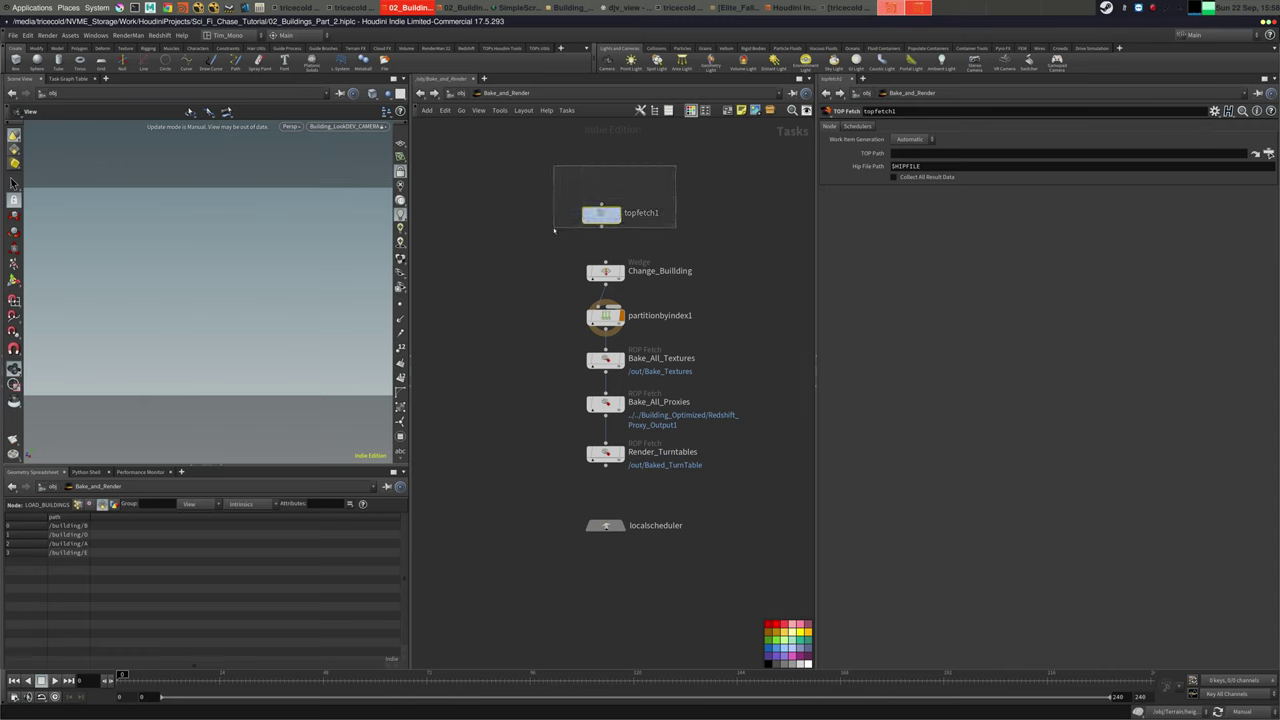
pyautogui.press('Delete')
# Set the display flag on Render_Turntables and move localscheduler further below the node chain
pyautogui.click(603, 382)
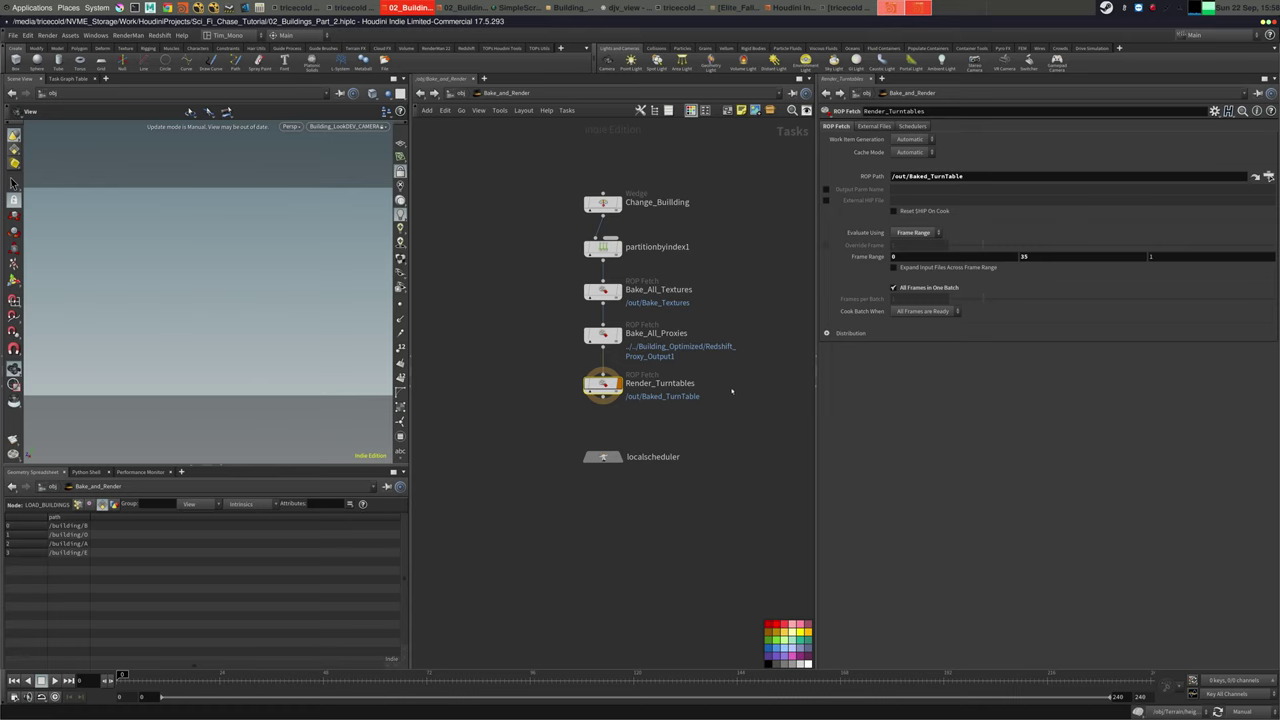
pyautogui.moveTo(768, 268); pyautogui.dragTo(706, 231, button='middle')
pyautogui.scroll(-1, 757, 266)
pyautogui.moveTo(583, 375); pyautogui.dragTo(583, 406)
pyautogui.moveTo(619, 342); pyautogui.dragTo(625, 417, button='middle')
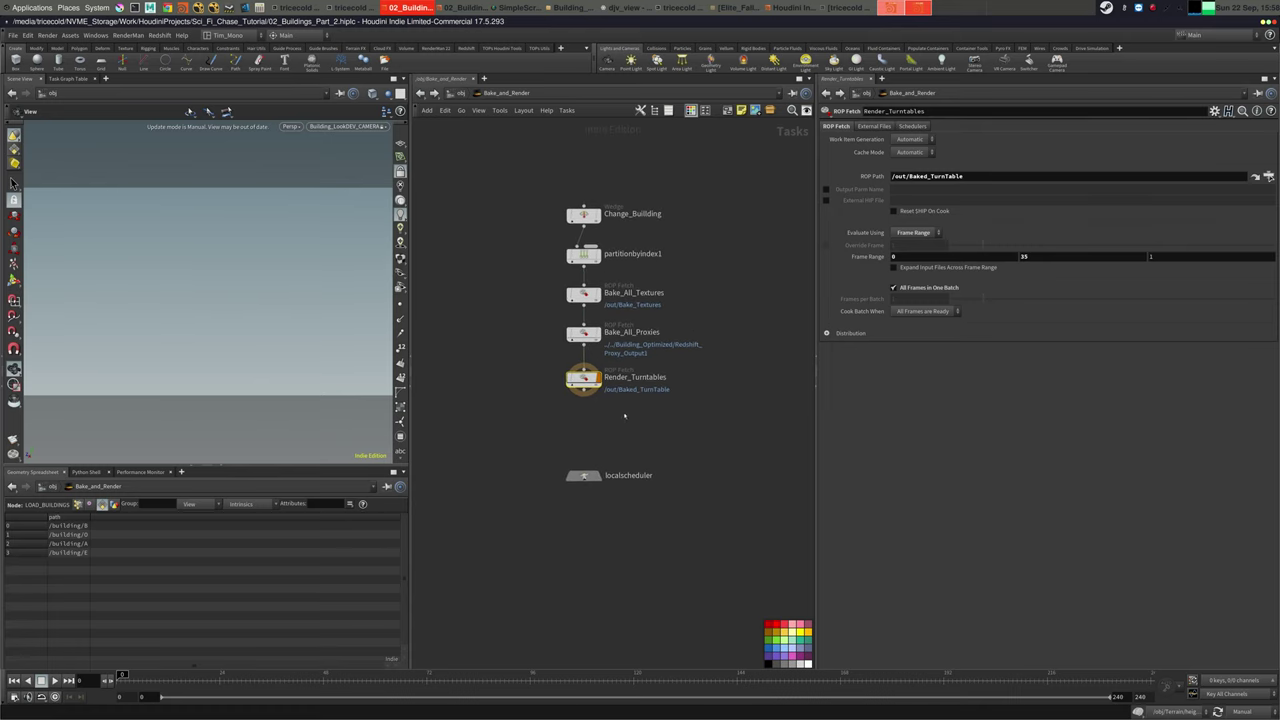
# Go to the out network and switch the scene's update mode to Auto Update
pyautogui.press('u')
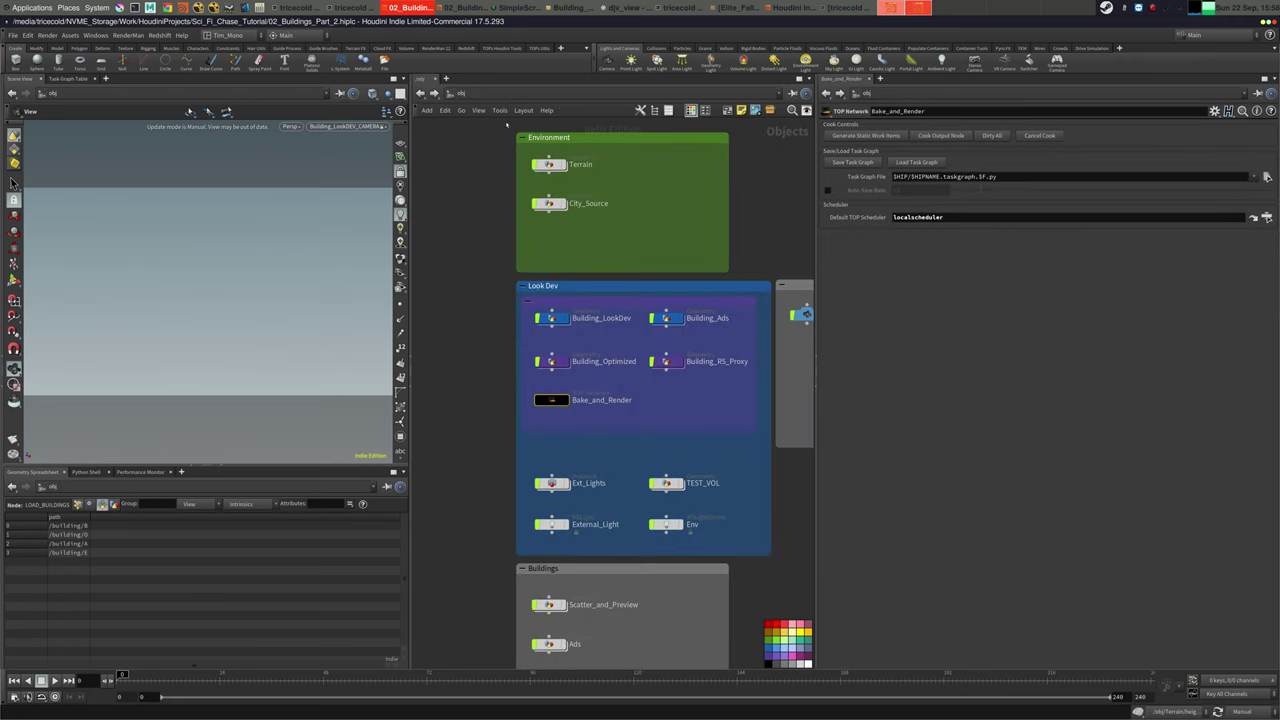
pyautogui.moveTo(674, 246); pyautogui.dragTo(624, 232, button='middle')
pyautogui.click(588, 93)
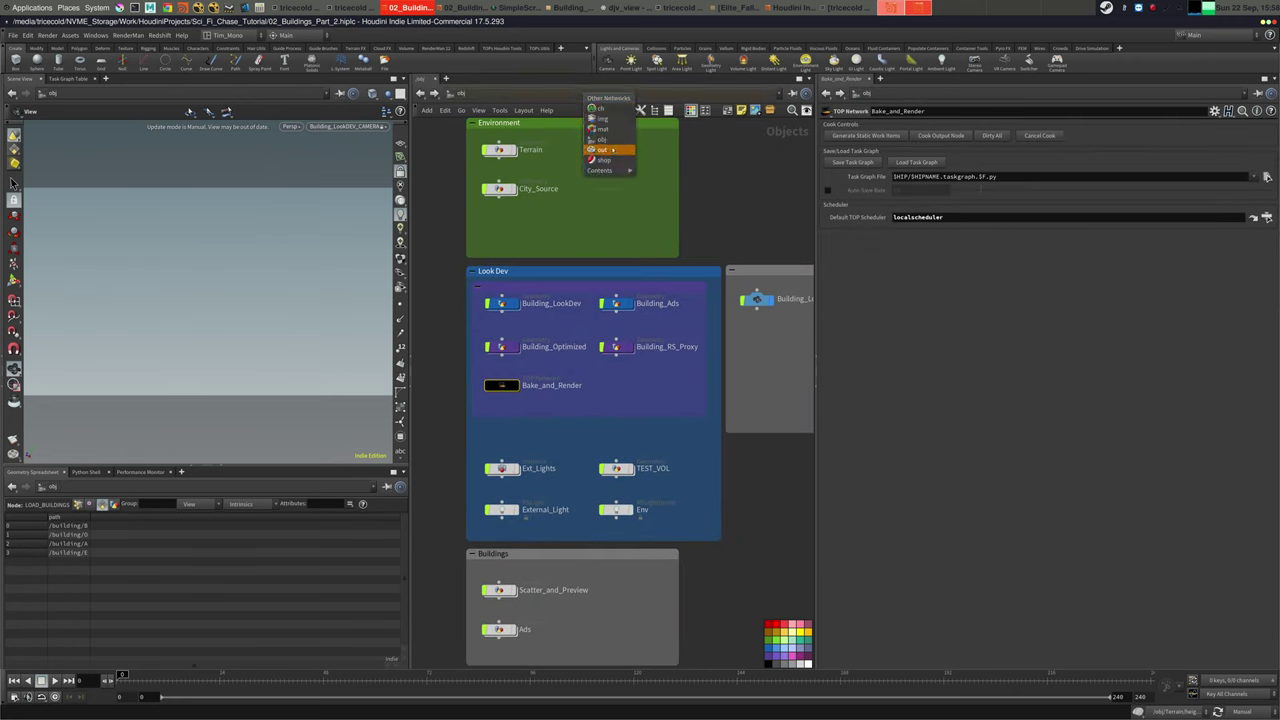
pyautogui.click(604, 150)
pyautogui.click(1241, 711)
pyautogui.click(1245, 684)
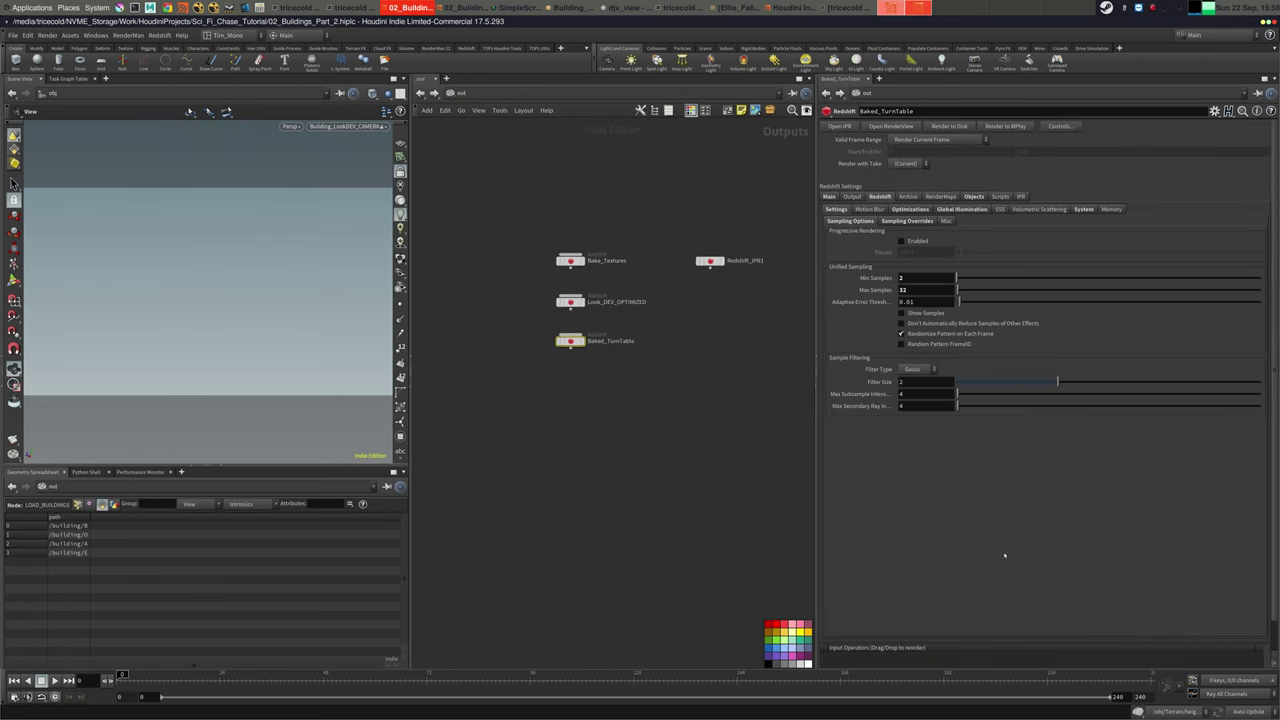
# Return to the objects network, toggle the display of Building_RS_Proxy on and off, and display Building_Optimized in the viewport
pyautogui.click(507, 93)
pyautogui.click(507, 141)
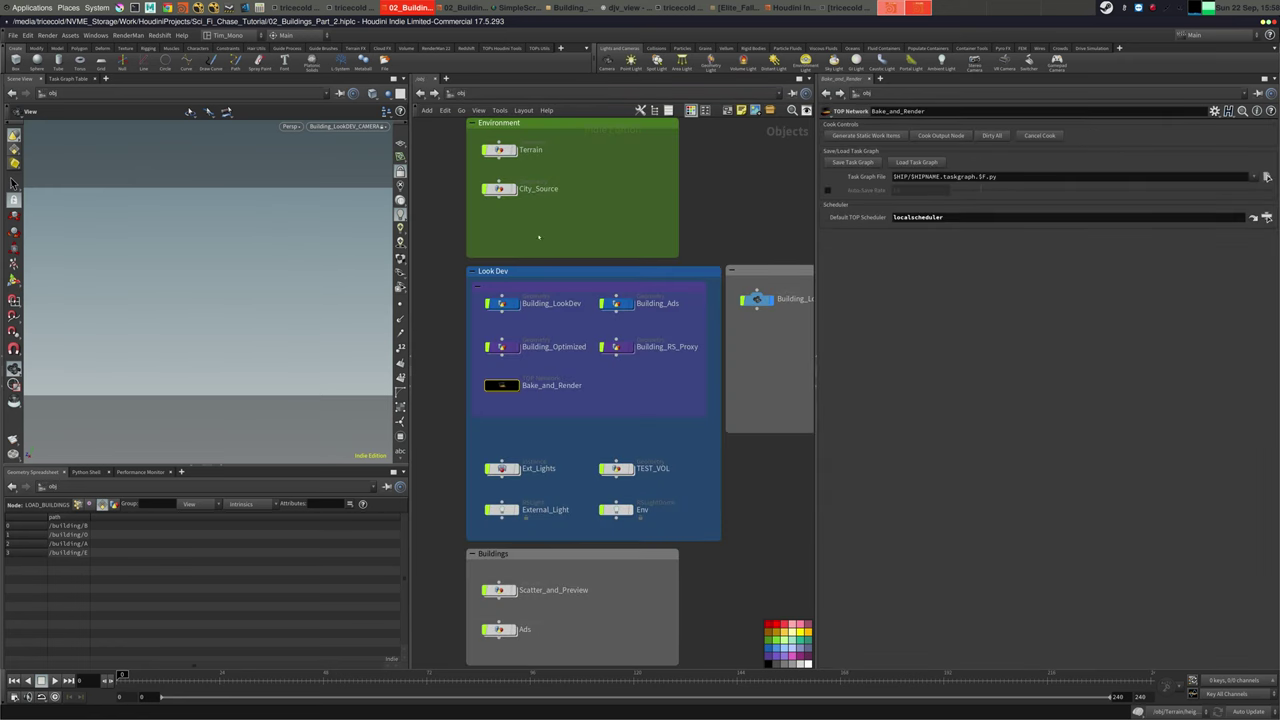
pyautogui.click(630, 347)
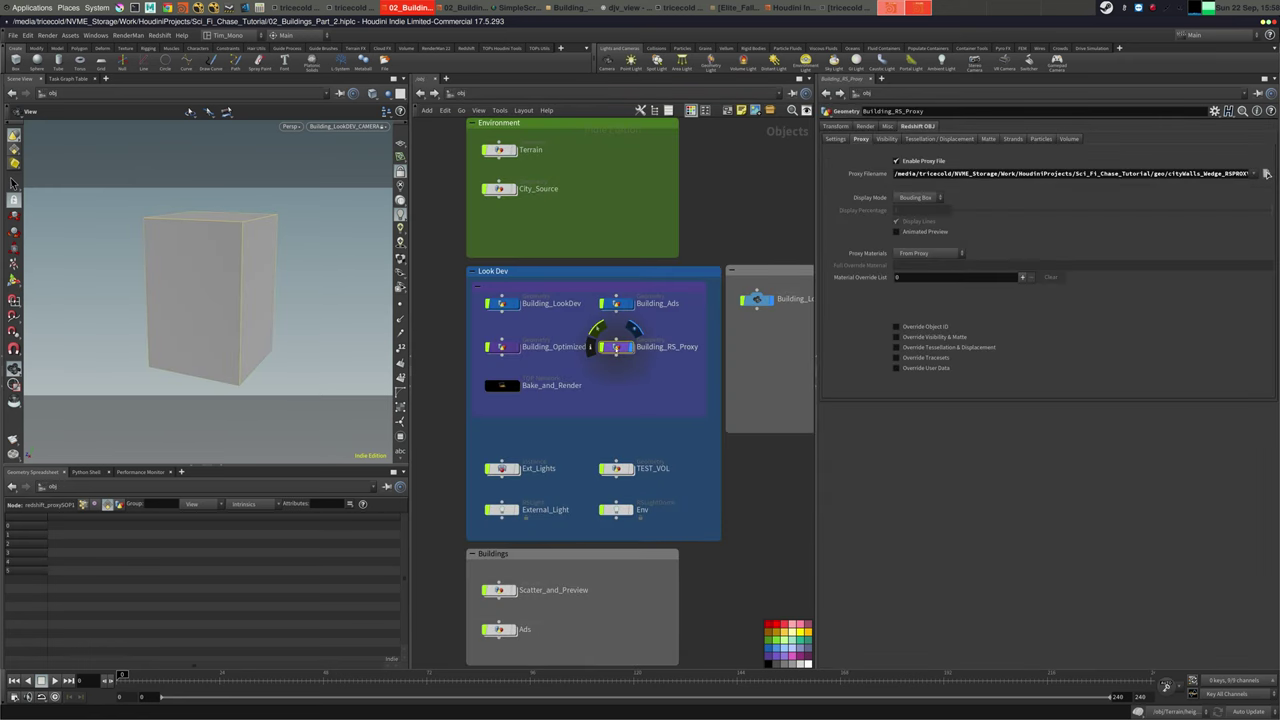
pyautogui.click(631, 349)
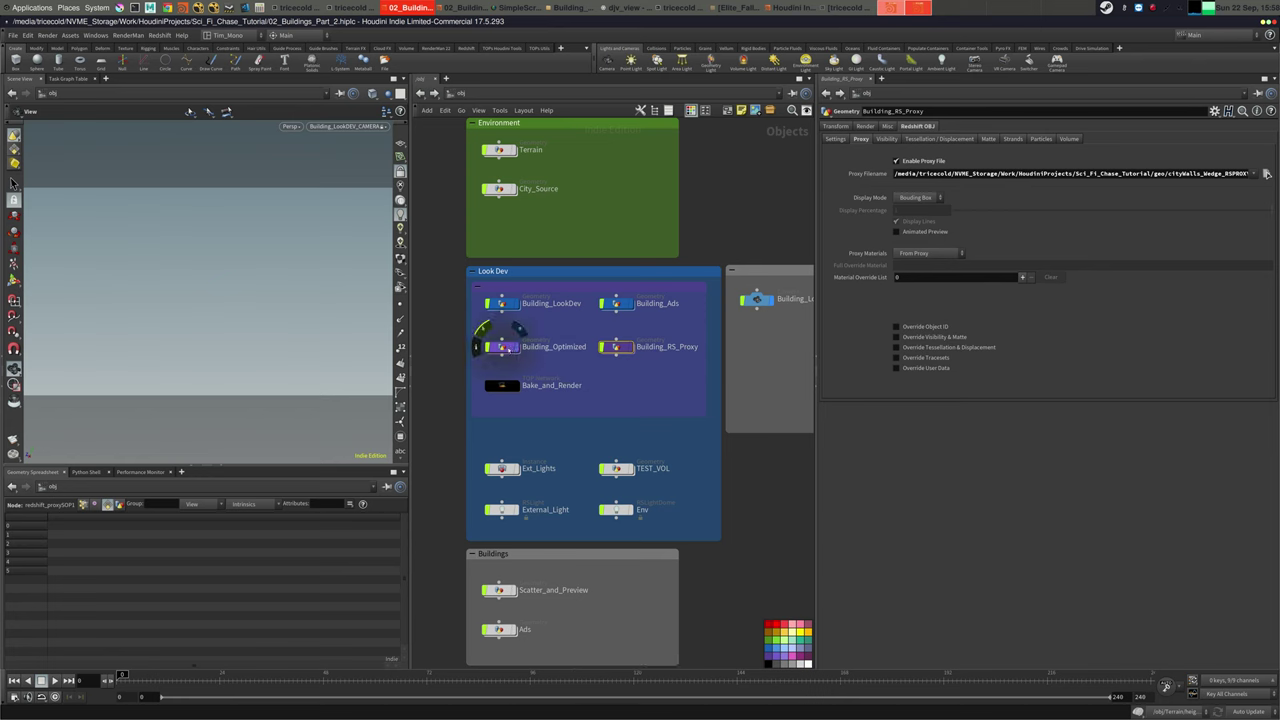
pyautogui.click(500, 347)
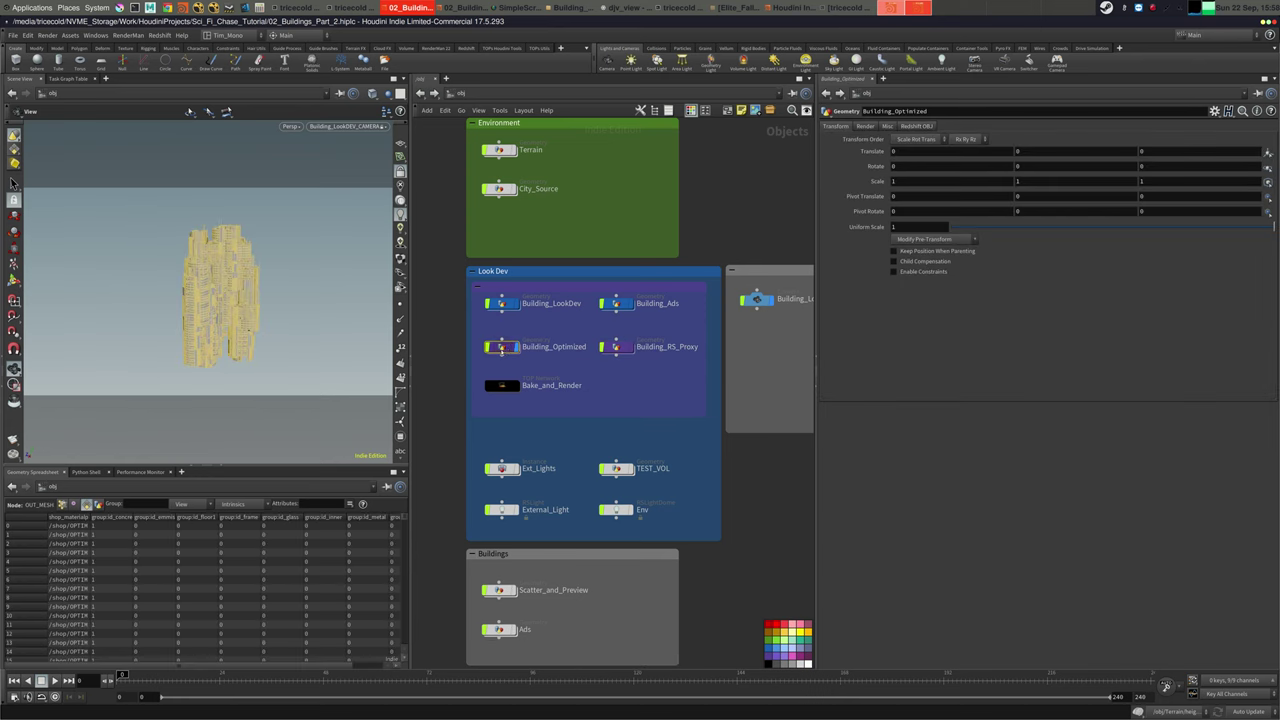
# Check the geometry info of the OUT_MESH null inside Building_Optimized and return to the objects network
pyautogui.doubleClick(505, 349)
pyautogui.click(596, 376)
pyautogui.middleClick(596, 376)
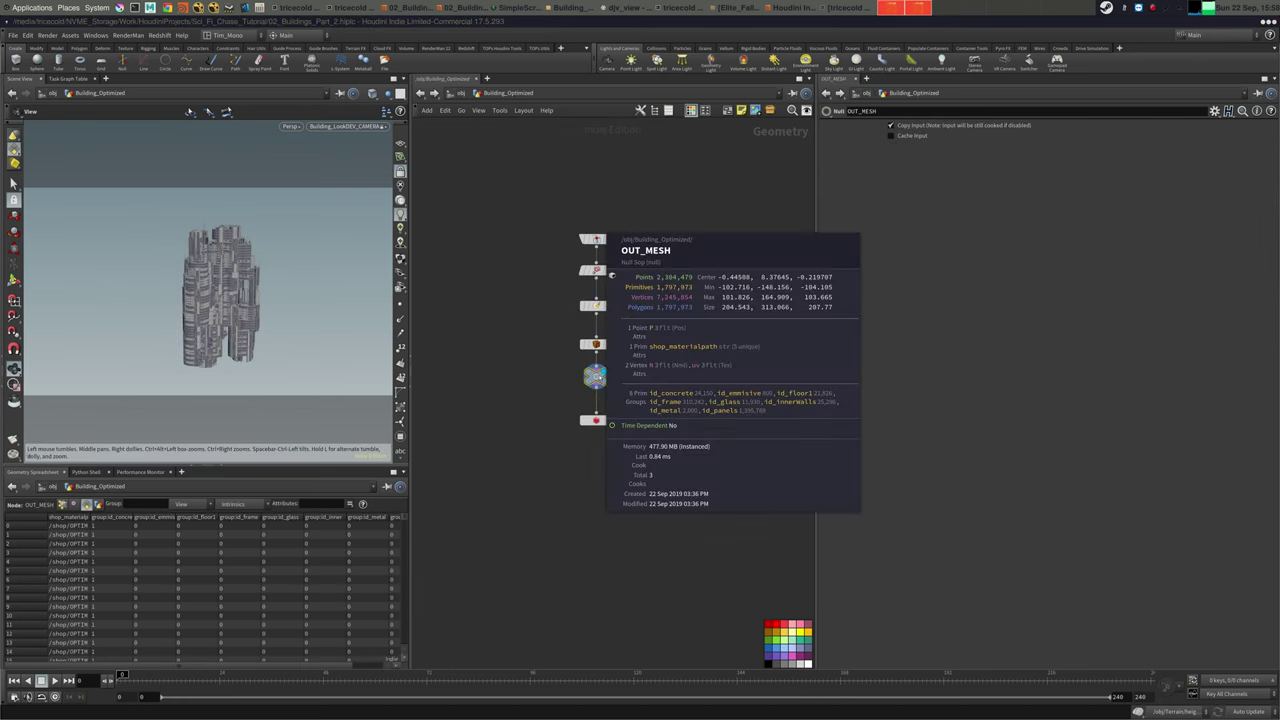
pyautogui.click(456, 93)
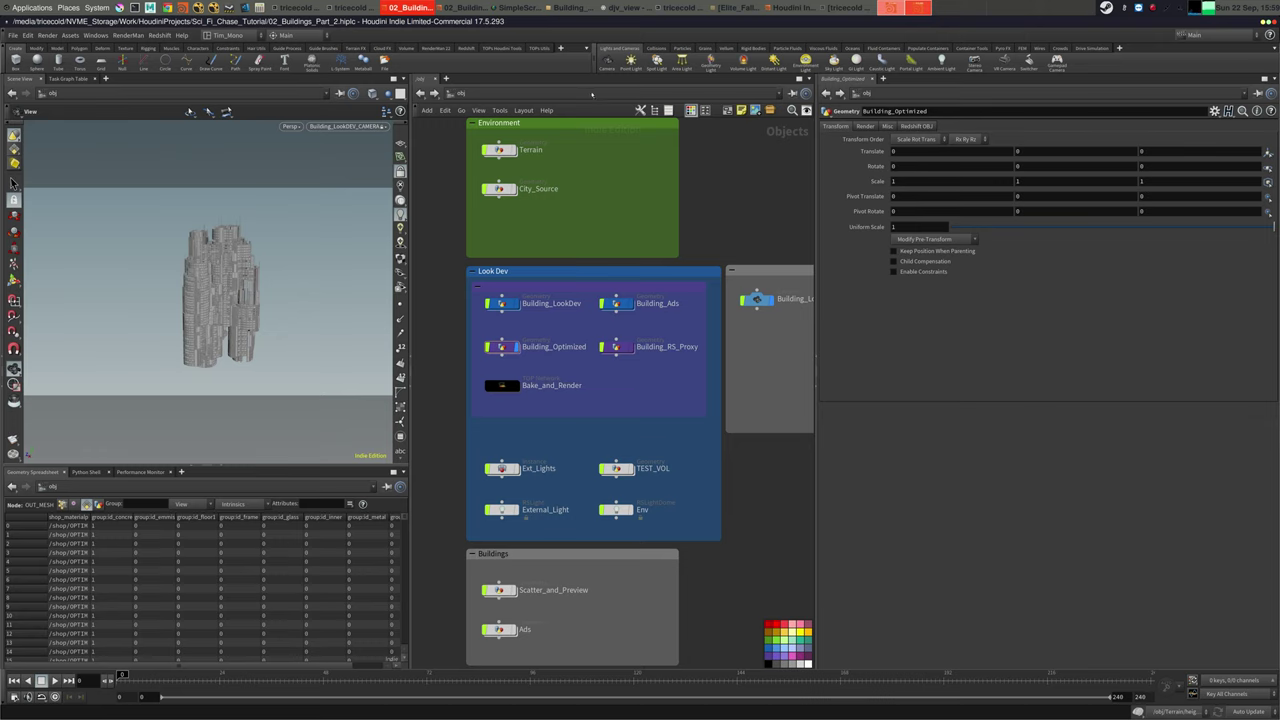
# Save the scene and open the Redshift Render View from the Look_DEV_OPTIMIZED node in the out network
pyautogui.click(591, 94)
pyautogui.click(612, 151)
pyautogui.click(616, 300)
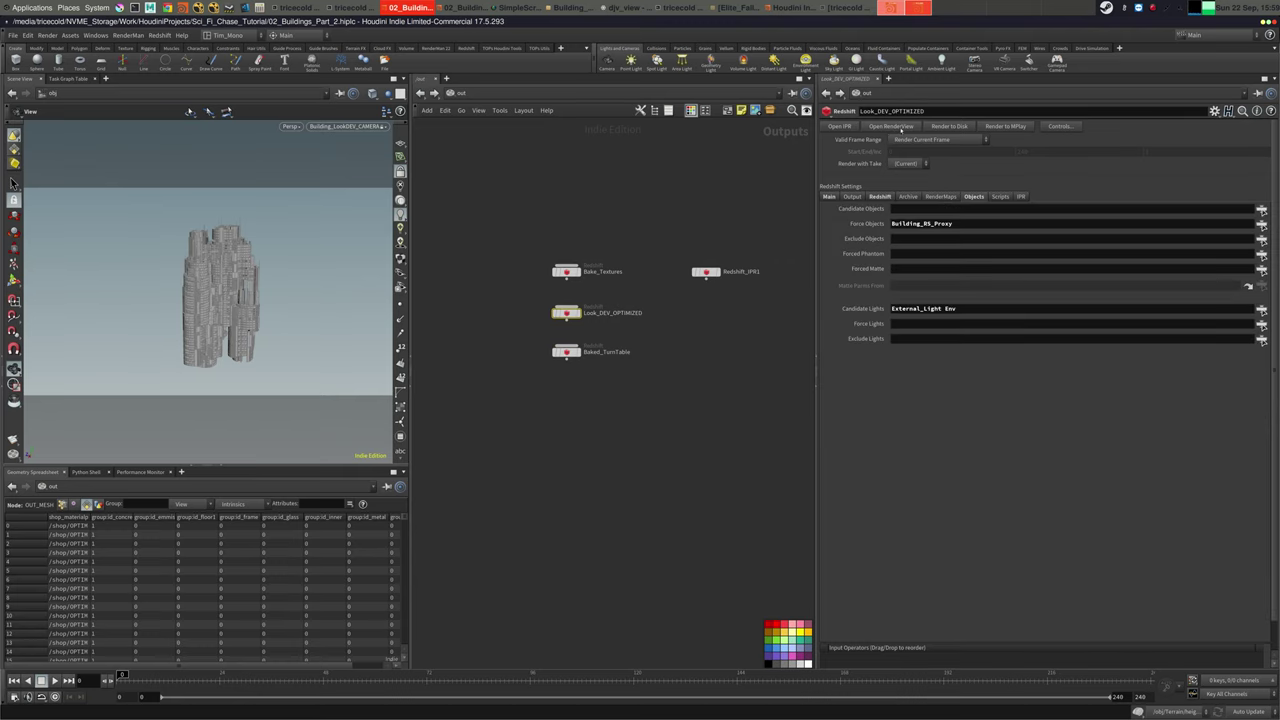
pyautogui.click(13, 35)
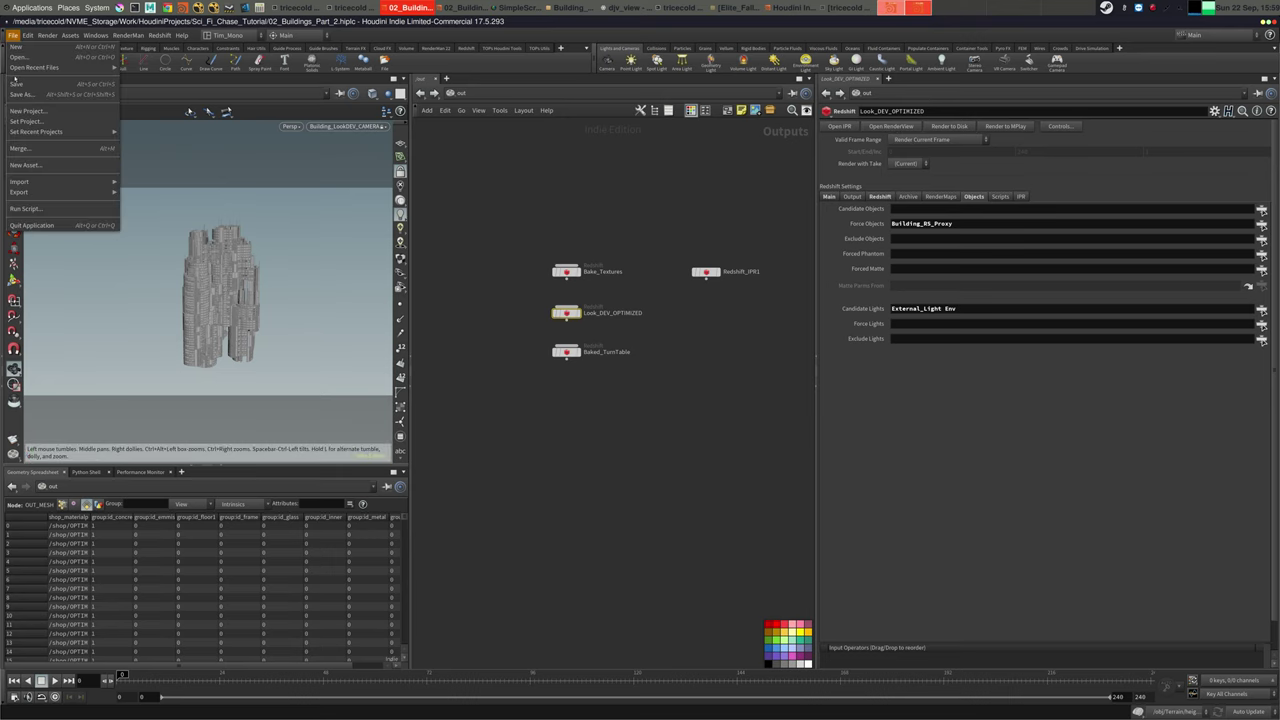
pyautogui.click(30, 83)
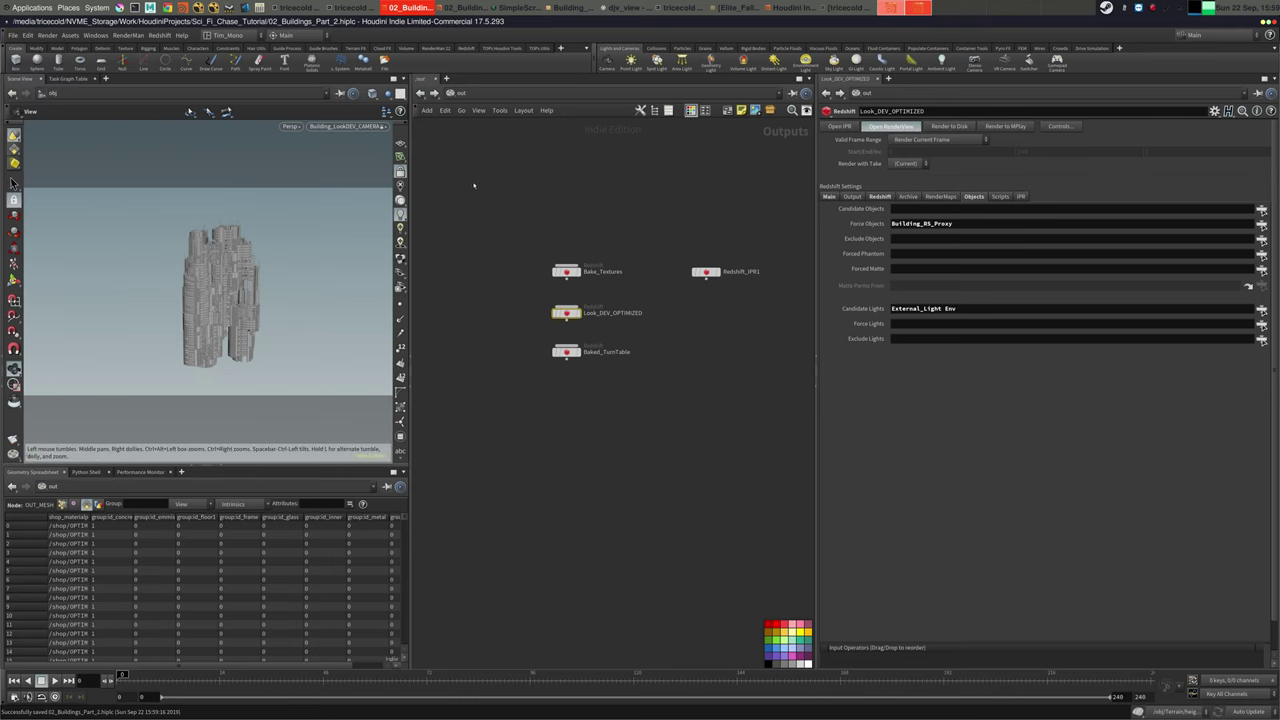
pyautogui.moveTo(463, 35); pyautogui.dragTo(625, 190)
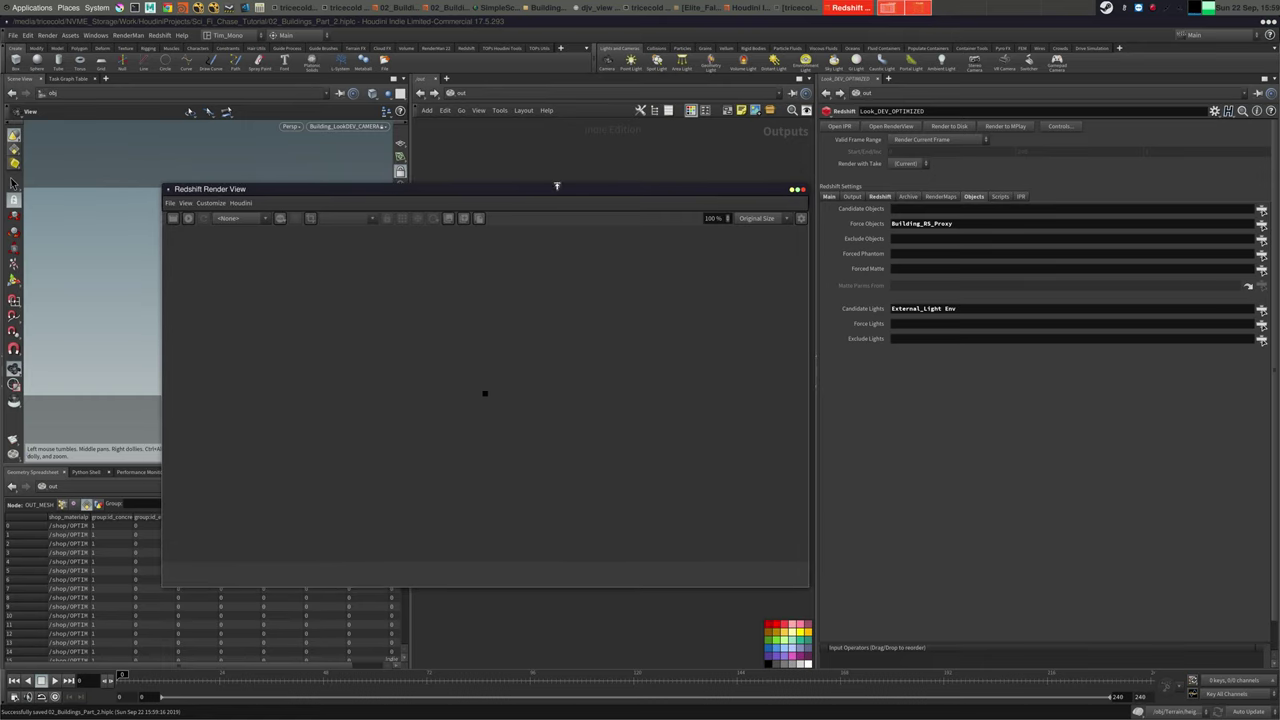
# Set the Redshift Render View to render the Look_DEV_OPTIMIZED node and enlarge the render window
pyautogui.click(210, 206)
pyautogui.moveTo(241, 203)
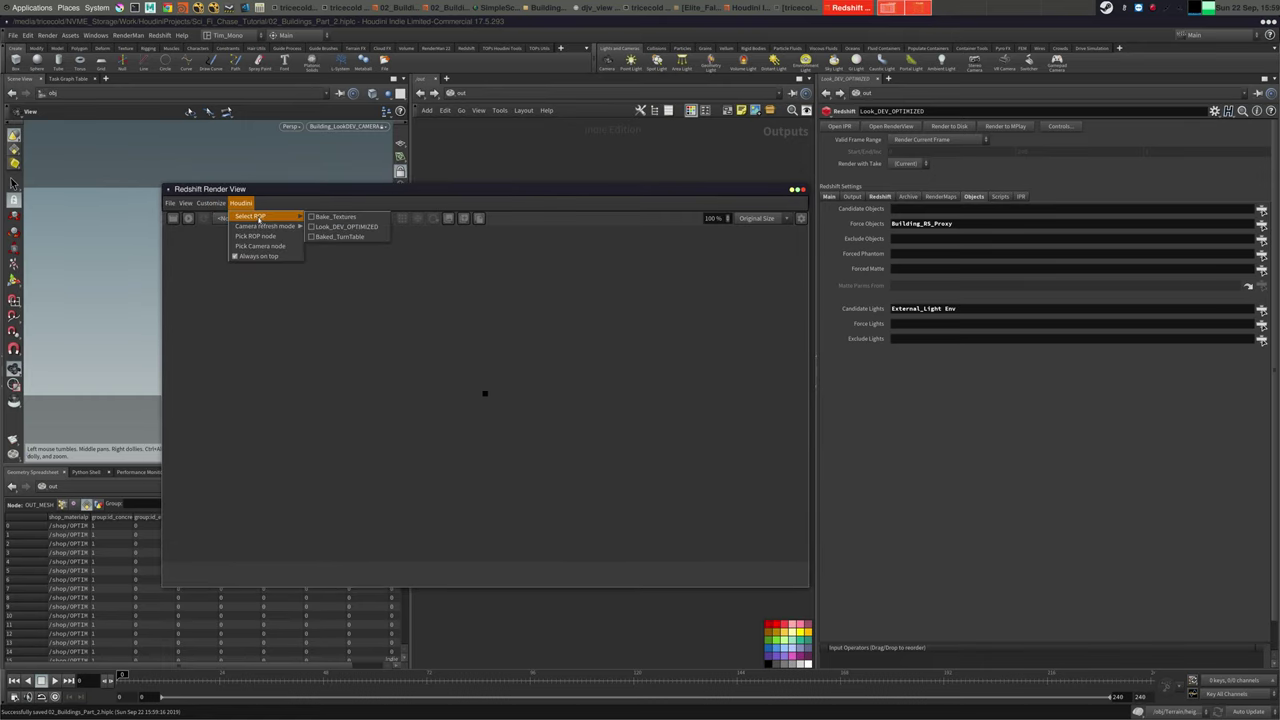
pyautogui.click(345, 227)
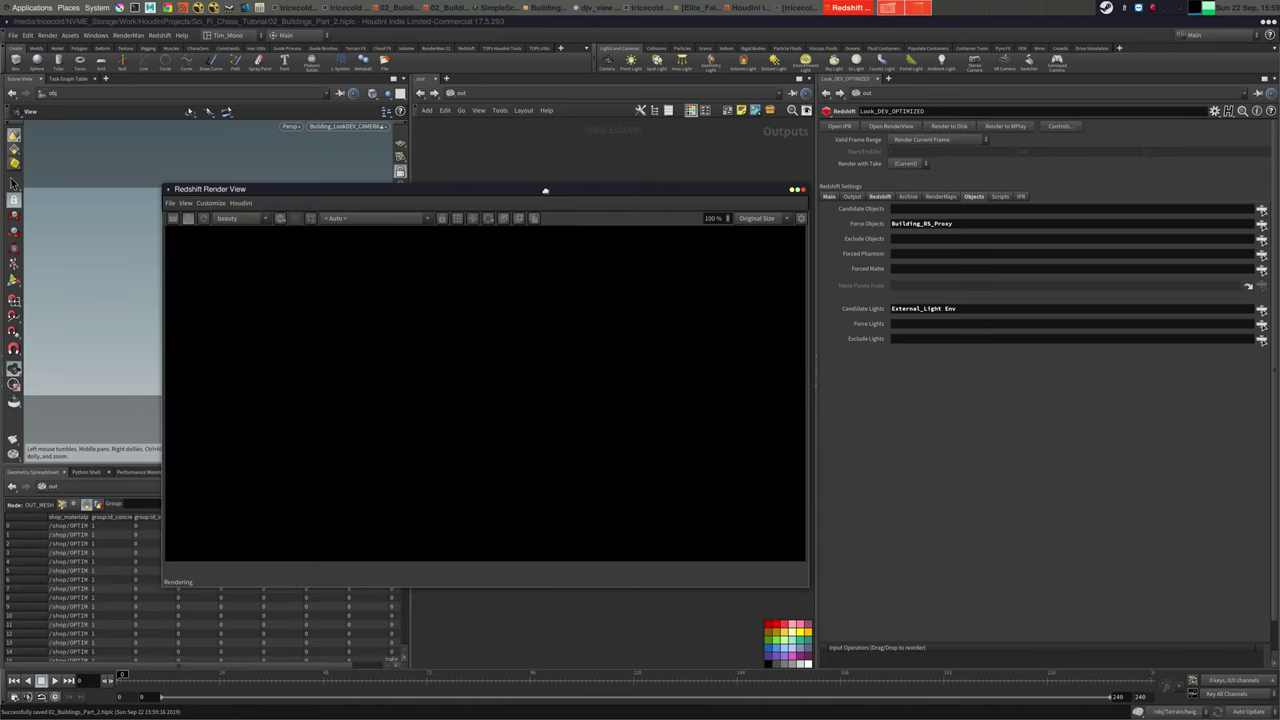
pyautogui.moveTo(545, 191); pyautogui.dragTo(515, 204)
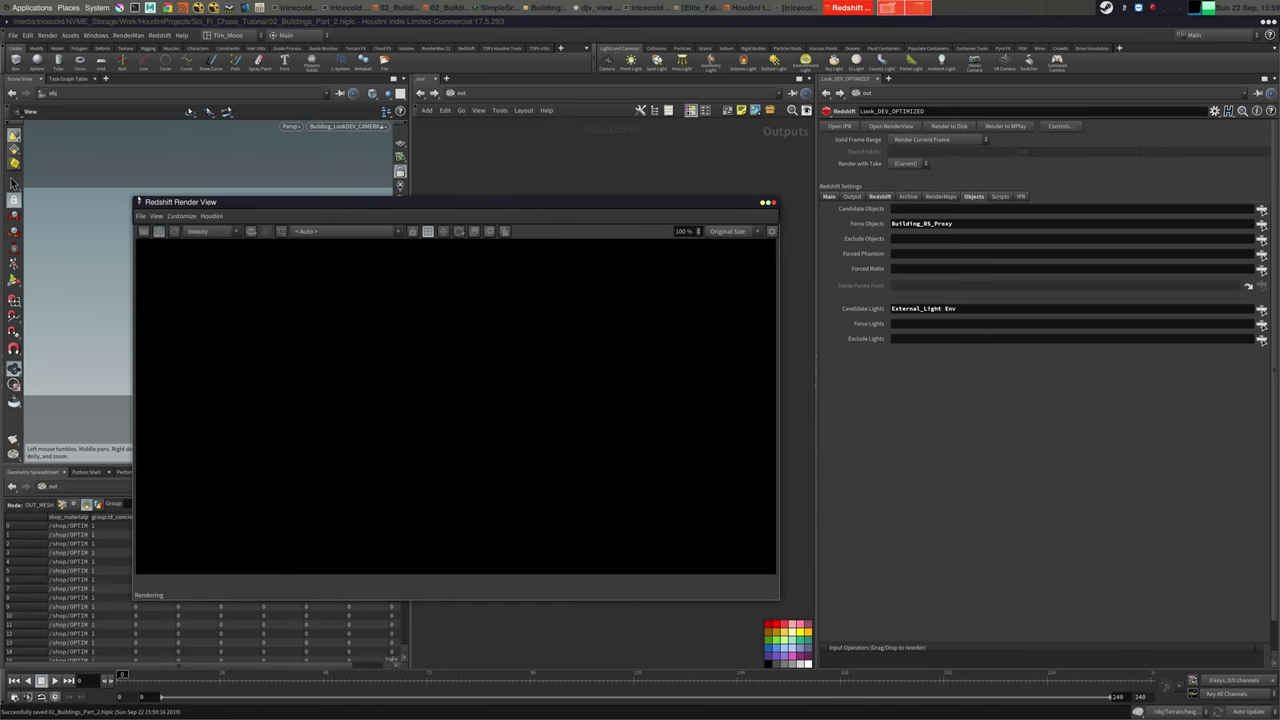
pyautogui.moveTo(137, 197); pyautogui.dragTo(101, 166)
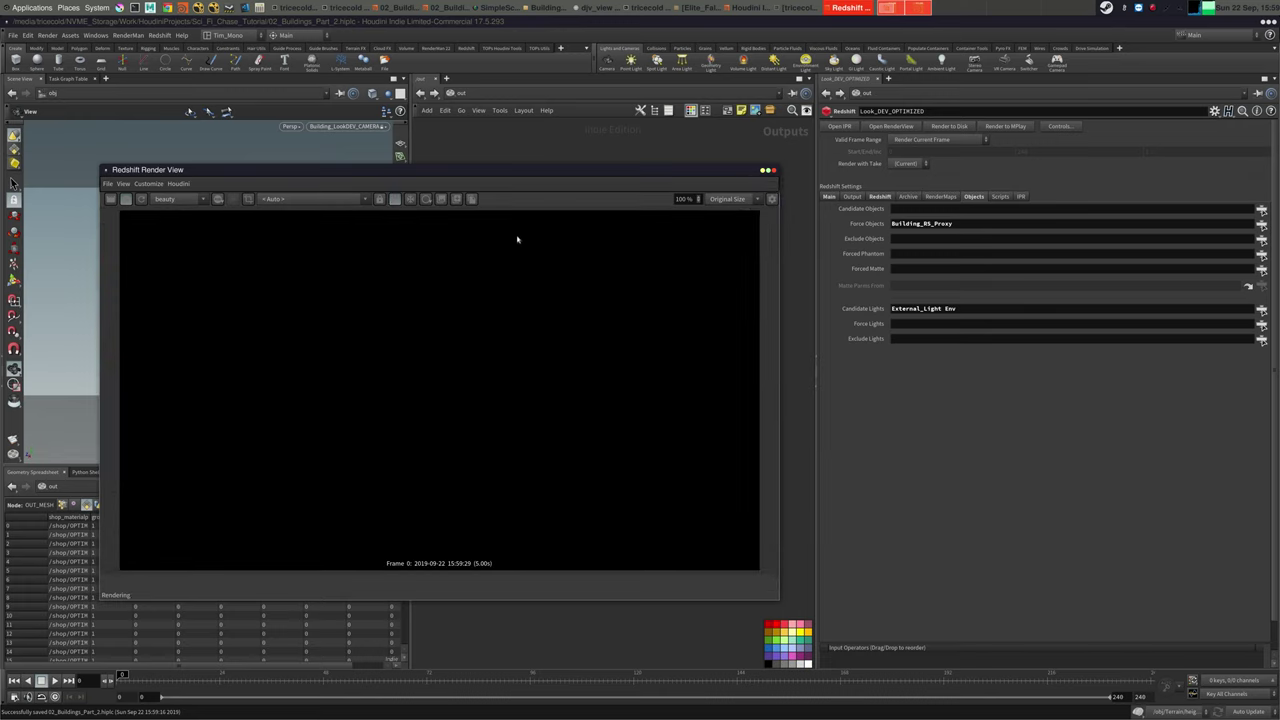
# Set the render camera to /obj/Building_LookDEV_CAMERA and restart the render in the Redshift Render View
pyautogui.click(271, 204)
pyautogui.click(334, 230)
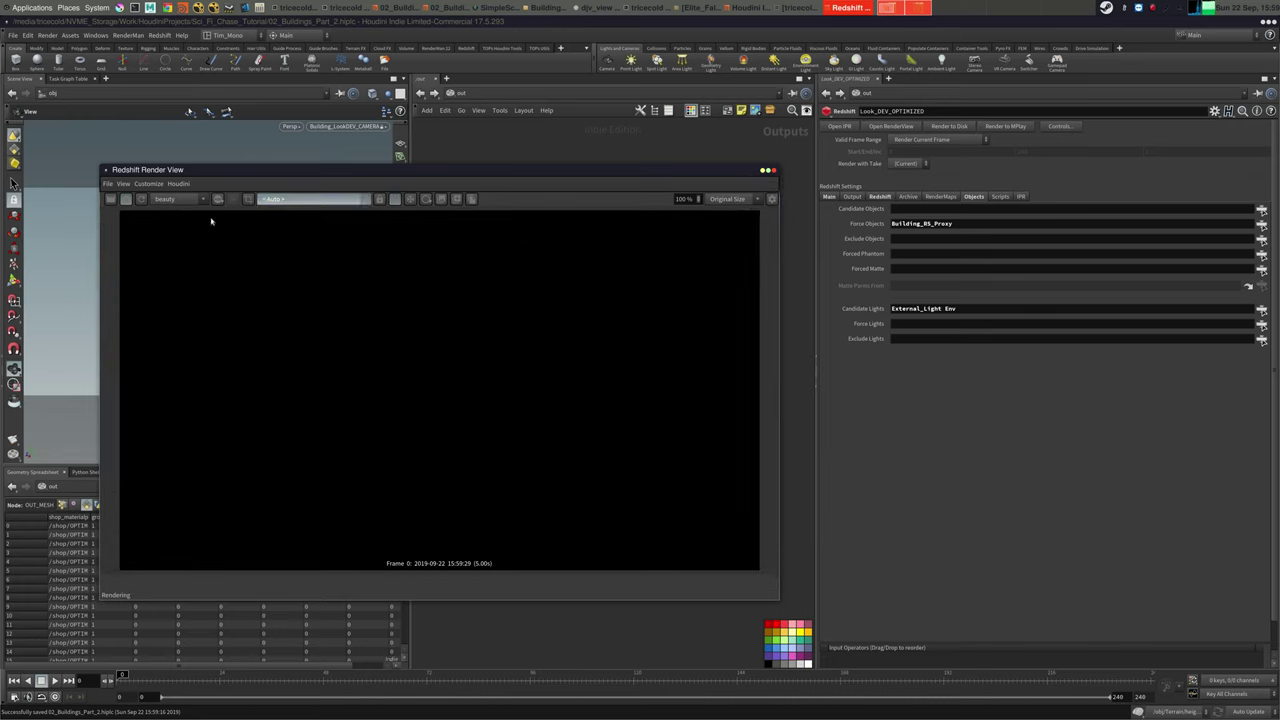
pyautogui.click(140, 200)
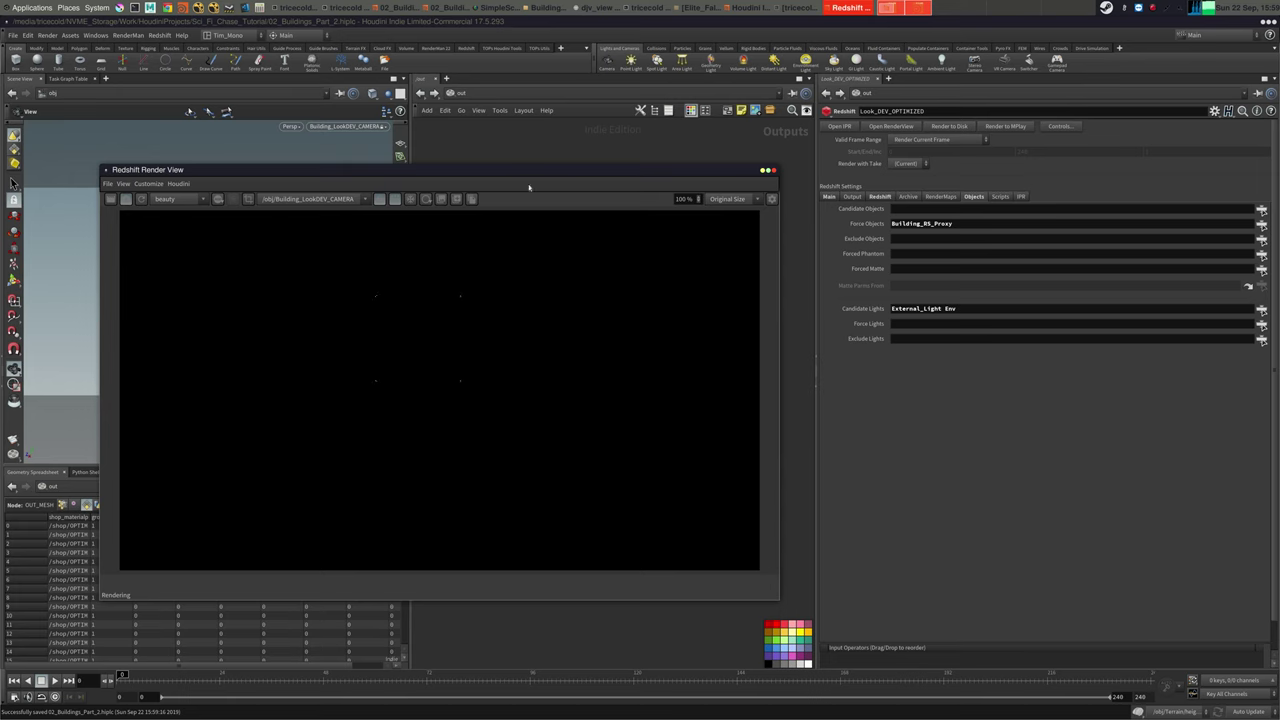
pyautogui.moveTo(533, 170); pyautogui.dragTo(502, 194)
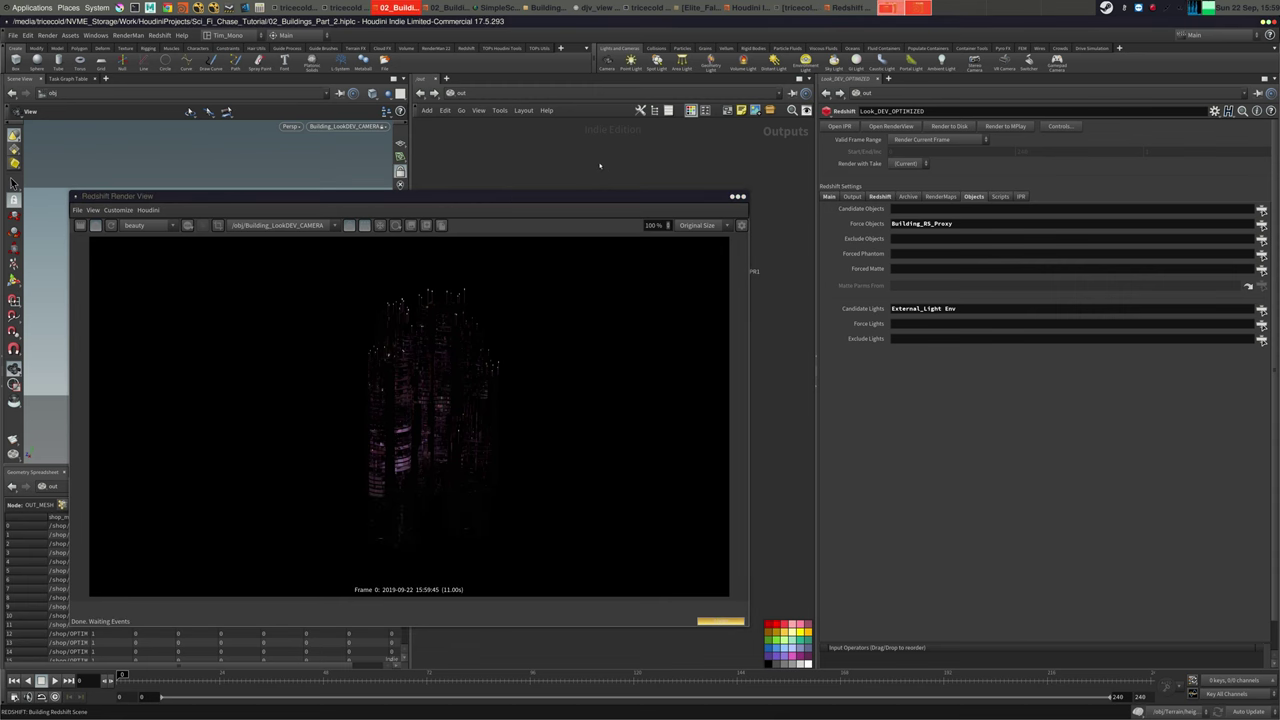
# Close the render window, copy the Building_Optimized object and paste its path into Force Objects of the Look_DEV_OPTIMIZED node
pyautogui.click(742, 196)
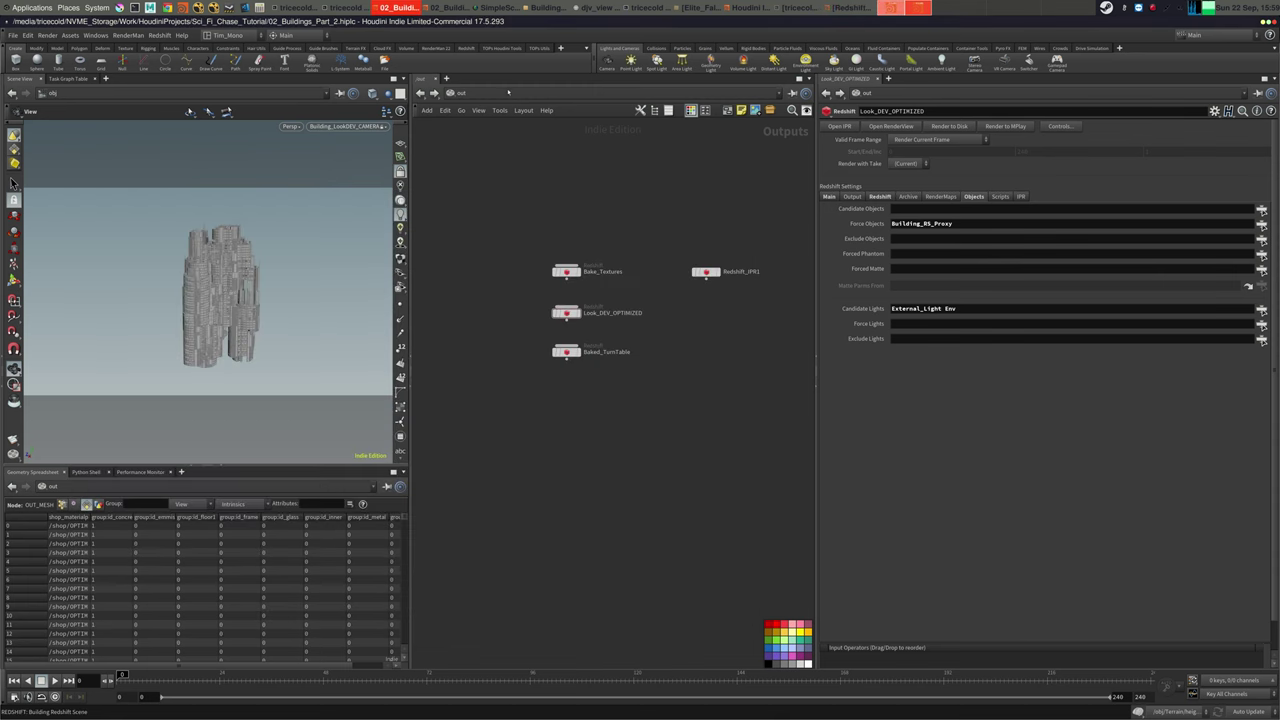
pyautogui.click(460, 92)
pyautogui.click(525, 139)
pyautogui.click(553, 347)
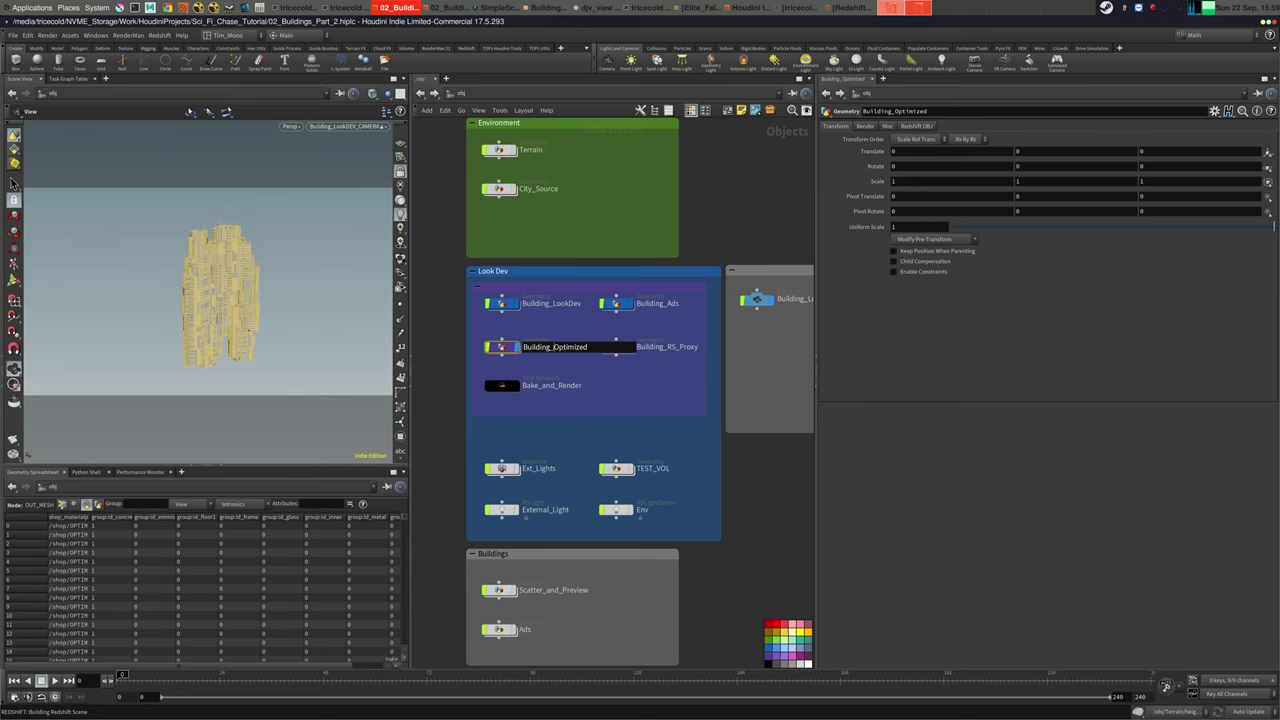
pyautogui.hotkey('ctrl', 'c')
pyautogui.click(420, 92)
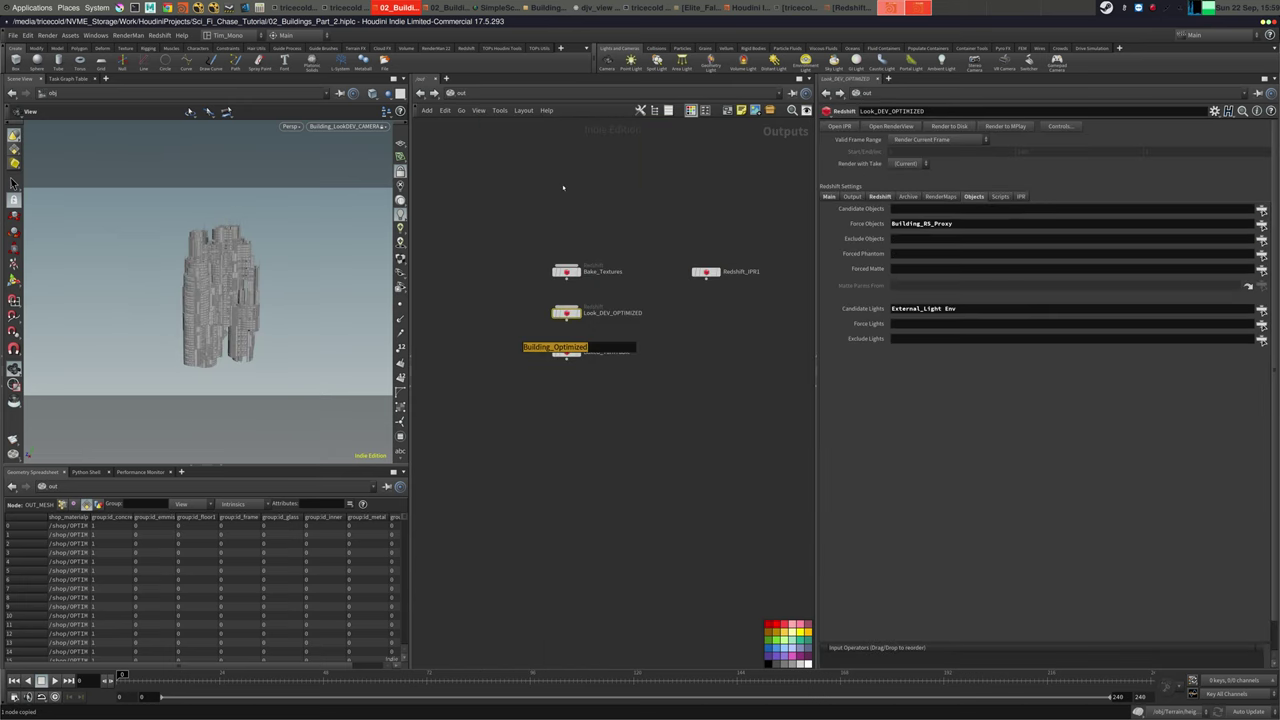
pyautogui.moveTo(966, 224); pyautogui.dragTo(664, 163)
pyautogui.hotkey('ctrl', 'v')
pyautogui.click(566, 352)
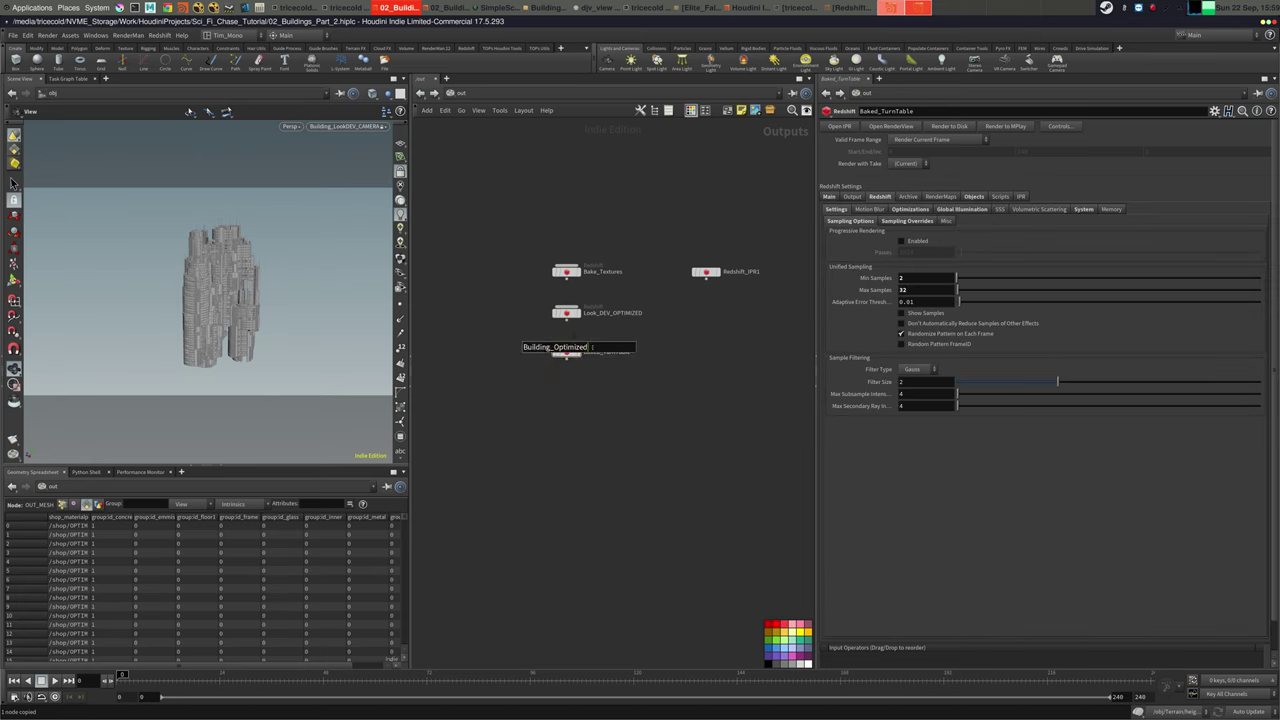
pyautogui.press('Escape')
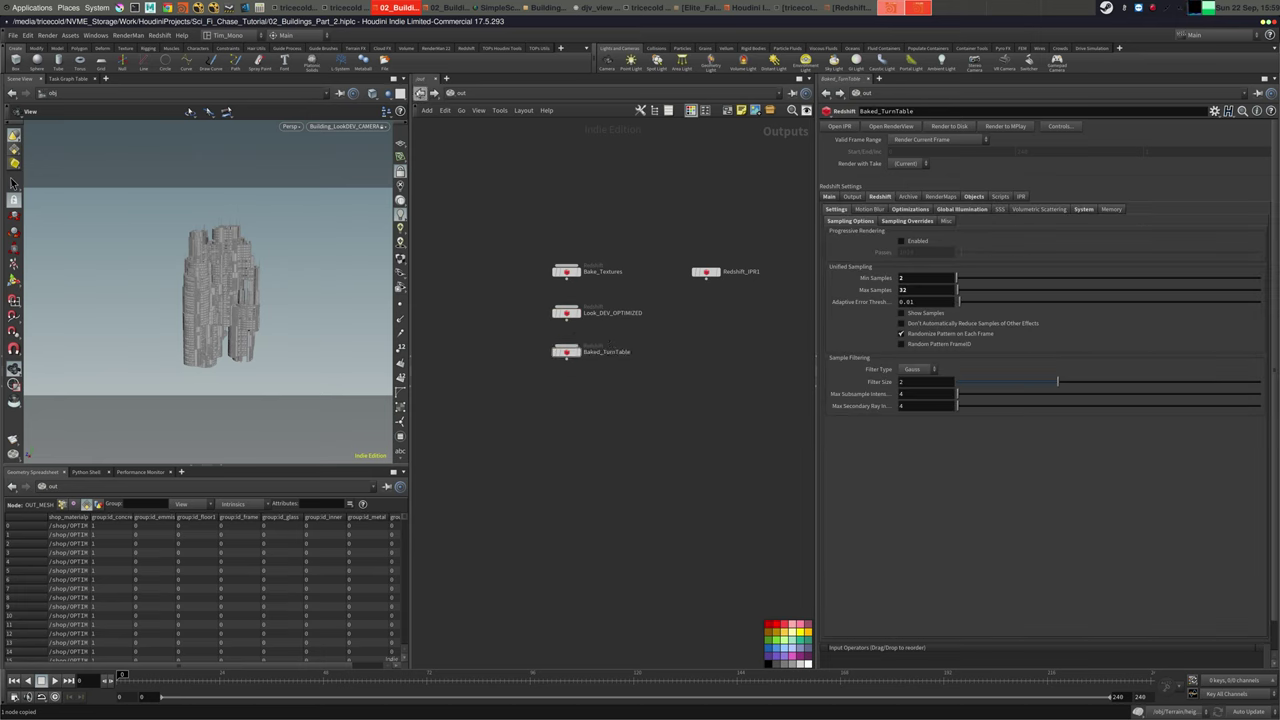
pyautogui.click(420, 92)
pyautogui.click(433, 92)
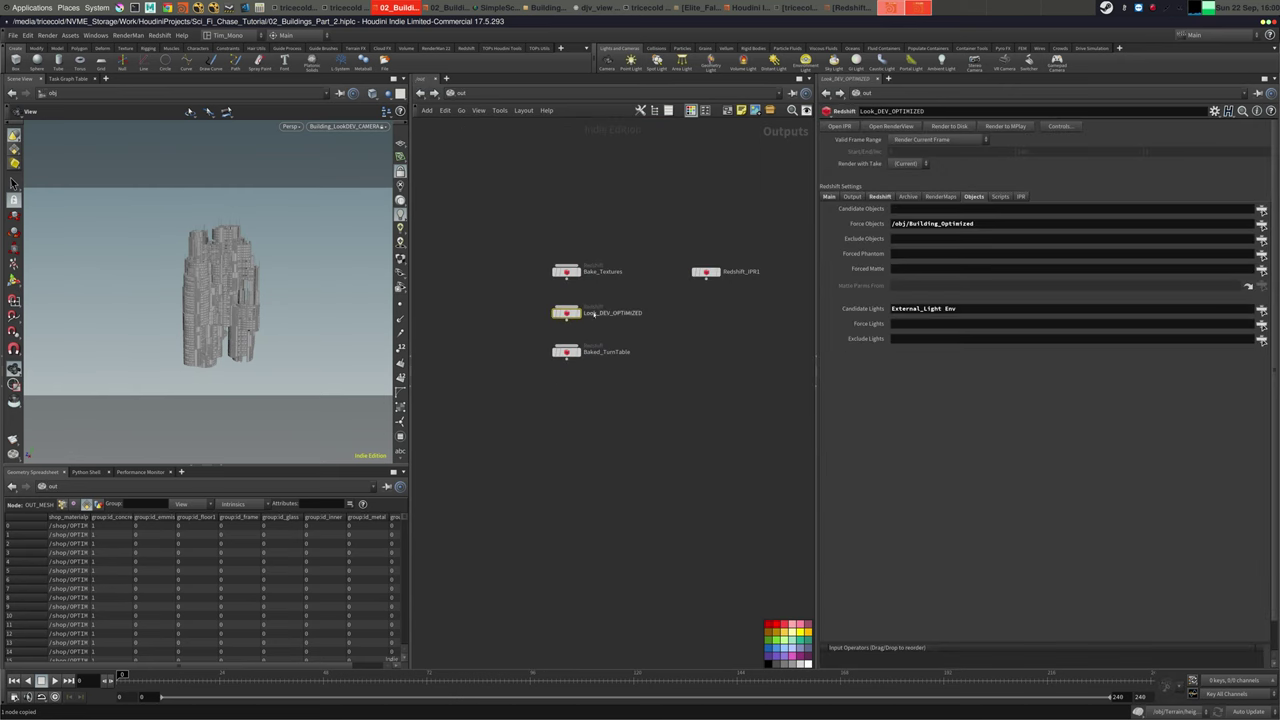
# Choose Building_Optimized from the operator list as the Force Objects pattern of the Look_DEV_OPTIMIZED node
pyautogui.moveTo(992, 223); pyautogui.dragTo(878, 225)
pyautogui.click(1262, 225)
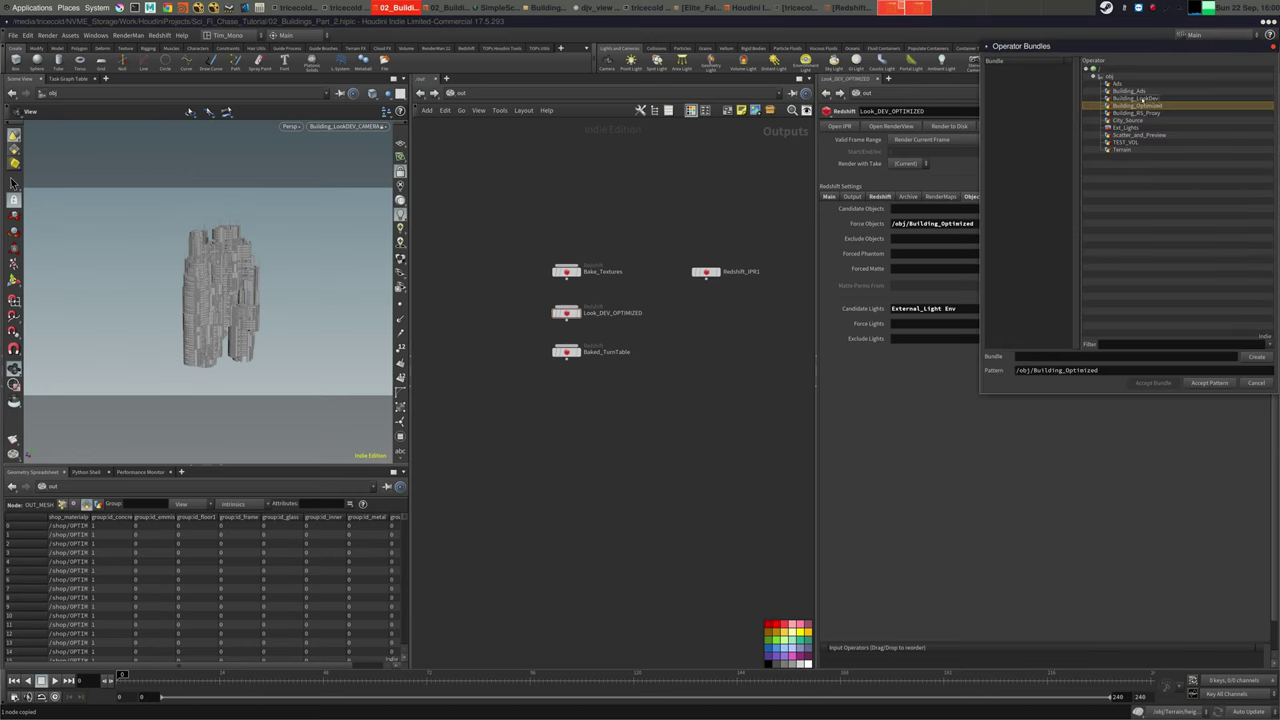
pyautogui.click(1140, 105)
pyautogui.click(1208, 382)
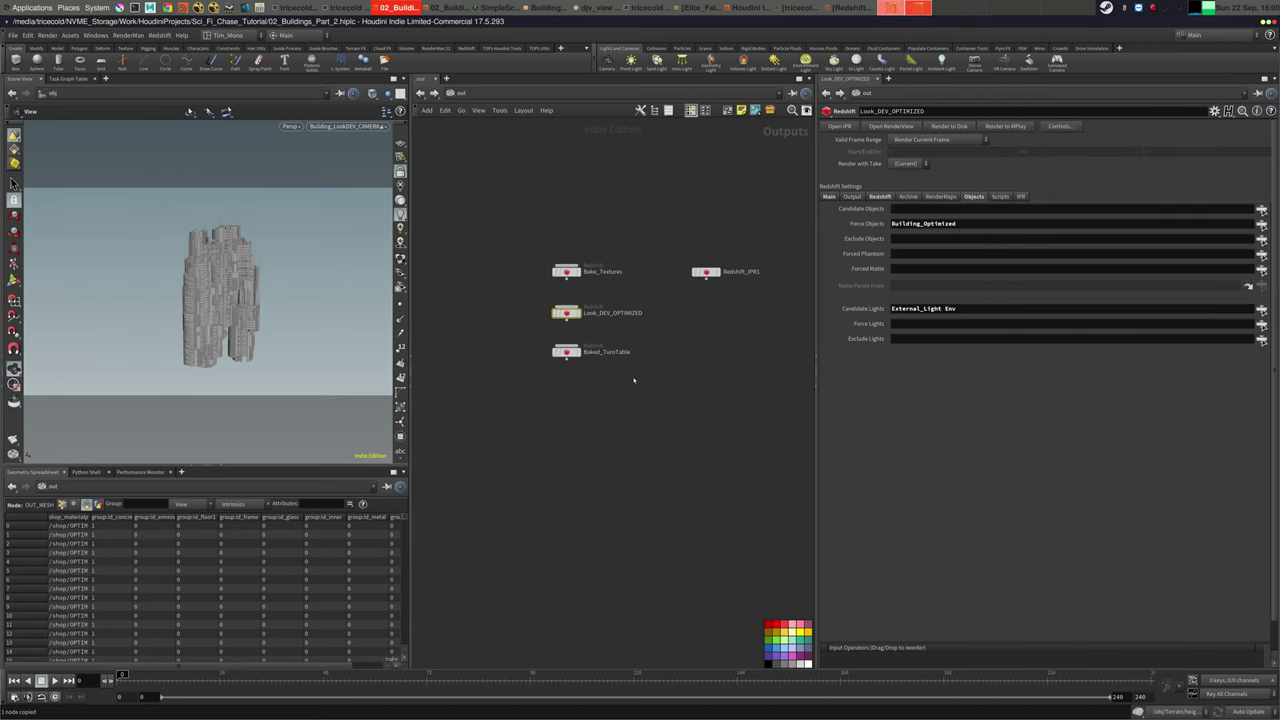
# Compare the object settings with Baked_TurnTable and move External_Light Env from Candidate Lights to Force Lights on Look_DEV_OPTIMIZED
pyautogui.moveTo(633, 380); pyautogui.dragTo(538, 343)
pyautogui.click(973, 196)
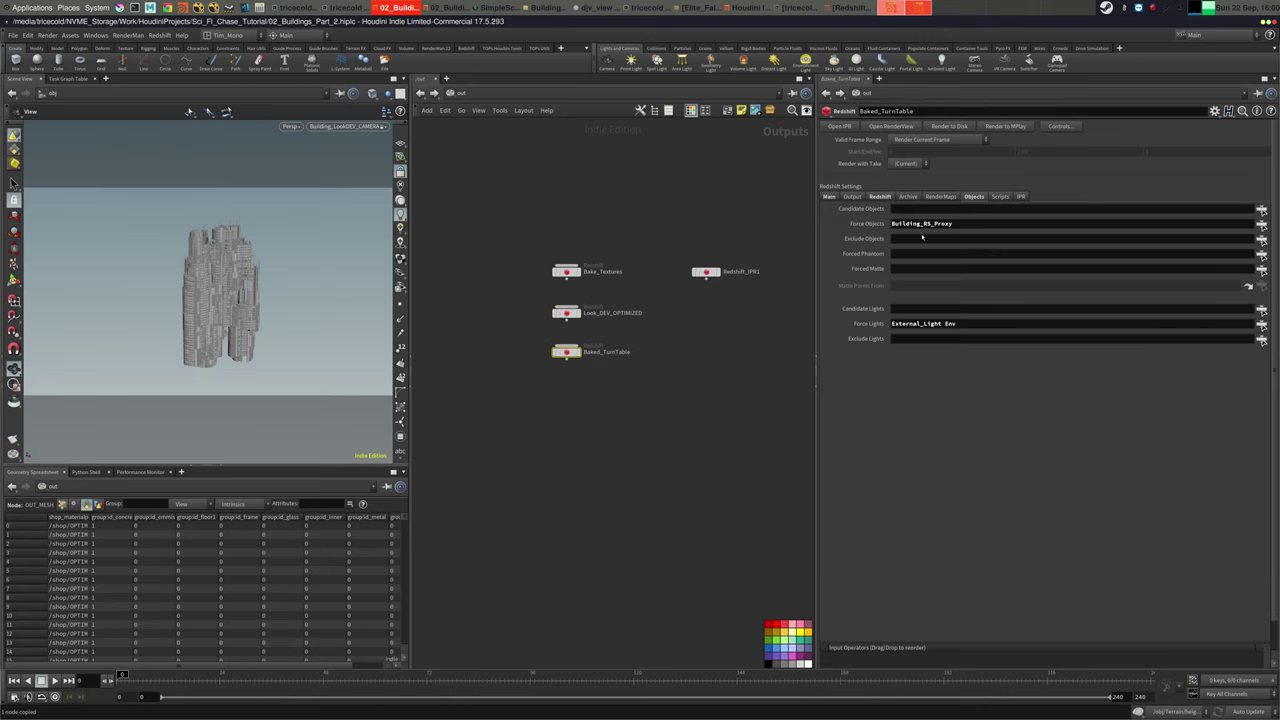
pyautogui.moveTo(616, 296); pyautogui.dragTo(530, 324)
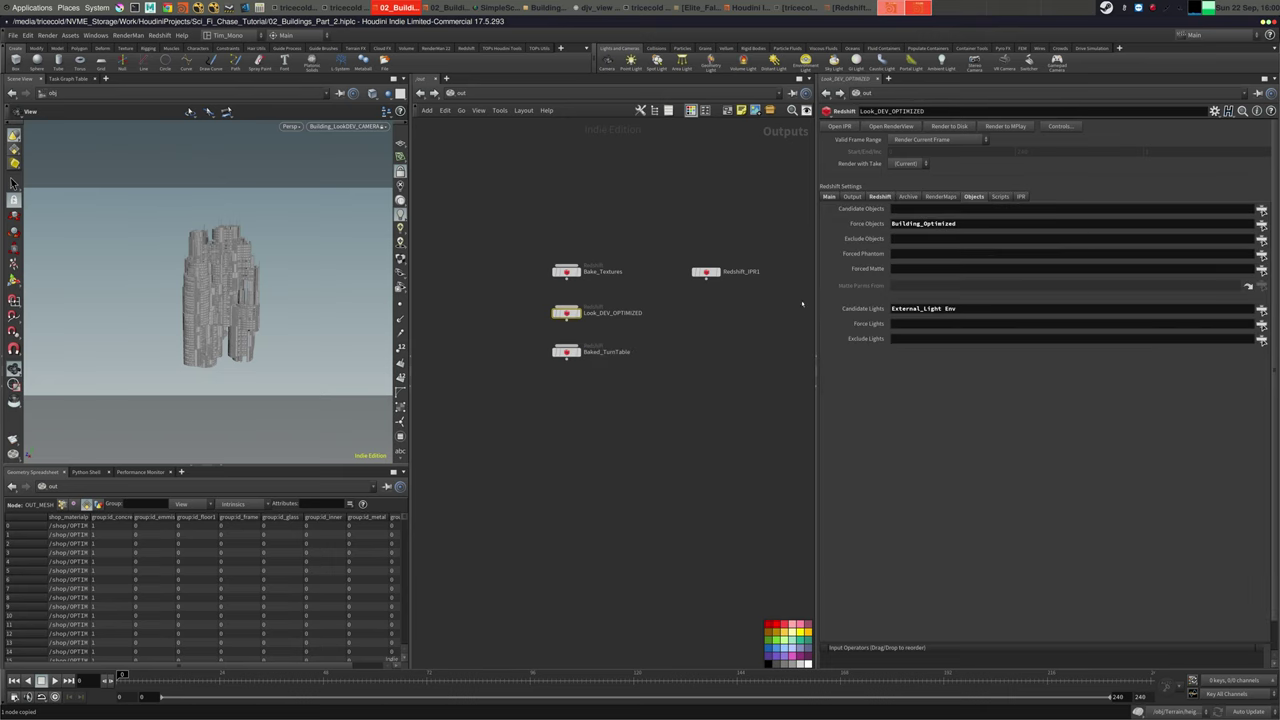
pyautogui.moveTo(624, 333); pyautogui.dragTo(552, 362)
pyautogui.moveTo(611, 305); pyautogui.dragTo(553, 319)
pyautogui.moveTo(978, 308); pyautogui.dragTo(878, 309)
pyautogui.hotkey('ctrl', 'x')
pyautogui.click(906, 323)
pyautogui.hotkey('ctrl', 'v')
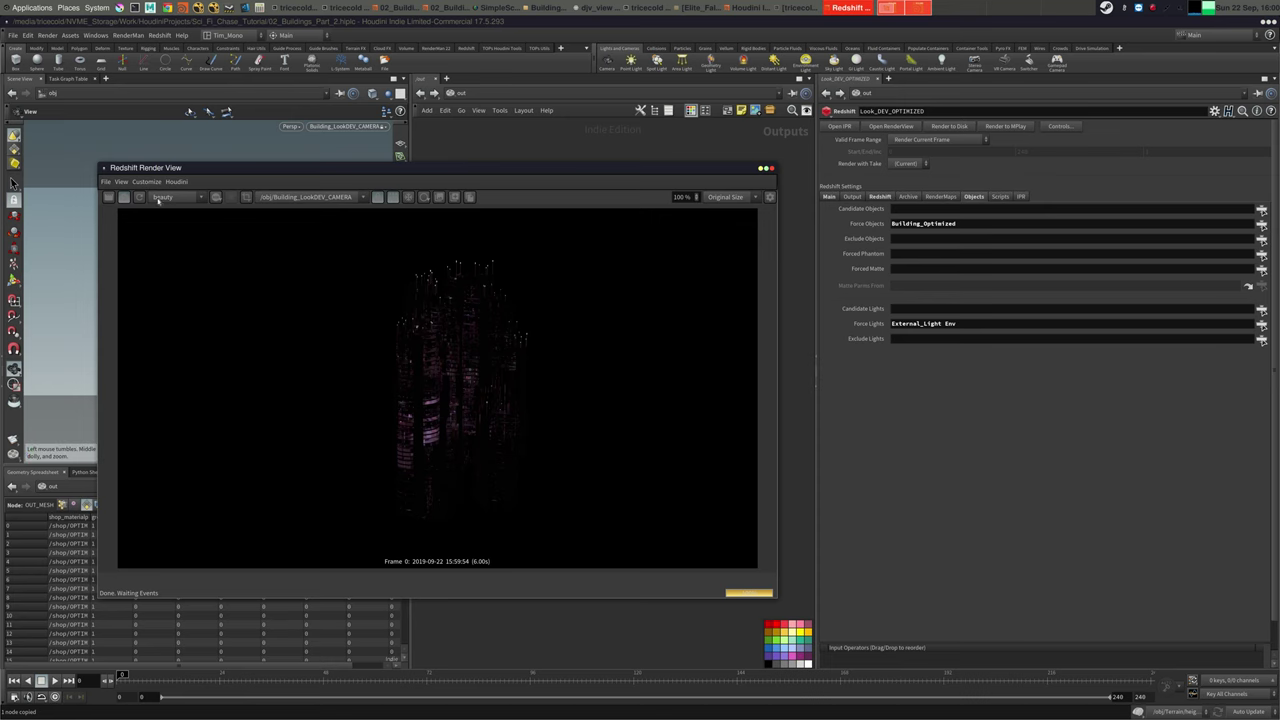
# Close and relaunch the Redshift Render View from Look_DEV_OPTIMIZED, and show the node's global illumination settings
pyautogui.click(770, 168)
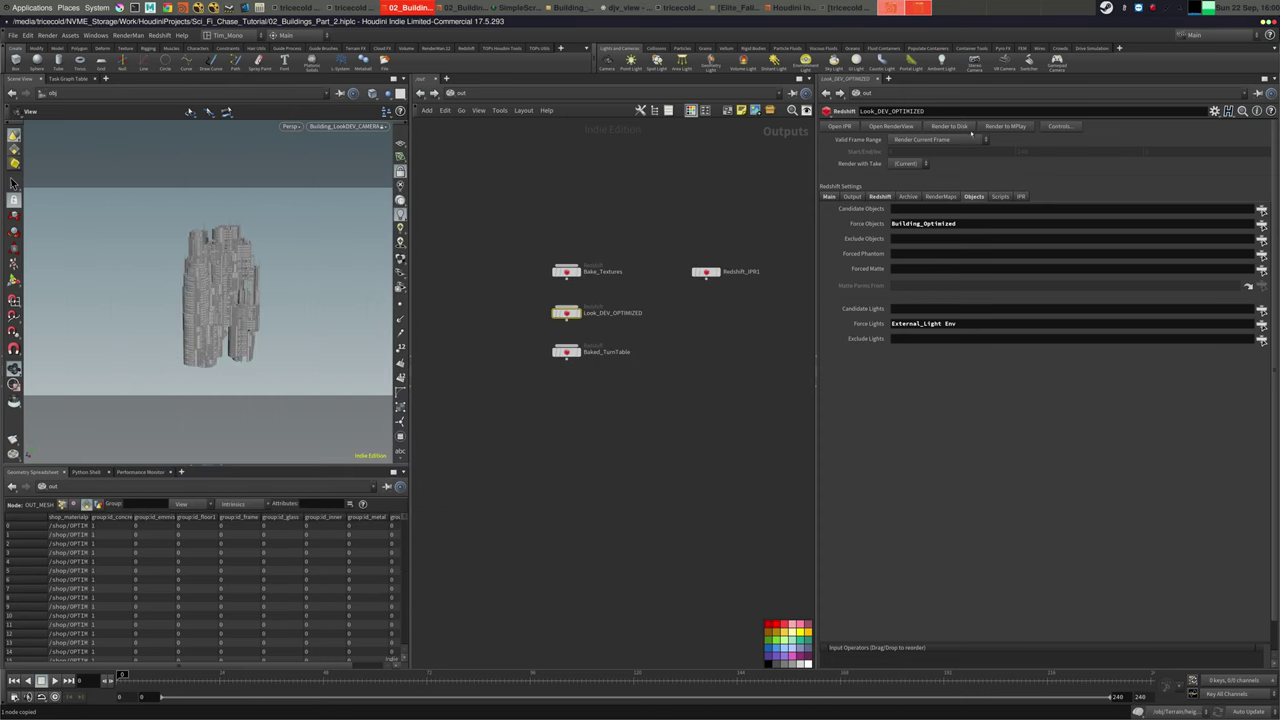
pyautogui.click(889, 127)
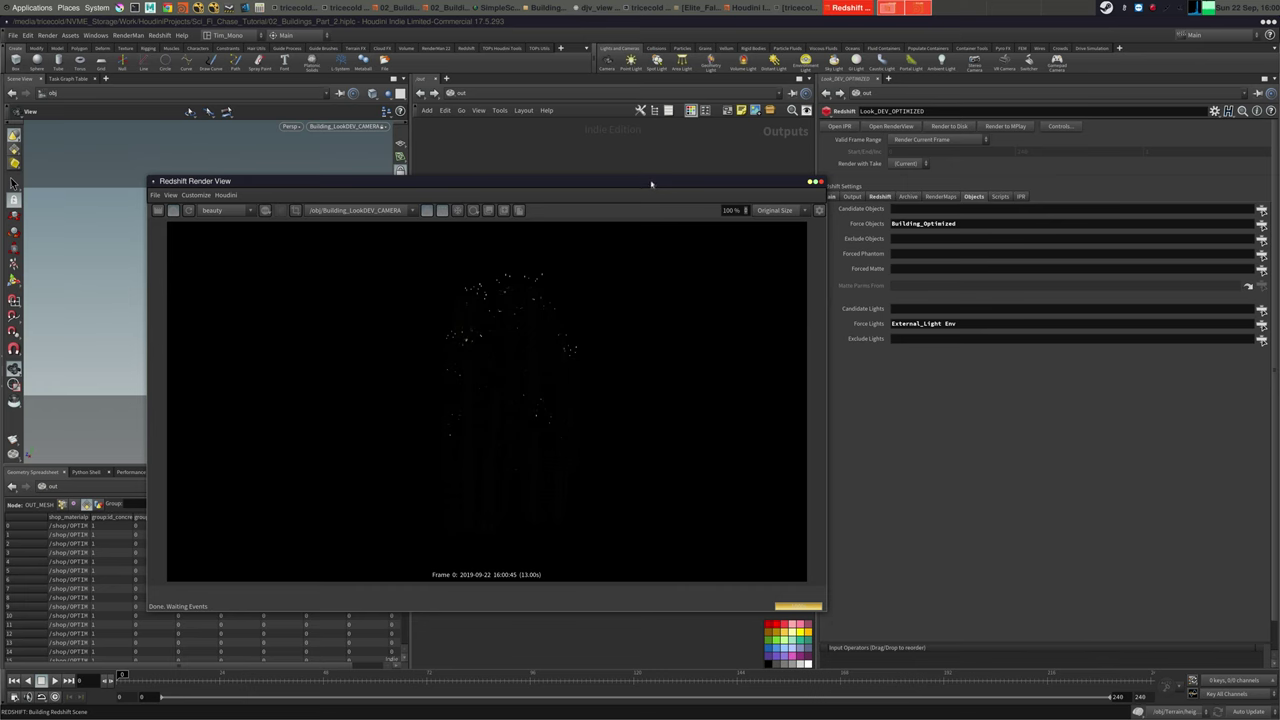
pyautogui.moveTo(651, 184); pyautogui.dragTo(501, 210)
pyautogui.click(874, 197)
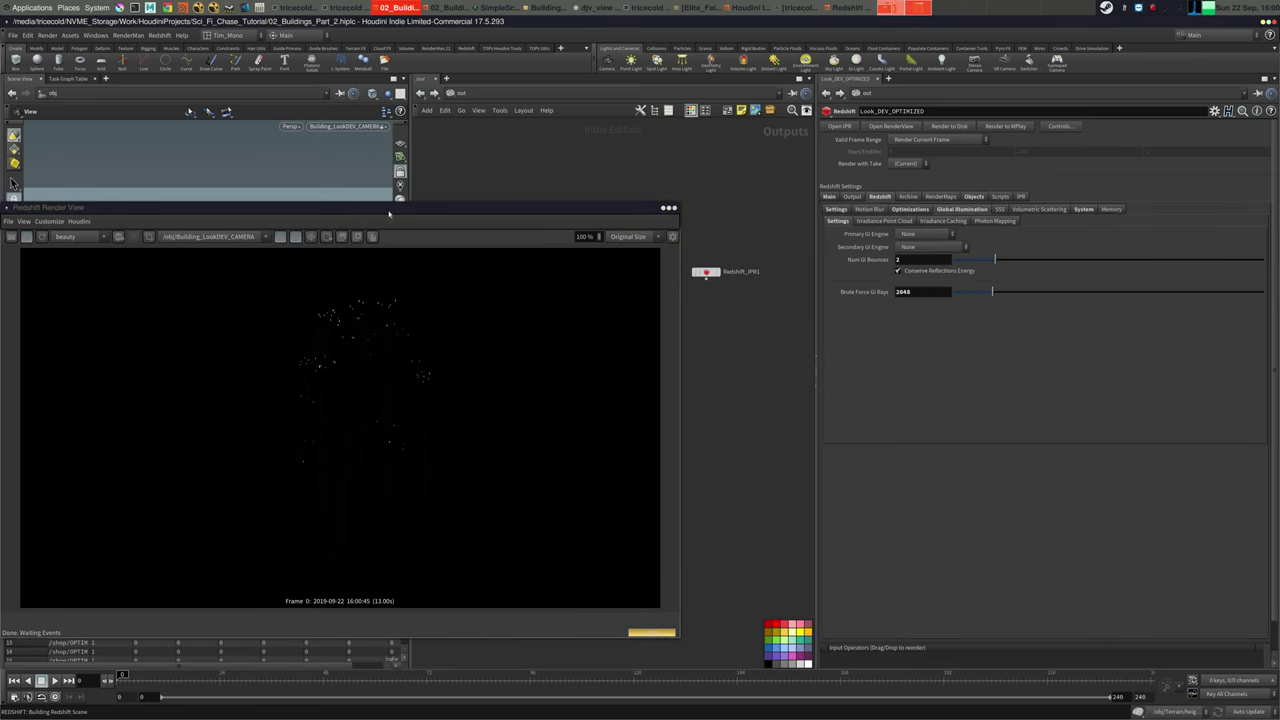
pyautogui.moveTo(389, 214)
pyautogui.mouseDown()
pyautogui.moveTo(435, 219)
pyautogui.moveTo(412, 223)
pyautogui.mouseUp()
# Go into the Building_Optimized object and open the OPTIMIZED_TEXTURES shader assigned in its material1 node
pyautogui.click(461, 92)
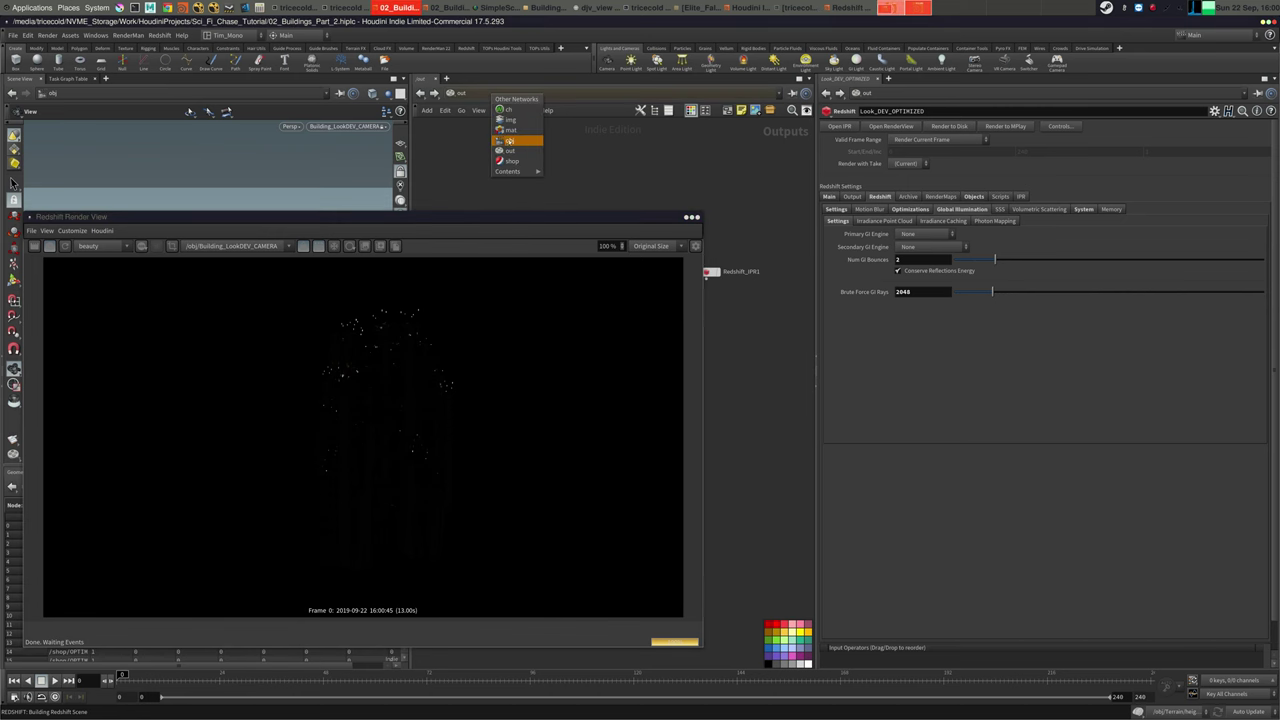
pyautogui.click(509, 141)
pyautogui.moveTo(610, 220); pyautogui.dragTo(730, 136)
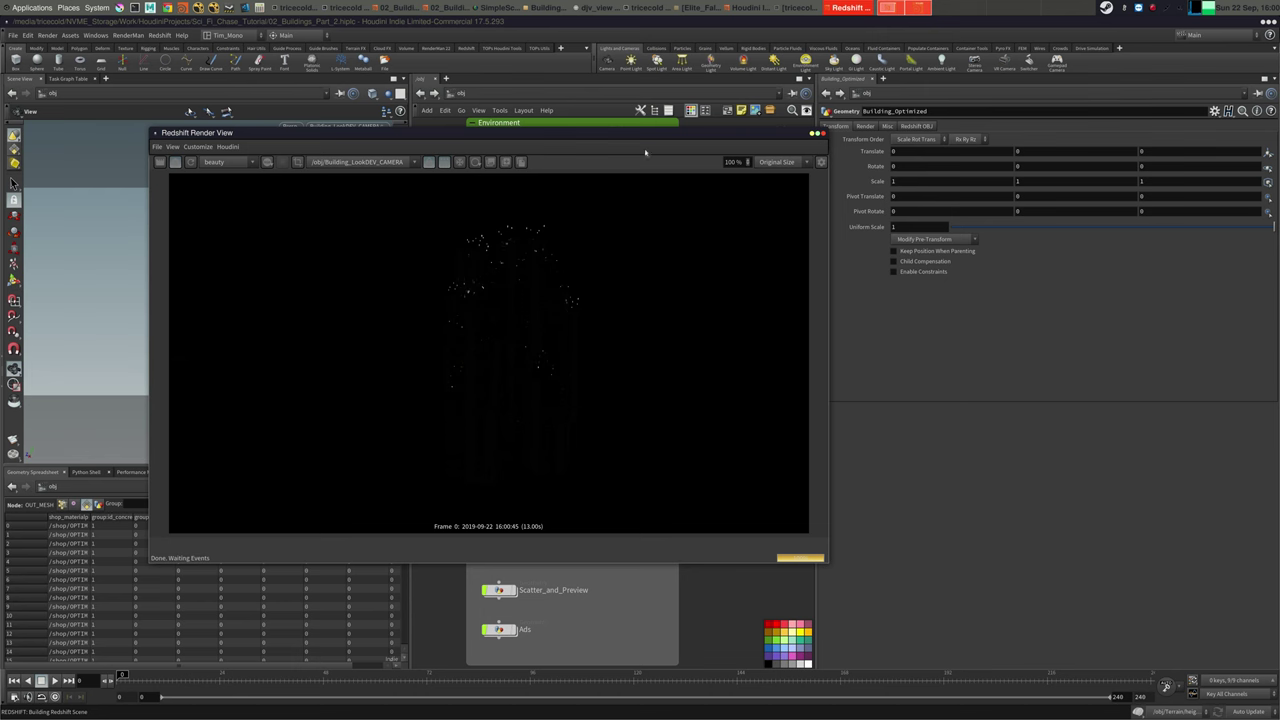
pyautogui.moveTo(645, 153); pyautogui.dragTo(563, 415)
pyautogui.moveTo(566, 314); pyautogui.dragTo(607, 256, button='middle')
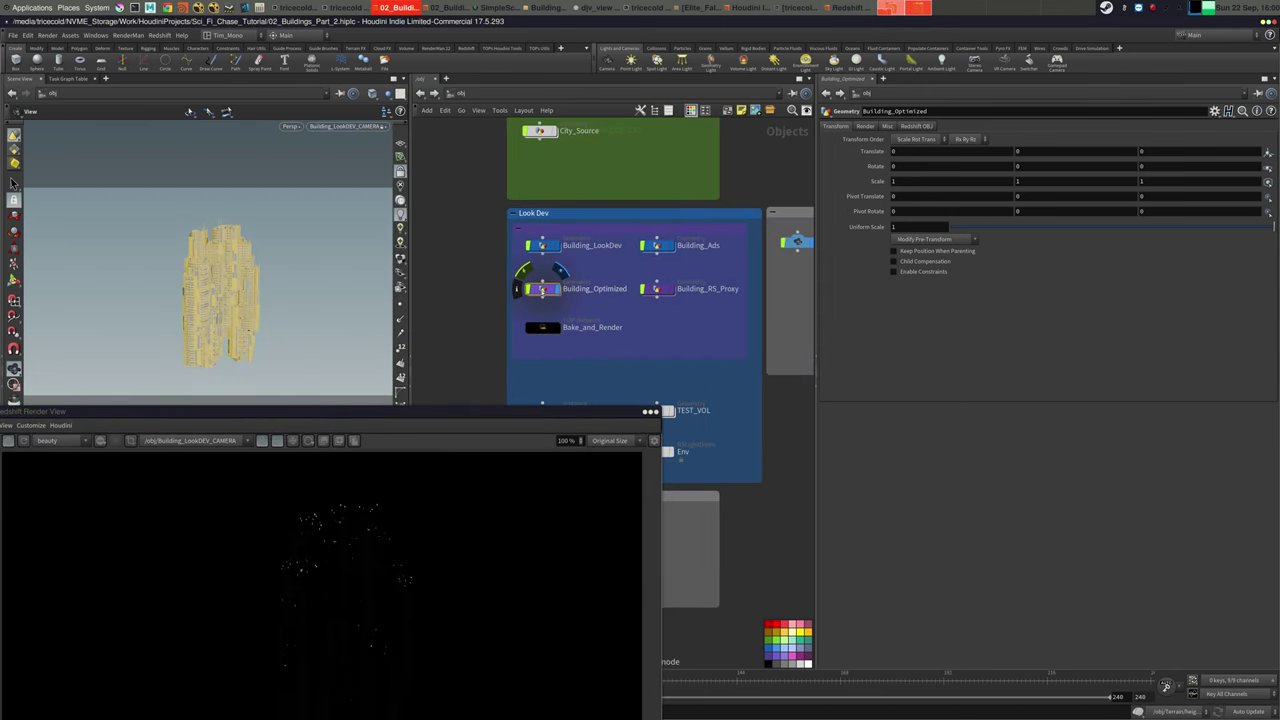
pyautogui.doubleClick(541, 290)
pyautogui.click(596, 344)
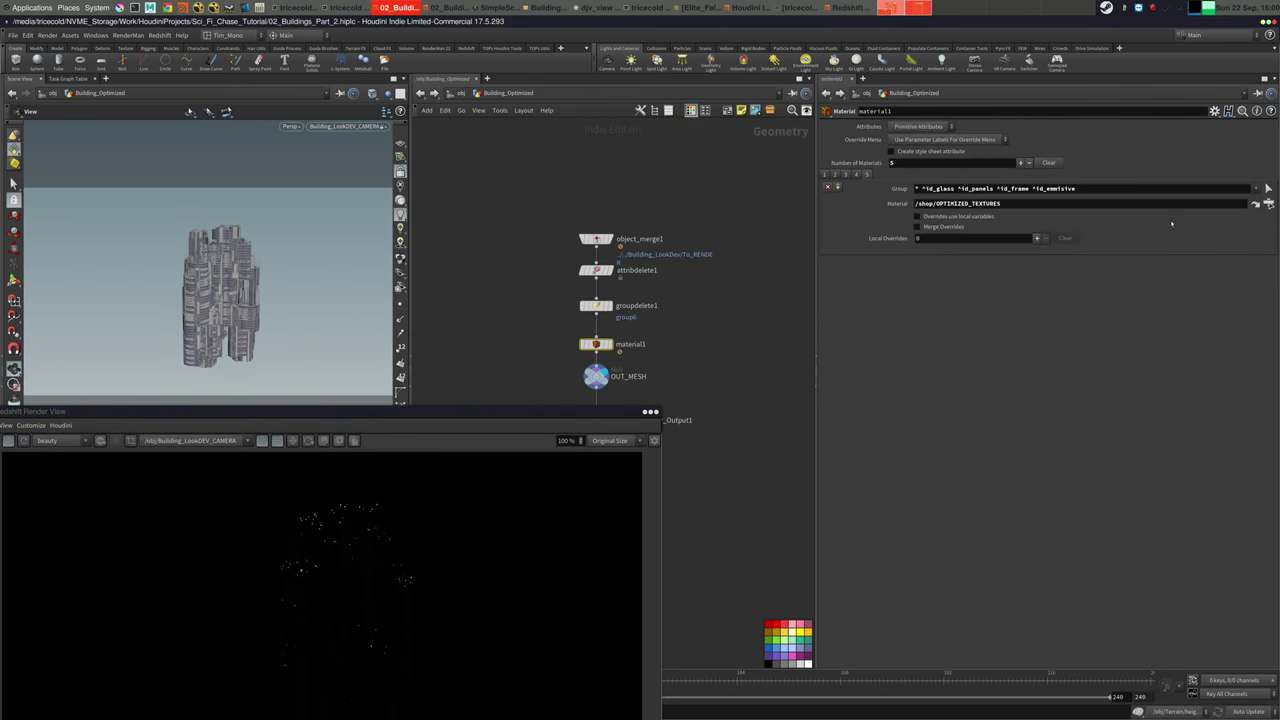
pyautogui.click(1255, 204)
# Replace the wedge ID expression in the OPTIMIZED_TEXTURES filename with 0, giving the folder 0_1024, and check that folder's image files
pyautogui.click(1188, 153)
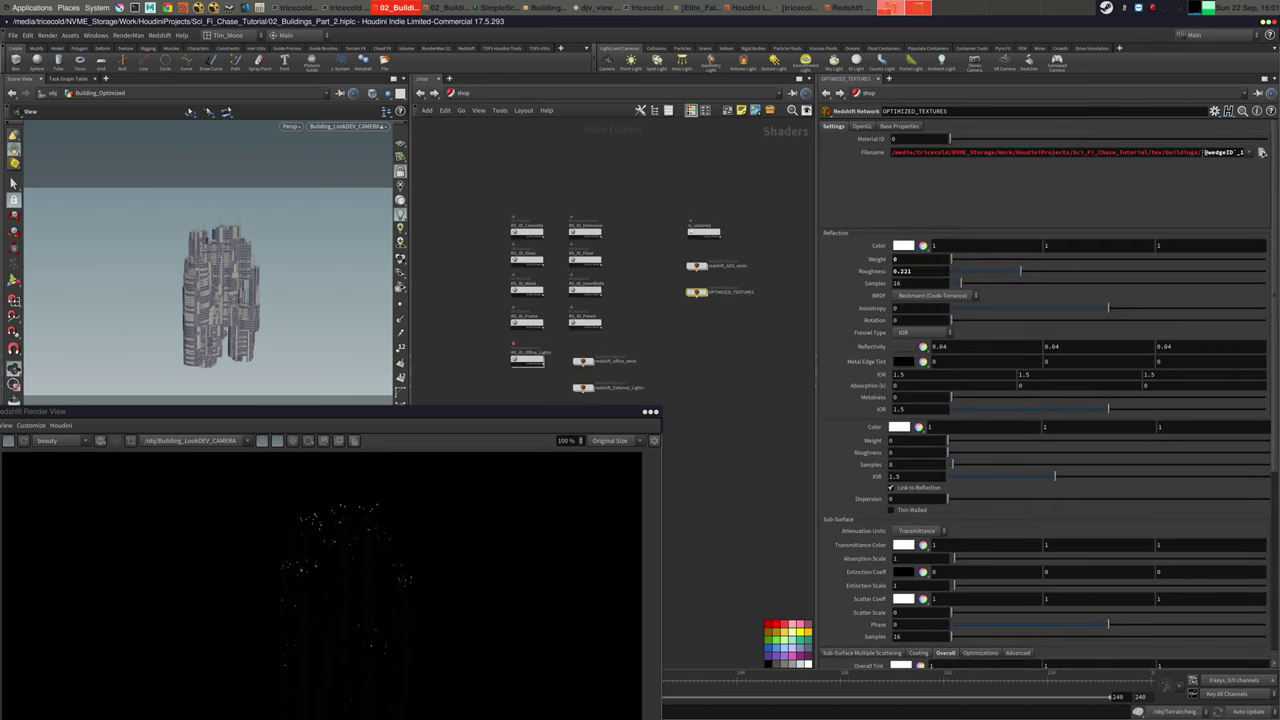
pyautogui.hotkey('shift', 'Right')
pyautogui.hotkey('shift', 'Right')
pyautogui.hotkey('shift', 'Right')
pyautogui.hotkey('shift', 'Right')
pyautogui.hotkey('shift', 'Right')
pyautogui.hotkey('shift', 'Right')
pyautogui.hotkey('shift', 'Right')
pyautogui.hotkey('shift', 'Right')
pyautogui.hotkey('shift', 'Right')
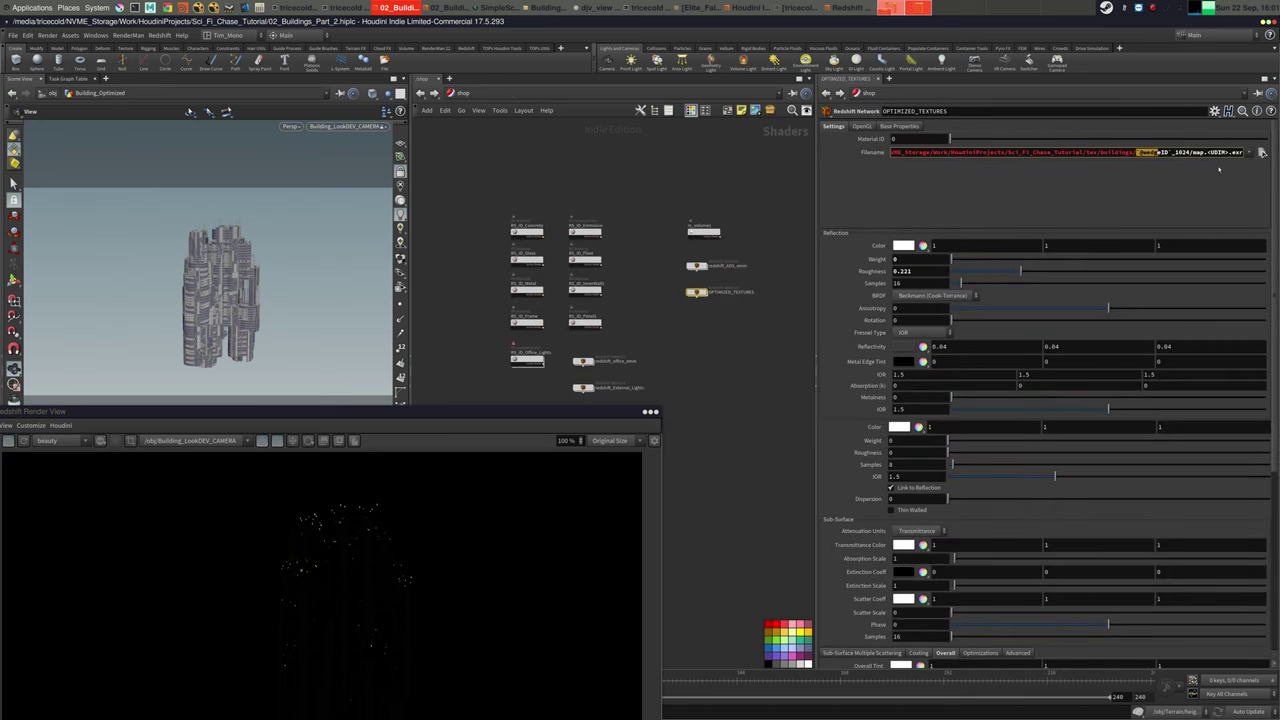
pyautogui.write('0_10')
pyautogui.press('Return')
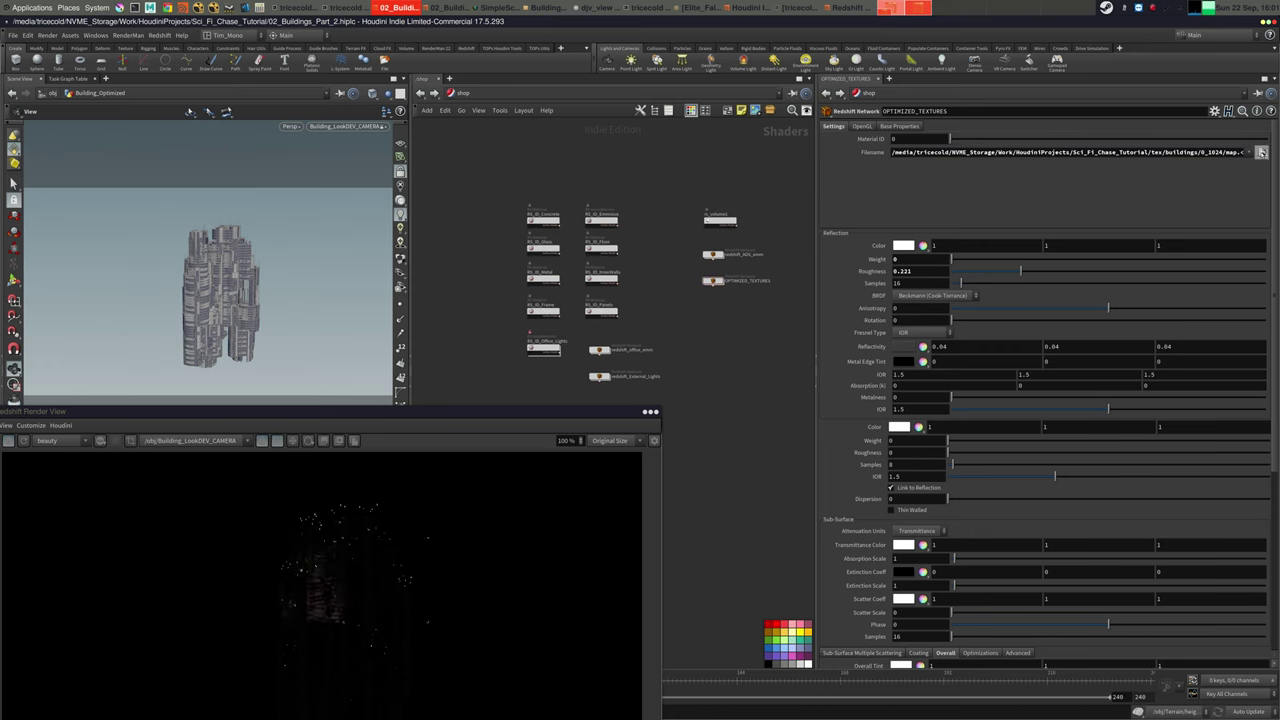
pyautogui.click(1261, 152)
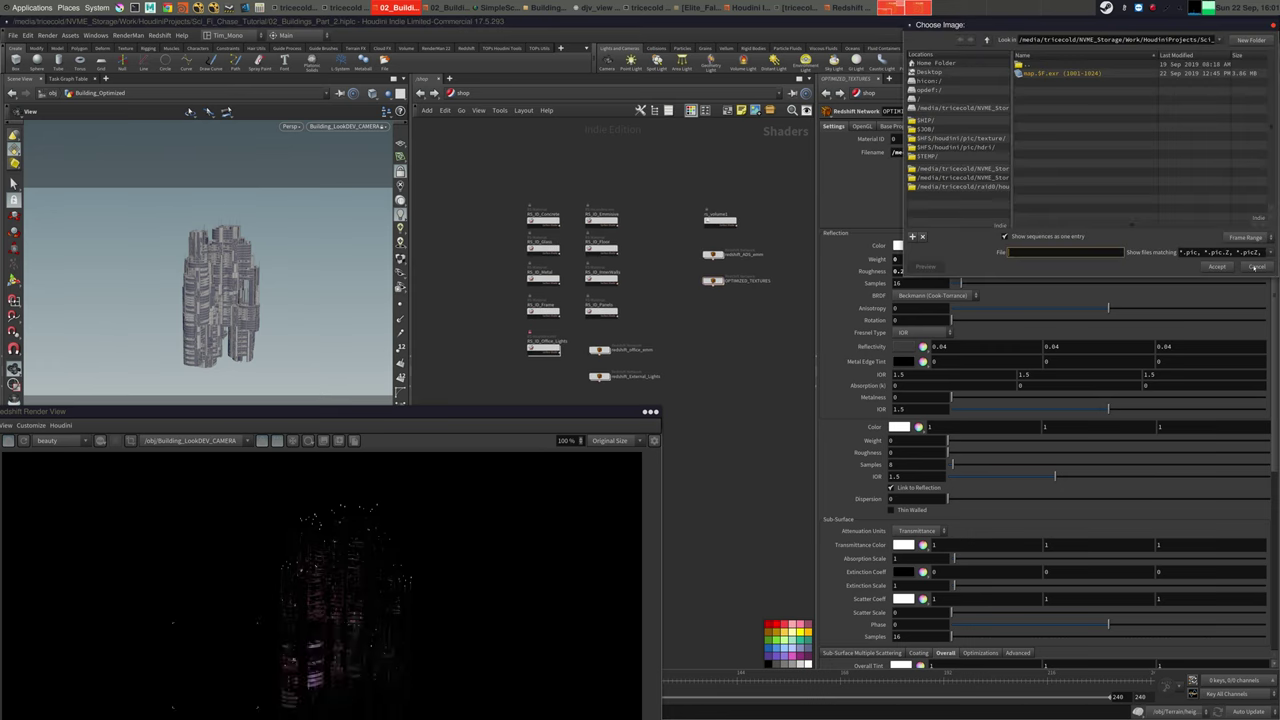
pyautogui.press('Escape')
# Set the reflection weight of the OPTIMIZED_TEXTURES shader to 1 and bring the render window into view
pyautogui.moveTo(380, 414); pyautogui.dragTo(445, 233)
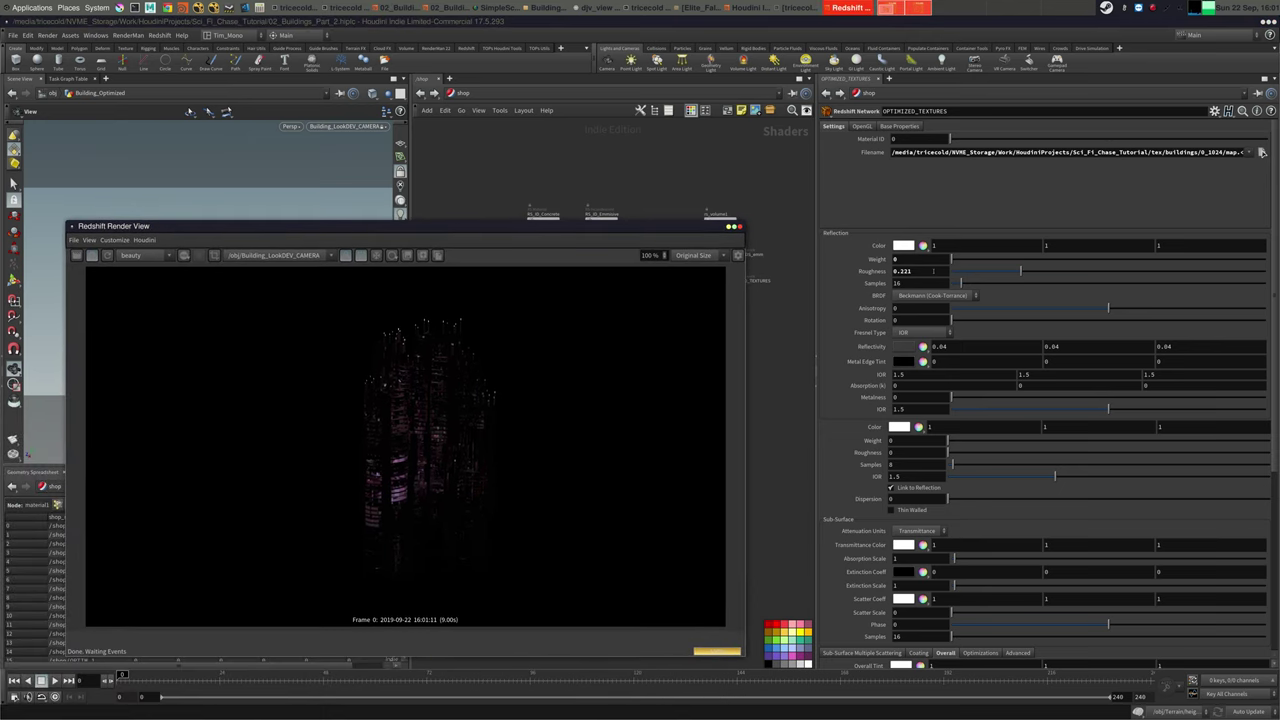
pyautogui.moveTo(914, 260); pyautogui.dragTo(868, 270)
pyautogui.write('1')
pyautogui.press('Tab')
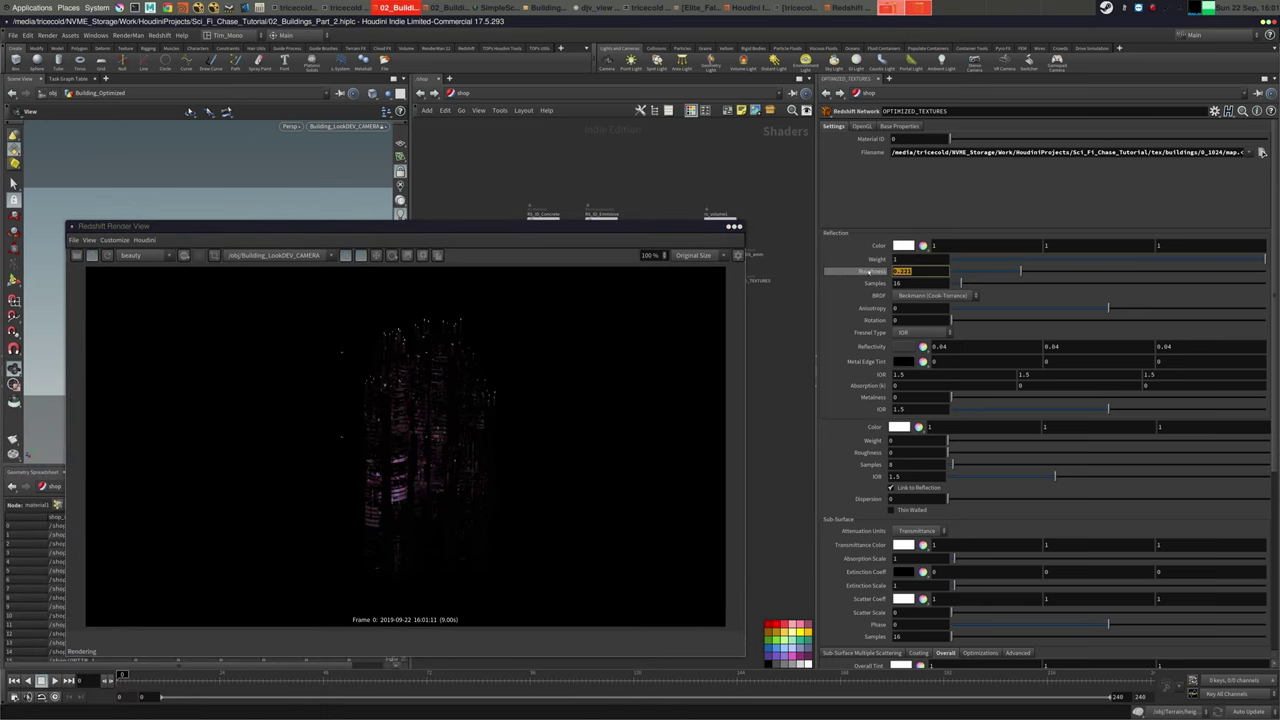
pyautogui.click(551, 362)
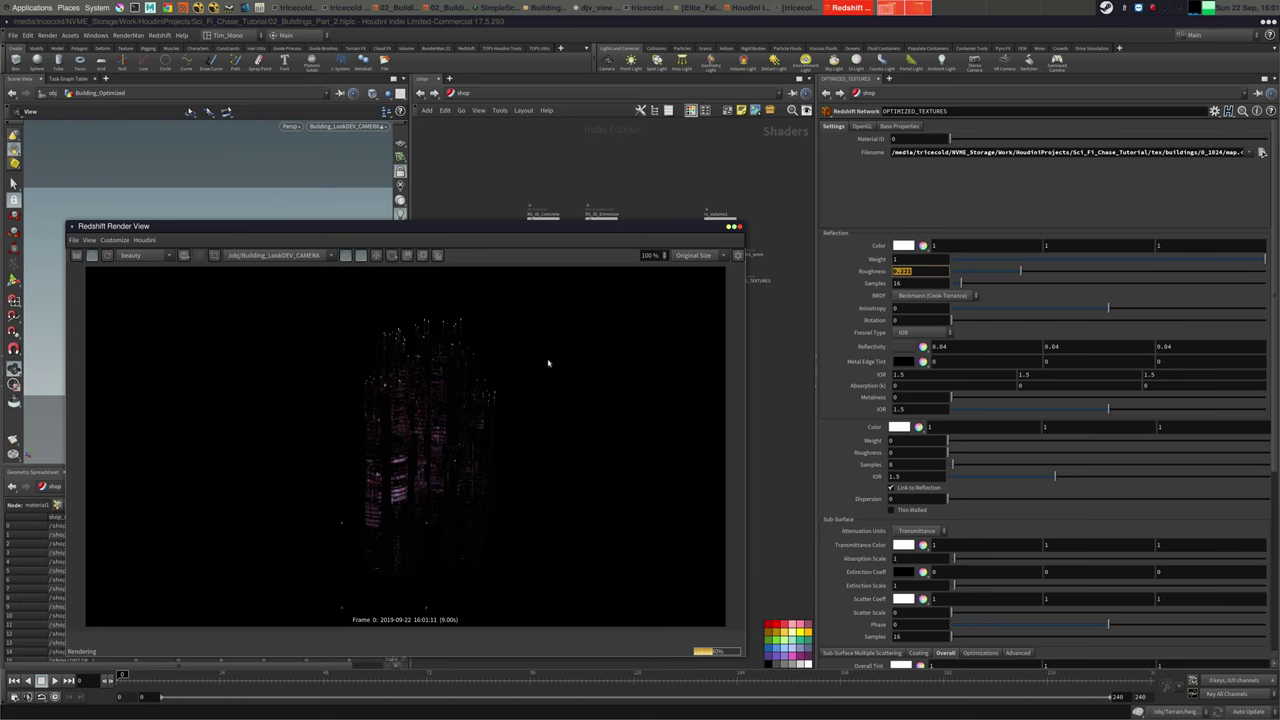
# Set the reflection roughness of the OPTIMIZED_TEXTURES shader to .356 and then refine it to .35
pyautogui.click(922, 271)
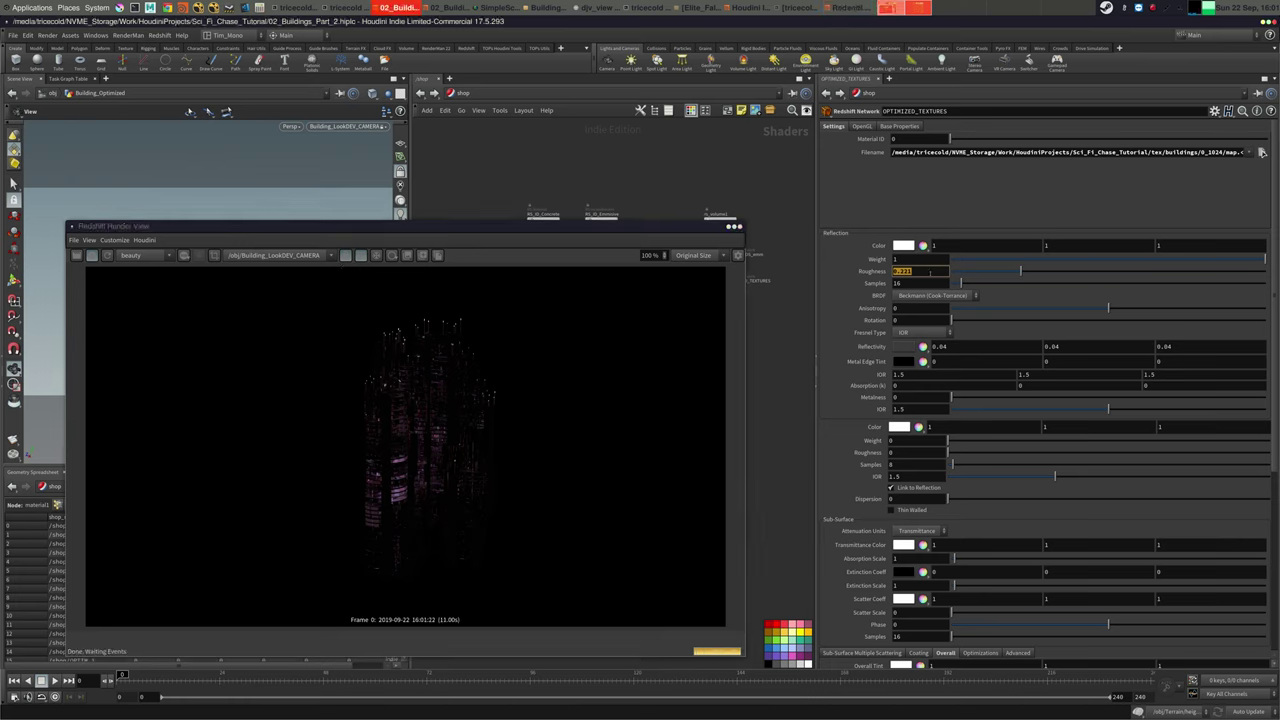
pyautogui.moveTo(925, 271); pyautogui.dragTo(880, 268)
pyautogui.write('.356')
pyautogui.press('Return')
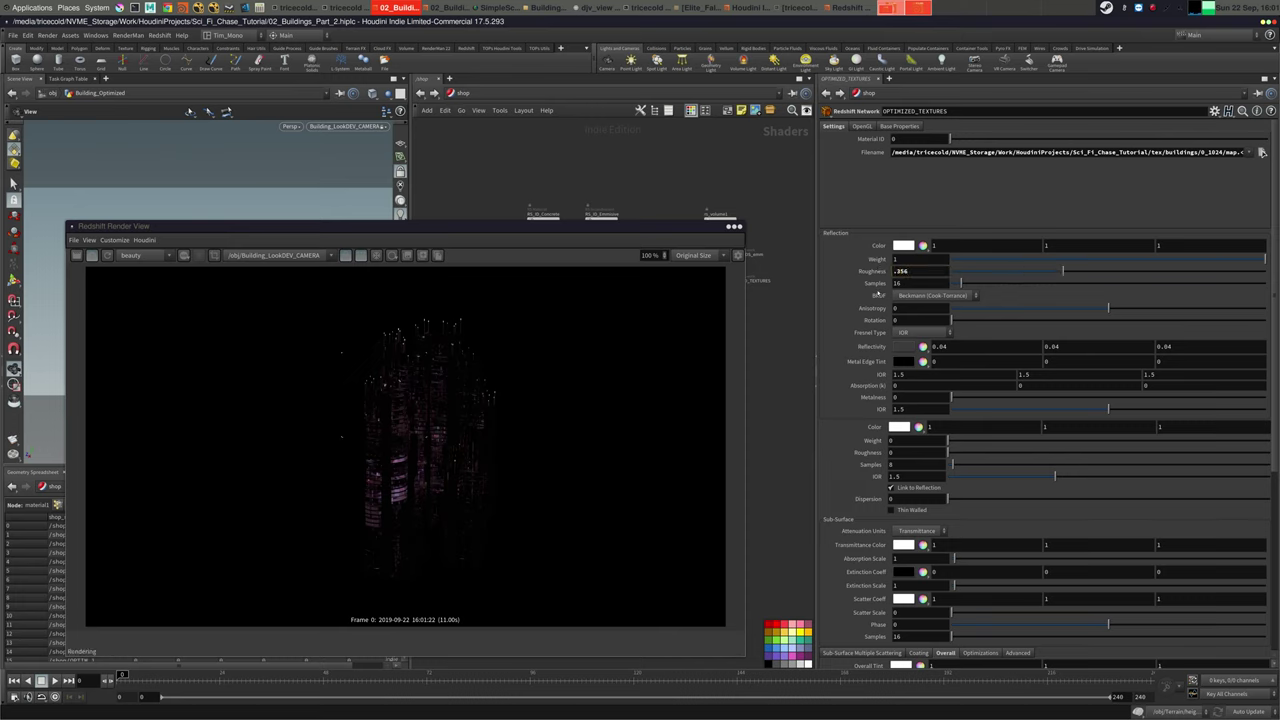
pyautogui.click(928, 272)
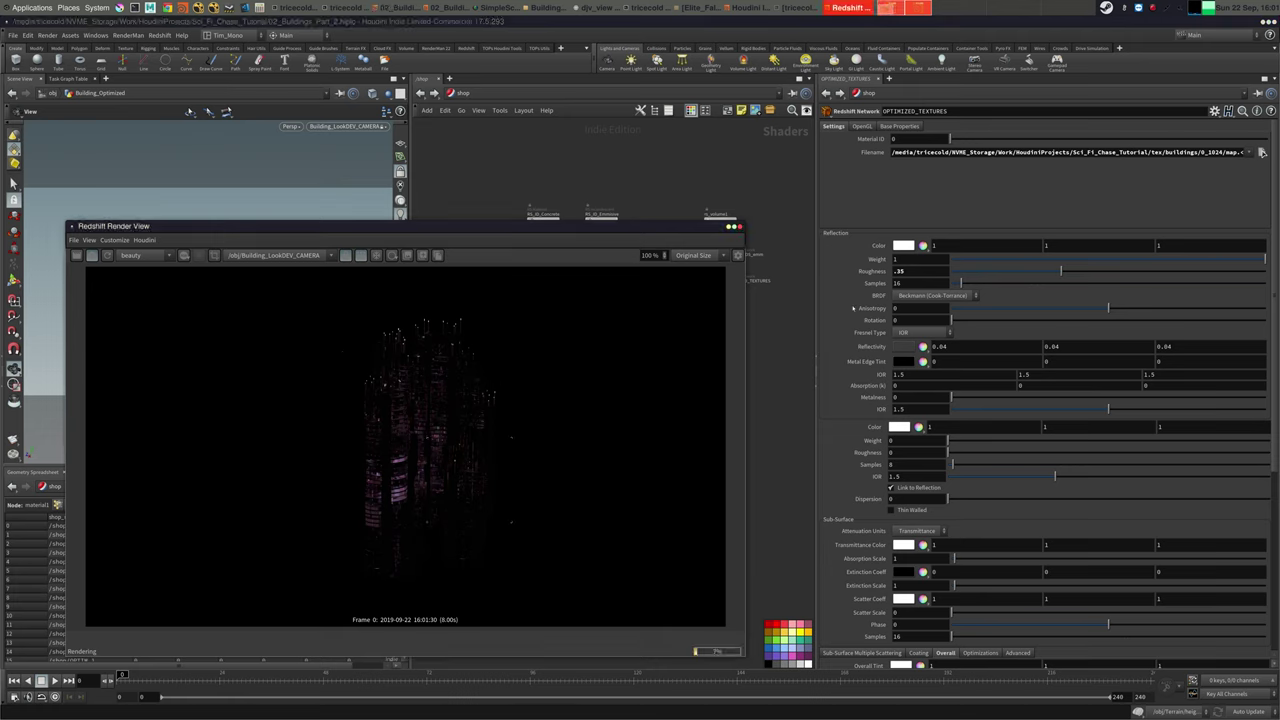
# Set the reflection weight of the OPTIMIZED_TEXTURES shader to 0 and its reflection roughness to 1
pyautogui.doubleClick(905, 260)
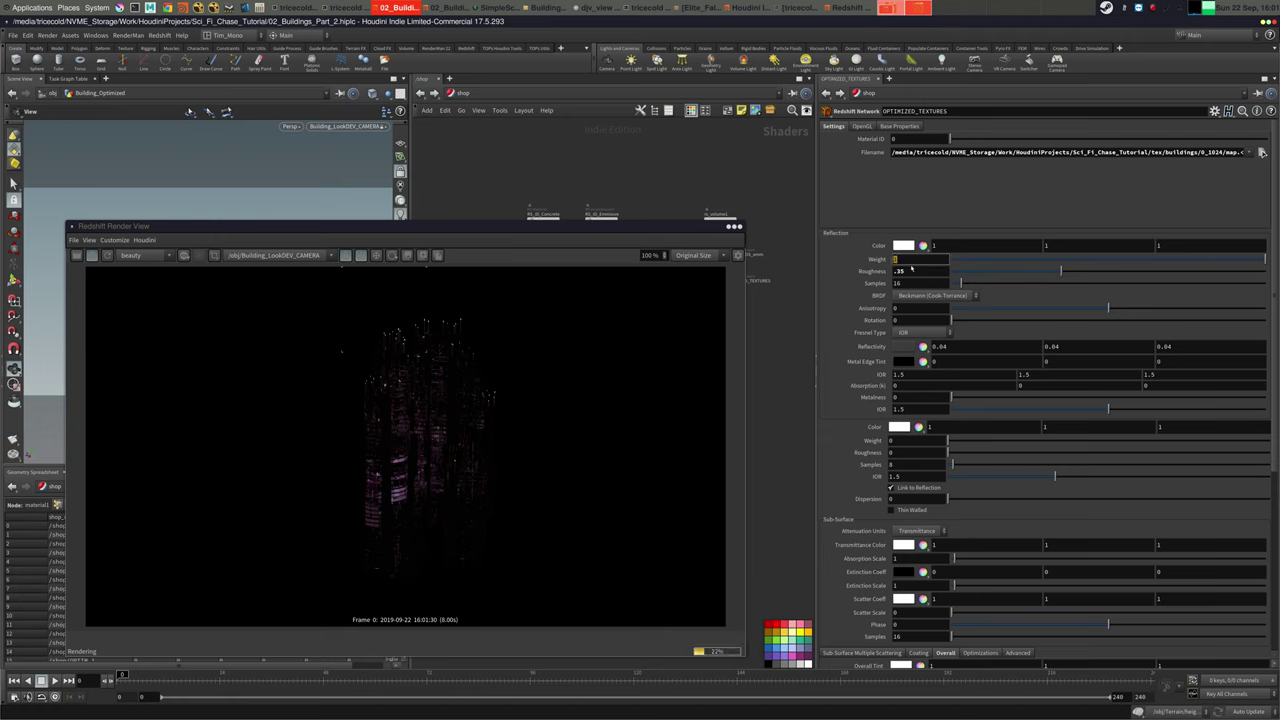
pyautogui.write('0')
pyautogui.press('Return')
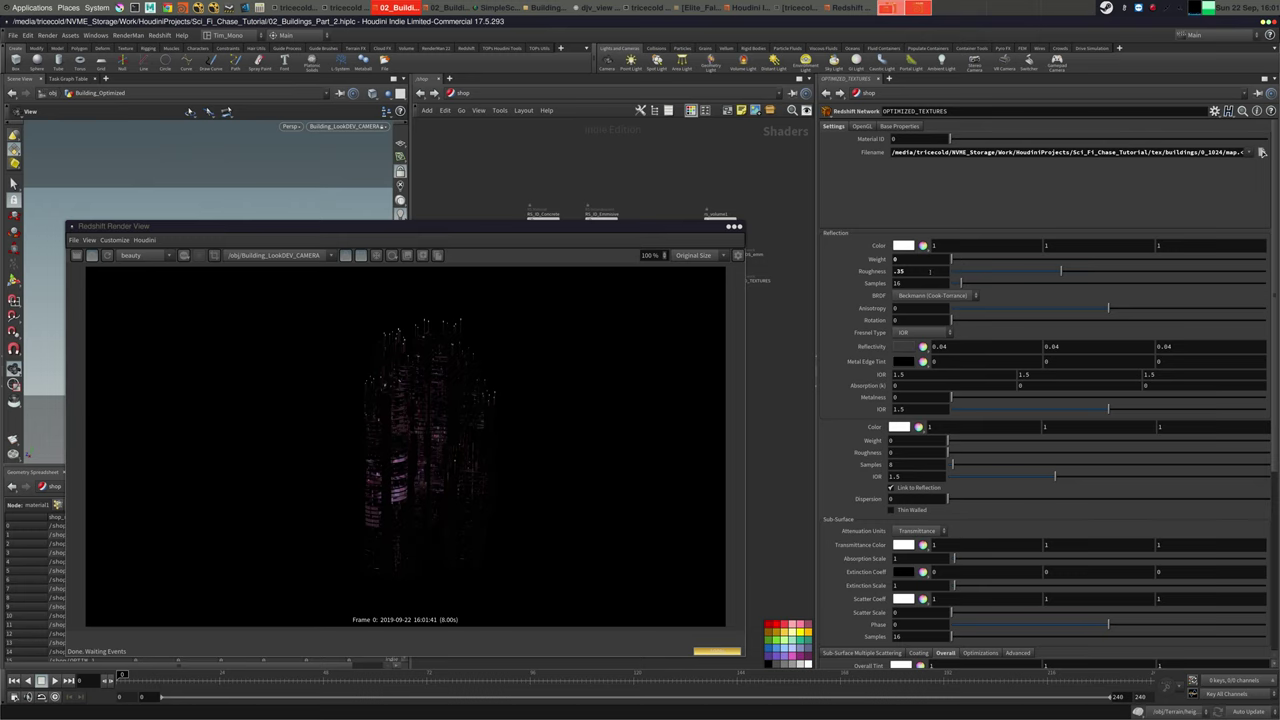
pyautogui.write('1')
pyautogui.press('Tab')
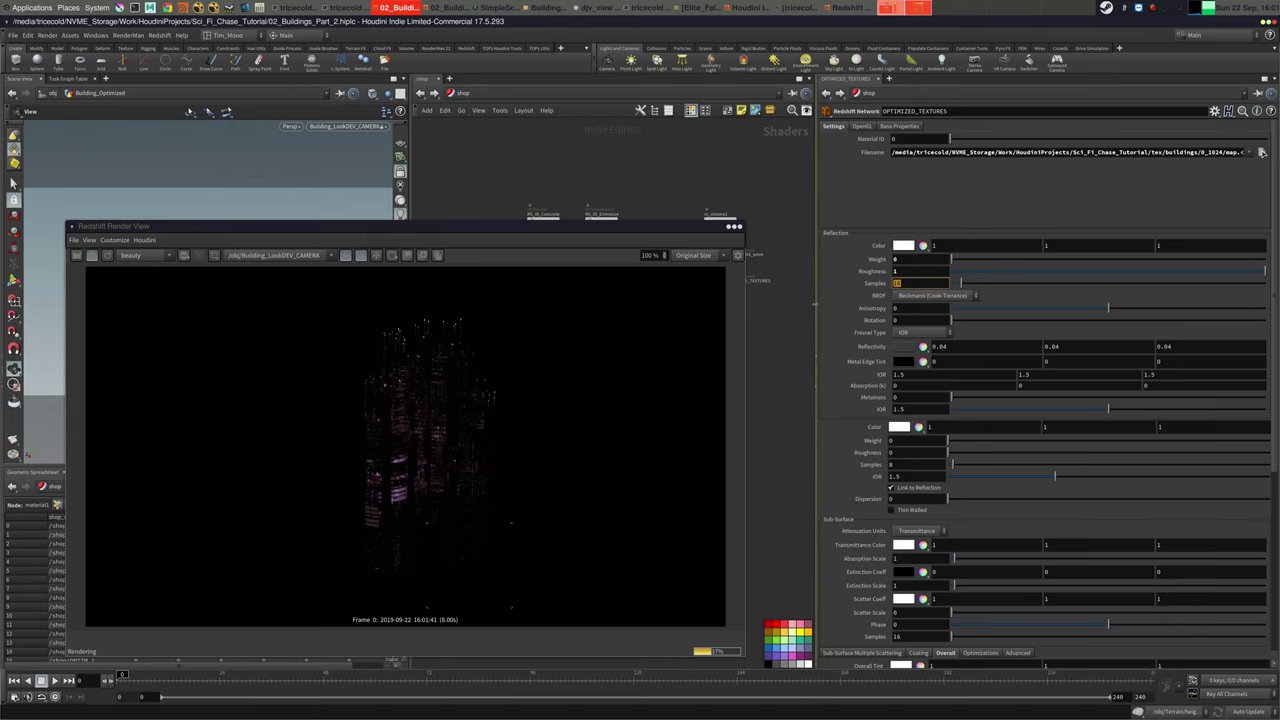
# Try an emission weight of 2 on the OPTIMIZED_TEXTURES shader and restore it to 1
pyautogui.scroll(-5, 1275, 283)
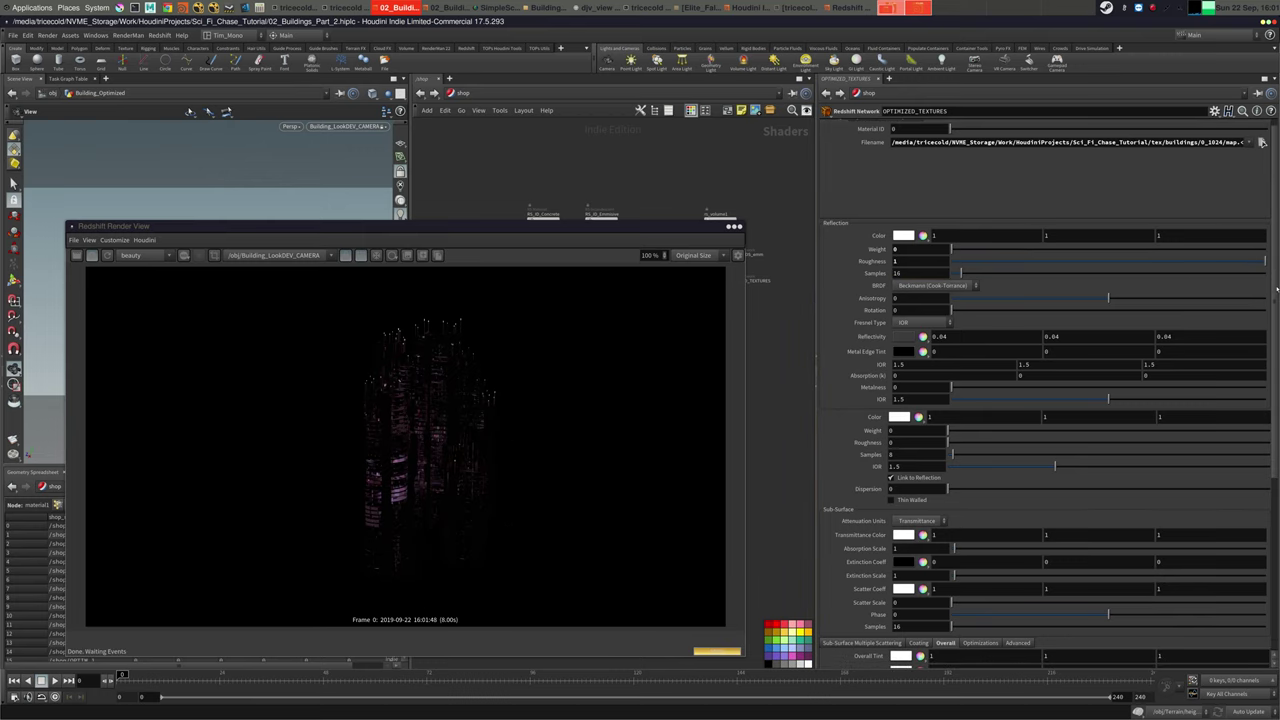
pyautogui.scroll(-5, 1275, 283)
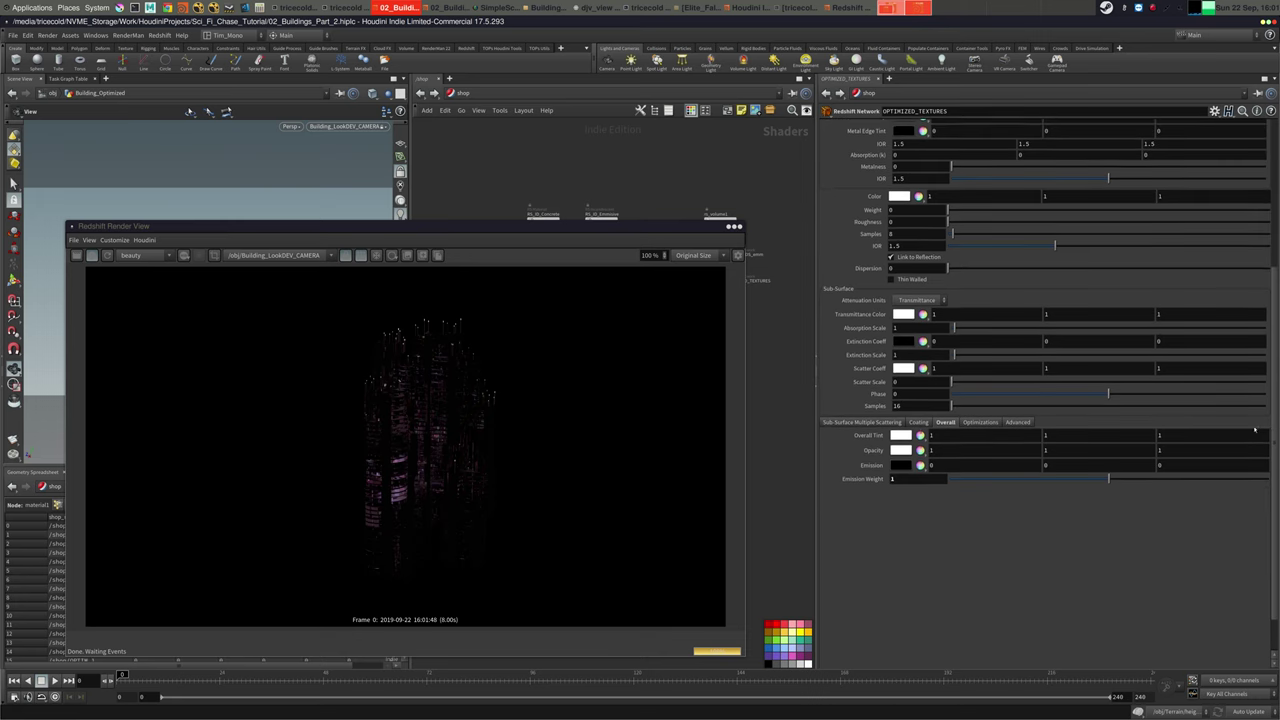
pyautogui.press('BackSpace')
pyautogui.write('2')
pyautogui.press('Return')
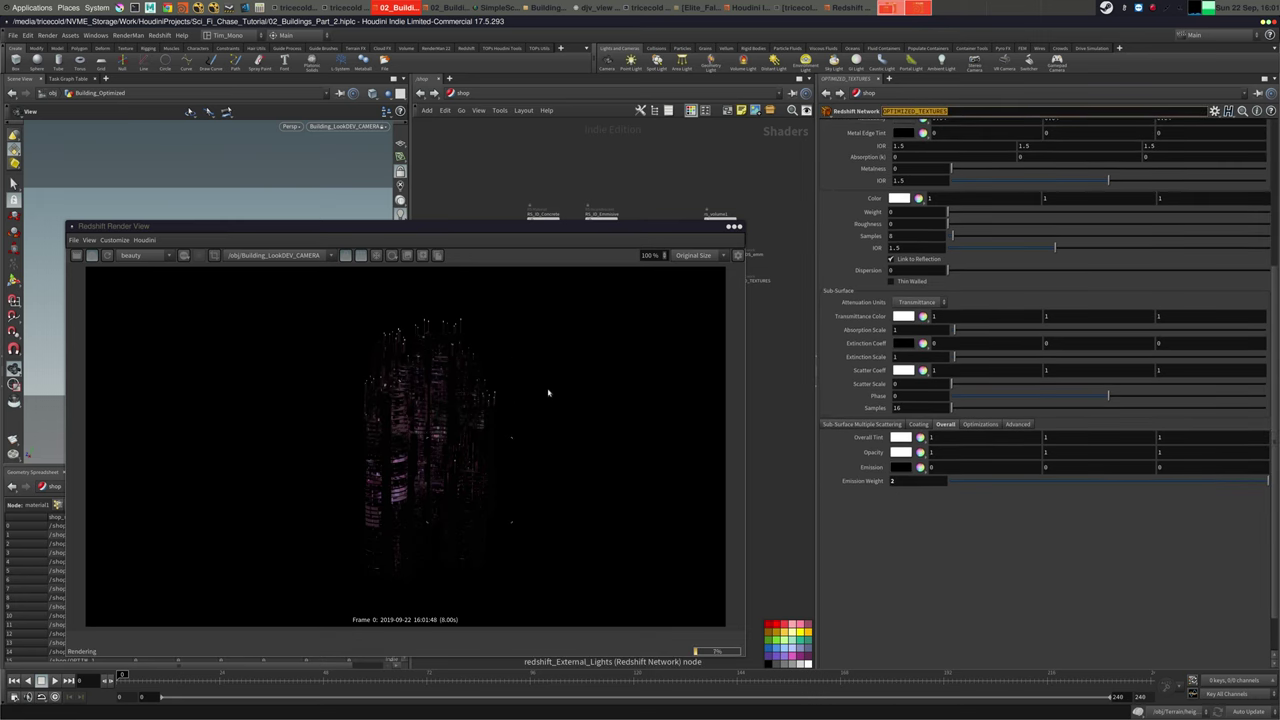
pyautogui.click(899, 481)
pyautogui.press('BackSpace')
pyautogui.write('1')
pyautogui.press('Return')
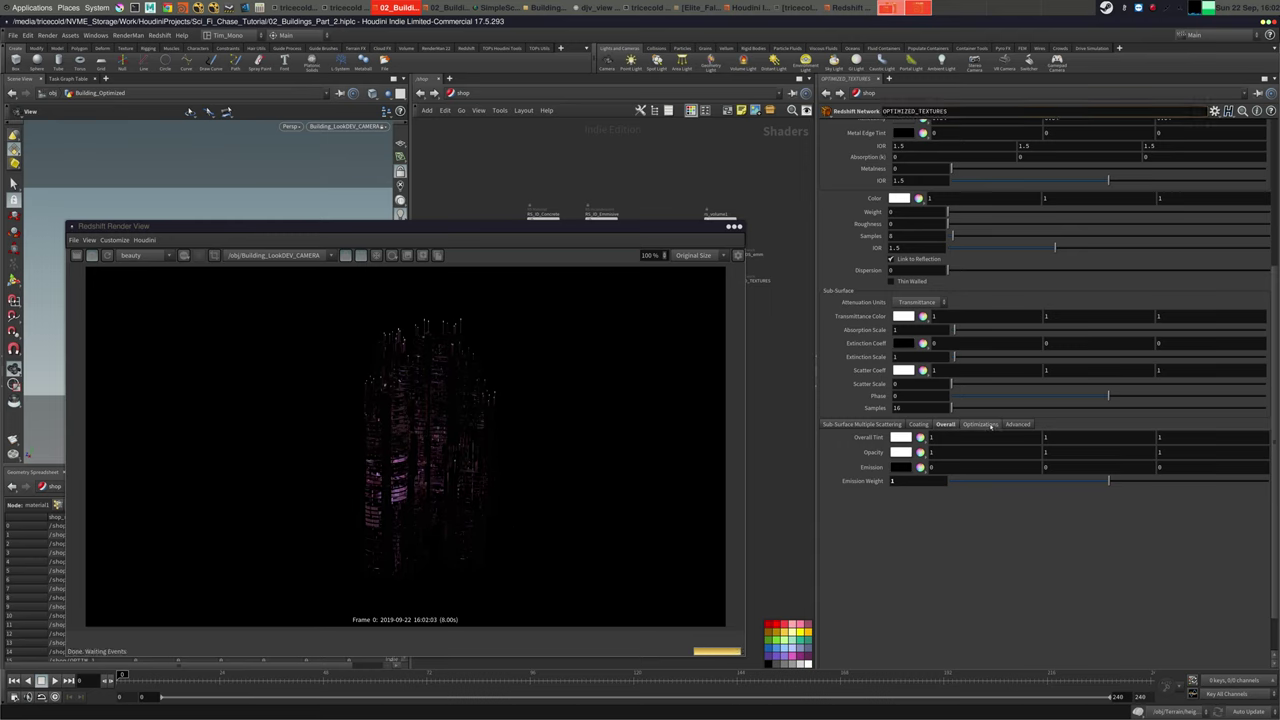
# In the shader's optimization settings, set the refraction trace depth to 3 and the reflection trace depth to 2
pyautogui.click(990, 424)
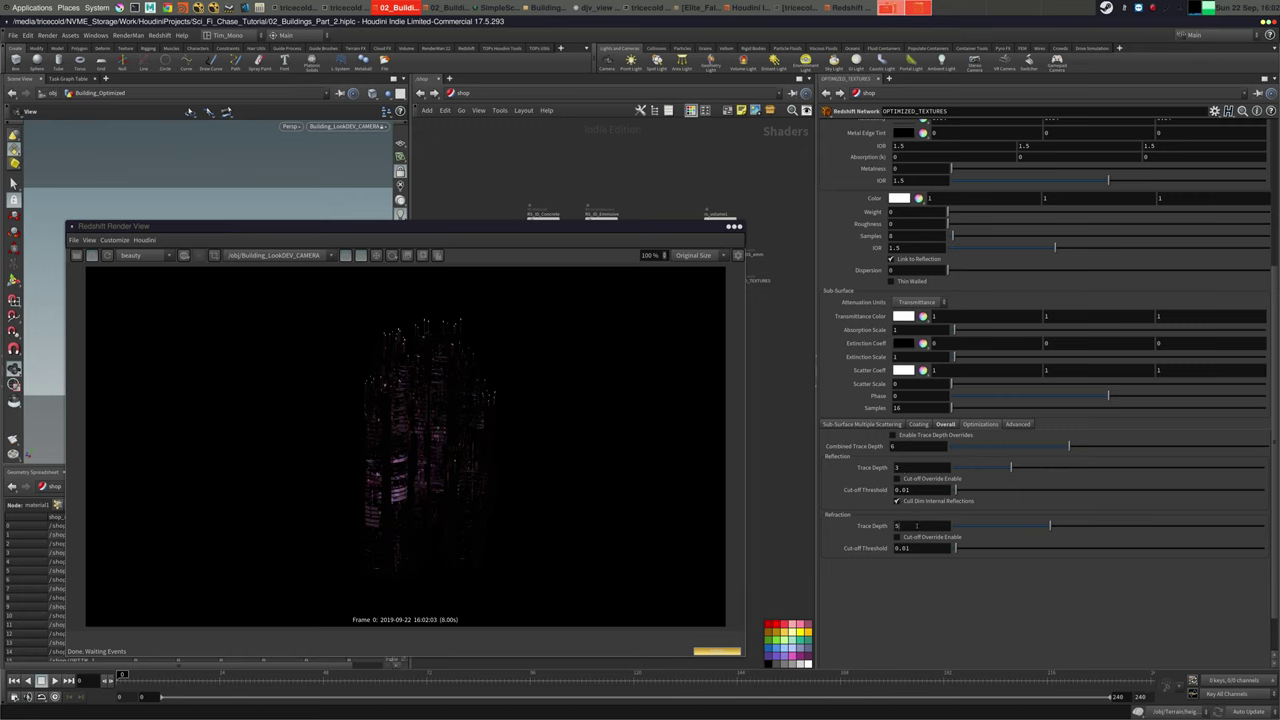
pyautogui.press('BackSpace')
pyautogui.write('3')
pyautogui.press('Tab')
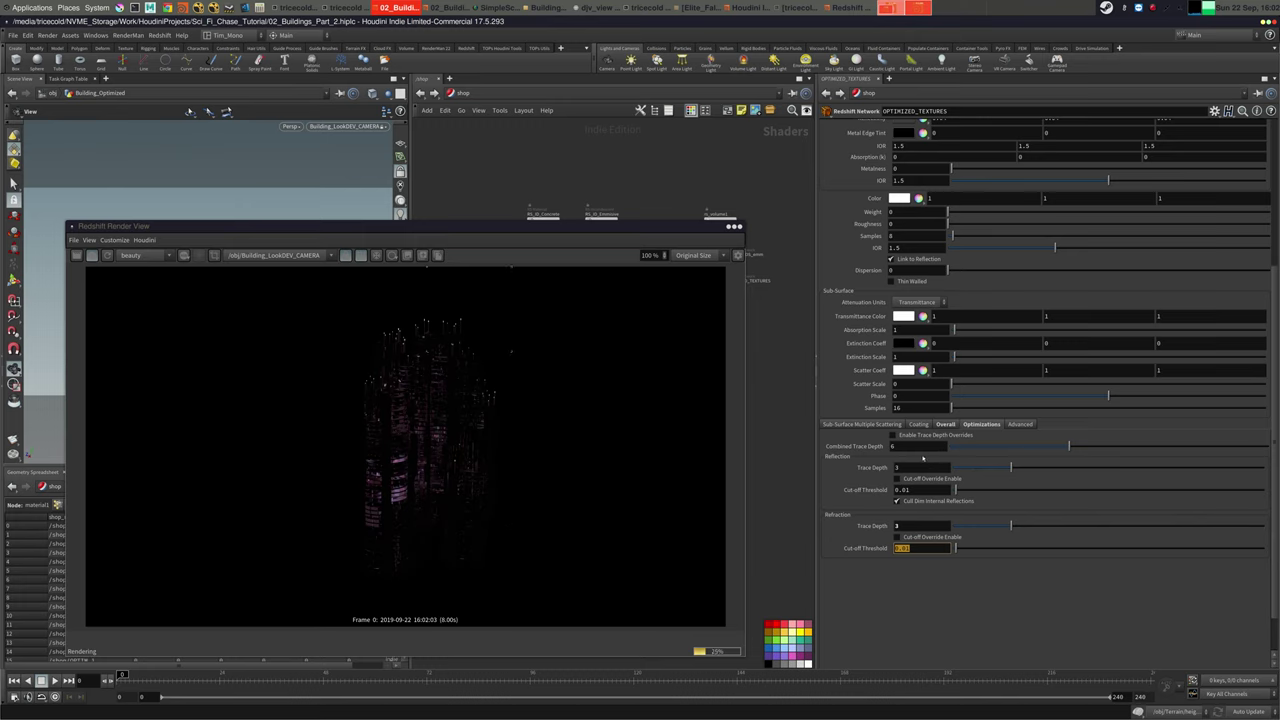
pyautogui.click(919, 468)
pyautogui.press('BackSpace')
pyautogui.write('2')
pyautogui.press('Tab')
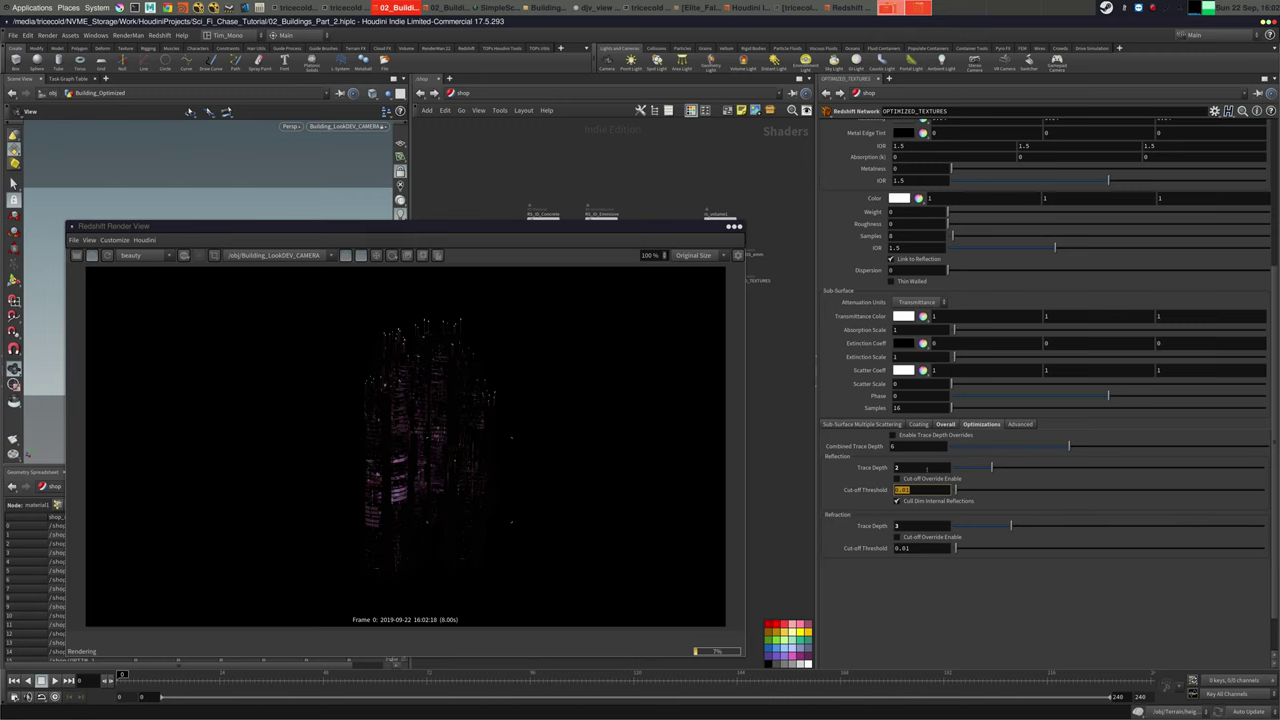
# Reduce the refraction trace depth to 1 and enable trace depth overrides with a combined trace depth of 3
pyautogui.press('Tab')
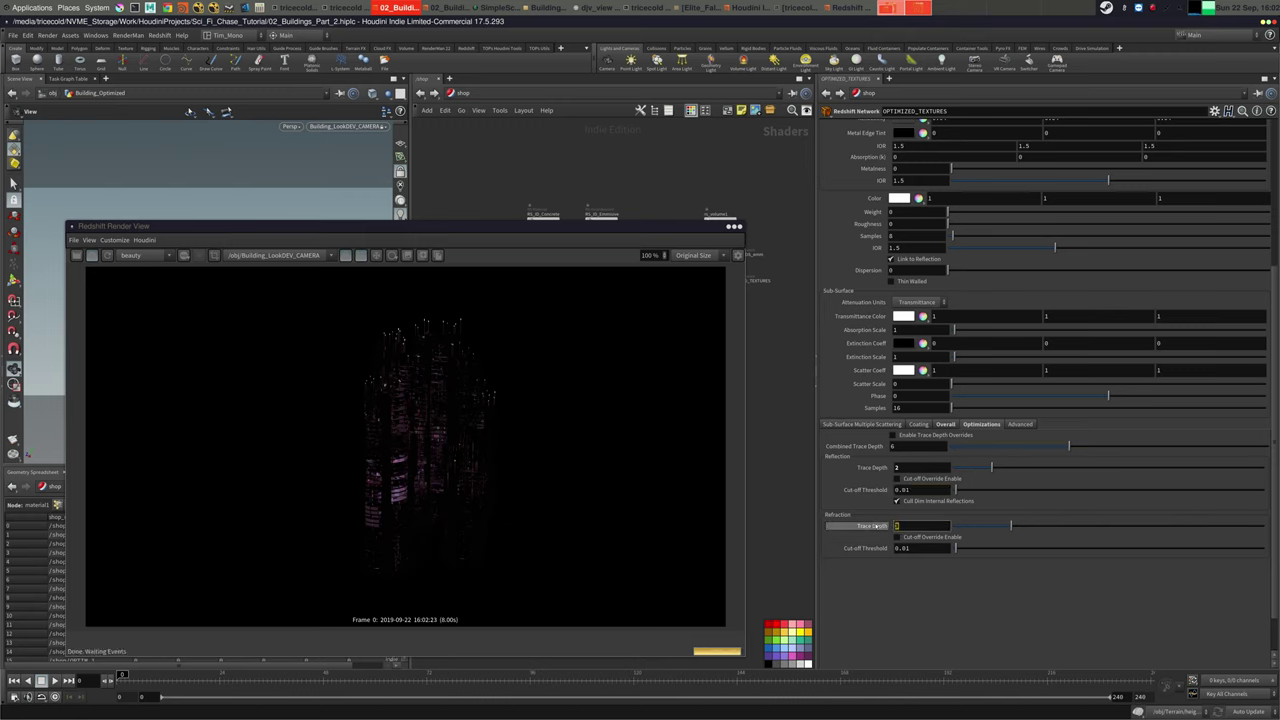
pyautogui.write('1')
pyautogui.press('Tab')
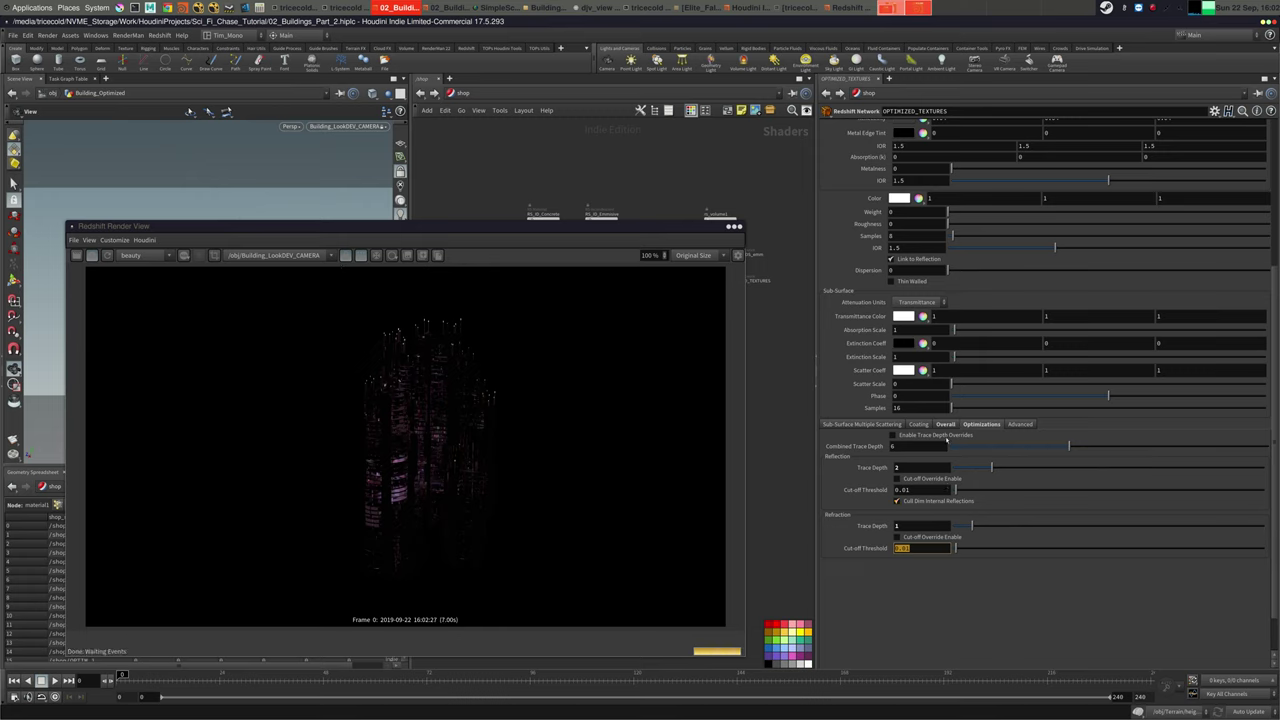
pyautogui.click(950, 437)
pyautogui.doubleClick(911, 447)
pyautogui.write('3')
pyautogui.press('Tab')
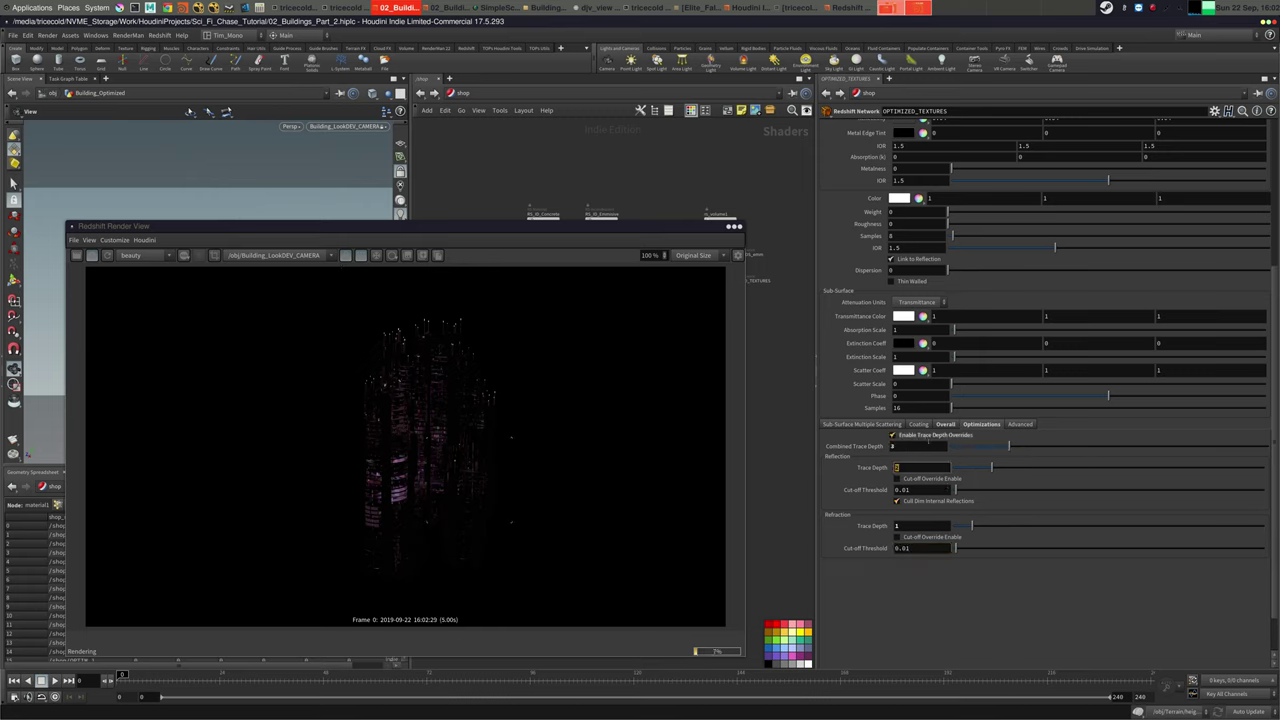
# Take a snapshot of the render and look through the shader's coating, optimization, advanced and sub-surface multiple scattering settings
pyautogui.click(422, 256)
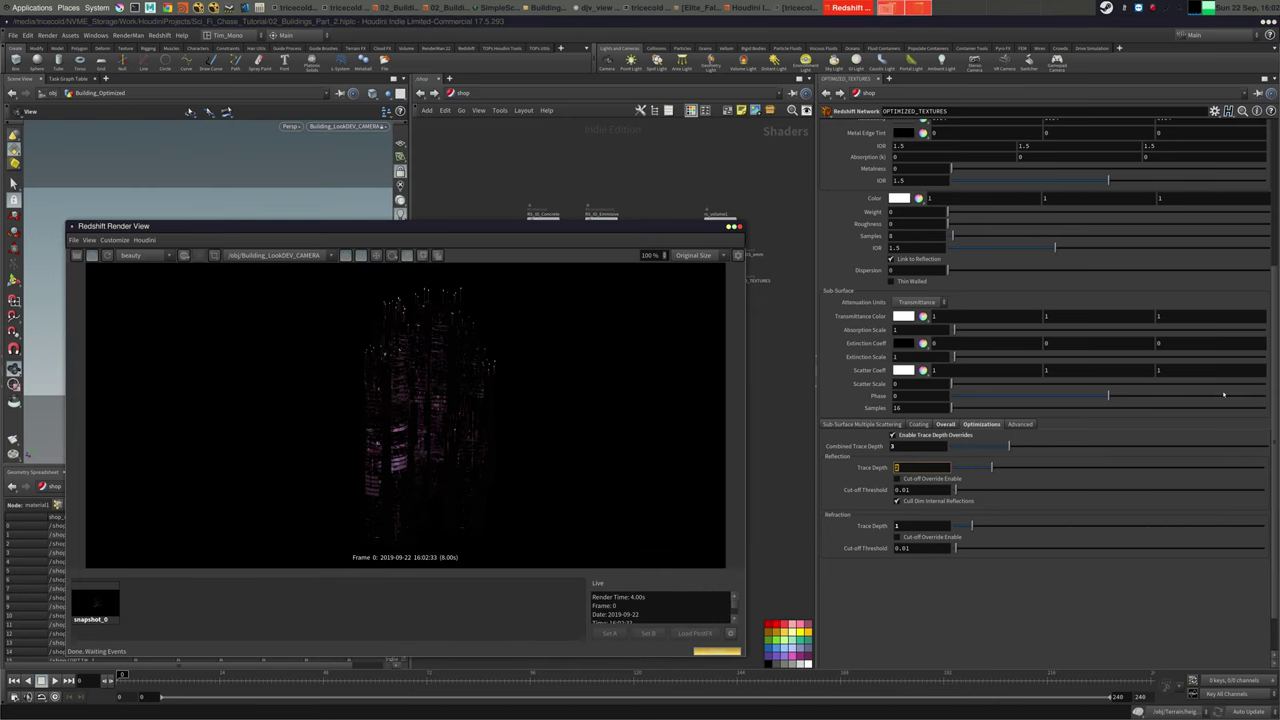
pyautogui.moveTo(1273, 386); pyautogui.dragTo(1267, 252)
pyautogui.scroll(-5, 848, 375)
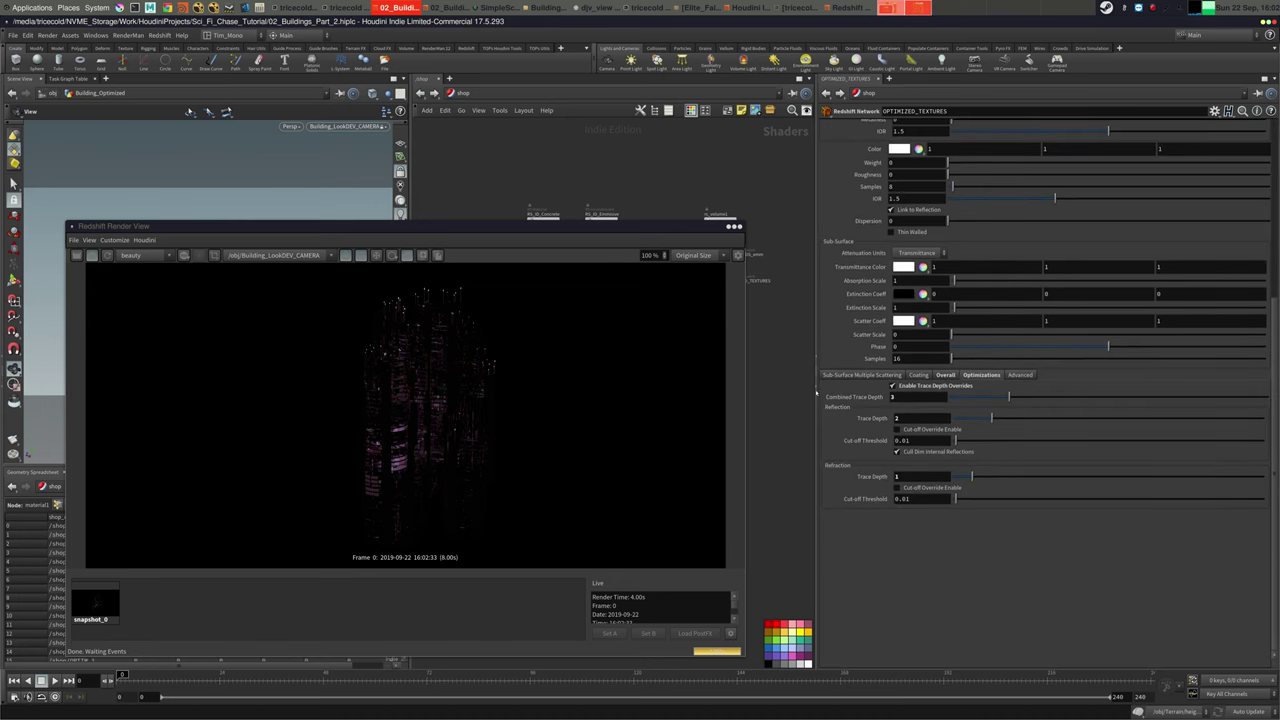
pyautogui.click(945, 375)
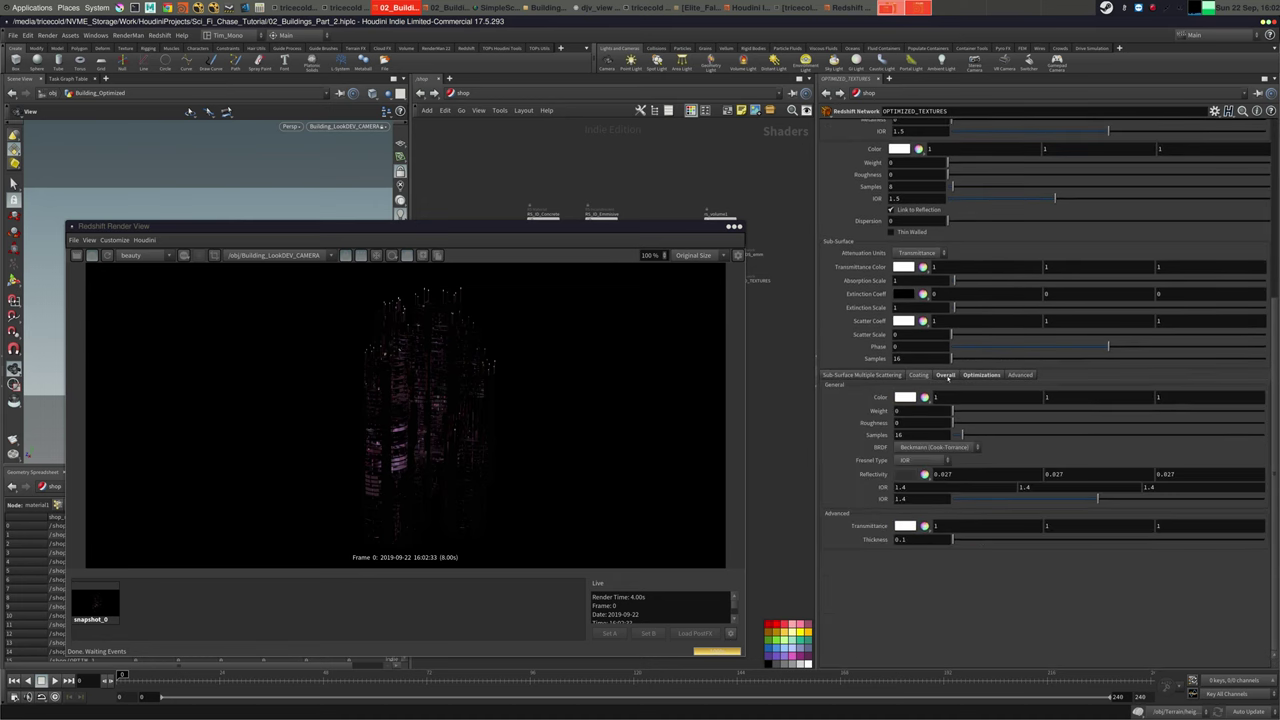
pyautogui.click(982, 375)
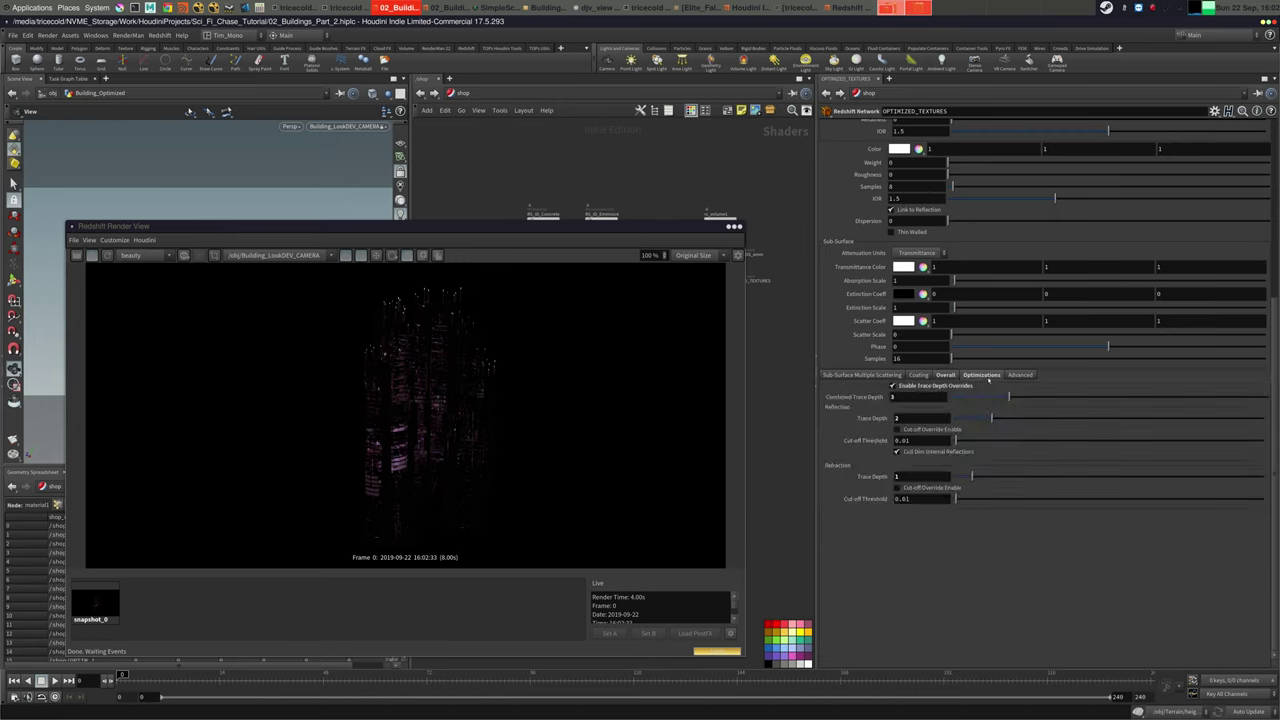
pyautogui.click(1019, 375)
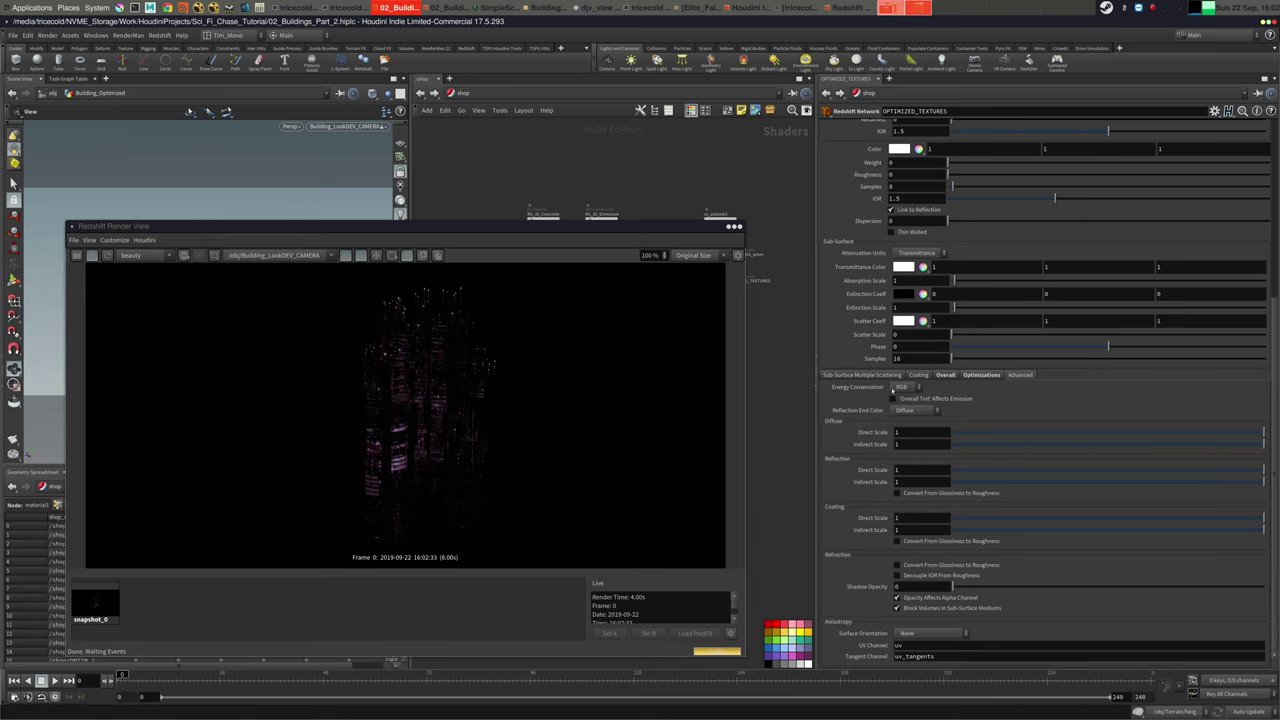
pyautogui.click(861, 375)
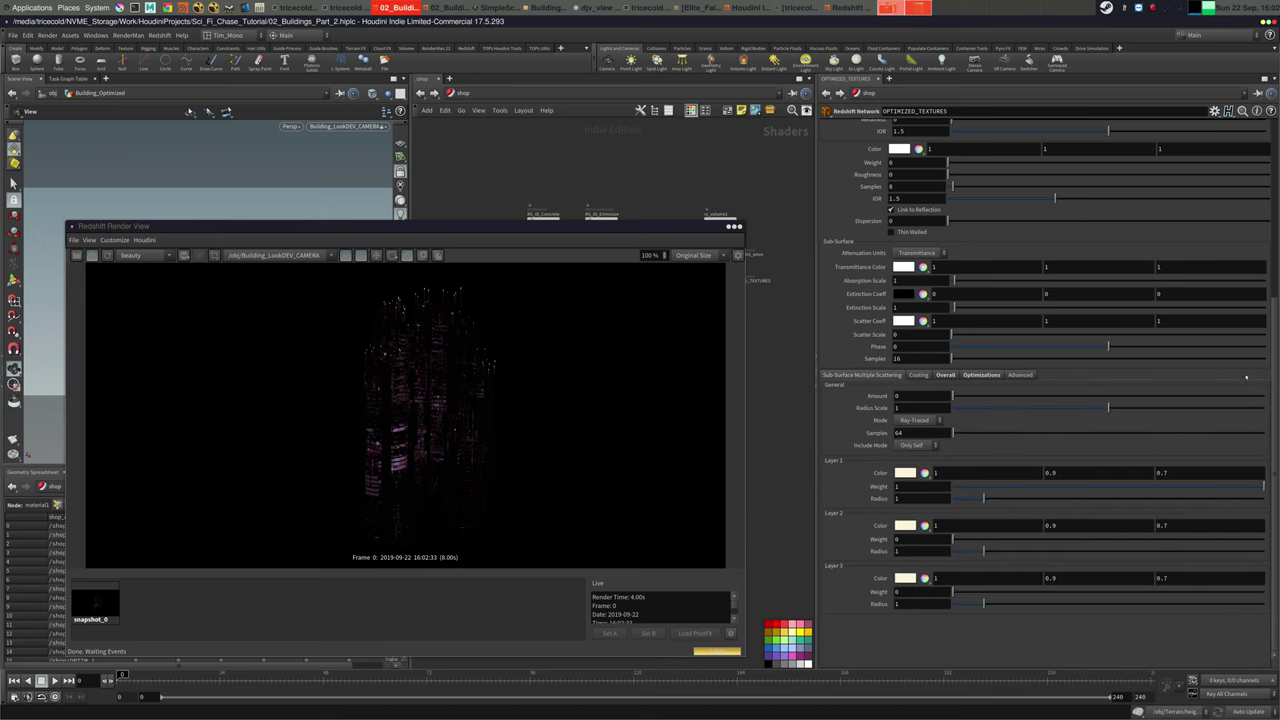
pyautogui.scroll(6, 1246, 377)
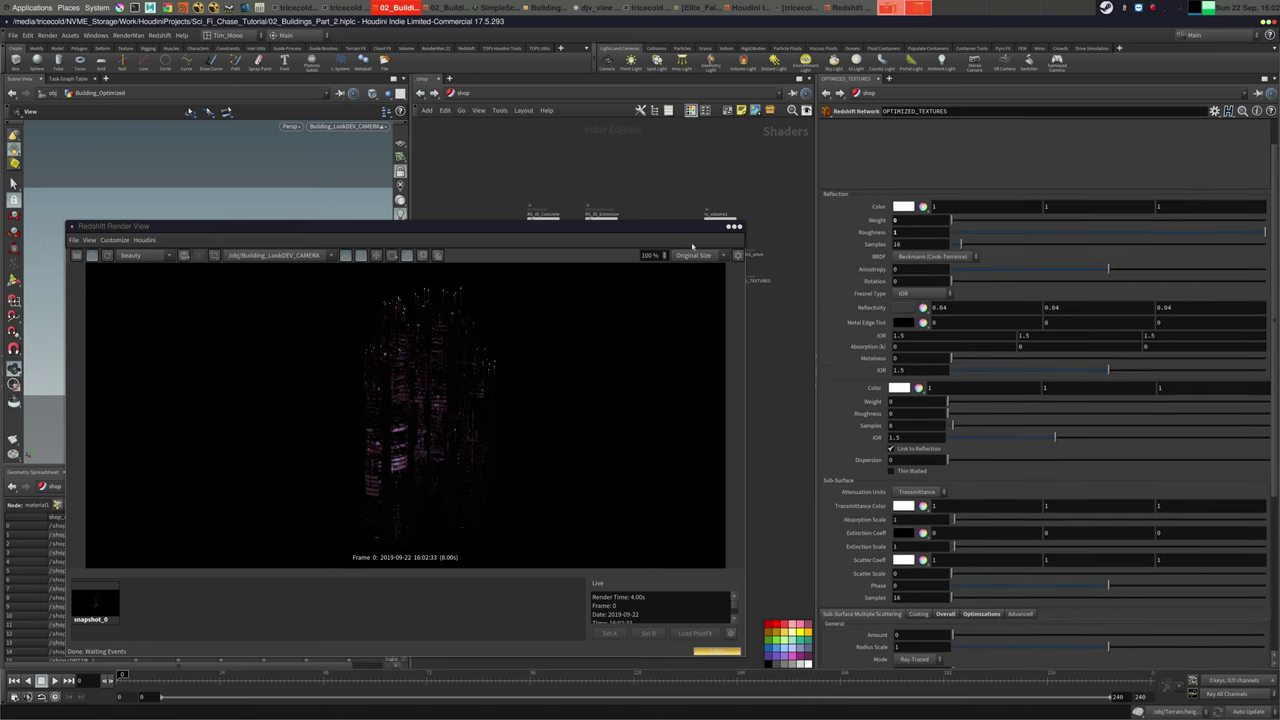
# Go inside OPTIMIZED_TEXTURES and remove the channel references from Material1's diffuse color and diffuse weight, leaving the weight at 0
pyautogui.moveTo(686, 228); pyautogui.dragTo(597, 242)
pyautogui.doubleClick(722, 283)
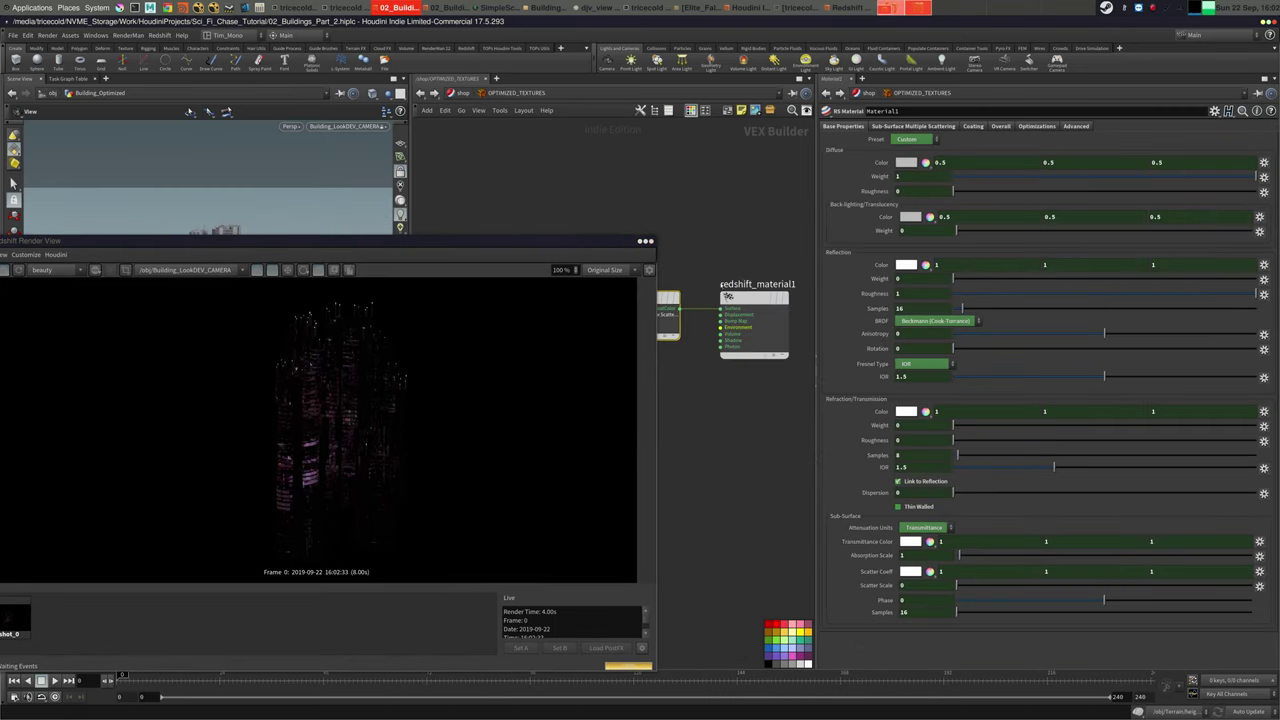
pyautogui.moveTo(737, 240); pyautogui.dragTo(809, 229, button='middle')
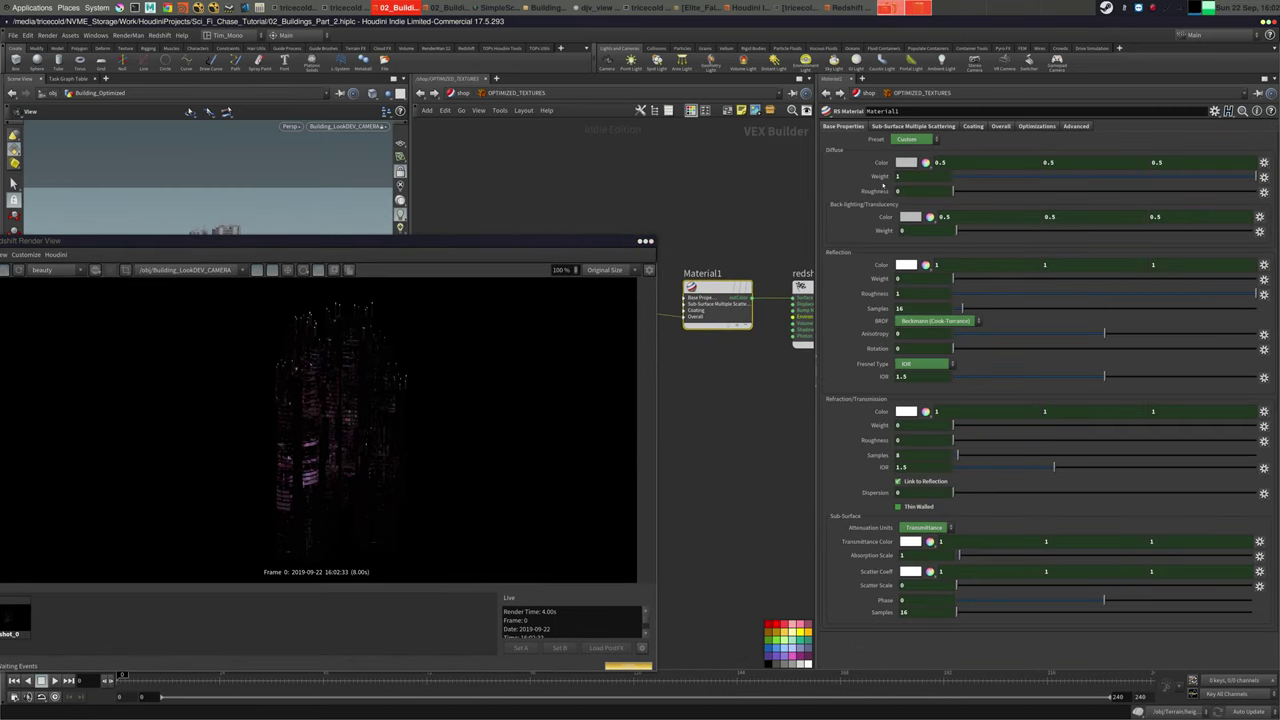
pyautogui.rightClick(878, 162)
pyautogui.click(945, 282)
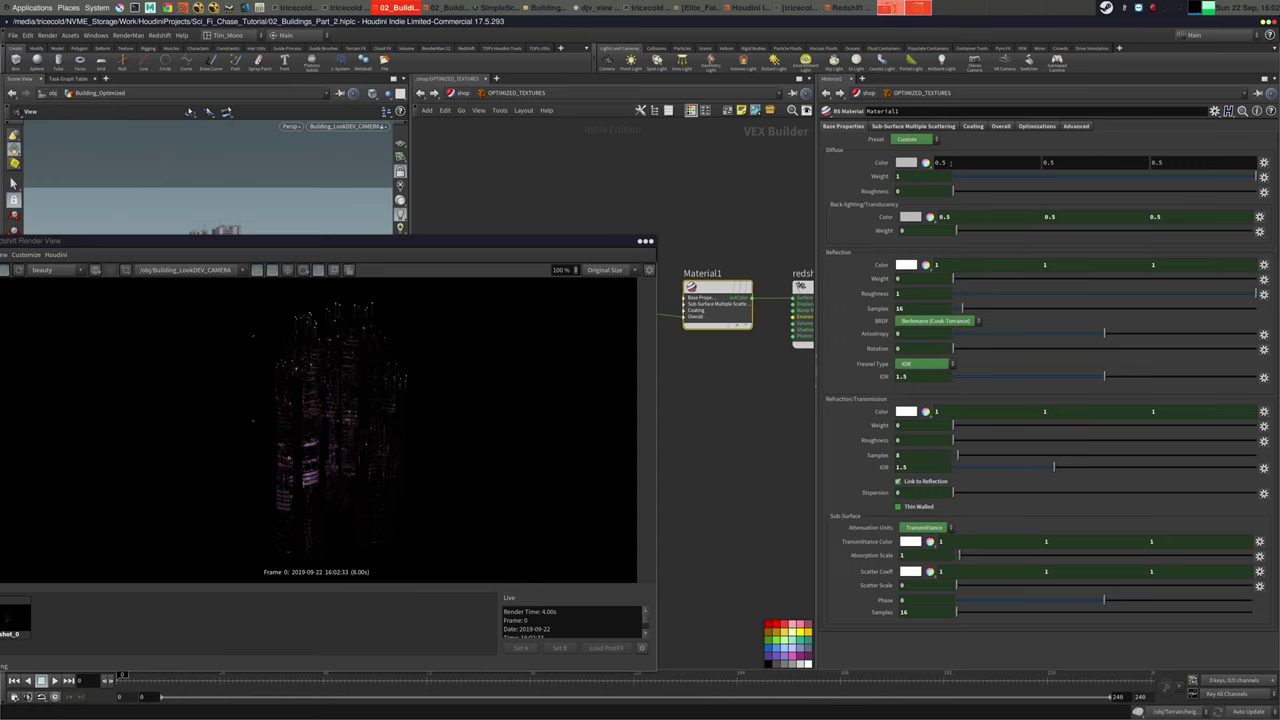
pyautogui.rightClick(876, 177)
pyautogui.click(915, 300)
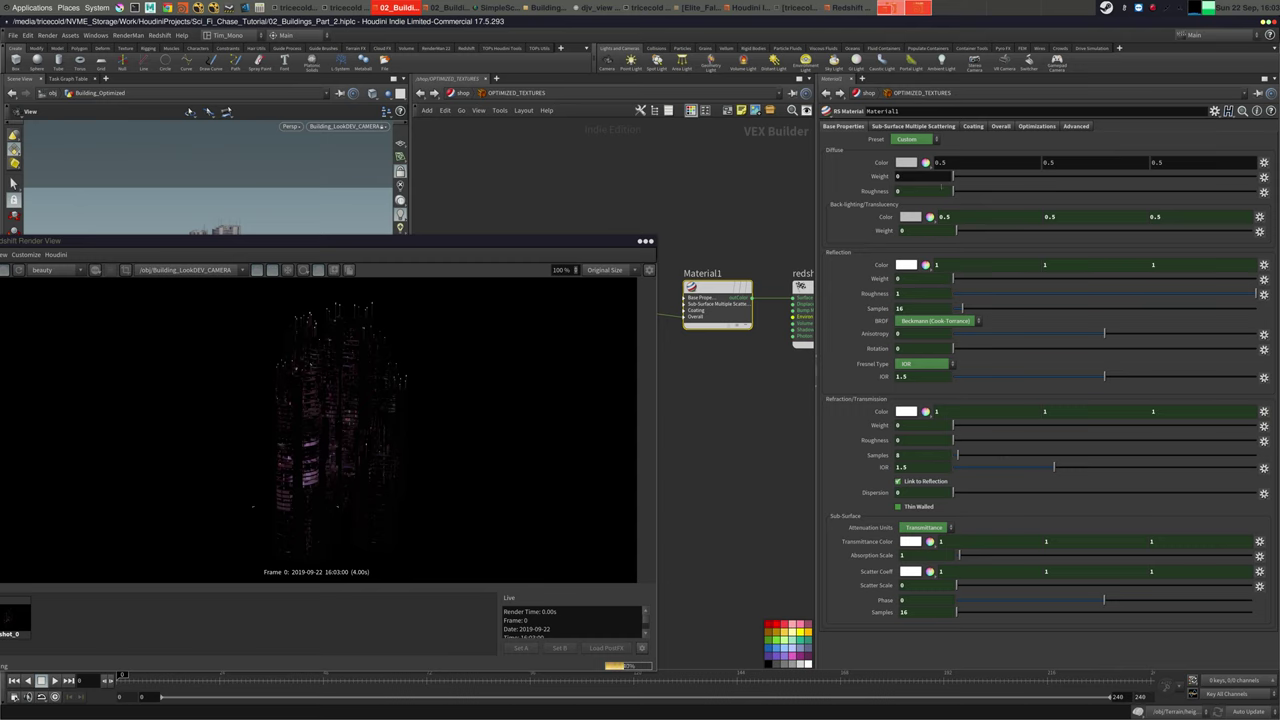
# Set the diffuse color of Material1 to black with 0 in all three channels
pyautogui.doubleClick(940, 162)
pyautogui.write('0')
pyautogui.press('Tab')
pyautogui.write('0')
pyautogui.press('Tab')
pyautogui.write('0')
pyautogui.press('Tab')
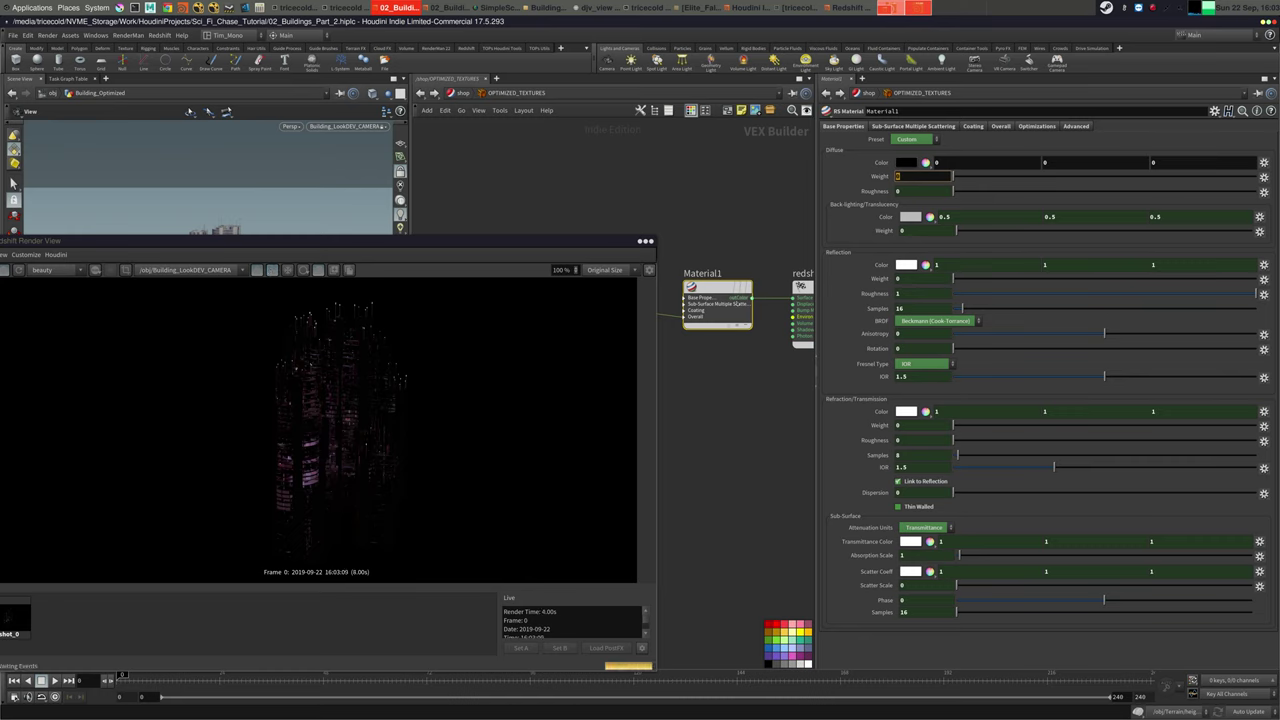
# Leave the shader network for the out network, show the Look_DEV_OPTIMIZED render node's settings and move the render window out of the way
pyautogui.moveTo(712, 397)
pyautogui.mouseDown(button='middle')
pyautogui.moveTo(731, 381)
pyautogui.moveTo(731, 398)
pyautogui.mouseUp(button='middle')
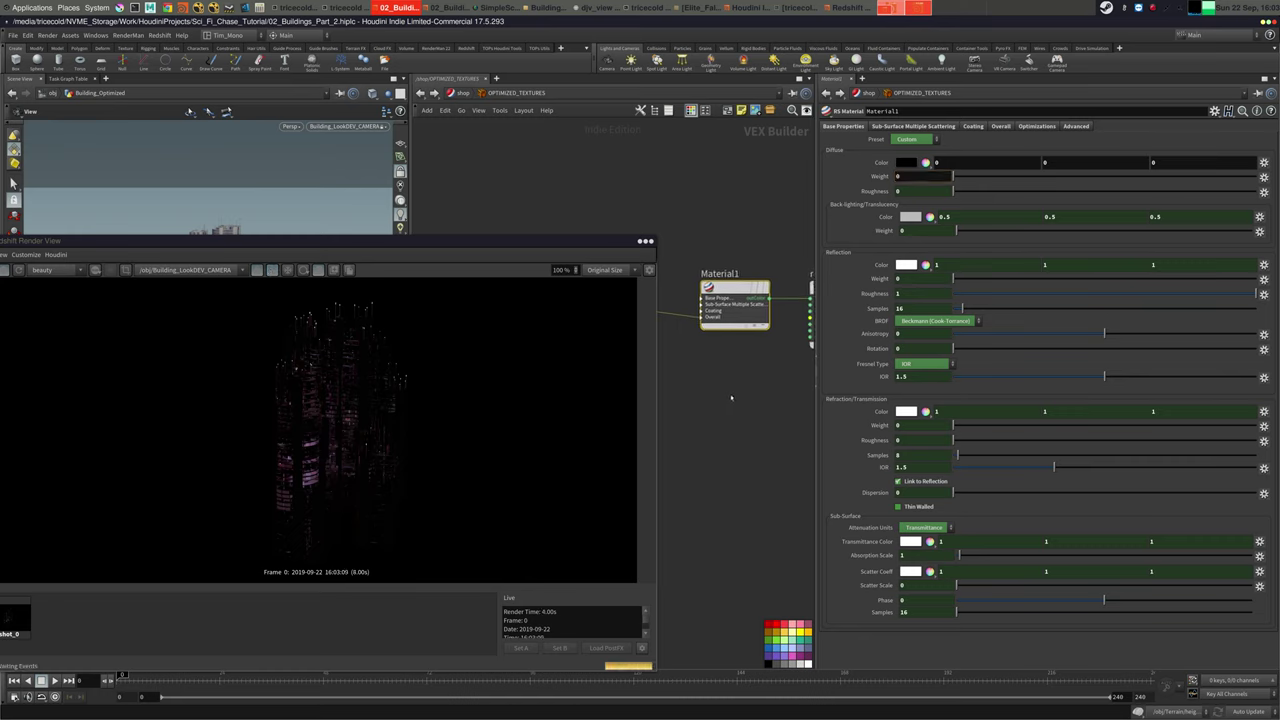
pyautogui.scroll(-2, 731, 394)
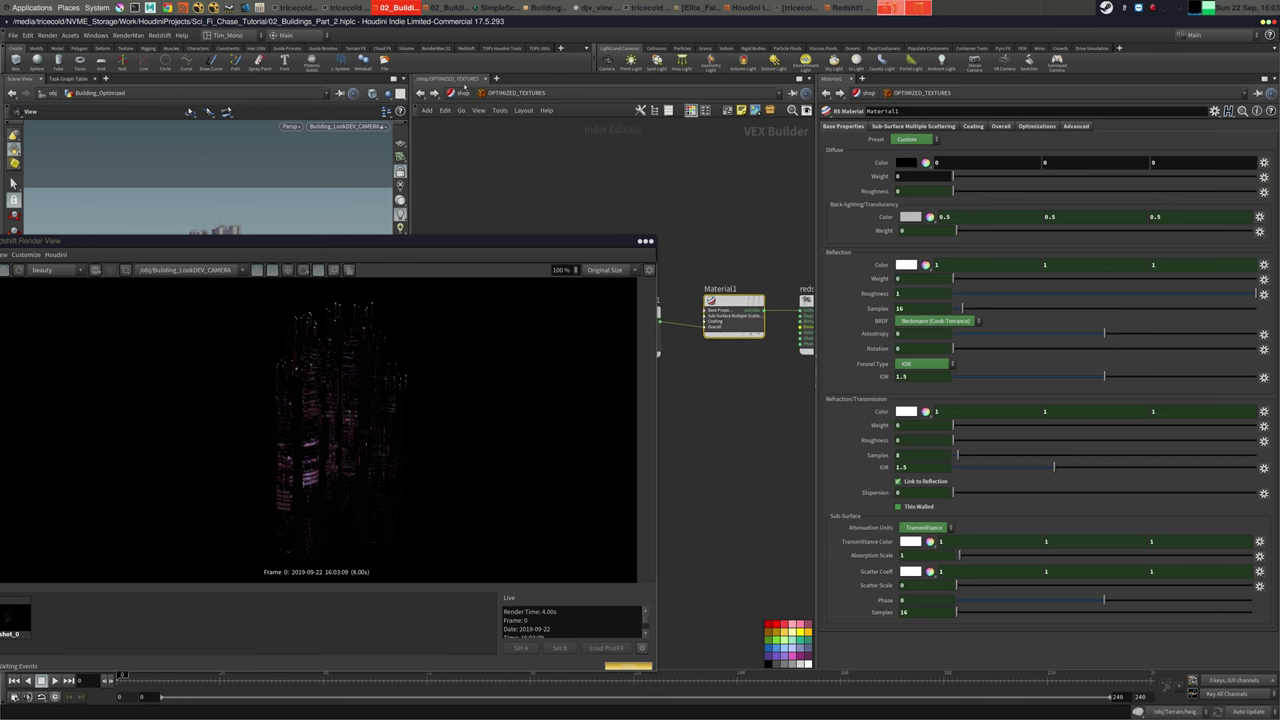
pyautogui.click(463, 90)
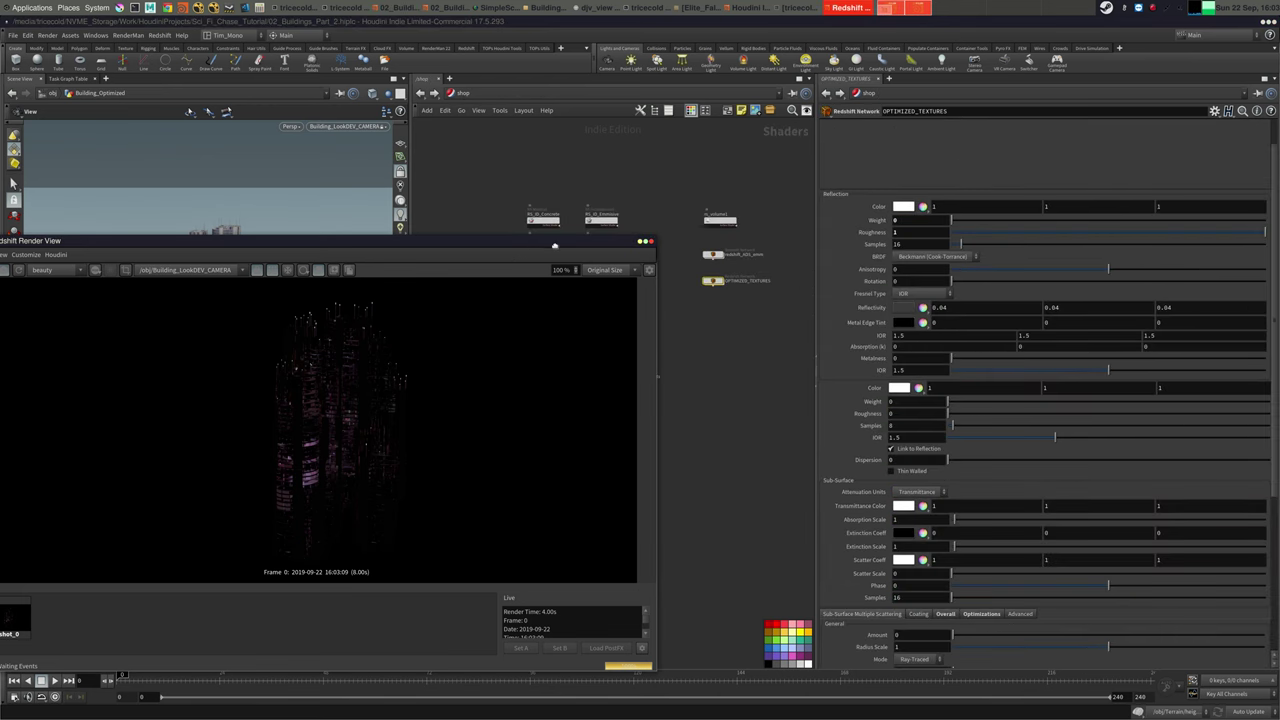
pyautogui.moveTo(555, 245); pyautogui.dragTo(600, 244)
pyautogui.click(637, 94)
pyautogui.click(666, 152)
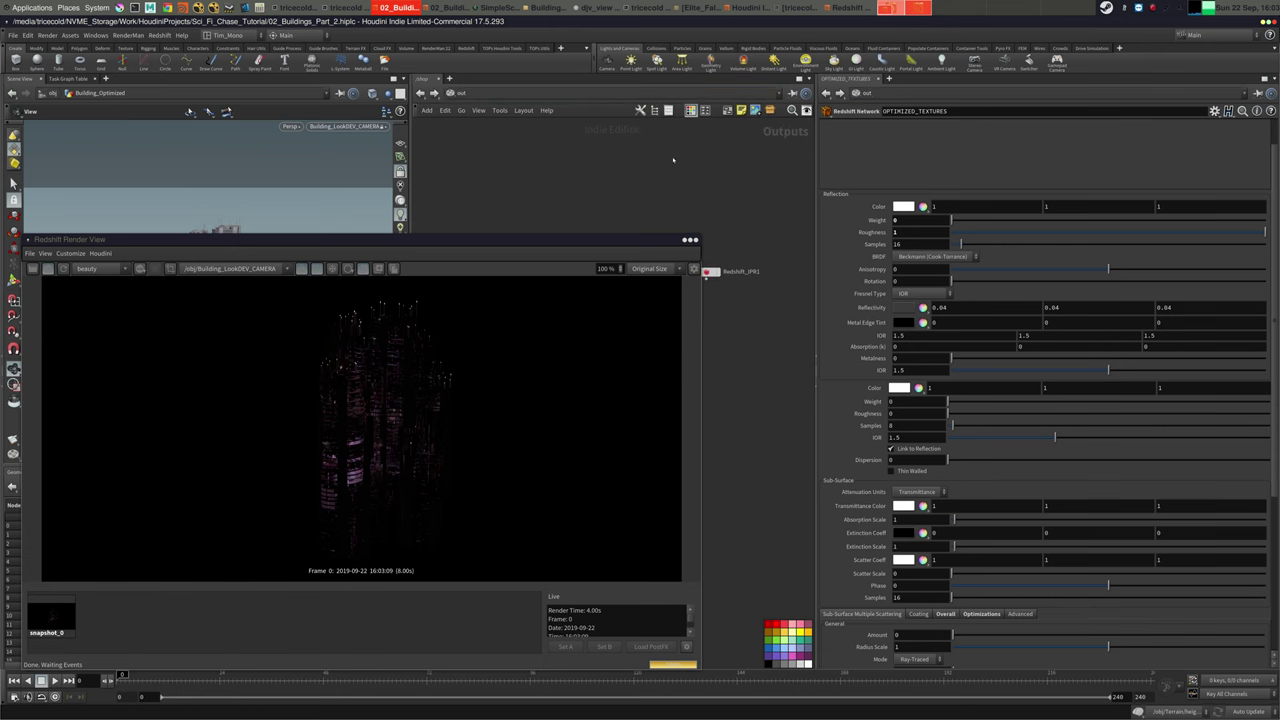
pyautogui.moveTo(633, 242); pyautogui.dragTo(729, 216)
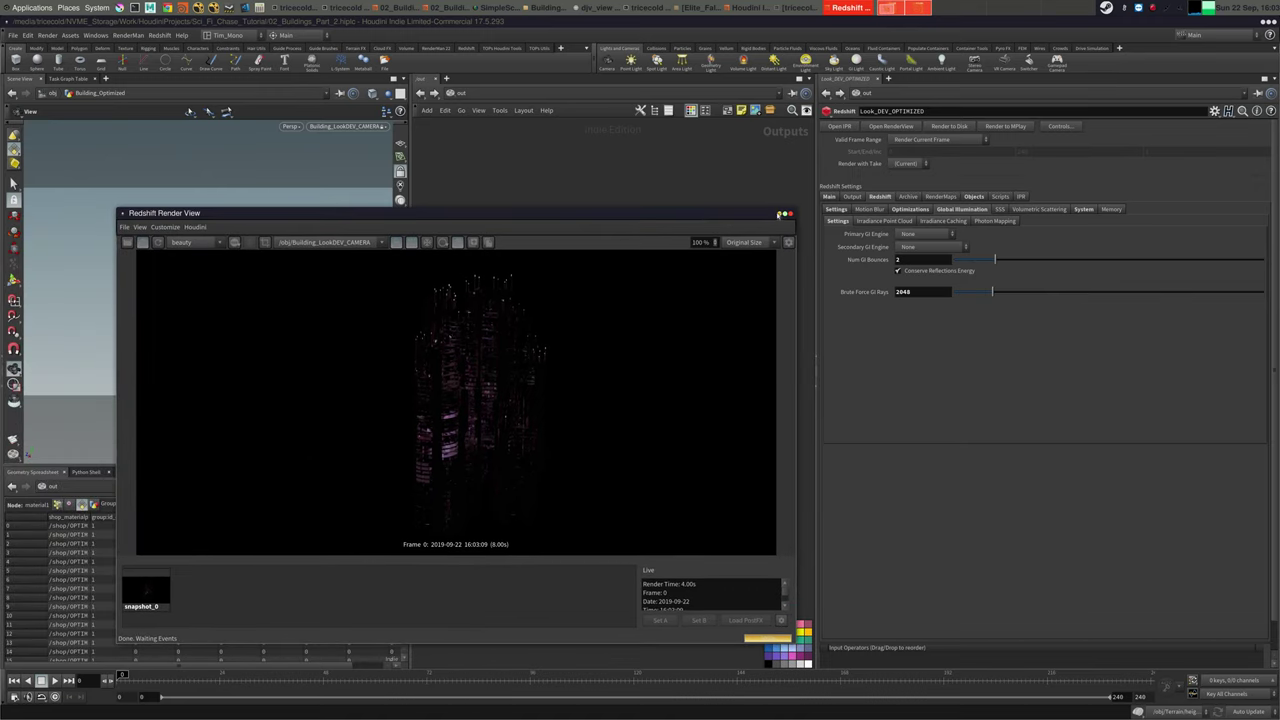
pyautogui.click(616, 96)
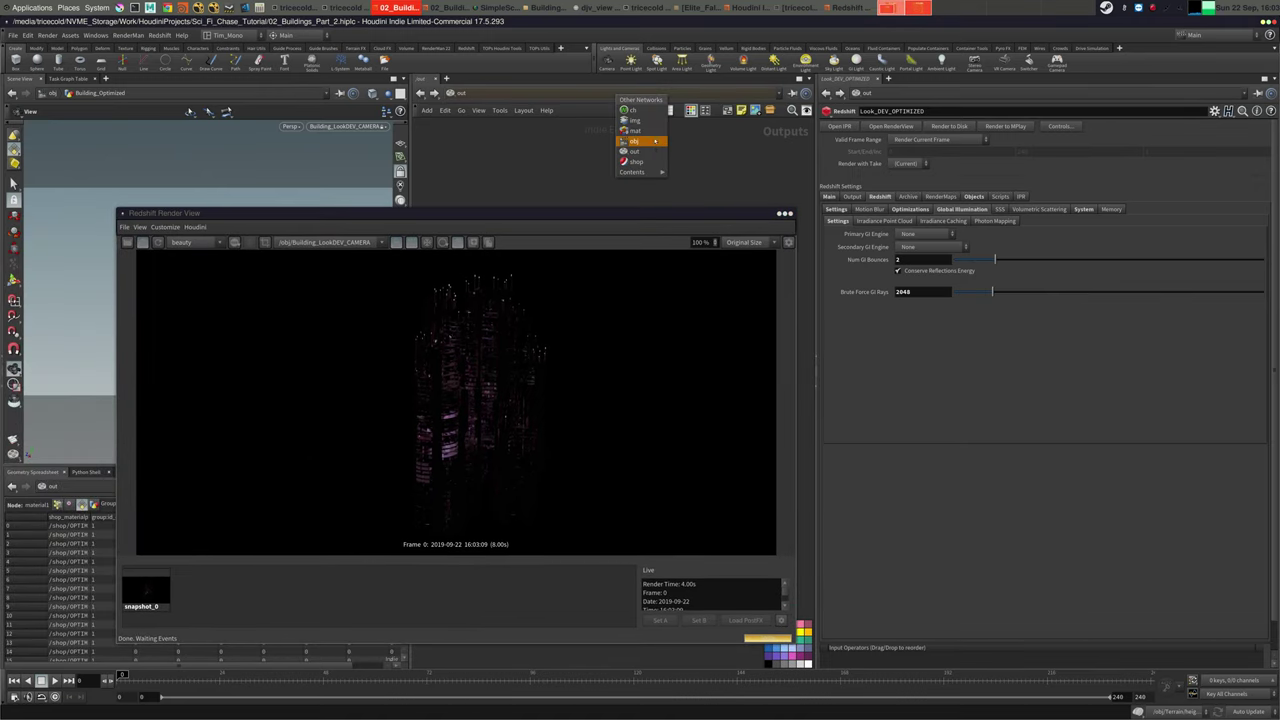
pyautogui.click(786, 214)
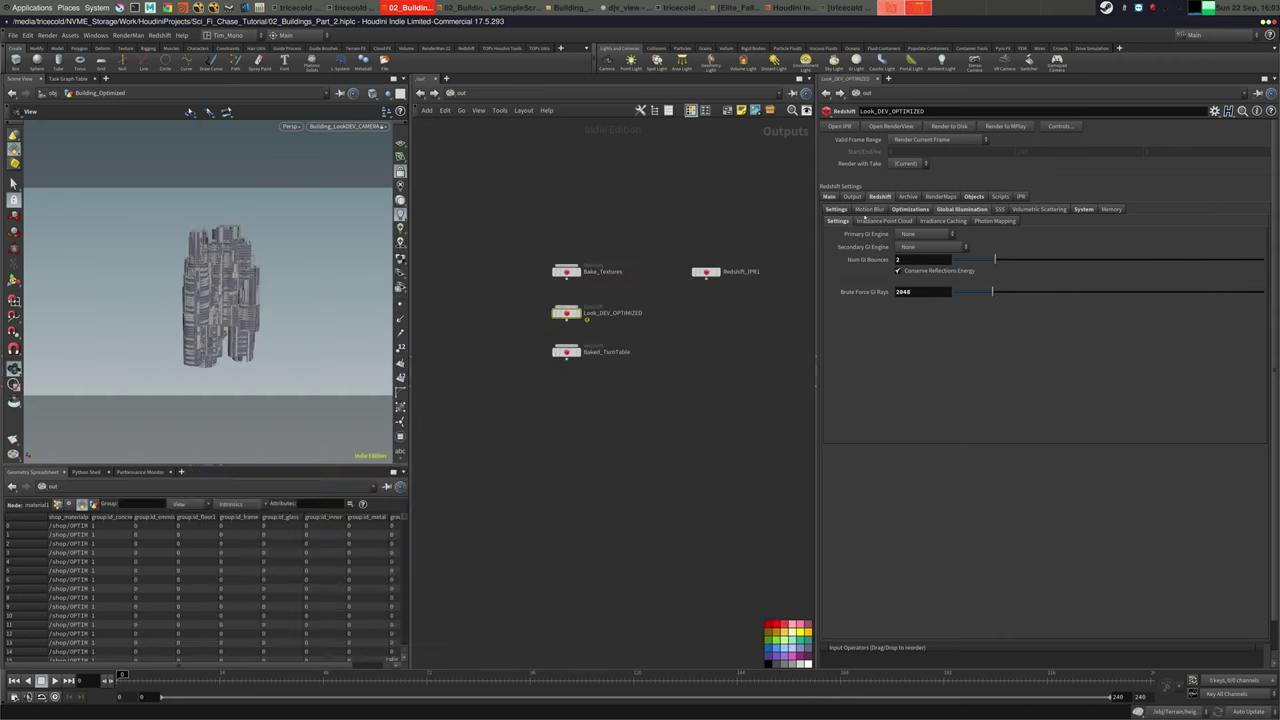
# Add Building_Ads to the forced objects of Look_DEV_OPTIMIZED, render the current frame to MPlay and put the render window away
pyautogui.click(973, 196)
pyautogui.click(1261, 224)
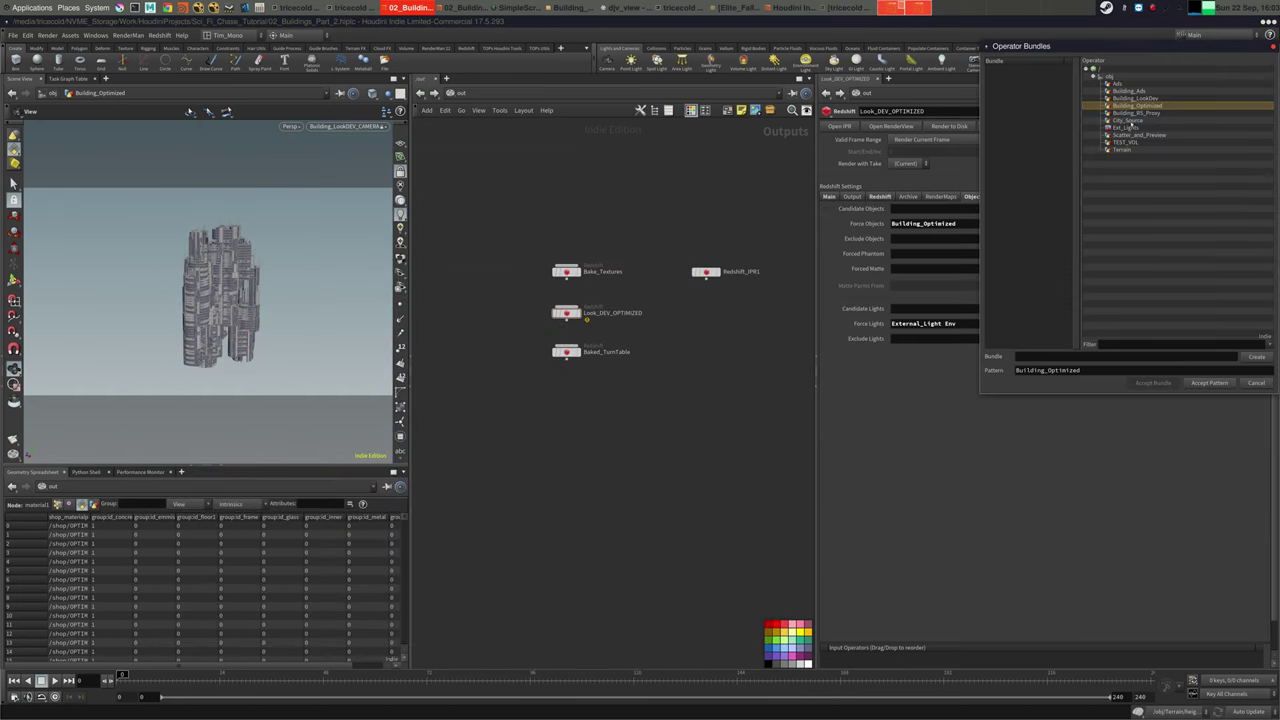
pyautogui.click(616, 177)
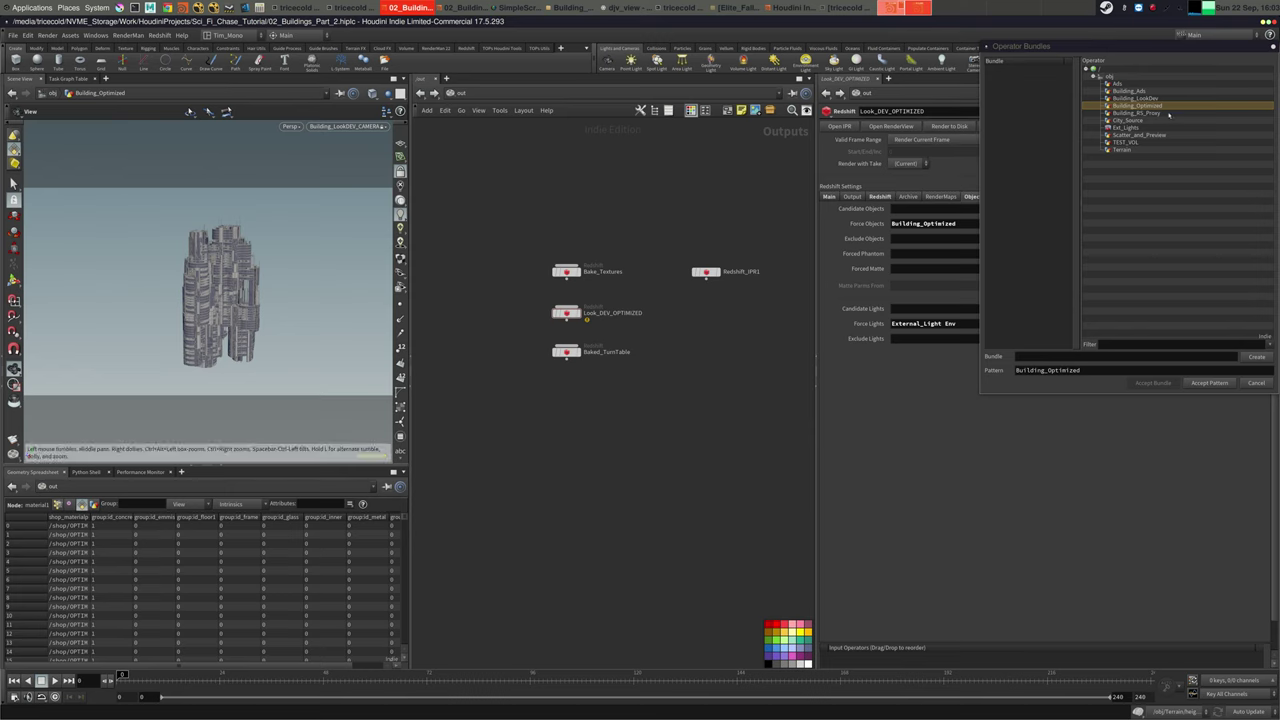
pyautogui.keyDown('ctrl'); pyautogui.click(1126, 90); pyautogui.keyUp('ctrl')
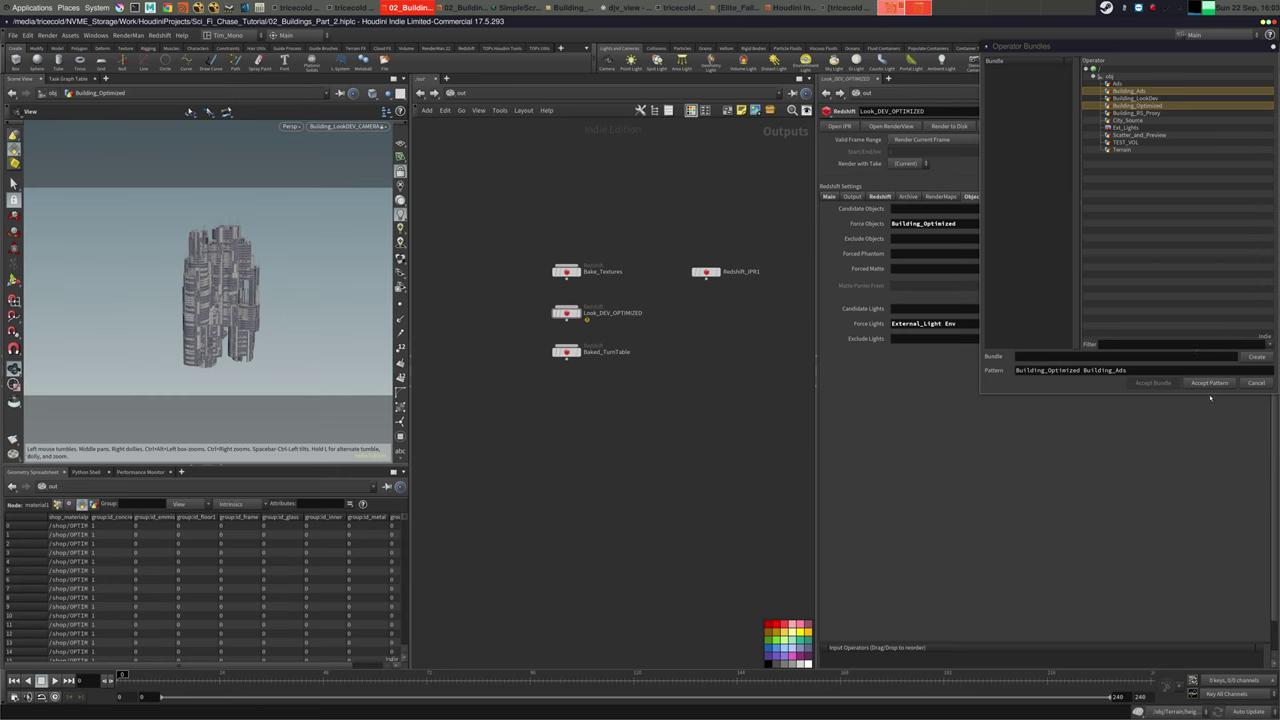
pyautogui.click(1209, 382)
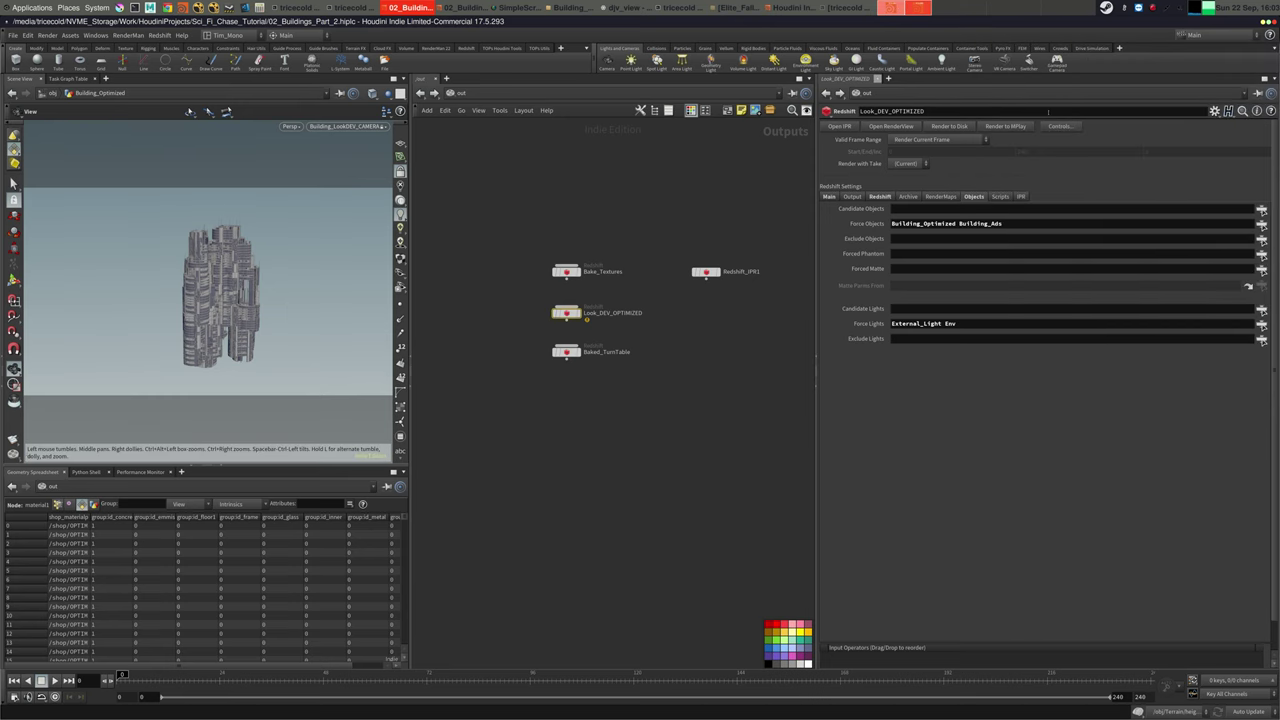
pyautogui.click(992, 127)
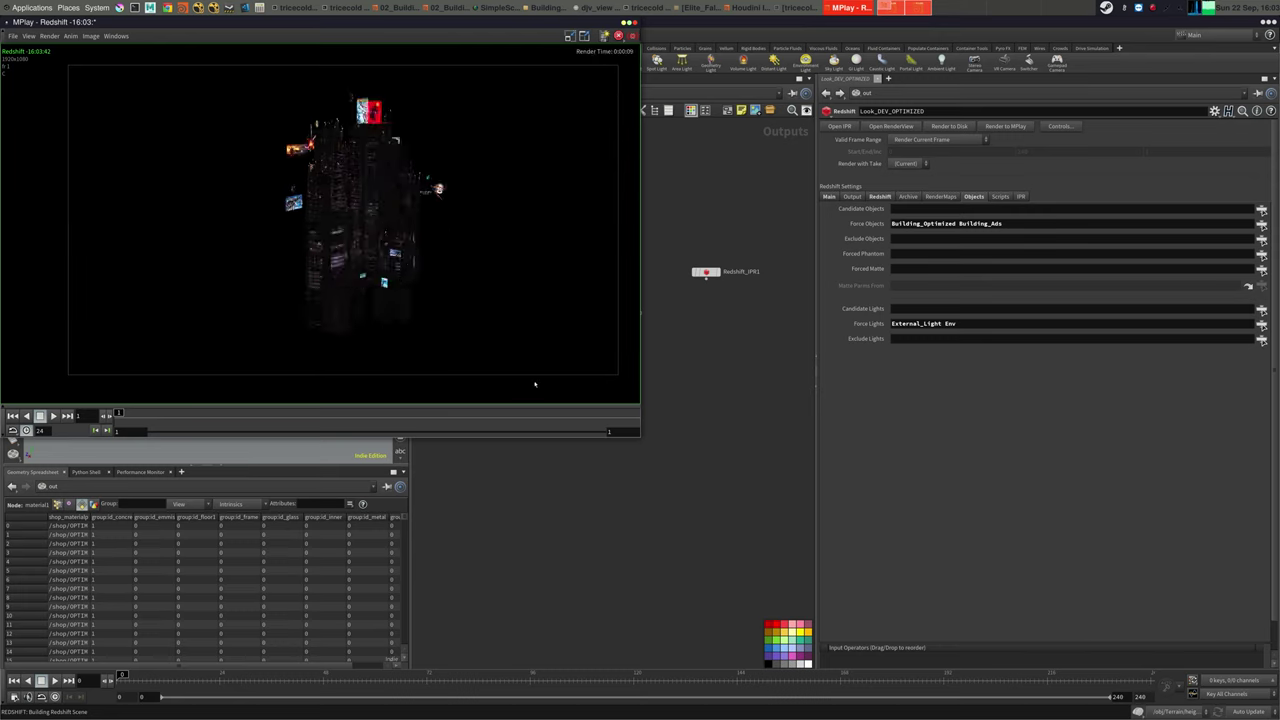
pyautogui.click(367, 409)
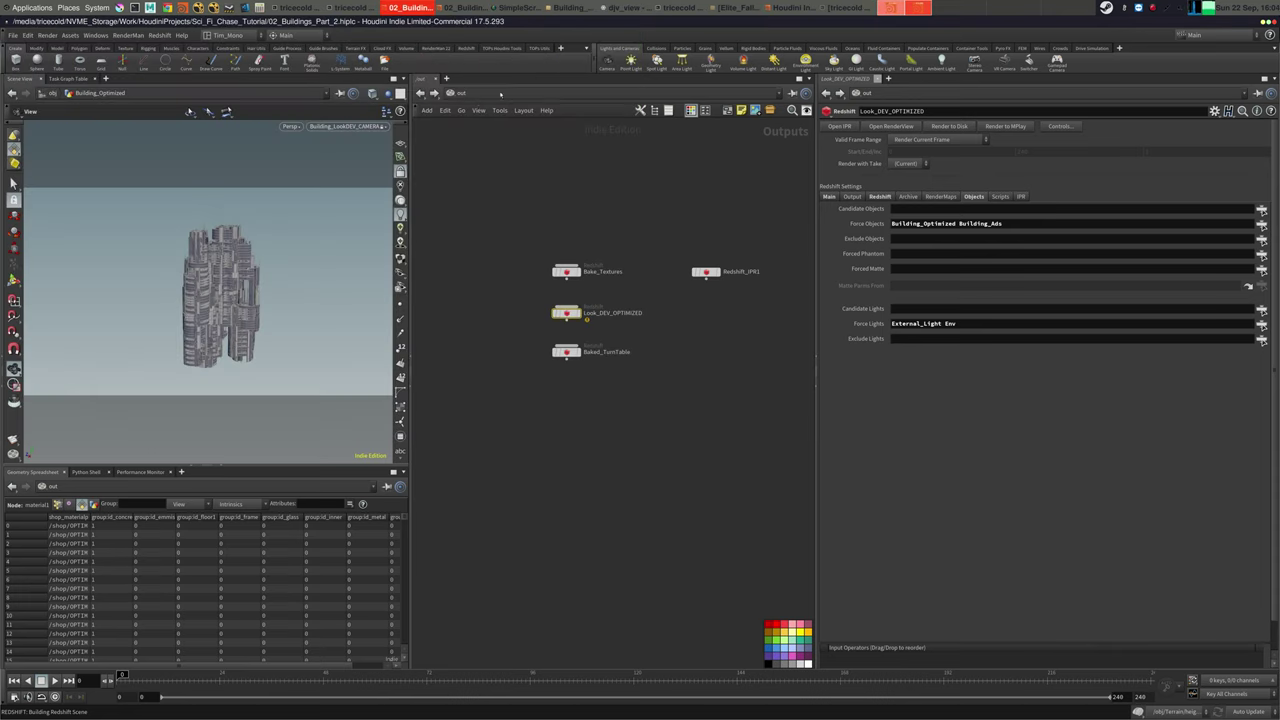
pyautogui.click(636, 24)
# Switch to the obj network, look through Building_LookDEV_CAMERA and reframe it close to the towers and their floating ads
pyautogui.click(400, 171)
pyautogui.moveTo(190, 246); pyautogui.dragTo(300, 262, button='right')
pyautogui.moveTo(300, 262); pyautogui.dragTo(376, 212)
pyautogui.click(467, 93)
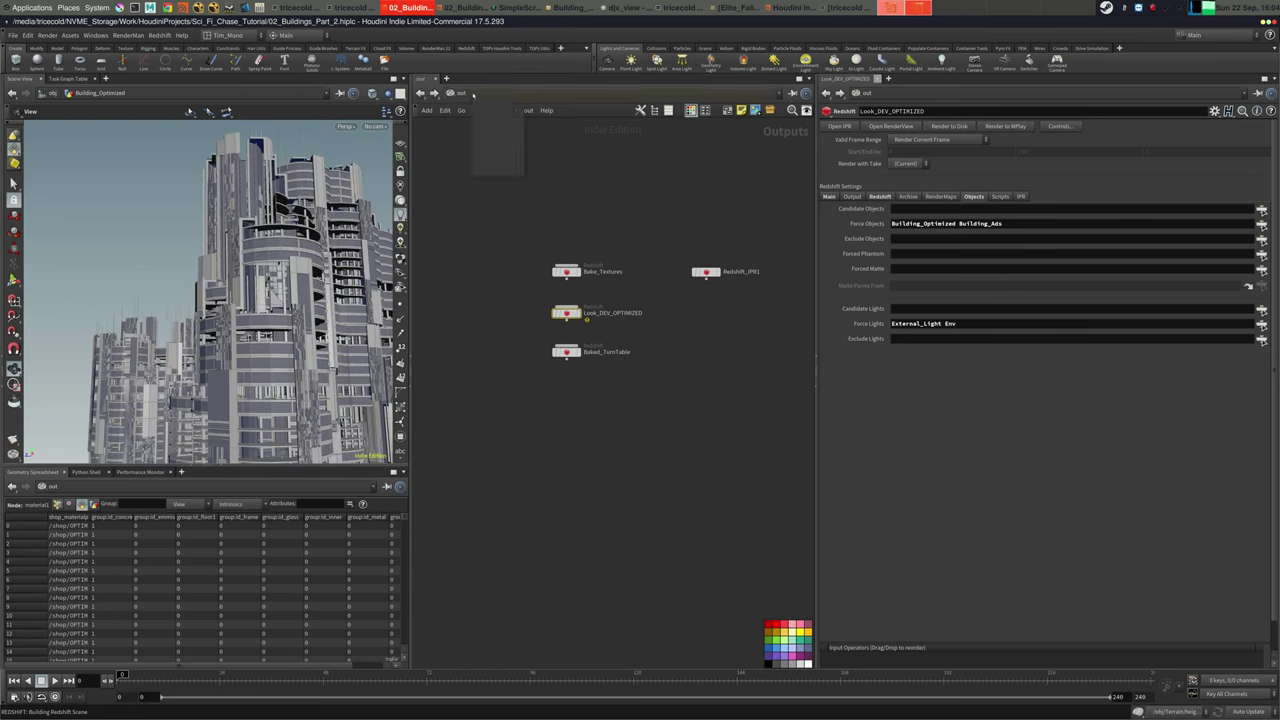
pyautogui.click(491, 139)
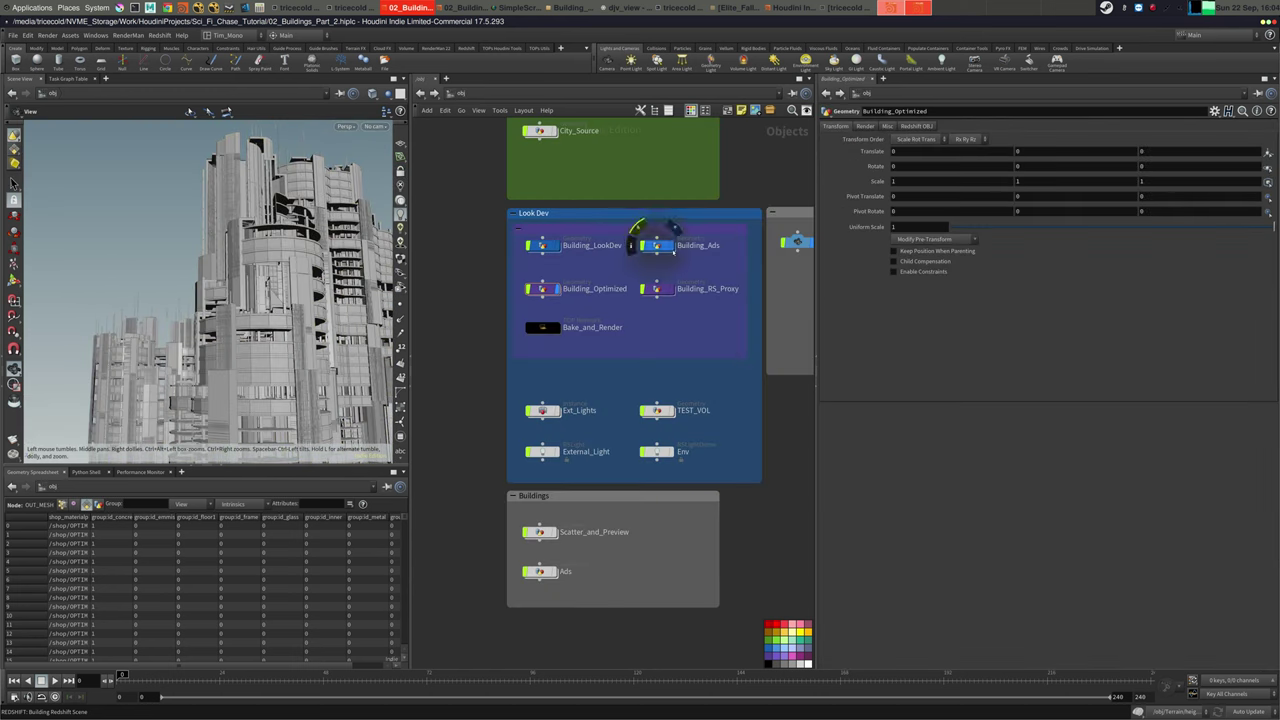
pyautogui.moveTo(268, 277); pyautogui.dragTo(352, 307)
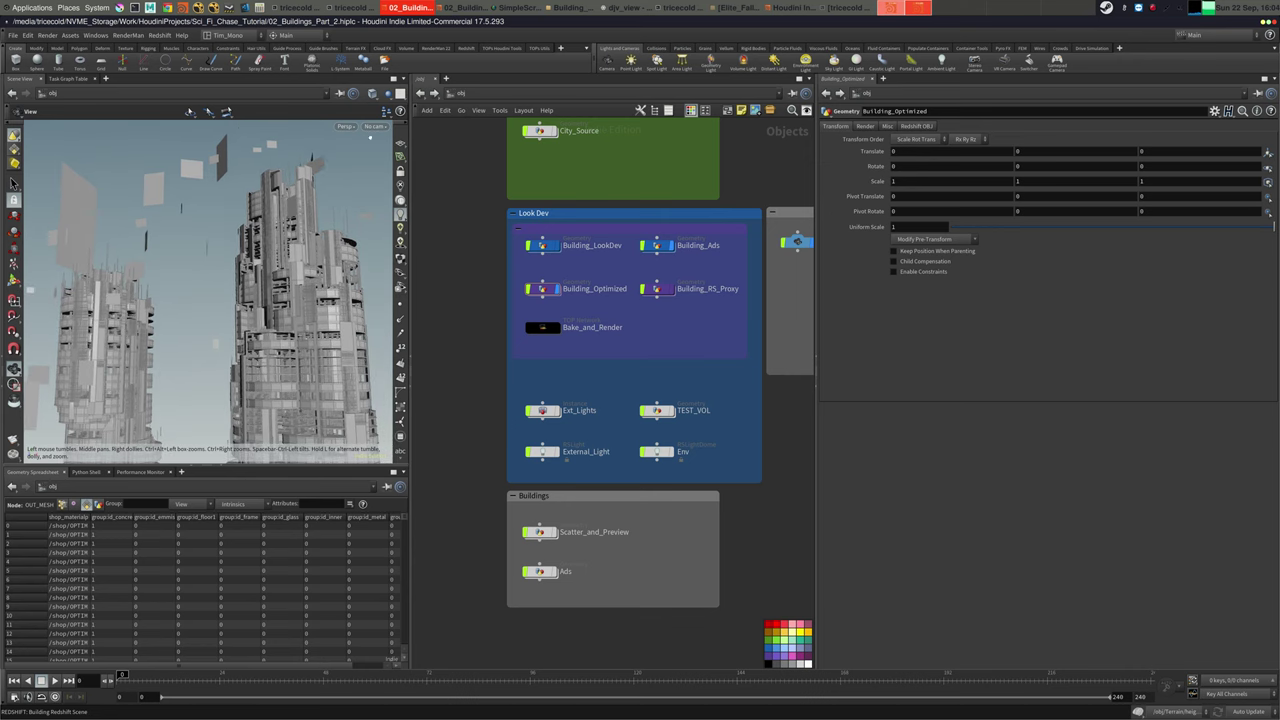
pyautogui.click(375, 126)
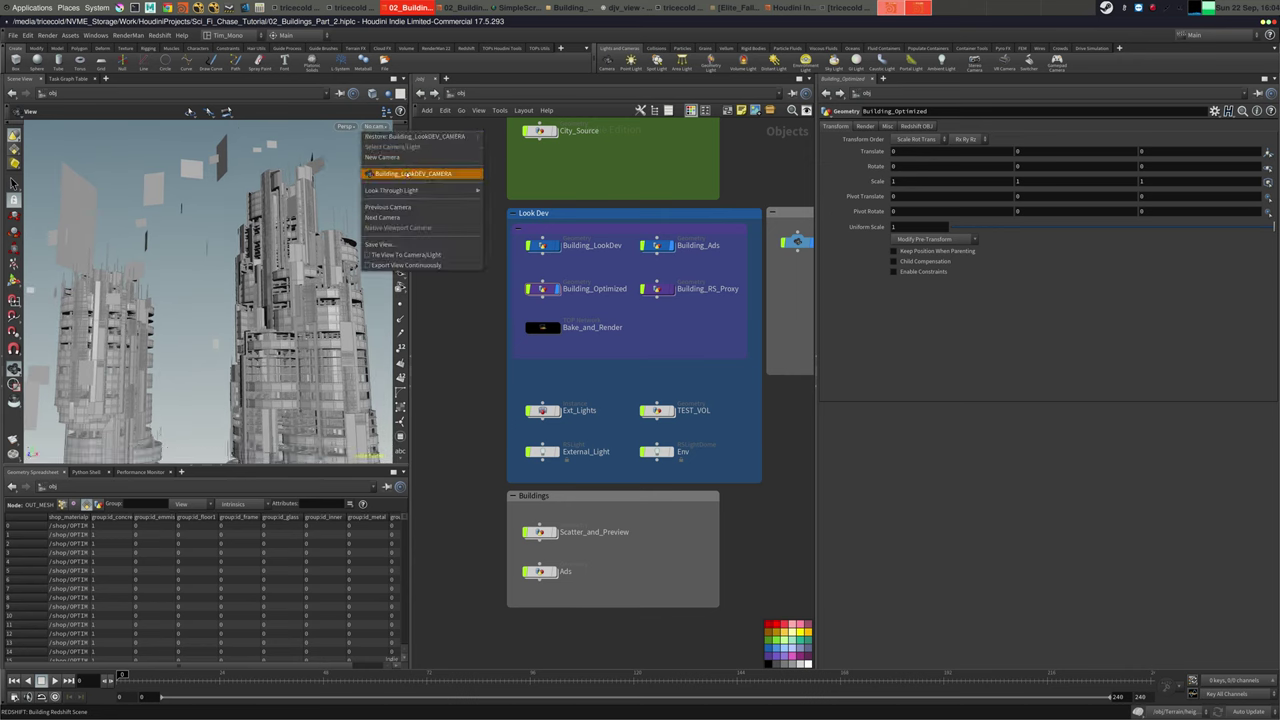
pyautogui.click(413, 173)
pyautogui.moveTo(268, 228); pyautogui.dragTo(340, 208)
pyautogui.moveTo(235, 230); pyautogui.dragTo(342, 204)
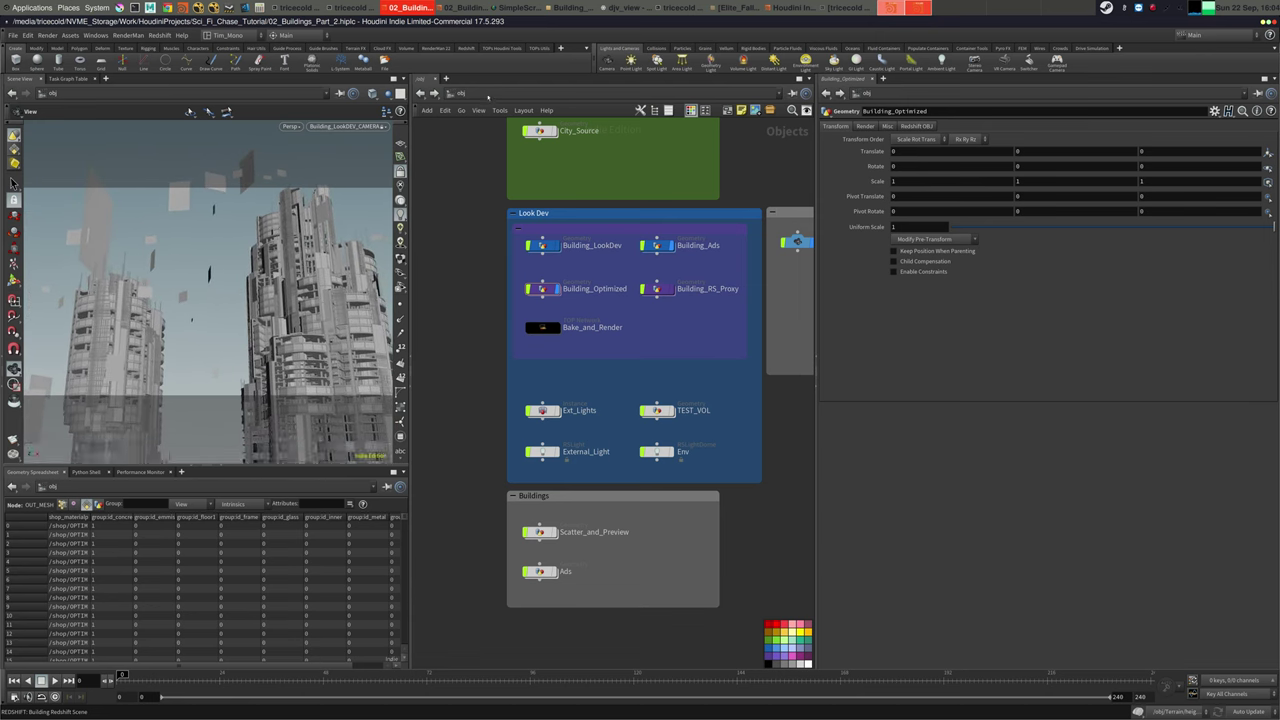
# Return to the out network and render Look_DEV_OPTIMIZED to MPlay from the new camera view
pyautogui.click(488, 96)
pyautogui.click(510, 151)
pyautogui.click(1008, 126)
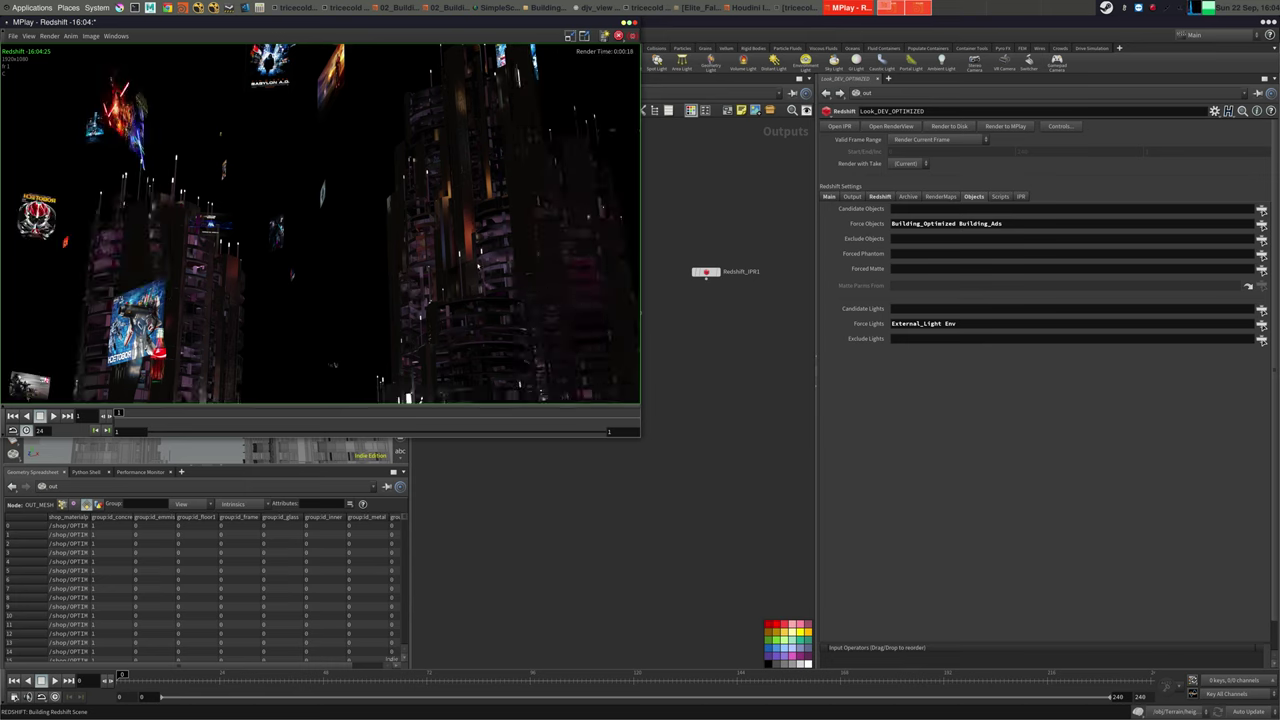
pyautogui.moveTo(722, 345); pyautogui.dragTo(750, 372, button='middle')
# Inside Building_LookDev, examine the unpack, delete and material1 nodes and look through the material assignments up to the id_glass group
pyautogui.click(620, 93)
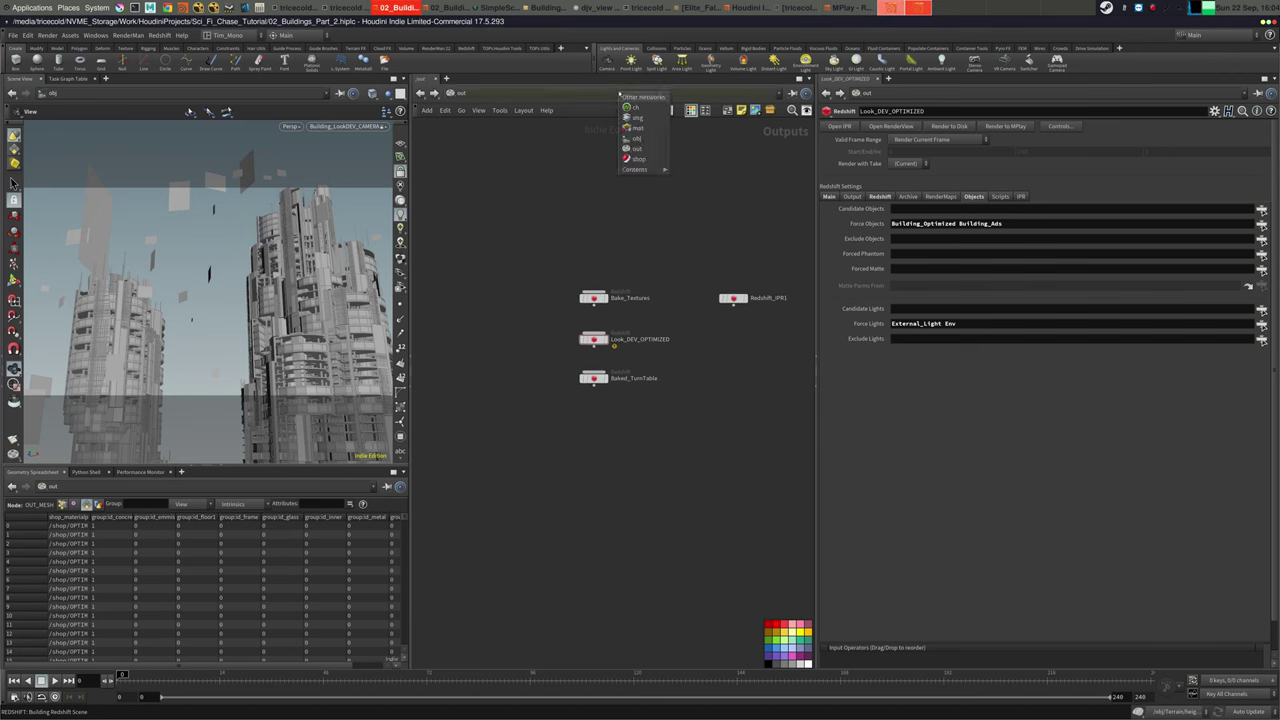
pyautogui.click(641, 138)
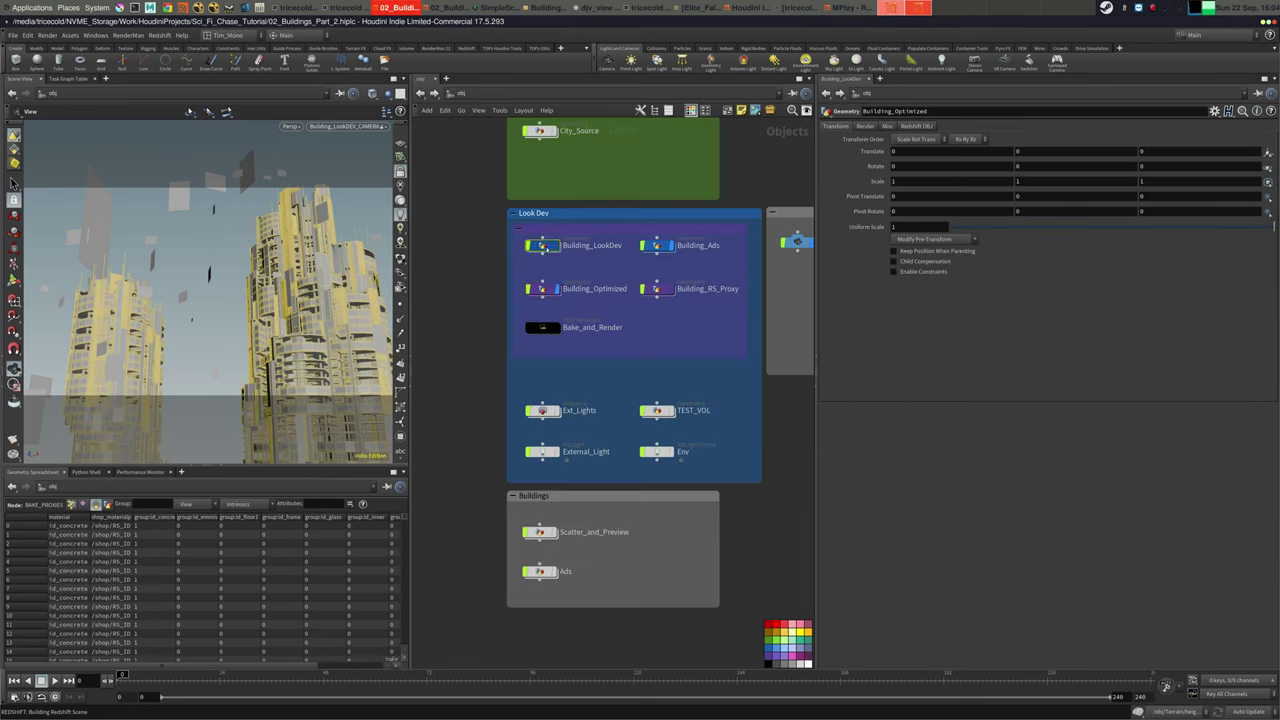
pyautogui.doubleClick(537, 247)
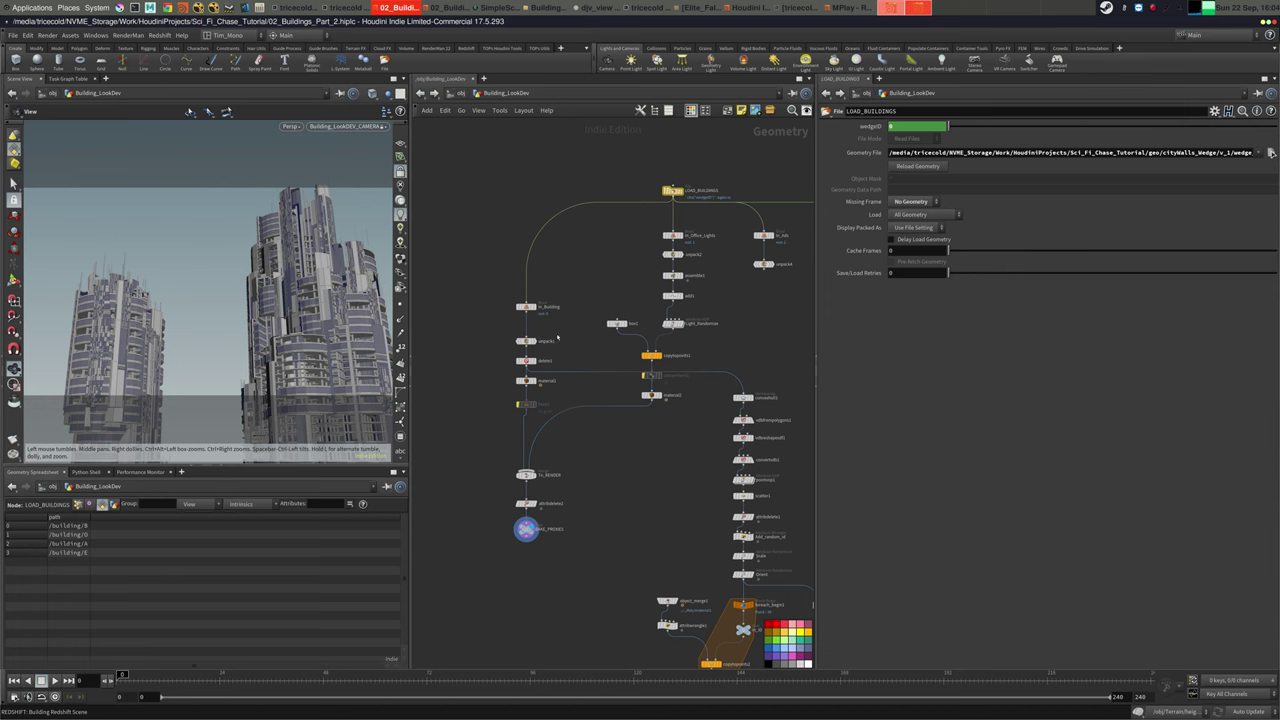
pyautogui.click(526, 341)
pyautogui.click(522, 361)
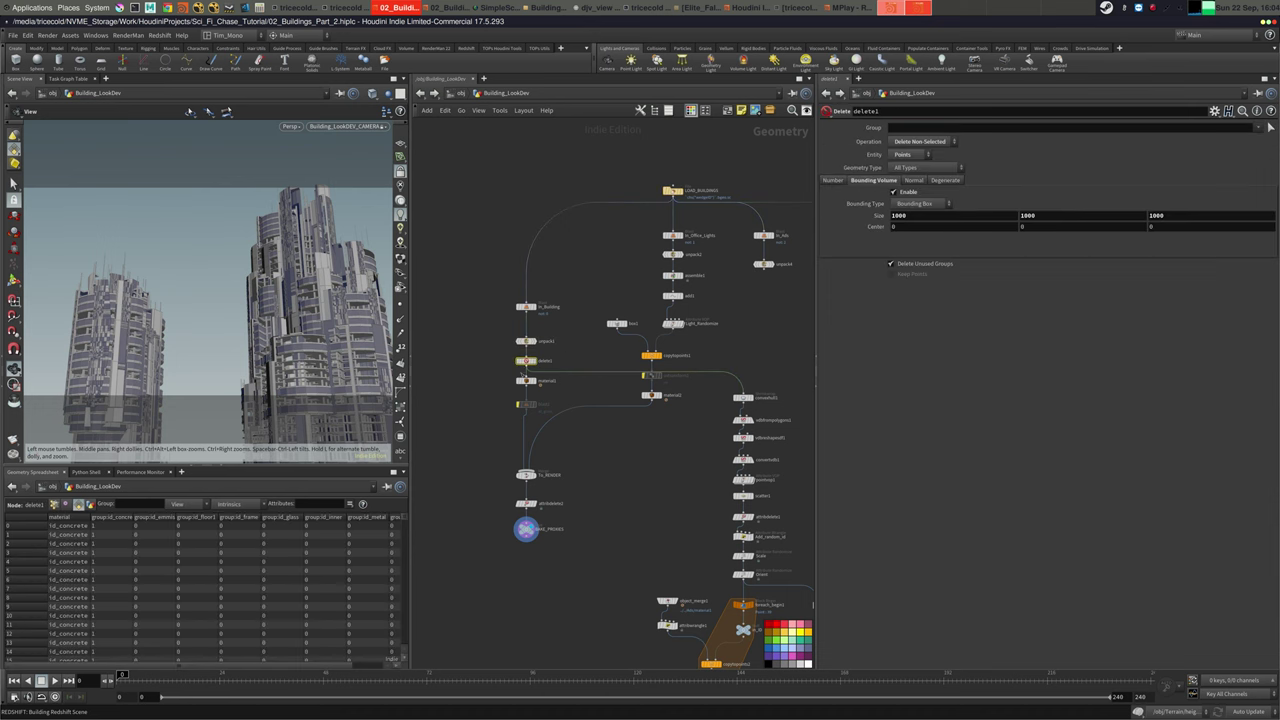
pyautogui.click(521, 380)
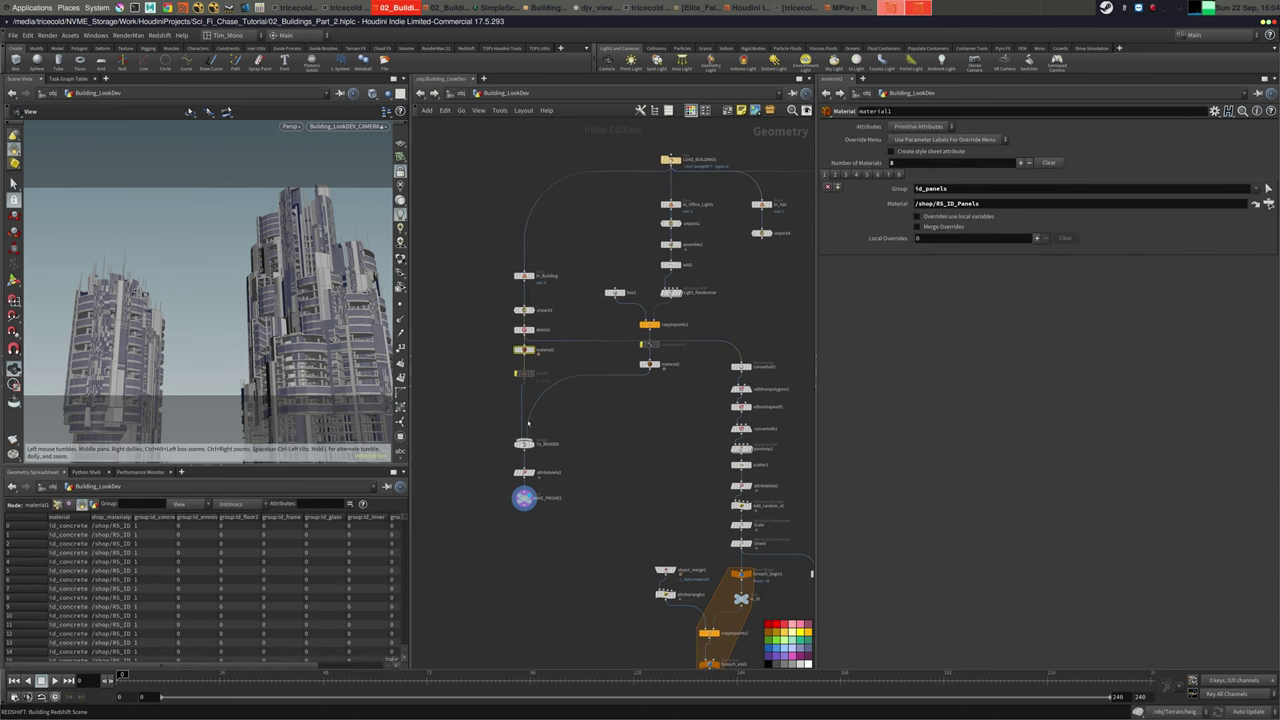
pyautogui.click(532, 350)
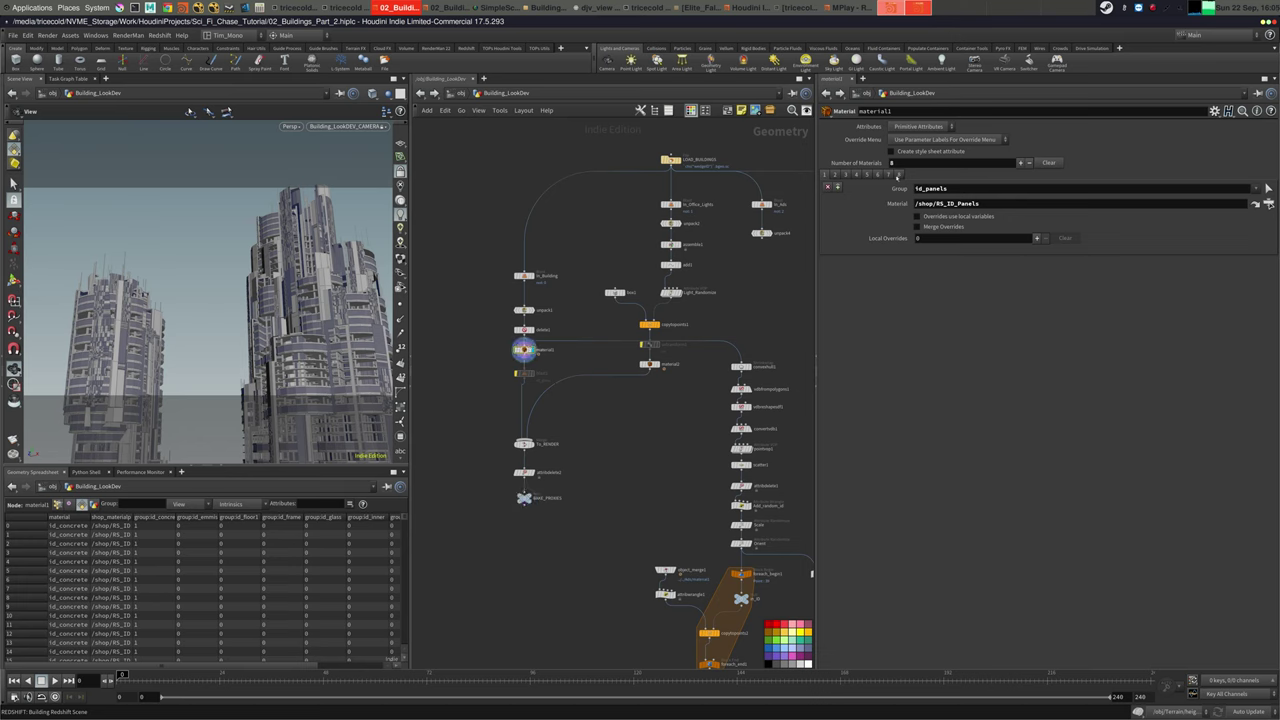
pyautogui.click(897, 176)
pyautogui.click(888, 176)
pyautogui.click(877, 176)
pyautogui.click(867, 176)
# Branch a Blast node off material1, display it and keep only the id_glass group by deleting the non-selected geometry
pyautogui.moveTo(463, 319); pyautogui.dragTo(487, 300, button='middle')
pyautogui.press('Tab')
pyautogui.write('bl')
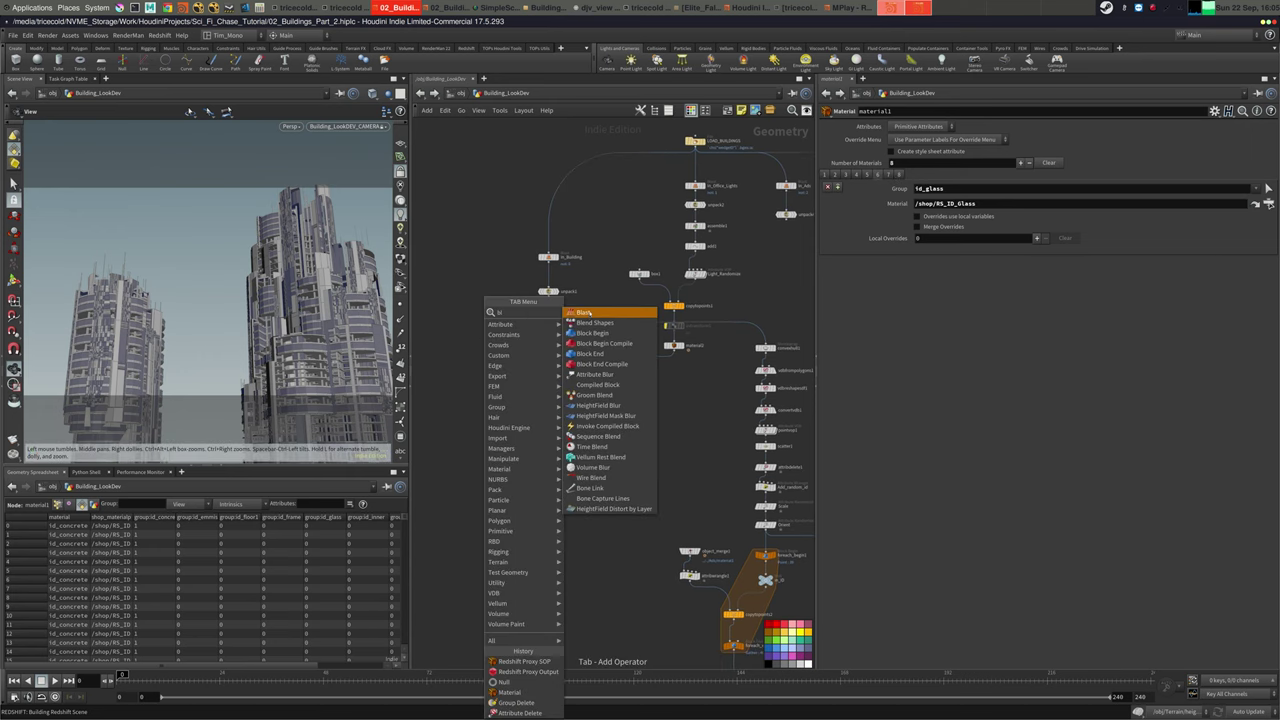
pyautogui.click(588, 313)
pyautogui.click(486, 356)
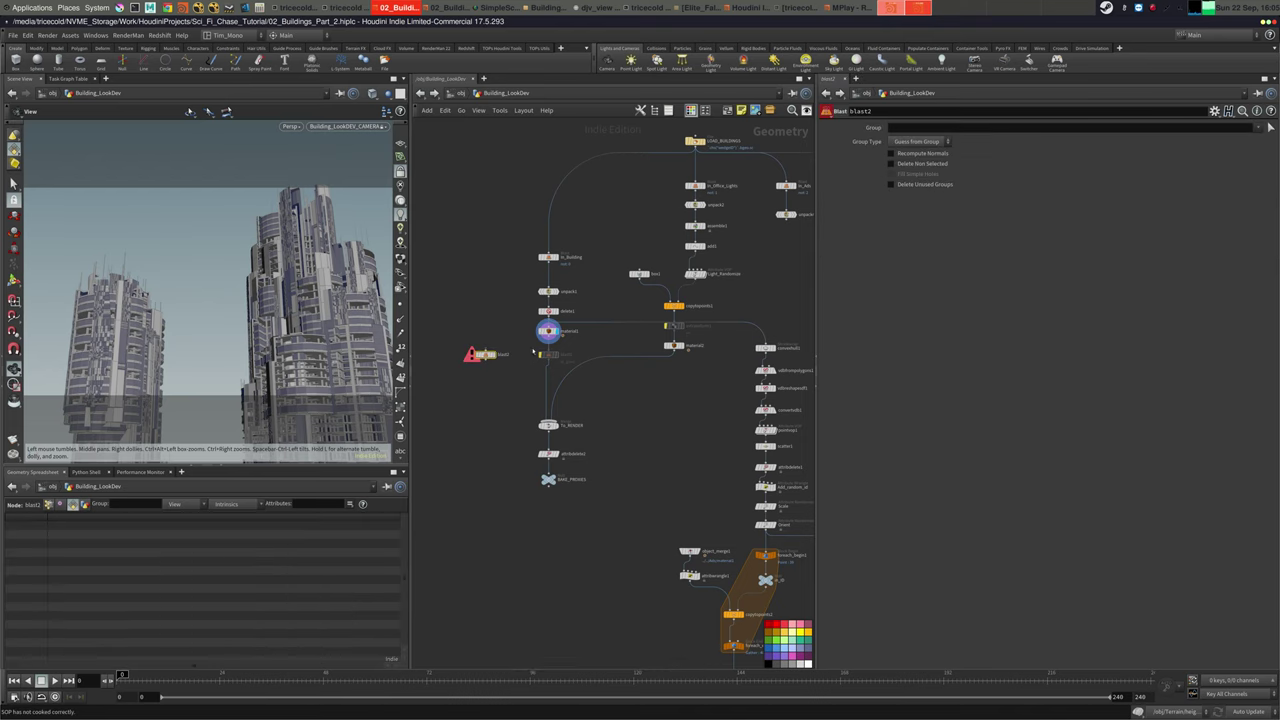
pyautogui.moveTo(548, 338); pyautogui.dragTo(486, 349)
pyautogui.click(497, 356)
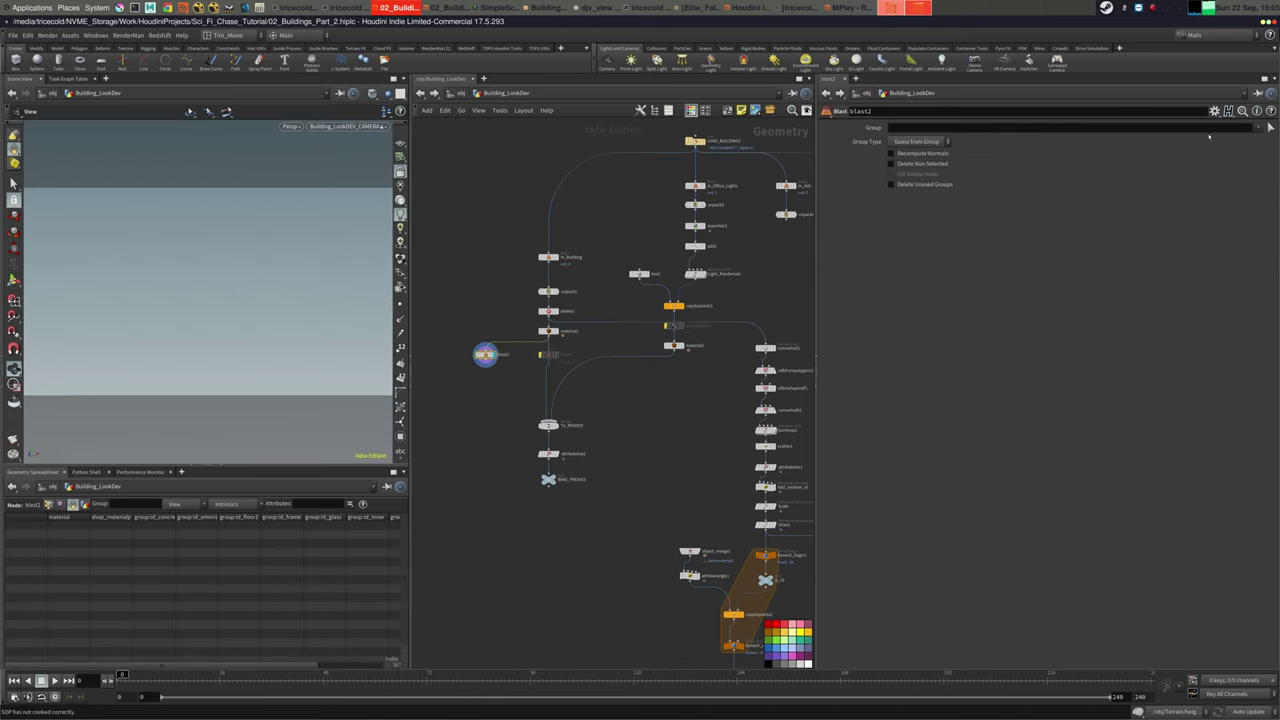
pyautogui.click(1259, 128)
pyautogui.click(1243, 181)
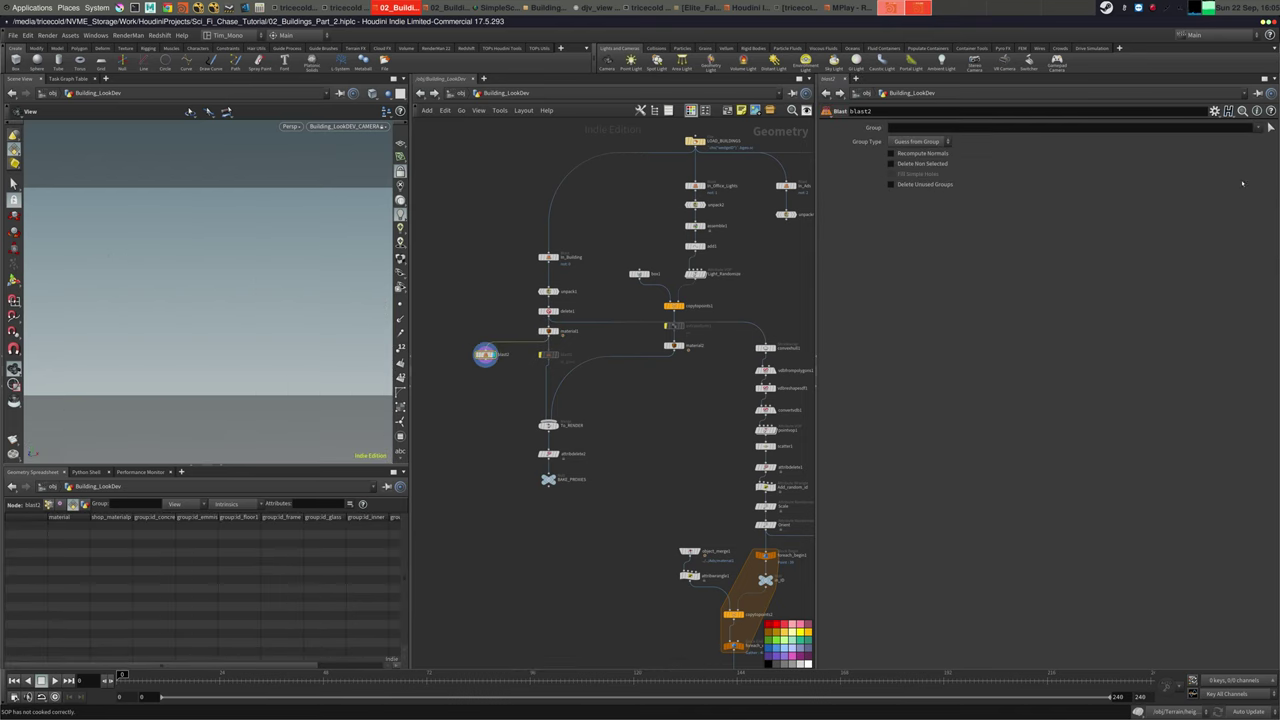
pyautogui.click(926, 164)
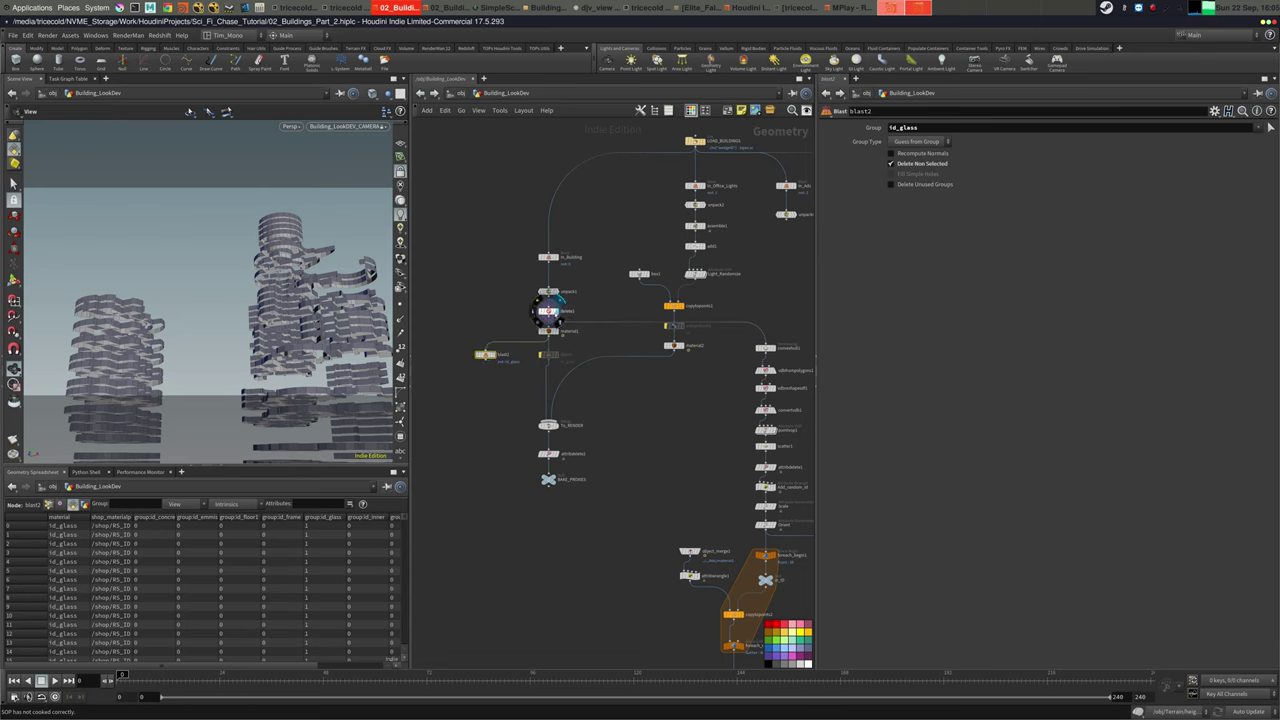
# Compare the delete node's output with the Blast, delete the Blast node and display BAKE_PROXIES again
pyautogui.click(558, 300)
pyautogui.click(496, 344)
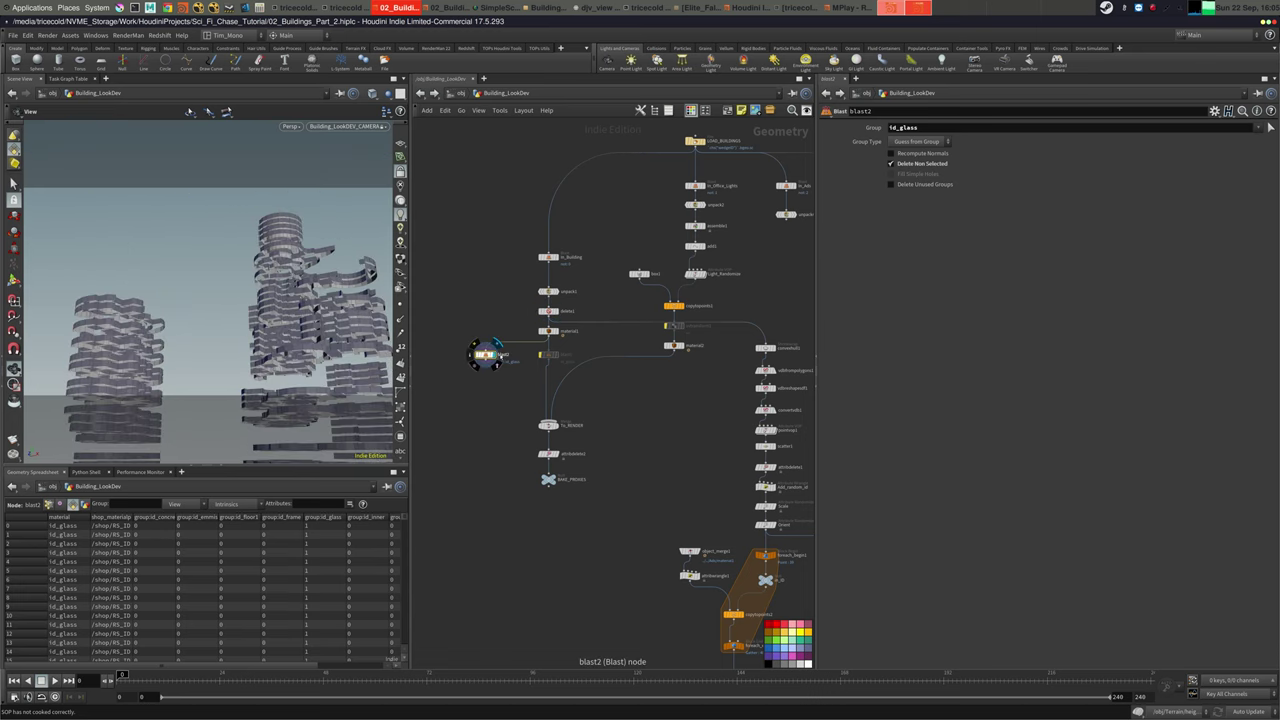
pyautogui.press('Delete')
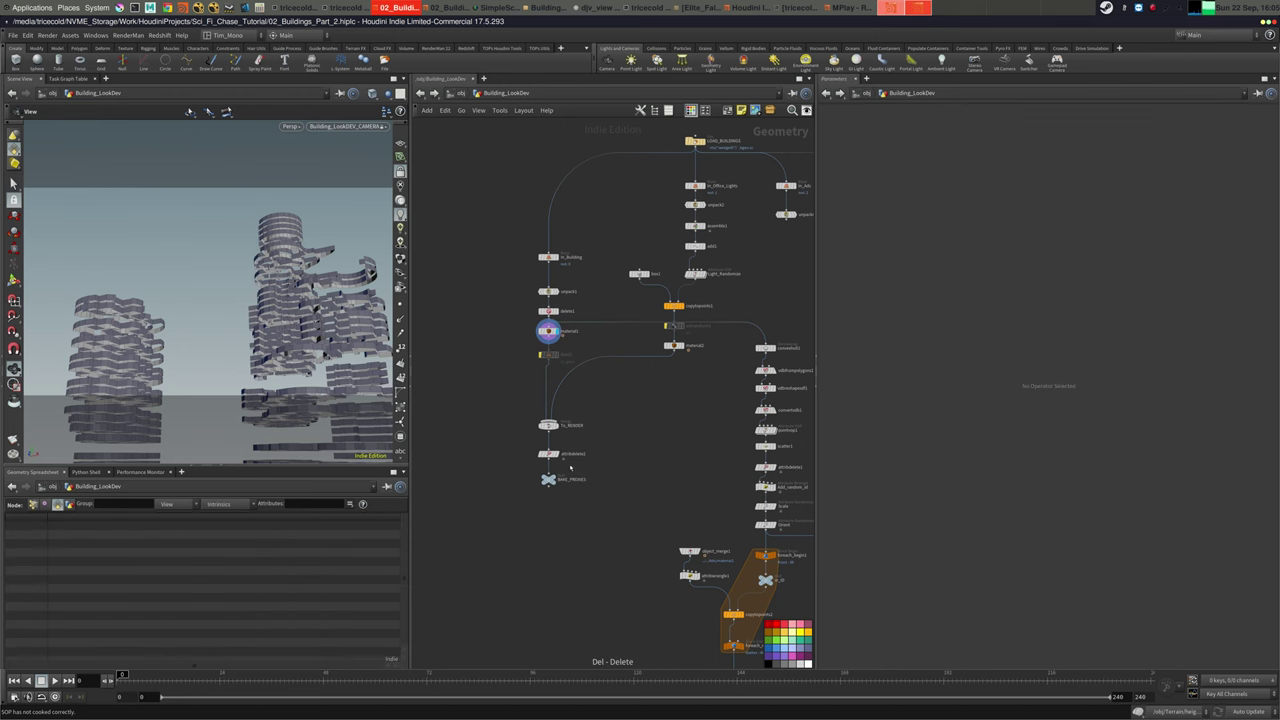
pyautogui.click(548, 479)
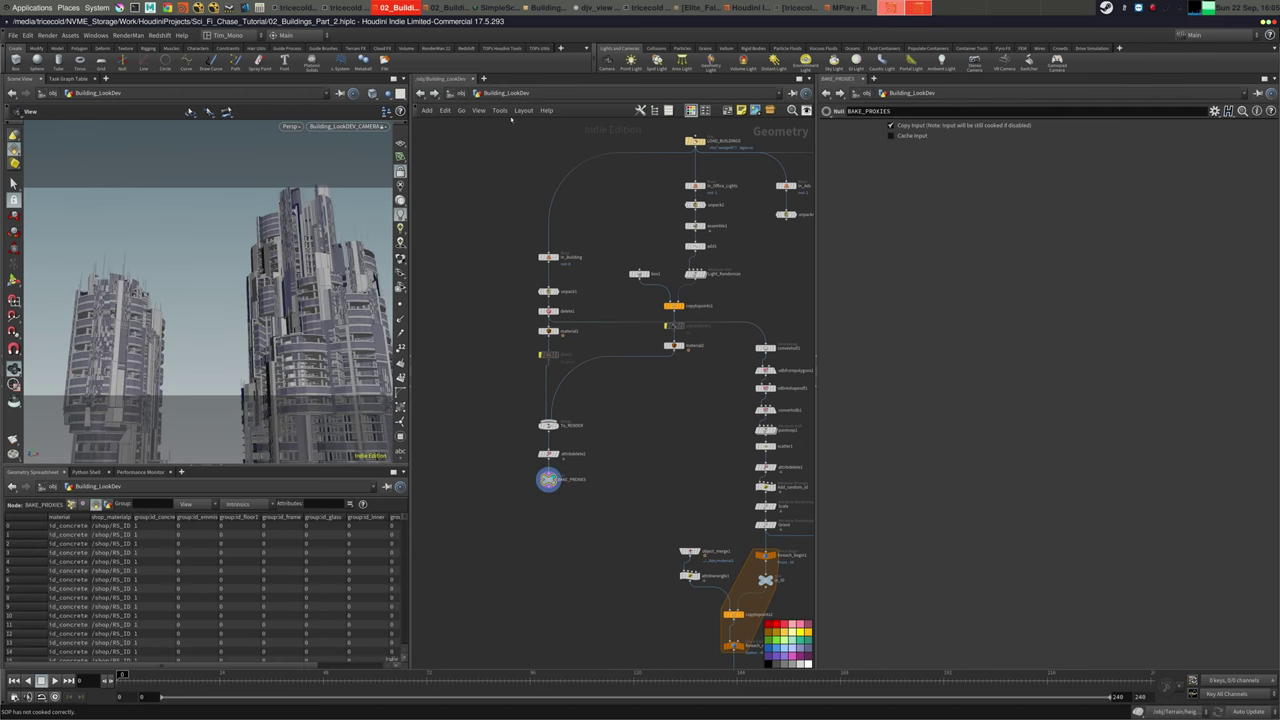
# In the out network, remove Building_Ads from Look_DEV_OPTIMIZED's forced objects, render to MPlay and put the render window away
pyautogui.click(455, 93)
pyautogui.click(485, 150)
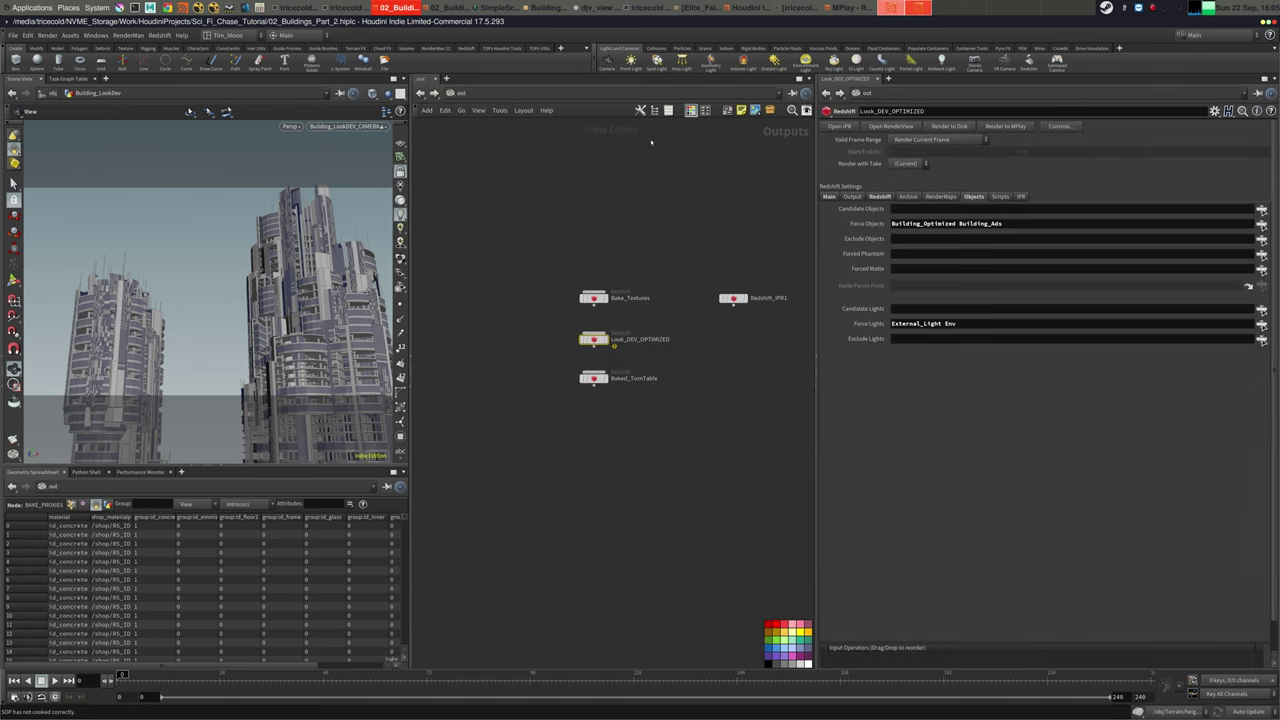
pyautogui.doubleClick(969, 225)
pyautogui.press('BackSpace')
pyautogui.press('BackSpace')
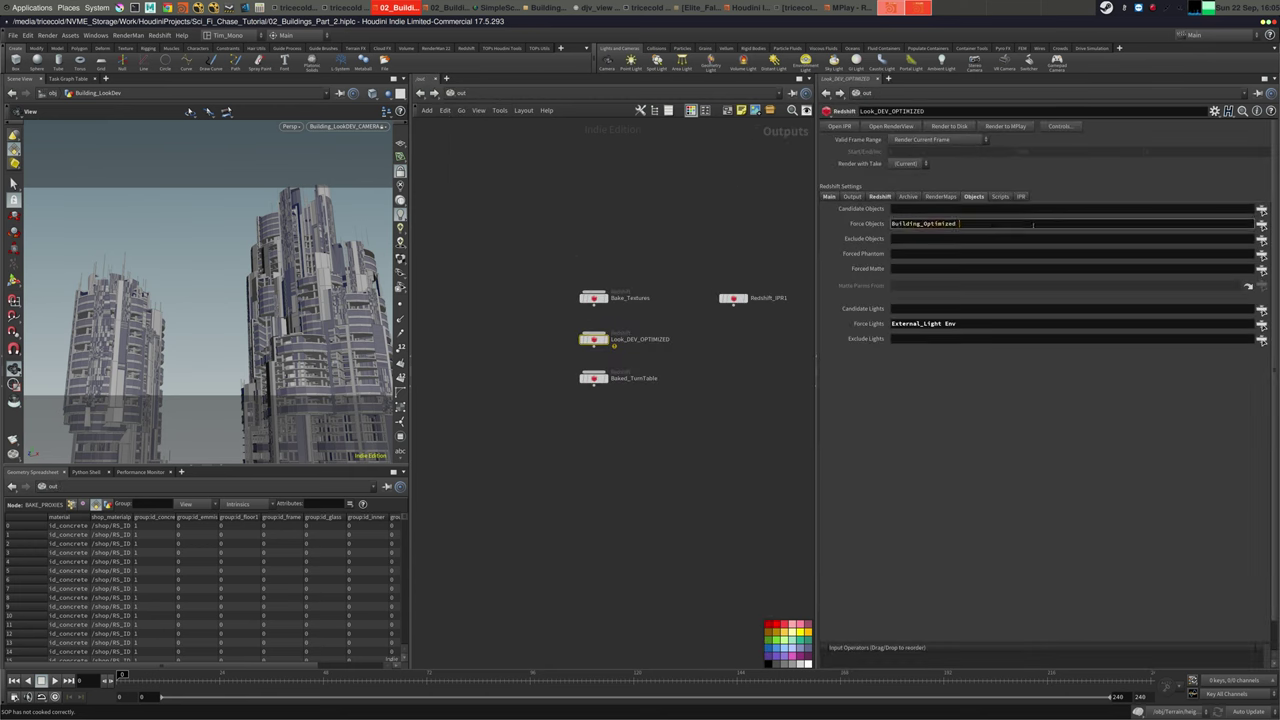
pyautogui.click(692, 200)
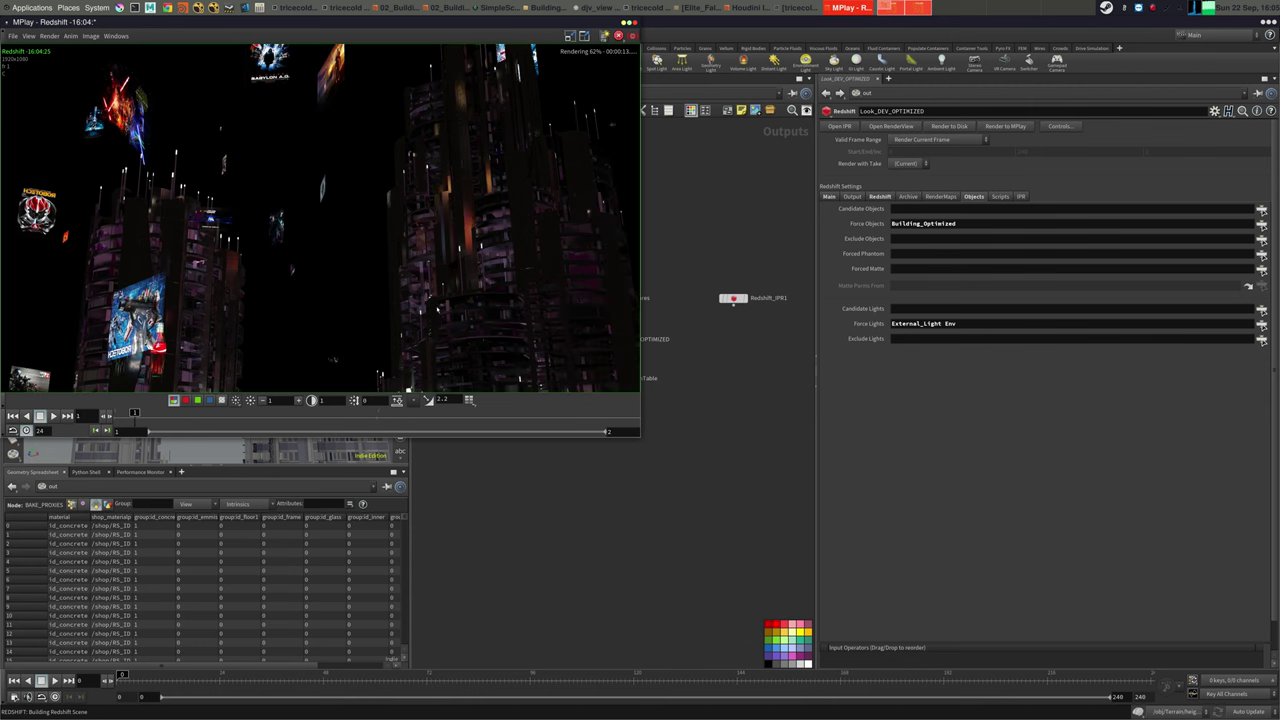
pyautogui.click(635, 23)
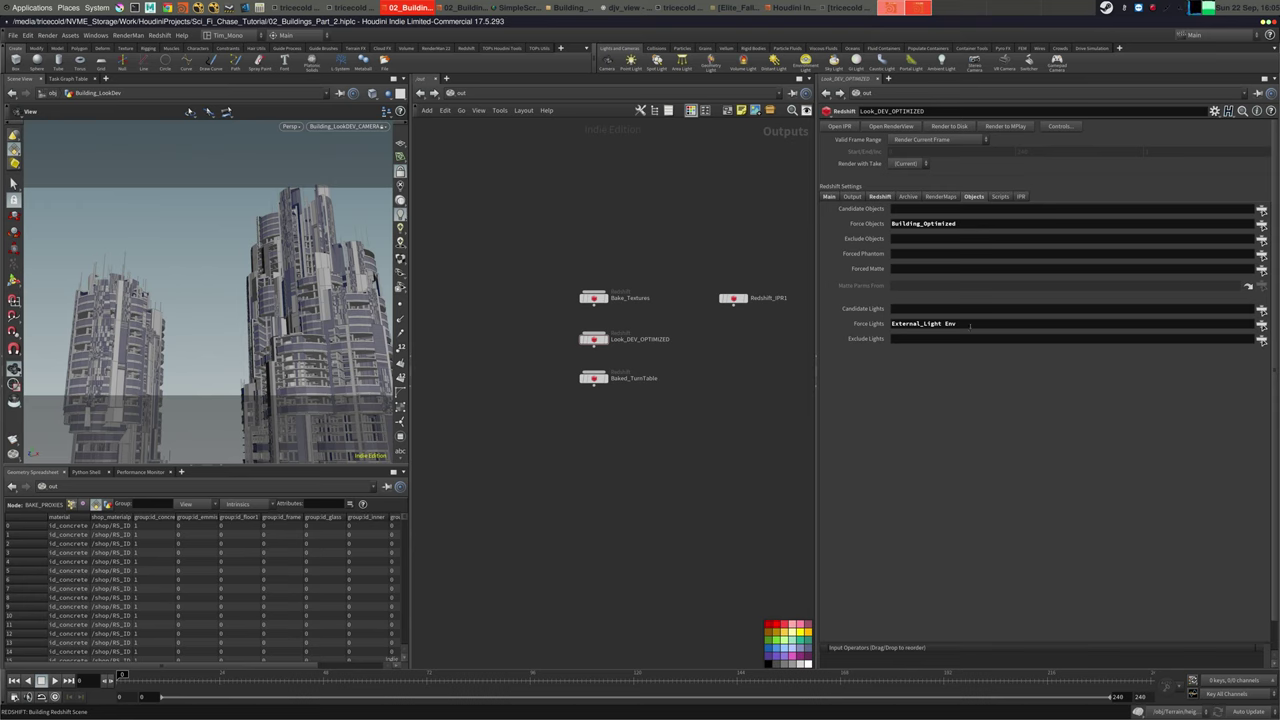
# Copy the forced lights entry of Look_DEV_OPTIMIZED and reselect that render node
pyautogui.moveTo(970, 325); pyautogui.dragTo(711, 395)
pyautogui.hotkey('ctrl', 'c')
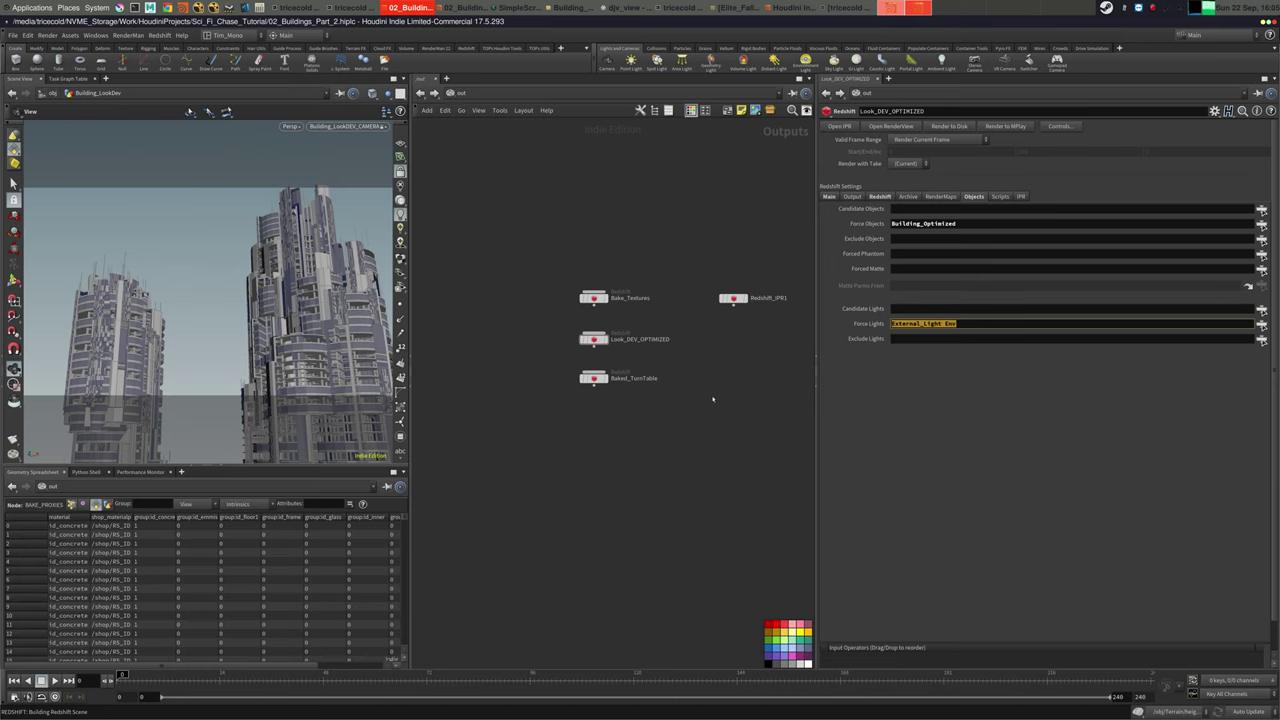
pyautogui.click(714, 400)
pyautogui.moveTo(666, 361); pyautogui.dragTo(537, 410)
pyautogui.moveTo(656, 318); pyautogui.dragTo(568, 358)
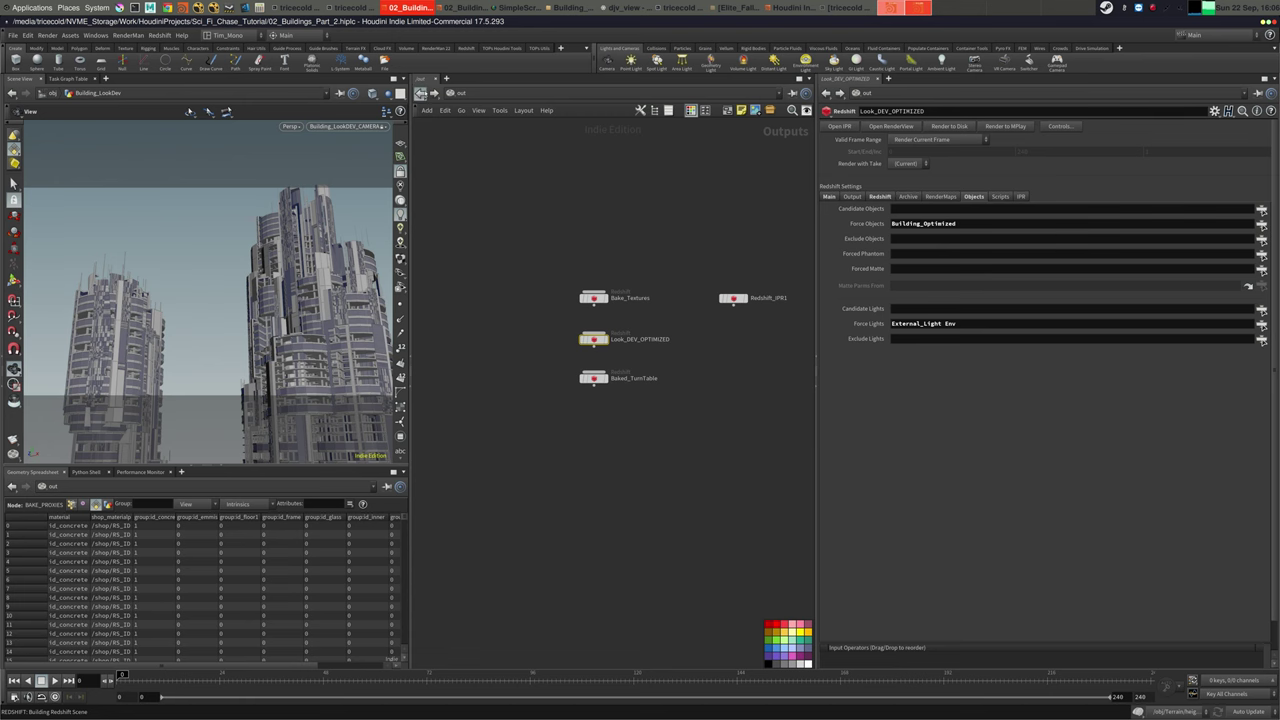
# Go inside the Bake_and_Render task network and show the settings of the Bake_All_Textures node
pyautogui.click(420, 92)
pyautogui.click(450, 93)
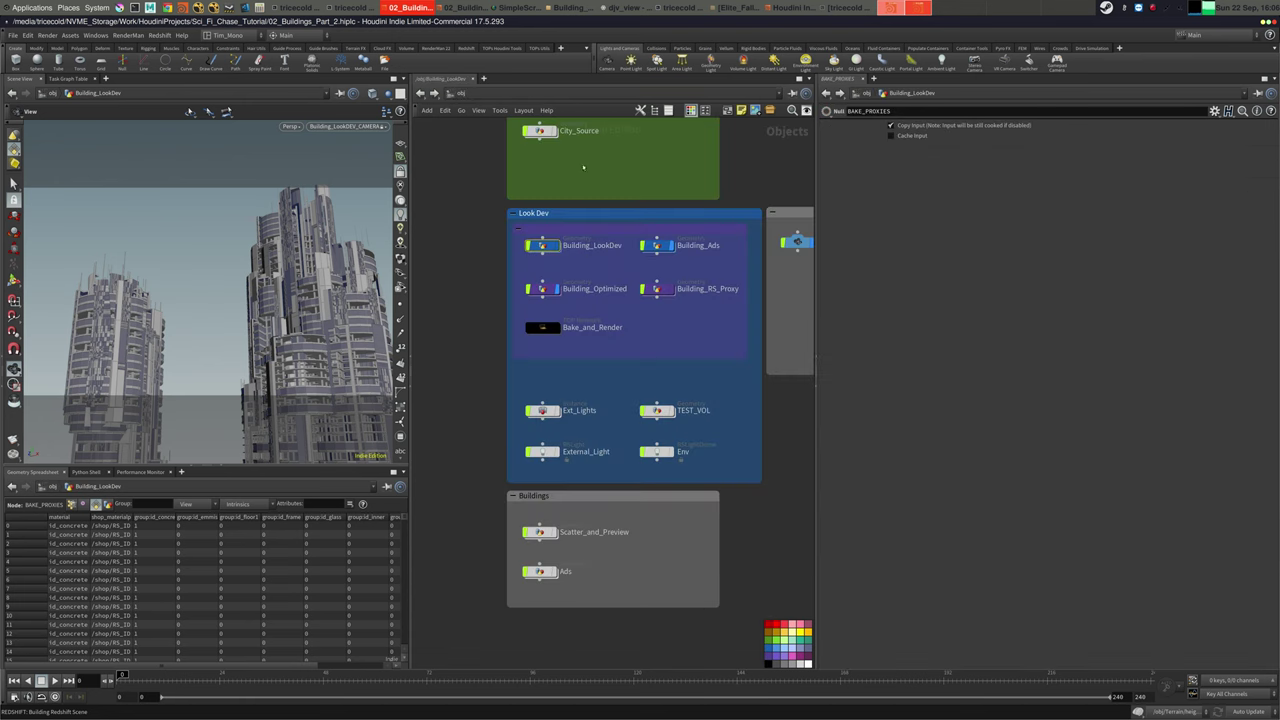
pyautogui.doubleClick(542, 327)
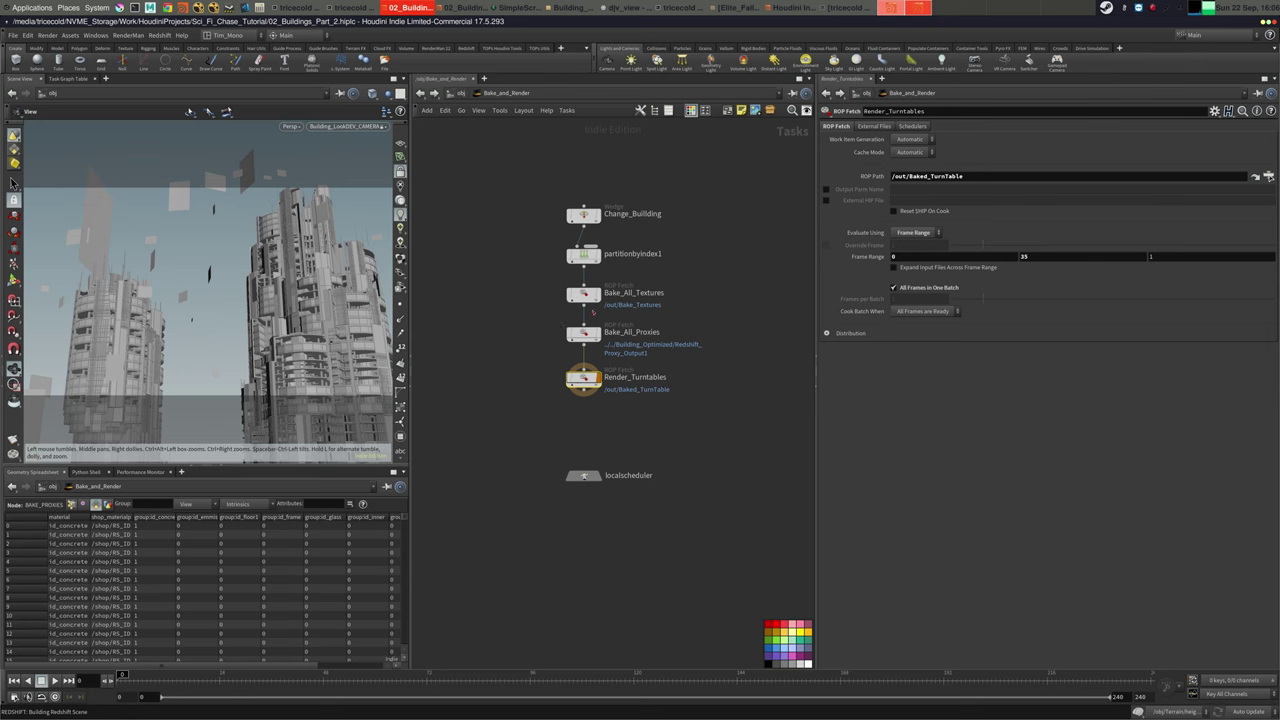
pyautogui.click(583, 294)
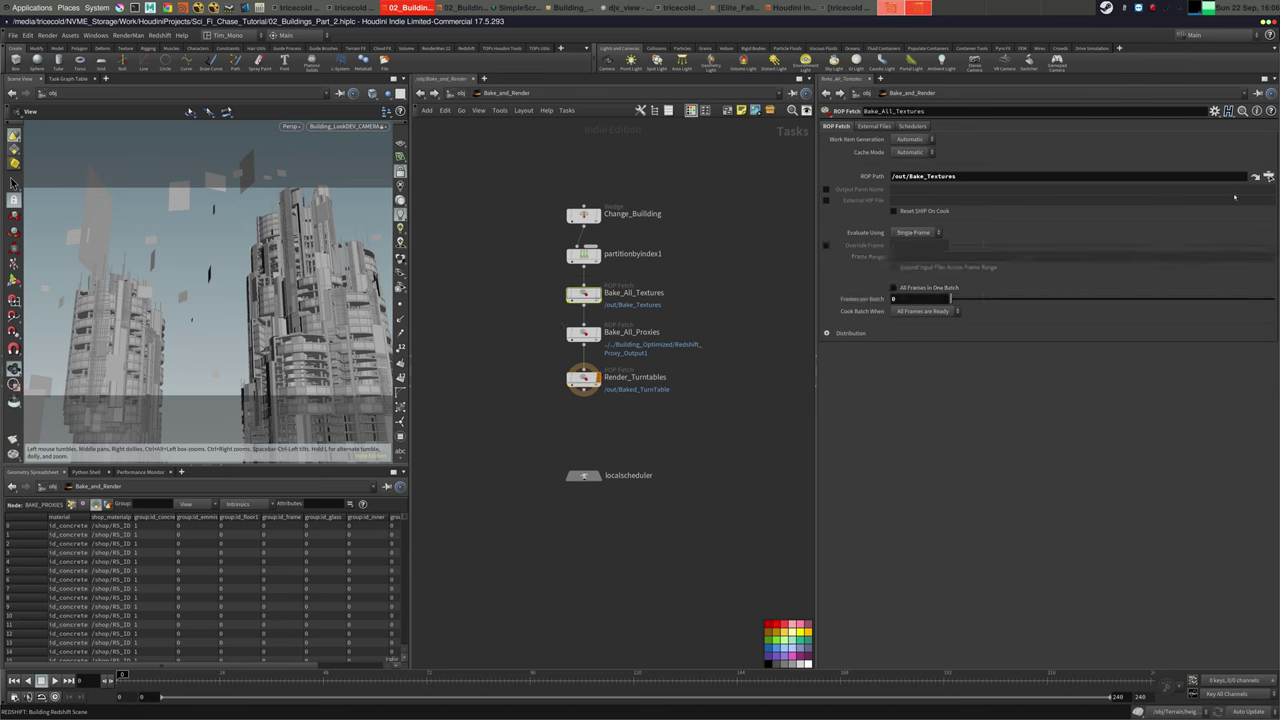
# In the shop network, replace the building number in the OPTIMIZED_TEXTURES filename path with the expression `wedgeID`
pyautogui.click(1255, 177)
pyautogui.click(586, 93)
pyautogui.click(590, 156)
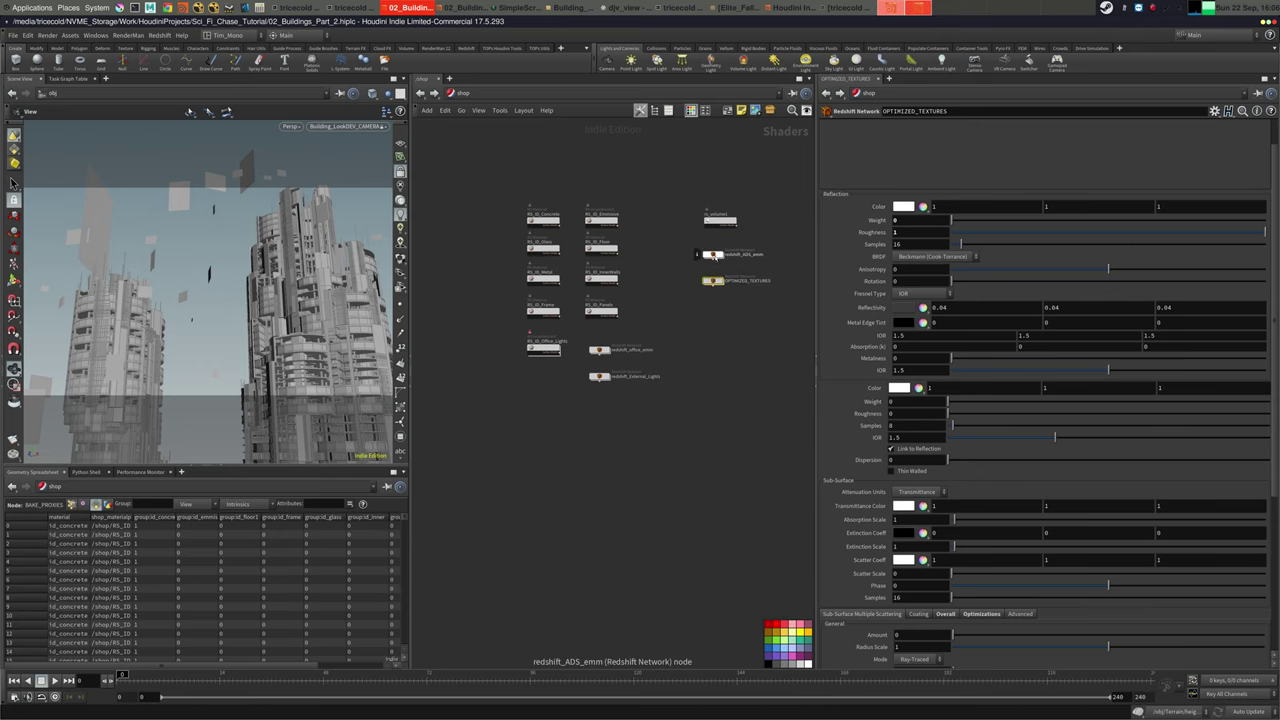
pyautogui.moveTo(1275, 192); pyautogui.dragTo(1273, 160)
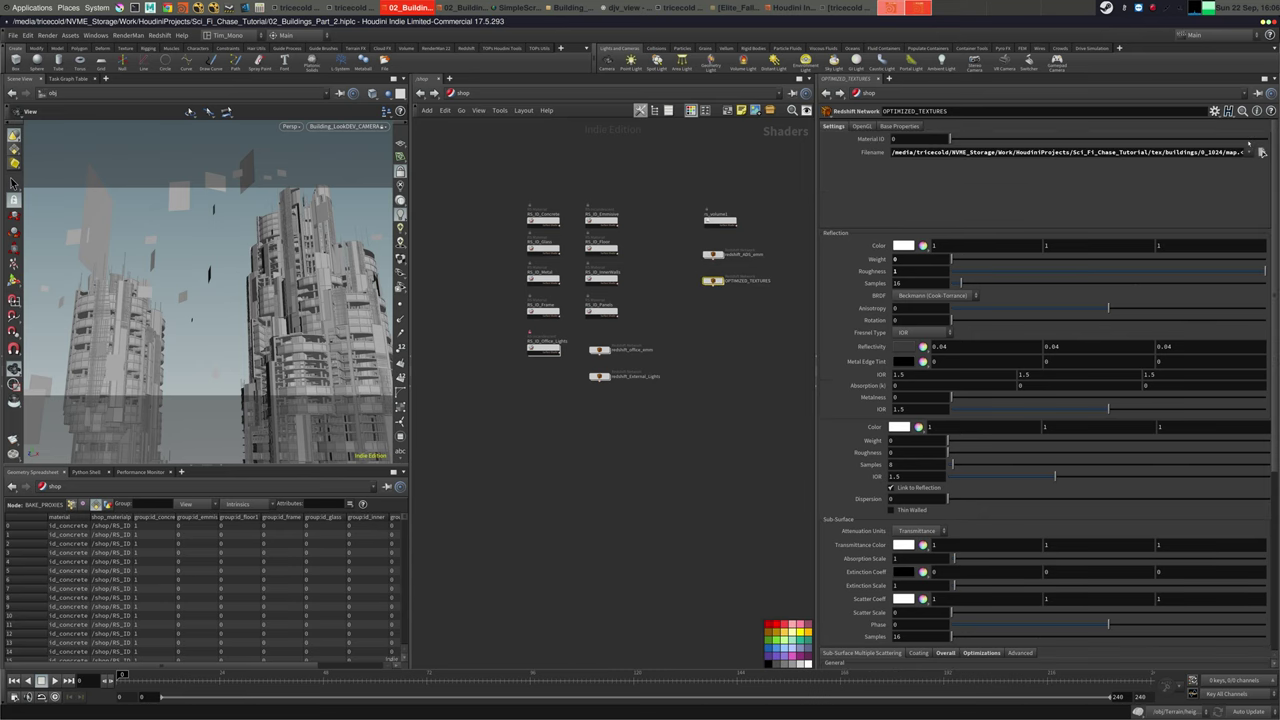
pyautogui.click(1196, 155)
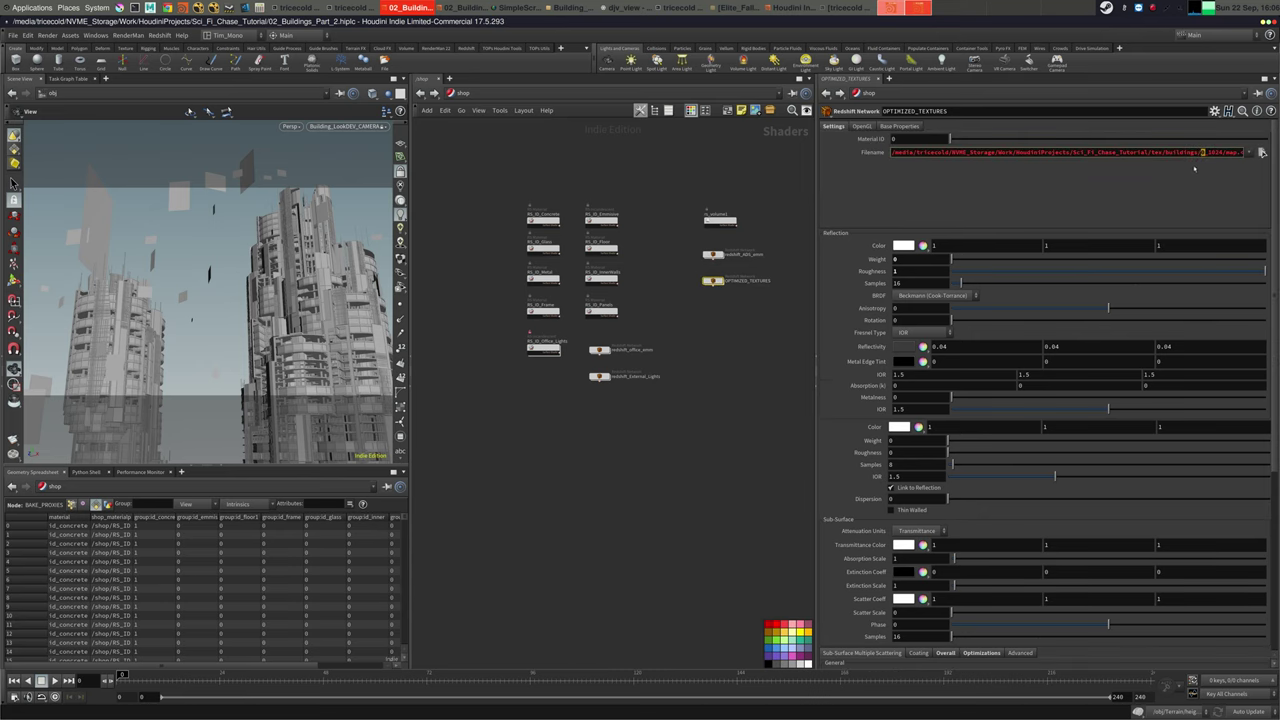
pyautogui.hotkey('ctrl', 'v')
pyautogui.hotkey('ctrl', 'z')
pyautogui.press('BackSpace')
pyautogui.write('wedgeID')
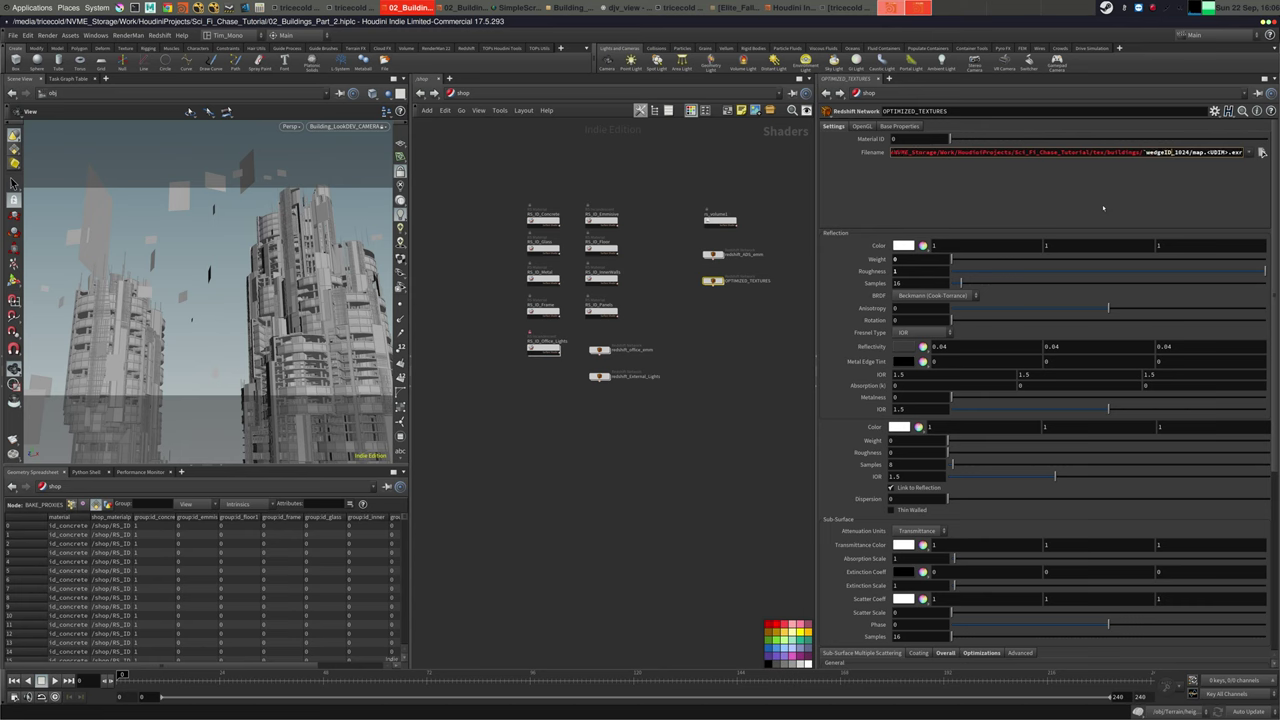
pyautogui.press('Return')
# Set the reflection roughness of the OPTIMIZED_TEXTURES material to 0.35
pyautogui.moveTo(760, 405); pyautogui.dragTo(748, 385, button='middle')
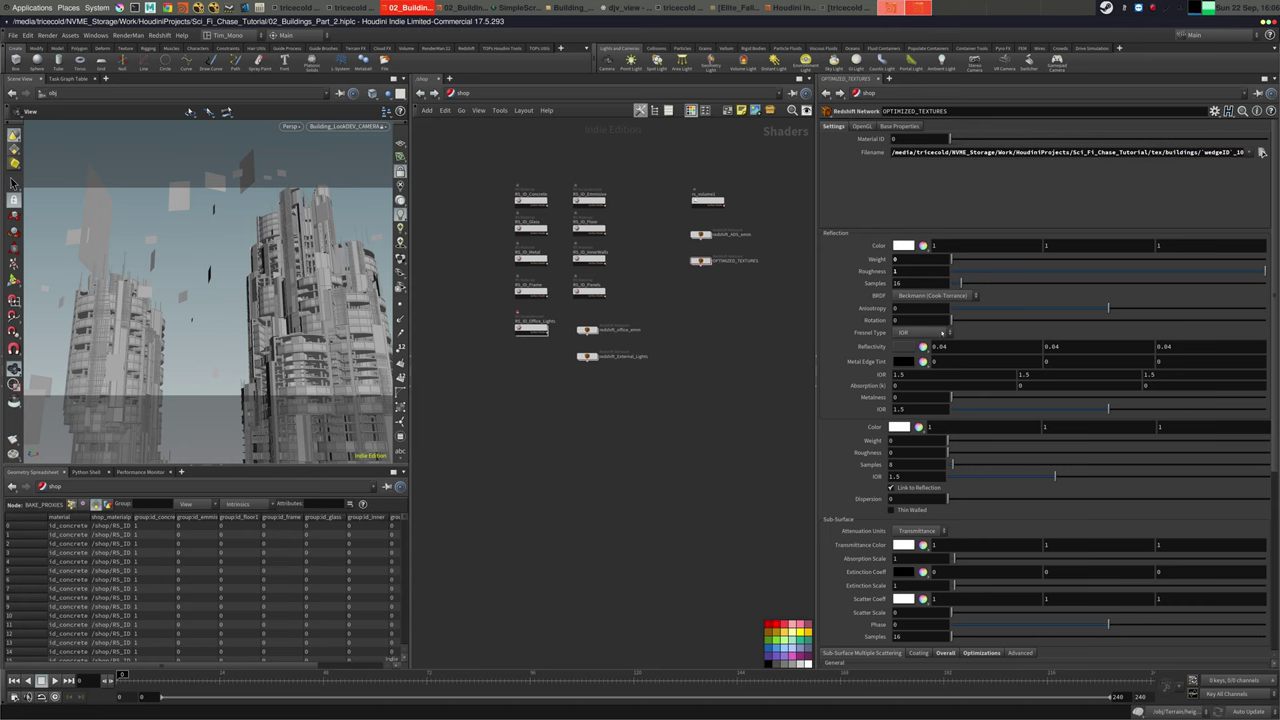
pyautogui.click(750, 261)
pyautogui.click(921, 272)
pyautogui.write('.35')
pyautogui.press('Return')
# Select the RS_ID_Glass material and set its reflection roughness to 0.1
pyautogui.moveTo(634, 269); pyautogui.dragTo(677, 286, button='middle')
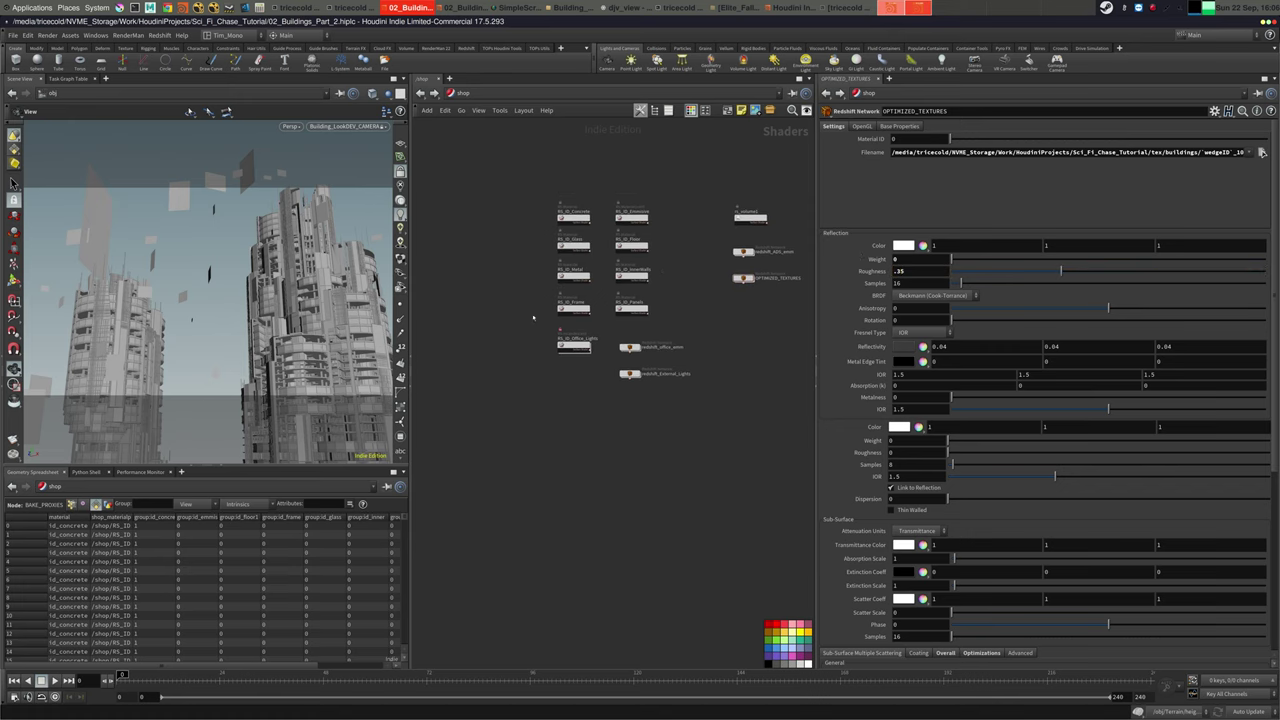
pyautogui.moveTo(529, 330); pyautogui.dragTo(585, 368)
pyautogui.moveTo(537, 238); pyautogui.dragTo(583, 256)
pyautogui.moveTo(696, 330); pyautogui.dragTo(706, 320, button='middle')
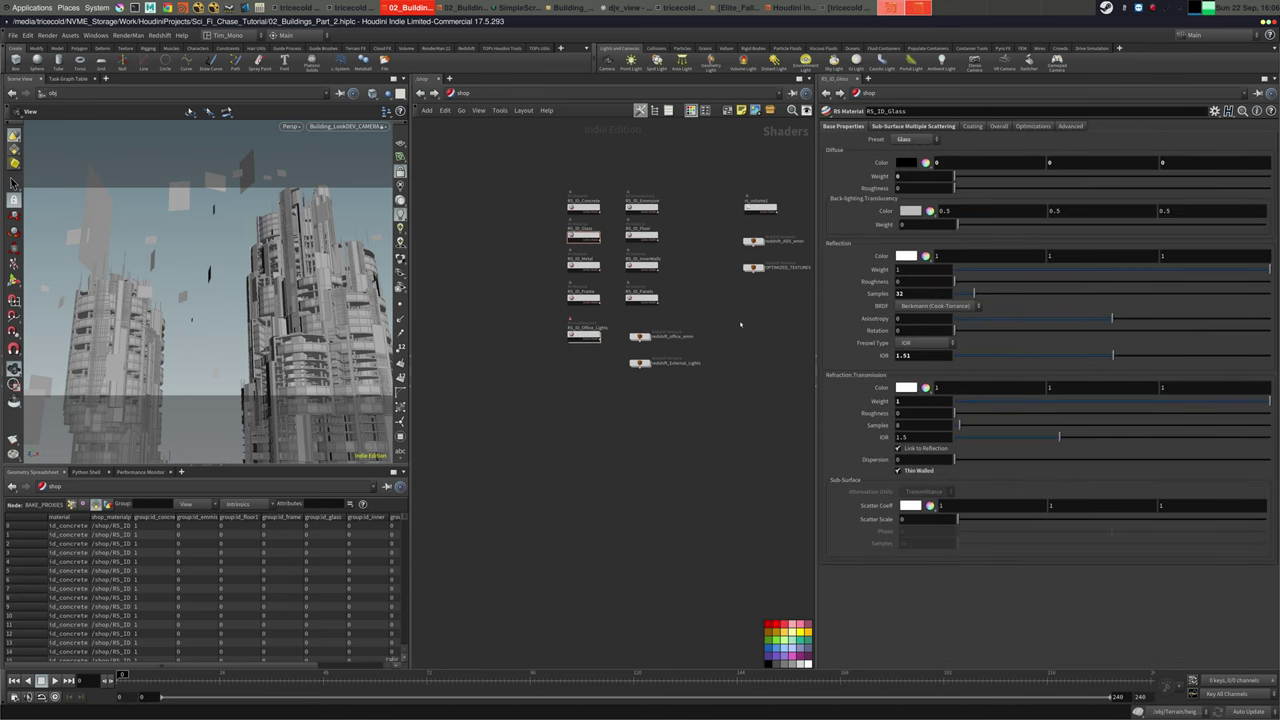
pyautogui.click(922, 281)
pyautogui.write('.2')
pyautogui.press('Return')
pyautogui.write('1')
pyautogui.press('Return')
pyautogui.moveTo(740, 304); pyautogui.dragTo(735, 309, button='middle')
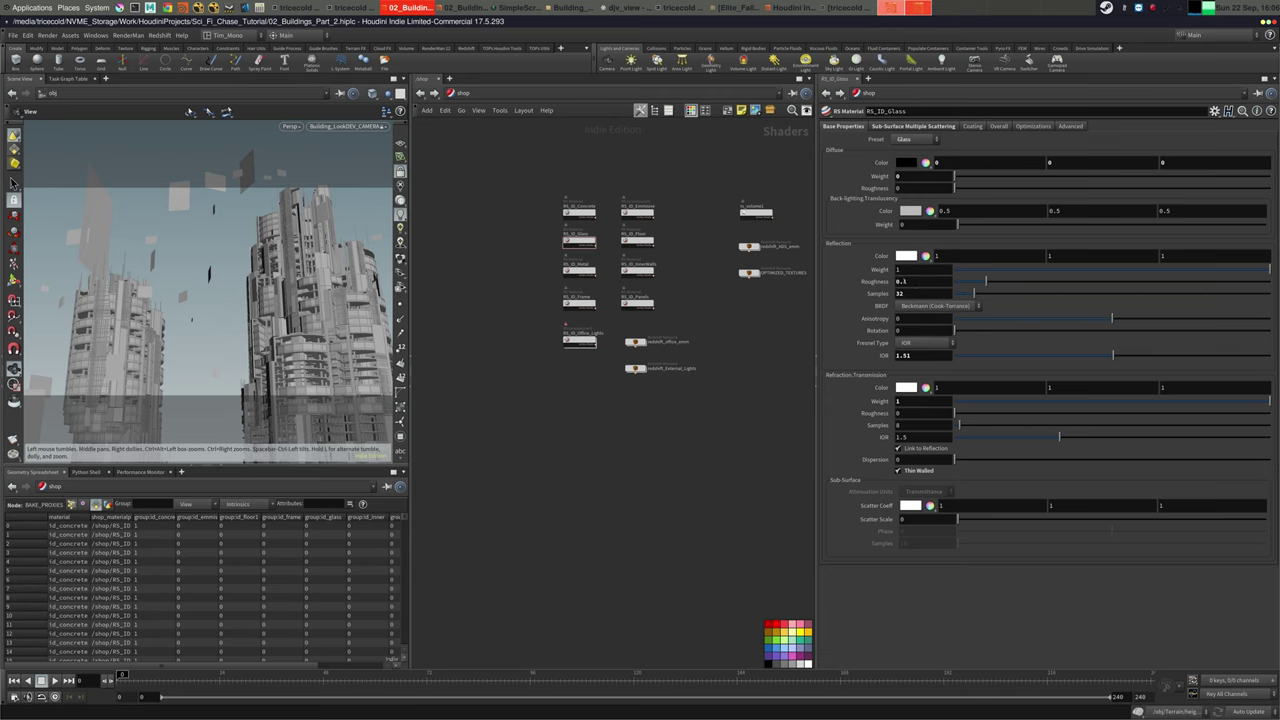
# Raise the reflection roughness of RS_ID_Glass to 0.2 and set its reflection samples to 64
pyautogui.doubleClick(906, 282)
pyautogui.write('2')
pyautogui.press('Tab')
pyautogui.moveTo(720, 308); pyautogui.dragTo(726, 308, button='middle')
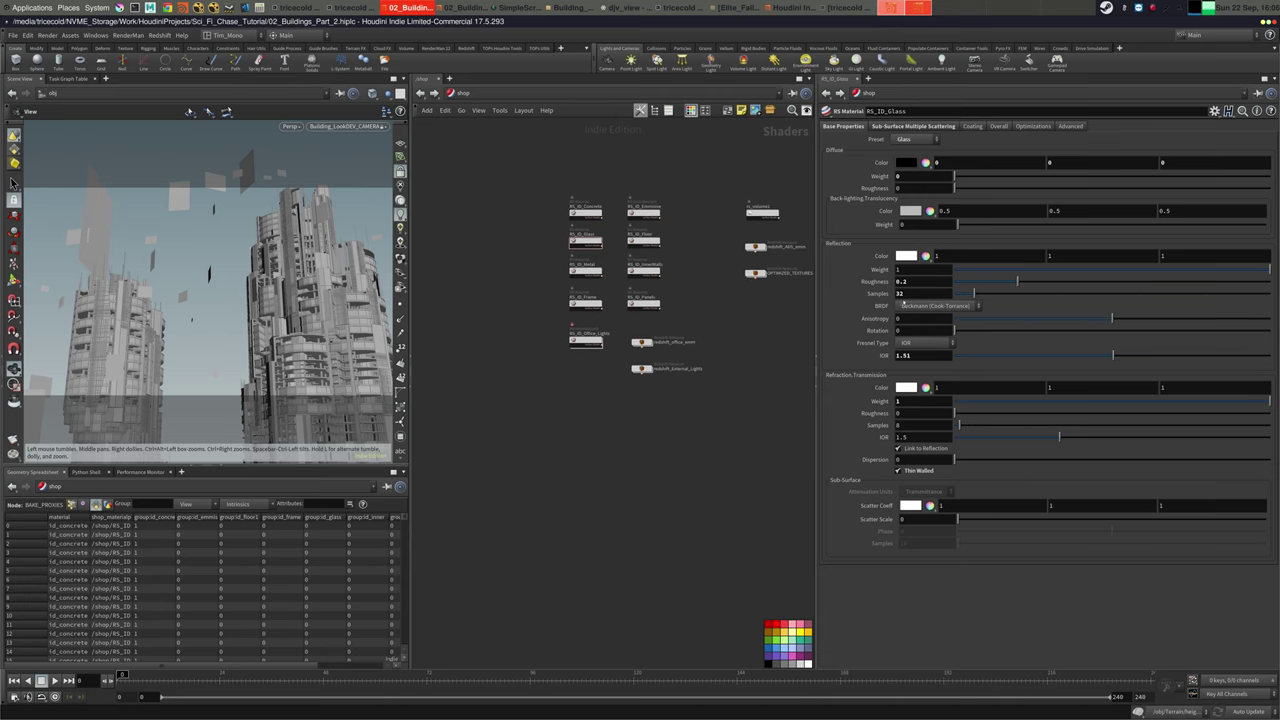
pyautogui.write('64')
pyautogui.press('Return')
# Set the refraction roughness of RS_ID_Glass to 0.2 and its refraction samples to 32
pyautogui.moveTo(919, 413); pyautogui.dragTo(898, 386)
pyautogui.write('.2')
pyautogui.press('Tab')
pyautogui.write('16')
pyautogui.press('Return')
pyautogui.moveTo(914, 424); pyautogui.dragTo(876, 404)
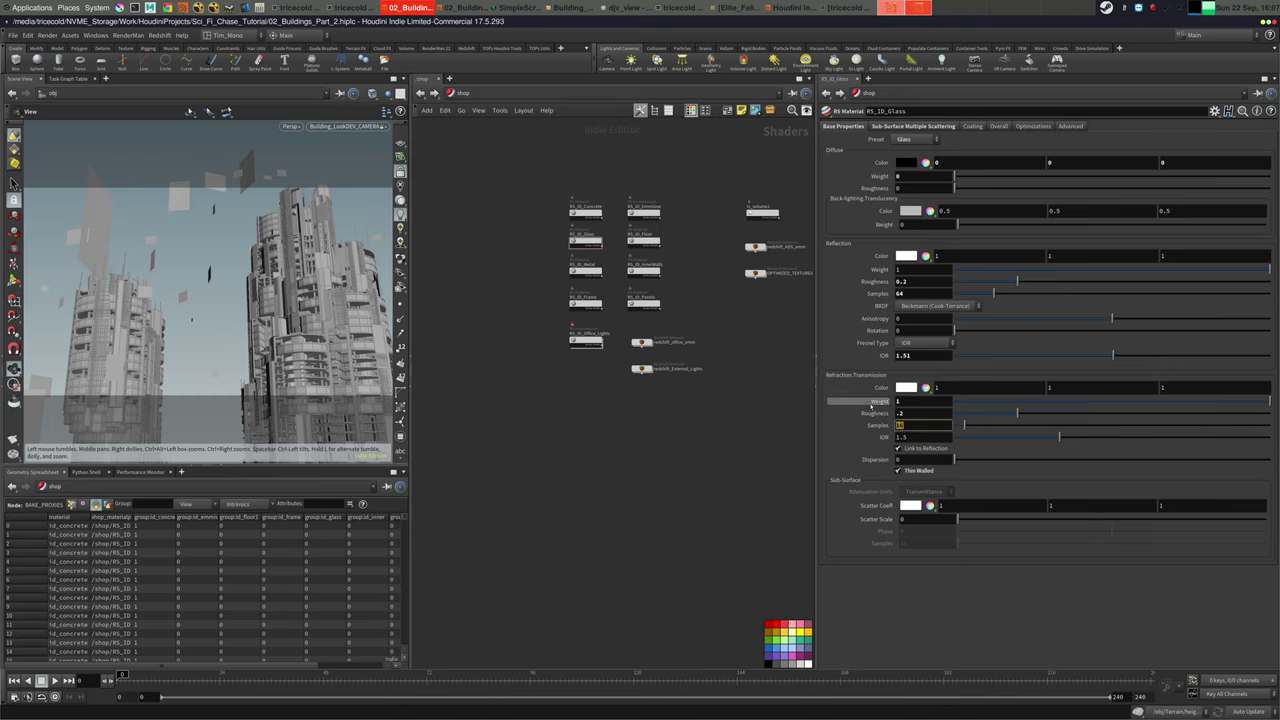
pyautogui.write('32')
pyautogui.press('Tab')
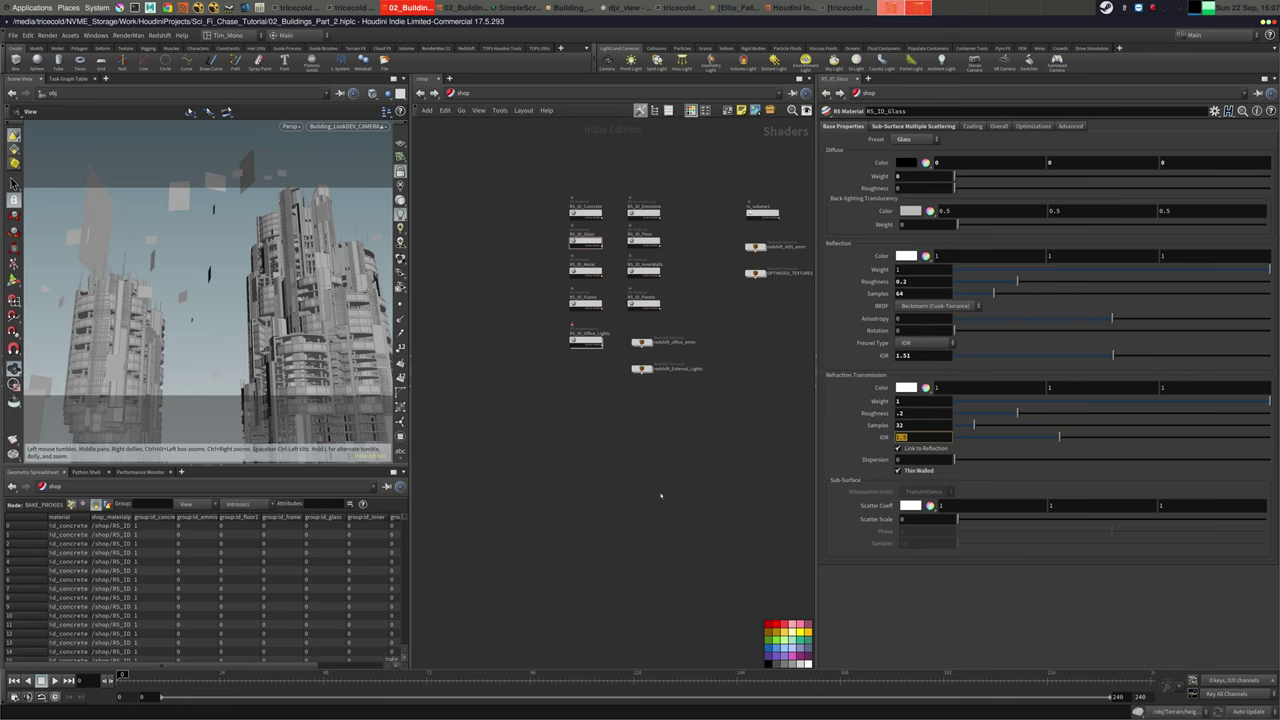
# Return to the object level and examine the two towers, hiding Building_Ads and showing it again
pyautogui.moveTo(684, 478); pyautogui.dragTo(660, 501, button='middle')
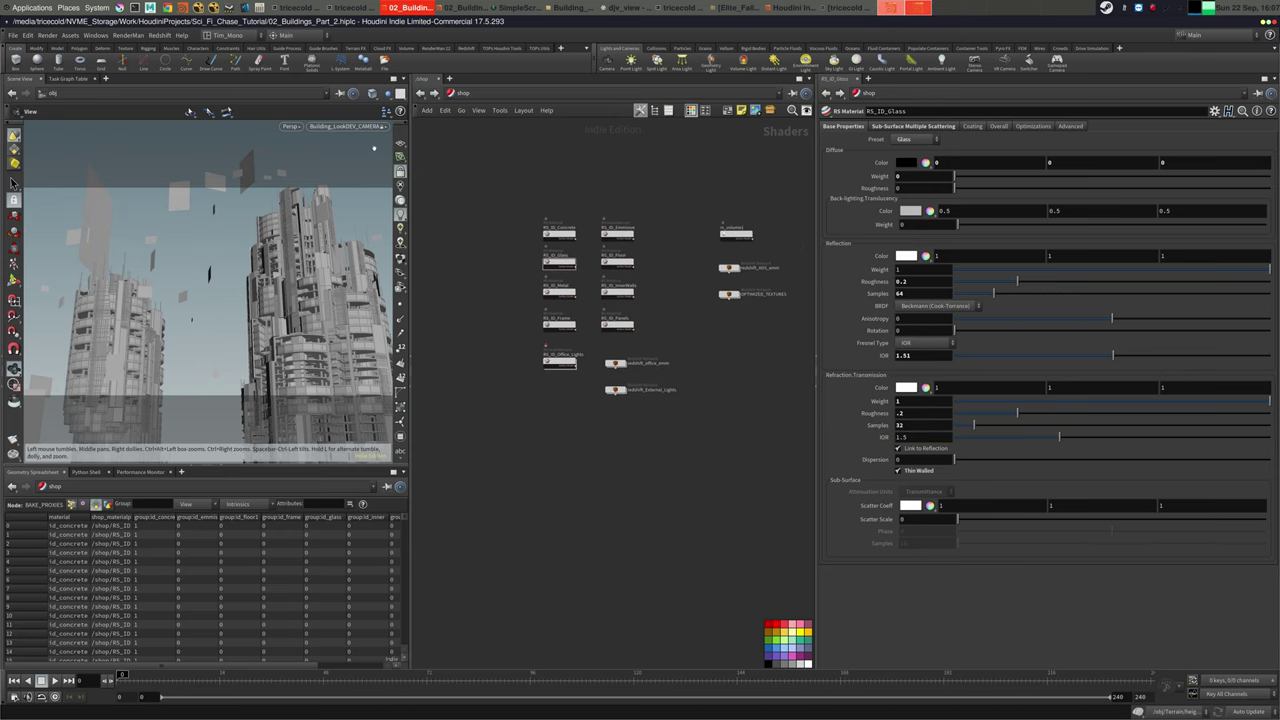
pyautogui.click(463, 92)
pyautogui.click(494, 142)
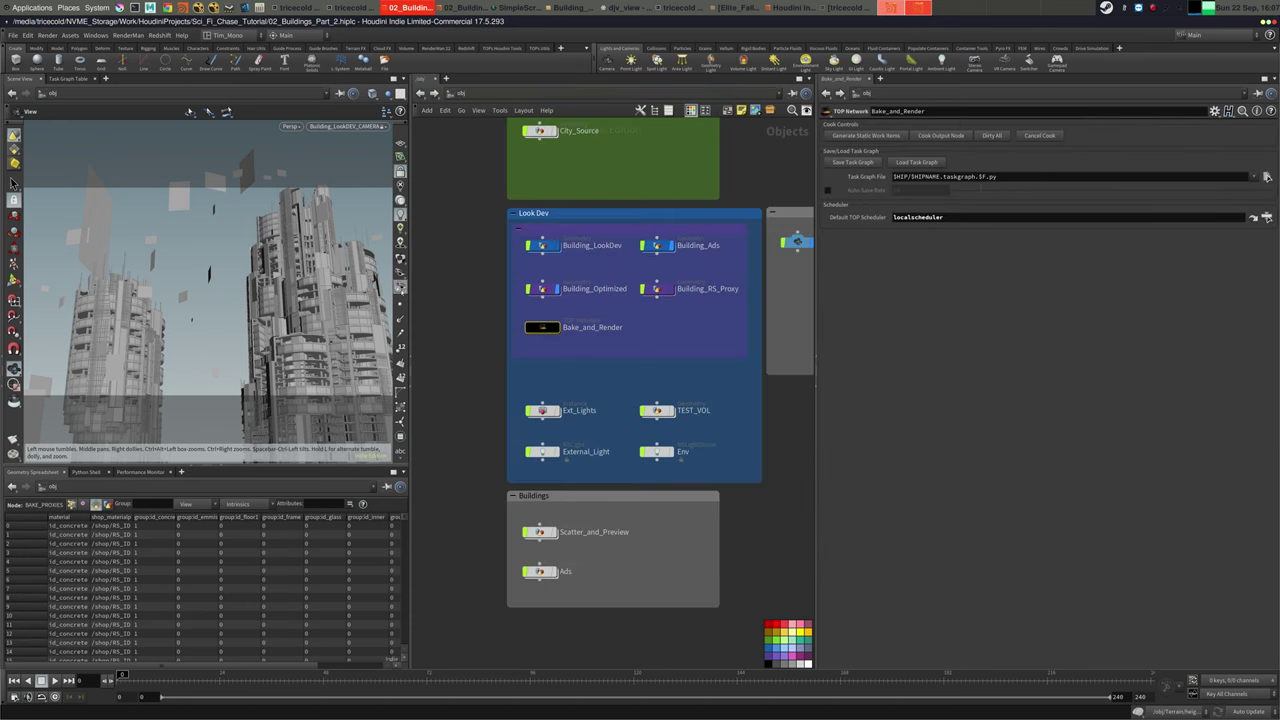
pyautogui.moveTo(280, 242); pyautogui.dragTo(284, 256)
pyautogui.moveTo(284, 256); pyautogui.dragTo(296, 262, button='right')
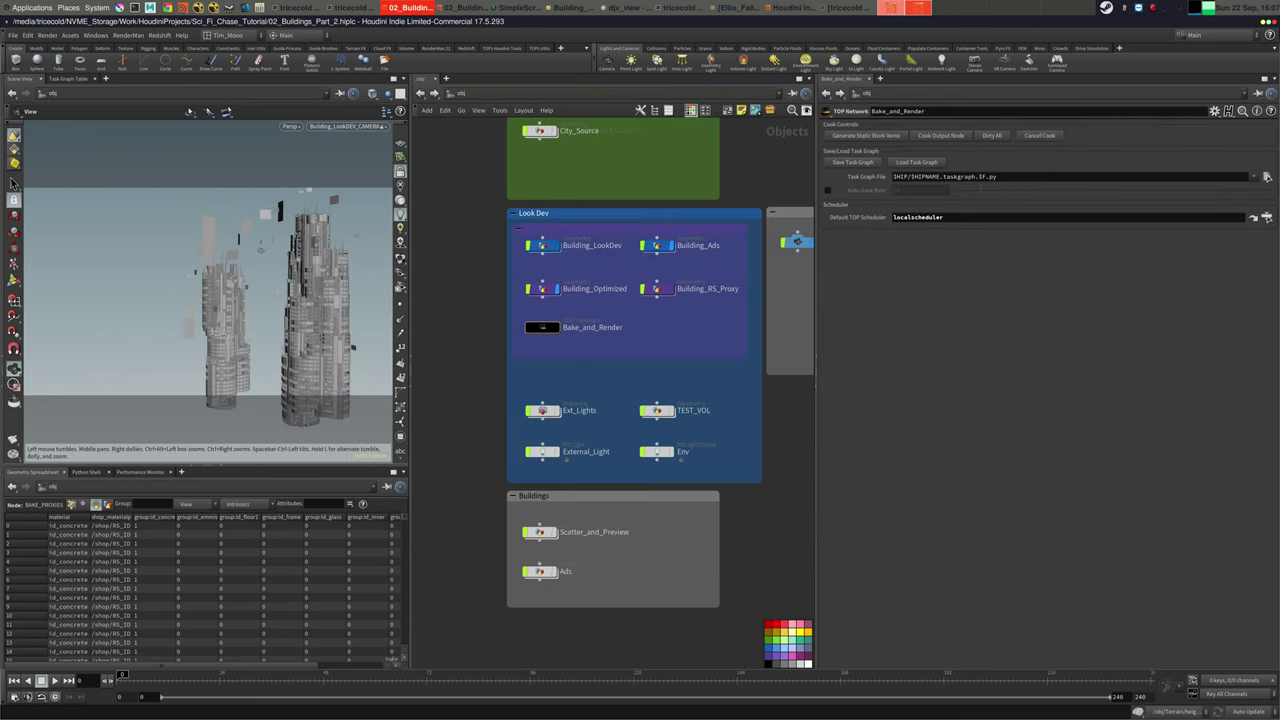
pyautogui.moveTo(296, 262); pyautogui.dragTo(250, 266, button='middle')
pyautogui.moveTo(250, 266)
pyautogui.mouseDown()
pyautogui.moveTo(248, 277)
pyautogui.moveTo(236, 262)
pyautogui.moveTo(250, 252)
pyautogui.mouseUp()
pyautogui.moveTo(250, 252); pyautogui.dragTo(276, 248, button='right')
pyautogui.moveTo(276, 248); pyautogui.dragTo(284, 234)
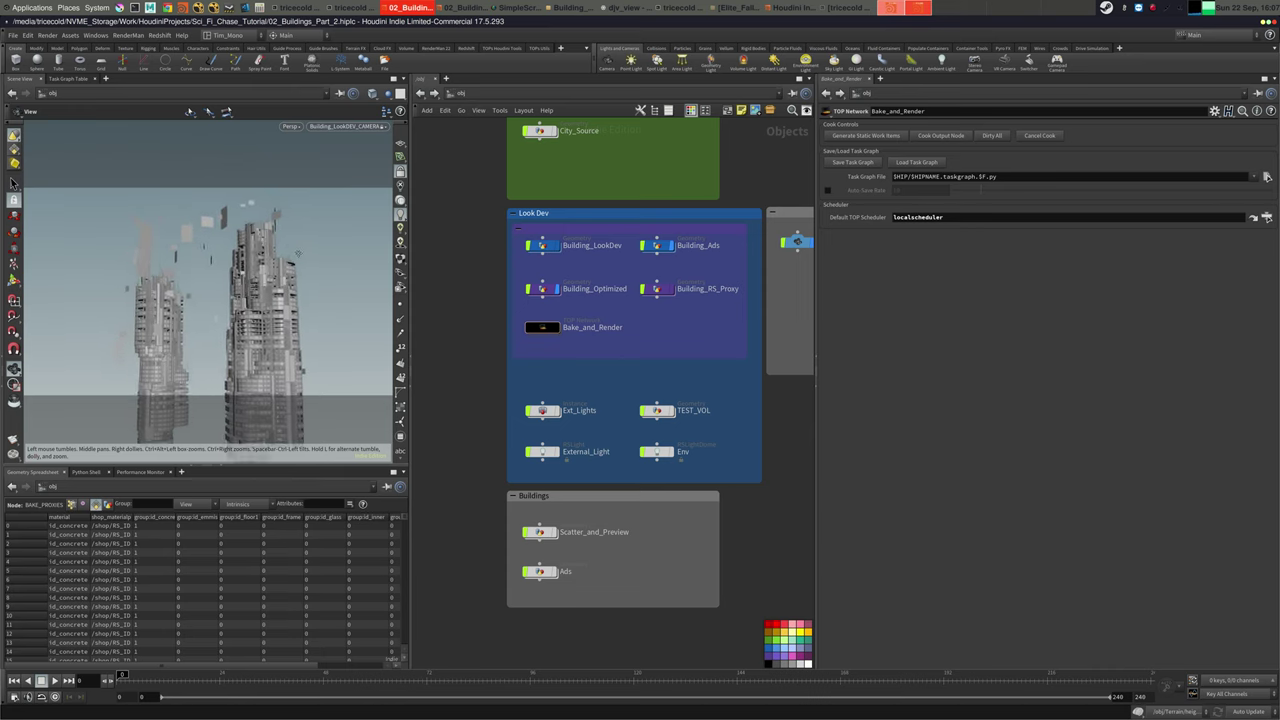
pyautogui.click(676, 247)
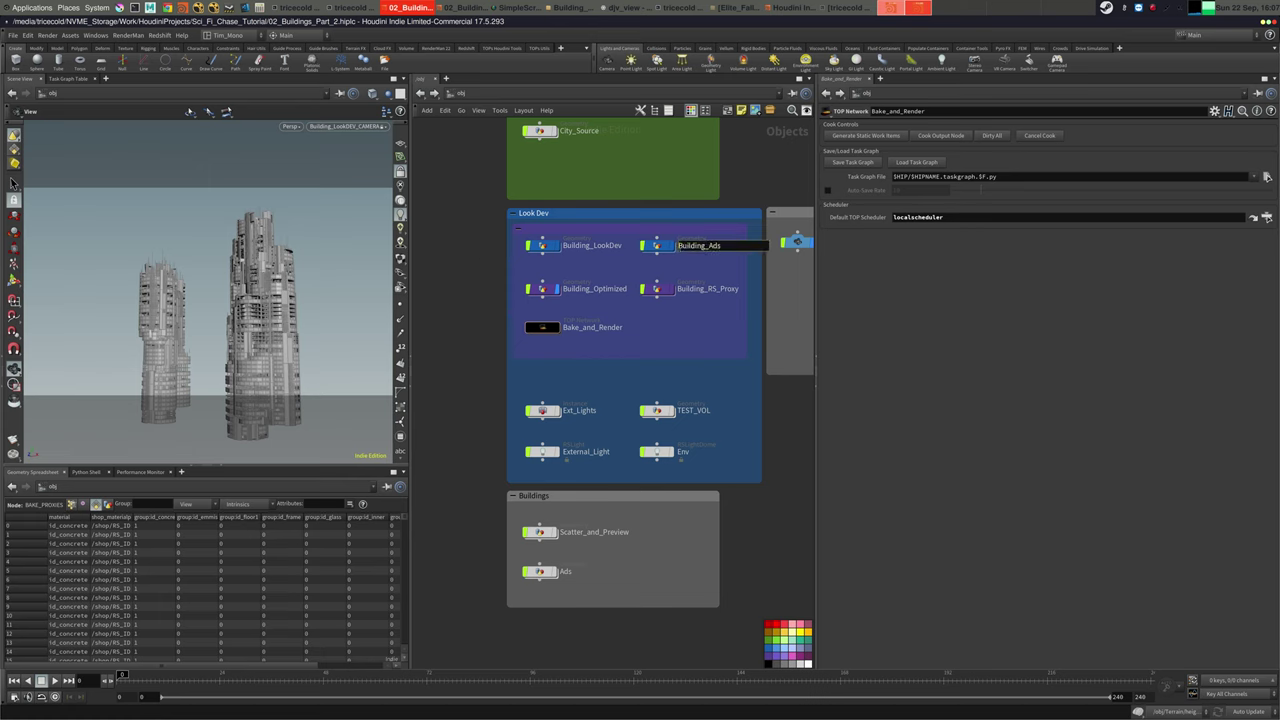
pyautogui.click(670, 247)
# Add a Null object below Building_RS_Proxy in the Look Dev box and rename it ROTATE
pyautogui.moveTo(655, 337); pyautogui.dragTo(644, 331, button='middle')
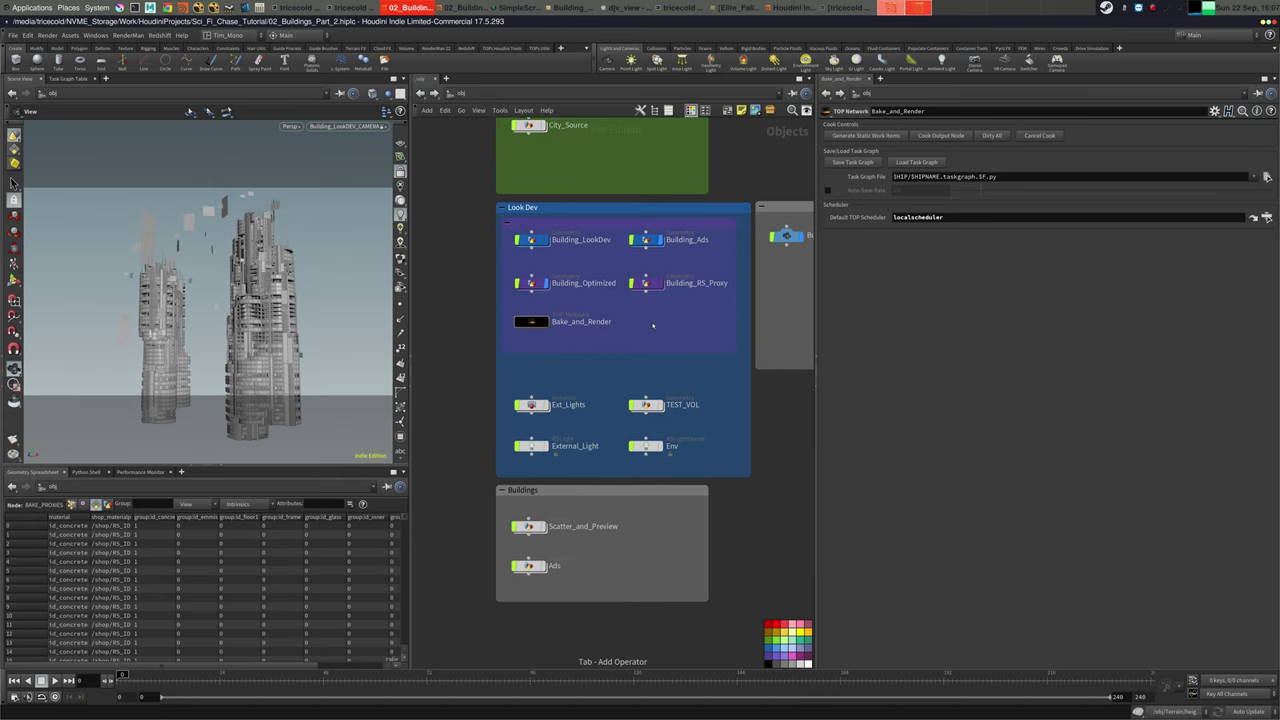
pyautogui.press('Tab')
pyautogui.write('null')
pyautogui.press('Return')
pyautogui.press('Tab')
pyautogui.write('null')
pyautogui.press('Return')
pyautogui.click(645, 323)
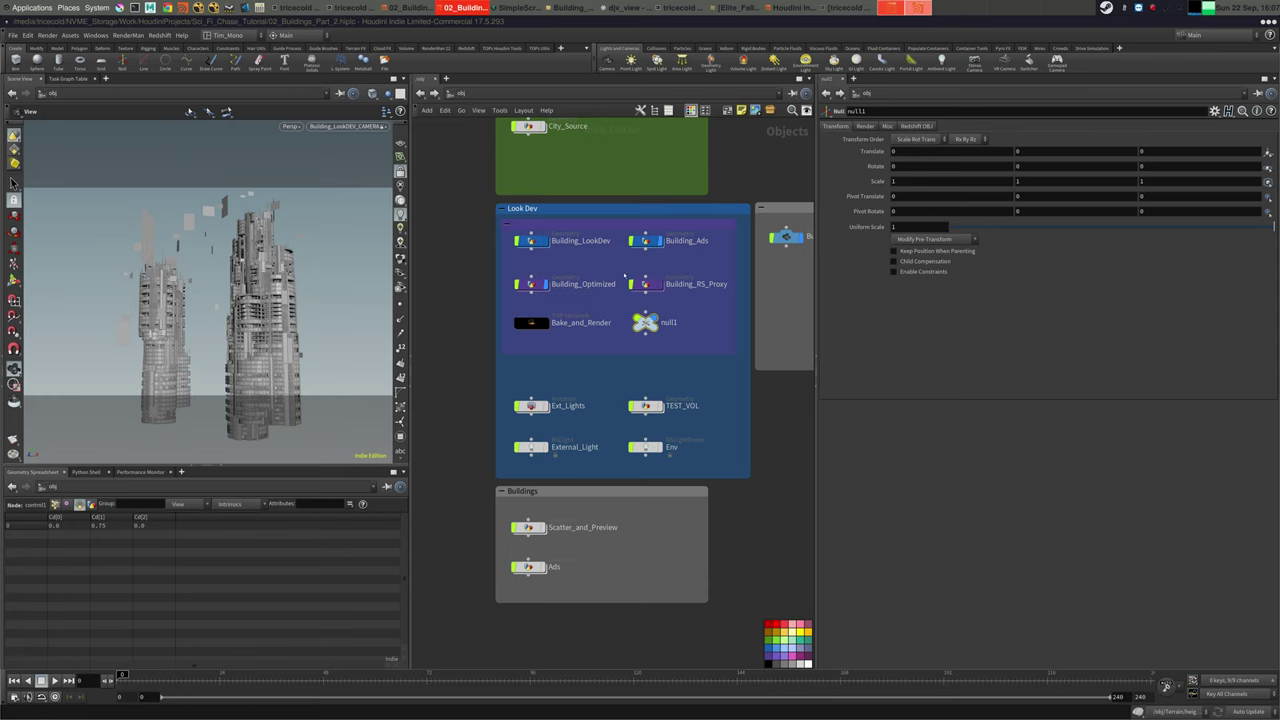
pyautogui.press('F2')
pyautogui.write('ROT')
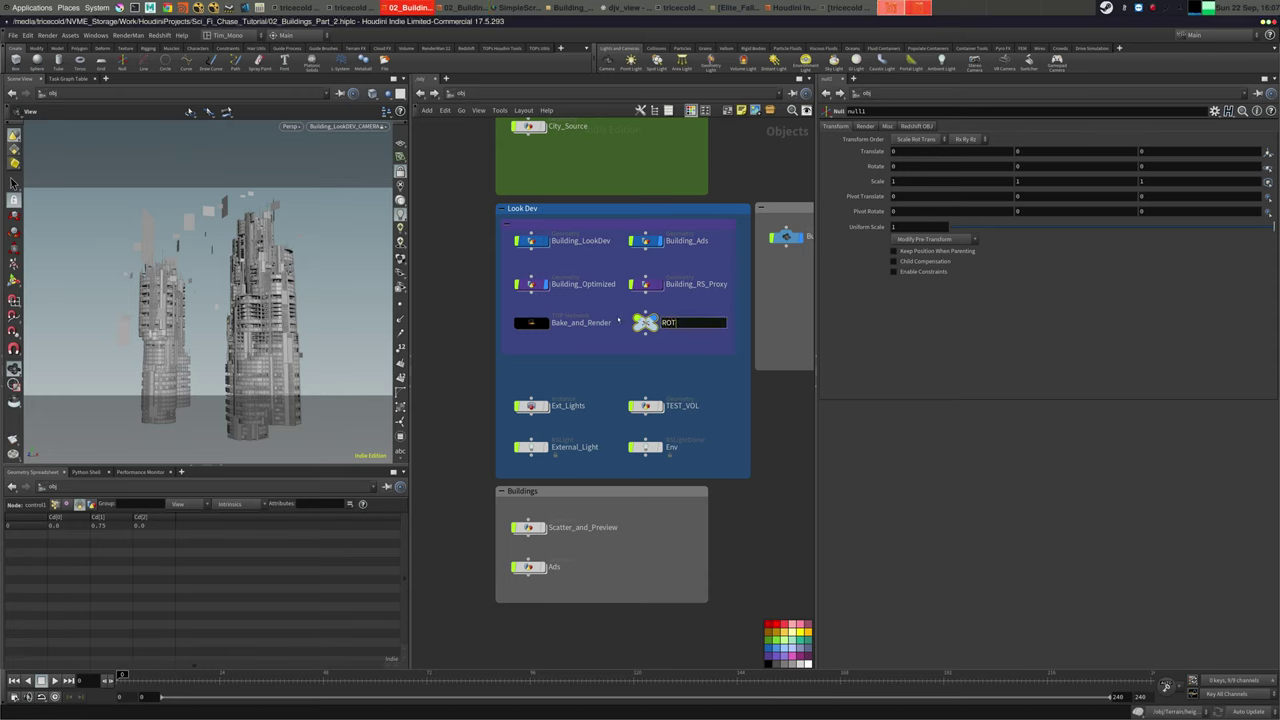
pyautogui.write('ATE')
pyautogui.press('Return')
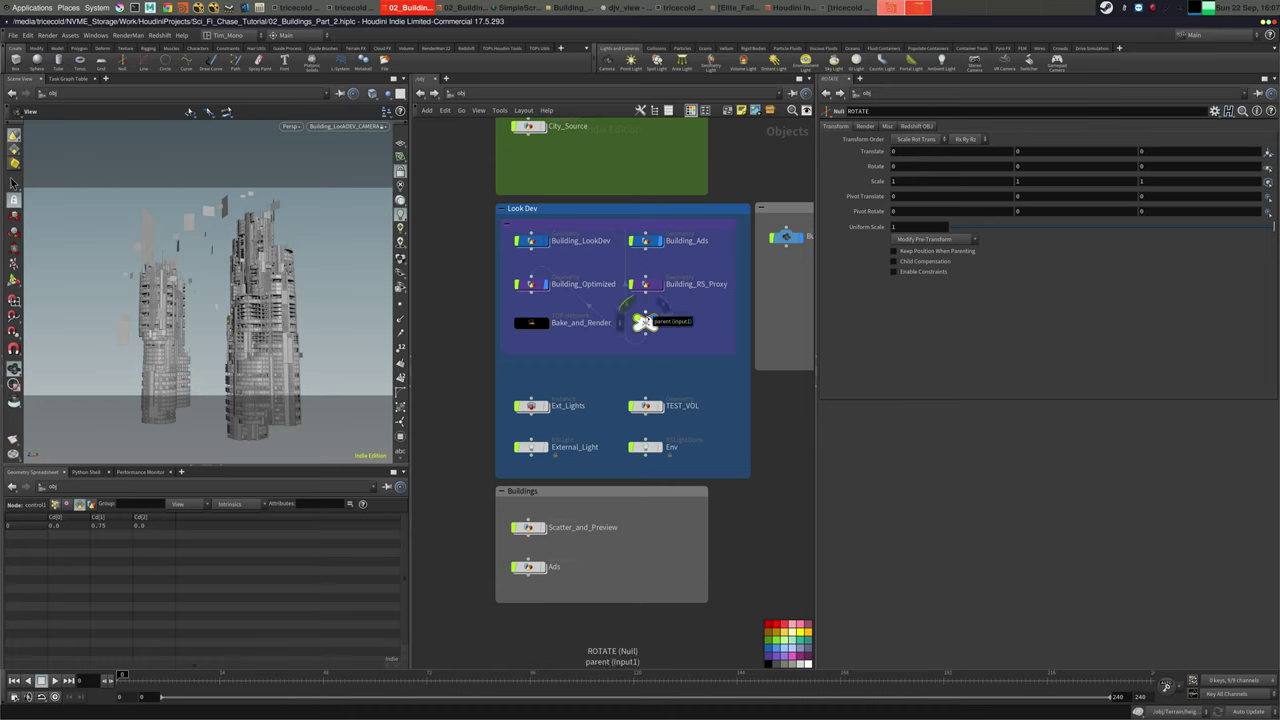
# Undo the last node connection, then place ROTATE beside Building_Ads with a Y rotation of -$F * 10
pyautogui.hotkey('ctrl', 'z')
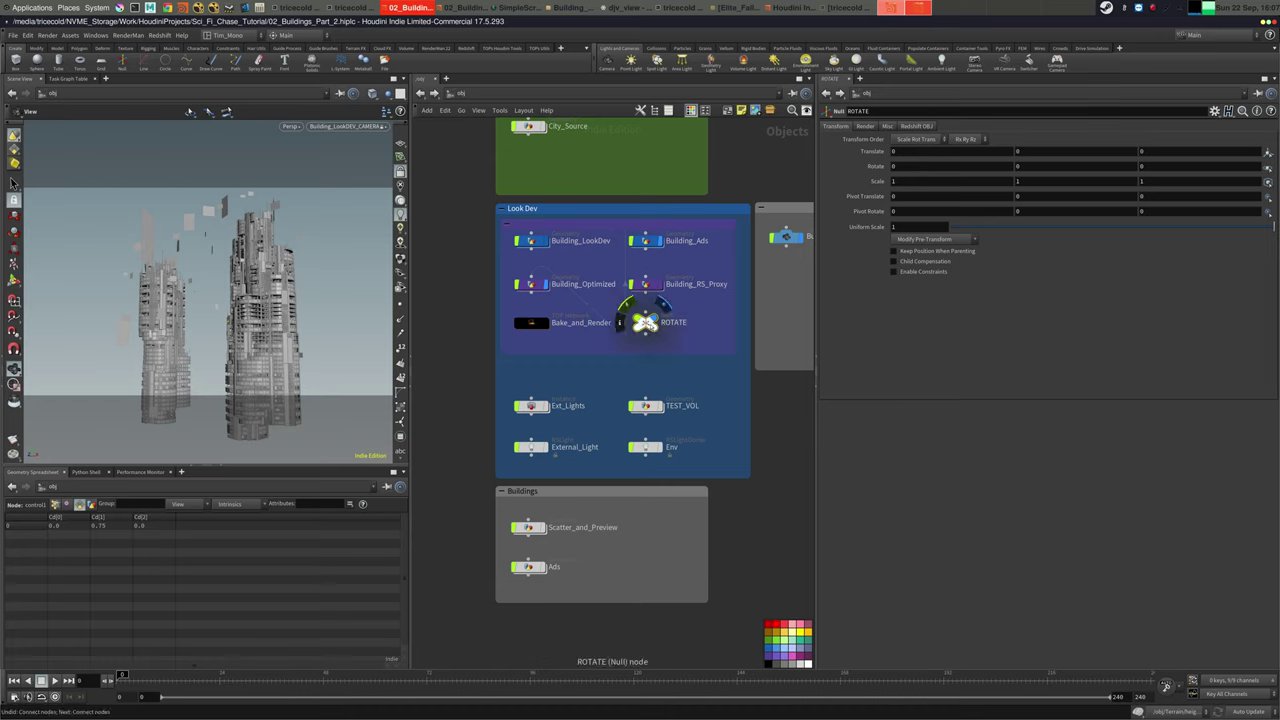
pyautogui.moveTo(645, 322); pyautogui.dragTo(708, 259)
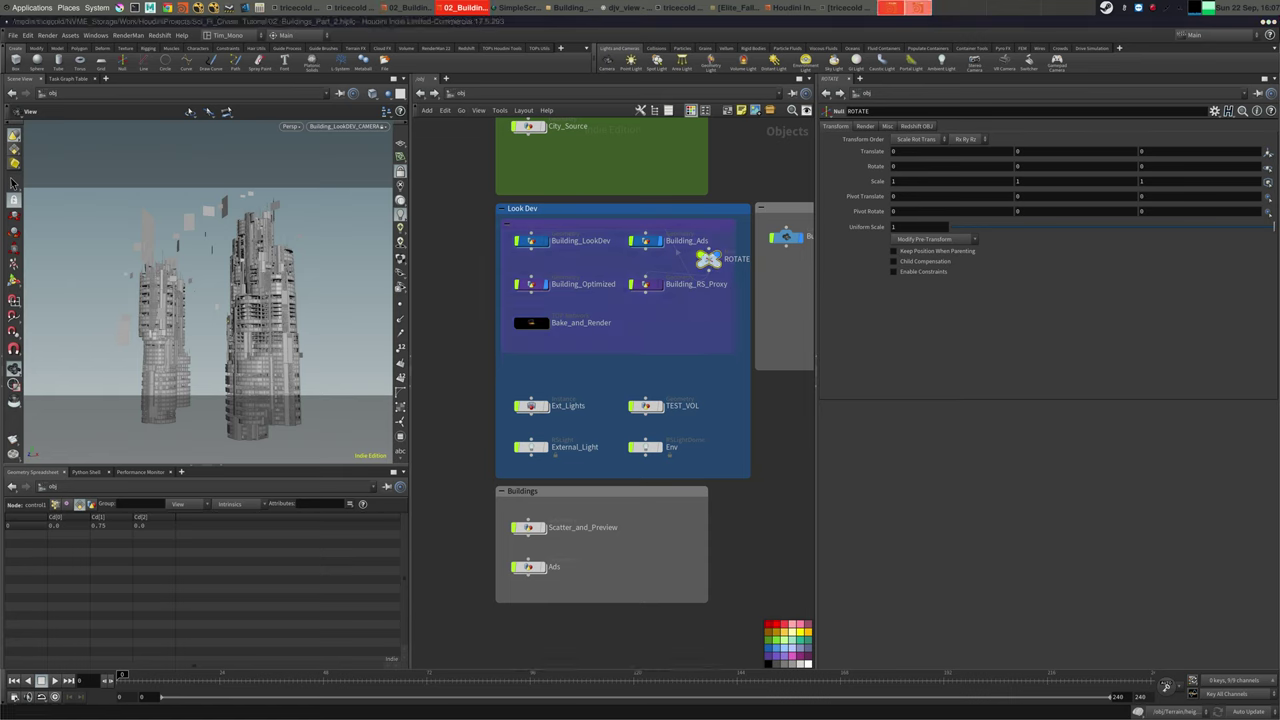
pyautogui.moveTo(1052, 168); pyautogui.dragTo(980, 170)
pyautogui.write('-$F * 10')
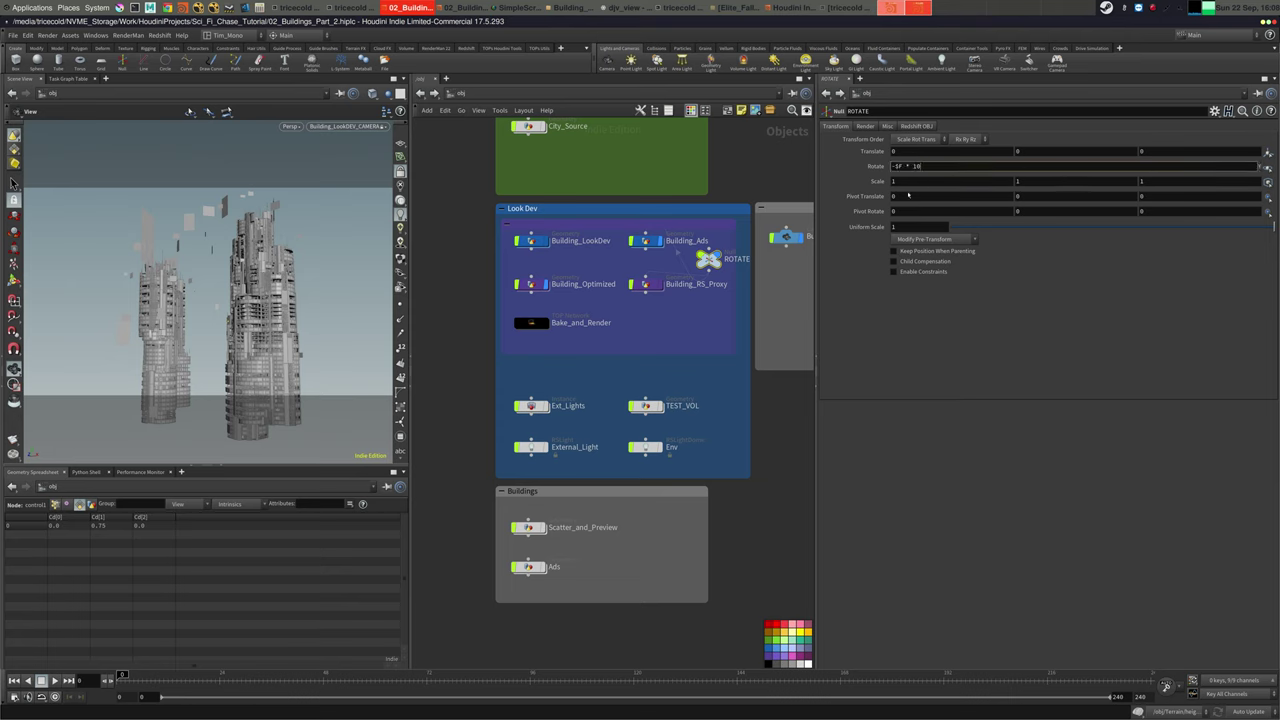
pyautogui.press('Return')
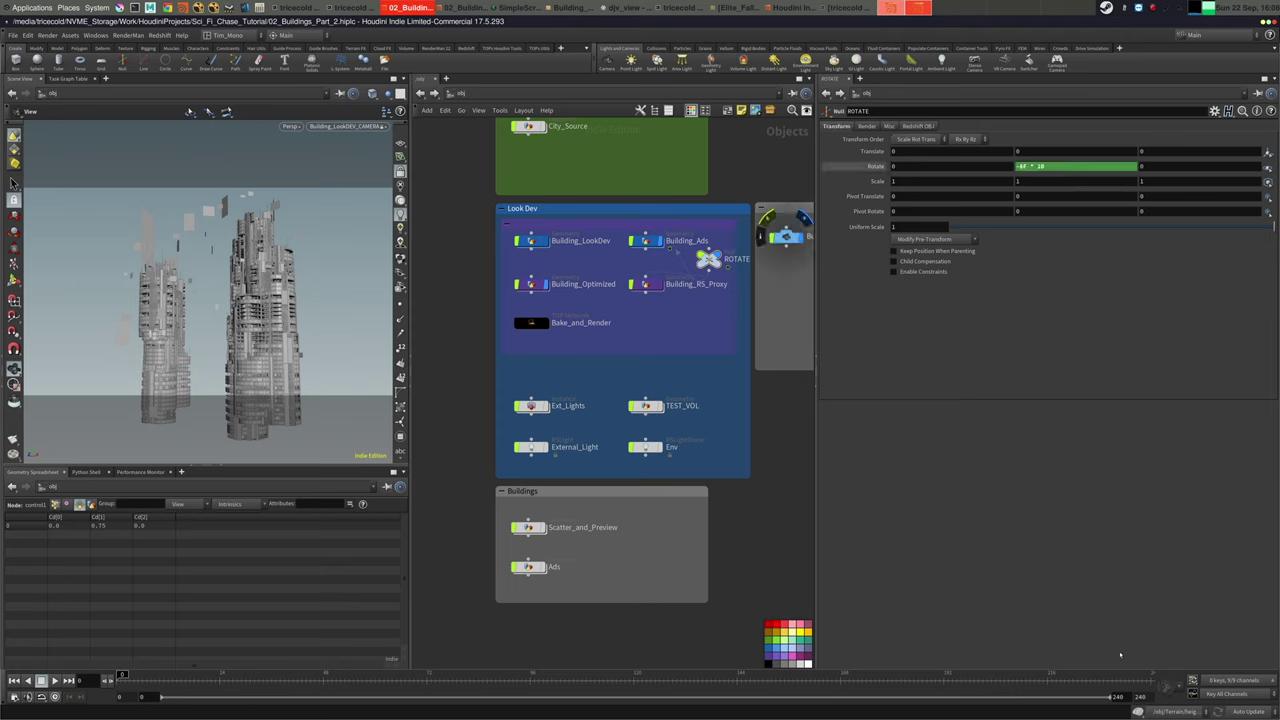
# Set the timeline's end frame to 35
pyautogui.moveTo(1127, 698); pyautogui.dragTo(1012, 662)
pyautogui.write('35')
pyautogui.press('Tab')
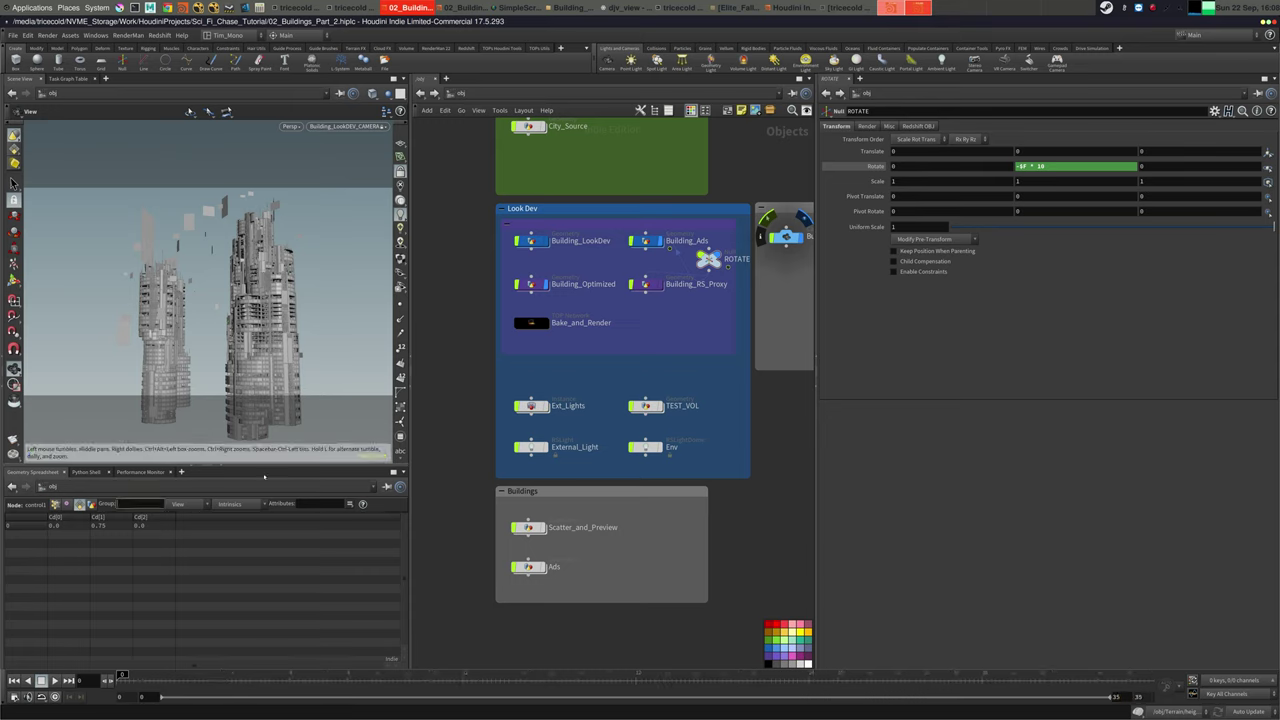
# Go inside Building_Ads, check the settings of its object merge nodes and return to the object level
pyautogui.moveTo(613, 296); pyautogui.dragTo(607, 316, button='middle')
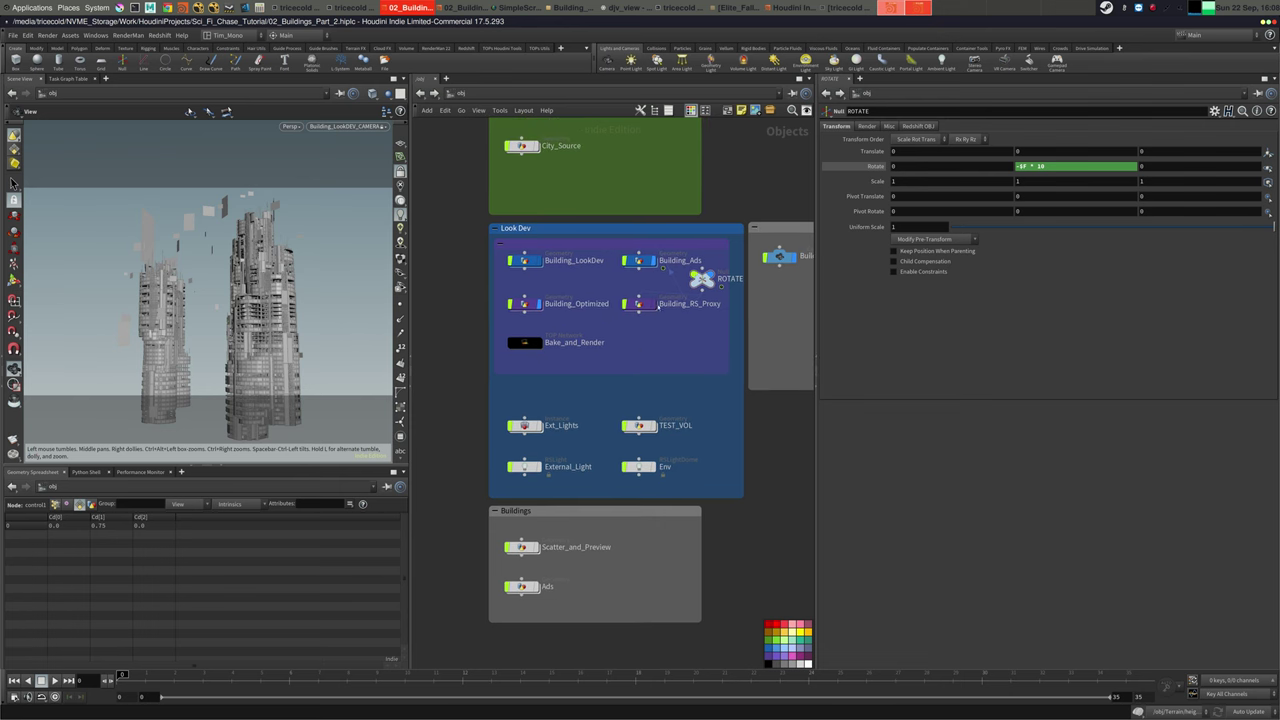
pyautogui.doubleClick(640, 261)
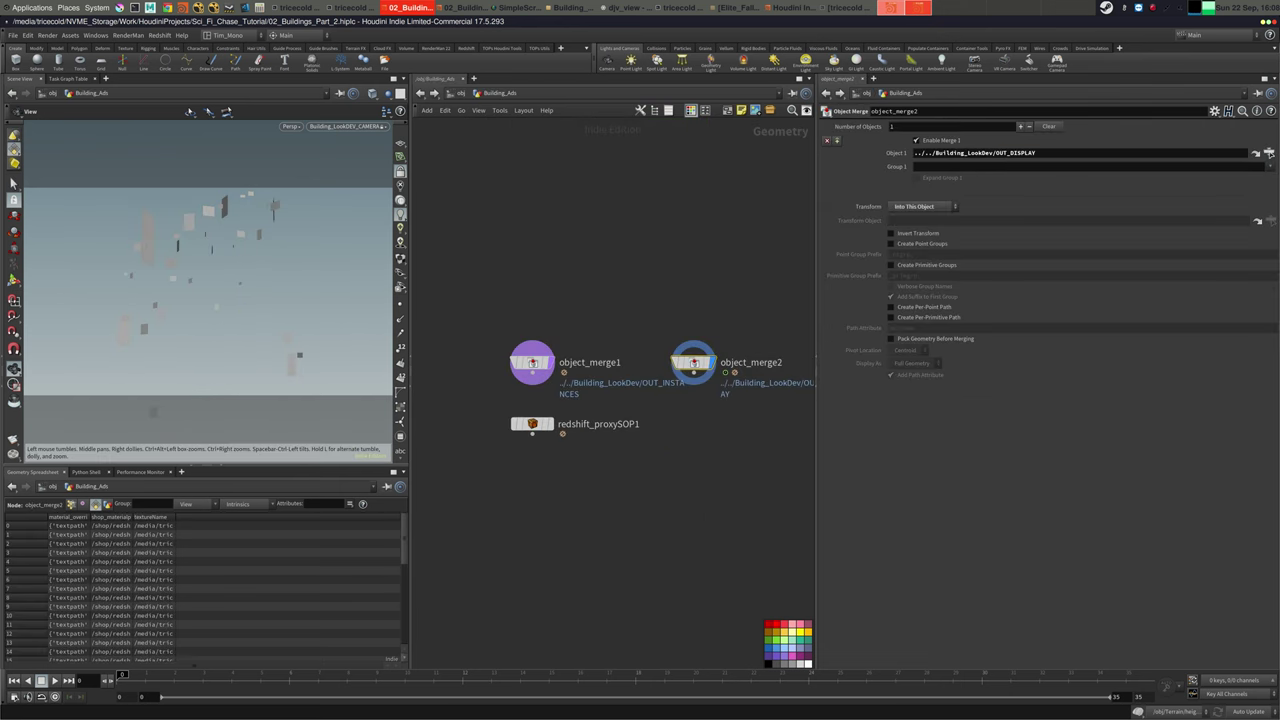
pyautogui.moveTo(674, 295); pyautogui.dragTo(656, 266, button='middle')
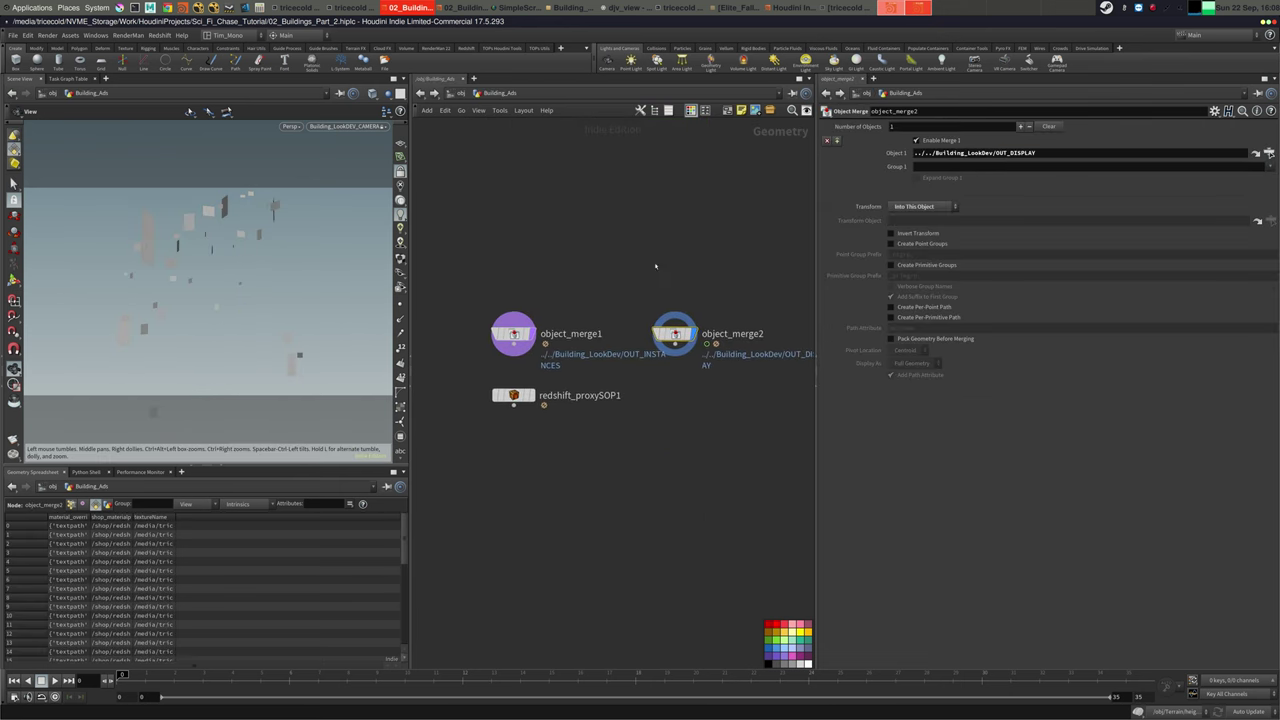
pyautogui.moveTo(734, 293); pyautogui.dragTo(694, 280, button='middle')
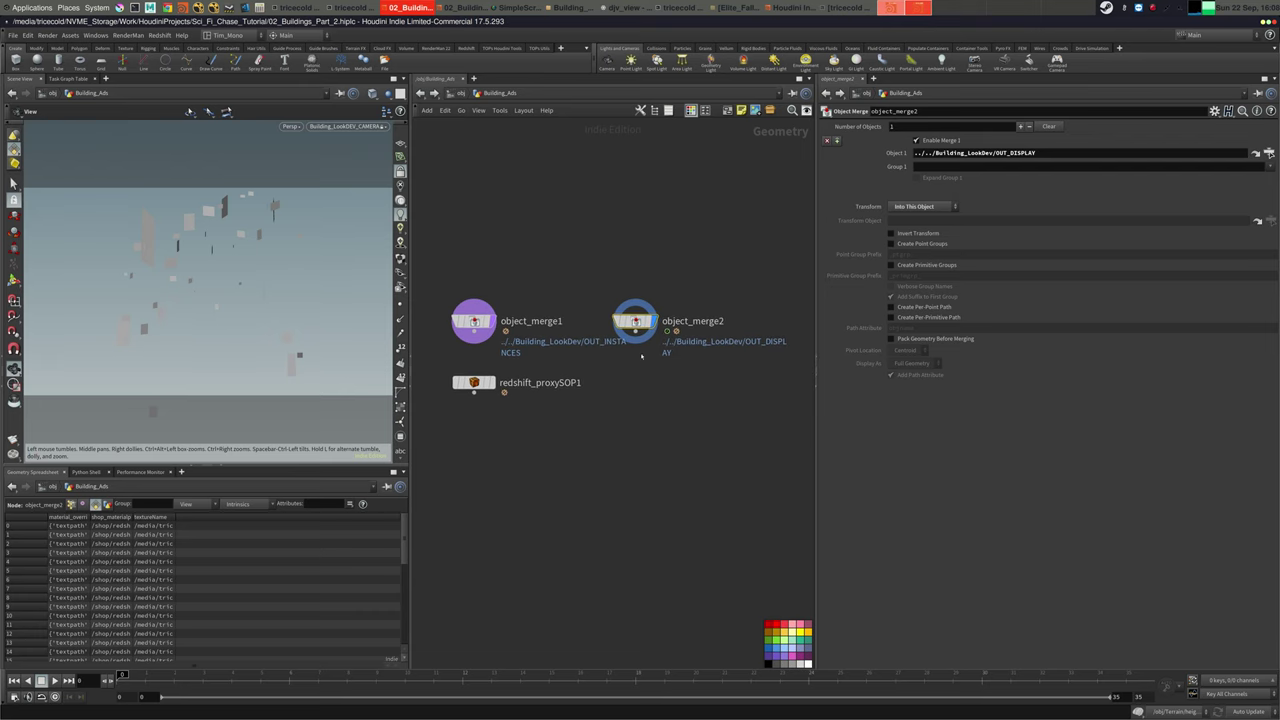
pyautogui.moveTo(554, 270); pyautogui.dragTo(634, 272, button='middle')
pyautogui.click(632, 342)
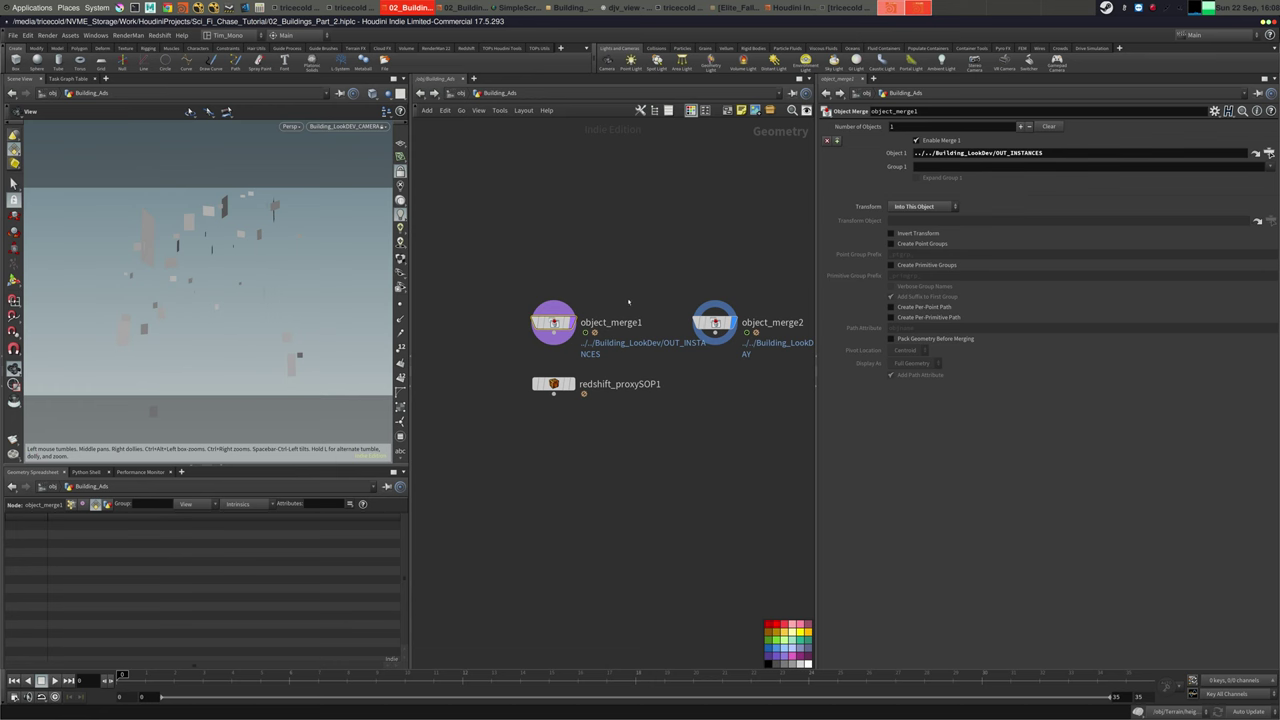
pyautogui.click(455, 93)
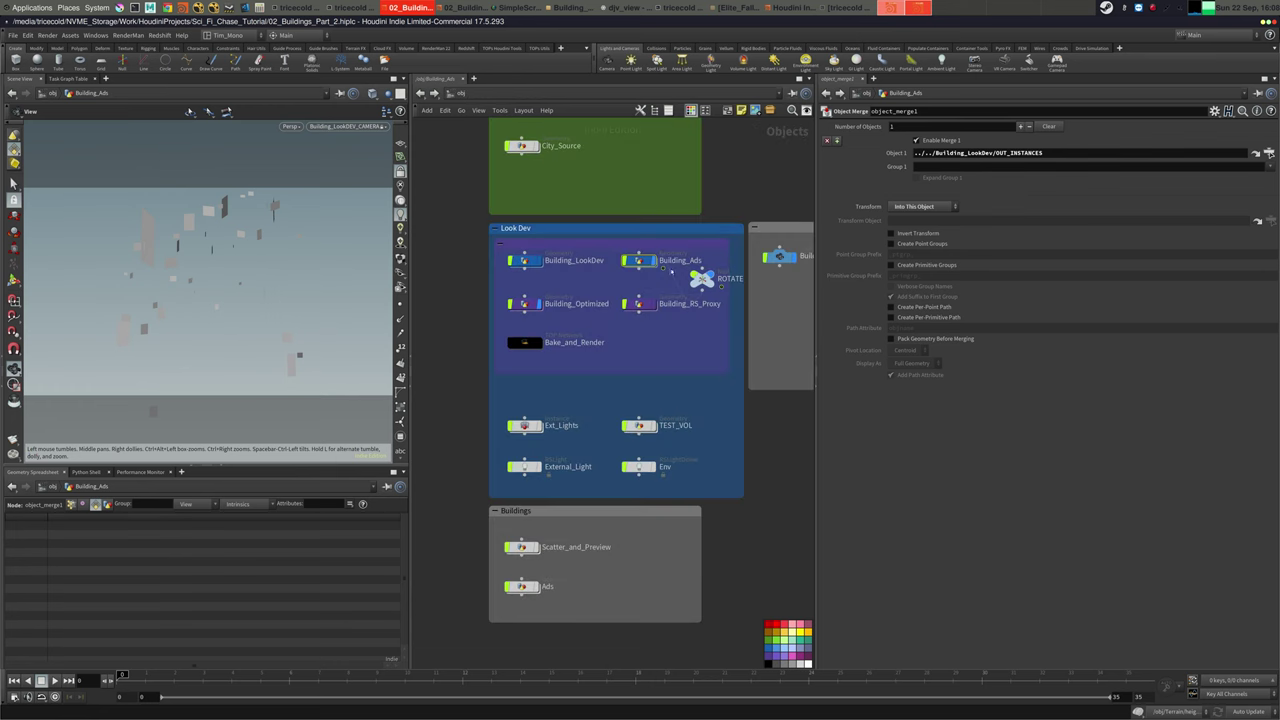
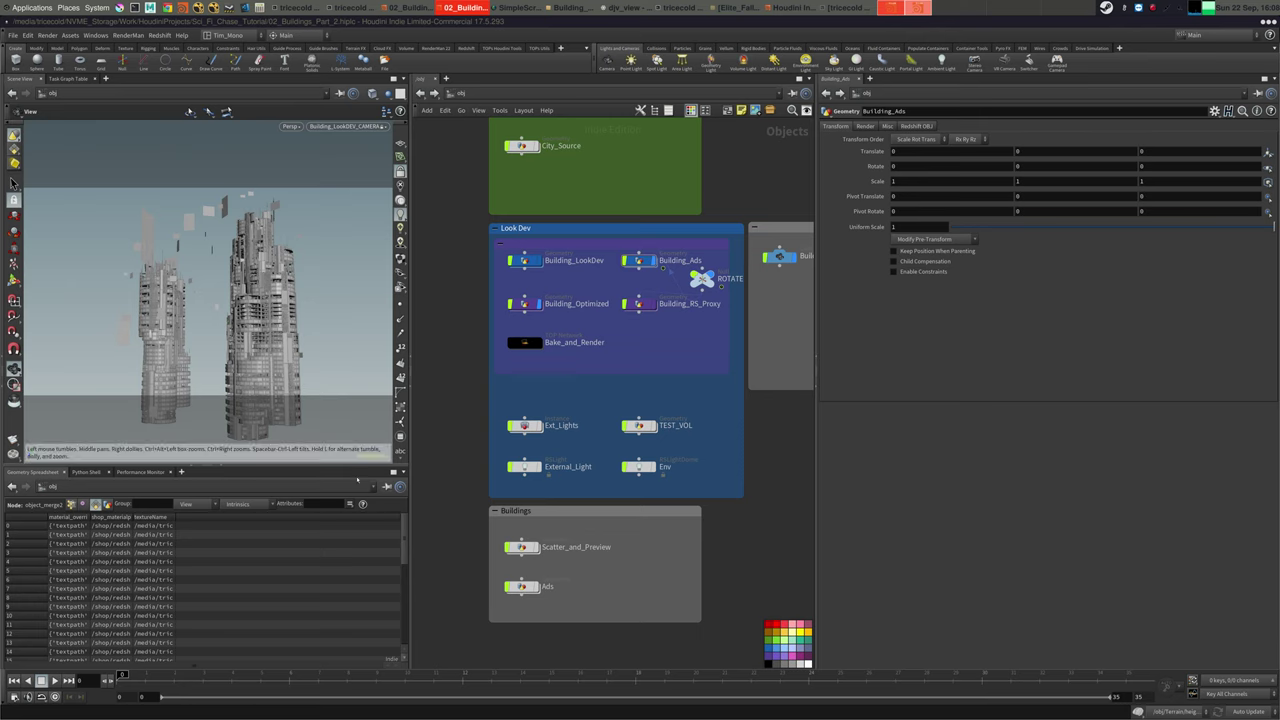
# Play the animation to preview the rotation, check the global animation options, and return to the first frame
pyautogui.press('Up')
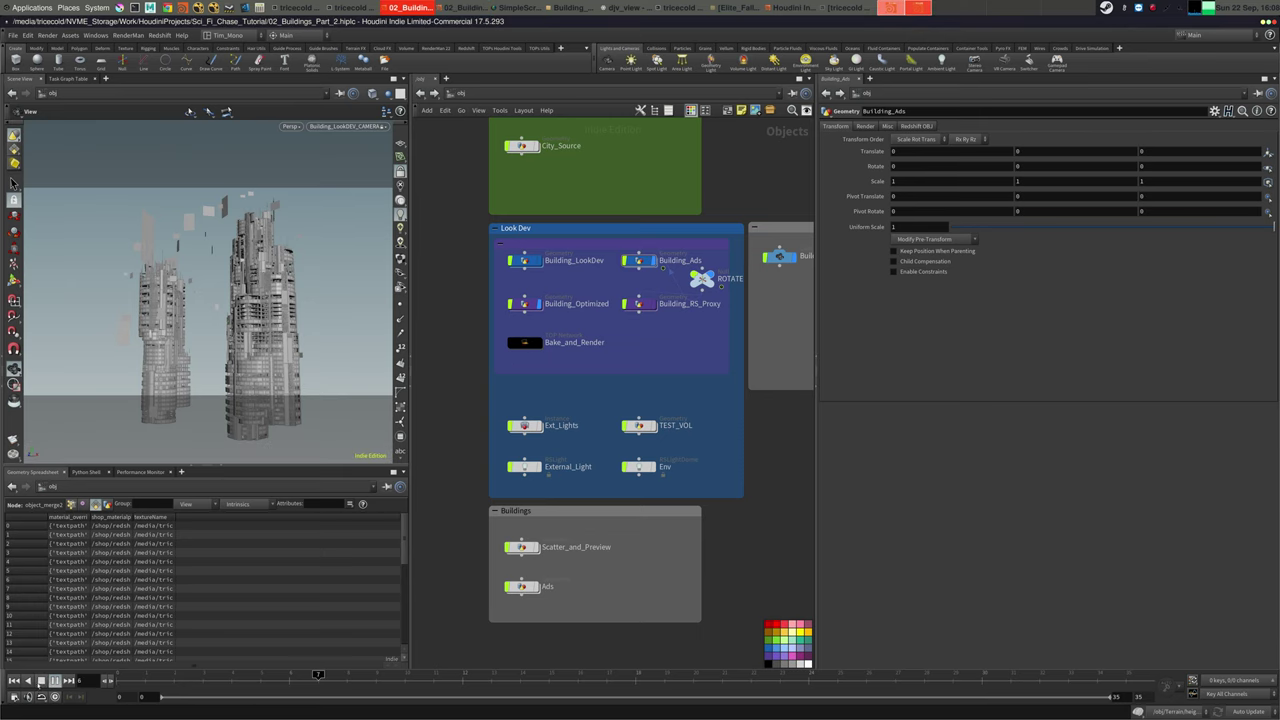
pyautogui.click(8, 684)
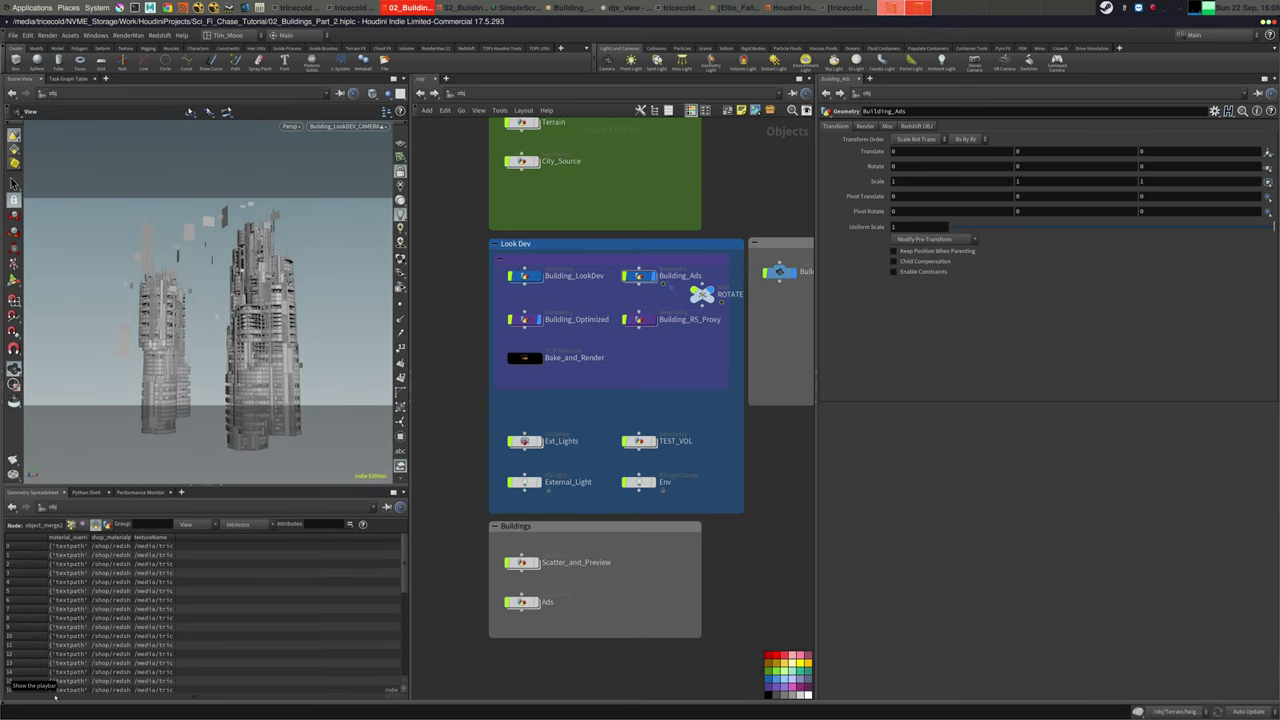
pyautogui.click(32, 704)
pyautogui.click(38, 704)
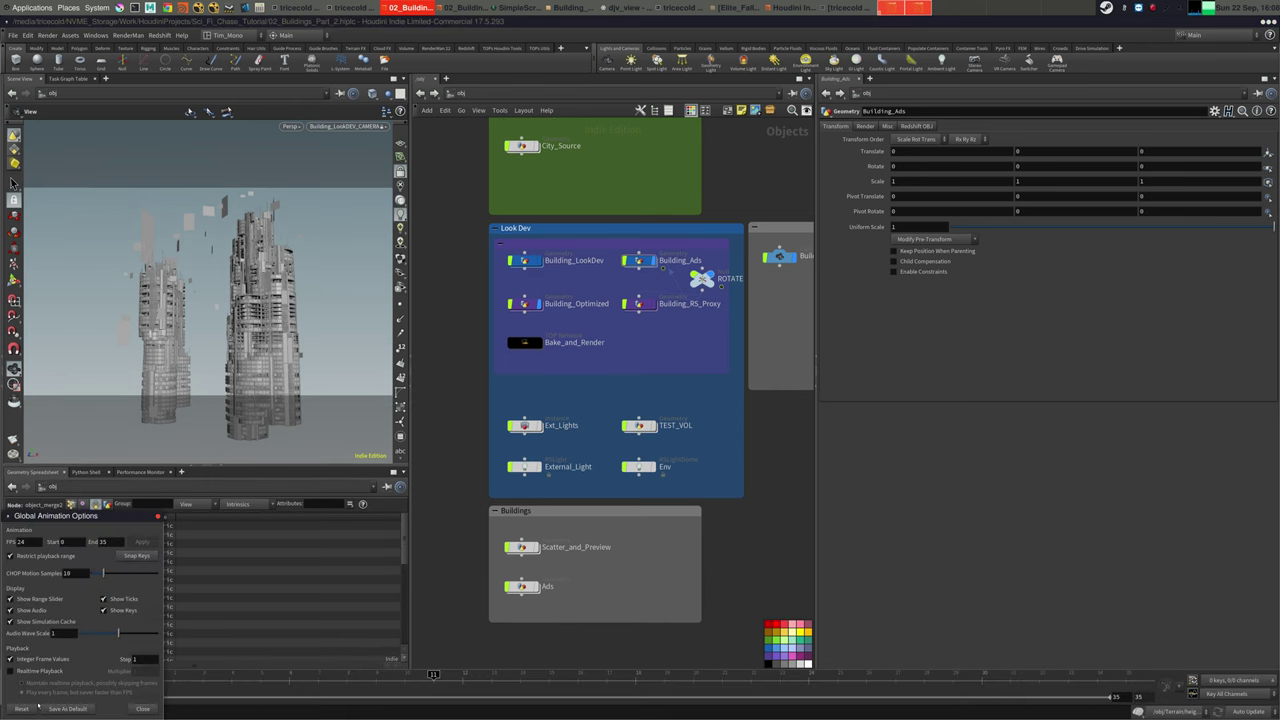
pyautogui.click(143, 708)
pyautogui.click(14, 680)
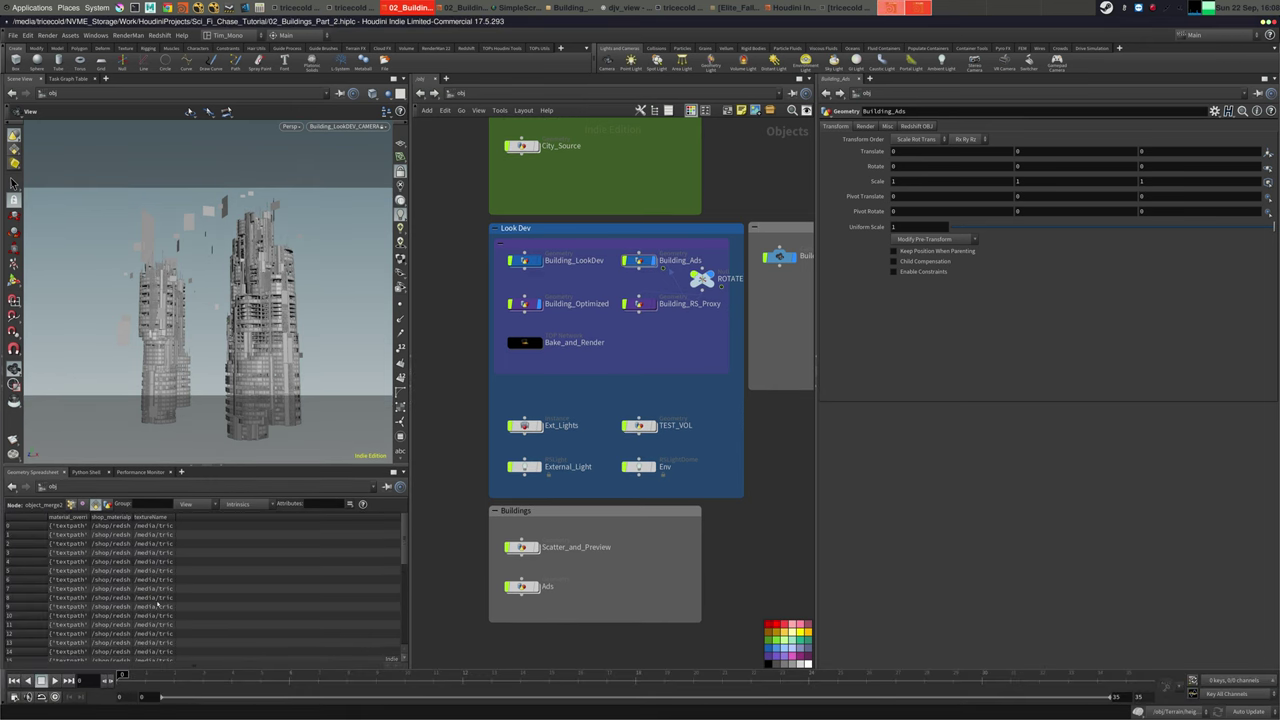
# Check ROTATE, hide Building_Optimized, display Building_RS_Proxy instead, and scrub the timeline to check the rotation
pyautogui.click(703, 279)
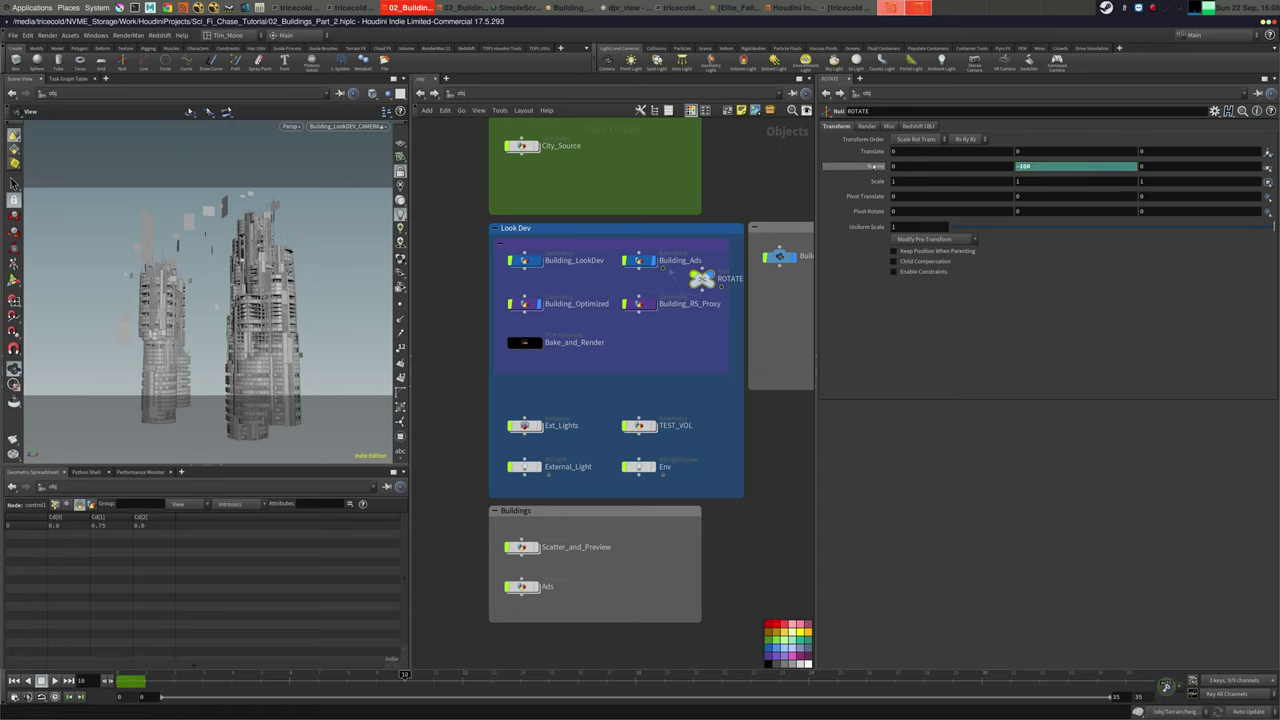
pyautogui.click(638, 305)
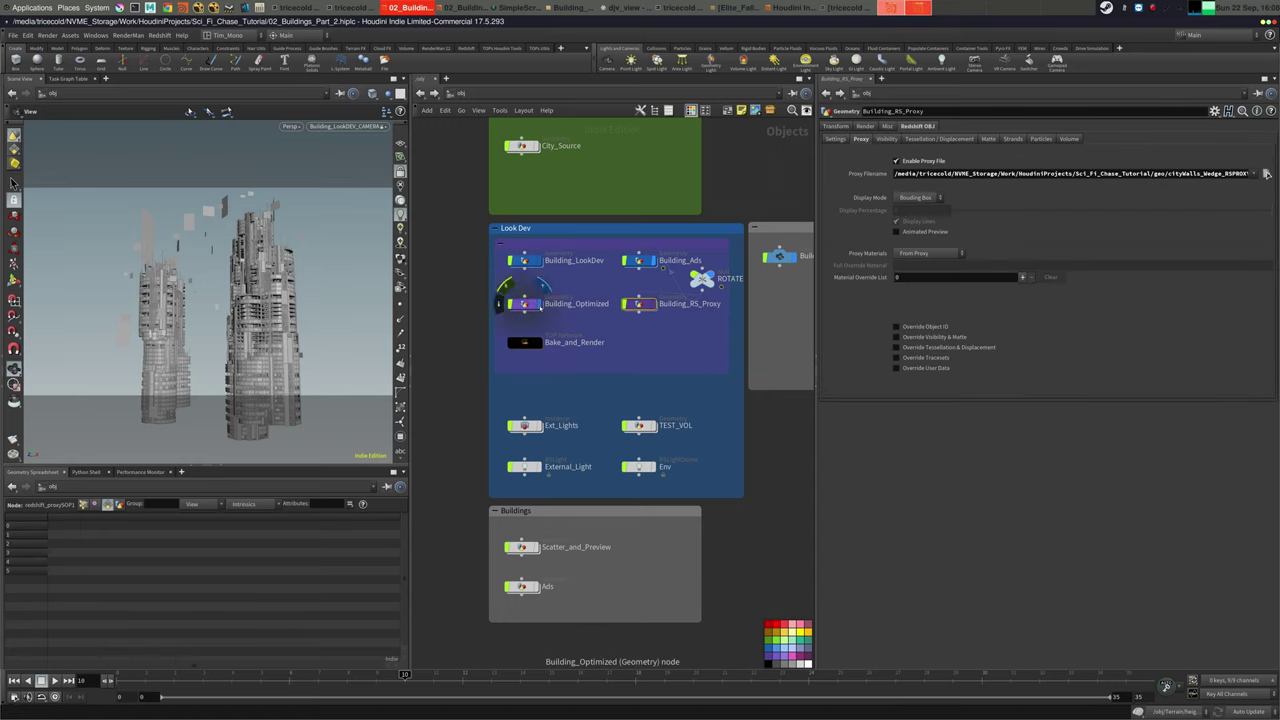
pyautogui.click(540, 305)
pyautogui.click(652, 306)
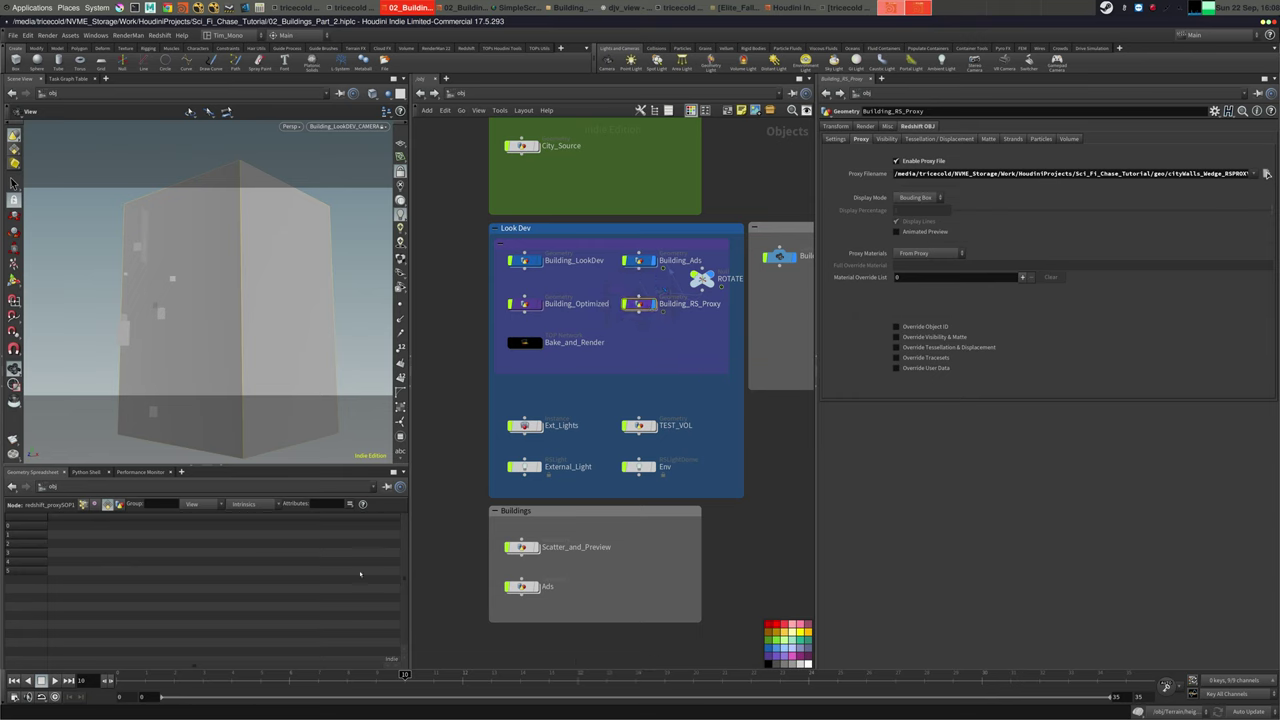
pyautogui.click(289, 674)
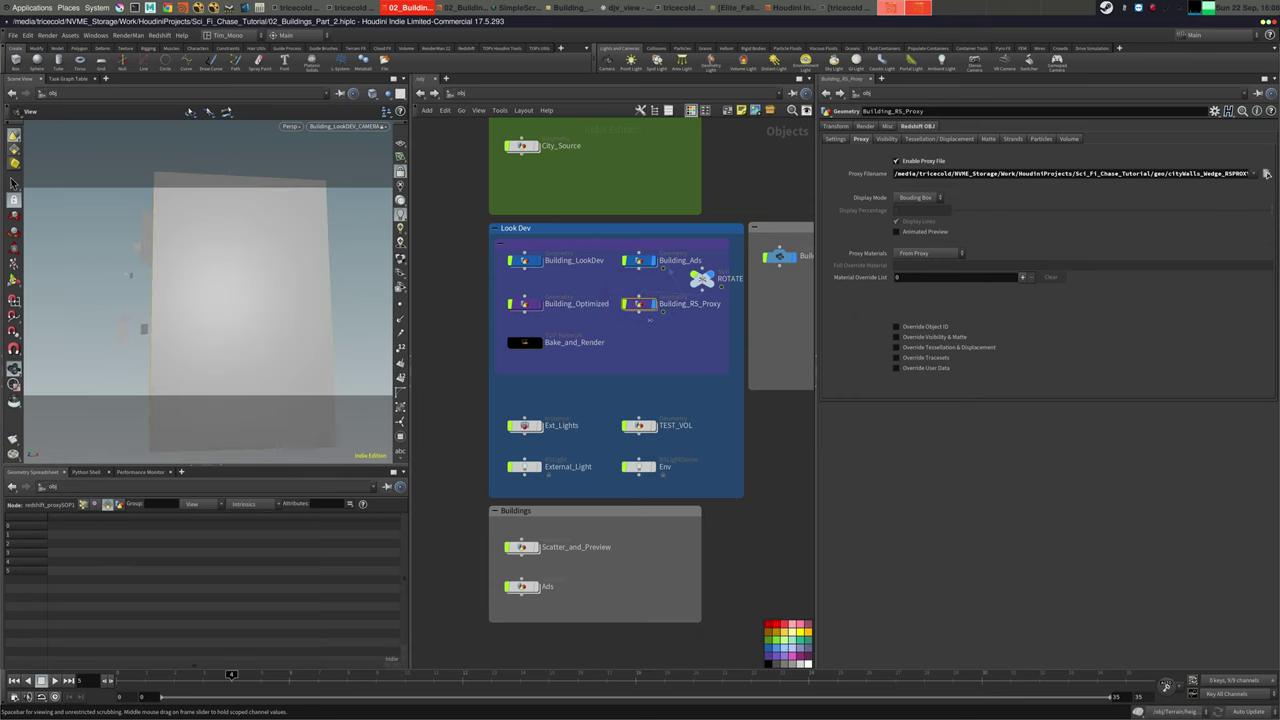
# Set the transform of object_merge2 inside Building_Ads to None, return to the object level and scrub the rotation
pyautogui.doubleClick(638, 260)
pyautogui.click(715, 322)
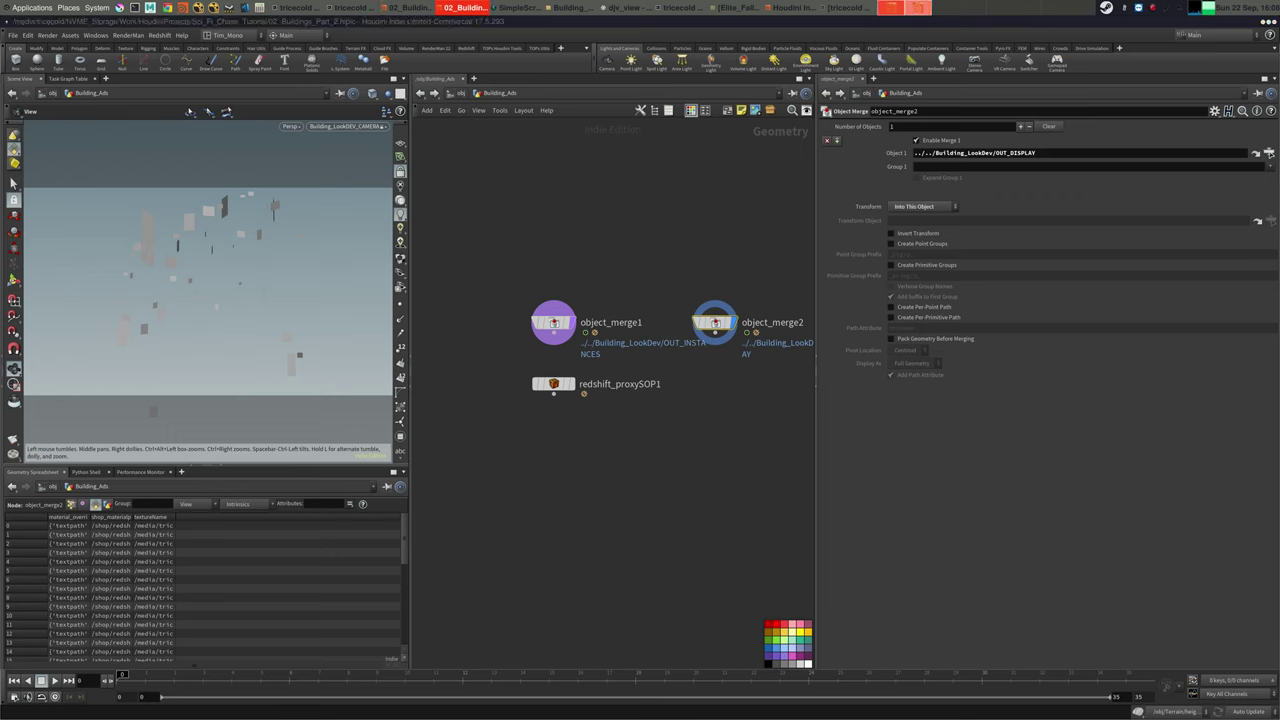
pyautogui.click(922, 206)
pyautogui.click(915, 209)
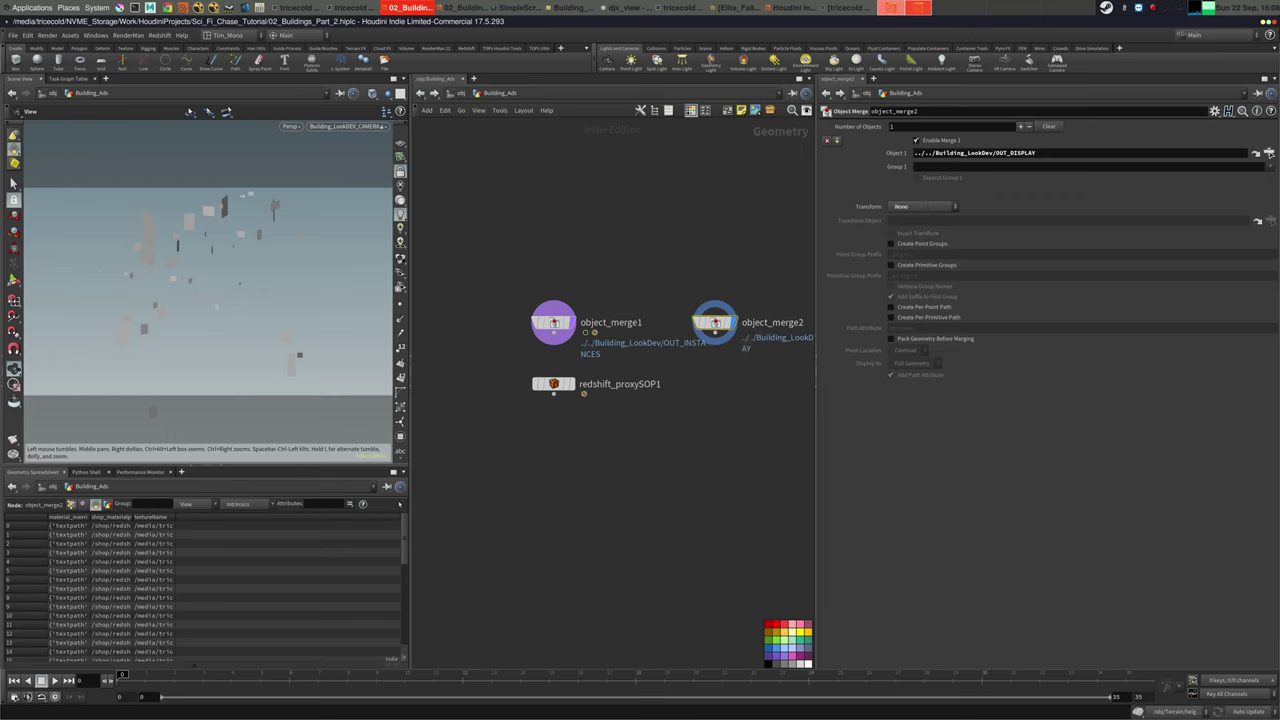
pyautogui.click(461, 93)
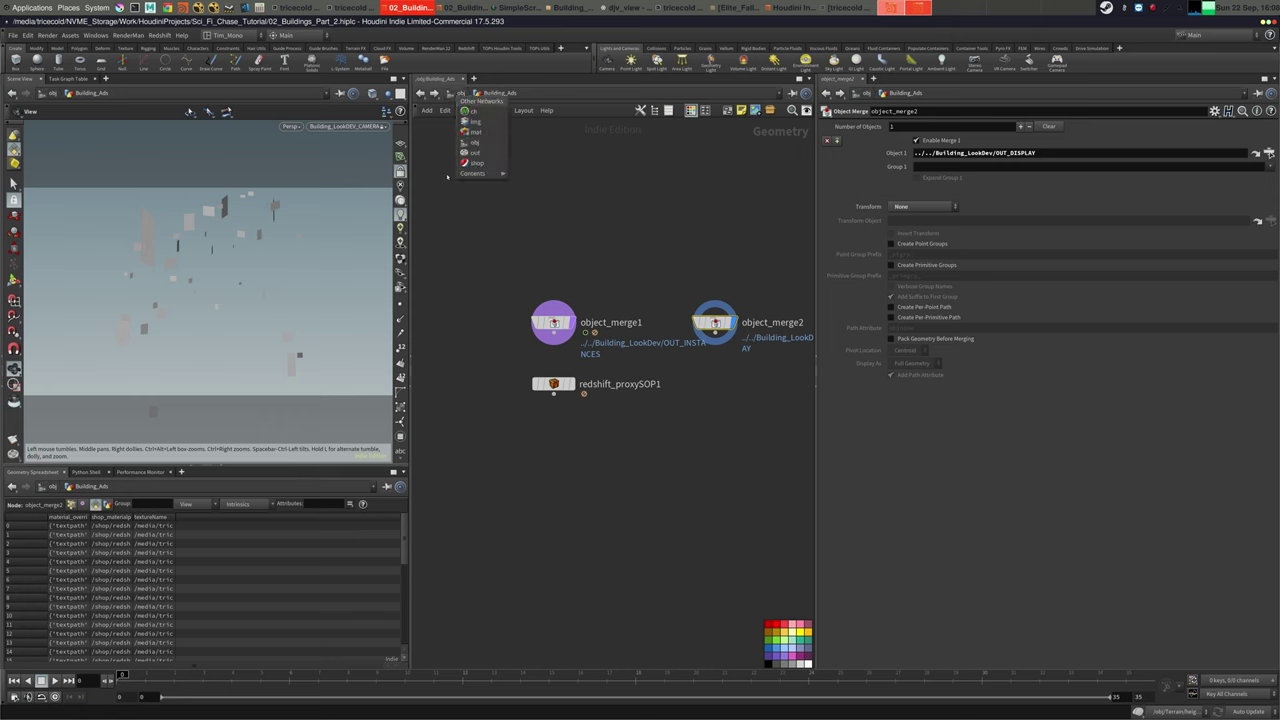
pyautogui.click(484, 143)
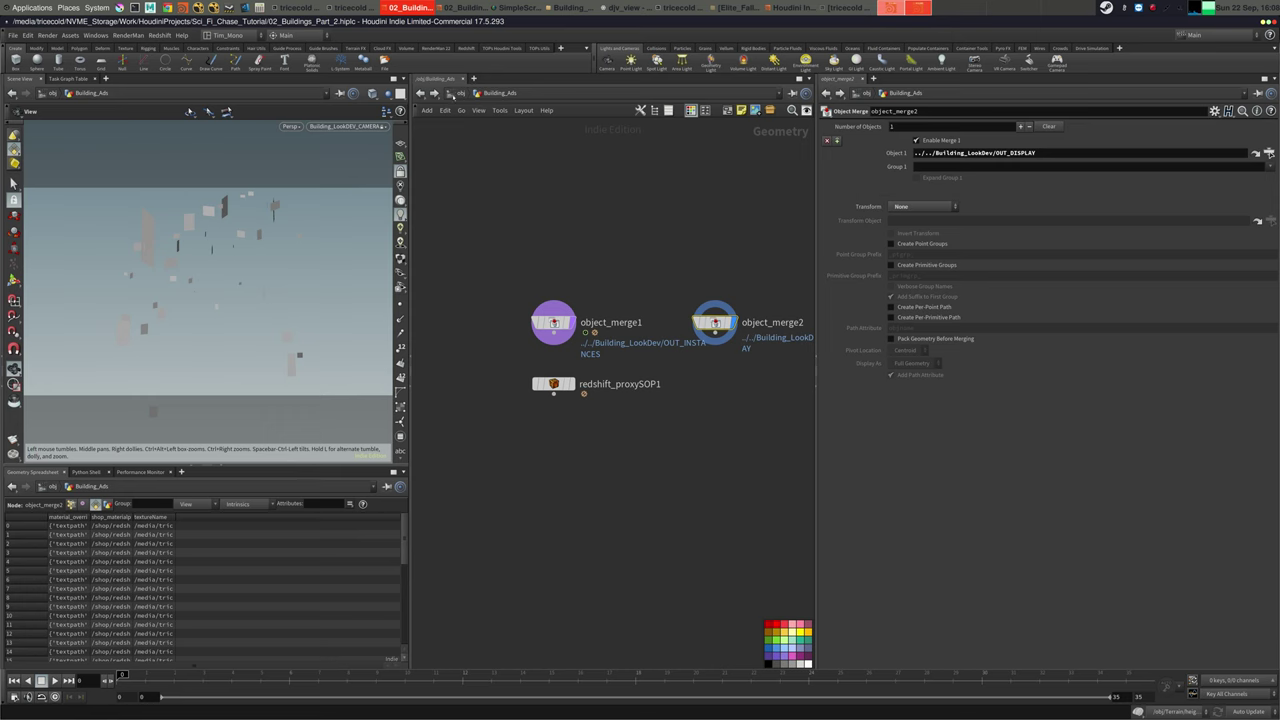
pyautogui.click(452, 93)
pyautogui.moveTo(136, 679)
pyautogui.mouseDown()
pyautogui.moveTo(660, 704)
pyautogui.moveTo(120, 698)
pyautogui.mouseUp()
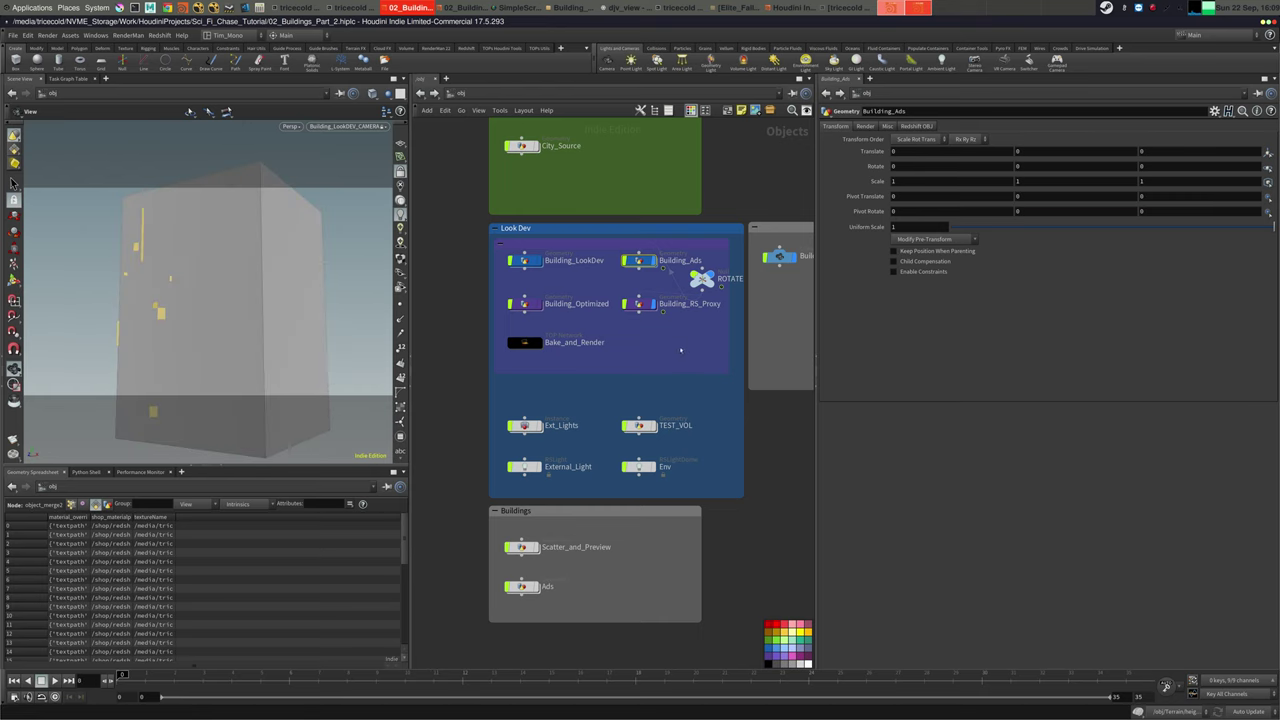
# Go inside Bake_and_Render and review the settings of Change_Building, partitionbyindex1 and Bake_All_Textures
pyautogui.moveTo(681, 350); pyautogui.dragTo(624, 397, button='middle')
pyautogui.scroll(-4, 674, 382)
pyautogui.scroll(3, 627, 390)
pyautogui.moveTo(631, 548); pyautogui.dragTo(669, 551)
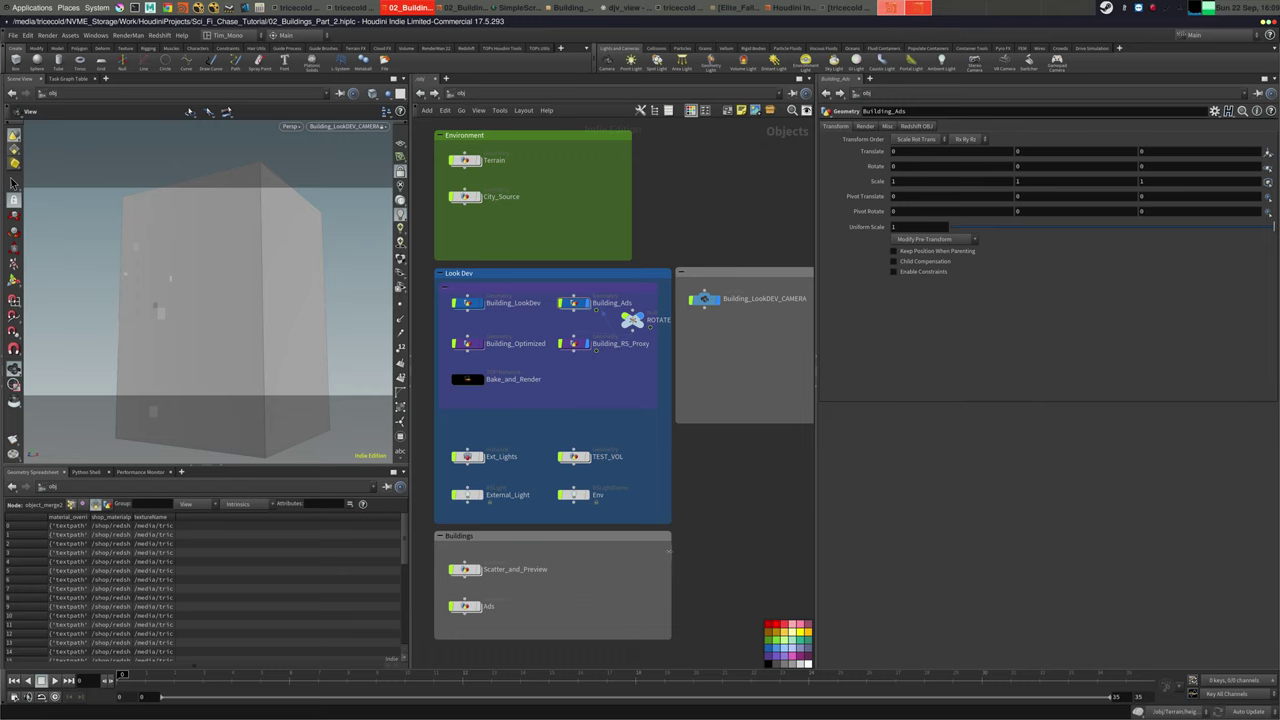
pyautogui.click(533, 96)
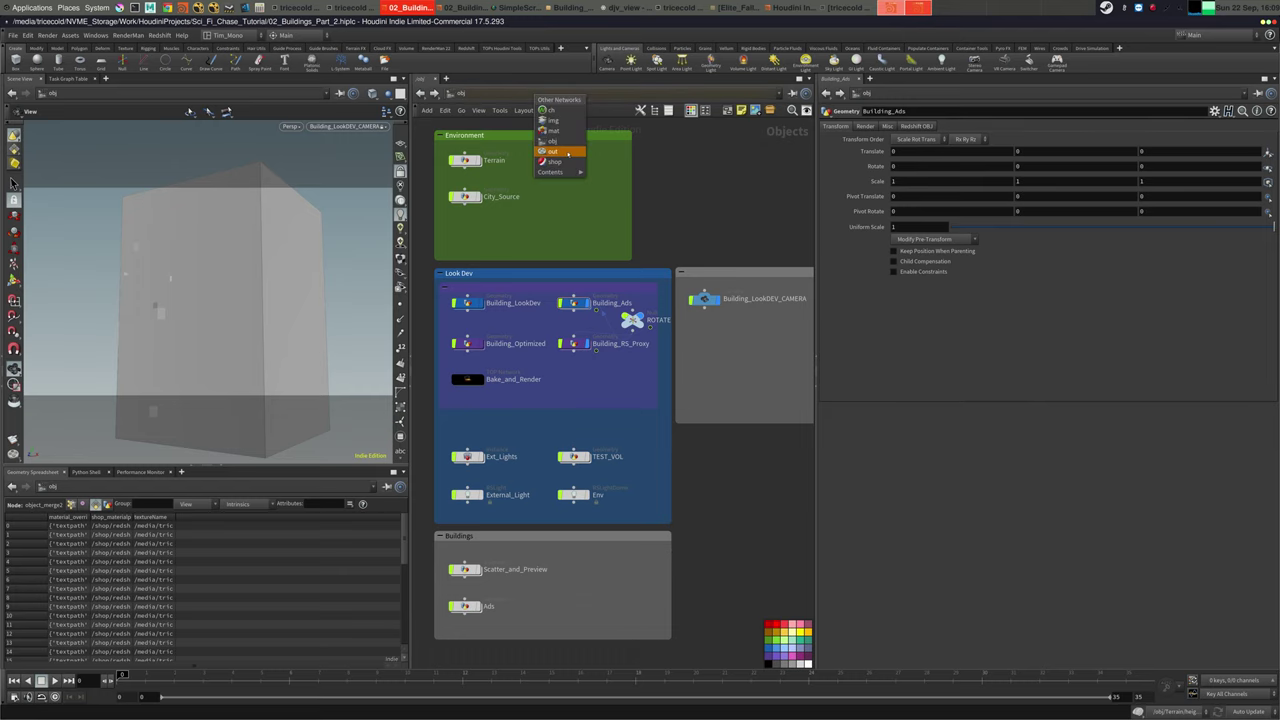
pyautogui.click(571, 381)
pyautogui.doubleClick(472, 380)
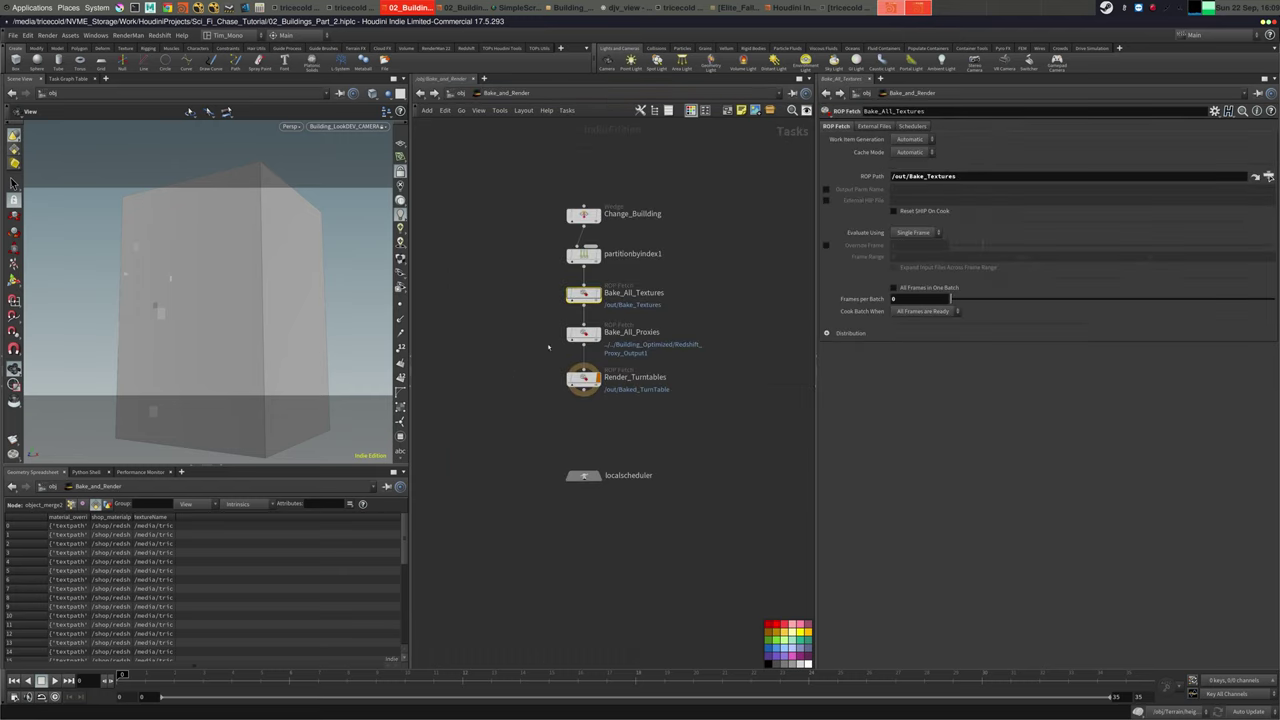
pyautogui.moveTo(548, 347); pyautogui.dragTo(540, 374, button='middle')
pyautogui.moveTo(513, 186); pyautogui.dragTo(665, 257)
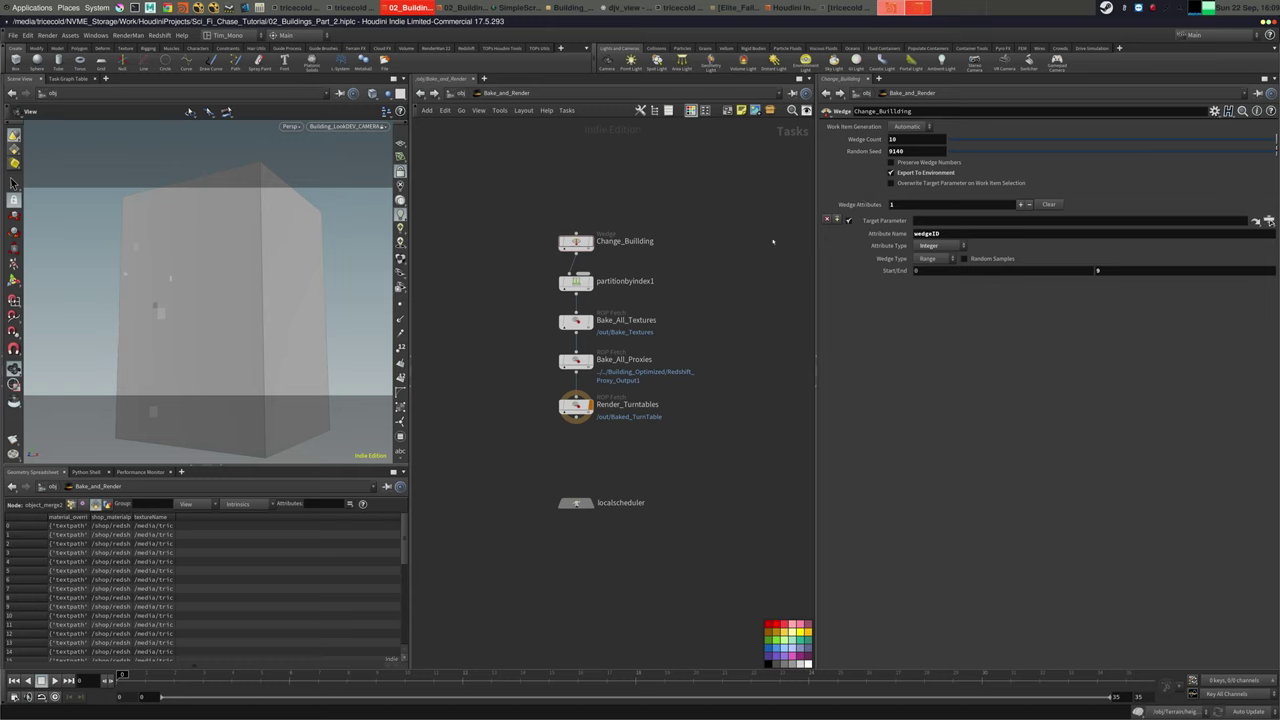
pyautogui.click(576, 281)
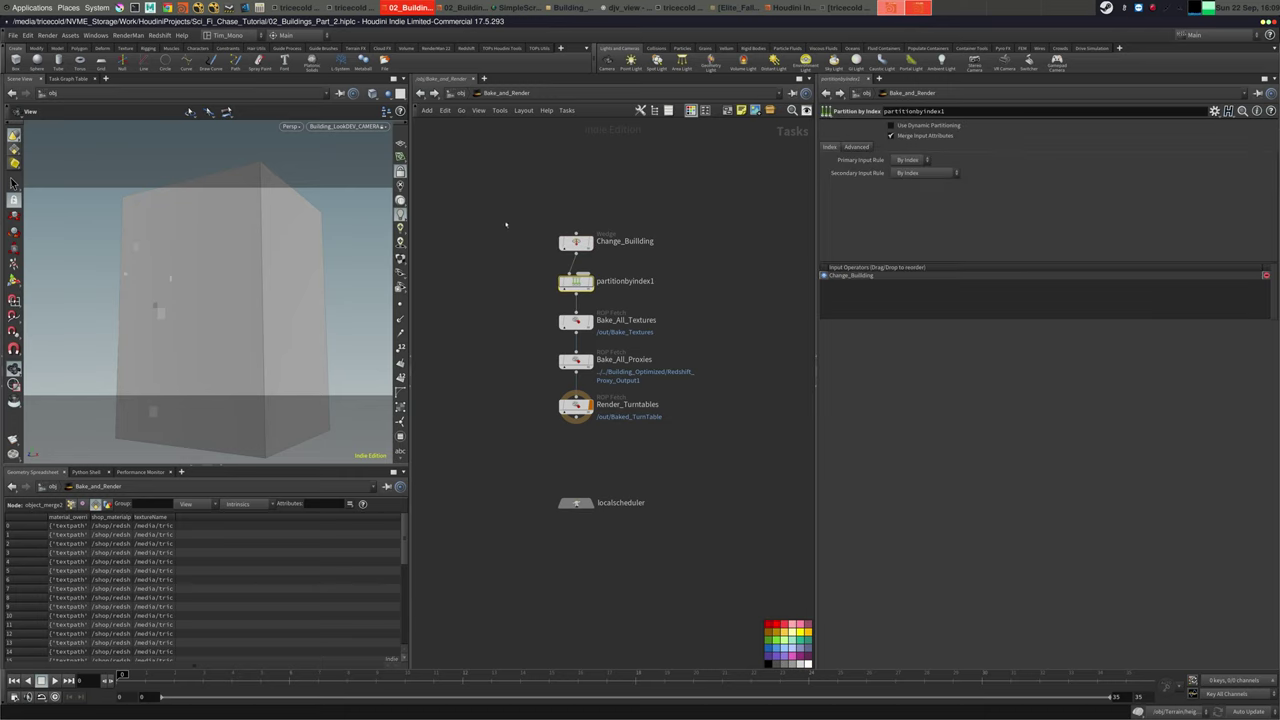
pyautogui.click(576, 321)
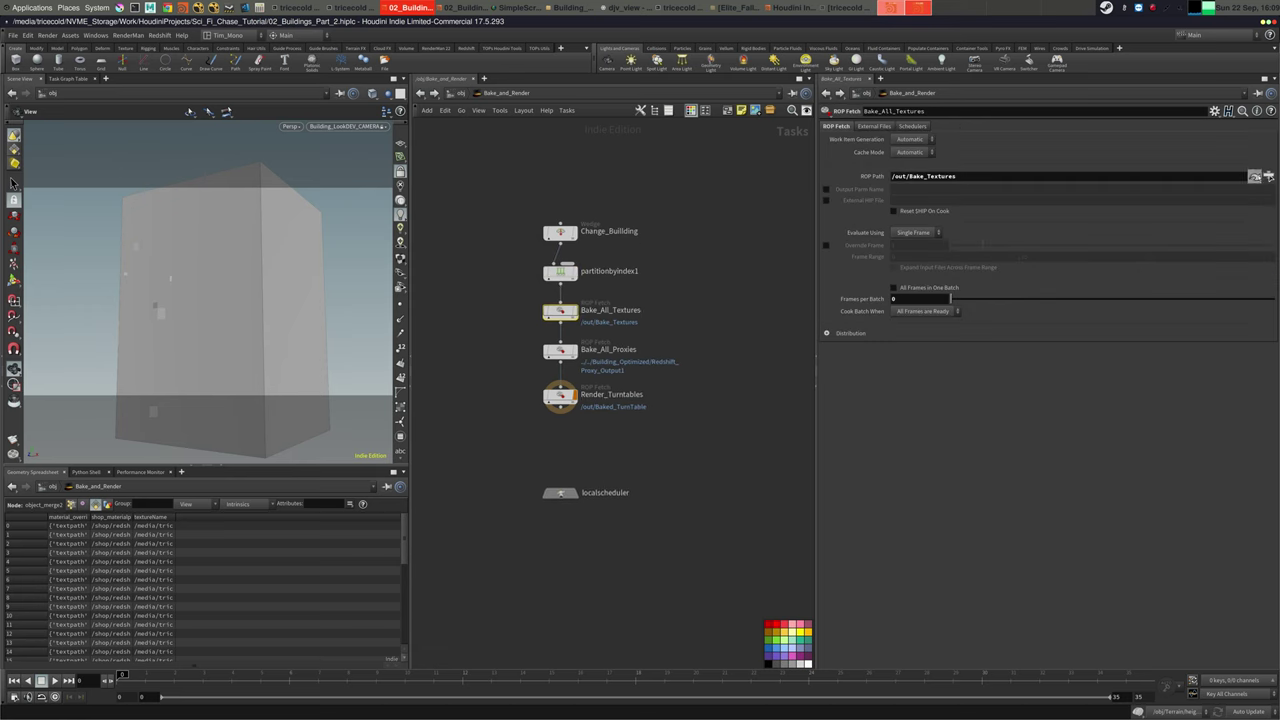
# Jump to the Bake_Textures output node and set its unified sampling minimum samples to 16
pyautogui.click(1254, 176)
pyautogui.click(942, 196)
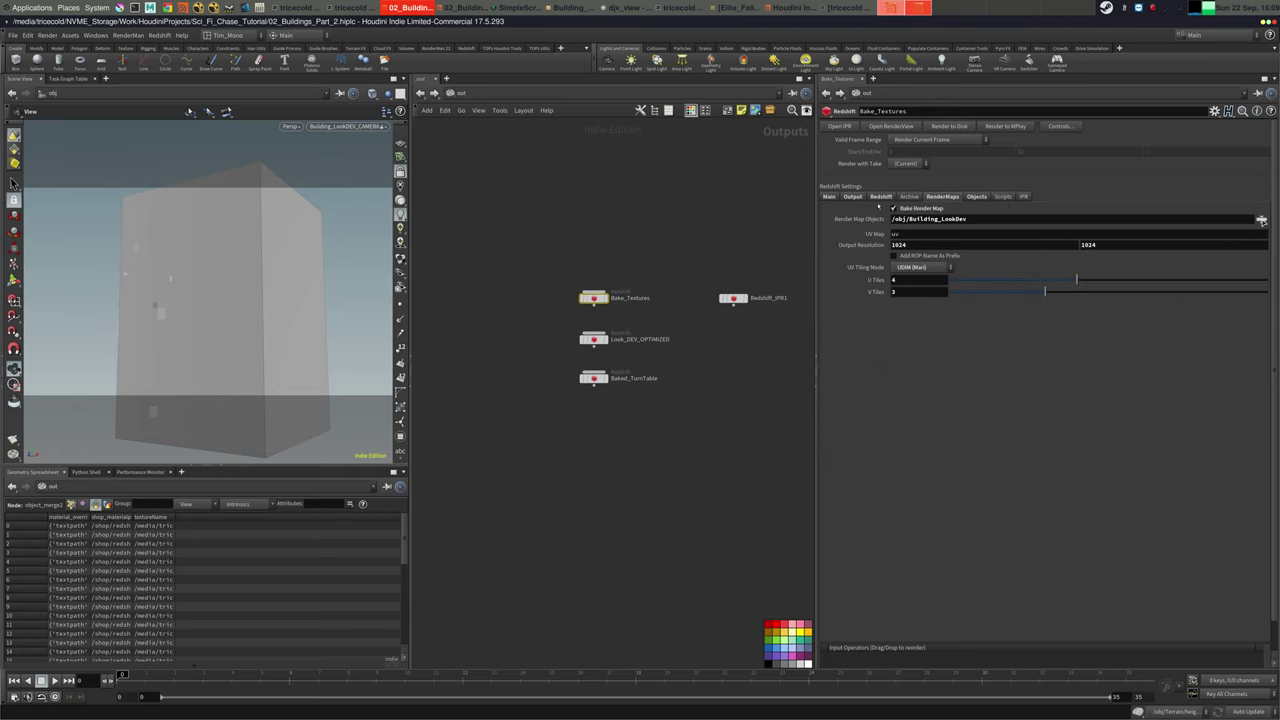
pyautogui.click(879, 197)
pyautogui.click(923, 278)
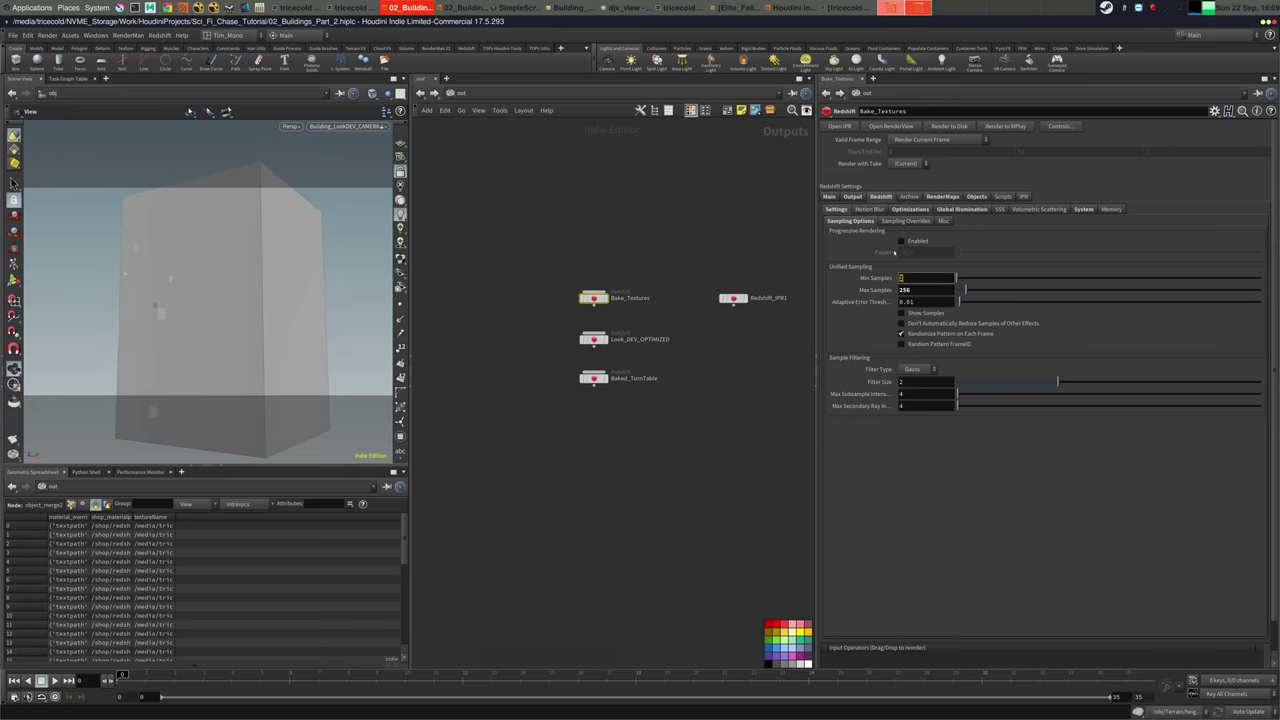
pyautogui.write('16')
pyautogui.press('BackSpace')
pyautogui.press('BackSpace')
pyautogui.write('16')
pyautogui.press('Return')
# Review the render map and output settings of Bake_Textures, undo its last parameter change, and check Look_DEV_OPTIMIZED's output settings
pyautogui.click(978, 197)
pyautogui.click(942, 197)
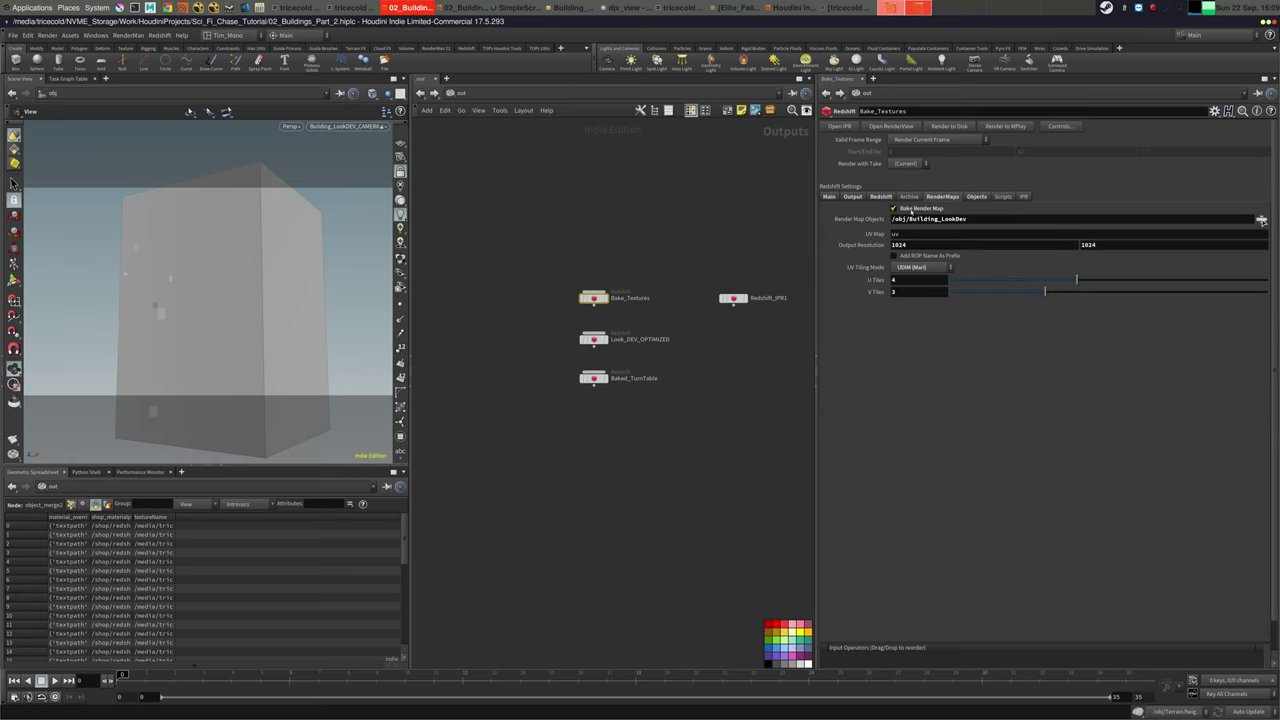
pyautogui.click(829, 197)
pyautogui.click(852, 197)
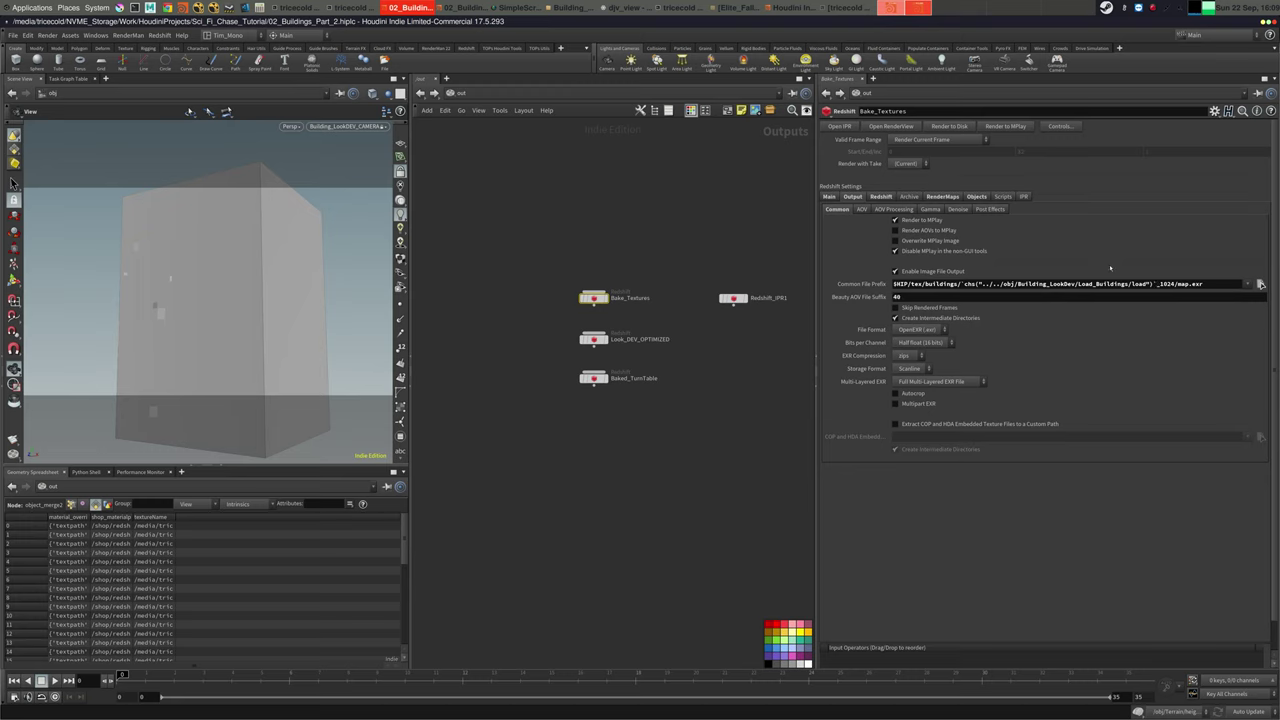
pyautogui.hotkey('ctrl', 'z')
pyautogui.click(594, 339)
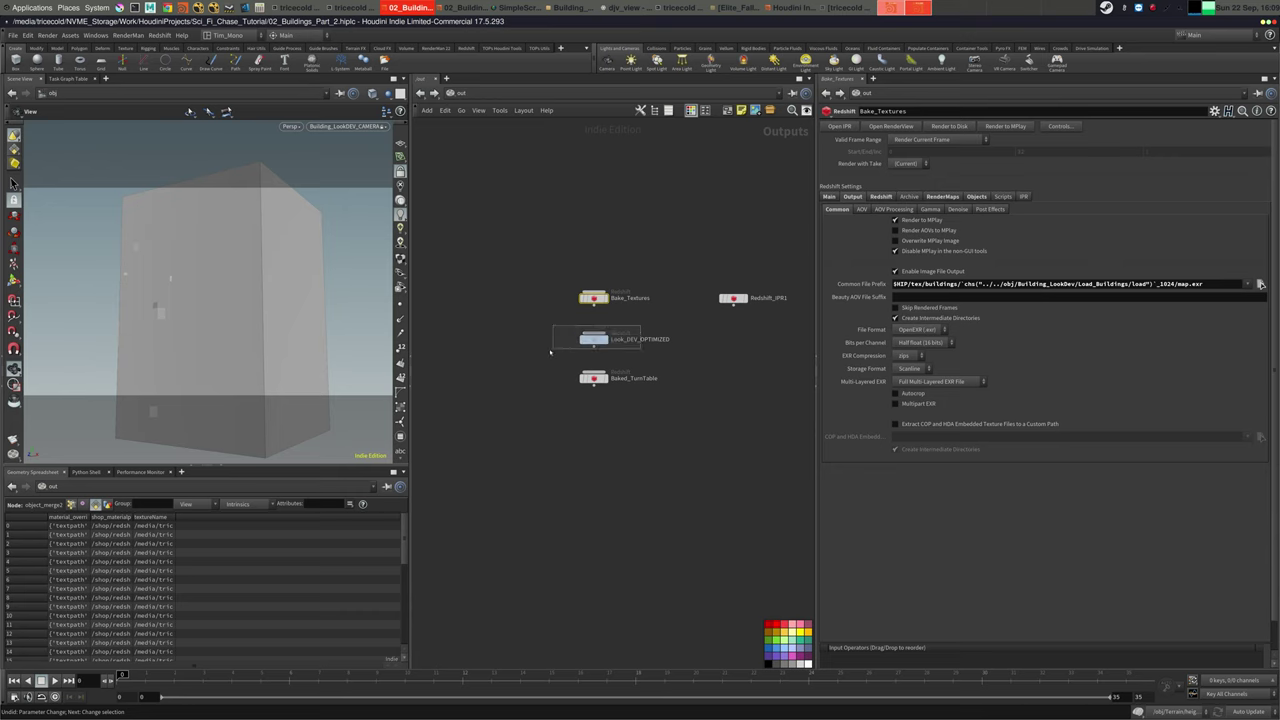
pyautogui.click(851, 196)
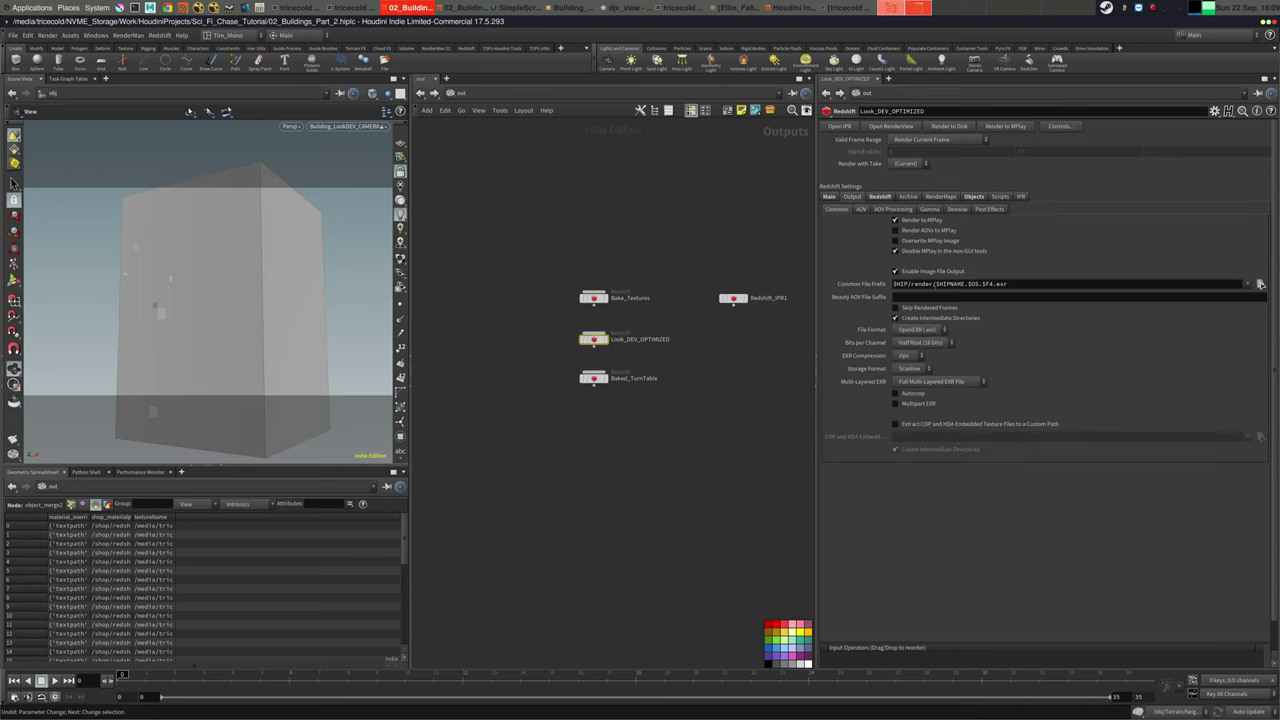
# Rearrange the output nodes, placing Look_DEV_OPTIMIZED beside Redshift_IPR1 and Bake_Textures directly above Baked_TurnTable
pyautogui.click(598, 379)
pyautogui.moveTo(597, 342); pyautogui.dragTo(511, 337)
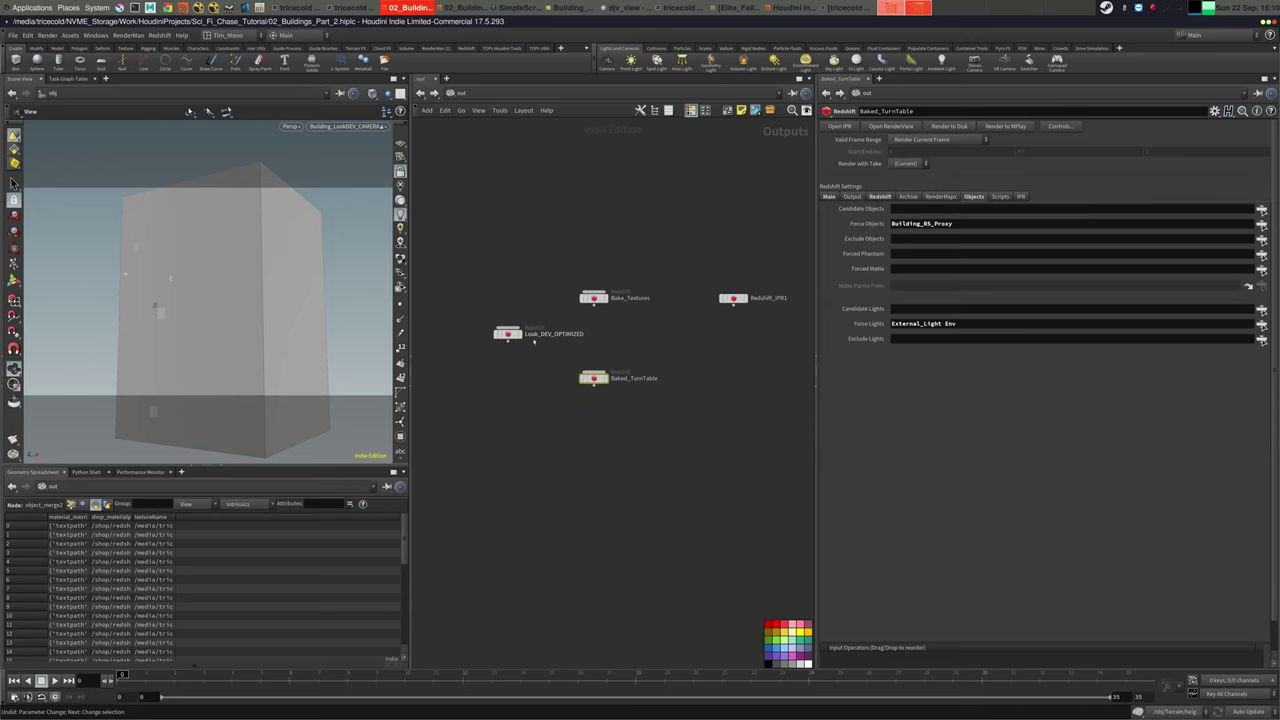
pyautogui.moveTo(597, 304); pyautogui.dragTo(597, 340)
pyautogui.moveTo(559, 384); pyautogui.dragTo(739, 379)
pyautogui.moveTo(669, 374); pyautogui.dragTo(603, 383, button='middle')
pyautogui.click(493, 366)
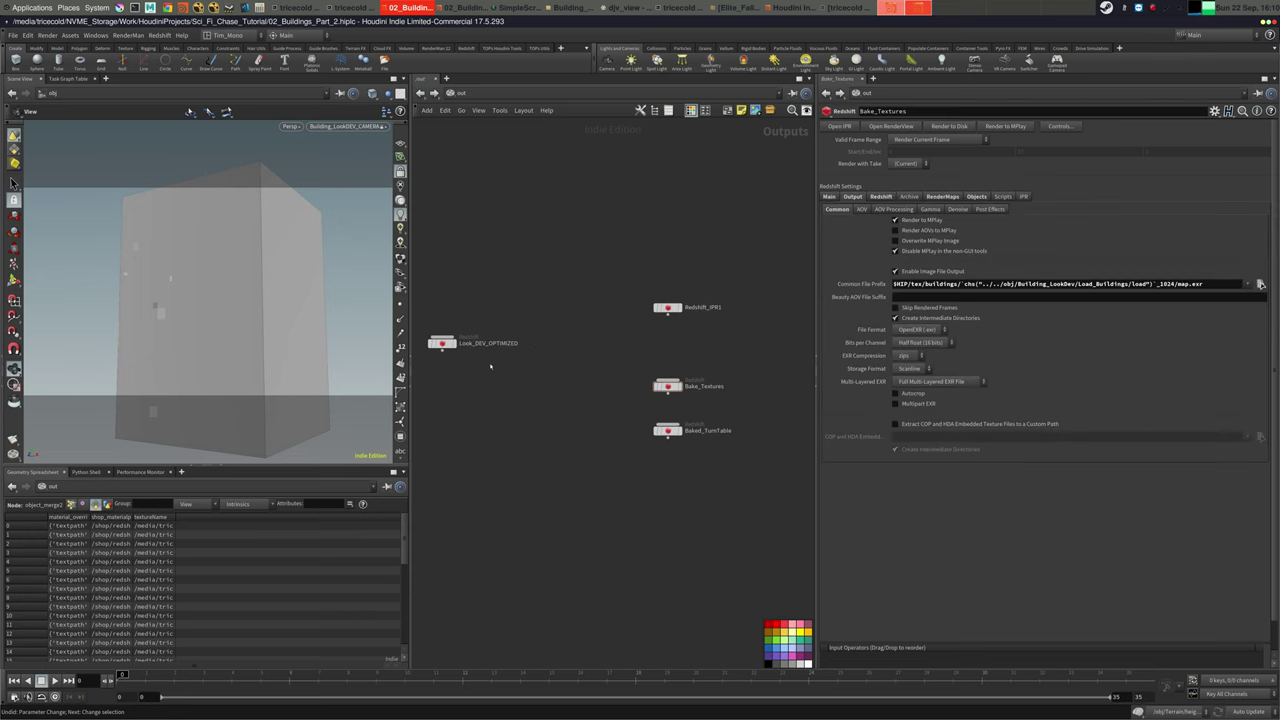
pyautogui.moveTo(448, 347); pyautogui.dragTo(549, 312)
pyautogui.moveTo(602, 296); pyautogui.dragTo(587, 290, button='middle')
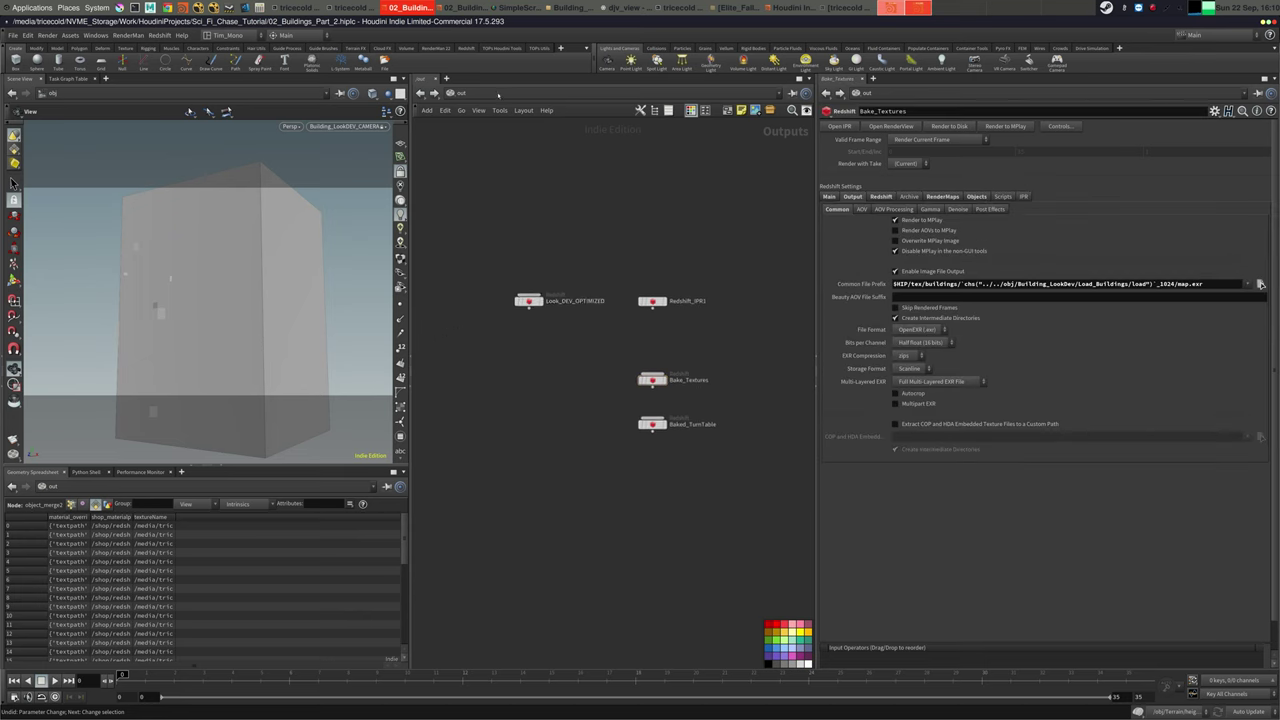
# Open the shop network, select OPTIMIZED_TEXTURES and widen its parameter pane to read the full texture filename
pyautogui.click(550, 93)
pyautogui.click(544, 134)
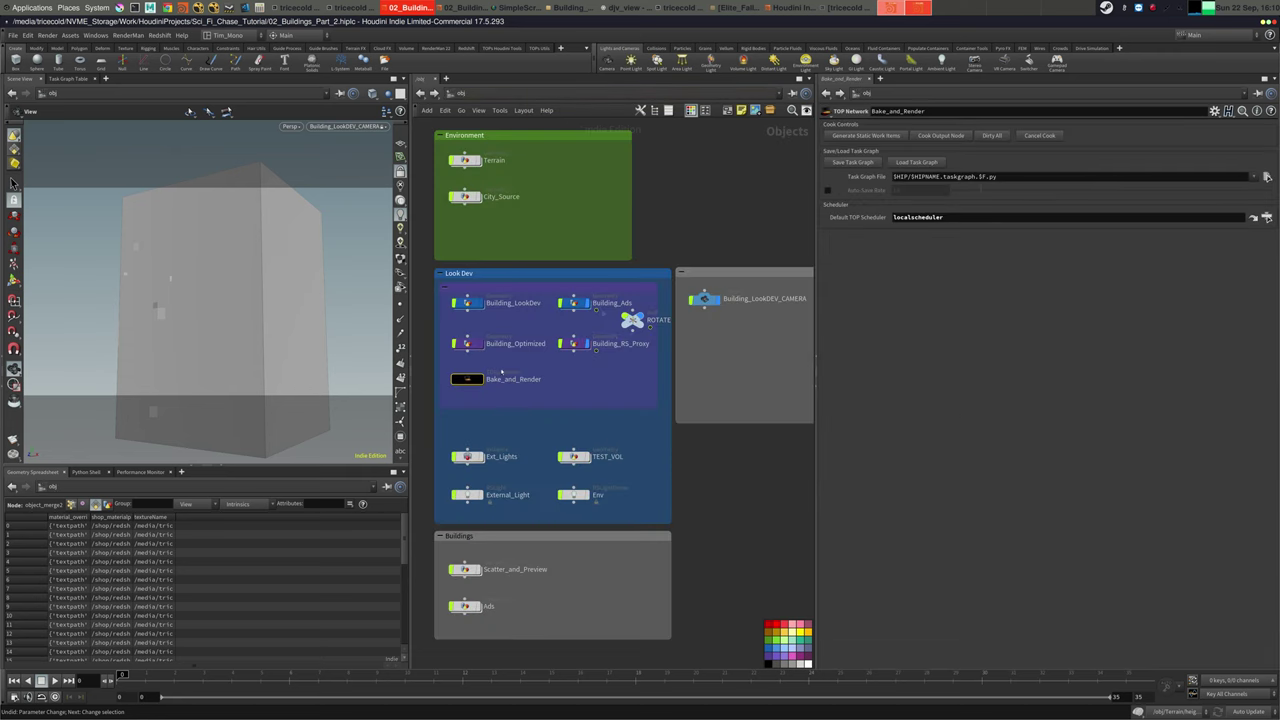
pyautogui.click(574, 93)
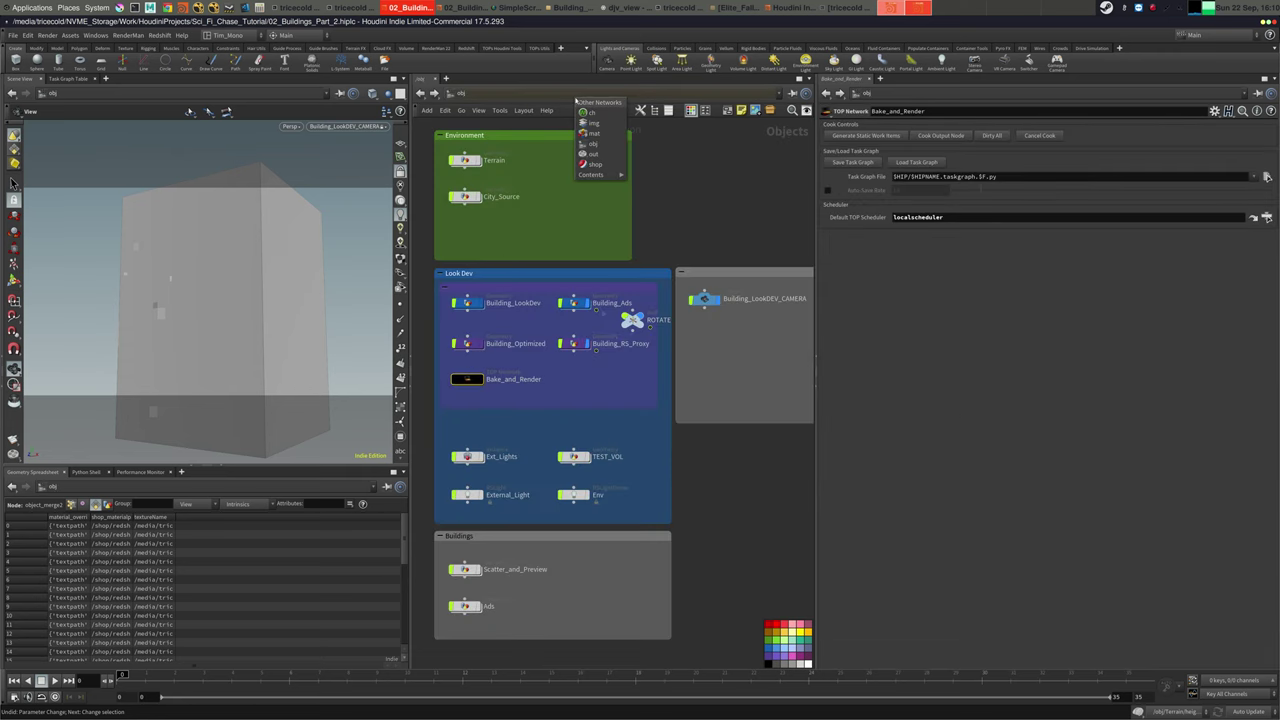
pyautogui.click(600, 166)
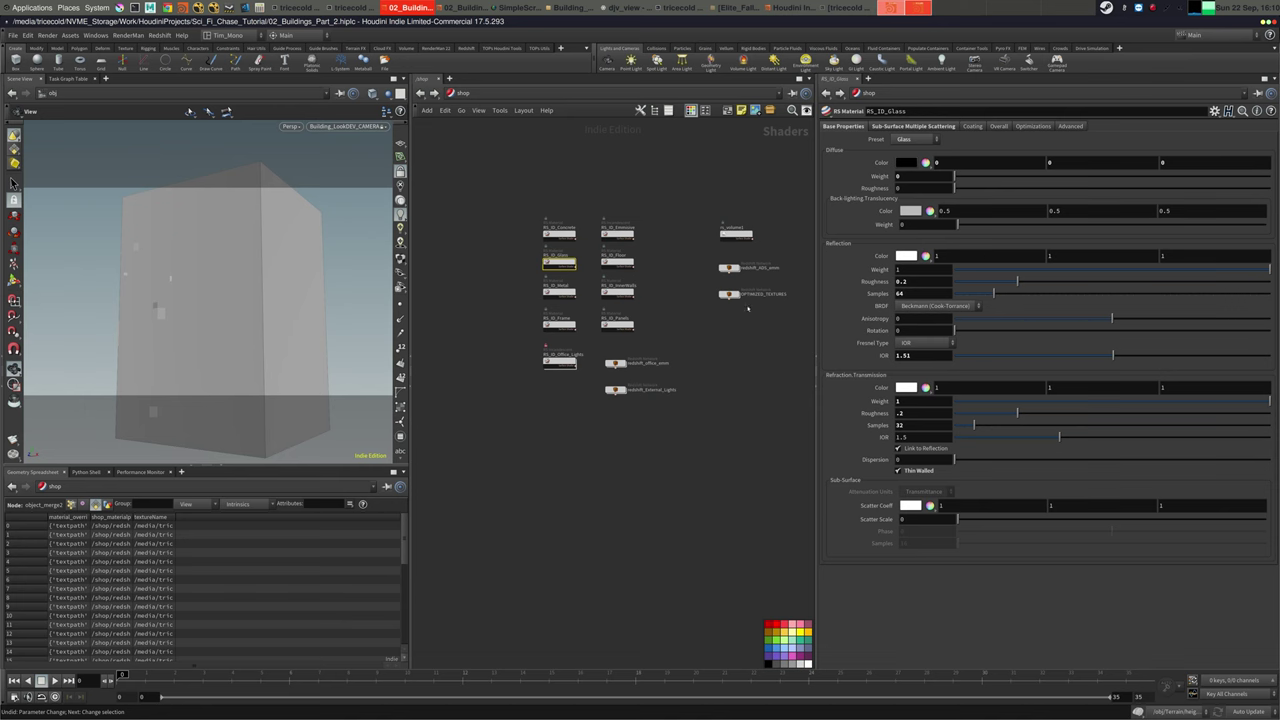
pyautogui.moveTo(771, 279); pyautogui.dragTo(676, 319)
pyautogui.moveTo(682, 312); pyautogui.dragTo(575, 322, button='middle')
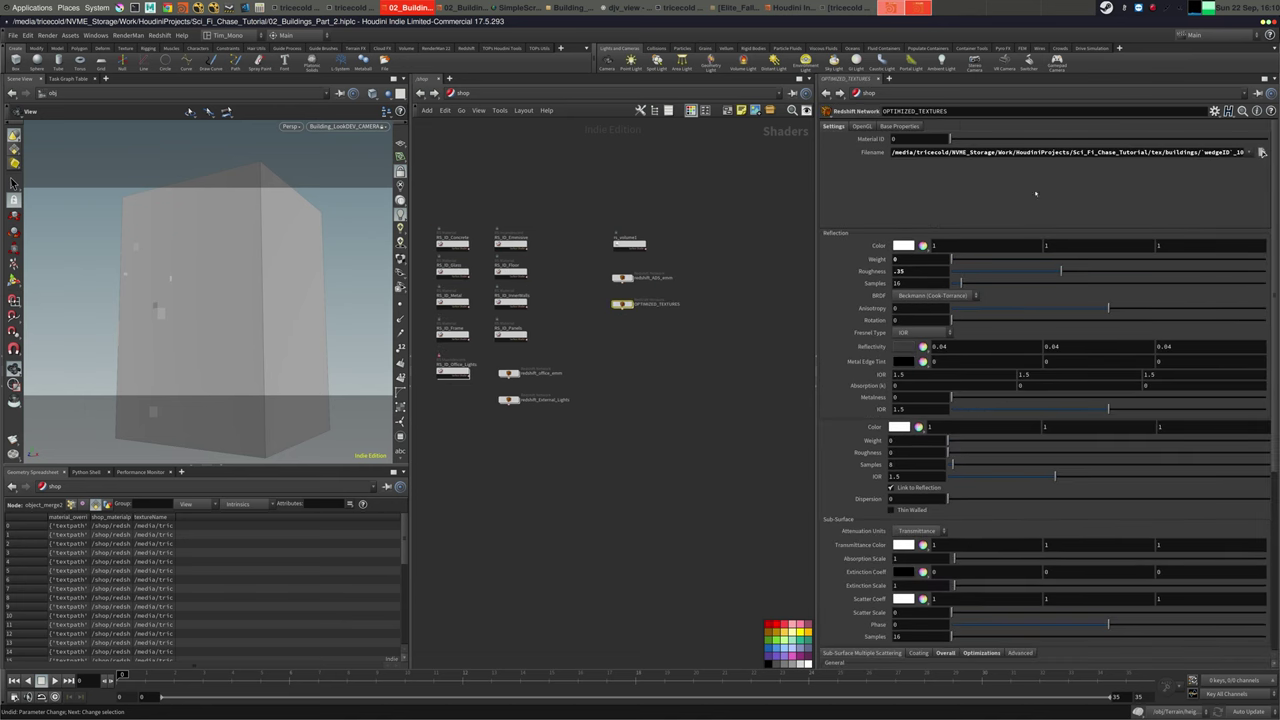
pyautogui.moveTo(817, 222); pyautogui.dragTo(716, 222)
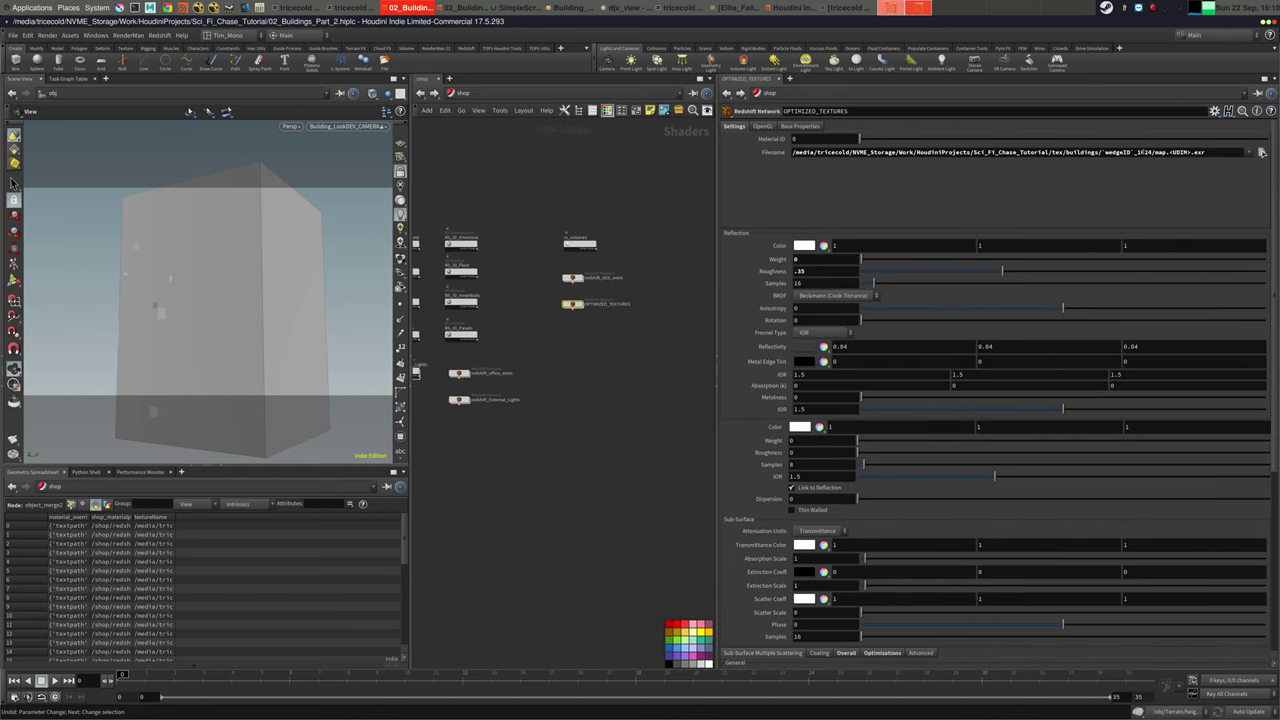
# Return to the object level and look inside Bake_and_Render at its task nodes, then leave it again
pyautogui.click(463, 93)
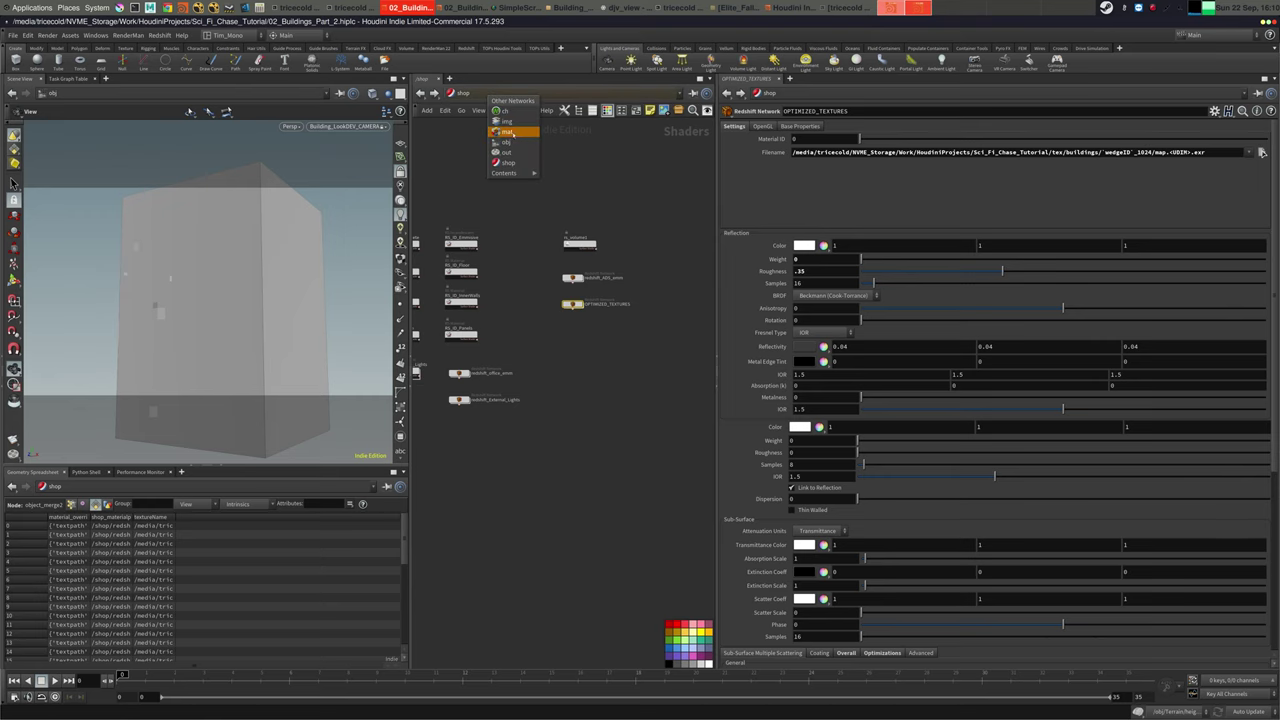
pyautogui.click(525, 140)
pyautogui.moveTo(627, 263); pyautogui.dragTo(687, 217, button='middle')
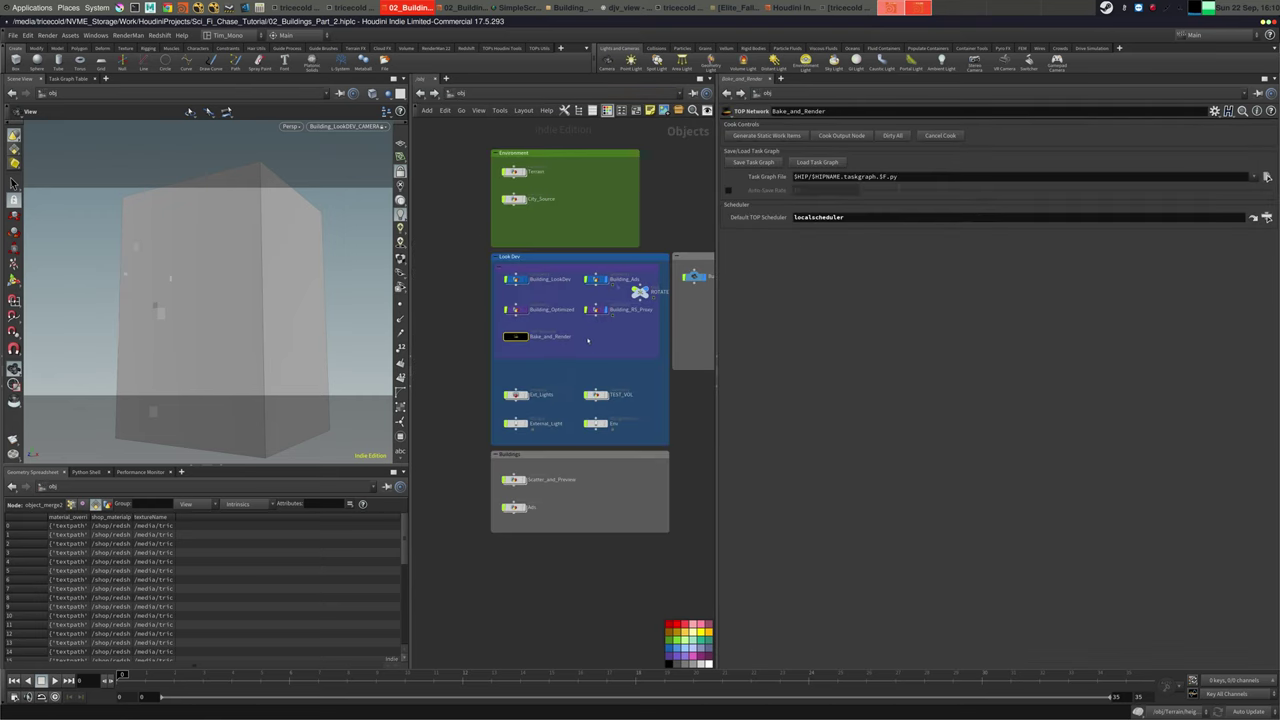
pyautogui.doubleClick(517, 338)
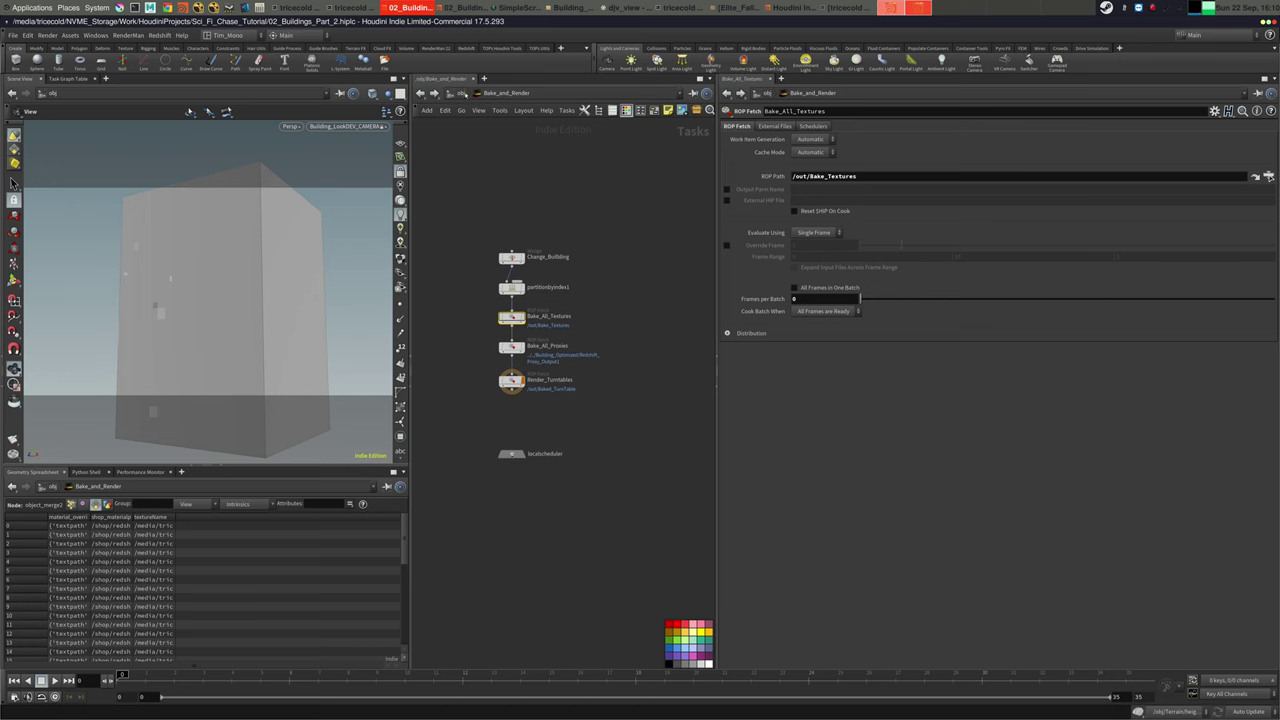
pyautogui.press('u')
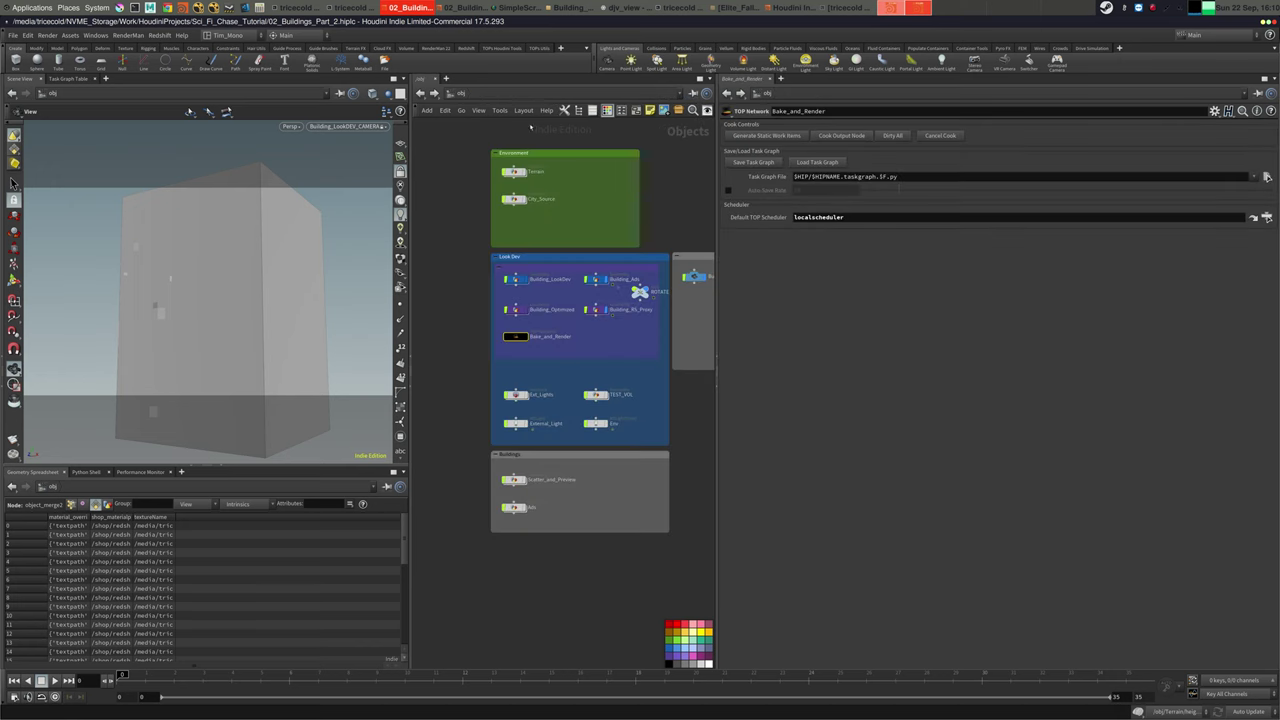
# Go inside Building_LookDev and inspect the wedgeID and geometry file settings of LOAD_BUILDINGS
pyautogui.click(512, 279)
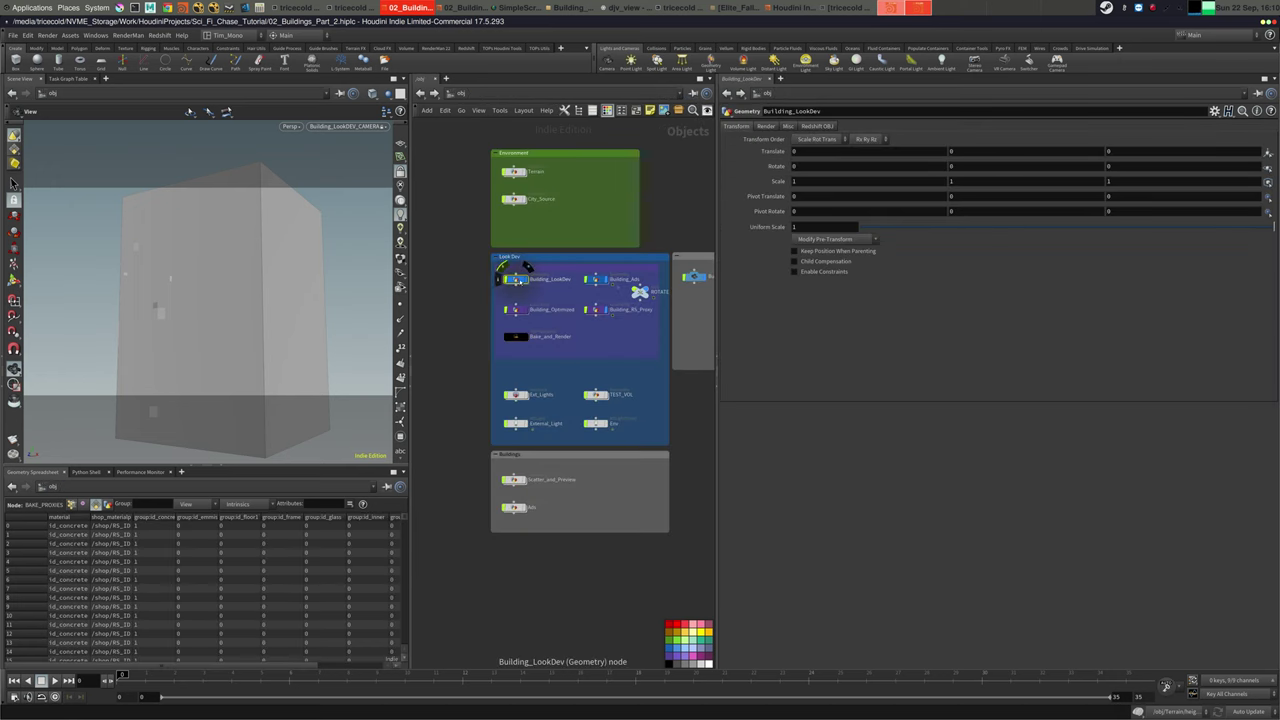
pyautogui.press('i')
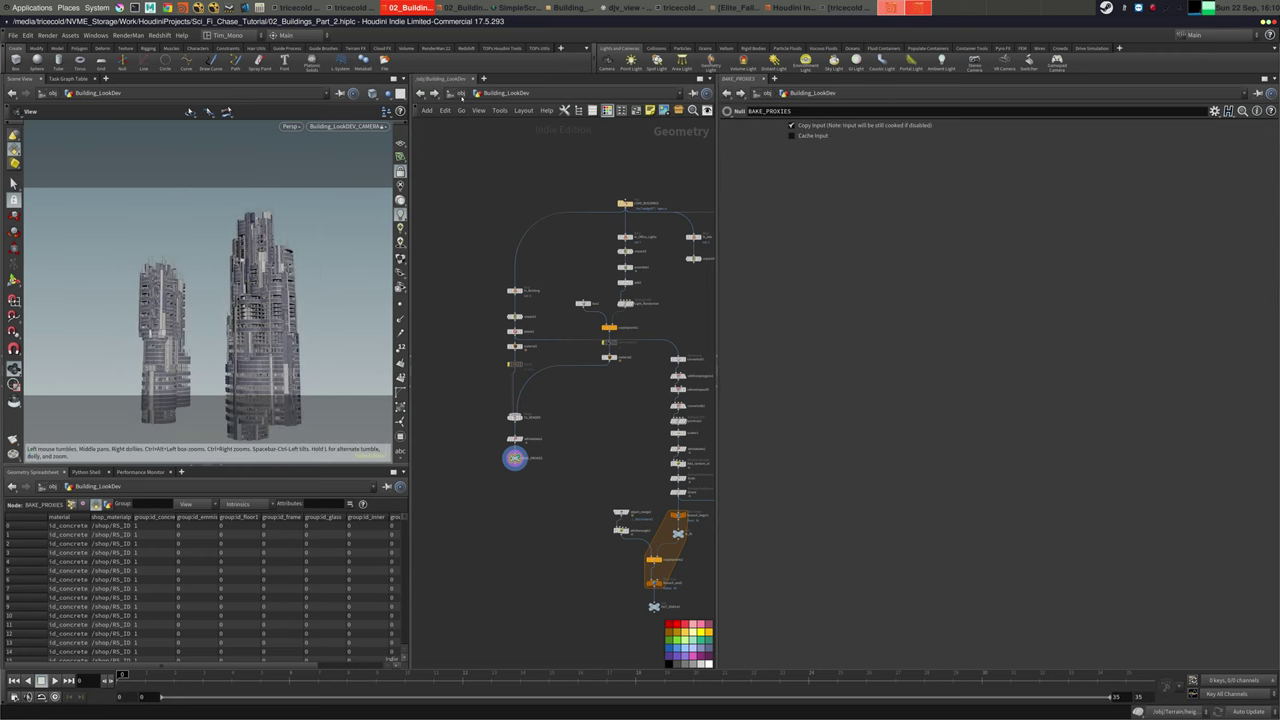
pyautogui.moveTo(471, 334); pyautogui.dragTo(451, 356, button='middle')
pyautogui.moveTo(577, 194); pyautogui.dragTo(638, 238)
pyautogui.click(830, 126)
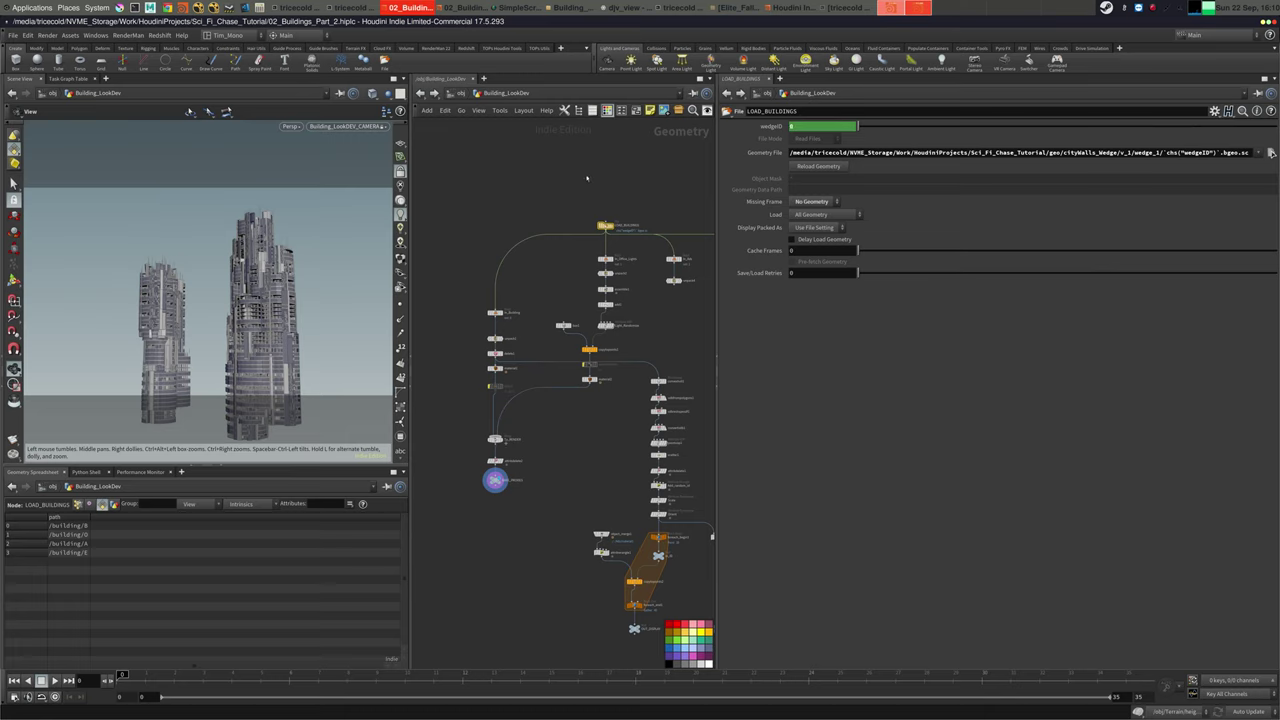
# Open the Bake_and_Render task network from the object level and select its Change_Building wedge node
pyautogui.moveTo(525, 191); pyautogui.dragTo(480, 203, button='middle')
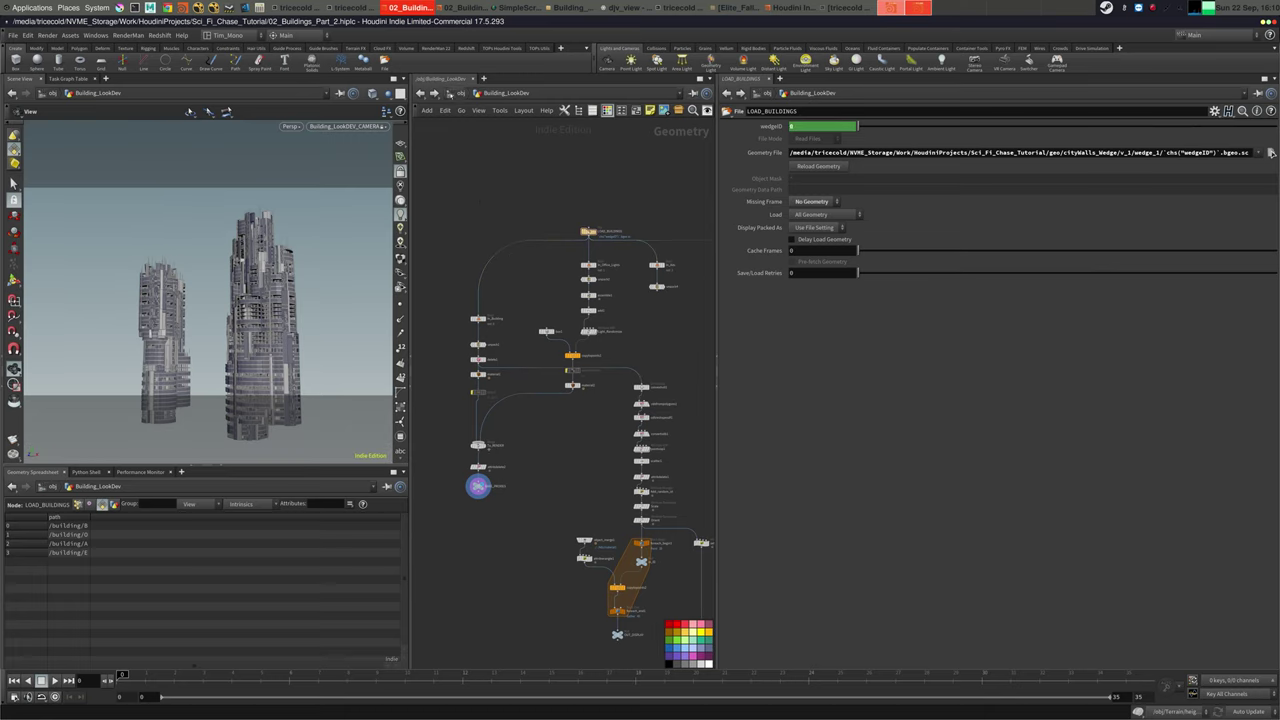
pyautogui.click(463, 94)
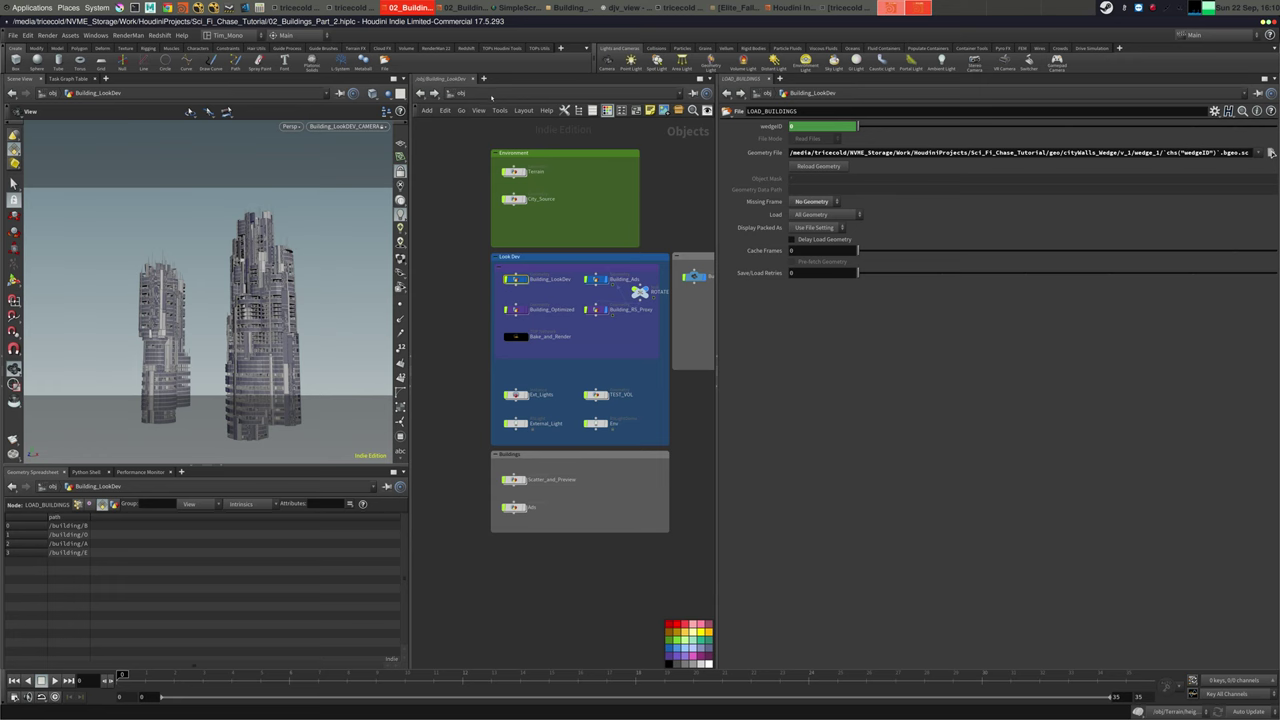
pyautogui.doubleClick(520, 337)
pyautogui.click(513, 258)
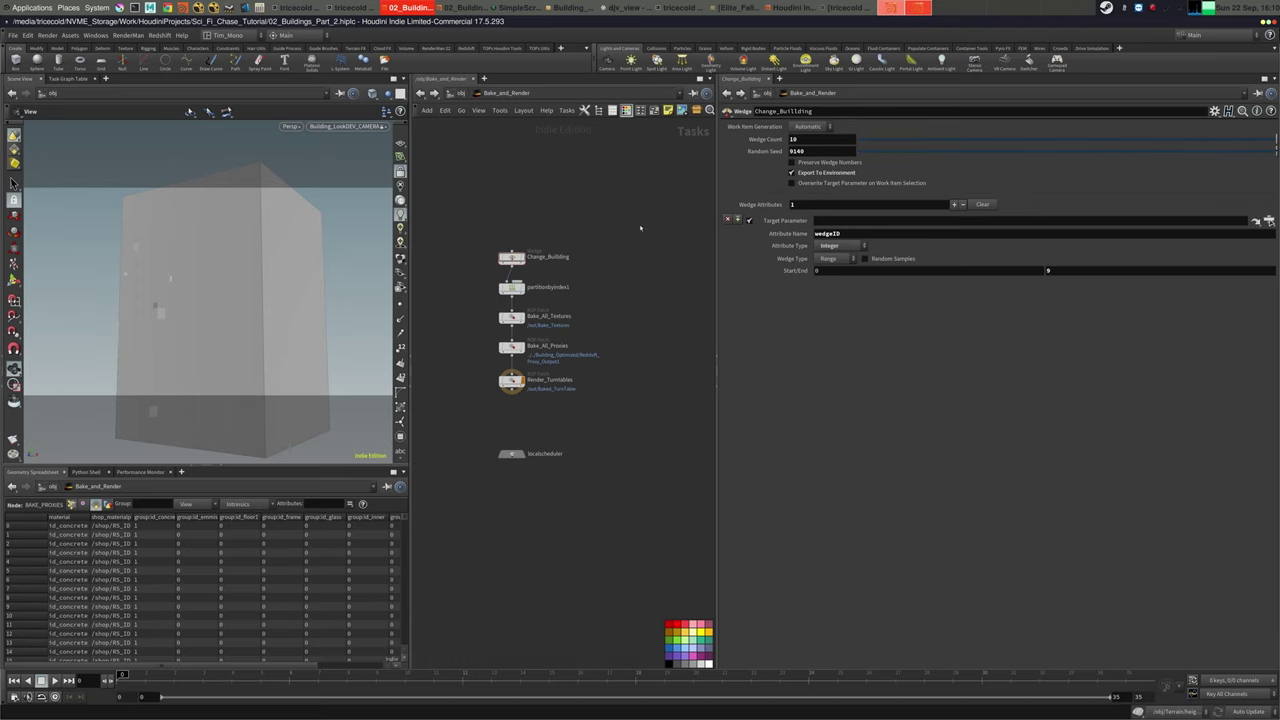
# Enable overwriting the target parameter on work item selection for the Change_Building wedge
pyautogui.moveTo(632, 210); pyautogui.dragTo(464, 276)
pyautogui.click(834, 184)
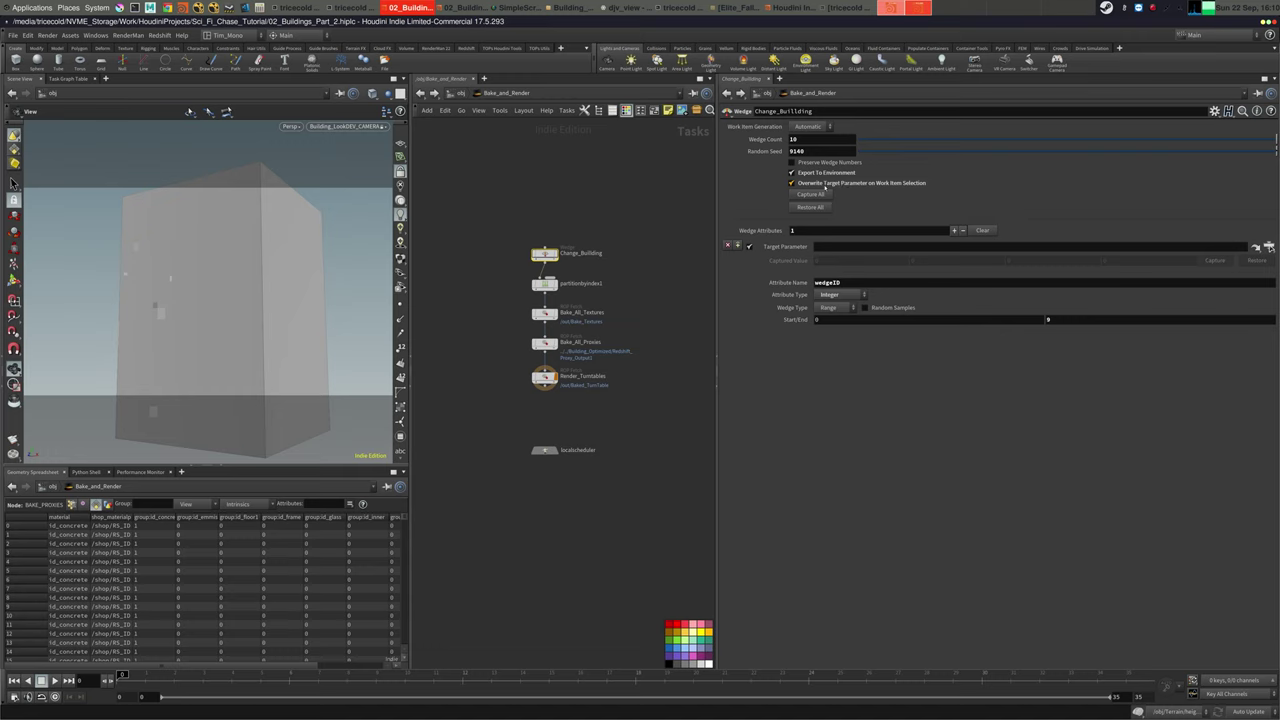
pyautogui.click(825, 184)
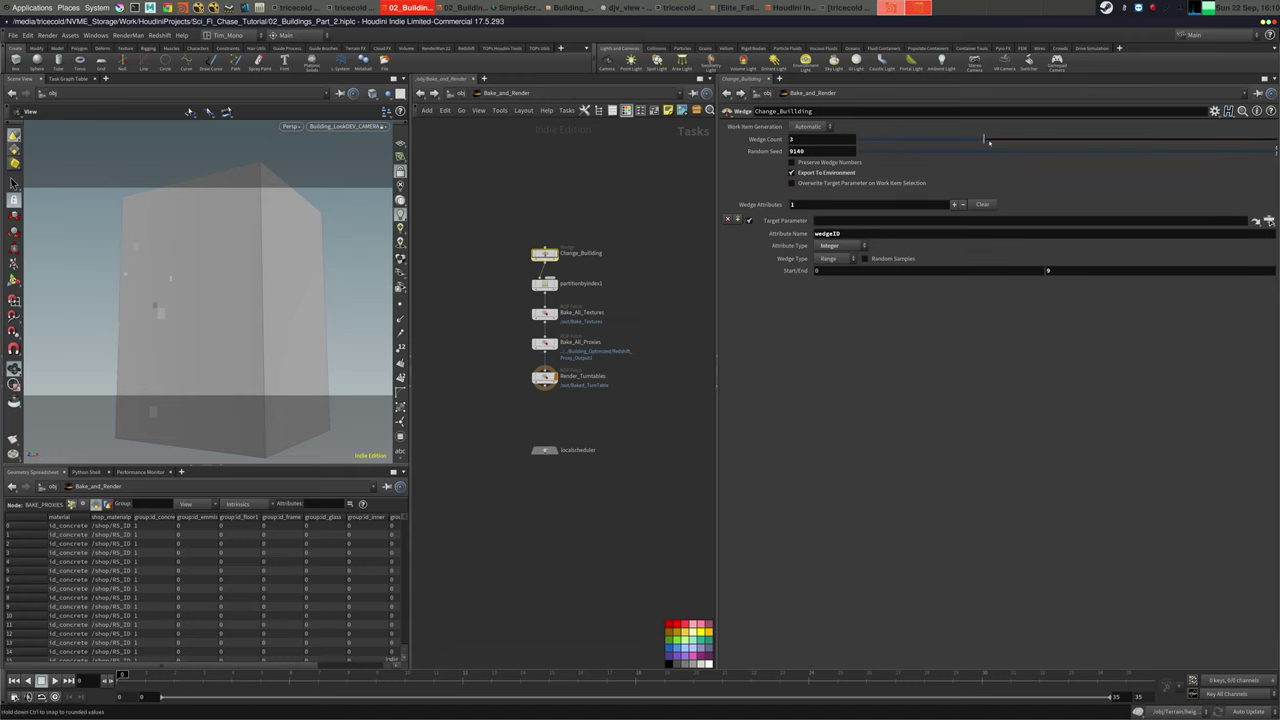
pyautogui.moveTo(619, 199); pyautogui.dragTo(671, 191, button='middle')
pyautogui.moveTo(657, 221)
pyautogui.mouseDown()
pyautogui.moveTo(592, 256)
pyautogui.moveTo(598, 236)
pyautogui.mouseUp()
pyautogui.click(832, 184)
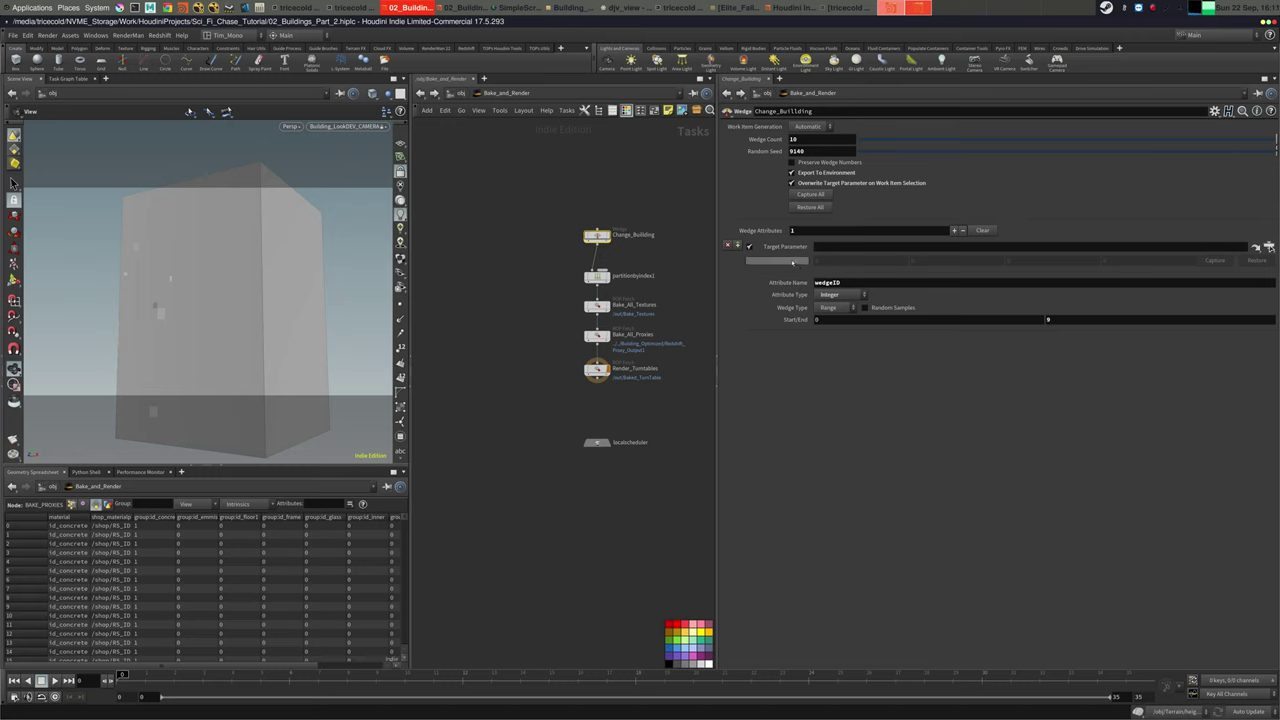
# Keep the wedge's parameters pinned and show the LOAD_BUILDINGS parameters inside Building_LookDev alongside them
pyautogui.click(1257, 93)
pyautogui.click(460, 93)
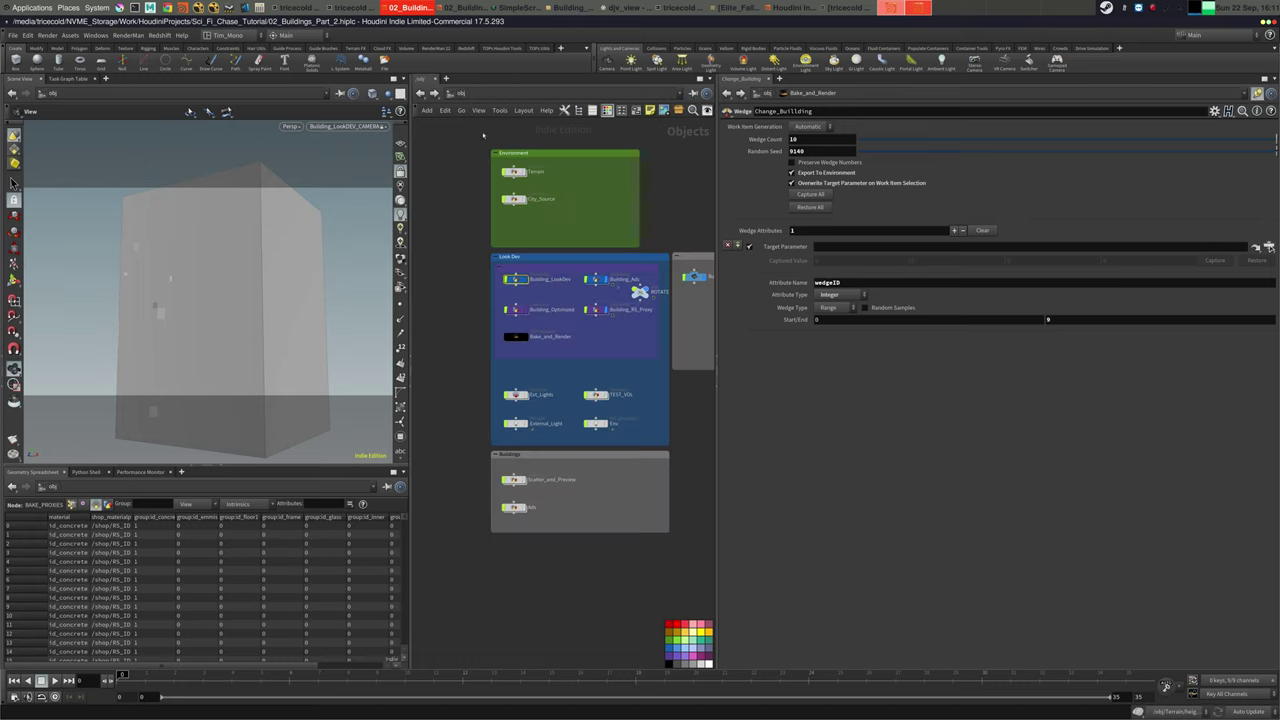
pyautogui.doubleClick(516, 282)
pyautogui.moveTo(591, 236); pyautogui.dragTo(592, 243)
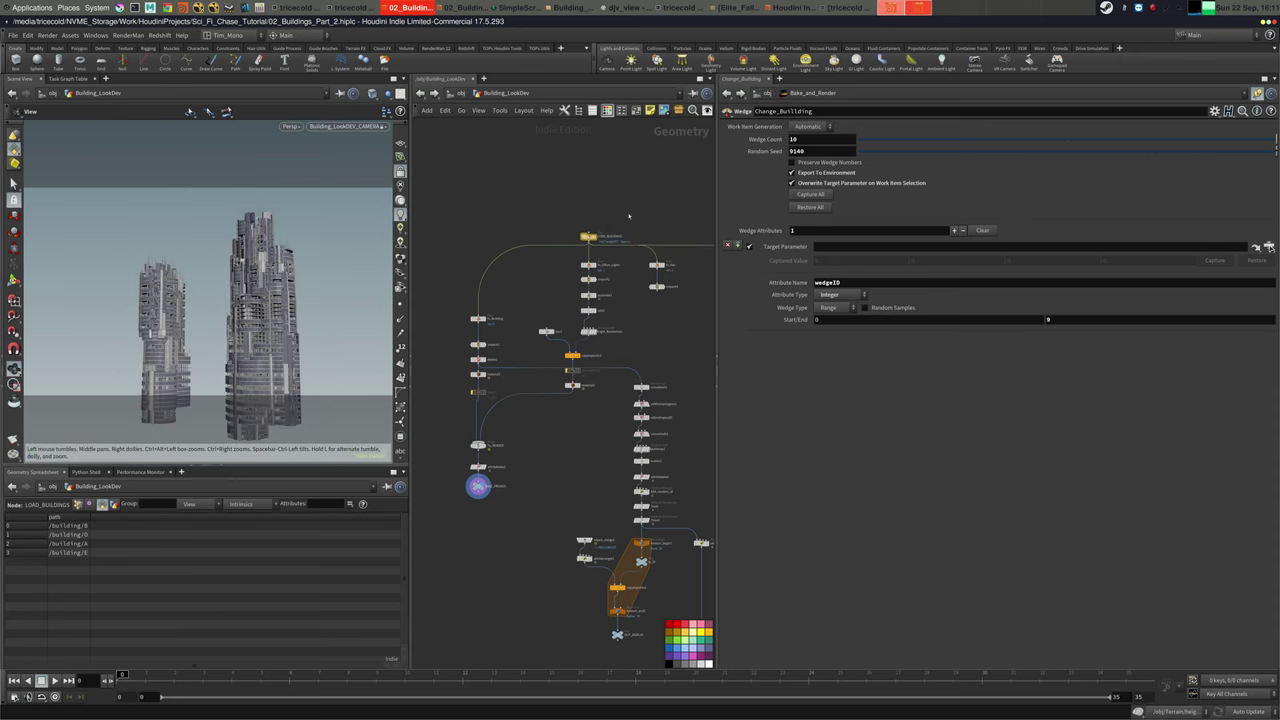
pyautogui.press('p')
# Link the wedge's target parameter to LOAD_BUILDINGS' wedgeID as a relative channel reference and set its four captured values to 1
pyautogui.moveTo(600, 152); pyautogui.dragTo(860, 250)
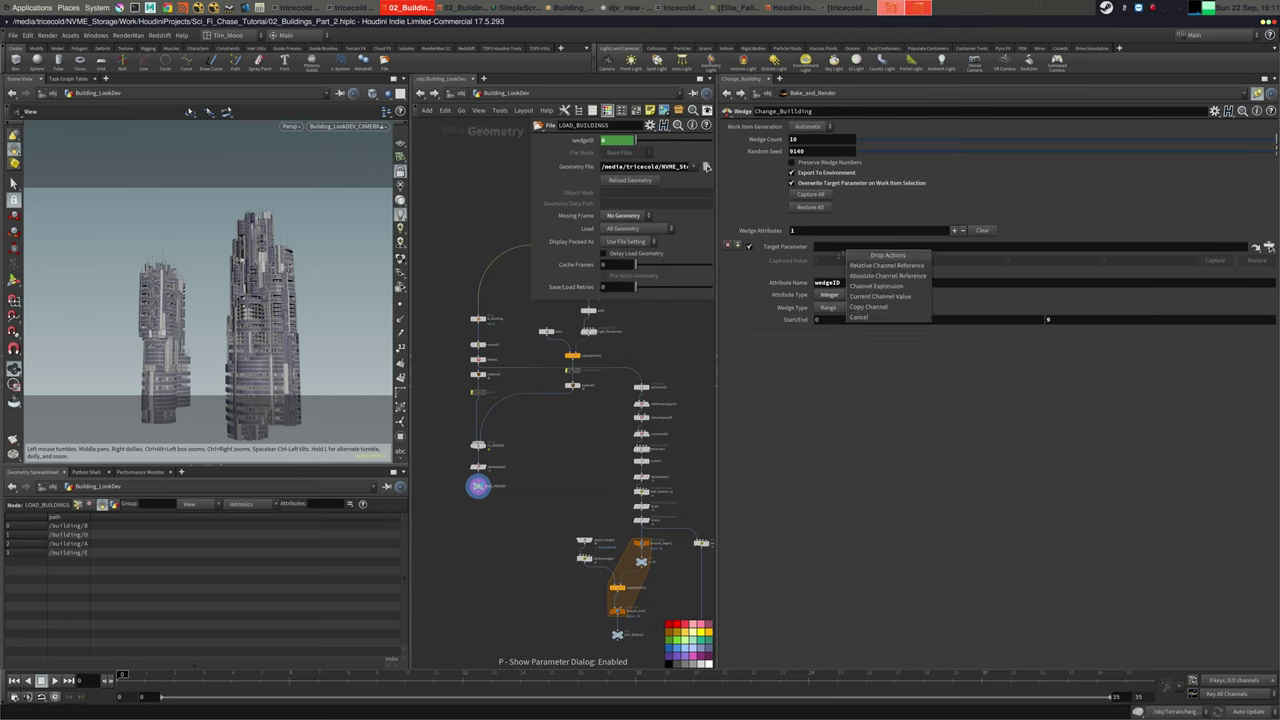
pyautogui.click(873, 266)
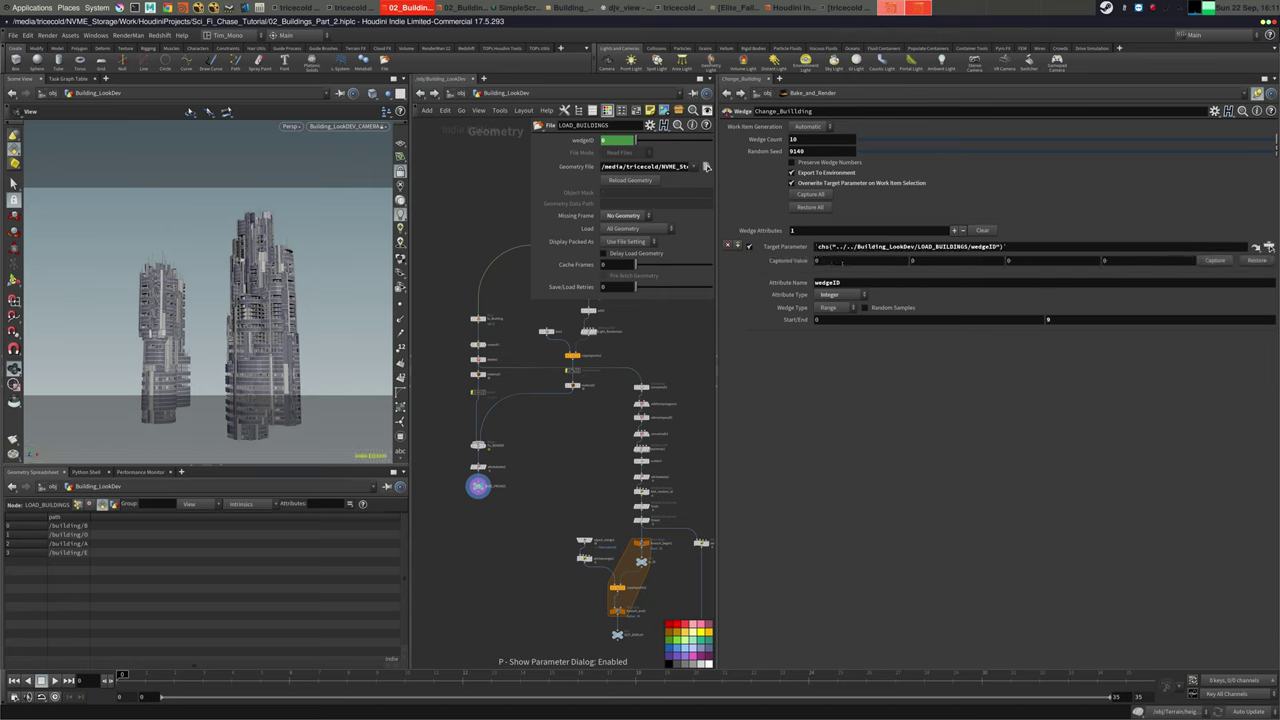
pyautogui.doubleClick(849, 262)
pyautogui.write('1')
pyautogui.press('Return')
pyautogui.moveTo(485, 184); pyautogui.dragTo(477, 203, button='middle')
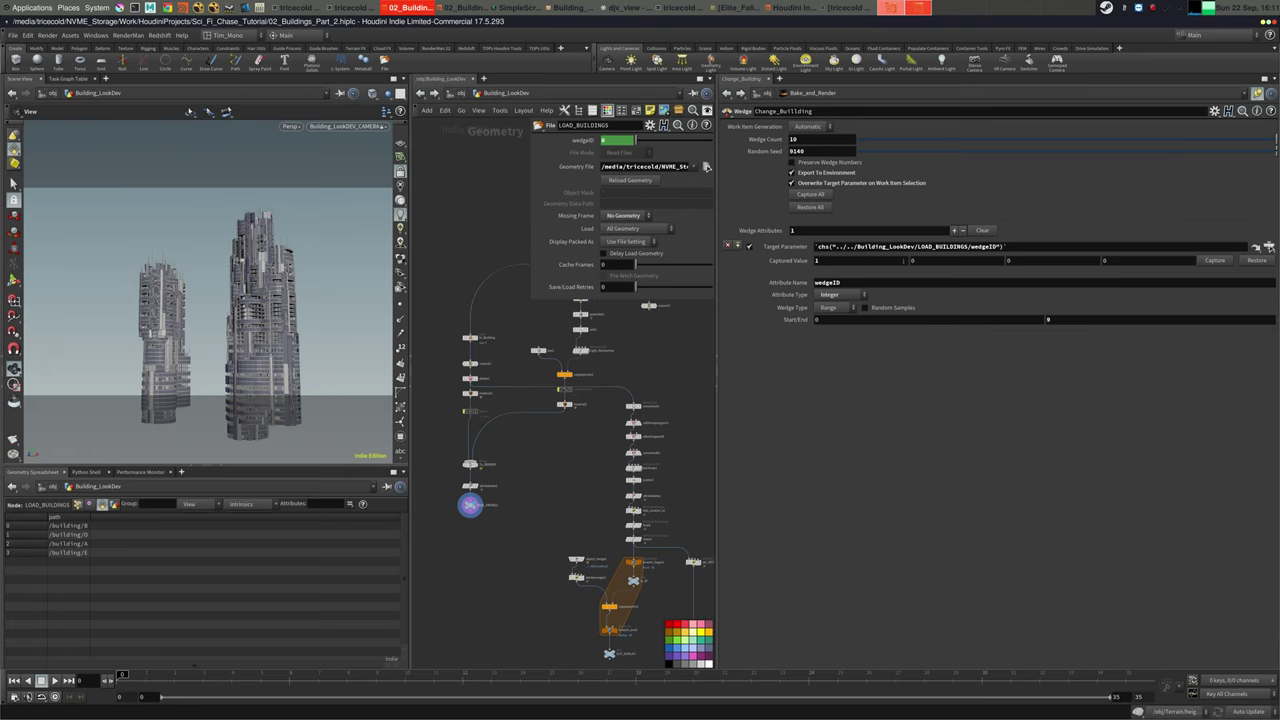
pyautogui.press('Tab')
pyautogui.write('1')
pyautogui.press('Tab')
pyautogui.write('1')
pyautogui.press('Tab')
pyautogui.write('1')
pyautogui.press('Tab')
# Restore the wedge's target parameter and set its four captured values to 0
pyautogui.click(1257, 264)
pyautogui.moveTo(830, 261); pyautogui.dragTo(695, 230)
pyautogui.write('0')
pyautogui.press('Tab')
pyautogui.write('0')
pyautogui.press('Tab')
pyautogui.write('0')
pyautogui.press('Tab')
pyautogui.write('0')
# Set the wedge count to 10 and remove the wedgeID attribute from the Change_Building wedge
pyautogui.click(971, 143)
pyautogui.moveTo(971, 143); pyautogui.dragTo(1274, 148)
pyautogui.click(727, 245)
pyautogui.moveTo(669, 347); pyautogui.dragTo(620, 402, button='middle')
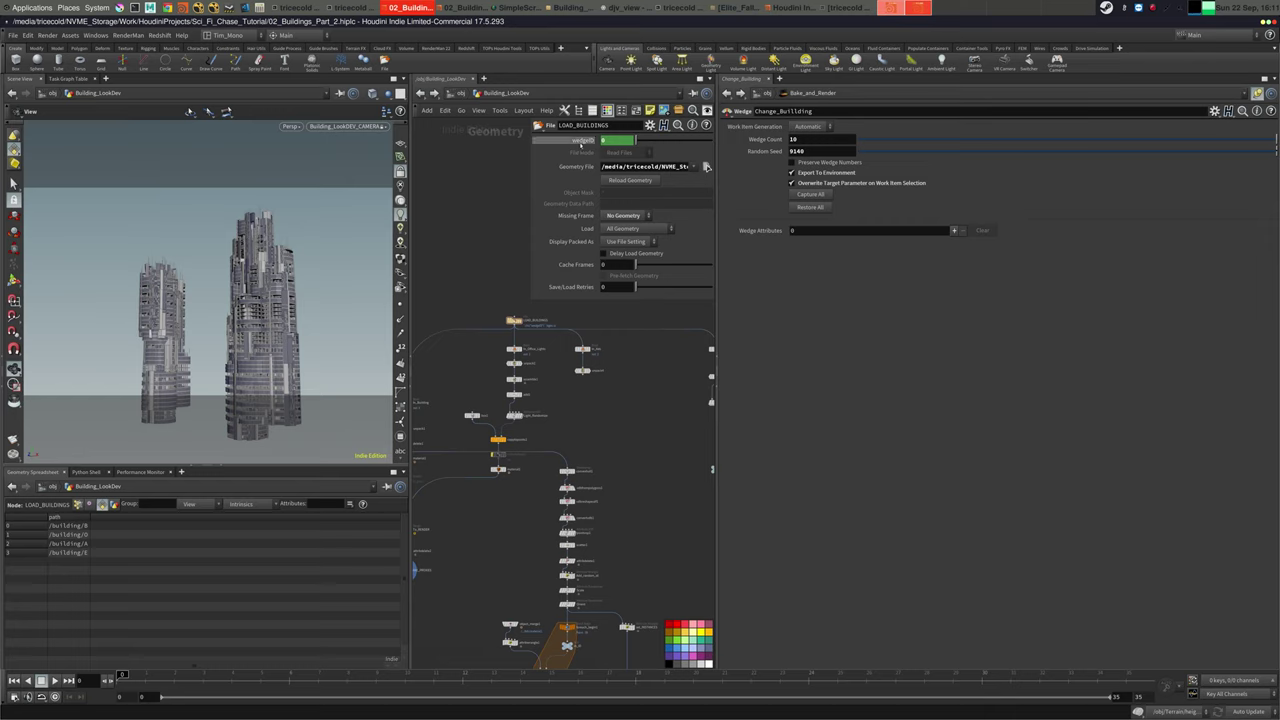
pyautogui.rightClick(576, 140)
pyautogui.click(486, 164)
pyautogui.click(583, 140)
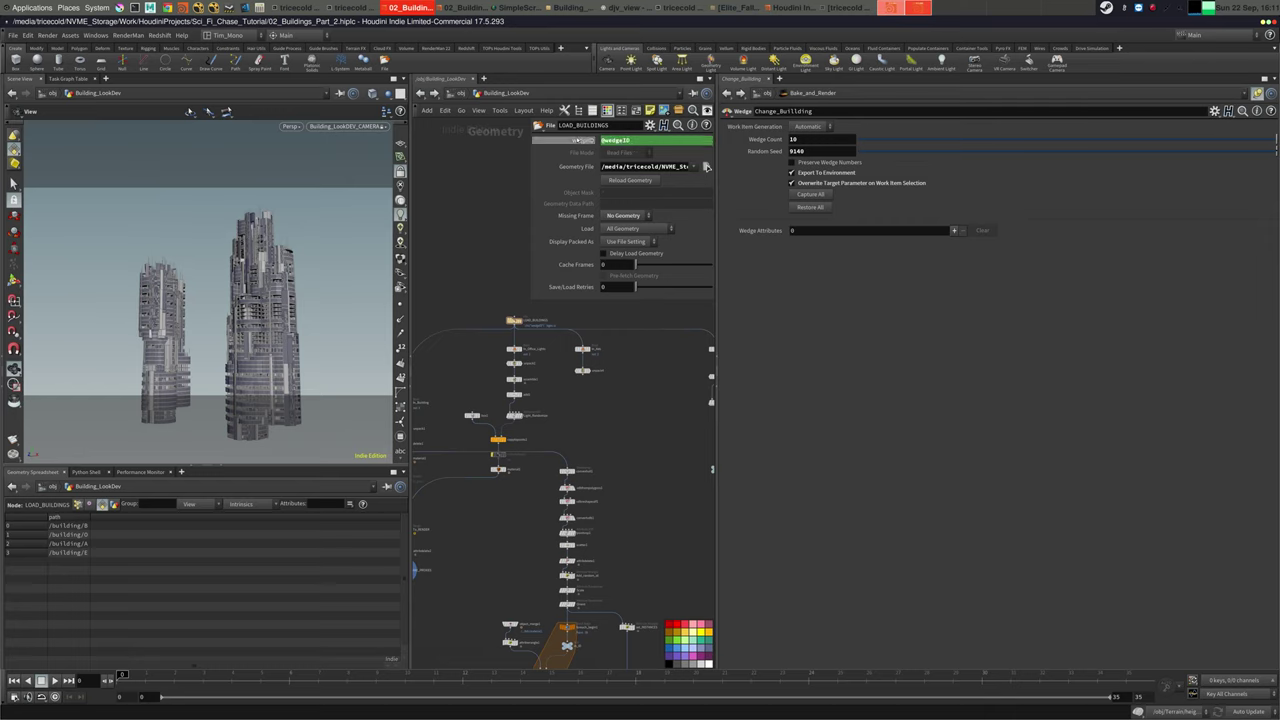
pyautogui.click(582, 140)
pyautogui.click(582, 140)
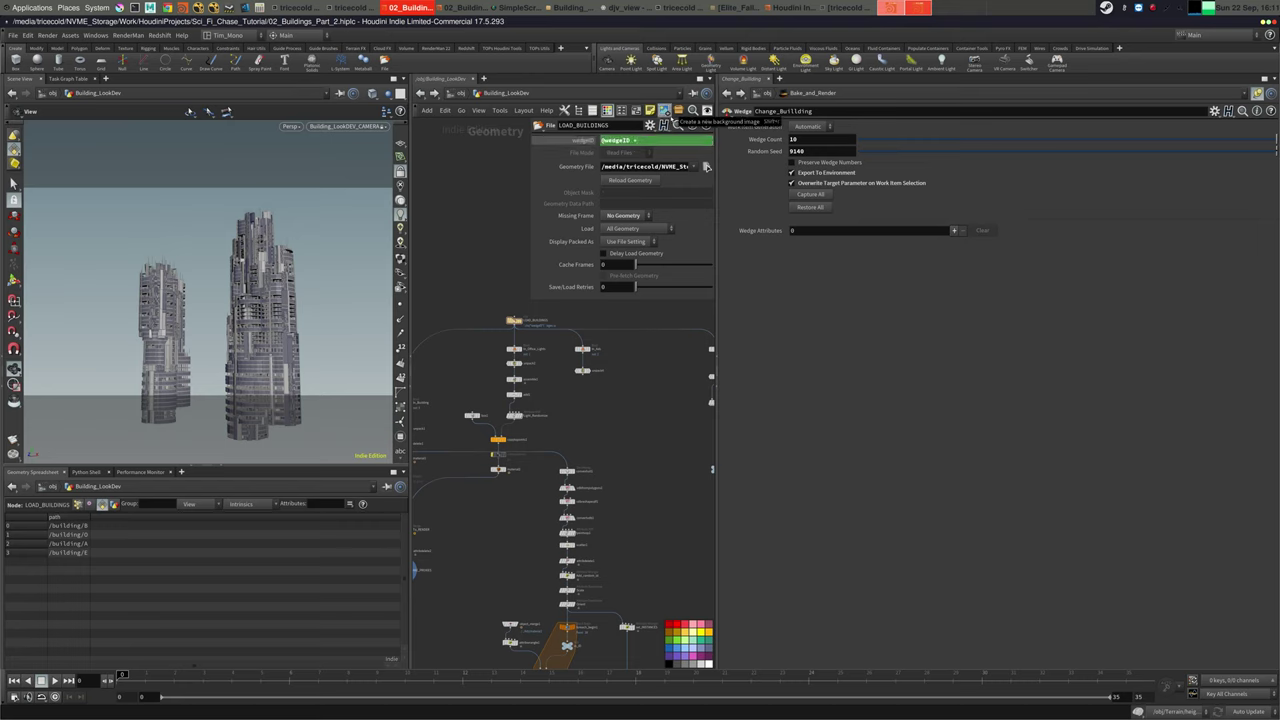
pyautogui.write('+ 1')
pyautogui.moveTo(489, 201)
pyautogui.mouseDown(button='middle')
pyautogui.moveTo(495, 218)
pyautogui.moveTo(496, 187)
pyautogui.mouseUp(button='middle')
pyautogui.moveTo(342, 258)
pyautogui.mouseDown()
pyautogui.moveTo(280, 271)
pyautogui.moveTo(329, 260)
pyautogui.moveTo(343, 263)
pyautogui.moveTo(306, 260)
pyautogui.moveTo(344, 276)
pyautogui.moveTo(326, 270)
pyautogui.mouseUp()
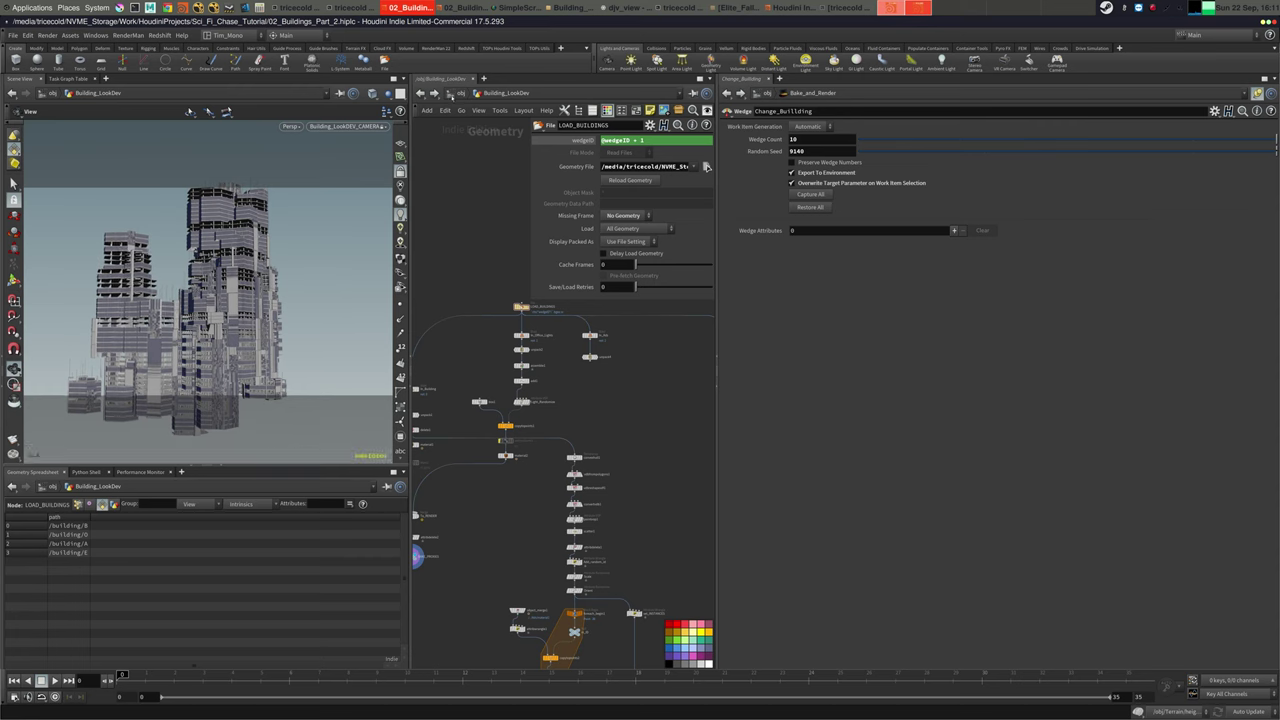
# Return to the object level, hide the floating parameters, unpin the parameter pane and widen the network pane
pyautogui.click(461, 93)
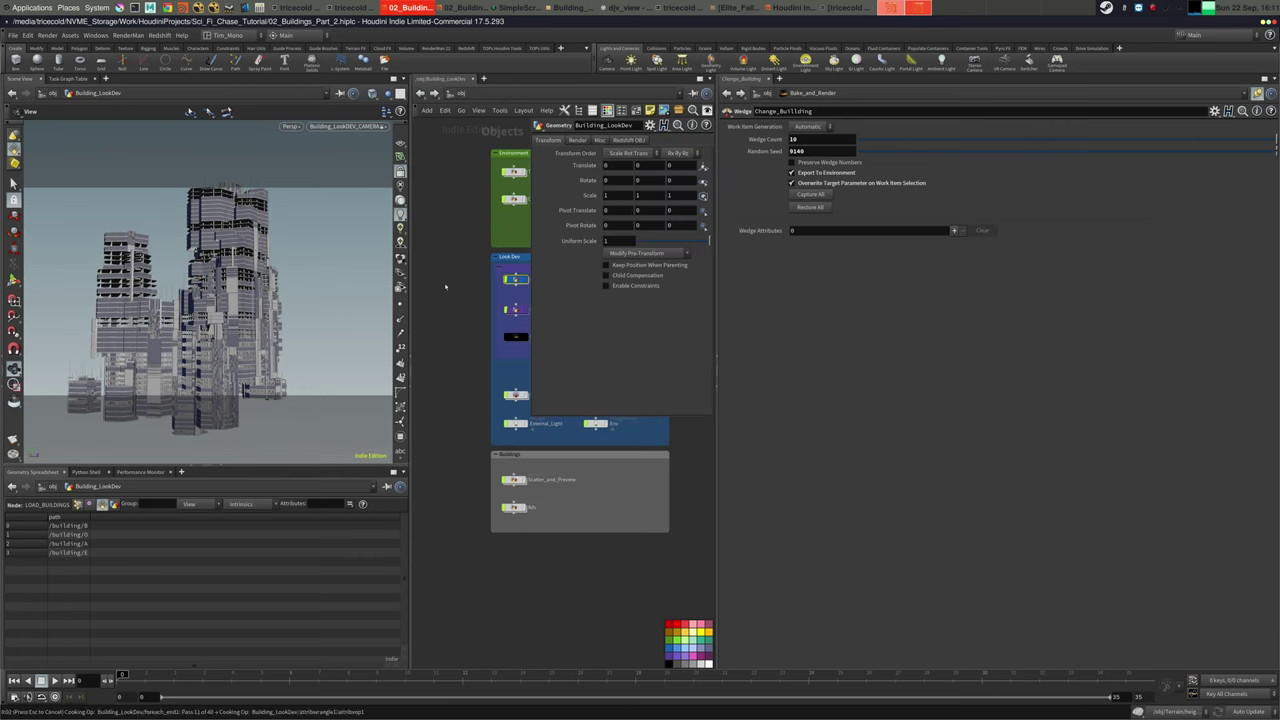
pyautogui.press('p')
pyautogui.moveTo(678, 207); pyautogui.dragTo(656, 208, button='middle')
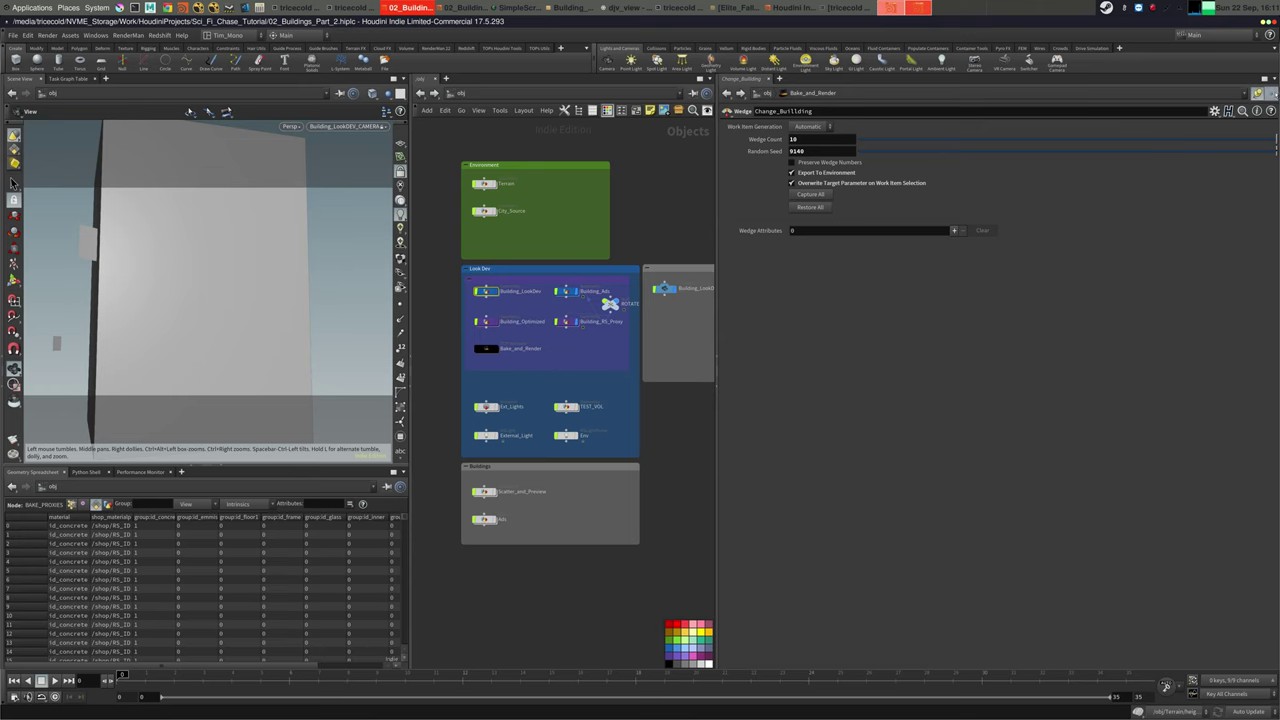
pyautogui.click(1256, 93)
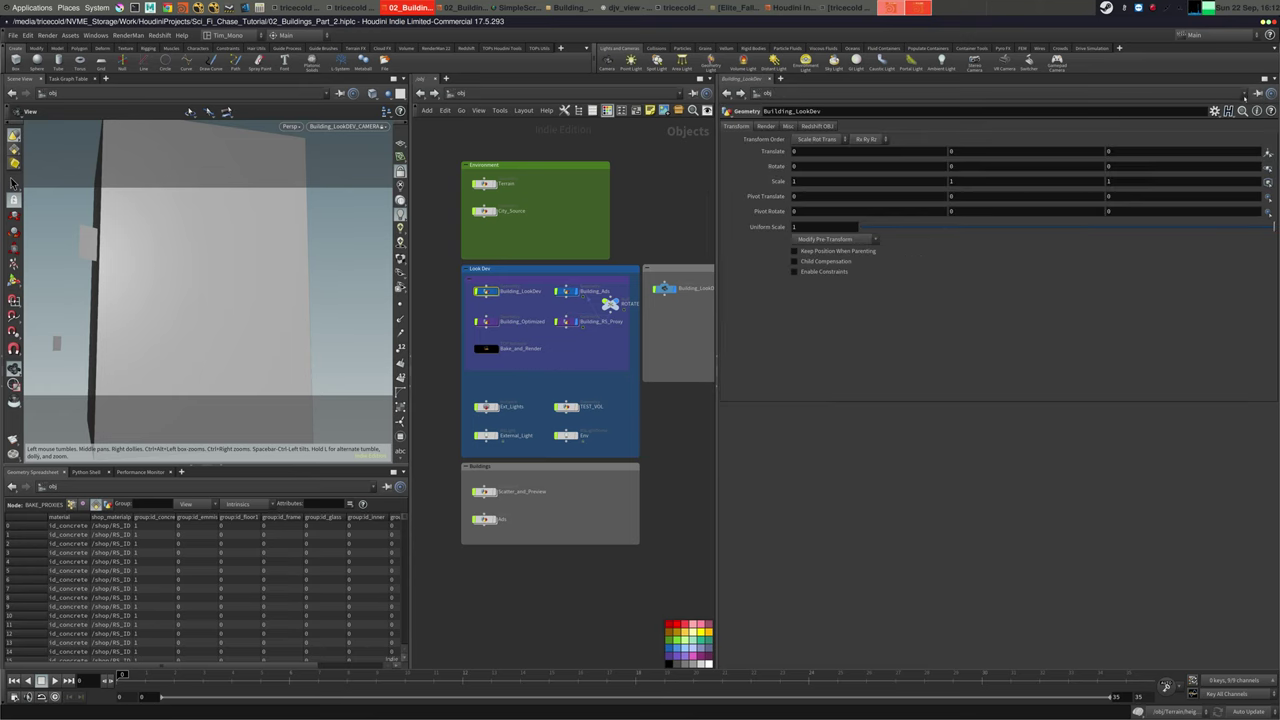
pyautogui.moveTo(716, 192); pyautogui.dragTo(915, 192)
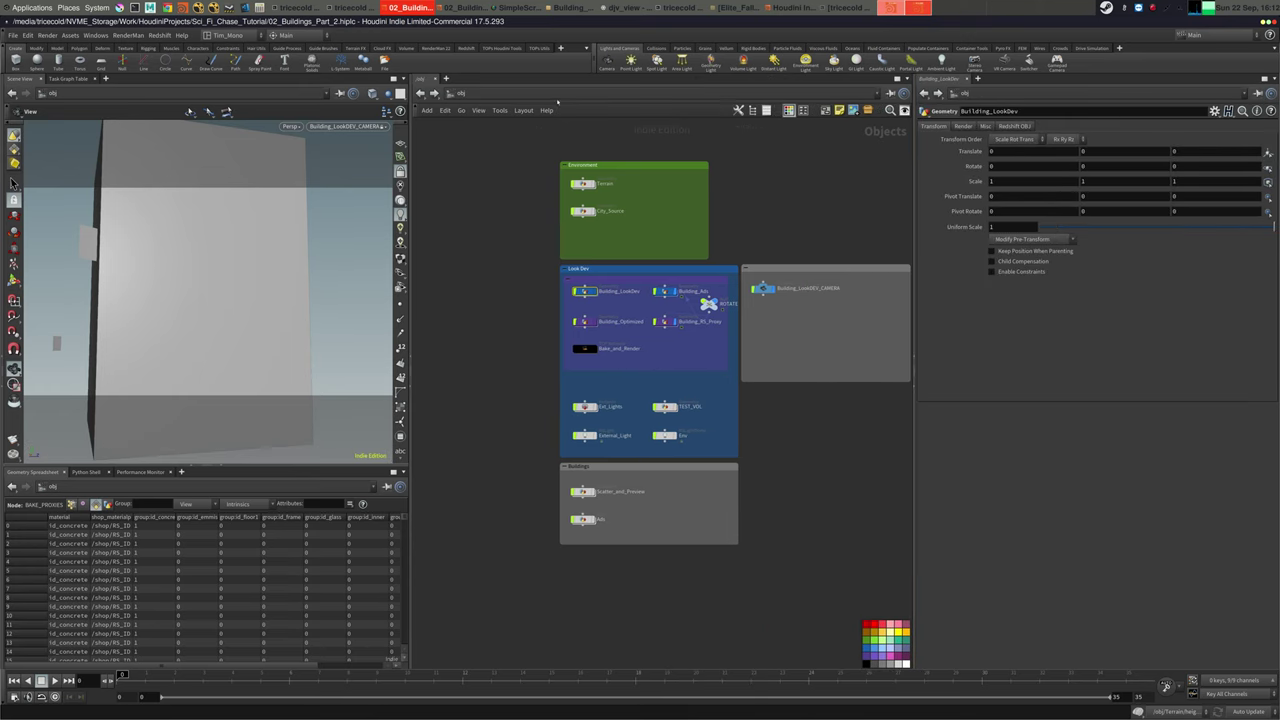
# Go to the out network, select Bake_Textures and review its RenderMaps and Main settings
pyautogui.click(586, 94)
pyautogui.click(588, 152)
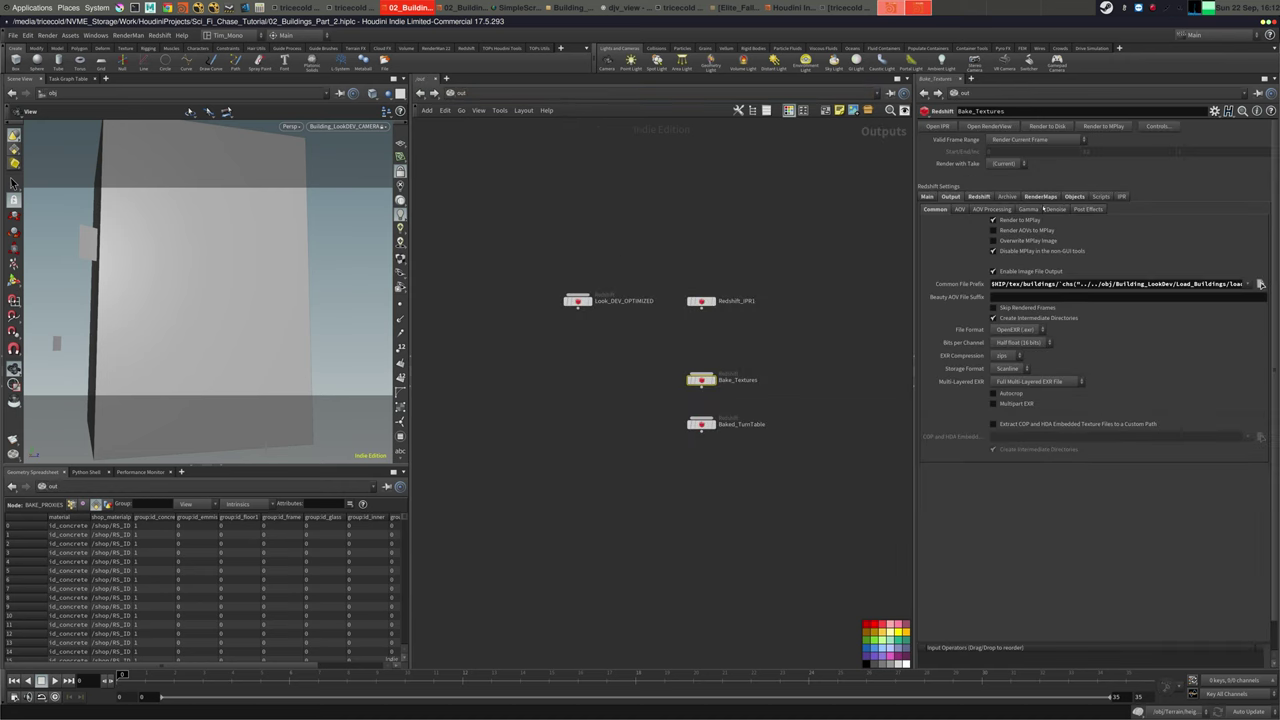
pyautogui.click(1041, 197)
pyautogui.click(927, 196)
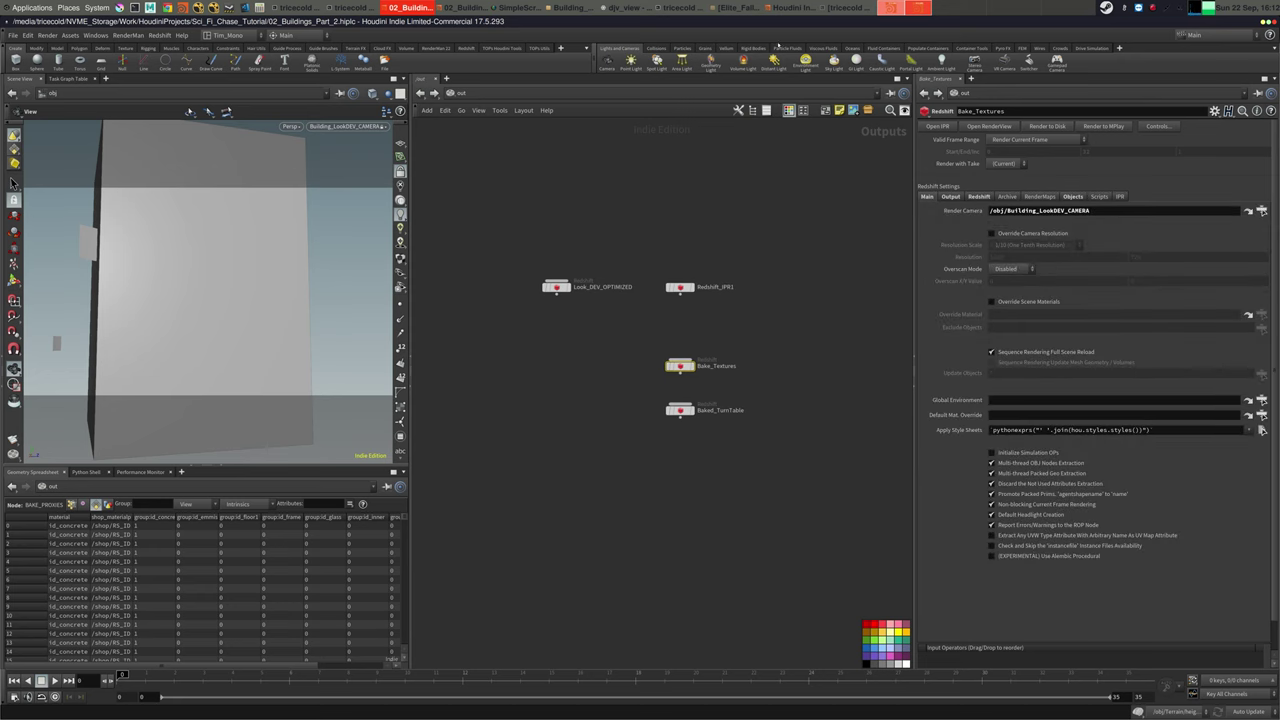
# Save the scene and open the Redshift Render View from the Bake_Textures node
pyautogui.click(16, 36)
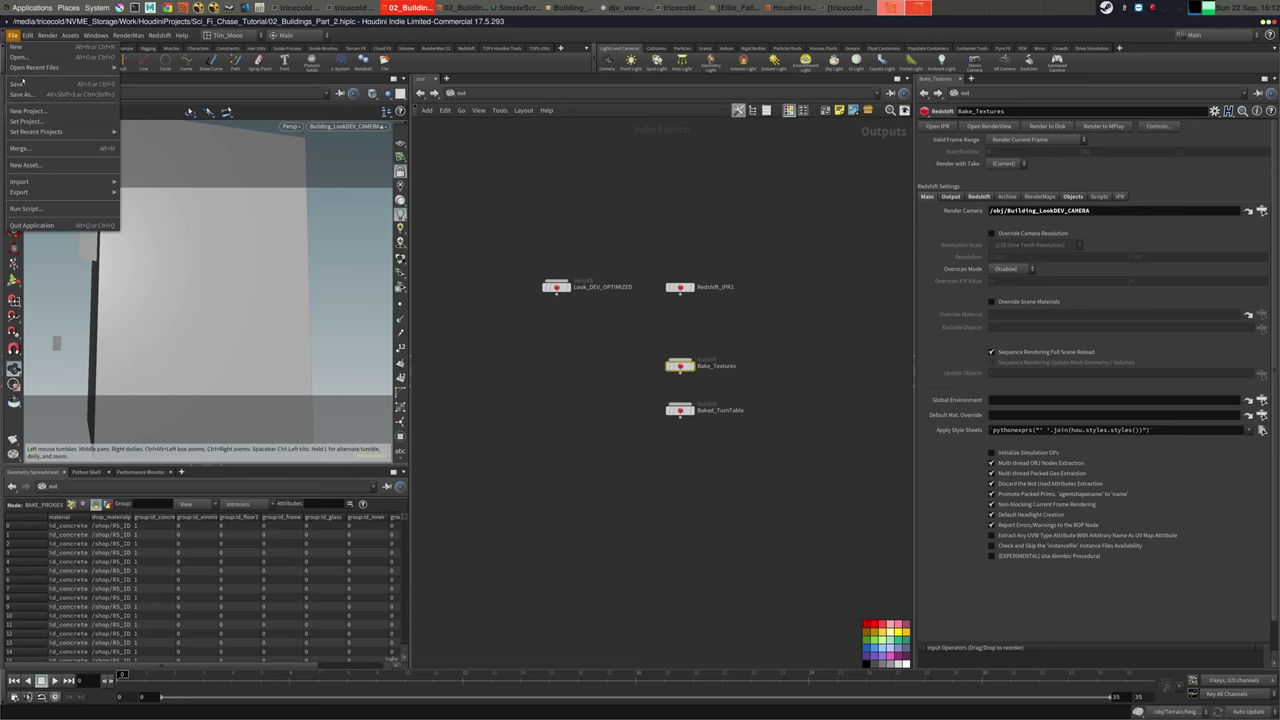
pyautogui.click(32, 93)
pyautogui.click(980, 126)
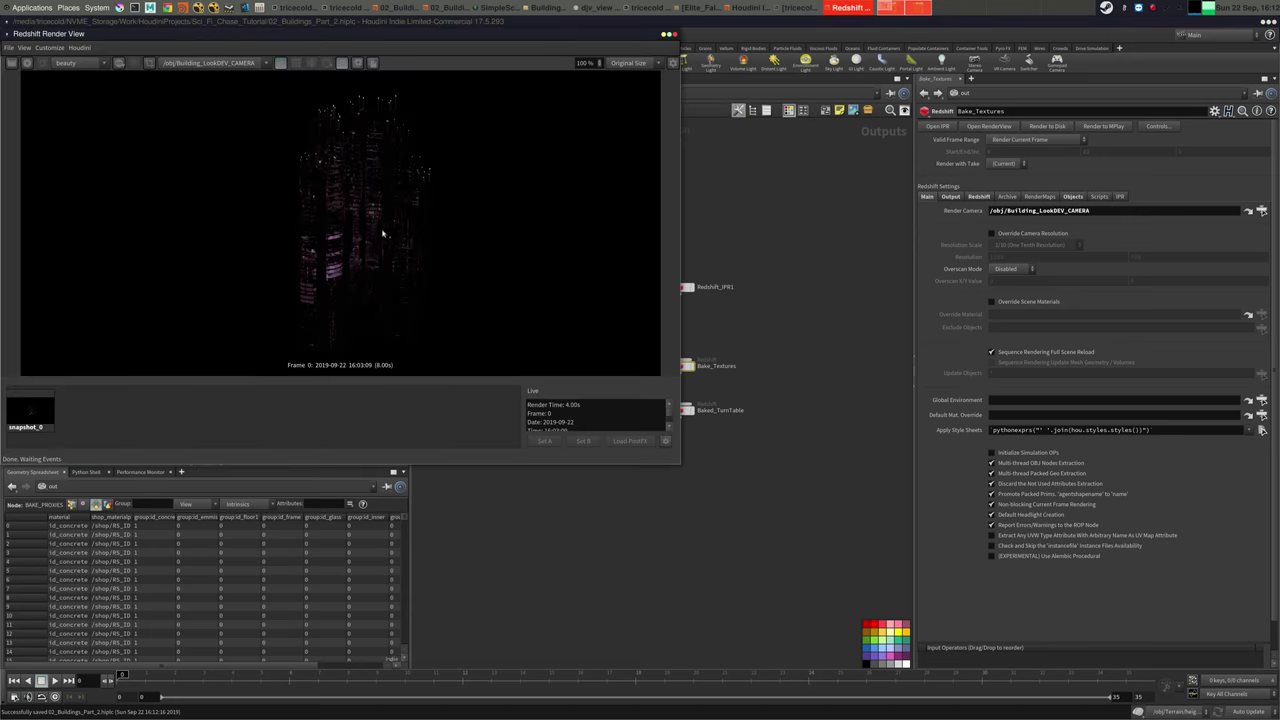
pyautogui.moveTo(438, 40); pyautogui.dragTo(889, 56)
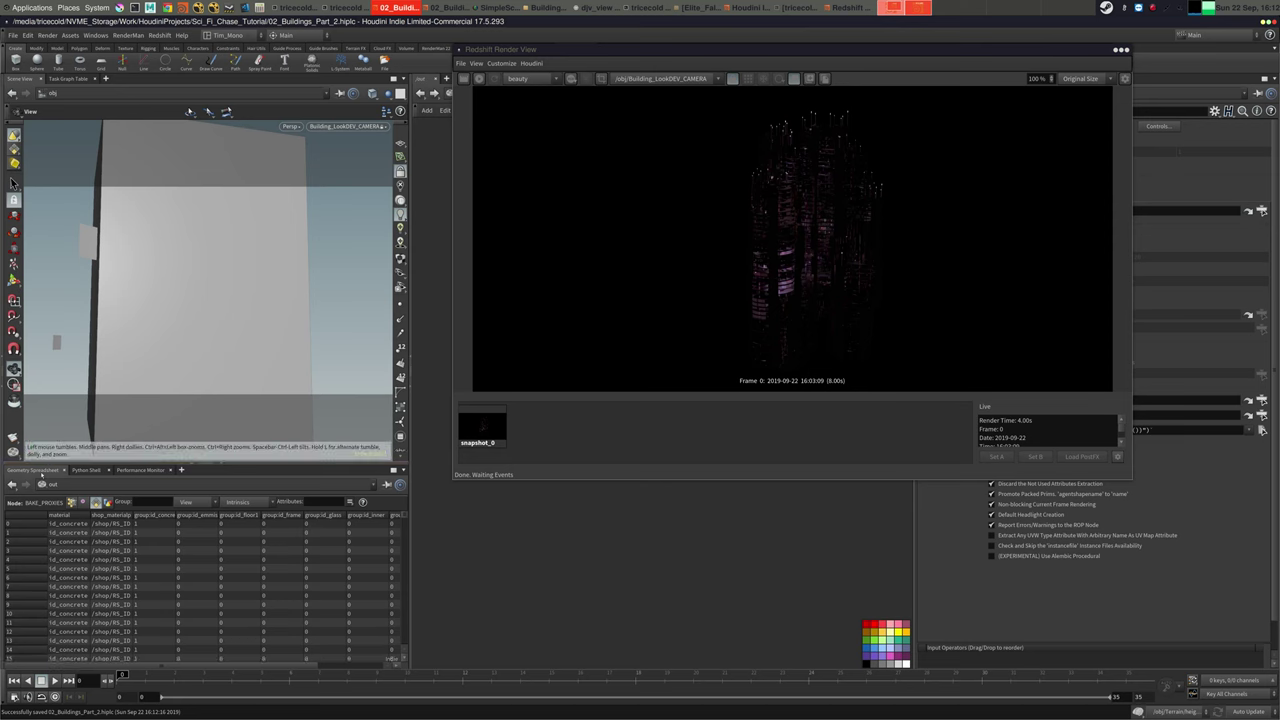
# Try to show the Redshift RenderView in place of the Geometry Spreadsheet, and close that pane tab
pyautogui.click(181, 471)
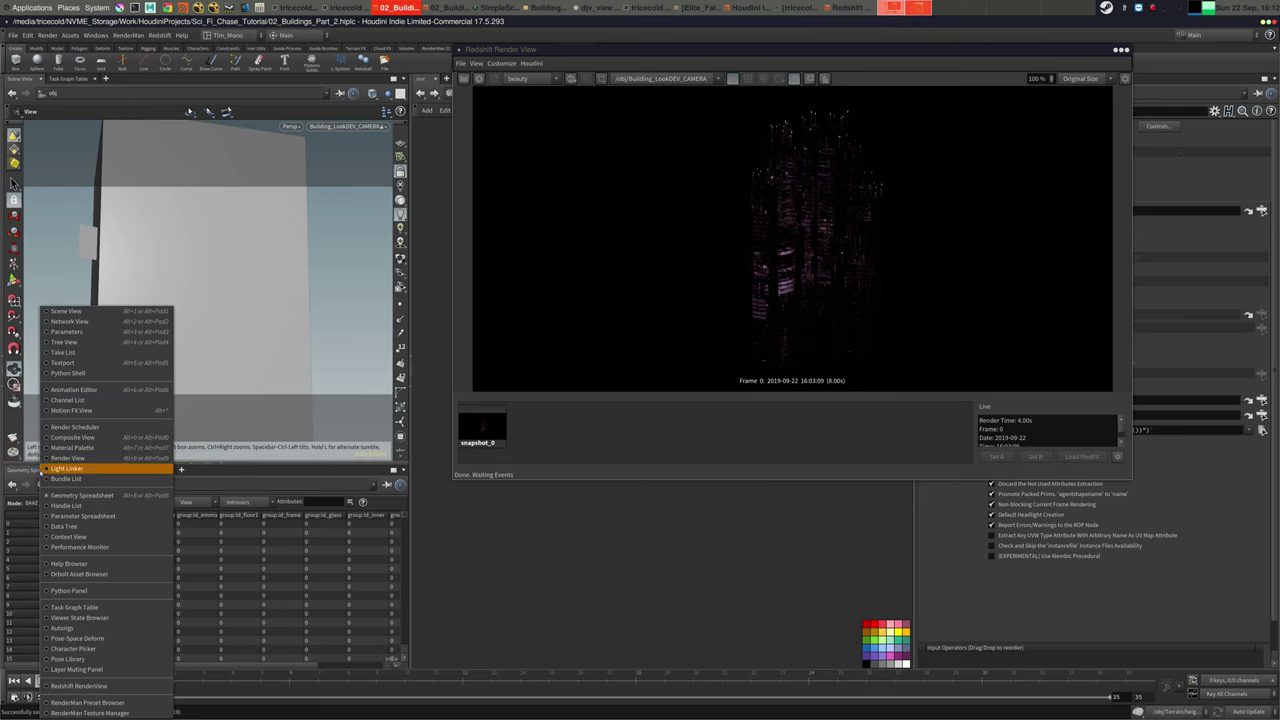
pyautogui.click(137, 687)
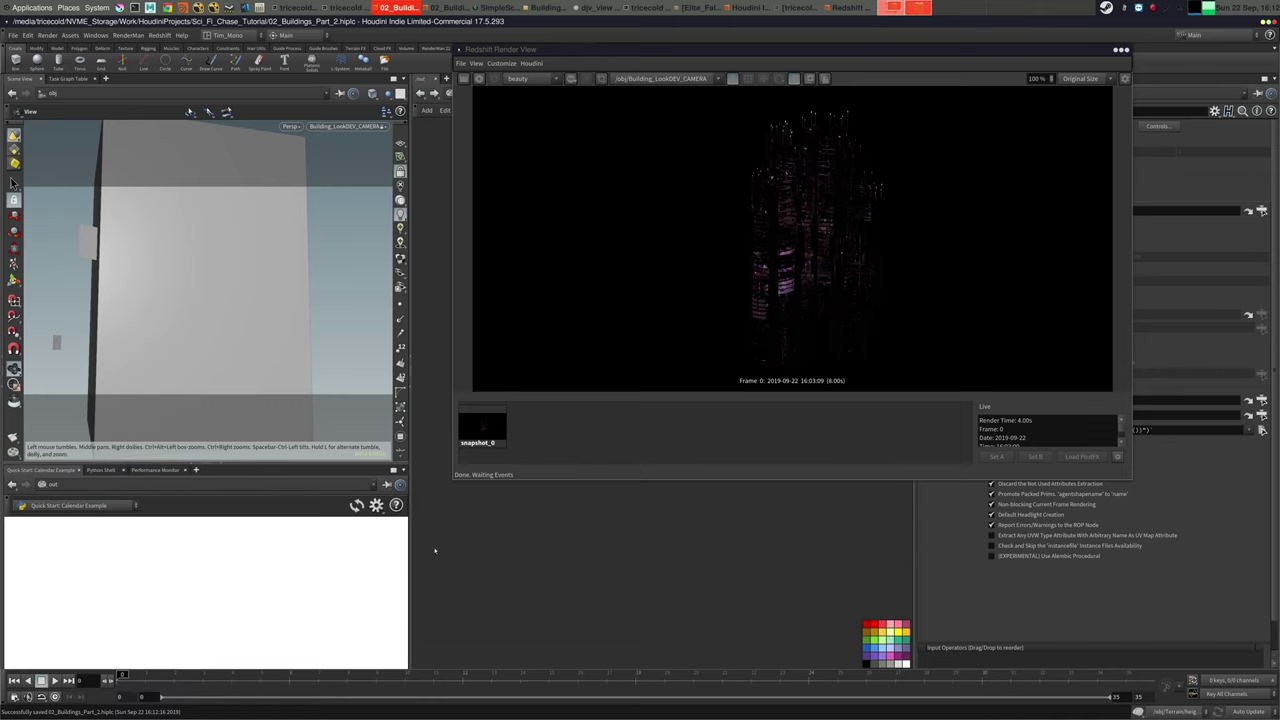
pyautogui.click(79, 470)
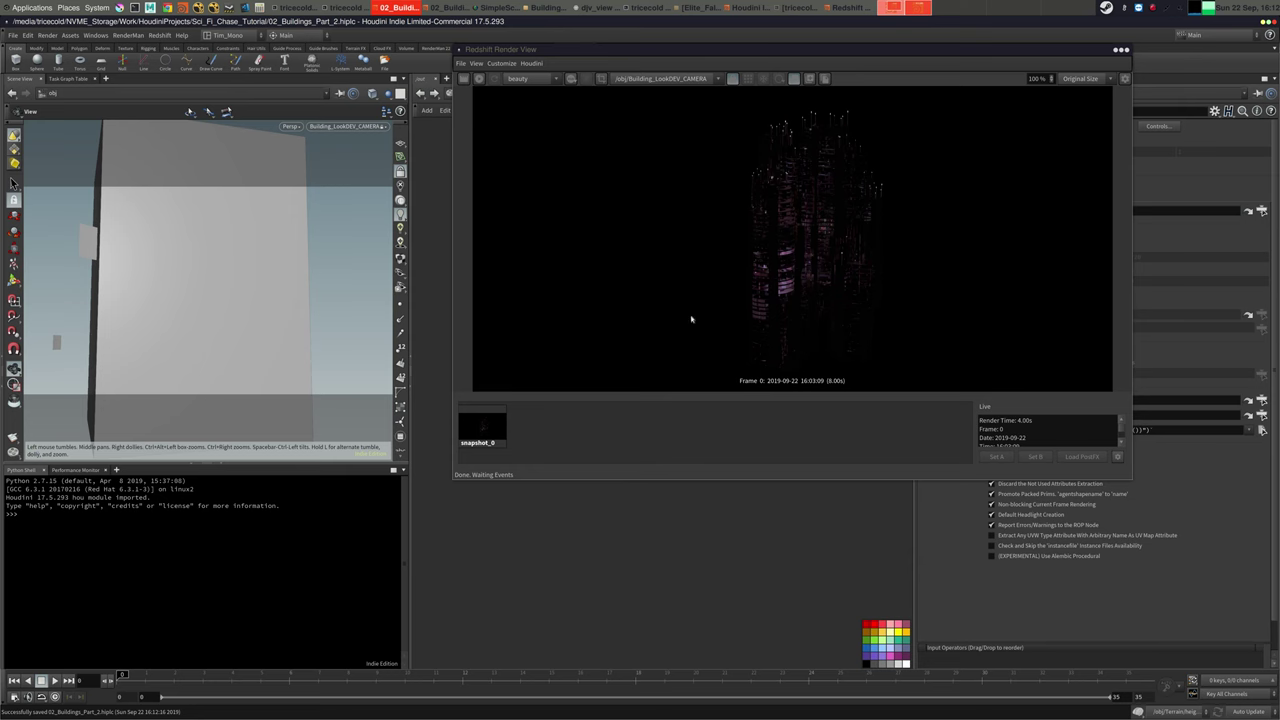
pyautogui.moveTo(712, 67); pyautogui.dragTo(610, 106)
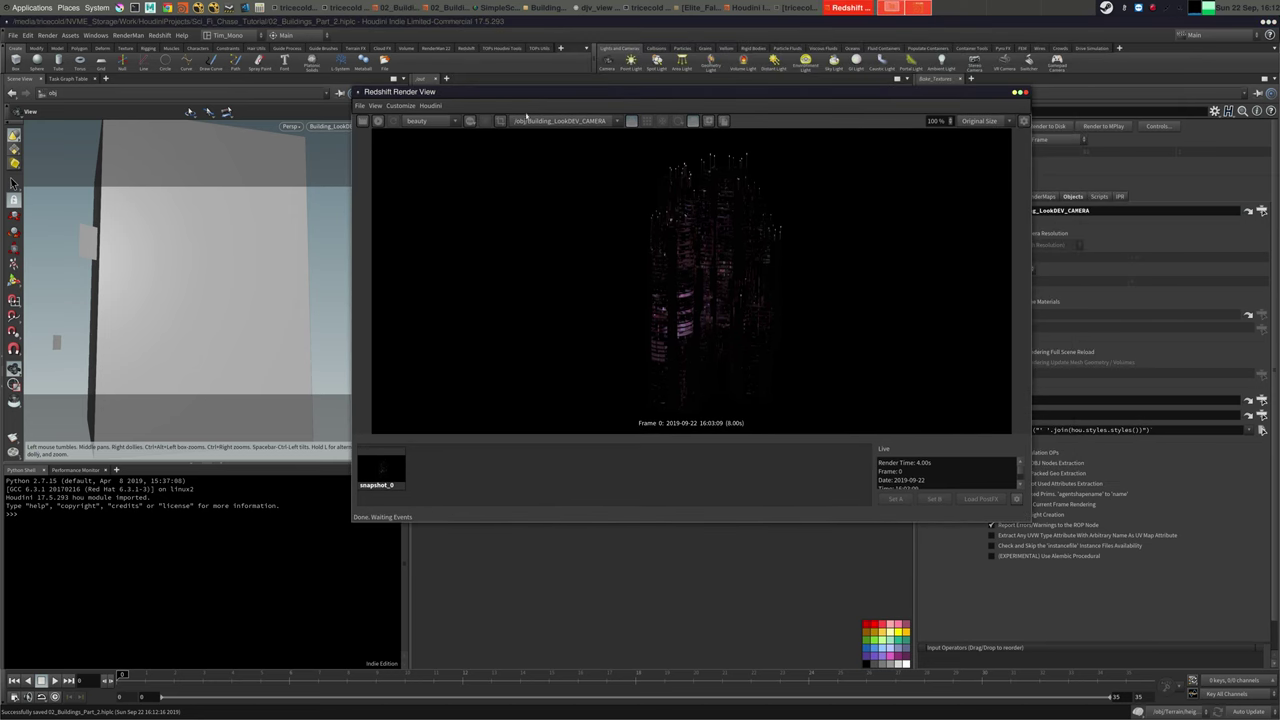
pyautogui.click(400, 105)
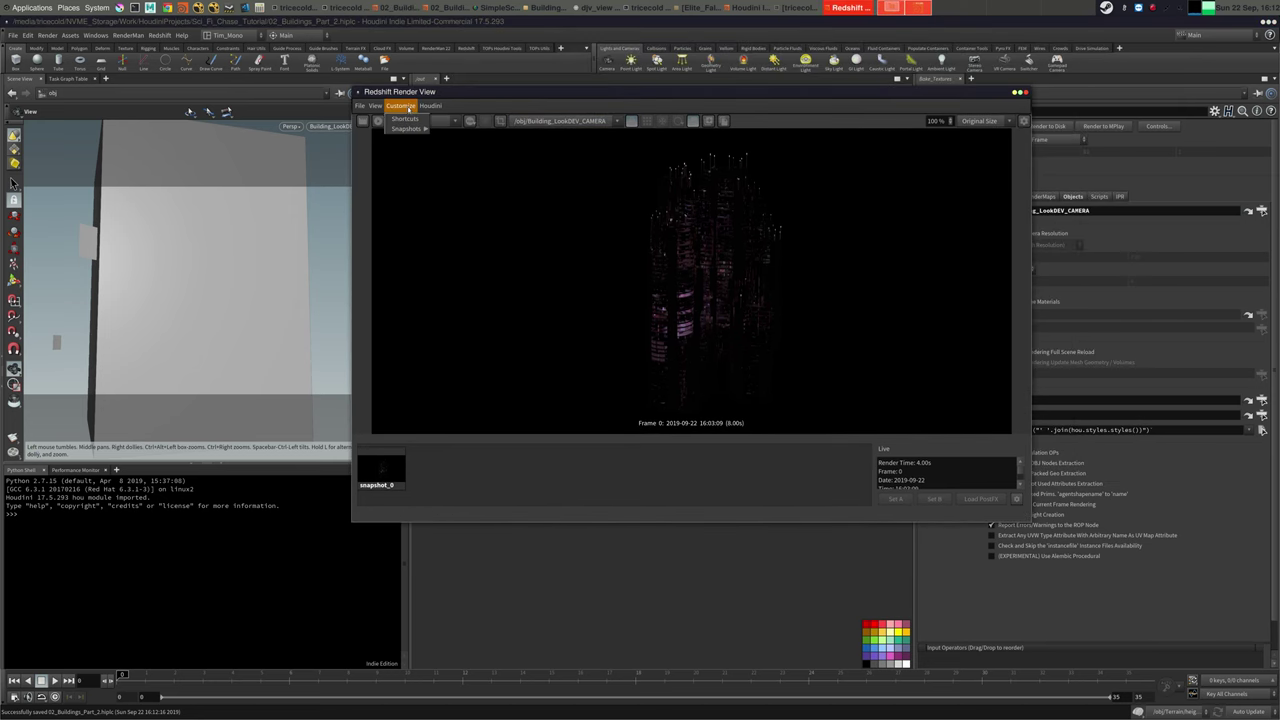
pyautogui.click(405, 119)
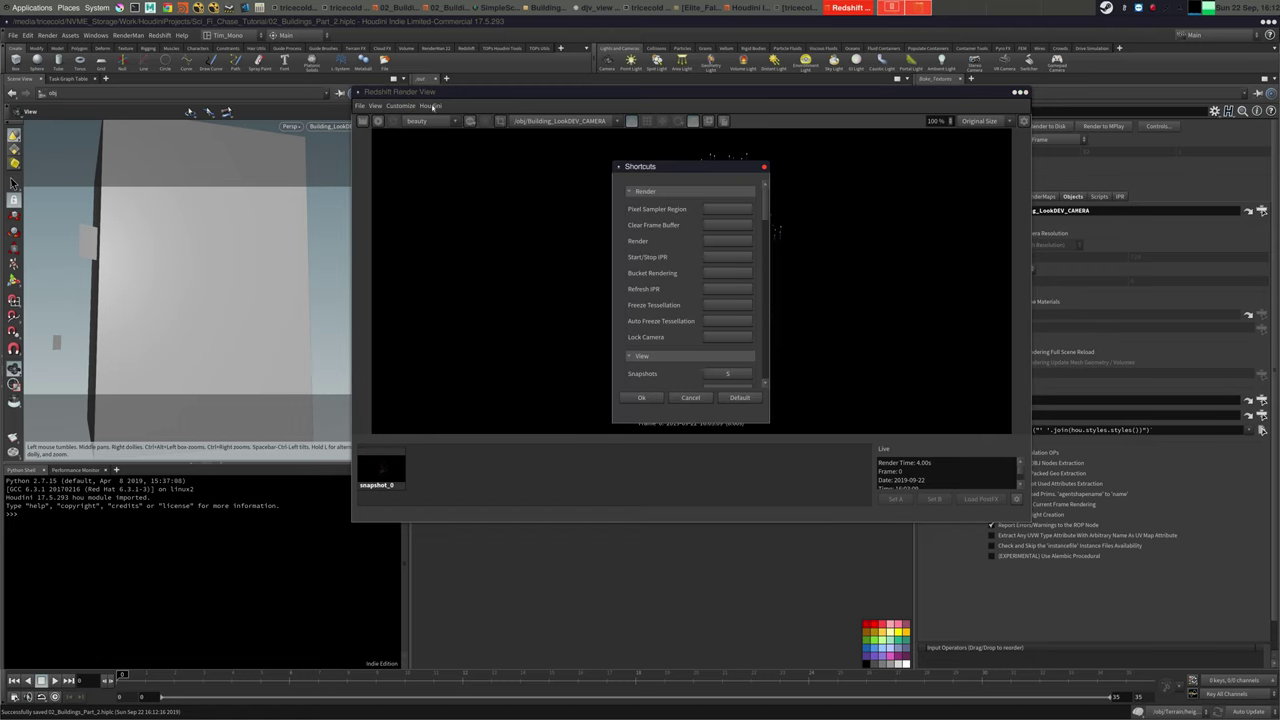
pyautogui.press('Escape')
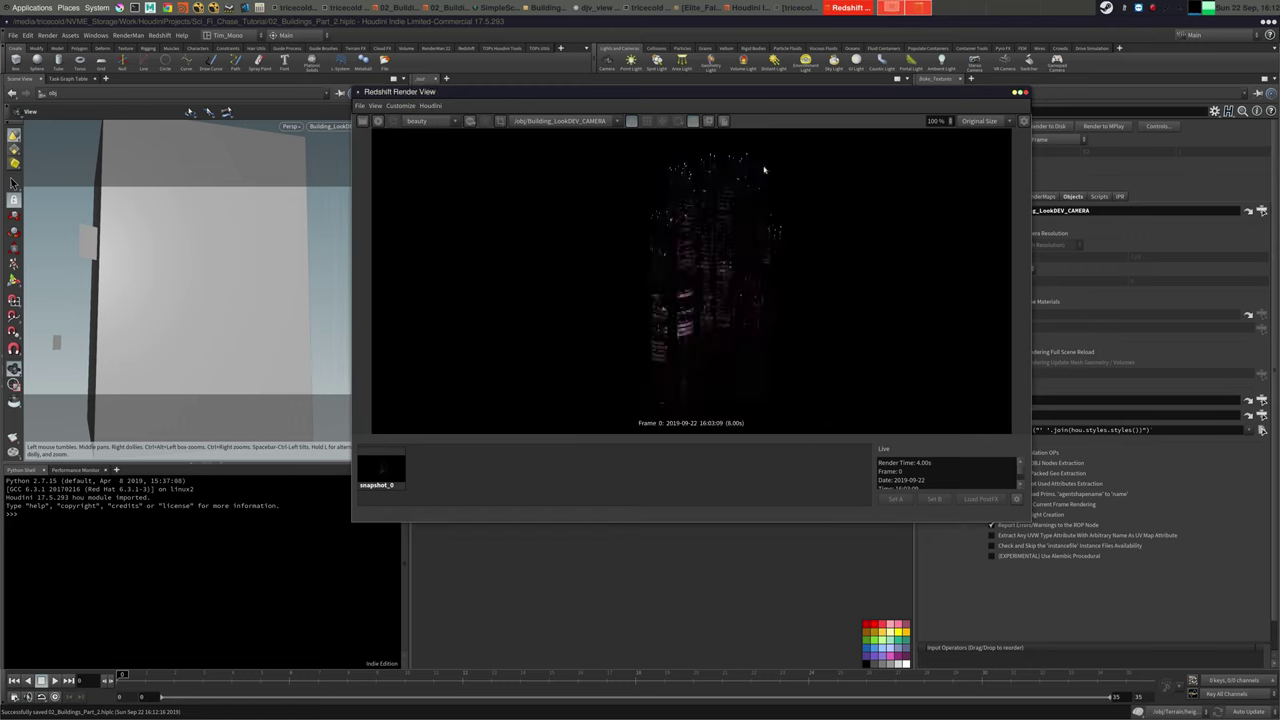
# Choose Bake_Textures as the render view's ROP, start rendering and move the window clear of the node's parameters
pyautogui.click(430, 105)
pyautogui.moveTo(460, 119)
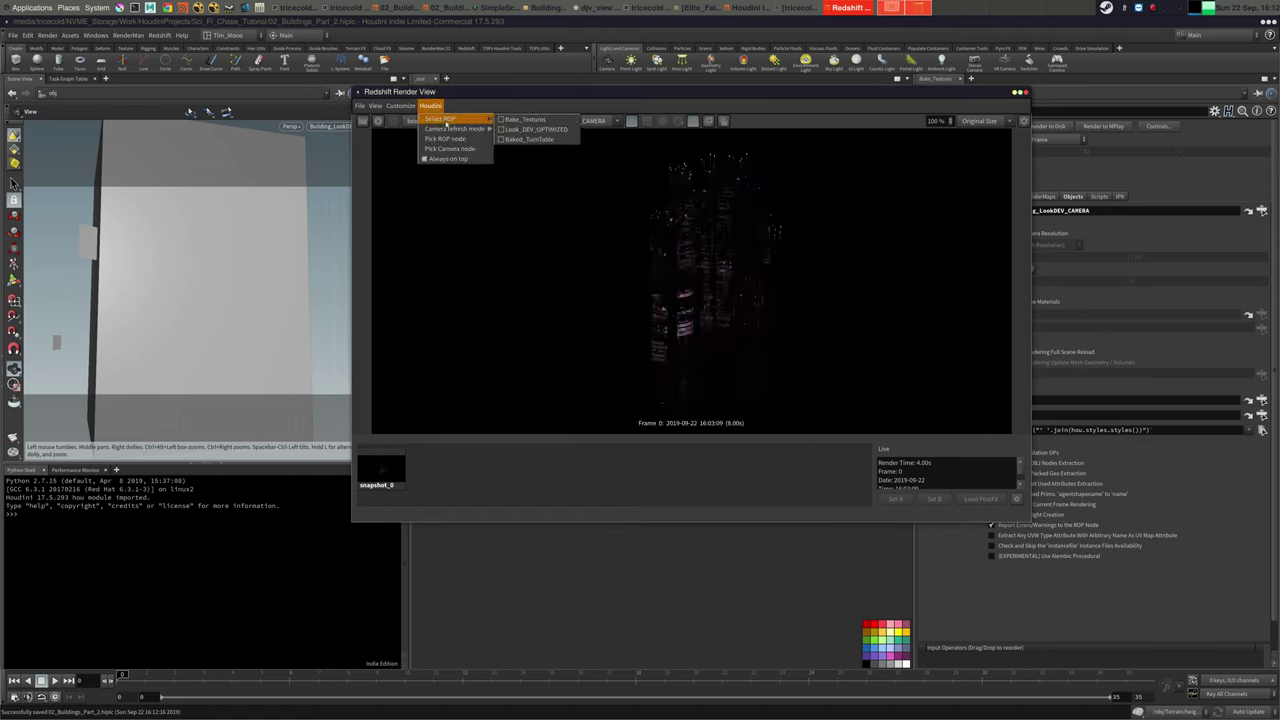
pyautogui.click(768, 94)
pyautogui.moveTo(785, 95); pyautogui.dragTo(757, 129)
pyautogui.click(408, 141)
pyautogui.moveTo(430, 152)
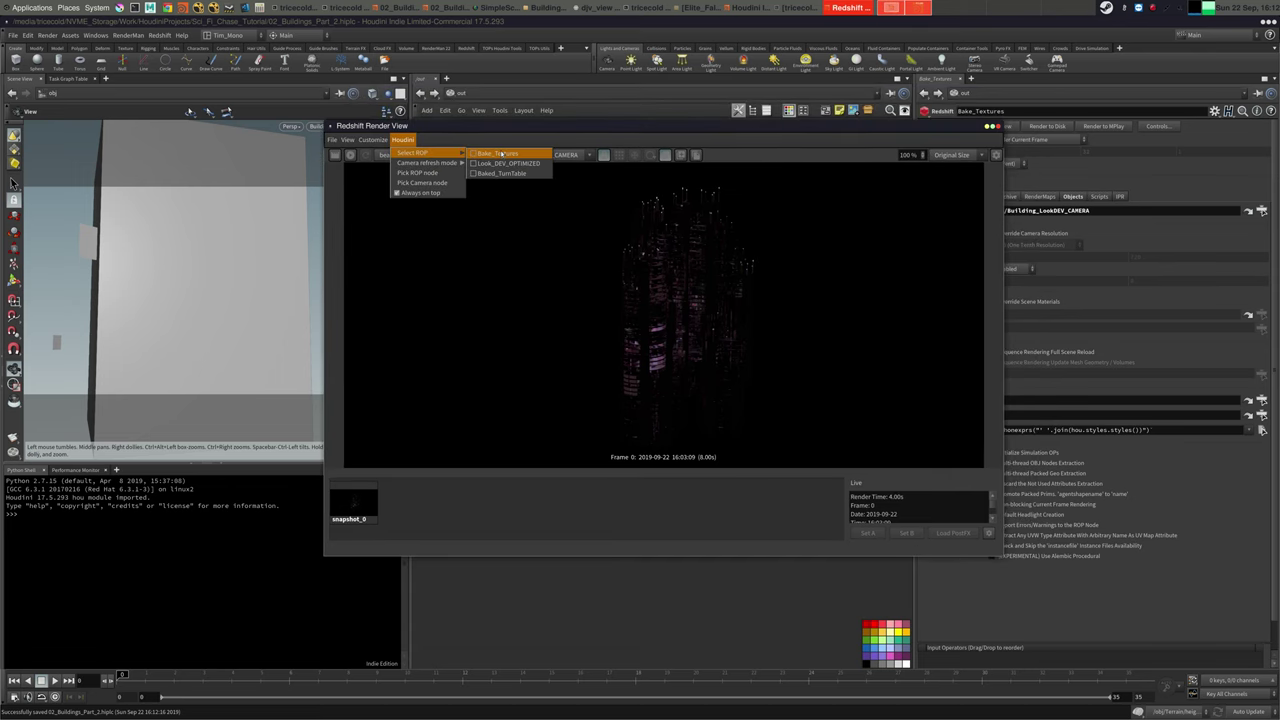
pyautogui.click(502, 155)
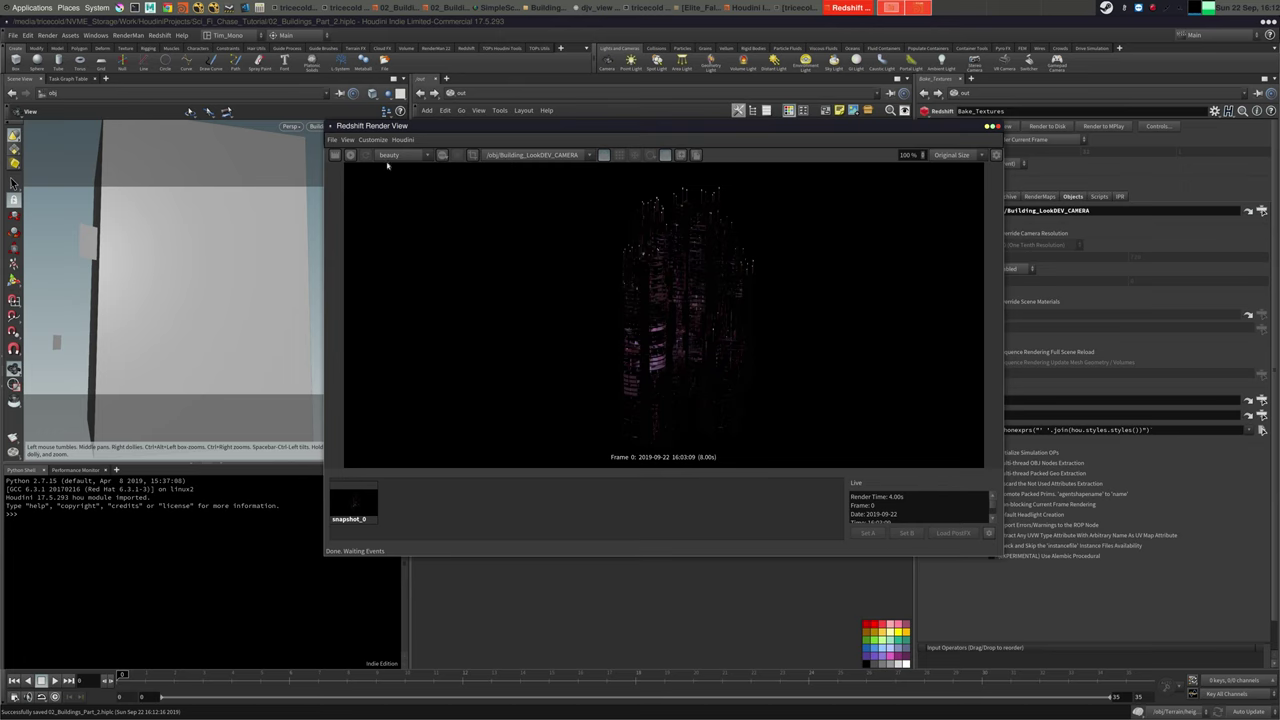
pyautogui.click(351, 156)
pyautogui.moveTo(520, 127); pyautogui.dragTo(243, 176)
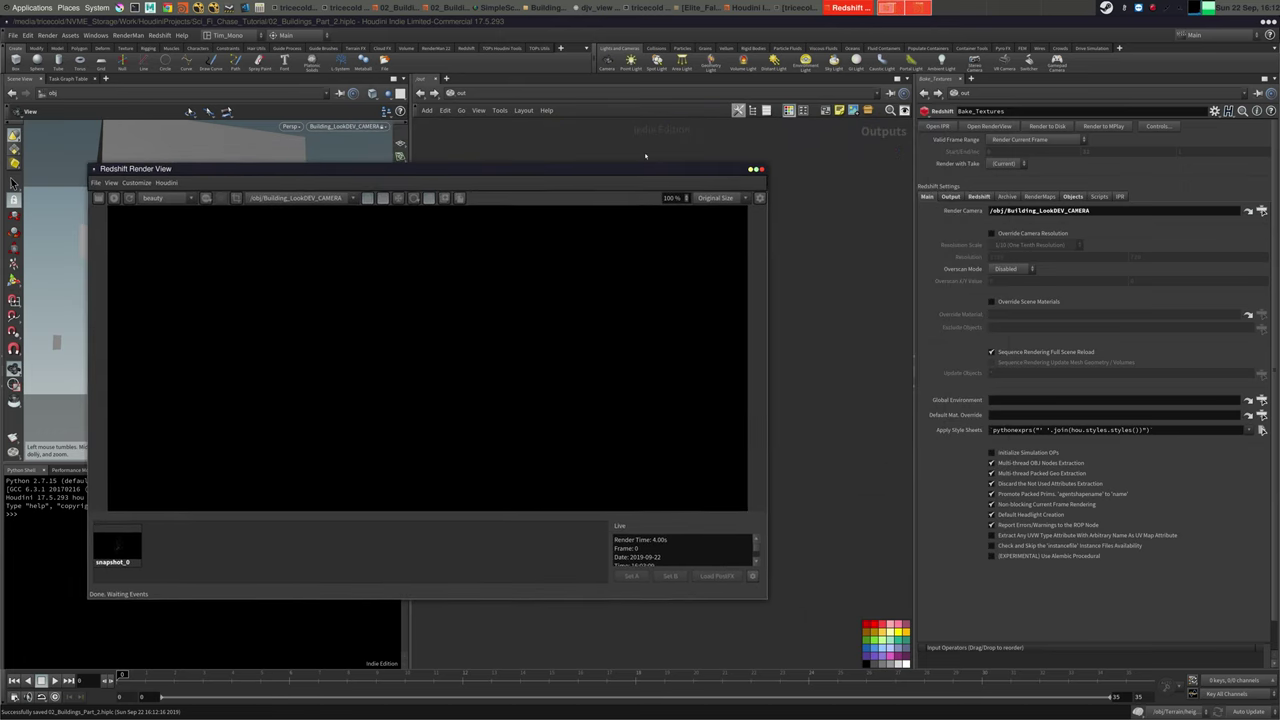
# Keep the Redshift Render View always on top and review Bake_Textures' sampling, global illumination and optimization settings
pyautogui.rightClick(590, 168)
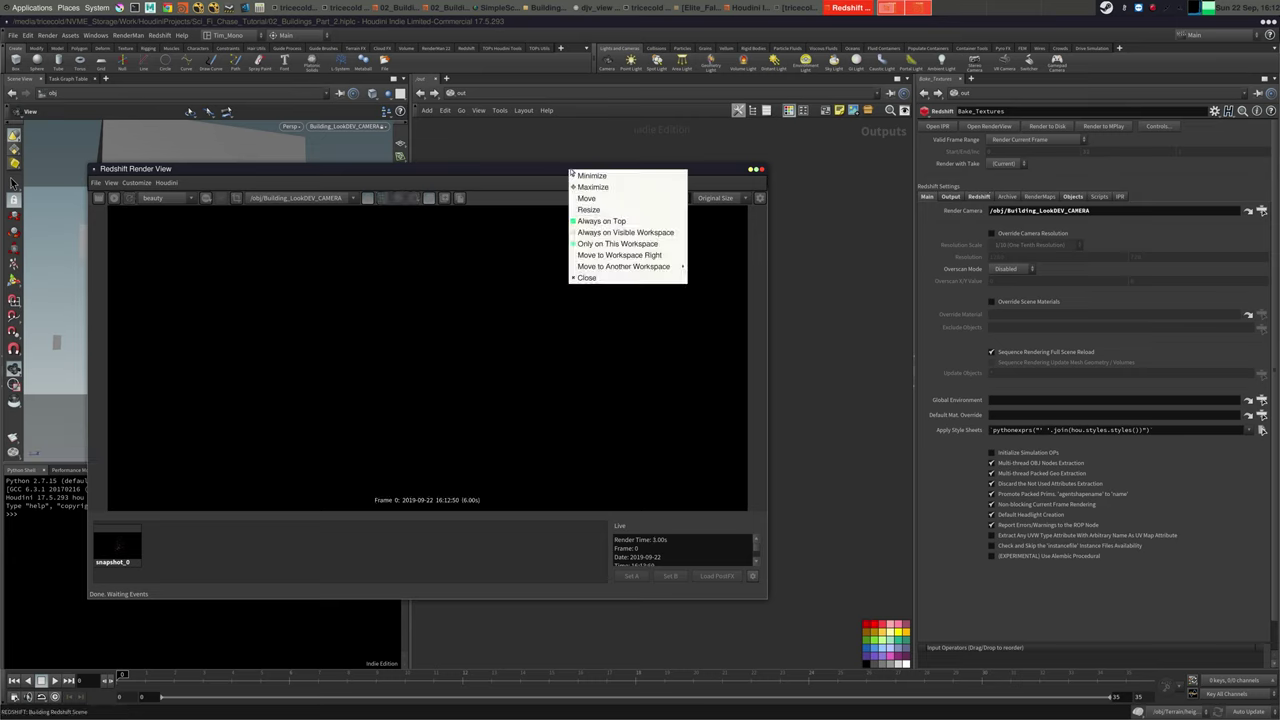
pyautogui.click(600, 216)
pyautogui.click(979, 196)
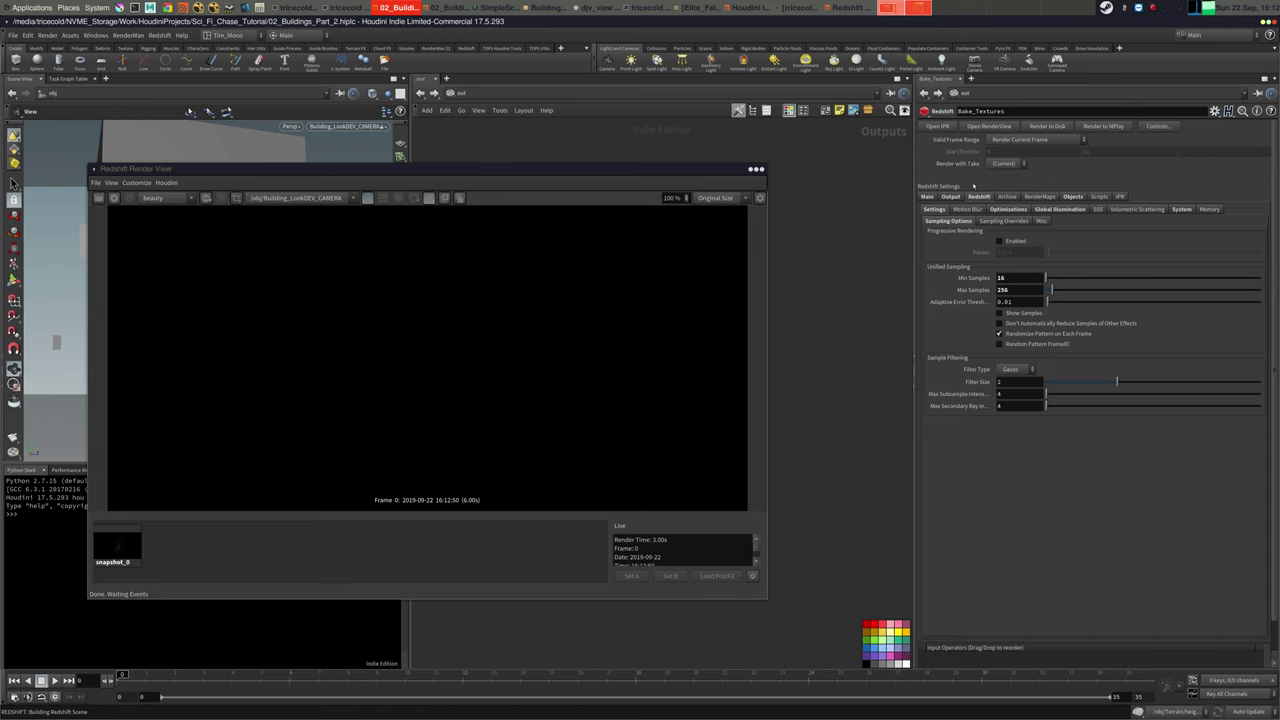
pyautogui.click(1060, 209)
pyautogui.click(1010, 209)
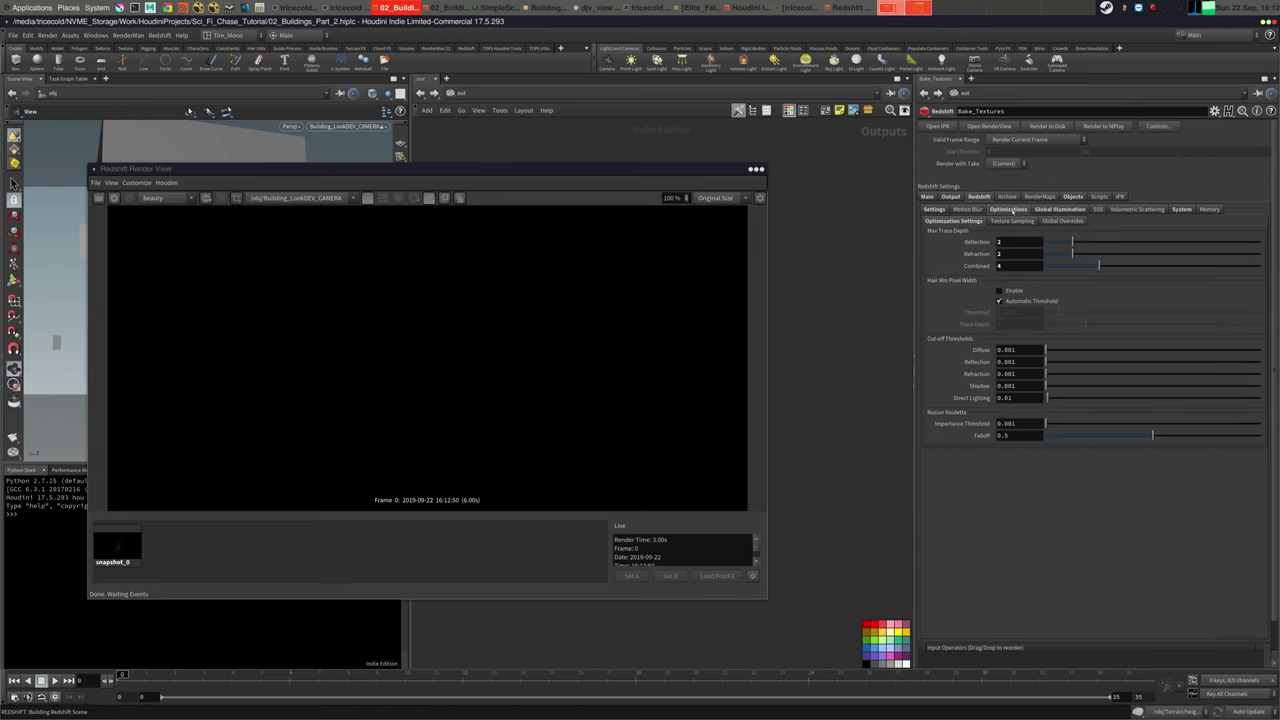
# Move the Redshift Render View slightly up and review Bake_Textures' Objects, Archive and Global Illumination settings
pyautogui.click(488, 178)
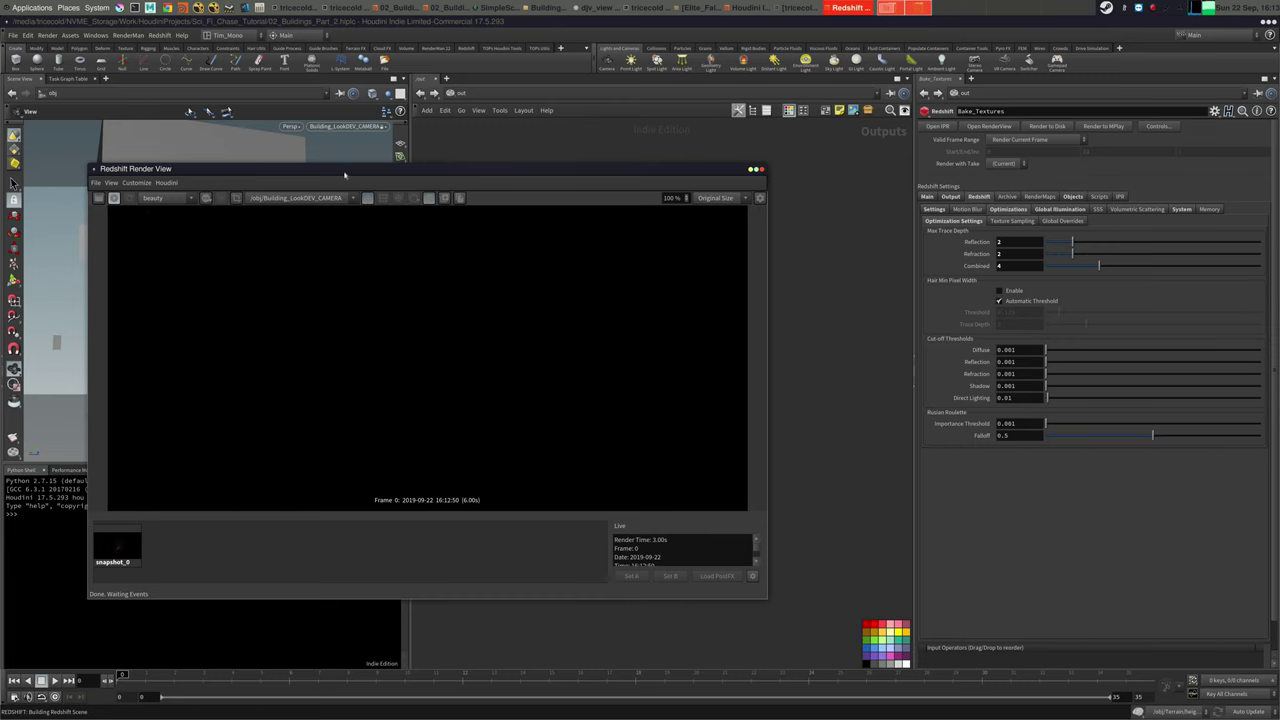
pyautogui.moveTo(344, 175); pyautogui.dragTo(365, 154)
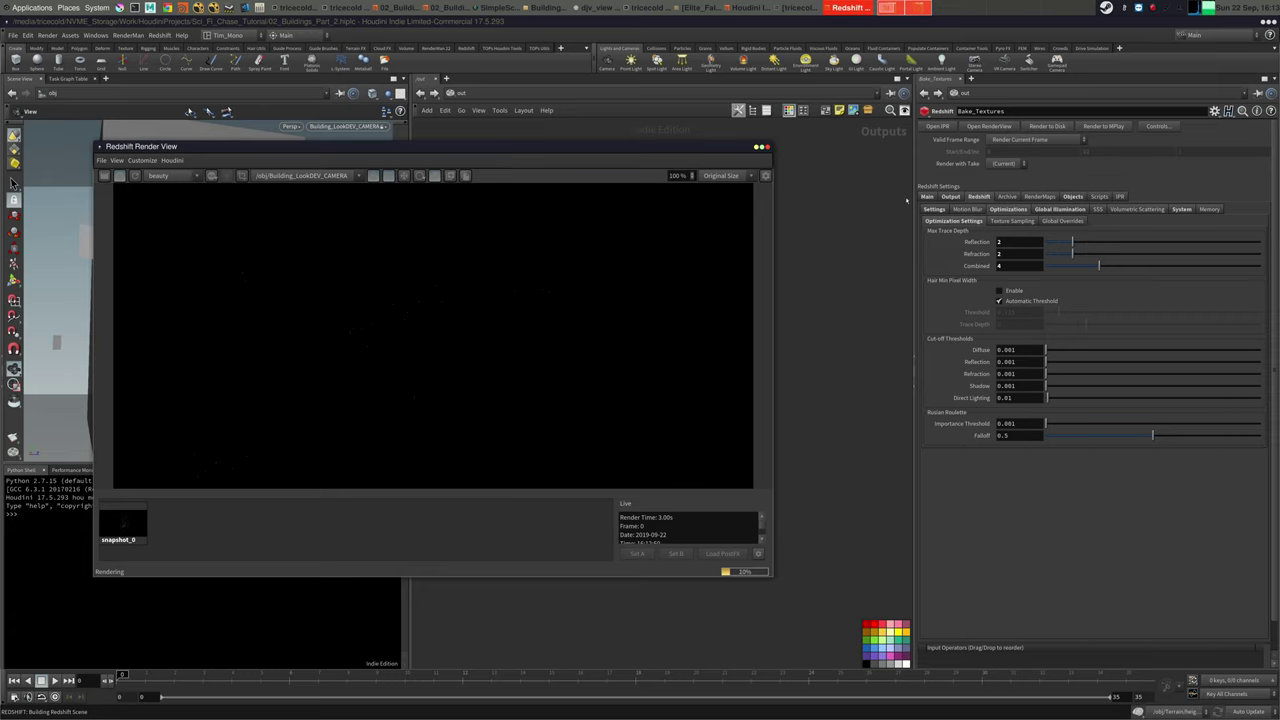
pyautogui.click(1073, 196)
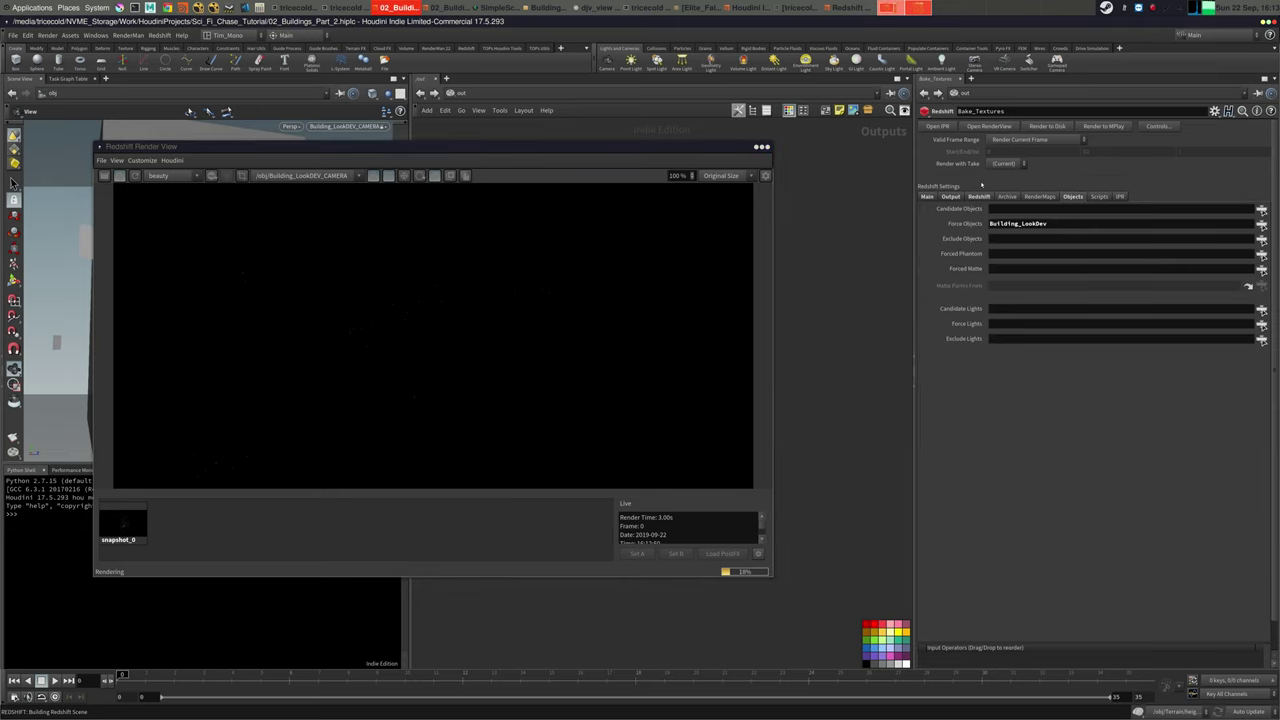
pyautogui.click(1040, 196)
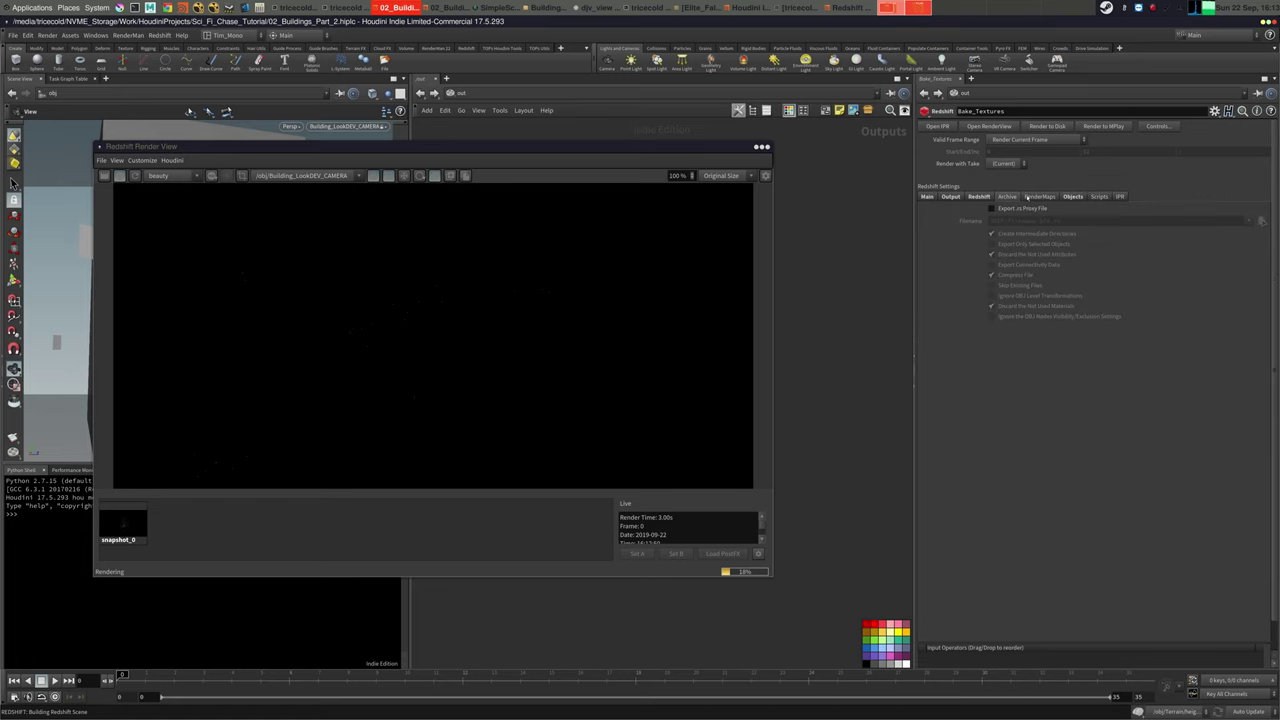
pyautogui.click(976, 197)
pyautogui.click(1007, 197)
pyautogui.click(979, 197)
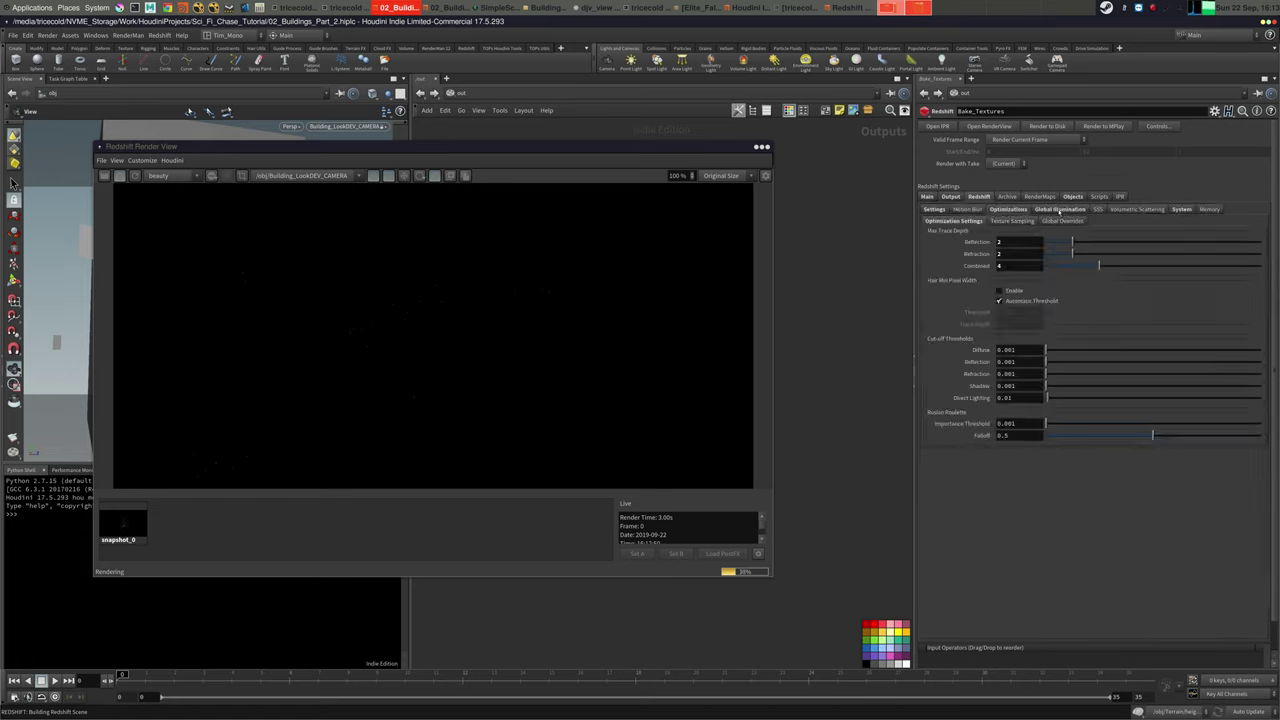
pyautogui.click(1060, 210)
pyautogui.click(938, 221)
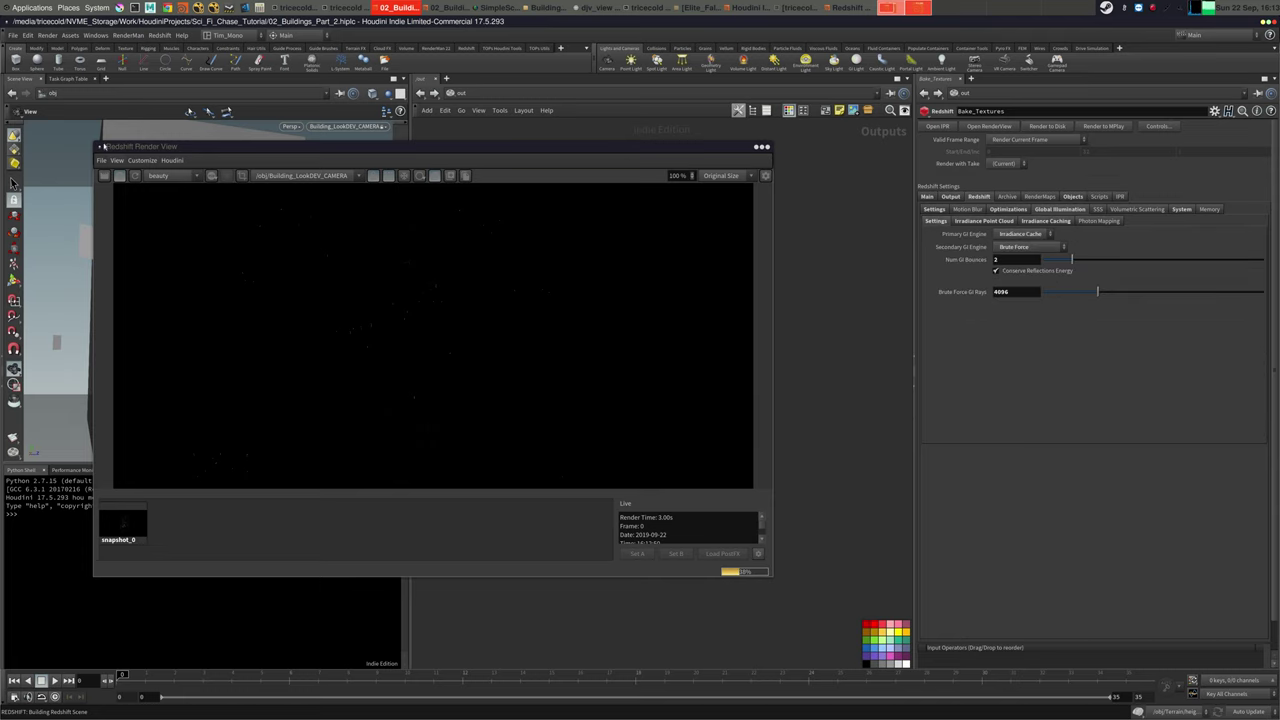
# Enlarge the Redshift Render View window up to the screen's upper edge so the full building render fits
pyautogui.click(97, 143)
pyautogui.moveTo(93, 142); pyautogui.dragTo(83, 88)
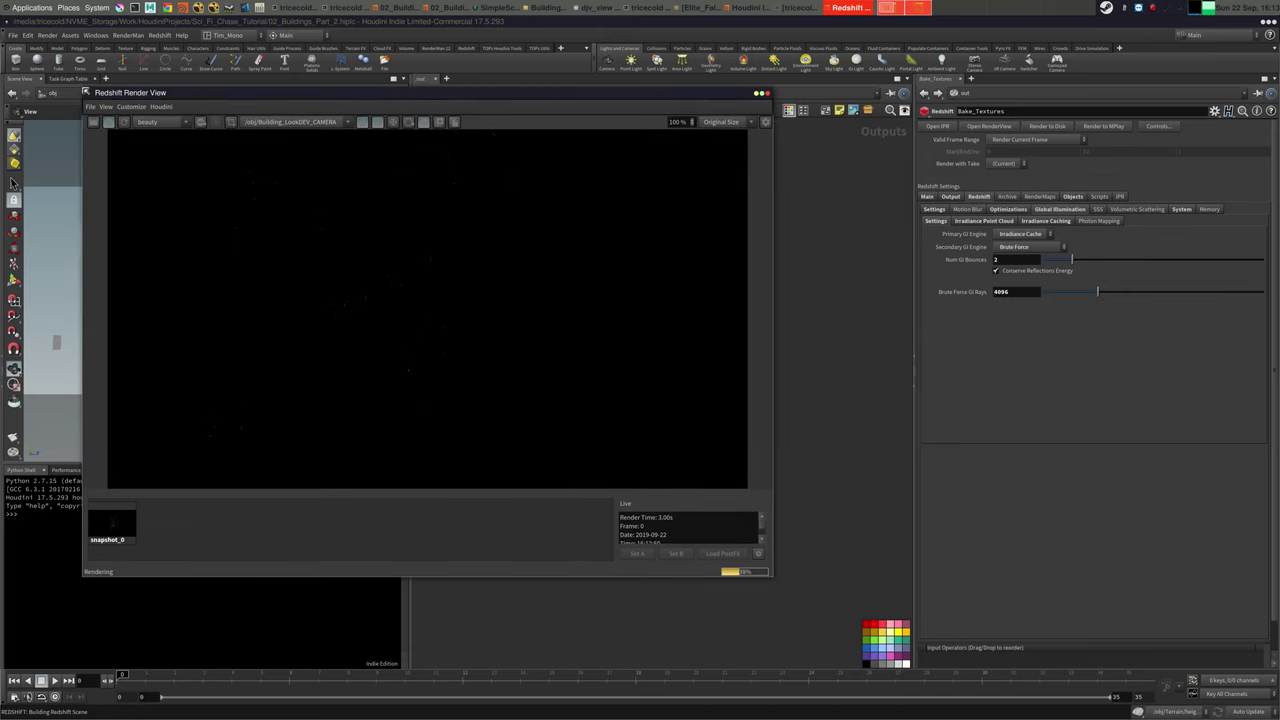
pyautogui.moveTo(84, 89); pyautogui.dragTo(52, 37)
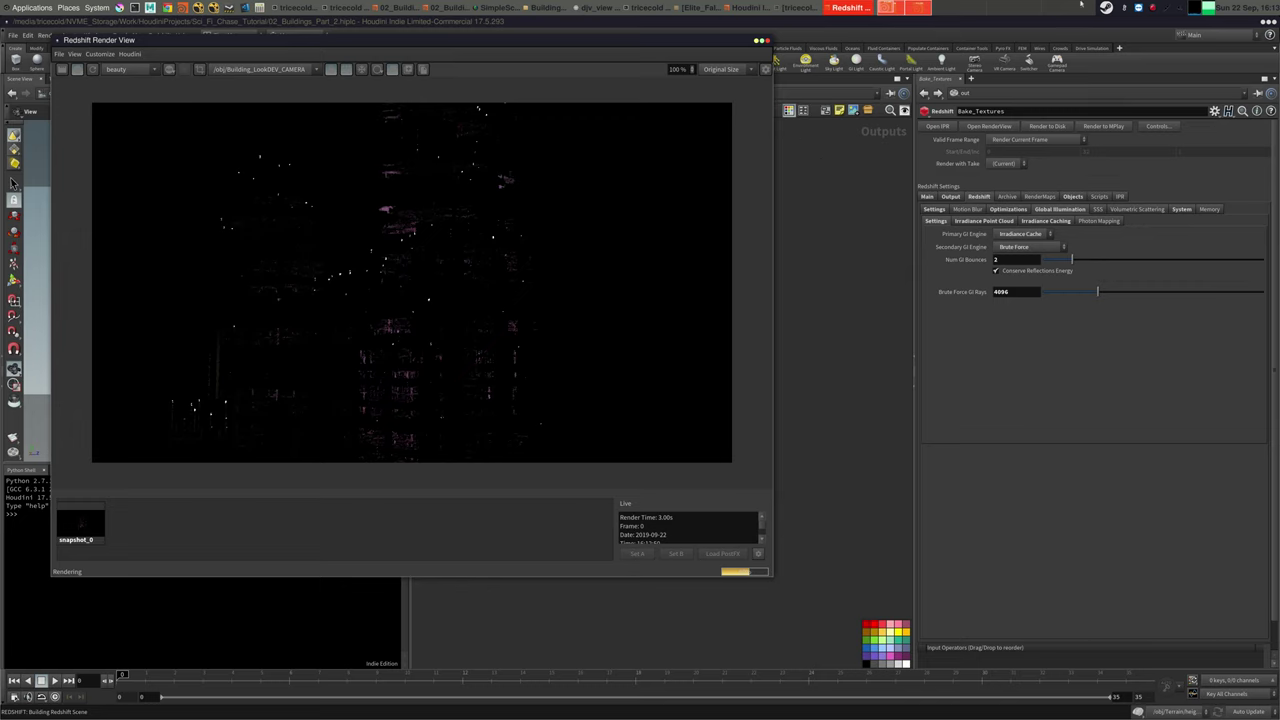
pyautogui.click(1153, 10)
pyautogui.click(1175, 22)
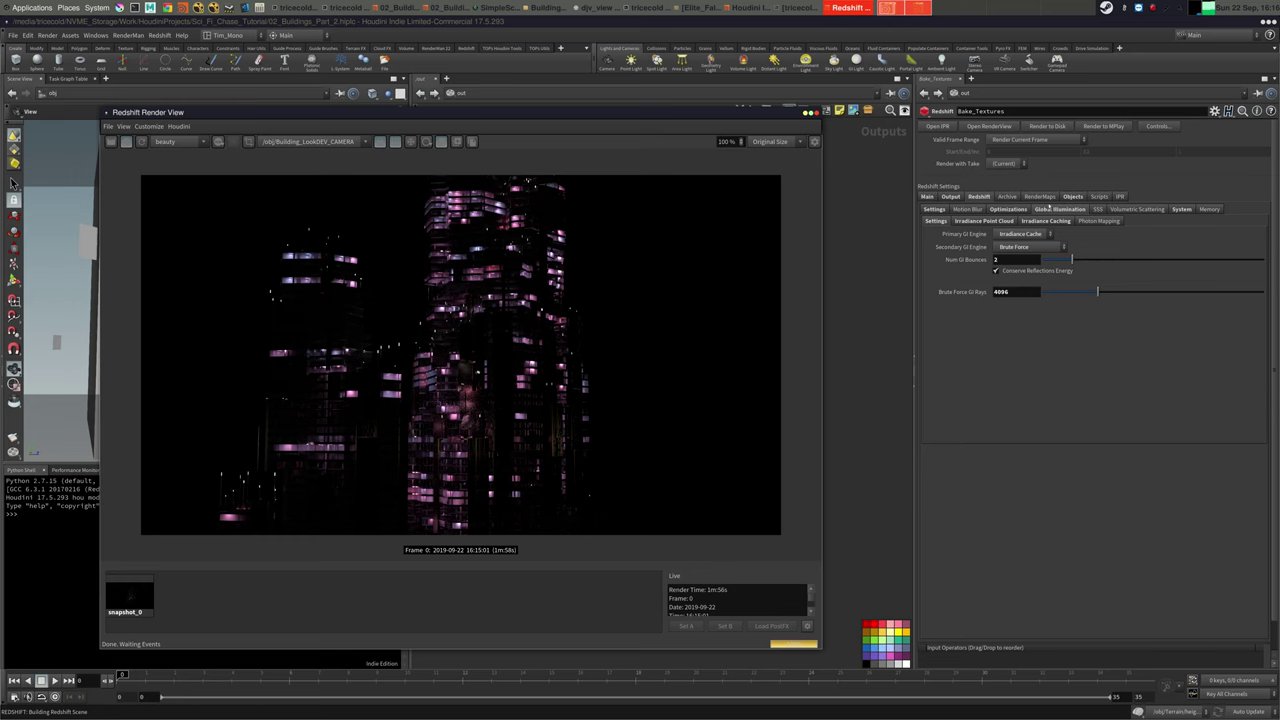
# Set Bake_Textures' Force Lights to External_Light and Env, and rerender the building in the Redshift Render View
pyautogui.click(1073, 197)
pyautogui.click(1261, 327)
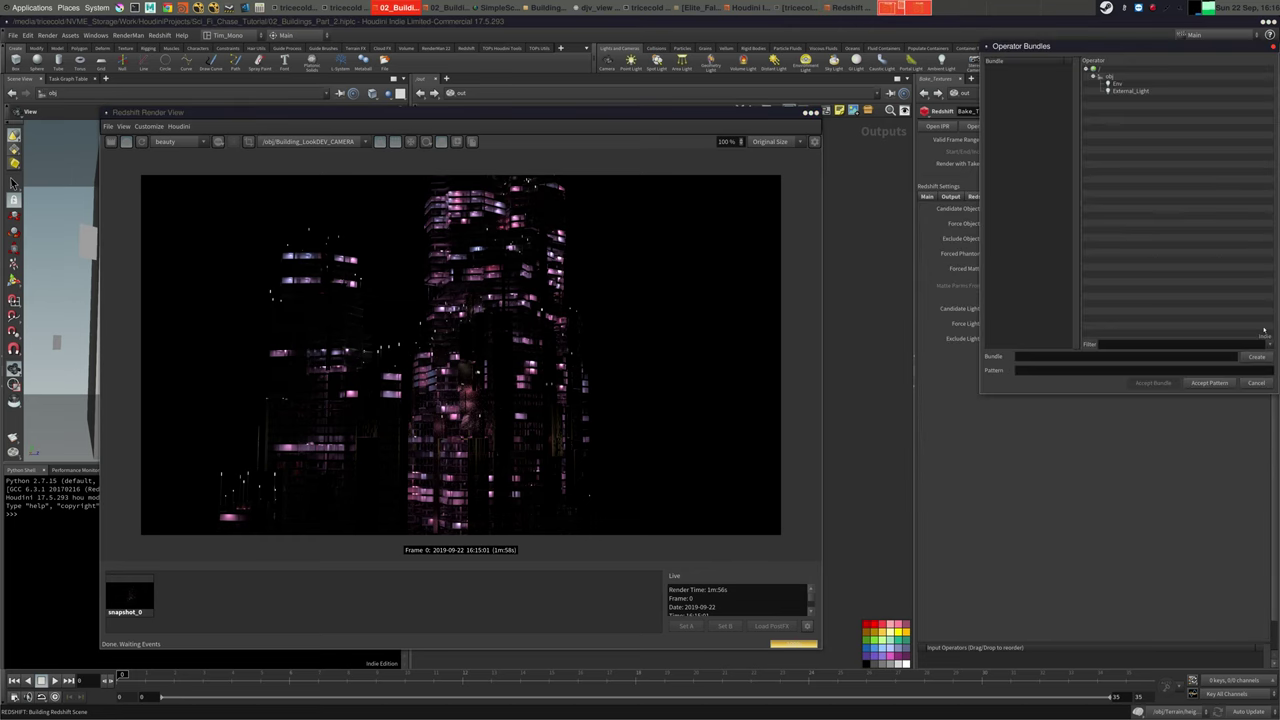
pyautogui.click(1118, 83)
pyautogui.keyDown('shift'); pyautogui.click(1132, 91); pyautogui.keyUp('shift')
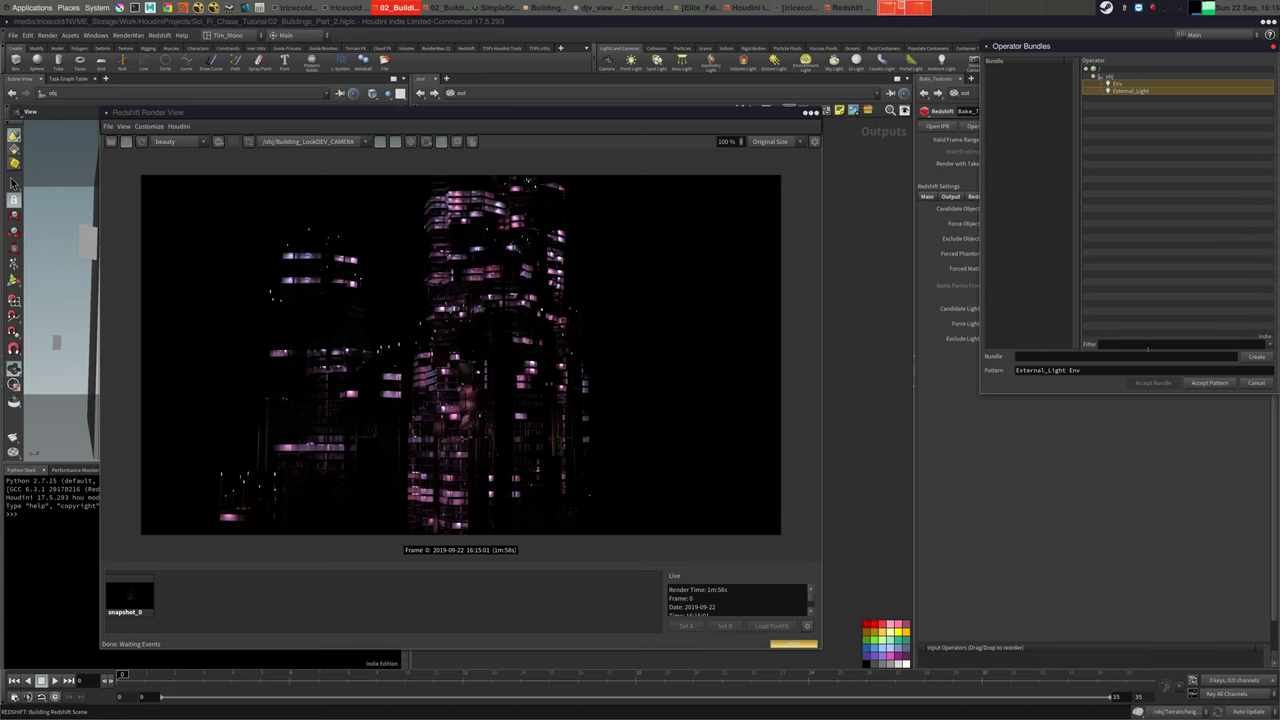
pyautogui.click(1209, 383)
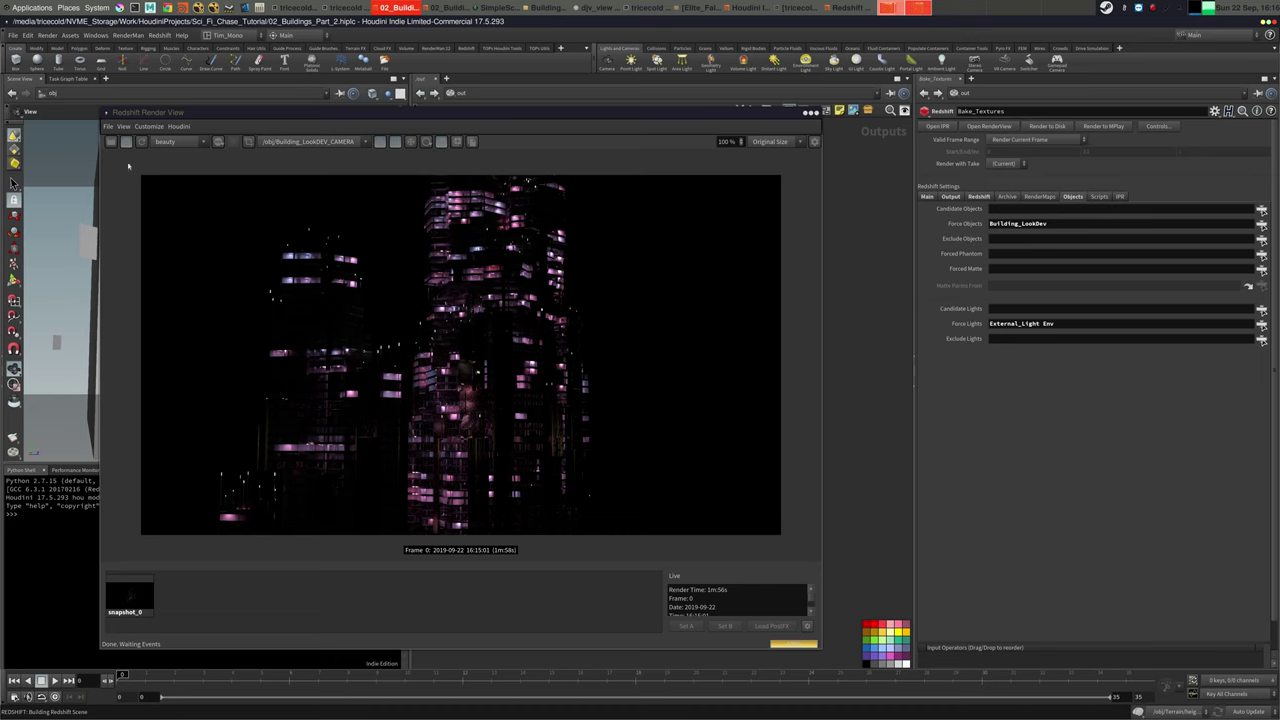
pyautogui.click(128, 166)
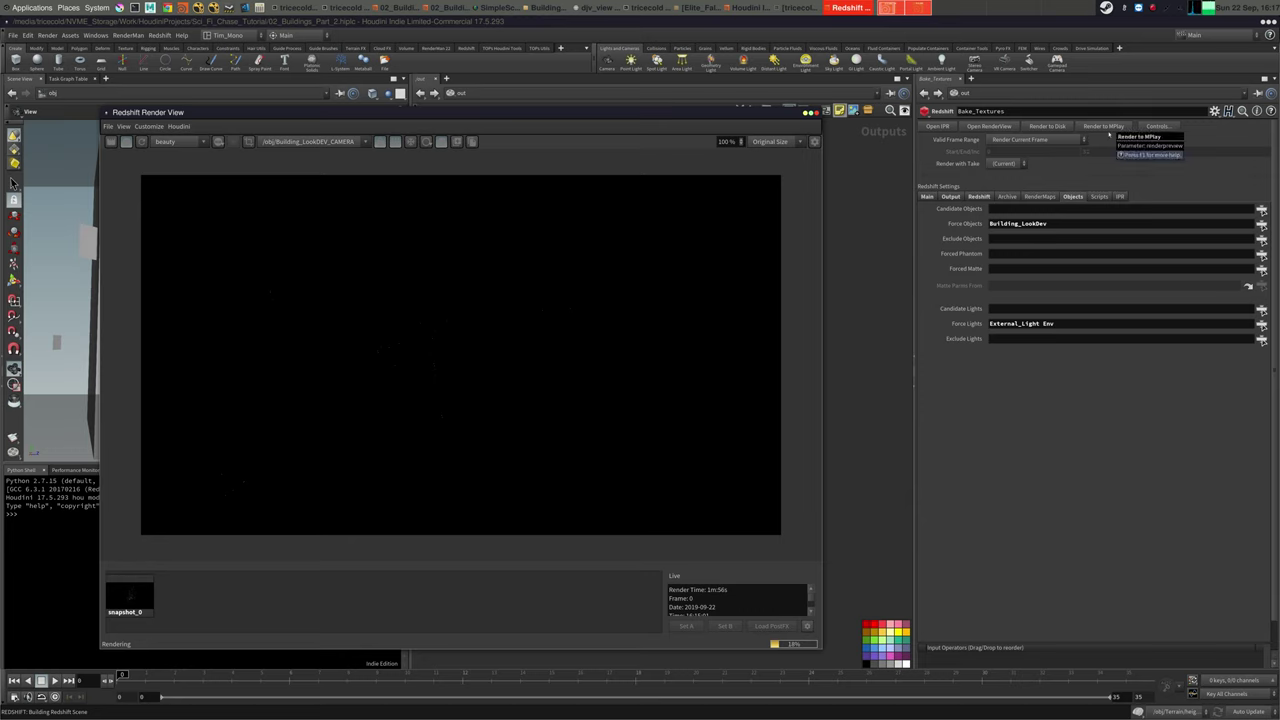
pyautogui.click(1153, 8)
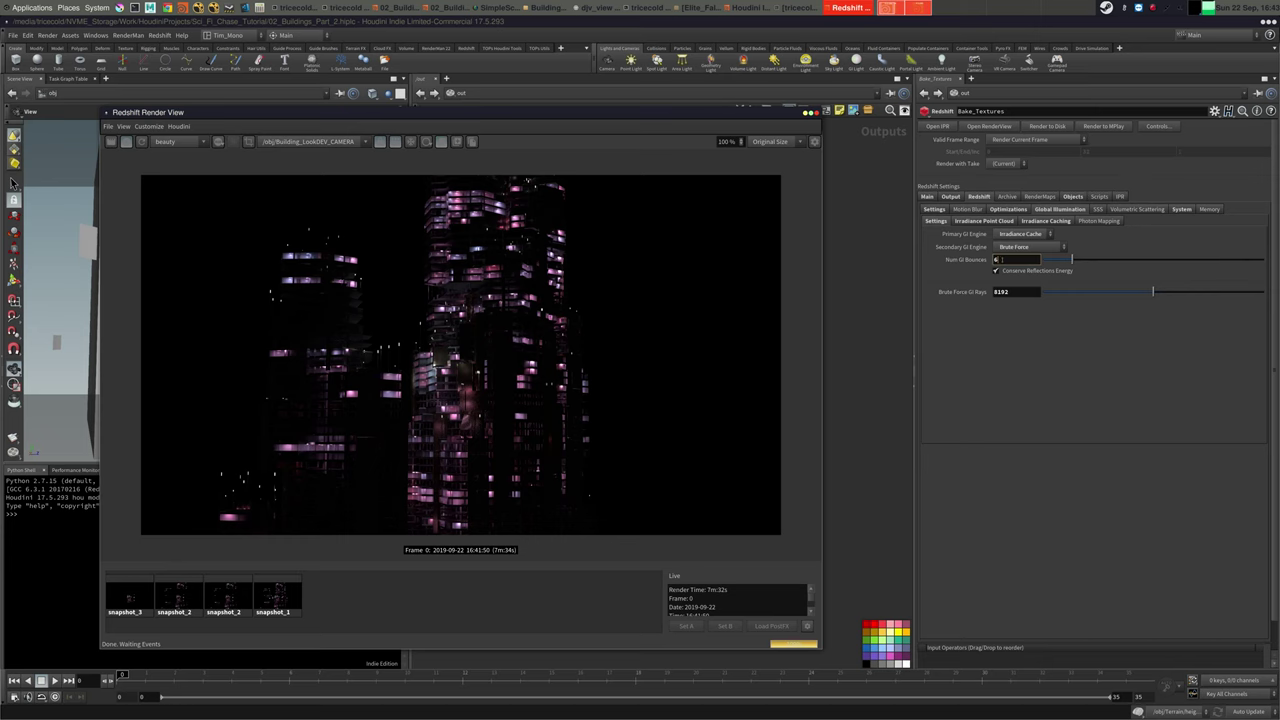
# Set the number of GI bounces on Bake_Textures to 6
pyautogui.click(1001, 259)
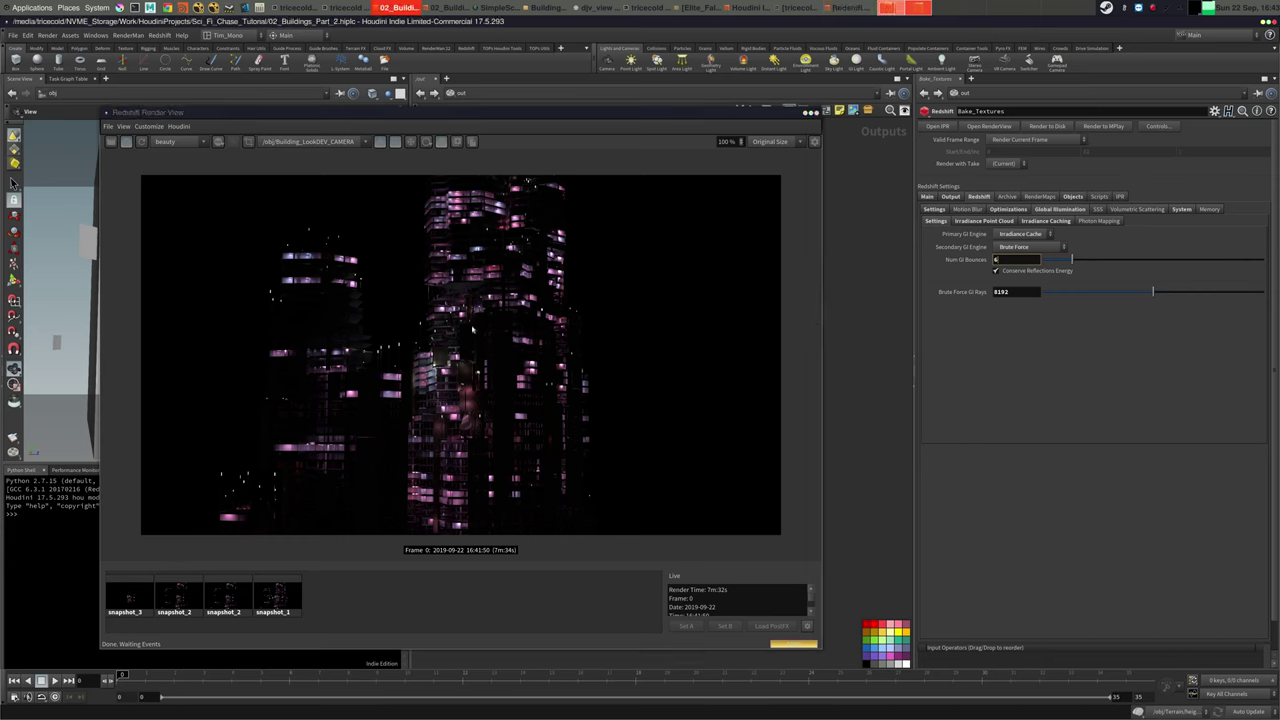
pyautogui.write('3')
pyautogui.press('Tab')
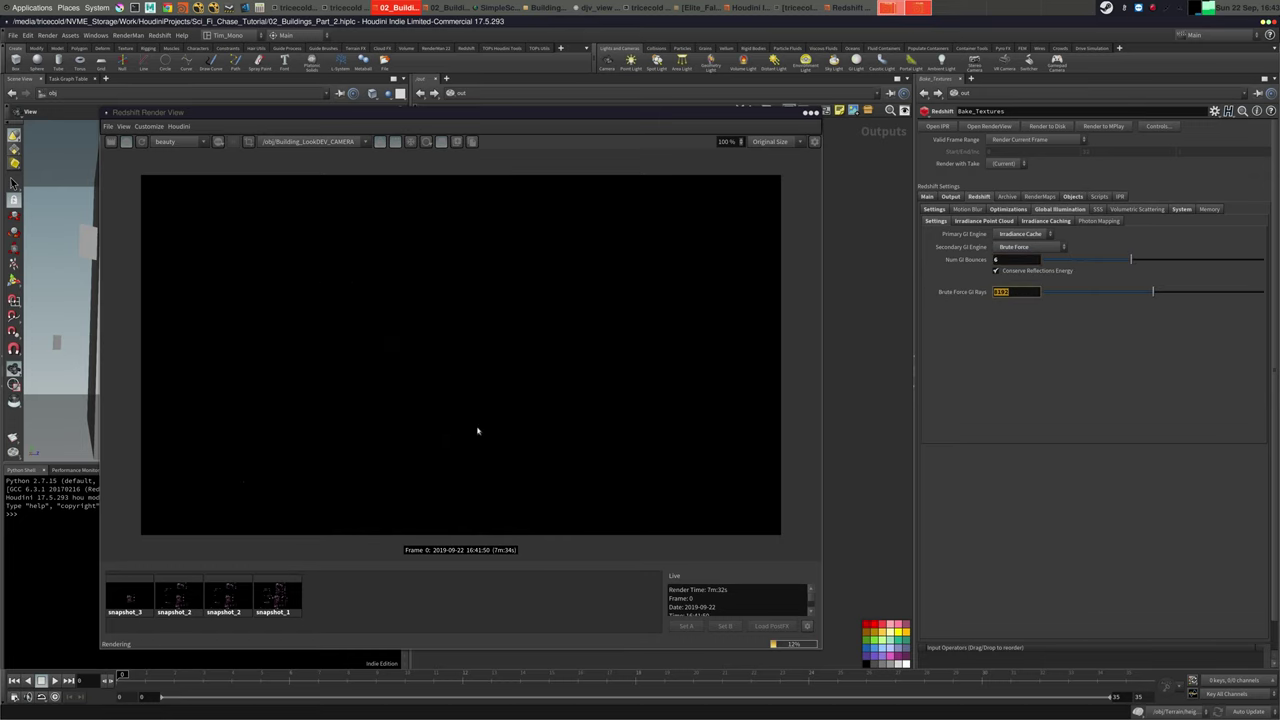
# Close the Redshift Render View and set Bake_Textures' number of GI bounces to 2
pyautogui.click(347, 601)
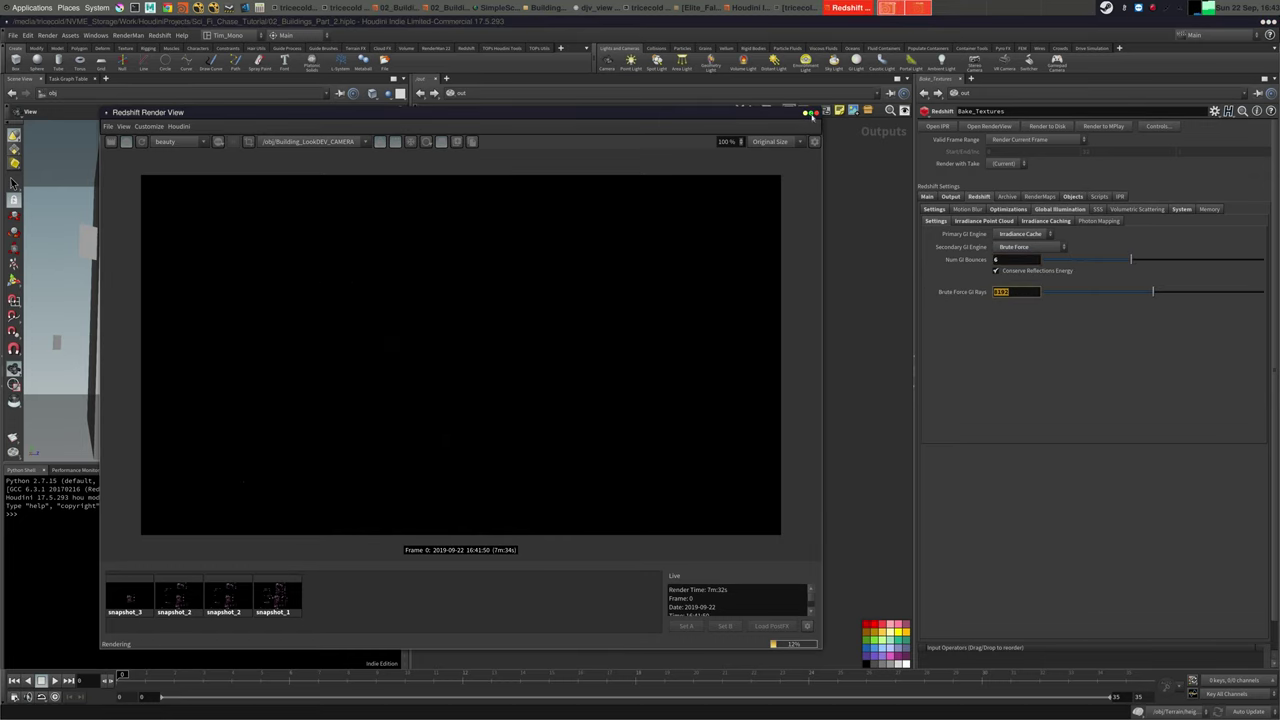
pyautogui.click(812, 114)
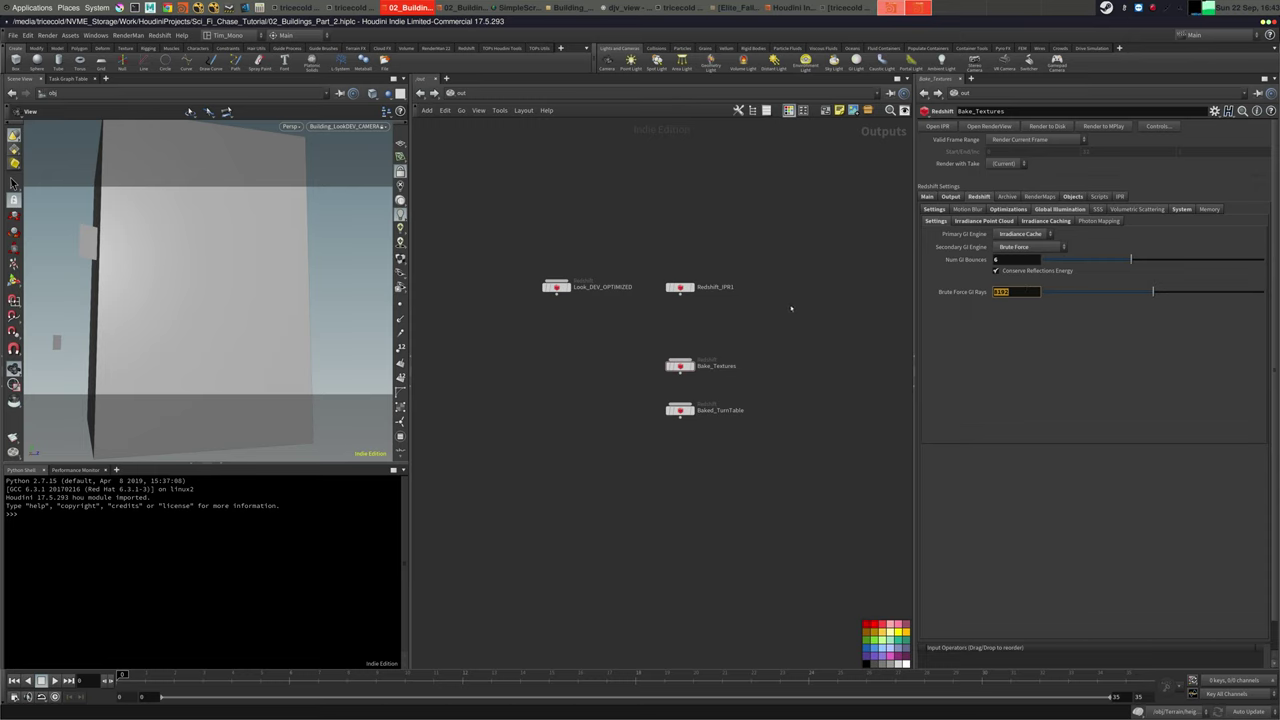
pyautogui.click(1037, 291)
pyautogui.moveTo(1023, 292); pyautogui.dragTo(981, 294)
pyautogui.click(1019, 260)
pyautogui.write('2')
pyautogui.press('Return')
# Check the max trace depth settings and set Unified Sampling to 4 min samples and 512 max samples
pyautogui.click(1008, 209)
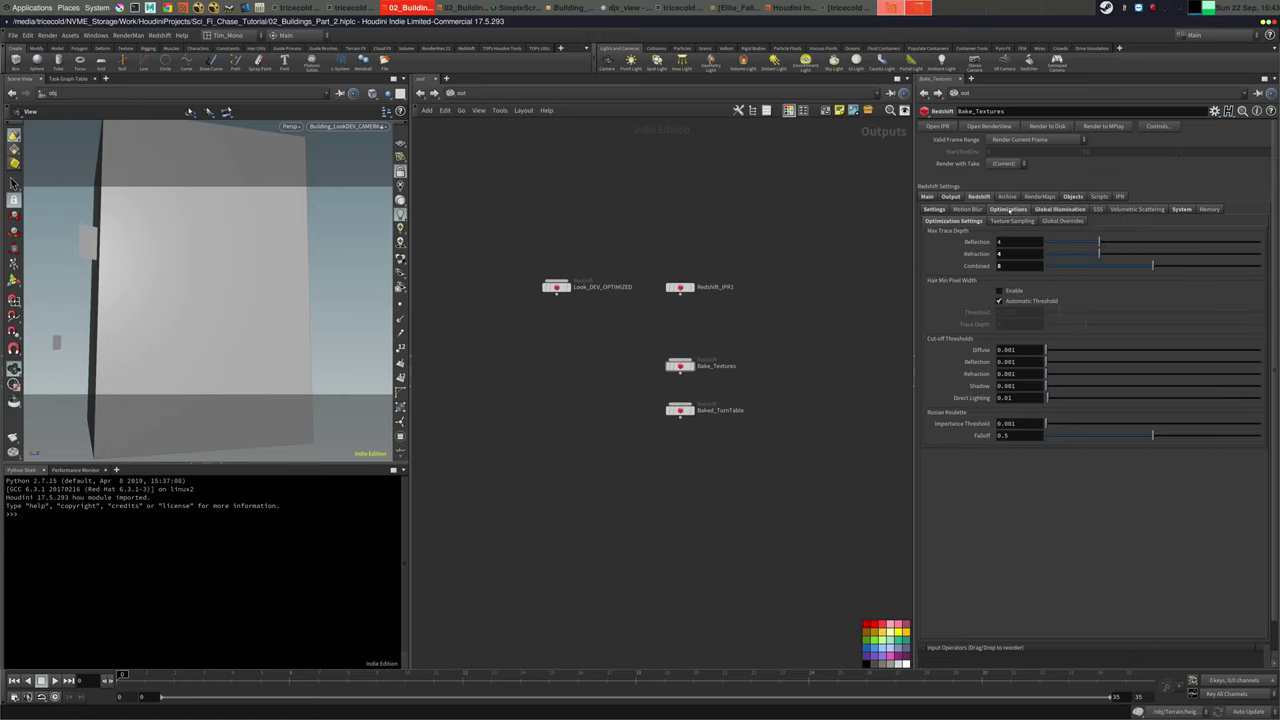
pyautogui.click(1010, 243)
pyautogui.click(968, 209)
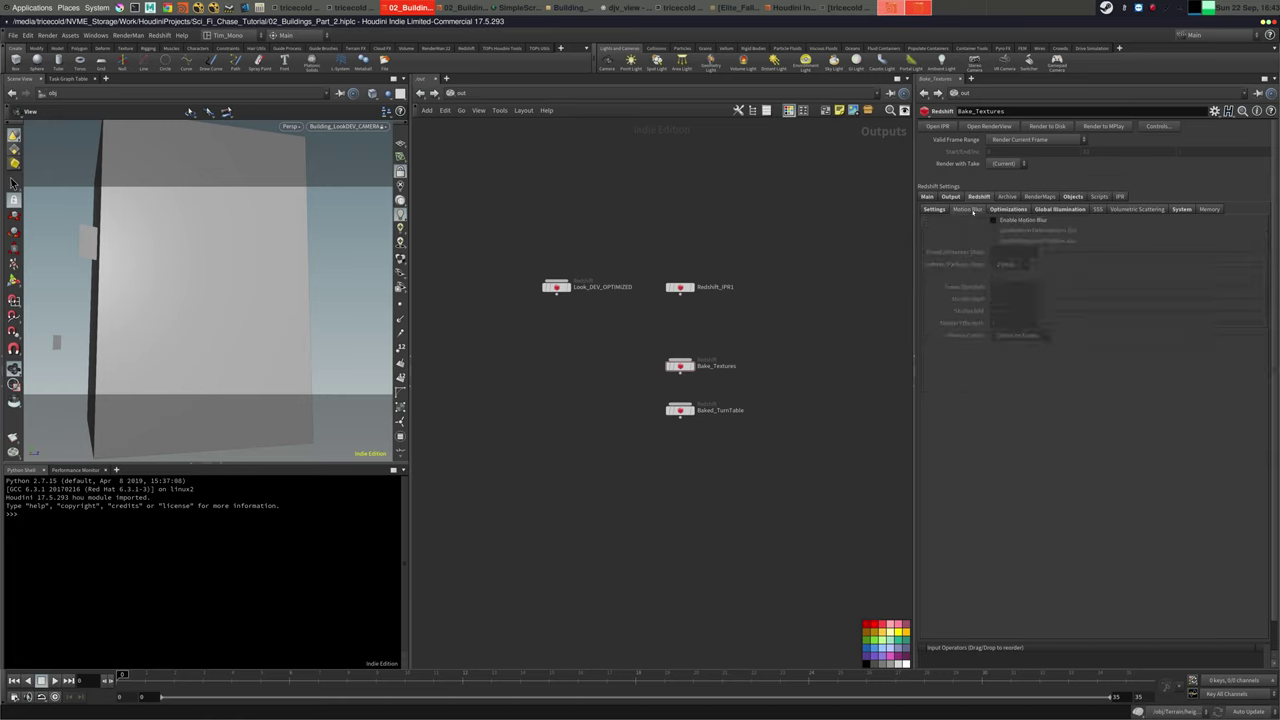
pyautogui.click(945, 210)
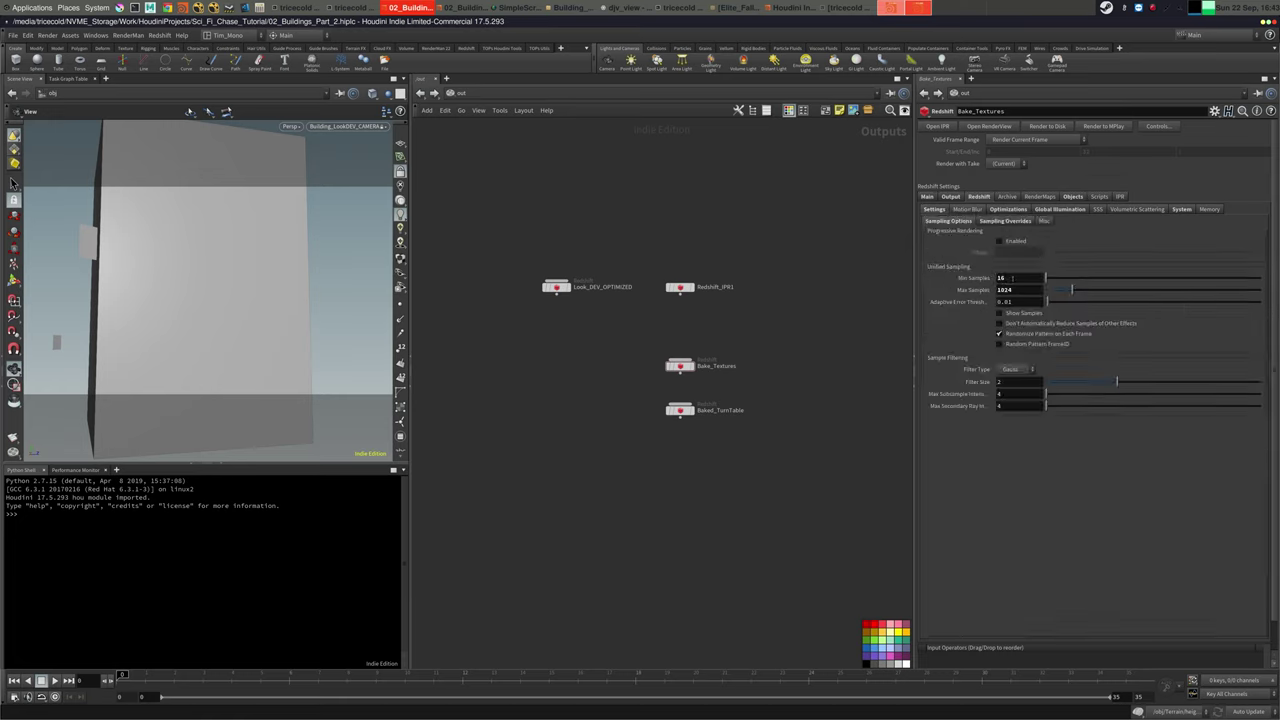
pyautogui.click(1012, 278)
pyautogui.write('4')
pyautogui.press('Return')
pyautogui.click(1020, 290)
pyautogui.write('512')
pyautogui.press('Return')
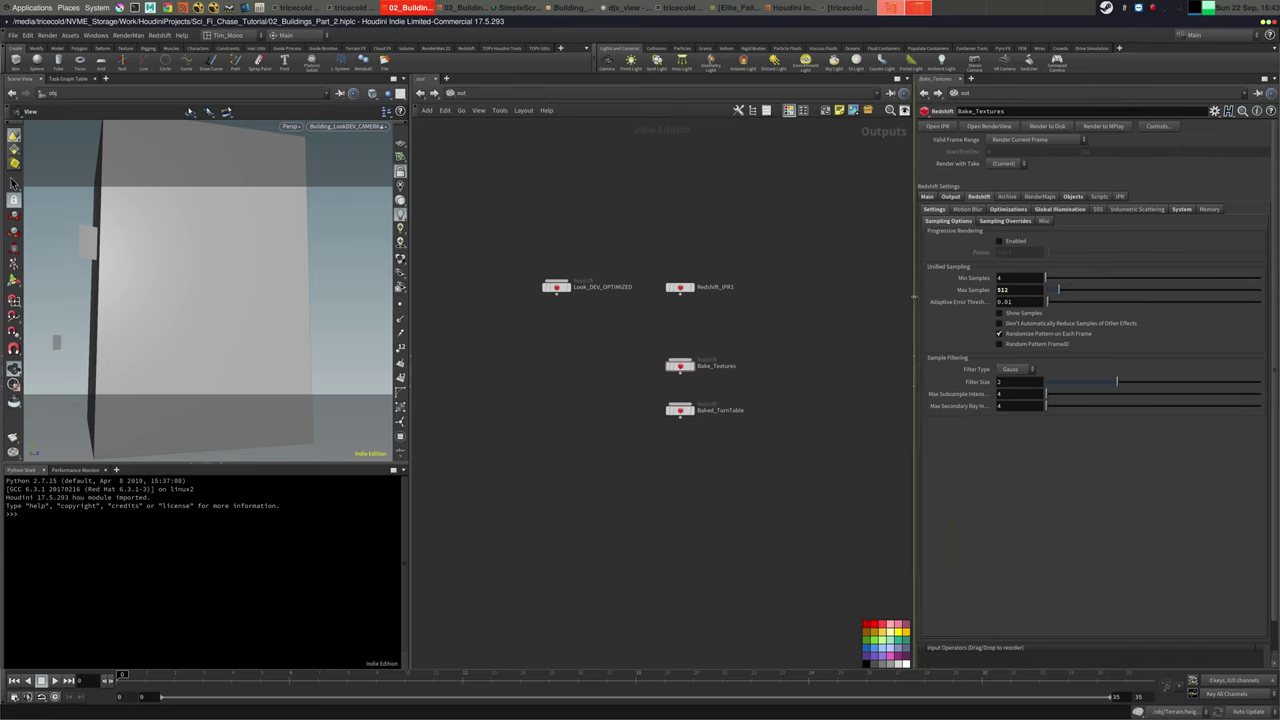
# Turn on Bake Render Map for Bake_Textures and show its common output settings with the file prefix
pyautogui.click(1181, 209)
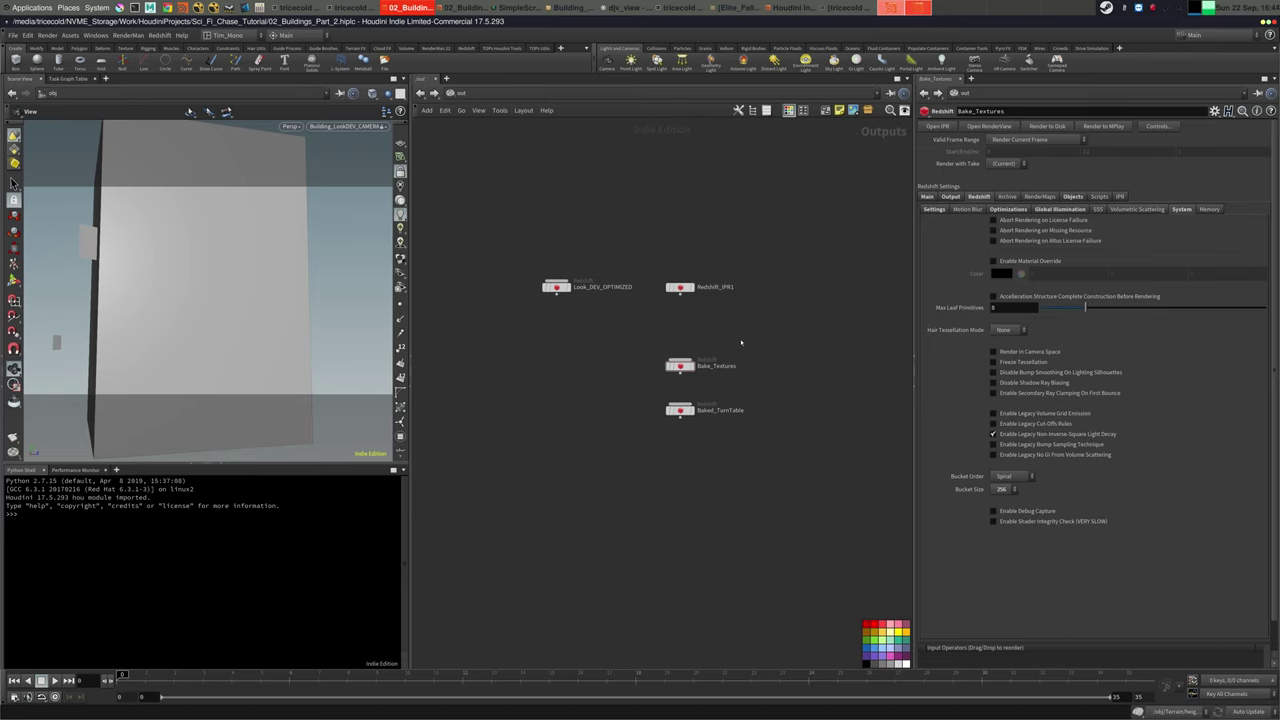
pyautogui.moveTo(741, 343); pyautogui.dragTo(625, 400)
pyautogui.click(1042, 197)
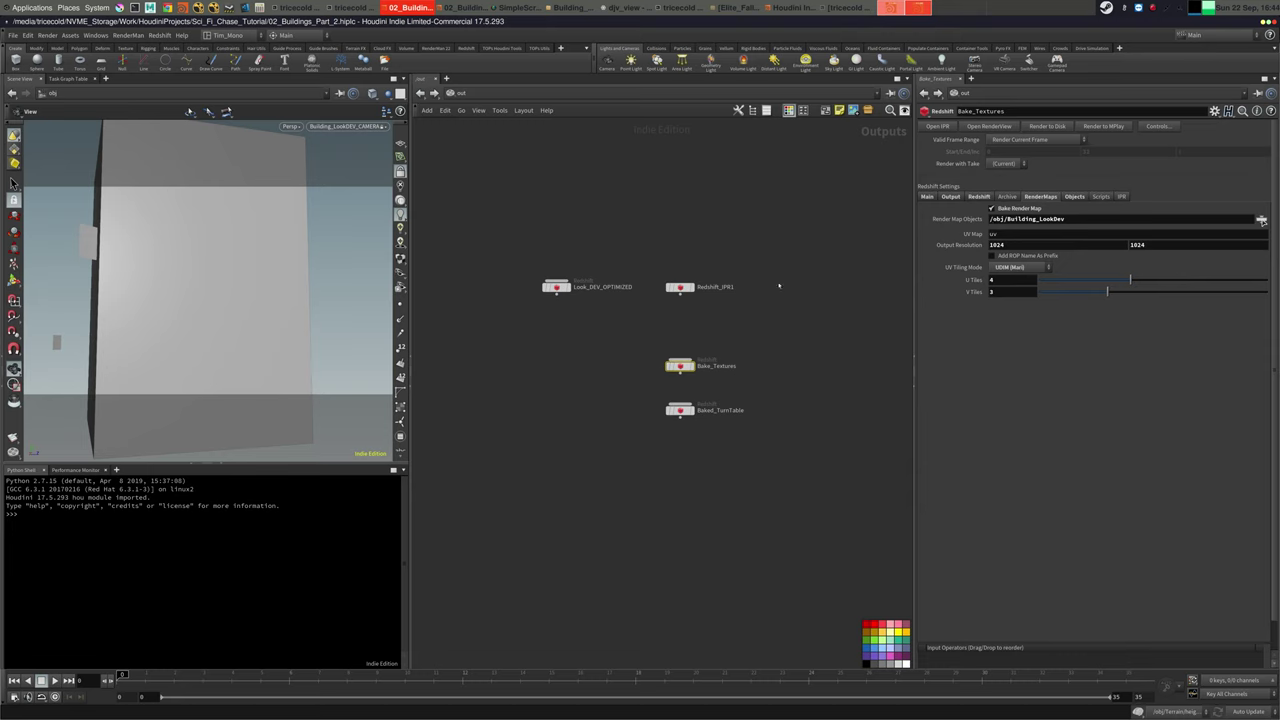
pyautogui.click(927, 197)
pyautogui.click(952, 197)
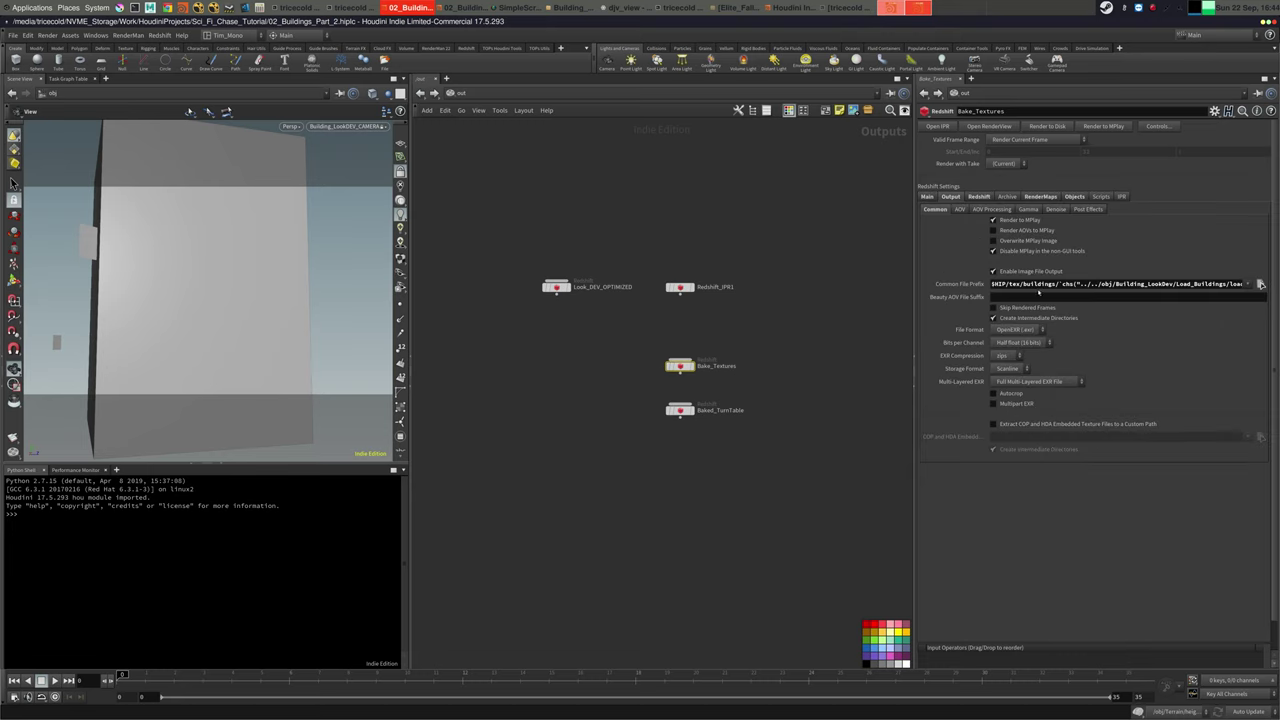
pyautogui.click(445, 146)
pyautogui.click(461, 93)
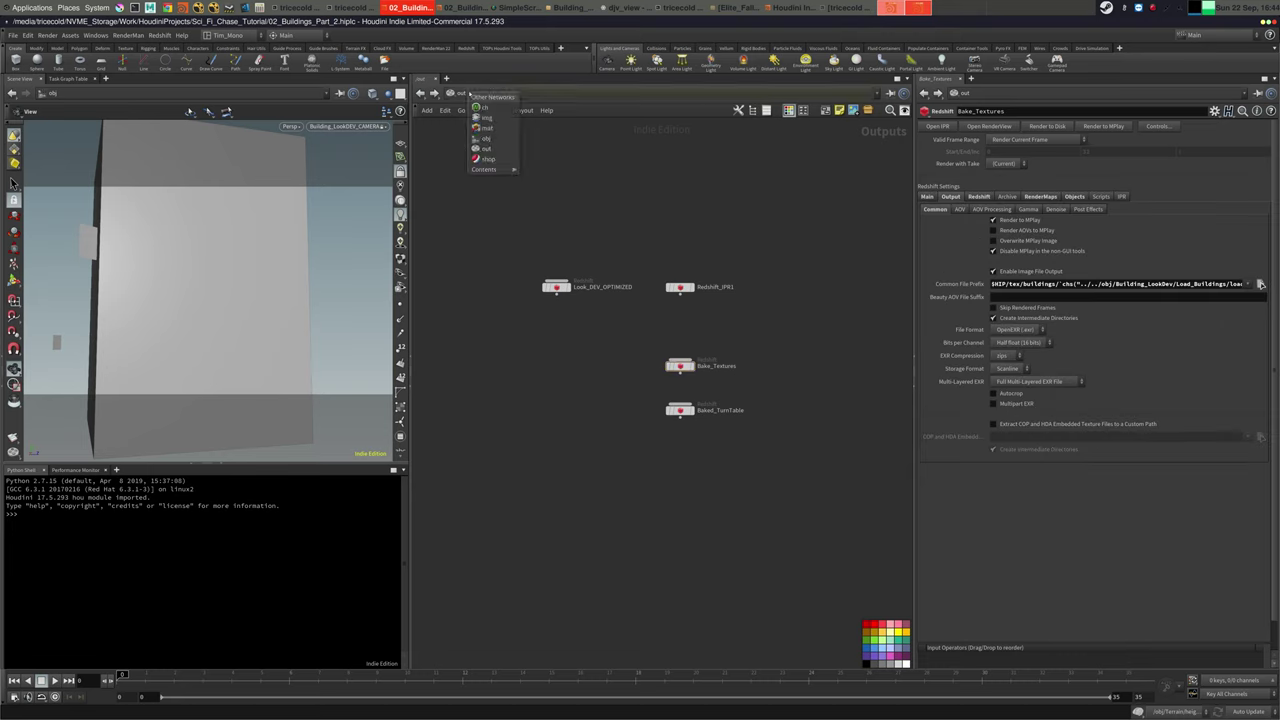
pyautogui.click(490, 137)
pyautogui.click(461, 93)
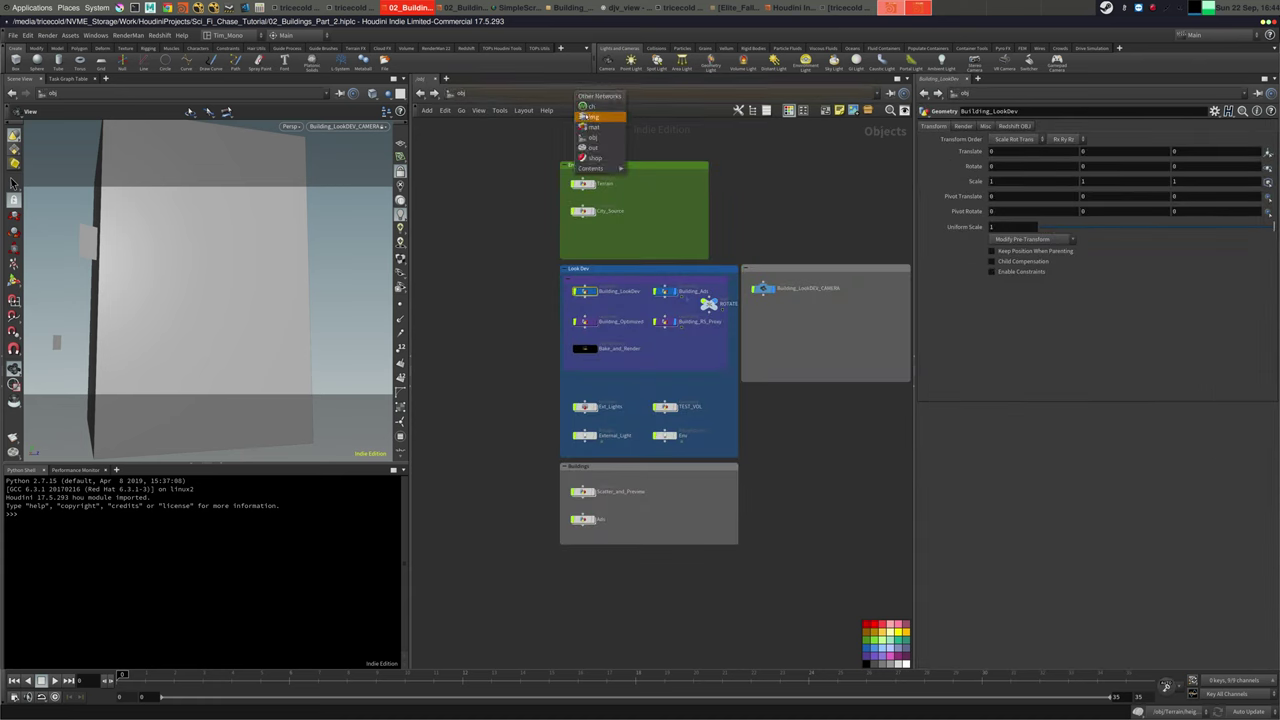
pyautogui.click(598, 147)
# Switch to the file manager and rename the Building_Turn_Table folder in the project's render folder as Building_Turn_Table_BCKP
pyautogui.click(724, 8)
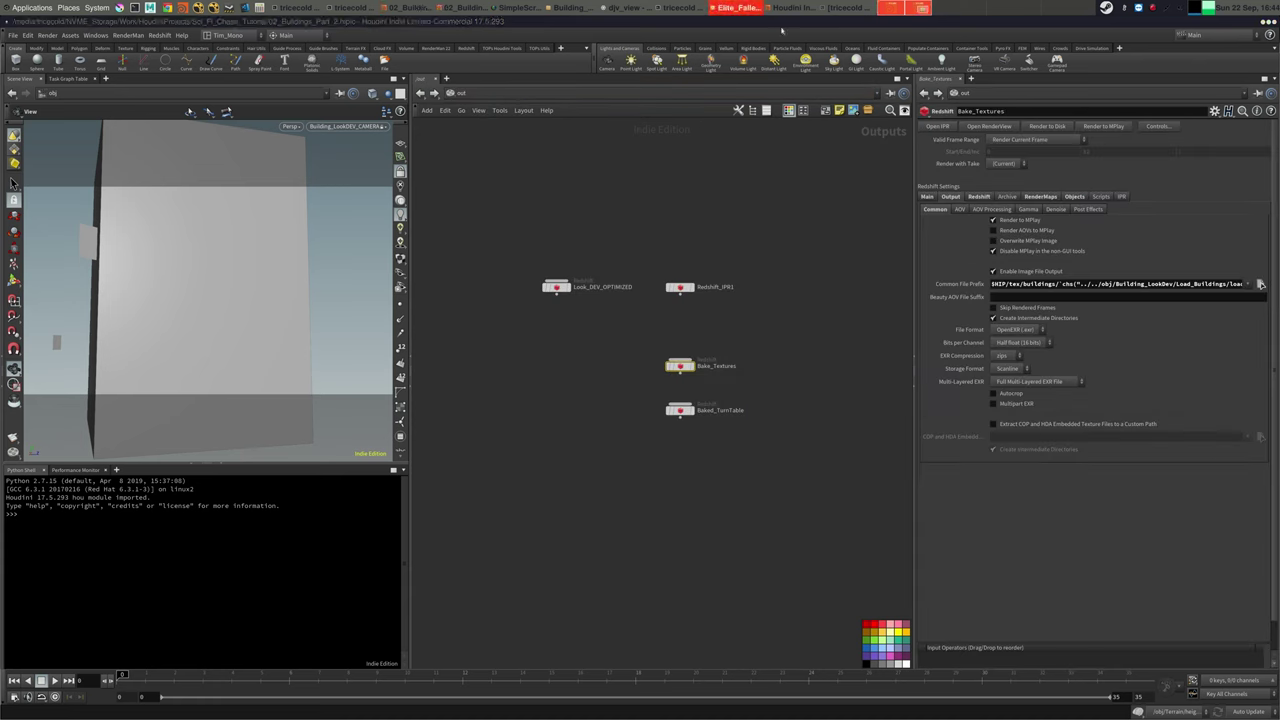
pyautogui.click(576, 9)
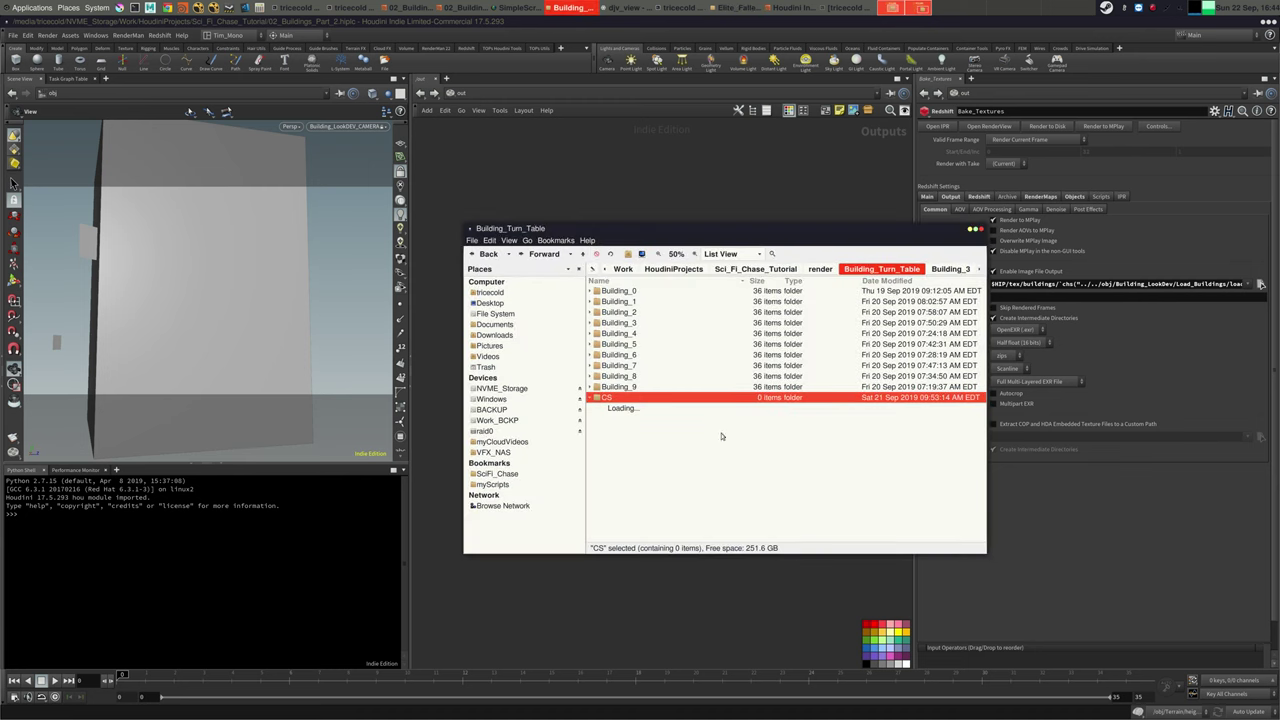
pyautogui.click(820, 269)
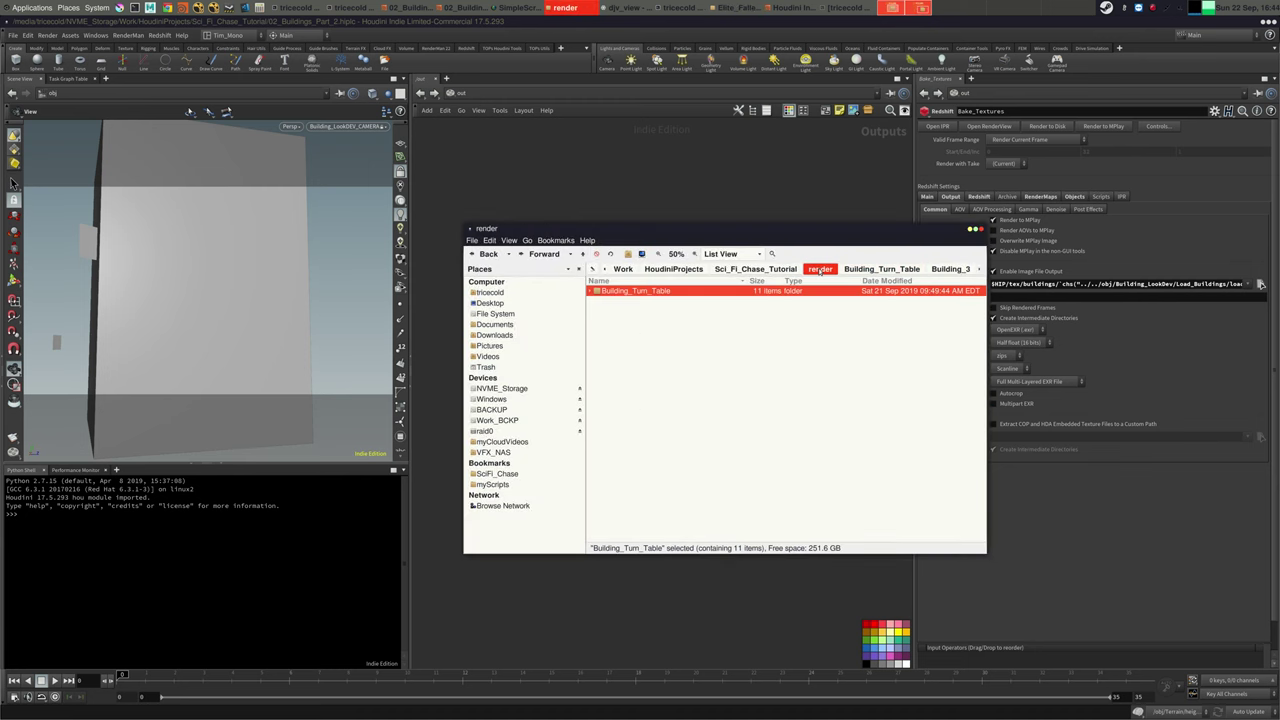
pyautogui.click(780, 272)
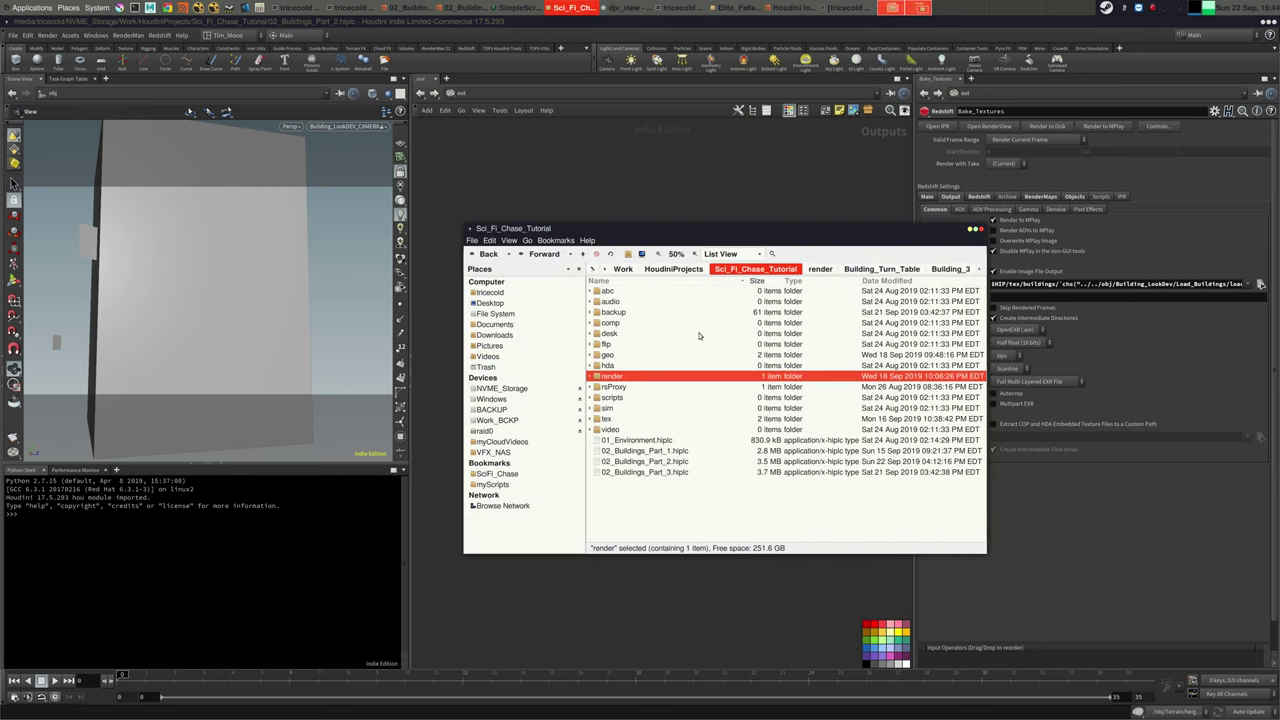
pyautogui.doubleClick(629, 367)
pyautogui.rightClick(641, 295)
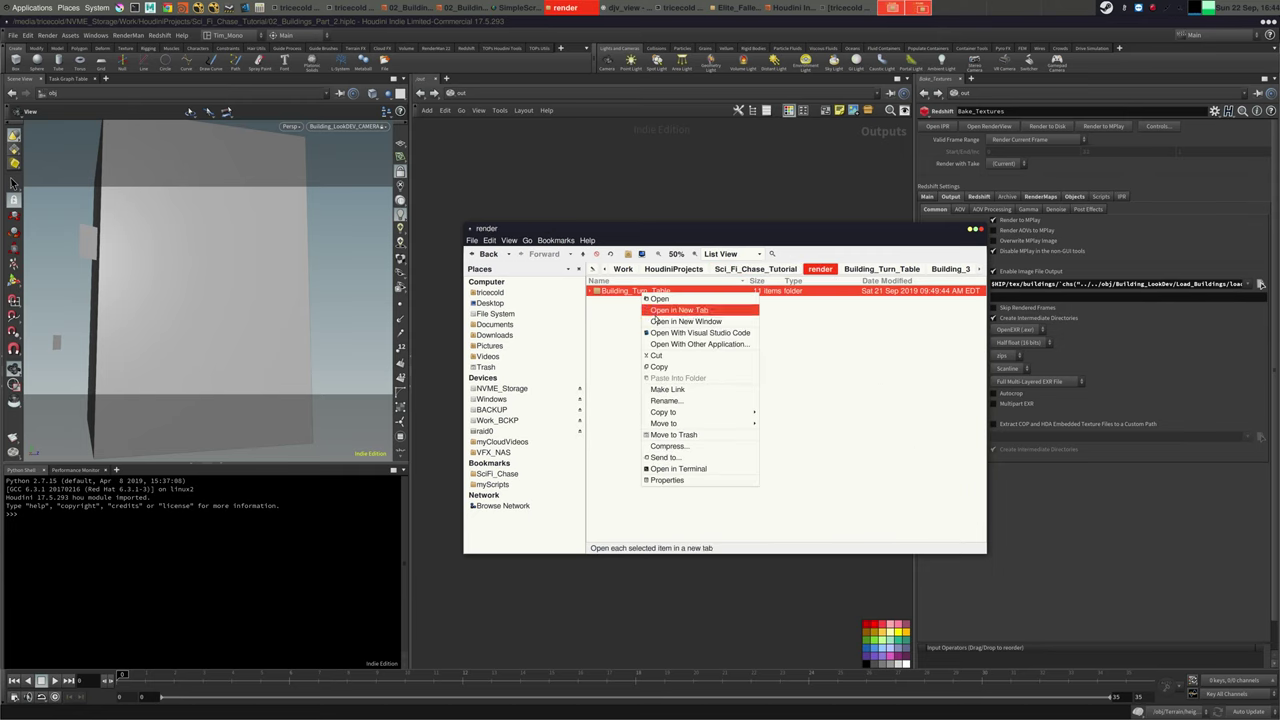
pyautogui.click(688, 400)
pyautogui.click(681, 292)
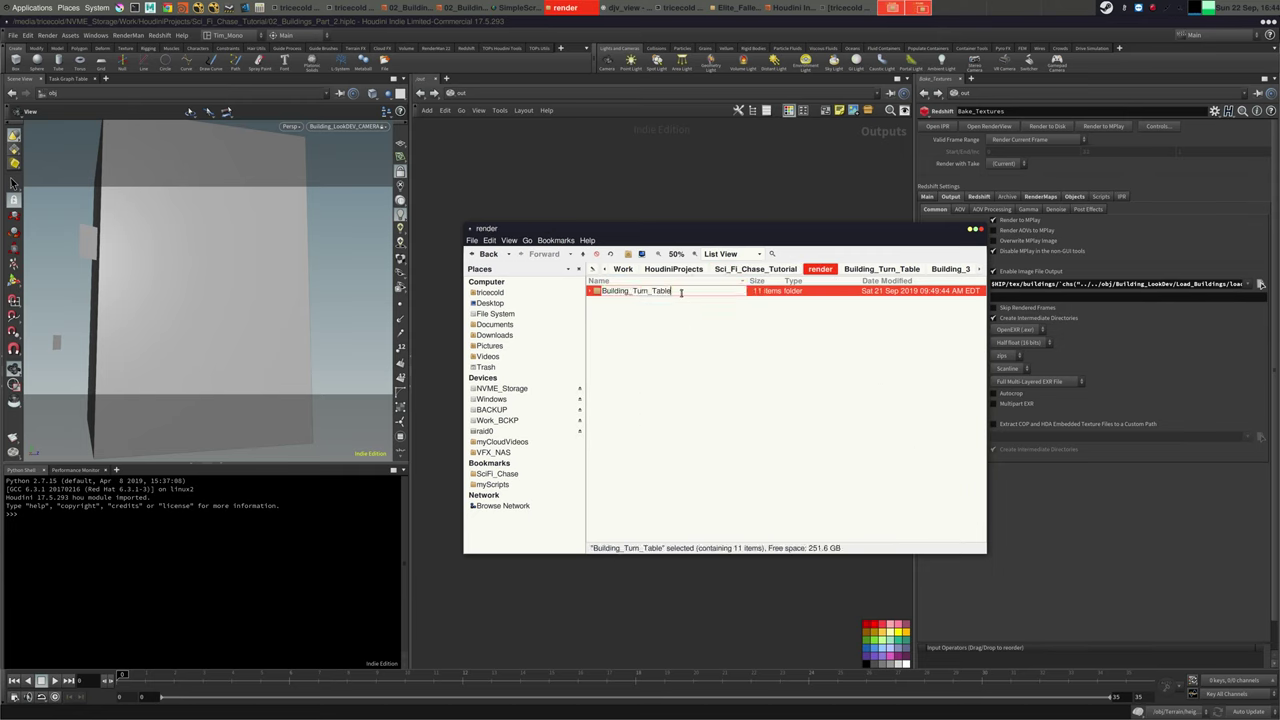
pyautogui.write('_BCKP')
pyautogui.press('Return')
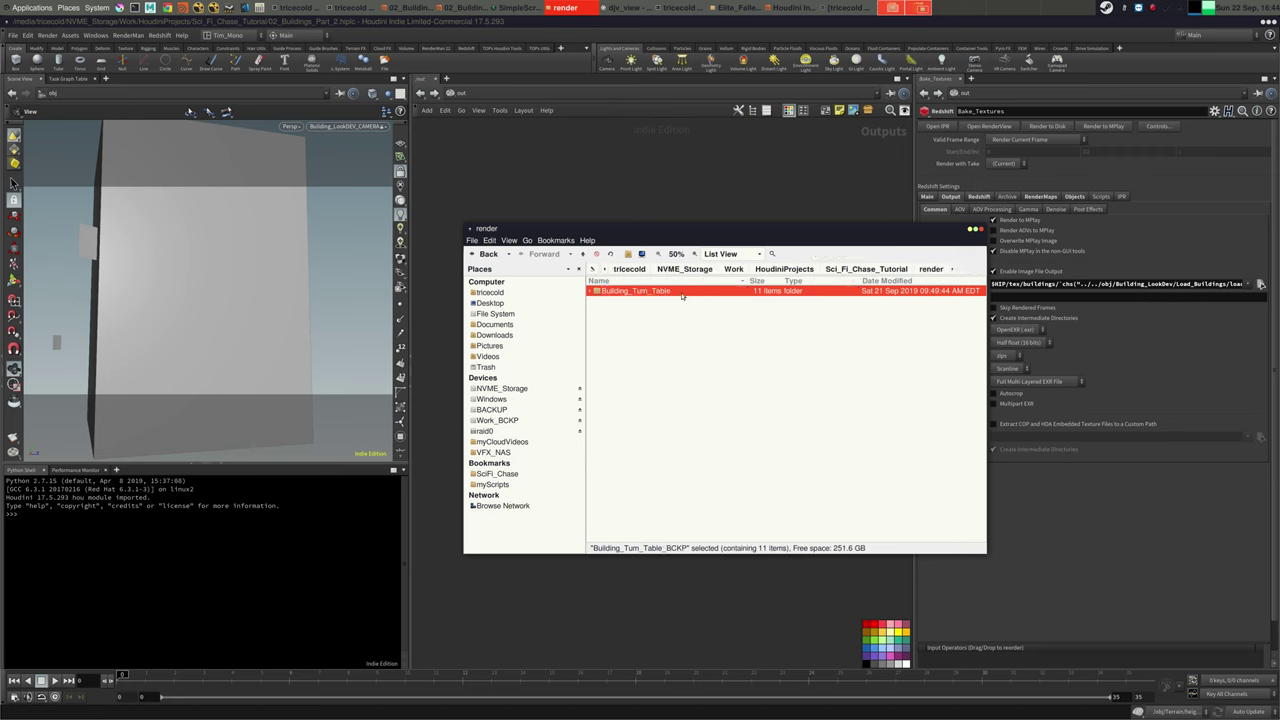
# Permanently delete all .rsproxy files from the project's geo/cityWalls_Wedge_RSPROXY folder
pyautogui.click(866, 269)
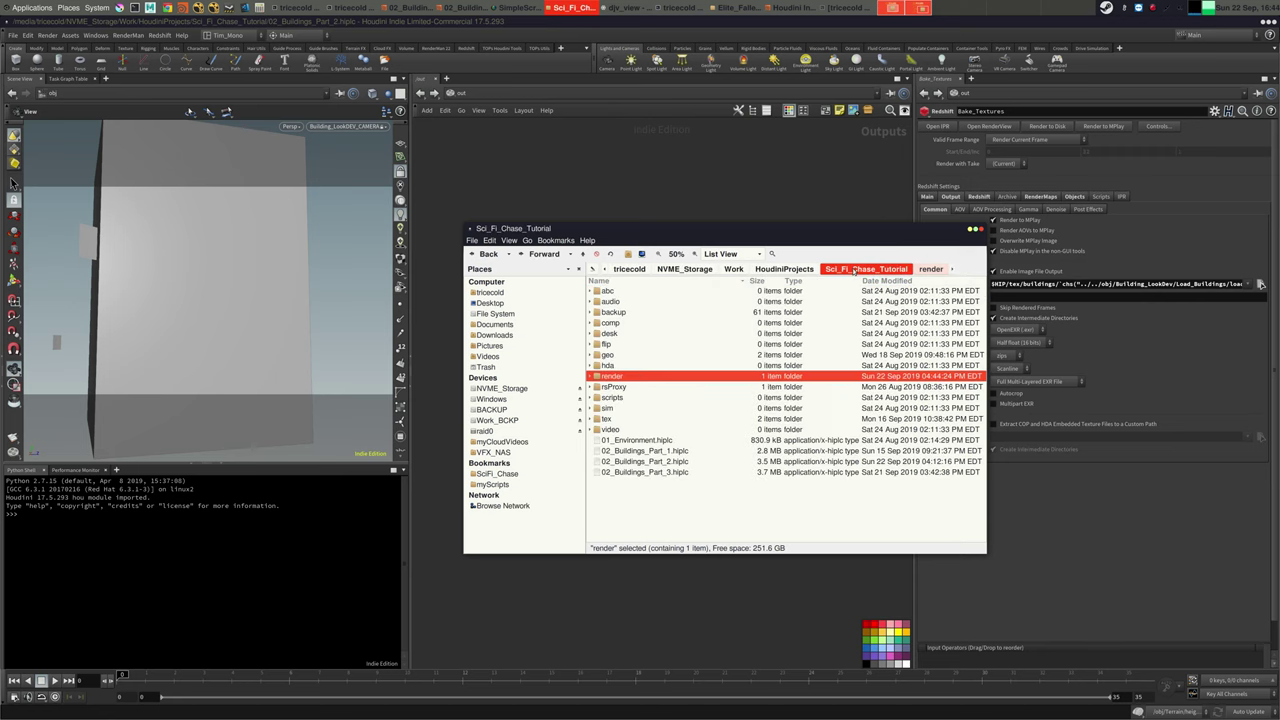
pyautogui.doubleClick(614, 387)
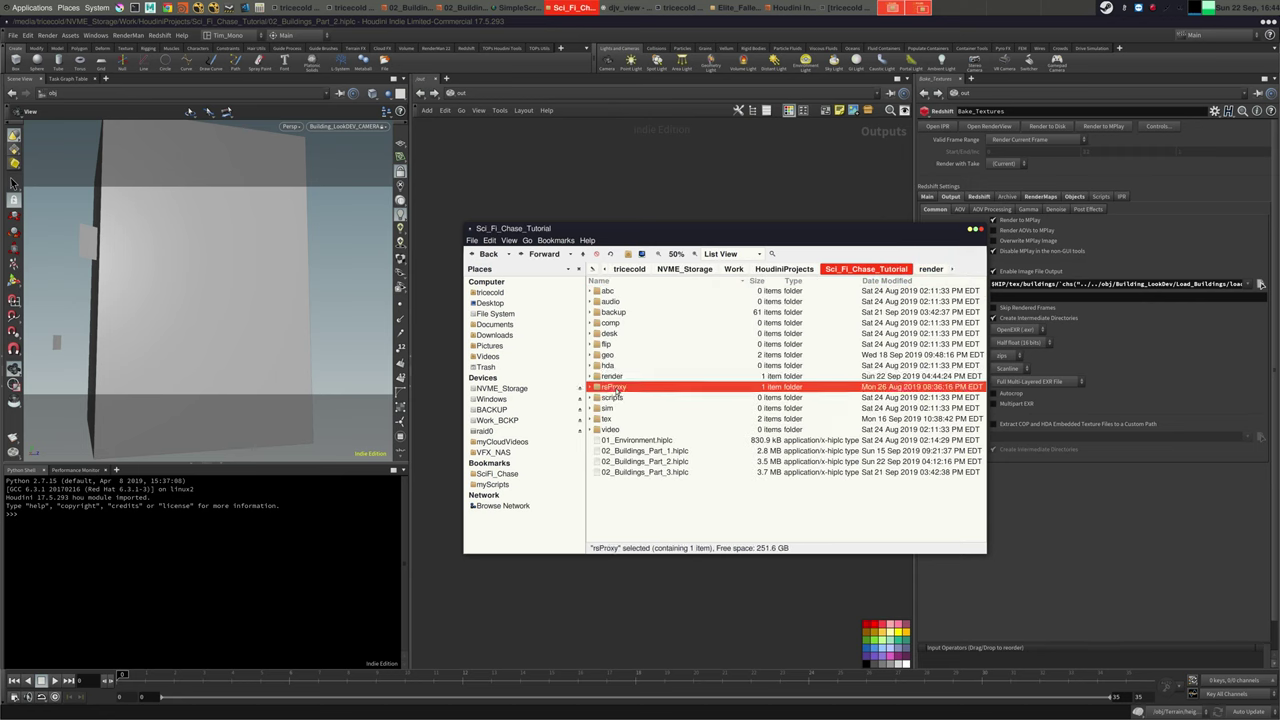
pyautogui.click(845, 270)
pyautogui.doubleClick(610, 356)
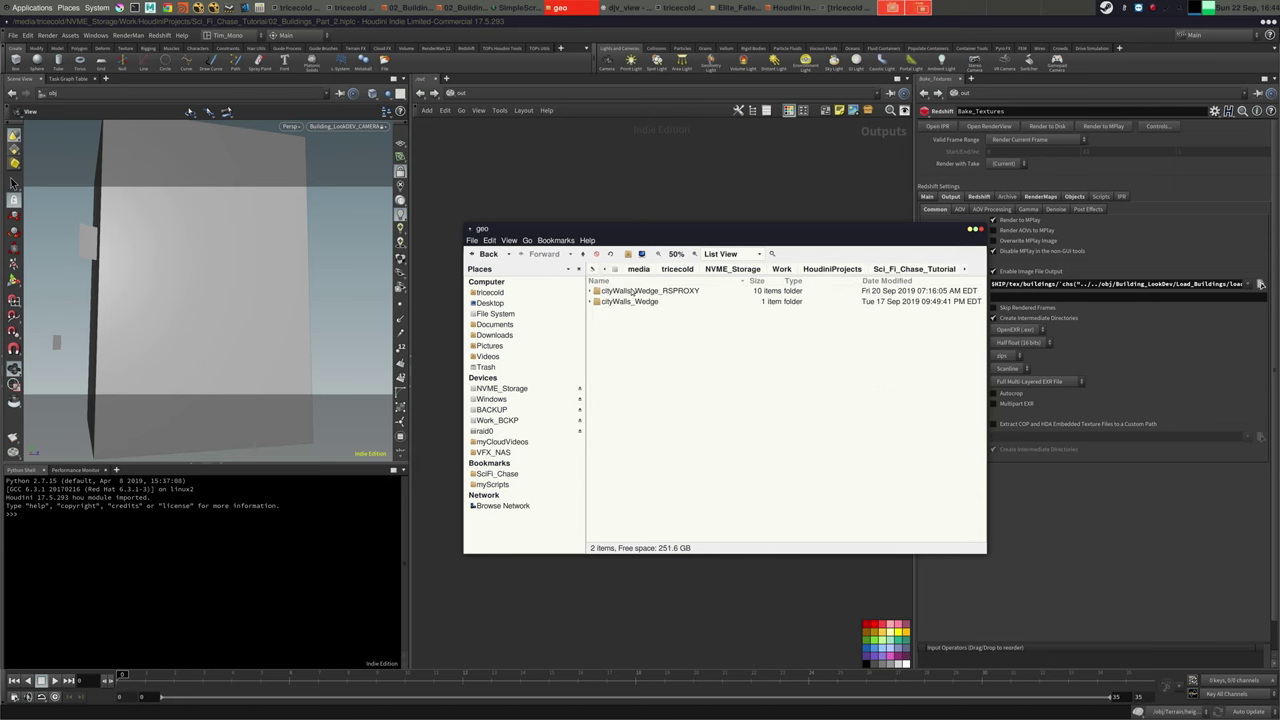
pyautogui.doubleClick(636, 291)
pyautogui.click(641, 366)
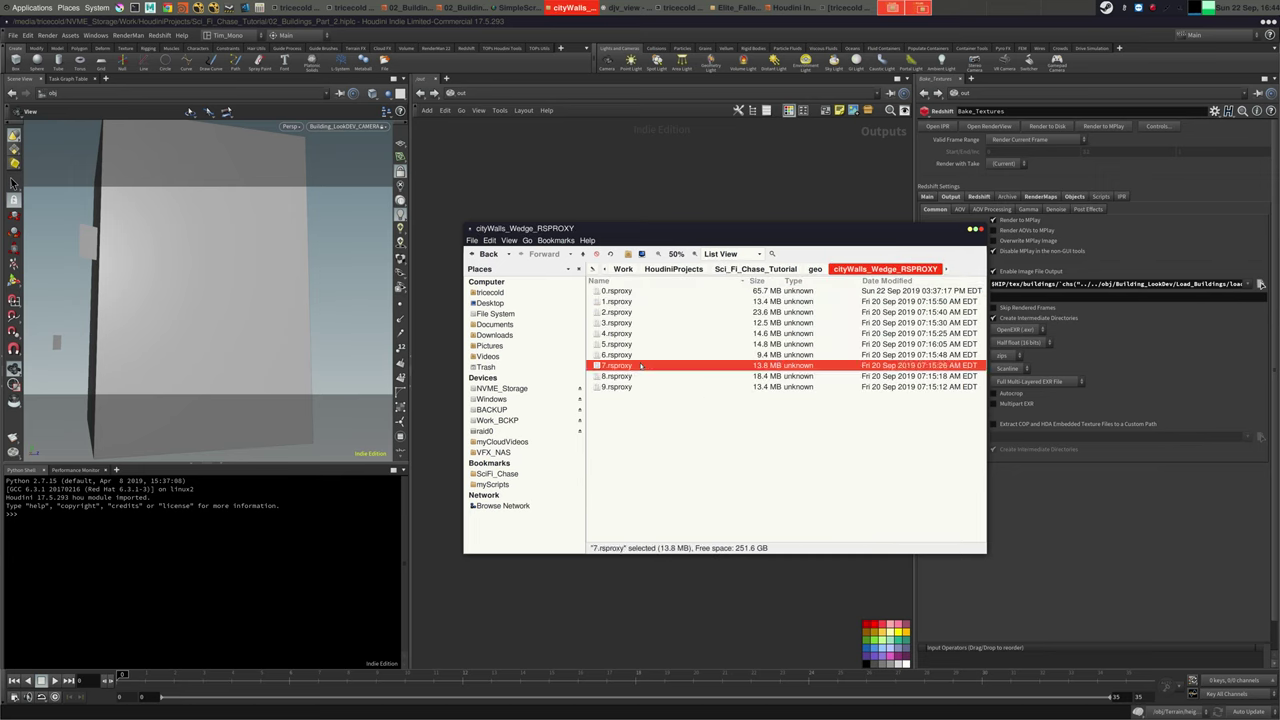
pyautogui.hotkey('ctrl', 'a')
pyautogui.hotkey('shift', 'Delete')
pyautogui.press('Return')
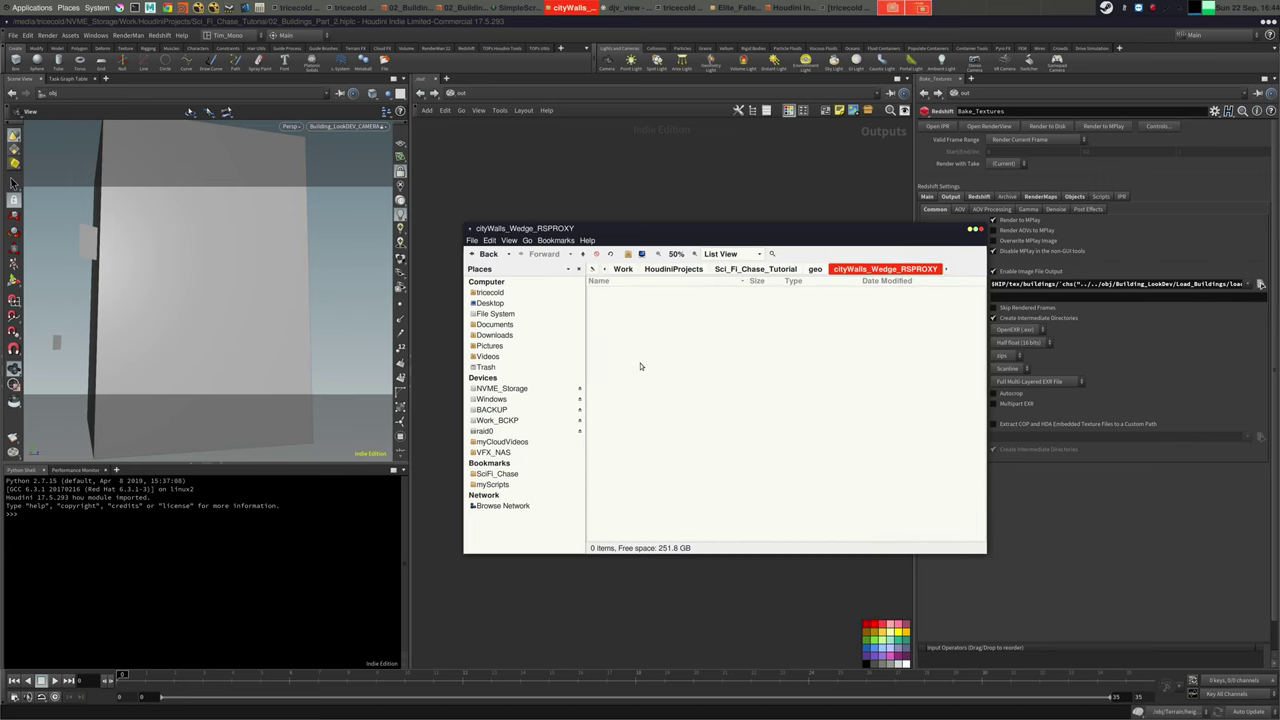
# Rename the buildings folder inside the project's tex folder as buildings_BCKP
pyautogui.click(815, 269)
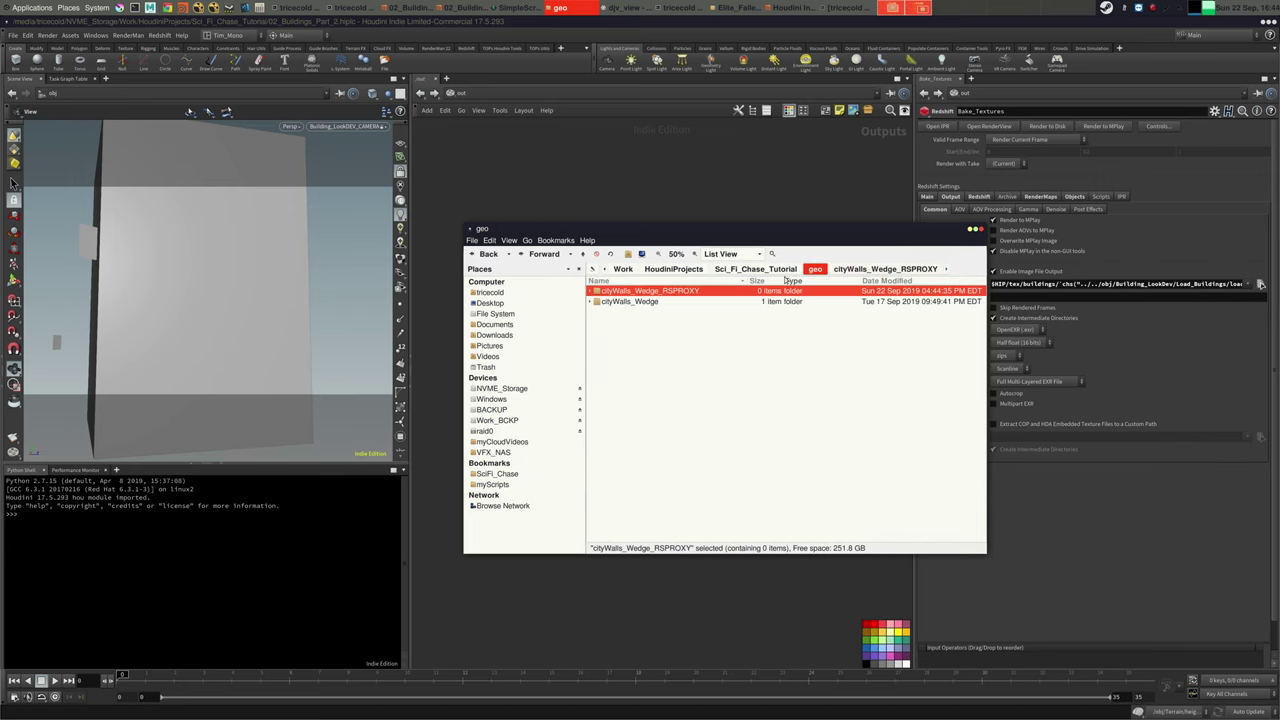
pyautogui.click(785, 270)
pyautogui.doubleClick(613, 414)
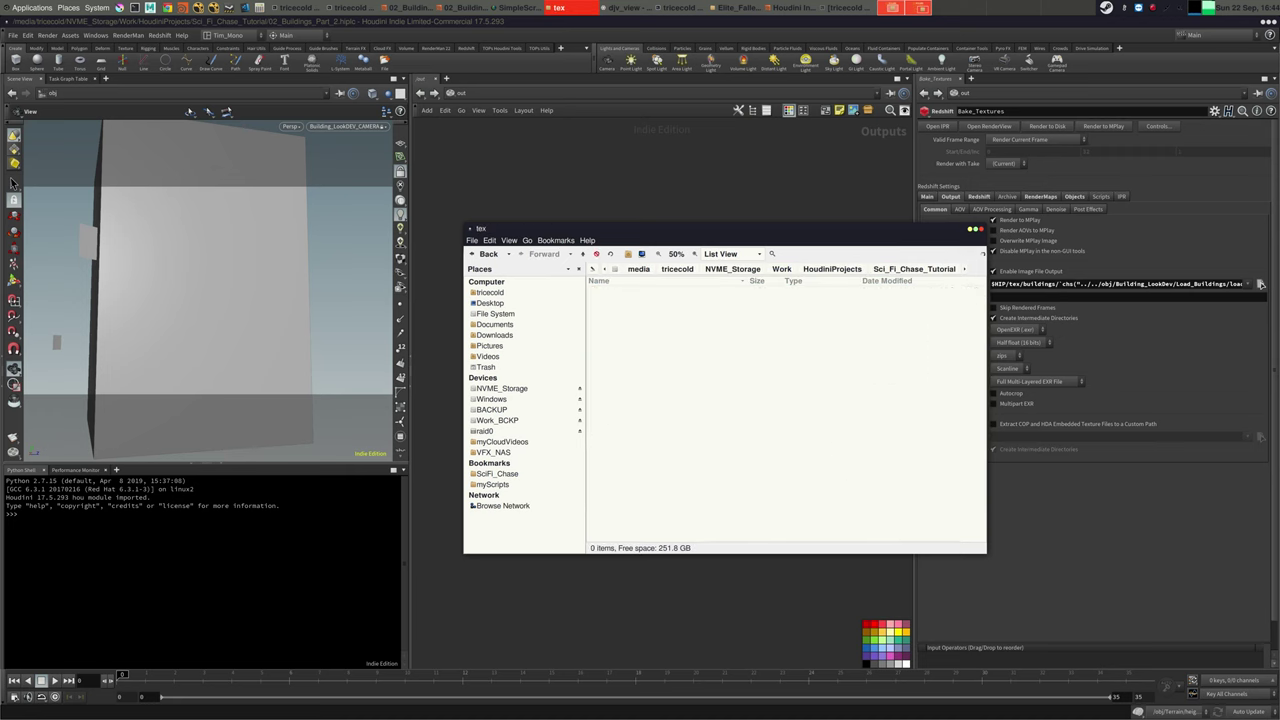
pyautogui.doubleClick(612, 301)
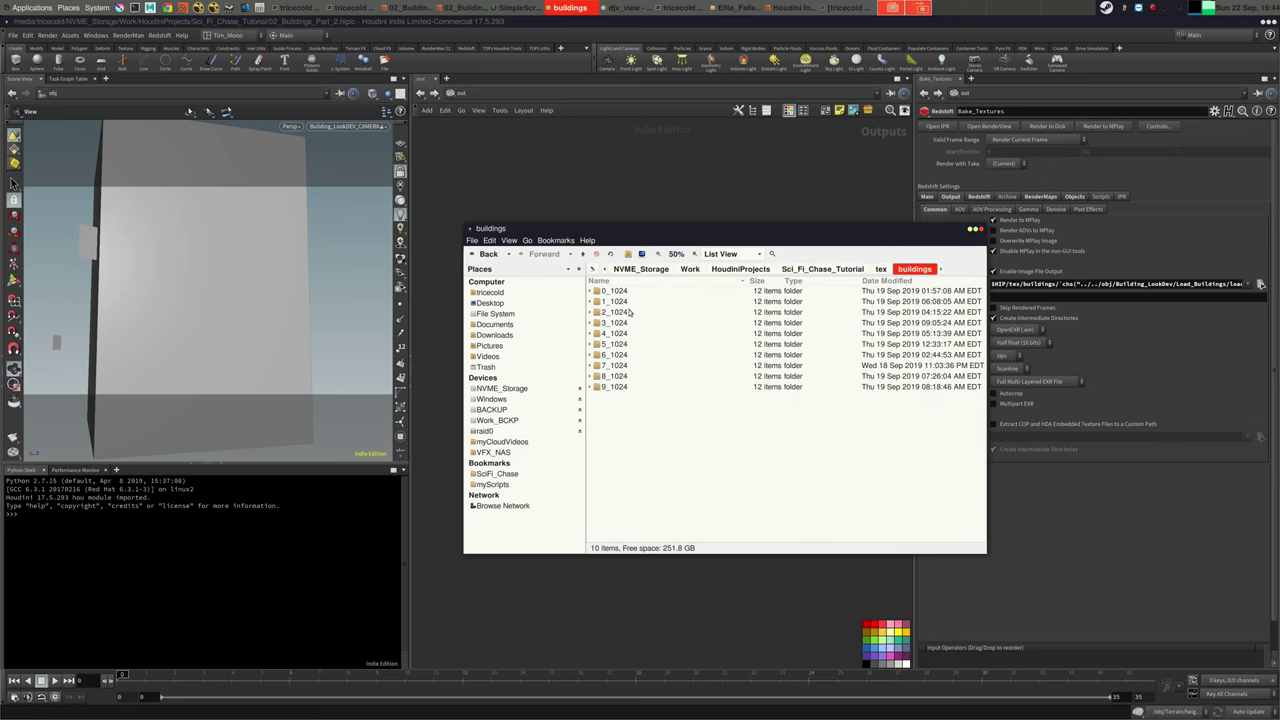
pyautogui.click(878, 269)
pyautogui.rightClick(627, 302)
pyautogui.click(656, 359)
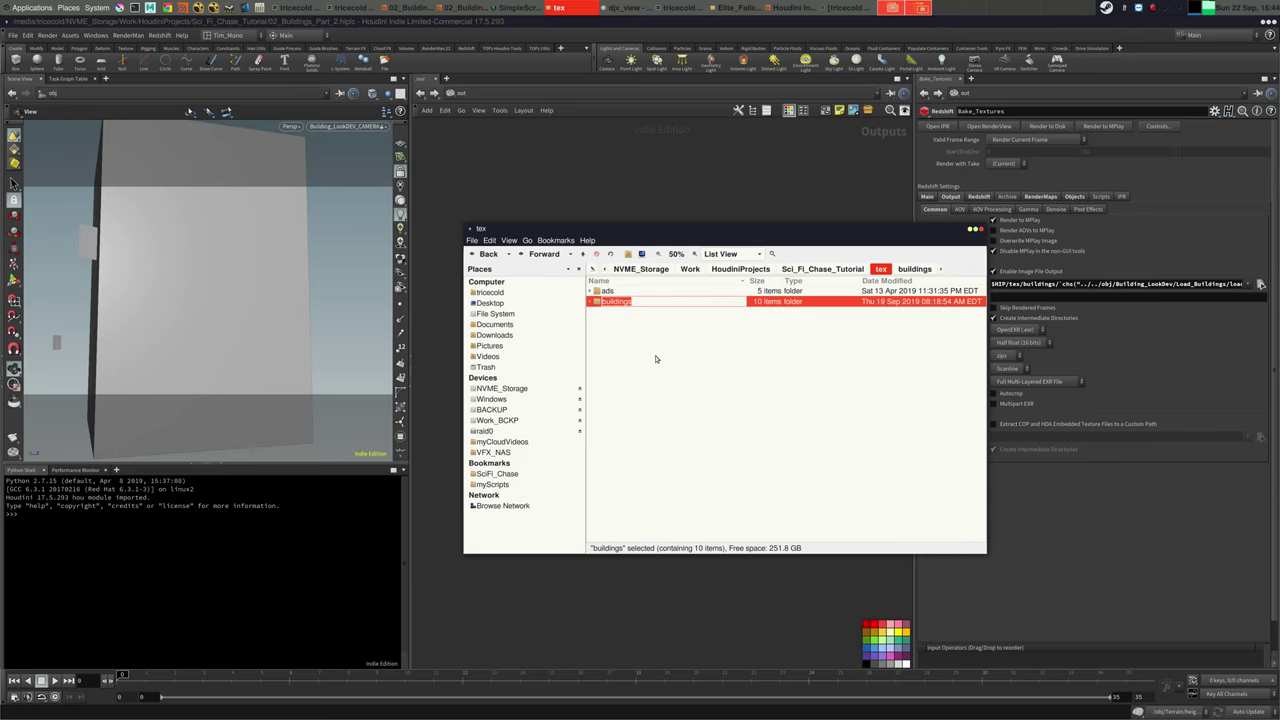
pyautogui.click(656, 301)
pyautogui.write('_BCKP')
pyautogui.press('Return')
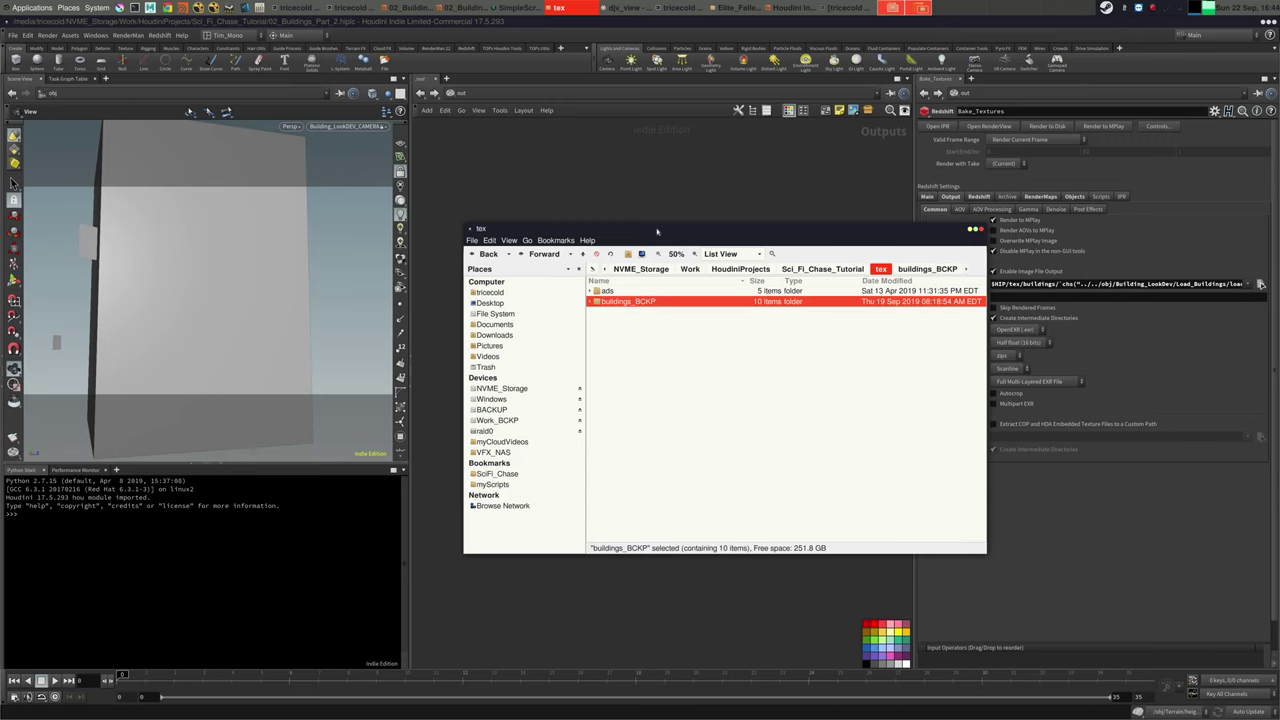
# Switch back to Houdini, open the Bake_and_Render task network and select the Render_Turntables node
pyautogui.moveTo(657, 236); pyautogui.dragTo(704, 380)
pyautogui.click(527, 93)
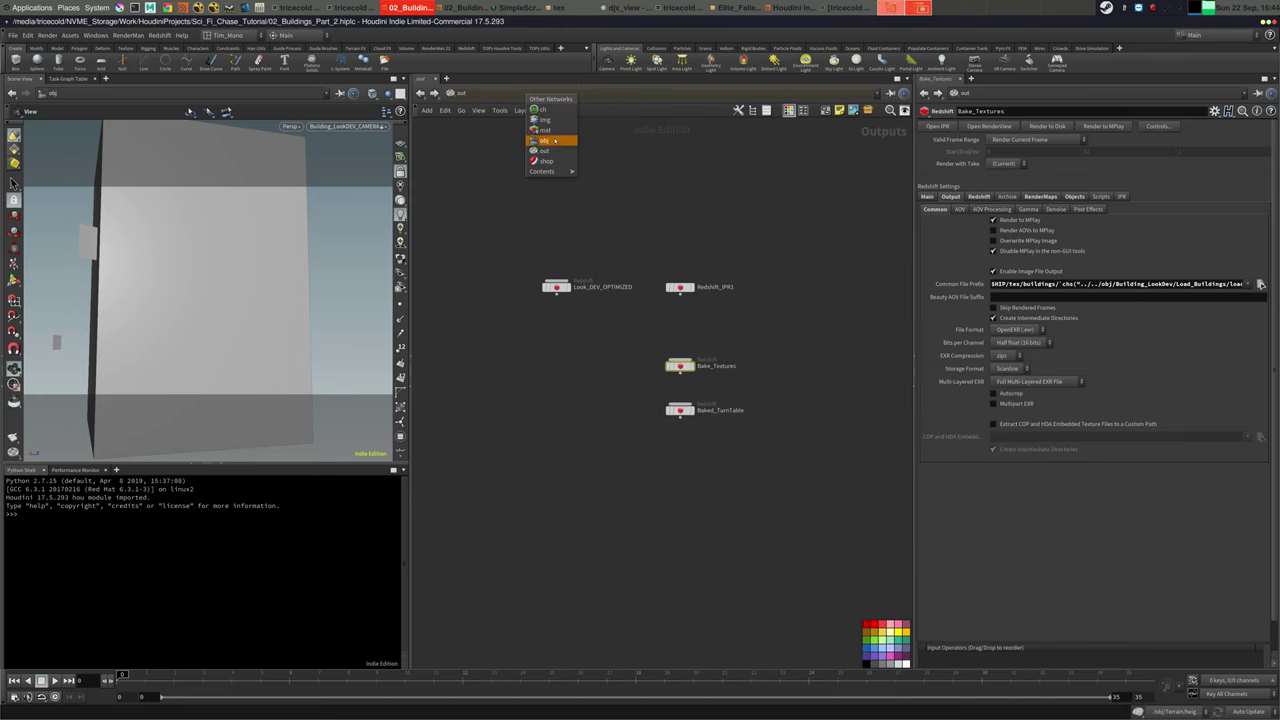
pyautogui.click(552, 151)
pyautogui.click(515, 95)
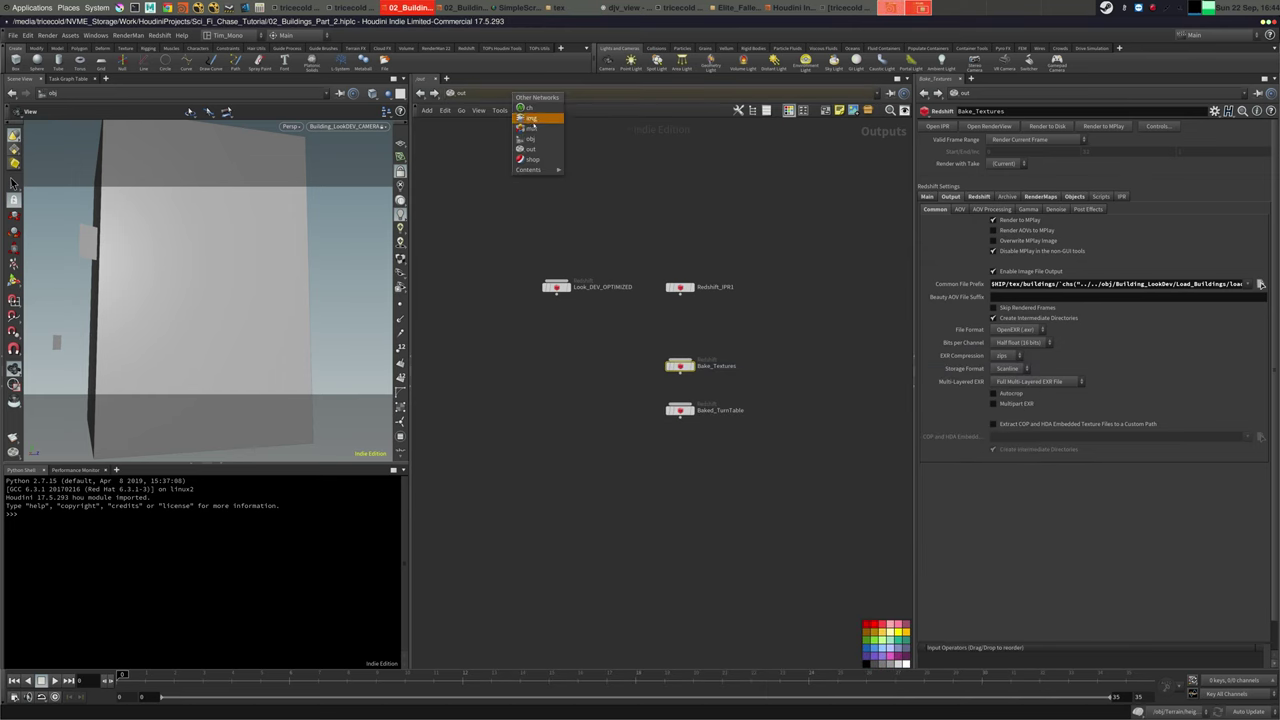
pyautogui.click(538, 138)
pyautogui.doubleClick(589, 350)
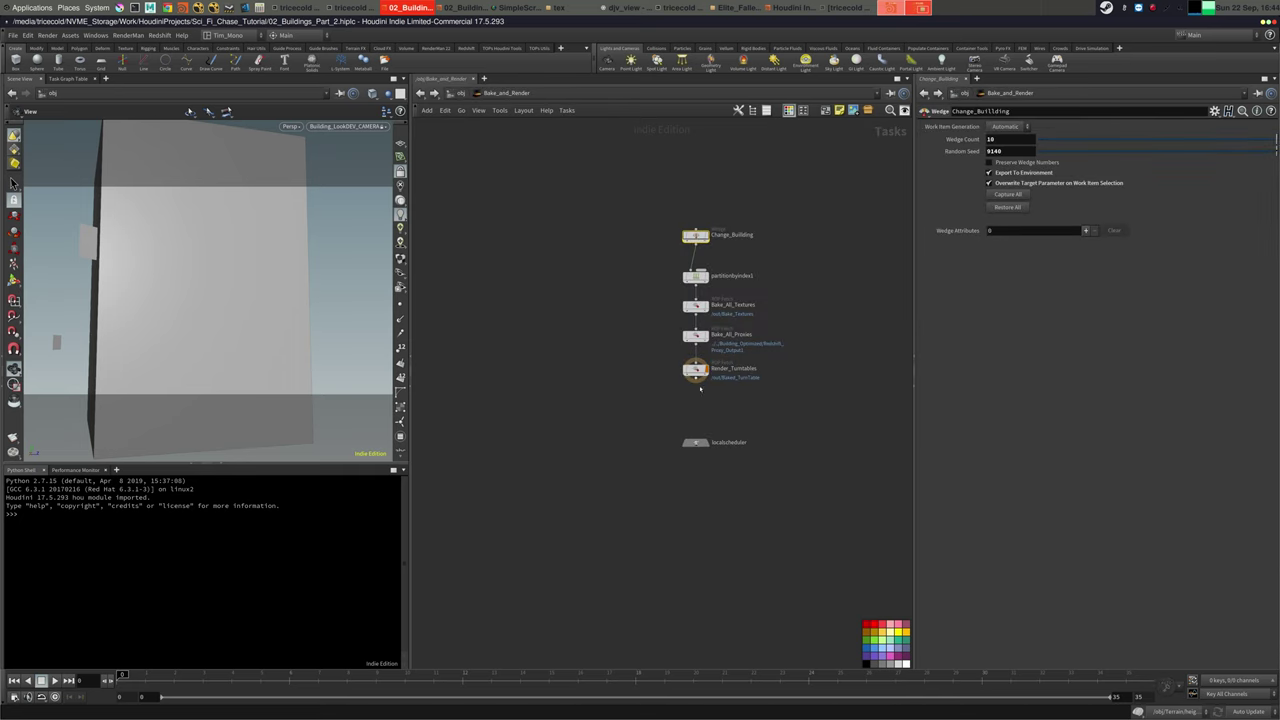
pyautogui.click(637, 356)
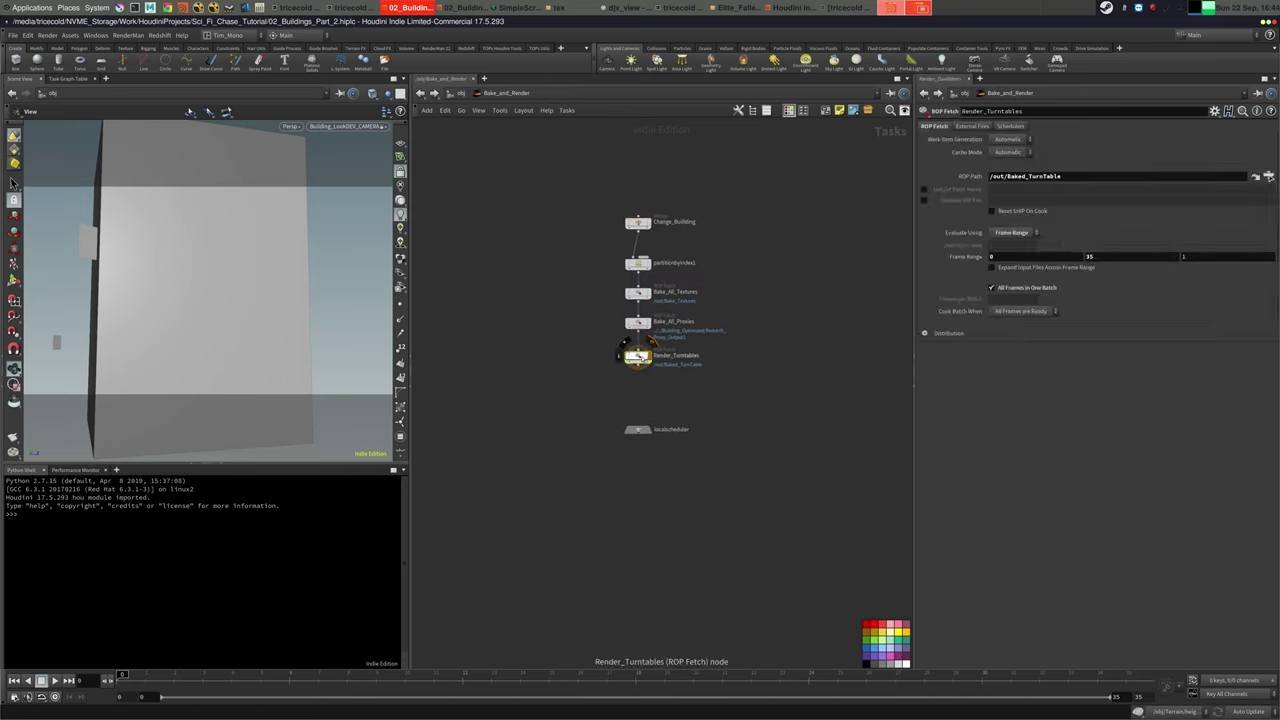
pyautogui.rightClick(641, 358)
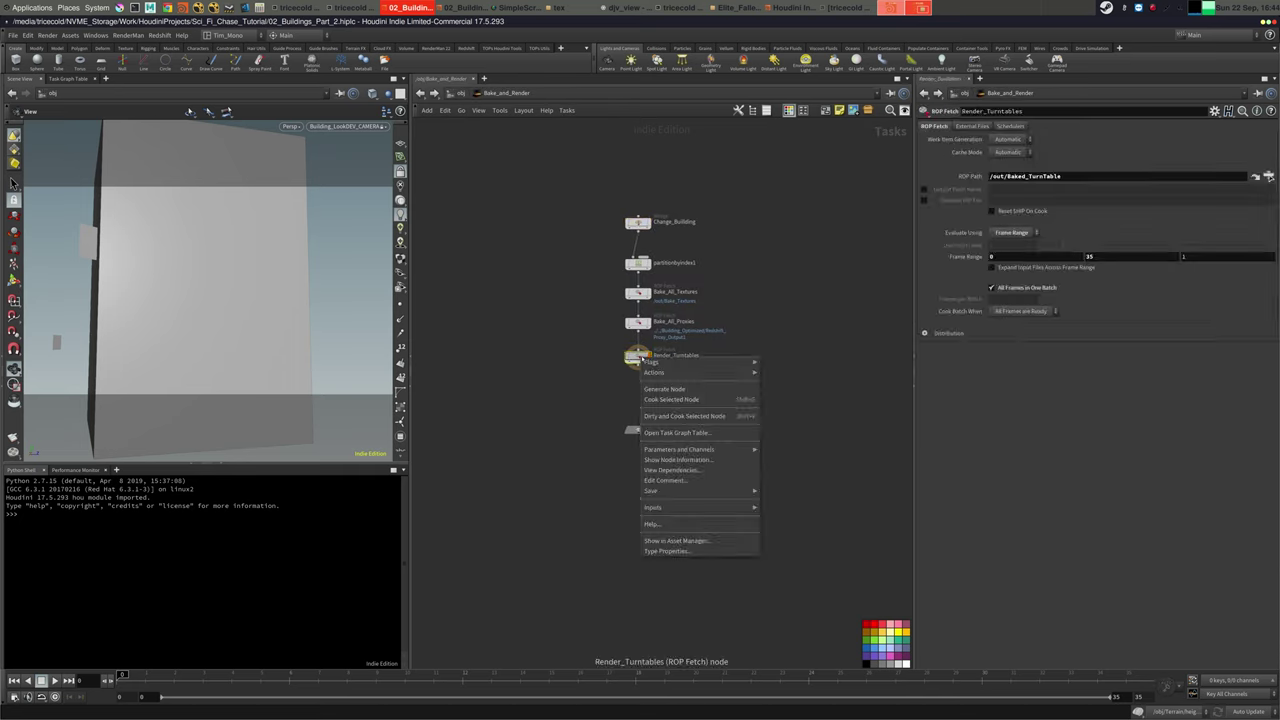
pyautogui.click(504, 424)
# Enlarge the pane holding the Python Shell and show the Performance Monitor in it
pyautogui.moveTo(264, 468); pyautogui.dragTo(264, 380)
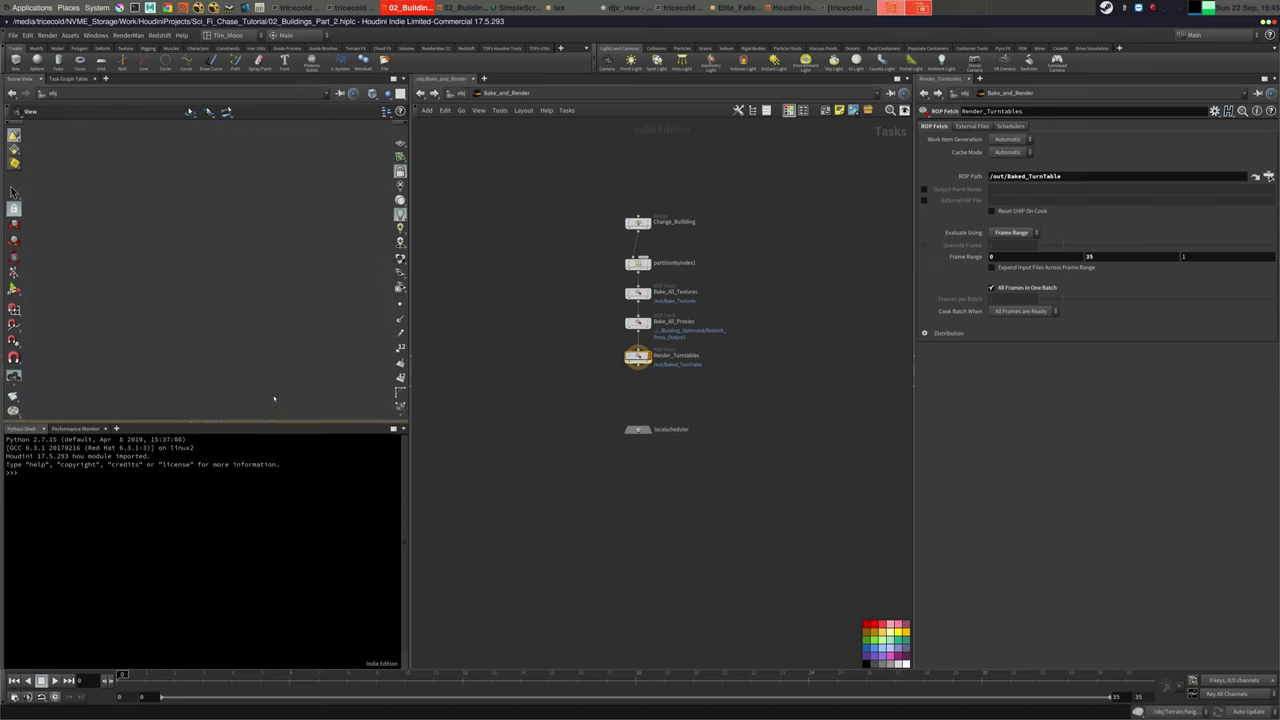
pyautogui.click(76, 382)
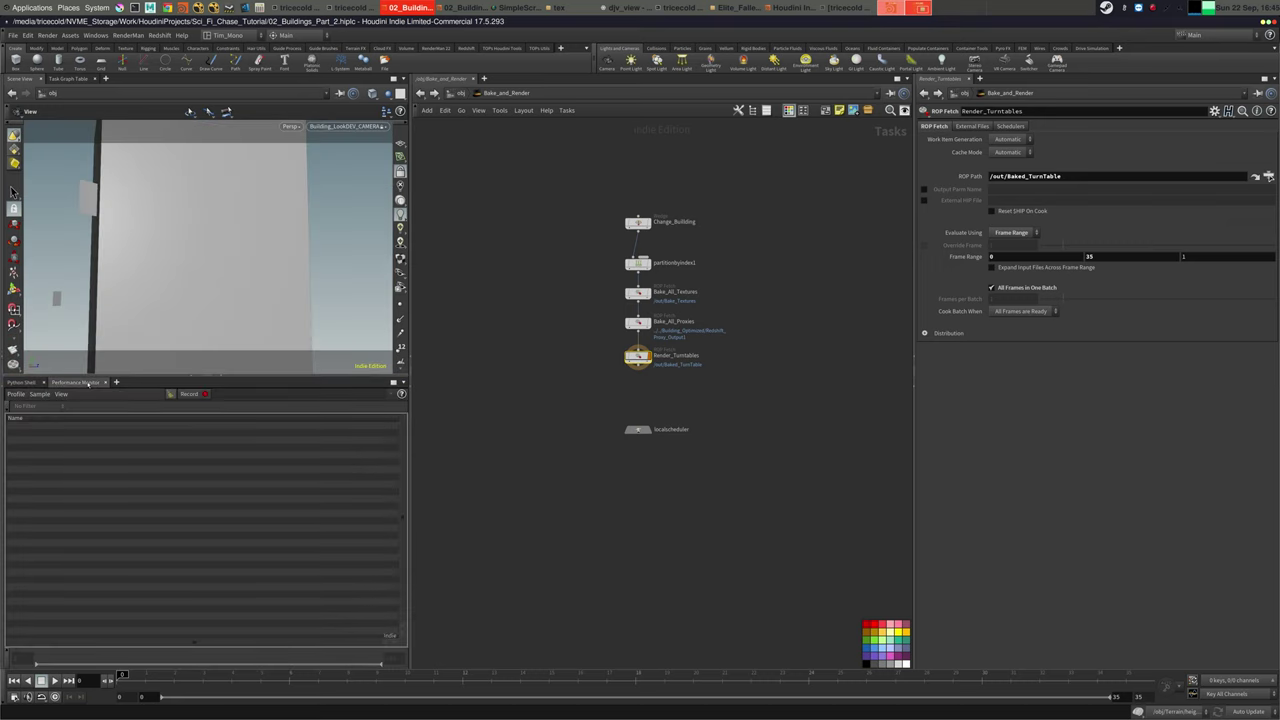
pyautogui.rightClick(88, 383)
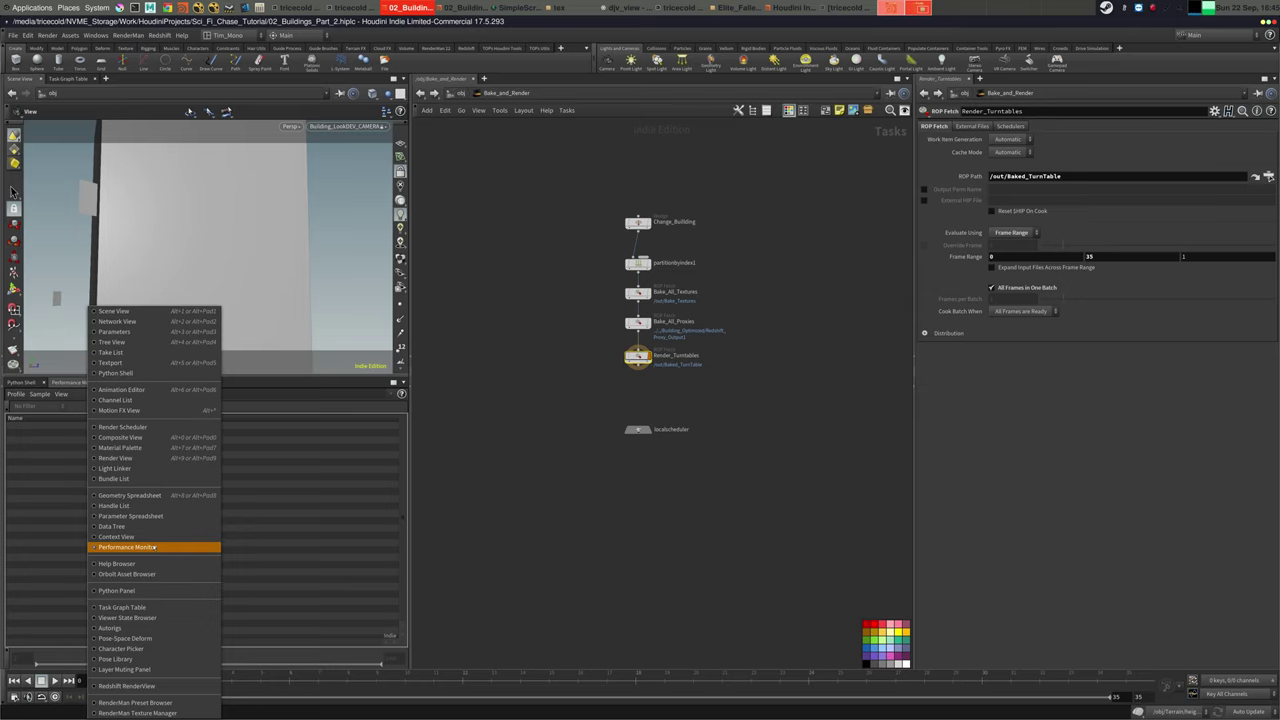
pyautogui.click(520, 425)
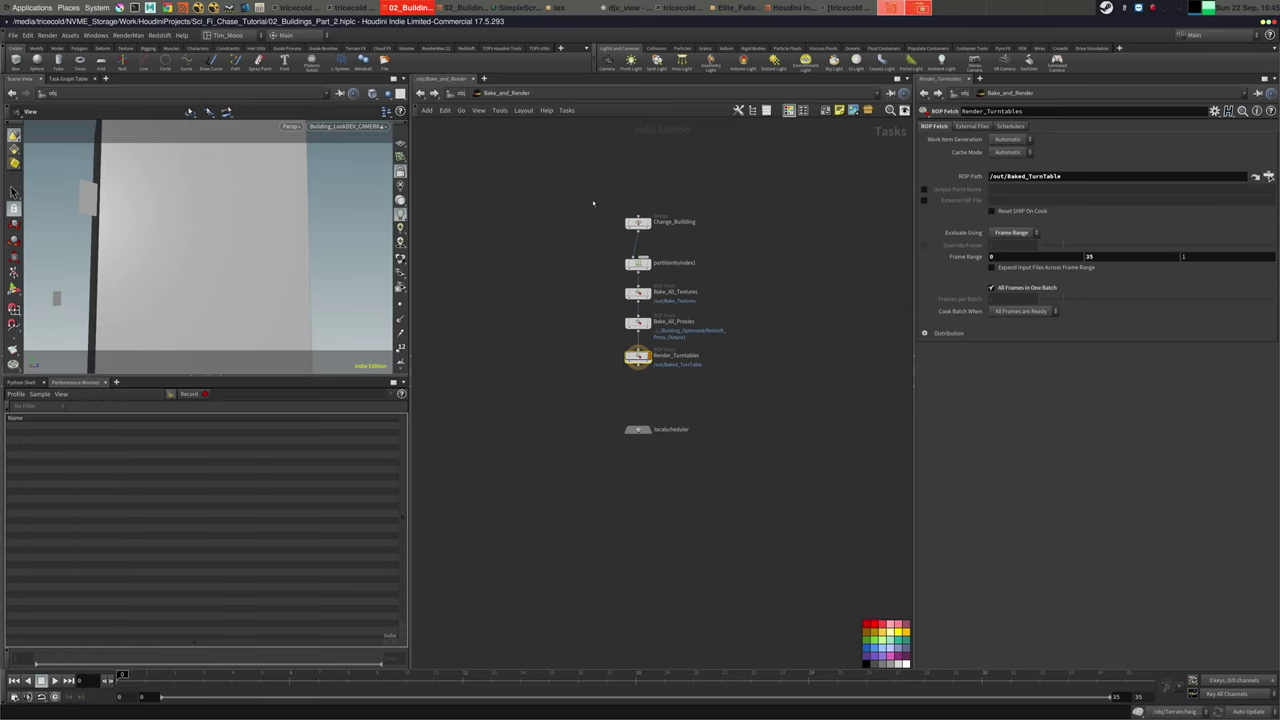
# Review the settings of the Change_Building wedge and the texture, proxy and turntable ROP Fetch nodes
pyautogui.moveTo(591, 203); pyautogui.dragTo(697, 260)
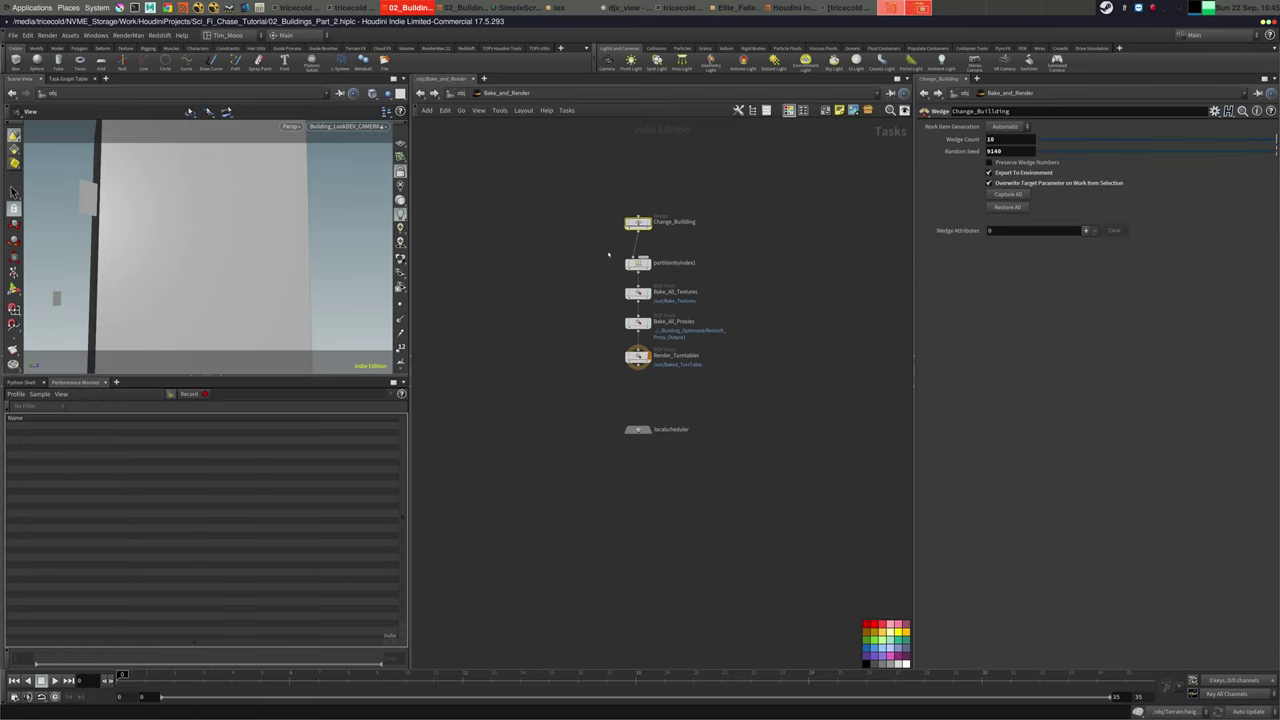
pyautogui.moveTo(608, 255); pyautogui.dragTo(697, 311)
pyautogui.moveTo(604, 309); pyautogui.dragTo(676, 341)
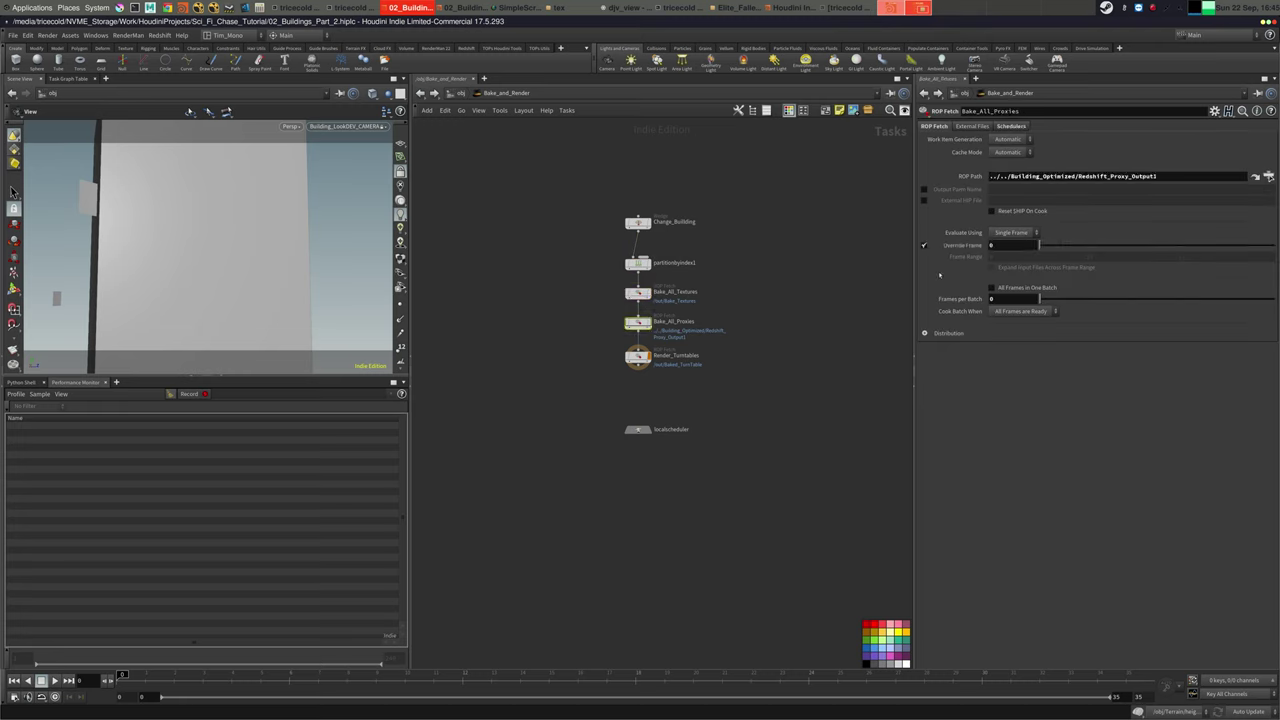
pyautogui.moveTo(602, 282); pyautogui.dragTo(705, 305)
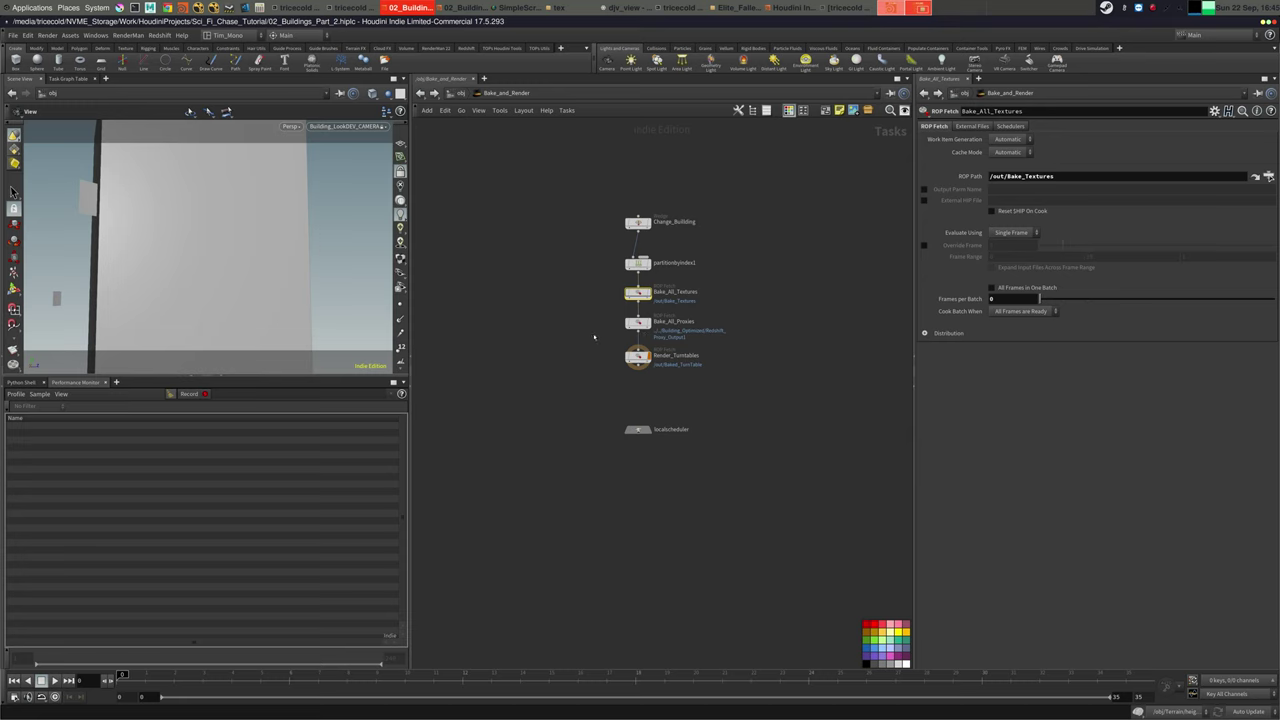
pyautogui.moveTo(594, 339); pyautogui.dragTo(688, 383)
pyautogui.moveTo(594, 281); pyautogui.dragTo(708, 312)
# Tidy the task network by moving Change_Building and localscheduler closer to the rest of the node chain
pyautogui.moveTo(637, 222); pyautogui.dragTo(637, 230)
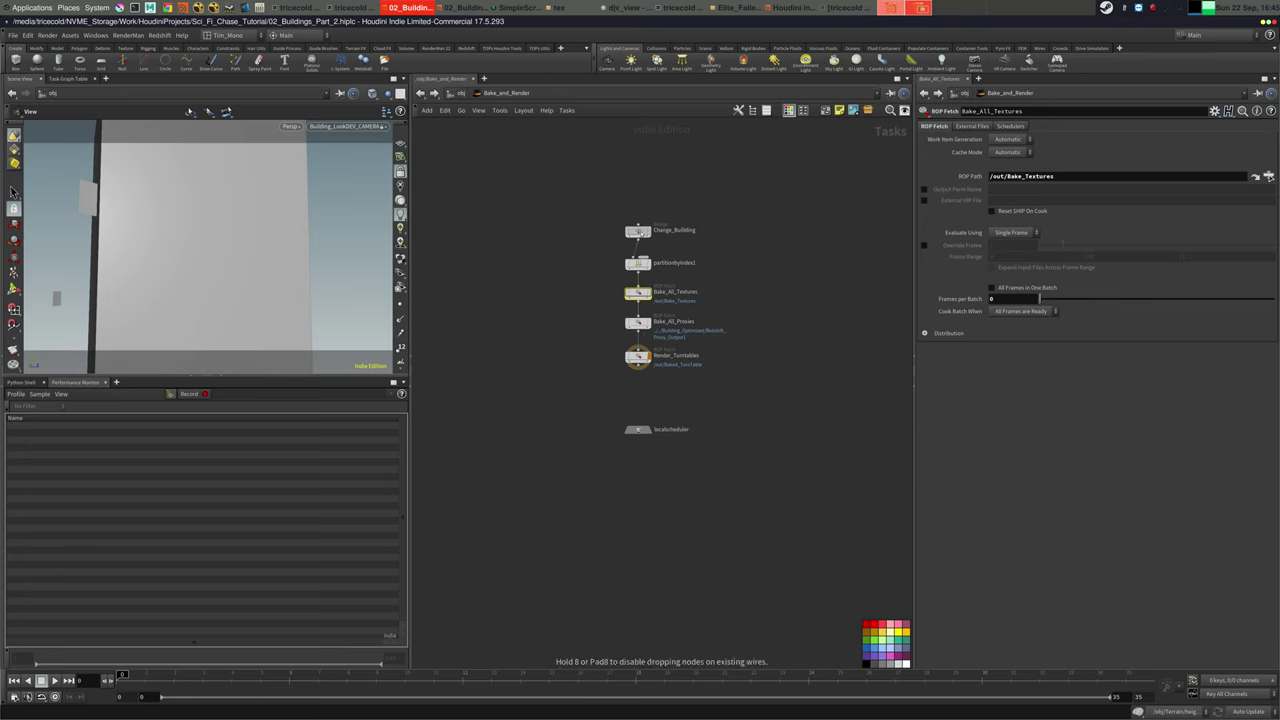
pyautogui.moveTo(584, 344); pyautogui.dragTo(713, 377)
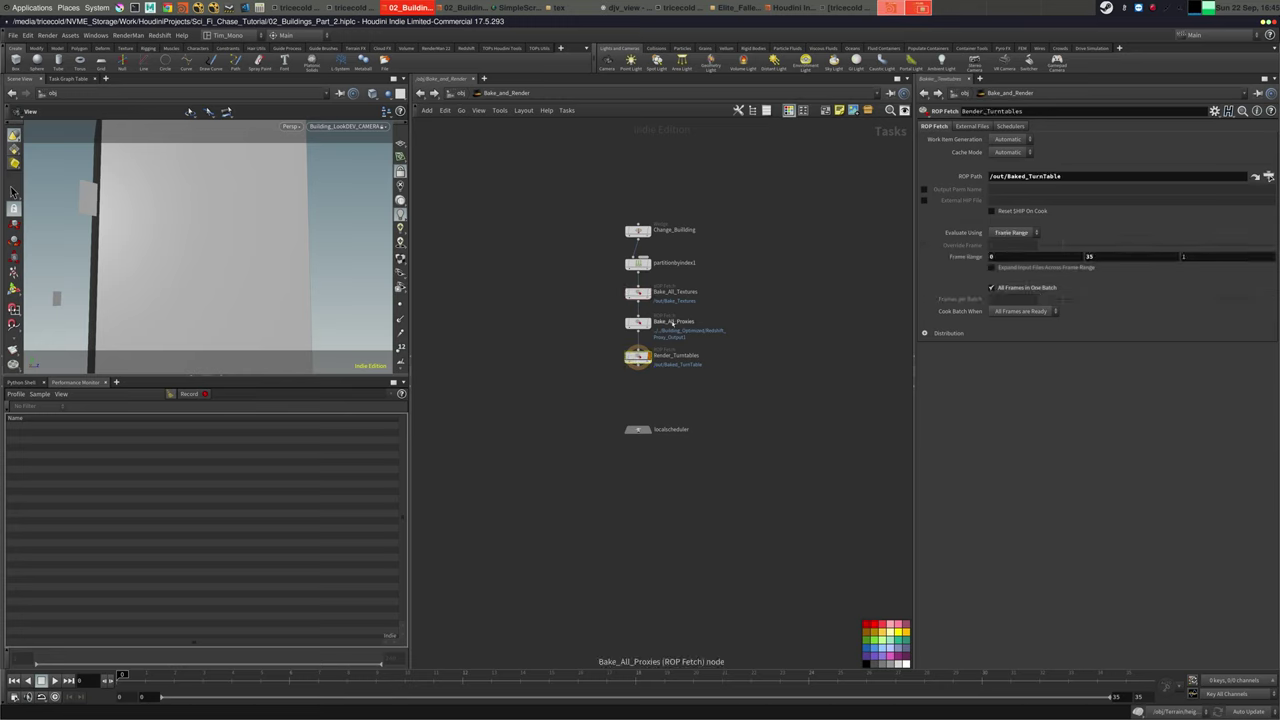
pyautogui.moveTo(643, 428); pyautogui.dragTo(643, 400)
# Recheck the settings of Bake_All_Textures, Change_Building and Render_Turntables in turn
pyautogui.moveTo(578, 333); pyautogui.dragTo(569, 357, button='middle')
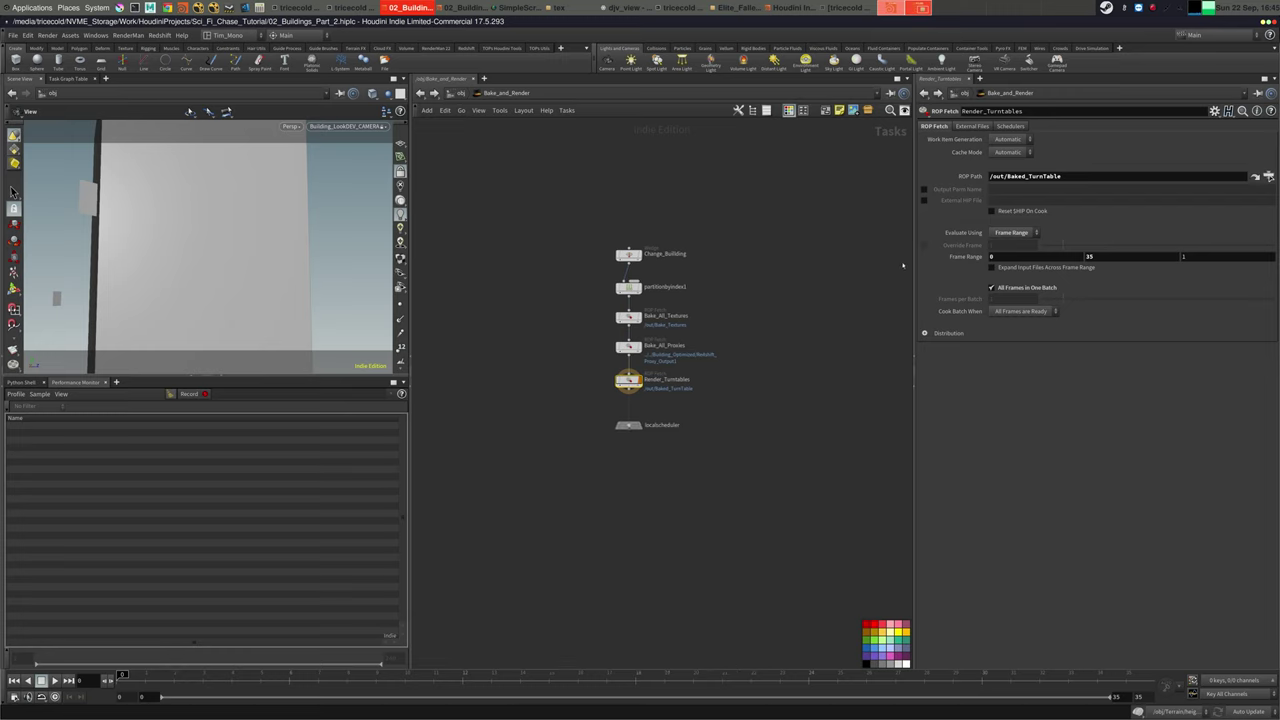
pyautogui.click(628, 317)
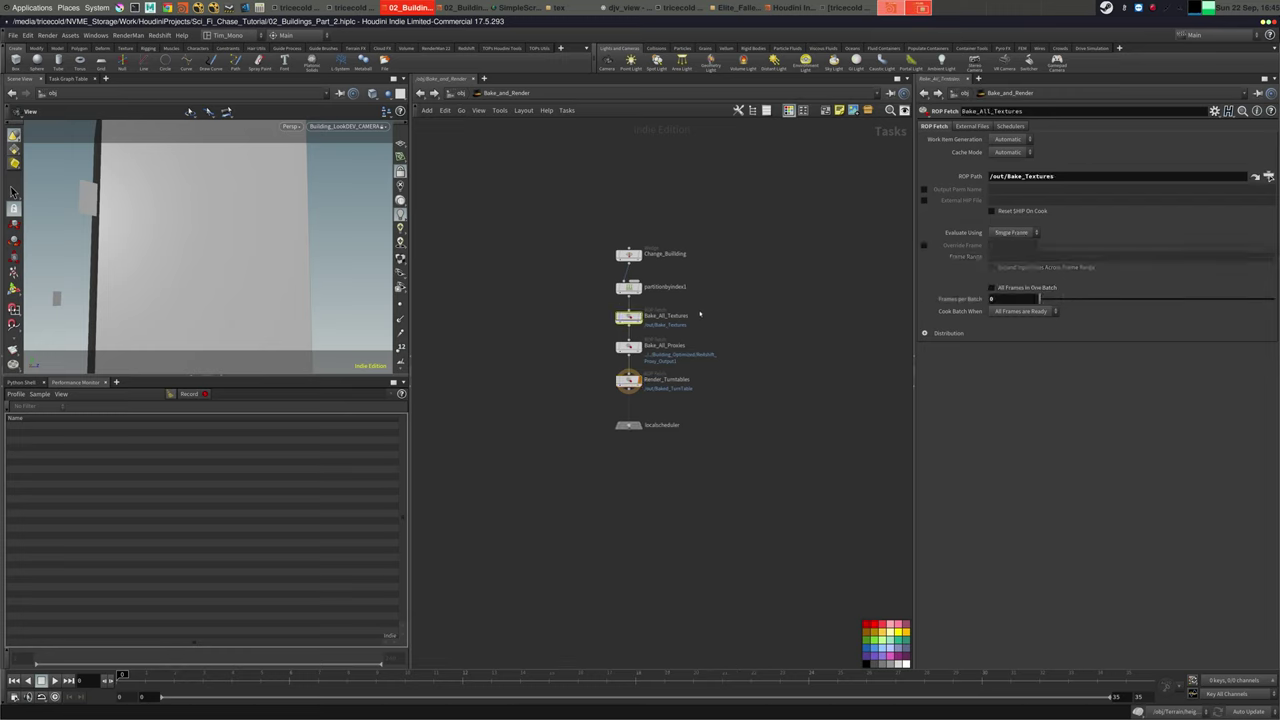
pyautogui.click(628, 254)
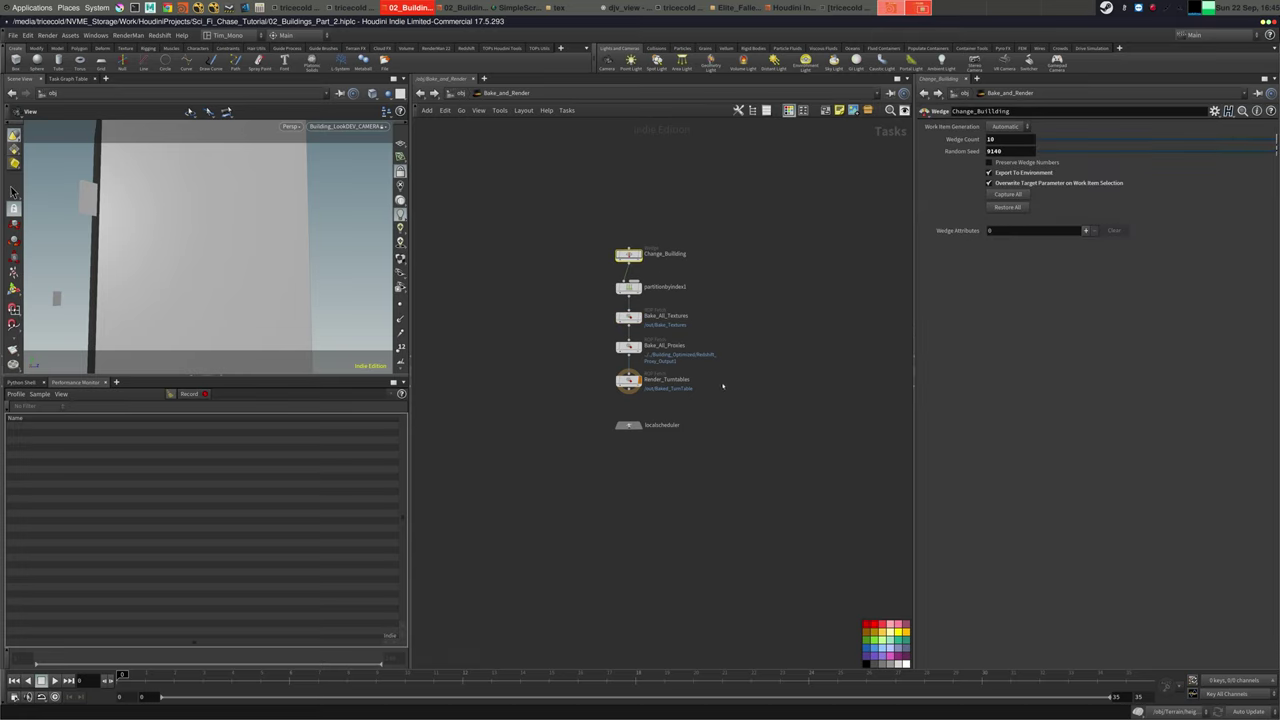
pyautogui.click(628, 380)
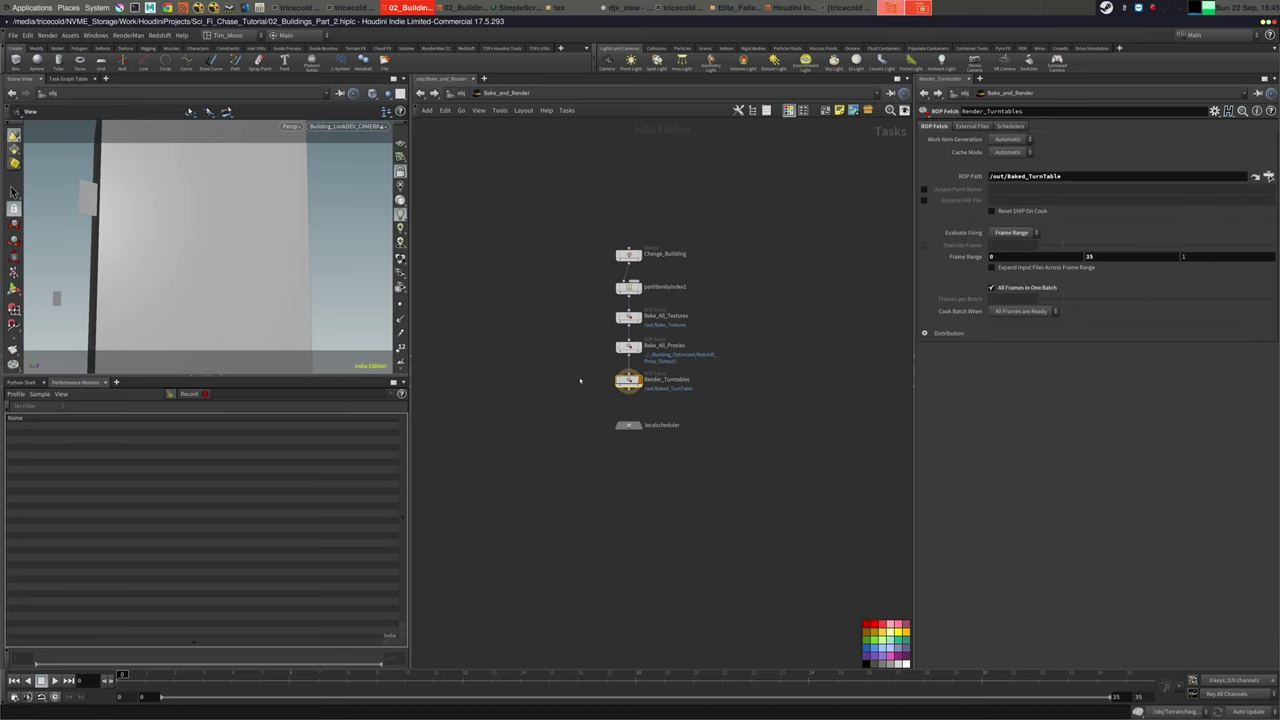
# Save the current scene file
pyautogui.click(13, 36)
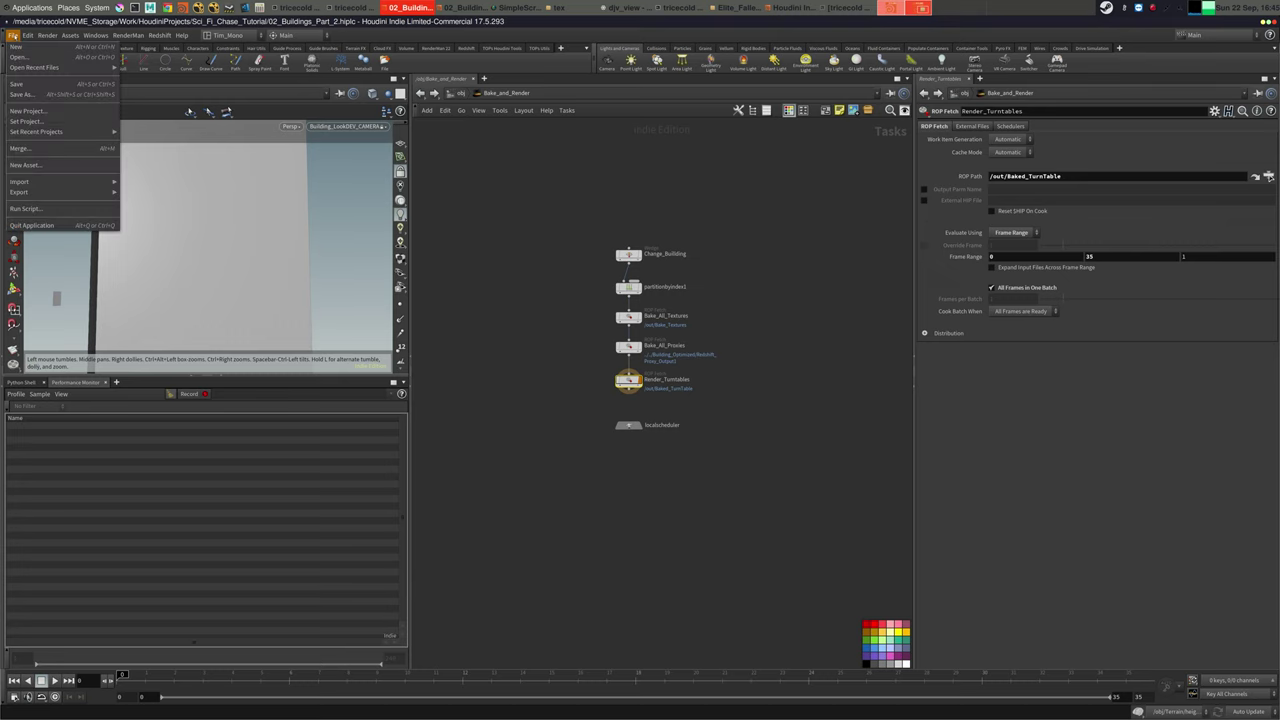
pyautogui.click(22, 84)
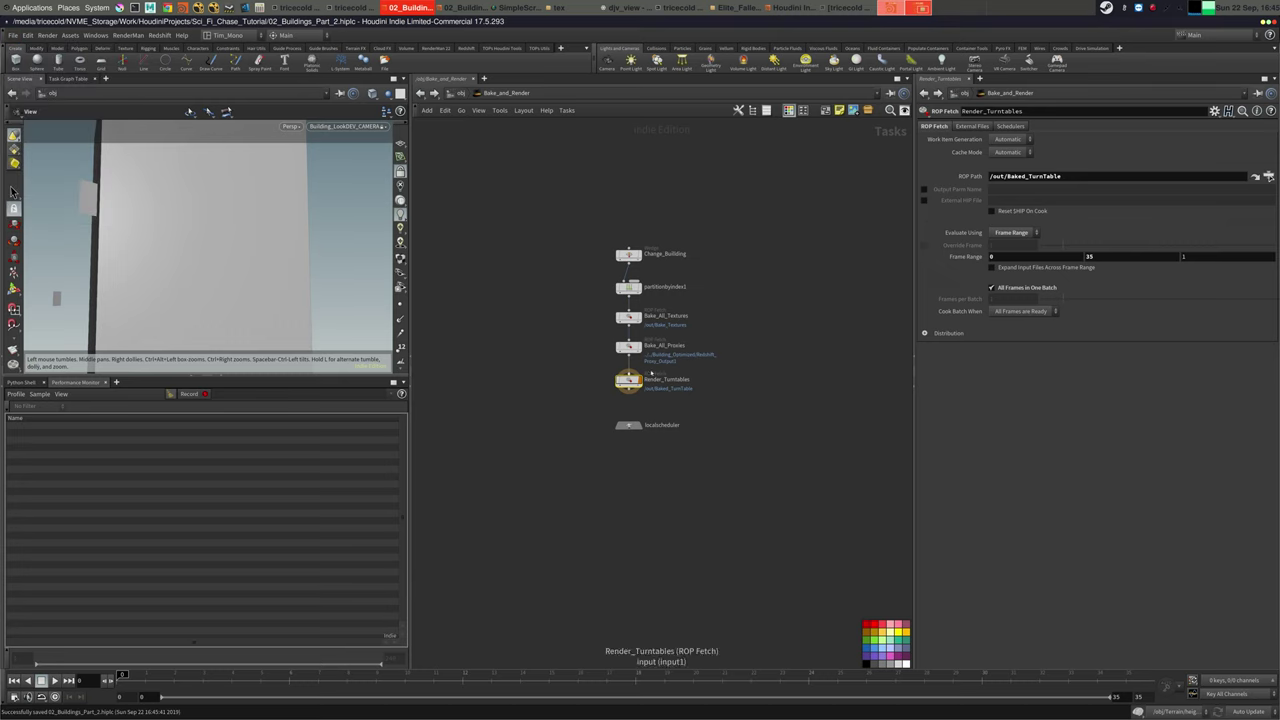
pyautogui.click(1153, 8)
pyautogui.click(1161, 21)
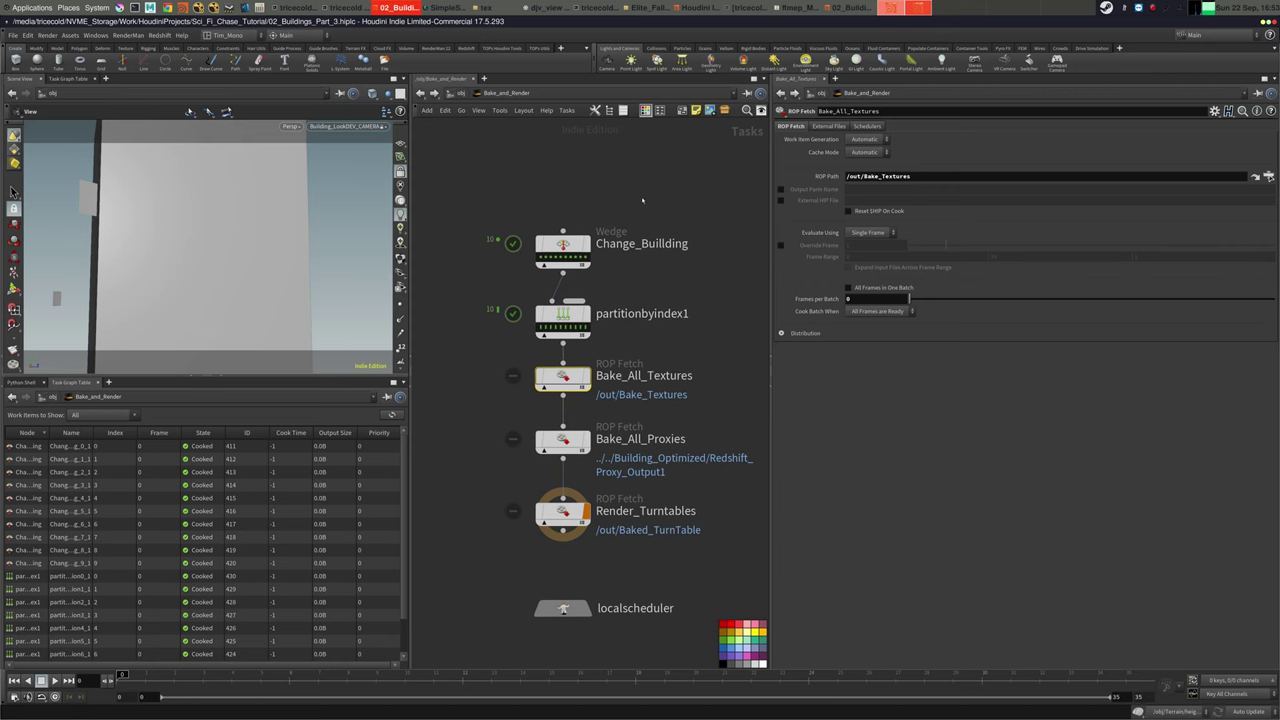
# Delete the Render_Turntables node's results from disk
pyautogui.moveTo(641, 199); pyautogui.dragTo(490, 343)
pyautogui.click(561, 507)
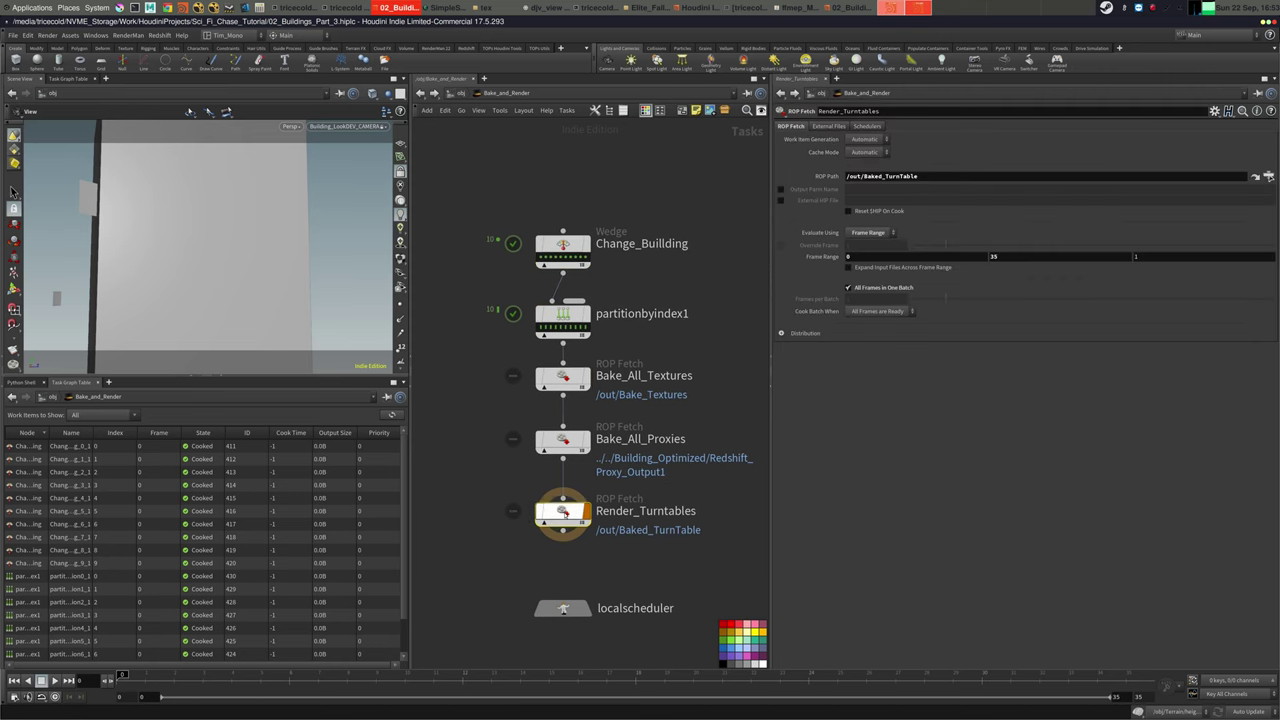
pyautogui.rightClick(562, 507)
pyautogui.click(555, 507)
pyautogui.rightClick(572, 500)
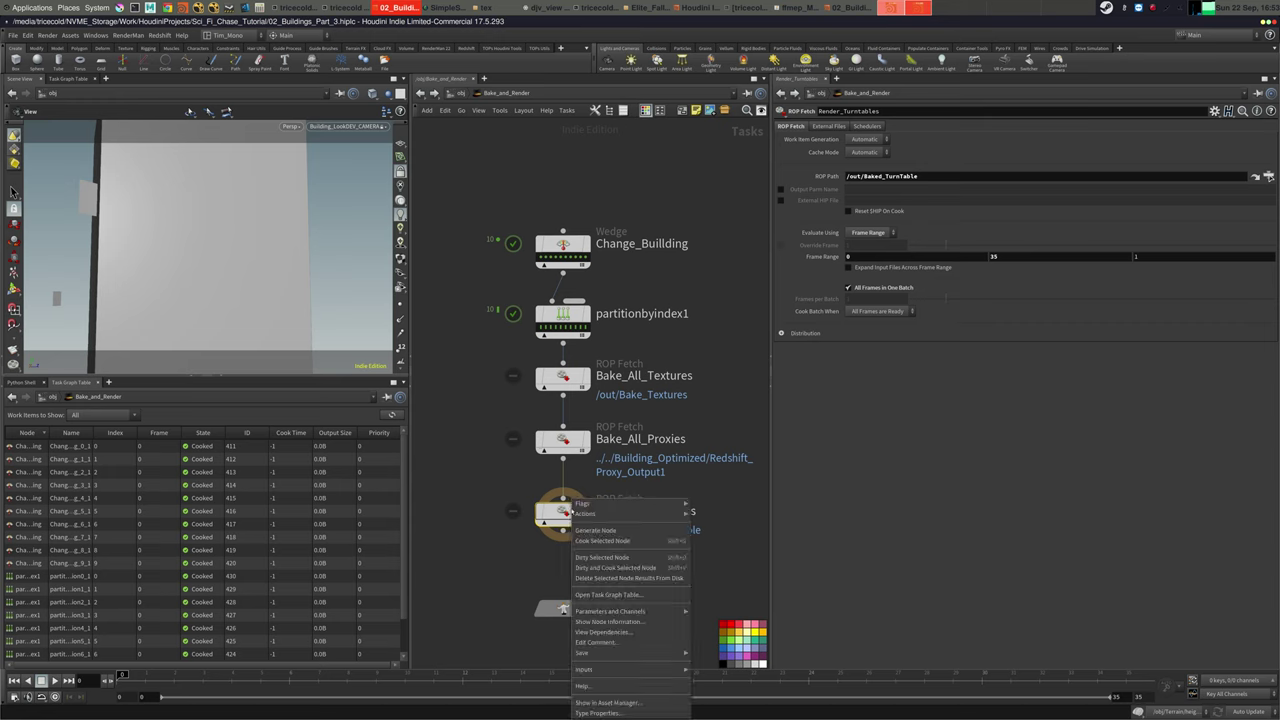
pyautogui.click(640, 579)
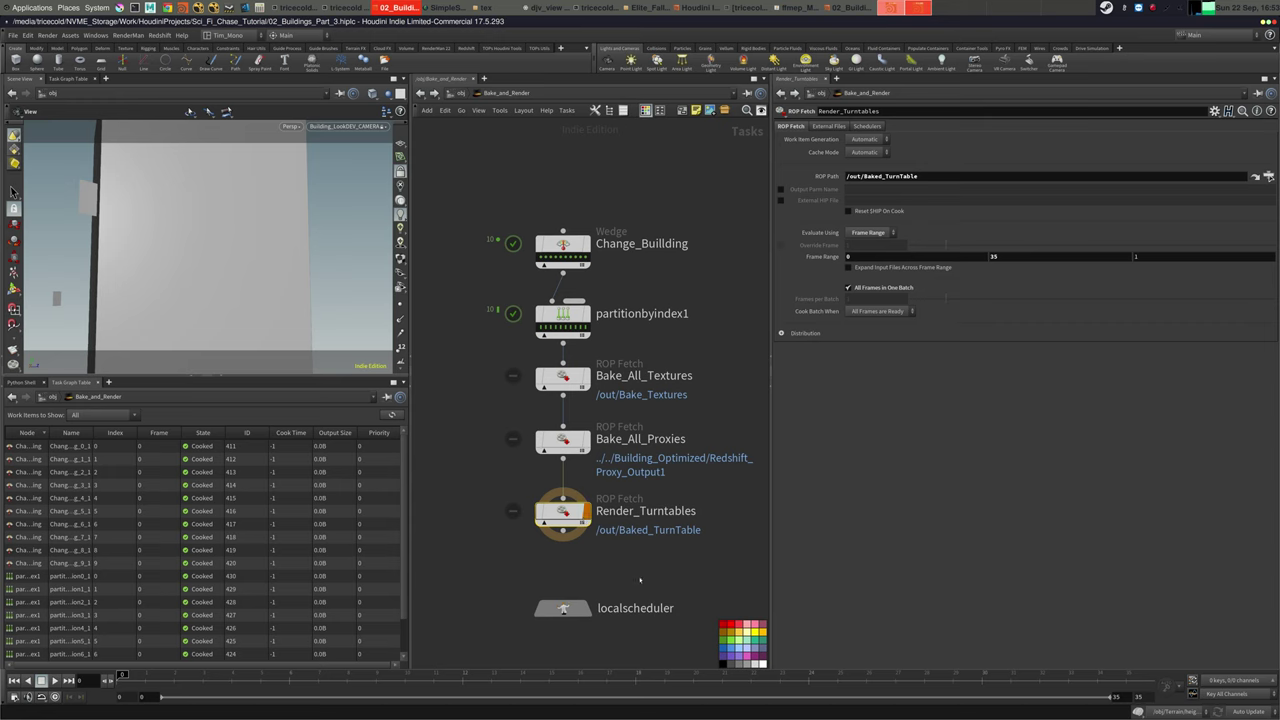
pyautogui.rightClick(568, 530)
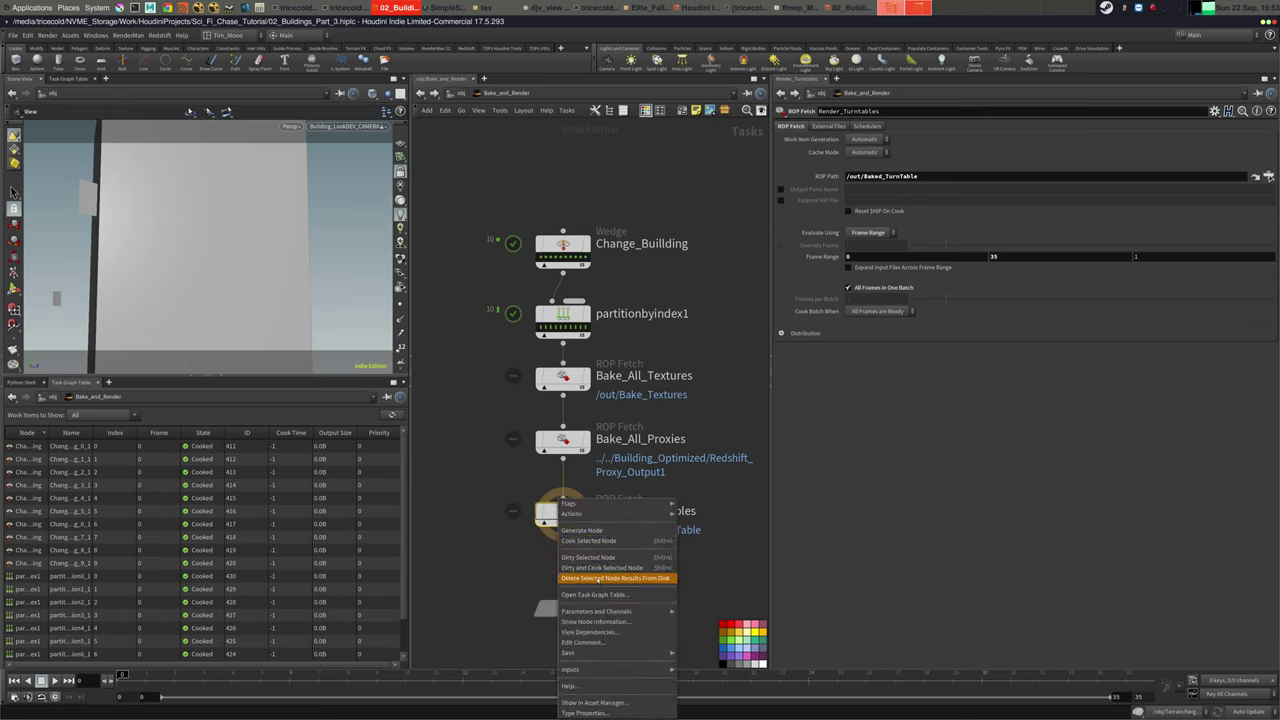
pyautogui.click(620, 580)
# Delete the results of the Change_Building and partitionbyindex1 nodes from disk
pyautogui.moveTo(646, 153); pyautogui.dragTo(524, 338)
pyautogui.rightClick(562, 320)
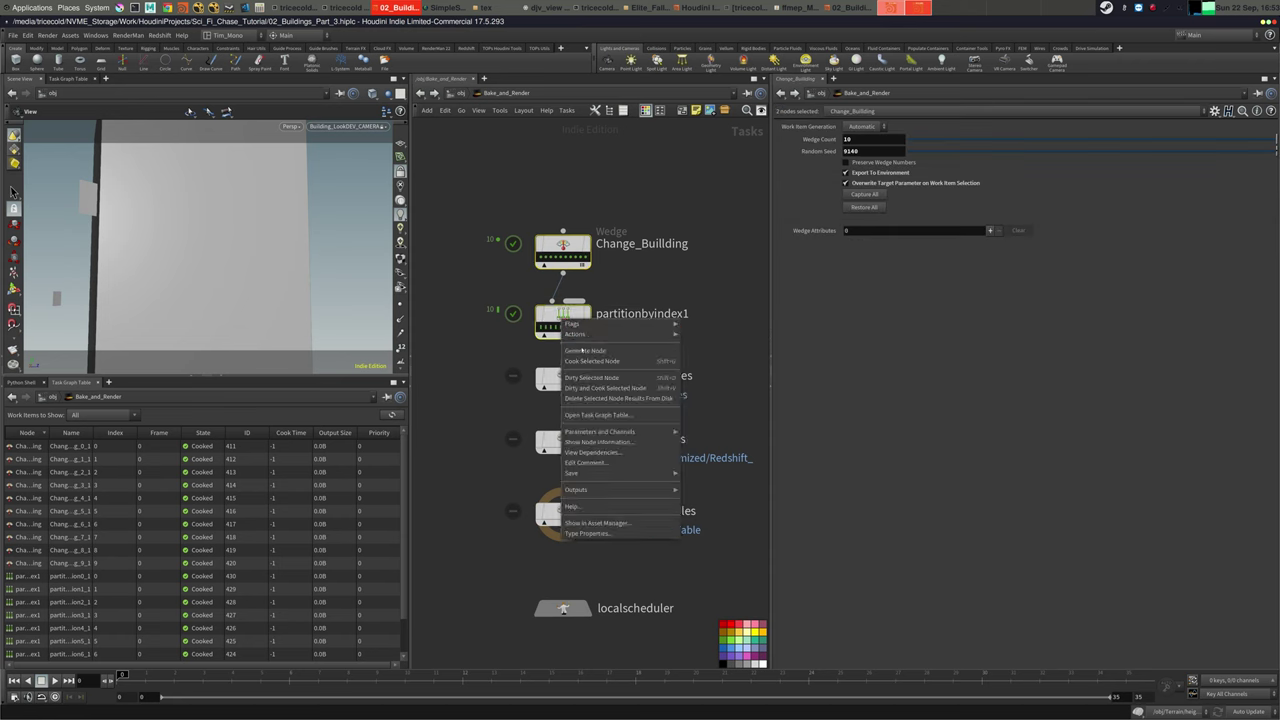
pyautogui.click(598, 399)
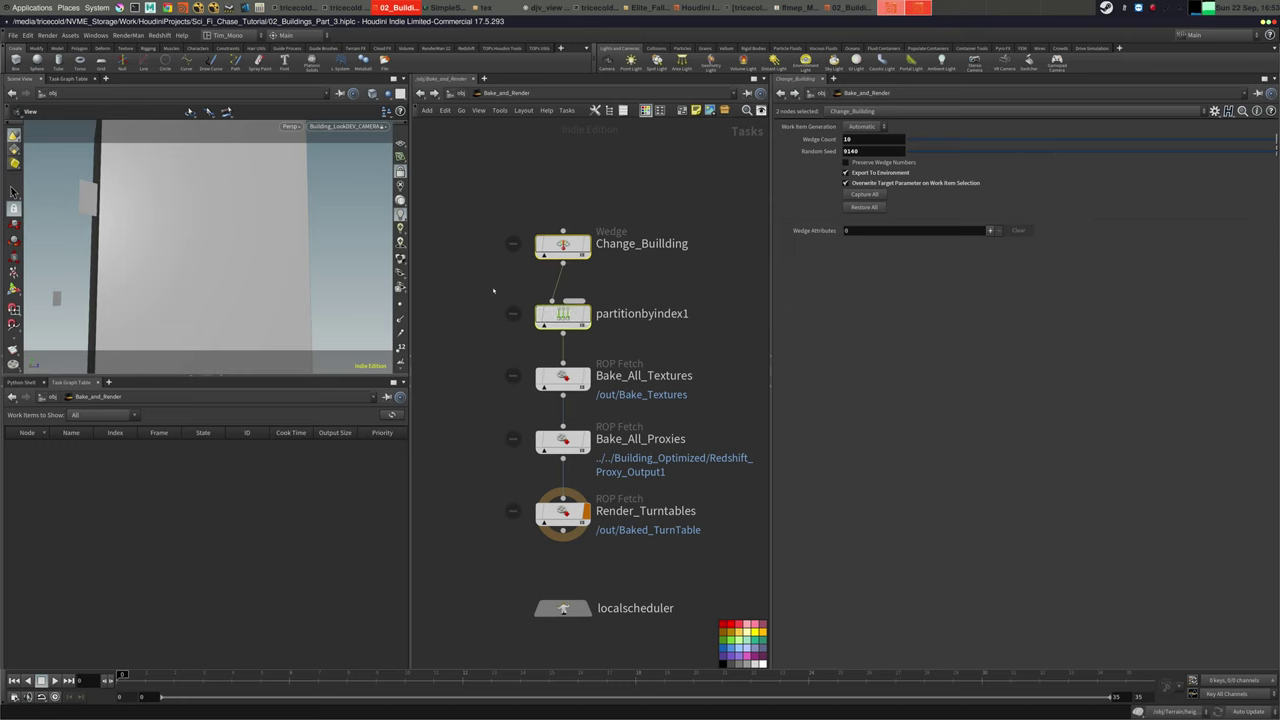
# Cook the Change_Building wedge and partitionbyindex1, and check a partition work item against the Bake_All_Textures node
pyautogui.moveTo(468, 226); pyautogui.dragTo(612, 296)
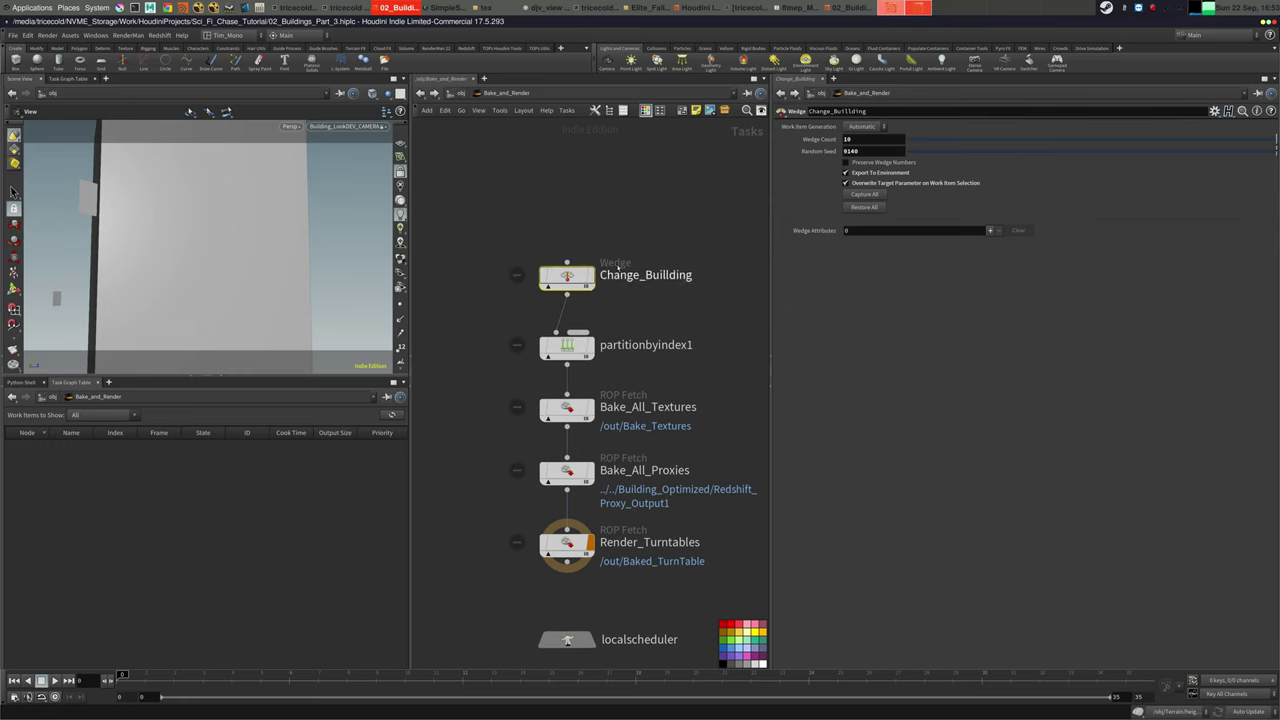
pyautogui.rightClick(567, 276)
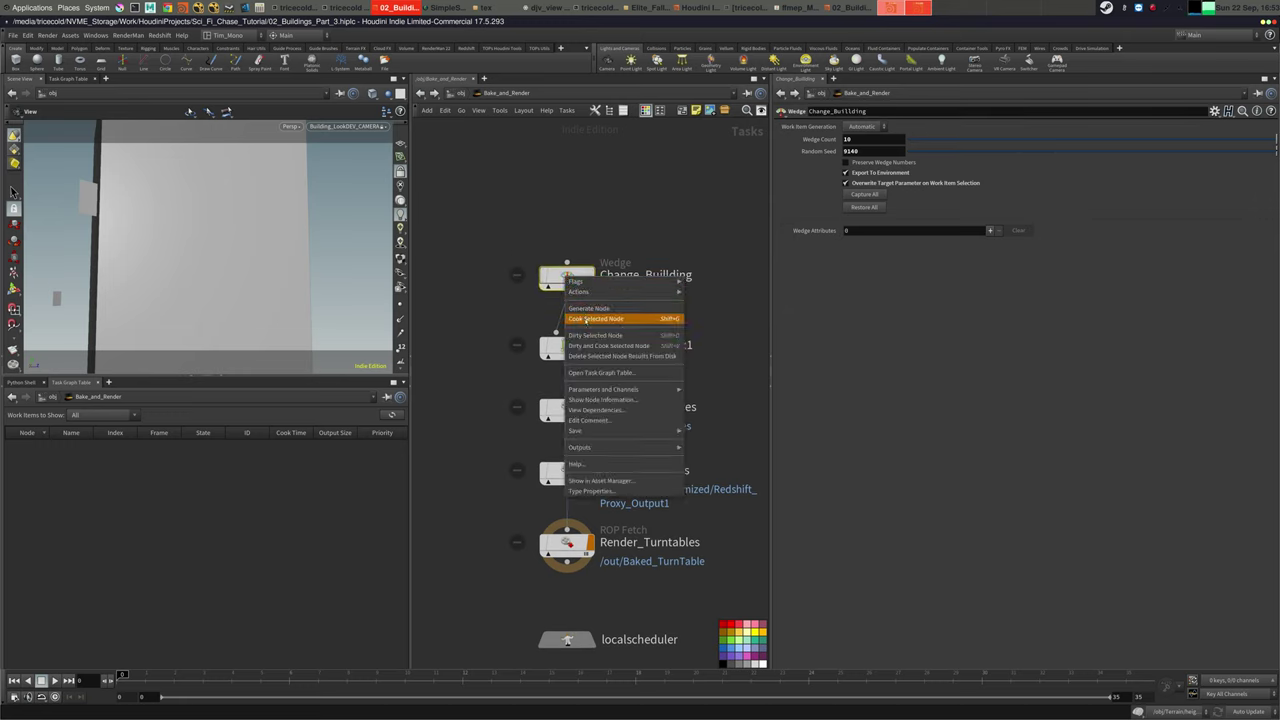
pyautogui.click(597, 320)
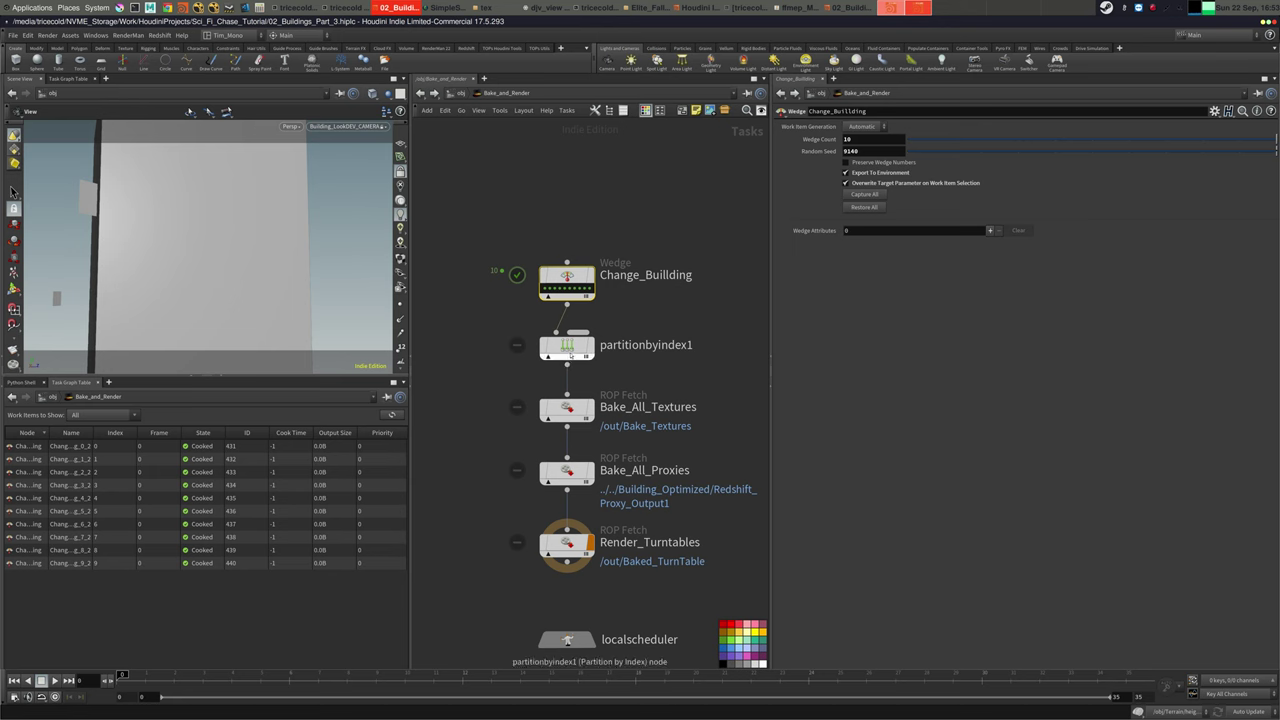
pyautogui.click(568, 347)
pyautogui.rightClick(570, 349)
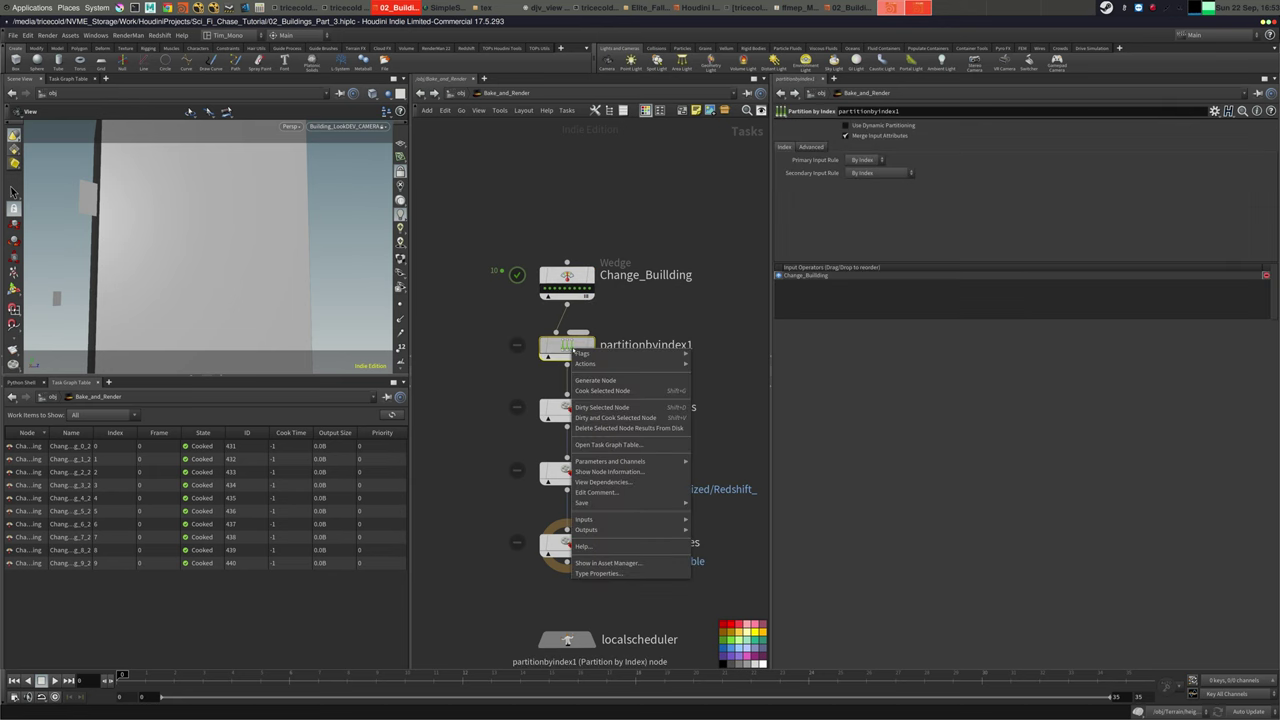
pyautogui.click(604, 390)
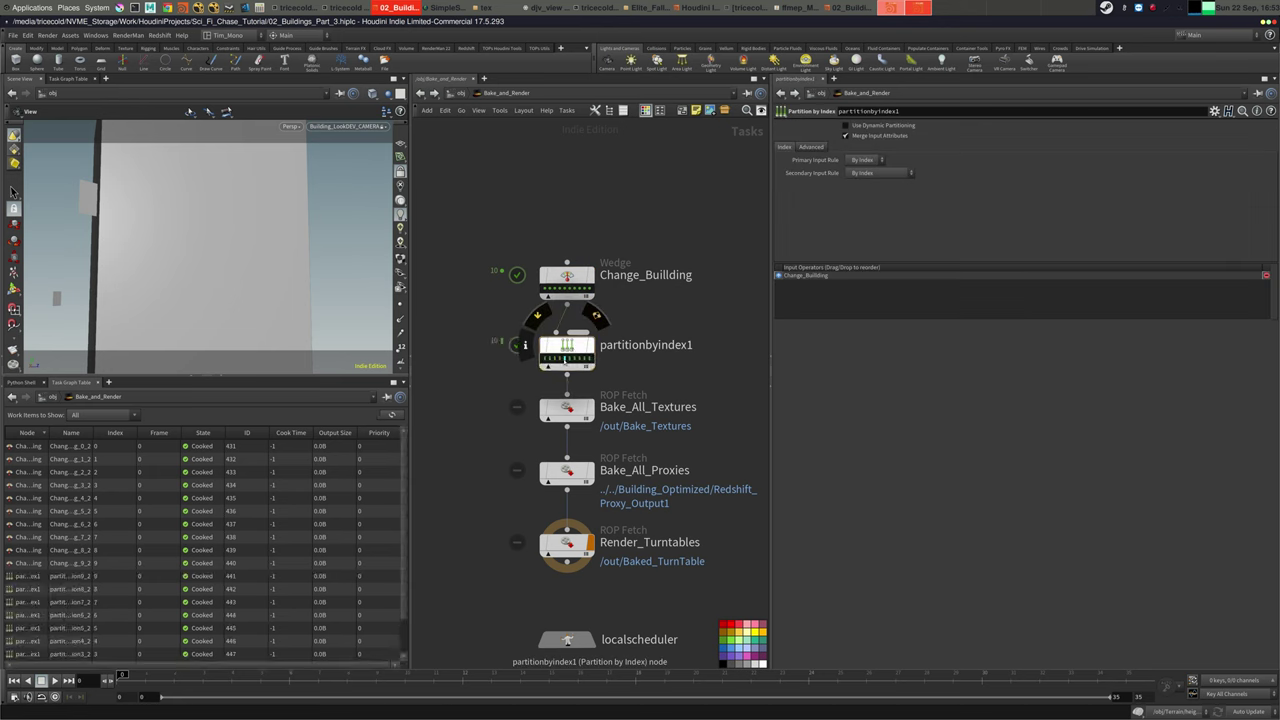
pyautogui.click(546, 358)
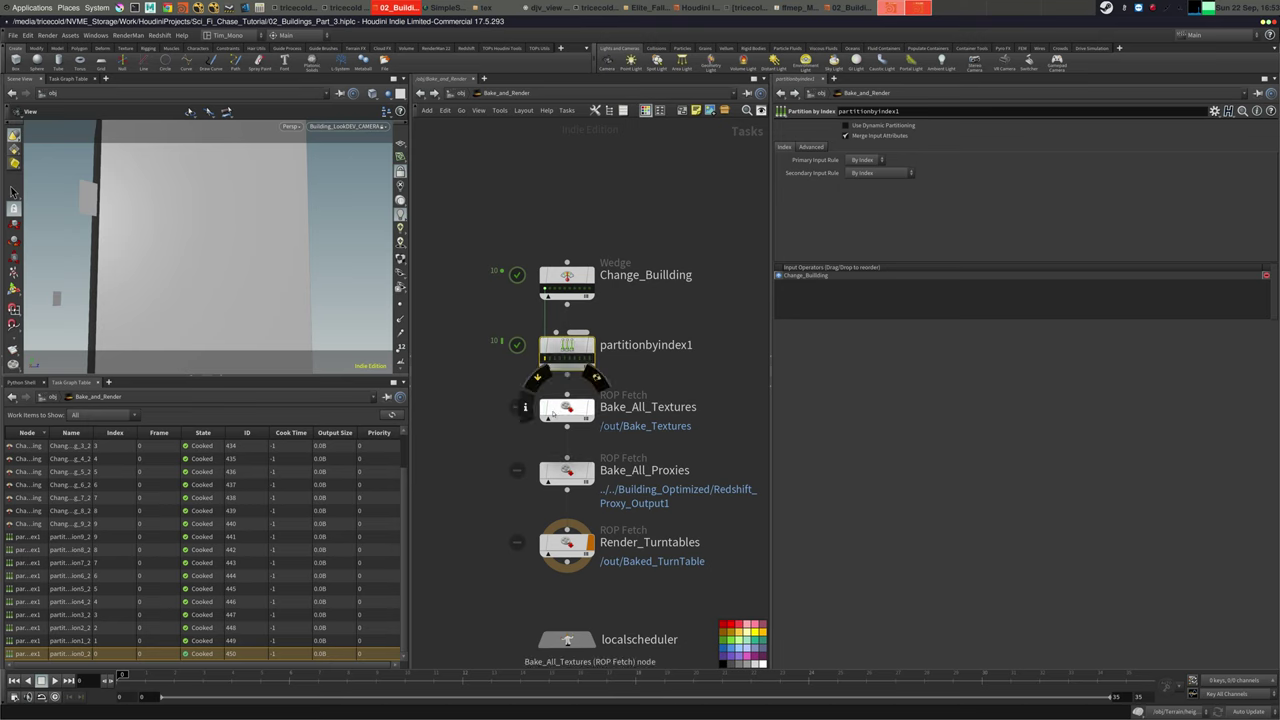
pyautogui.click(567, 410)
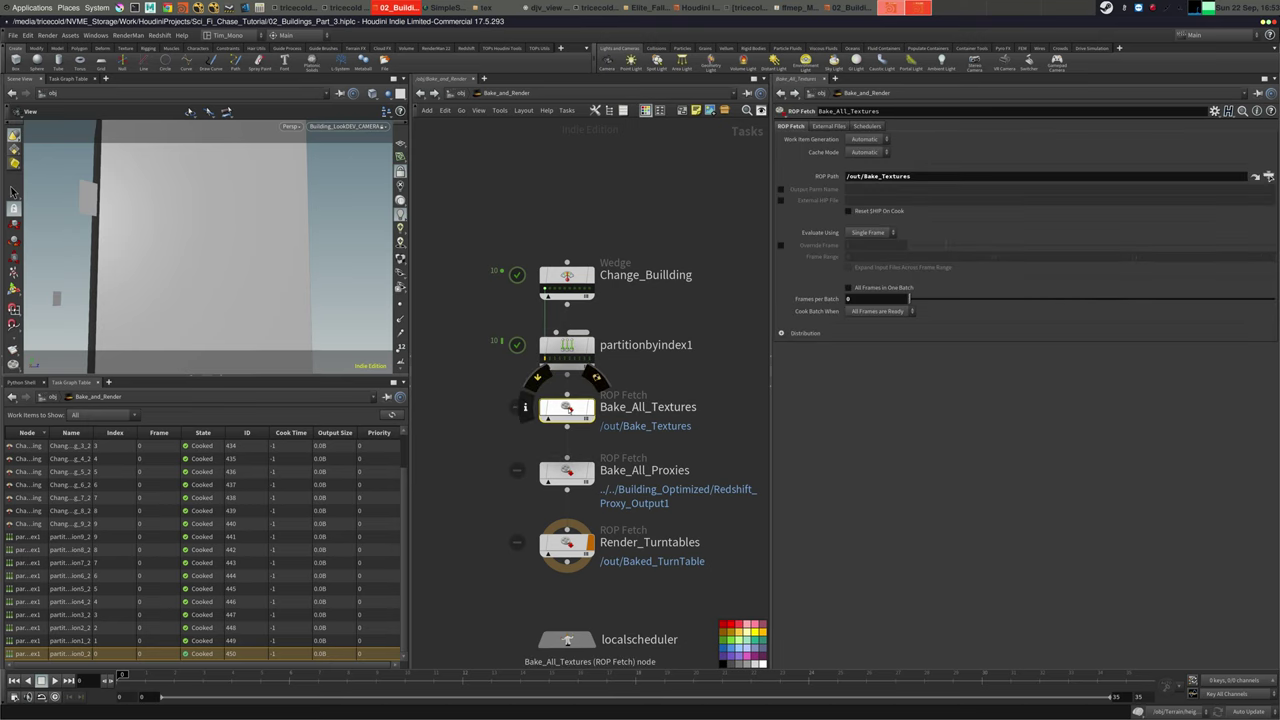
# Set the wedge count of Change_Building to 1
pyautogui.moveTo(617, 239); pyautogui.dragTo(531, 301)
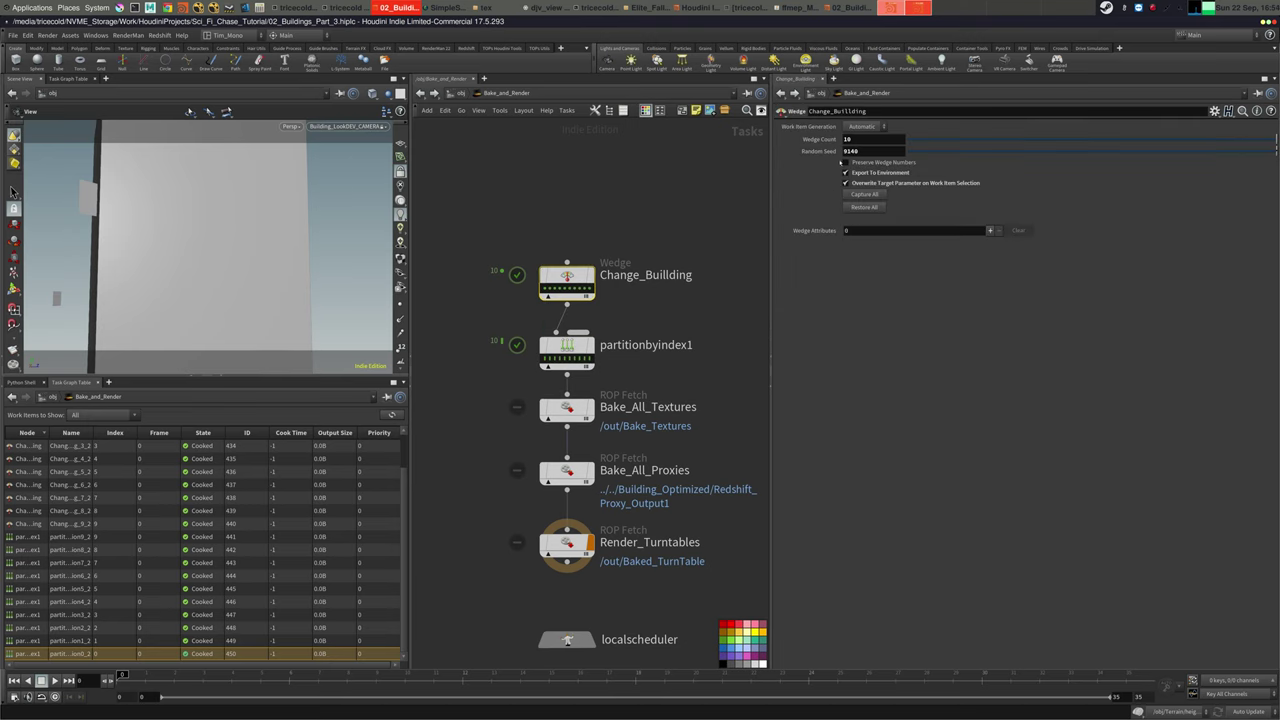
pyautogui.press('BackSpace')
pyautogui.press('BackSpace')
pyautogui.doubleClick(848, 139)
pyautogui.write('1')
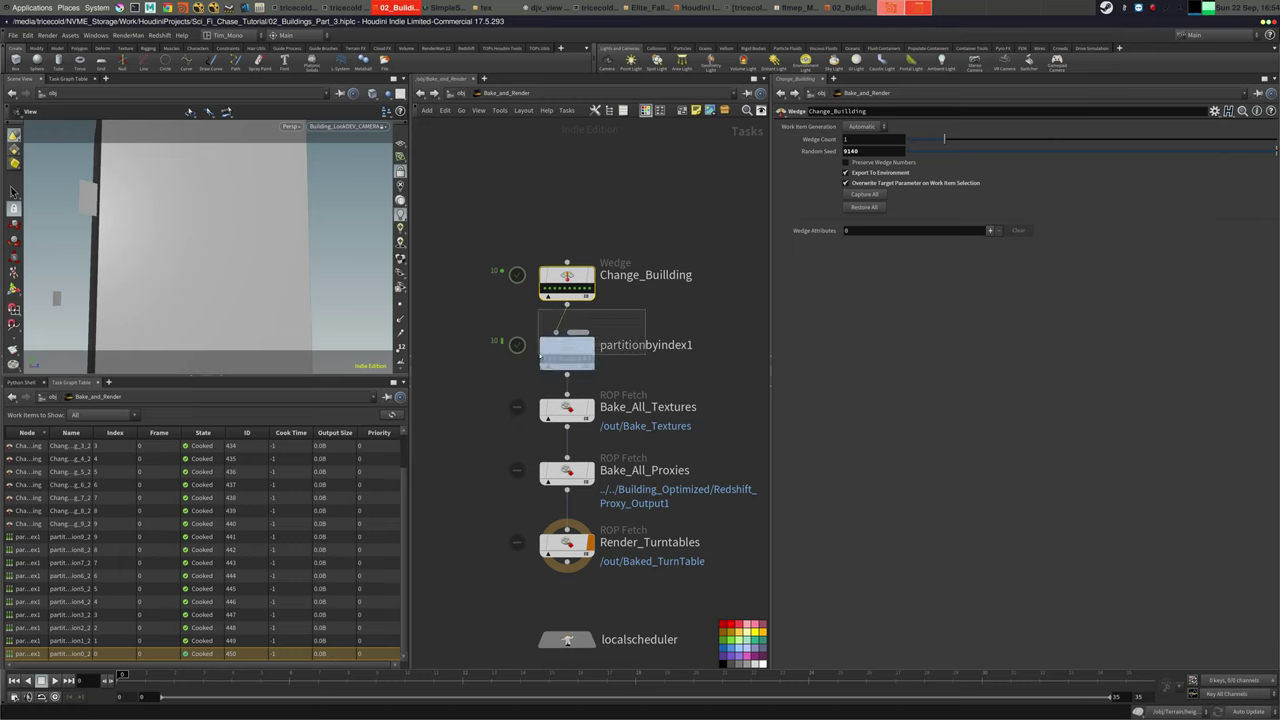
# Add a wedge attribute to Change_Building with /obj/Building_LookDev/Load_Buildings/load as its enabled target parameter
pyautogui.click(990, 230)
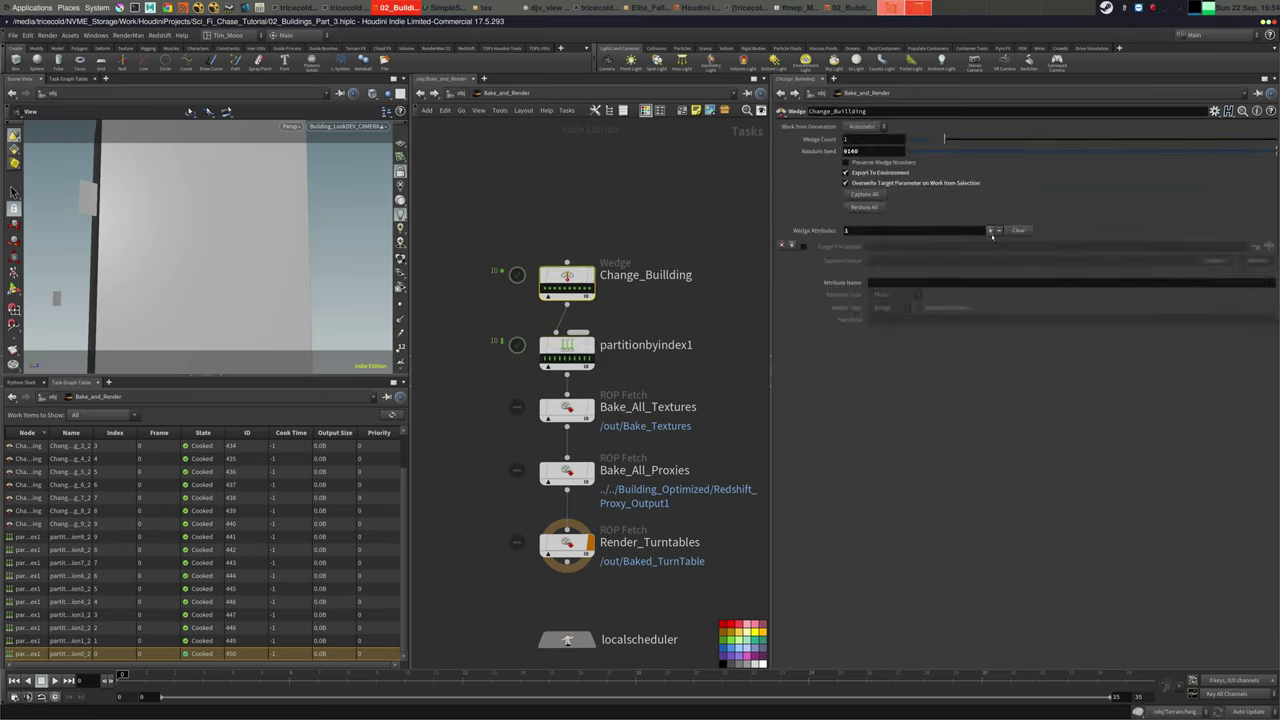
pyautogui.click(802, 247)
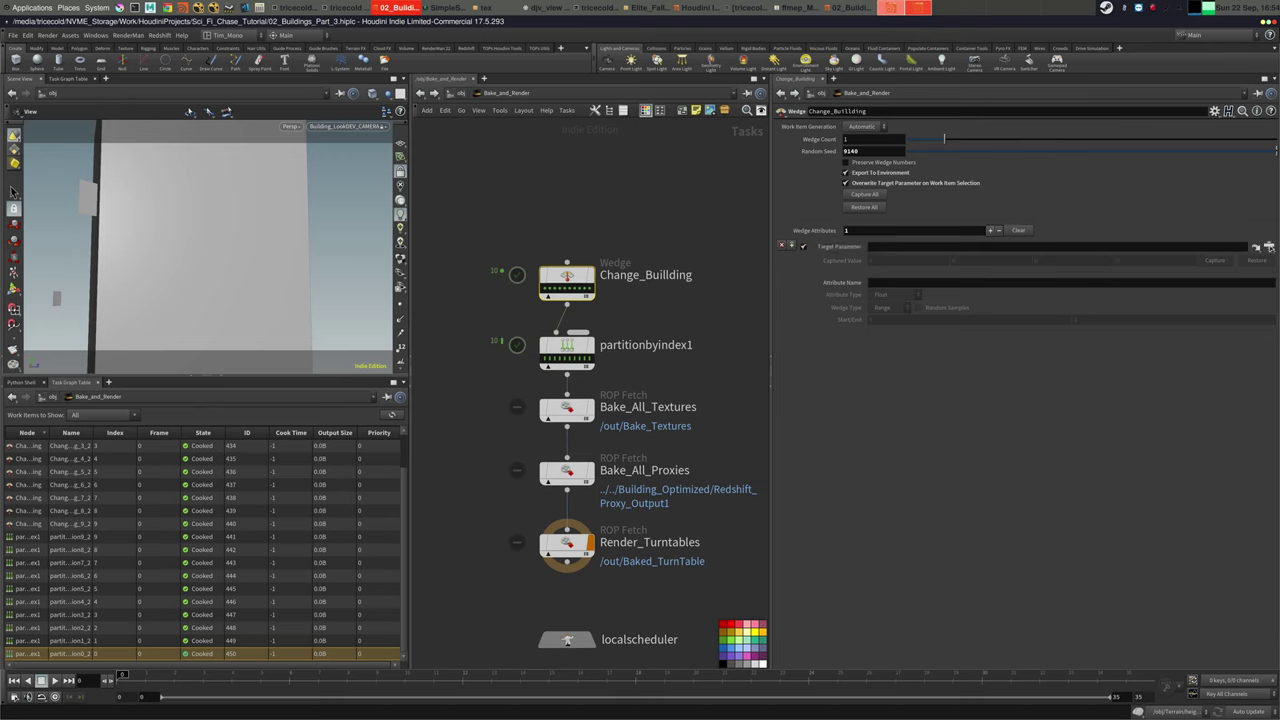
pyautogui.click(1270, 248)
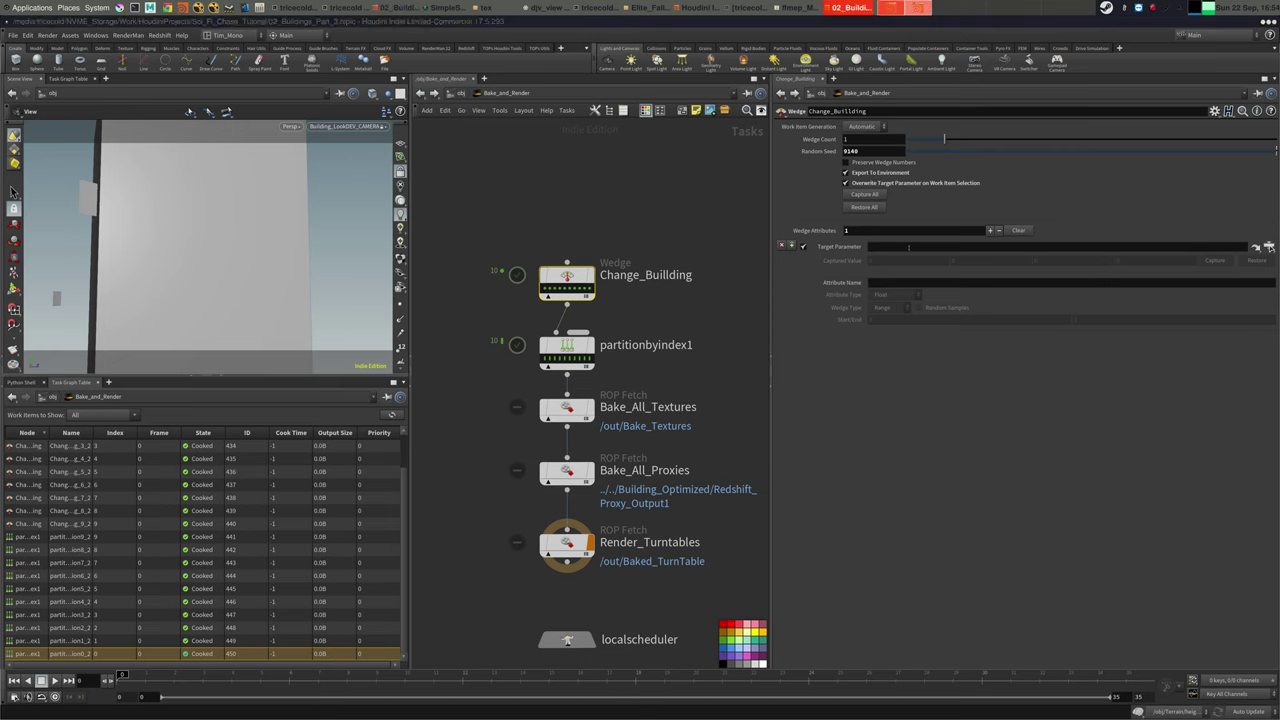
pyautogui.click(909, 247)
pyautogui.write('/obj/Building_LookDev/Load_Buildings/load')
pyautogui.click(725, 312)
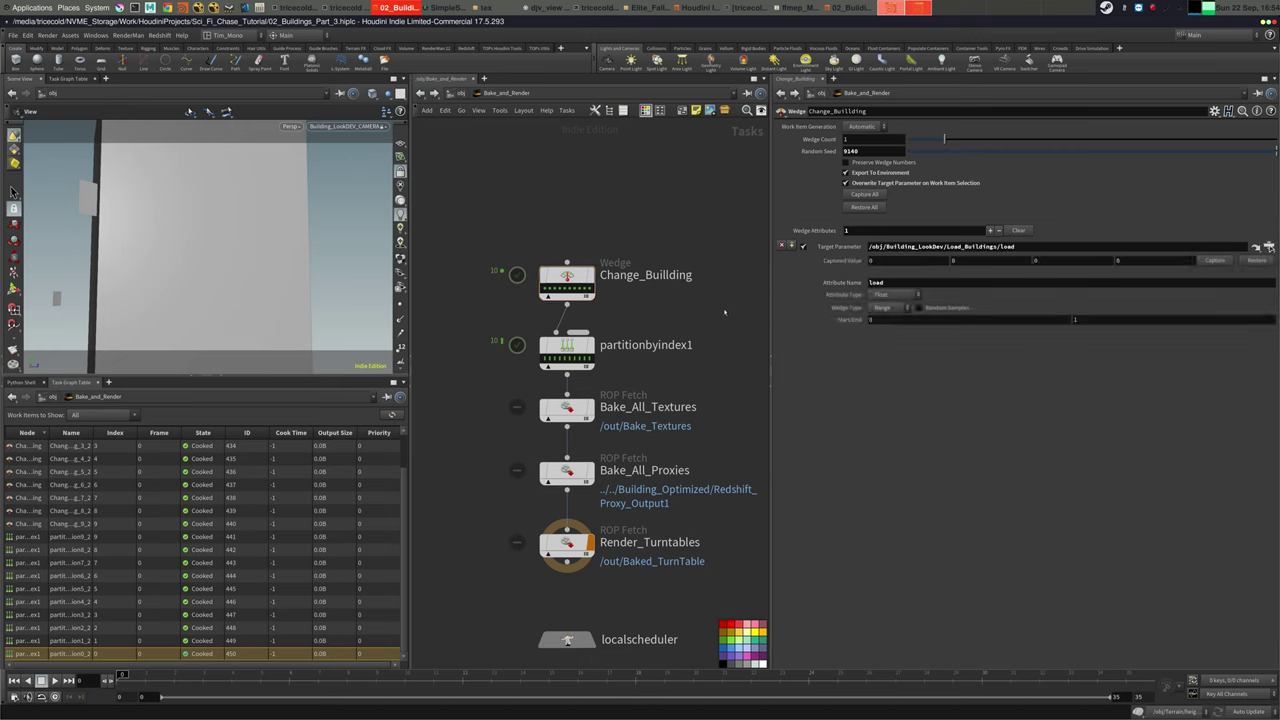
# Name the new wedge attribute wedgeID
pyautogui.doubleClick(903, 283)
pyautogui.write('wed')
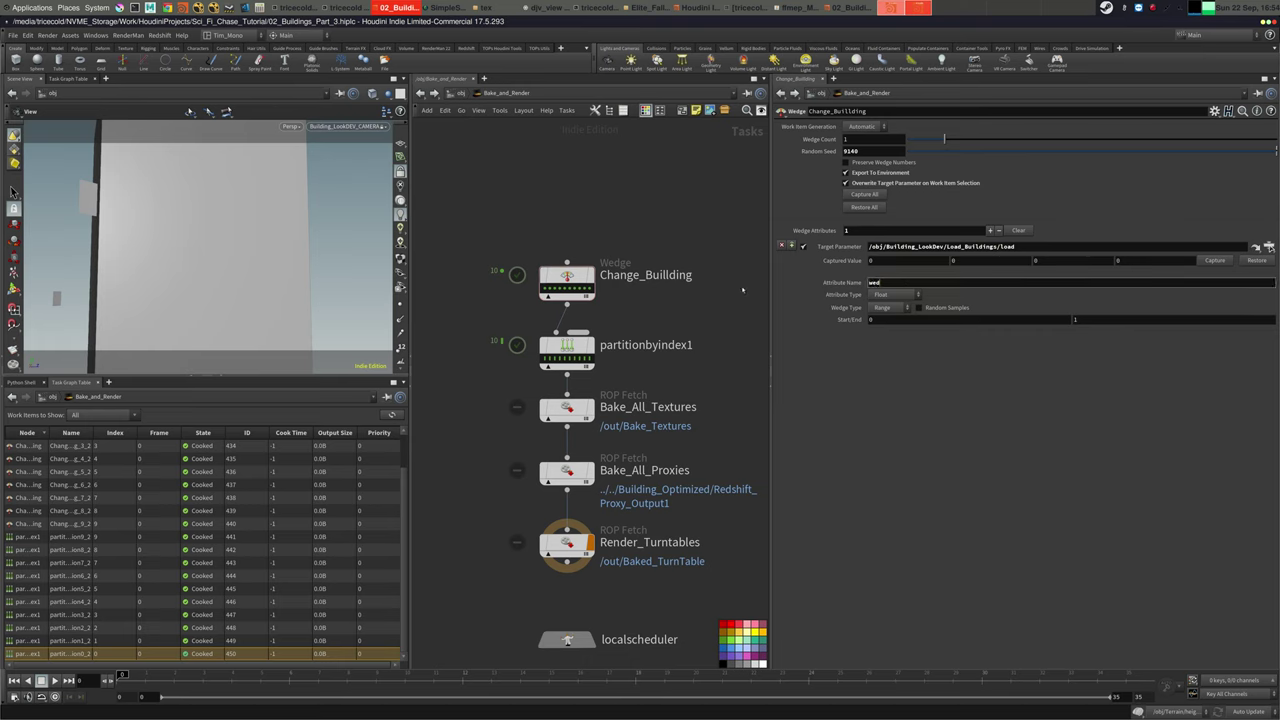
pyautogui.write('ge1D')
pyautogui.press('Return')
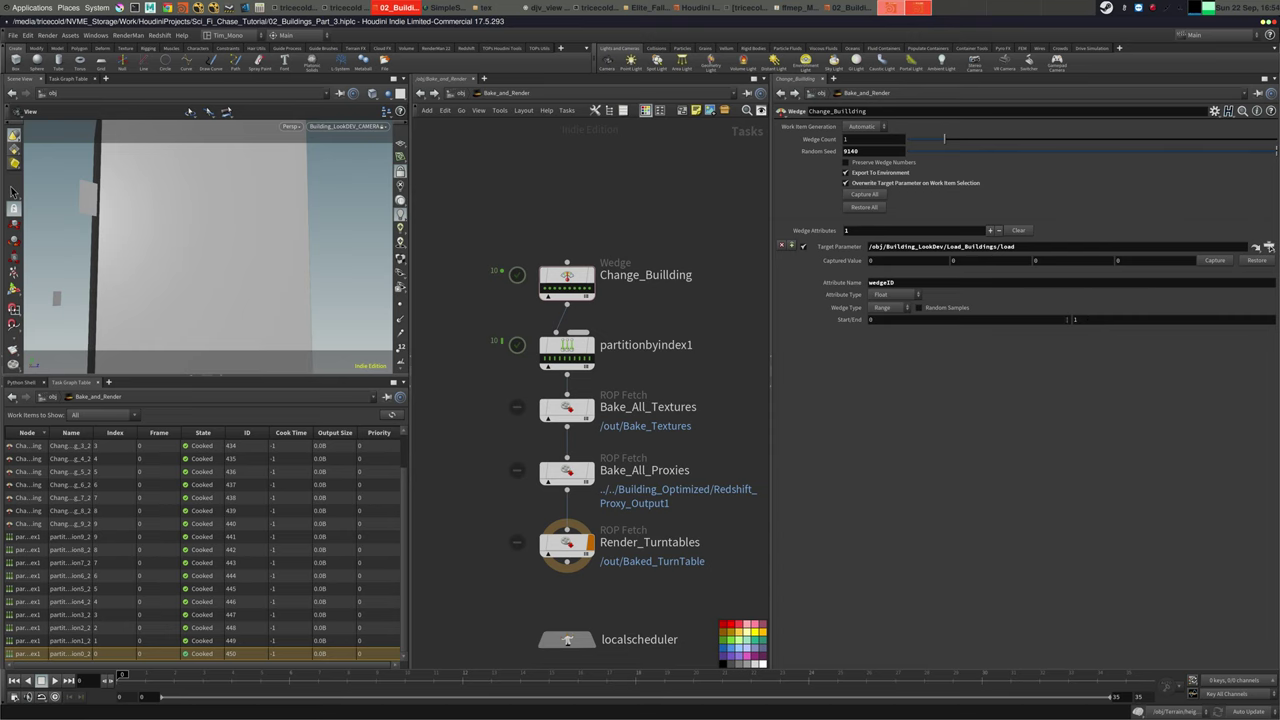
# Set the end of the wedgeID range to 9 and the wedge count to 10
pyautogui.doubleClick(1116, 319)
pyautogui.write('9')
pyautogui.press('Return')
pyautogui.doubleClick(866, 140)
pyautogui.write('10')
pyautogui.press('Return')
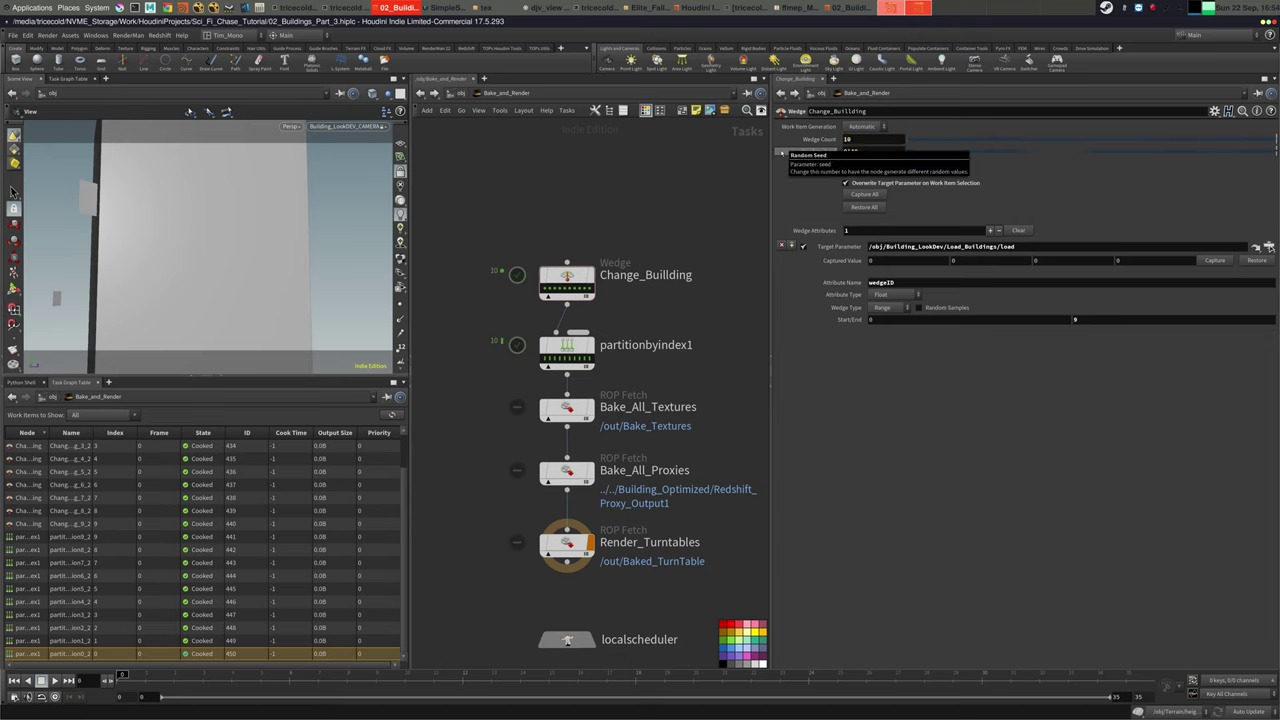
# Set the Change_Building wedge count to 1 and the end of the wedgeID range to 0
pyautogui.doubleClick(877, 141)
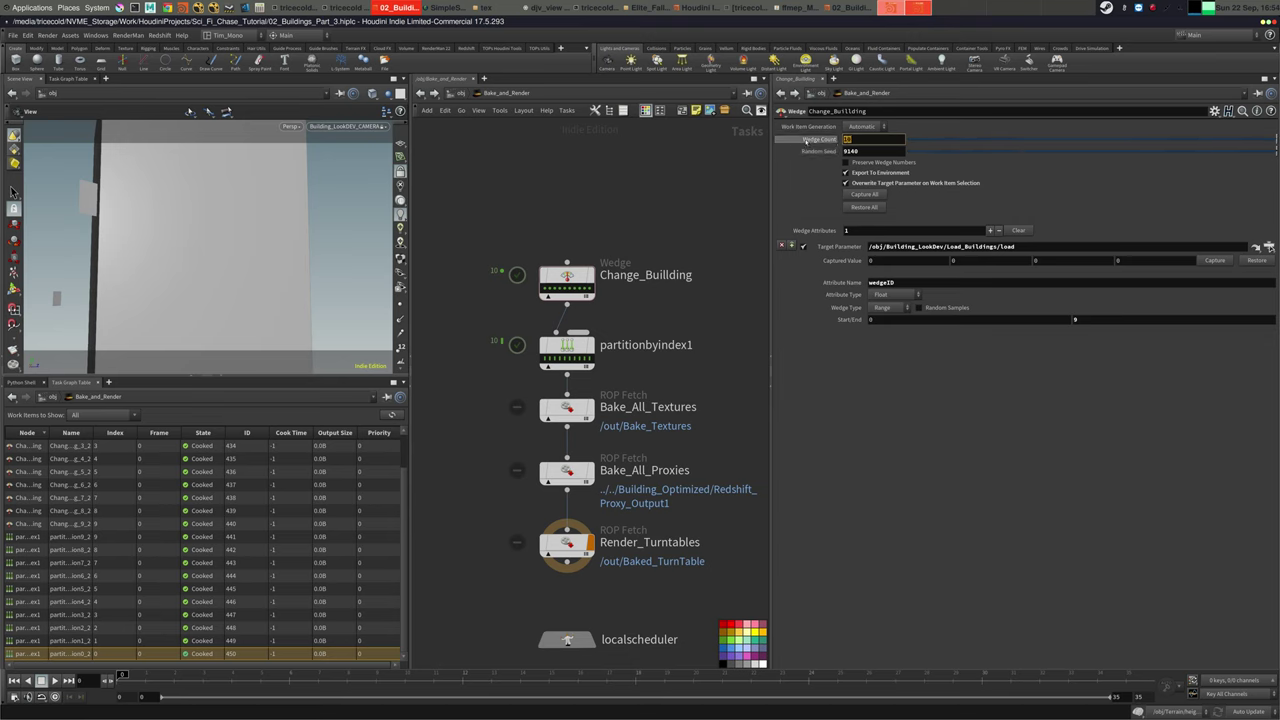
pyautogui.write('0')
pyautogui.press('Tab')
pyautogui.press('Tab')
pyautogui.press('Tab')
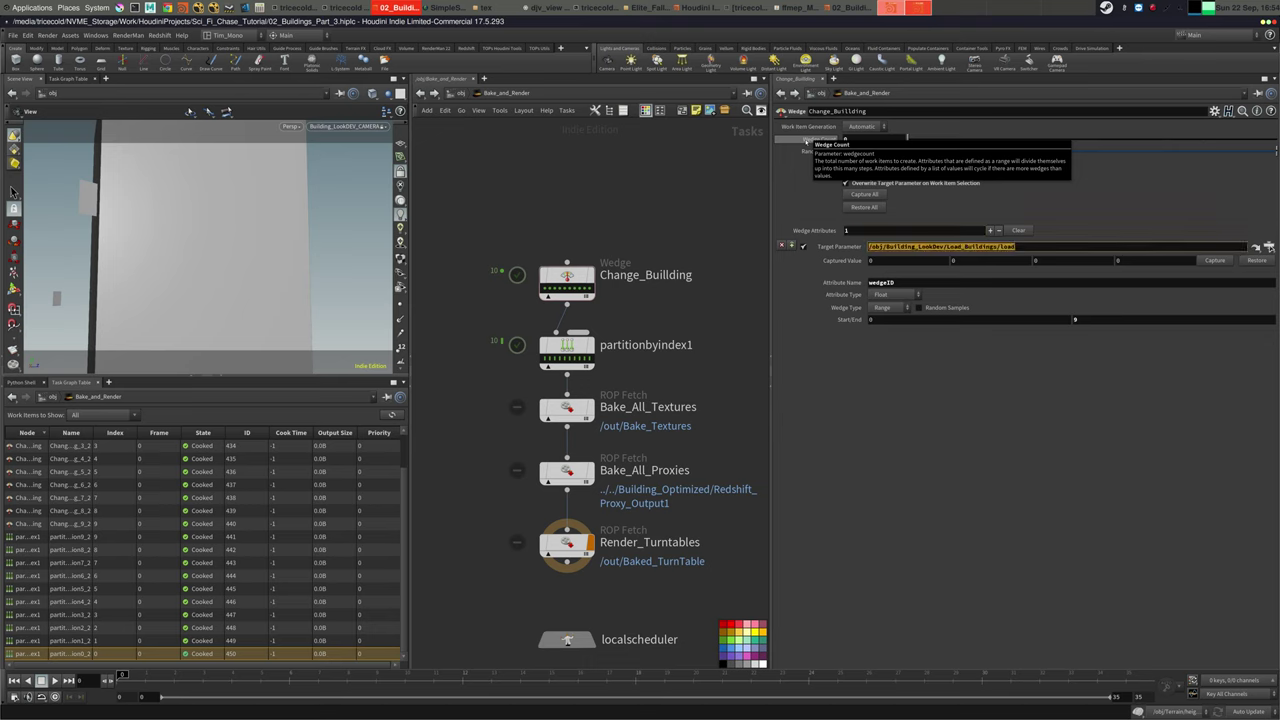
pyautogui.write('1')
pyautogui.press('Tab')
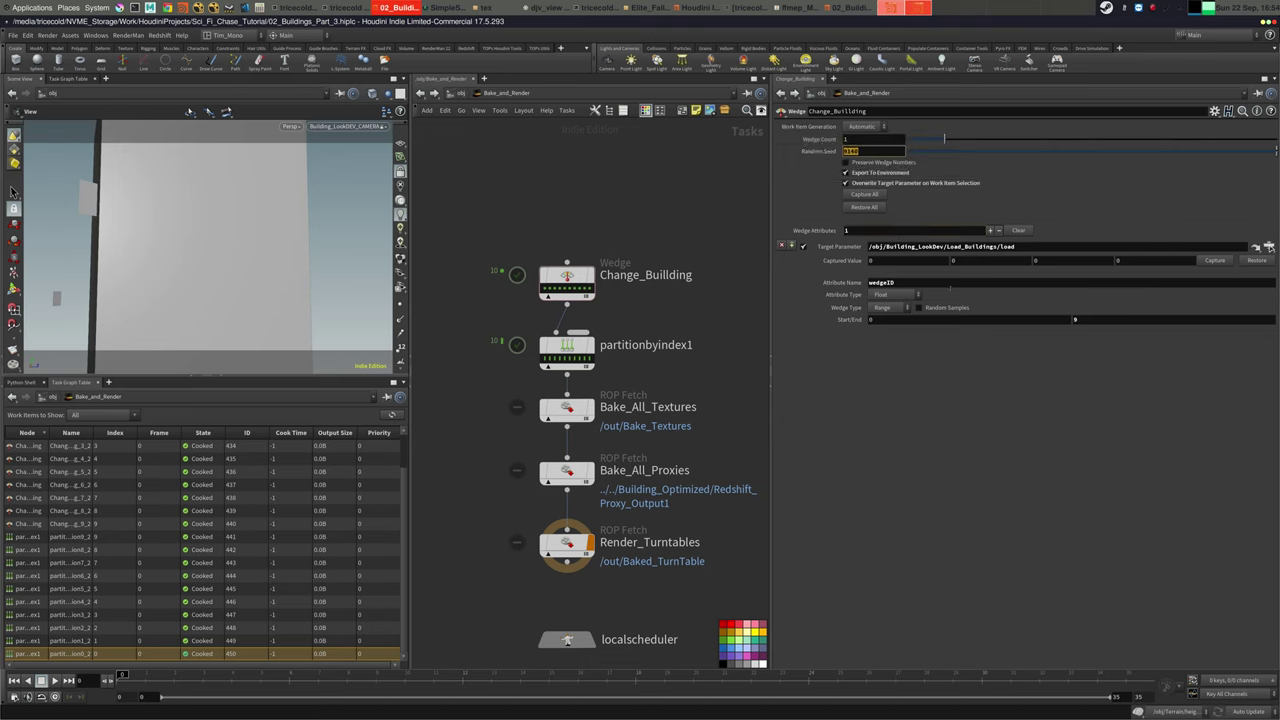
pyautogui.doubleClick(1099, 319)
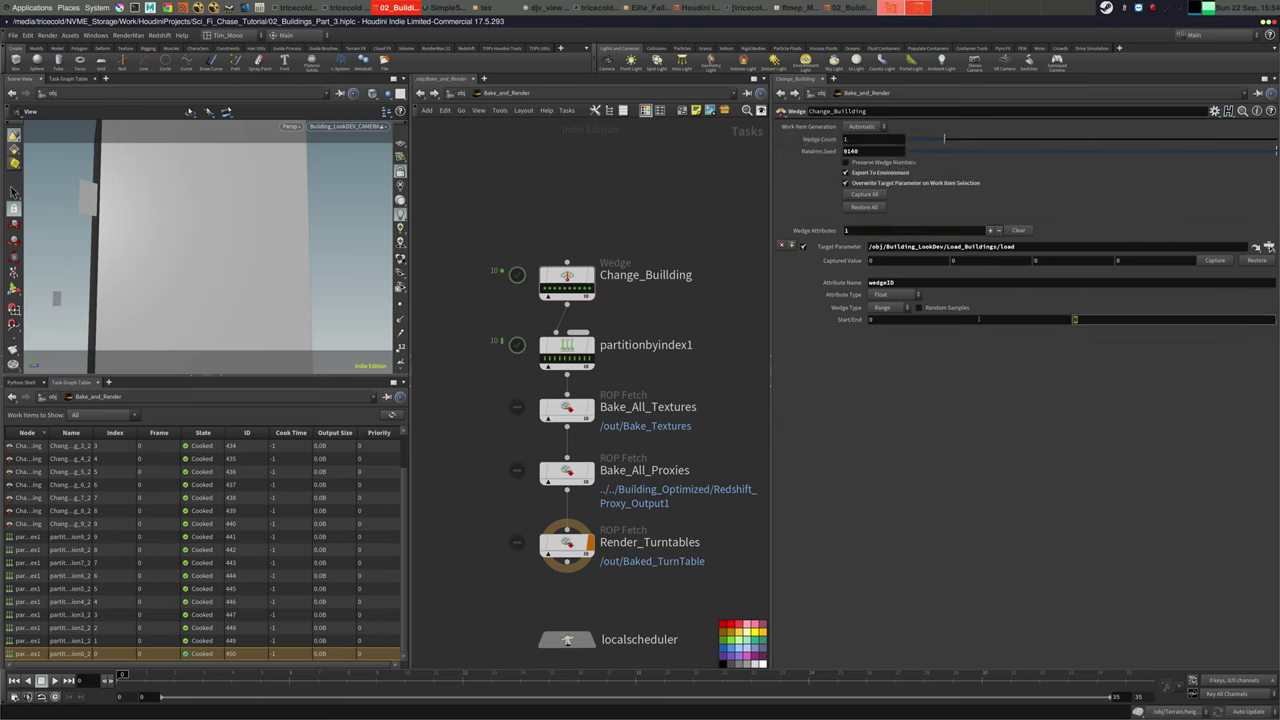
pyautogui.write('0')
pyautogui.press('Return')
pyautogui.moveTo(691, 236); pyautogui.dragTo(684, 229, button='middle')
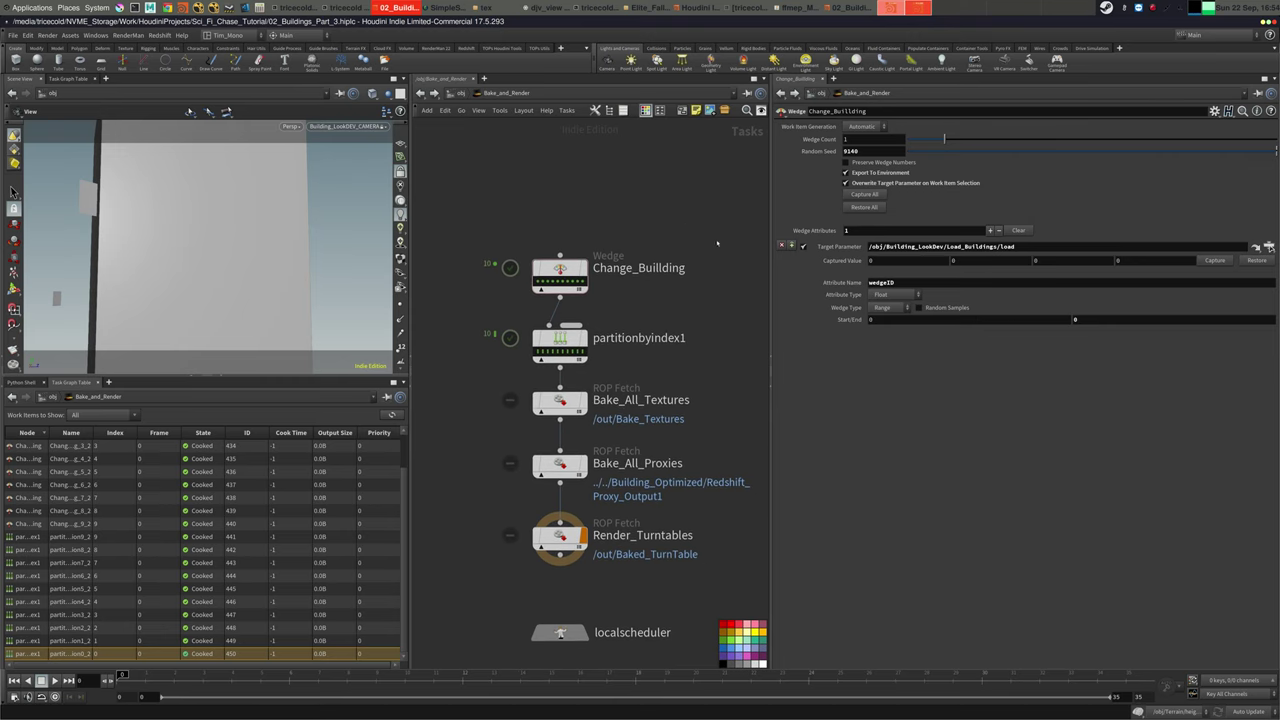
pyautogui.moveTo(669, 184); pyautogui.dragTo(676, 182, button='middle')
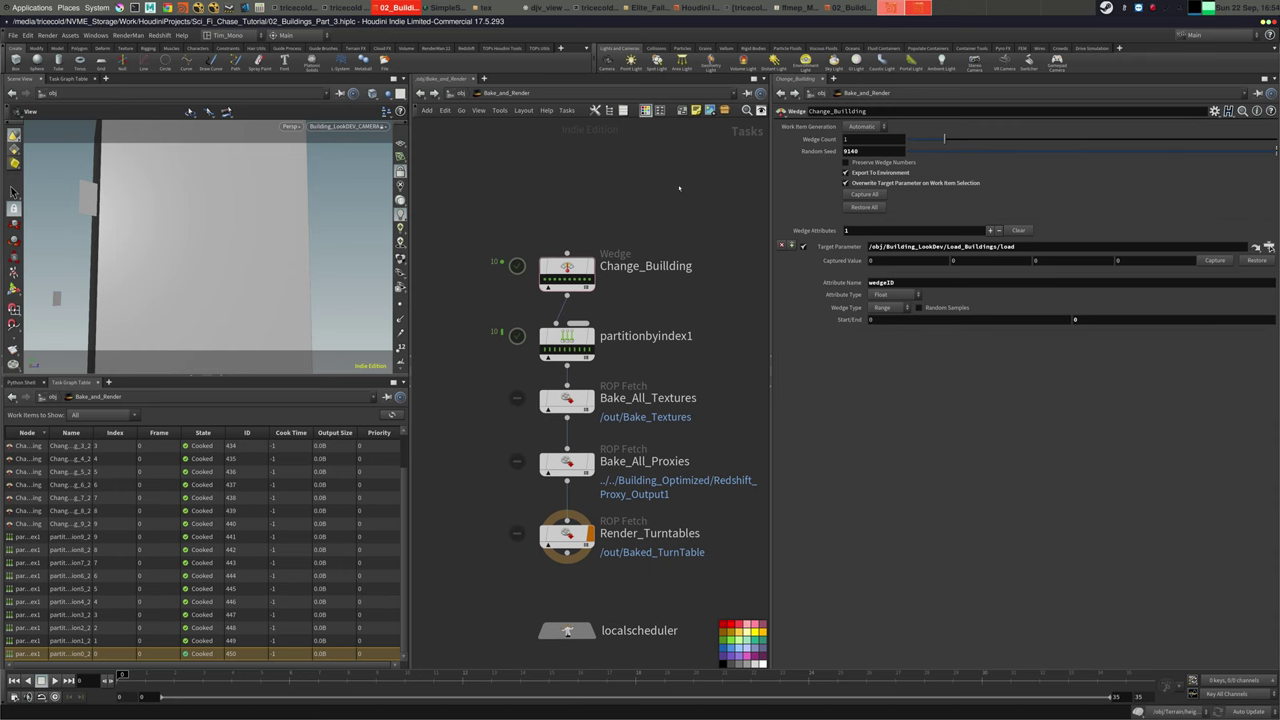
# Cook partitionbyindex1 again with the new wedge settings and check the Bake_All_Textures and Bake_All_Proxies nodes
pyautogui.rightClick(566, 348)
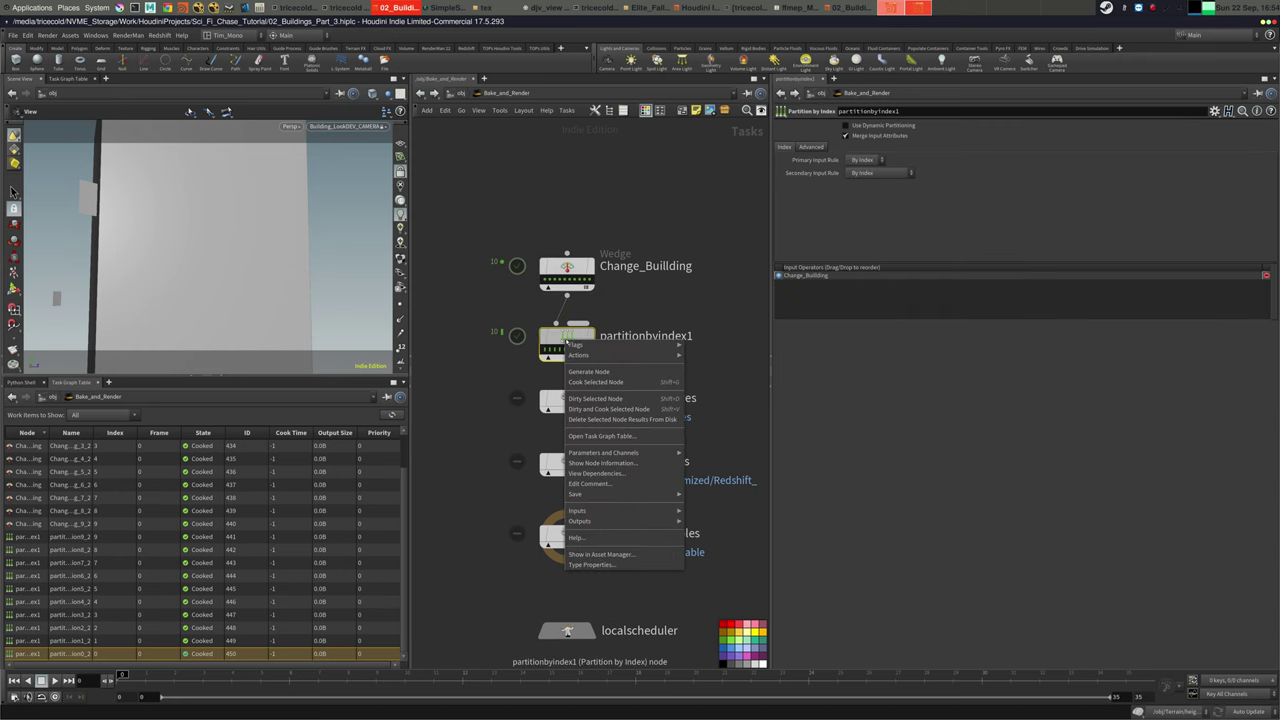
pyautogui.click(590, 383)
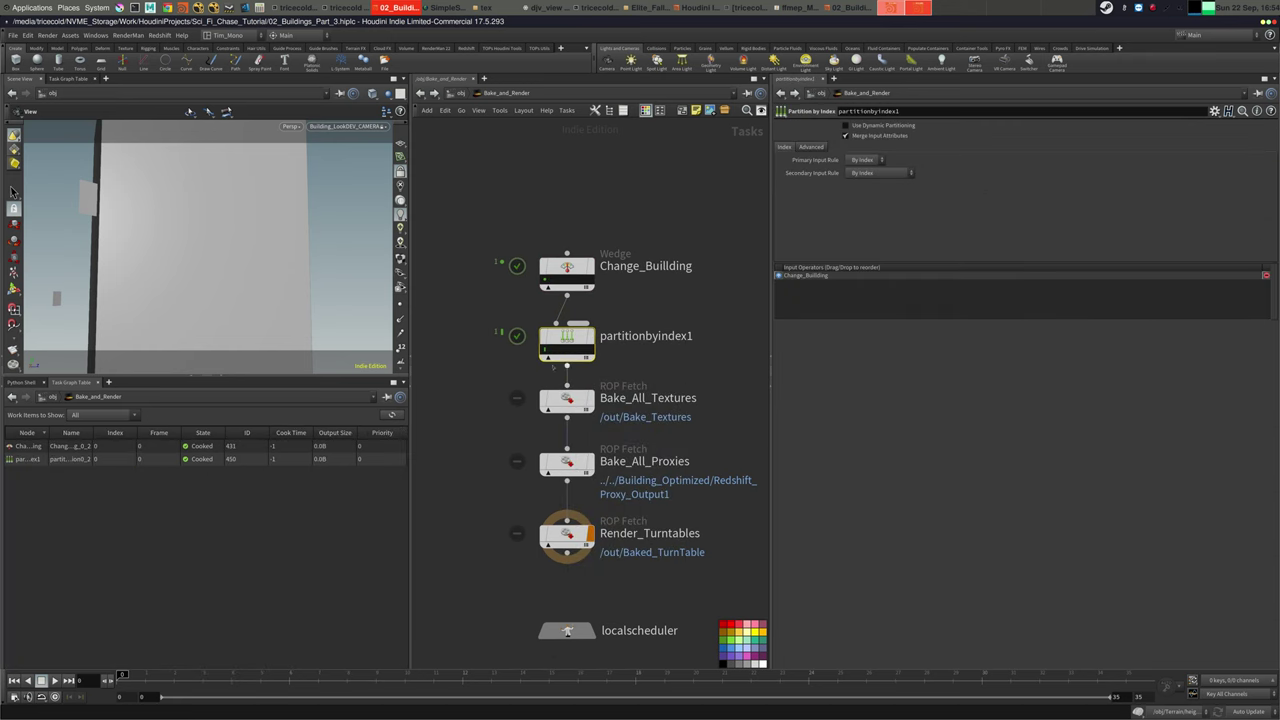
pyautogui.click(638, 337)
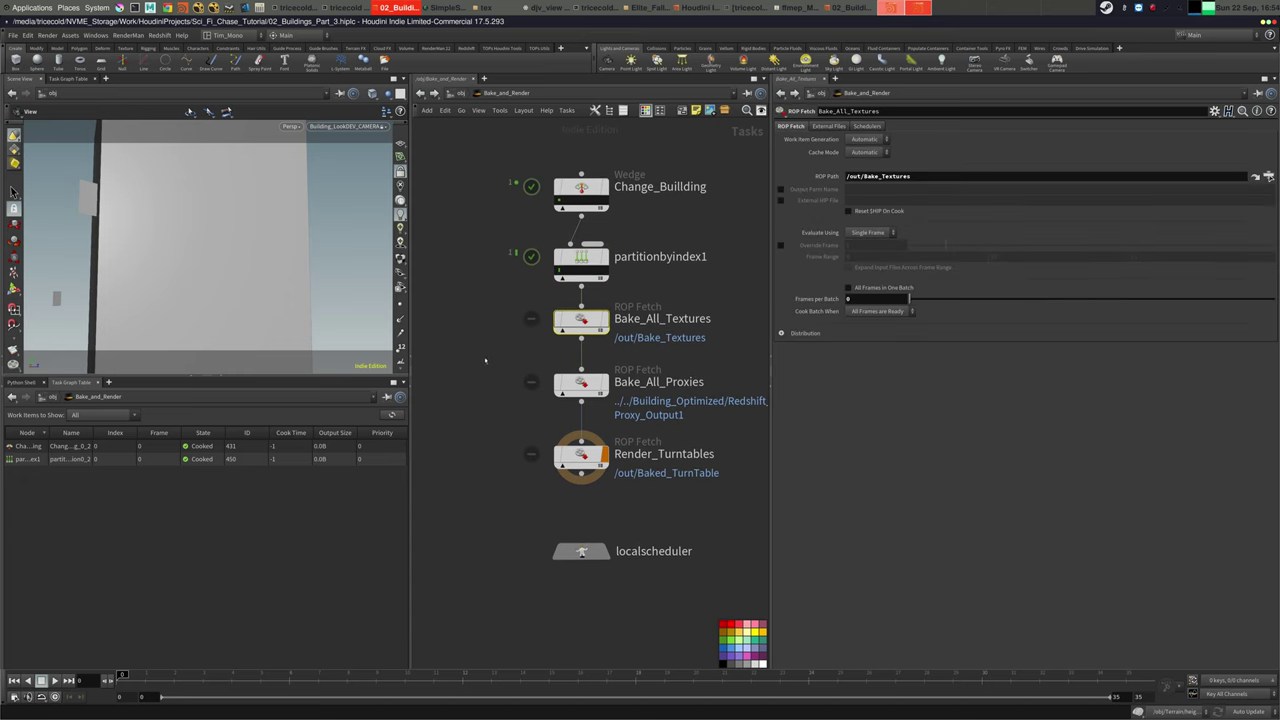
pyautogui.moveTo(486, 352); pyautogui.dragTo(646, 402)
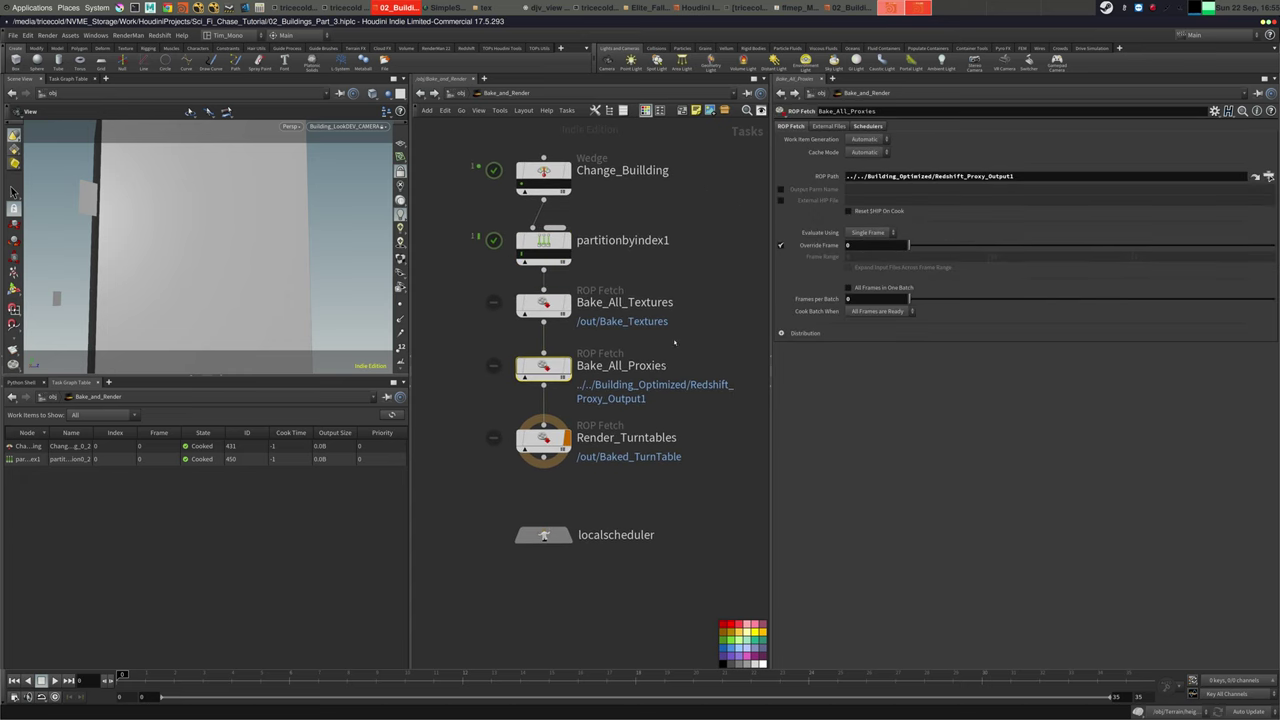
# Set the render map output resolution of the Bake_Textures output node to 512 by 512
pyautogui.moveTo(486, 412); pyautogui.dragTo(590, 469)
pyautogui.moveTo(646, 134); pyautogui.dragTo(640, 183, button='middle')
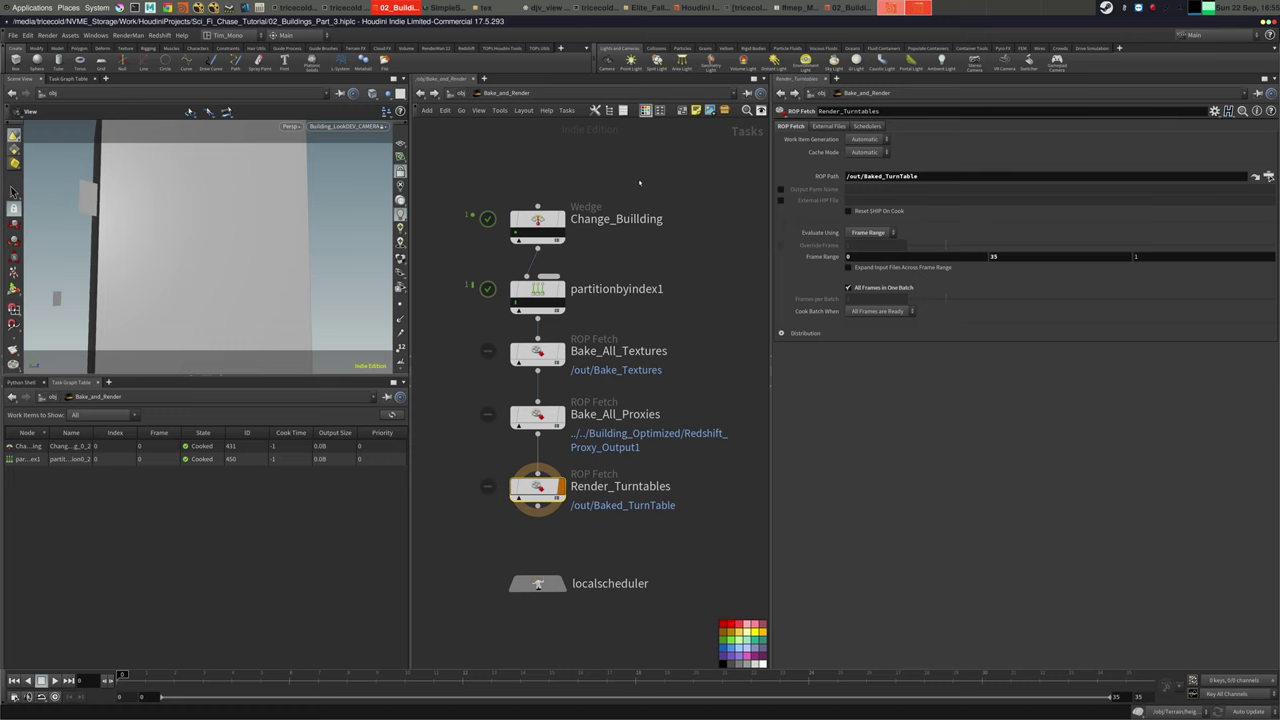
pyautogui.click(625, 340)
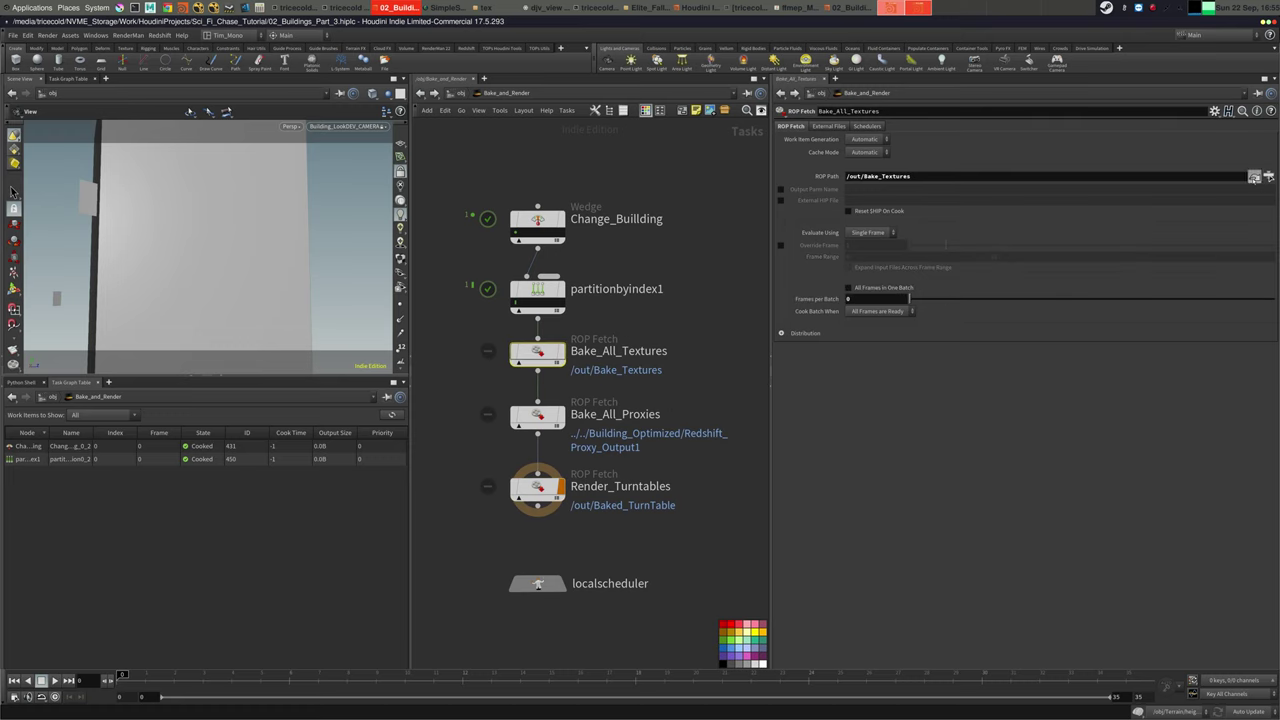
pyautogui.click(1255, 176)
pyautogui.click(939, 197)
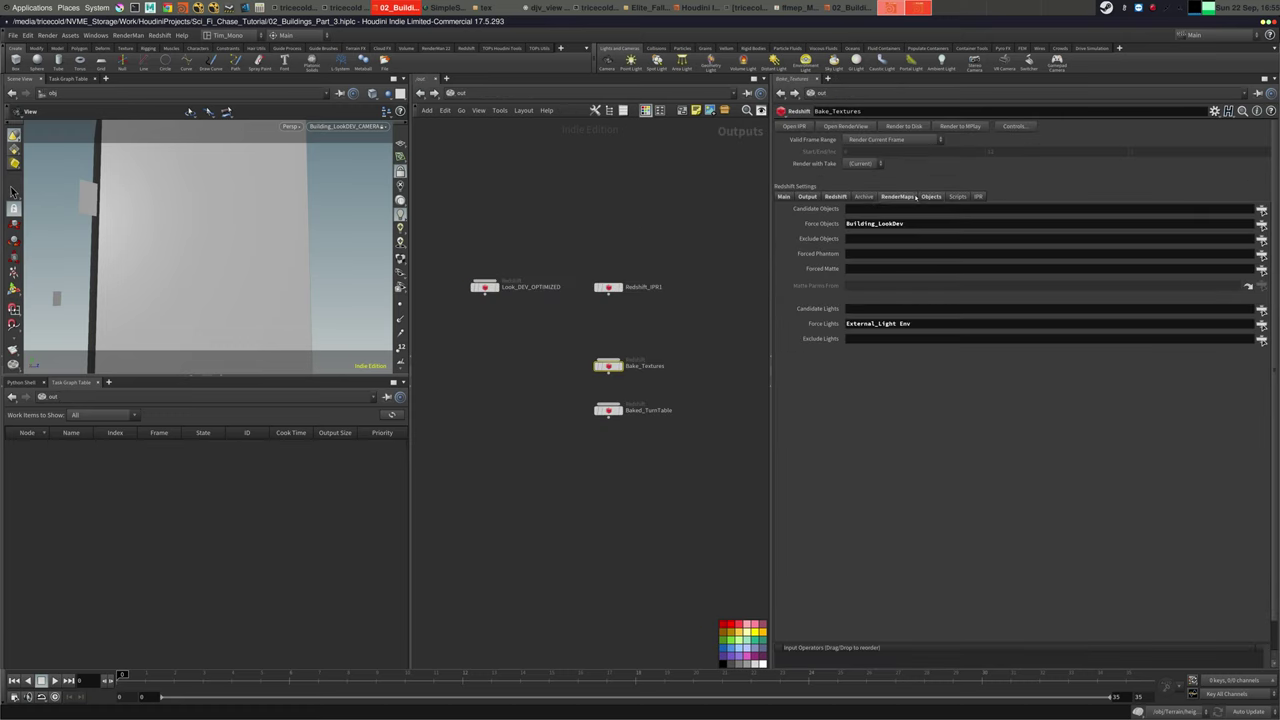
pyautogui.click(897, 196)
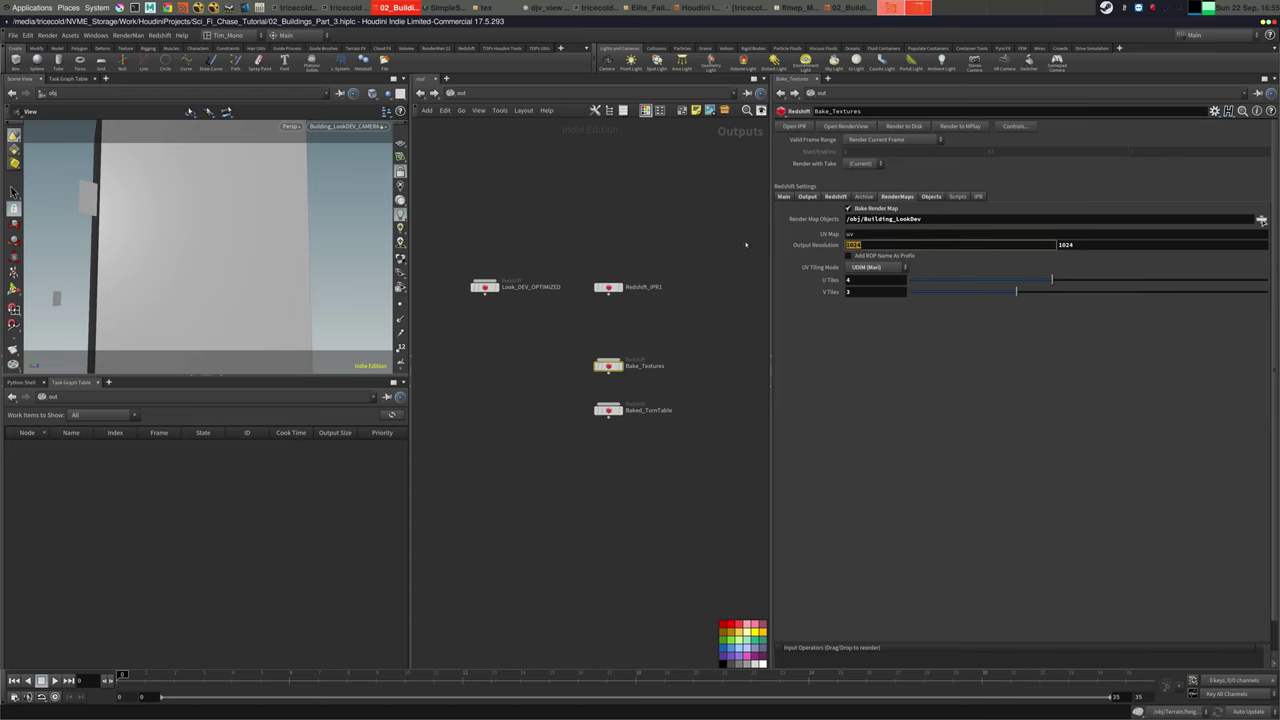
pyautogui.write('512')
pyautogui.press('Tab')
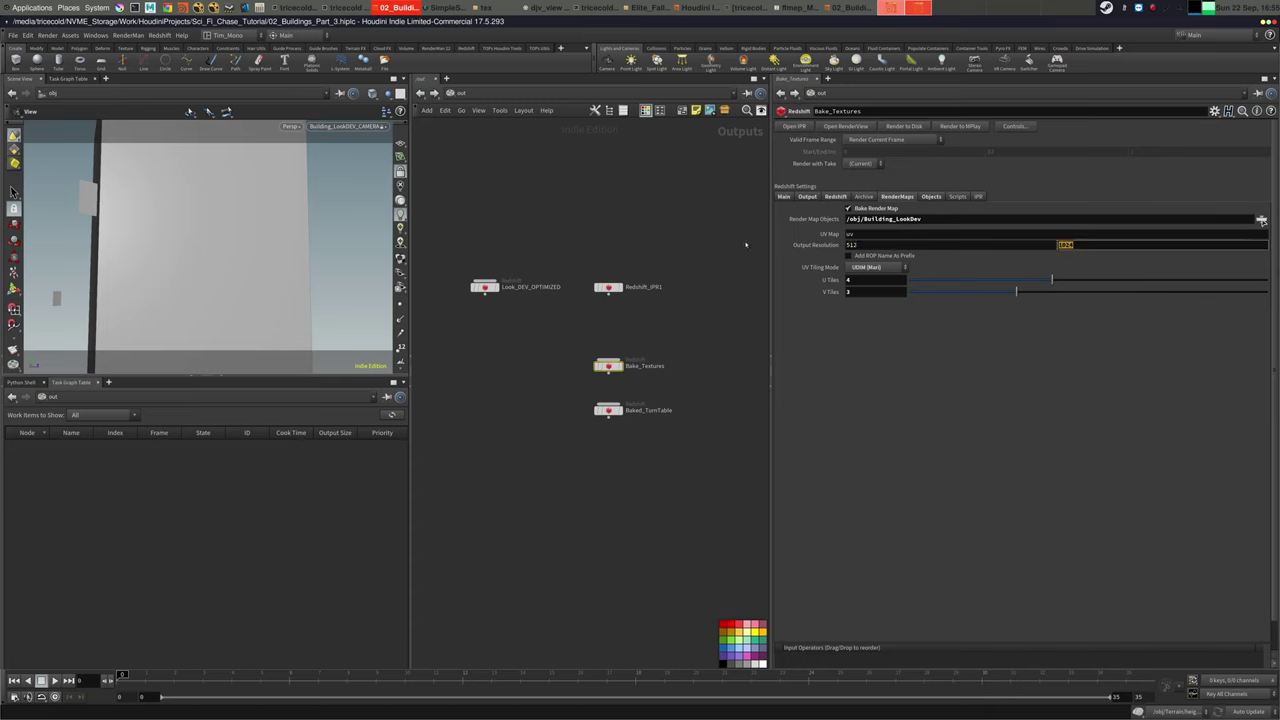
pyautogui.write('512')
pyautogui.press('Return')
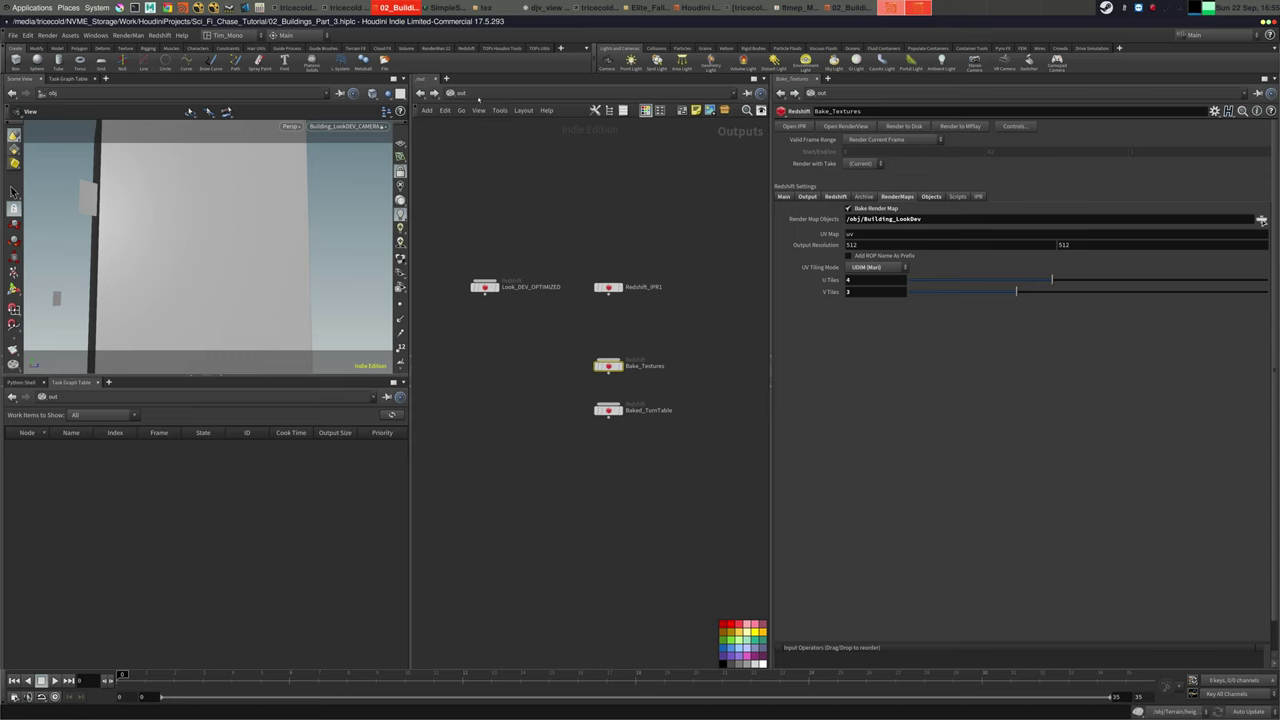
# Return to the Bake_and_Render network and save the scene file
pyautogui.click(470, 94)
pyautogui.click(518, 152)
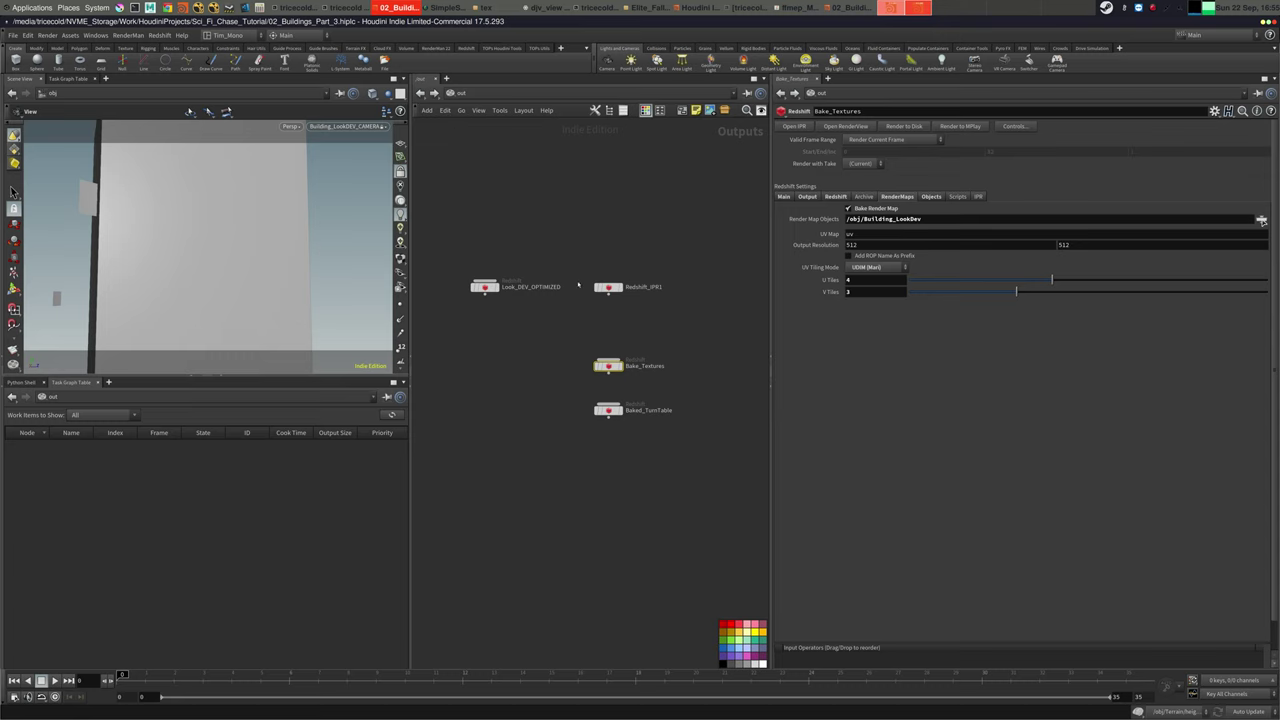
pyautogui.click(504, 95)
pyautogui.click(520, 130)
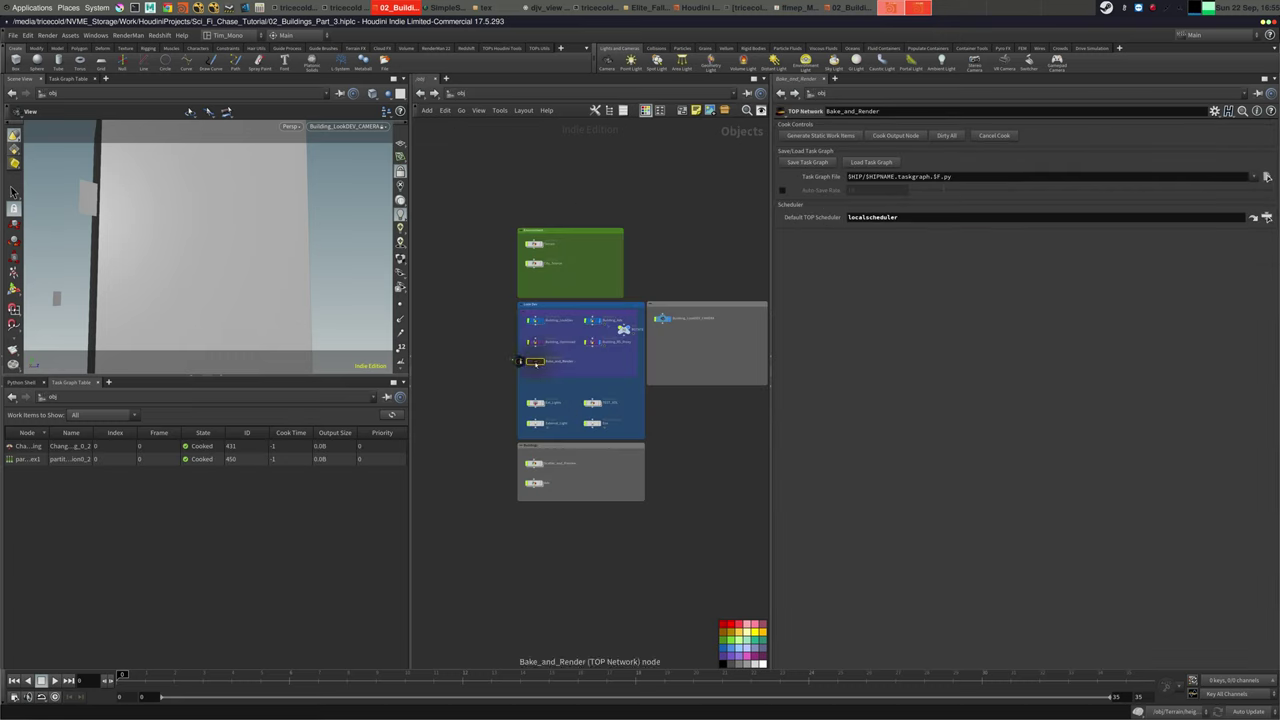
pyautogui.doubleClick(537, 363)
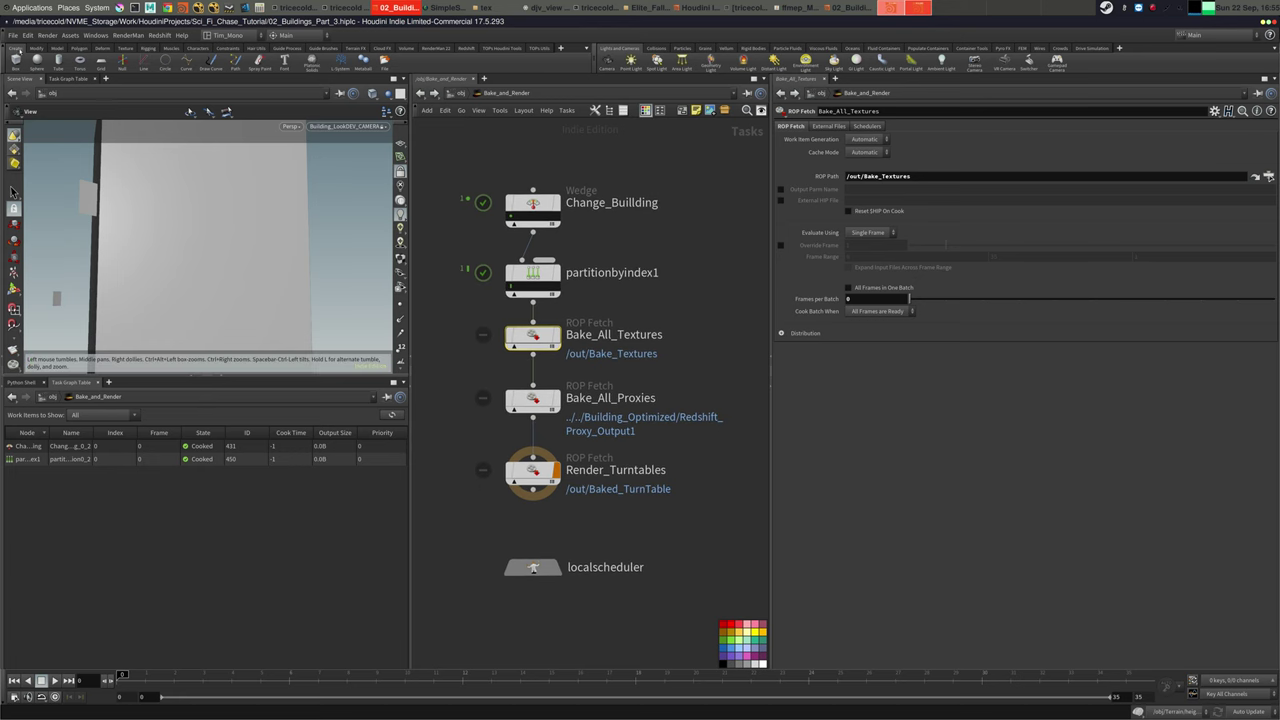
pyautogui.click(14, 35)
pyautogui.click(40, 81)
# Cook the Render_Turntables node together with its upstream texture and proxy bakes
pyautogui.click(545, 473)
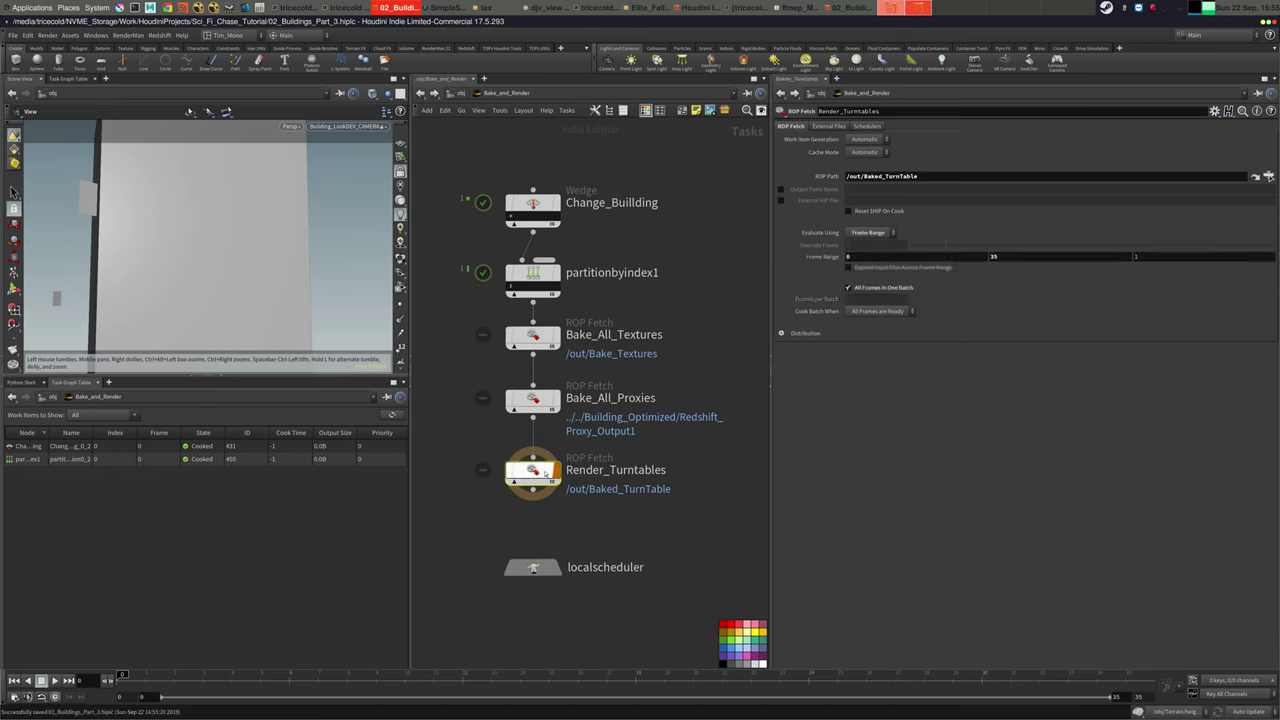
pyautogui.rightClick(545, 473)
pyautogui.click(594, 518)
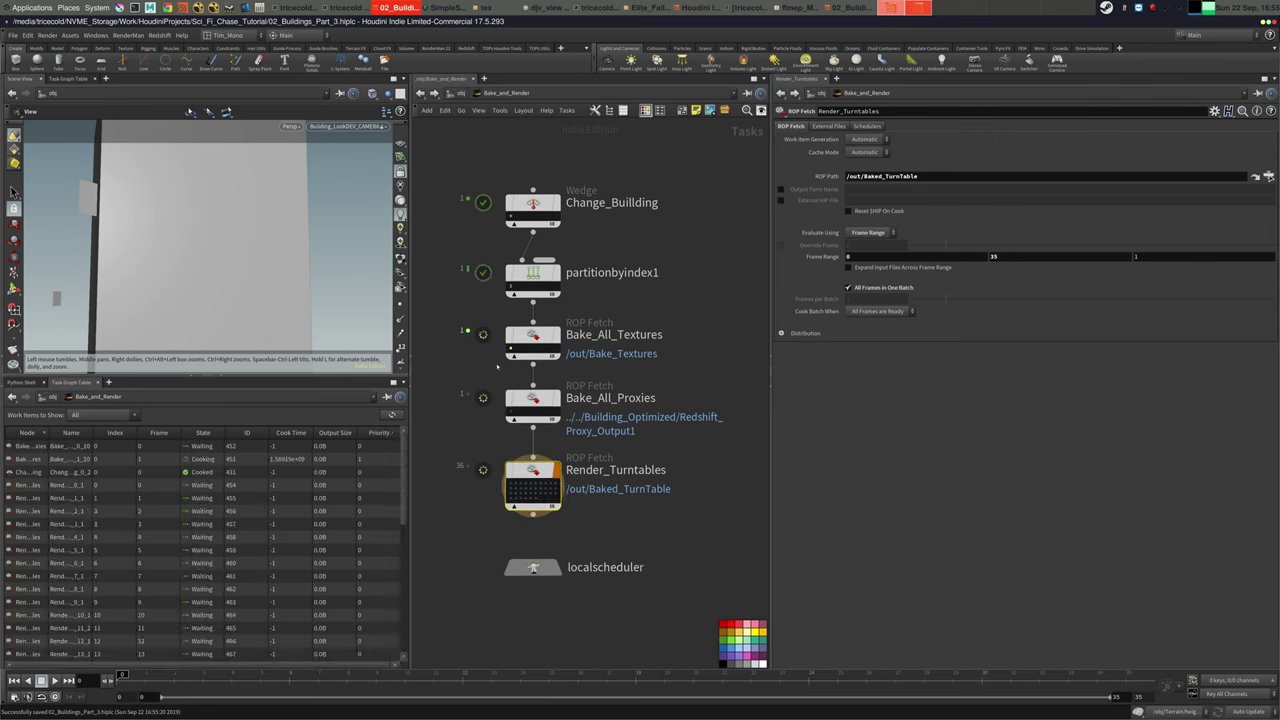
# Check the settings of Bake_All_Textures and the Change_Building wedge in Bake_and_Render while the tasks cook
pyautogui.click(547, 345)
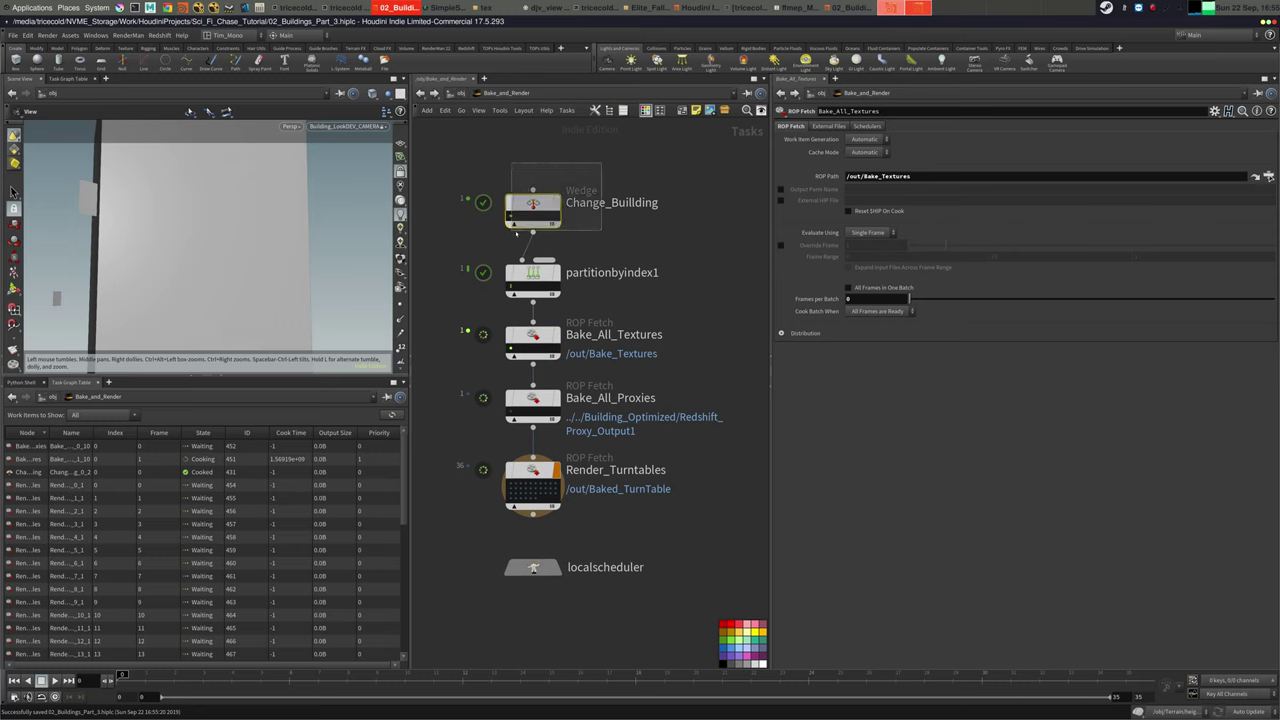
pyautogui.click(533, 204)
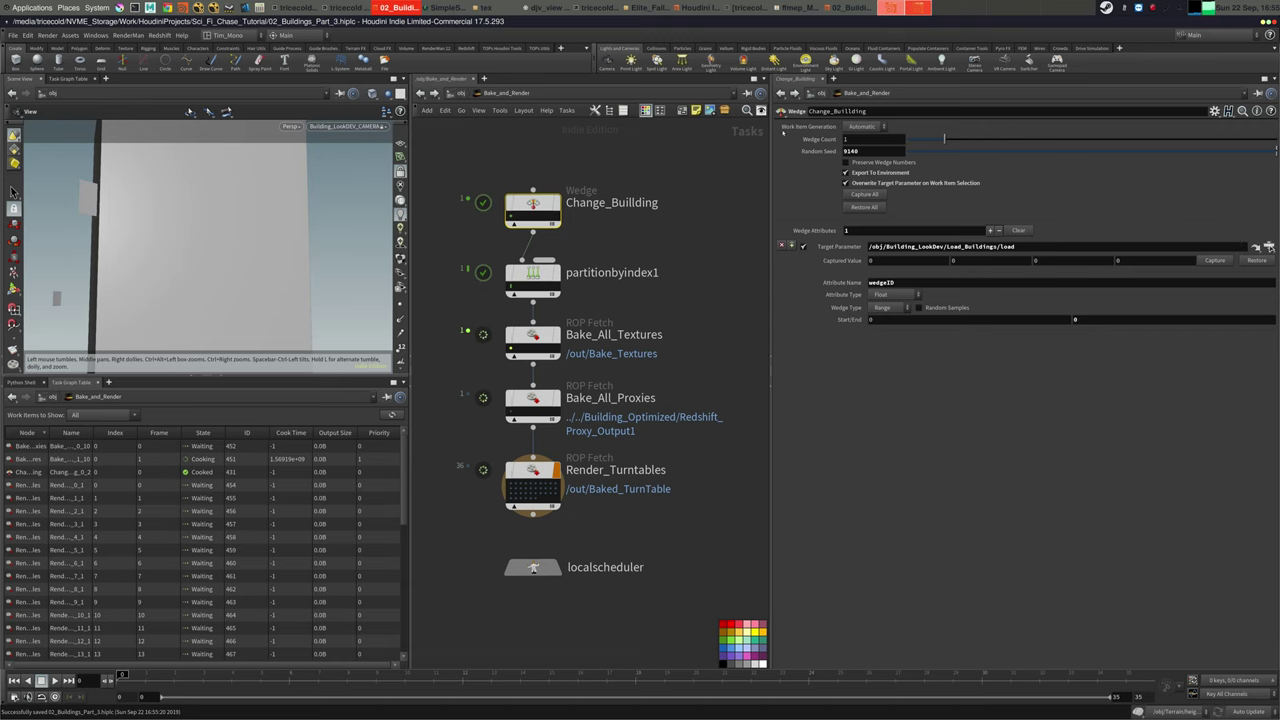
pyautogui.moveTo(656, 202); pyautogui.dragTo(638, 226, button='middle')
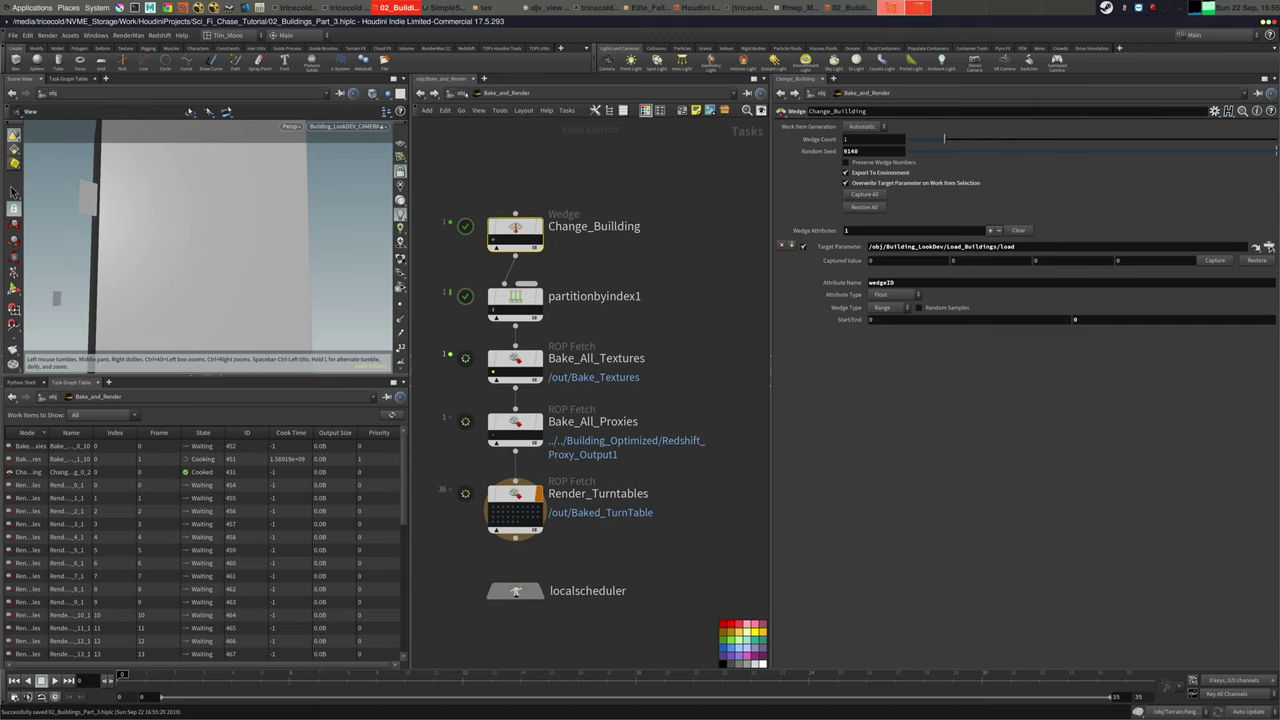
pyautogui.click(460, 93)
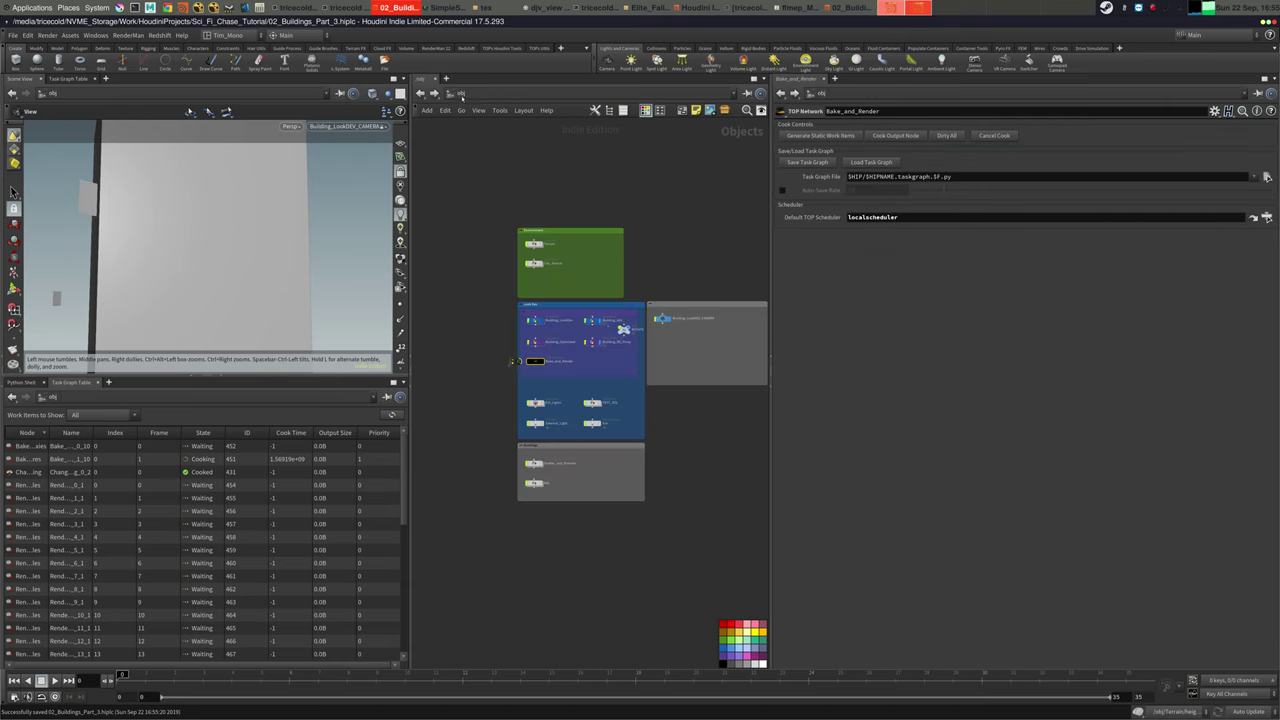
pyautogui.doubleClick(535, 360)
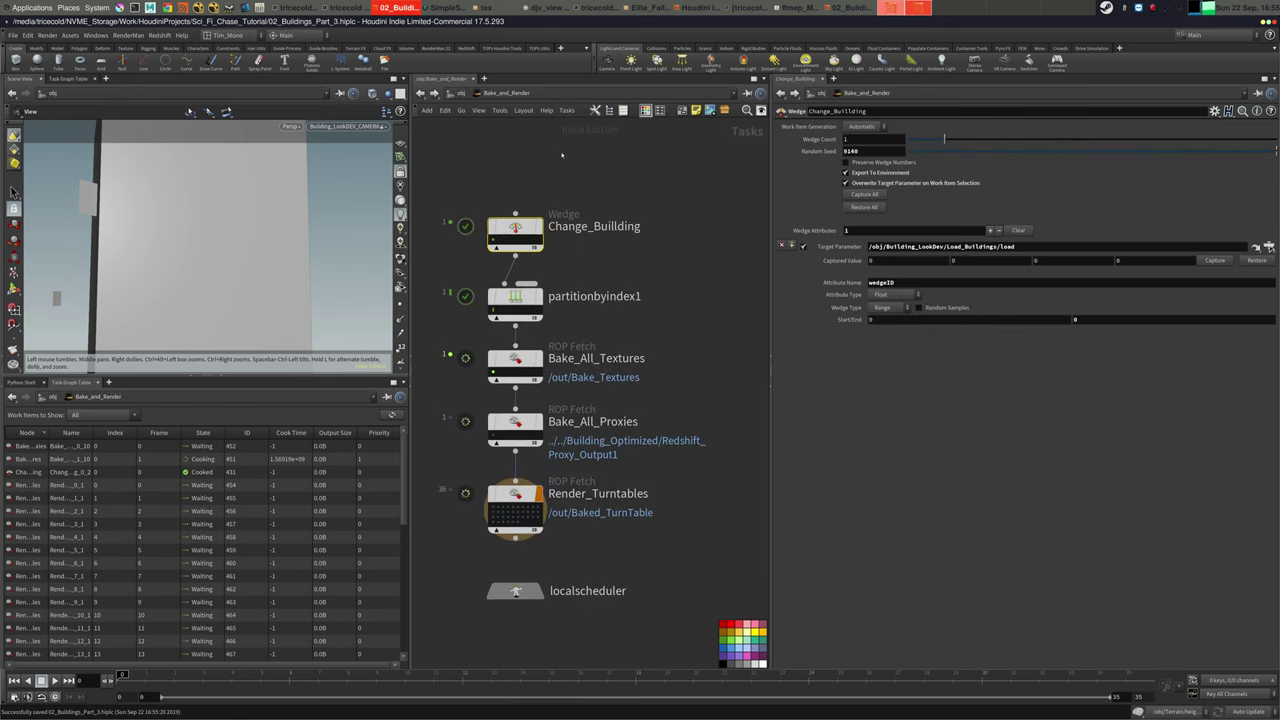
pyautogui.click(462, 94)
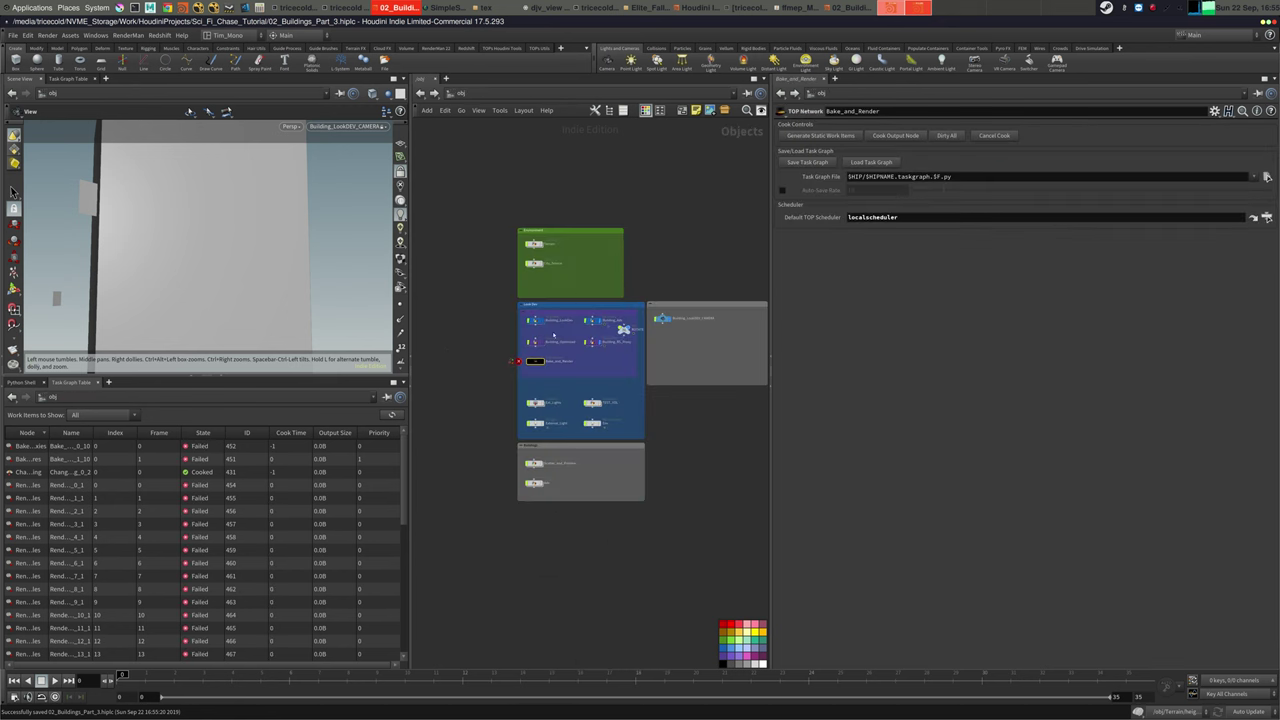
pyautogui.scroll(2, 551, 341)
pyautogui.doubleClick(525, 310)
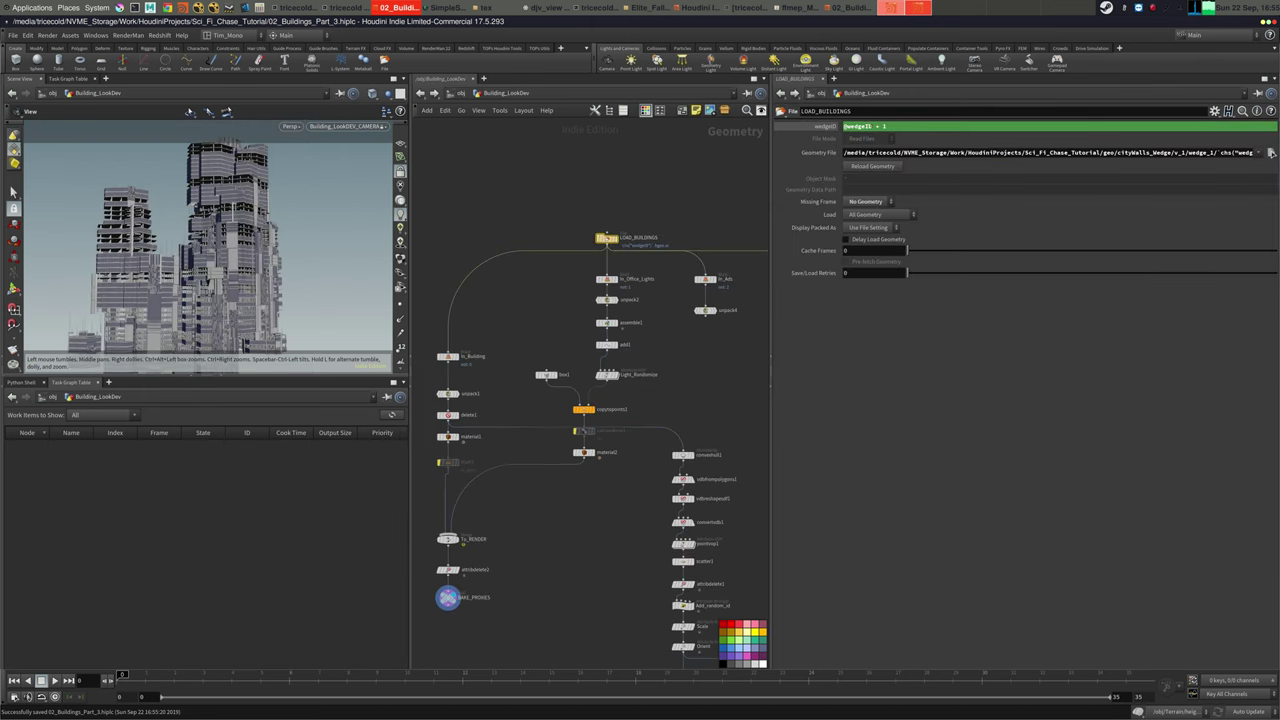
pyautogui.moveTo(872, 127); pyautogui.dragTo(889, 127)
pyautogui.press('BackSpace')
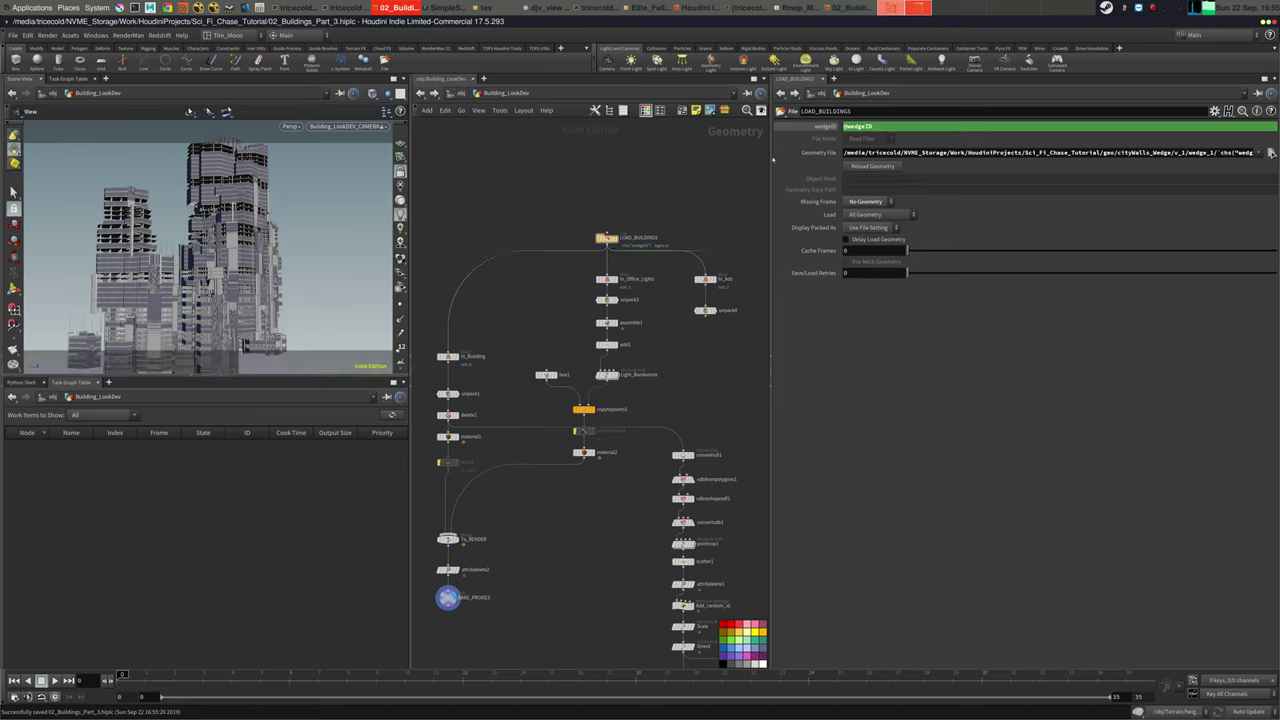
pyautogui.moveTo(770, 175); pyautogui.dragTo(728, 206)
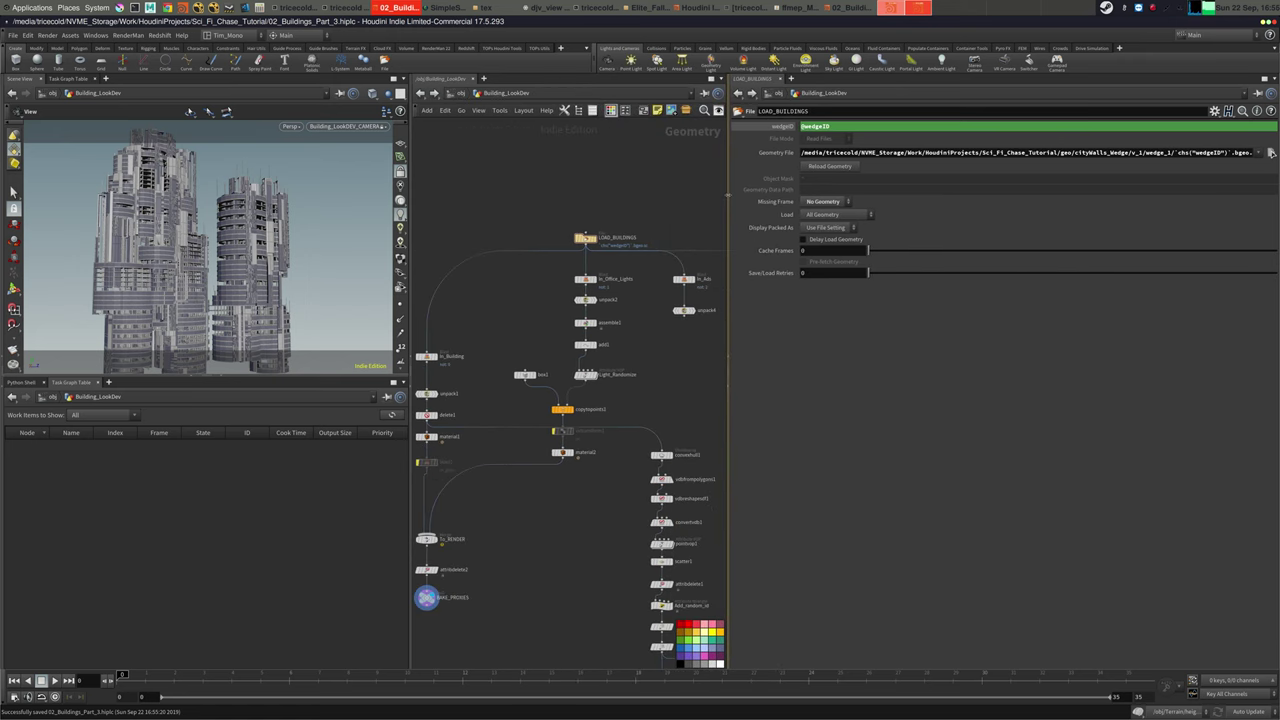
pyautogui.moveTo(663, 434); pyautogui.dragTo(689, 384, button='middle')
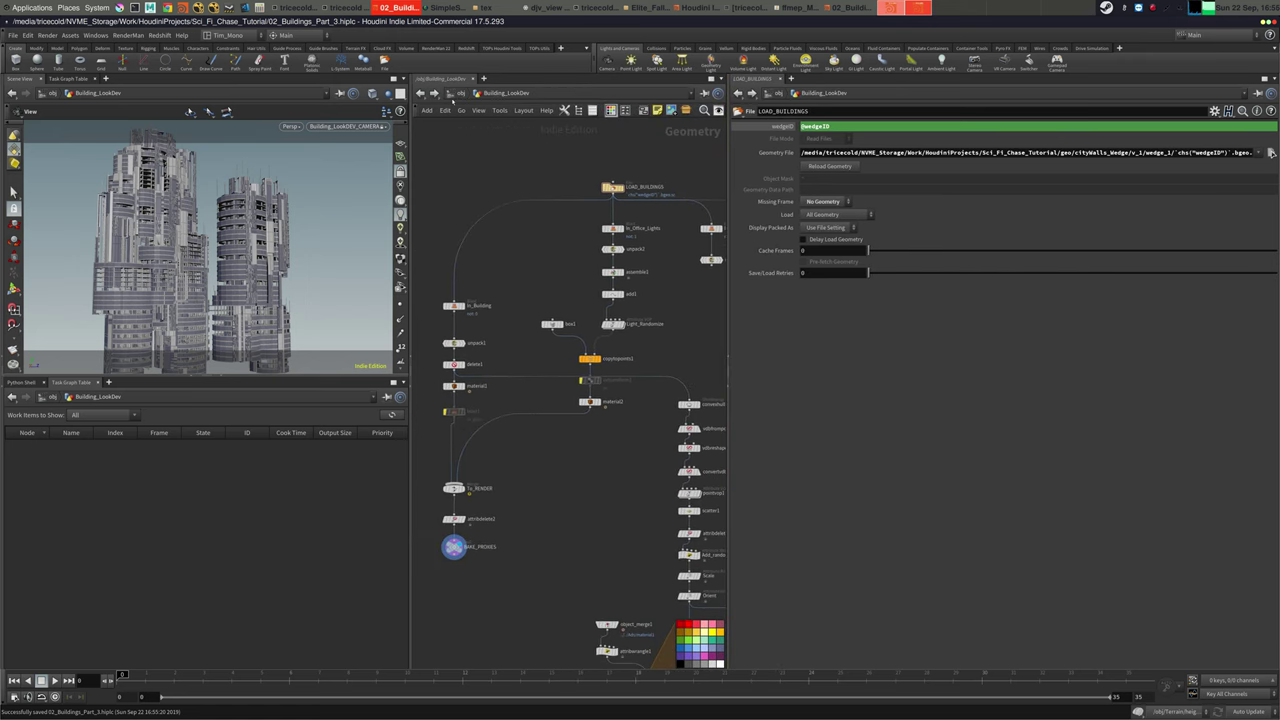
# Examine the task log of the failed Bake_All_Textures work item in Bake_and_Render and close it
pyautogui.click(453, 95)
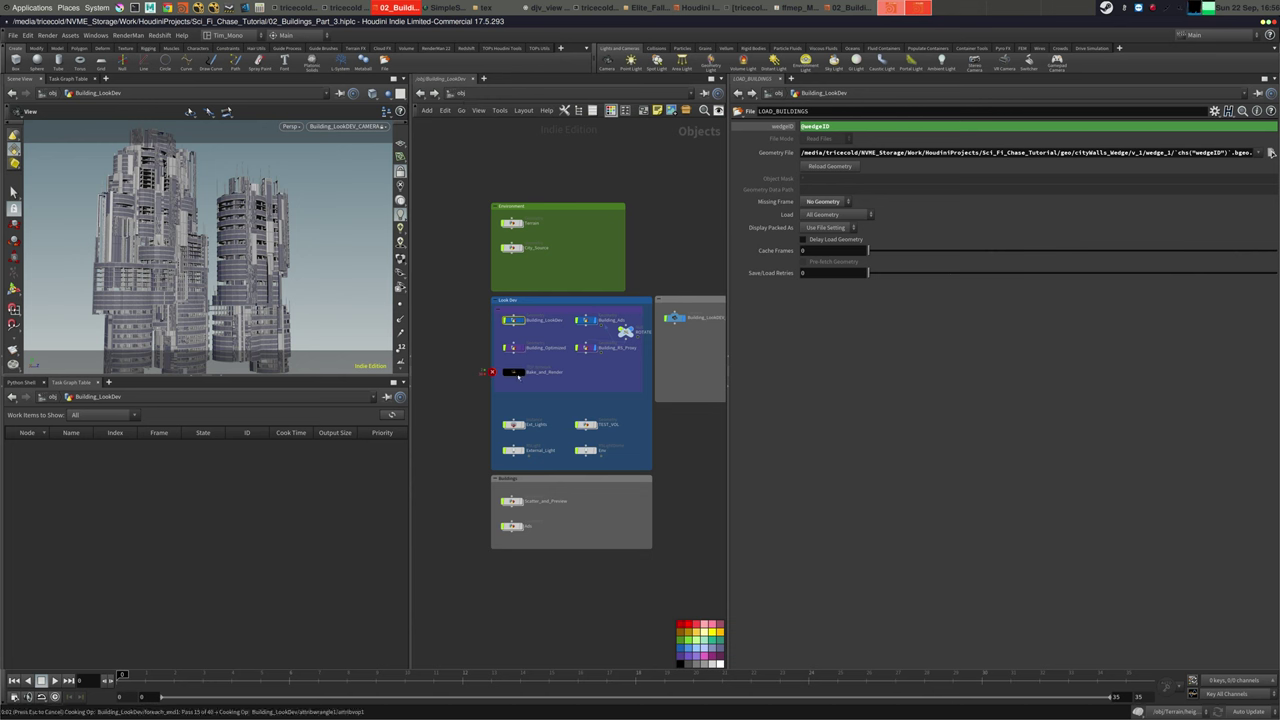
pyautogui.doubleClick(513, 372)
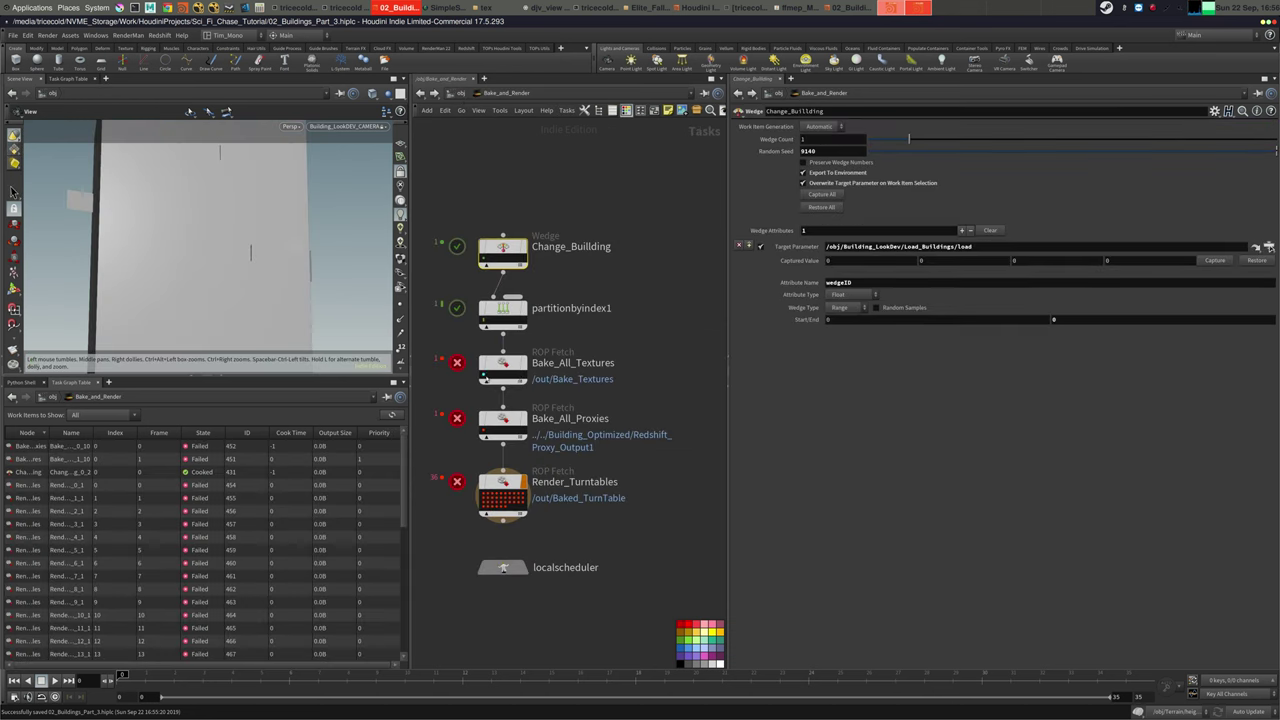
pyautogui.rightClick(486, 373)
pyautogui.click(501, 412)
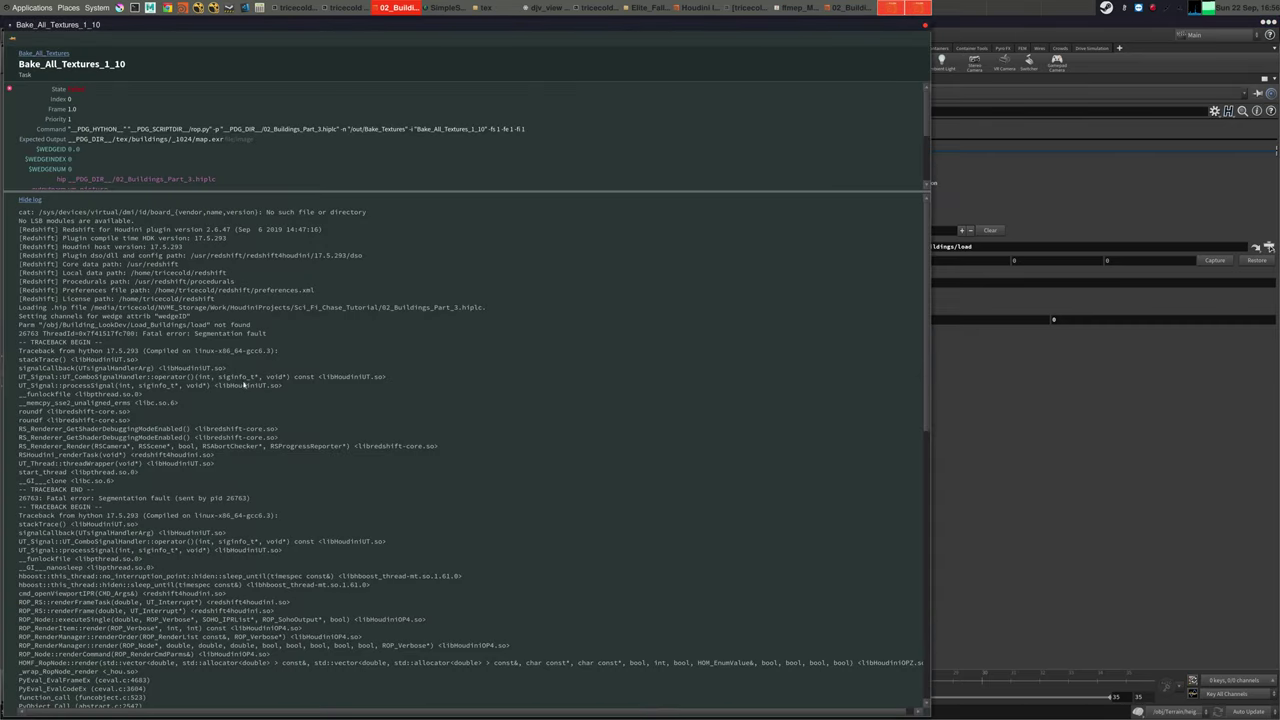
pyautogui.scroll(-15, 244, 383)
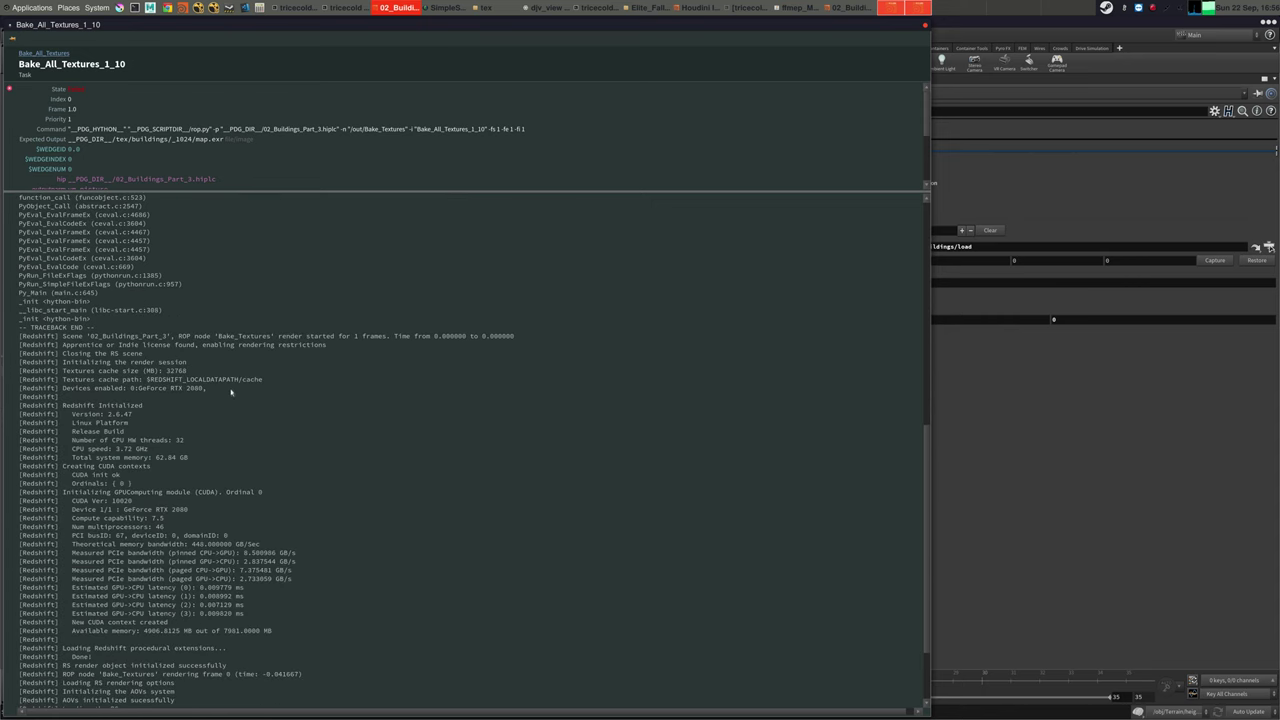
pyautogui.scroll(-3, 231, 392)
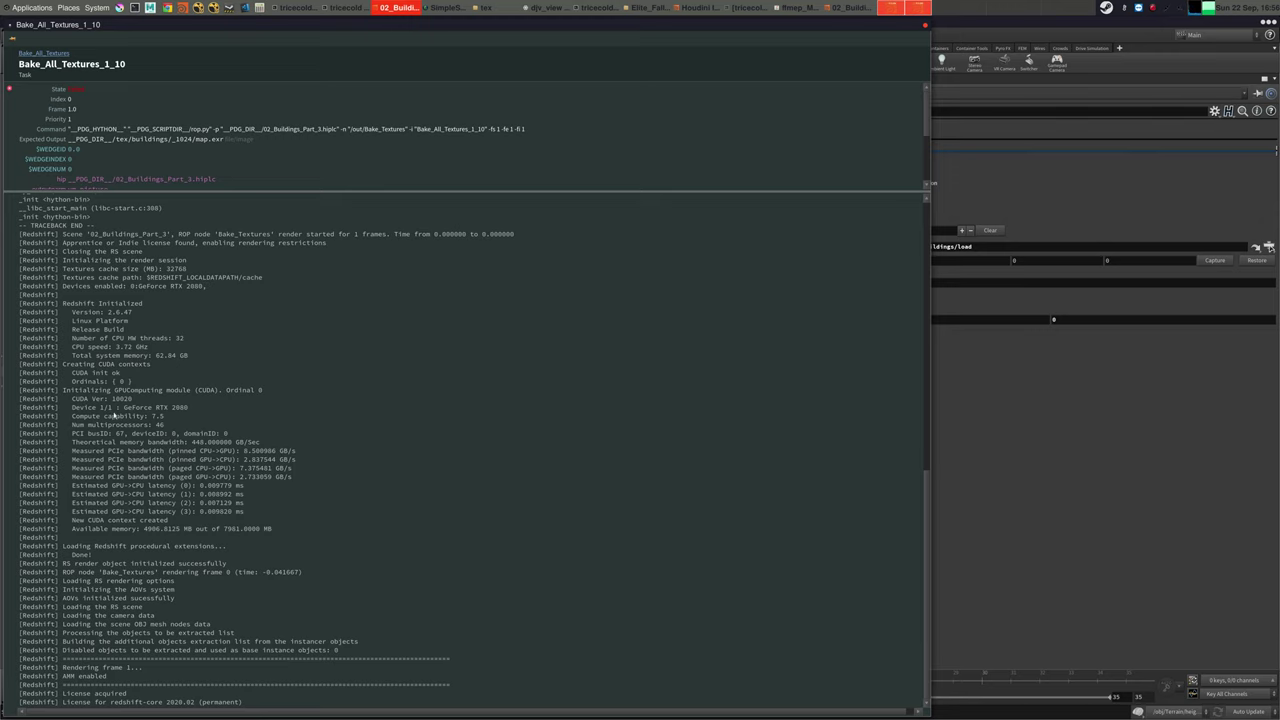
pyautogui.scroll(15, 115, 415)
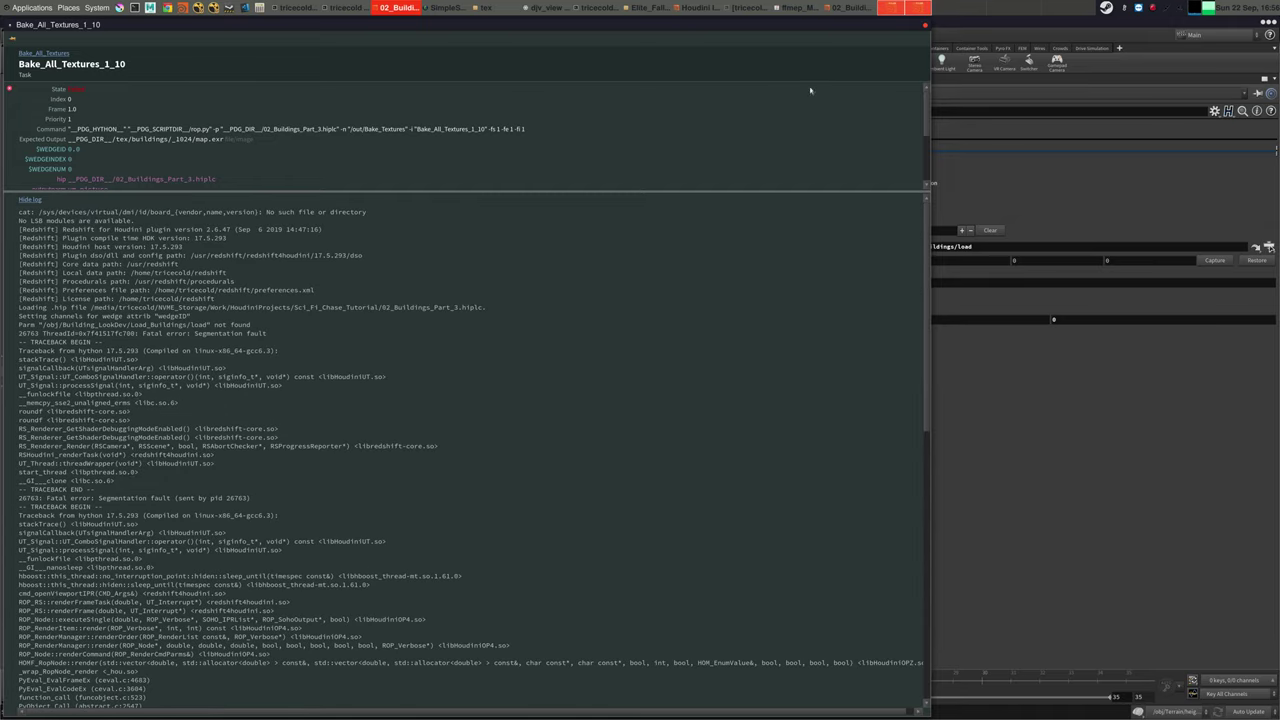
pyautogui.click(924, 27)
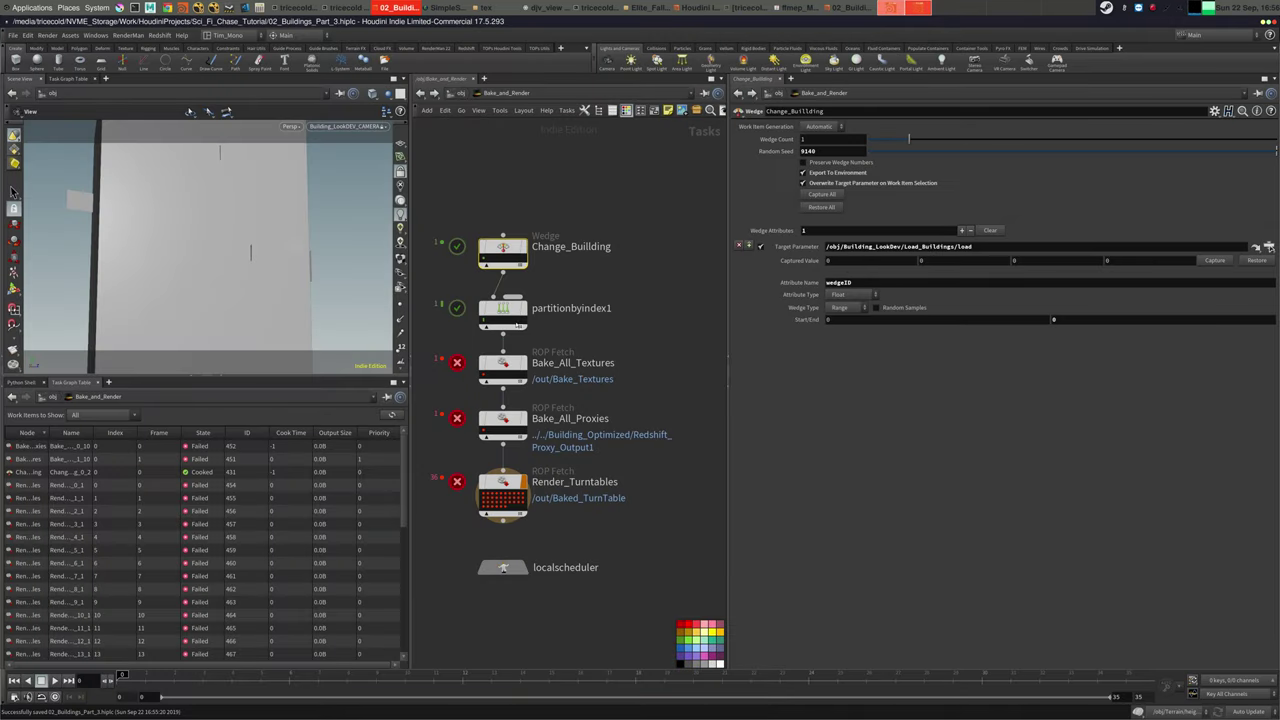
# Dirty and cook the Render_Turntables node again
pyautogui.rightClick(506, 484)
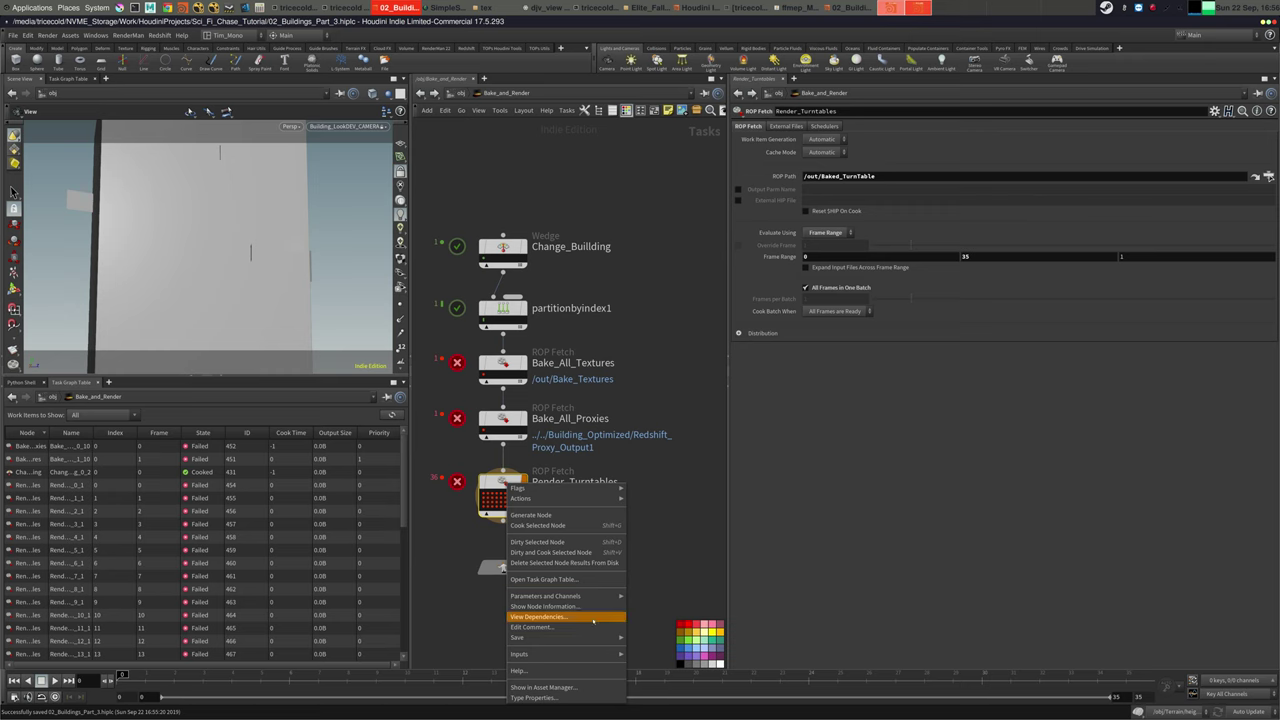
pyautogui.click(551, 552)
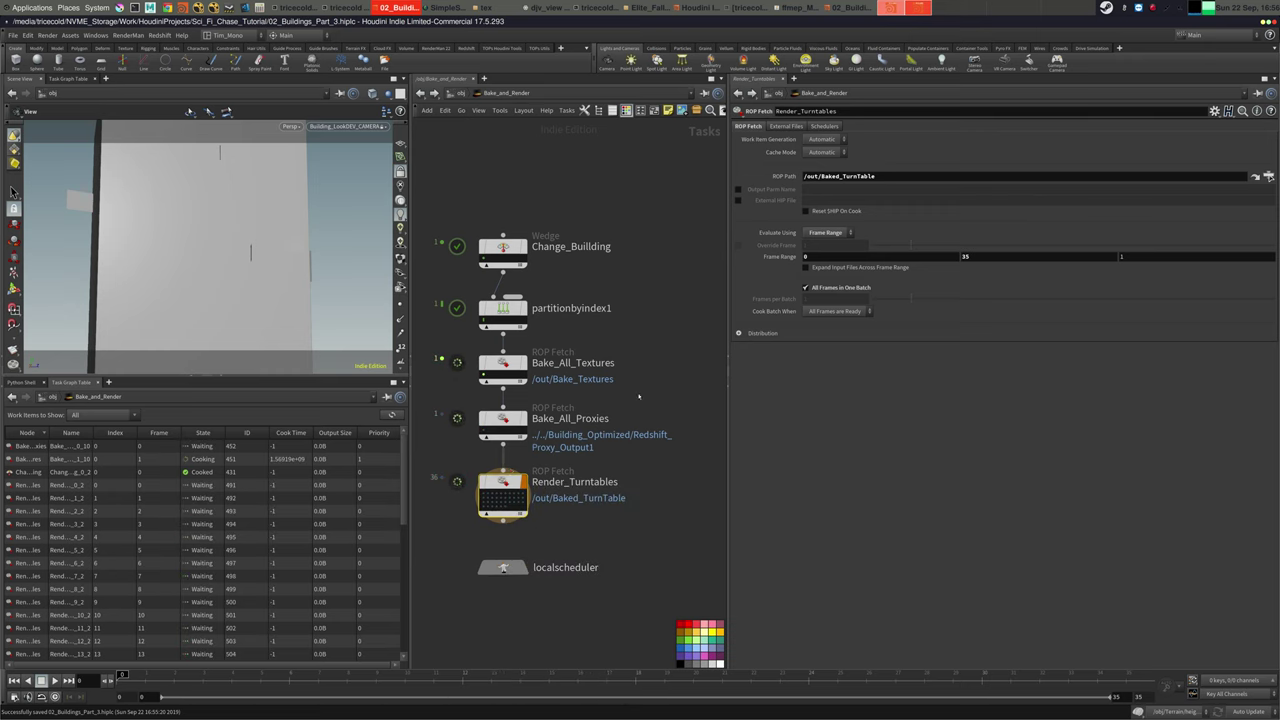
pyautogui.moveTo(643, 386); pyautogui.dragTo(663, 384, button='middle')
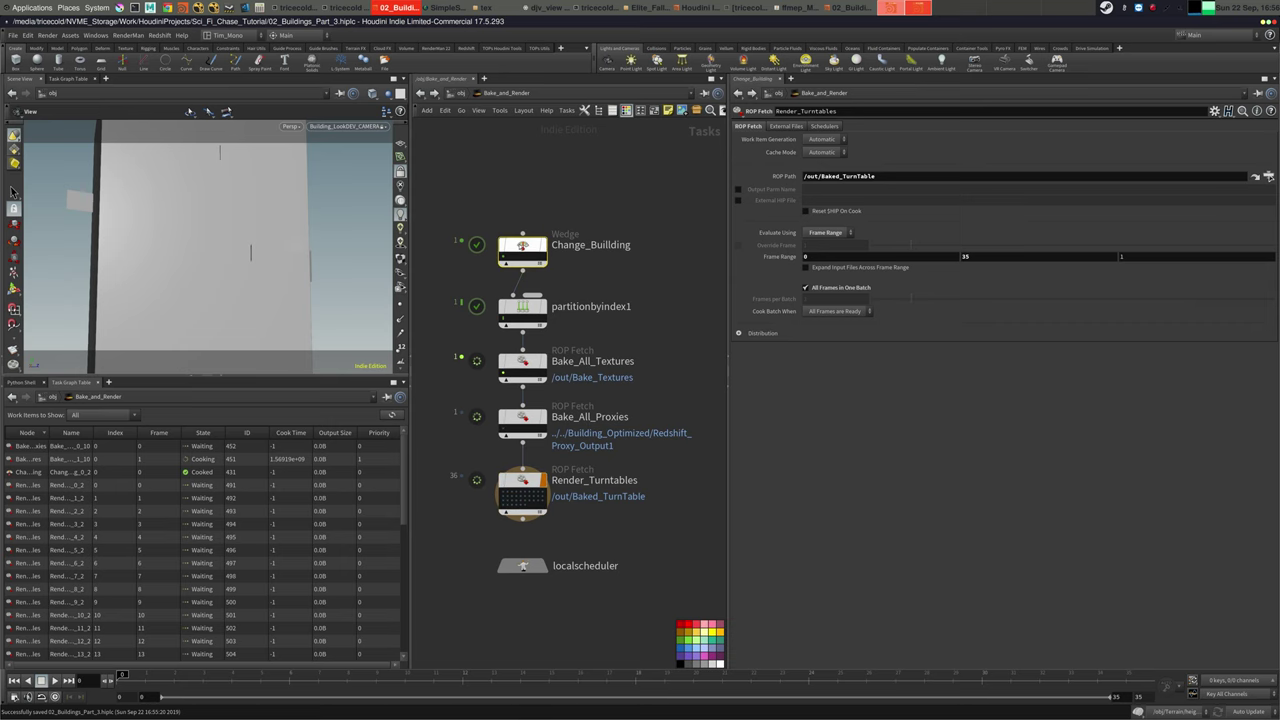
# Insert a relative channel reference to the wedgeID parameter of LOAD_BUILDINGS as the Target Parameter of the Change_Building wedge
pyautogui.click(522, 246)
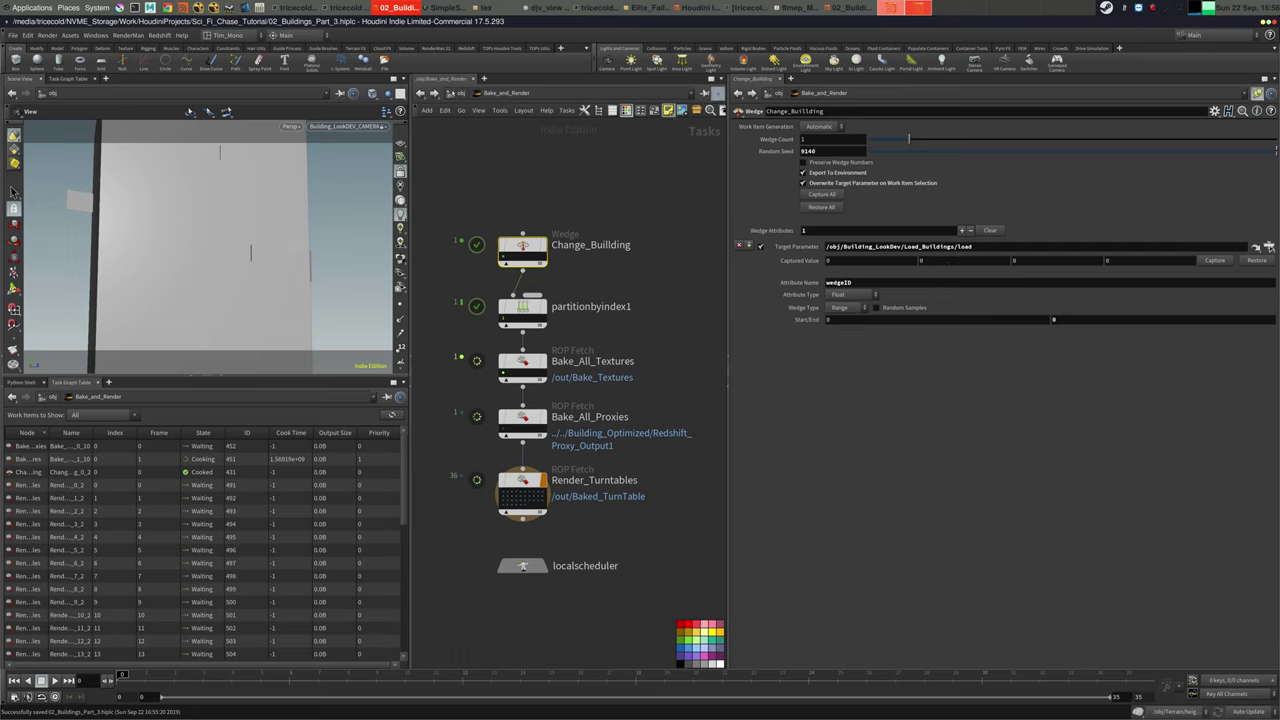
pyautogui.press('u')
pyautogui.doubleClick(515, 321)
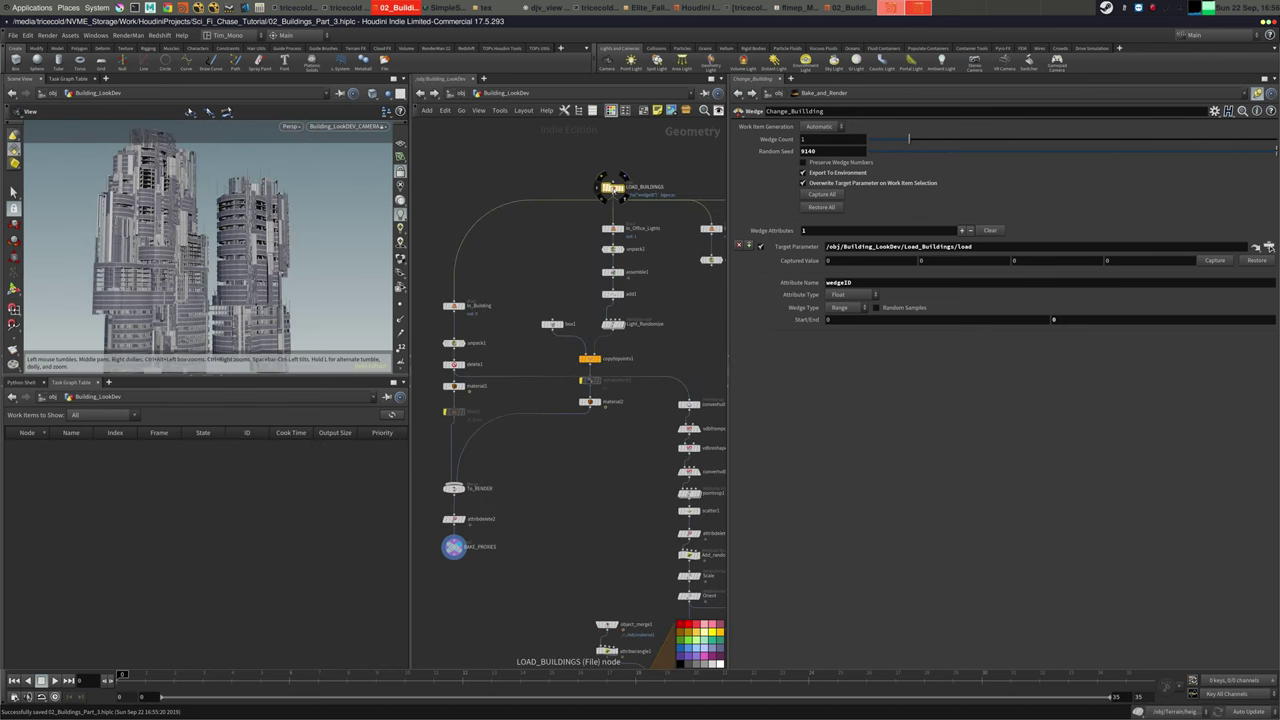
pyautogui.press('p')
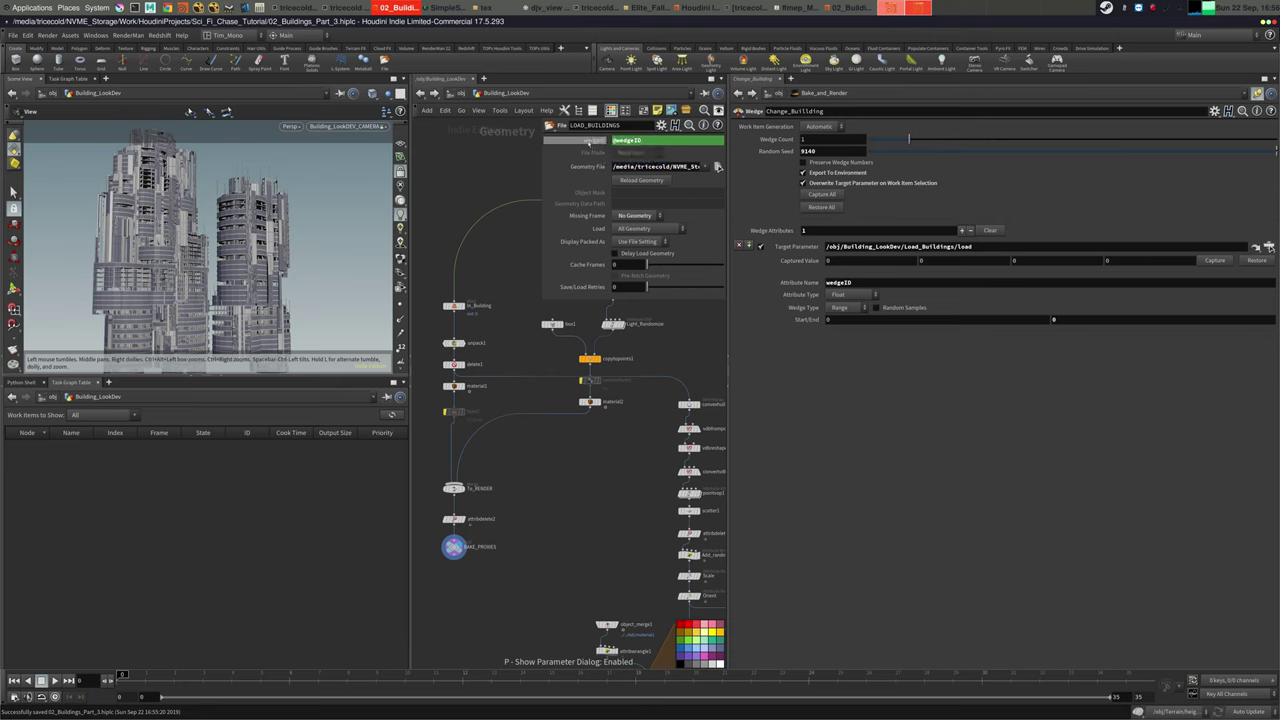
pyautogui.moveTo(594, 141); pyautogui.dragTo(896, 248)
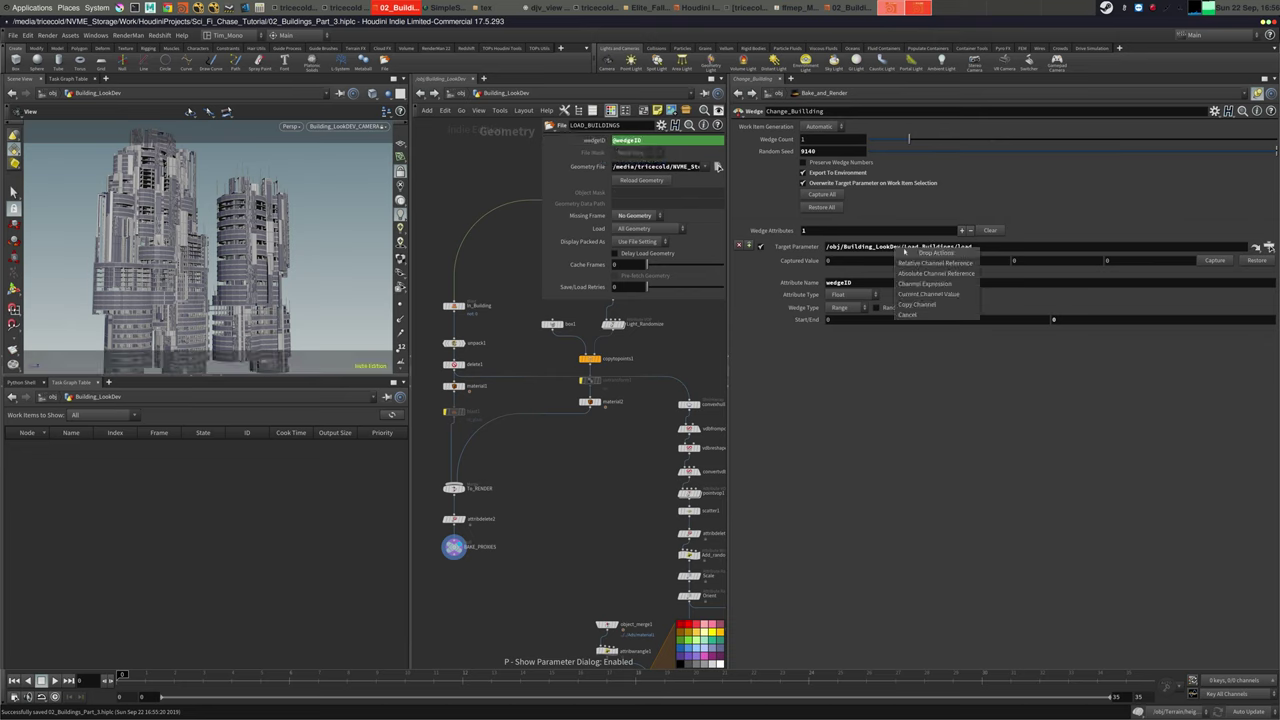
pyautogui.click(935, 263)
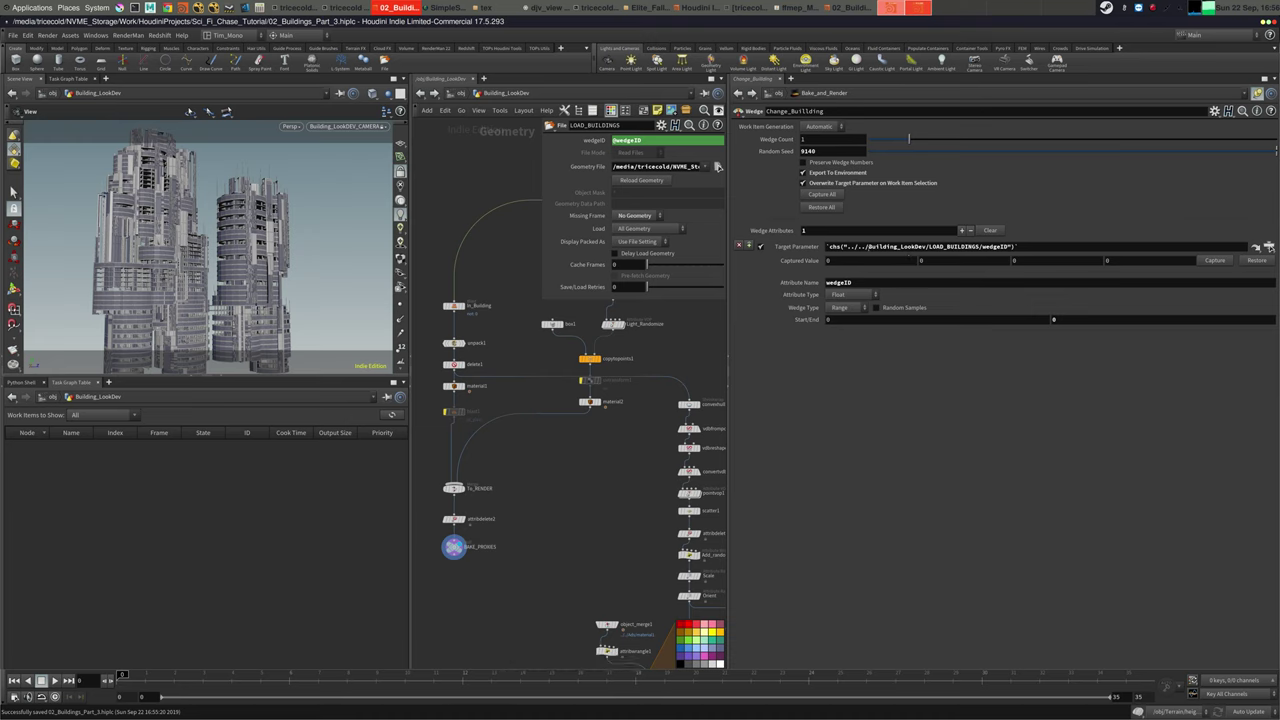
# Trim Change_Building's Target Parameter to the plain path Building_LookDev/LOAD_BUILDINGS/wedgeID
pyautogui.moveTo(870, 246); pyautogui.dragTo(825, 247)
pyautogui.press('BackSpace')
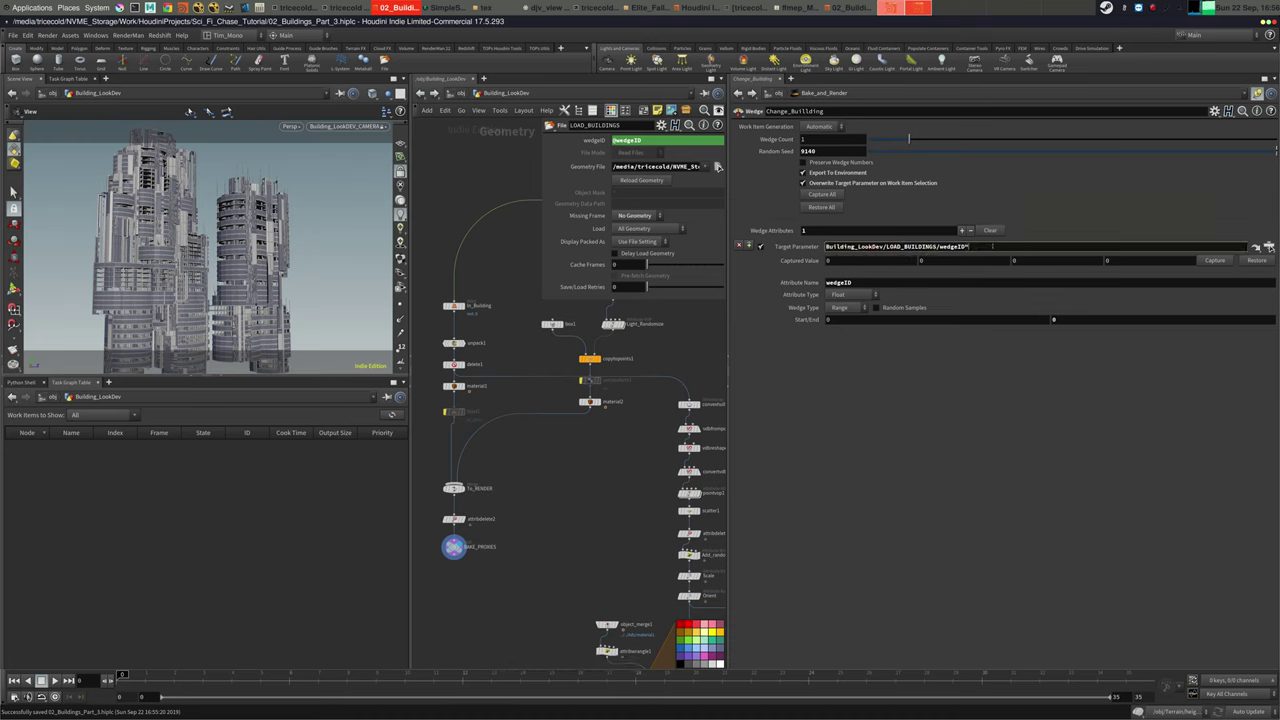
pyautogui.press('BackSpace')
pyautogui.click(597, 525)
pyautogui.moveTo(491, 176); pyautogui.dragTo(490, 216, button='middle')
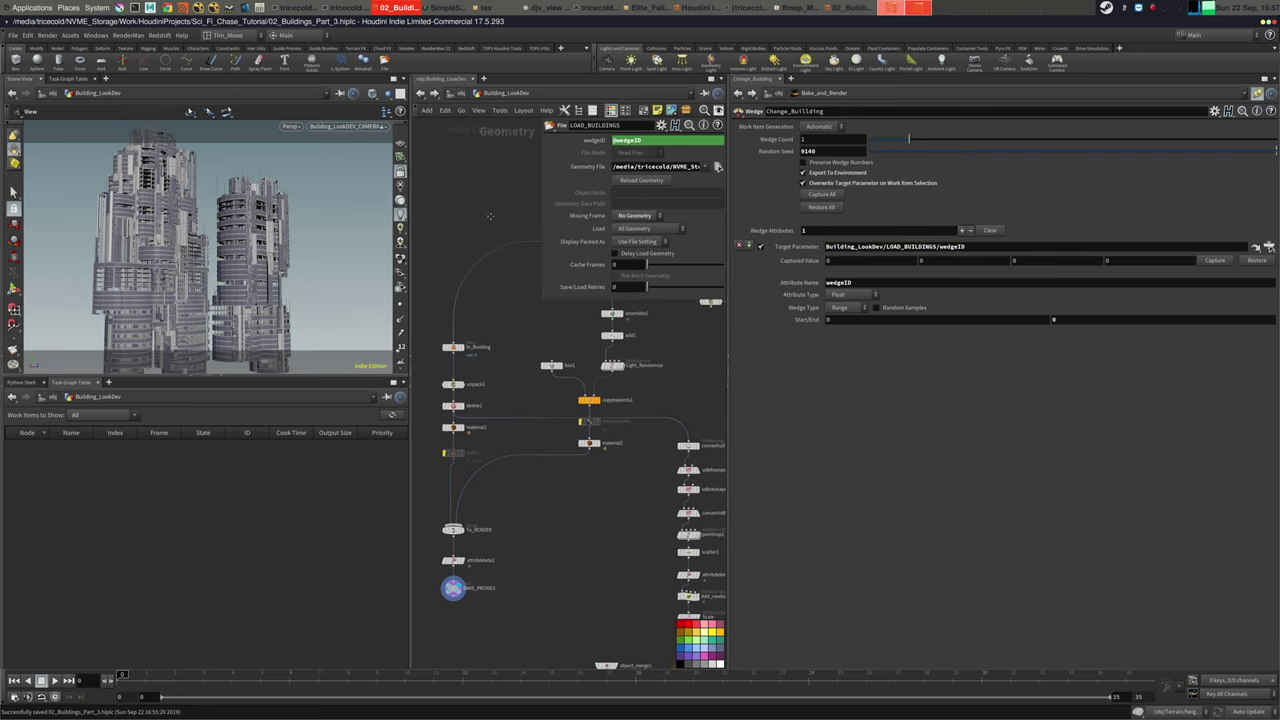
pyautogui.press('p')
# In Bake_and_Render, delete the Render_Turntables results from disk and clear the work items of all nodes
pyautogui.click(462, 95)
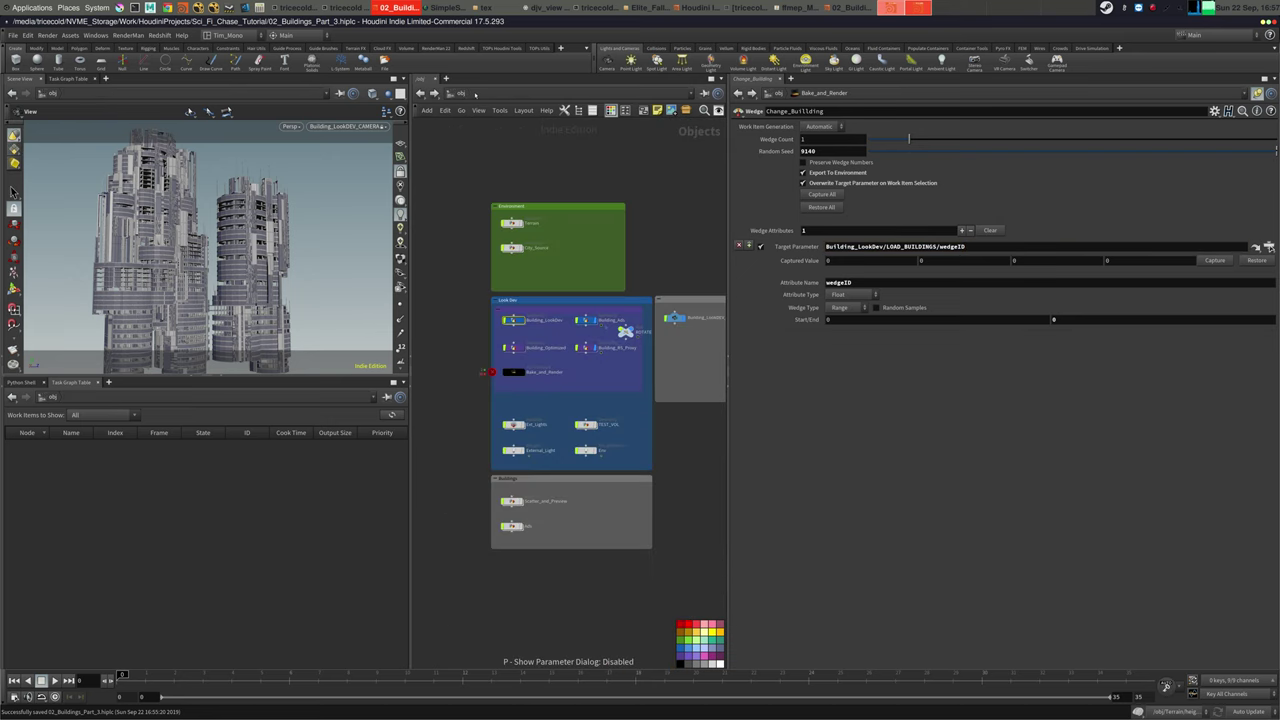
pyautogui.doubleClick(520, 373)
pyautogui.rightClick(523, 482)
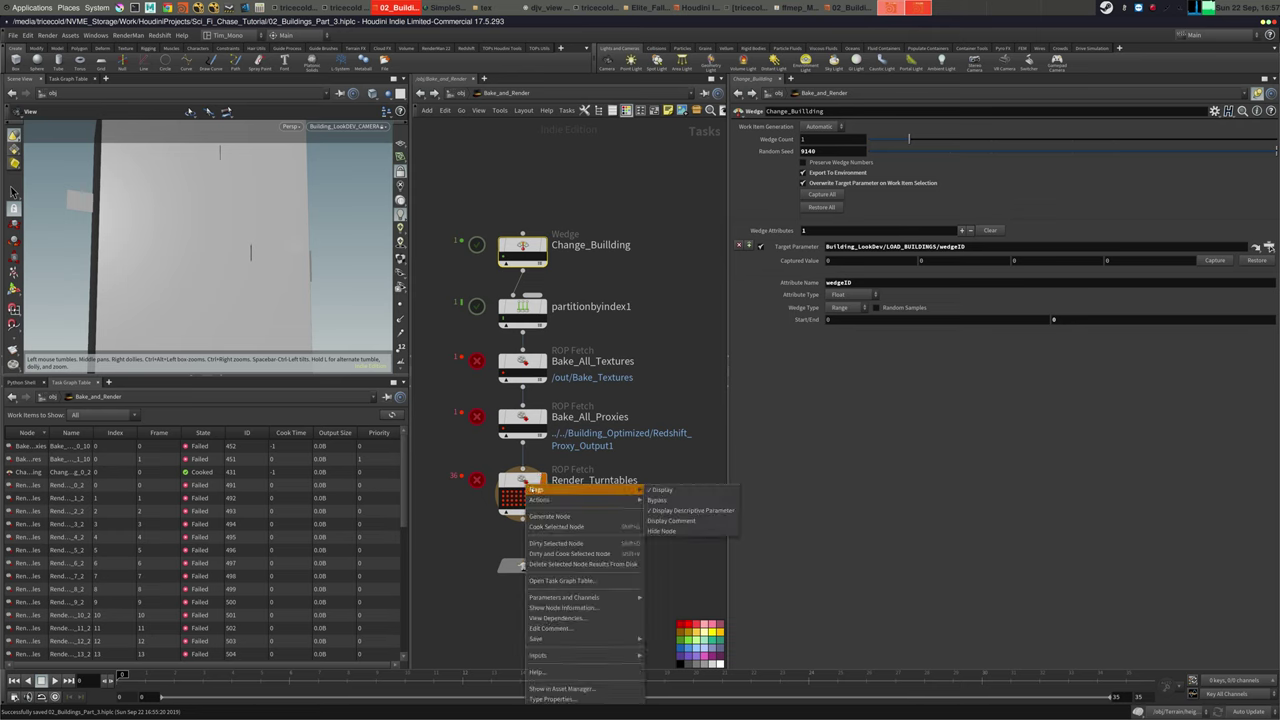
pyautogui.click(493, 596)
pyautogui.rightClick(523, 485)
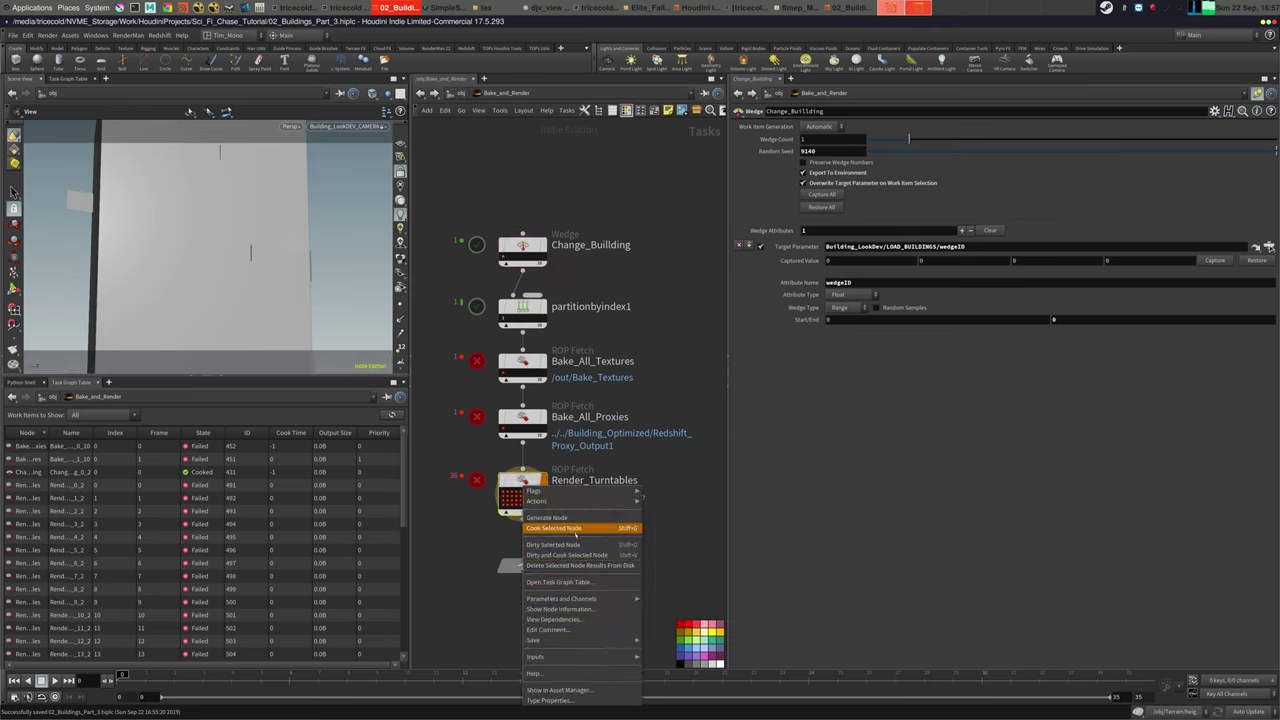
pyautogui.click(587, 566)
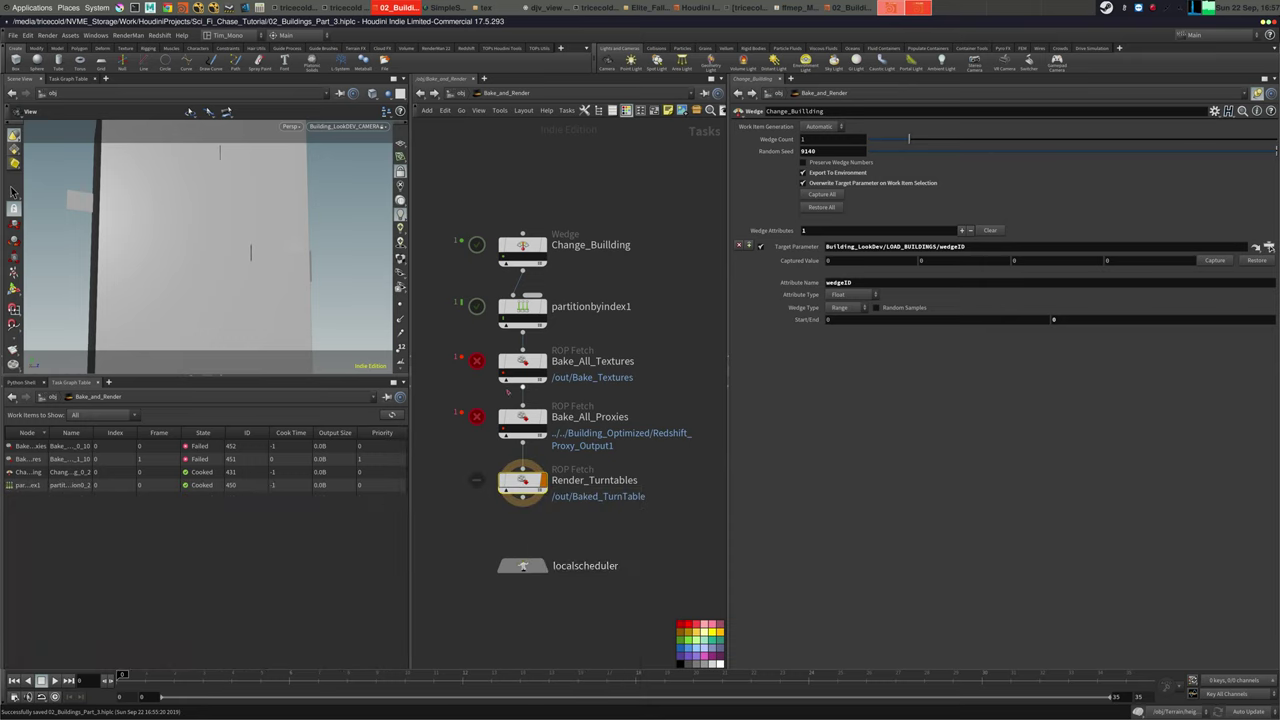
pyautogui.rightClick(527, 486)
pyautogui.click(566, 543)
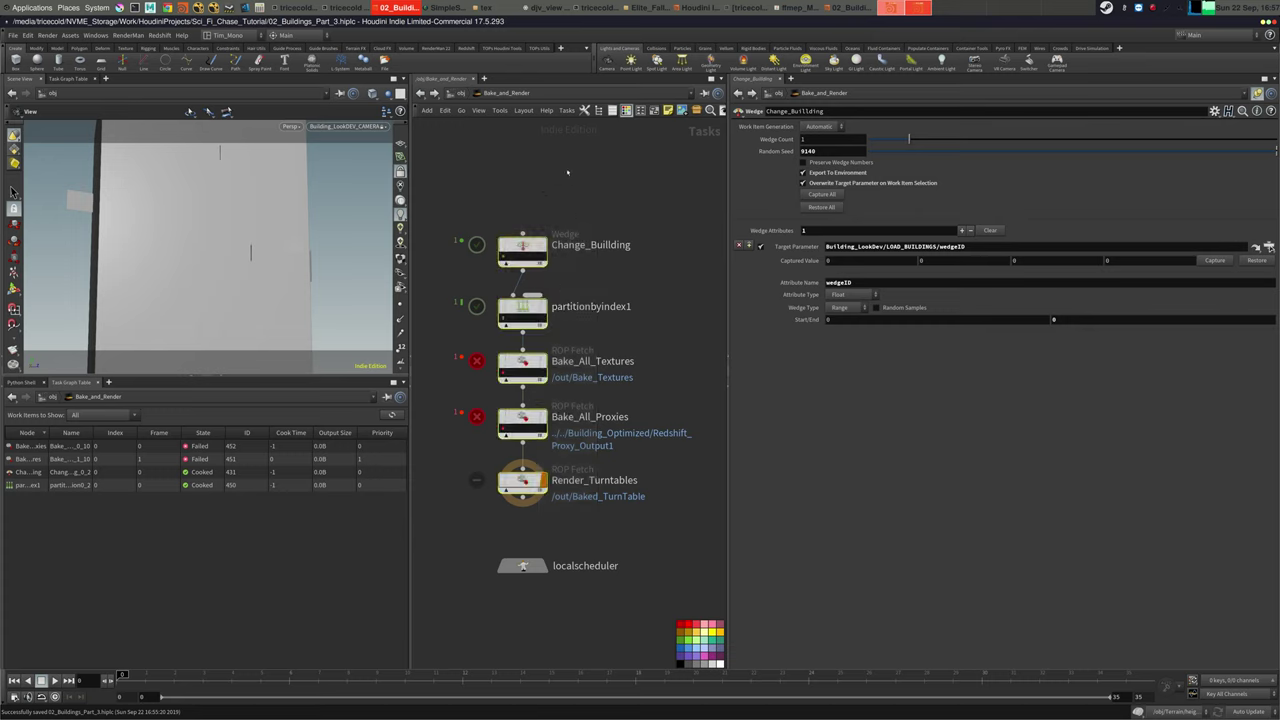
pyautogui.click(566, 110)
pyautogui.click(583, 159)
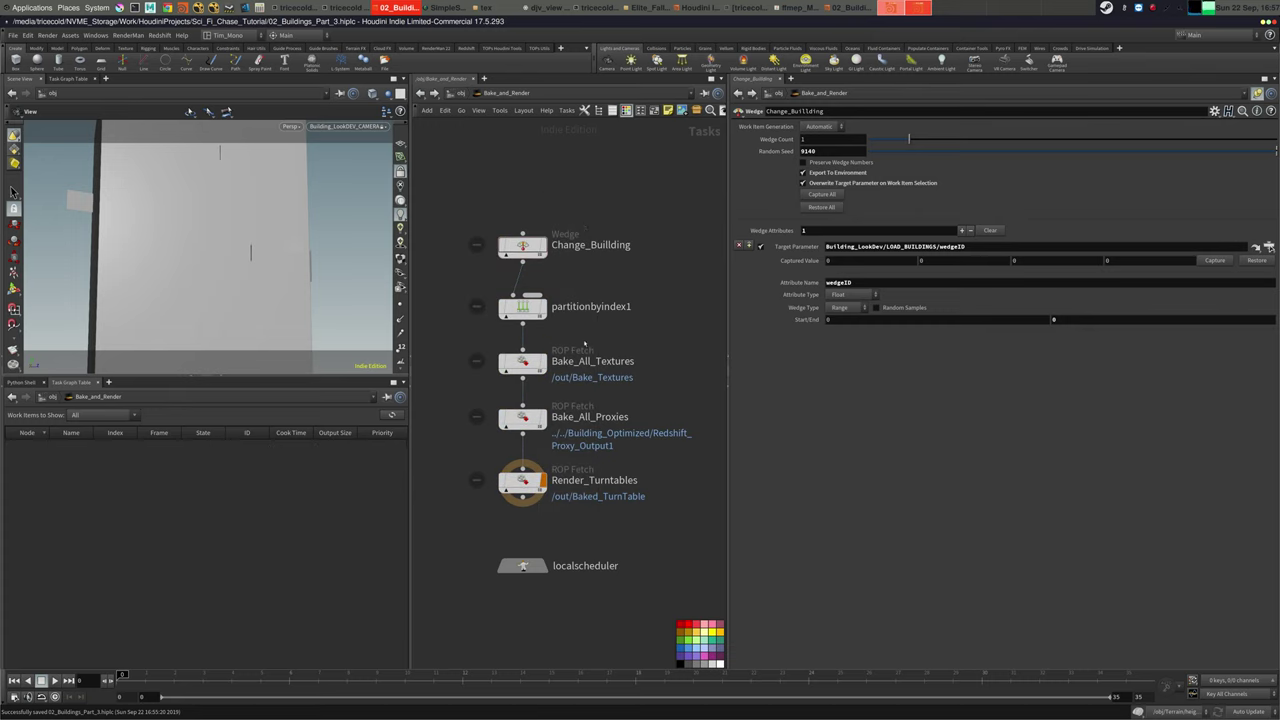
# Save the scene and show the output settings of the Bake_Textures render node that Bake_All_Textures fetches
pyautogui.moveTo(583, 341); pyautogui.dragTo(478, 393)
pyautogui.click(535, 368)
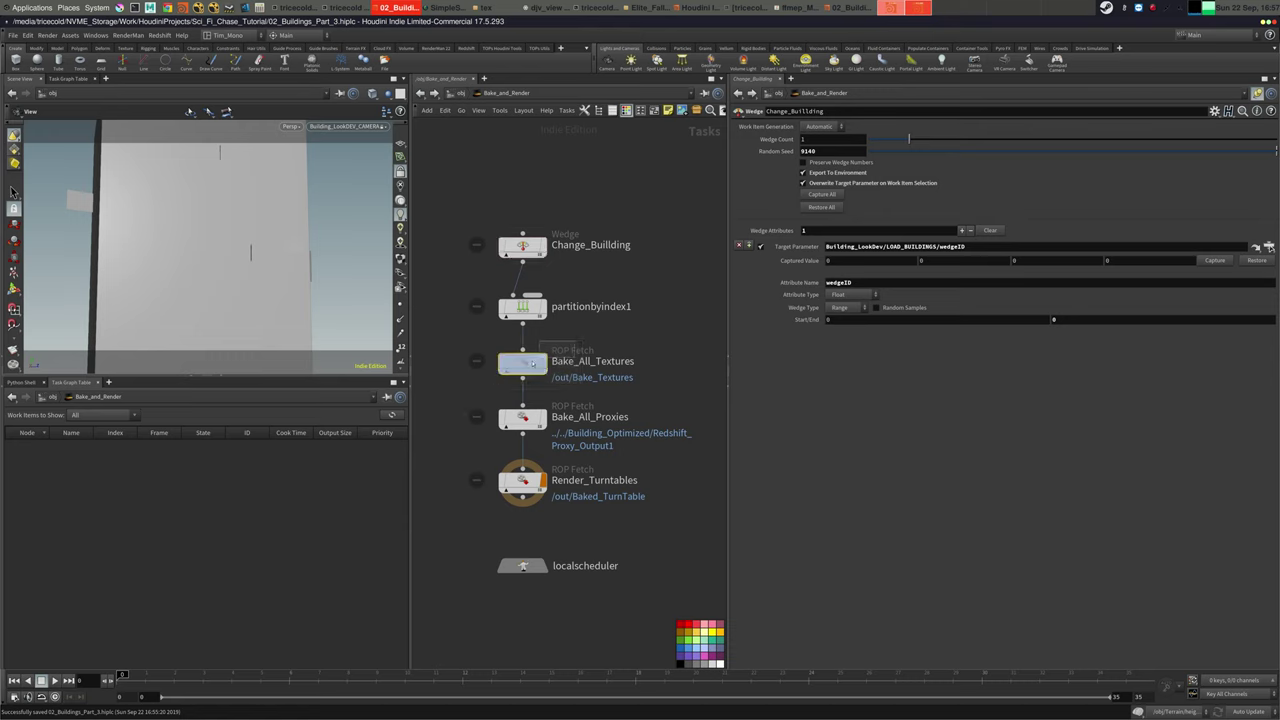
pyautogui.moveTo(496, 166); pyautogui.dragTo(585, 247)
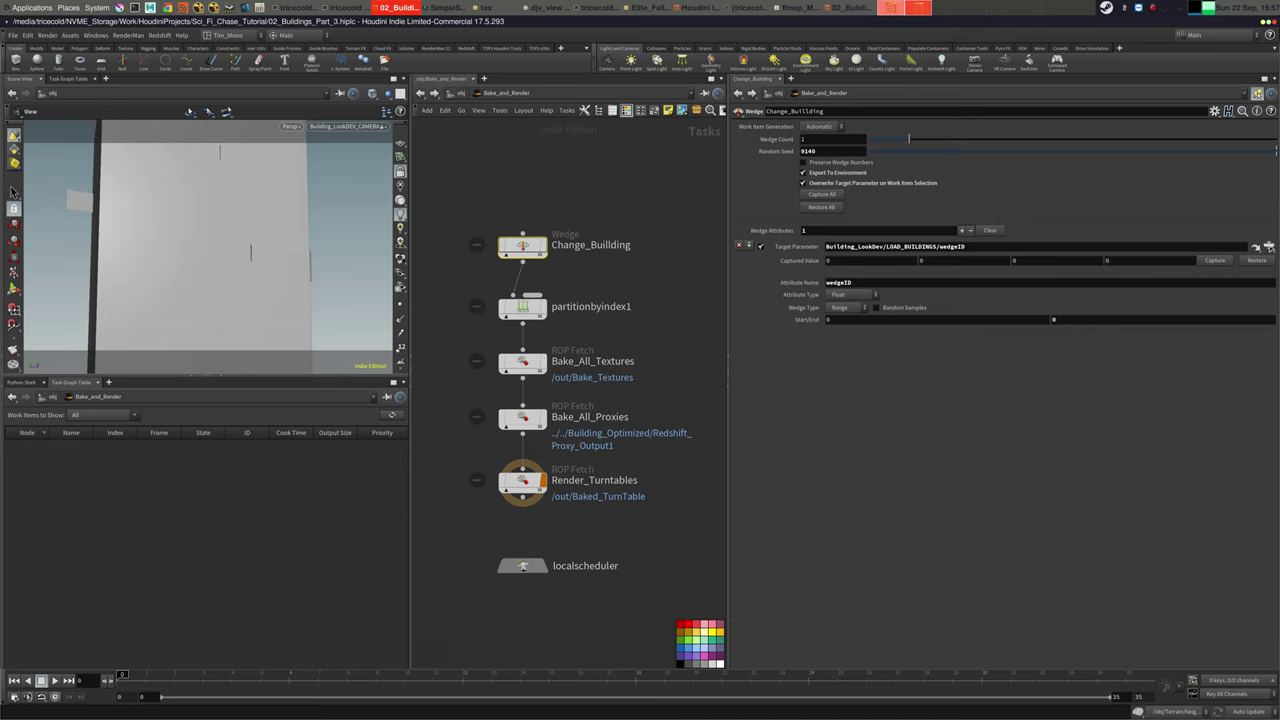
pyautogui.click(522, 365)
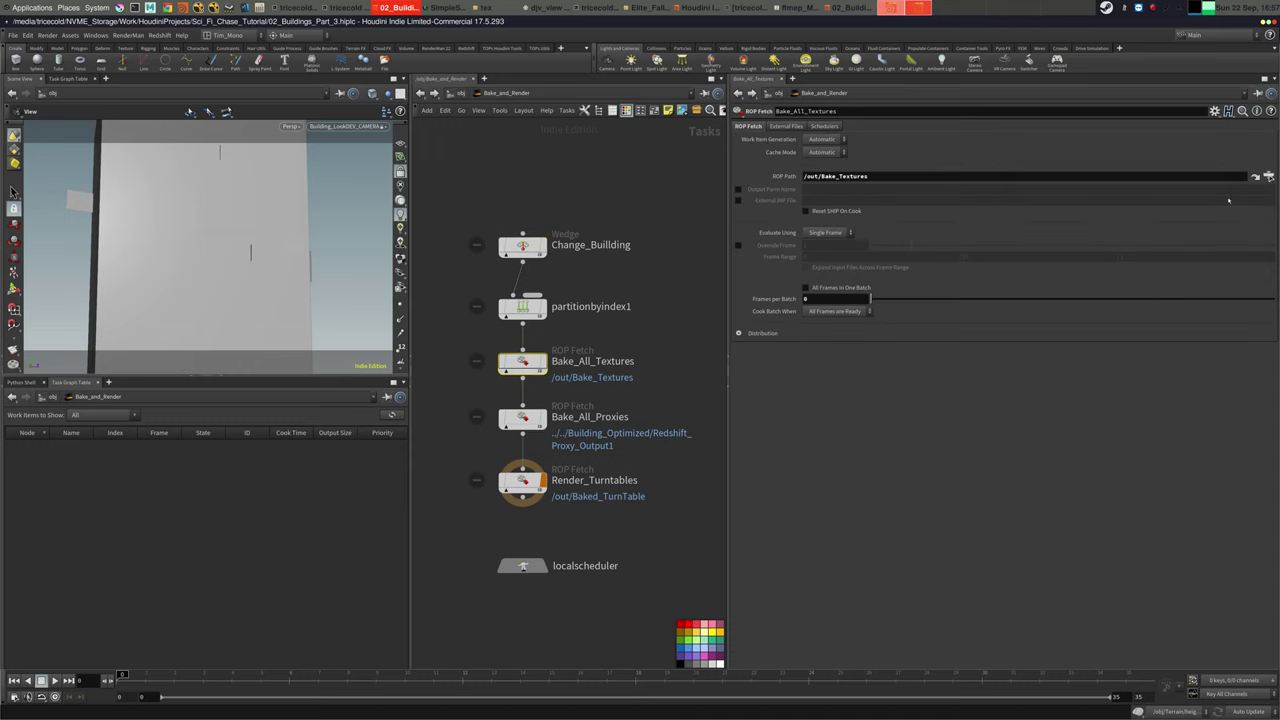
pyautogui.click(1255, 176)
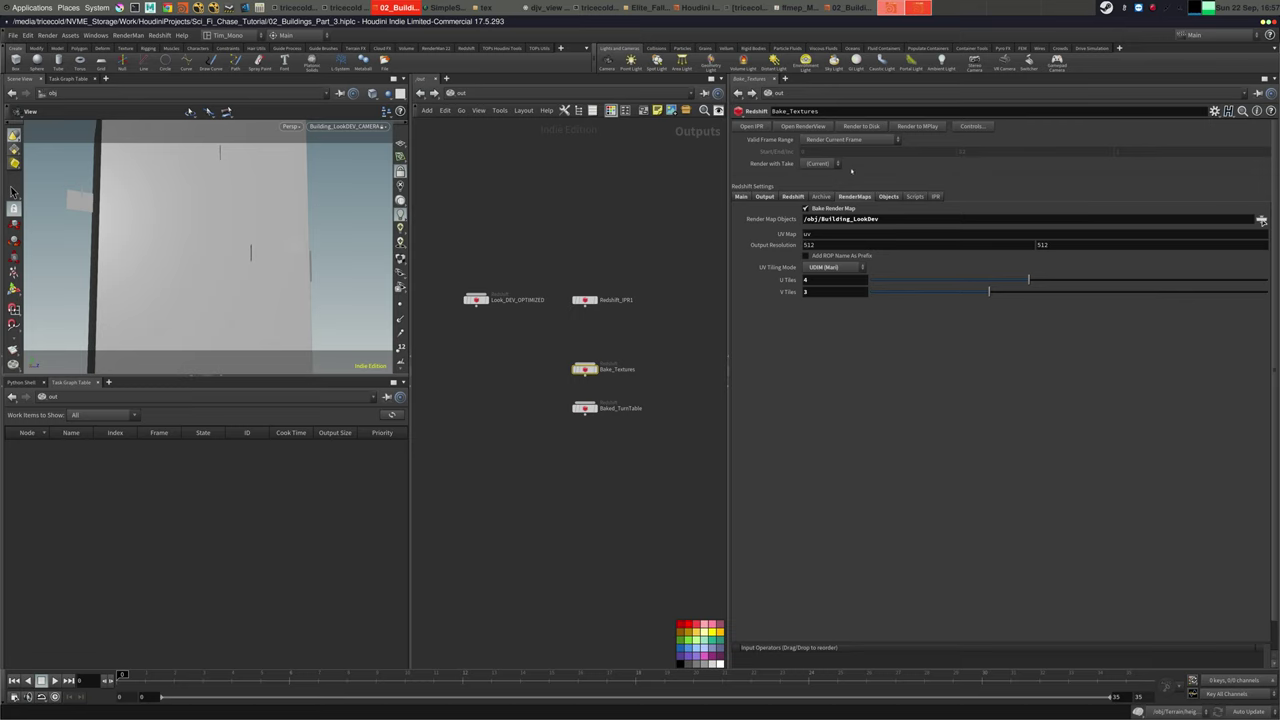
pyautogui.hotkey('ctrl', 's')
pyautogui.click(740, 197)
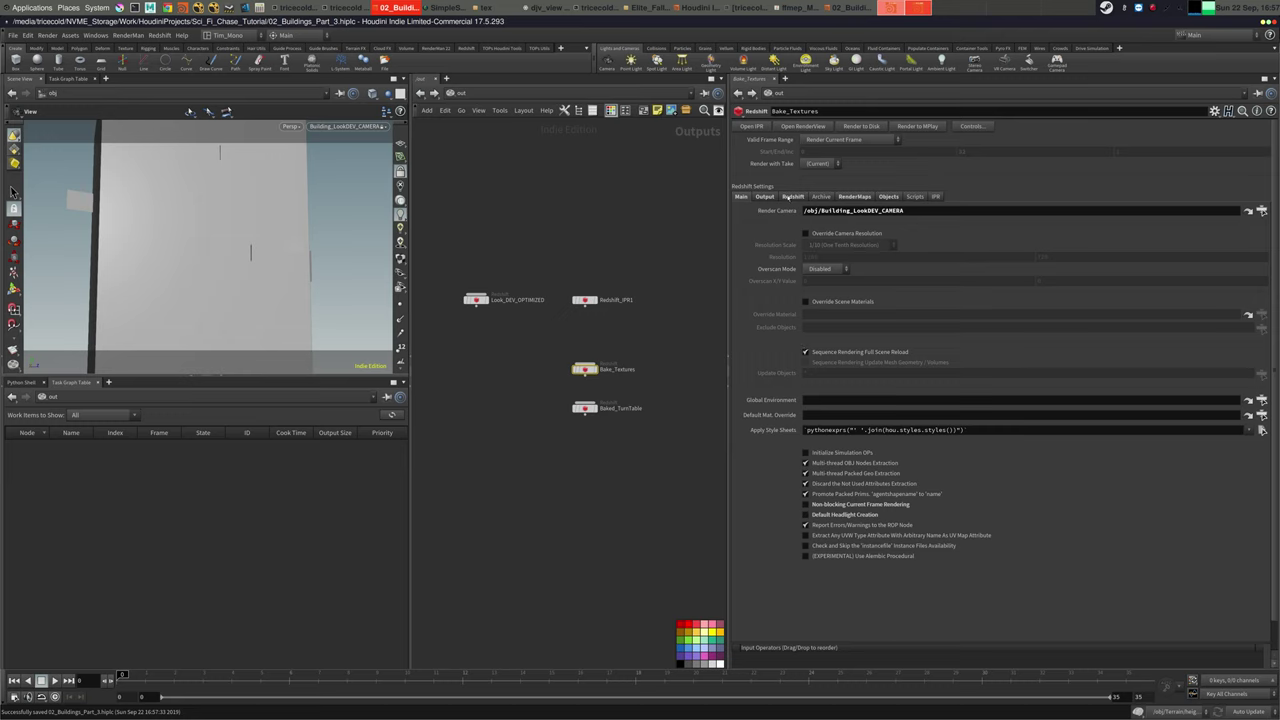
pyautogui.click(764, 197)
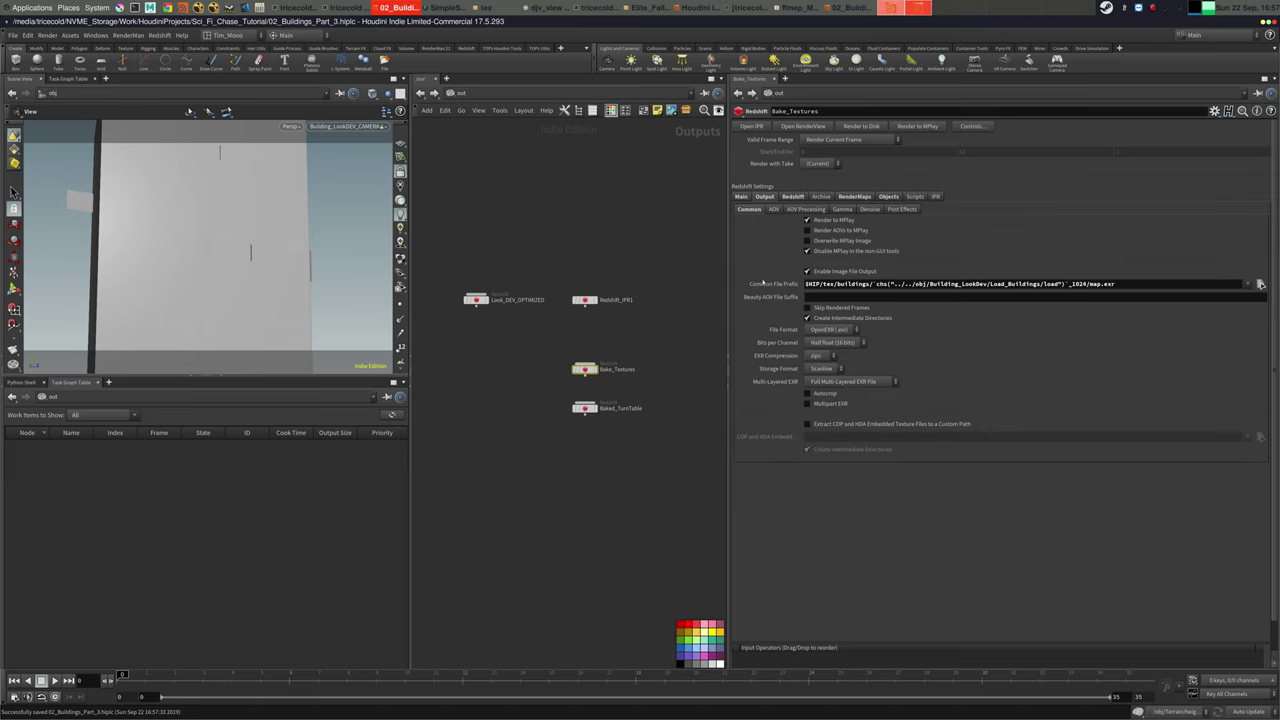
# Keep the Bake_Textures settings in view and copy the wedgeID parameter of LOAD_BUILDINGS in Building_LookDev
pyautogui.click(762, 284)
pyautogui.click(766, 284)
pyautogui.click(457, 95)
pyautogui.click(484, 150)
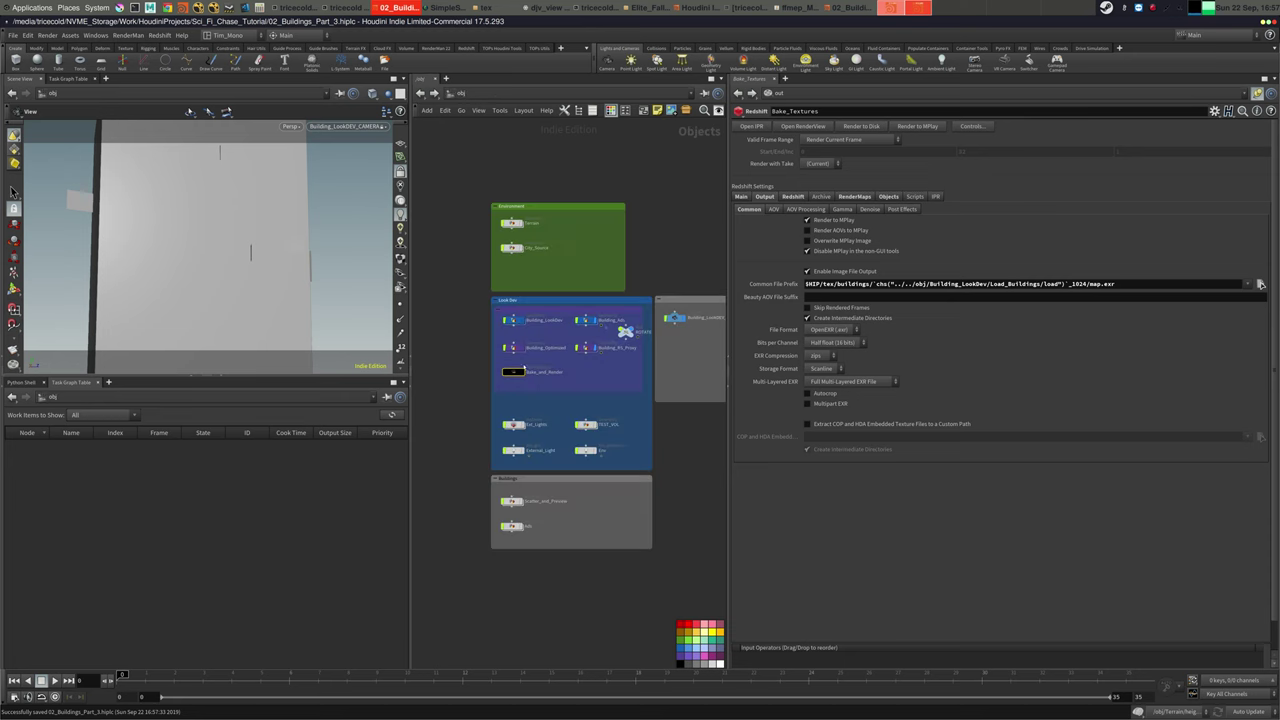
pyautogui.doubleClick(512, 320)
pyautogui.press('p')
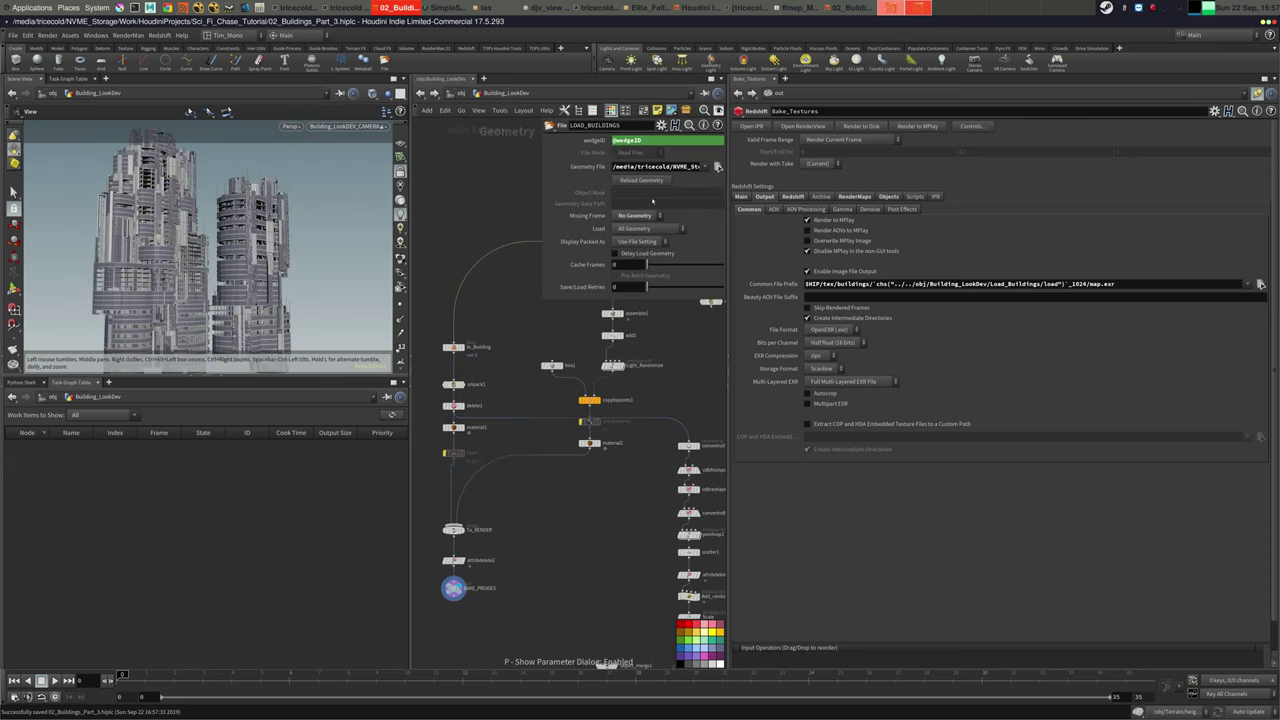
pyautogui.rightClick(587, 142)
pyautogui.click(614, 209)
# Replace the Load_Buildings/load reference in the Bake_Textures Common File Prefix with the copied reference to LOAD_BUILDINGS/wedgeID
pyautogui.moveTo(873, 284); pyautogui.dragTo(1068, 284)
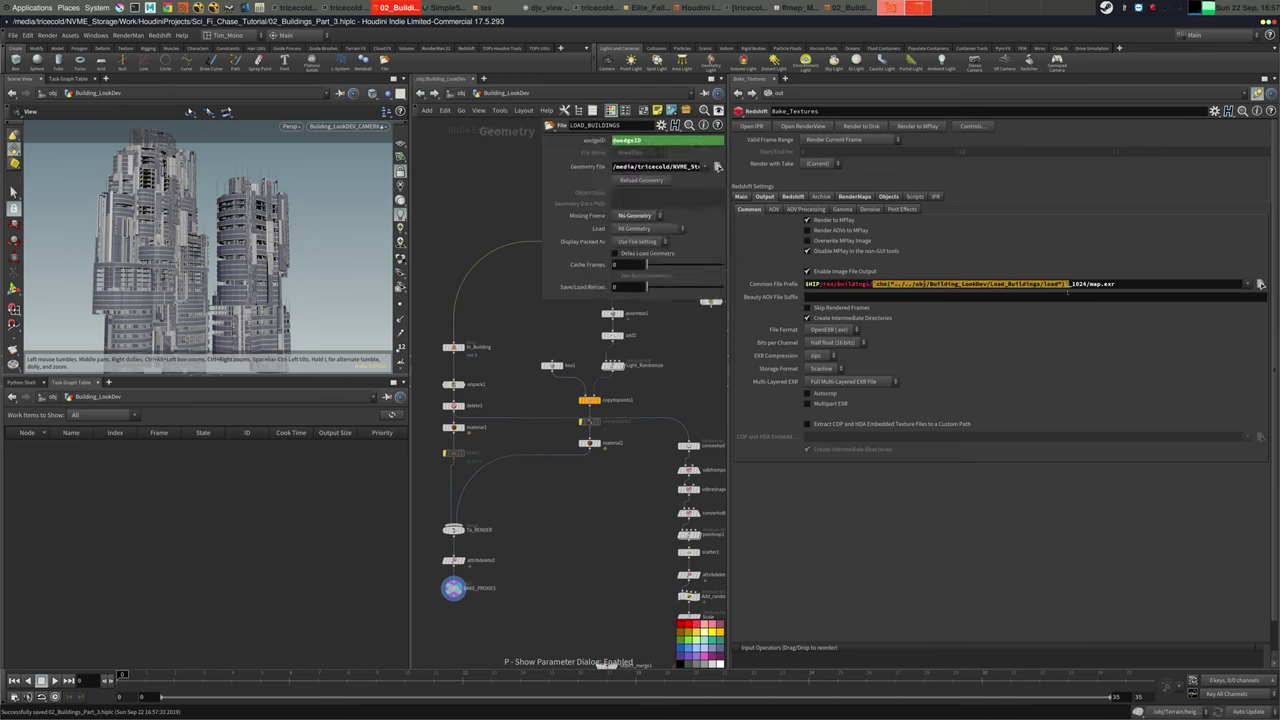
pyautogui.rightClick(1058, 287)
pyautogui.click(1128, 381)
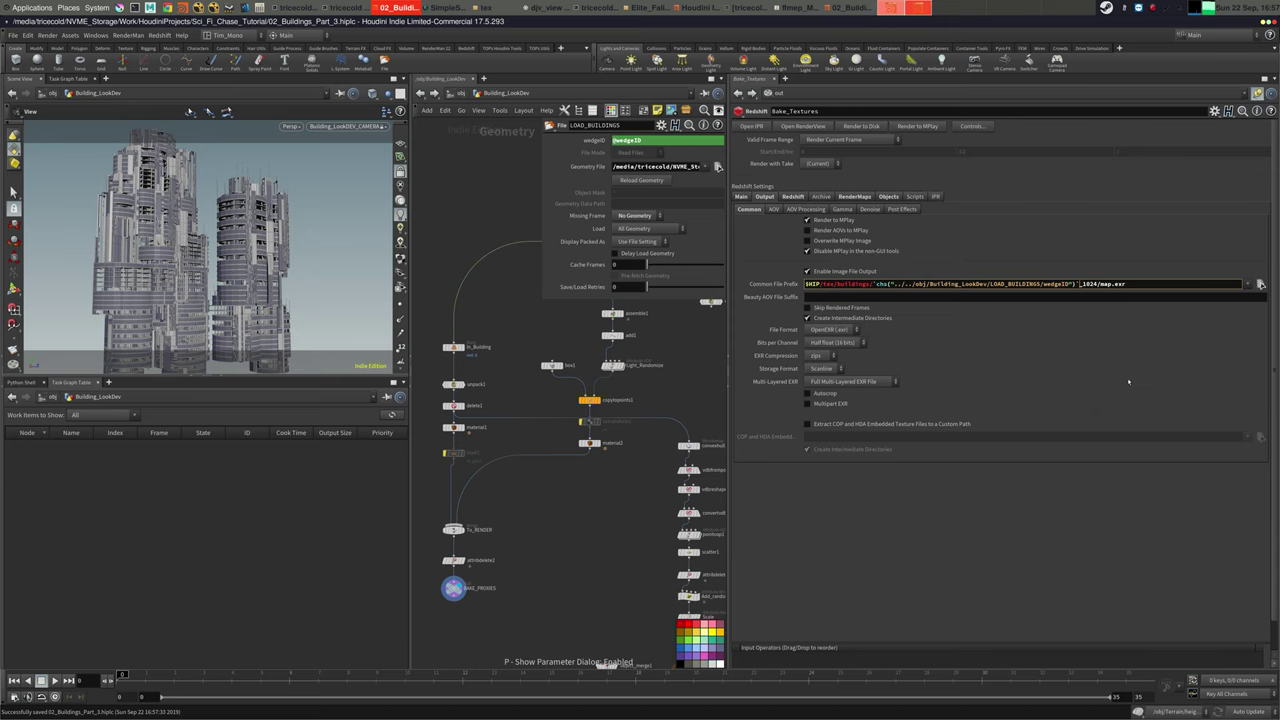
pyautogui.press('p')
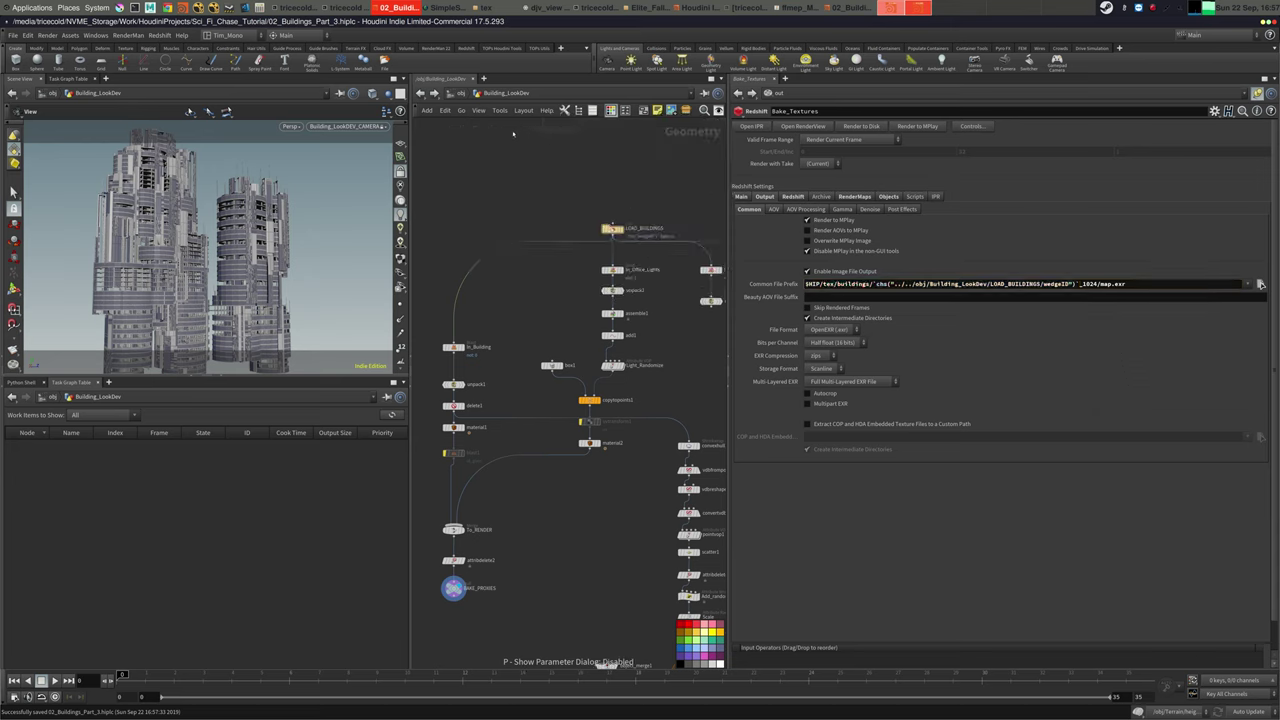
# Check the texture filename of the OPTIMIZED_TEXTURES shader in the shop network
pyautogui.click(456, 96)
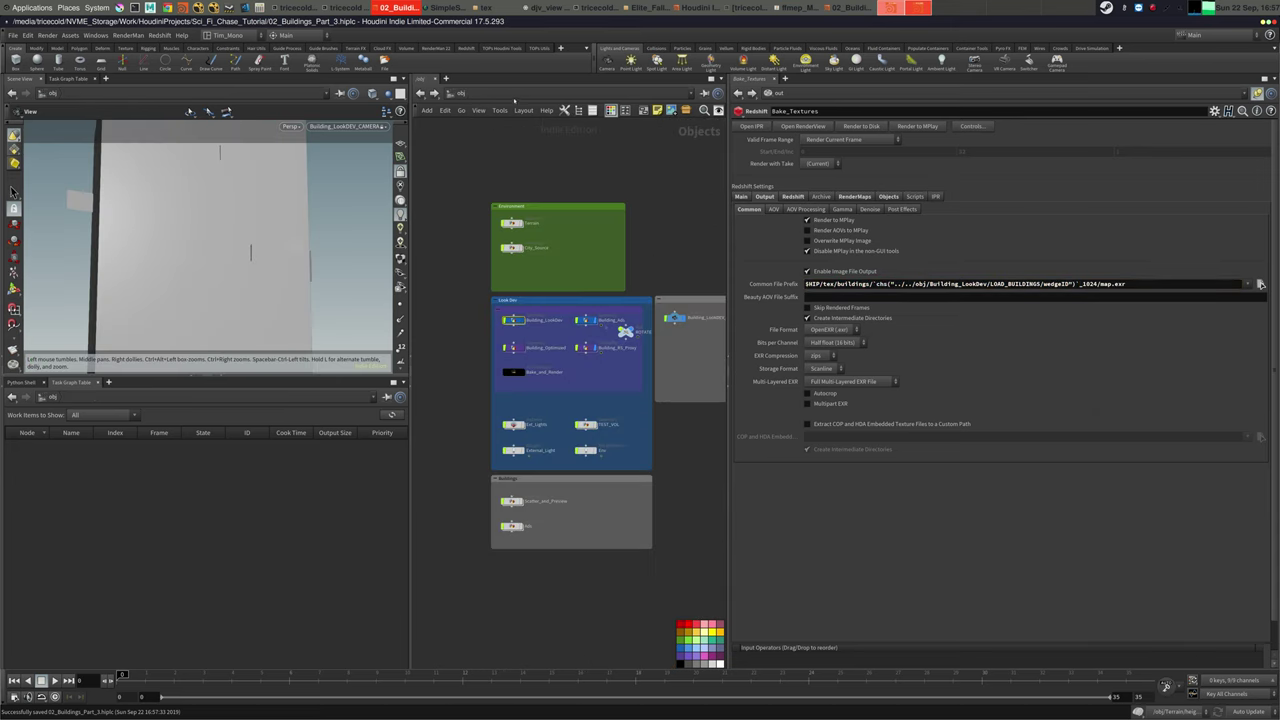
pyautogui.click(513, 96)
pyautogui.click(530, 160)
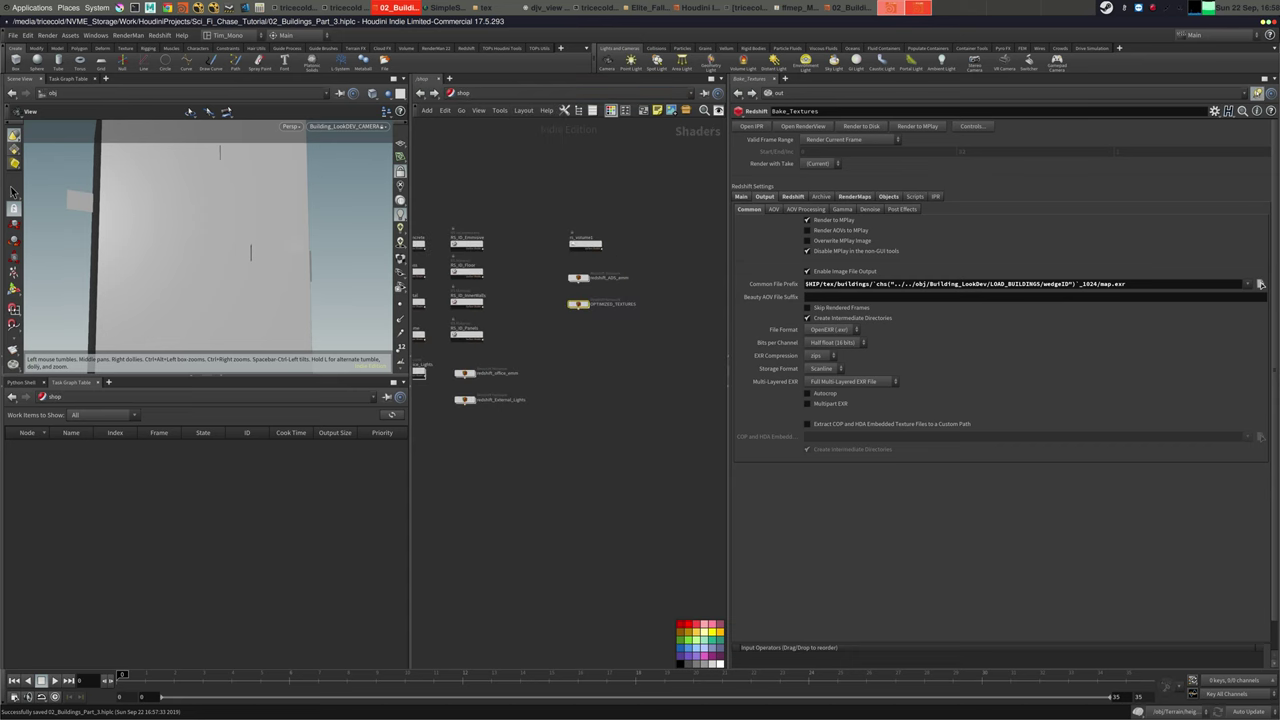
pyautogui.click(1258, 94)
# Return to the Bake_and_Render network and cook the Render_Turntables node
pyautogui.click(462, 93)
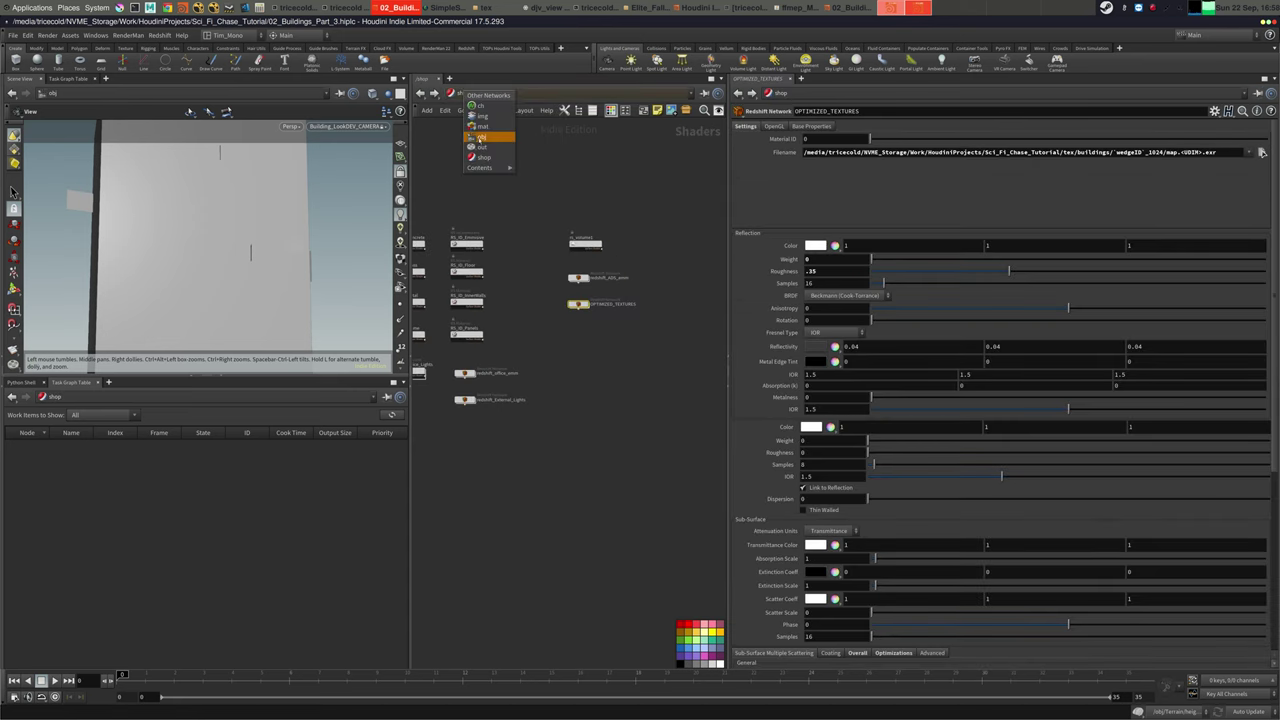
pyautogui.click(489, 138)
pyautogui.doubleClick(513, 371)
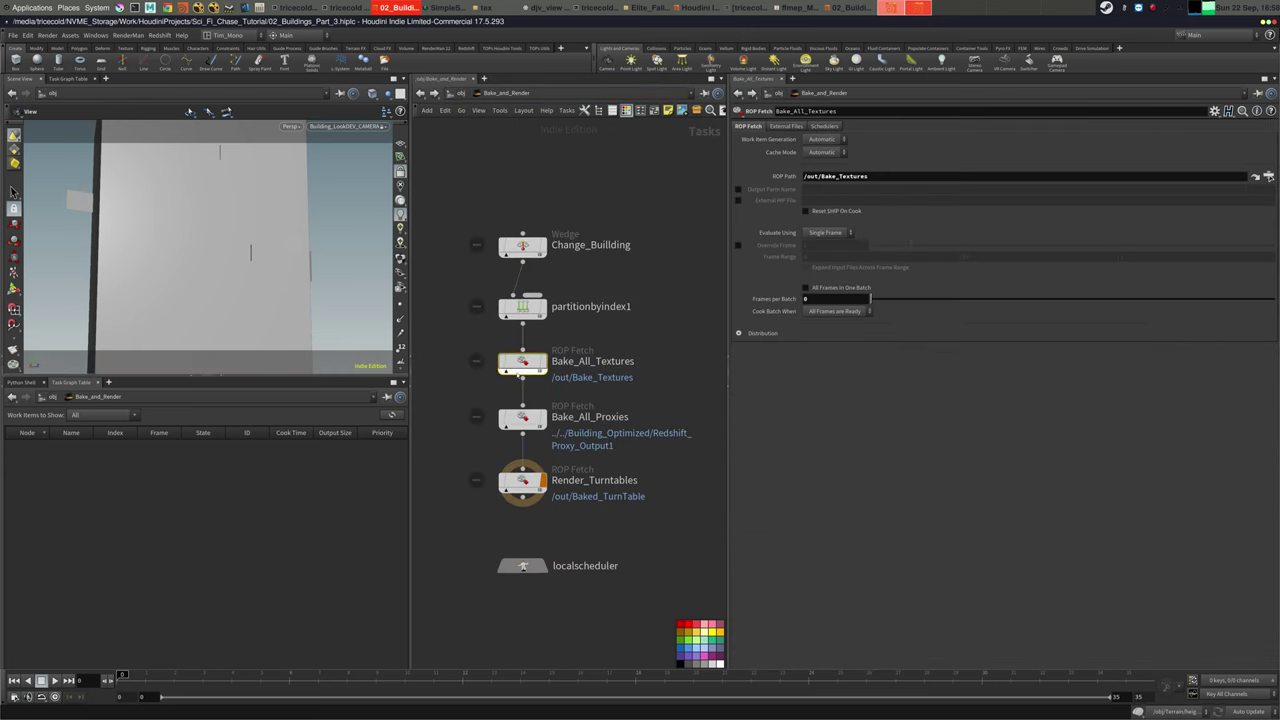
pyautogui.rightClick(523, 482)
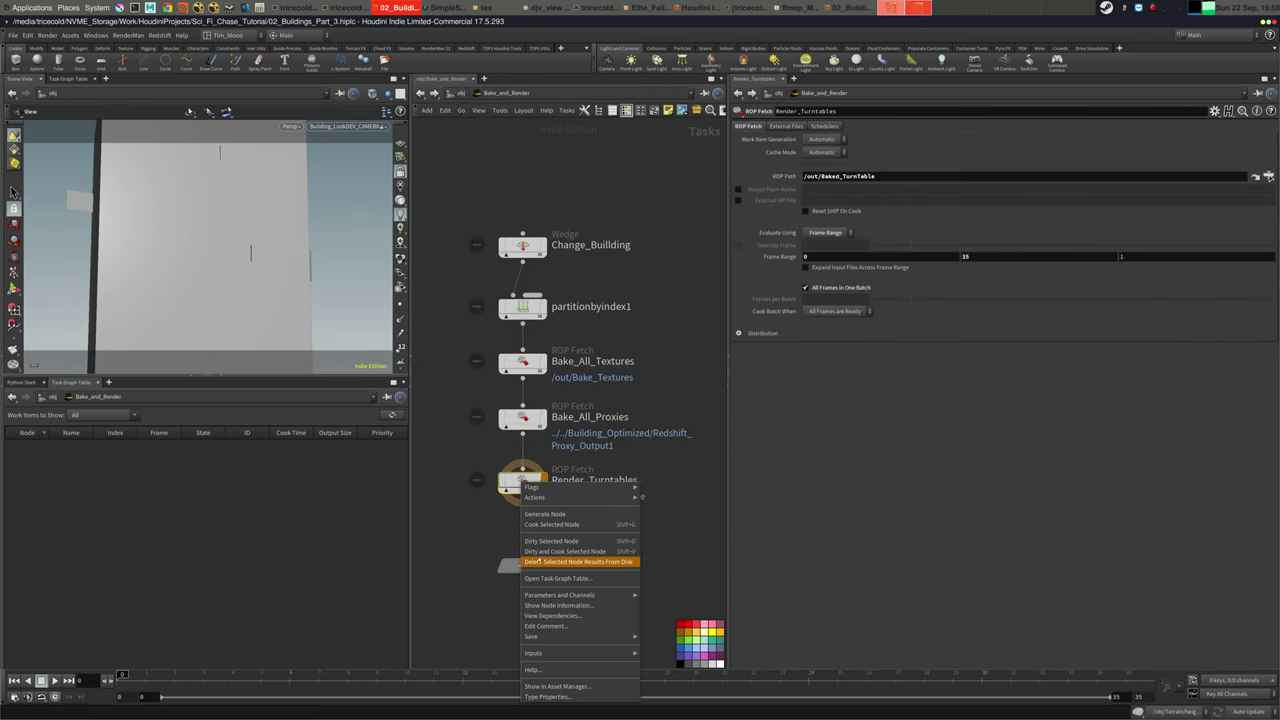
pyautogui.click(543, 525)
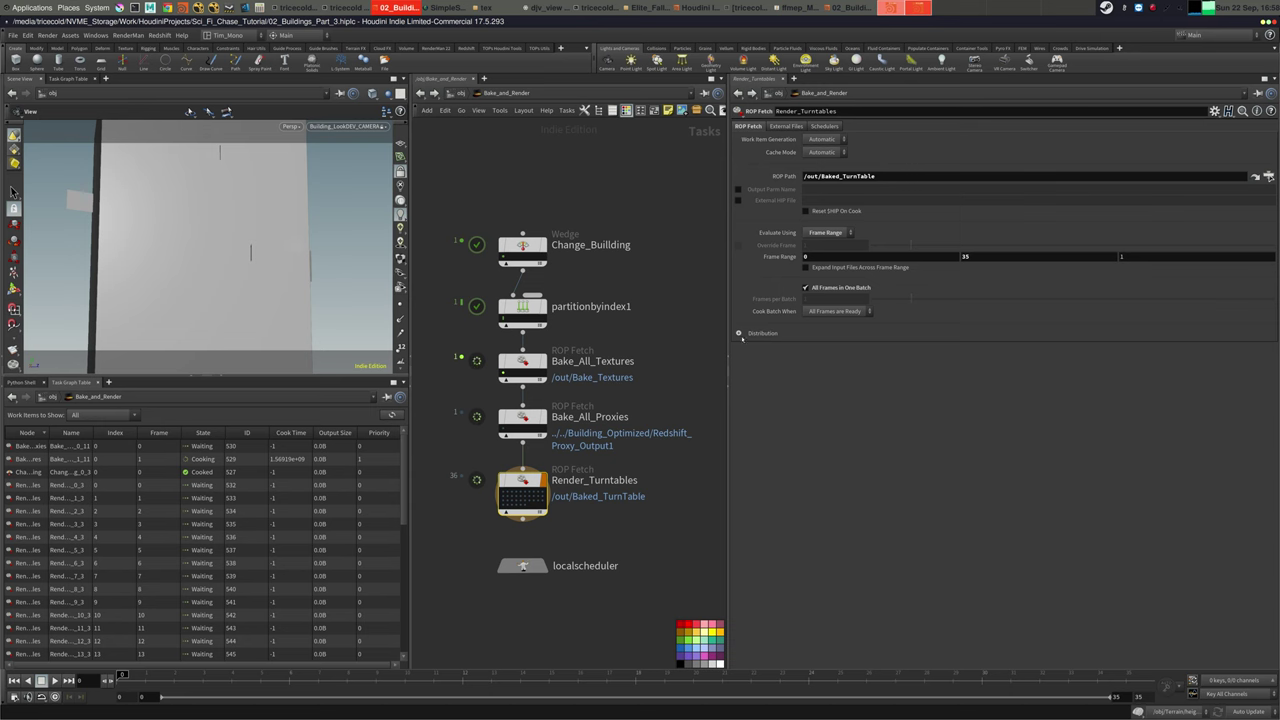
# Switch to the terminal to check the running bake processes and keep it open
pyautogui.click(747, 8)
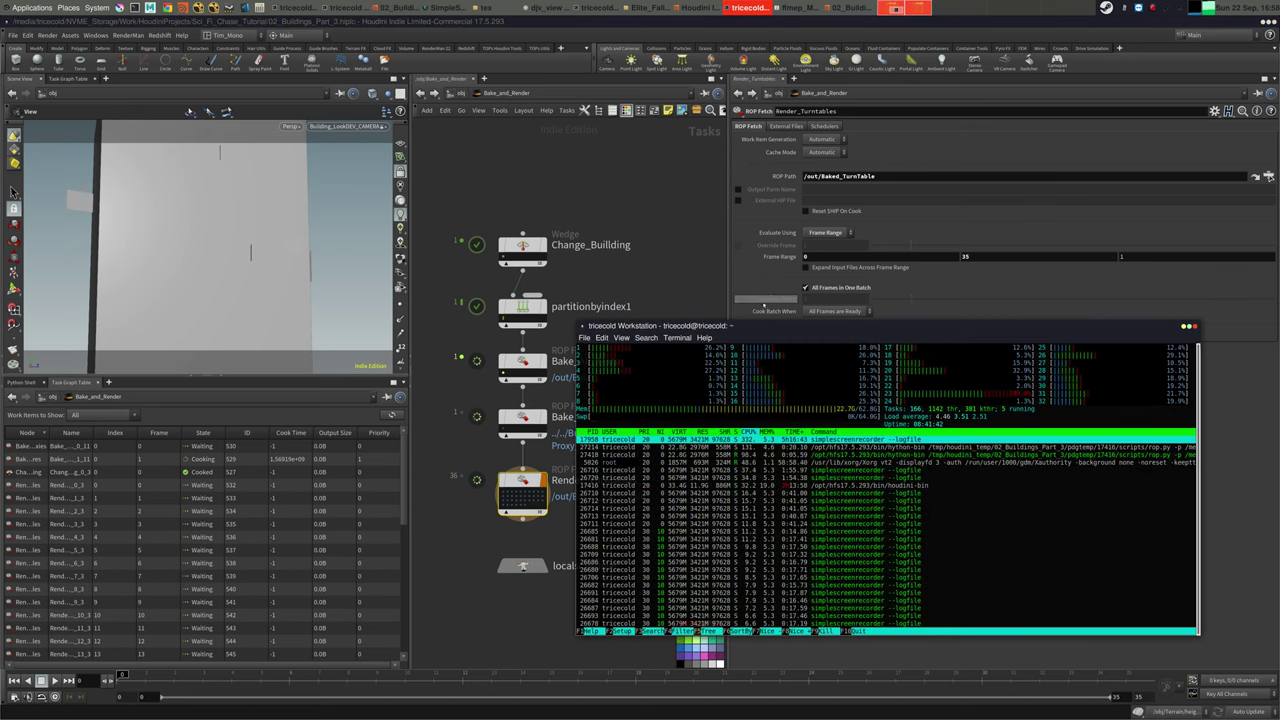
pyautogui.click(1195, 326)
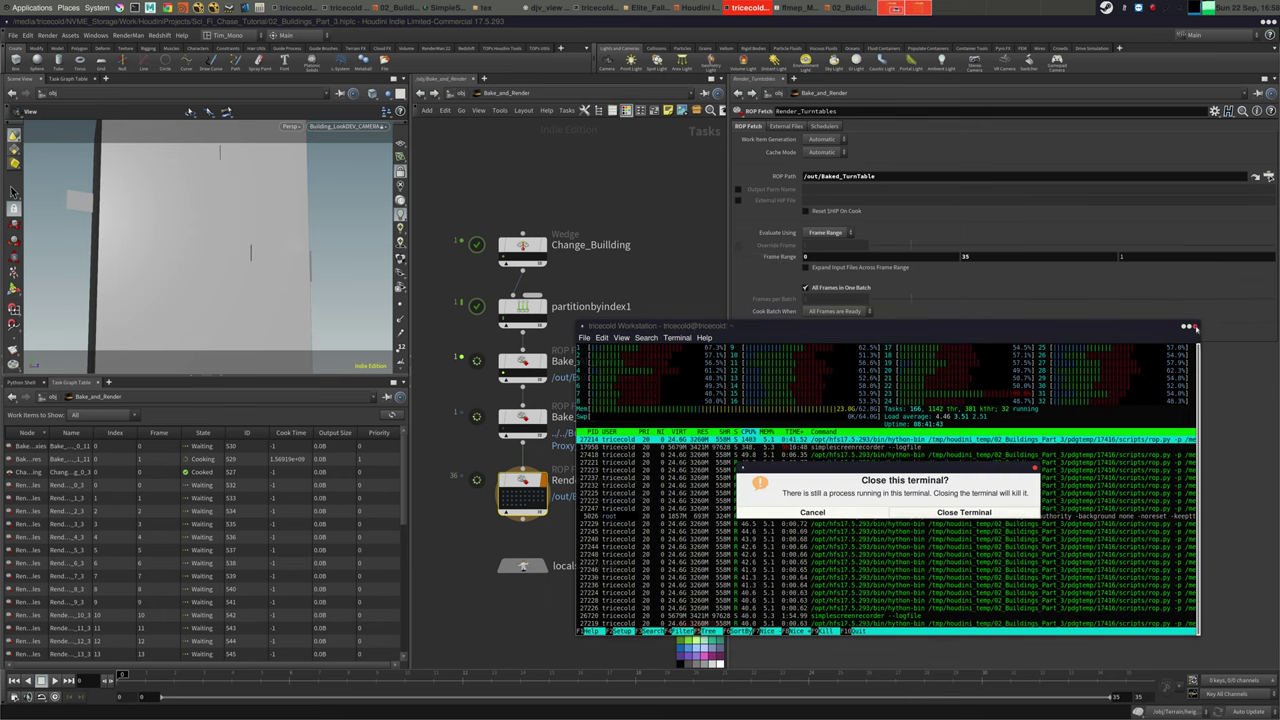
pyautogui.click(815, 512)
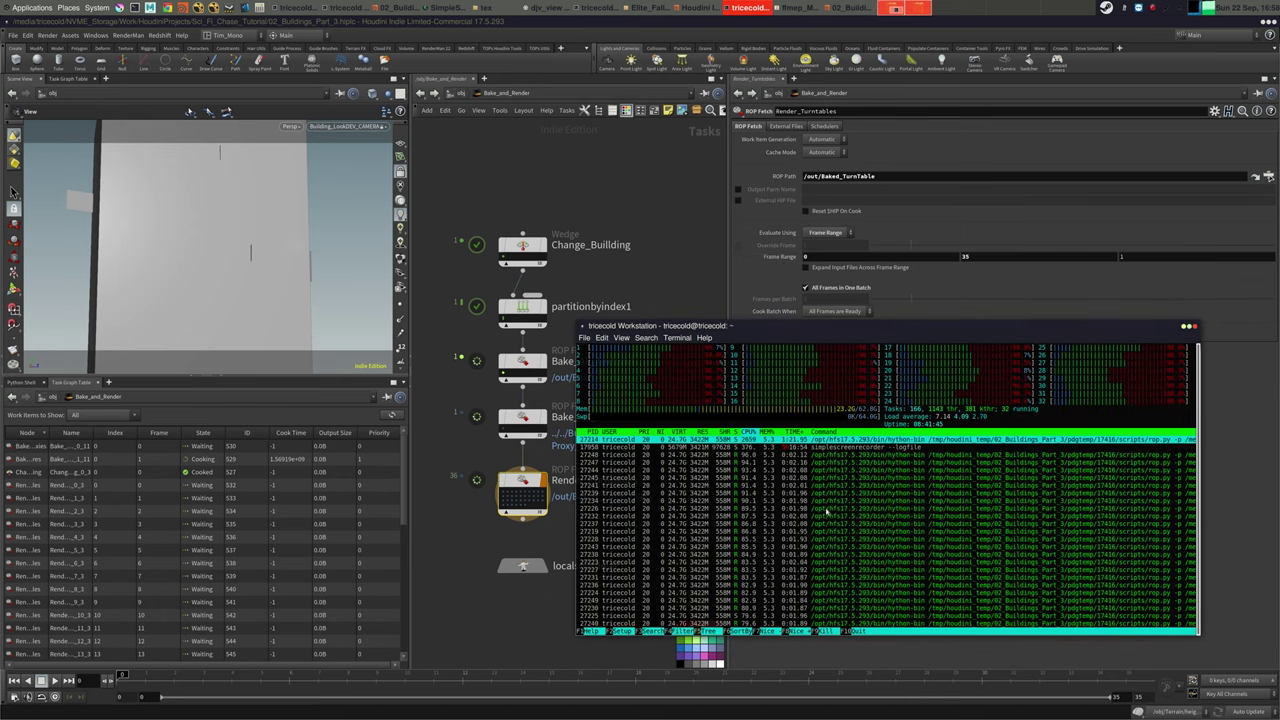
# Return to the task network and examine the log of the failed Bake_All_Textures work item for its error lines
pyautogui.click(689, 201)
pyautogui.press('Escape')
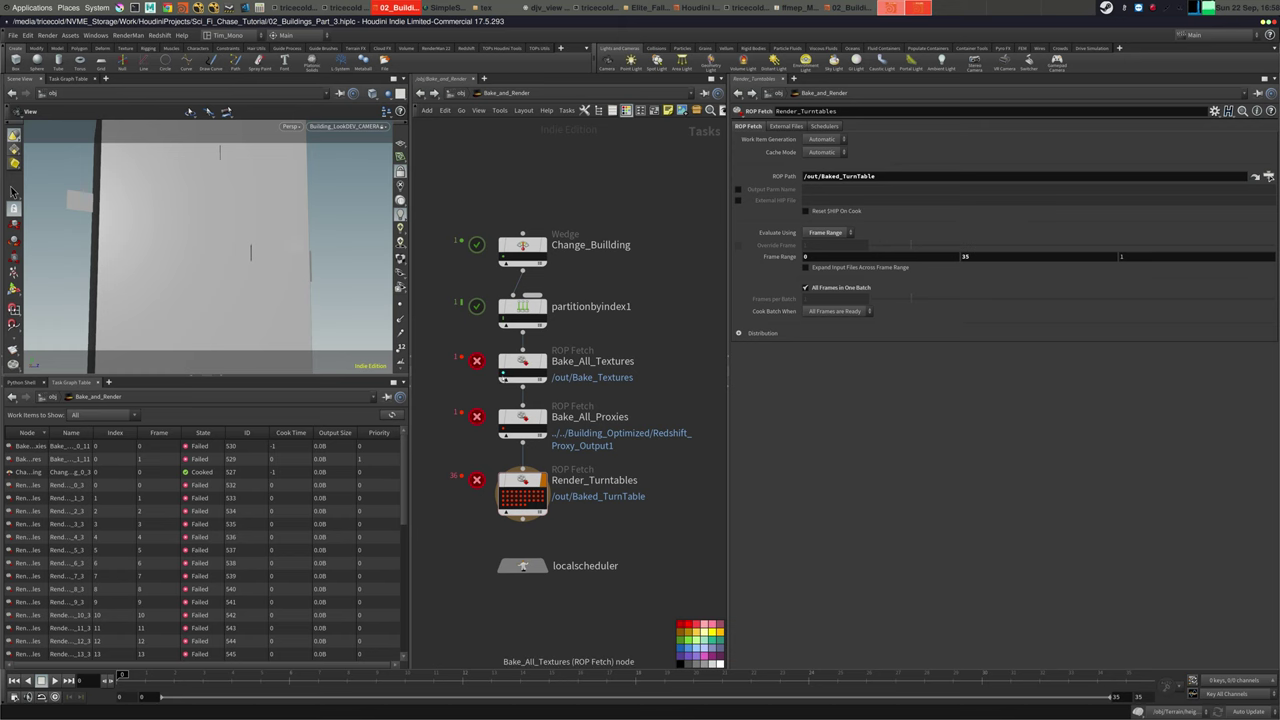
pyautogui.click(503, 374)
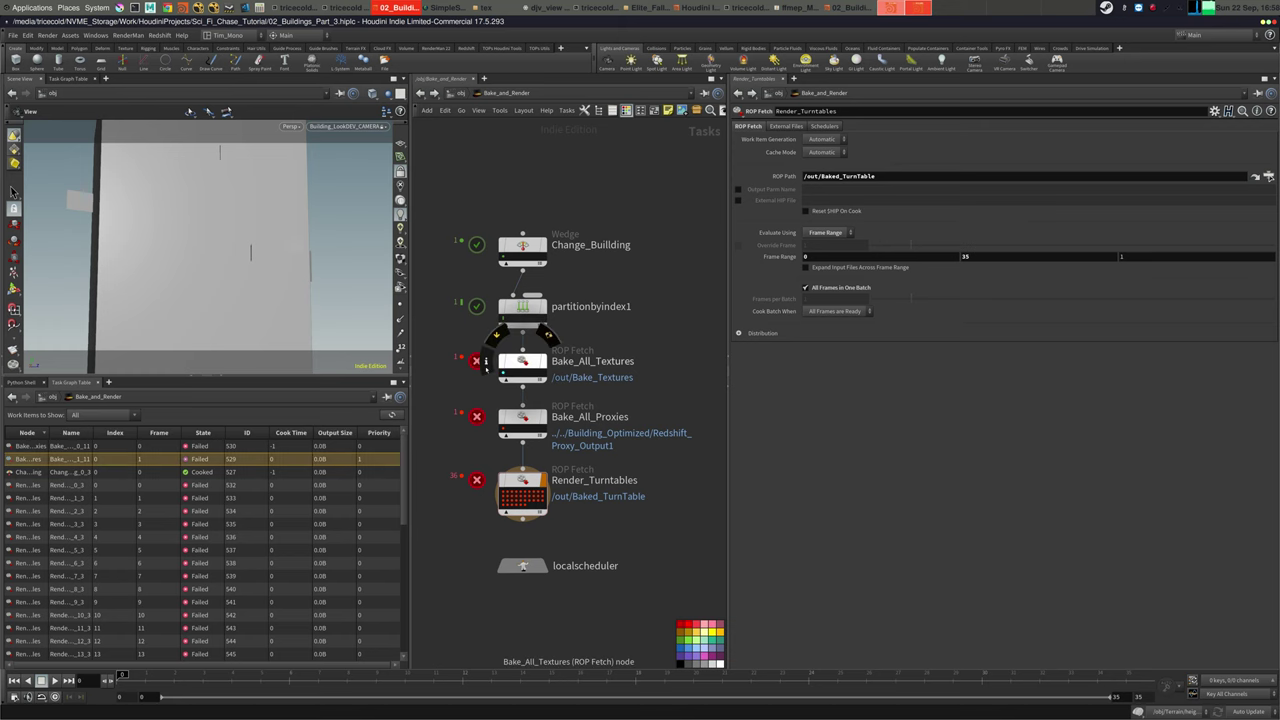
pyautogui.rightClick(503, 374)
pyautogui.click(511, 407)
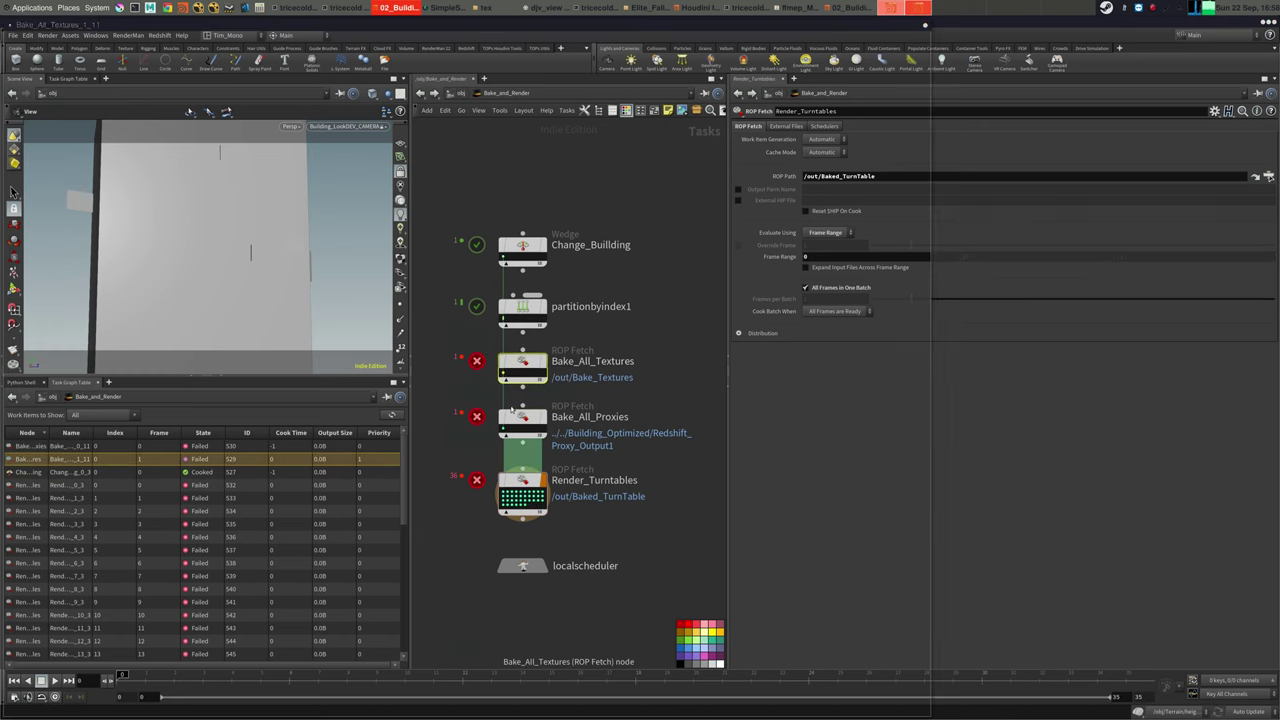
pyautogui.moveTo(30, 338); pyautogui.dragTo(275, 342)
pyautogui.click(24, 335)
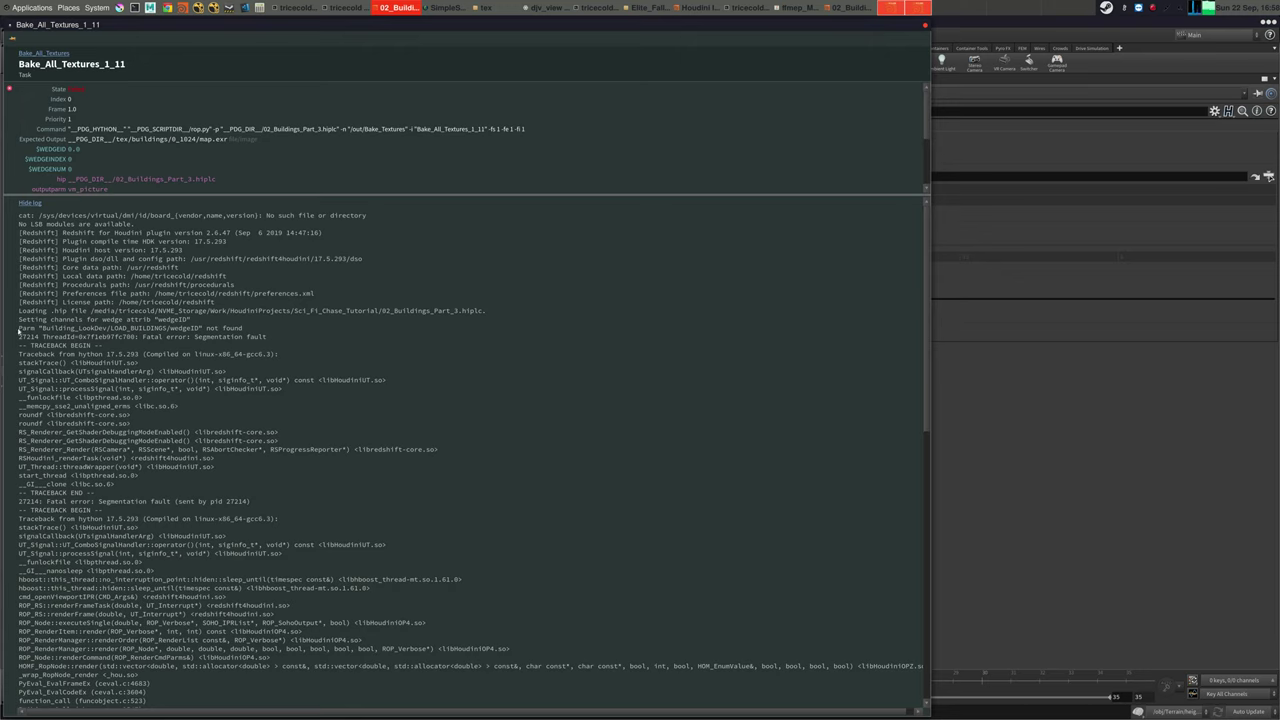
pyautogui.moveTo(19, 330)
pyautogui.mouseDown()
pyautogui.moveTo(271, 338)
pyautogui.moveTo(18, 328)
pyautogui.mouseUp()
pyautogui.click(260, 338)
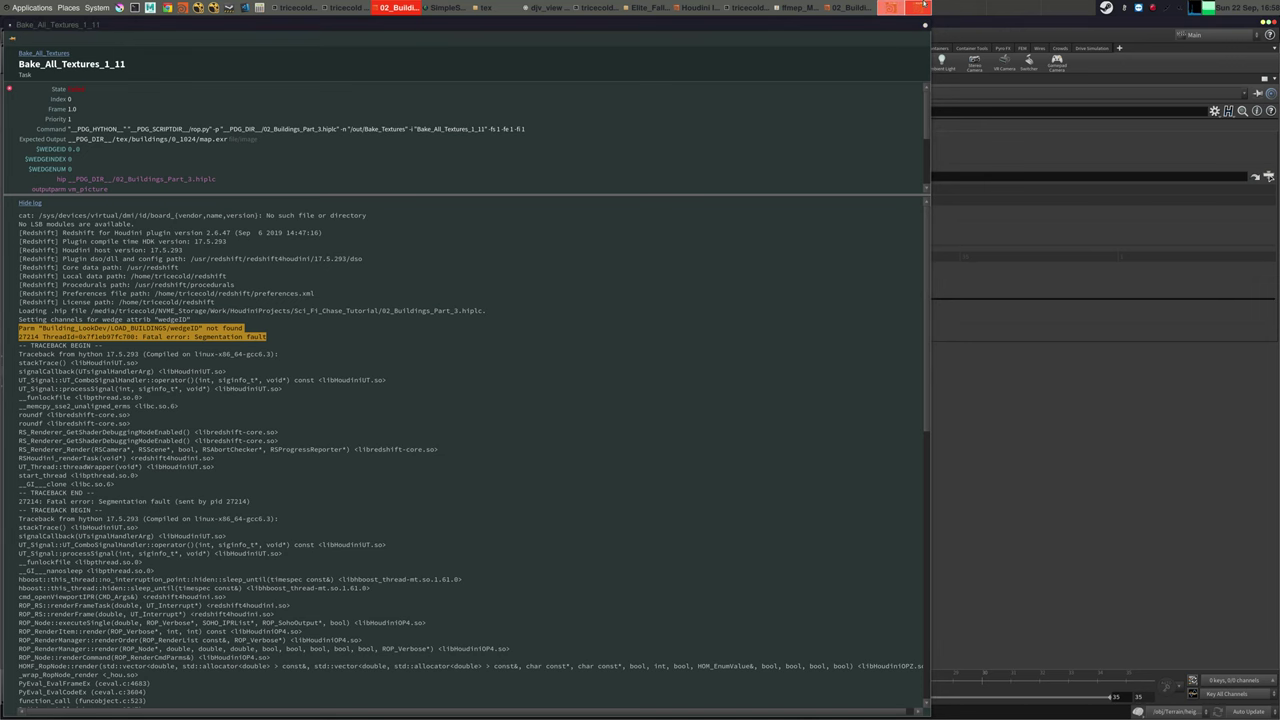
pyautogui.click(925, 26)
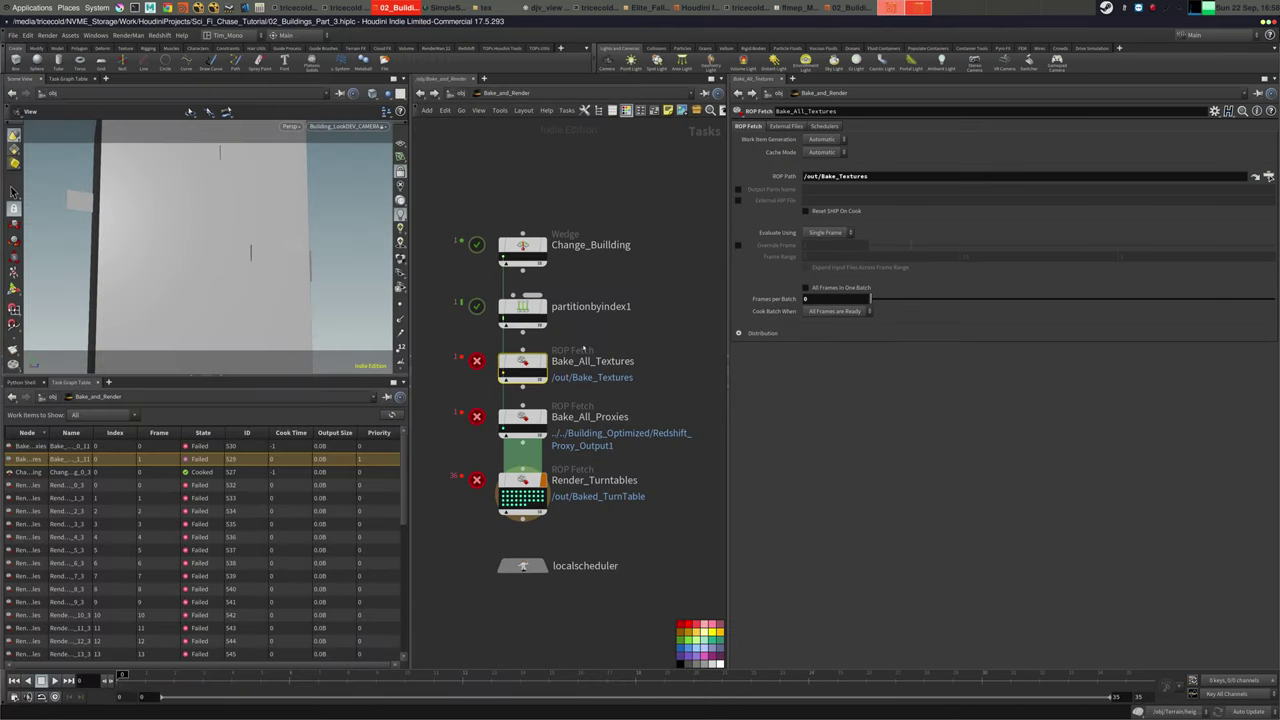
# Check the target of the Change_Building wedge and copy the wedgeID parameter of LOAD_BUILDINGS in the Building_LookDev network
pyautogui.click(522, 245)
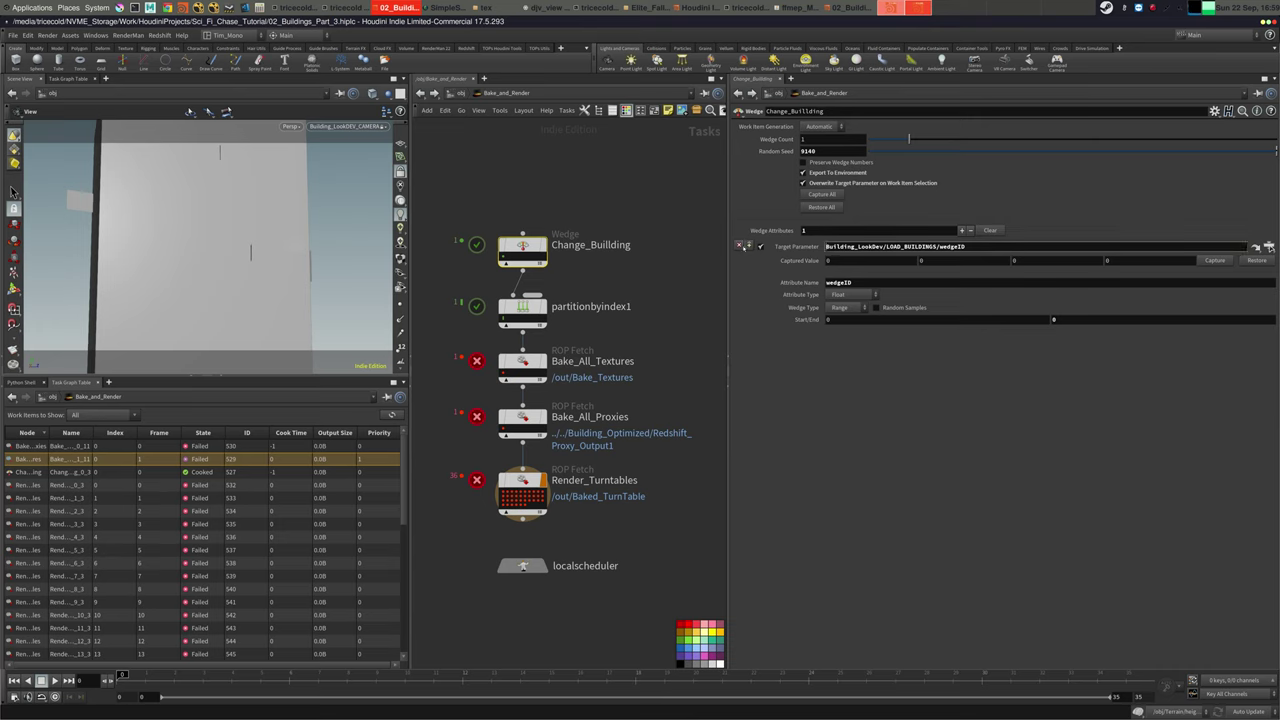
pyautogui.click(460, 94)
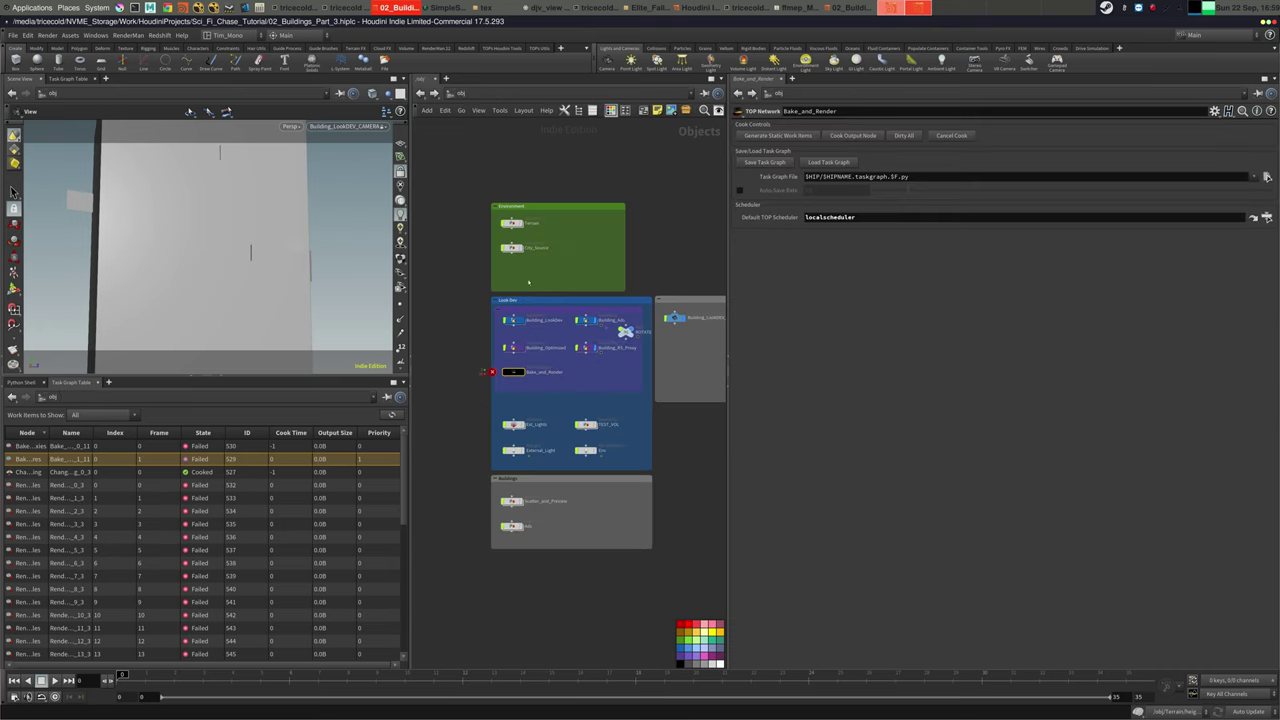
pyautogui.doubleClick(518, 321)
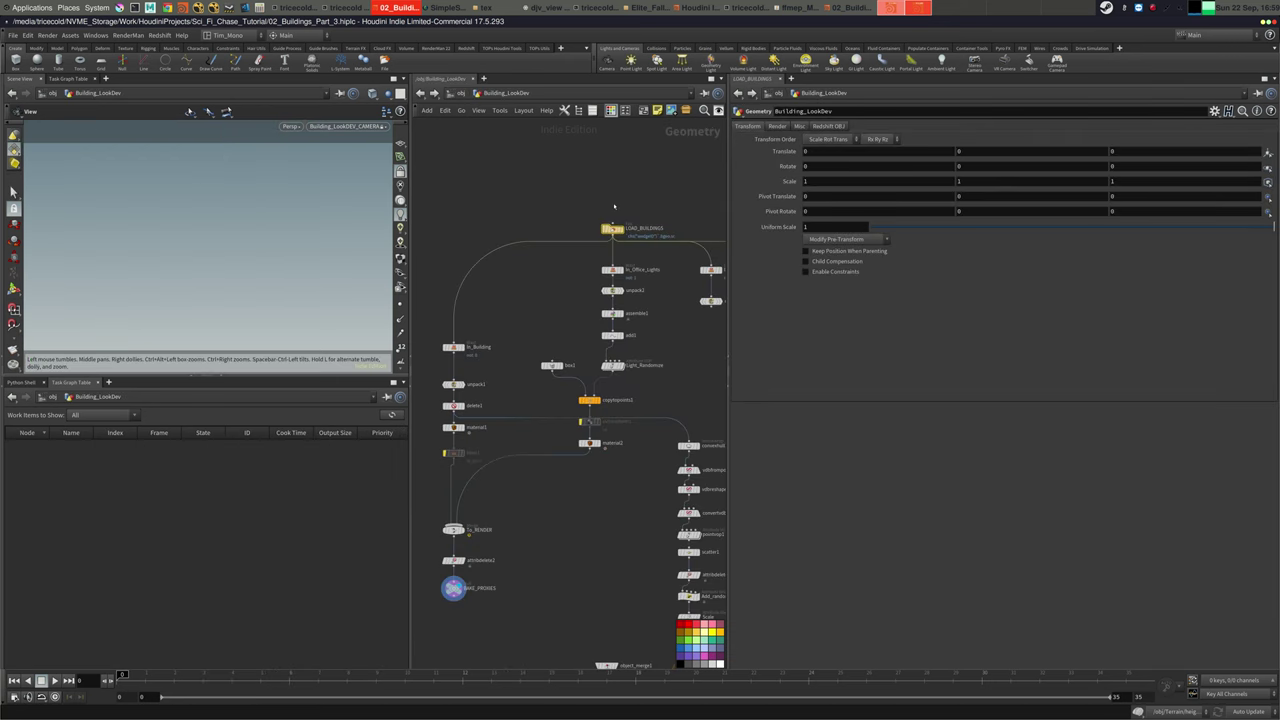
pyautogui.click(786, 127)
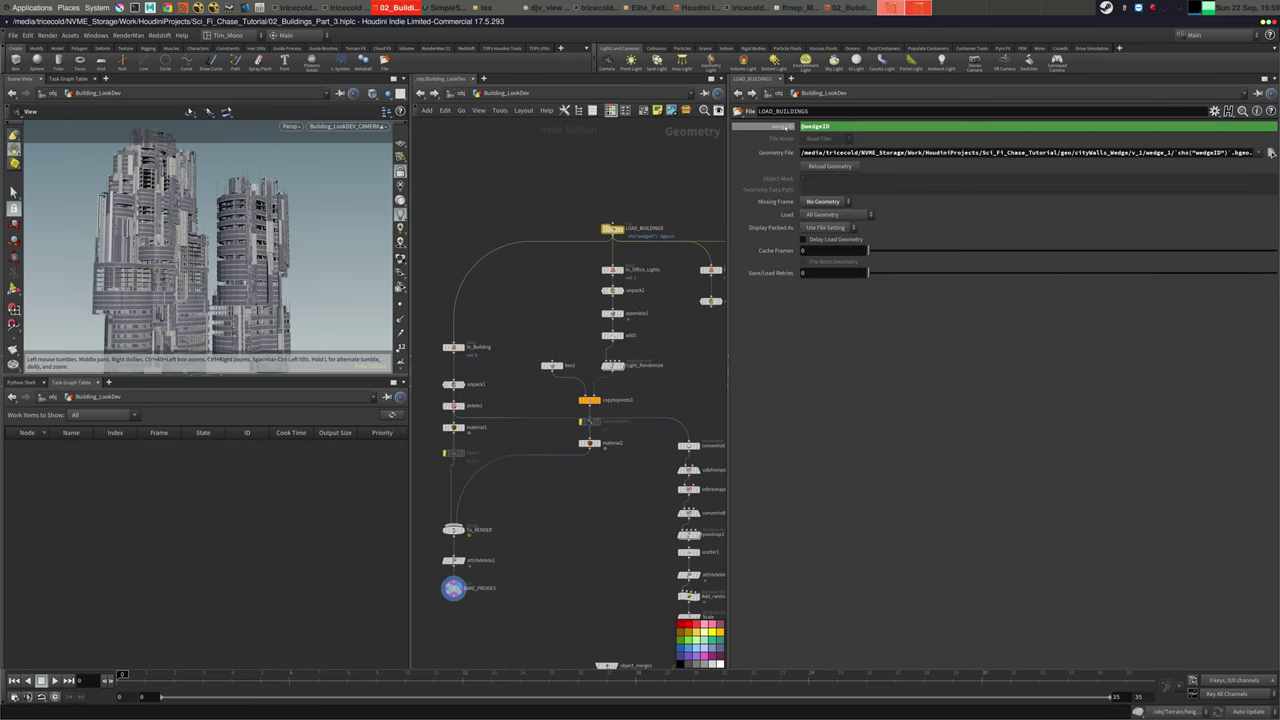
pyautogui.rightClick(786, 127)
pyautogui.click(804, 195)
# Check the Common File Prefix of Bake_Textures in the out network and return to the Bake_and_Render network
pyautogui.click(461, 93)
pyautogui.click(461, 93)
pyautogui.click(508, 150)
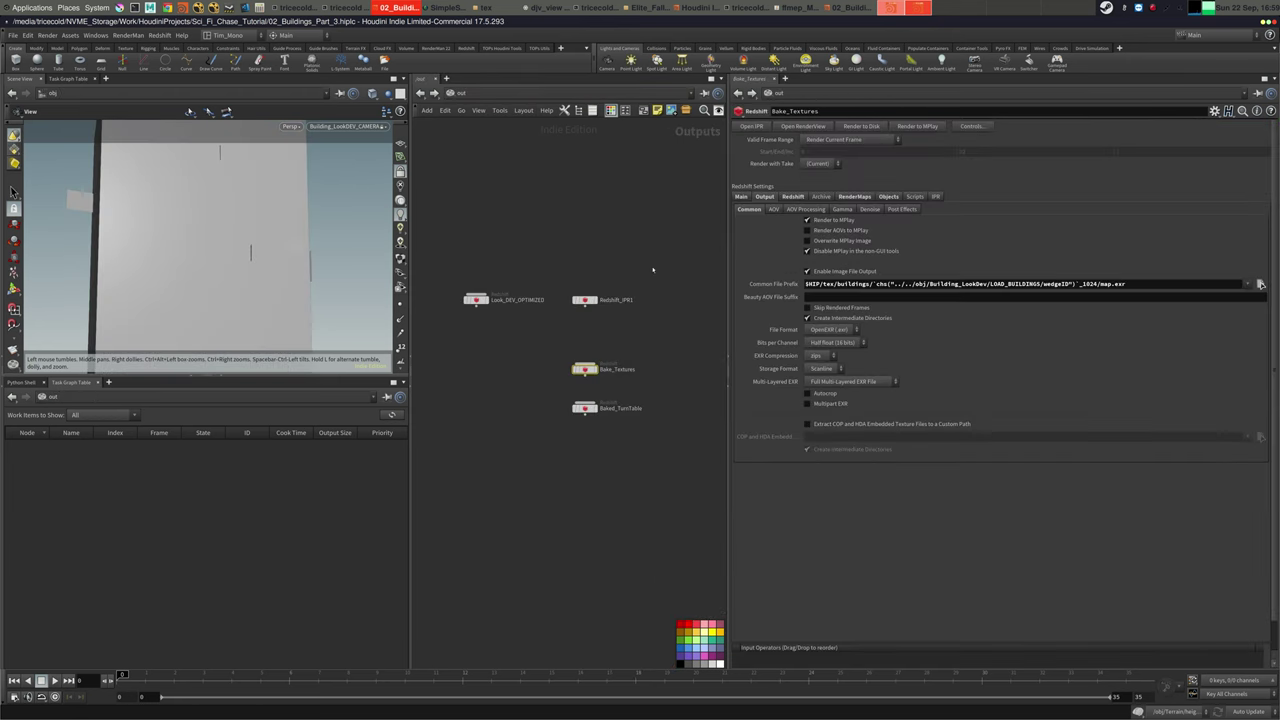
pyautogui.click(461, 93)
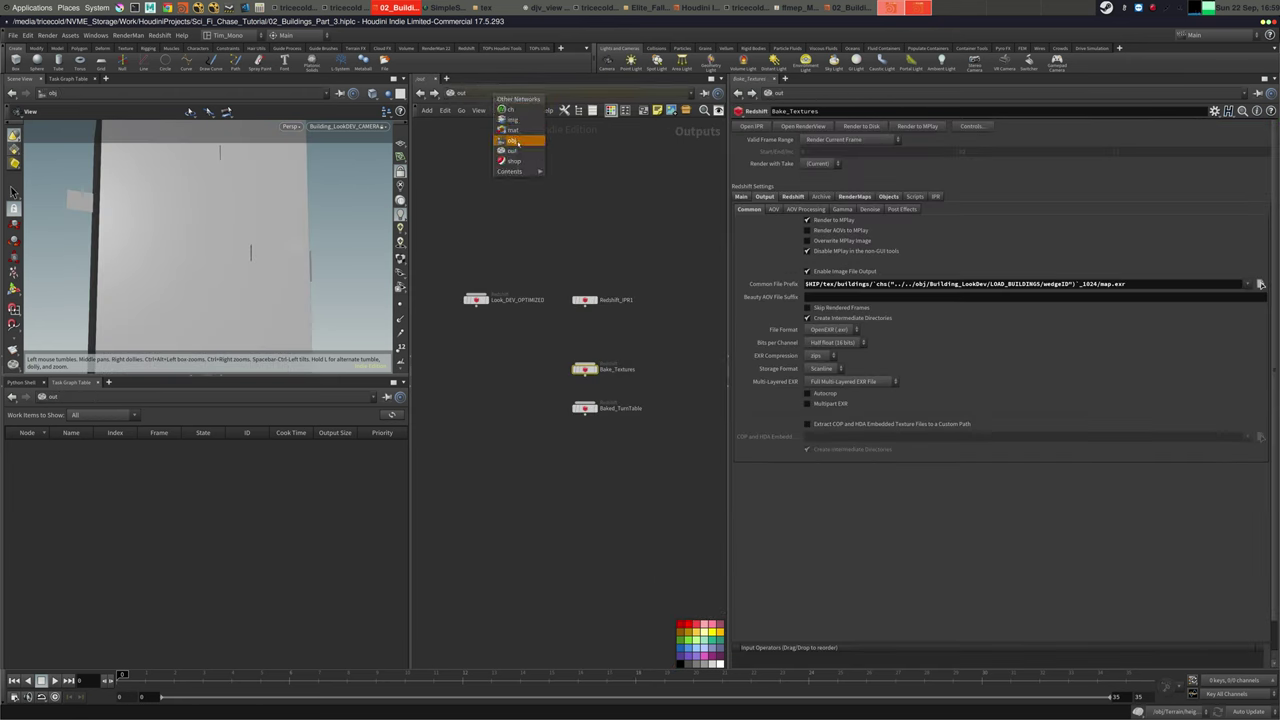
pyautogui.click(508, 137)
pyautogui.doubleClick(513, 371)
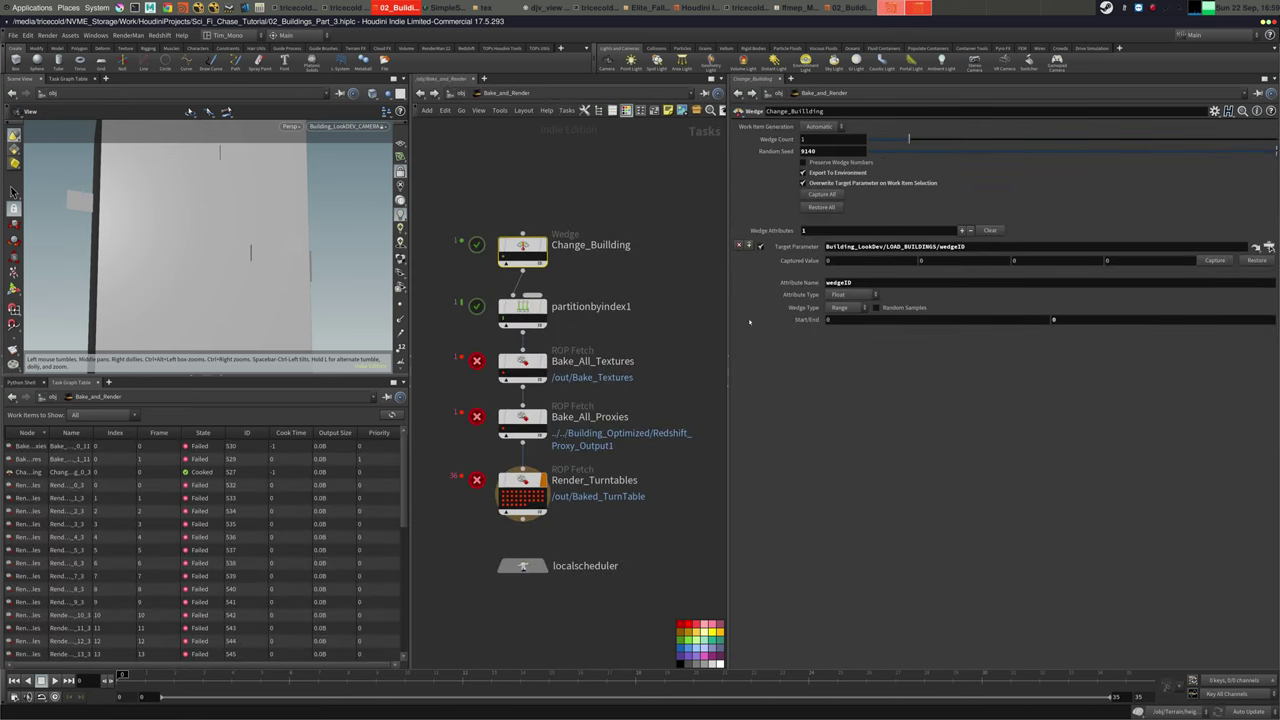
# Choose /obj/Building_LookDev/LOAD_BUILDINGS/wedgeID from the parameter tree as the target parameter of the Change_Building wedge
pyautogui.rightClick(790, 247)
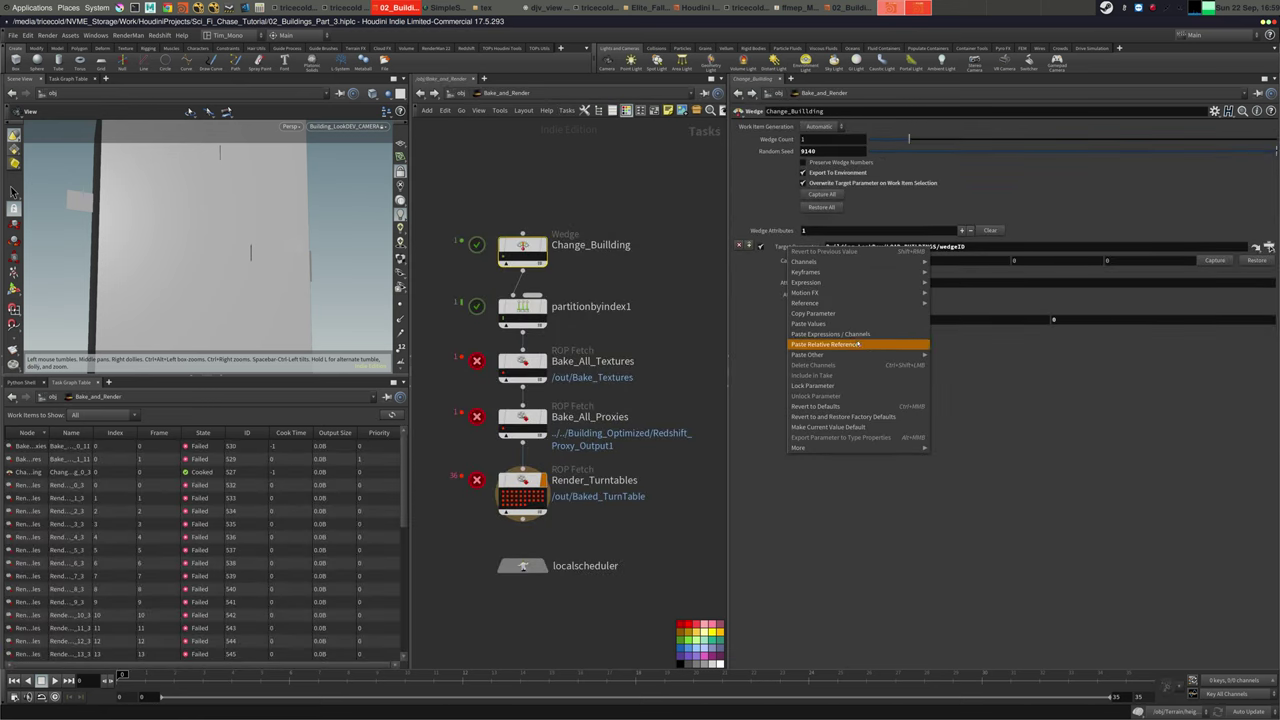
pyautogui.click(1073, 374)
pyautogui.click(1268, 246)
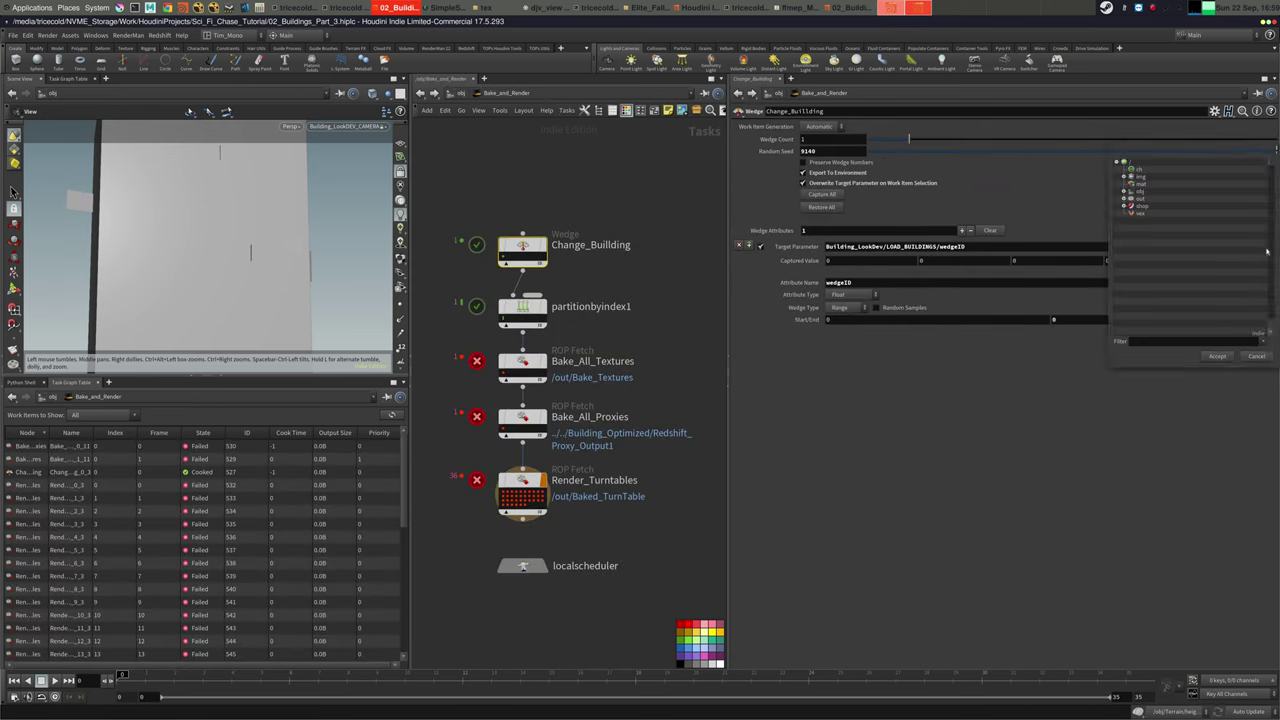
pyautogui.click(1124, 191)
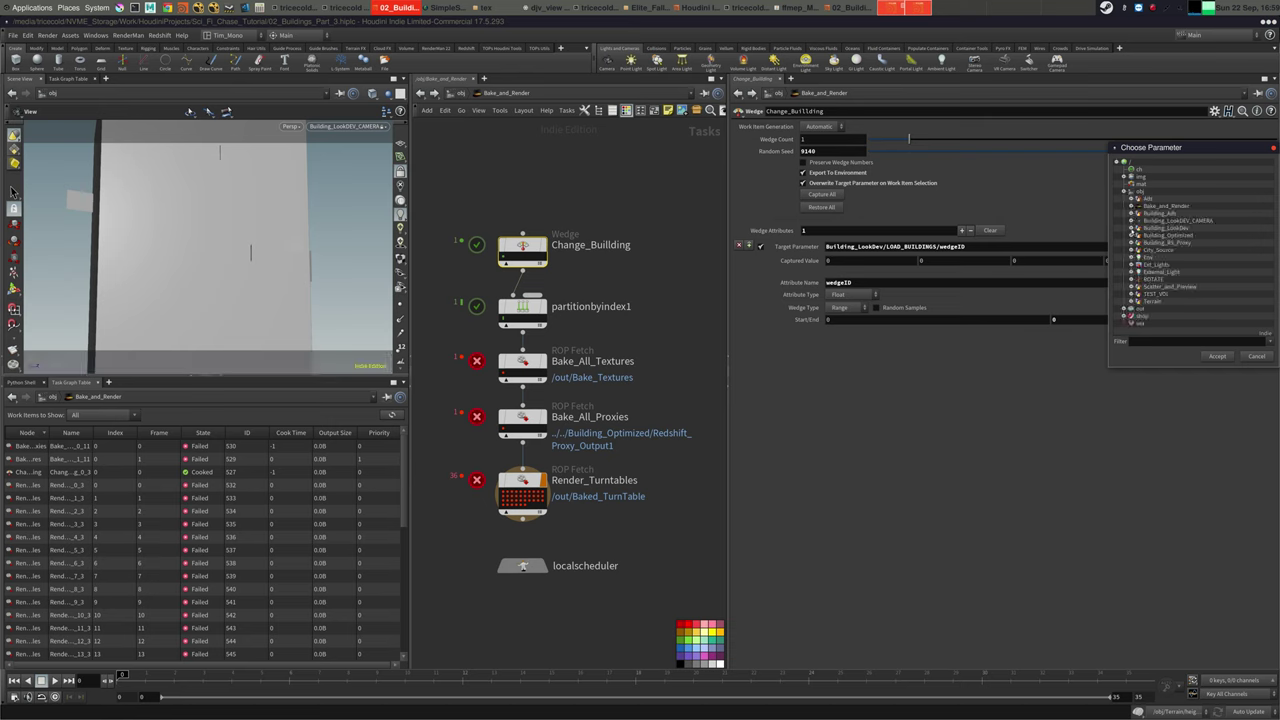
pyautogui.click(1131, 228)
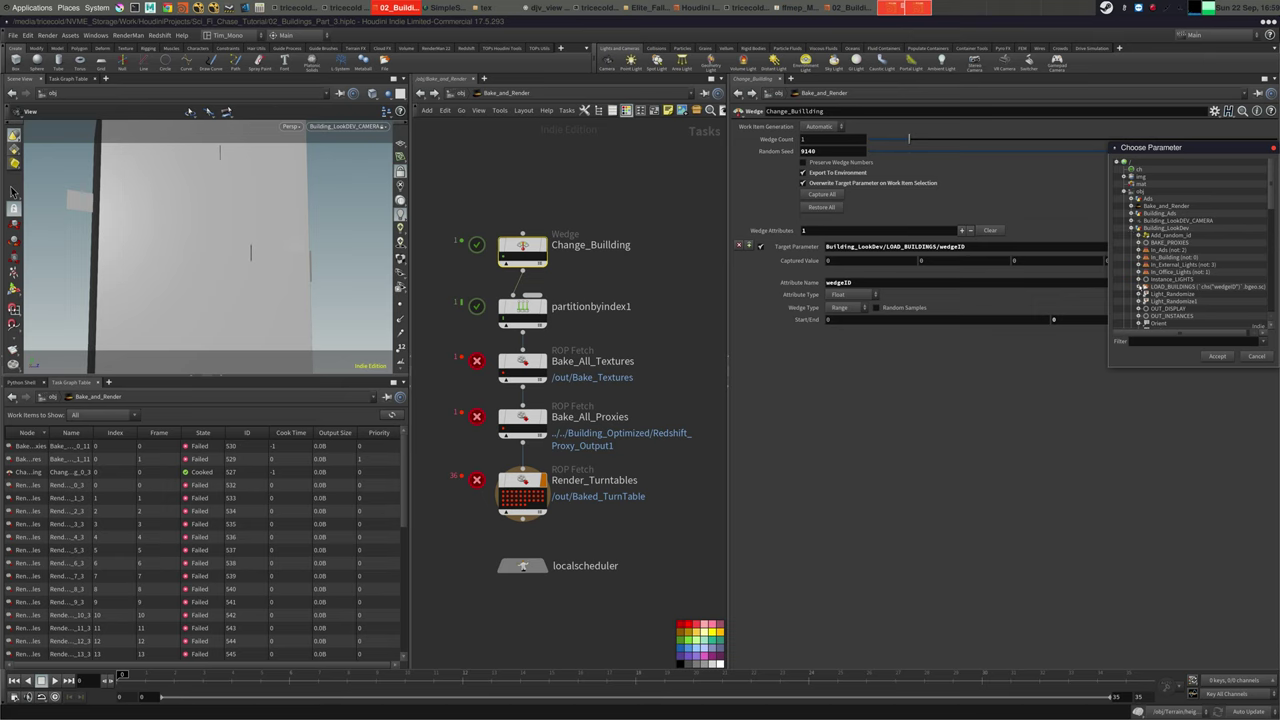
pyautogui.click(1139, 287)
pyautogui.scroll(-3, 1203, 298)
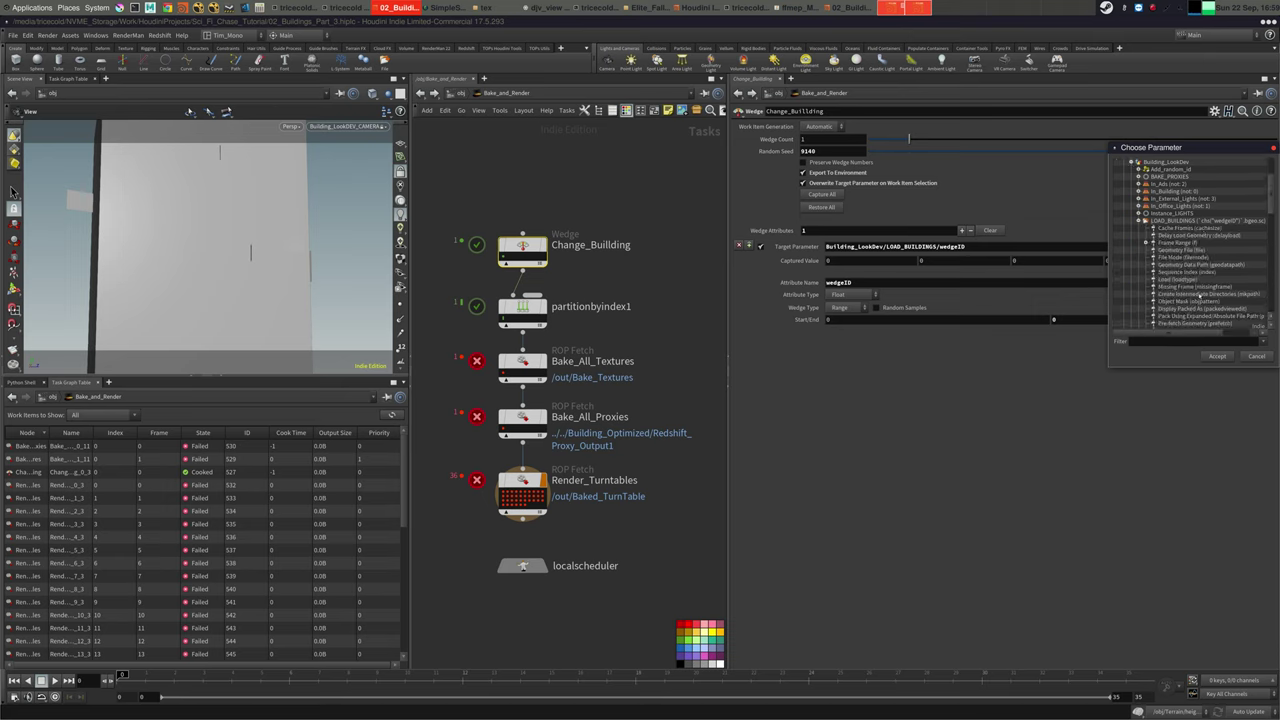
pyautogui.scroll(-3, 1190, 292)
pyautogui.click(1156, 287)
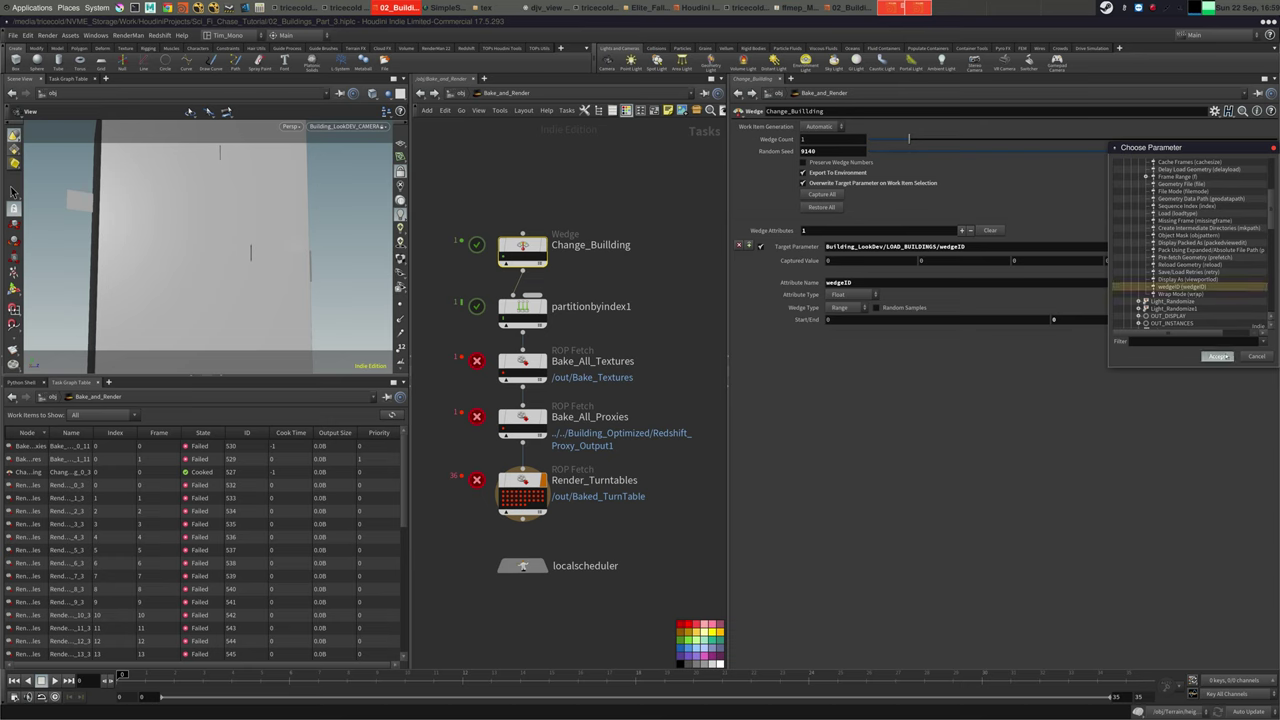
pyautogui.click(1217, 356)
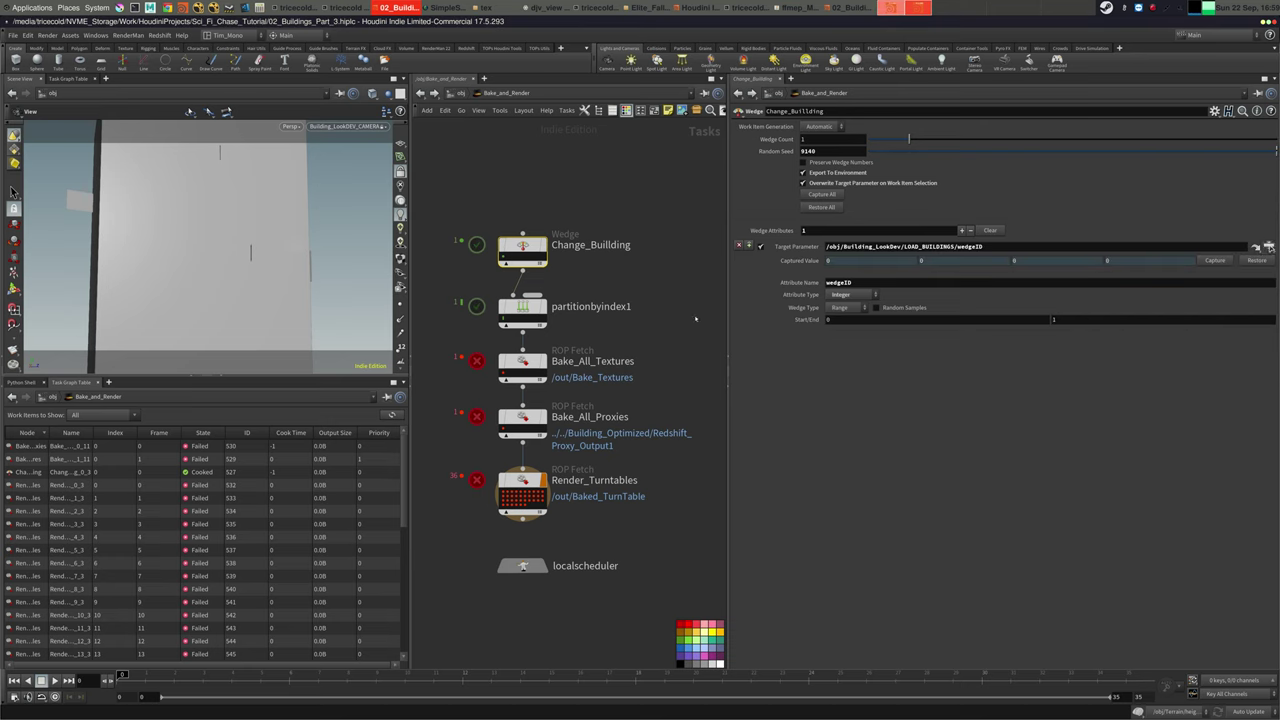
# Save the scene file 02_Buildings_Part_3.hiplc
pyautogui.moveTo(695, 318); pyautogui.dragTo(659, 265, button='middle')
pyautogui.click(13, 35)
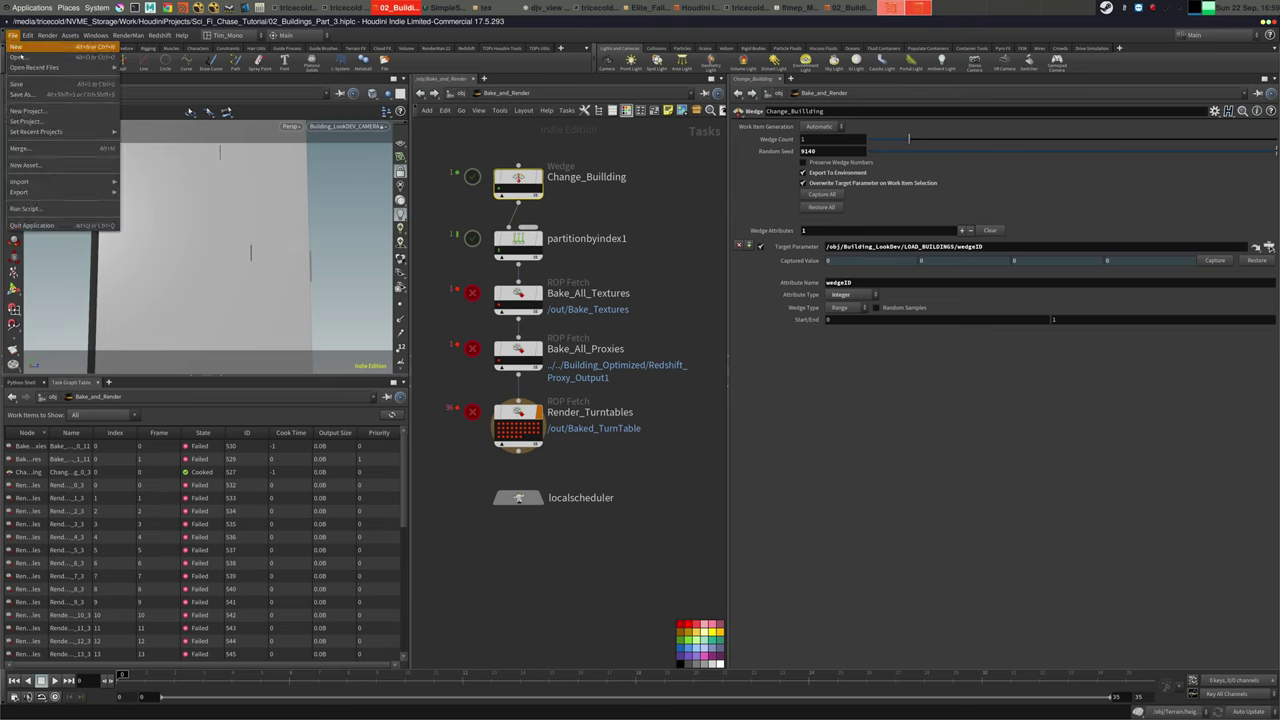
pyautogui.click(40, 83)
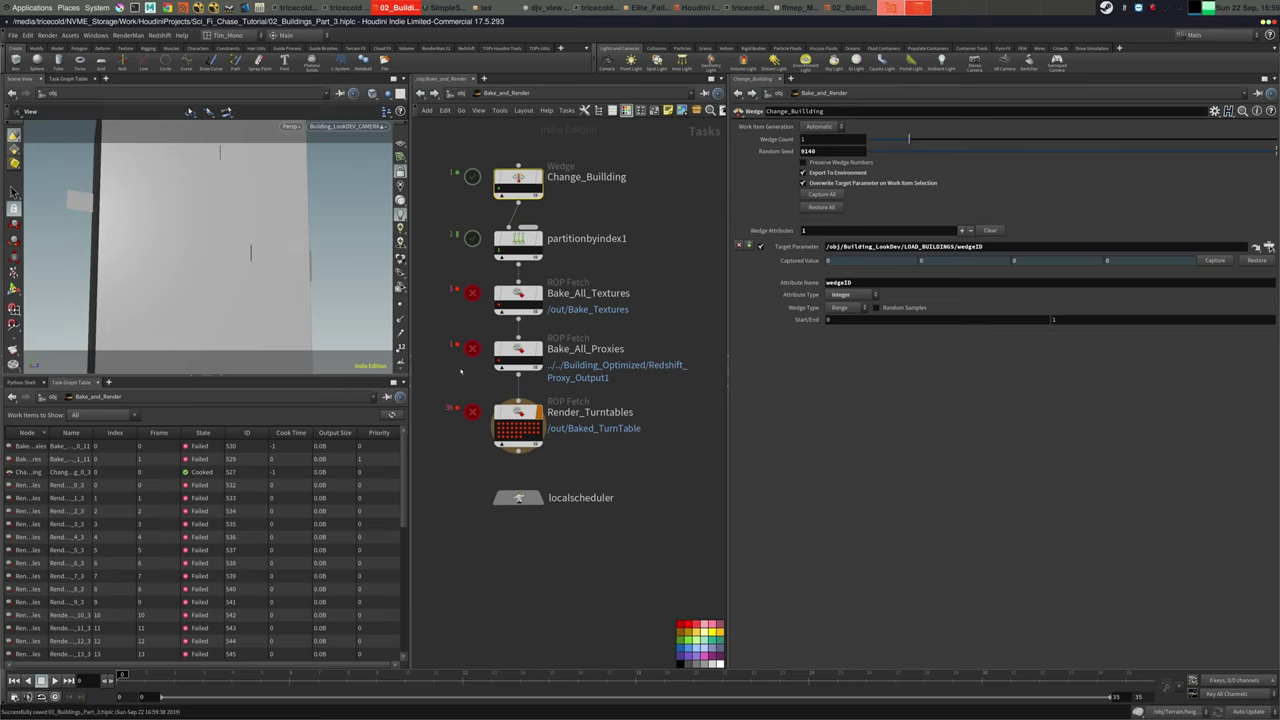
# Delete all task results from disk and cook the Render_Turntables node again
pyautogui.click(566, 110)
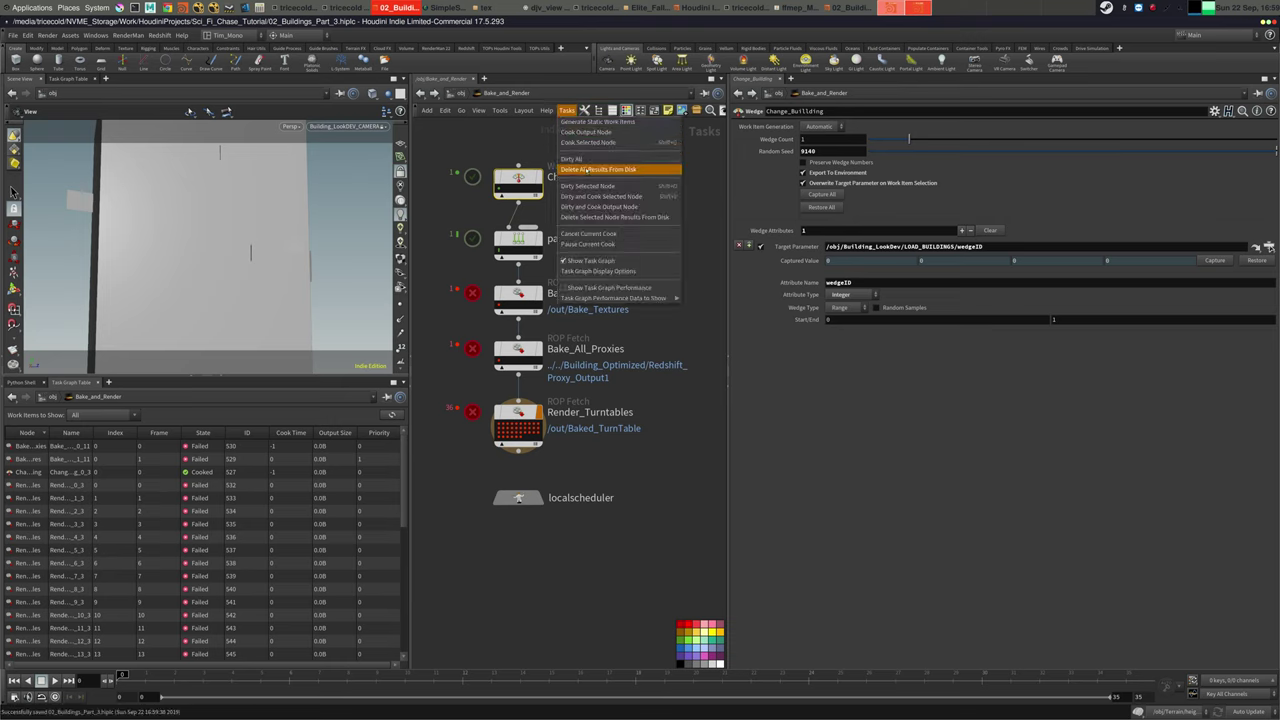
pyautogui.click(586, 170)
pyautogui.rightClick(518, 412)
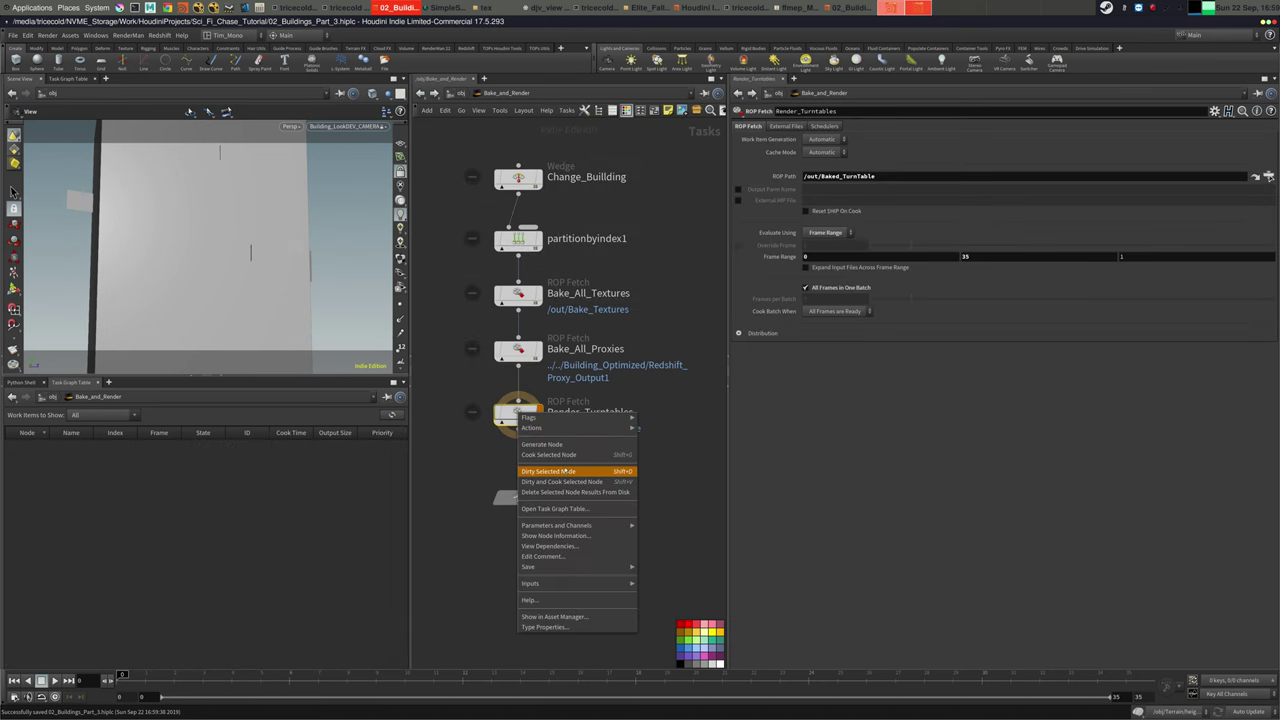
pyautogui.click(560, 455)
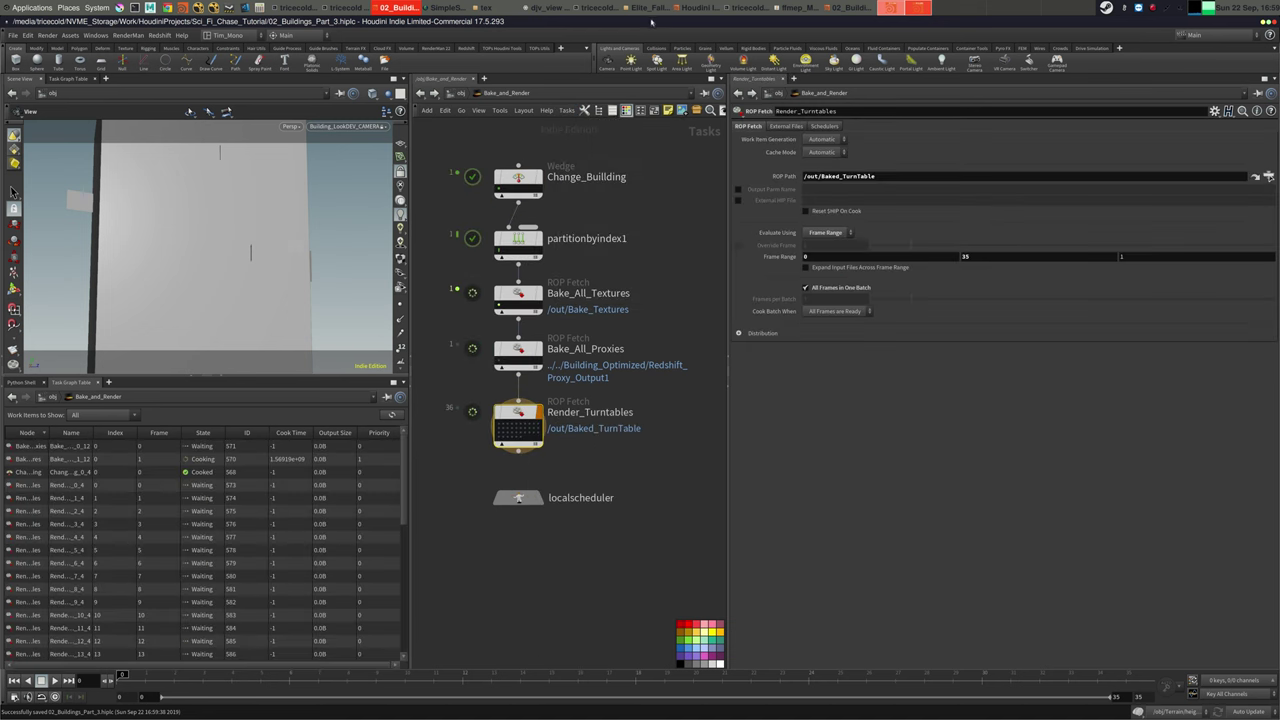
# Close the djv_view image viewer and the terminal that runs the process monitor
pyautogui.click(743, 9)
pyautogui.click(743, 9)
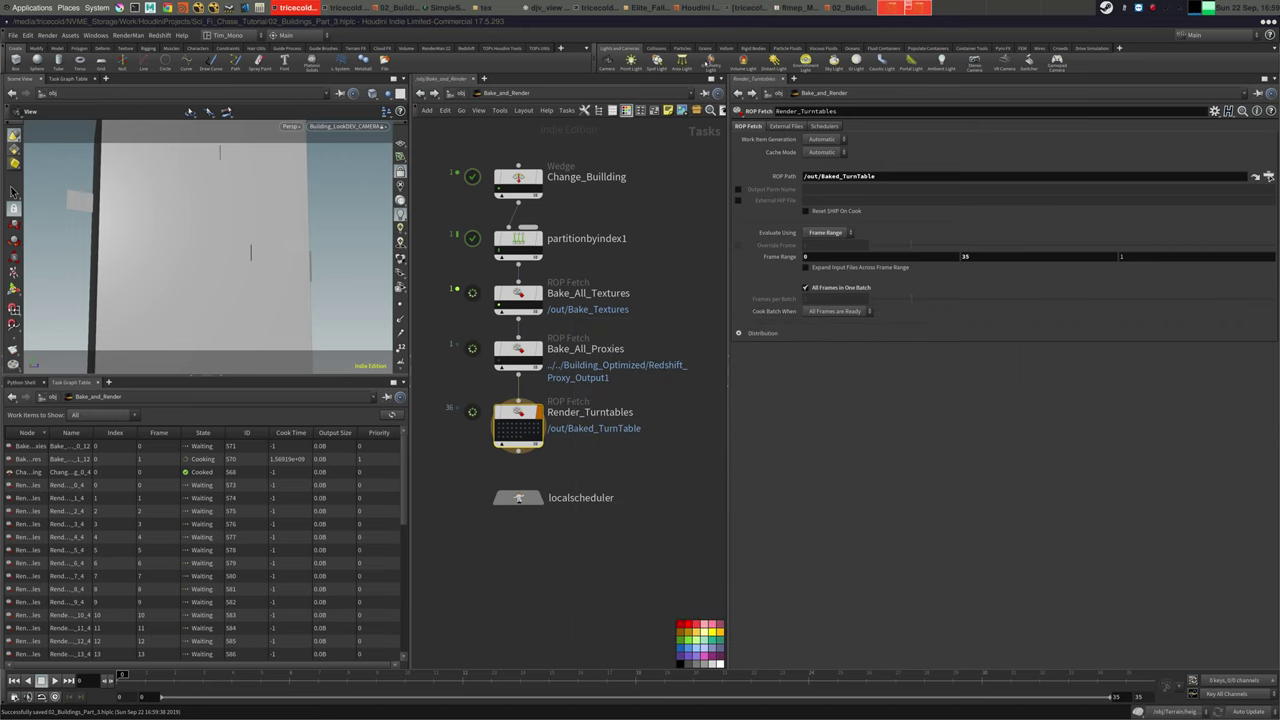
pyautogui.rightClick(549, 9)
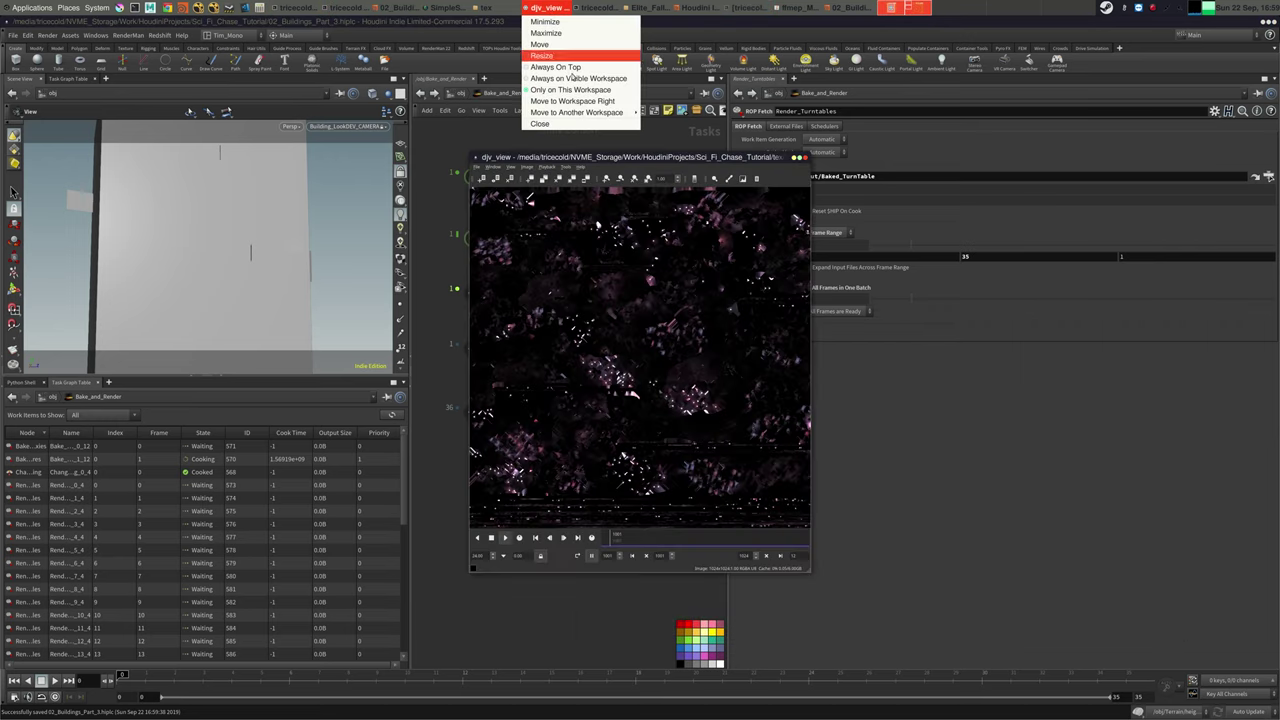
pyautogui.click(556, 125)
pyautogui.click(735, 9)
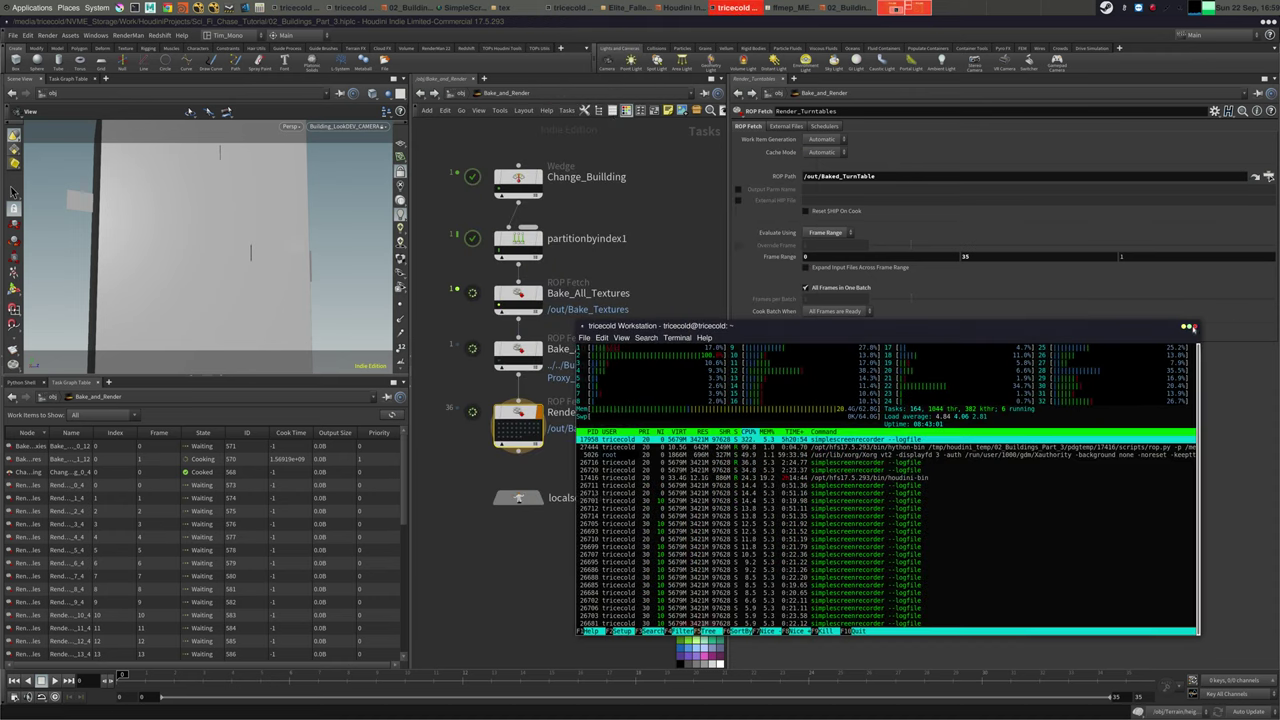
pyautogui.click(1193, 327)
pyautogui.click(964, 514)
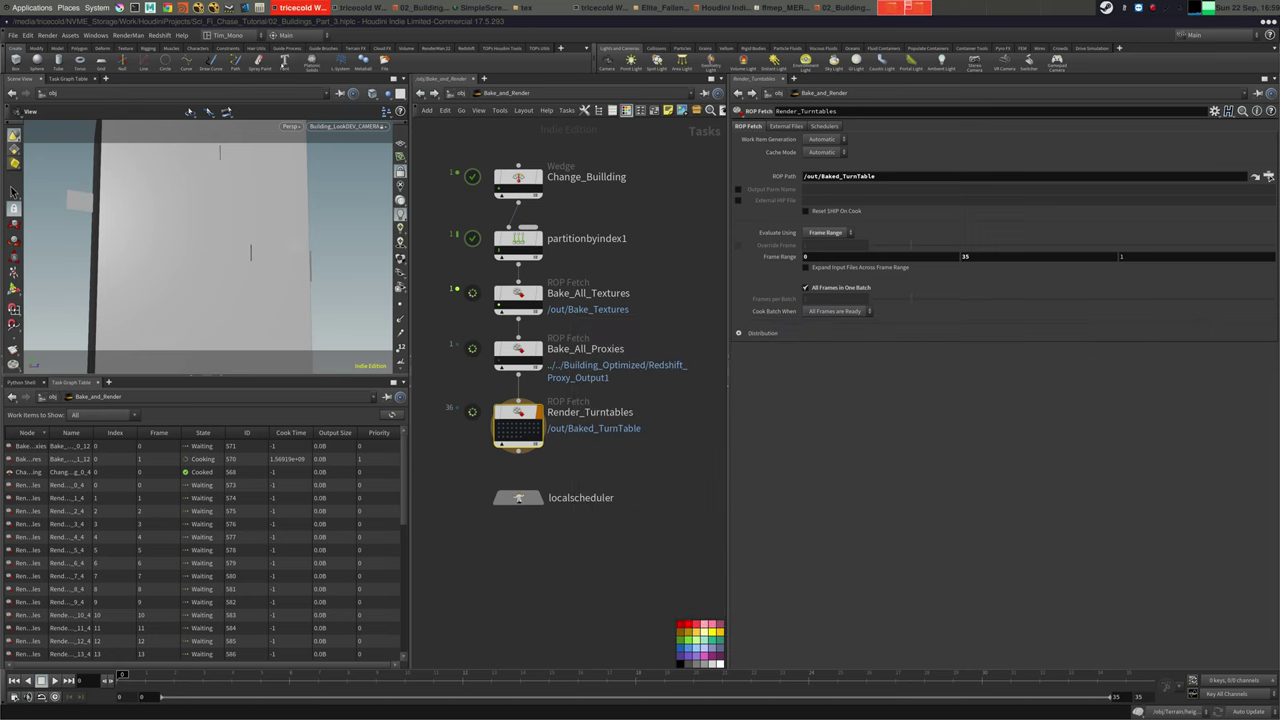
# Start GPU monitoring in a new terminal with gpustat -i 1, and widen and move its window below the task nodes
pyautogui.click(137, 8)
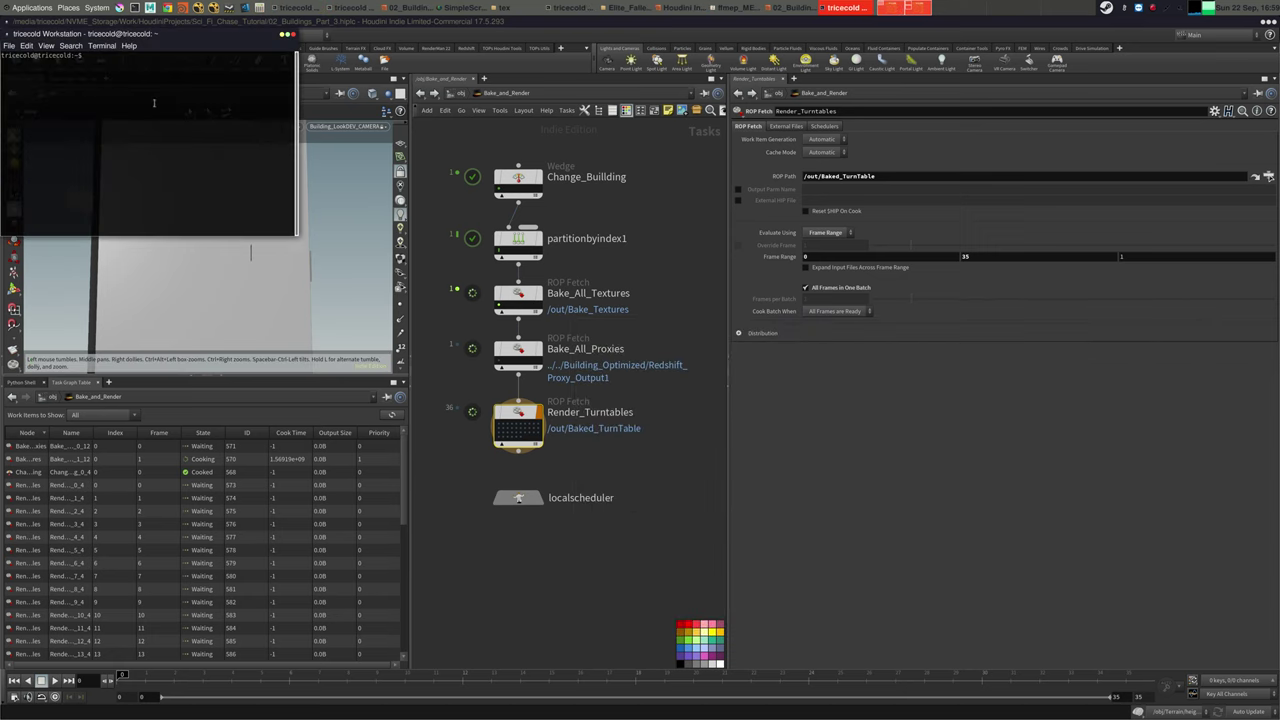
pyautogui.press('Up')
pyautogui.press('Up')
pyautogui.press('Up')
pyautogui.press('Up')
pyautogui.press('Up')
pyautogui.press('Up')
pyautogui.press('Up')
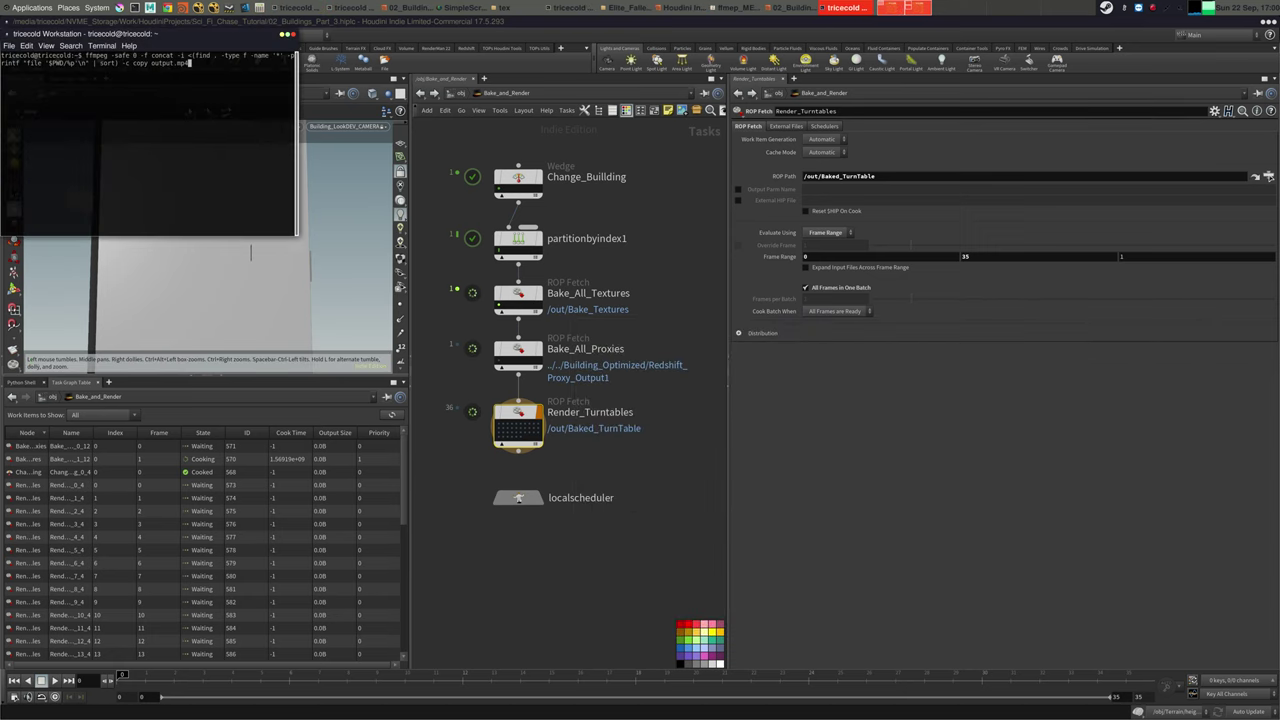
pyautogui.press('BackSpace')
pyautogui.press('BackSpace')
pyautogui.press('BackSpace')
pyautogui.press('BackSpace')
pyautogui.write('mkdir -p ~/.config/aacs/')
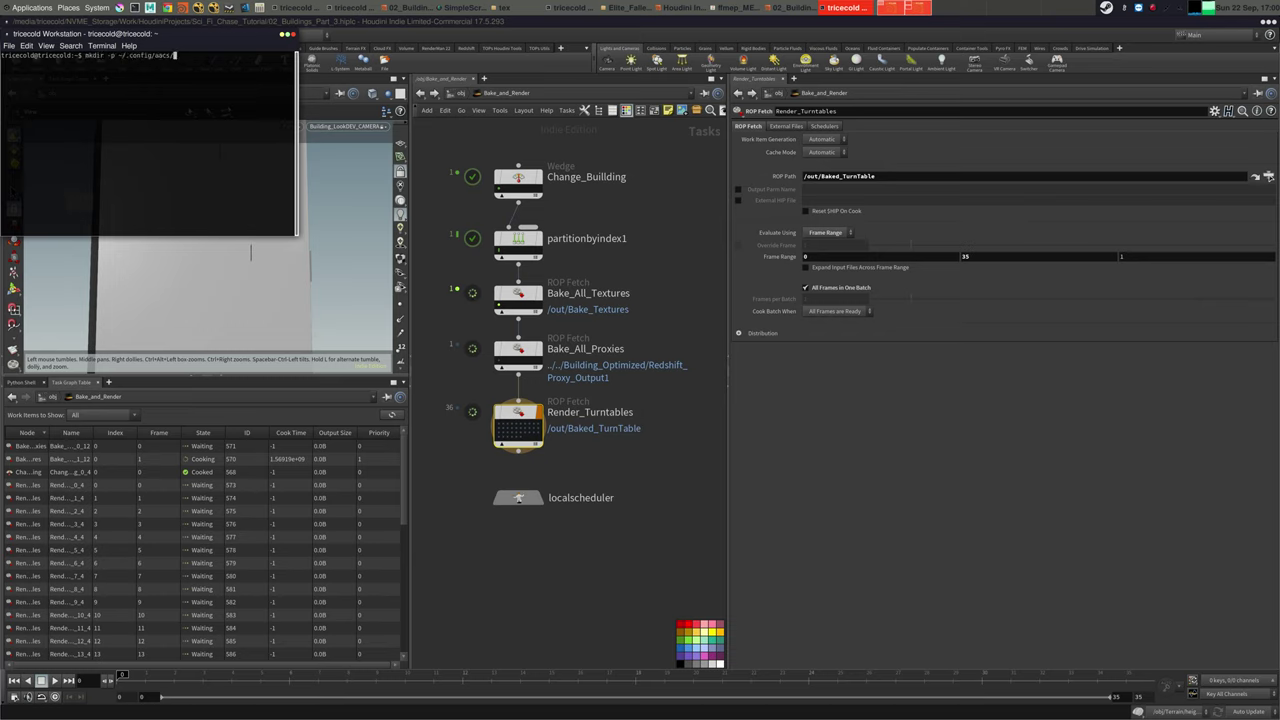
pyautogui.press('Up')
pyautogui.moveTo(151, 33); pyautogui.dragTo(213, 398)
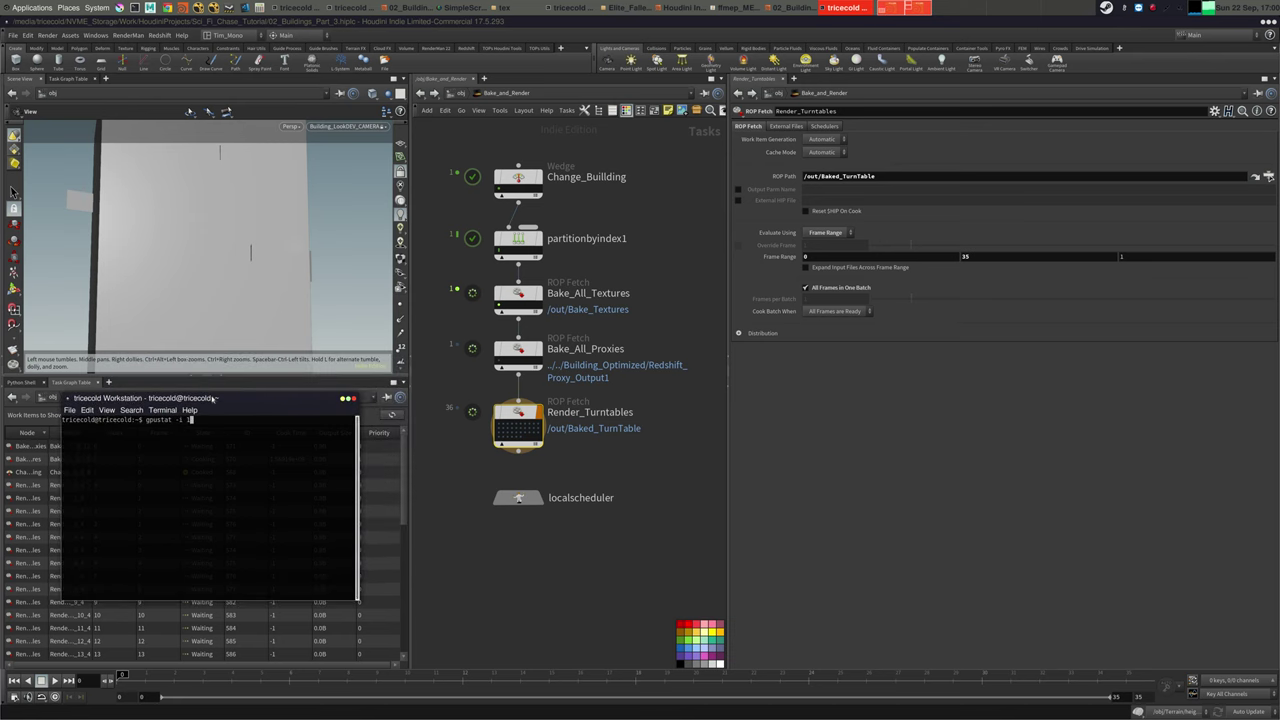
pyautogui.press('Return')
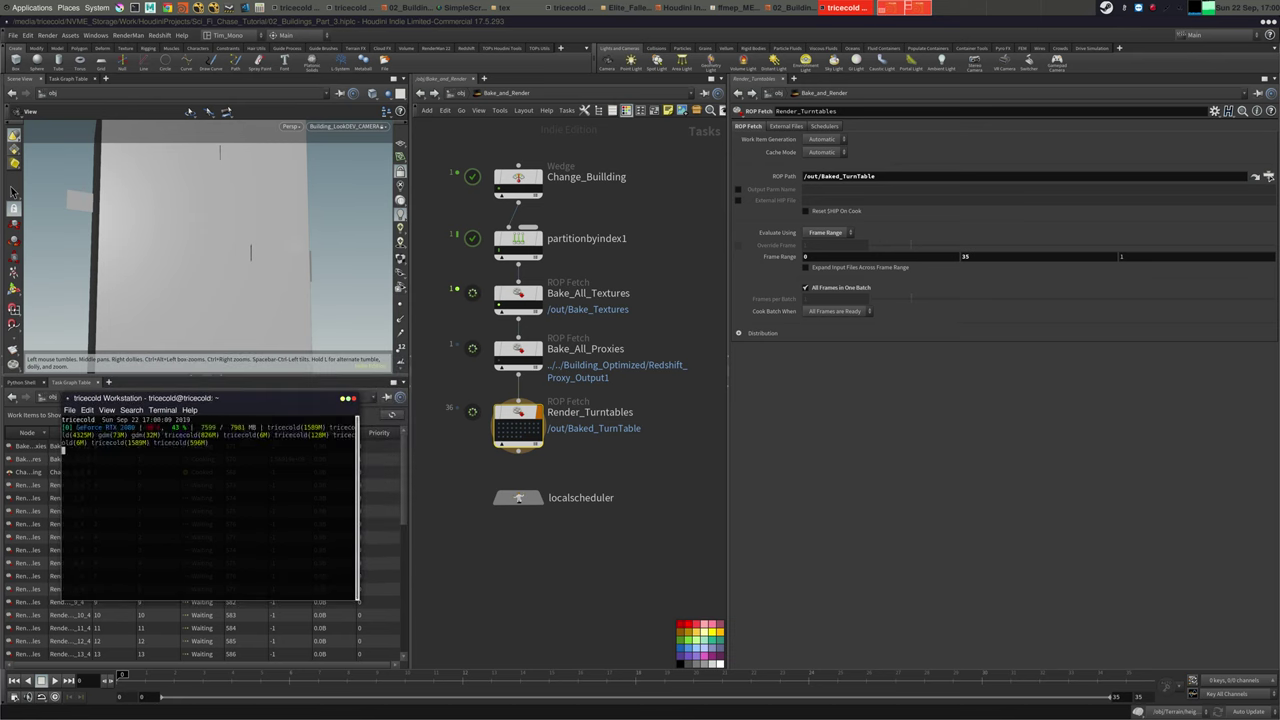
pyautogui.moveTo(332, 571); pyautogui.dragTo(789, 517)
pyautogui.moveTo(550, 397); pyautogui.dragTo(937, 498)
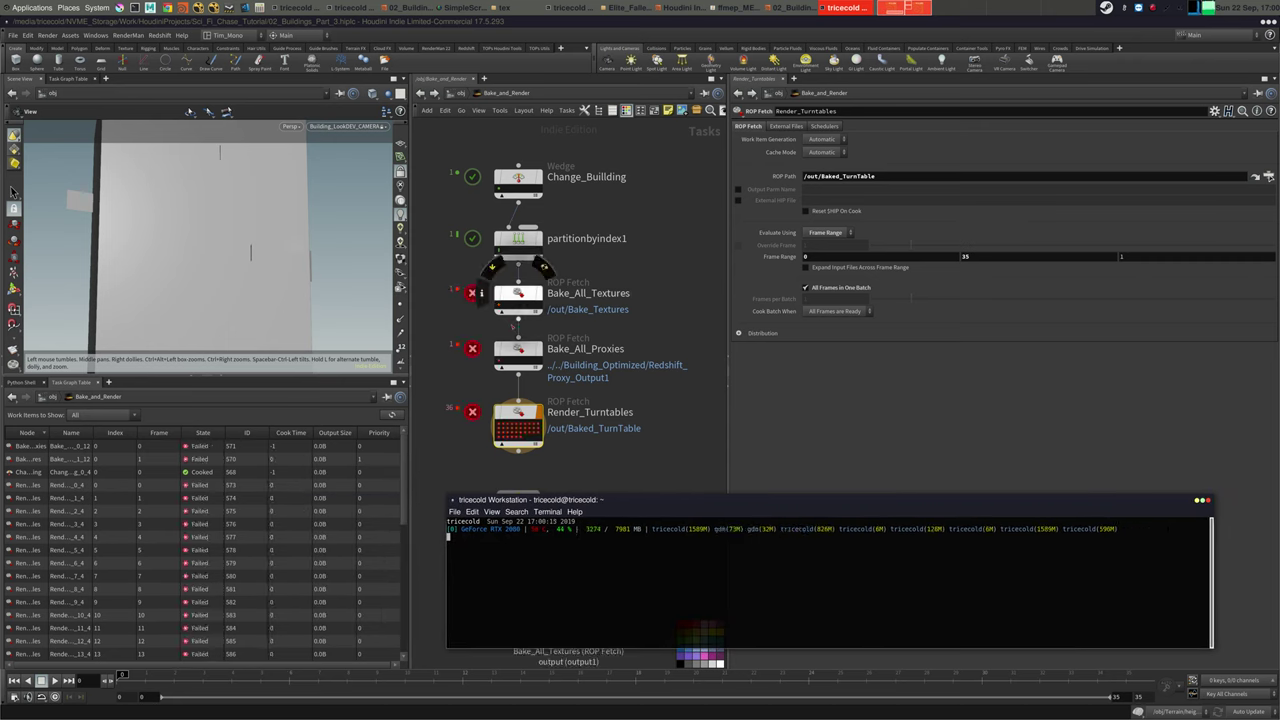
# Open the task info of the failed Bake_All_Textures work item and examine its log for the error and the Redshift render output
pyautogui.click(499, 306)
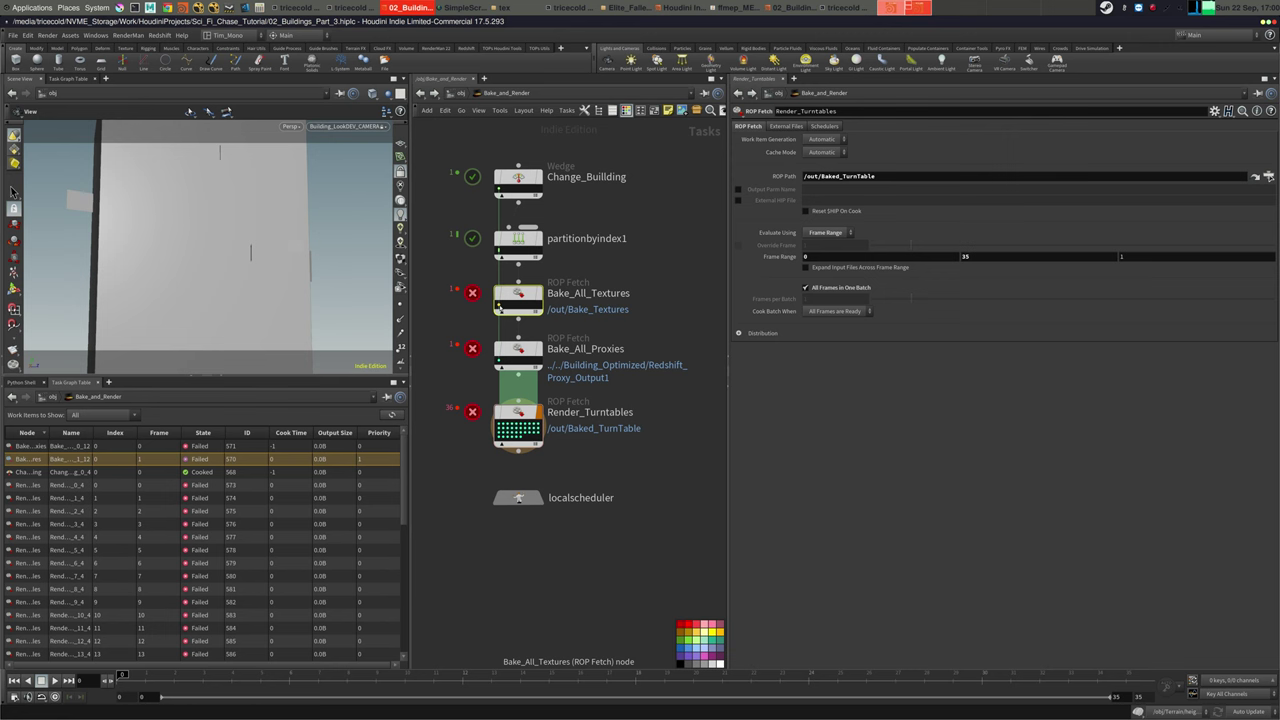
pyautogui.rightClick(500, 307)
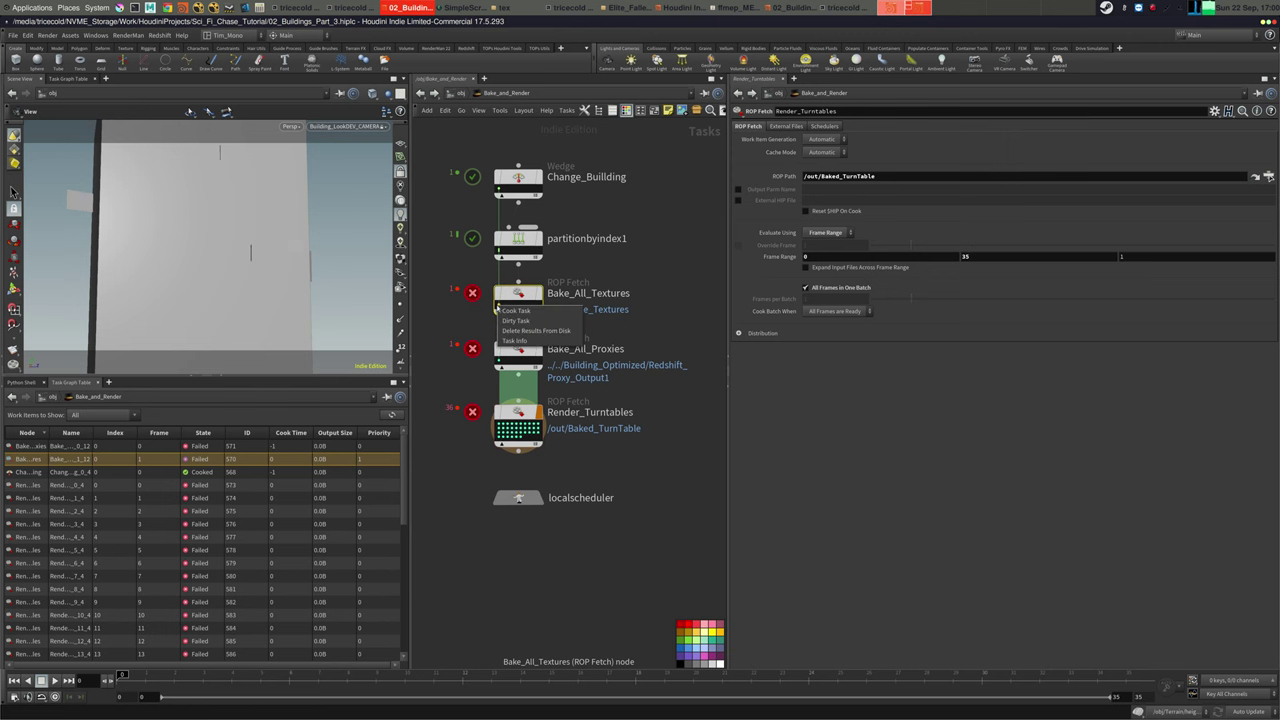
pyautogui.click(514, 340)
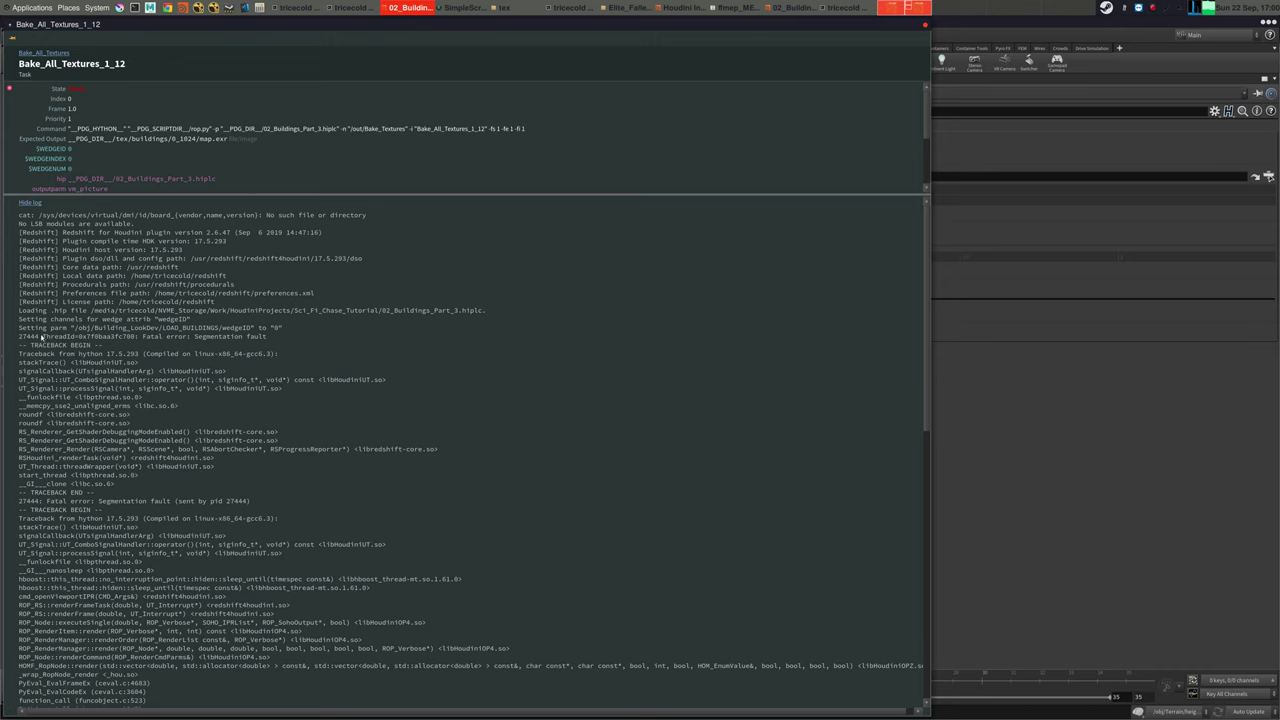
pyautogui.moveTo(42, 337); pyautogui.dragTo(274, 342)
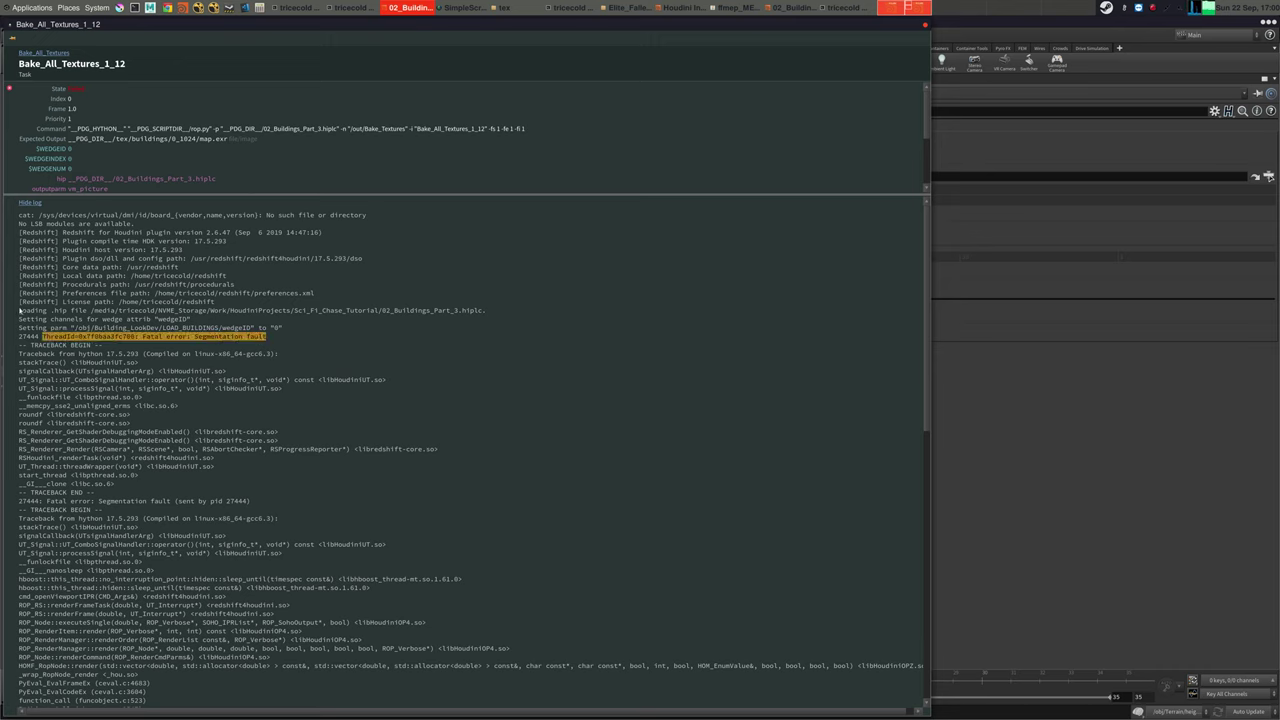
pyautogui.moveTo(18, 310); pyautogui.dragTo(348, 357)
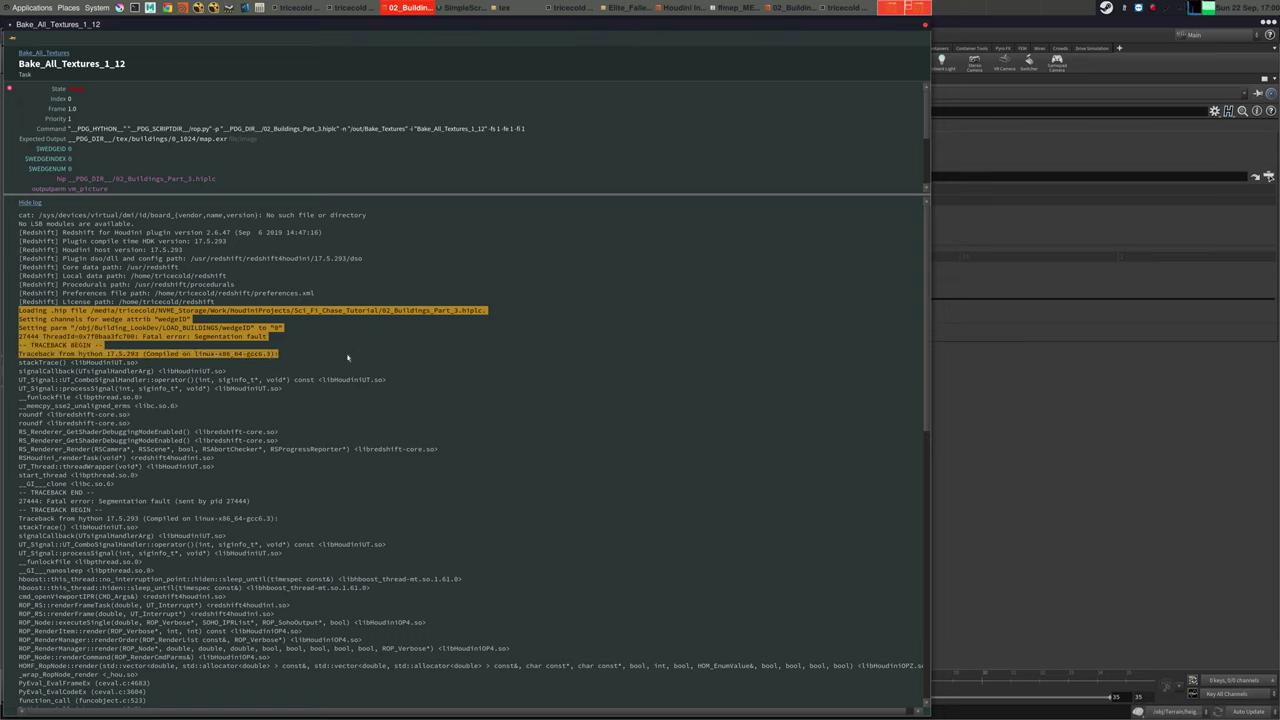
pyautogui.scroll(-15, 305, 482)
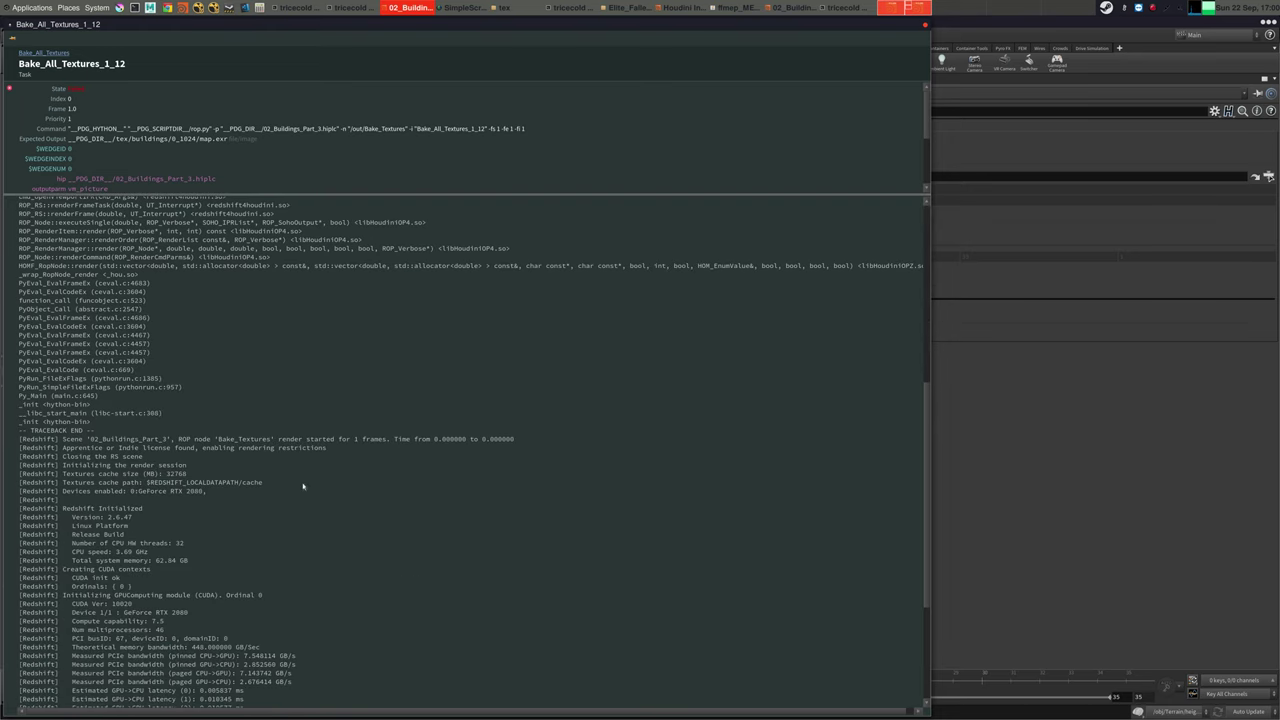
pyautogui.scroll(-7, 304, 487)
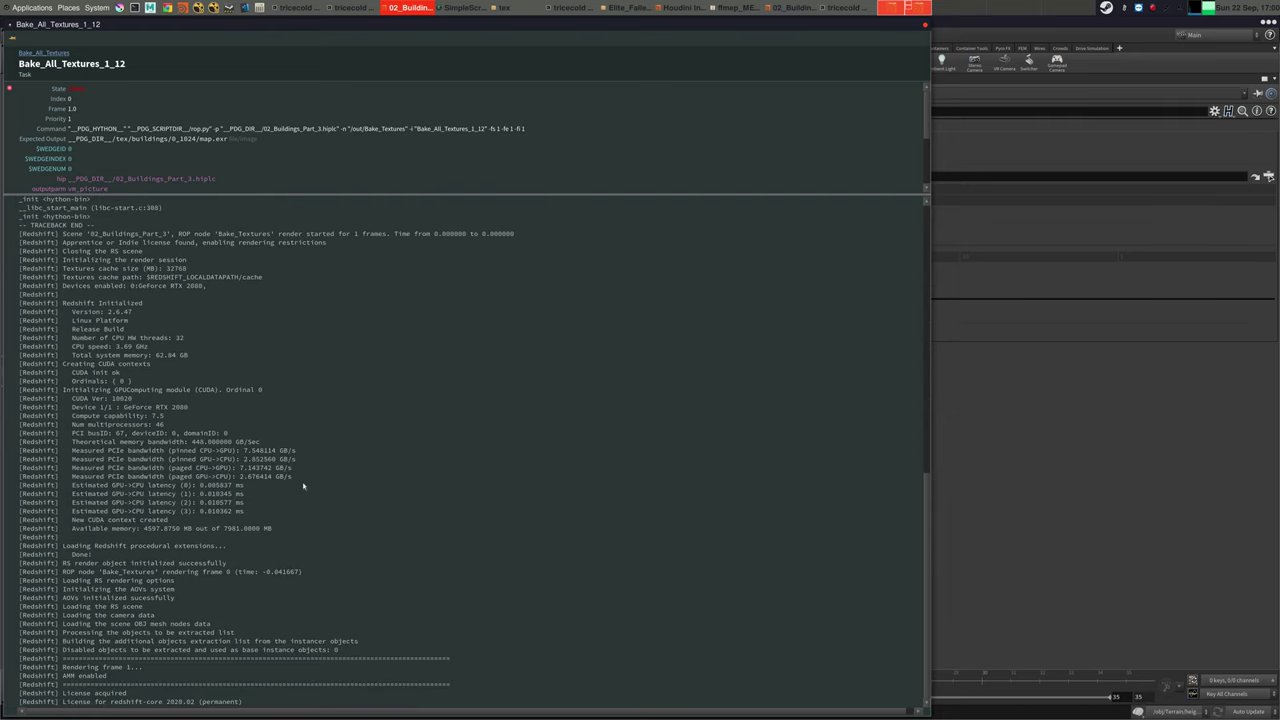
pyautogui.scroll(20, 304, 487)
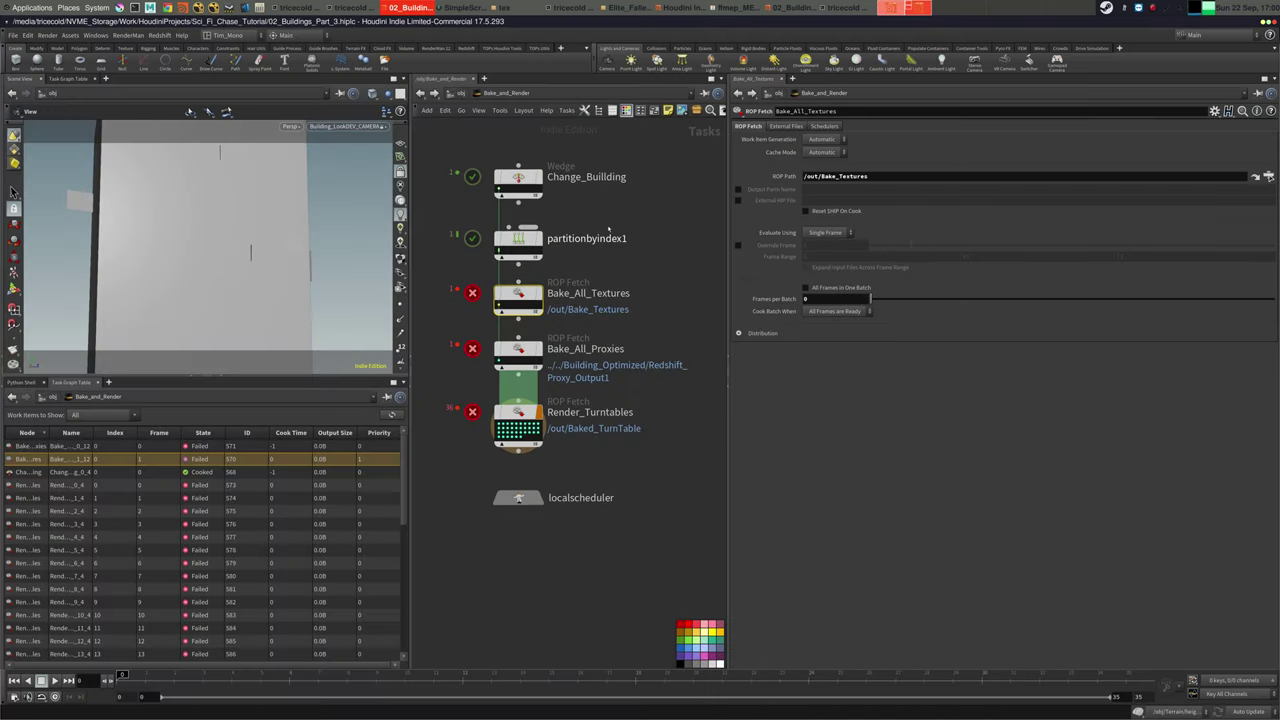
# Save the 02_Buildings_Part_3.hiplc scene and quit Houdini
pyautogui.click(525, 93)
pyautogui.click(456, 94)
pyautogui.hotkey('ctrl', 's')
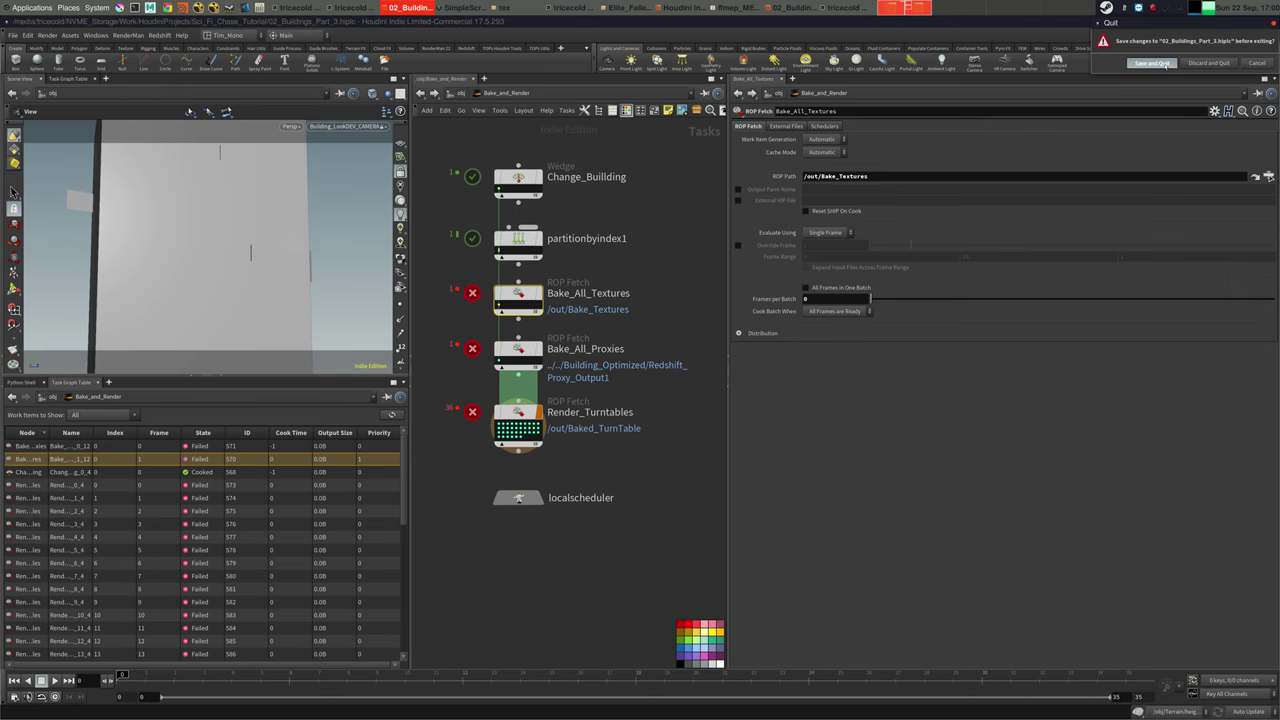
pyautogui.hotkey('ctrl', 'q')
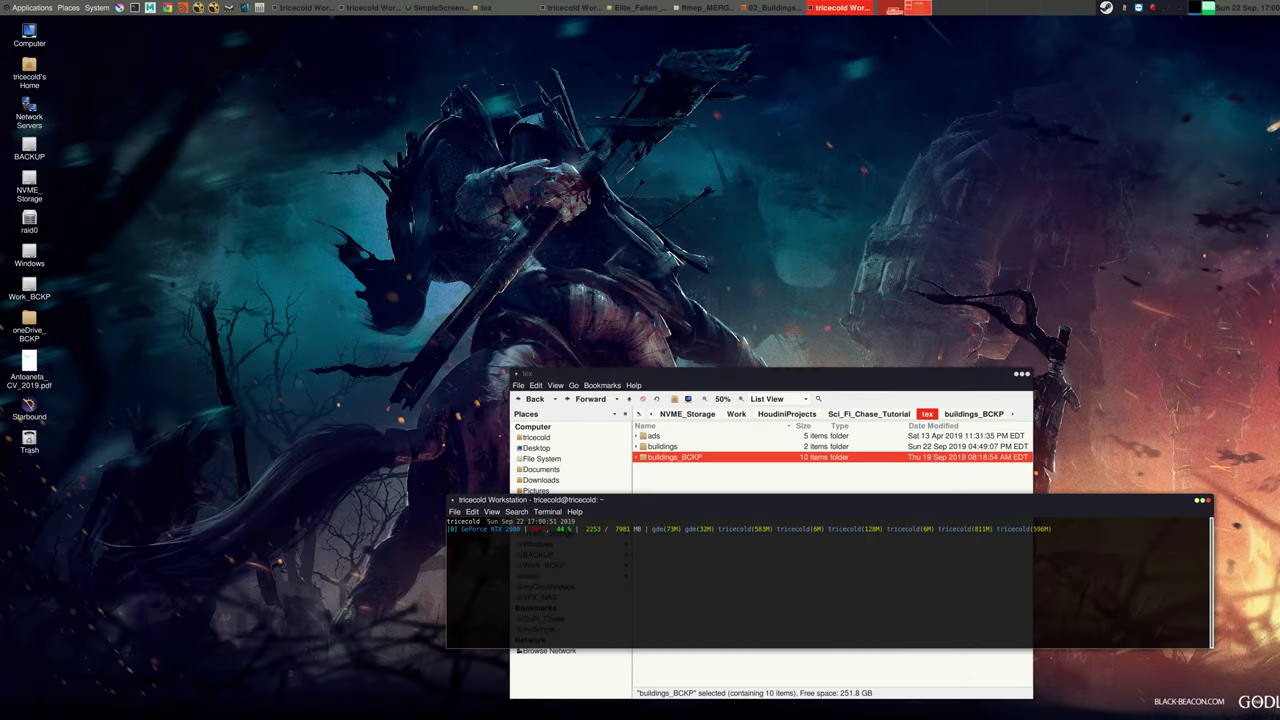
# Move the tex folder window away from the terminal and empty the desktop trash
pyautogui.moveTo(896, 375); pyautogui.dragTo(600, 72)
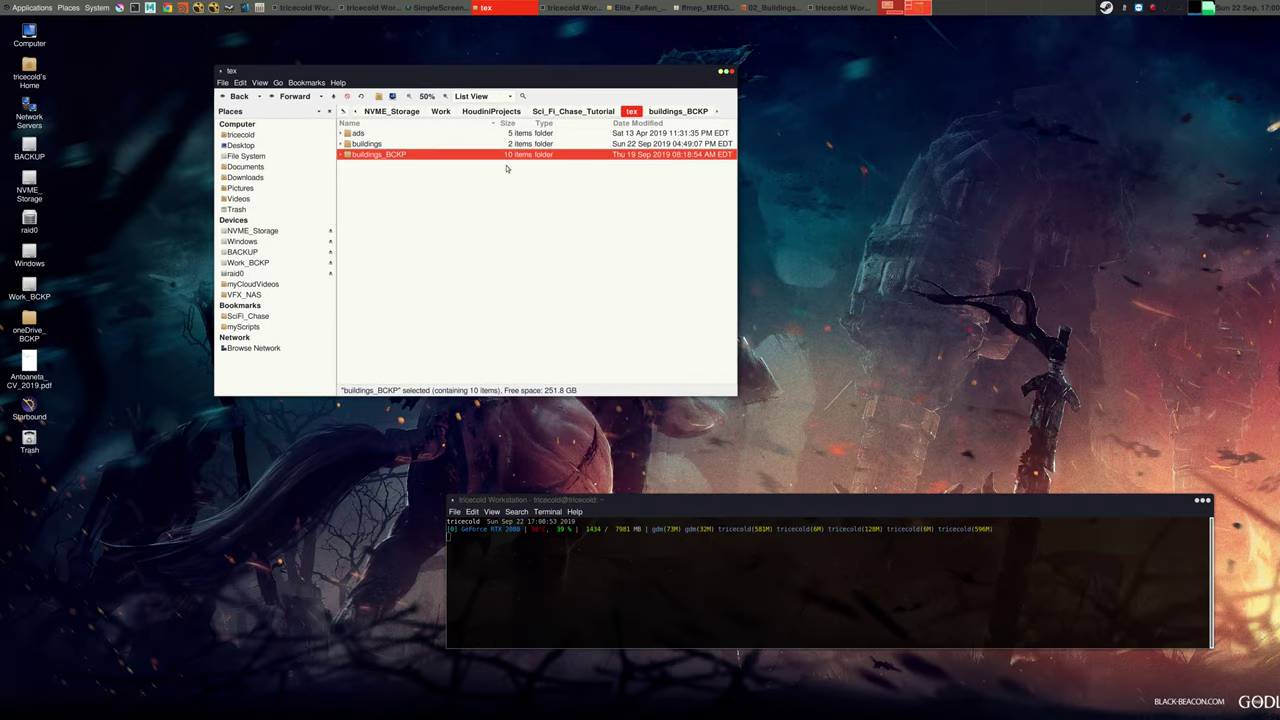
pyautogui.rightClick(29, 440)
pyautogui.click(85, 616)
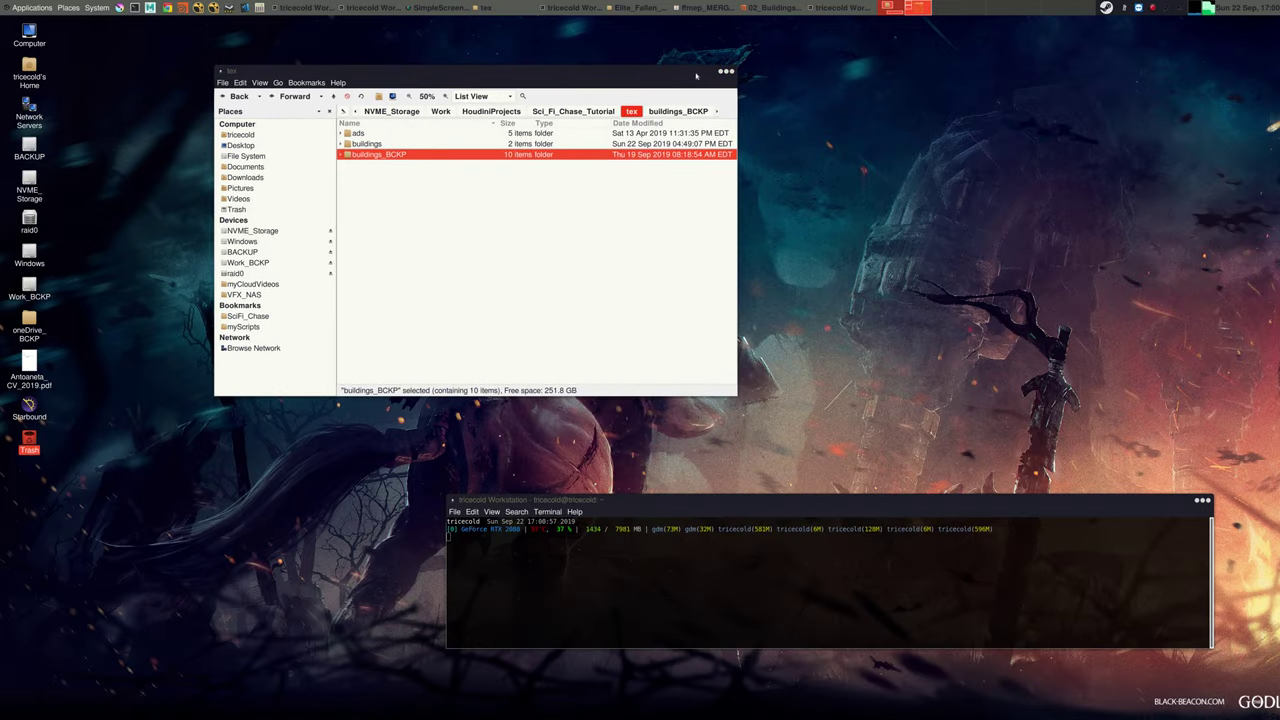
# Close the tex folder window and move the GPU monitoring terminal off this screen while Houdini 17.5 restarts
pyautogui.click(731, 72)
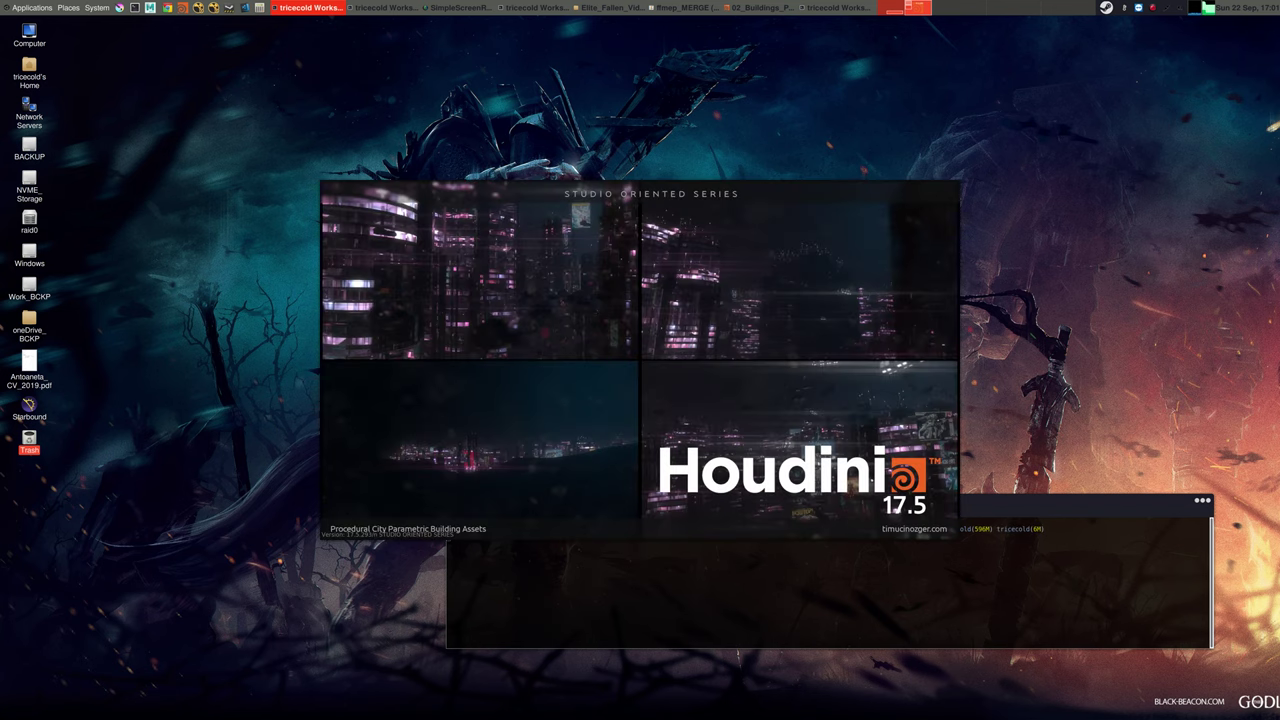
pyautogui.moveTo(1098, 507); pyautogui.dragTo(1279, 450)
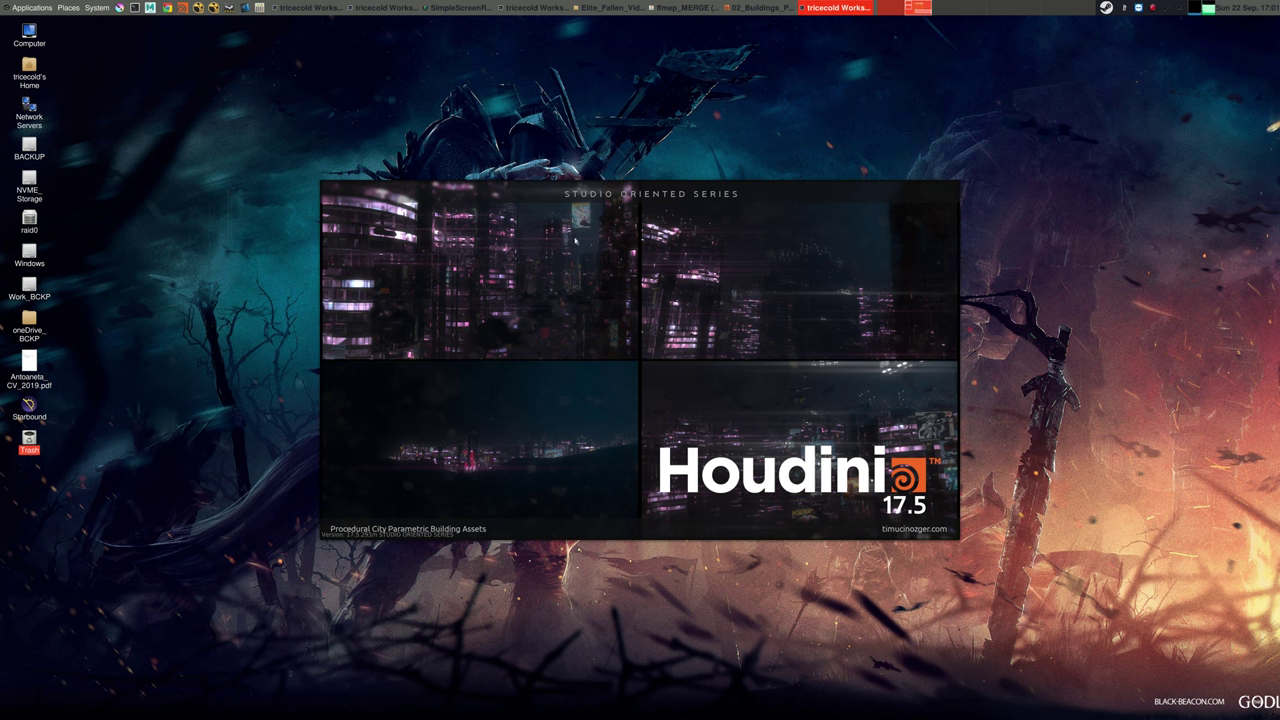
# Open a file browser window and go to the HoudiniProjects/Sci_Fi_Chase_Tutorial/tex/buildings folder
pyautogui.click(68, 7)
pyautogui.click(90, 20)
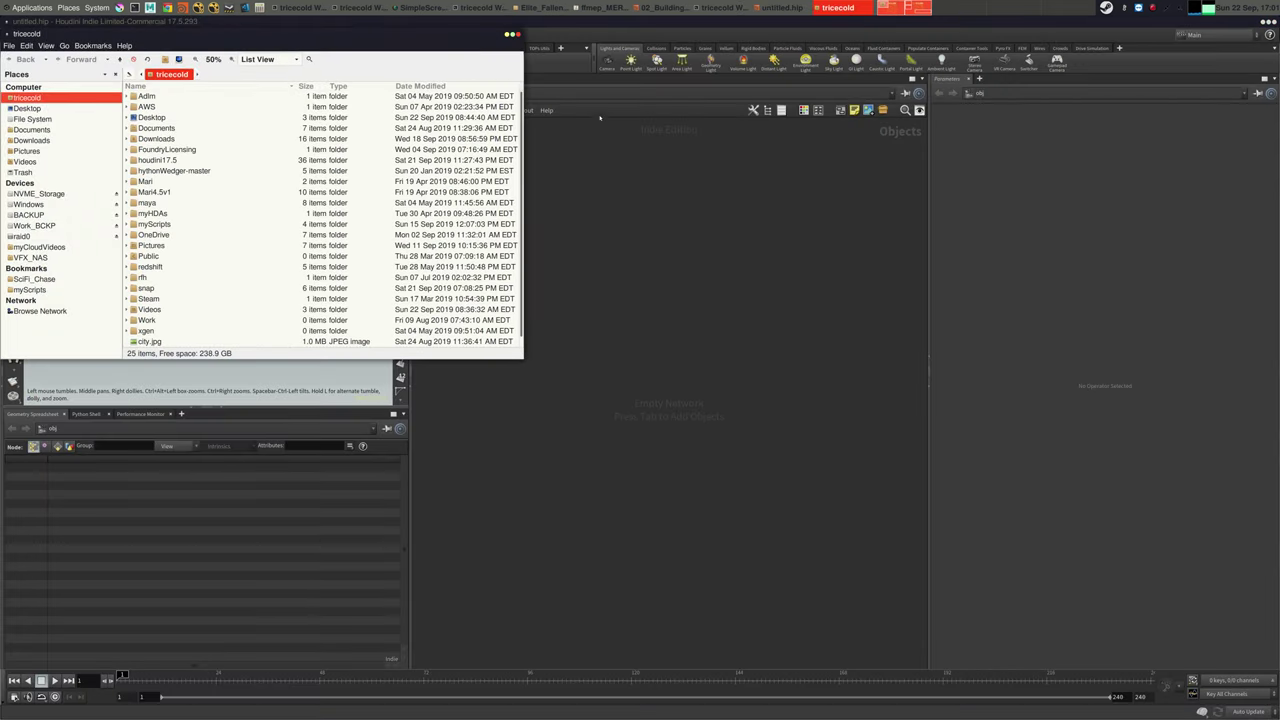
pyautogui.click(540, 7)
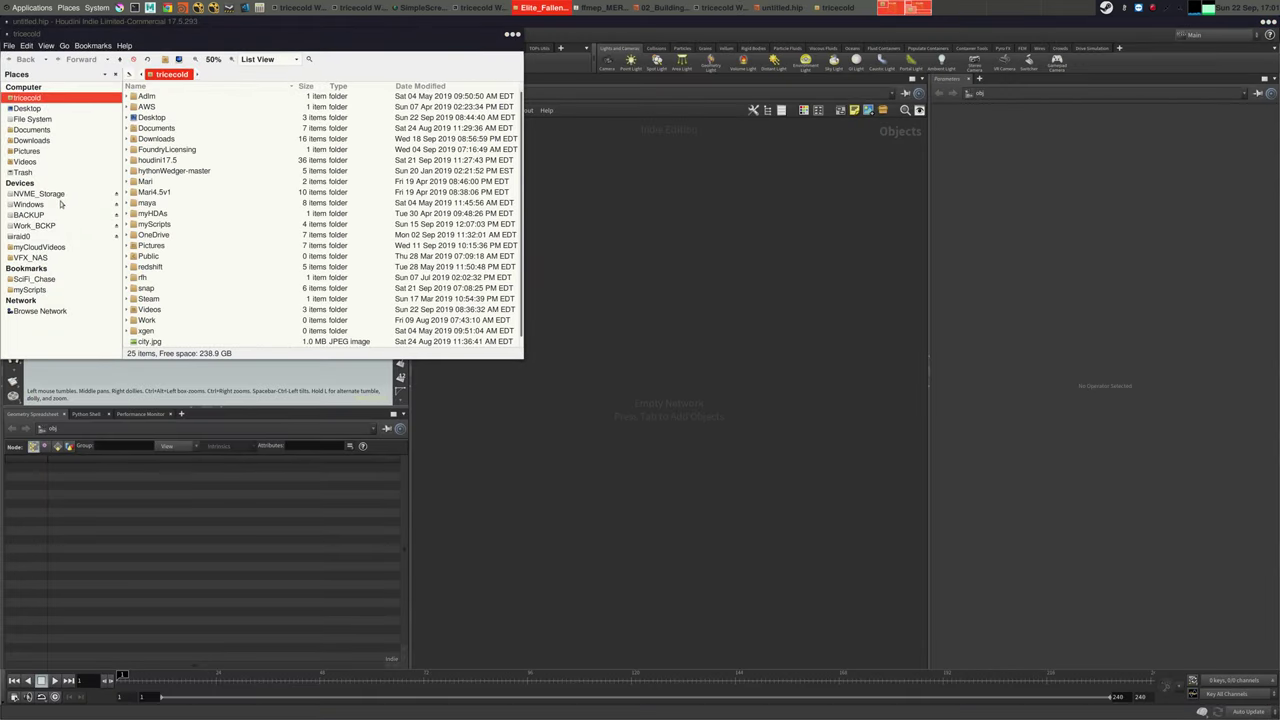
pyautogui.click(32, 279)
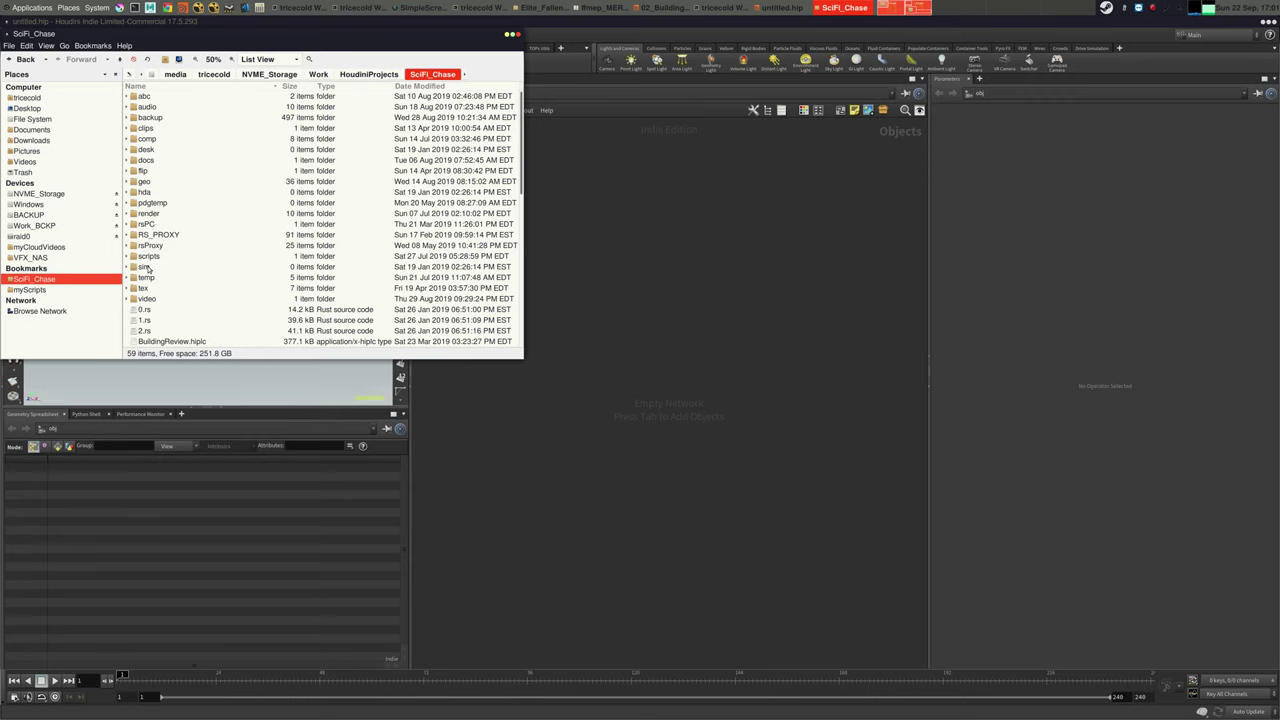
pyautogui.click(142, 289)
pyautogui.doubleClick(140, 289)
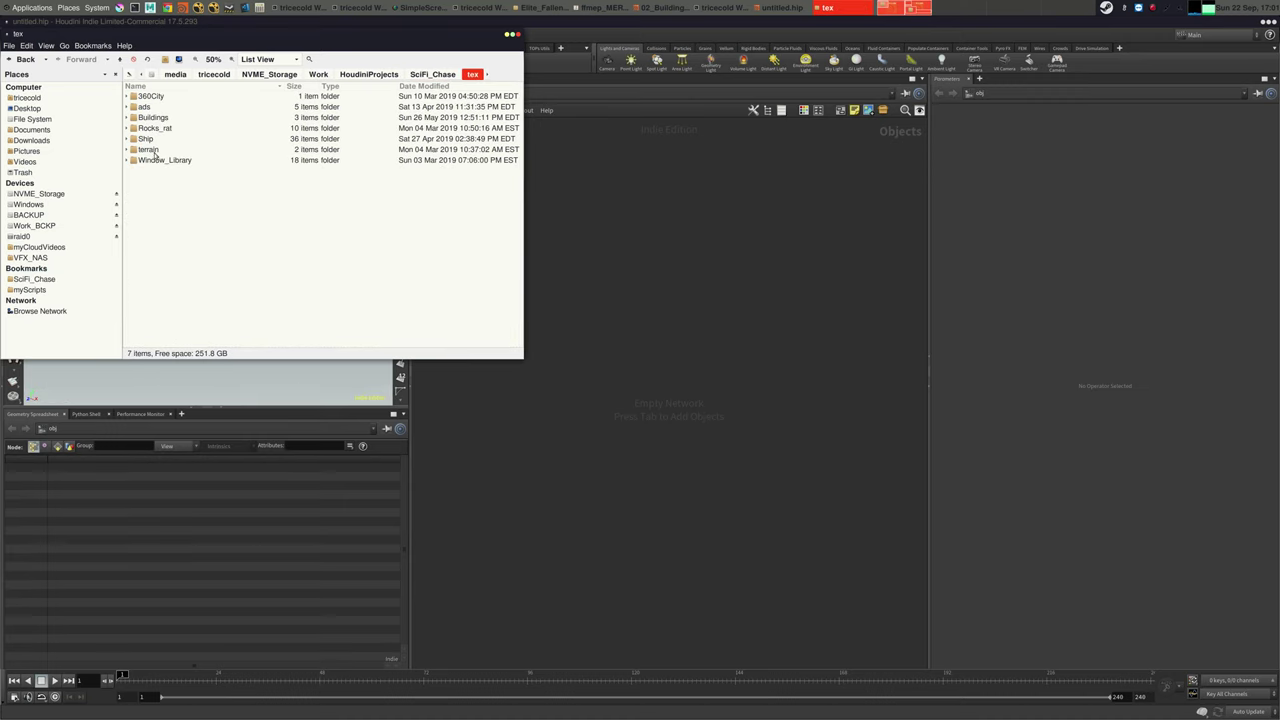
pyautogui.click(368, 74)
pyautogui.click(188, 108)
pyautogui.doubleClick(189, 108)
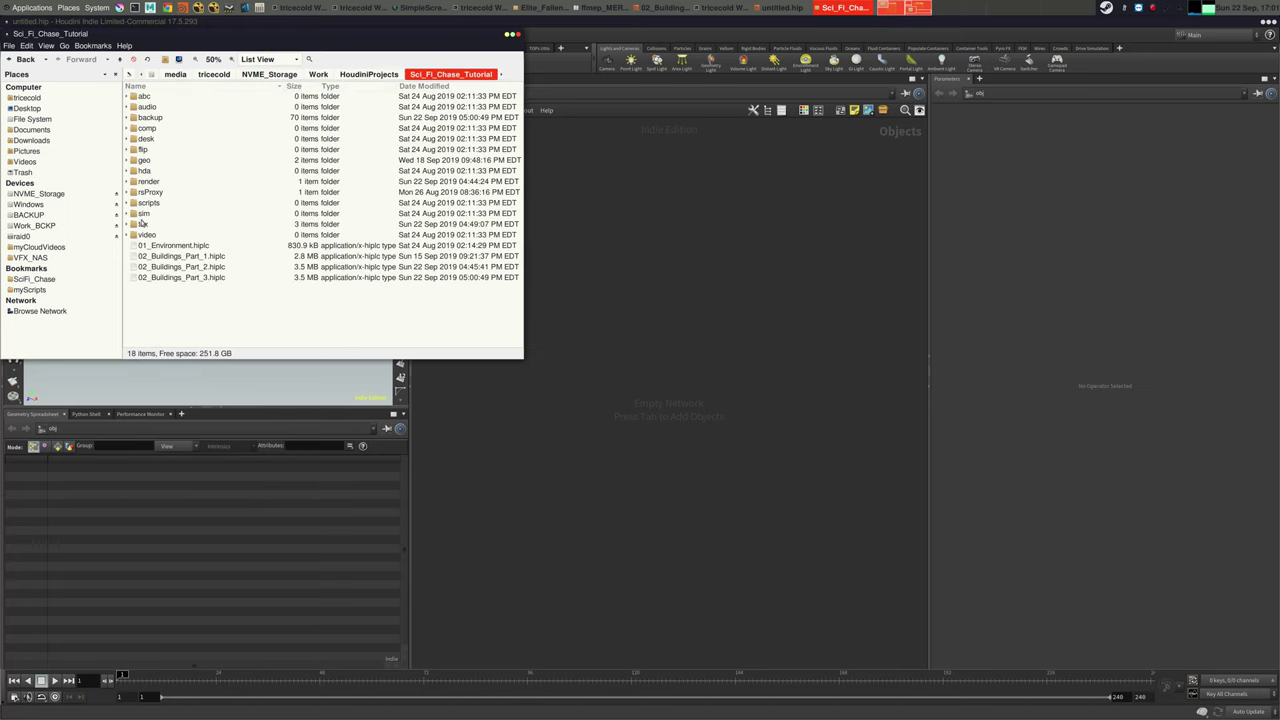
pyautogui.doubleClick(143, 224)
pyautogui.click(153, 107)
pyautogui.doubleClick(153, 107)
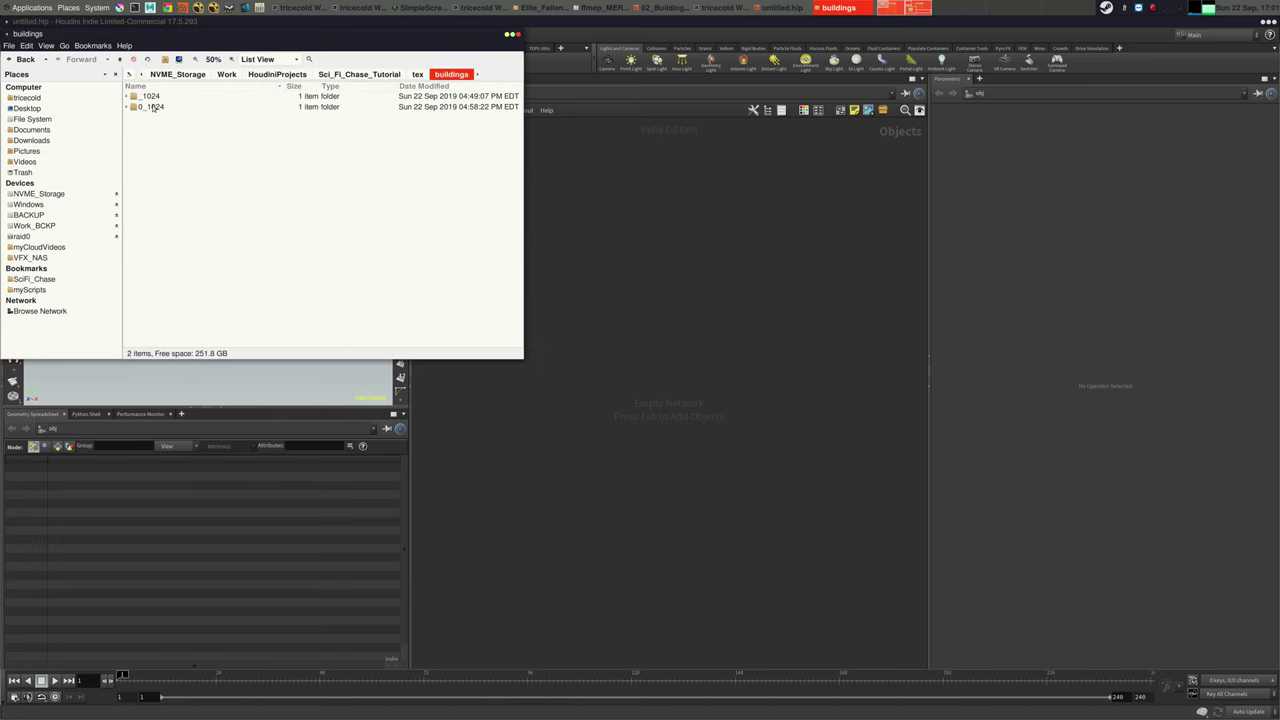
# Check the contents of the _1024 and 0_1024 folders in buildings and delete both folders
pyautogui.click(127, 106)
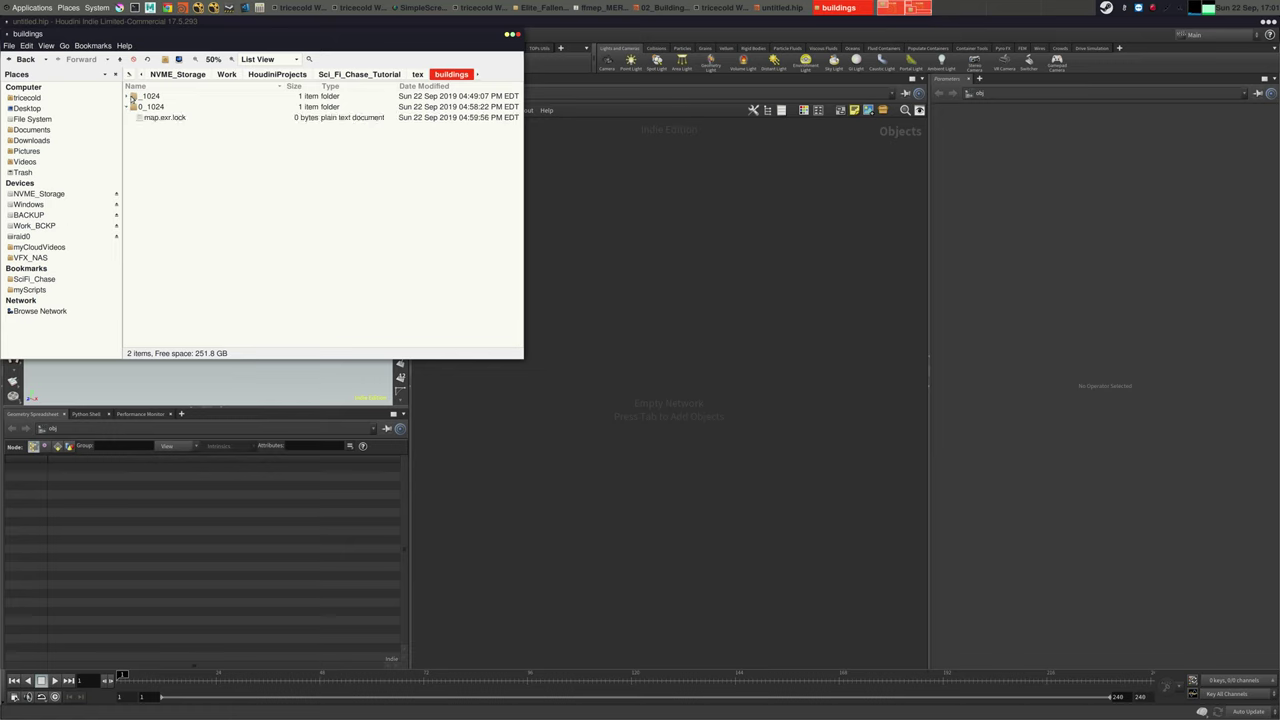
pyautogui.click(132, 98)
pyautogui.click(127, 96)
pyautogui.click(127, 96)
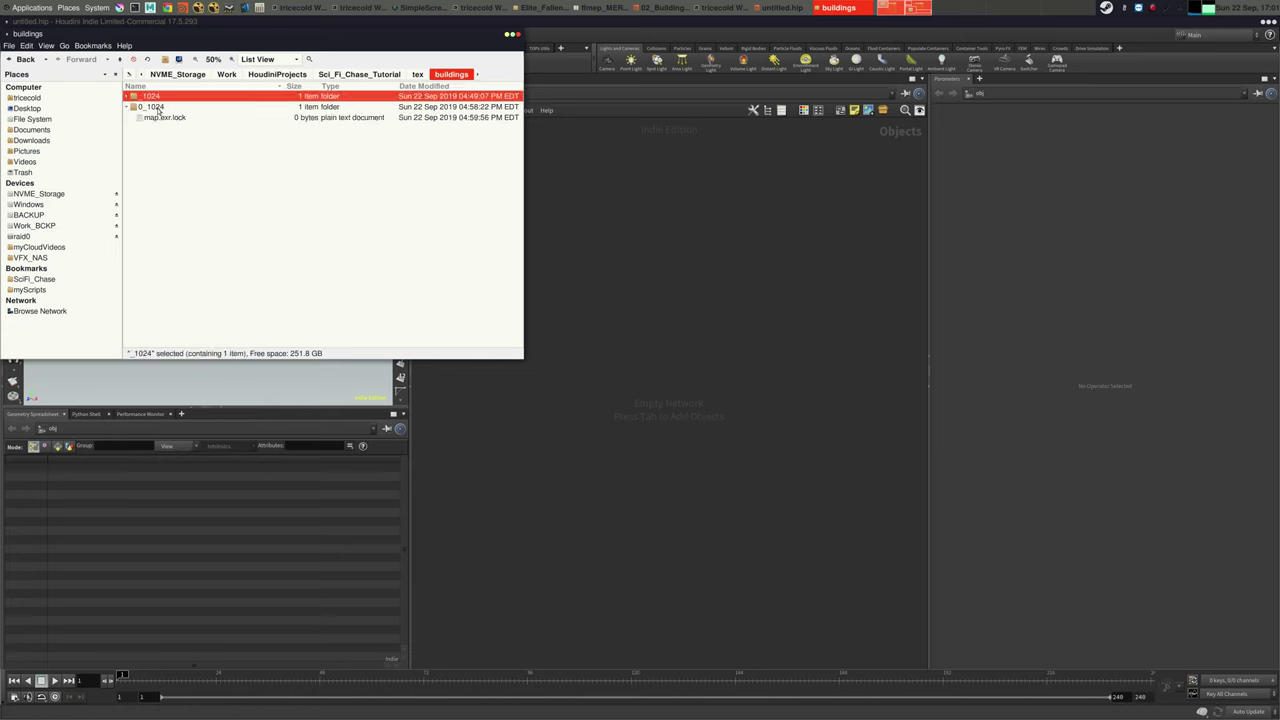
pyautogui.keyDown('shift'); pyautogui.click(152, 107); pyautogui.keyUp('shift')
pyautogui.press('Delete')
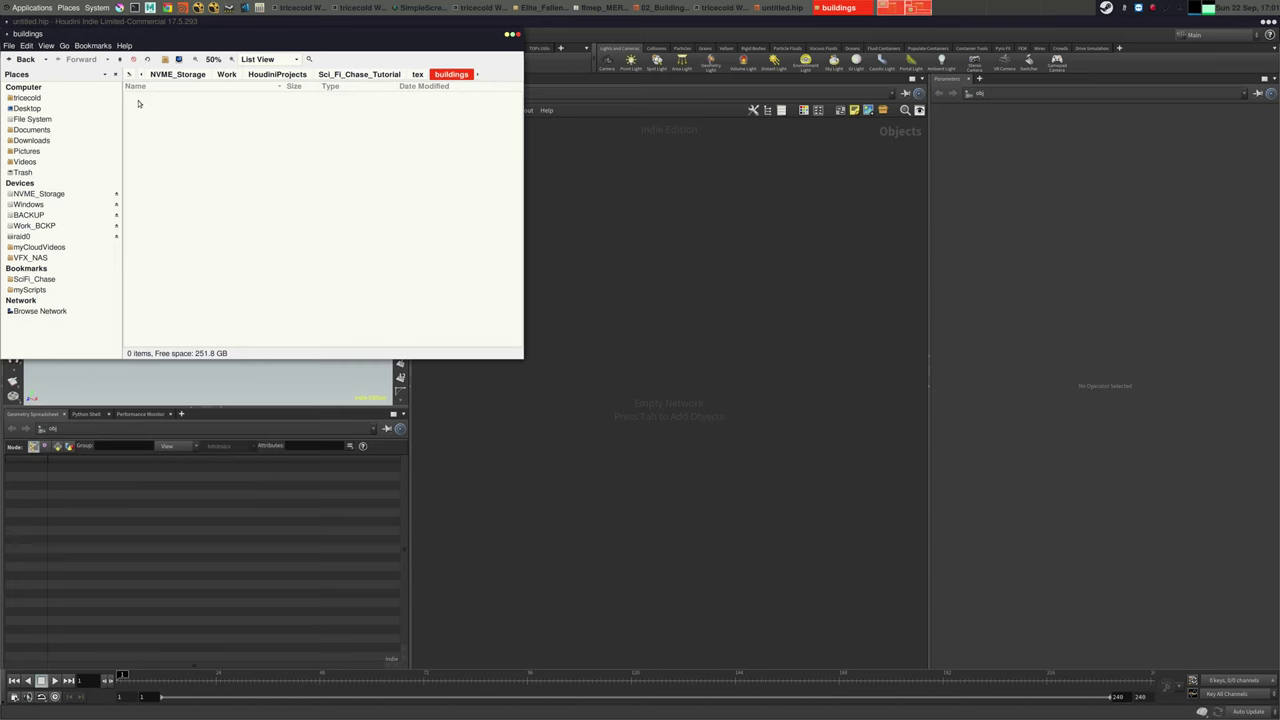
# Move the buildings folder window over the empty parameter area and keep it always on top
pyautogui.moveTo(189, 36); pyautogui.dragTo(969, 333)
pyautogui.rightClick(809, 265)
pyautogui.click(884, 316)
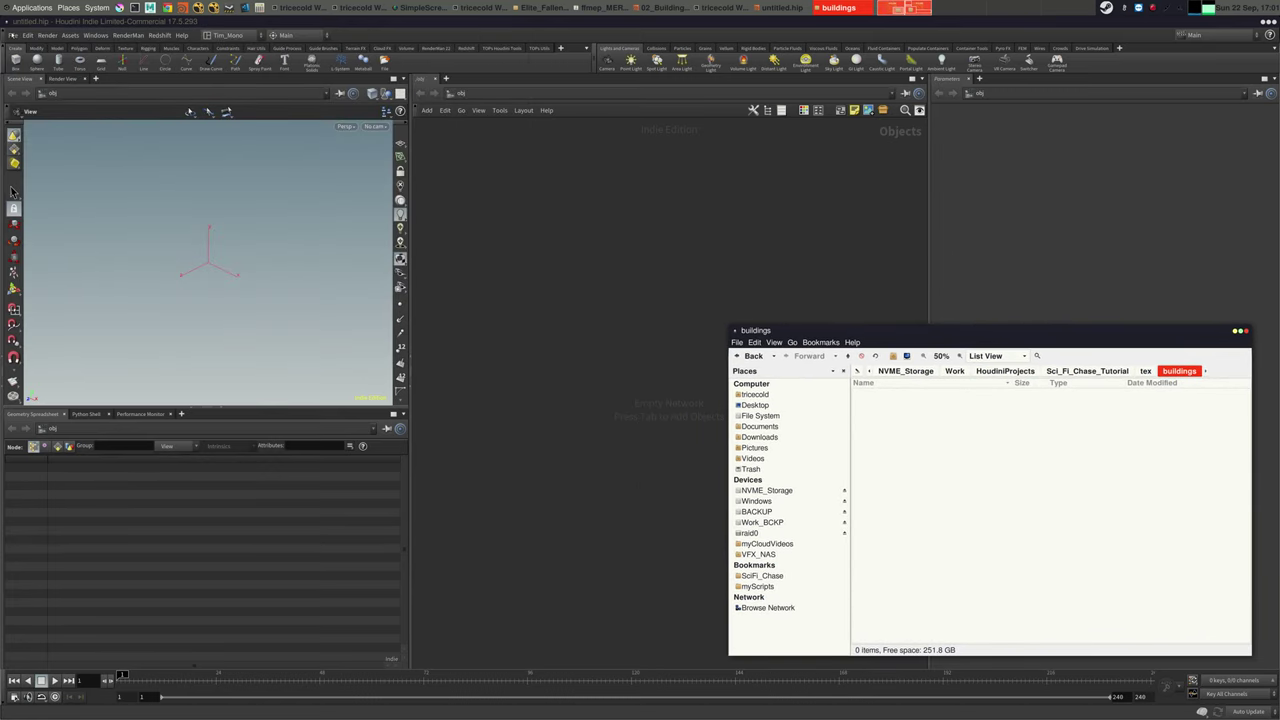
# Reopen the recent scene 02_Buildings_Part_3.hiplc in Houdini
pyautogui.click(13, 35)
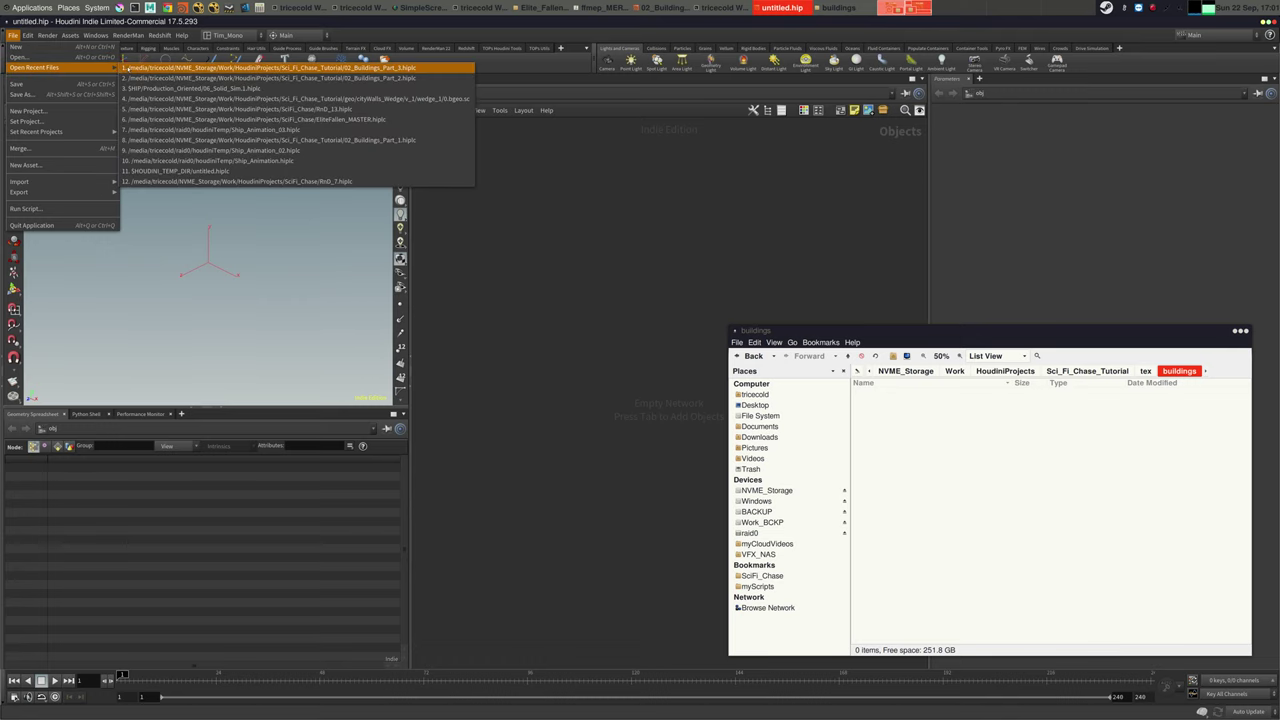
pyautogui.click(130, 67)
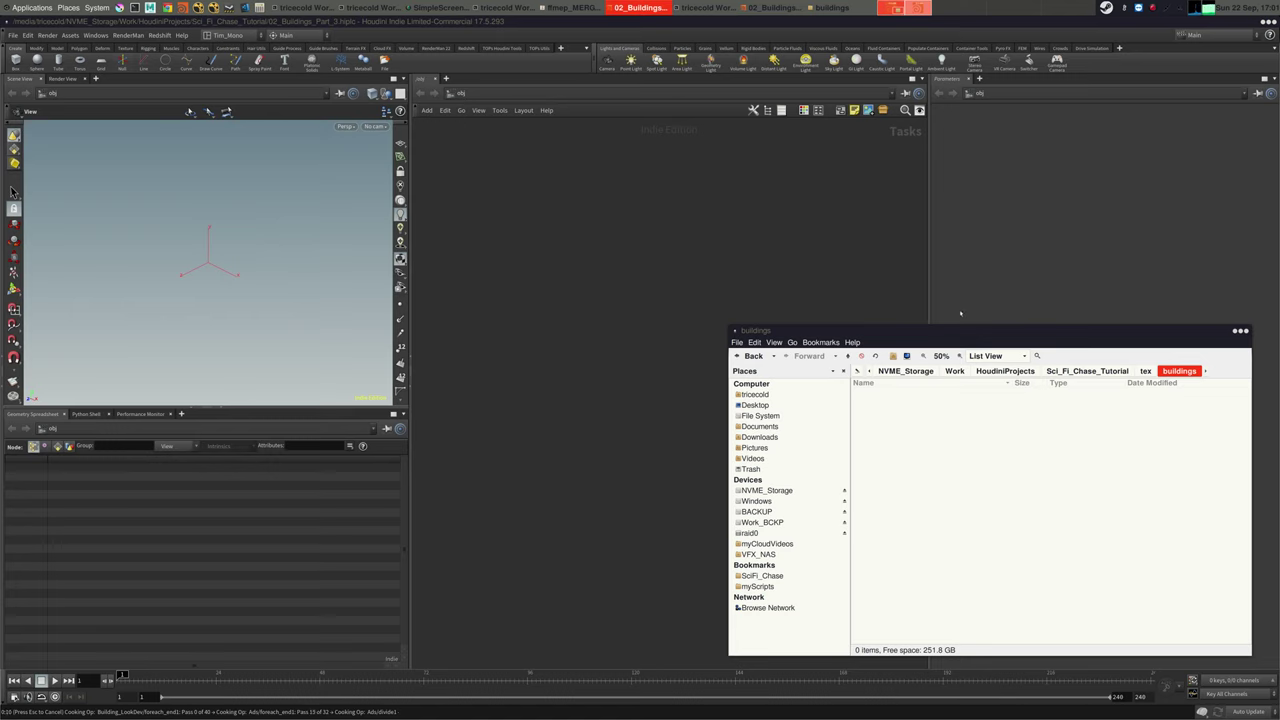
pyautogui.moveTo(816, 334); pyautogui.dragTo(826, 336)
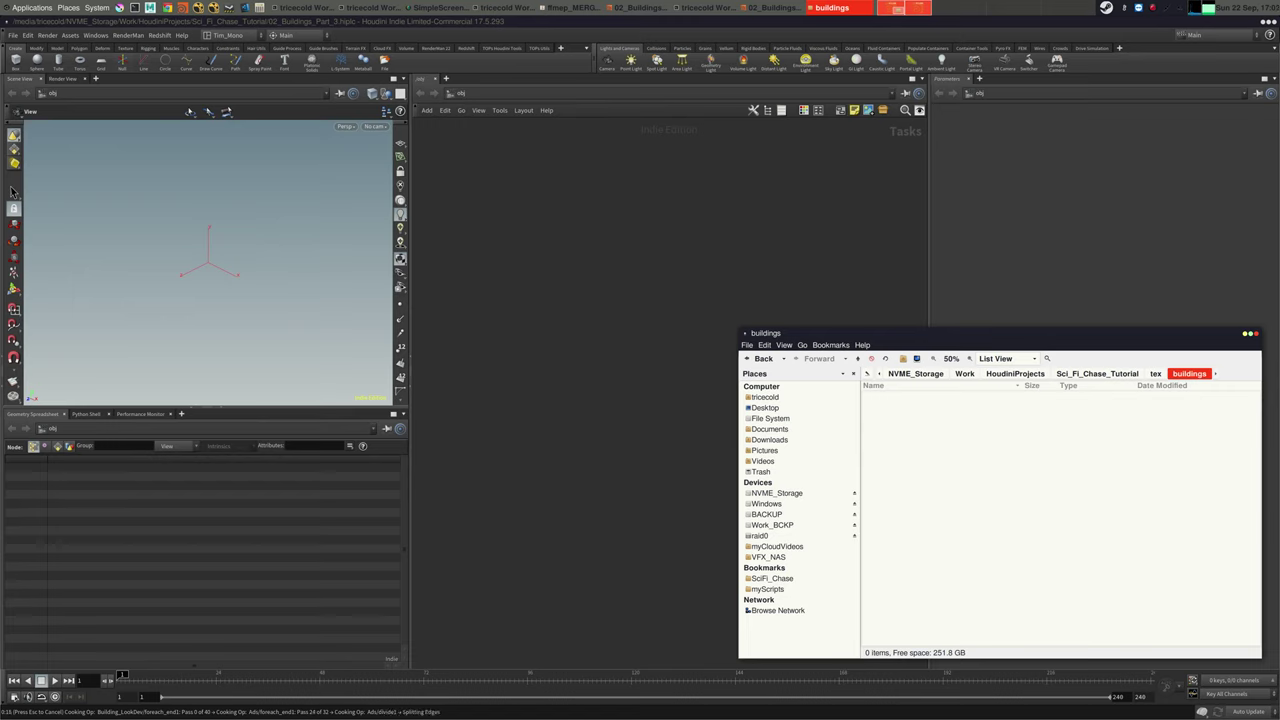
pyautogui.hotkey('alt', 'Tab')
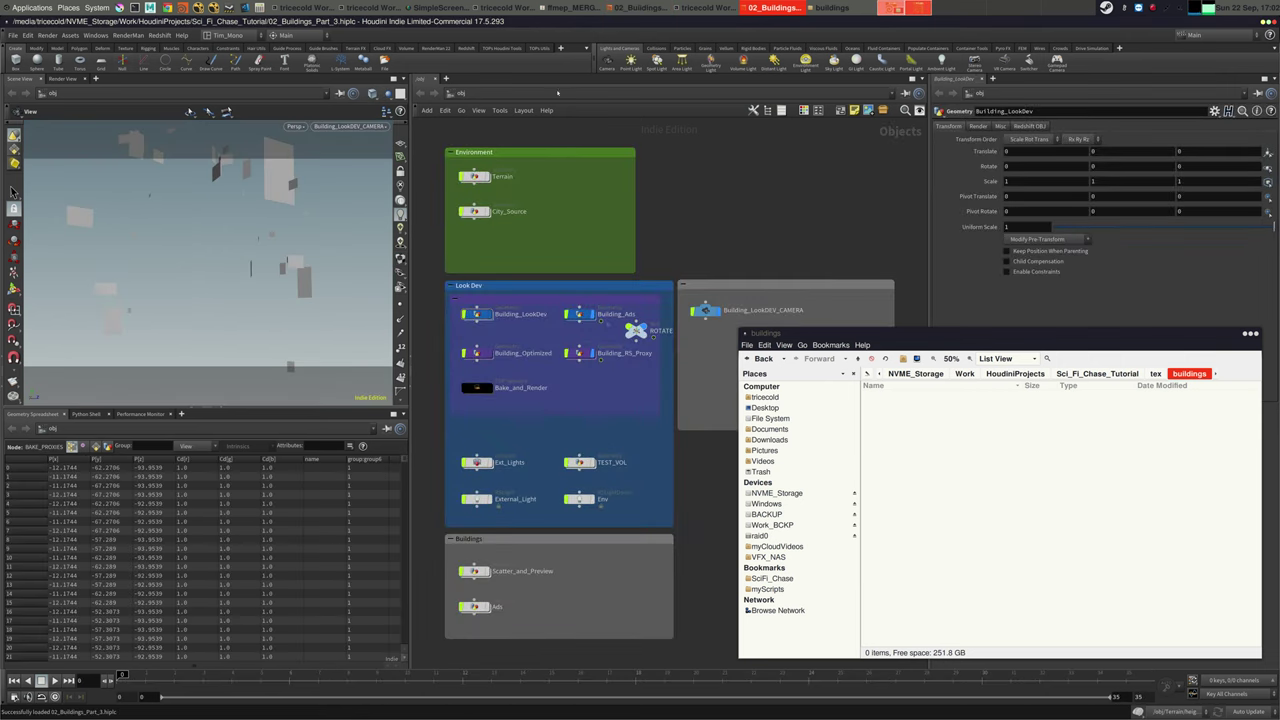
# Switch the network view to out, select the Bake_Textures node, and move the buildings folder window clear of its parameters
pyautogui.click(557, 92)
pyautogui.click(578, 146)
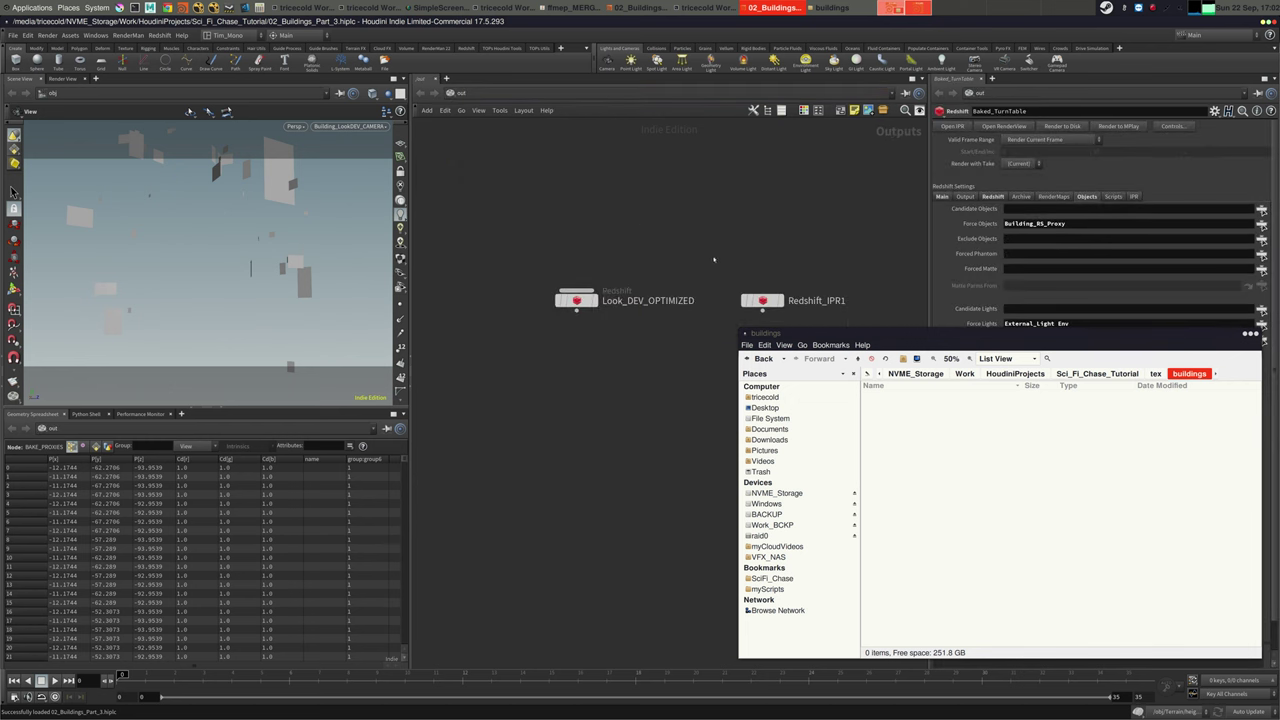
pyautogui.click(605, 290)
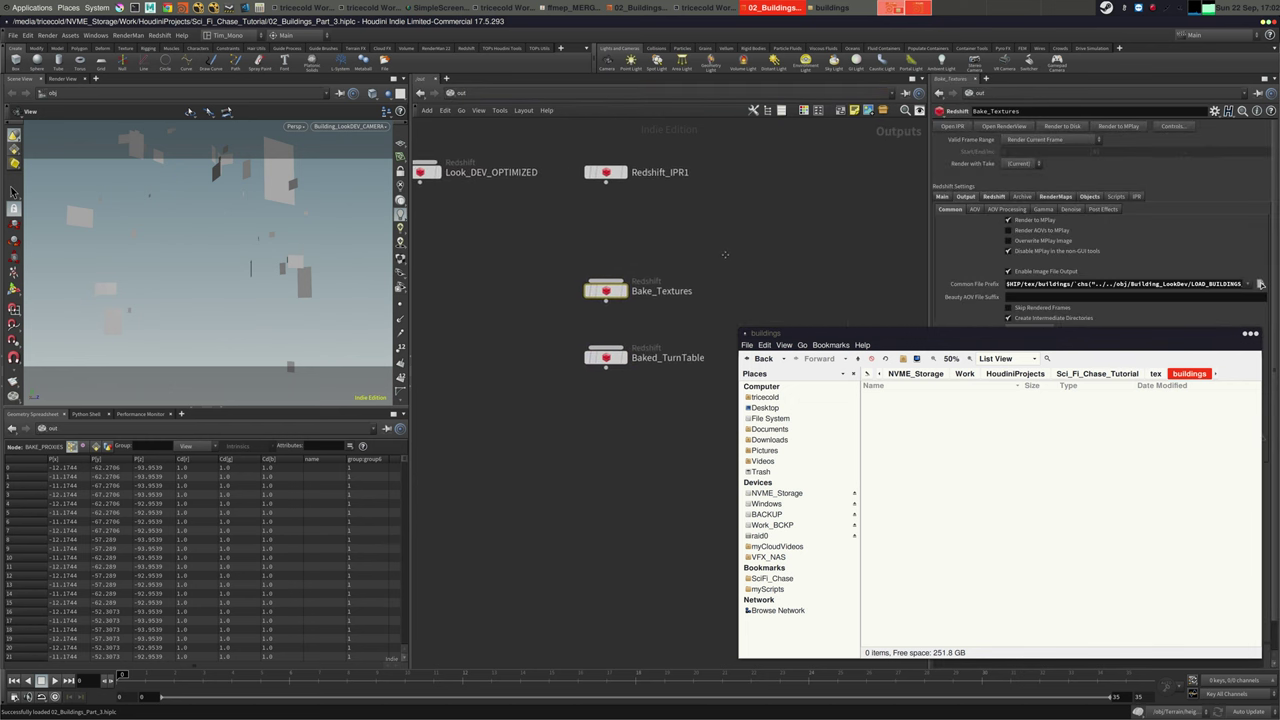
pyautogui.moveTo(1022, 335); pyautogui.dragTo(674, 460)
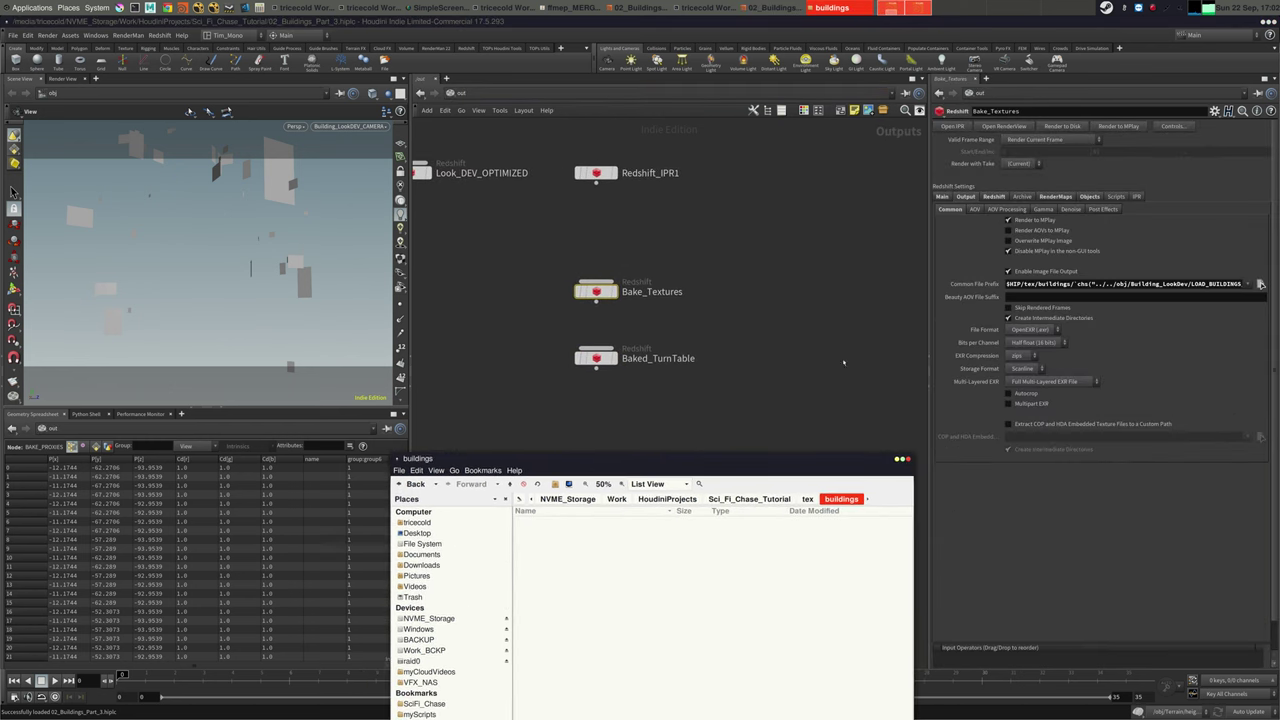
# Review the Main and Objects settings of the Bake_Textures node and move the buildings folder window up
pyautogui.click(942, 196)
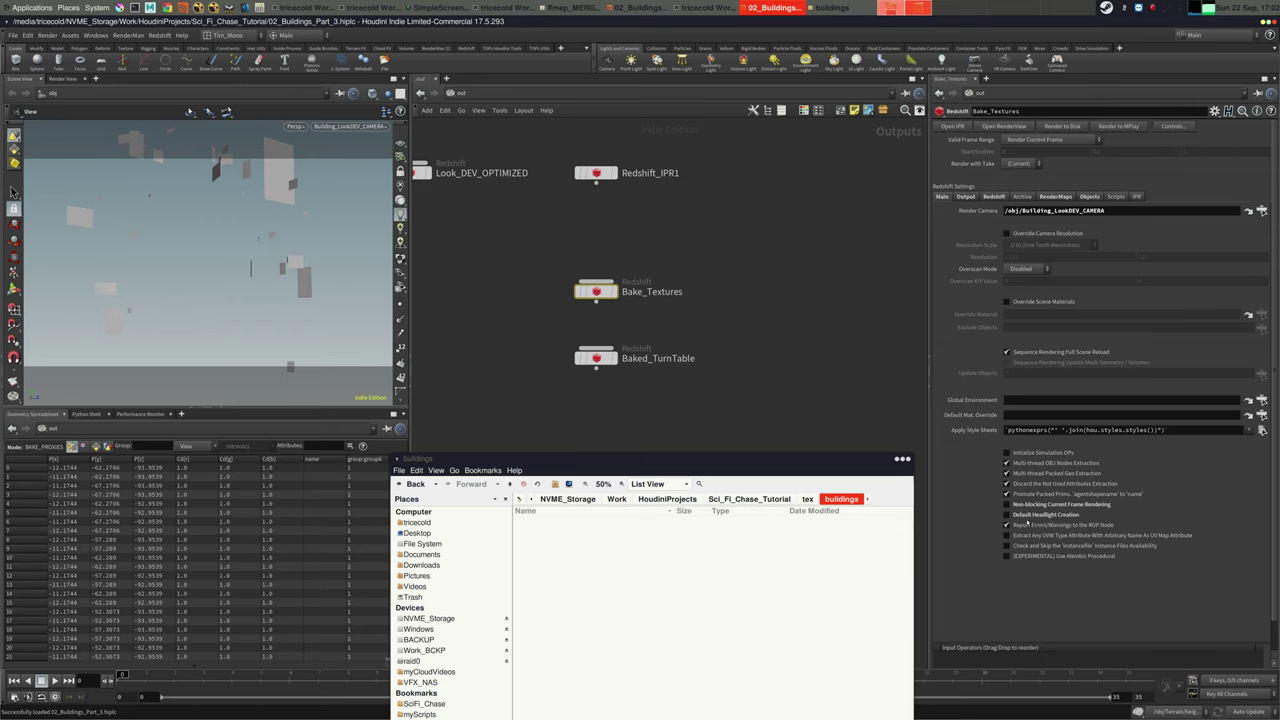
pyautogui.click(1089, 197)
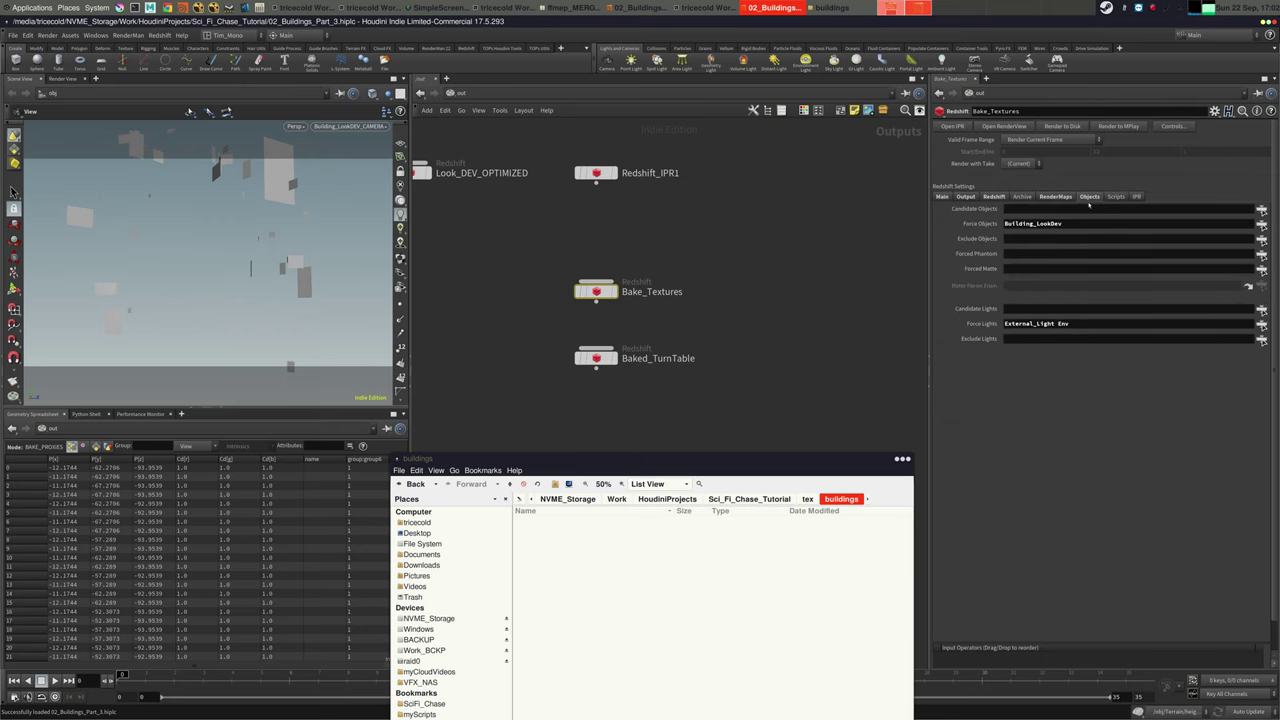
pyautogui.click(942, 196)
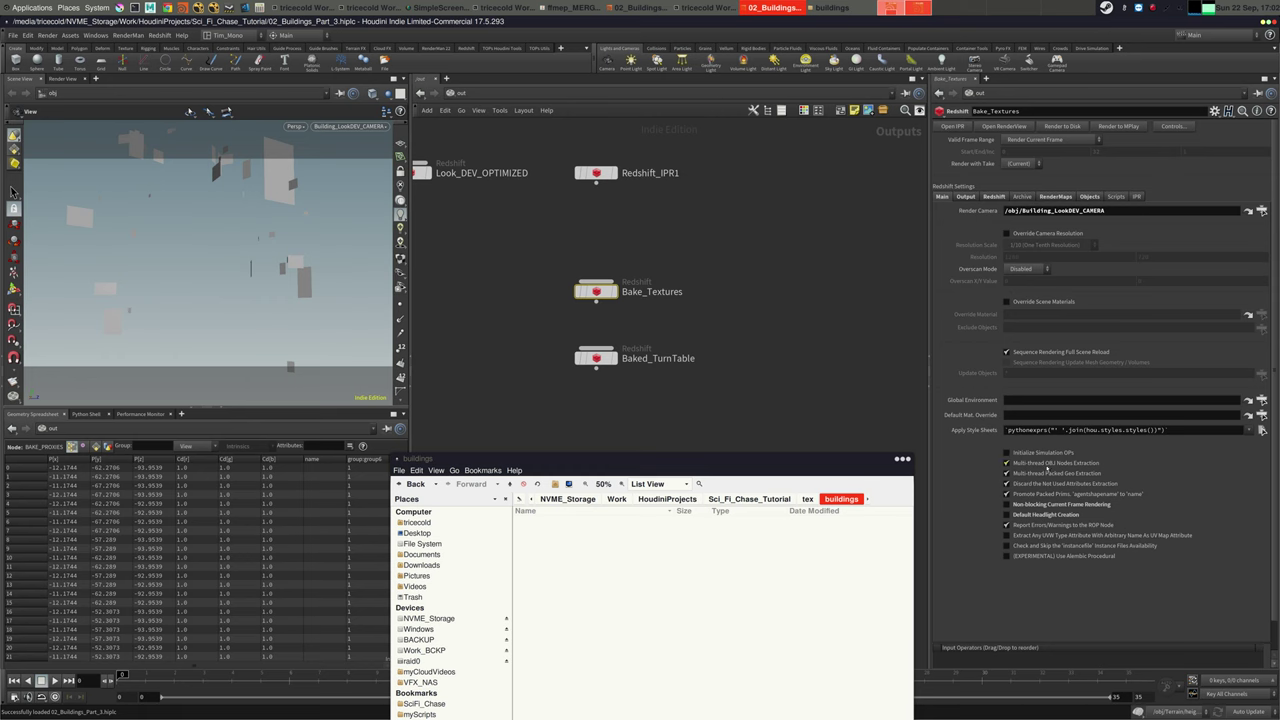
pyautogui.moveTo(881, 460); pyautogui.dragTo(894, 353)
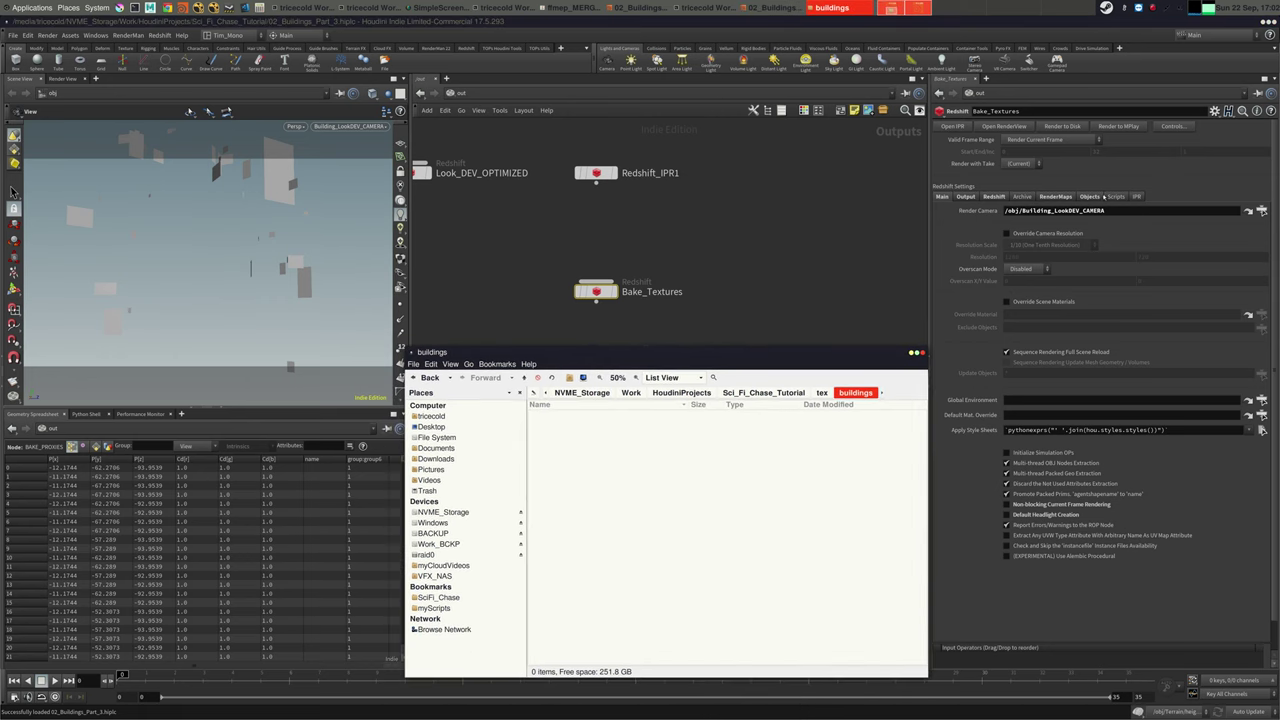
# Check the Redshift settings of Bake_Textures, render it to disk, and move the buildings folder window clear of the MPlay window
pyautogui.click(1089, 197)
pyautogui.click(994, 197)
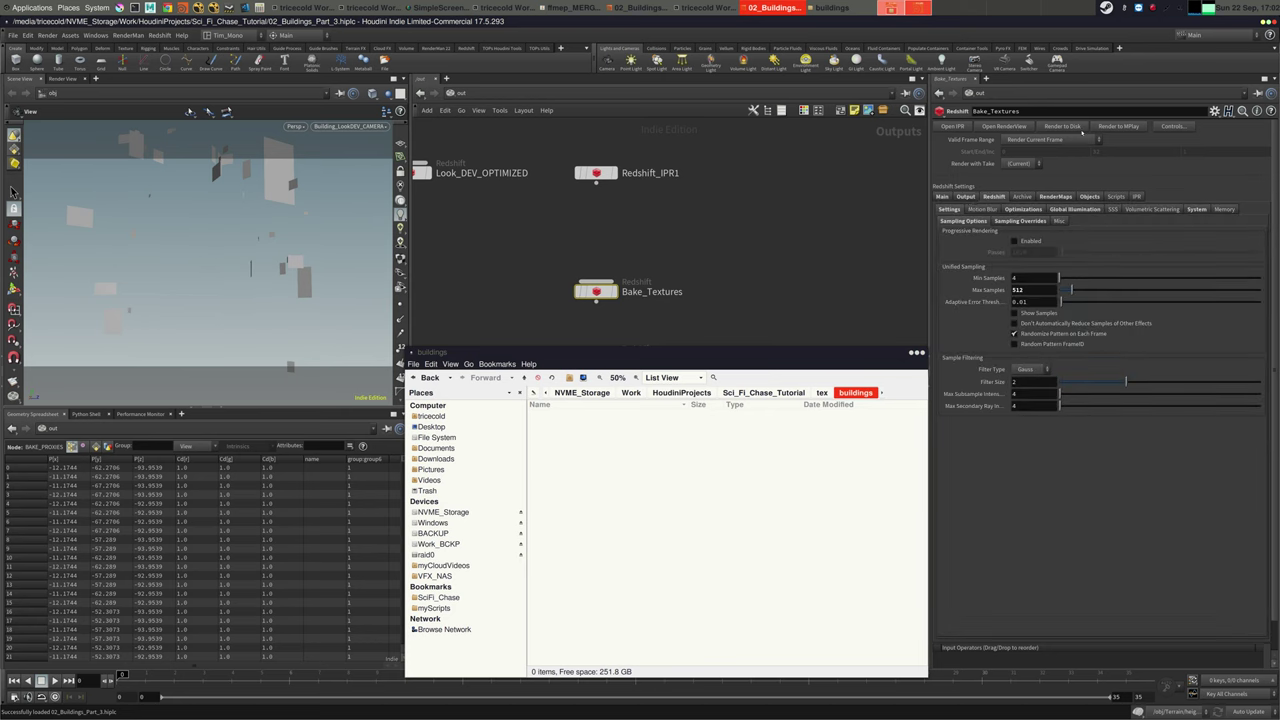
pyautogui.click(1069, 126)
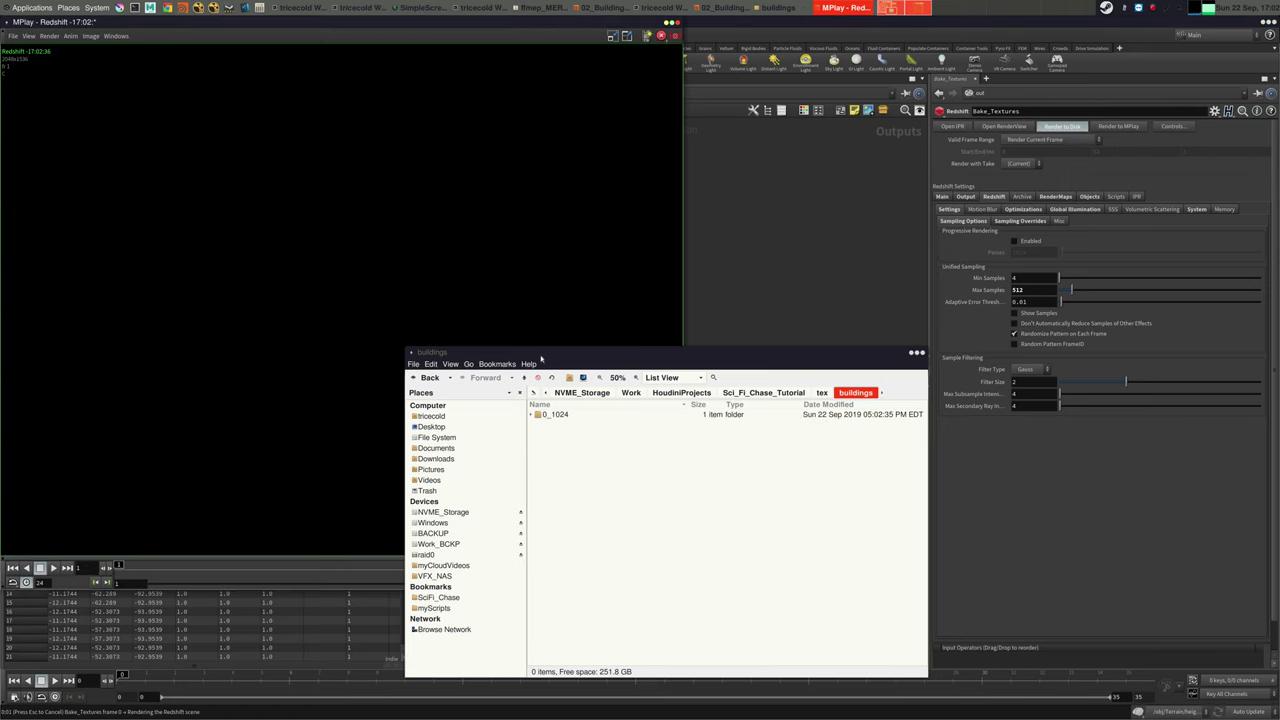
pyautogui.click(547, 353)
pyautogui.moveTo(547, 353); pyautogui.dragTo(831, 22)
pyautogui.click(378, 8)
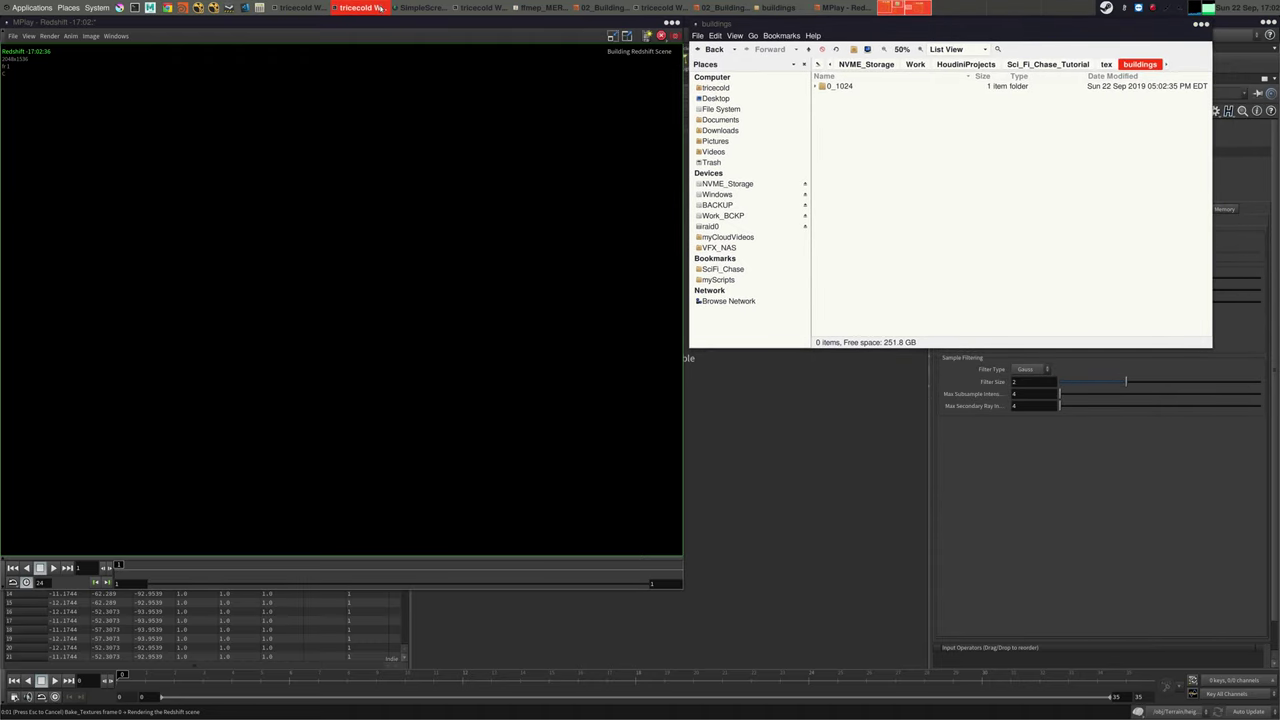
pyautogui.click(484, 9)
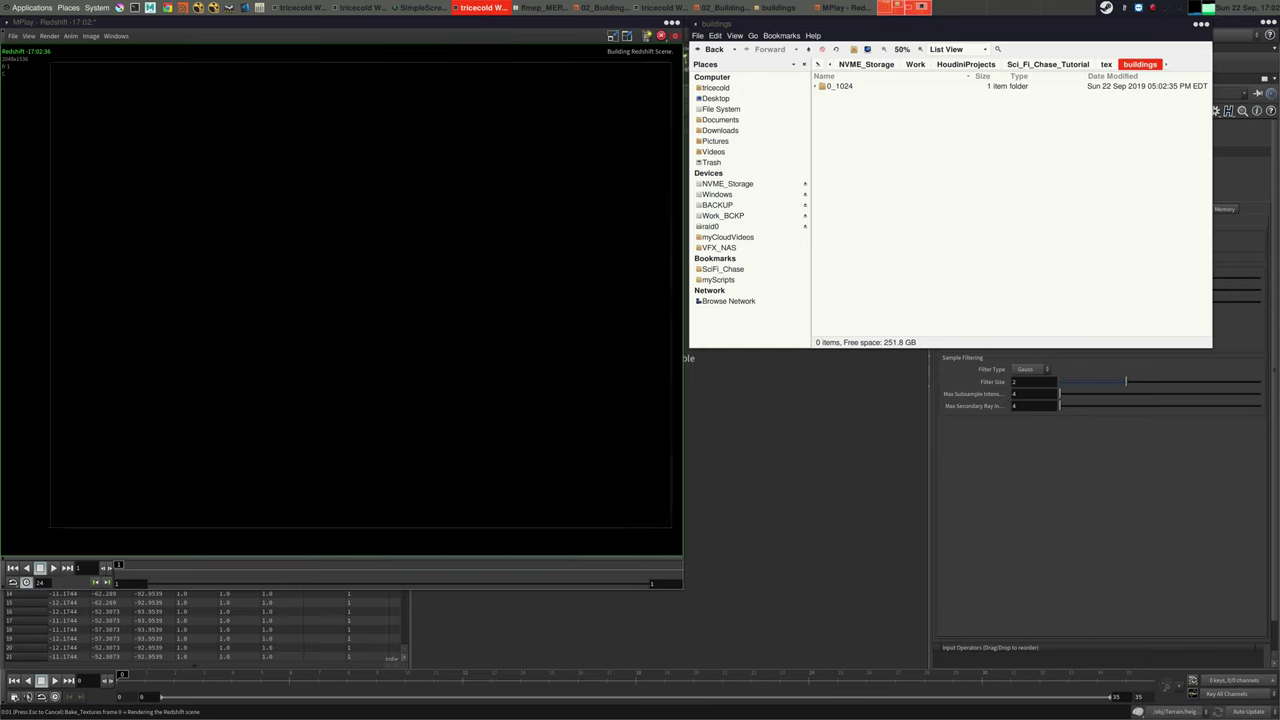
pyautogui.click(1152, 7)
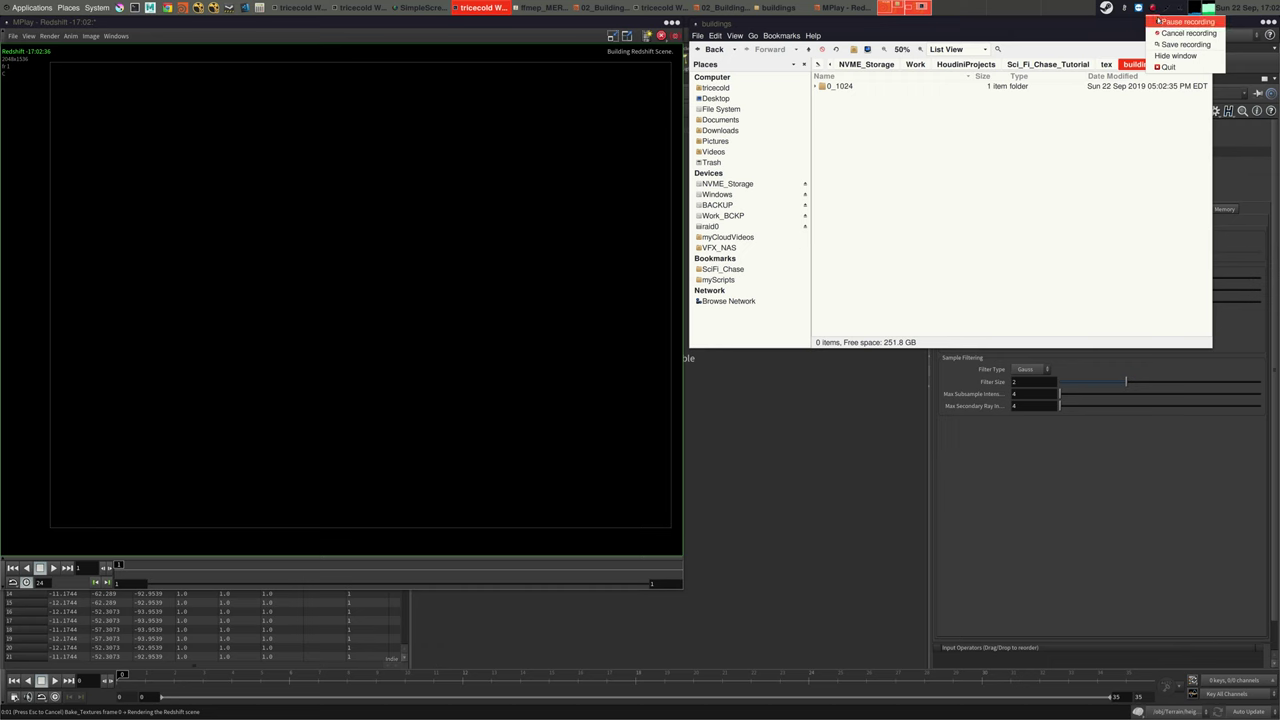
pyautogui.click(1165, 21)
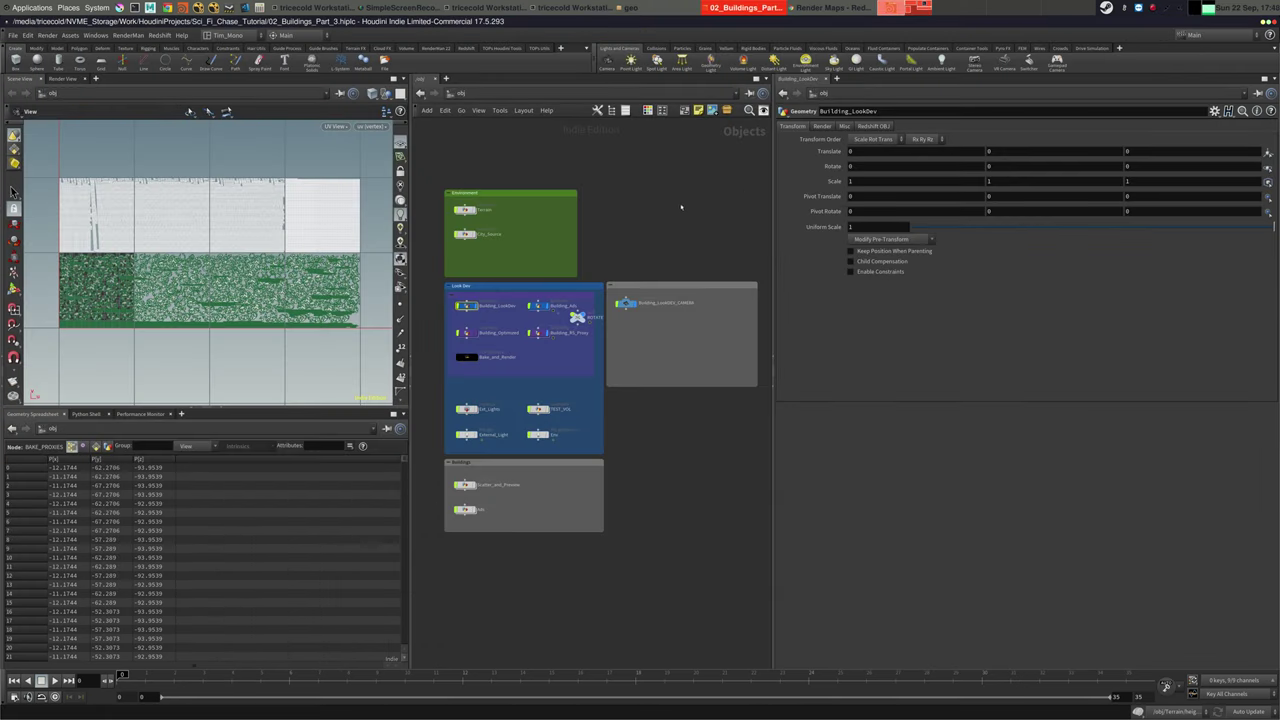
# Widen the network view by narrowing the parameter area beside it
pyautogui.moveTo(682, 207); pyautogui.dragTo(684, 194, button='middle')
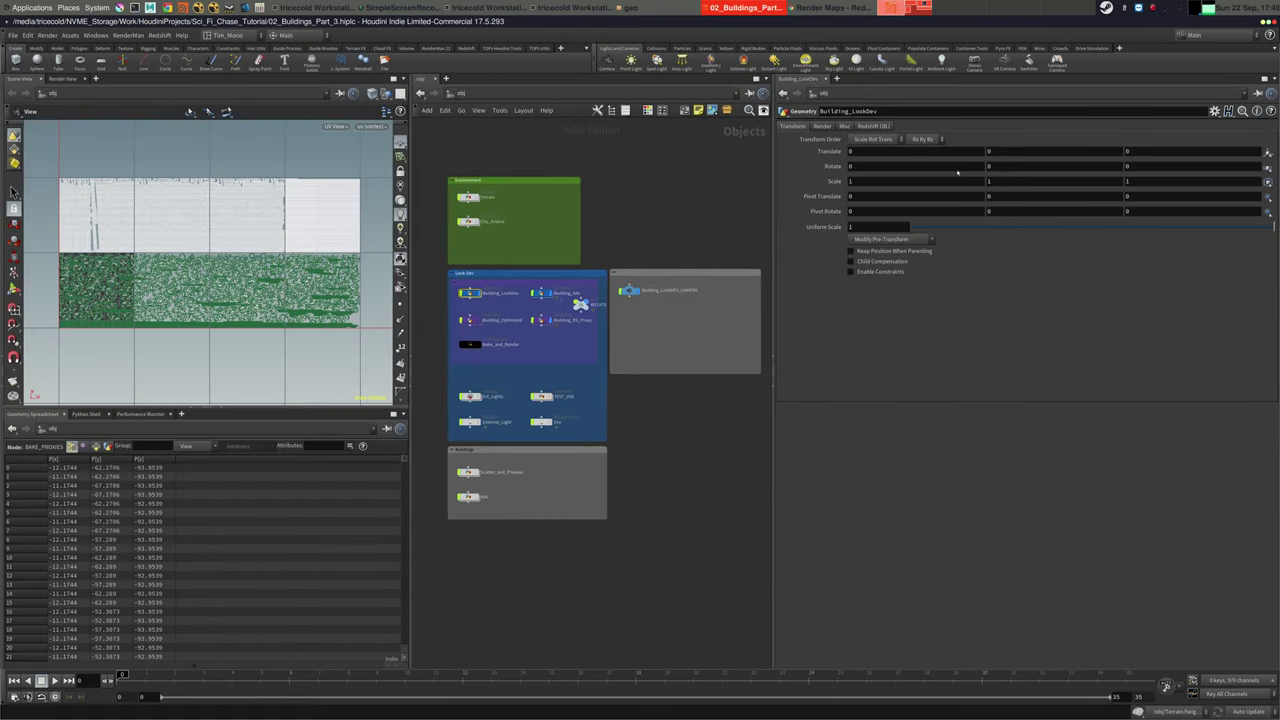
pyautogui.moveTo(644, 206); pyautogui.dragTo(643, 239, button='middle')
pyautogui.scroll(3, 546, 339)
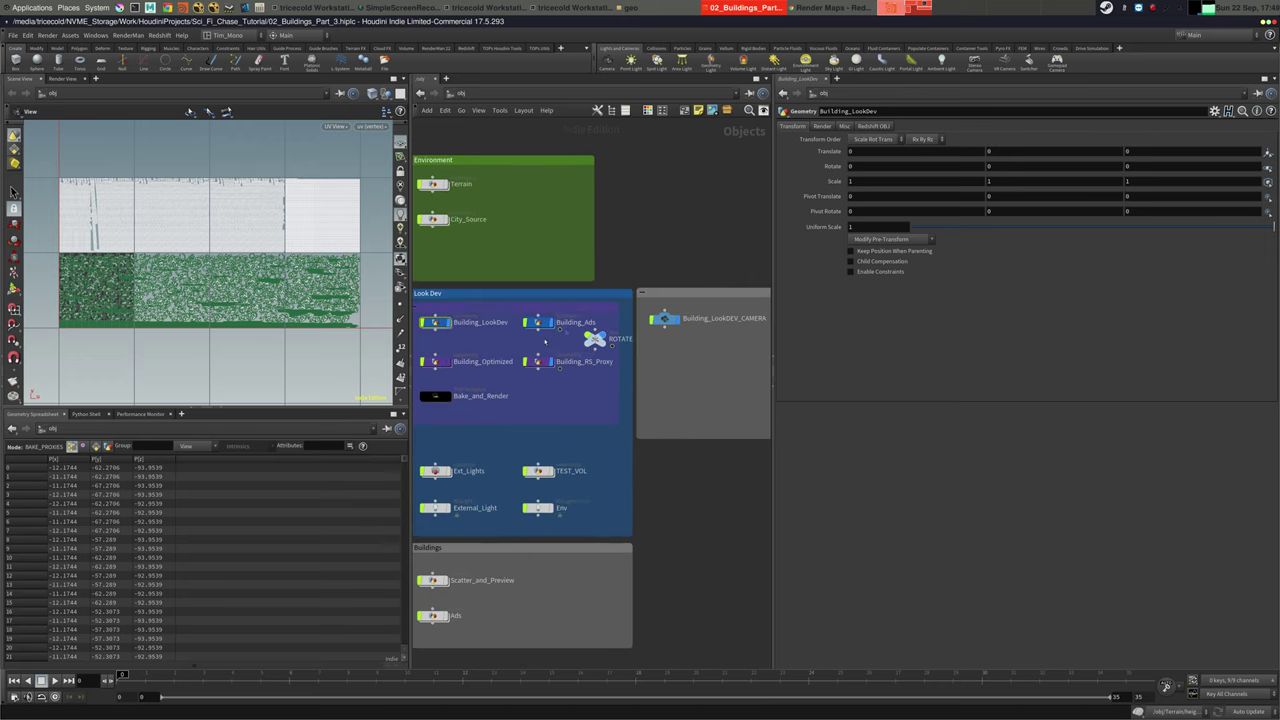
pyautogui.scroll(-3, 538, 362)
pyautogui.moveTo(535, 384); pyautogui.dragTo(539, 391, button='middle')
pyautogui.scroll(2, 539, 388)
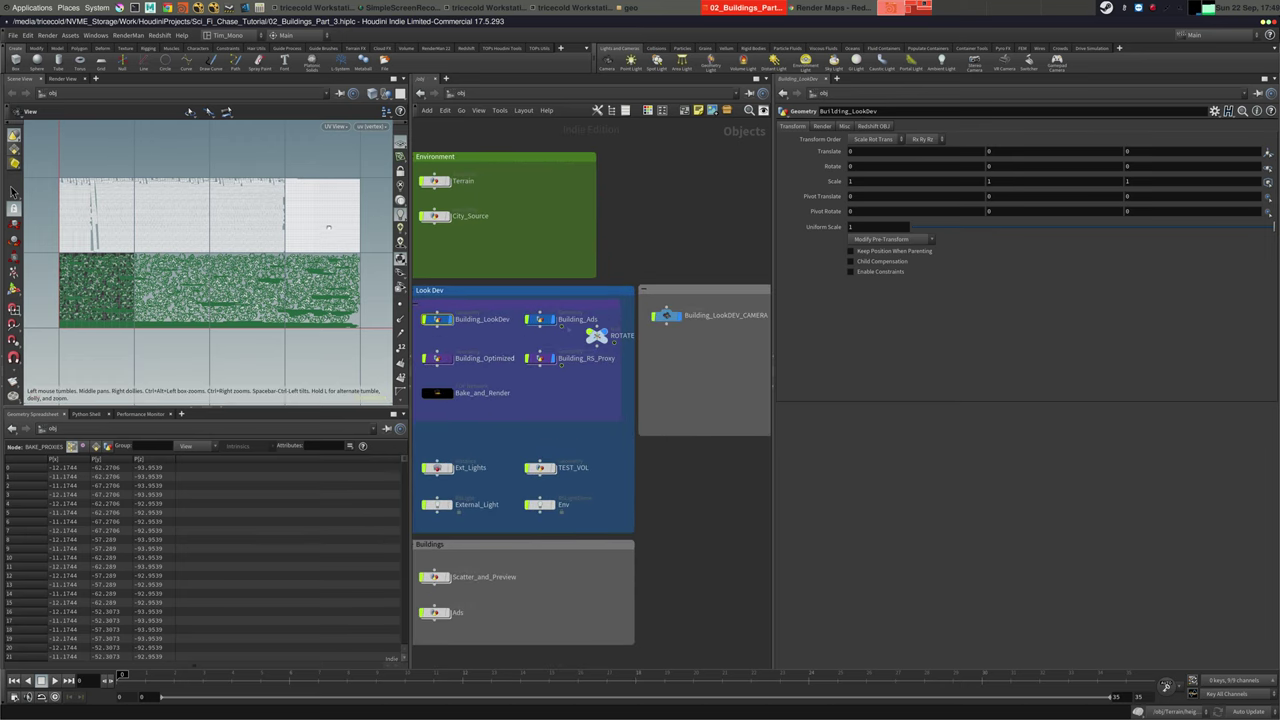
pyautogui.moveTo(517, 249); pyautogui.dragTo(558, 246, button='middle')
pyautogui.scroll(-1, 558, 246)
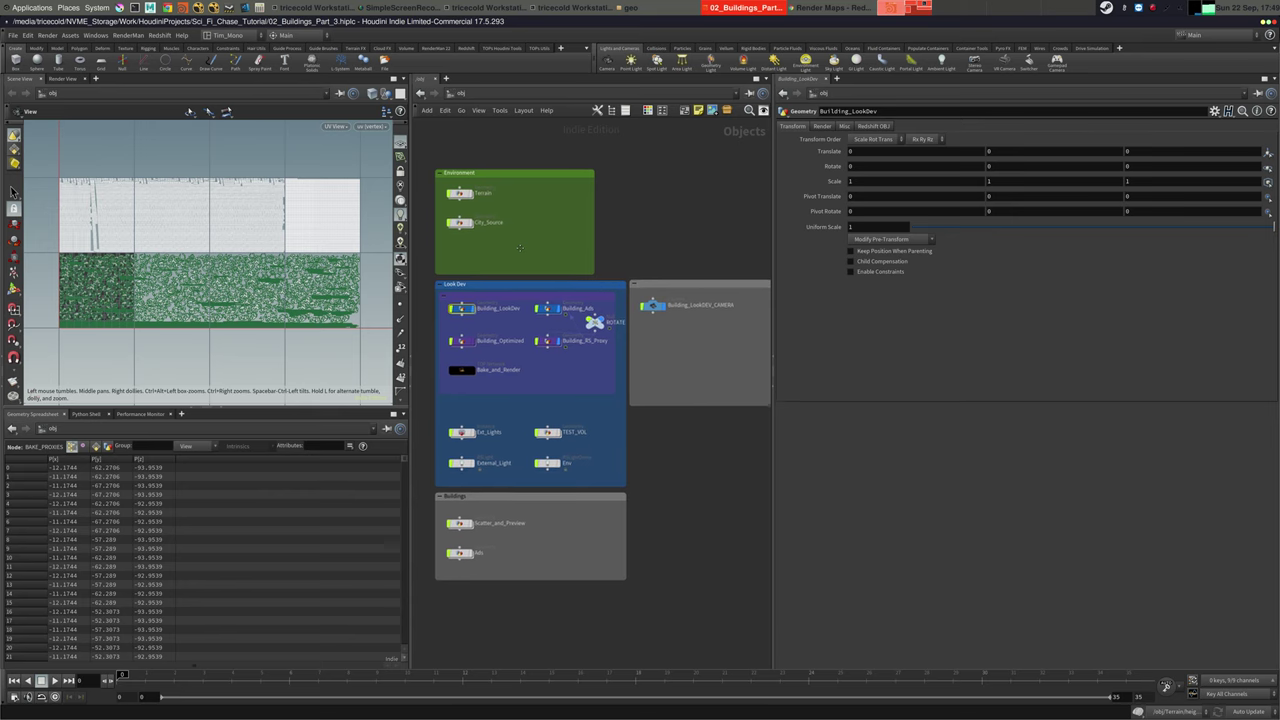
pyautogui.moveTo(772, 237); pyautogui.dragTo(946, 237)
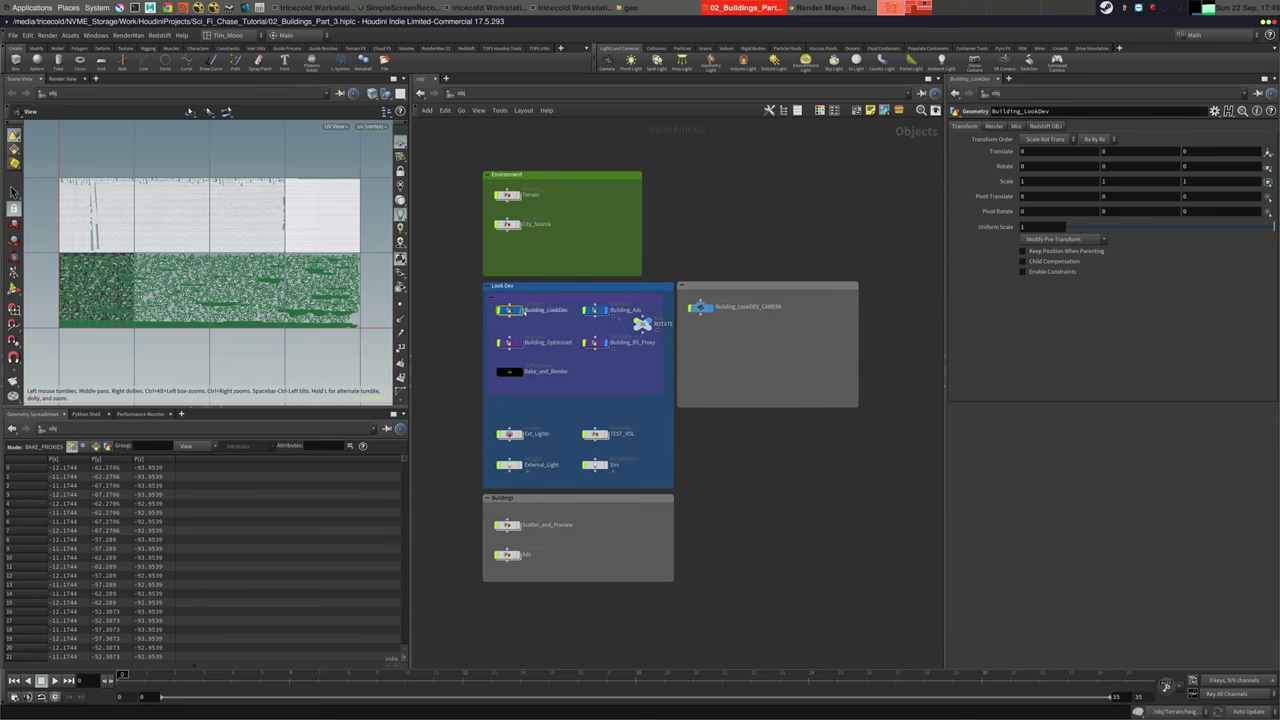
# Switch to Chrome and review the Redshift Render Maps documentation on baking several textures with merged ROP nodes
pyautogui.click(825, 8)
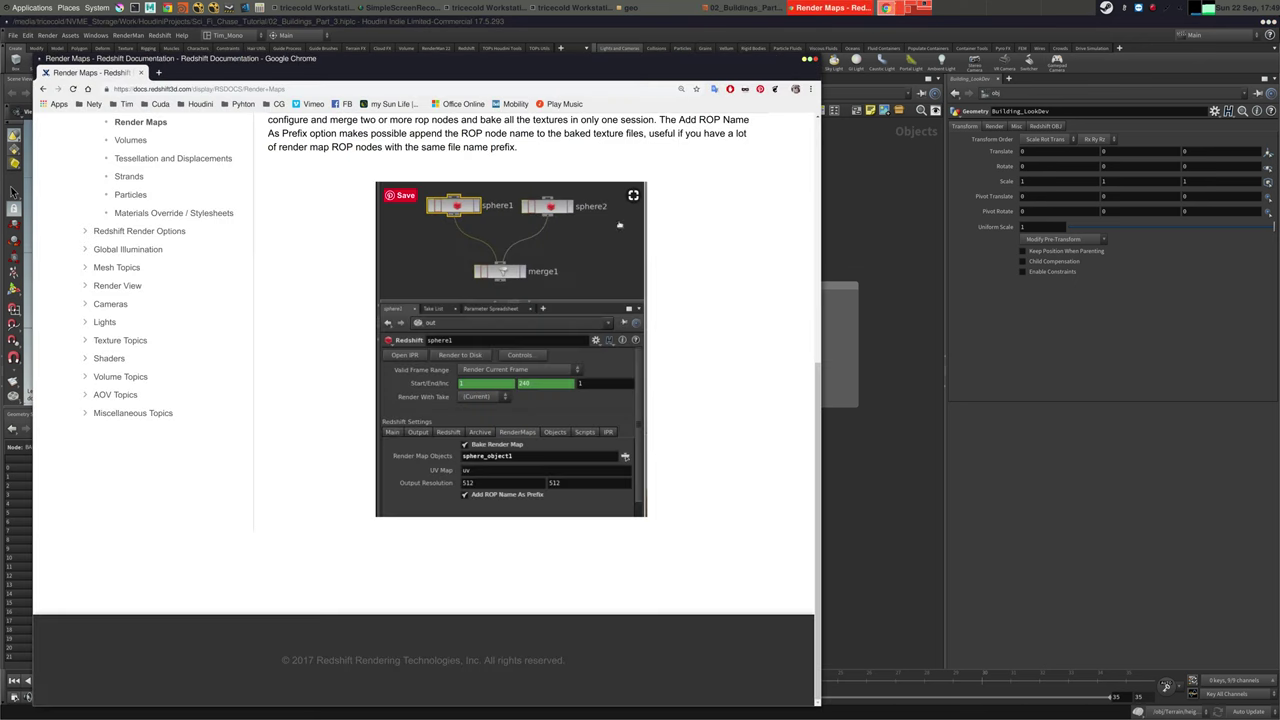
pyautogui.scroll(5, 333, 343)
pyautogui.scroll(2, 333, 343)
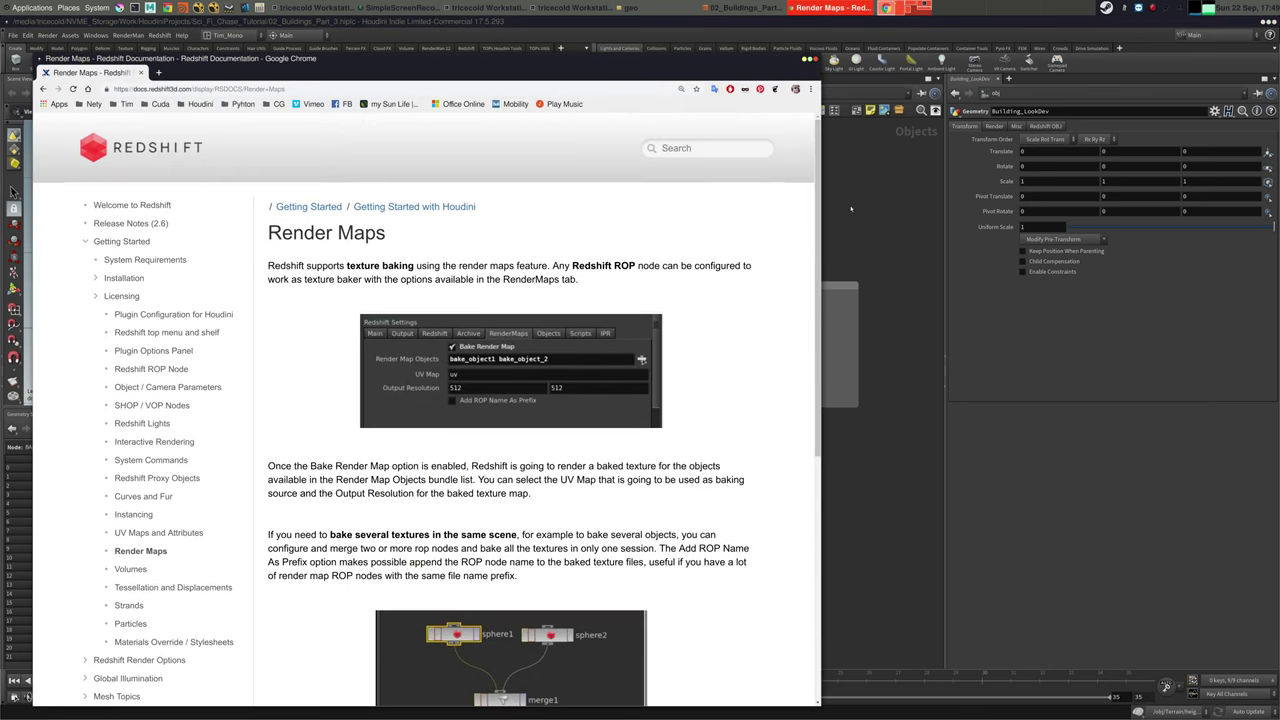
# Return to Houdini, switch the network to out, and display the Redshift settings of the Bake_Textures node
pyautogui.hotkey('alt', 'Tab')
pyautogui.click(530, 93)
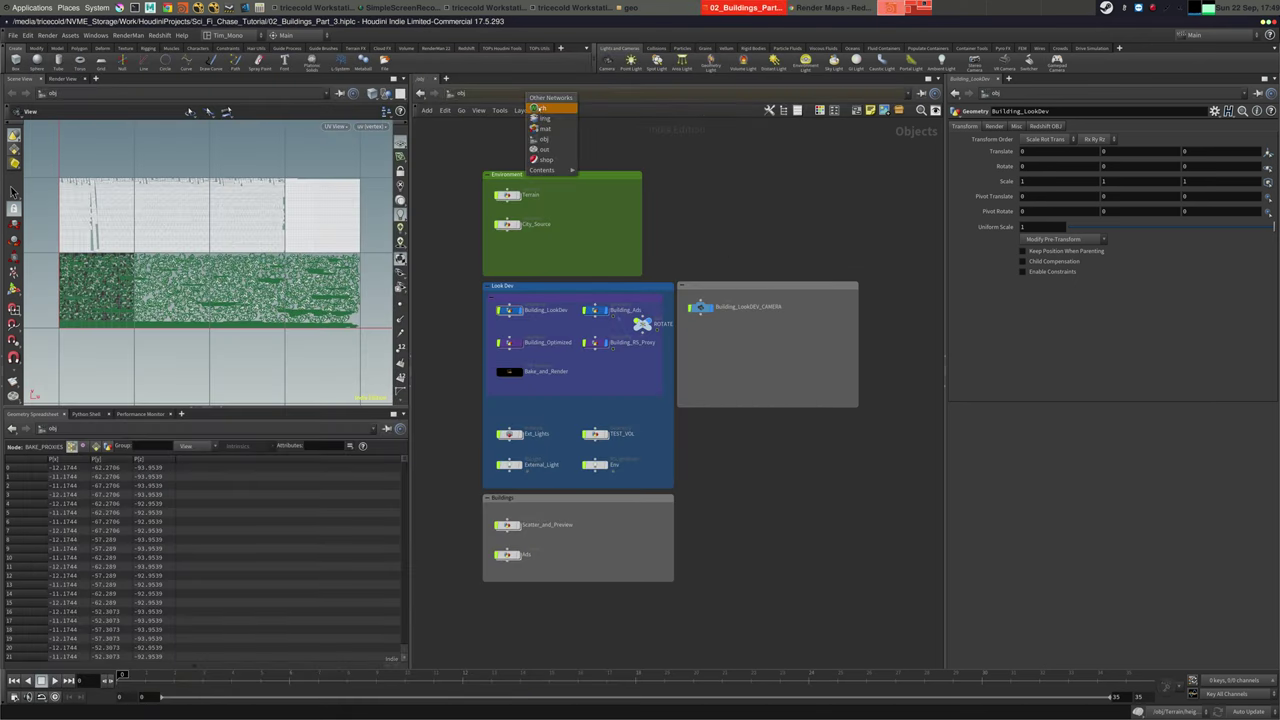
pyautogui.click(550, 150)
pyautogui.moveTo(660, 380); pyautogui.dragTo(788, 452)
pyautogui.click(1012, 197)
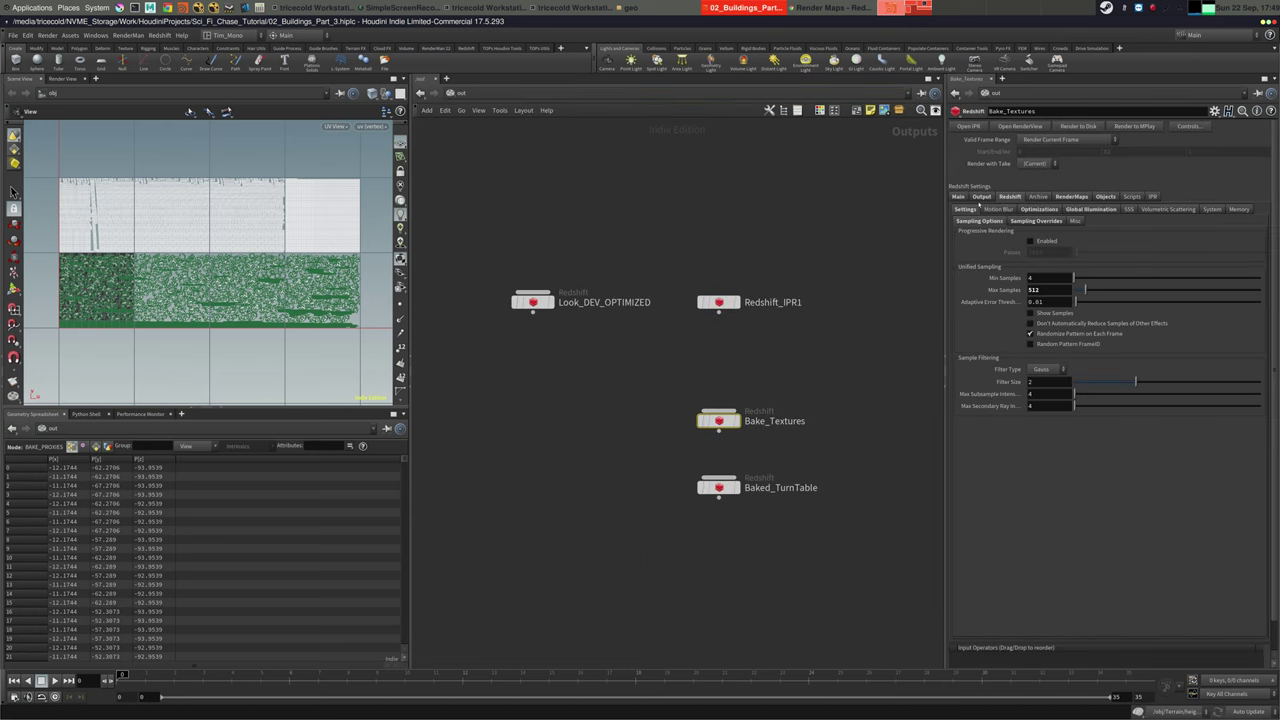
# Try other GI engines on Bake_Textures and restore Brute Force as primary and Irradiance Point Cloud as secondary
pyautogui.click(1096, 210)
pyautogui.click(1055, 235)
pyautogui.click(1053, 266)
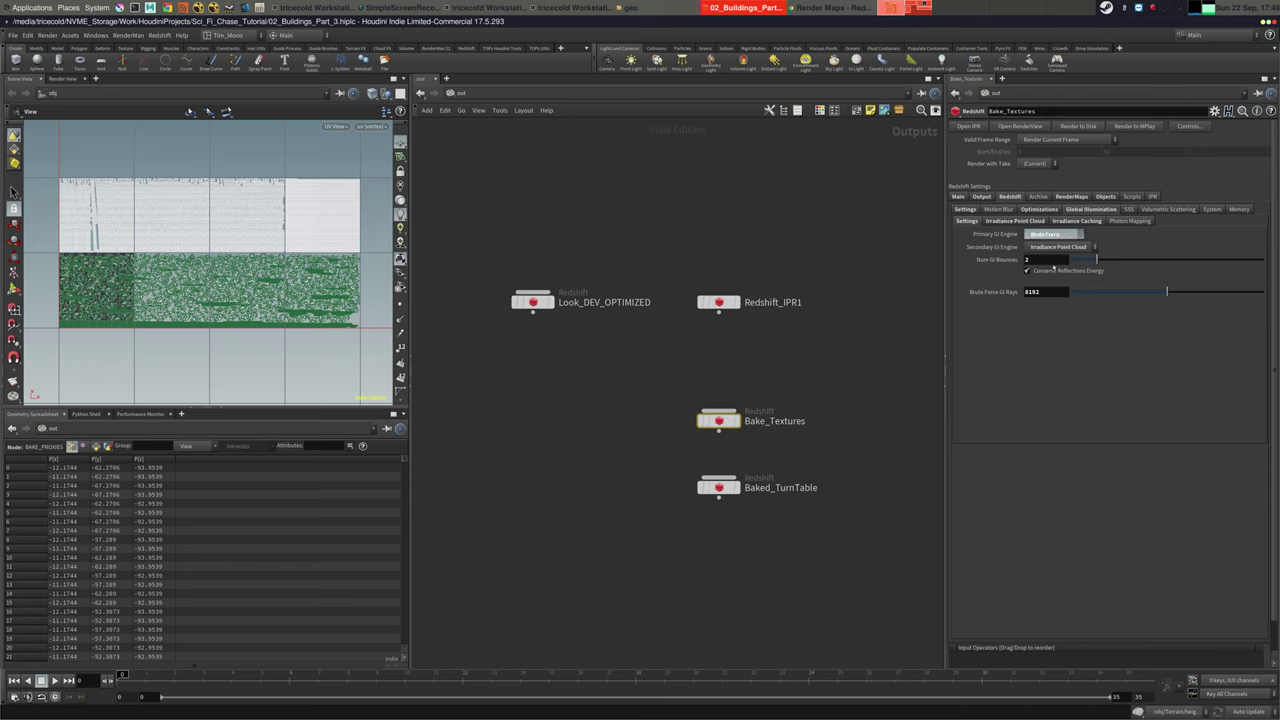
pyautogui.click(1053, 249)
pyautogui.click(1040, 288)
pyautogui.click(1050, 234)
pyautogui.click(1056, 274)
pyautogui.click(1056, 249)
pyautogui.click(1035, 276)
# Review the Irradiance Point Cloud, secondary GI engine, sampling and Main settings of the Bake_Textures node
pyautogui.click(1014, 221)
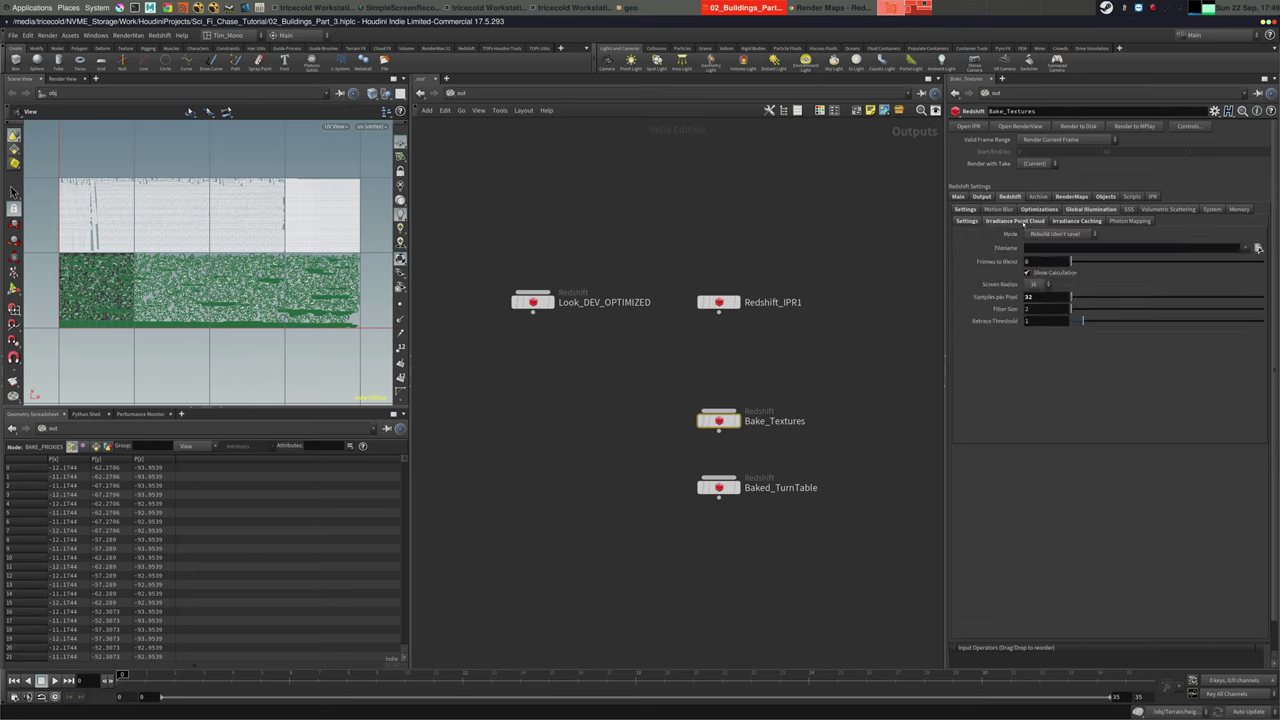
pyautogui.click(966, 221)
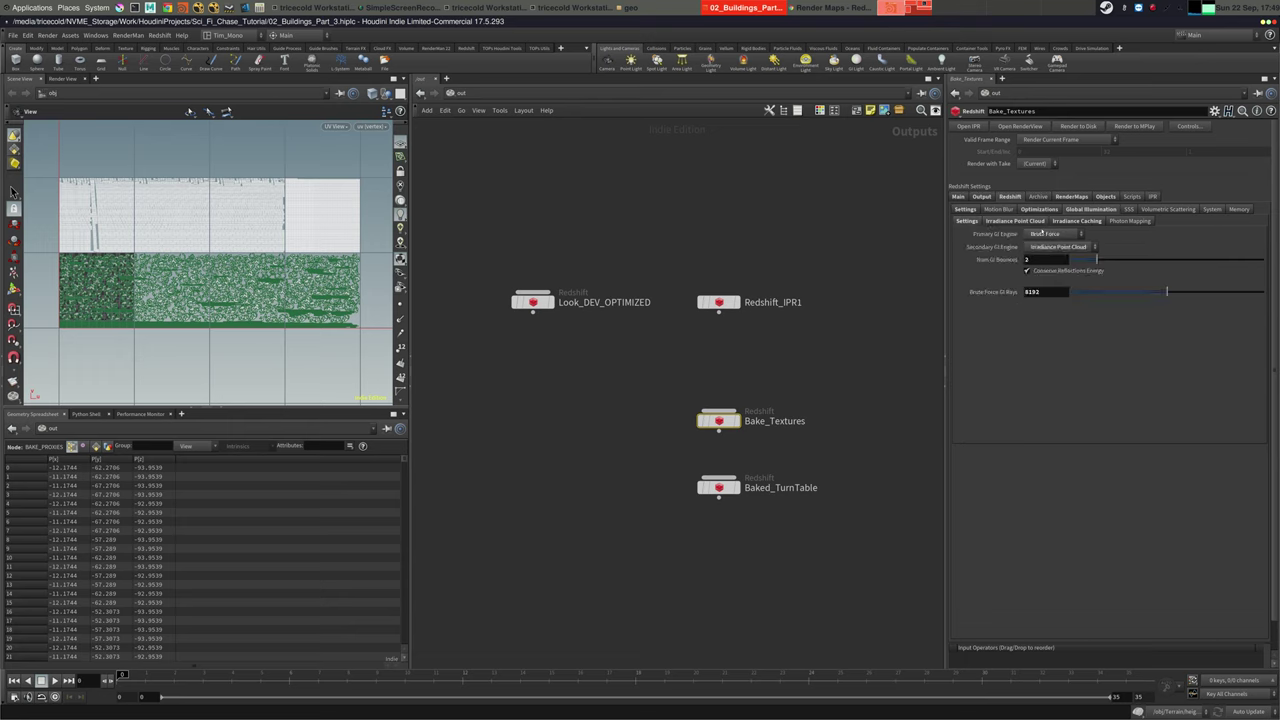
pyautogui.click(1059, 247)
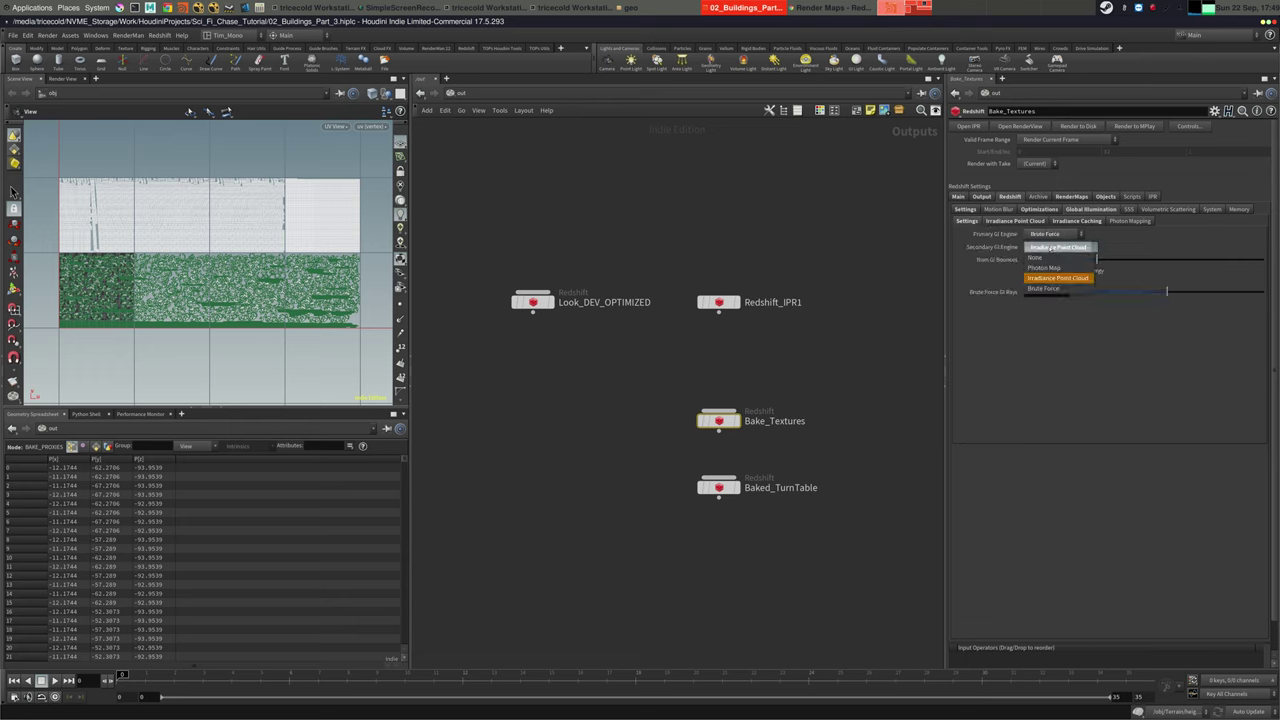
pyautogui.click(883, 246)
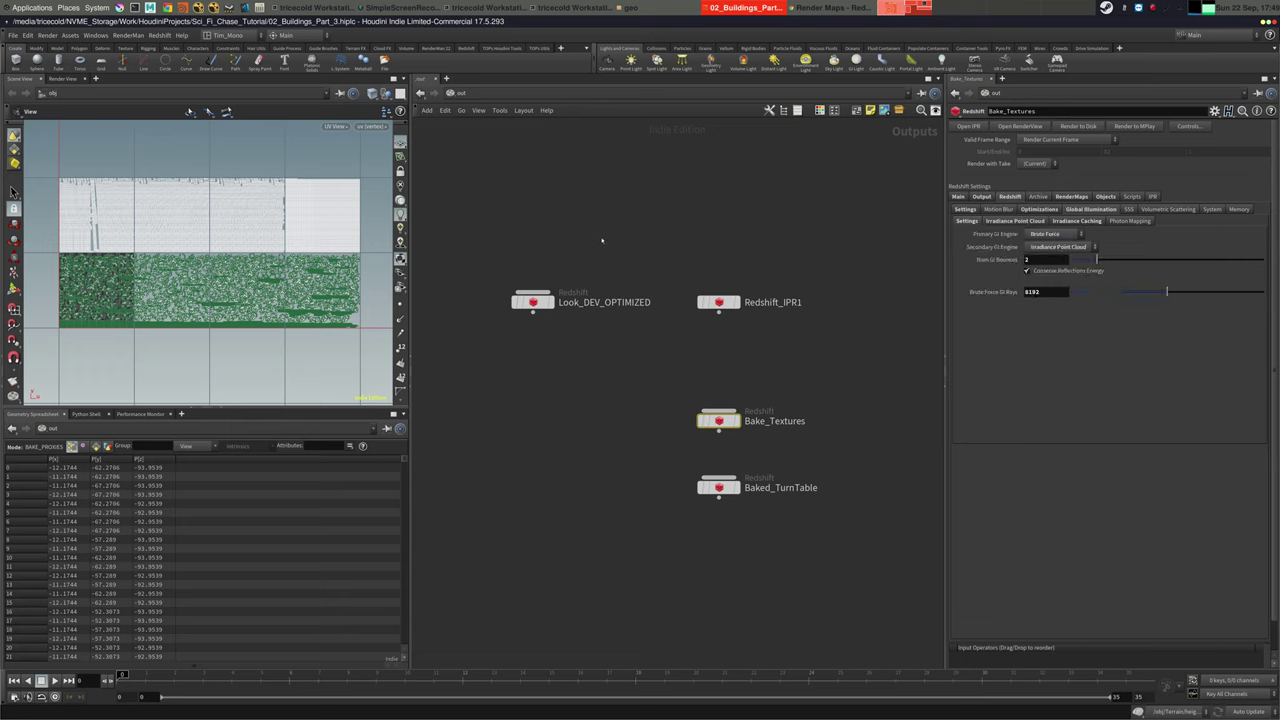
pyautogui.click(1010, 196)
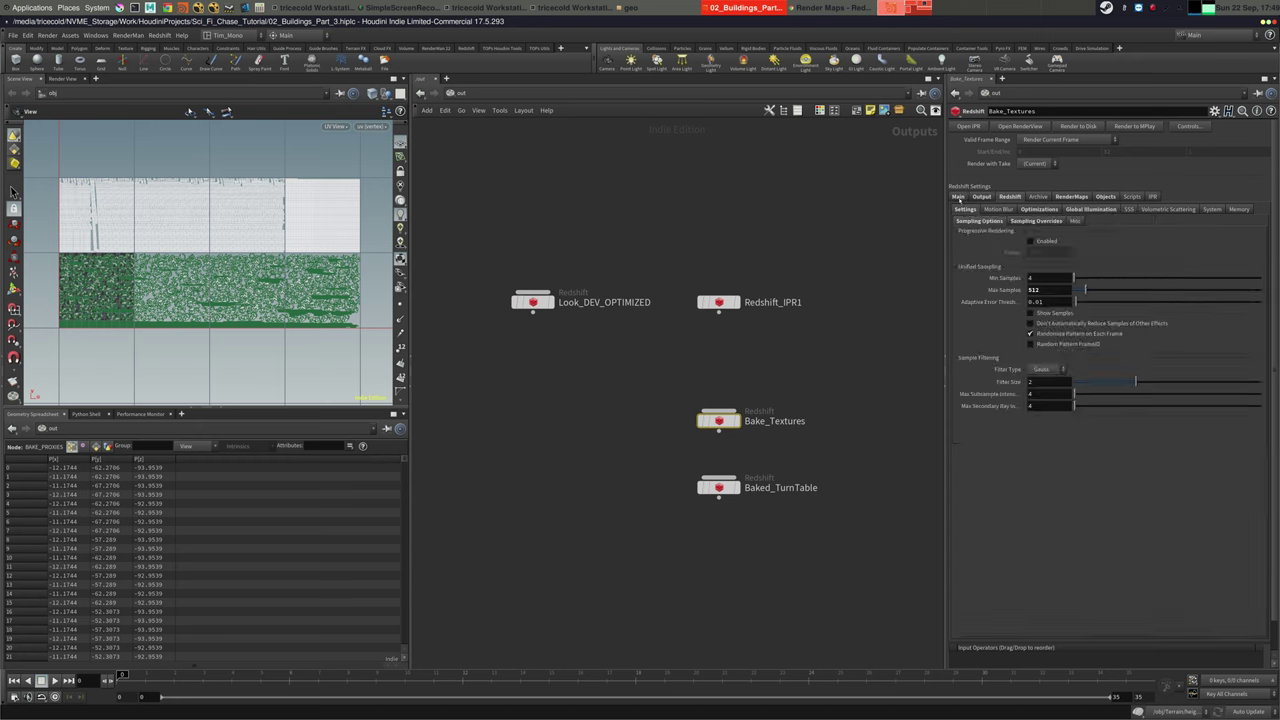
pyautogui.click(958, 196)
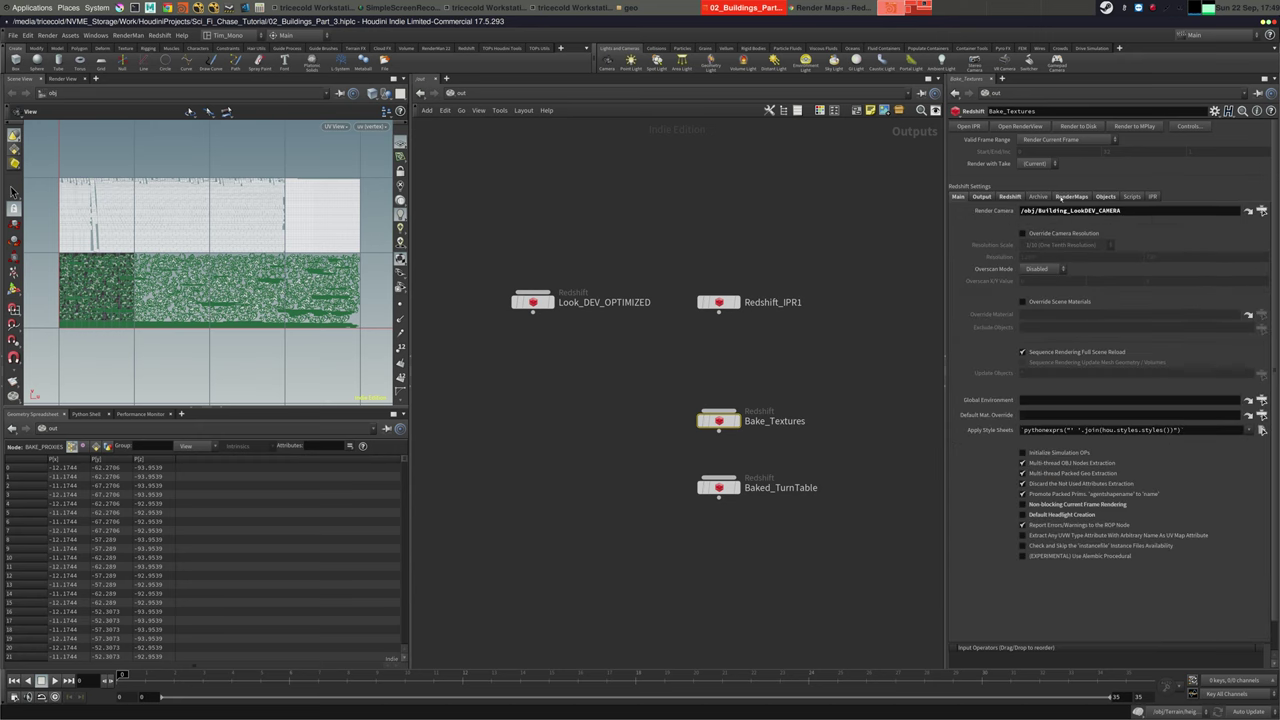
# Return to the obj network, enter Building_LookDev, and select the BAKE_PROXIES null with the node feeding it
pyautogui.click(461, 92)
pyautogui.click(505, 140)
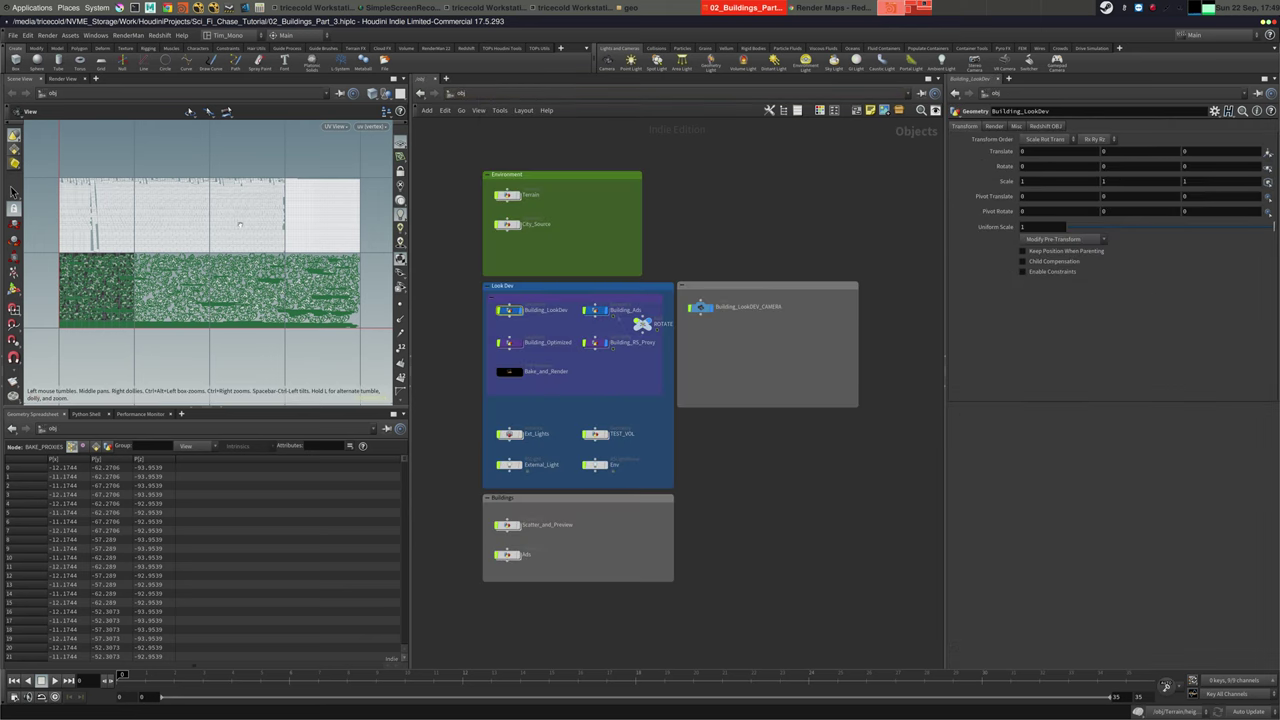
pyautogui.scroll(4, 193, 241)
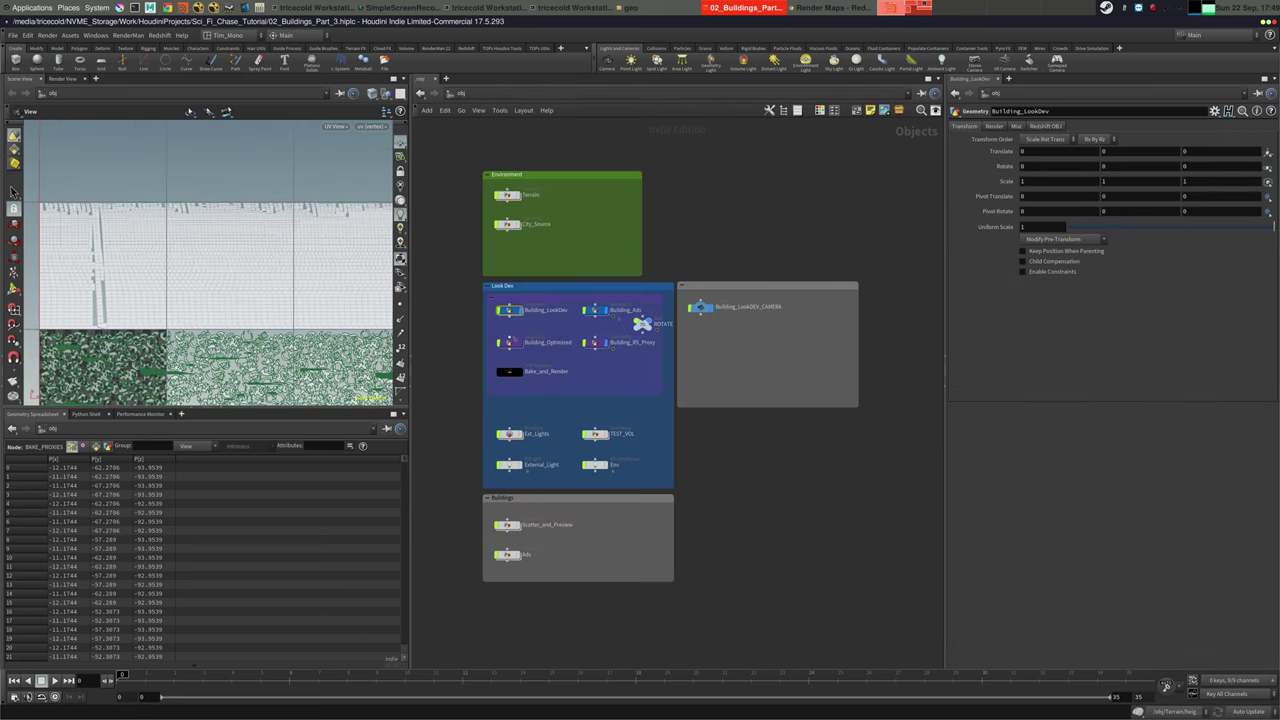
pyautogui.moveTo(505, 342)
pyautogui.doubleClick(509, 310)
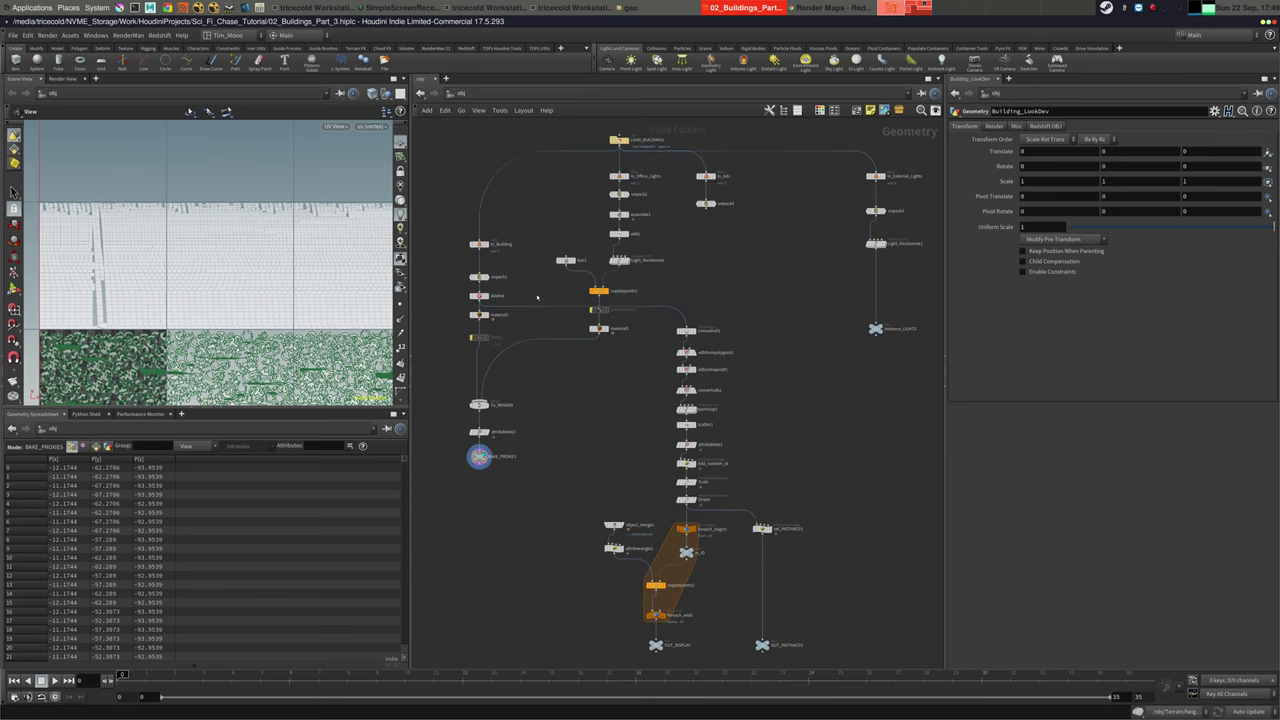
pyautogui.moveTo(532, 445); pyautogui.dragTo(585, 379, button='middle')
pyautogui.moveTo(583, 376); pyautogui.dragTo(524, 388)
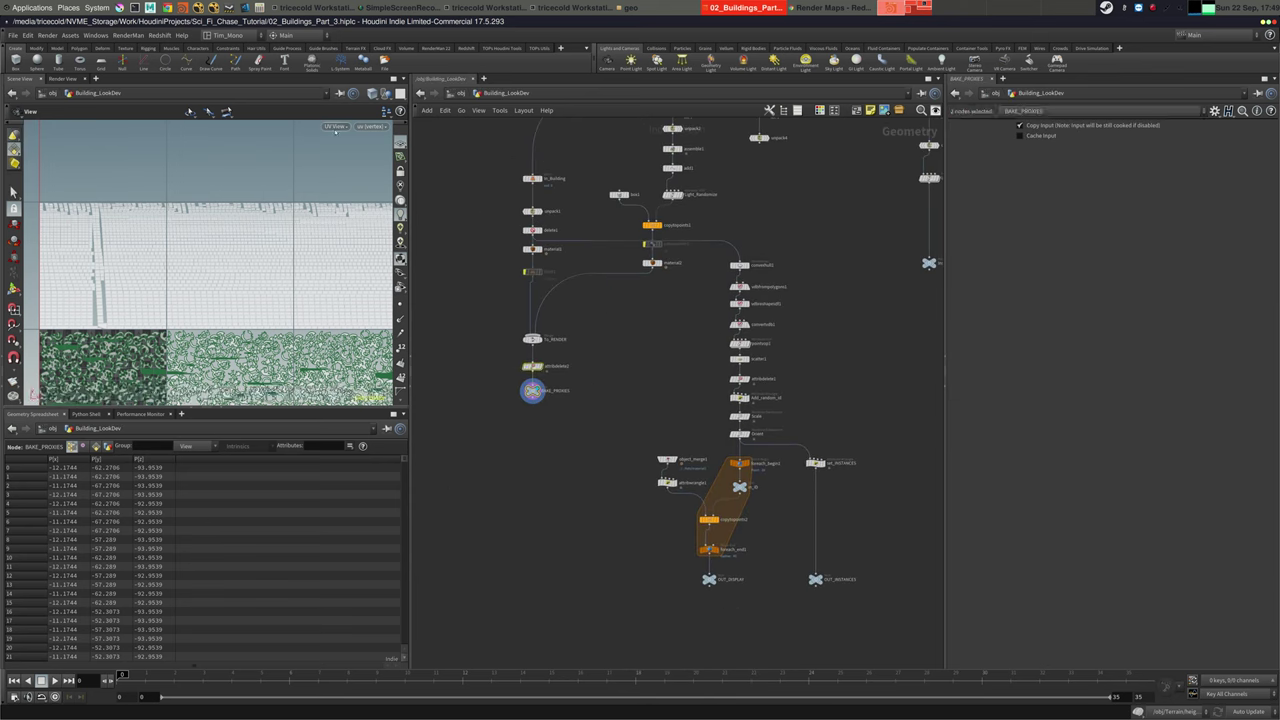
# Change the viewport from the UV view to the perspective view and bring the building towers into frame
pyautogui.click(336, 127)
pyautogui.moveTo(342, 149)
pyautogui.click(412, 147)
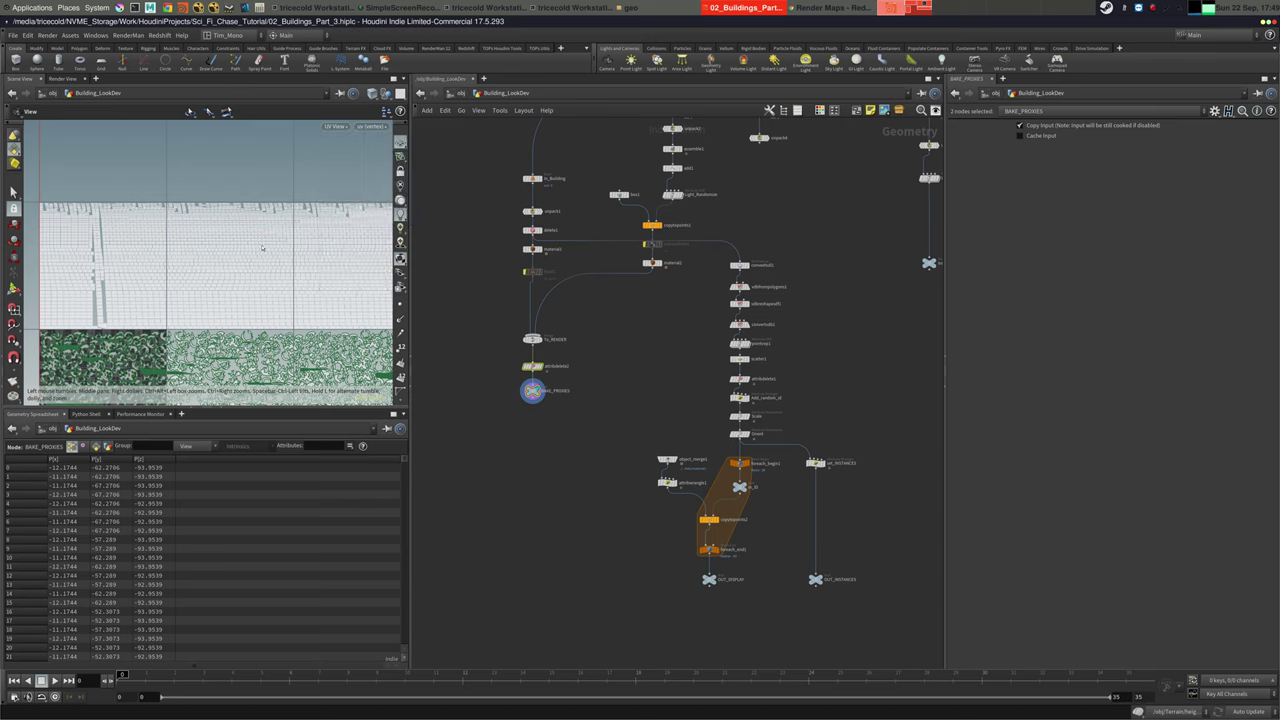
pyautogui.hotkey('space', '2')
pyautogui.hotkey('space', 'g')
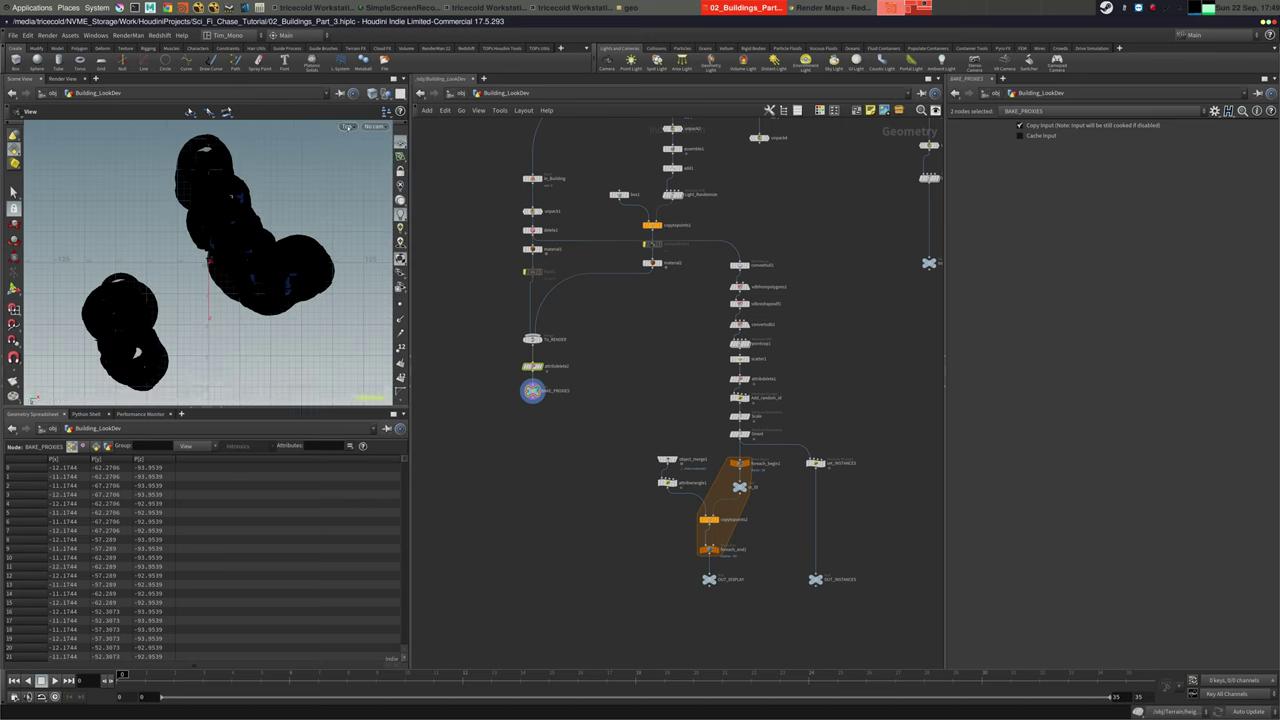
pyautogui.click(347, 126)
pyautogui.moveTo(340, 148)
pyautogui.click(430, 146)
pyautogui.moveTo(171, 277); pyautogui.dragTo(425, 263, button='right')
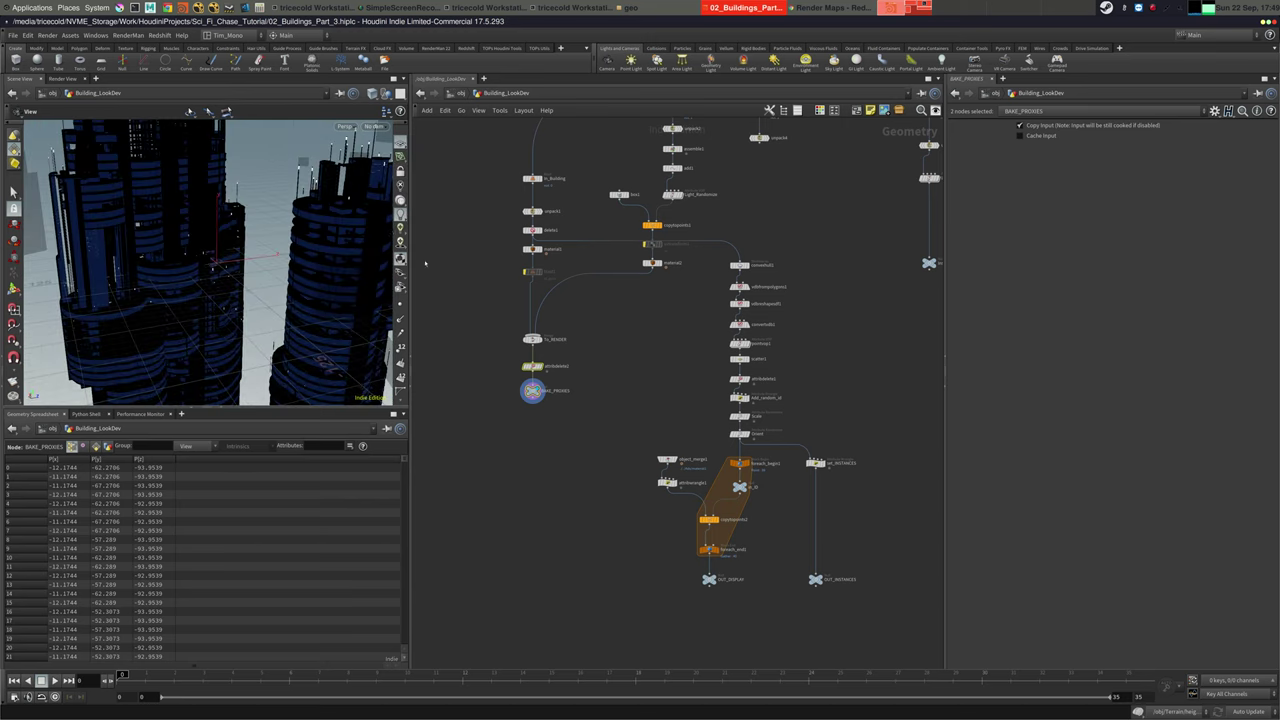
# Select the BAKE_PROXIES null and set the viewport shading to Flat Wire Shaded
pyautogui.click(533, 390)
pyautogui.scroll(6, 286, 253)
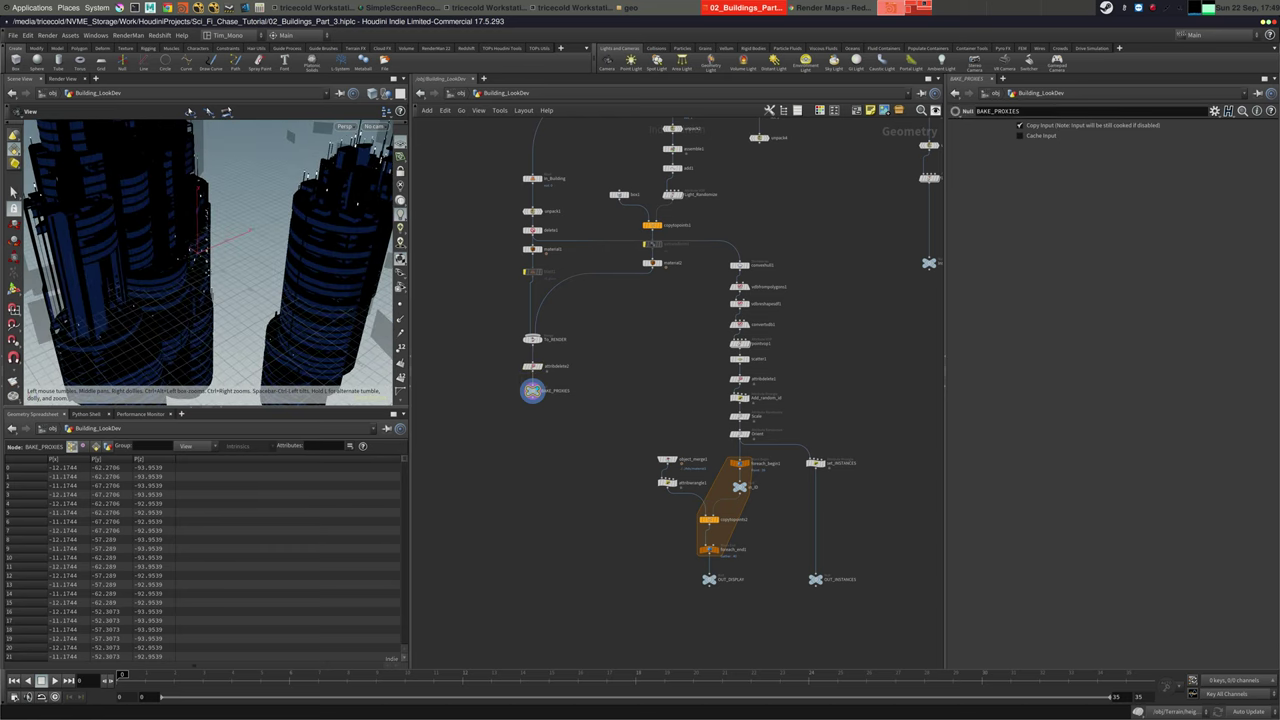
pyautogui.scroll(6, 286, 253)
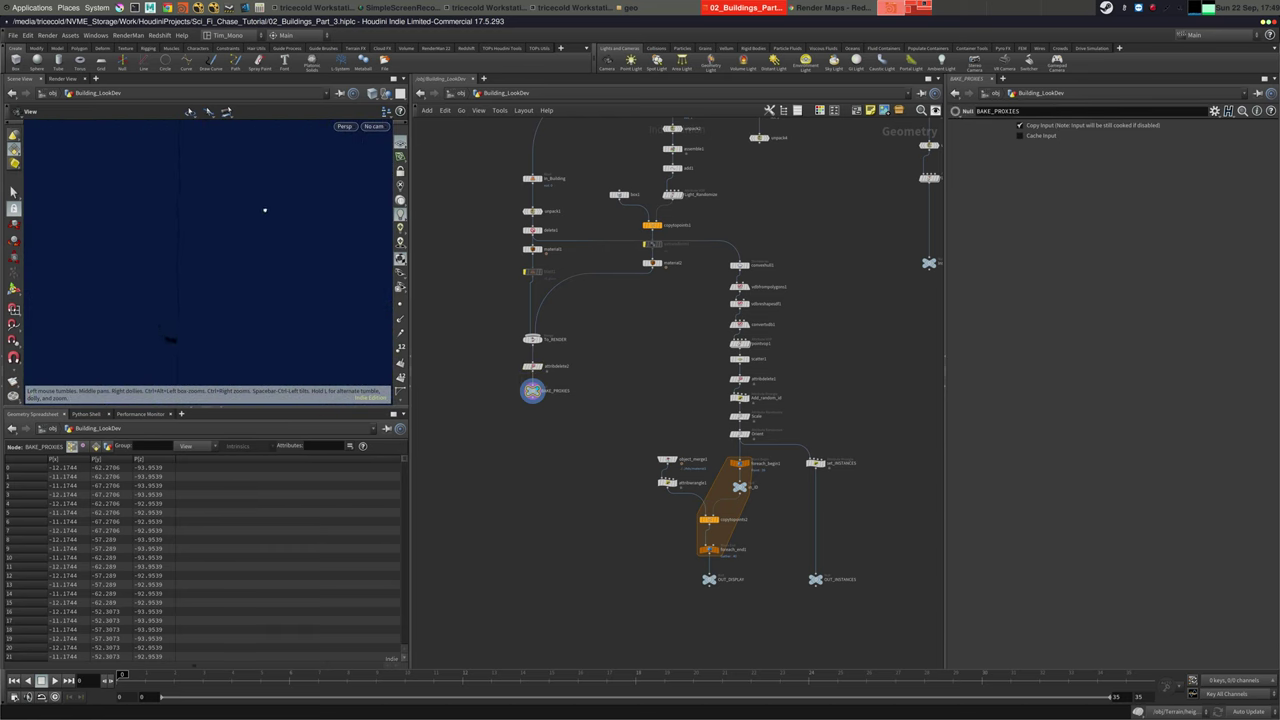
pyautogui.hotkey('shift', 'w')
pyautogui.moveTo(217, 295)
pyautogui.mouseDown()
pyautogui.moveTo(251, 272)
pyautogui.moveTo(189, 311)
pyautogui.moveTo(222, 318)
pyautogui.mouseUp()
pyautogui.hotkey('shift', 'w')
pyautogui.click(372, 93)
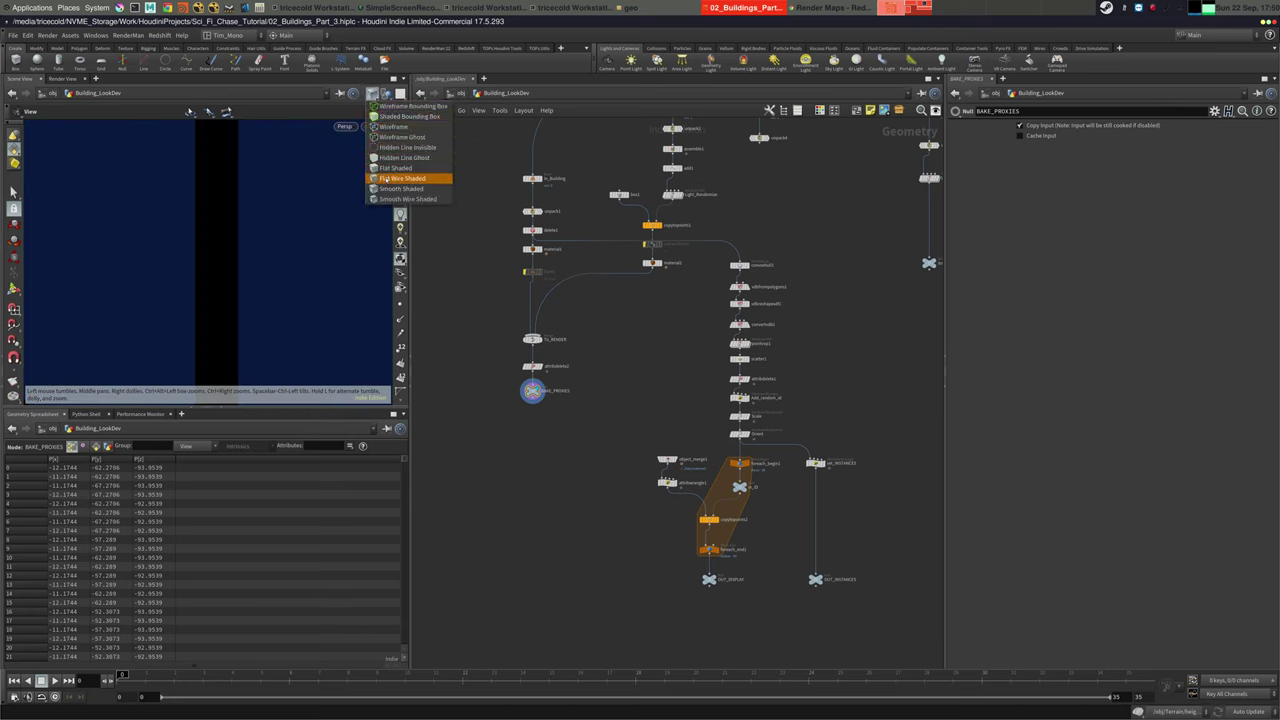
pyautogui.click(394, 177)
# Examine the wireframe-shaded tower walls, windows and ledges up close from several angles
pyautogui.moveTo(322, 195); pyautogui.dragTo(283, 219)
pyautogui.scroll(-5, 283, 218)
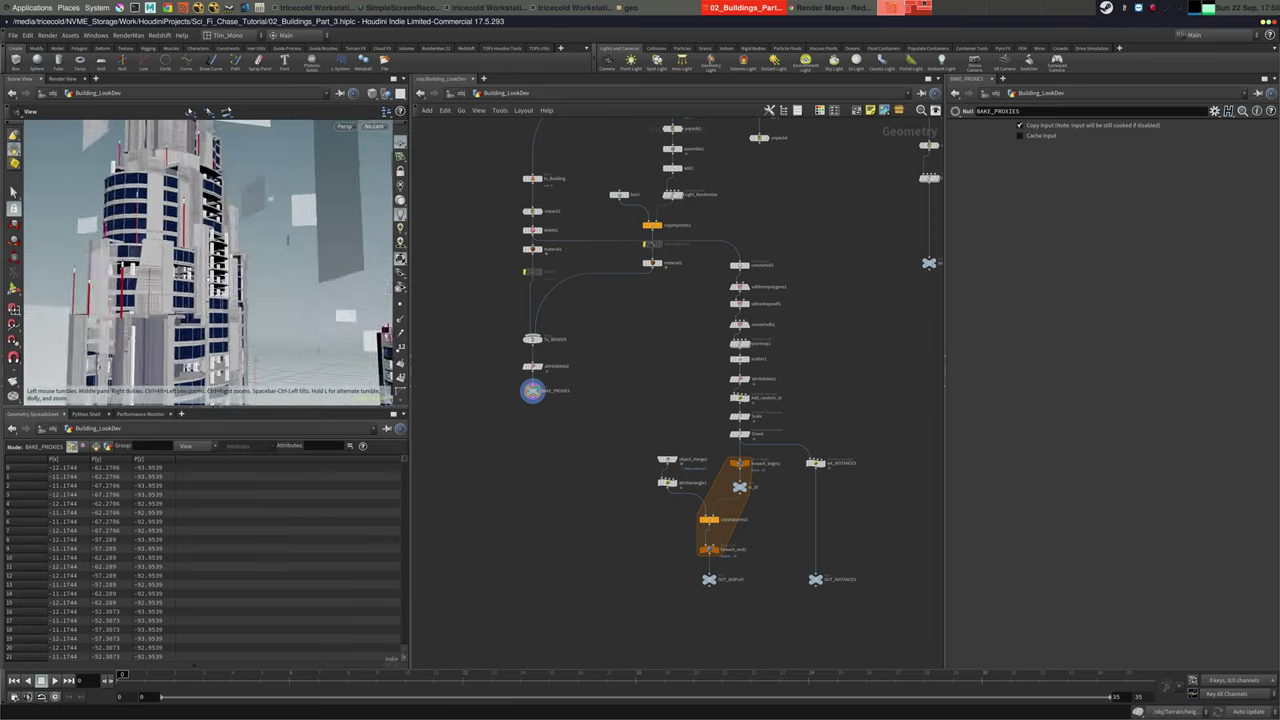
pyautogui.moveTo(257, 215); pyautogui.dragTo(173, 277, button='right')
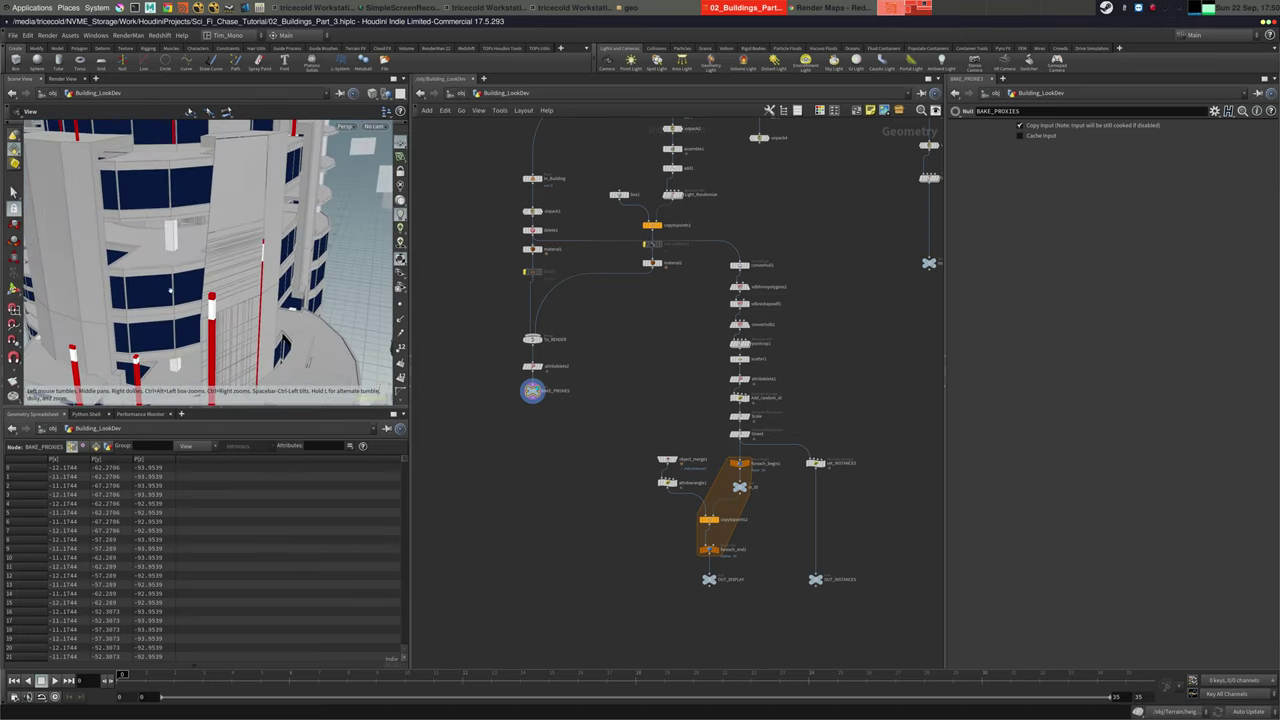
pyautogui.moveTo(170, 290)
pyautogui.mouseDown()
pyautogui.moveTo(200, 240)
pyautogui.moveTo(222, 325)
pyautogui.moveTo(176, 308)
pyautogui.moveTo(175, 291)
pyautogui.mouseUp()
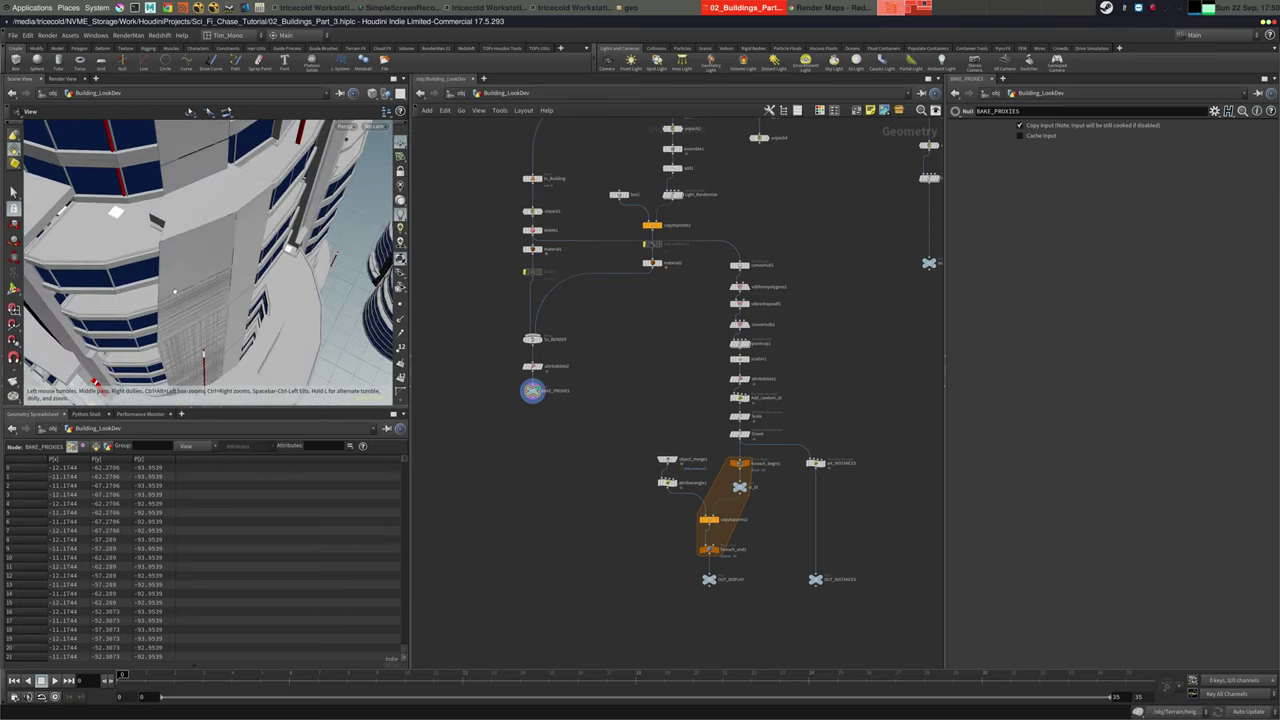
# Set the scene's update mode to Manual and return to the obj network
pyautogui.moveTo(162, 234); pyautogui.dragTo(112, 281)
pyautogui.moveTo(484, 300); pyautogui.dragTo(486, 344, button='middle')
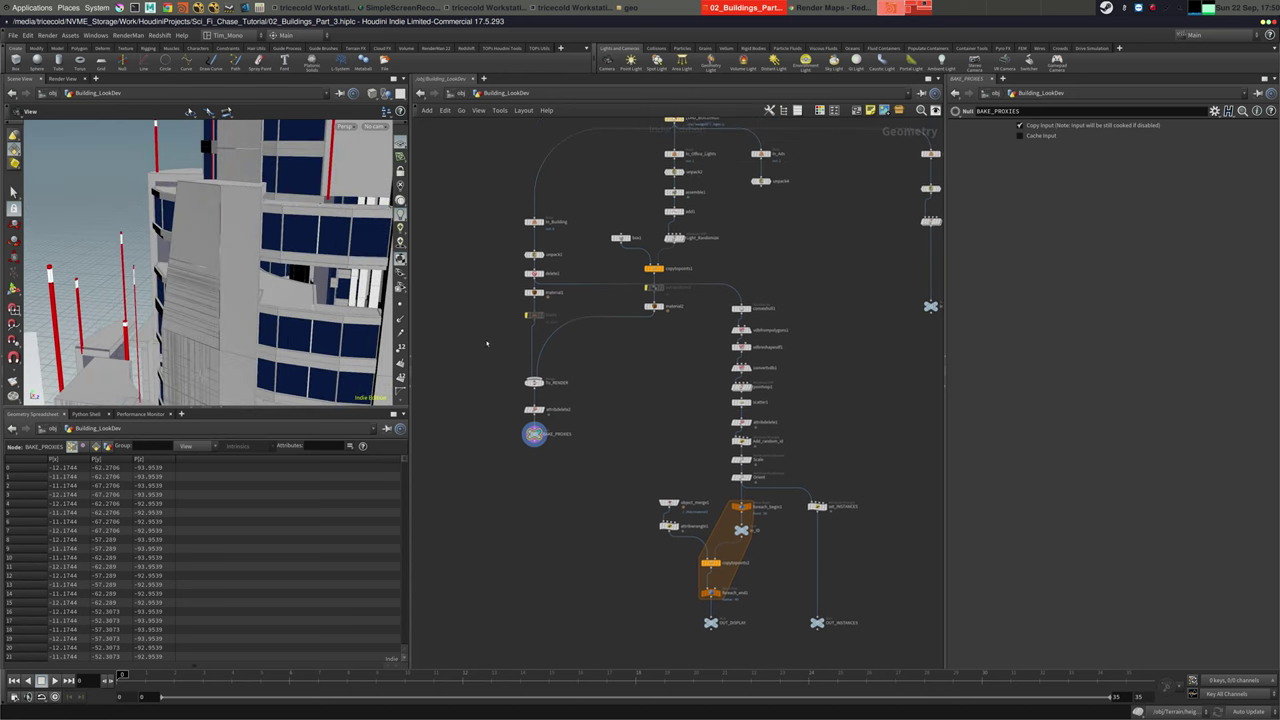
pyautogui.click(1258, 711)
pyautogui.click(1250, 706)
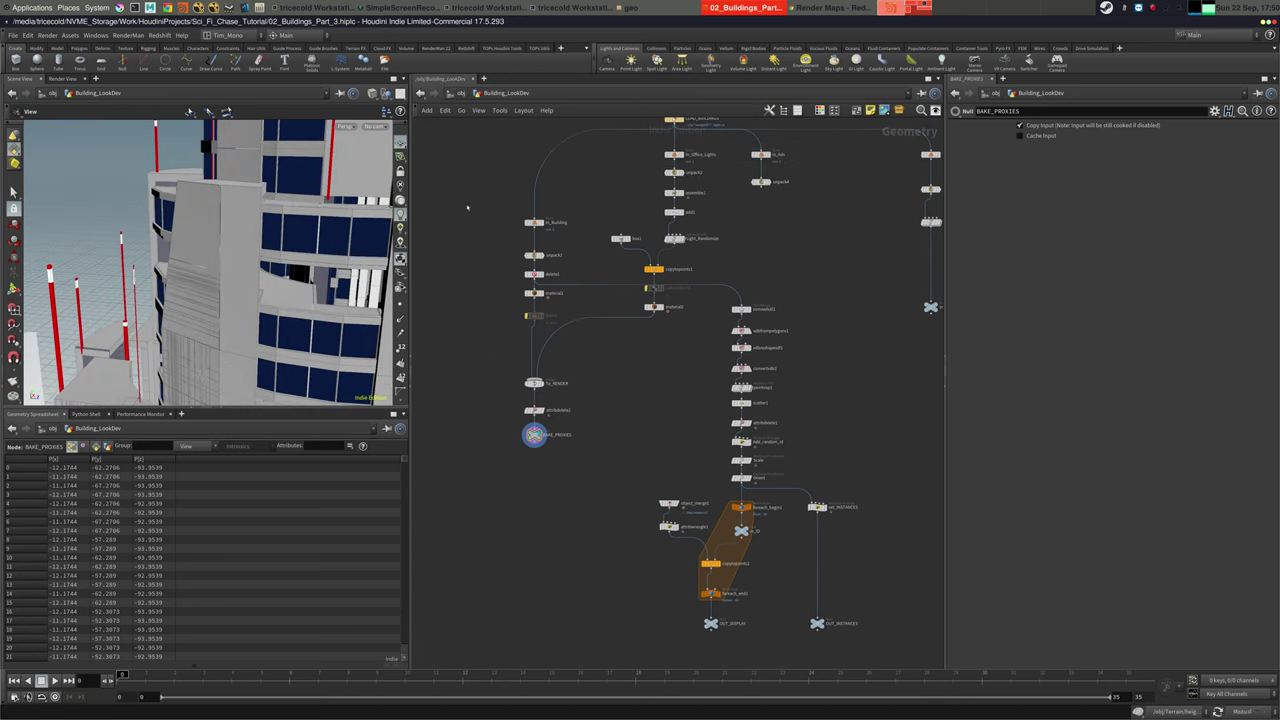
pyautogui.click(455, 93)
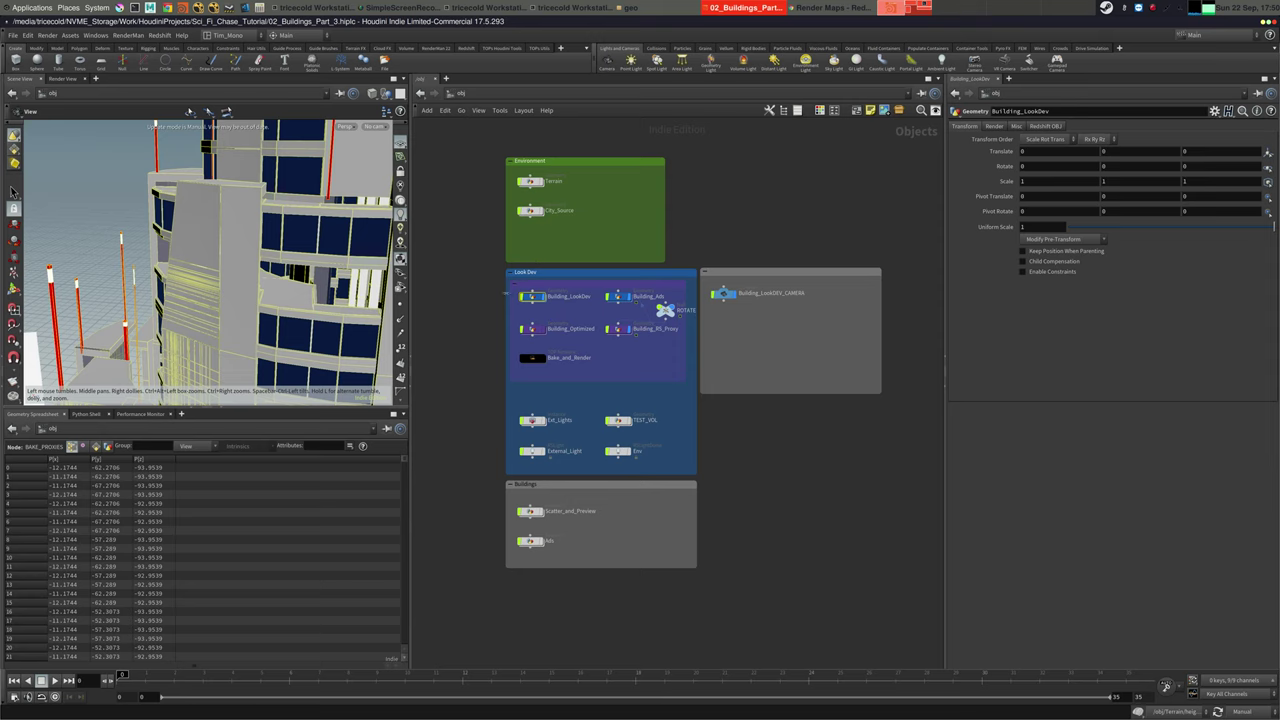
pyautogui.click(480, 319)
# Frame the building towers in the viewport and enter the City_Source network
pyautogui.moveTo(290, 260); pyautogui.dragTo(326, 346)
pyautogui.scroll(-5, 230, 280)
pyautogui.scroll(-5, 240, 325)
pyautogui.scroll(4, 326, 346)
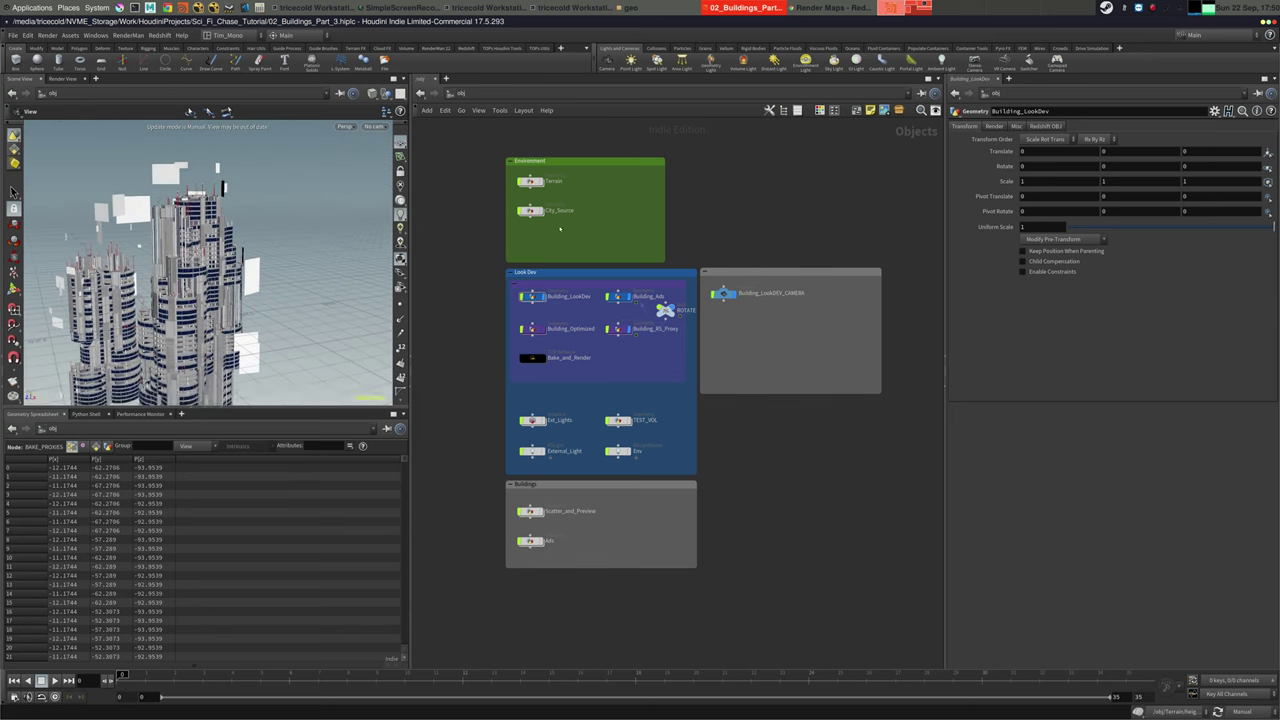
pyautogui.doubleClick(531, 210)
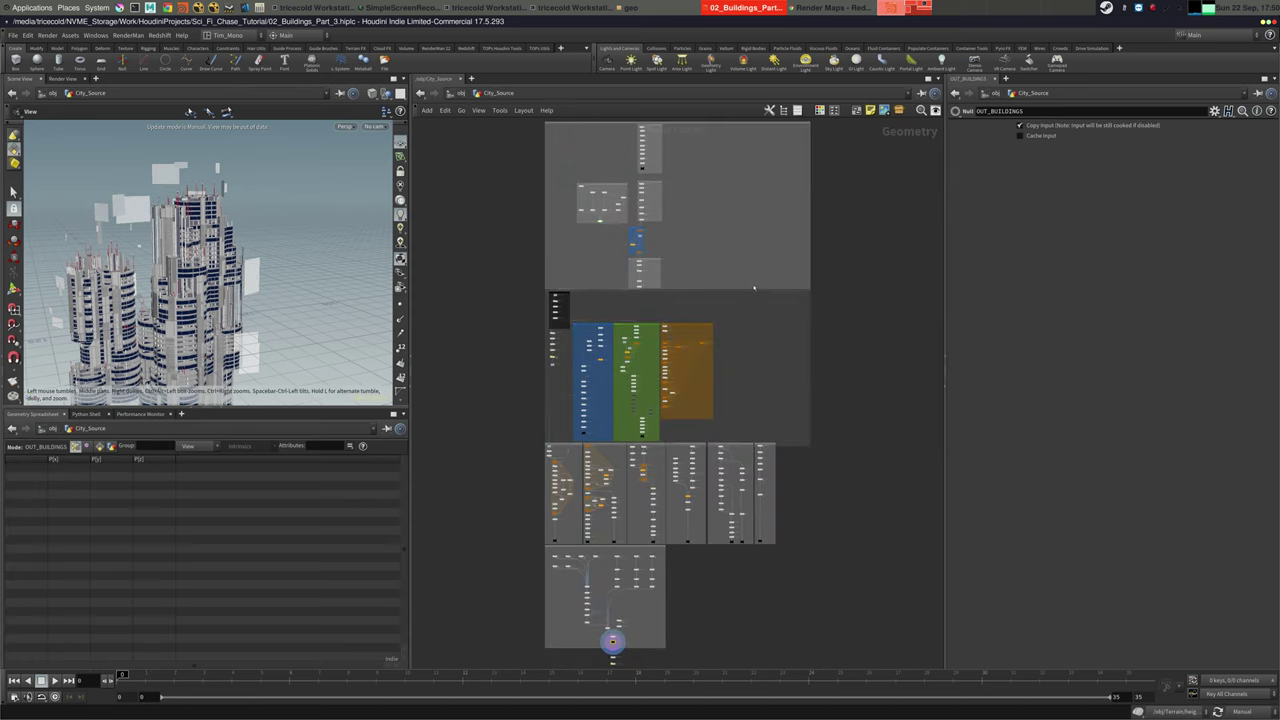
pyautogui.scroll(10, 755, 265)
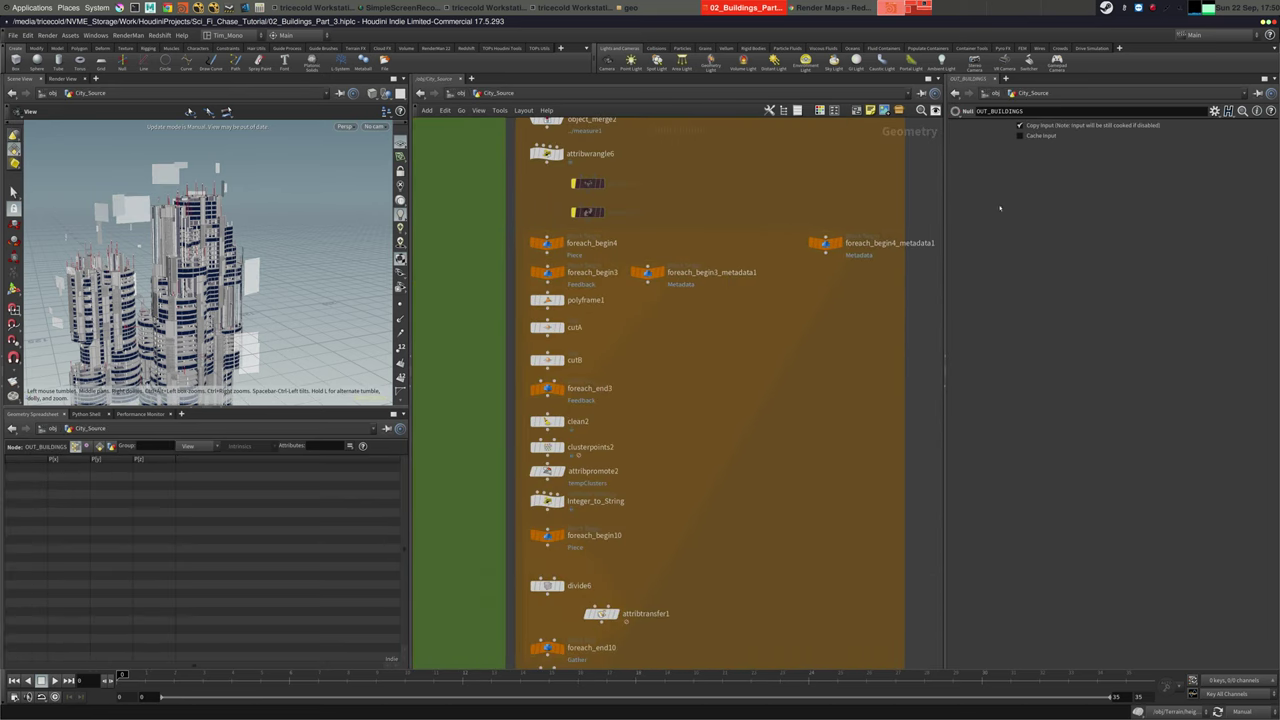
# Inspect uvtransform4 and the other bypassed nodes feeding merge1 in the panels branch
pyautogui.moveTo(665, 216); pyautogui.dragTo(725, 344, button='middle')
pyautogui.moveTo(742, 304); pyautogui.dragTo(629, 358)
pyautogui.moveTo(488, 662); pyautogui.dragTo(648, 149, button='middle')
pyautogui.moveTo(480, 213); pyautogui.dragTo(689, 357)
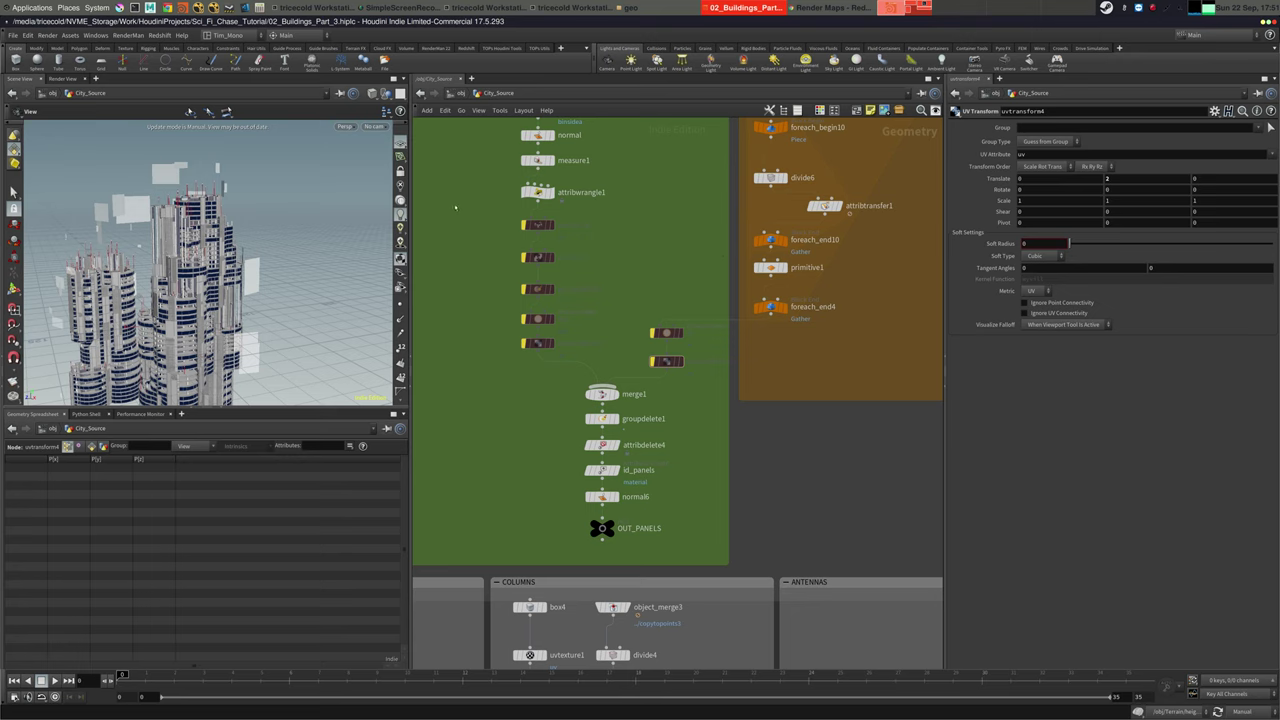
pyautogui.moveTo(478, 213); pyautogui.dragTo(685, 372)
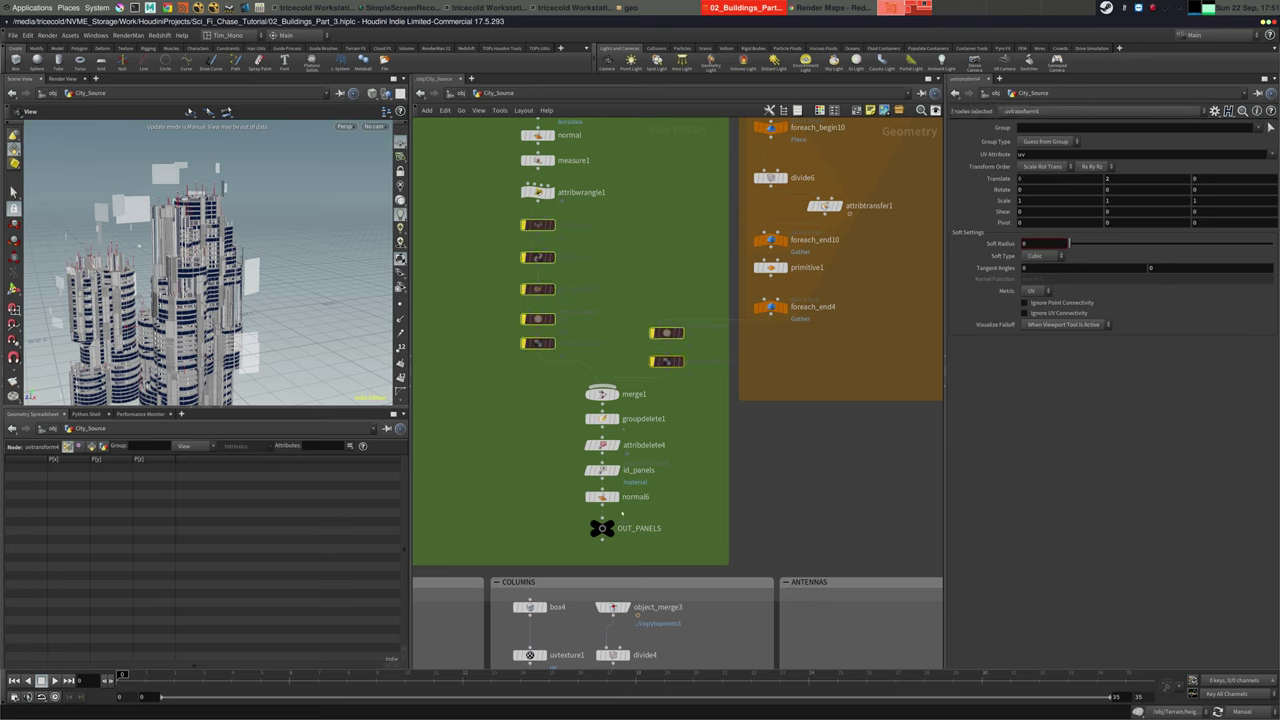
pyautogui.click(634, 283)
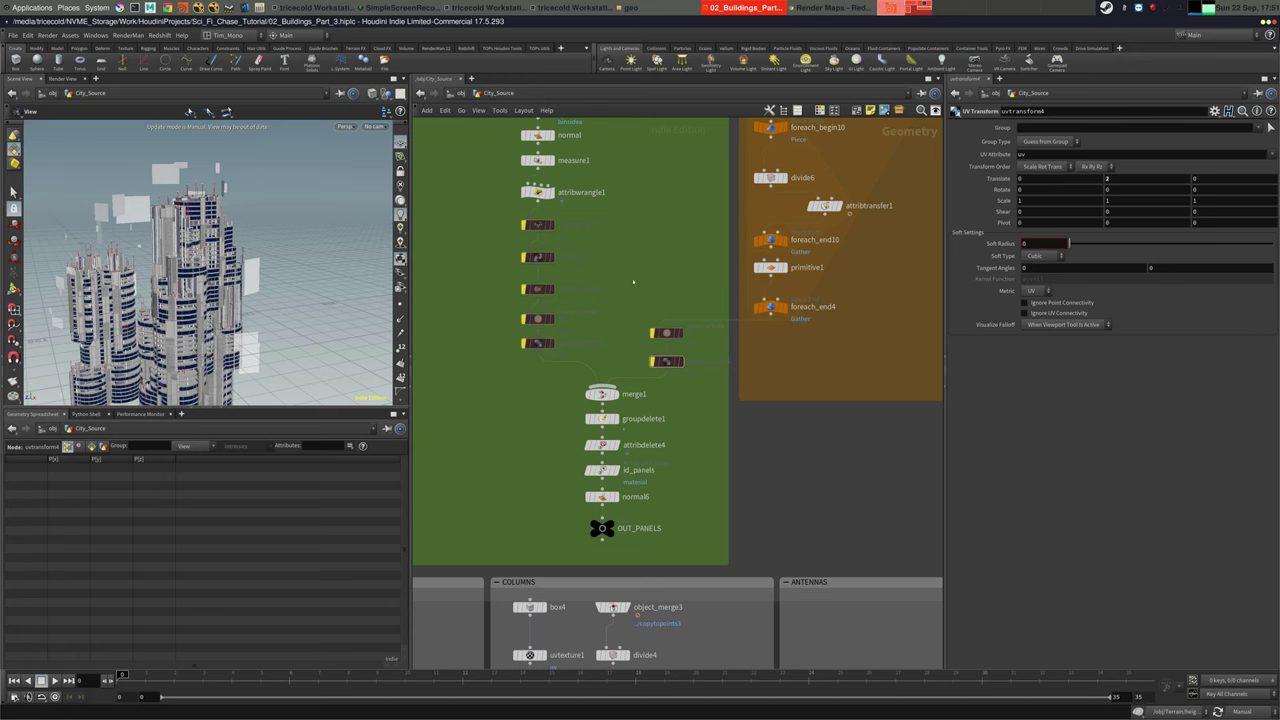
# Review the divide6, attribtransfer1 and foreach_end10 nodes in the orange loop section, including the vertex attributes set for transfer
pyautogui.moveTo(665, 214); pyautogui.dragTo(606, 370, button='middle')
pyautogui.scroll(-3, 597, 311)
pyautogui.scroll(3, 750, 205)
pyautogui.moveTo(598, 355); pyautogui.dragTo(598, 345)
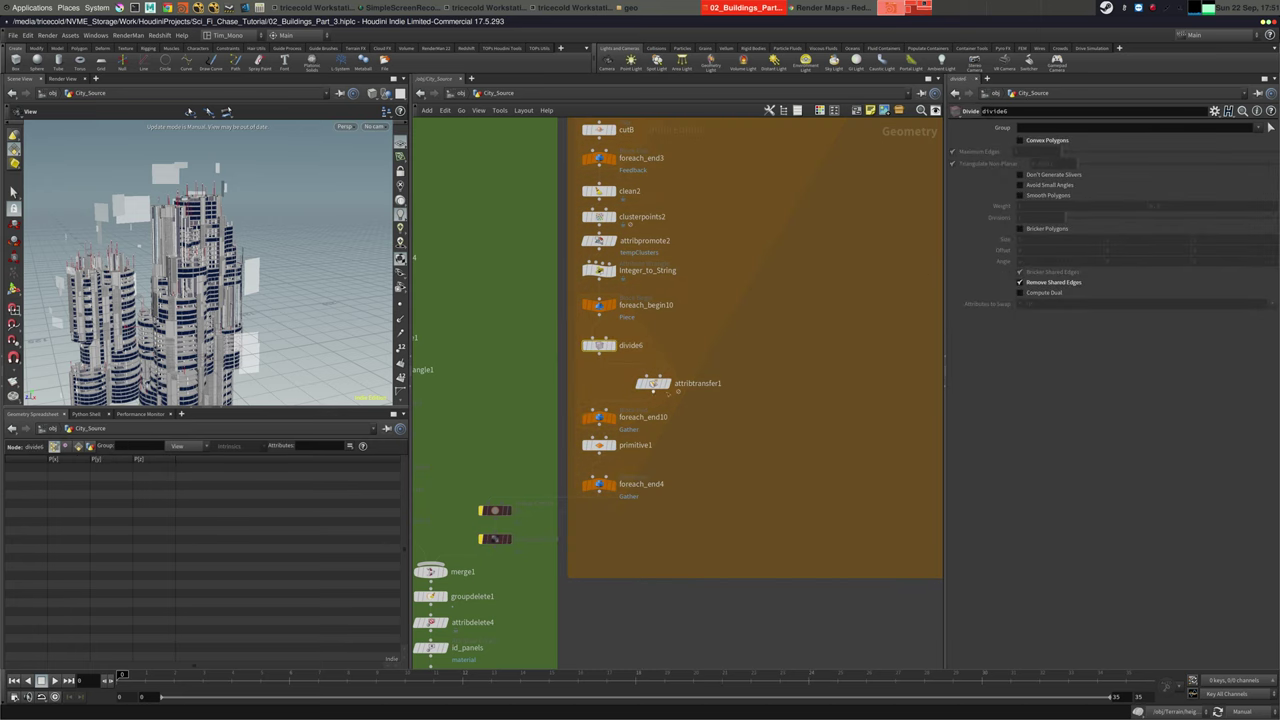
pyautogui.click(652, 383)
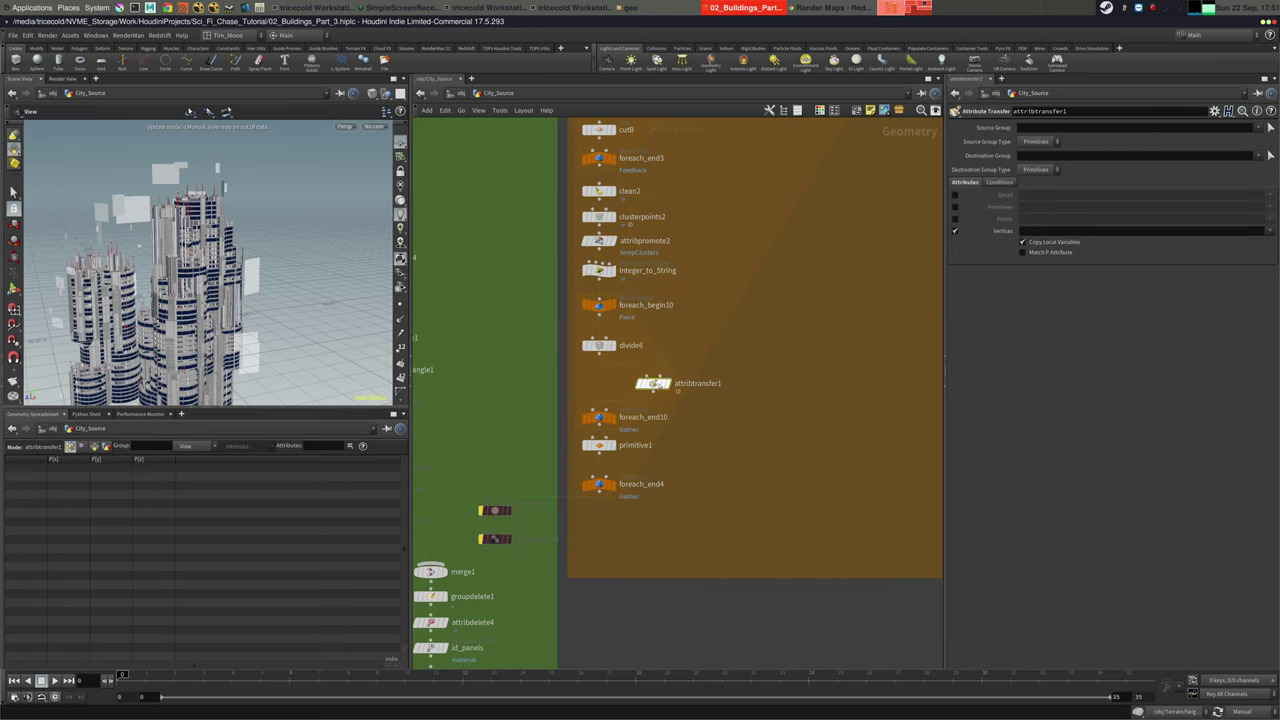
pyautogui.click(1270, 232)
pyautogui.click(1248, 263)
pyautogui.click(1028, 231)
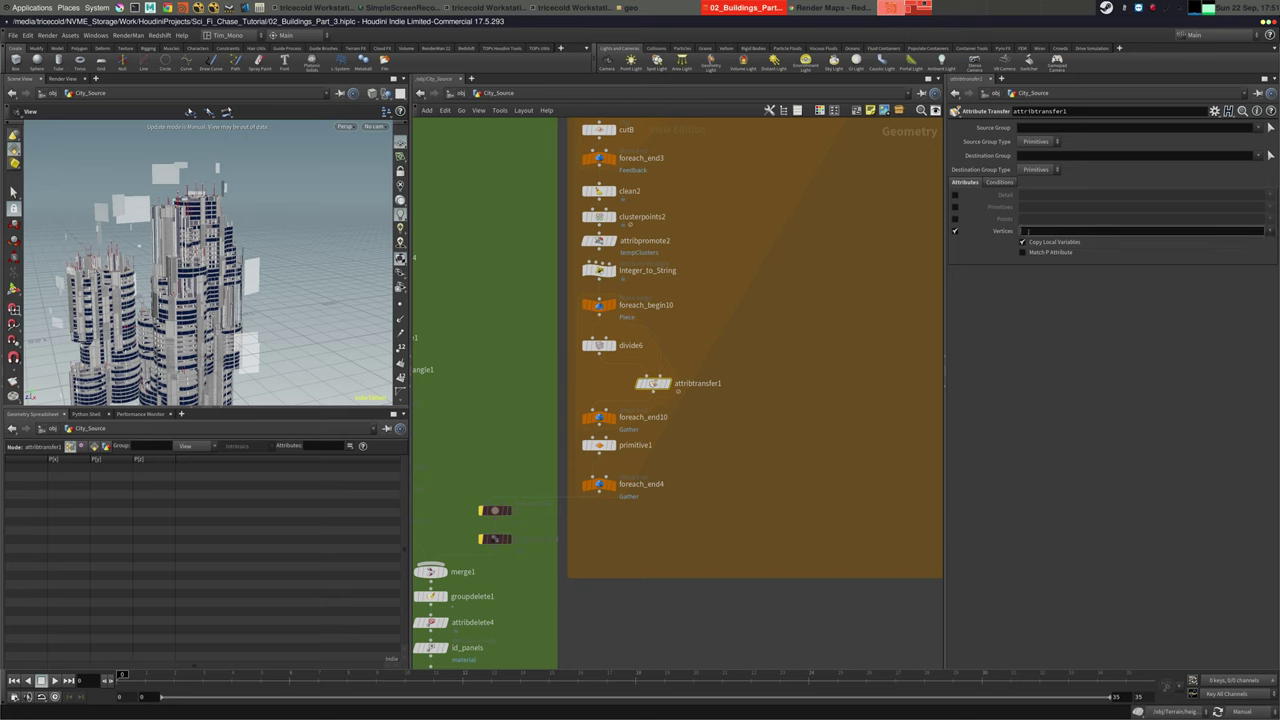
pyautogui.click(598, 417)
pyautogui.moveTo(697, 480); pyautogui.dragTo(744, 426, button='middle')
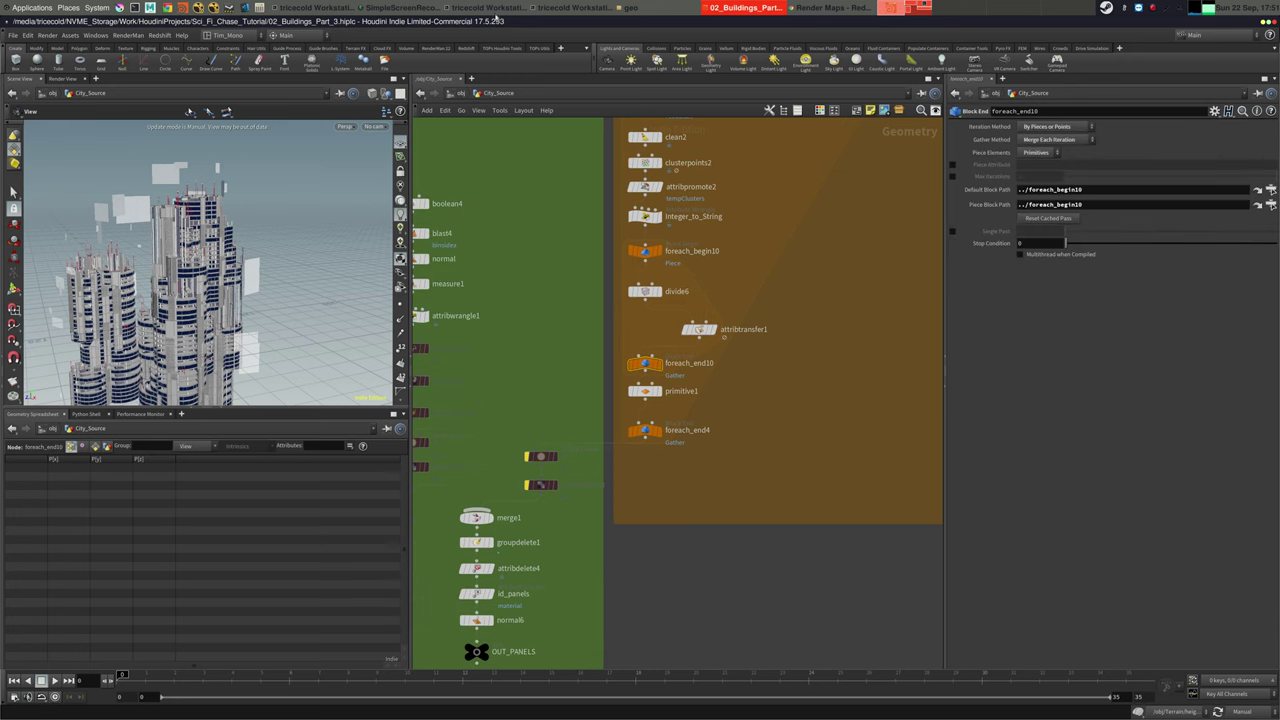
# Save the scene and go to the out network containing Bake_Textures
pyautogui.hotkey('ctrl', 's')
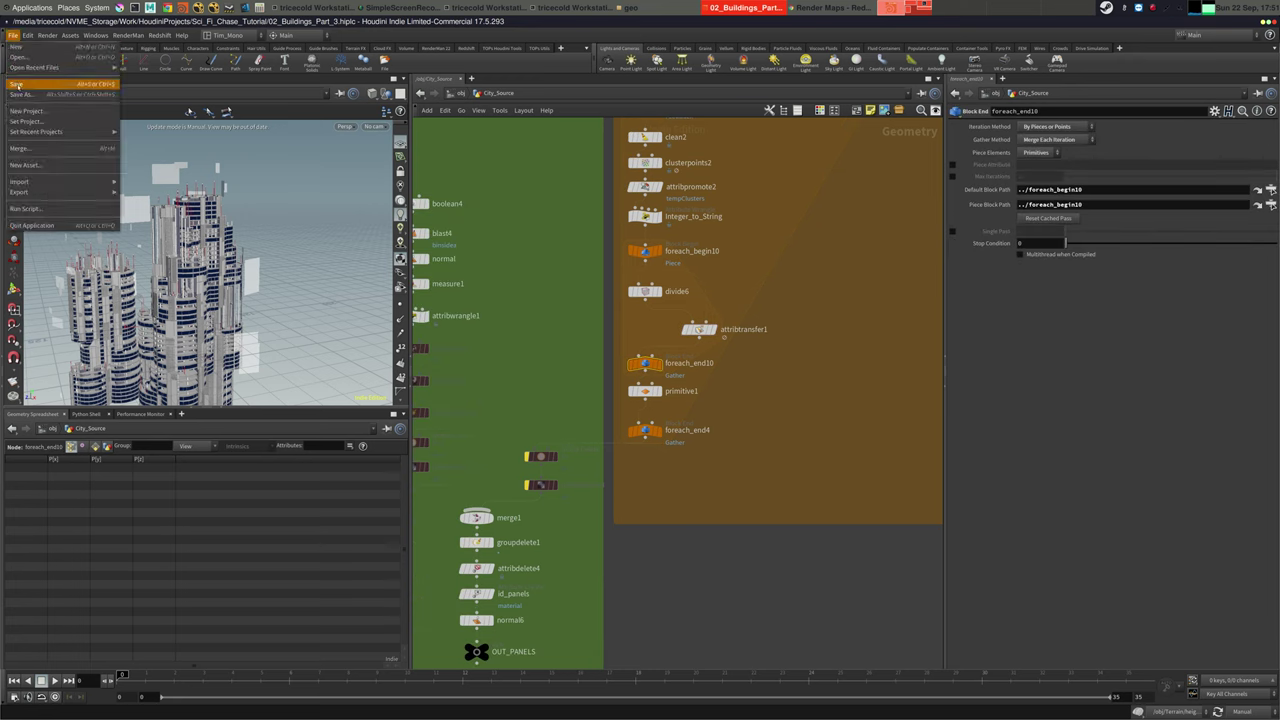
pyautogui.moveTo(800, 458); pyautogui.dragTo(869, 238, button='middle')
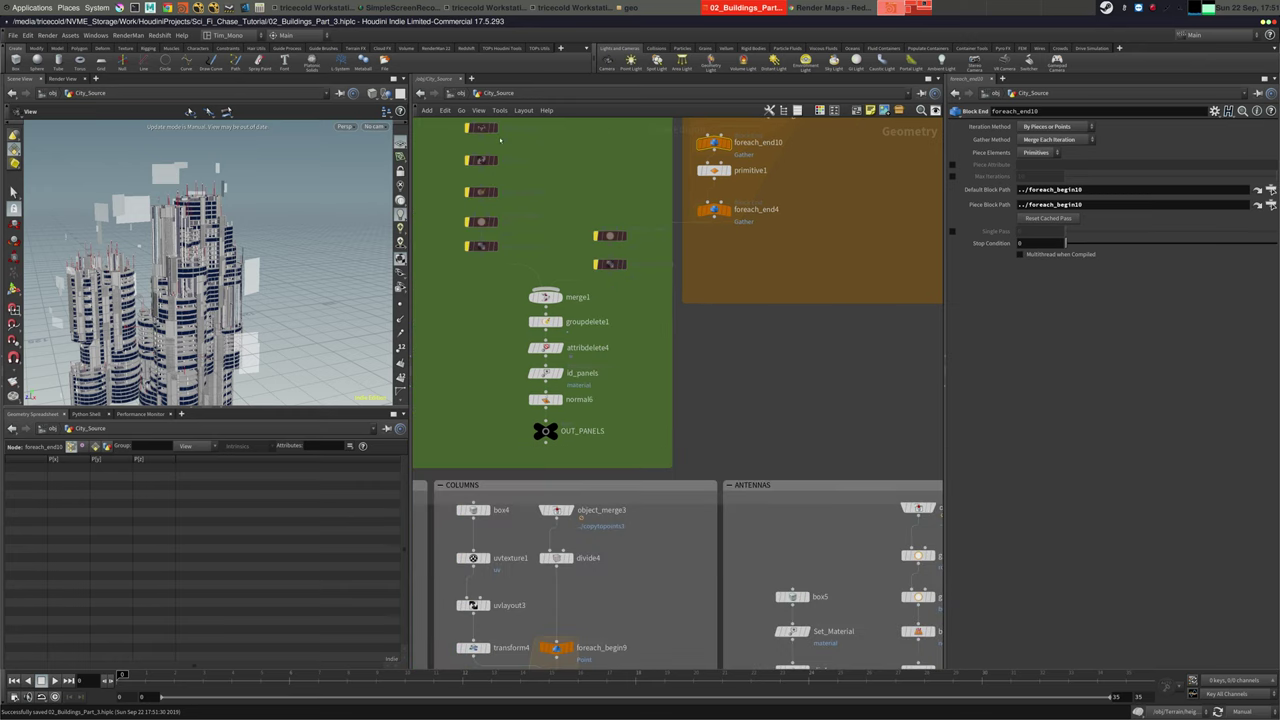
pyautogui.click(458, 94)
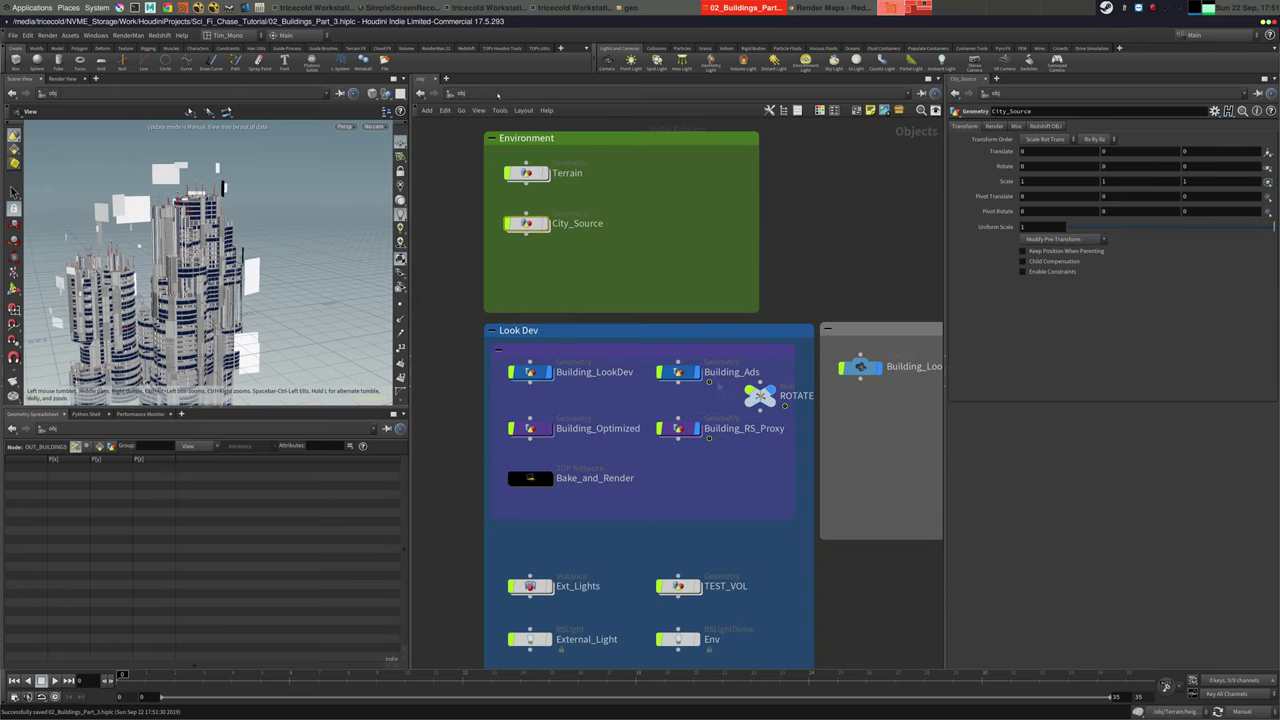
pyautogui.click(498, 95)
pyautogui.click(520, 160)
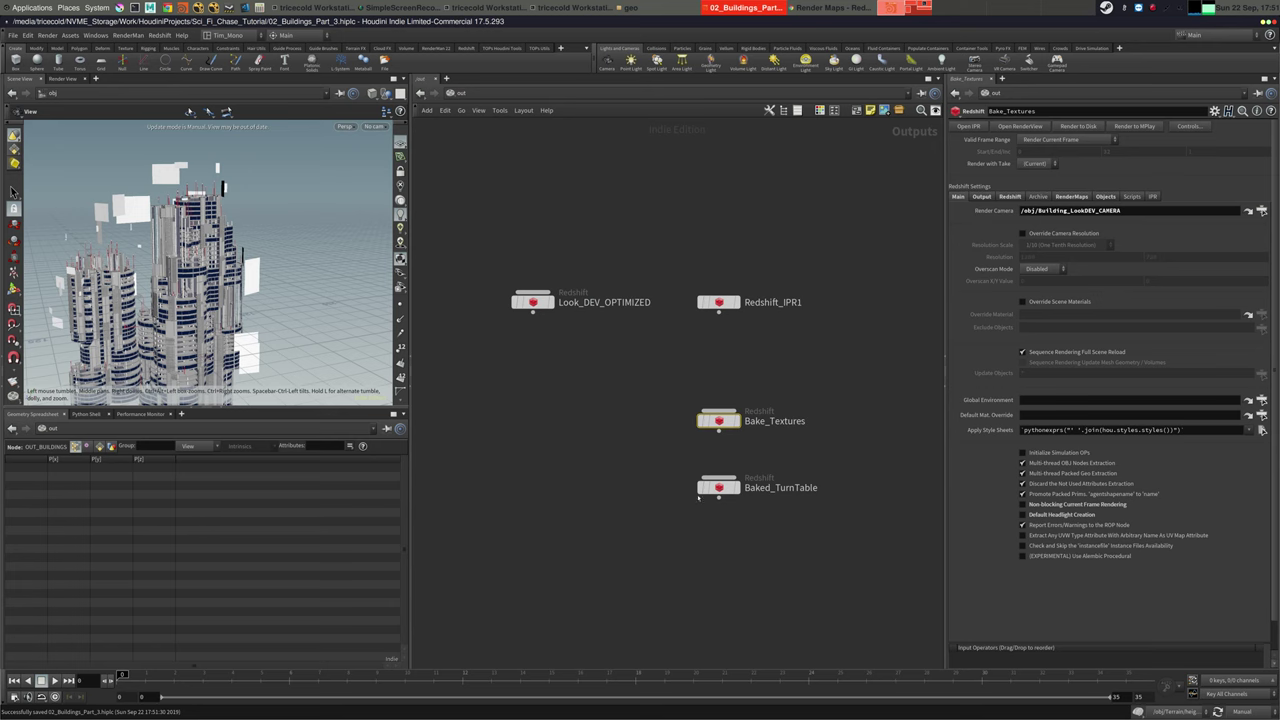
pyautogui.moveTo(698, 497); pyautogui.dragTo(632, 469, button='middle')
# Switch the viewport to the UV view, frame all UV tiles and show the RenderMaps settings of Bake_Textures
pyautogui.click(344, 126)
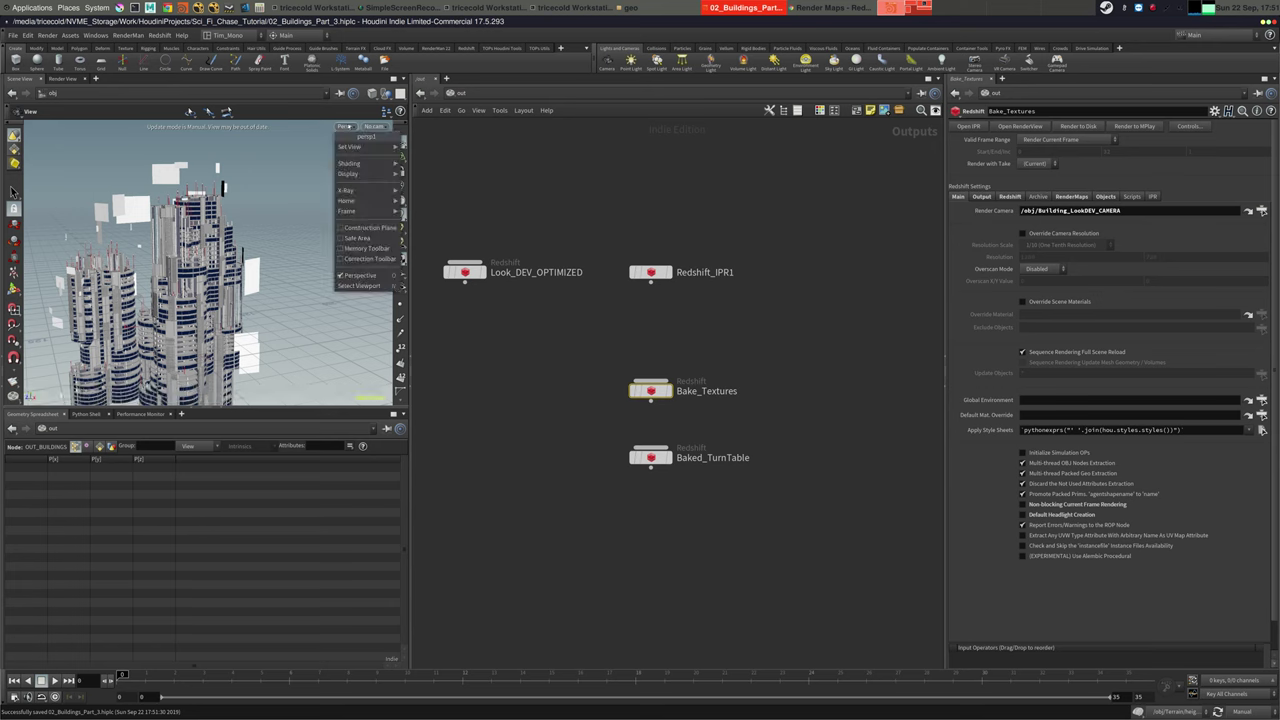
pyautogui.moveTo(349, 146)
pyautogui.click(431, 189)
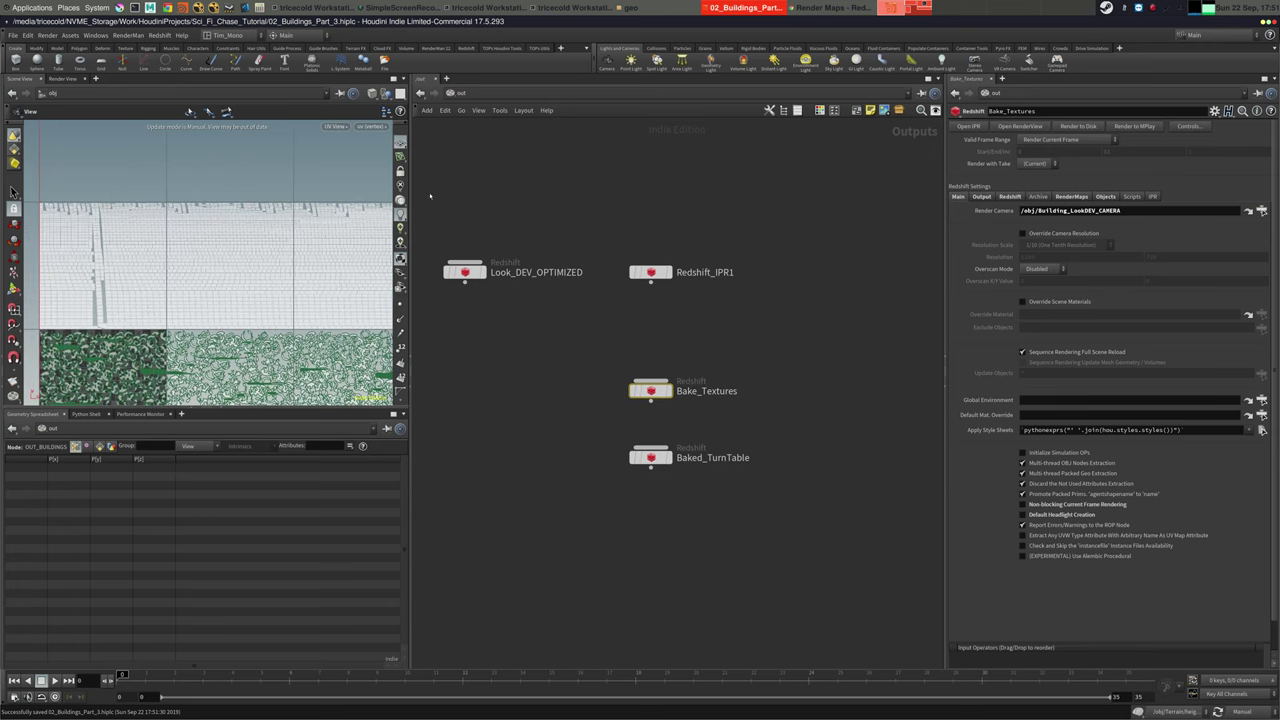
pyautogui.moveTo(243, 240); pyautogui.dragTo(176, 232, button='right')
pyautogui.moveTo(176, 232); pyautogui.dragTo(174, 248, button='middle')
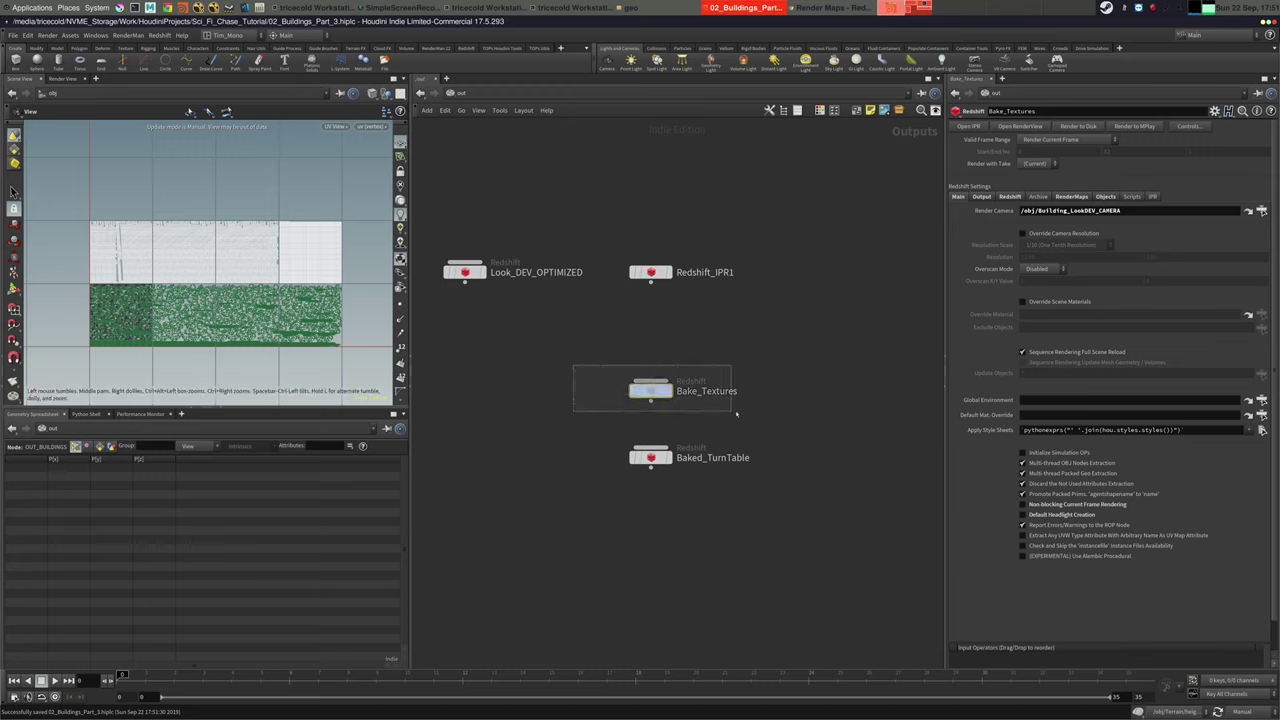
pyautogui.click(1072, 196)
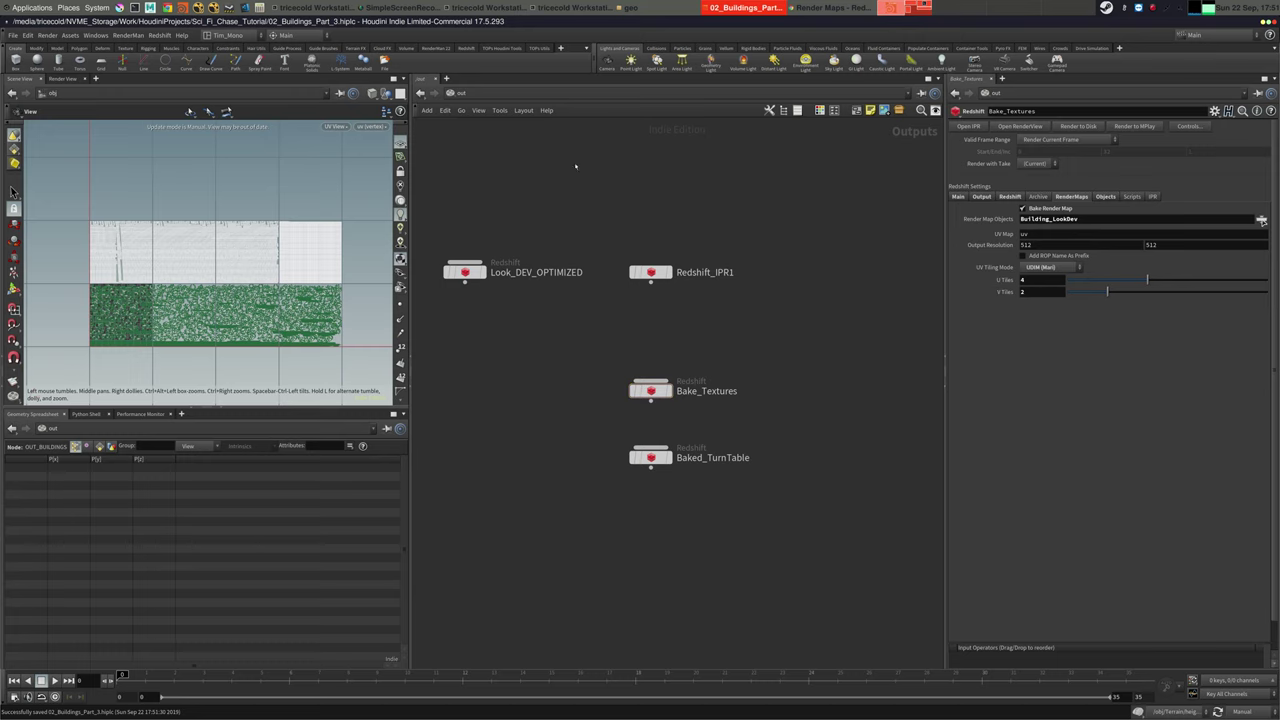
# Return to the obj network, enter the Bake_and_Render task network and save the scene
pyautogui.click(480, 92)
pyautogui.click(500, 136)
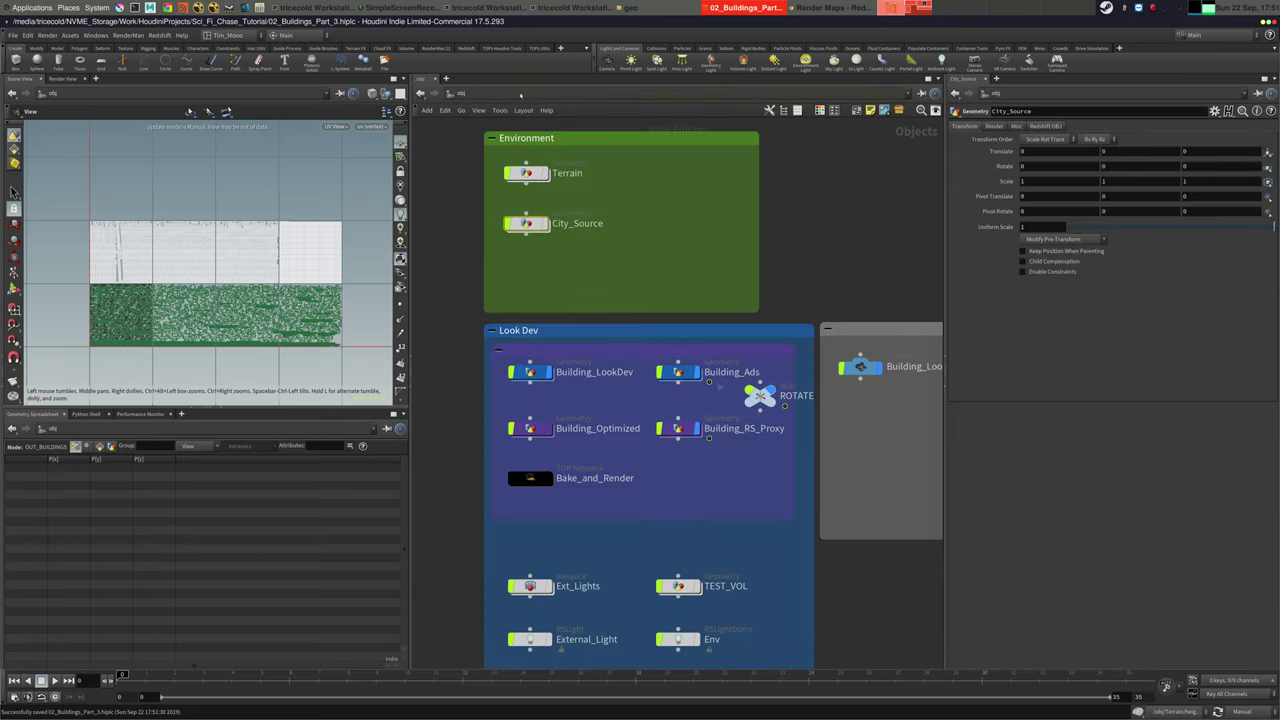
pyautogui.click(518, 93)
pyautogui.click(540, 150)
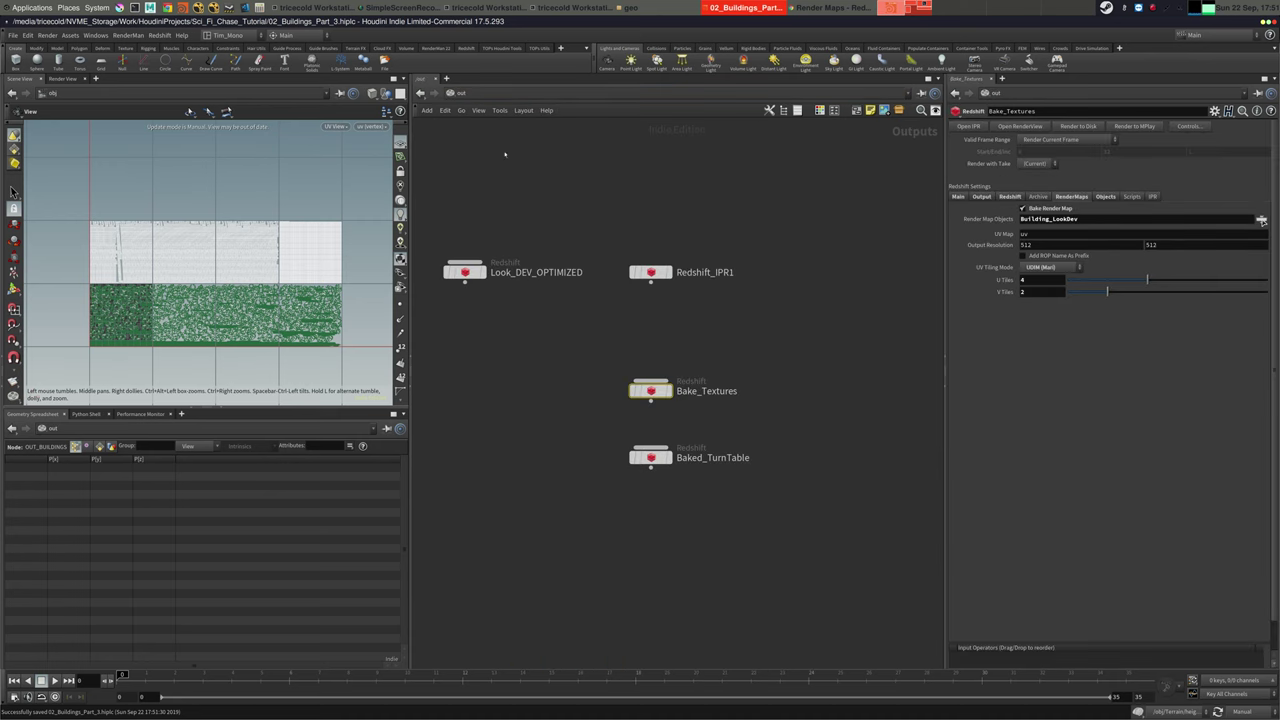
pyautogui.click(511, 93)
pyautogui.click(538, 138)
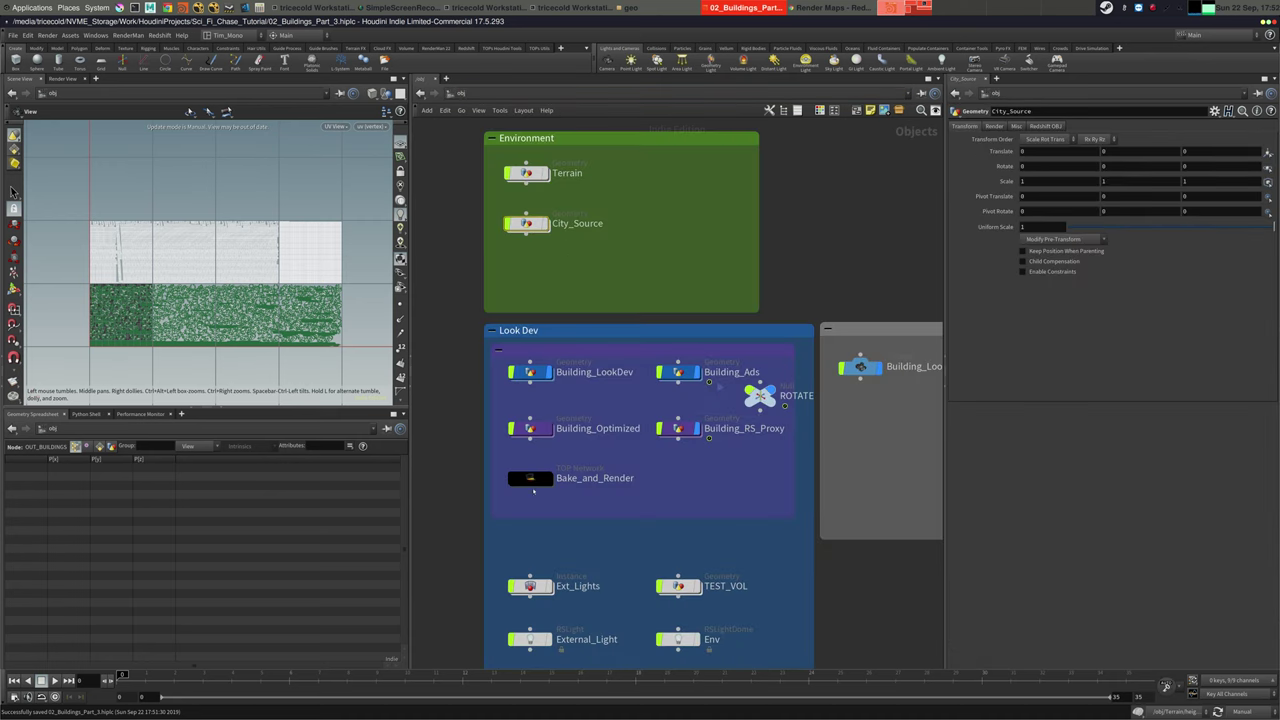
pyautogui.doubleClick(532, 485)
pyautogui.click(15, 36)
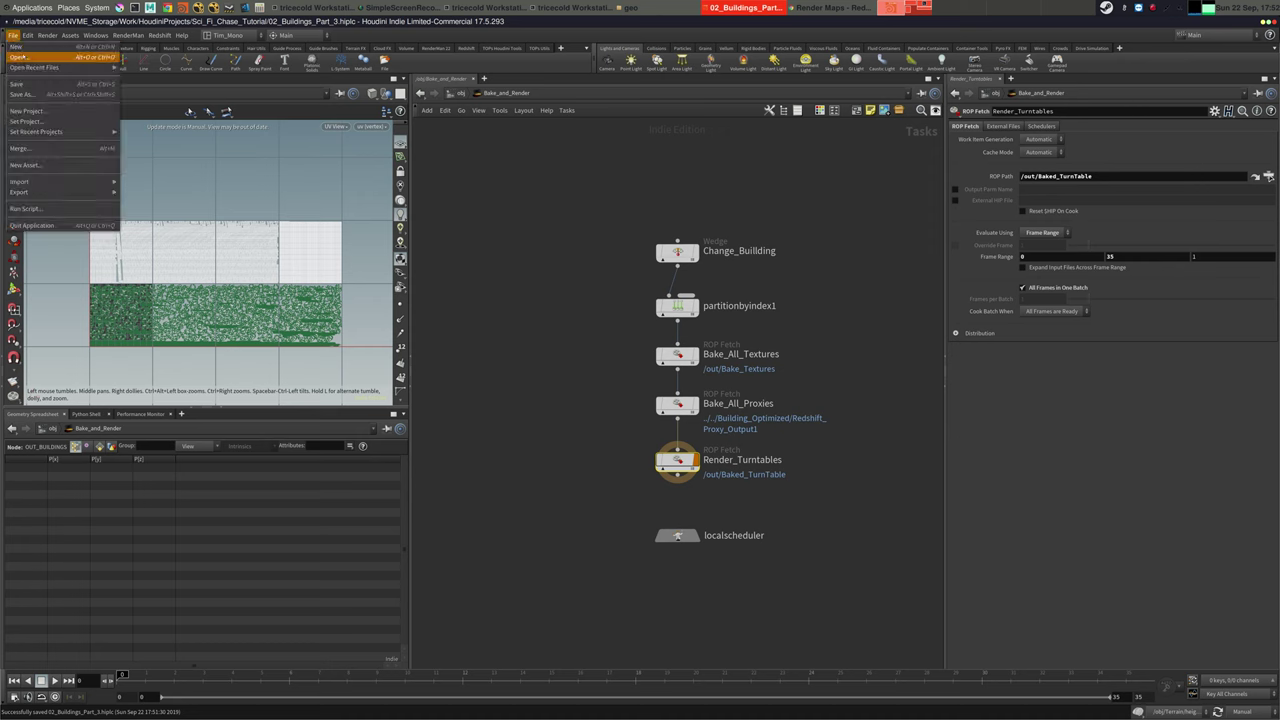
pyautogui.click(26, 86)
# Review the settings of Change_Building, partitionbyindex1, Bake_All_Textures and Bake_All_Proxies in the task chain
pyautogui.moveTo(631, 166); pyautogui.dragTo(556, 150, button='middle')
pyautogui.moveTo(542, 184); pyautogui.dragTo(636, 248)
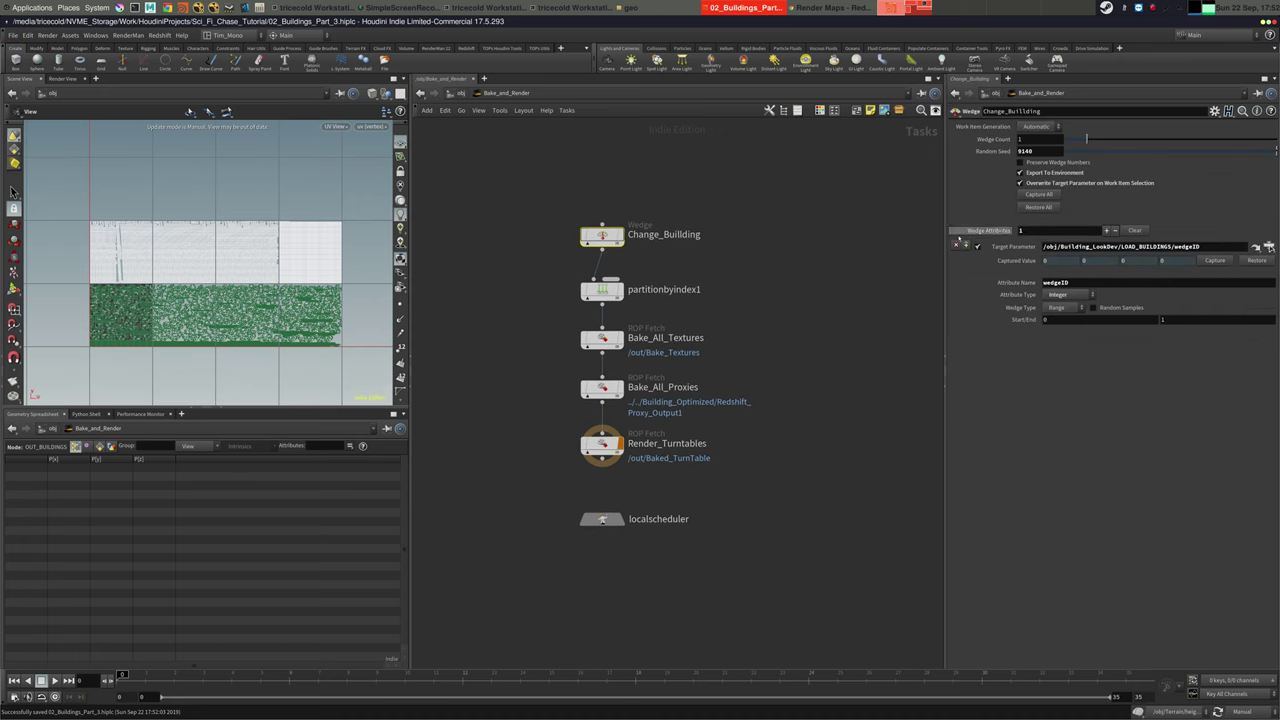
pyautogui.moveTo(518, 279); pyautogui.dragTo(745, 324)
pyautogui.moveTo(745, 324); pyautogui.dragTo(746, 259, button='middle')
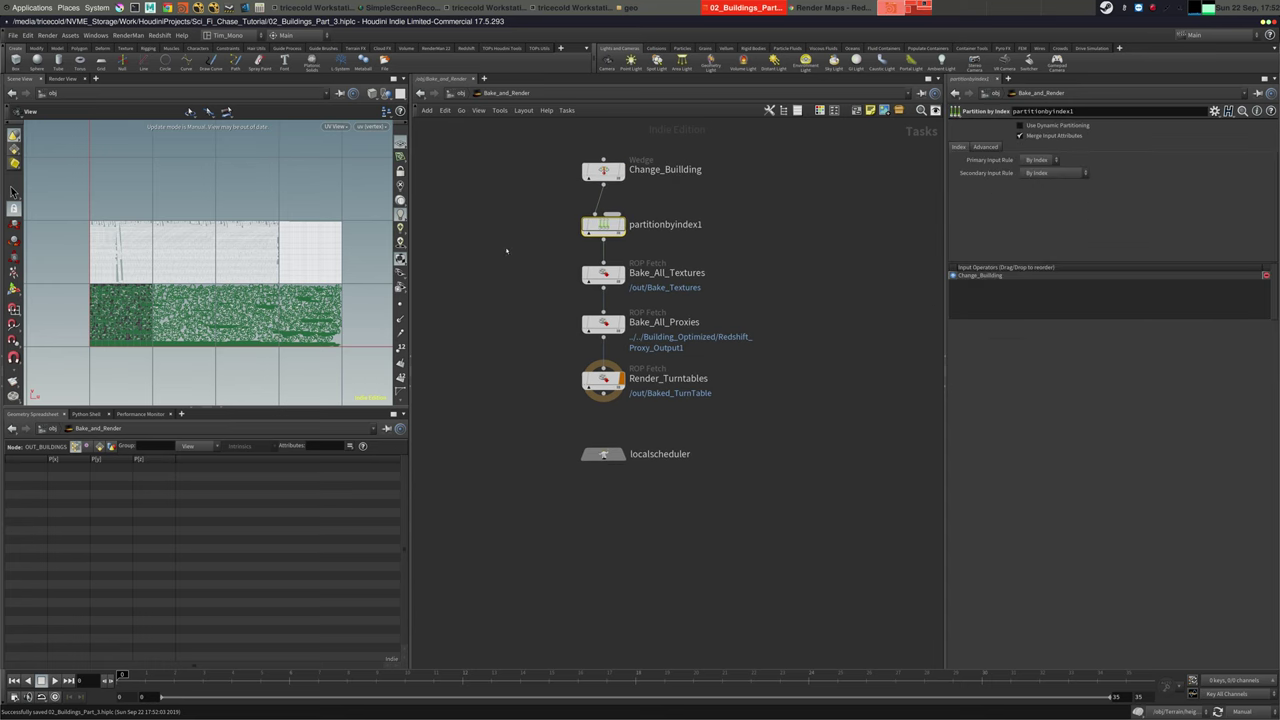
pyautogui.moveTo(508, 251); pyautogui.dragTo(677, 297)
pyautogui.moveTo(503, 304); pyautogui.dragTo(686, 334)
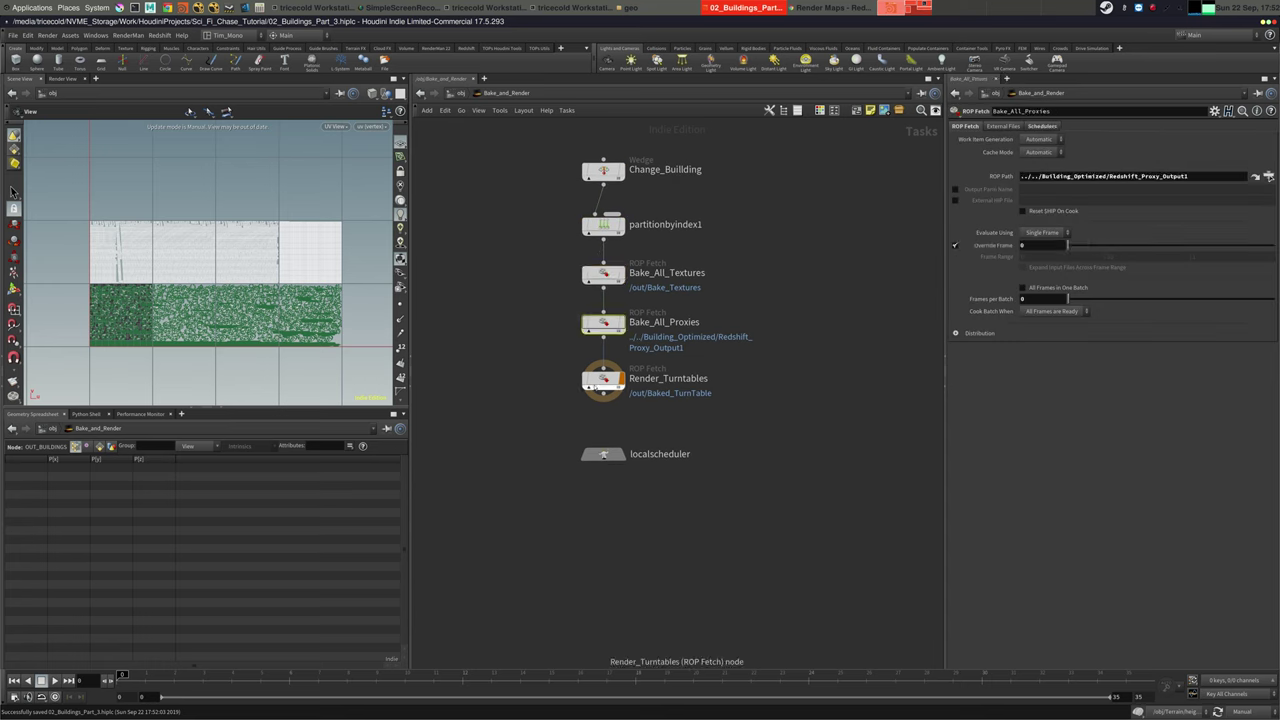
# Cook the Render_Turntables node so the whole bake and render chain runs
pyautogui.moveTo(508, 366); pyautogui.dragTo(684, 413)
pyautogui.rightClick(605, 380)
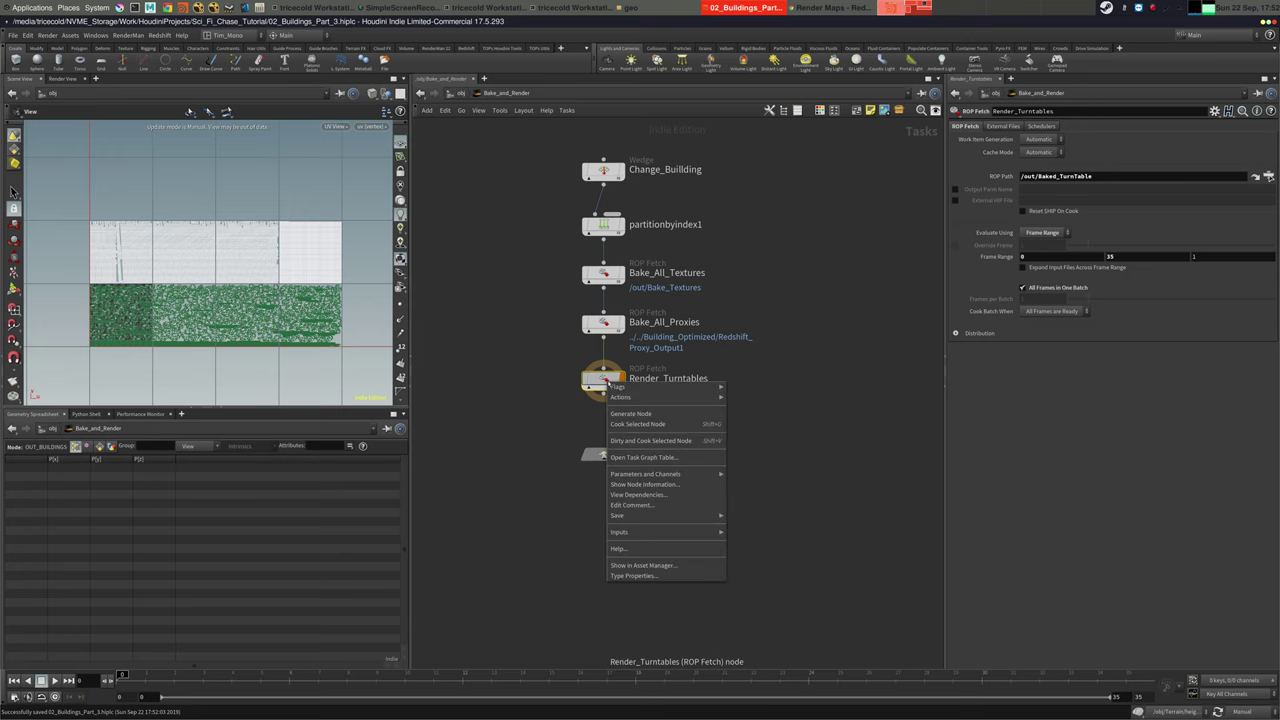
pyautogui.click(637, 424)
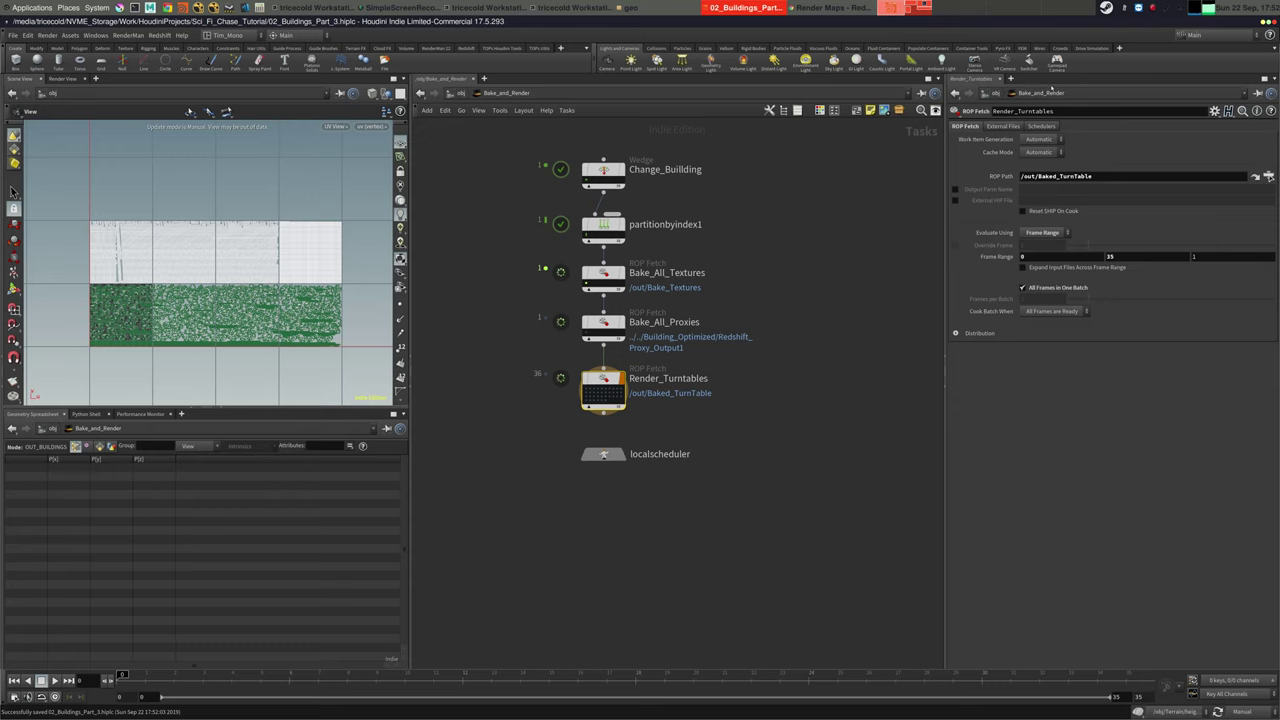
# Select the Bake_All_Textures node and place the GPU monitor terminal below the task network
pyautogui.click(603, 274)
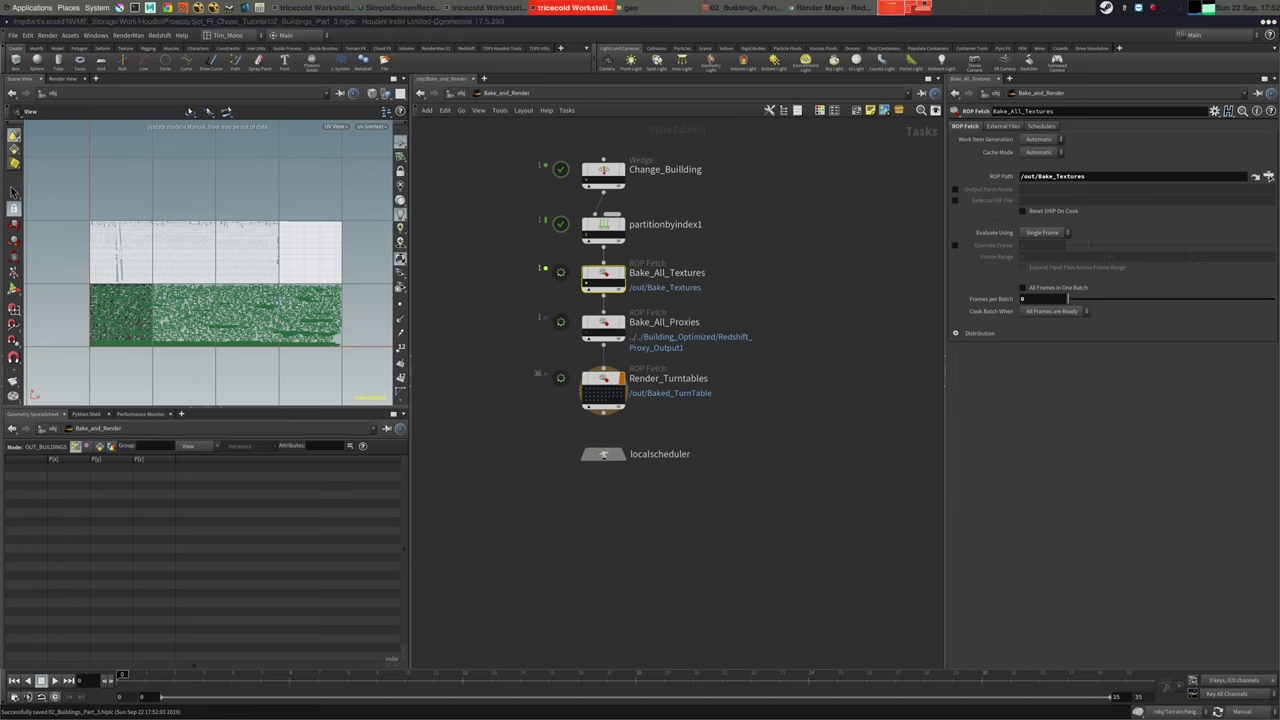
pyautogui.moveTo(1279, 400); pyautogui.dragTo(626, 510)
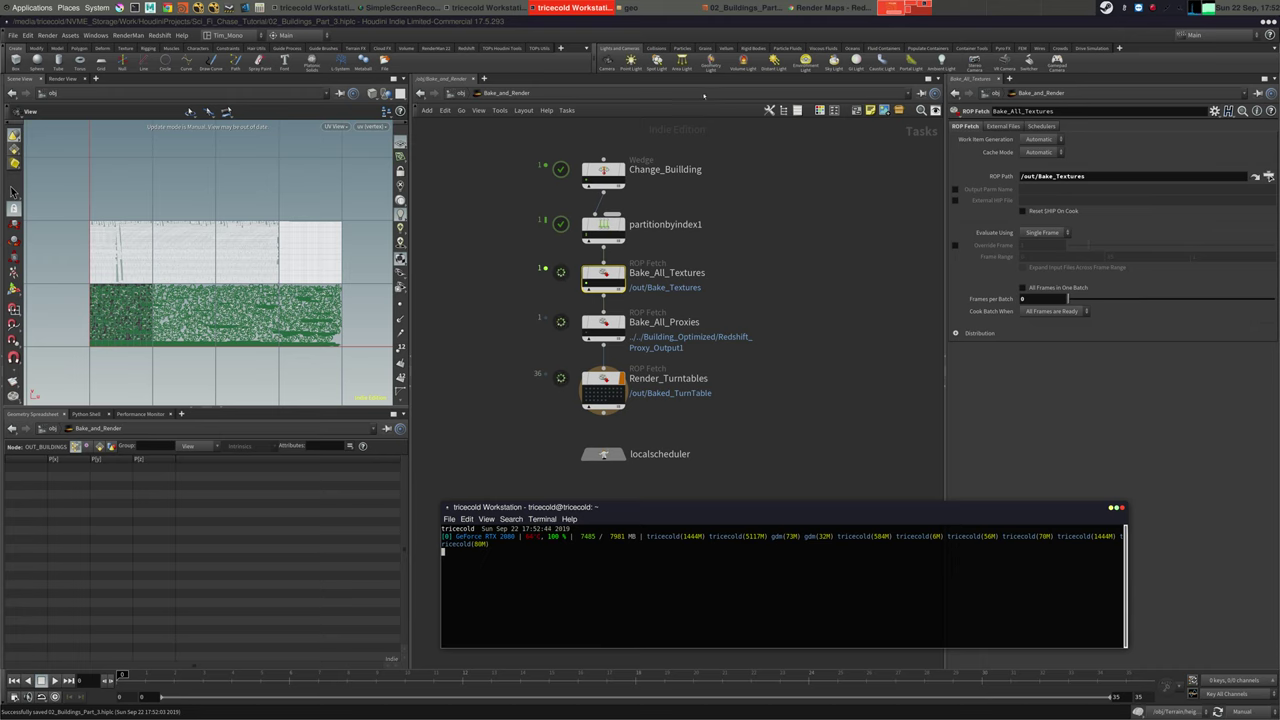
# Switch to the file manager and open the tex folder inside HoudiniProjects/Sci_Fi_Chase_Tutorial
pyautogui.click(640, 8)
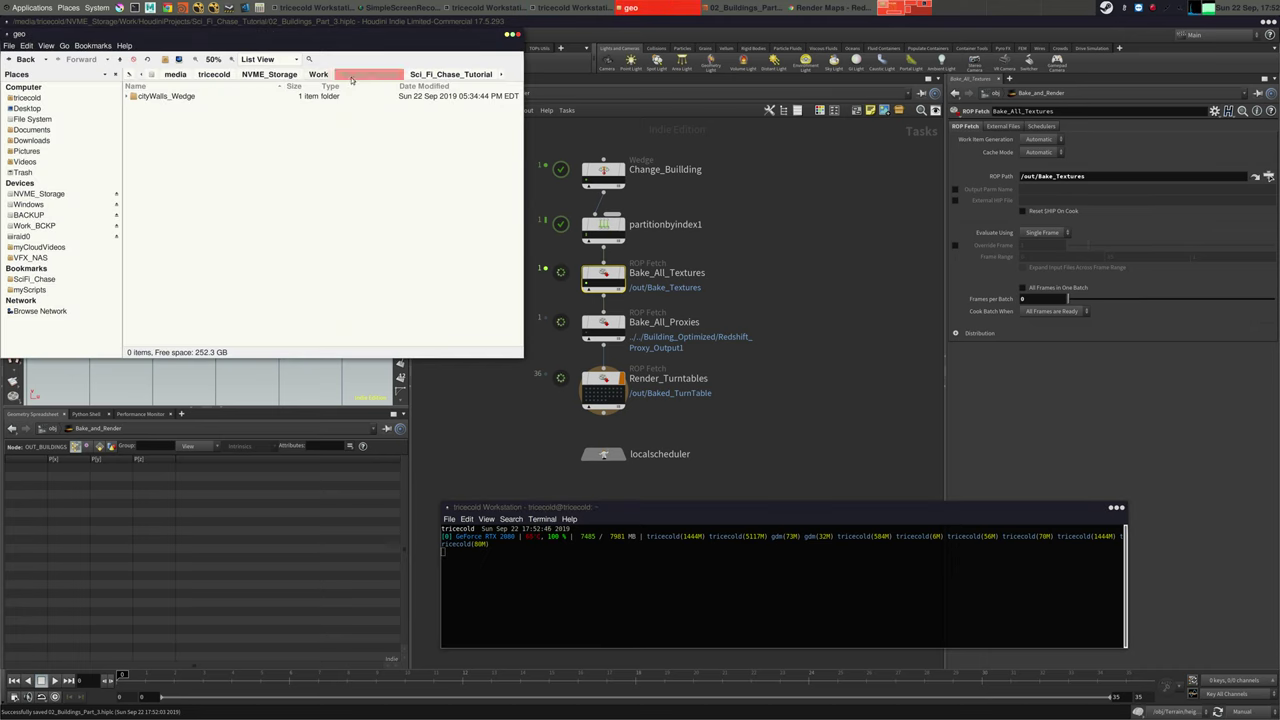
pyautogui.click(351, 76)
pyautogui.click(318, 75)
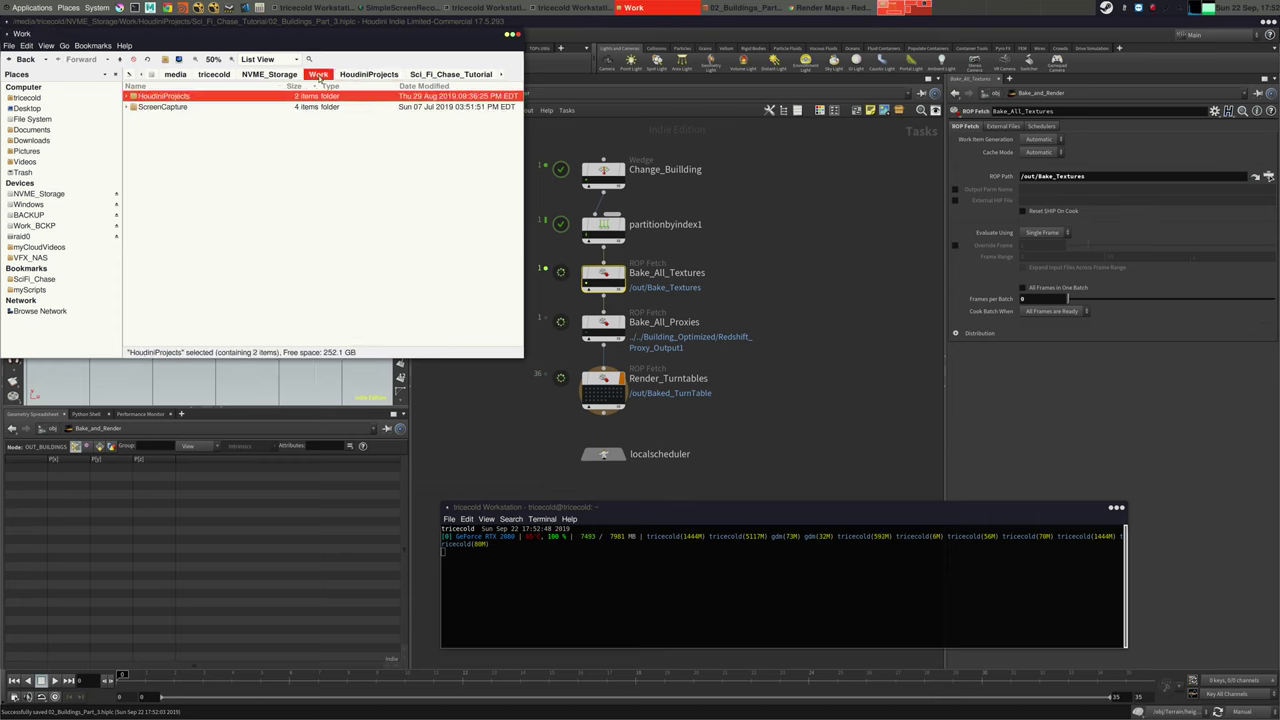
pyautogui.click(269, 74)
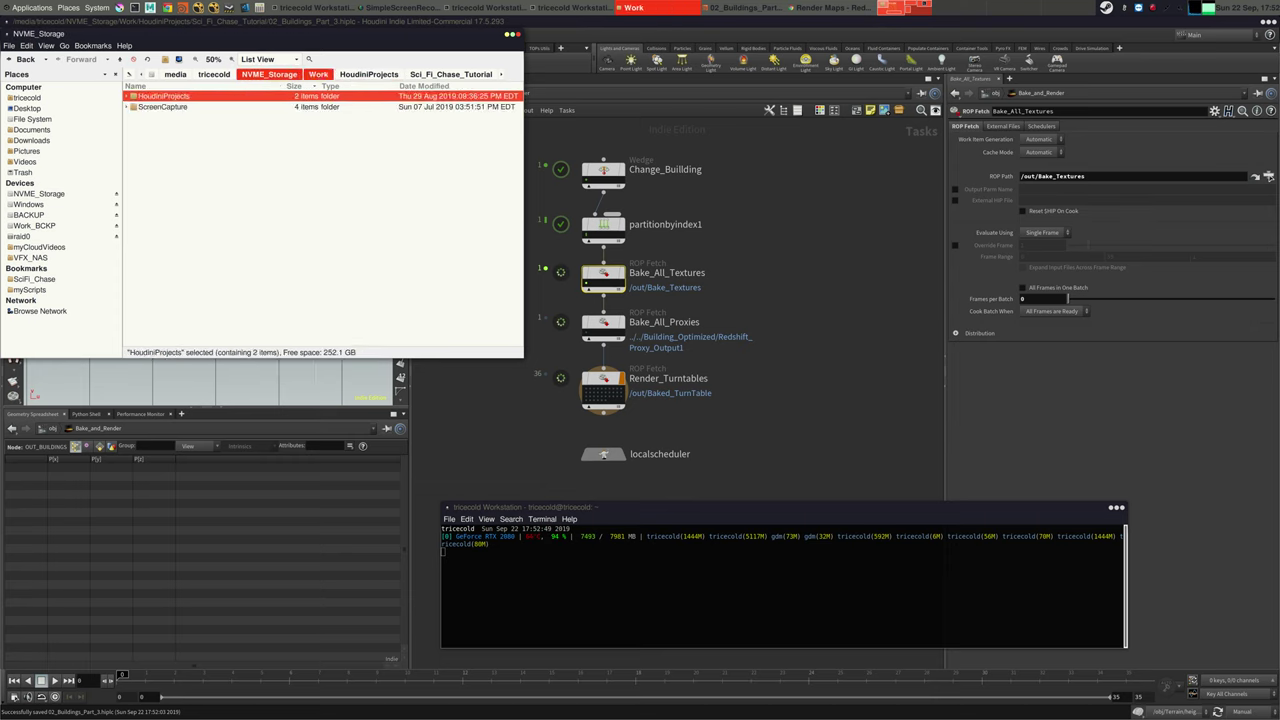
pyautogui.click(318, 74)
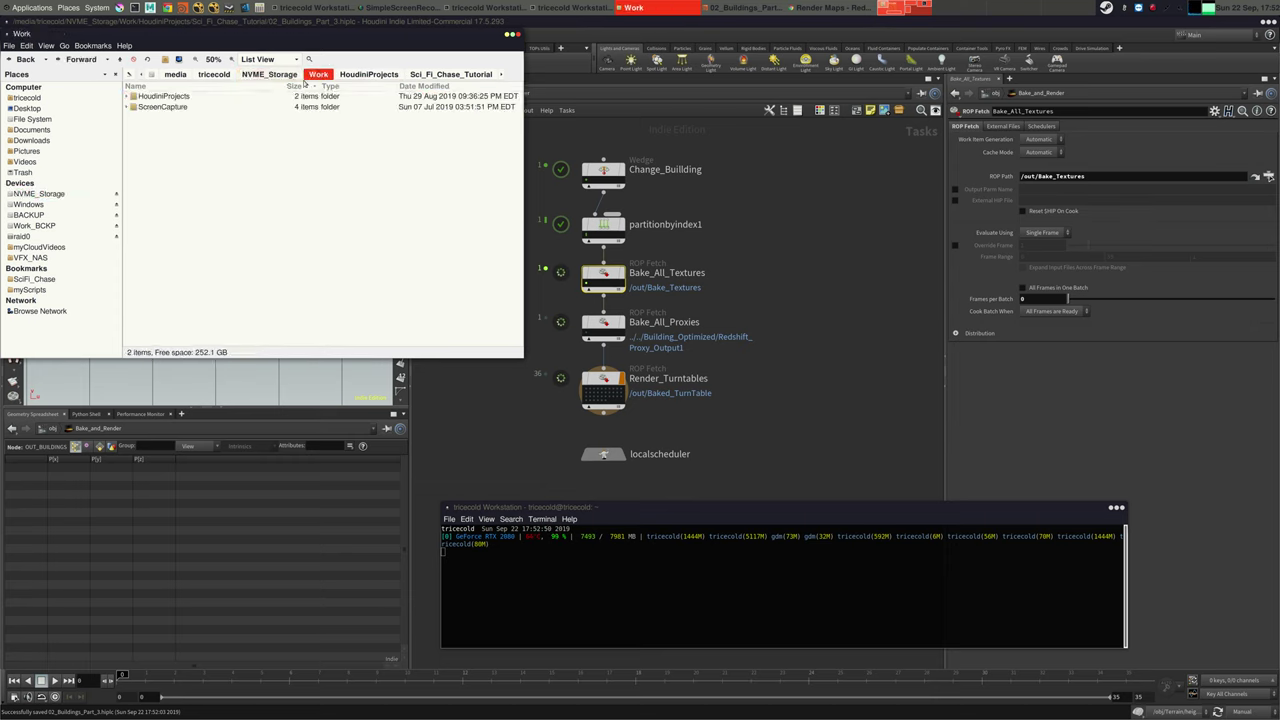
pyautogui.doubleClick(160, 96)
pyautogui.doubleClick(180, 107)
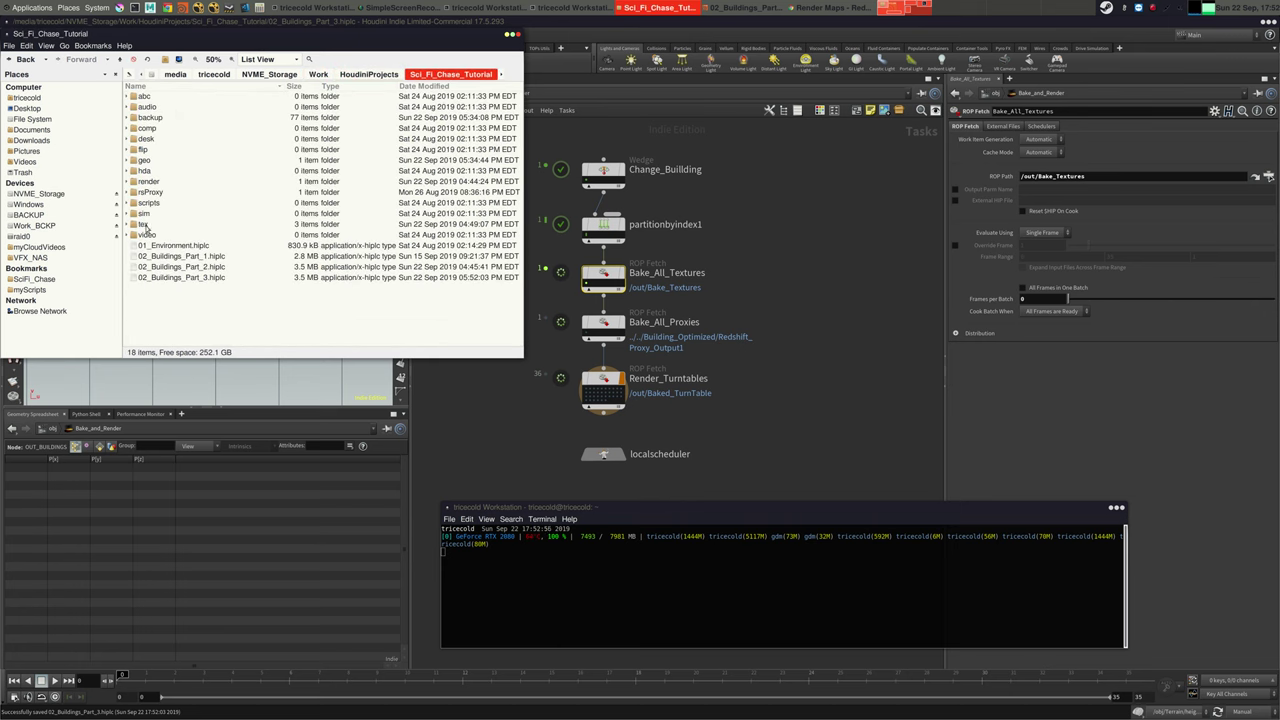
pyautogui.doubleClick(144, 225)
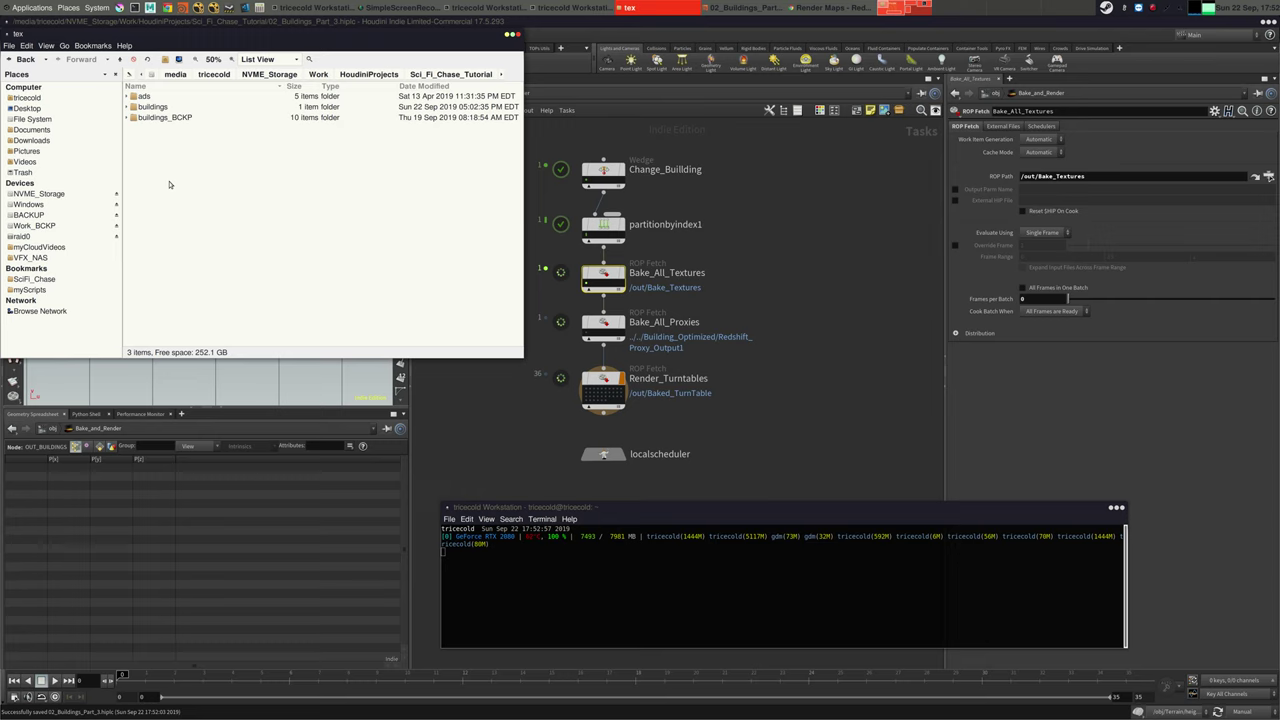
# Expand the buildings and 0_1024 folders to check the bake output, and place the enlarged file window beside the task network
pyautogui.click(127, 106)
pyautogui.click(133, 117)
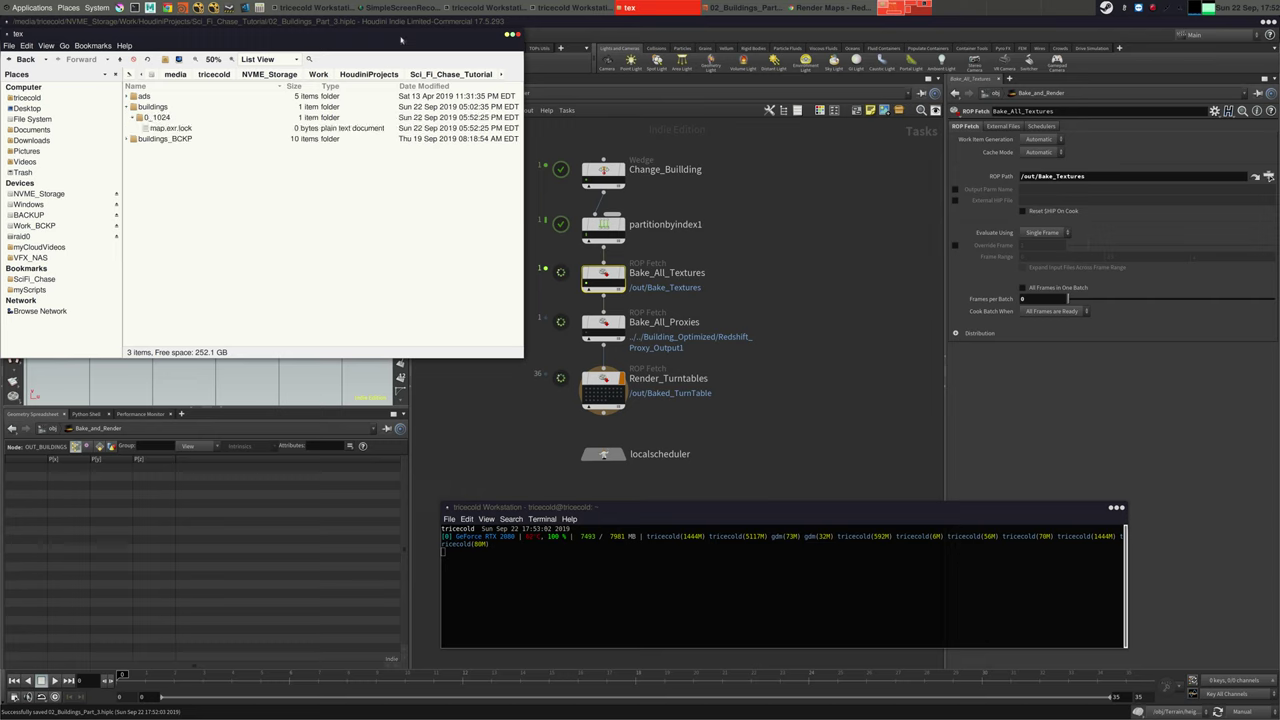
pyautogui.moveTo(450, 28); pyautogui.dragTo(444, 241)
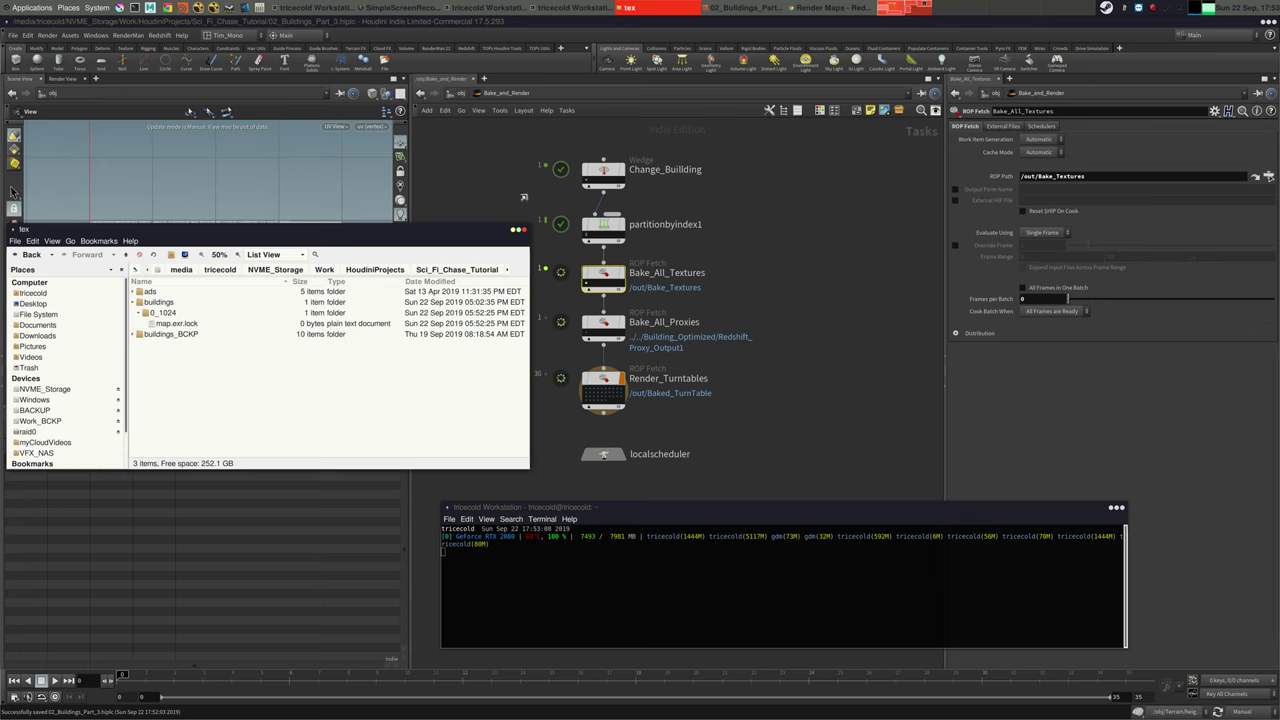
pyautogui.moveTo(534, 221); pyautogui.dragTo(530, 196)
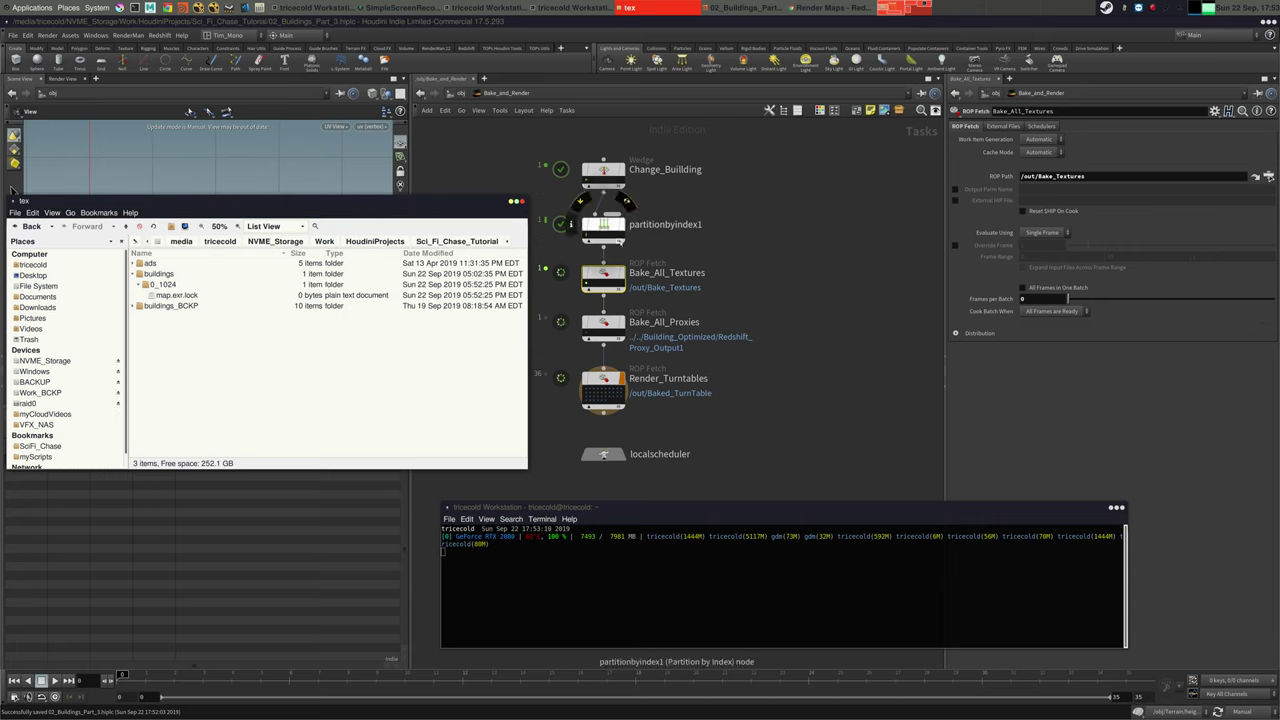